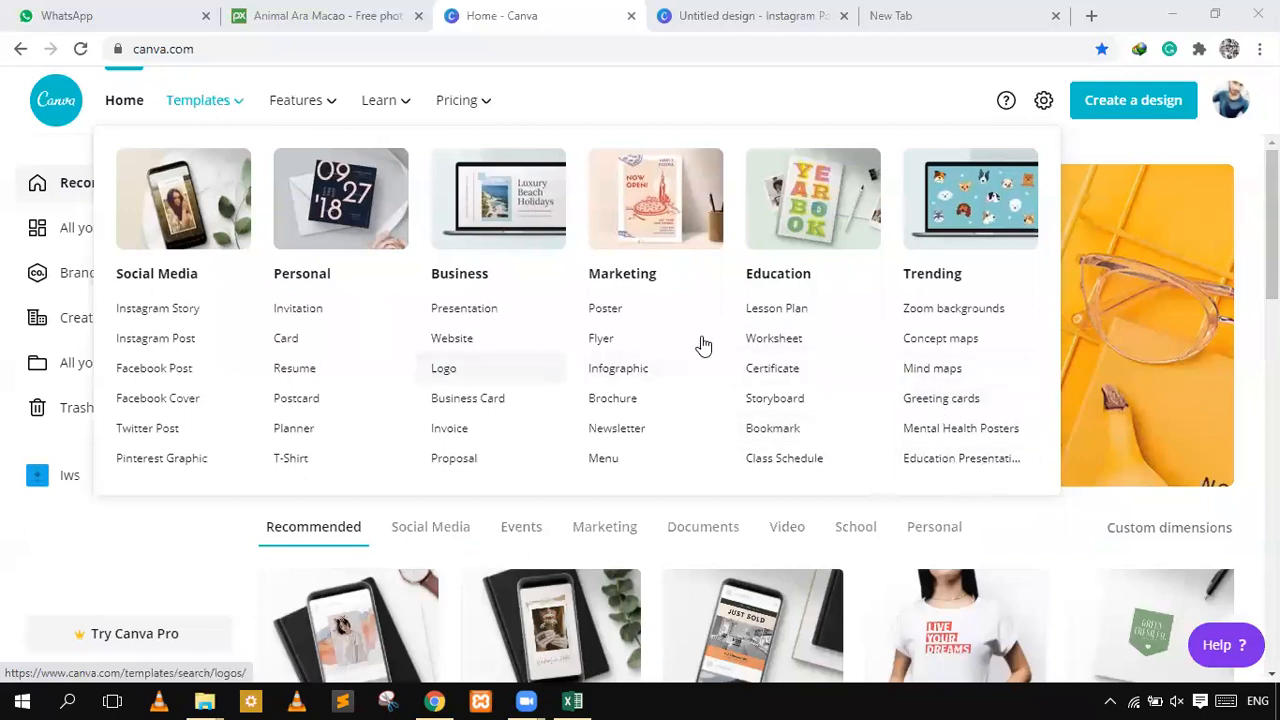
# - Look over the site's features, learning resources and pricing plans, and open the Education plan page
pyautogui.moveTo(322, 120)
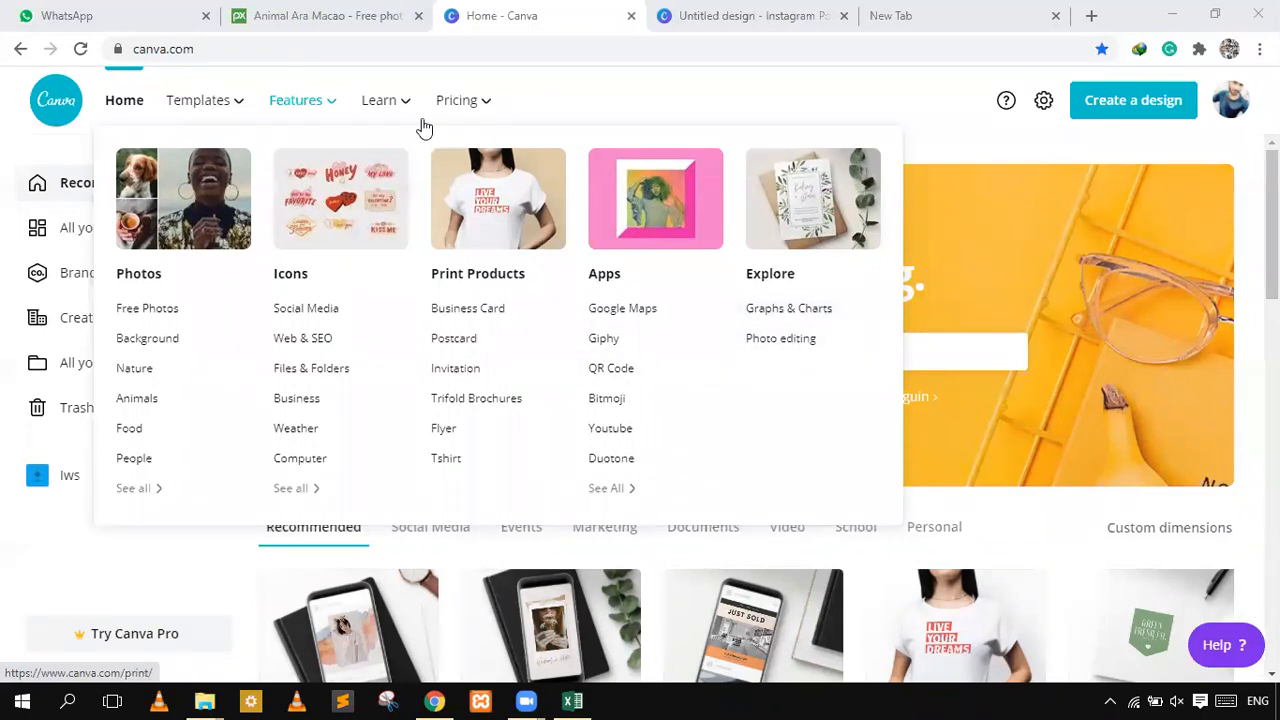
pyautogui.moveTo(403, 110)
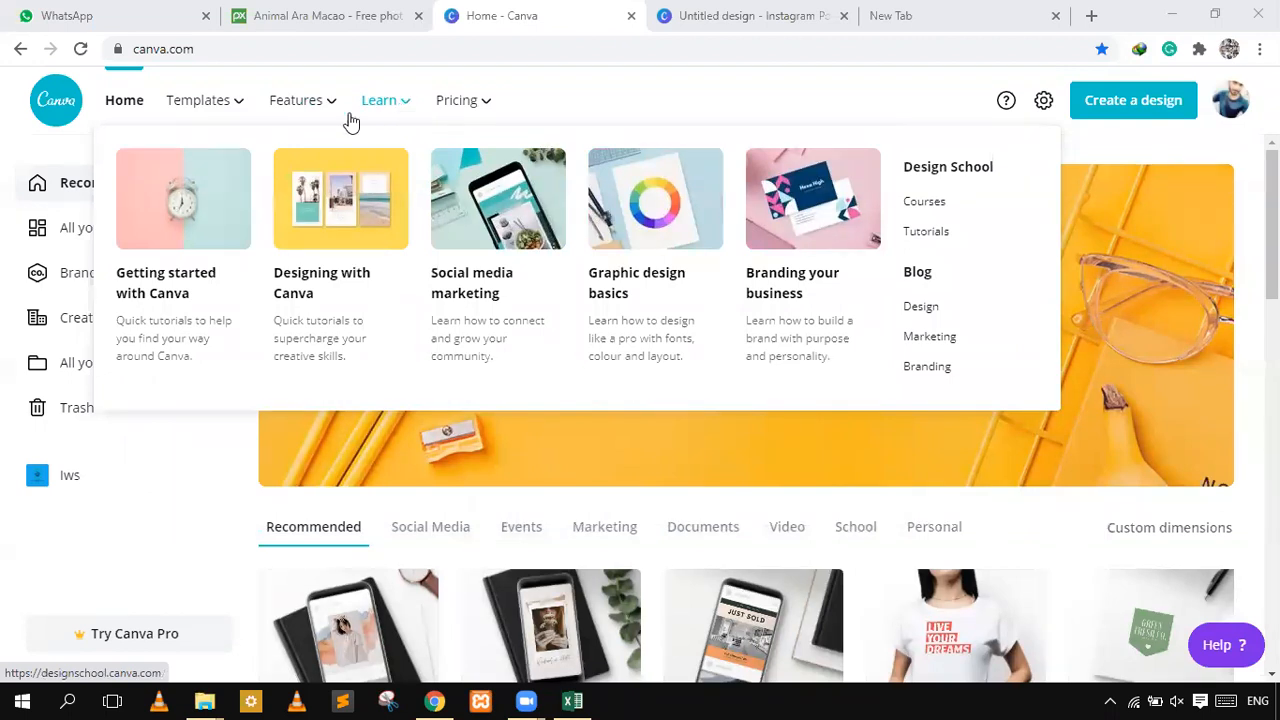
pyautogui.click(168, 277)
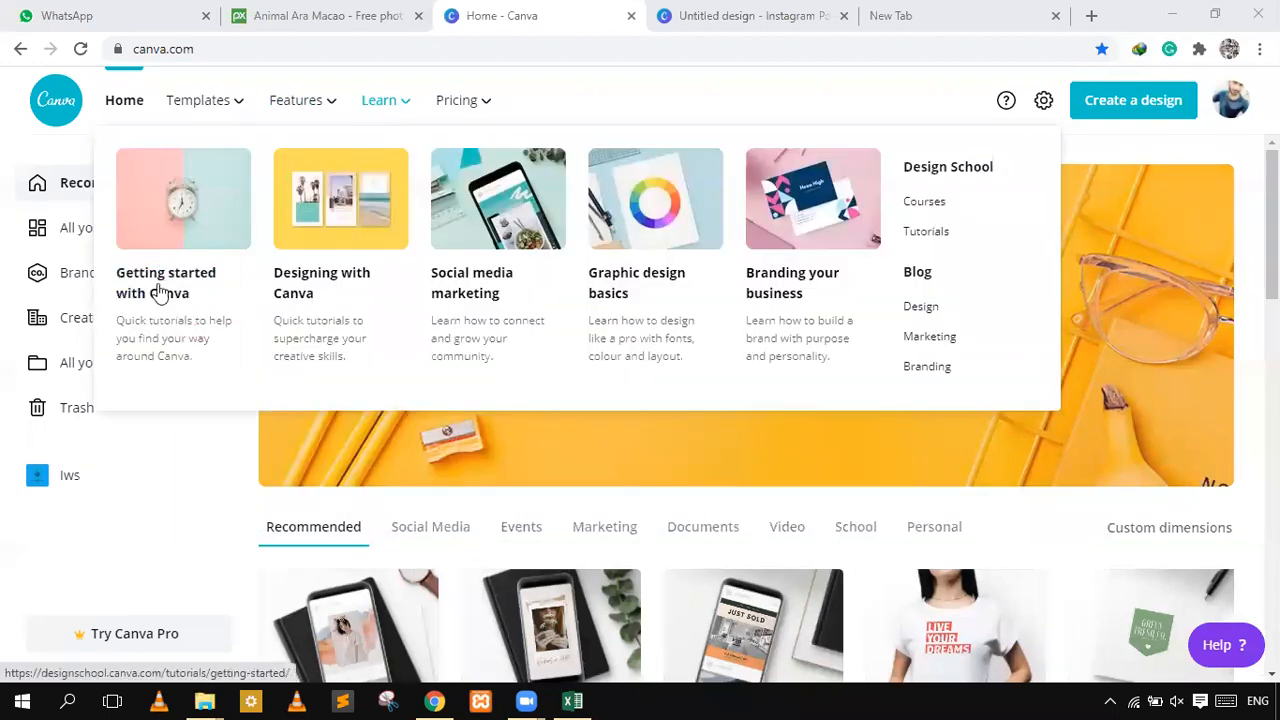
pyautogui.click(601, 289)
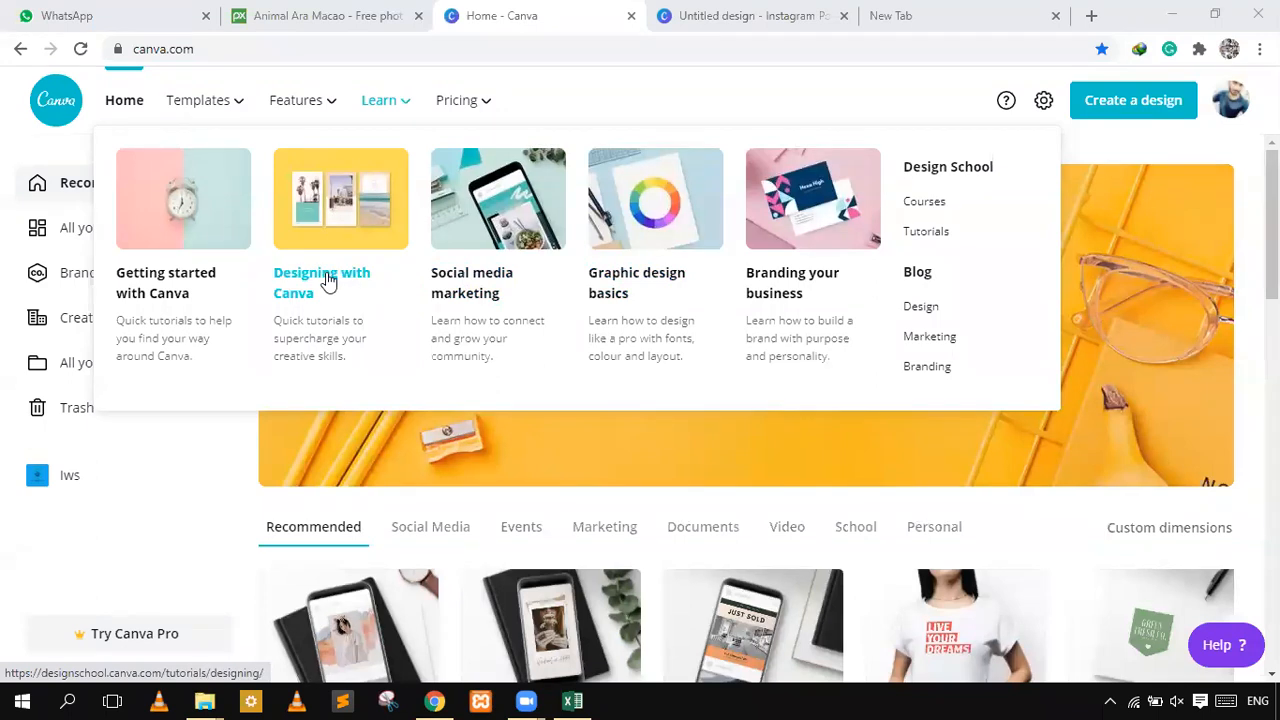
pyautogui.moveTo(474, 106)
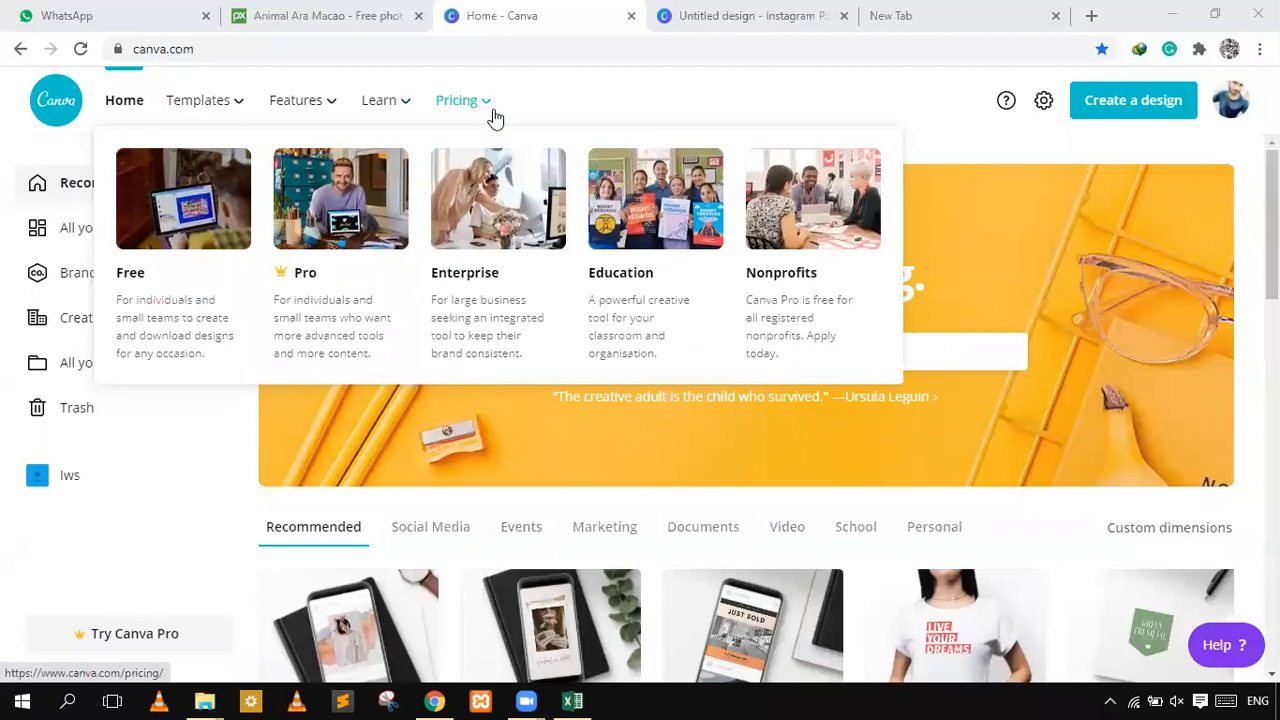
pyautogui.click(615, 278)
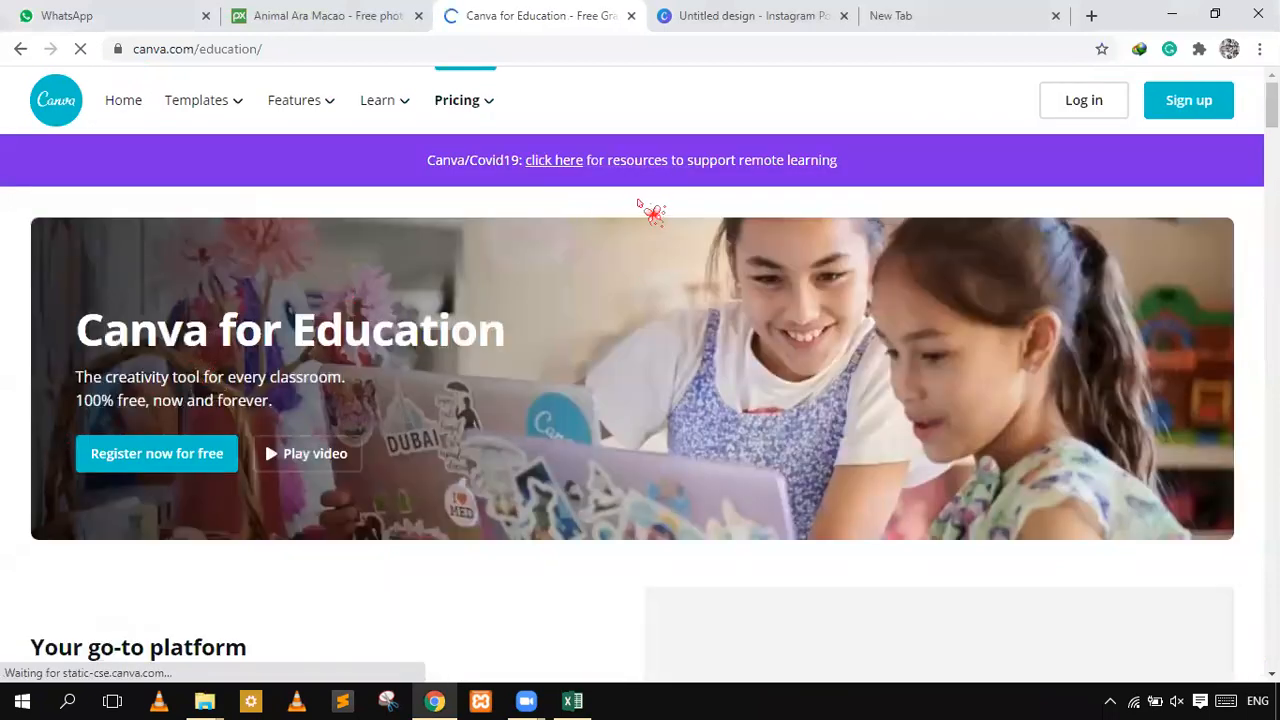
# - Examine the whole Canva for Education page, including the registration steps, classroom features, blogs and footer links
pyautogui.scroll(-5, 403, 326)
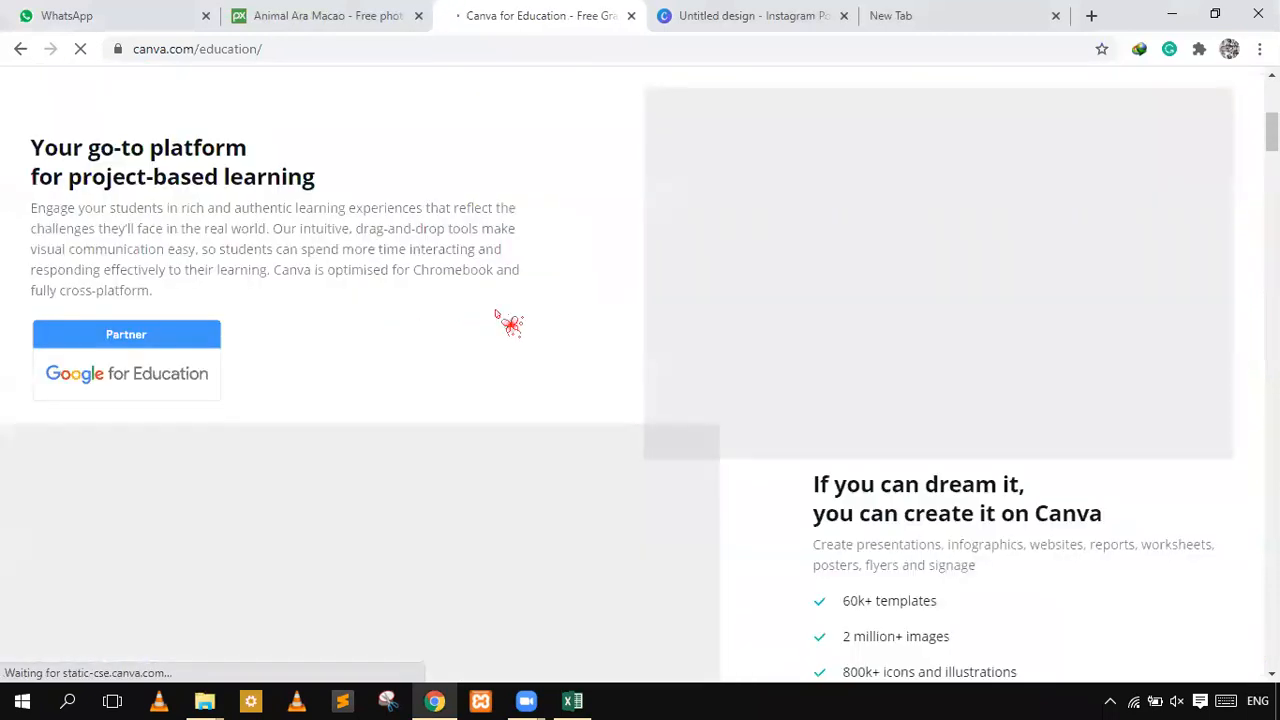
pyautogui.scroll(-10, 510, 323)
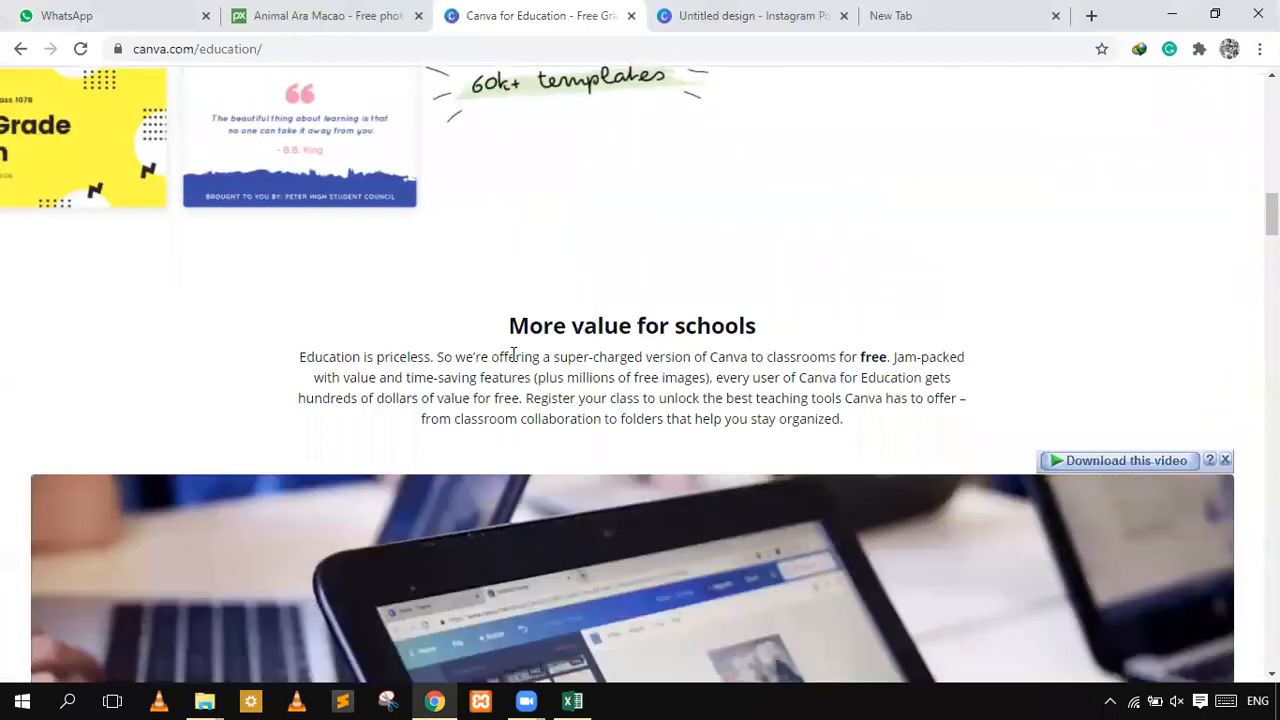
pyautogui.scroll(-10, 514, 352)
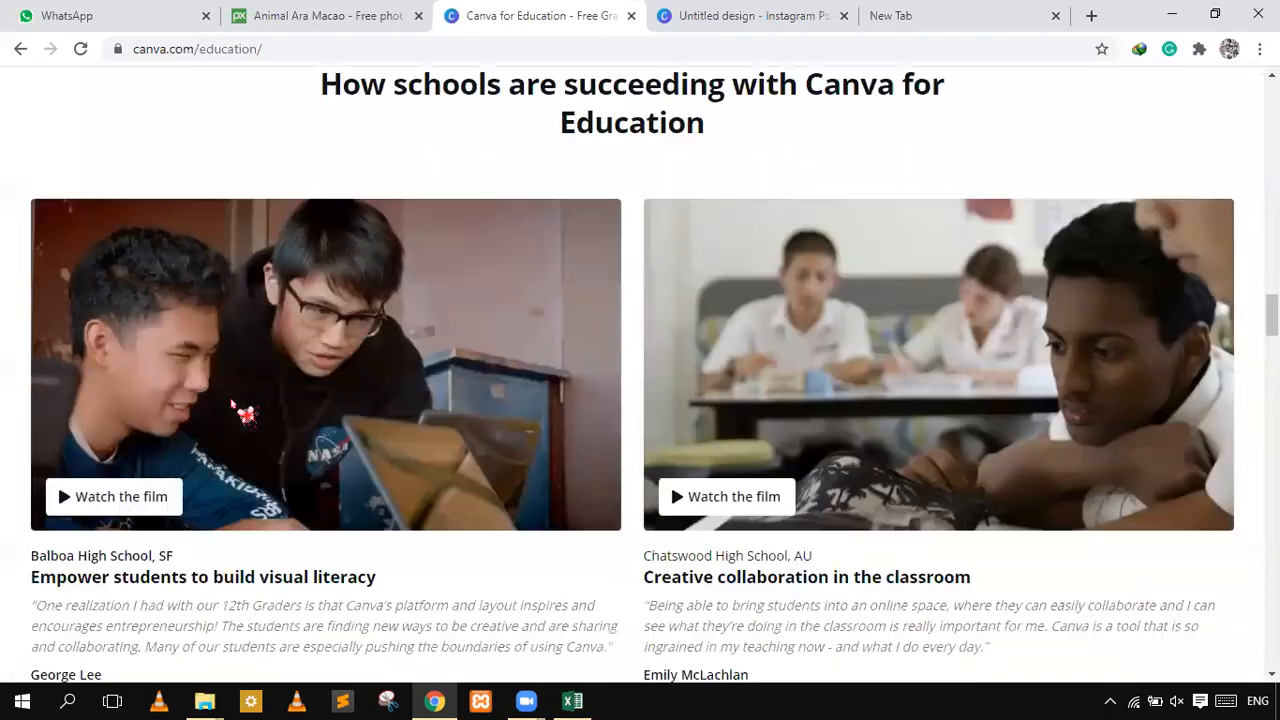
pyautogui.scroll(-10, 245, 413)
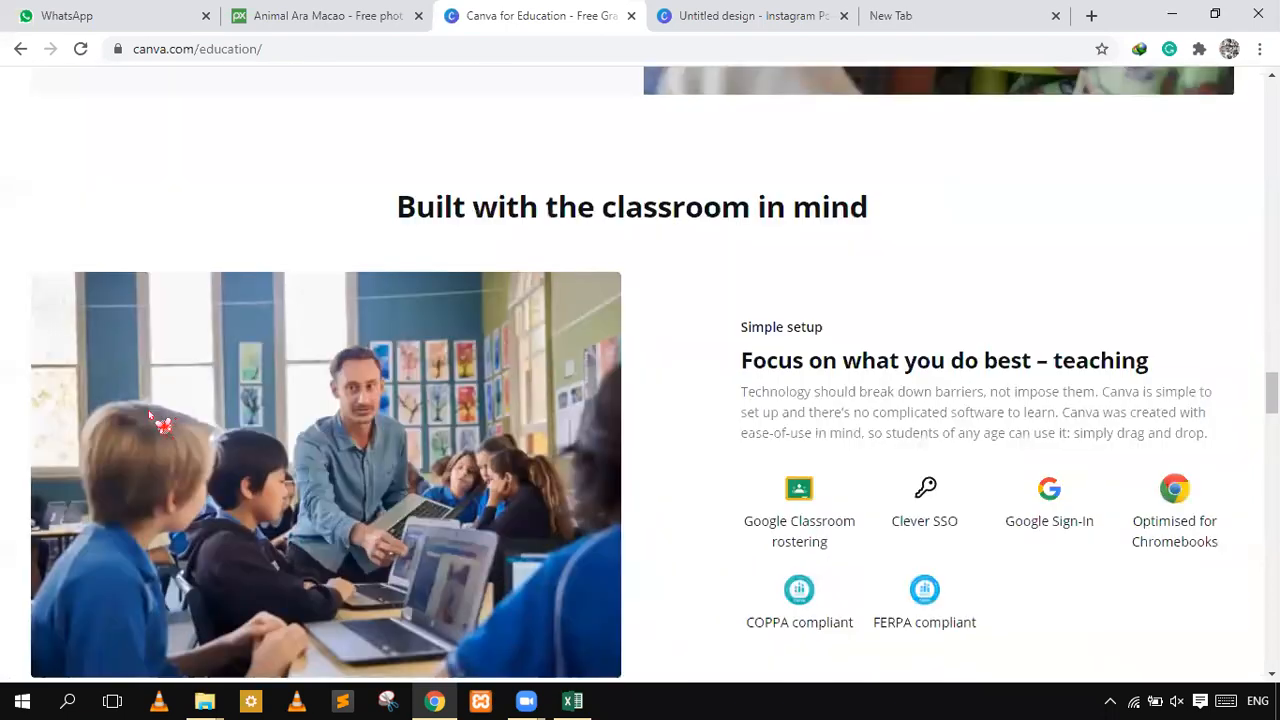
pyautogui.scroll(5, 157, 421)
pyautogui.scroll(3, 150, 230)
pyautogui.scroll(-3, 178, 262)
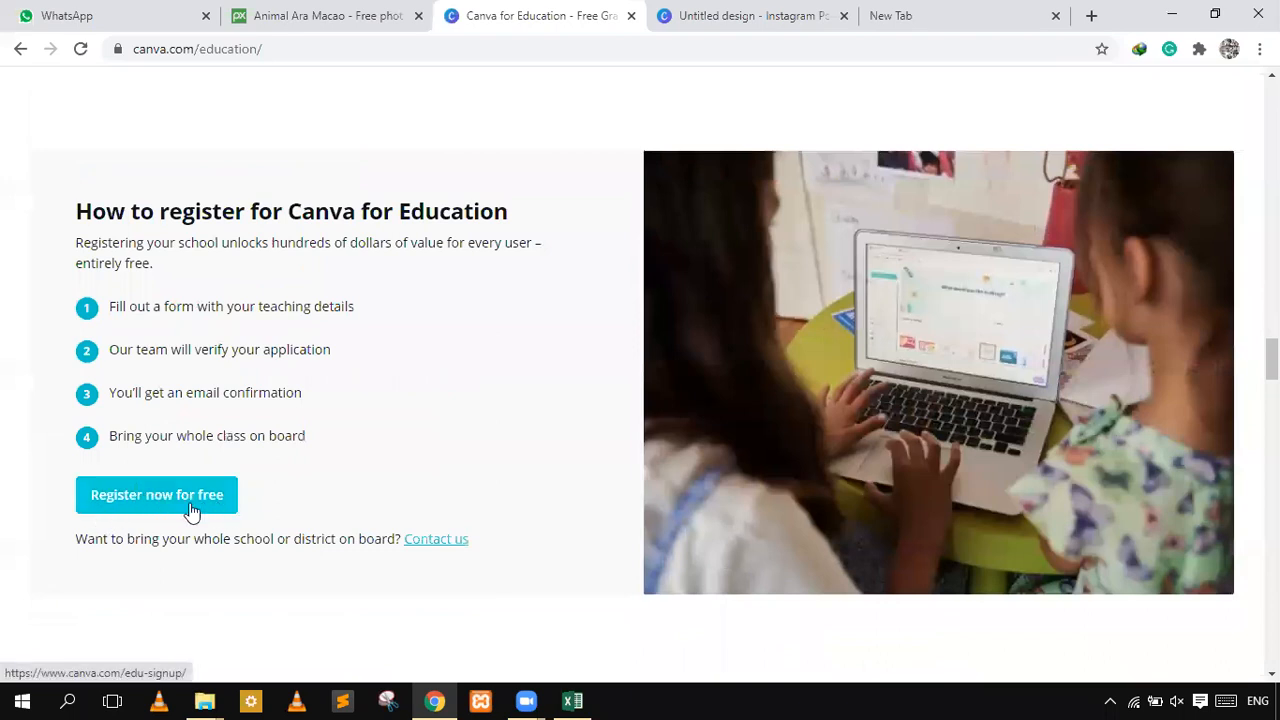
pyautogui.scroll(-8, 195, 495)
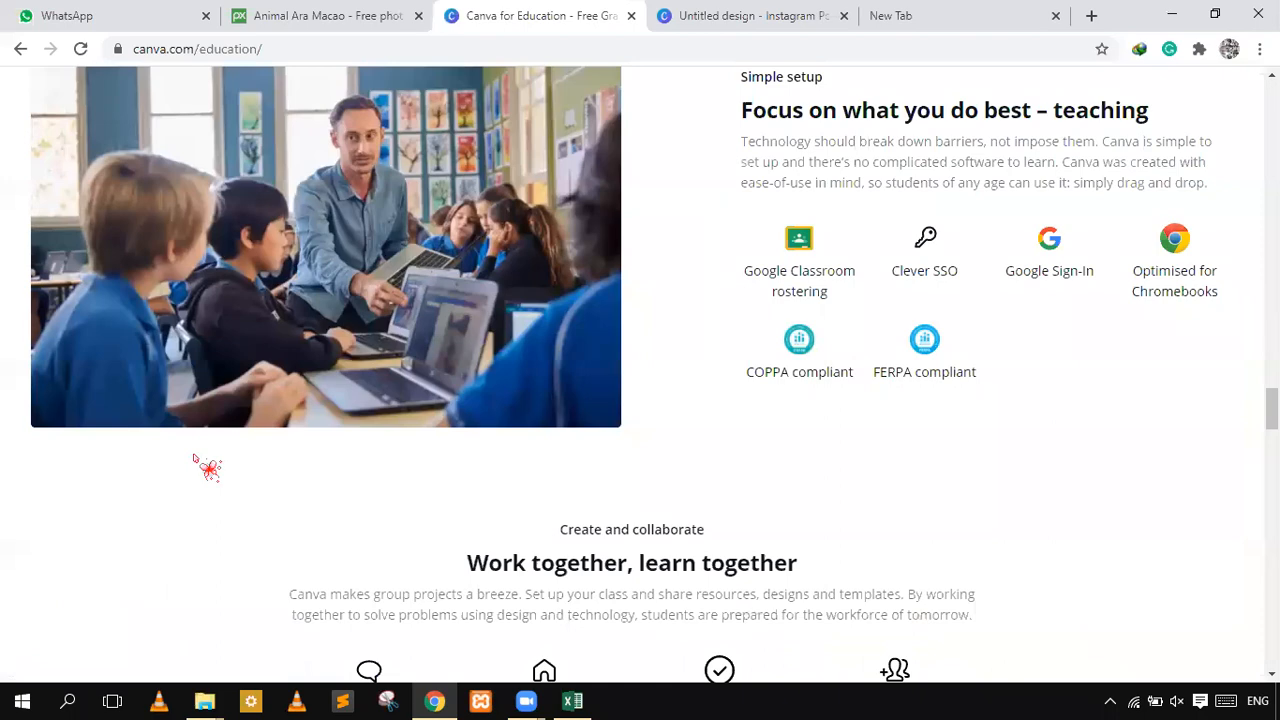
pyautogui.scroll(-5, 494, 394)
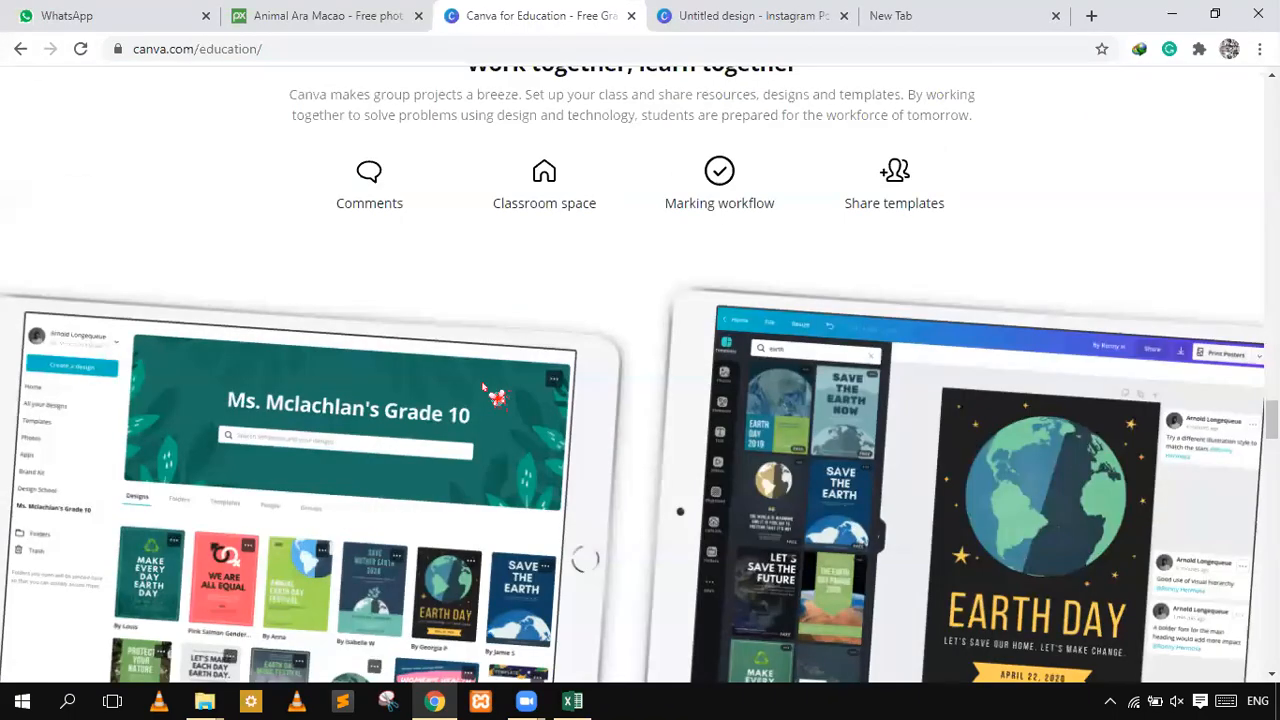
pyautogui.scroll(-15, 494, 394)
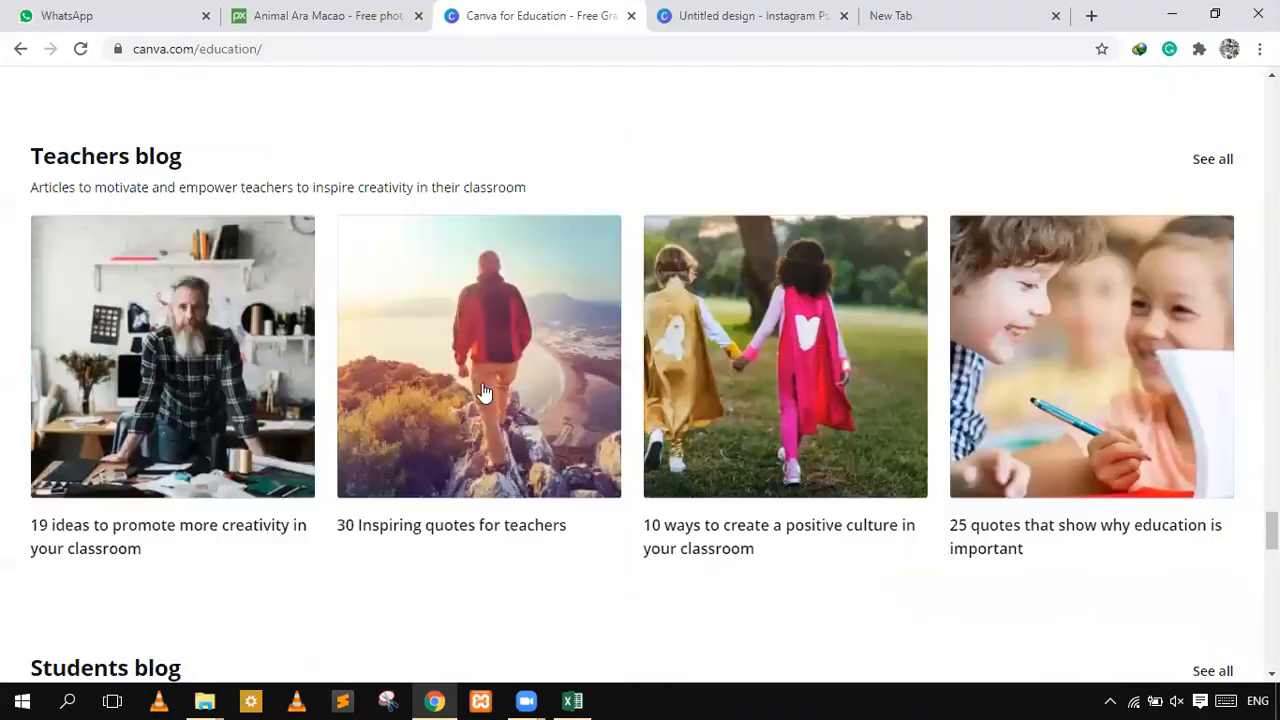
pyautogui.scroll(-15, 483, 392)
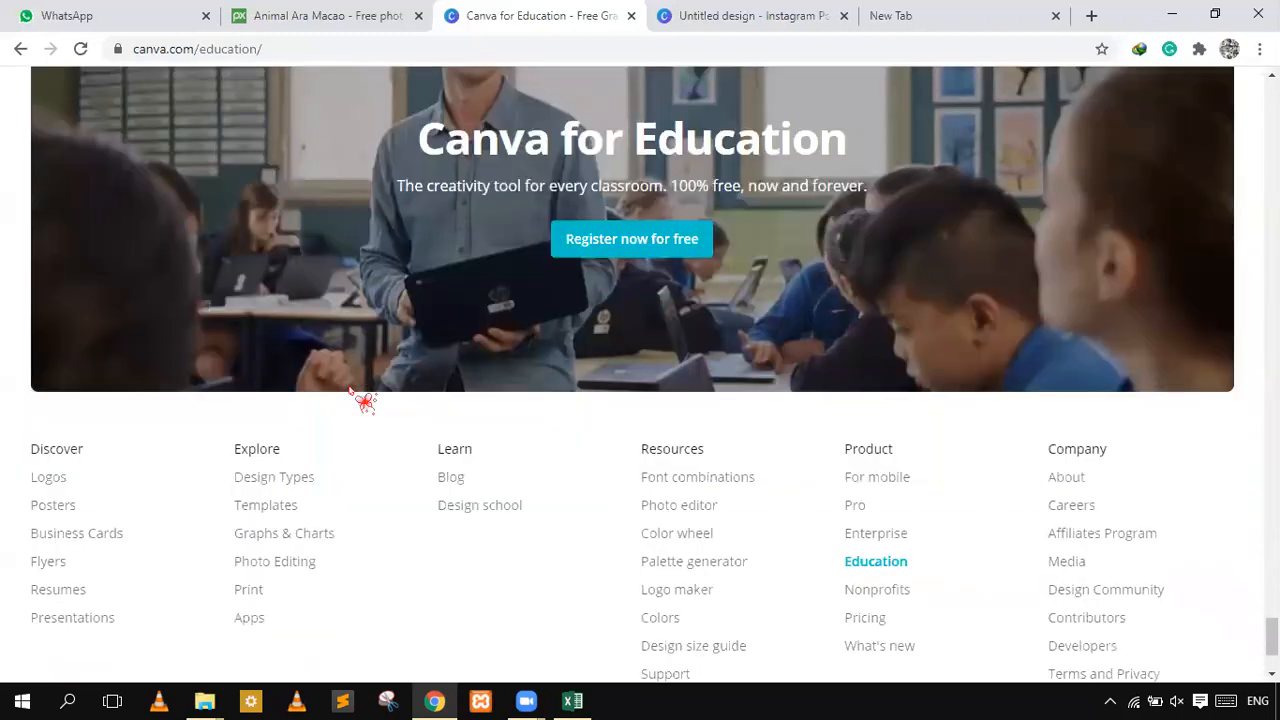
pyautogui.scroll(-2, 364, 400)
pyautogui.scroll(3, 364, 400)
pyautogui.scroll(-3, 537, 420)
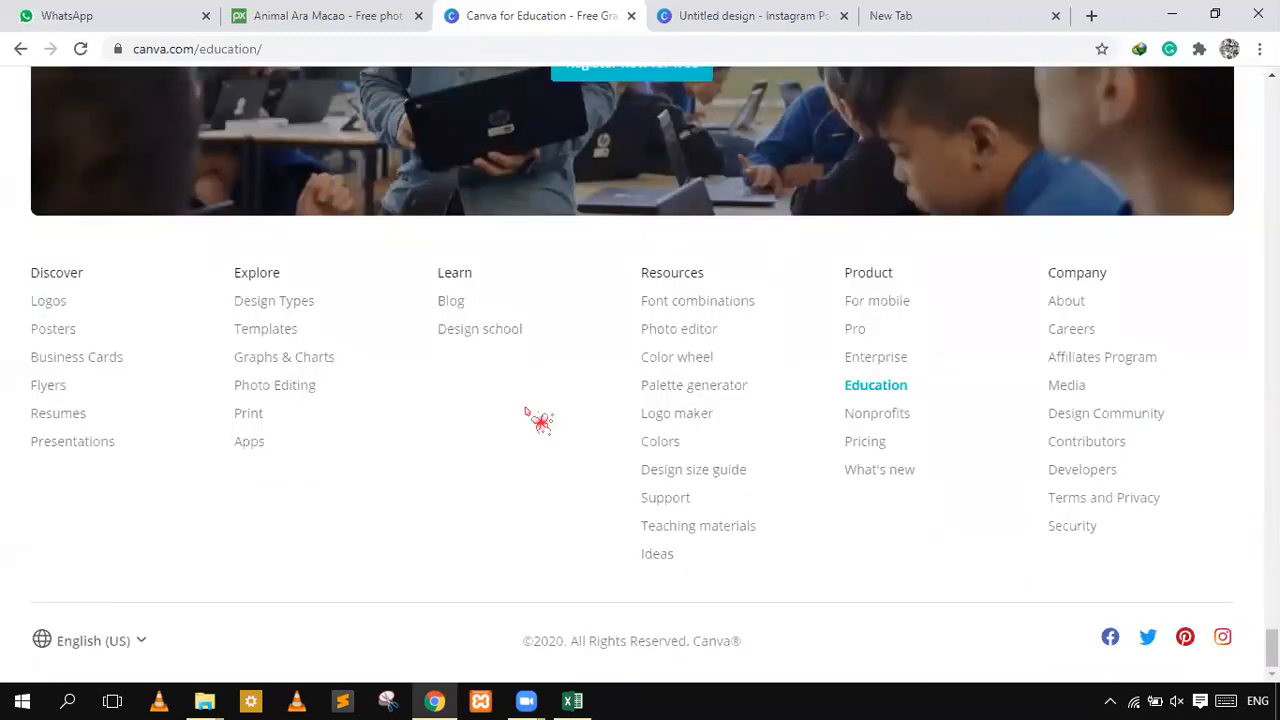
pyautogui.scroll(6, 547, 330)
pyautogui.scroll(20, 547, 330)
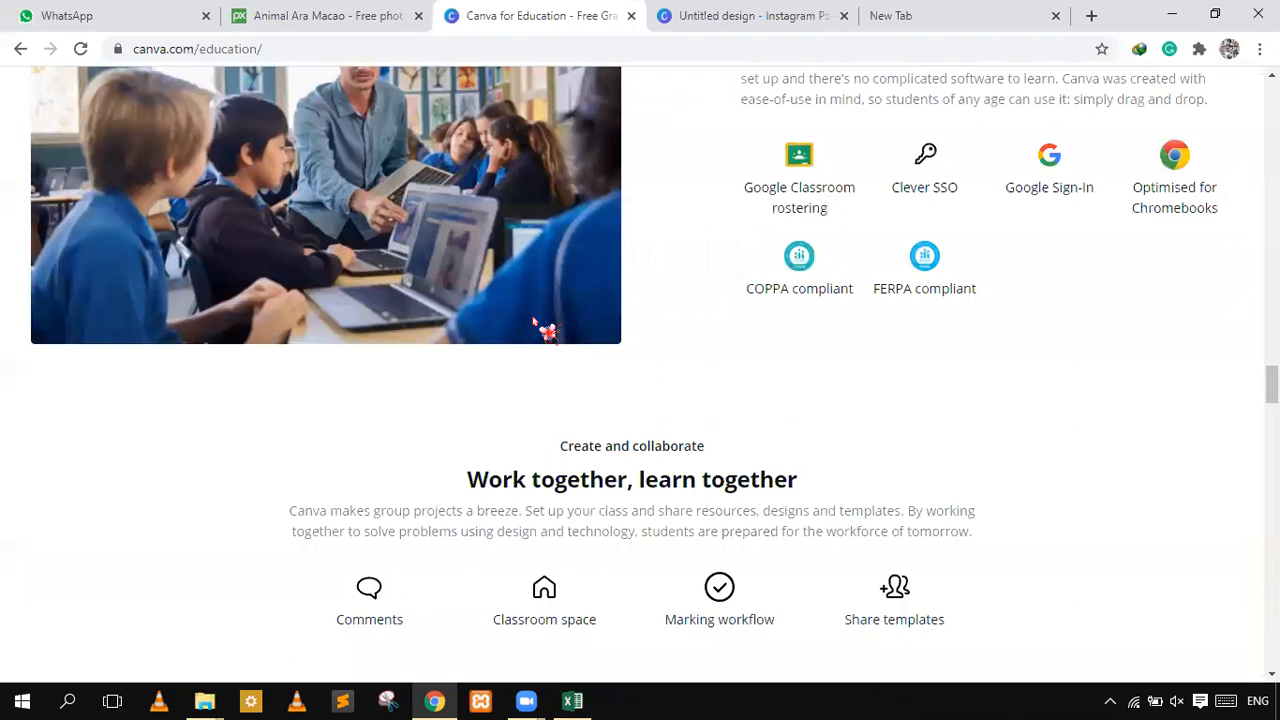
pyautogui.scroll(8, 533, 319)
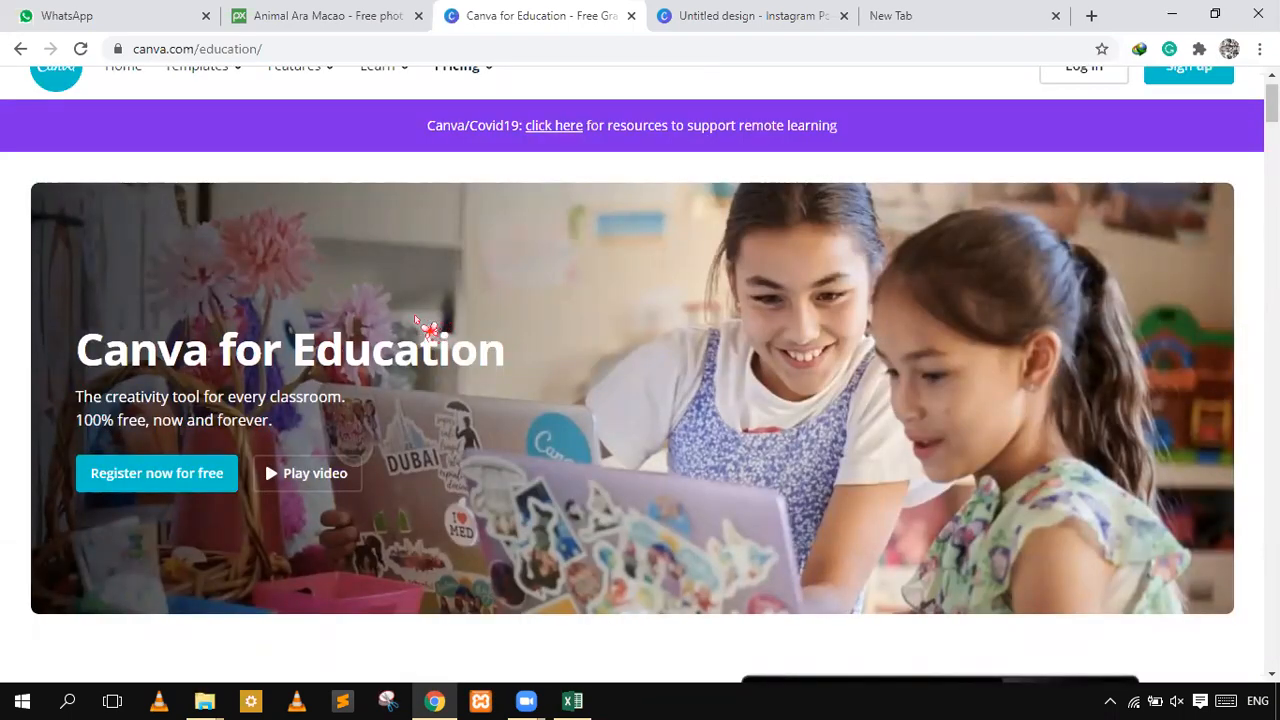
pyautogui.scroll(1, 430, 320)
# - Return to the Canva home page and create a new blank 500 × 500 px Logo design
pyautogui.moveTo(204, 108)
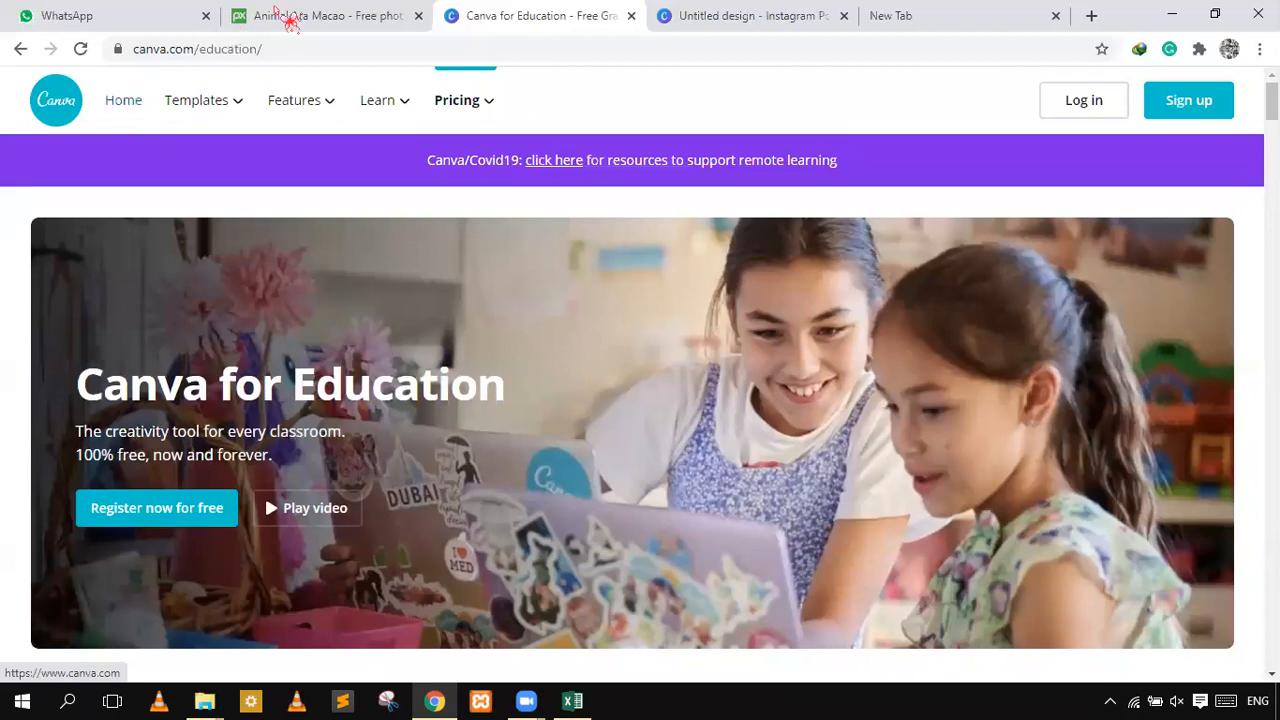
pyautogui.moveTo(378, 100)
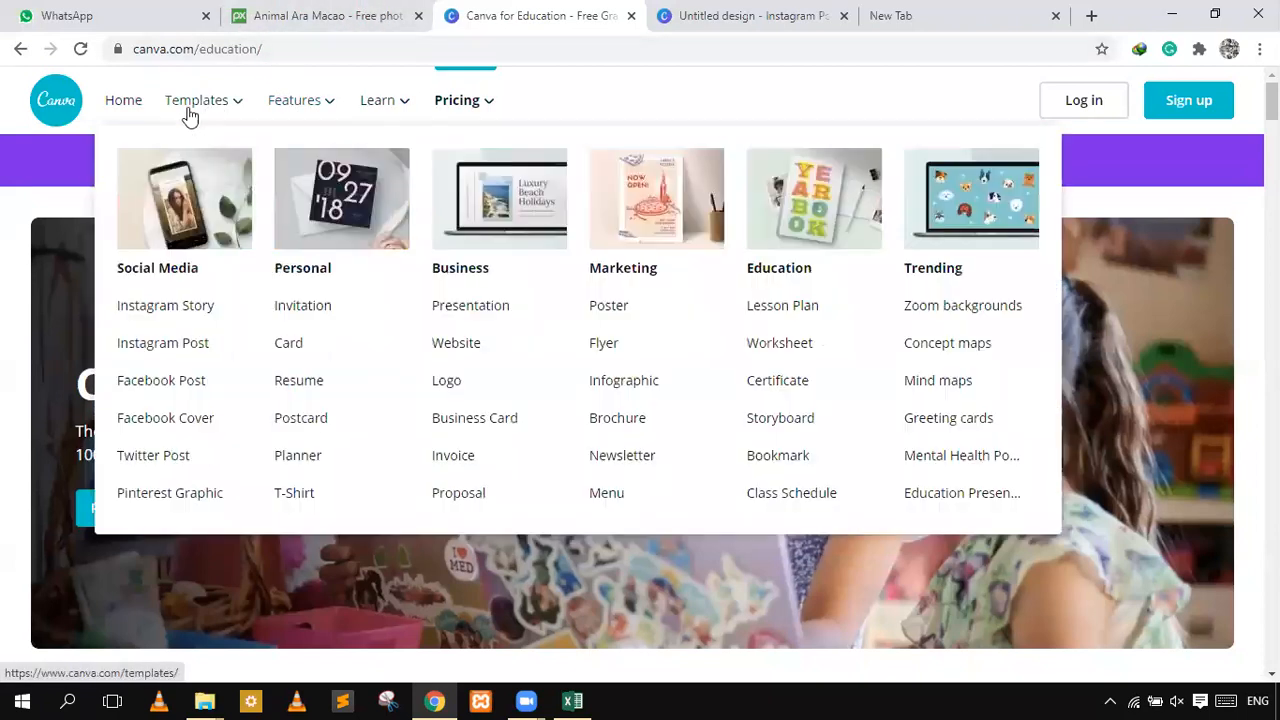
pyautogui.click(125, 112)
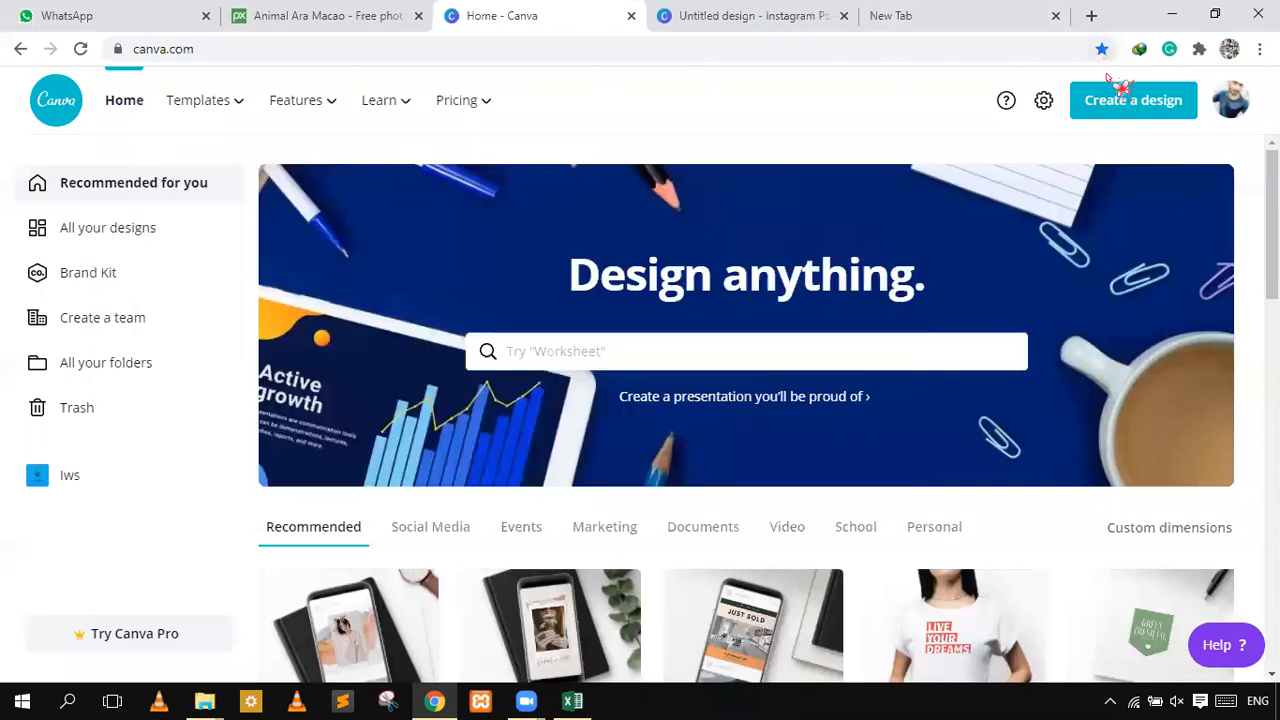
pyautogui.click(1110, 112)
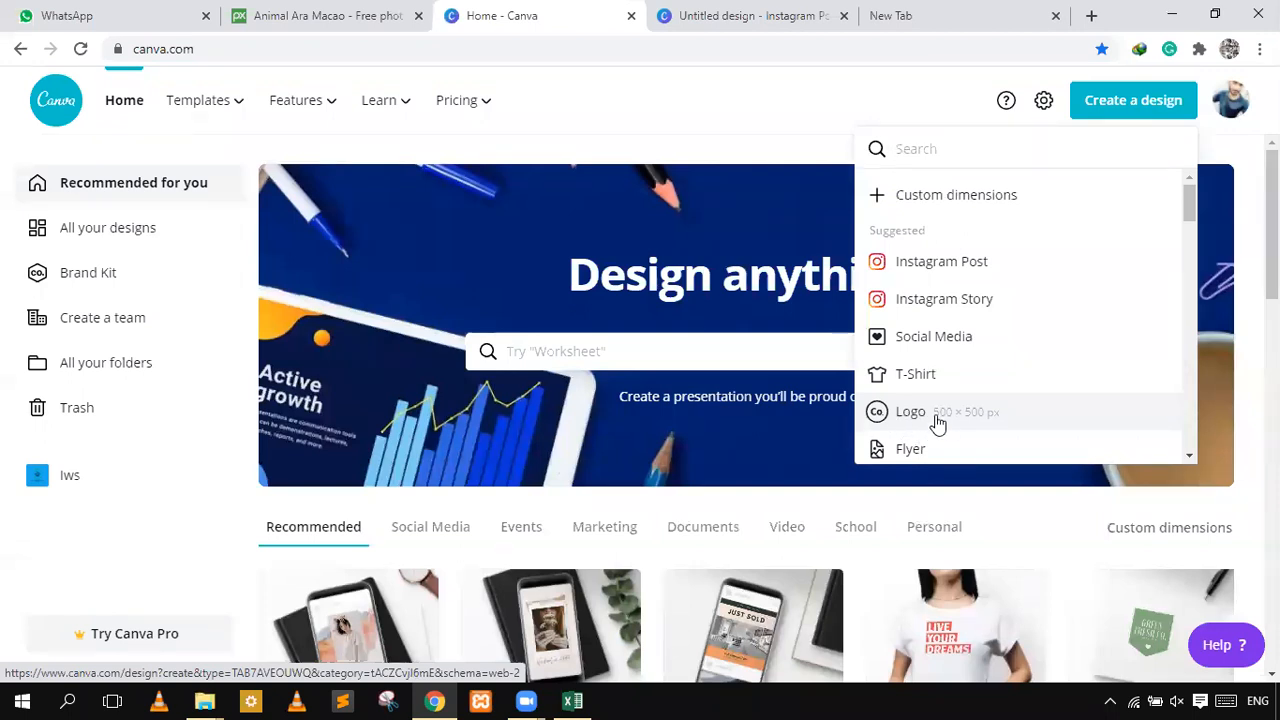
pyautogui.click(937, 421)
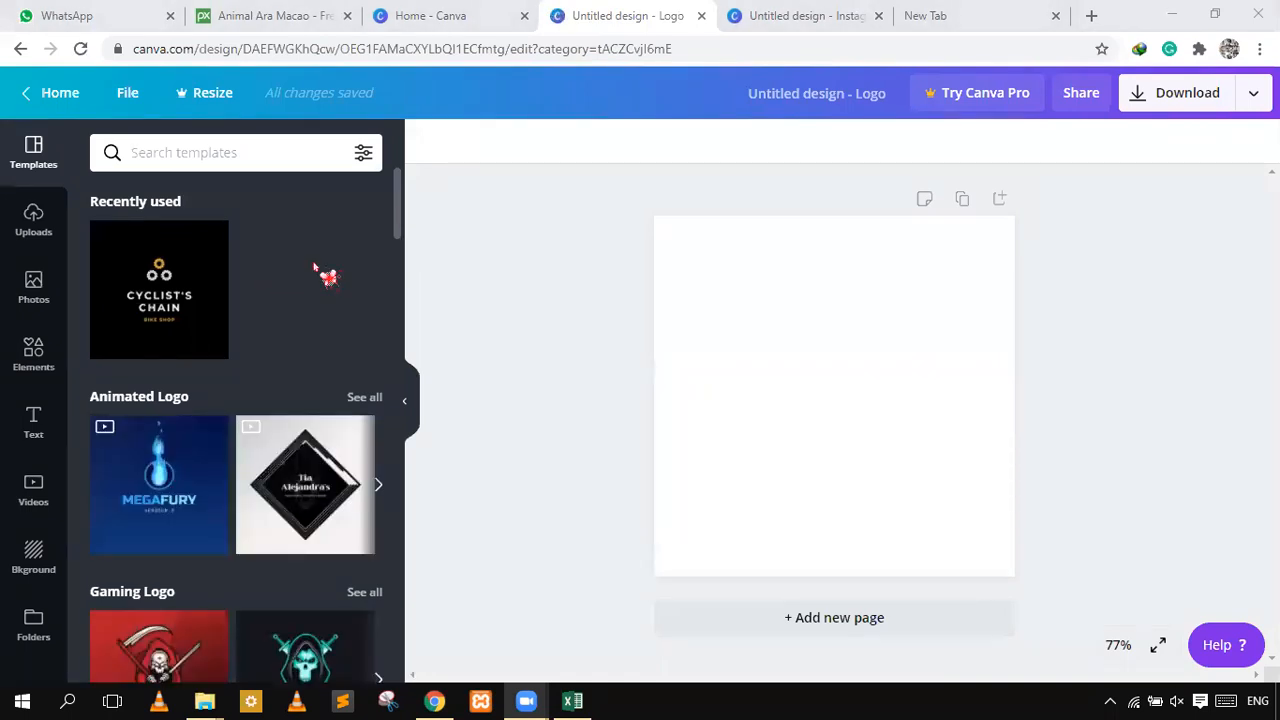
# - Browse the logo templates by category, then select the blank page
pyautogui.scroll(-2, 325, 245)
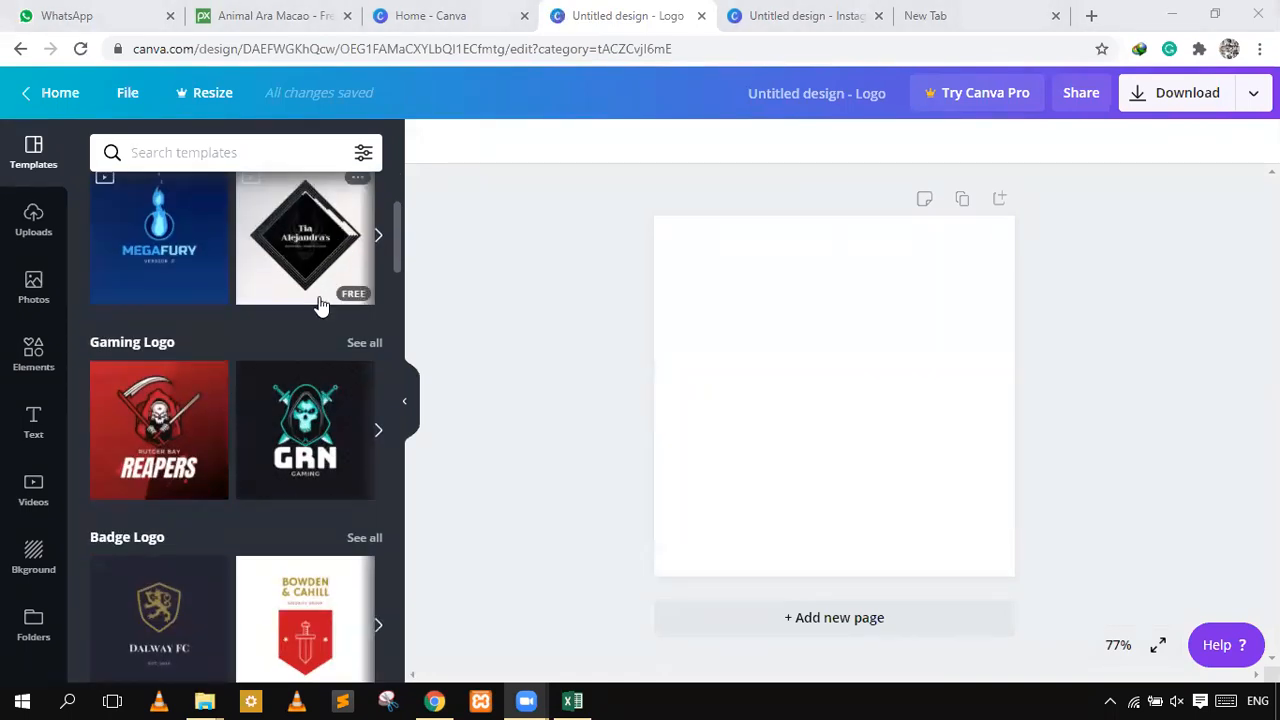
pyautogui.scroll(-5, 214, 329)
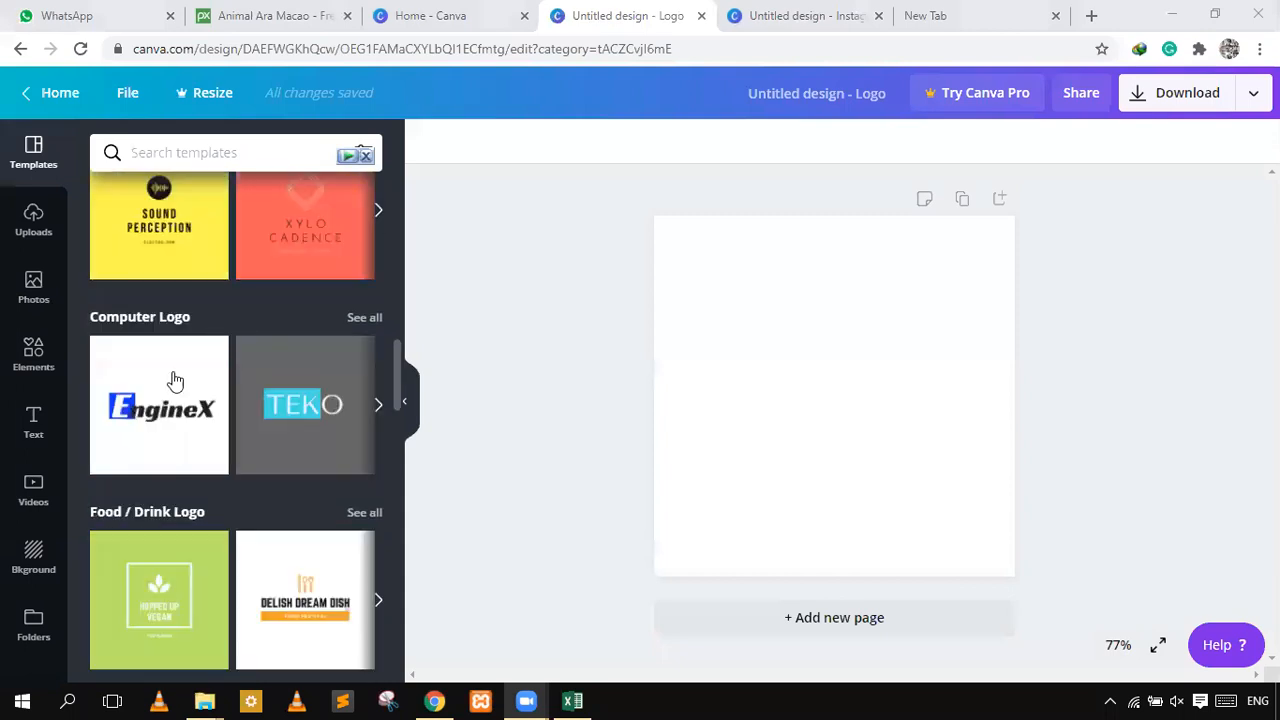
pyautogui.scroll(-5, 266, 491)
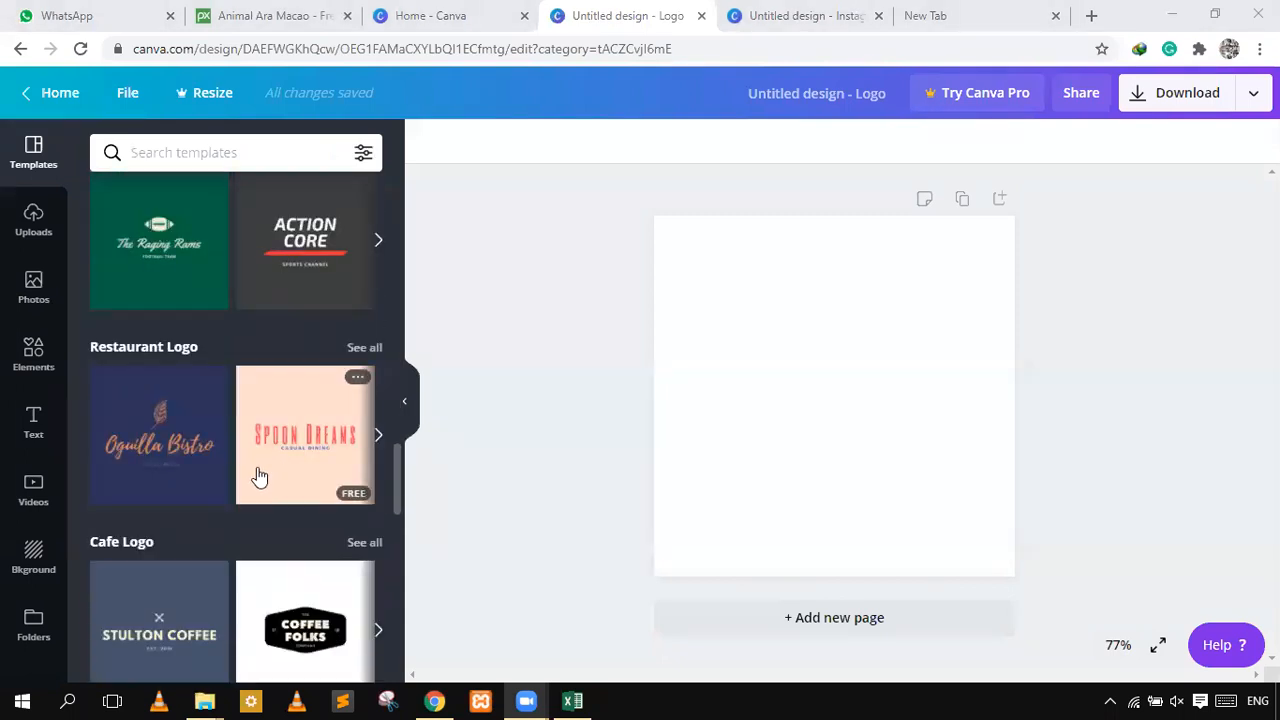
pyautogui.scroll(-3, 200, 458)
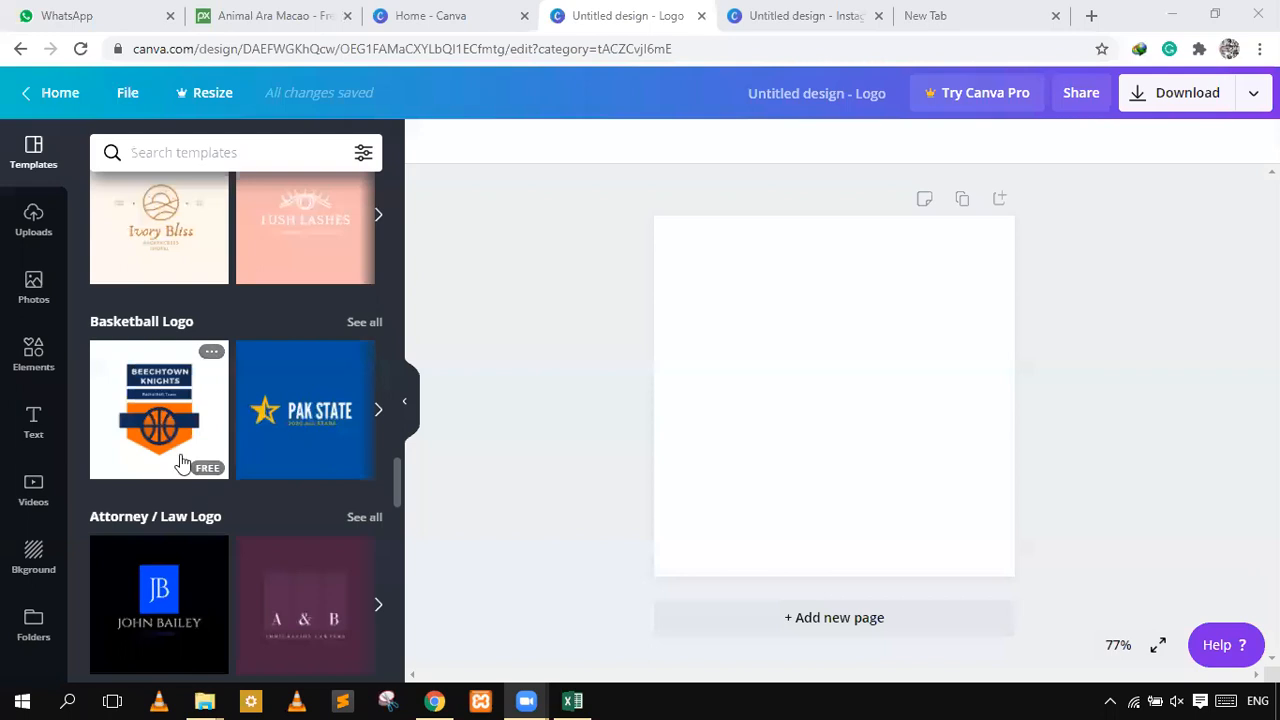
pyautogui.scroll(15, 200, 458)
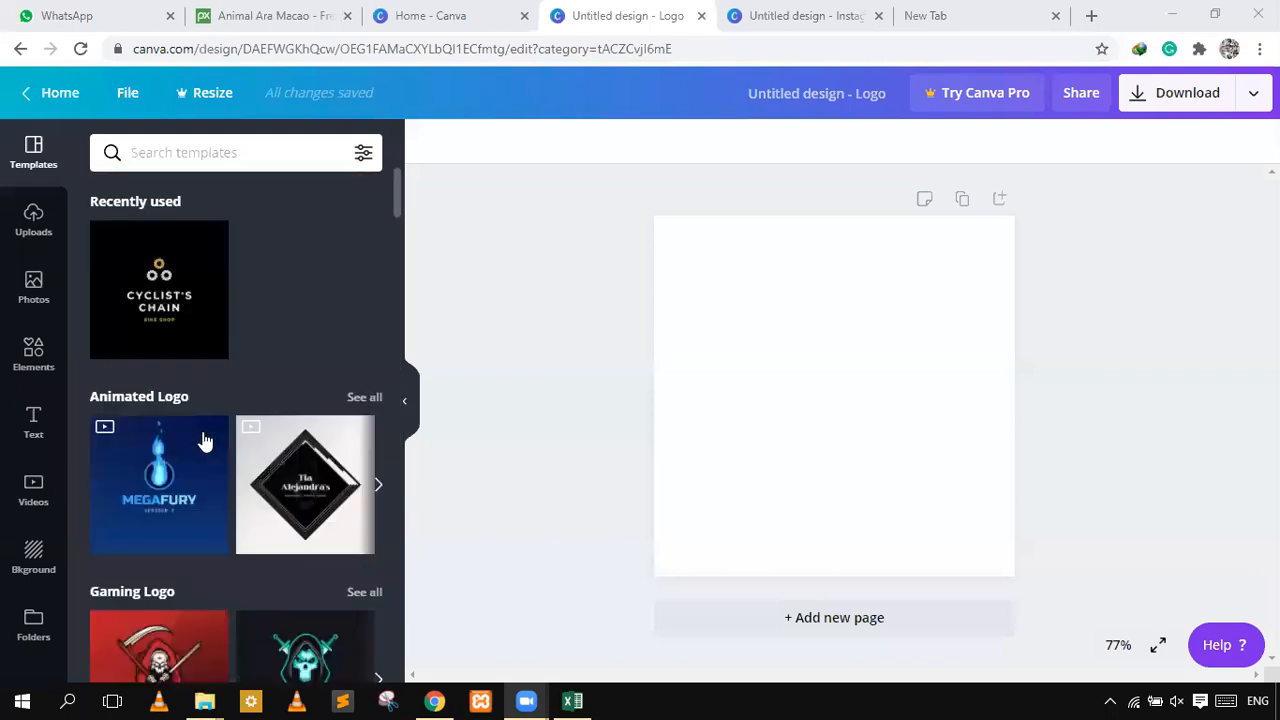
pyautogui.click(829, 462)
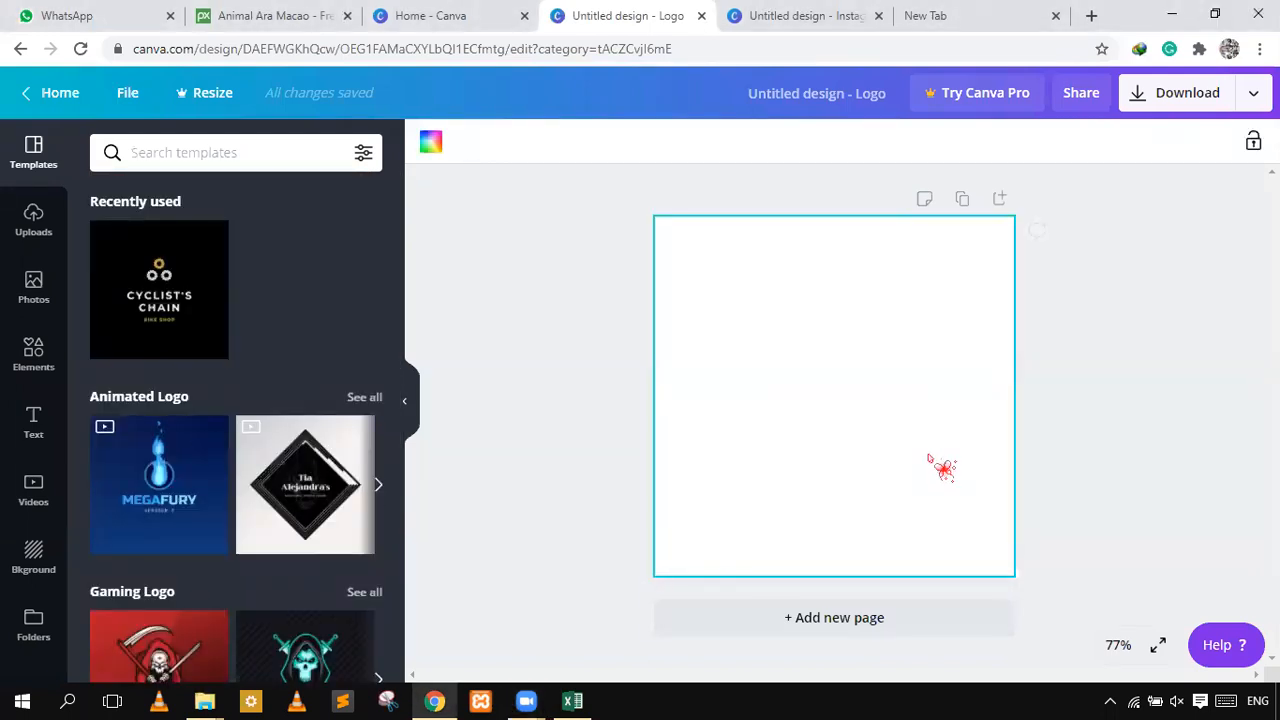
# - Go back to the Canva home page and look through the recent designs under Your designs
pyautogui.click(467, 28)
pyautogui.scroll(-5, 594, 380)
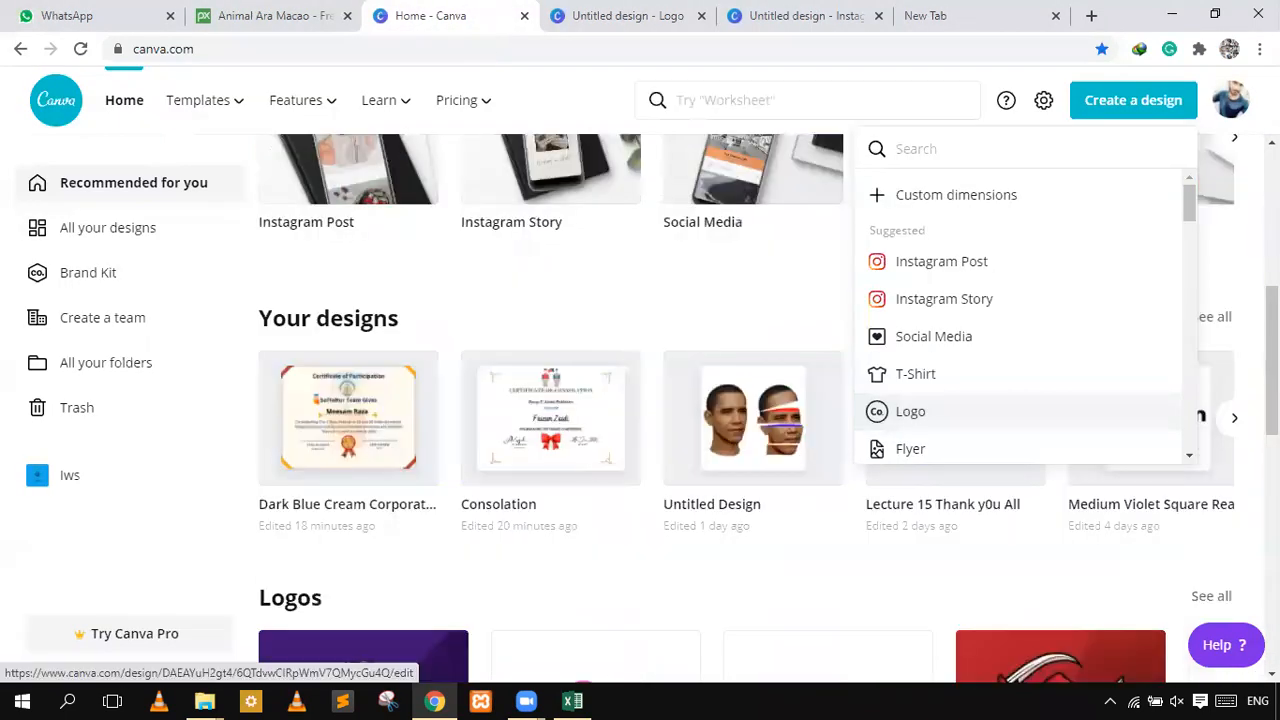
pyautogui.click(640, 303)
pyautogui.click(1236, 420)
pyautogui.click(1236, 421)
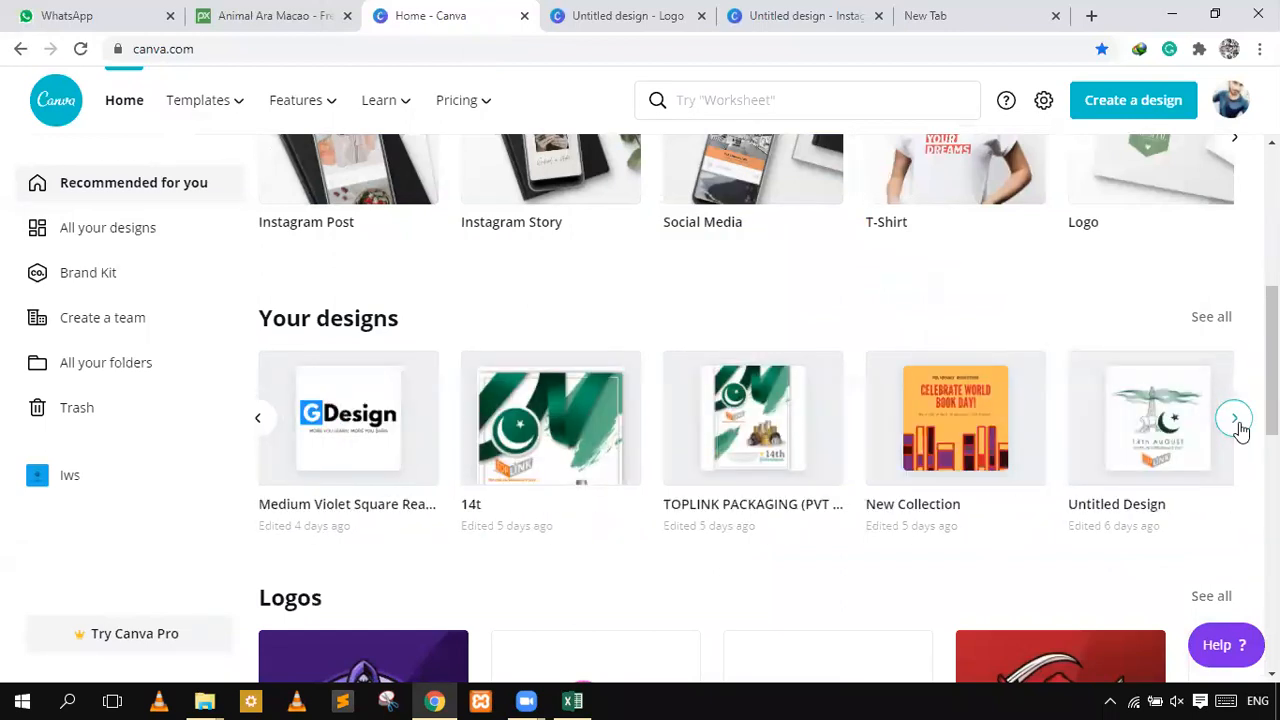
pyautogui.click(1236, 420)
pyautogui.click(1236, 420)
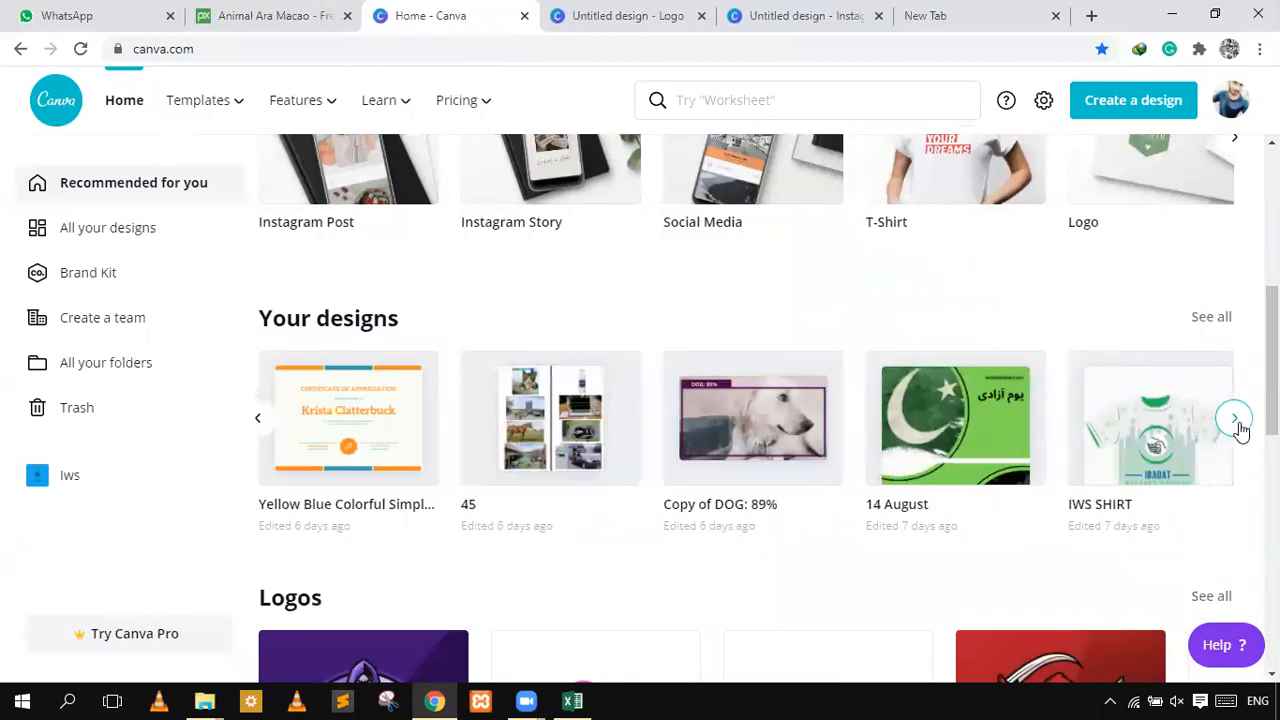
pyautogui.click(1236, 420)
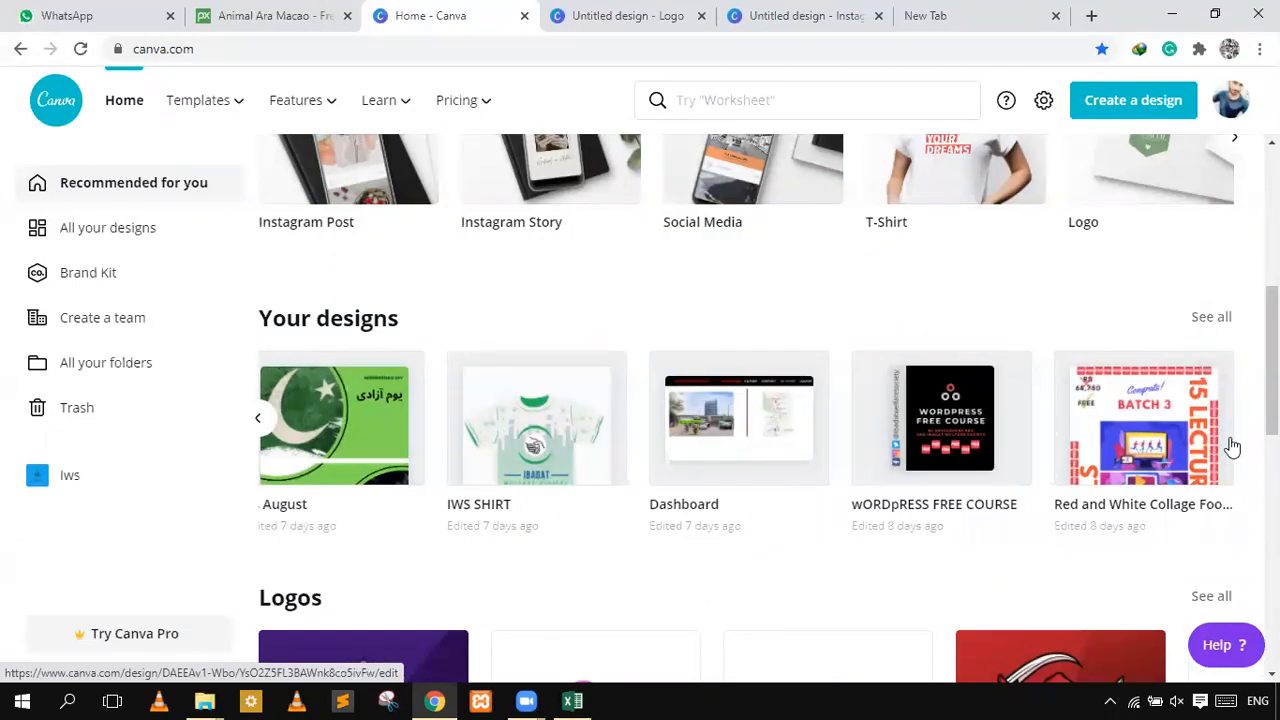
# - Open the full list of saved designs and look through it
pyautogui.click(1205, 320)
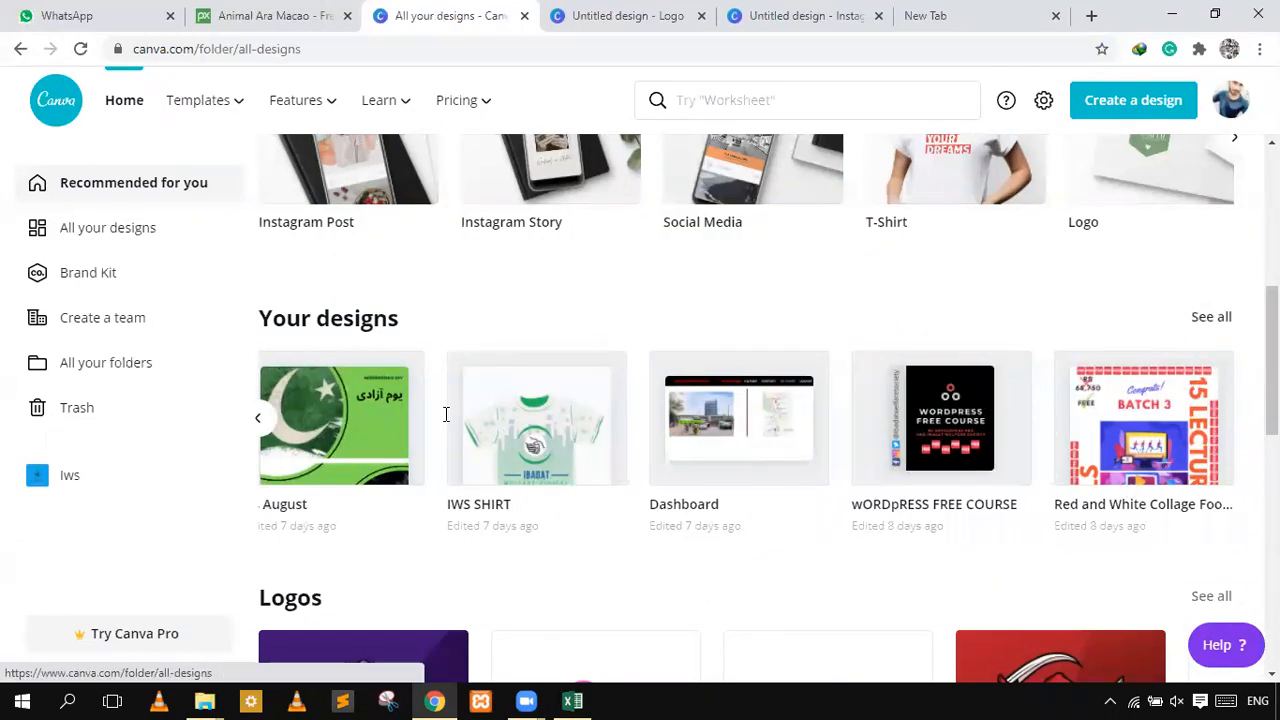
pyautogui.scroll(-8, 545, 456)
pyautogui.scroll(-4, 480, 450)
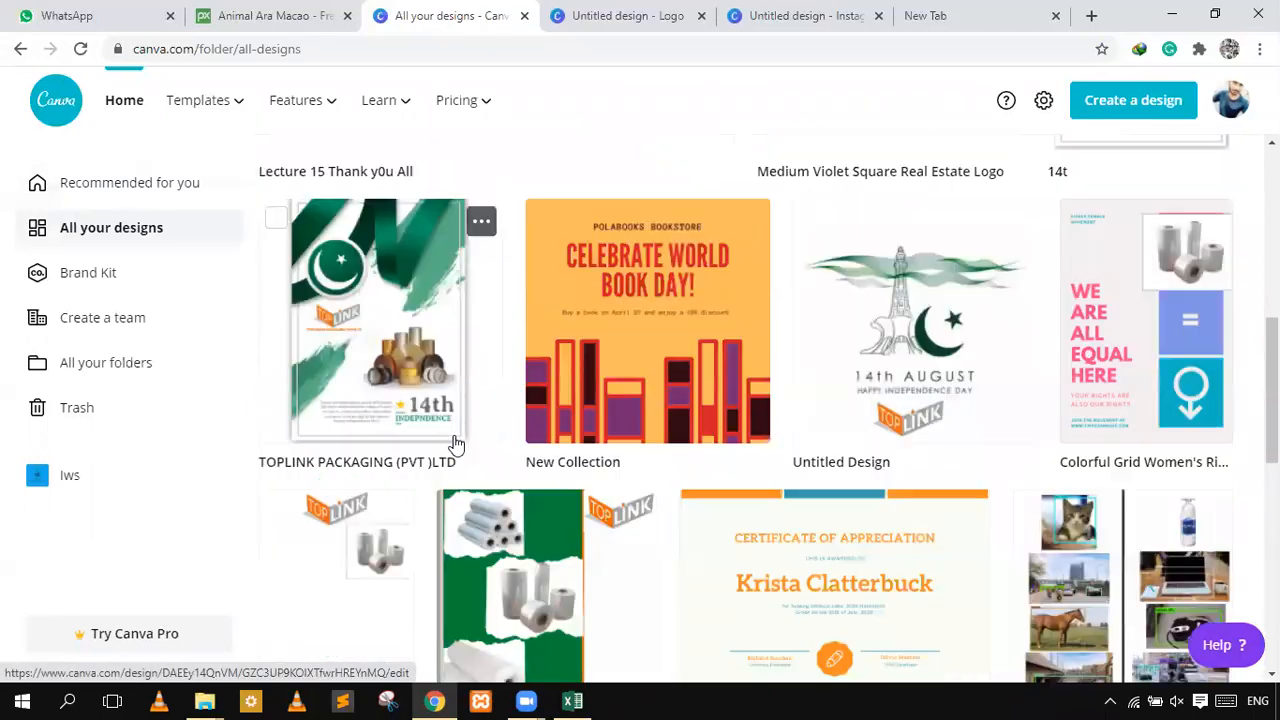
# - Look through the saved designs and open the NISHAT CLOTHS logo design
pyautogui.scroll(4, 455, 443)
pyautogui.scroll(-8, 680, 443)
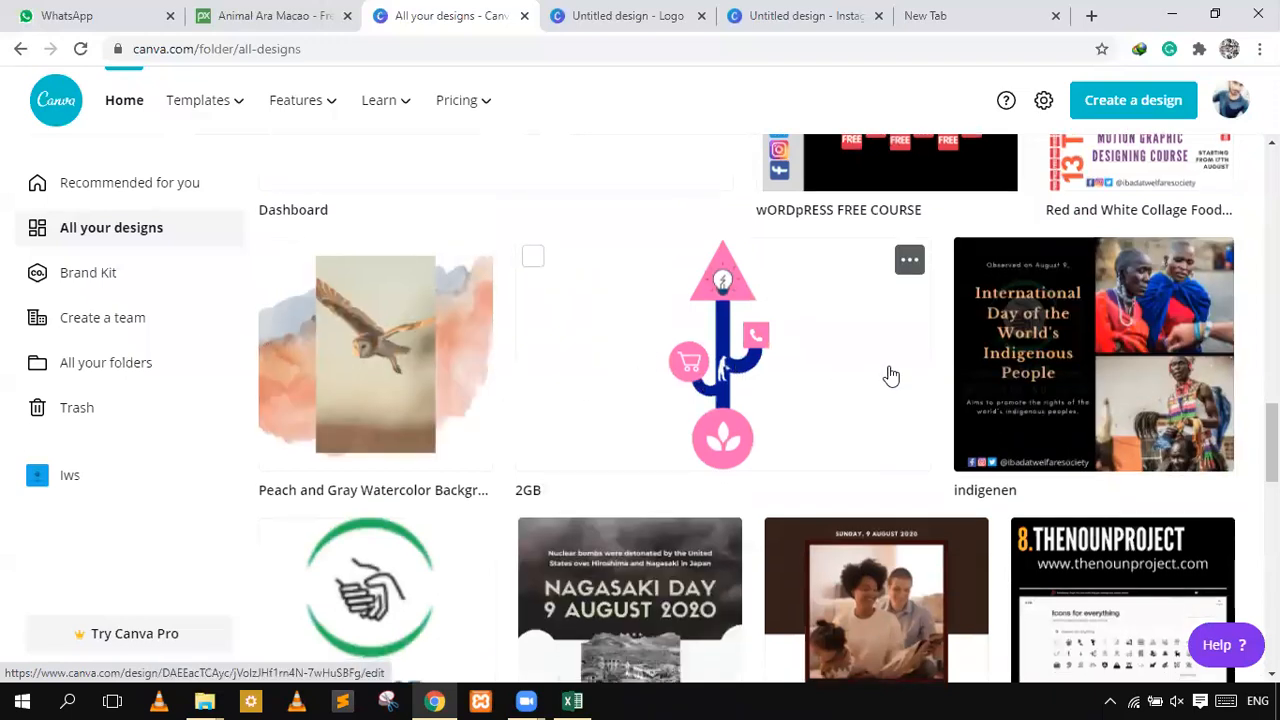
pyautogui.scroll(-5, 885, 375)
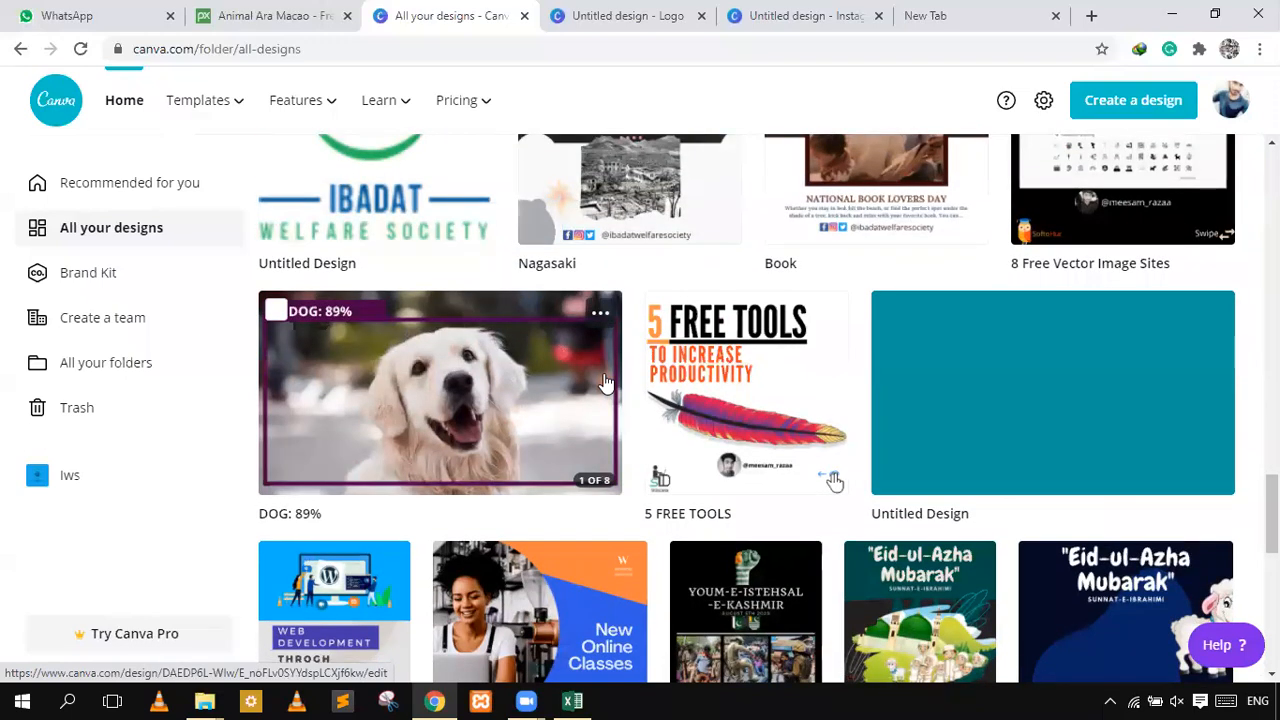
pyautogui.scroll(-5, 605, 382)
pyautogui.click(689, 420)
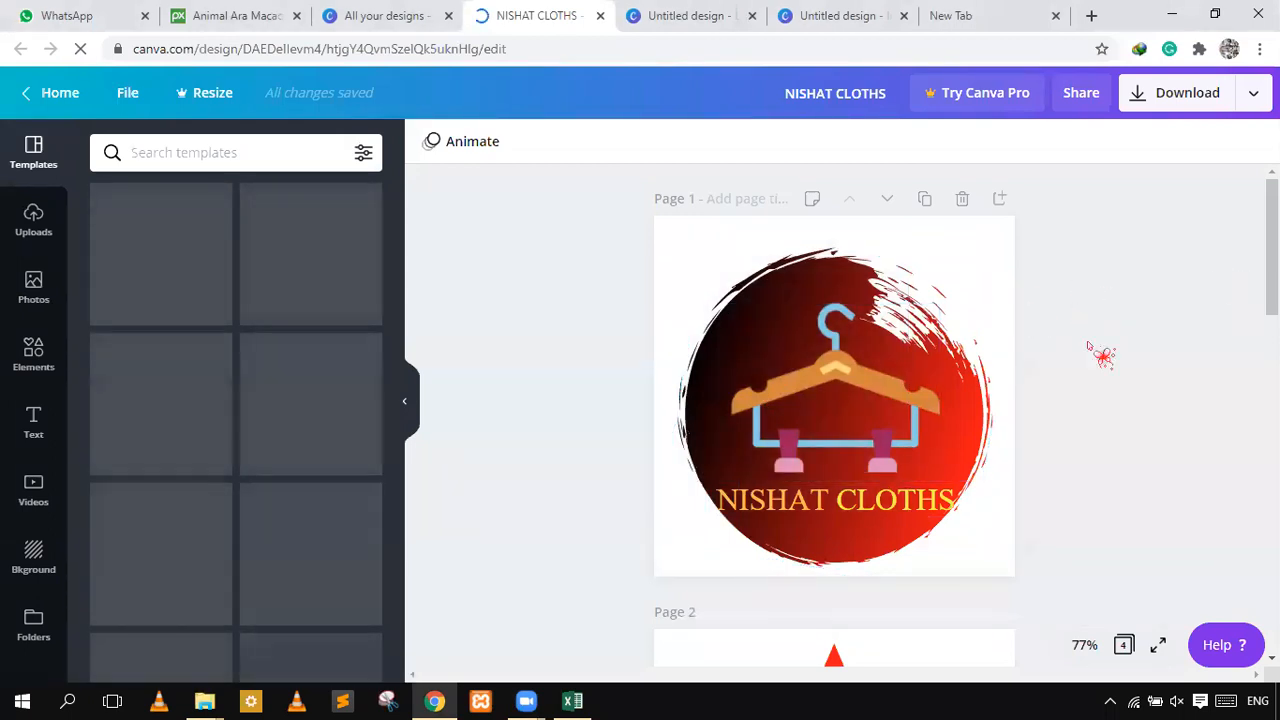
# - Examine the logos on all four pages of the NISHAT CLOTHS design, then return to its first page
pyautogui.scroll(-2, 1097, 351)
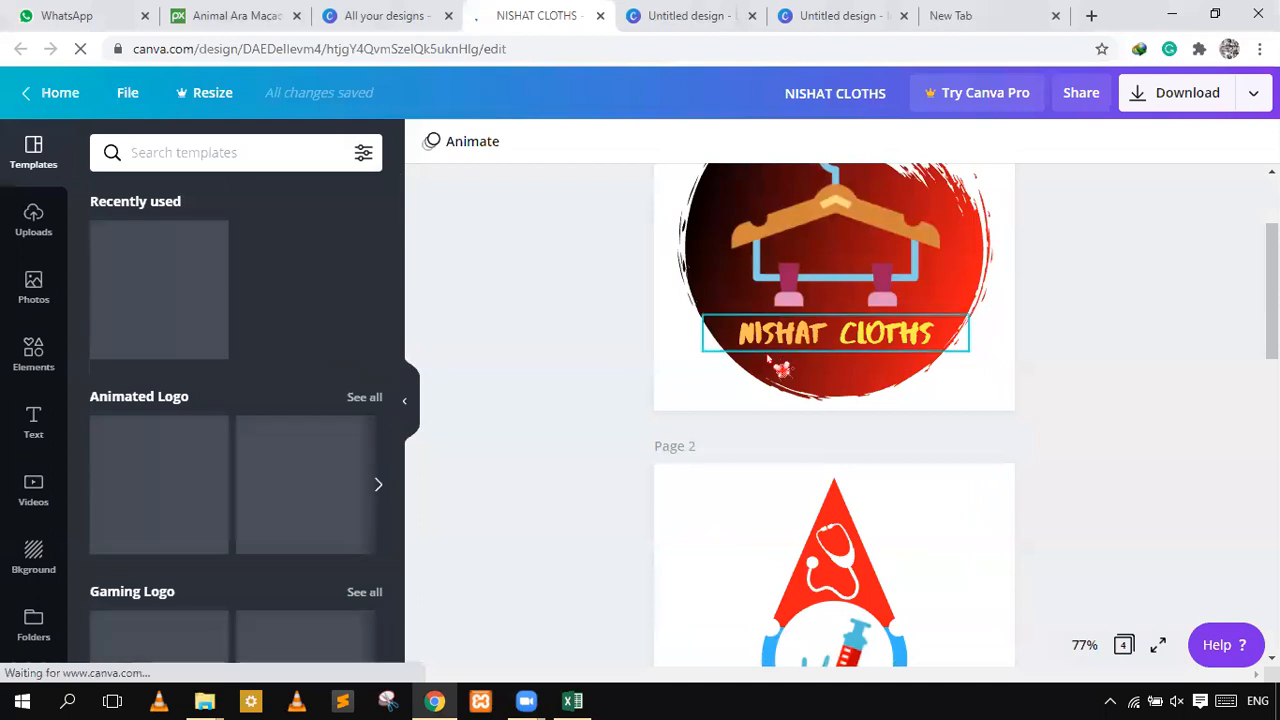
pyautogui.scroll(-1, 1140, 364)
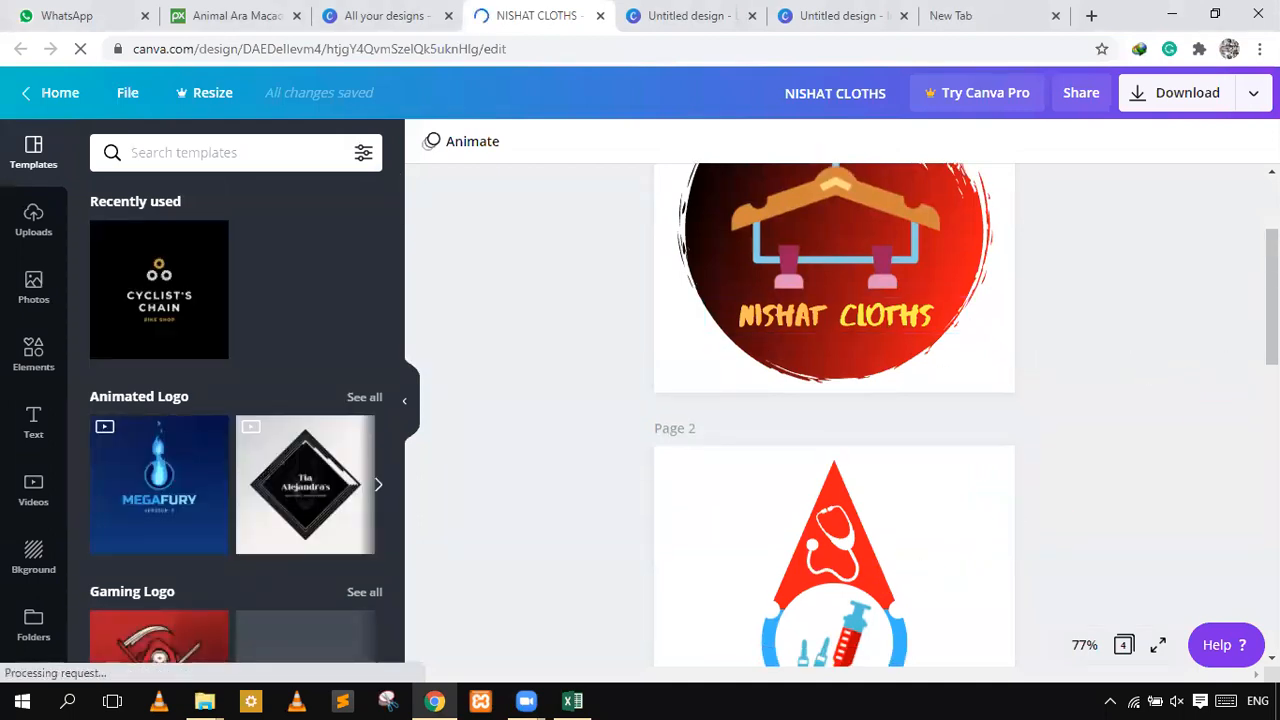
pyautogui.scroll(-1, 1150, 355)
pyautogui.scroll(2, 1089, 376)
pyautogui.scroll(-5, 1089, 378)
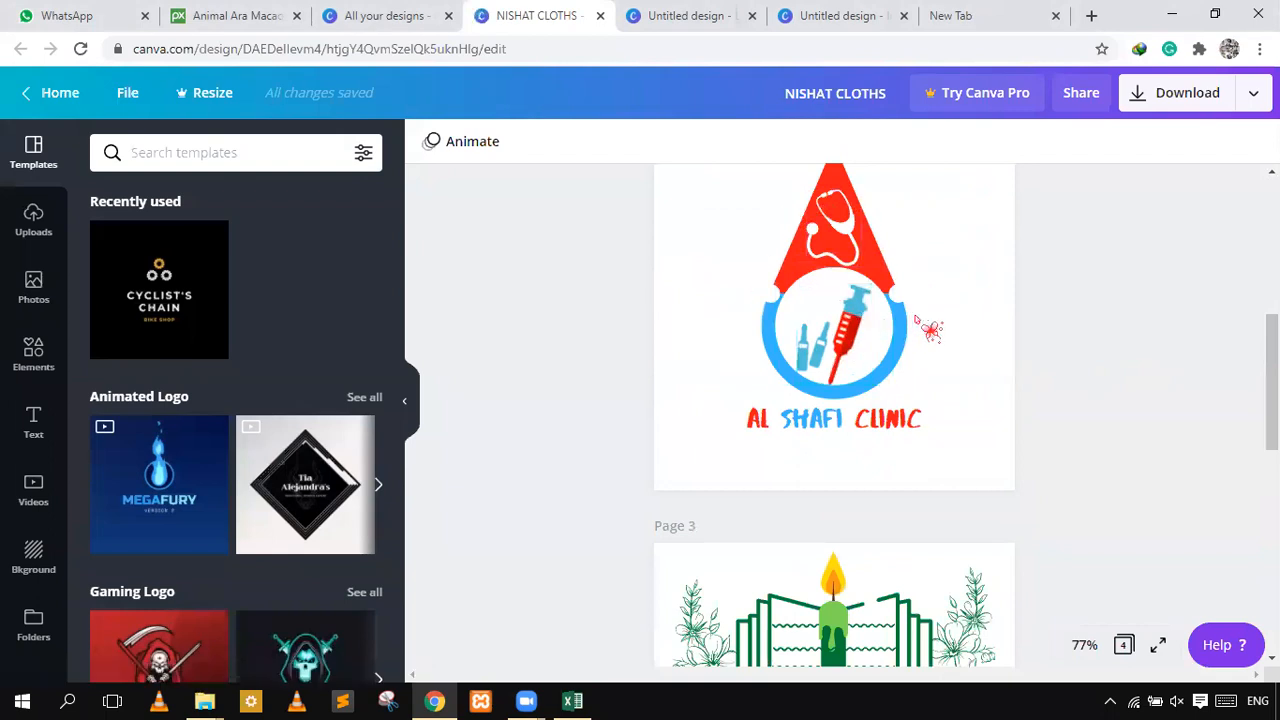
pyautogui.scroll(1, 900, 228)
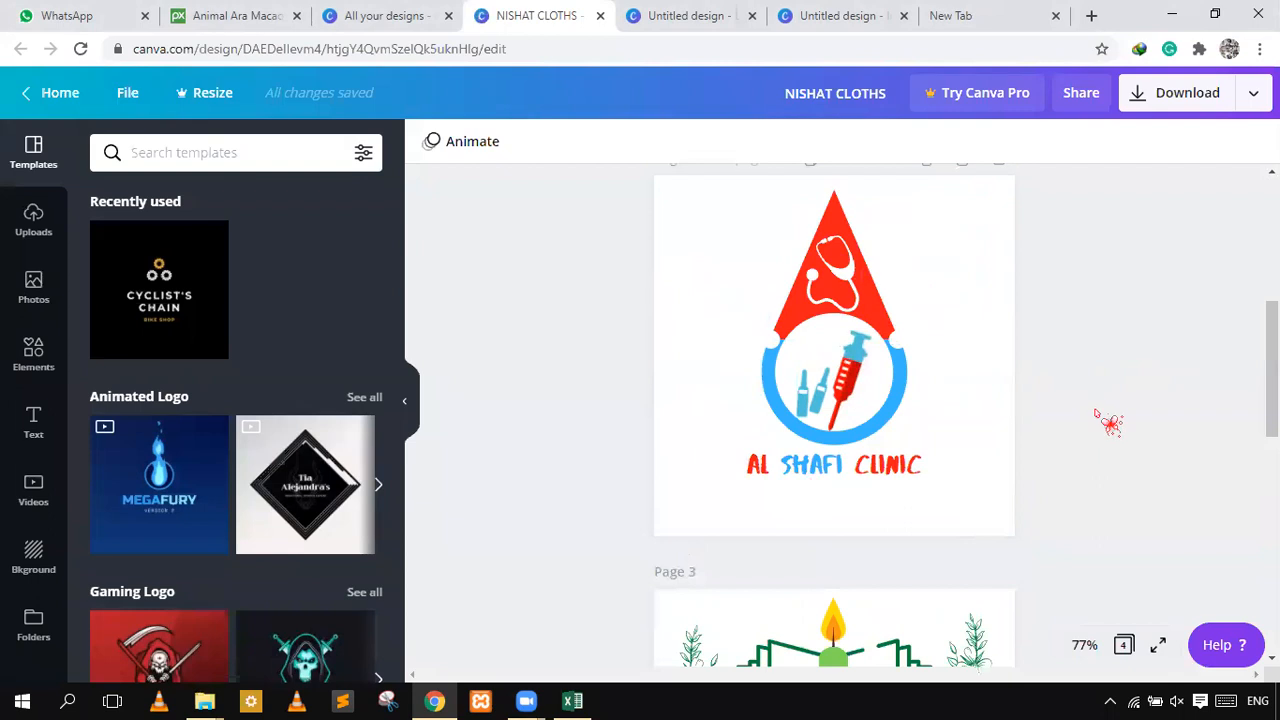
pyautogui.scroll(-3, 1112, 426)
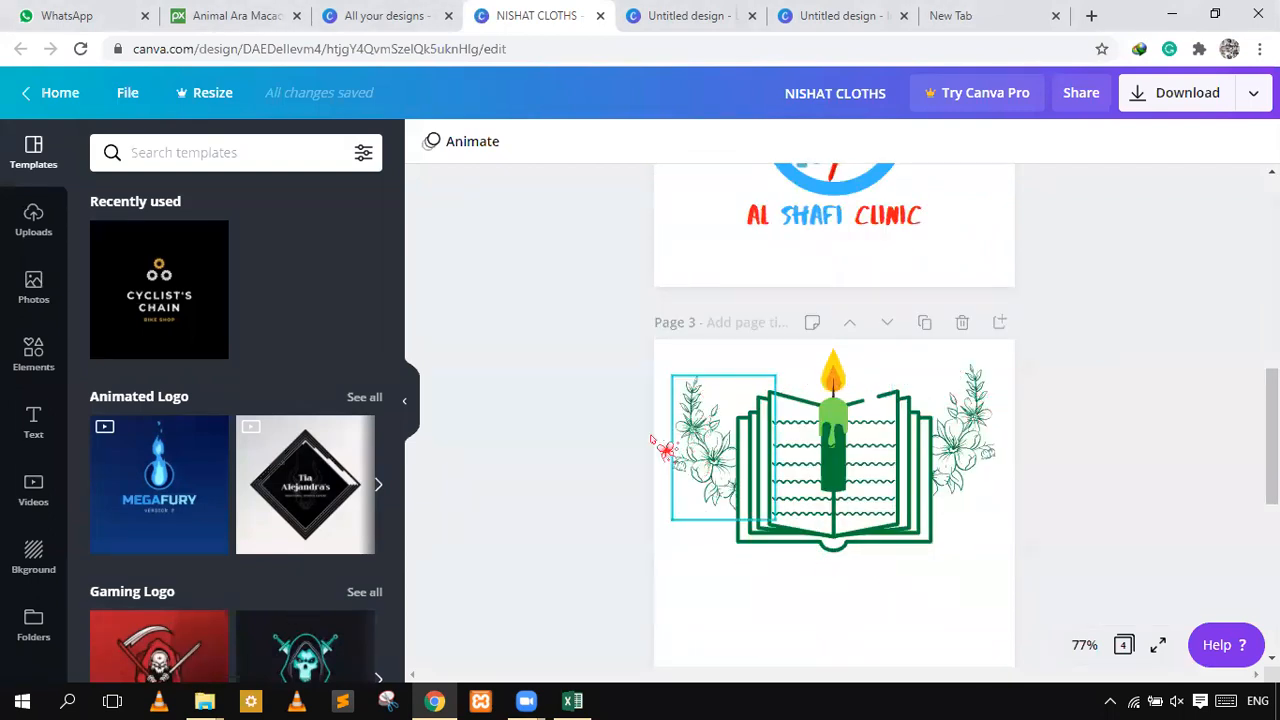
pyautogui.scroll(-5, 965, 532)
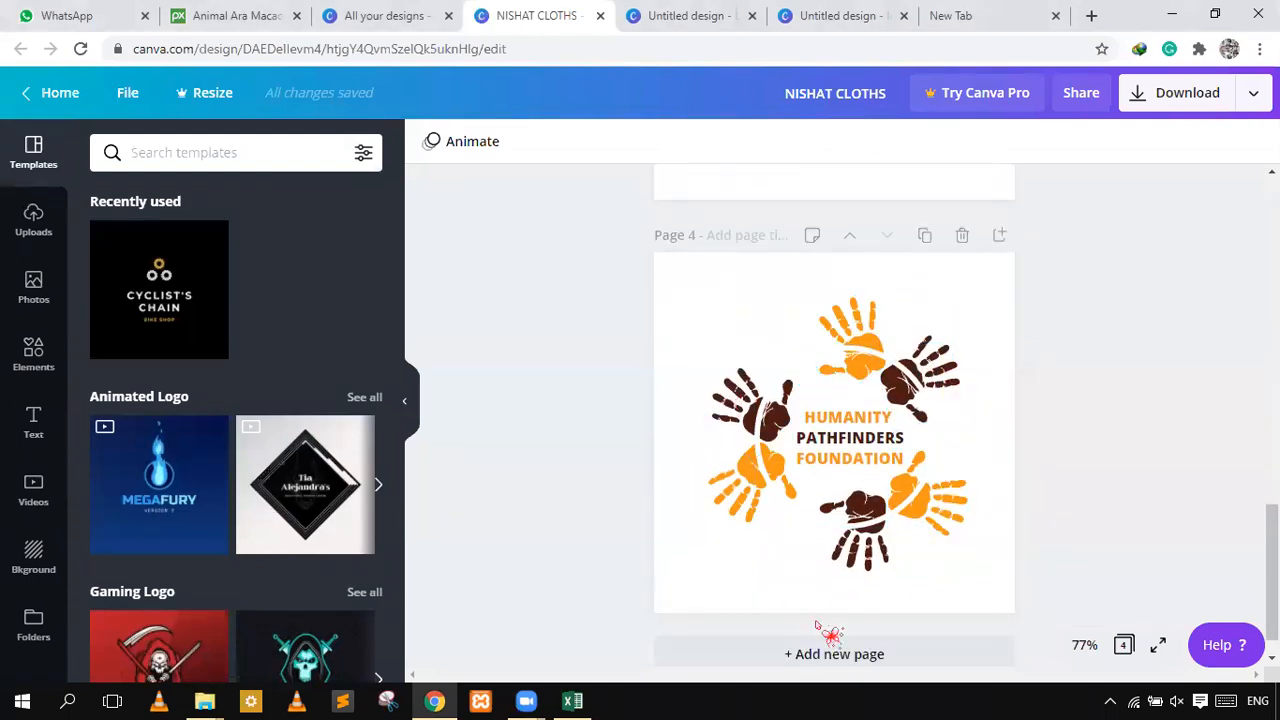
pyautogui.scroll(15, 766, 432)
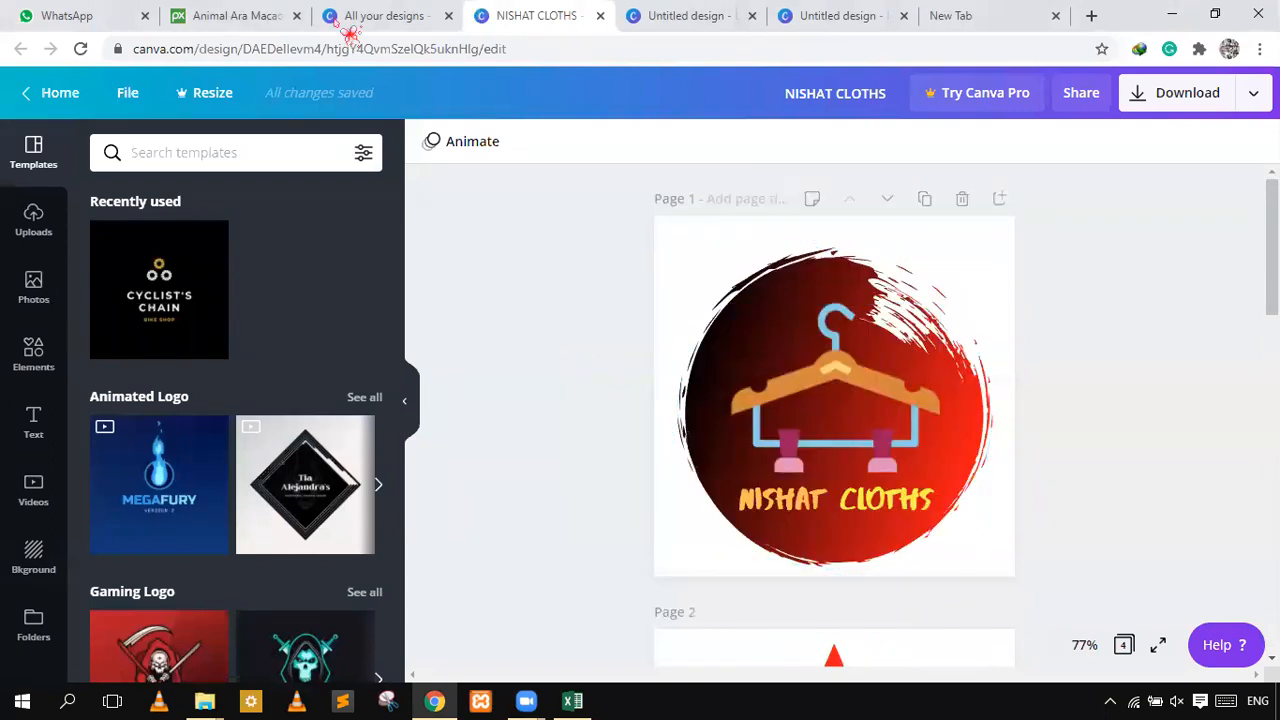
# - Switch to the blank untitled Logo design and search the elements library for "book"
pyautogui.click(655, 14)
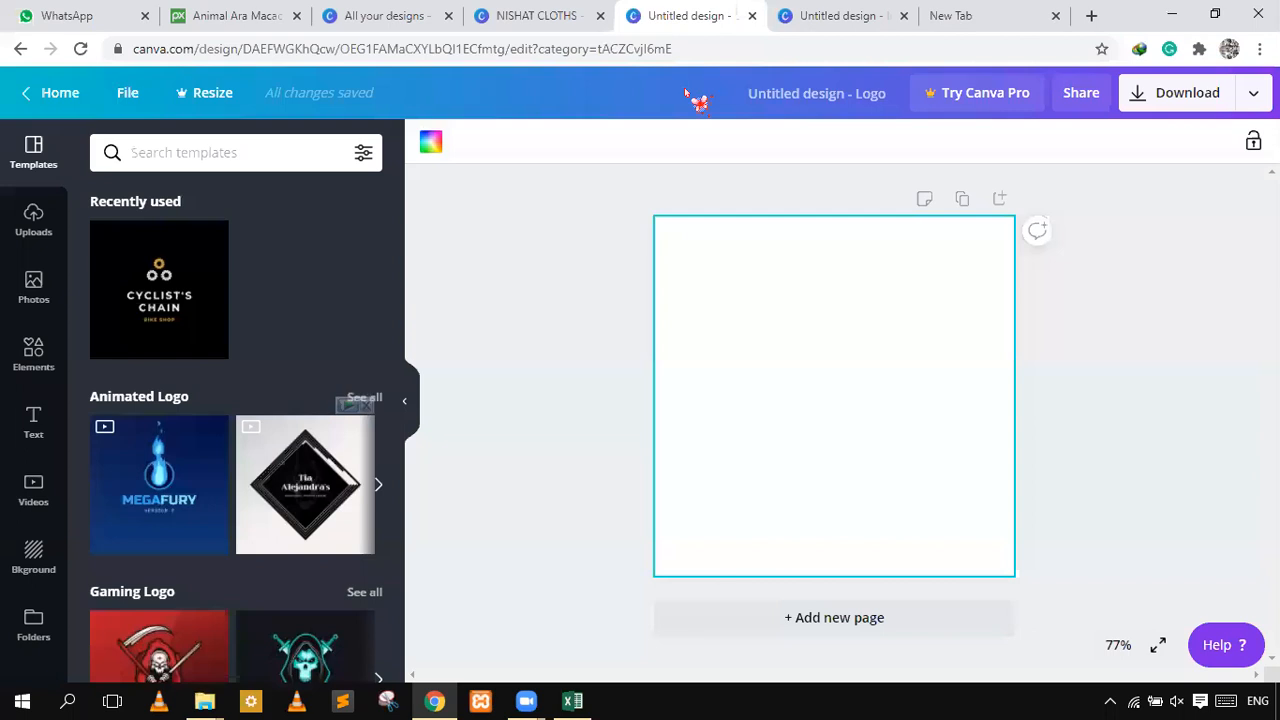
pyautogui.click(521, 372)
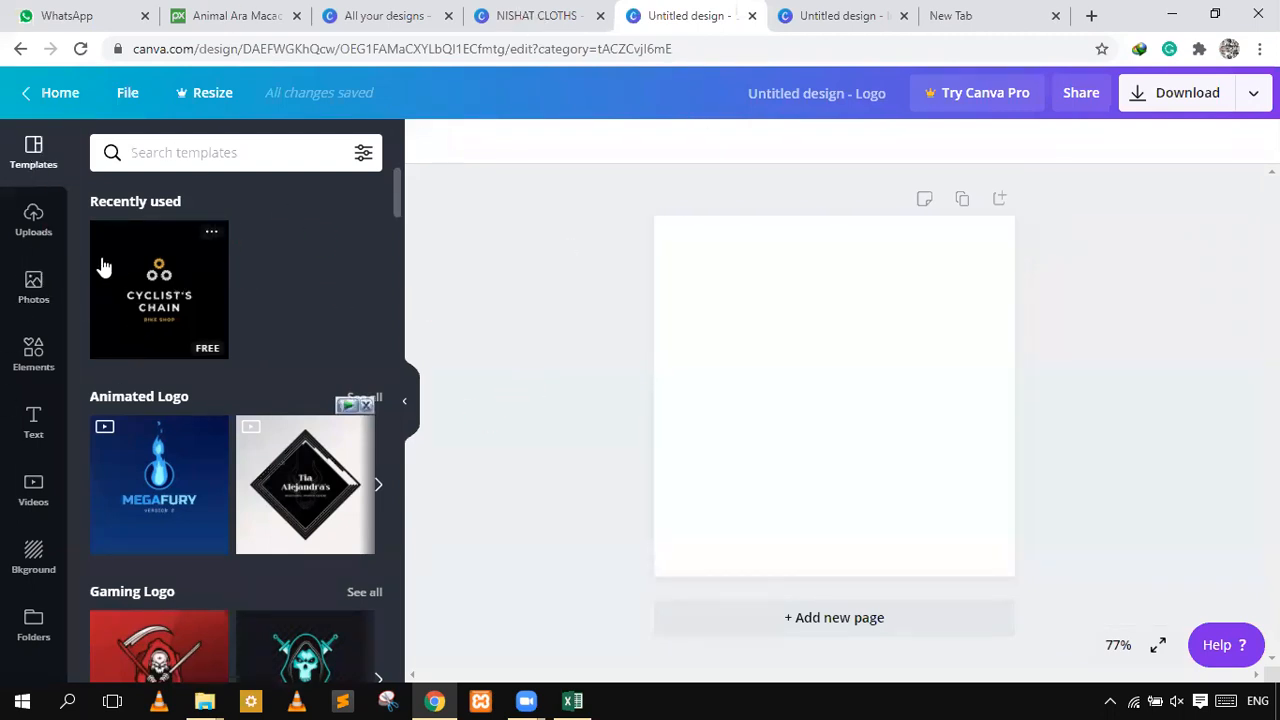
pyautogui.click(38, 342)
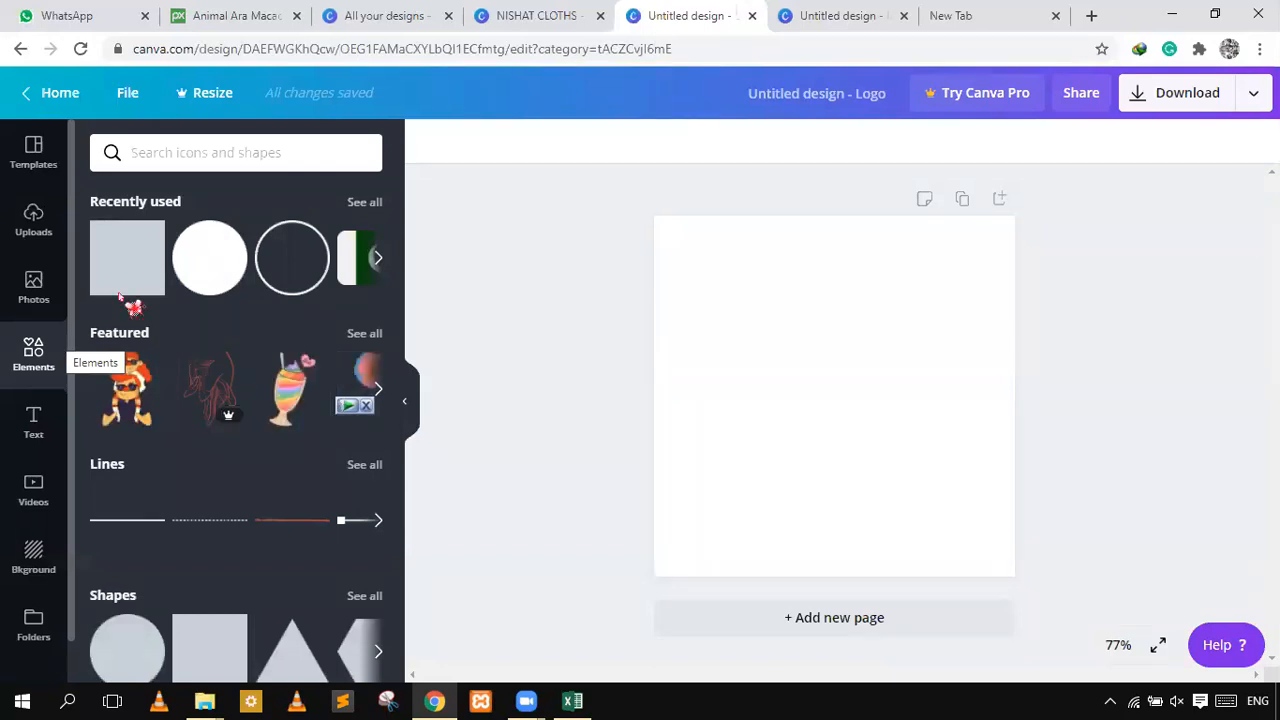
pyautogui.click(187, 161)
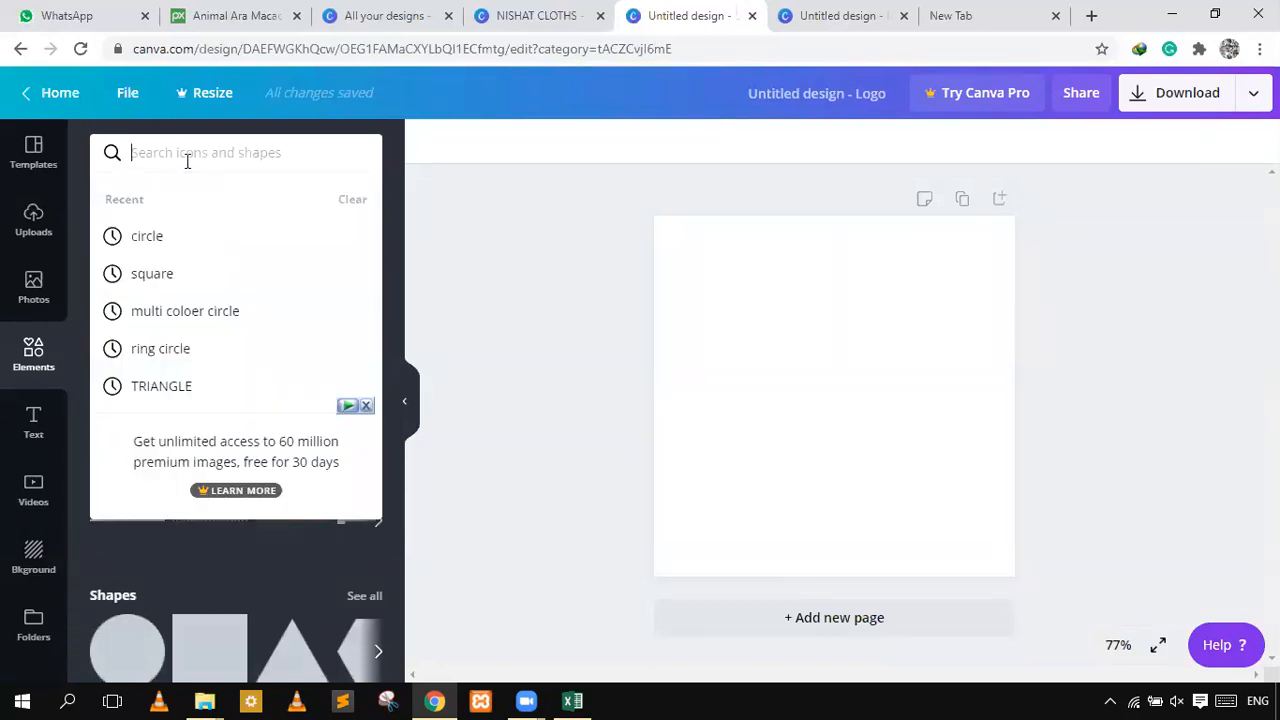
pyautogui.write('book')
pyautogui.press('Return')
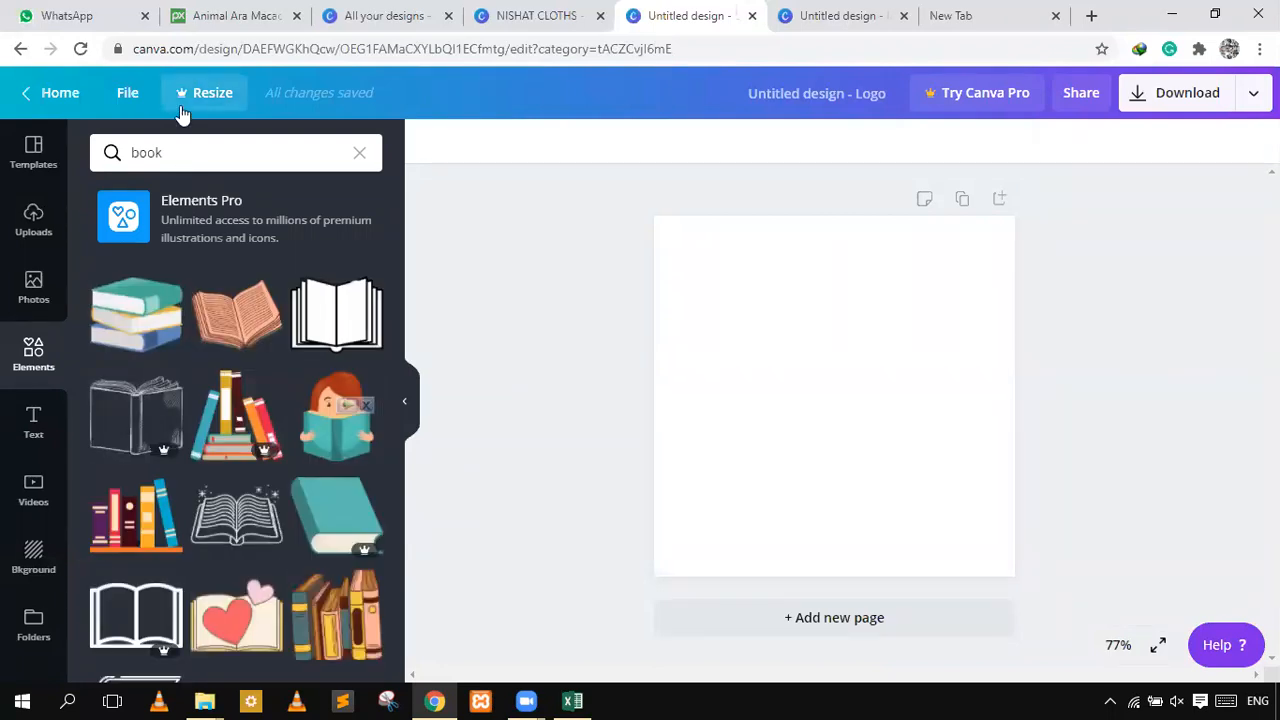
# - Search the elements library for "corona"
pyautogui.click(192, 141)
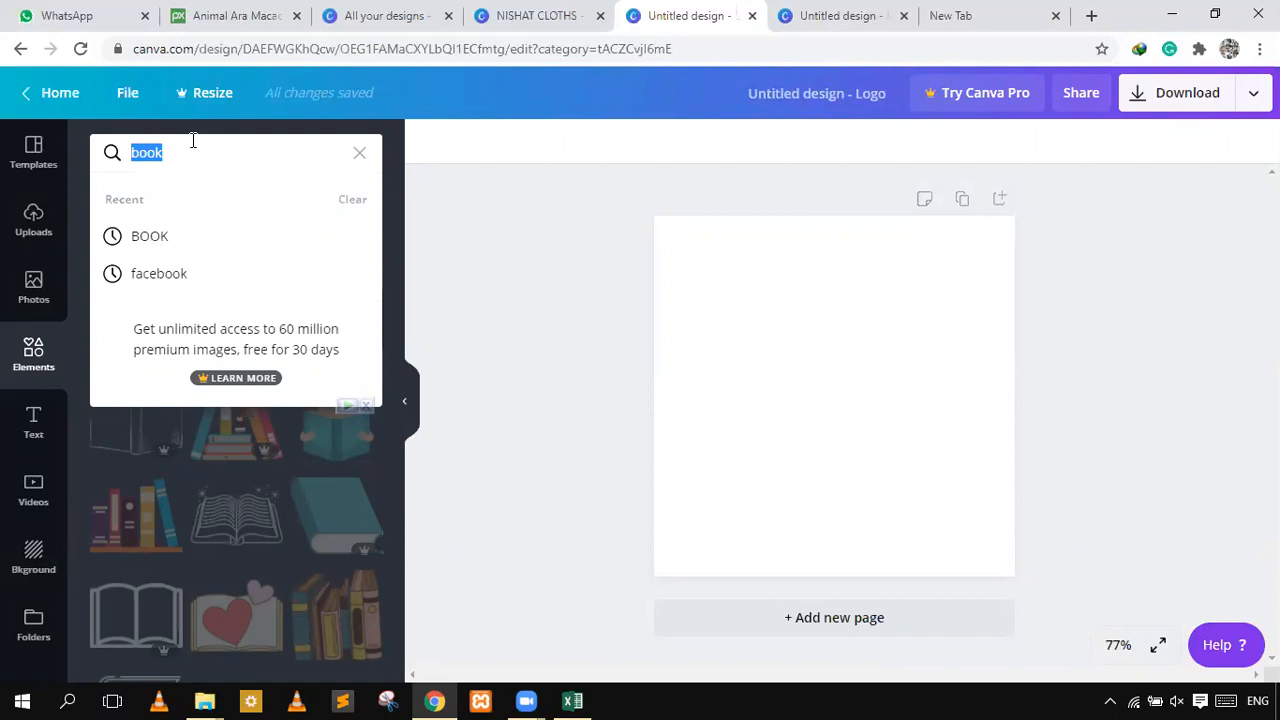
pyautogui.write('corona')
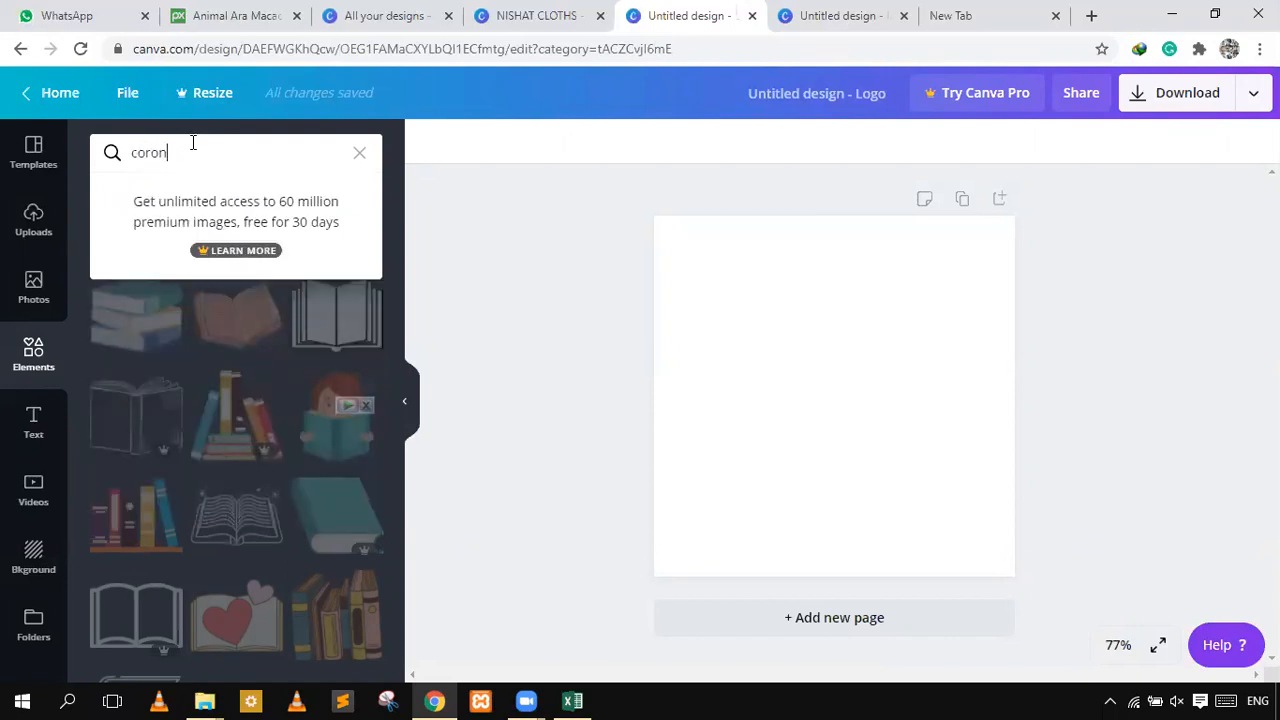
pyautogui.press('Return')
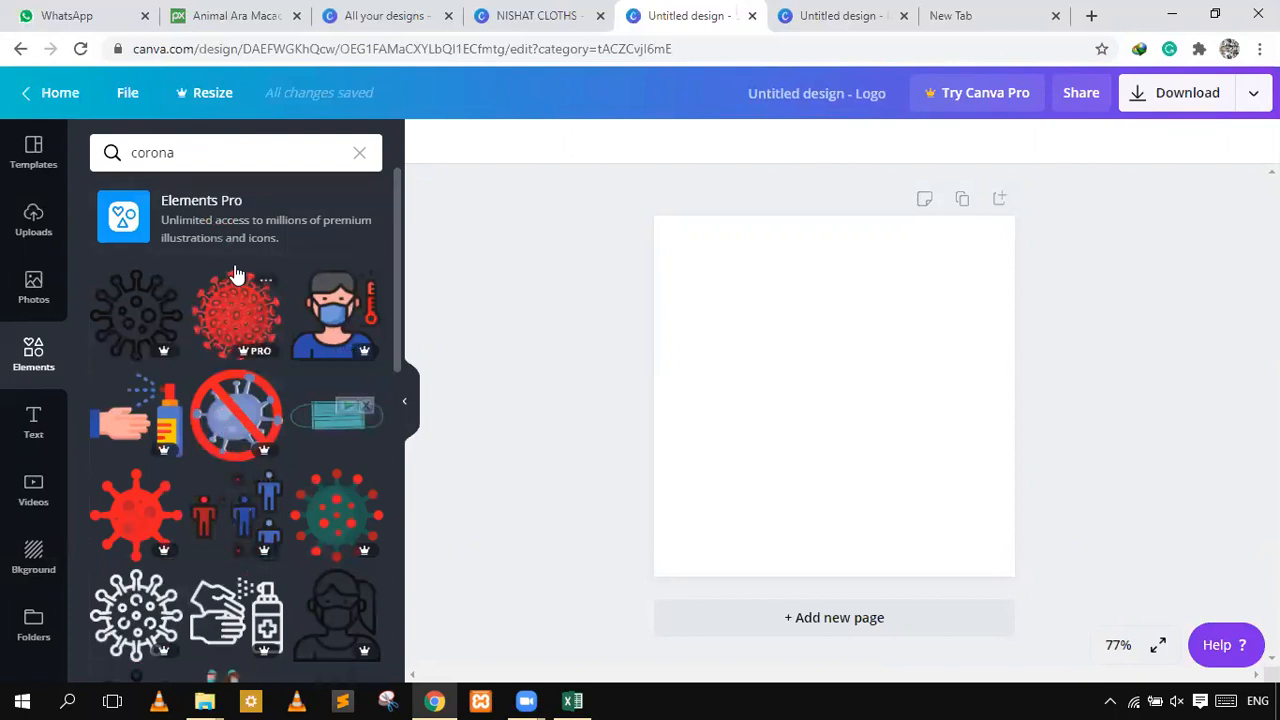
# - Replace the element search term with "polygon" and run the search
pyautogui.click(236, 156)
pyautogui.doubleClick(236, 159)
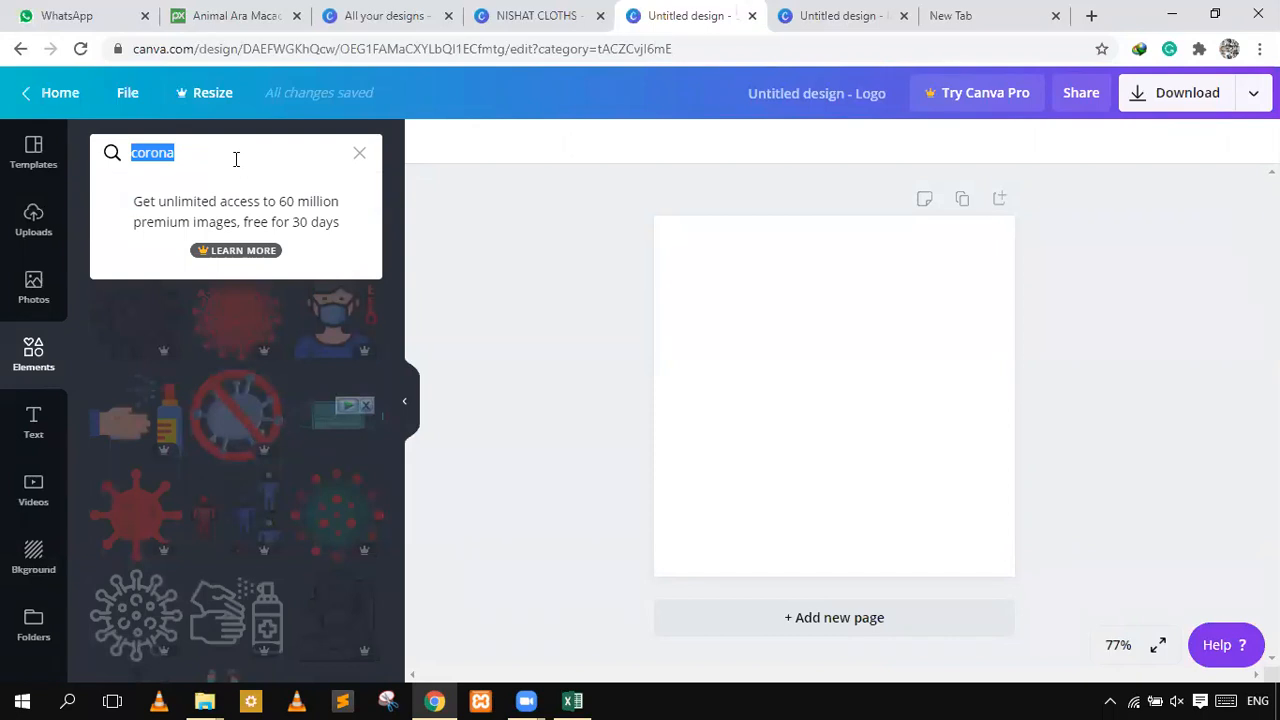
pyautogui.press('BackSpace')
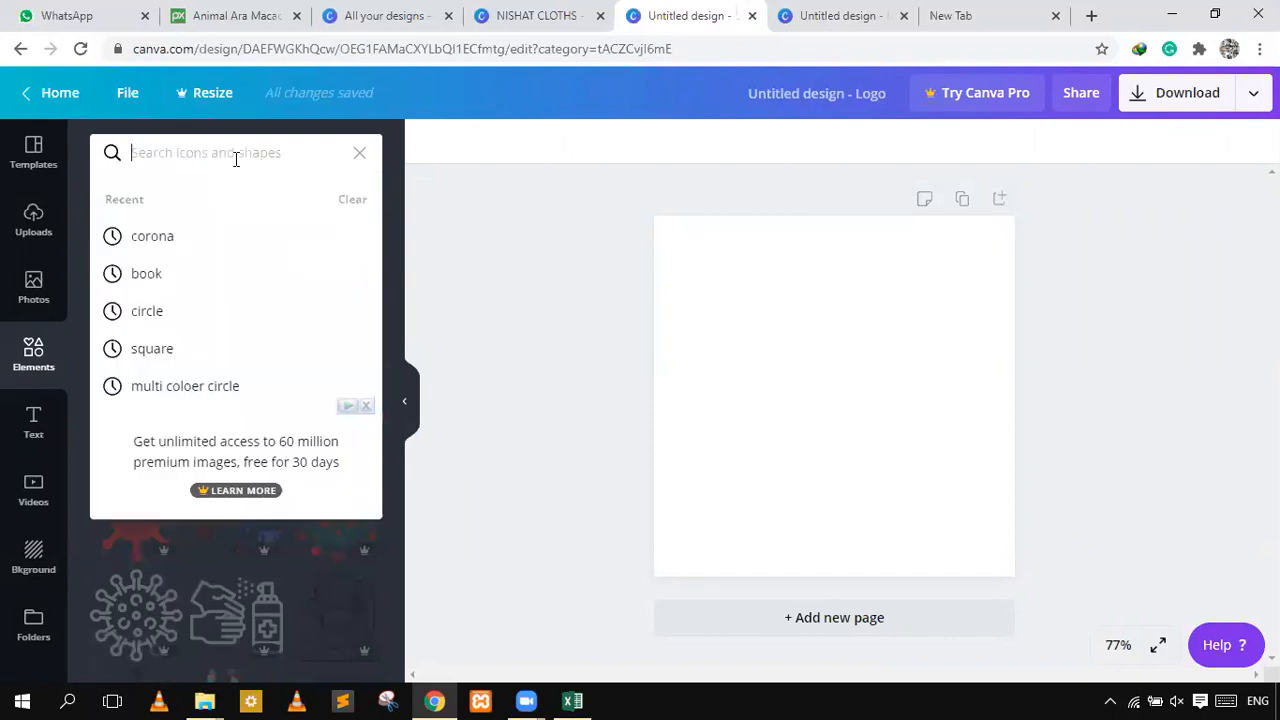
pyautogui.write('polygon')
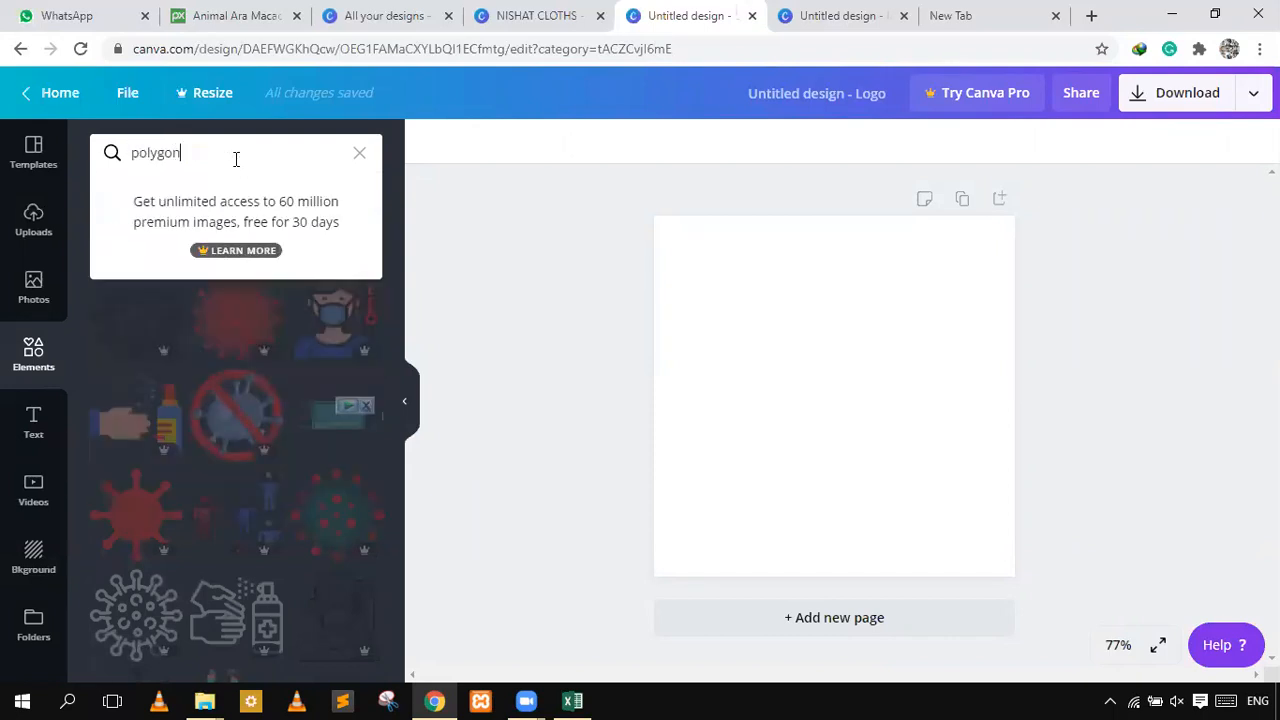
pyautogui.press('Return')
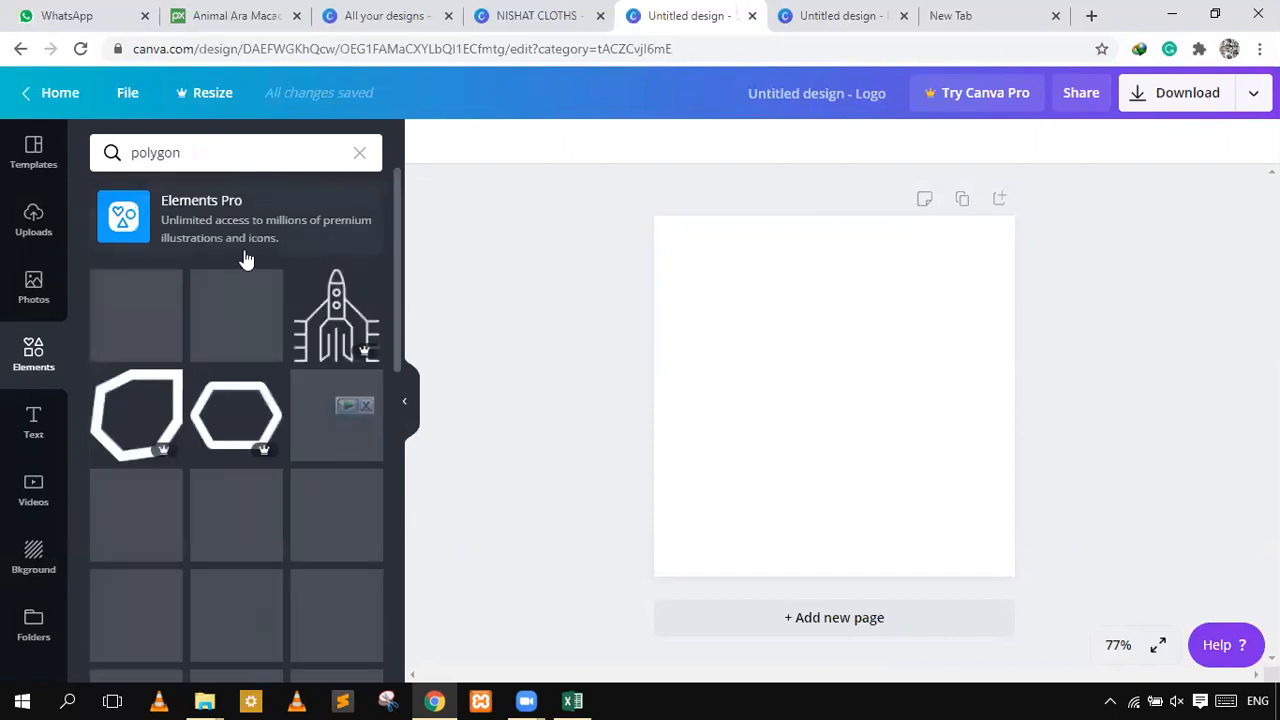
# - Browse the polygon elements and view the details of the orange ring element
pyautogui.scroll(-8, 230, 570)
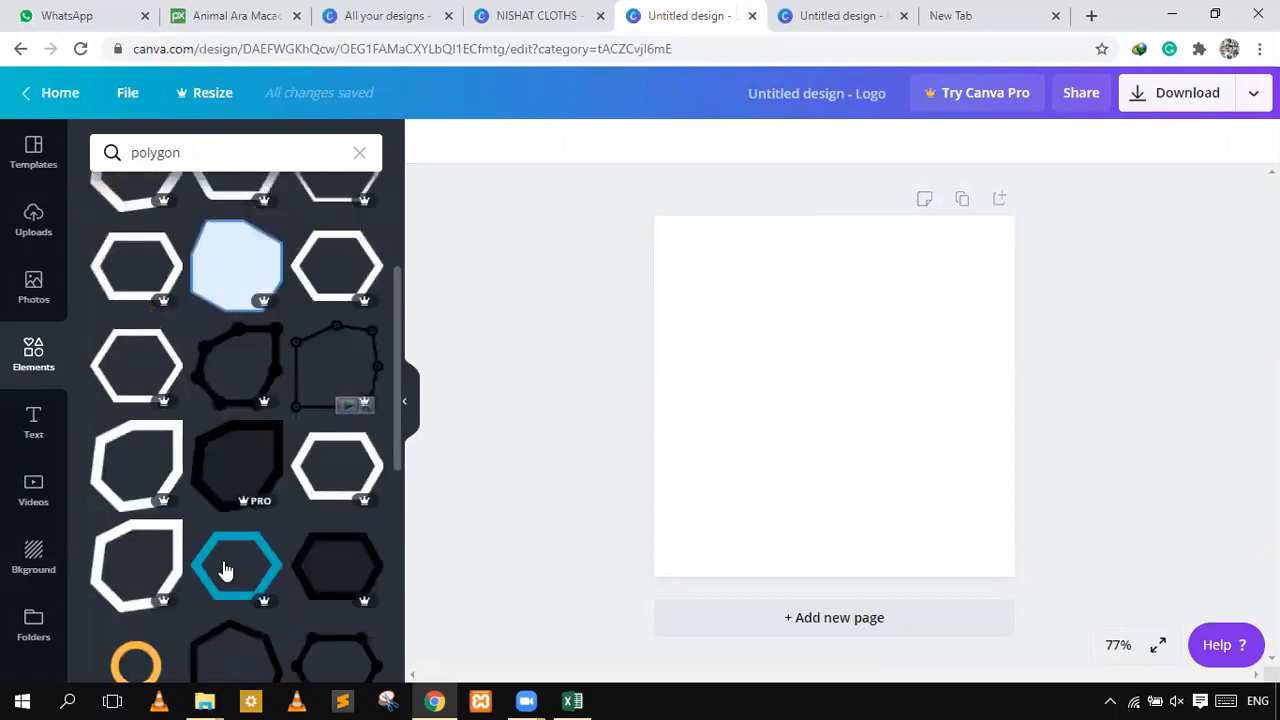
pyautogui.scroll(4, 223, 571)
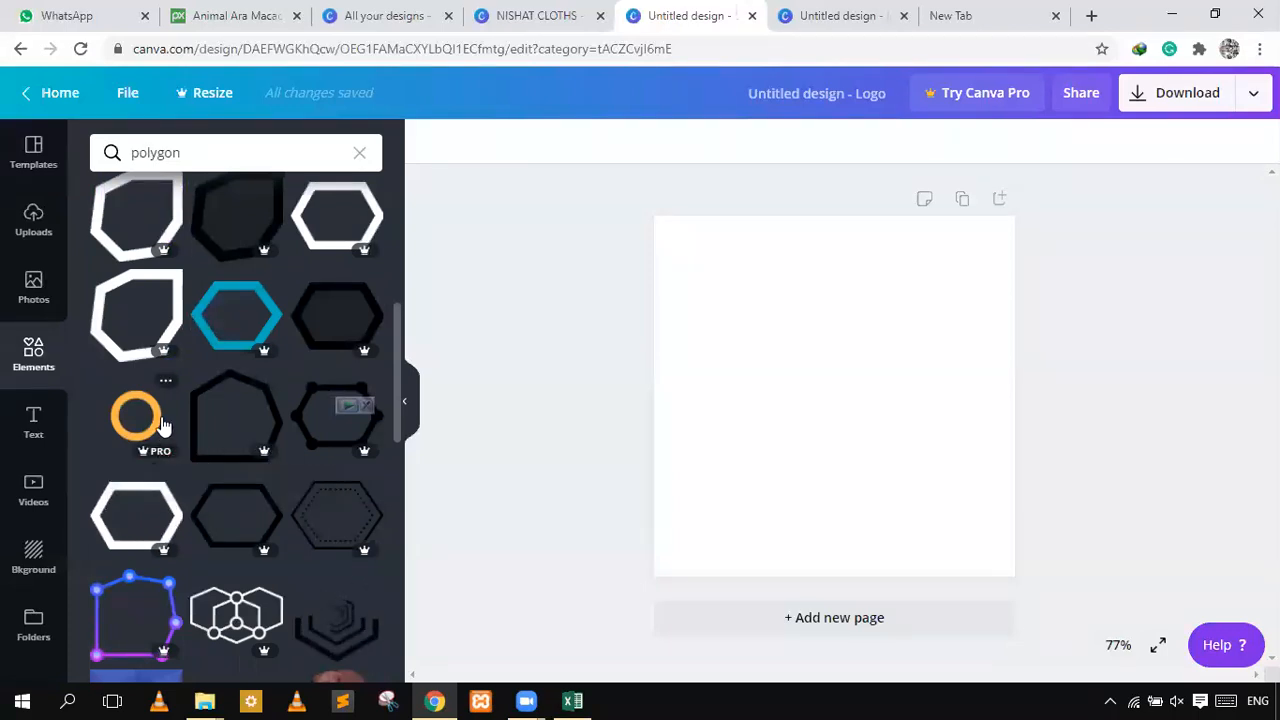
pyautogui.click(166, 380)
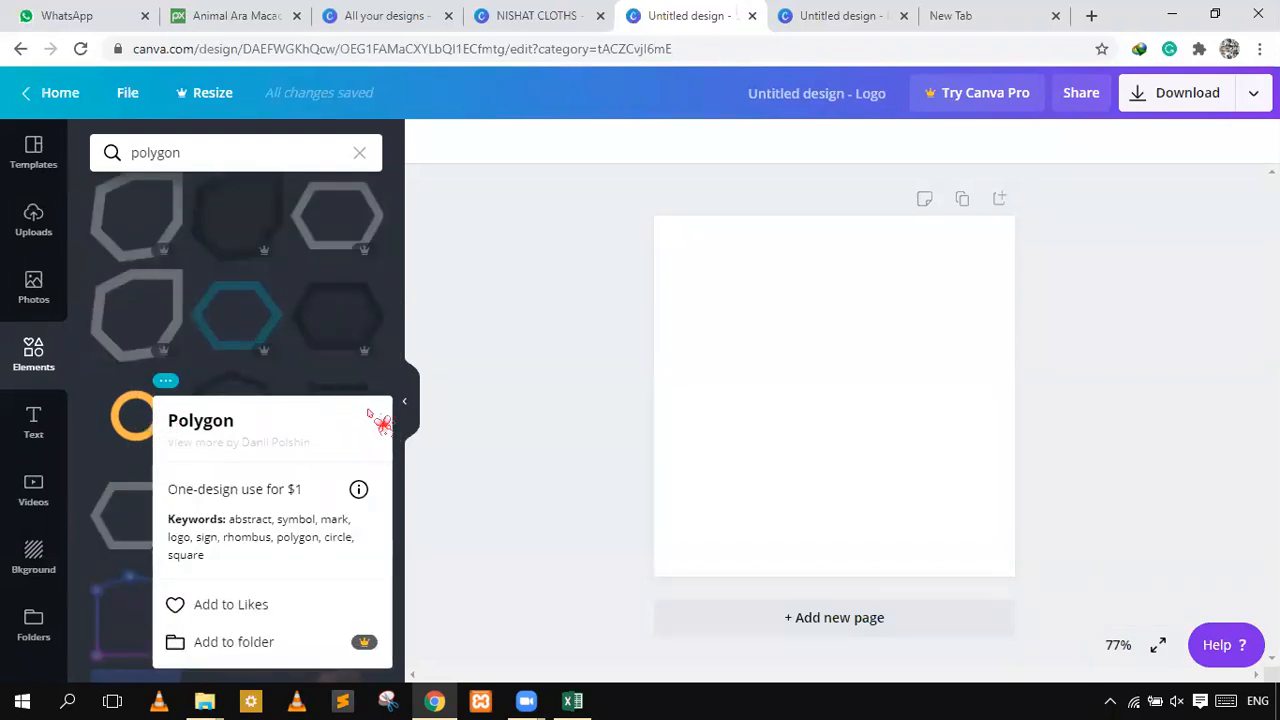
pyautogui.click(451, 395)
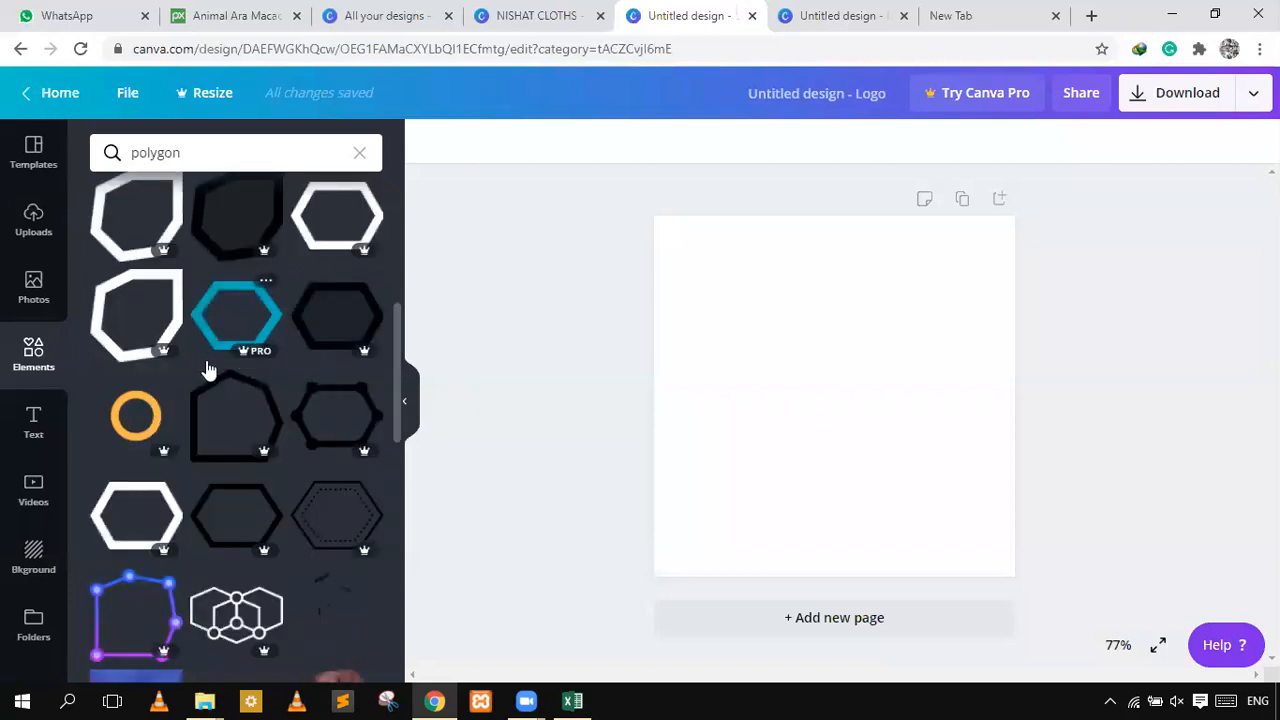
pyautogui.scroll(5, 206, 366)
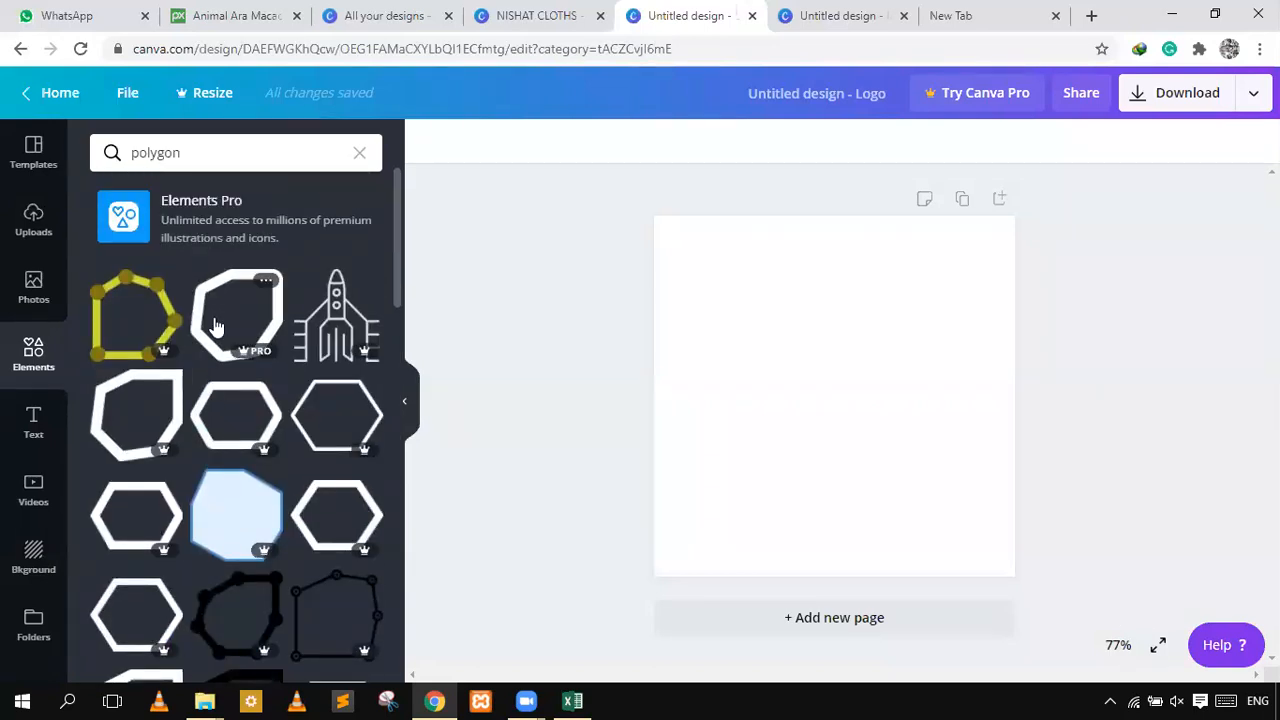
# - Search the elements for "book" again and place the red open book on the blank logo page
pyautogui.click(361, 154)
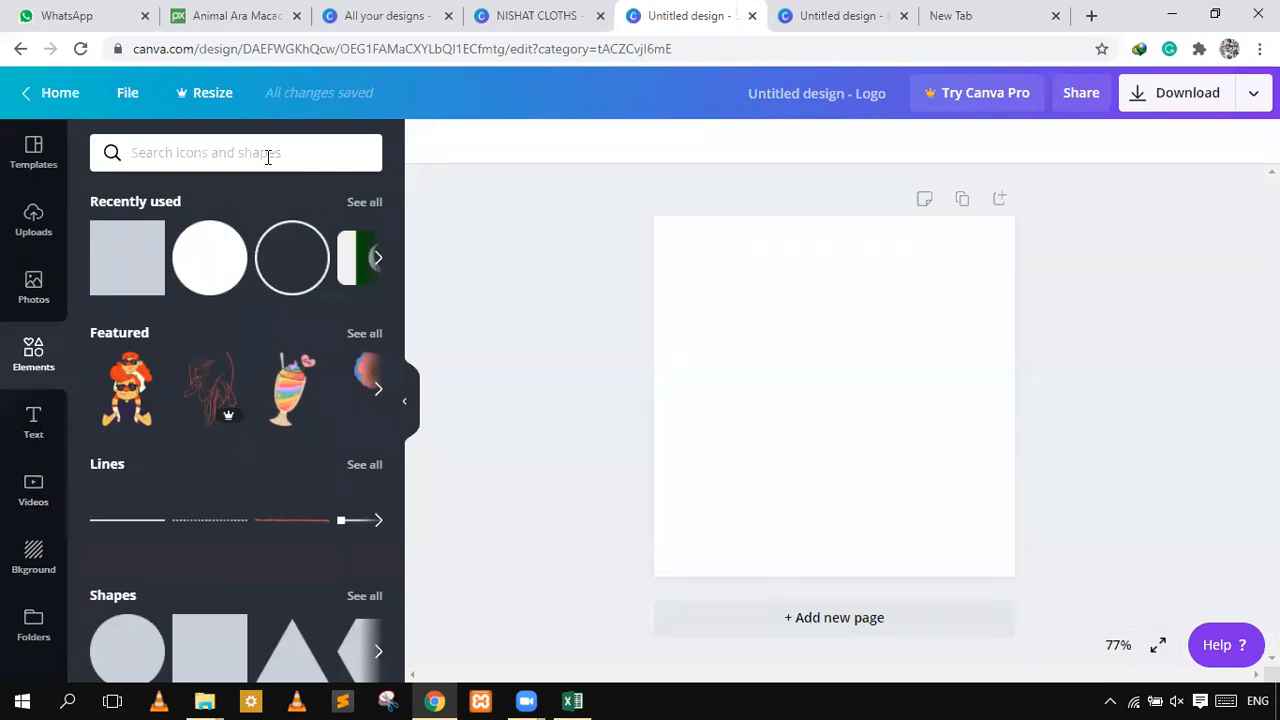
pyautogui.write('book')
pyautogui.press('Return')
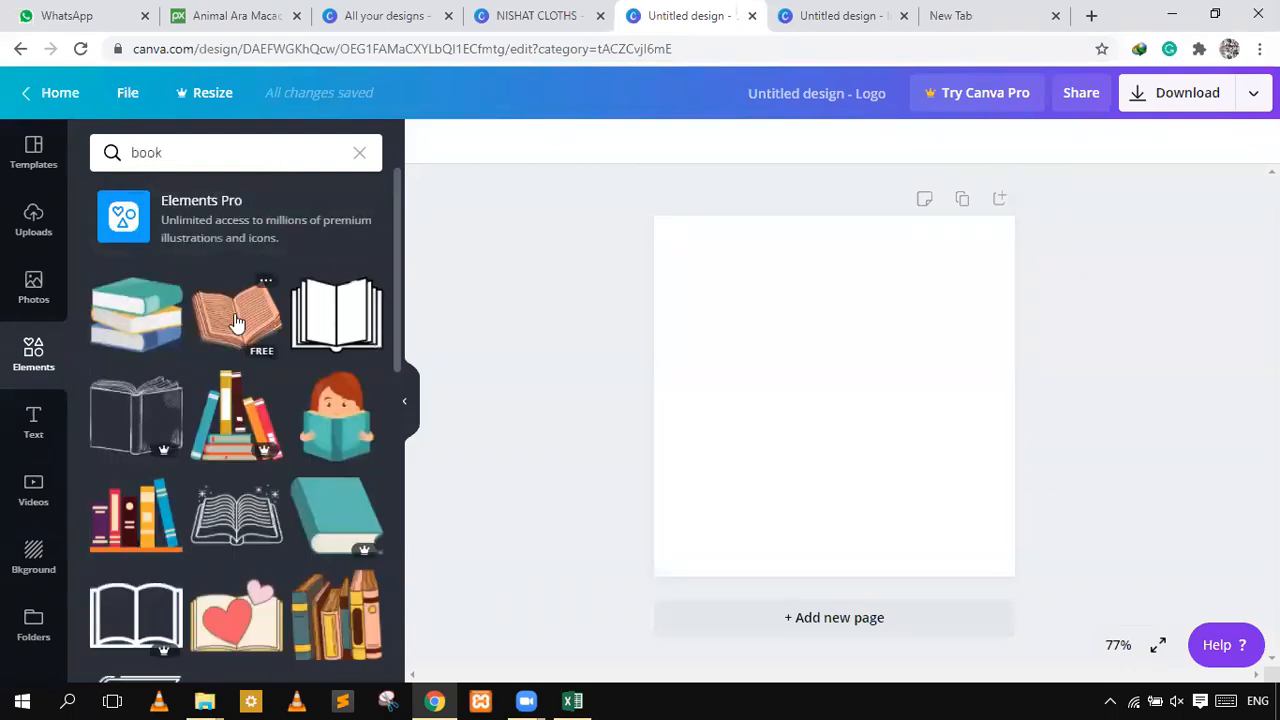
pyautogui.scroll(-3, 218, 420)
pyautogui.scroll(-6, 215, 430)
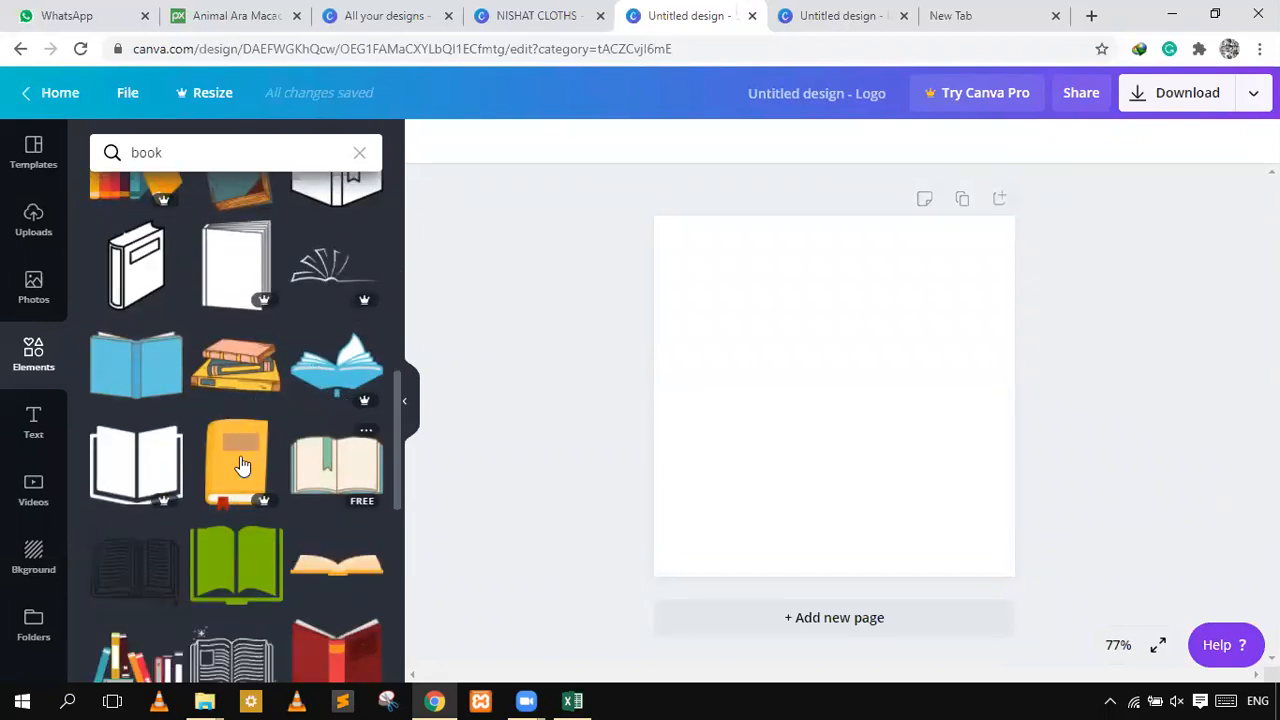
pyautogui.scroll(-3, 280, 490)
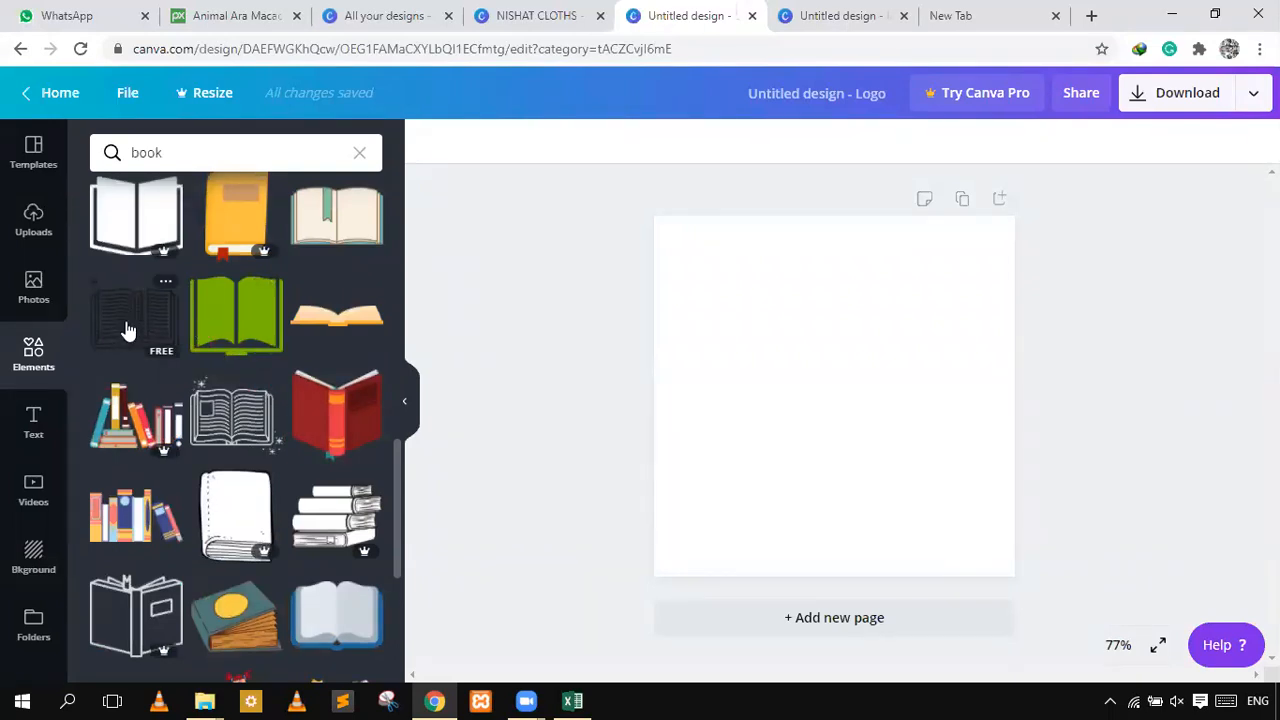
pyautogui.scroll(-3, 127, 330)
pyautogui.scroll(3, 133, 335)
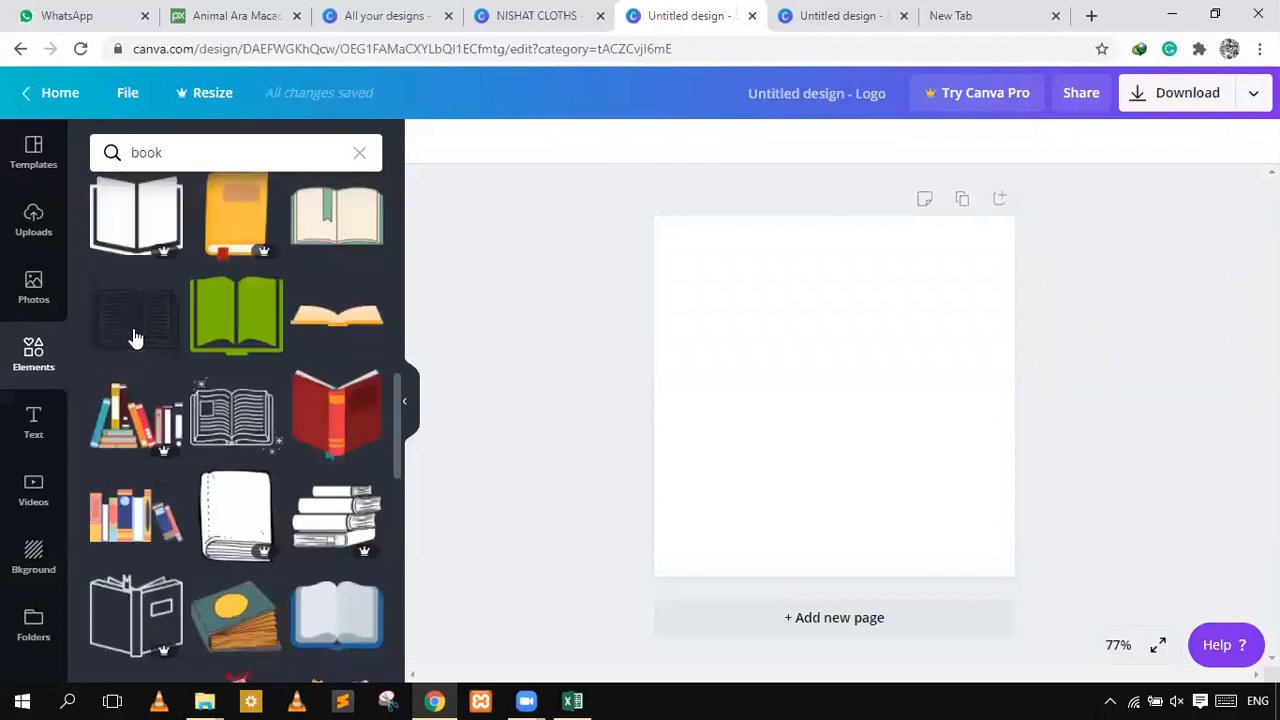
pyautogui.moveTo(492, 412); pyautogui.dragTo(808, 337)
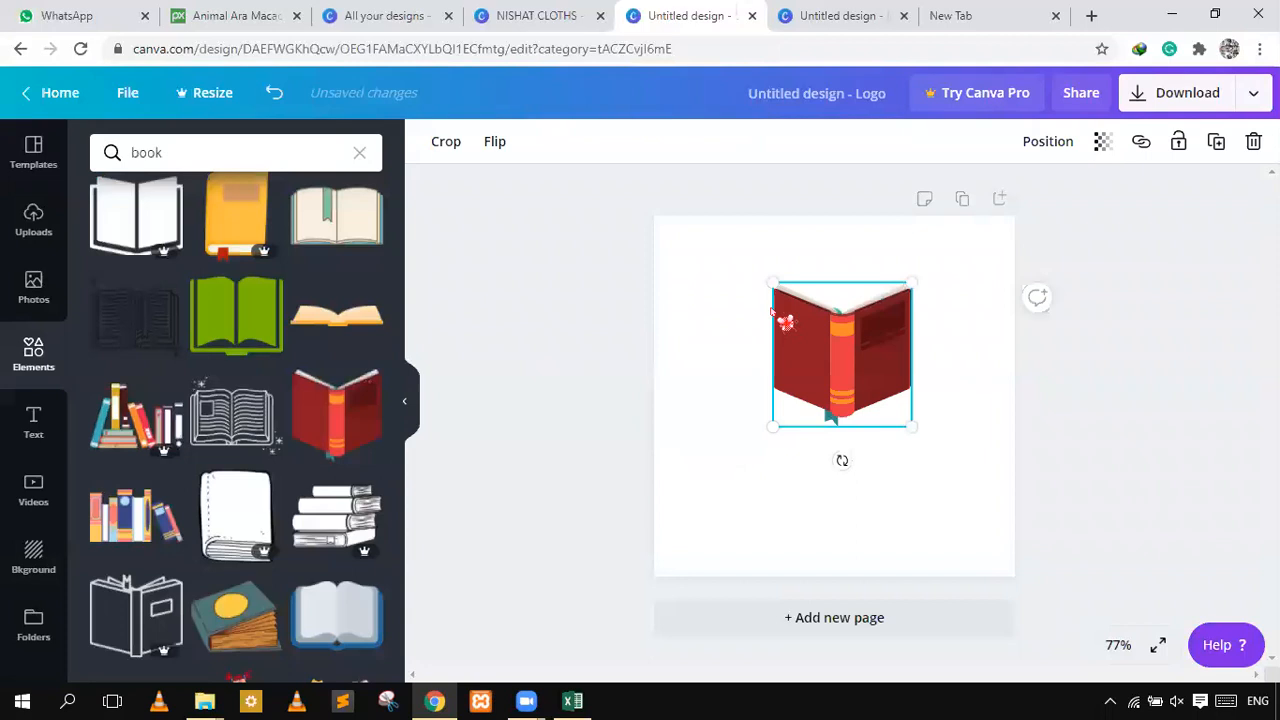
# - Enlarge the red book on the logo page by extending its upper-left corner outward
pyautogui.click(730, 303)
pyautogui.click(813, 338)
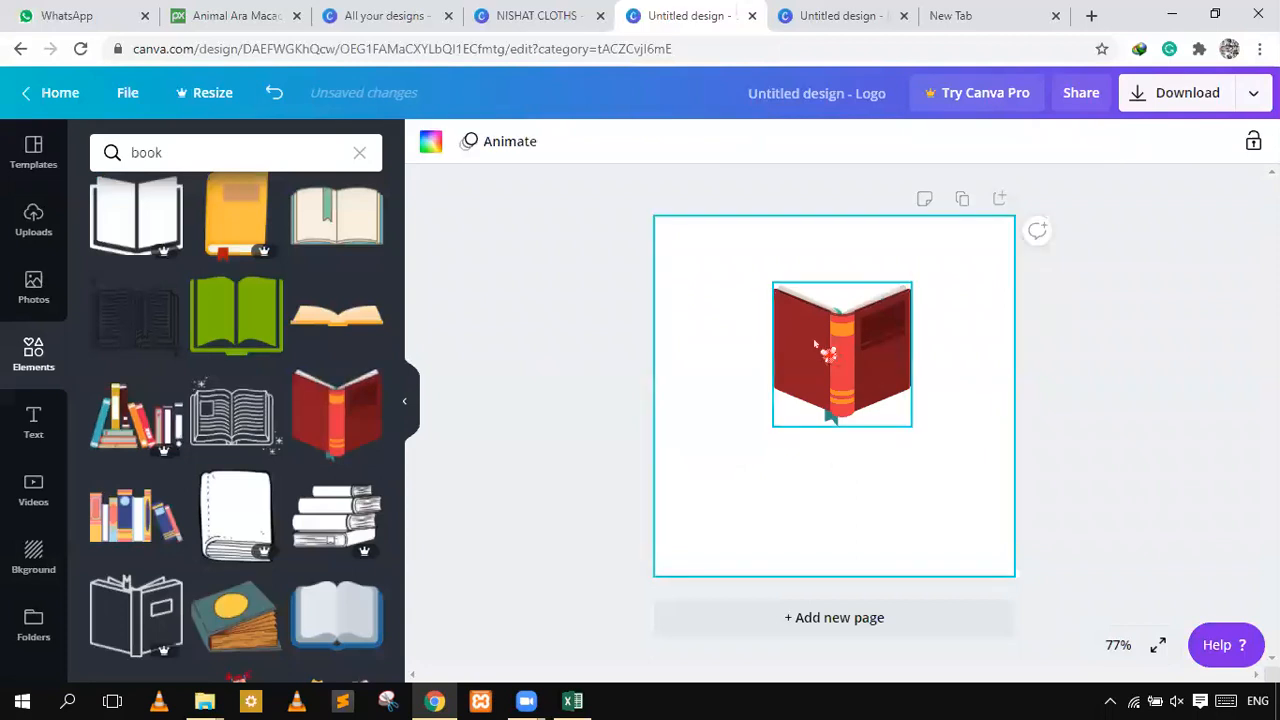
pyautogui.moveTo(732, 259); pyautogui.dragTo(710, 241)
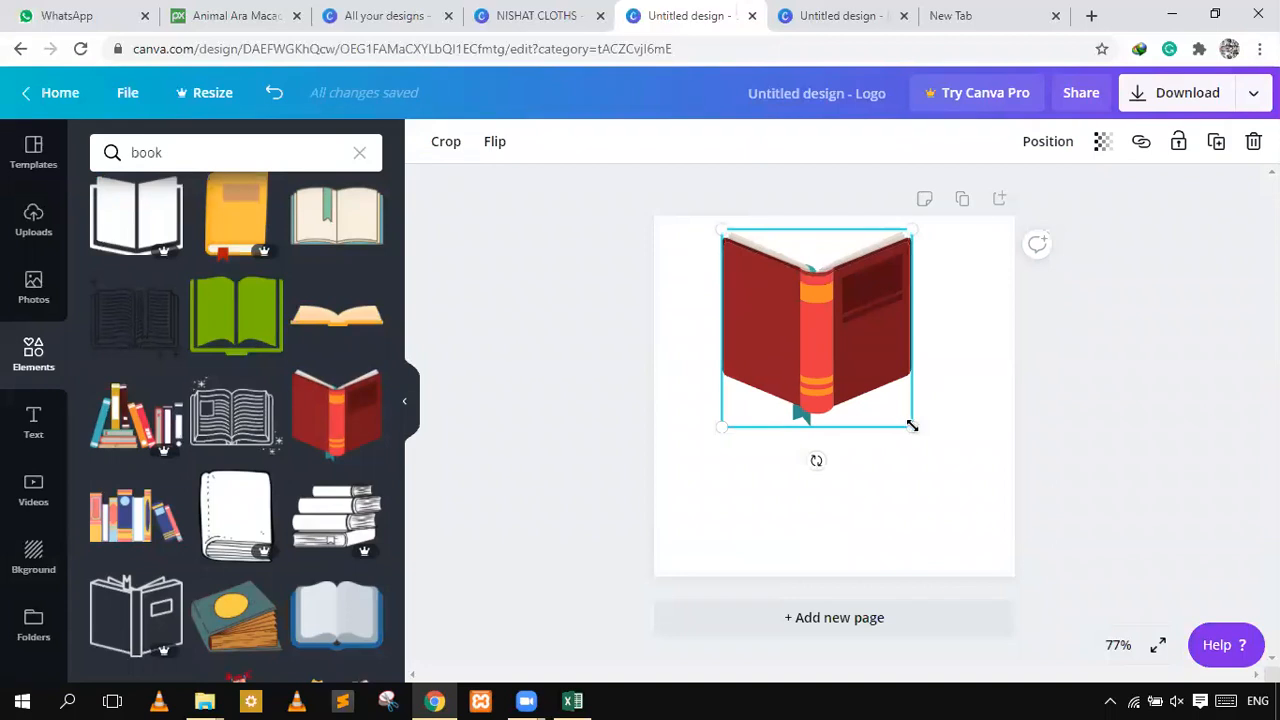
# - Enlarge the red book from its lower-right corner and centre it horizontally on the logo page
pyautogui.moveTo(912, 426); pyautogui.dragTo(974, 491)
pyautogui.moveTo(845, 396); pyautogui.dragTo(837, 406)
pyautogui.click(1066, 417)
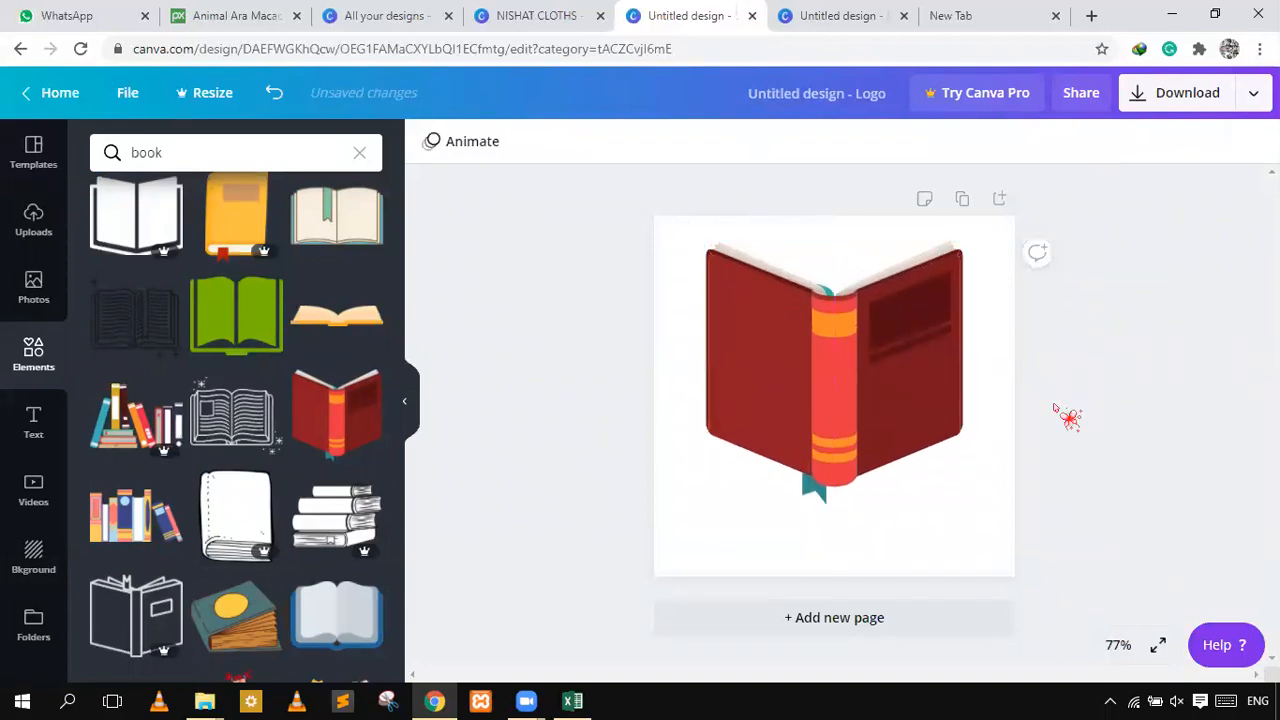
# - Shrink the red book from its upper-left corner to about 145 by 151
pyautogui.click(916, 408)
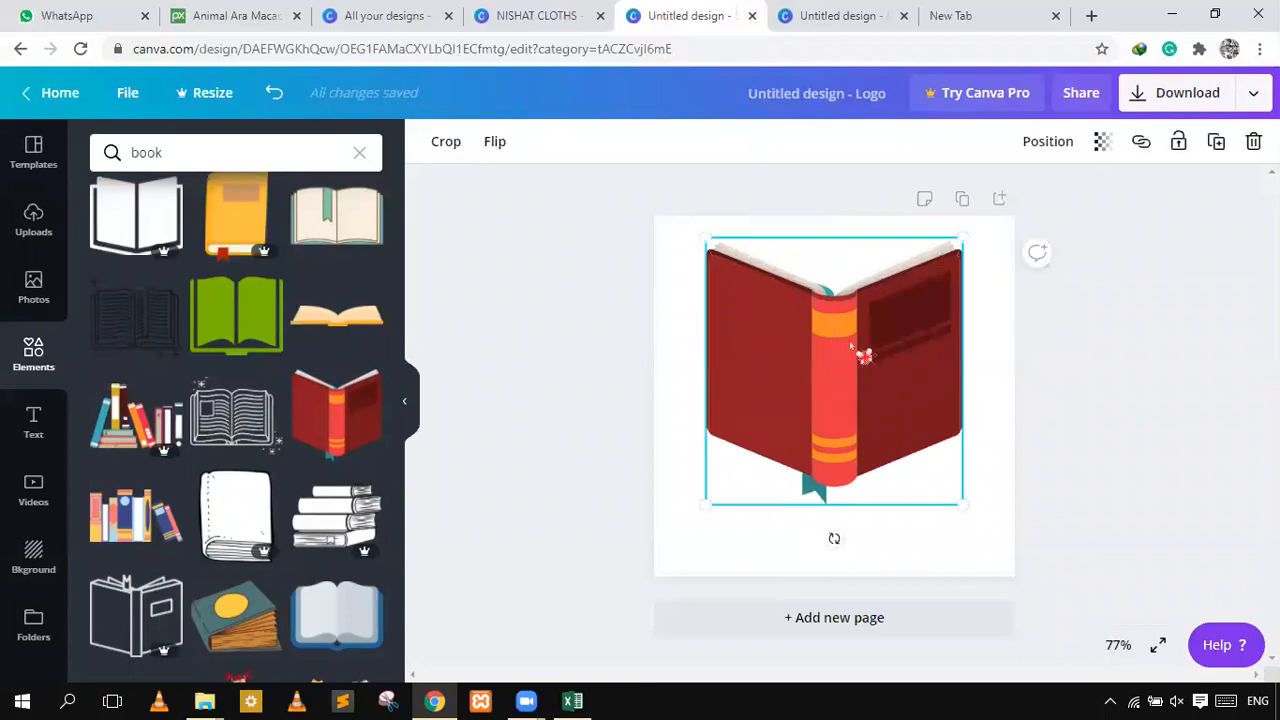
pyautogui.click(582, 330)
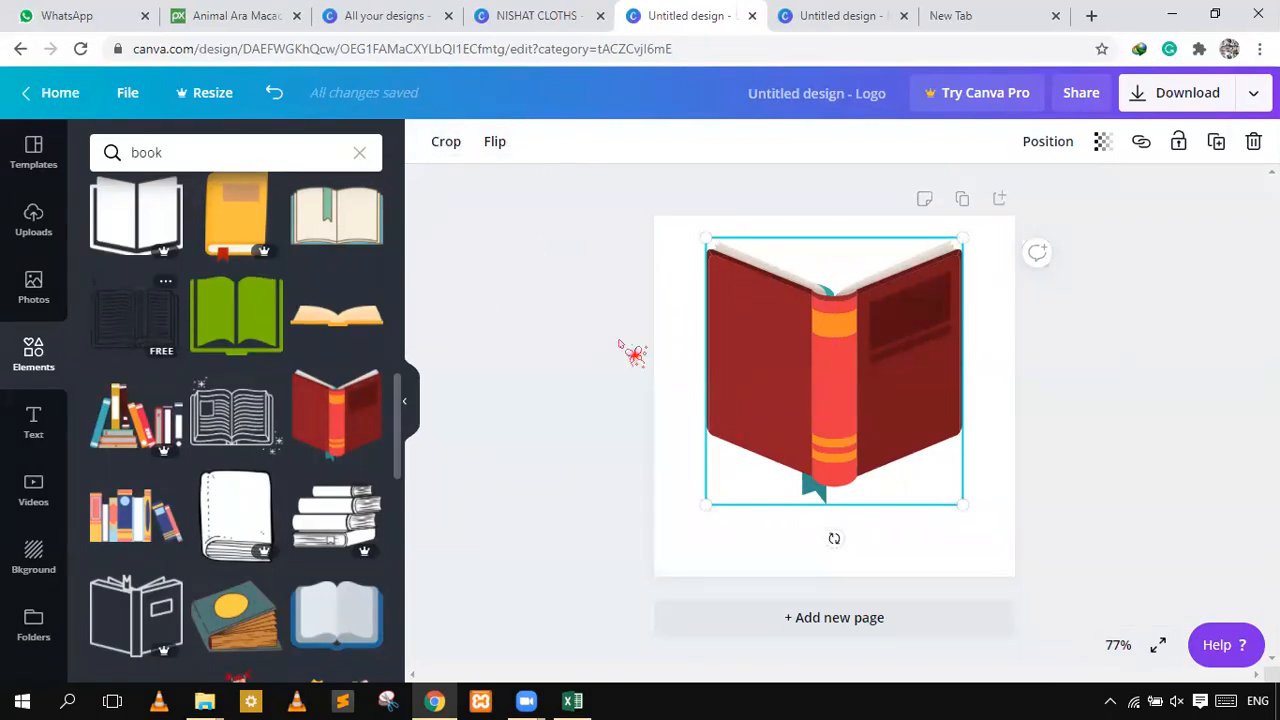
pyautogui.click(733, 353)
pyautogui.moveTo(851, 378); pyautogui.dragTo(857, 400)
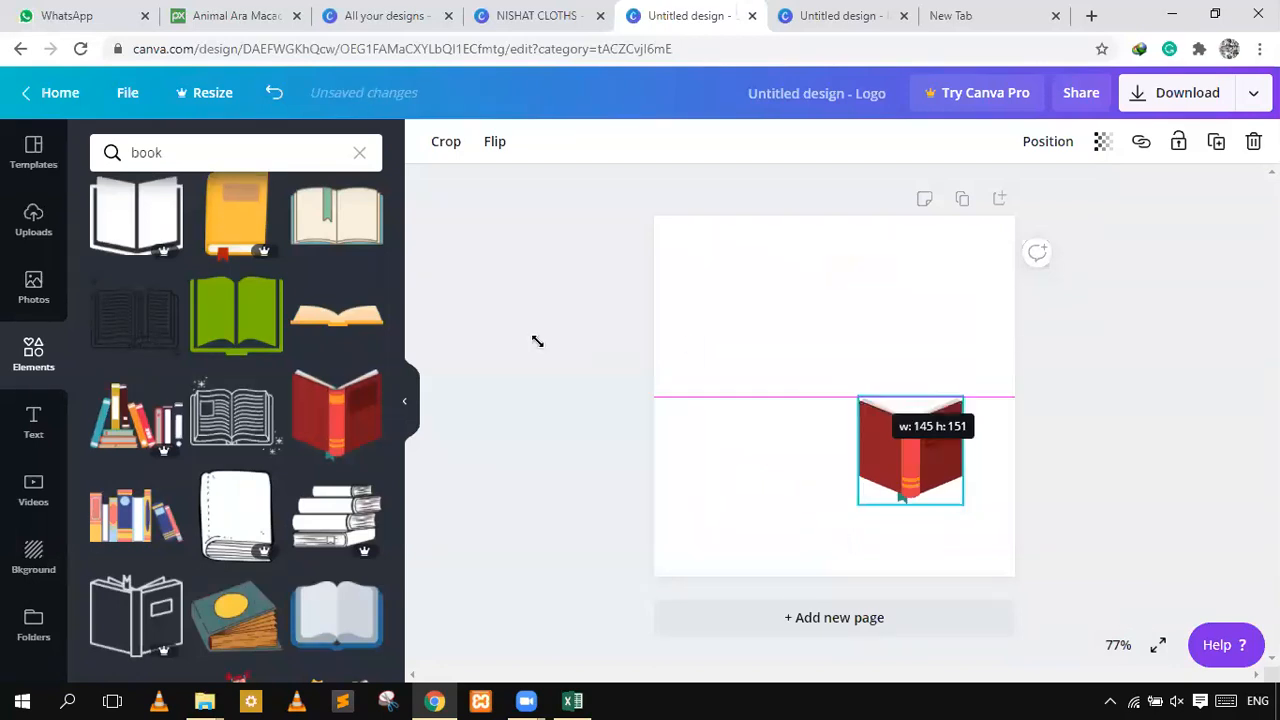
# - Add the green open book to the page and try several default colours on it, ending with light purple
pyautogui.click(252, 325)
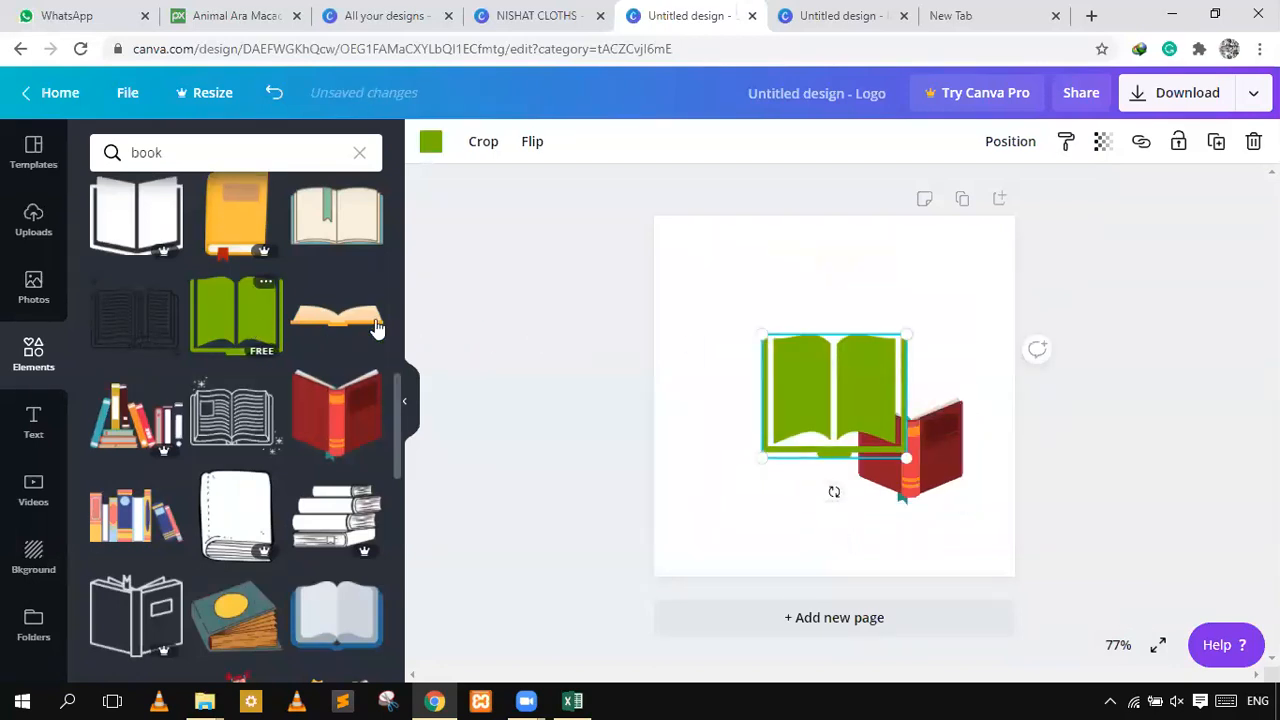
pyautogui.click(430, 147)
pyautogui.click(165, 472)
pyautogui.click(112, 468)
pyautogui.click(162, 572)
pyautogui.click(210, 570)
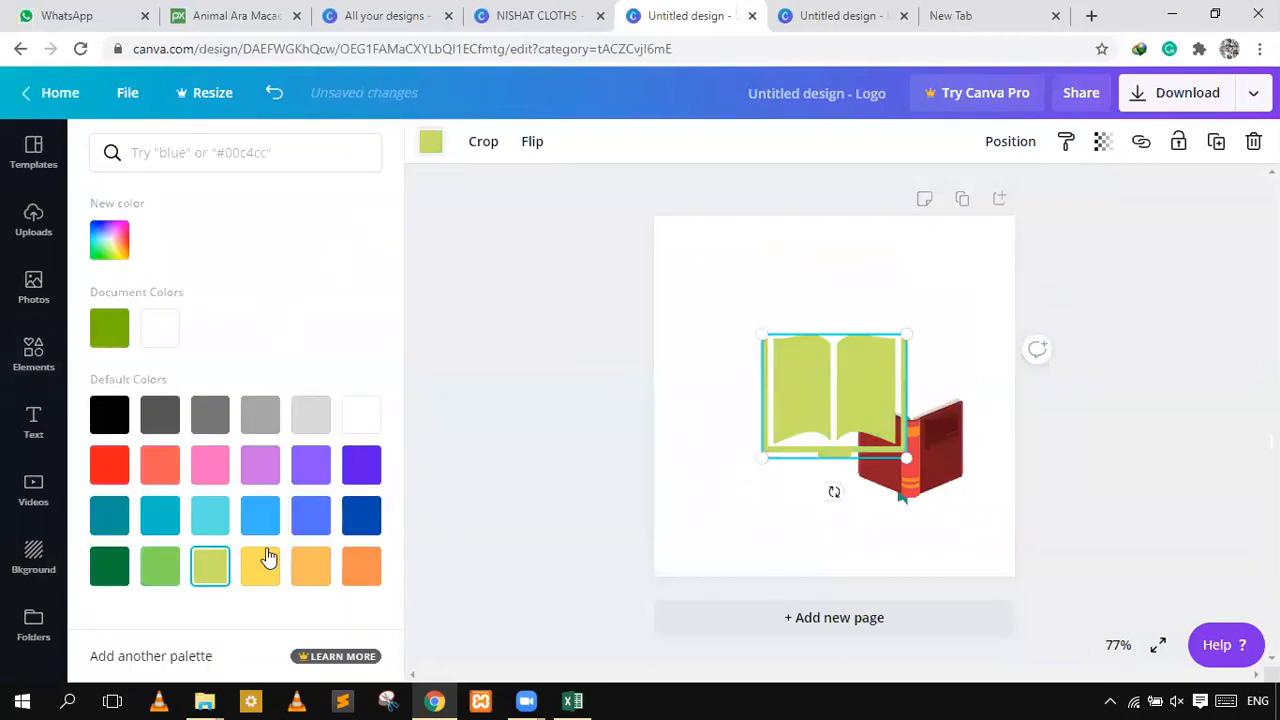
pyautogui.click(362, 520)
pyautogui.click(358, 465)
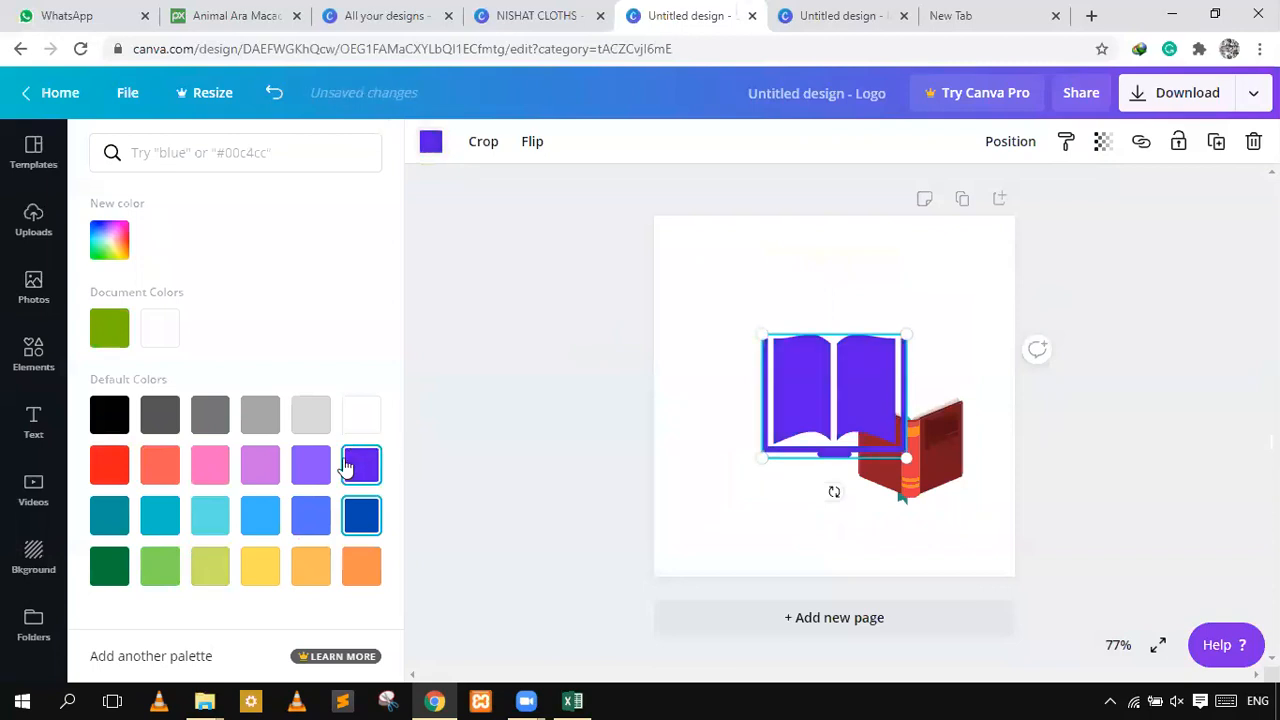
pyautogui.click(259, 466)
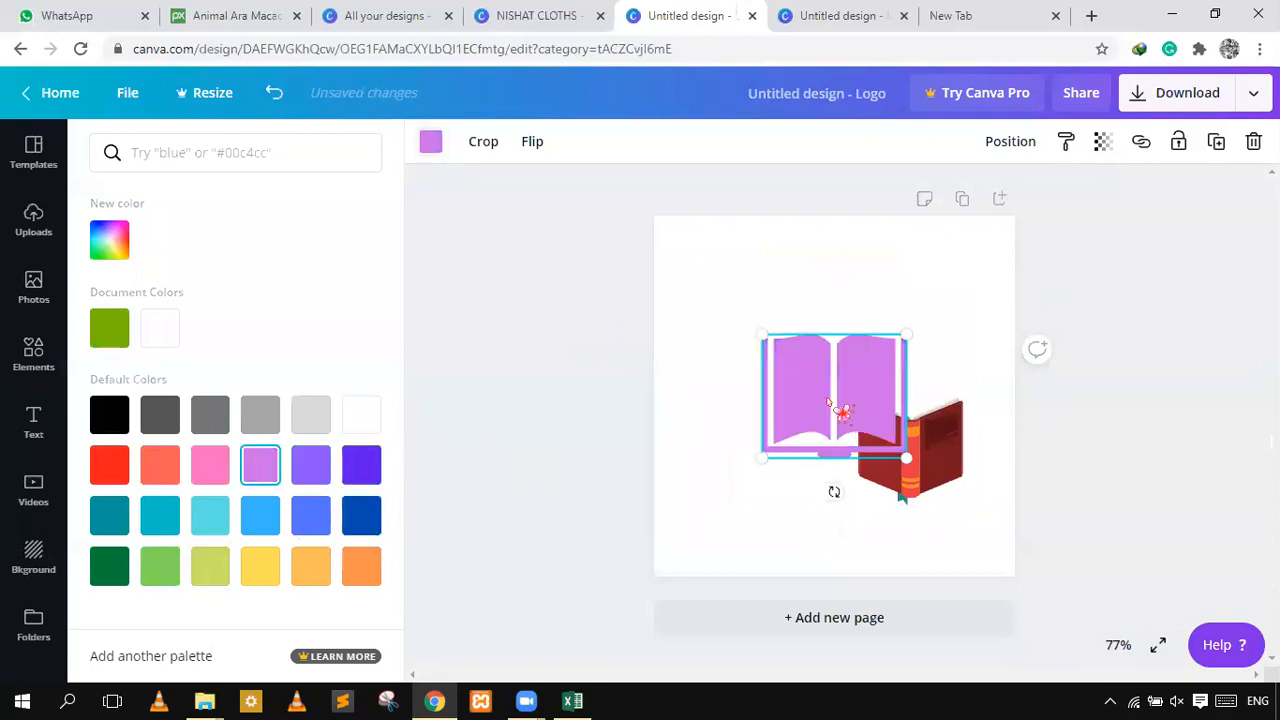
# - Delete the light purple book and move the small red book near the middle of the page
pyautogui.press('Delete')
pyautogui.moveTo(925, 477); pyautogui.dragTo(843, 397)
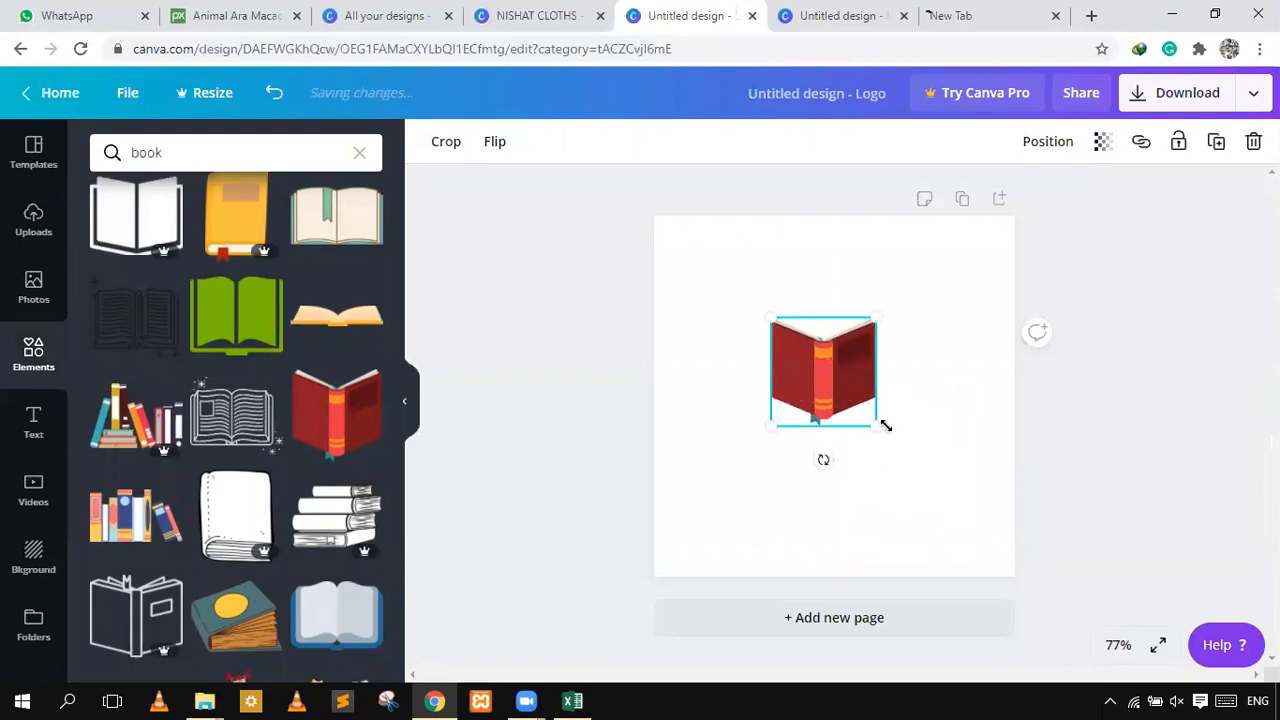
# - Enlarge the red book to fill most of the page and shrink it back into the page's upper-left area
pyautogui.moveTo(887, 428); pyautogui.dragTo(968, 514)
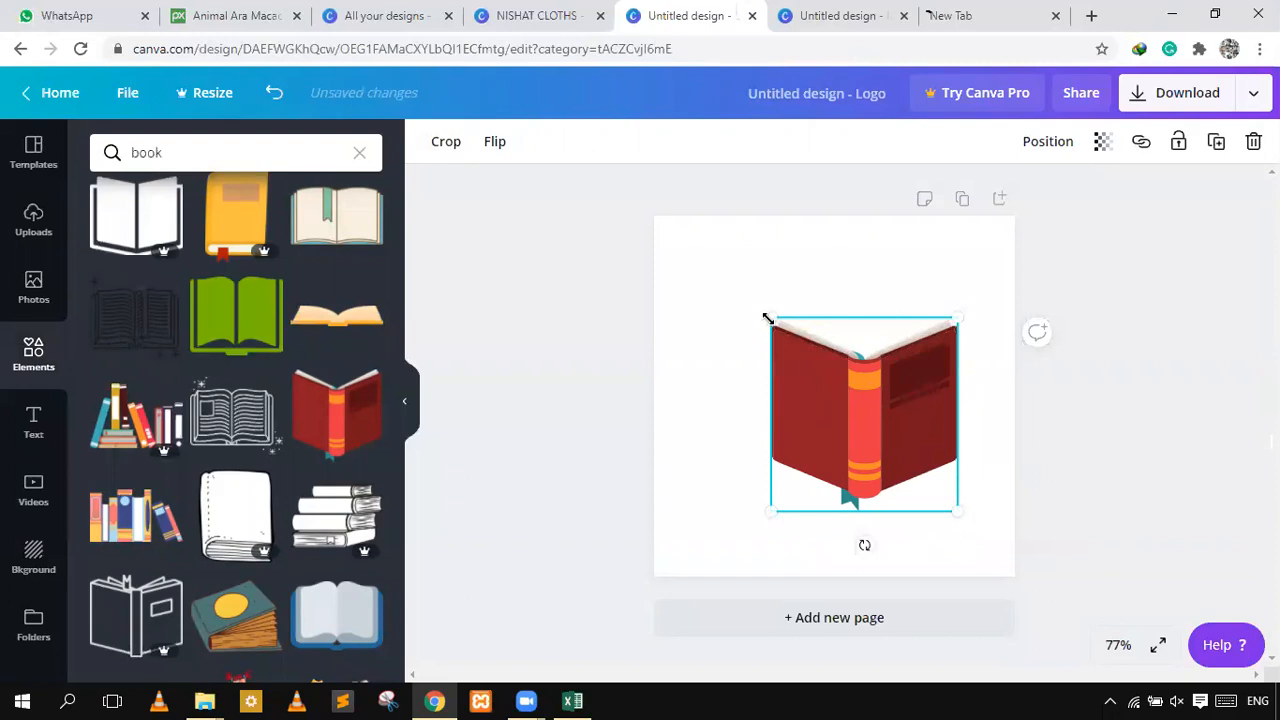
pyautogui.moveTo(767, 318); pyautogui.dragTo(640, 246)
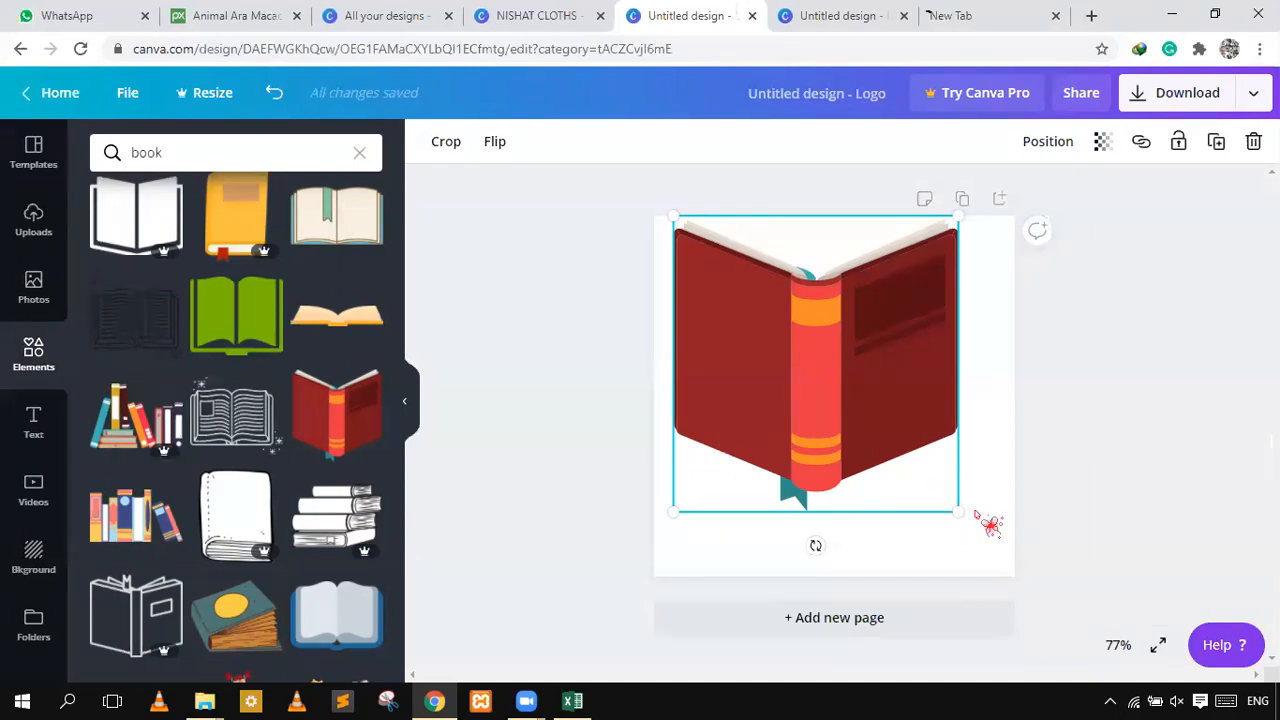
pyautogui.moveTo(960, 511); pyautogui.dragTo(800, 354)
# - Add the black-and-white outlined open book with a bookmark and position it below and right of the red book
pyautogui.scroll(-5, 120, 312)
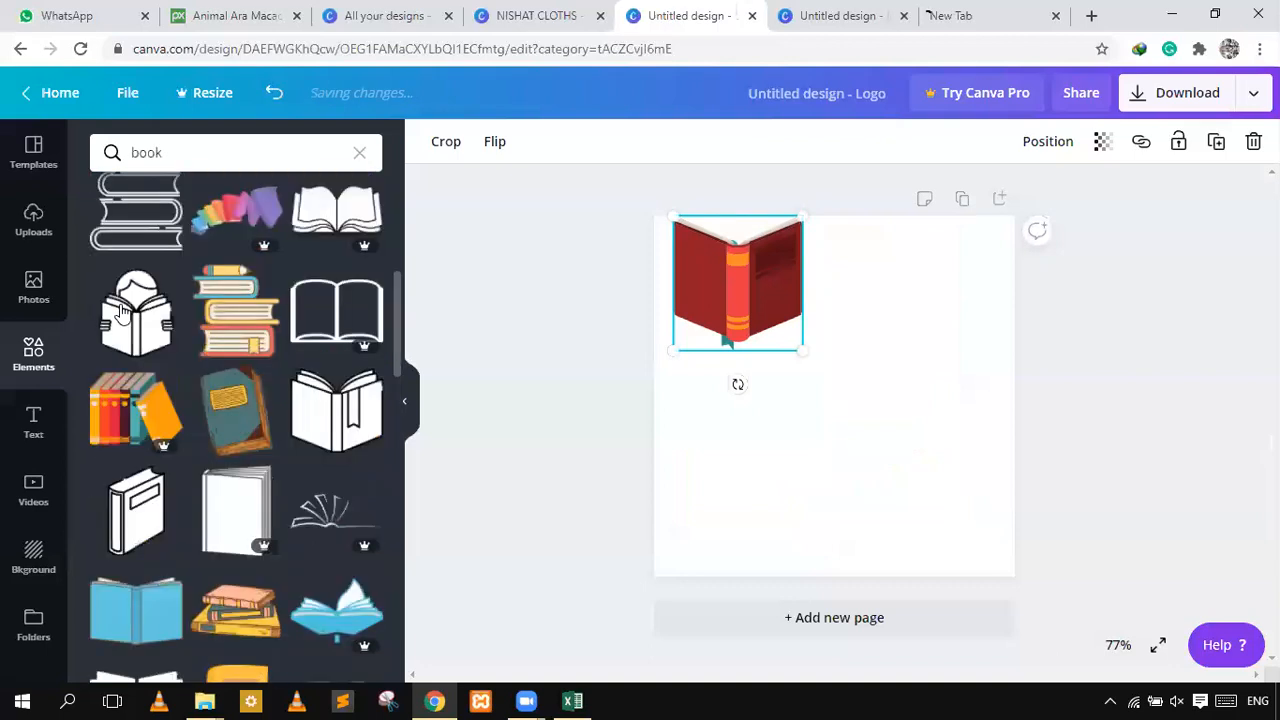
pyautogui.click(366, 446)
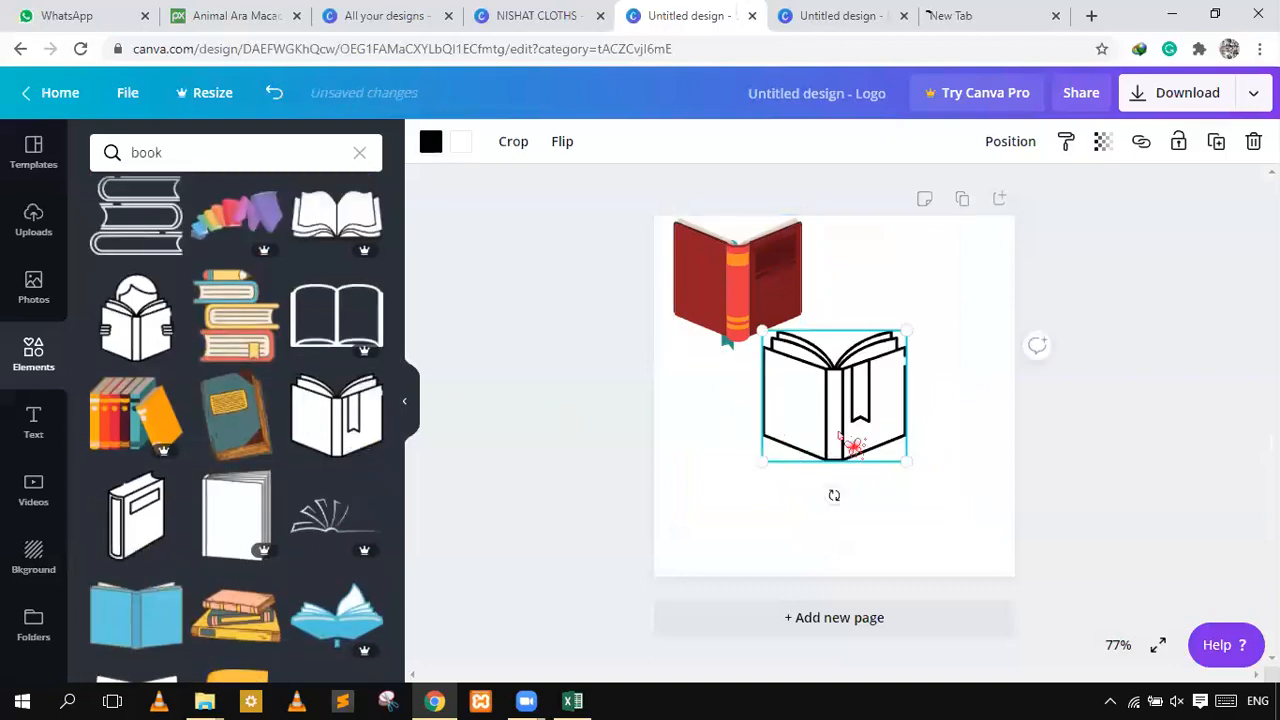
pyautogui.moveTo(858, 452); pyautogui.dragTo(872, 472)
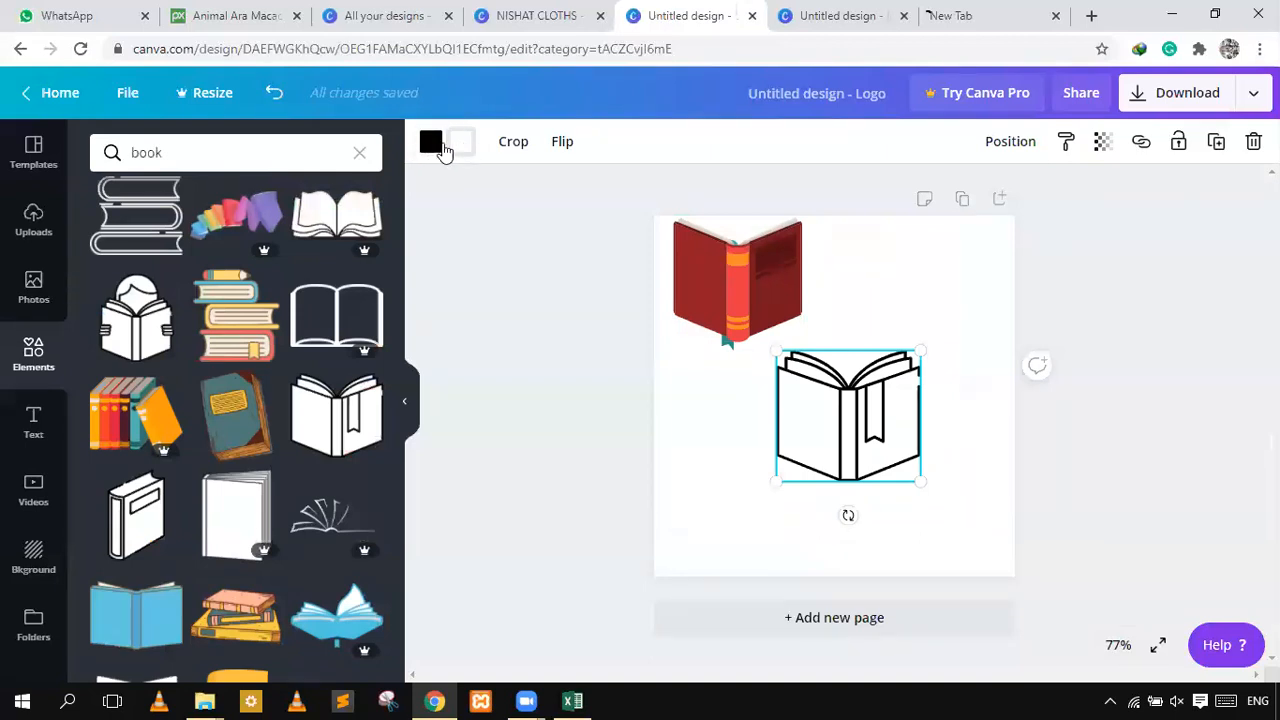
# - Change the outlined book's white fill to dark green after trying red
pyautogui.click(460, 143)
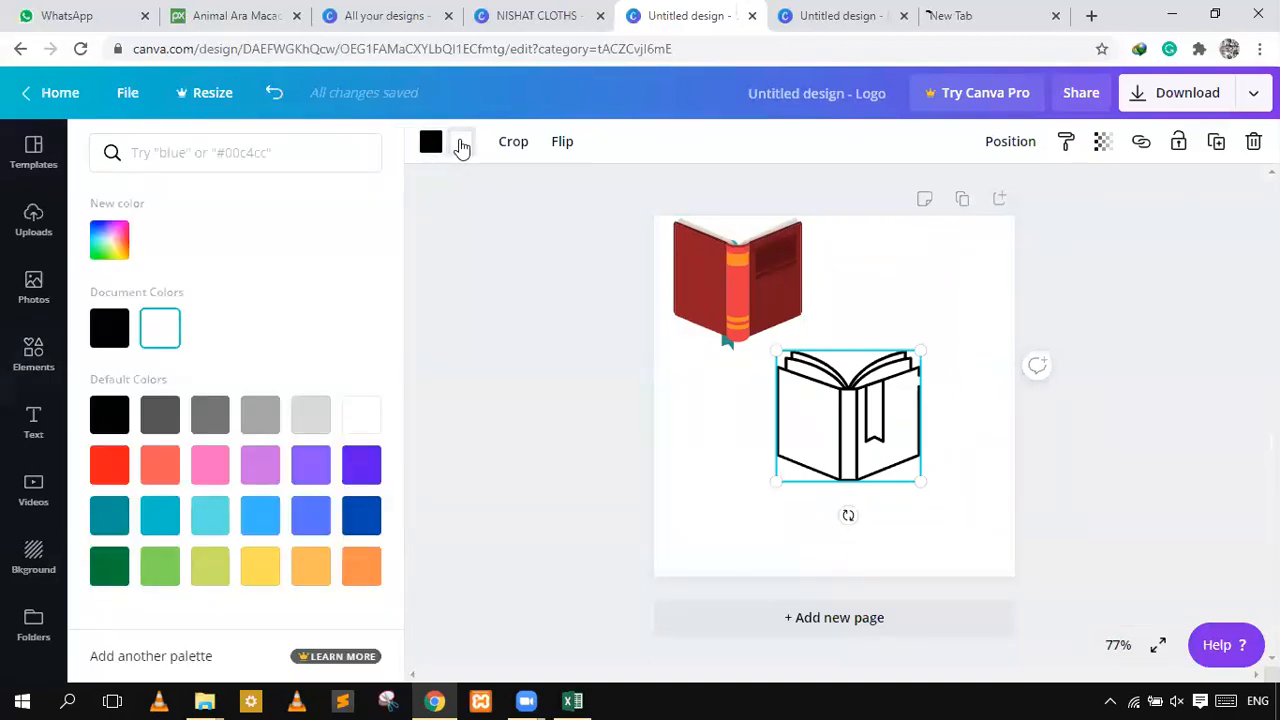
pyautogui.click(109, 464)
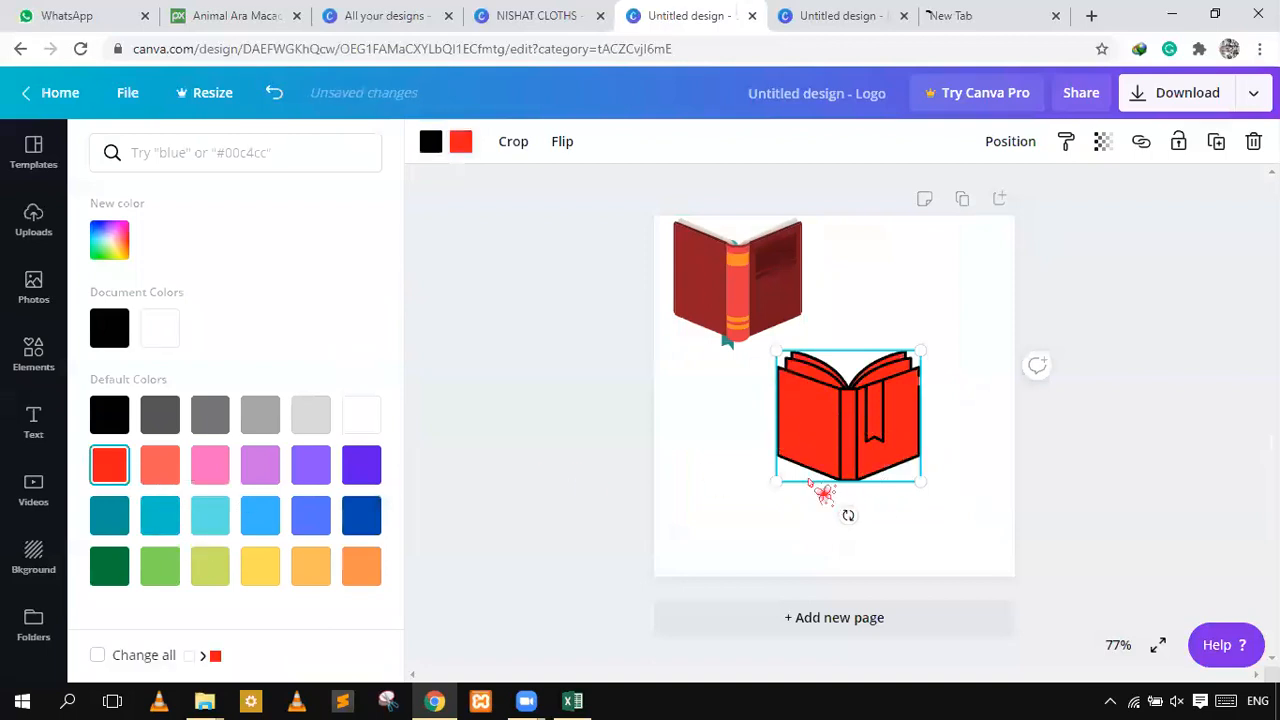
pyautogui.click(109, 566)
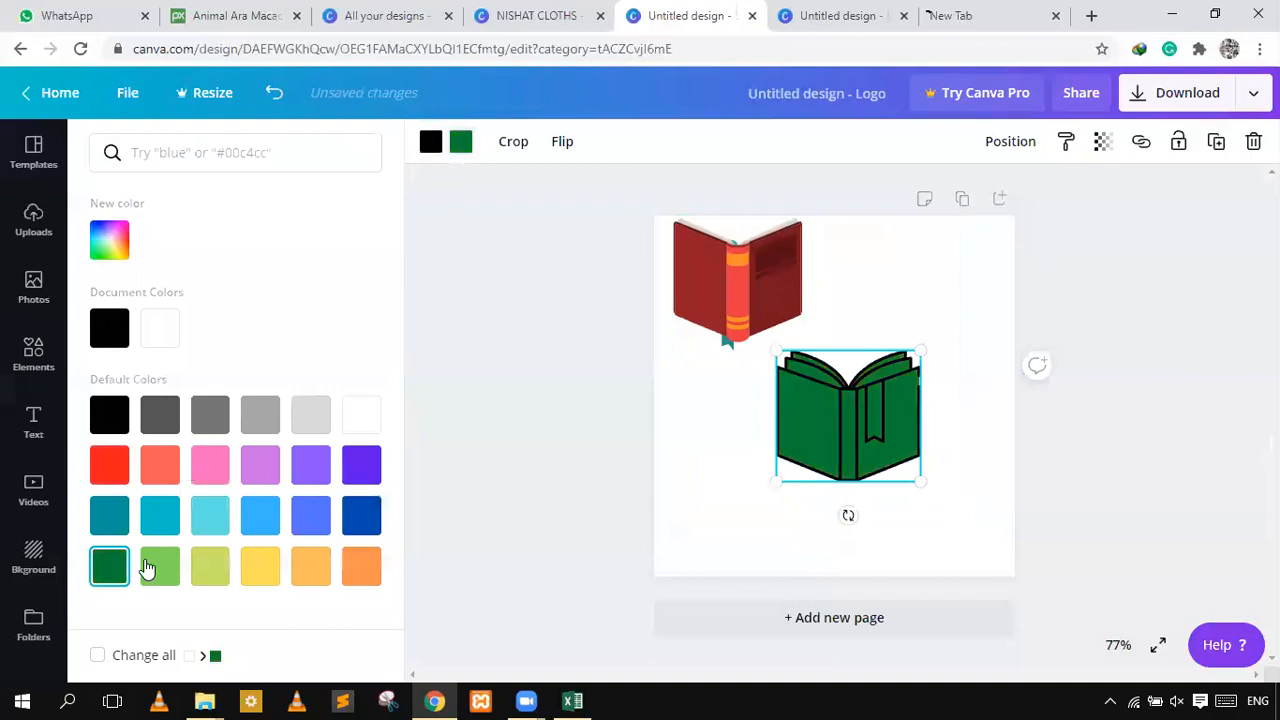
# - Change the green book's black outline to white after trying blue and violet
pyautogui.click(431, 143)
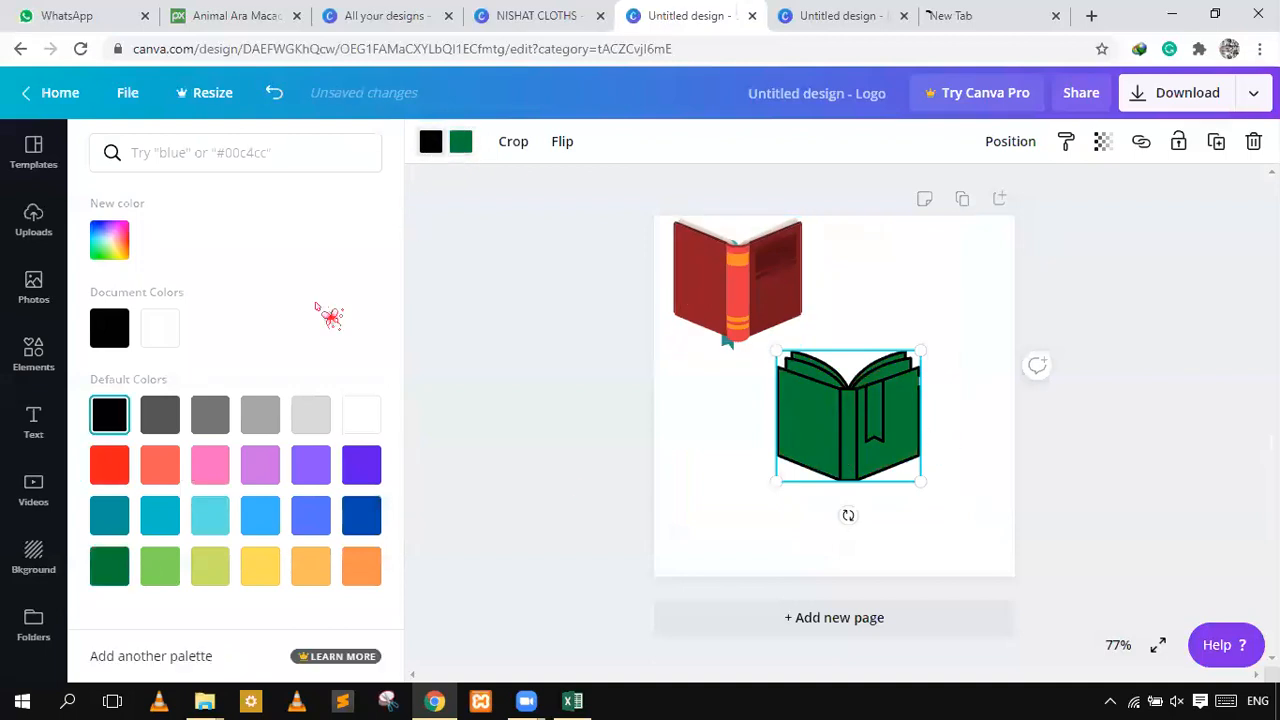
pyautogui.click(310, 518)
pyautogui.click(358, 464)
pyautogui.click(358, 425)
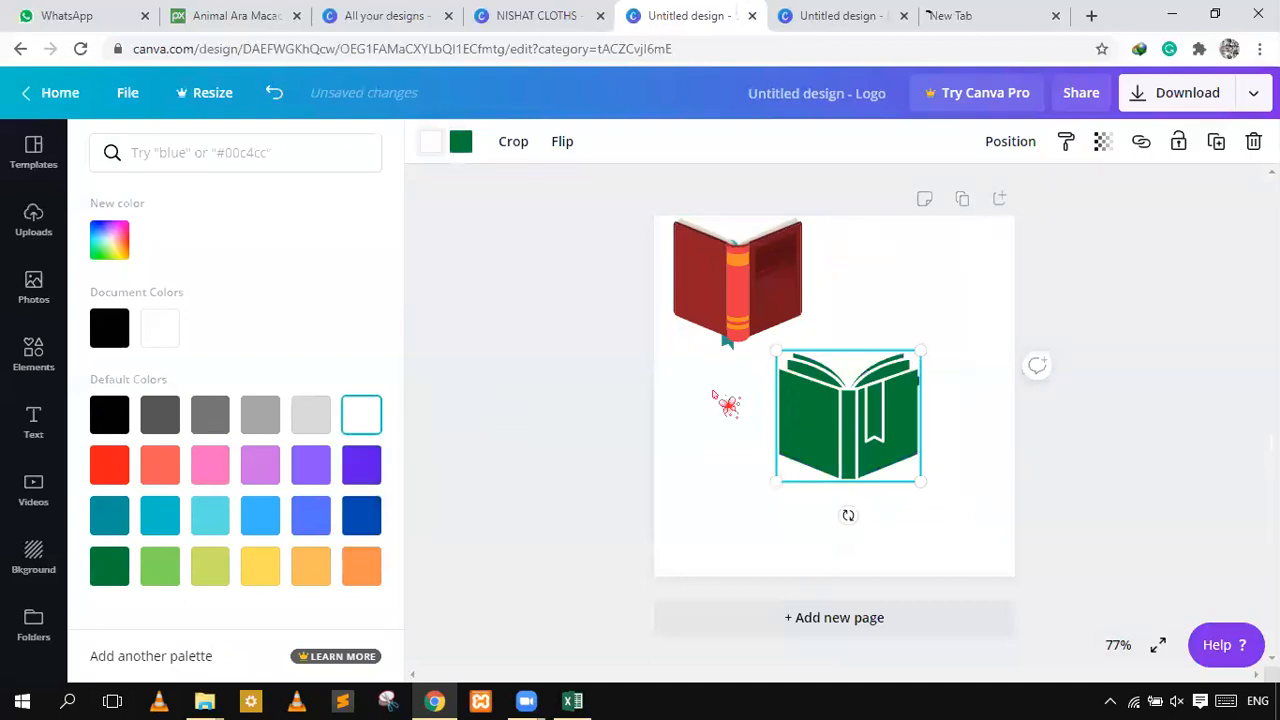
pyautogui.click(817, 434)
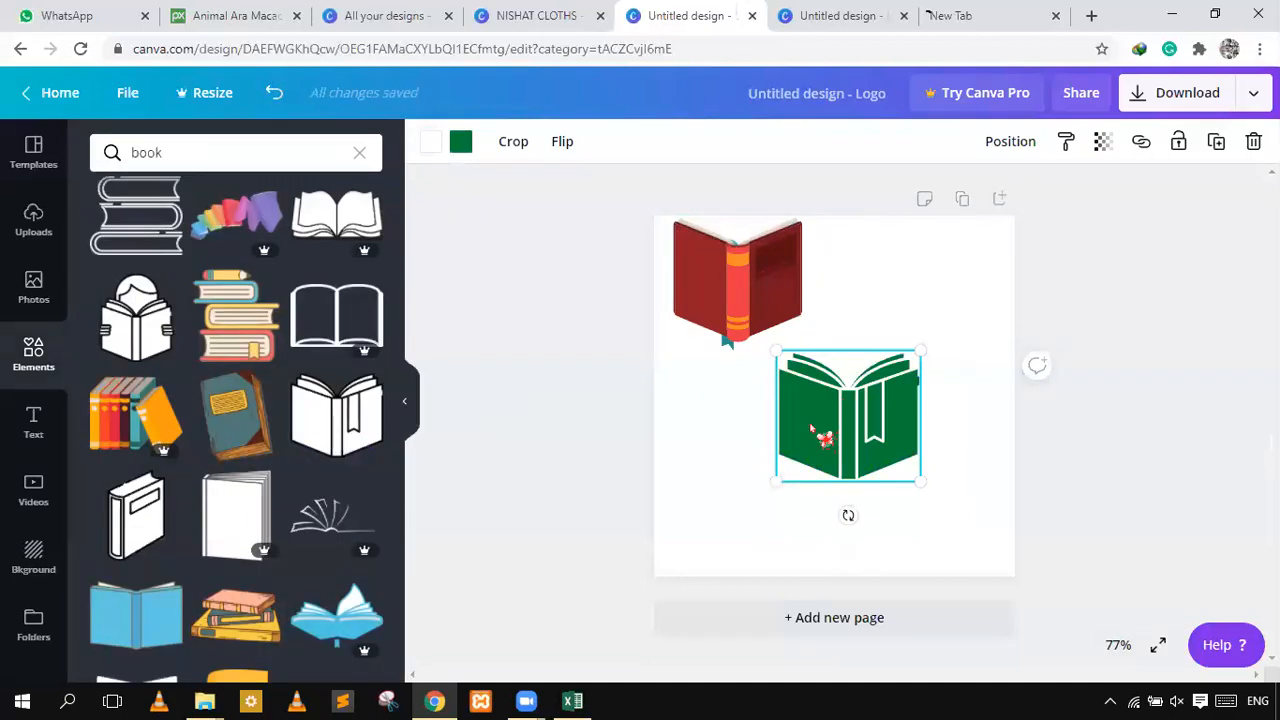
# - Select the red and green books together and clear the selection
pyautogui.click(731, 449)
pyautogui.click(1035, 400)
pyautogui.click(742, 316)
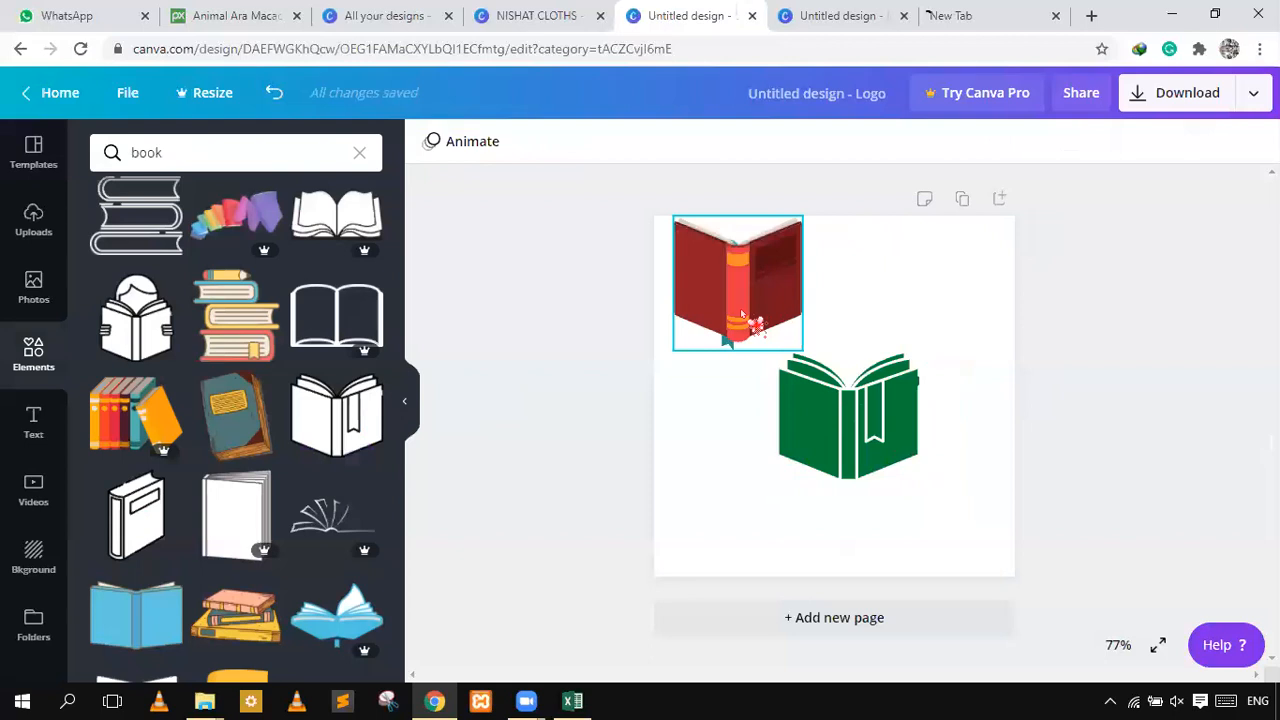
pyautogui.click(714, 423)
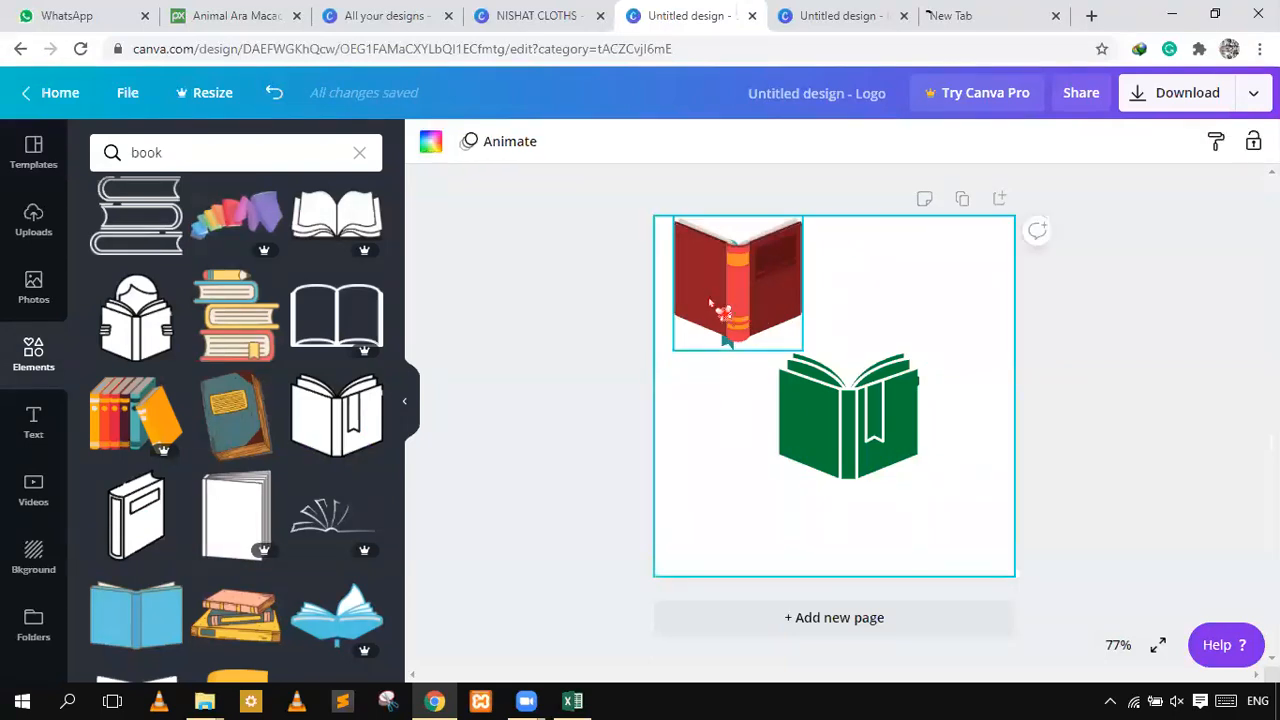
pyautogui.moveTo(788, 275); pyautogui.dragTo(731, 482)
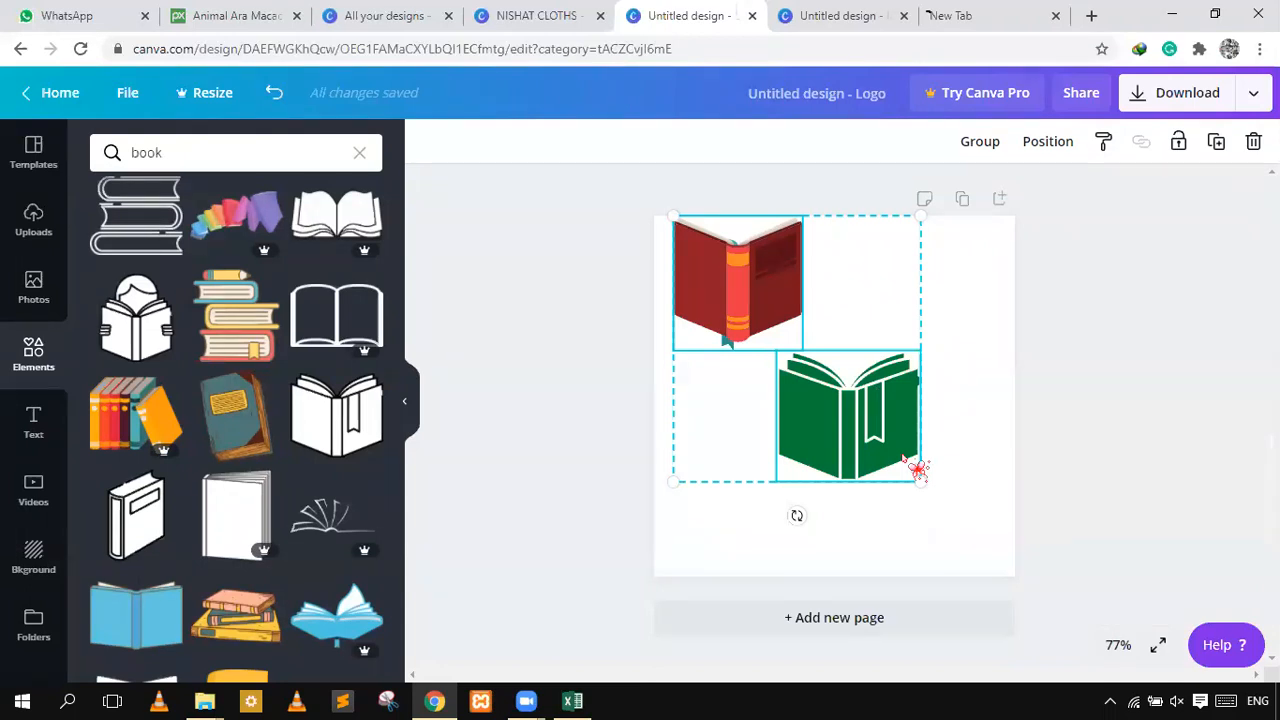
pyautogui.click(886, 531)
# - Move the green book partly off the page past its upper-right edge
pyautogui.click(857, 470)
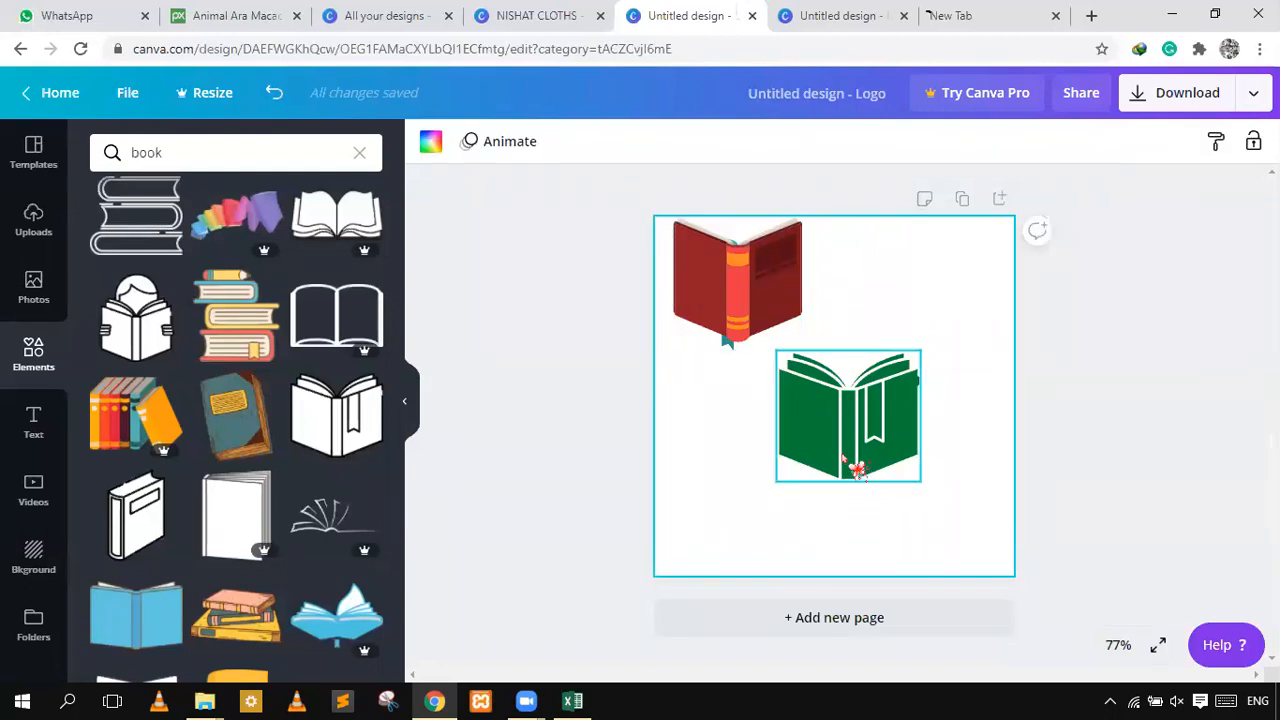
pyautogui.moveTo(857, 470); pyautogui.dragTo(800, 464)
pyautogui.moveTo(804, 415); pyautogui.dragTo(1045, 306)
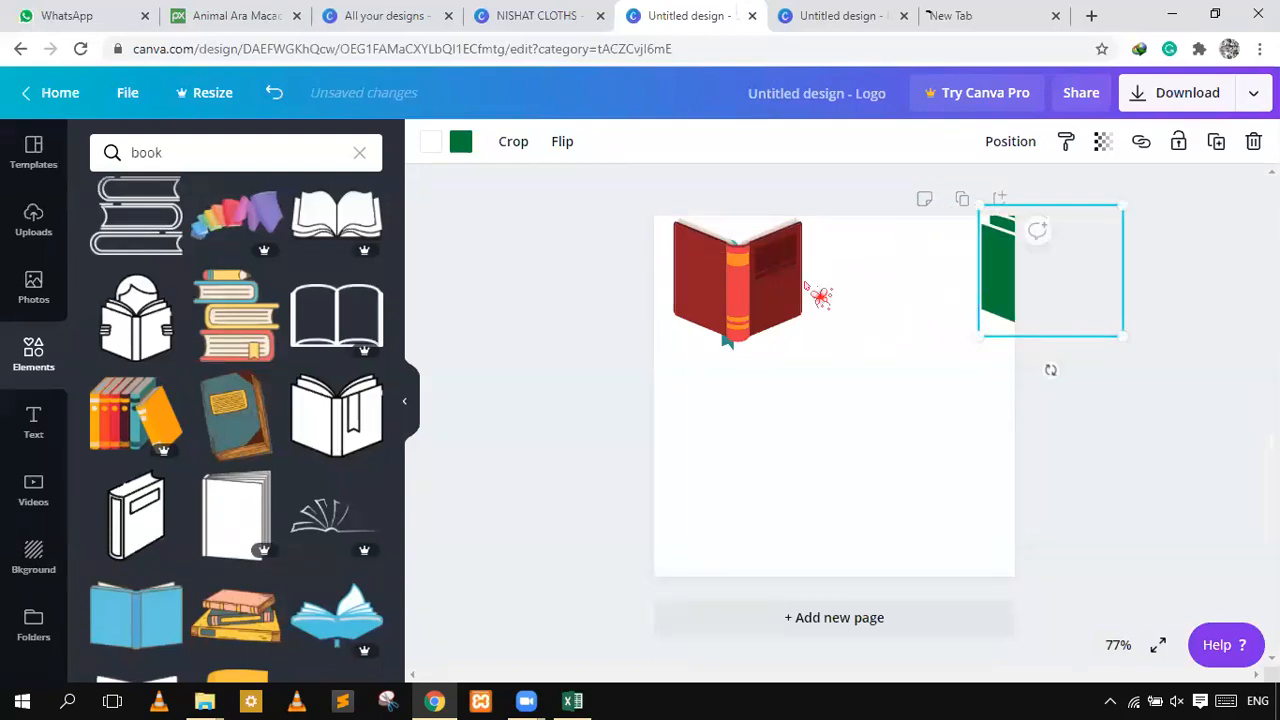
# - Enlarge the red book to about 433 by 450 and centre it on the page
pyautogui.click(785, 345)
pyautogui.moveTo(803, 347); pyautogui.dragTo(993, 525)
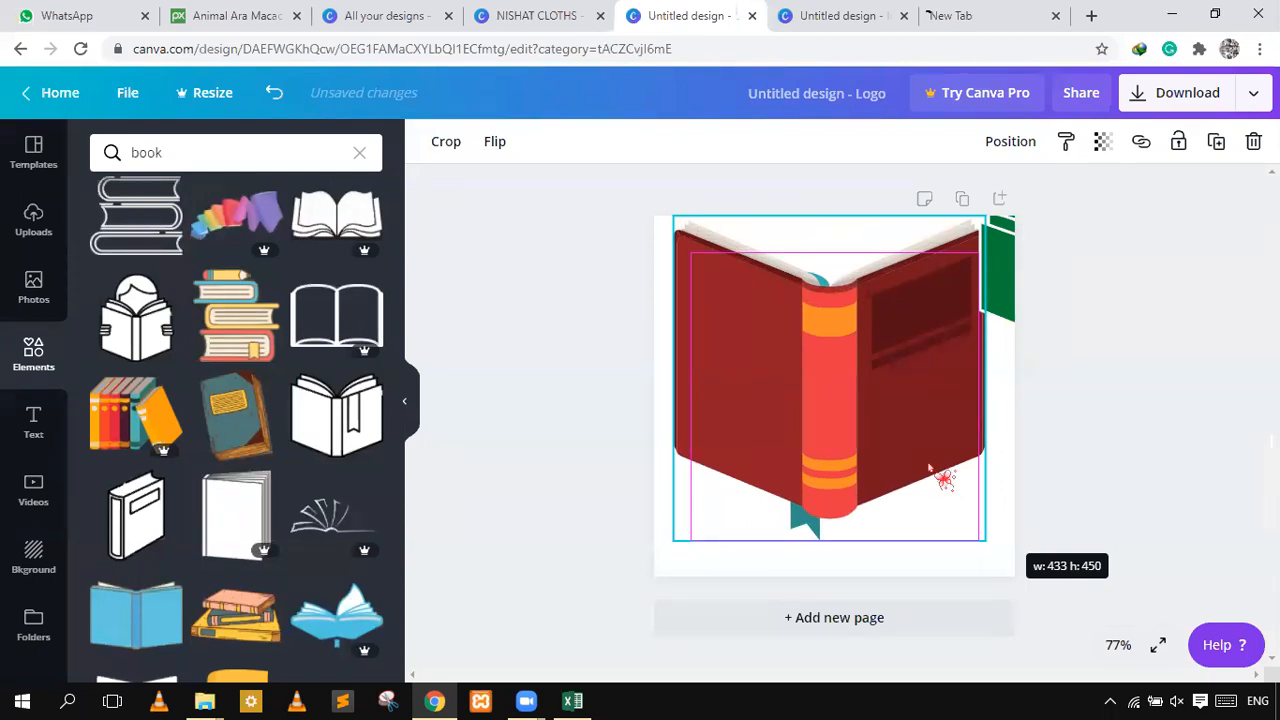
pyautogui.moveTo(929, 468); pyautogui.dragTo(931, 485)
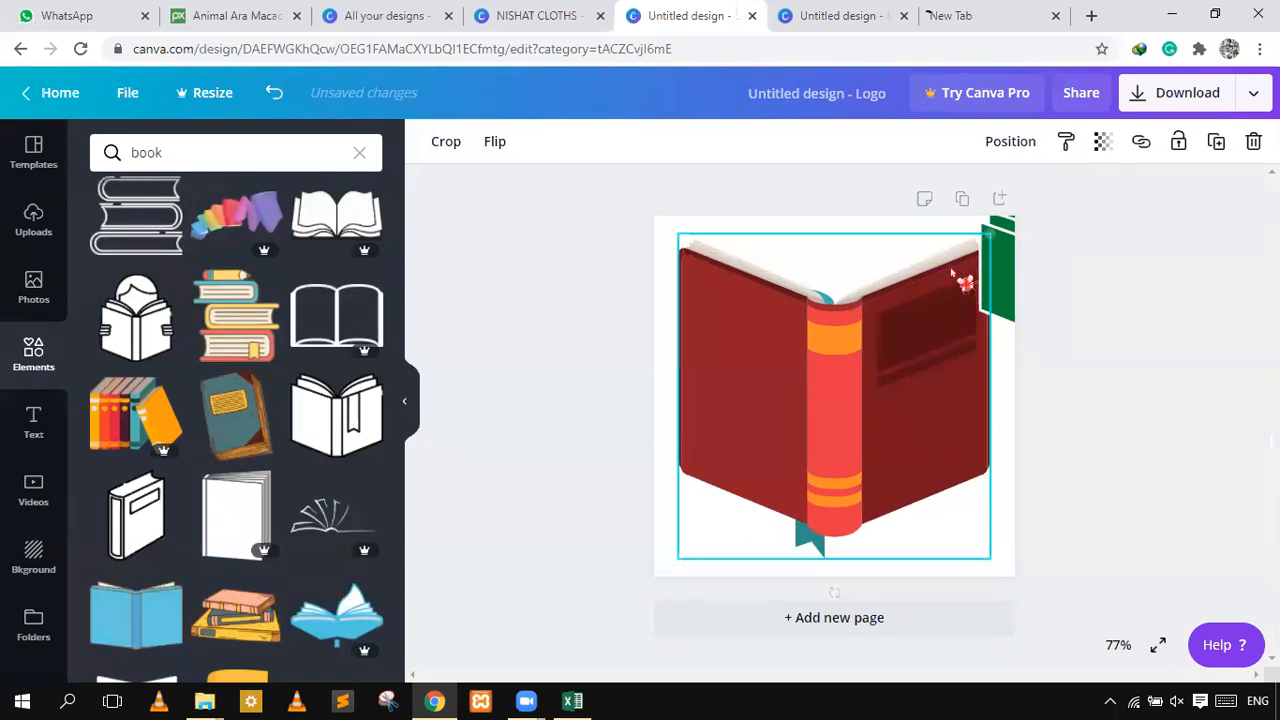
# - Duplicate the page and delete the green book from page 1
pyautogui.click(963, 200)
pyautogui.click(1012, 285)
pyautogui.press('Delete')
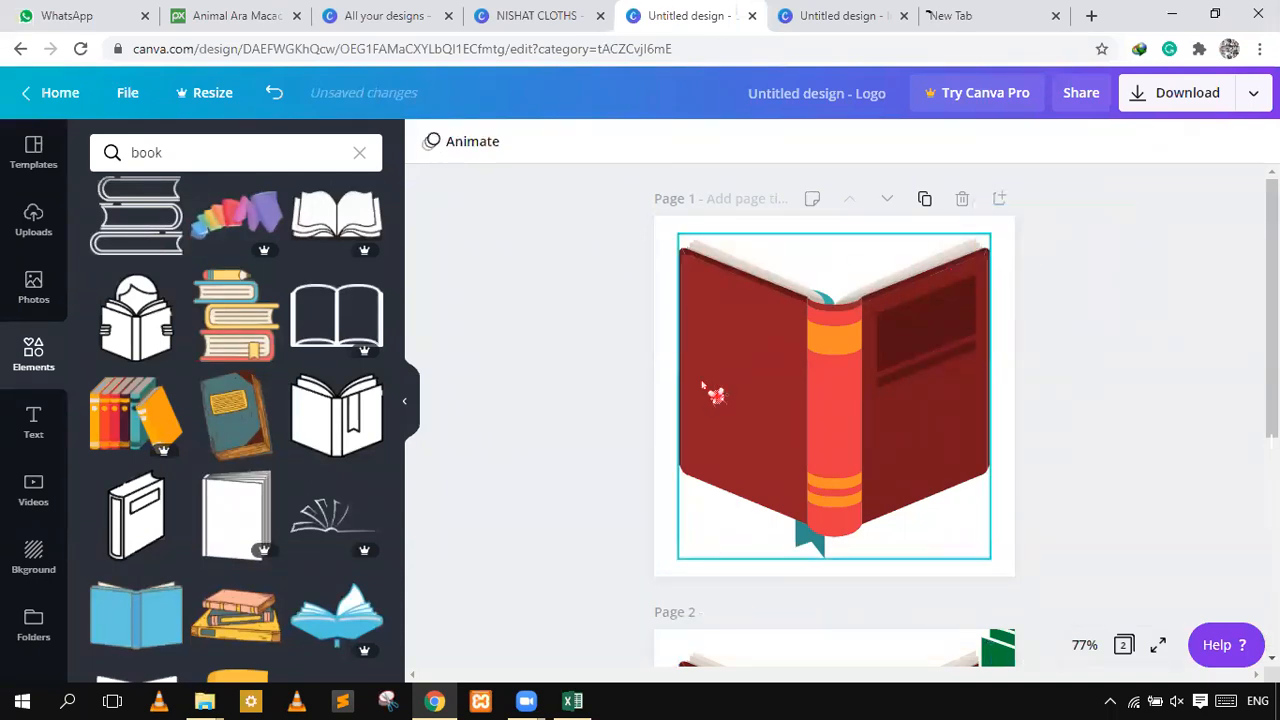
# - Enlarge the red book on page 1 from opposite corners until it spans the full page height
pyautogui.click(742, 366)
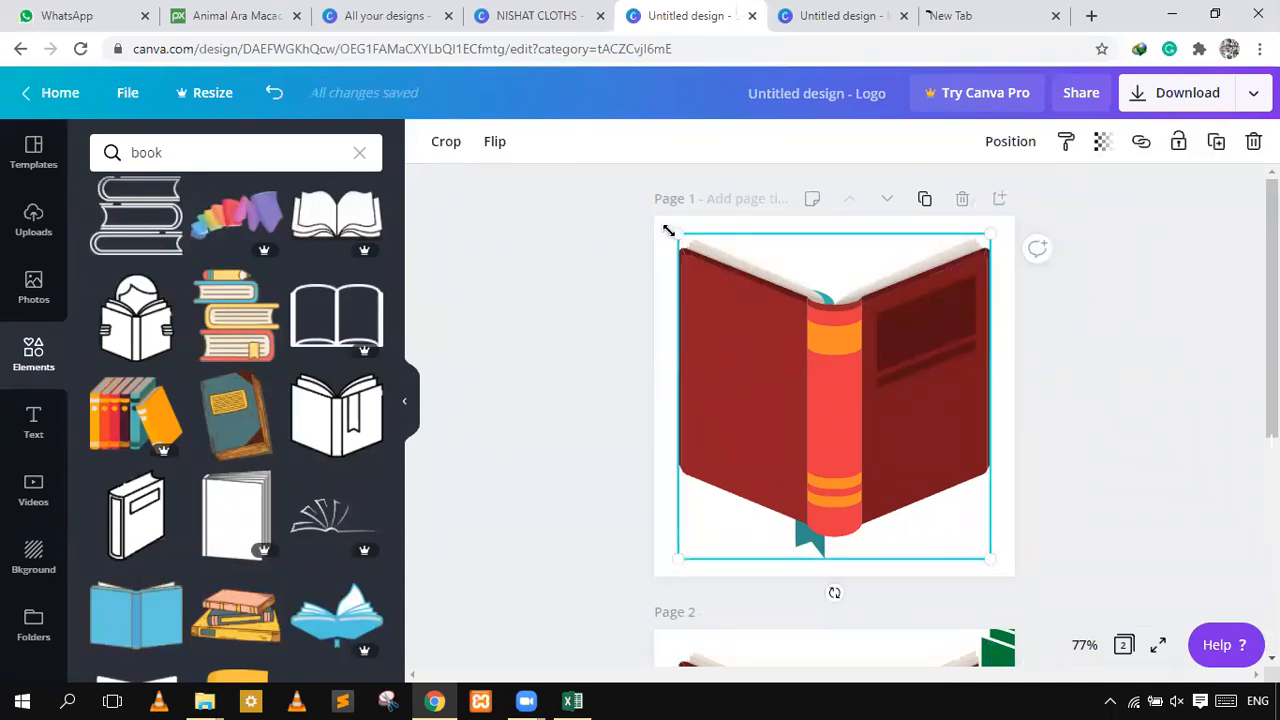
pyautogui.moveTo(669, 231); pyautogui.dragTo(655, 220)
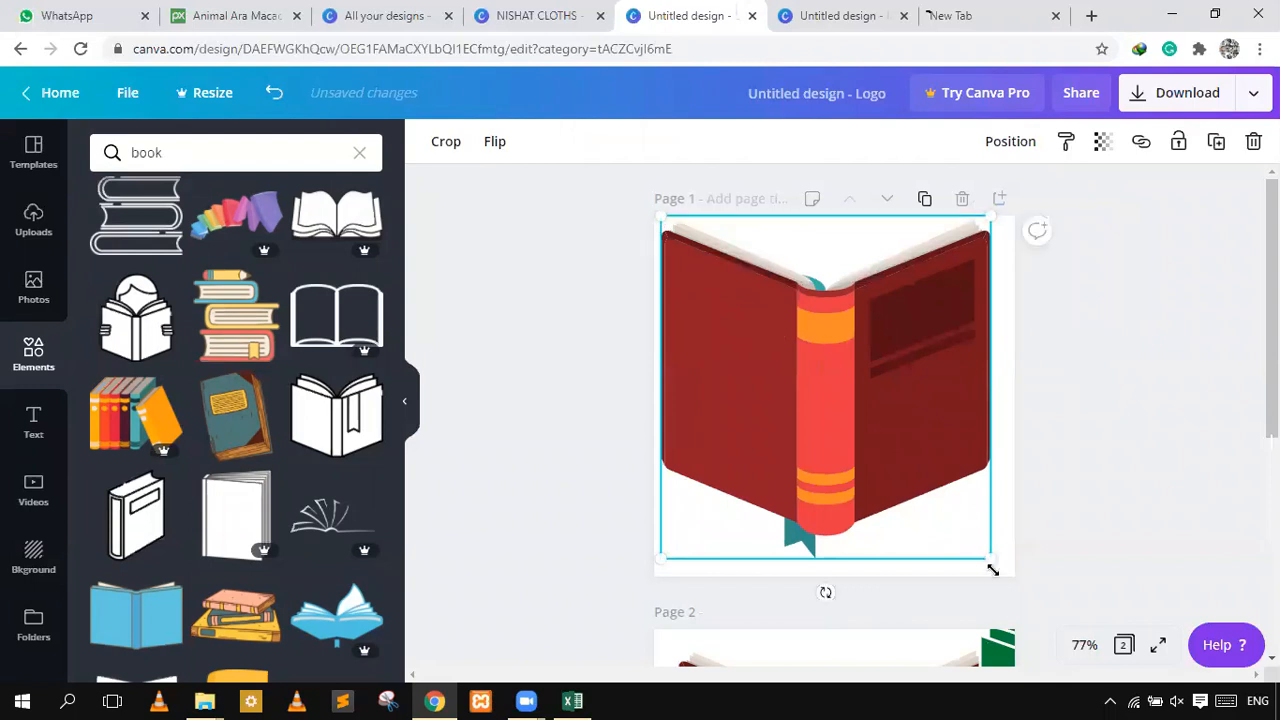
pyautogui.moveTo(992, 569); pyautogui.dragTo(1002, 582)
pyautogui.click(1114, 517)
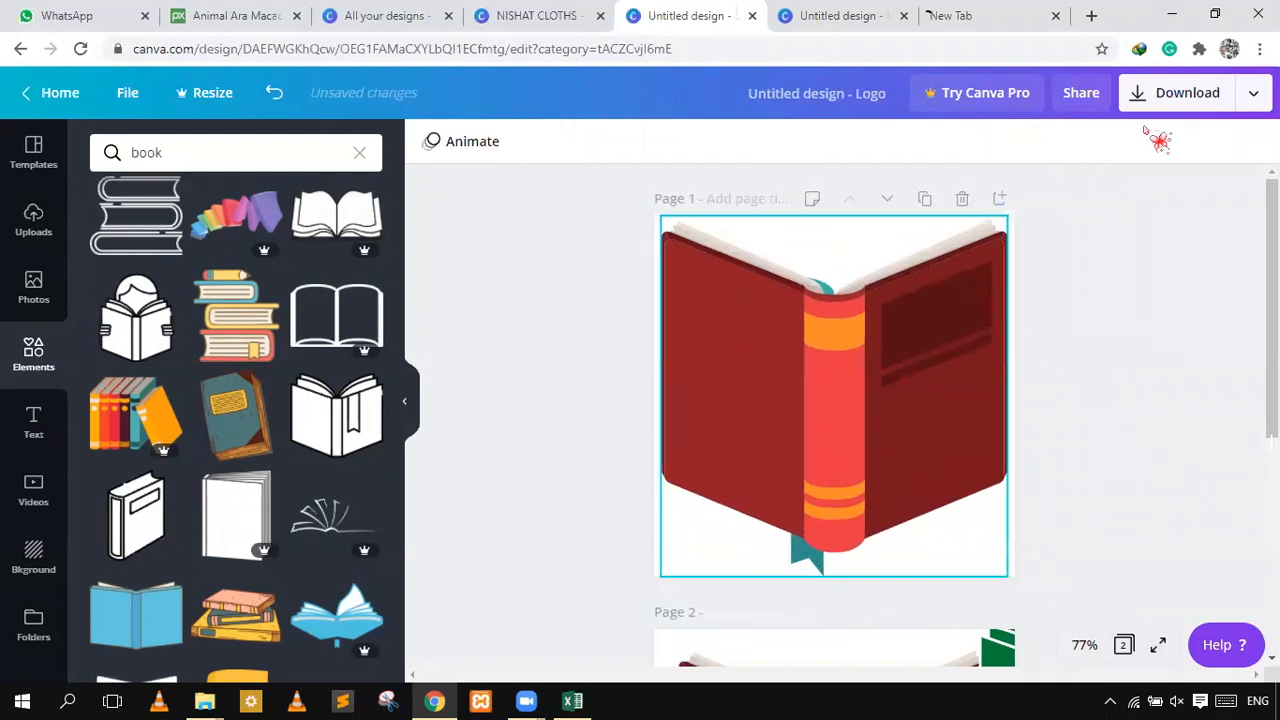
# - Download only page 1 of the logo as a PNG and dismiss the scheduling promotion
pyautogui.click(1168, 100)
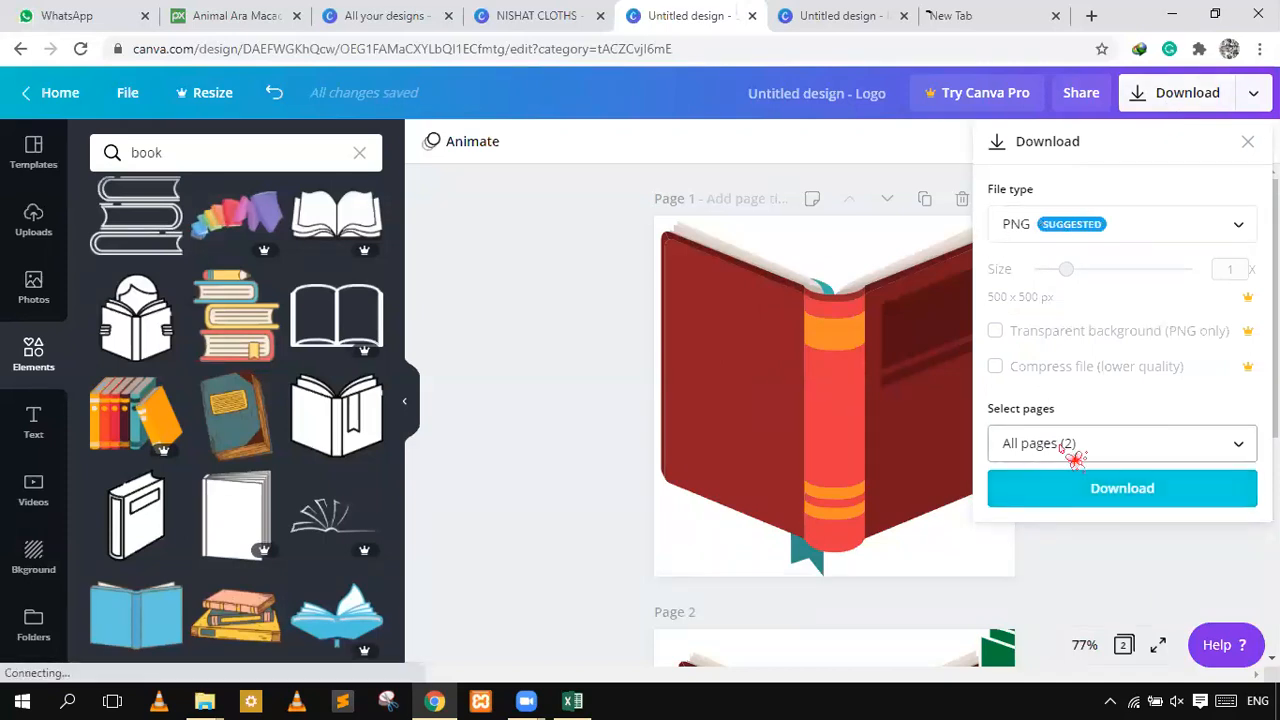
pyautogui.click(1069, 447)
pyautogui.click(1235, 262)
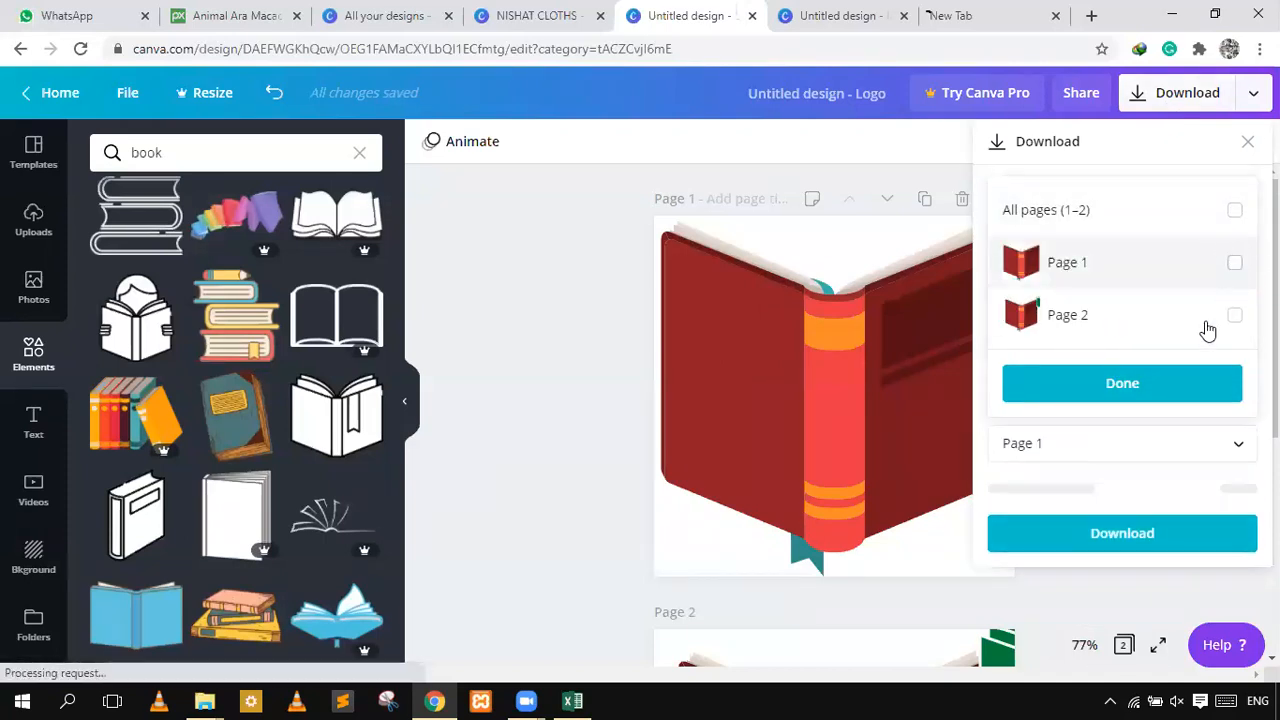
pyautogui.click(1103, 385)
pyautogui.click(1088, 492)
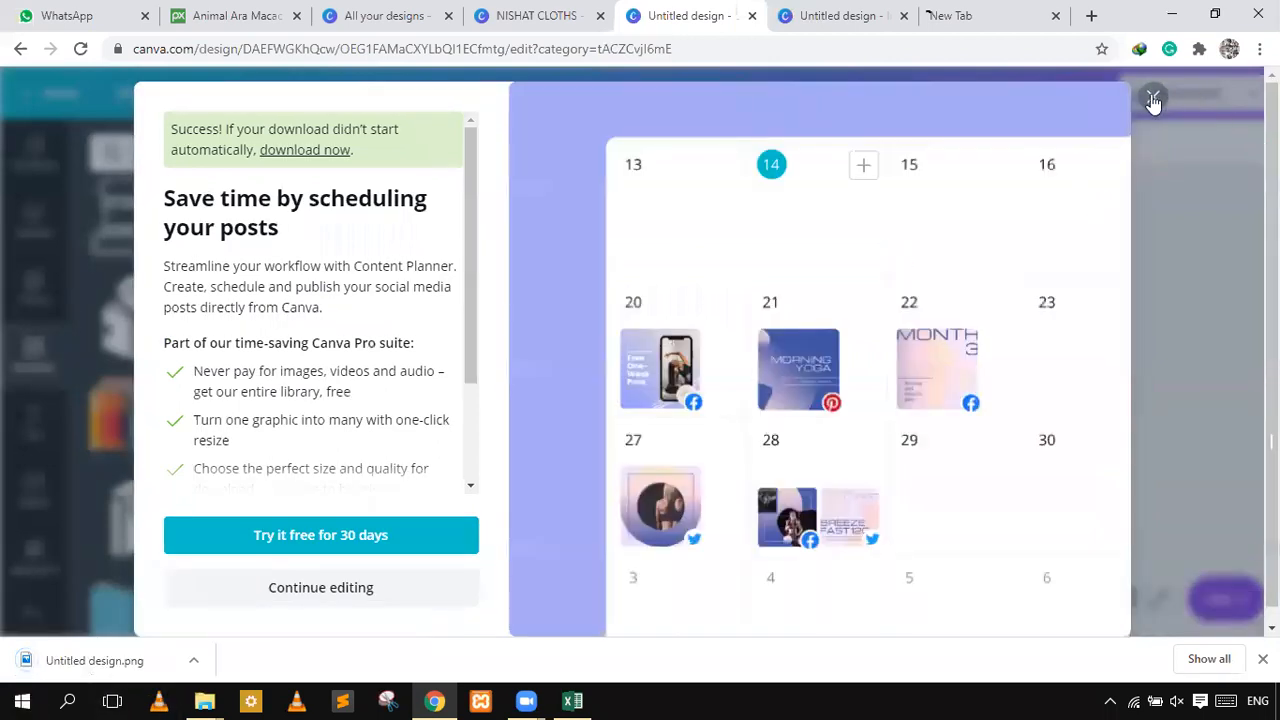
pyautogui.click(1153, 96)
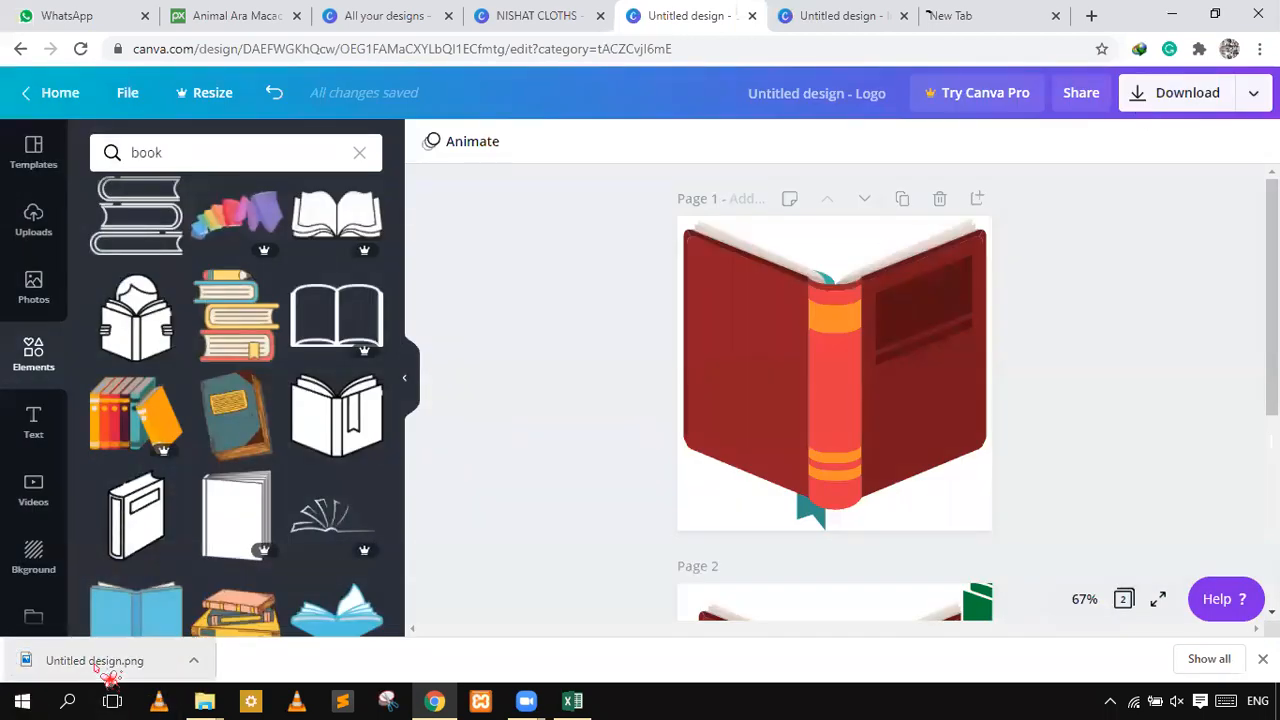
# - Upload the downloaded Untitled design.png to the image uploads and delete the red book from page 1
pyautogui.click(104, 668)
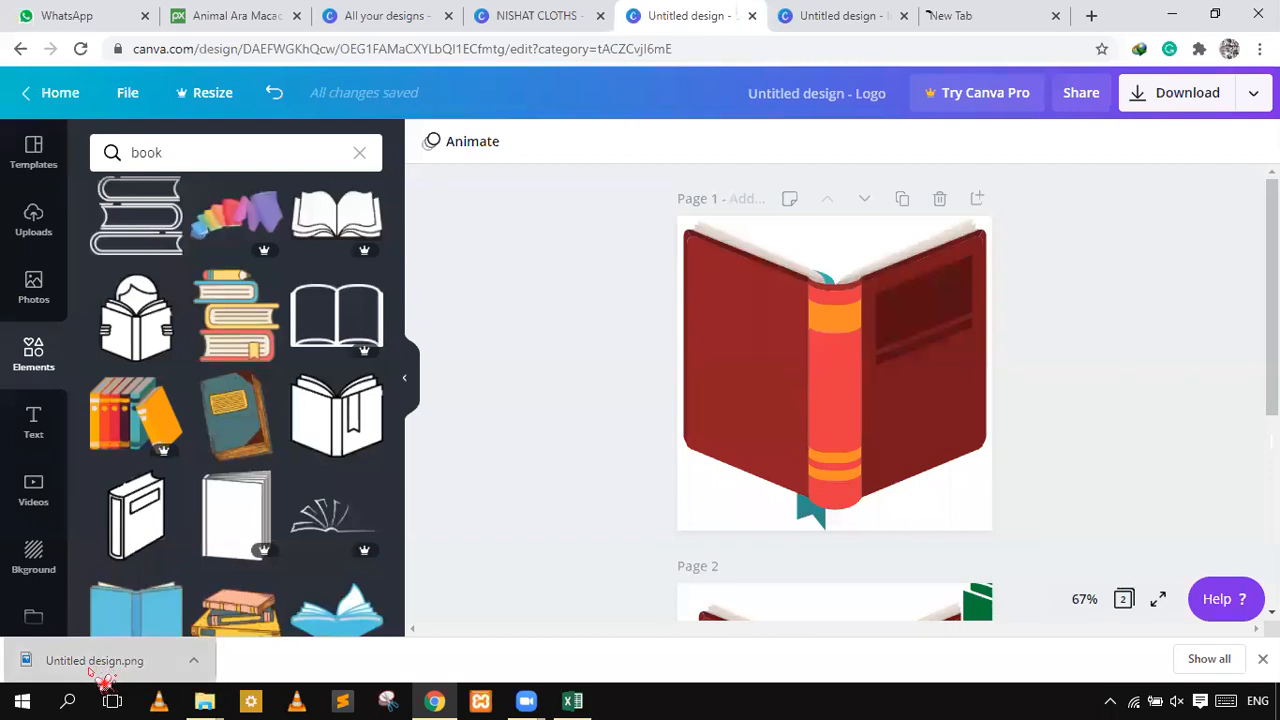
pyautogui.moveTo(104, 680); pyautogui.dragTo(217, 347)
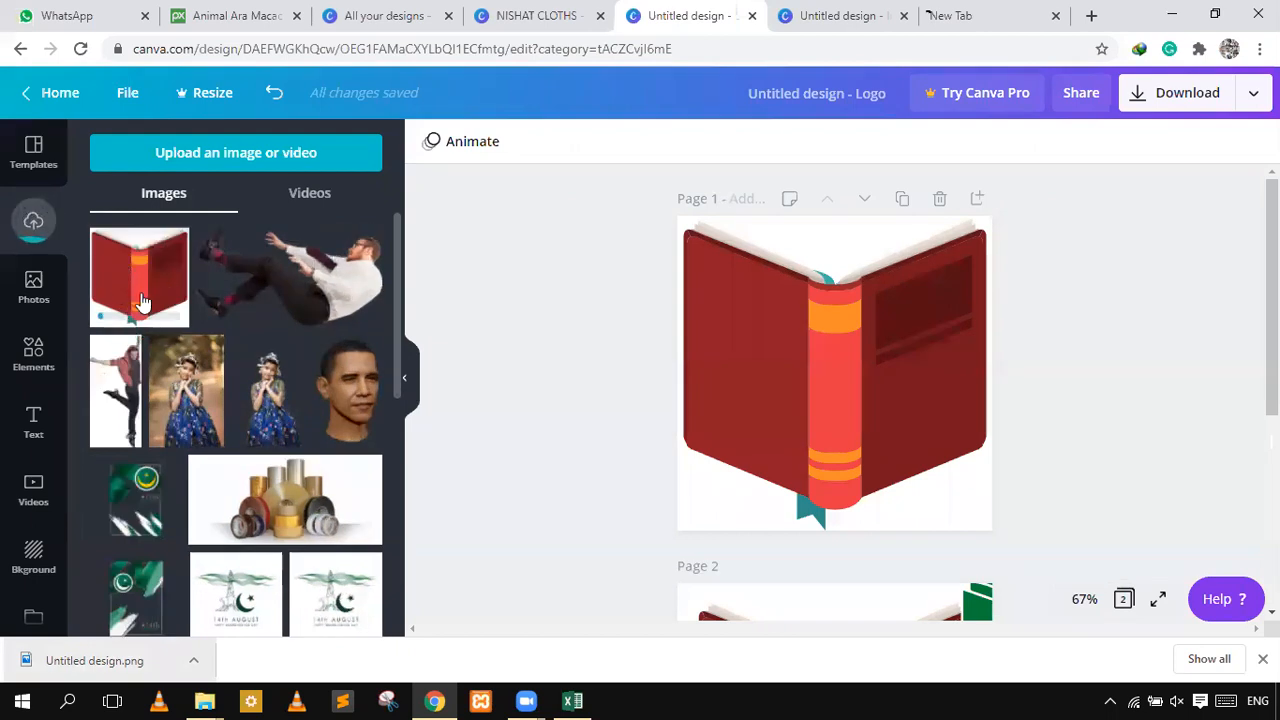
pyautogui.click(106, 316)
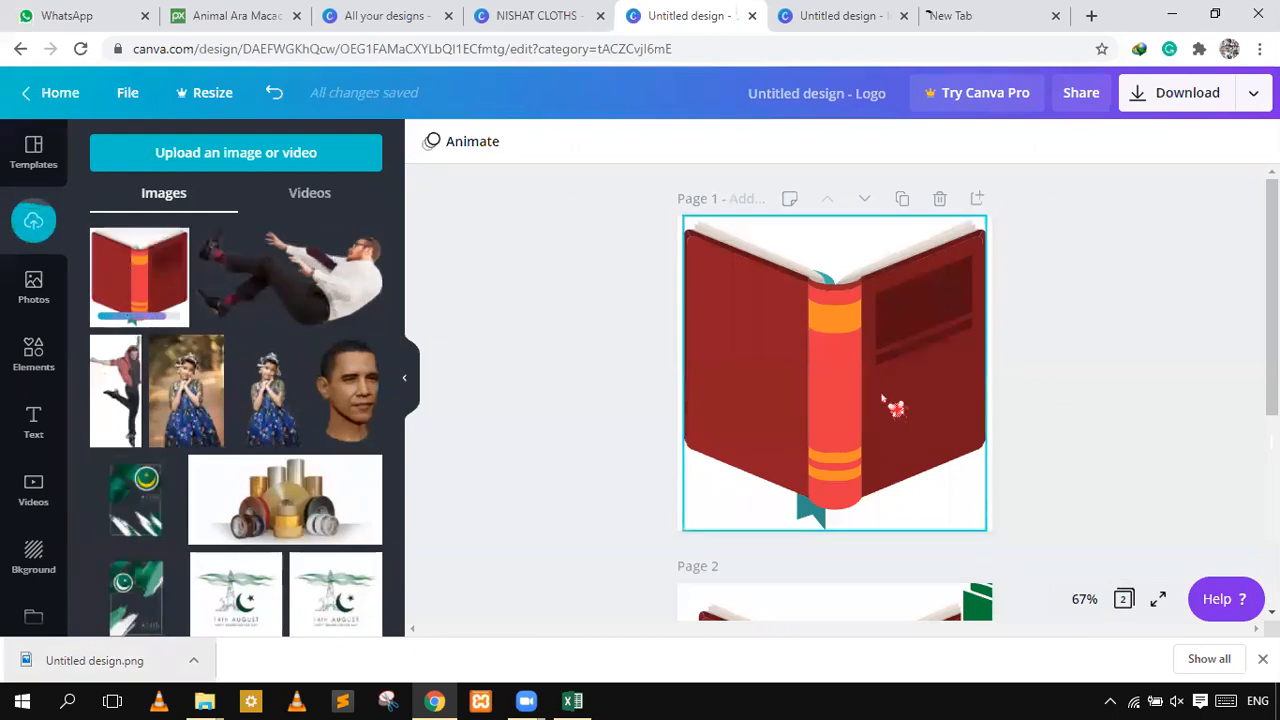
pyautogui.press('Delete')
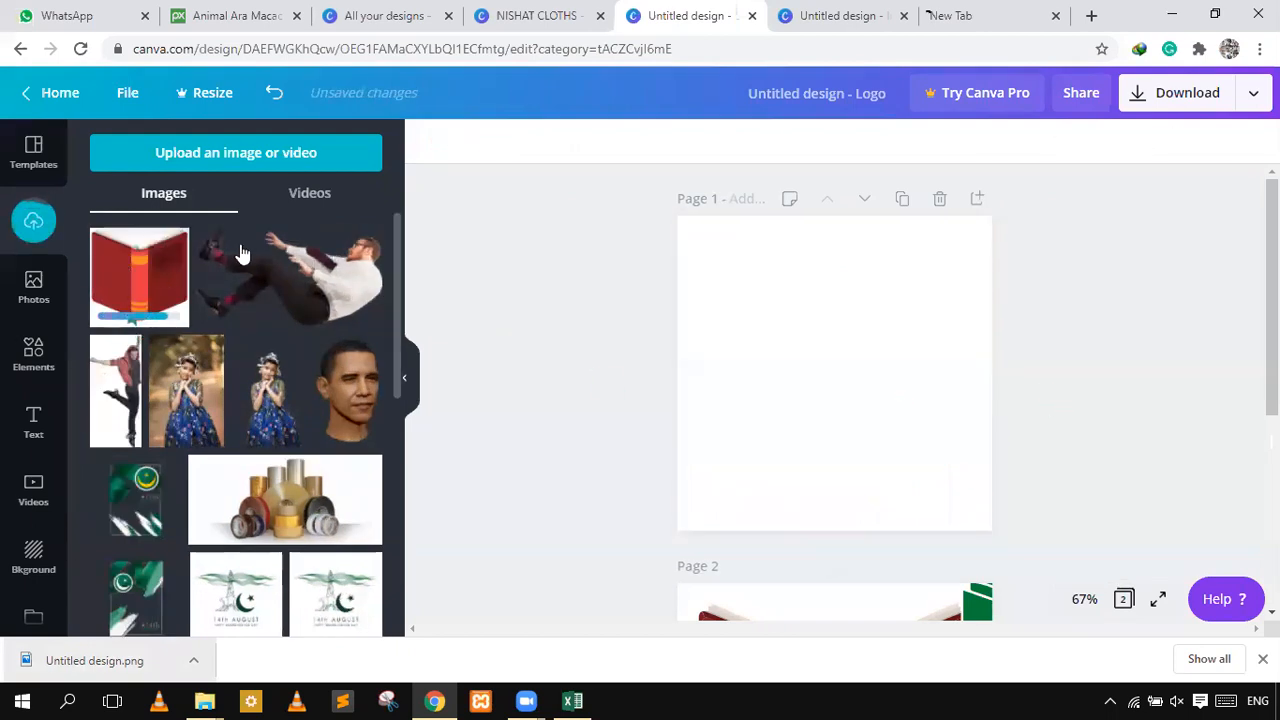
# - Place the uploaded book image on page 1 and enlarge it from two opposite corners
pyautogui.click(158, 296)
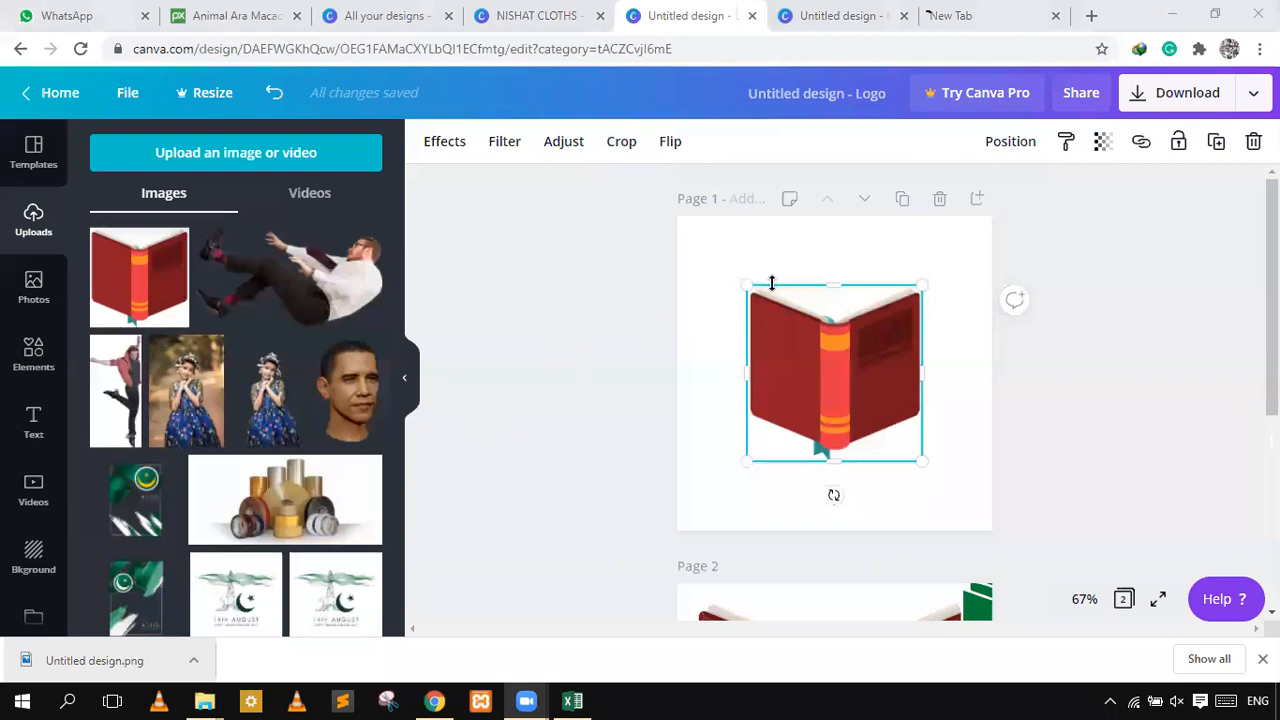
pyautogui.moveTo(748, 286); pyautogui.dragTo(720, 259)
pyautogui.moveTo(926, 464); pyautogui.dragTo(954, 481)
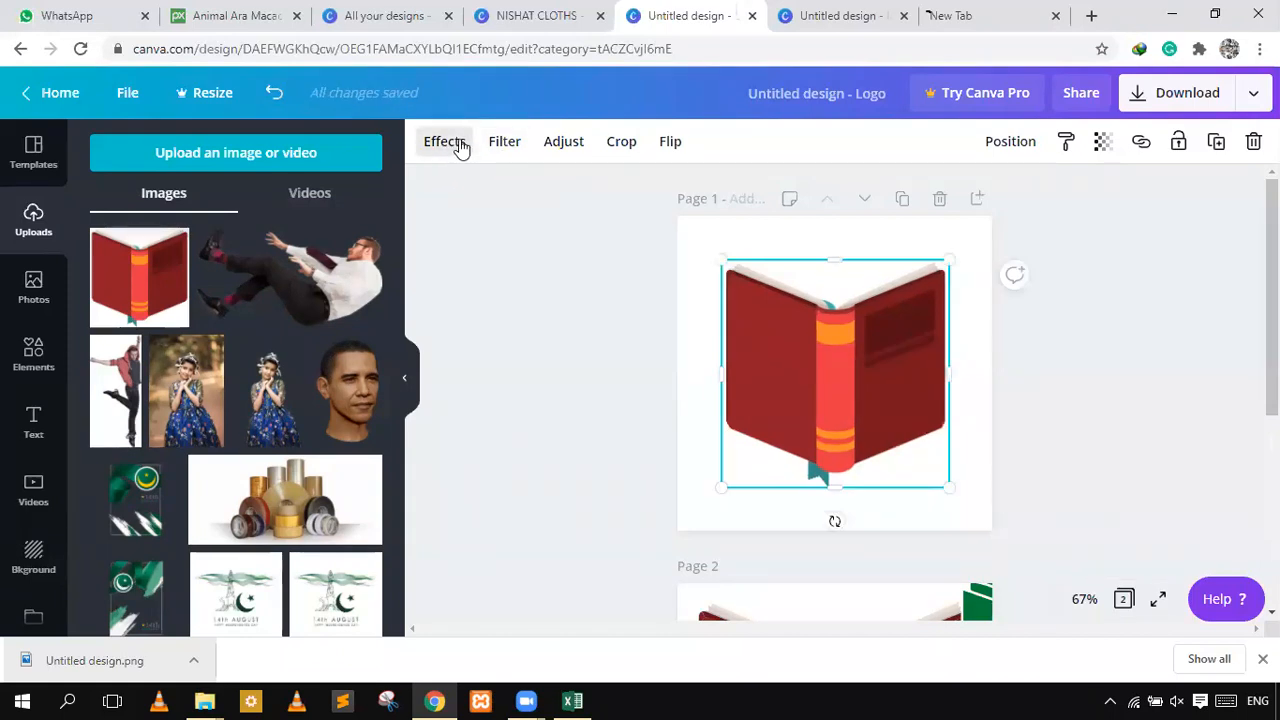
# - Open the image effects for the uploaded book and look through the effect categories from Duotone to Slice
pyautogui.click(446, 142)
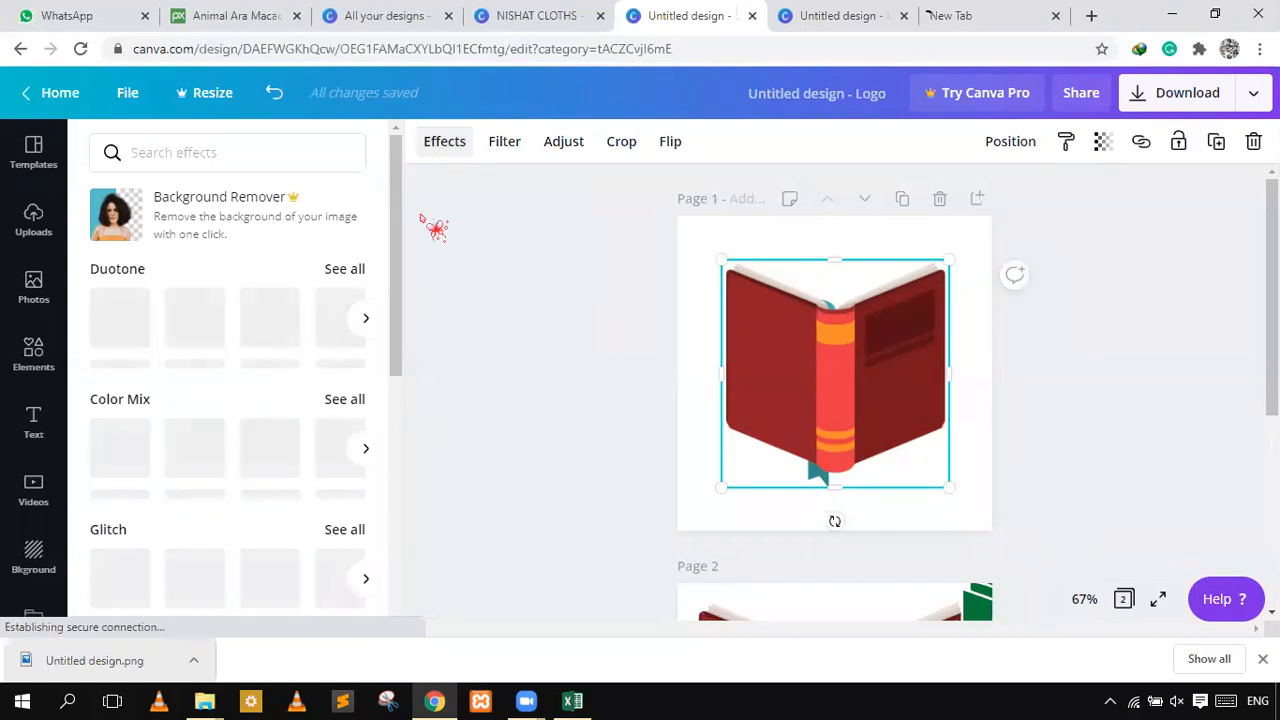
pyautogui.moveTo(396, 205)
pyautogui.mouseDown()
pyautogui.moveTo(400, 357)
pyautogui.moveTo(380, 457)
pyautogui.mouseUp()
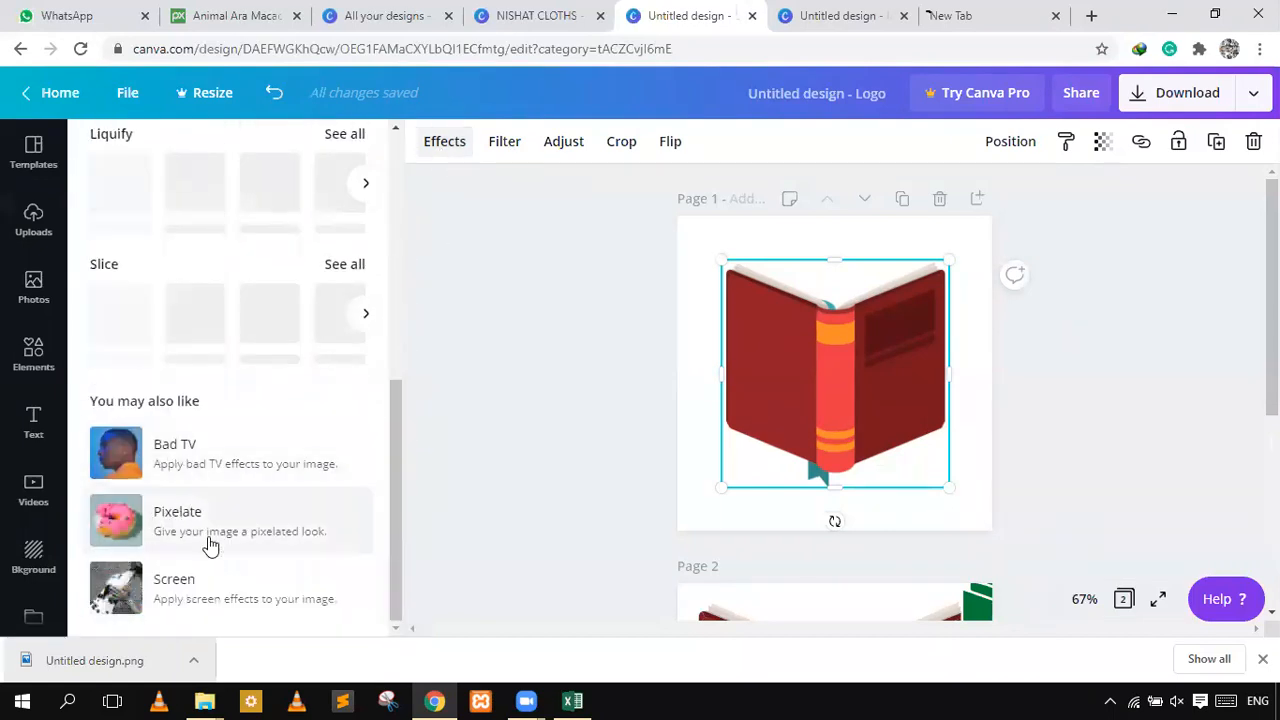
pyautogui.click(131, 287)
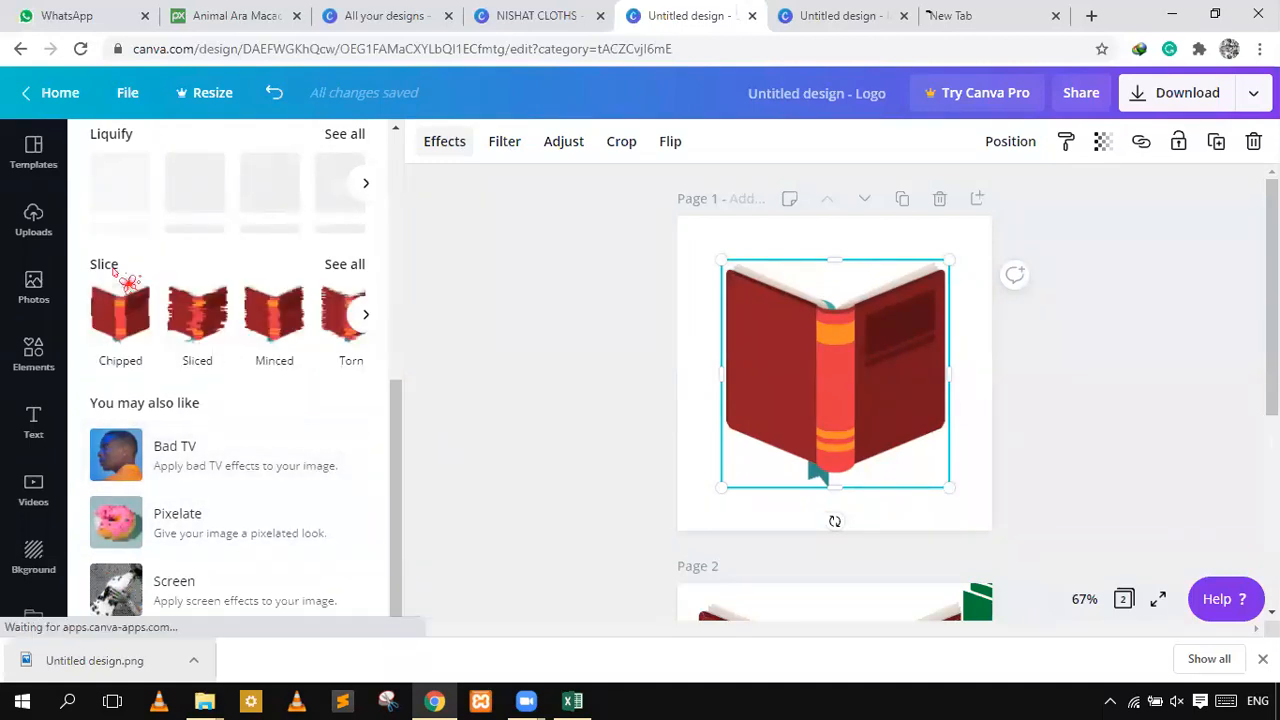
pyautogui.scroll(3, 114, 330)
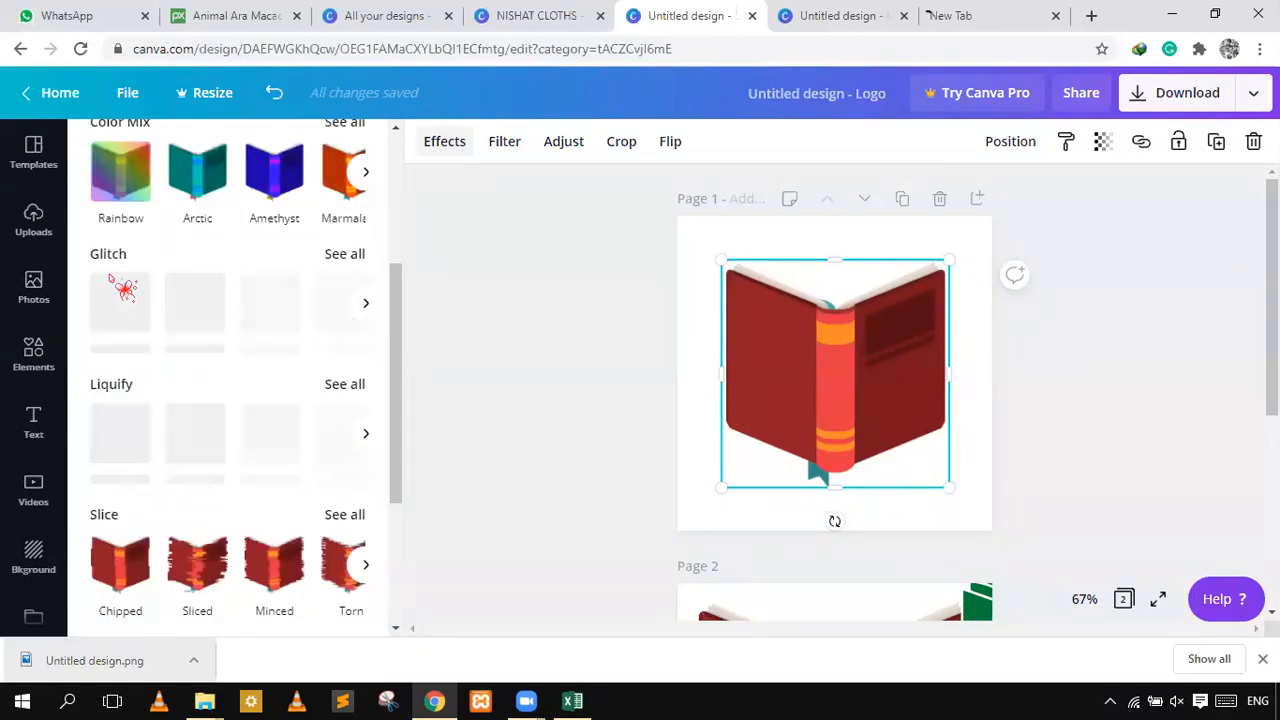
pyautogui.scroll(3, 113, 262)
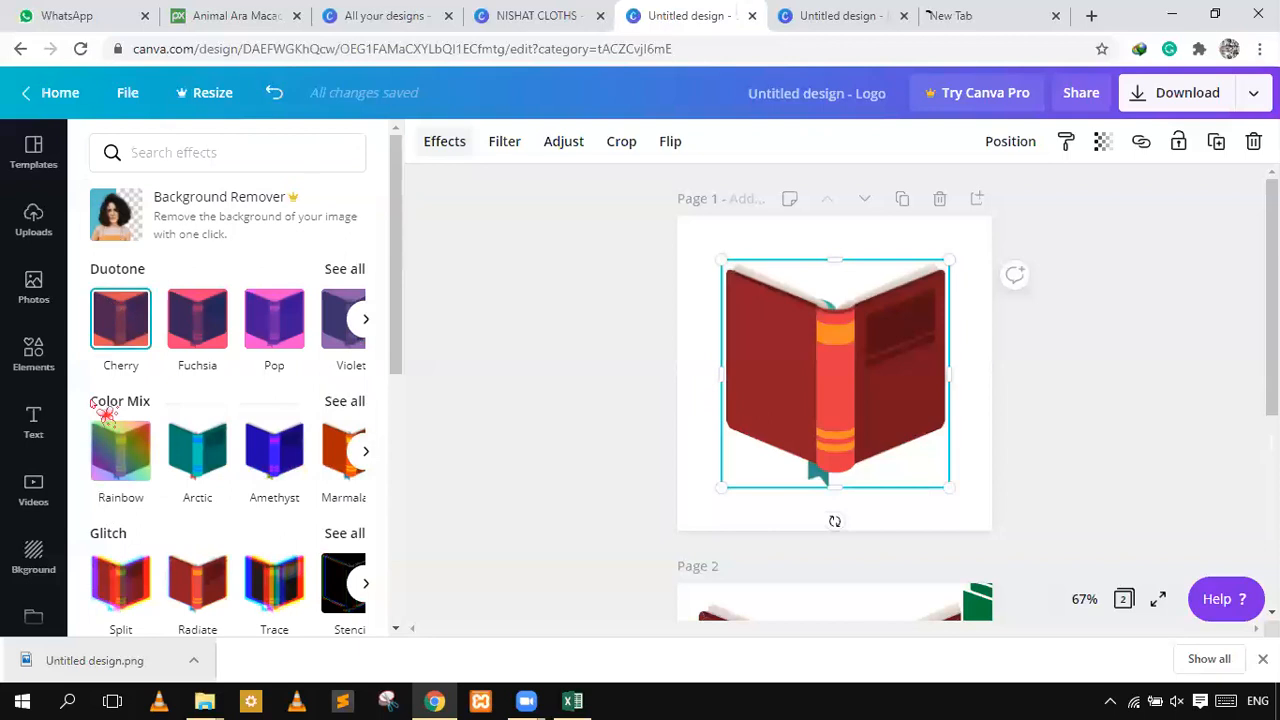
pyautogui.click(110, 414)
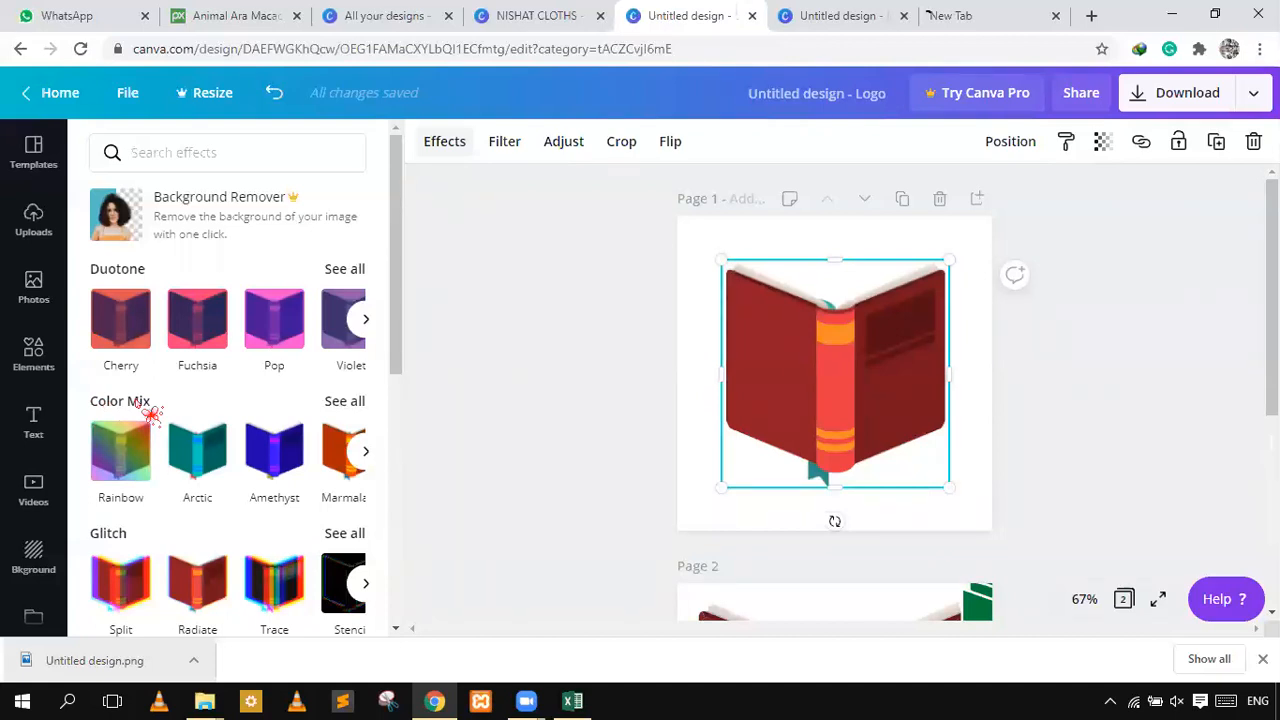
# - Try the Color Mix effects Amethyst, Marine, Sangria and Parakeet on the uploaded book image
pyautogui.click(274, 455)
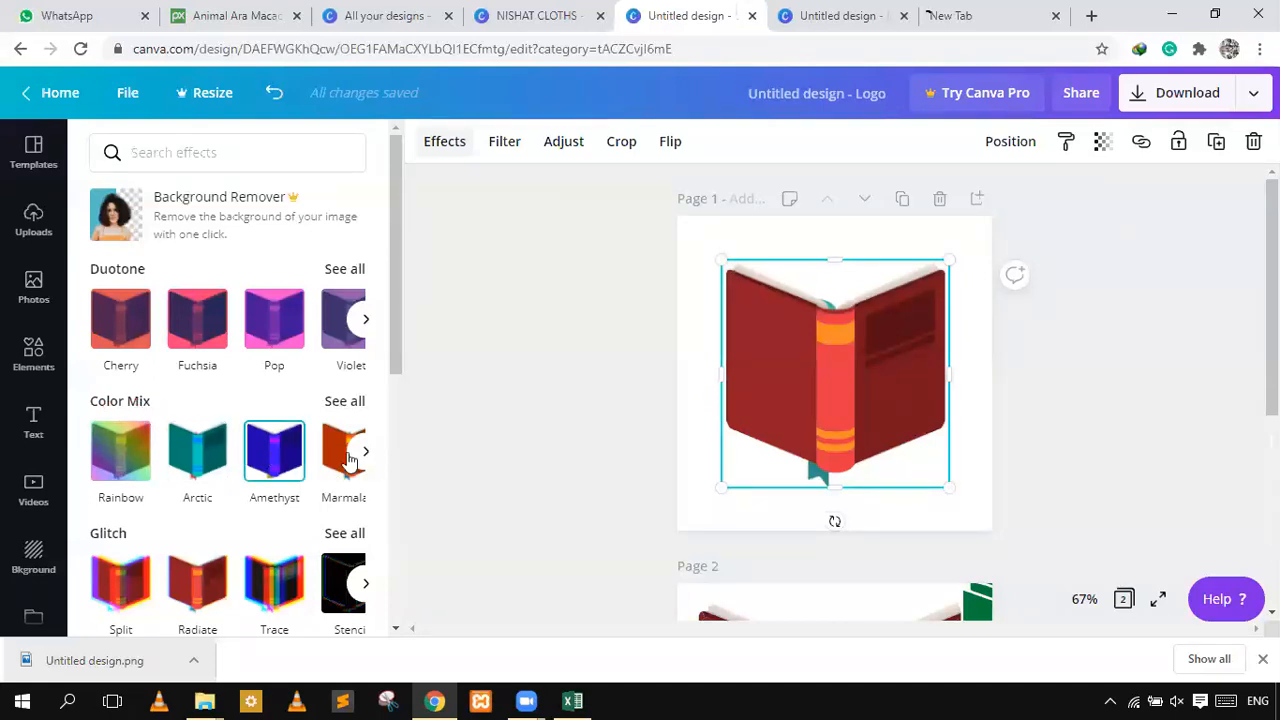
pyautogui.click(366, 458)
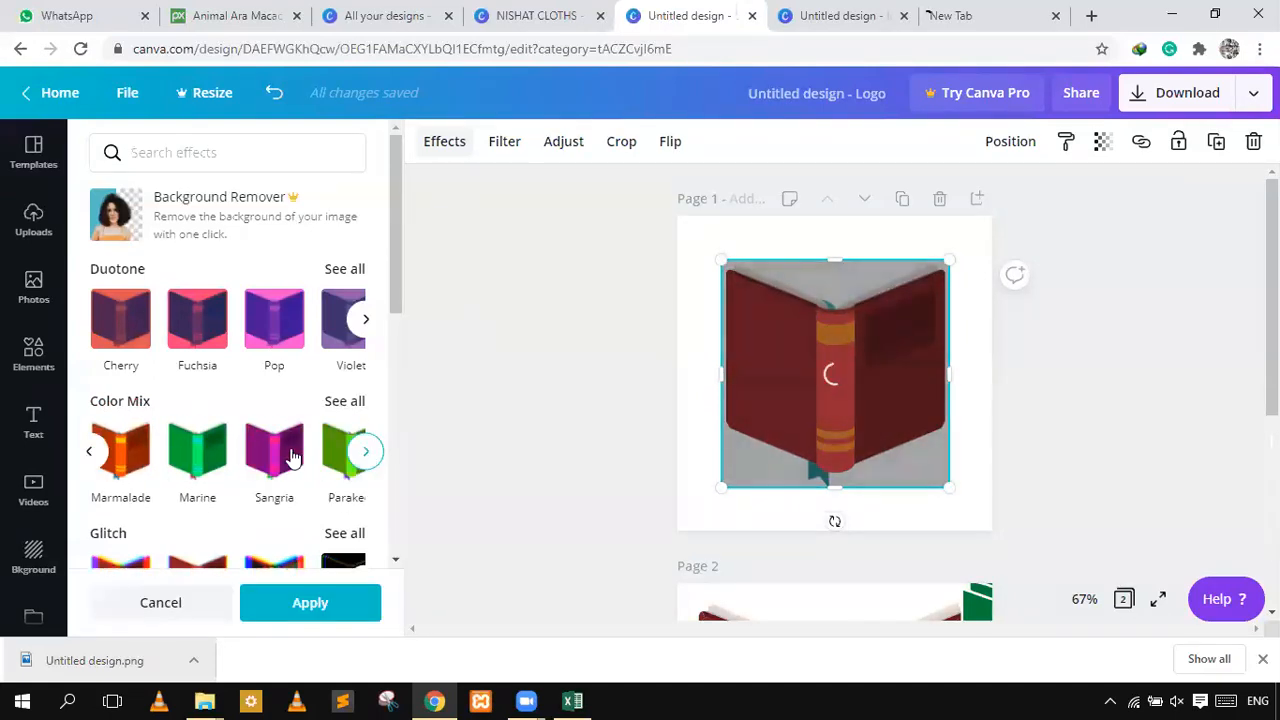
pyautogui.click(197, 455)
pyautogui.click(274, 455)
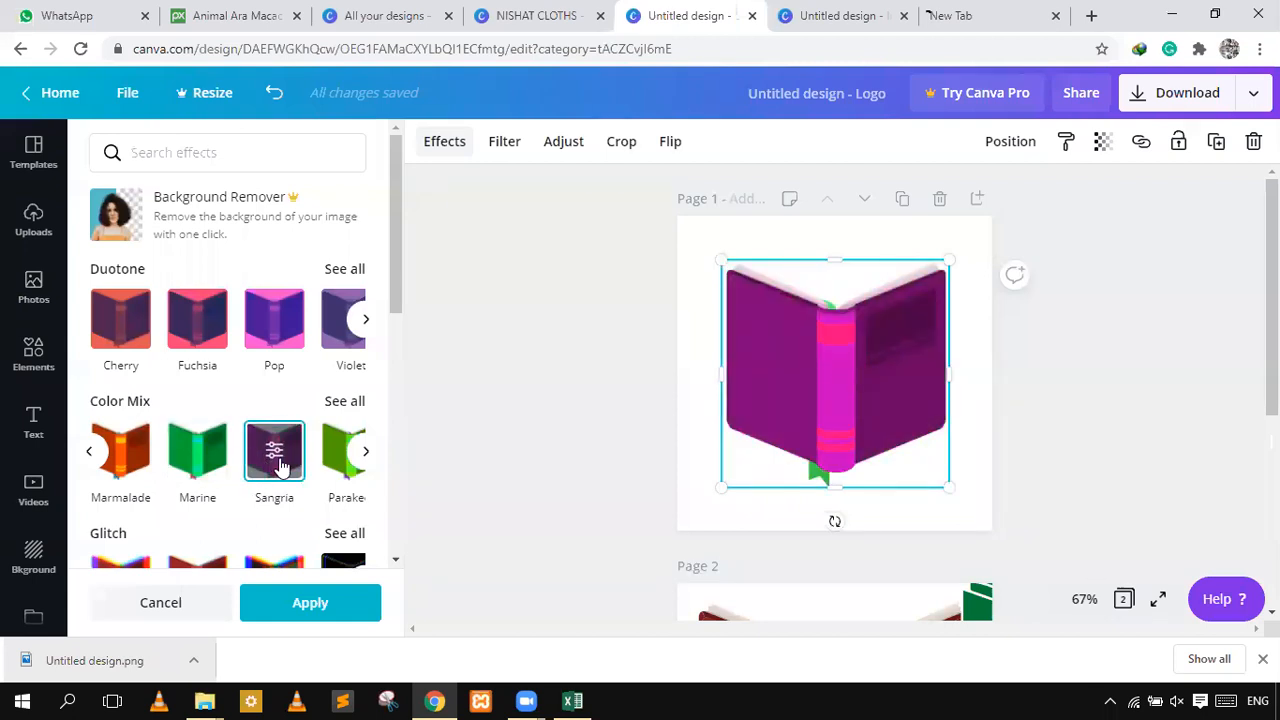
pyautogui.click(330, 470)
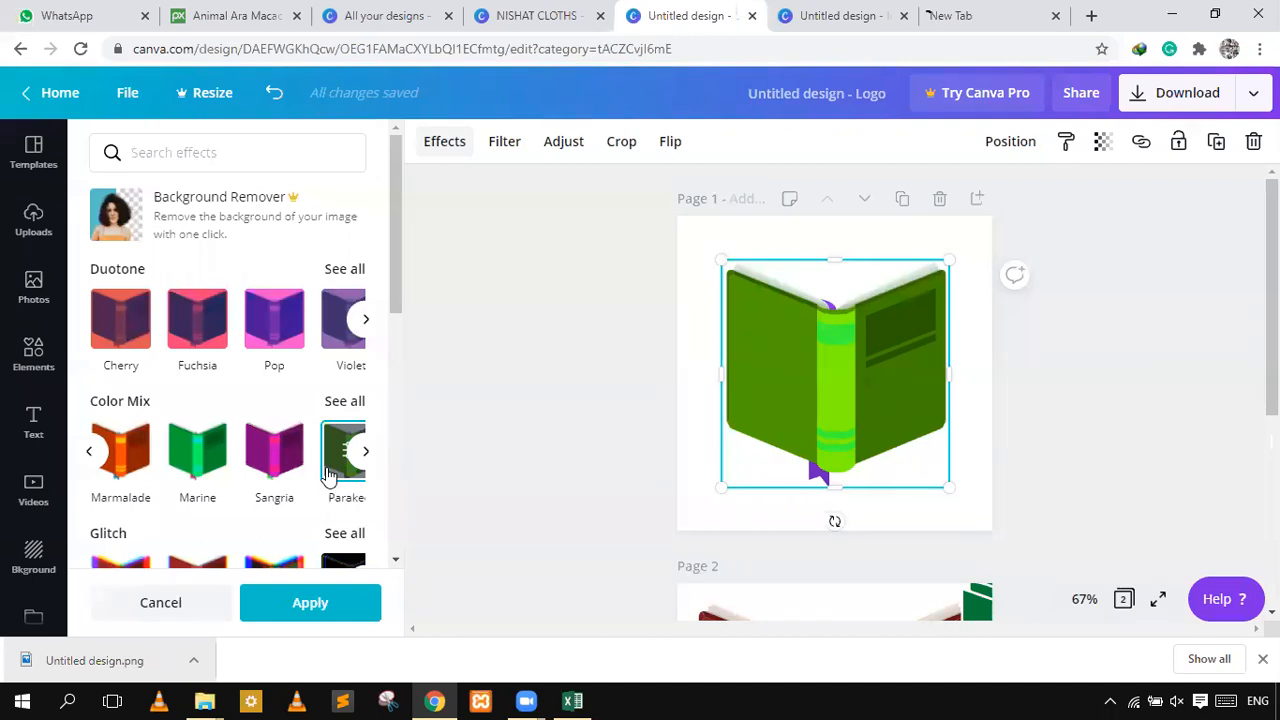
pyautogui.click(365, 451)
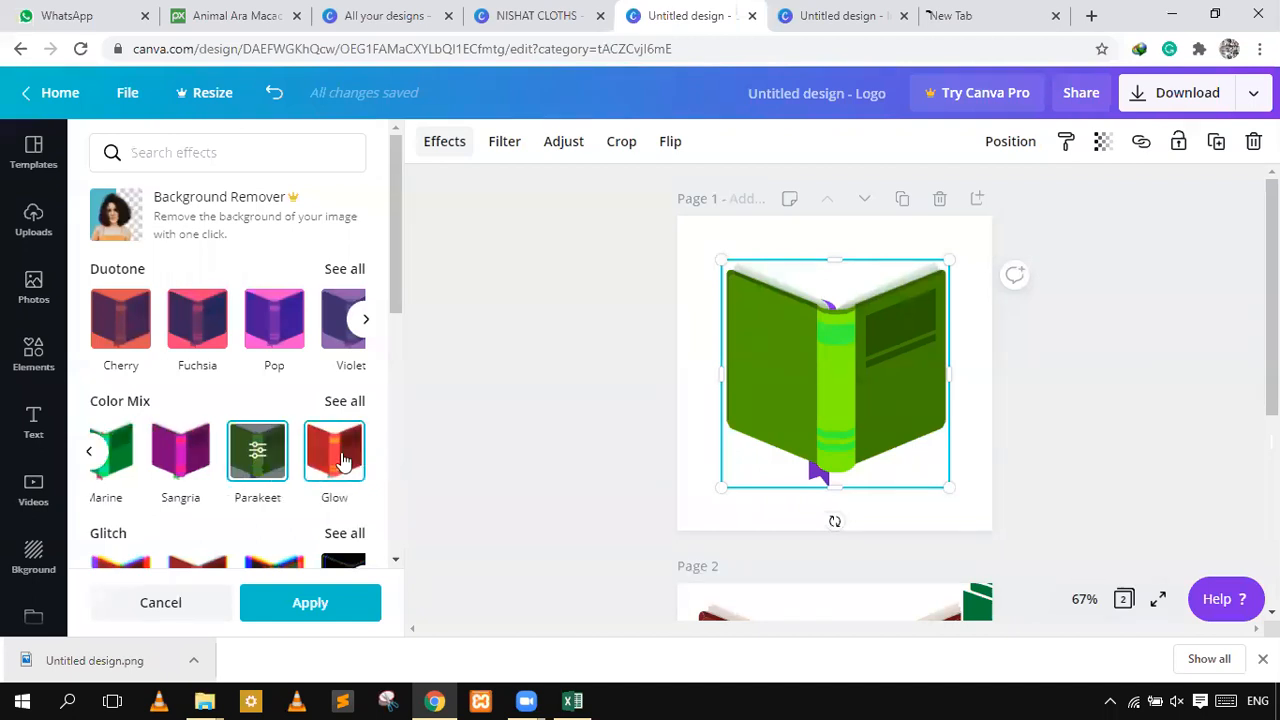
# - Try the Glow, Parakeet, Sangria and Marine color mixes, show the full Color Mix set and cancel the effect
pyautogui.click(343, 460)
pyautogui.click(268, 460)
pyautogui.click(152, 456)
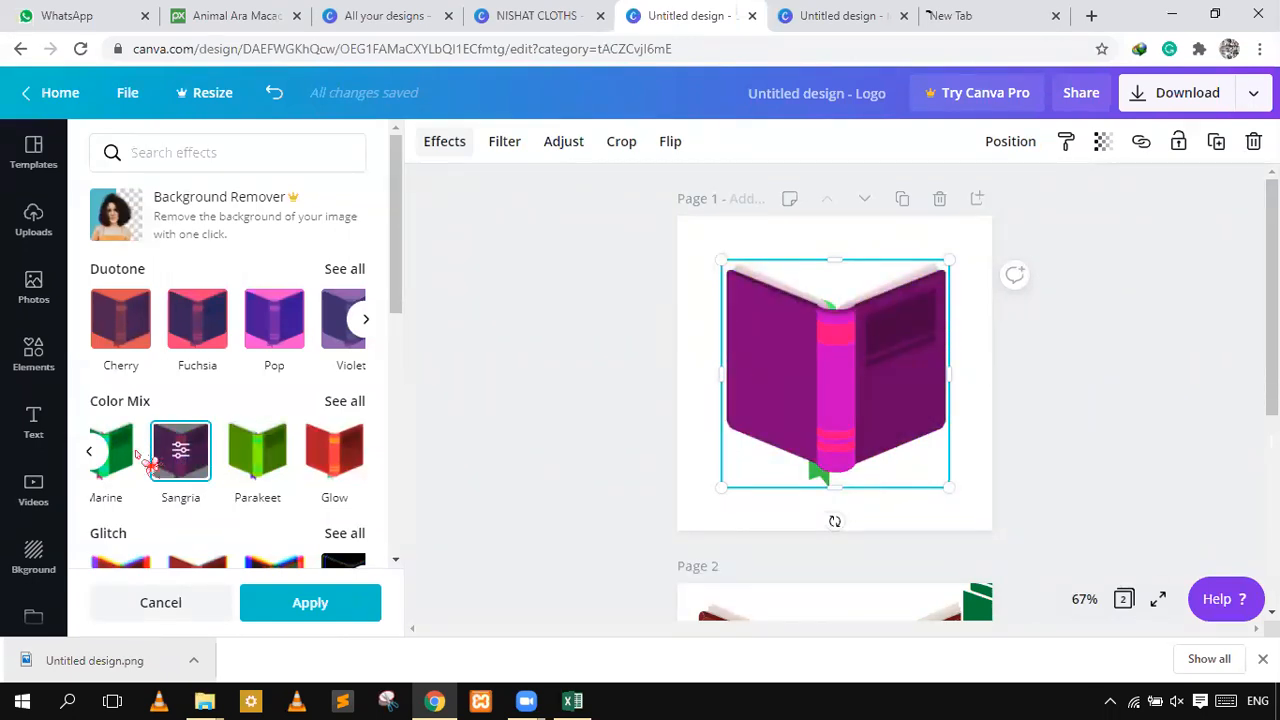
pyautogui.click(128, 455)
pyautogui.click(335, 410)
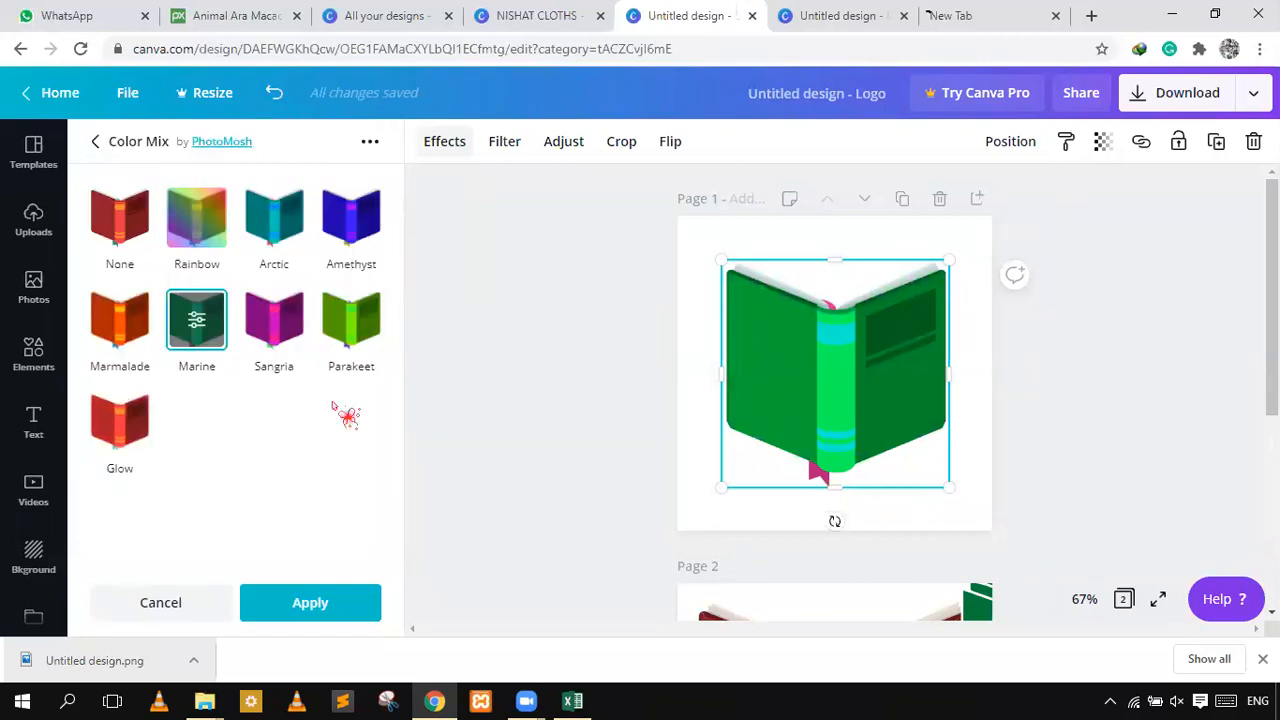
pyautogui.click(175, 608)
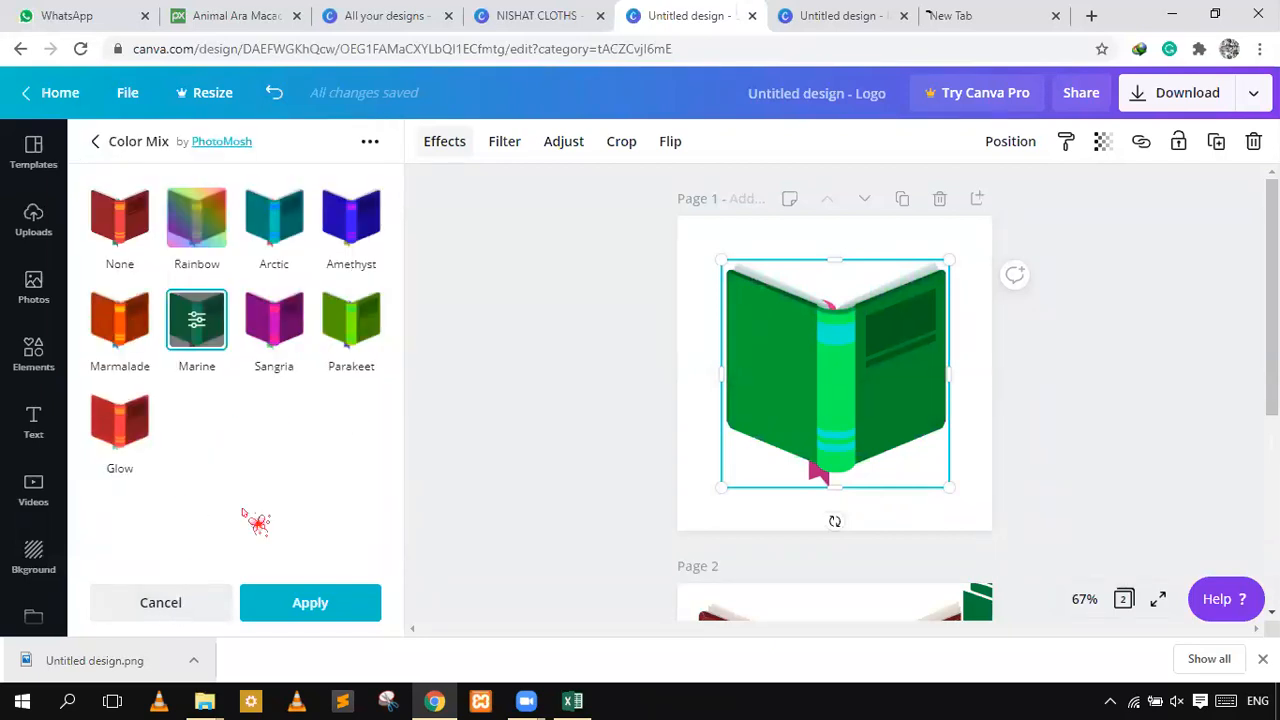
# - Look through the further Duotone and Color Mix effects offered for the uploaded book image
pyautogui.click(366, 319)
pyautogui.click(366, 319)
pyautogui.click(364, 453)
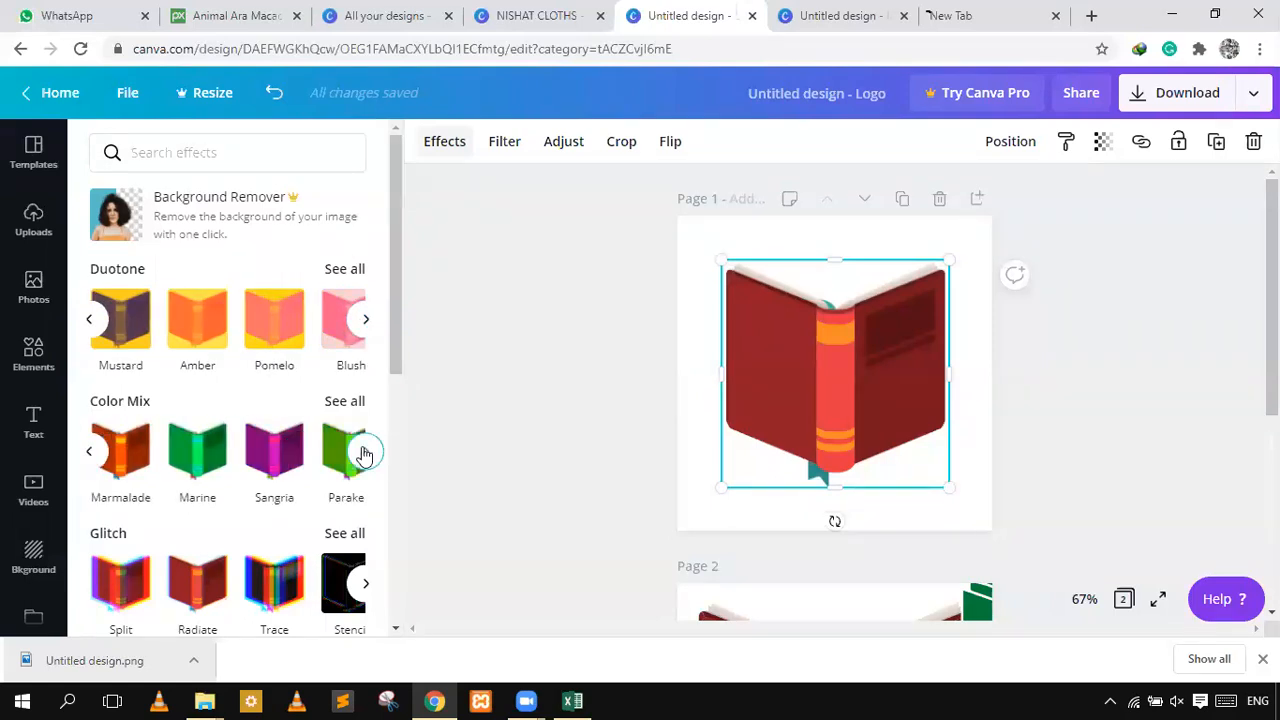
pyautogui.click(278, 457)
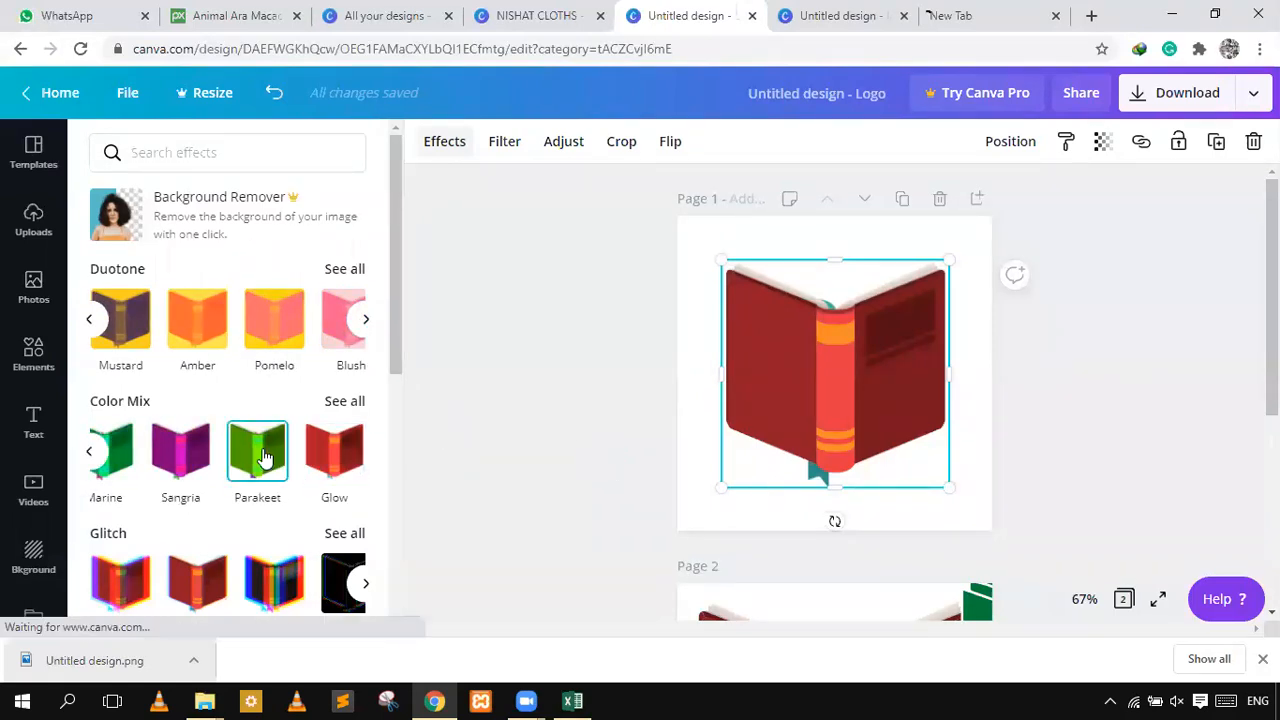
# - Shrink the uploaded book image and delete it from page 1
pyautogui.moveTo(722, 262); pyautogui.dragTo(819, 357)
pyautogui.moveTo(878, 424); pyautogui.dragTo(830, 342)
pyautogui.press('Delete')
# - Move the green book over the middle of the red book on page 2, then delete the green book
pyautogui.scroll(-3, 826, 342)
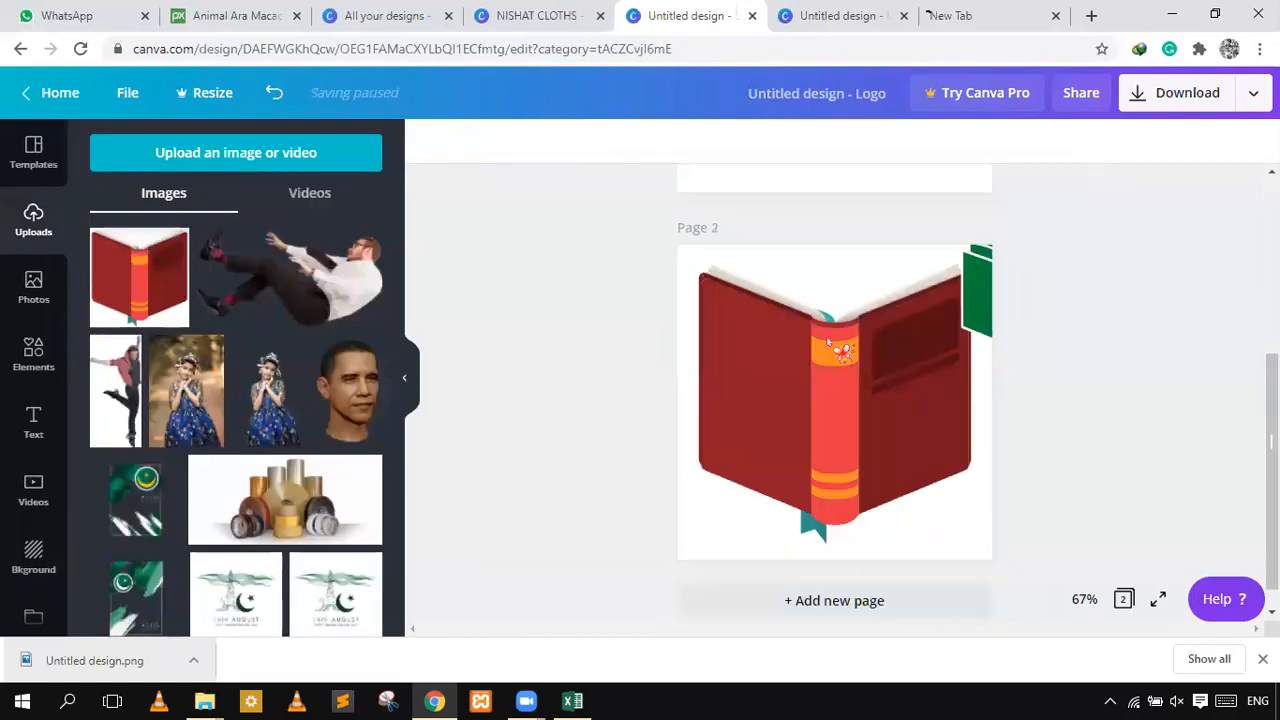
pyautogui.click(835, 350)
pyautogui.moveTo(975, 298); pyautogui.dragTo(769, 376)
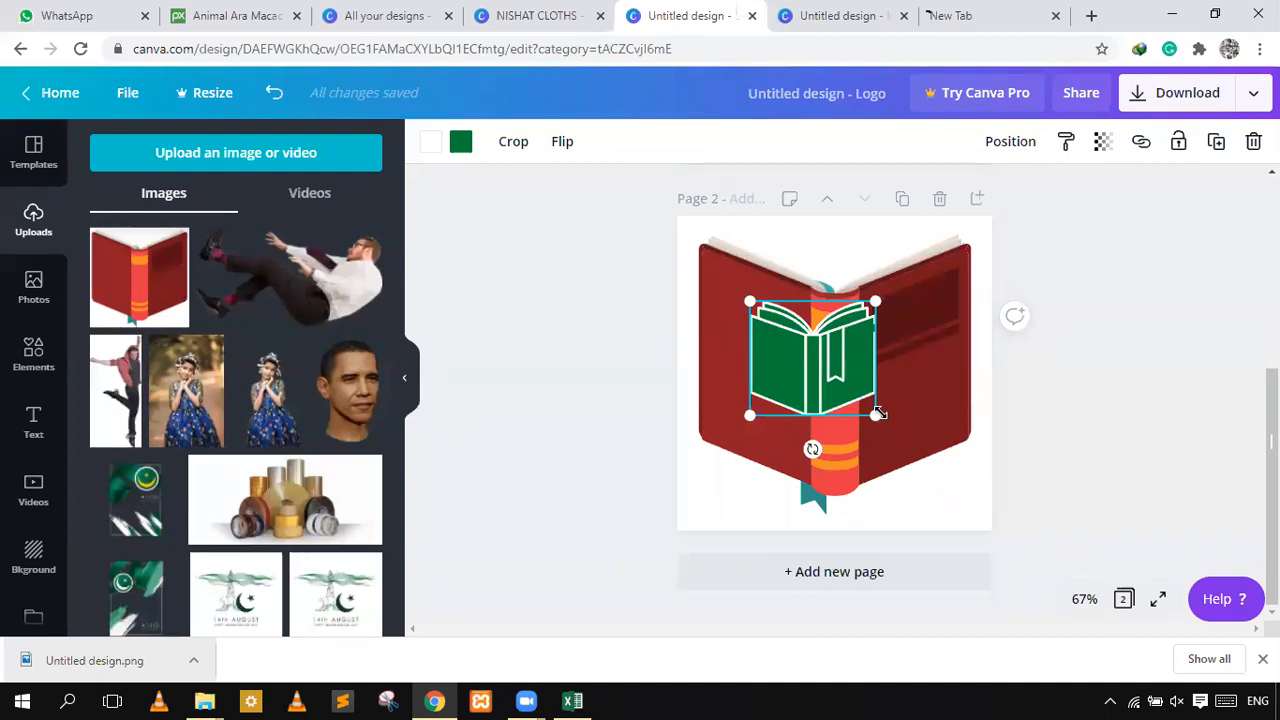
pyautogui.click(845, 449)
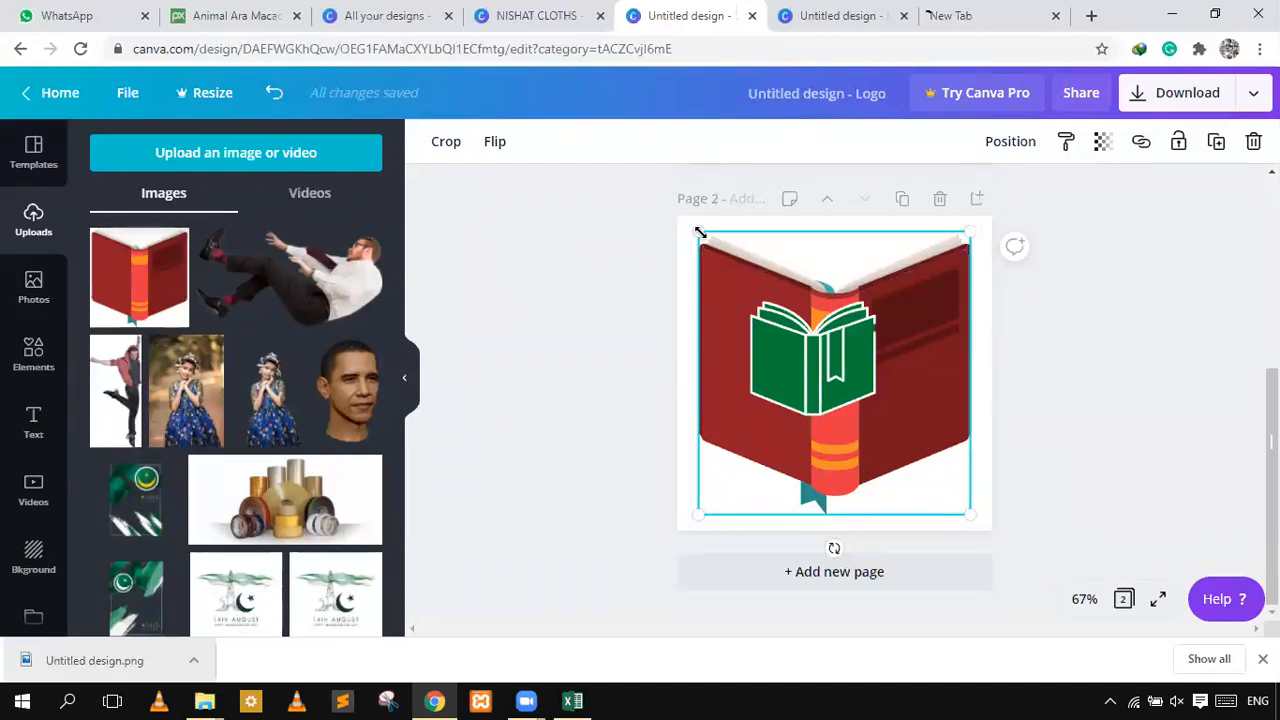
pyautogui.click(866, 375)
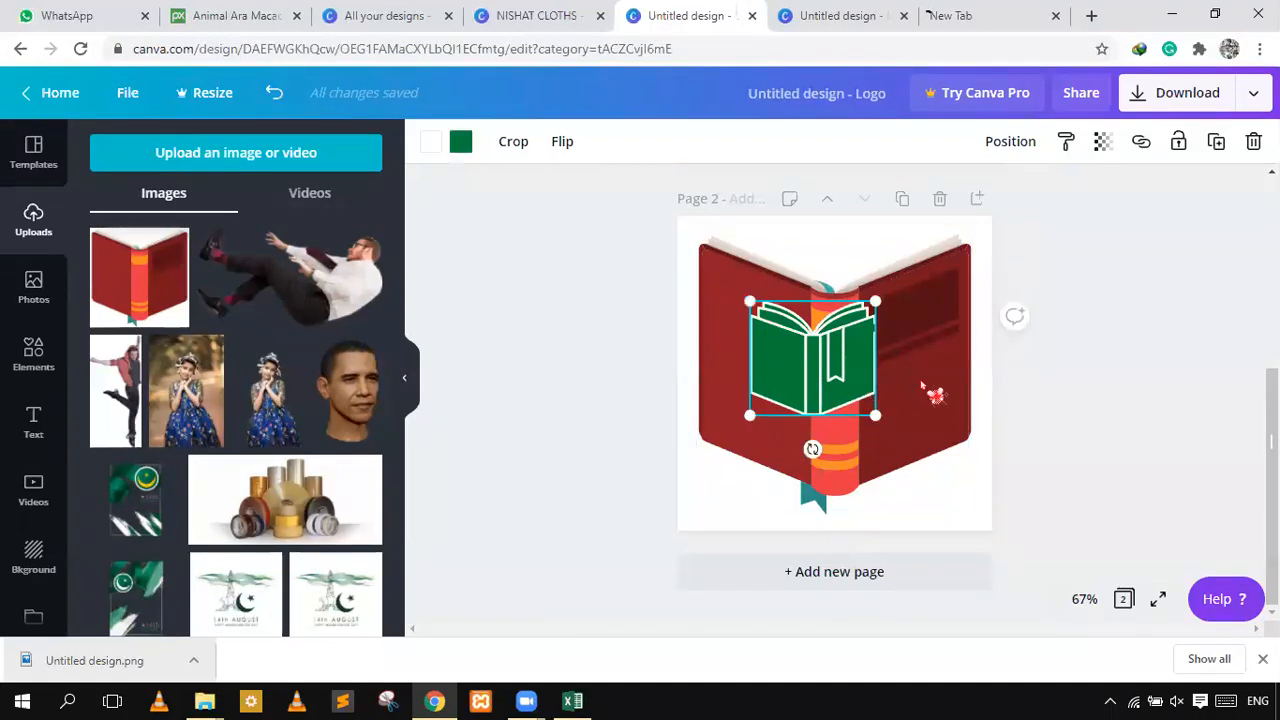
pyautogui.click(937, 397)
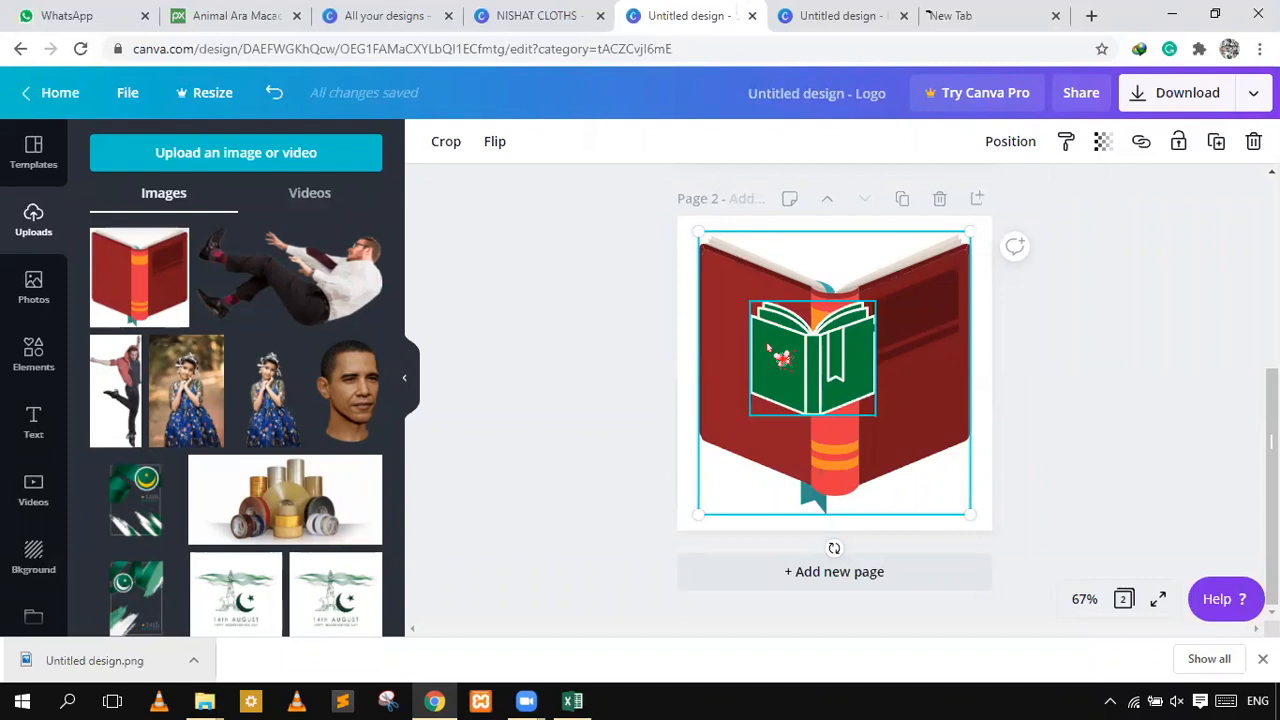
pyautogui.click(836, 374)
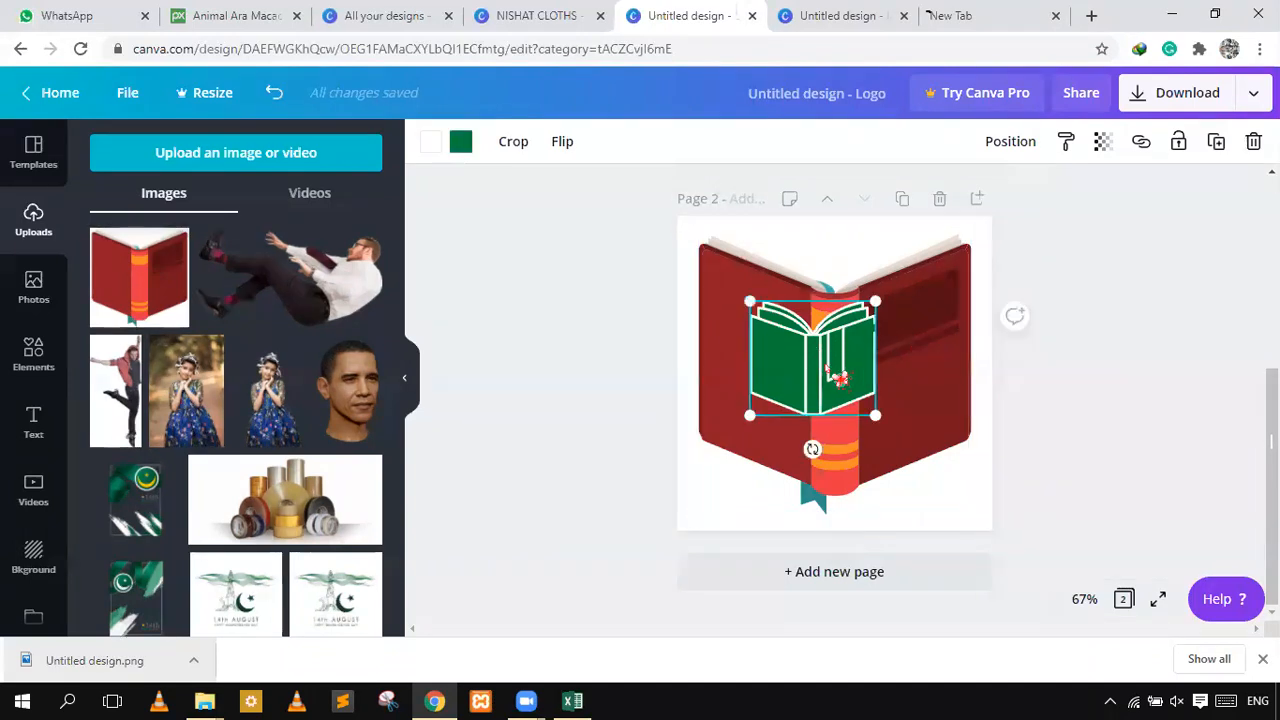
pyautogui.press('Delete')
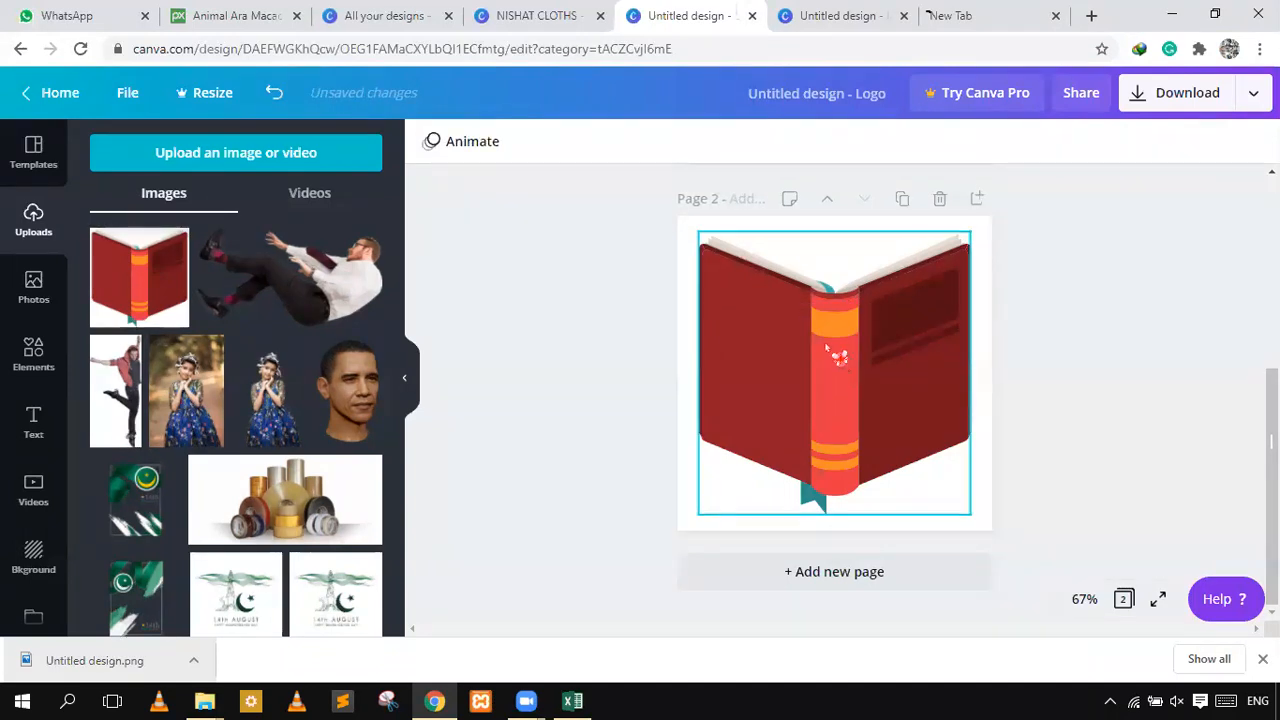
# - Shrink the red book on page 2 to about half its size and move it to the upper middle of the page
pyautogui.click(745, 270)
pyautogui.moveTo(704, 236); pyautogui.dragTo(829, 367)
pyautogui.moveTo(908, 454); pyautogui.dragTo(840, 334)
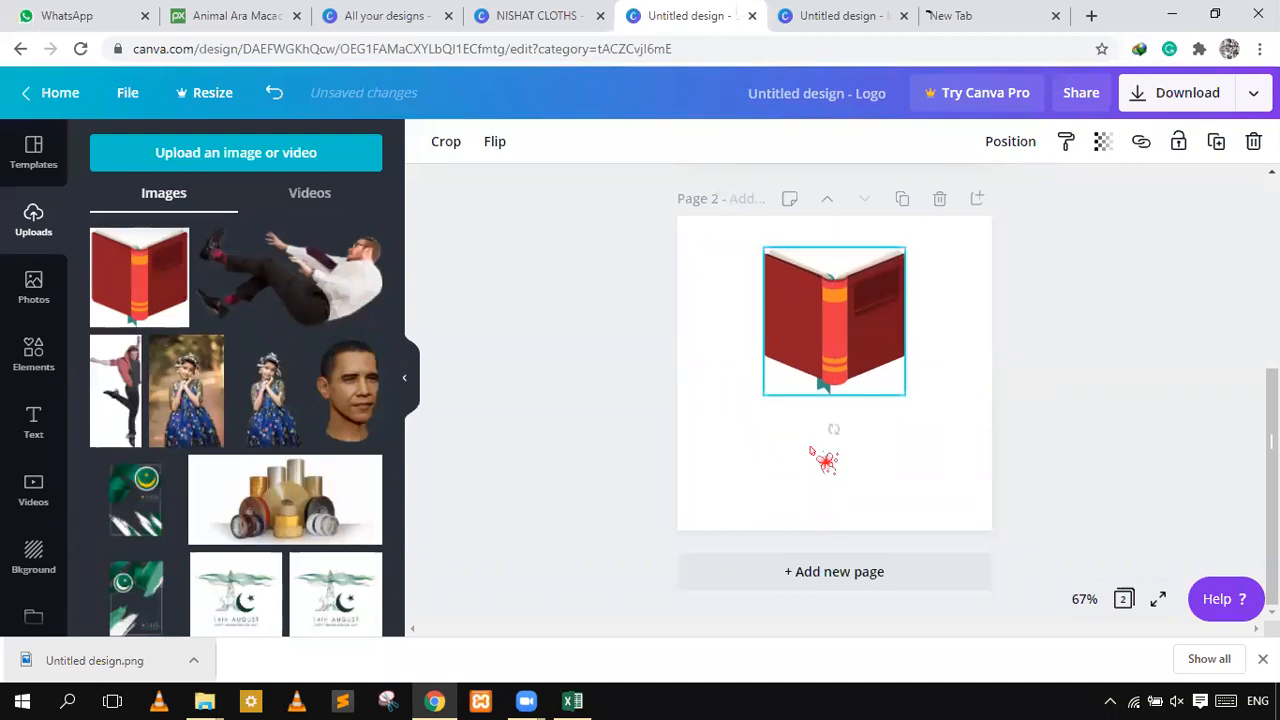
pyautogui.click(716, 367)
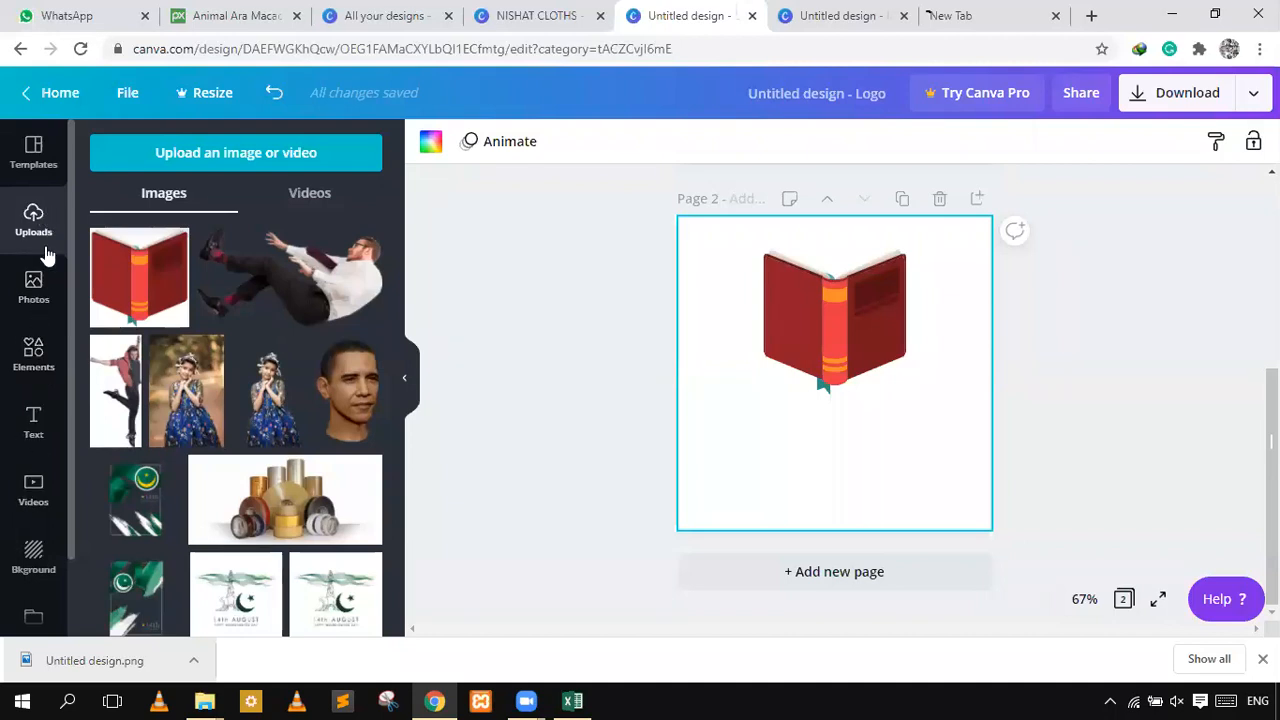
# - Search the elements library for "badge"
pyautogui.click(33, 355)
pyautogui.click(266, 157)
pyautogui.doubleClick(266, 157)
pyautogui.write('badge')
pyautogui.press('Return')
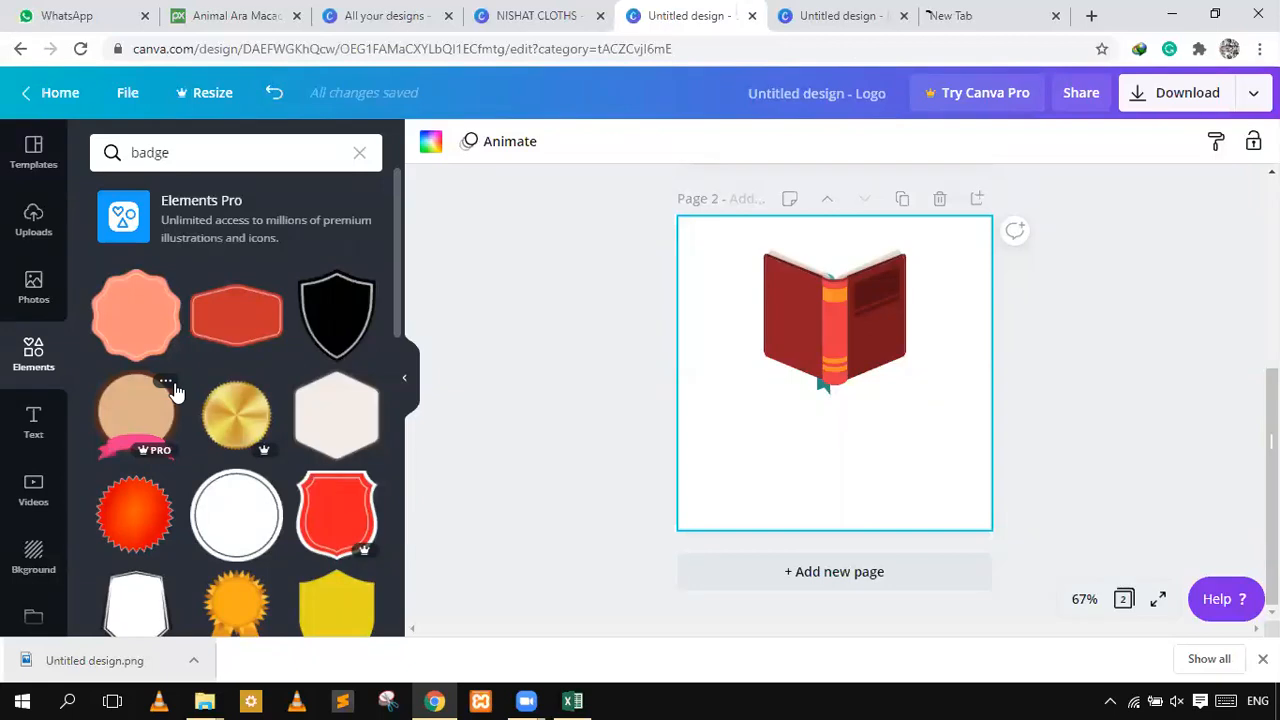
# - Replace the elements search with "ribbon" and show its results
pyautogui.click(150, 152)
pyautogui.write('ribbio')
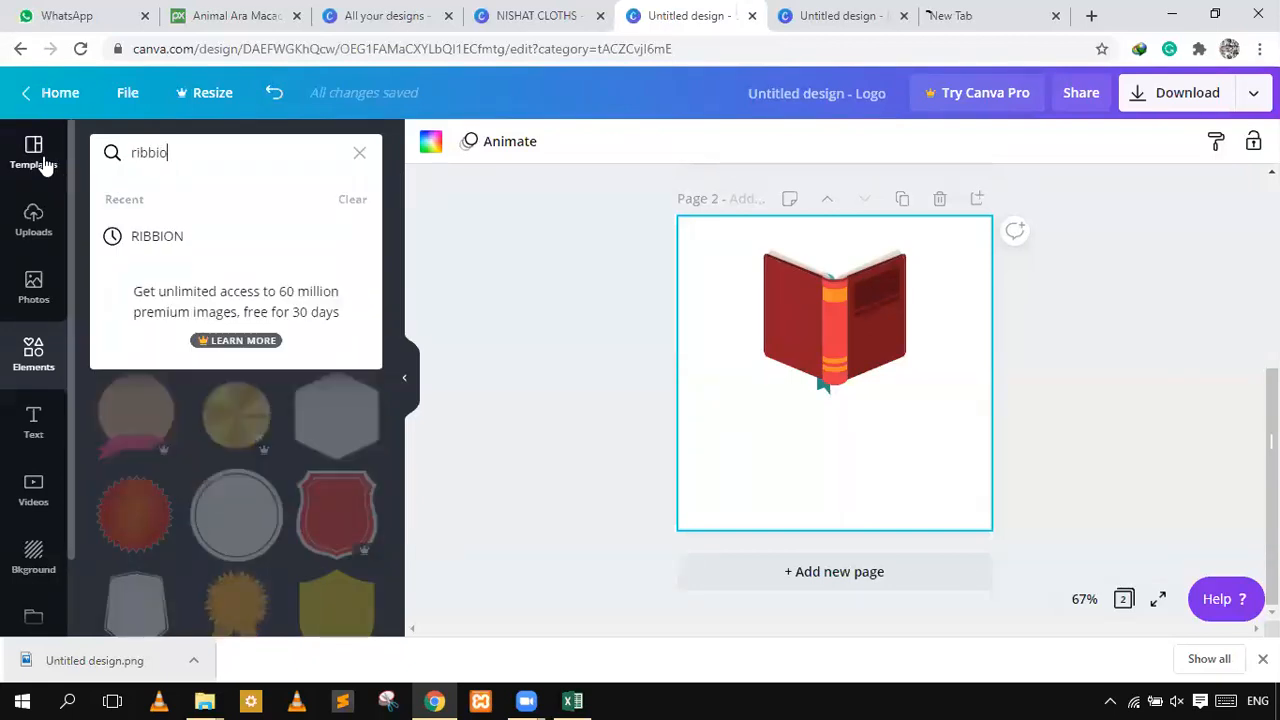
pyautogui.write('n')
pyautogui.press('BackSpace')
pyautogui.press('BackSpace')
pyautogui.write('on')
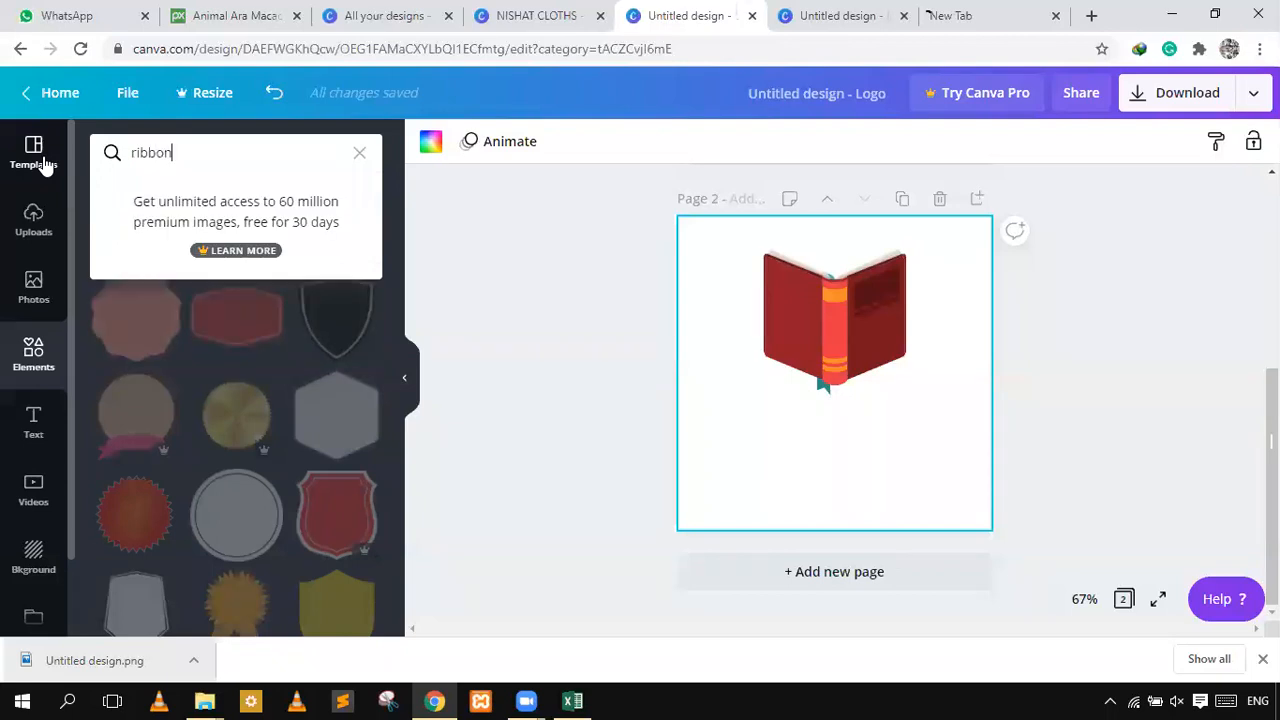
pyautogui.press('Return')
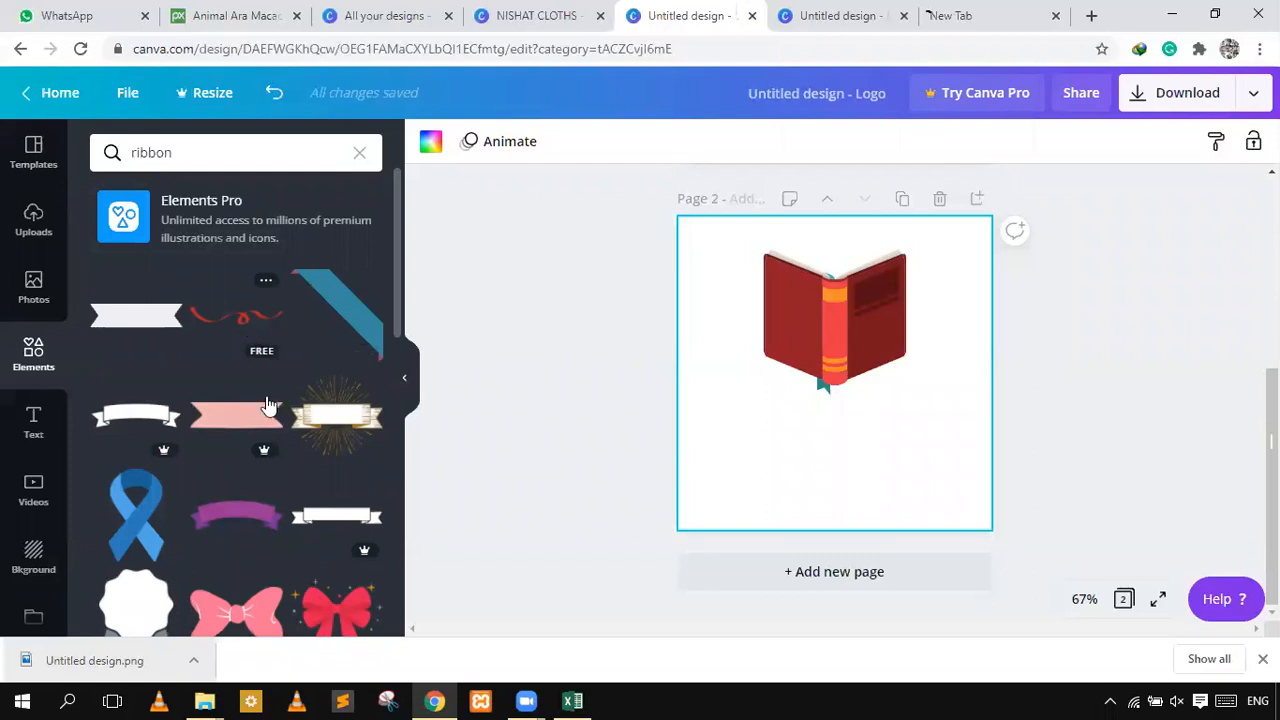
# - Add the purple curved ribbon to page 2 and recolour its folds light green, its tails coral and its main band bright red
pyautogui.click(250, 522)
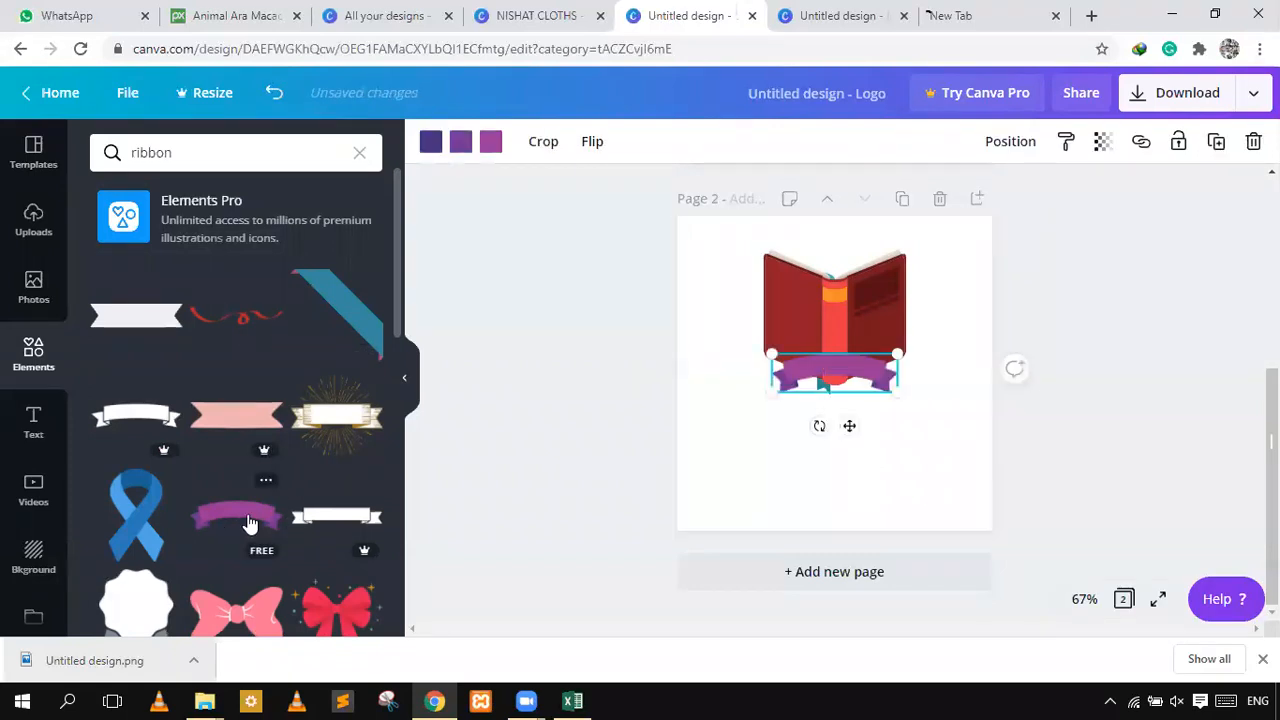
pyautogui.click(430, 144)
pyautogui.click(147, 575)
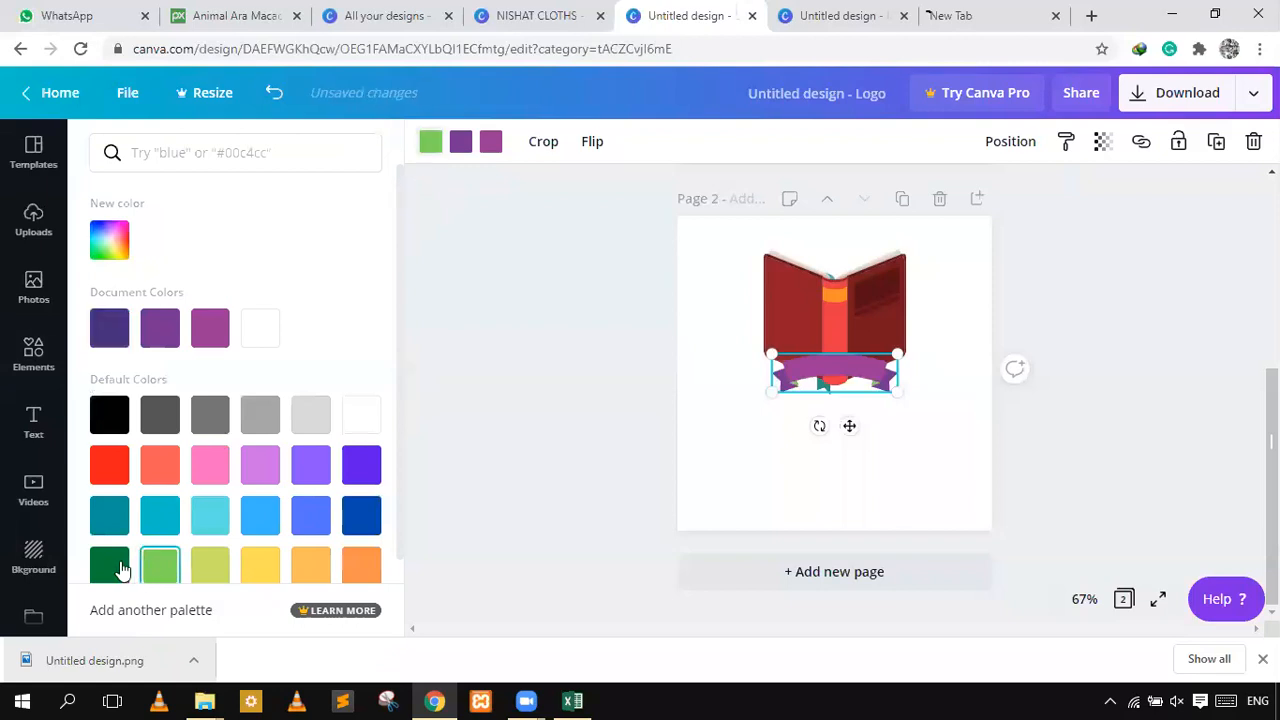
pyautogui.click(457, 147)
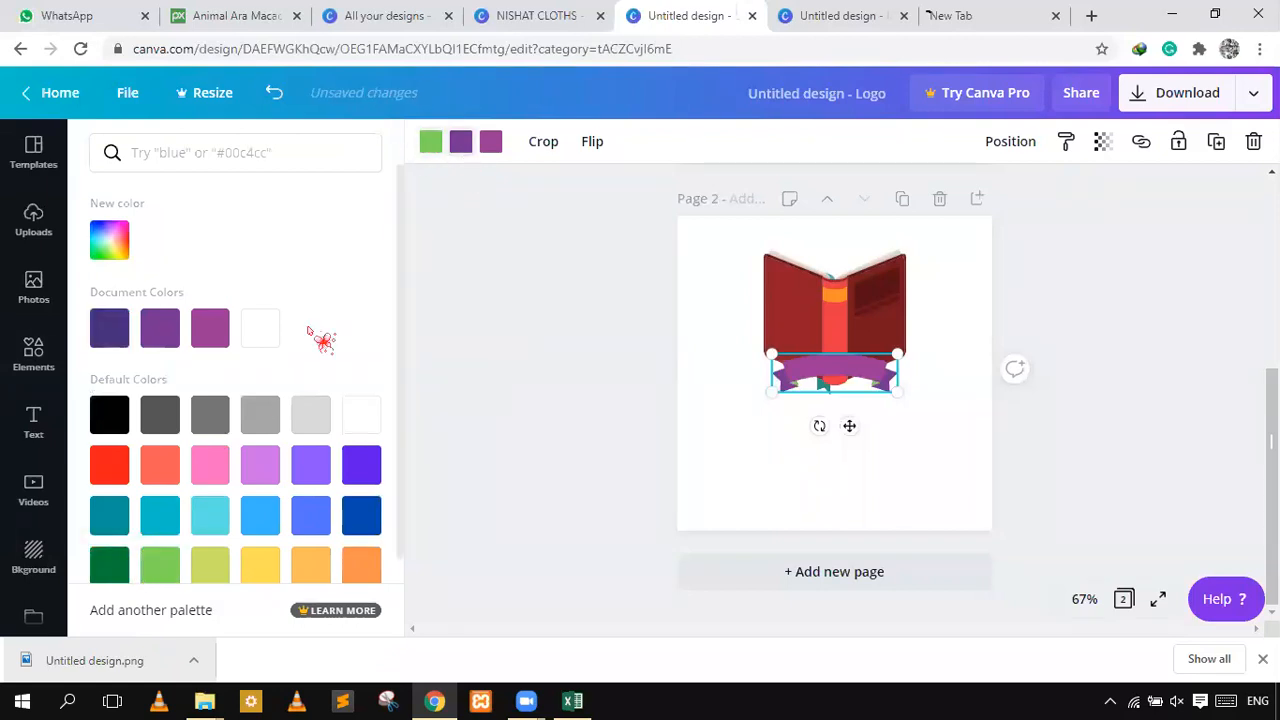
pyautogui.click(163, 463)
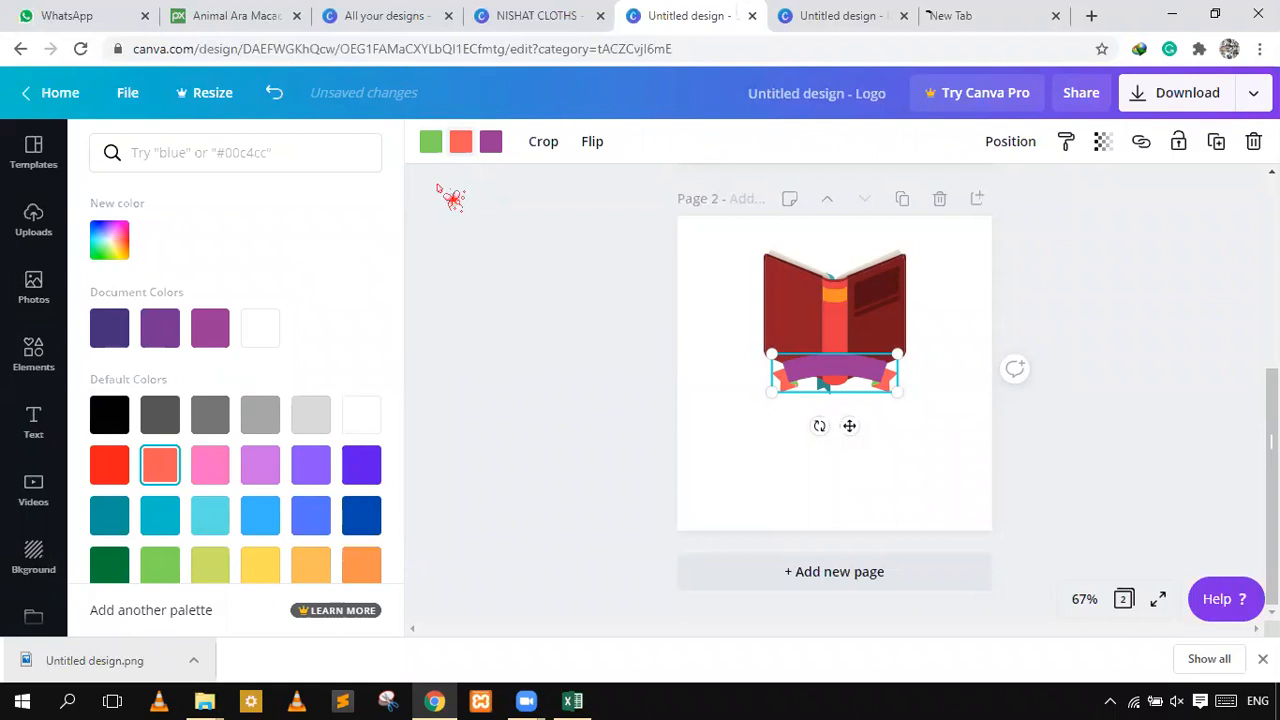
pyautogui.click(490, 143)
pyautogui.click(109, 464)
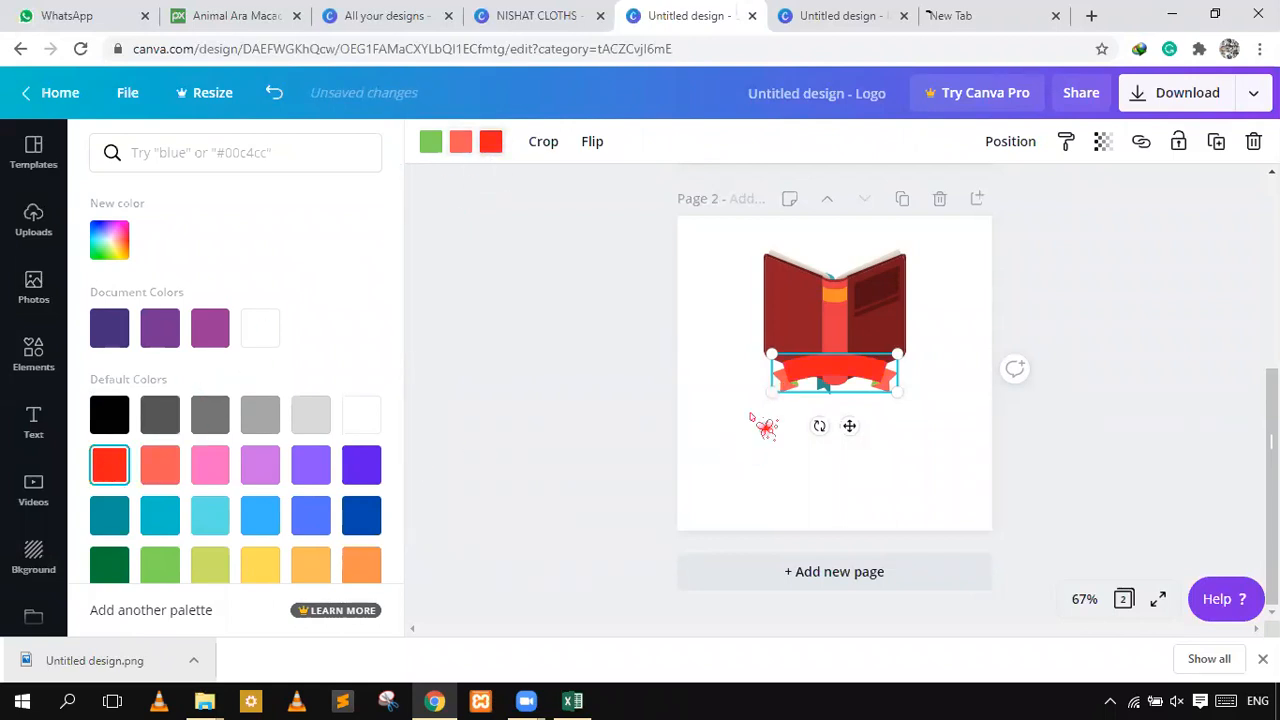
# - Move the ribbon to the lower edge of the book and resize it to about the book's width
pyautogui.moveTo(845, 378); pyautogui.dragTo(960, 432)
pyautogui.moveTo(870, 352); pyautogui.dragTo(850, 384)
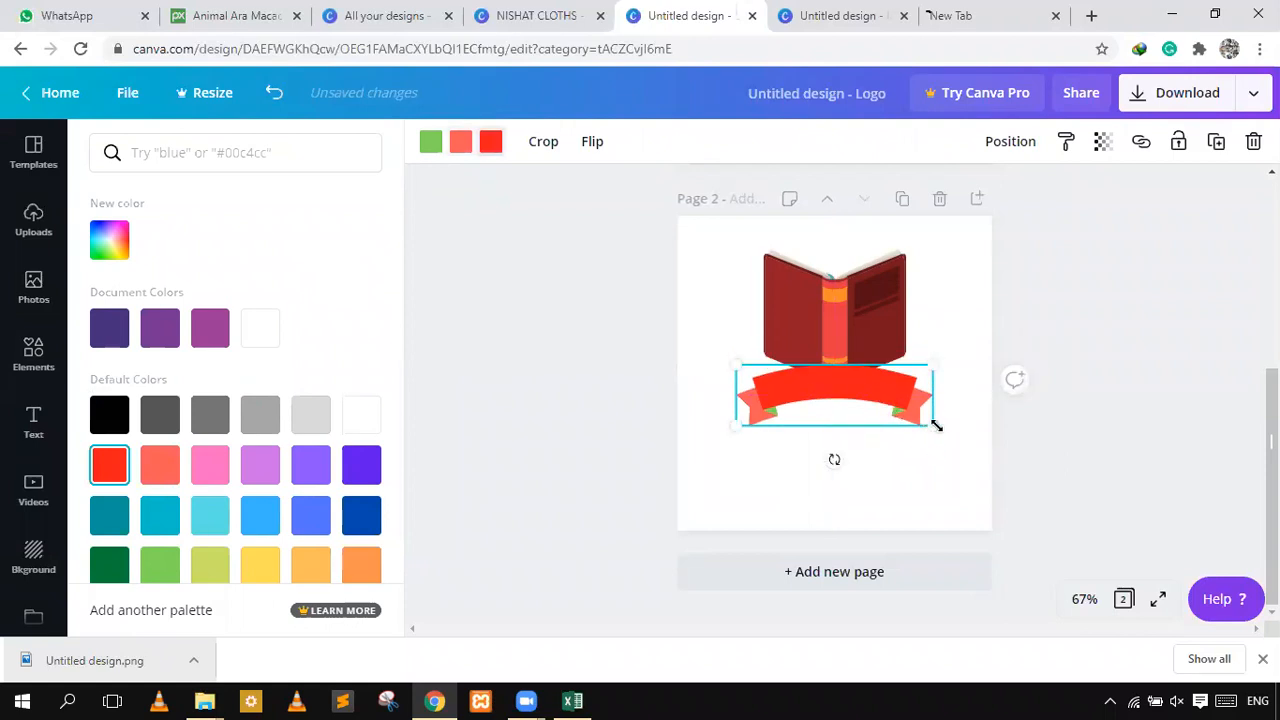
pyautogui.moveTo(918, 412); pyautogui.dragTo(839, 388)
pyautogui.click(920, 507)
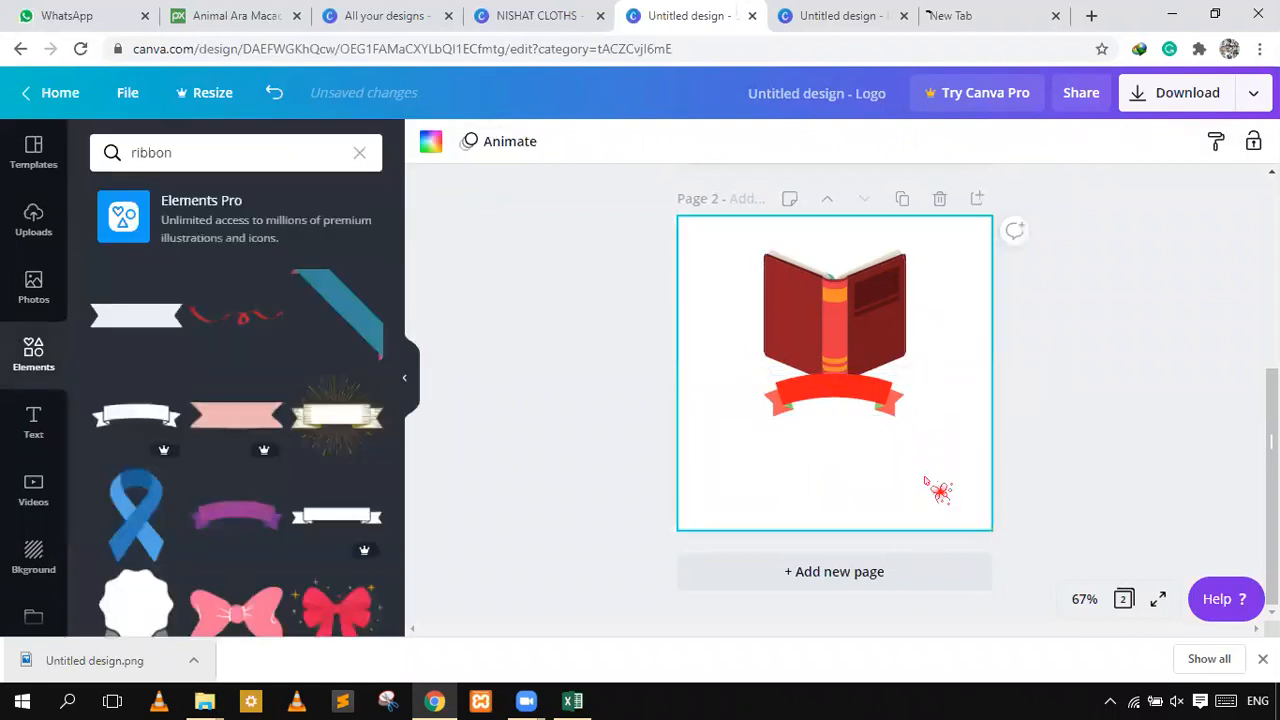
# - Darken the ribbon's main band to a custom deep red that matches the book cover
pyautogui.click(878, 405)
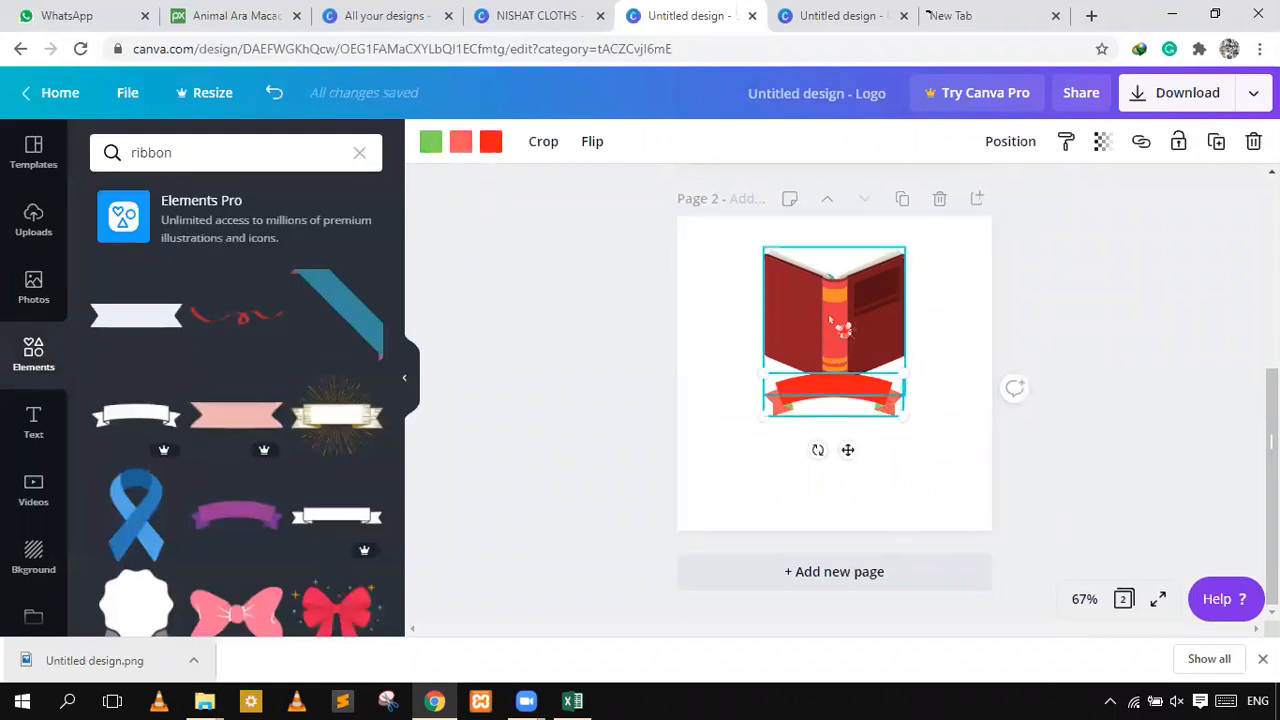
pyautogui.click(489, 143)
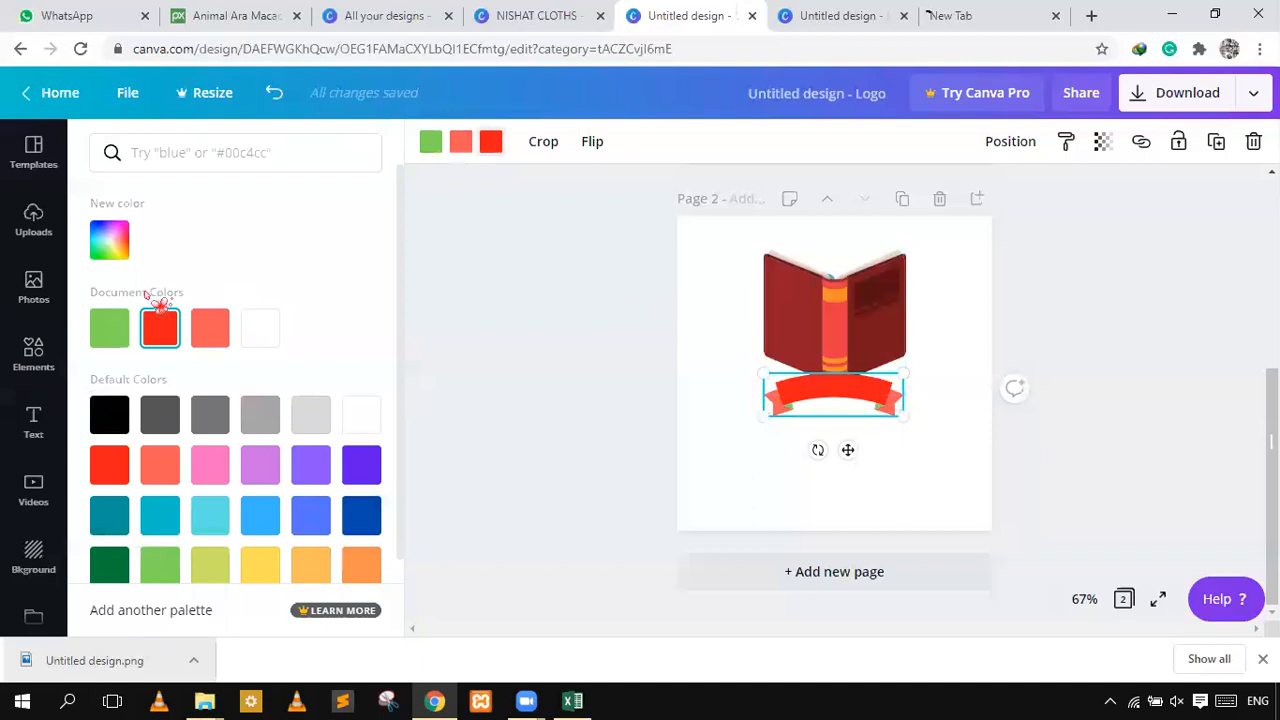
pyautogui.click(121, 249)
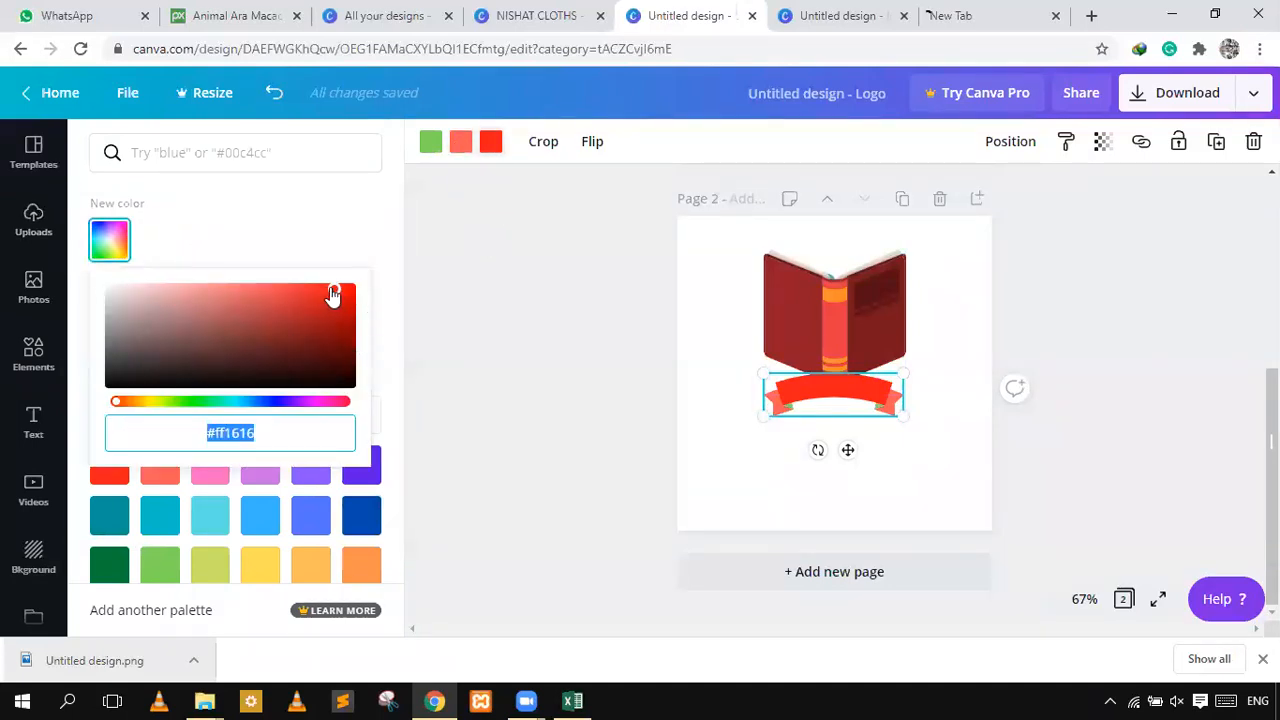
pyautogui.moveTo(333, 296); pyautogui.dragTo(336, 324)
pyautogui.click(674, 320)
pyautogui.click(710, 318)
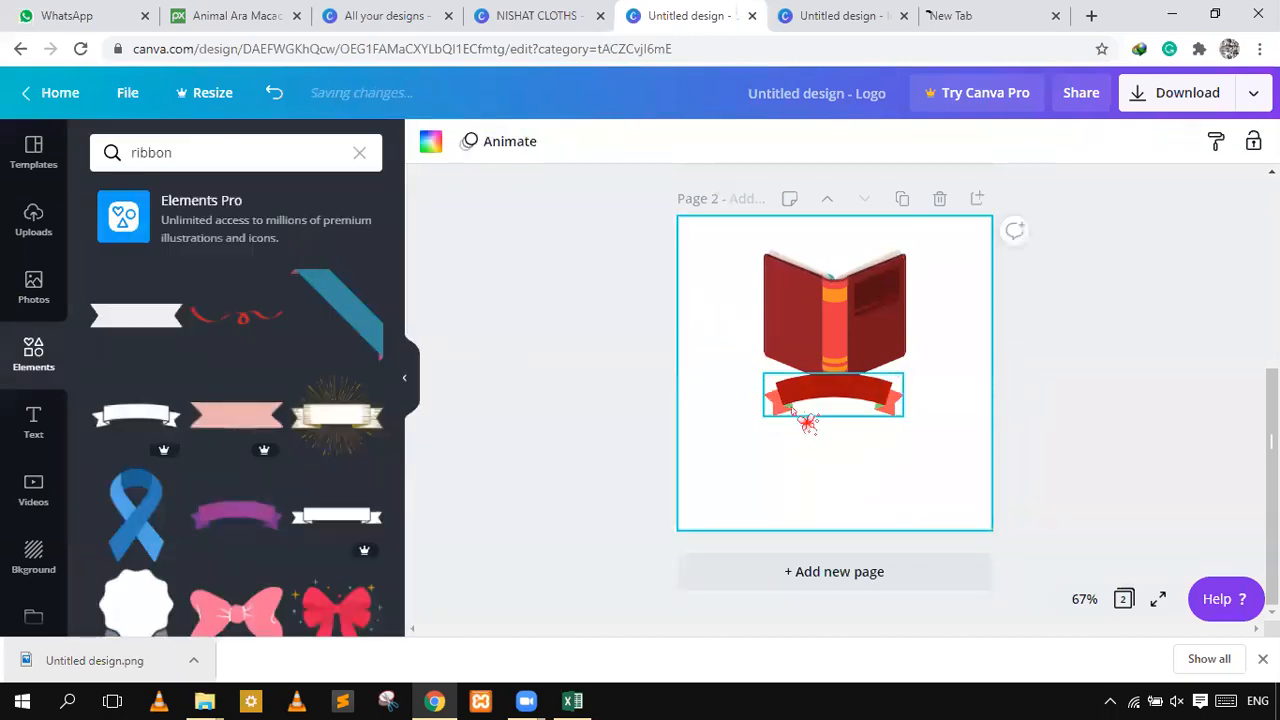
# - Recolour the ribbon's small green folds light orange
pyautogui.click(460, 141)
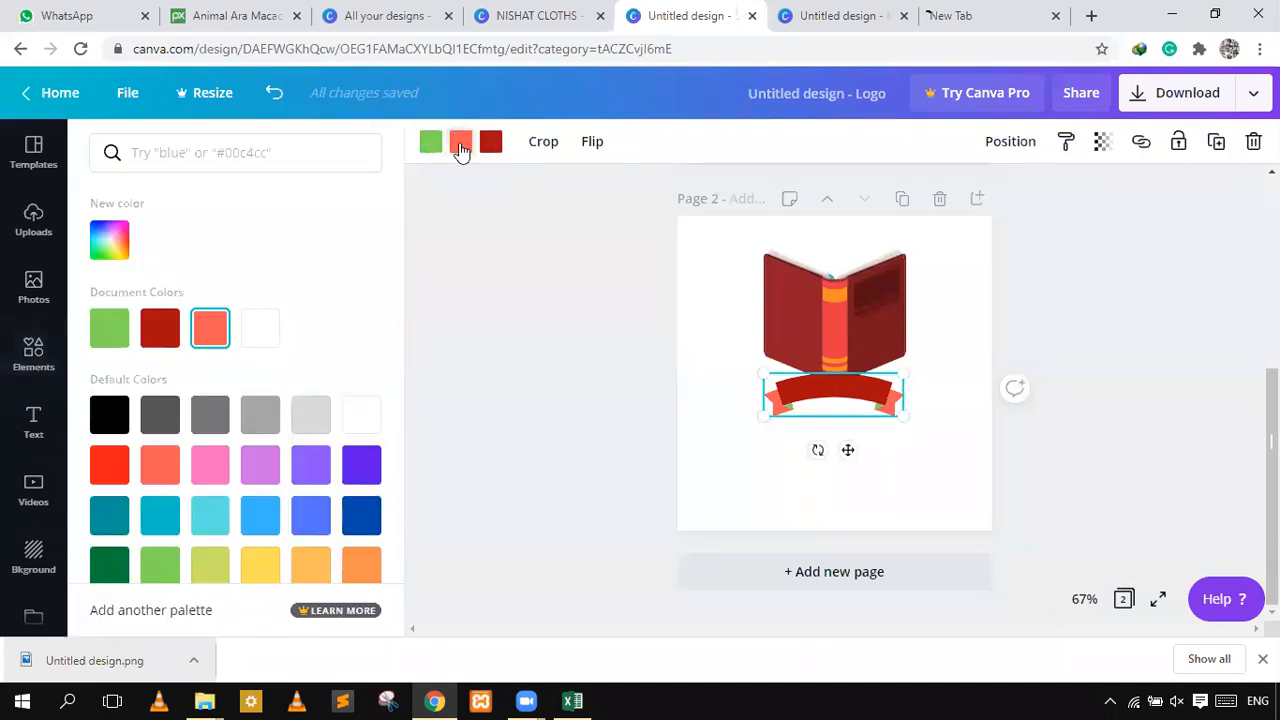
pyautogui.click(428, 145)
pyautogui.click(311, 566)
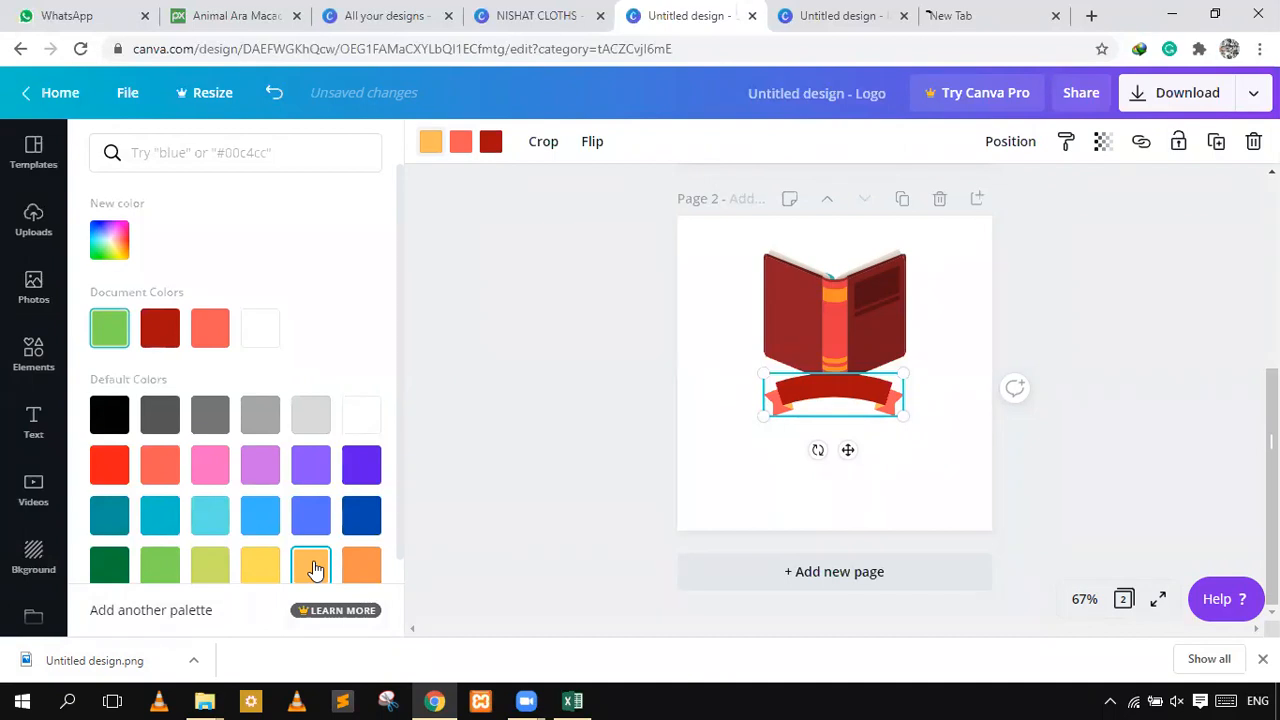
pyautogui.click(898, 457)
pyautogui.click(946, 362)
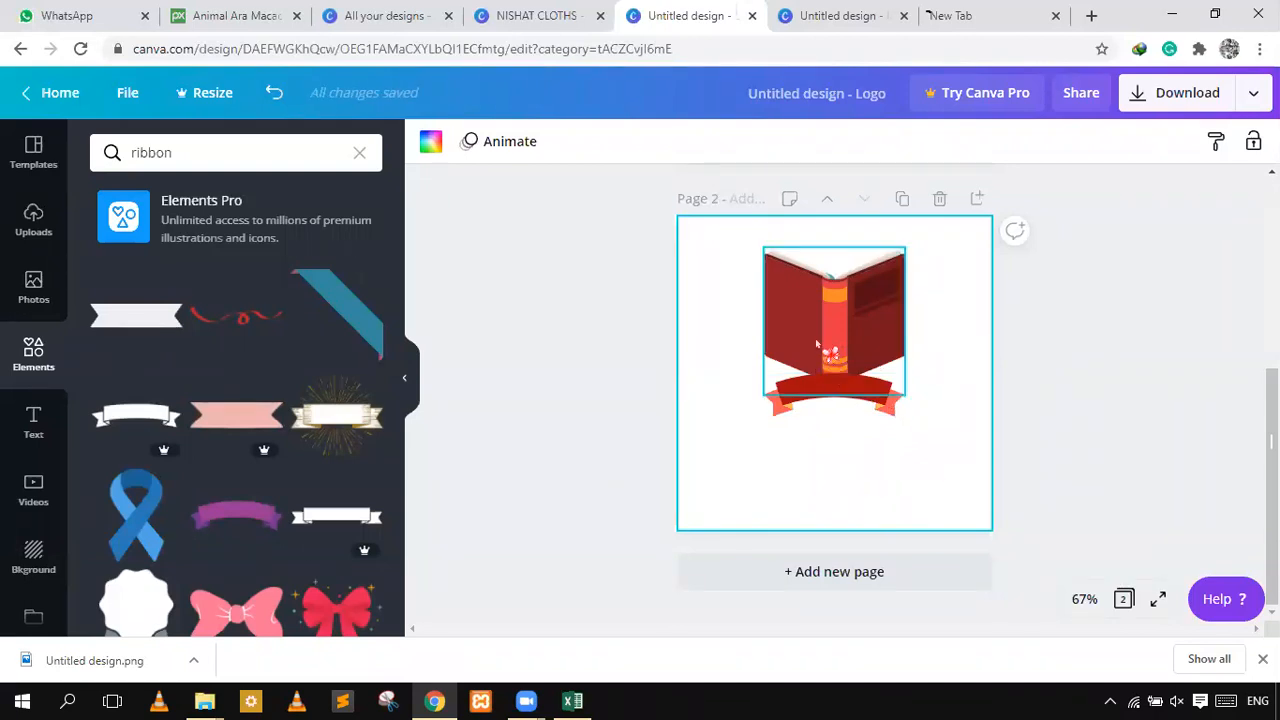
# - Enlarge the book and ribbon together so they fill most of page 2, centred on the page
pyautogui.moveTo(822, 316); pyautogui.dragTo(992, 491)
pyautogui.moveTo(743, 277); pyautogui.dragTo(726, 250)
pyautogui.moveTo(846, 362); pyautogui.dragTo(837, 372)
pyautogui.click(1014, 334)
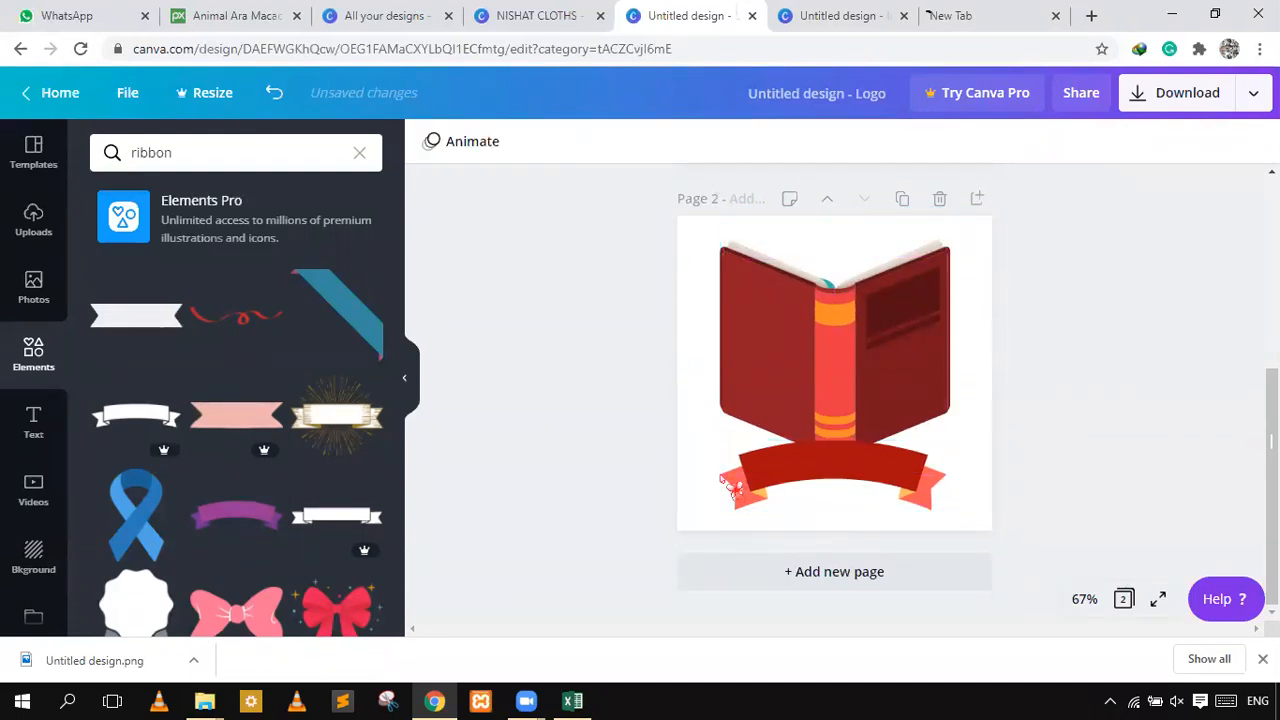
# - Add a subheading reading "NCA" to page 2 and make it bold
pyautogui.click(33, 425)
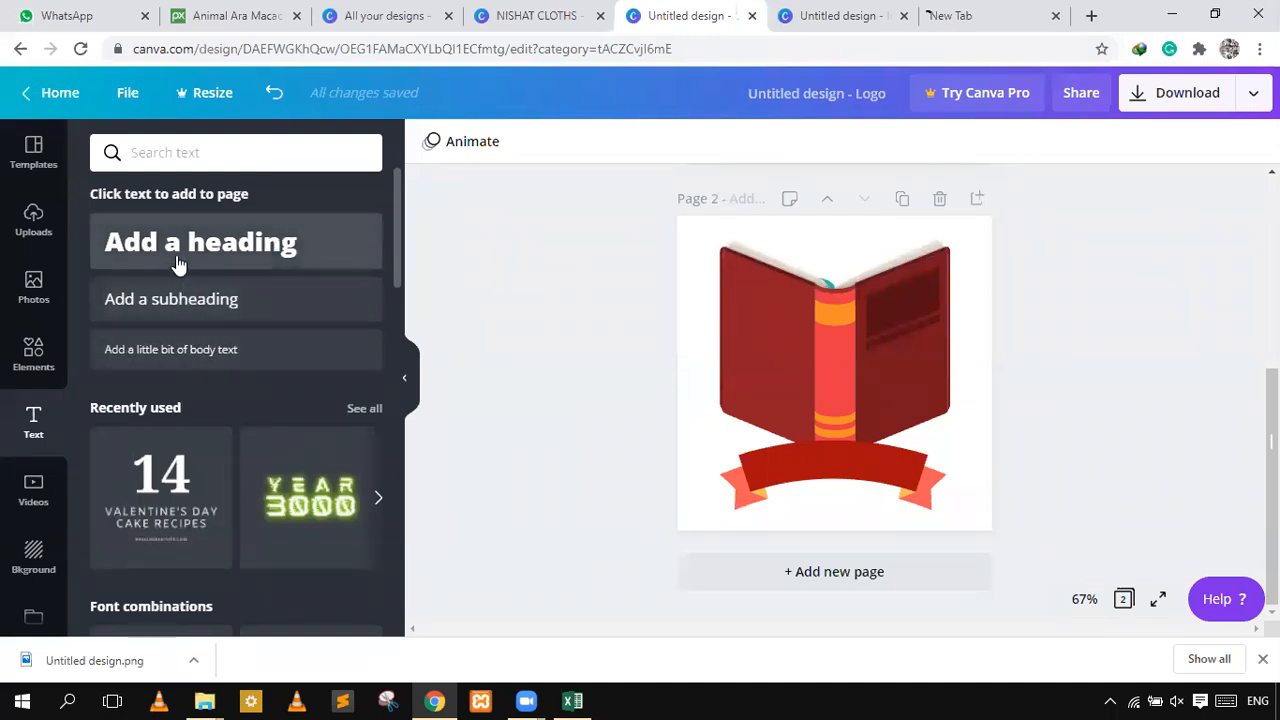
pyautogui.click(190, 310)
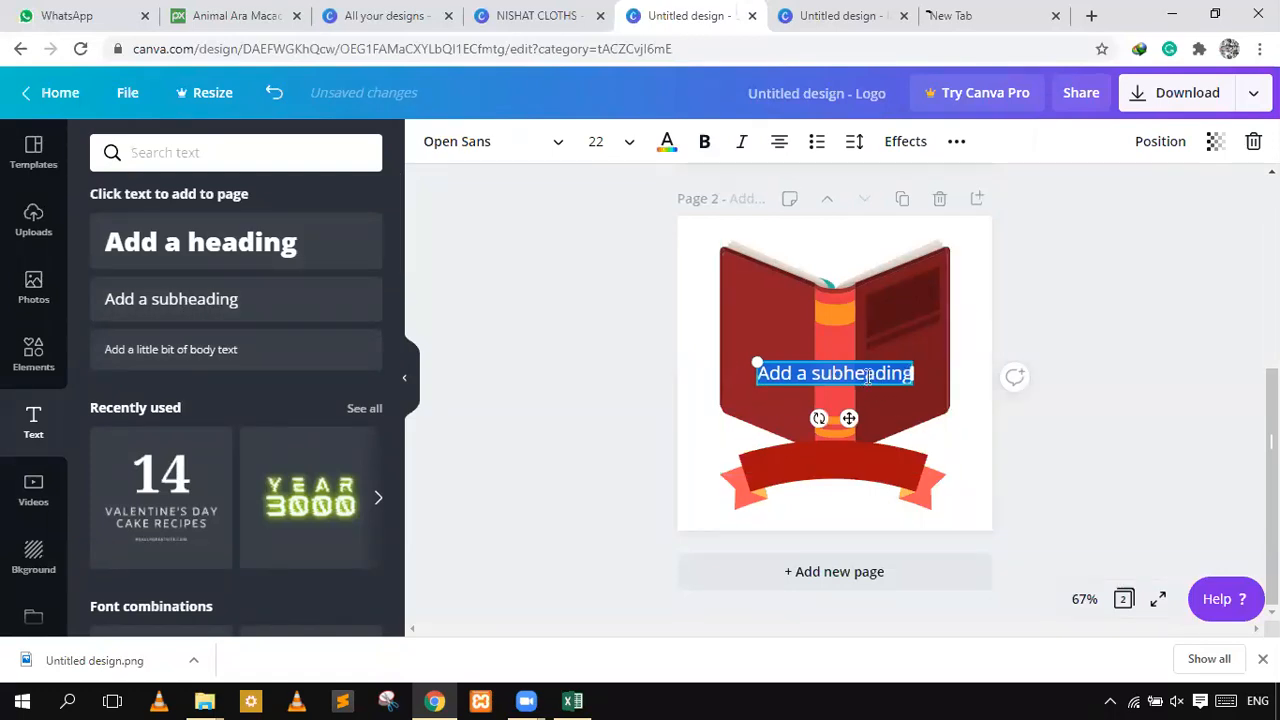
pyautogui.write('NCA')
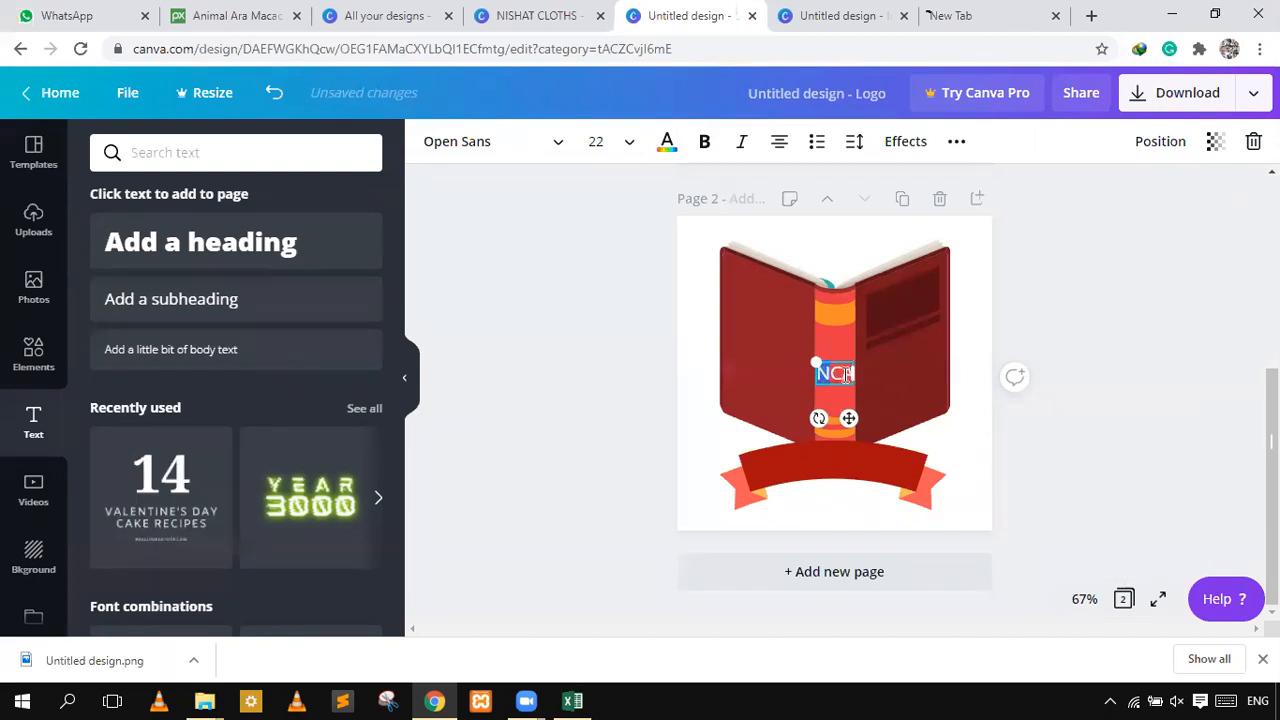
pyautogui.hotkey('ctrl', 'b')
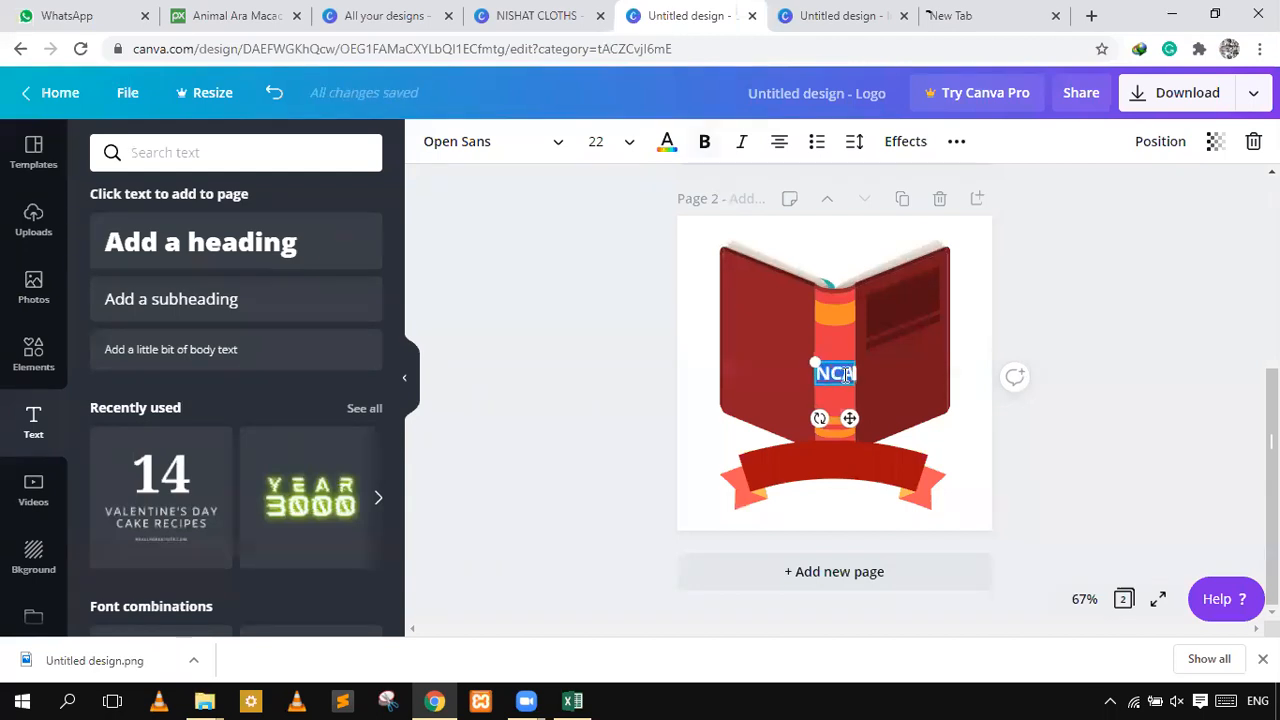
# - Set the NCA text's font size to 36
pyautogui.click(614, 146)
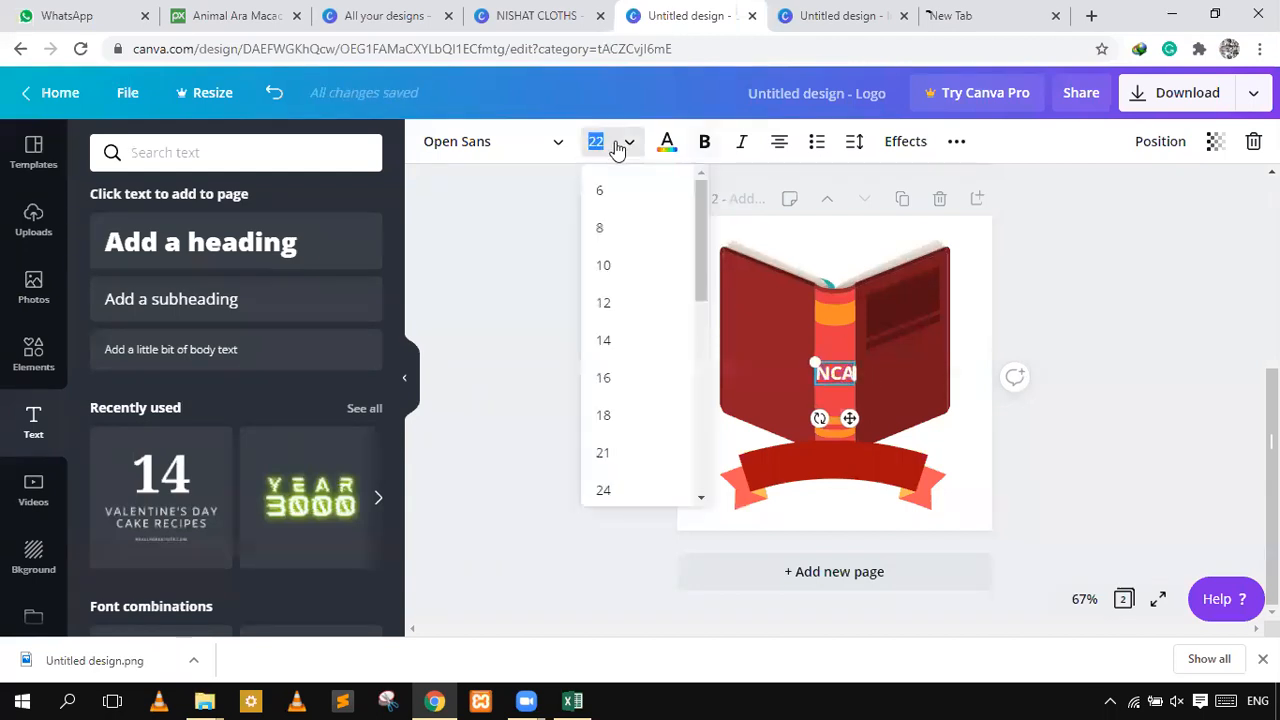
pyautogui.scroll(-5, 670, 383)
pyautogui.scroll(1, 651, 206)
pyautogui.scroll(3, 651, 206)
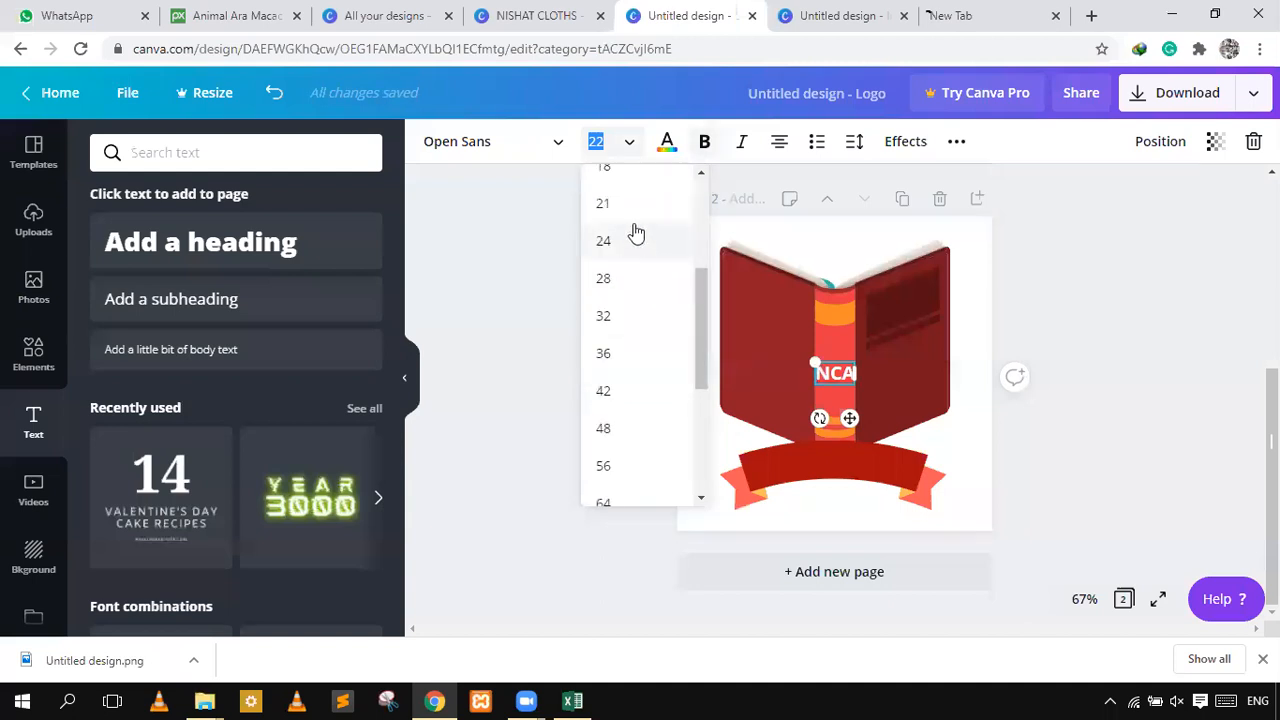
pyautogui.click(630, 355)
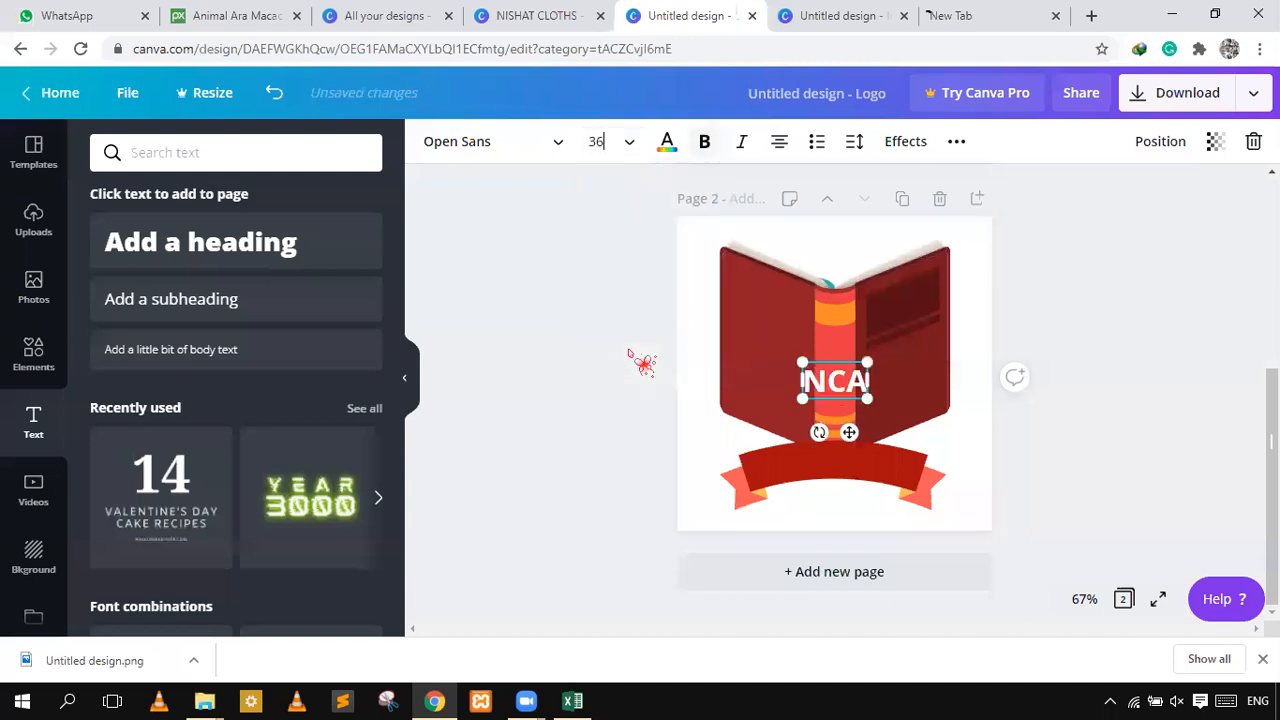
# - Move the NCA text down onto the middle of the ribbon's dark red band
pyautogui.click(540, 145)
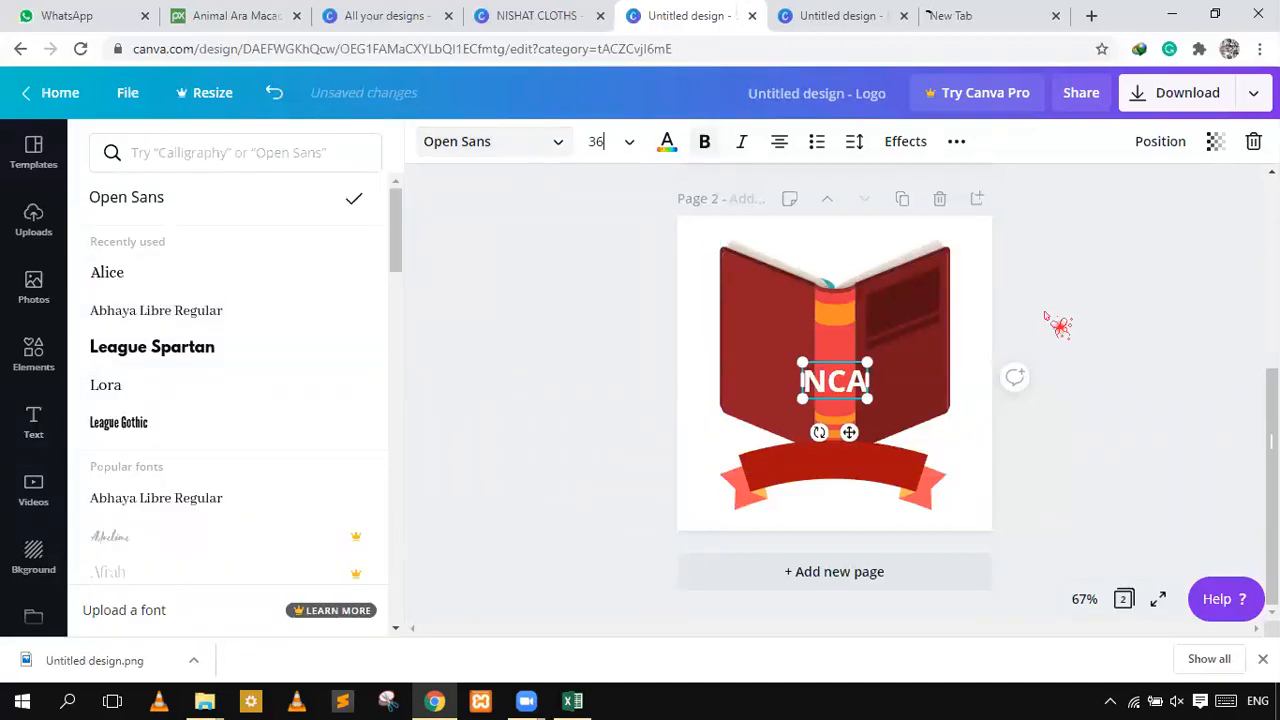
pyautogui.moveTo(849, 432); pyautogui.dragTo(848, 514)
pyautogui.click(1108, 373)
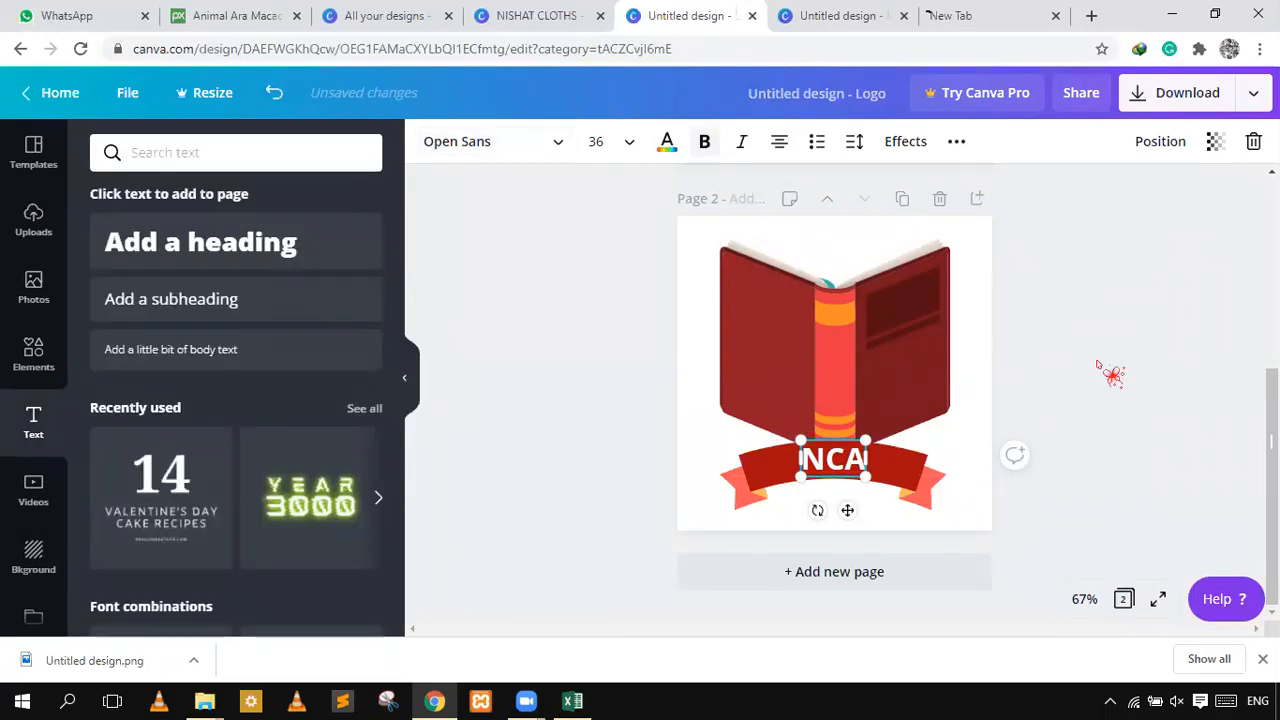
pyautogui.click(1110, 373)
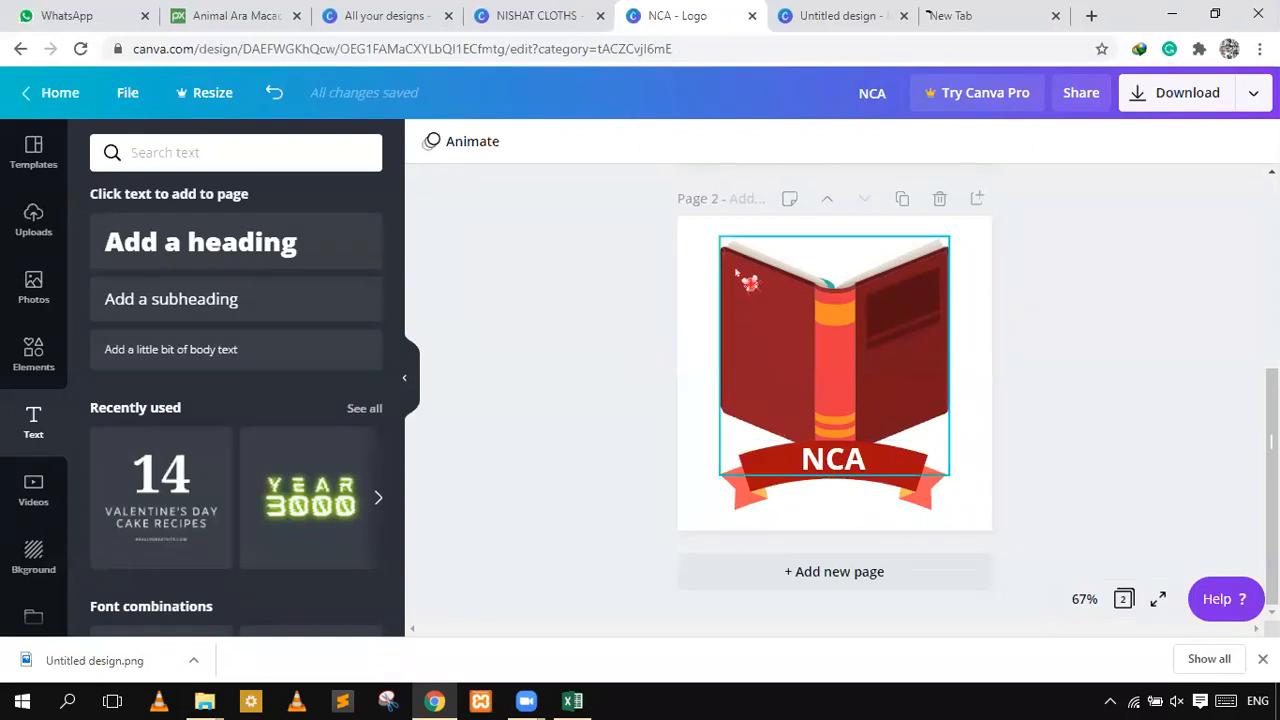
# - Search the elements library for "VERSE"
pyautogui.click(249, 145)
pyautogui.click(30, 362)
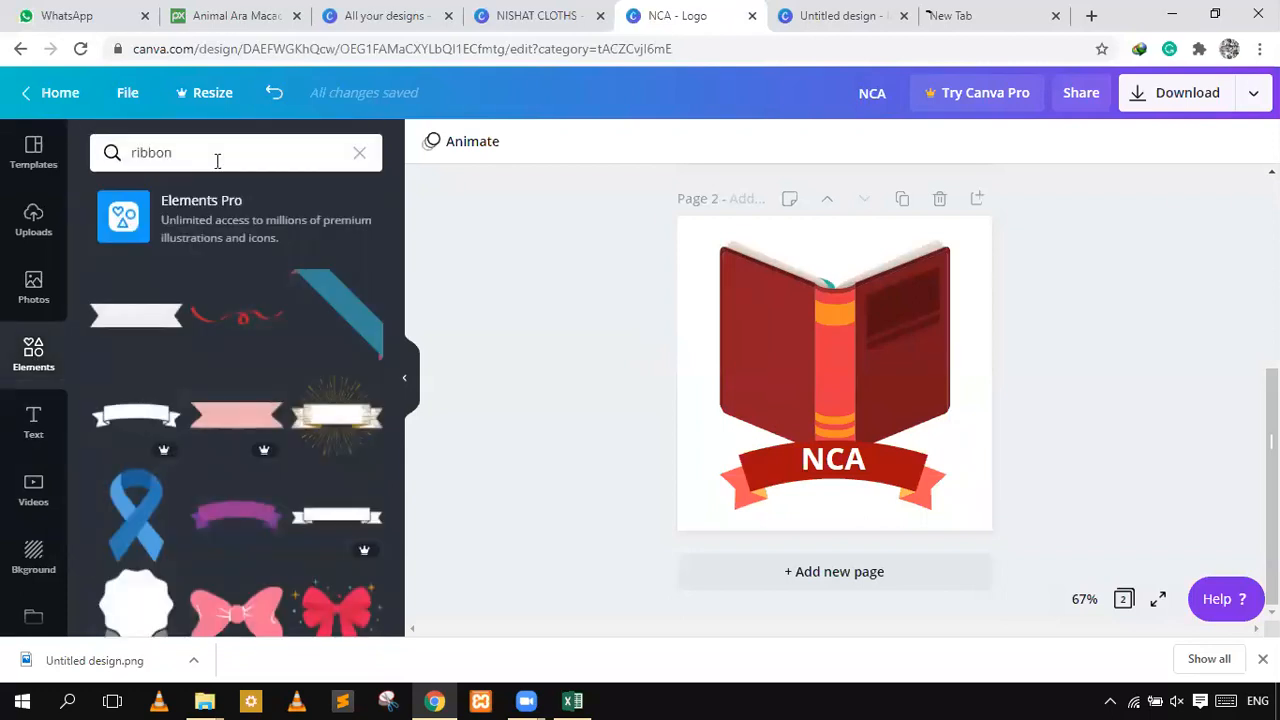
pyautogui.click(217, 160)
pyautogui.write('VERSE')
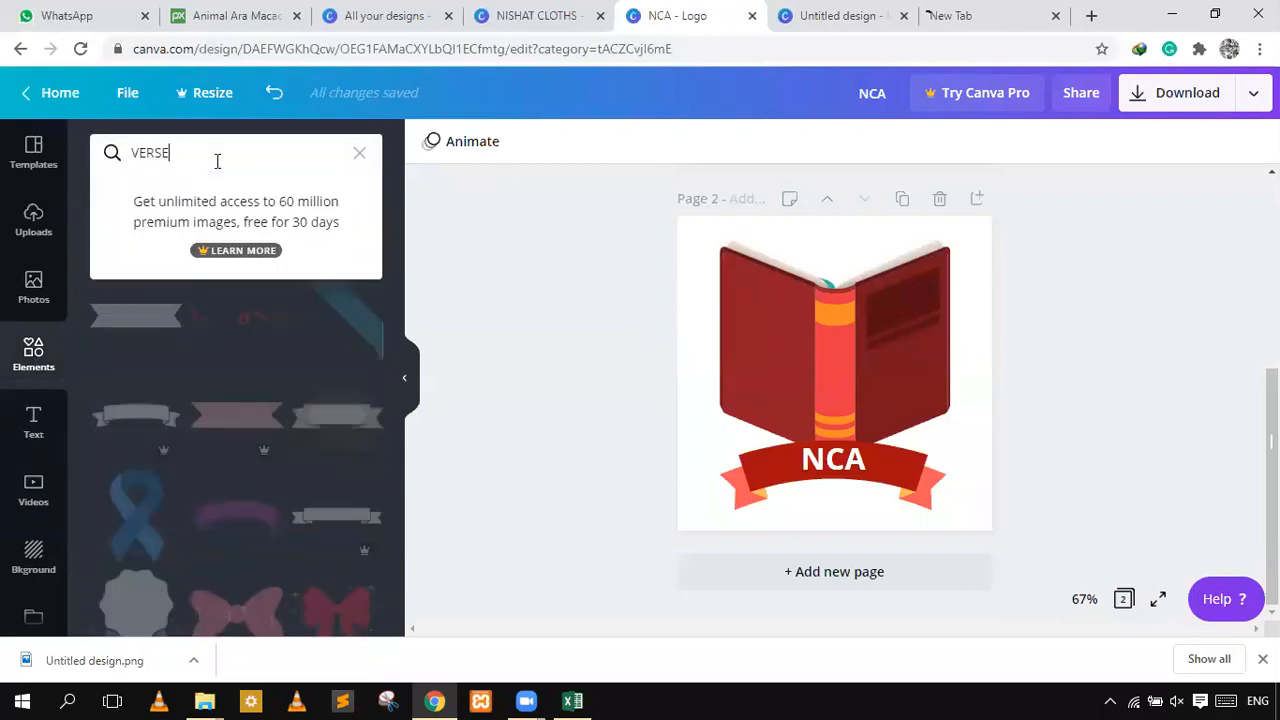
pyautogui.press('Return')
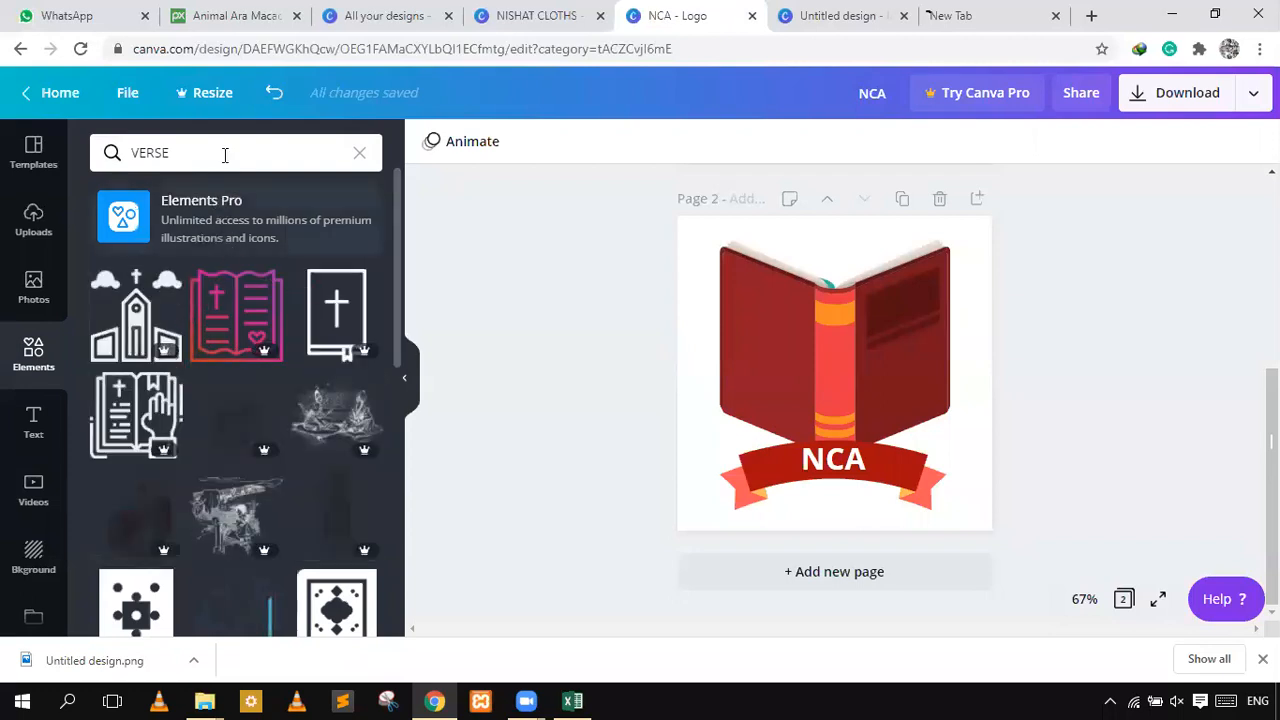
pyautogui.click(92, 158)
# - Switch to the empty browser tab, search Google for "VERSE PNG" and show the image results
pyautogui.click(835, 15)
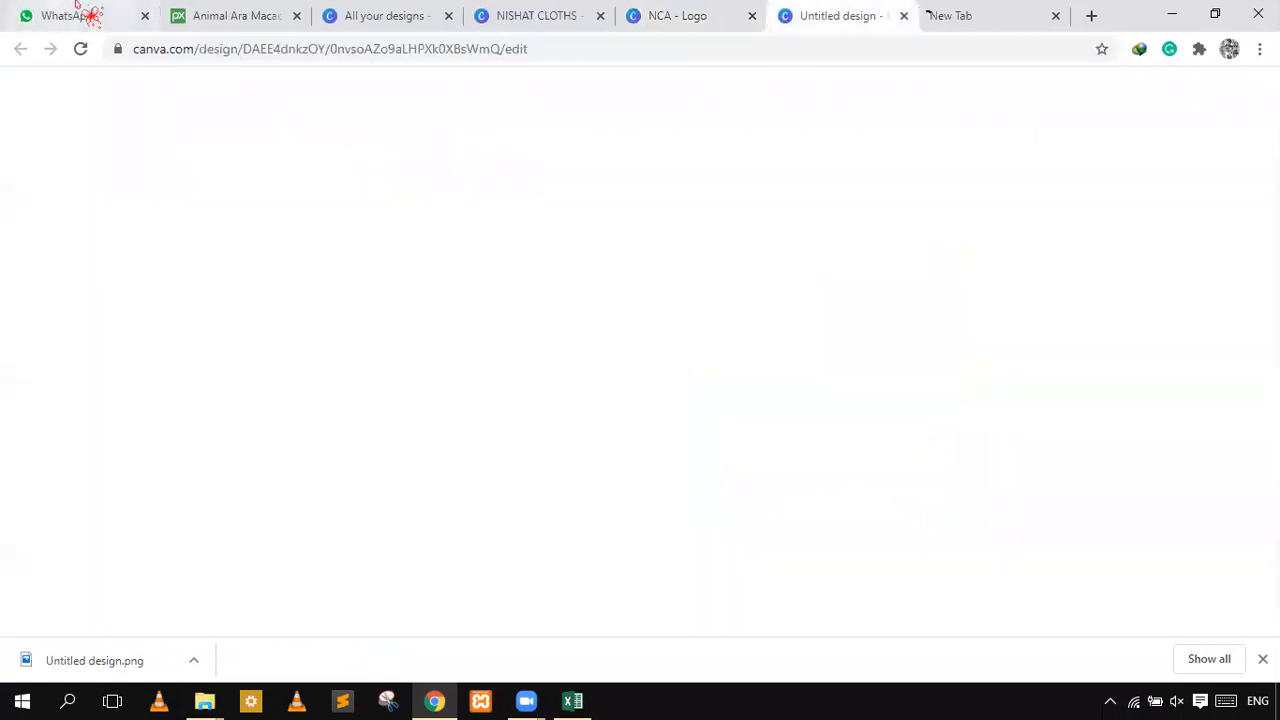
pyautogui.click(948, 9)
pyautogui.tripleClick(860, 44)
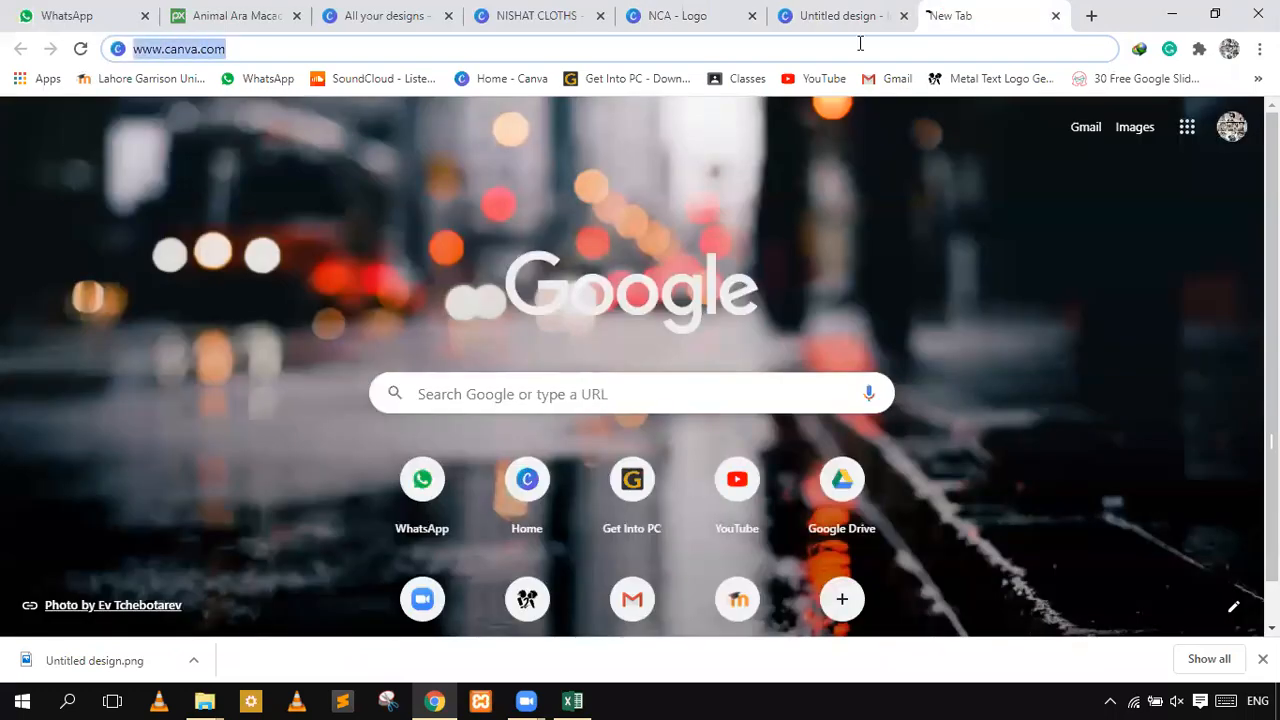
pyautogui.write('VER')
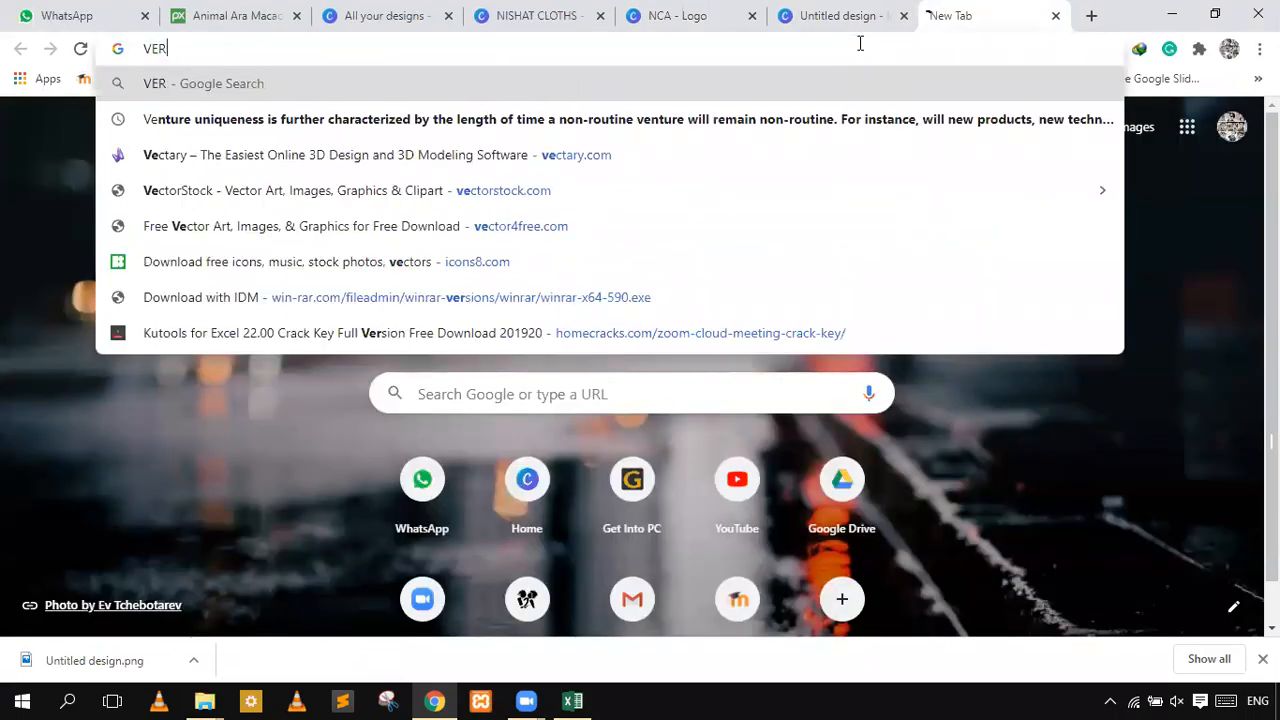
pyautogui.write('SE NG')
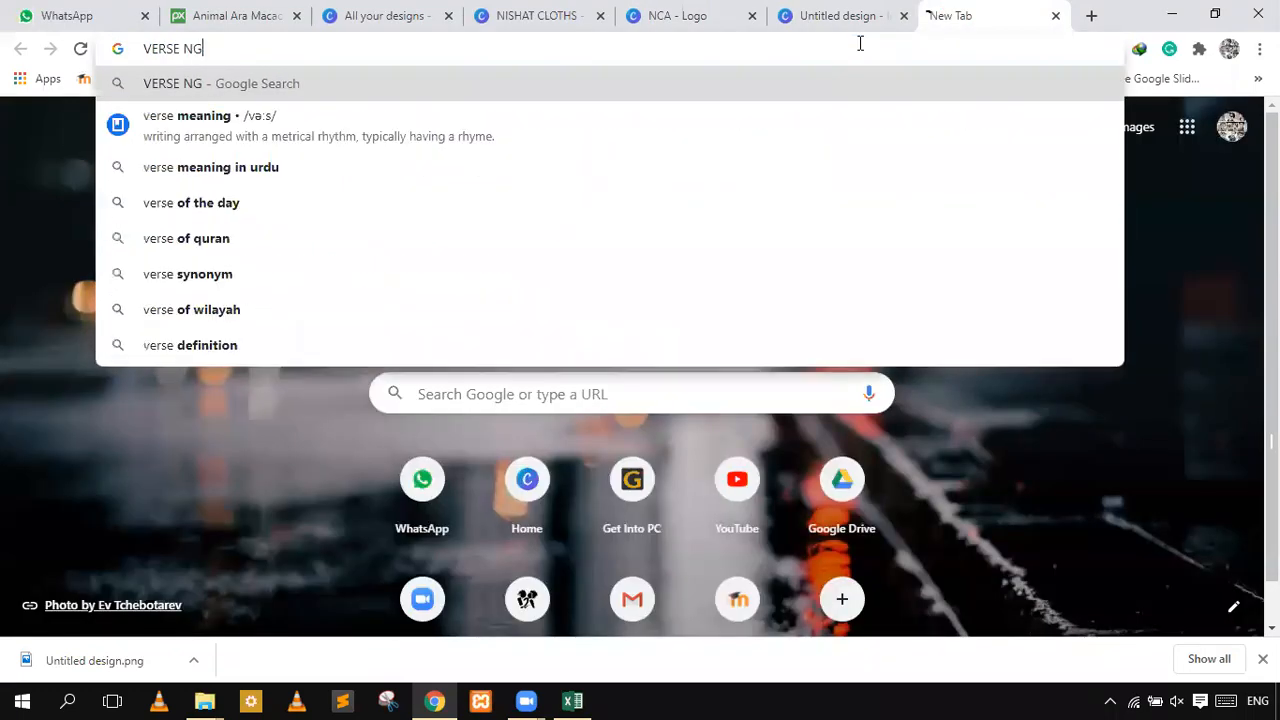
pyautogui.press('BackSpace')
pyautogui.press('BackSpace')
pyautogui.write('PNG')
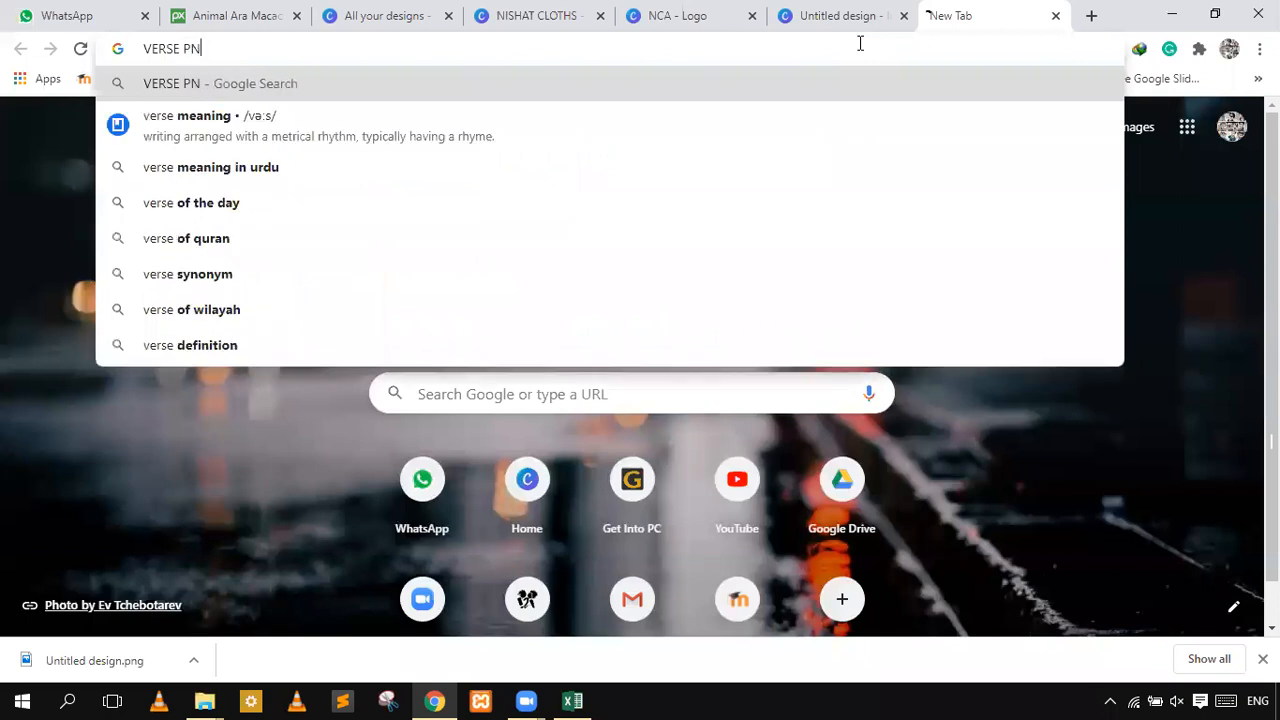
pyautogui.press('Return')
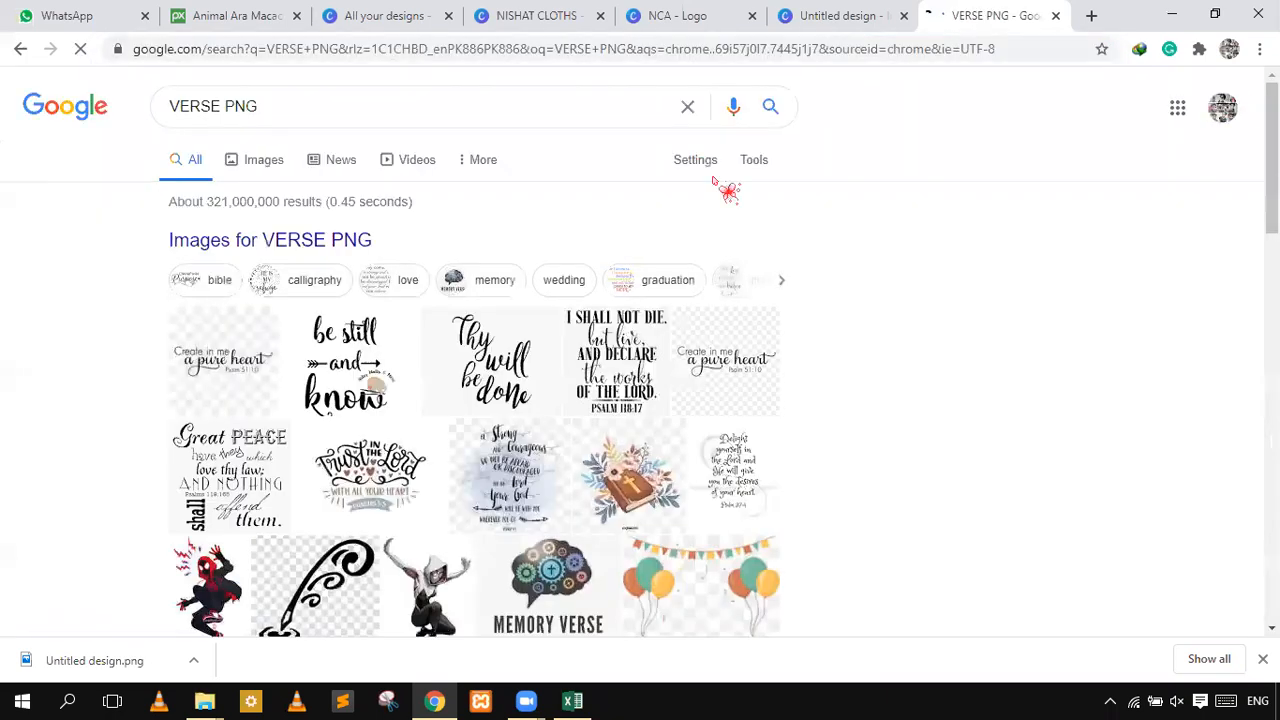
pyautogui.click(265, 167)
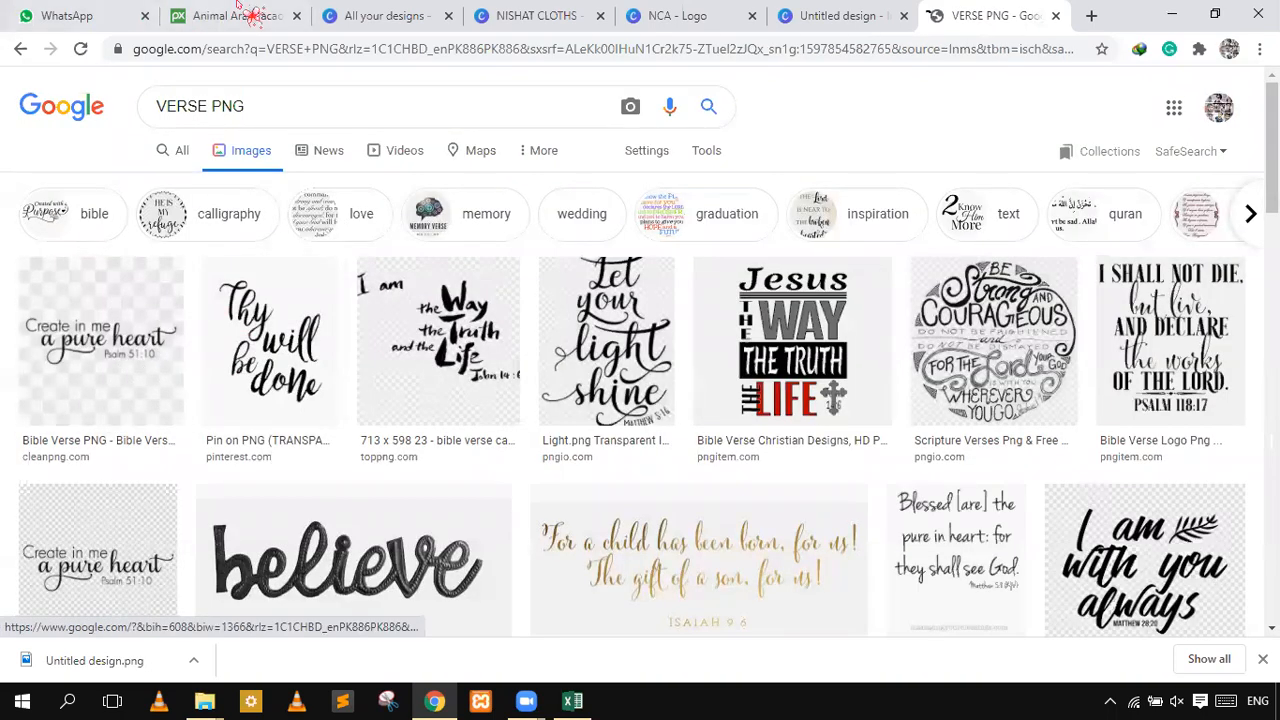
# - Switch back to the NCA logo design
pyautogui.click(383, 15)
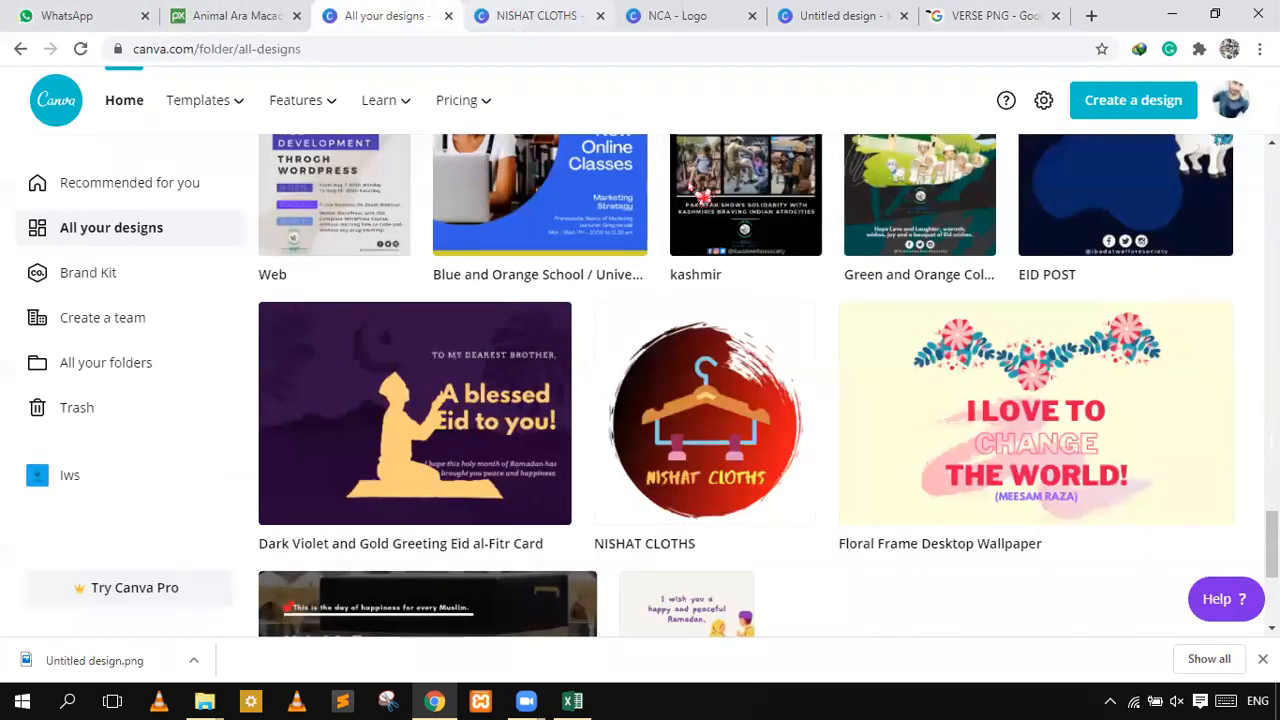
pyautogui.click(487, 20)
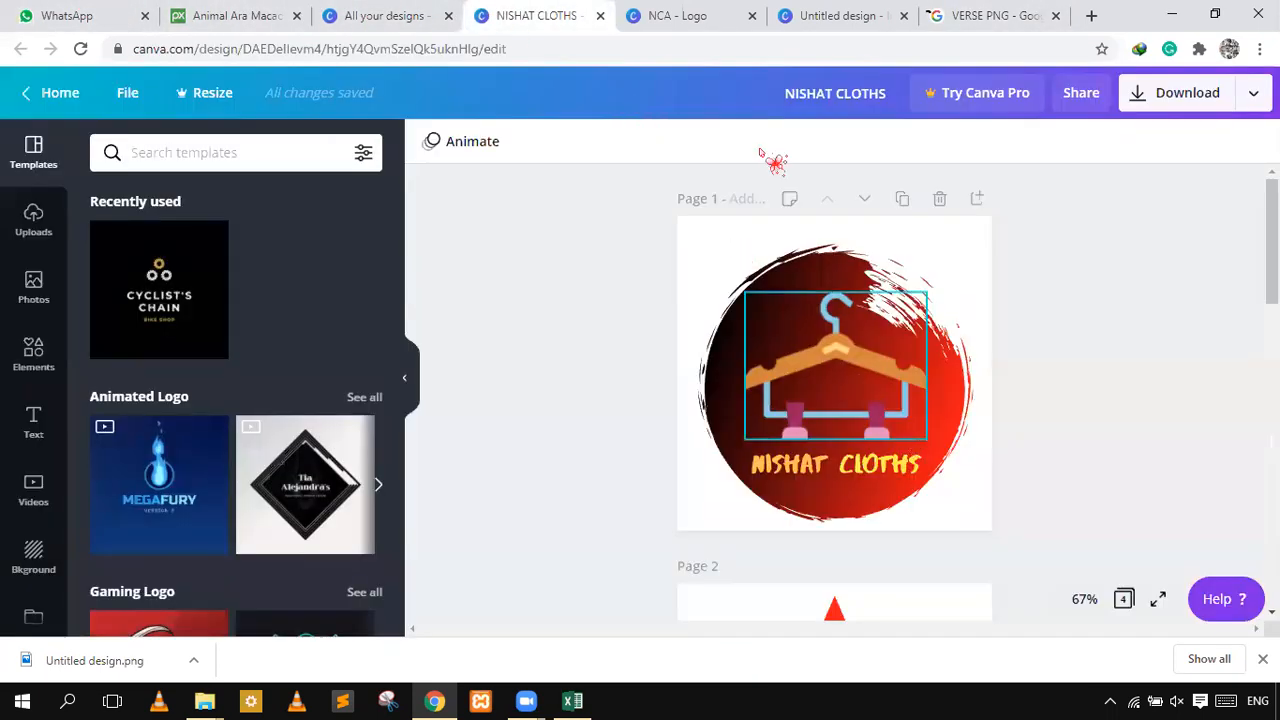
pyautogui.click(735, 18)
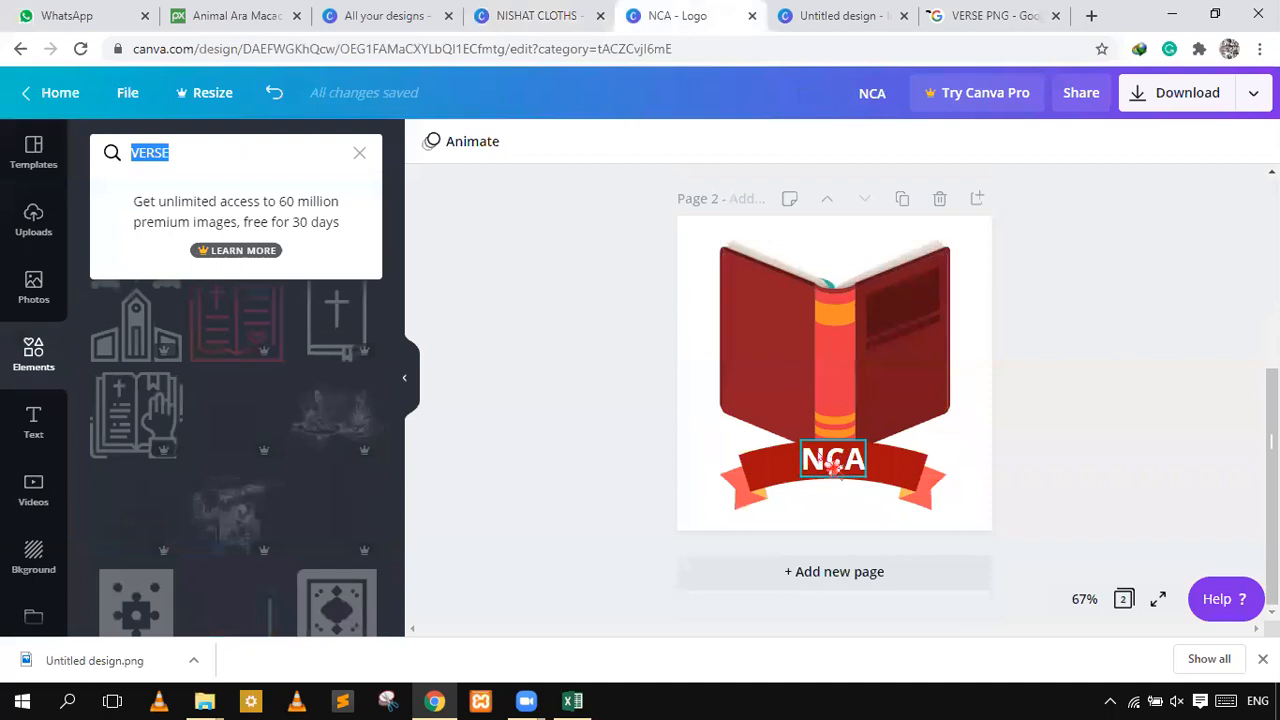
# - Shorten the ribbon text to "N" and tilt the letter slightly counterclockwise to follow the ribbon's curve
pyautogui.click(833, 460)
pyautogui.click(820, 456)
pyautogui.click(834, 463)
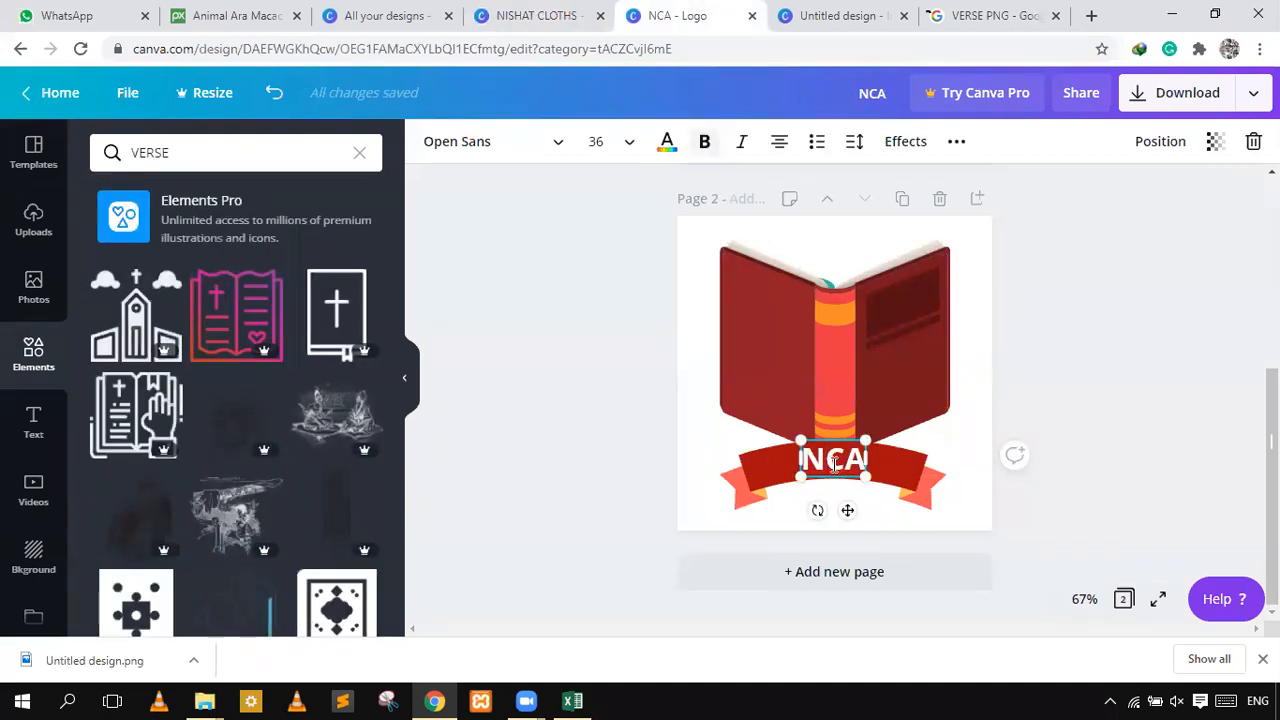
pyautogui.press('BackSpace')
pyautogui.press('BackSpace')
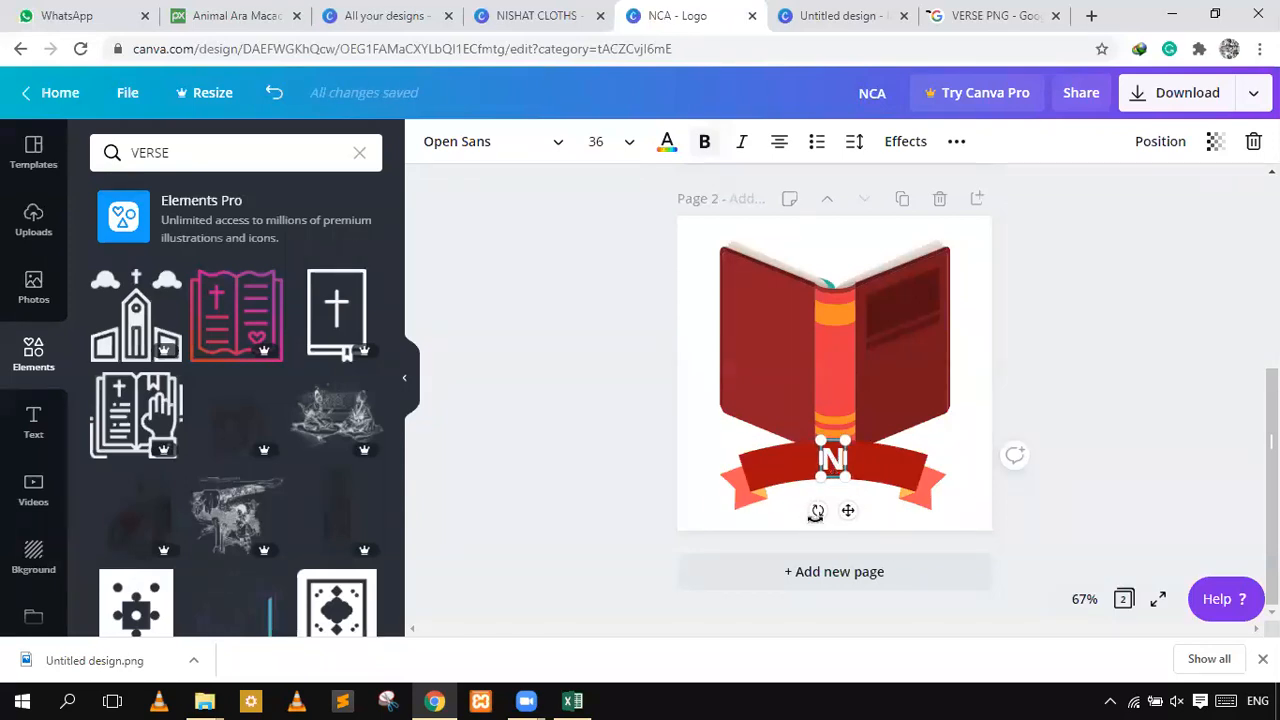
pyautogui.moveTo(826, 521)
pyautogui.mouseDown()
pyautogui.moveTo(823, 506)
pyautogui.moveTo(841, 513)
pyautogui.mouseUp()
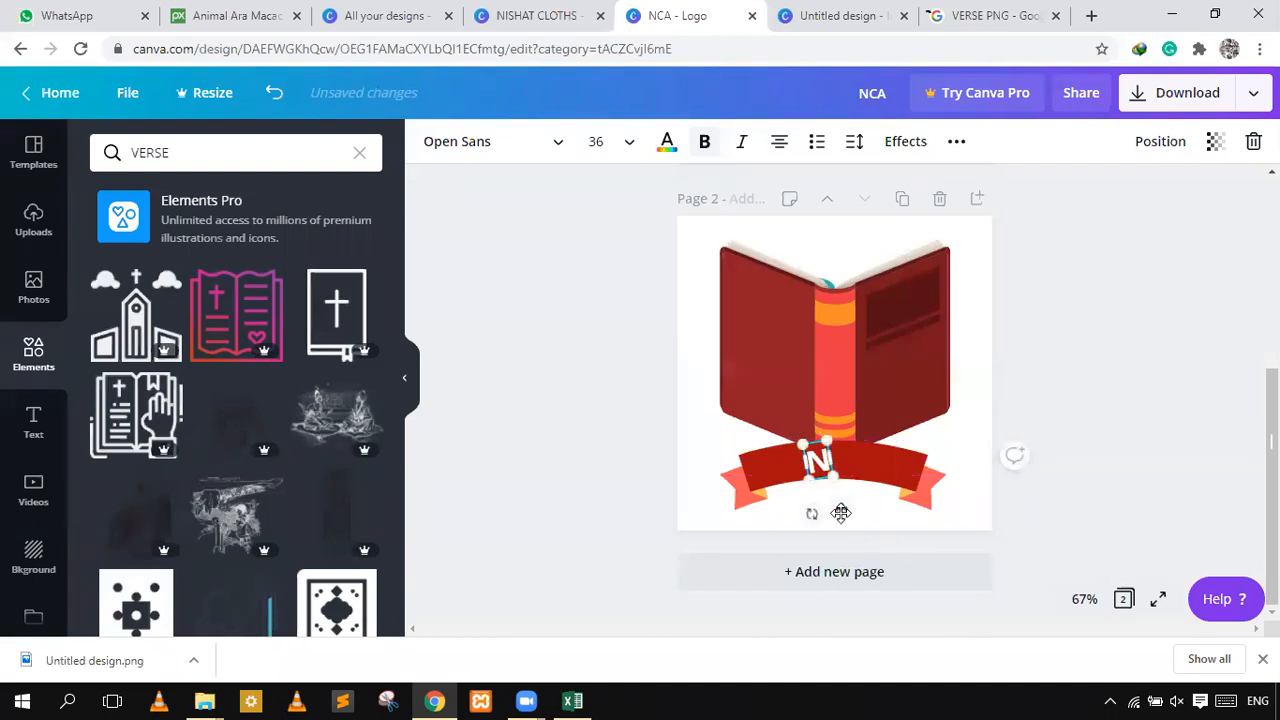
# - Undo the letter's rotation and restore the ribbon text to "NCA"
pyautogui.hotkey('ctrl', 'z')
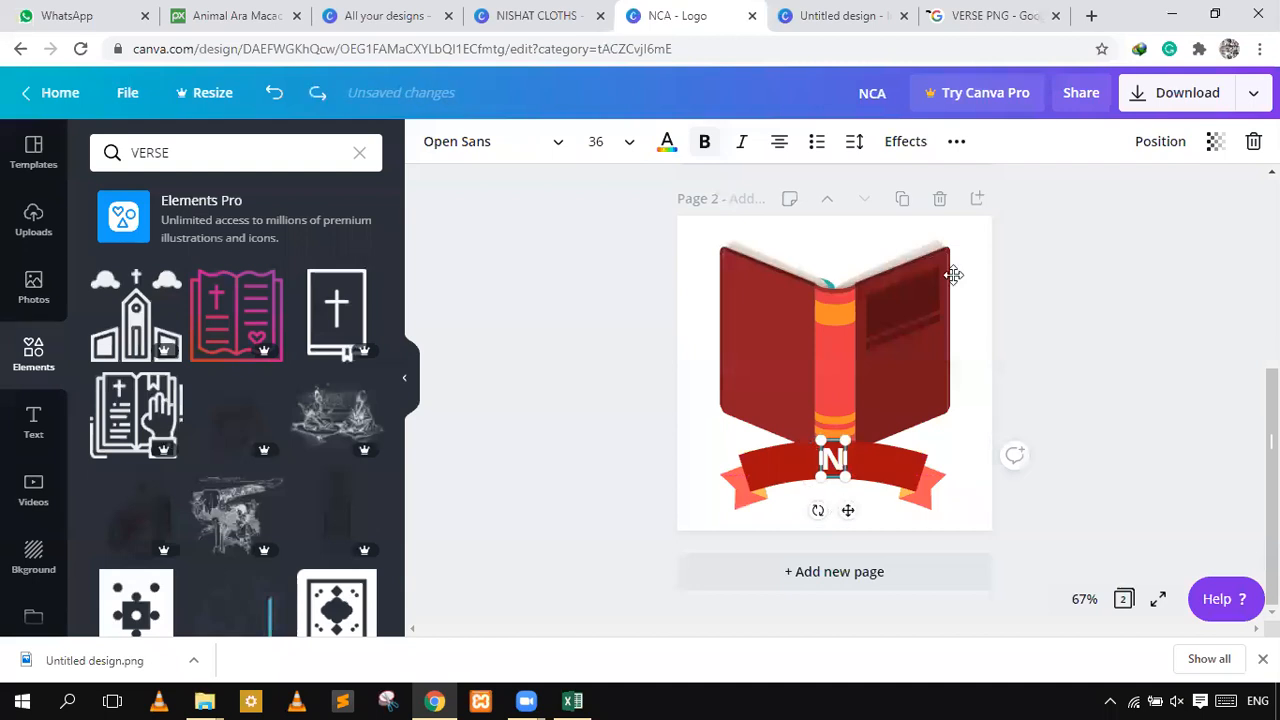
pyautogui.click(958, 142)
pyautogui.write('CA')
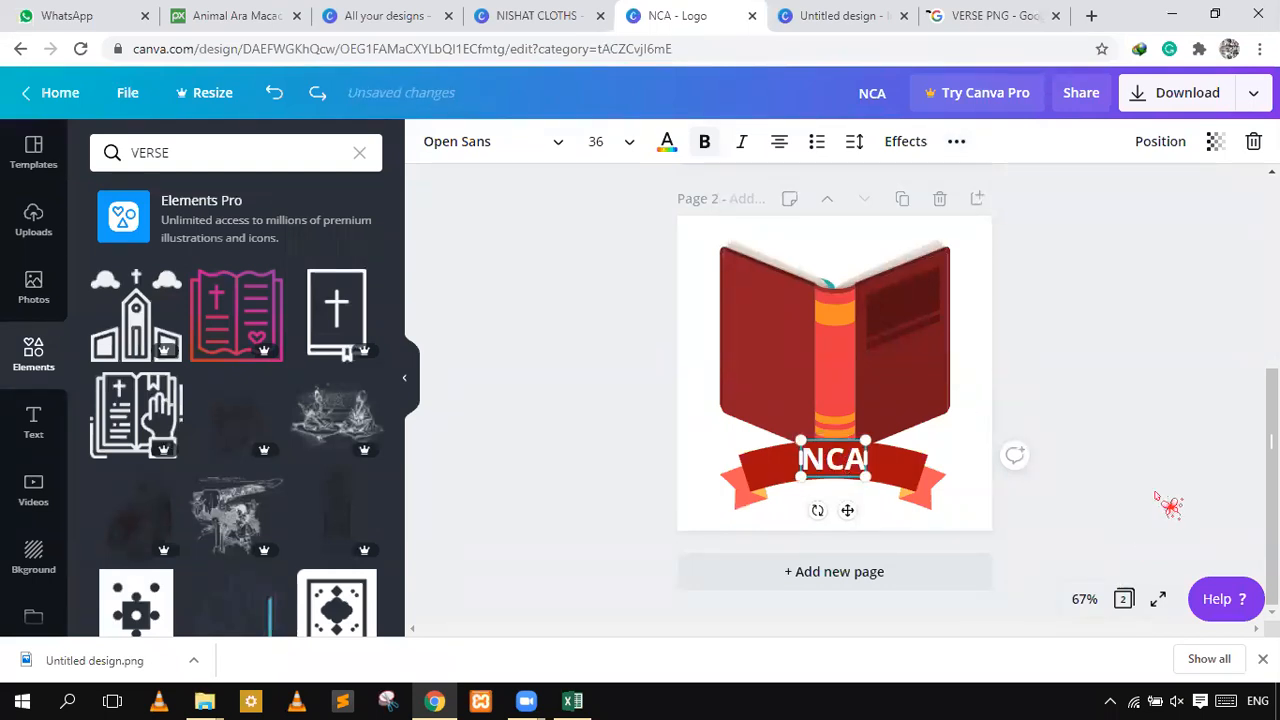
pyautogui.click(1108, 347)
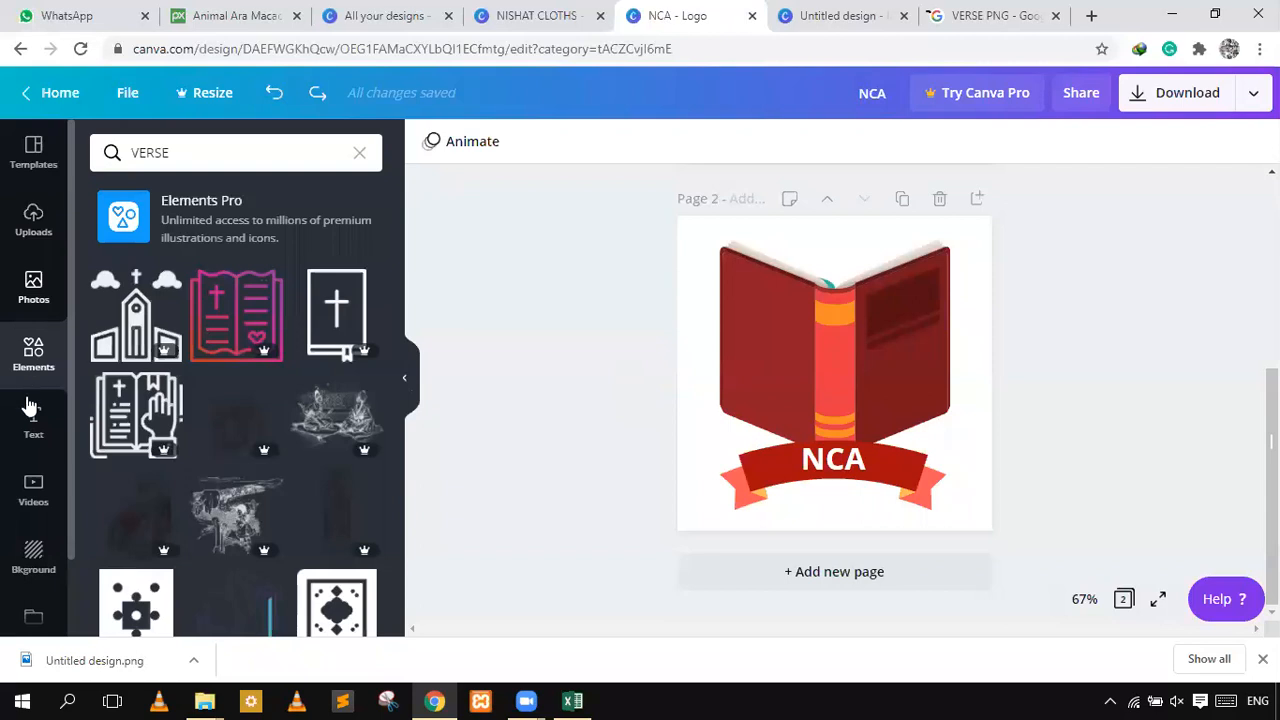
# - Search the elements library for "FLOWER" and place the line-art flower branch on the book's left cover
pyautogui.click(194, 152)
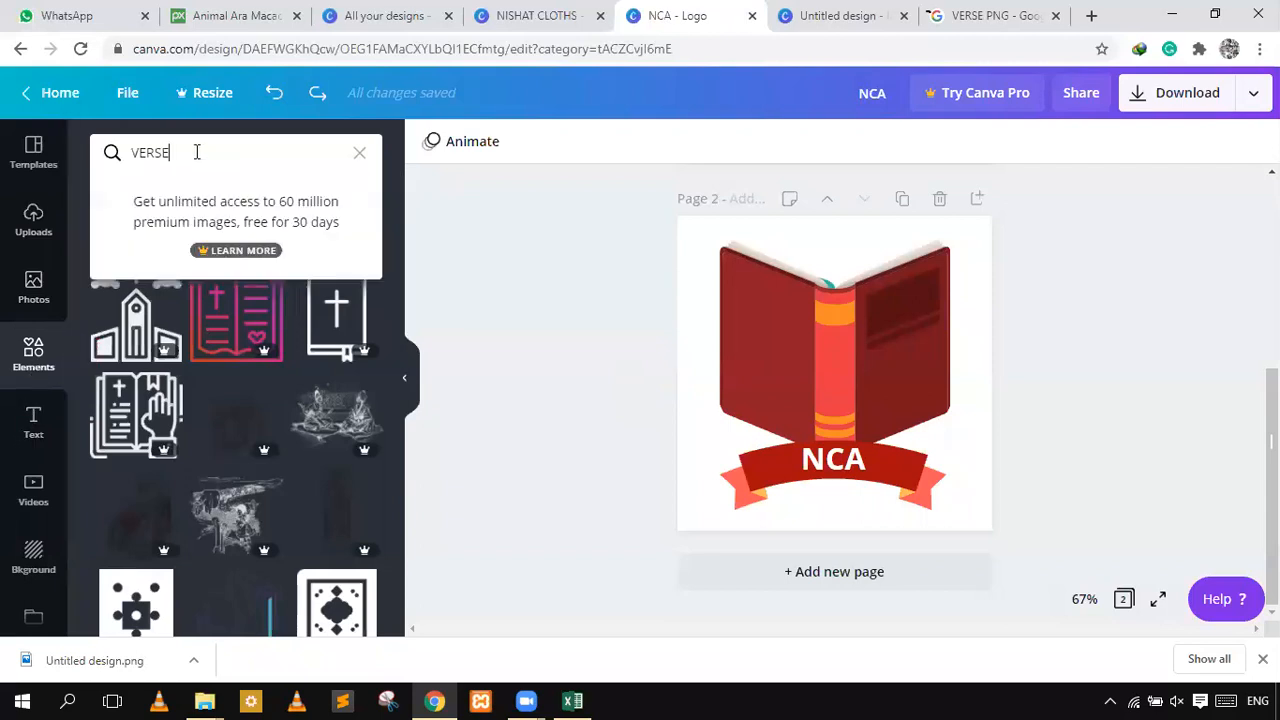
pyautogui.write('FLOWER')
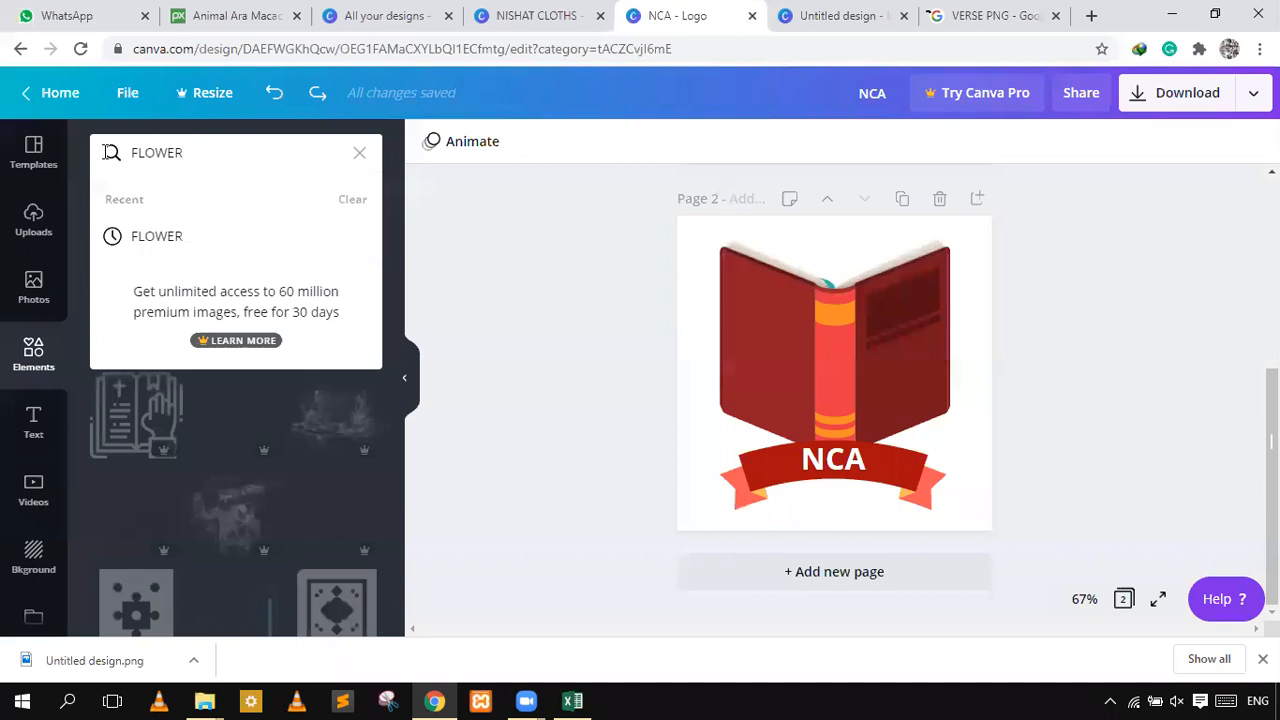
pyautogui.press('Return')
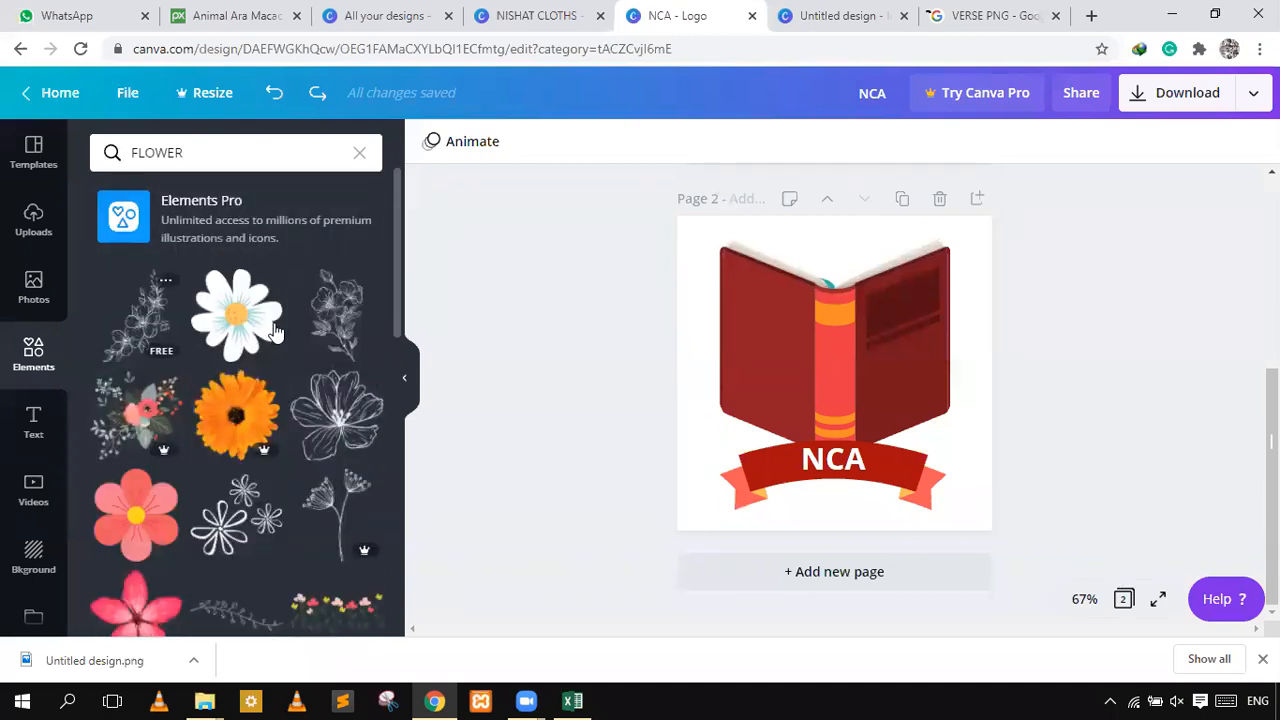
pyautogui.moveTo(343, 325)
pyautogui.mouseDown()
pyautogui.moveTo(500, 343)
pyautogui.moveTo(778, 345)
pyautogui.mouseUp()
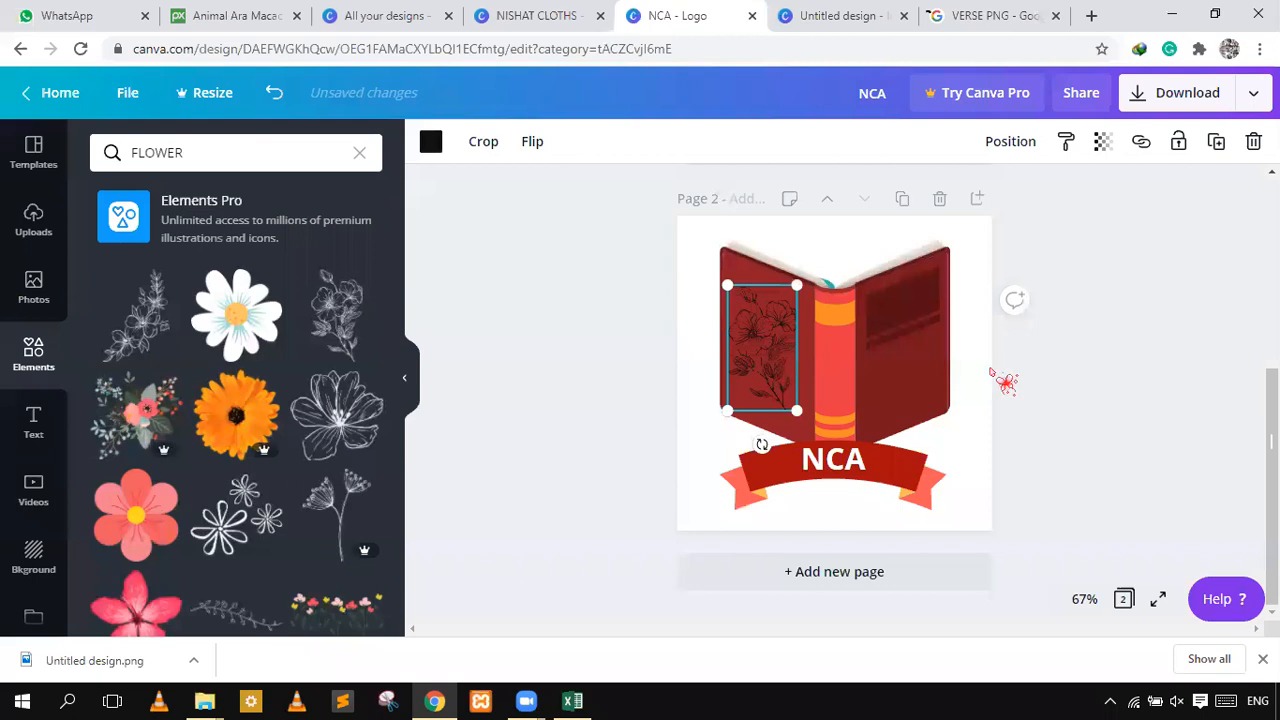
# - Try several colours on the flower branch, including black, white and purple, and finish with light orange
pyautogui.click(427, 148)
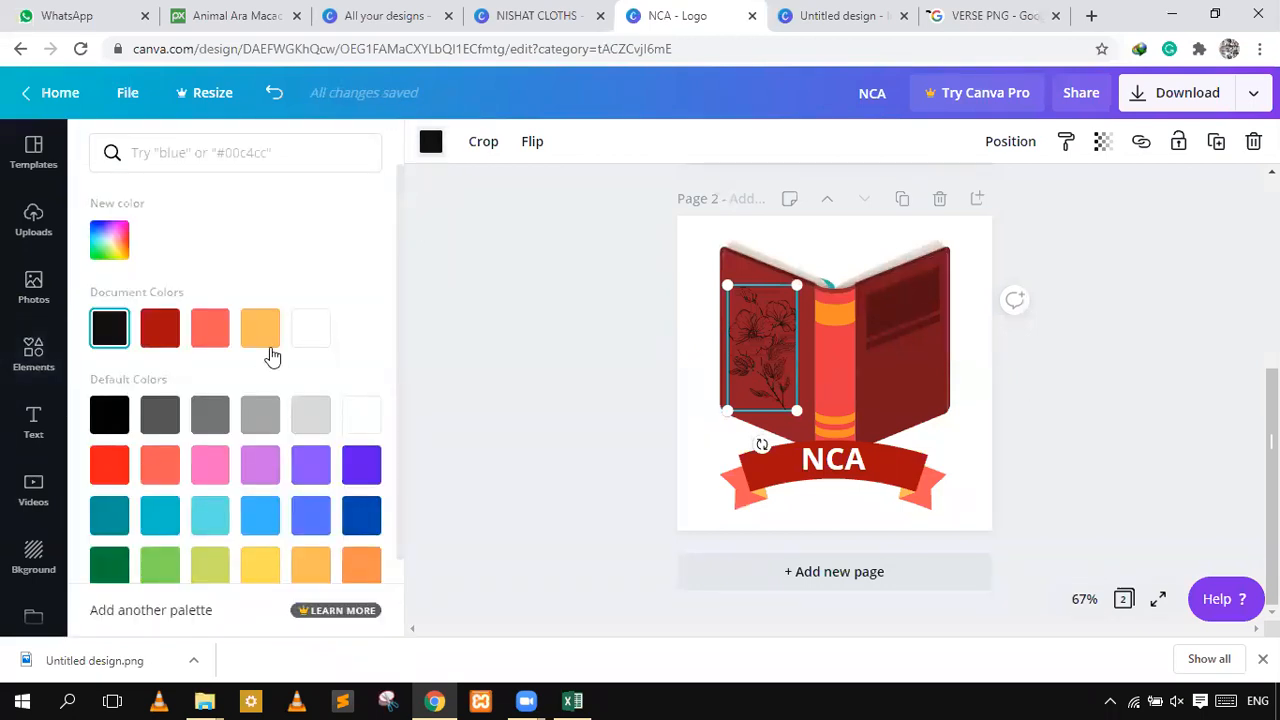
pyautogui.click(255, 343)
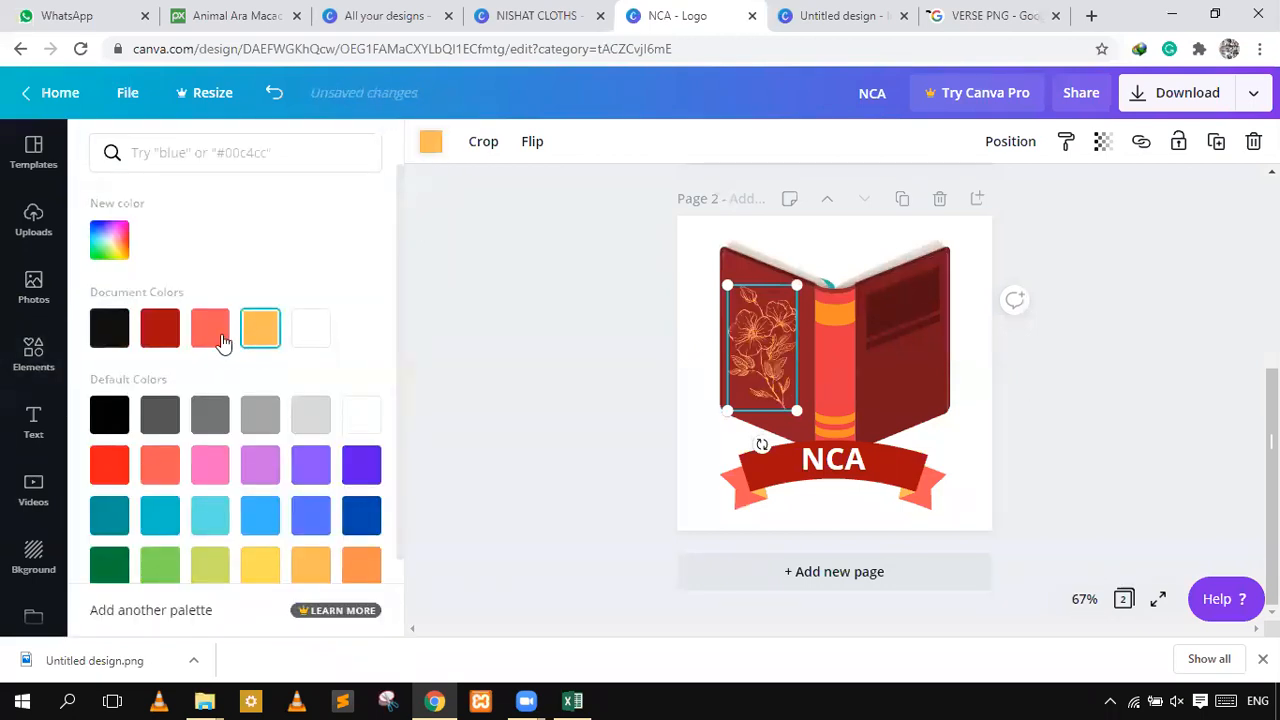
pyautogui.click(161, 335)
pyautogui.click(103, 333)
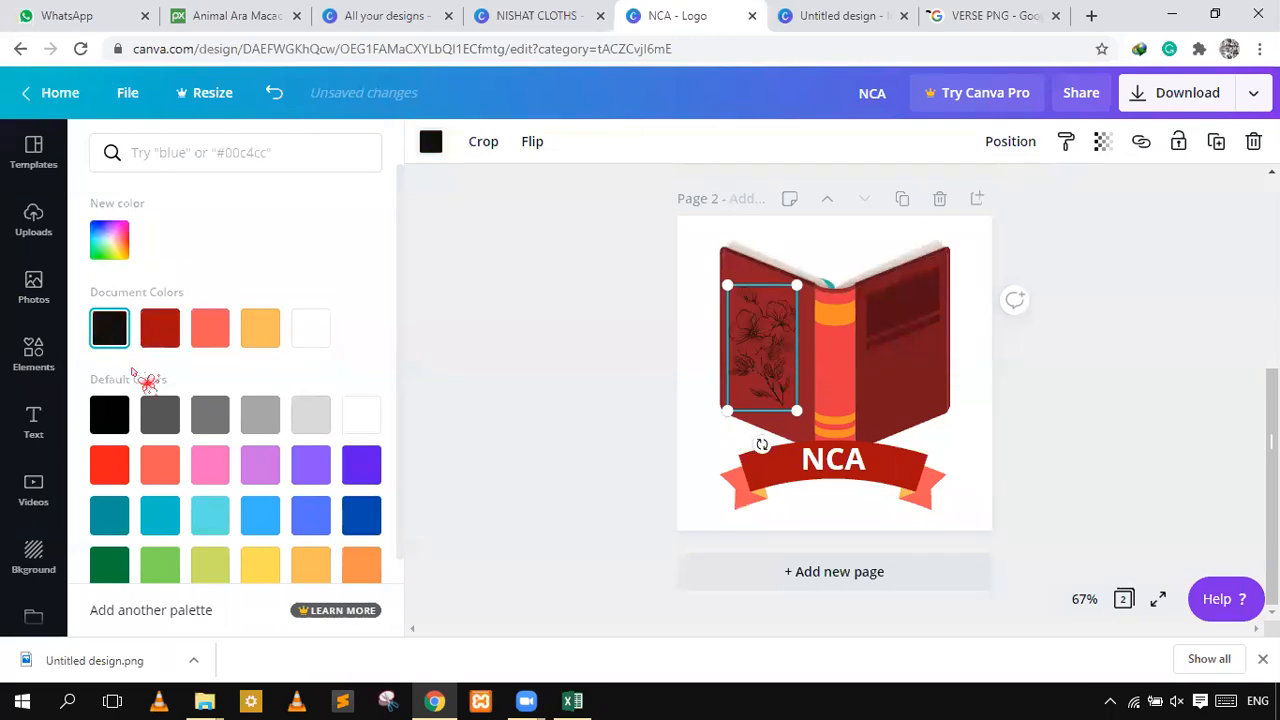
pyautogui.click(361, 418)
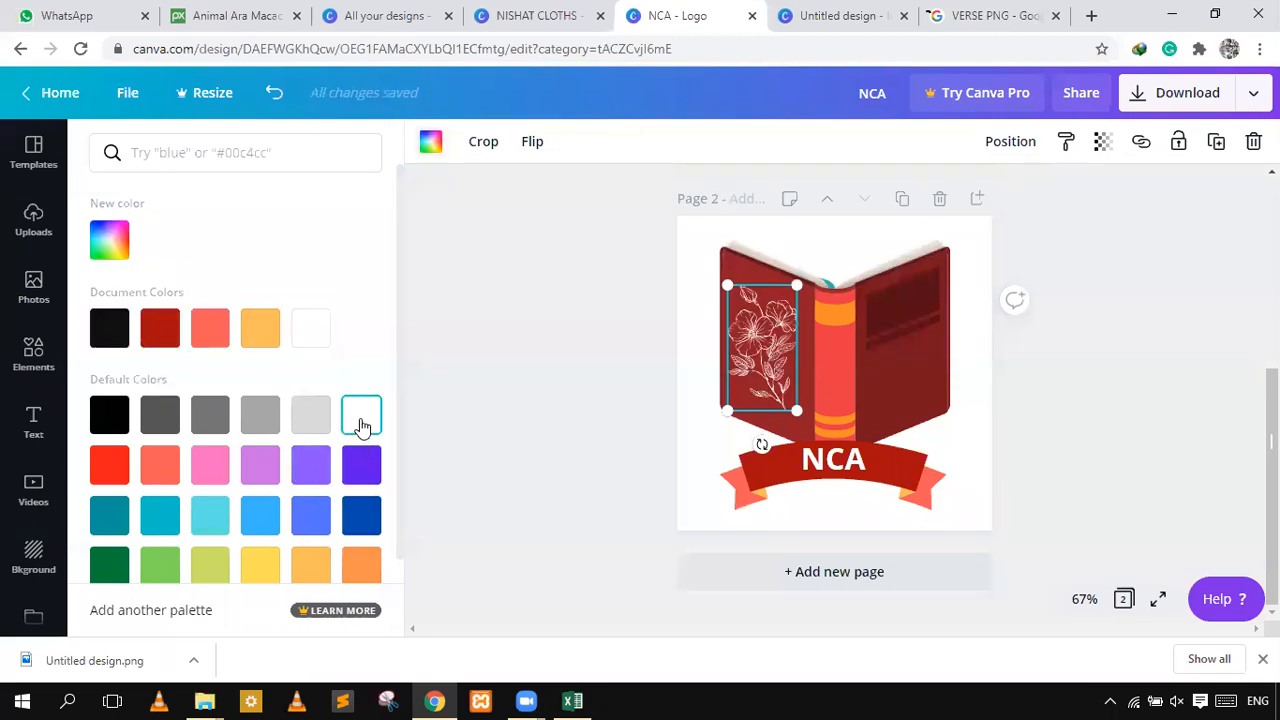
pyautogui.click(361, 465)
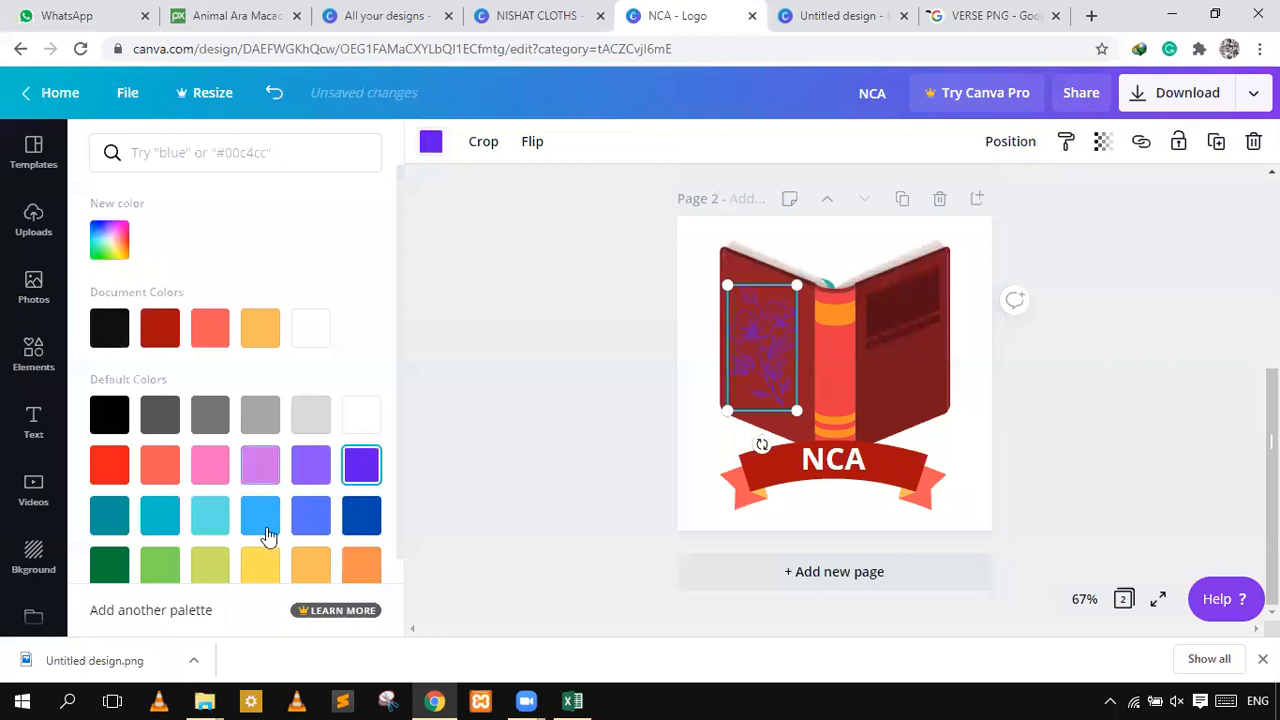
pyautogui.click(311, 574)
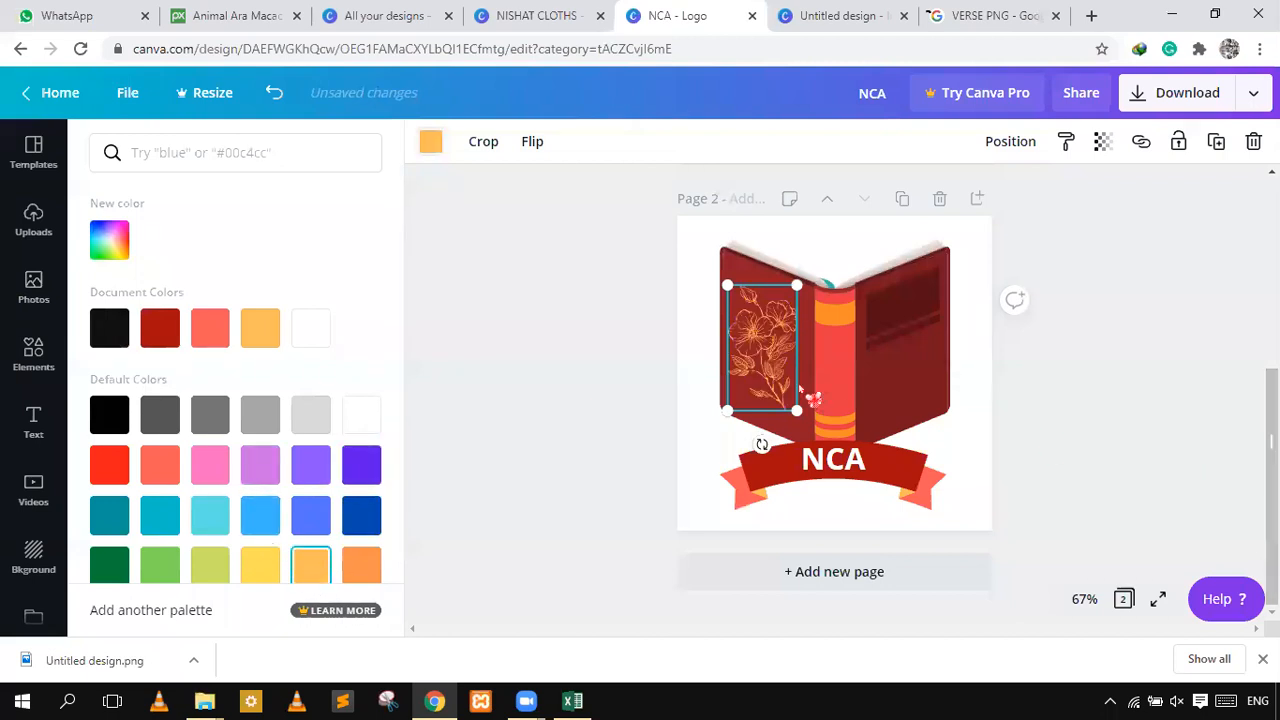
# - Shrink the flower branch and move it to the book's right cover, then delete it
pyautogui.moveTo(790, 405)
pyautogui.mouseDown()
pyautogui.moveTo(775, 365)
pyautogui.moveTo(938, 369)
pyautogui.mouseUp()
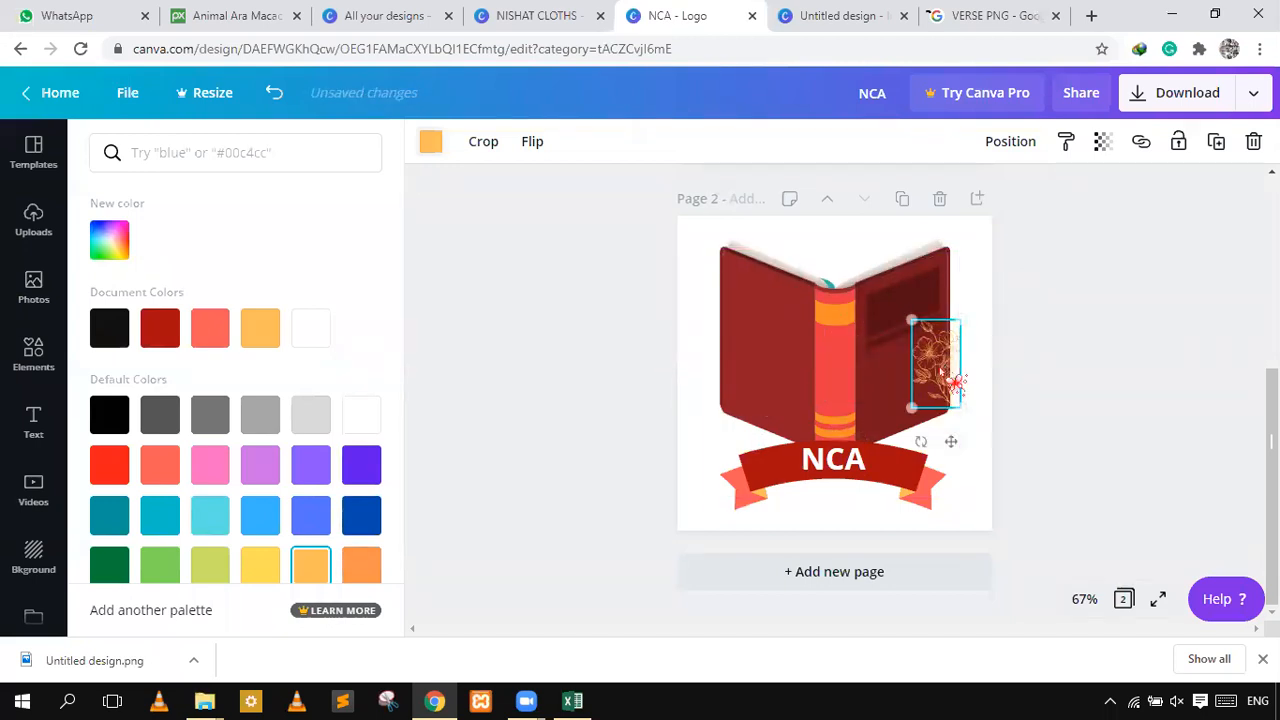
pyautogui.press('Delete')
# - Switch to the Google image results tab and search for "ayat png"
pyautogui.click(930, 20)
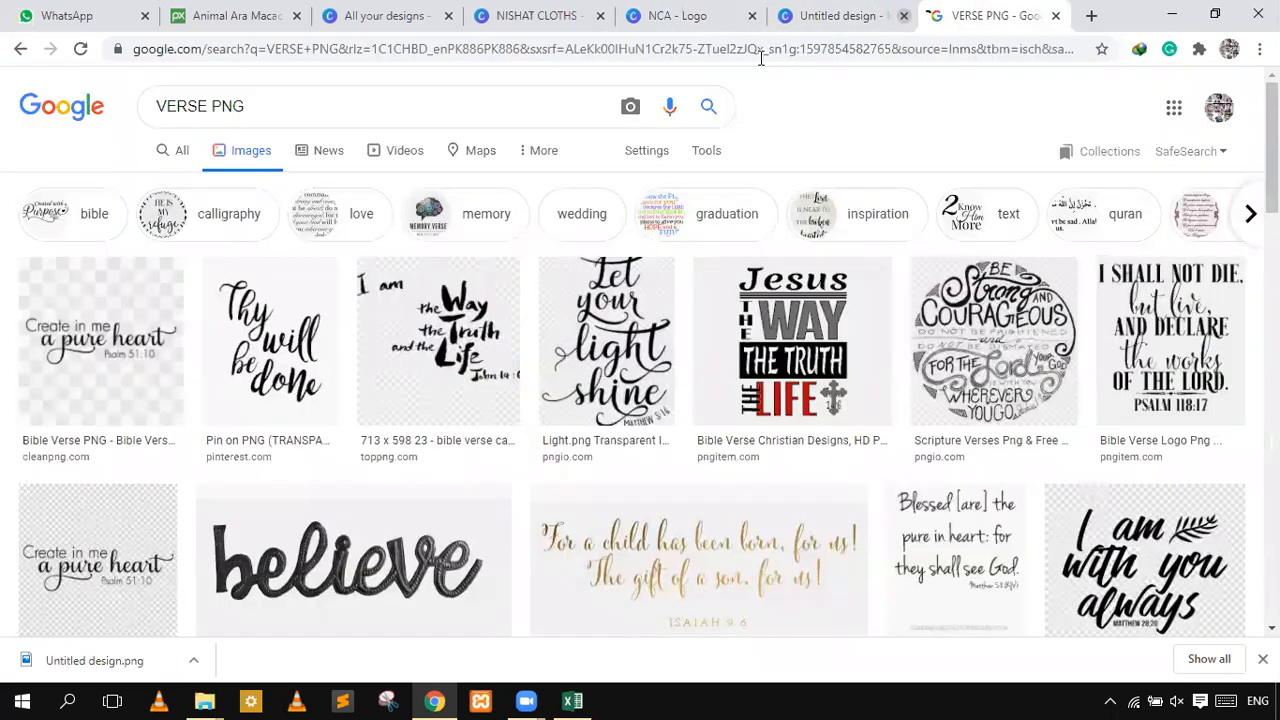
pyautogui.hotkey('ctrl', 'a')
pyautogui.write('a')
pyautogui.press('BackSpace')
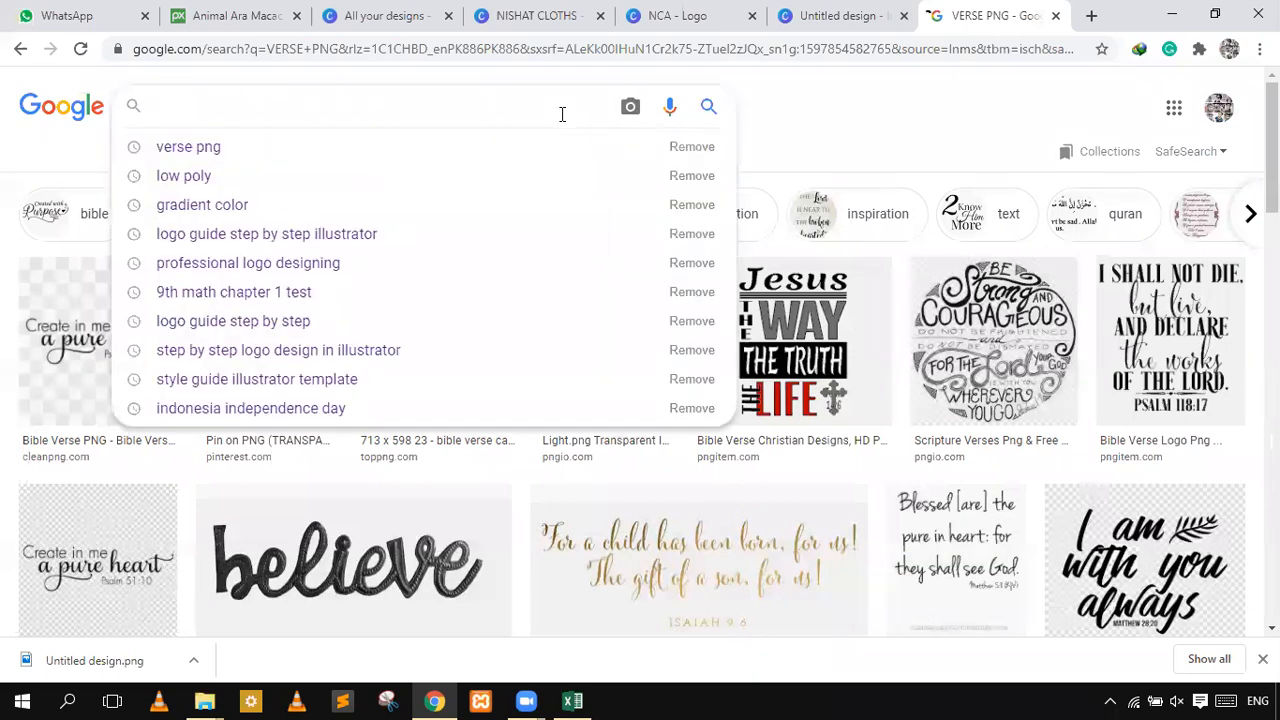
pyautogui.write('ayat')
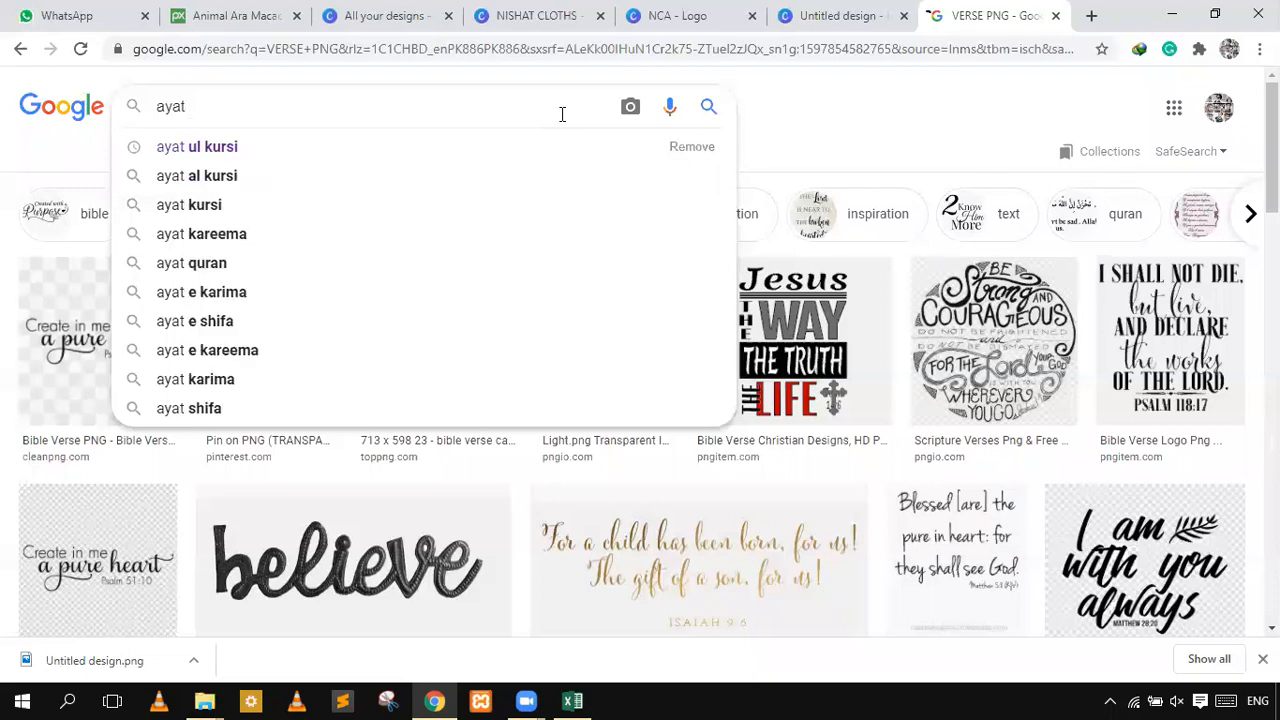
pyautogui.write(' png')
pyautogui.press('Return')
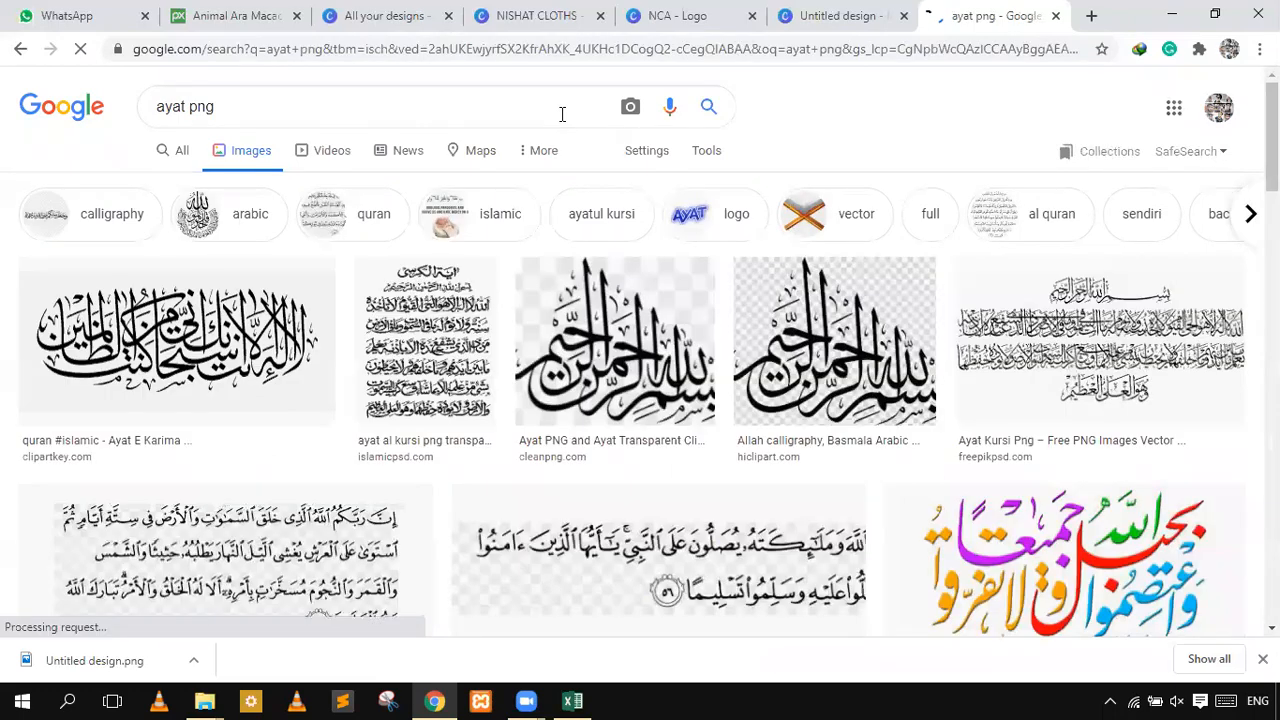
# - Browse the ayat image results and open the preview of the teardrop-shaped black calligraphy from imgbin.com
pyautogui.scroll(-1, 183, 396)
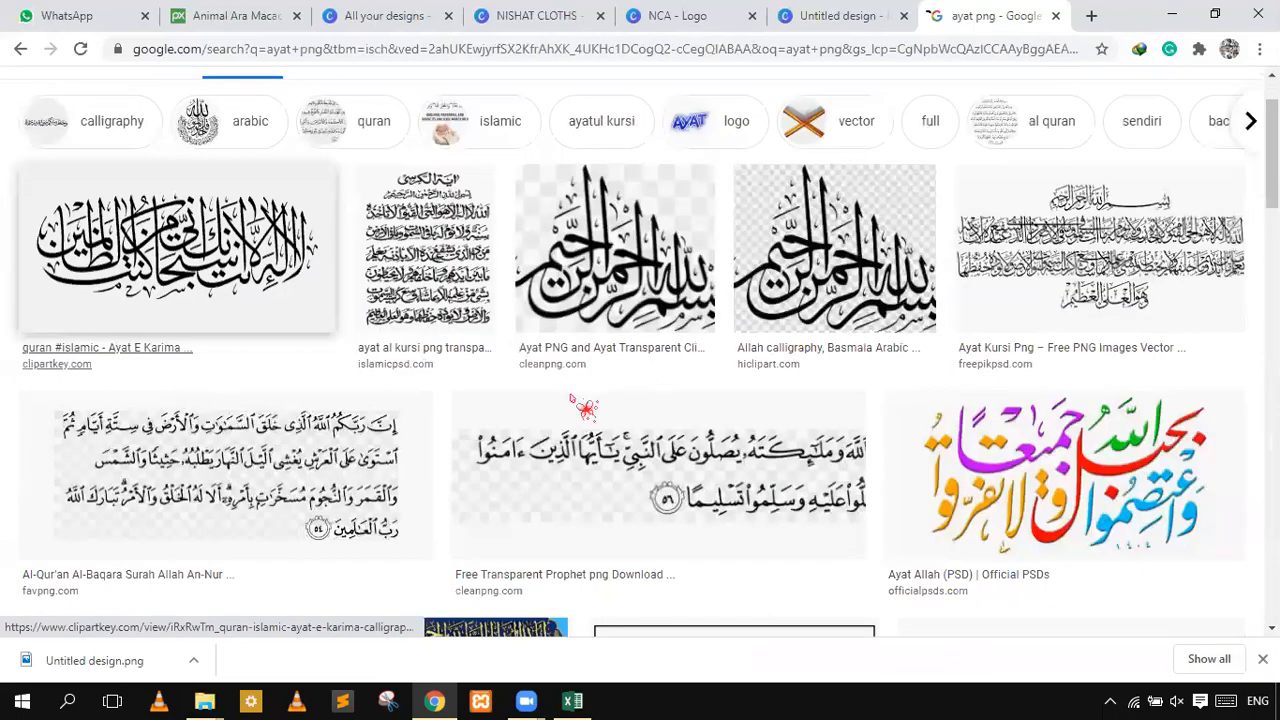
pyautogui.scroll(-6, 300, 403)
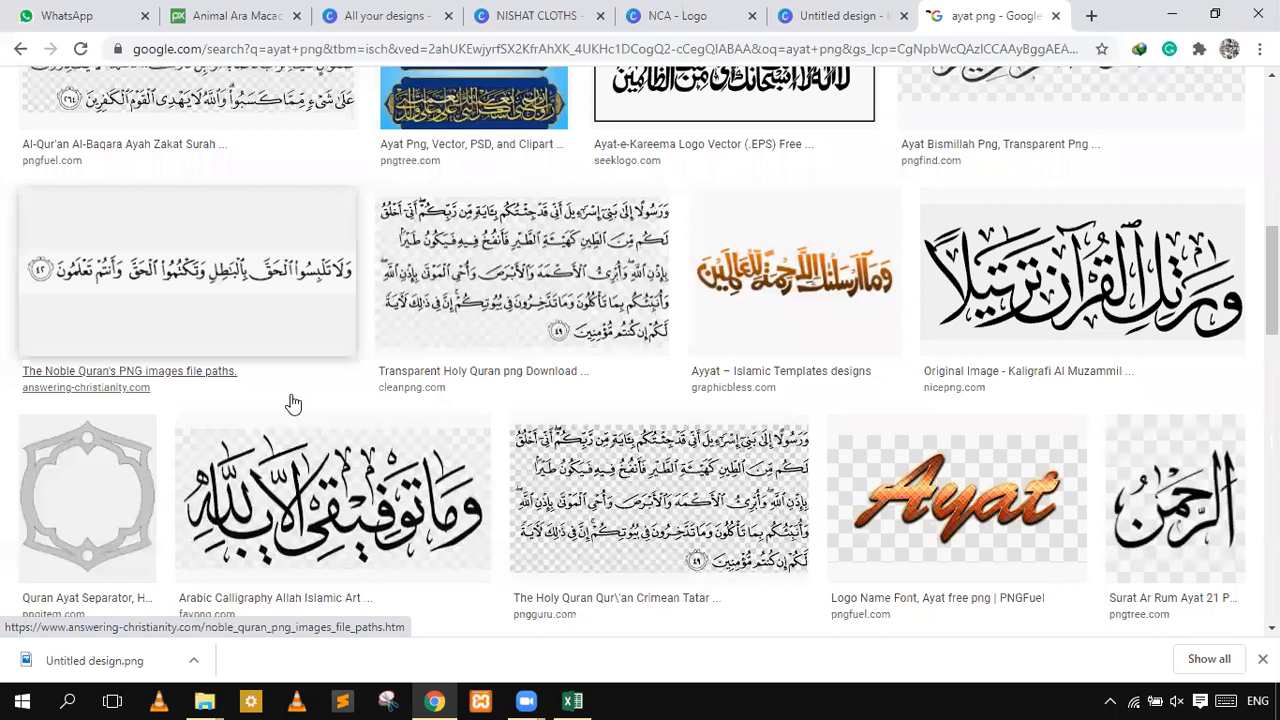
pyautogui.scroll(-2, 1150, 290)
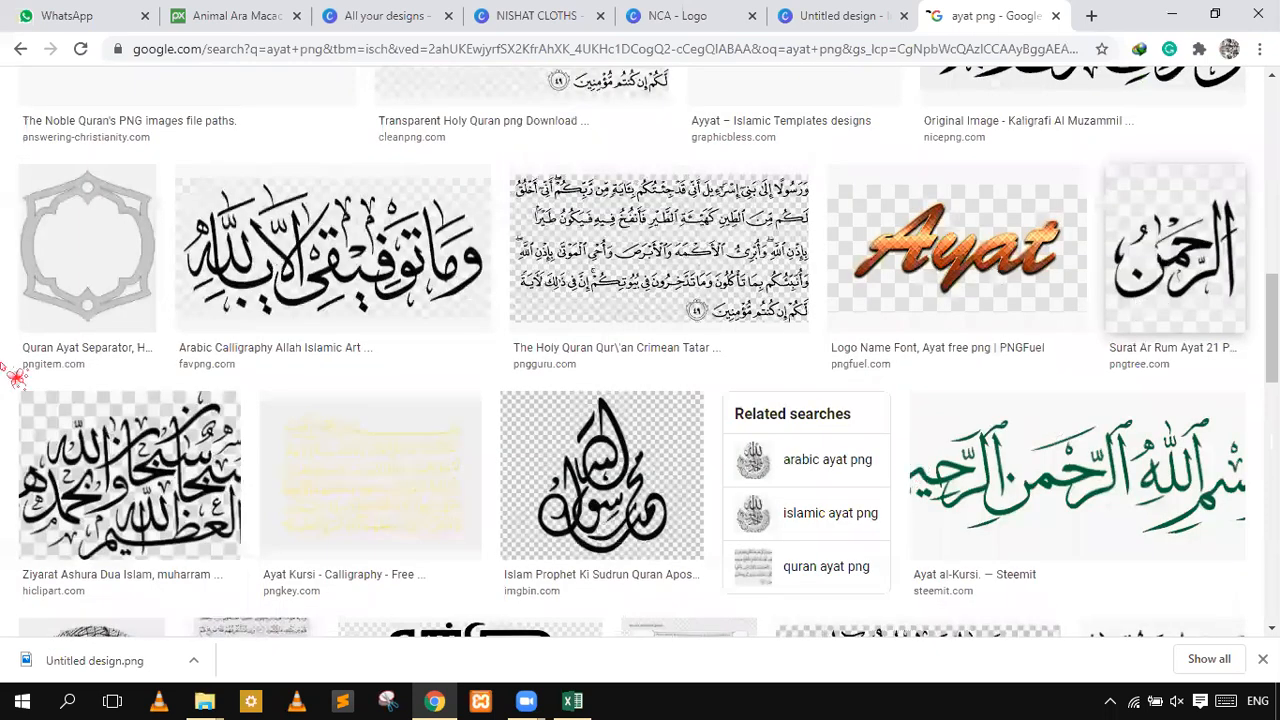
pyautogui.scroll(-2, 605, 268)
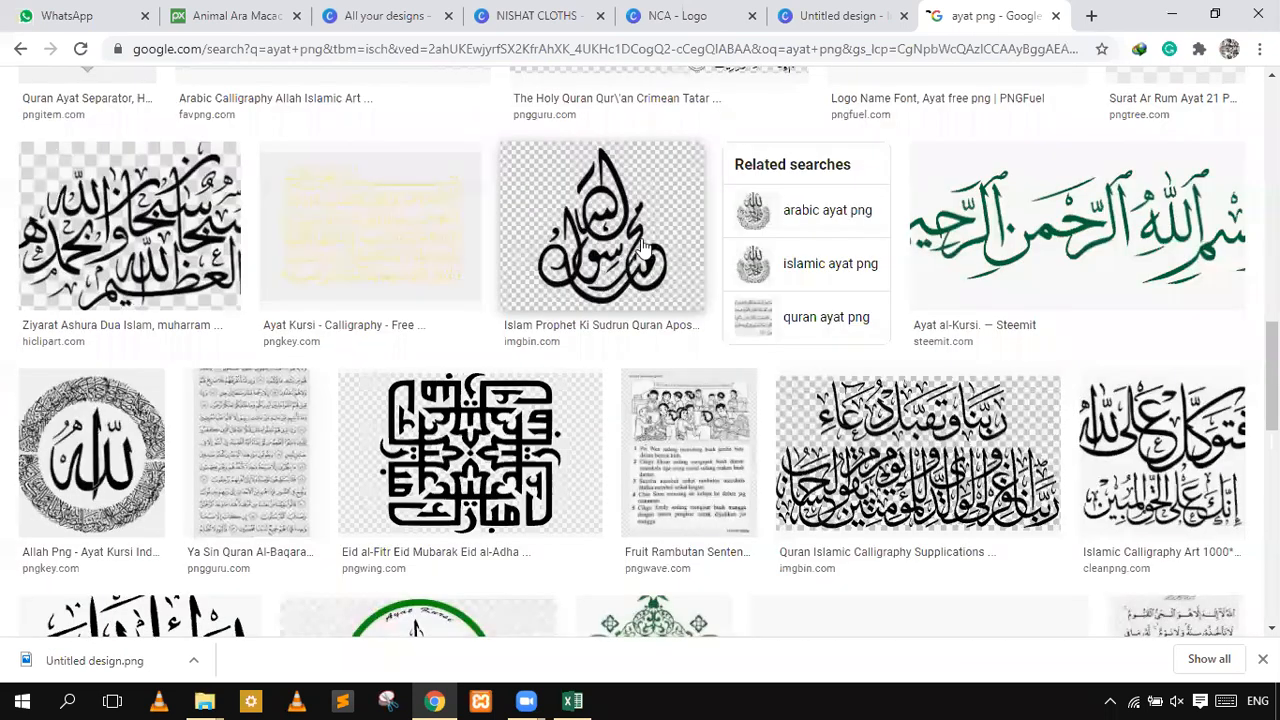
pyautogui.click(645, 247)
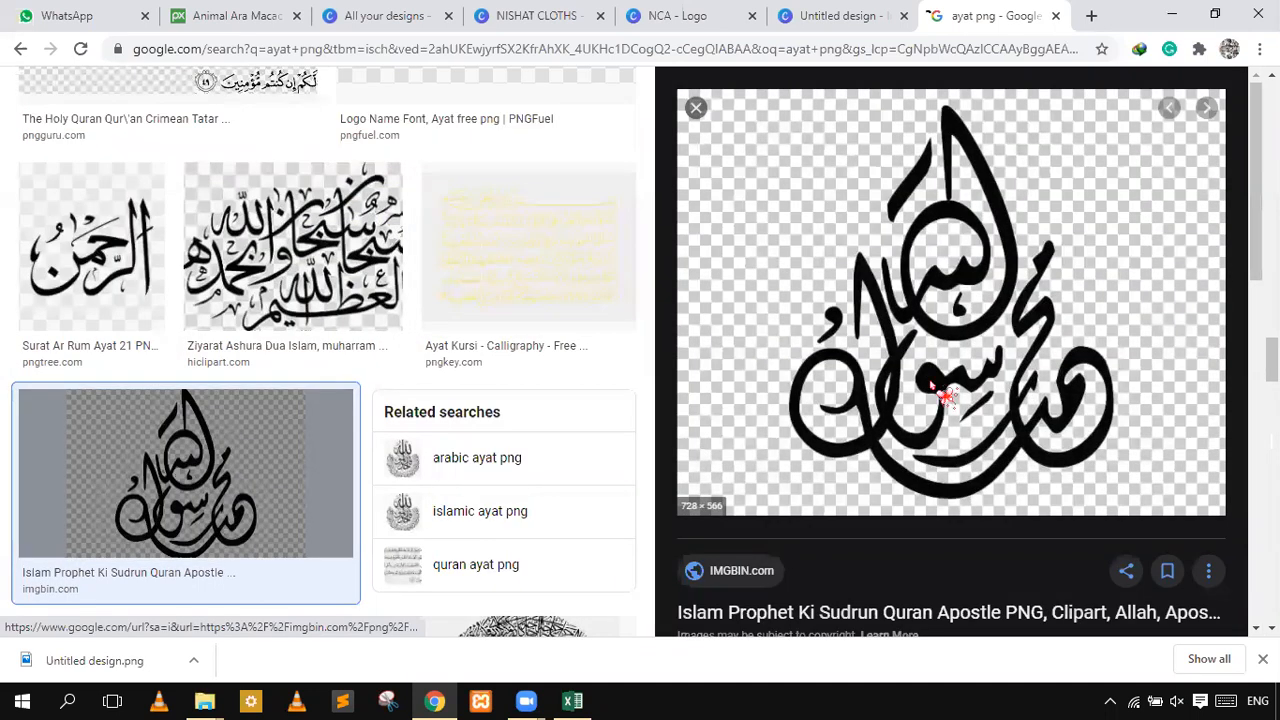
pyautogui.rightClick(931, 384)
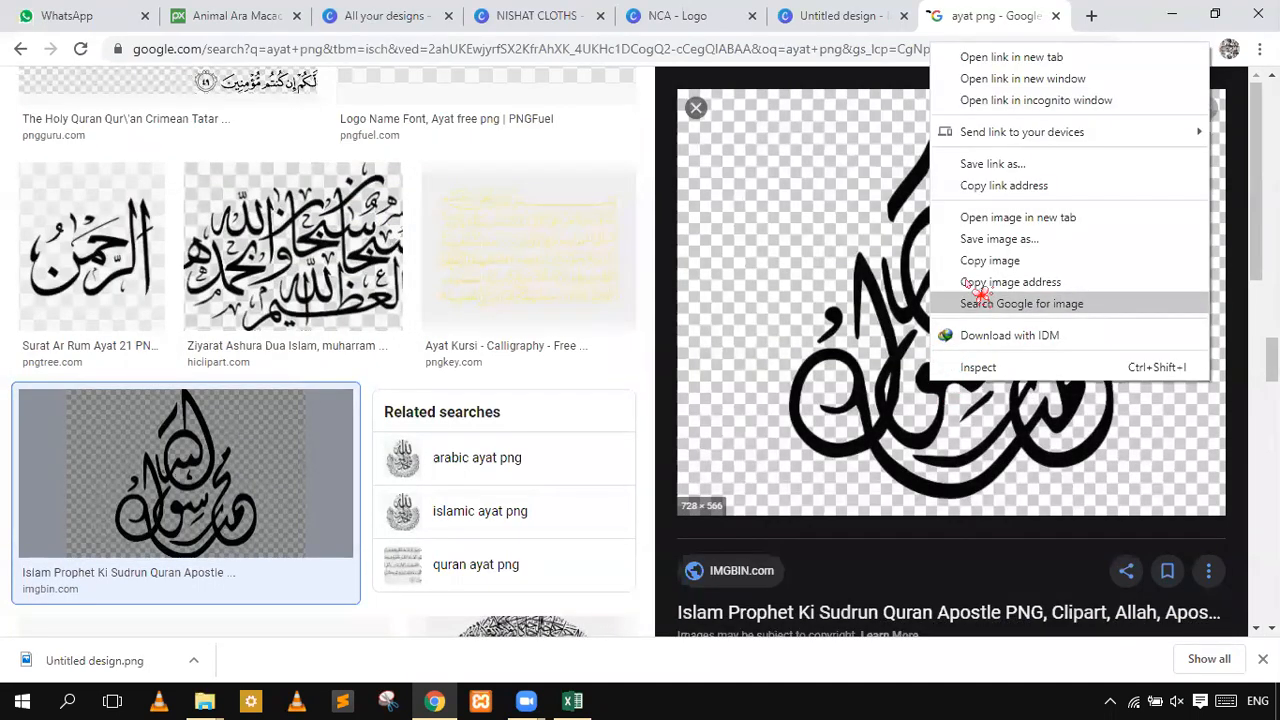
pyautogui.press('v')
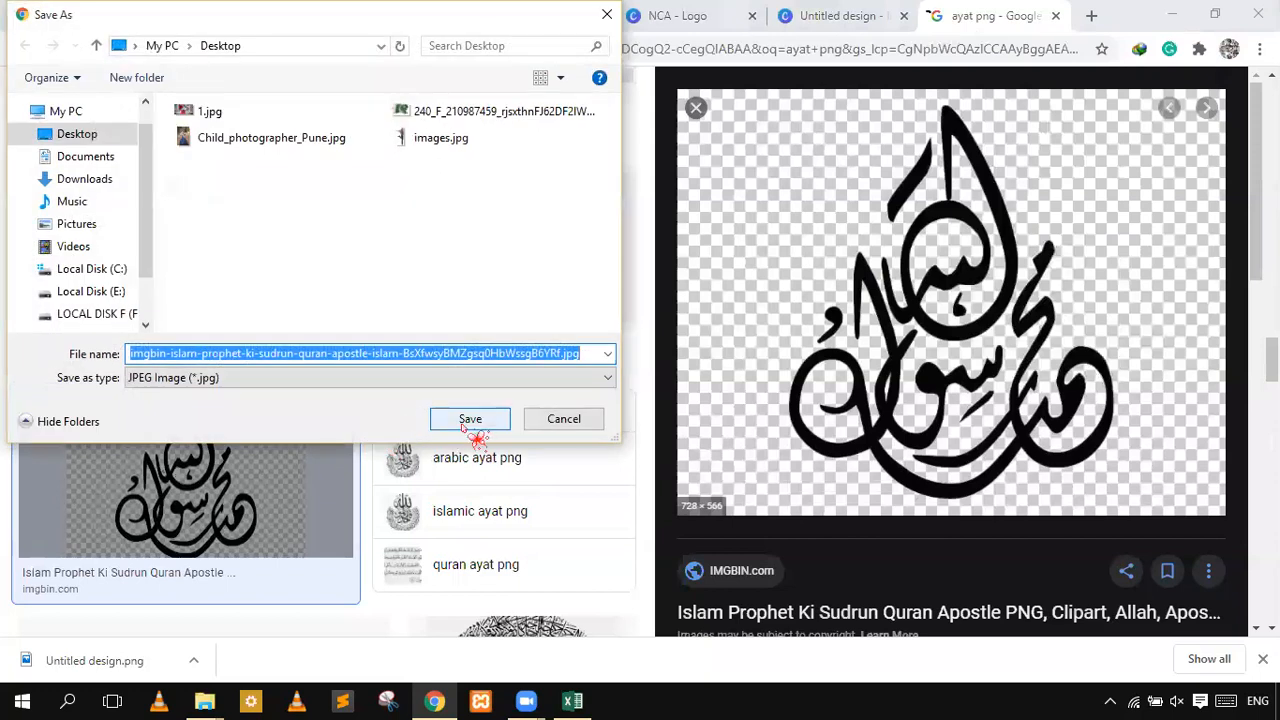
pyautogui.click(607, 15)
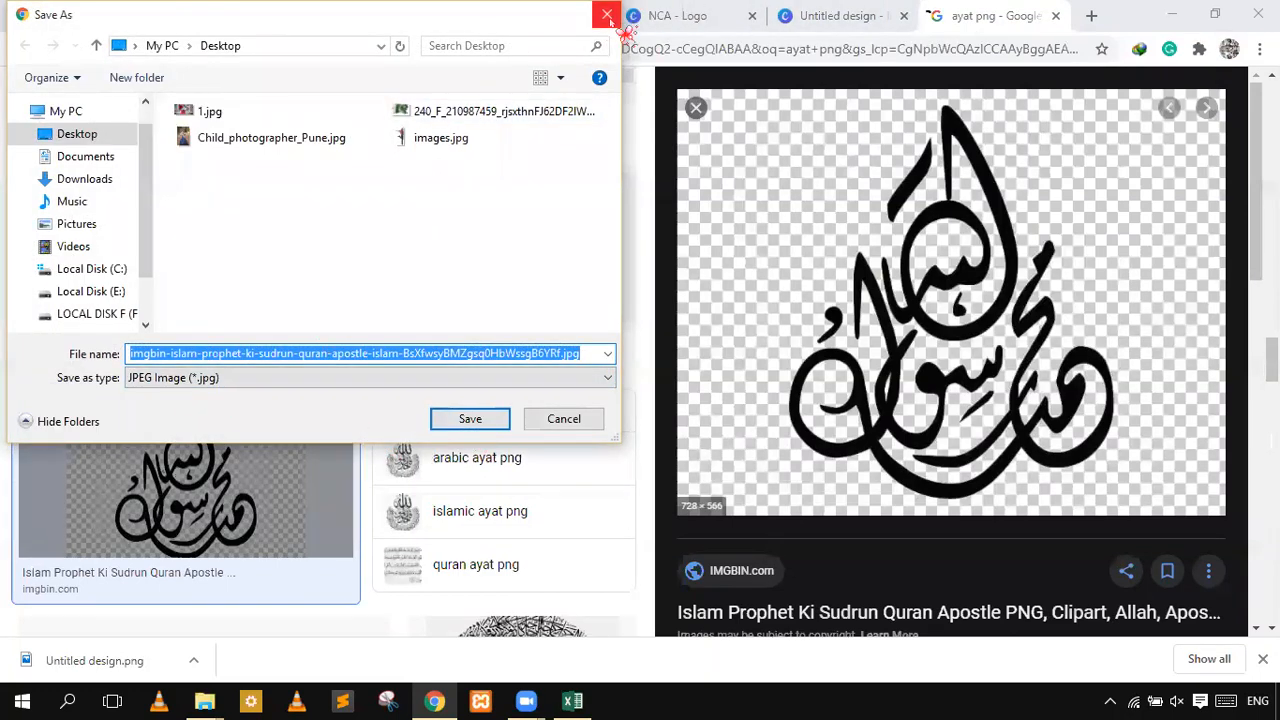
# - Find the wide surah calligraphy from quran-o-sunnat.com in the ayat image results and save the image as 4.png
pyautogui.scroll(-5, 740, 163)
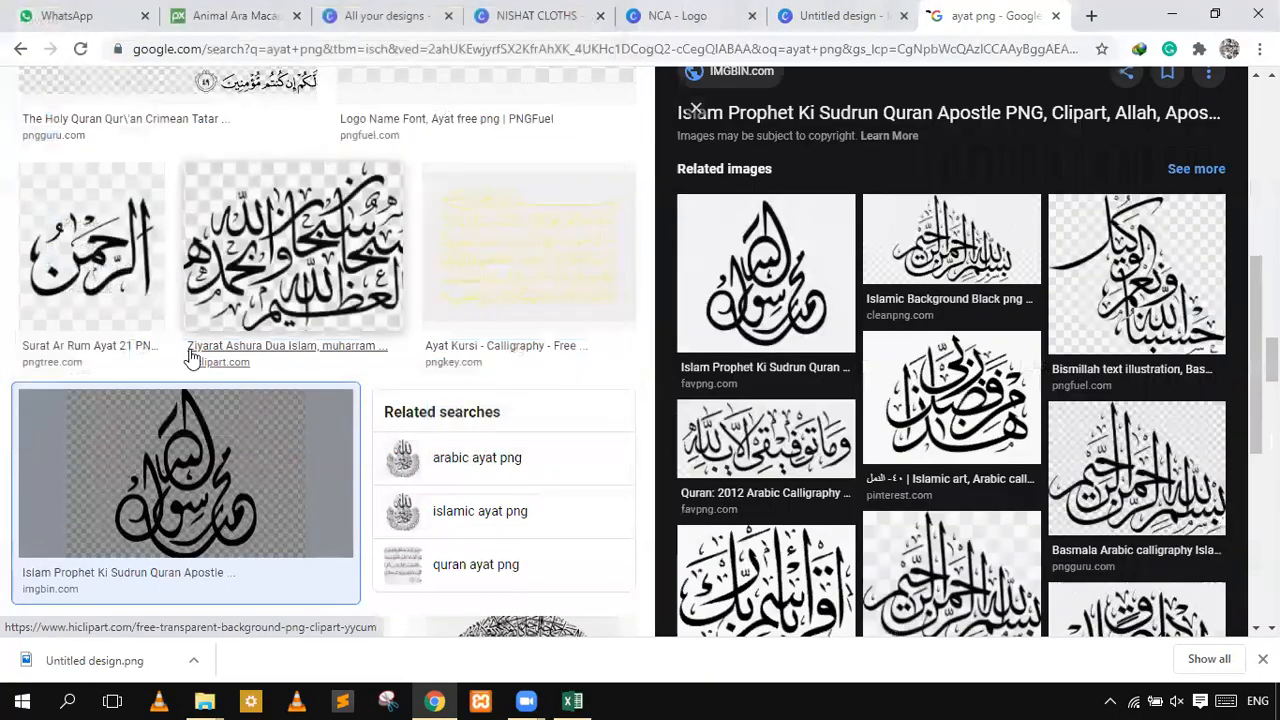
pyautogui.scroll(-5, 200, 350)
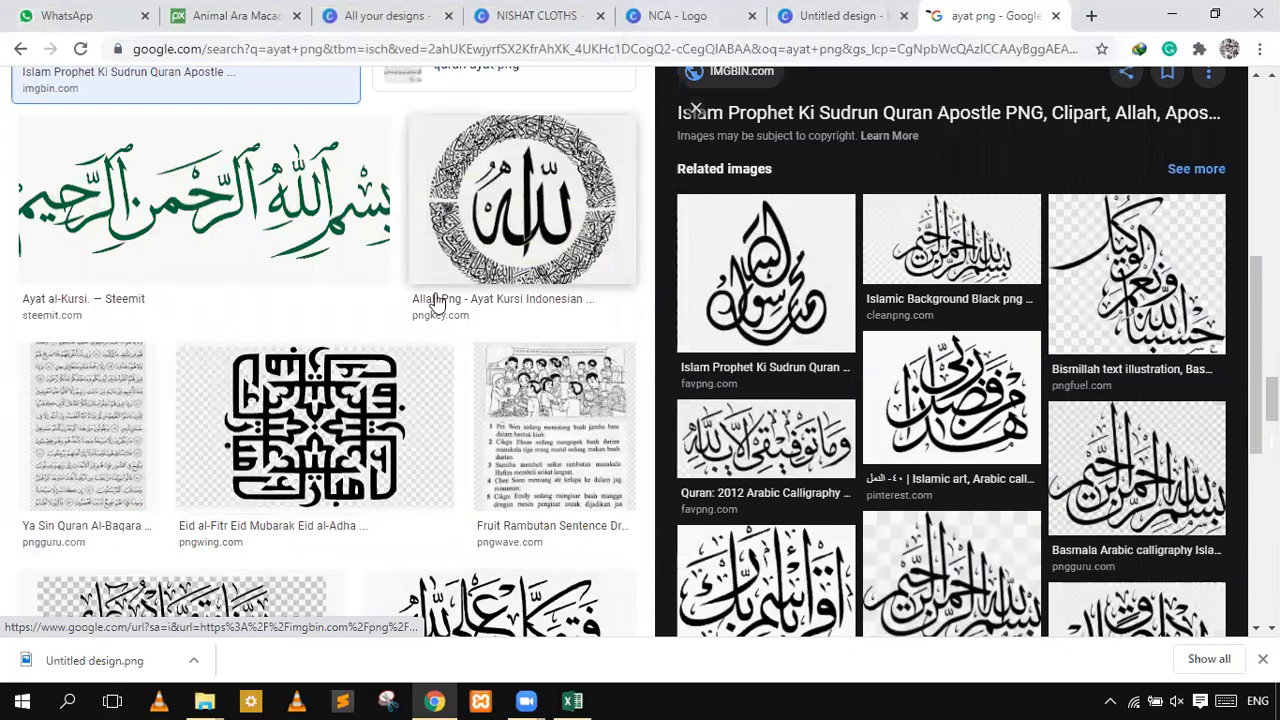
pyautogui.scroll(-5, 420, 308)
pyautogui.scroll(-5, 428, 468)
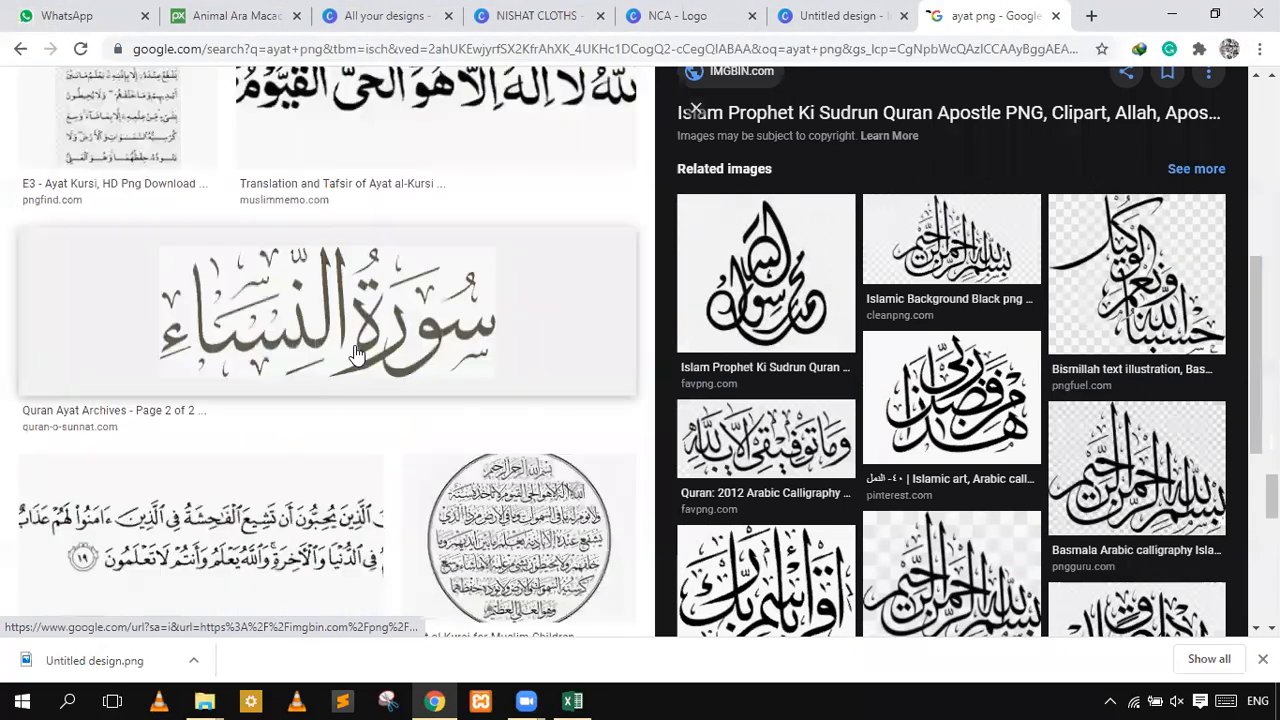
pyautogui.click(443, 362)
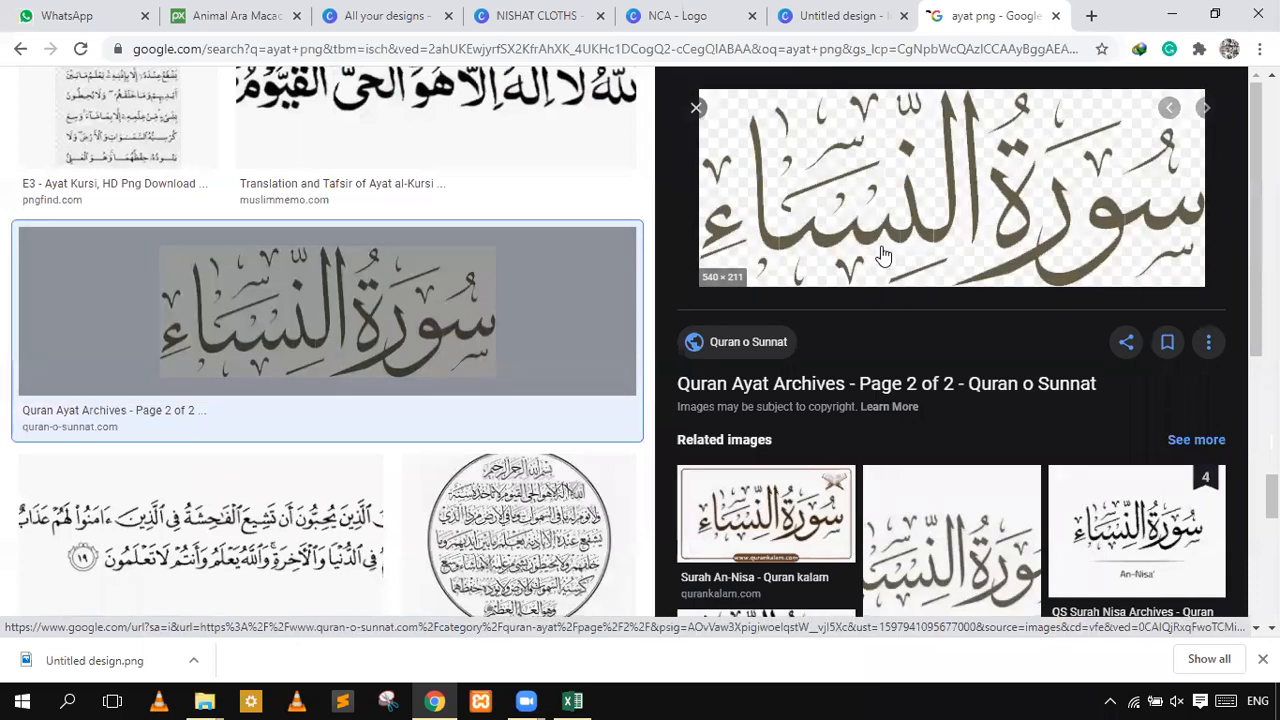
pyautogui.click(470, 419)
# - Switch to the NCA logo design and upload the downloaded 4.png calligraphy to its image library
pyautogui.click(675, 18)
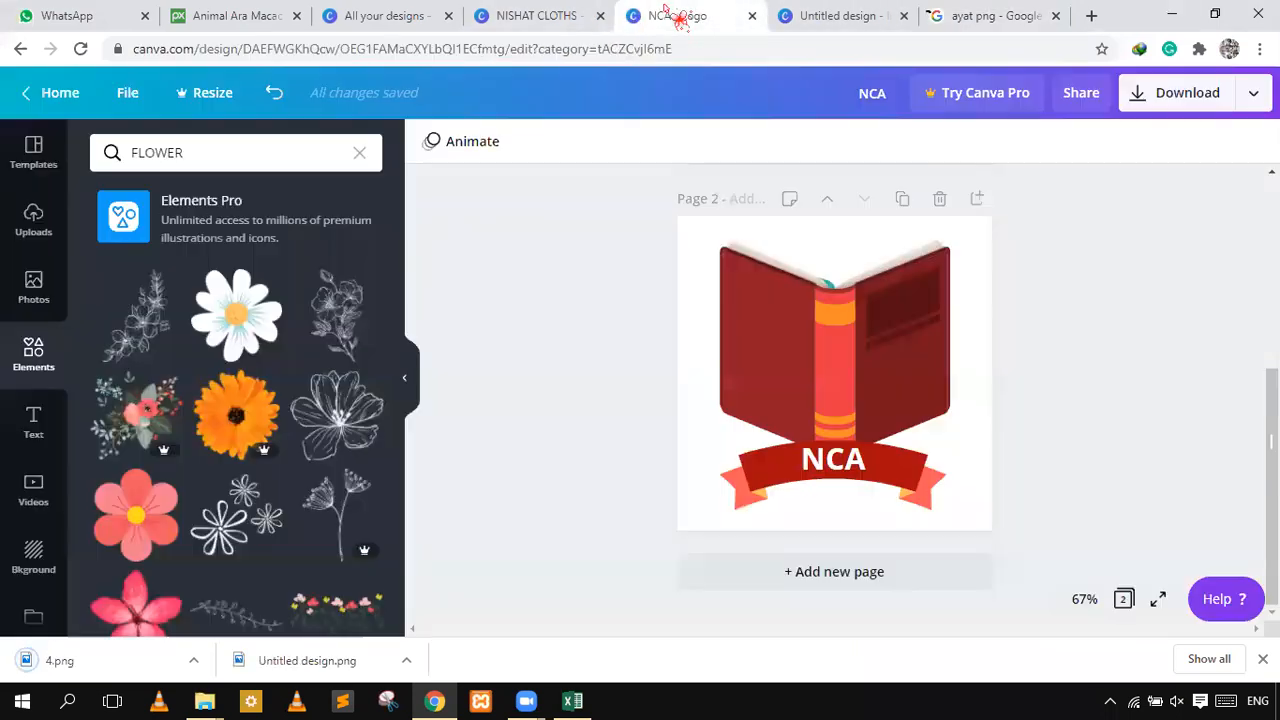
pyautogui.moveTo(100, 670); pyautogui.dragTo(180, 441)
pyautogui.moveTo(110, 603); pyautogui.dragTo(82, 652)
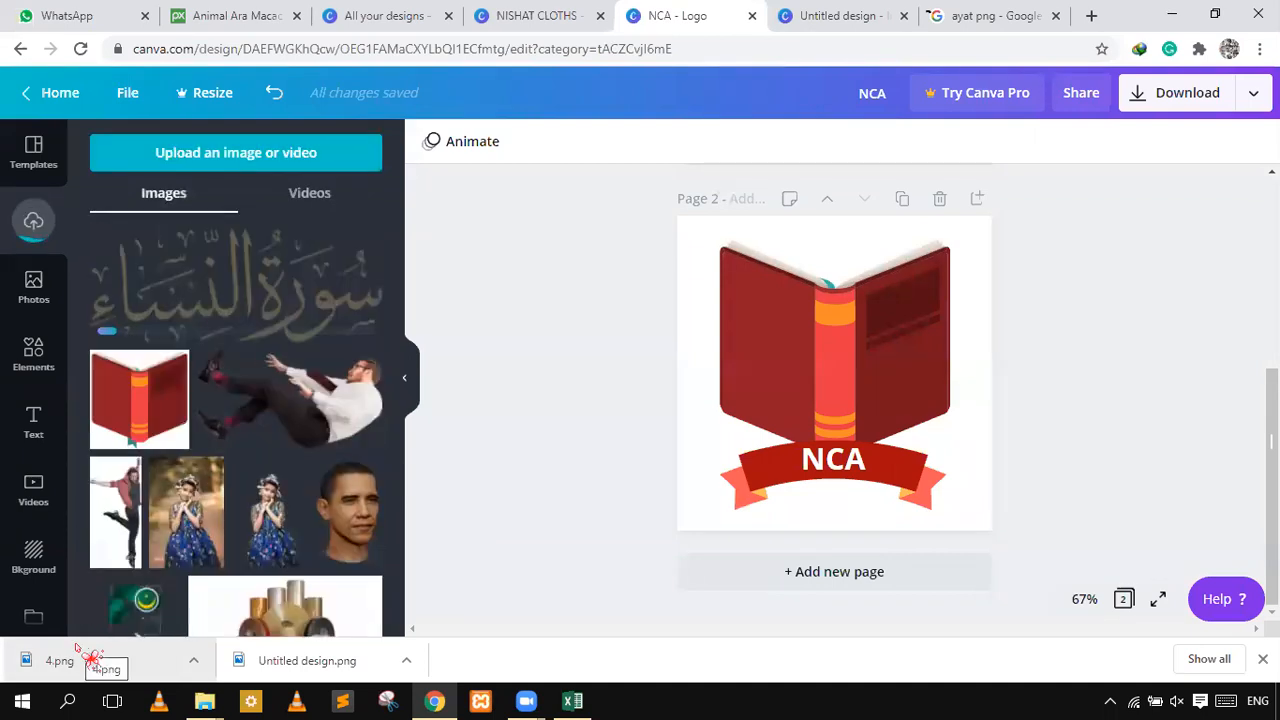
# - Add the uploaded calligraphy to page 2, shrink it and place it on the upper part of the book's left cover
pyautogui.click(253, 294)
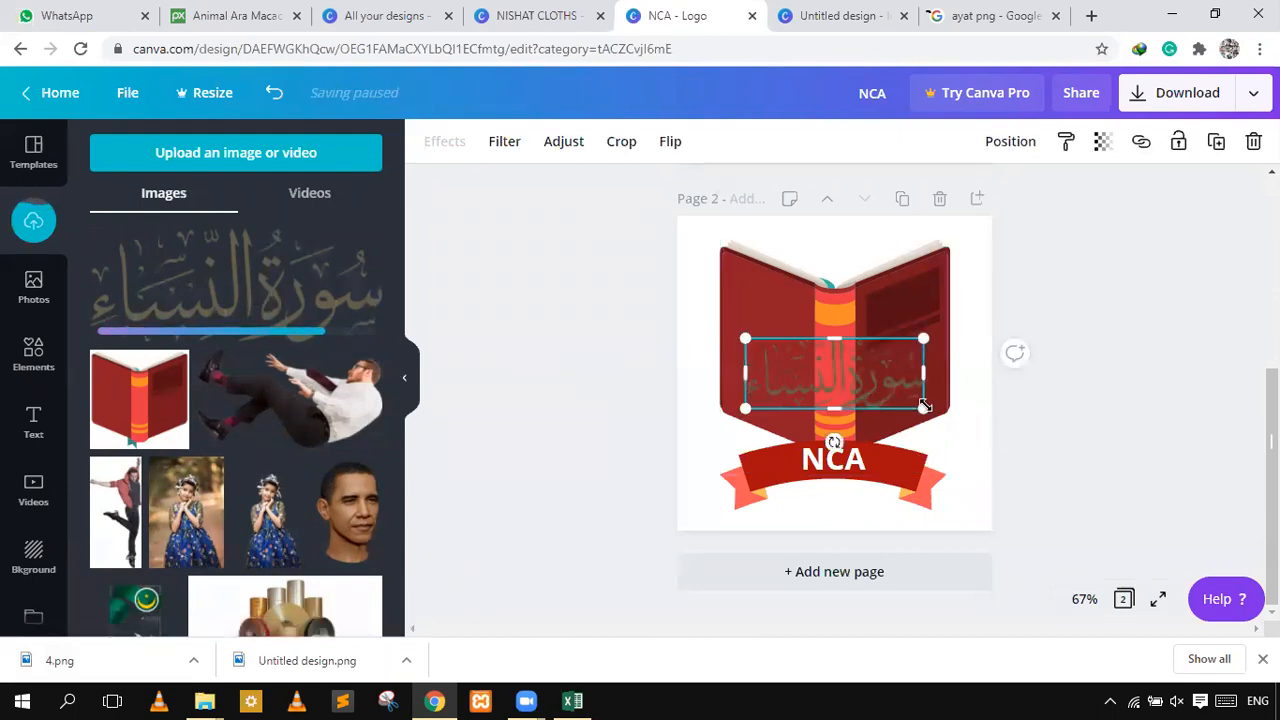
pyautogui.moveTo(901, 398); pyautogui.dragTo(771, 308)
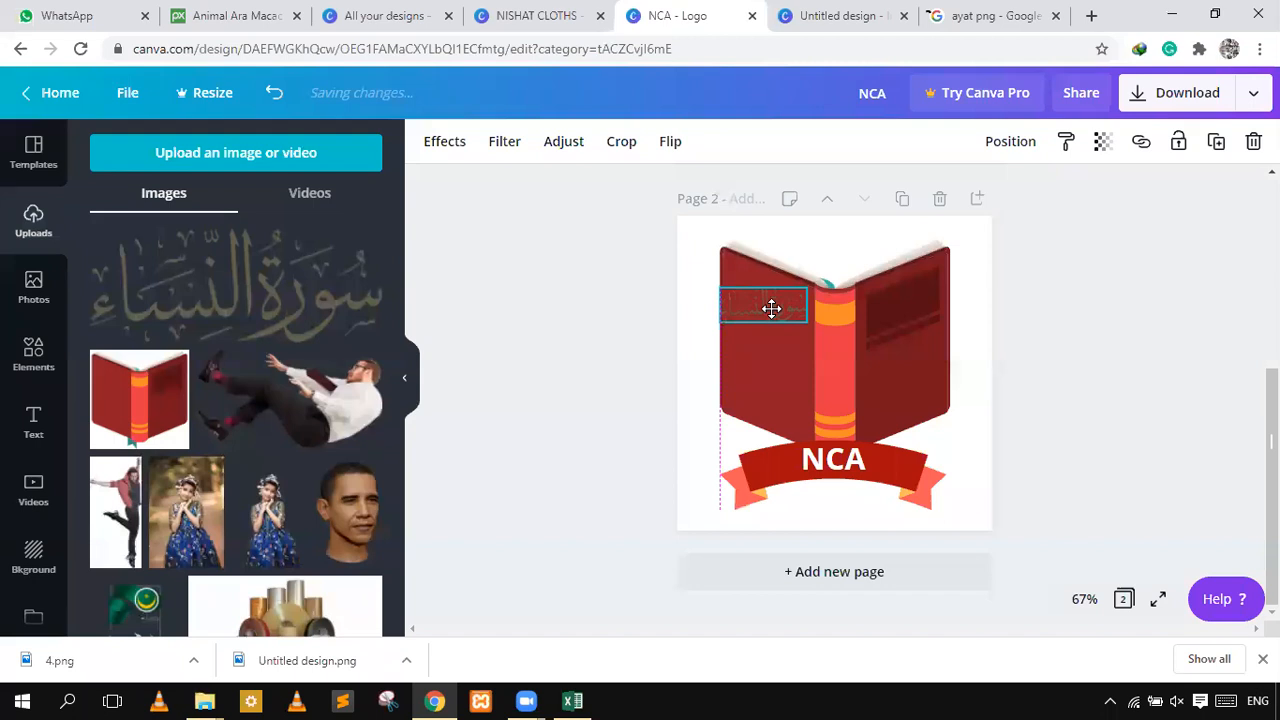
pyautogui.click(700, 317)
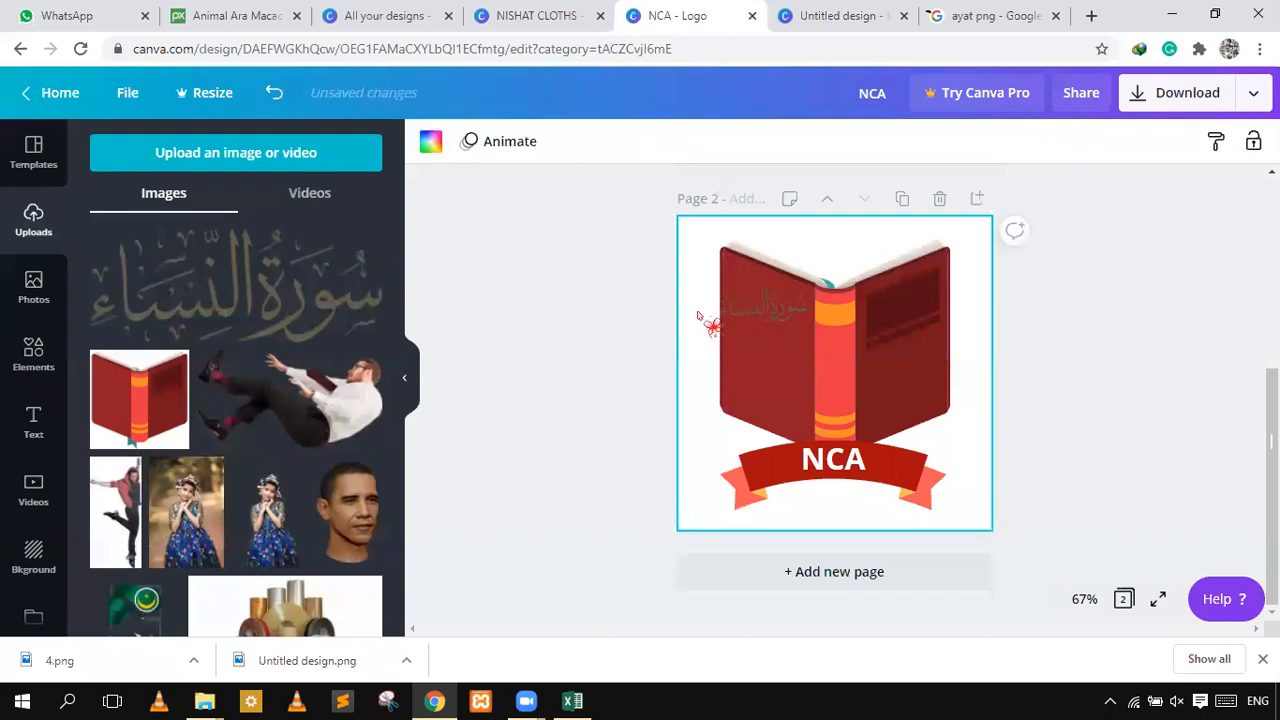
# - Try the Sangria and Marine Color Mix effects on the calligraphy on the book cover
pyautogui.click(740, 315)
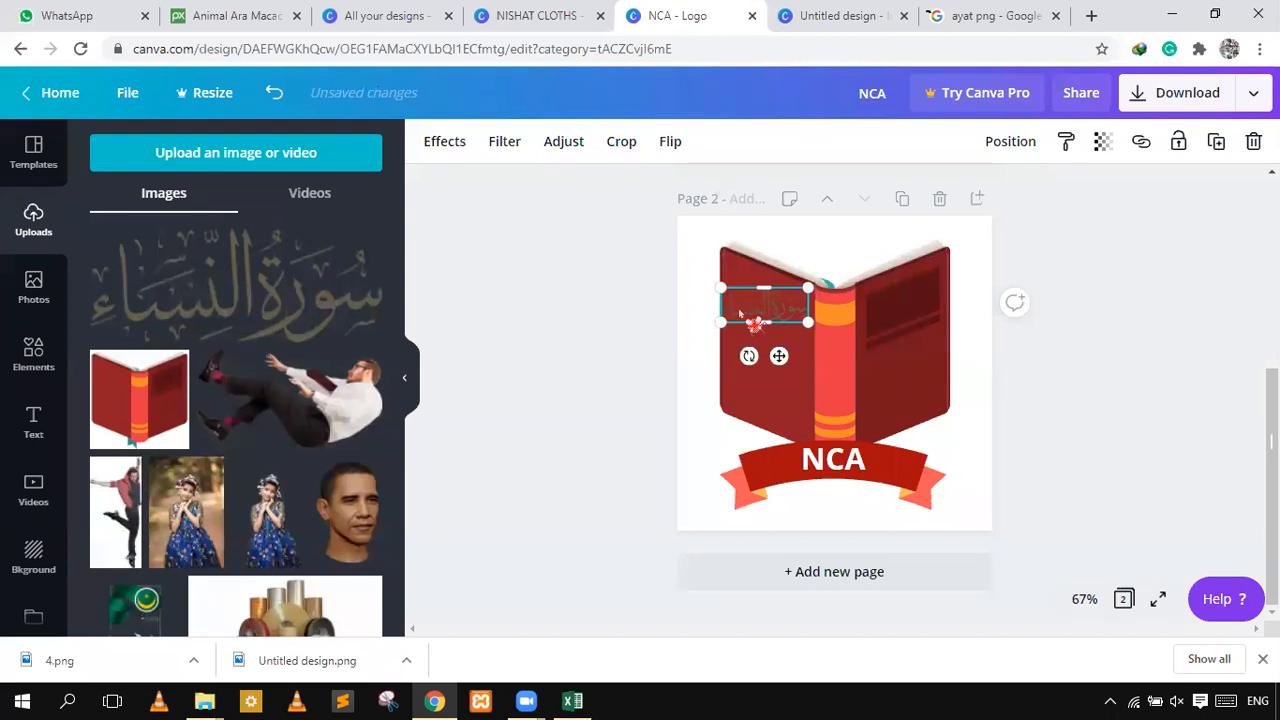
pyautogui.click(444, 148)
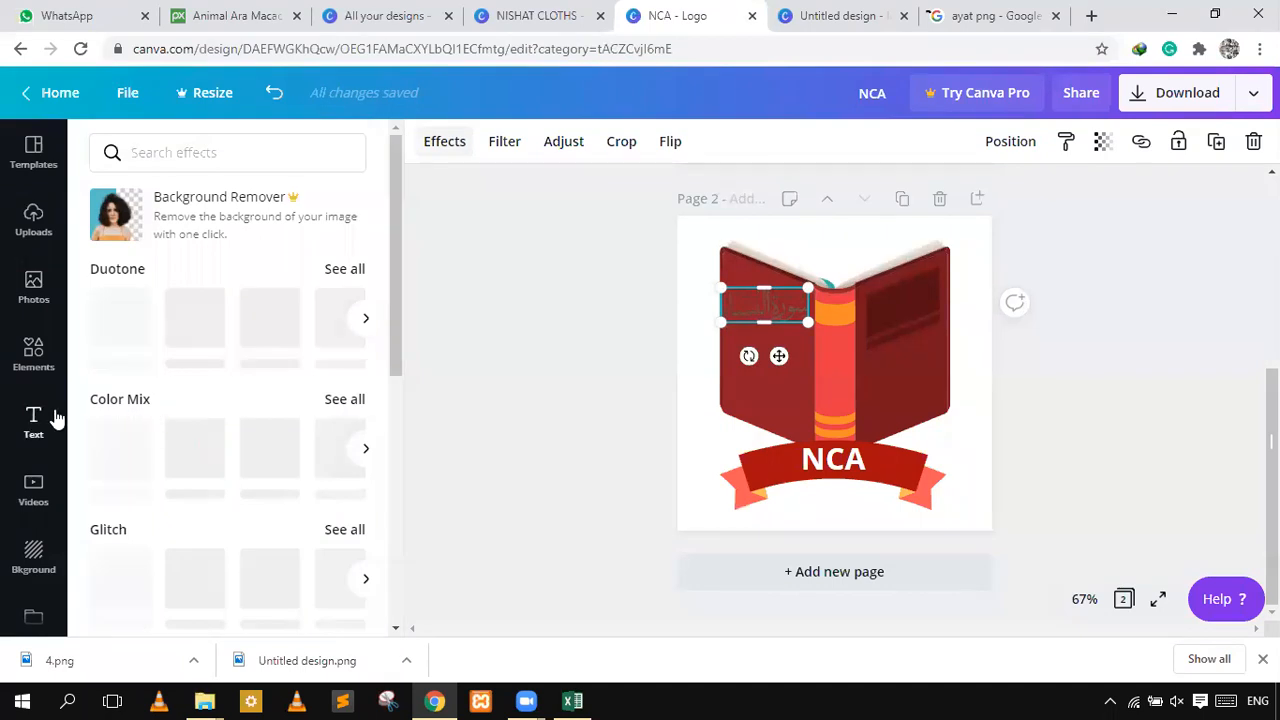
pyautogui.click(366, 451)
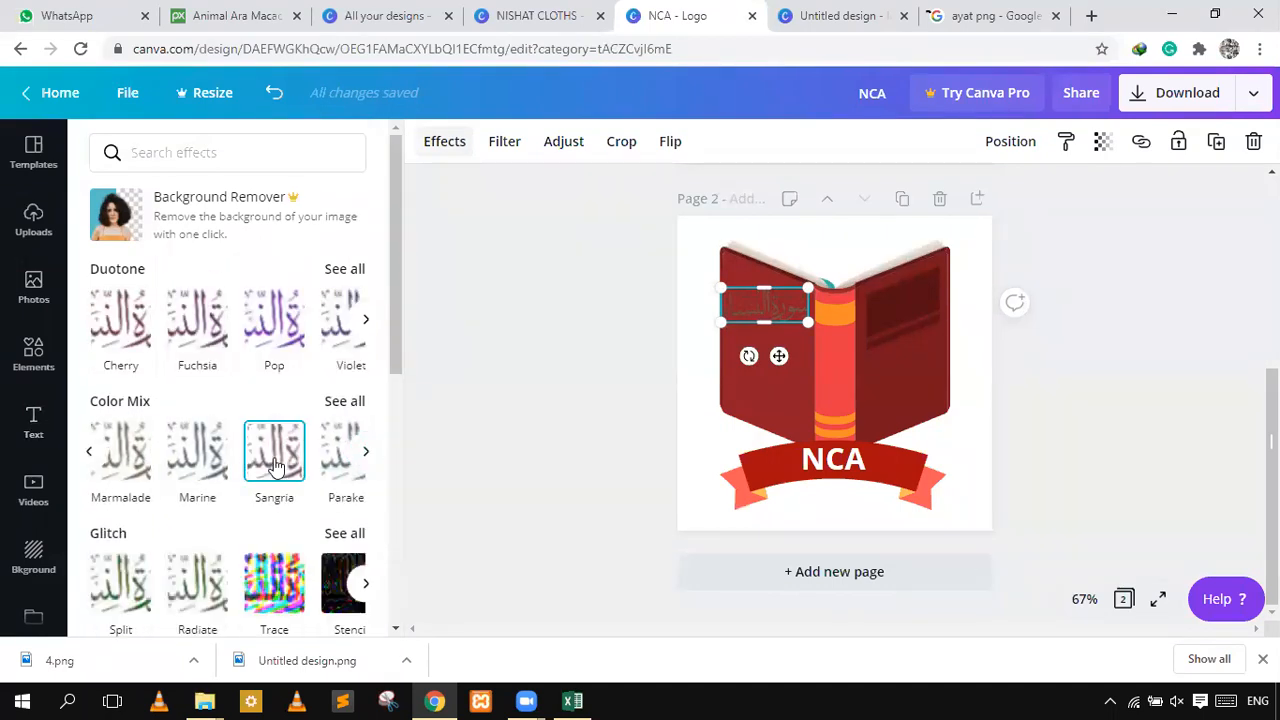
pyautogui.click(300, 465)
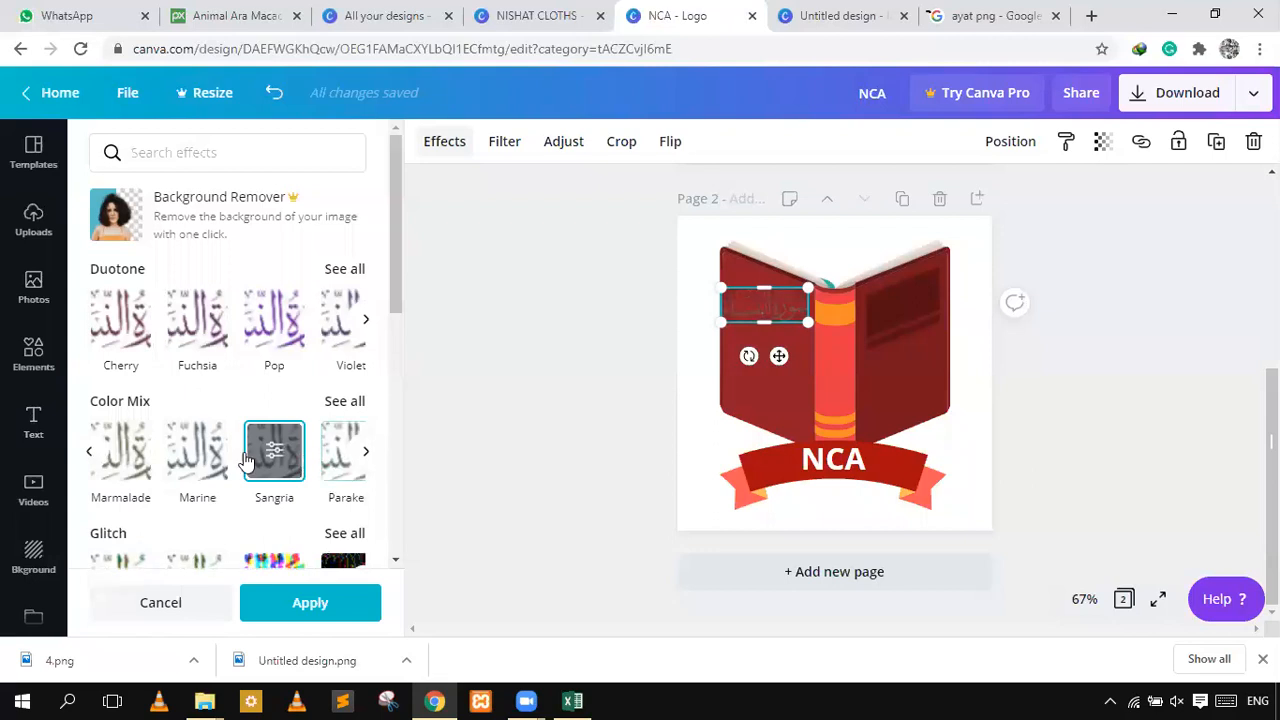
pyautogui.click(180, 458)
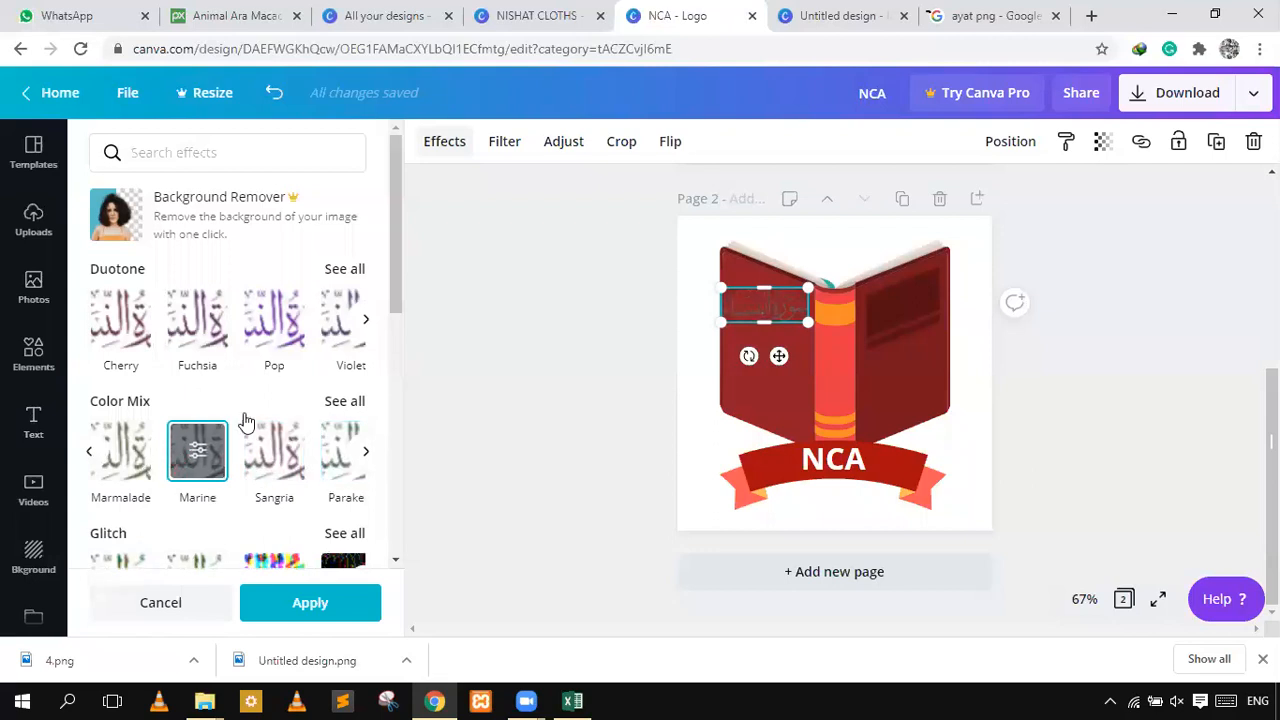
pyautogui.click(367, 452)
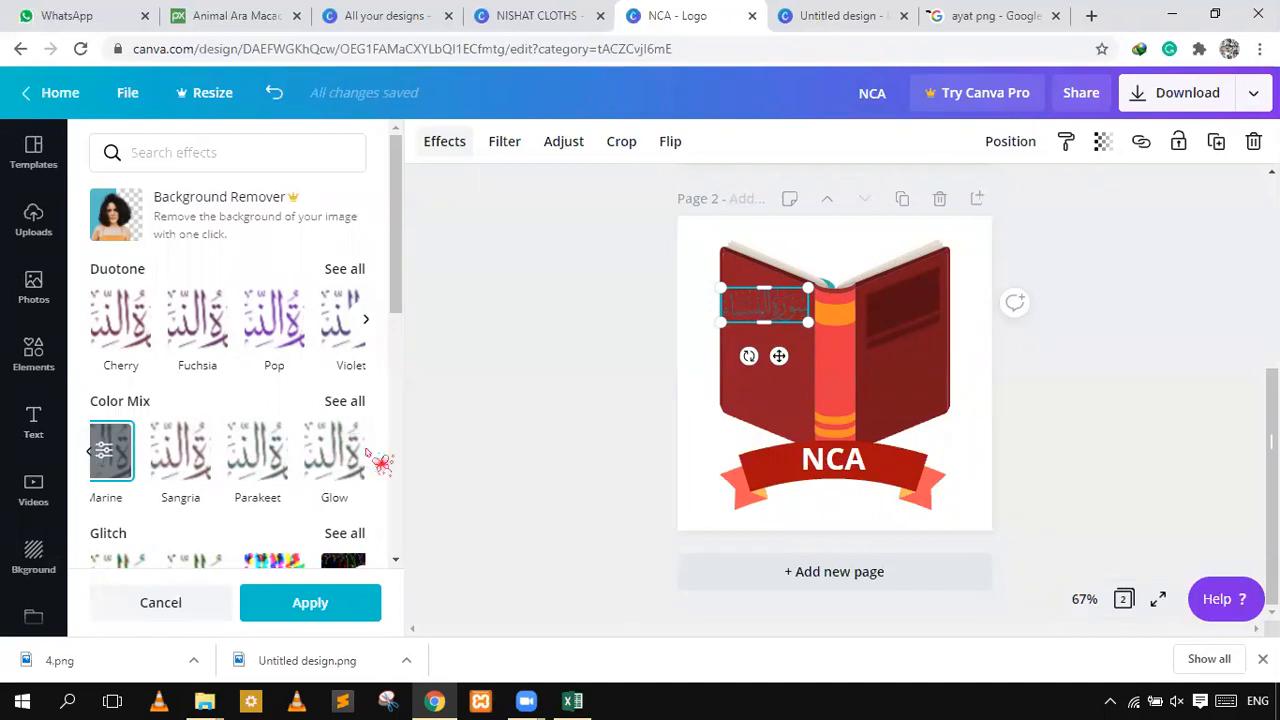
# - Leave the image effects and delete the calligraphy from the book's left cover
pyautogui.click(704, 456)
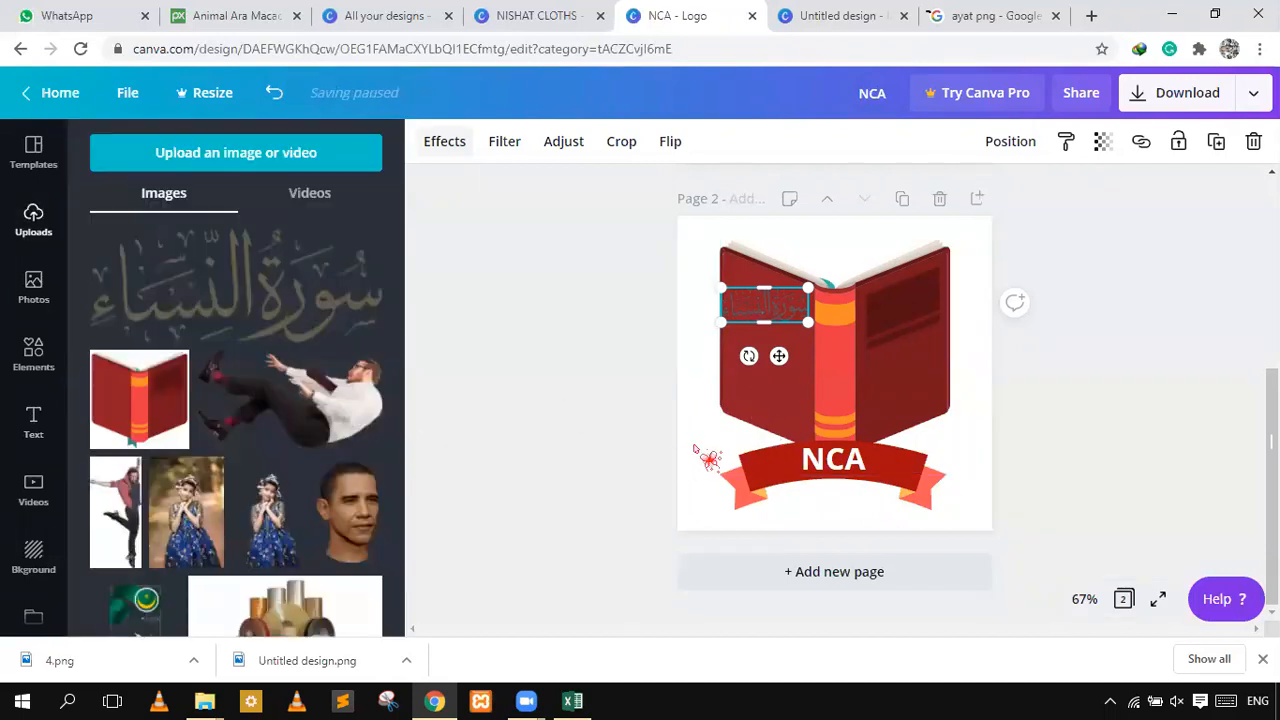
pyautogui.click(707, 456)
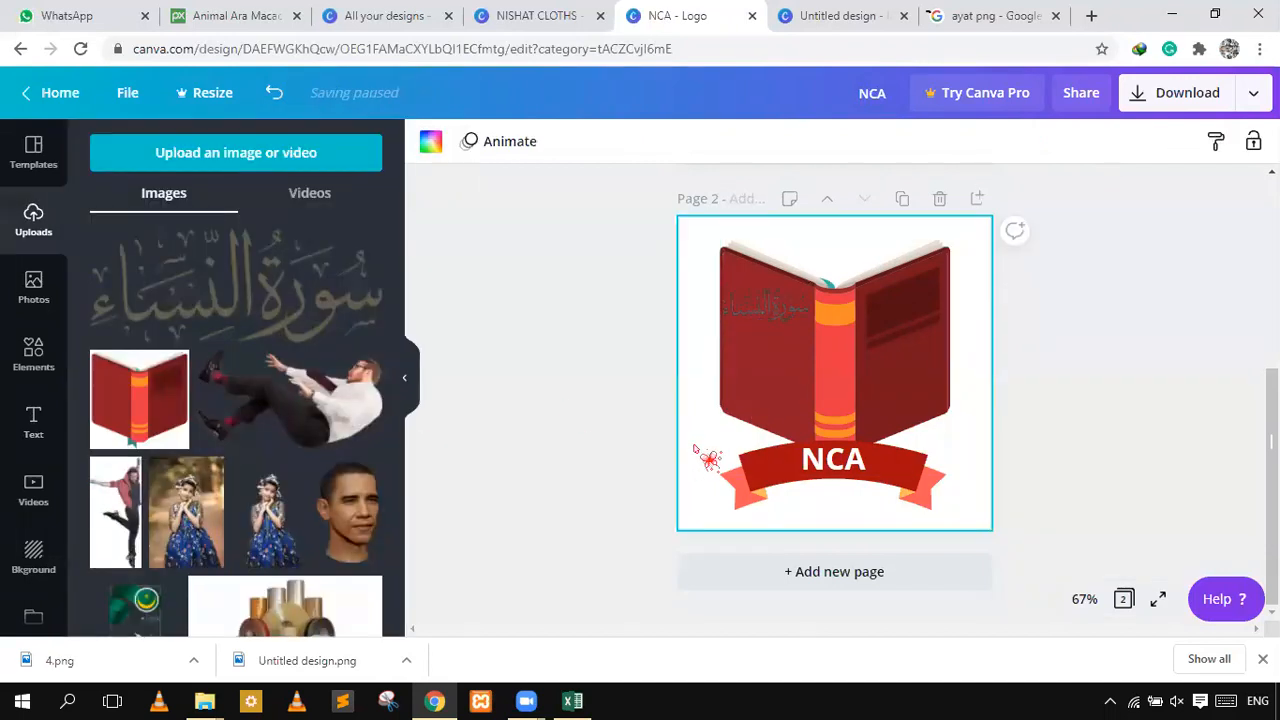
pyautogui.click(761, 316)
pyautogui.press('Delete')
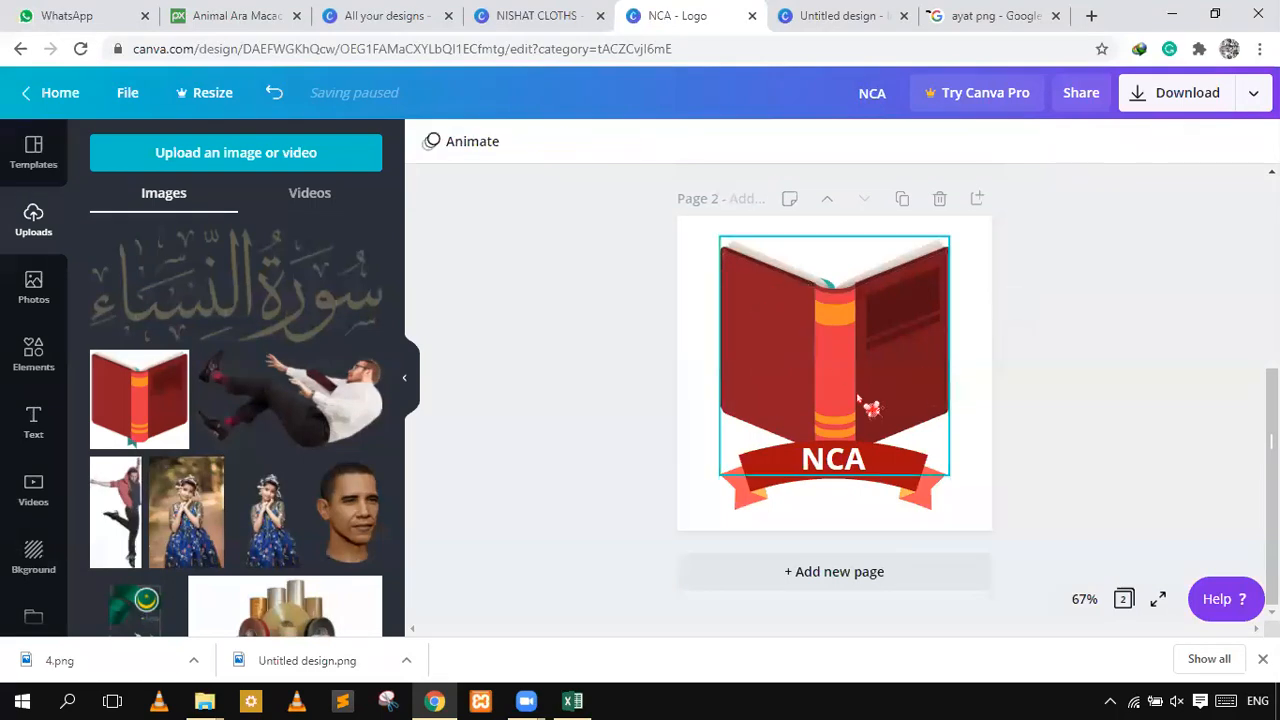
# - Preview the NCA logo in full screen, return to the editor and add a blank page 3
pyautogui.click(1157, 599)
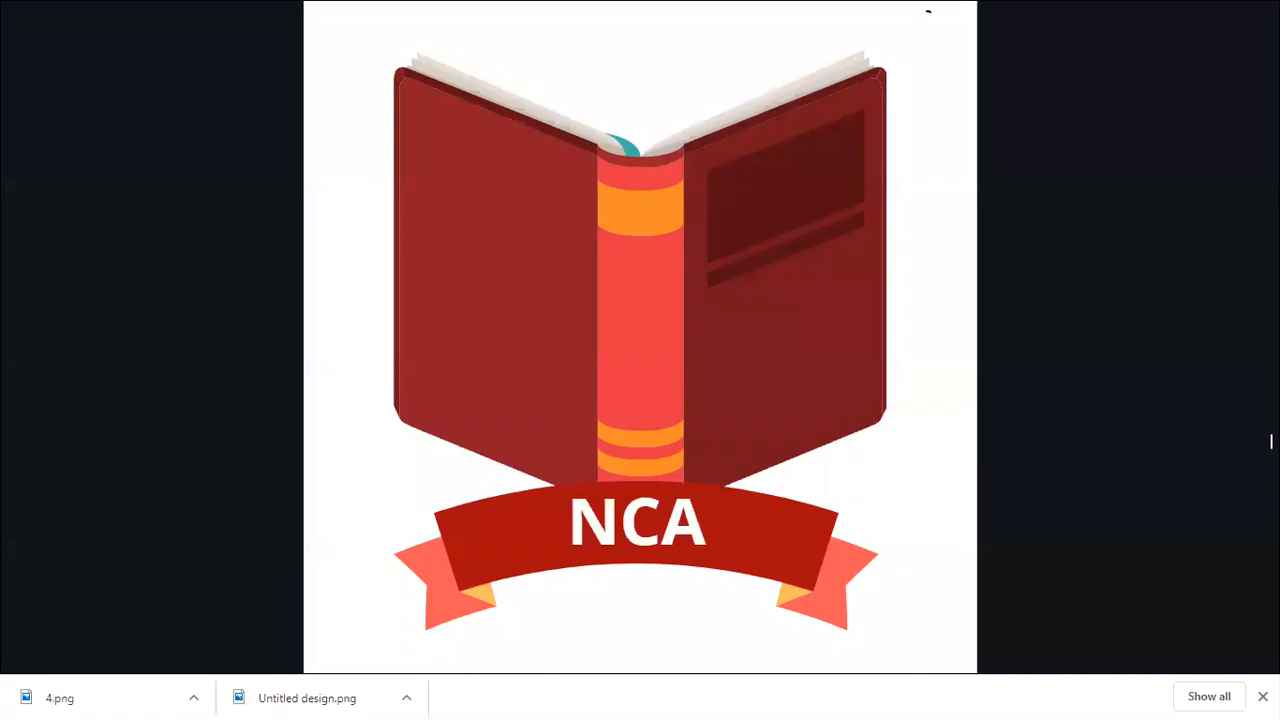
pyautogui.press('F11')
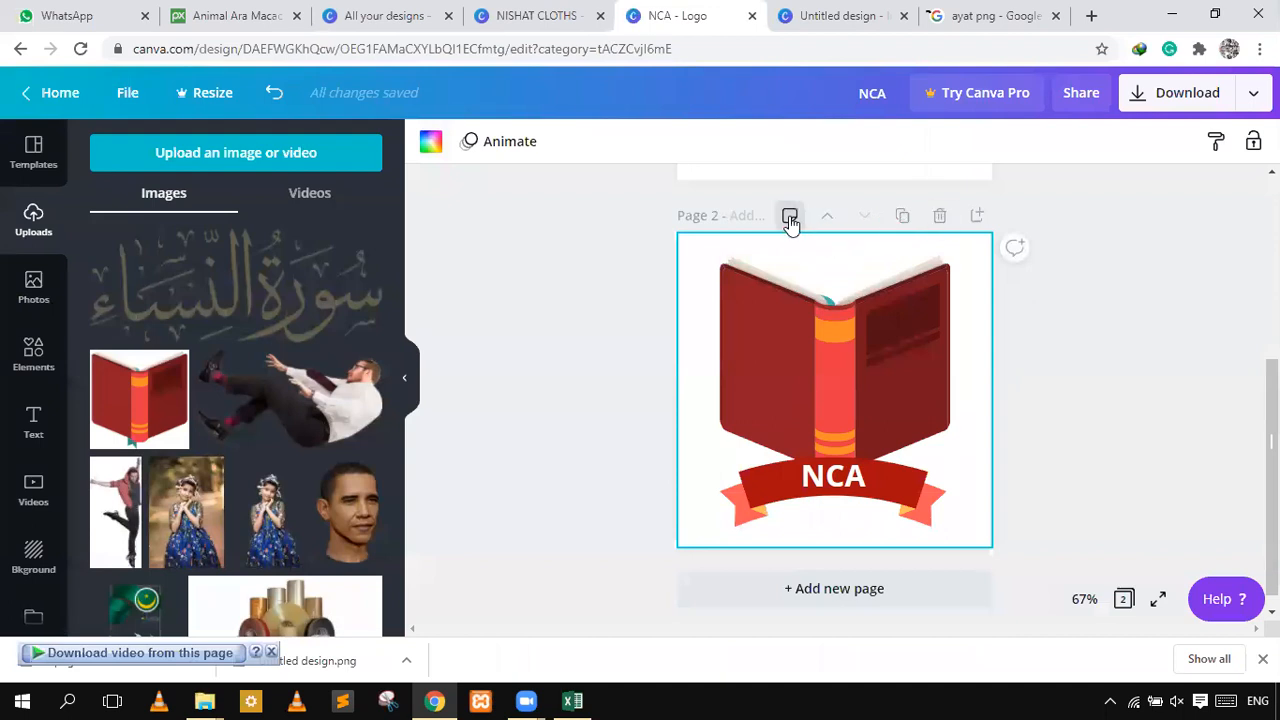
pyautogui.click(976, 215)
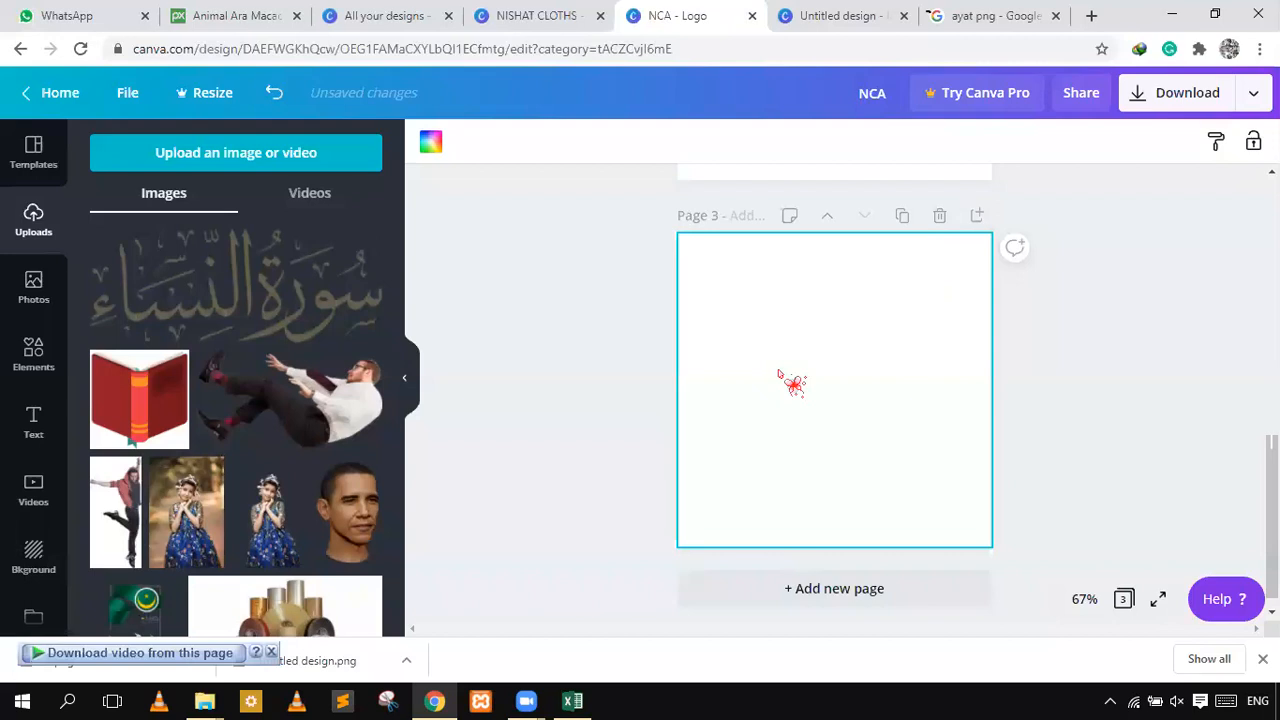
# - Switch to the NISHAT CLOTHS design and copy the green book, candle, lines and flower branches from page 3
pyautogui.click(562, 15)
pyautogui.scroll(-2, 926, 370)
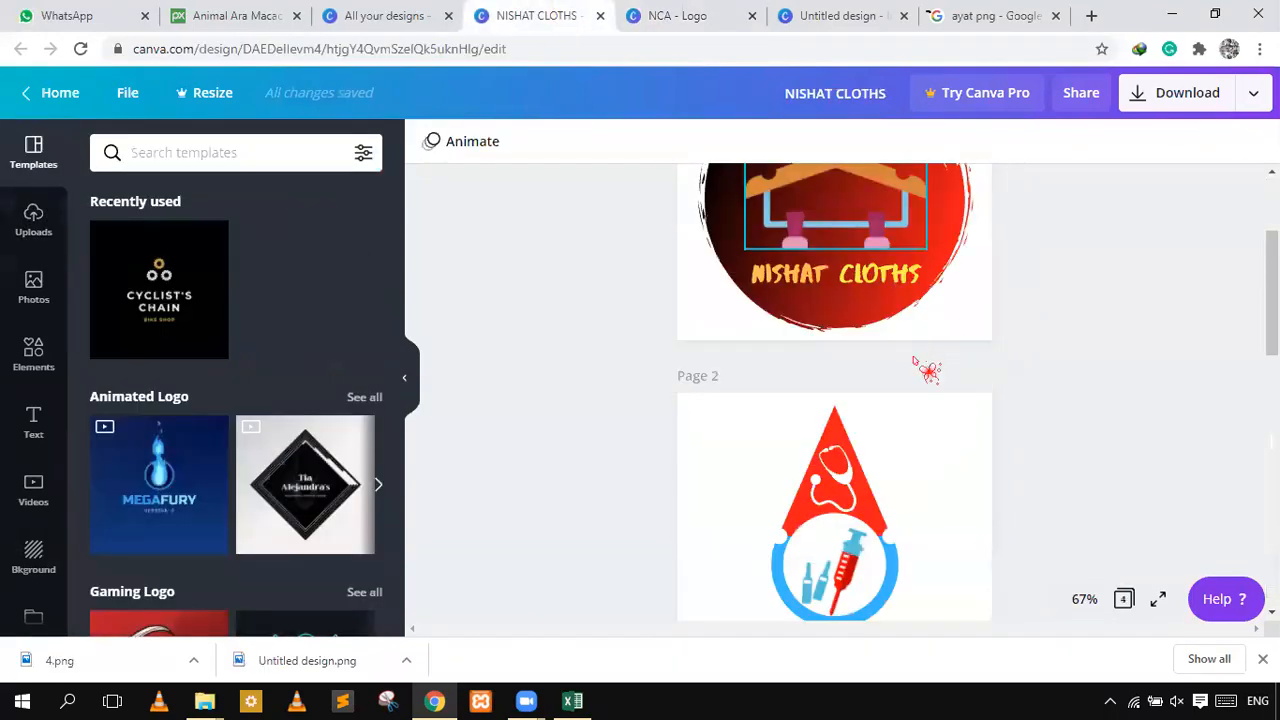
pyautogui.scroll(-10, 1137, 369)
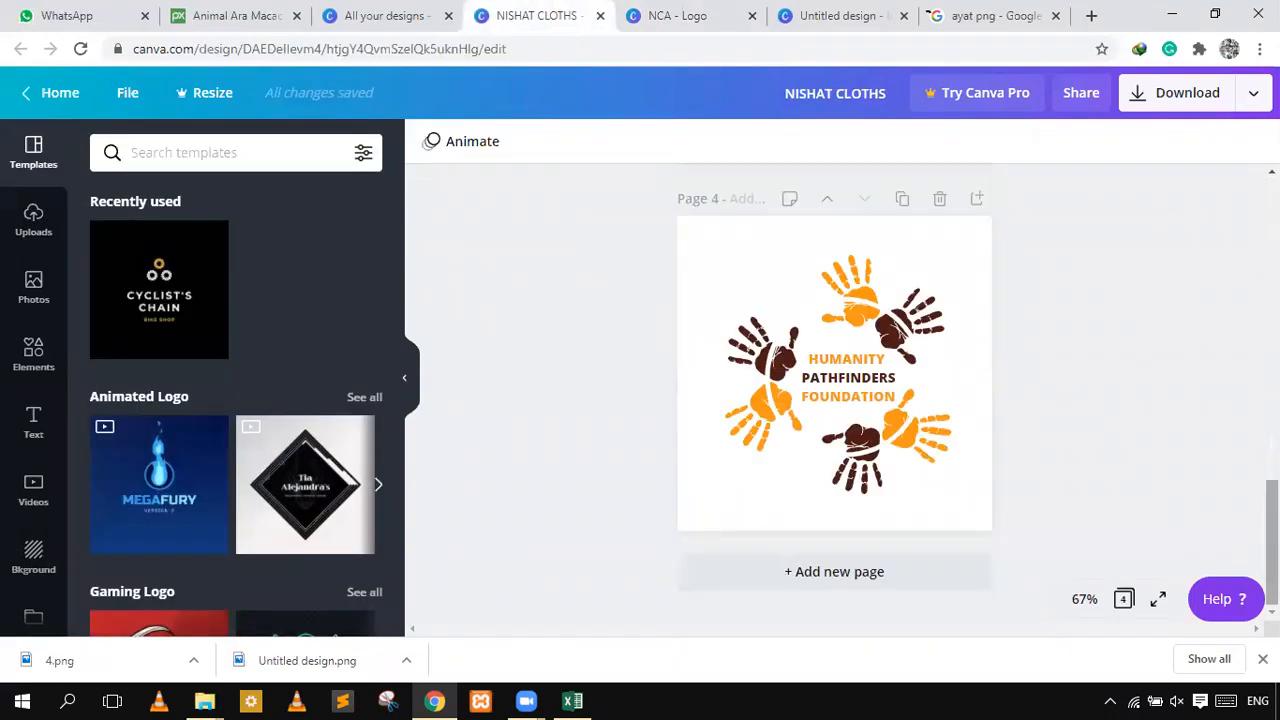
pyautogui.scroll(1, 840, 400)
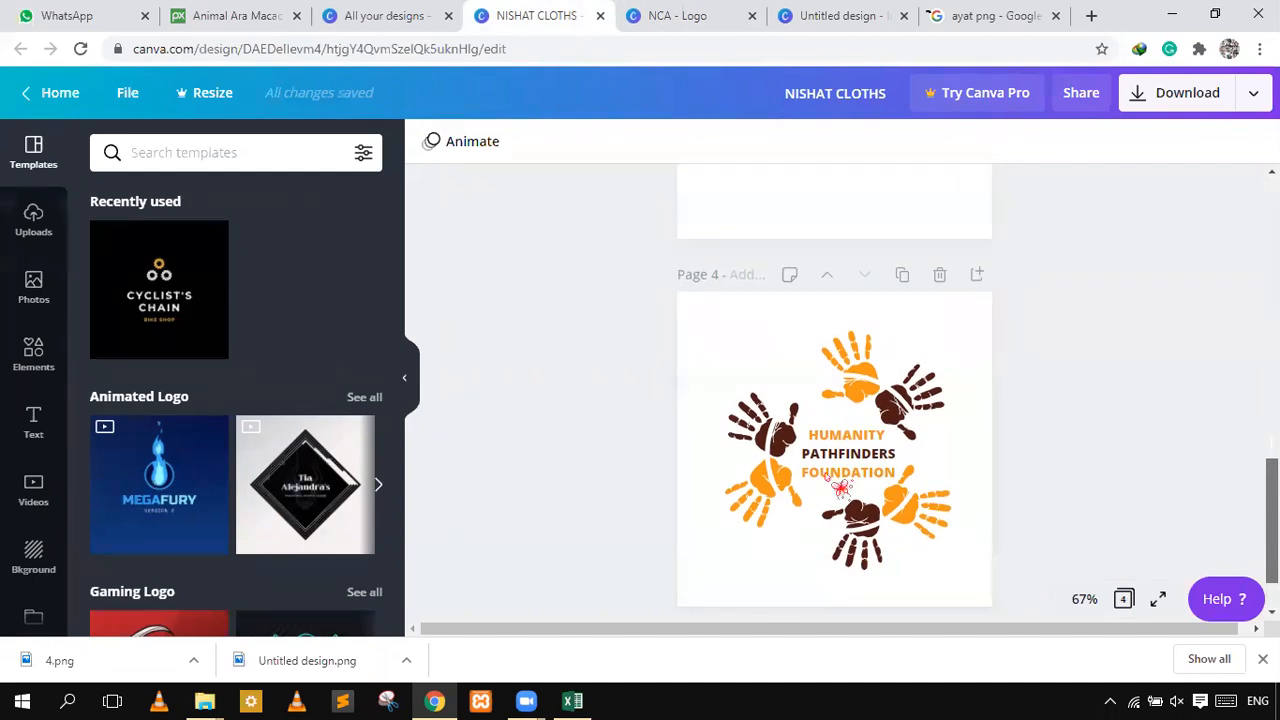
pyautogui.scroll(3, 827, 476)
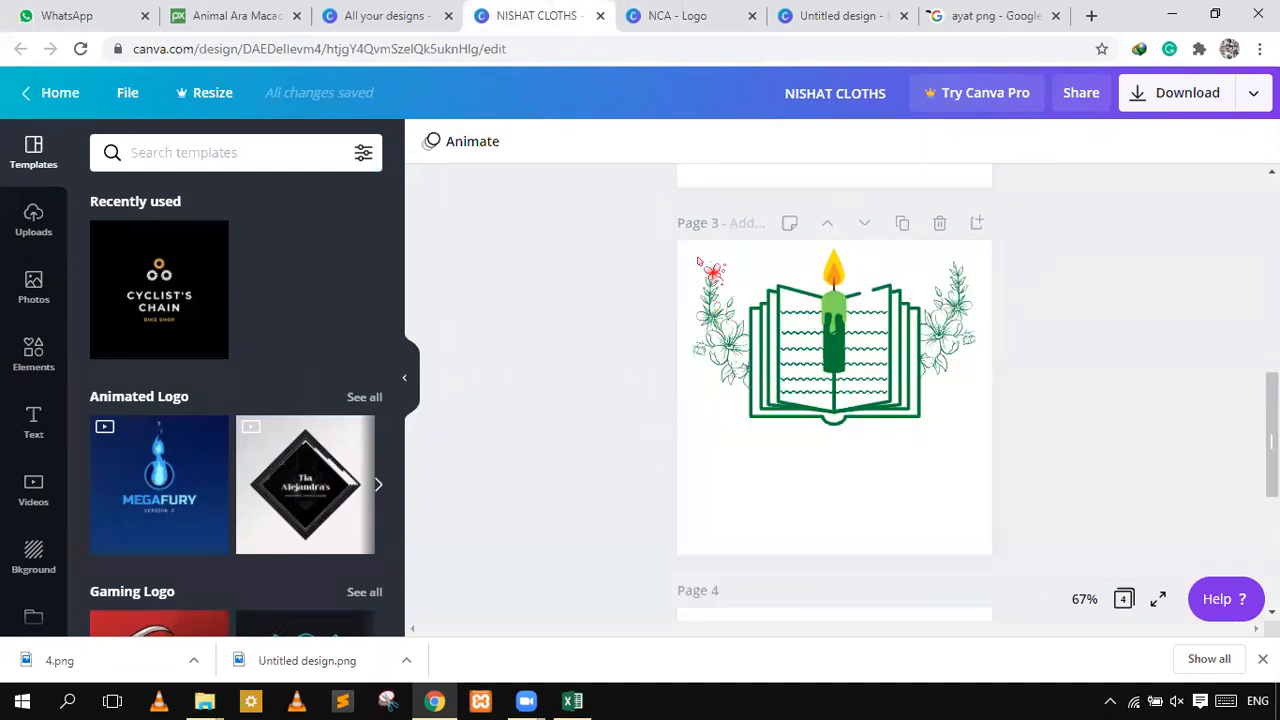
pyautogui.moveTo(697, 261); pyautogui.dragTo(750, 262)
pyautogui.moveTo(992, 404); pyautogui.dragTo(704, 308)
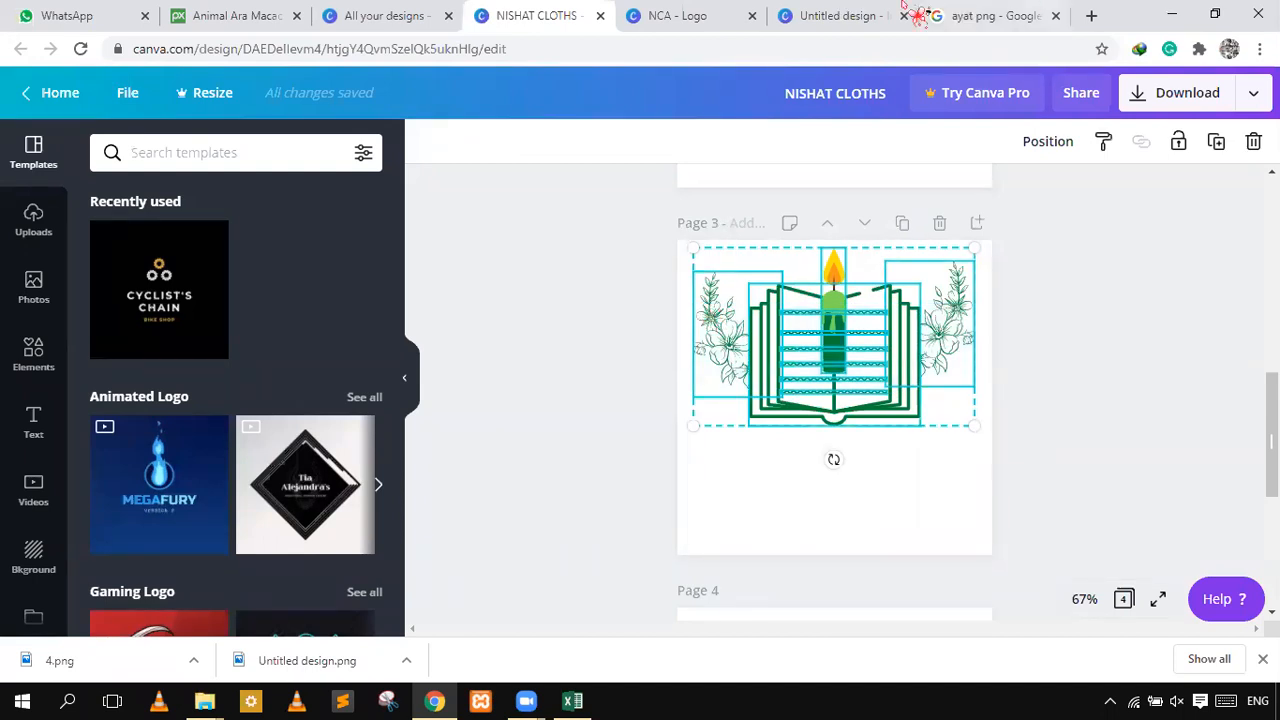
# - Paste the copied book artwork onto blank page 3 of the NCA logo design and shrink the whole group
pyautogui.click(686, 15)
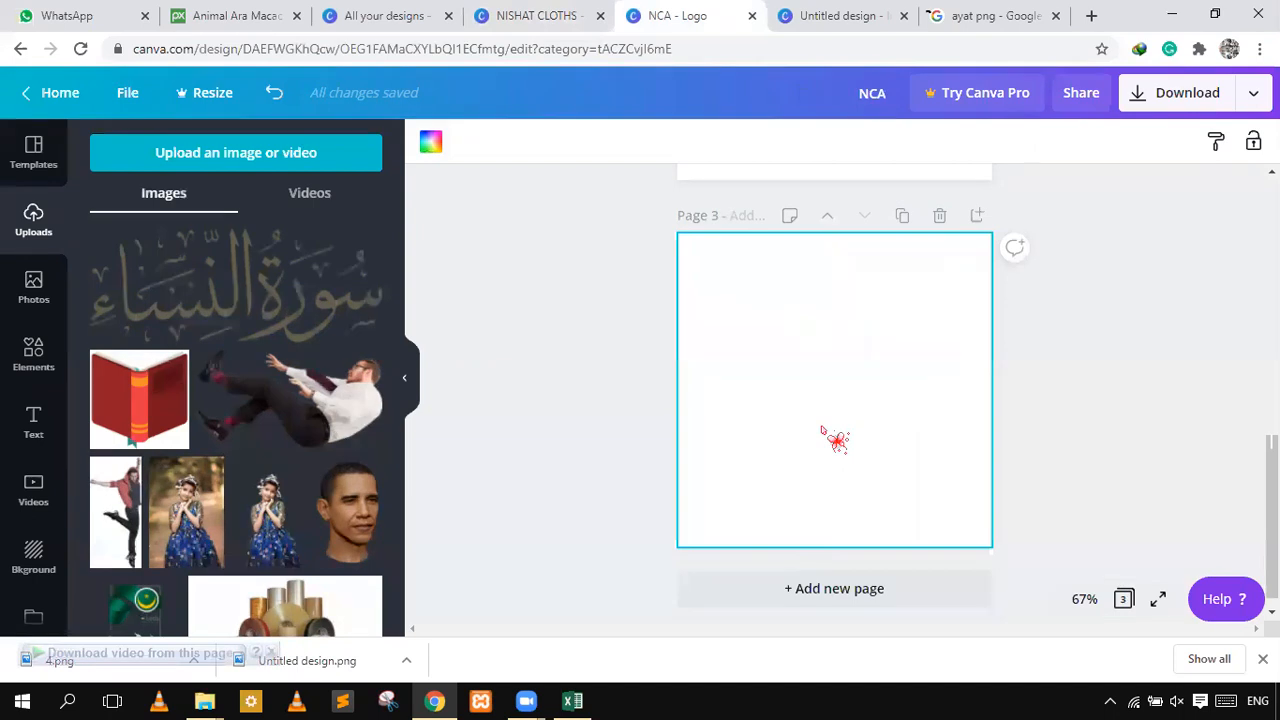
pyautogui.hotkey('ctrl', 'v')
pyautogui.moveTo(775, 342); pyautogui.dragTo(851, 412)
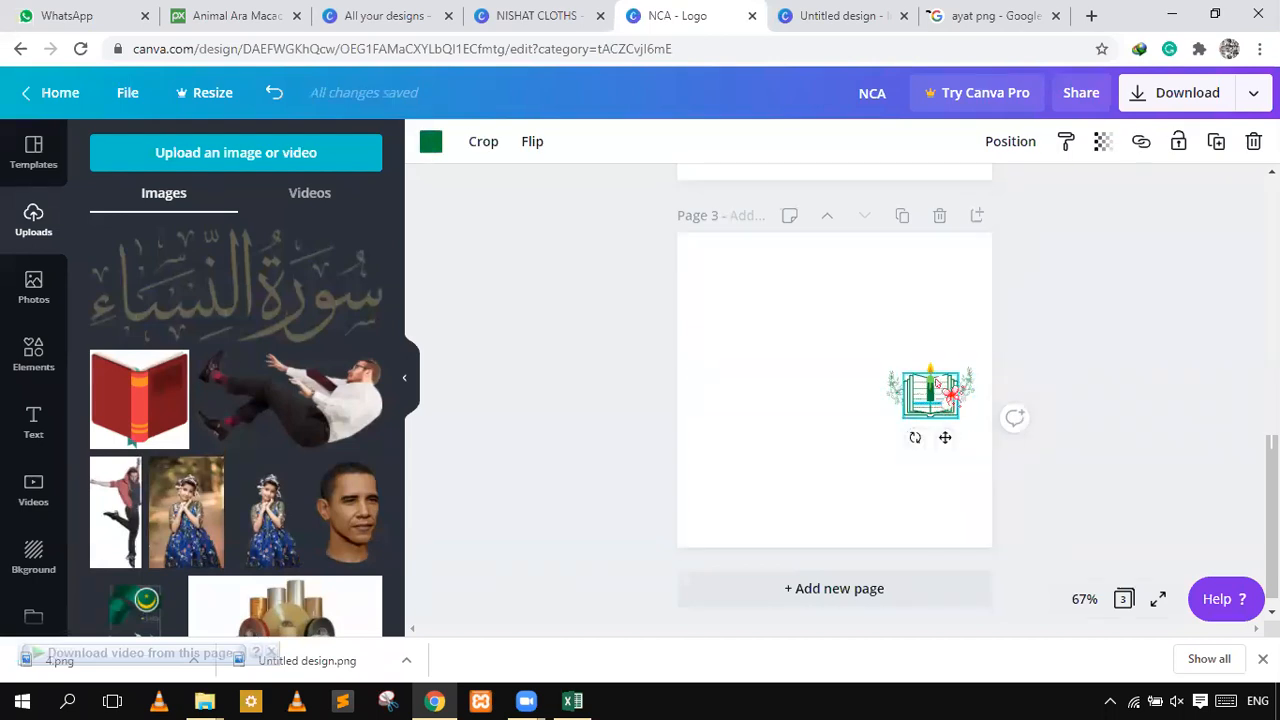
# - Move the green book outline out of the small artwork, enlarge it and centre it in the page's upper half
pyautogui.click(936, 382)
pyautogui.moveTo(936, 382); pyautogui.dragTo(830, 301)
pyautogui.moveTo(857, 347); pyautogui.dragTo(966, 436)
pyautogui.moveTo(846, 366)
pyautogui.mouseDown()
pyautogui.moveTo(839, 388)
pyautogui.moveTo(839, 353)
pyautogui.moveTo(840, 364)
pyautogui.mouseUp()
# - Enlarge the flower branch to about 129 by 181 and position it beside the book's right edge
pyautogui.click(978, 407)
pyautogui.moveTo(962, 393); pyautogui.dragTo(1000, 432)
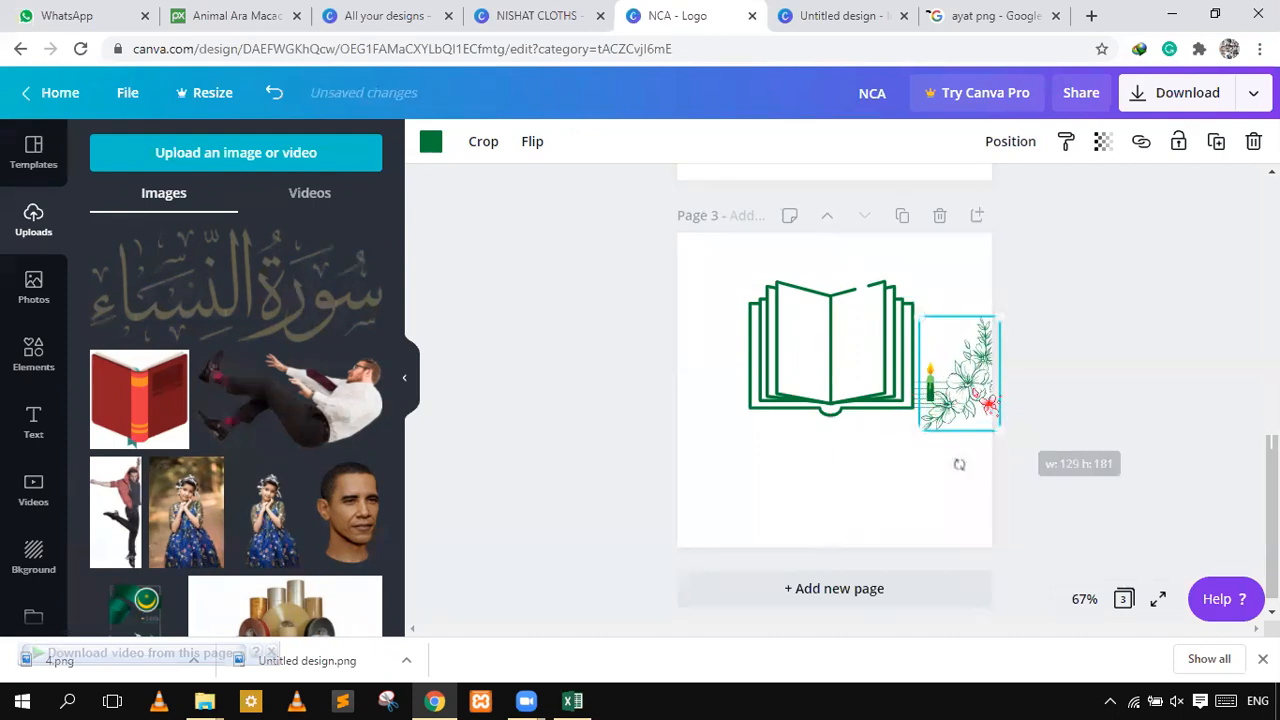
pyautogui.moveTo(960, 351); pyautogui.dragTo(941, 338)
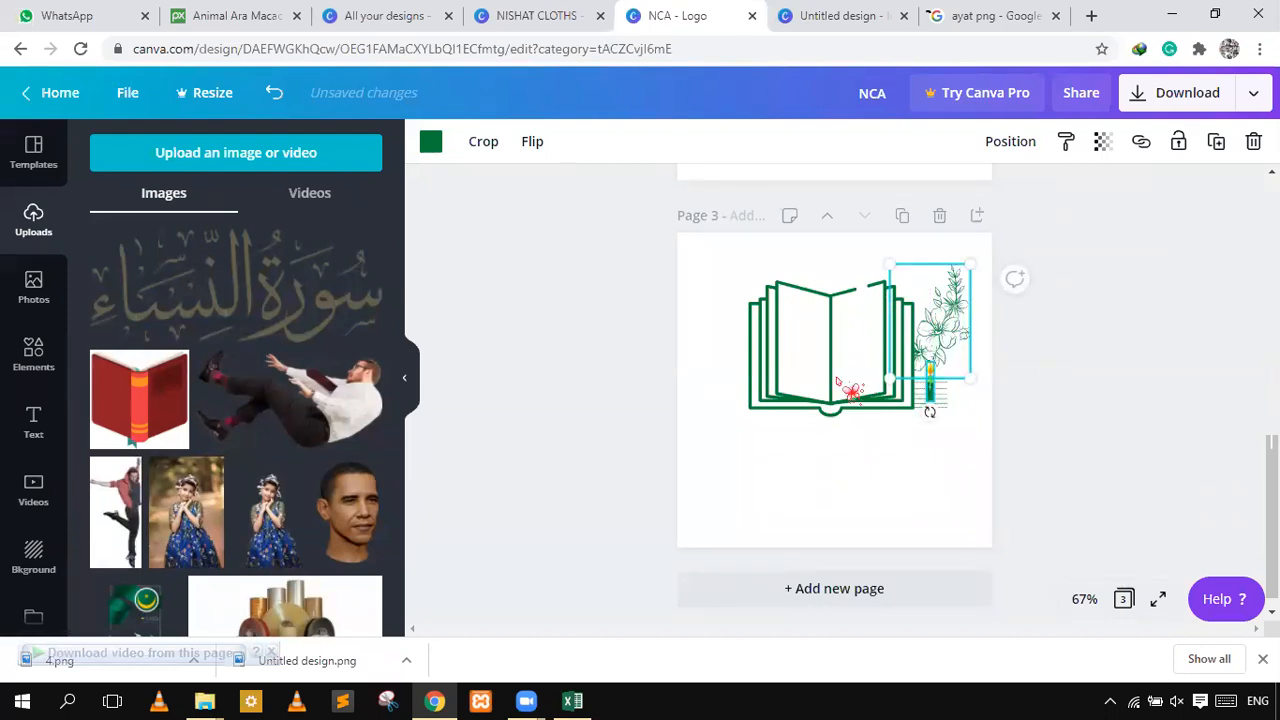
pyautogui.click(713, 284)
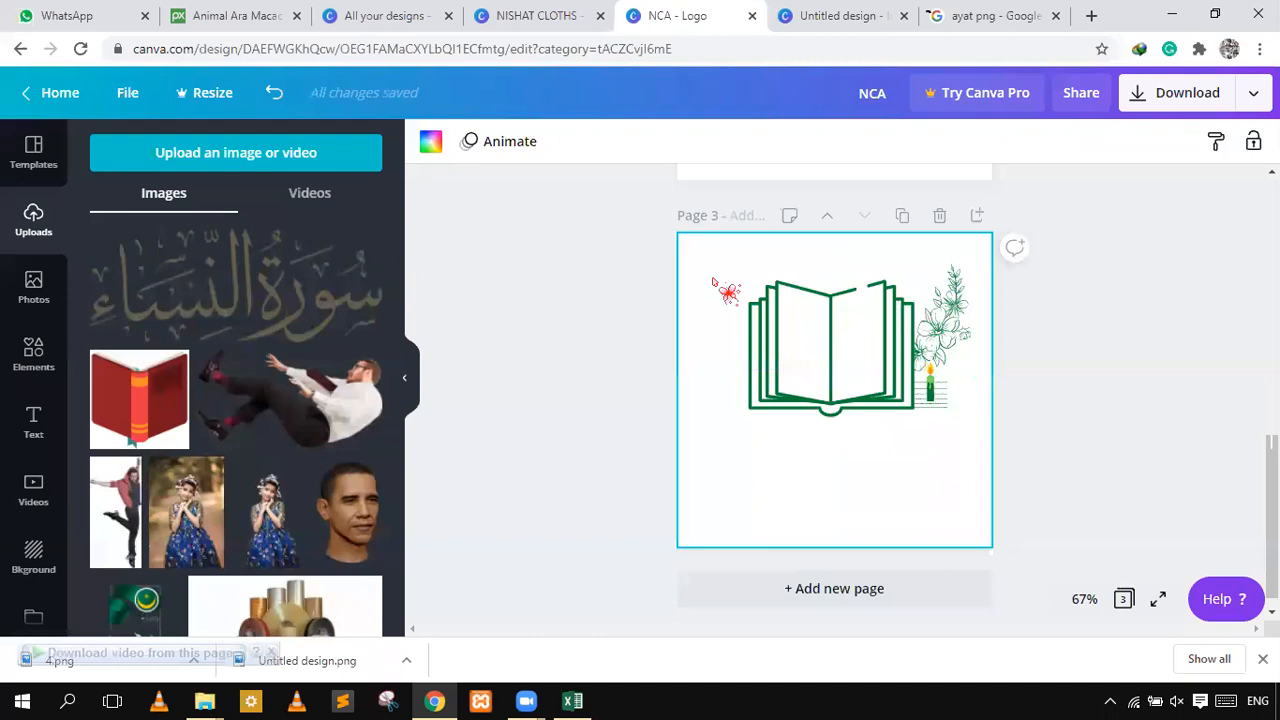
# - Duplicate the flower branch, flip the copy horizontally and place it beside the book's left edge
pyautogui.click(940, 330)
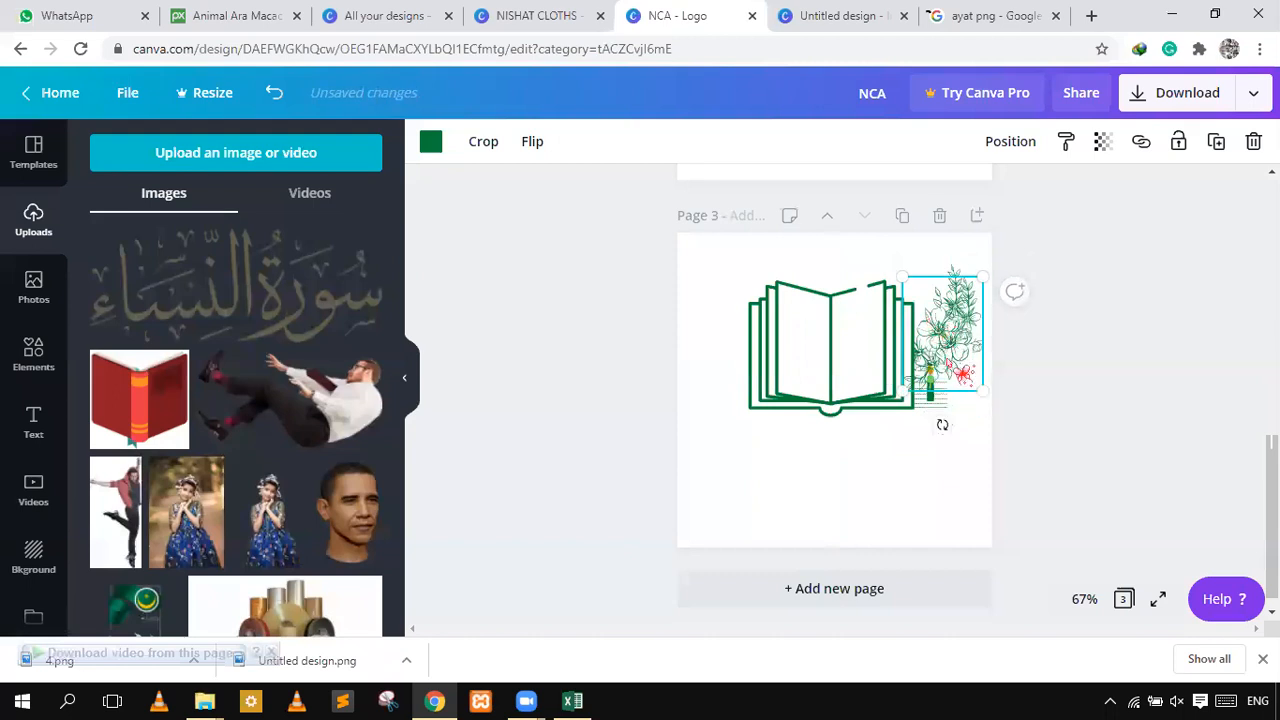
pyautogui.moveTo(929, 348); pyautogui.dragTo(806, 492)
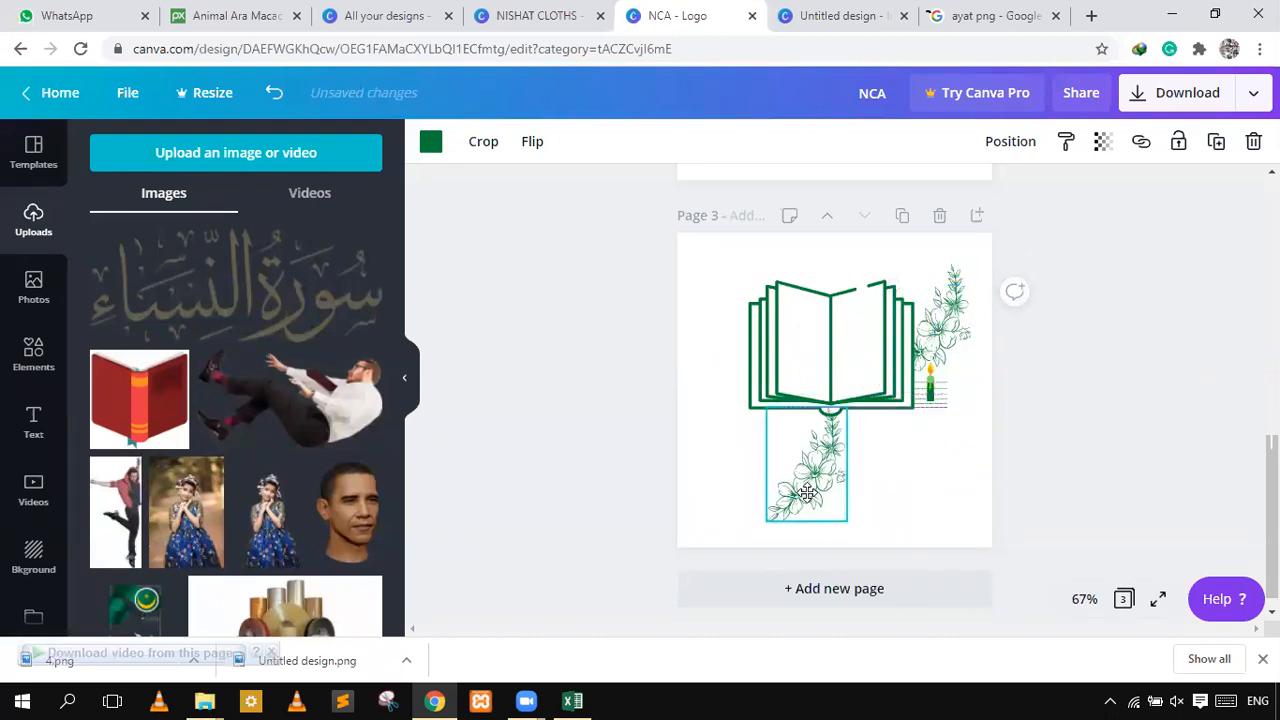
pyautogui.click(535, 143)
pyautogui.click(584, 193)
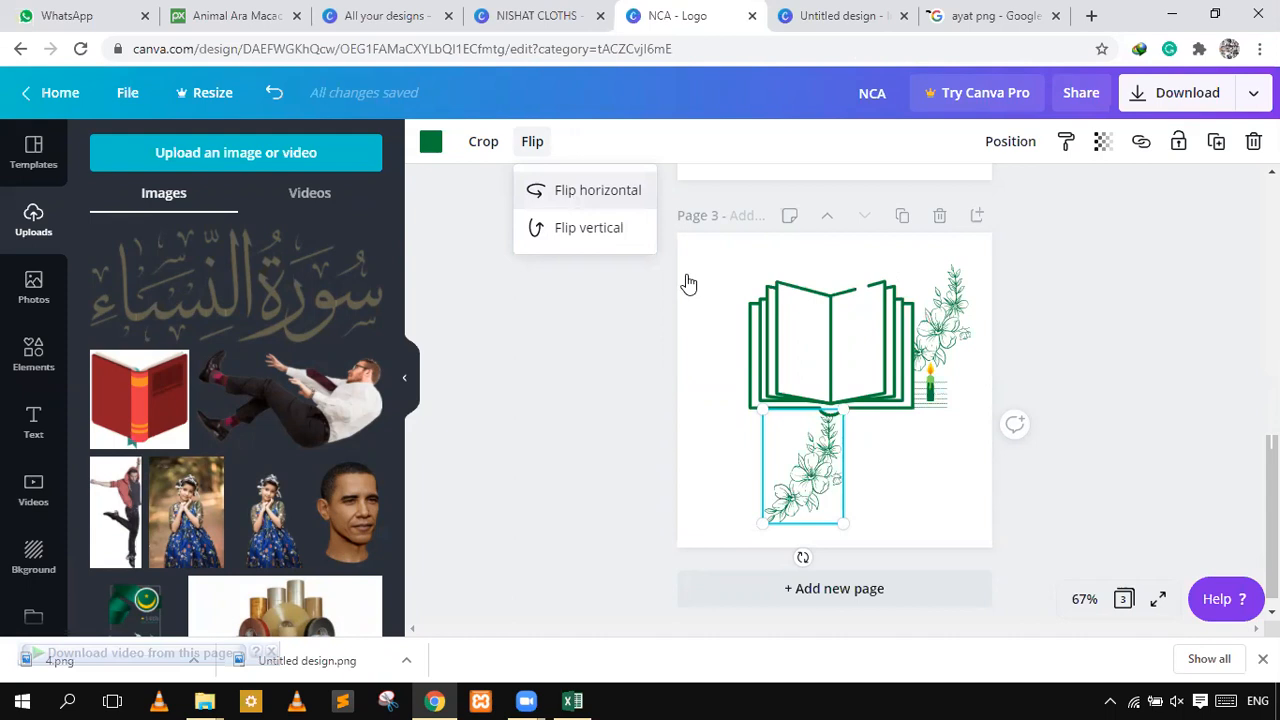
pyautogui.moveTo(791, 453); pyautogui.dragTo(727, 307)
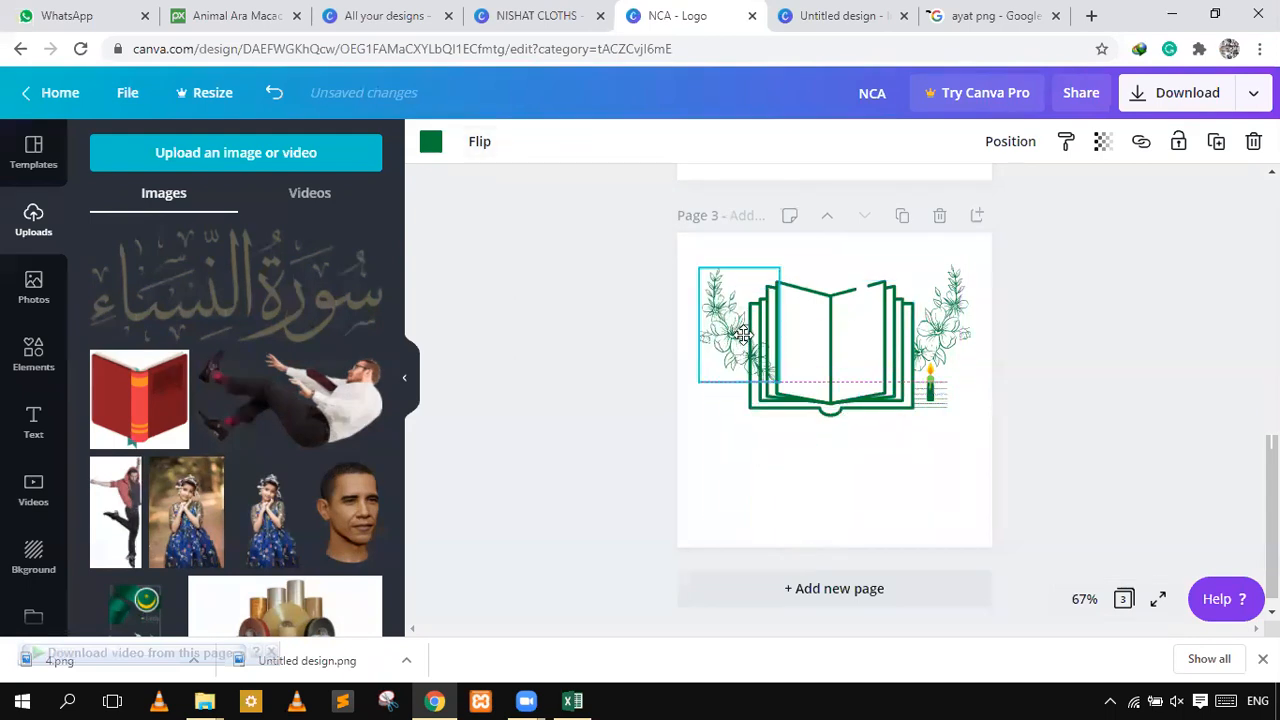
# - Send the left flower branch to the back and move the candle to the top centre of the book
pyautogui.rightClick(735, 343)
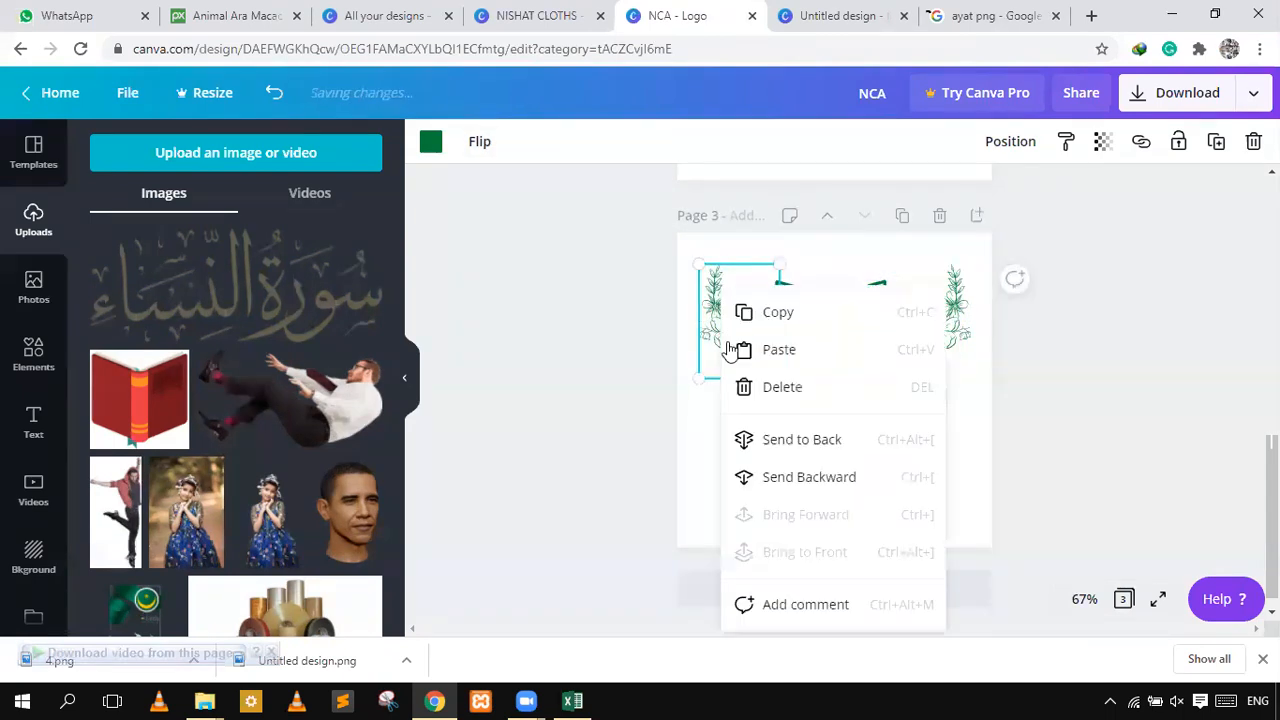
pyautogui.click(789, 449)
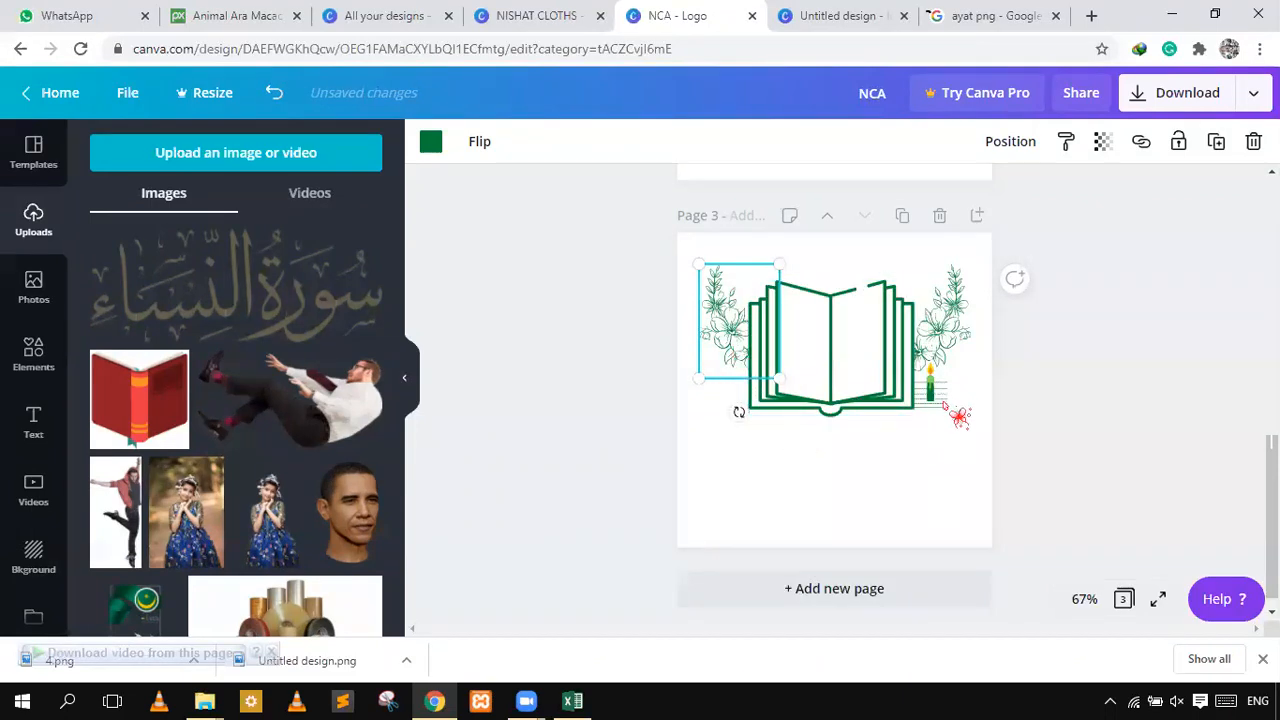
pyautogui.click(929, 371)
pyautogui.moveTo(924, 390)
pyautogui.mouseDown()
pyautogui.moveTo(854, 434)
pyautogui.moveTo(827, 267)
pyautogui.moveTo(864, 362)
pyautogui.moveTo(859, 345)
pyautogui.moveTo(845, 349)
pyautogui.mouseUp()
pyautogui.moveTo(831, 302); pyautogui.dragTo(831, 290)
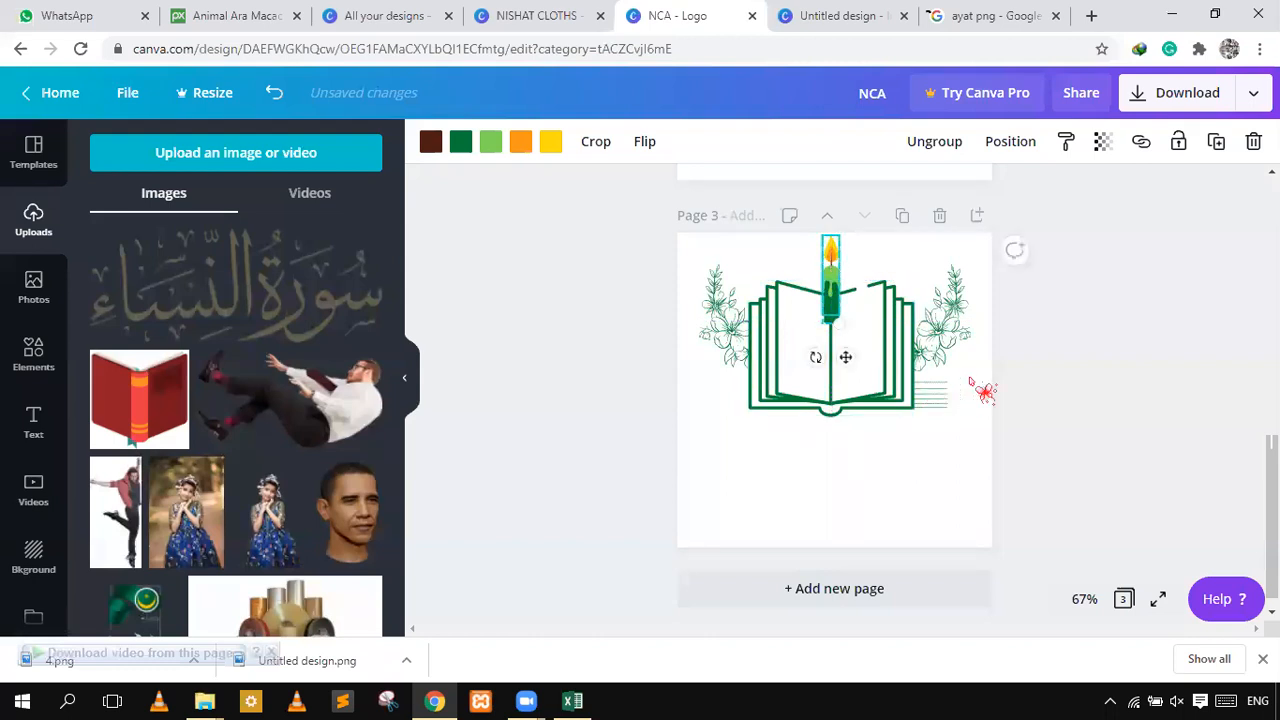
# - Enlarge the group of small text lines and place it across the book's open pages
pyautogui.click(968, 378)
pyautogui.click(968, 377)
pyautogui.click(951, 430)
pyautogui.click(956, 374)
pyautogui.click(942, 402)
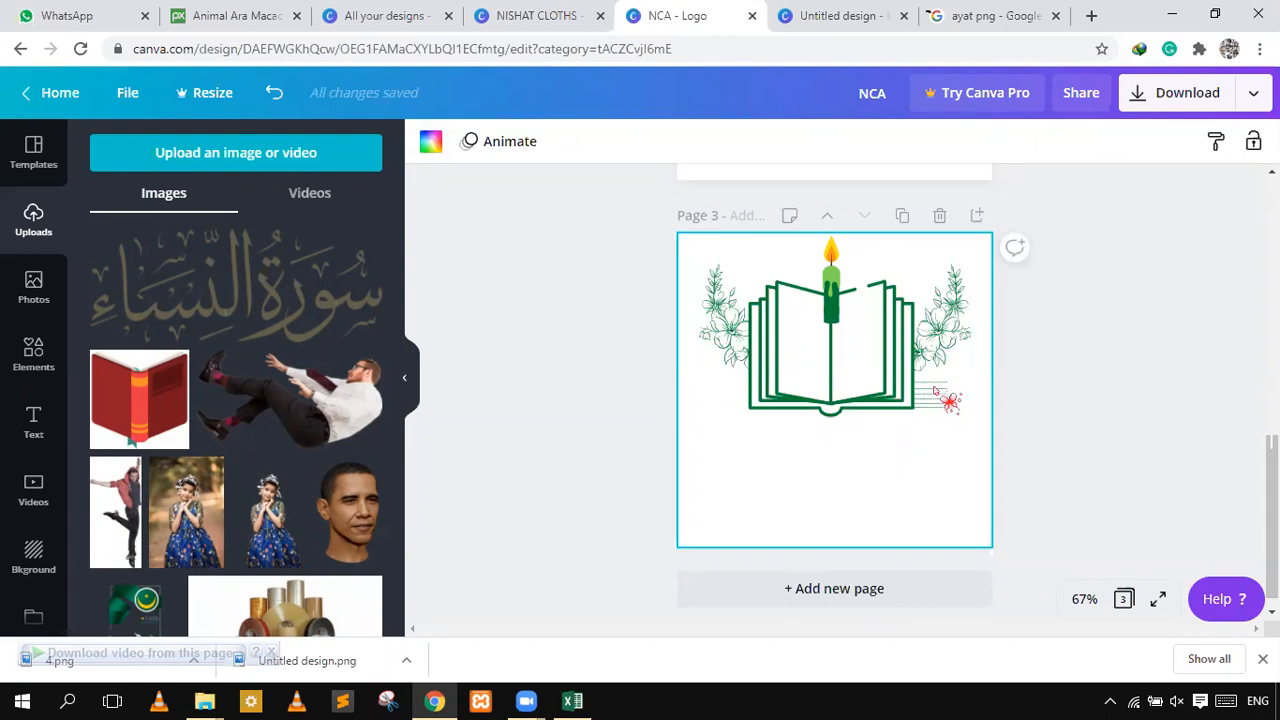
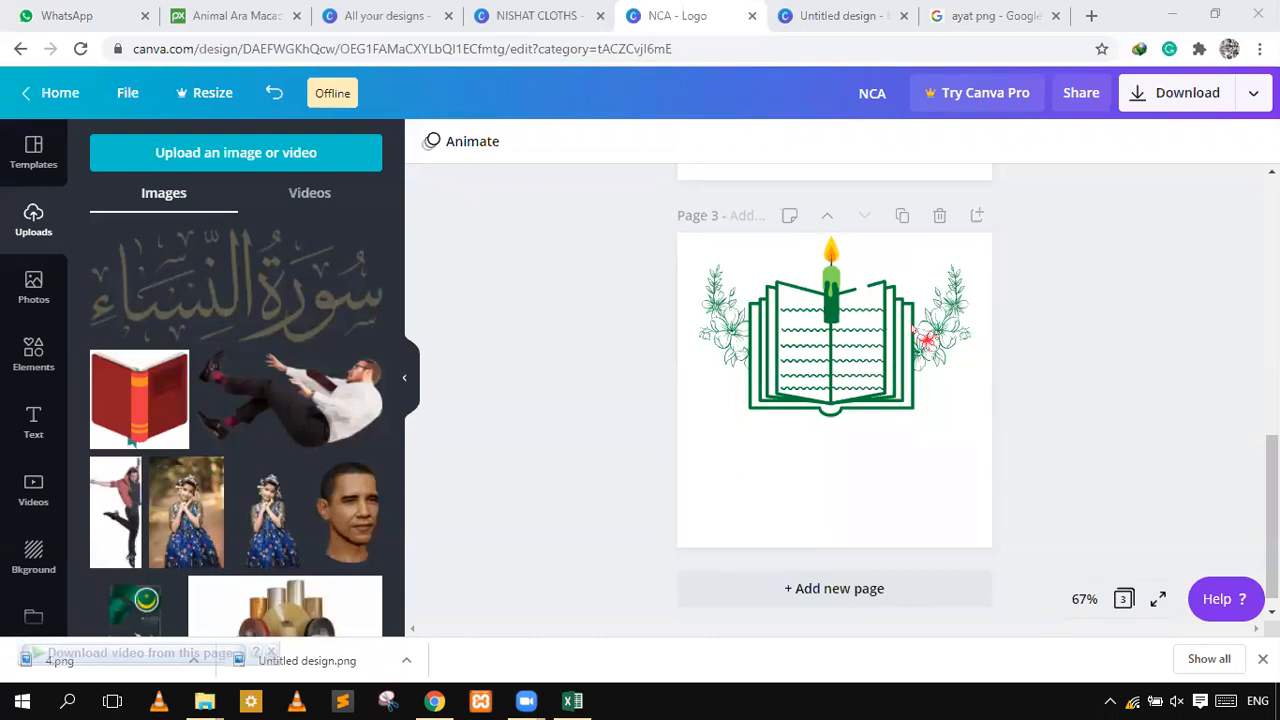
# - Nudge the candle over the book's spine and layer it in front of the book and text lines
pyautogui.moveTo(830, 272)
pyautogui.mouseDown()
pyautogui.moveTo(830, 320)
pyautogui.moveTo(835, 275)
pyautogui.mouseUp()
pyautogui.rightClick(835, 275)
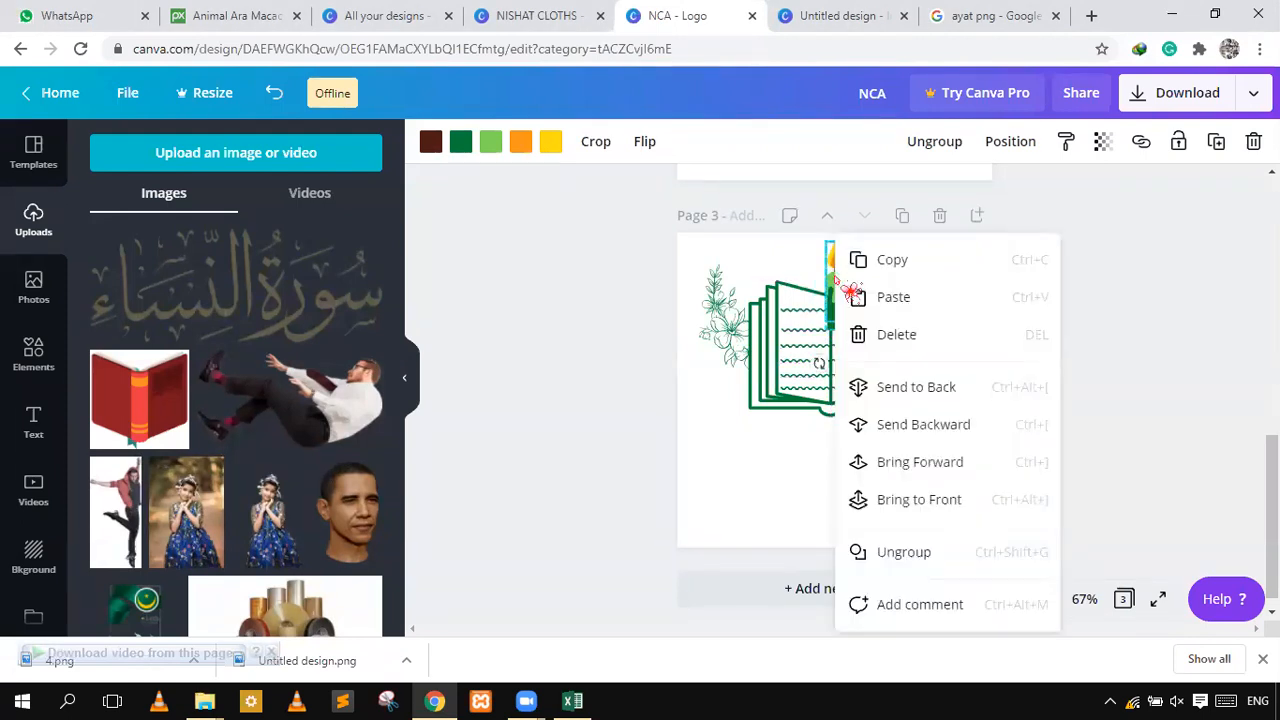
pyautogui.click(895, 390)
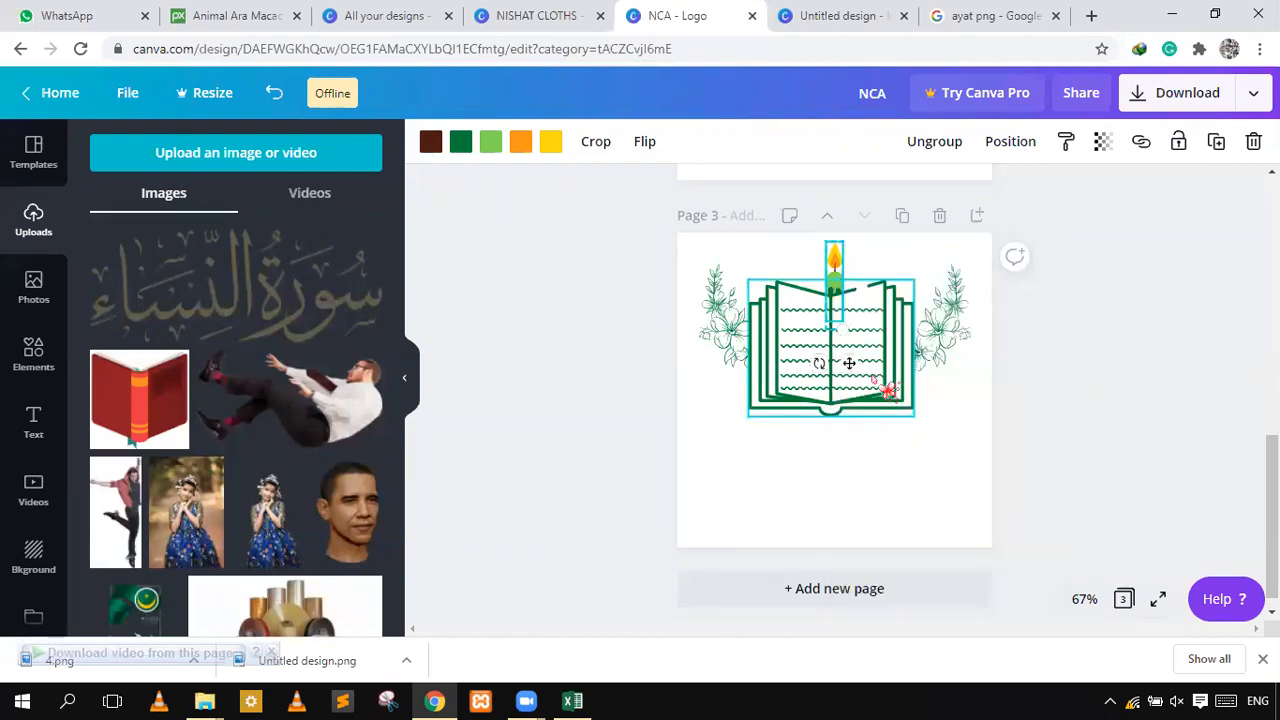
pyautogui.rightClick(833, 264)
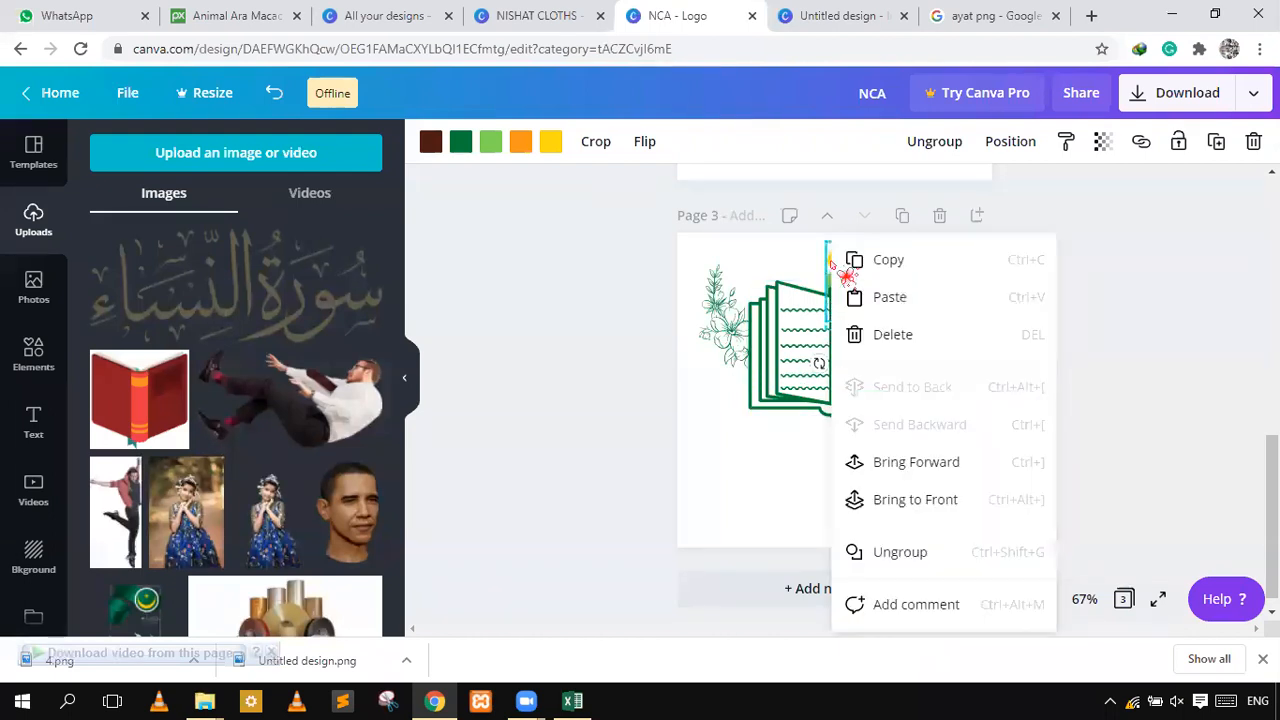
pyautogui.click(900, 499)
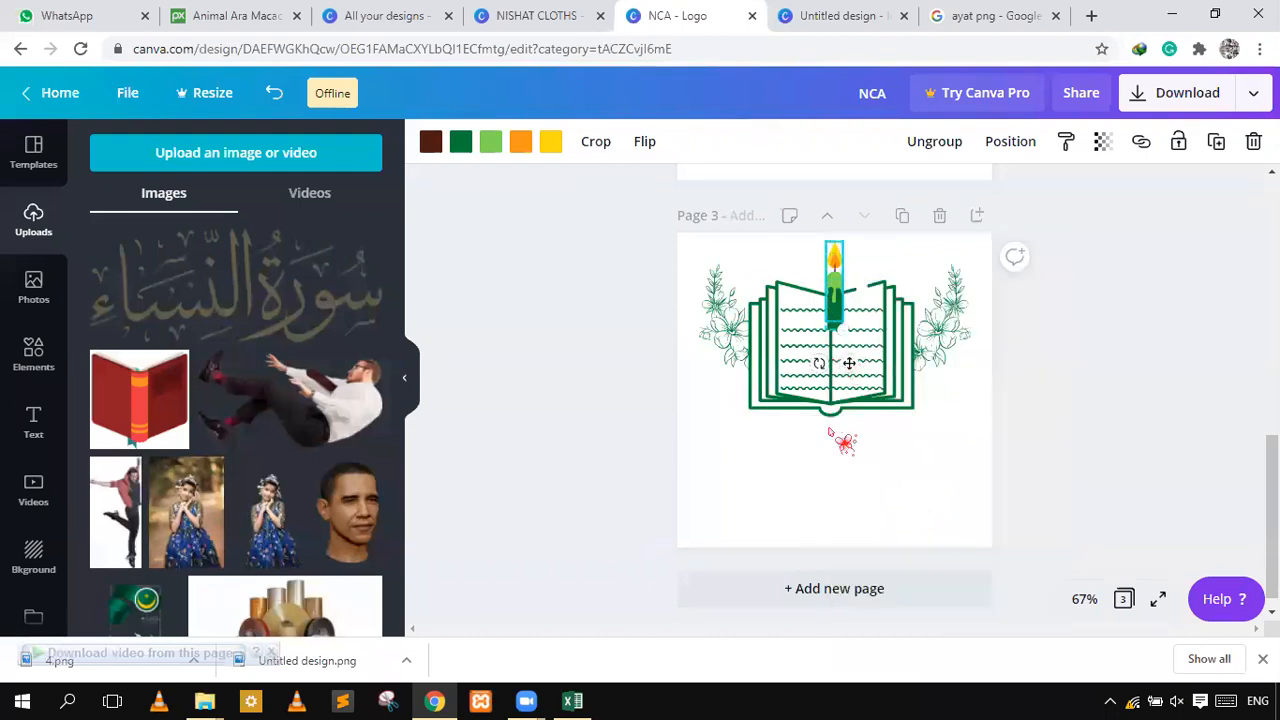
pyautogui.click(828, 461)
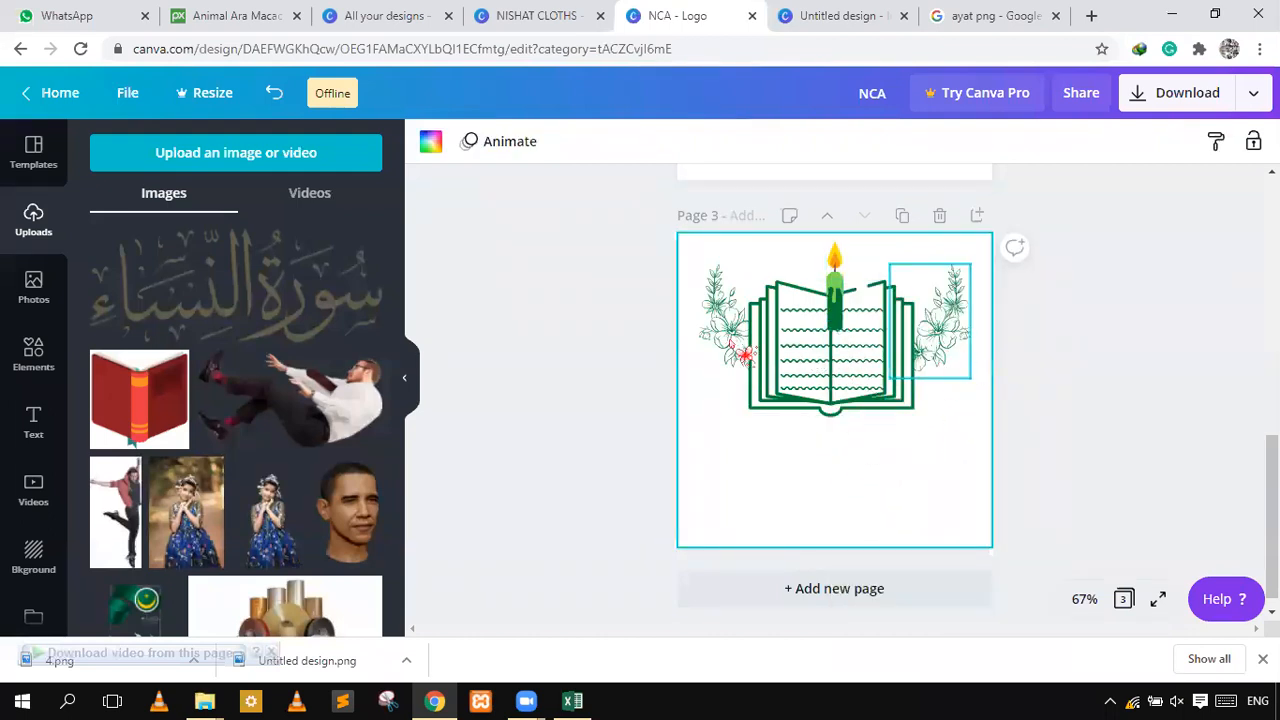
# - Shift the left flower branch slightly outward from the book
pyautogui.moveTo(737, 345); pyautogui.dragTo(713, 330)
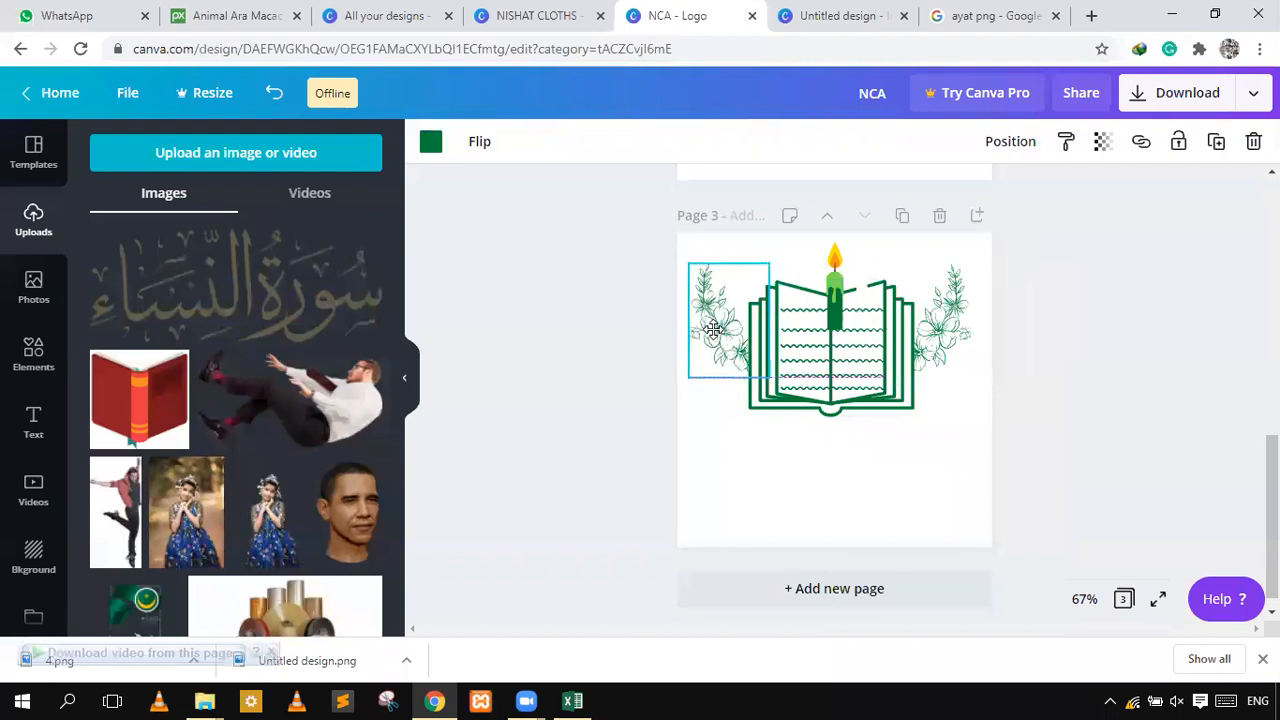
pyautogui.click(742, 461)
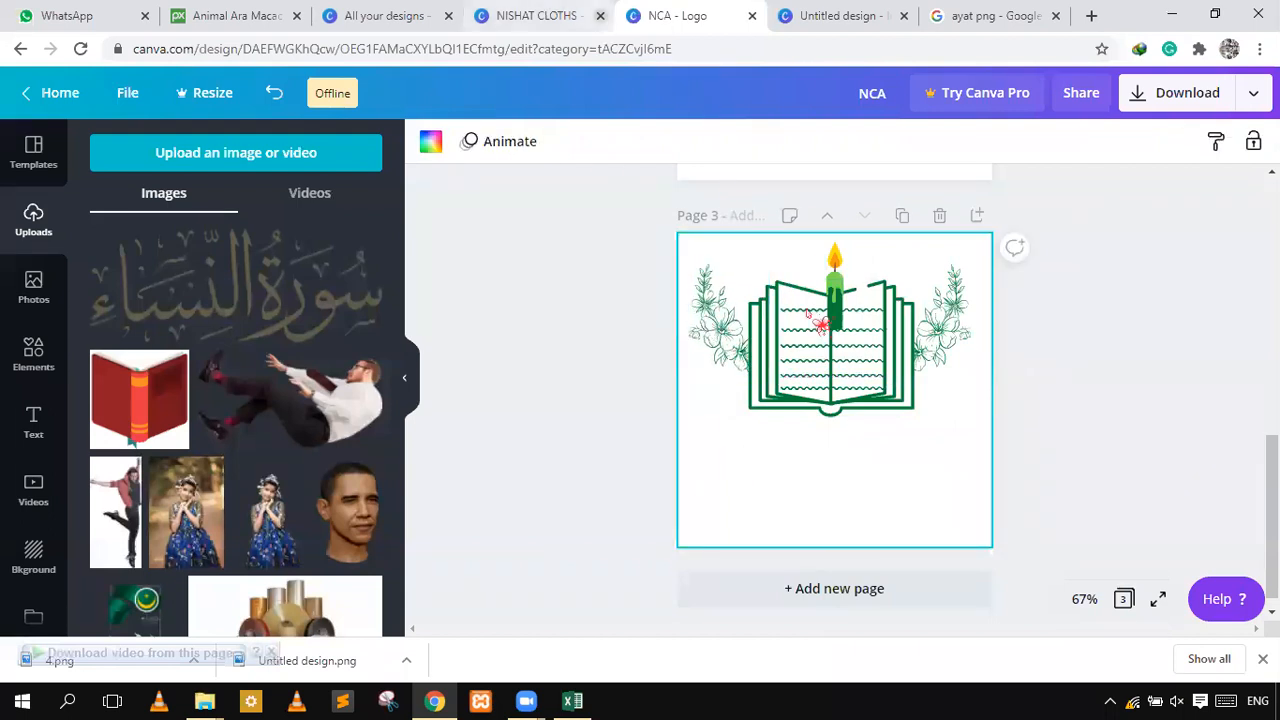
pyautogui.scroll(2, 903, 365)
# - Switch to the NISHAT CLOTHS design and examine the Al Shafi Clinic logo and the logos on its other pages
pyautogui.click(577, 15)
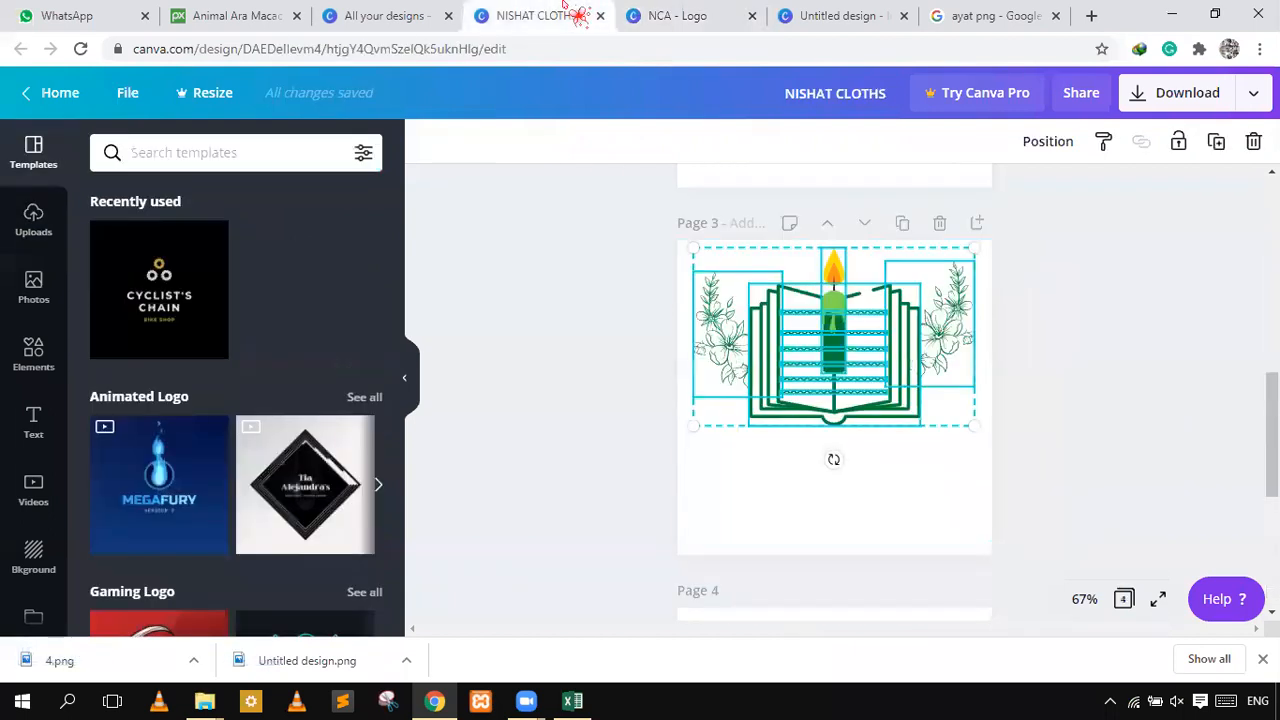
pyautogui.scroll(4, 970, 348)
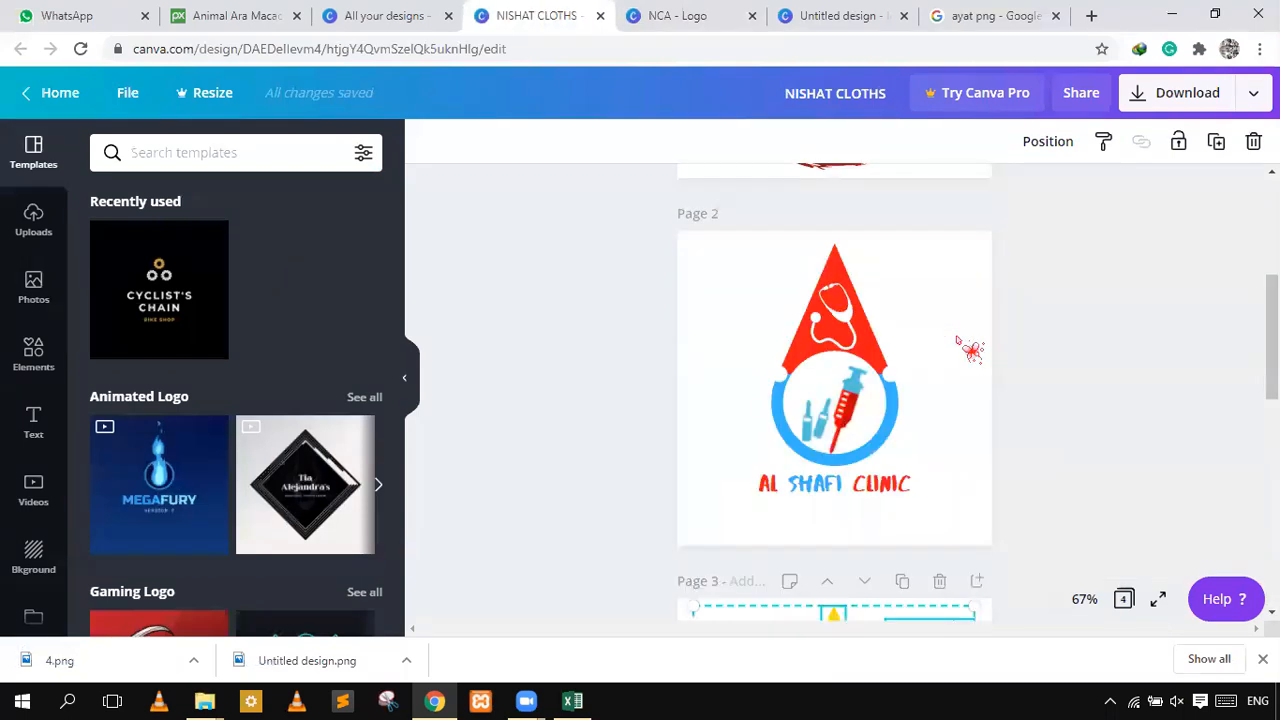
pyautogui.moveTo(932, 301); pyautogui.dragTo(757, 514)
pyautogui.click(1049, 340)
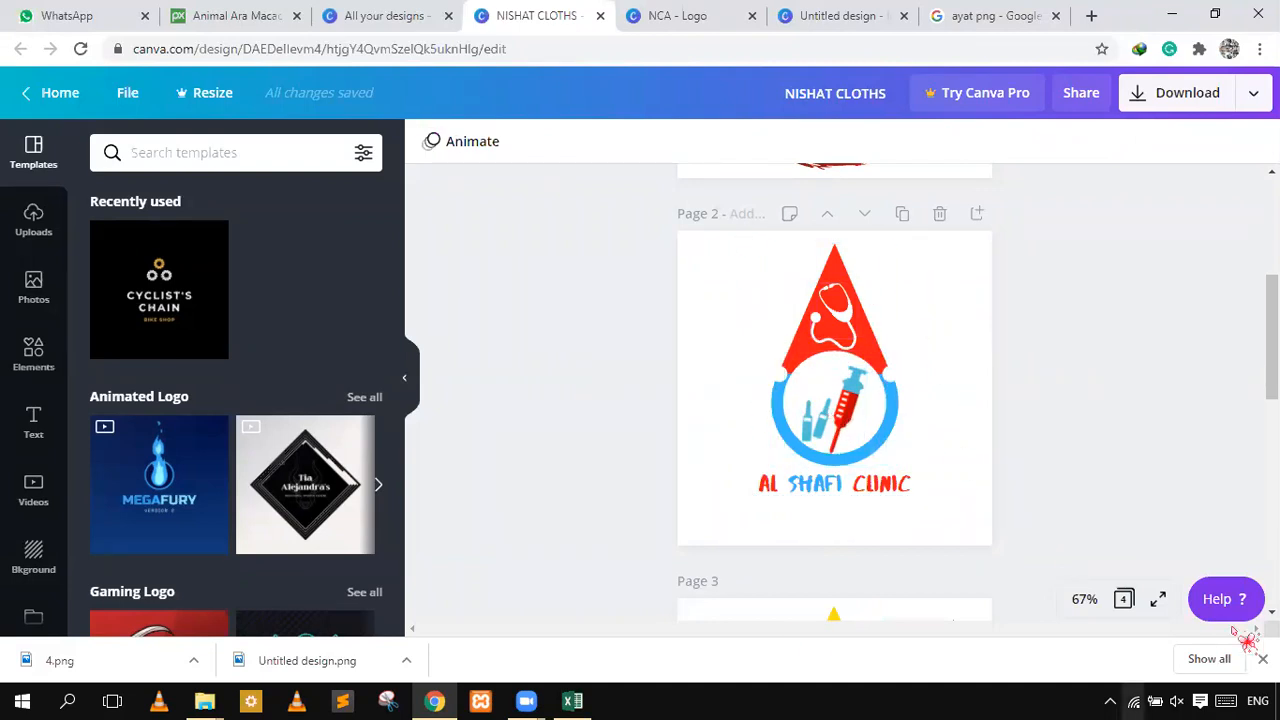
pyautogui.moveTo(966, 289); pyautogui.dragTo(745, 510)
pyautogui.moveTo(1092, 446); pyautogui.dragTo(1025, 482)
pyautogui.moveTo(940, 302); pyautogui.dragTo(728, 494)
pyautogui.click(691, 486)
pyautogui.scroll(3, 685, 484)
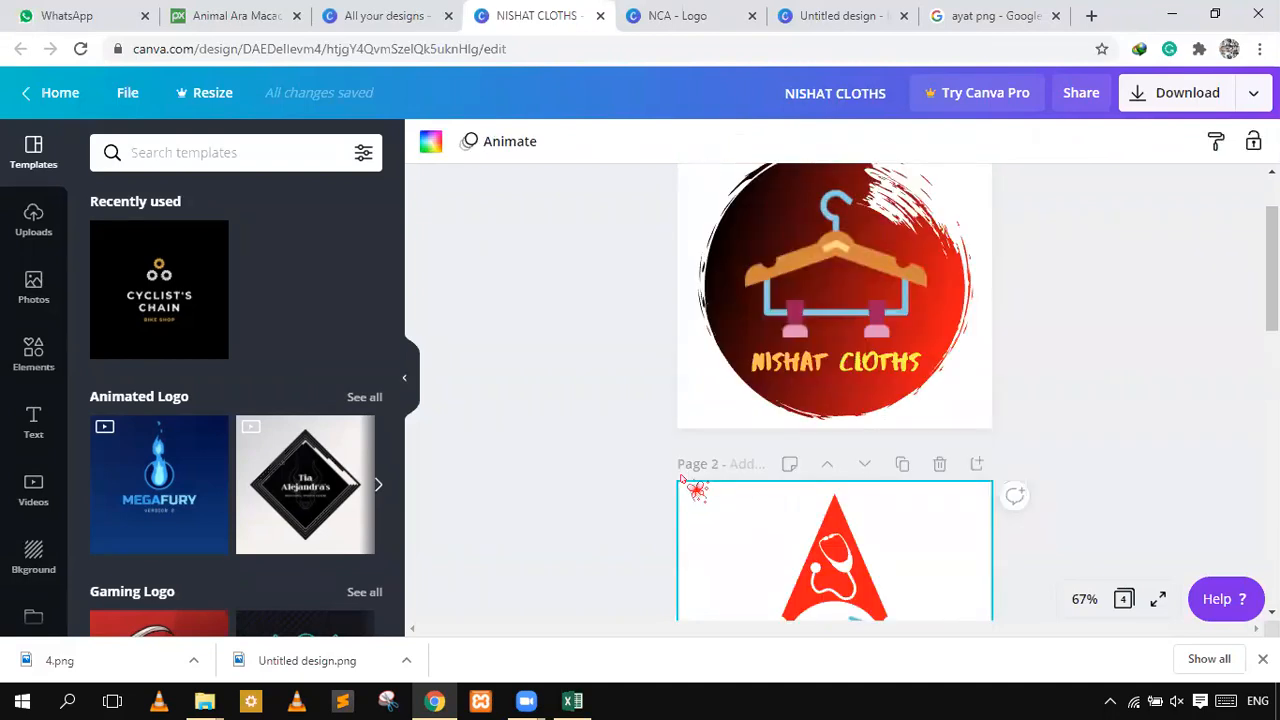
pyautogui.scroll(-3, 683, 482)
pyautogui.moveTo(715, 265); pyautogui.dragTo(898, 508)
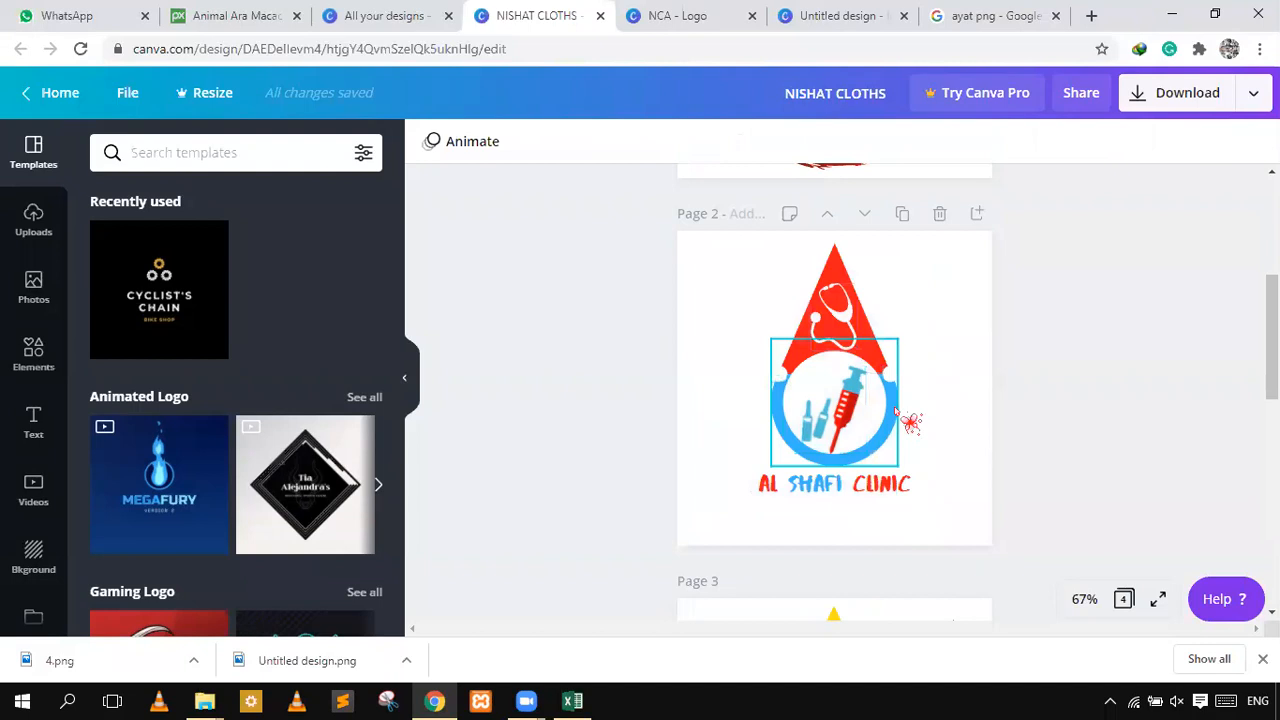
pyautogui.scroll(-3, 965, 400)
pyautogui.scroll(8, 962, 406)
pyautogui.scroll(-14, 962, 406)
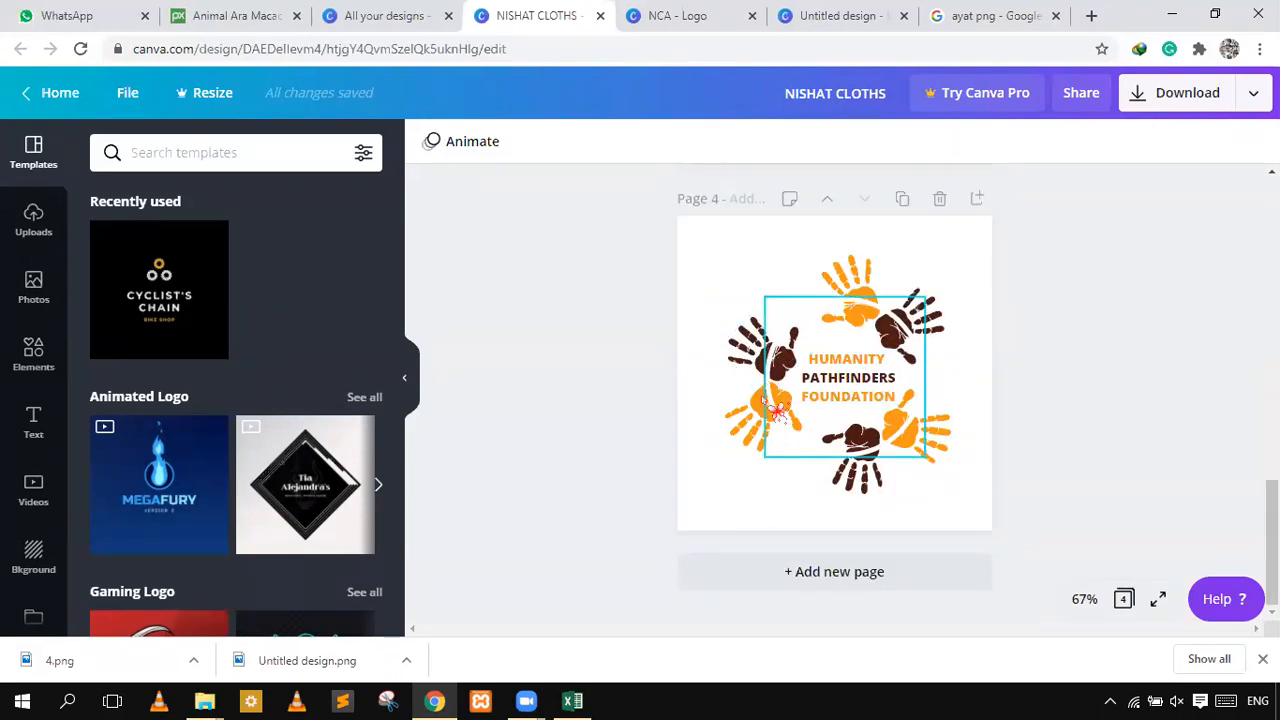
# - Examine the handprints, central text and ring that make up the Humanity Pathfinders Foundation logo on page 4
pyautogui.click(757, 441)
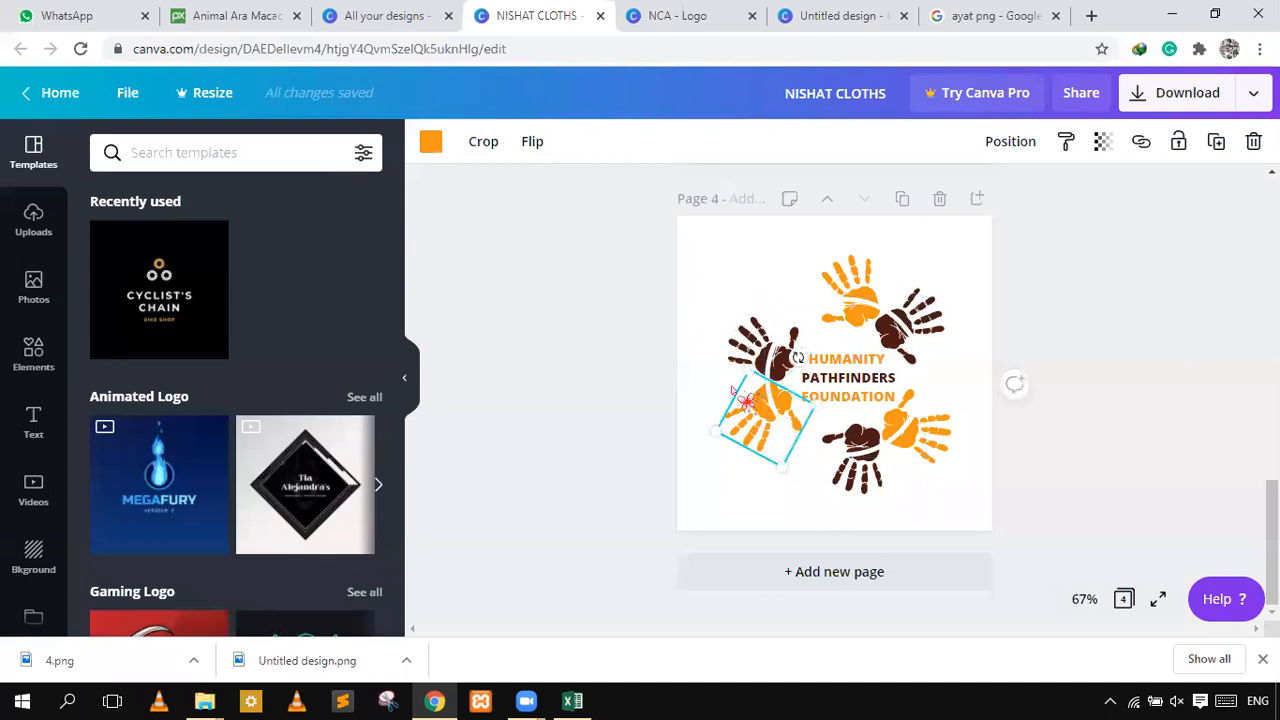
pyautogui.click(758, 348)
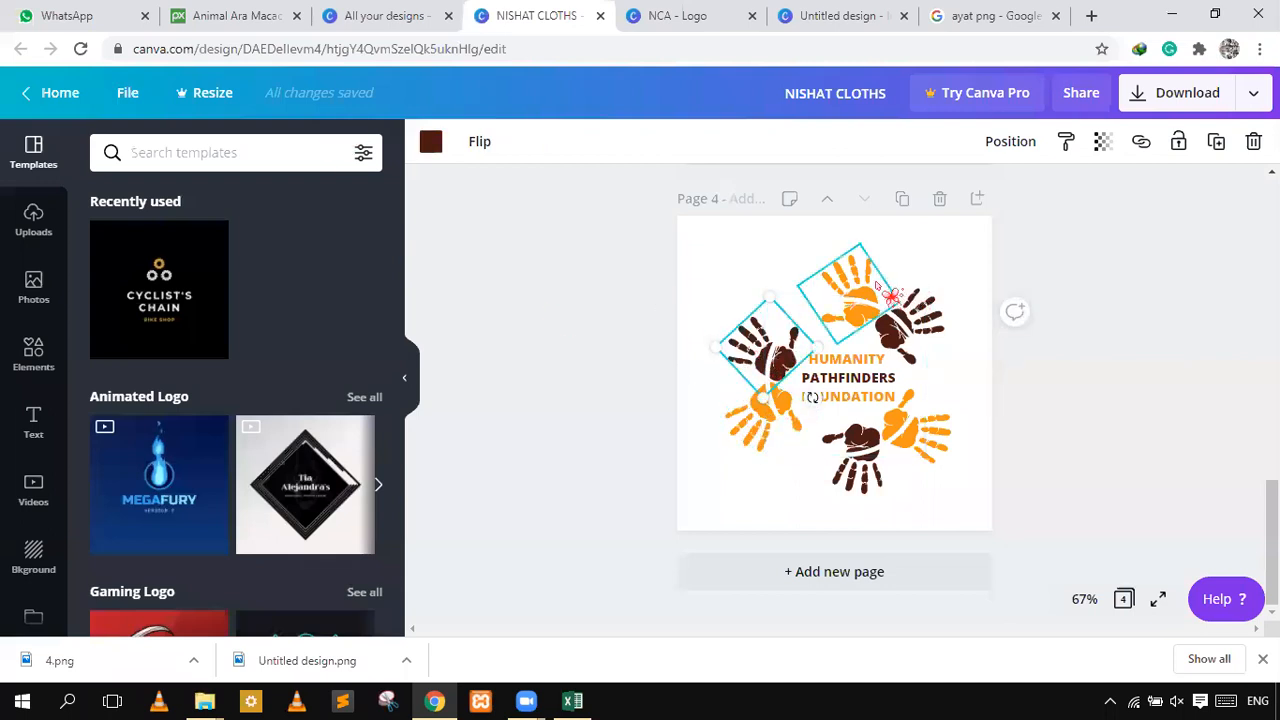
pyautogui.click(905, 318)
pyautogui.click(927, 432)
pyautogui.click(855, 450)
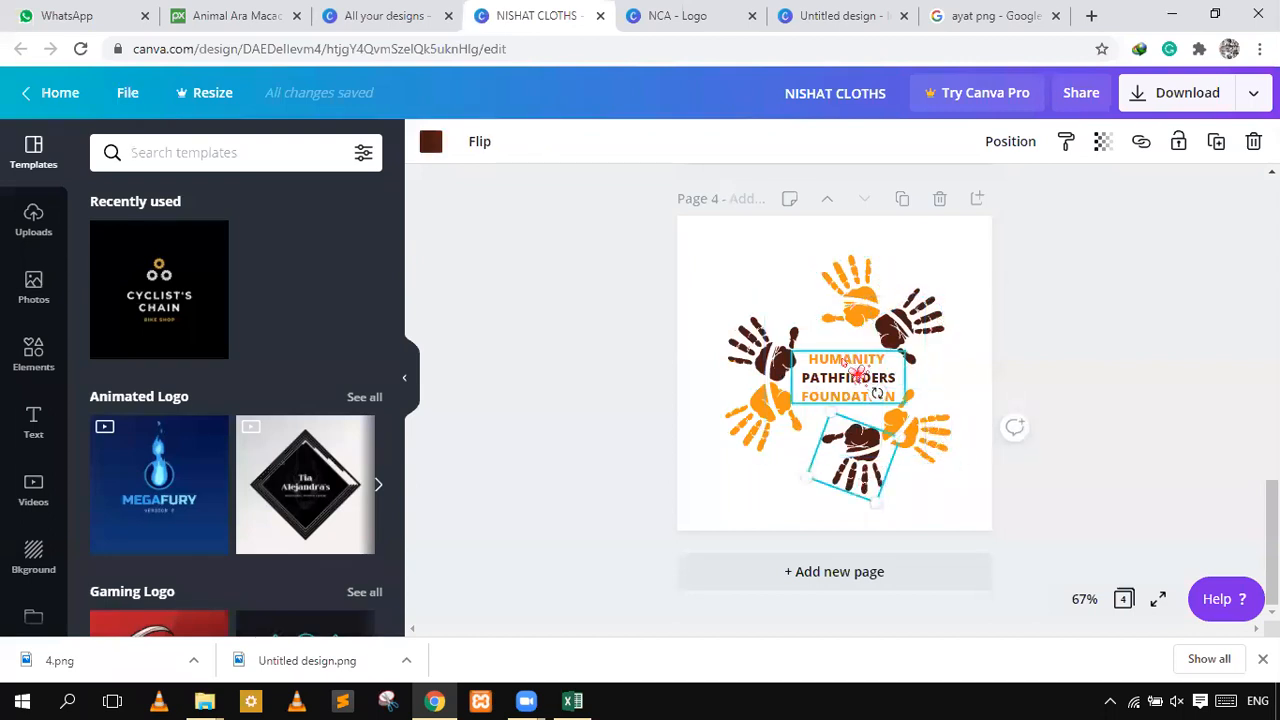
pyautogui.click(857, 374)
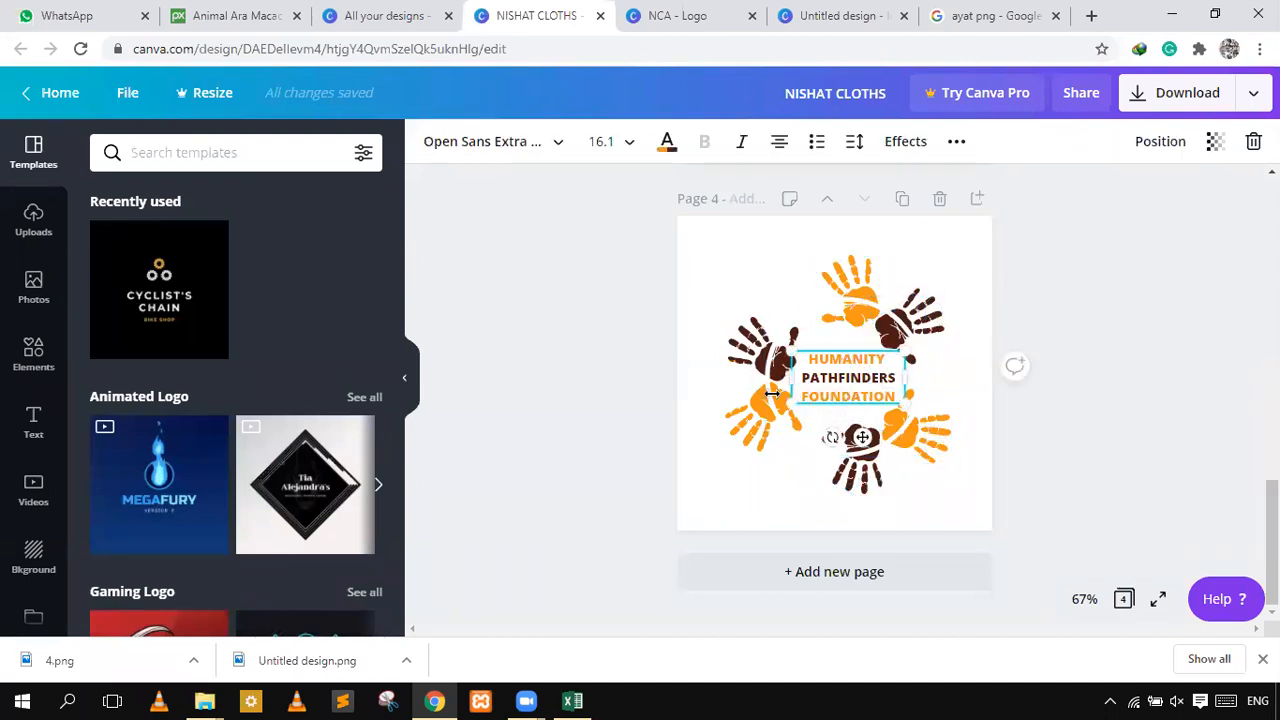
pyautogui.click(770, 345)
pyautogui.moveTo(770, 345); pyautogui.dragTo(804, 432)
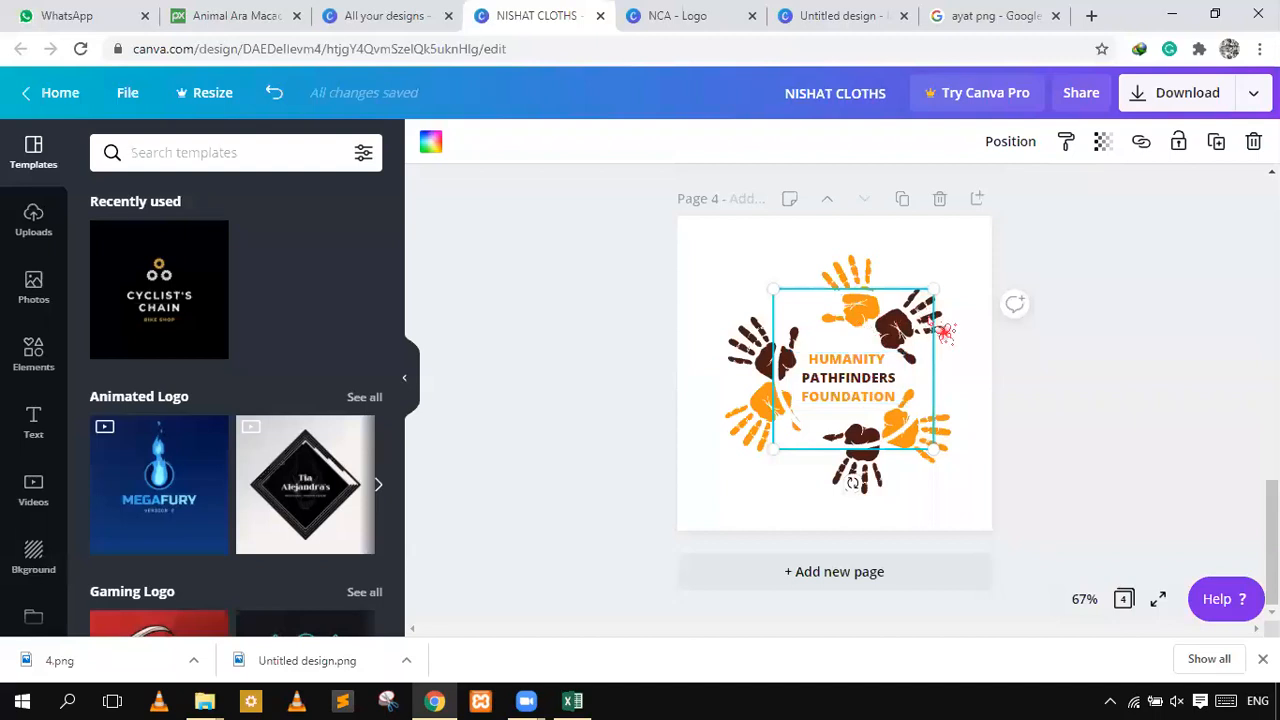
# - Search the elements library for "hand" and browse the results for a hand graphic
pyautogui.click(765, 415)
pyautogui.click(33, 352)
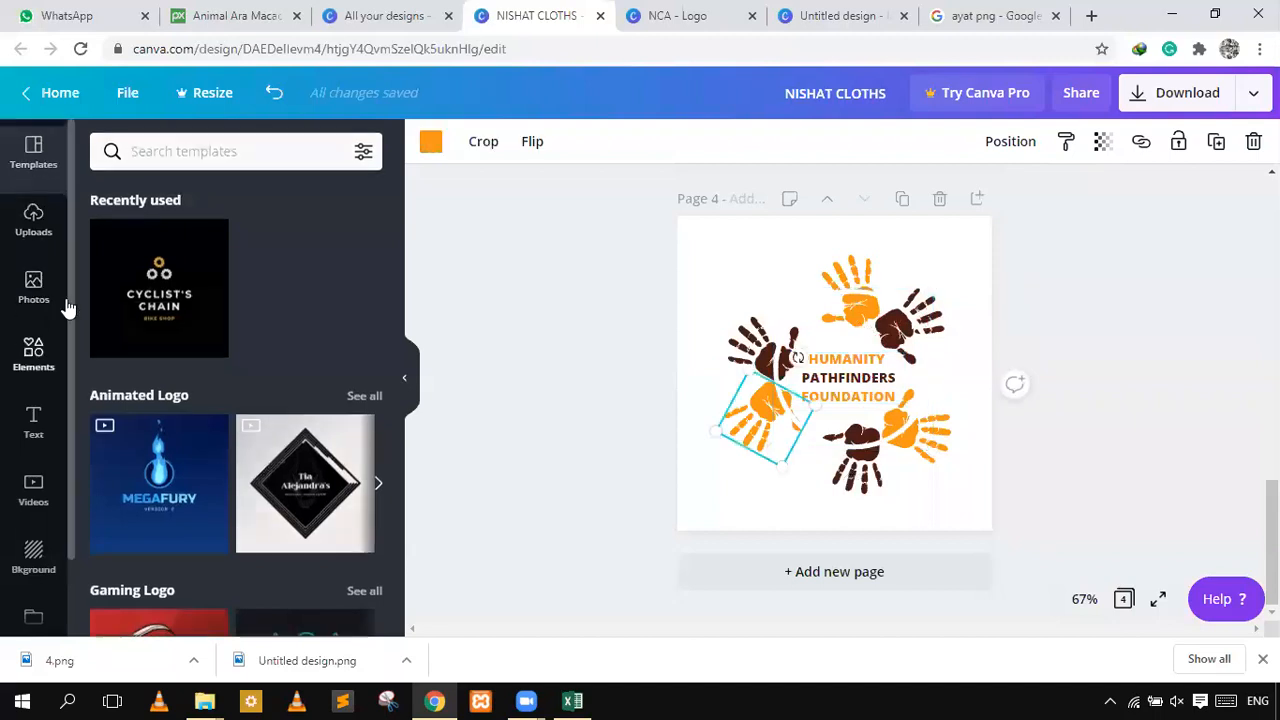
pyautogui.click(254, 147)
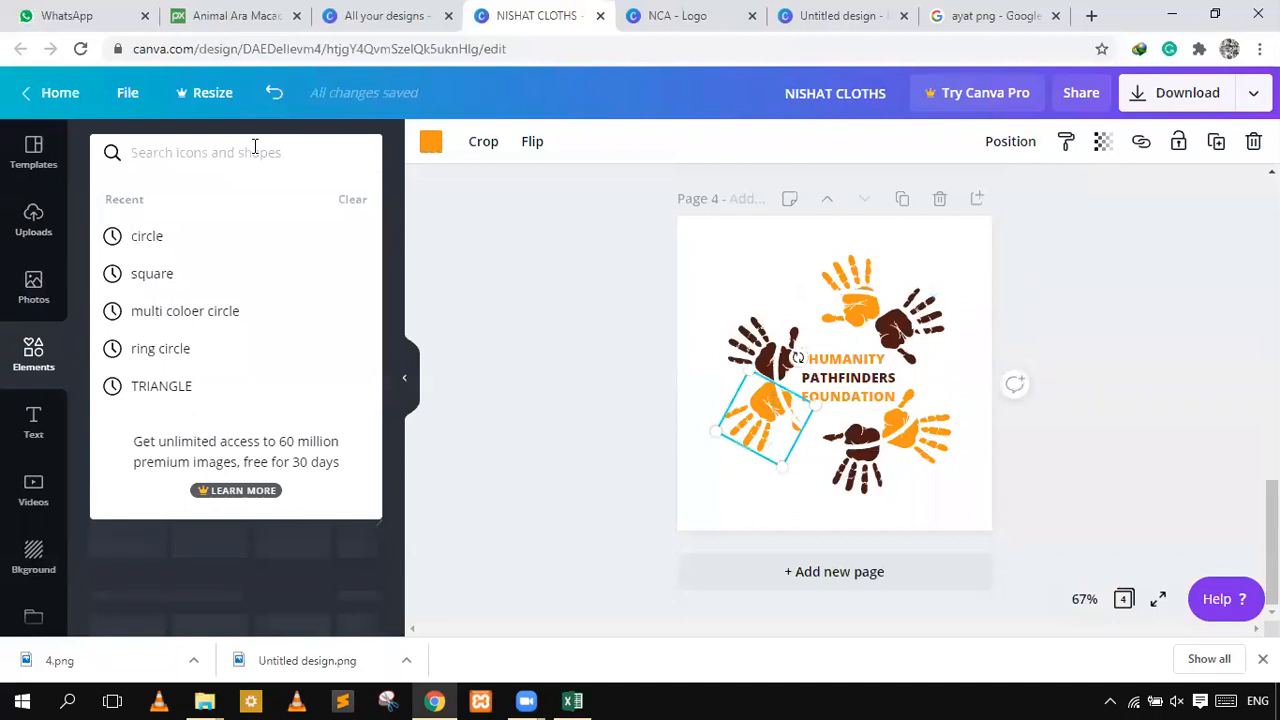
pyautogui.write('hand')
pyautogui.press('Return')
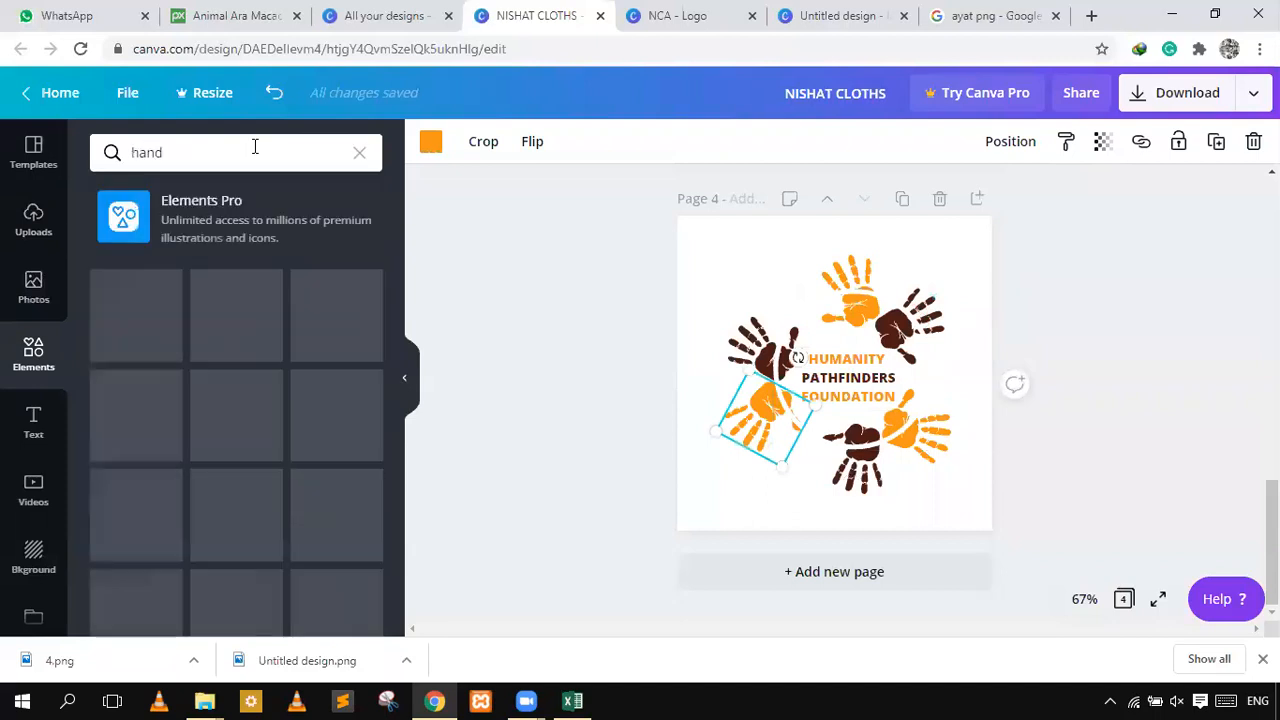
pyautogui.scroll(-3, 160, 390)
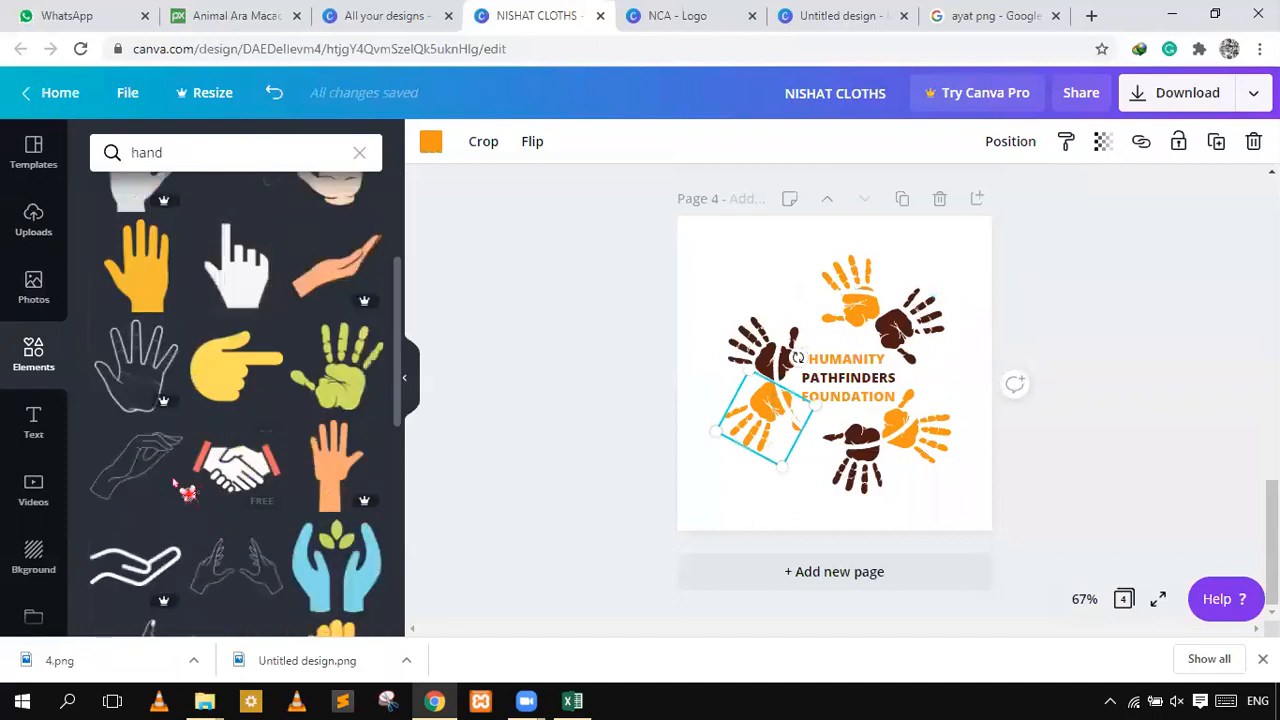
pyautogui.scroll(-3, 247, 440)
pyautogui.scroll(-3, 240, 430)
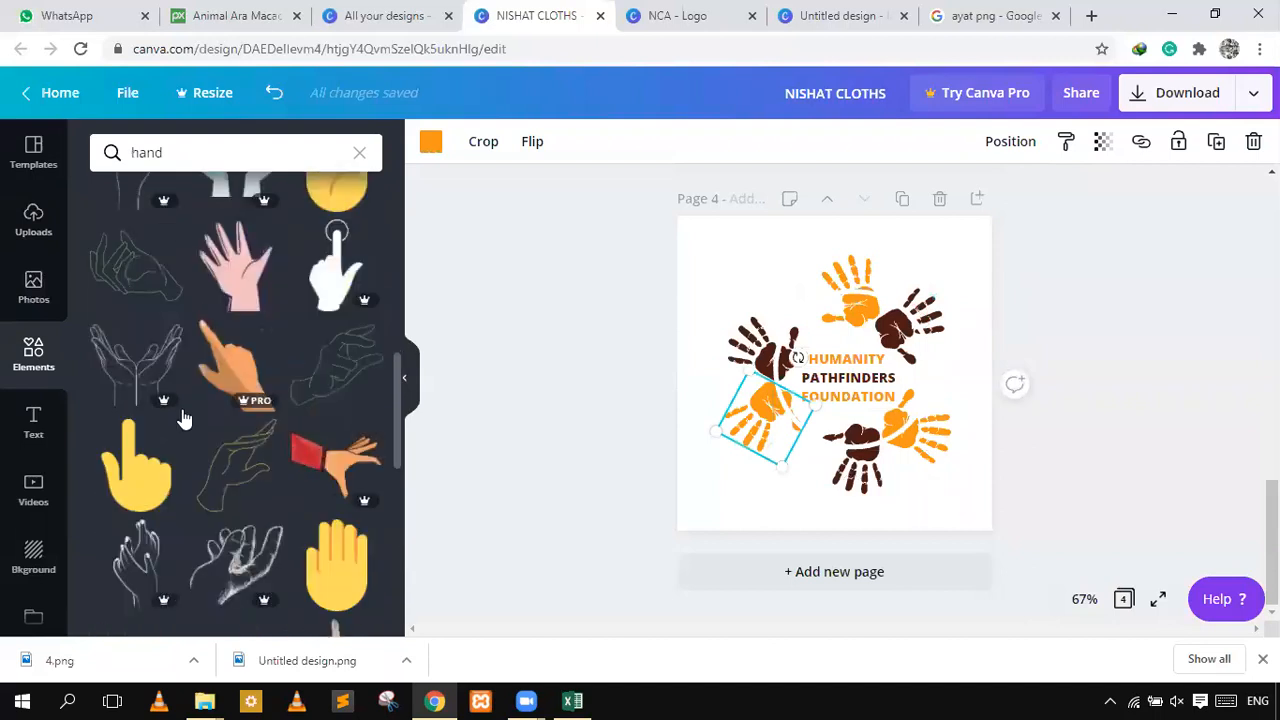
pyautogui.scroll(-3, 116, 432)
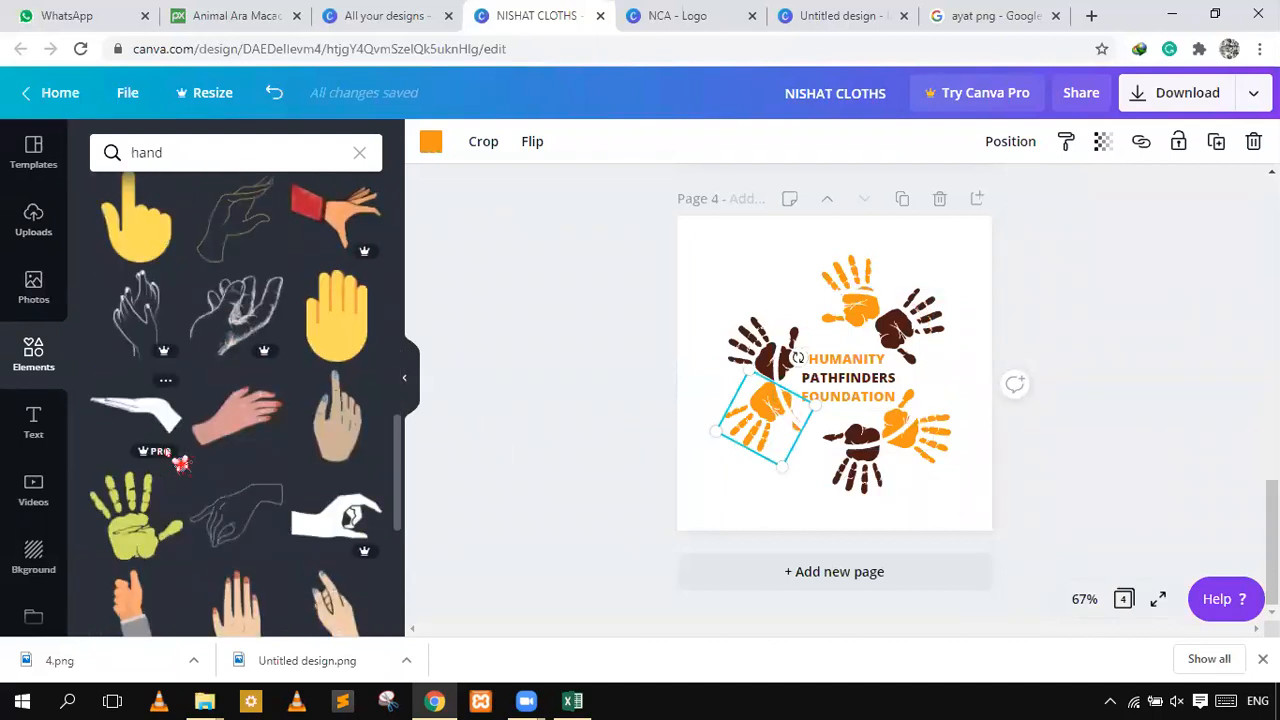
pyautogui.scroll(-3, 228, 452)
pyautogui.scroll(-3, 228, 440)
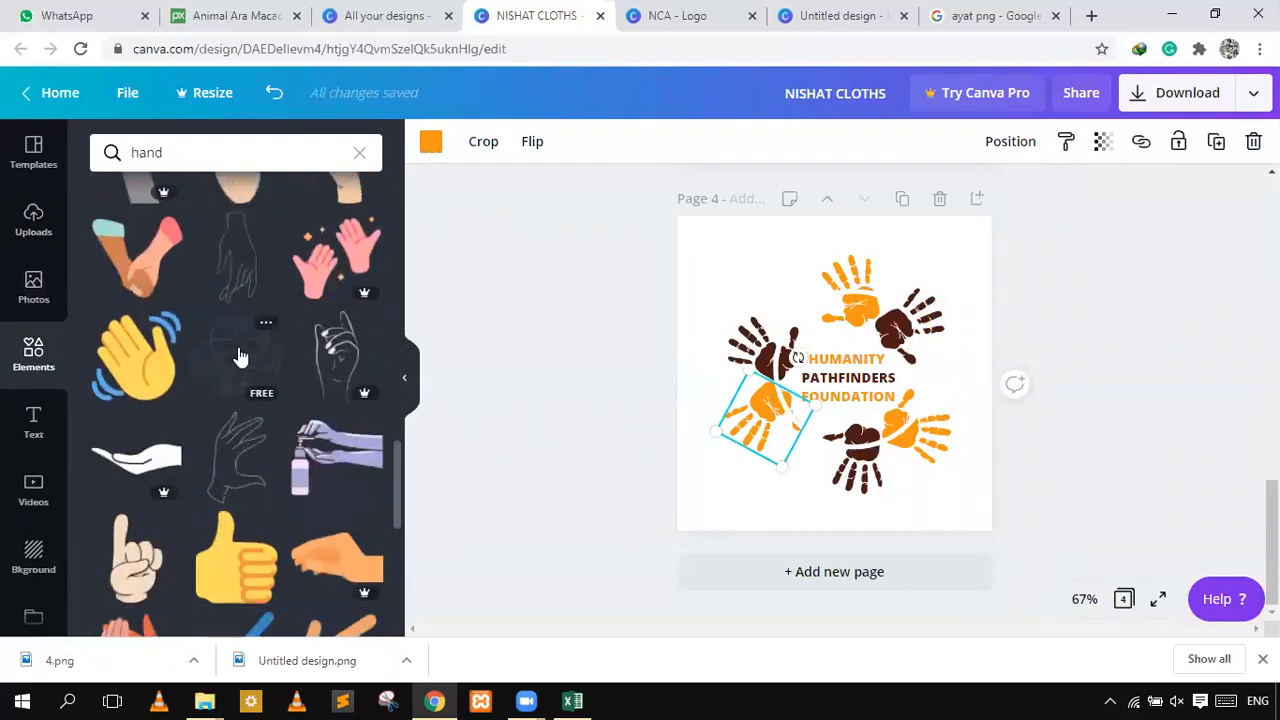
pyautogui.scroll(-2, 229, 440)
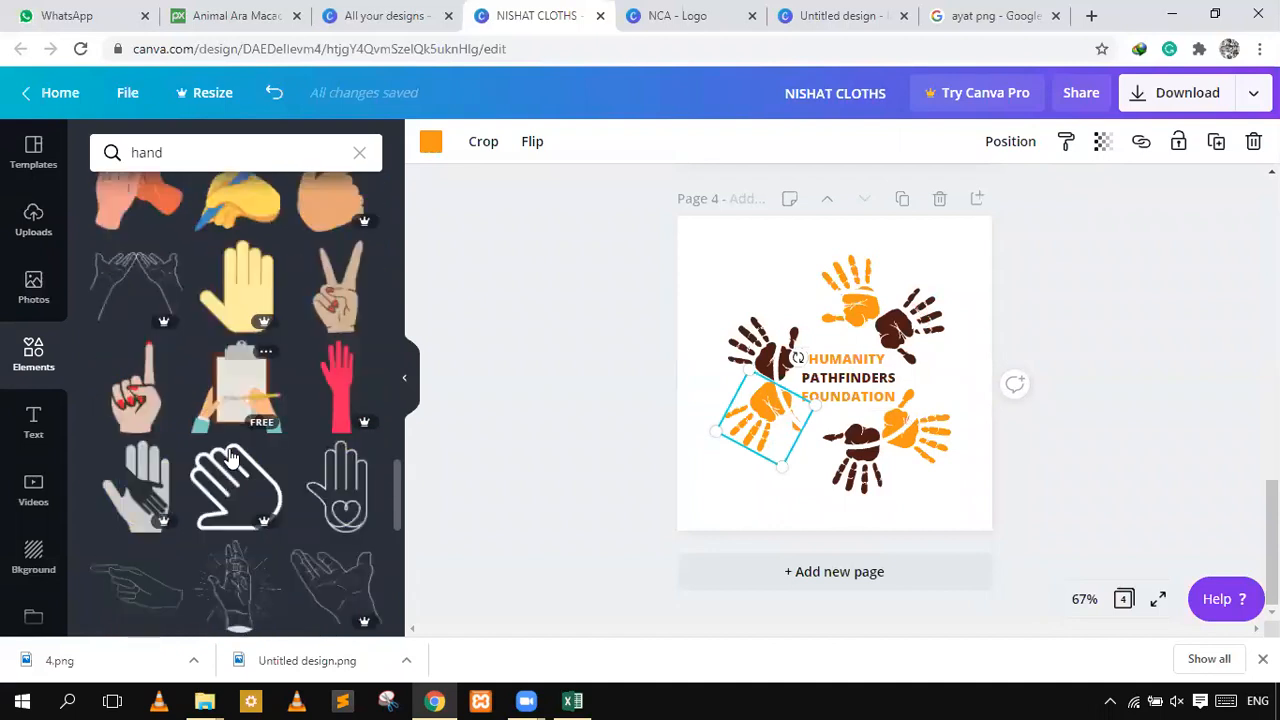
pyautogui.scroll(-3, 230, 456)
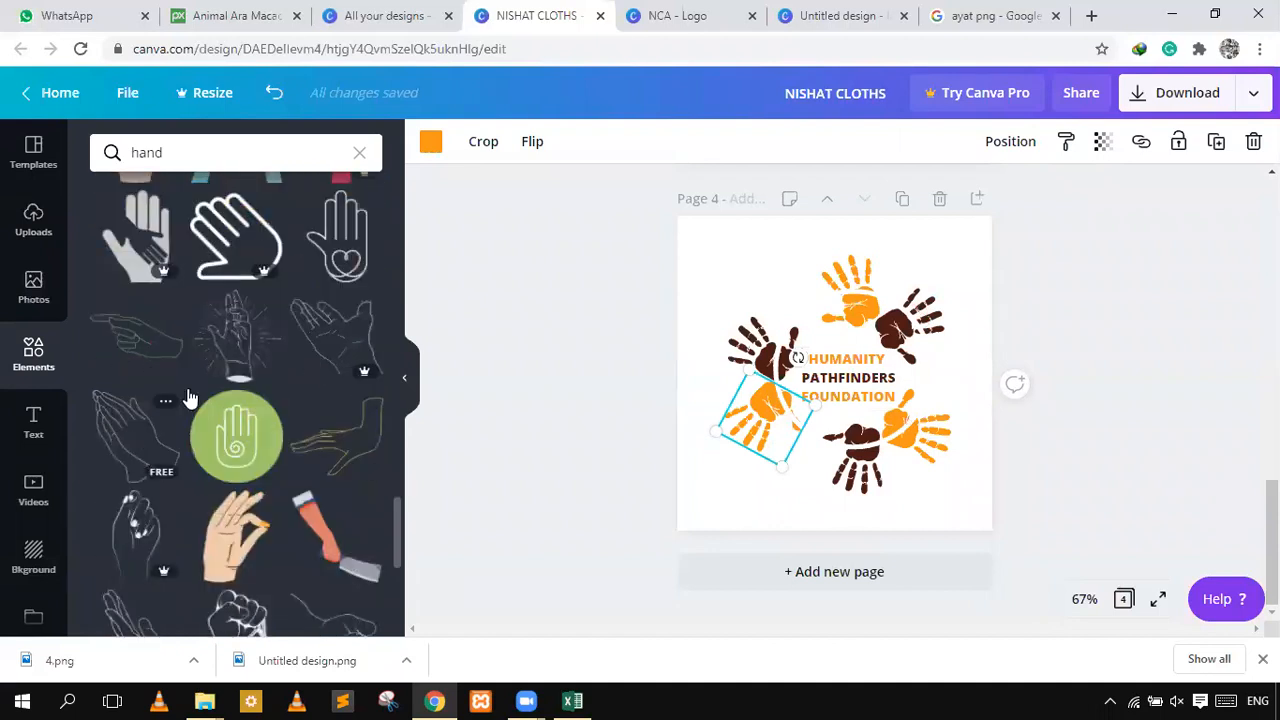
# - Add the hand drawing with radiating lines to page 4, place it in the page's upper-left corner and recolour it light orange
pyautogui.click(228, 347)
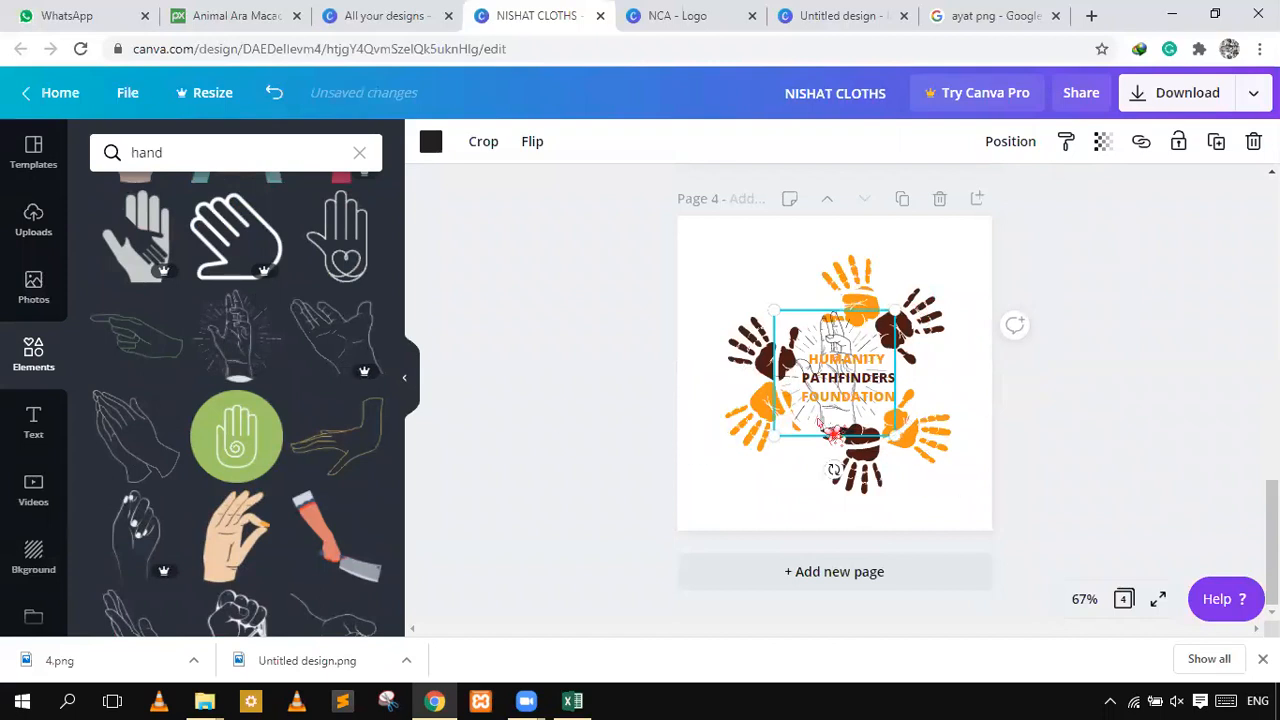
pyautogui.moveTo(800, 373); pyautogui.dragTo(695, 318)
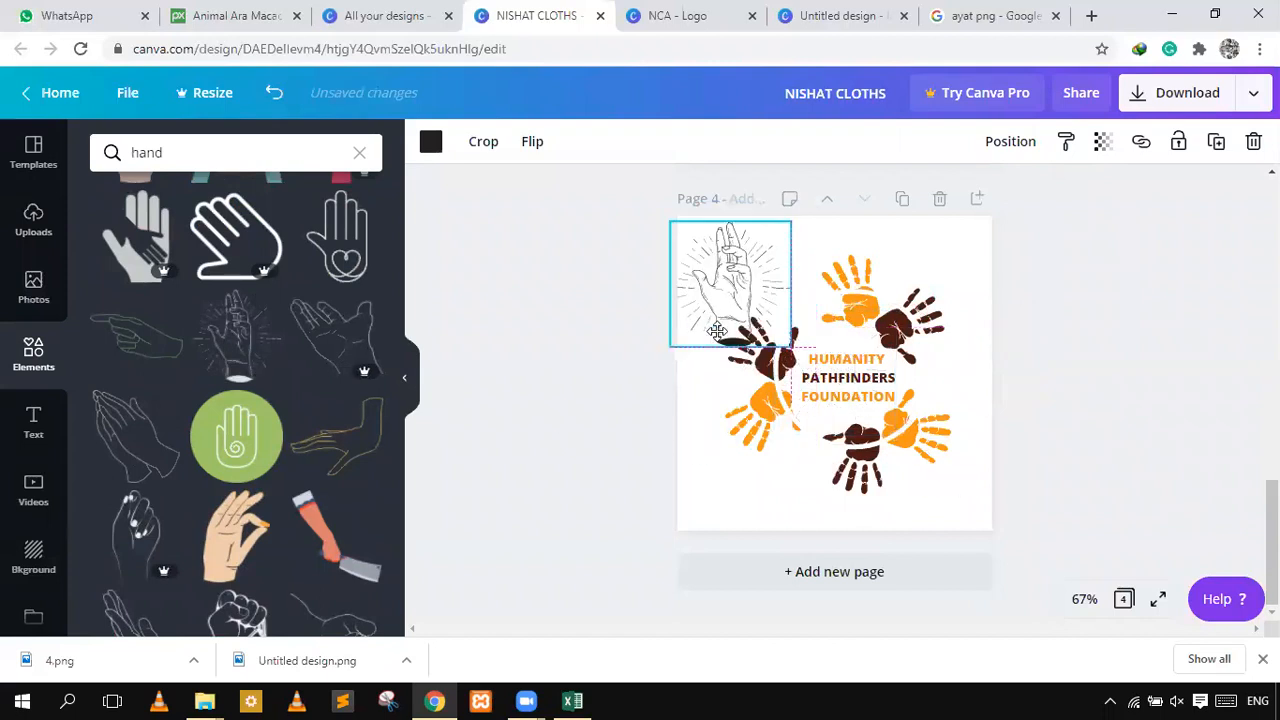
pyautogui.click(430, 143)
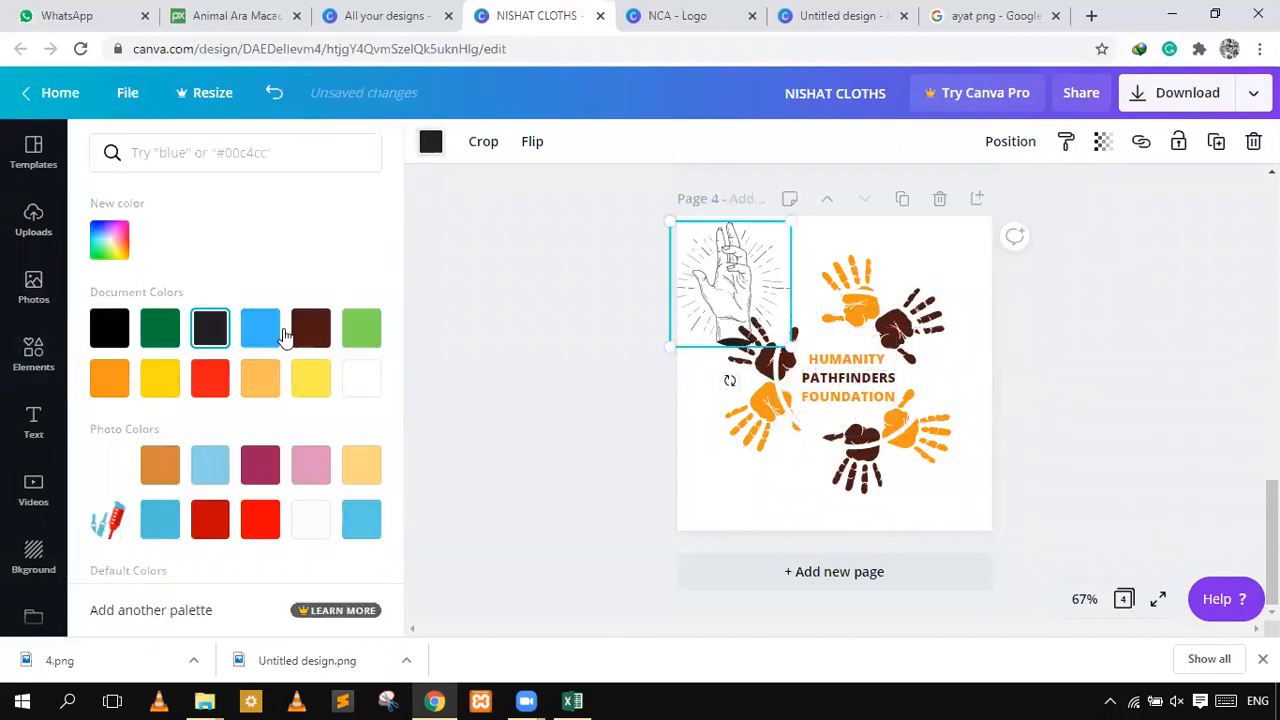
pyautogui.click(261, 379)
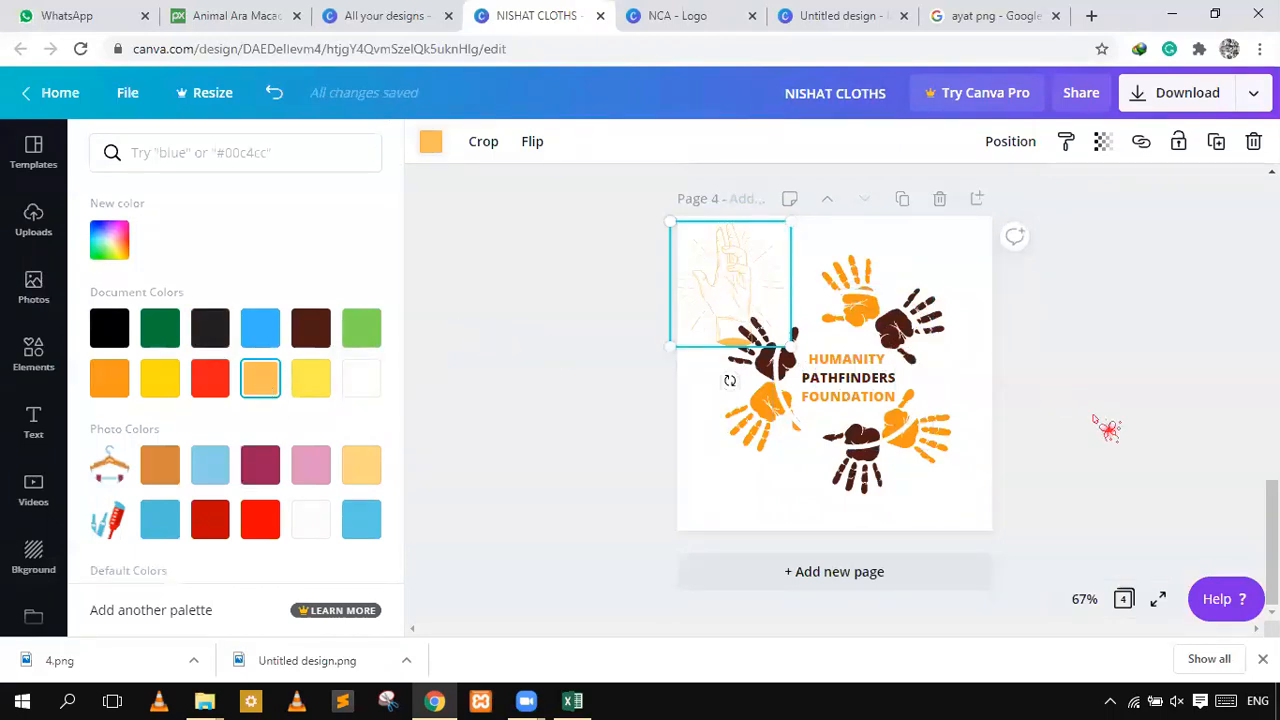
# - Undo the recolouring, move and insertion of the hand drawing on page 4
pyautogui.press('Escape')
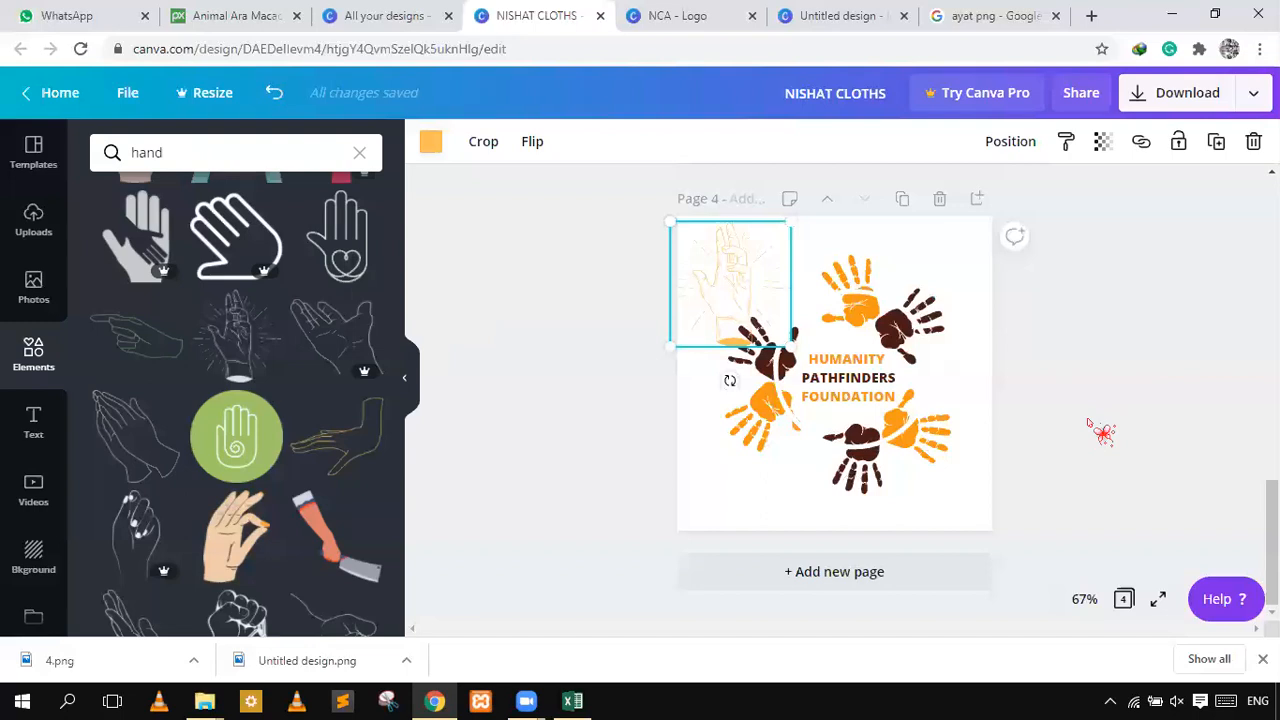
pyautogui.hotkey('ctrl', 'z')
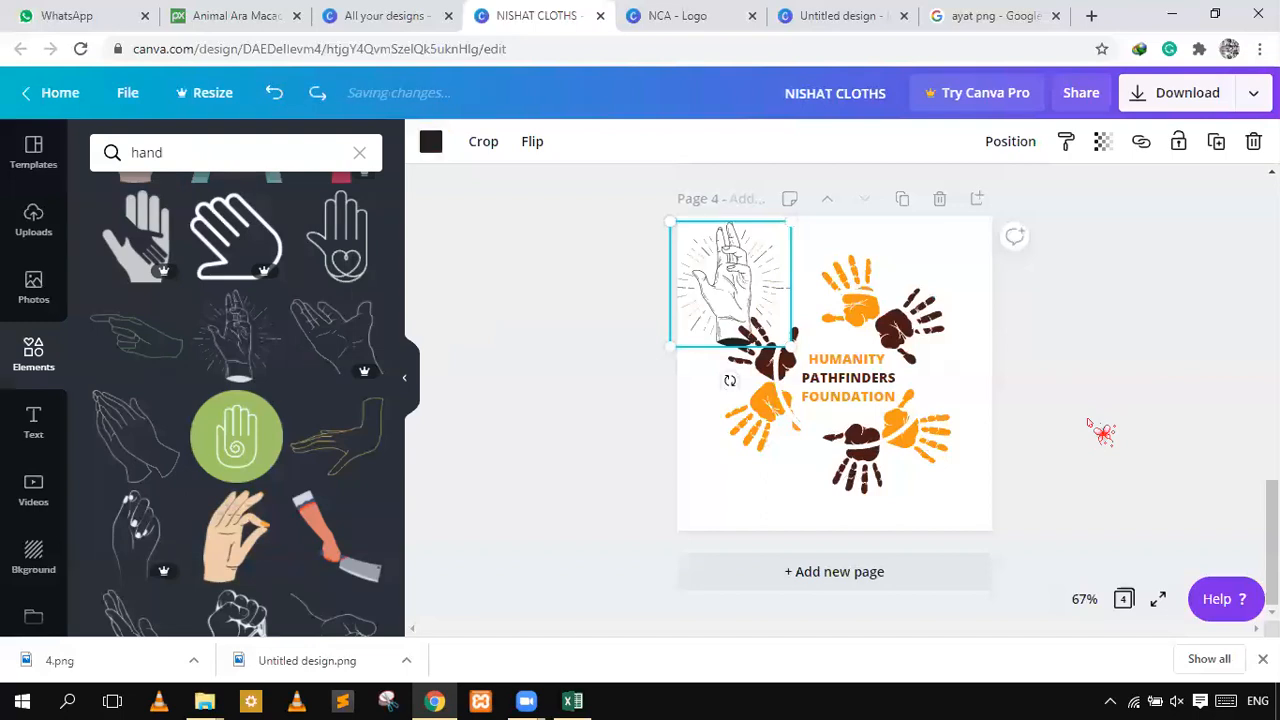
pyautogui.hotkey('ctrl', 'z')
pyautogui.hotkey('ctrl', 'z')
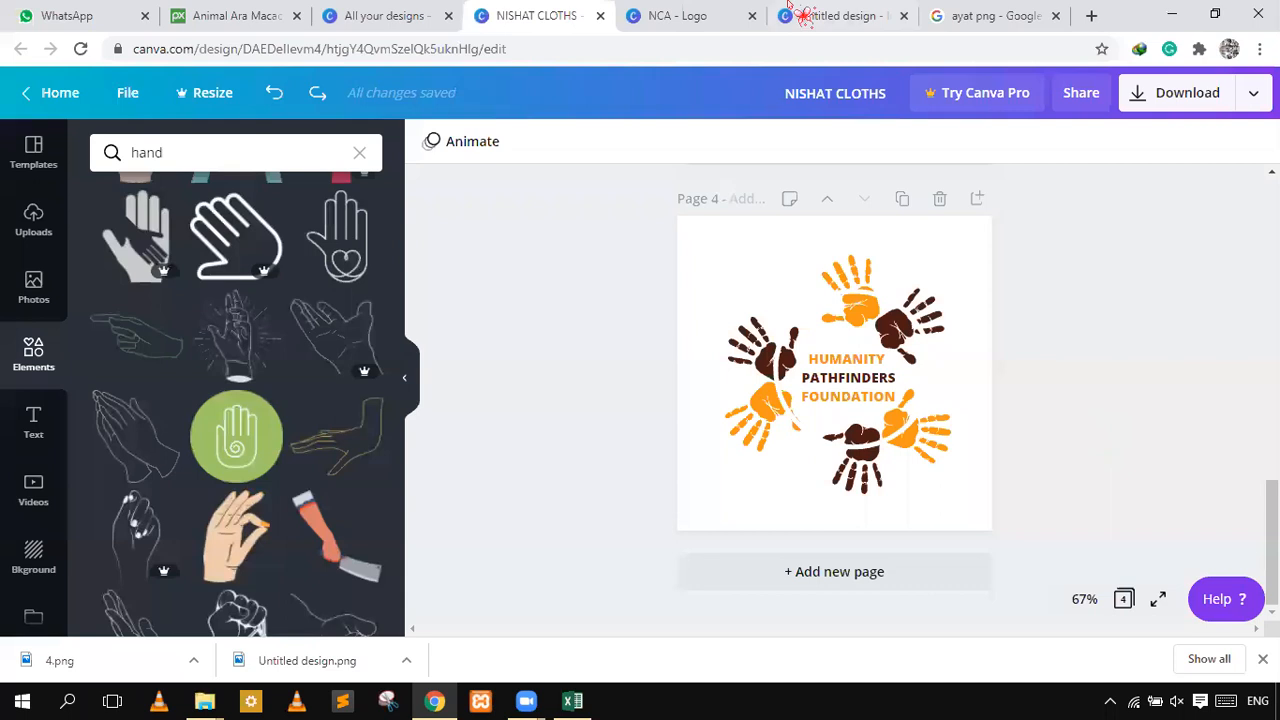
# - Switch to the All your designs page and create a new blank Poster design
pyautogui.click(366, 17)
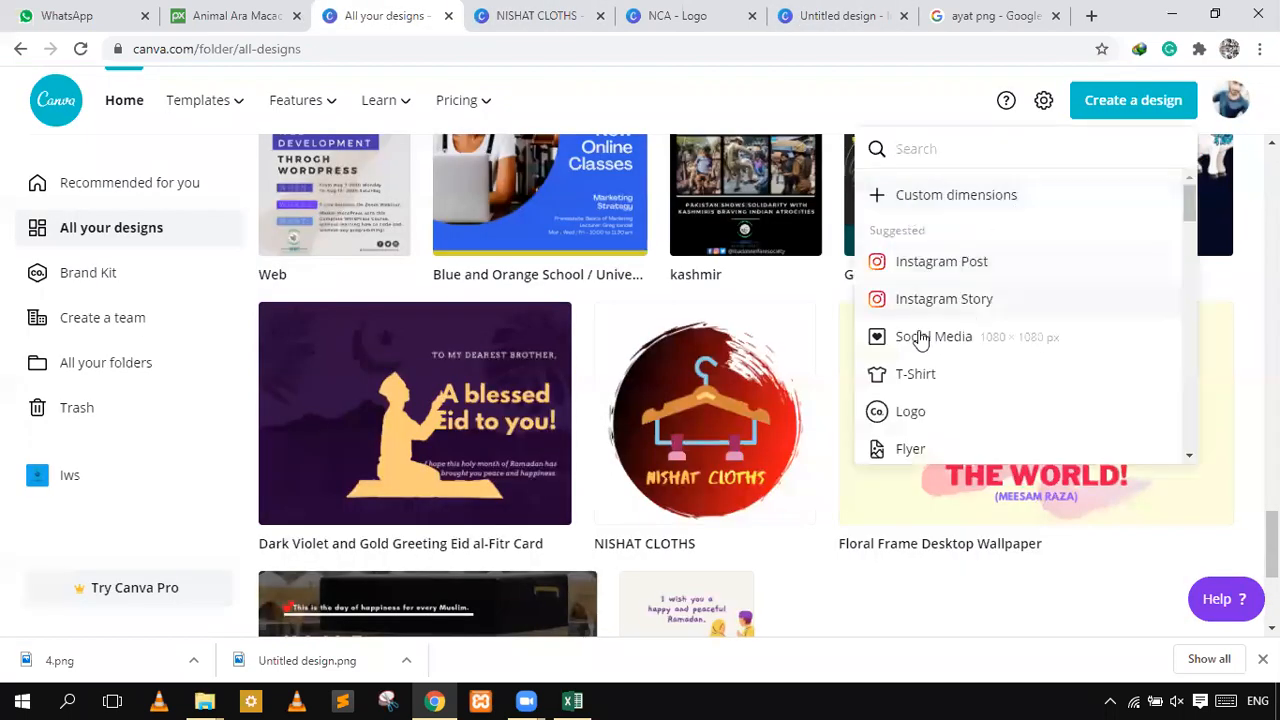
pyautogui.scroll(-3, 920, 340)
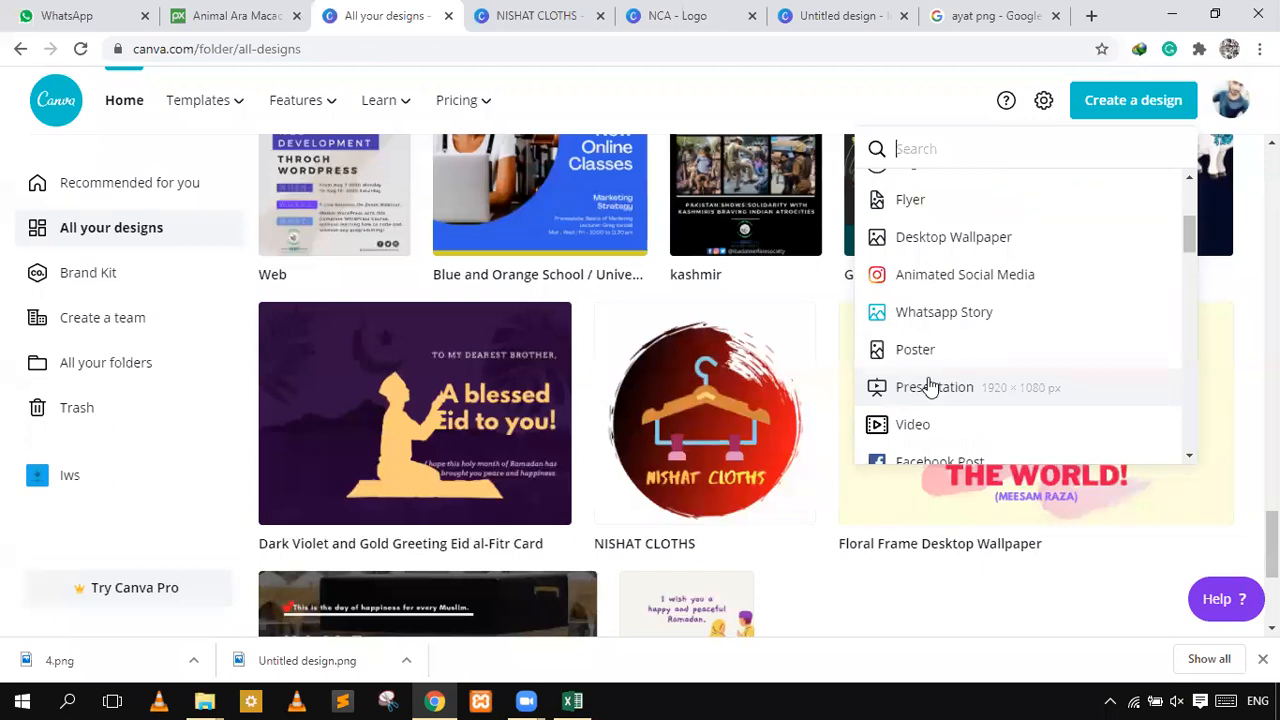
pyautogui.click(938, 375)
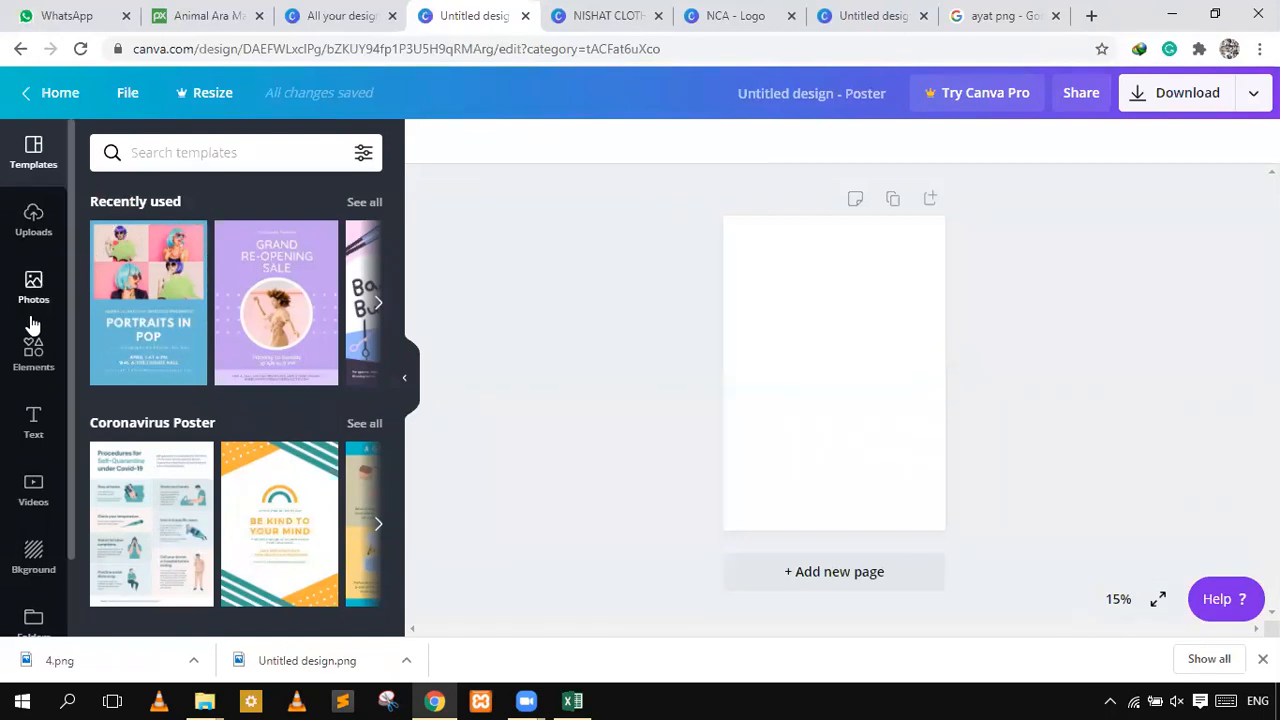
# - Search the elements library for "circle" and browse the results for a brushed circle graphic
pyautogui.click(157, 153)
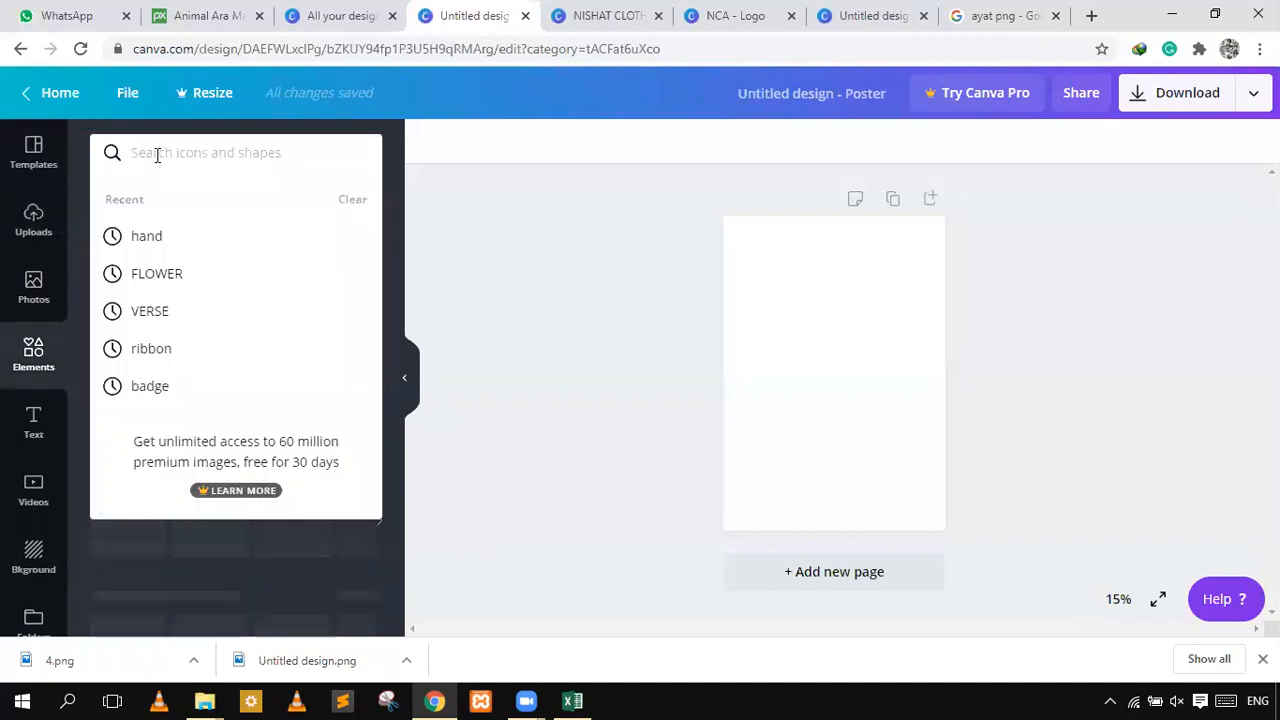
pyautogui.write('cie')
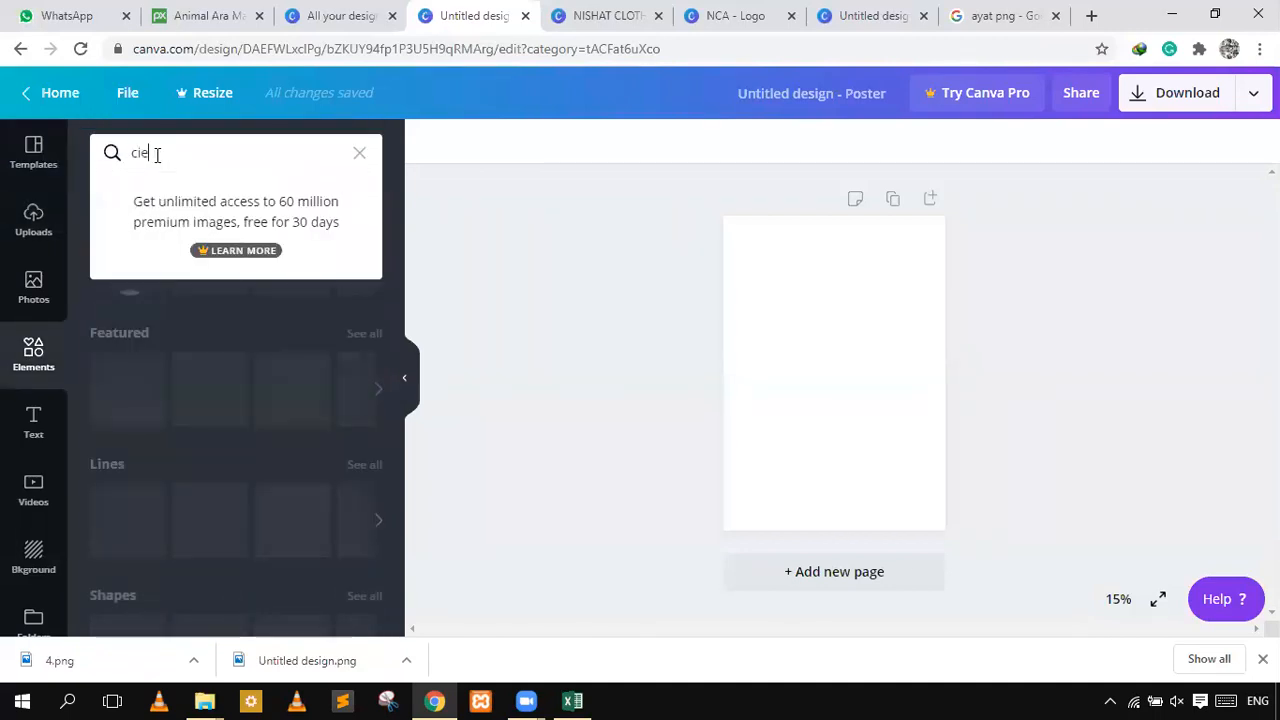
pyautogui.press('BackSpace')
pyautogui.write('rcle')
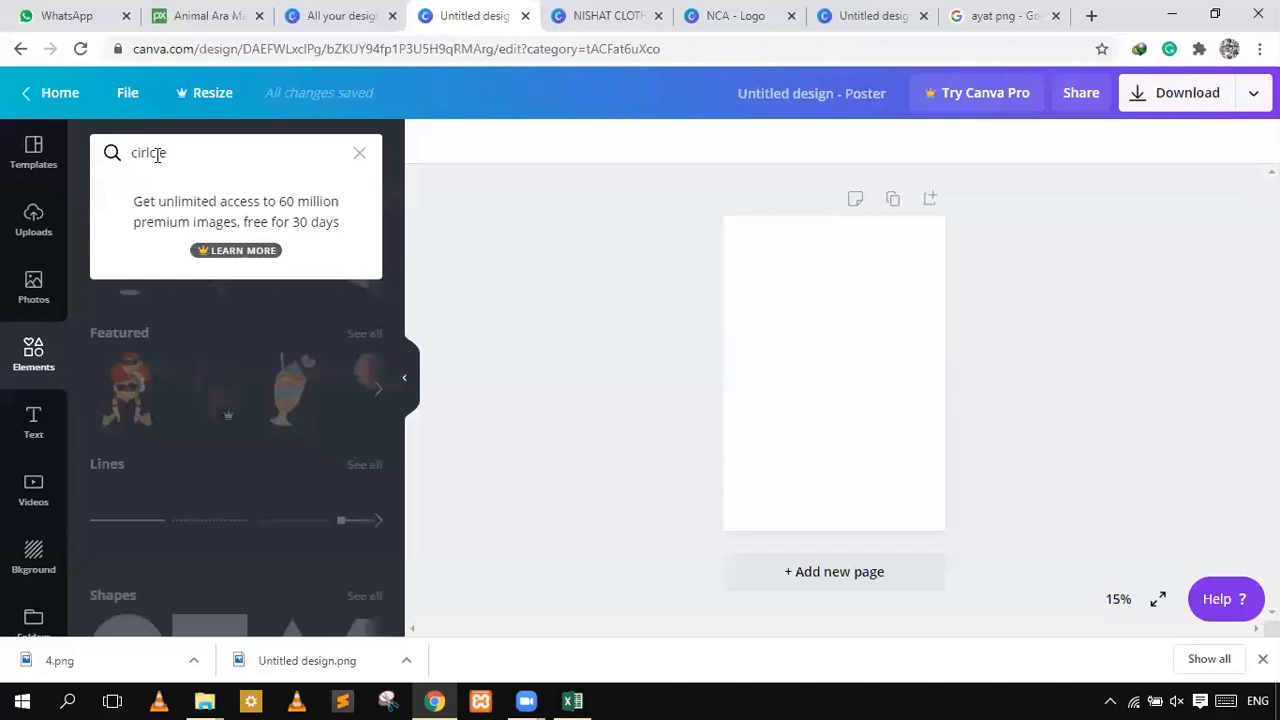
pyautogui.press('Return')
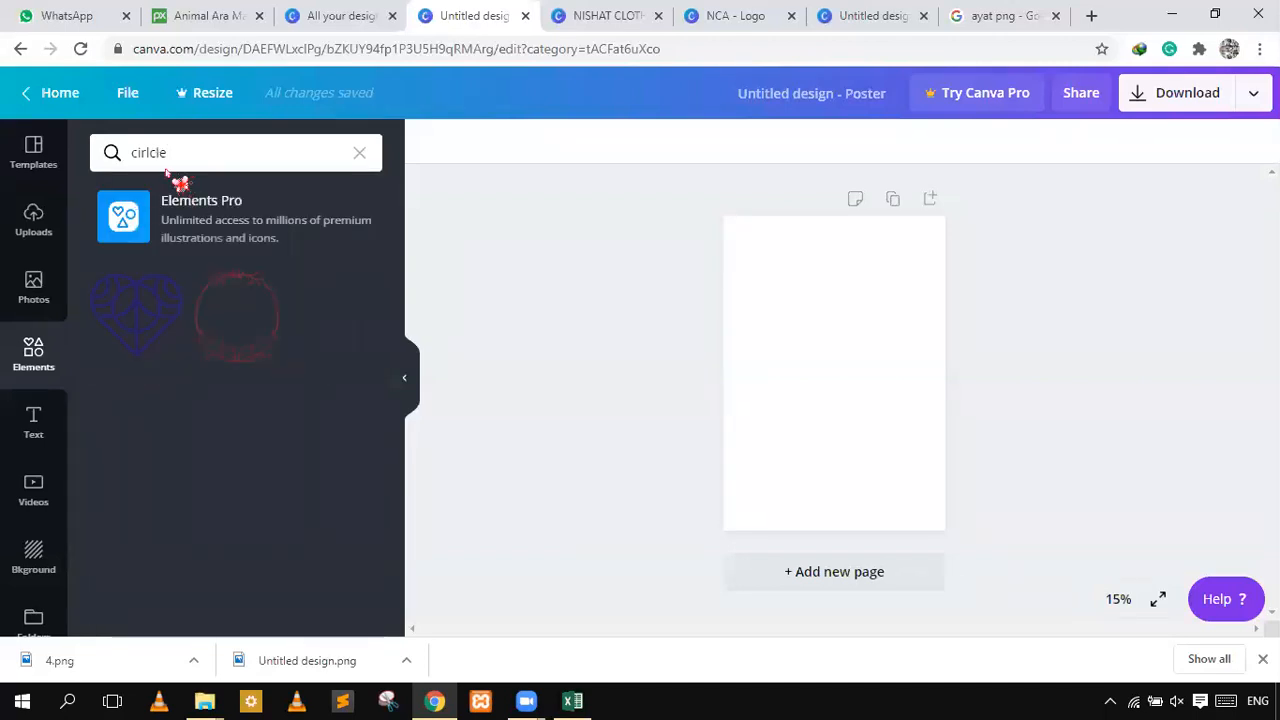
pyautogui.click(99, 160)
pyautogui.write('c')
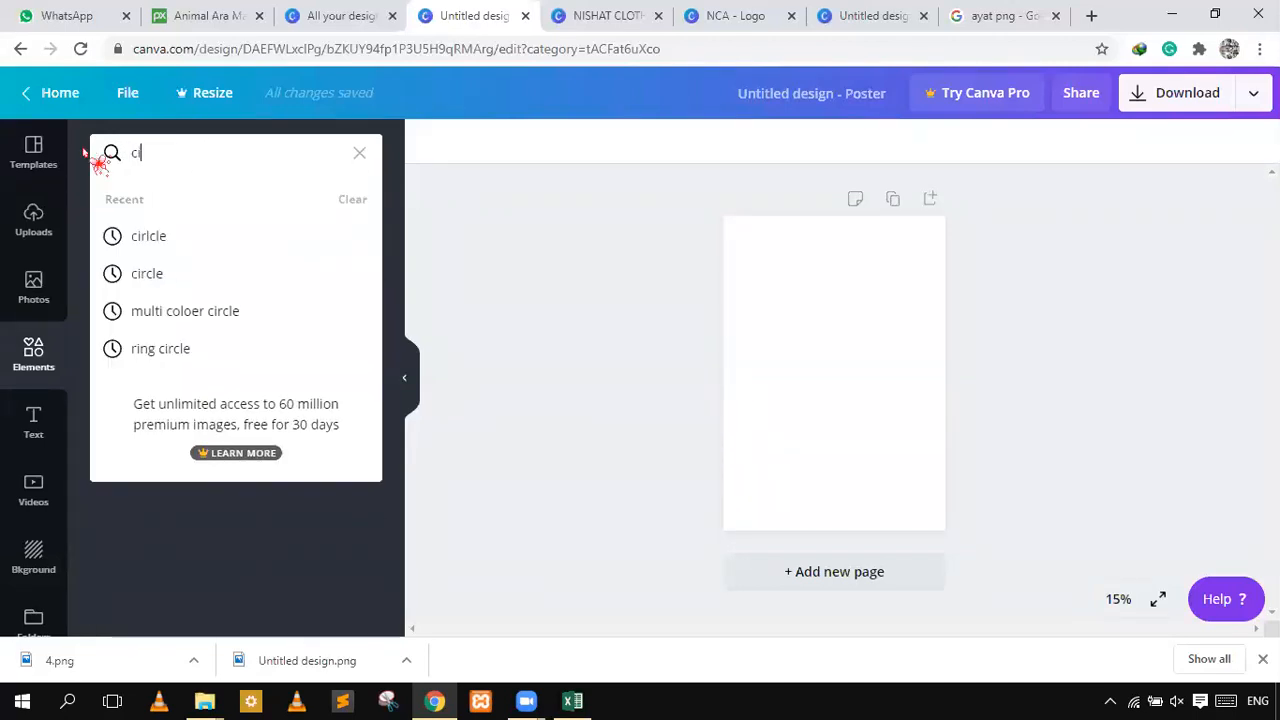
pyautogui.write('ircle')
pyautogui.press('Return')
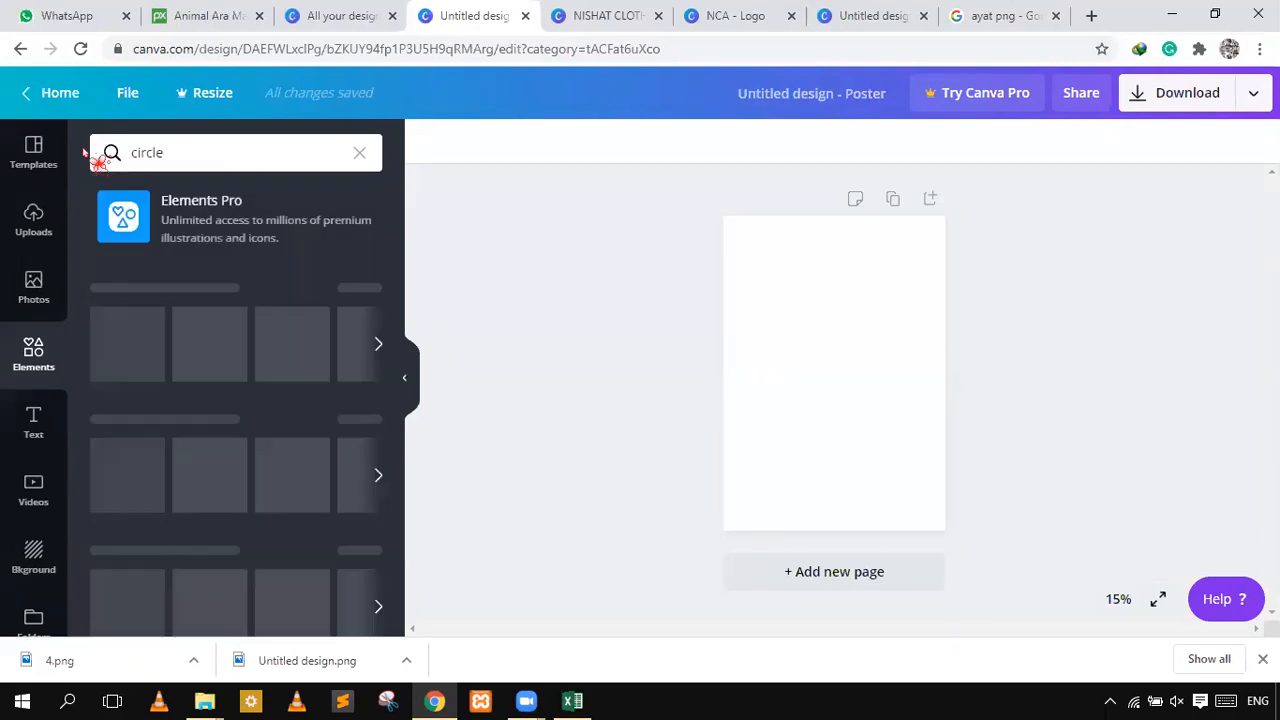
pyautogui.scroll(-1, 185, 515)
pyautogui.scroll(-2, 185, 515)
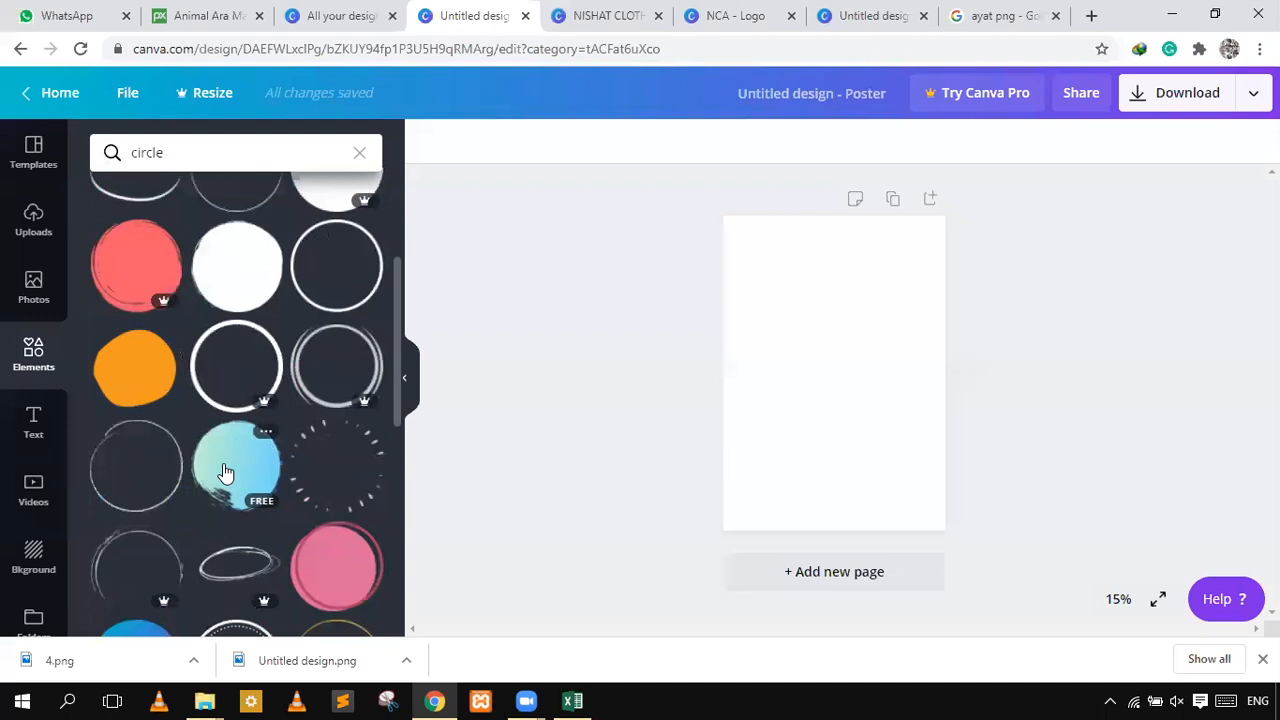
# - Add the blue-green gradient brushed circle to the poster and enlarge it to about 41.5 by 42.1, spanning the page width
pyautogui.click(225, 472)
pyautogui.moveTo(900, 435); pyautogui.dragTo(968, 505)
pyautogui.moveTo(797, 337); pyautogui.dragTo(723, 263)
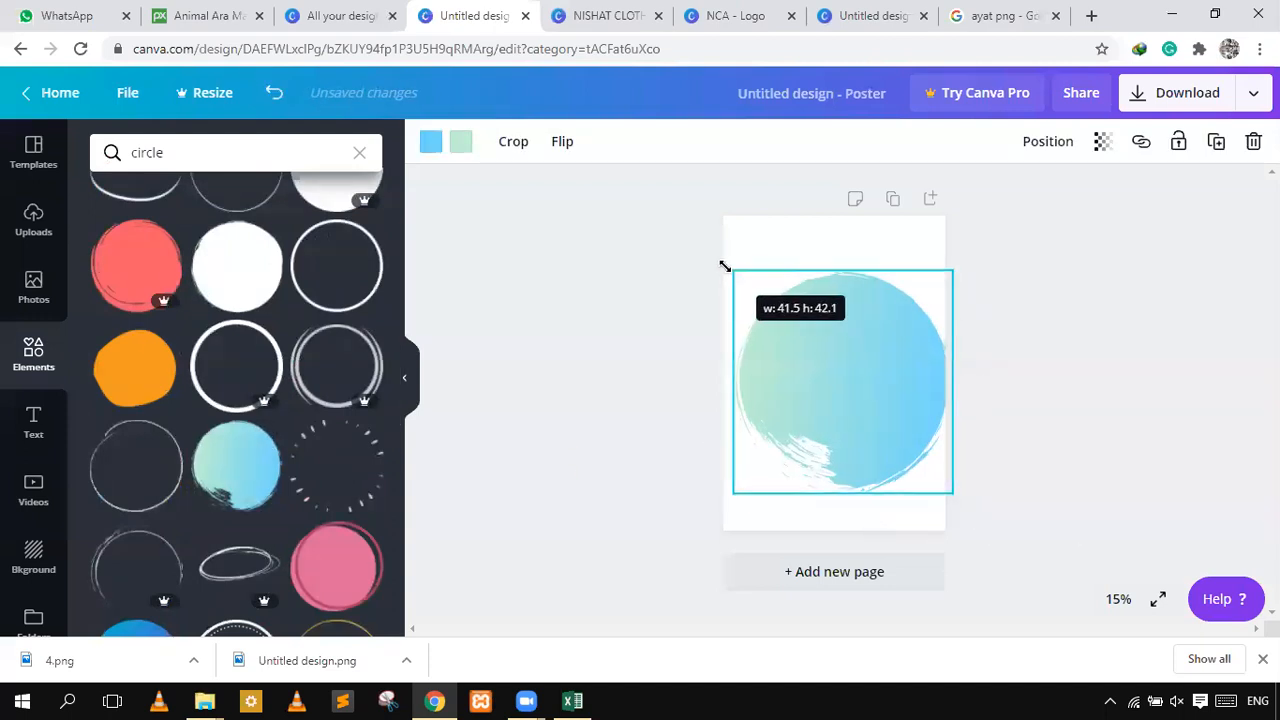
# - Recolour the circle's gradient, changing the blue to coral red and the pale green to light purple
pyautogui.click(432, 143)
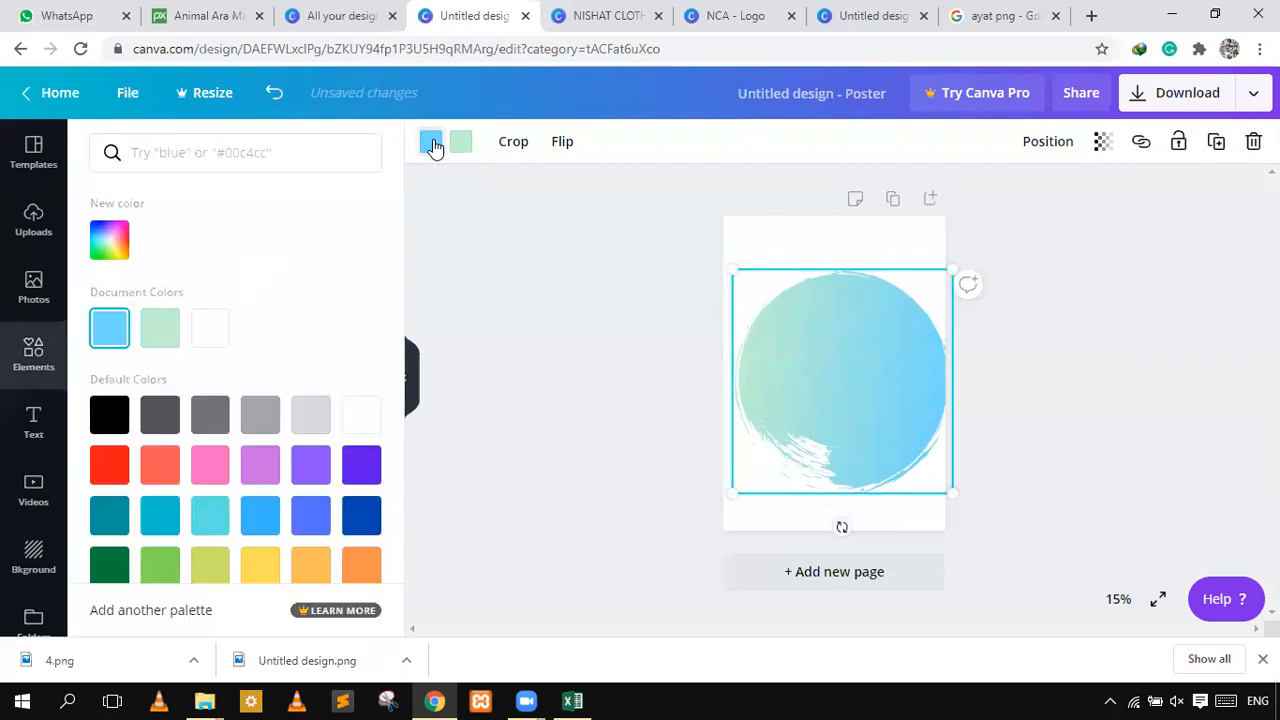
pyautogui.click(160, 465)
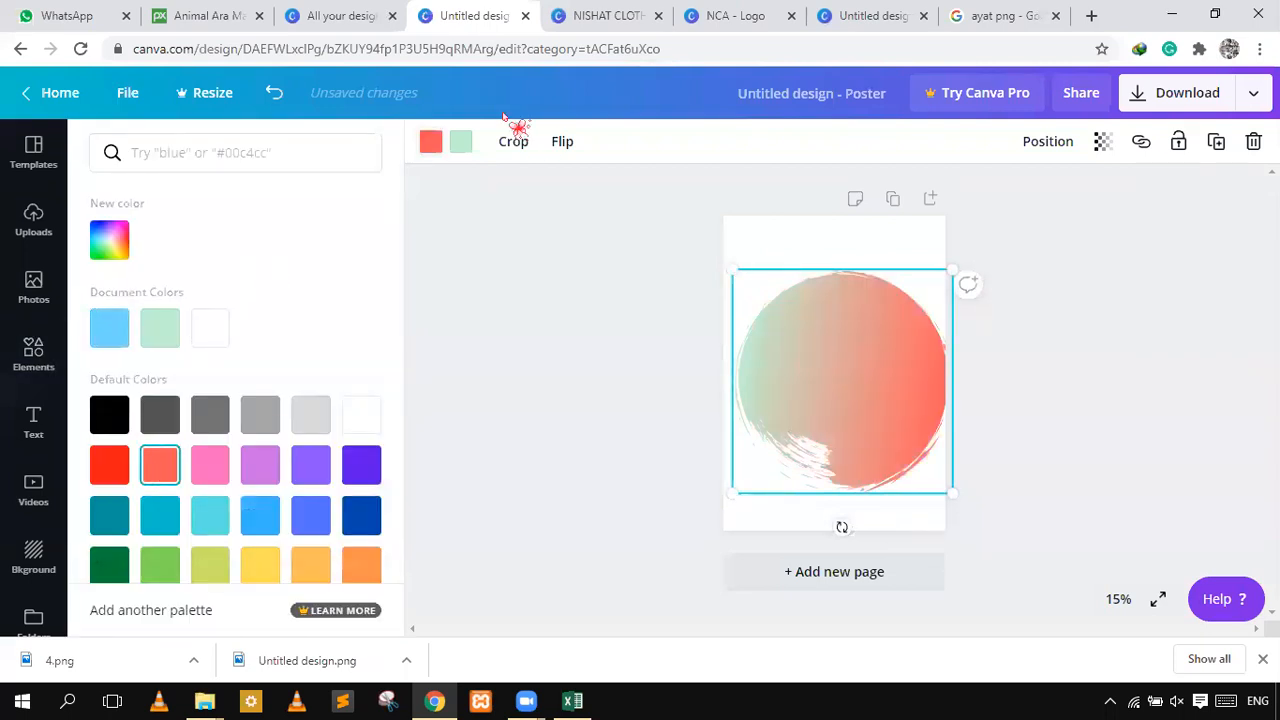
pyautogui.click(268, 462)
pyautogui.click(532, 273)
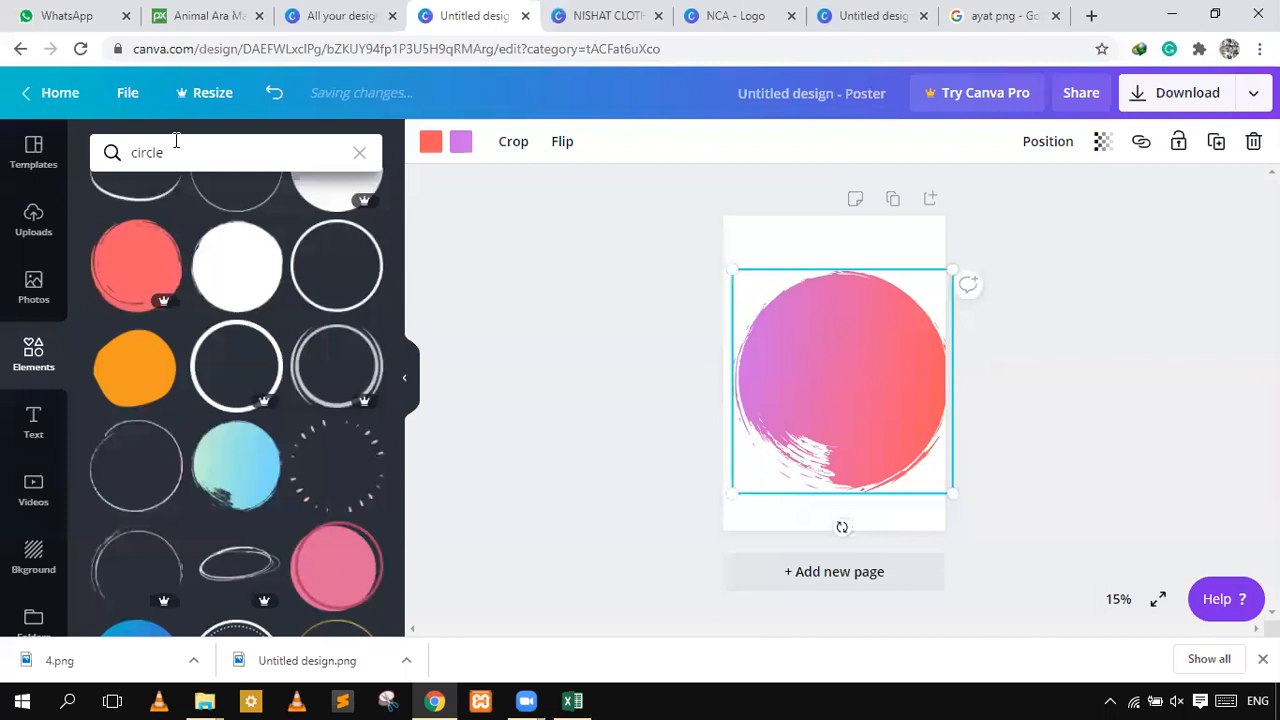
# - Search the elements library for "hanger" and look through the hanger graphics
pyautogui.click(175, 141)
pyautogui.write('han')
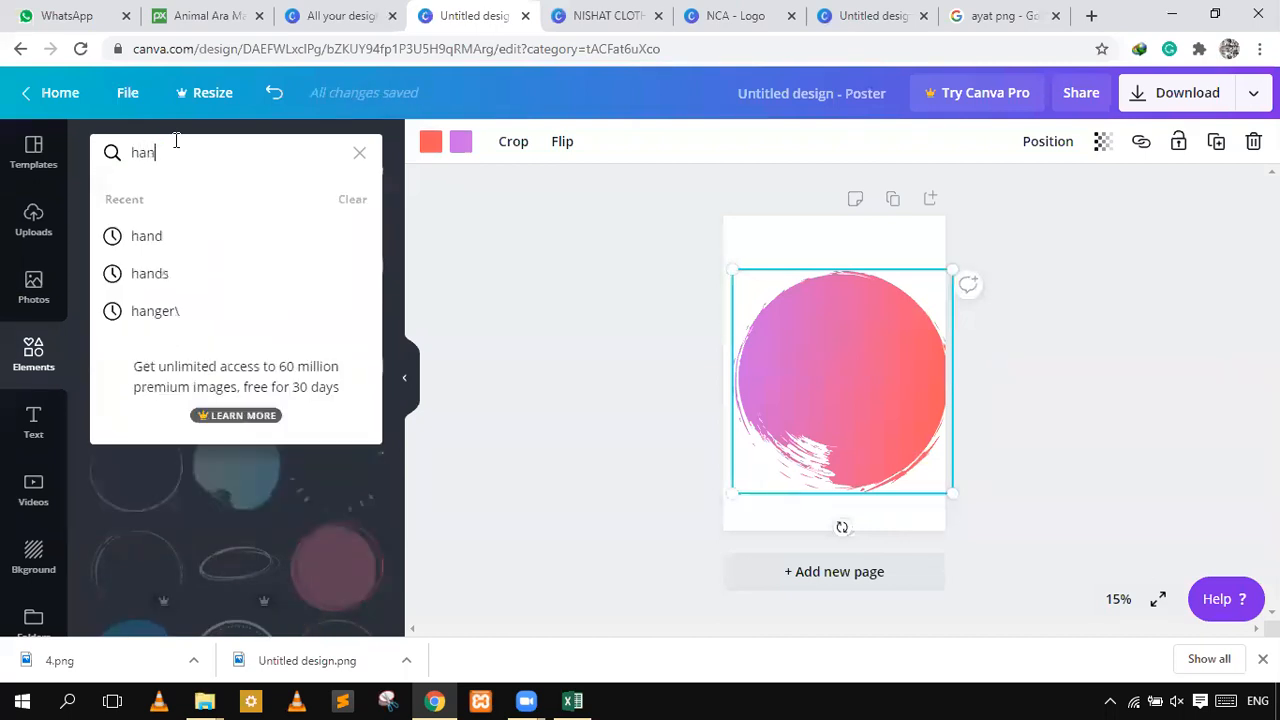
pyautogui.write('ger')
pyautogui.press('Return')
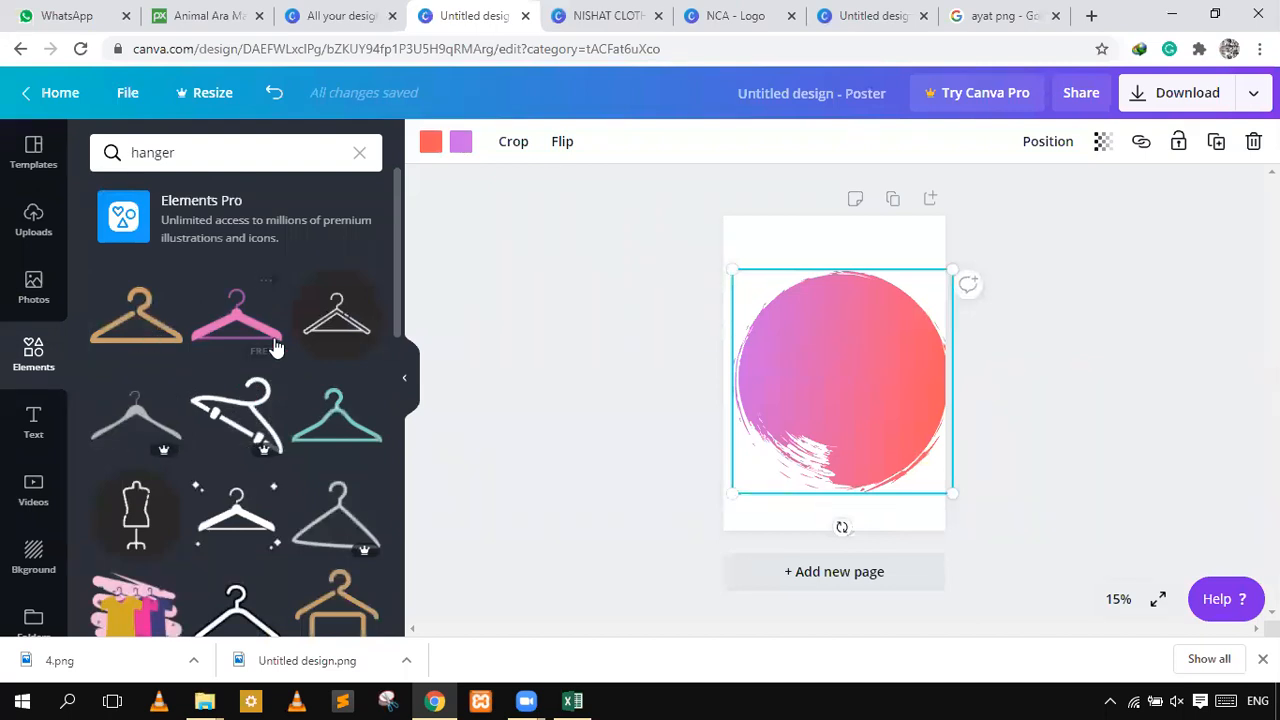
pyautogui.scroll(-3, 131, 452)
pyautogui.scroll(3, 270, 430)
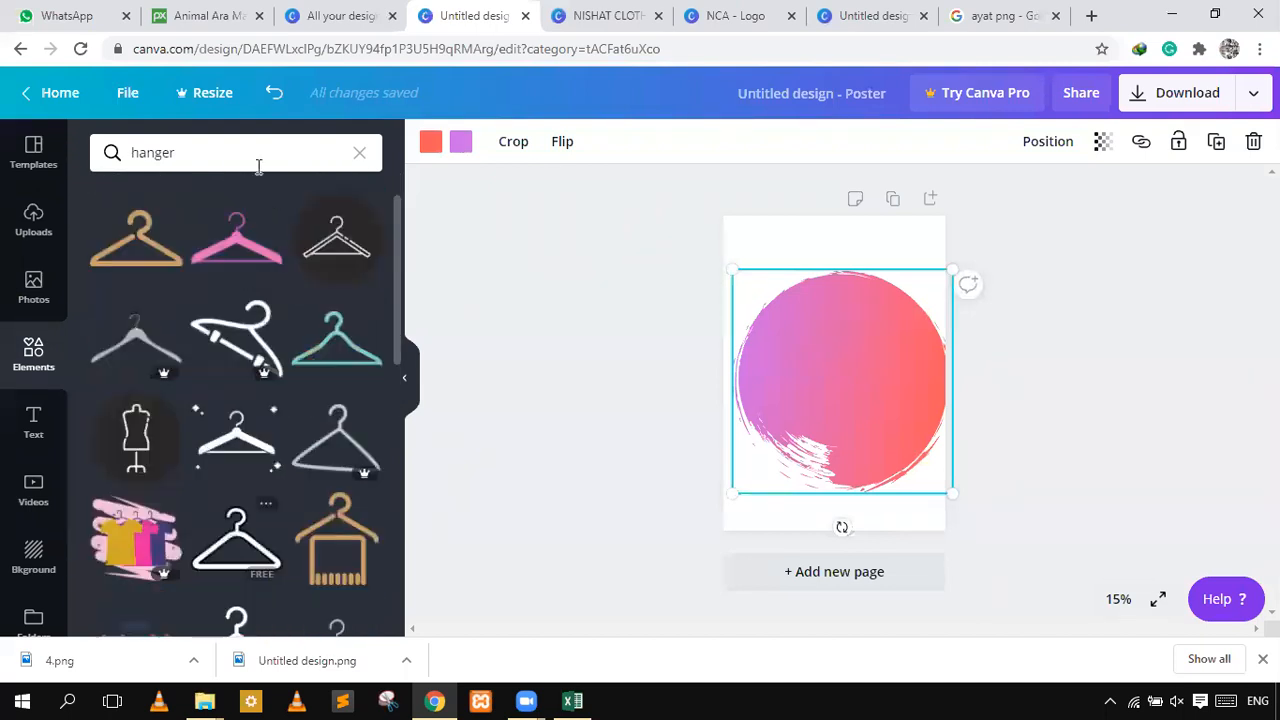
# - Search the elements library for "cloth" and browse the clothing graphics
pyautogui.click(257, 157)
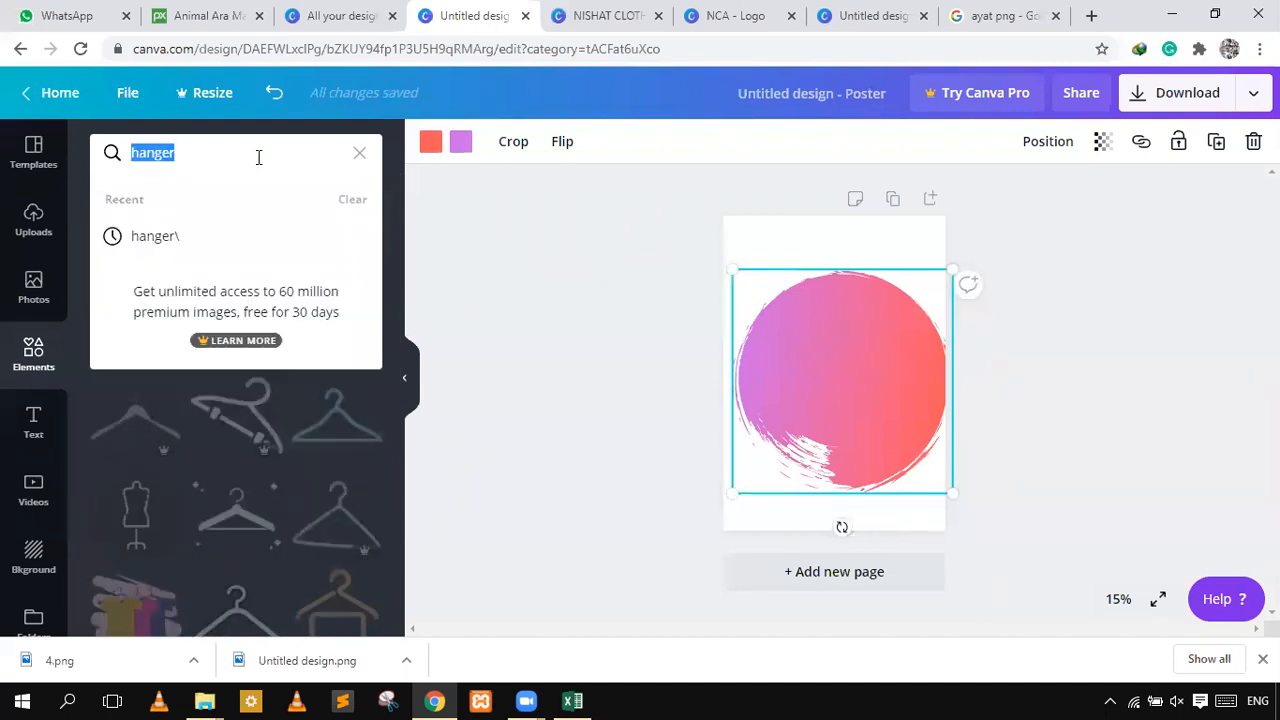
pyautogui.press('BackSpace')
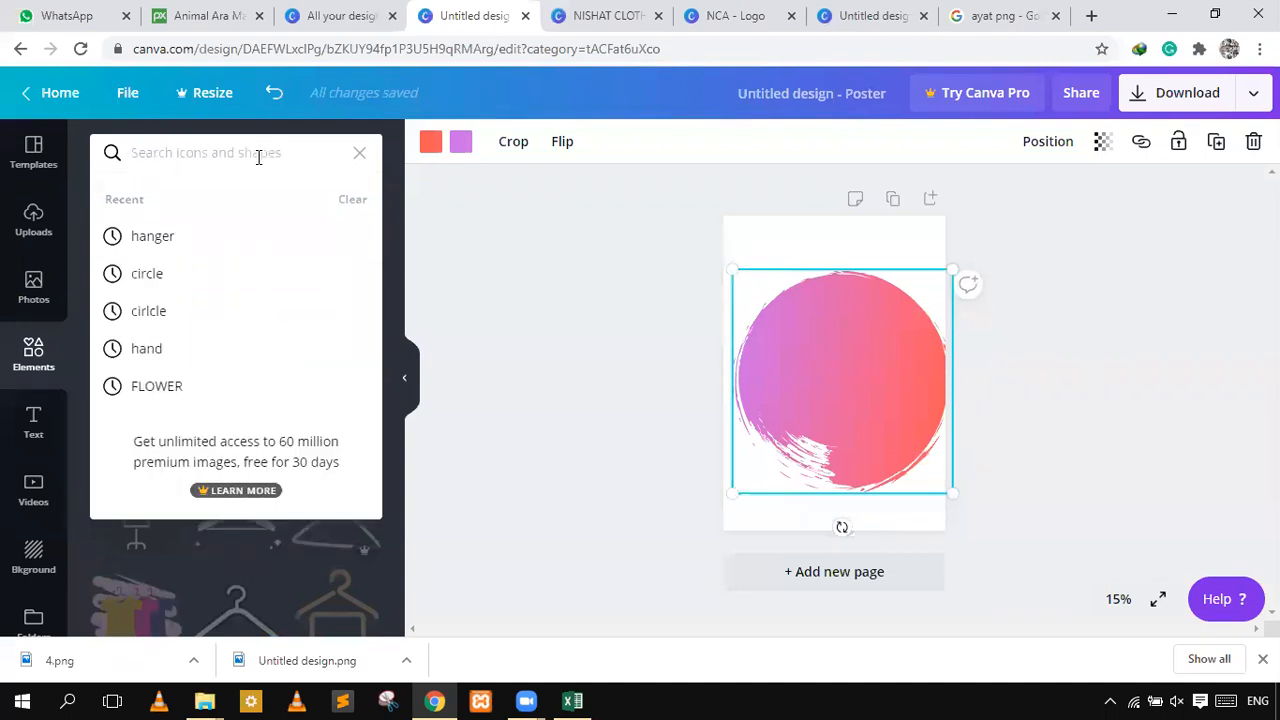
pyautogui.write('clo')
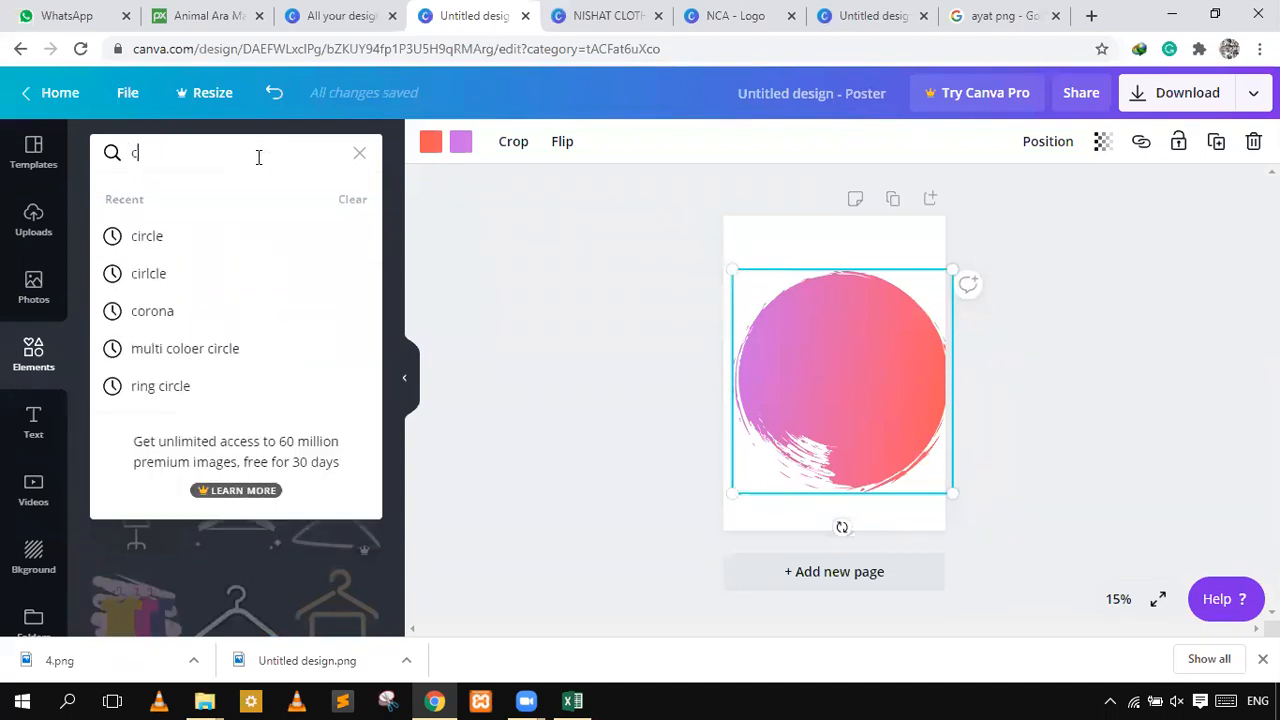
pyautogui.press('Return')
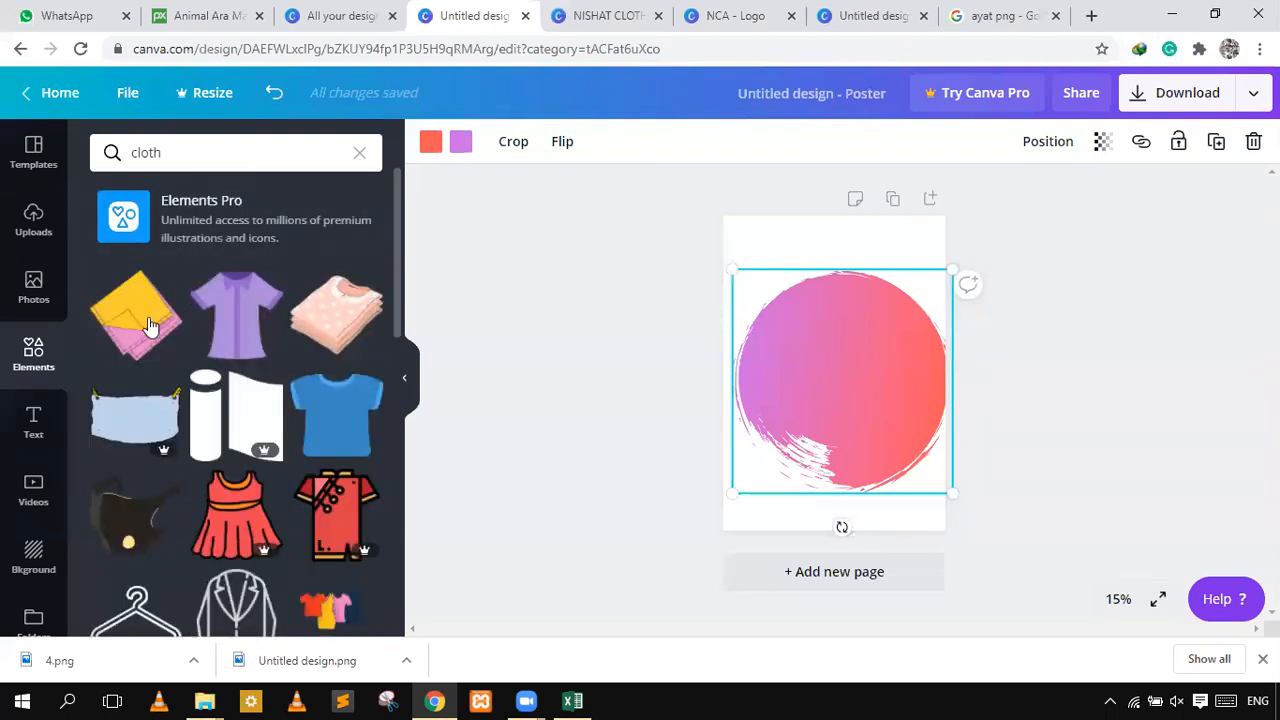
pyautogui.scroll(-3, 148, 325)
pyautogui.scroll(-2, 163, 345)
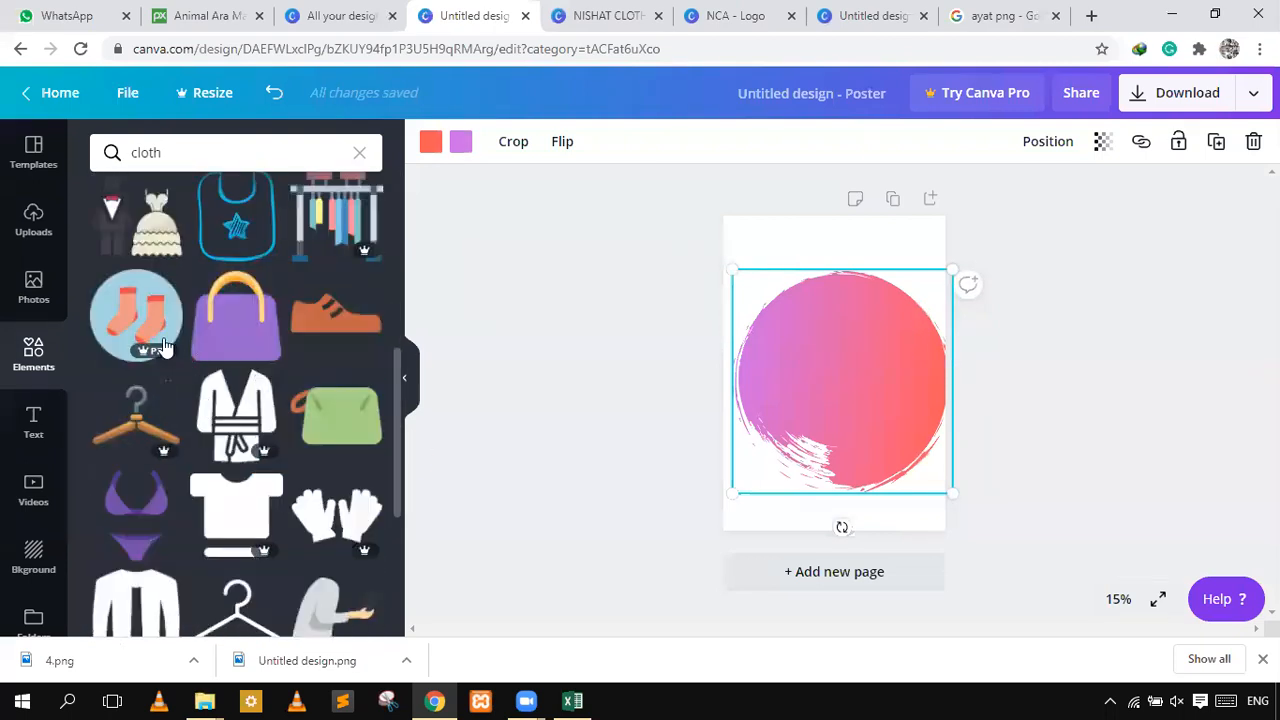
pyautogui.scroll(-5, 163, 345)
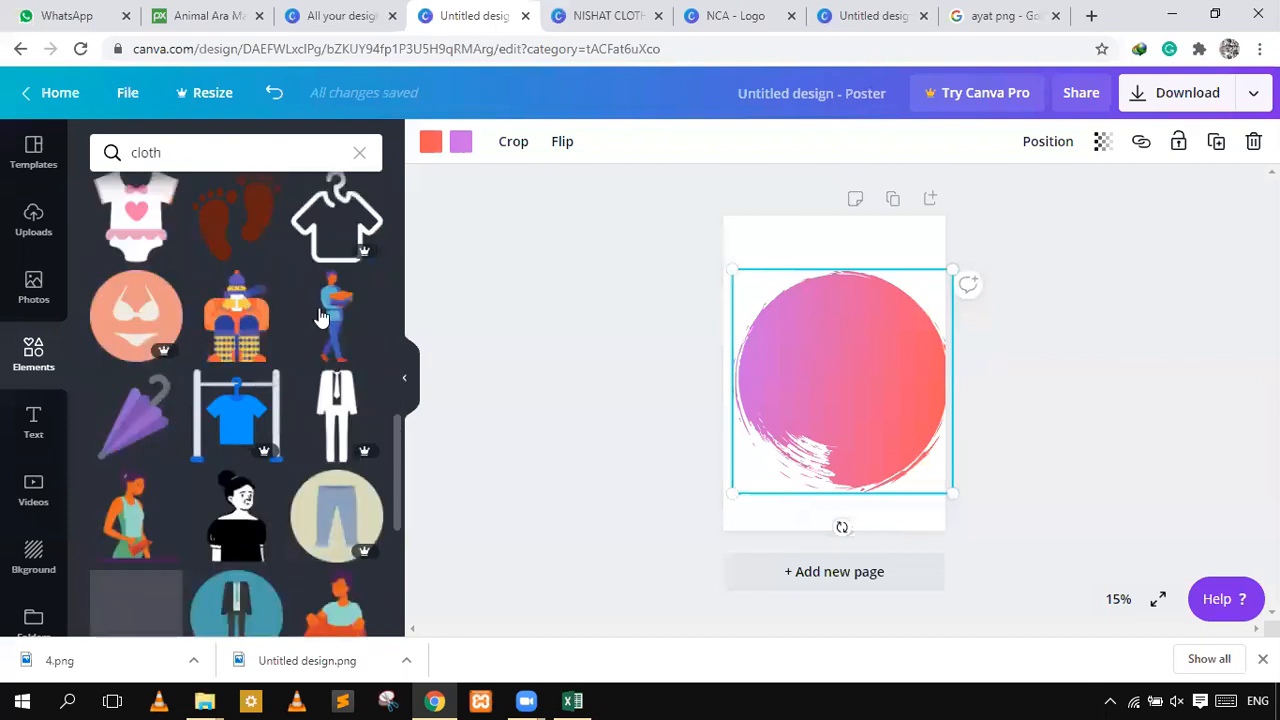
pyautogui.scroll(-1, 310, 335)
pyautogui.scroll(-4, 200, 414)
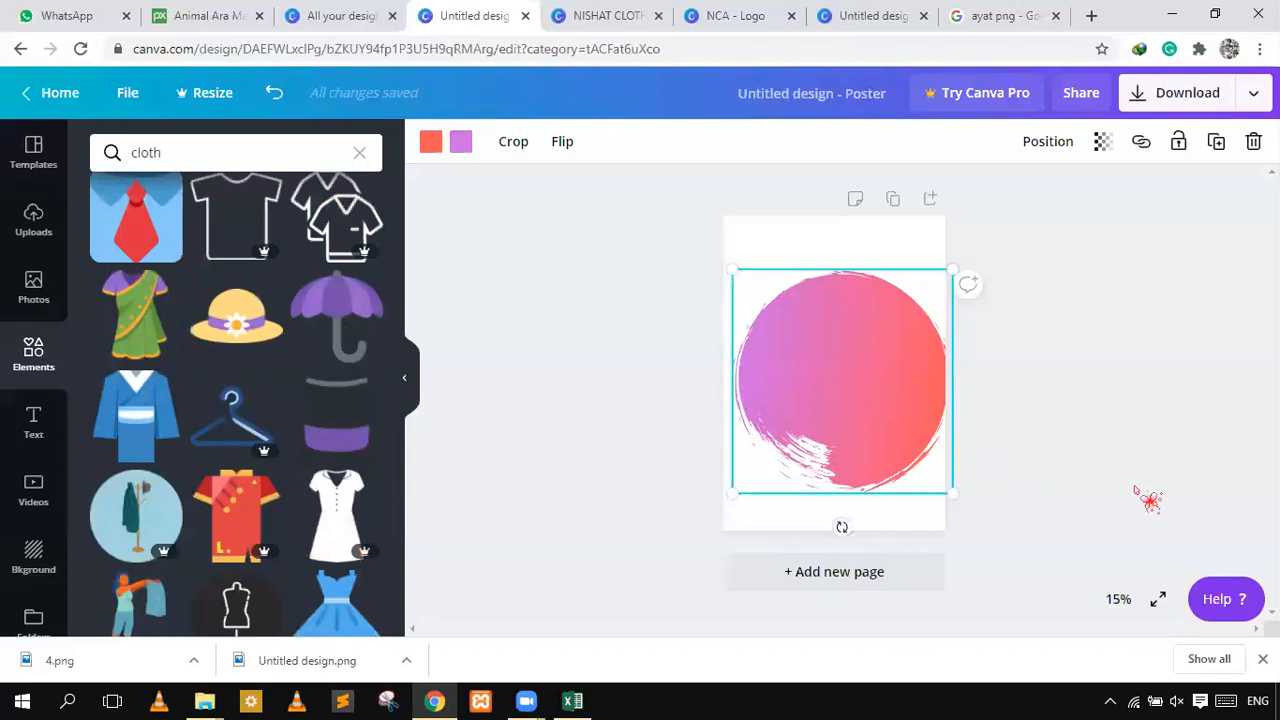
# - Delete the gradient circle from the poster and apply the recently used Portraits in Pop template to the page
pyautogui.press('Delete')
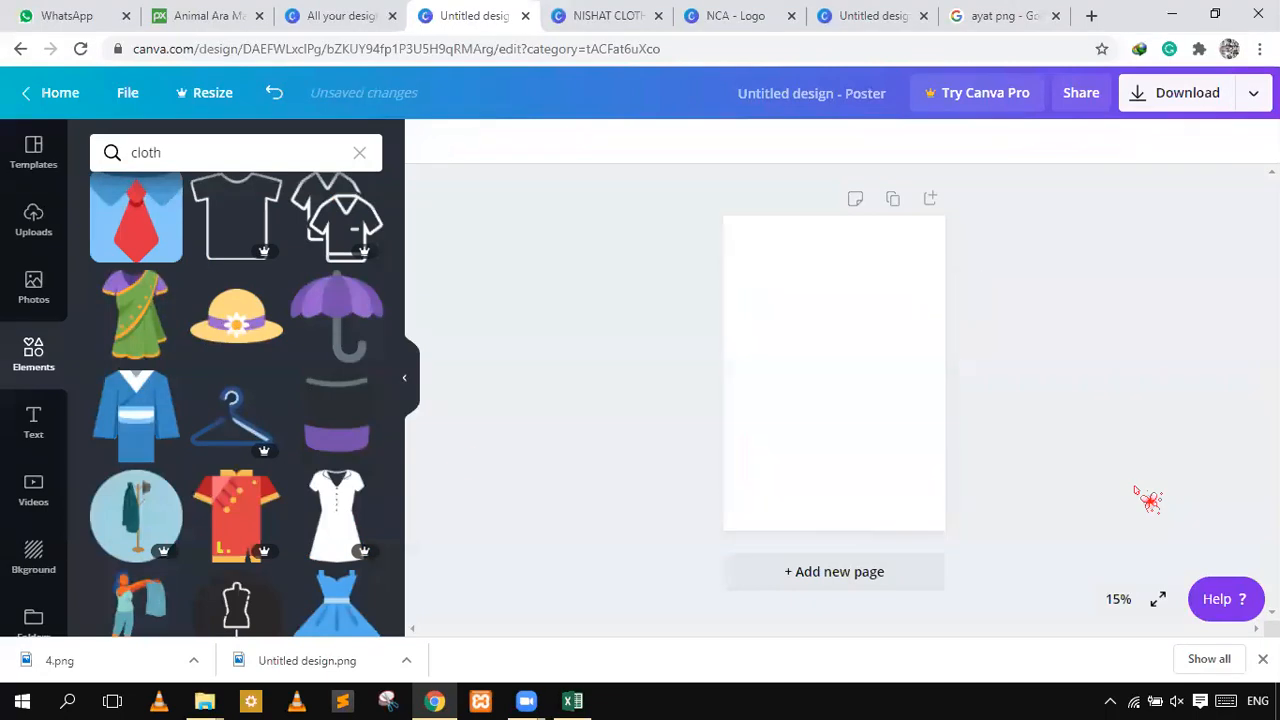
pyautogui.click(38, 158)
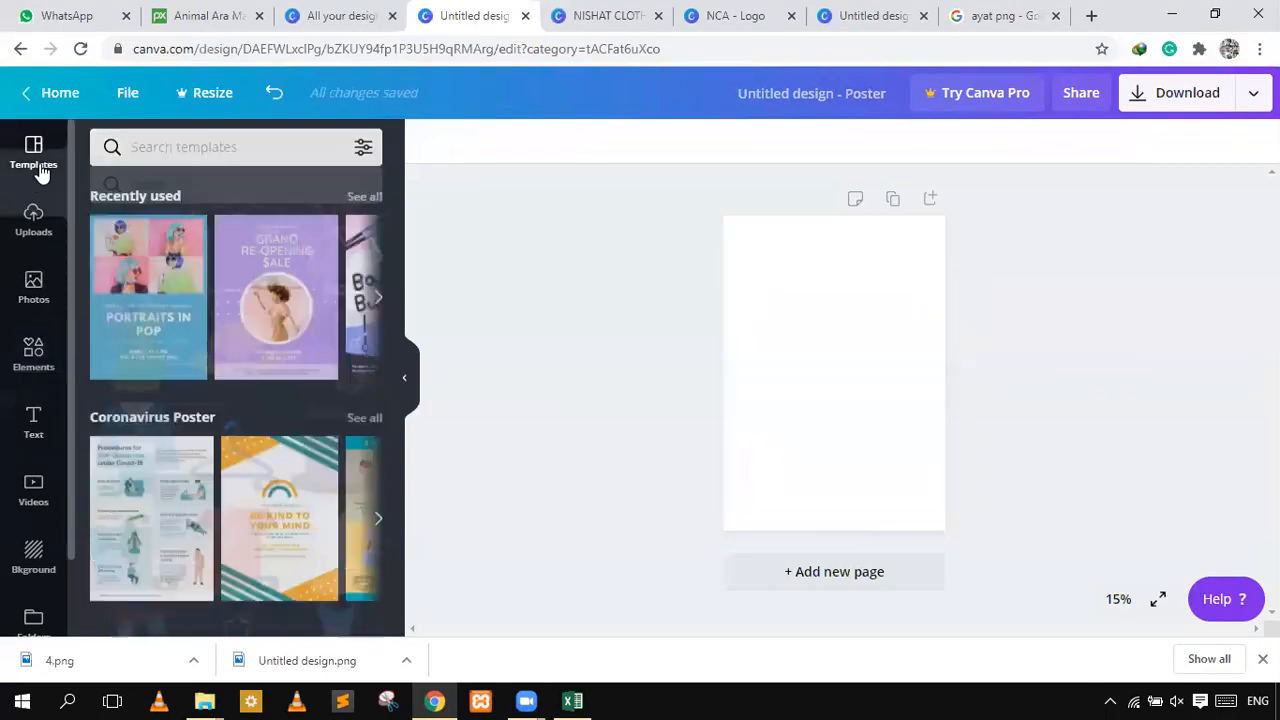
pyautogui.click(138, 298)
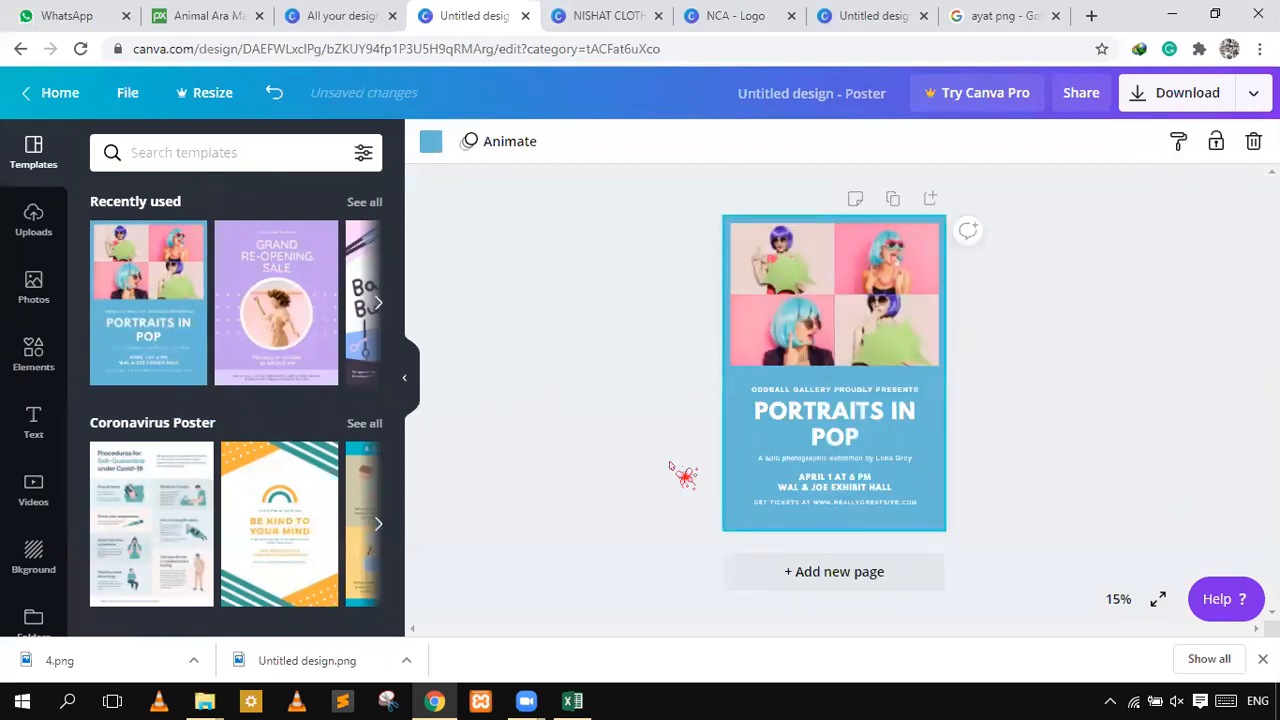
# - Replace the four portrait photos in the poster's grid with the uploaded cat, man, horse and white dog images
pyautogui.click(1117, 600)
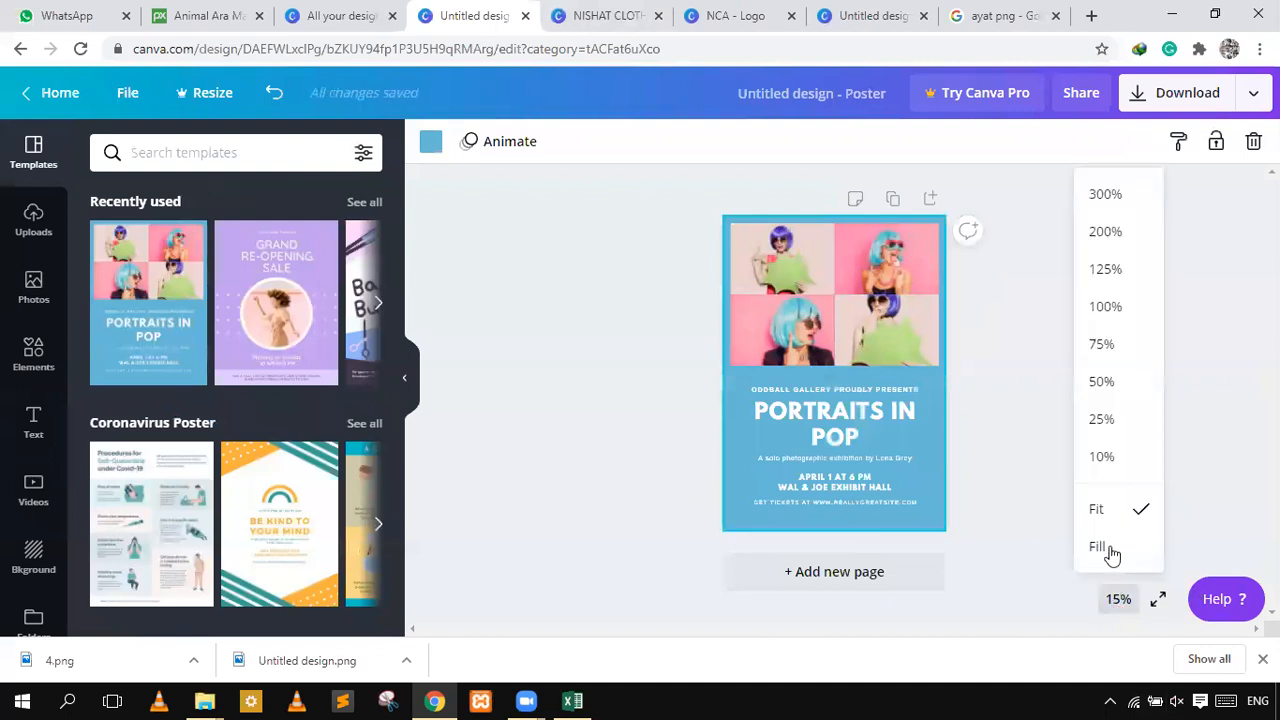
pyautogui.click(1136, 428)
pyautogui.scroll(2, 1049, 471)
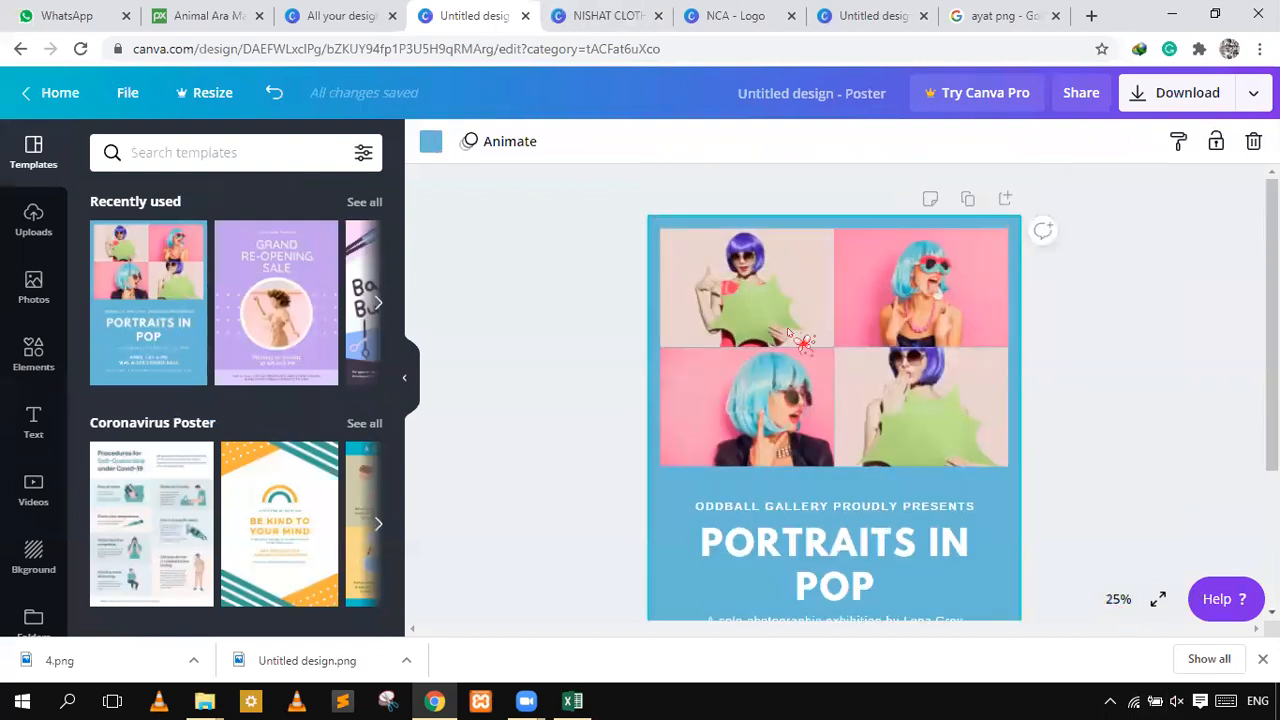
pyautogui.click(745, 298)
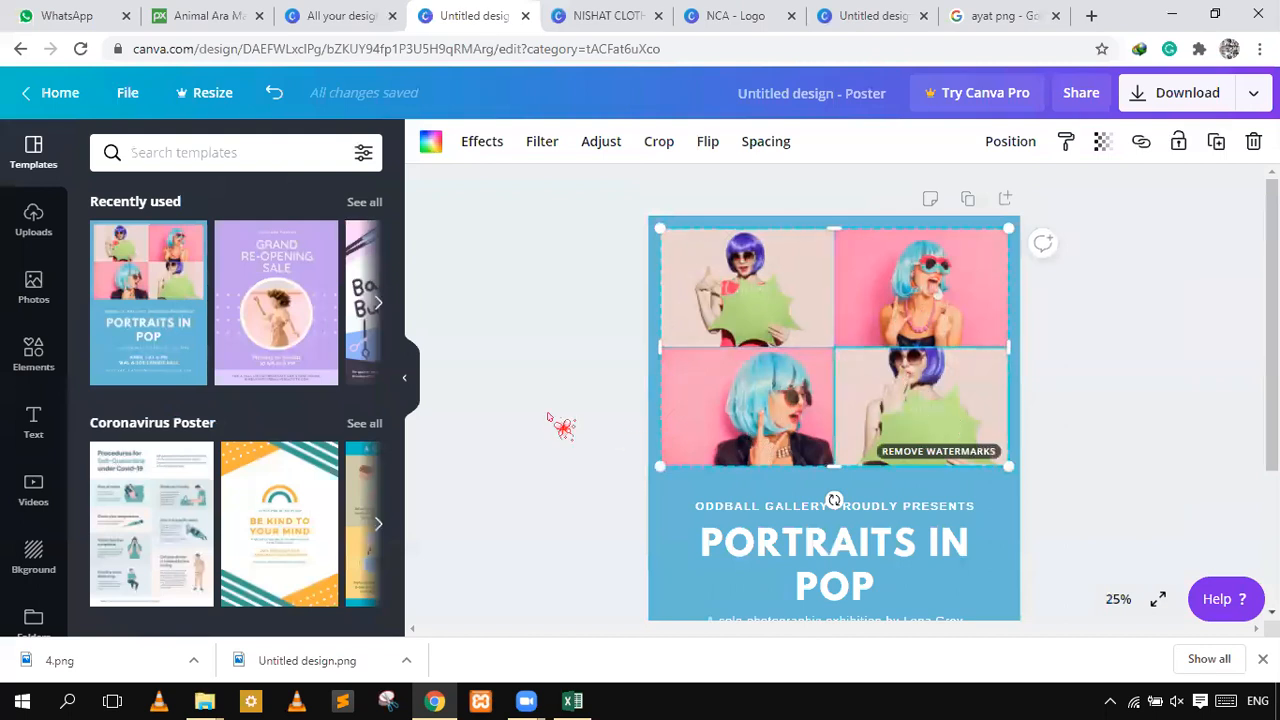
pyautogui.click(128, 416)
pyautogui.click(48, 308)
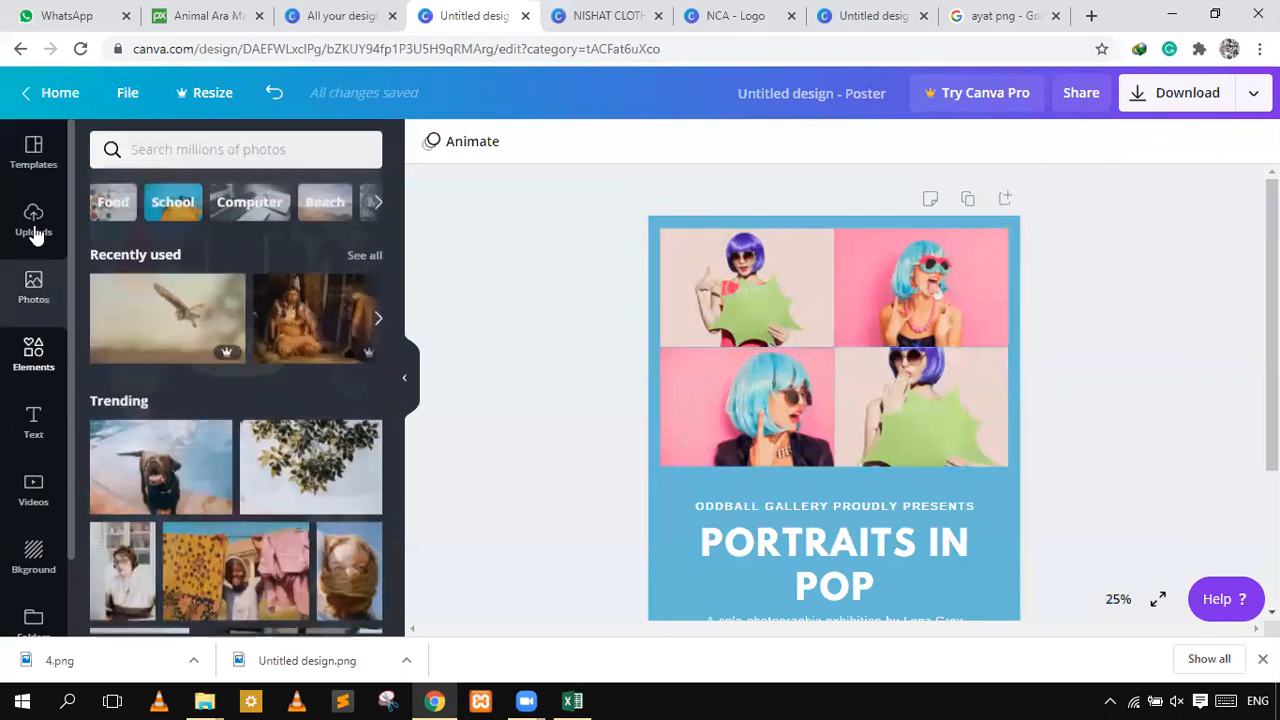
pyautogui.click(35, 222)
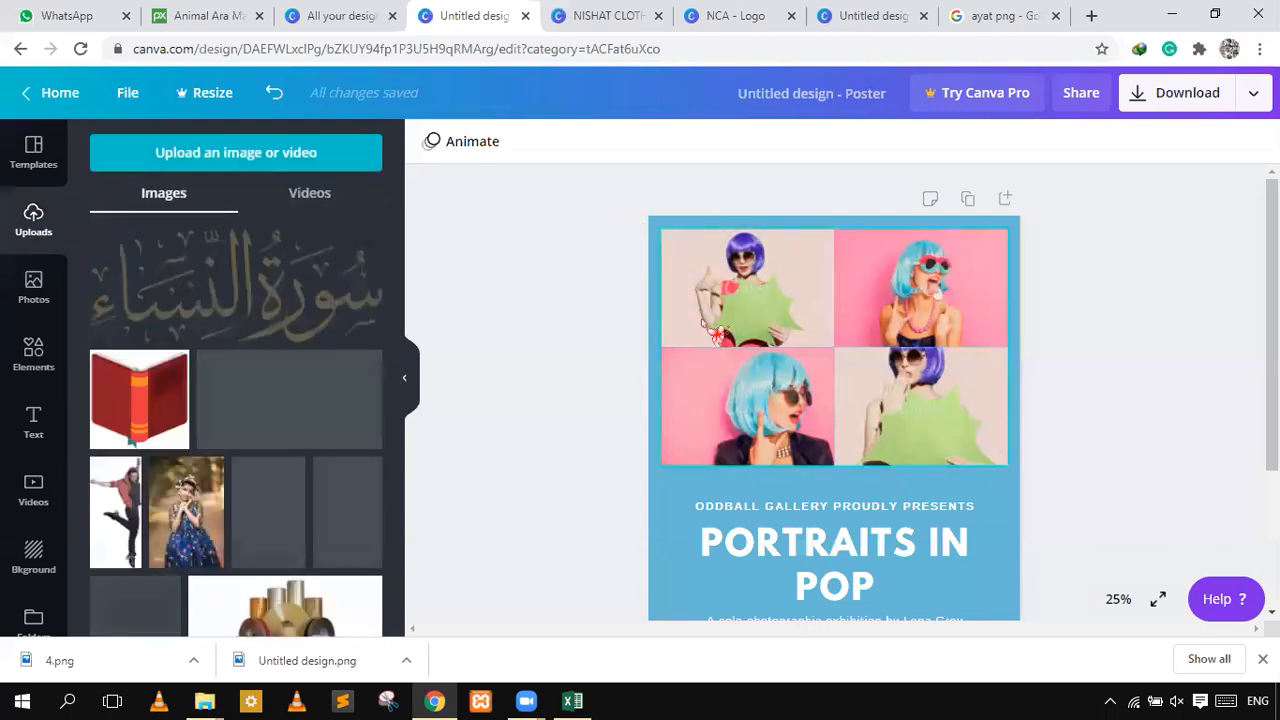
pyautogui.click(745, 300)
pyautogui.scroll(-5, 207, 468)
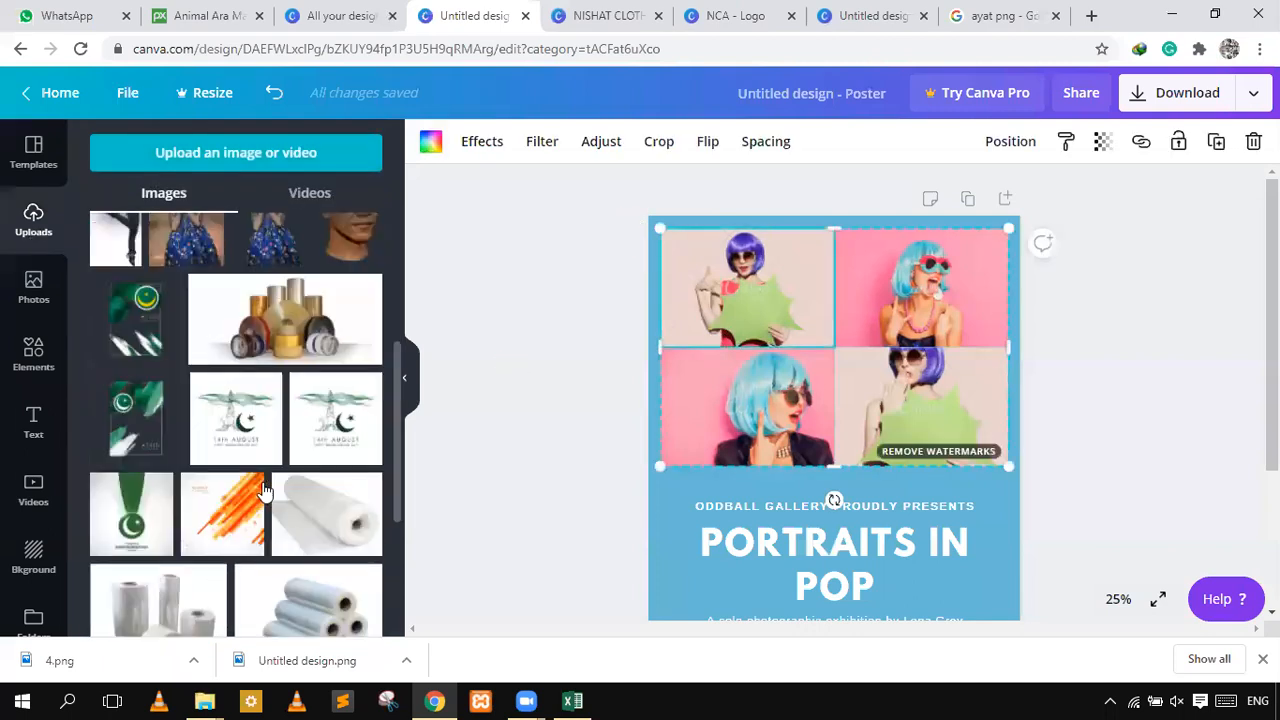
pyautogui.scroll(-5, 220, 470)
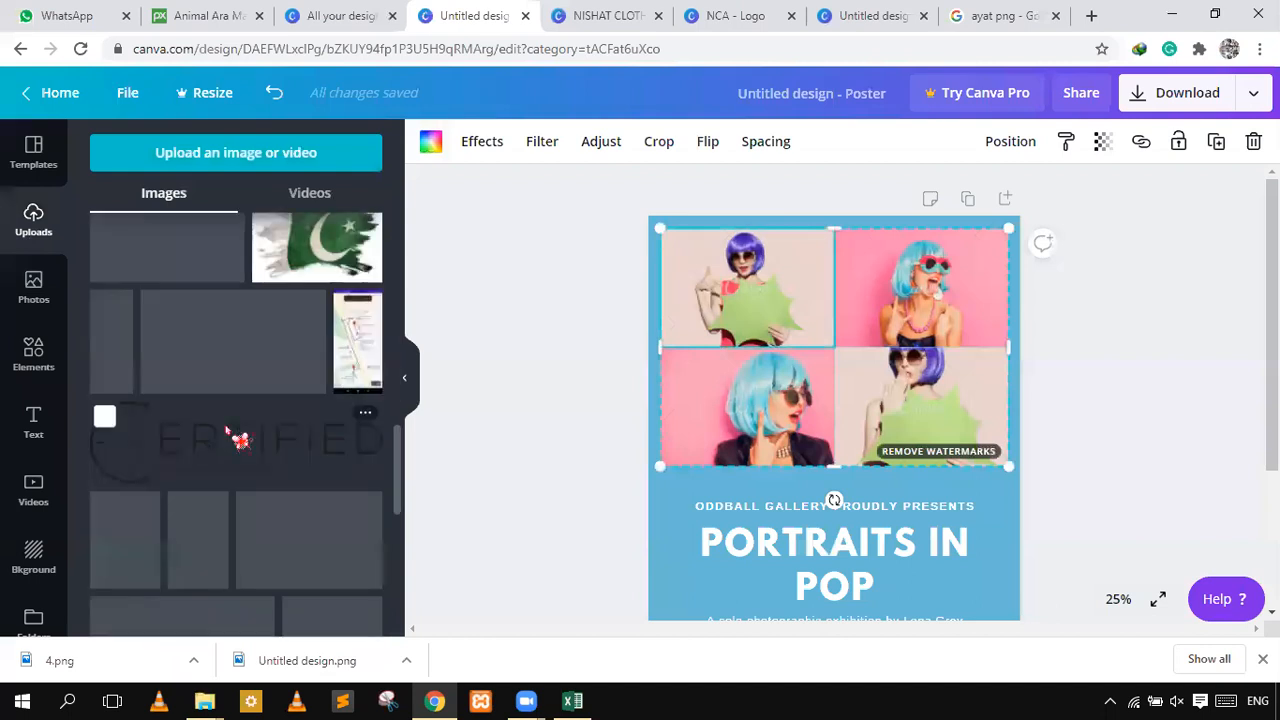
pyautogui.moveTo(190, 340); pyautogui.dragTo(682, 332)
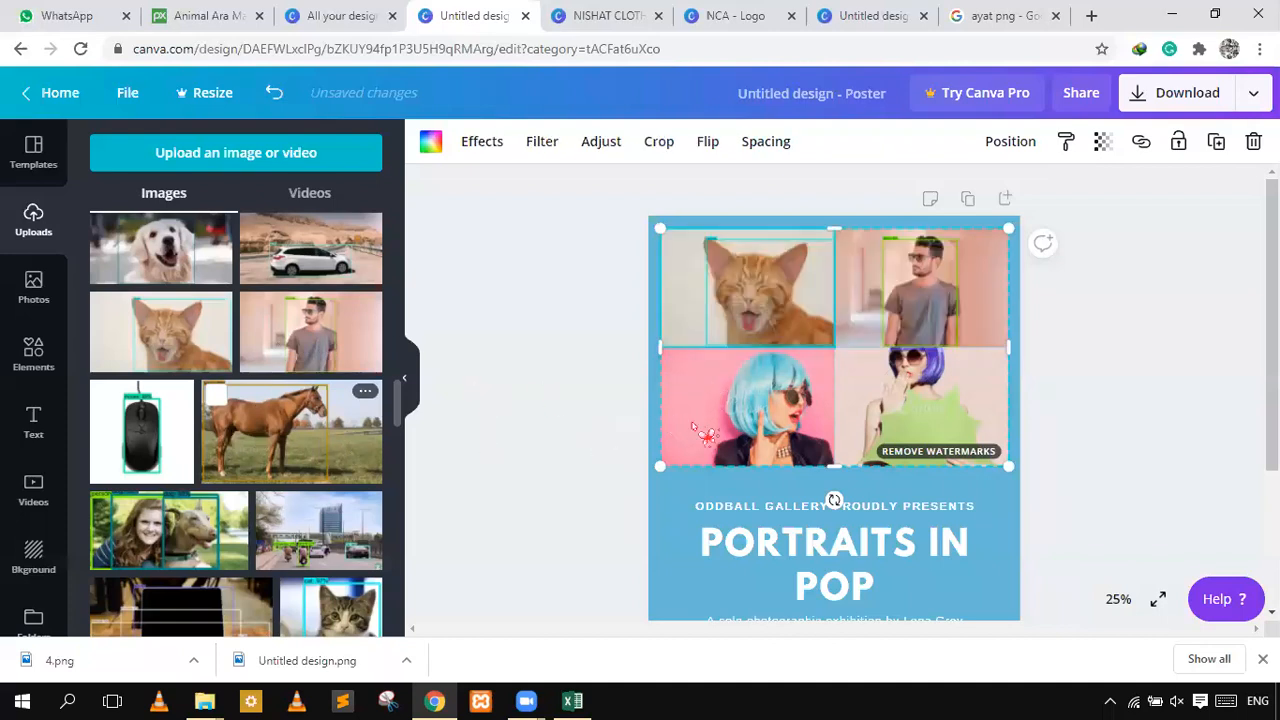
pyautogui.moveTo(190, 262); pyautogui.dragTo(896, 386)
pyautogui.click(1045, 392)
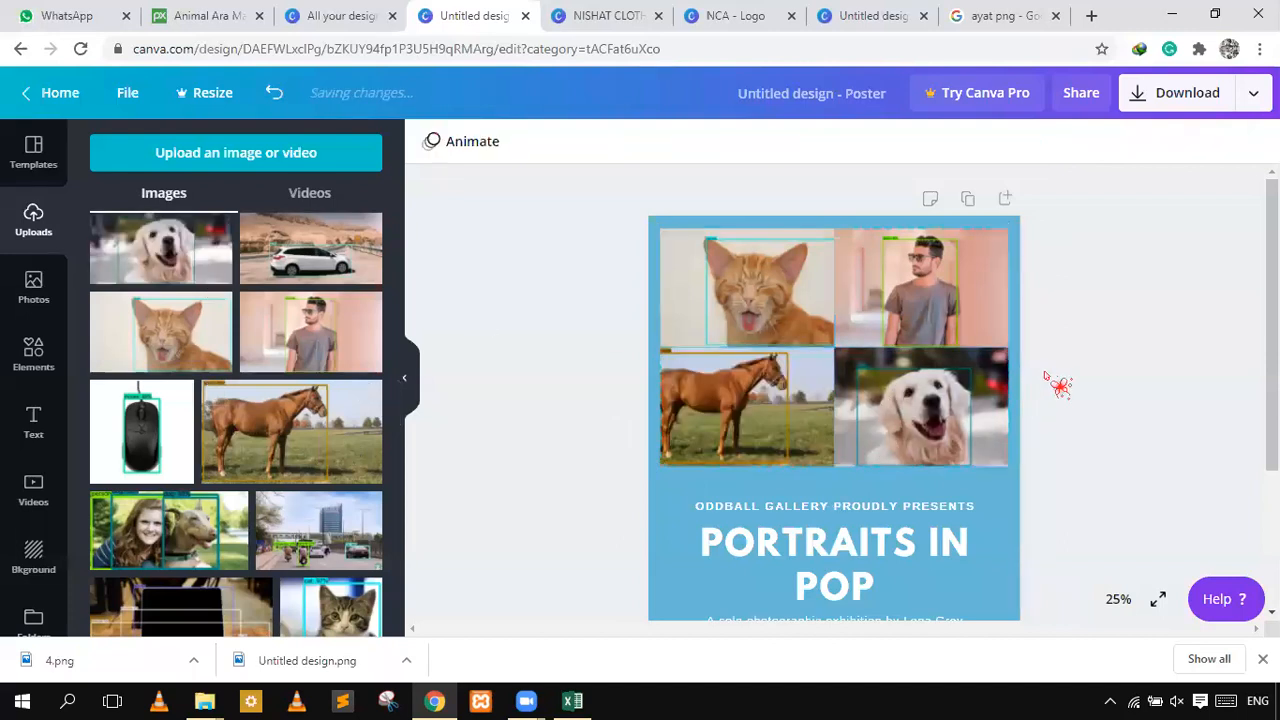
# - Recolour the poster background with the light olive green from the horse photo's palette
pyautogui.click(1008, 518)
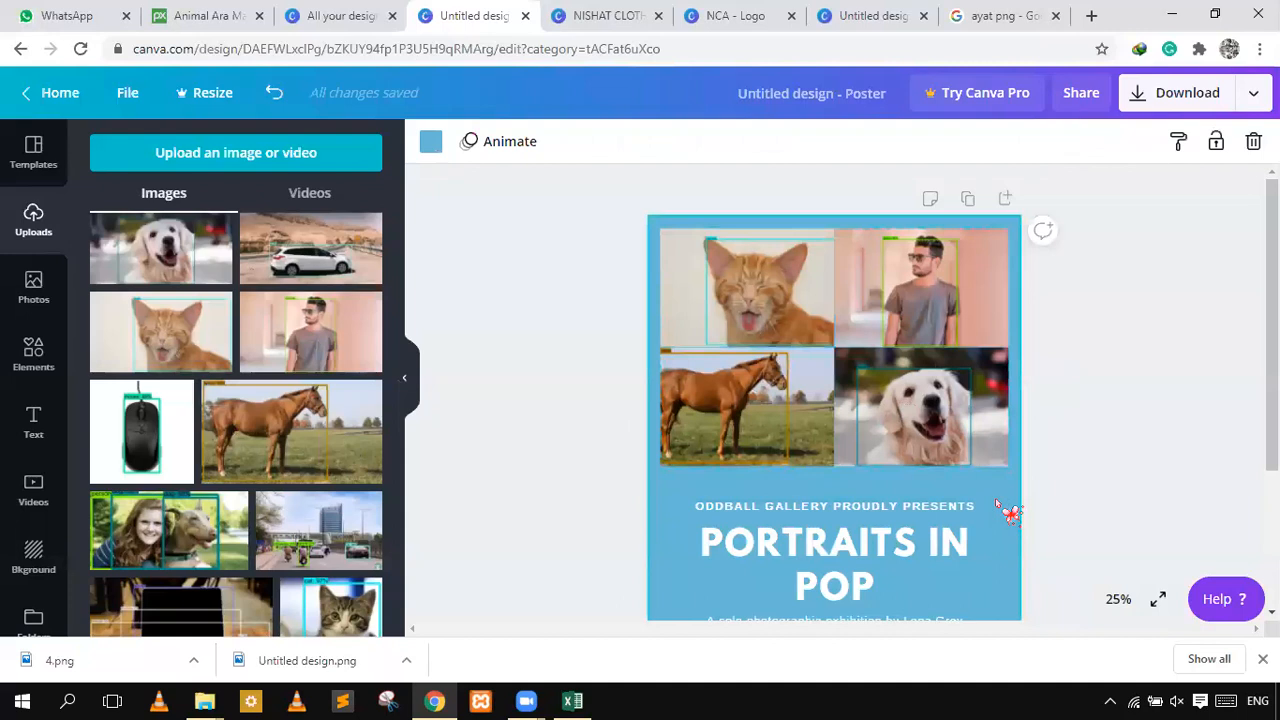
pyautogui.click(434, 142)
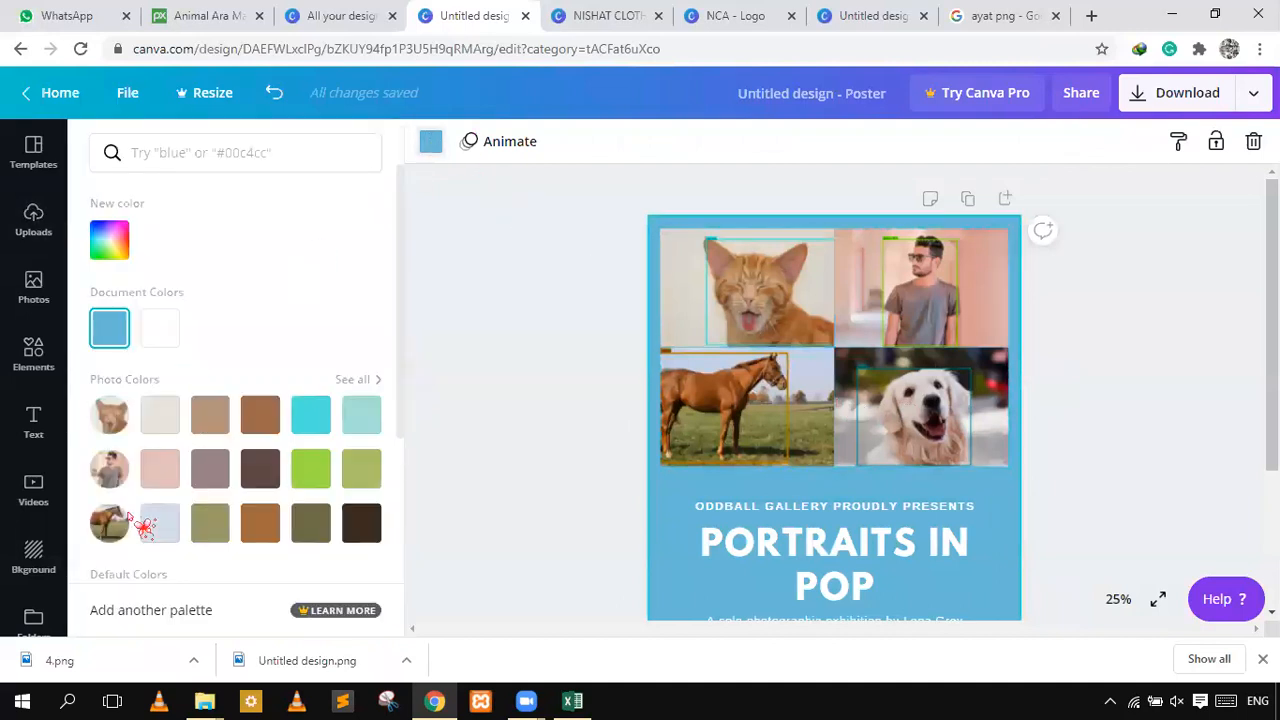
pyautogui.click(200, 518)
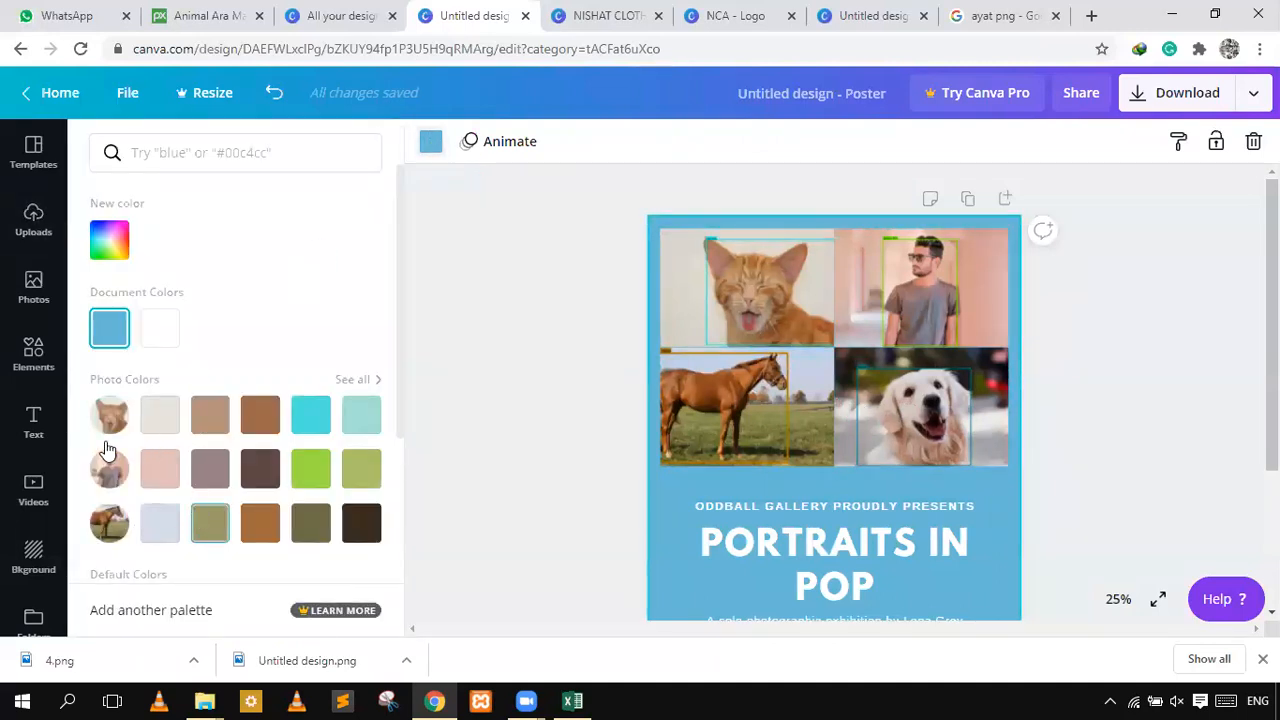
# - Change the Portraits in Pop poster's background colour to the default black
pyautogui.scroll(-2, 155, 435)
pyautogui.click(109, 440)
pyautogui.click(1137, 408)
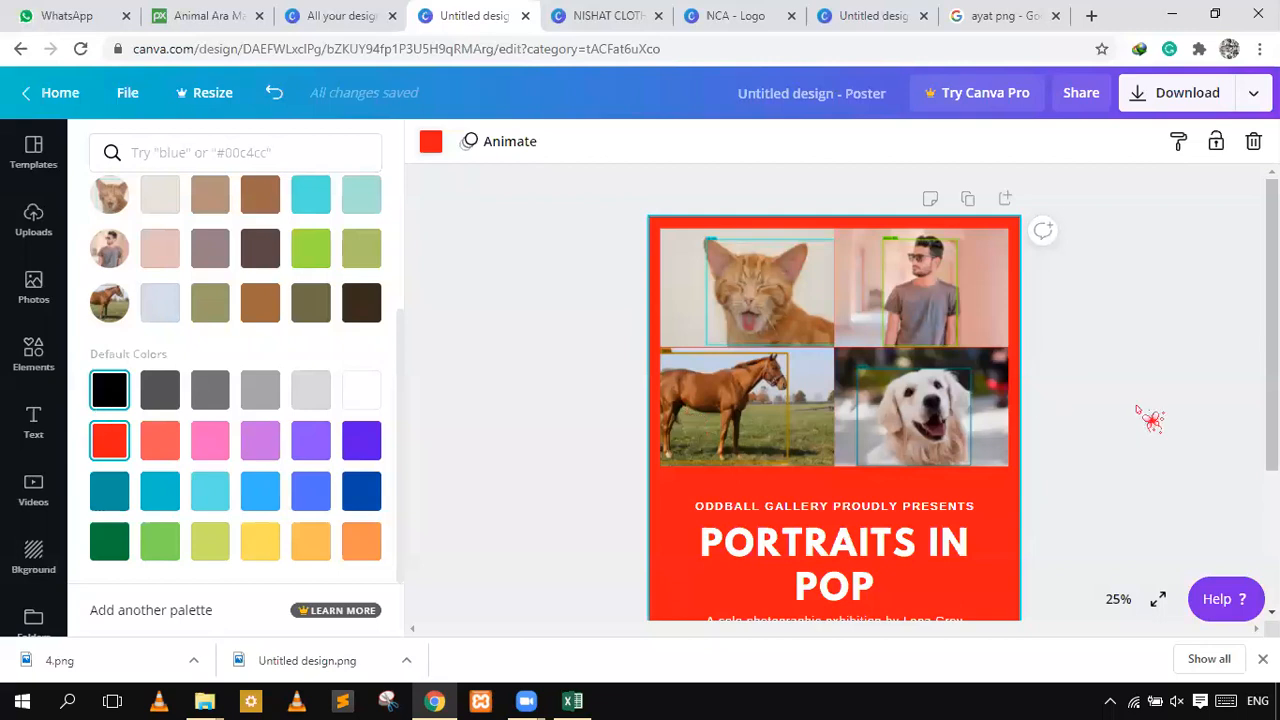
pyautogui.click(814, 362)
pyautogui.scroll(-3, 812, 360)
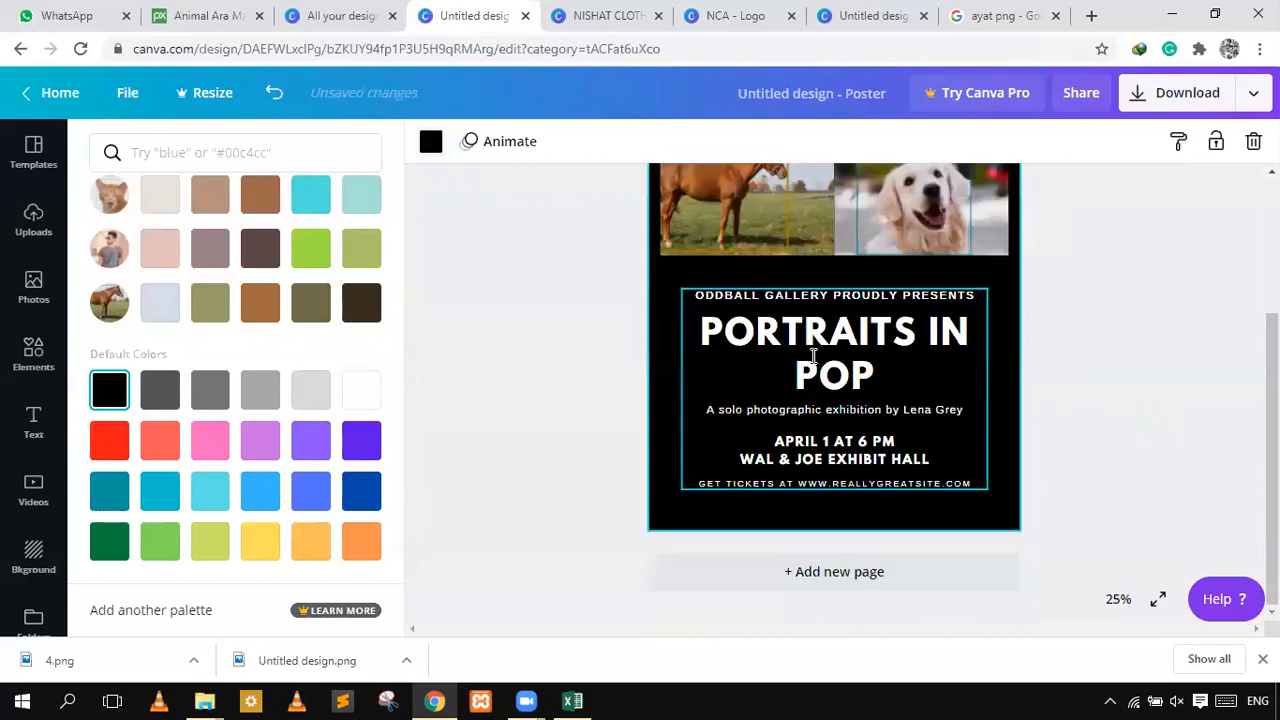
pyautogui.doubleClick(816, 364)
pyautogui.click(1121, 382)
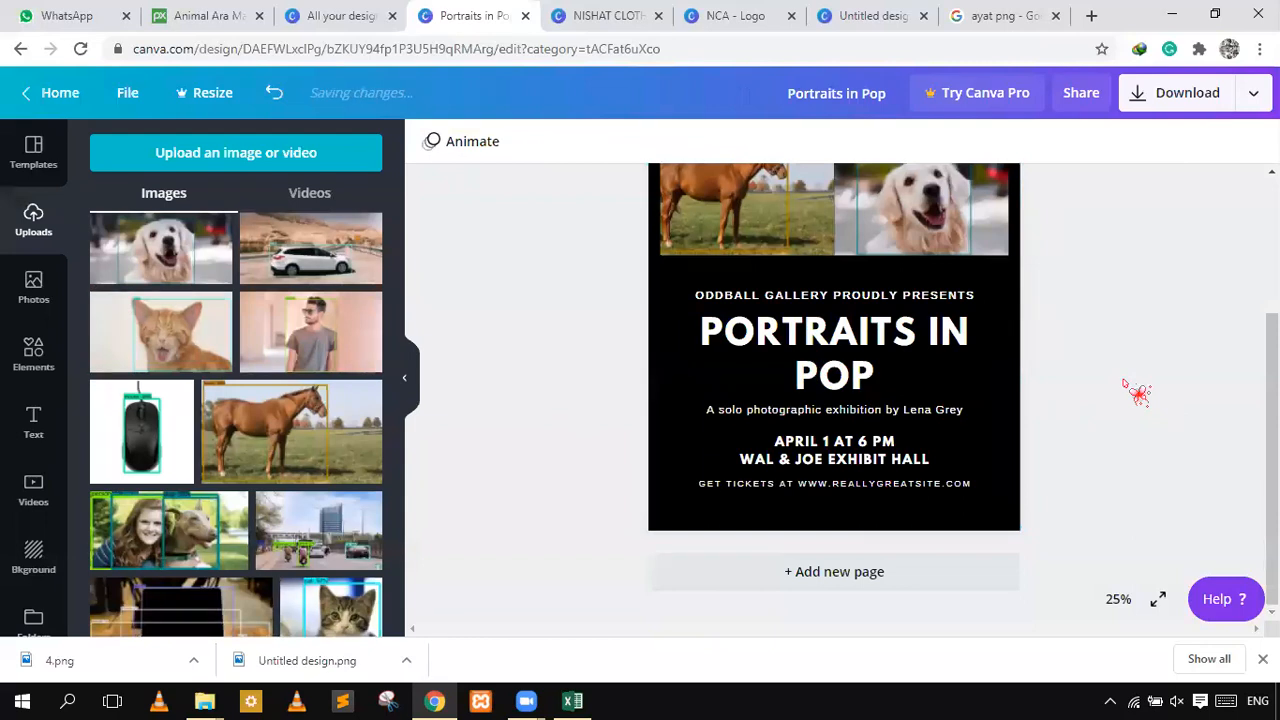
pyautogui.scroll(2, 1137, 393)
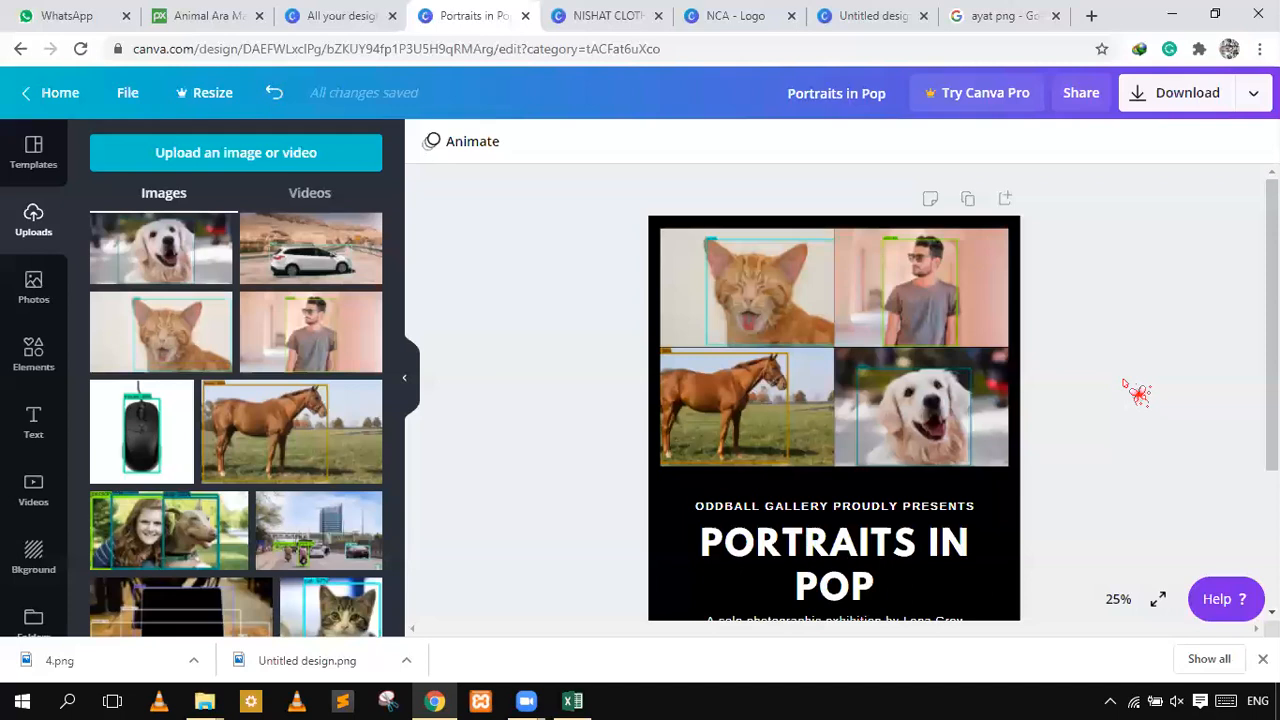
pyautogui.scroll(-2, 1080, 440)
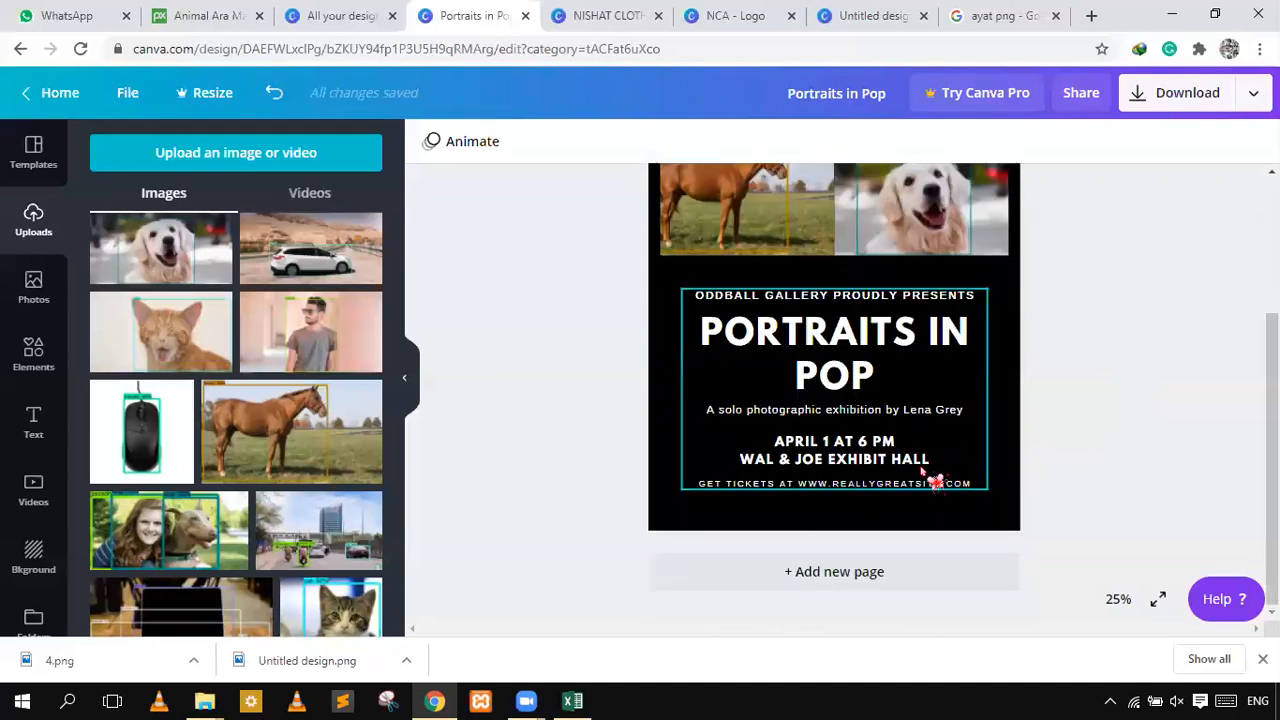
pyautogui.scroll(2, 935, 483)
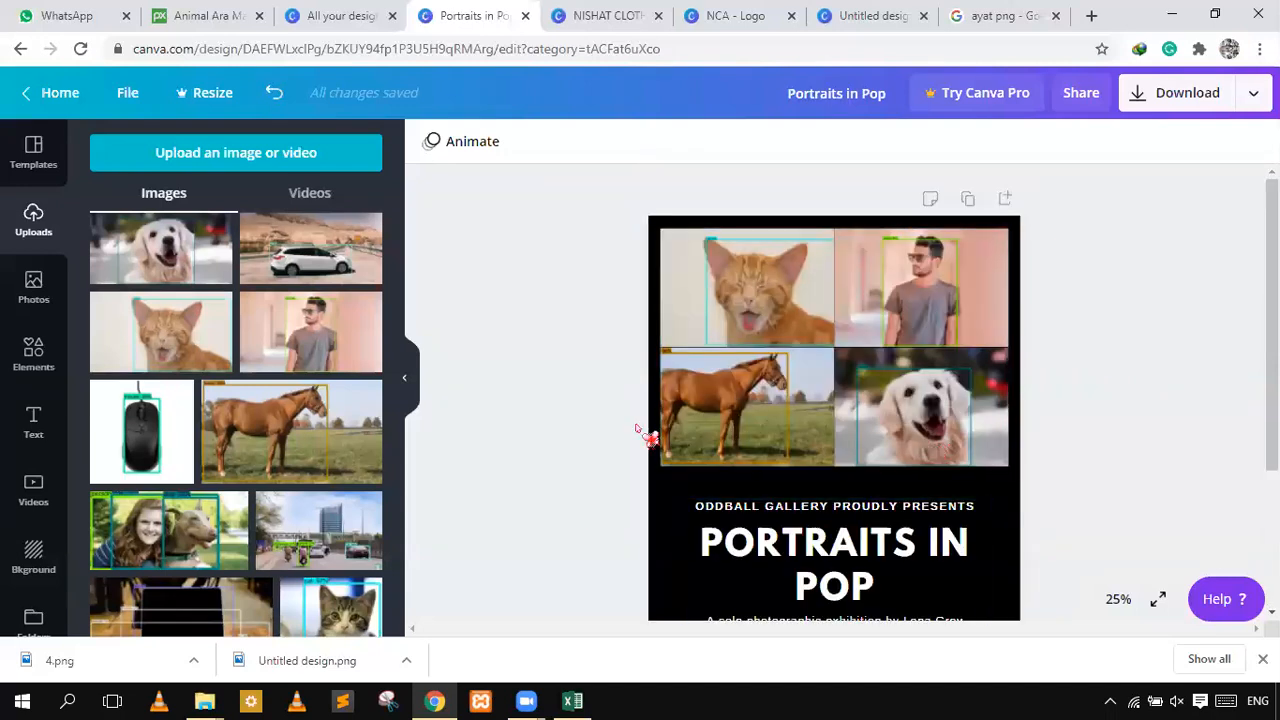
pyautogui.scroll(-2, 760, 400)
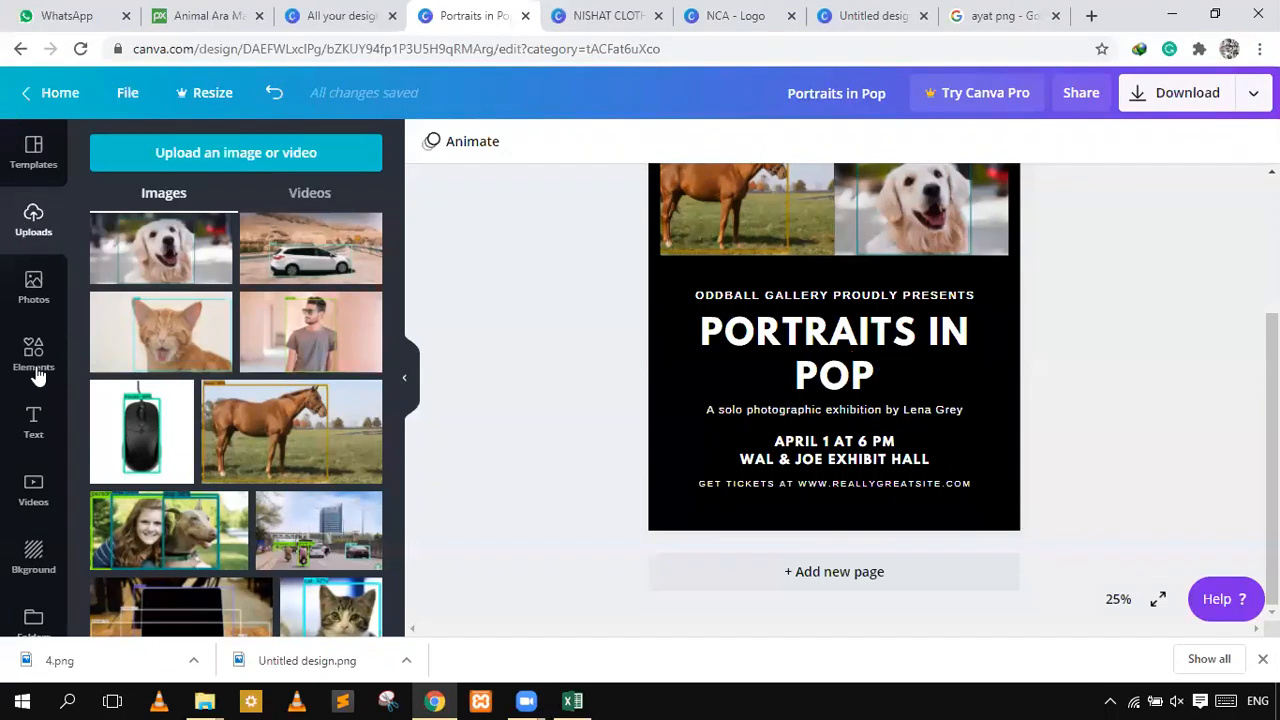
# - Replace the poster's layout with the recently used Grand Re-Opening Sale template
pyautogui.click(33, 152)
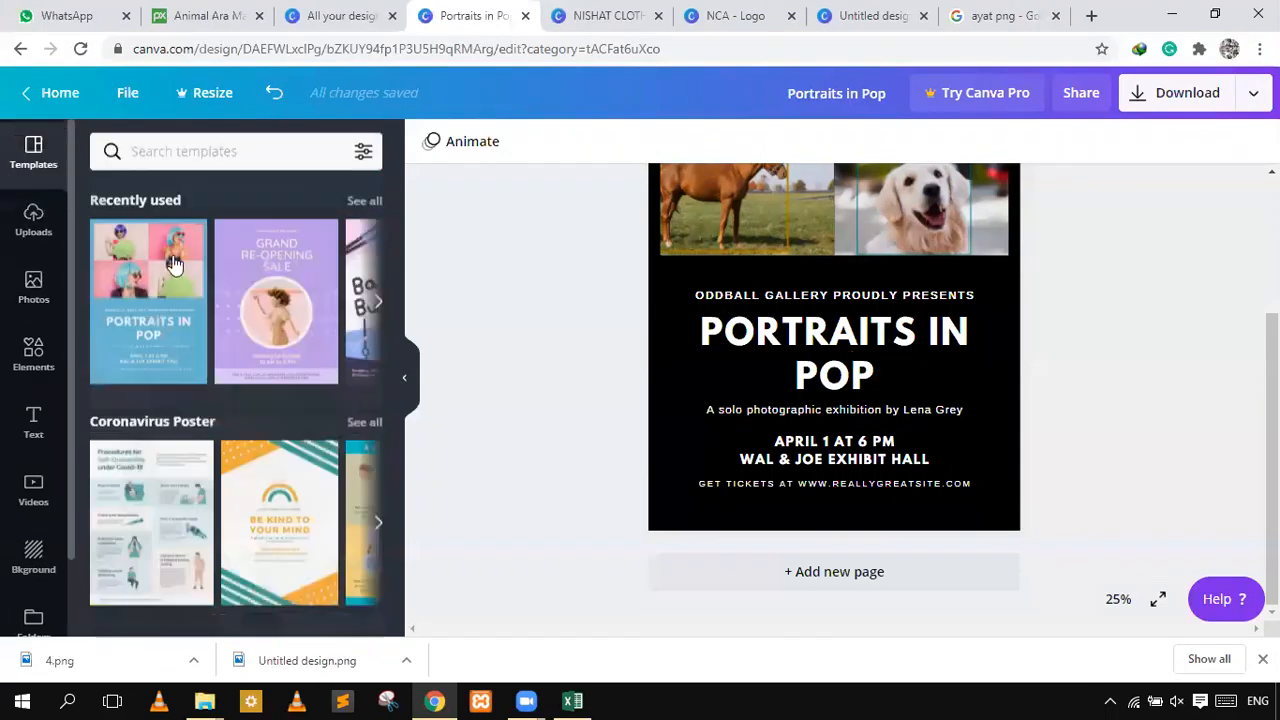
pyautogui.click(272, 295)
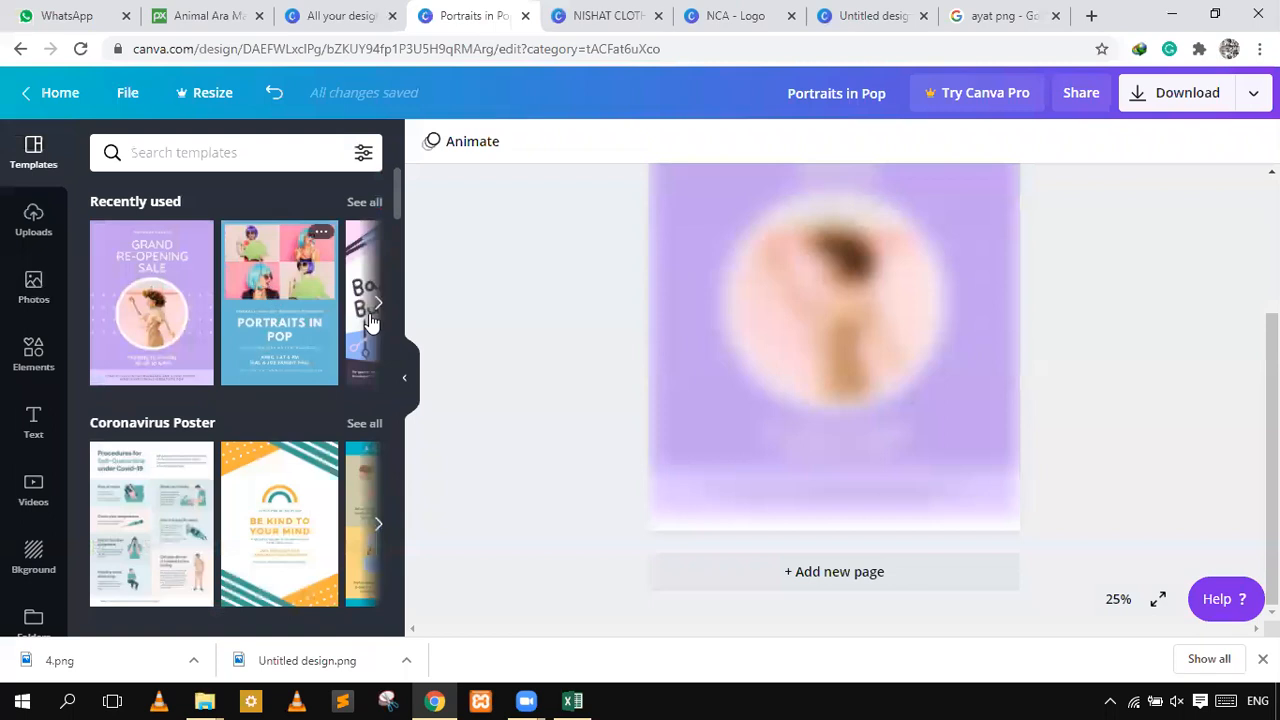
pyautogui.scroll(3, 777, 443)
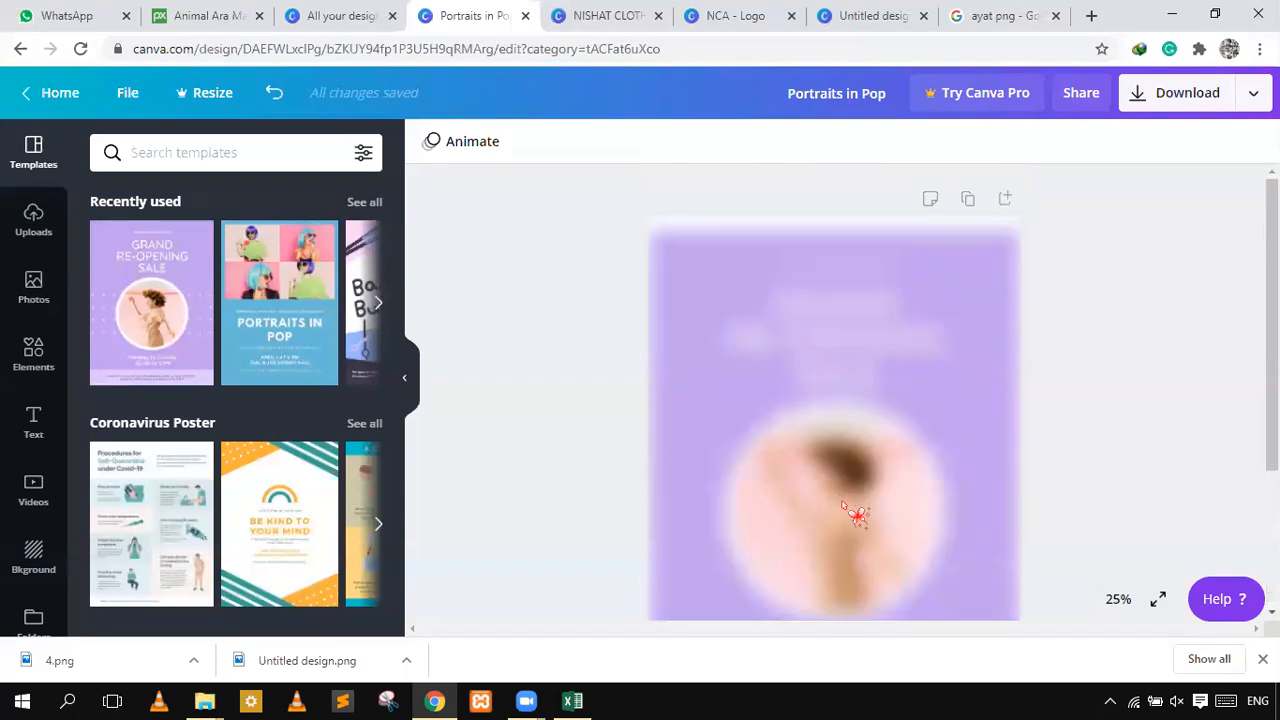
pyautogui.click(1118, 600)
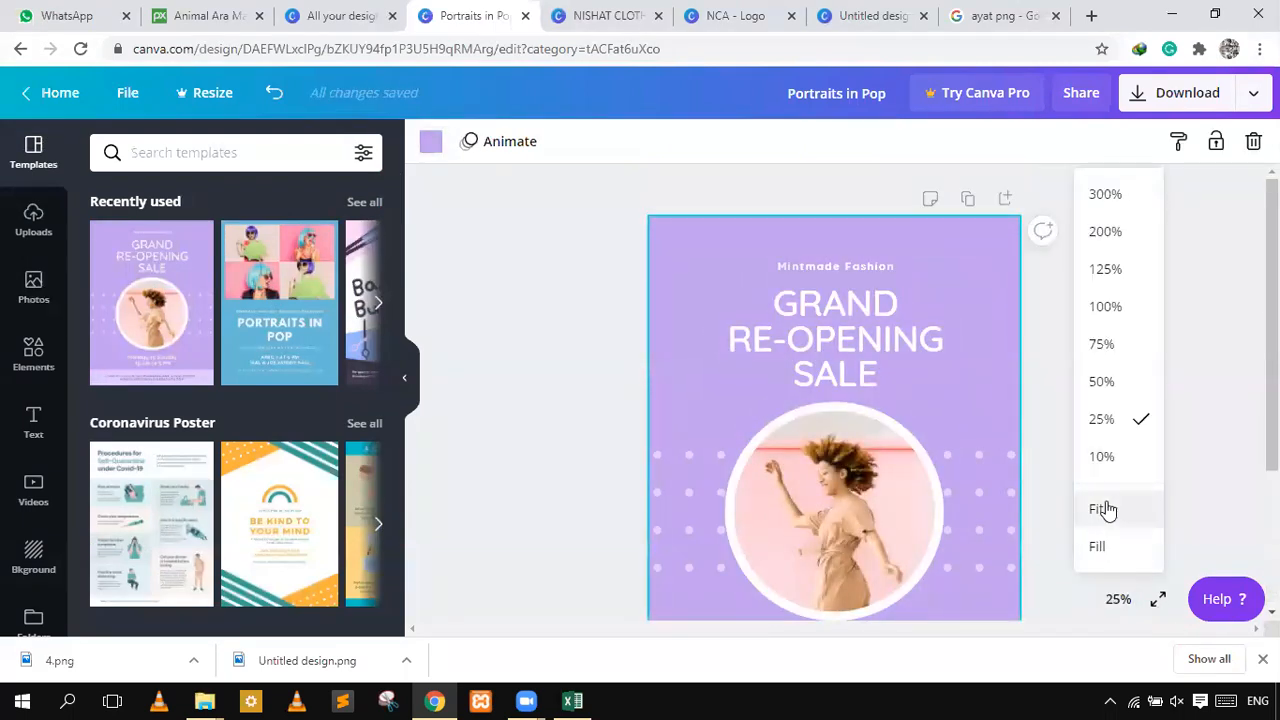
pyautogui.click(1100, 508)
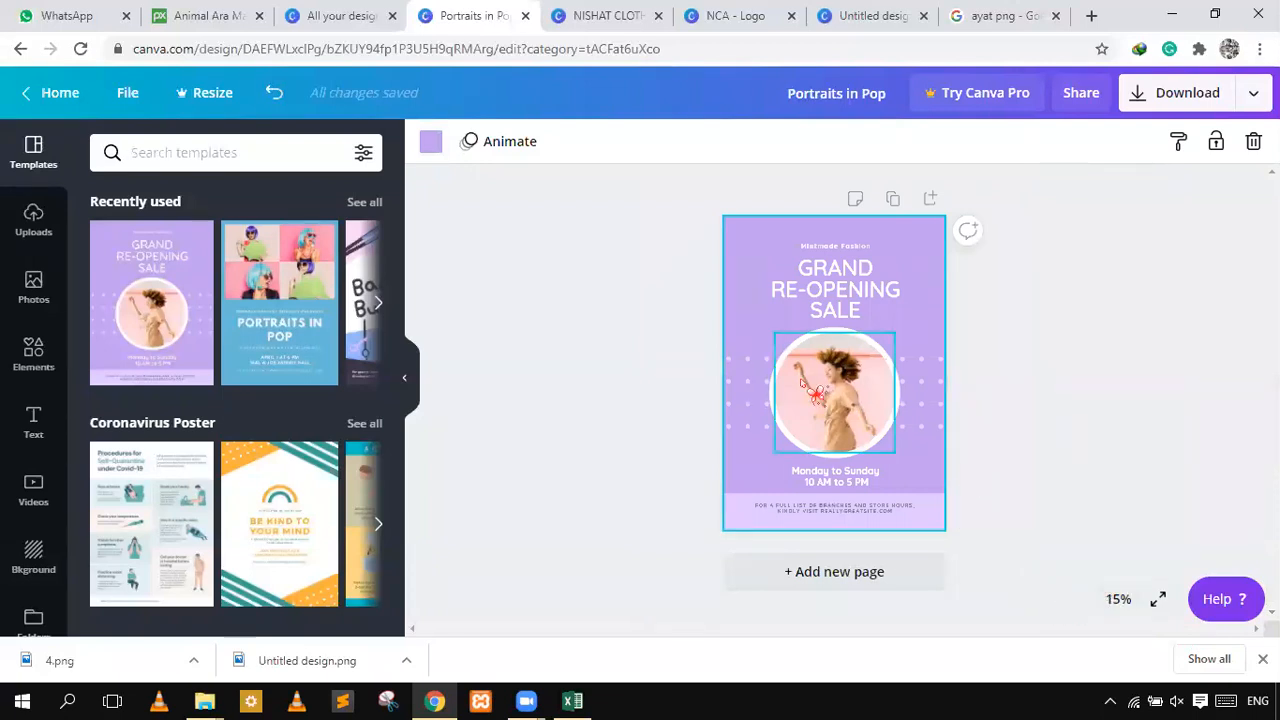
# - Replace the circular photo with the uploaded cartoon of a green-domed mosque and a group of people in white
pyautogui.click(851, 388)
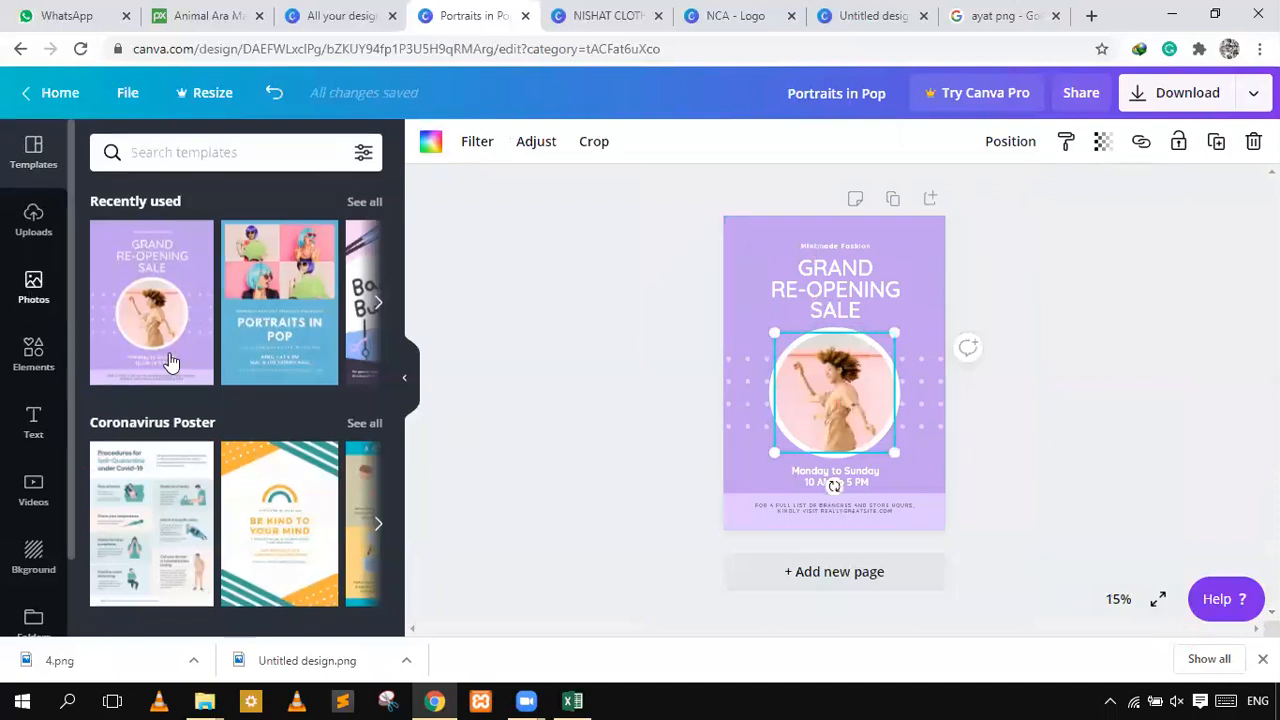
pyautogui.scroll(-6, 210, 410)
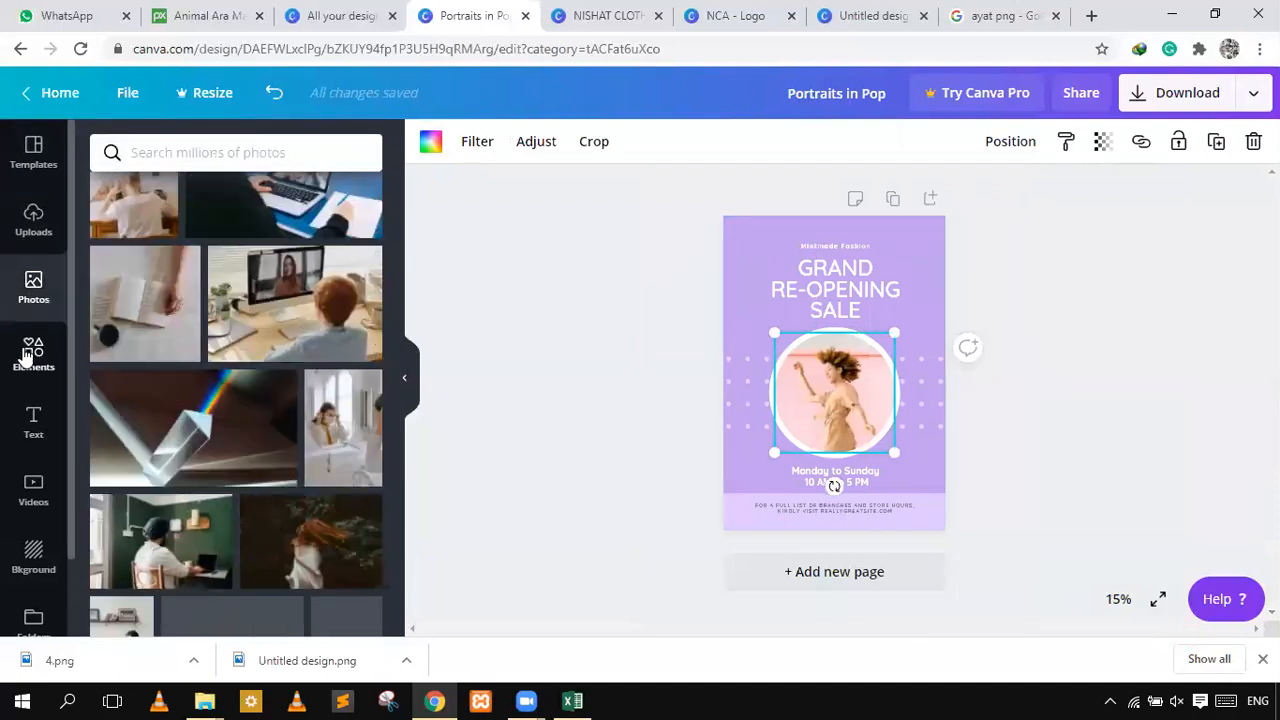
pyautogui.click(28, 352)
pyautogui.click(34, 222)
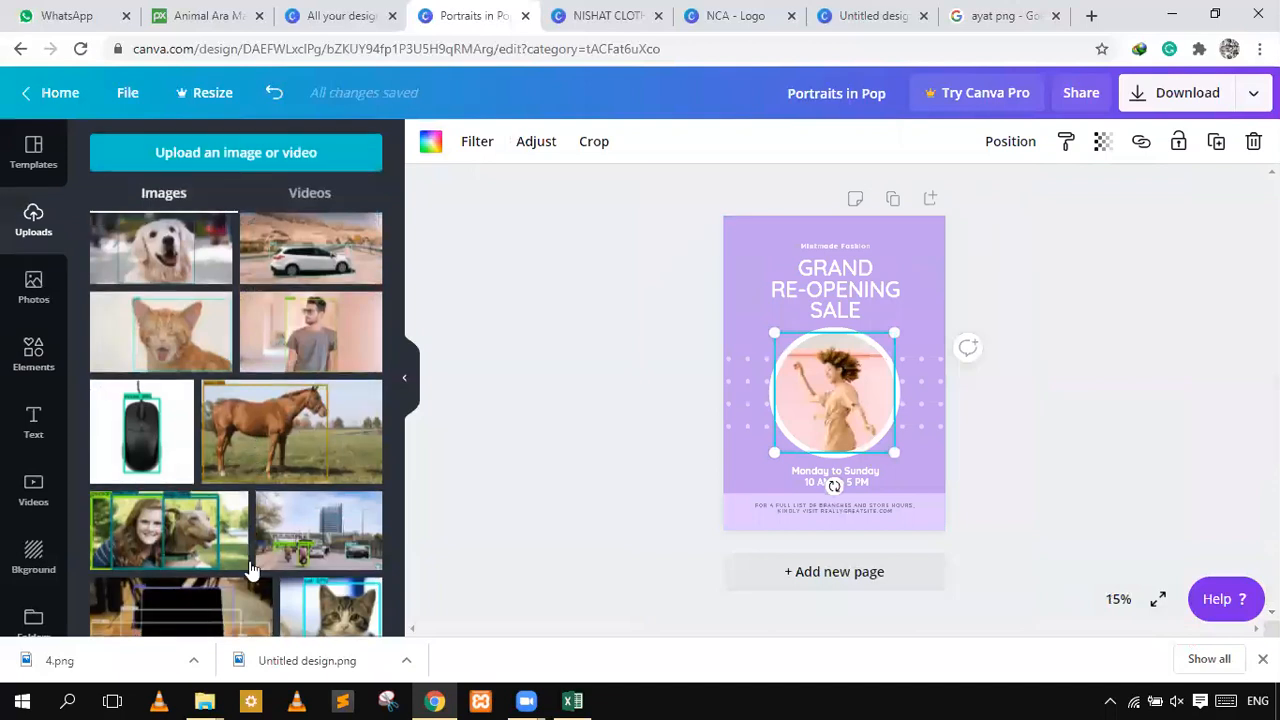
pyautogui.scroll(-10, 250, 568)
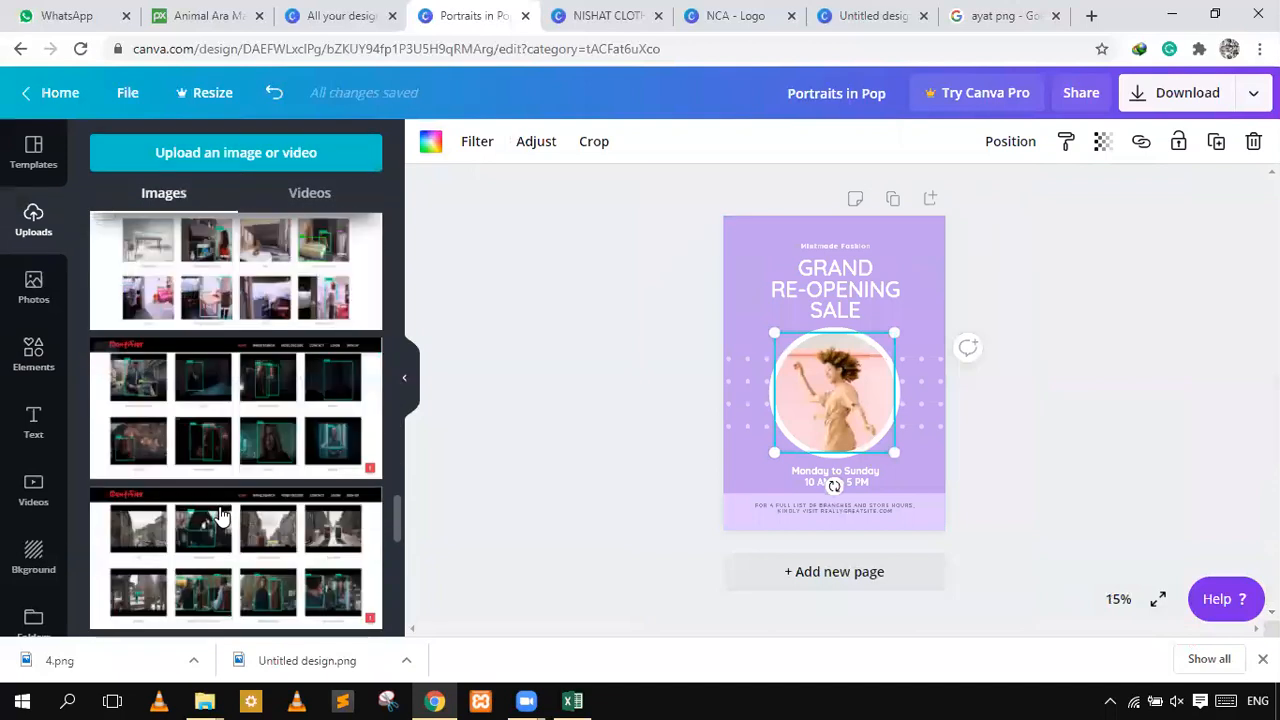
pyautogui.scroll(-5, 222, 515)
pyautogui.scroll(3, 222, 515)
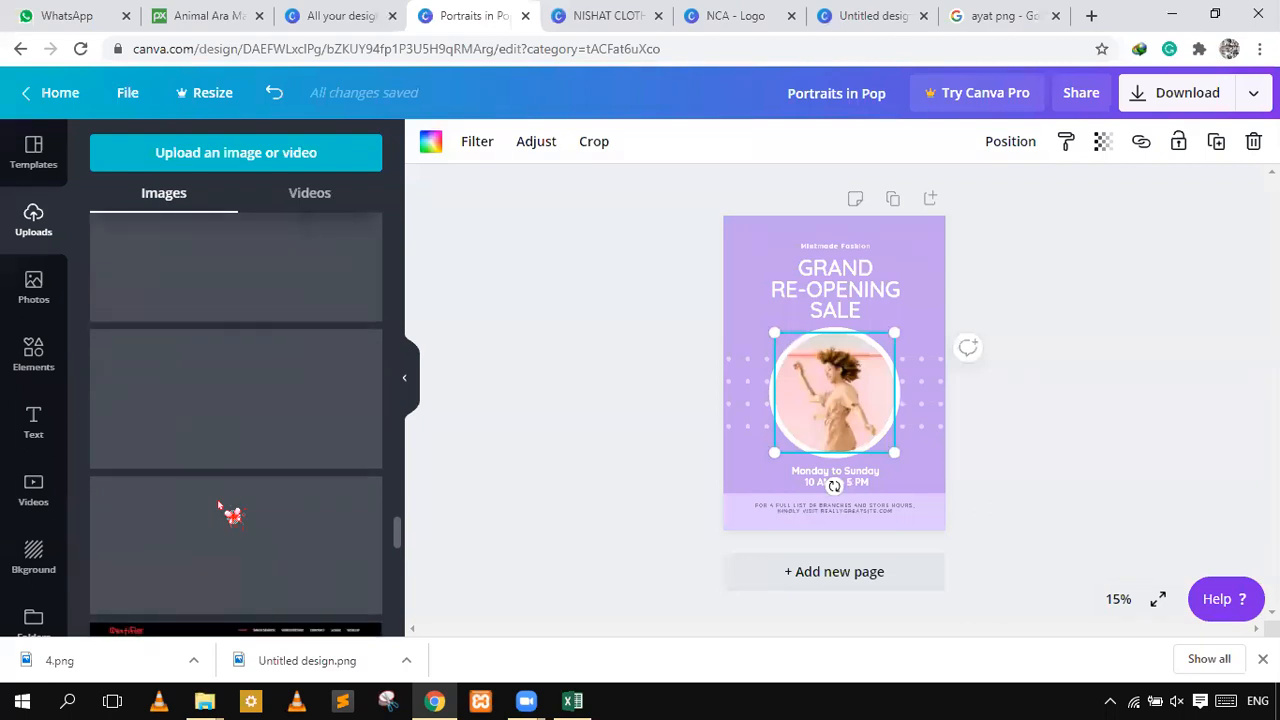
pyautogui.scroll(-2, 224, 490)
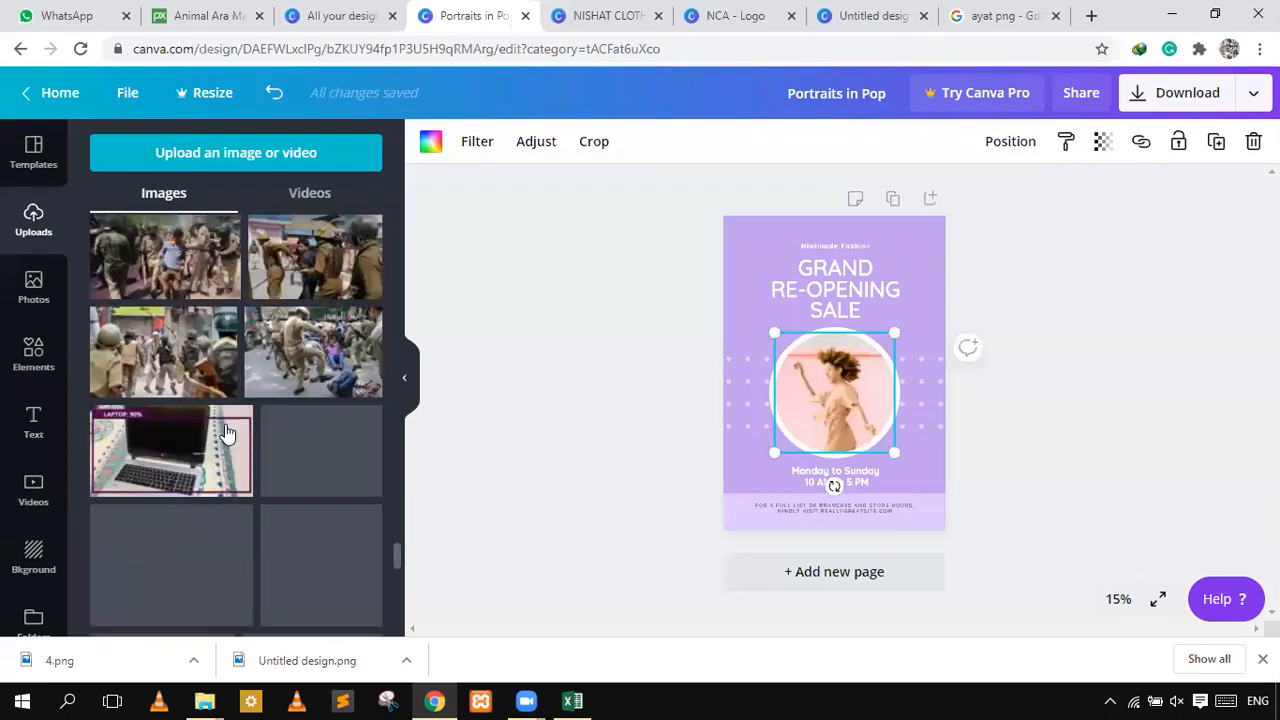
pyautogui.scroll(-5, 200, 360)
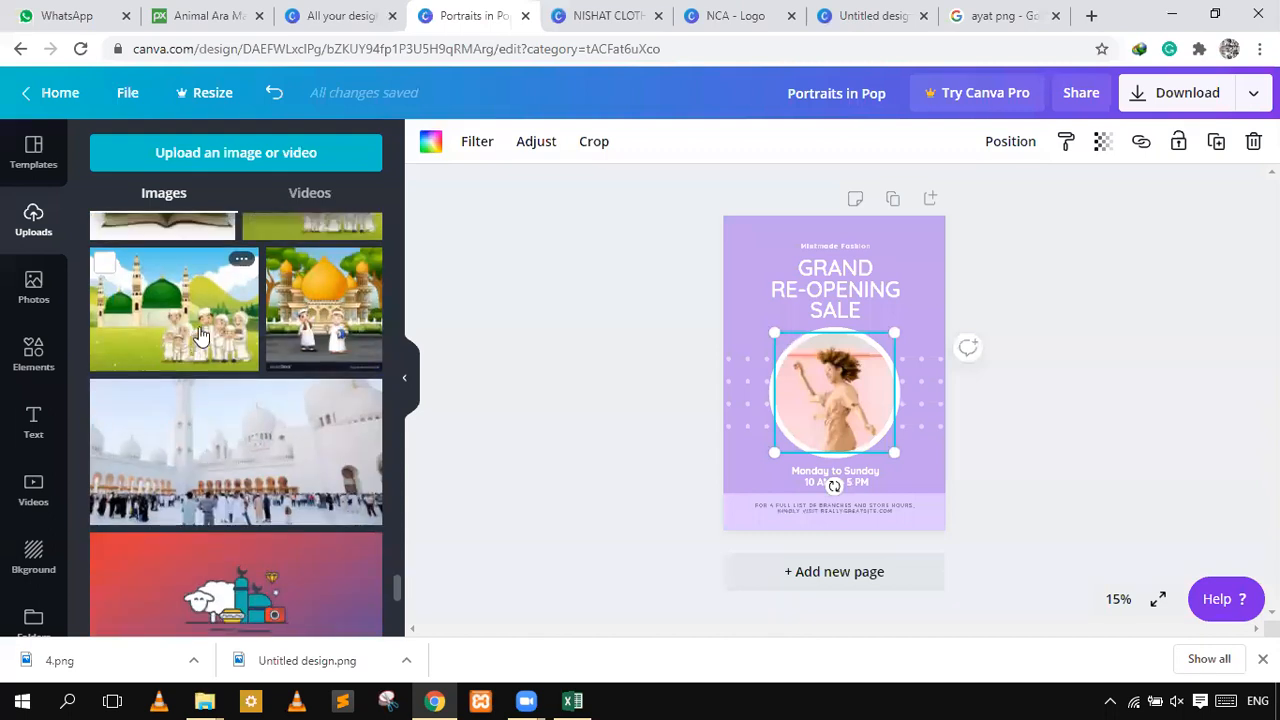
pyautogui.moveTo(200, 333); pyautogui.dragTo(827, 406)
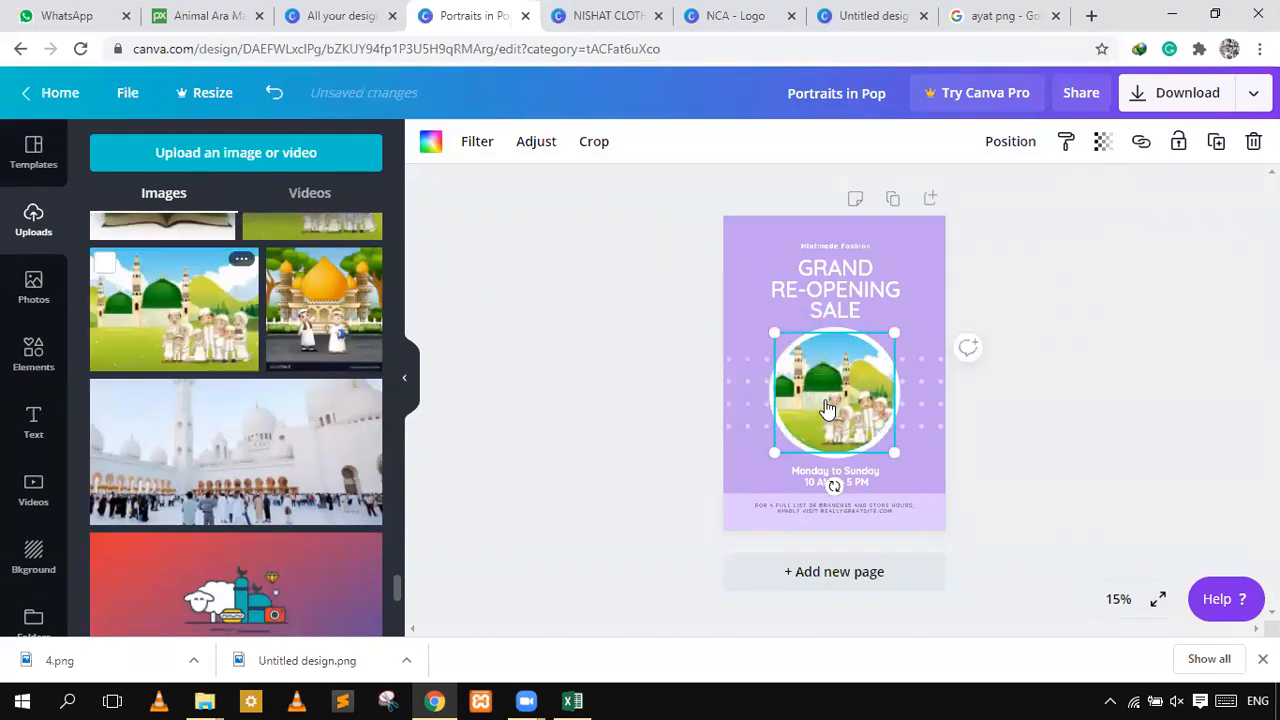
# - Change the sale poster's background to the third default colour, a medium-dark grey
pyautogui.click(748, 288)
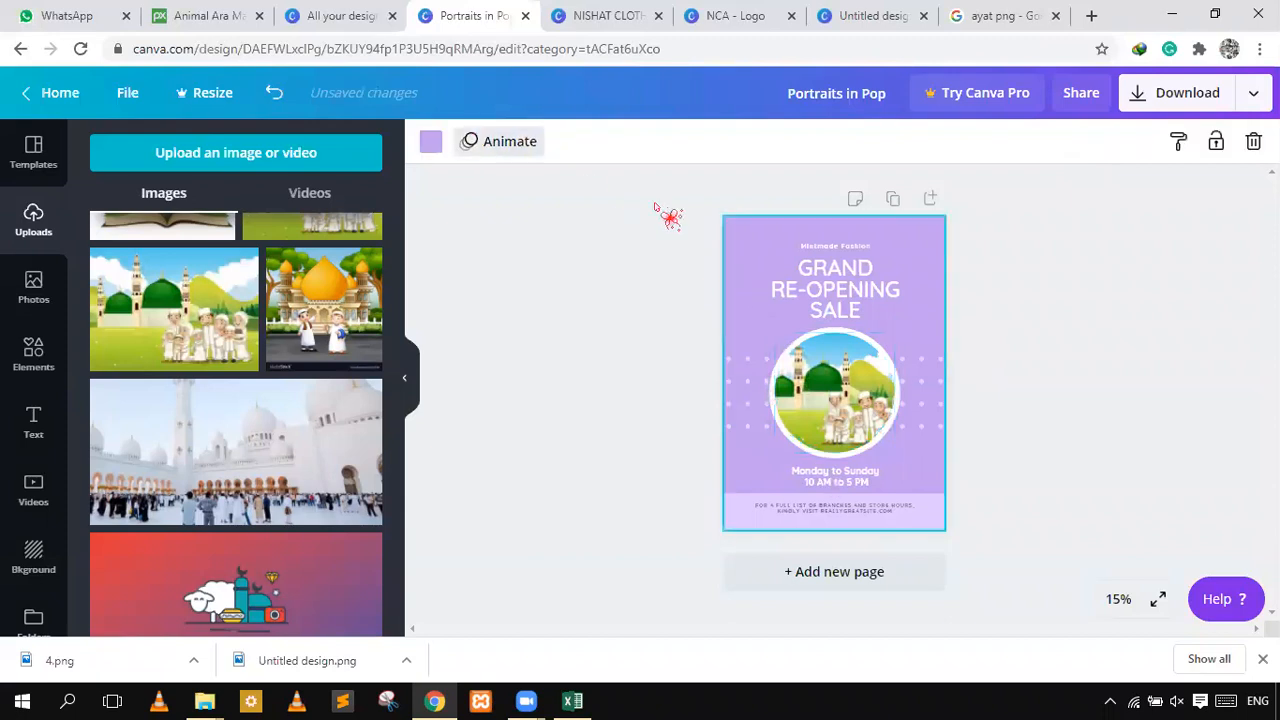
pyautogui.click(430, 142)
pyautogui.click(273, 504)
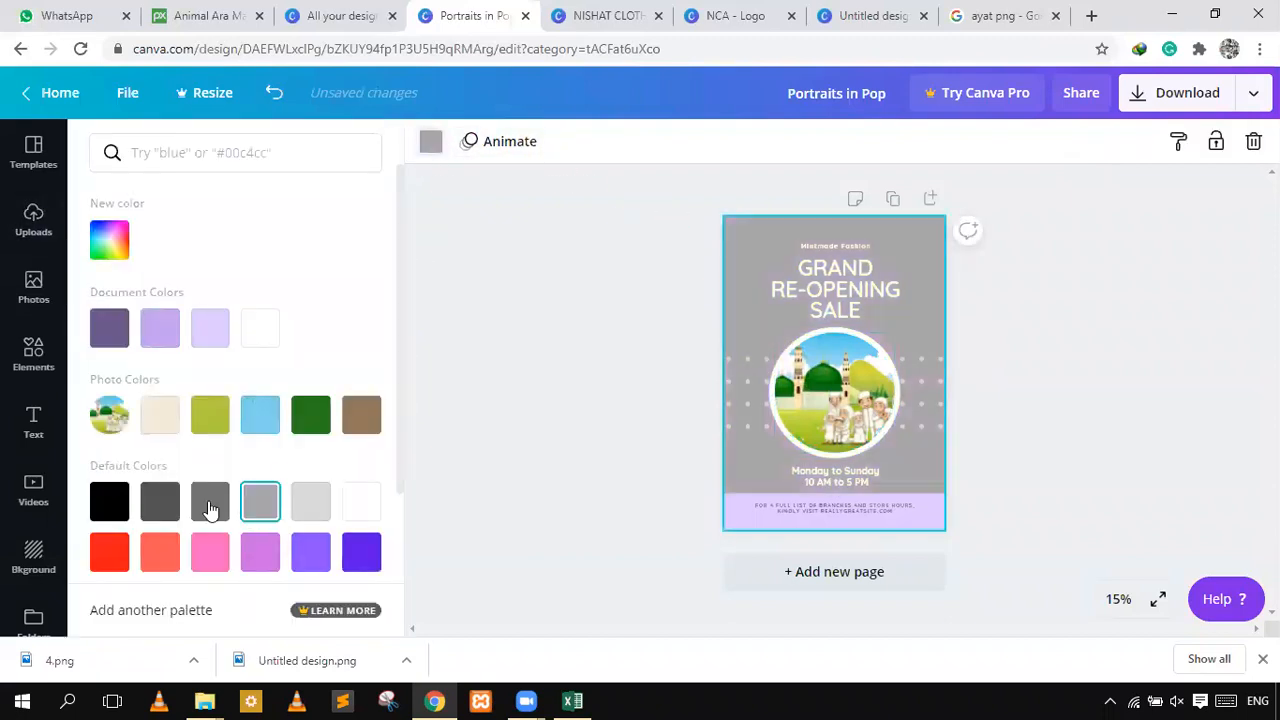
pyautogui.click(208, 502)
pyautogui.click(843, 488)
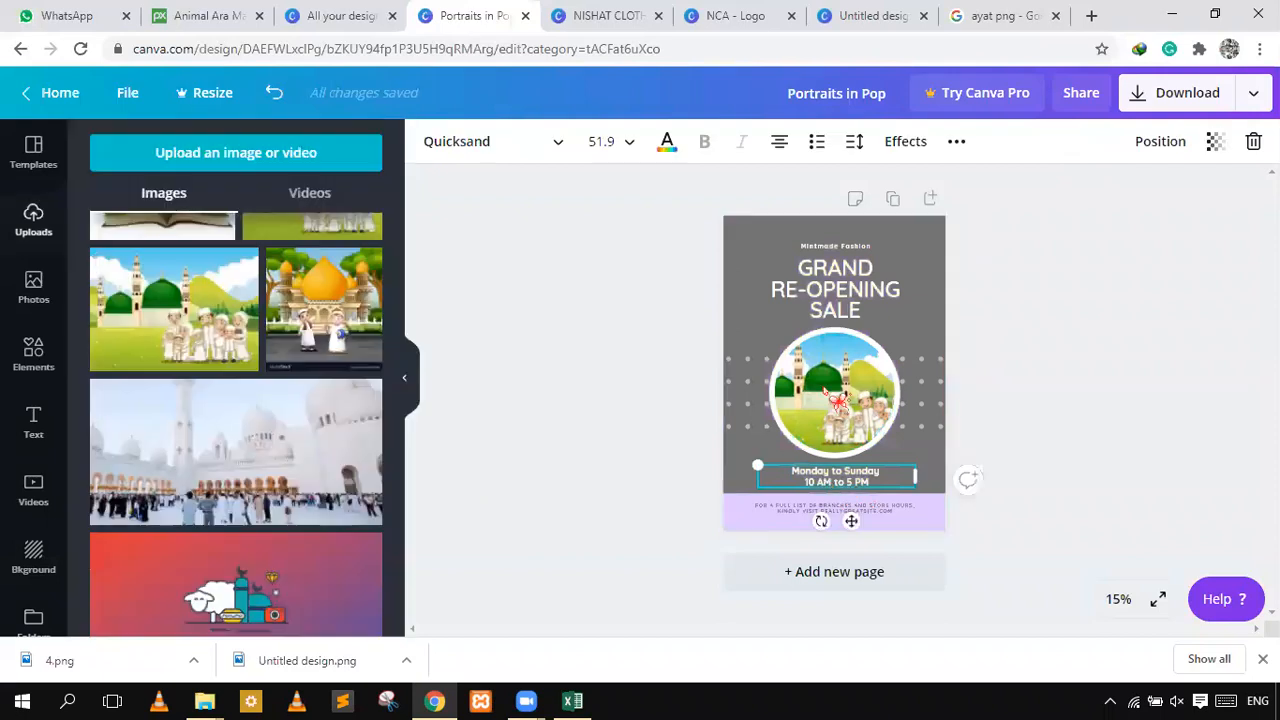
pyautogui.click(848, 262)
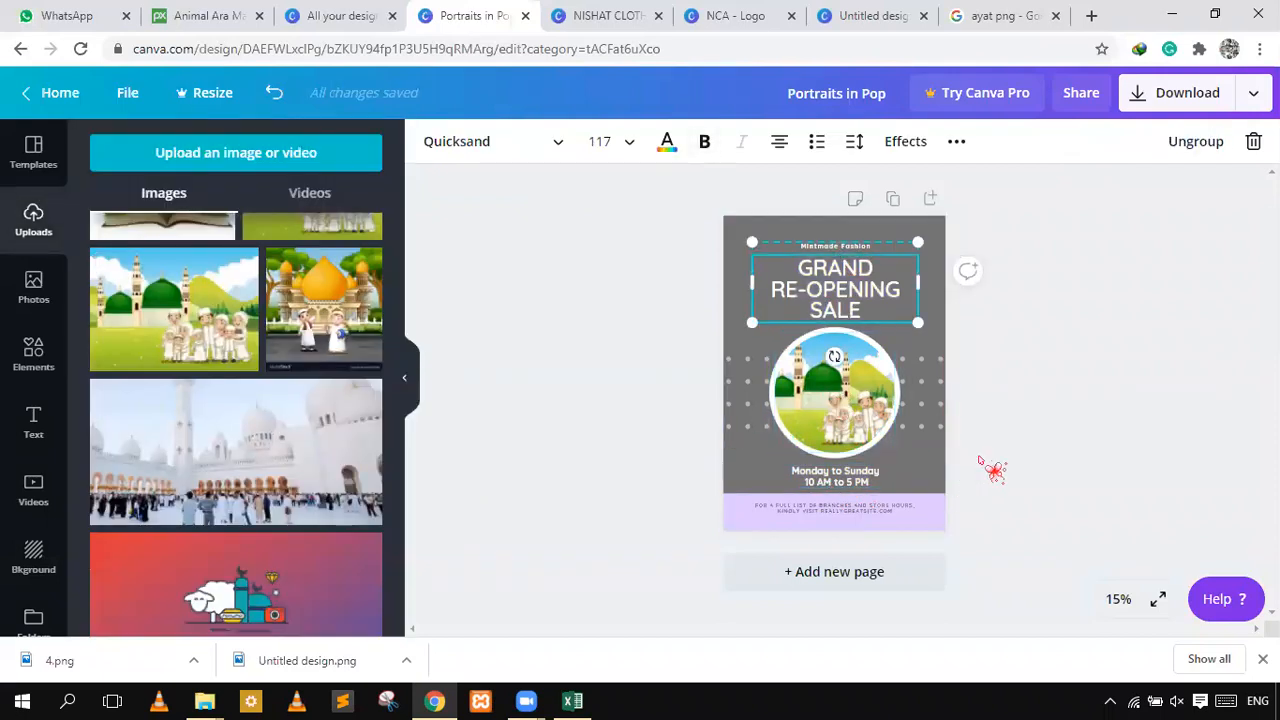
# - Preview the sale poster in full screen and return to the editor
pyautogui.click(1157, 598)
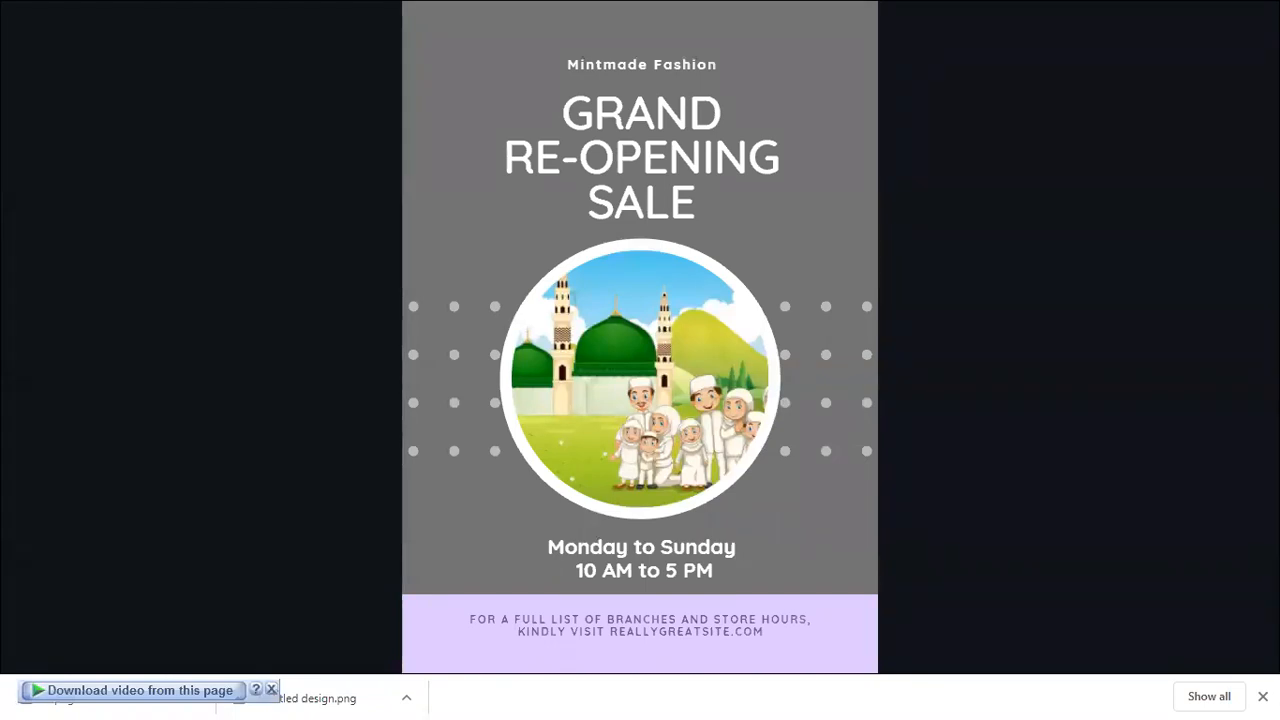
pyautogui.press('Escape')
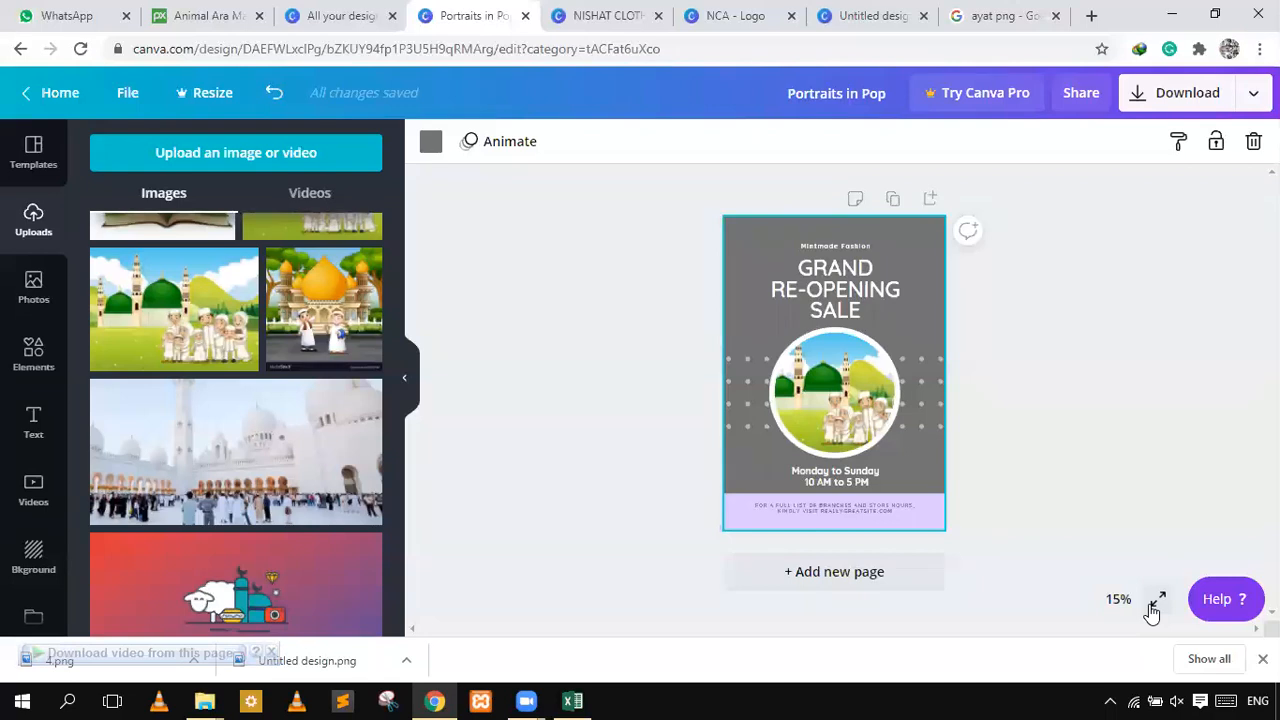
pyautogui.click(476, 492)
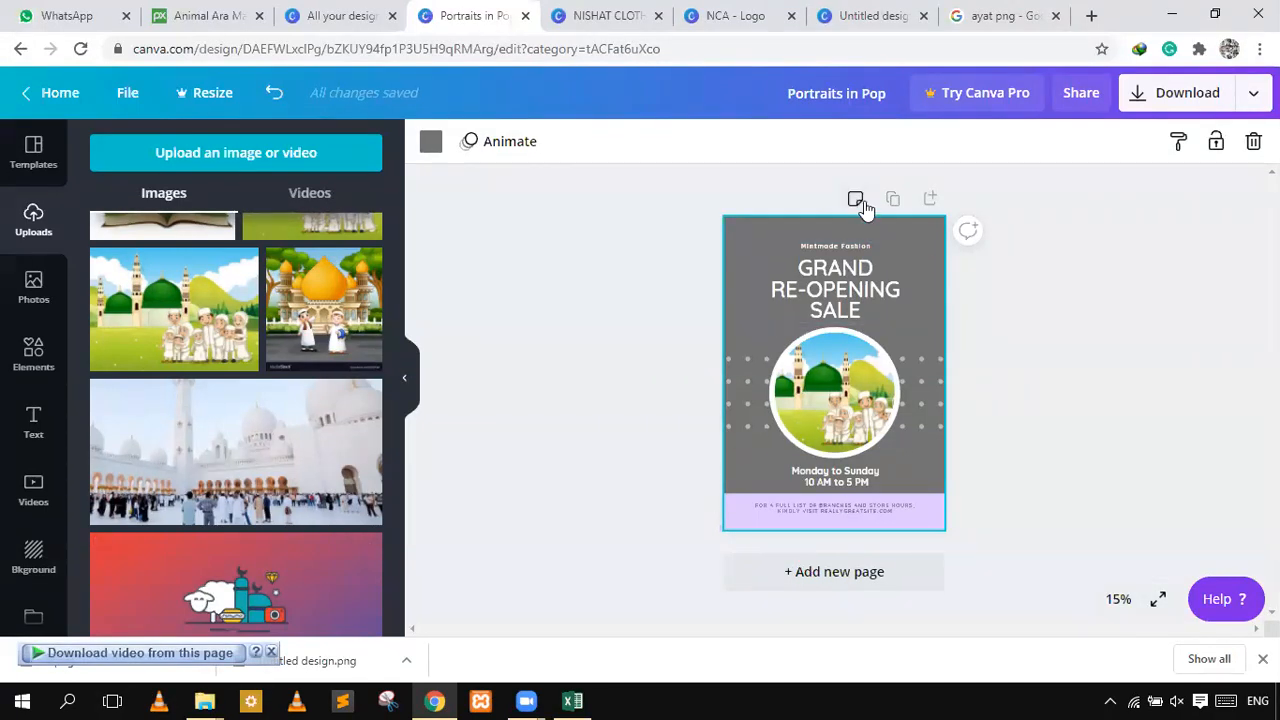
# - Add a new page after the poster and set its background to white from the document colours
pyautogui.click(929, 197)
pyautogui.click(830, 325)
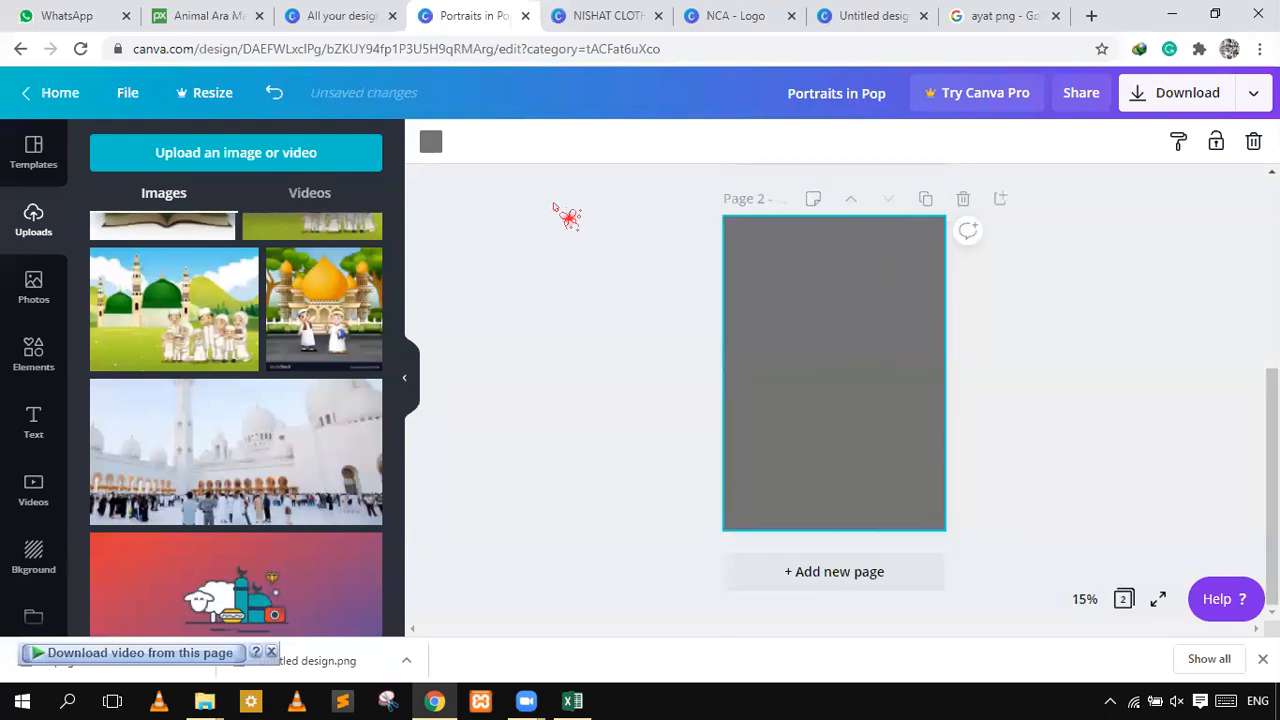
pyautogui.click(431, 141)
pyautogui.click(260, 330)
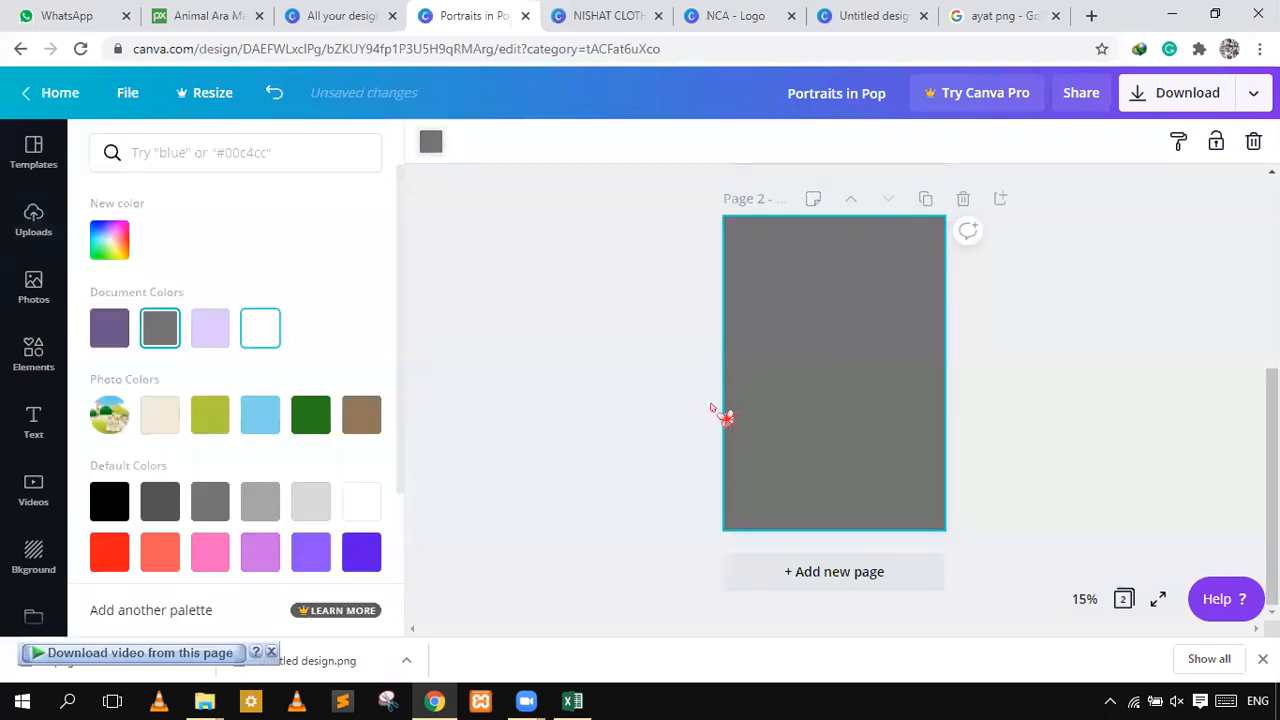
# - Clear the "cloth" search in the elements library and show the full Grids collection for the blank second page
pyautogui.click(1085, 599)
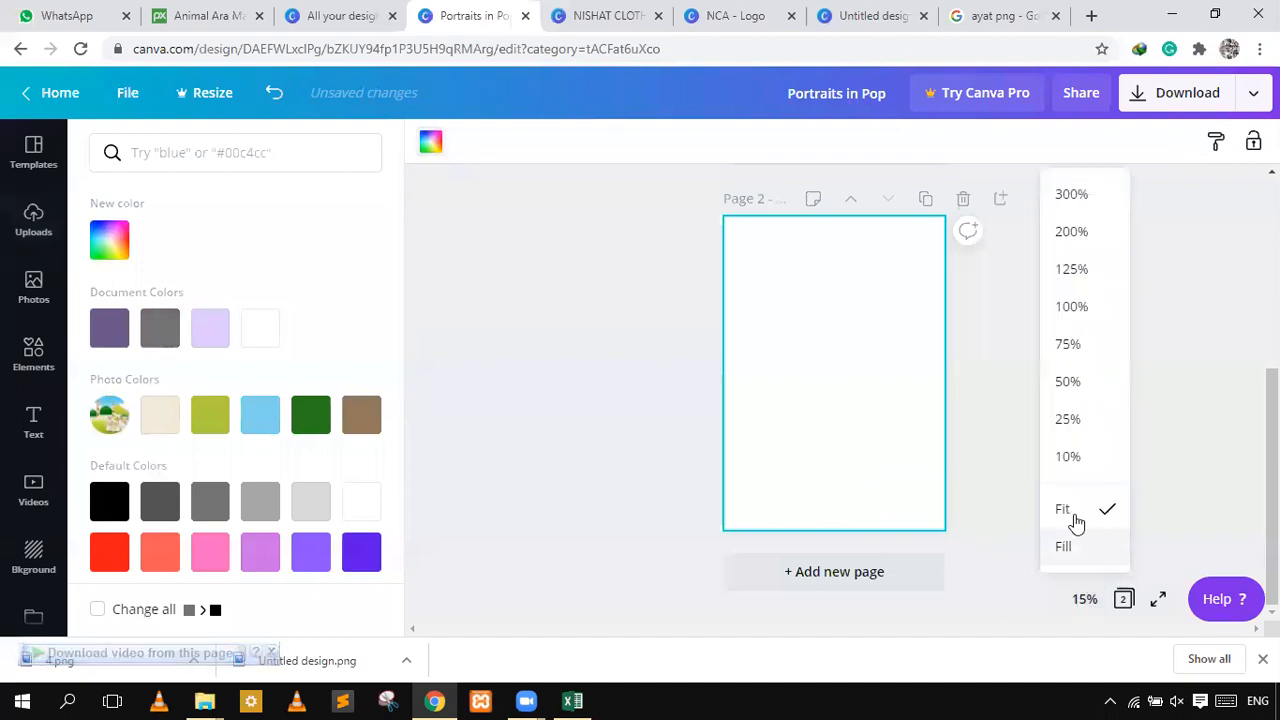
pyautogui.click(1090, 420)
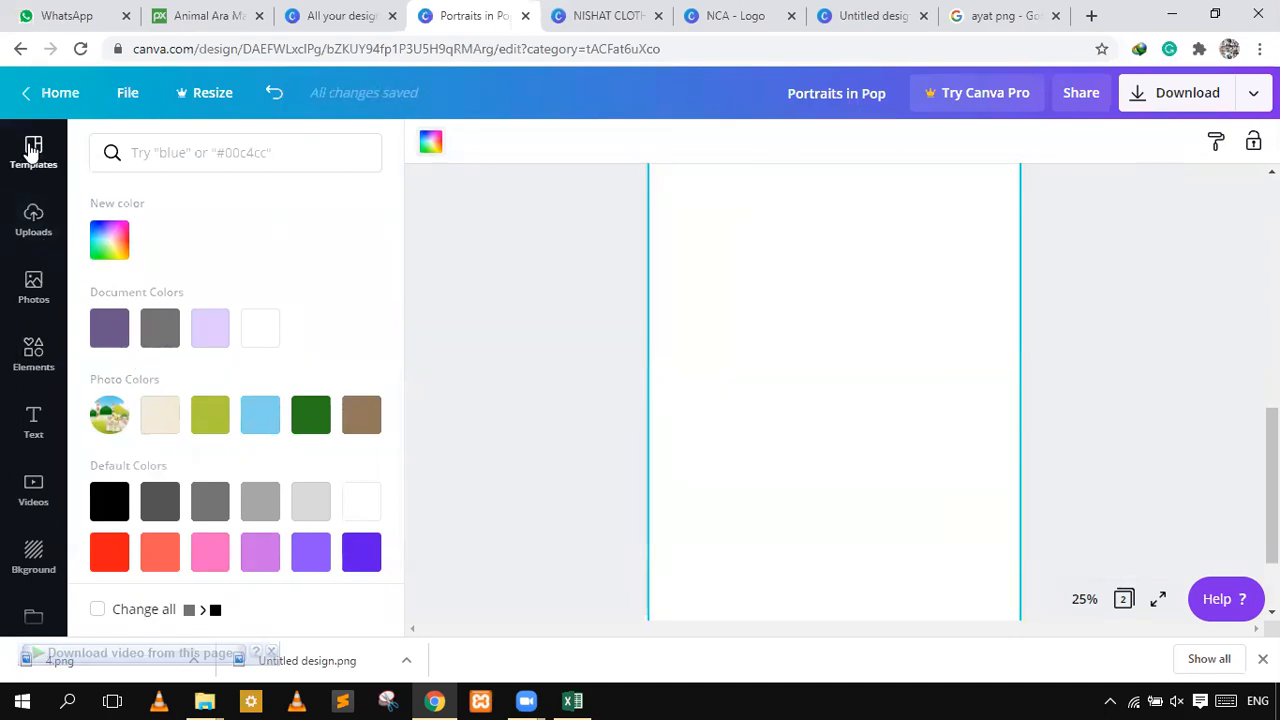
pyautogui.click(33, 150)
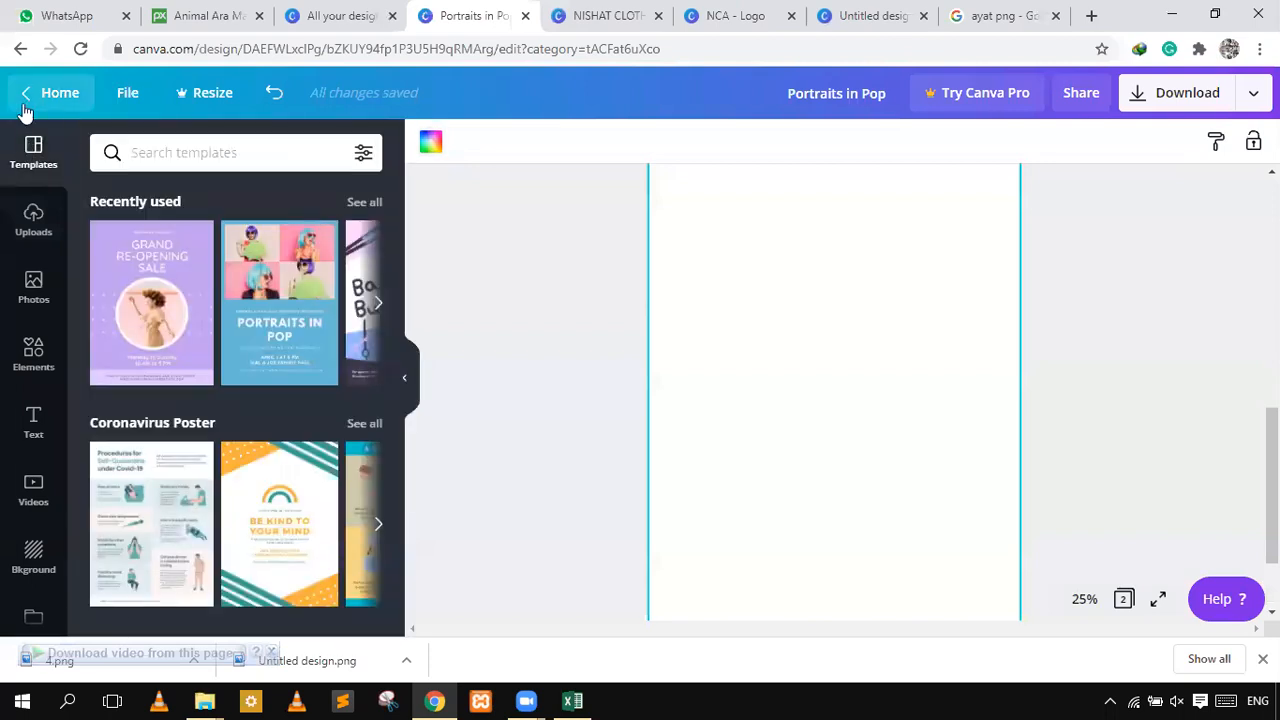
pyautogui.click(36, 356)
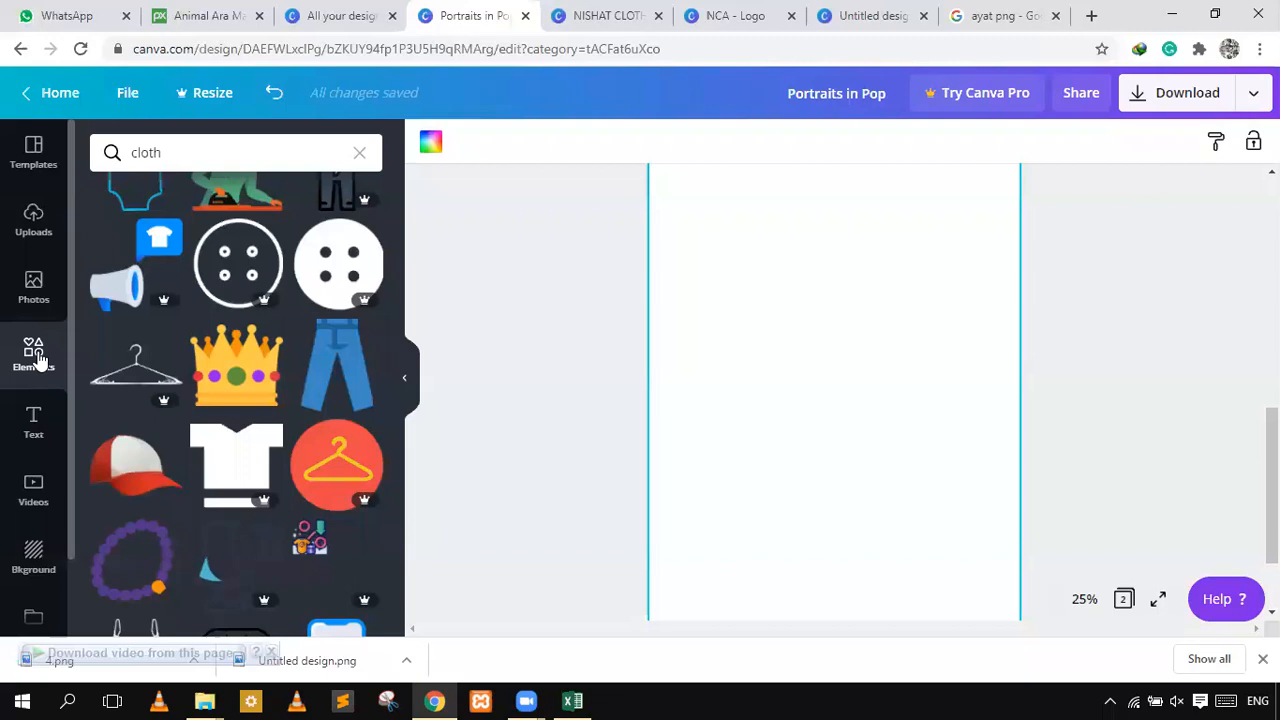
pyautogui.click(357, 154)
pyautogui.scroll(-5, 230, 368)
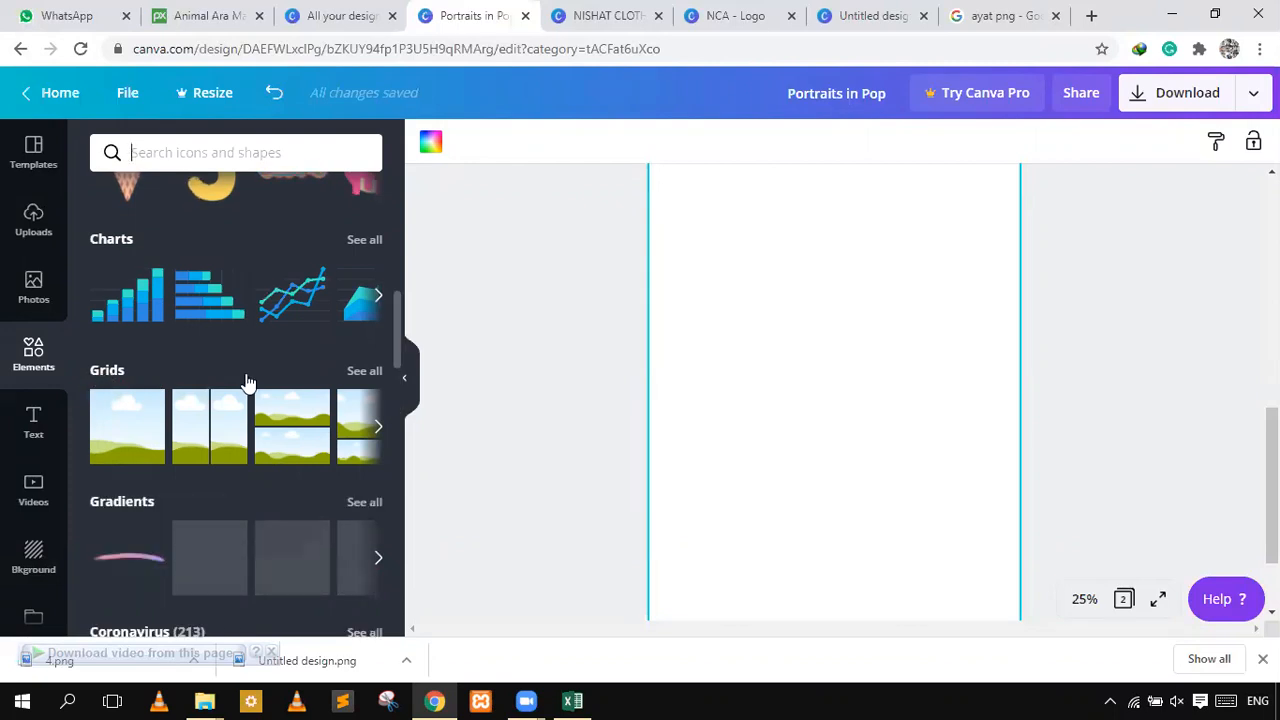
pyautogui.click(366, 376)
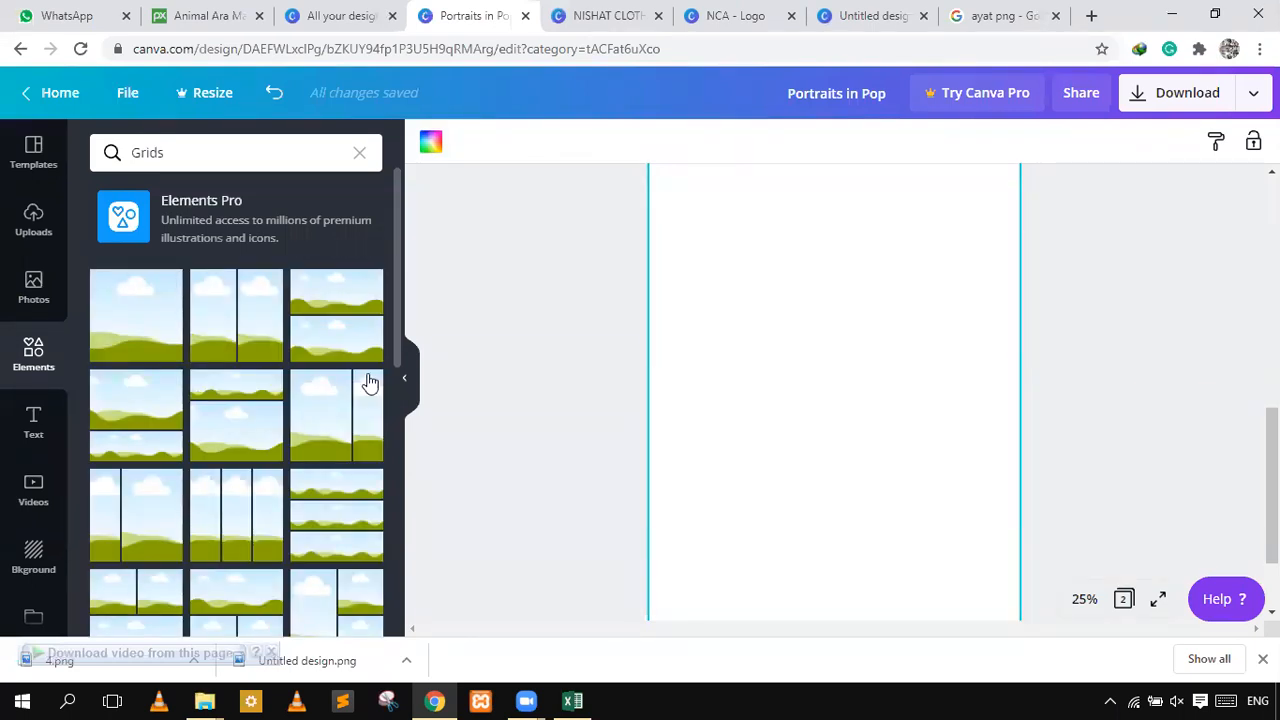
# - Add the grid with one large cell beside a column of five small cells to the blank second page
pyautogui.scroll(-8, 395, 285)
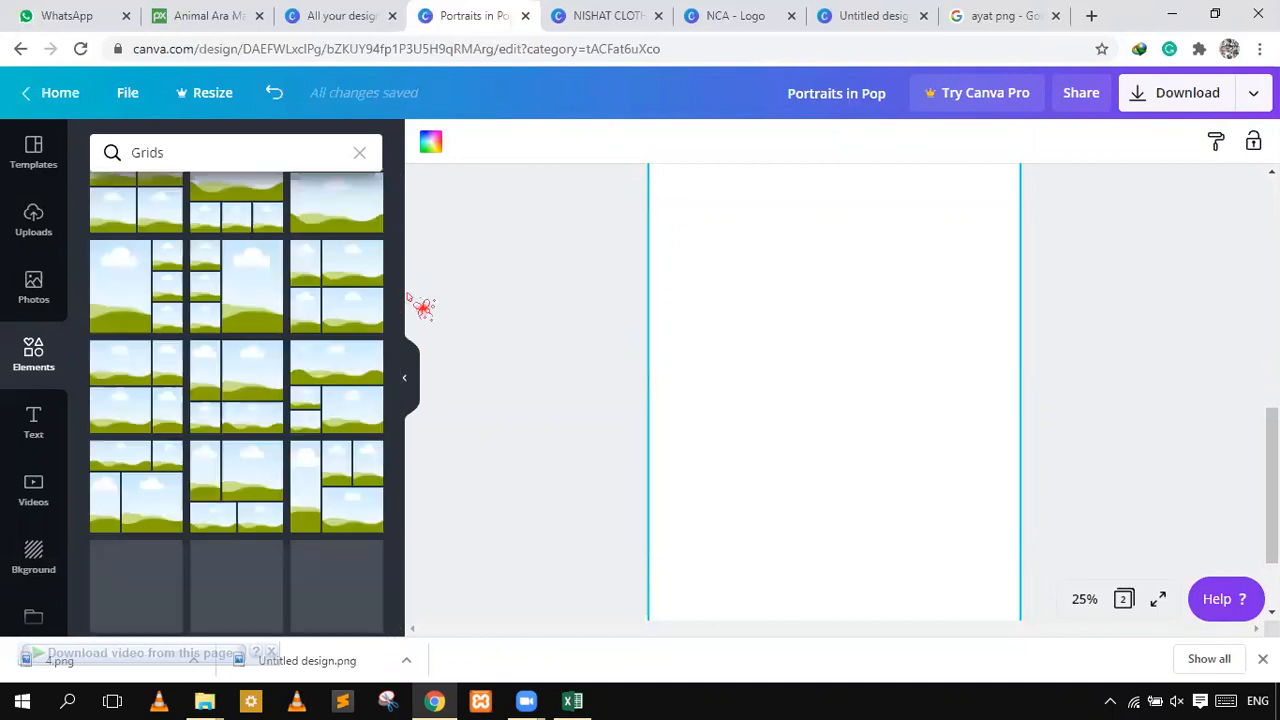
pyautogui.scroll(-4, 228, 410)
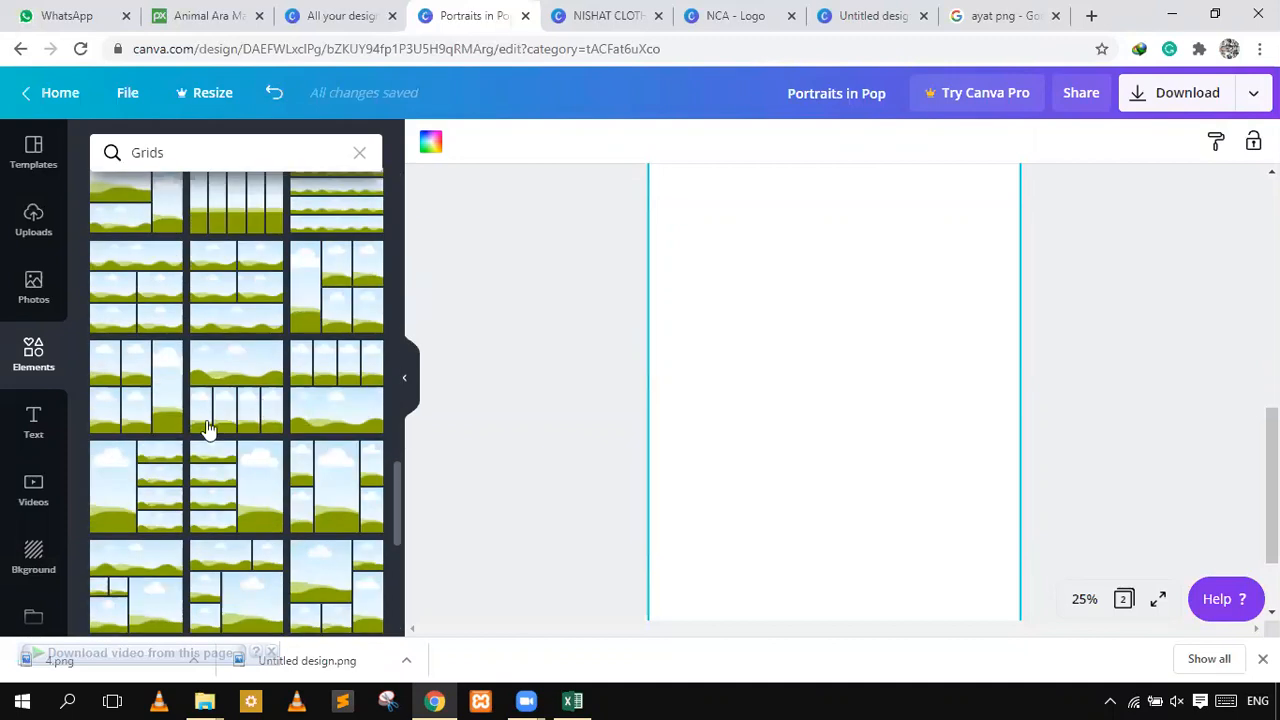
pyautogui.scroll(-5, 222, 402)
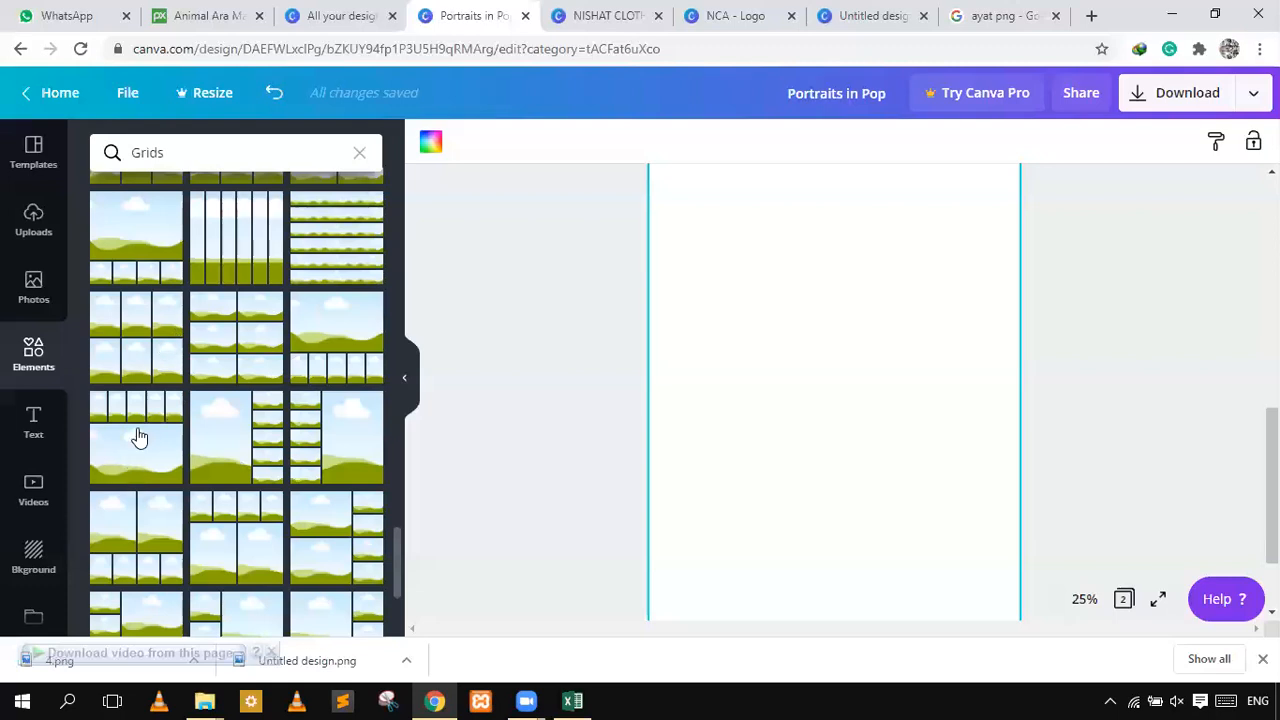
pyautogui.click(228, 459)
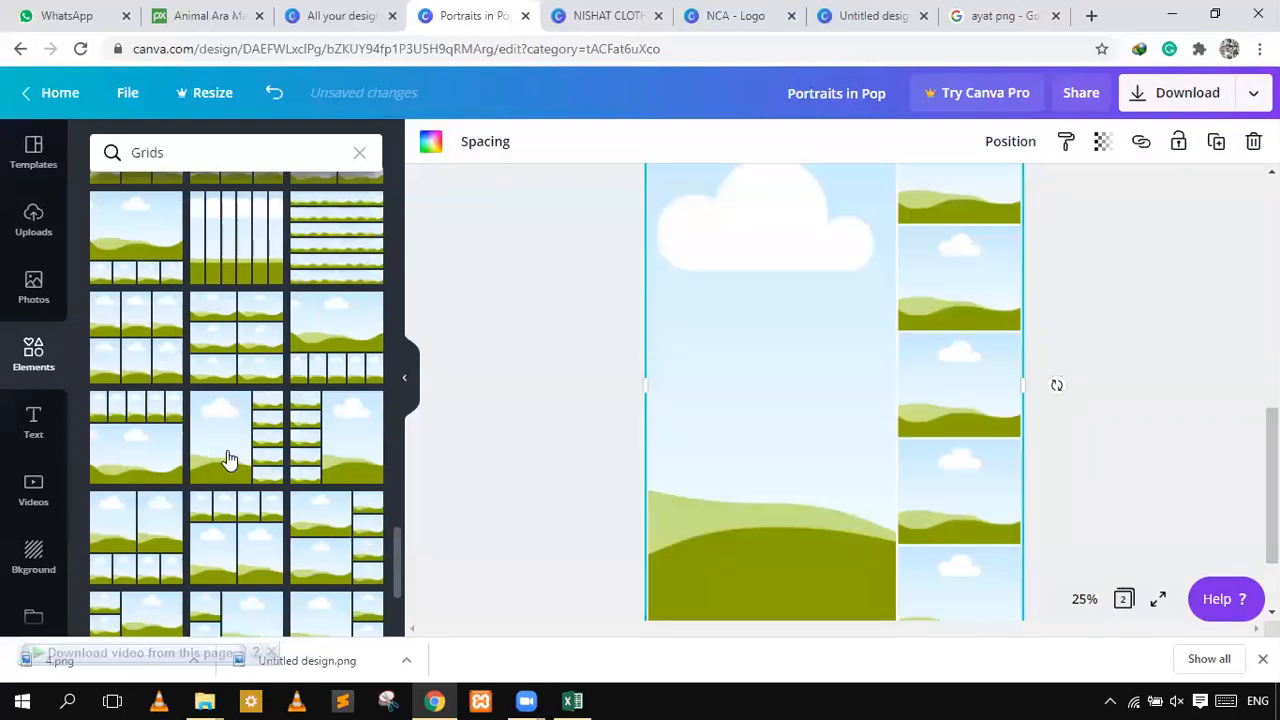
pyautogui.click(770, 401)
pyautogui.scroll(3, 805, 400)
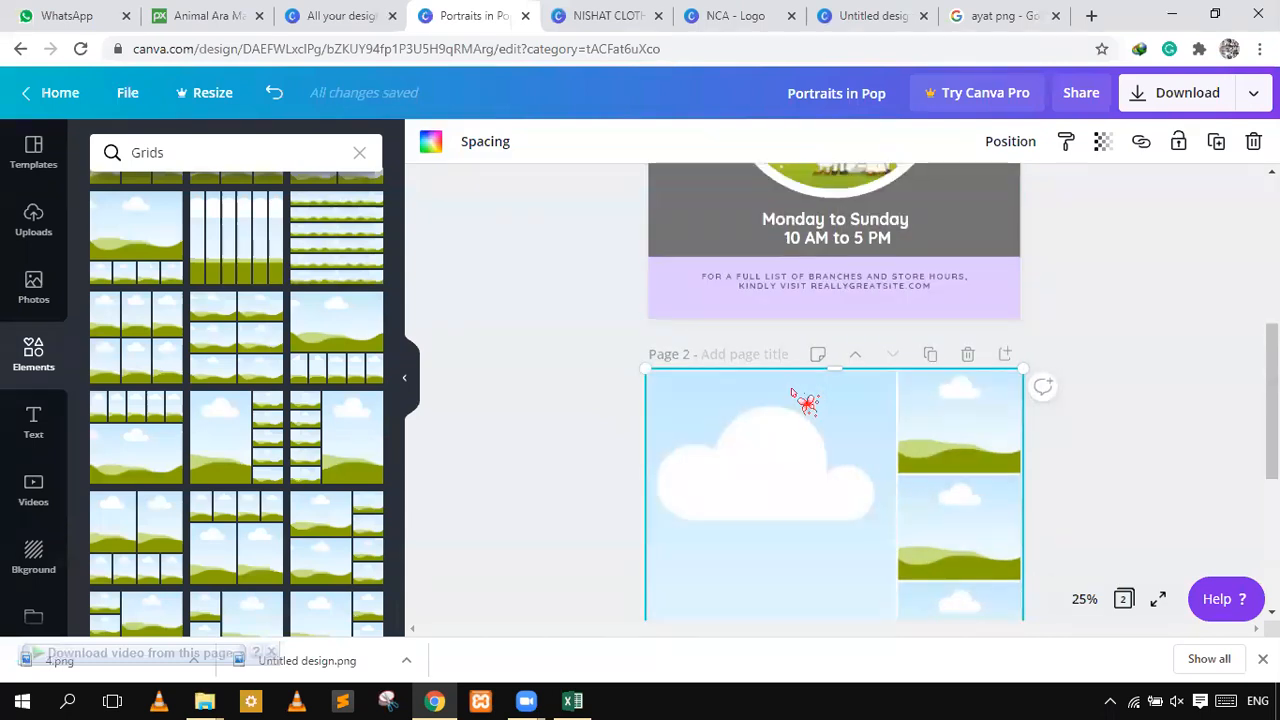
pyautogui.scroll(-5, 805, 400)
pyautogui.scroll(3, 806, 400)
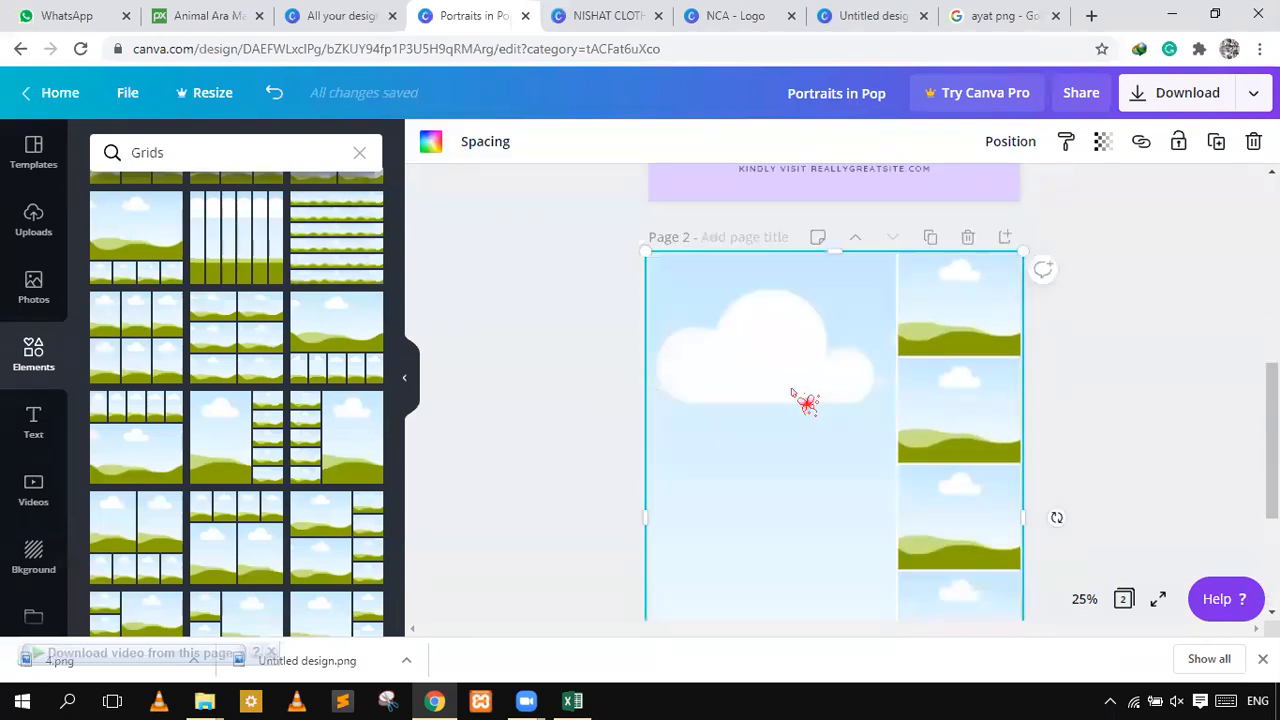
# - Bring up the uploaded images and look through the computer's Pictures folder in File Explorer for portraits to use in the grid
pyautogui.click(28, 230)
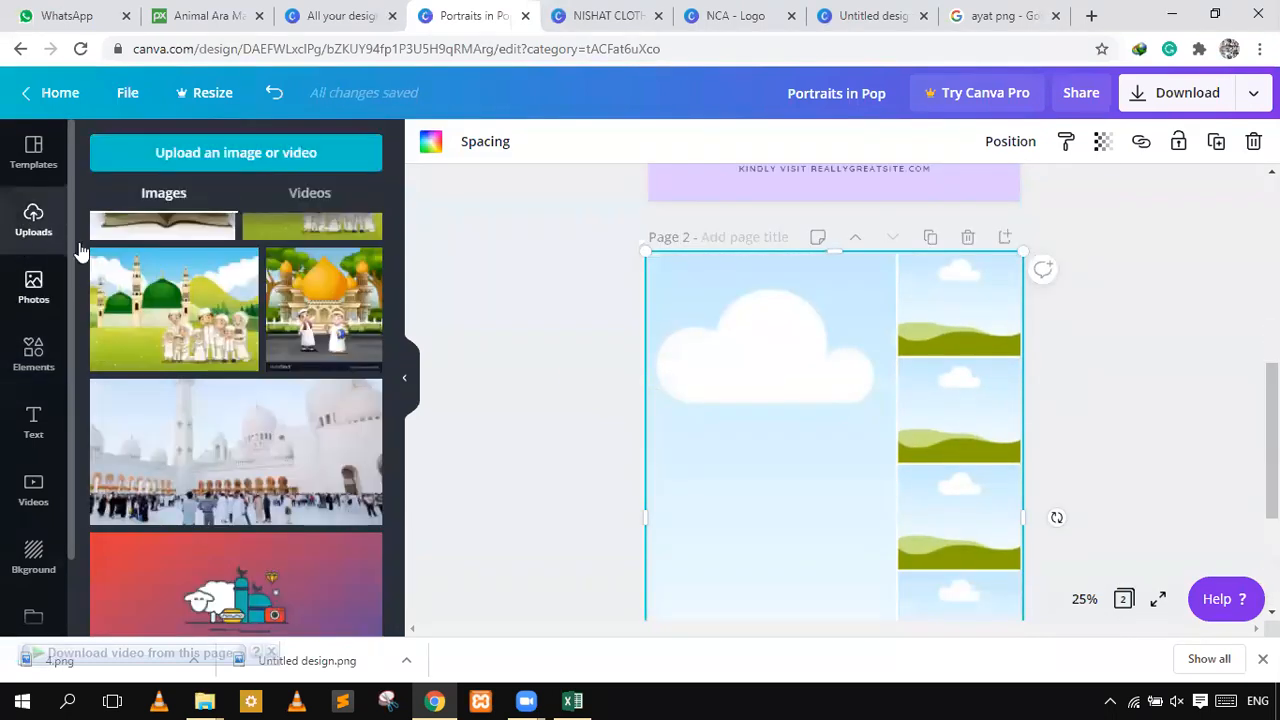
pyautogui.scroll(15, 246, 422)
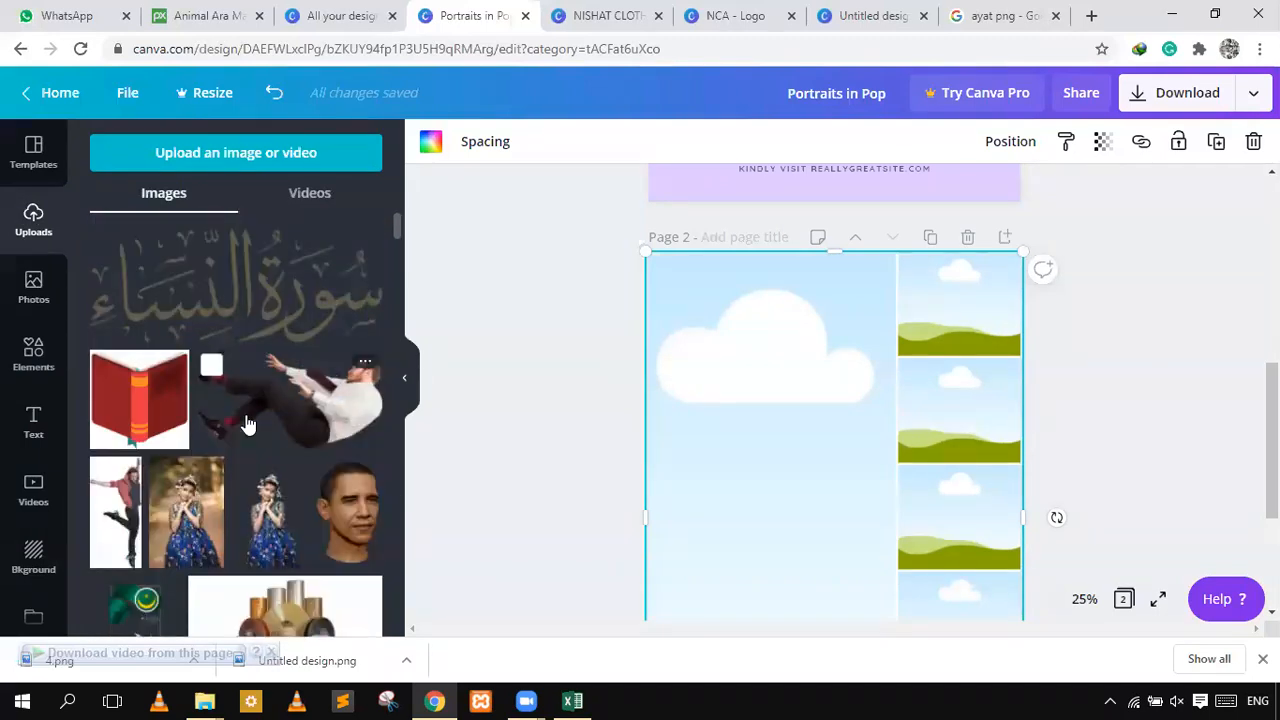
pyautogui.click(1215, 14)
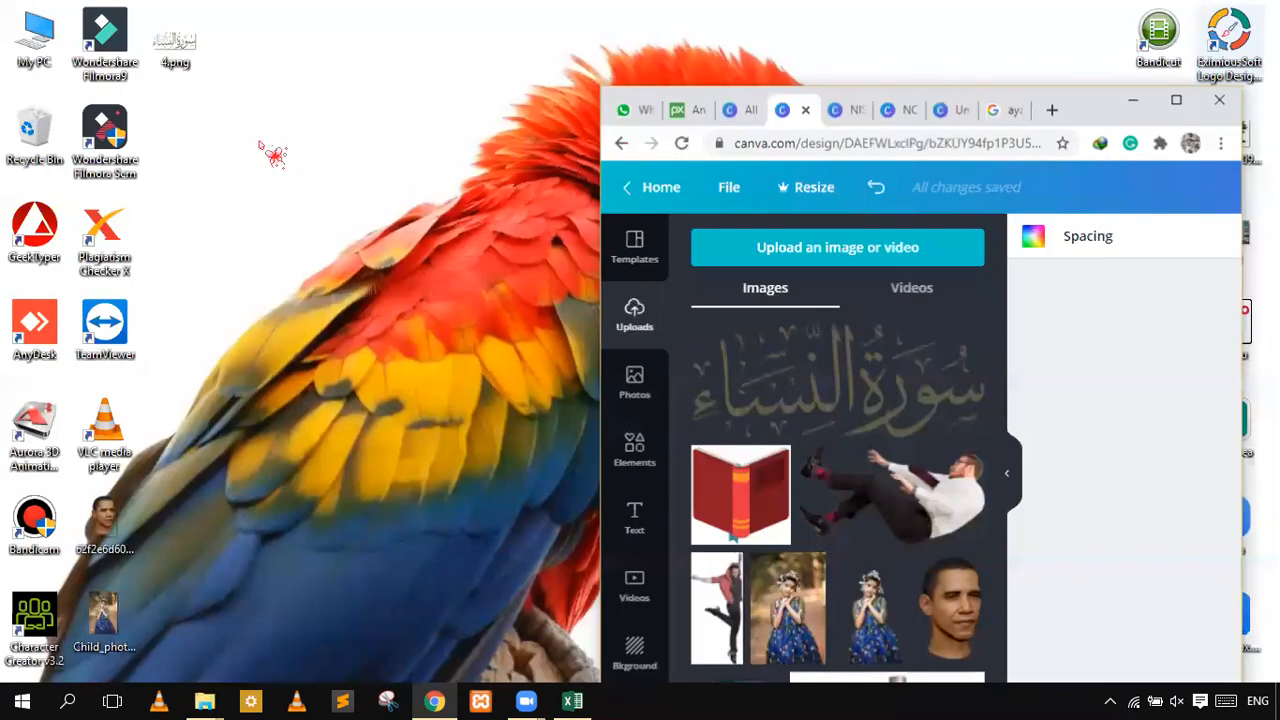
pyautogui.doubleClick(38, 45)
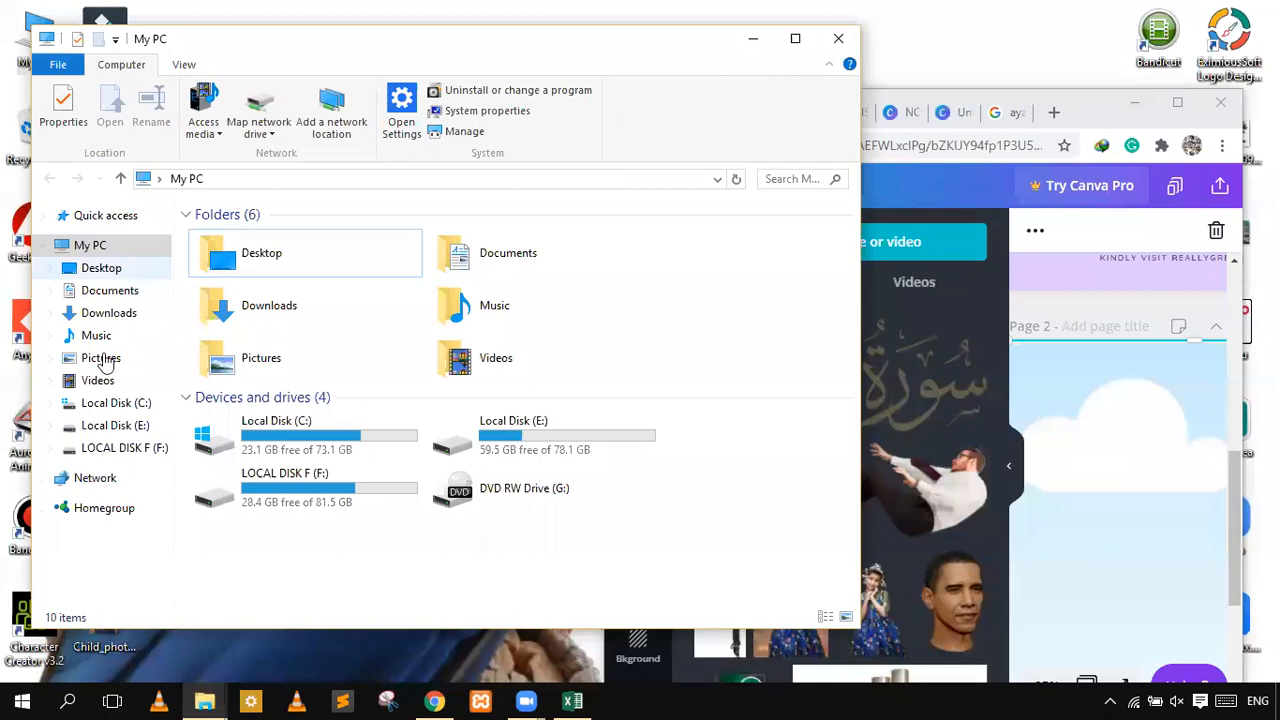
pyautogui.click(105, 358)
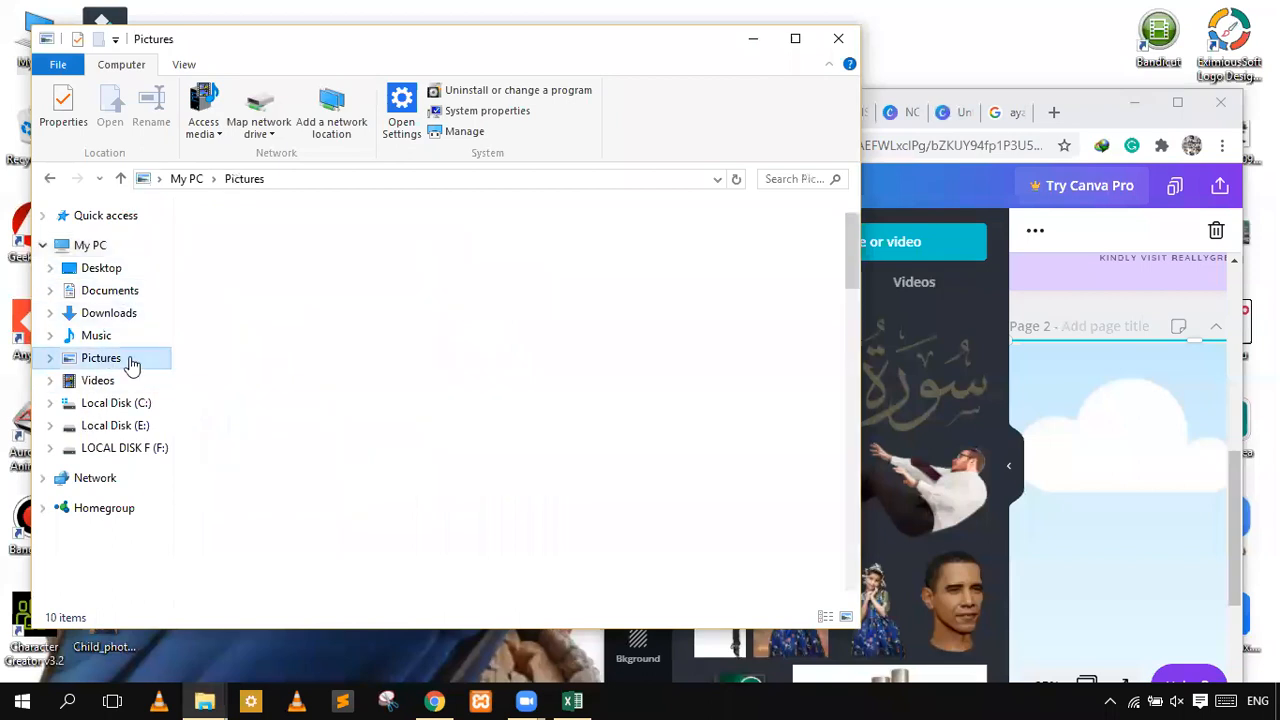
pyautogui.scroll(-3, 400, 410)
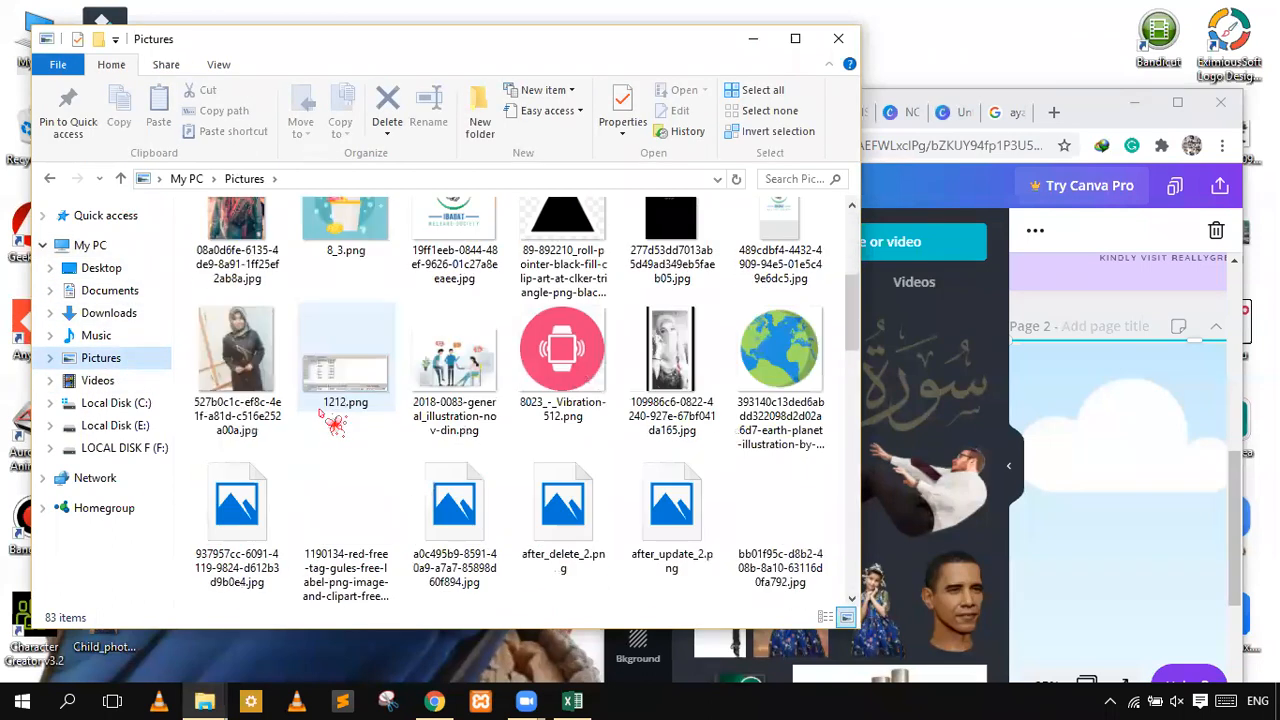
pyautogui.scroll(-8, 378, 432)
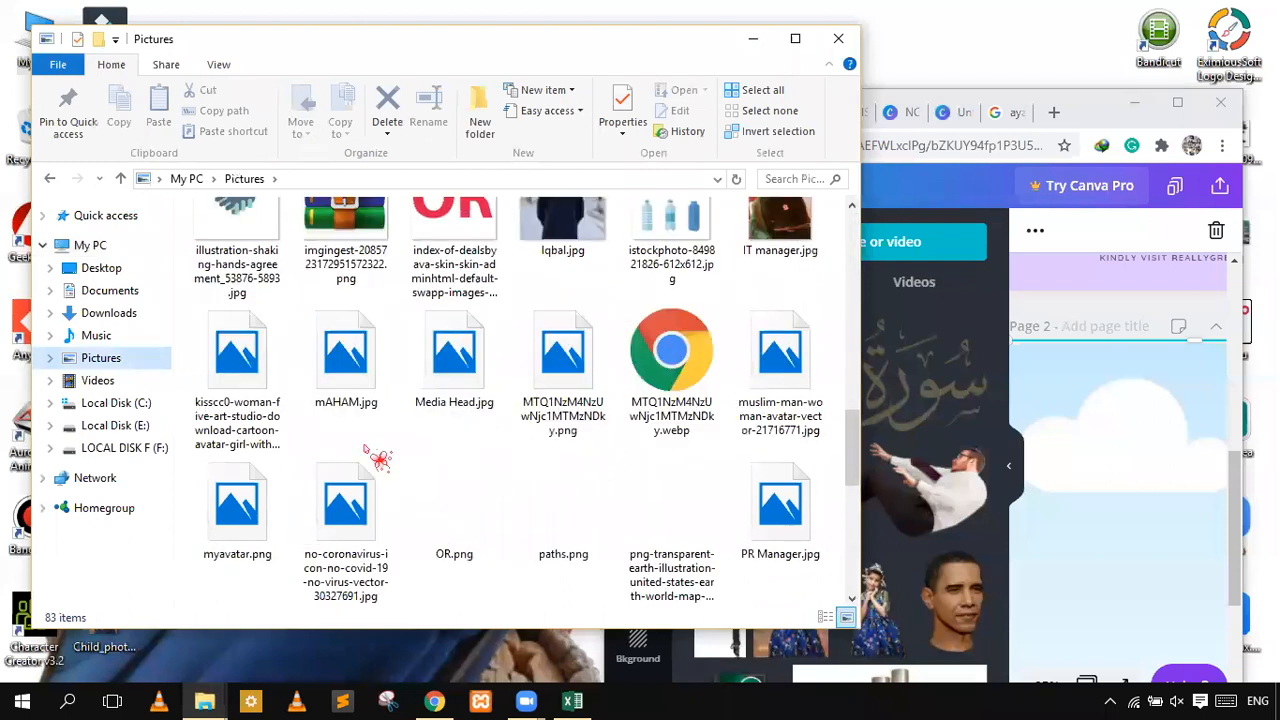
pyautogui.scroll(-3, 296, 443)
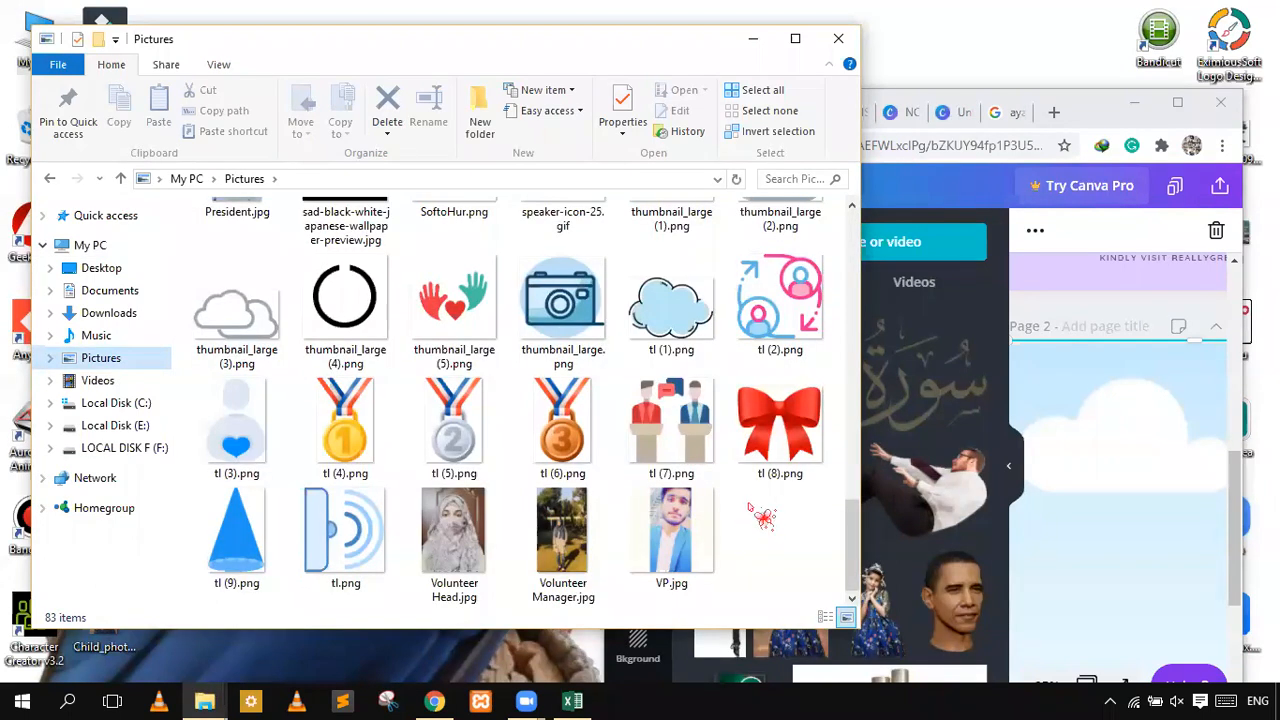
pyautogui.scroll(4, 747, 479)
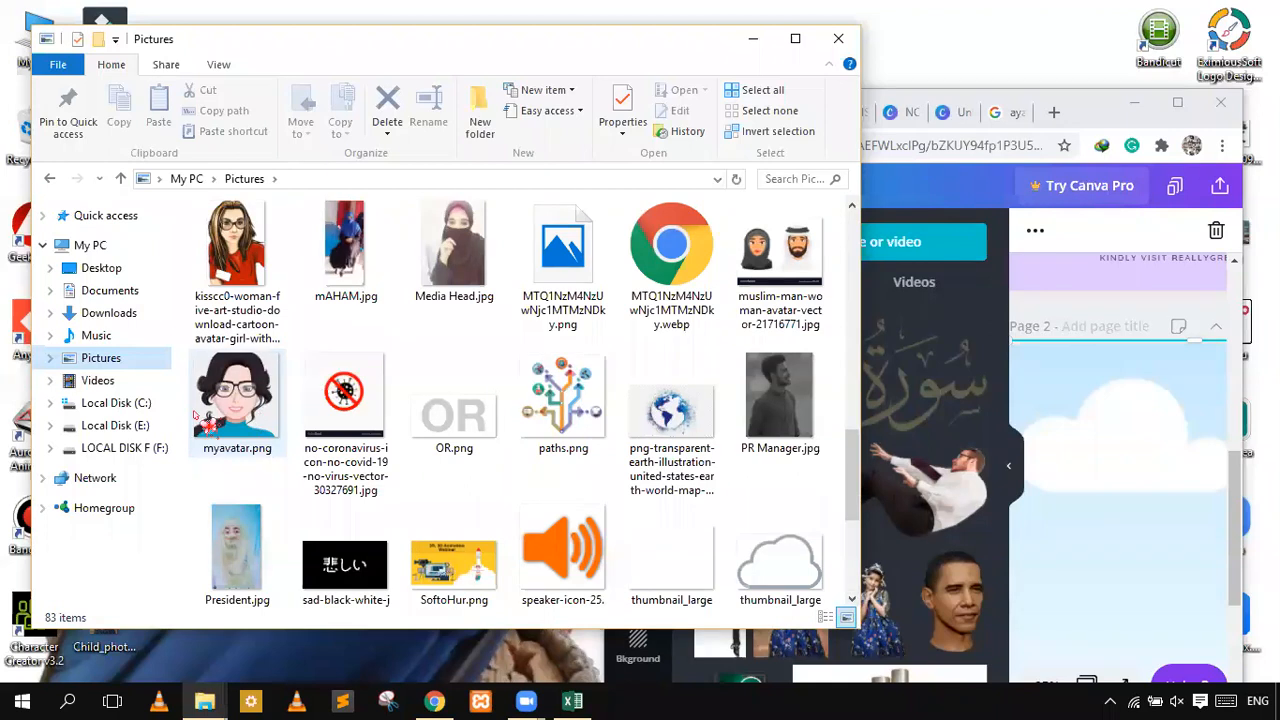
pyautogui.scroll(2, 322, 388)
pyautogui.scroll(2, 323, 291)
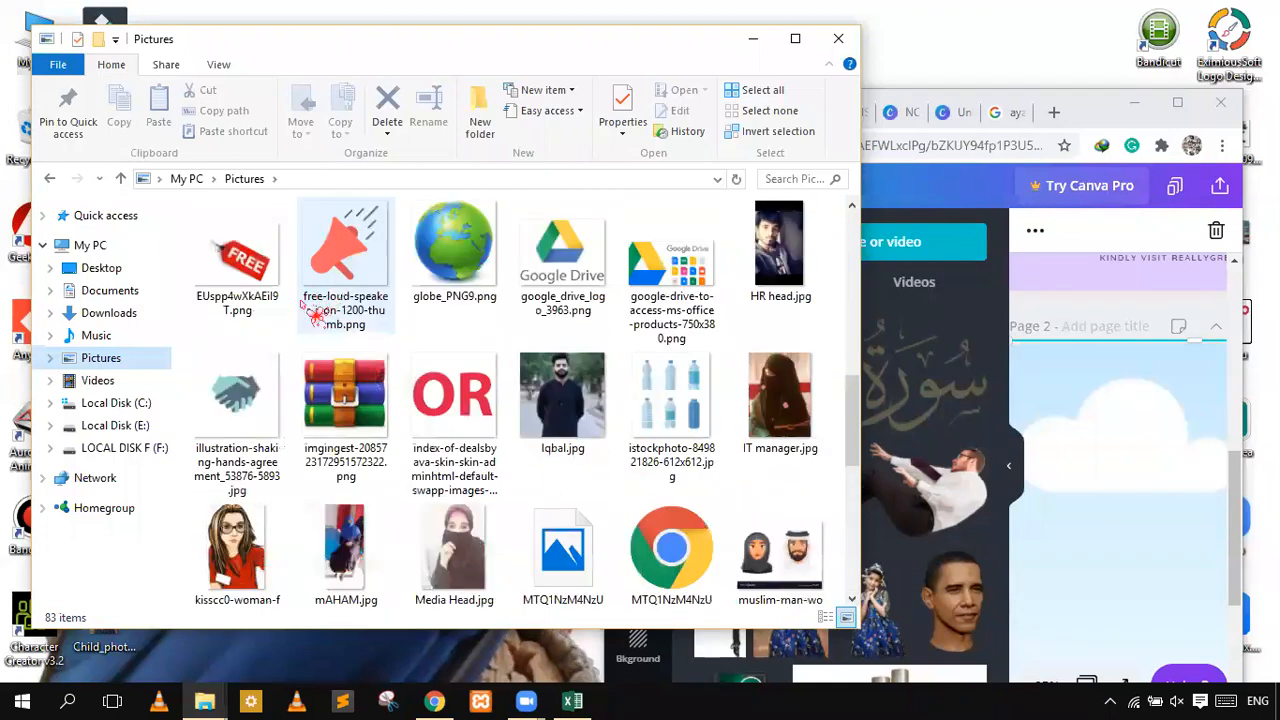
pyautogui.scroll(2, 266, 322)
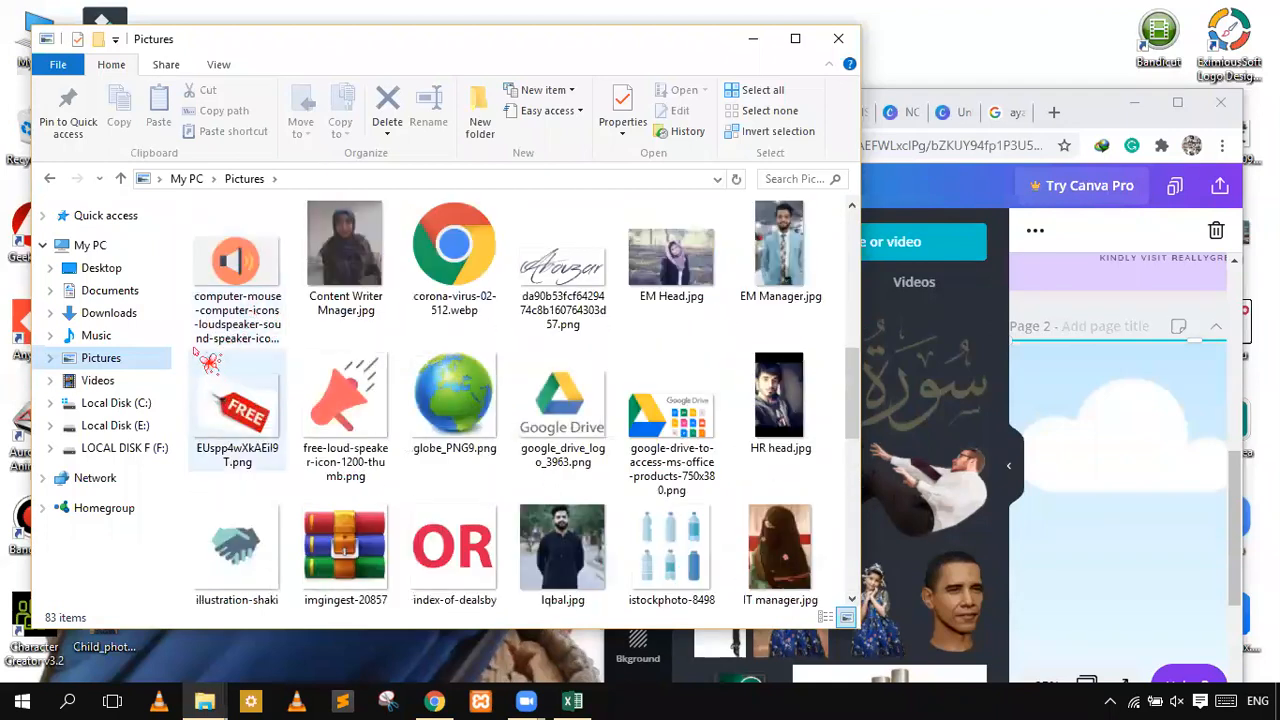
pyautogui.scroll(1, 300, 315)
pyautogui.scroll(6, 310, 300)
pyautogui.scroll(-3, 360, 348)
pyautogui.scroll(-1, 360, 348)
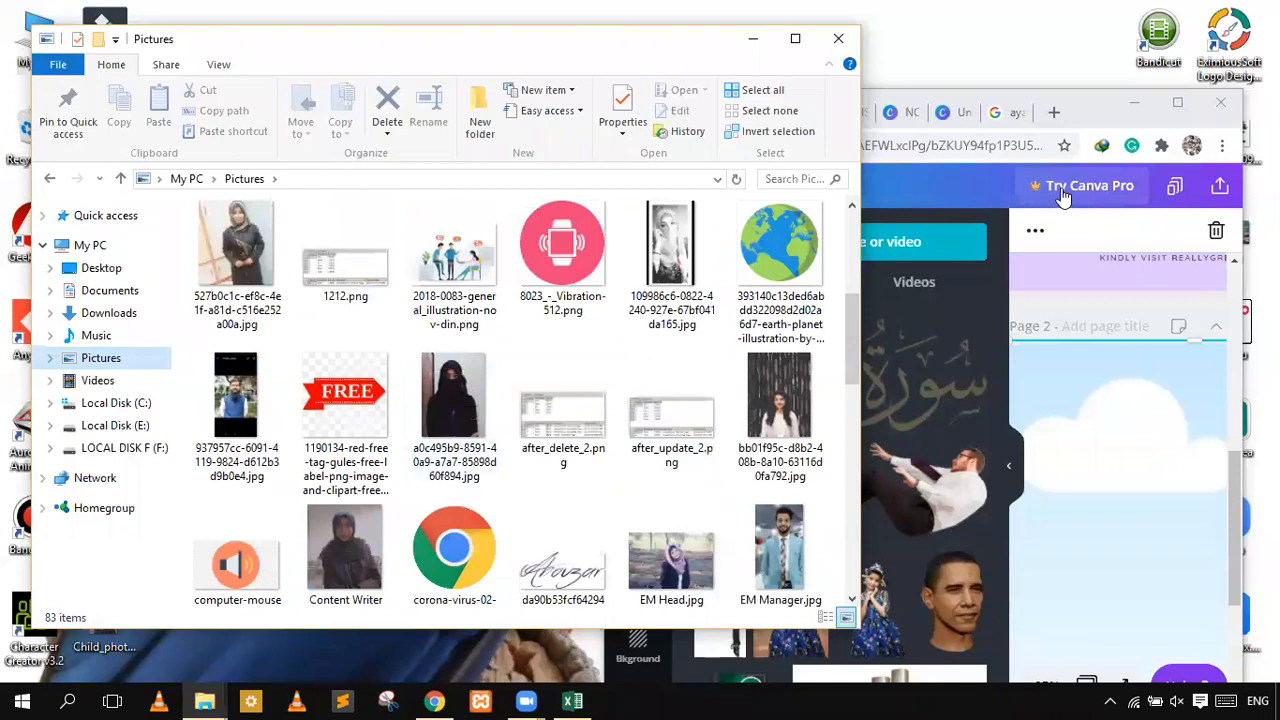
pyautogui.click(583, 272)
pyautogui.moveTo(821, 401); pyautogui.dragTo(751, 34)
pyautogui.click(753, 38)
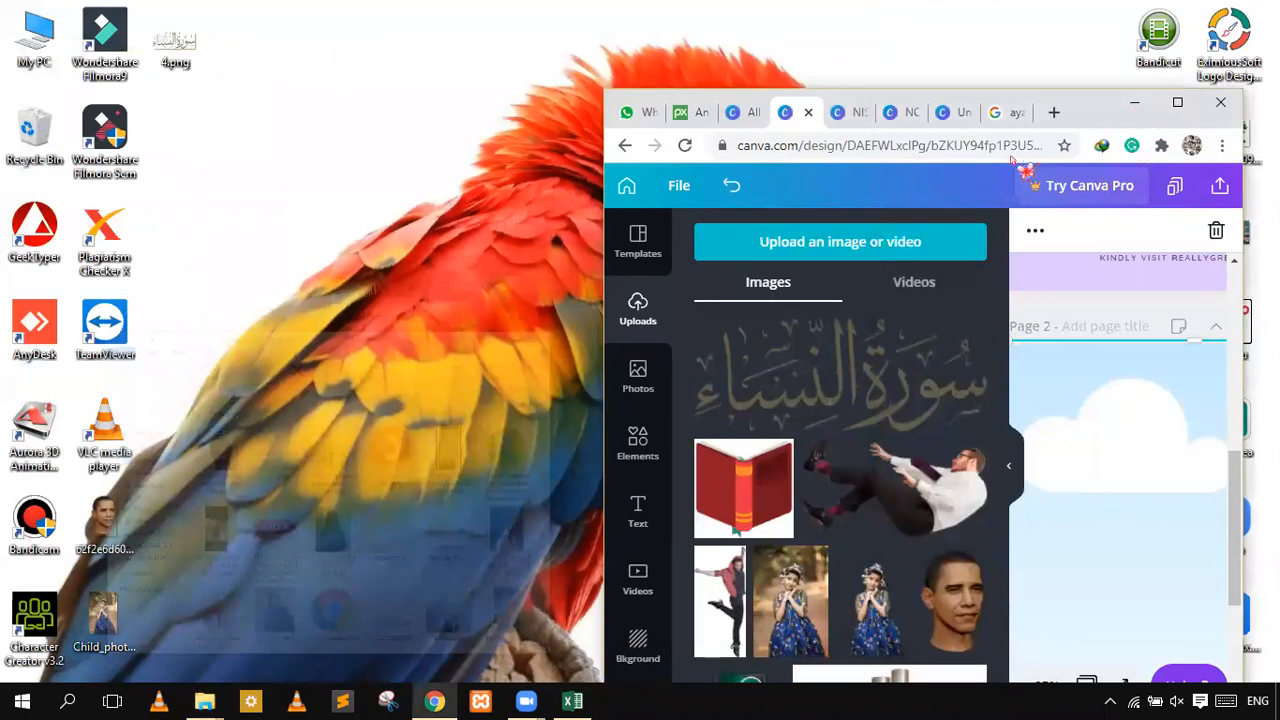
pyautogui.click(1178, 103)
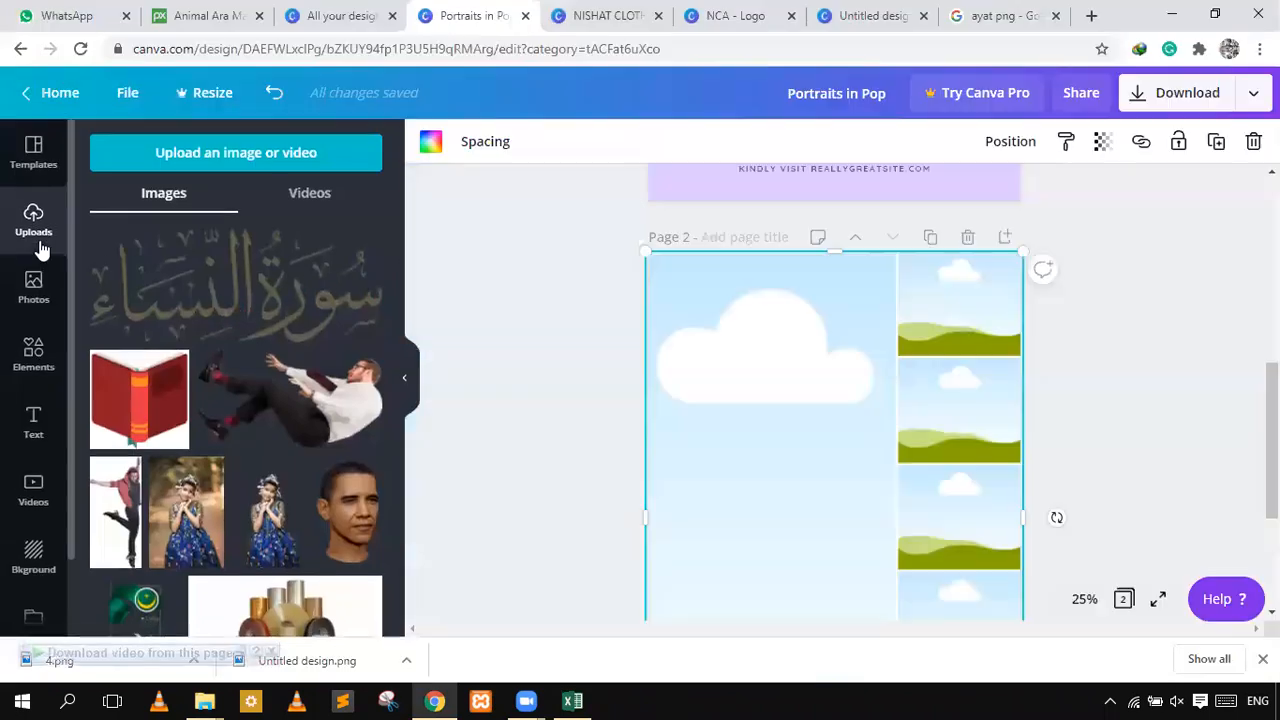
# - Place the uploaded photo of the long-haired woman in white in the grid's topmost small cell and reposition it inside the cell
pyautogui.scroll(-5, 330, 350)
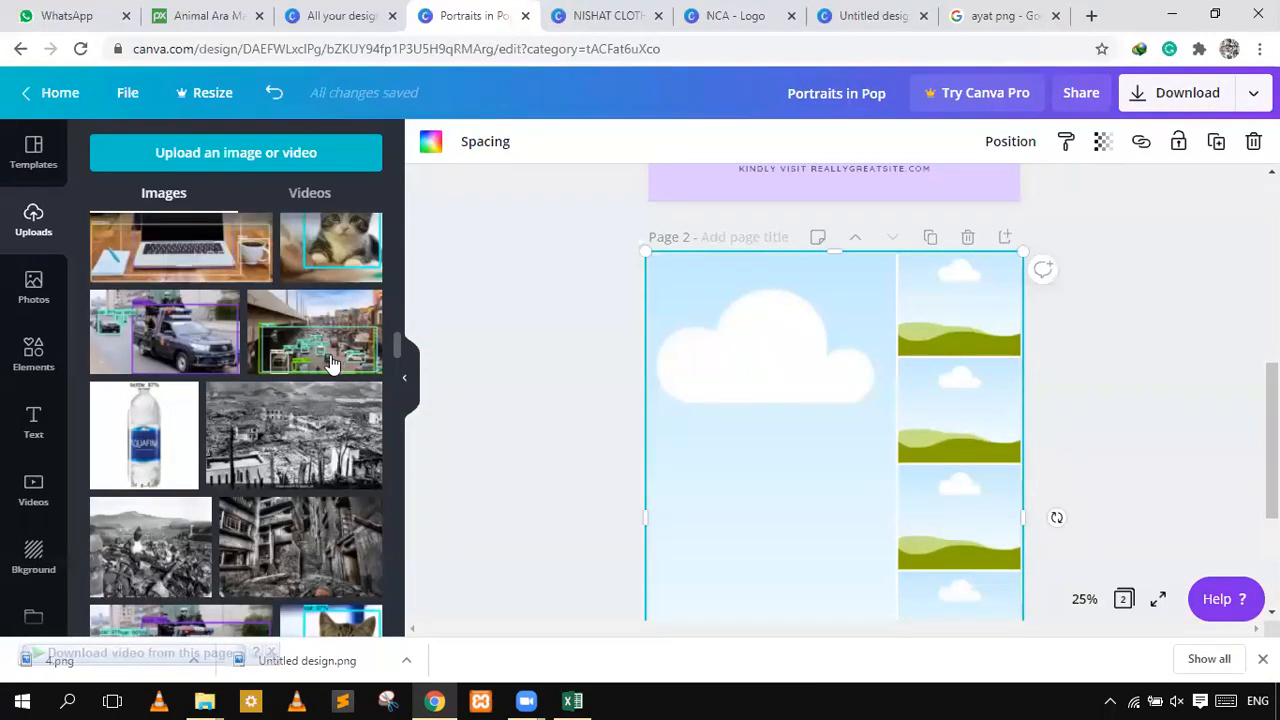
pyautogui.scroll(-10, 330, 363)
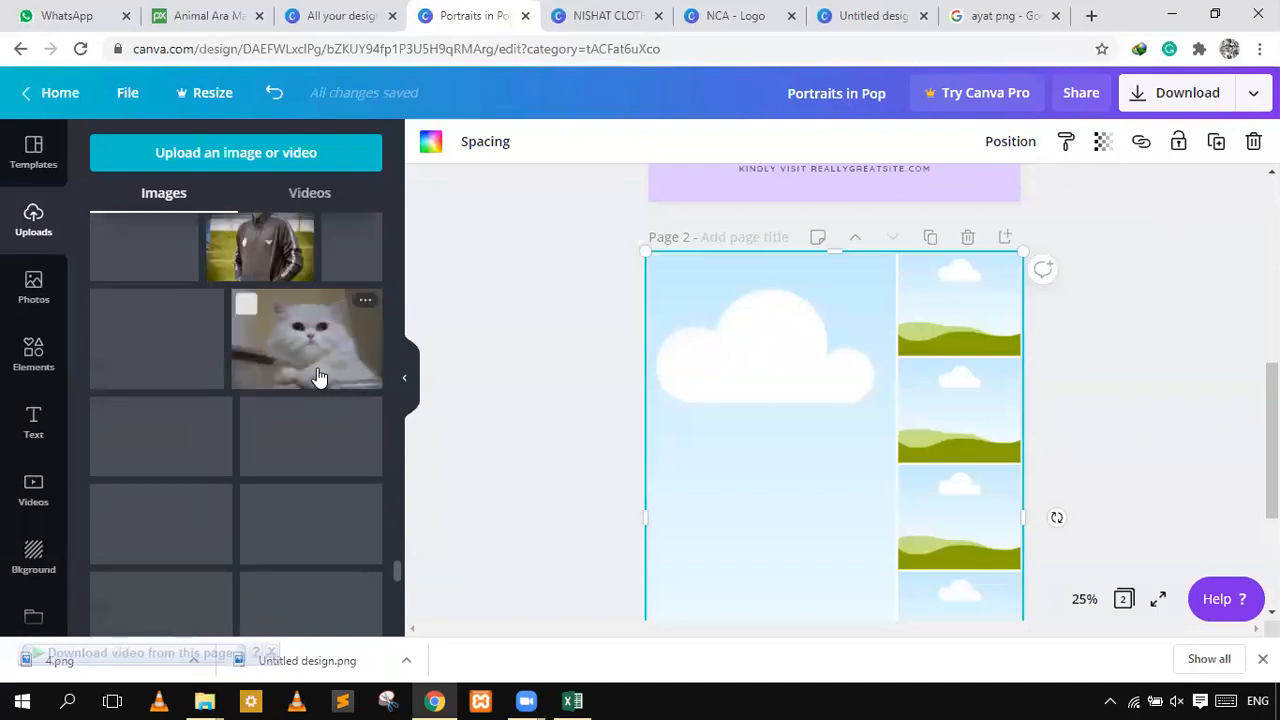
pyautogui.scroll(3, 318, 372)
pyautogui.scroll(-8, 318, 372)
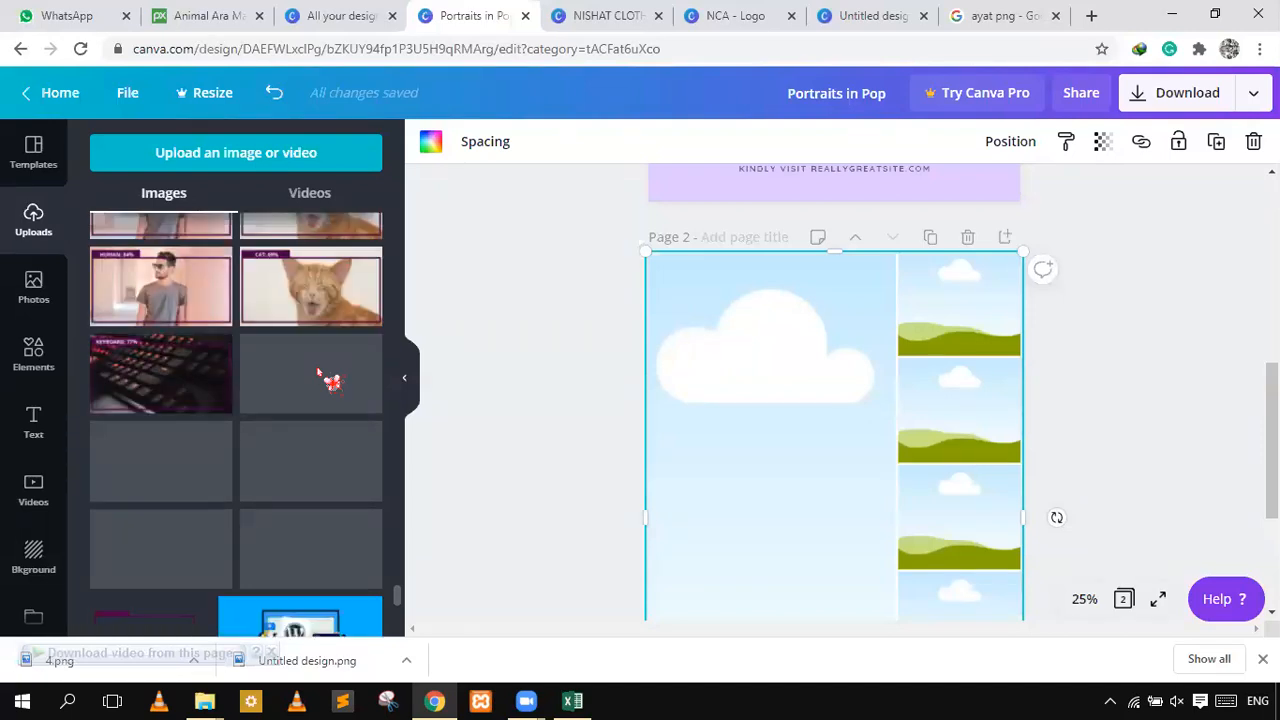
pyautogui.scroll(-10, 320, 378)
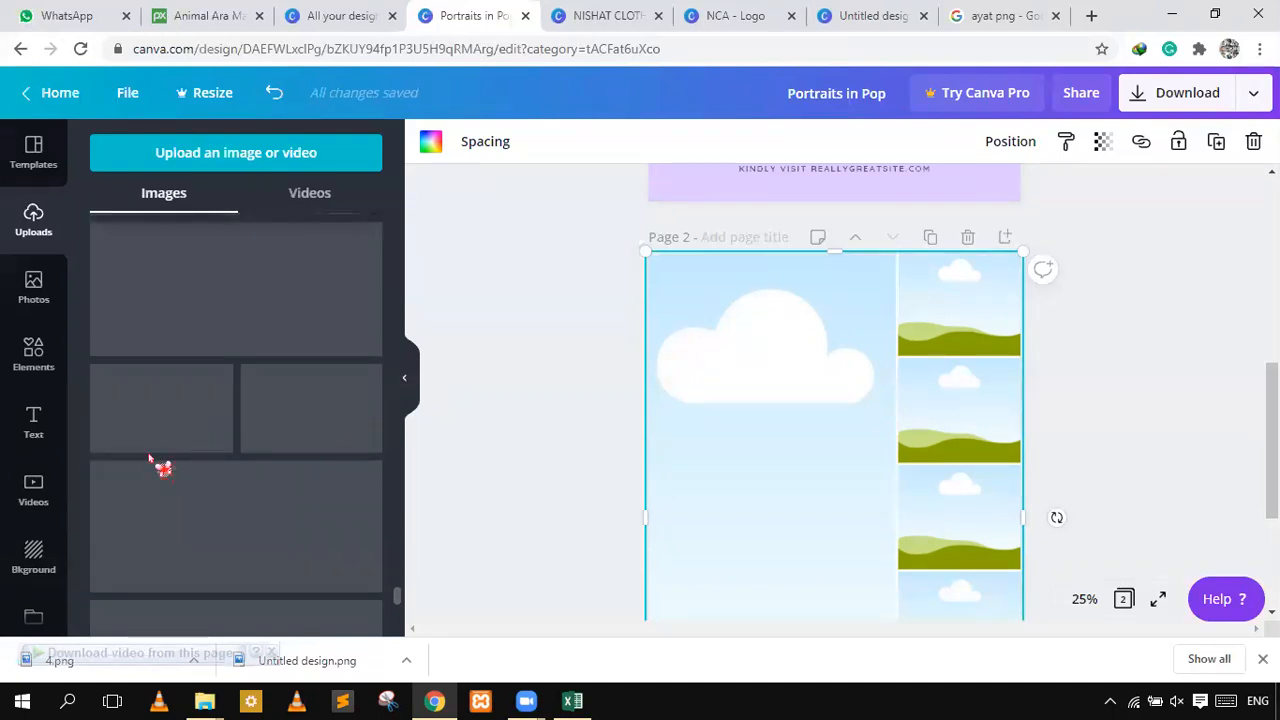
pyautogui.scroll(3, 140, 468)
pyautogui.scroll(-5, 258, 490)
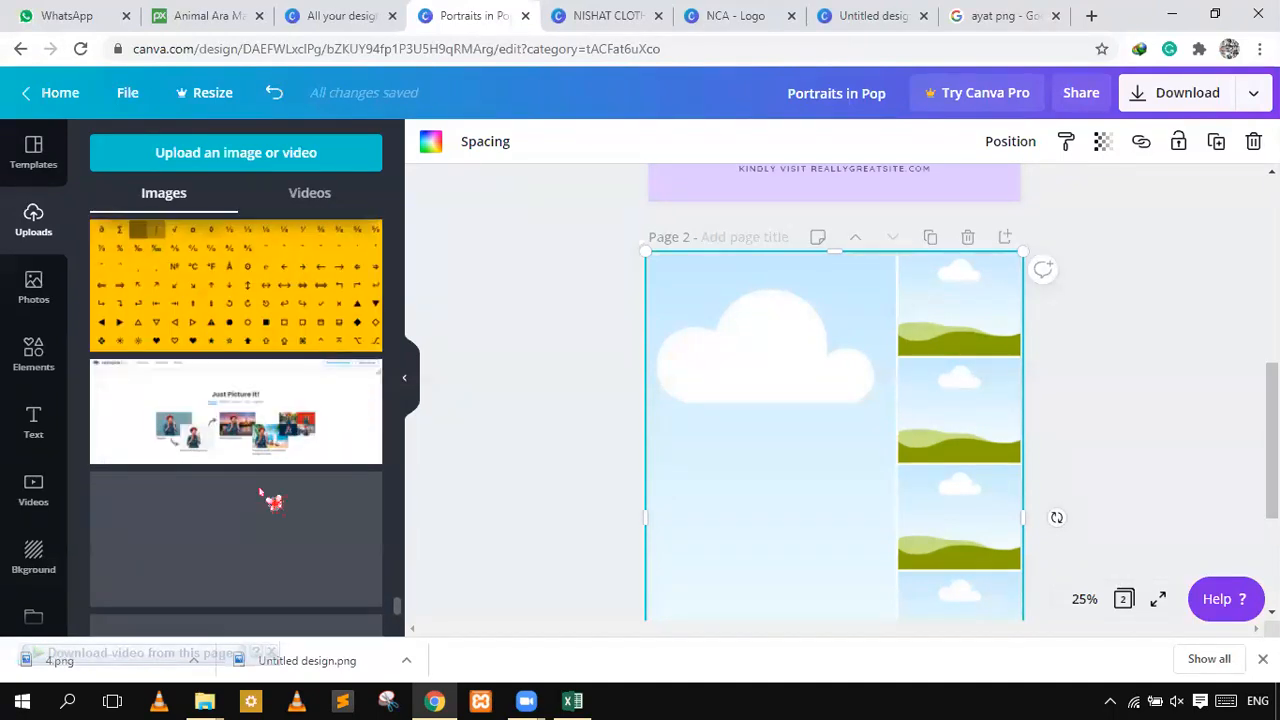
pyautogui.scroll(-3, 258, 497)
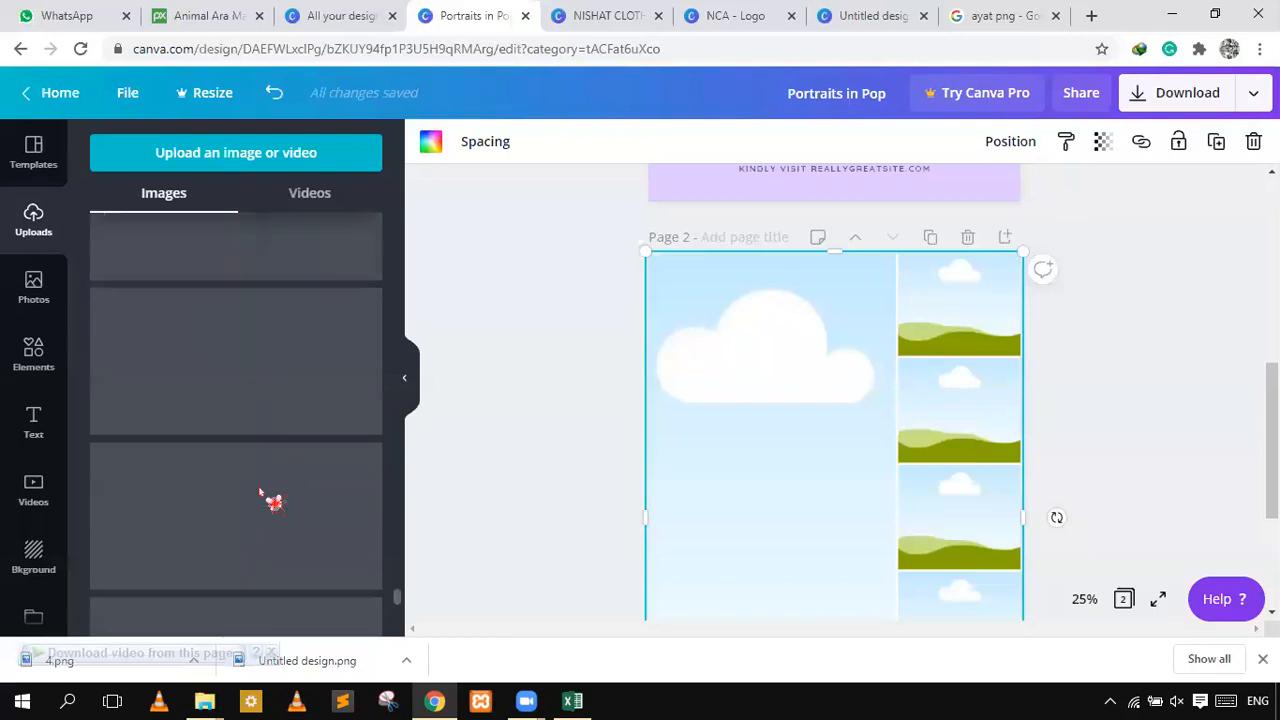
pyautogui.scroll(-5, 275, 485)
pyautogui.scroll(-3, 268, 470)
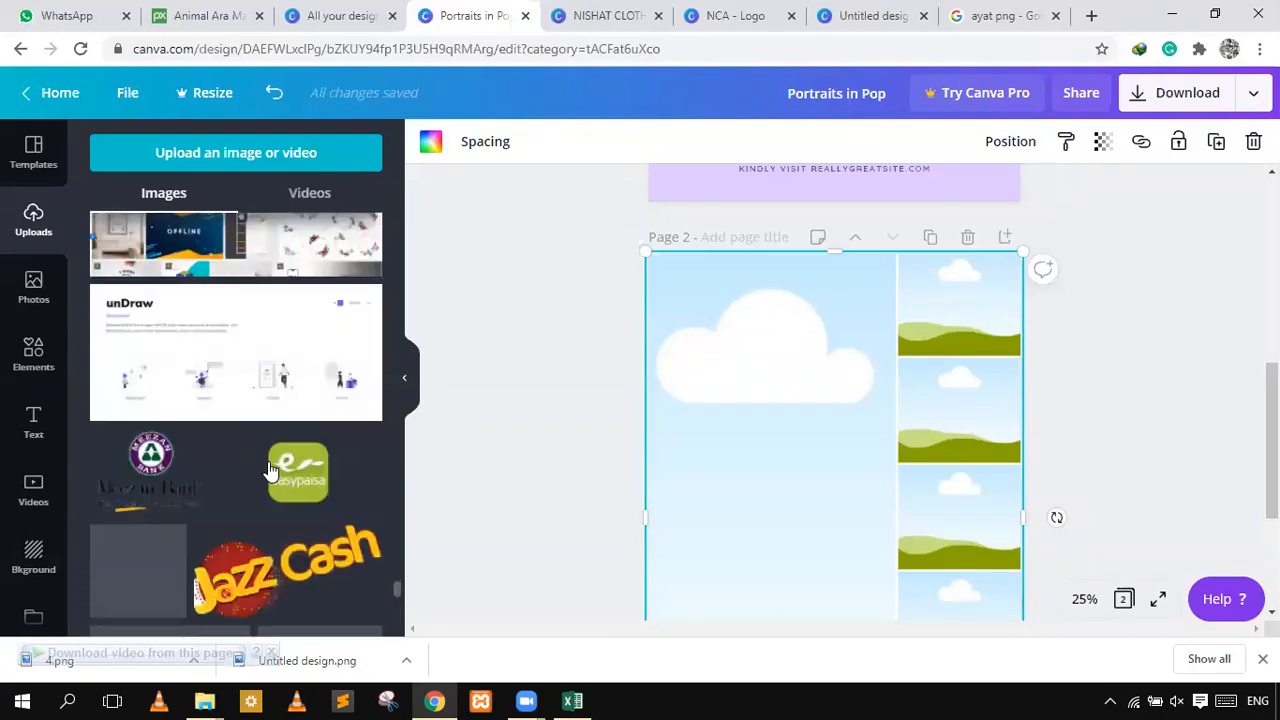
pyautogui.scroll(-3, 240, 495)
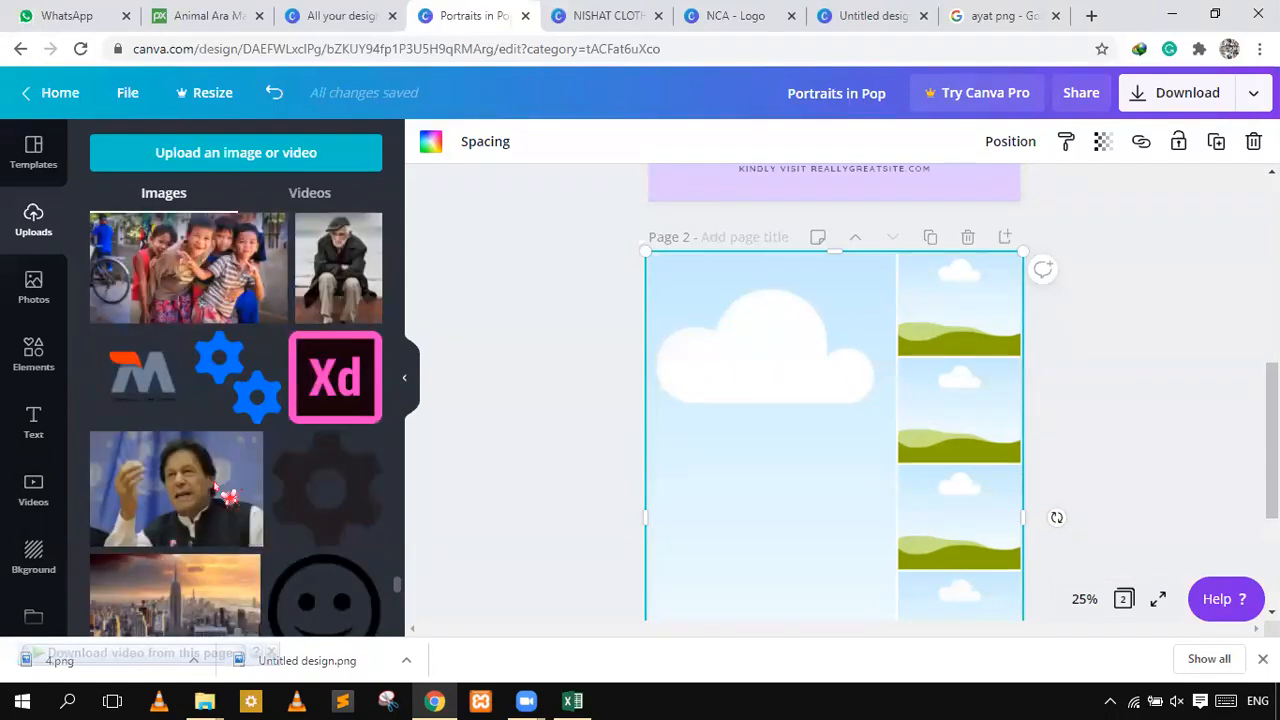
pyautogui.scroll(-3, 216, 475)
pyautogui.scroll(-6, 209, 409)
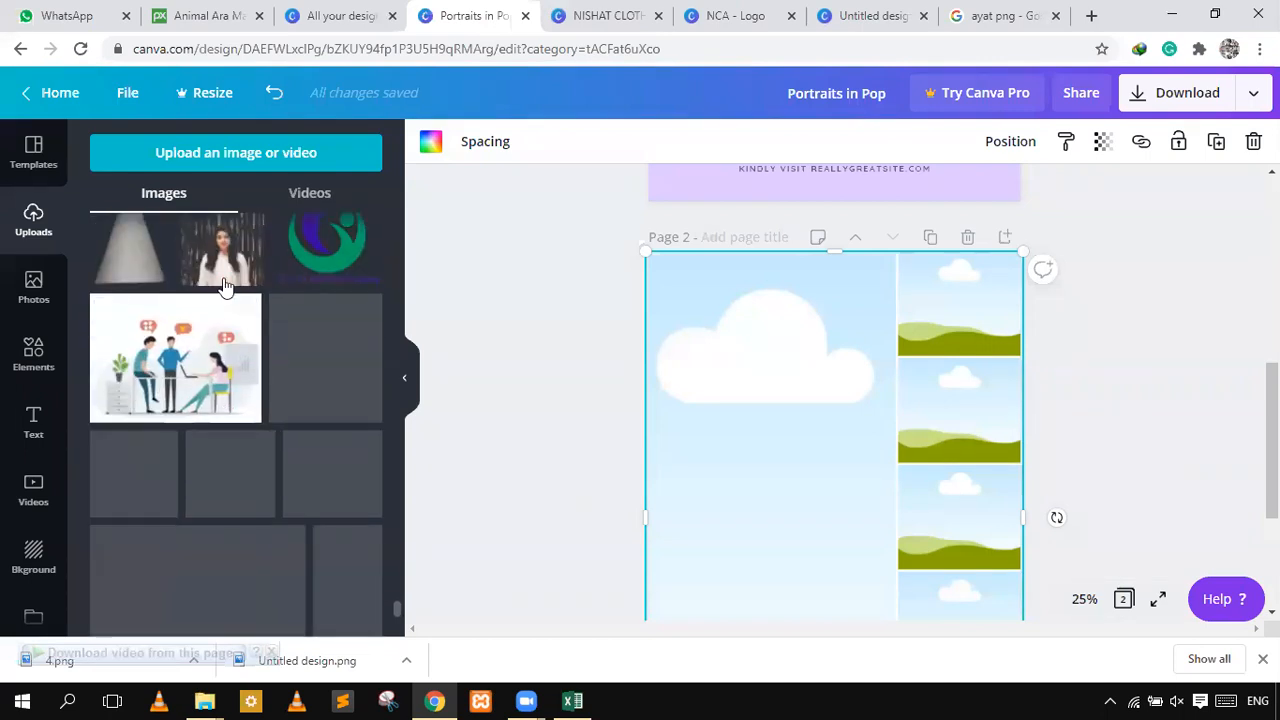
pyautogui.moveTo(222, 242); pyautogui.dragTo(948, 292)
pyautogui.doubleClick(947, 323)
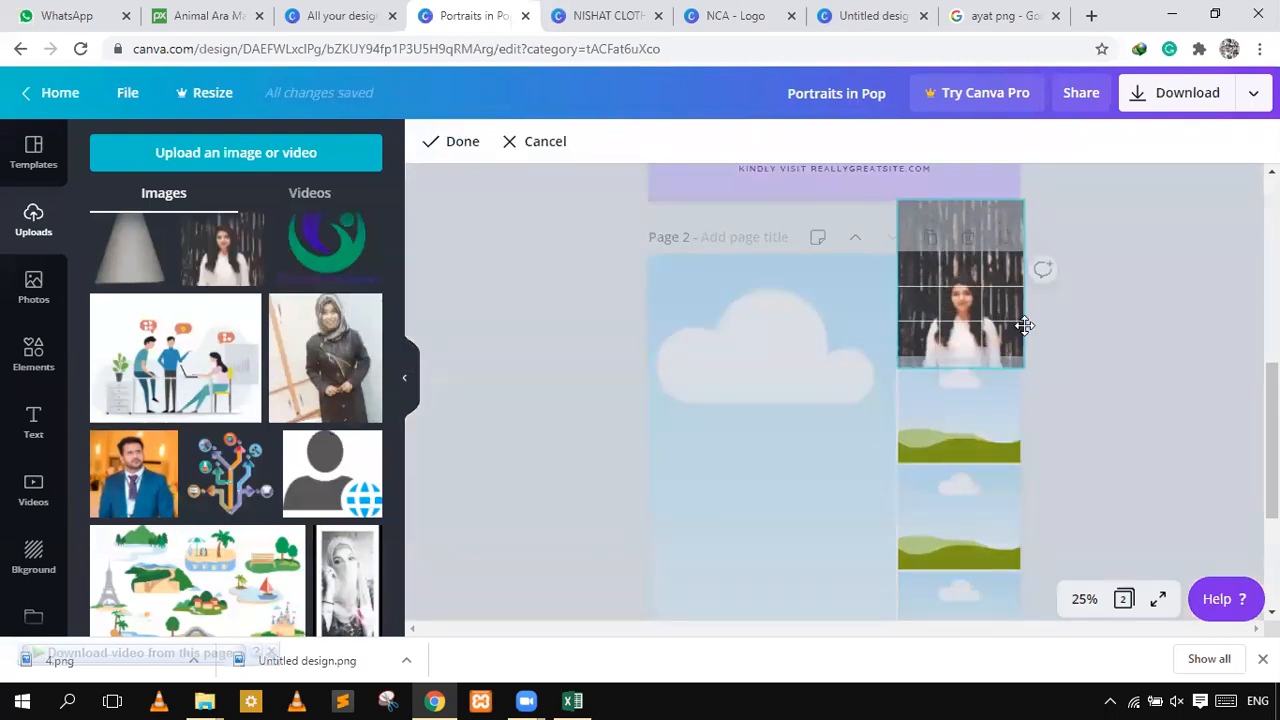
pyautogui.click(1077, 363)
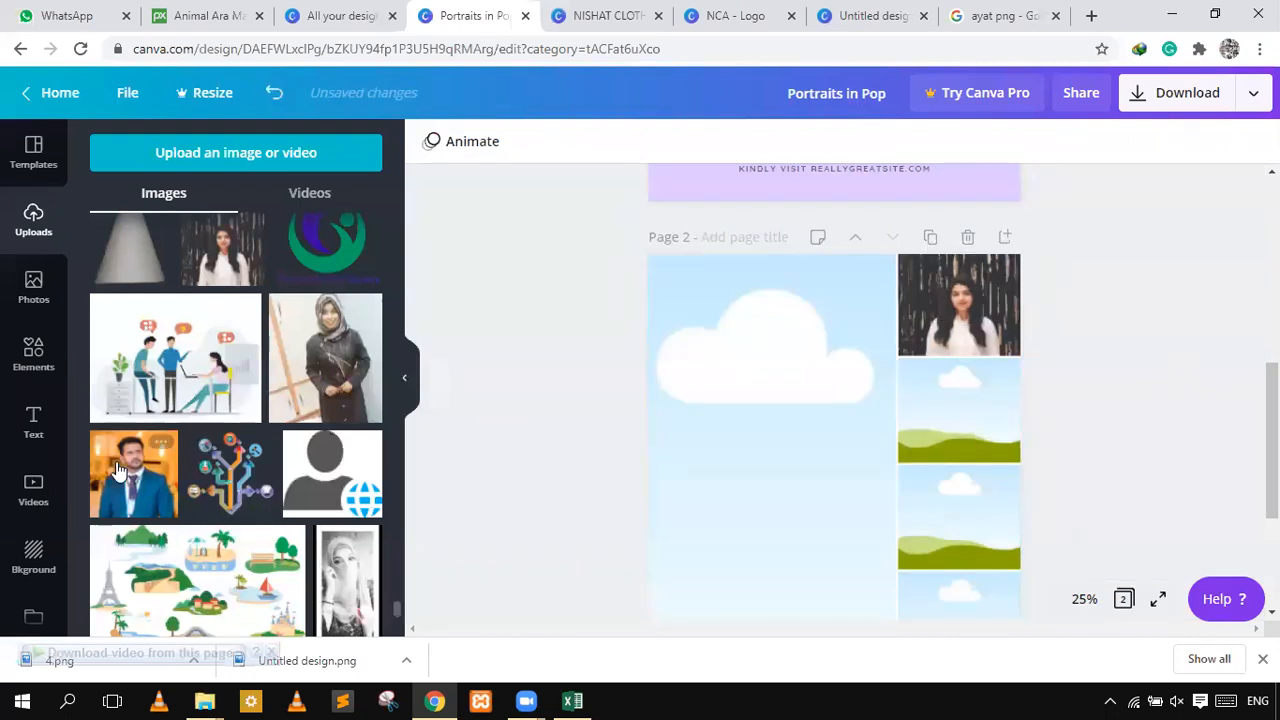
# - Fill the grid's large cell with the uploaded photo of the man in a blue suit
pyautogui.moveTo(122, 472); pyautogui.dragTo(475, 483)
pyautogui.moveTo(637, 462); pyautogui.dragTo(731, 457)
pyautogui.scroll(-2, 729, 455)
pyautogui.scroll(1, 729, 451)
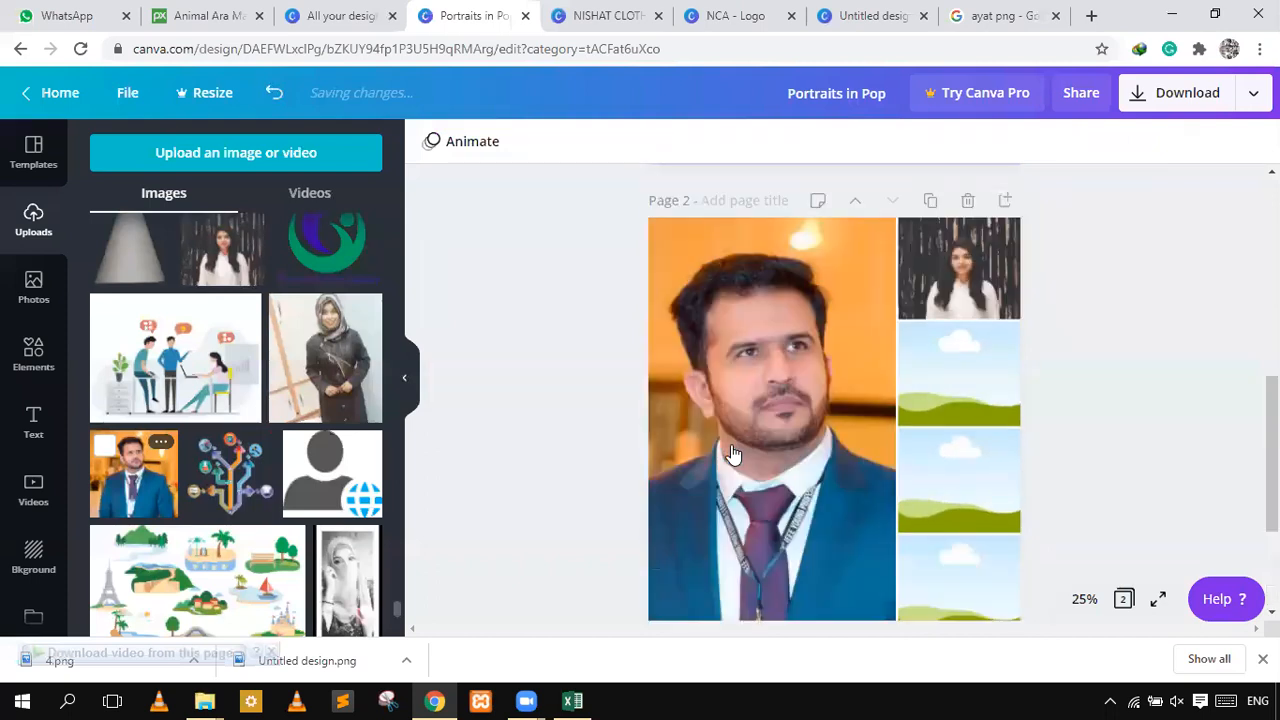
# - Place the uploaded black-and-white portrait in the grid's second small cell and adjust its crop around the face
pyautogui.scroll(-3, 240, 480)
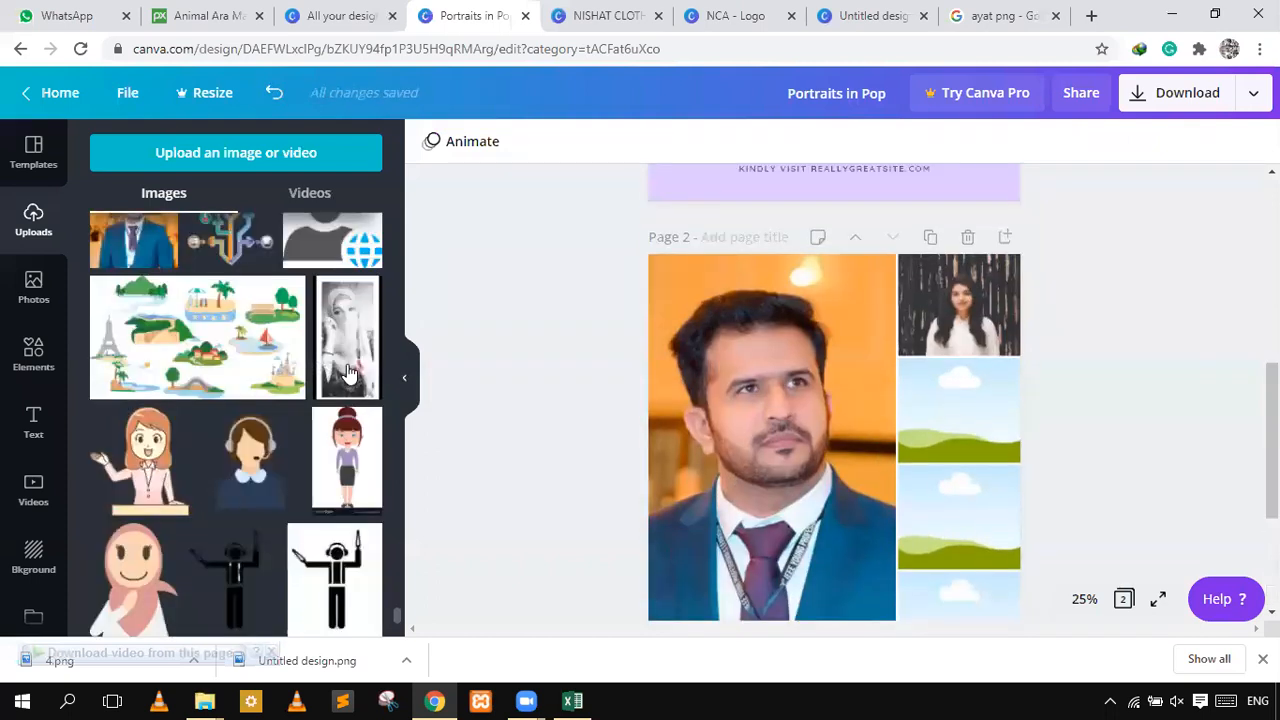
pyautogui.moveTo(348, 372); pyautogui.dragTo(970, 390)
pyautogui.doubleClick(970, 390)
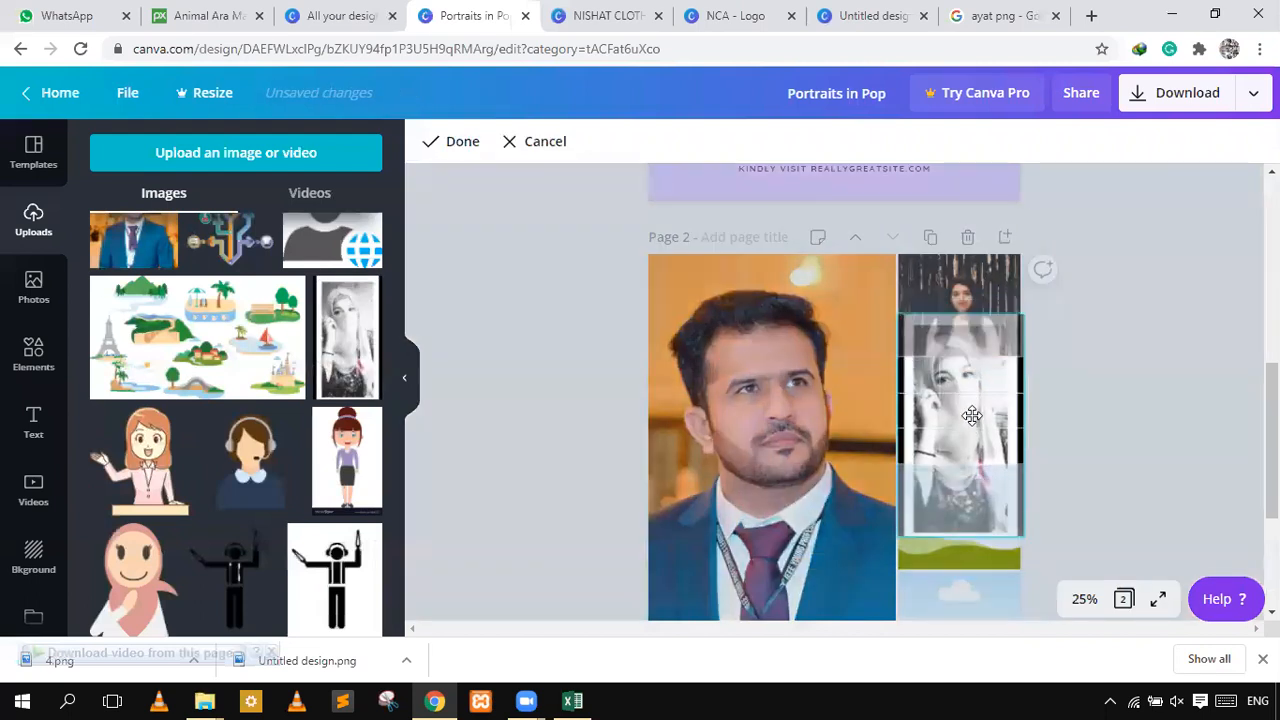
pyautogui.click(1080, 429)
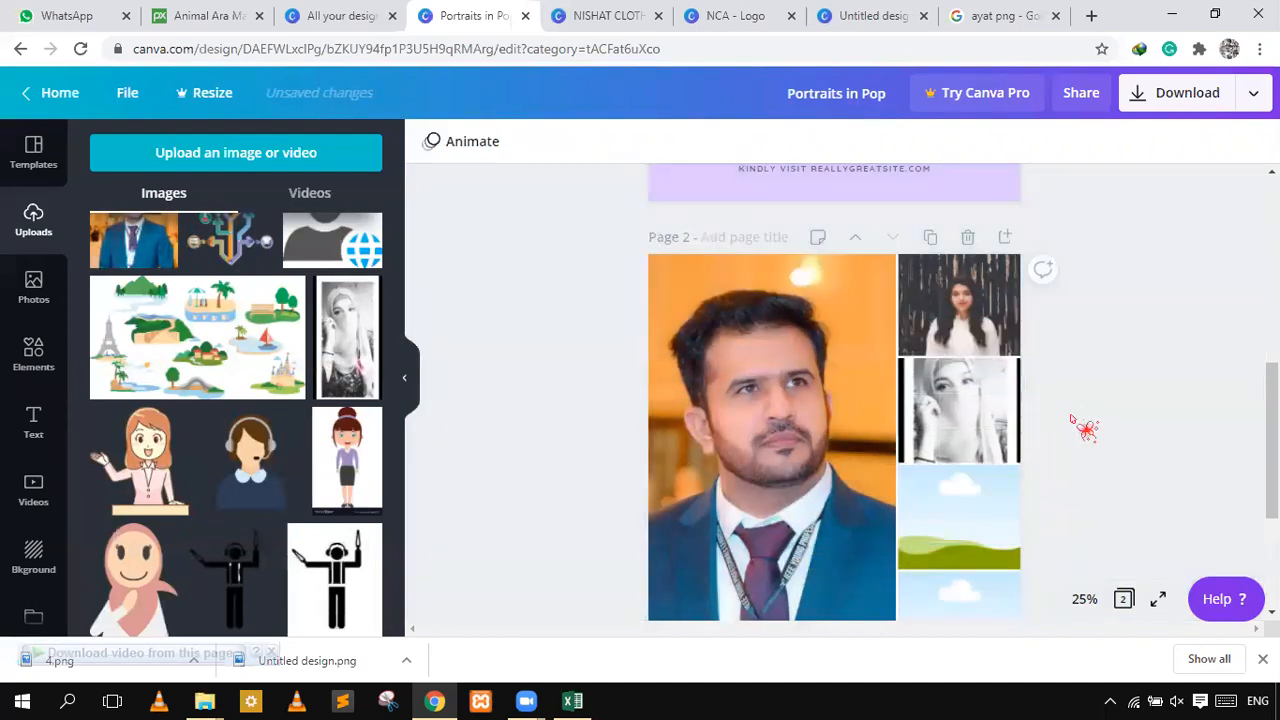
# - Place the uploaded photo of the bearded man in black in the grid's lowest small cell and reposition it inside the cell
pyautogui.scroll(-3, 1063, 418)
pyautogui.scroll(-10, 304, 432)
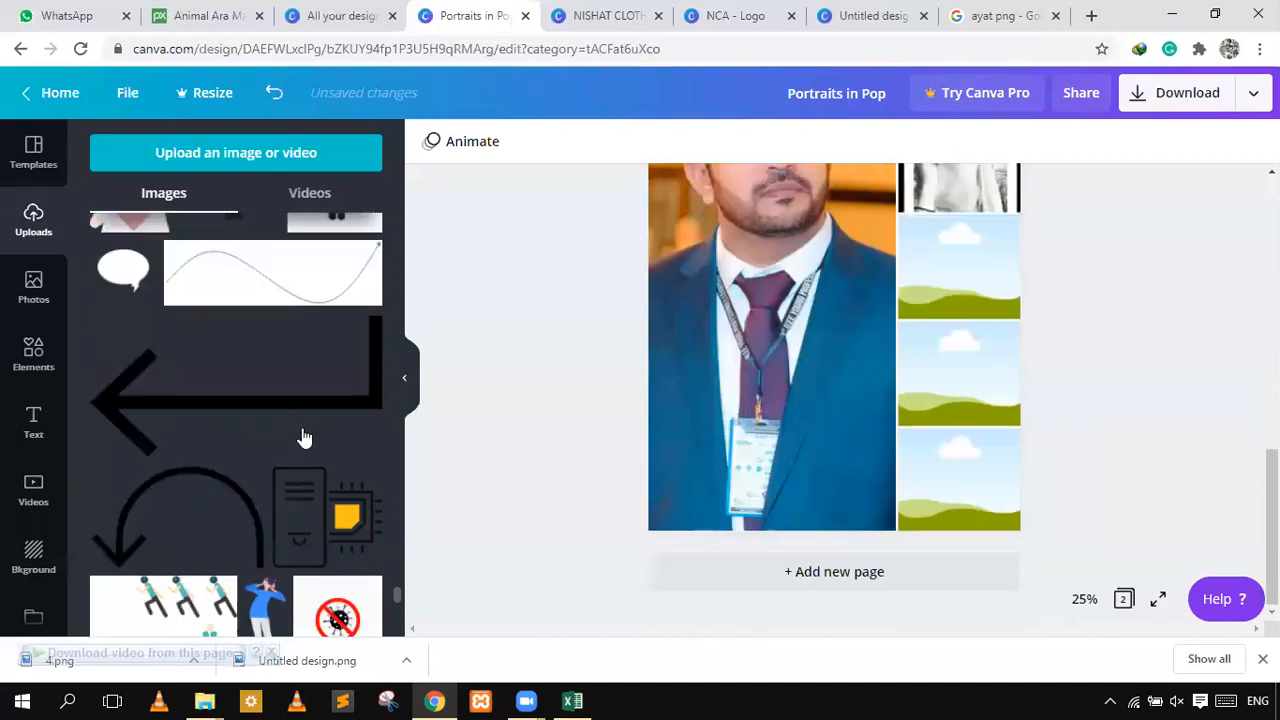
pyautogui.scroll(-5, 211, 492)
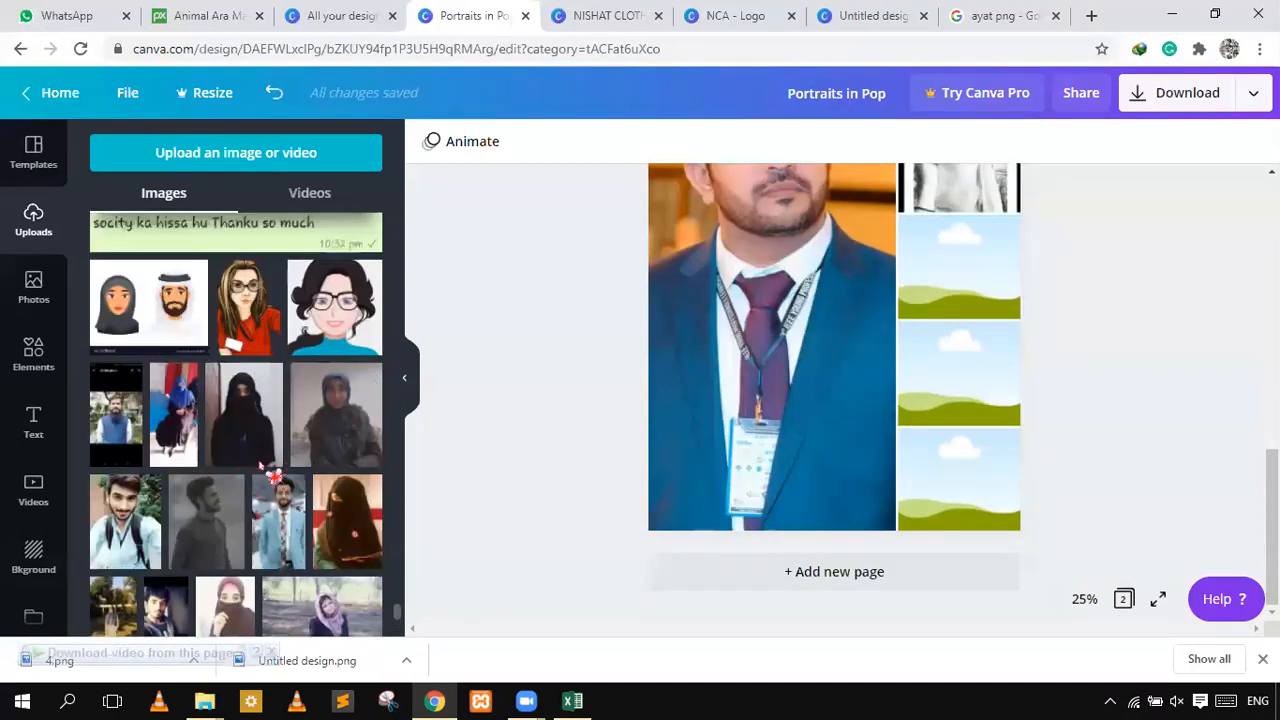
pyautogui.scroll(-5, 240, 420)
pyautogui.scroll(3, 212, 328)
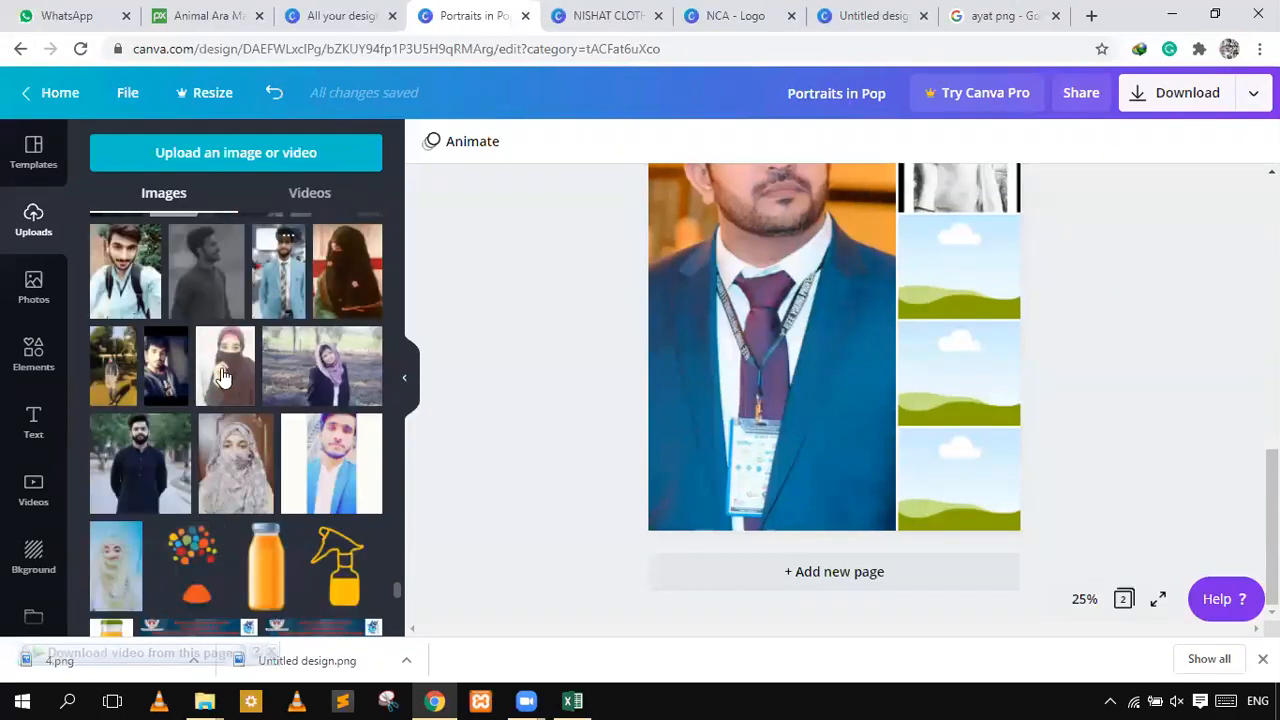
pyautogui.scroll(-3, 160, 330)
pyautogui.moveTo(335, 258); pyautogui.dragTo(943, 512)
pyautogui.doubleClick(944, 466)
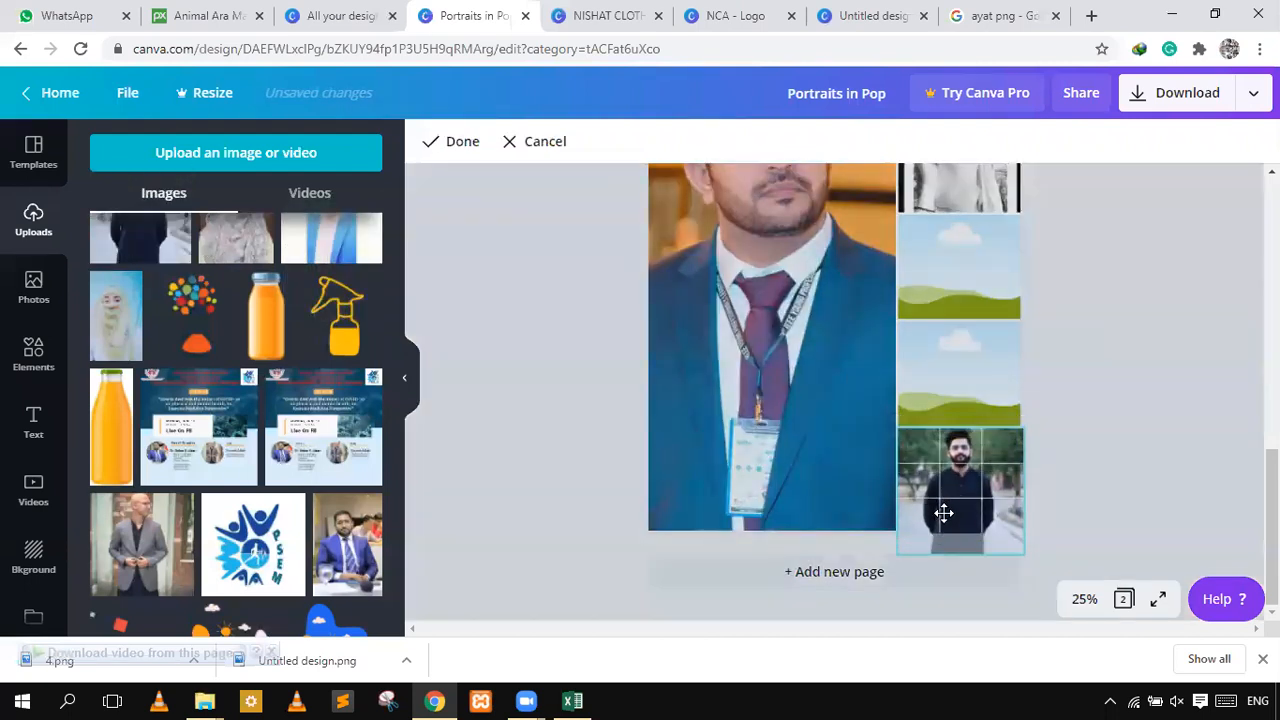
pyautogui.click(552, 411)
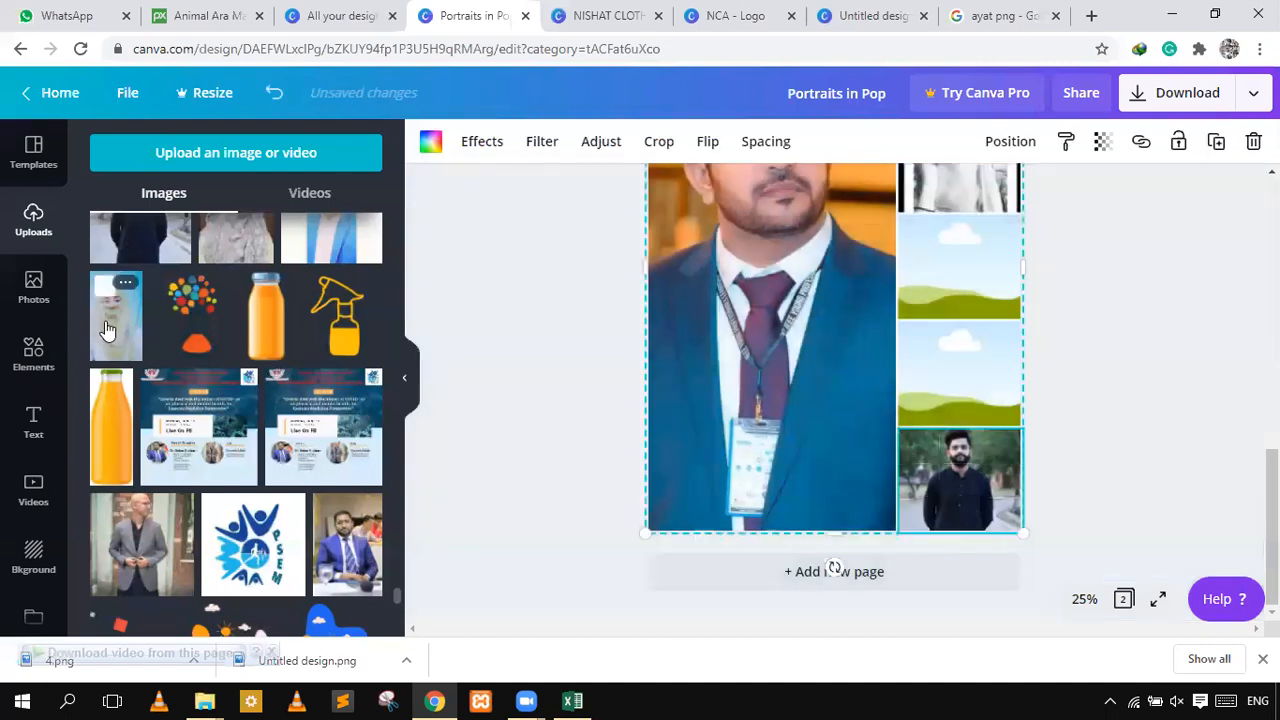
# - Fill the grid's fourth small cell with the uploaded photo of the young man in a light blue suit
pyautogui.moveTo(450, 268); pyautogui.dragTo(957, 384)
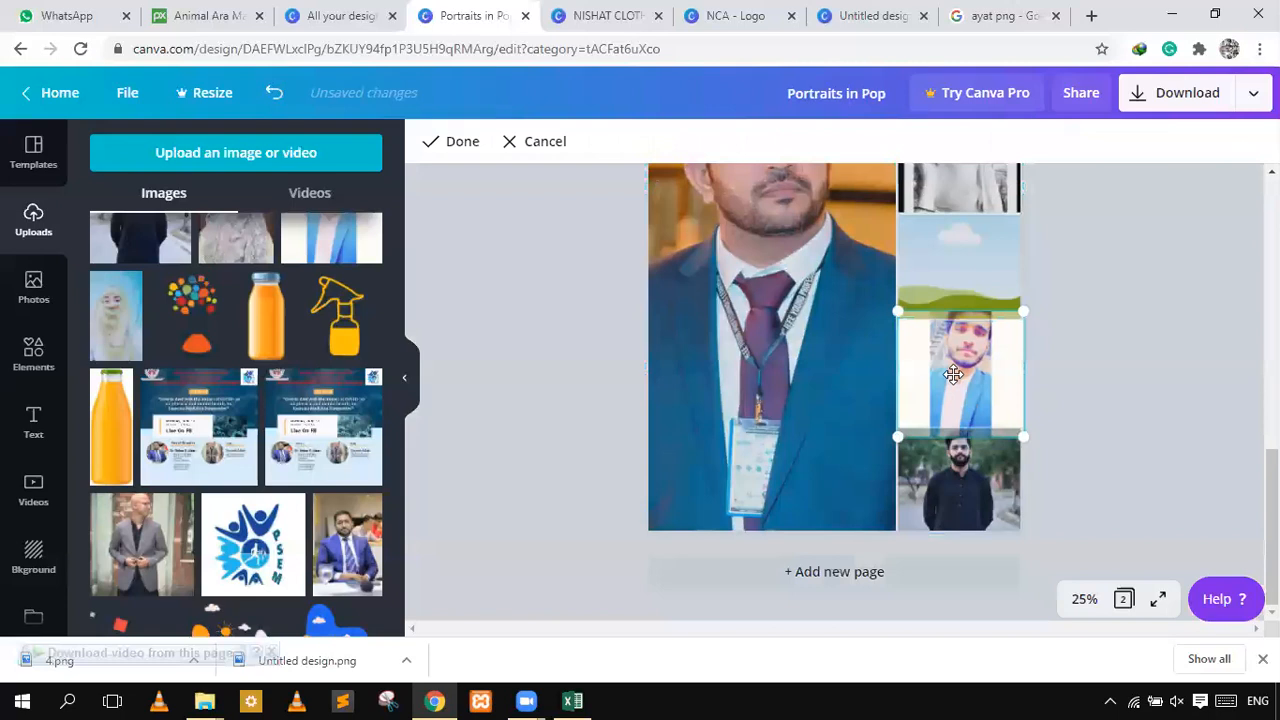
pyautogui.doubleClick(957, 380)
pyautogui.click(477, 380)
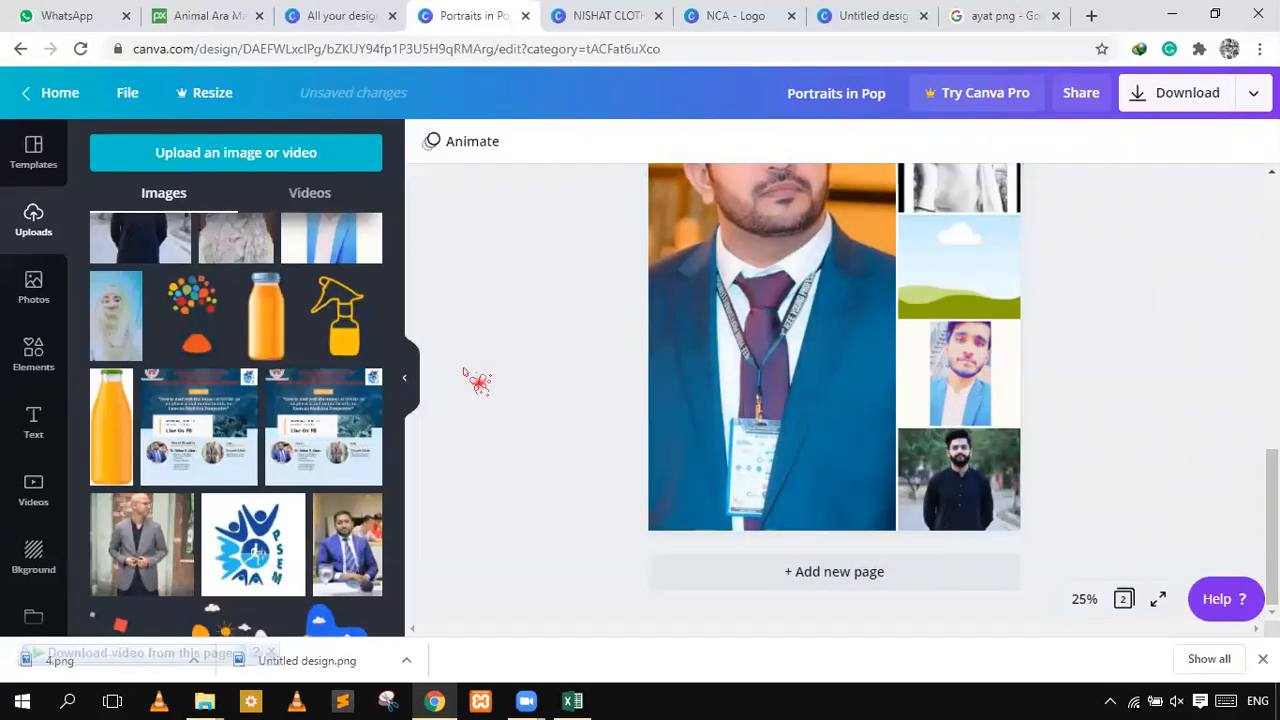
# - Place the uploaded photo of the woman in a patterned headscarf in the grid's third small cell and adjust its crop
pyautogui.scroll(3, 477, 380)
pyautogui.moveTo(236, 237); pyautogui.dragTo(972, 532)
pyautogui.doubleClick(970, 548)
pyautogui.click(1226, 466)
# - Preview the completed portrait grid page in full screen and return to the editor
pyautogui.scroll(-3, 1215, 480)
pyautogui.click(1157, 598)
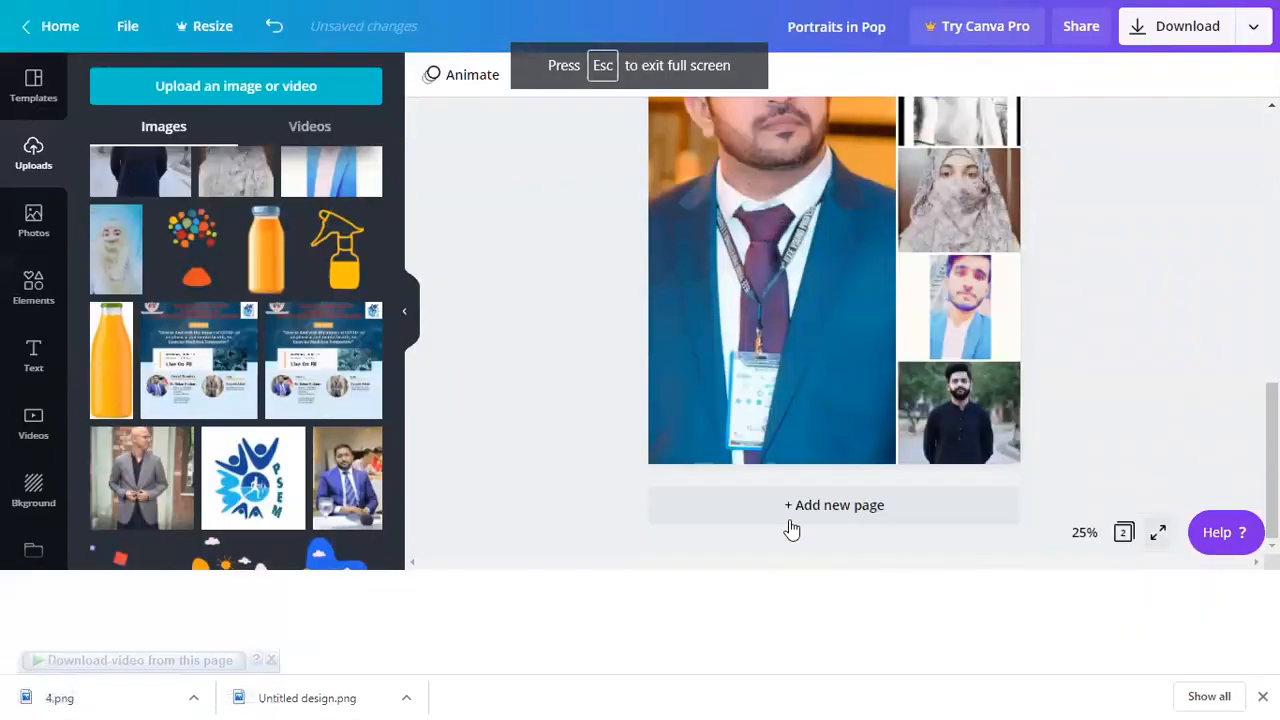
pyautogui.click(791, 530)
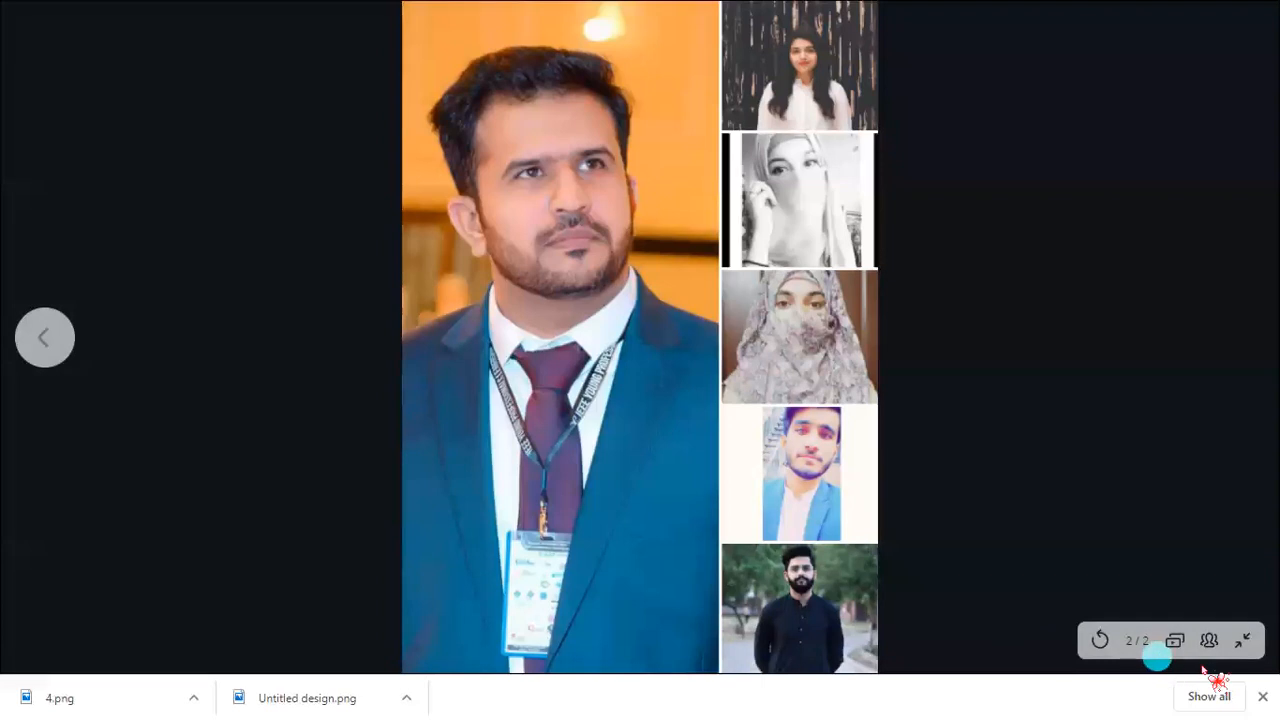
pyautogui.click(810, 515)
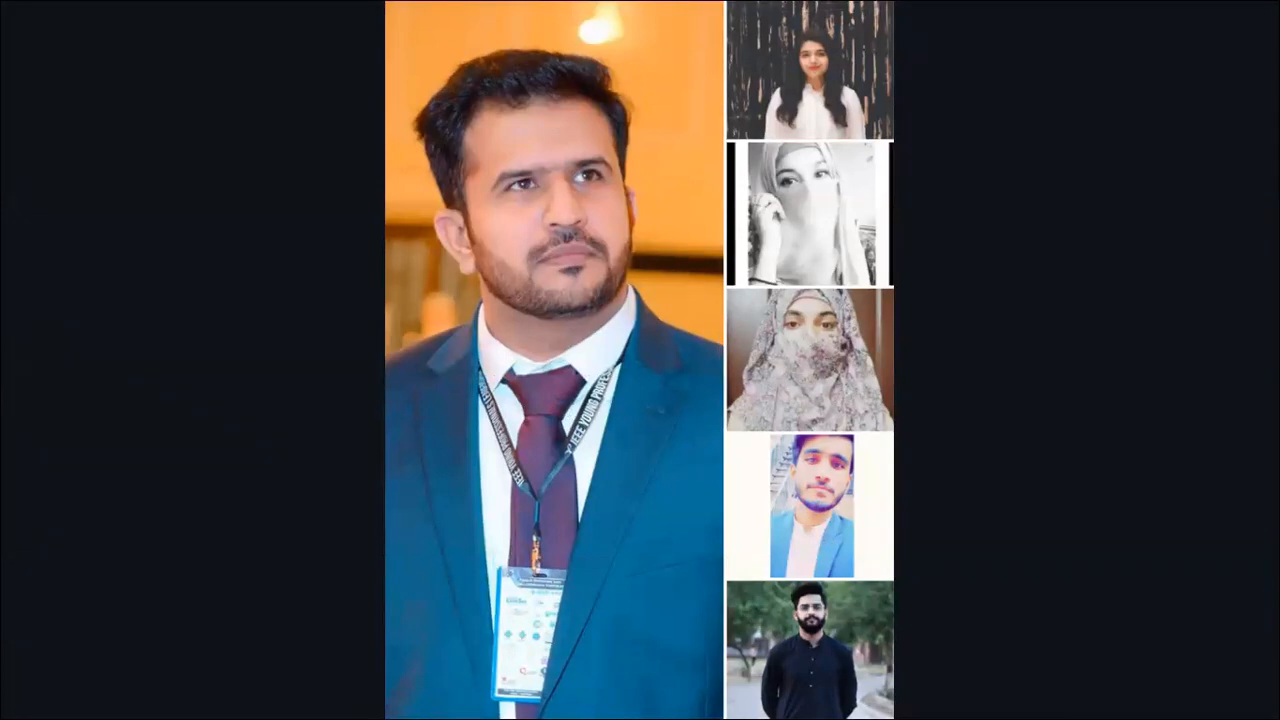
pyautogui.press('Escape')
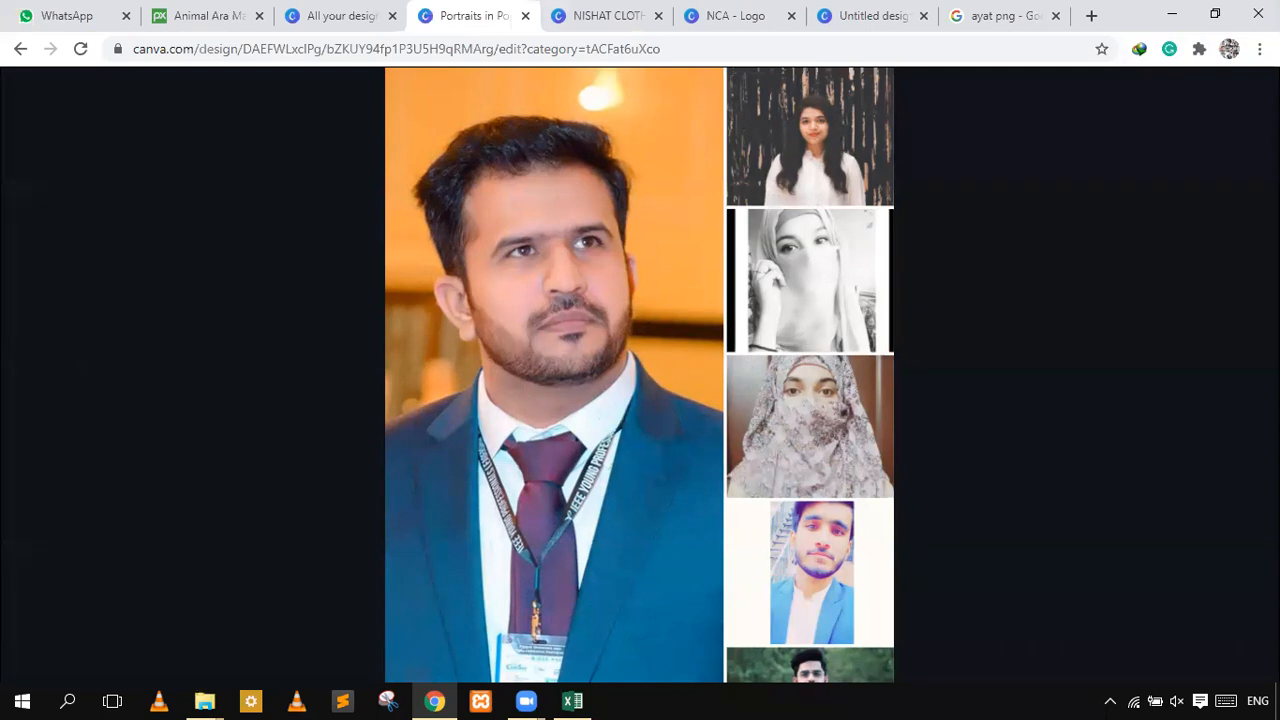
pyautogui.press('Escape')
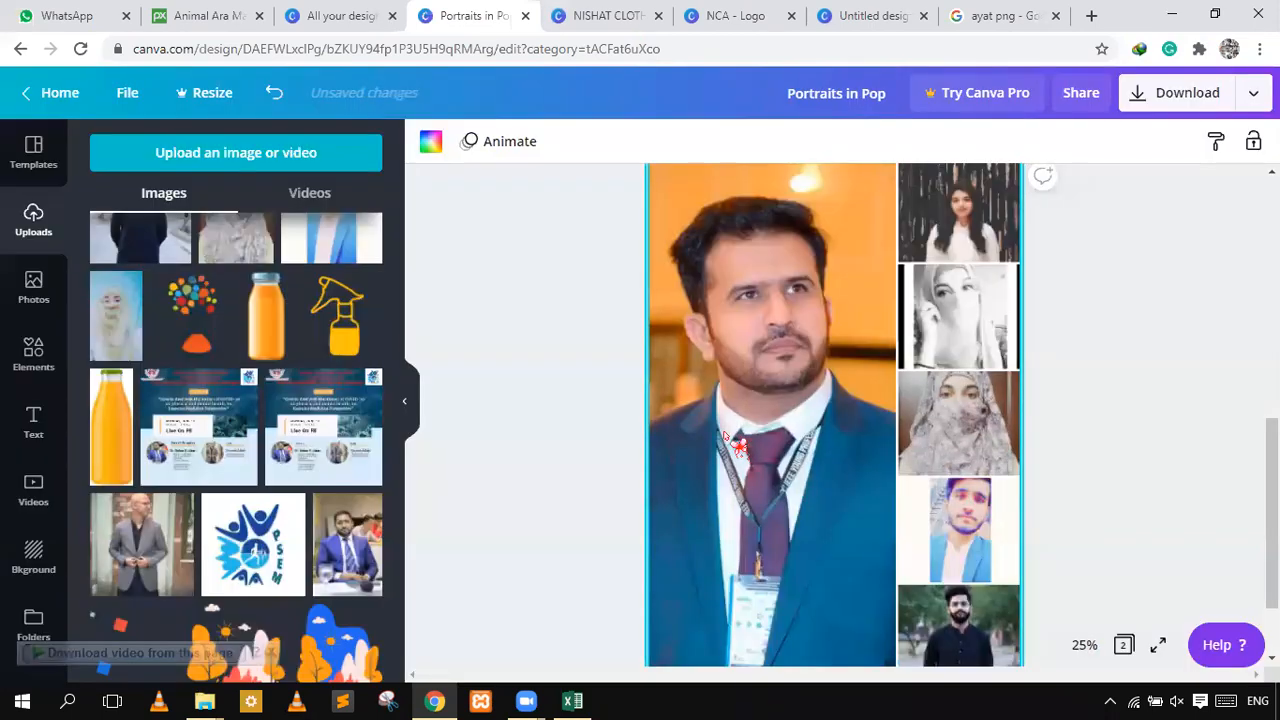
# - Undo the recent photo placements in the grid and redo them
pyautogui.hotkey('ctrl', 'z')
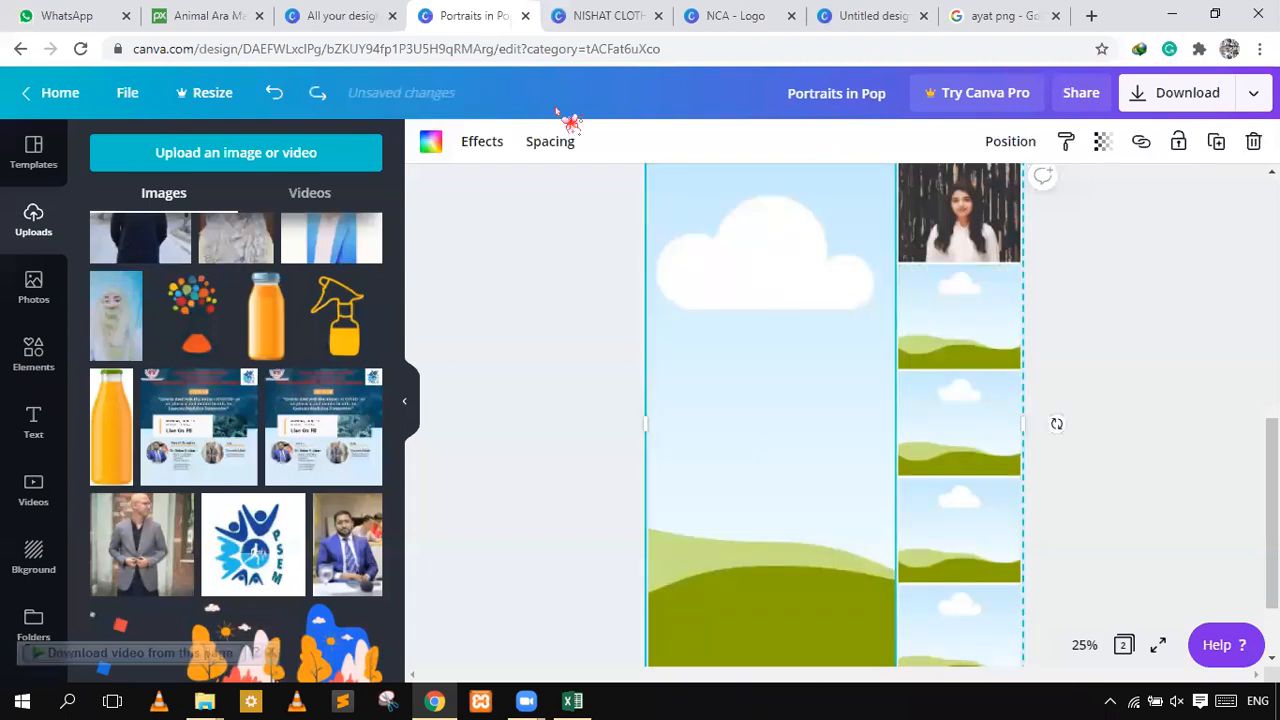
pyautogui.click(325, 100)
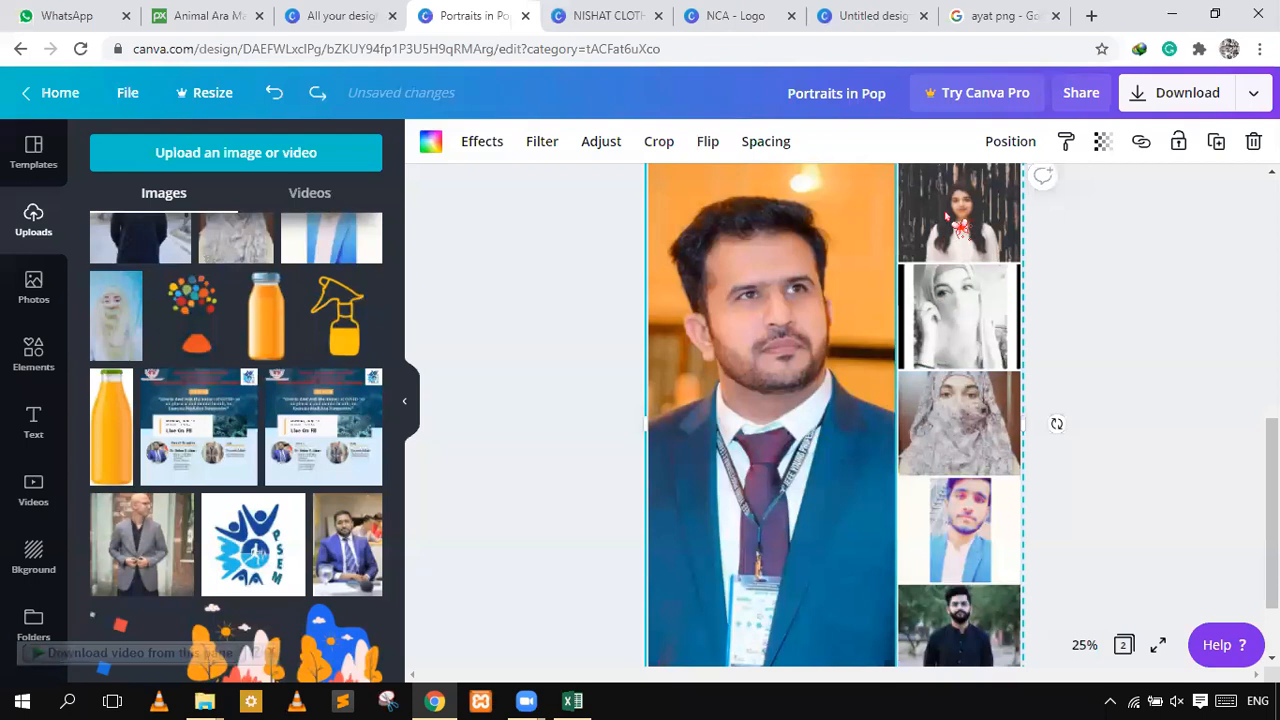
pyautogui.click(1004, 540)
pyautogui.click(974, 606)
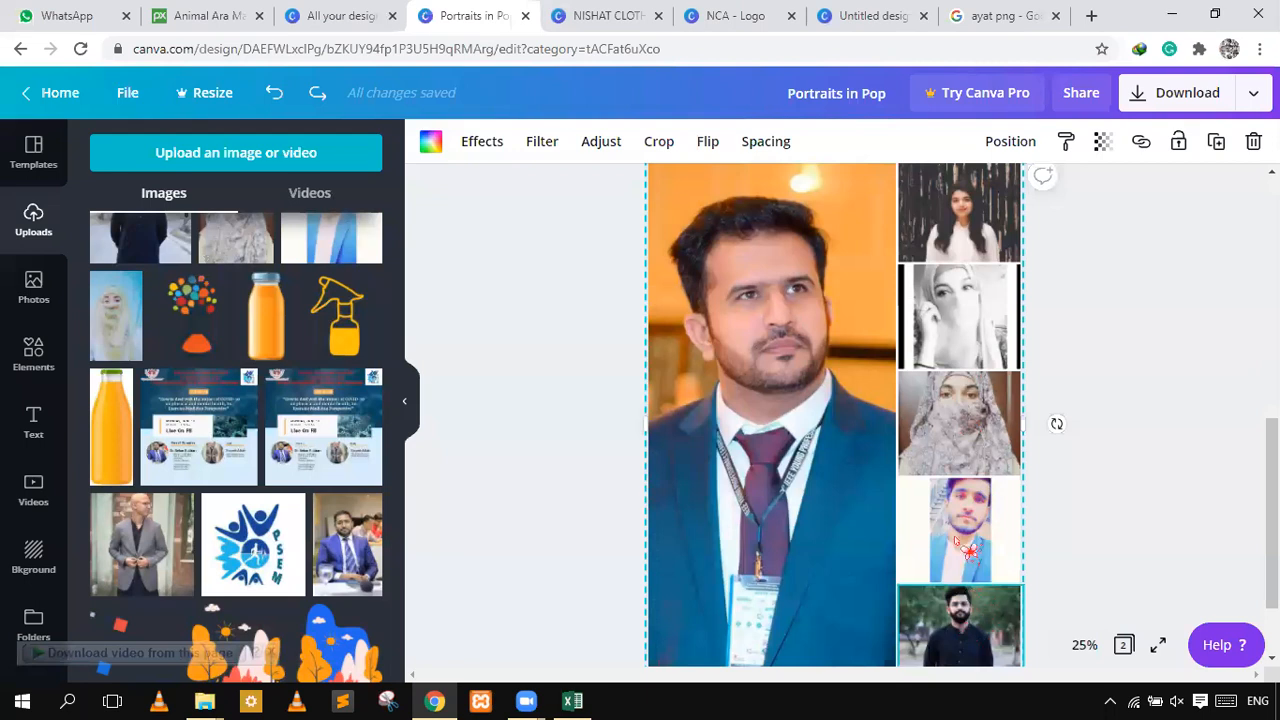
pyautogui.click(765, 336)
pyautogui.doubleClick(778, 344)
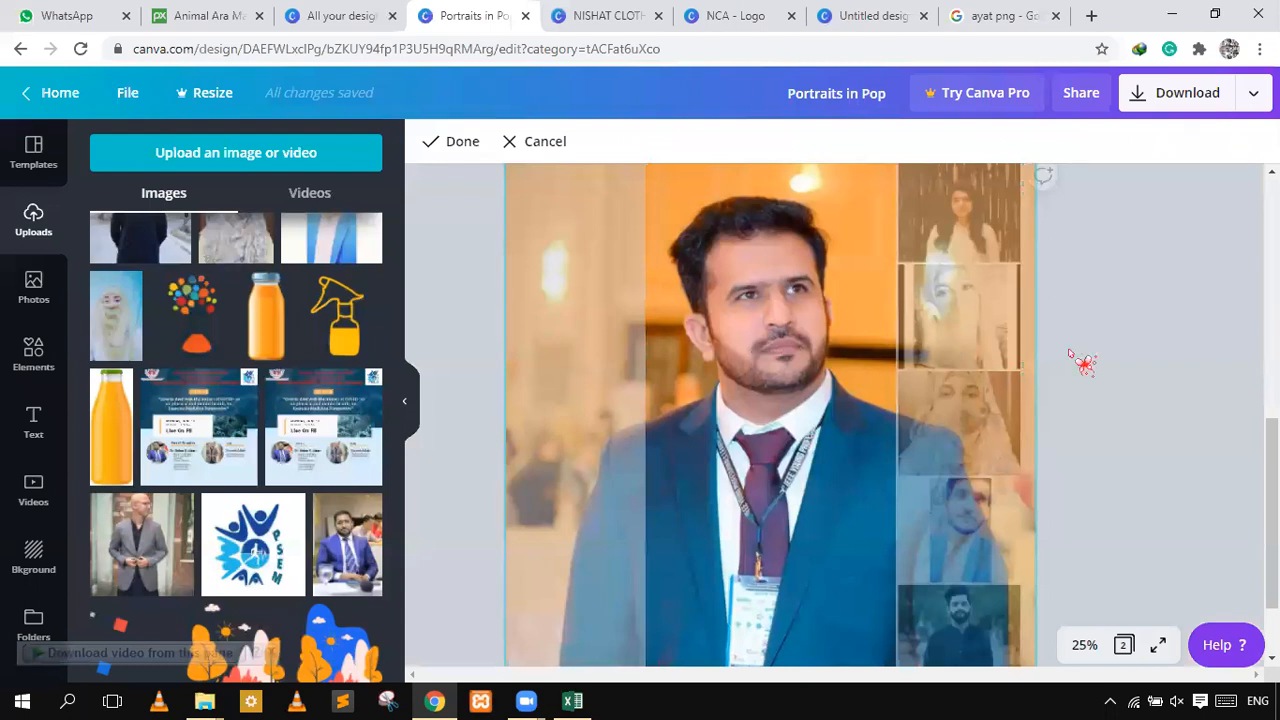
pyautogui.click(481, 360)
# - Replace the photo in the grid's large cell with the light purple document colour
pyautogui.click(817, 351)
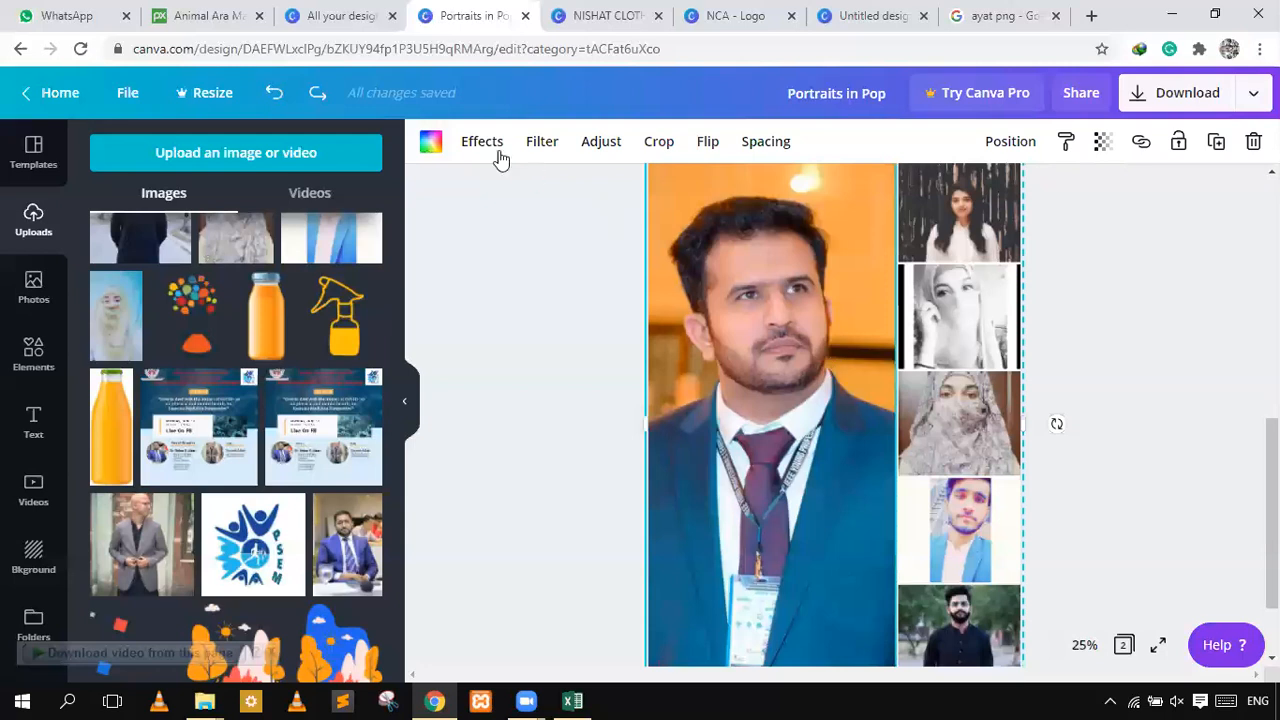
pyautogui.click(430, 150)
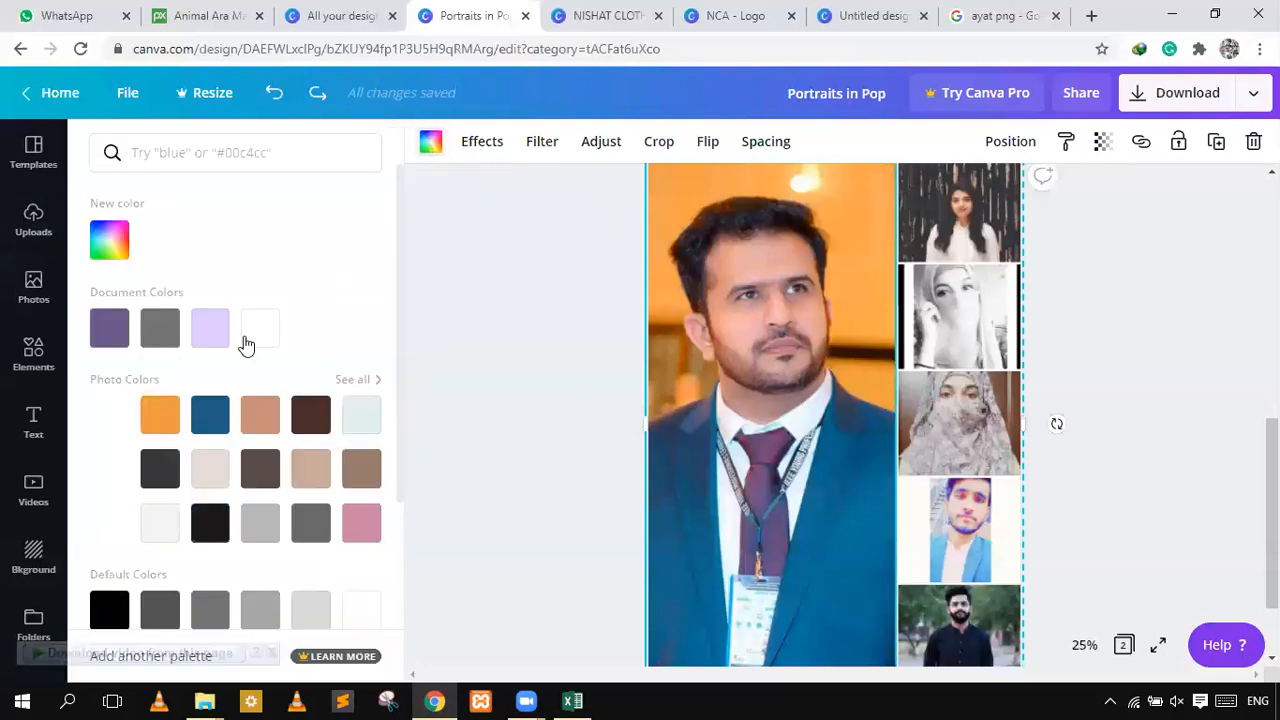
pyautogui.click(212, 330)
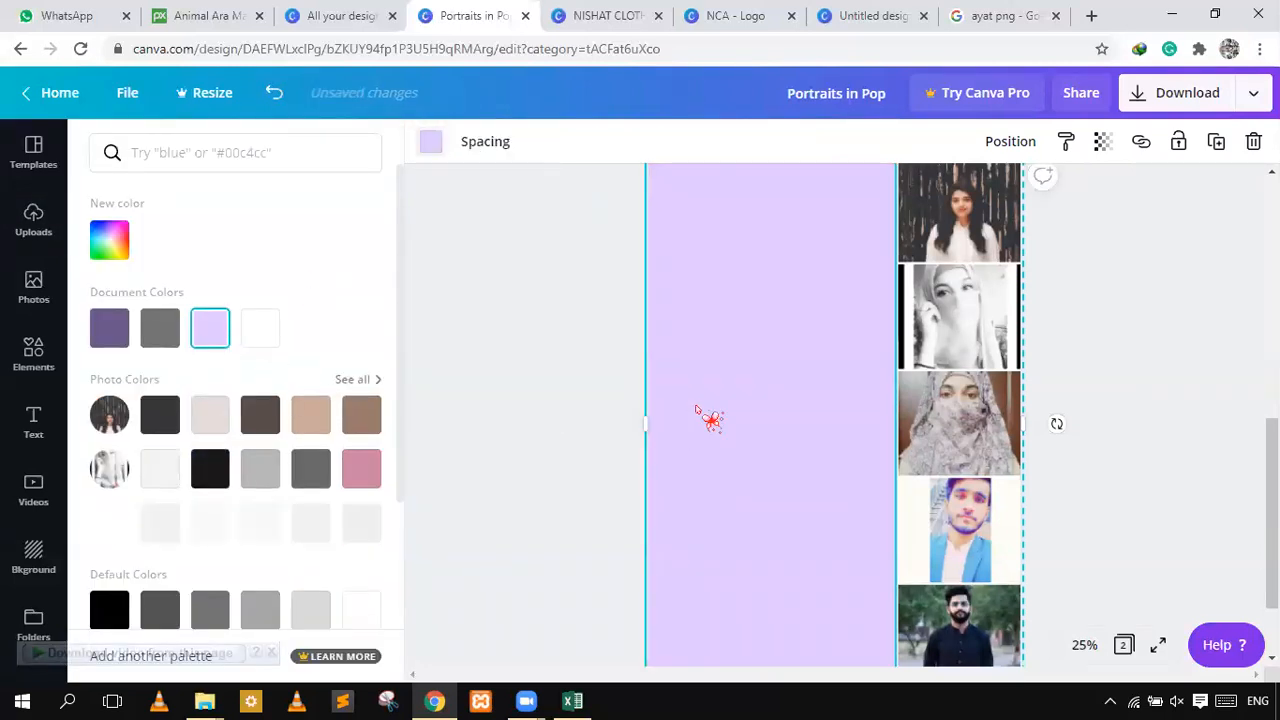
pyautogui.scroll(3, 691, 406)
pyautogui.scroll(-3, 715, 418)
pyautogui.scroll(-2, 738, 432)
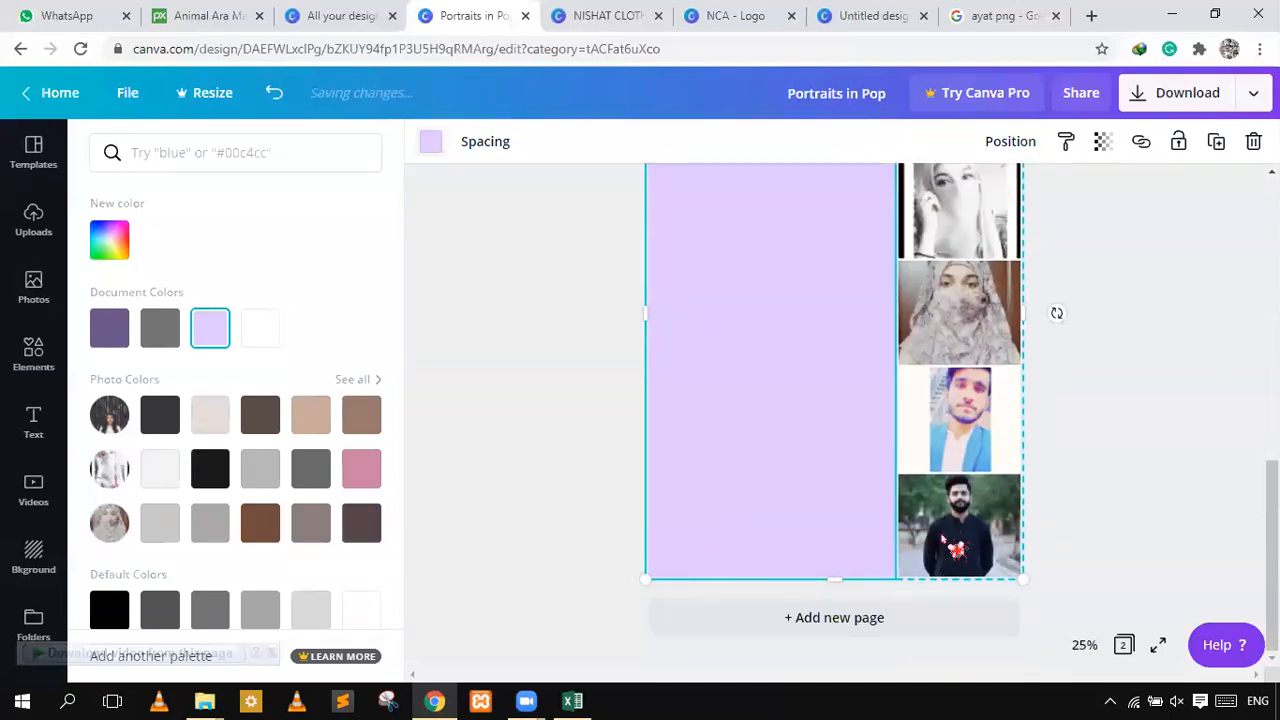
# - Copy page 1's footer group with the branches and store hours text onto the lower edge of page 2
pyautogui.scroll(5, 849, 463)
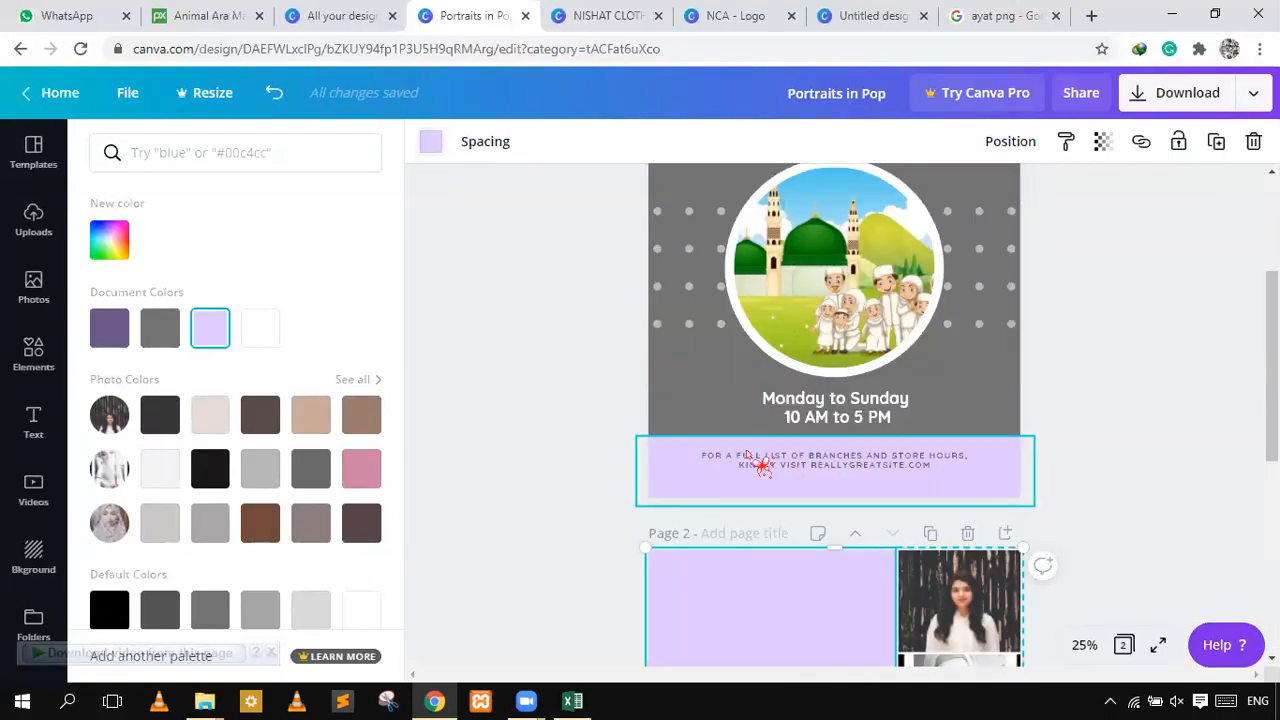
pyautogui.click(770, 470)
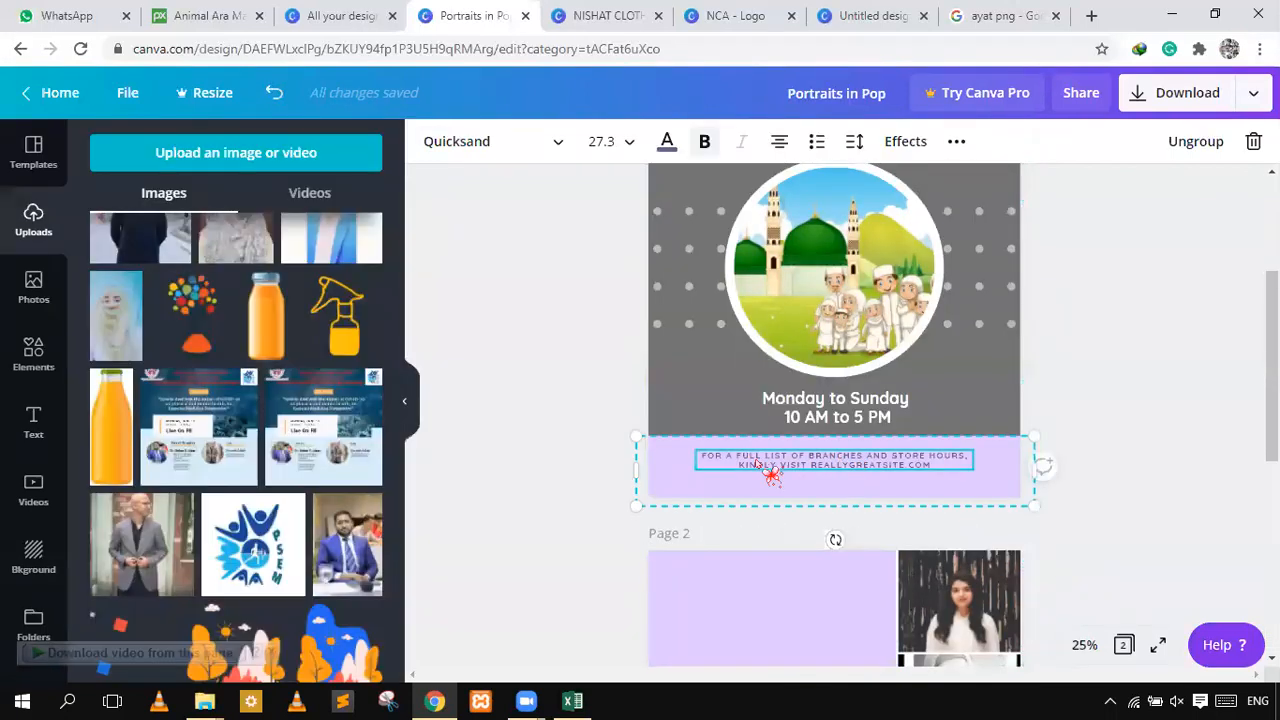
pyautogui.scroll(-3, 786, 443)
pyautogui.click(772, 440)
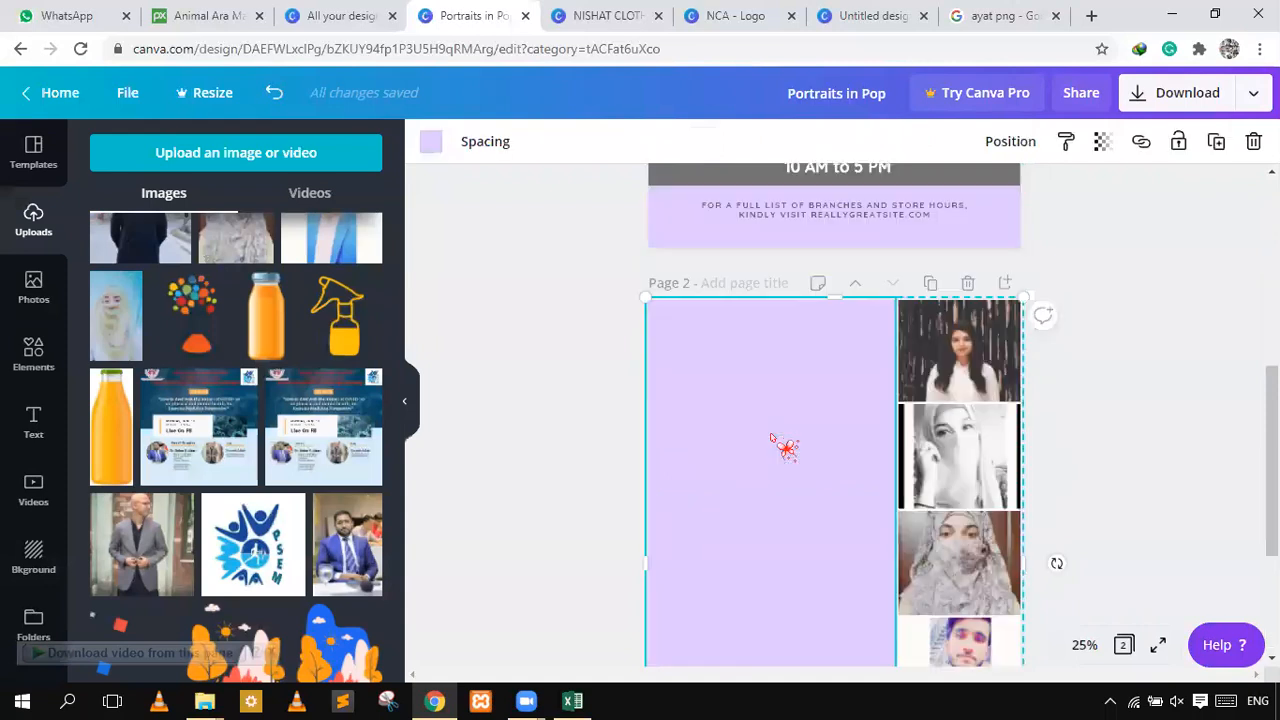
pyautogui.hotkey('ctrl', 'g')
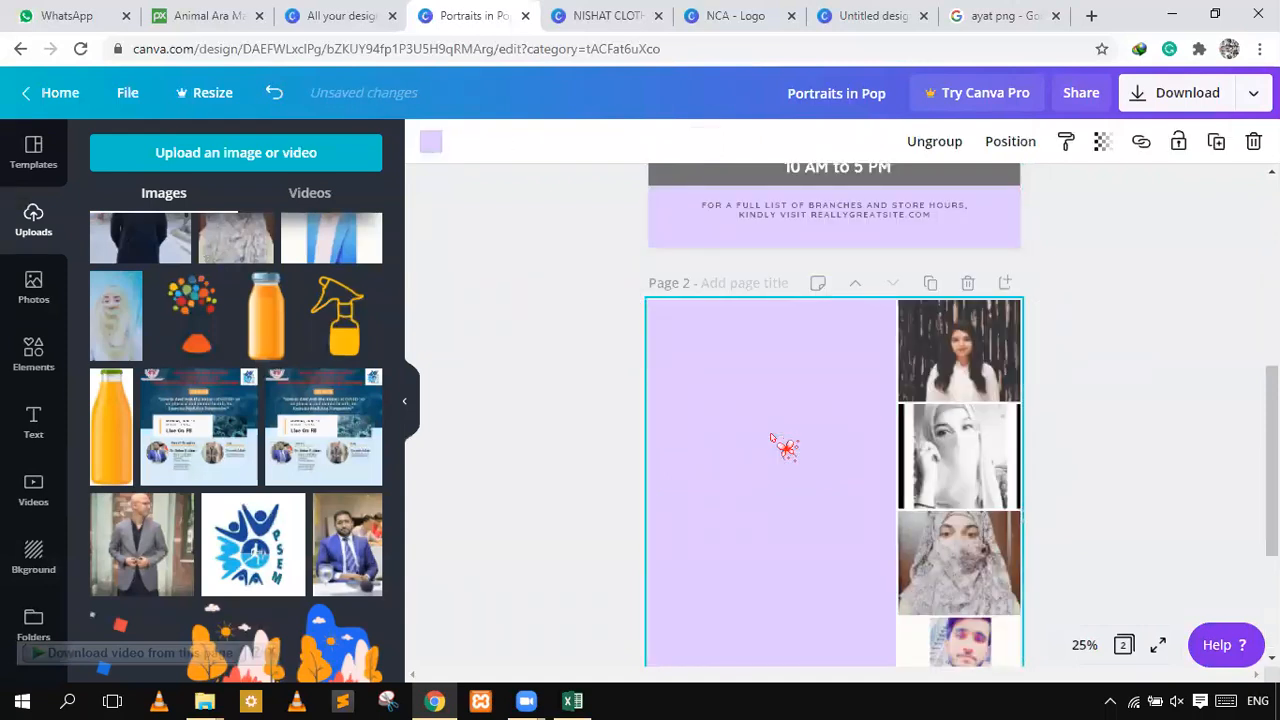
pyautogui.scroll(-3, 860, 565)
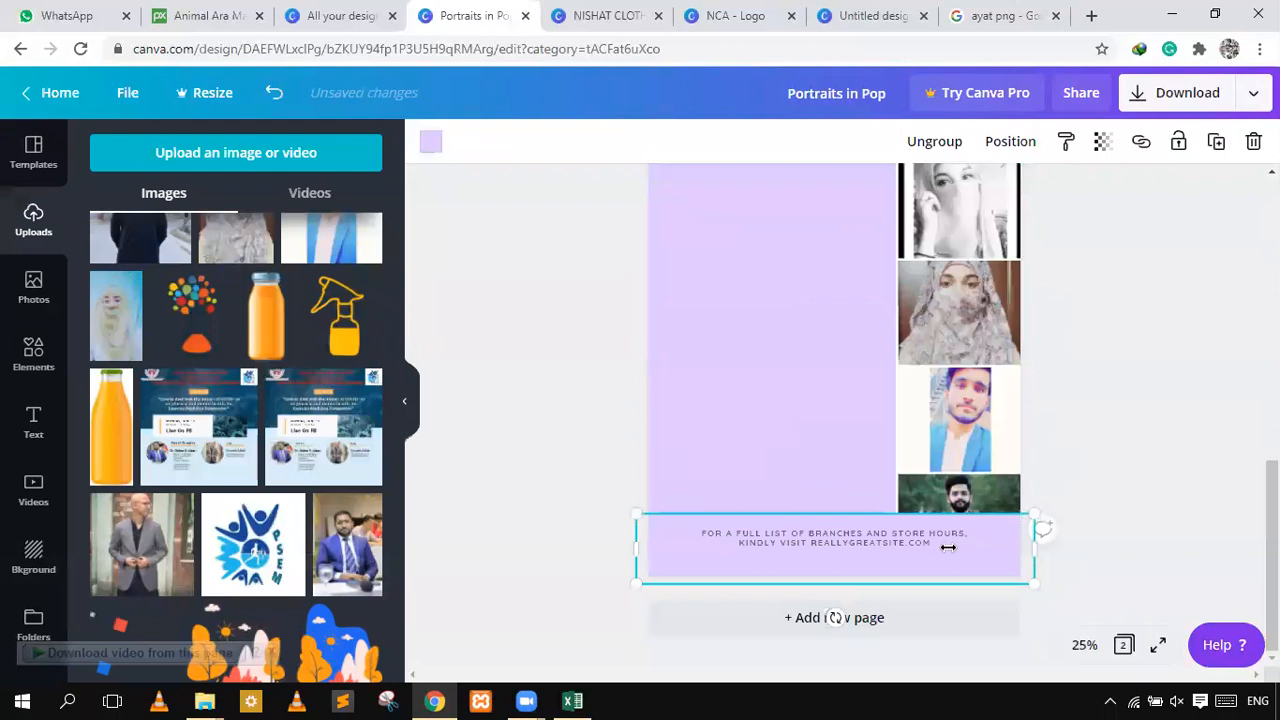
# - Narrow the copied footer group to a width of about 23.8 and centre it at the foot of page 2's purple cell
pyautogui.moveTo(854, 546); pyautogui.dragTo(846, 546)
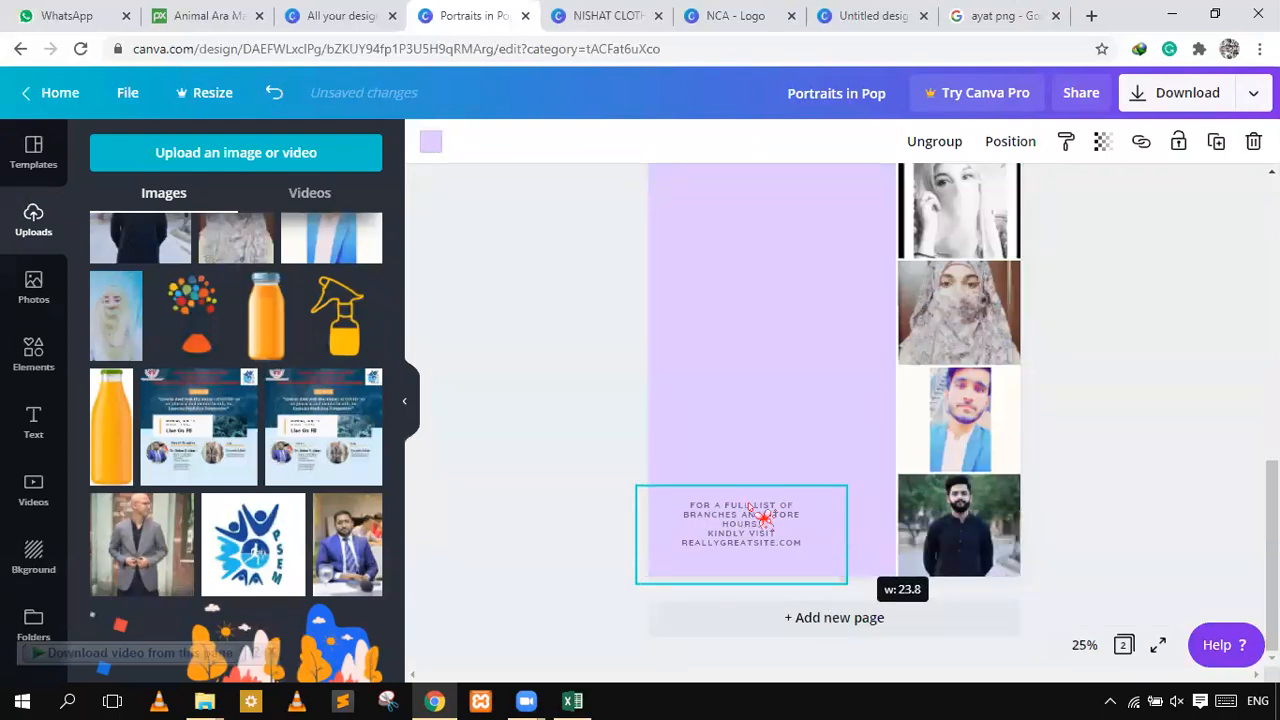
pyautogui.click(776, 530)
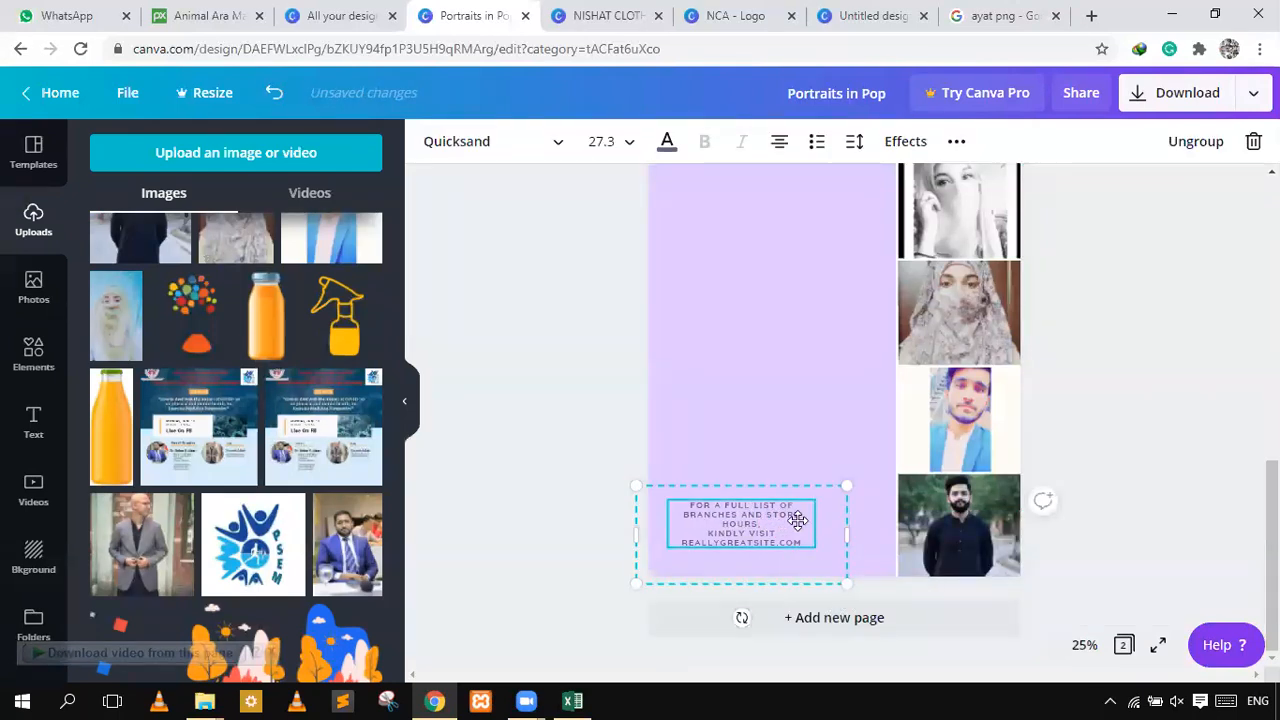
pyautogui.moveTo(787, 519); pyautogui.dragTo(791, 520)
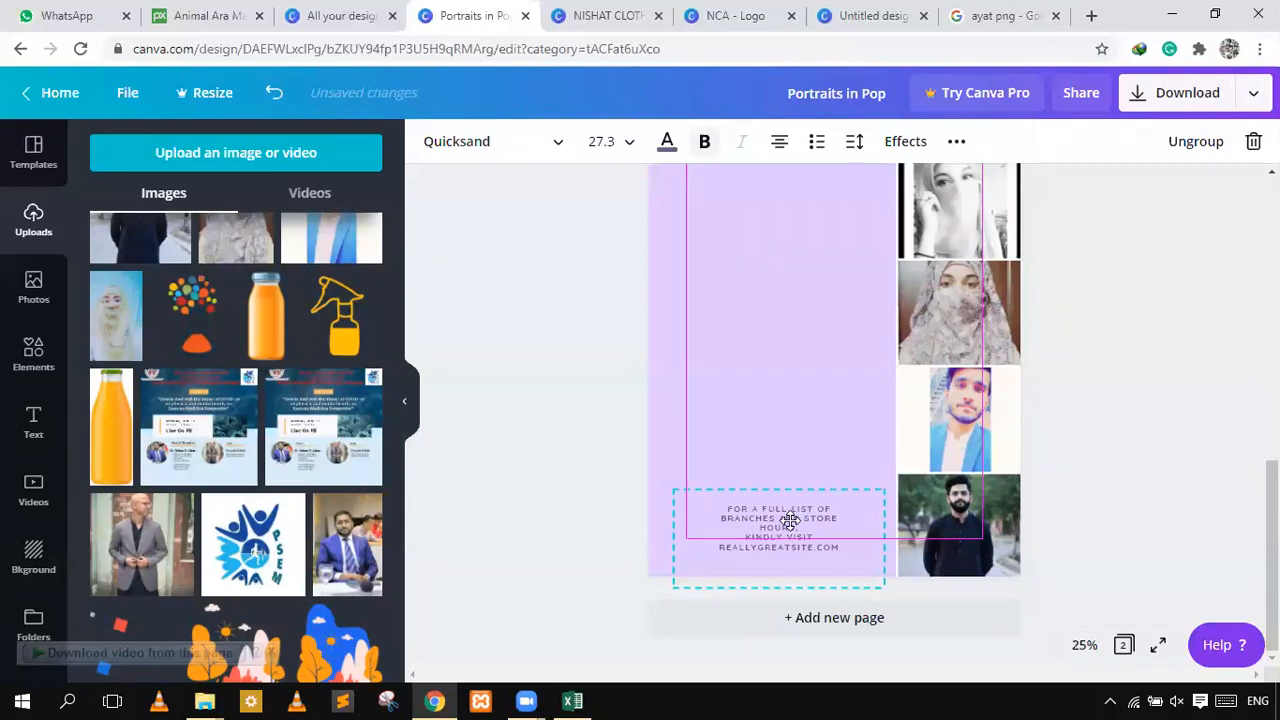
pyautogui.moveTo(790, 520); pyautogui.dragTo(791, 520)
# - Copy page 1's "Mintmade Fashion" and "GRAND RE-OPENING SALE" heading group to the upper part of page 2's purple cell
pyautogui.scroll(8, 806, 531)
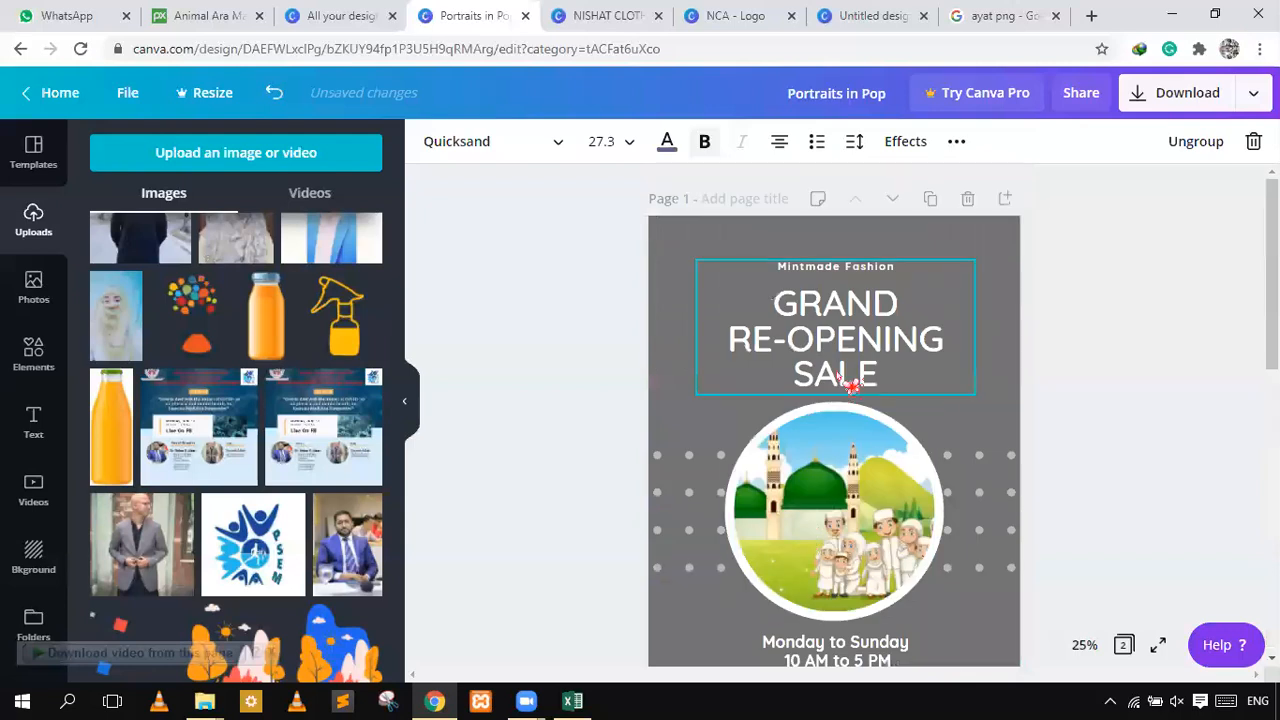
pyautogui.click(848, 385)
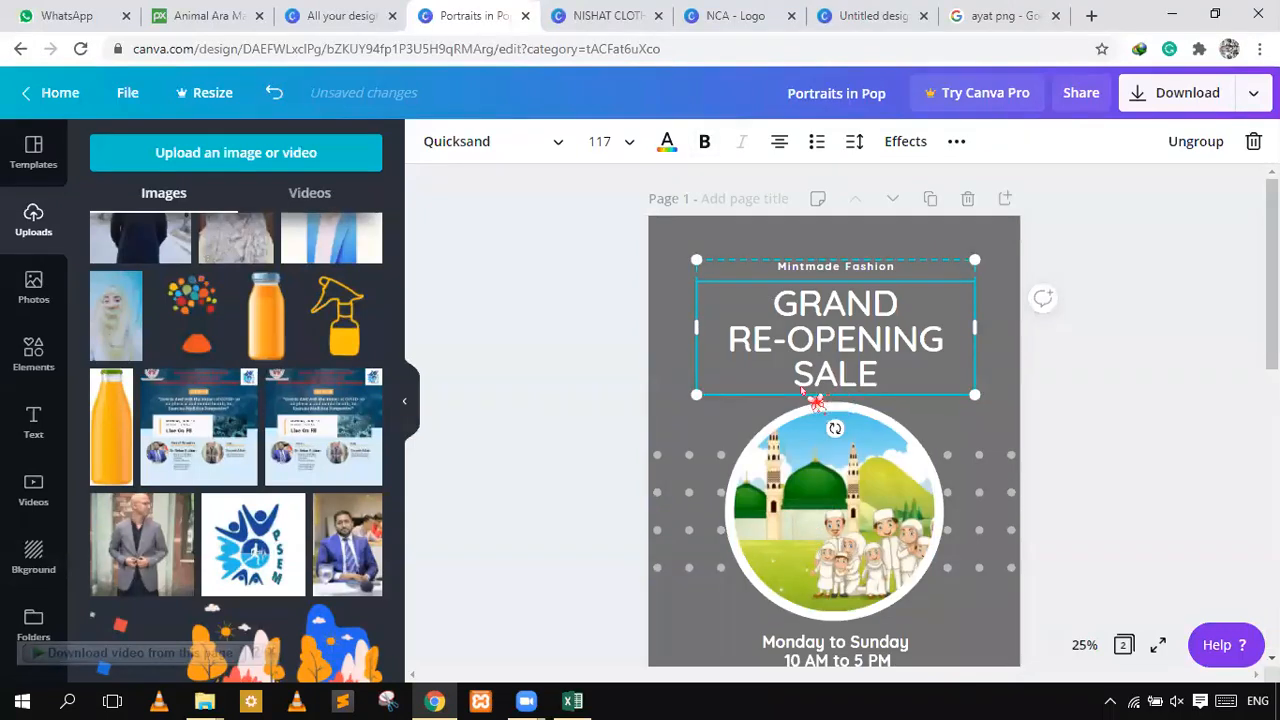
pyautogui.hotkey('ctrl', 'c')
pyautogui.scroll(-5, 780, 397)
pyautogui.hotkey('ctrl', 'v')
pyautogui.moveTo(797, 437); pyautogui.dragTo(788, 409)
pyautogui.click(1190, 403)
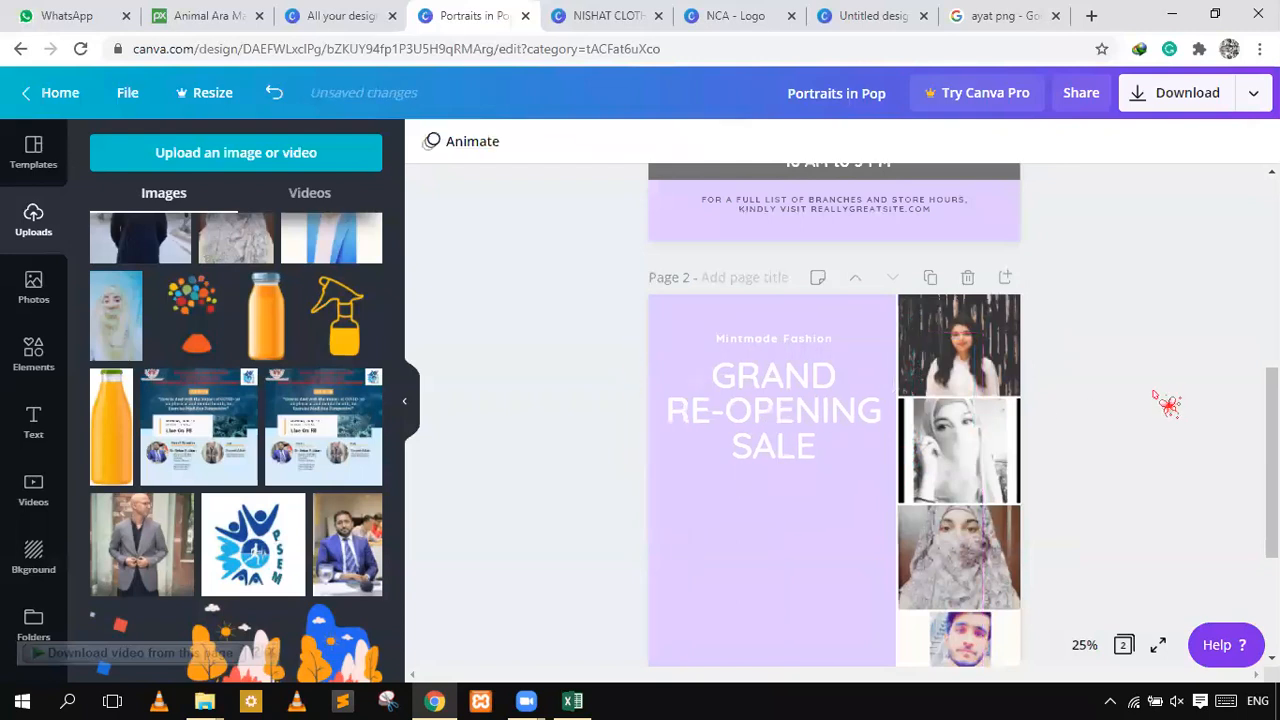
# - Copy page 1's "Monday to Sunday 10 AM to 5 PM" text to the middle of page 2's purple cell
pyautogui.scroll(-3, 1166, 400)
pyautogui.scroll(3, 748, 465)
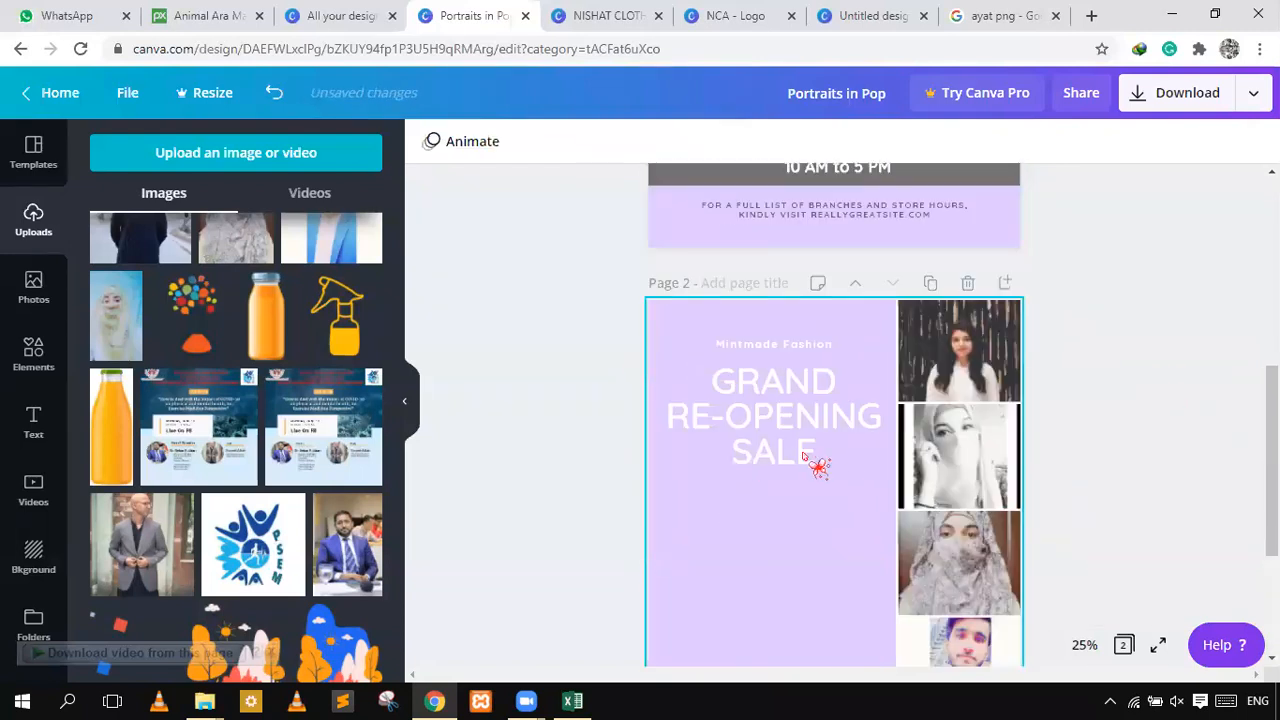
pyautogui.scroll(-3, 816, 465)
pyautogui.scroll(5, 838, 490)
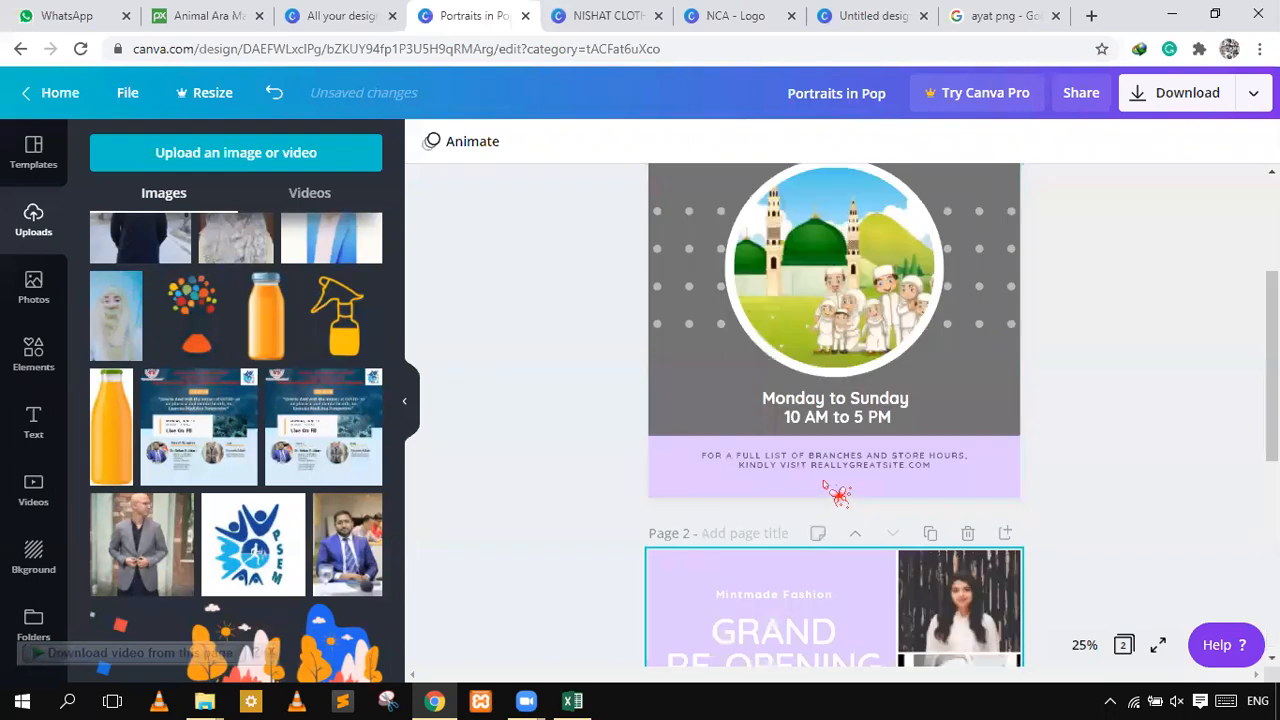
pyautogui.click(835, 420)
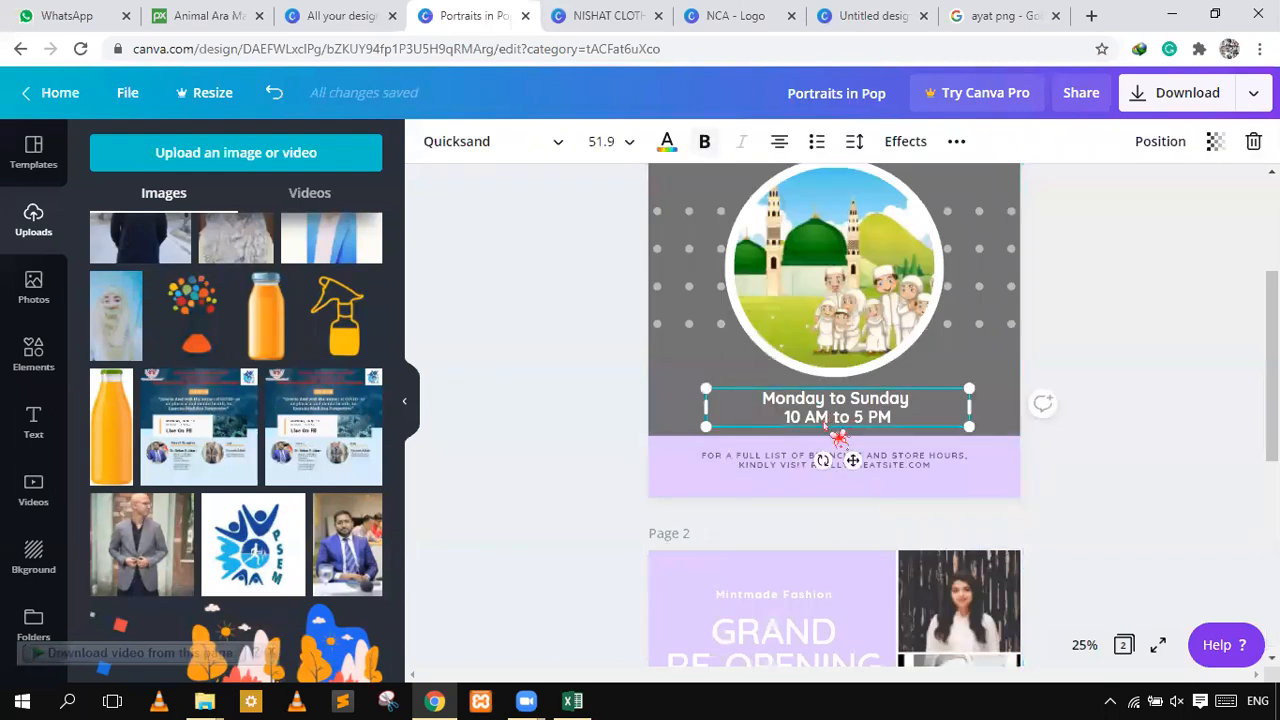
pyautogui.scroll(-5, 810, 416)
pyautogui.click(797, 412)
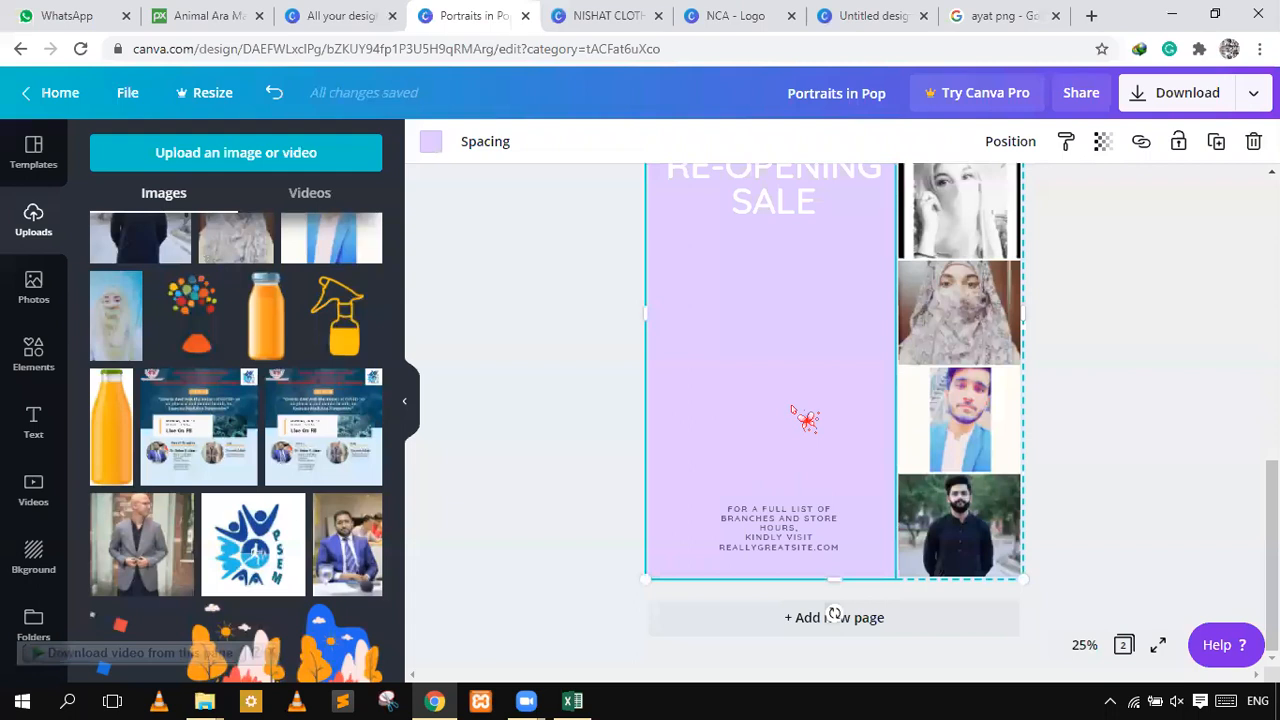
pyautogui.hotkey('ctrl', 'v')
pyautogui.moveTo(775, 355); pyautogui.dragTo(766, 346)
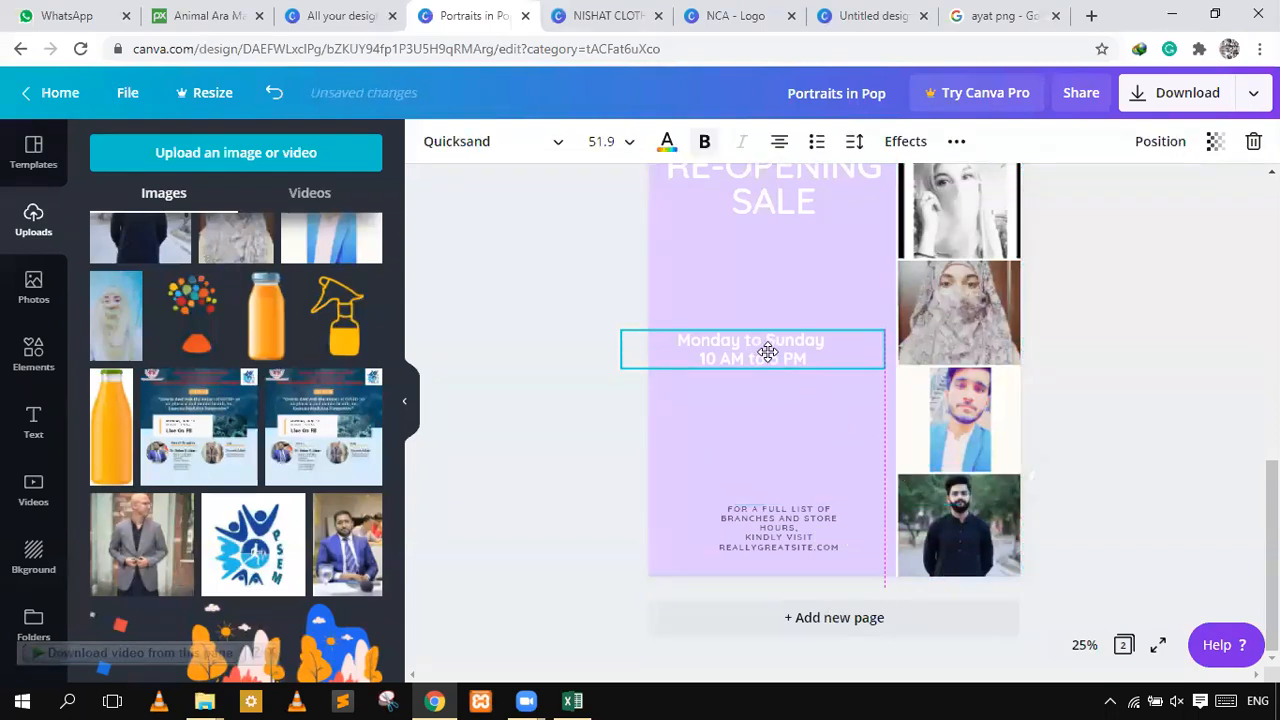
# - Preview page 2 in full screen and return to the editor
pyautogui.click(1158, 647)
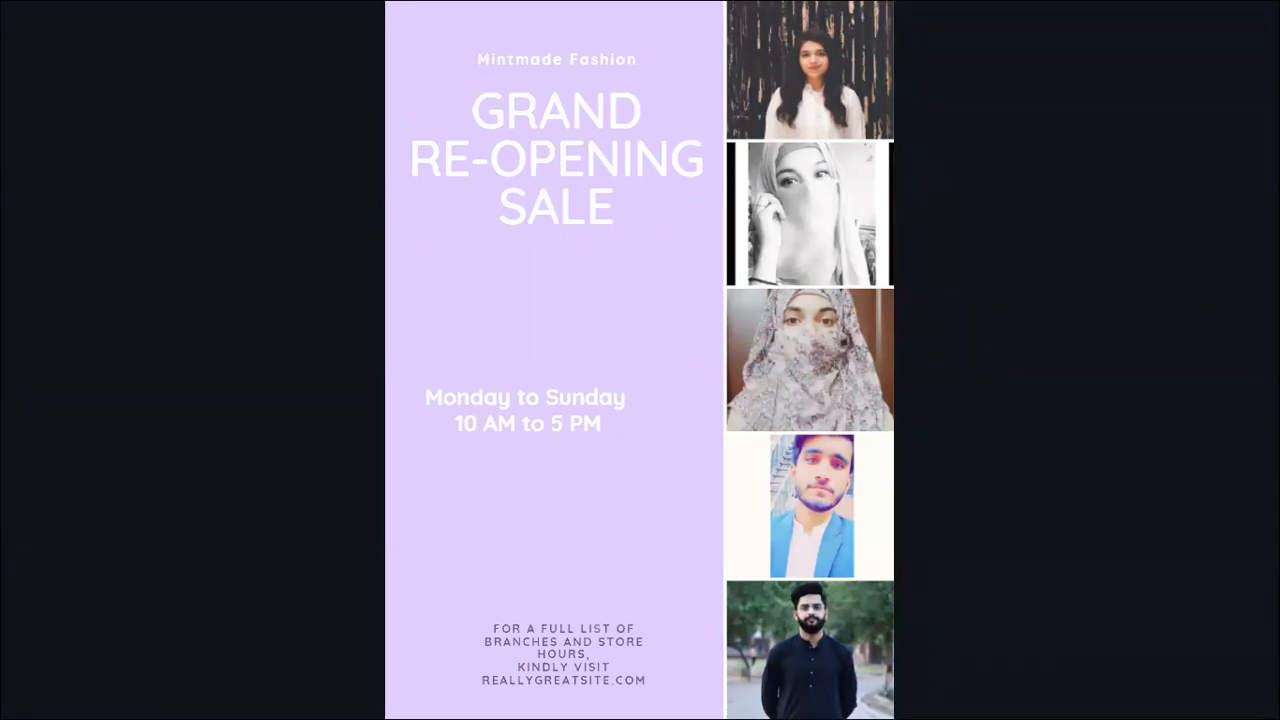
pyautogui.press('Escape')
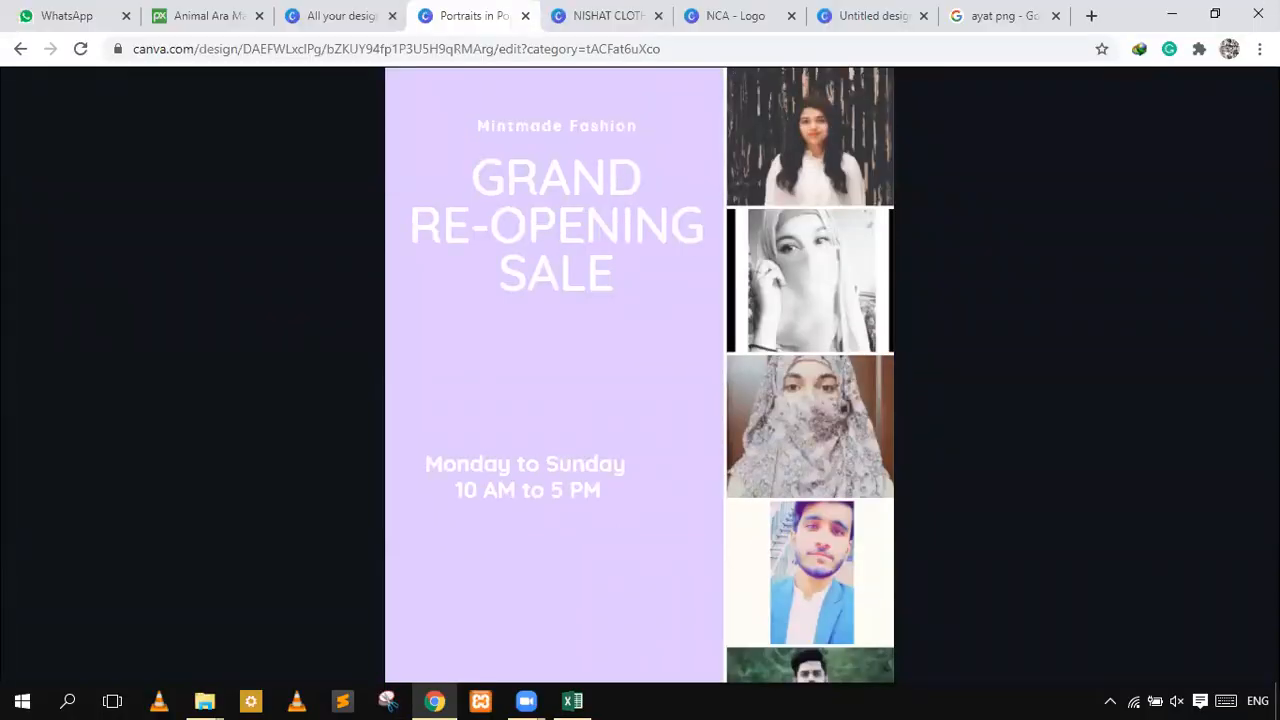
pyautogui.press('Escape')
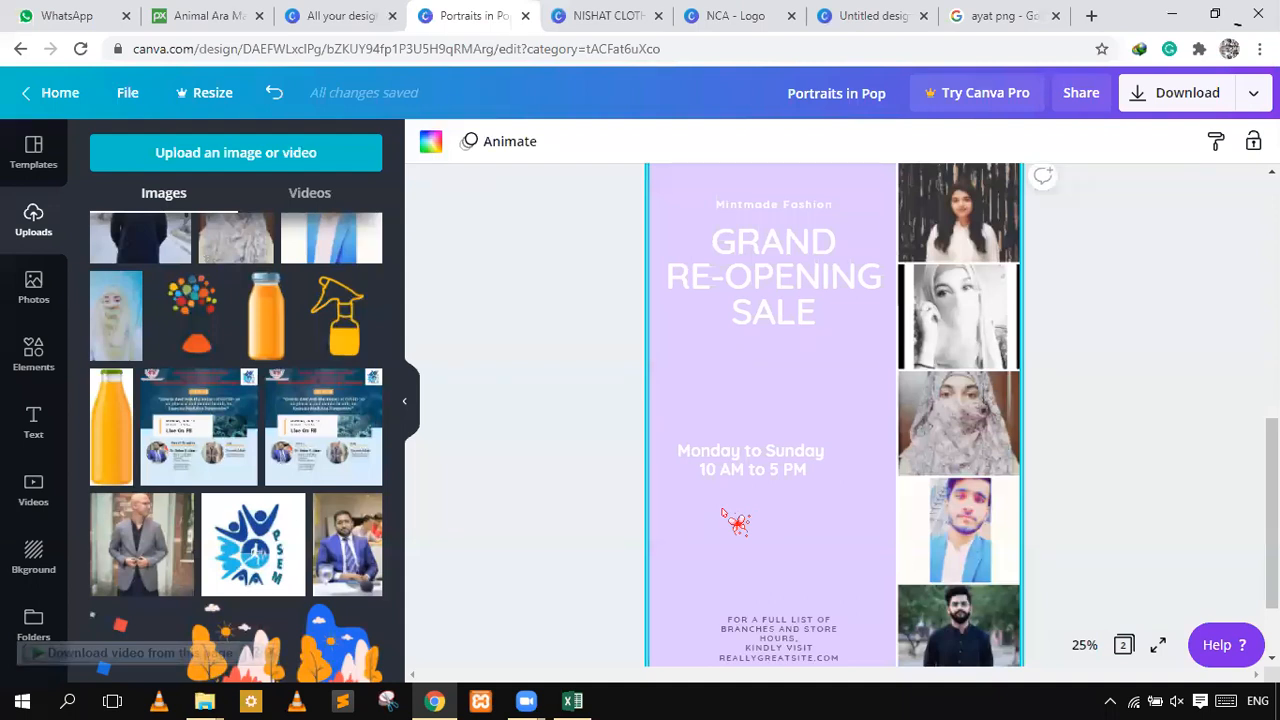
# - Add a blank page directly after page 2
pyautogui.click(476, 571)
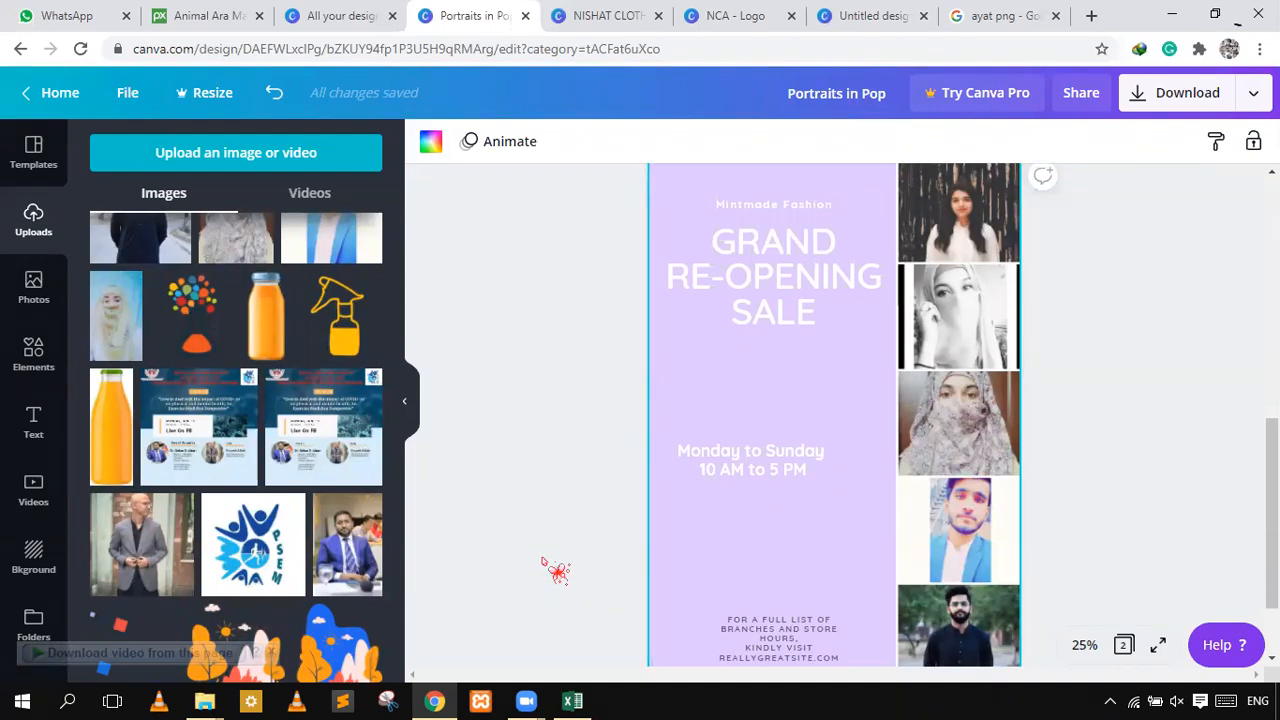
pyautogui.scroll(-3, 560, 570)
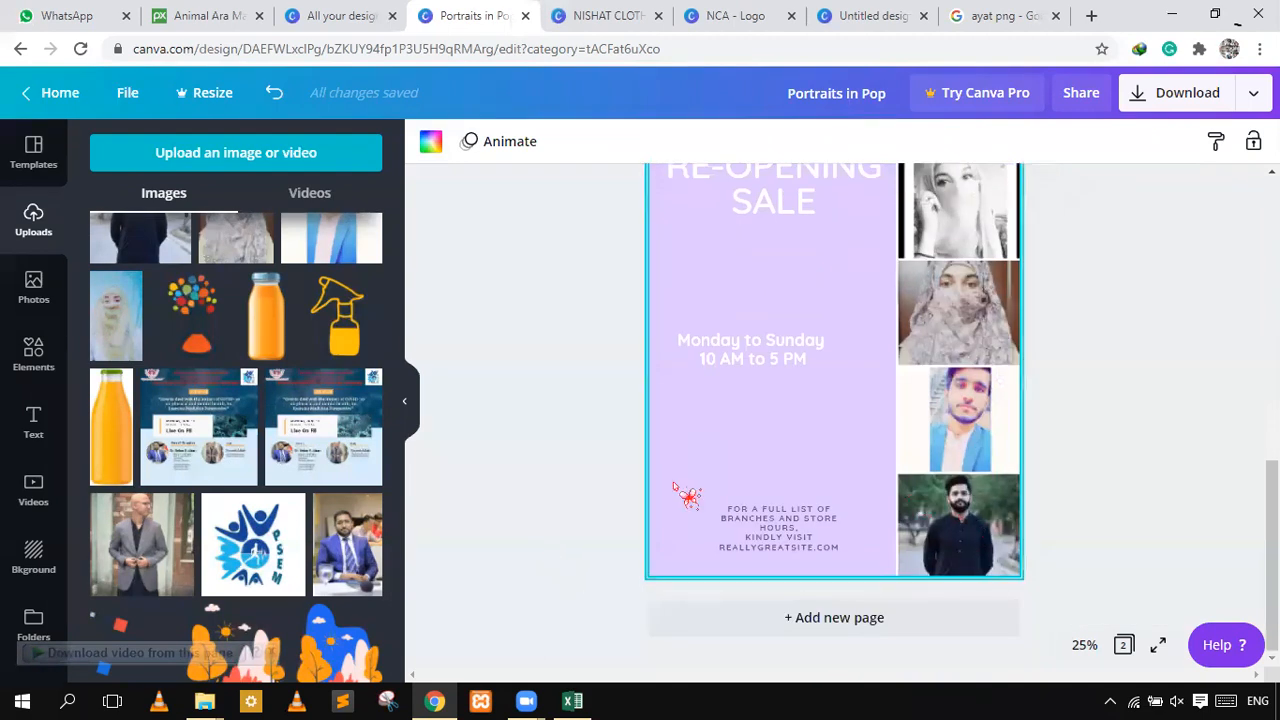
pyautogui.scroll(5, 1014, 277)
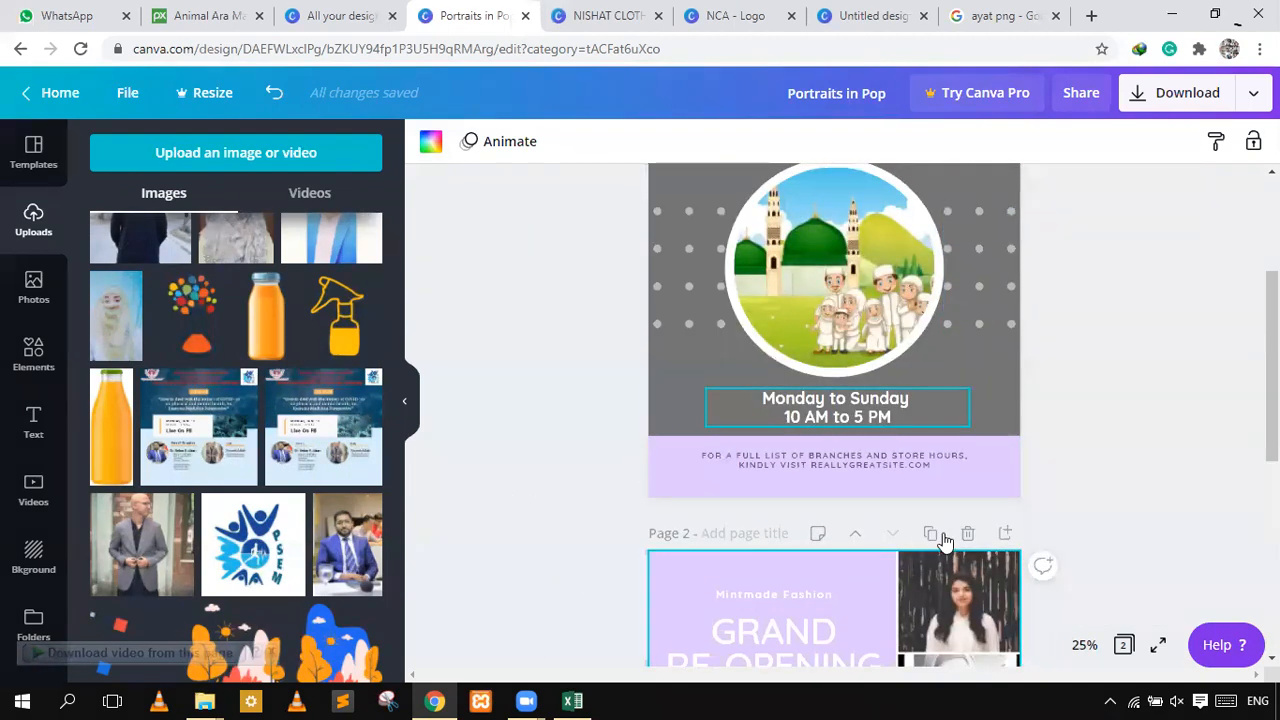
pyautogui.click(1003, 534)
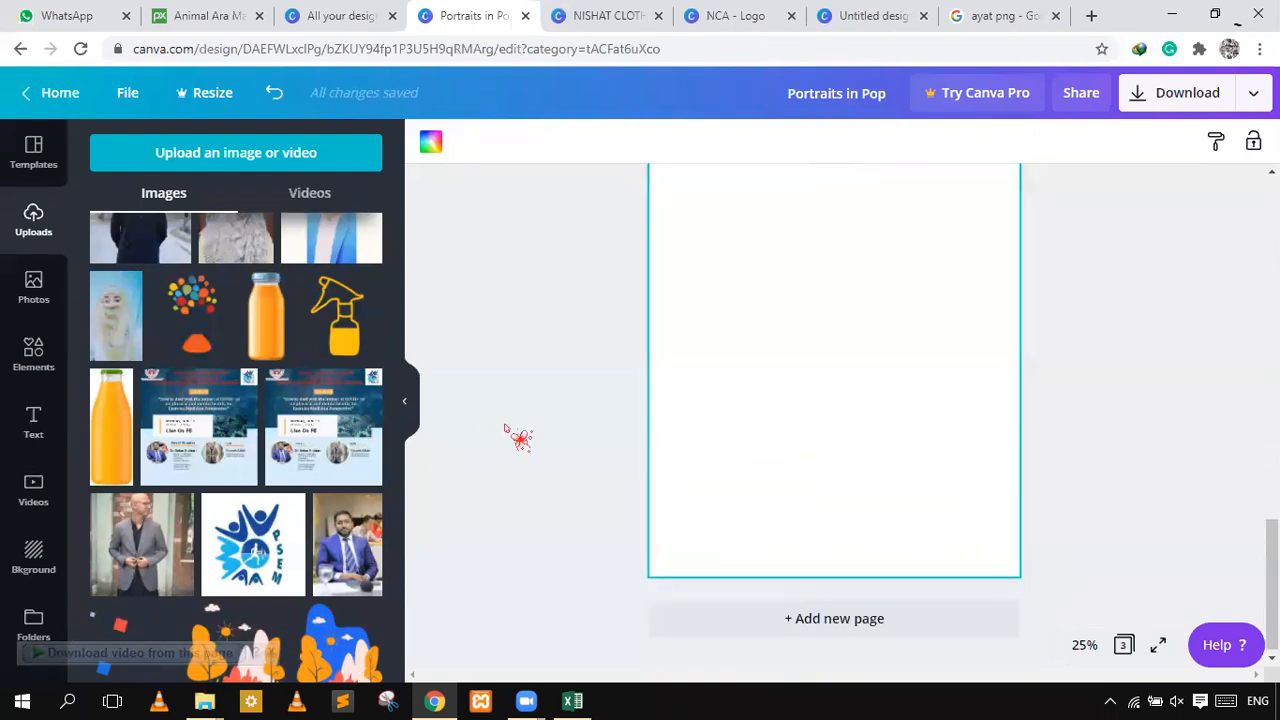
# - Browse the Frames elements and place a circular frame in the upper half of page 3
pyautogui.click(33, 352)
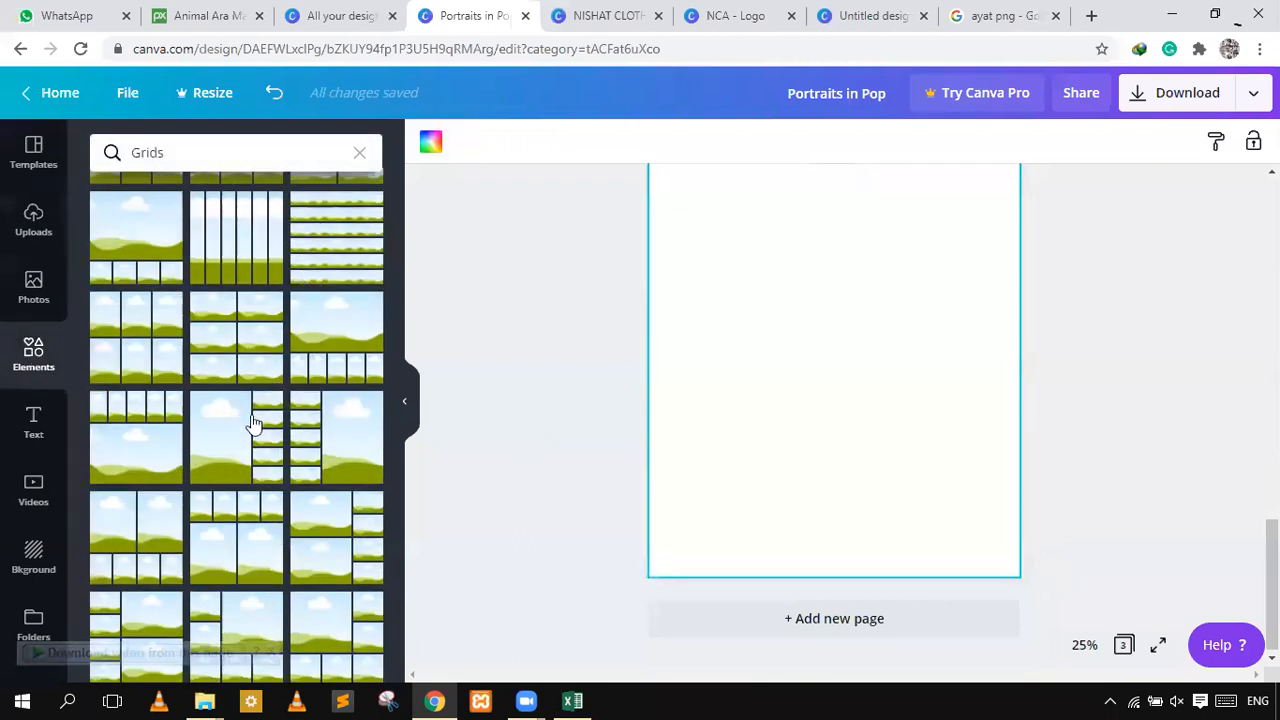
pyautogui.scroll(-5, 251, 429)
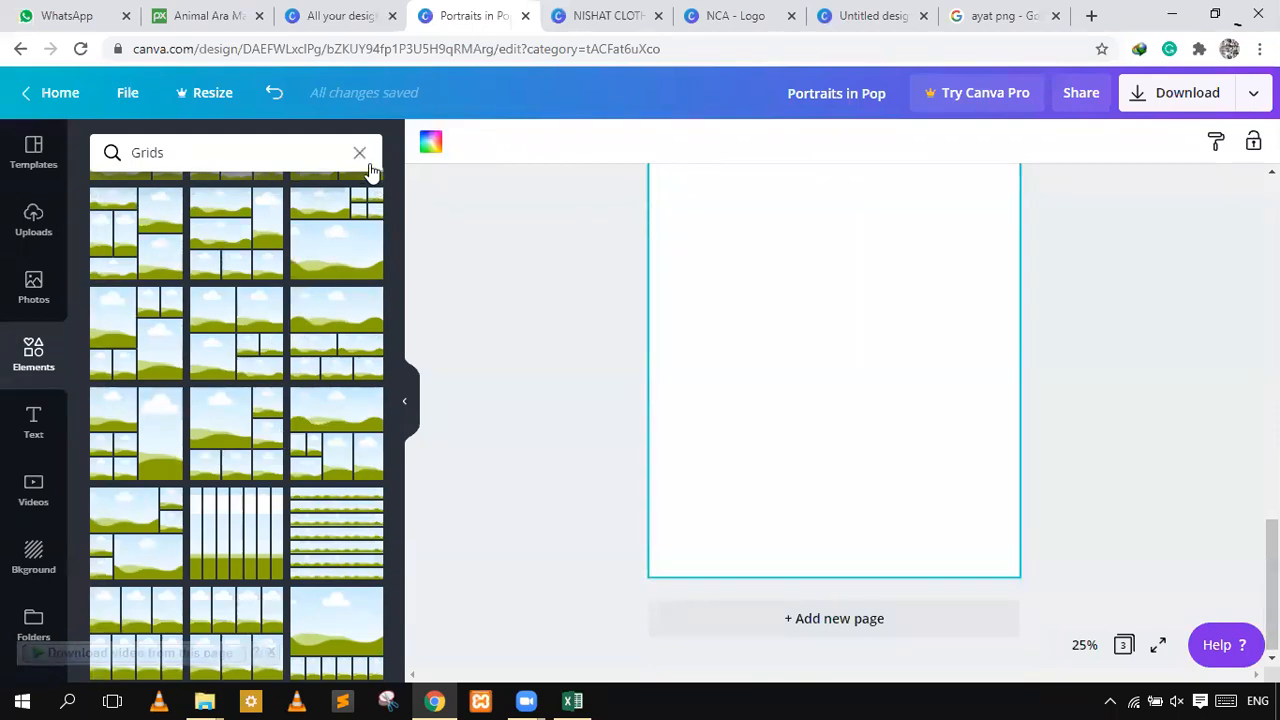
pyautogui.click(362, 152)
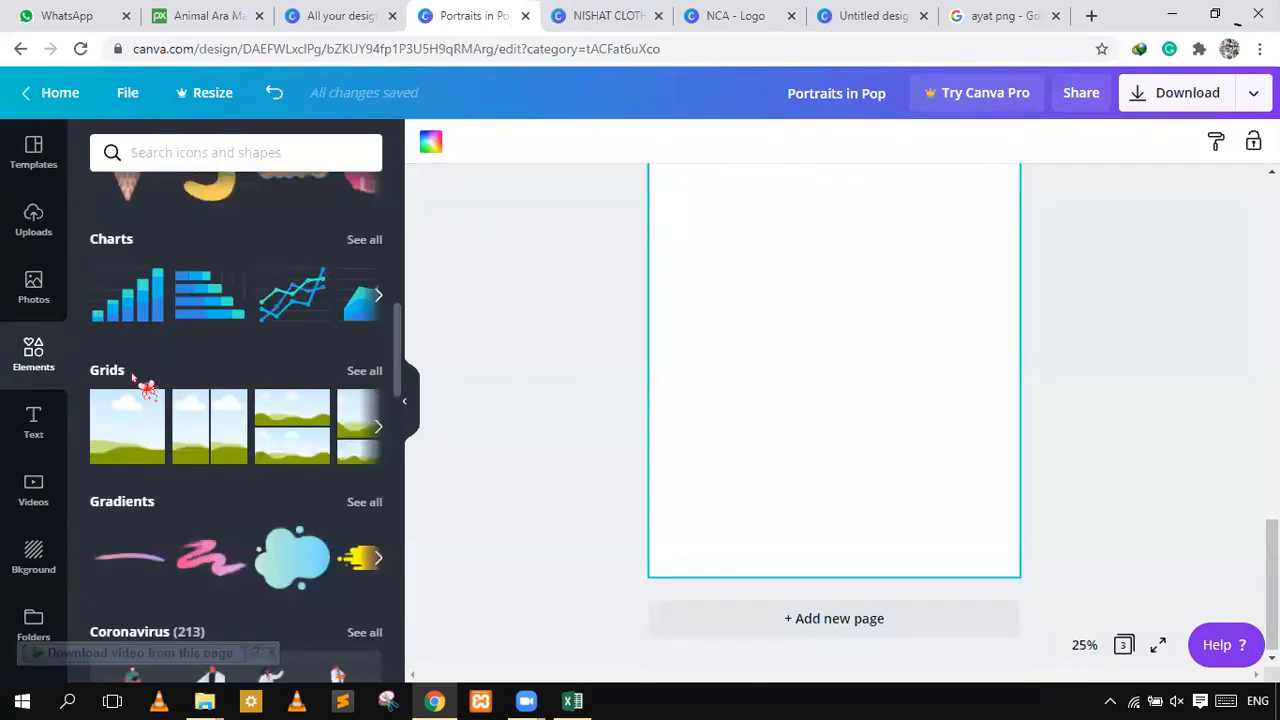
pyautogui.scroll(3, 188, 370)
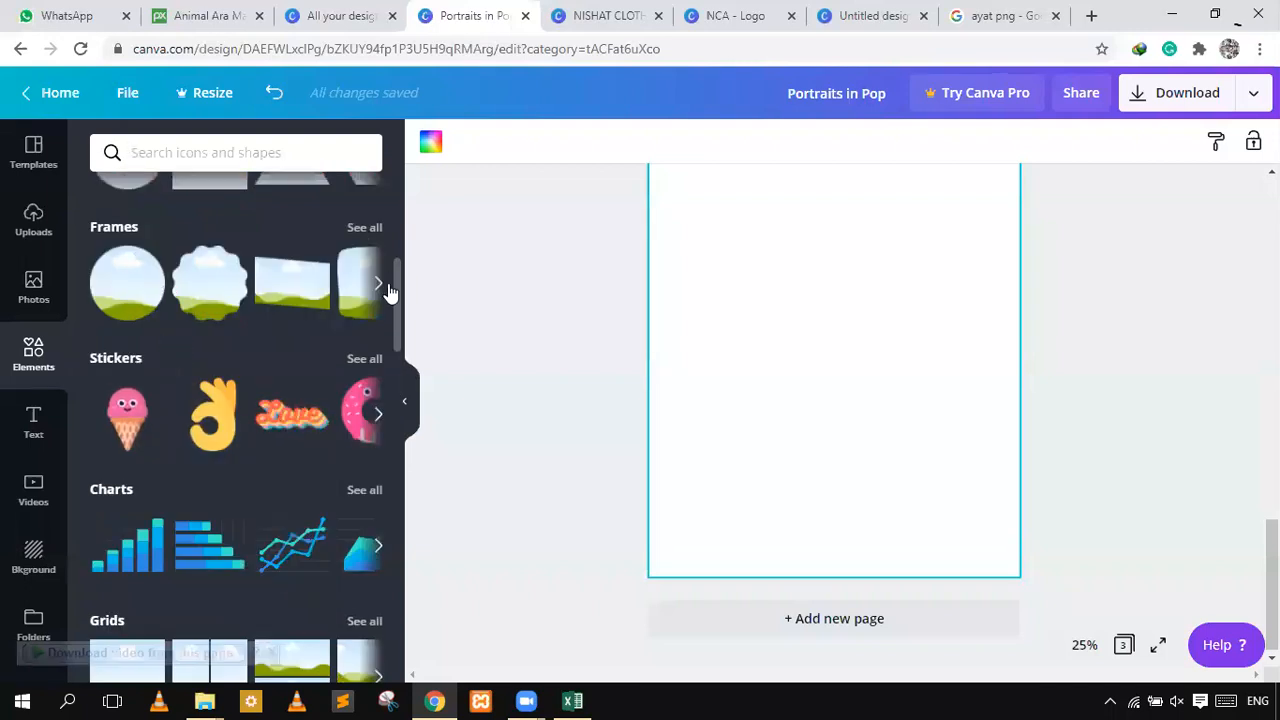
pyautogui.click(364, 228)
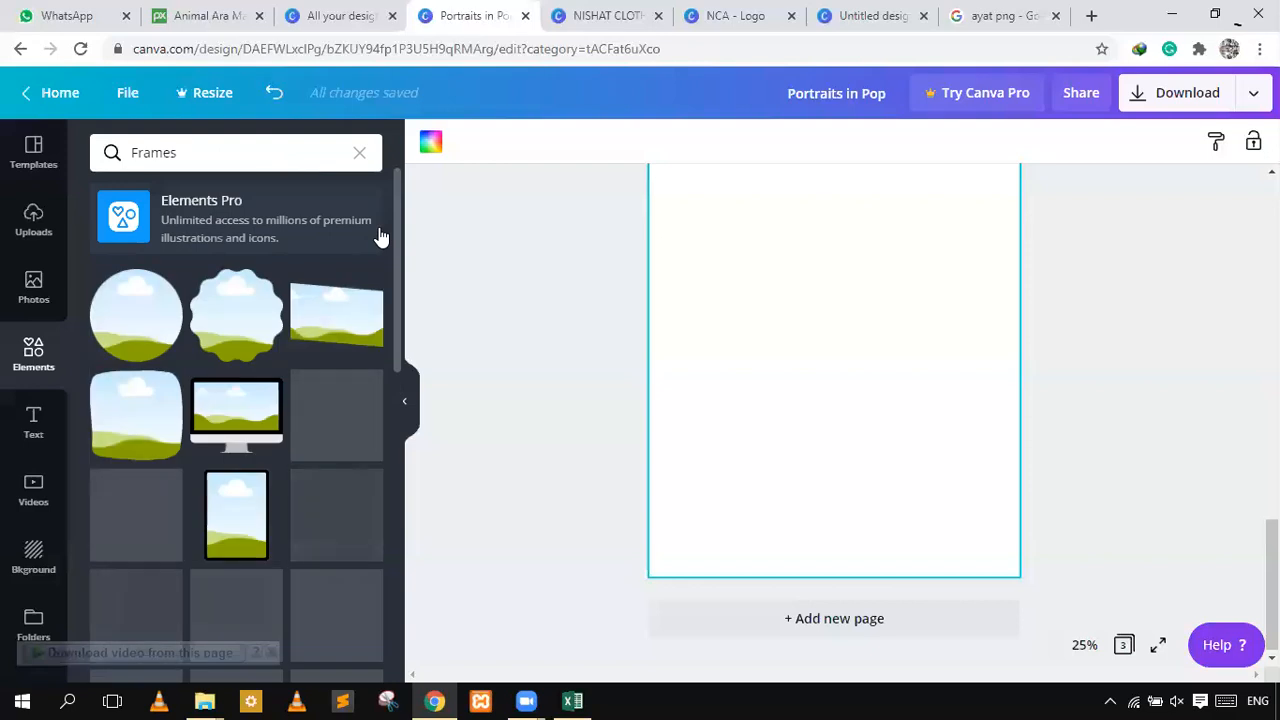
pyautogui.moveTo(160, 325)
pyautogui.moveTo(160, 325); pyautogui.dragTo(837, 368)
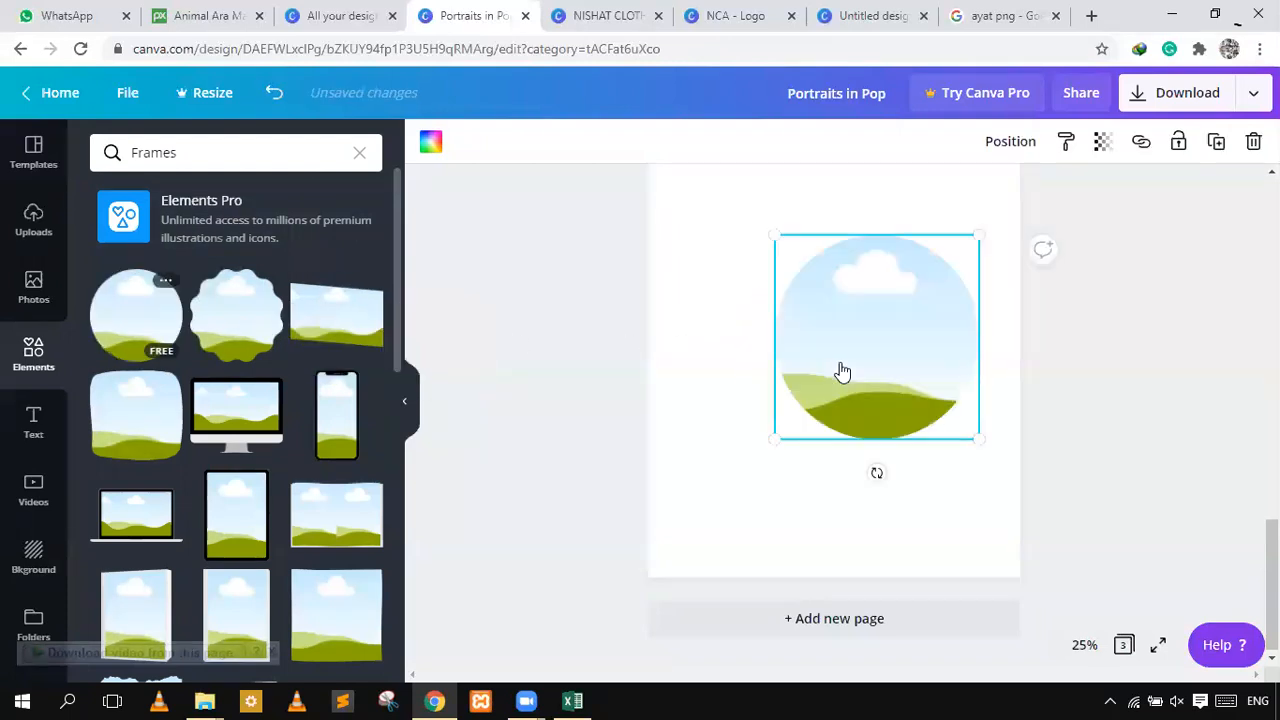
pyautogui.scroll(3, 840, 400)
pyautogui.moveTo(843, 483); pyautogui.dragTo(840, 380)
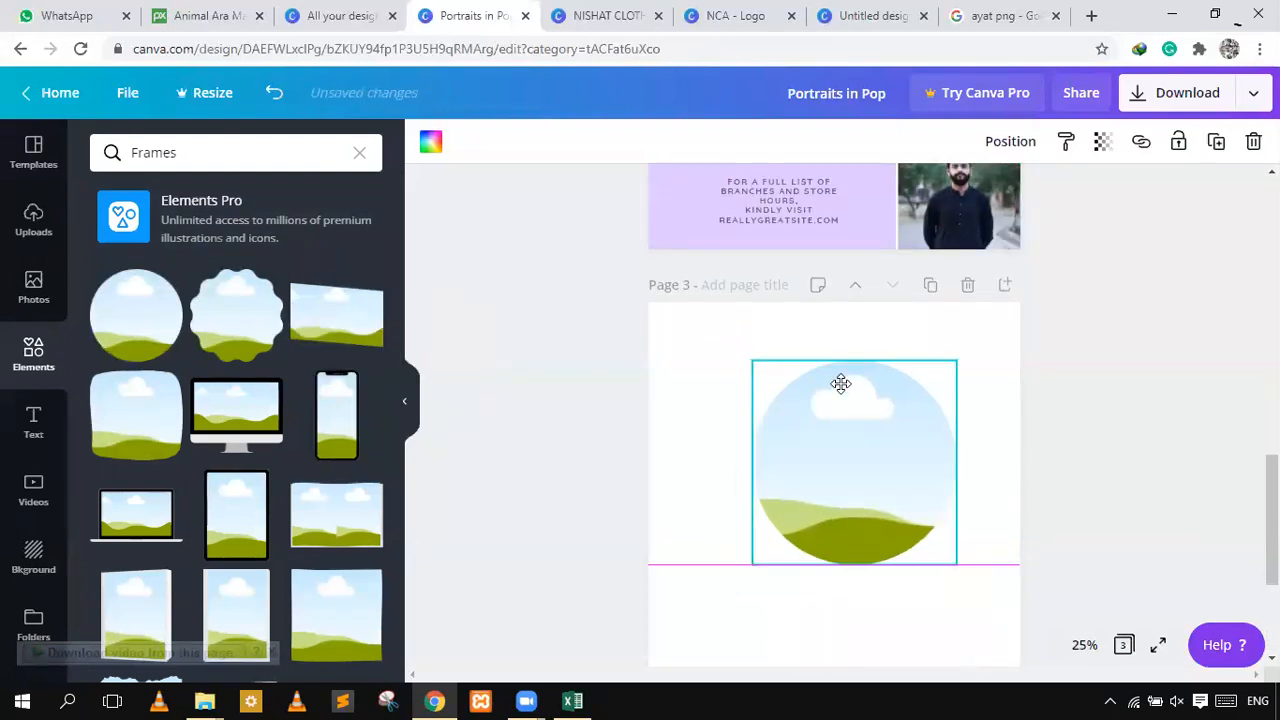
# - Add a scalloped-edge frame to page 3, below and slightly left of the circular frame
pyautogui.click(236, 325)
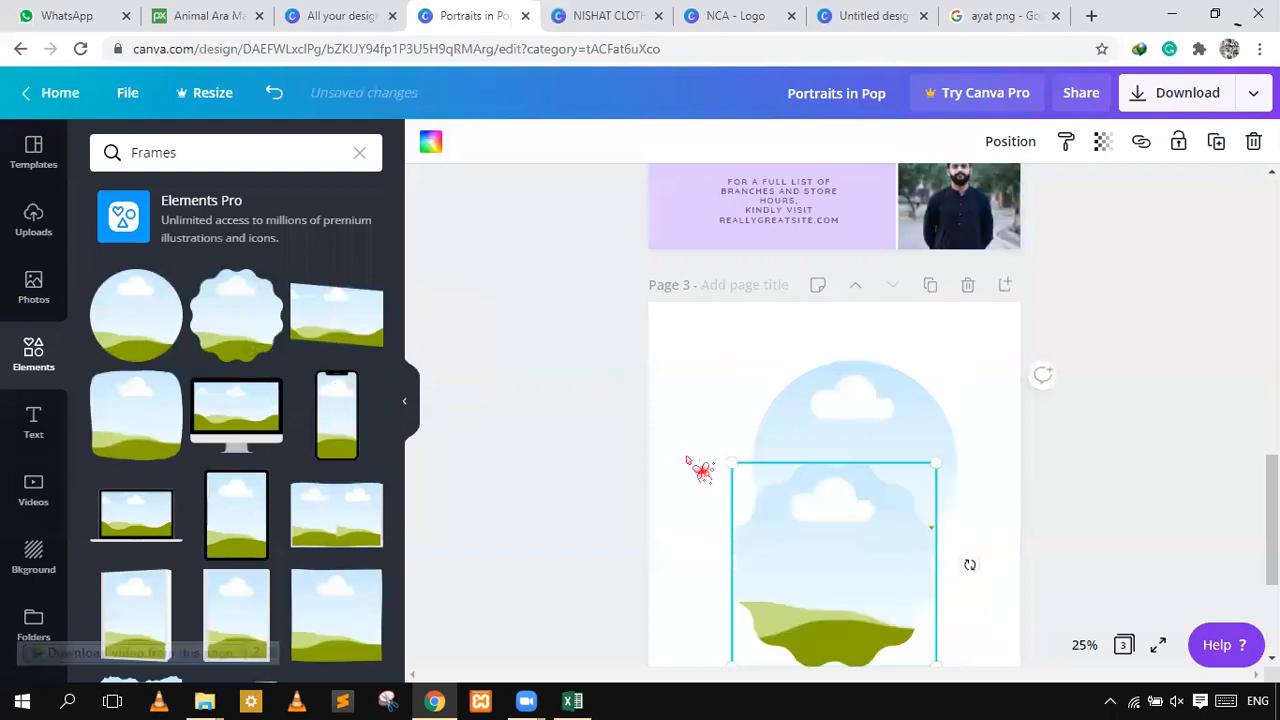
pyautogui.scroll(-3, 845, 360)
pyautogui.moveTo(788, 429); pyautogui.dragTo(785, 438)
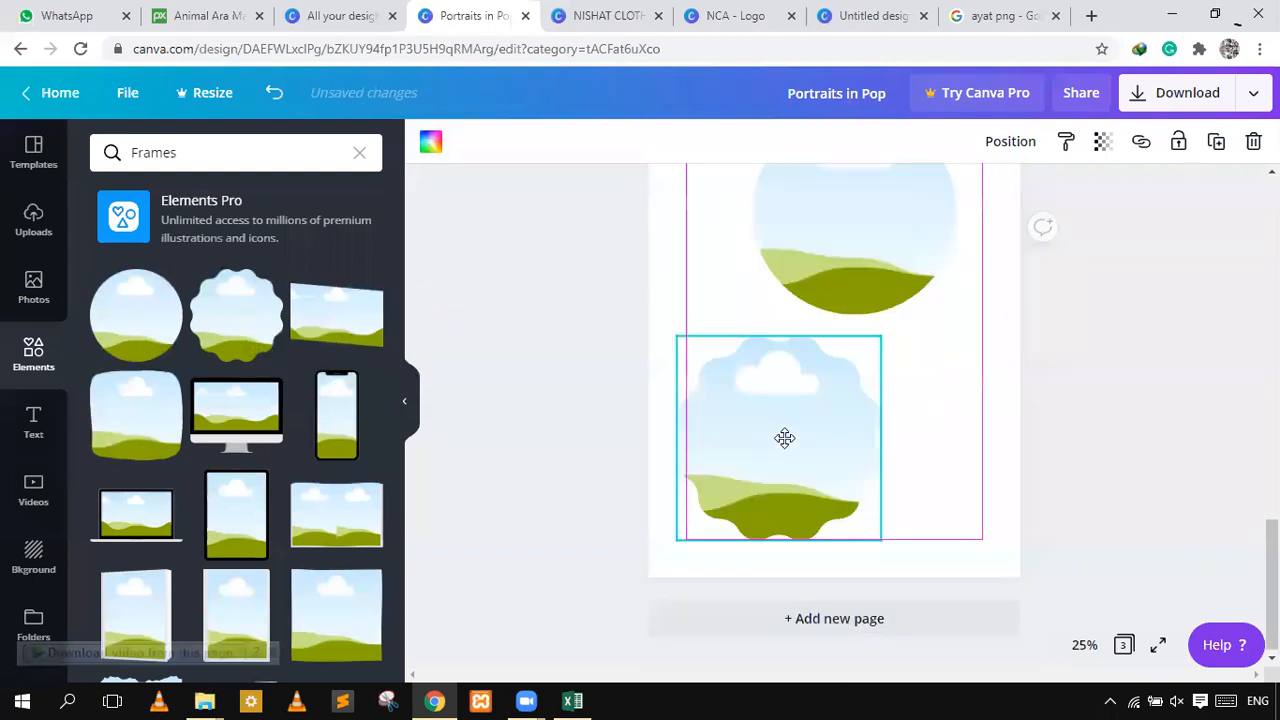
# - Fill the scalloped frame with the uploaded portrait of the man in the black shirt
pyautogui.click(33, 285)
pyautogui.click(33, 218)
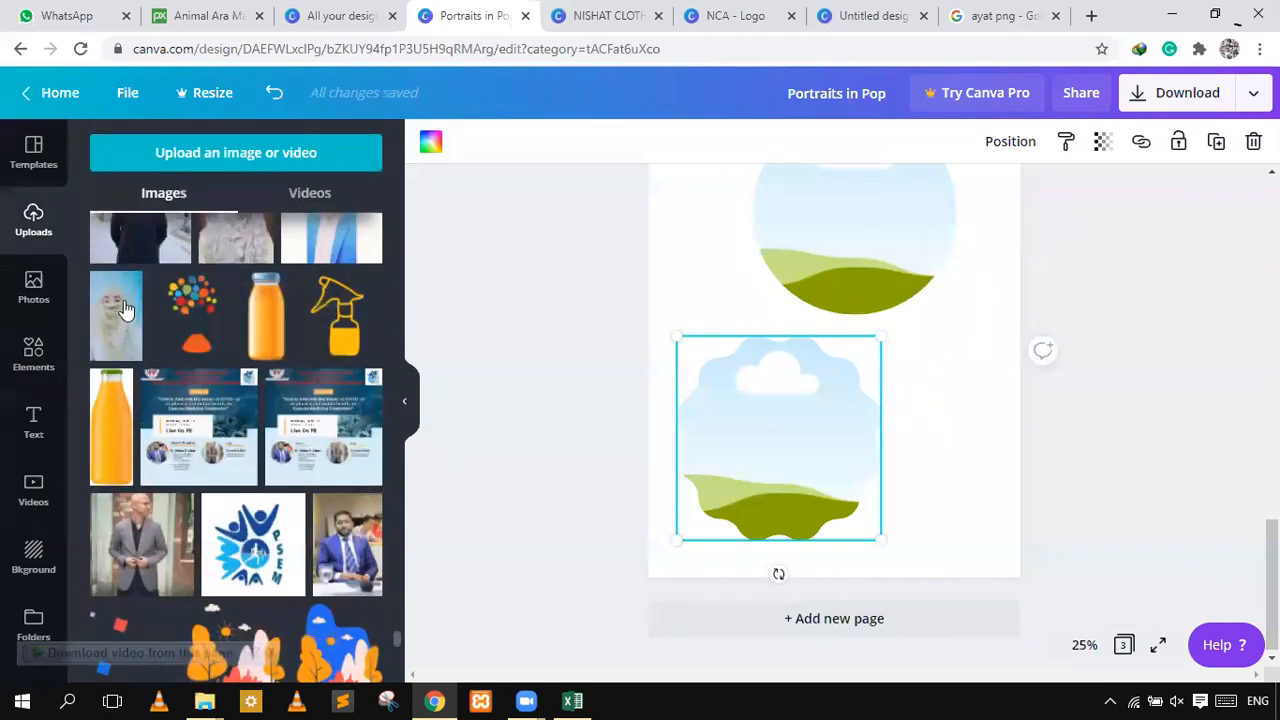
pyautogui.scroll(3, 150, 450)
pyautogui.moveTo(143, 465)
pyautogui.mouseDown()
pyautogui.moveTo(377, 456)
pyautogui.moveTo(769, 477)
pyautogui.mouseUp()
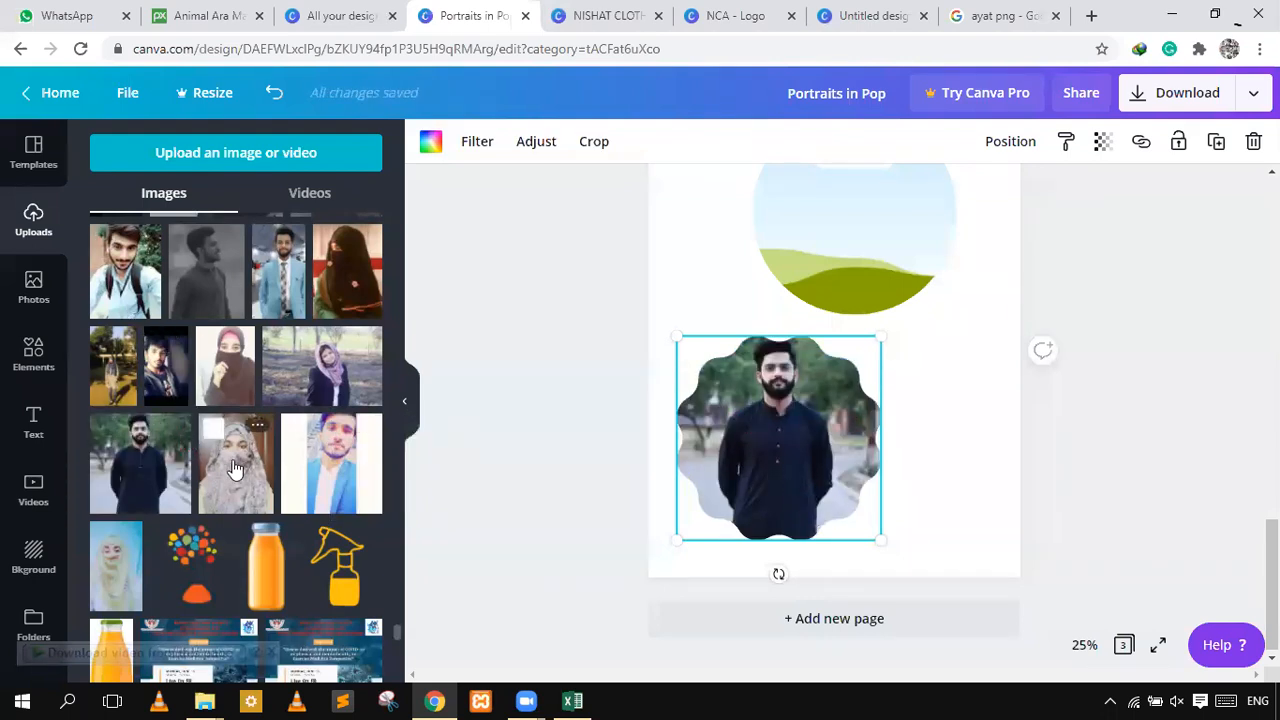
# - Fill the circular frame with the uploaded light-blue-suit portrait and shift the photo down inside it to show the face
pyautogui.moveTo(290, 283); pyautogui.dragTo(857, 256)
pyautogui.scroll(3, 1086, 374)
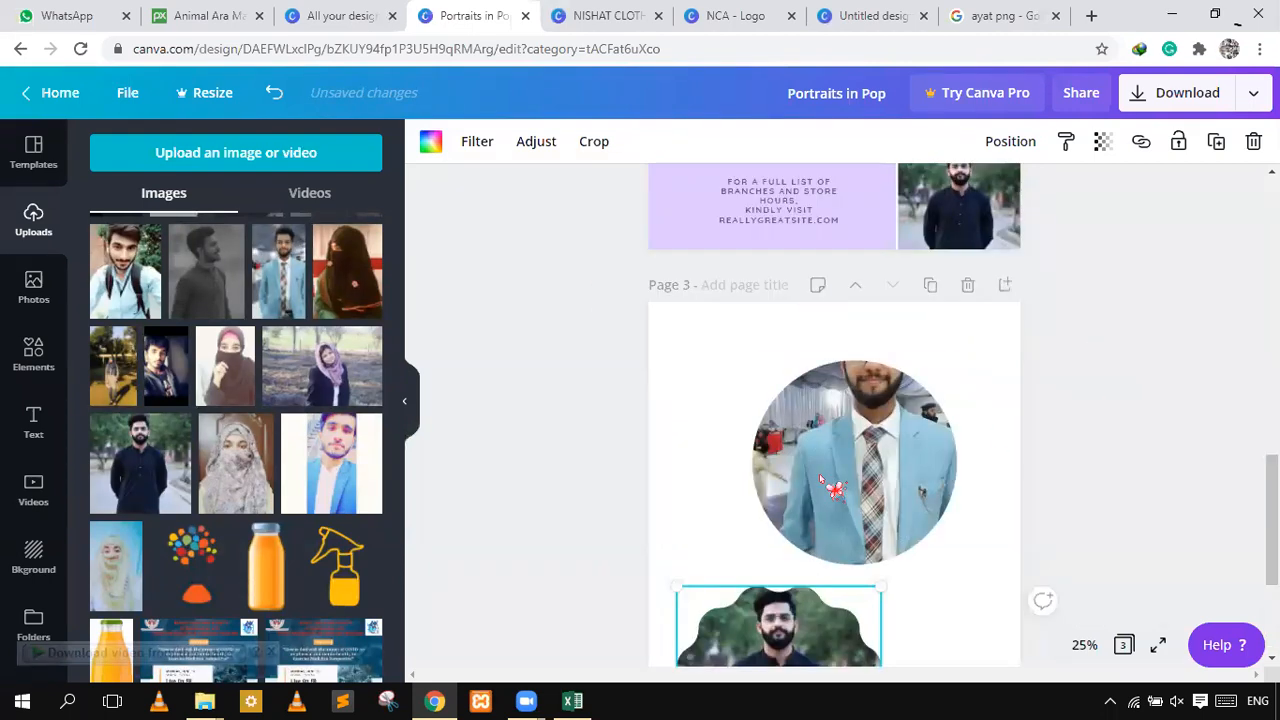
pyautogui.doubleClick(904, 445)
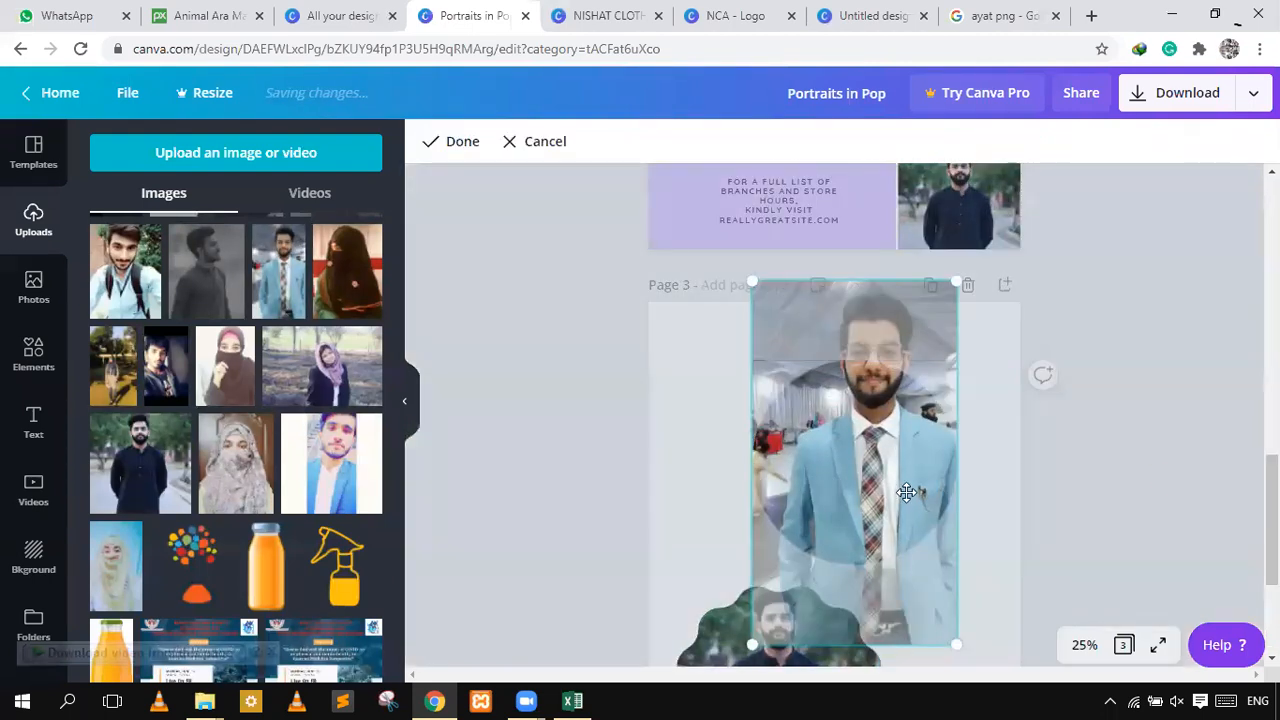
pyautogui.click(1120, 450)
pyautogui.scroll(-3, 1103, 429)
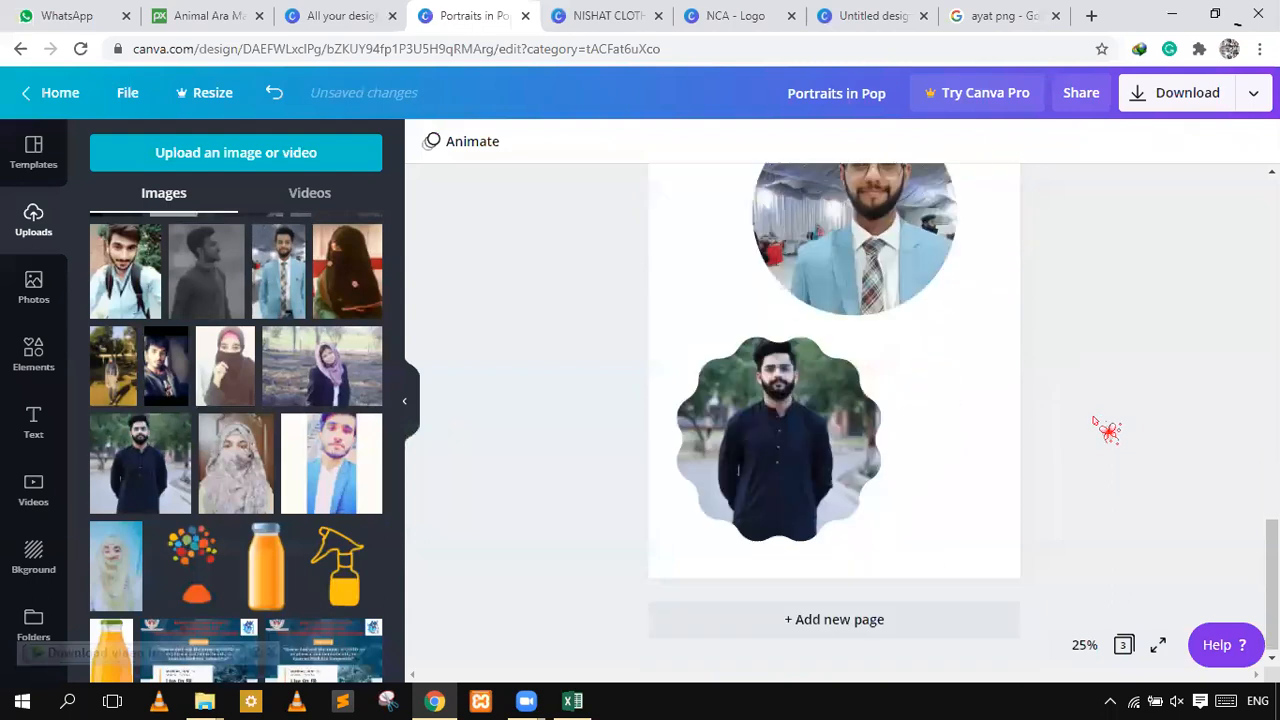
# - Shrink the circular frame and move it near page 3's right edge, and resize the scalloped frame to about 17.8 by 17.8
pyautogui.click(820, 283)
pyautogui.moveTo(898, 252); pyautogui.dragTo(948, 254)
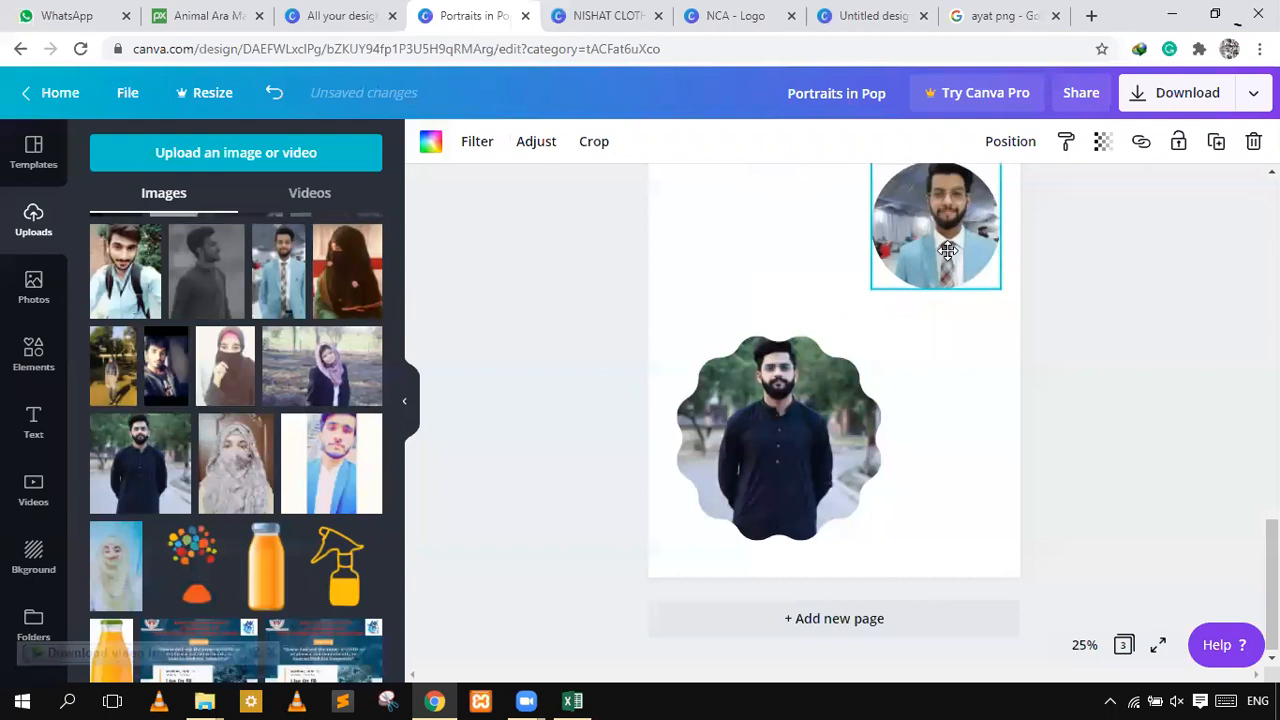
pyautogui.click(856, 506)
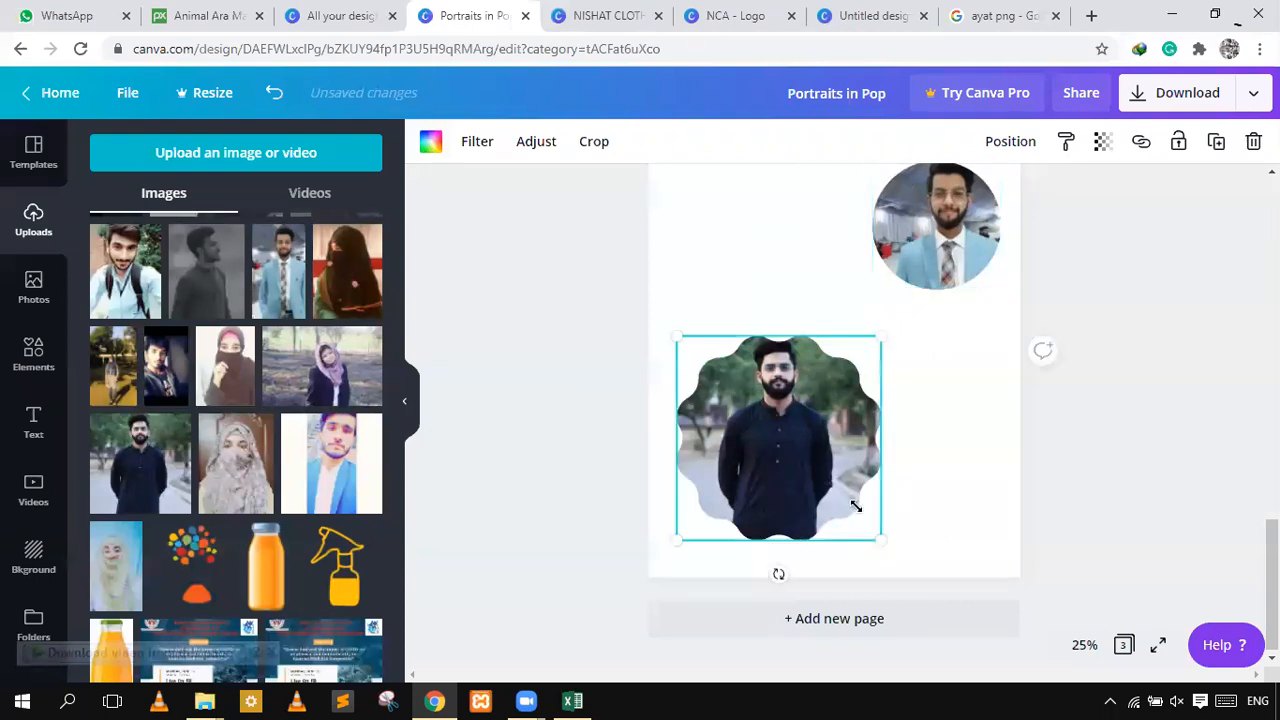
pyautogui.moveTo(815, 461)
pyautogui.mouseDown()
pyautogui.moveTo(811, 451)
pyautogui.moveTo(851, 489)
pyautogui.mouseUp()
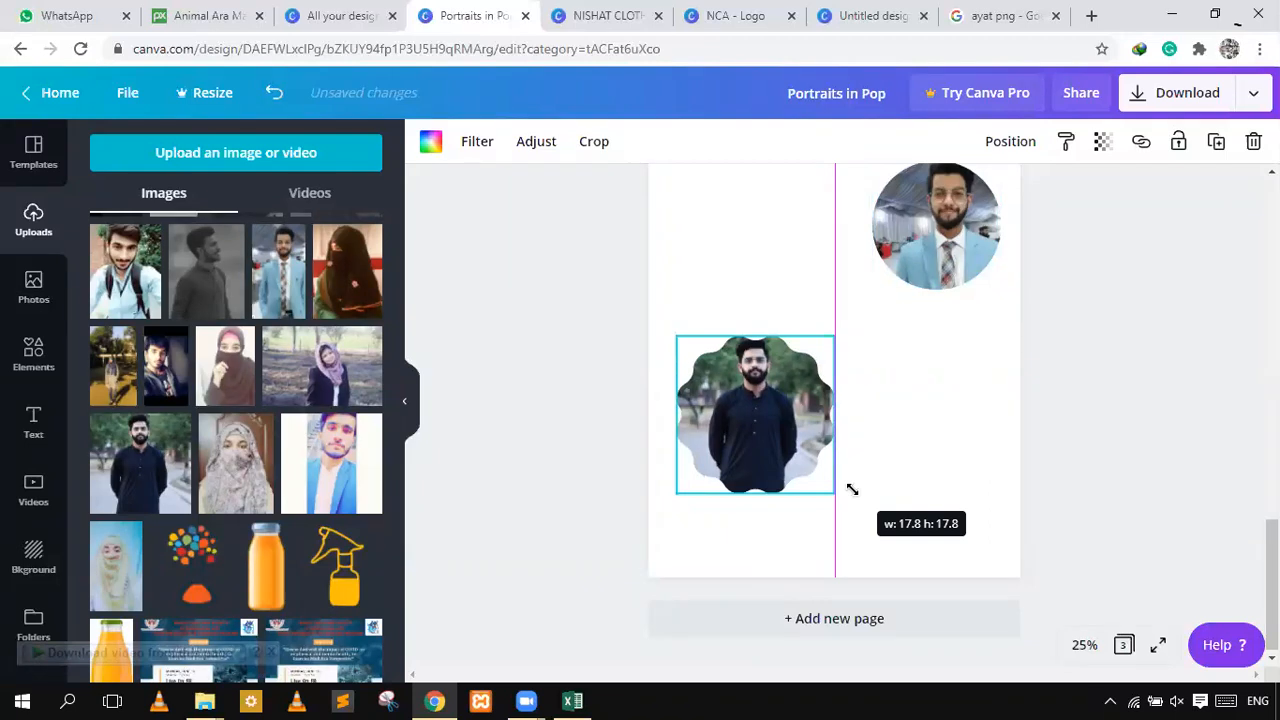
pyautogui.moveTo(851, 489); pyautogui.dragTo(851, 489)
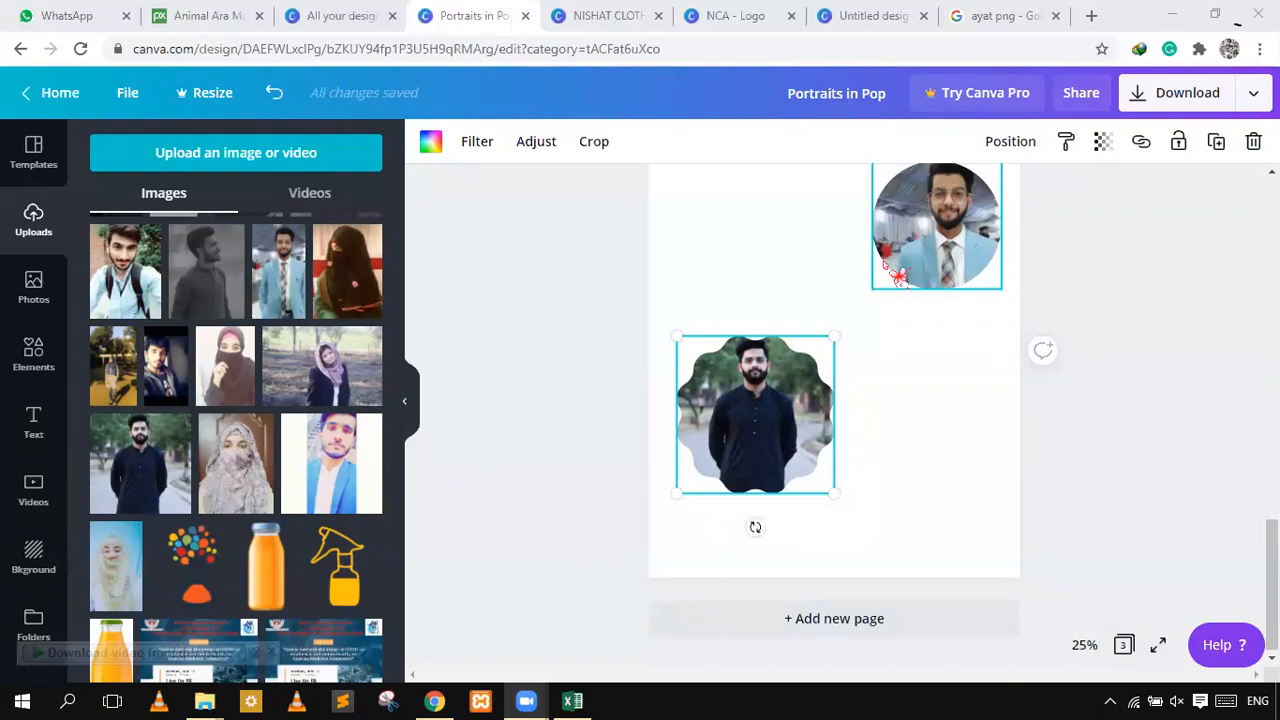
# - Copy page 1's "Mintmade Fashion" and "GRAND RE-OPENING SALE" text group onto page 3, beside the circular portrait
pyautogui.scroll(10, 965, 337)
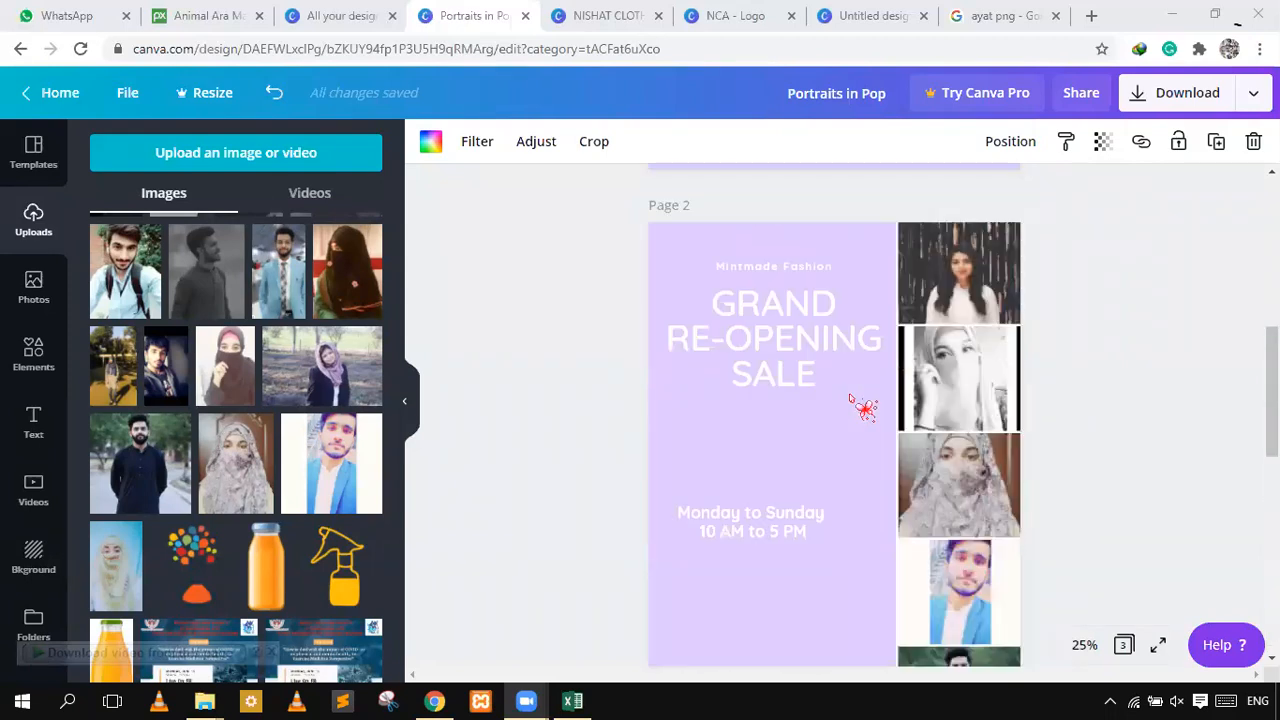
pyautogui.click(813, 318)
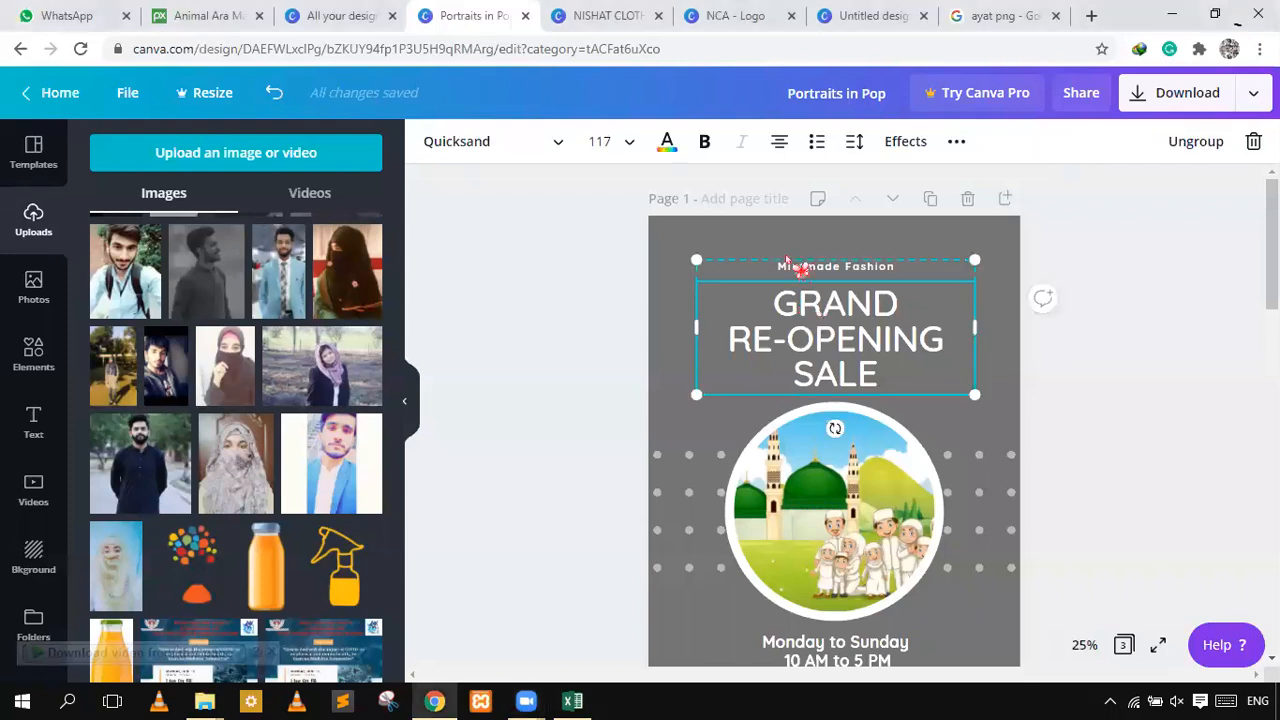
pyautogui.scroll(-10, 787, 260)
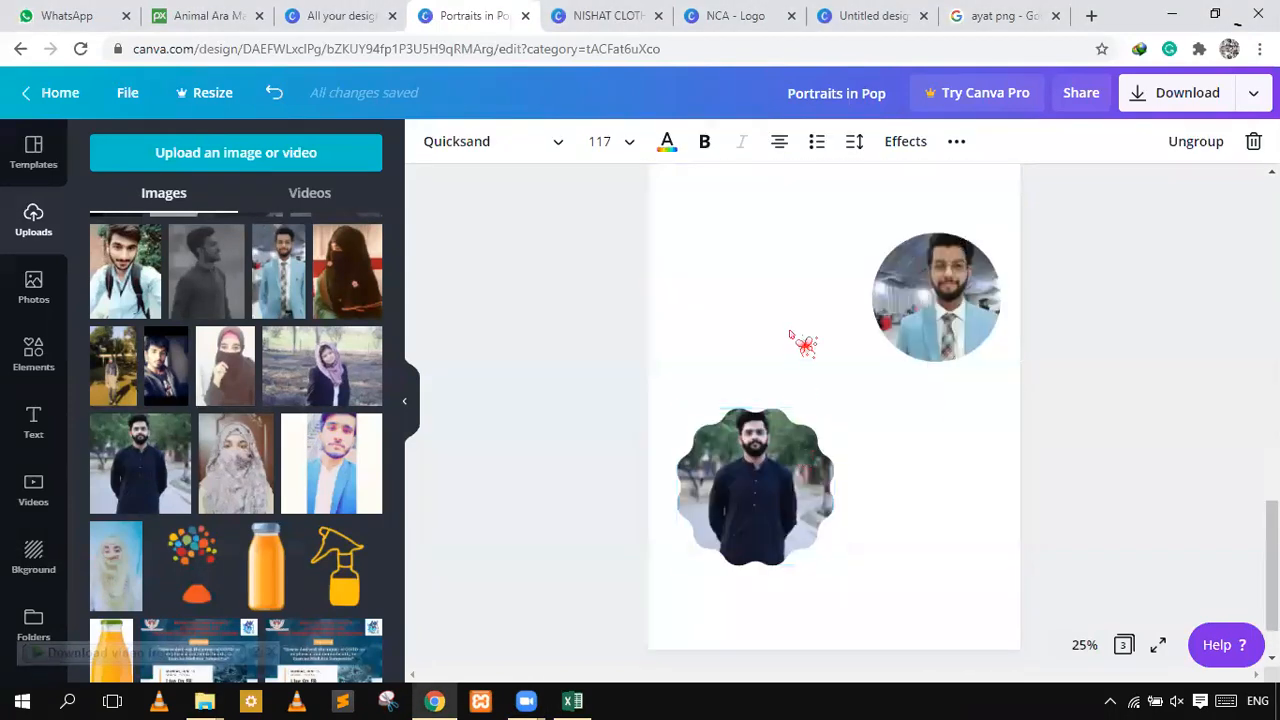
pyautogui.click(790, 335)
pyautogui.hotkey('ctrl', 'v')
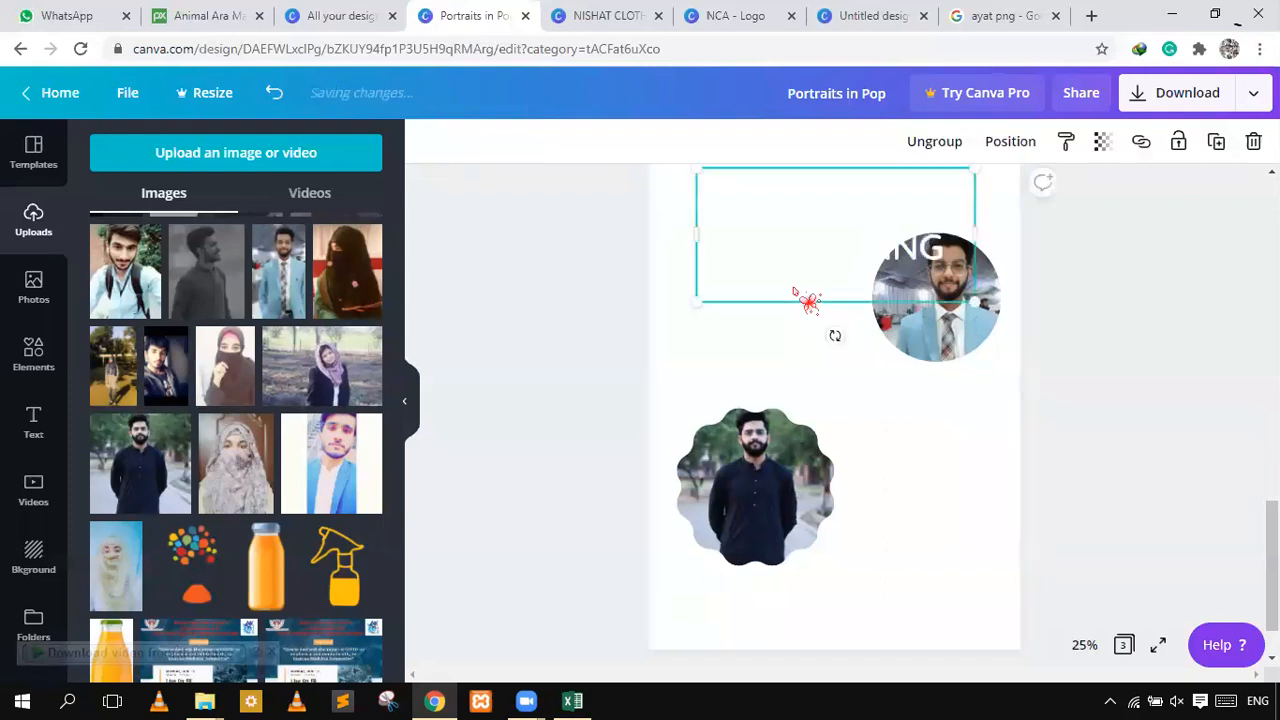
pyautogui.moveTo(803, 272); pyautogui.dragTo(777, 288)
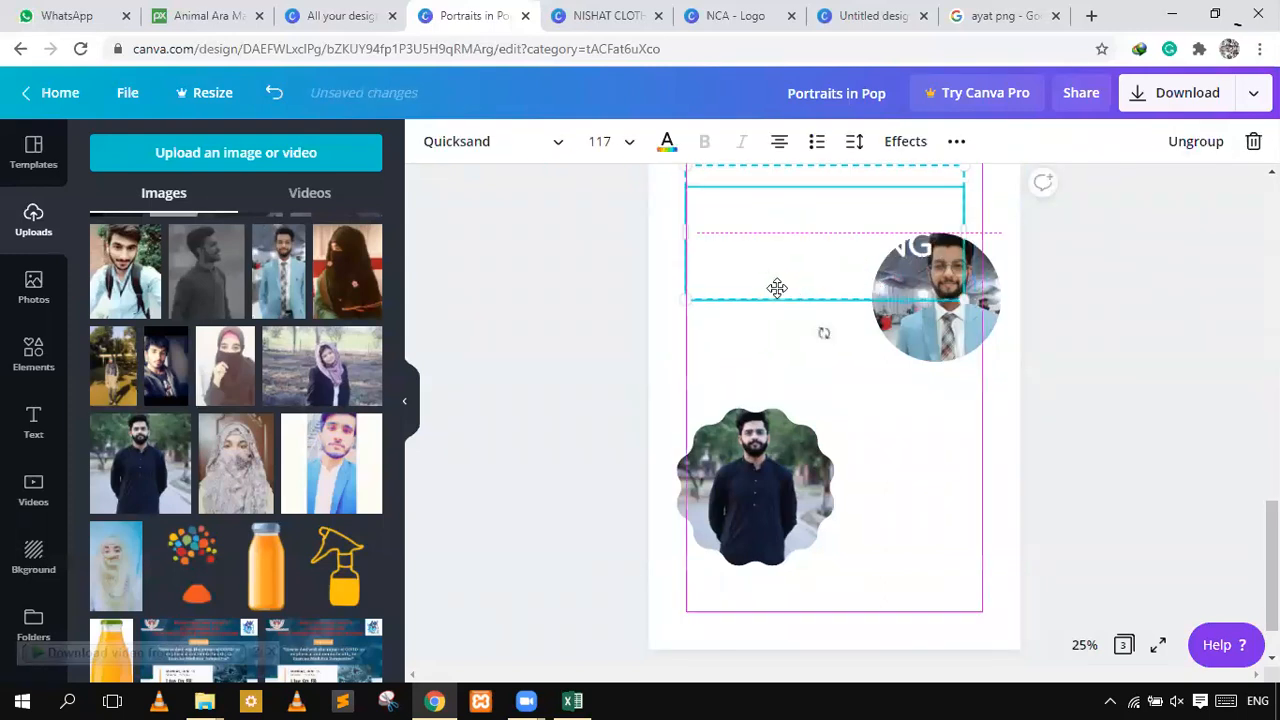
# - Recolour both texts of the pasted heading group with the dark navy taken from the black-shirt portrait's photo colours
pyautogui.click(667, 141)
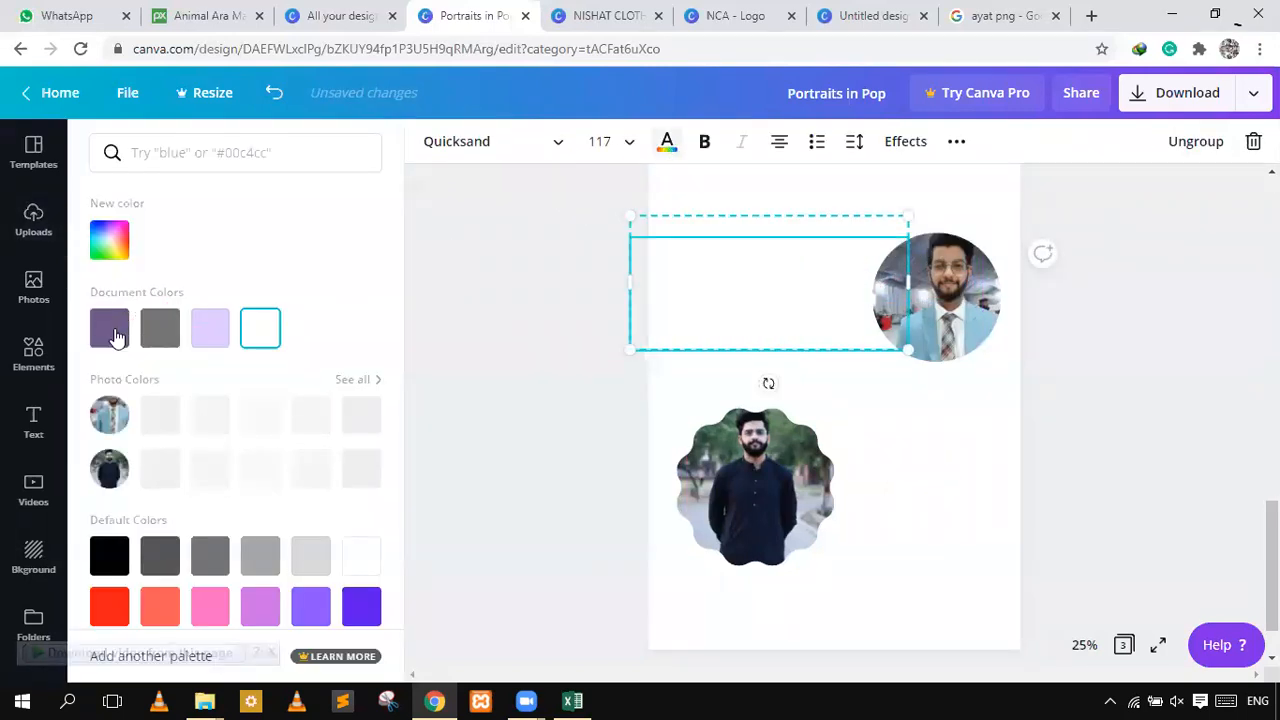
pyautogui.click(157, 480)
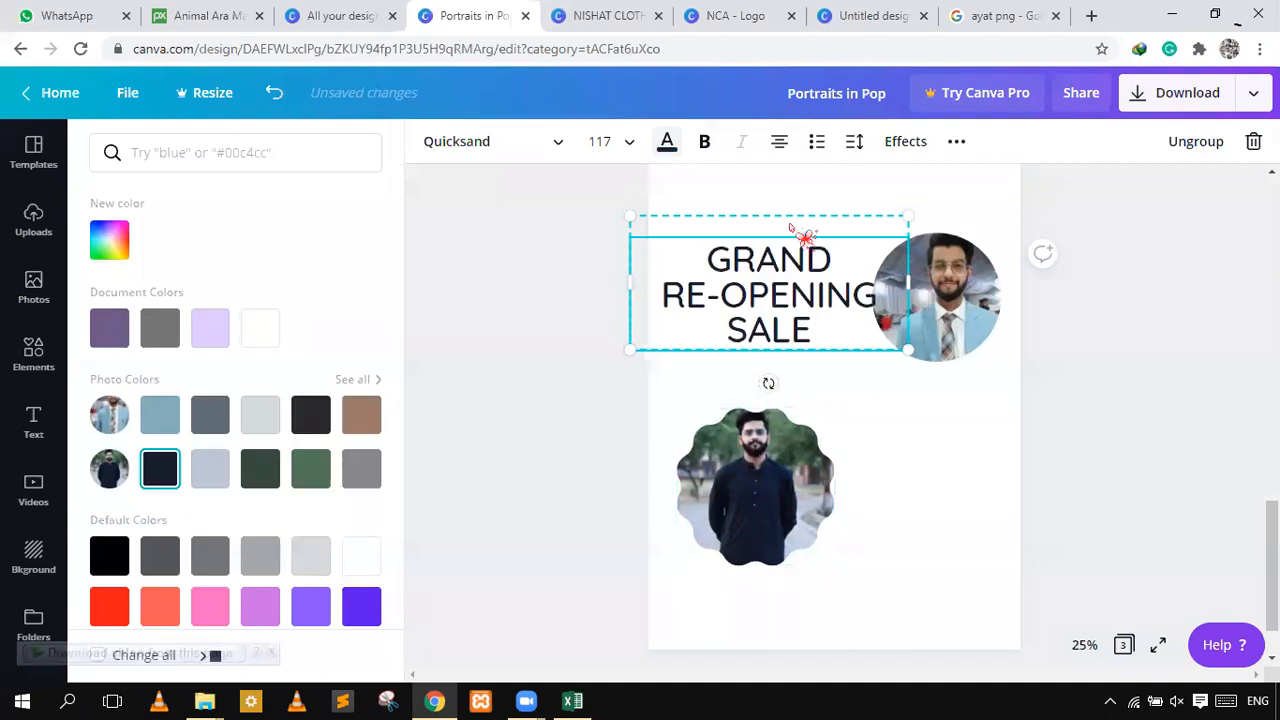
pyautogui.click(667, 141)
pyautogui.click(667, 141)
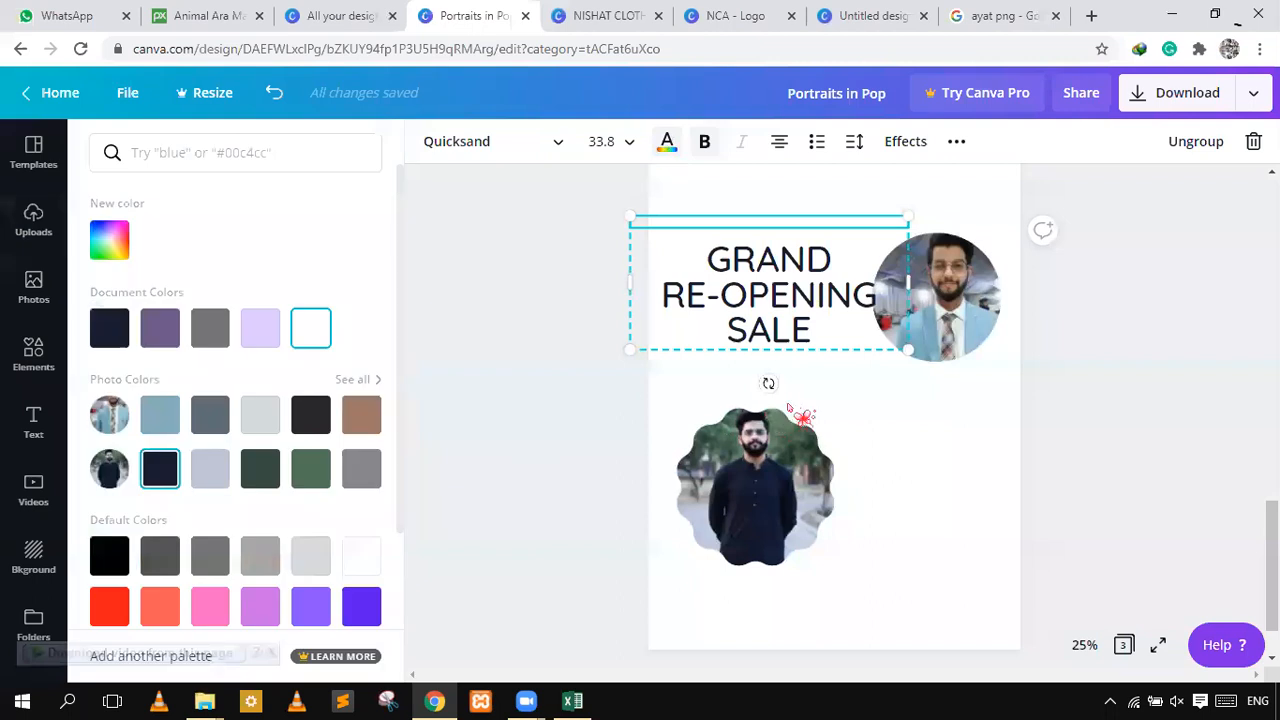
# - Scale the heading group down to a heading font size of 85.8 and place it in the space left of the circular portrait
pyautogui.moveTo(907, 349); pyautogui.dragTo(836, 314)
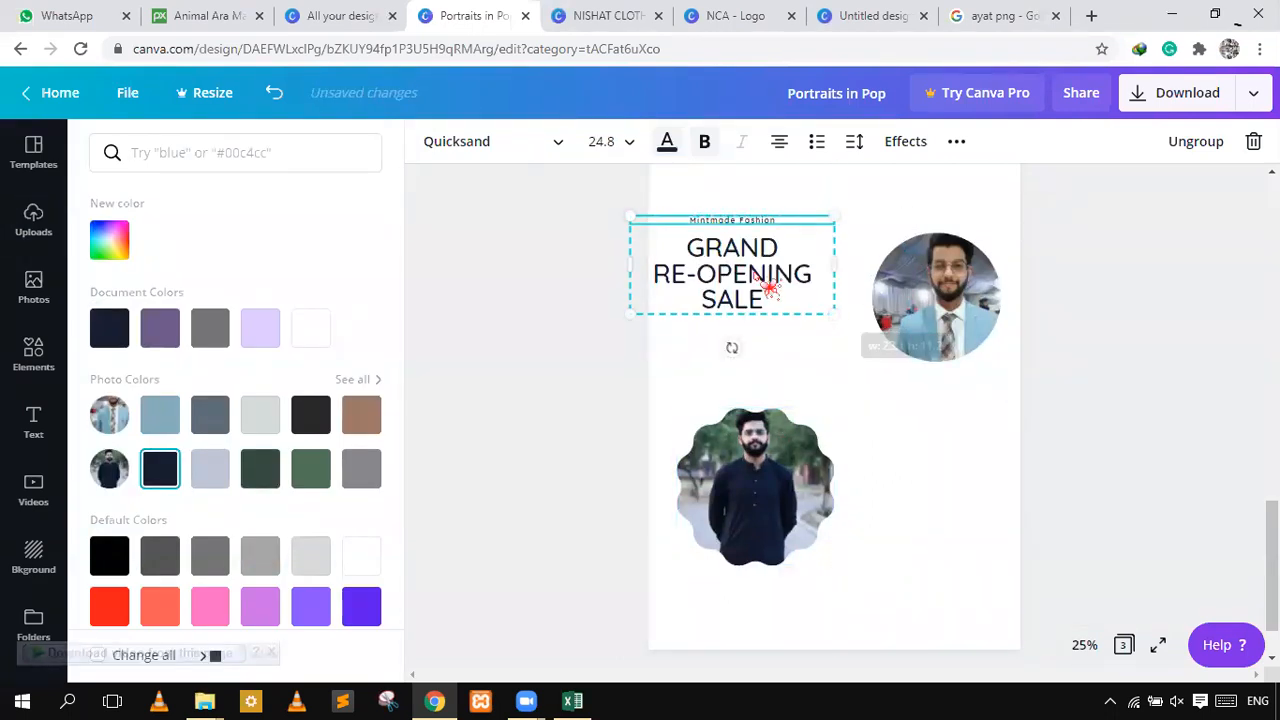
pyautogui.scroll(10, 1030, 463)
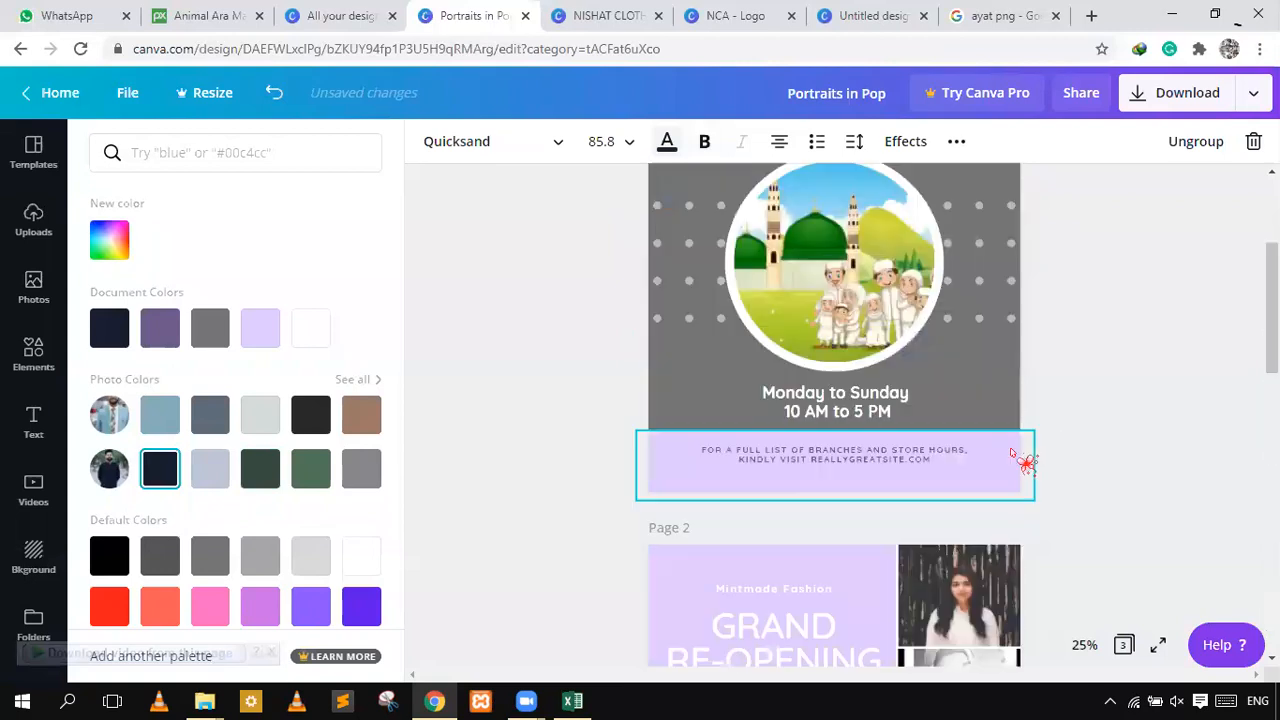
pyautogui.scroll(3, 766, 297)
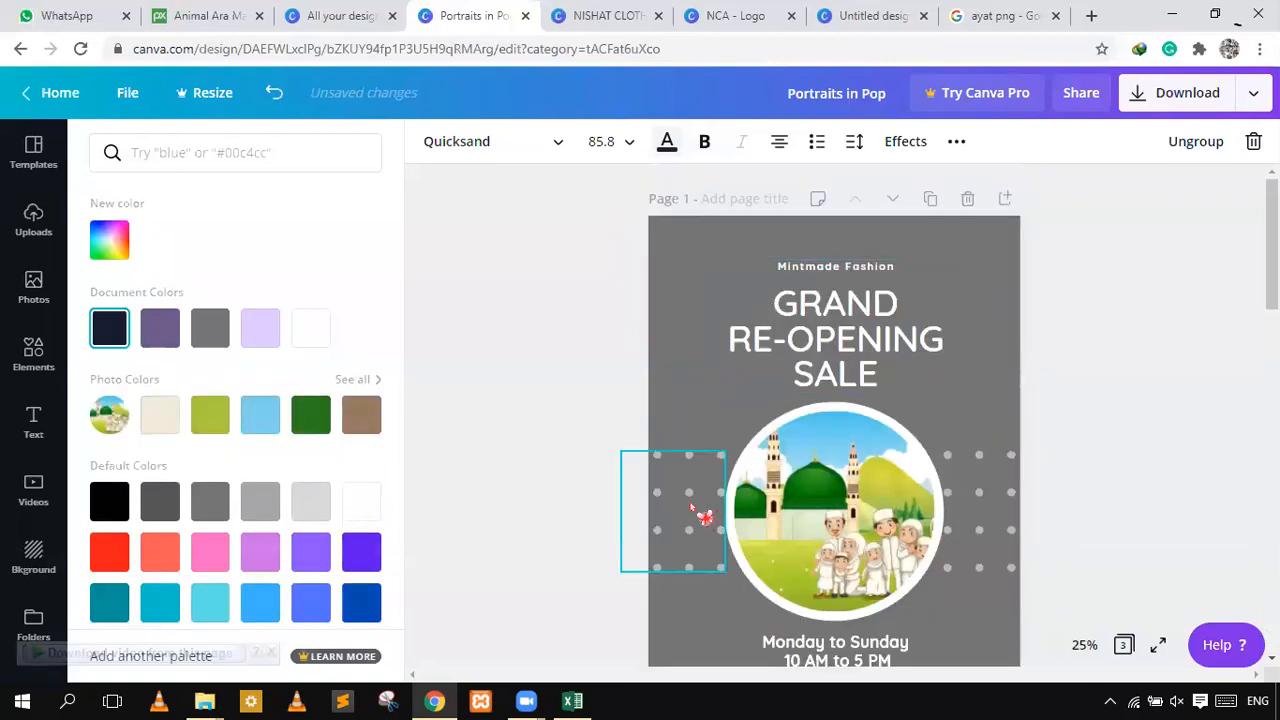
pyautogui.scroll(-3, 835, 440)
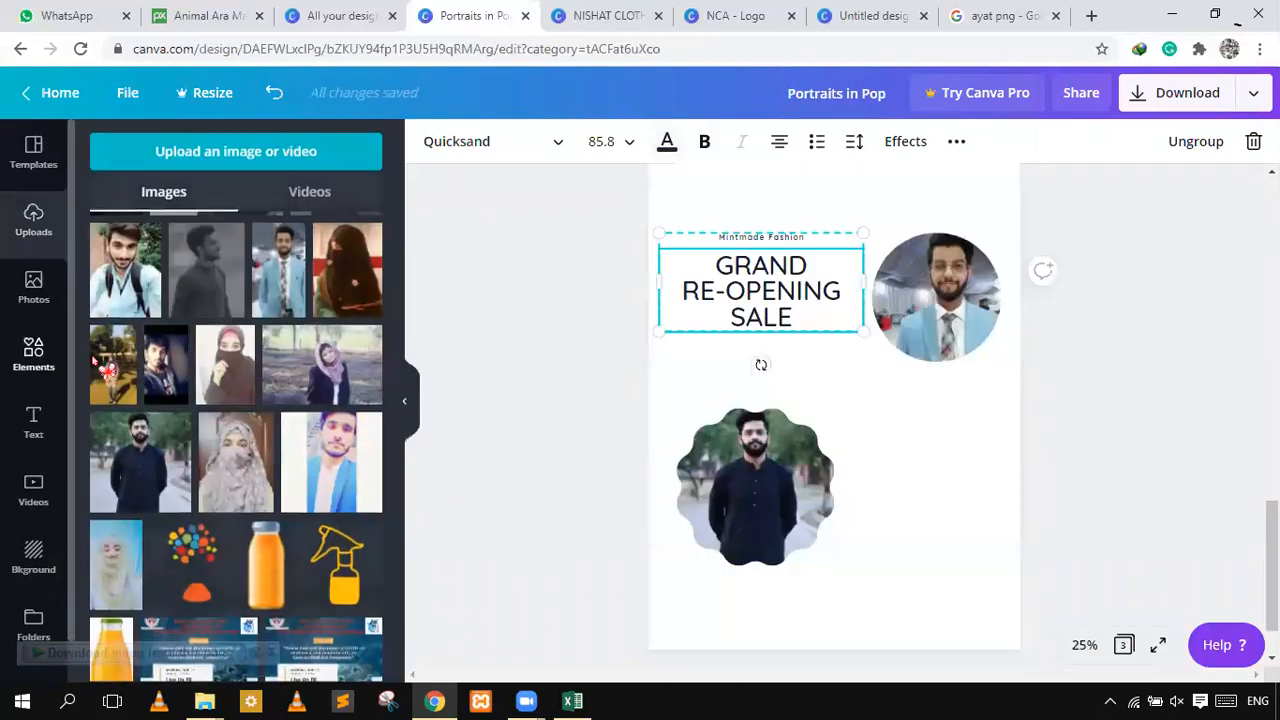
# - Replace the Frames search with the Gradients collection and add its pink-to-purple blob to page 3
pyautogui.scroll(-4, 363, 160)
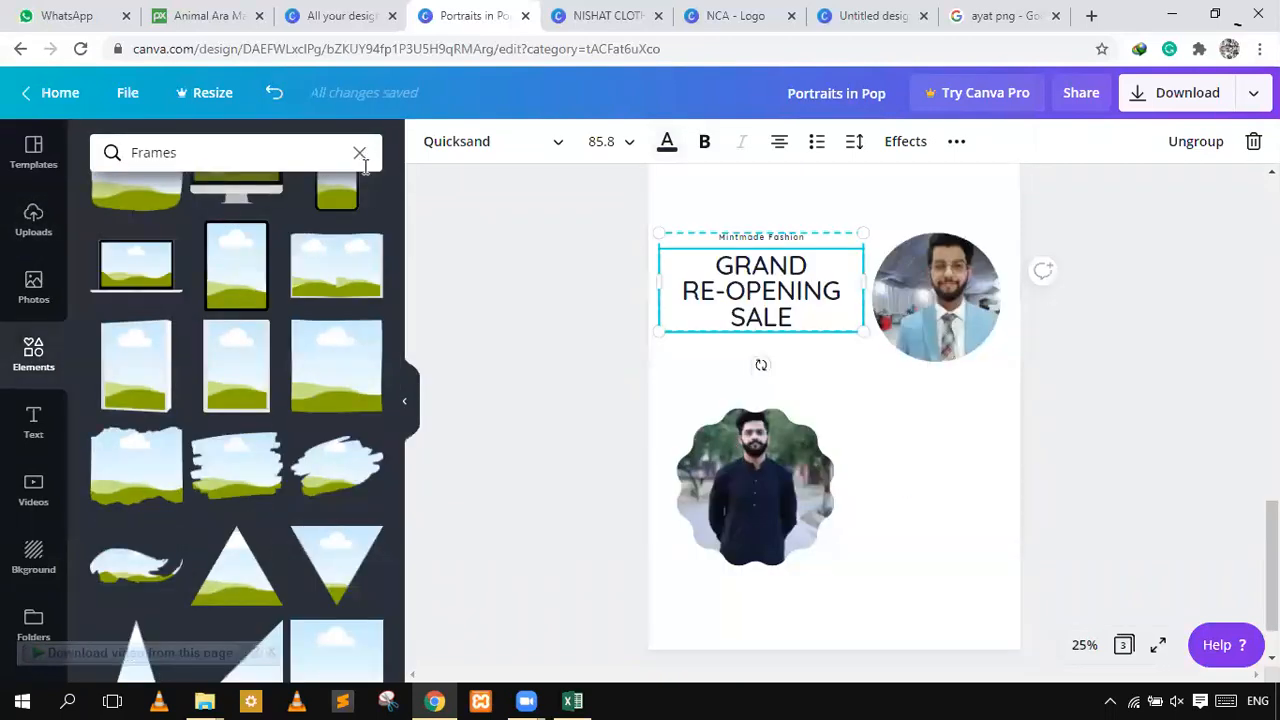
pyautogui.click(359, 152)
pyautogui.scroll(-5, 178, 330)
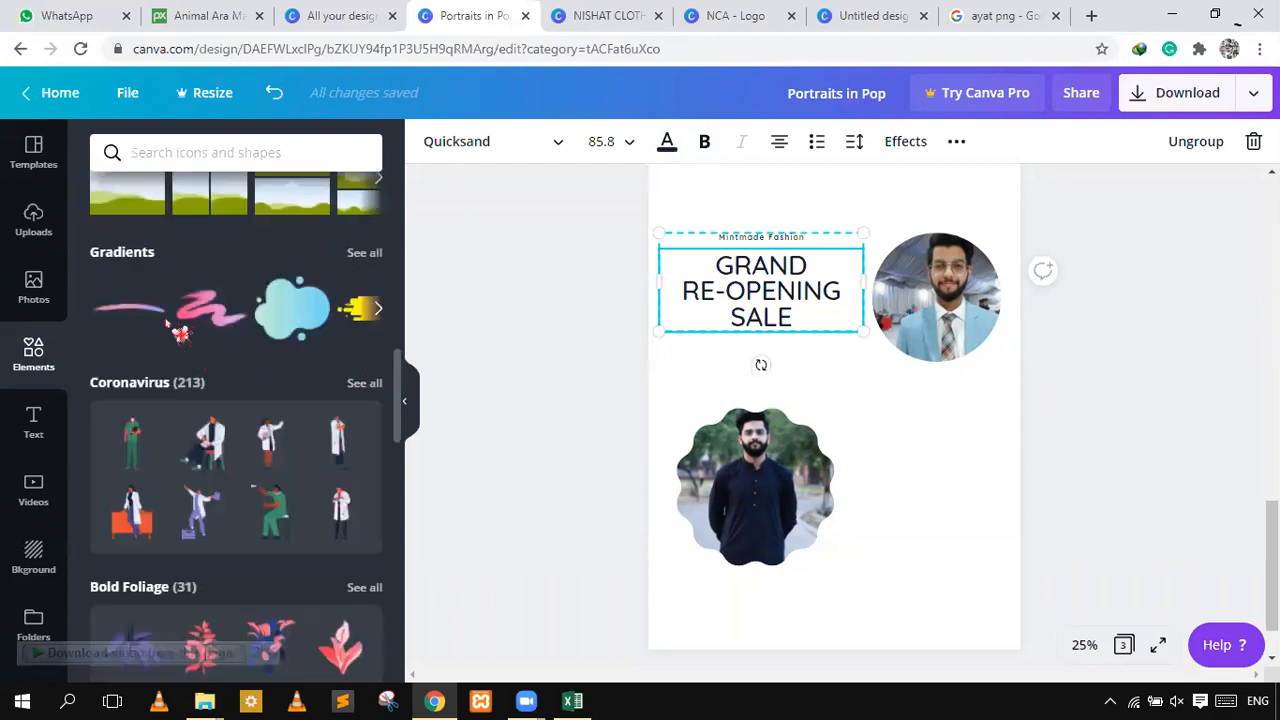
pyautogui.click(368, 254)
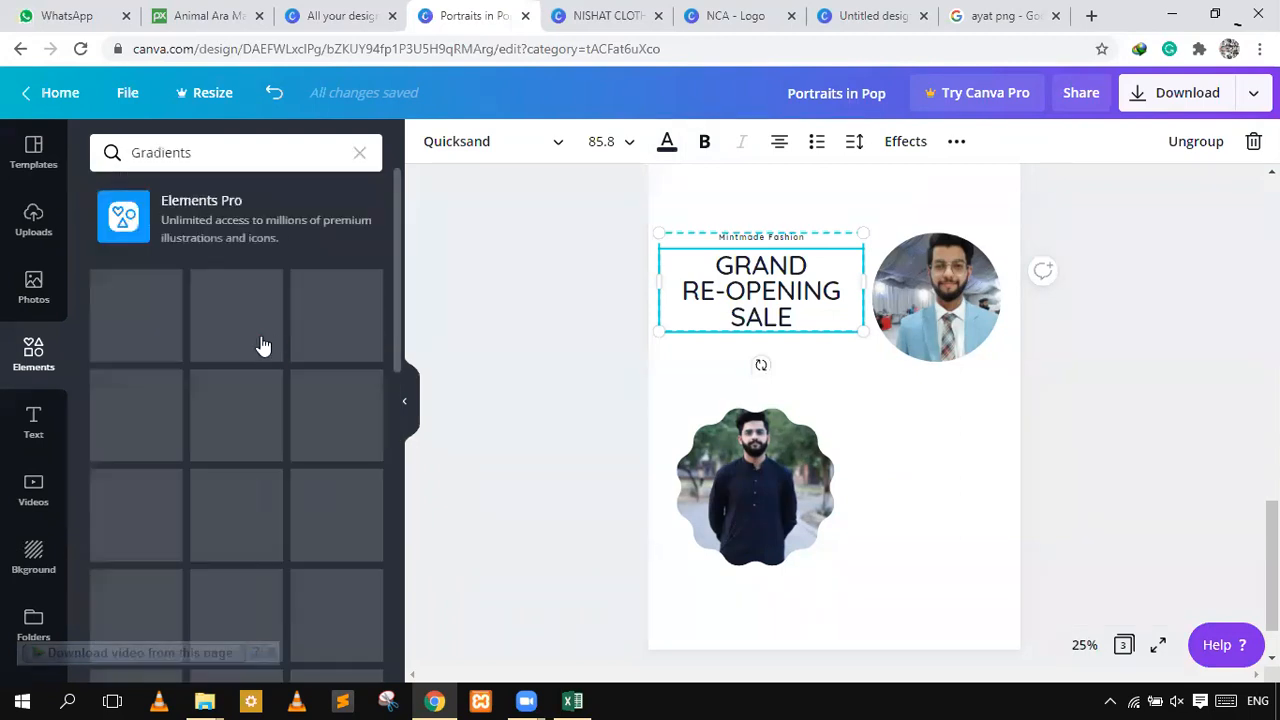
pyautogui.moveTo(305, 425); pyautogui.dragTo(820, 368)
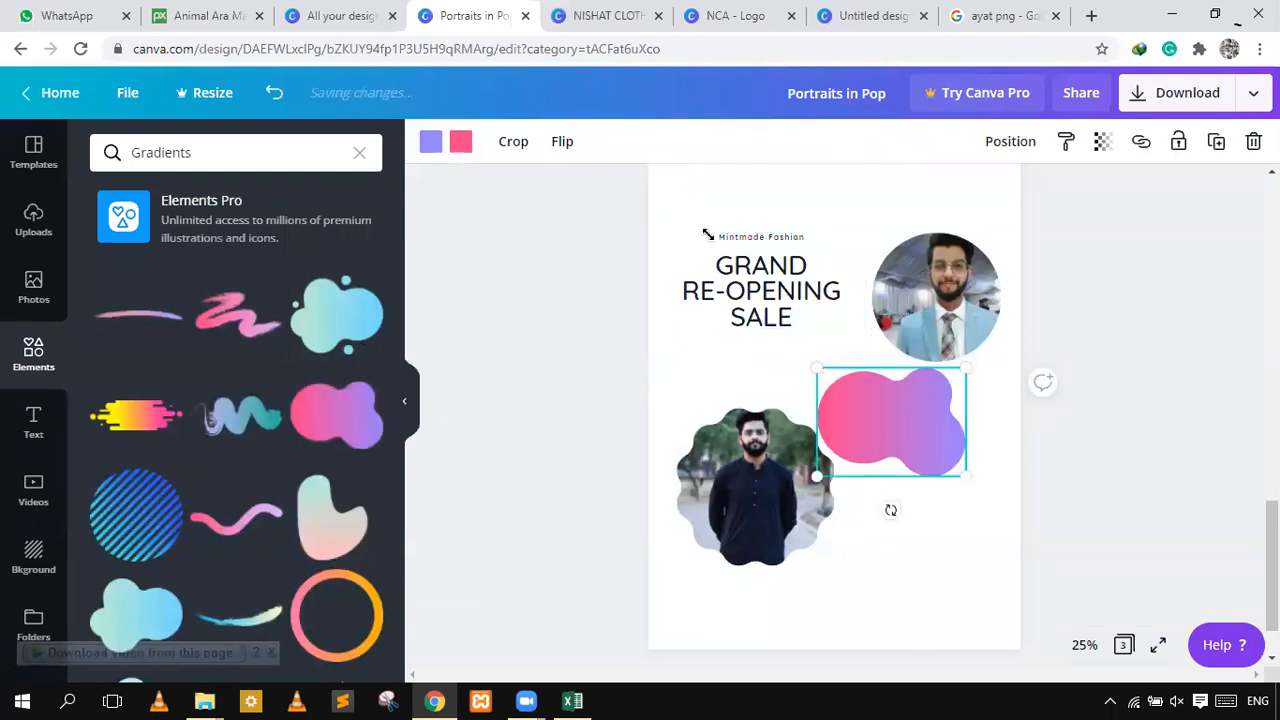
# - Enlarge the gradient blob beyond both sides of page 3 and send it to the back, behind the portraits and heading
pyautogui.moveTo(981, 482); pyautogui.dragTo(962, 478)
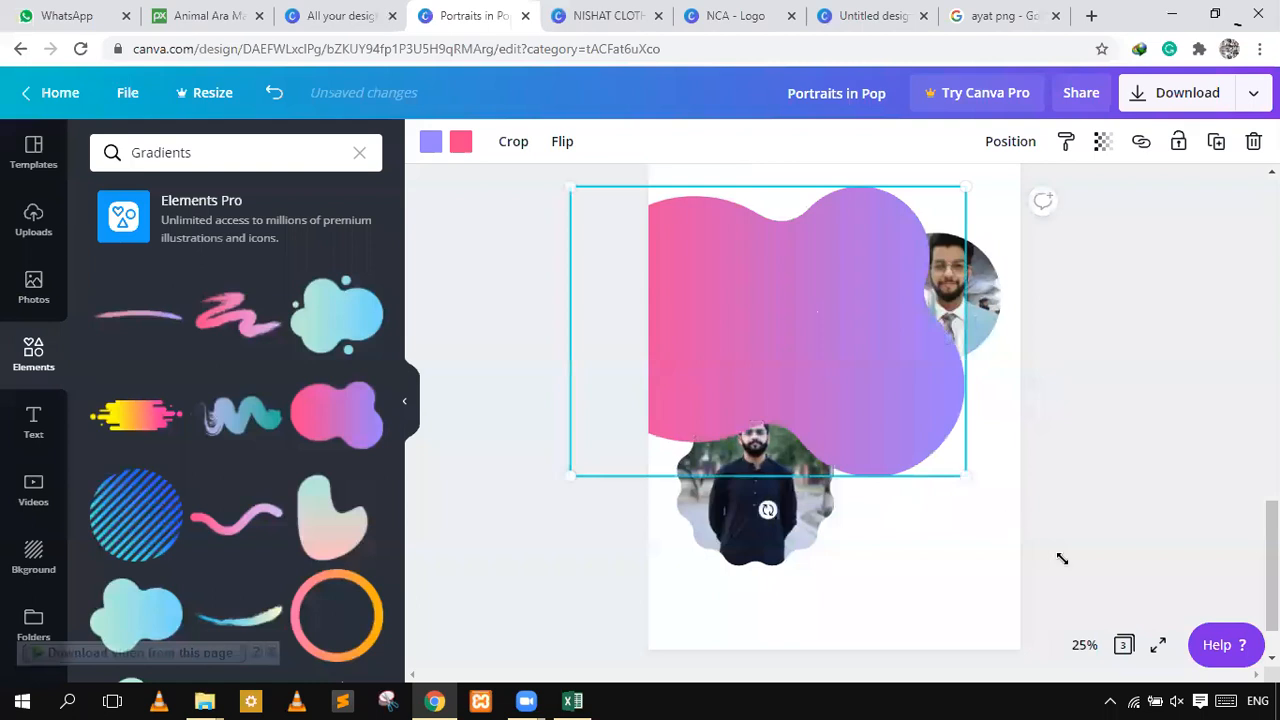
pyautogui.moveTo(1115, 593); pyautogui.dragTo(1115, 593)
pyautogui.moveTo(1022, 537); pyautogui.dragTo(1022, 537)
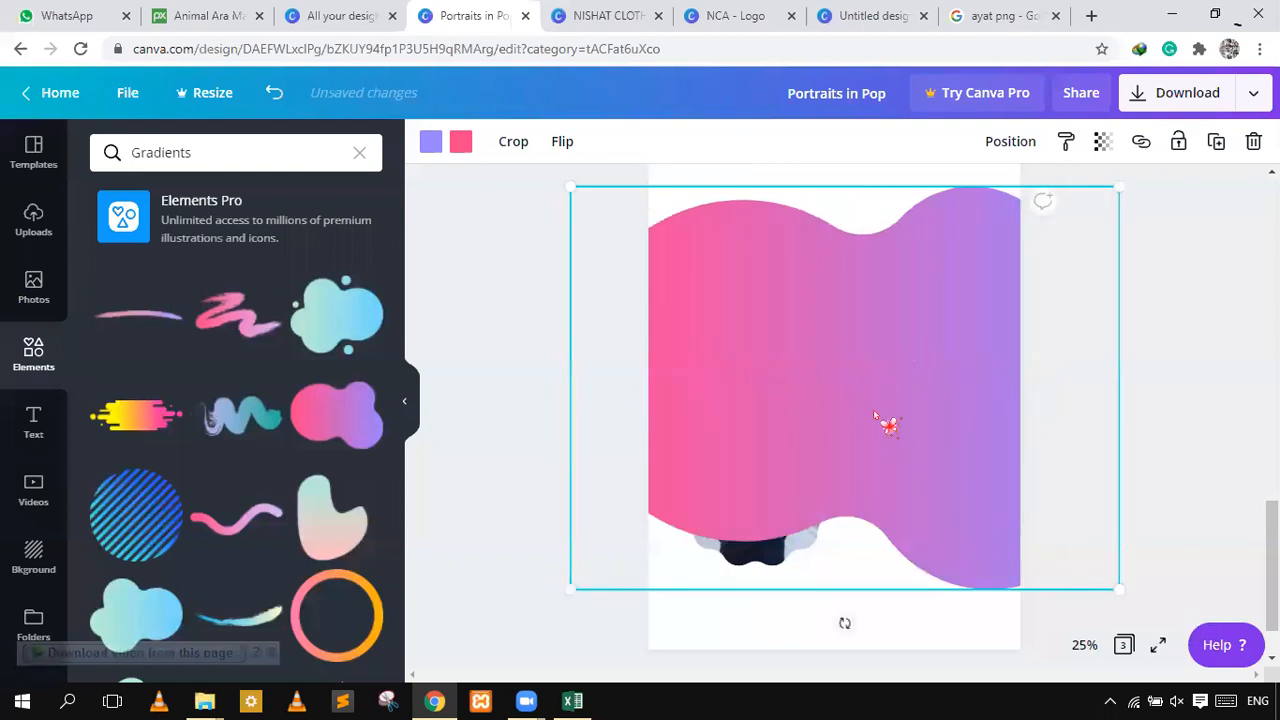
pyautogui.rightClick(873, 409)
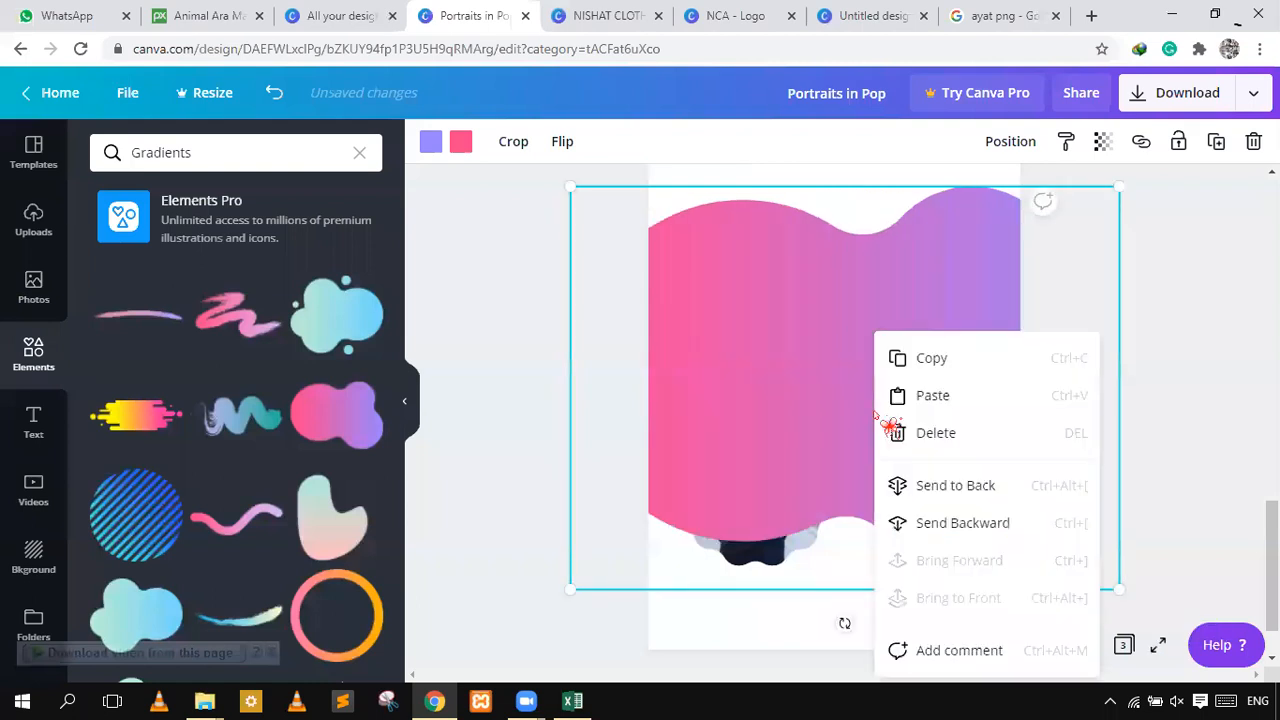
pyautogui.click(945, 487)
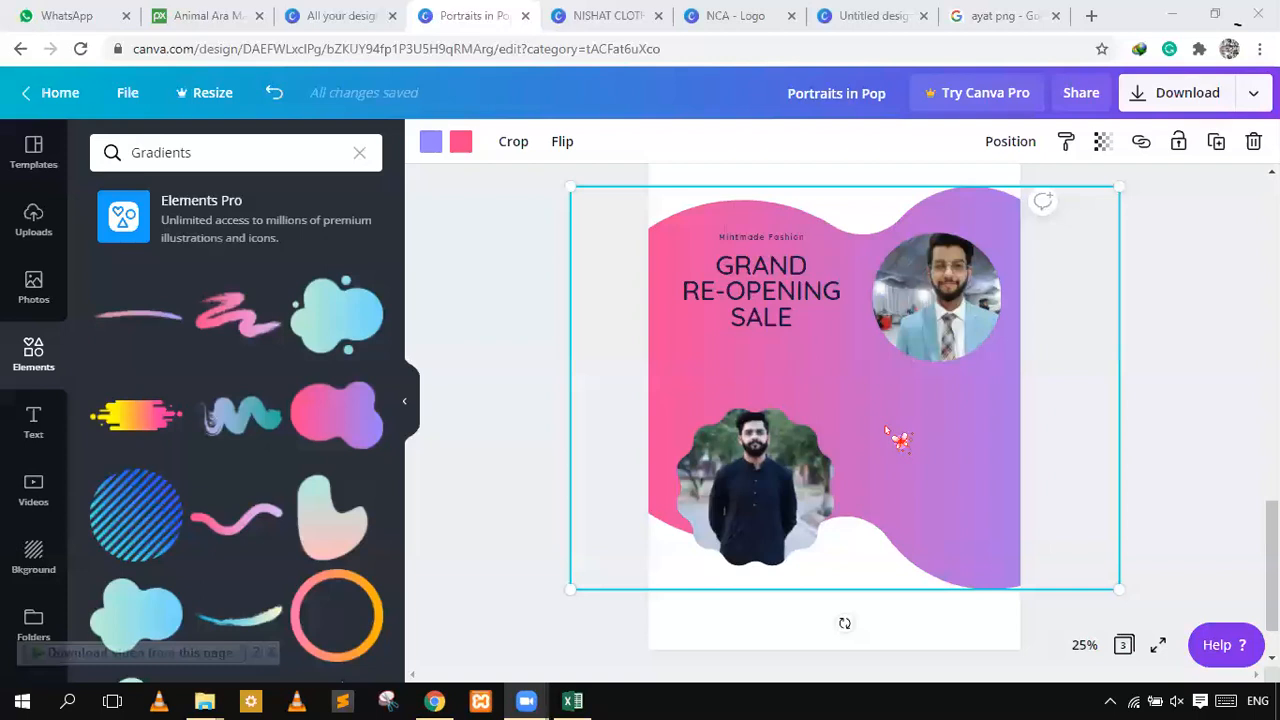
# - Shift the gradient blob down and slightly left, and lower the heading group so it sits within the blob
pyautogui.moveTo(886, 445); pyautogui.dragTo(917, 441)
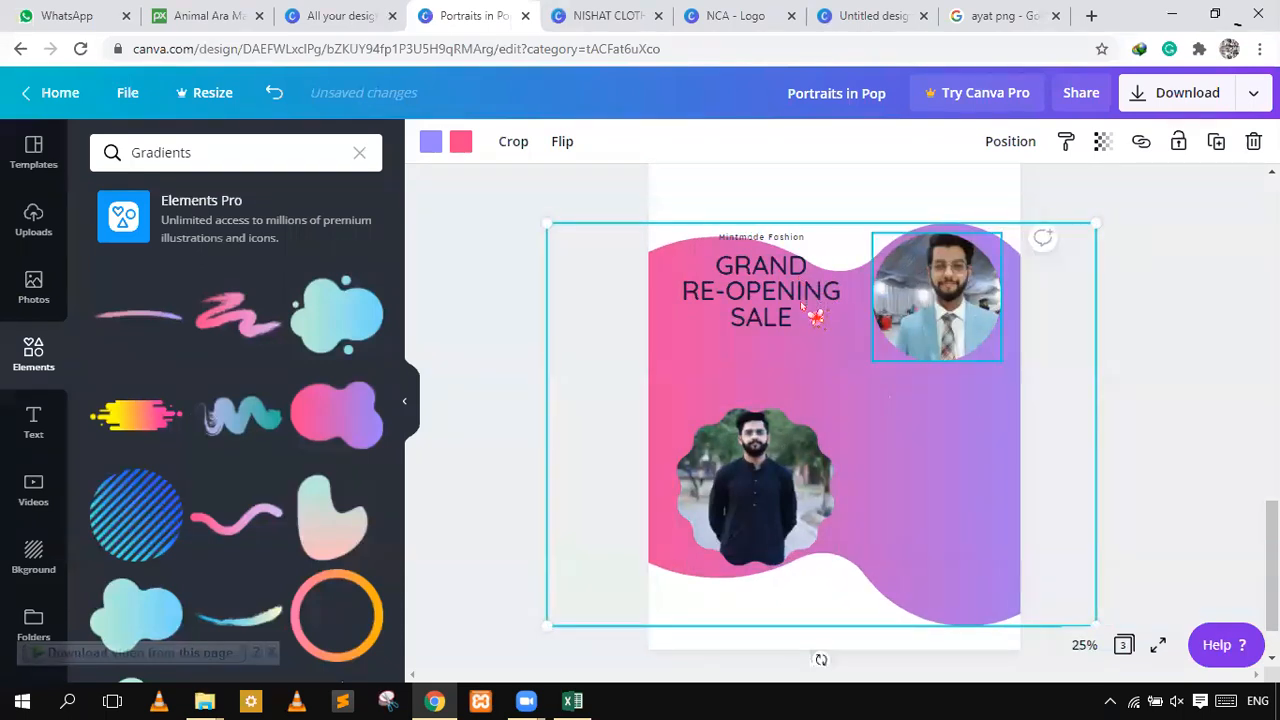
pyautogui.moveTo(800, 301); pyautogui.dragTo(800, 312)
# - Set the gradient blob's transparency to 33
pyautogui.click(880, 395)
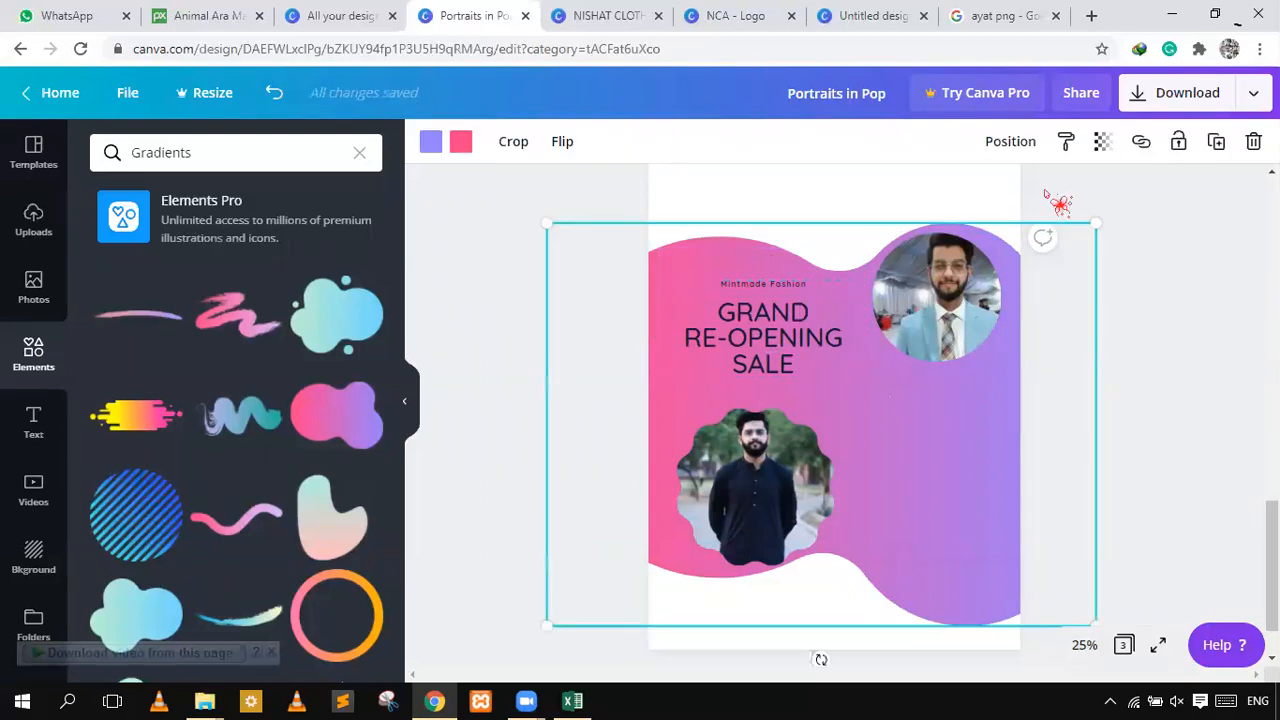
pyautogui.click(1101, 141)
pyautogui.moveTo(1048, 192); pyautogui.dragTo(970, 203)
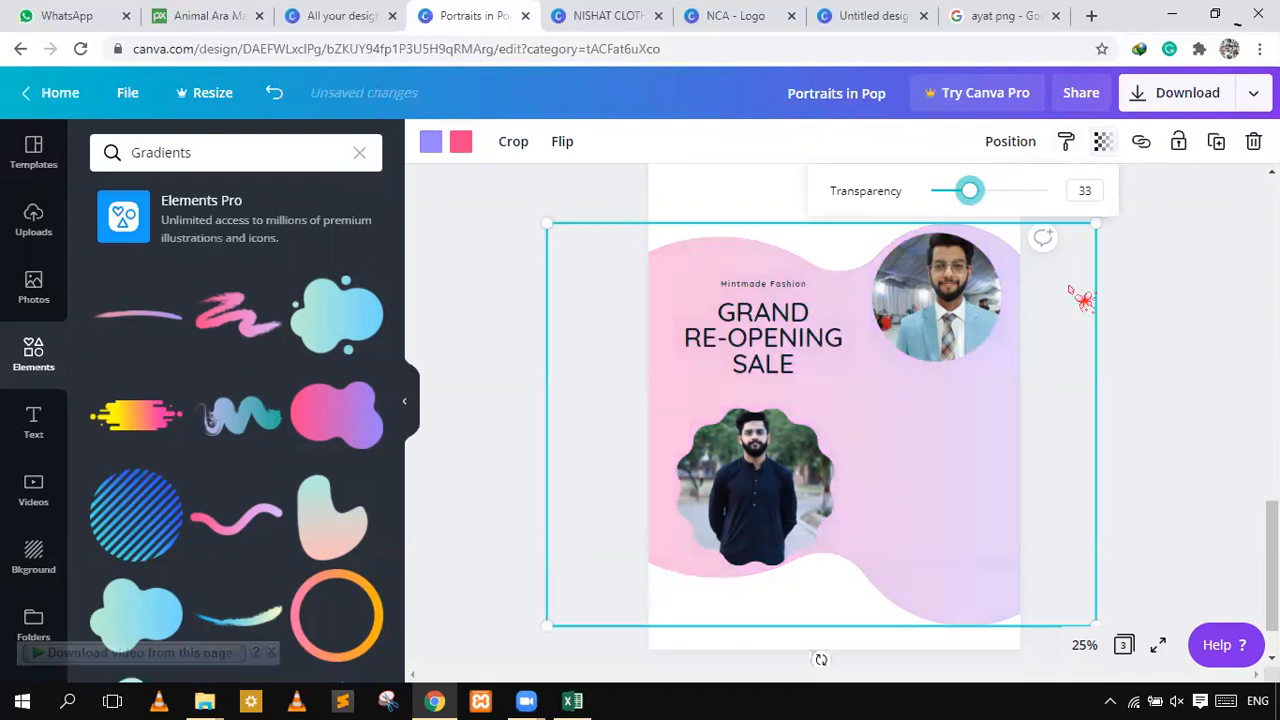
pyautogui.click(1073, 290)
# - Look through the gradient elements and the other element categories for more decoration, comparing with the earlier pages
pyautogui.scroll(7, 900, 330)
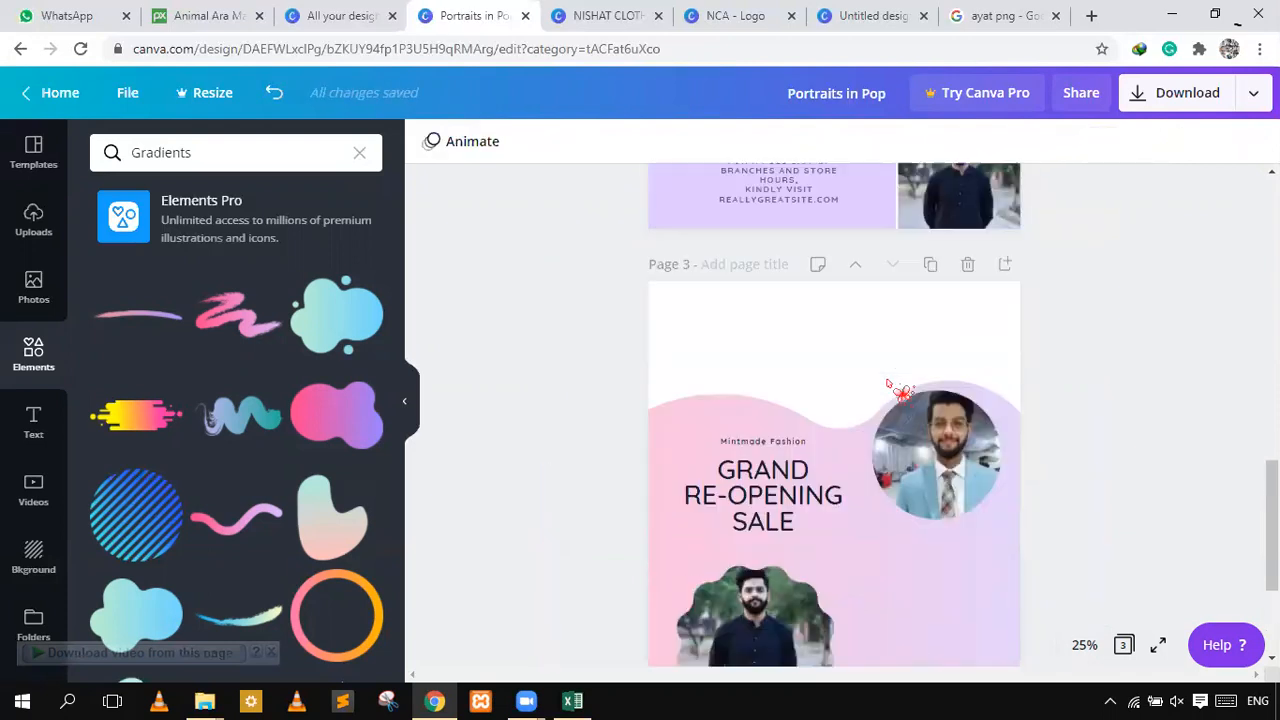
pyautogui.scroll(2, 843, 353)
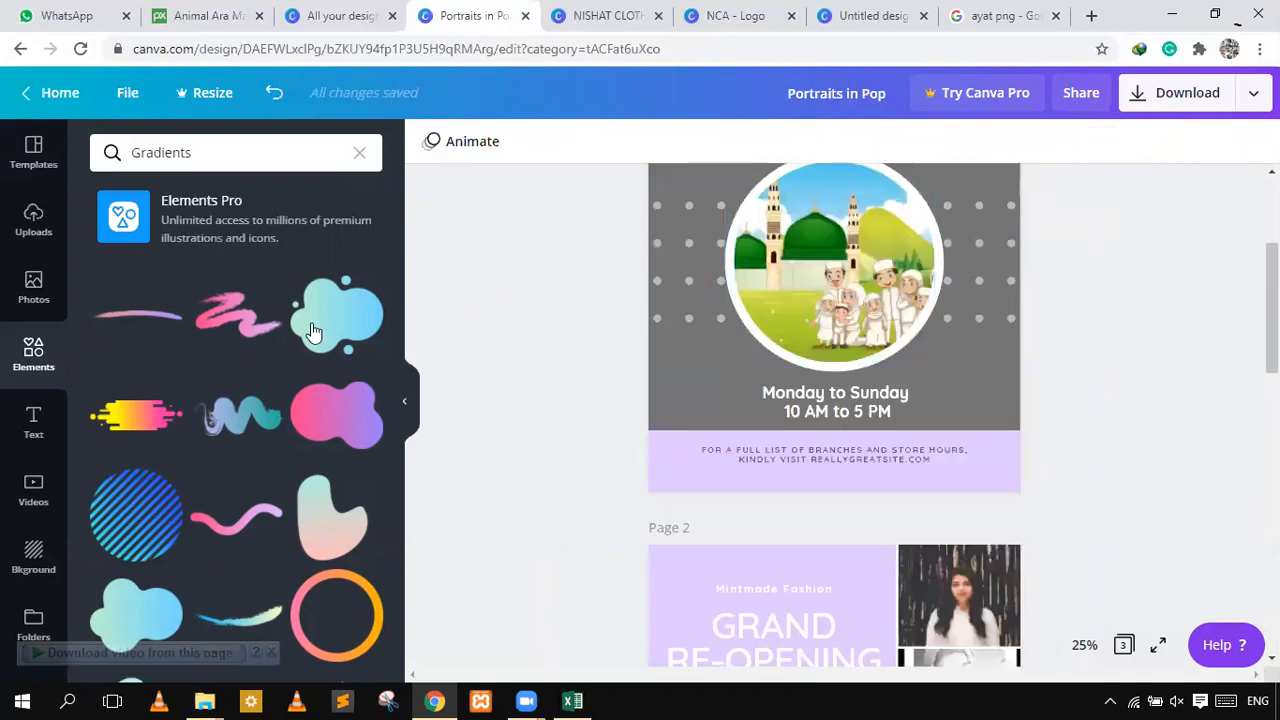
pyautogui.scroll(-5, 240, 415)
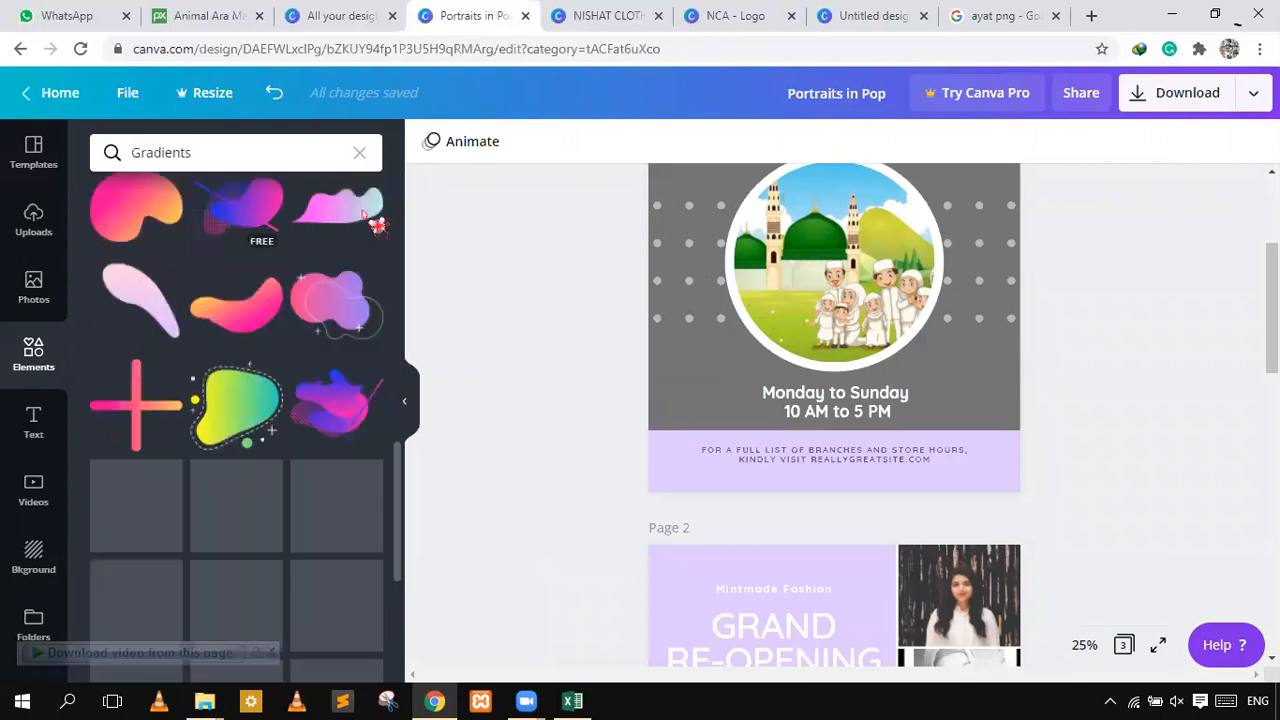
pyautogui.click(359, 152)
pyautogui.scroll(-1, 215, 420)
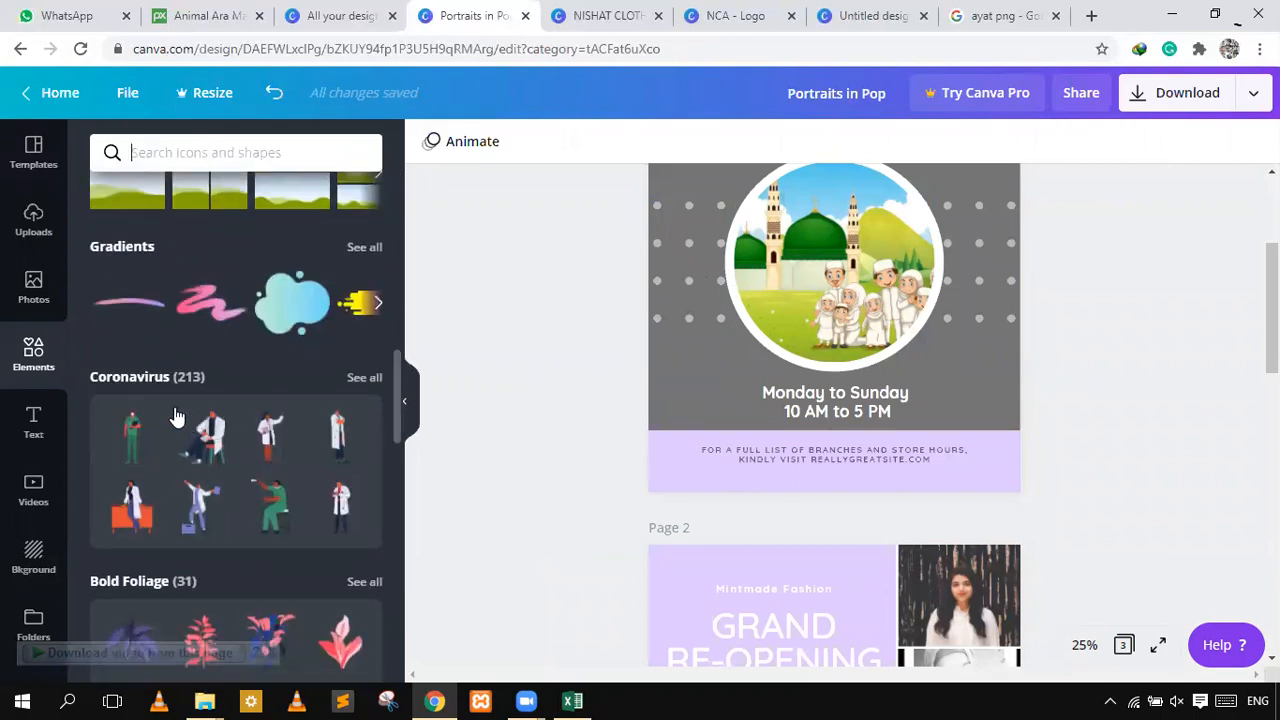
pyautogui.scroll(-5, 175, 415)
pyautogui.scroll(-4, 212, 380)
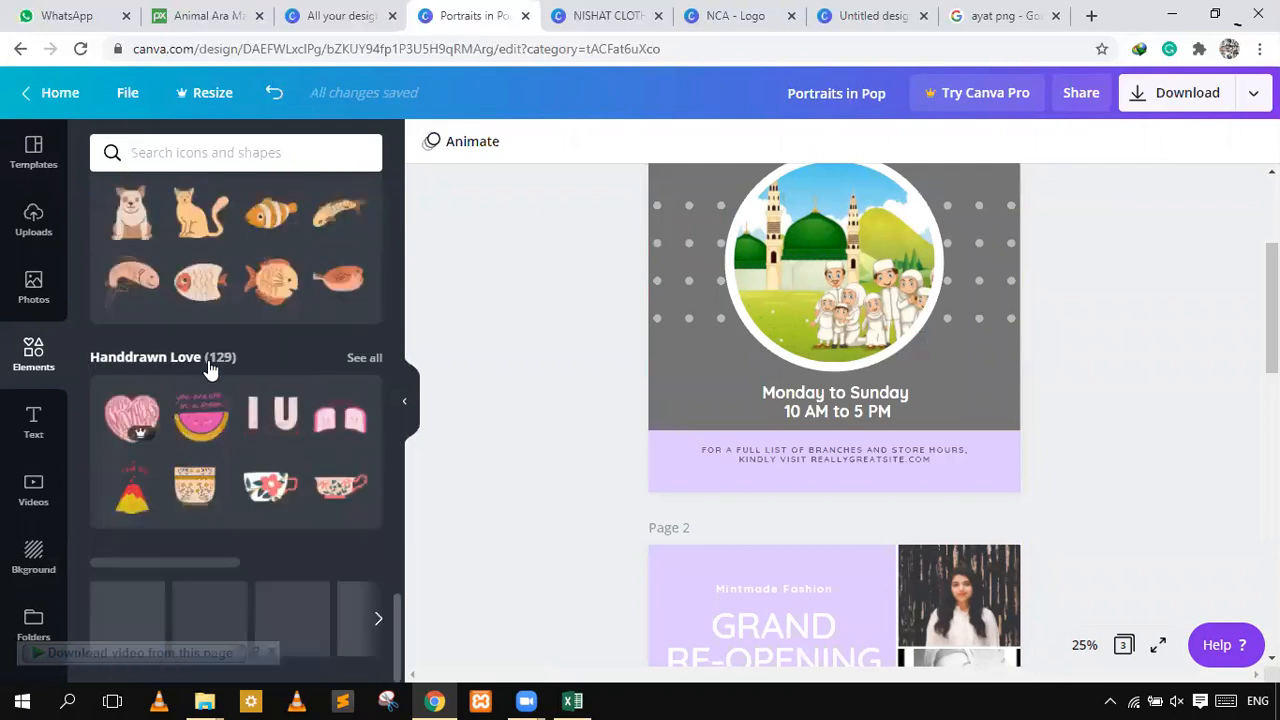
pyautogui.scroll(10, 205, 320)
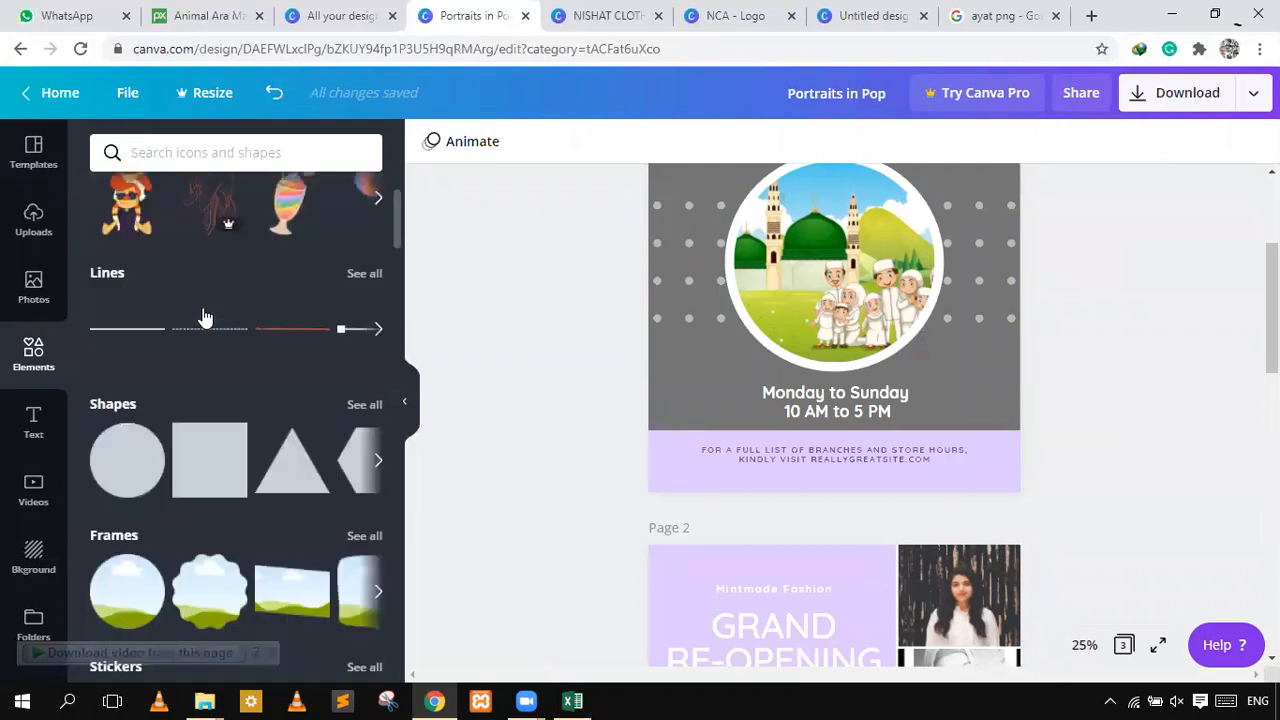
pyautogui.scroll(2, 234, 403)
pyautogui.scroll(-3, 237, 437)
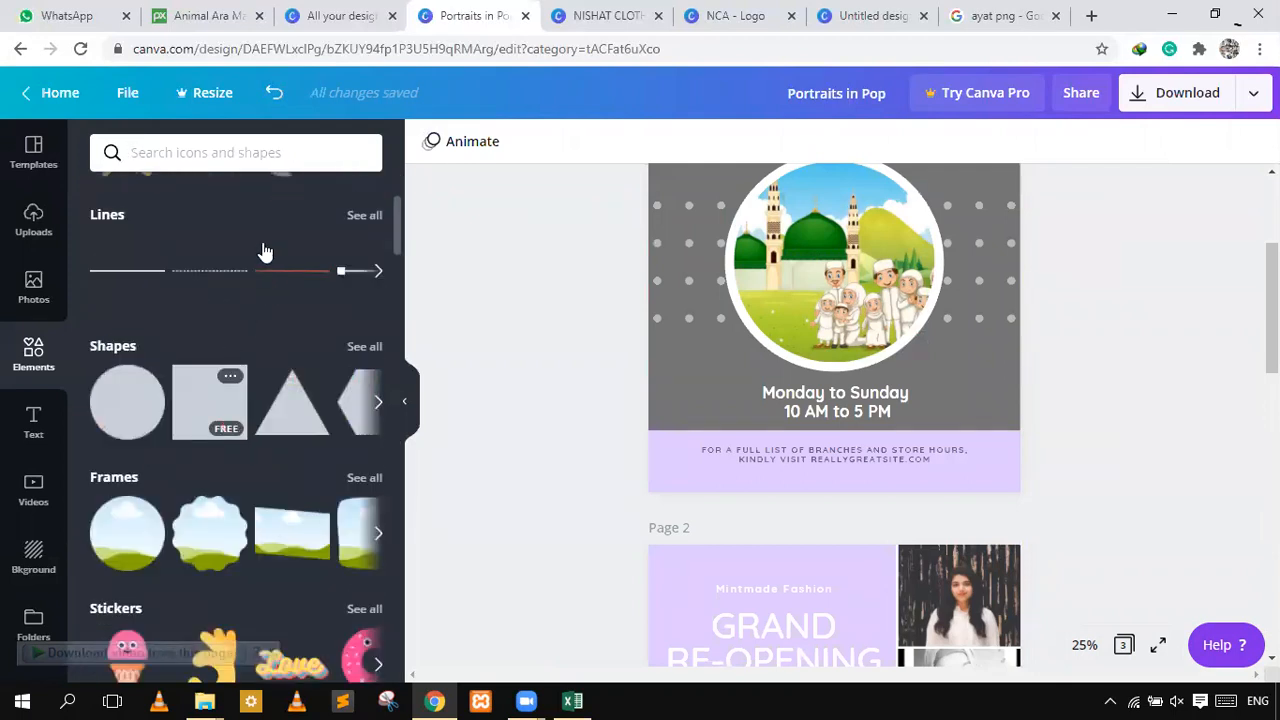
pyautogui.click(302, 157)
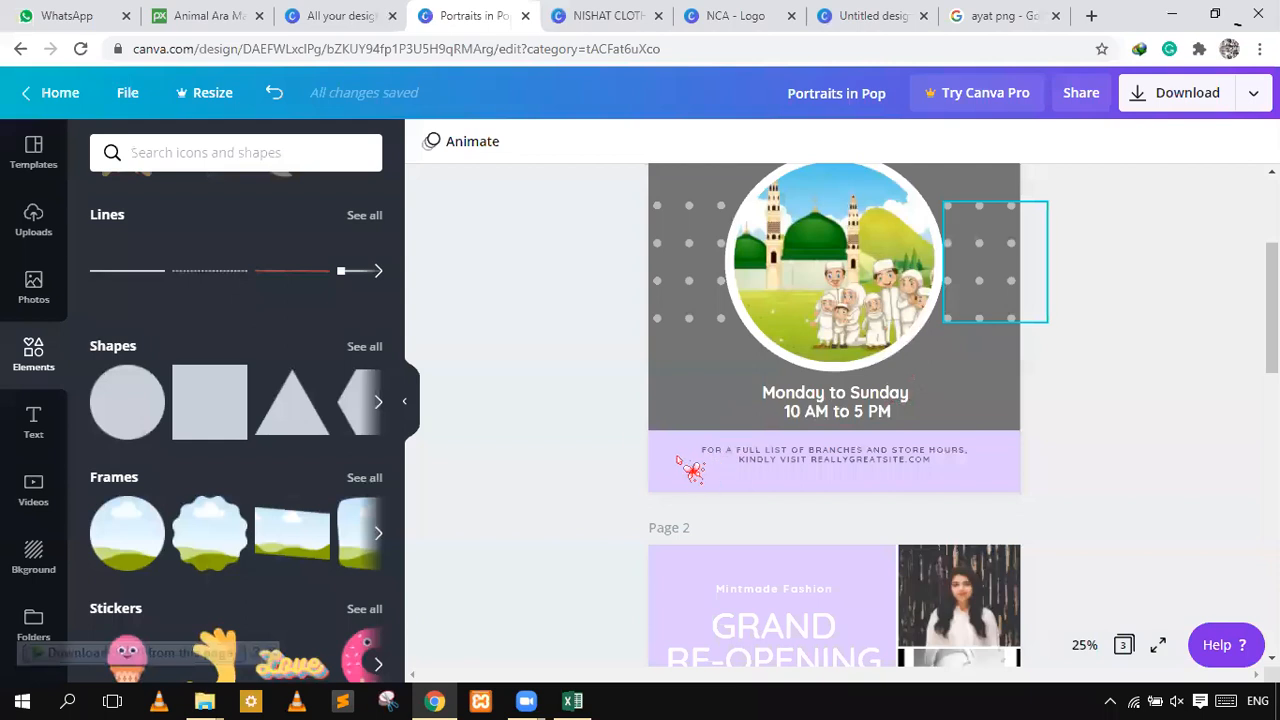
# - Add a square shape in lilac to page 3 and flatten it into a wide band above the heading
pyautogui.scroll(-1, 676, 459)
pyautogui.scroll(-9, 688, 469)
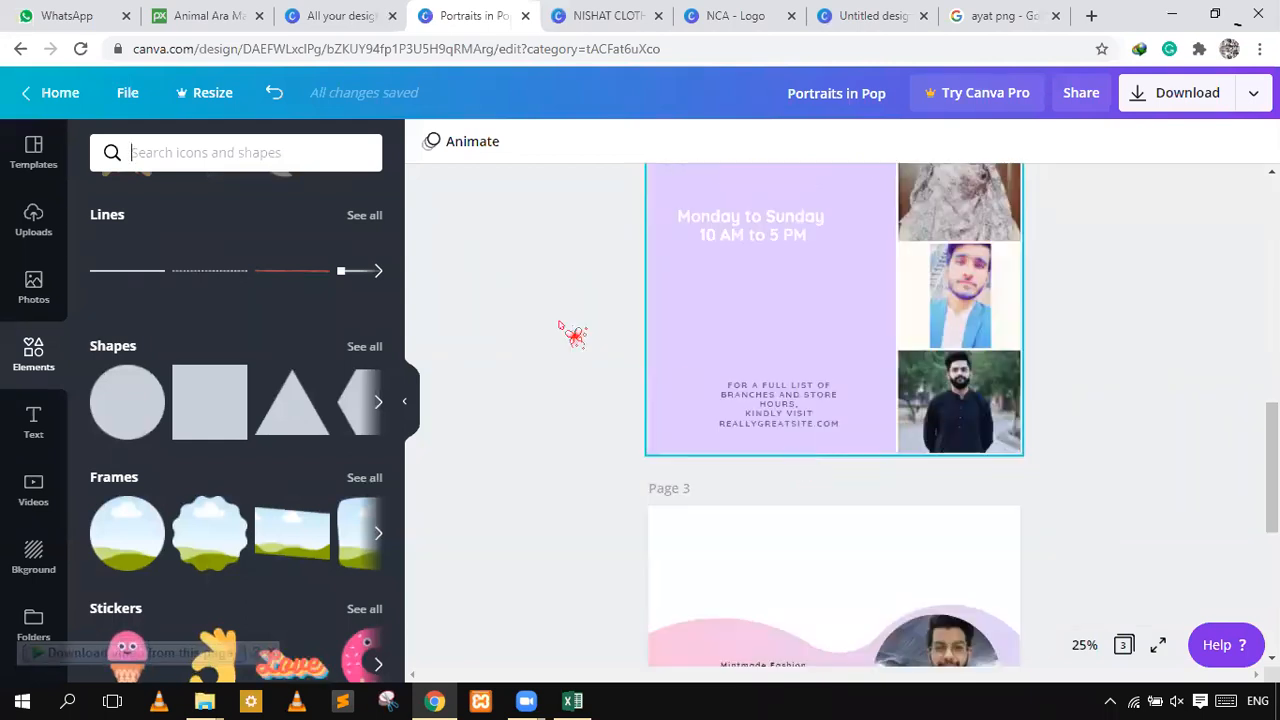
pyautogui.moveTo(189, 405); pyautogui.dragTo(857, 390)
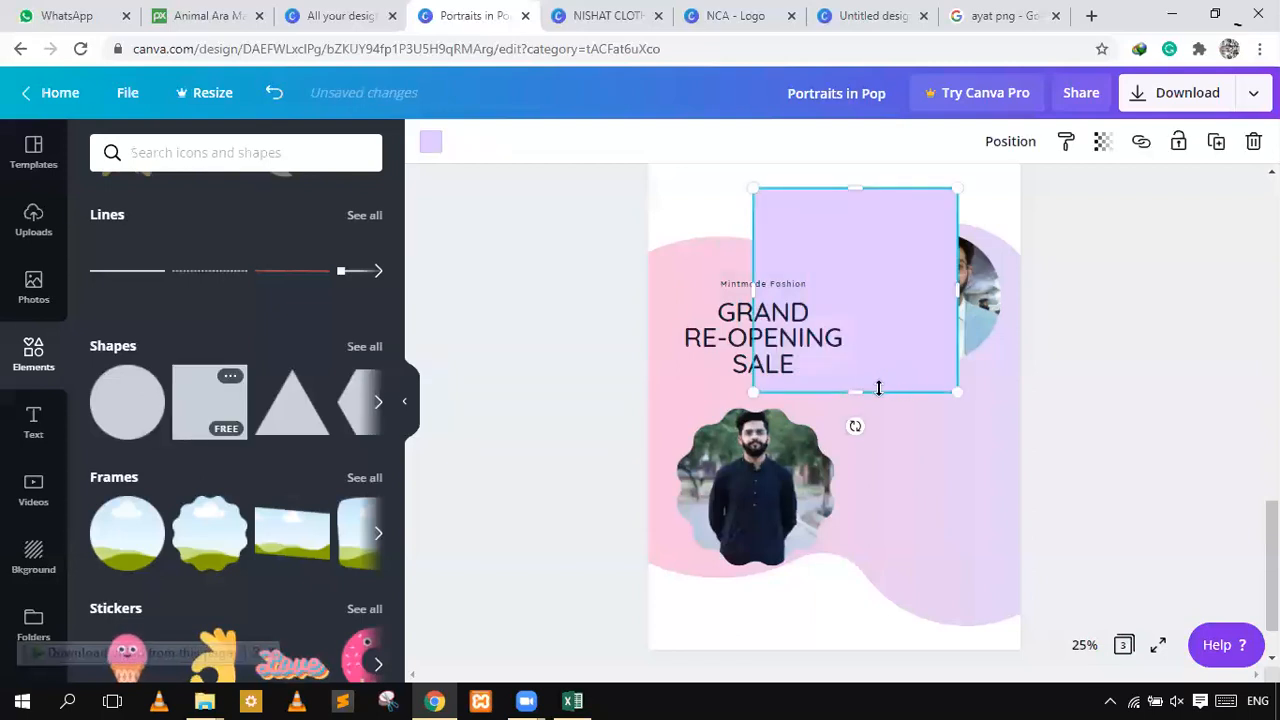
pyautogui.moveTo(857, 236); pyautogui.dragTo(871, 288)
pyautogui.scroll(-6, 803, 437)
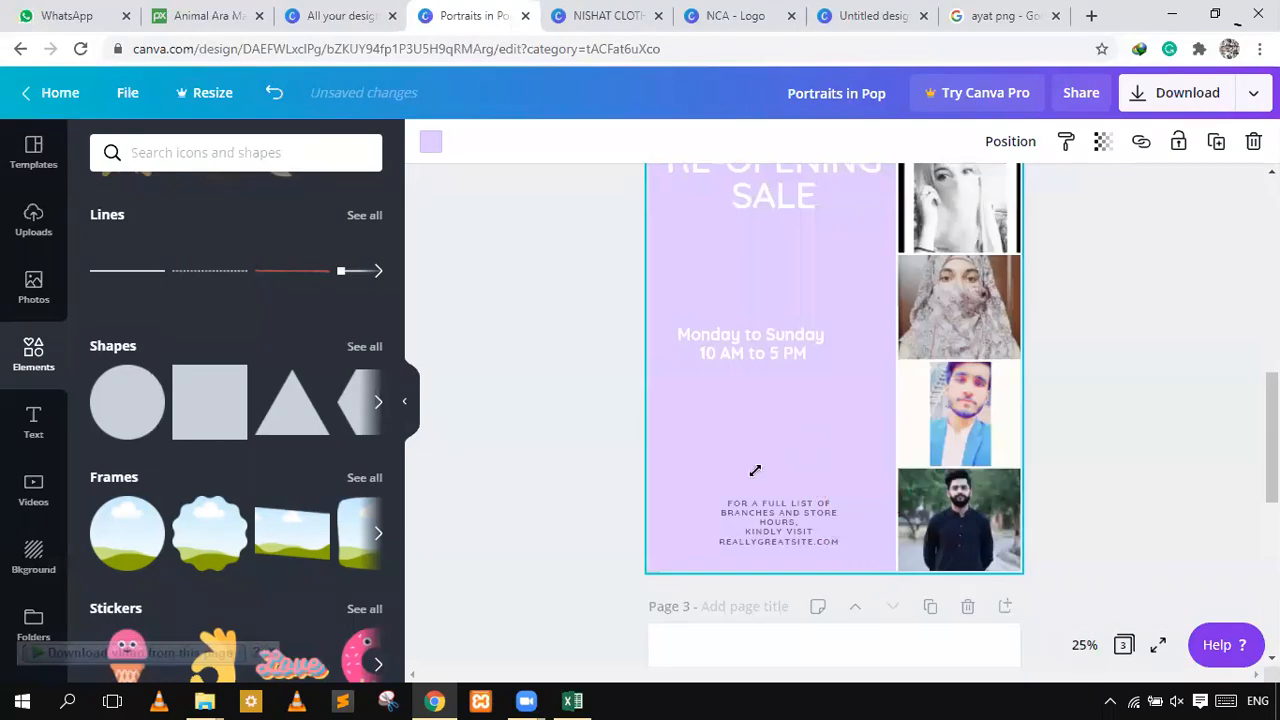
pyautogui.scroll(-3, 755, 470)
pyautogui.moveTo(610, 472); pyautogui.dragTo(608, 470)
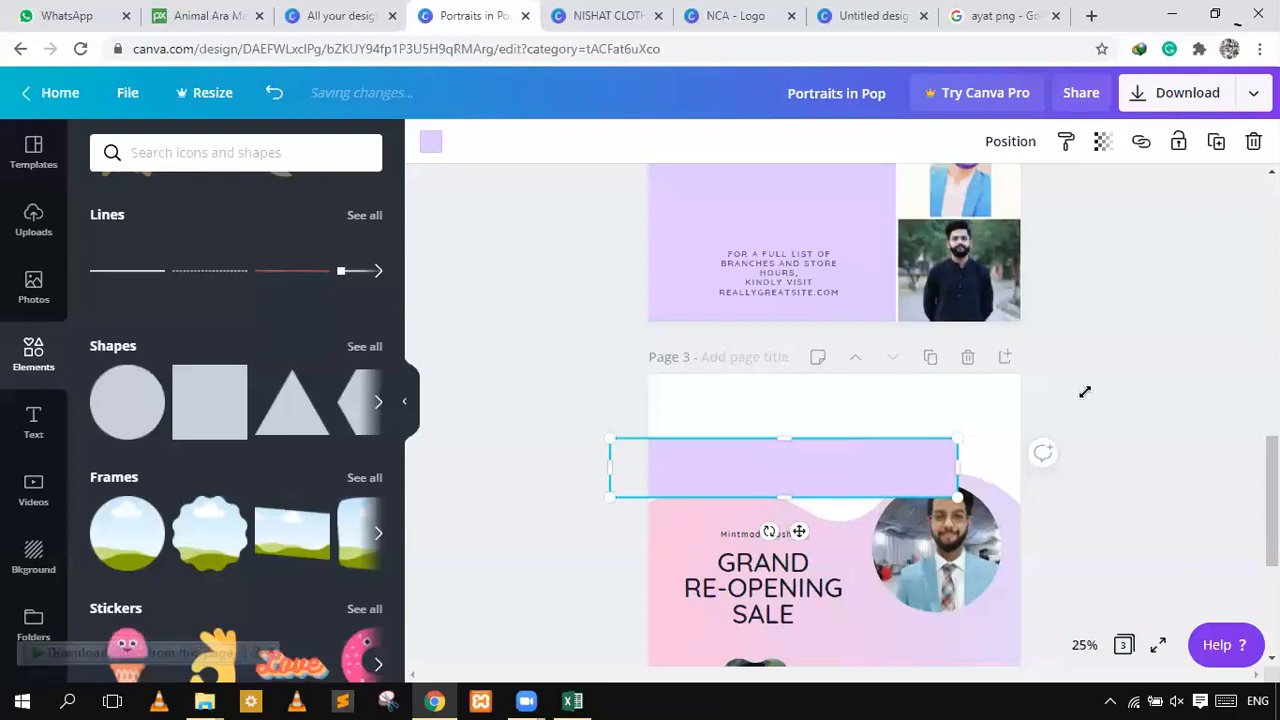
# - Widen the lilac band past both side edges of page 3 and move it up to the page's upper edge
pyautogui.moveTo(1085, 391); pyautogui.dragTo(1028, 404)
pyautogui.moveTo(844, 472); pyautogui.dragTo(846, 423)
pyautogui.click(1186, 417)
pyautogui.scroll(-1, 960, 400)
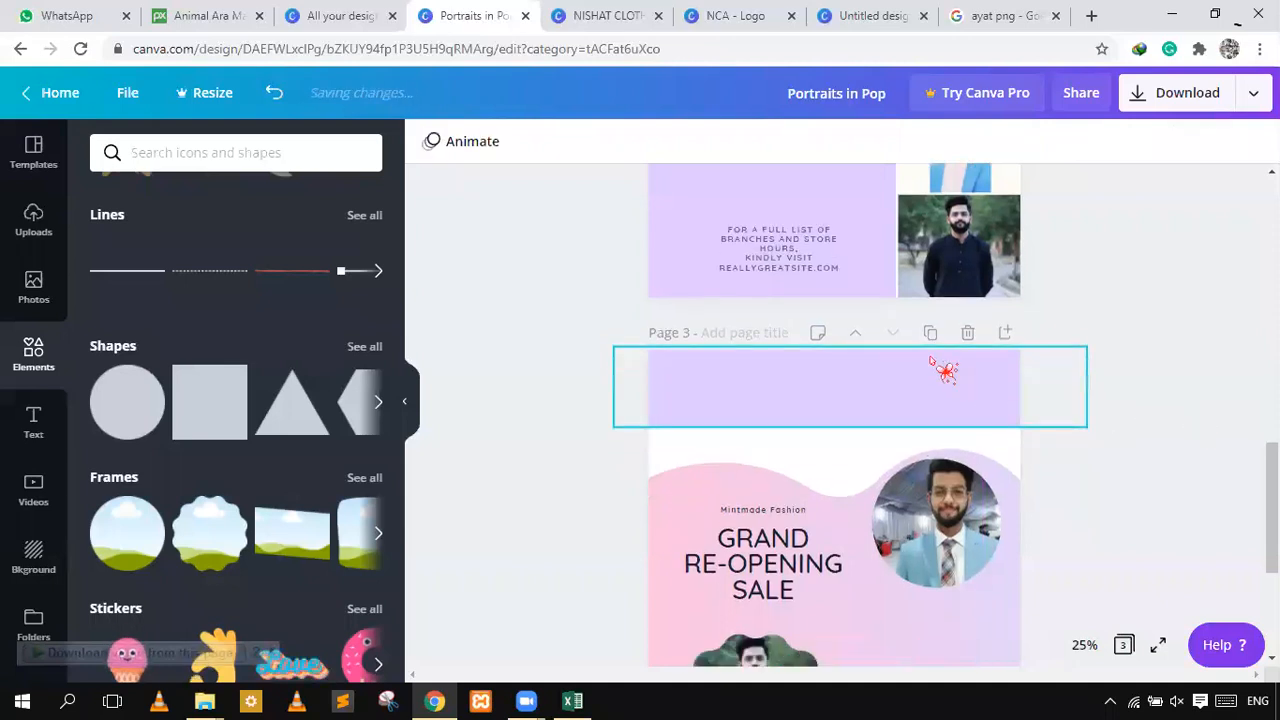
pyautogui.scroll(-2, 943, 370)
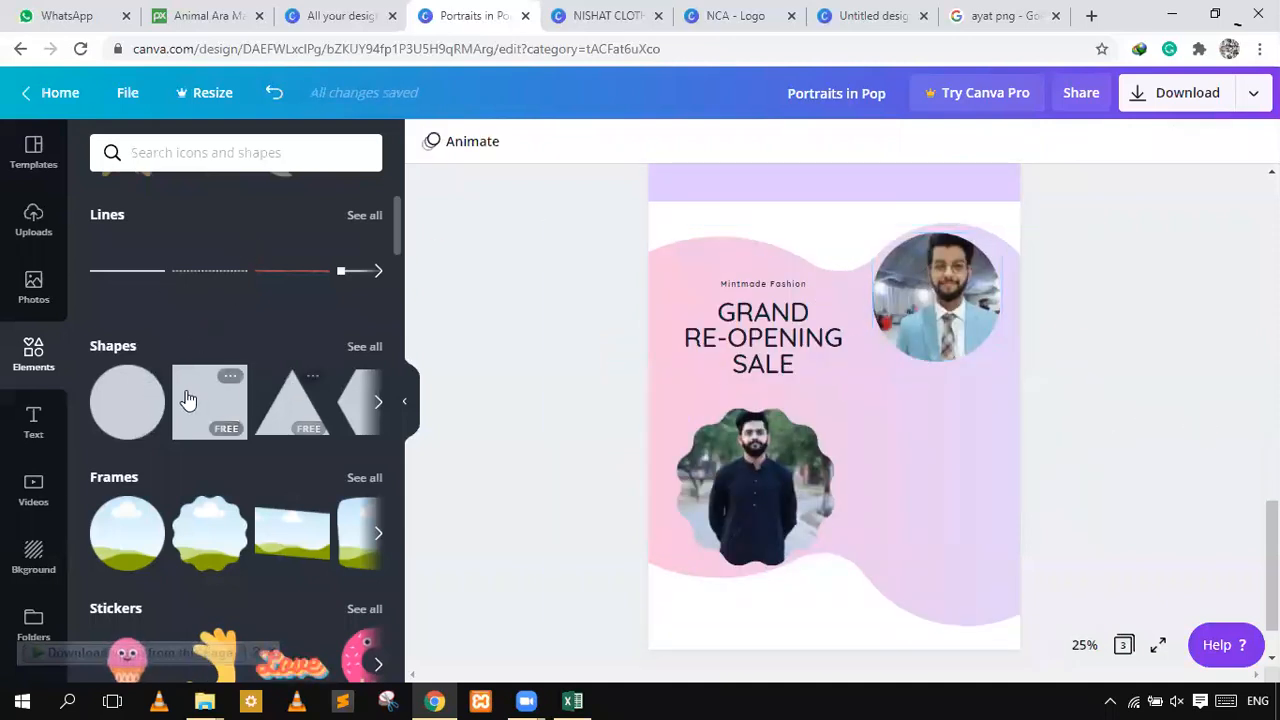
# - Add a circle to page 3, shrink it to a small dot below the heading, and shift the heading group up and left
pyautogui.click(138, 415)
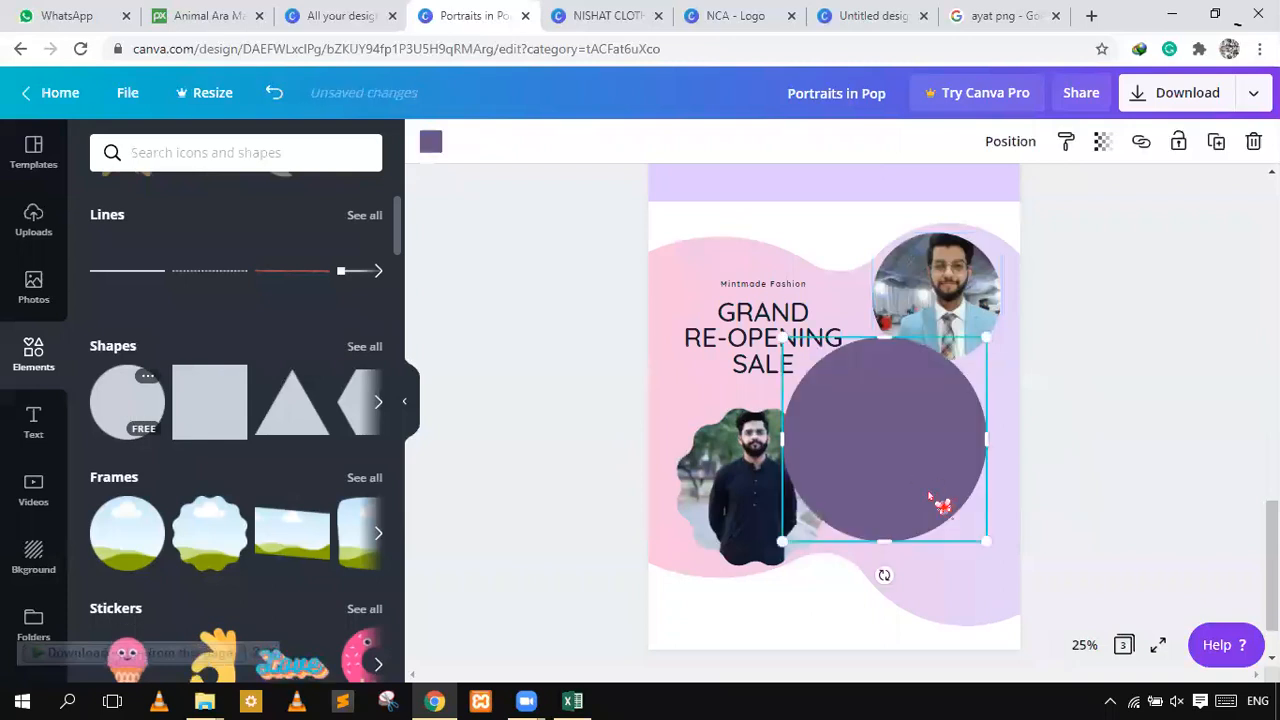
pyautogui.moveTo(840, 390); pyautogui.dragTo(775, 337)
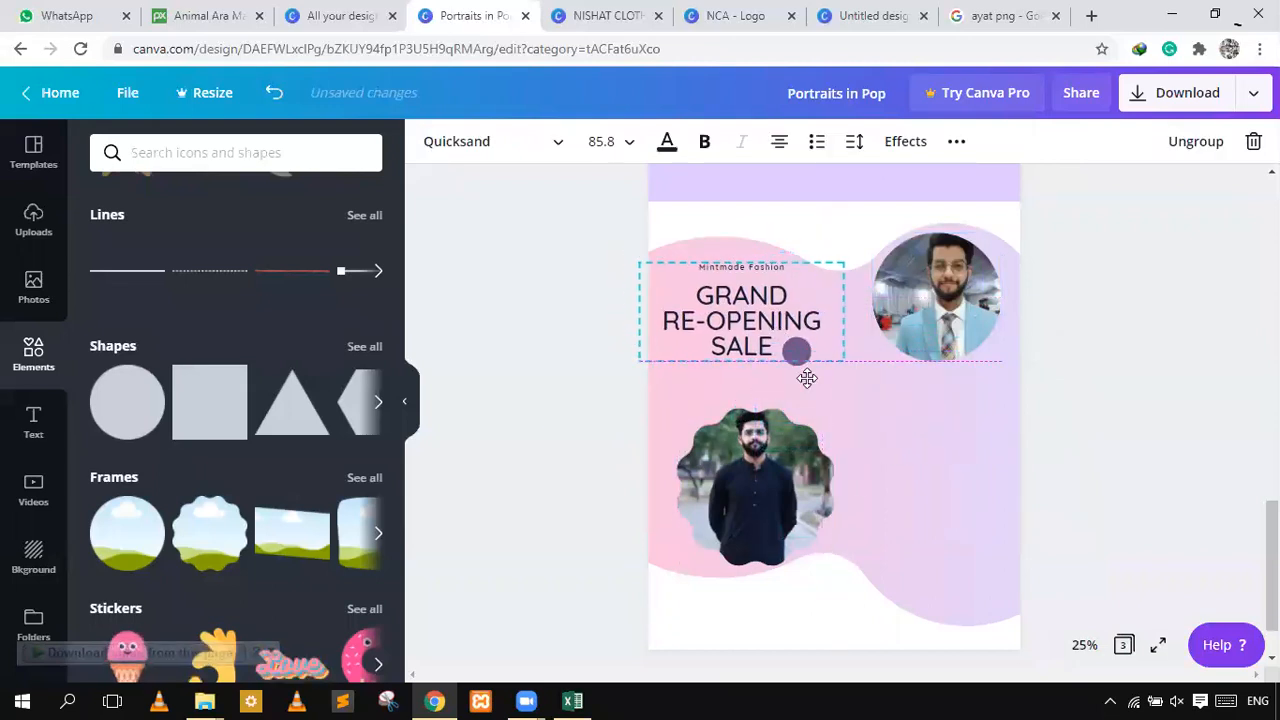
pyautogui.click(814, 377)
pyautogui.click(799, 361)
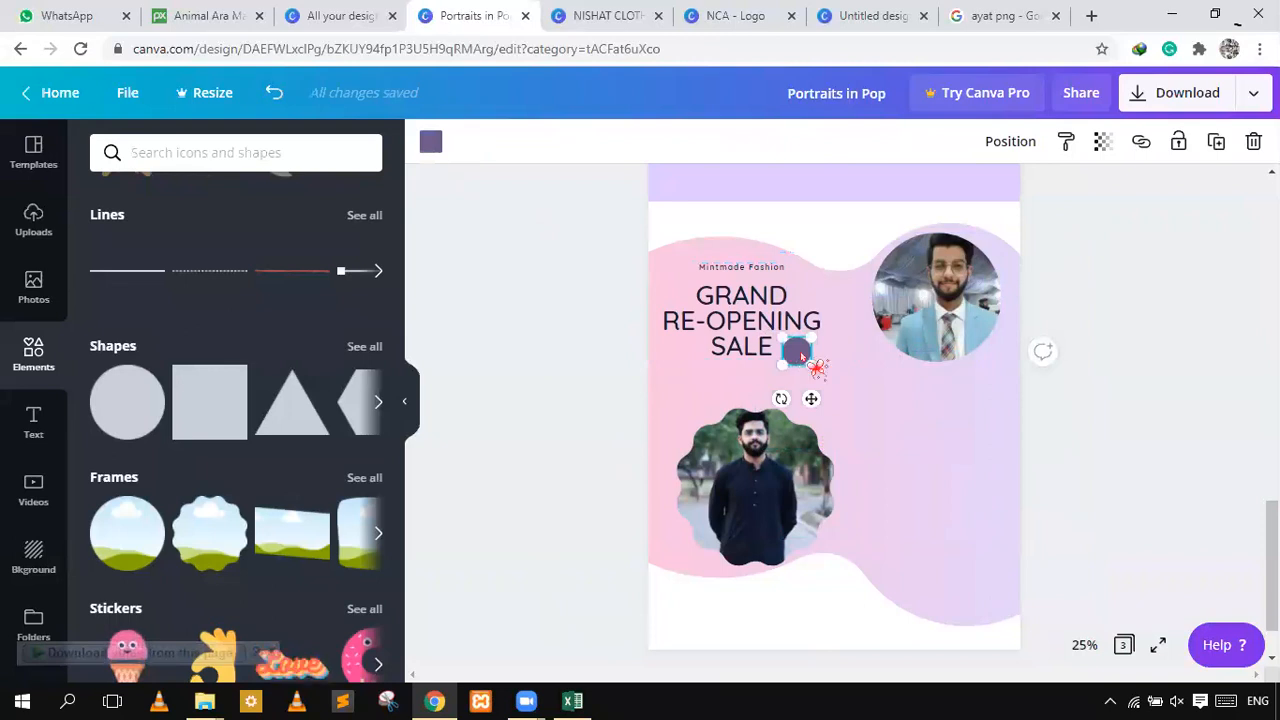
pyautogui.moveTo(801, 357); pyautogui.dragTo(782, 328)
pyautogui.hotkey('ctrl', 'z')
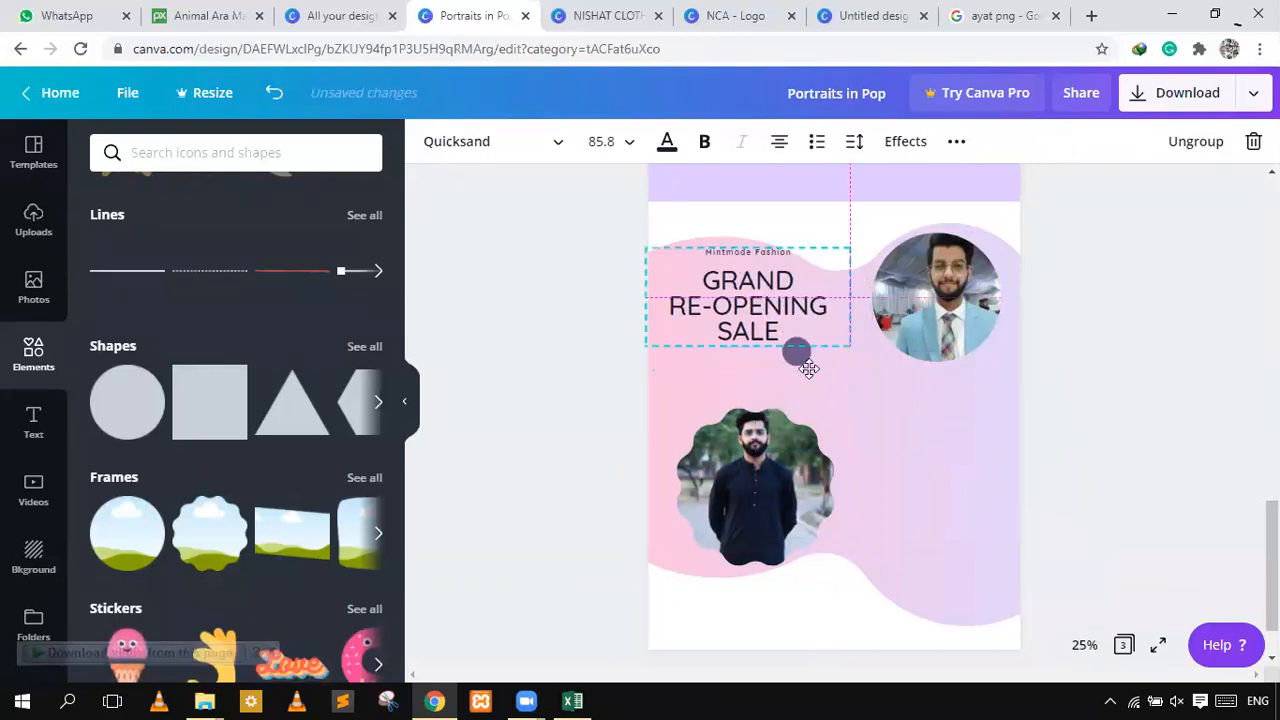
# - Copy the small purple dot repeatedly along a diagonal from below the heading towards the area between the portraits, forming a thick bar
pyautogui.click(799, 358)
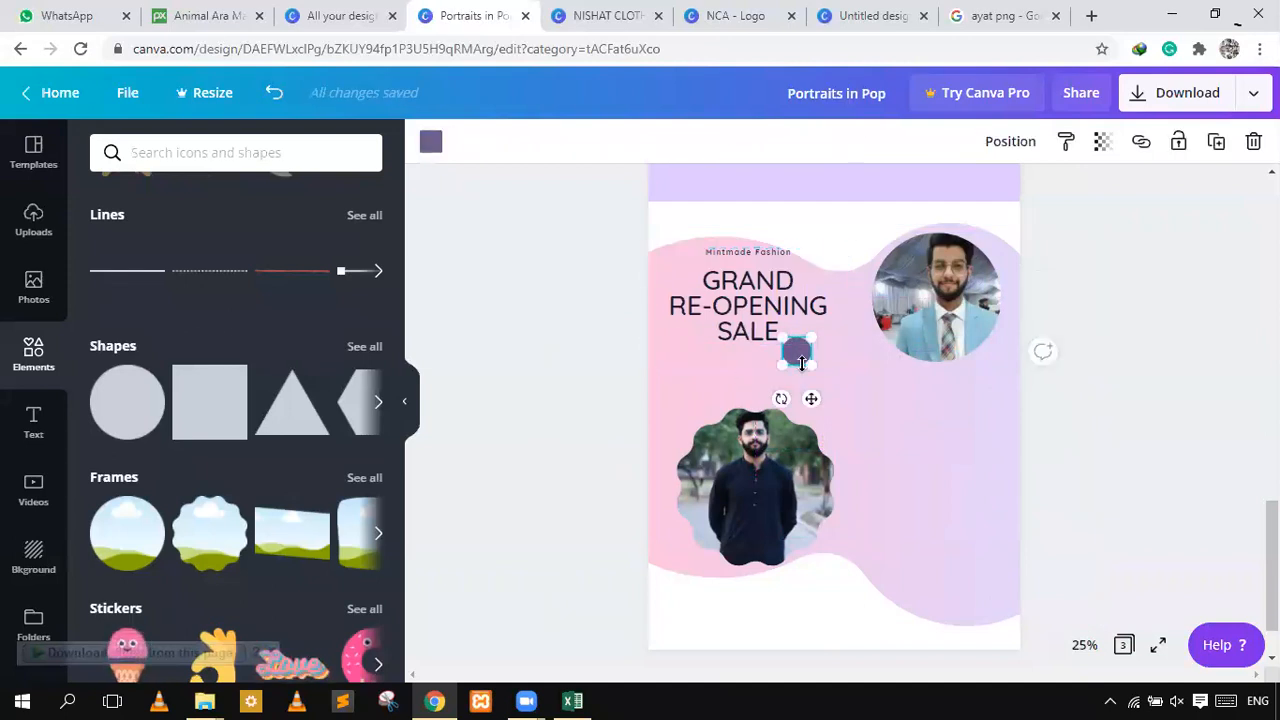
pyautogui.moveTo(801, 363); pyautogui.dragTo(895, 450)
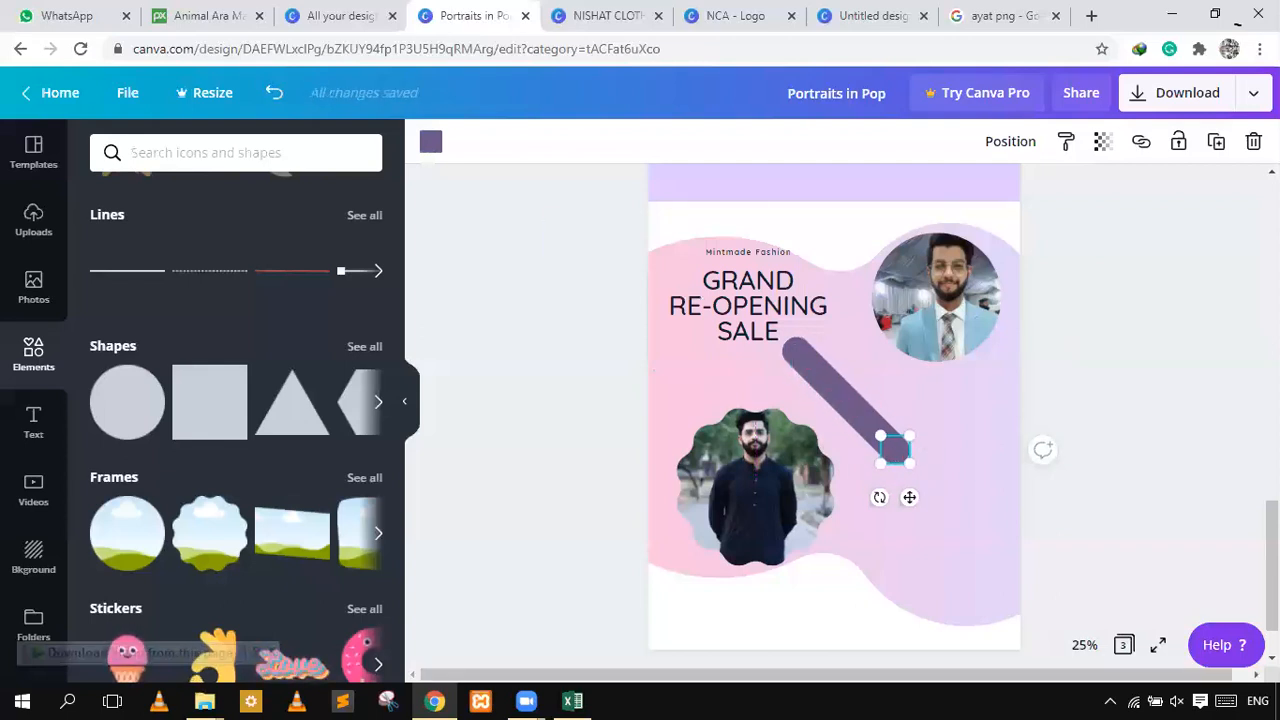
pyautogui.scroll(3, 1157, 446)
pyautogui.click(1157, 446)
pyautogui.moveTo(1272, 465); pyautogui.dragTo(1272, 525)
pyautogui.scroll(-2, 966, 529)
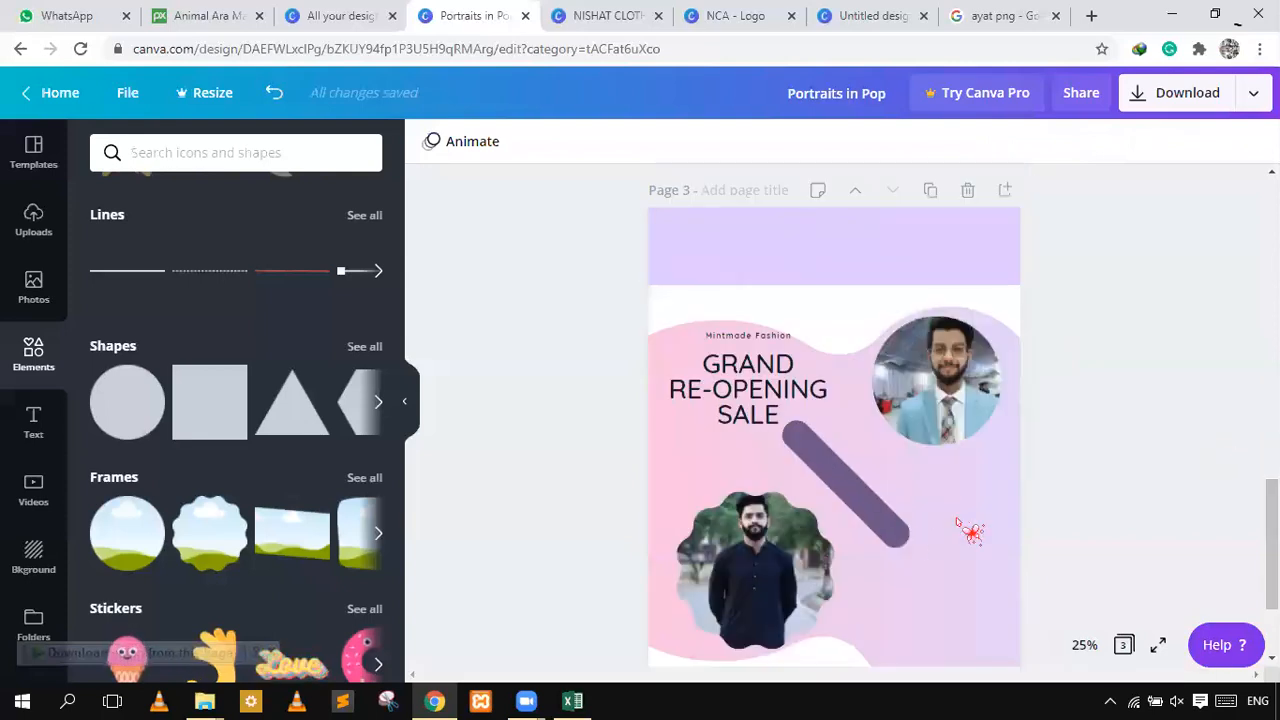
# - Move three dots off the diagonal bar's lower end into a vertical column below the round portrait
pyautogui.click(895, 533)
pyautogui.moveTo(897, 532); pyautogui.dragTo(968, 472)
pyautogui.click(890, 527)
pyautogui.moveTo(883, 532); pyautogui.dragTo(951, 545)
pyautogui.moveTo(878, 522); pyautogui.dragTo(968, 585)
pyautogui.scroll(-3, 600, 468)
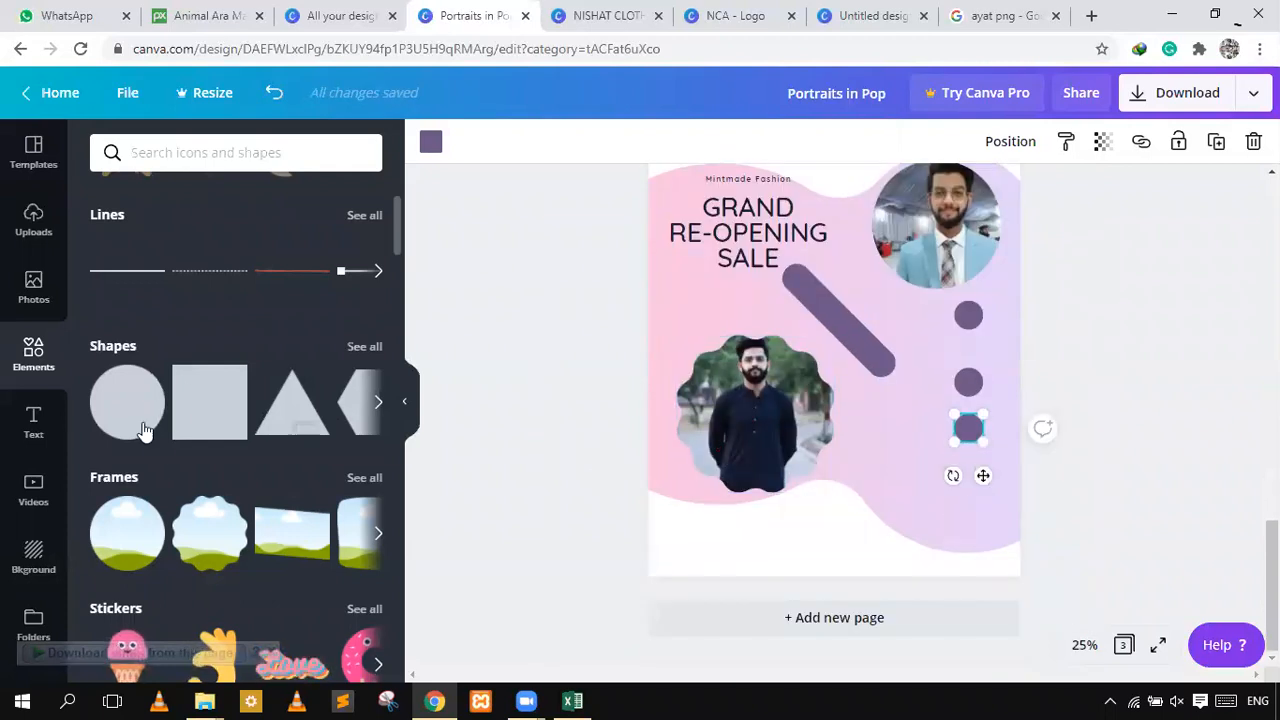
# - Search the elements for "circle" and add the free blue-to-purple gradient circle to page 3
pyautogui.scroll(-5, 160, 457)
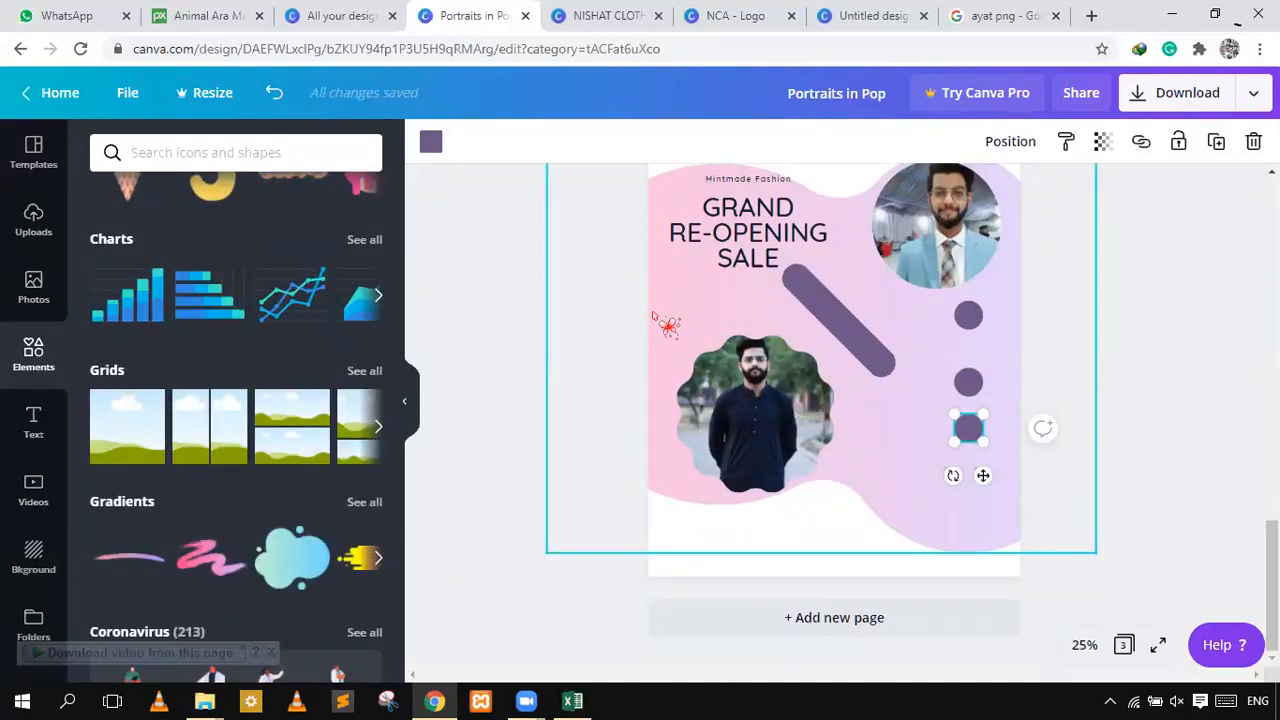
pyautogui.click(343, 15)
pyautogui.click(432, 15)
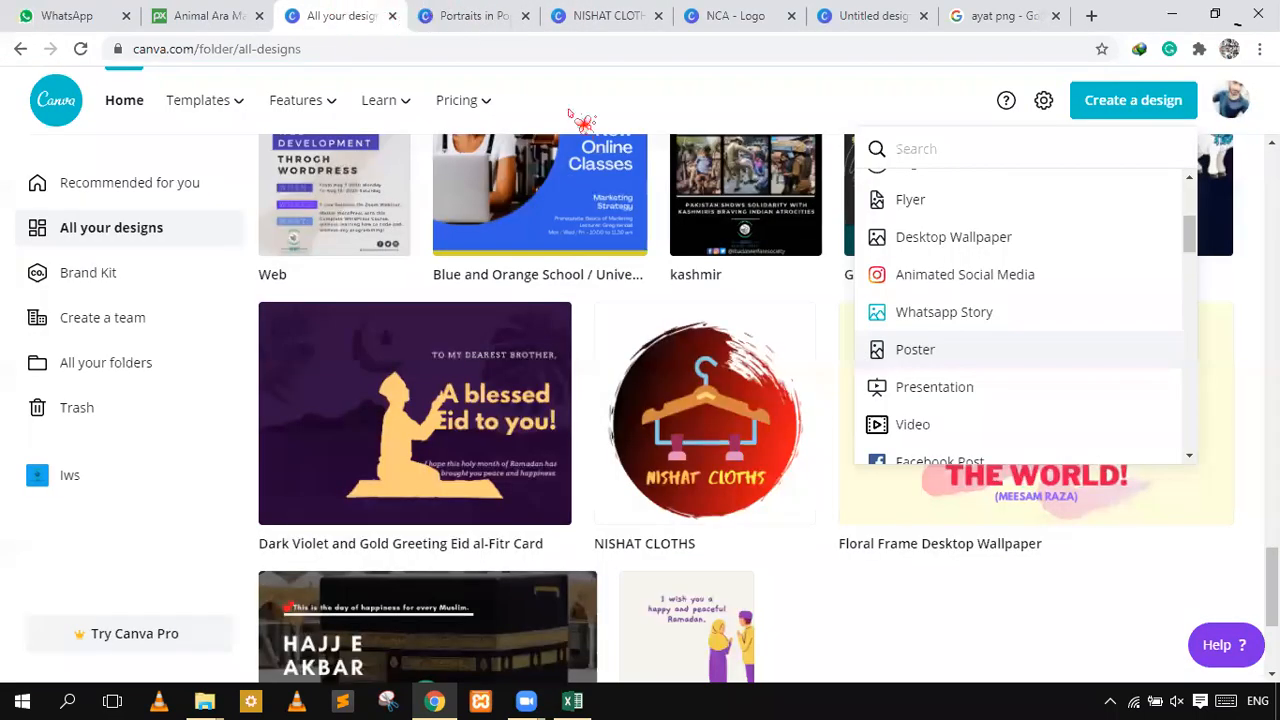
pyautogui.click(968, 382)
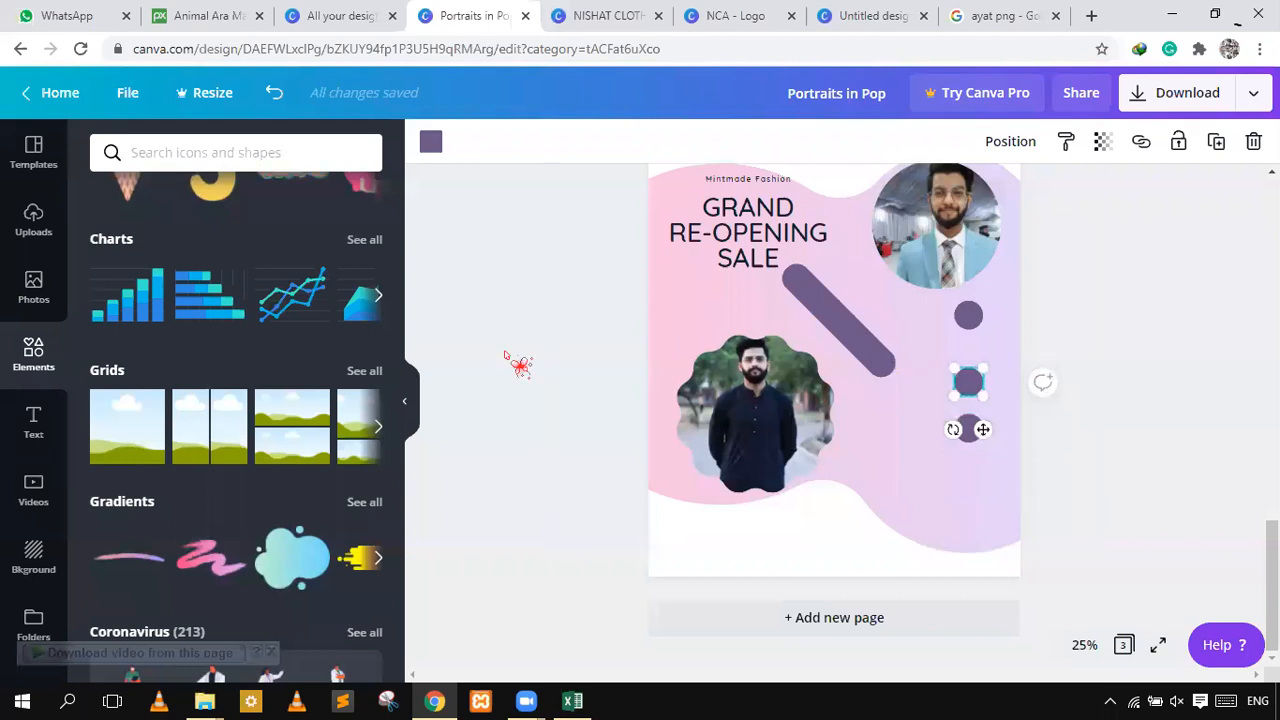
pyautogui.click(300, 160)
pyautogui.write('c')
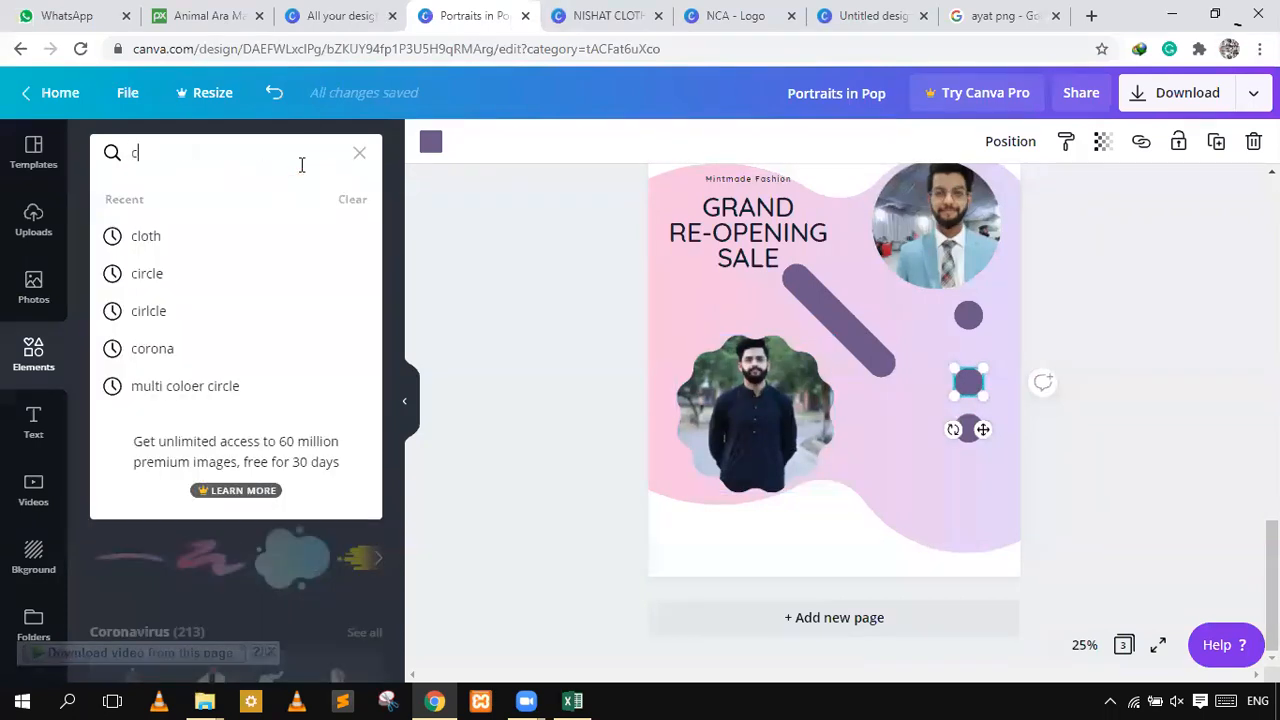
pyautogui.write('irc')
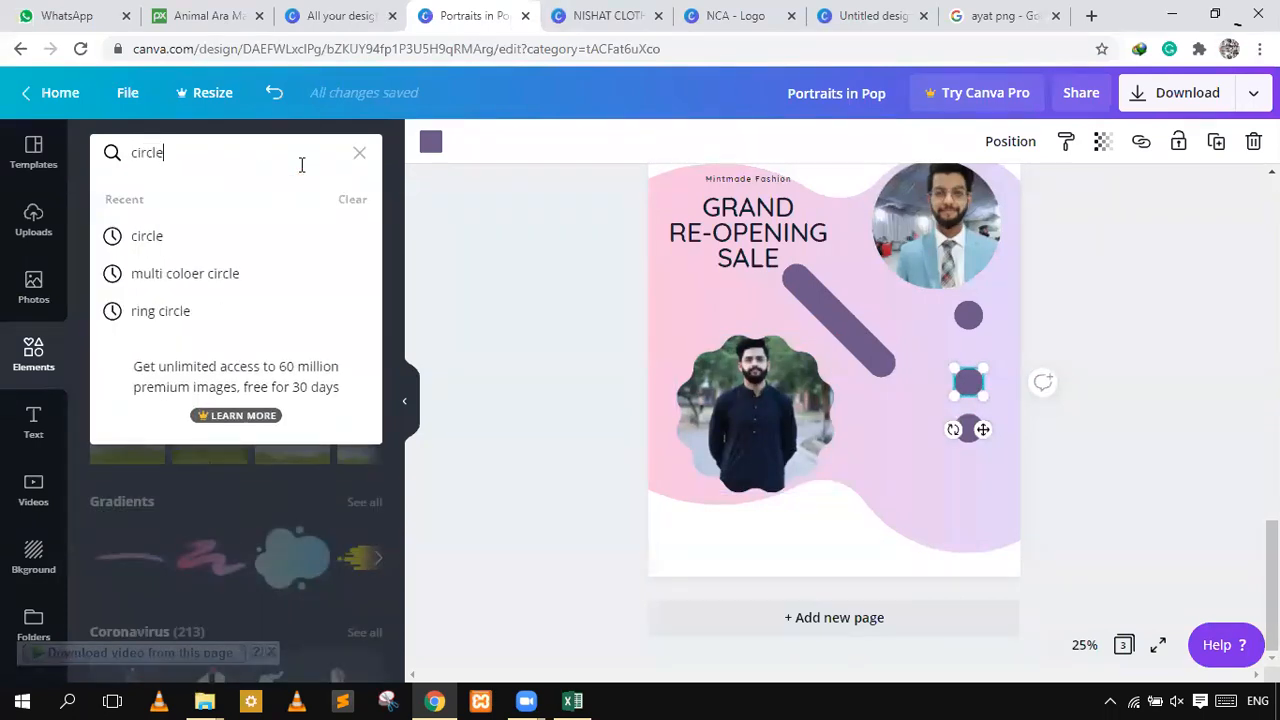
pyautogui.write('le')
pyautogui.press('Return')
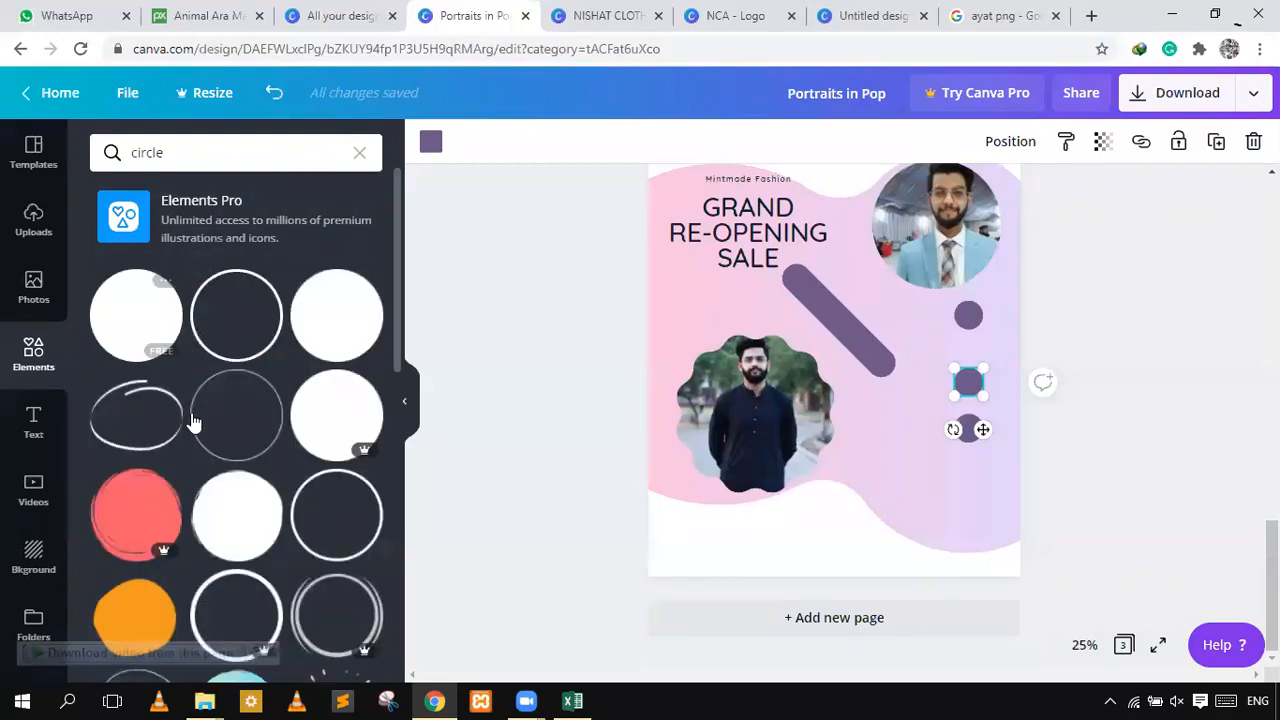
pyautogui.scroll(-5, 230, 250)
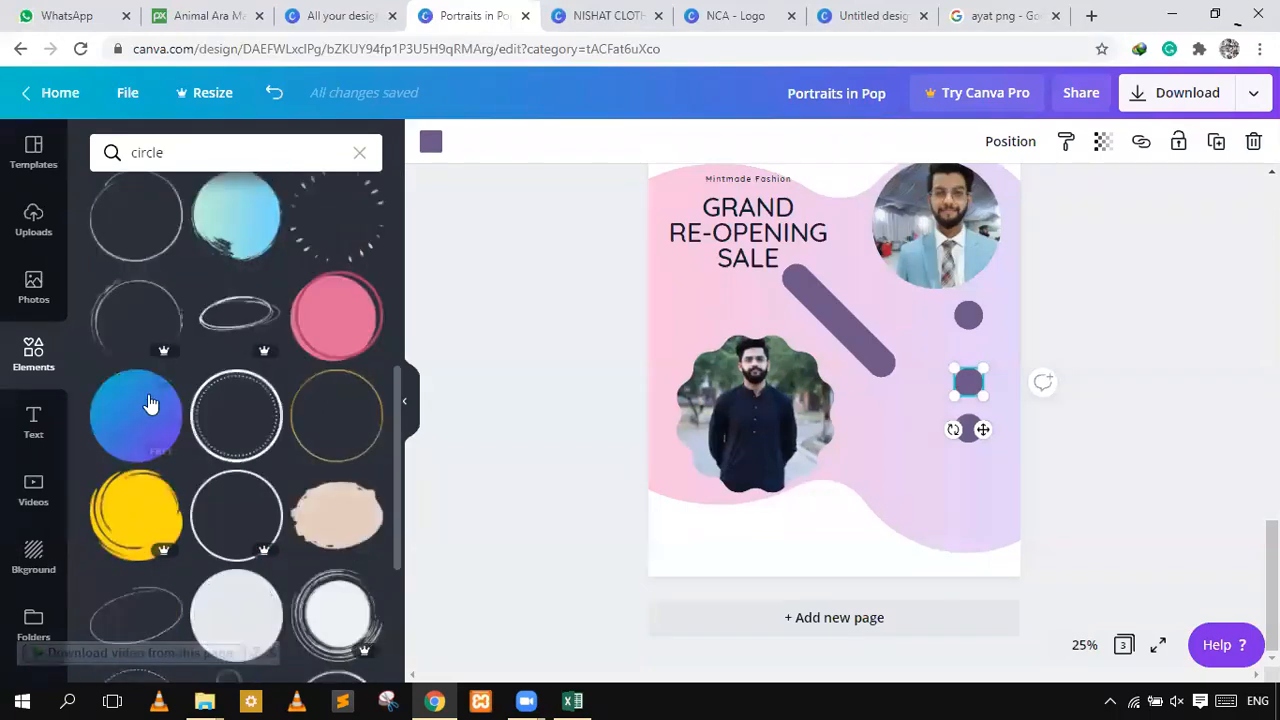
pyautogui.click(136, 418)
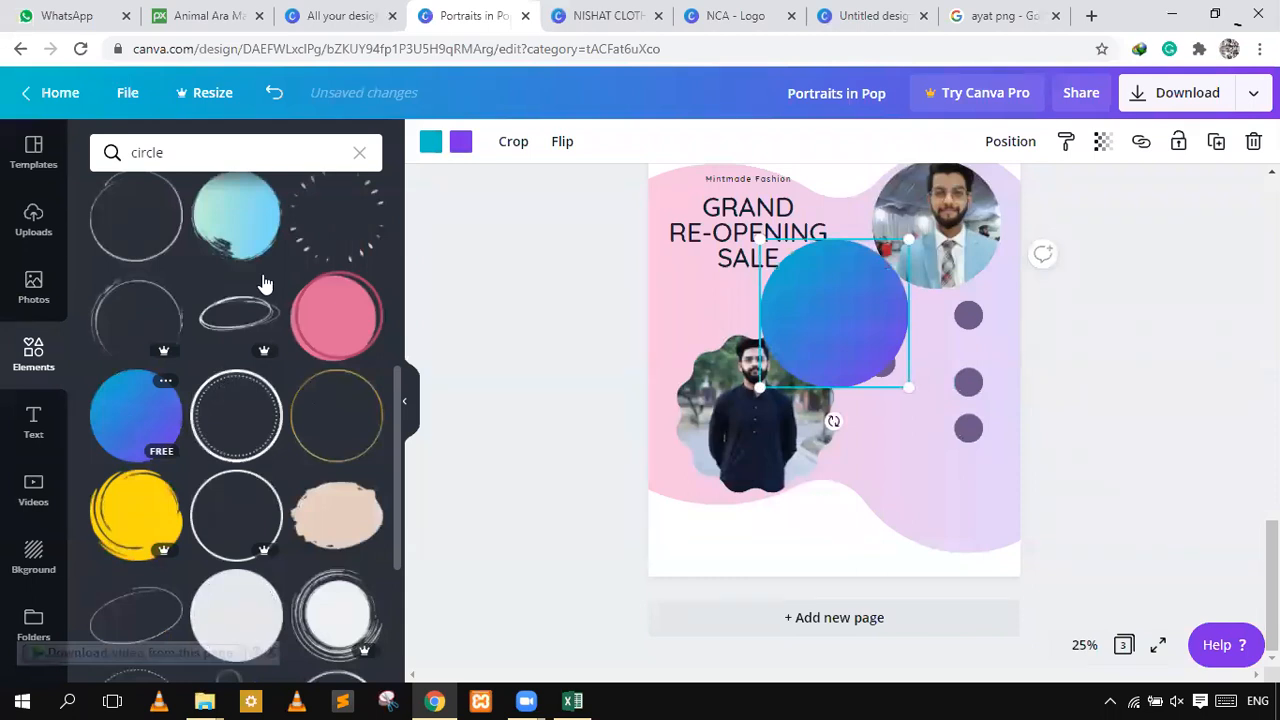
# - Change the gradient circle's teal colour to the dark navy document colour
pyautogui.click(445, 148)
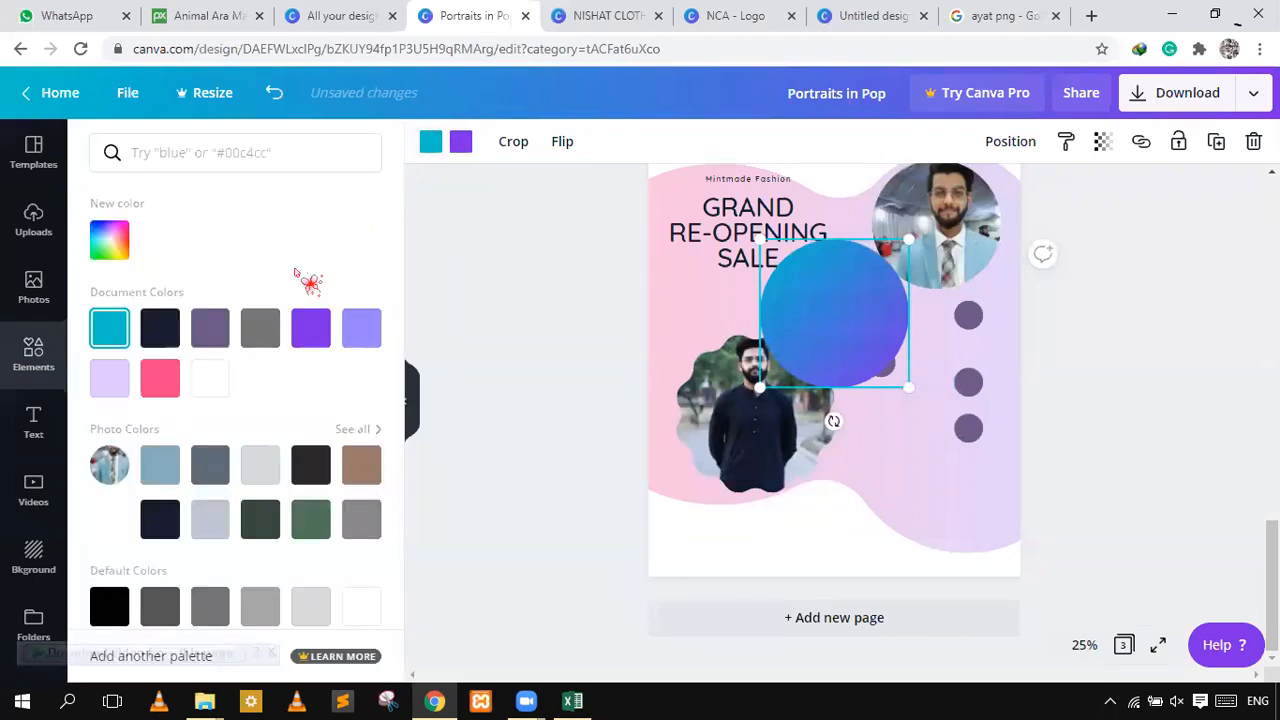
pyautogui.click(168, 330)
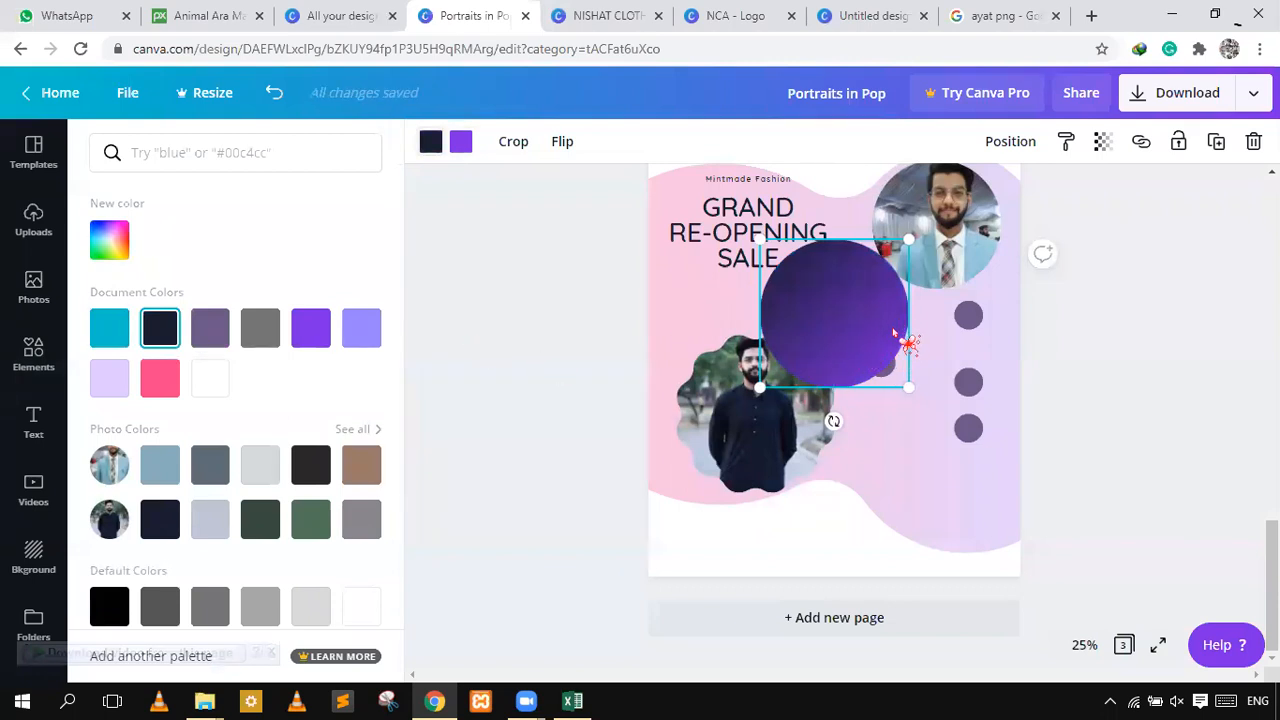
pyautogui.moveTo(885, 360); pyautogui.dragTo(848, 326)
# - Switch to the list of all designs and look through the earlier work for finished examples
pyautogui.click(343, 15)
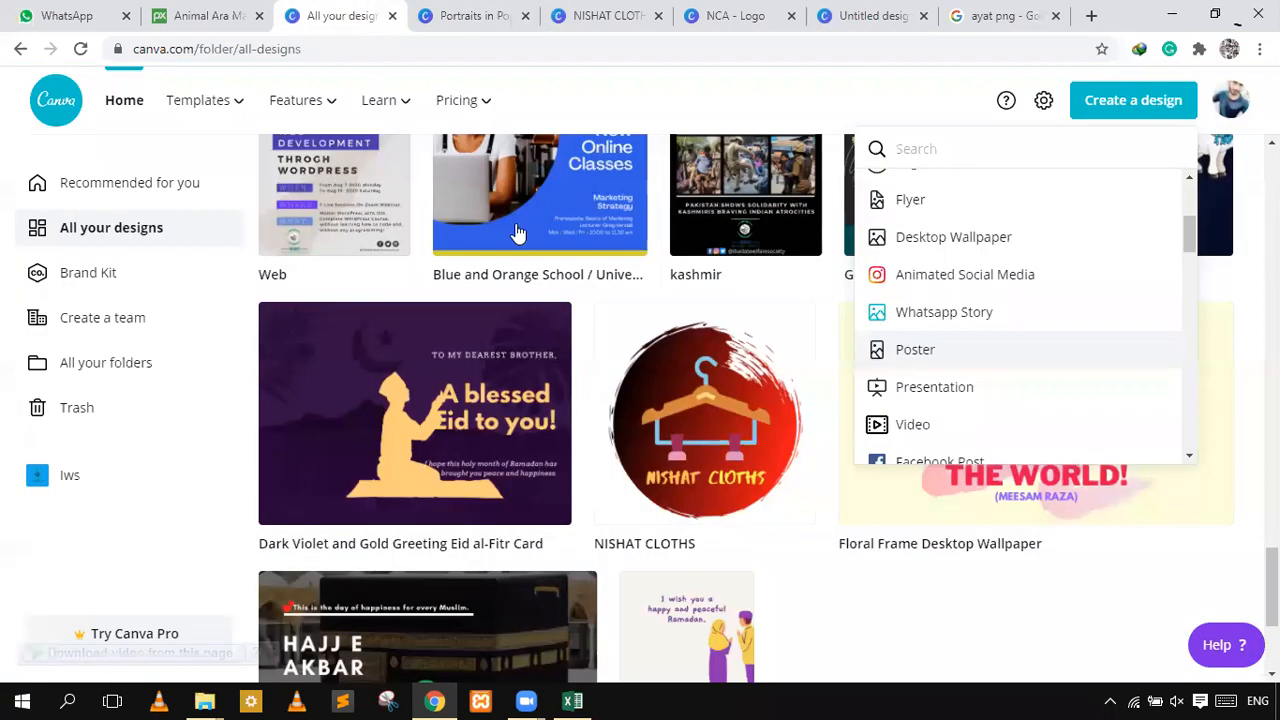
pyautogui.scroll(10, 517, 232)
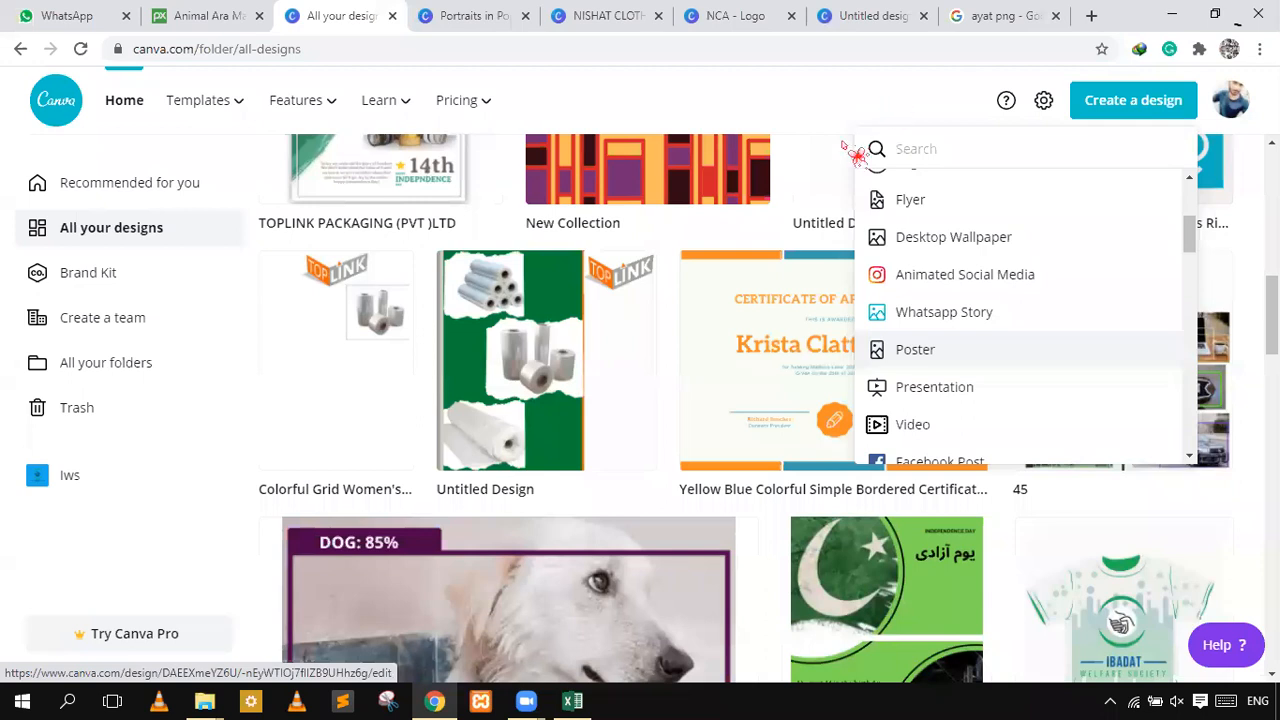
pyautogui.scroll(10, 703, 349)
pyautogui.scroll(-5, 957, 343)
pyautogui.scroll(-3, 643, 383)
pyautogui.scroll(-2, 643, 383)
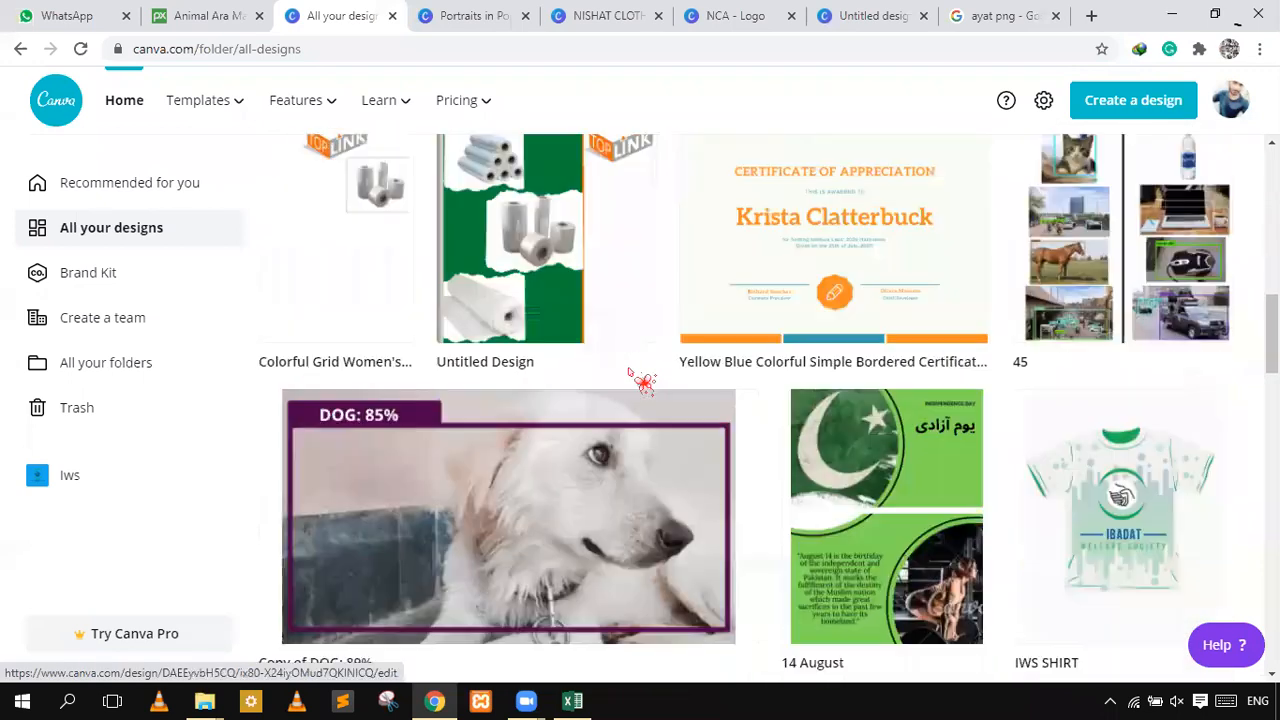
pyautogui.scroll(-5, 643, 383)
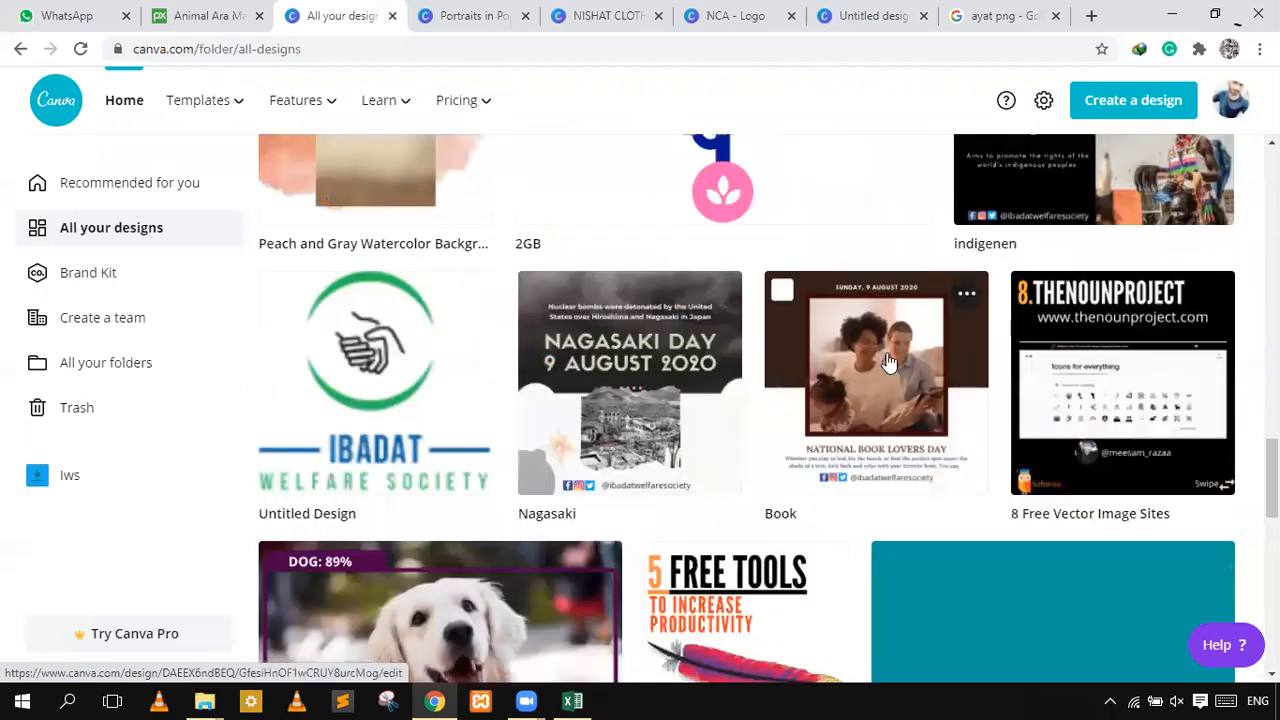
pyautogui.scroll(-2, 657, 366)
pyautogui.scroll(2, 652, 362)
# - Open the Nagasaki, Book, 8 Free Vector Image Sites and kashmir designs in separate browser tabs
pyautogui.rightClick(651, 354)
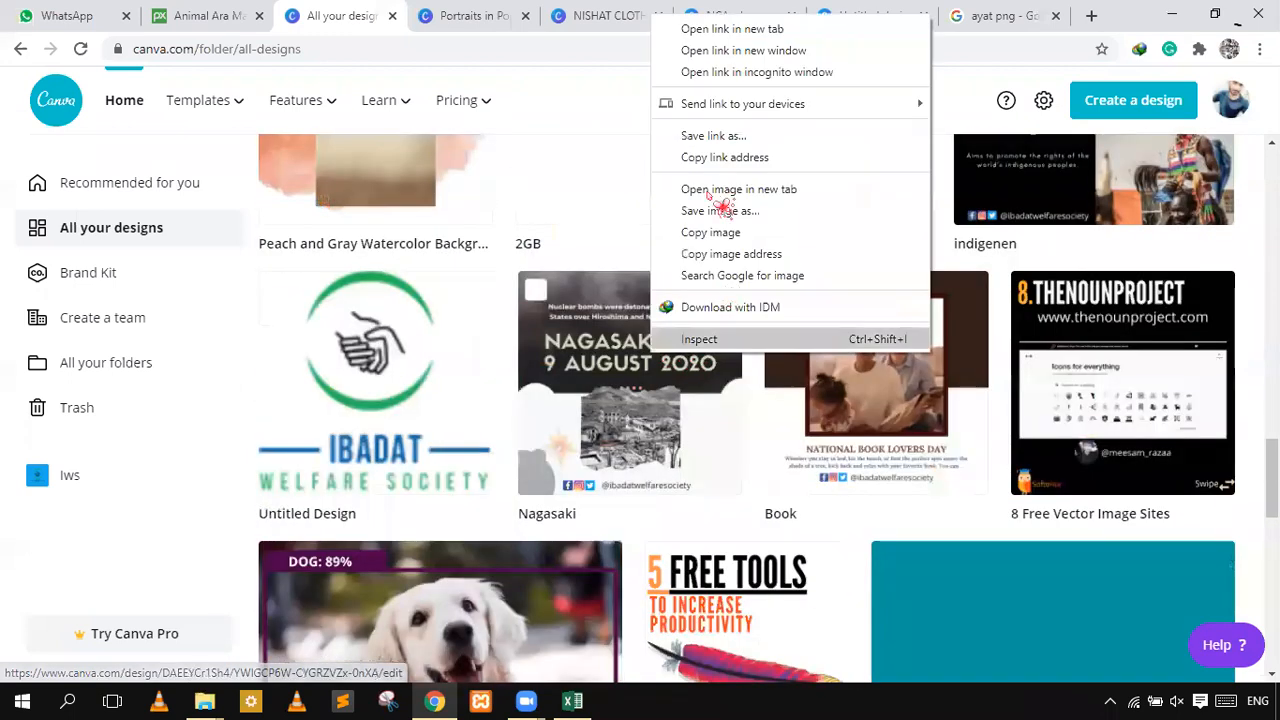
pyautogui.click(732, 29)
pyautogui.rightClick(918, 390)
pyautogui.click(1040, 62)
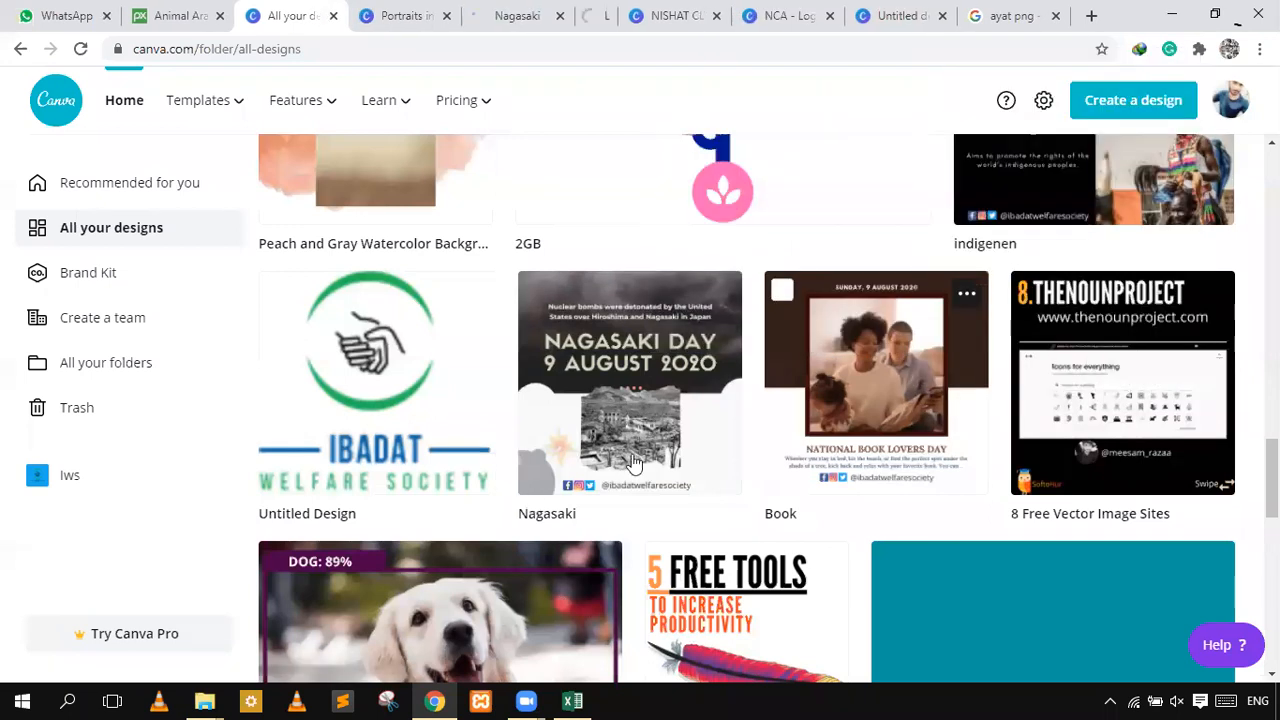
pyautogui.scroll(-2, 800, 505)
pyautogui.scroll(-1, 1010, 310)
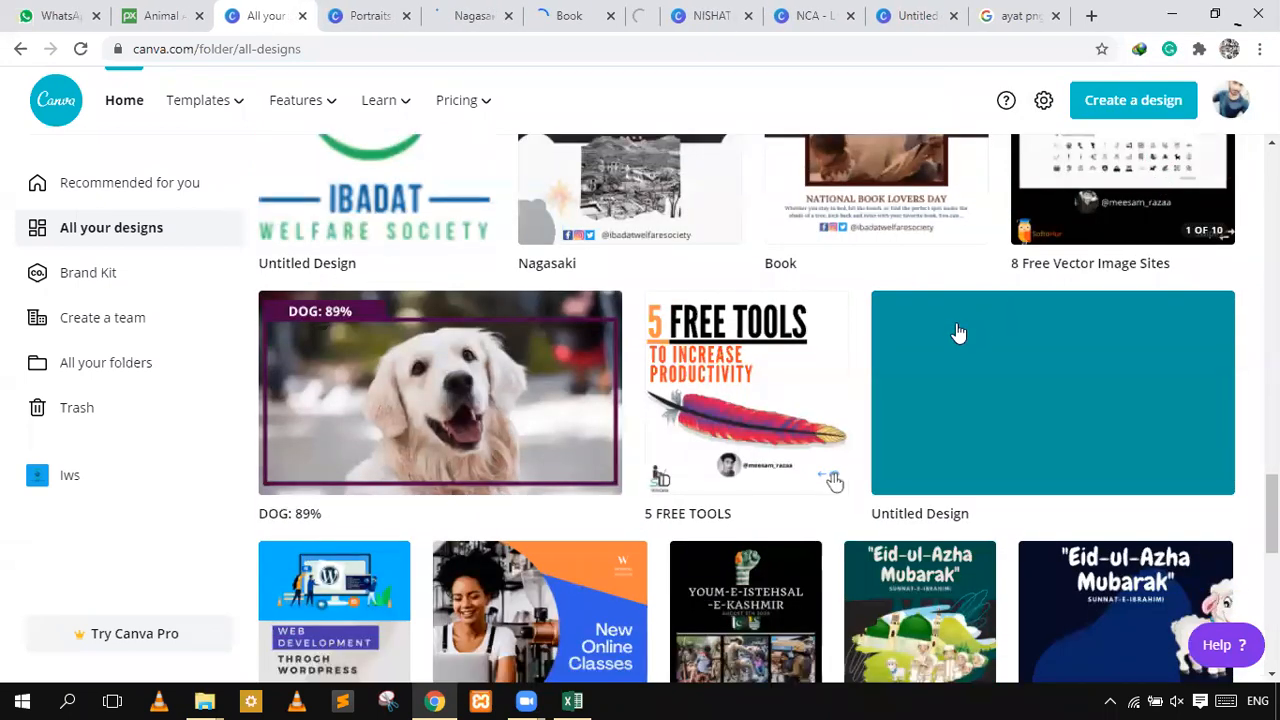
pyautogui.scroll(-5, 831, 480)
pyautogui.rightClick(763, 193)
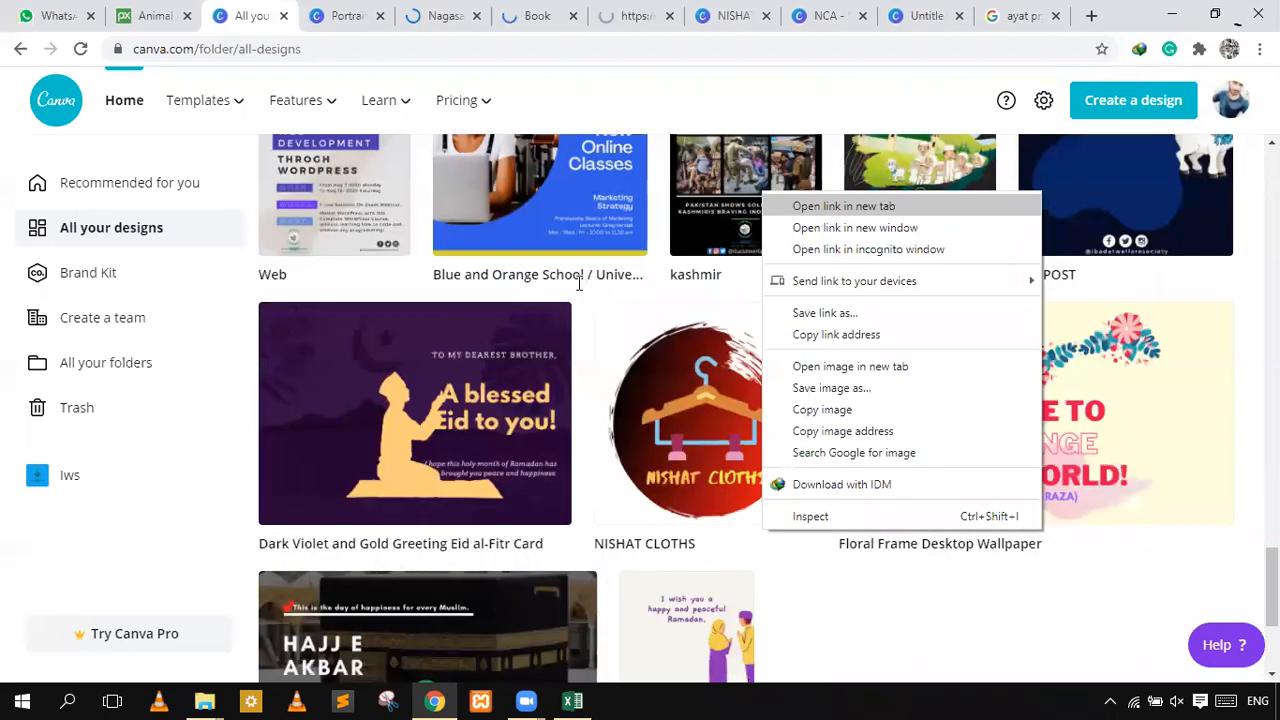
pyautogui.press('Return')
# - Find the design named 1, about spending Eid with the orphanage, among all designs and open it in a separate browser tab
pyautogui.scroll(-3, 474, 400)
pyautogui.scroll(-3, 428, 357)
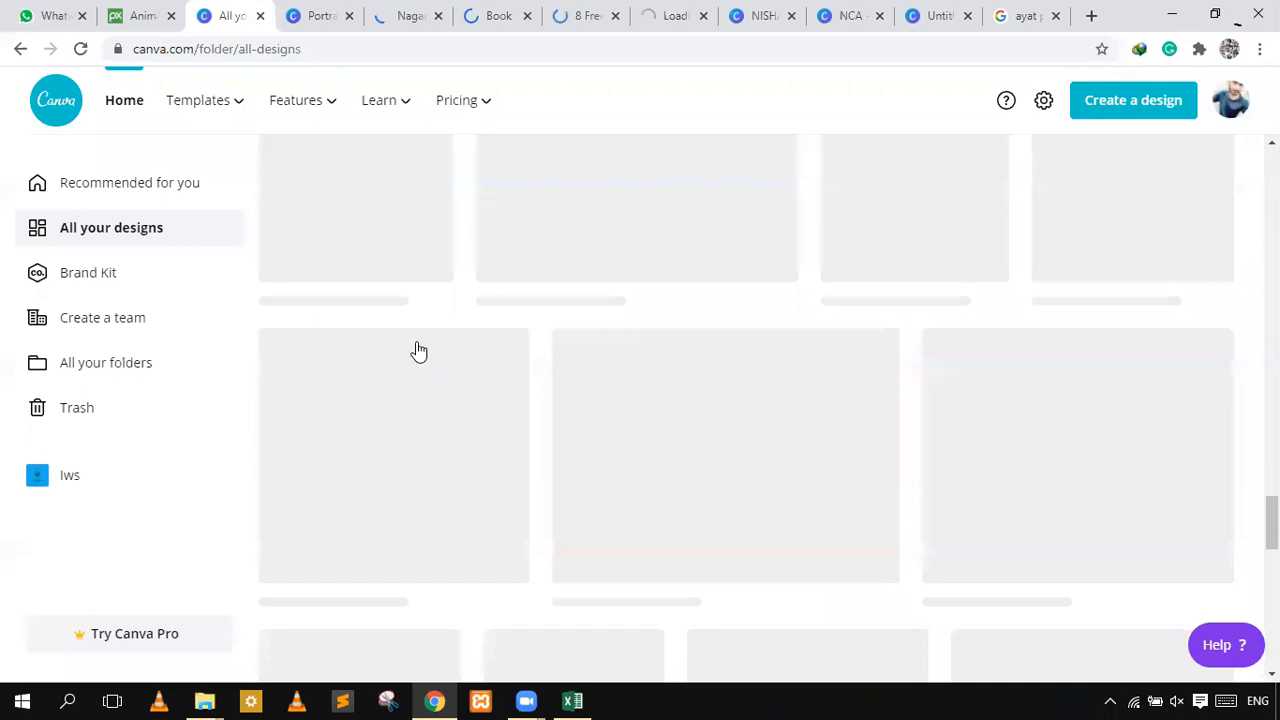
pyautogui.scroll(2, 414, 360)
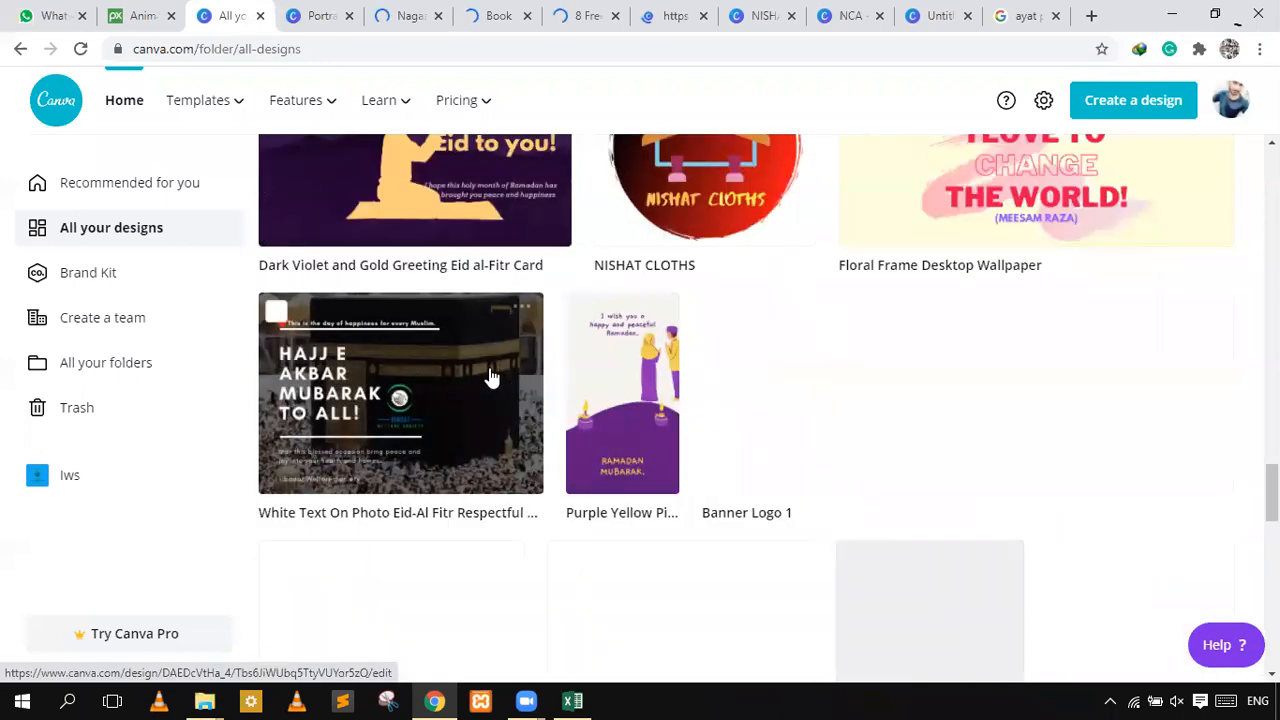
pyautogui.scroll(-2, 491, 377)
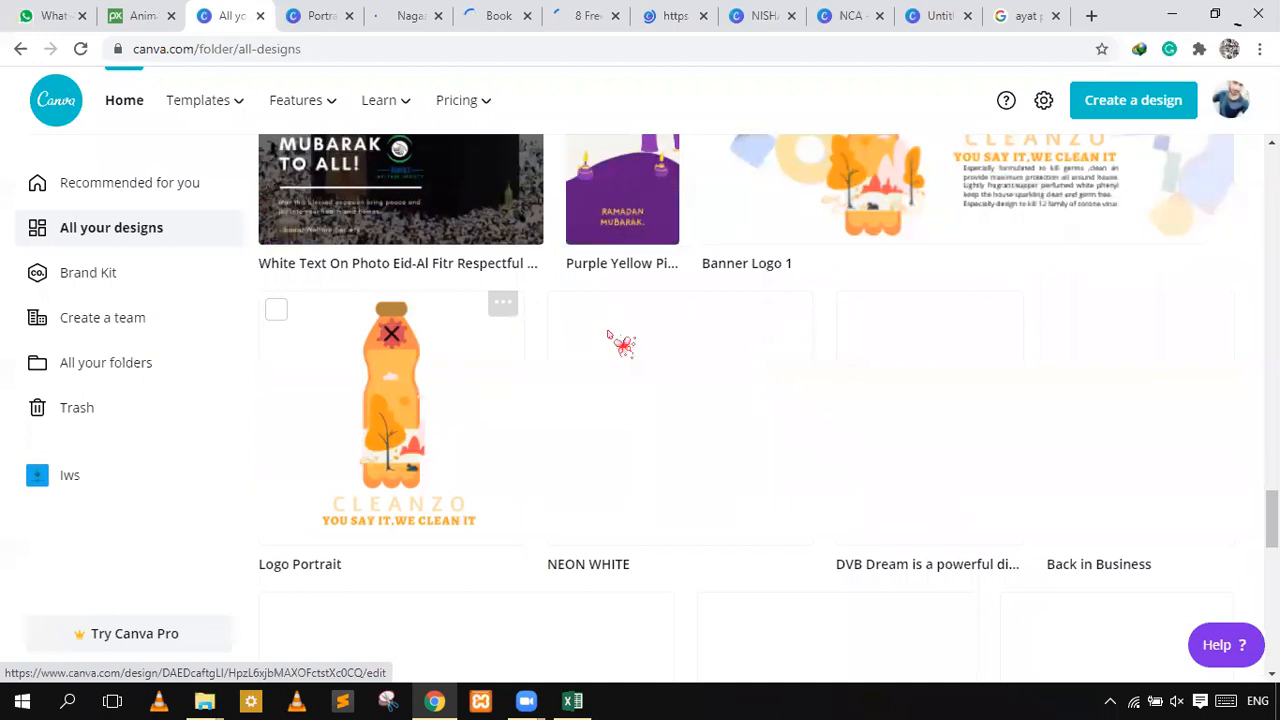
pyautogui.scroll(-2, 615, 340)
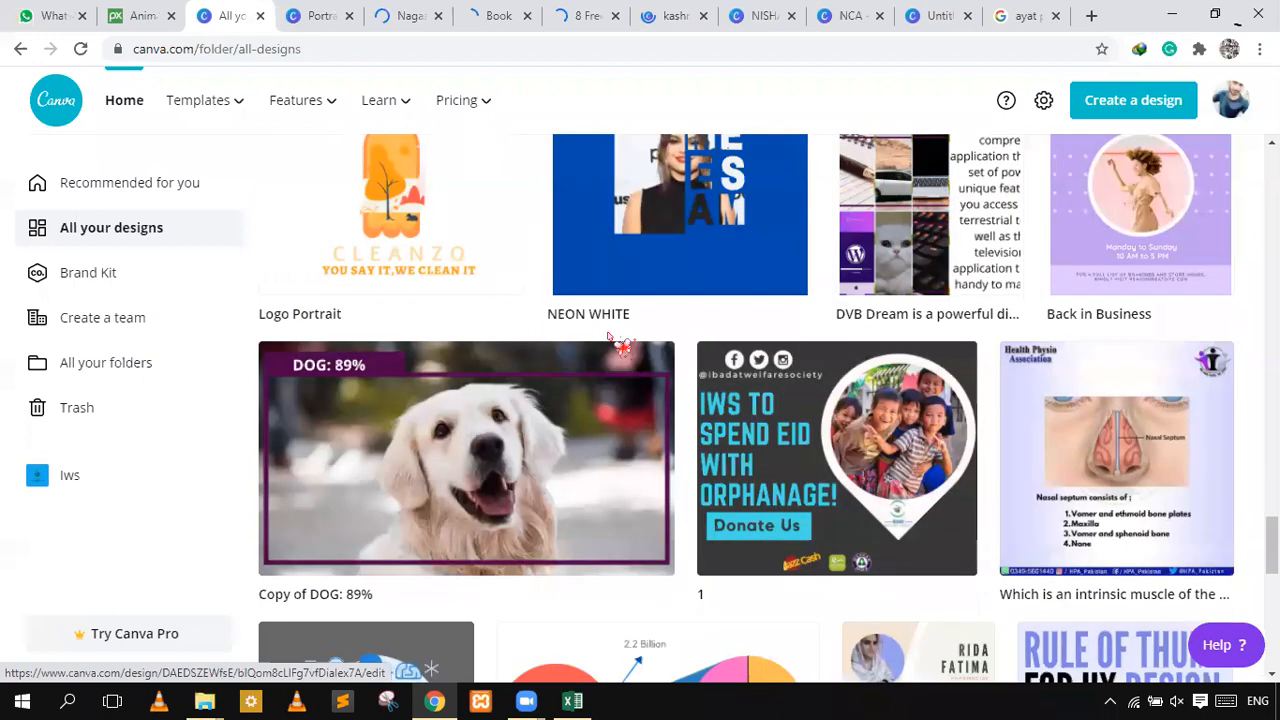
pyautogui.scroll(-2, 790, 284)
pyautogui.rightClick(777, 275)
pyautogui.click(462, 386)
# - Open the Orphan and ADOBE XD WEBINAR designs in separate browser tabs
pyautogui.scroll(-2, 505, 410)
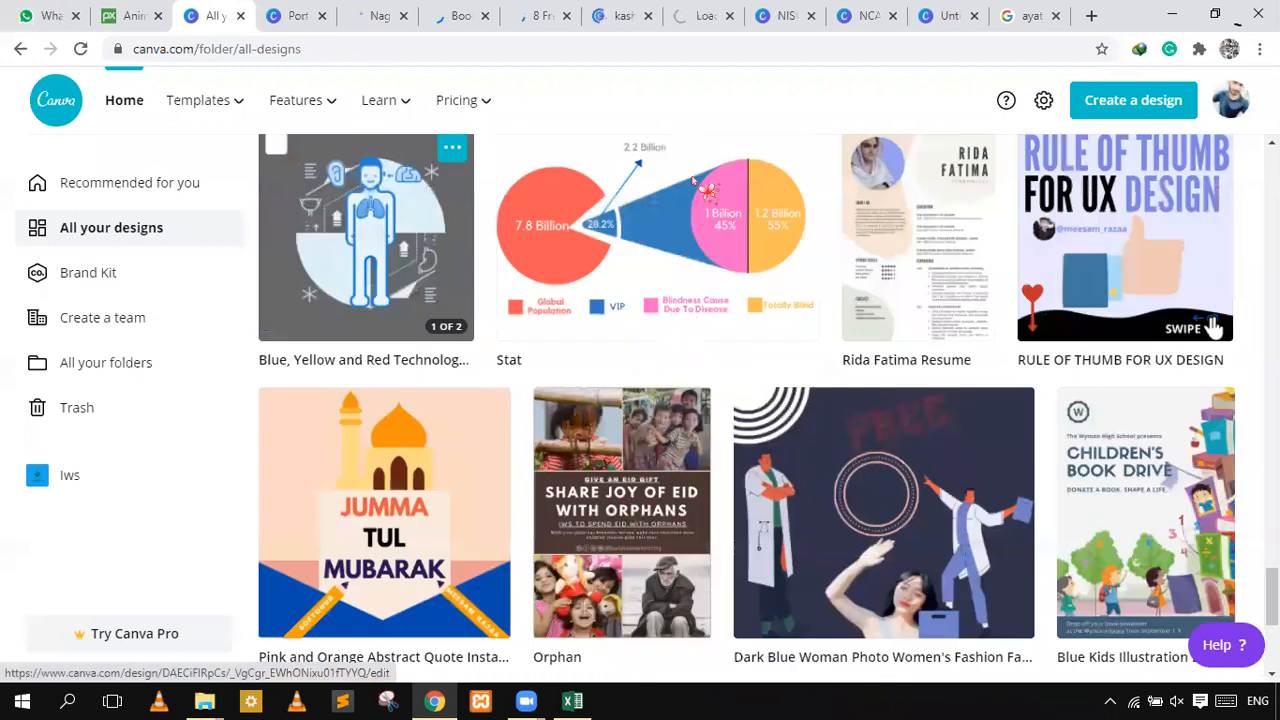
pyautogui.rightClick(625, 160)
pyautogui.scroll(-2, 495, 555)
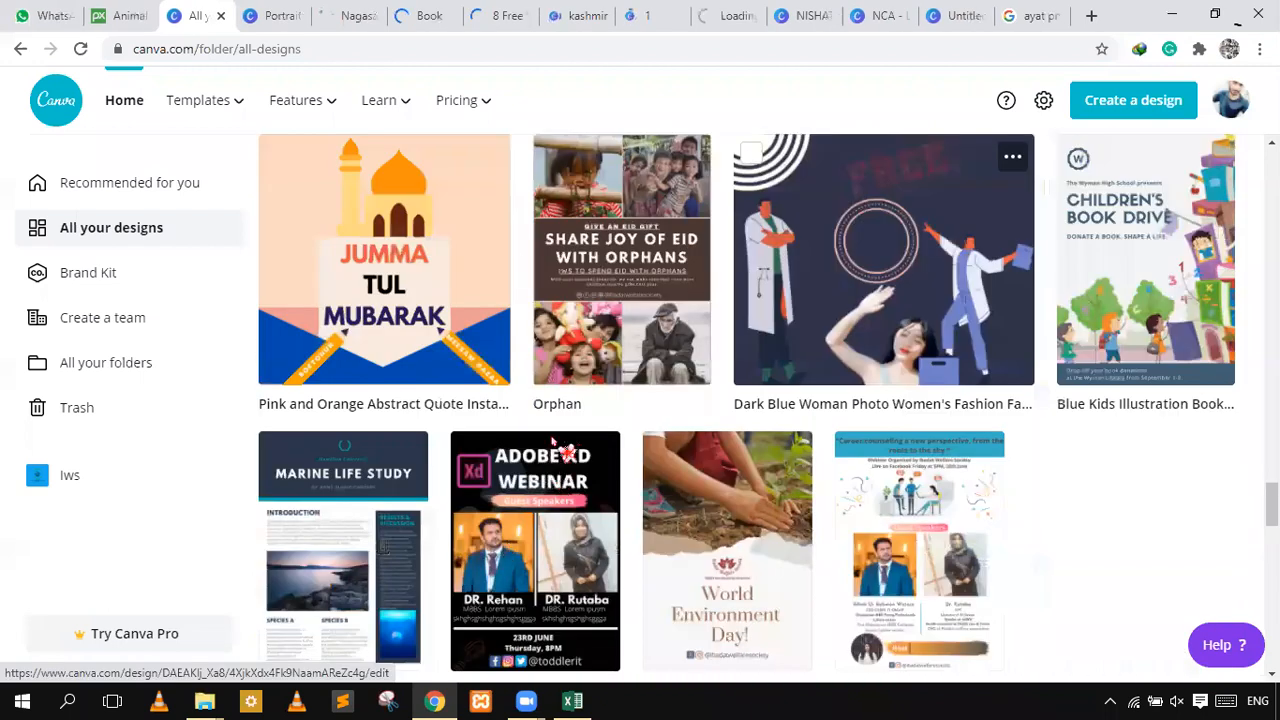
pyautogui.scroll(-2, 527, 227)
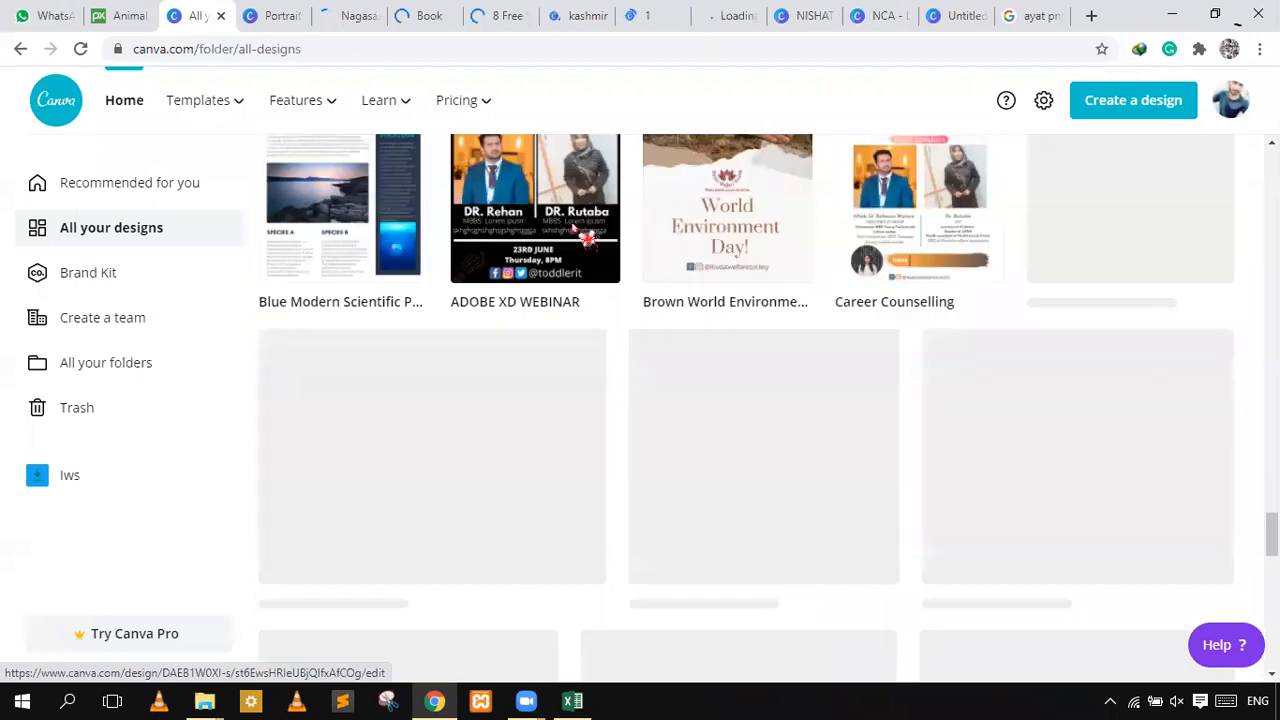
pyautogui.rightClick(528, 223)
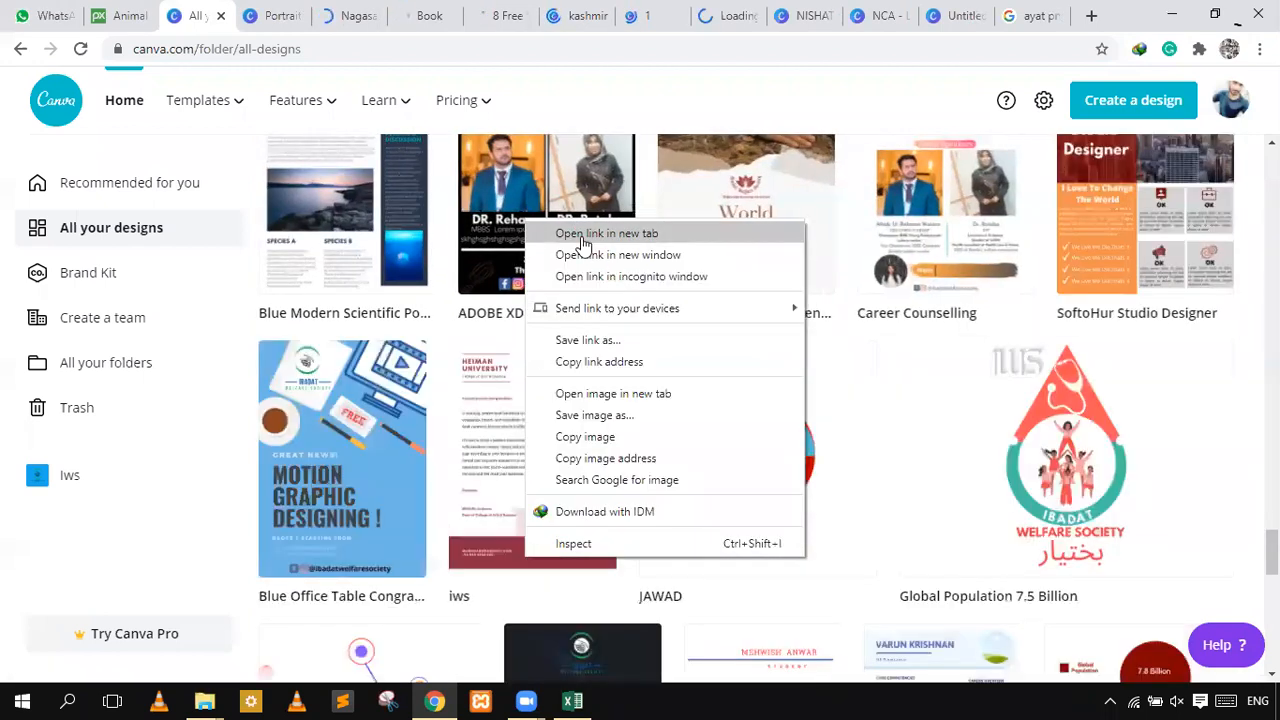
pyautogui.click(588, 236)
# - Open the Global Population 7.5 Billion design in a separate browser tab and look through the older designs below it
pyautogui.scroll(-2, 1025, 282)
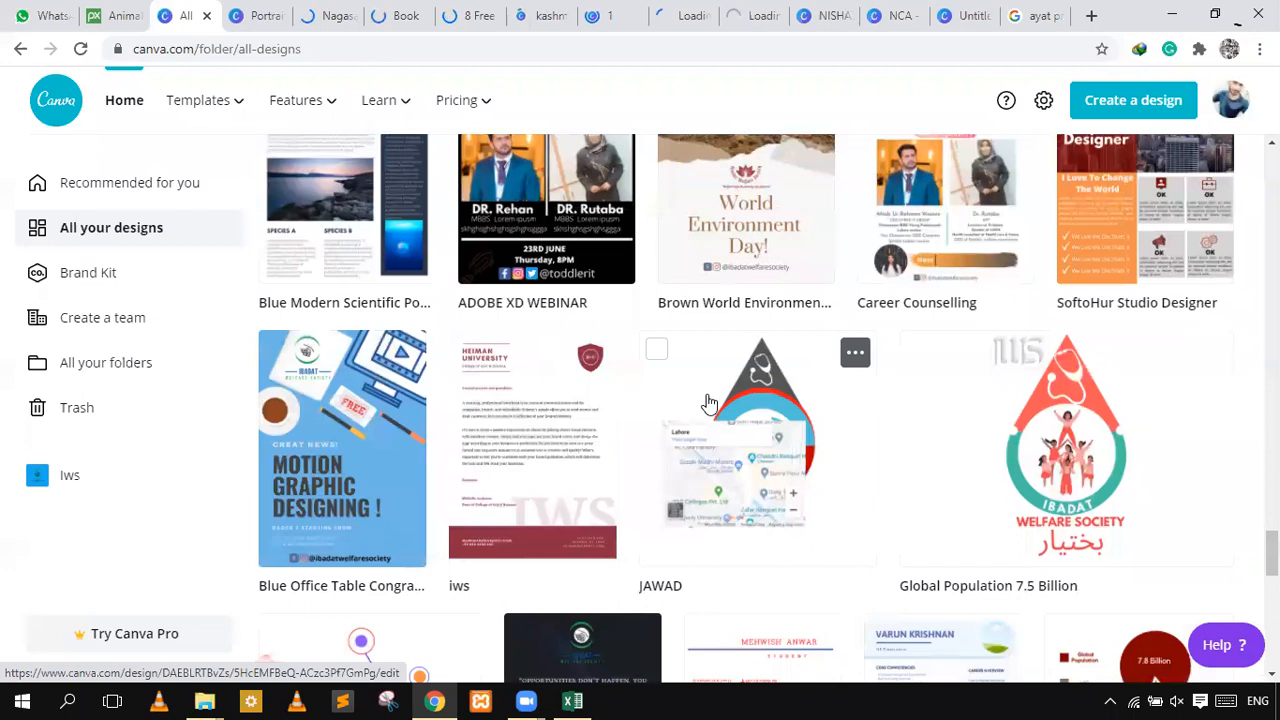
pyautogui.rightClick(1038, 268)
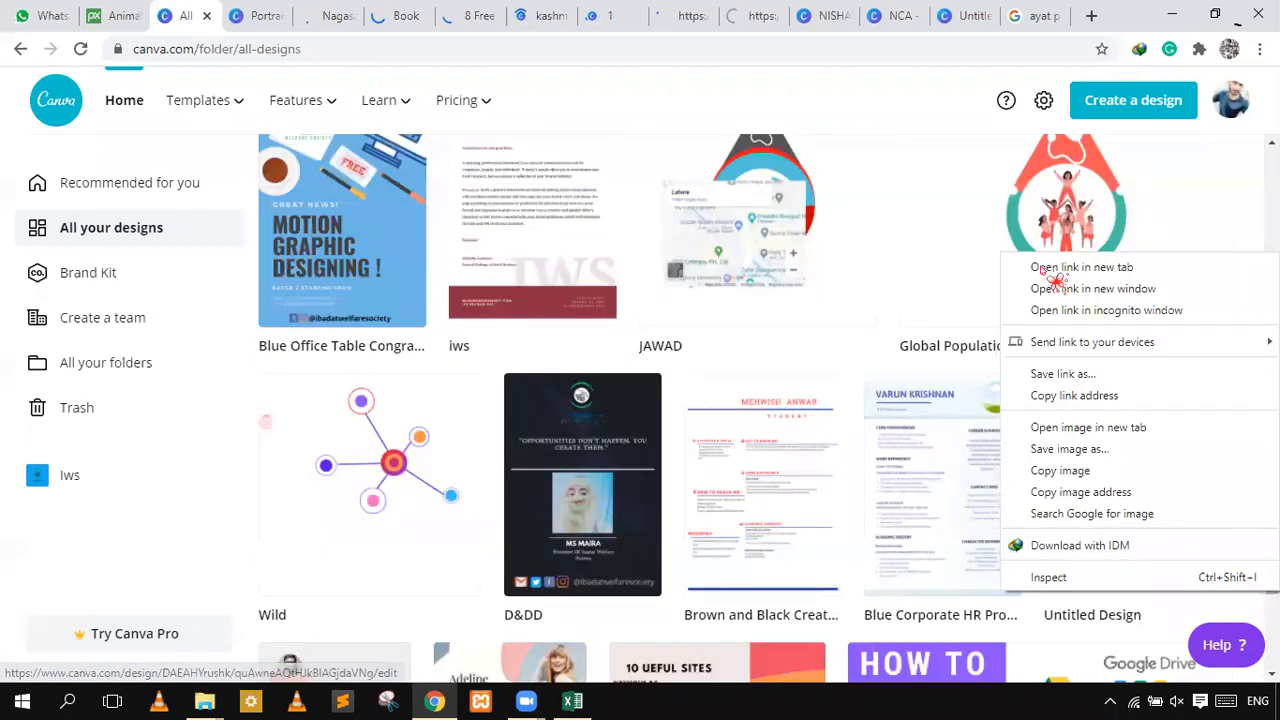
pyautogui.click(1045, 270)
pyautogui.scroll(-4, 963, 320)
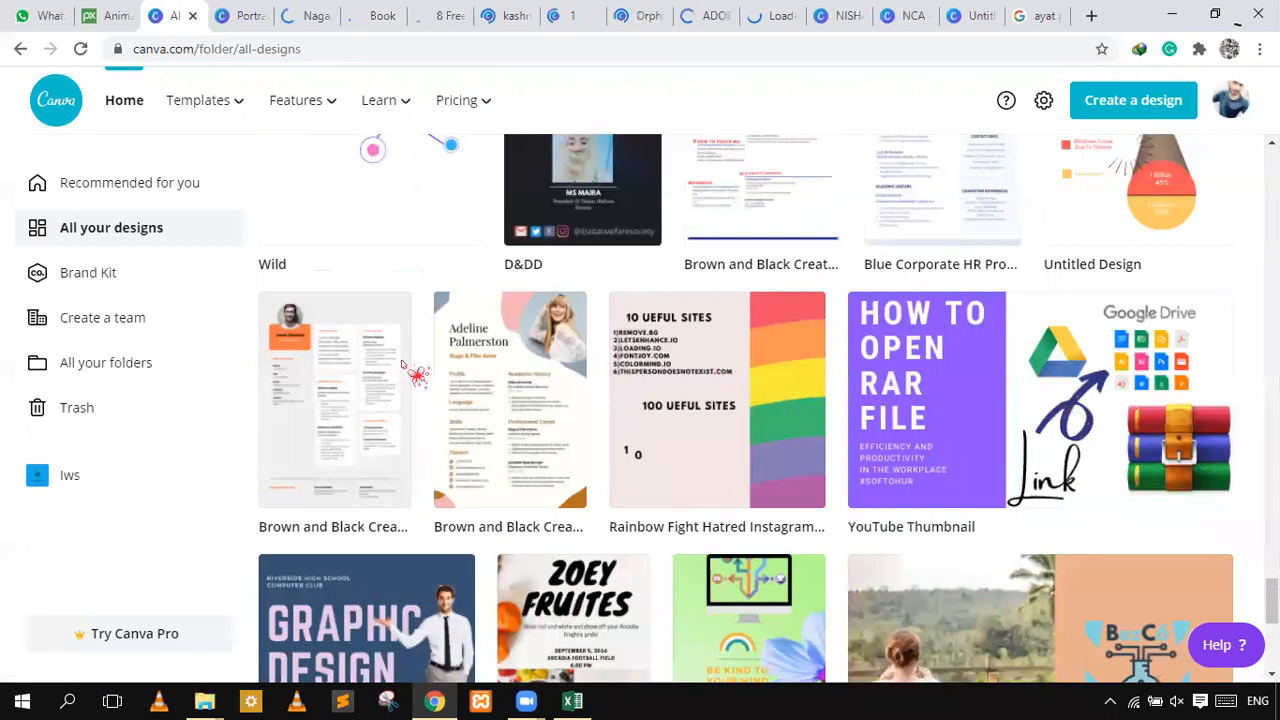
pyautogui.scroll(-5, 405, 368)
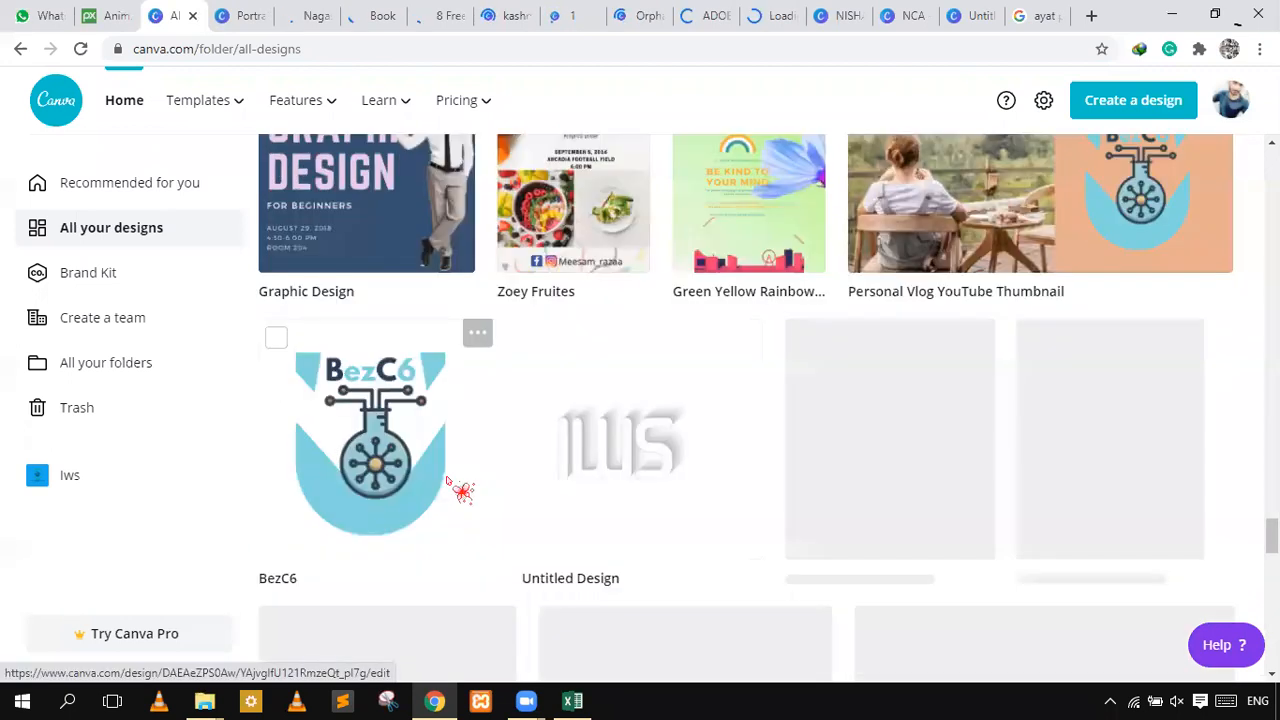
pyautogui.scroll(5, 446, 486)
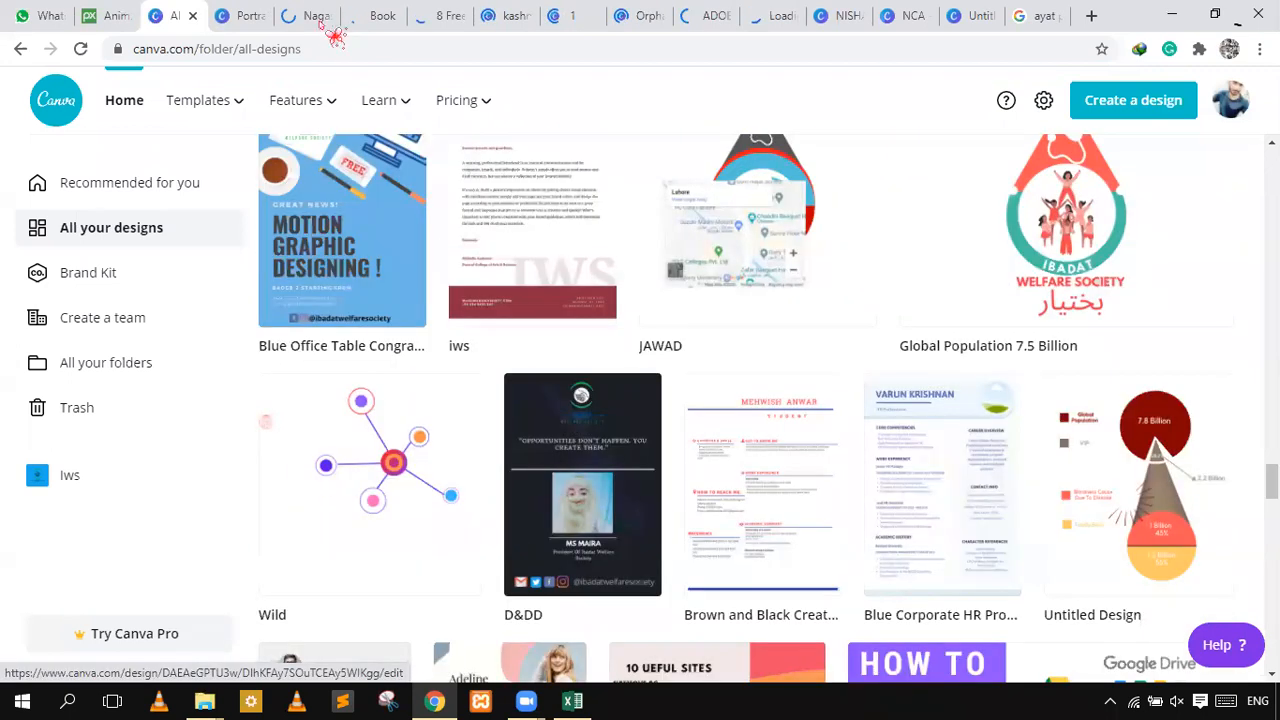
# - Check the Nagasaki, Book, 8 Free Vector Image Sites, Orphan, ADOBE XD WEBINAR, Global Population and NISHAT design tabs for loading
pyautogui.click(329, 28)
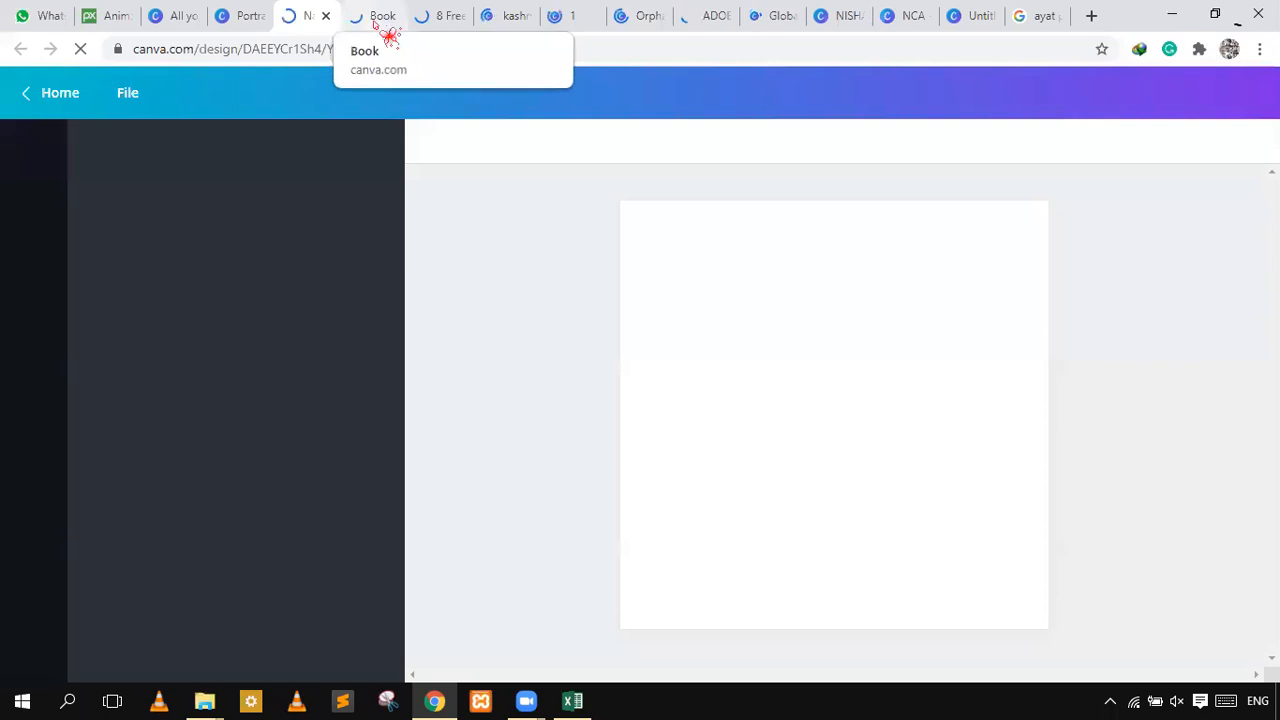
pyautogui.click(377, 17)
pyautogui.click(446, 17)
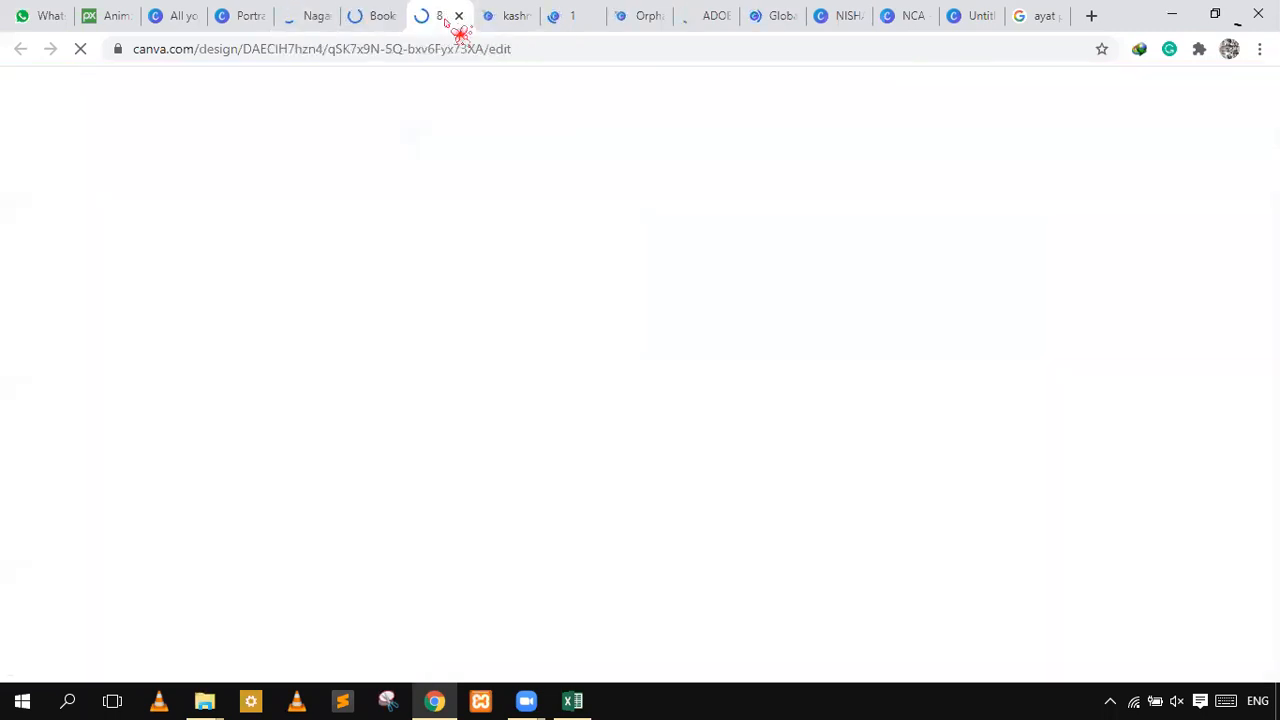
pyautogui.click(645, 20)
pyautogui.click(714, 22)
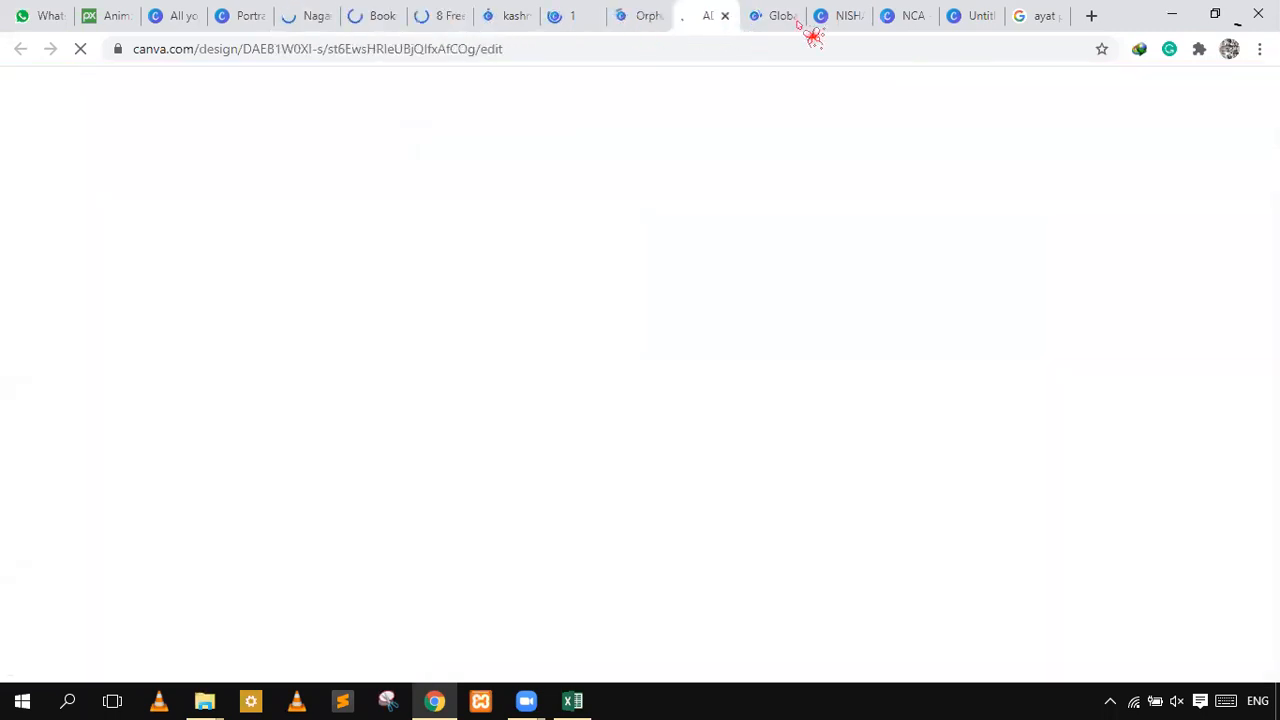
pyautogui.click(775, 17)
pyautogui.click(846, 20)
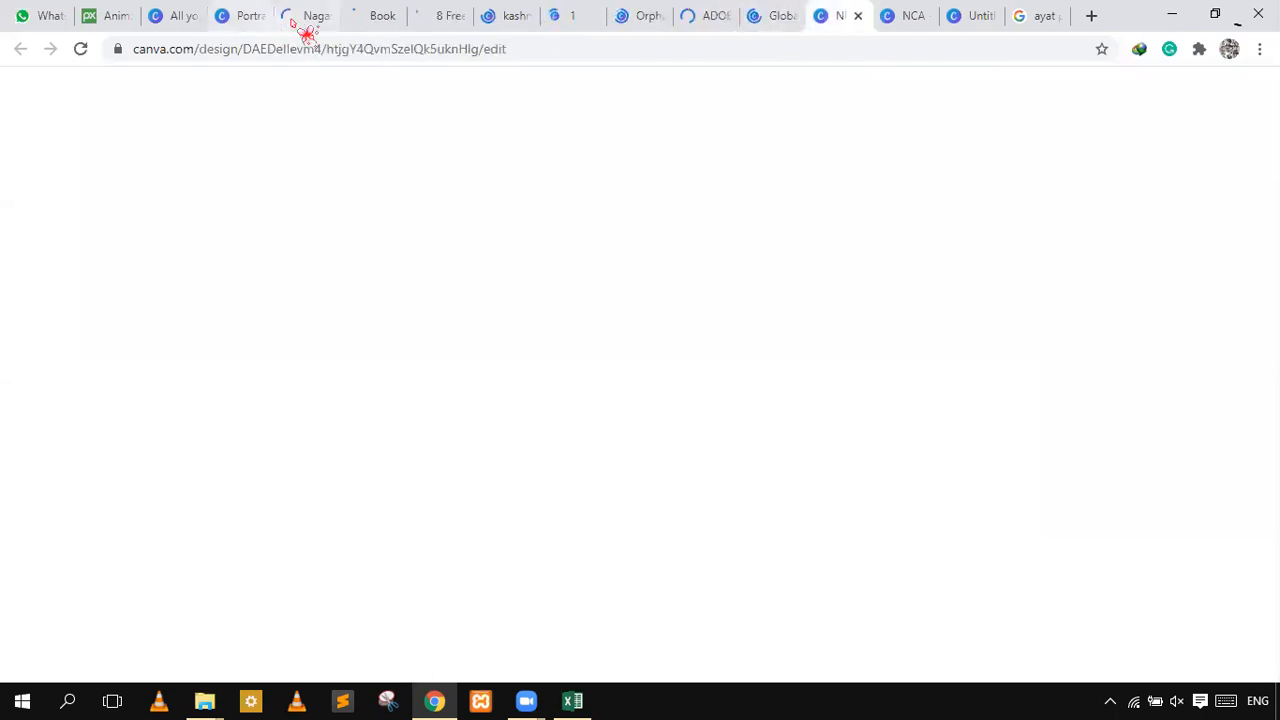
# - Return to the Nagasaki design and view its poster in full screen, including the smoke background and ruins photo
pyautogui.click(308, 20)
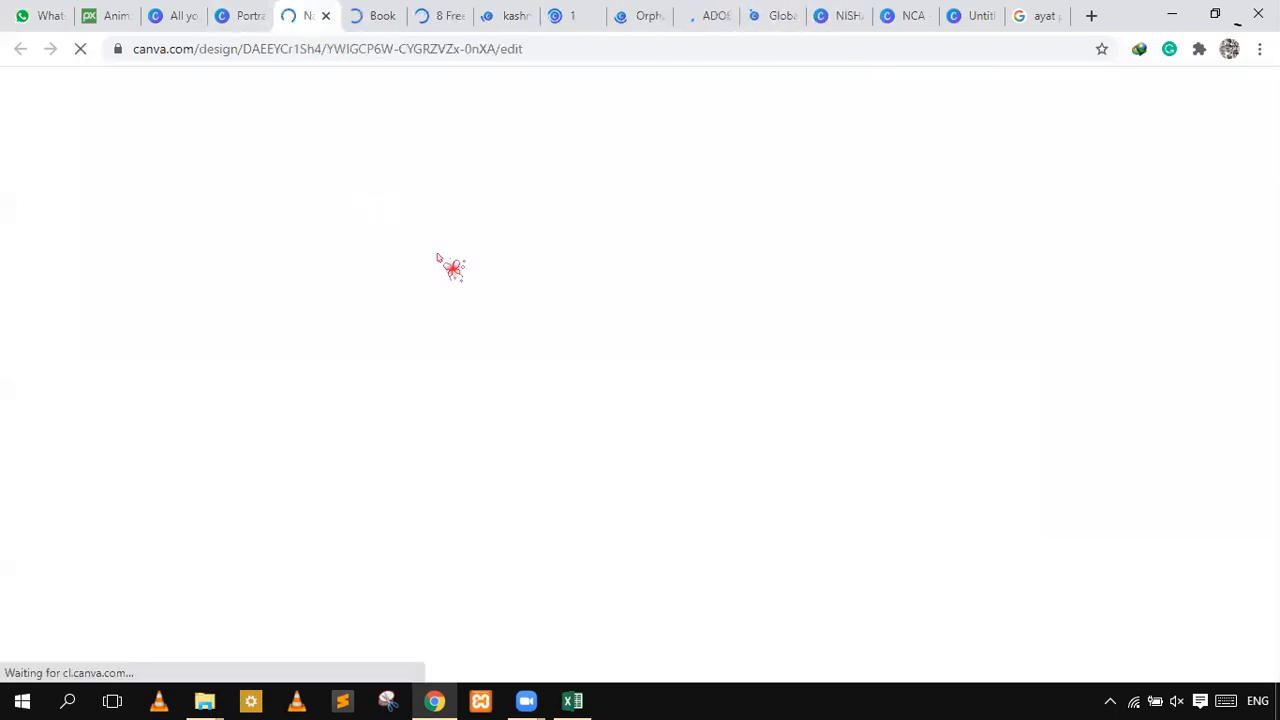
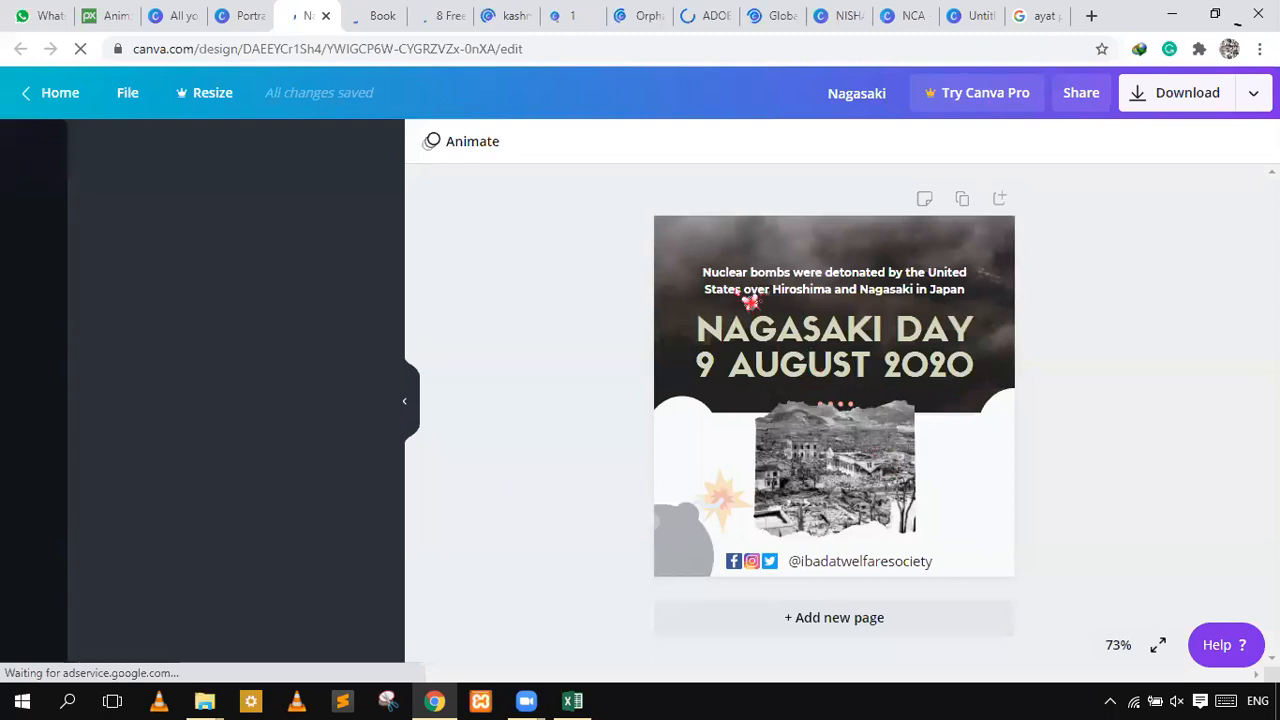
pyautogui.press('F11')
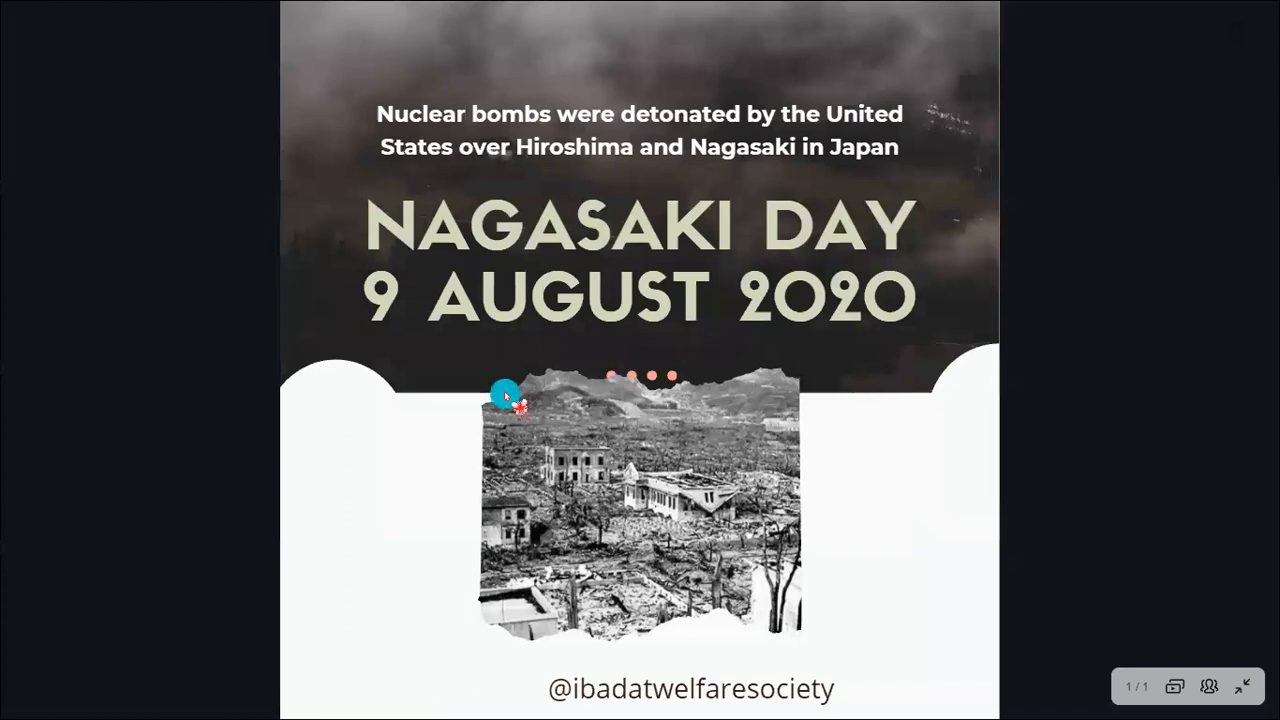
pyautogui.press('Escape')
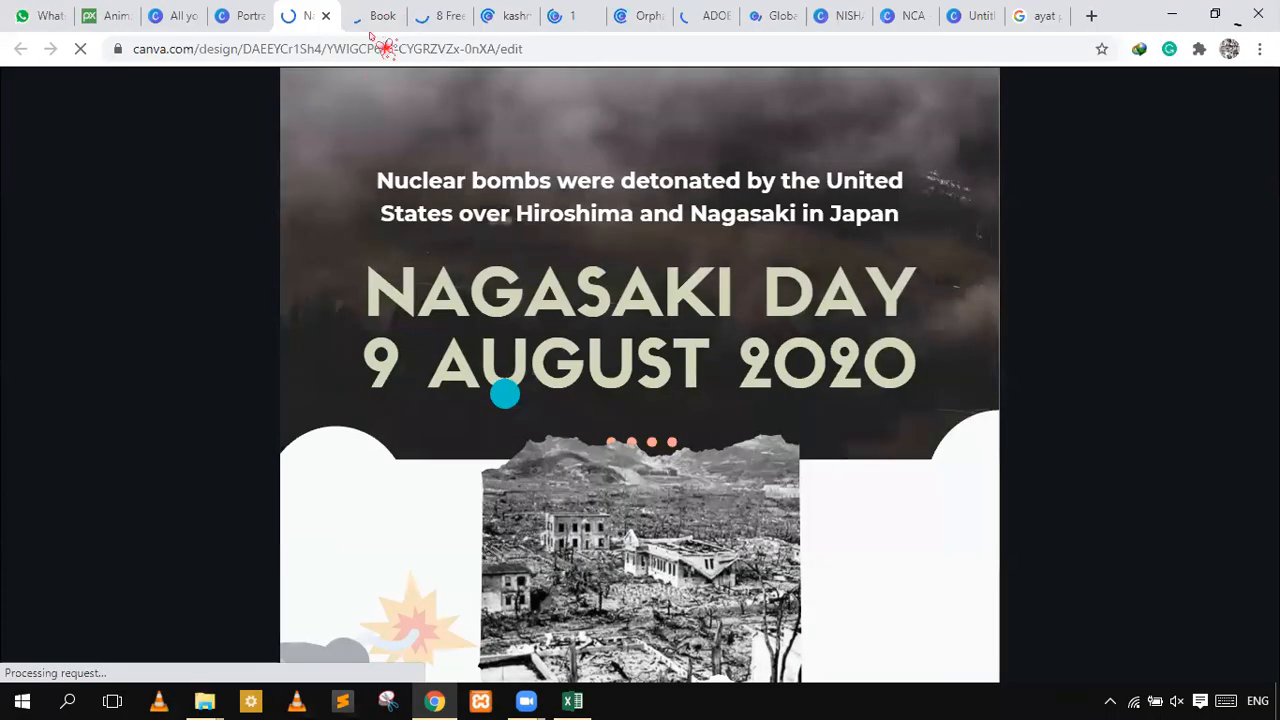
# - Examine how the Book design is built, selecting its framed family photo and showing the photo library it comes from
pyautogui.hotkey('ctrl', 'Tab')
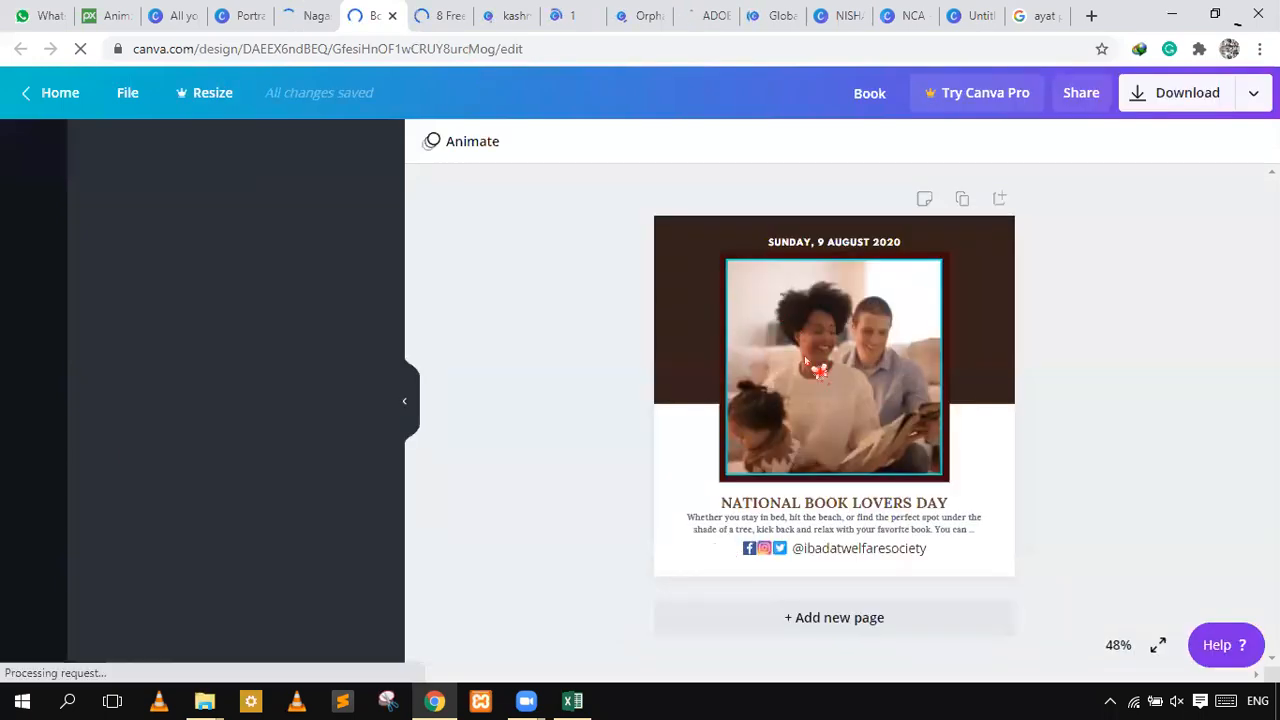
pyautogui.click(806, 397)
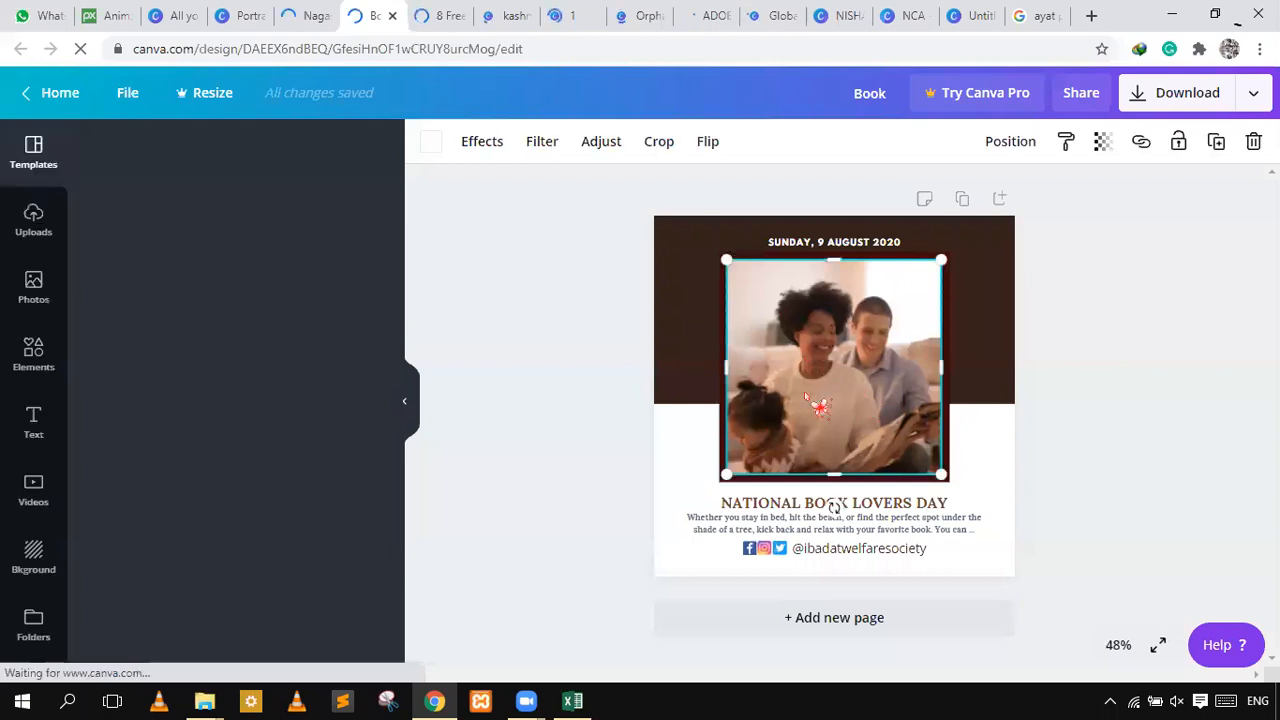
pyautogui.click(135, 320)
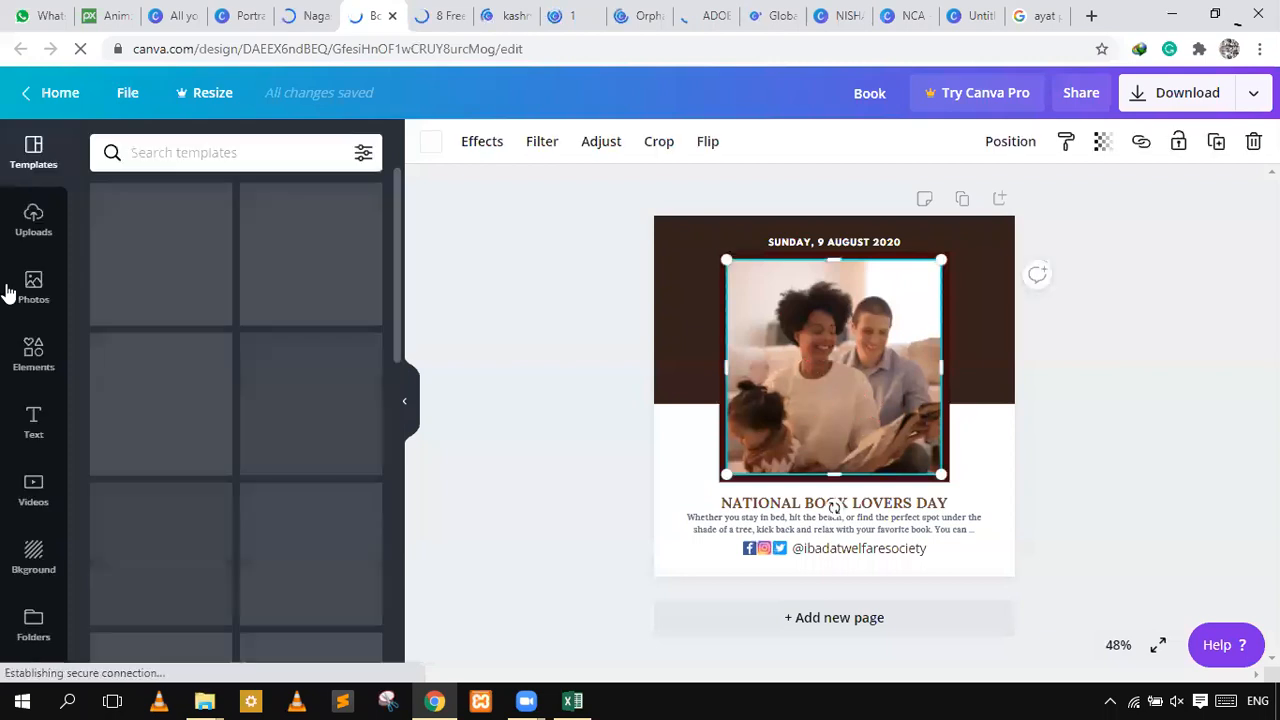
pyautogui.click(31, 300)
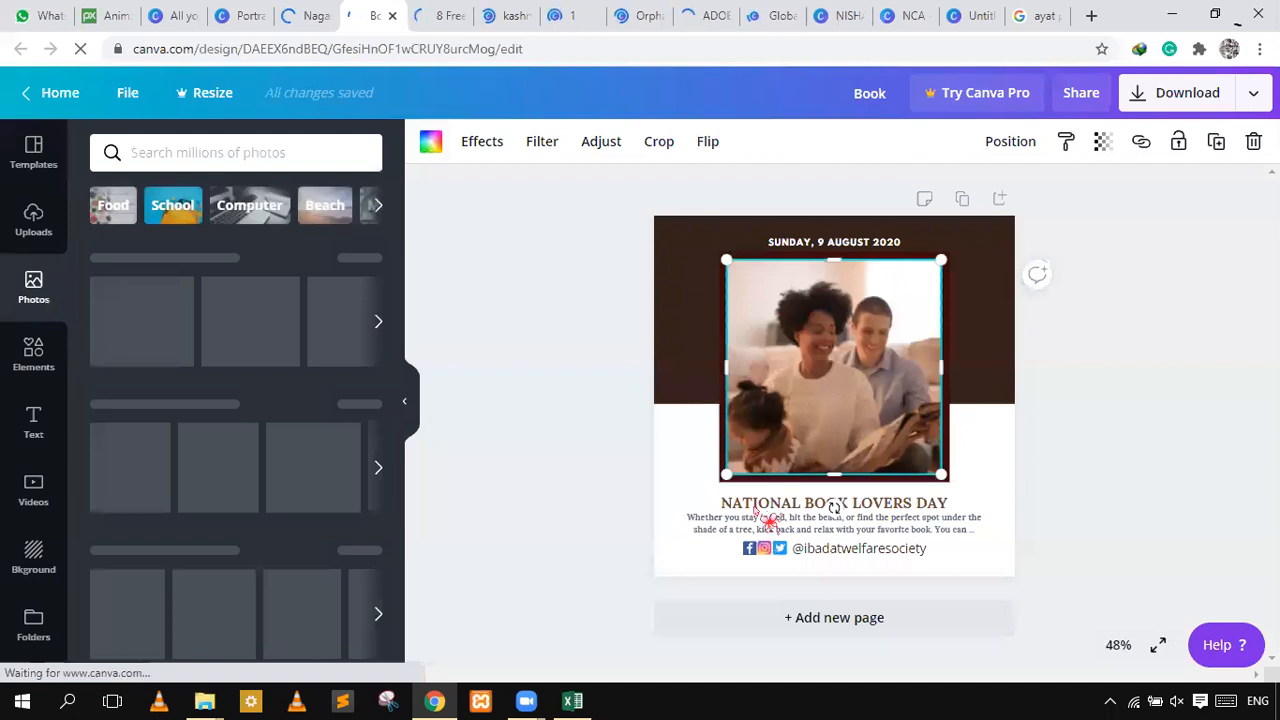
pyautogui.click(883, 526)
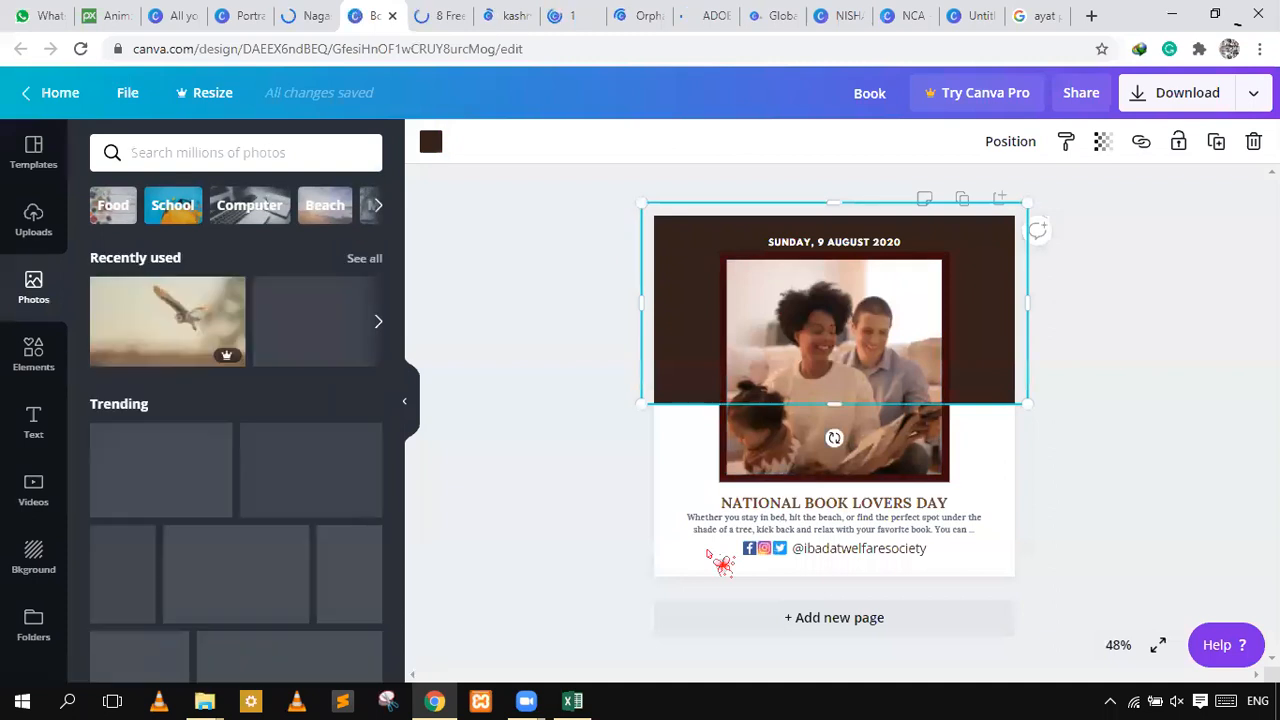
# - Close the browser tabs of the Nagasaki and Book designs
pyautogui.click(330, 20)
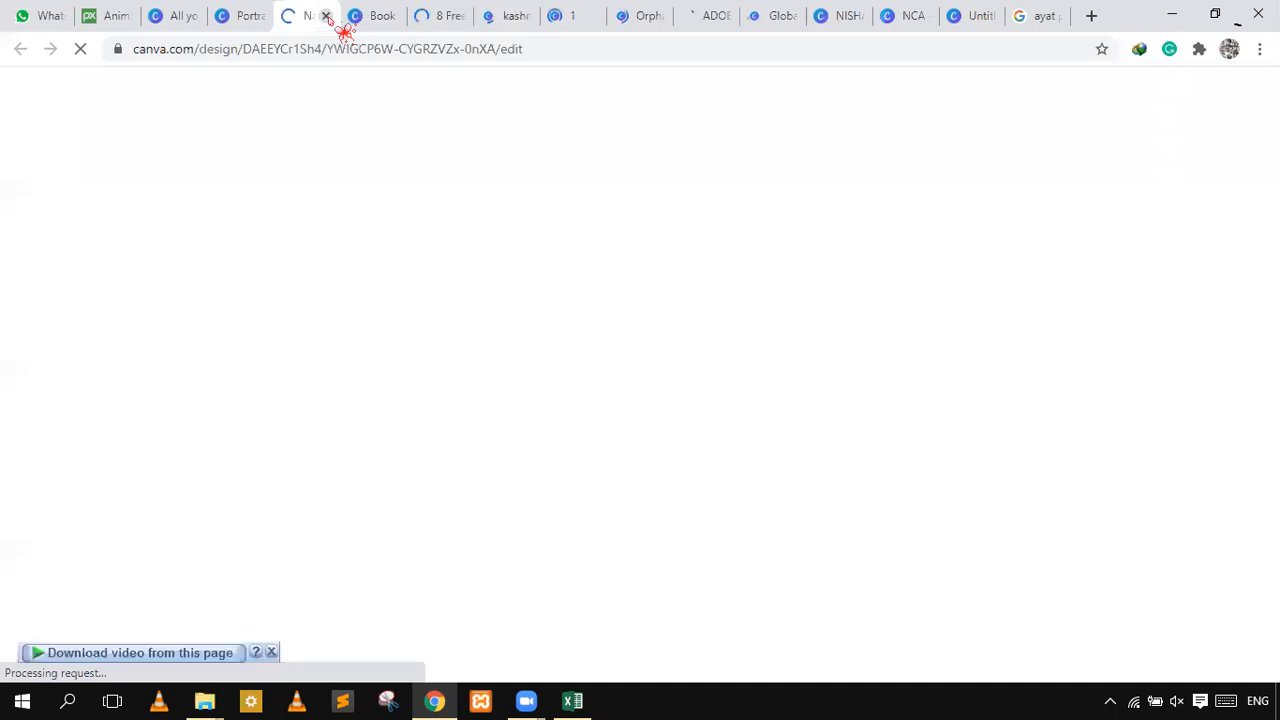
pyautogui.click(326, 17)
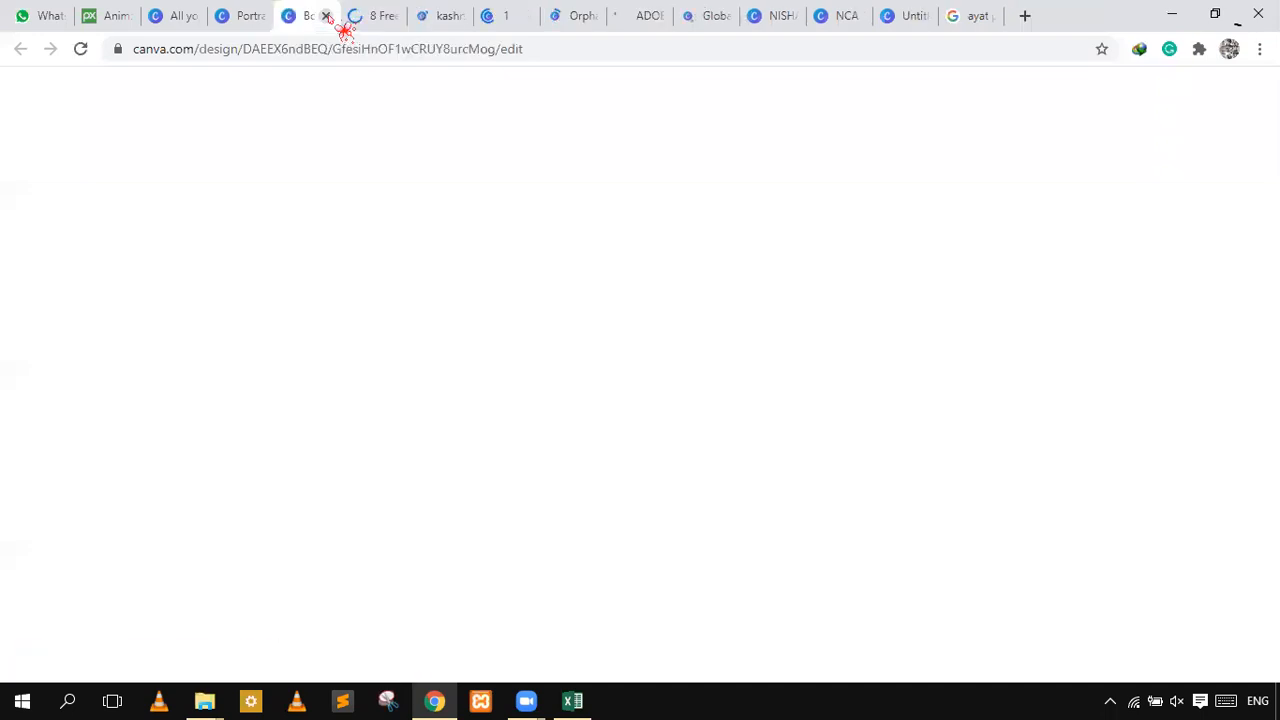
pyautogui.click(326, 17)
# - Examine the kashmir poster's photo grid, slogan and social handle, and show the elements library
pyautogui.click(385, 17)
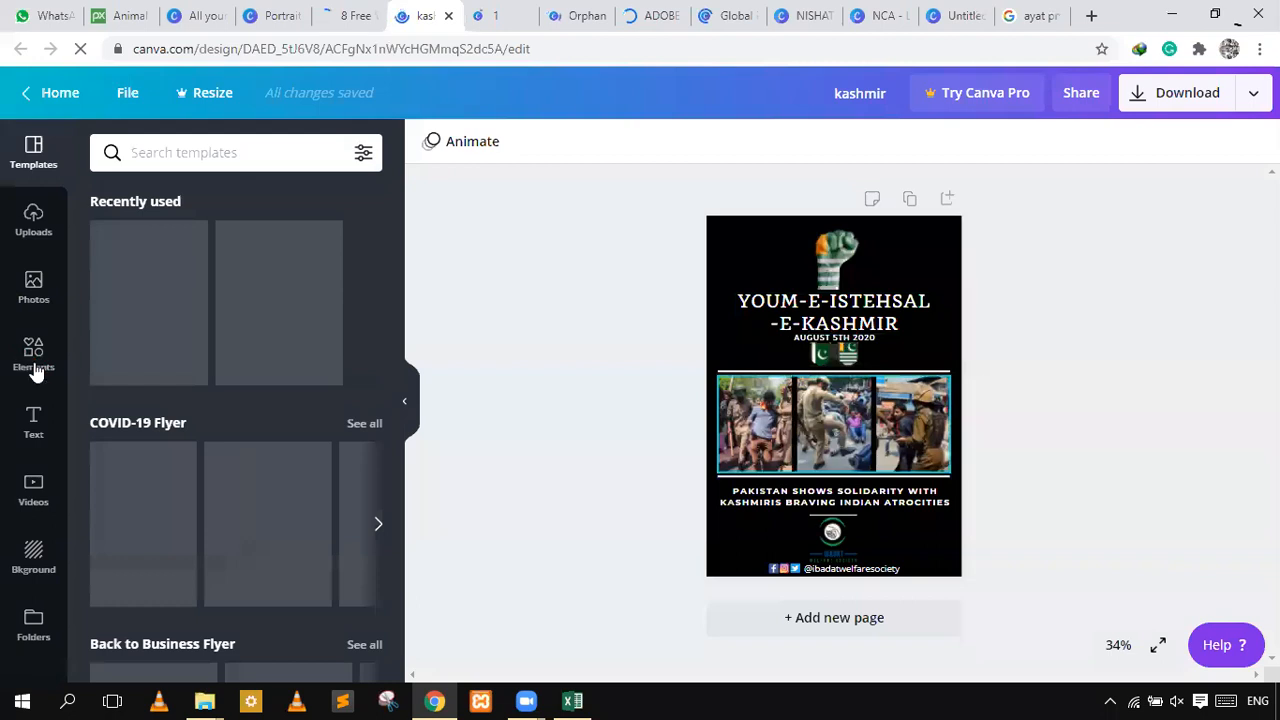
pyautogui.click(34, 360)
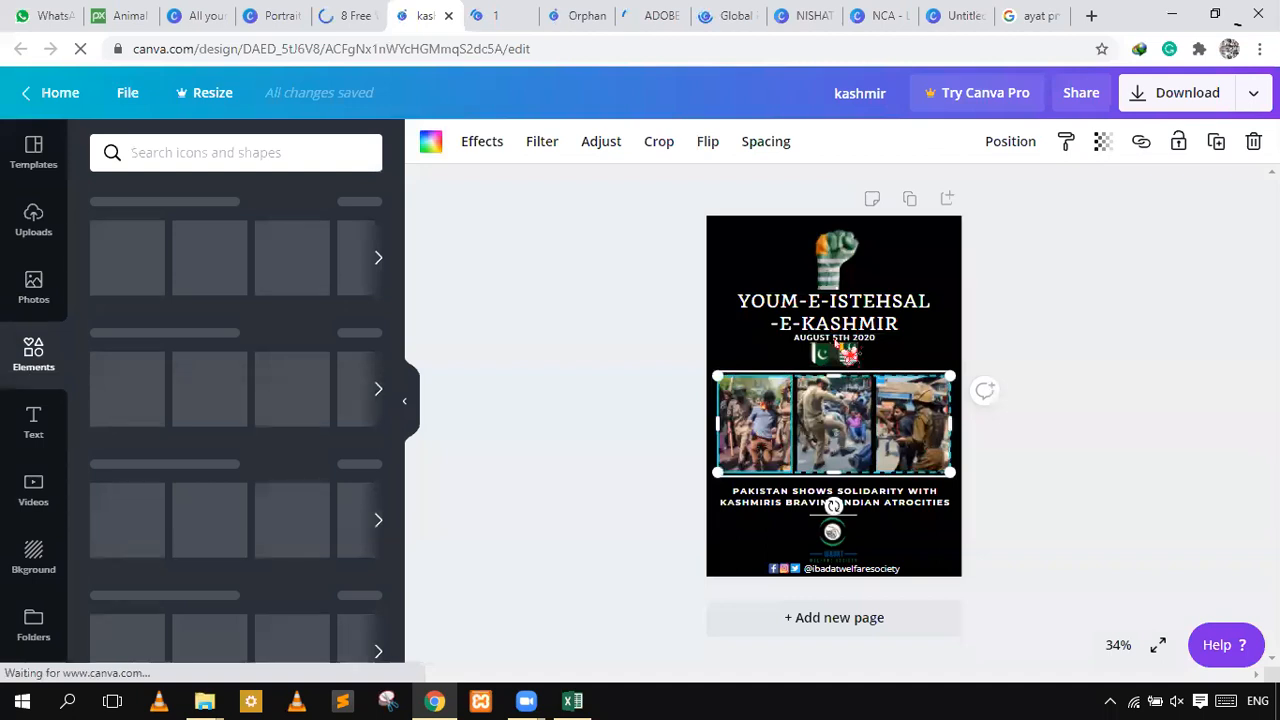
pyautogui.click(858, 580)
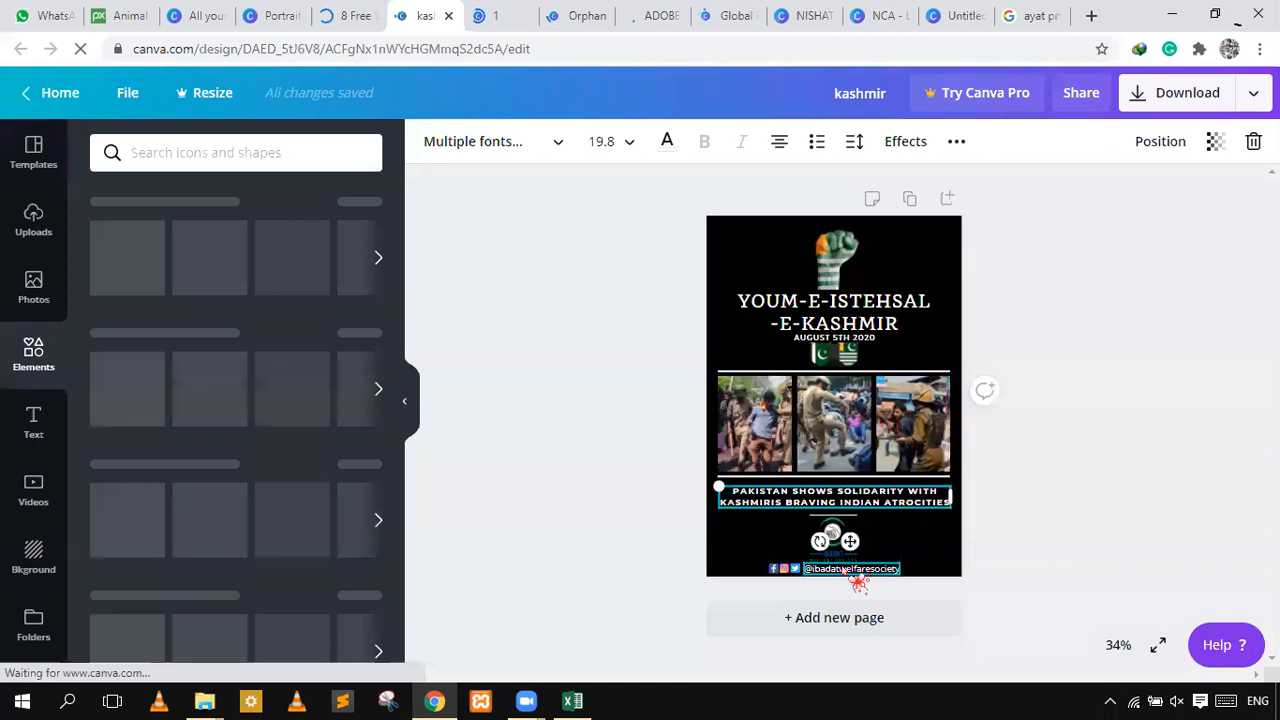
# - Check whether the design 1, Orphan and Global Population tabs have loaded, and return to the kashmir poster
pyautogui.click(513, 24)
pyautogui.click(566, 22)
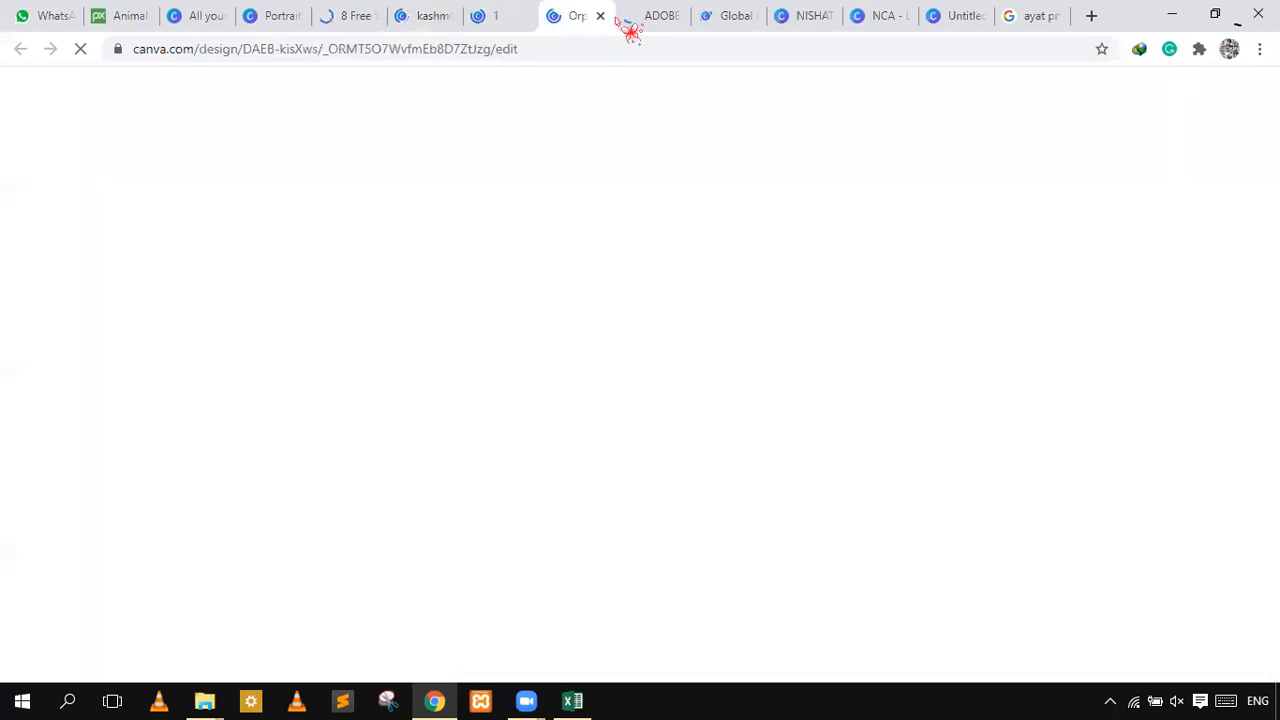
pyautogui.click(718, 28)
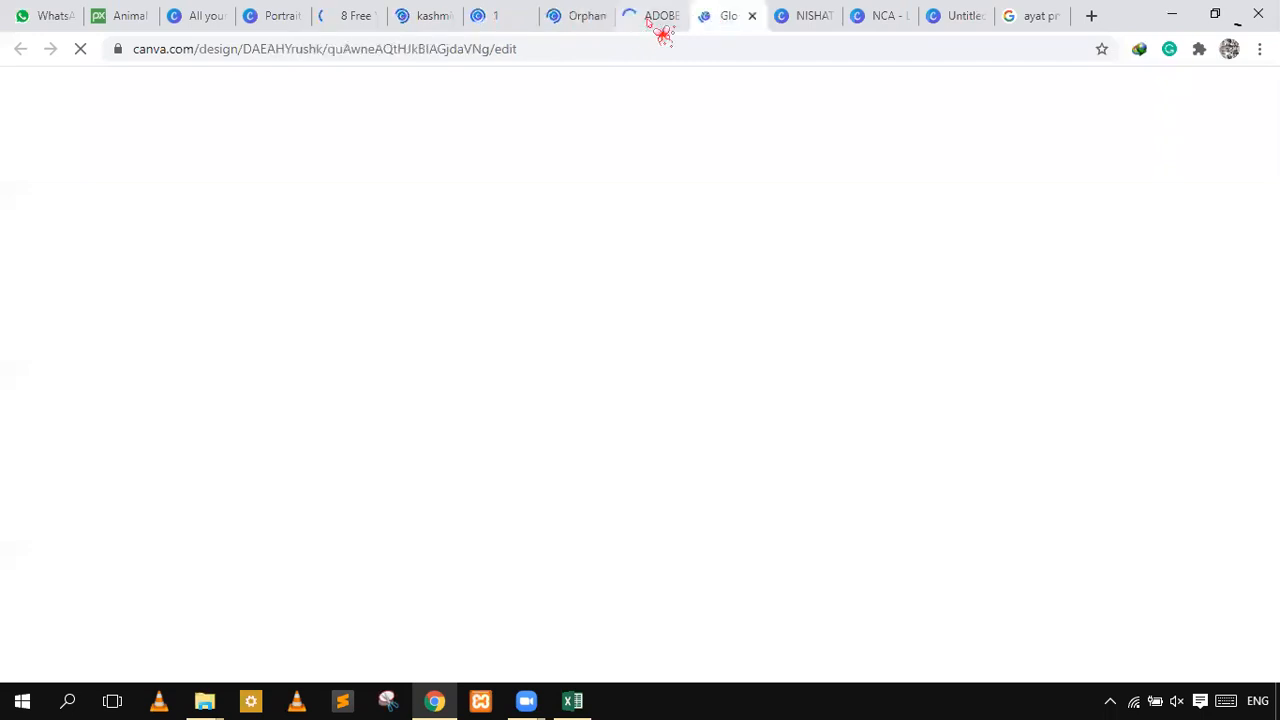
pyautogui.click(560, 23)
pyautogui.click(512, 26)
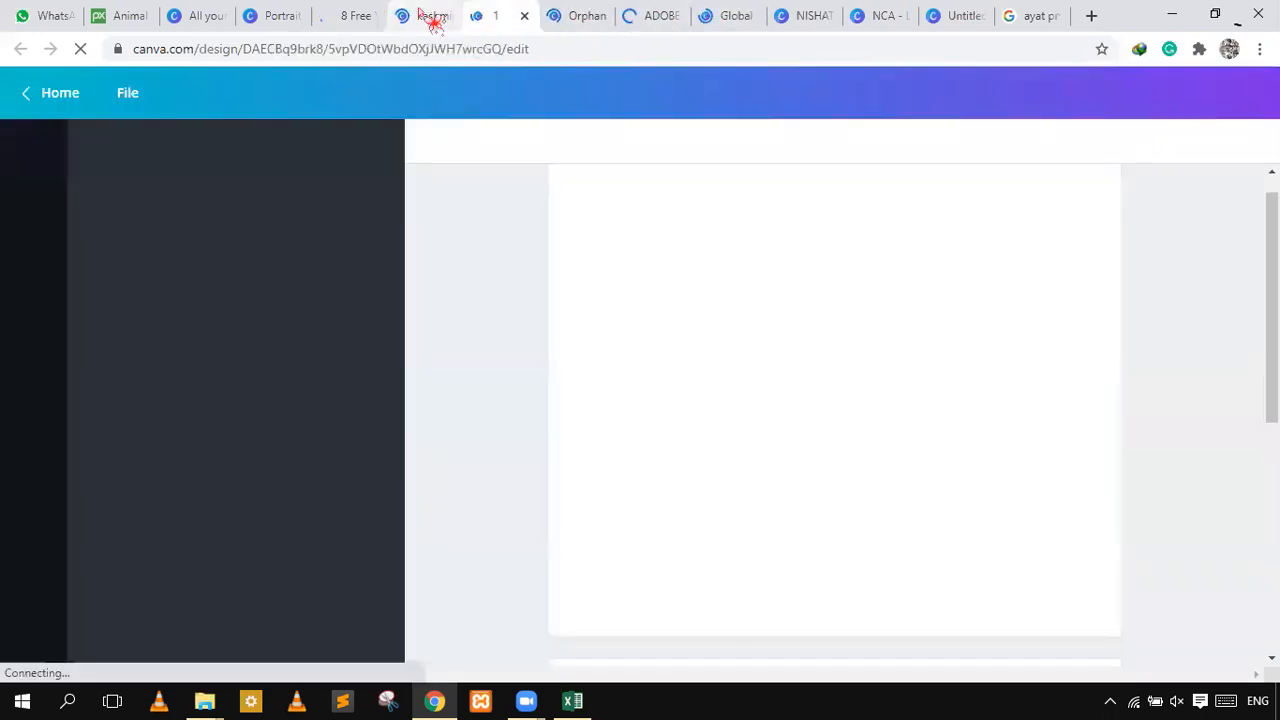
pyautogui.click(402, 24)
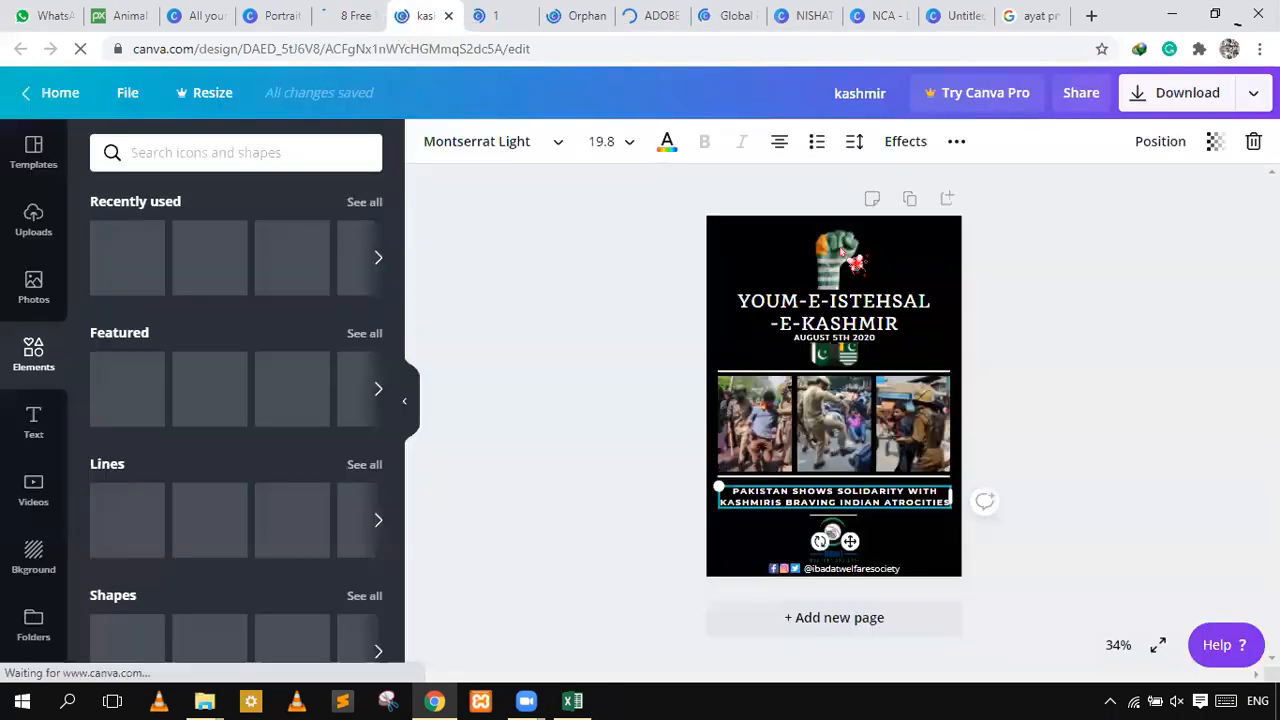
# - Leave the kashmir poster for the home page and open the list of all designs
pyautogui.click(842, 256)
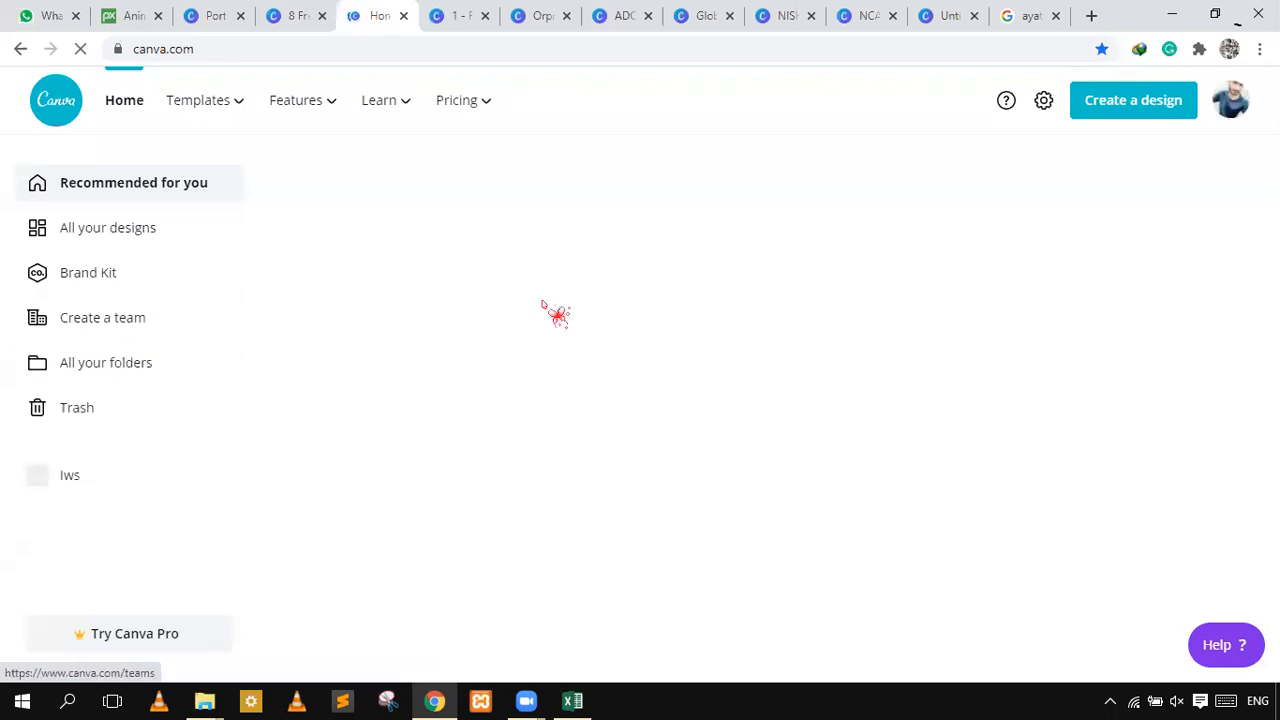
pyautogui.scroll(-6, 480, 405)
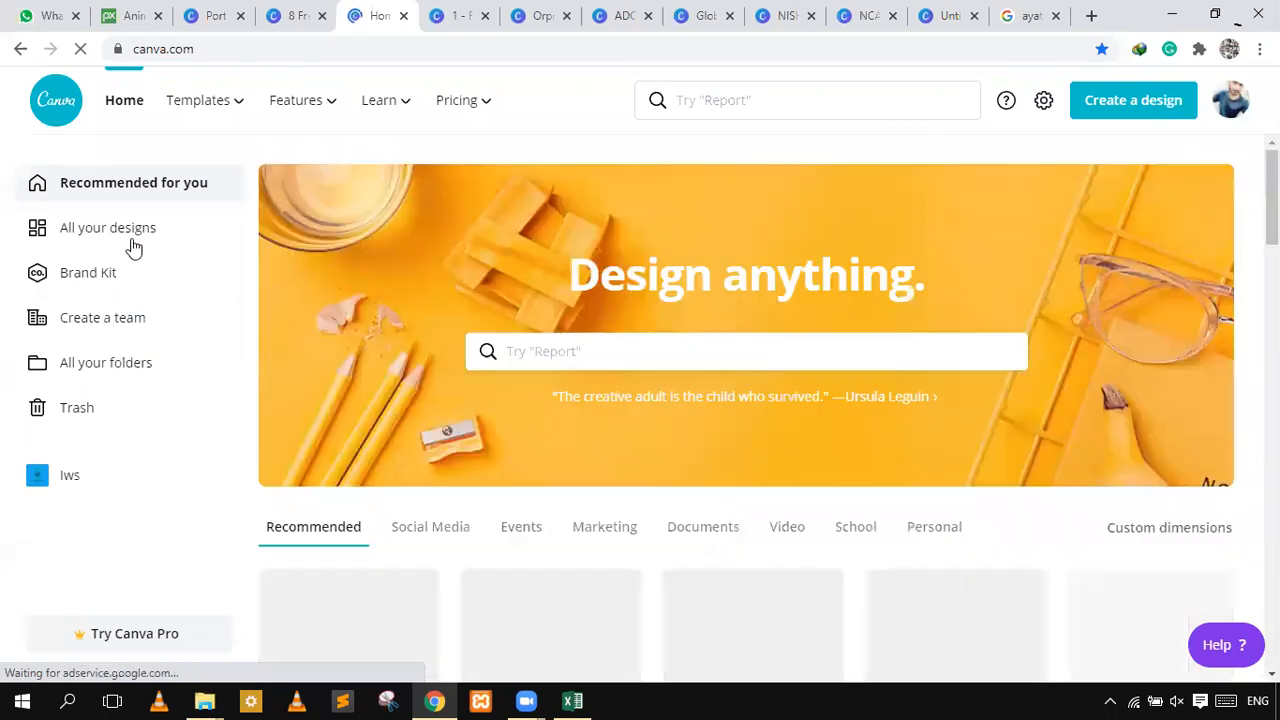
pyautogui.click(133, 245)
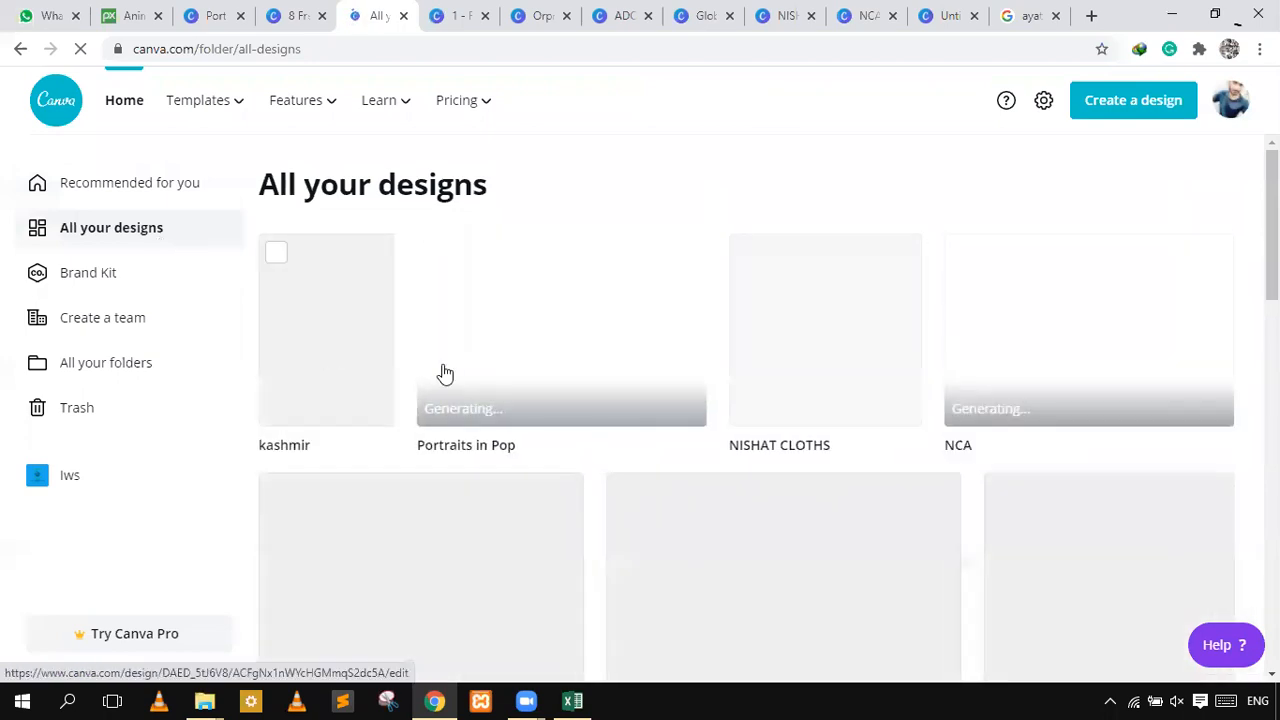
# - Browse all saved designs and open the "Regularly and thoroughly clean your hands" poster in its own tab
pyautogui.scroll(-10, 586, 449)
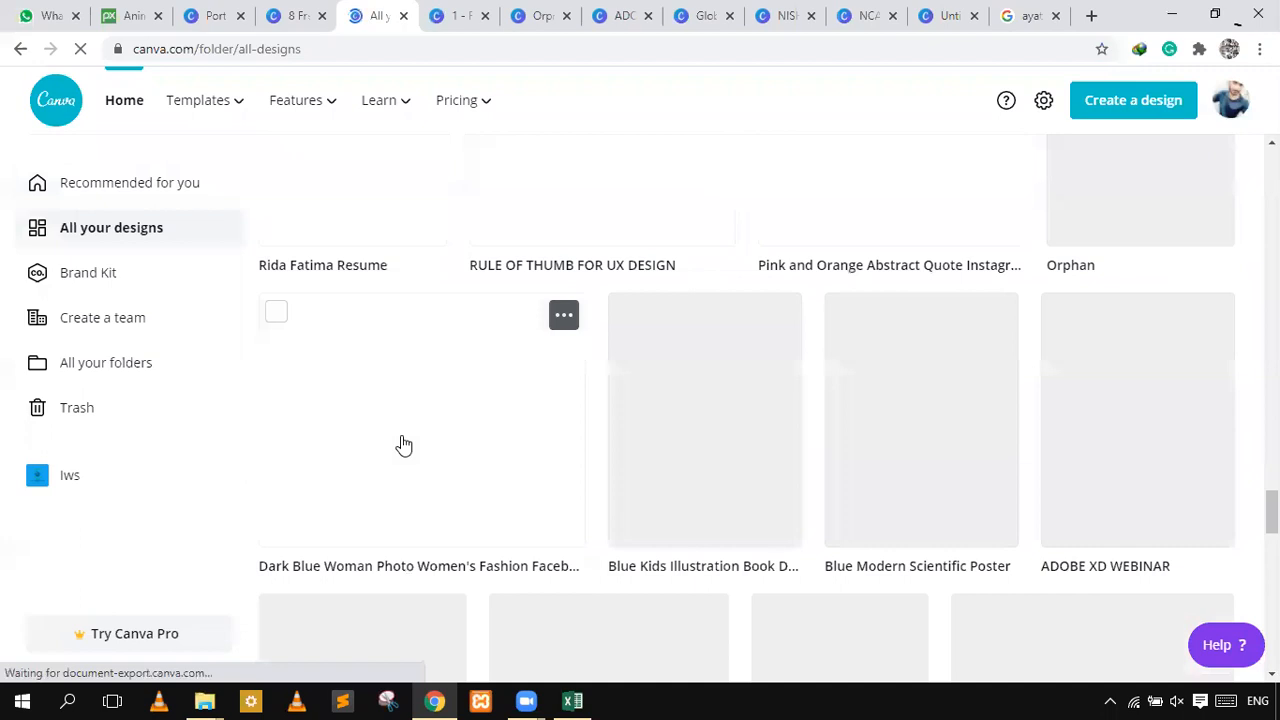
pyautogui.scroll(-10, 404, 445)
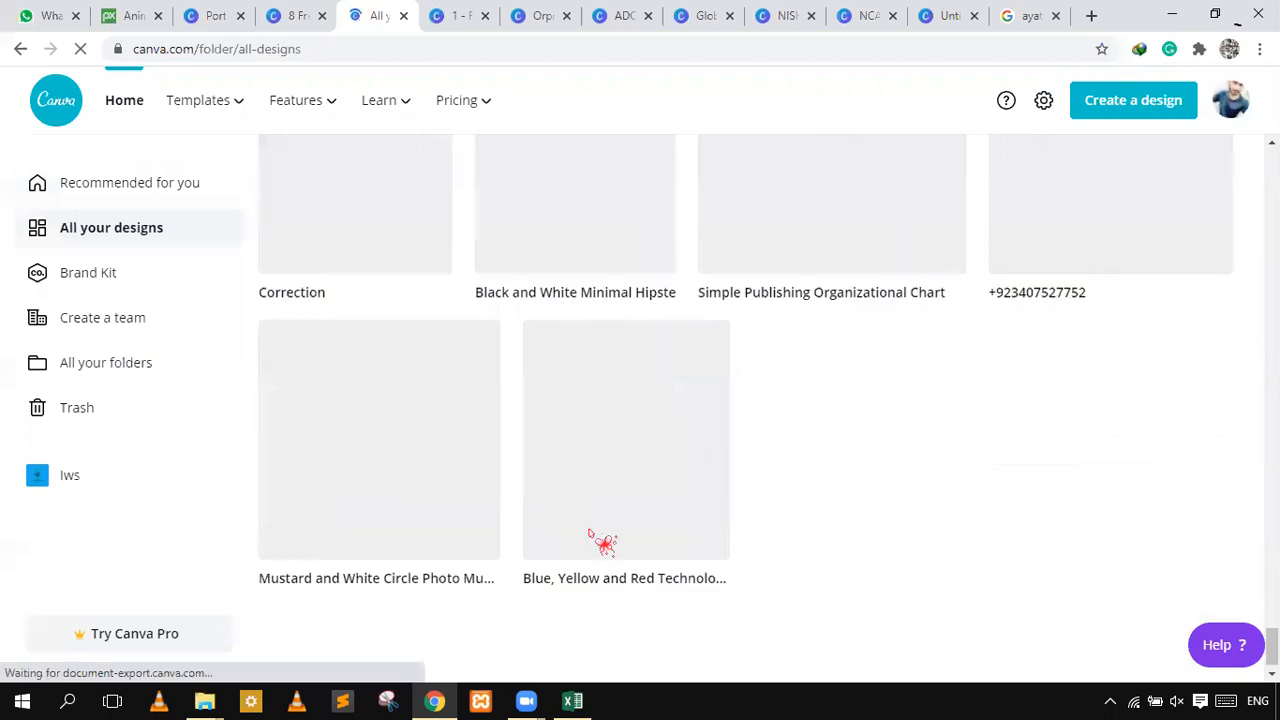
pyautogui.scroll(-5, 514, 530)
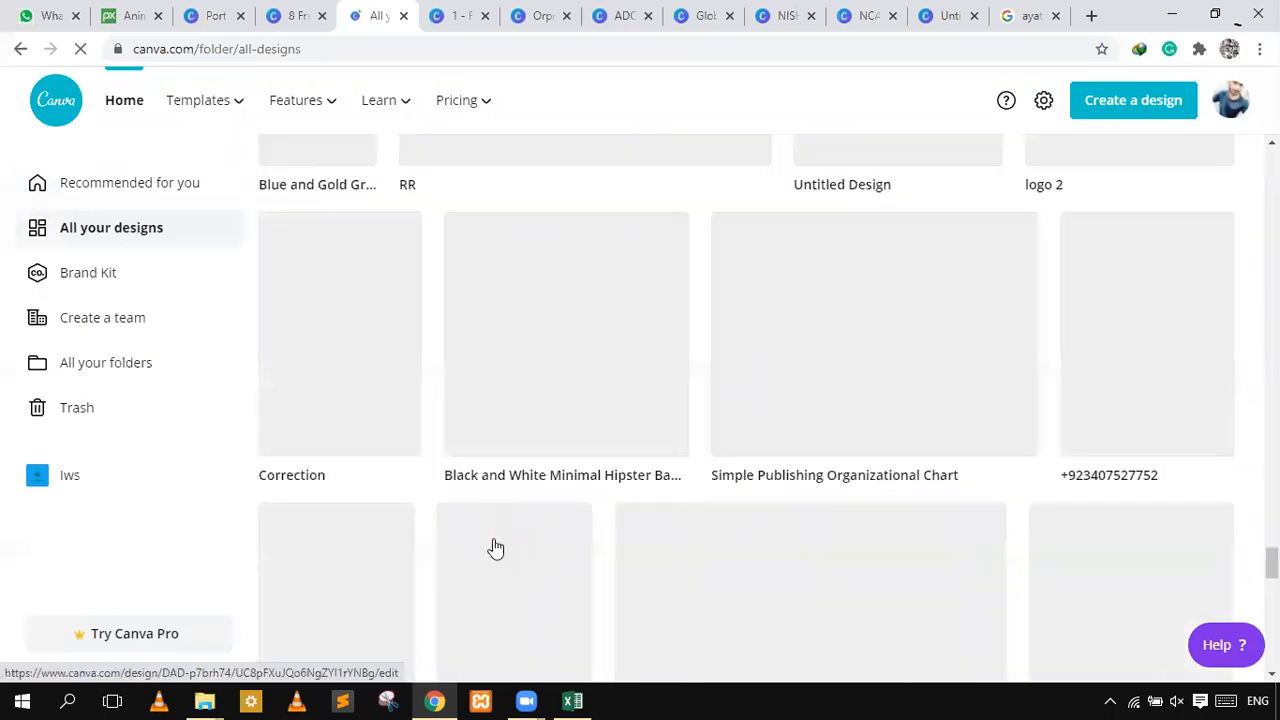
pyautogui.scroll(-10, 494, 546)
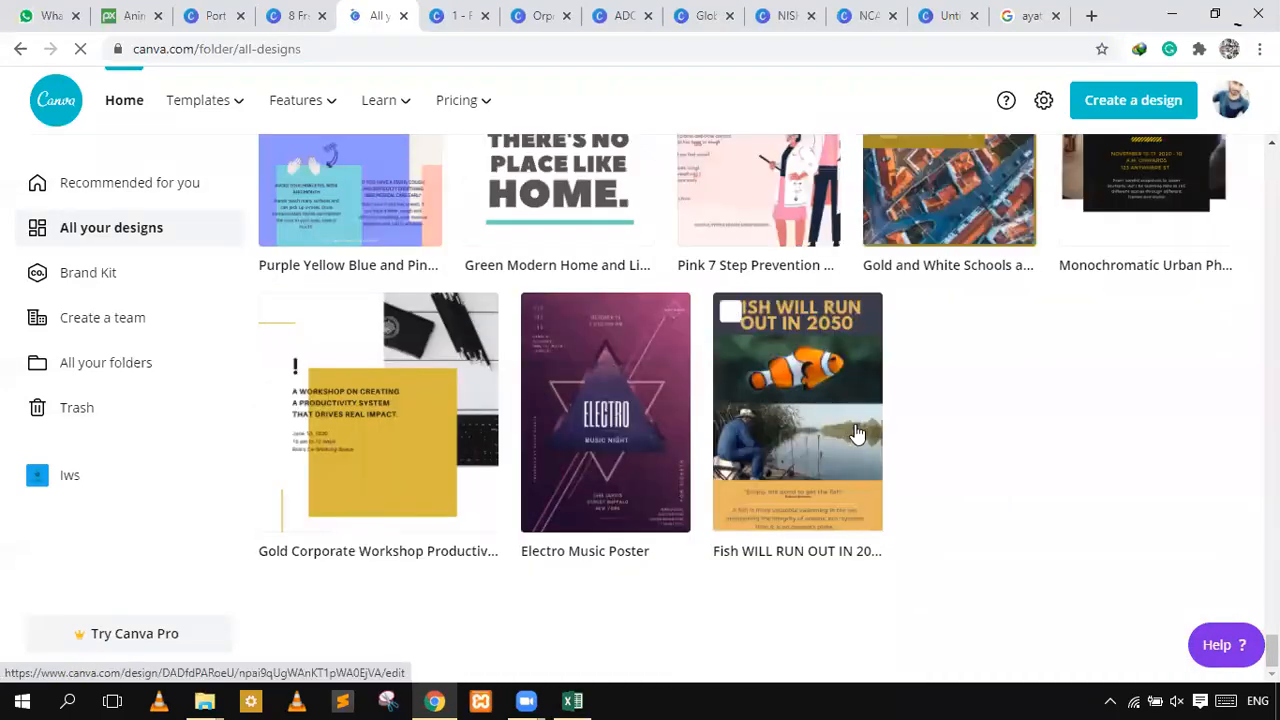
pyautogui.scroll(2, 566, 482)
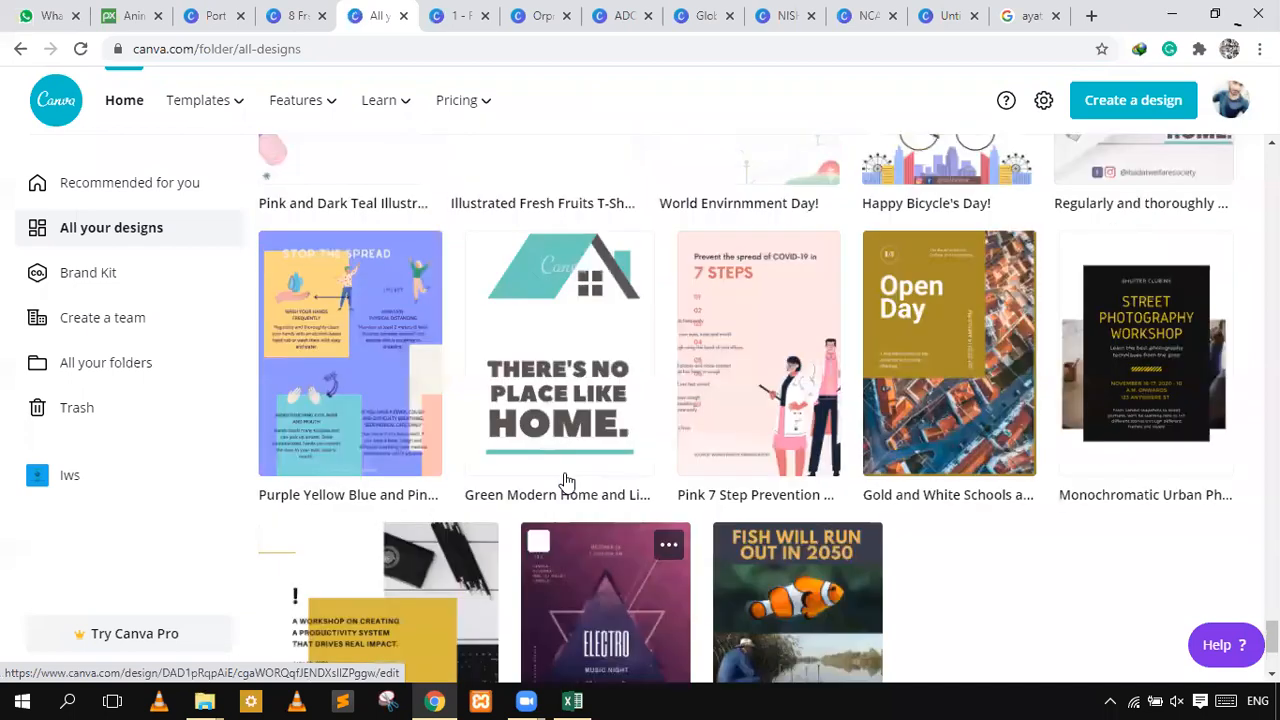
pyautogui.scroll(5, 740, 477)
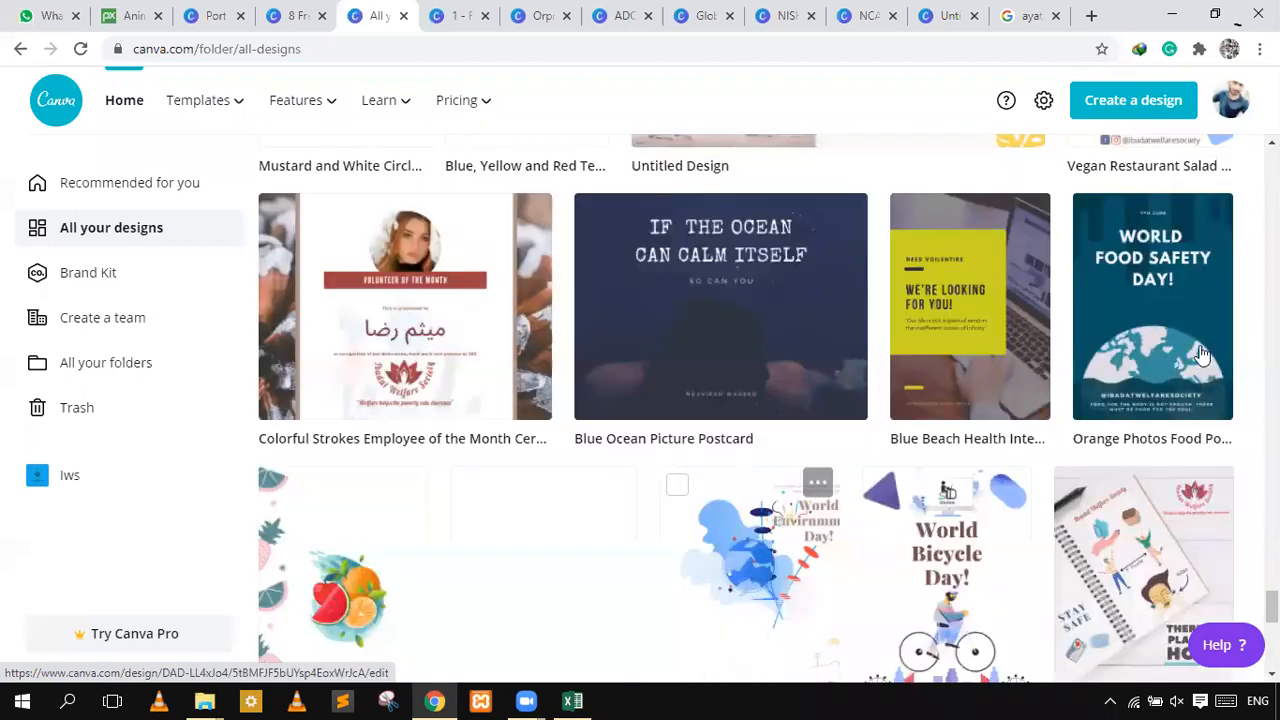
pyautogui.scroll(-2, 1133, 383)
pyautogui.click(1133, 383)
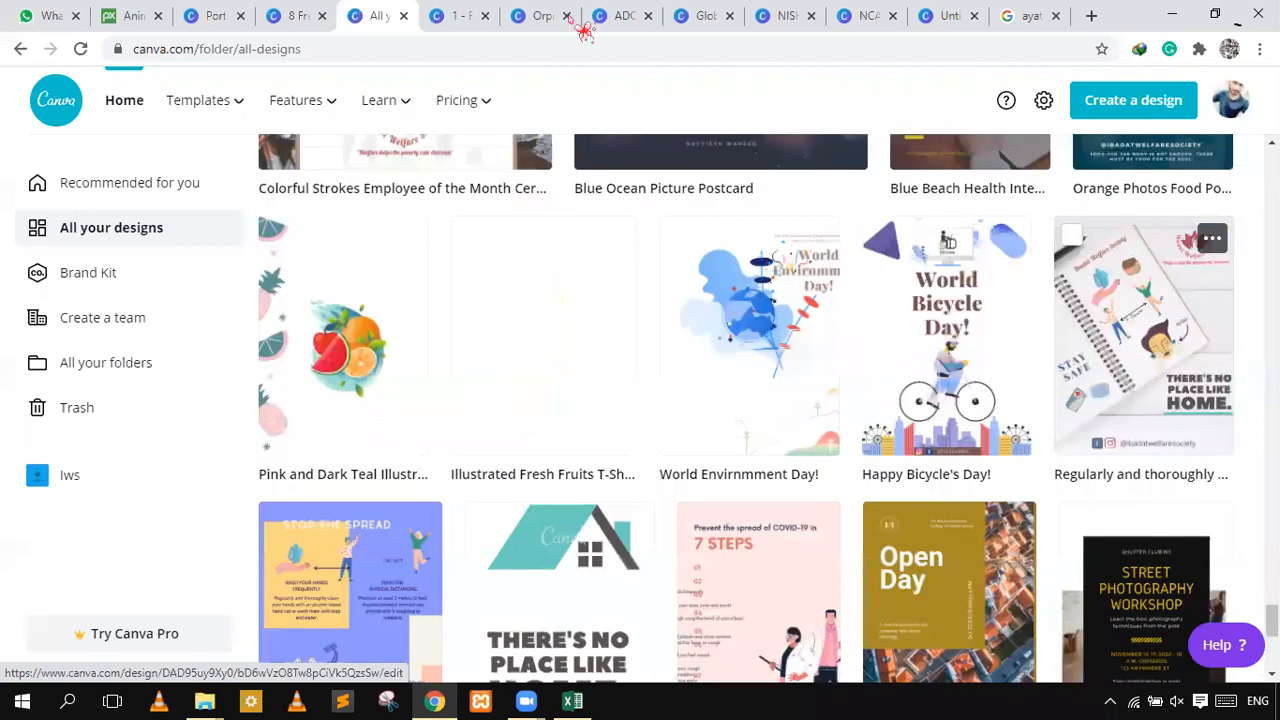
# - Examine the pin-shaped photo frame in design 1, then its second page and the elements library
pyautogui.click(533, 20)
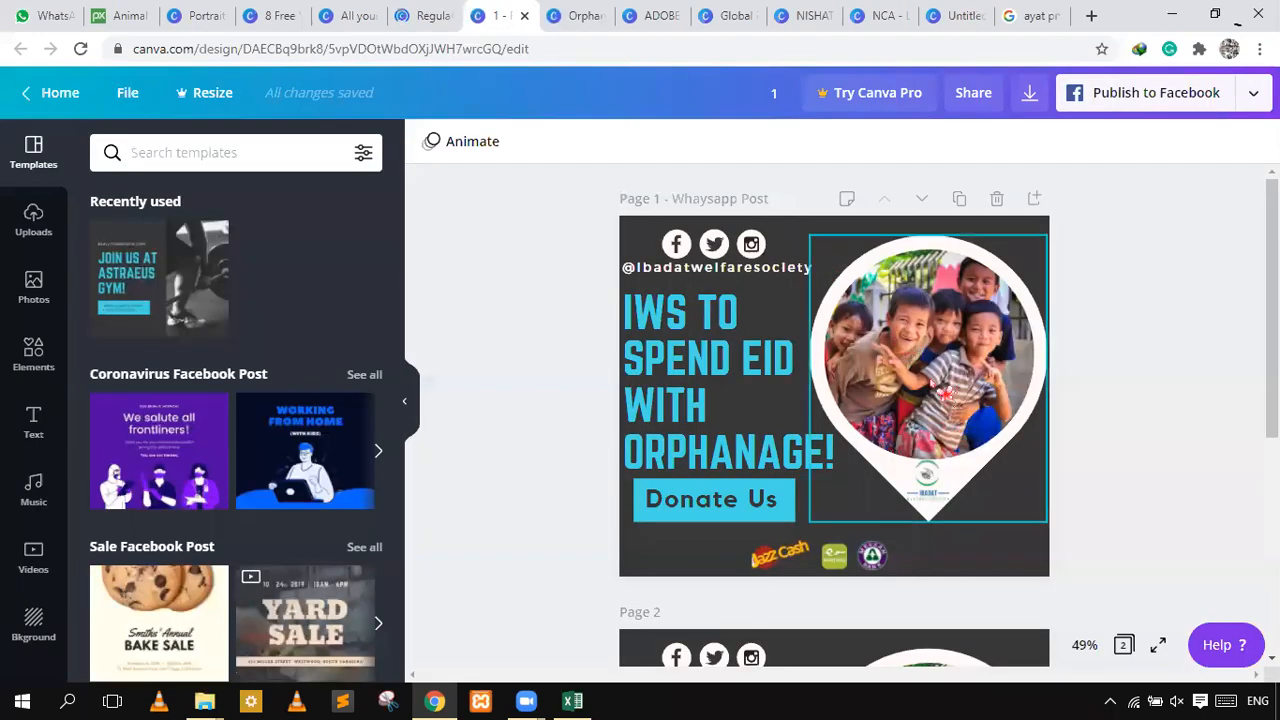
pyautogui.click(965, 318)
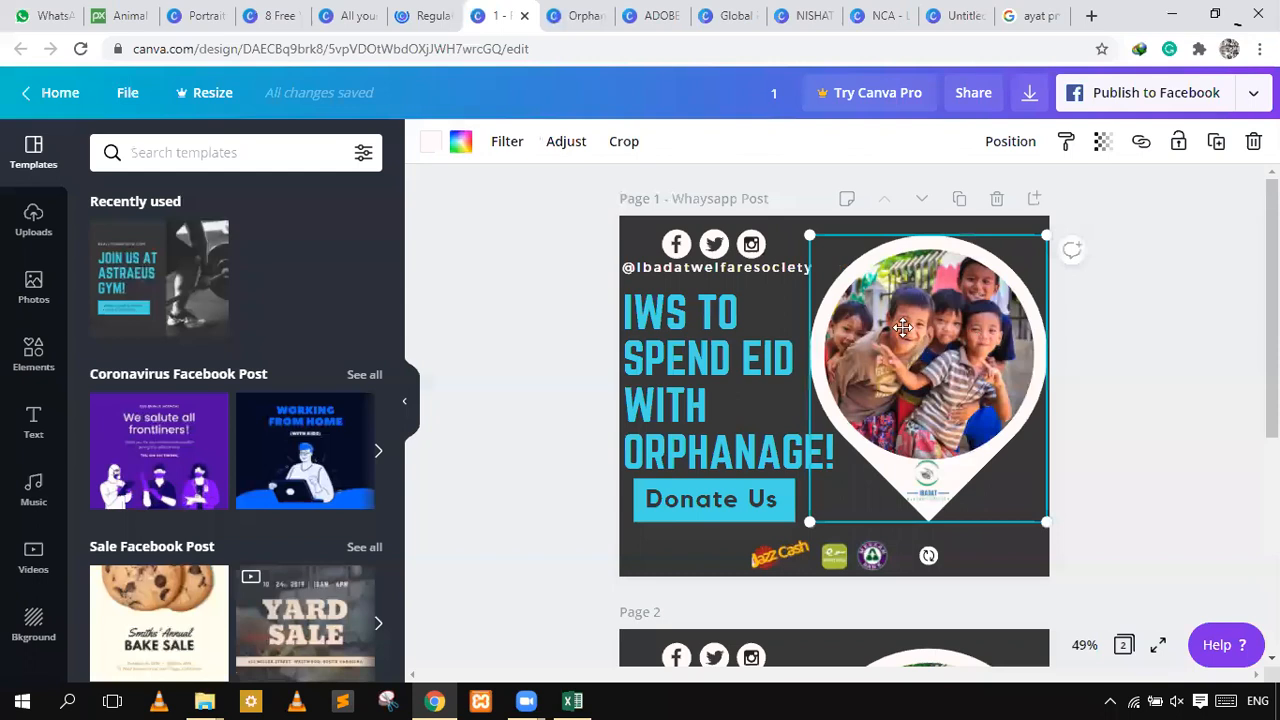
pyautogui.moveTo(930, 341); pyautogui.dragTo(916, 341)
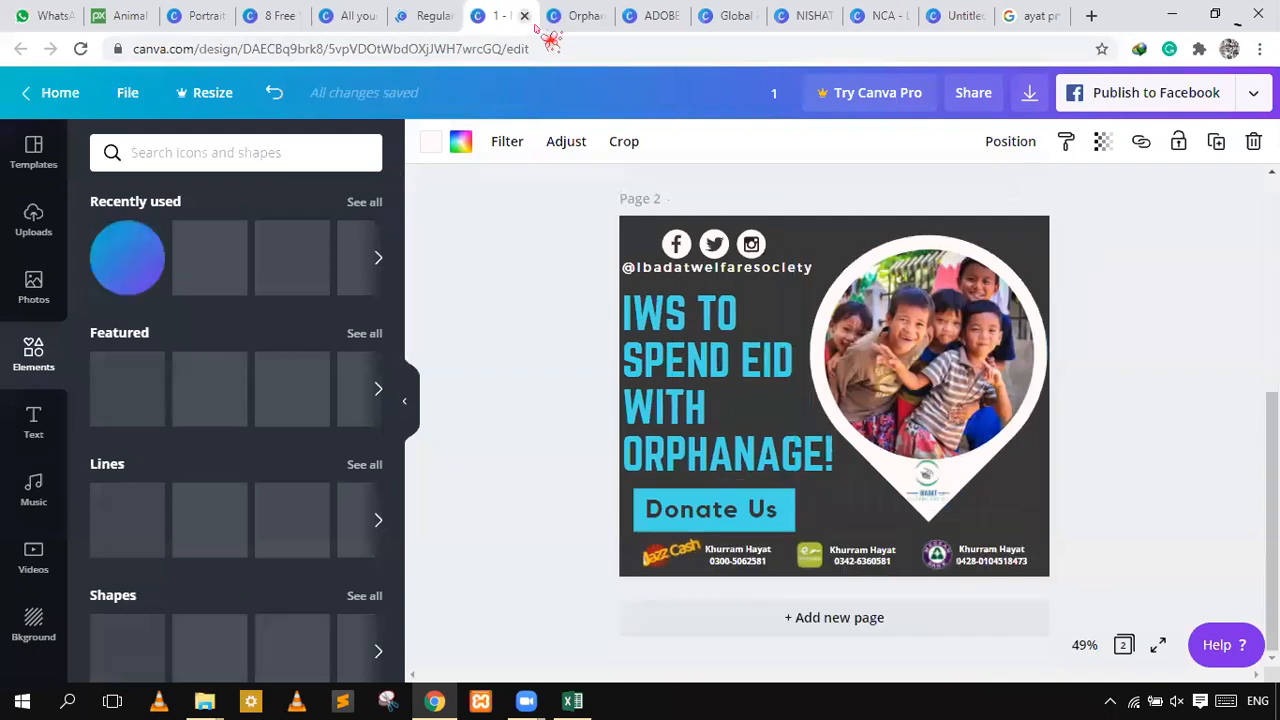
# - Close the browser tabs of the design 1, Orphan and ADOBE XD WEBINAR designs
pyautogui.click(524, 15)
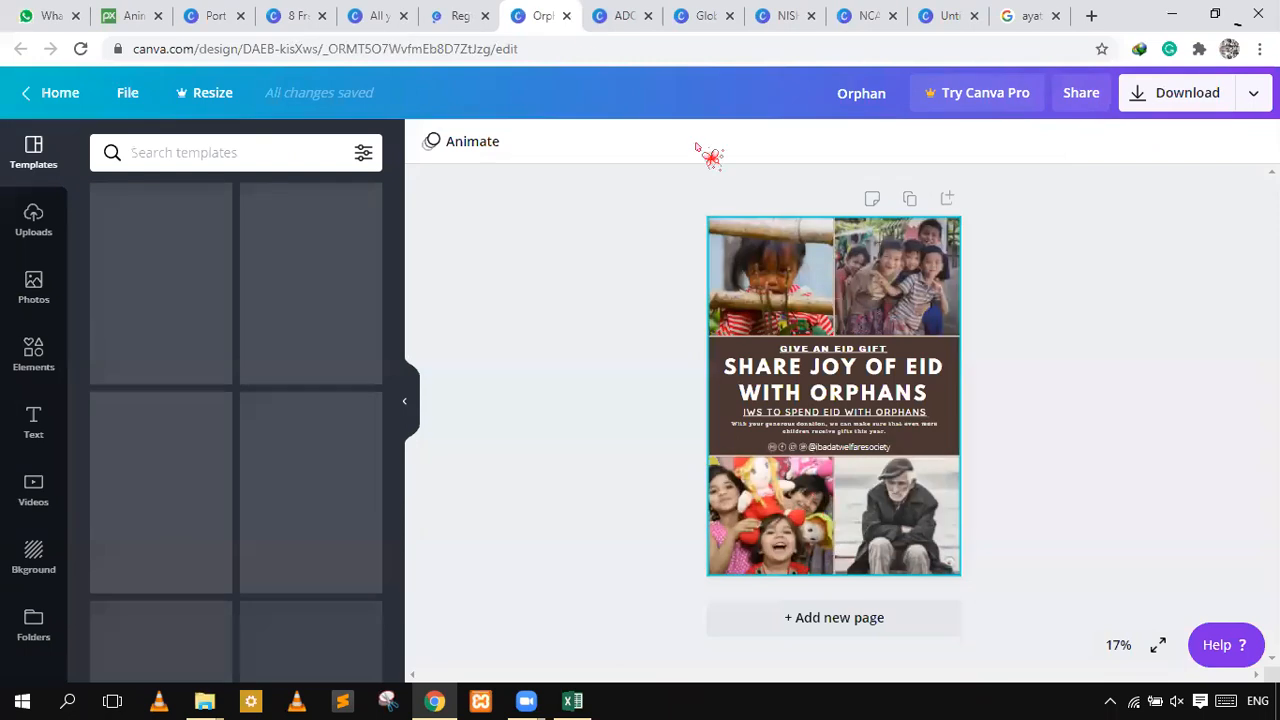
pyautogui.click(565, 16)
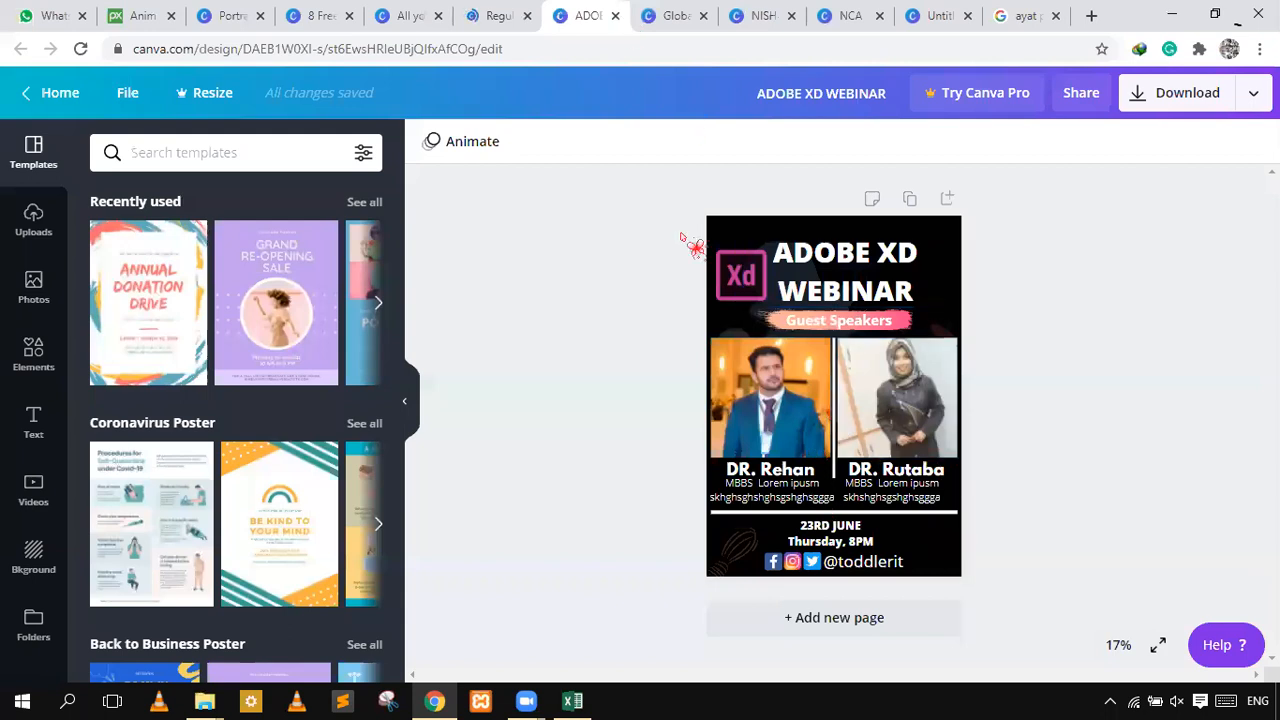
pyautogui.click(615, 16)
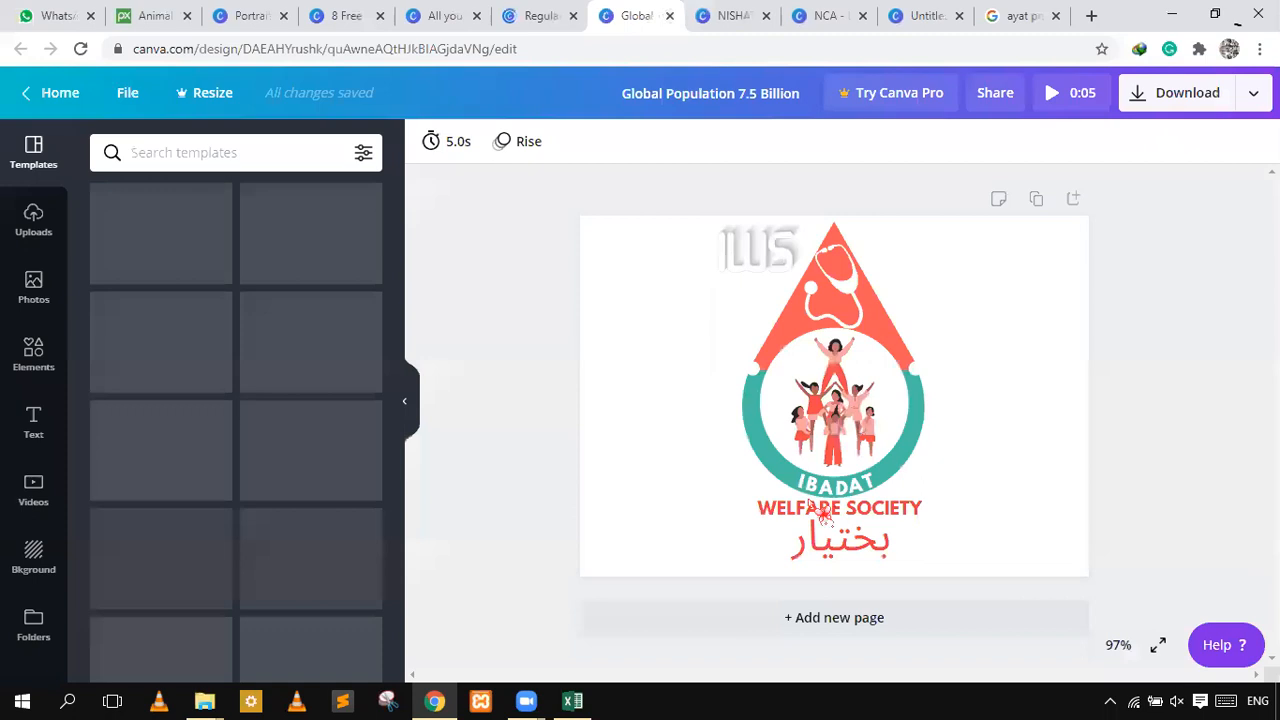
# - Examine the people illustration inside the Ibadat Welfare Society logo, and close the Global Population 7.5 Billion tab
pyautogui.click(740, 518)
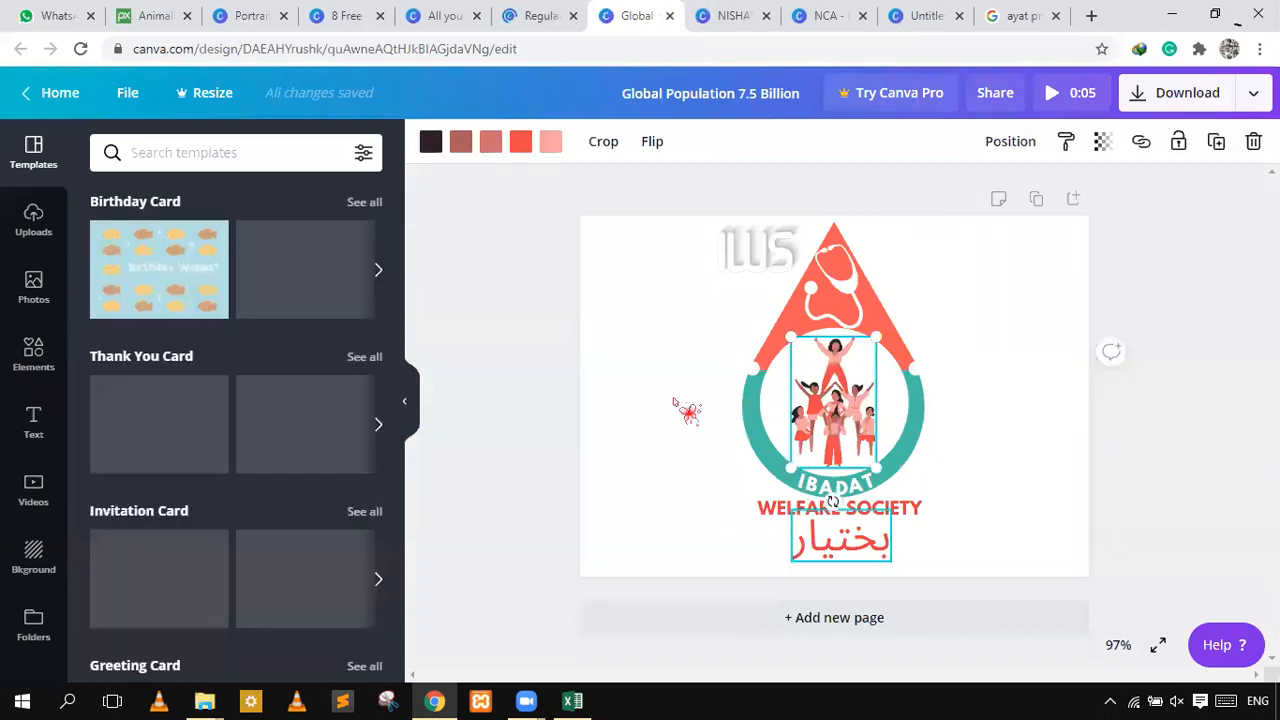
pyautogui.press('Escape')
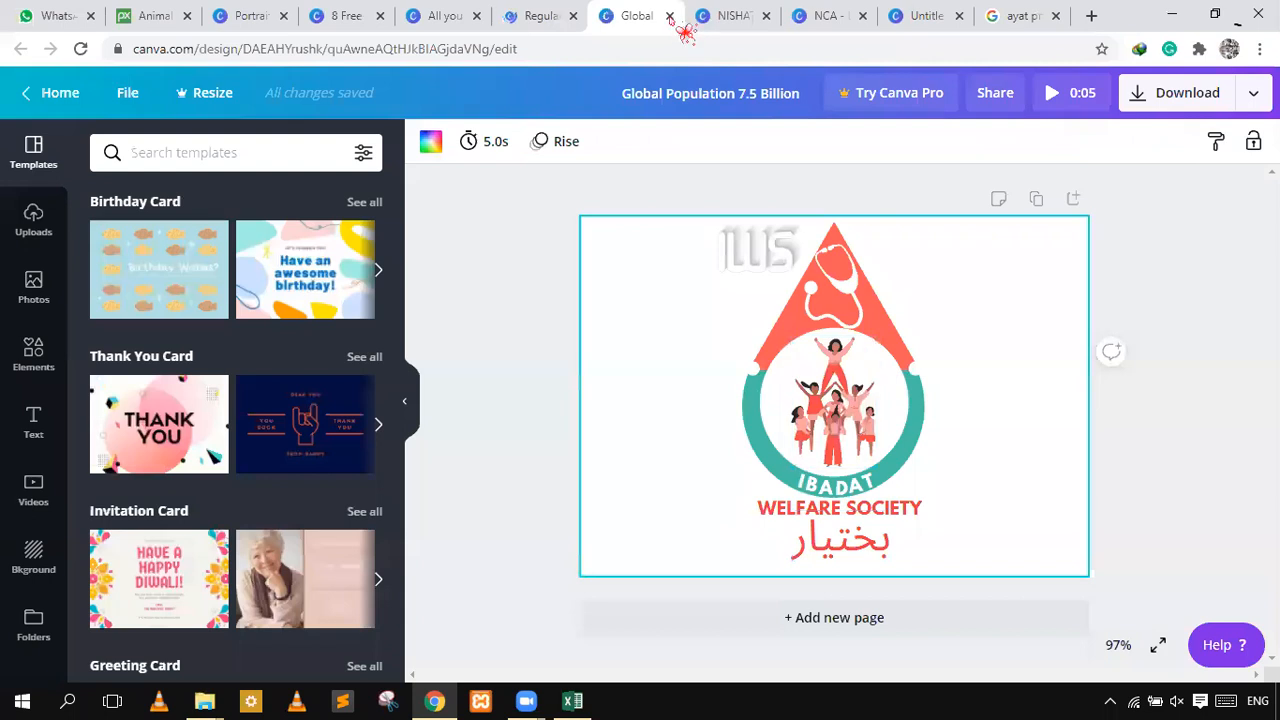
pyautogui.click(670, 17)
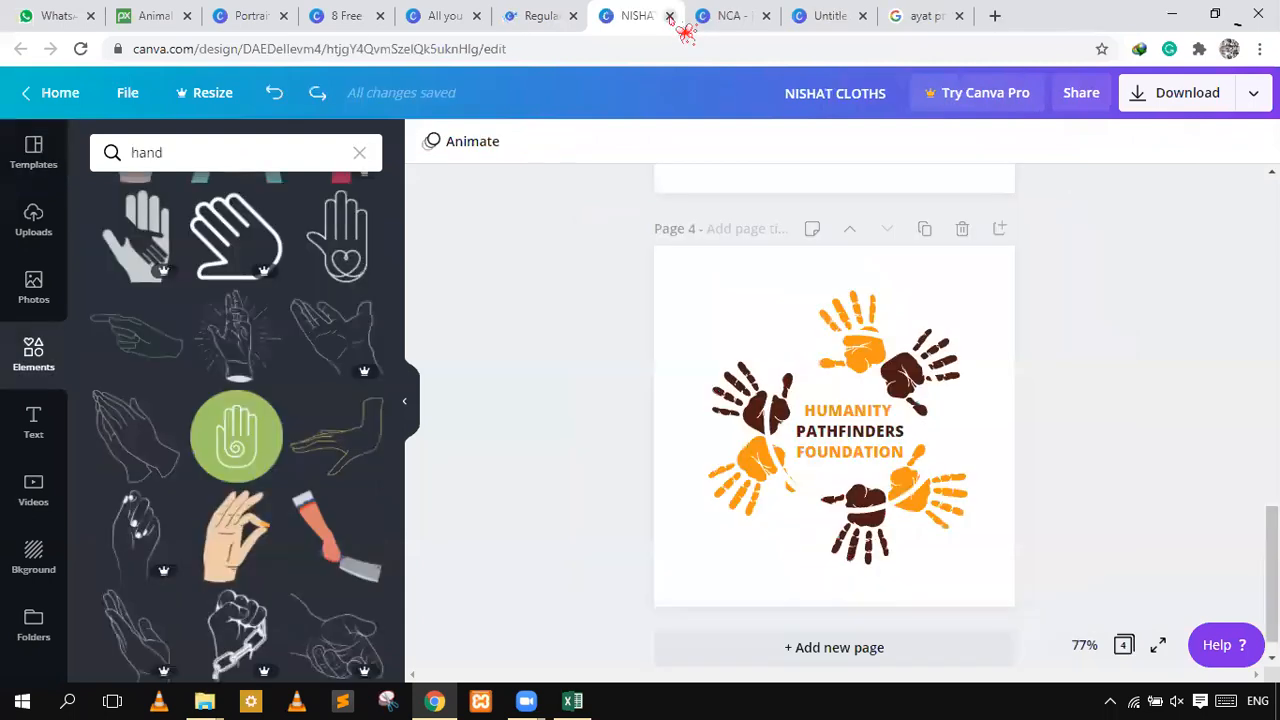
# - Close the browser tabs of the NISHAT CLOTHS and NCA designs and the Google search
pyautogui.click(670, 17)
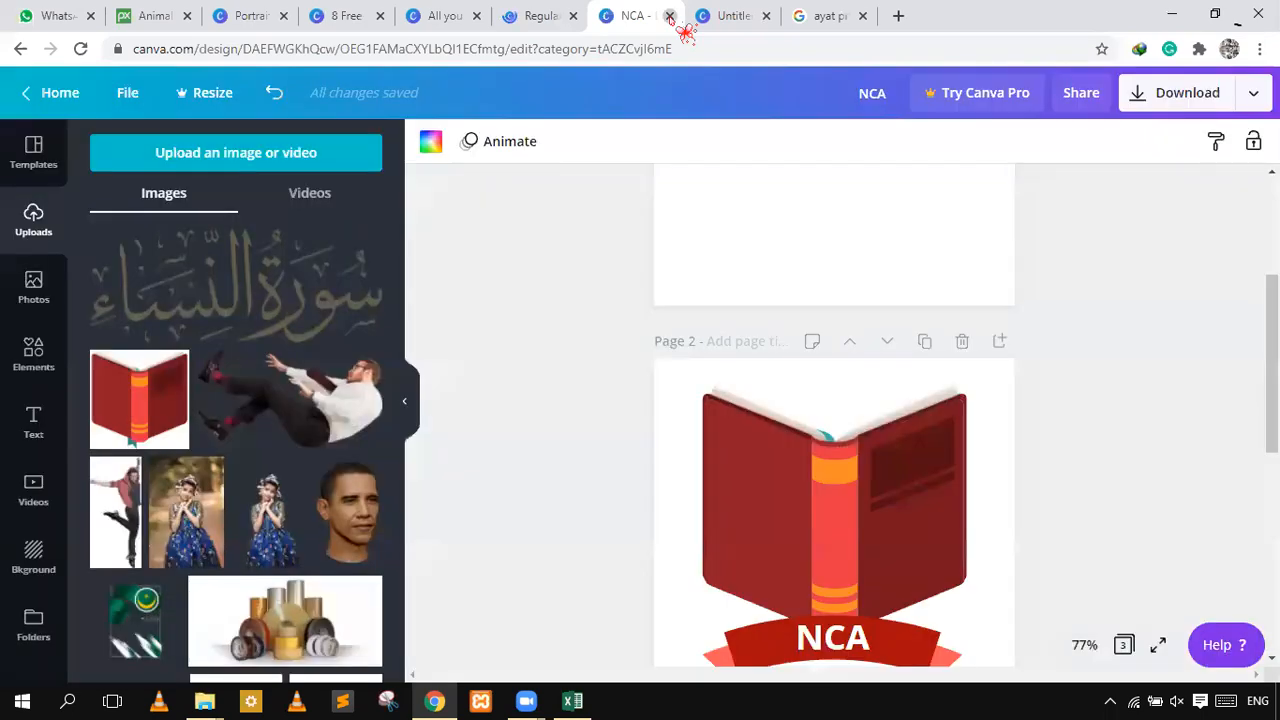
pyautogui.click(670, 17)
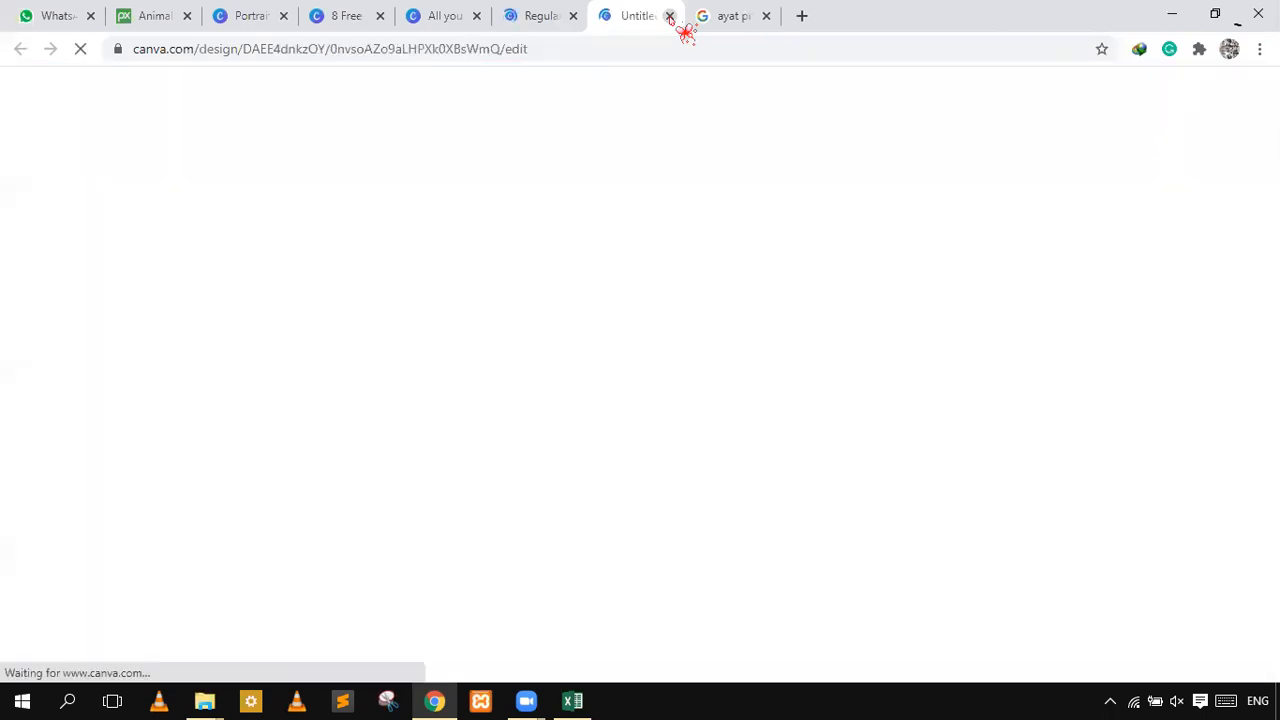
pyautogui.click(766, 17)
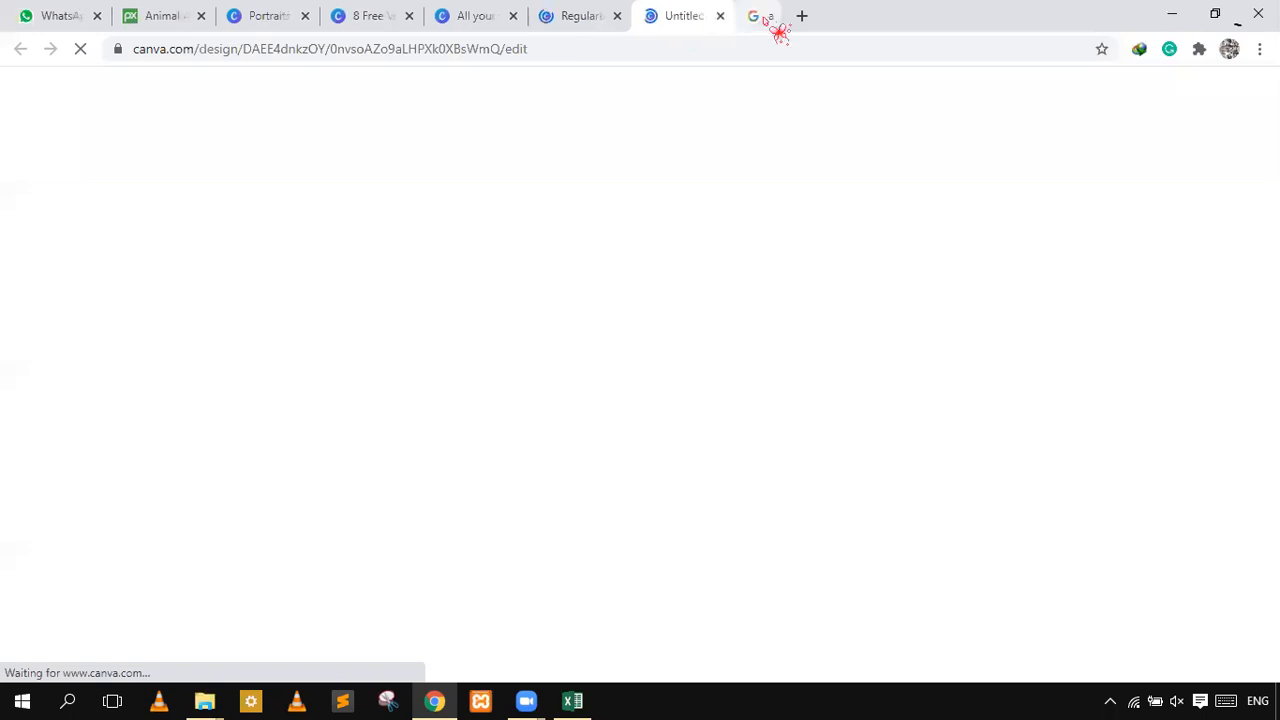
# - Present the hand-hygiene notebook poster full screen to examine its composition, and return to the editor
pyautogui.click(610, 17)
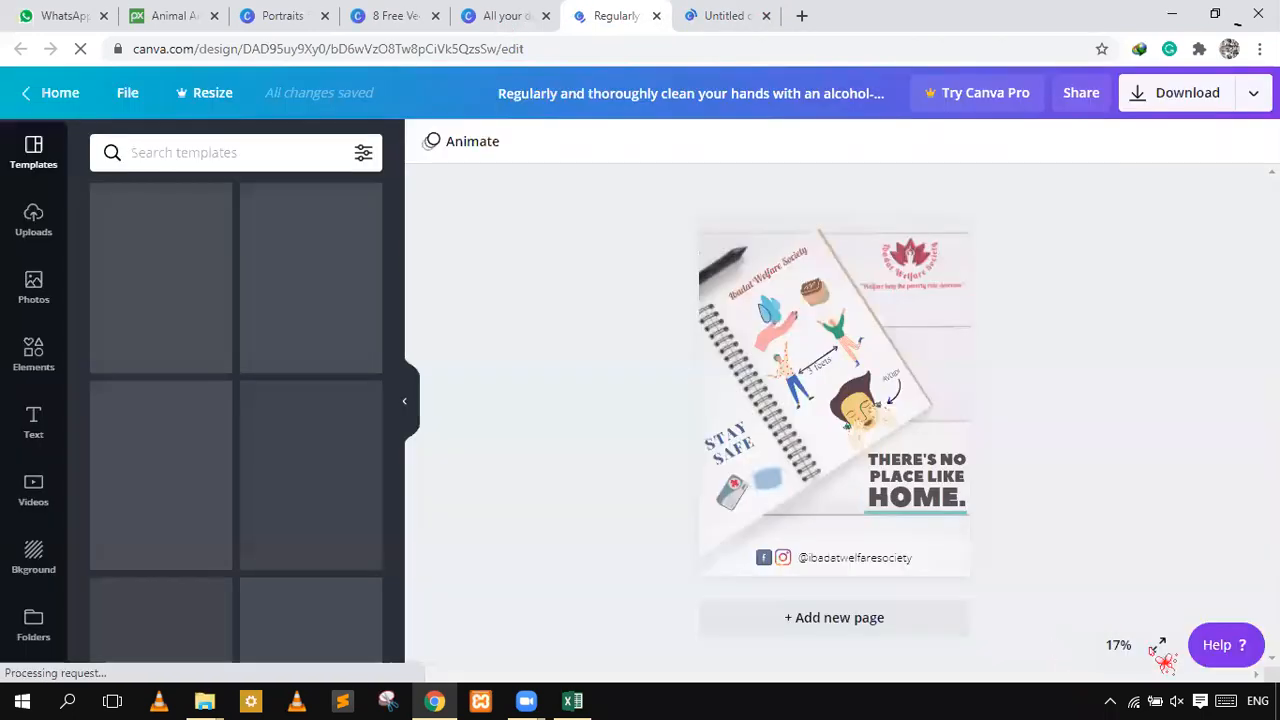
pyautogui.click(1159, 648)
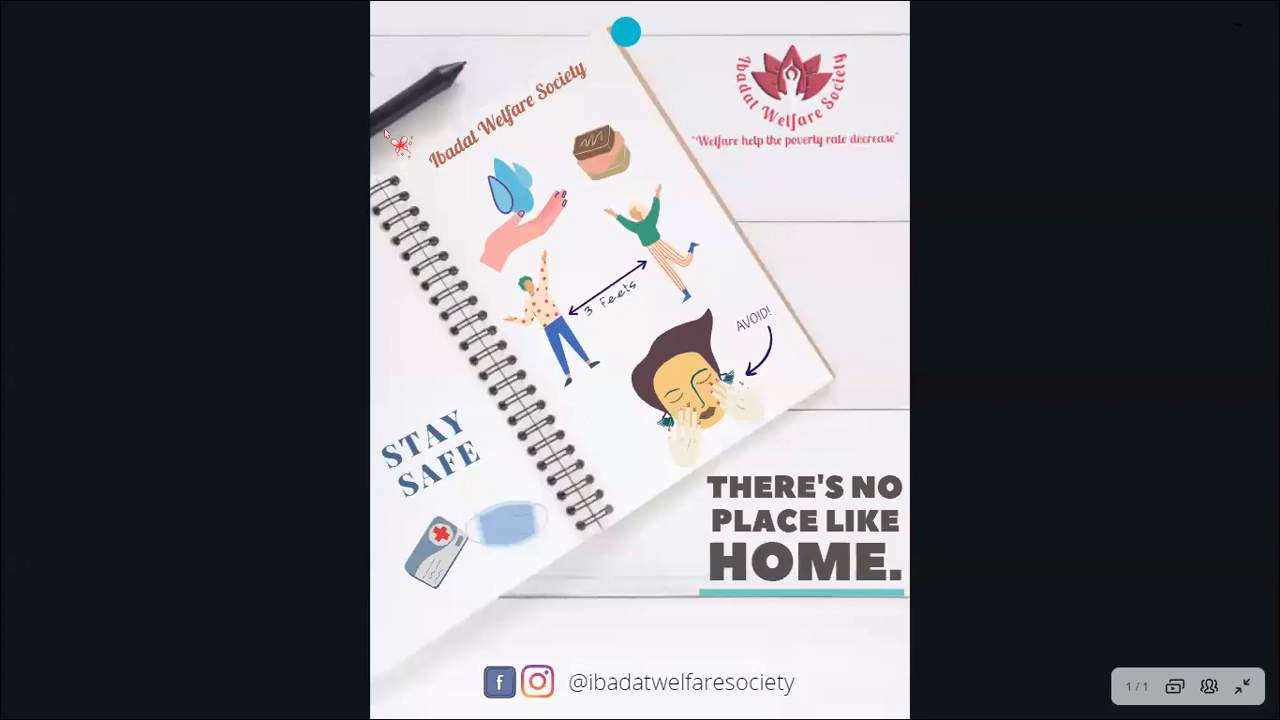
pyautogui.click(478, 37)
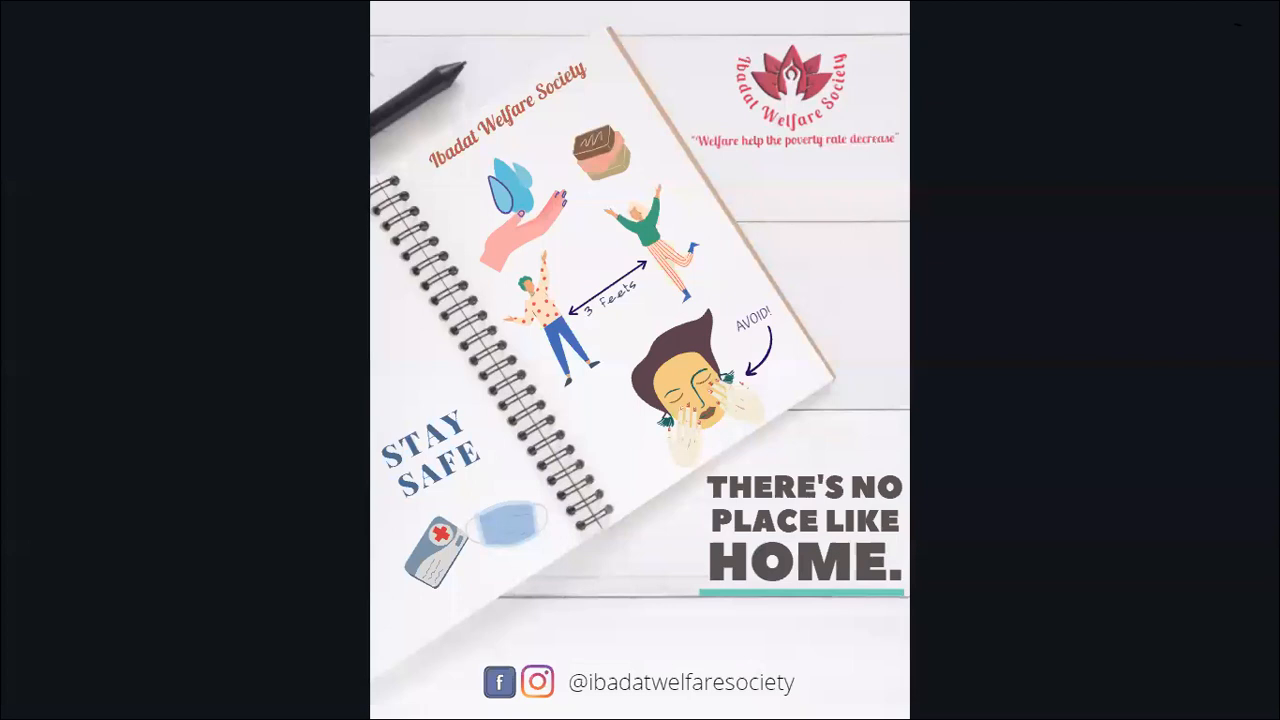
pyautogui.press('Escape')
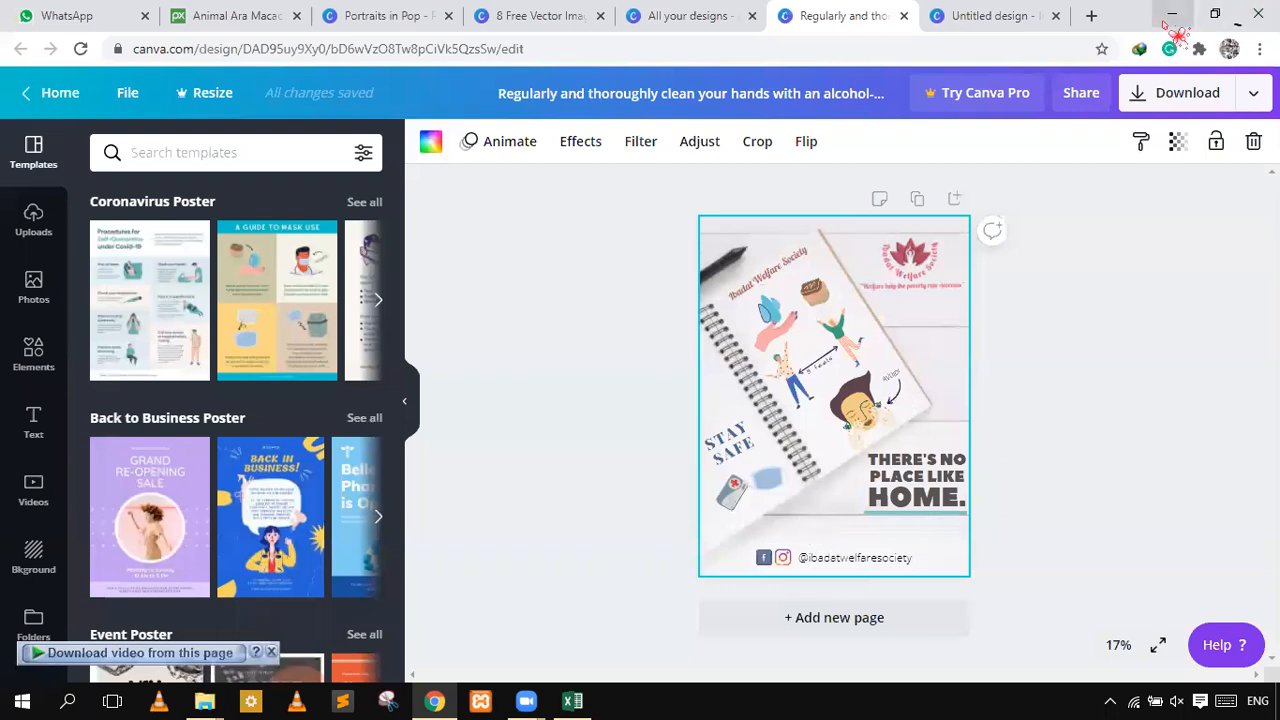
# - Open instagram.com in a new browser tab and decline turning on notifications
pyautogui.click(1172, 18)
pyautogui.click(434, 701)
pyautogui.click(1091, 16)
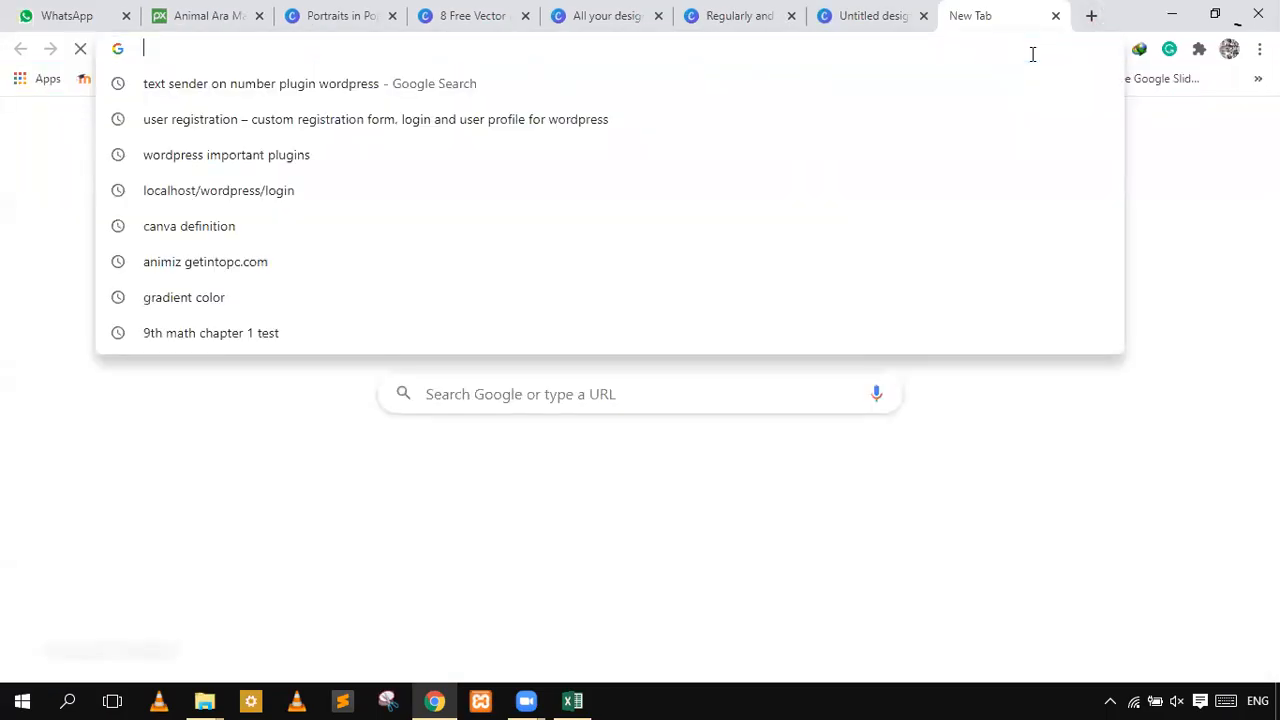
pyautogui.write('in')
pyautogui.press('Return')
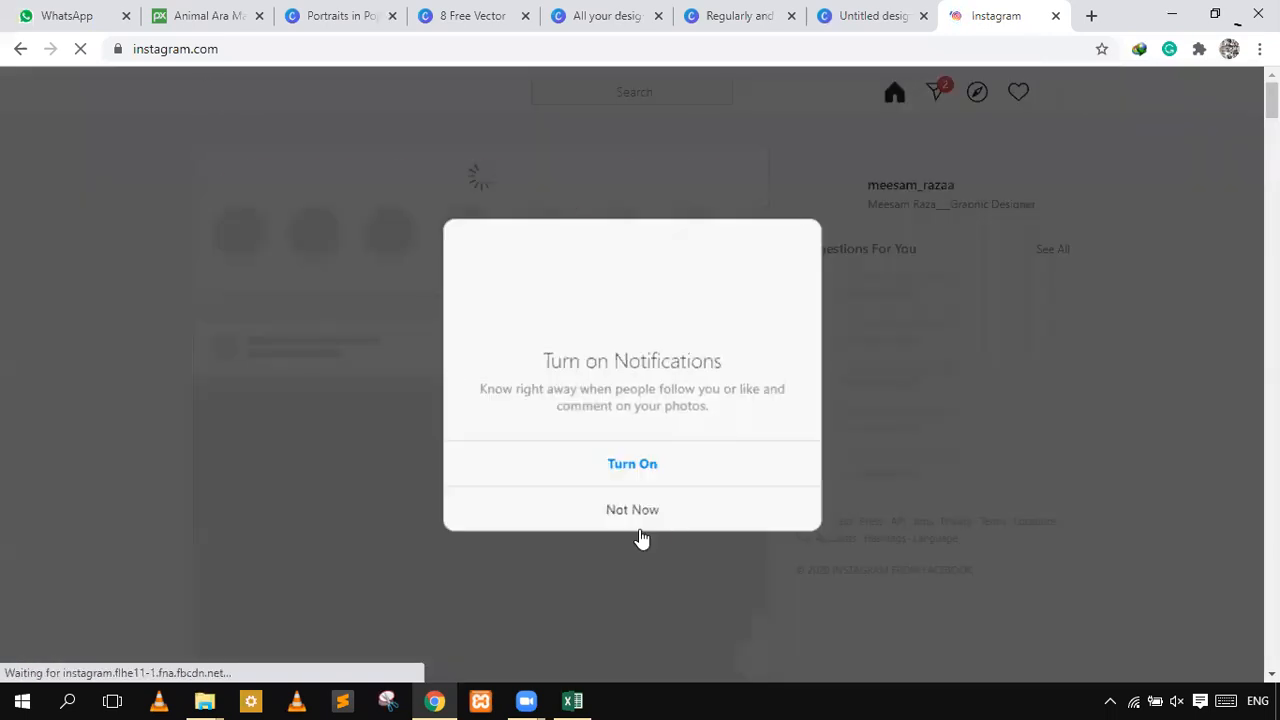
pyautogui.click(632, 521)
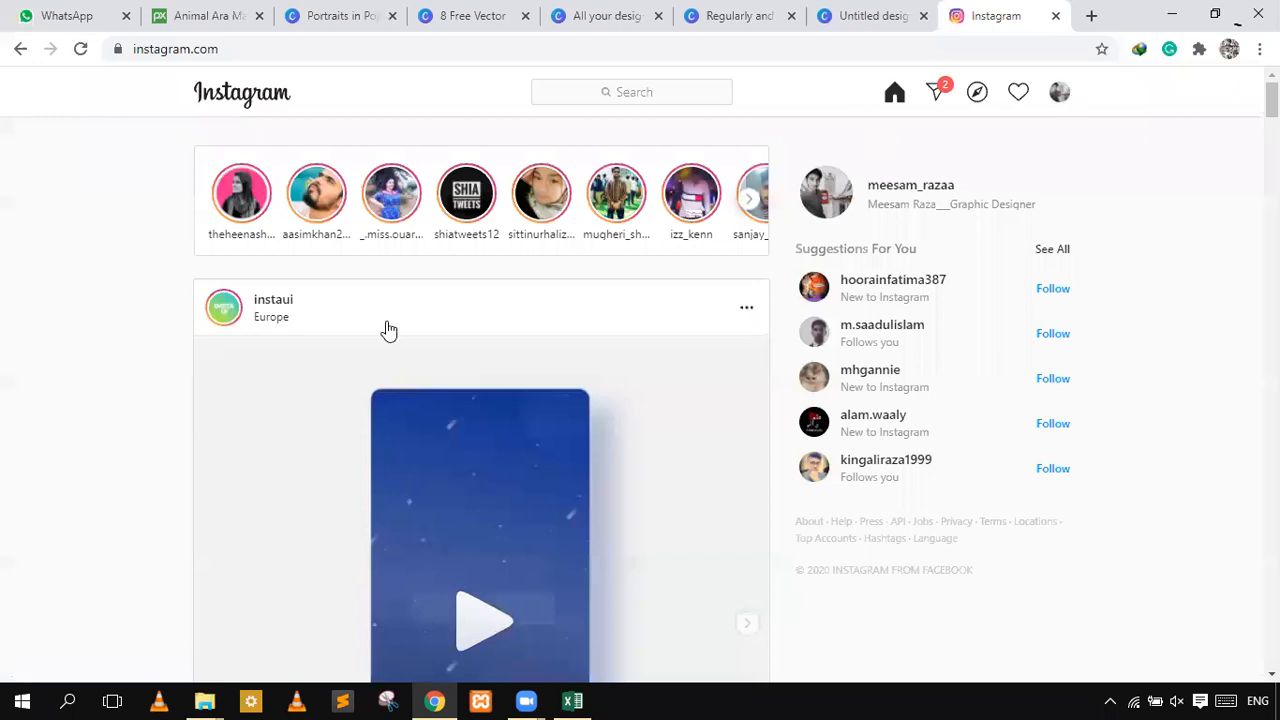
# - Open the browser's developer tools on the Instagram page and turn off the responsive device view
pyautogui.rightClick(203, 598)
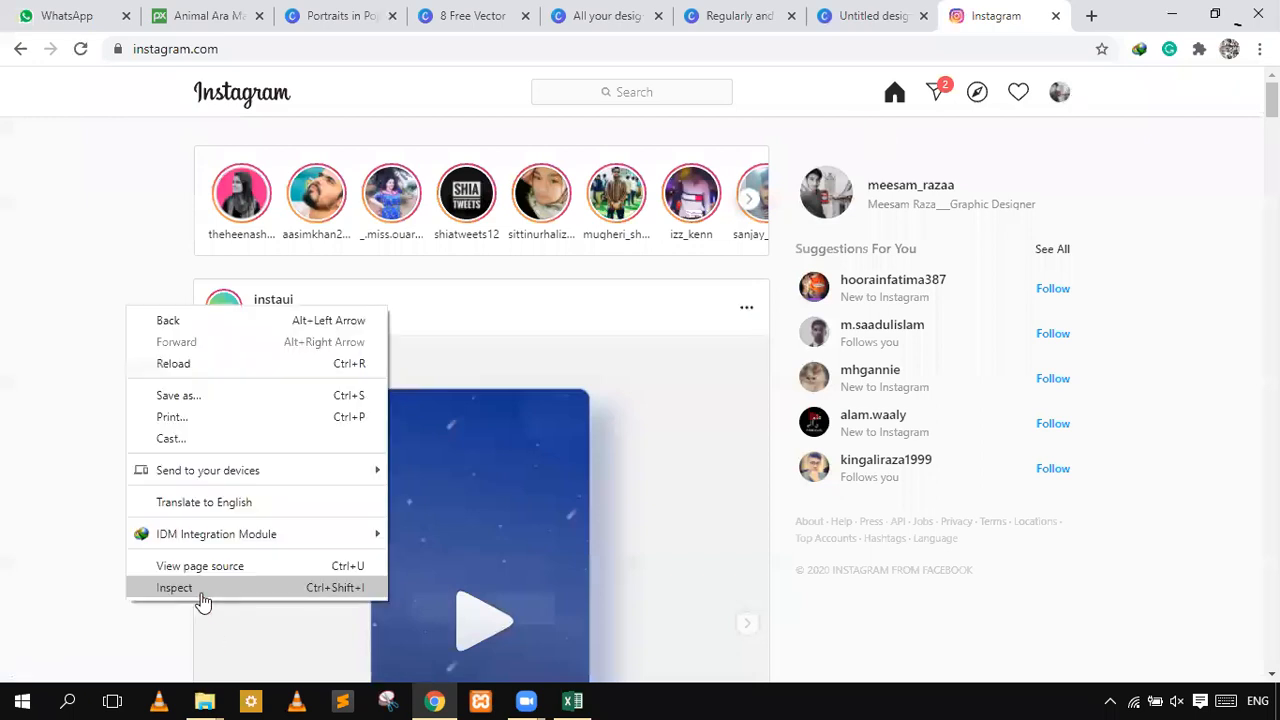
pyautogui.click(137, 586)
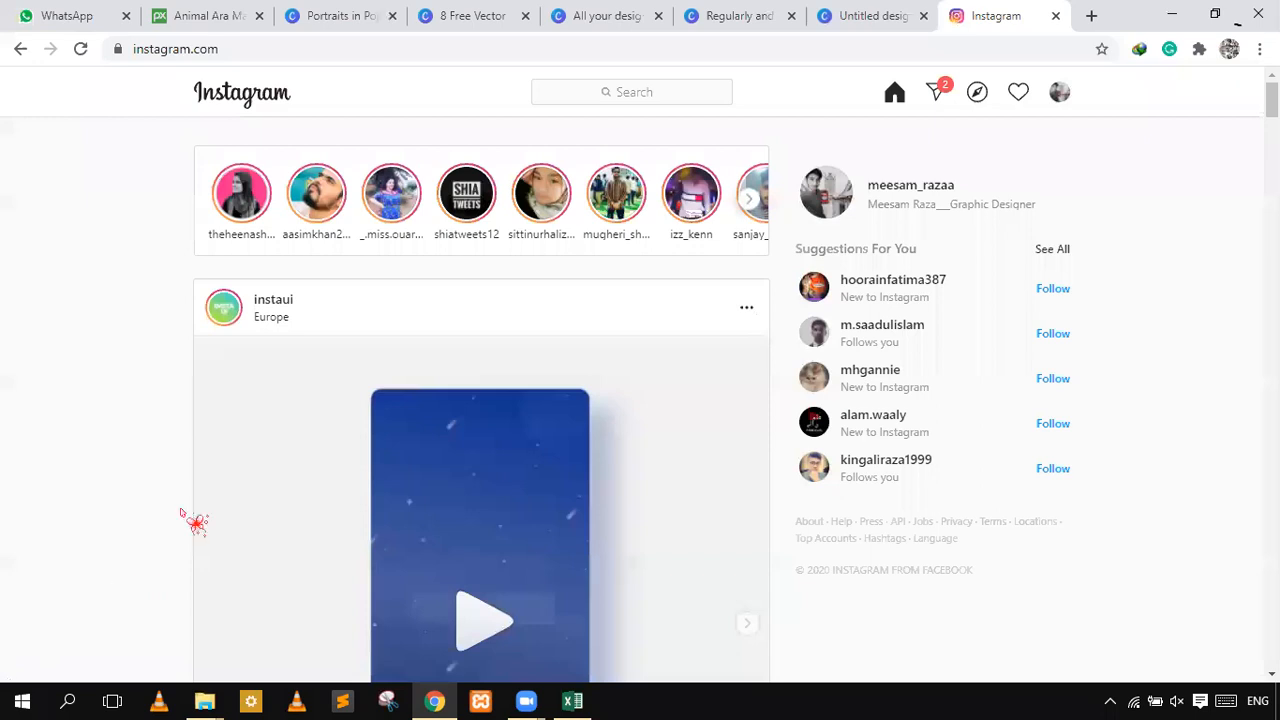
pyautogui.hotkey('ctrl', 'shift', 'i')
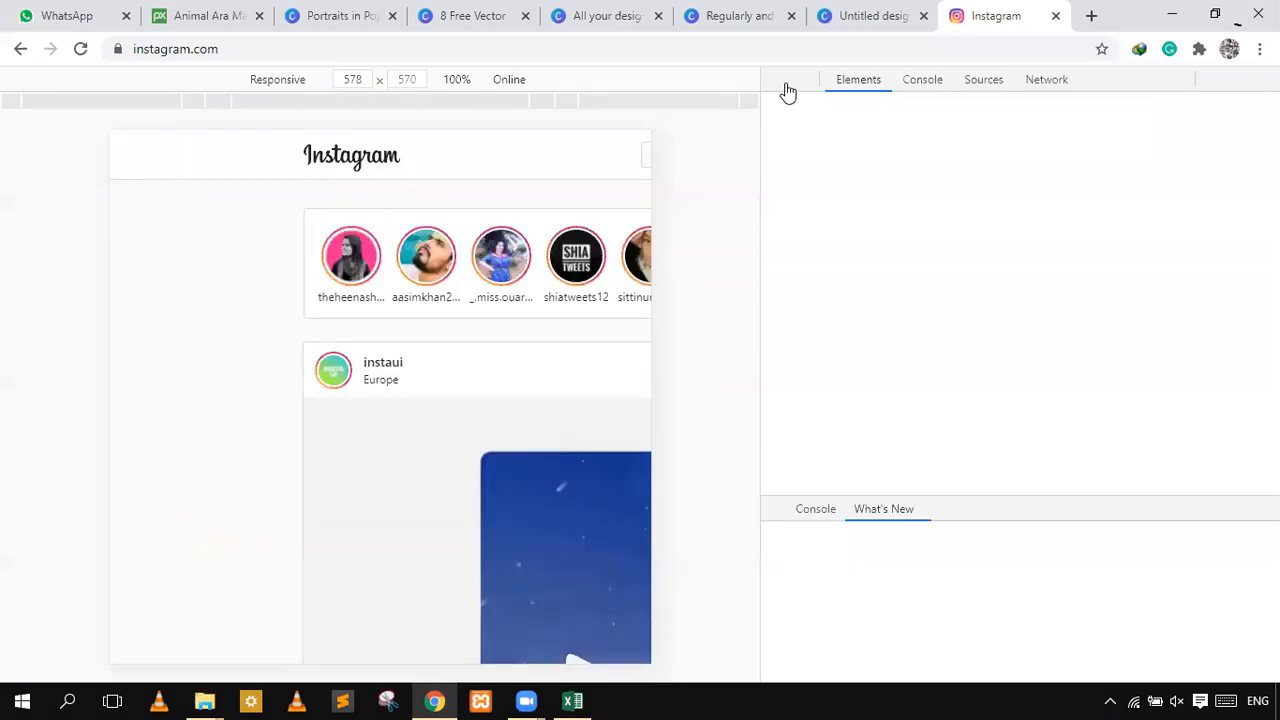
pyautogui.hotkey('ctrl', 'shift', 'm')
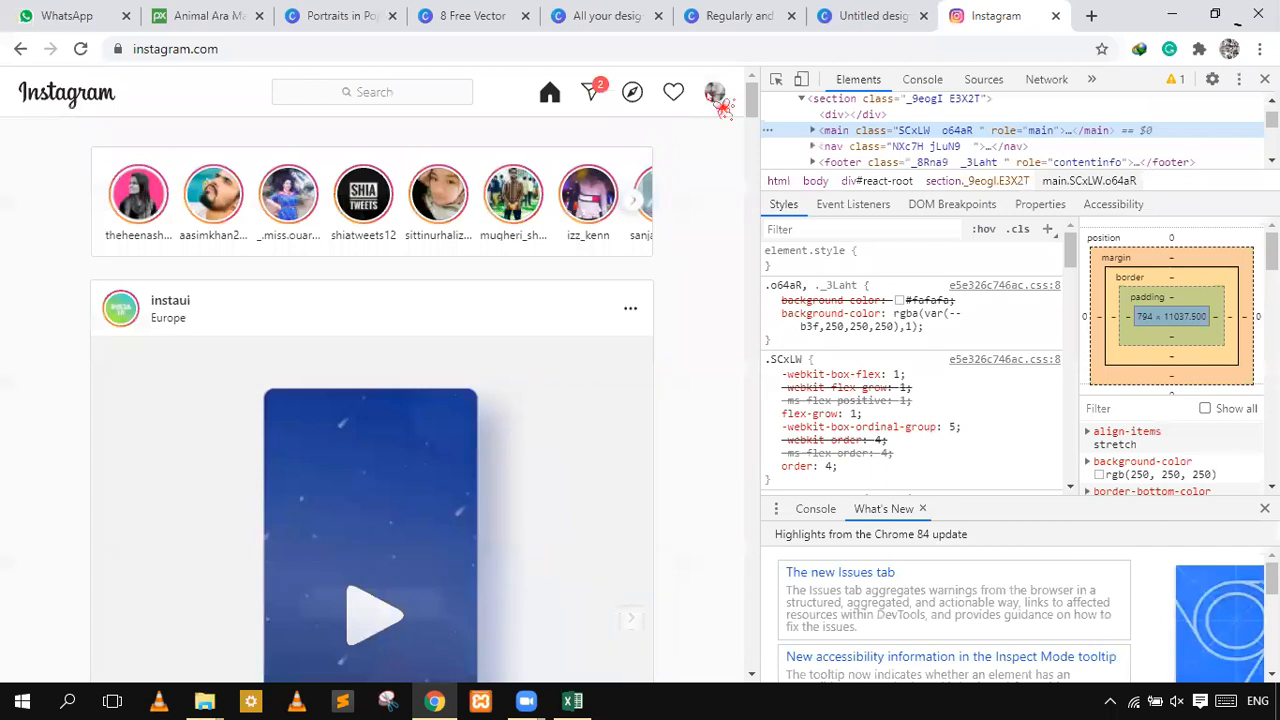
# - Open the account's own Instagram profile and open the "Rule of Thumb for UX Design" post from its grid
pyautogui.click(601, 136)
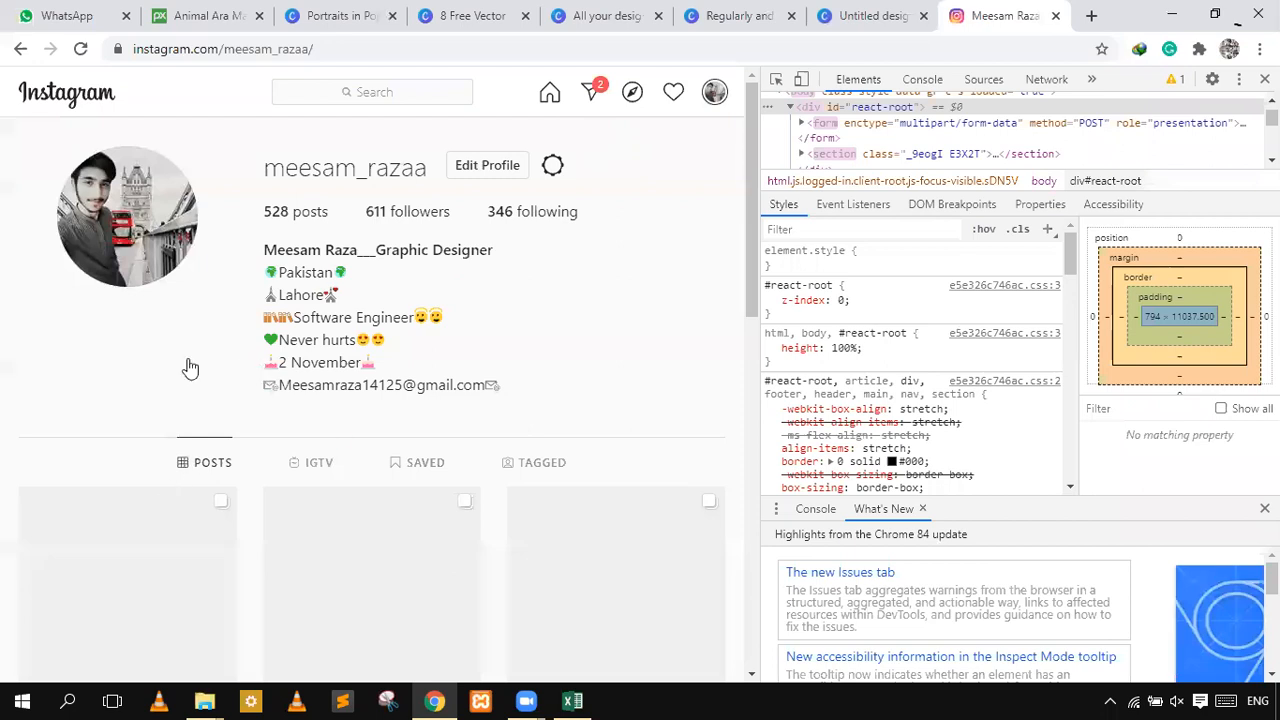
pyautogui.scroll(-3, 190, 368)
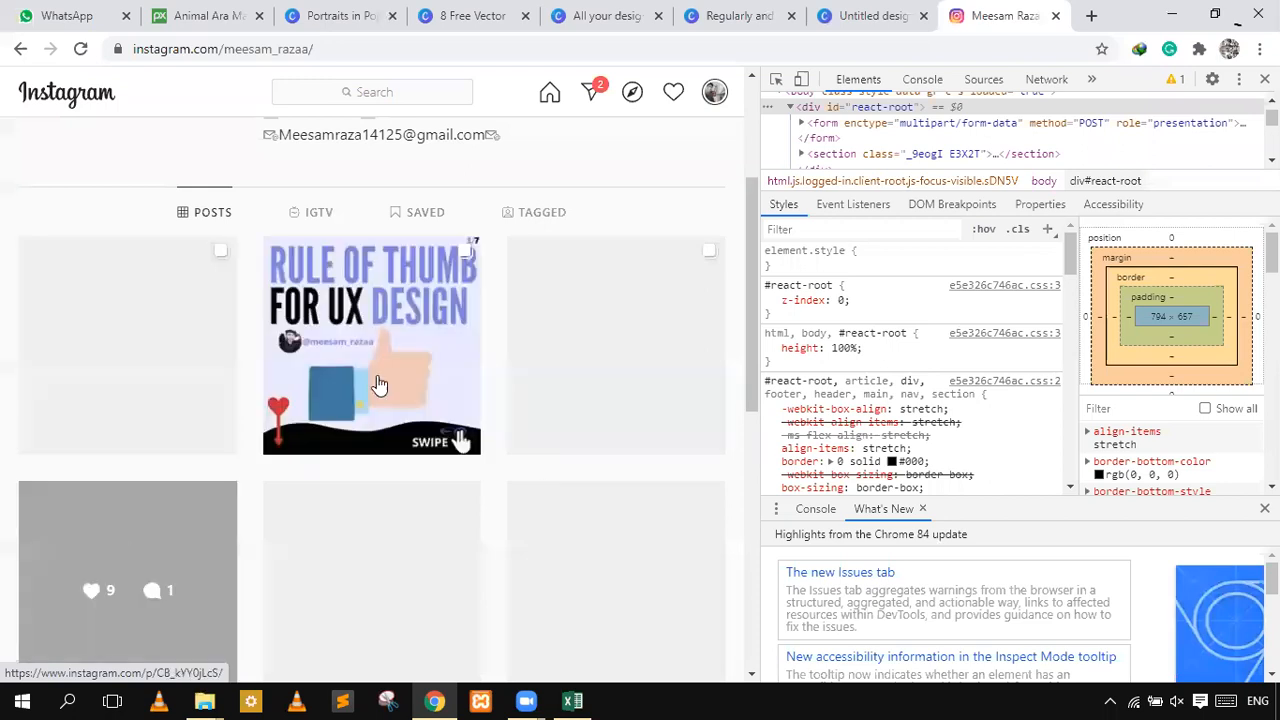
pyautogui.click(416, 390)
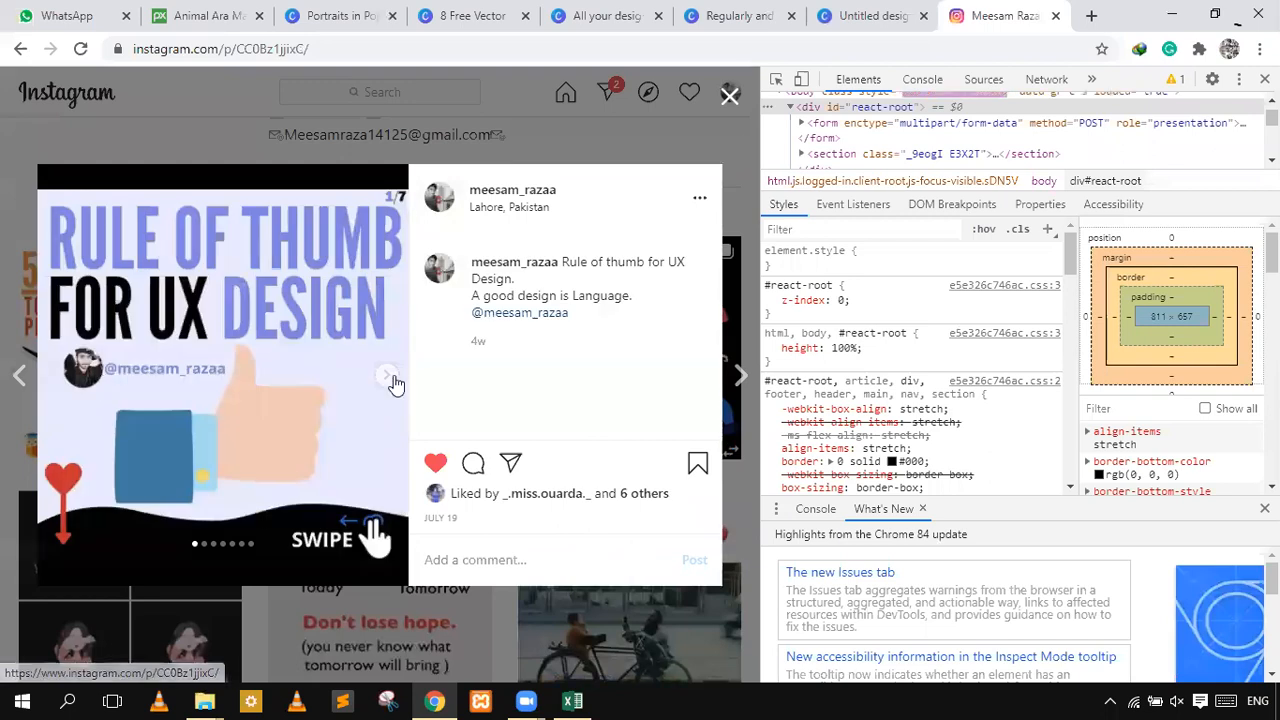
# - Go through slides 2 to 6 of the UX design carousel post, then move on to the "5 Free Tools" post
pyautogui.click(387, 368)
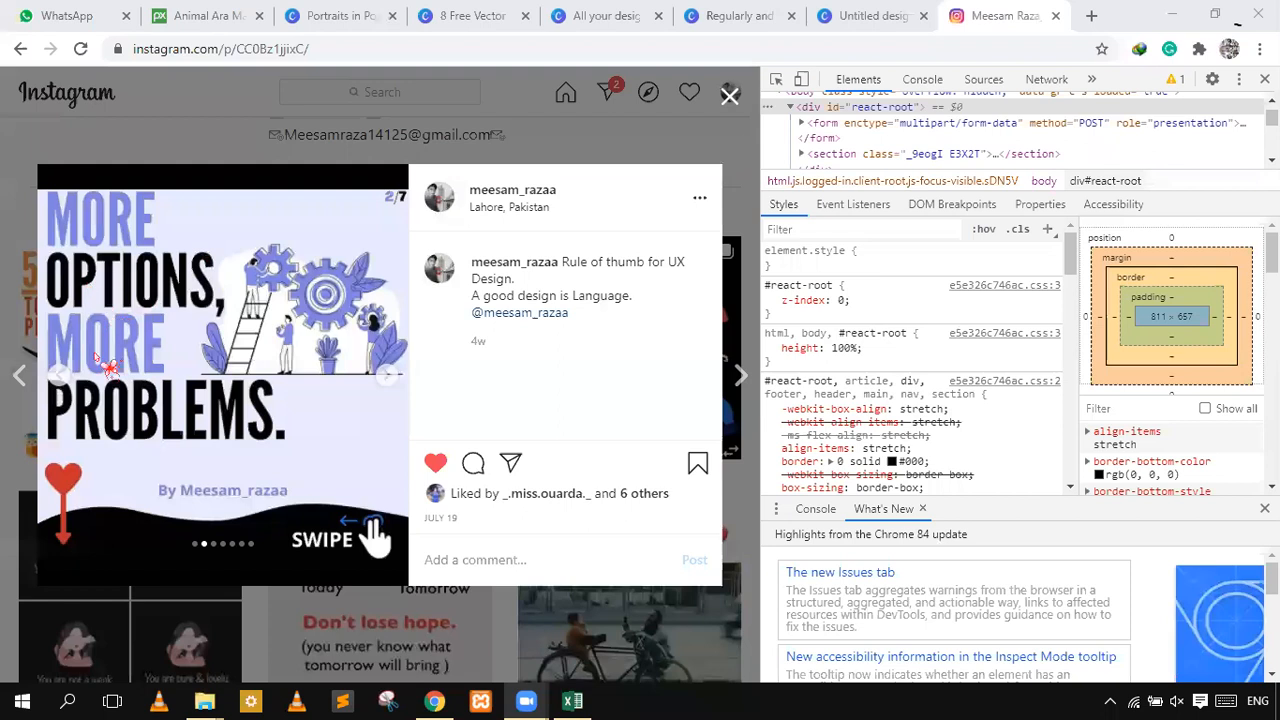
pyautogui.click(389, 379)
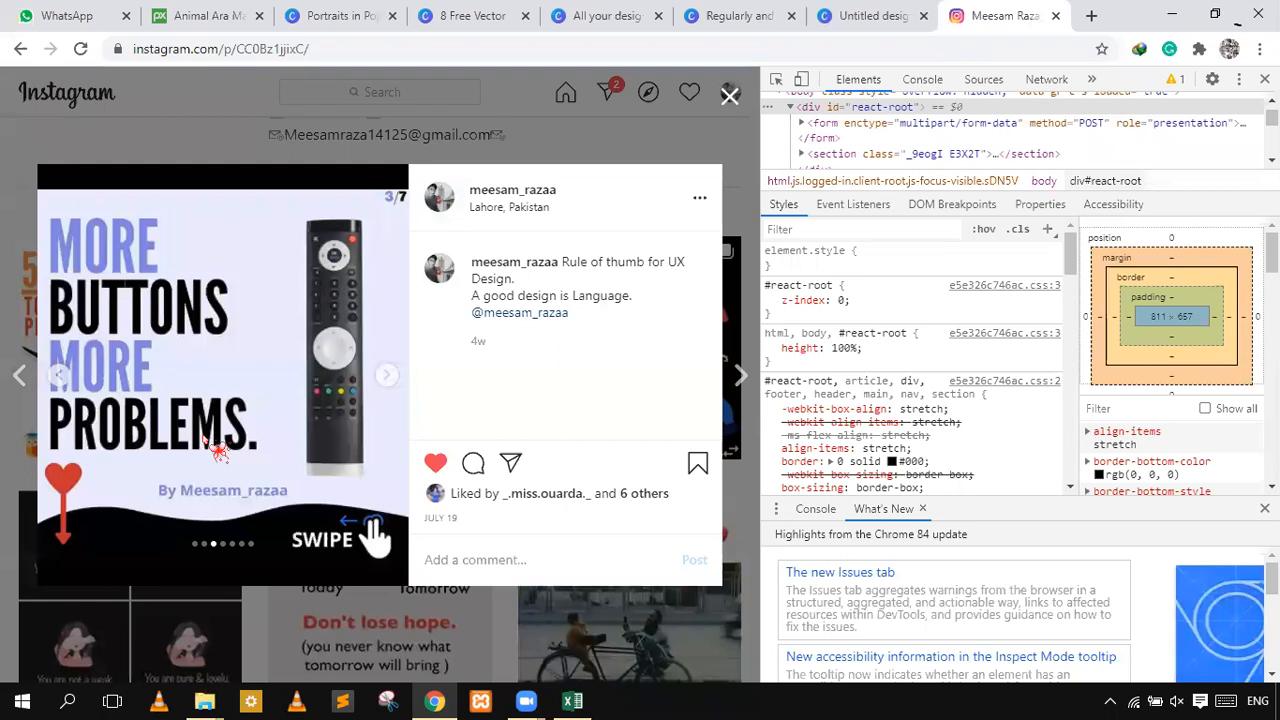
pyautogui.click(388, 378)
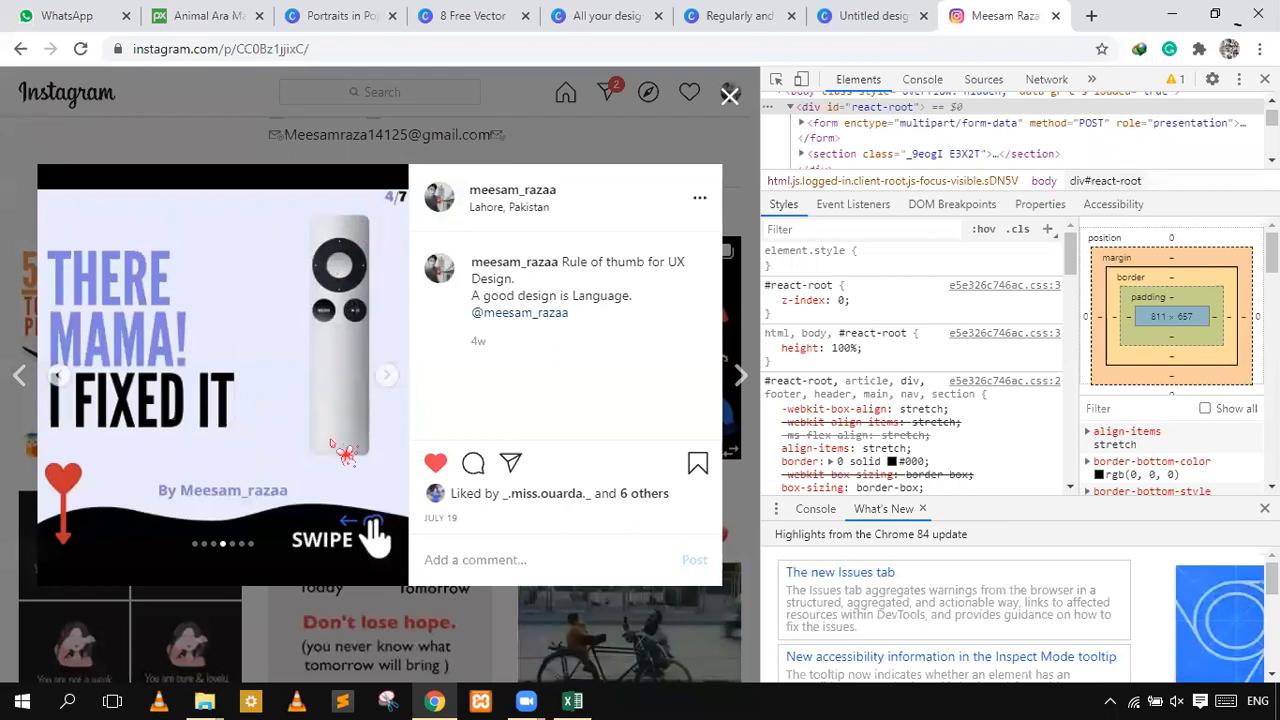
pyautogui.click(384, 378)
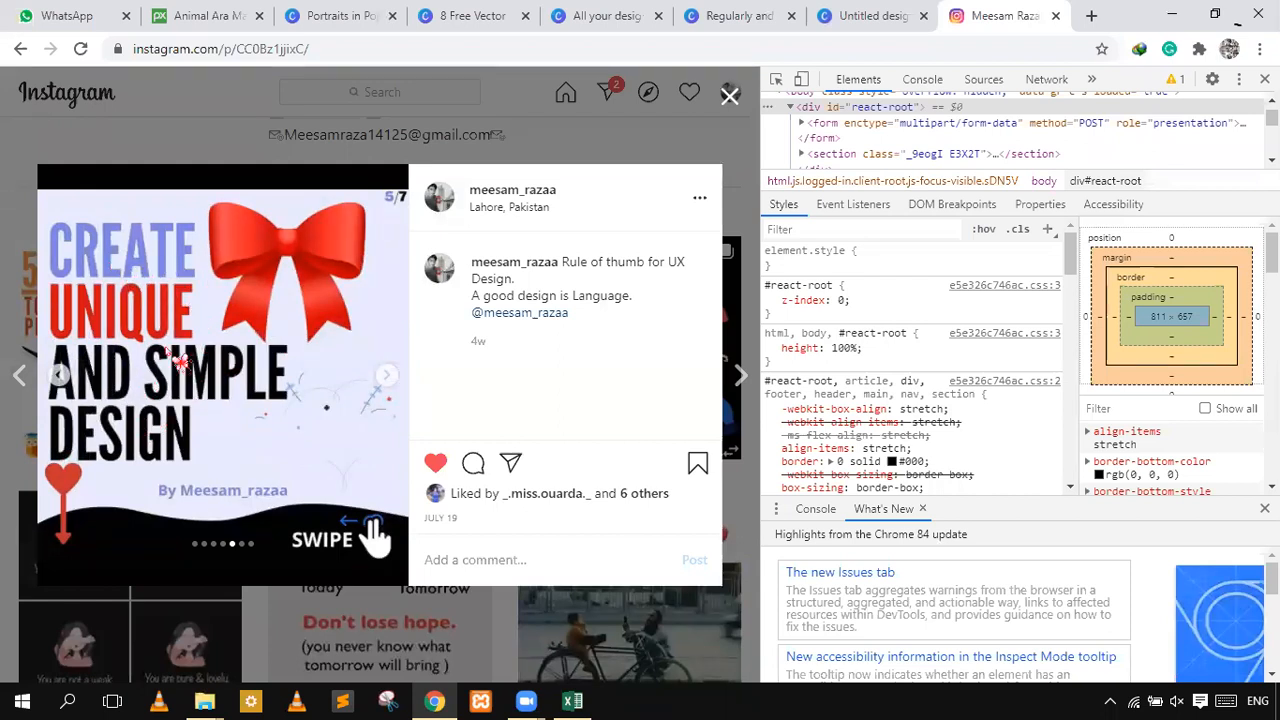
pyautogui.click(387, 385)
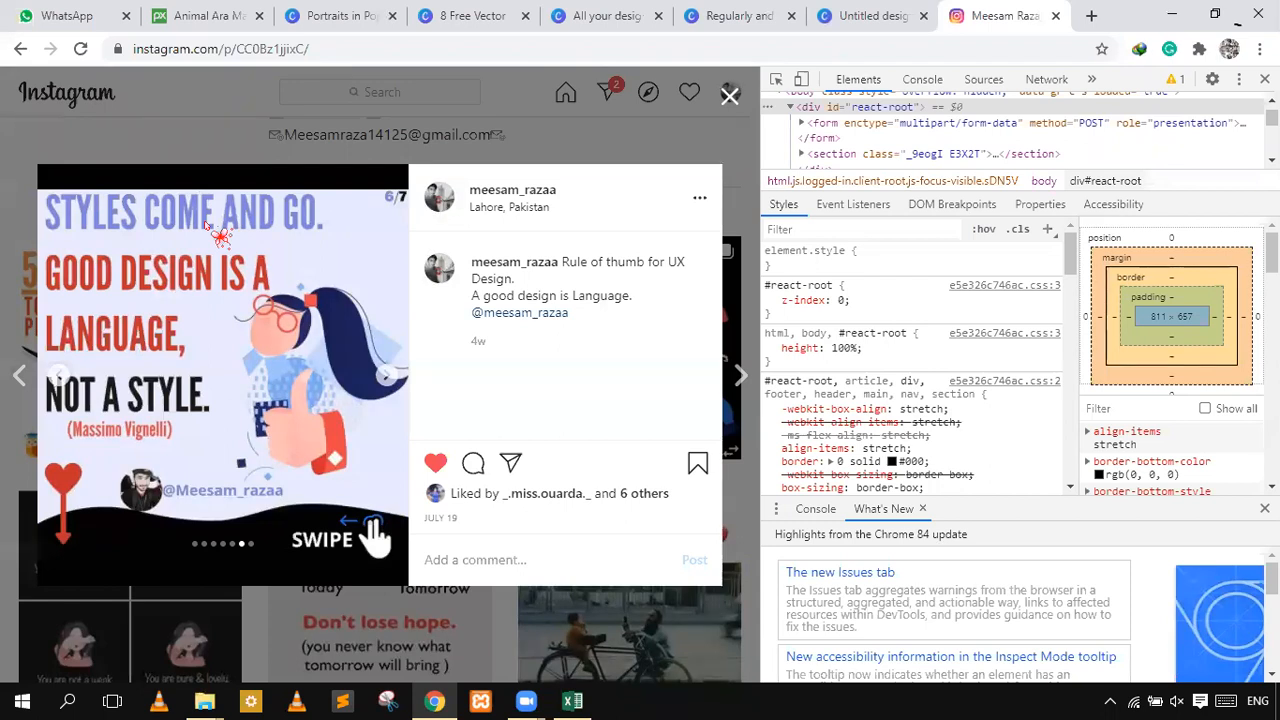
pyautogui.press('Right')
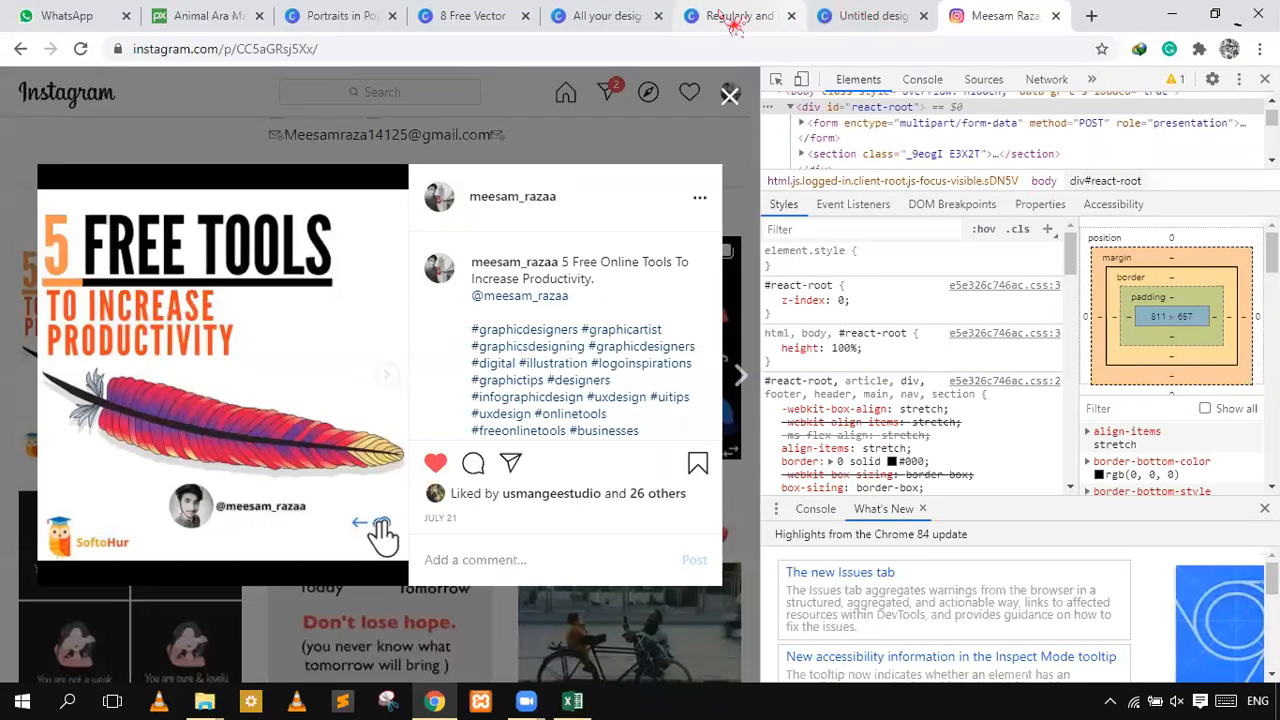
# - Return to the untitled Canva Instagram post, add a blank page after page 1 and give it the document's purple background colour
pyautogui.hotkey('ctrl', 'shift', 'Tab')
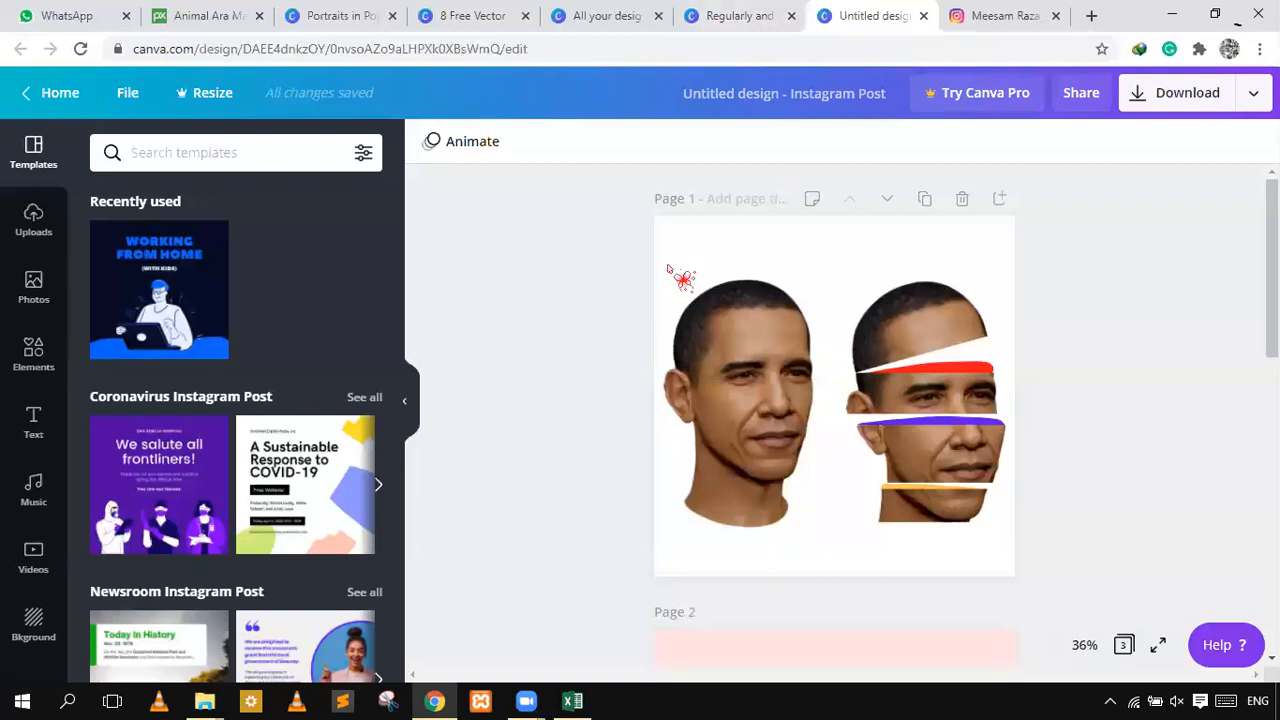
pyautogui.click(737, 346)
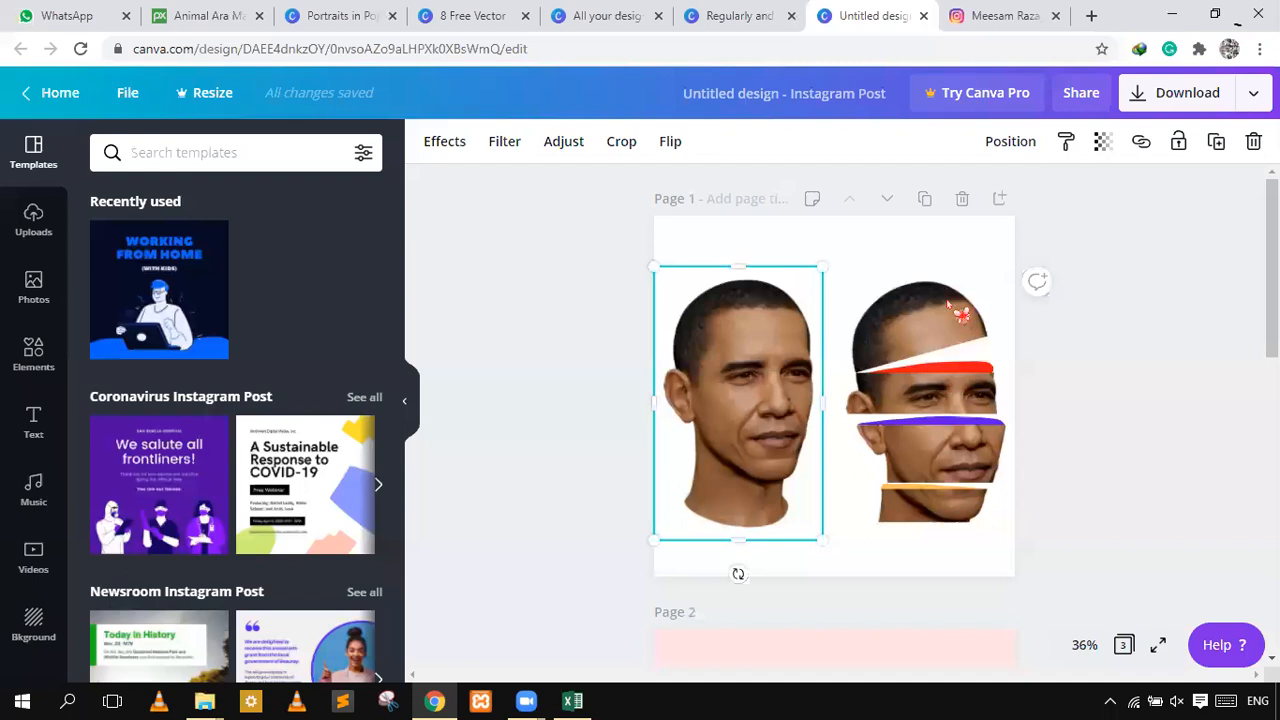
pyautogui.click(1000, 198)
pyautogui.click(817, 396)
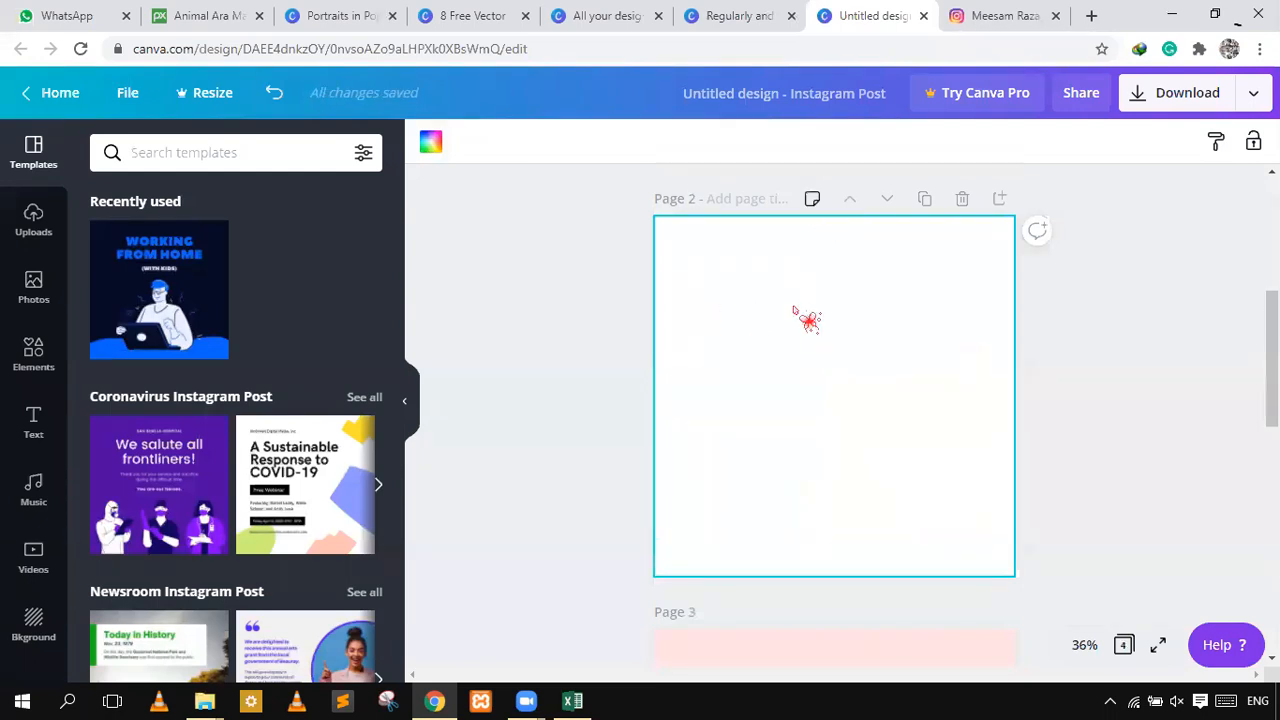
pyautogui.click(431, 148)
pyautogui.click(205, 335)
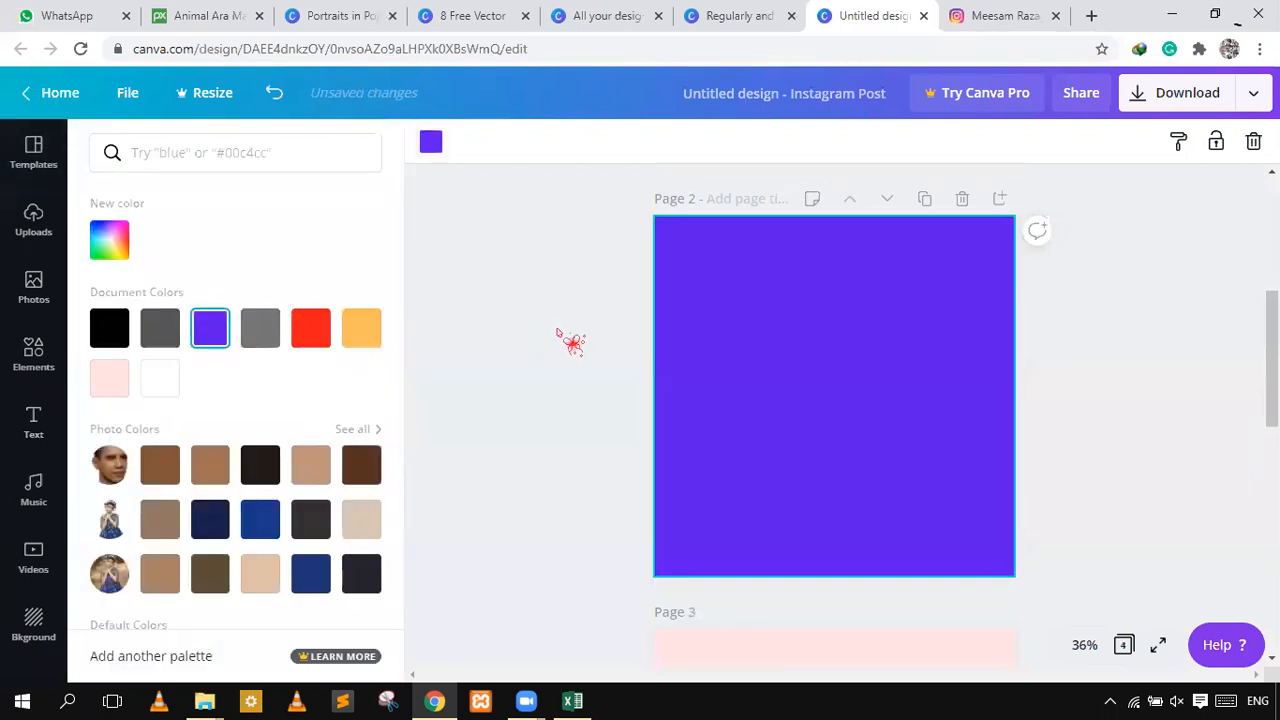
pyautogui.click(571, 343)
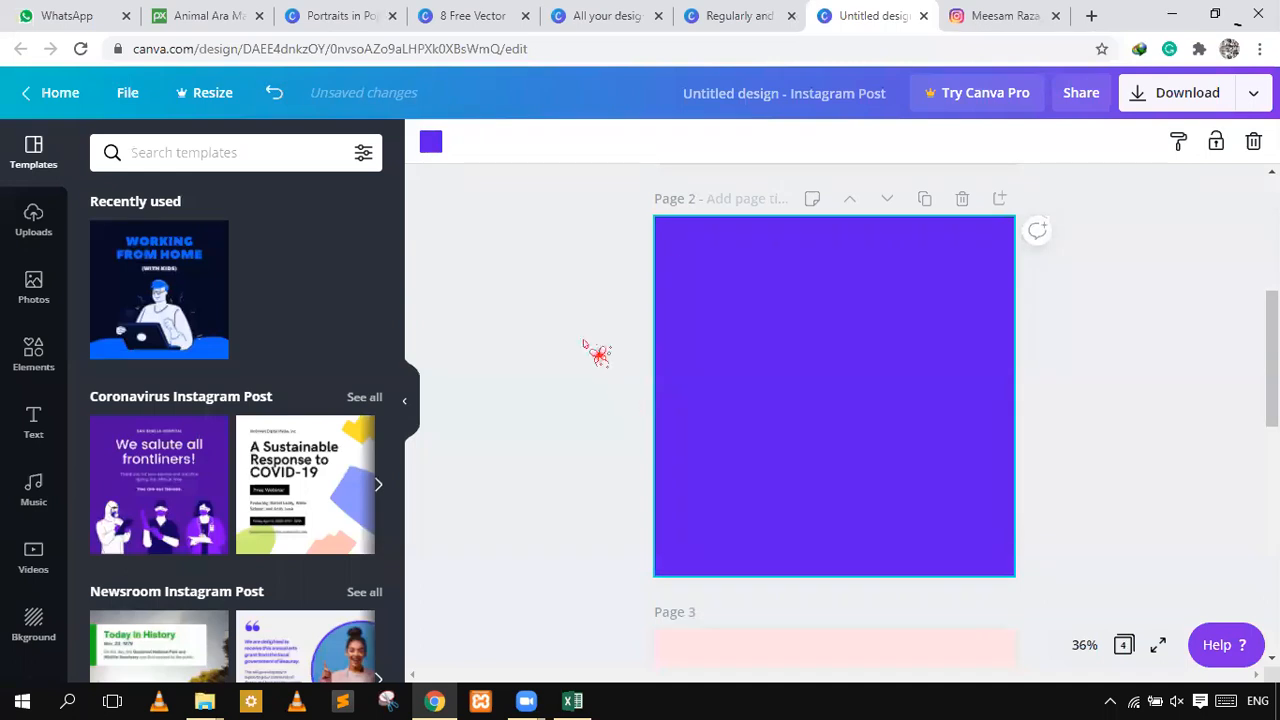
pyautogui.click(646, 183)
# - Switch to the Pixabay page and search its photos for "face"
pyautogui.click(212, 10)
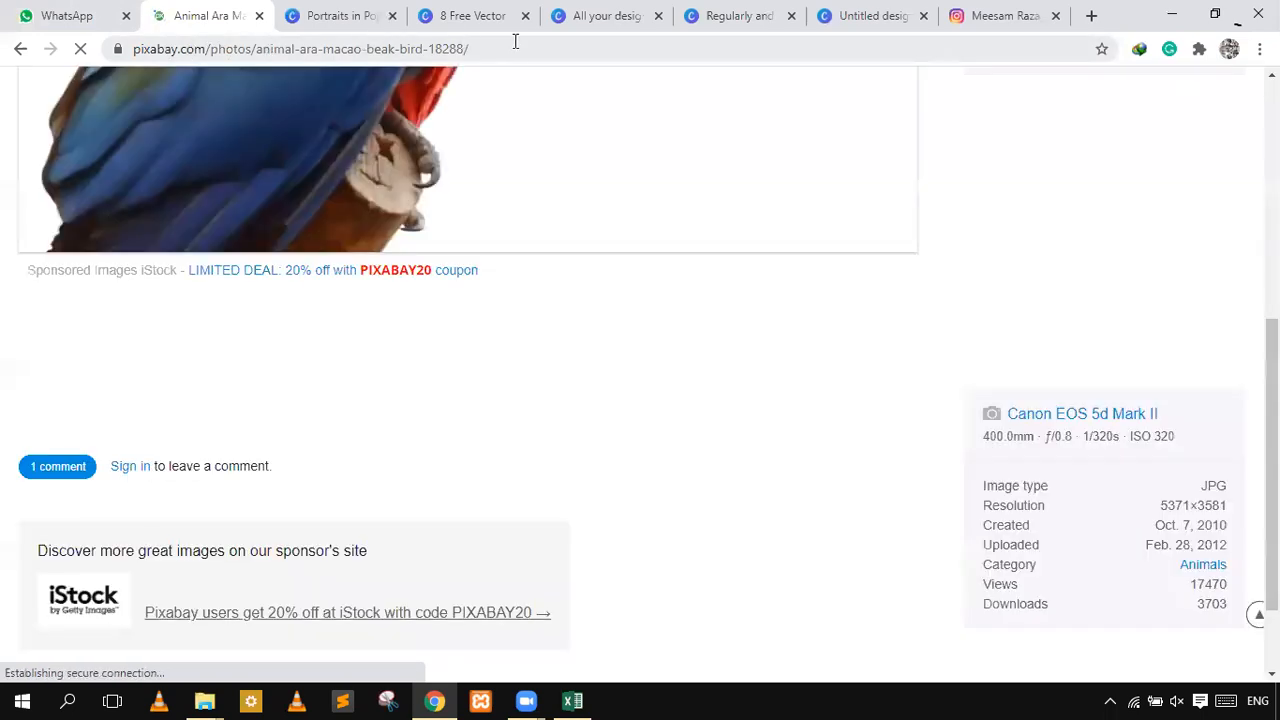
pyautogui.scroll(5, 452, 188)
pyautogui.click(360, 90)
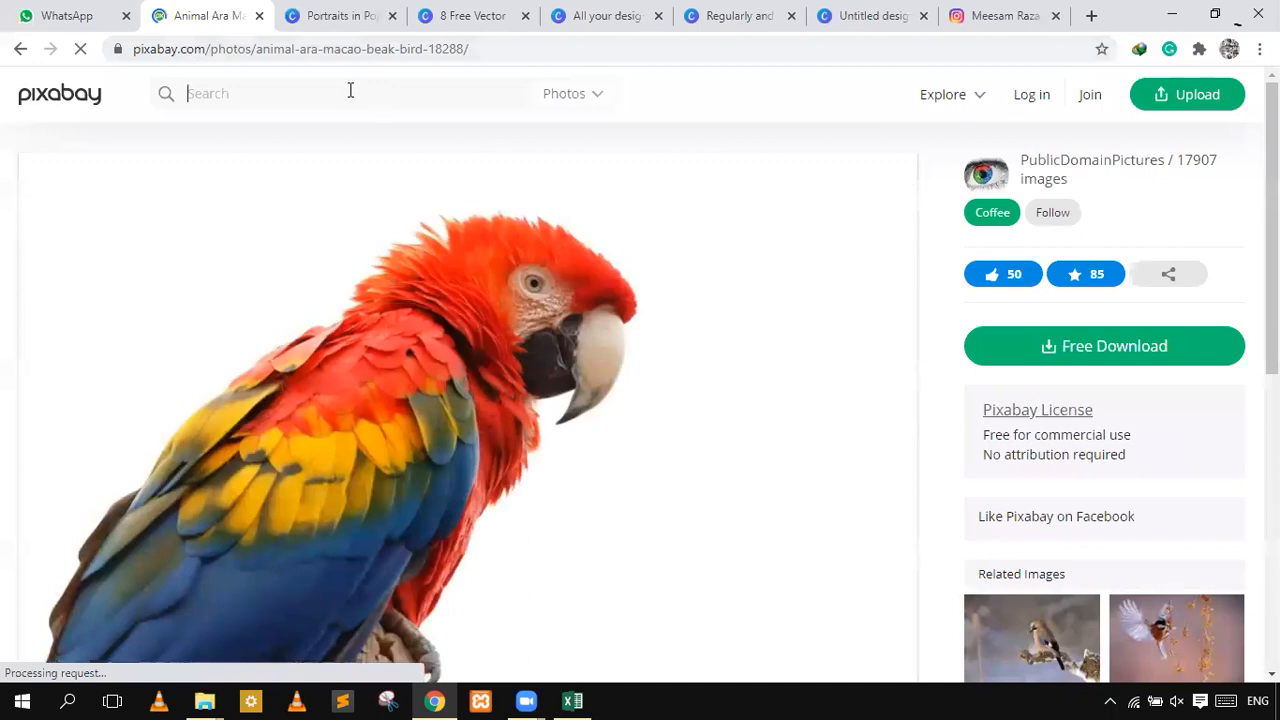
pyautogui.write('FA')
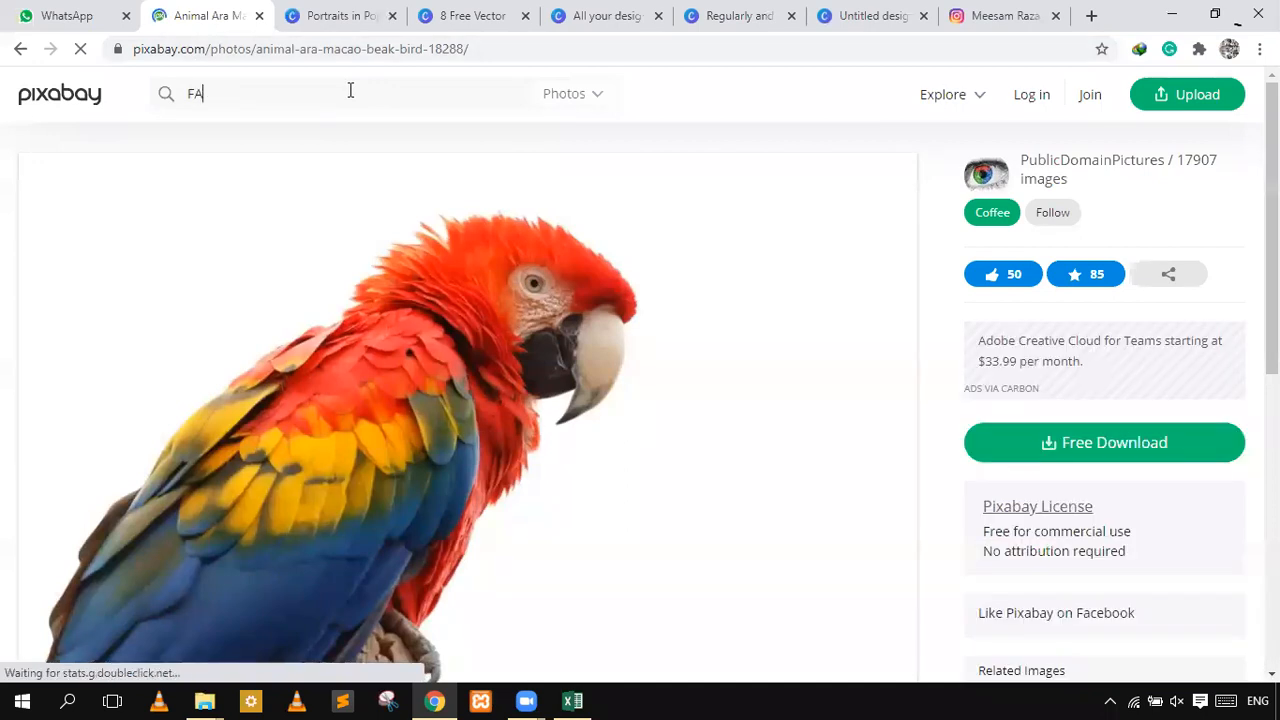
pyautogui.write('CE')
pyautogui.press('Return')
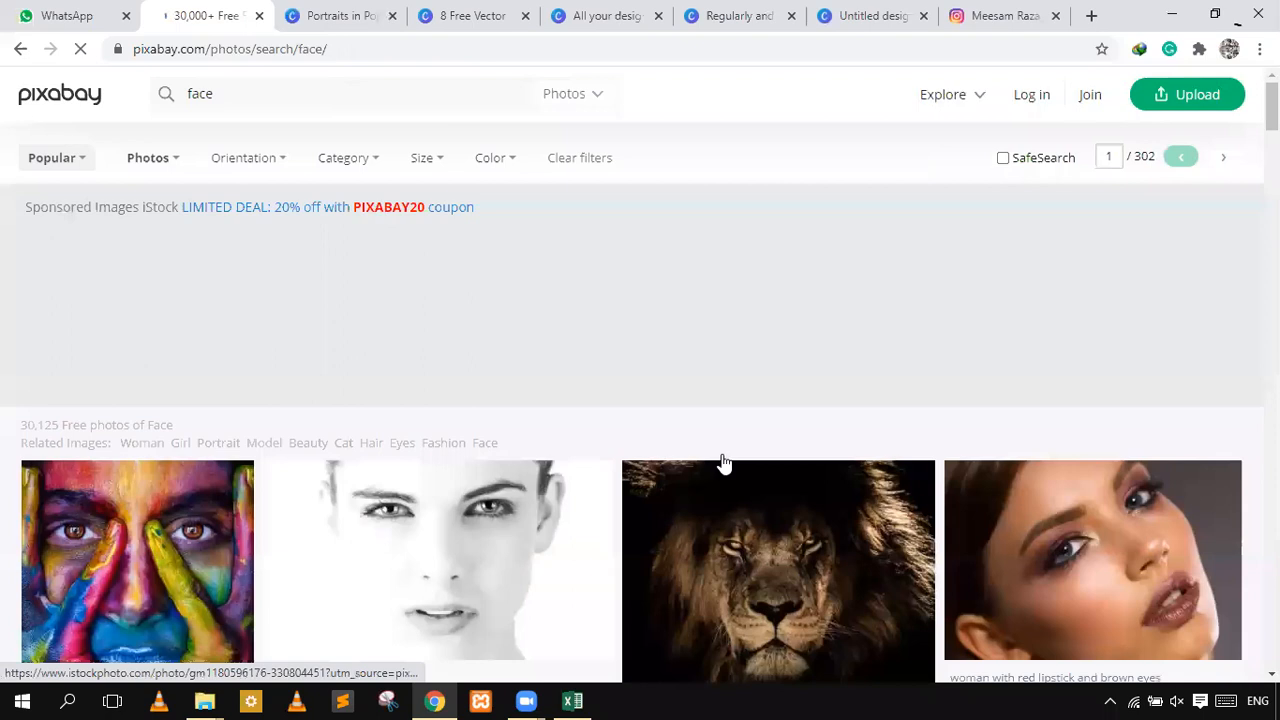
# - Browse the face photos and open the portrait of the red-haired woman facing the camera with her hand on her shoulder
pyautogui.scroll(-3, 443, 386)
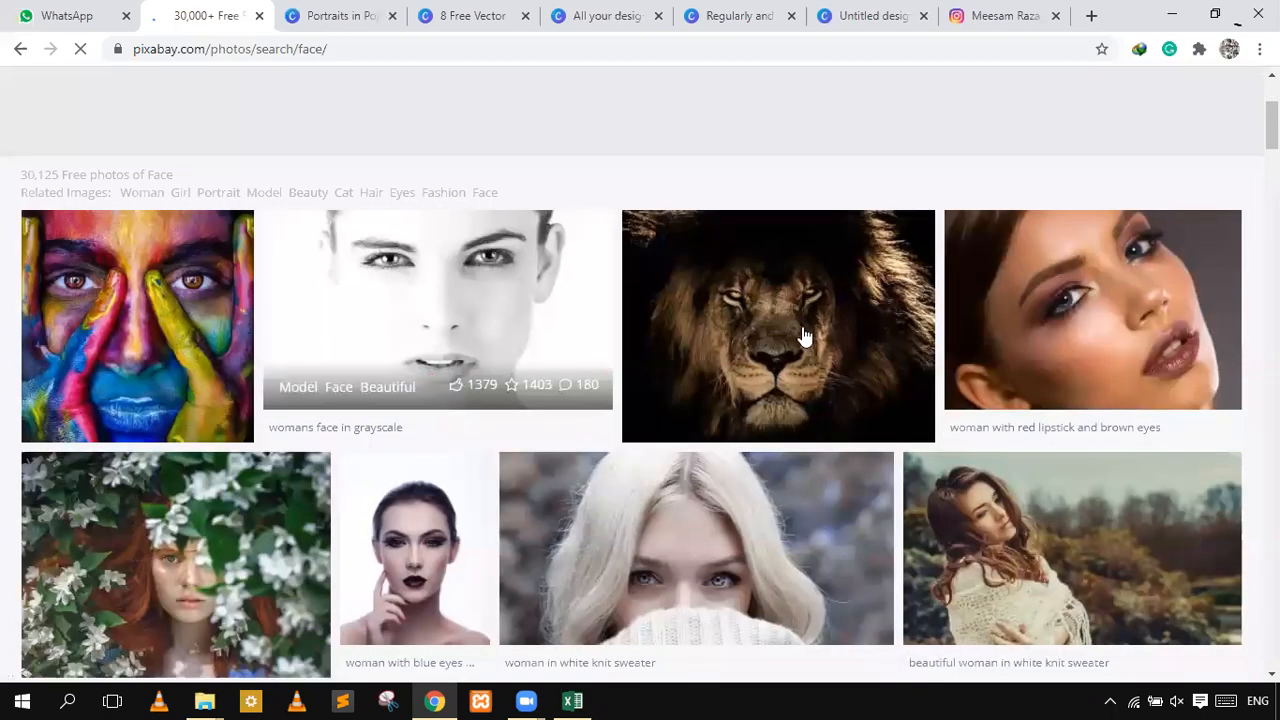
pyautogui.scroll(-5, 266, 338)
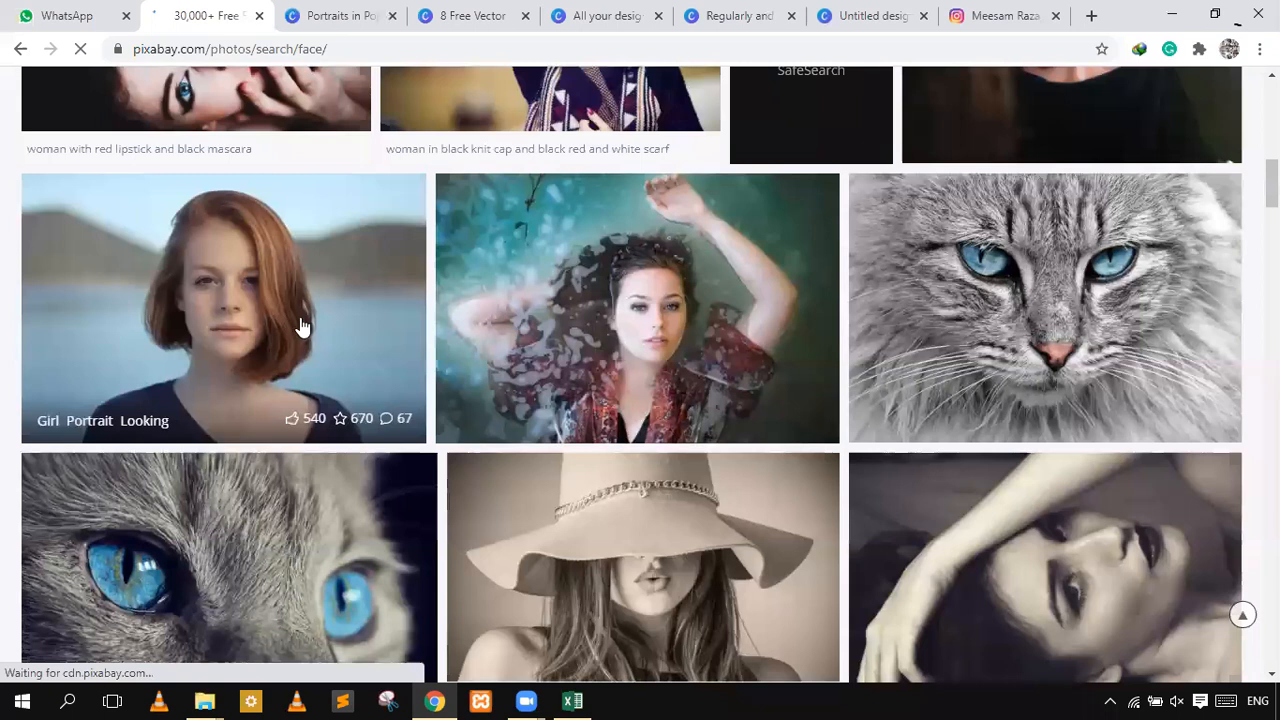
pyautogui.scroll(-5, 302, 325)
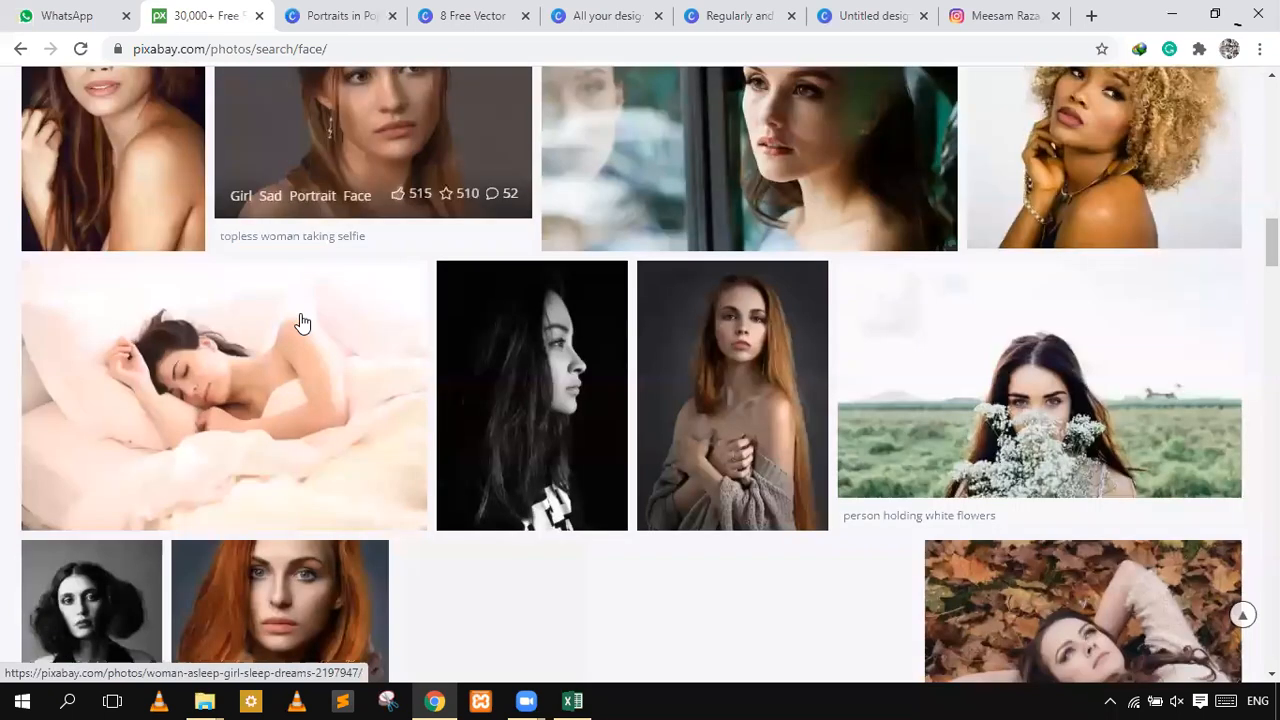
pyautogui.scroll(-3, 318, 362)
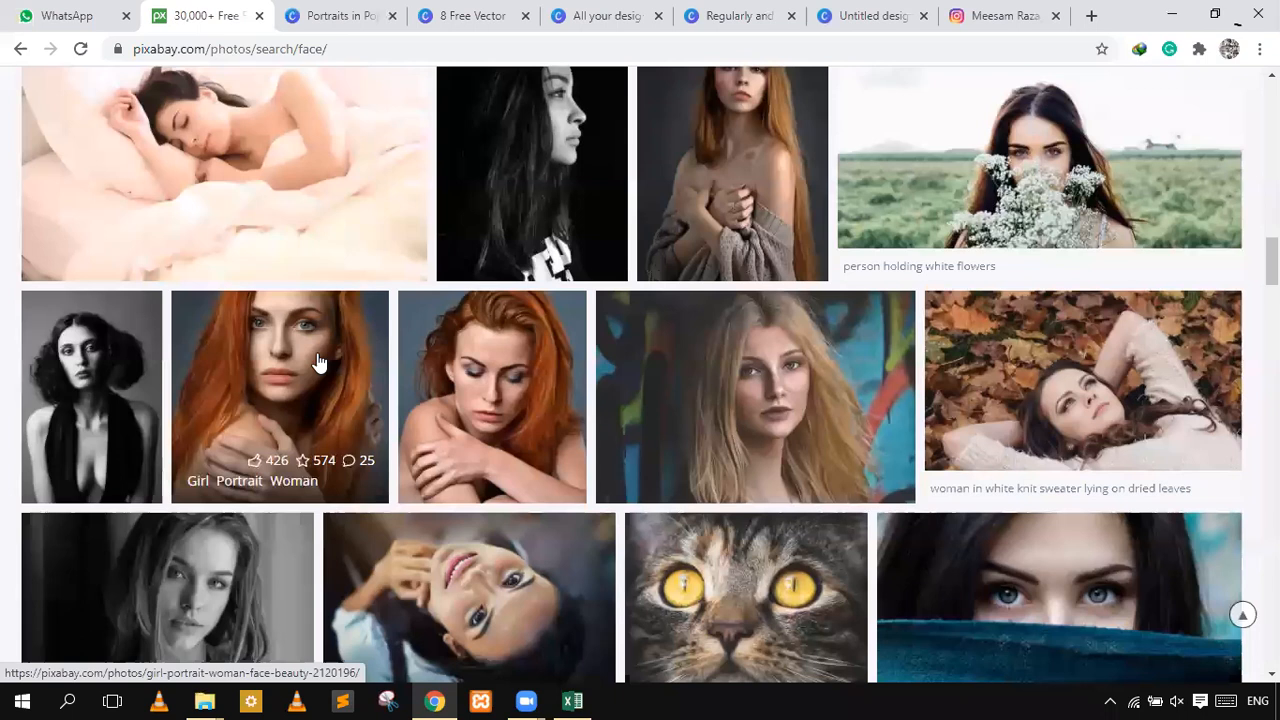
pyautogui.click(316, 362)
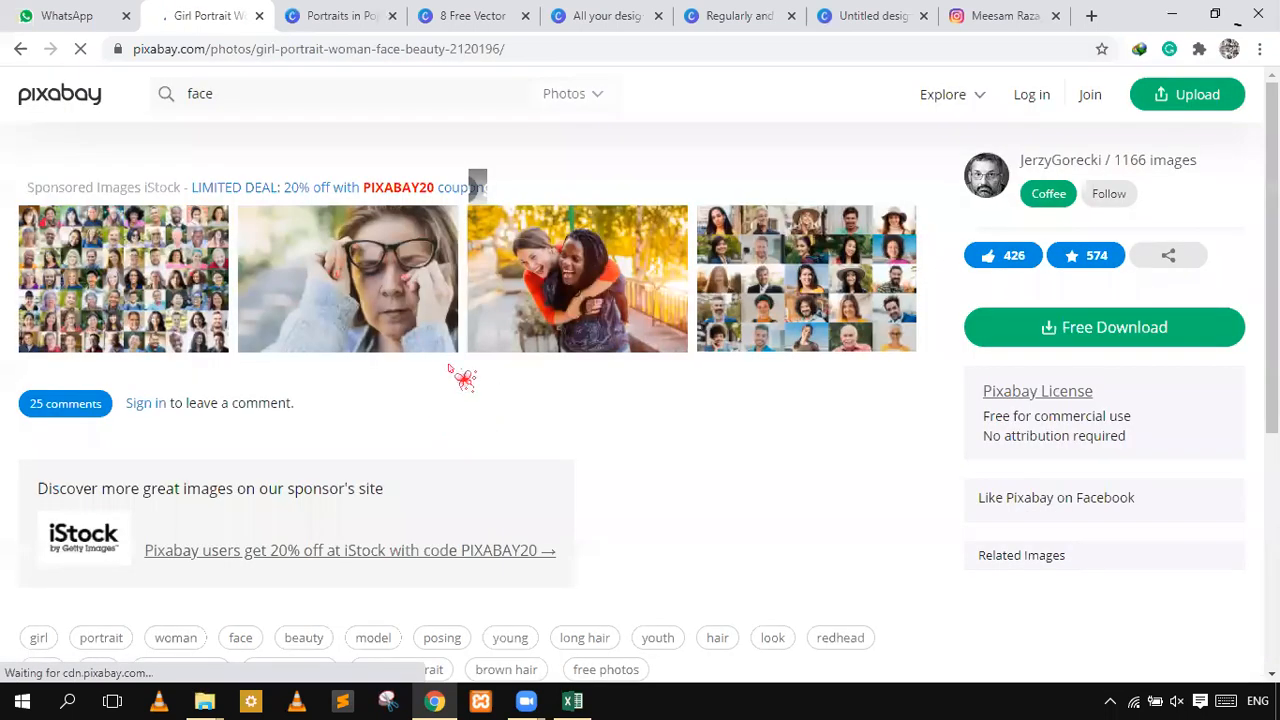
# - Download the red-haired woman's portrait as a 1920×1882 JPG, completing the "I'm not a robot" check
pyautogui.scroll(-3, 448, 366)
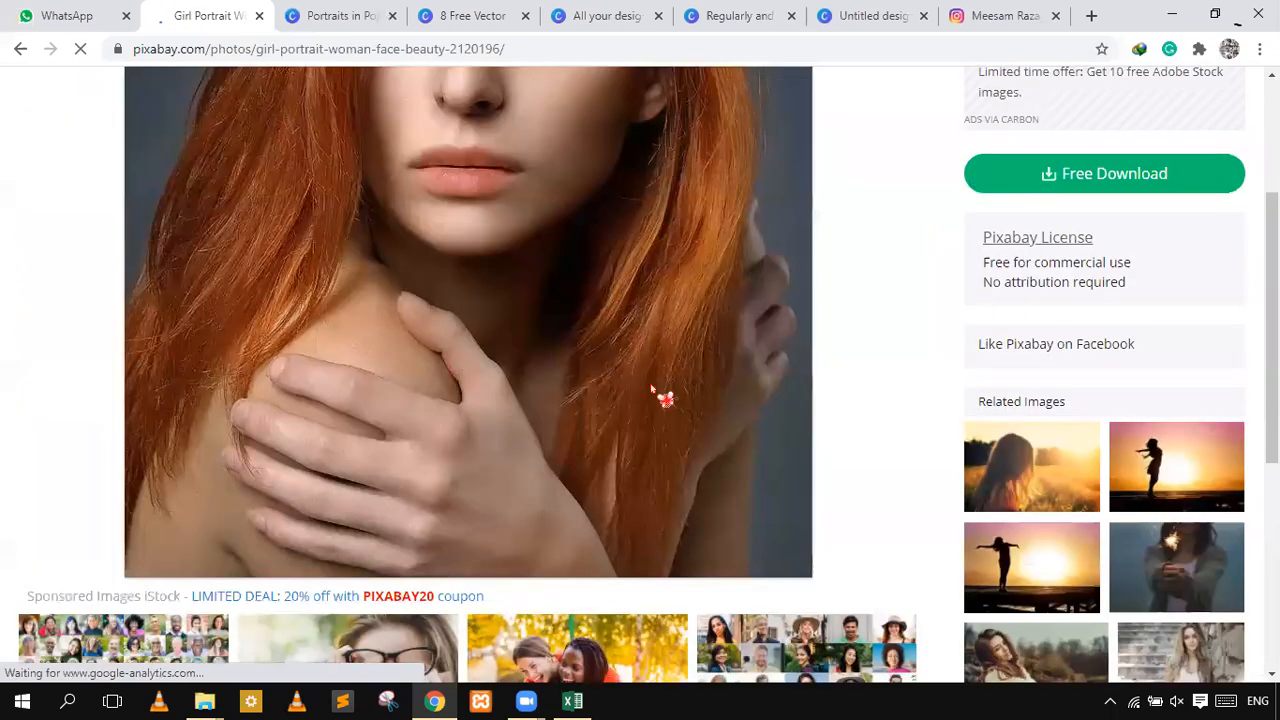
pyautogui.scroll(3, 1080, 440)
pyautogui.click(1086, 455)
pyautogui.click(1033, 636)
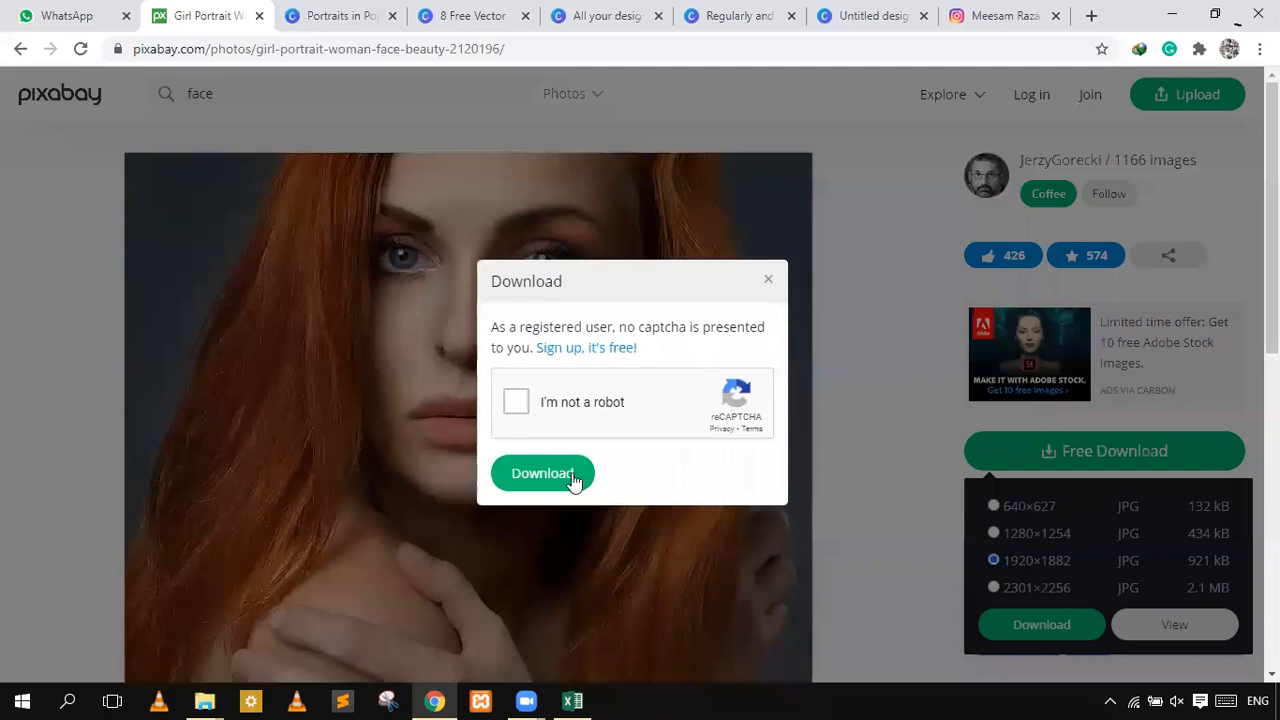
pyautogui.click(523, 409)
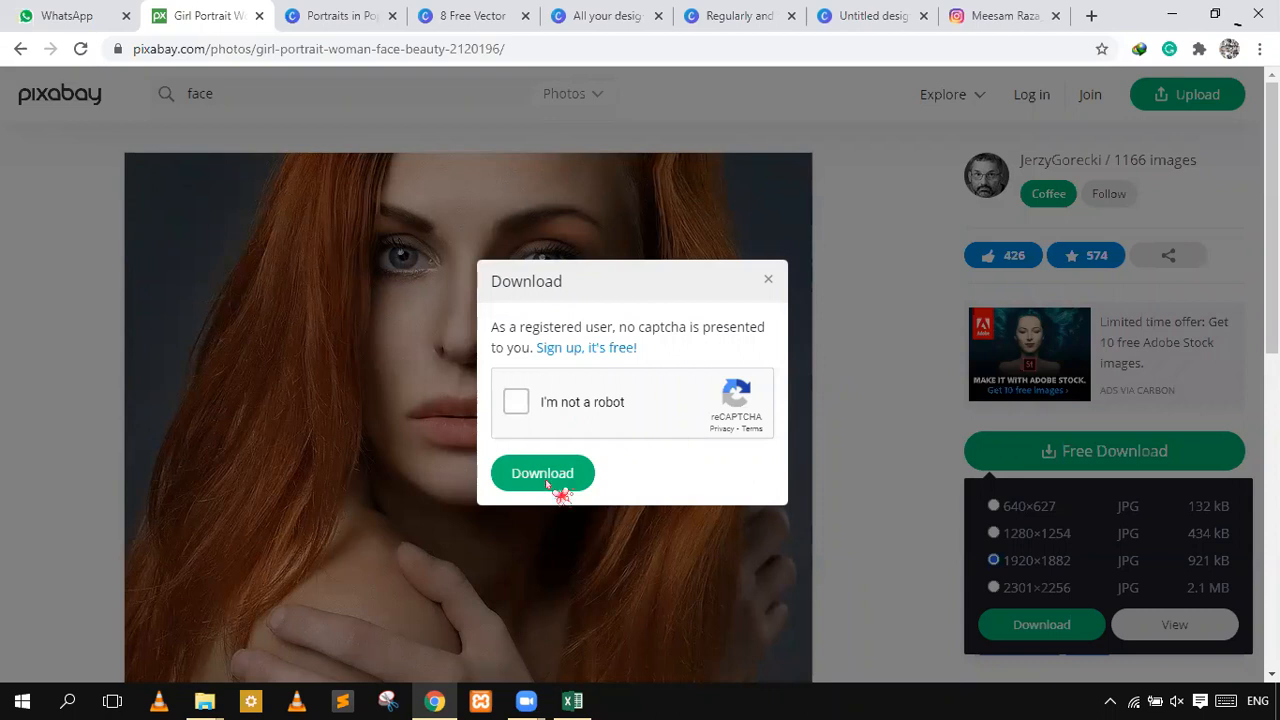
pyautogui.click(547, 485)
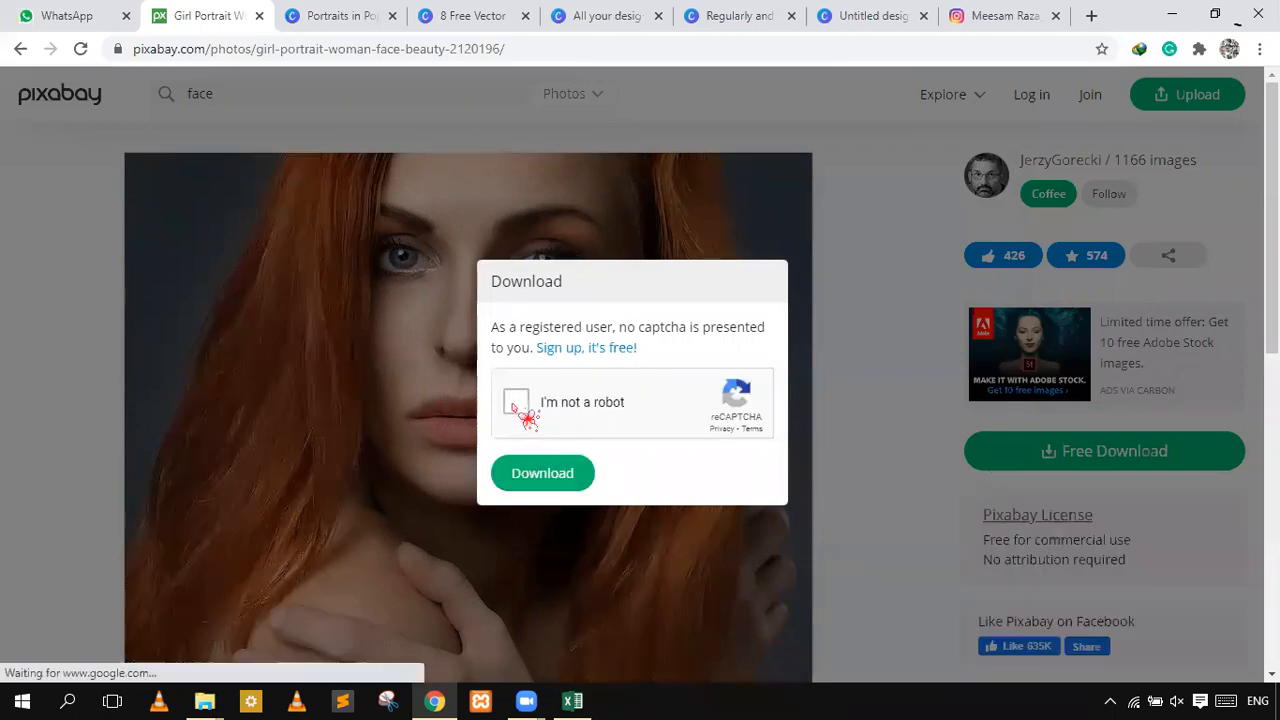
pyautogui.click(524, 410)
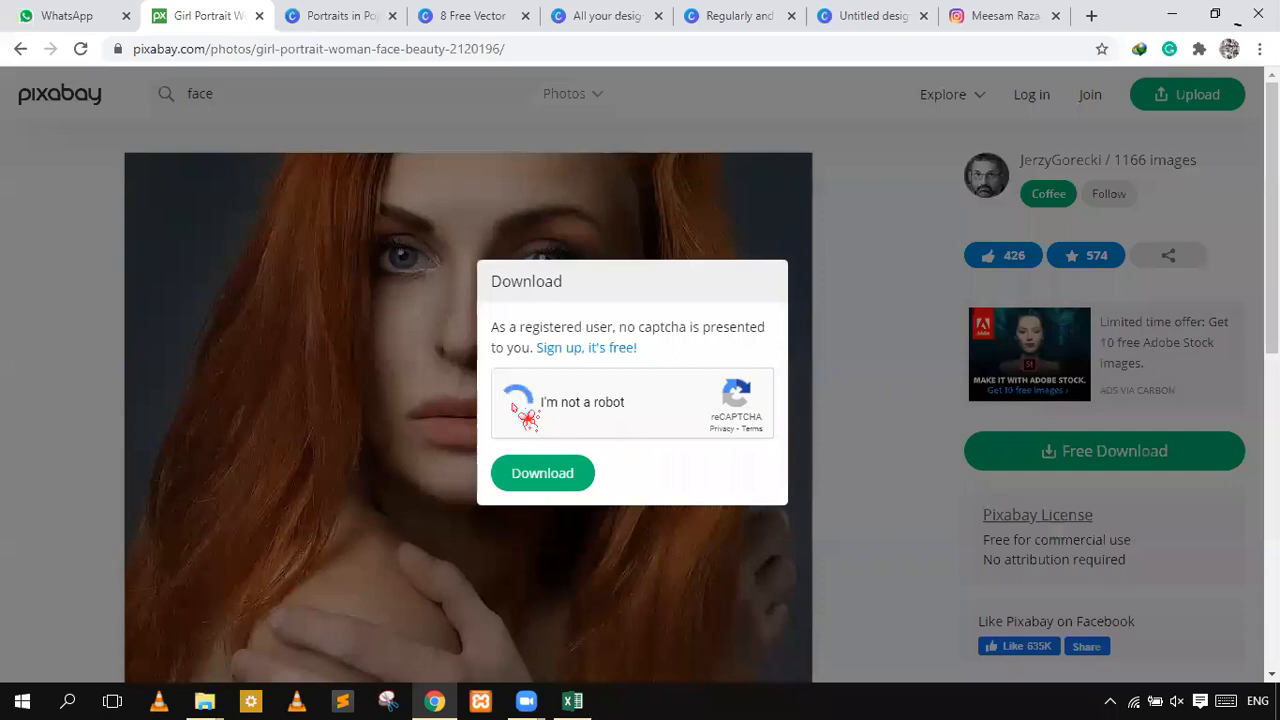
pyautogui.click(540, 474)
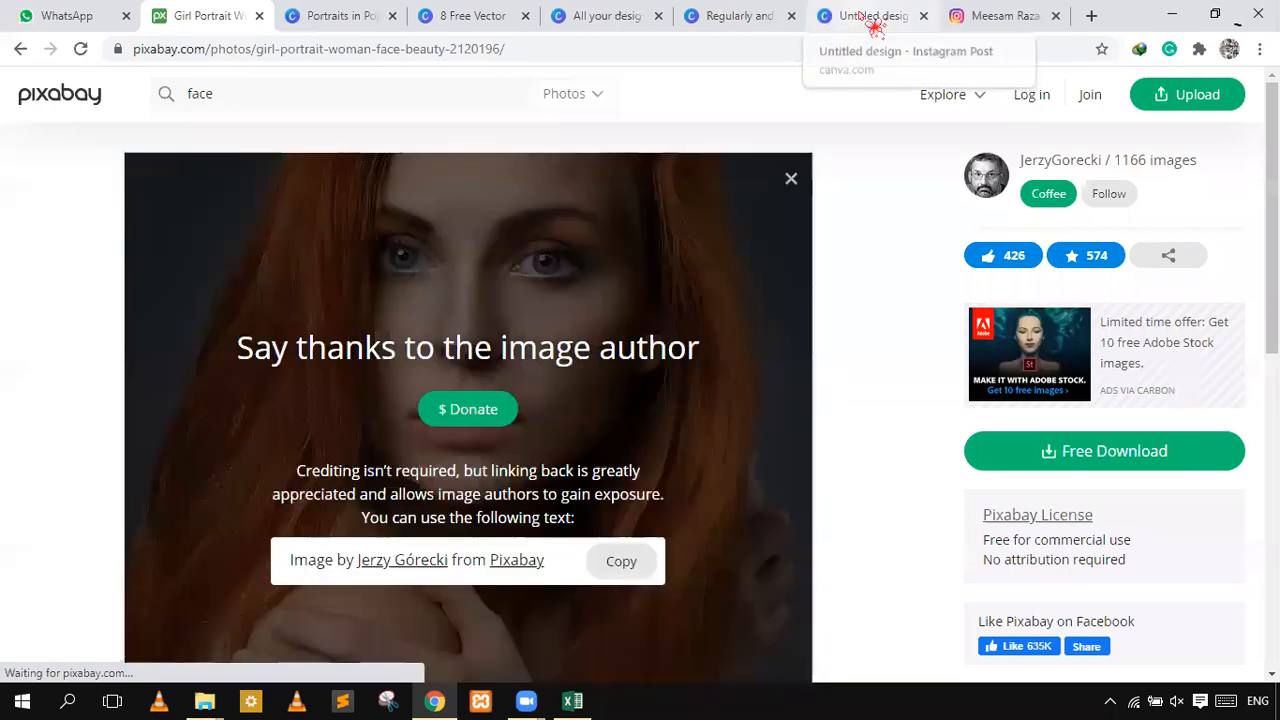
# - Back in the untitled Canva design, upload girl-2120196_1920.jpg and place it on the purple page 2
pyautogui.click(873, 20)
pyautogui.moveTo(100, 660); pyautogui.dragTo(190, 336)
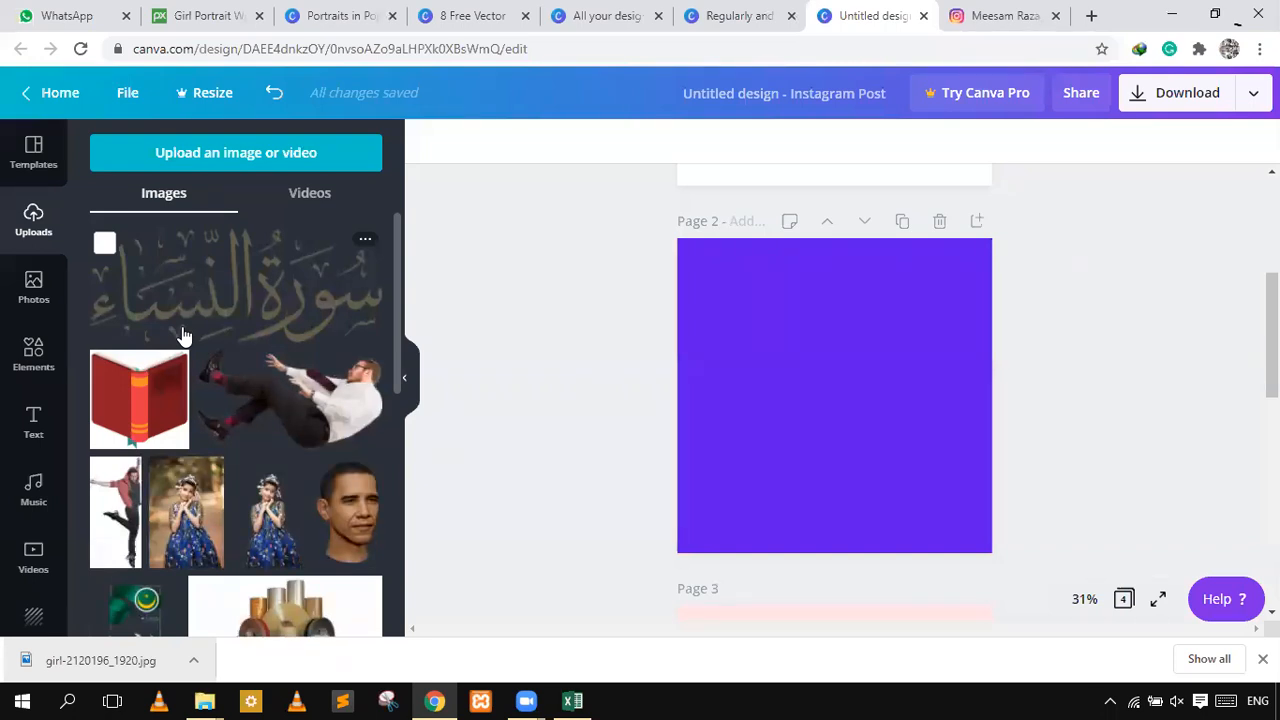
pyautogui.moveTo(103, 677); pyautogui.dragTo(160, 468)
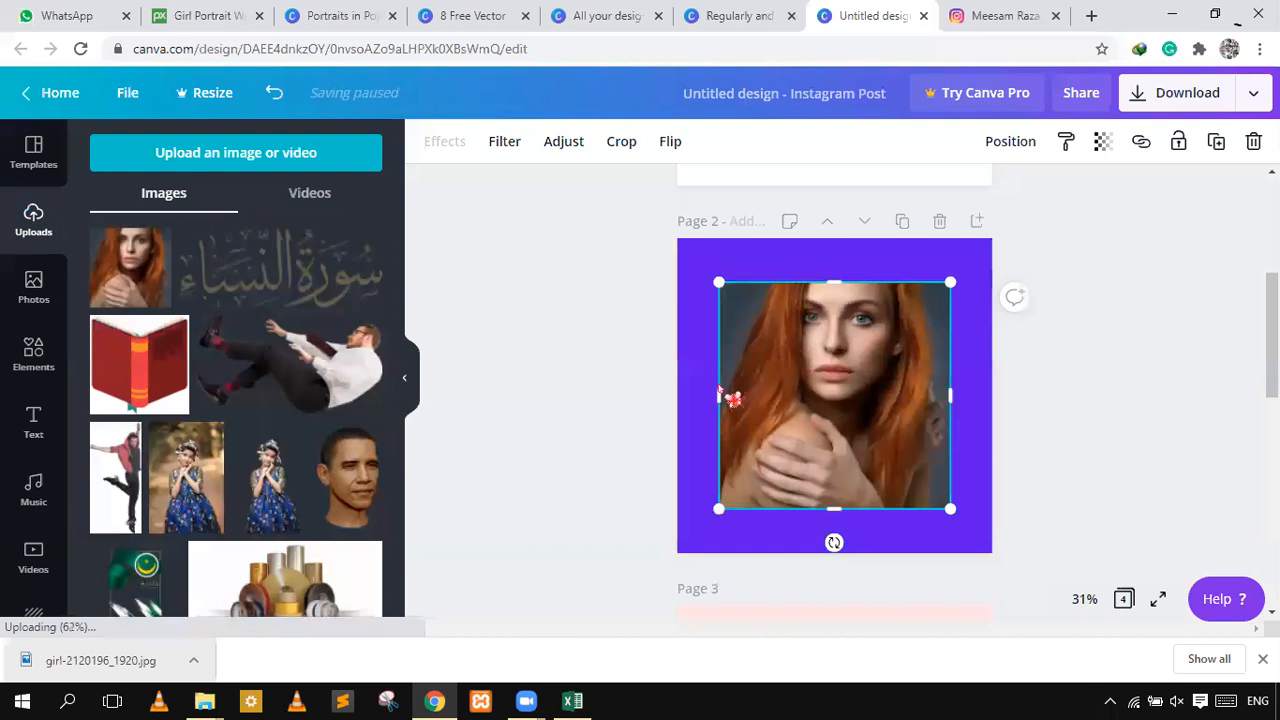
# - Look through the uploaded images for another front-facing portrait of a woman to use on page 2
pyautogui.scroll(-7, 257, 409)
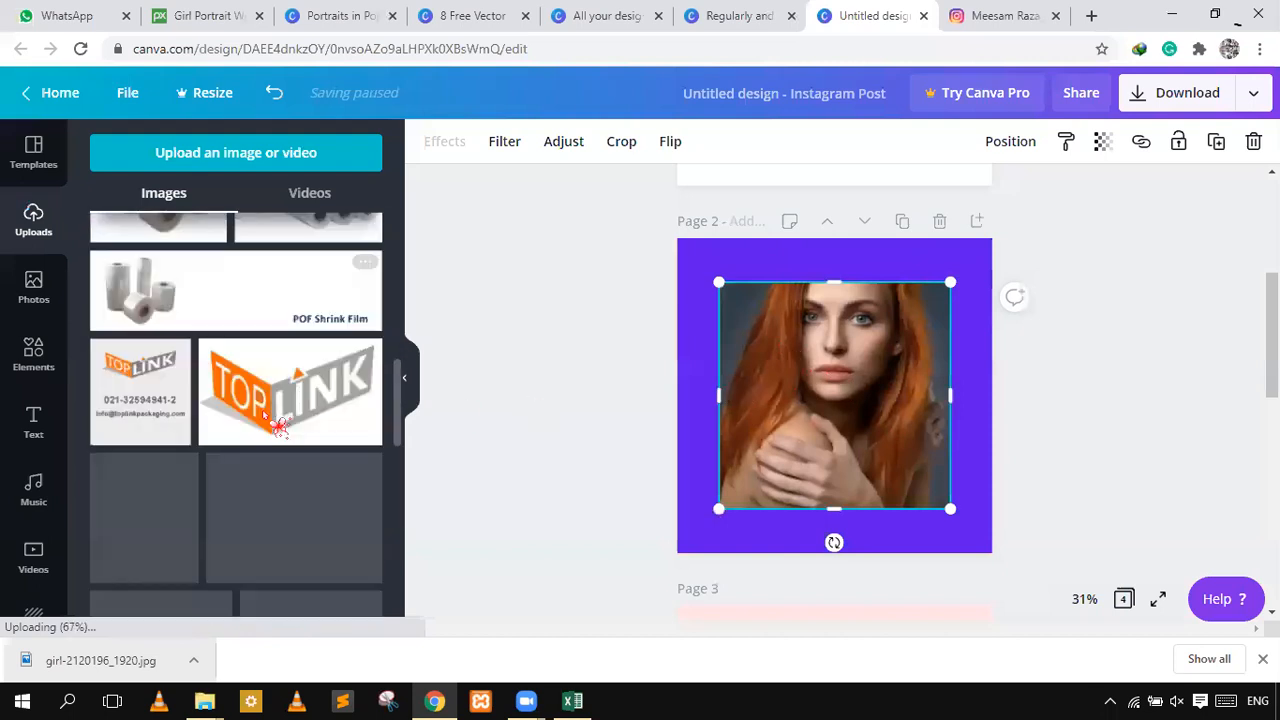
pyautogui.scroll(-5, 279, 427)
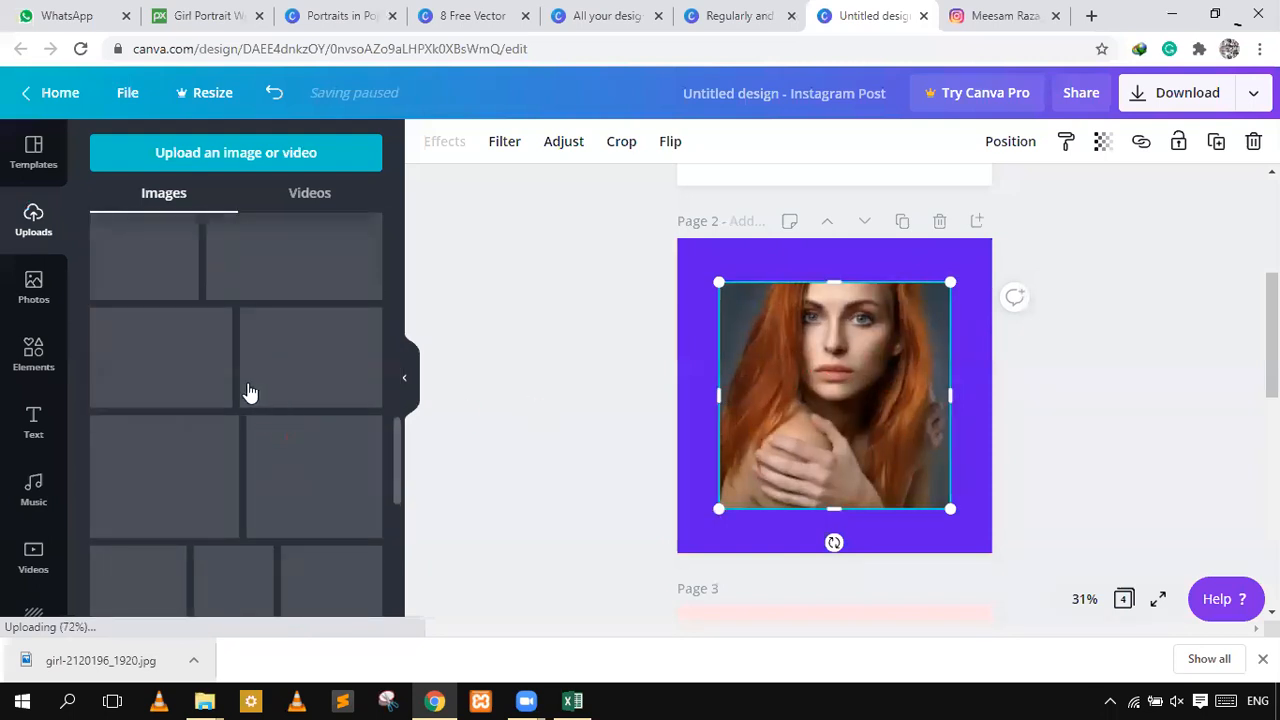
pyautogui.scroll(2, 300, 368)
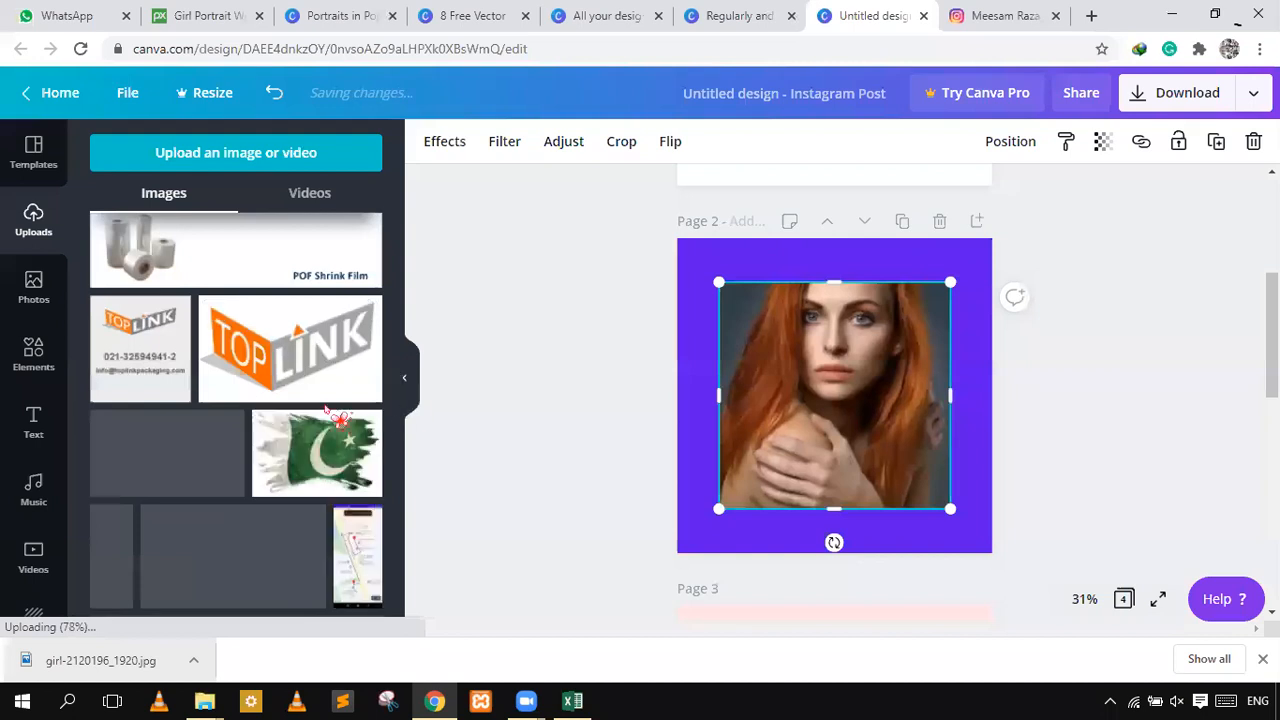
pyautogui.scroll(-3, 322, 419)
pyautogui.scroll(-3, 322, 418)
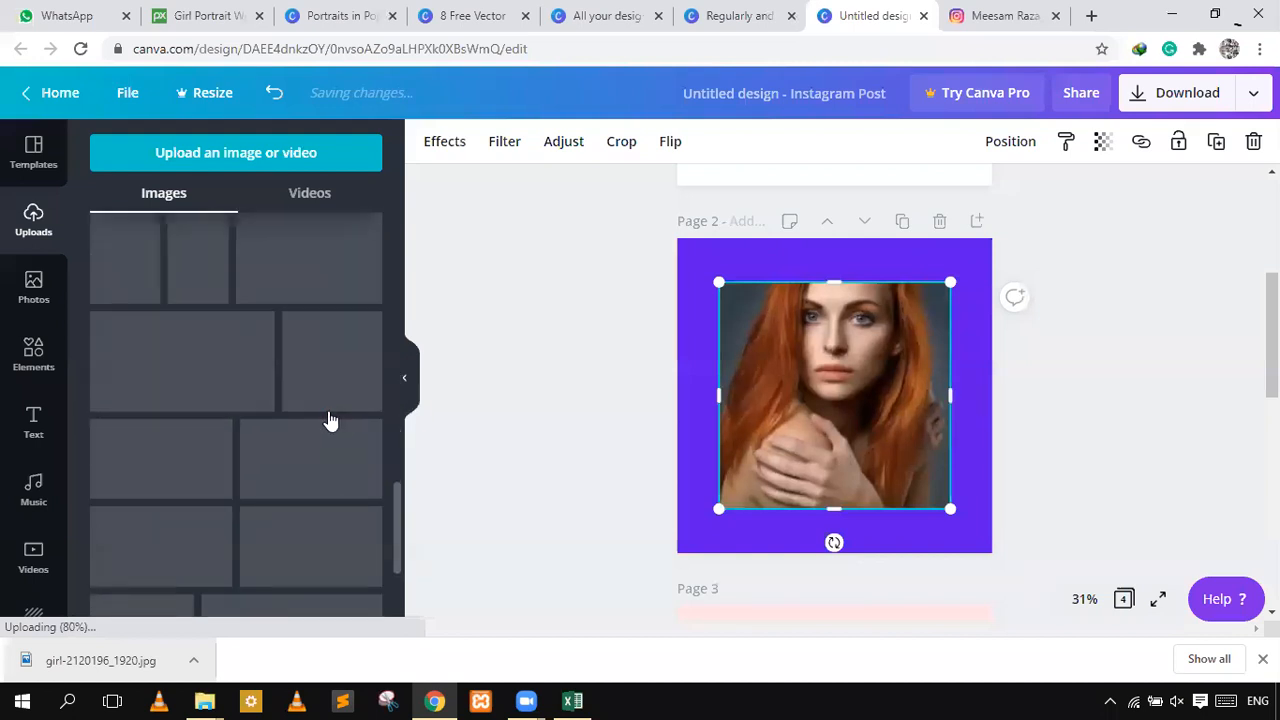
pyautogui.scroll(3, 332, 420)
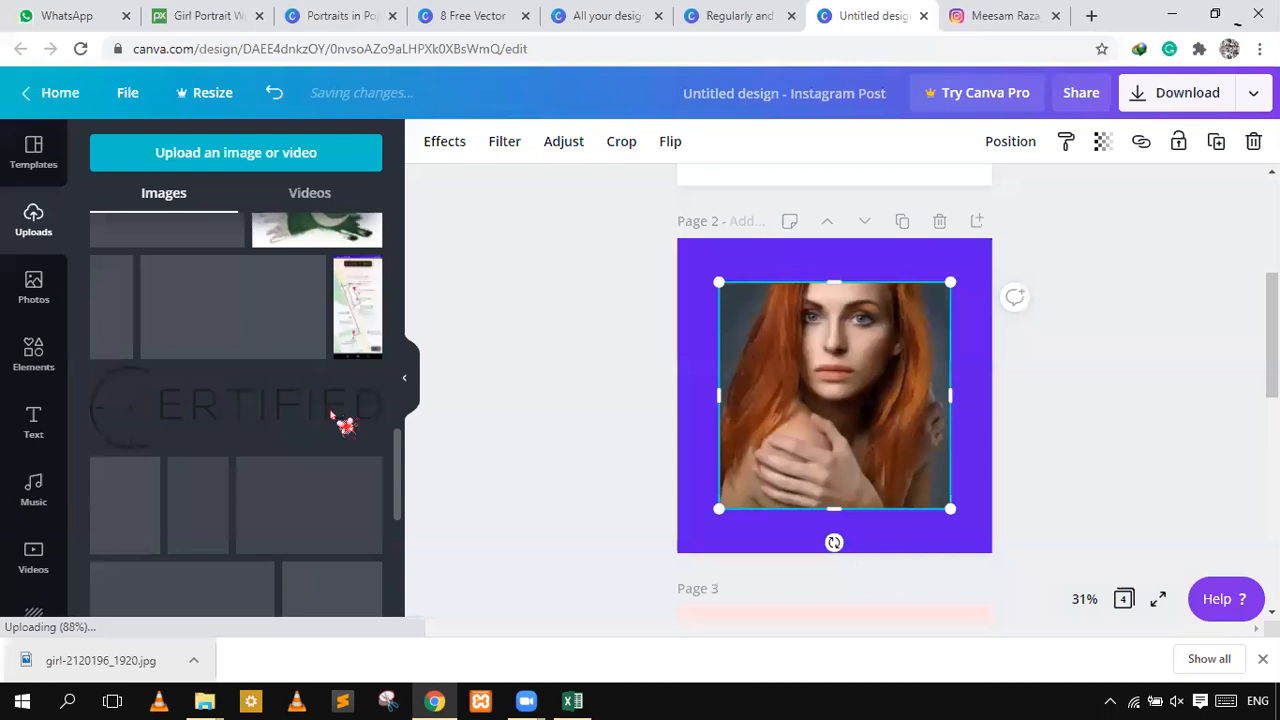
pyautogui.scroll(-3, 332, 420)
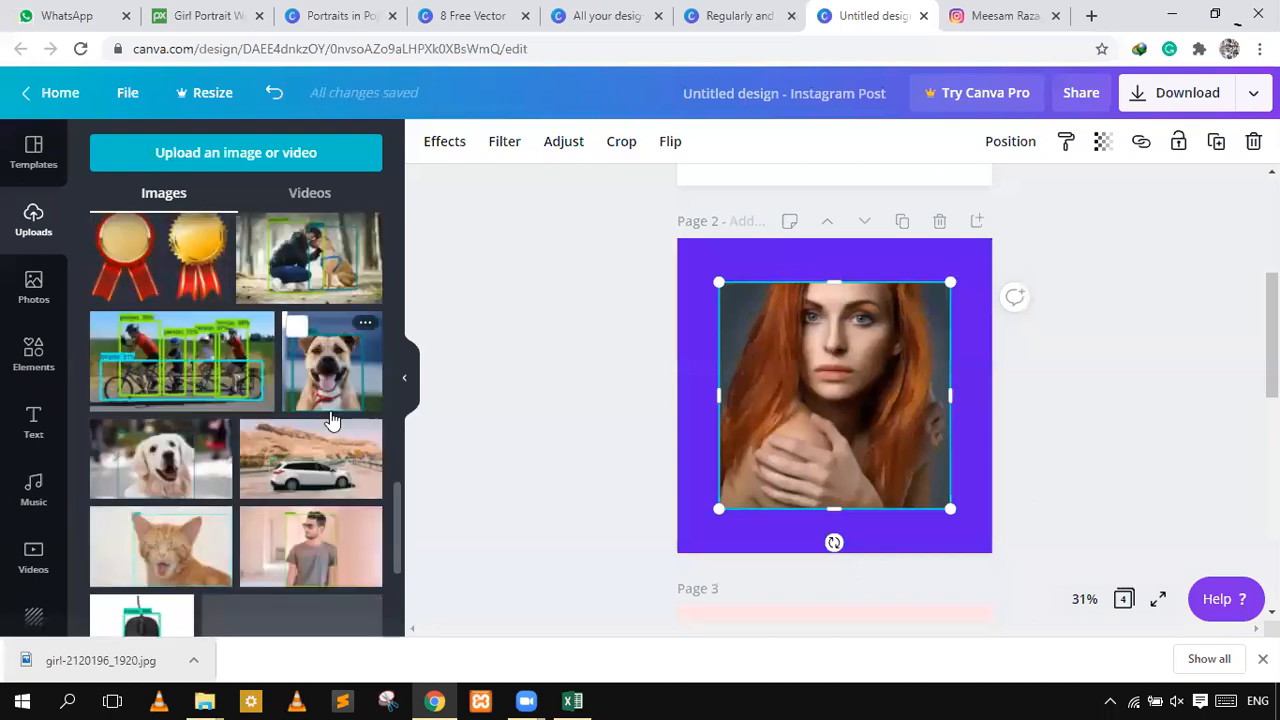
pyautogui.scroll(-3, 249, 404)
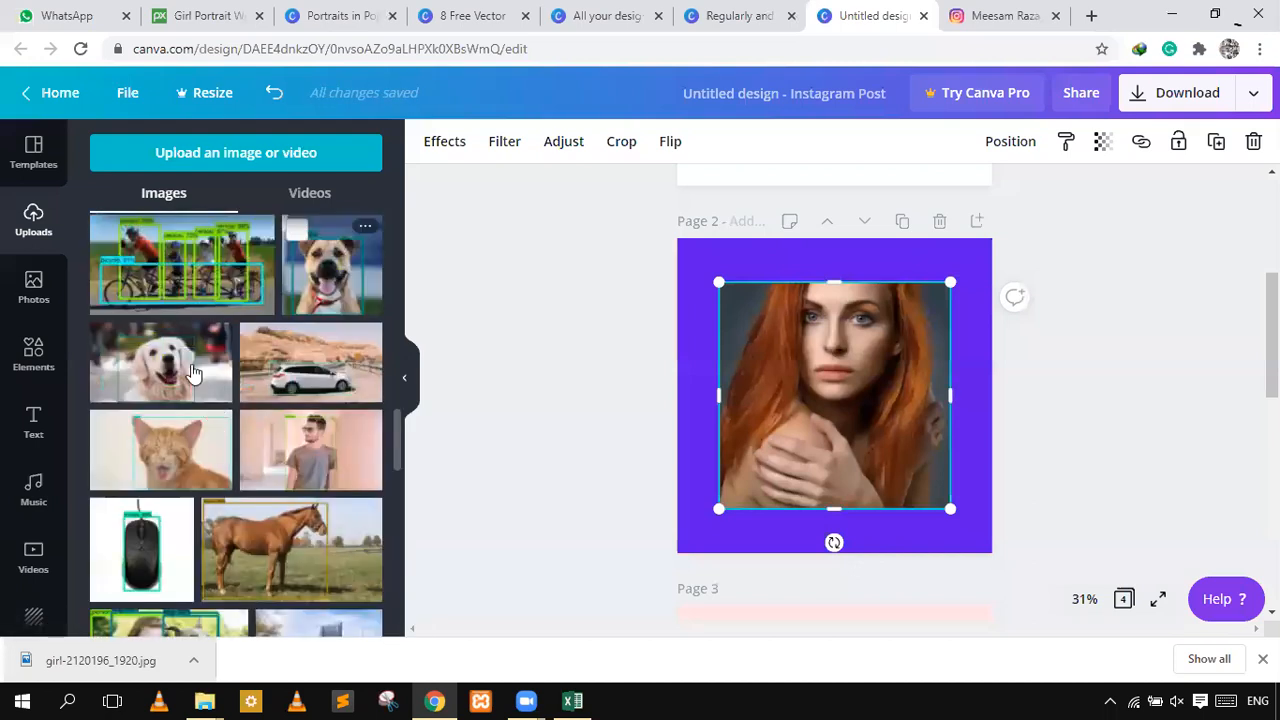
pyautogui.scroll(-4, 286, 443)
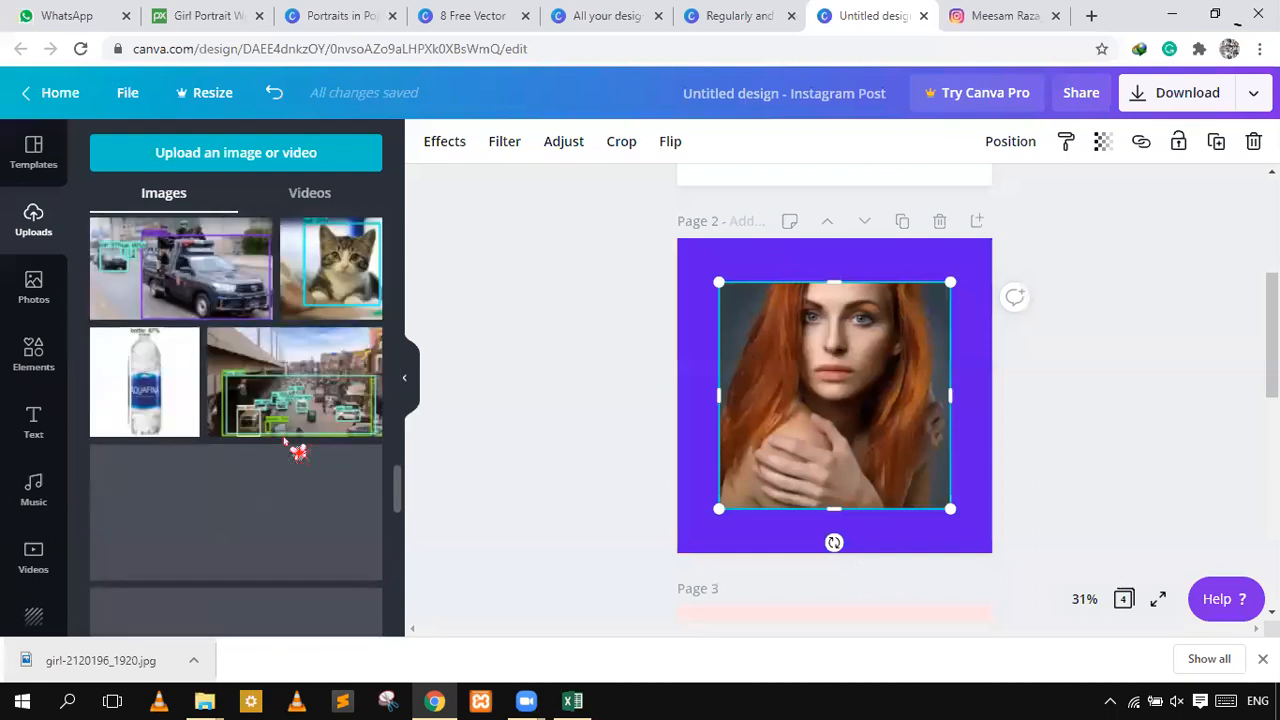
pyautogui.scroll(-3, 297, 452)
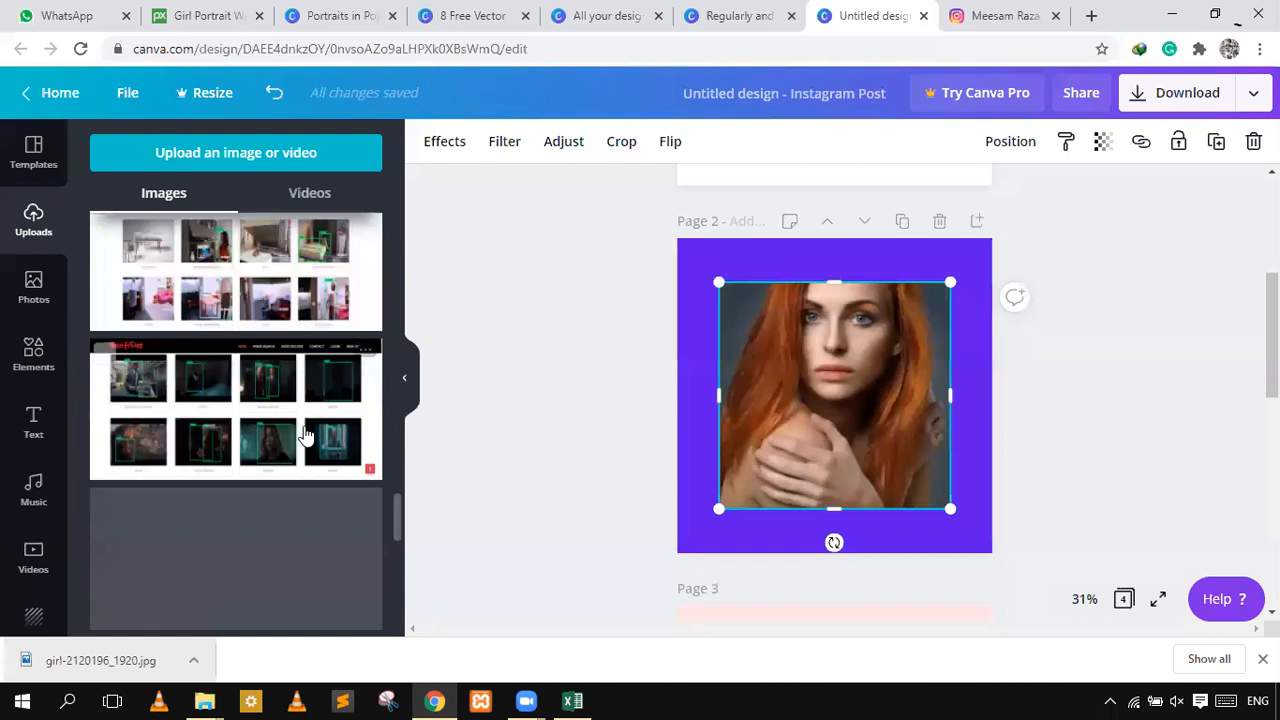
pyautogui.scroll(-2, 277, 440)
pyautogui.scroll(-5, 277, 440)
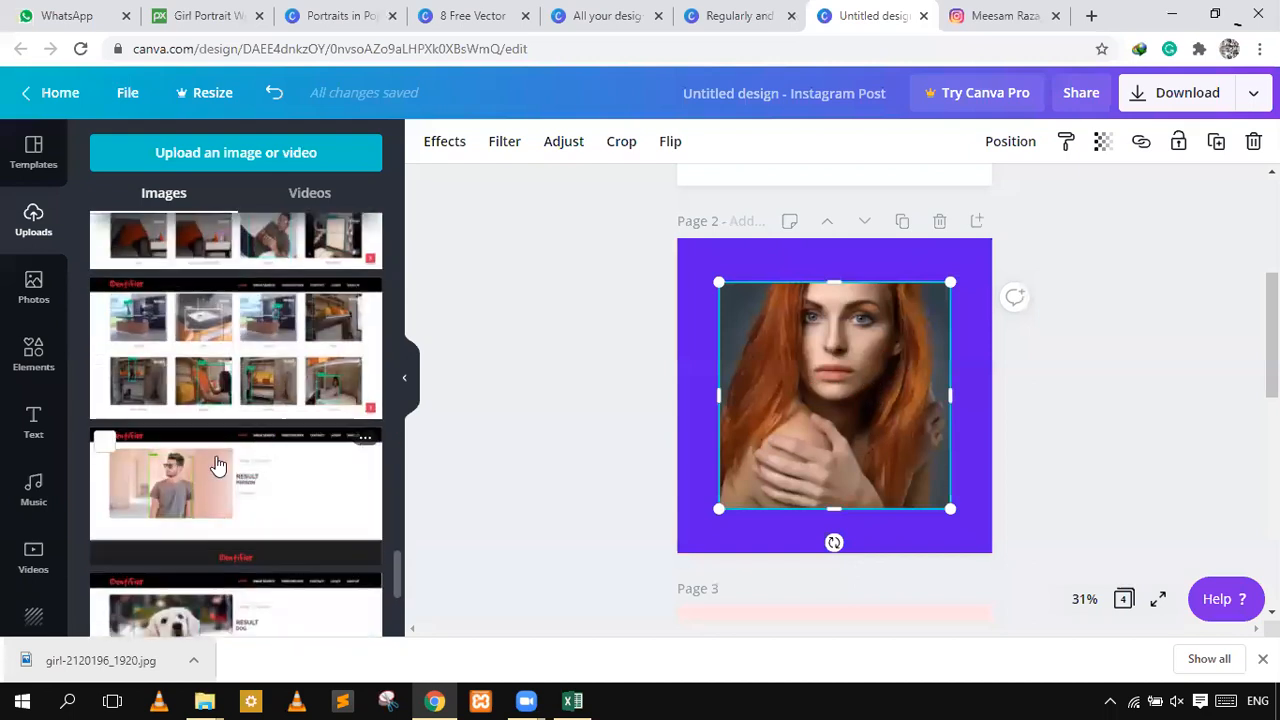
pyautogui.scroll(3, 226, 468)
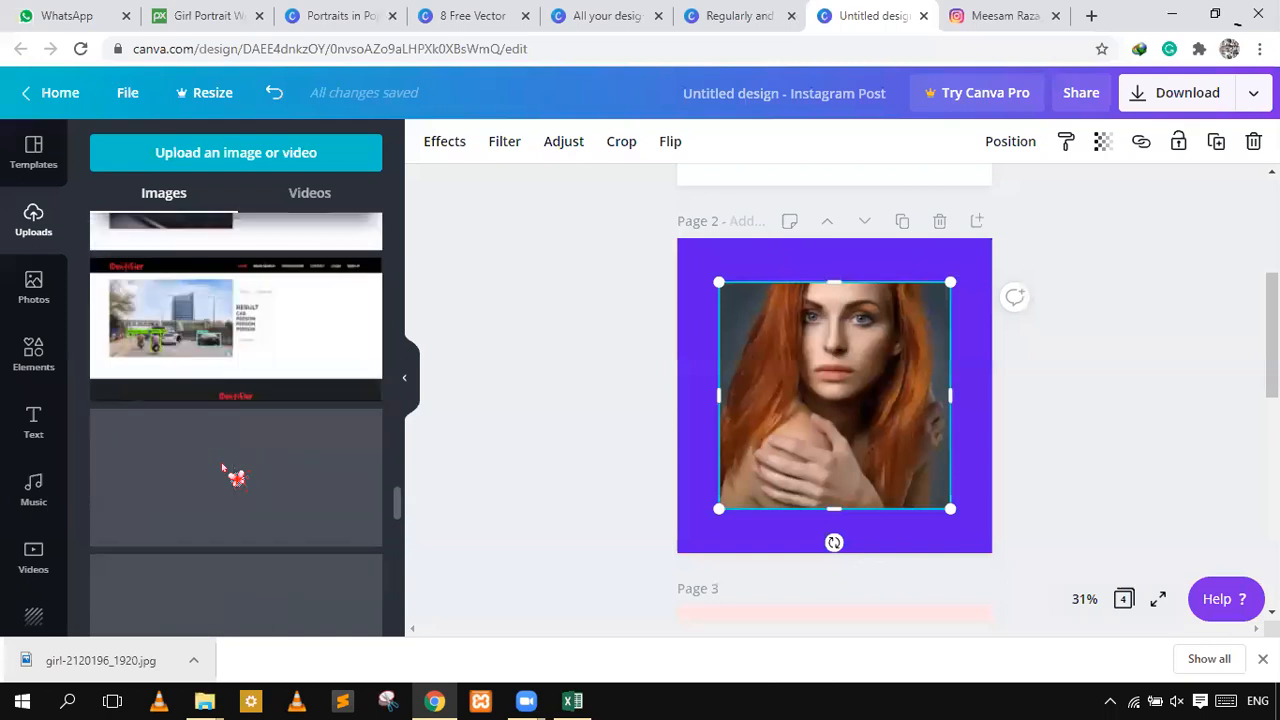
pyautogui.scroll(10, 226, 472)
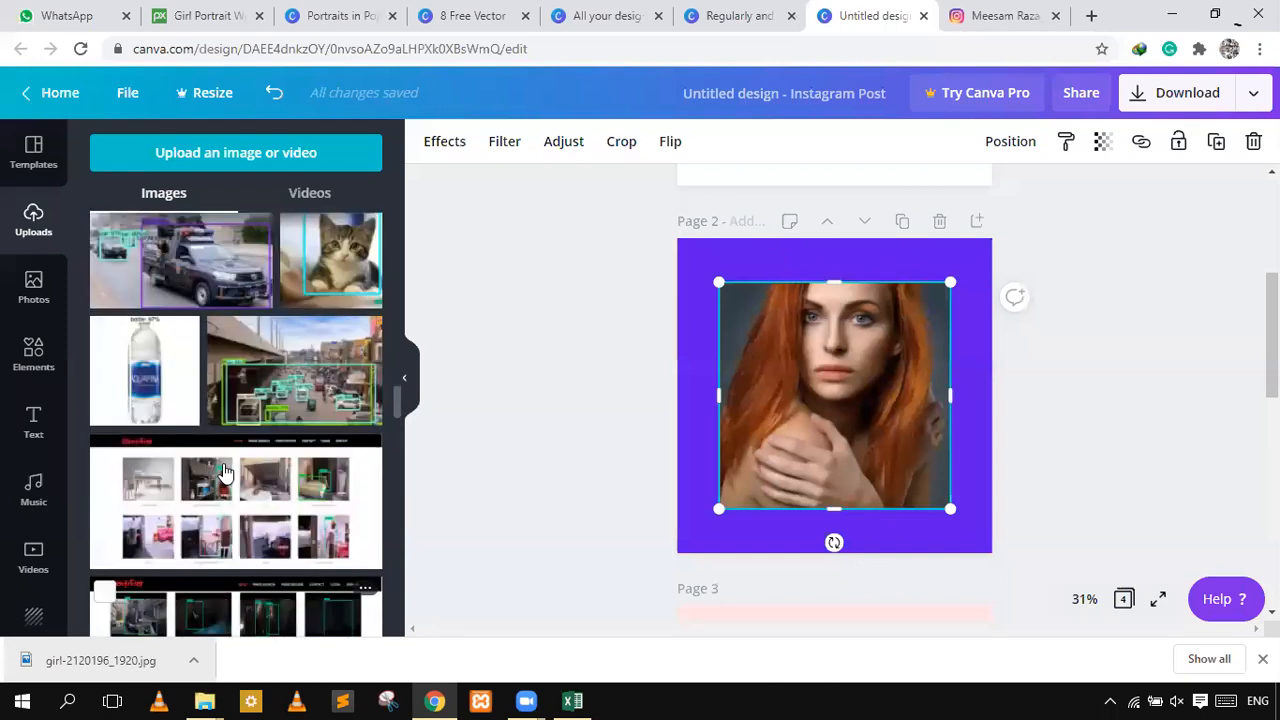
pyautogui.scroll(10, 226, 472)
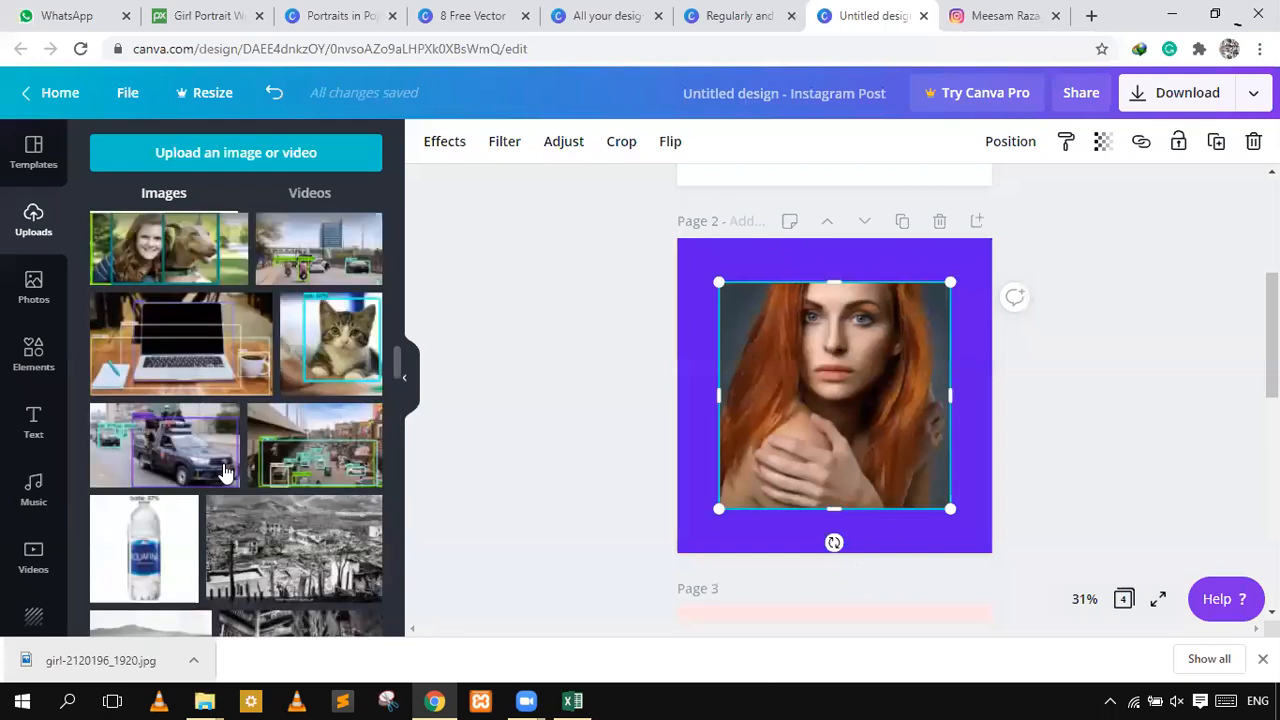
pyautogui.scroll(3, 168, 484)
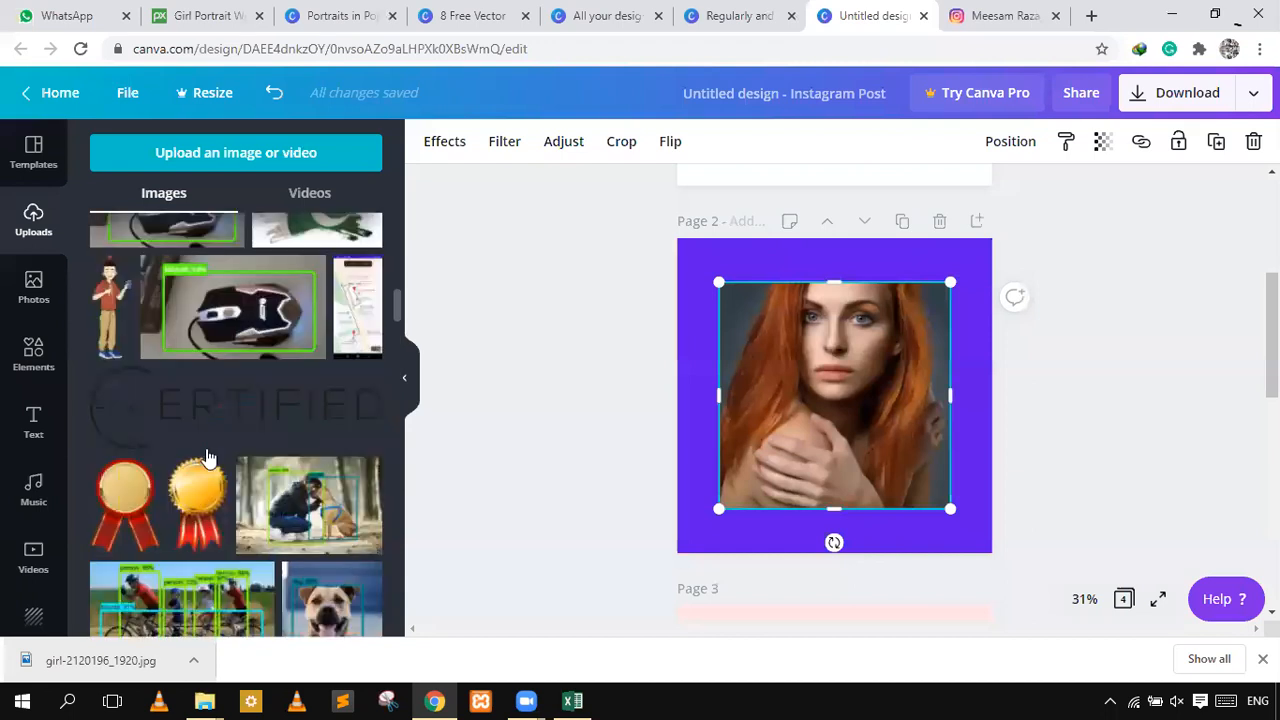
pyautogui.scroll(5, 207, 458)
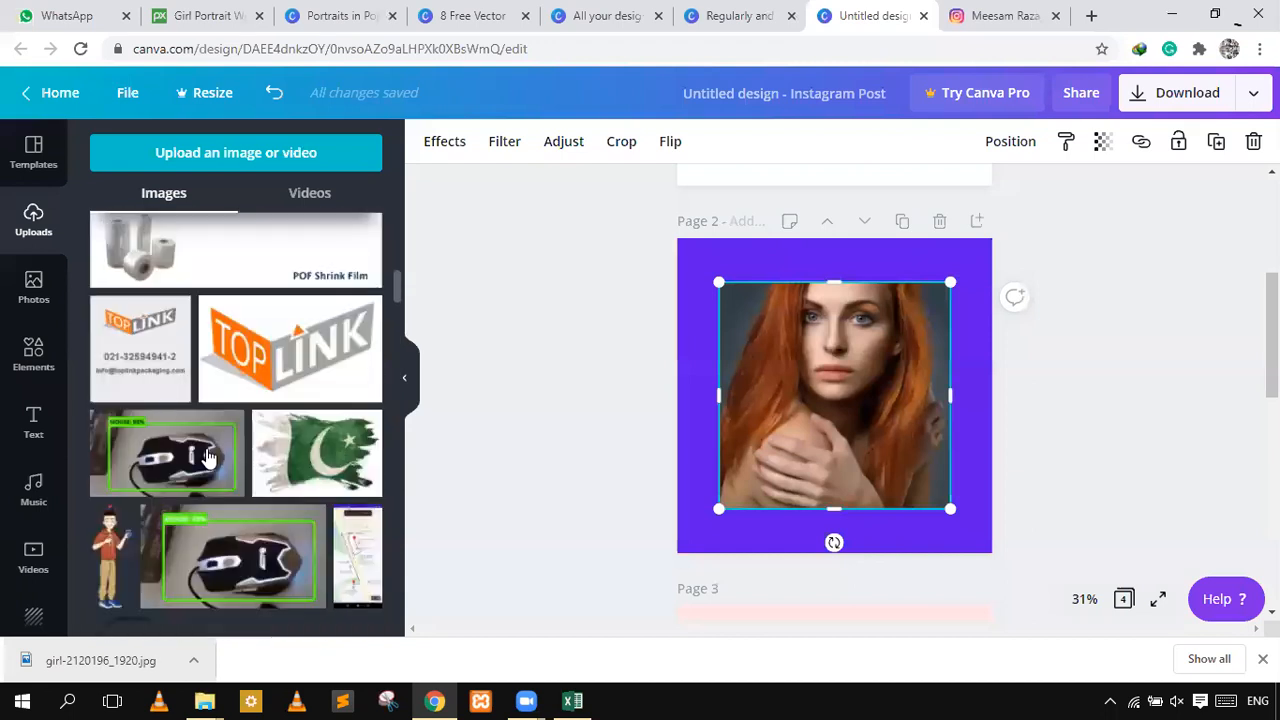
pyautogui.scroll(-20, 208, 456)
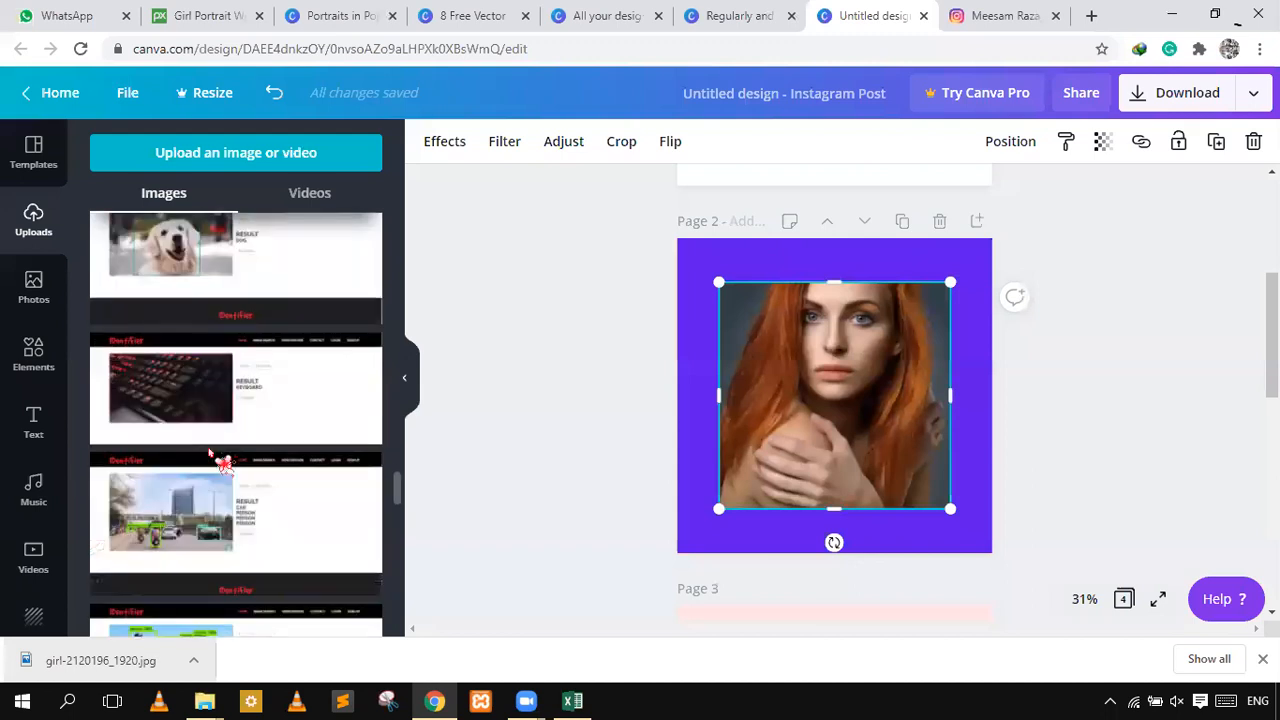
pyautogui.scroll(-10, 209, 453)
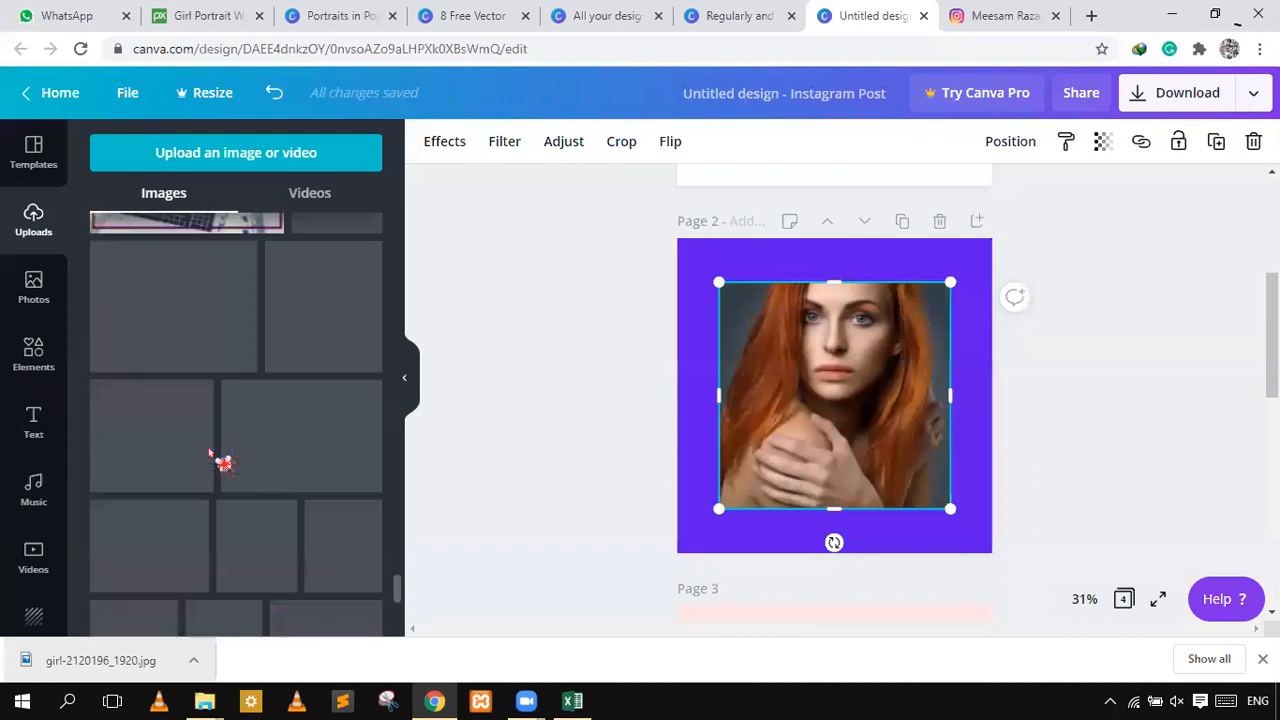
pyautogui.scroll(3, 210, 455)
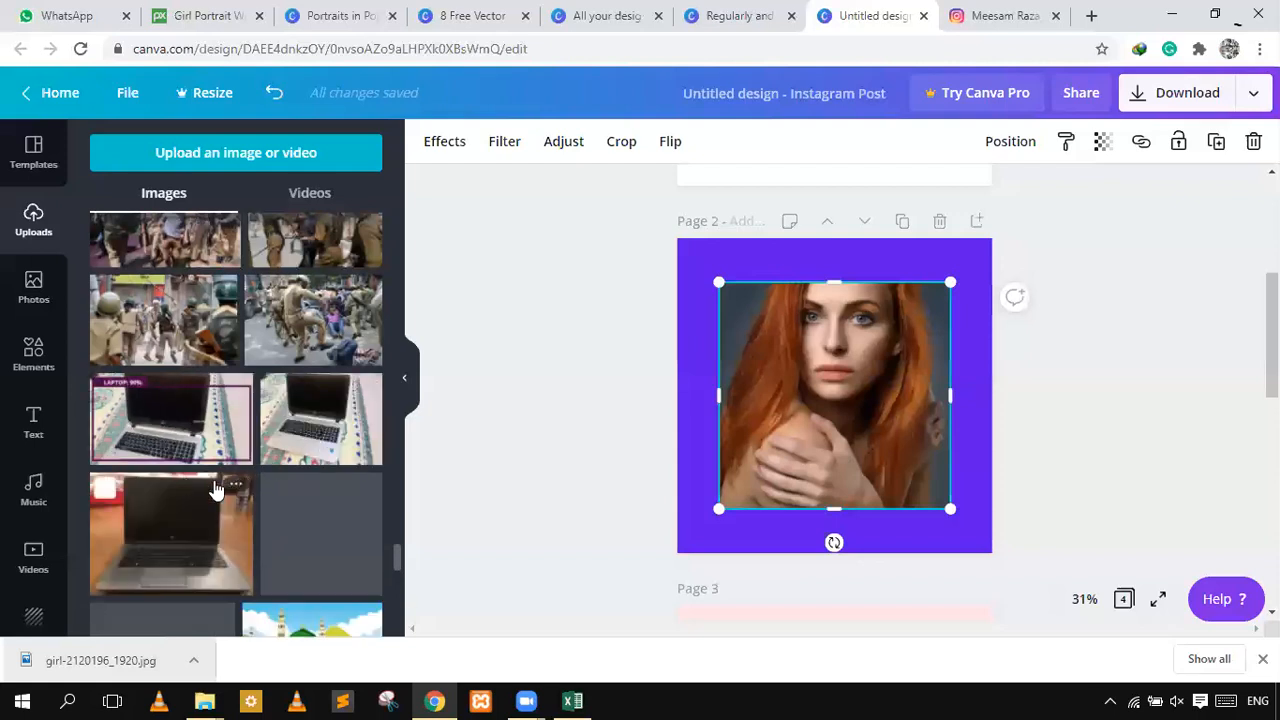
pyautogui.scroll(-3, 285, 492)
pyautogui.scroll(-3, 230, 475)
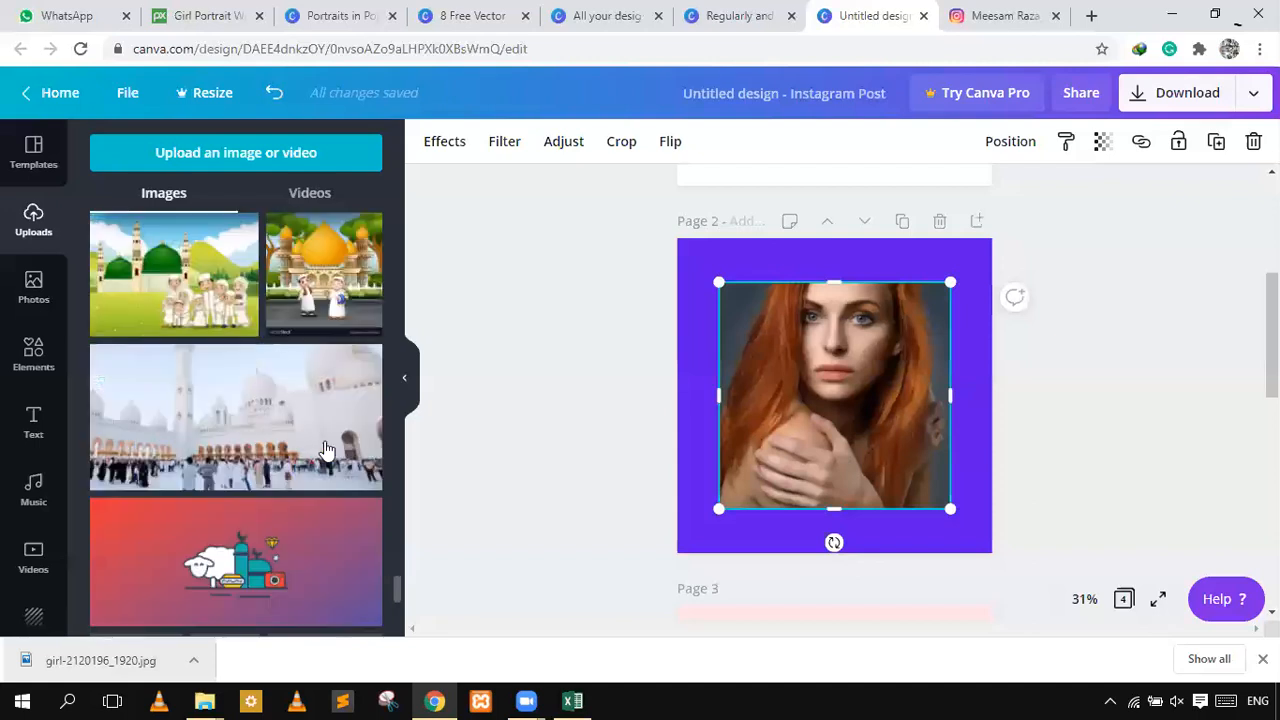
pyautogui.scroll(-9, 210, 475)
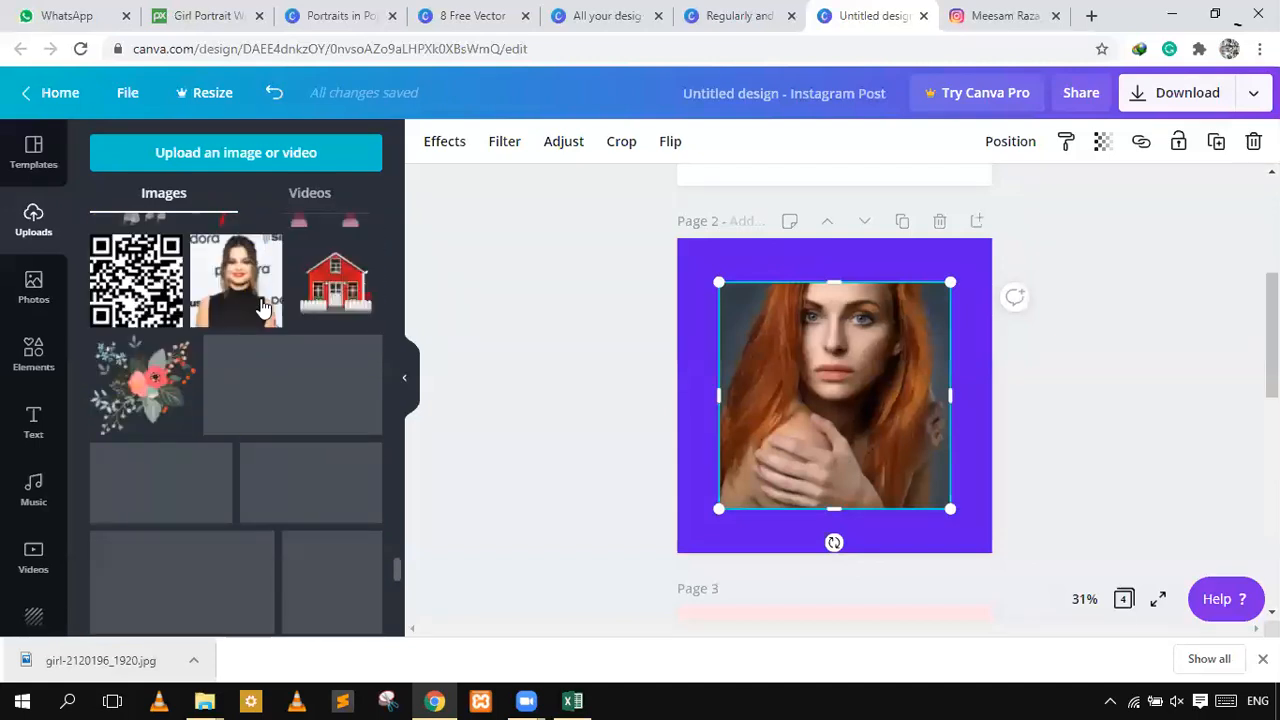
# - Place the uploaded photo of the dark-haired woman in a black top on page 2 and delete the red-haired portrait
pyautogui.moveTo(262, 295); pyautogui.dragTo(740, 294)
pyautogui.click(740, 294)
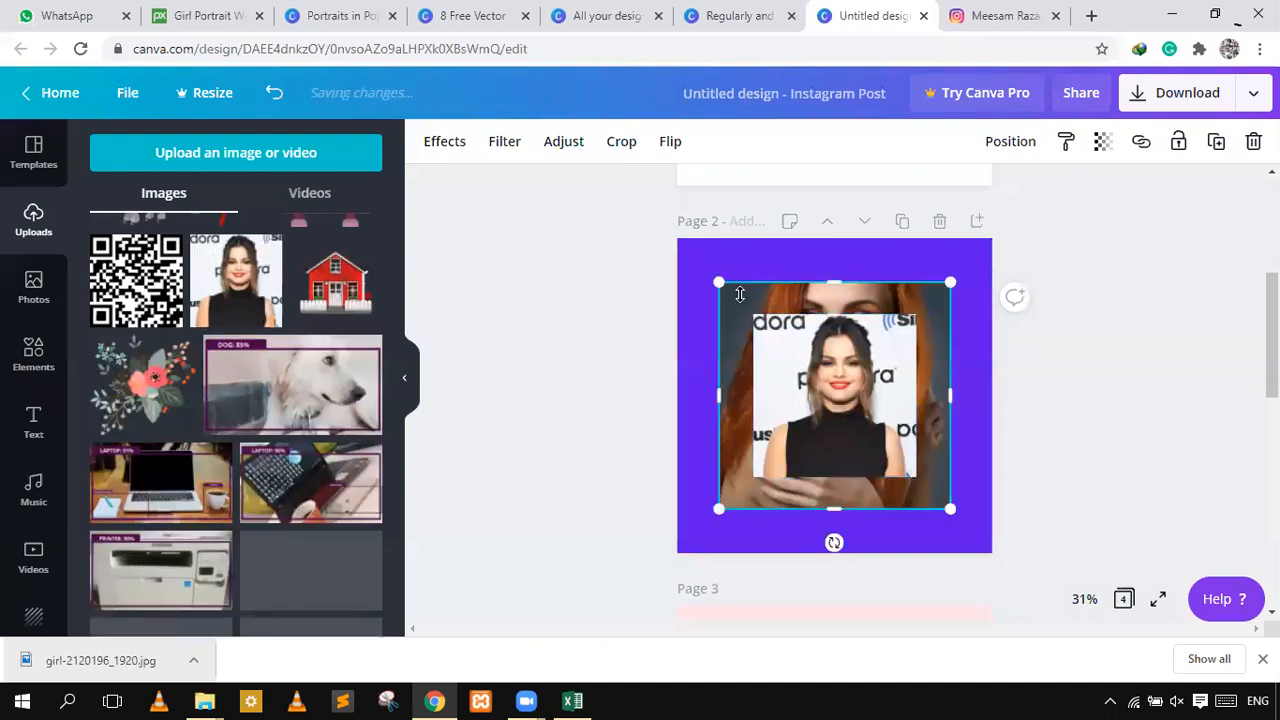
pyautogui.press('Delete')
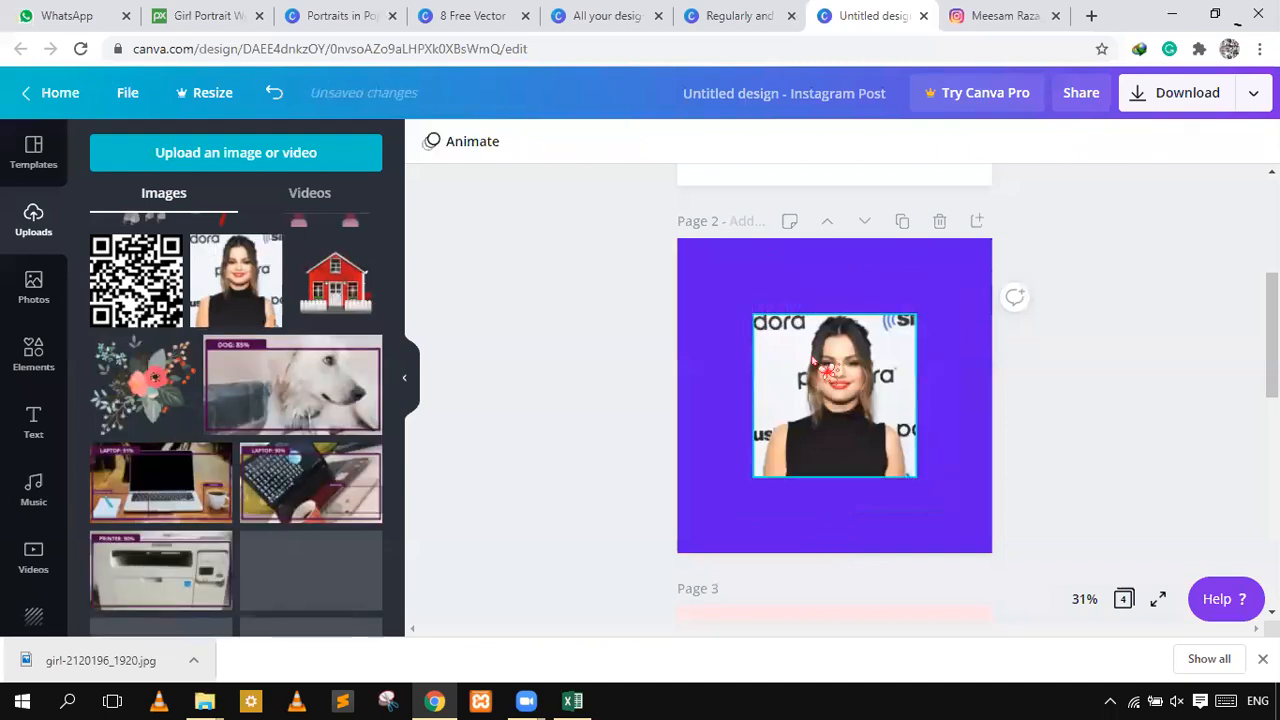
# - Enlarge the dark-haired woman's photo until it nearly fills page 2, leaving a narrow purple border all around
pyautogui.click(755, 318)
pyautogui.moveTo(697, 276); pyautogui.dragTo(697, 268)
pyautogui.moveTo(927, 485); pyautogui.dragTo(987, 523)
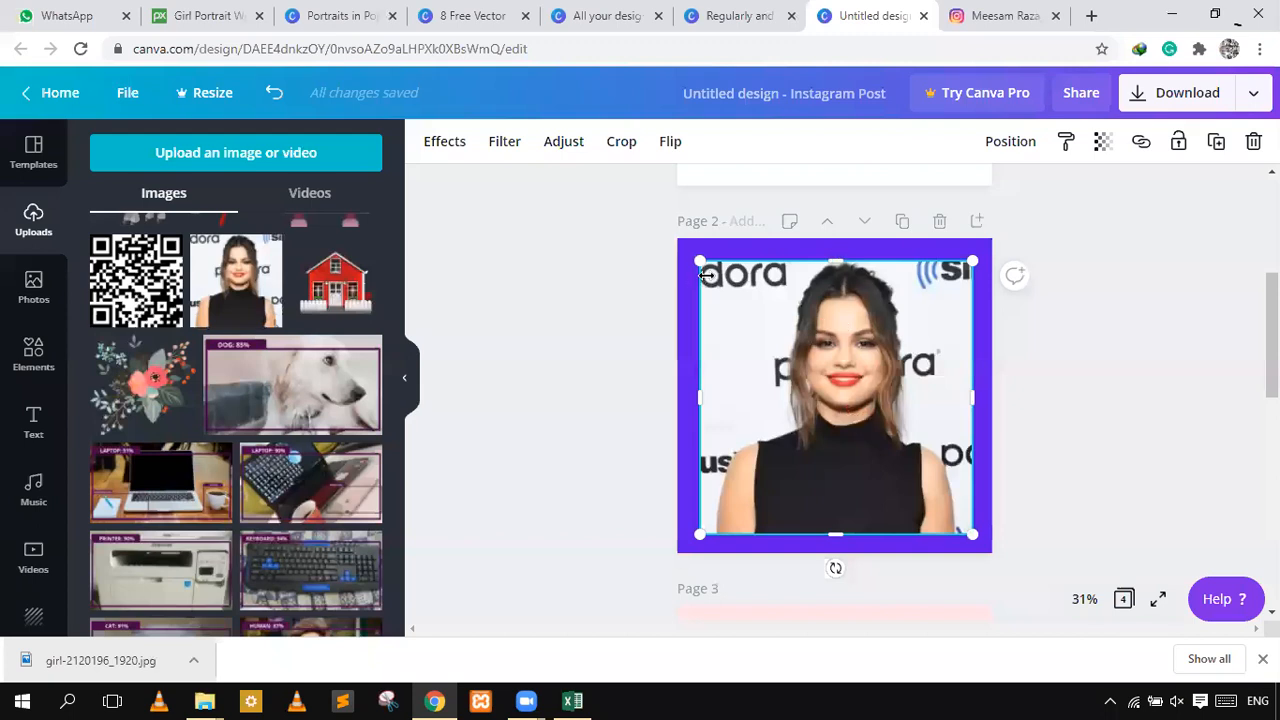
# - Crop the woman's photo on page 2 vertically through the middle of her face, keeping only its left half
pyautogui.click(622, 146)
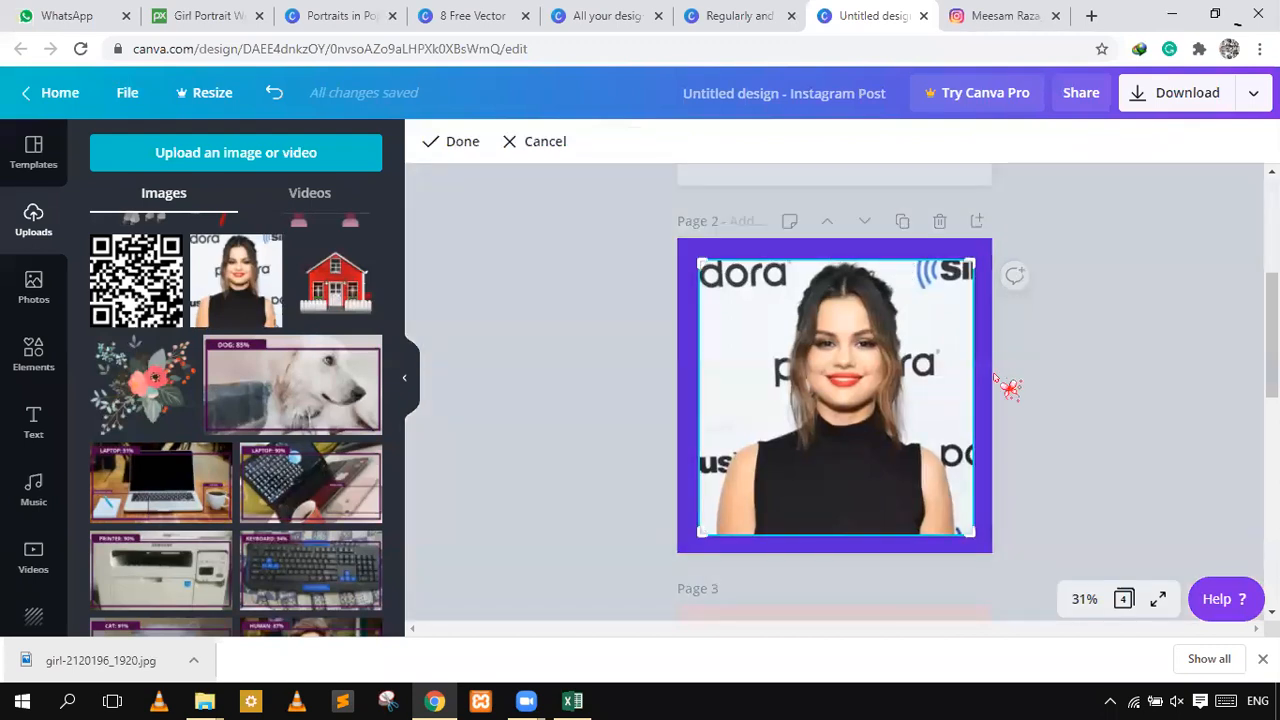
pyautogui.moveTo(960, 266); pyautogui.dragTo(842, 255)
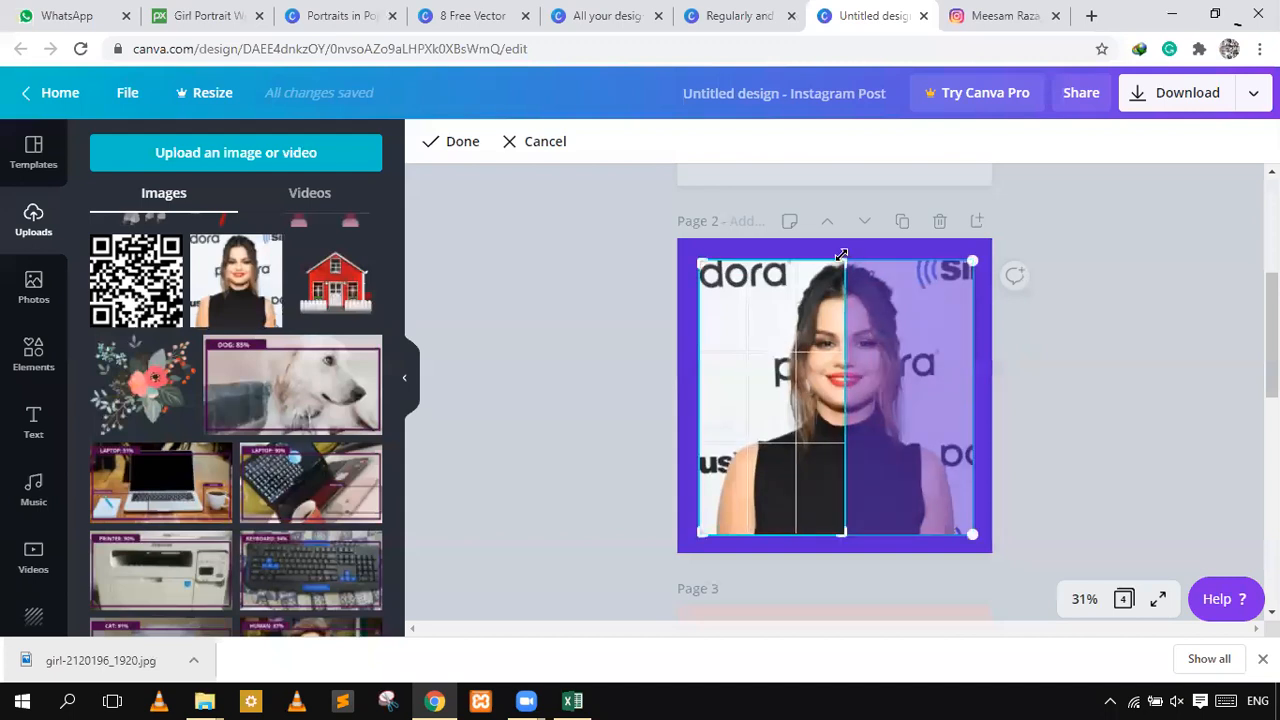
pyautogui.click(1062, 368)
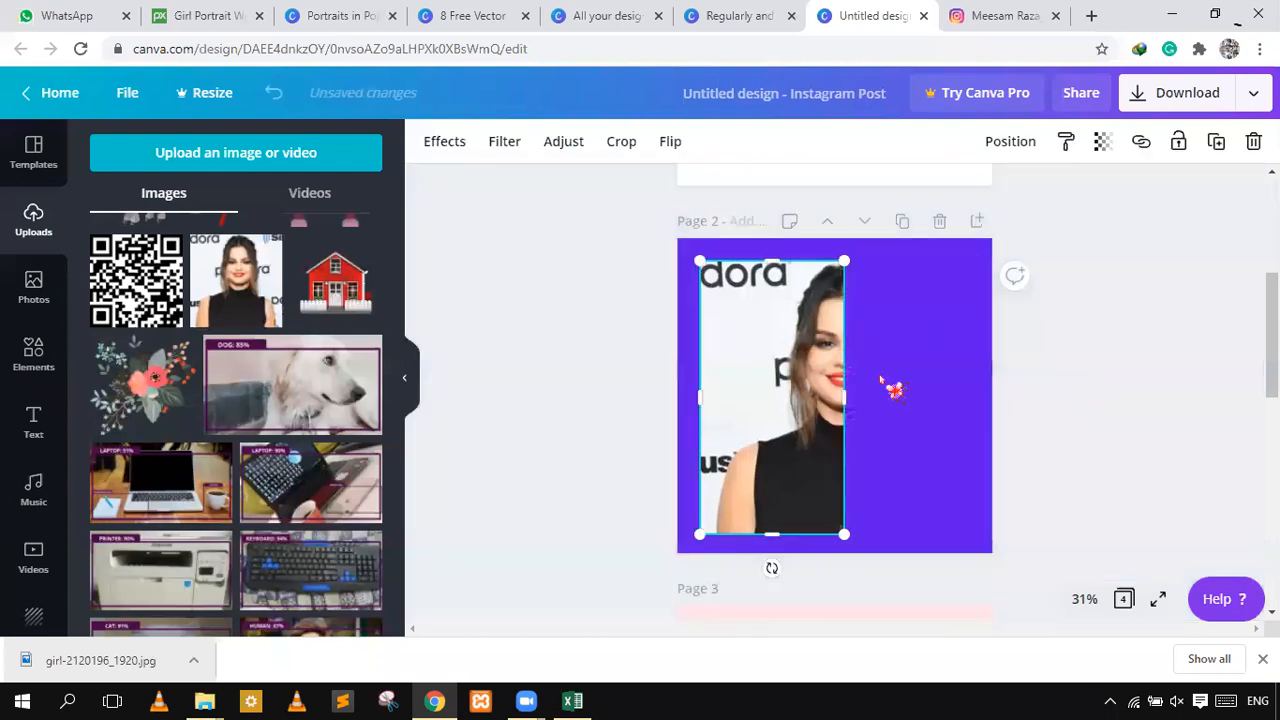
pyautogui.click(926, 358)
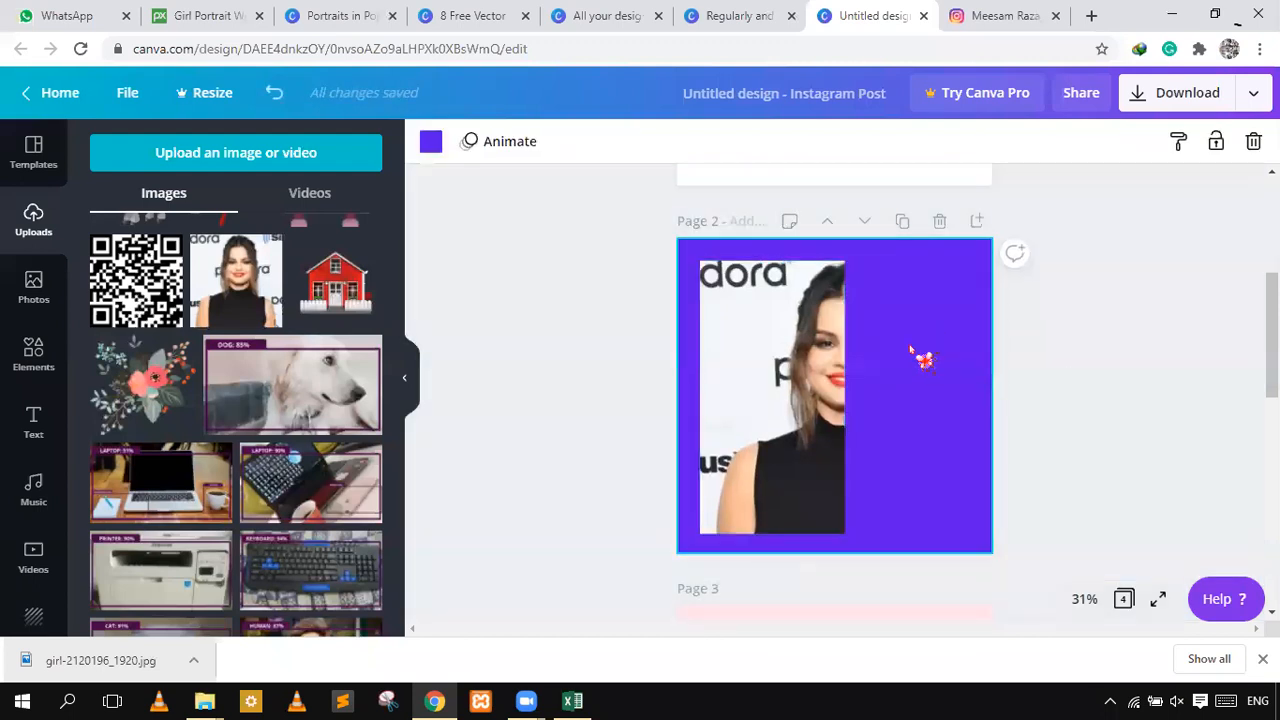
# - Try to add a second copy of the uploaded portrait to page 2 and crop it to its right half
pyautogui.click(265, 293)
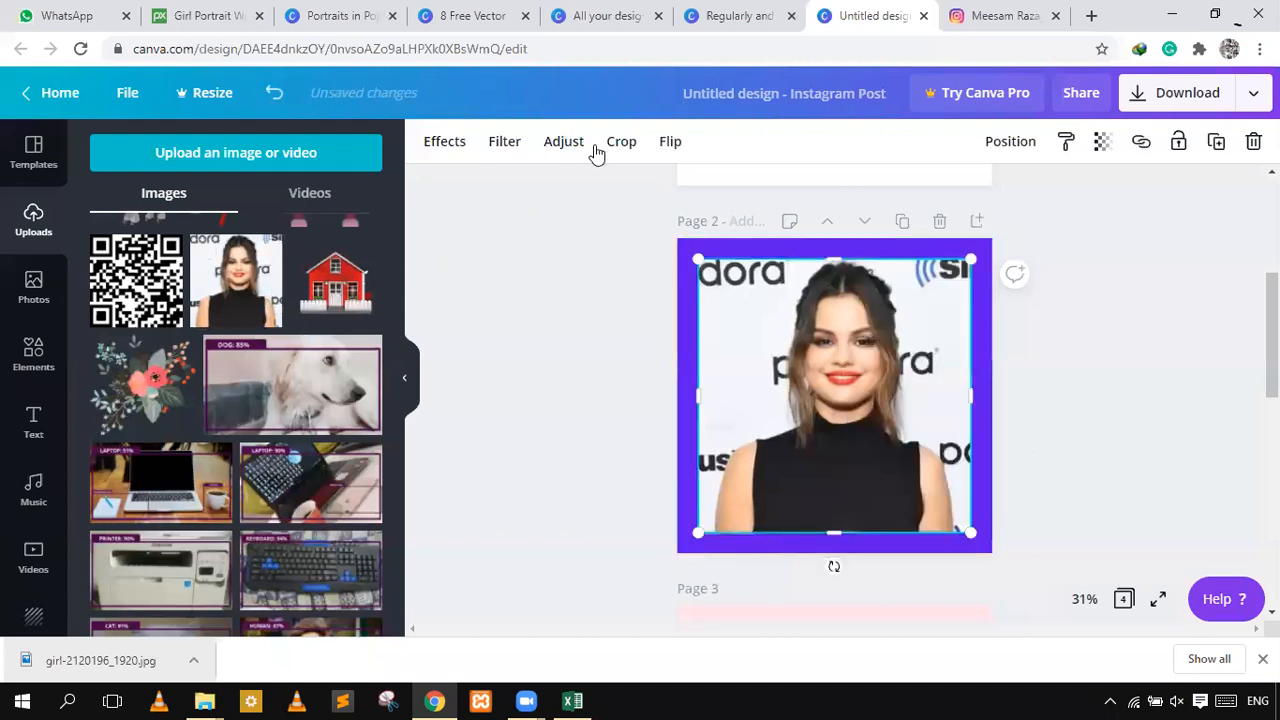
pyautogui.click(658, 225)
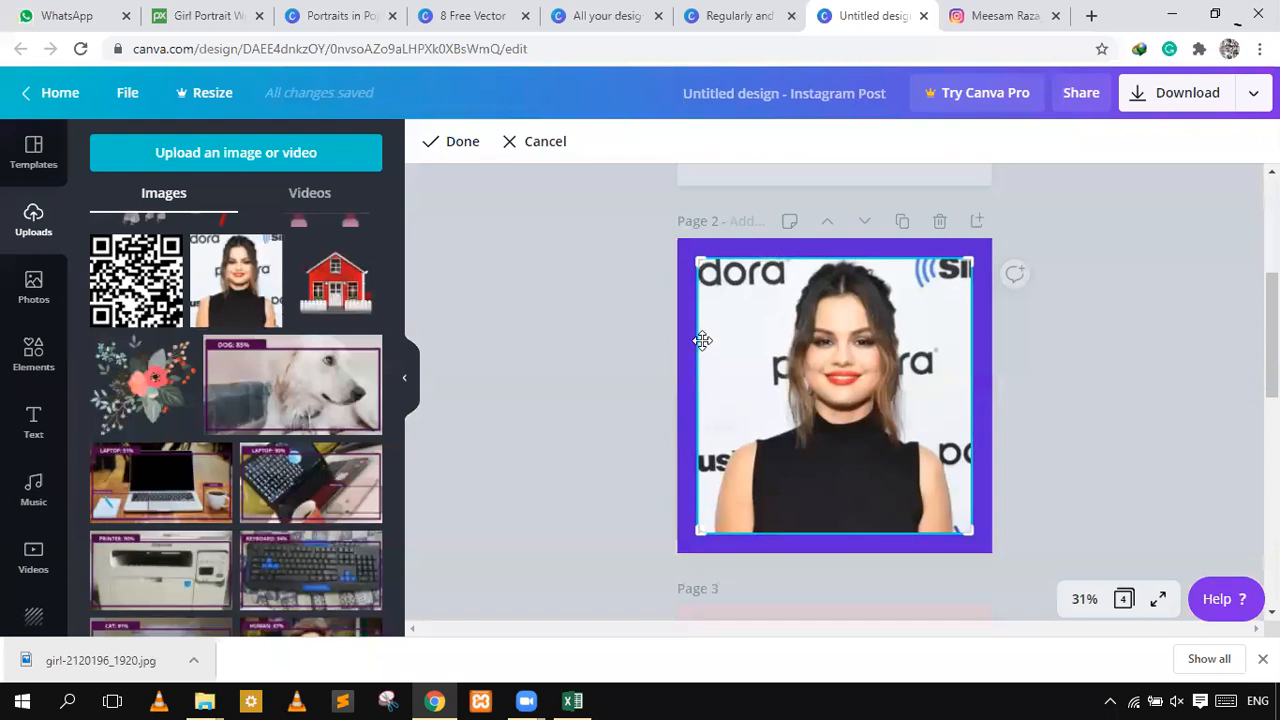
pyautogui.moveTo(775, 262)
pyautogui.mouseDown()
pyautogui.moveTo(857, 252)
pyautogui.moveTo(843, 252)
pyautogui.mouseUp()
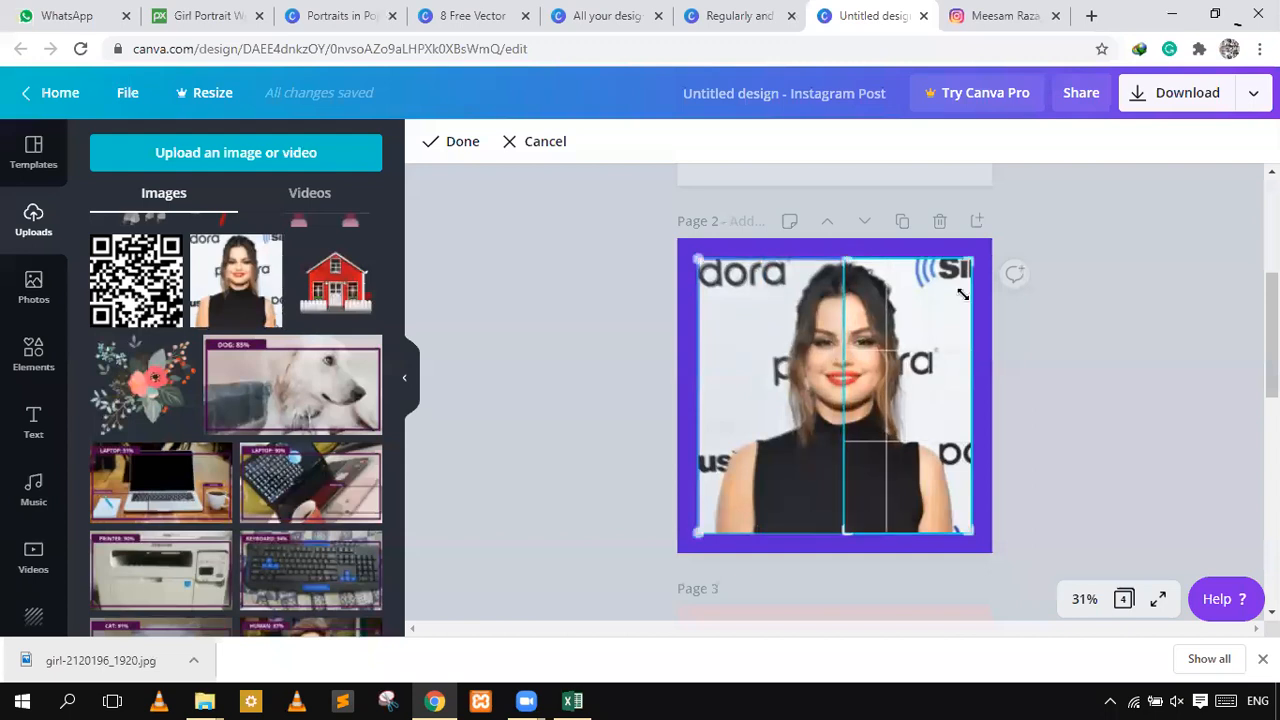
pyautogui.click(1078, 362)
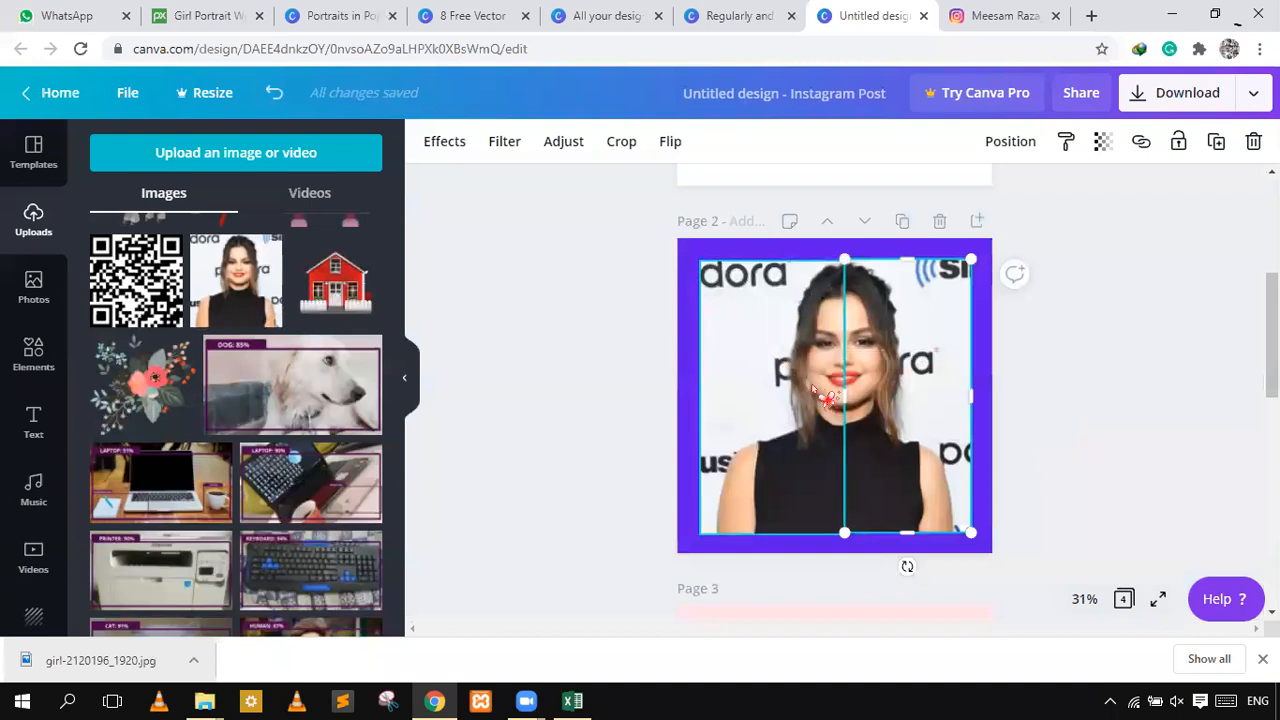
pyautogui.hotkey('ctrl', 'z')
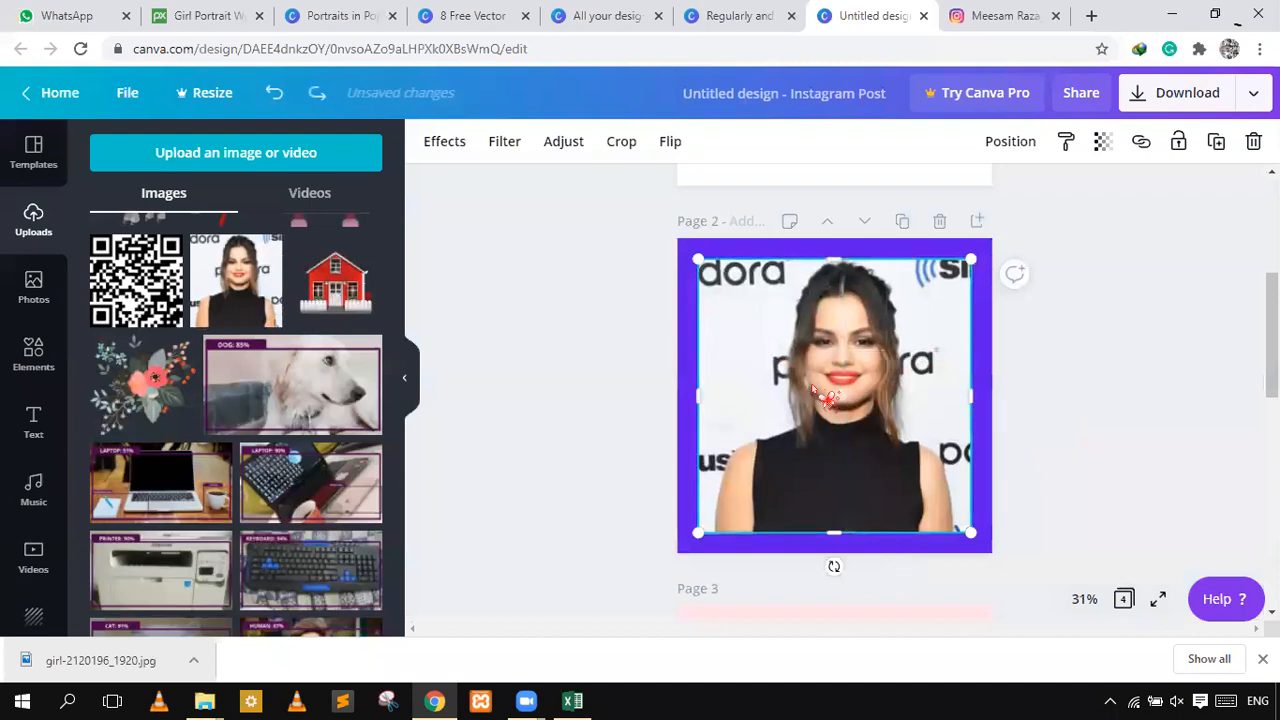
pyautogui.hotkey('ctrl', 'z')
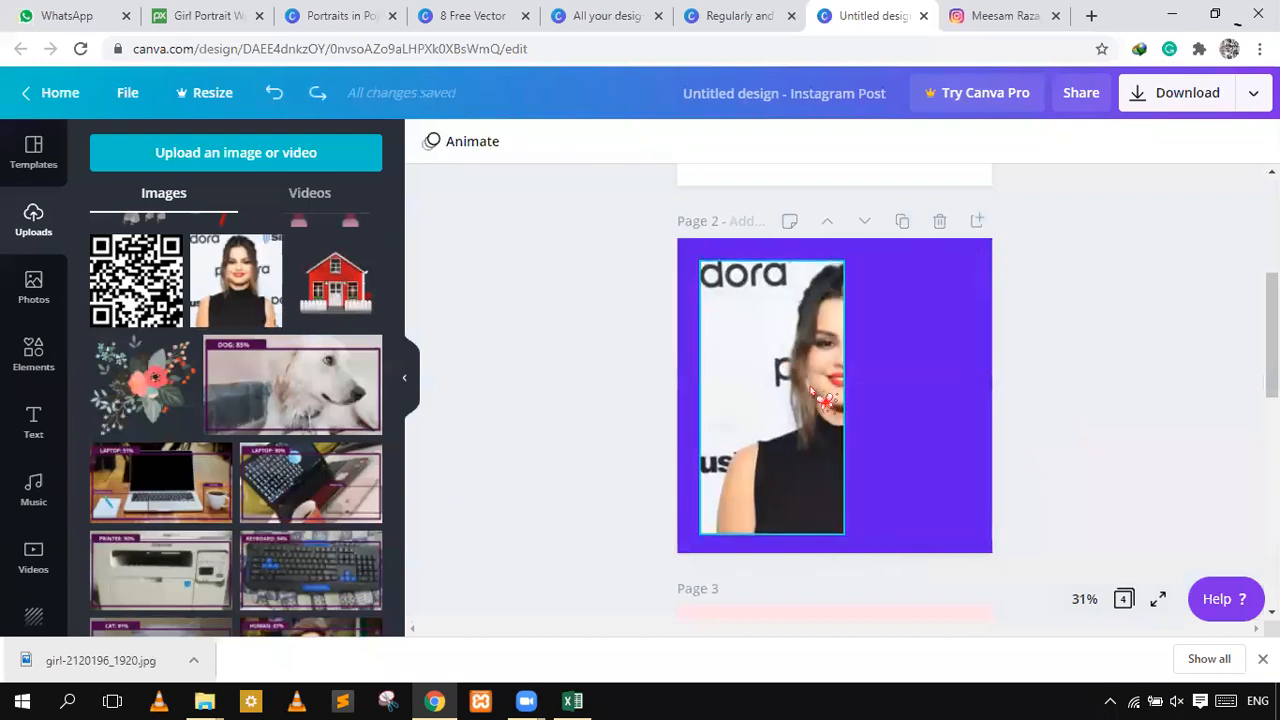
# - Duplicate the left-half portrait on page 2 and place the copy roughly over the original
pyautogui.click(825, 401)
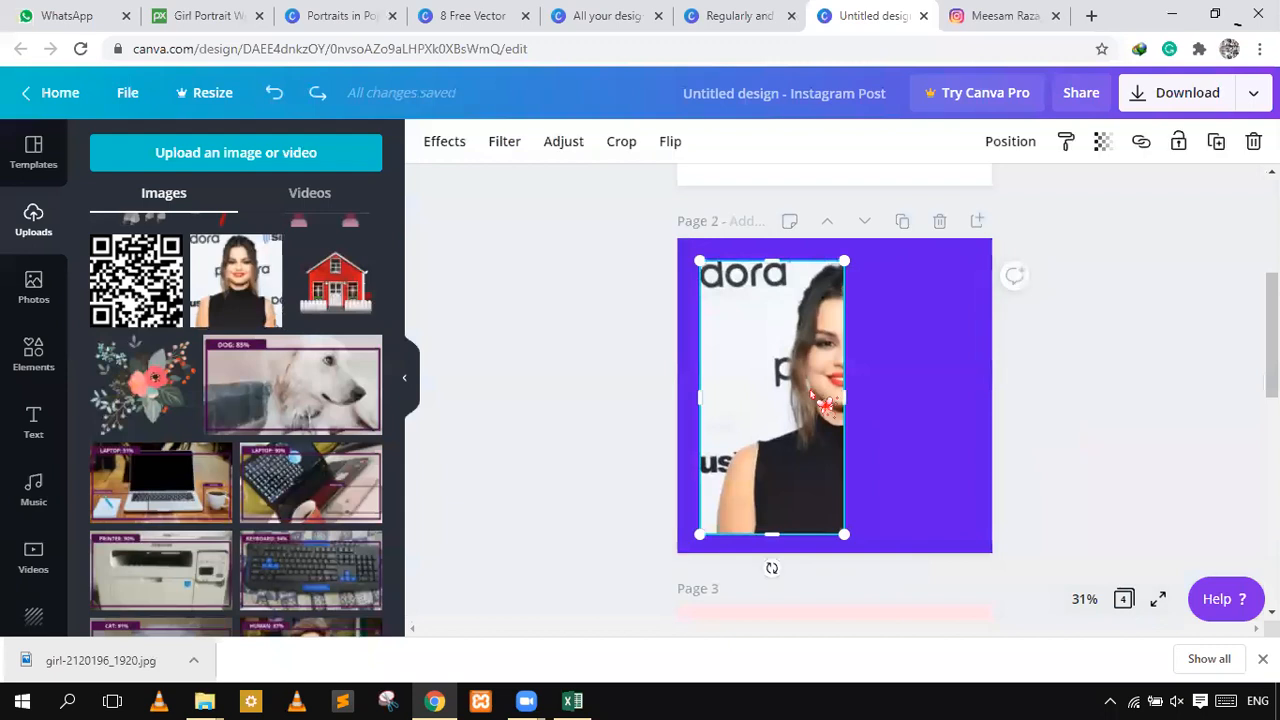
pyautogui.moveTo(825, 401); pyautogui.dragTo(830, 407)
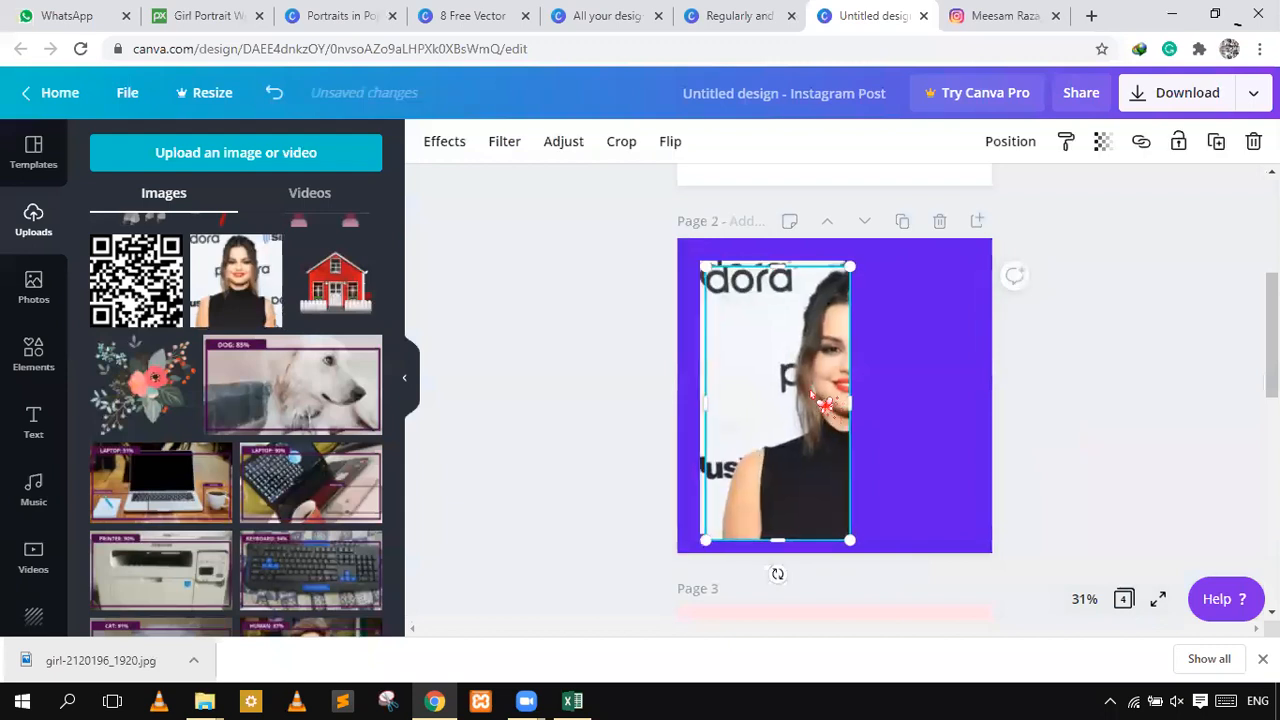
pyautogui.moveTo(808, 433)
pyautogui.mouseDown()
pyautogui.moveTo(807, 407)
pyautogui.moveTo(822, 423)
pyautogui.mouseUp()
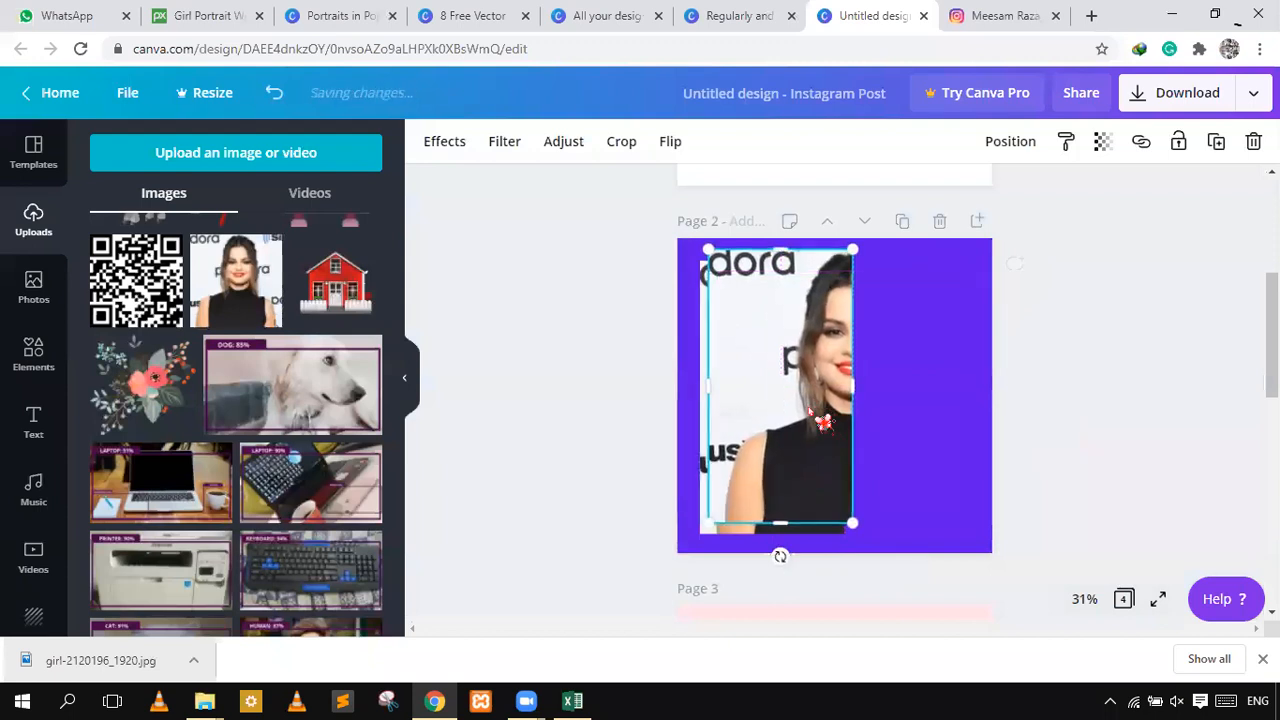
# - Nudge the duplicate left and down until it lines up exactly with the original half portrait
pyautogui.hotkey('shift', 'Left')
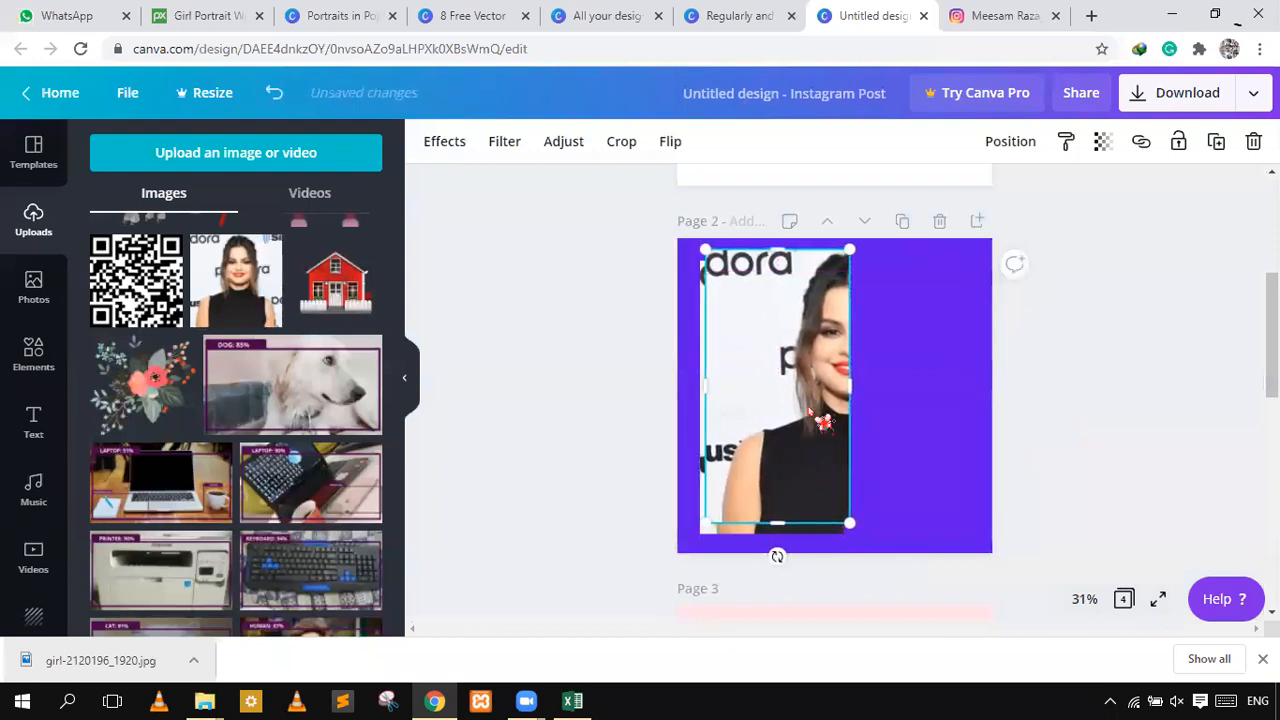
pyautogui.hotkey('shift', 'Left')
pyautogui.hotkey('shift', 'Left')
pyautogui.press('Left')
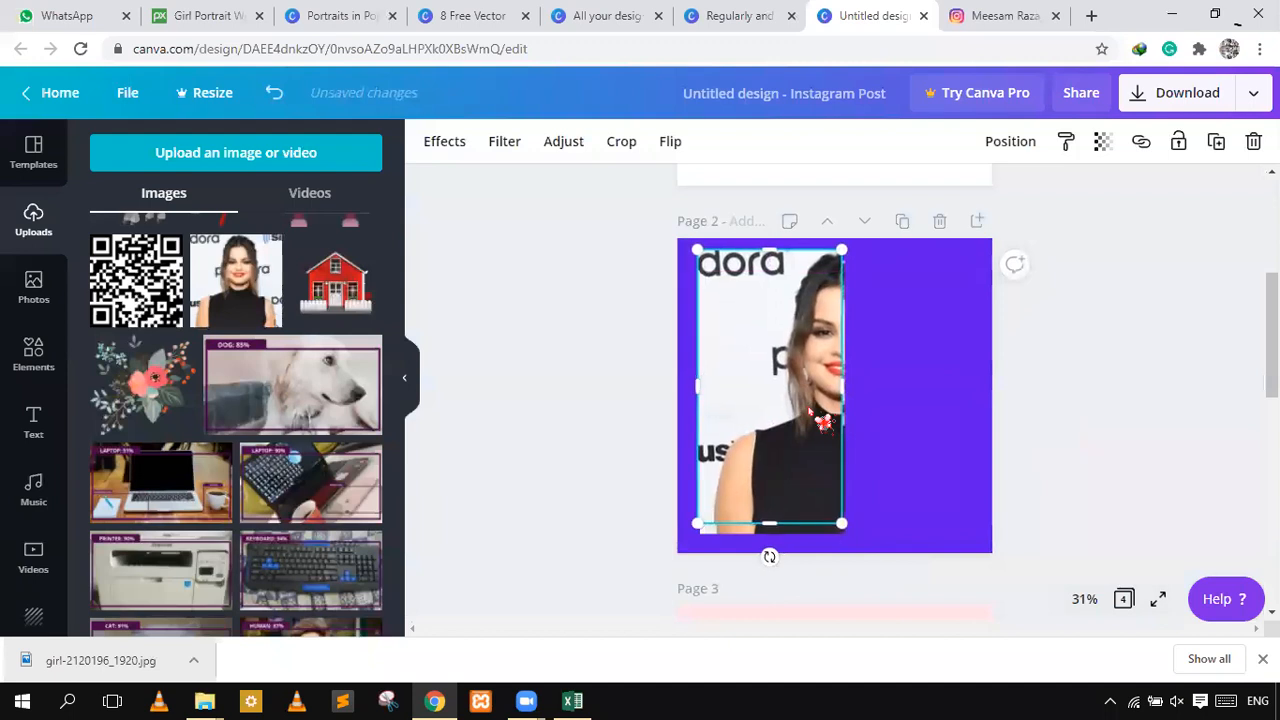
pyautogui.hotkey('shift', 'Down')
pyautogui.hotkey('shift', 'Down')
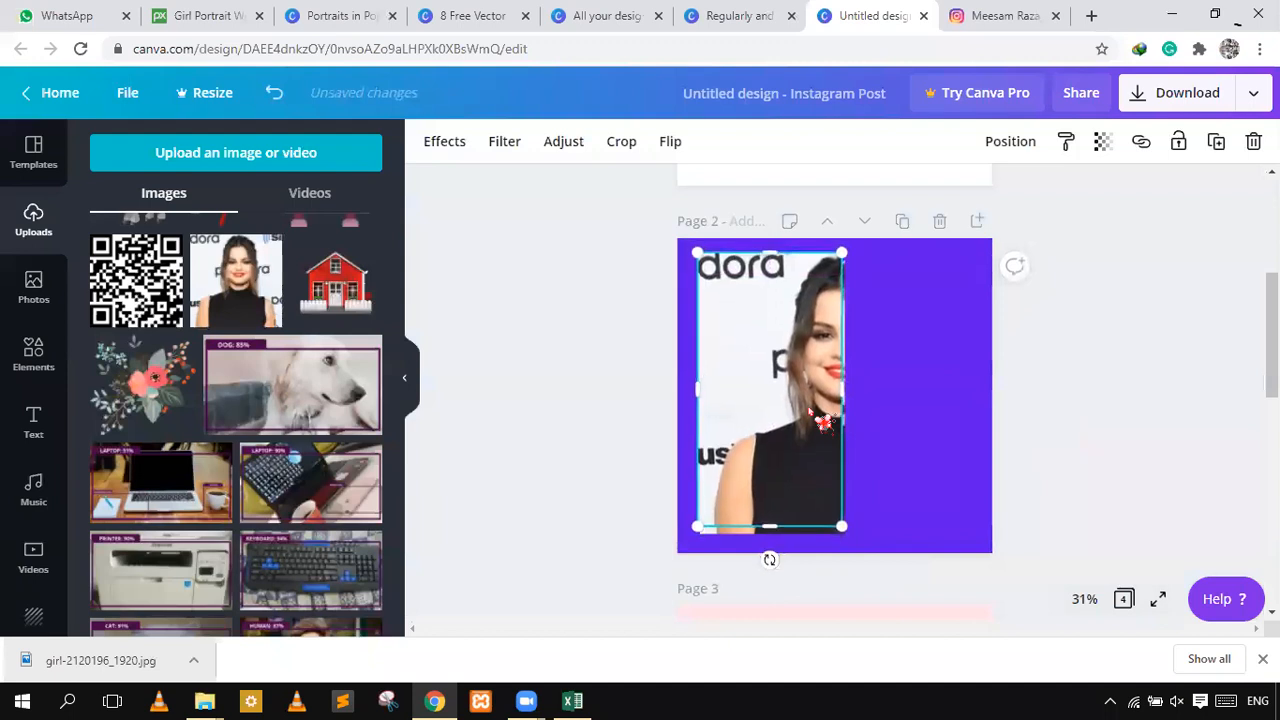
pyautogui.press('Right')
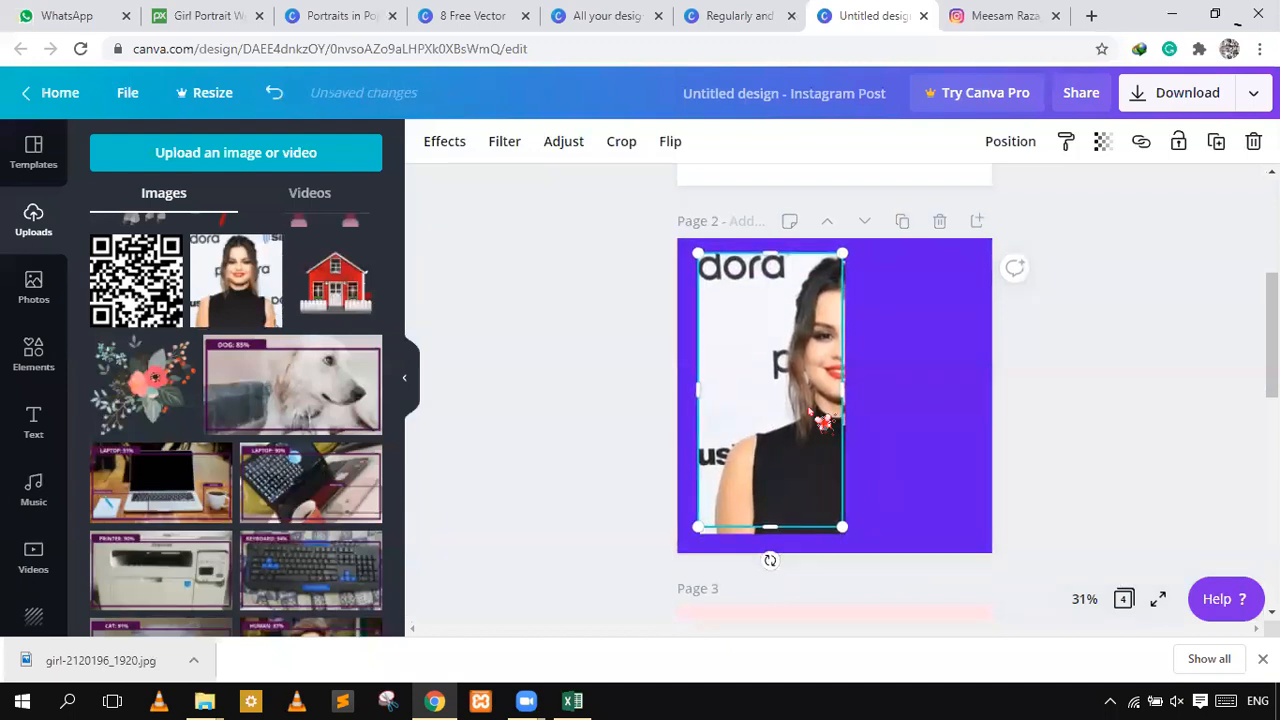
pyautogui.hotkey('shift', 'Down')
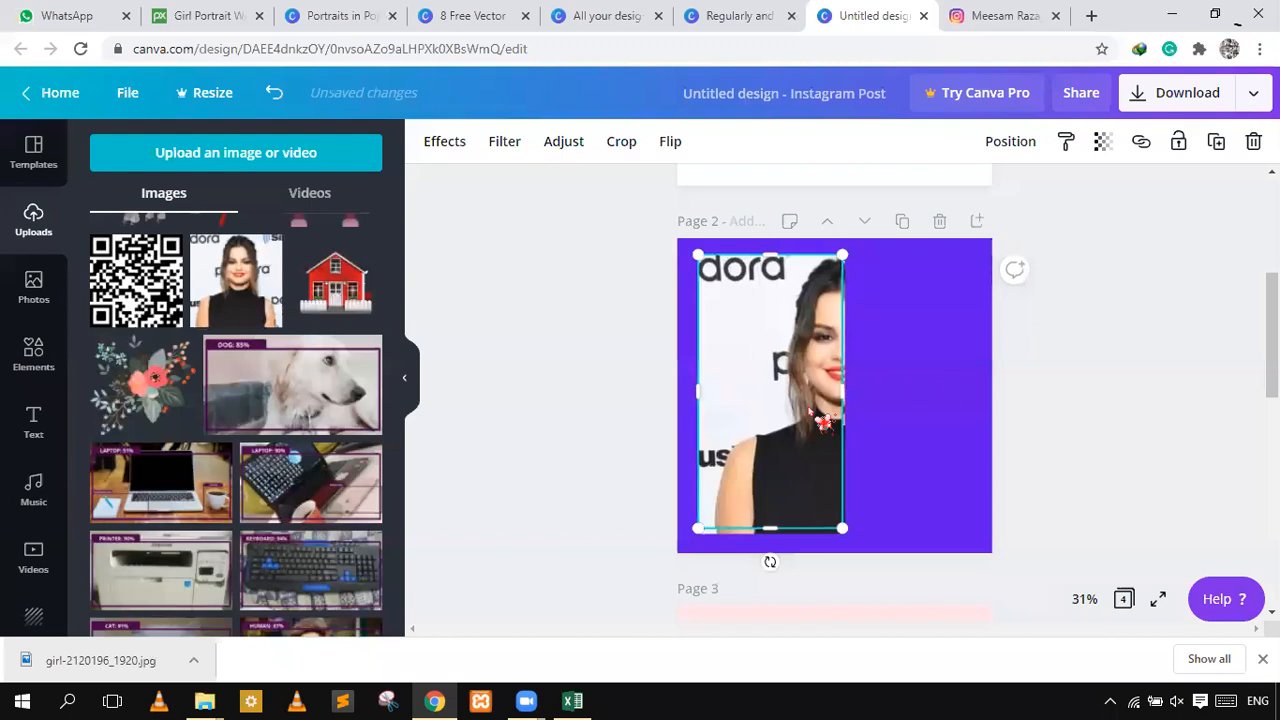
pyautogui.hotkey('shift', 'Down')
pyautogui.press('Down')
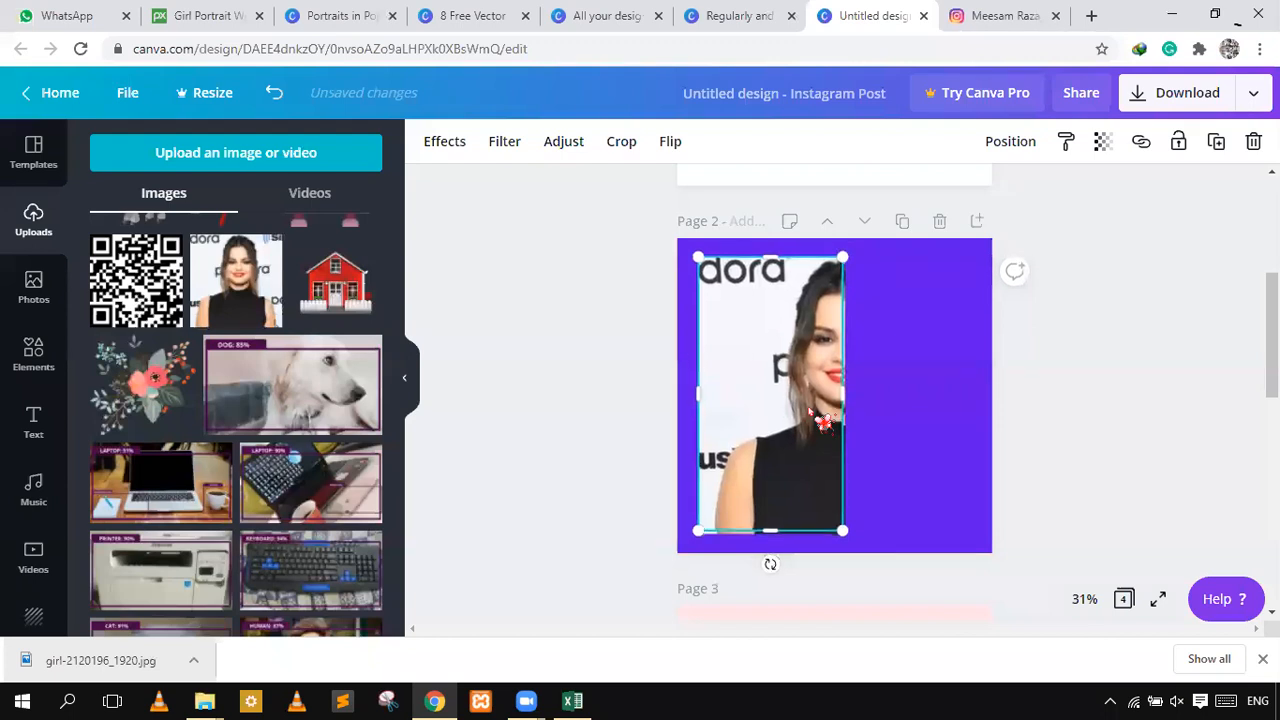
pyautogui.press('Right')
pyautogui.press('Down')
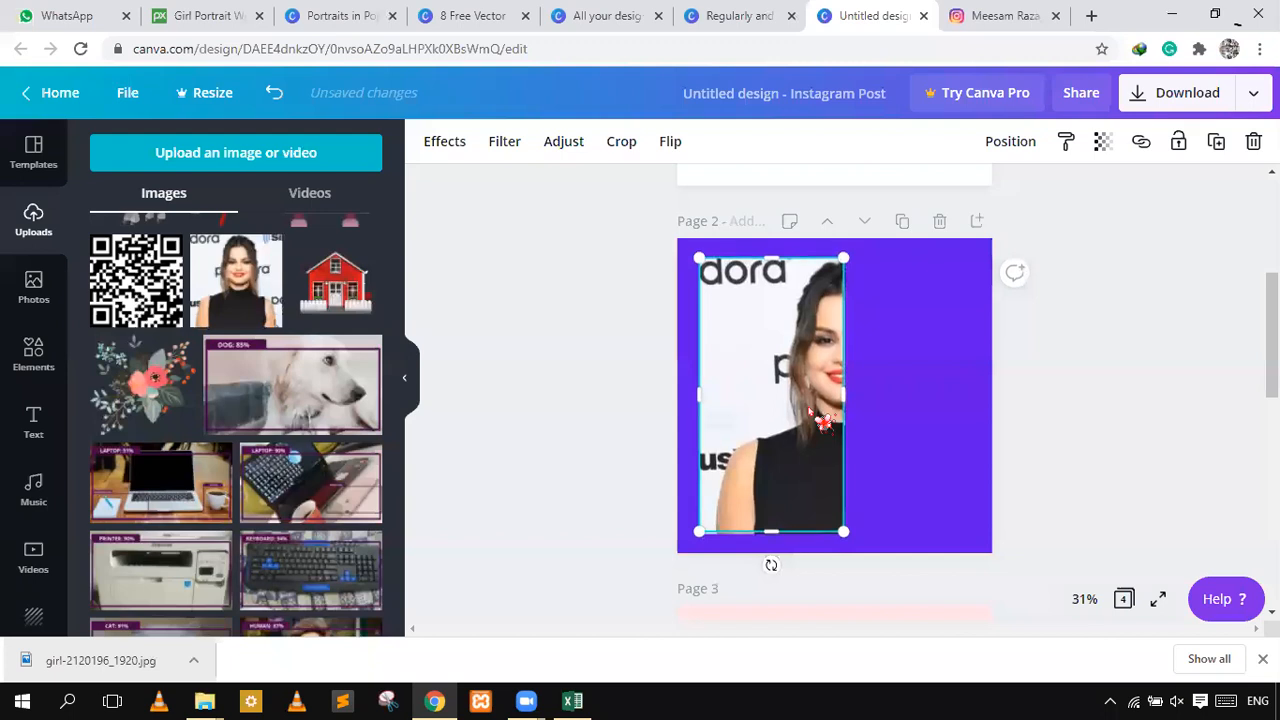
pyautogui.press('Down')
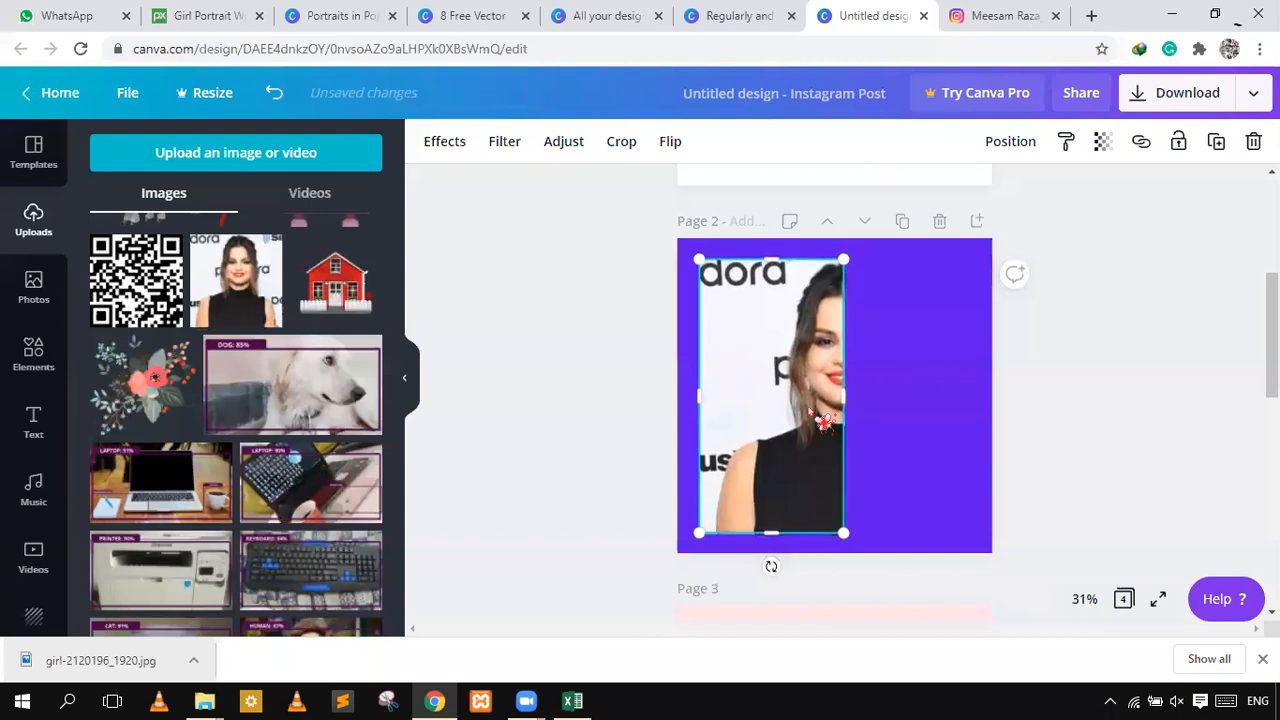
pyautogui.click(941, 403)
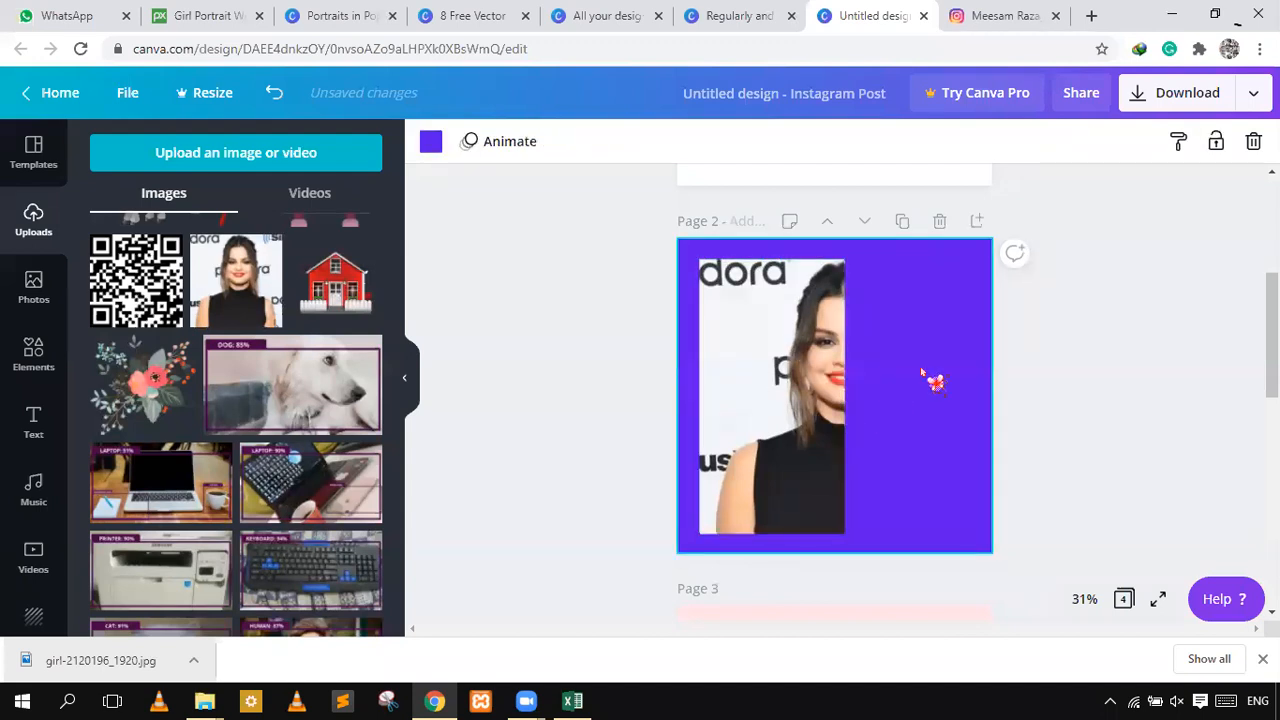
# - Try to uncrop the duplicate and trim its left side to the middle, leaving a right half about 433 wide
pyautogui.click(838, 402)
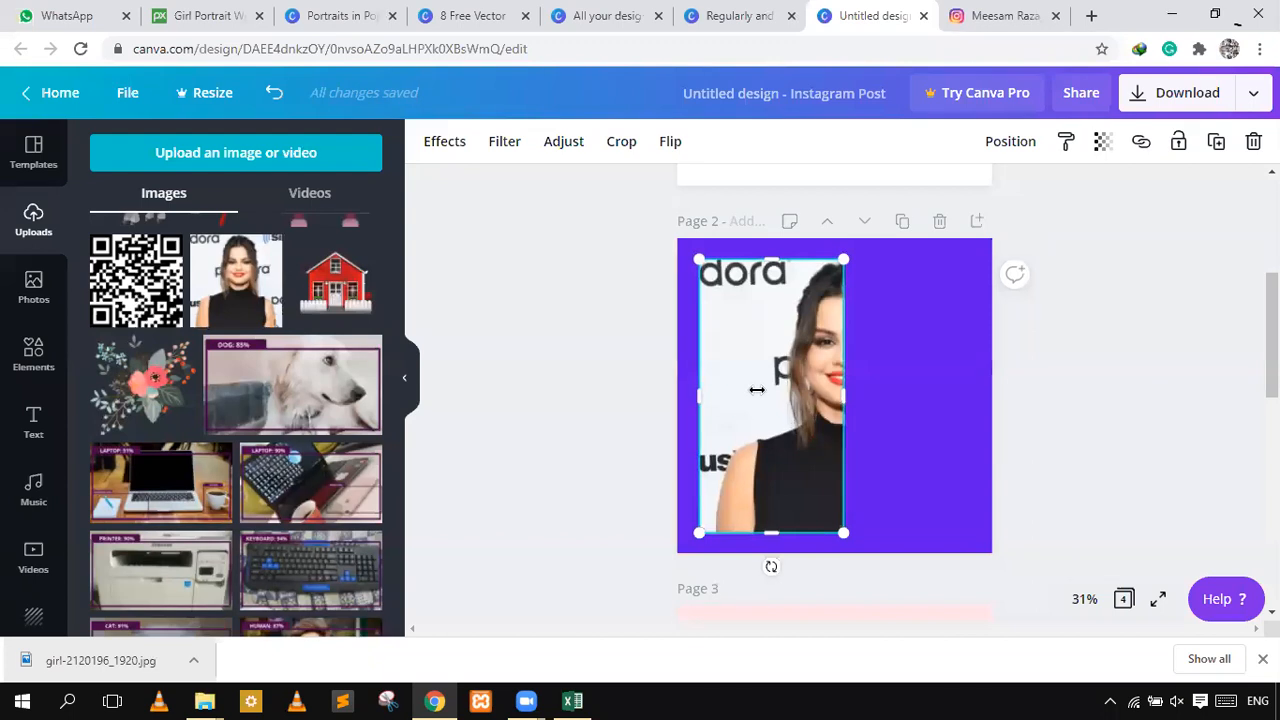
pyautogui.moveTo(699, 397); pyautogui.dragTo(974, 397)
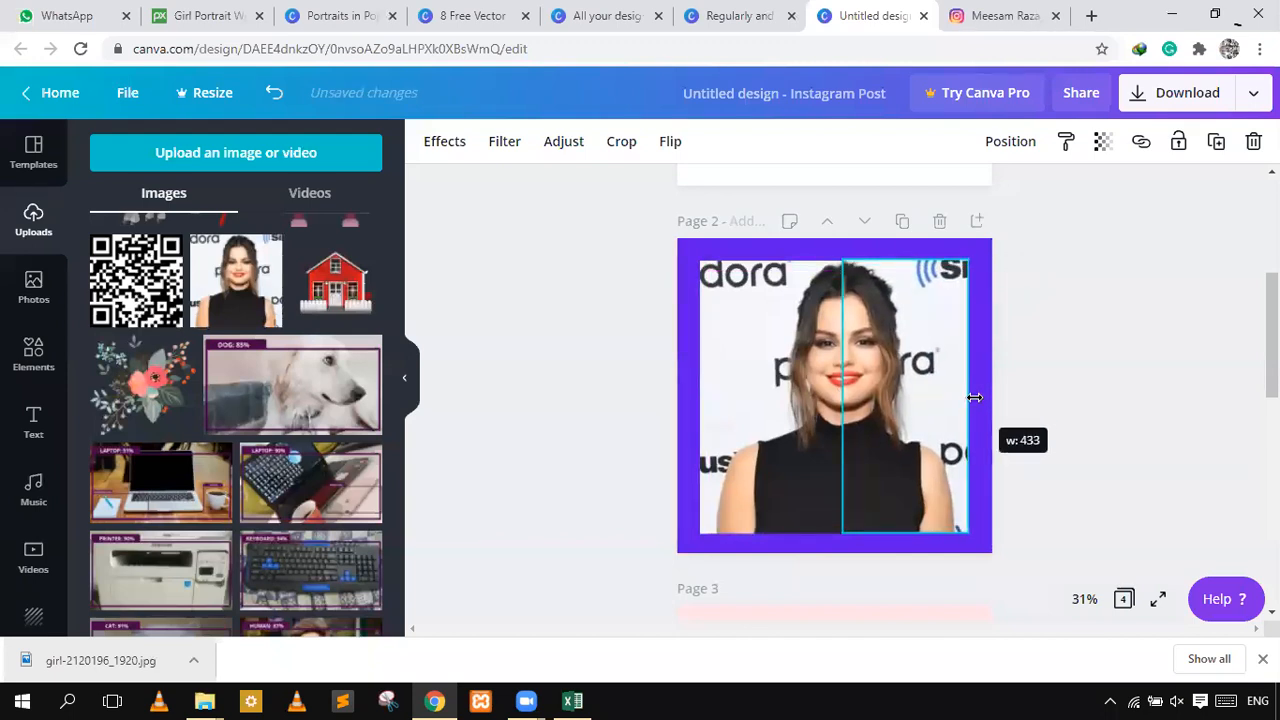
pyautogui.click(1080, 340)
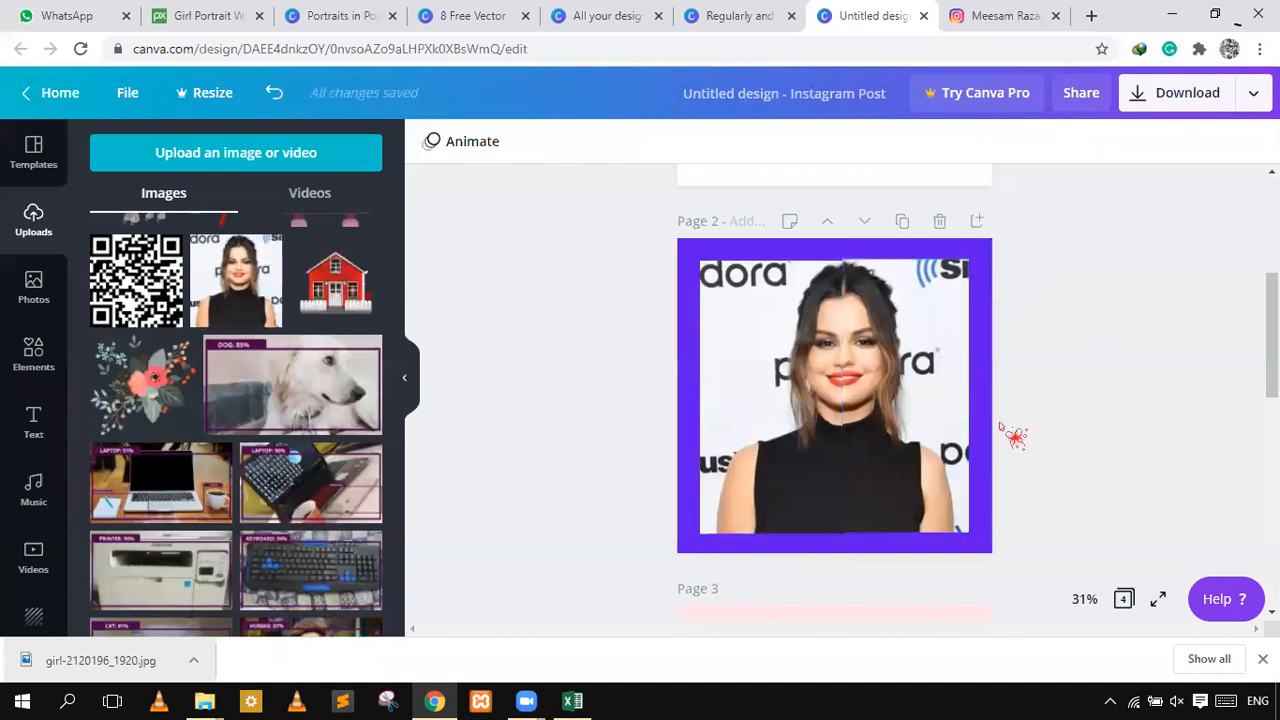
pyautogui.hotkey('ctrl', 'z')
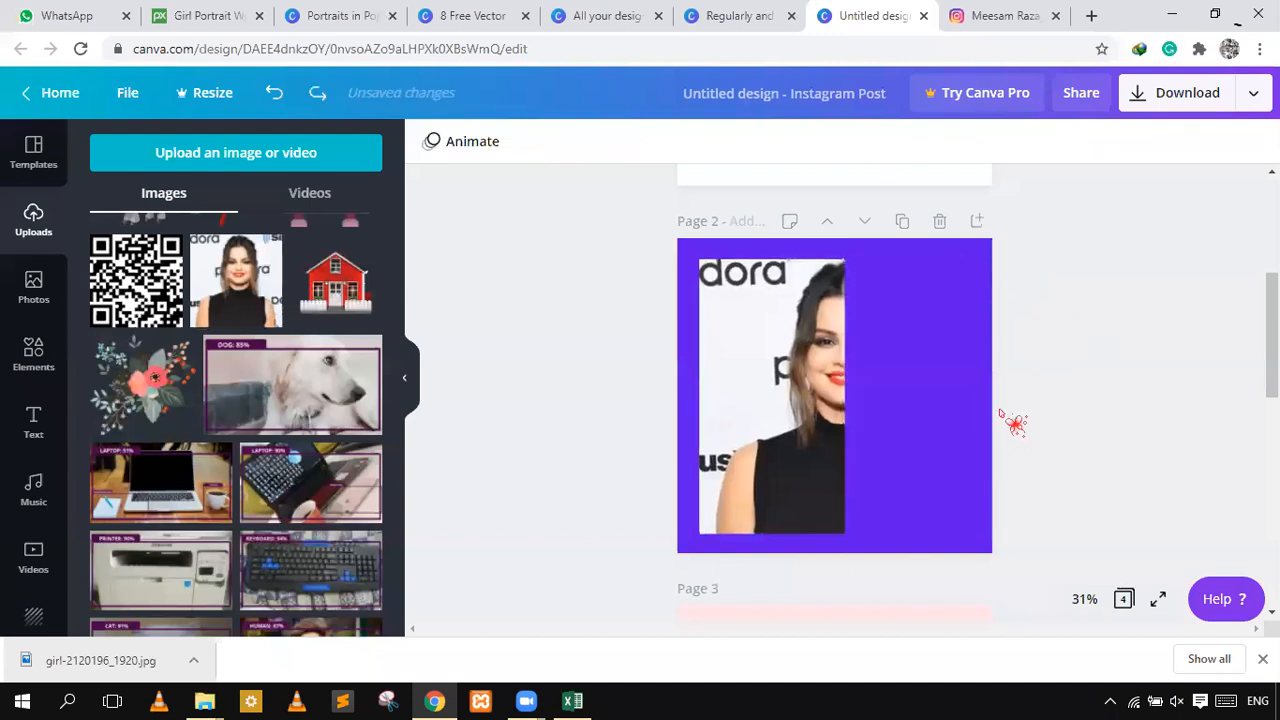
# - Extend the duplicate's right edge to about 897 wide, then crop its left side to the original's right edge, leaving only the right half
pyautogui.click(838, 445)
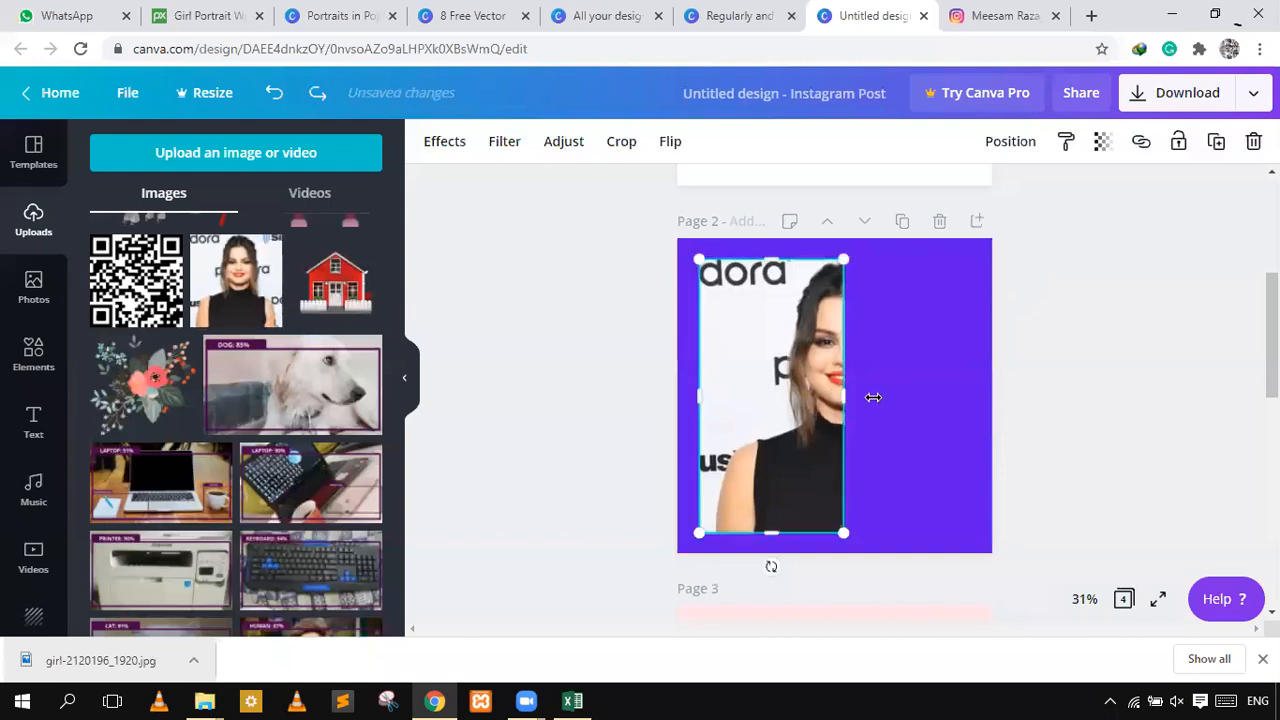
pyautogui.moveTo(895, 397); pyautogui.dragTo(963, 397)
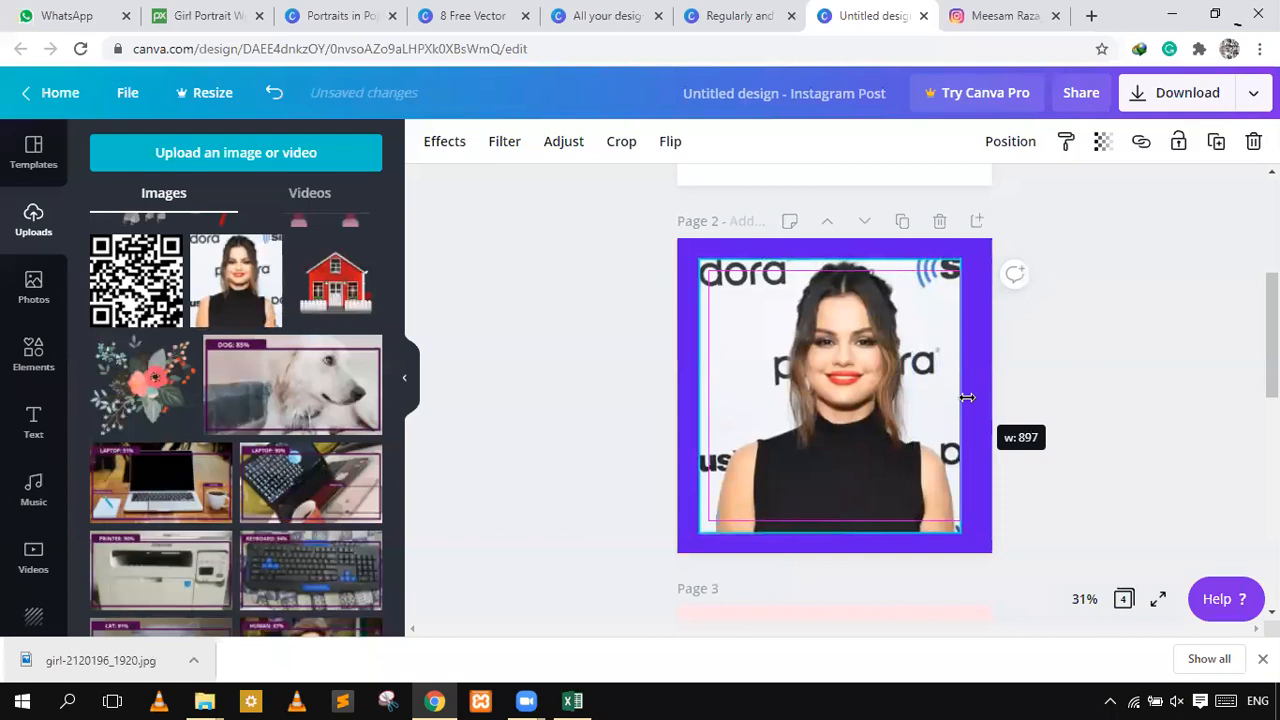
pyautogui.moveTo(930, 410); pyautogui.dragTo(932, 410)
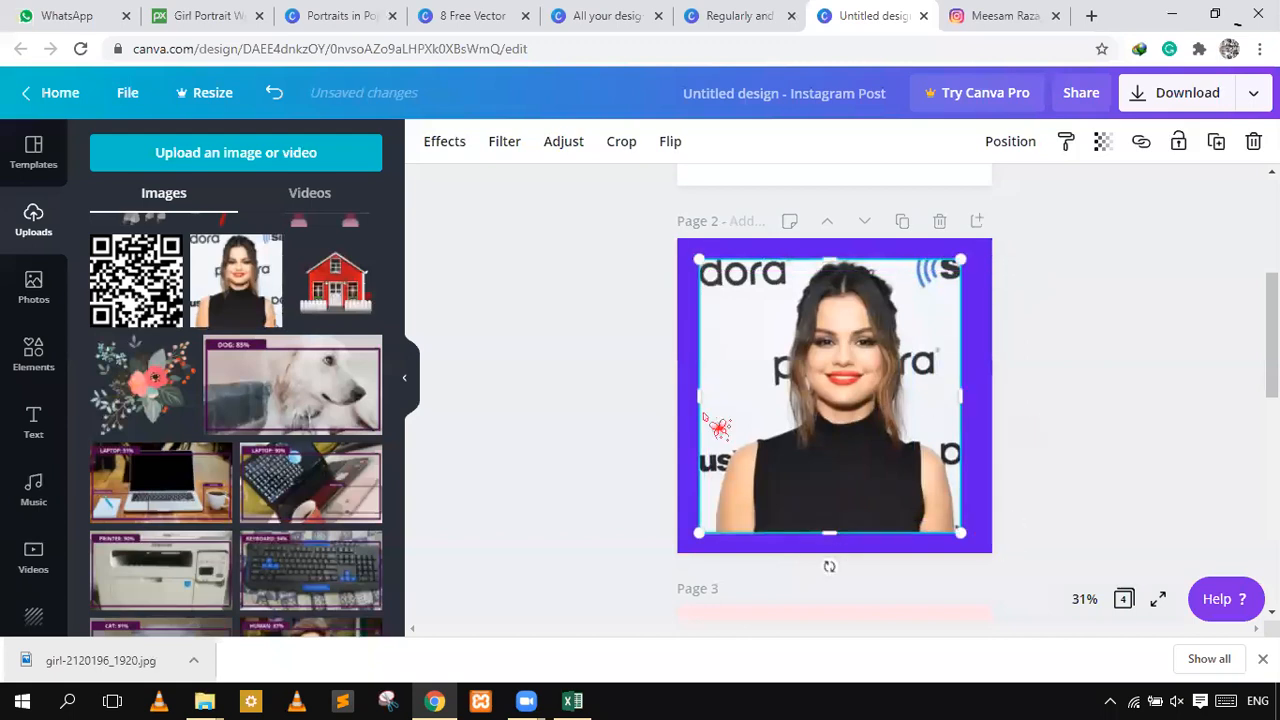
pyautogui.moveTo(706, 392); pyautogui.dragTo(840, 412)
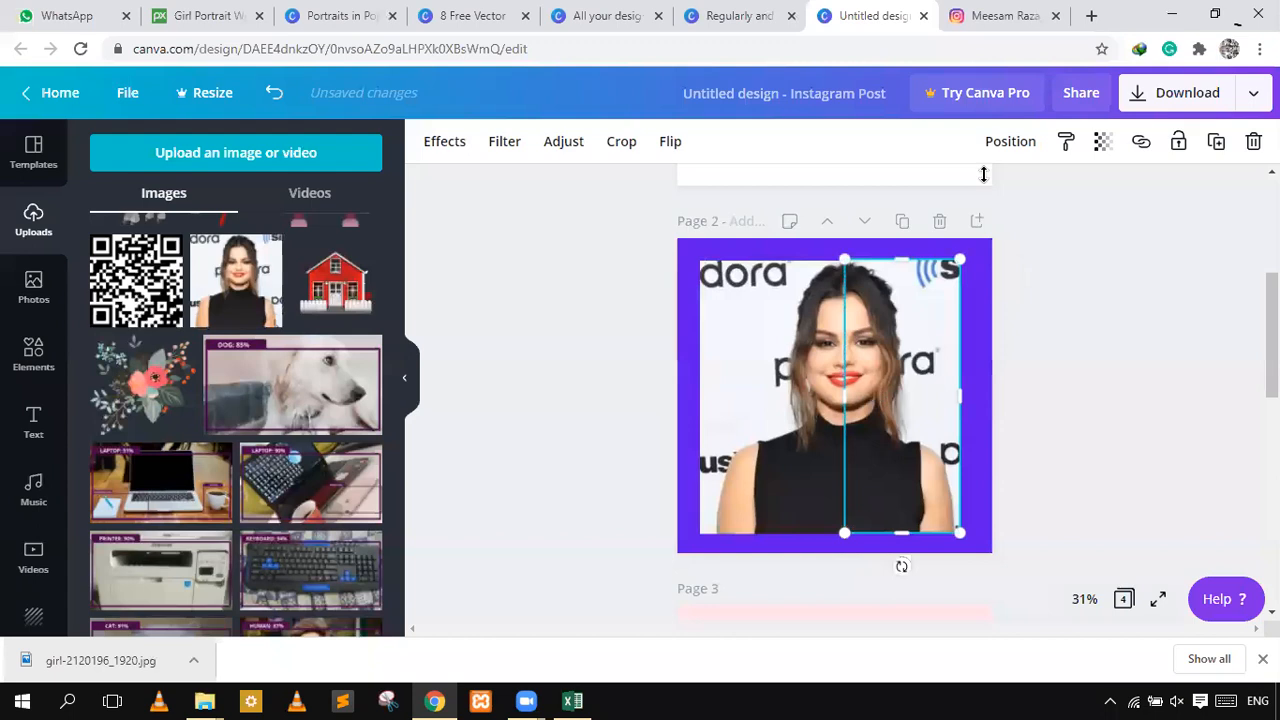
# - Set the transparency of the portrait's right half to 52
pyautogui.click(1103, 141)
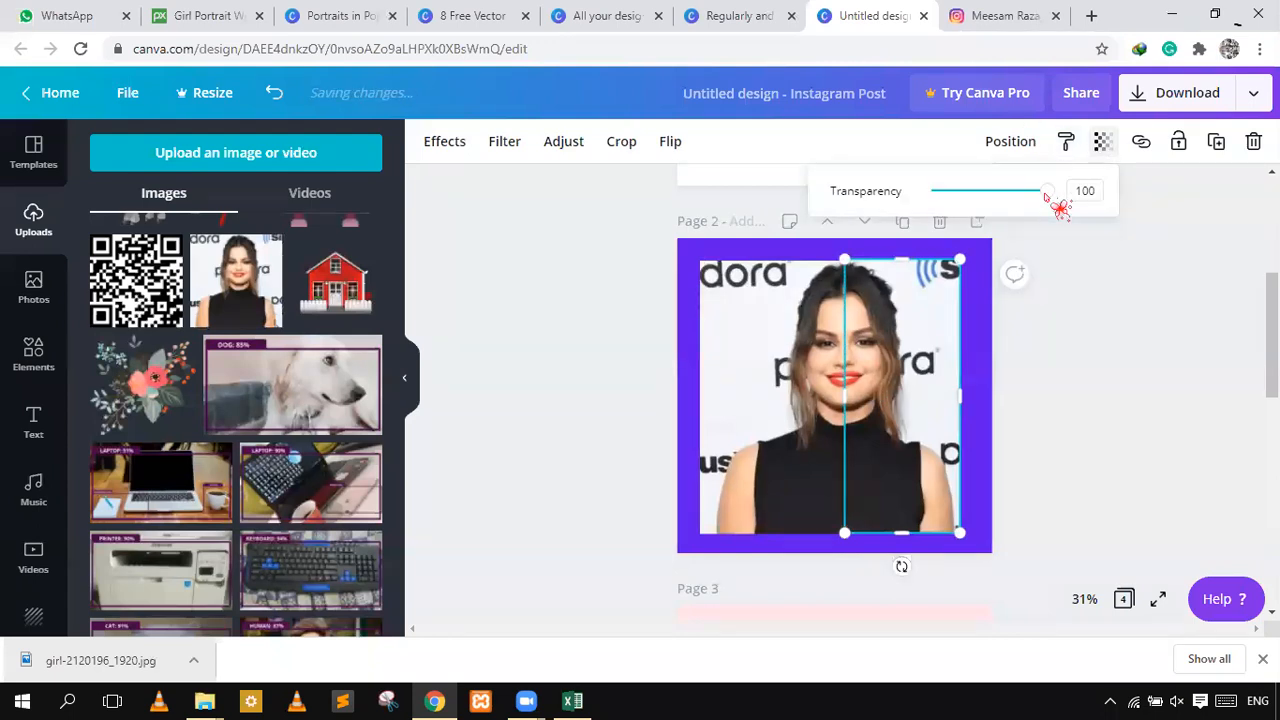
pyautogui.moveTo(1046, 195); pyautogui.dragTo(992, 224)
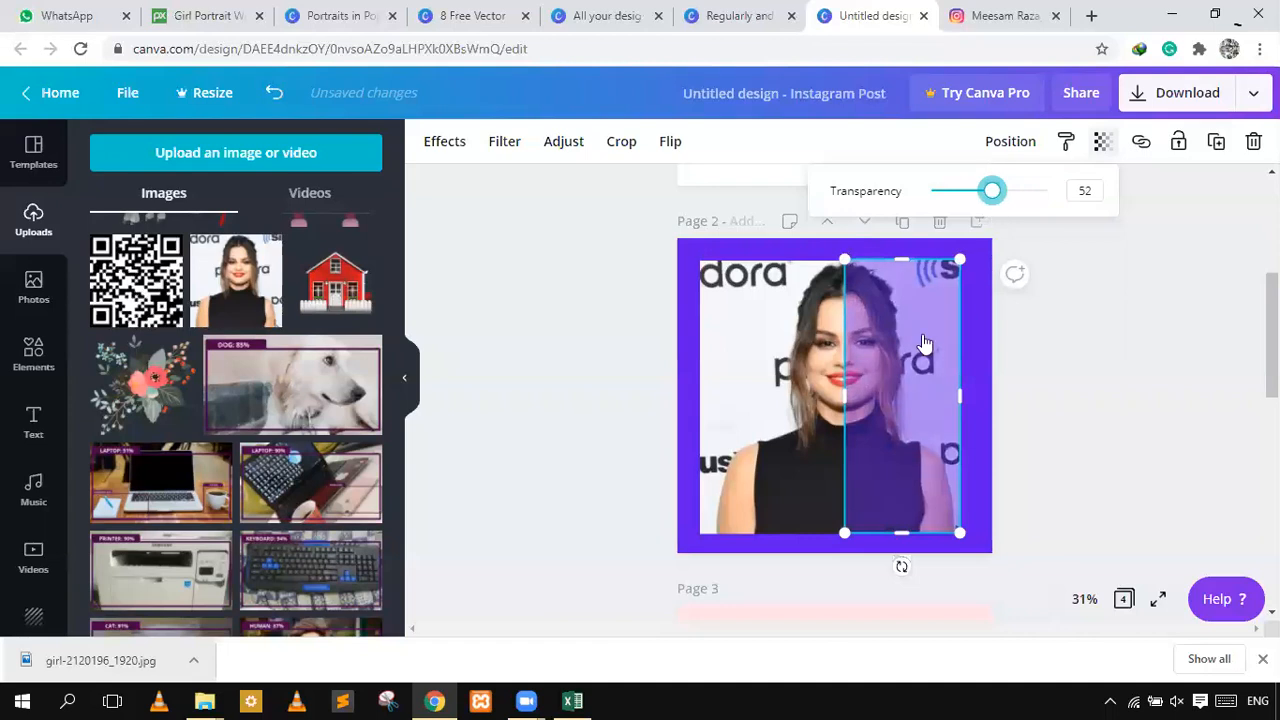
pyautogui.click(1078, 360)
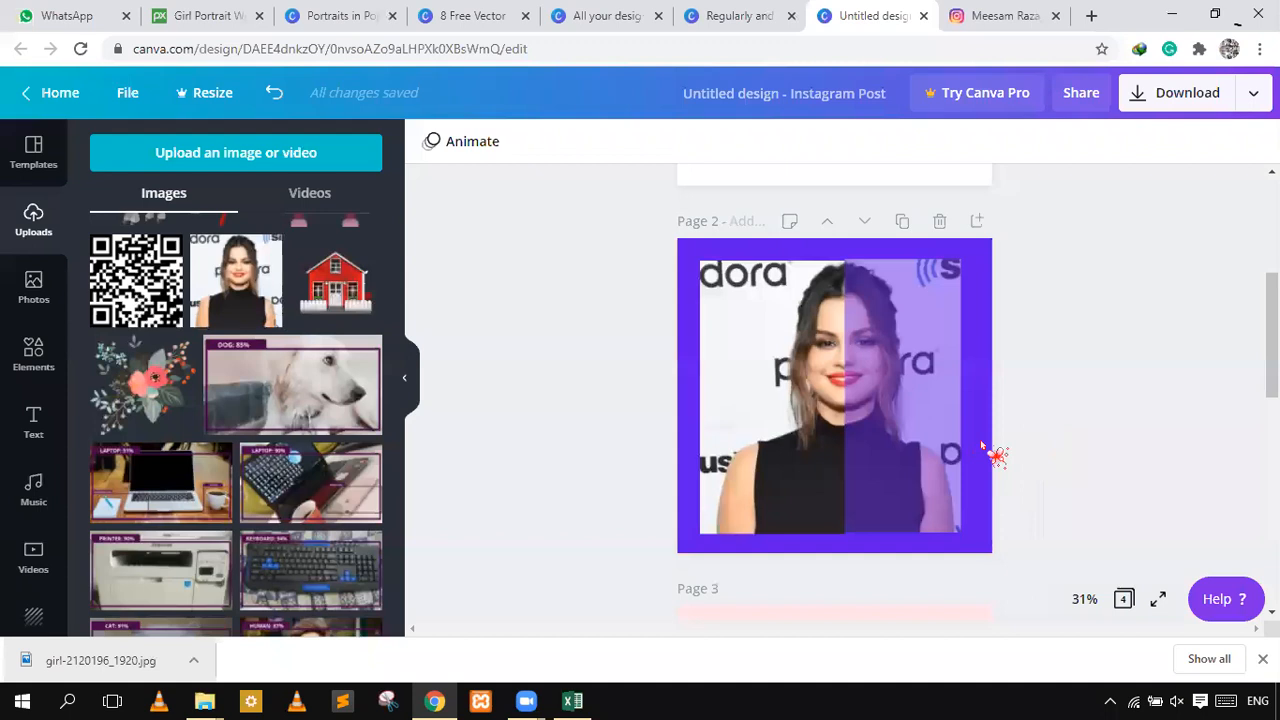
# - Select both halves of the portrait together and lock them in place
pyautogui.click(925, 455)
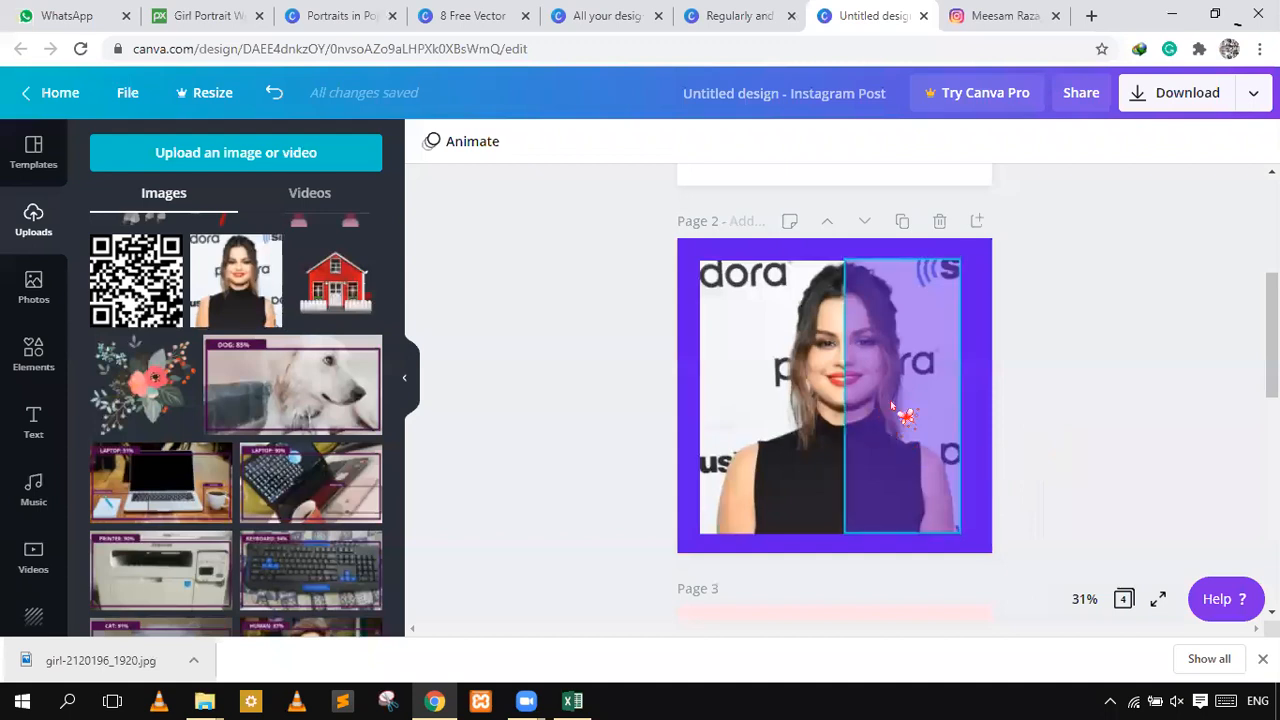
pyautogui.click(891, 406)
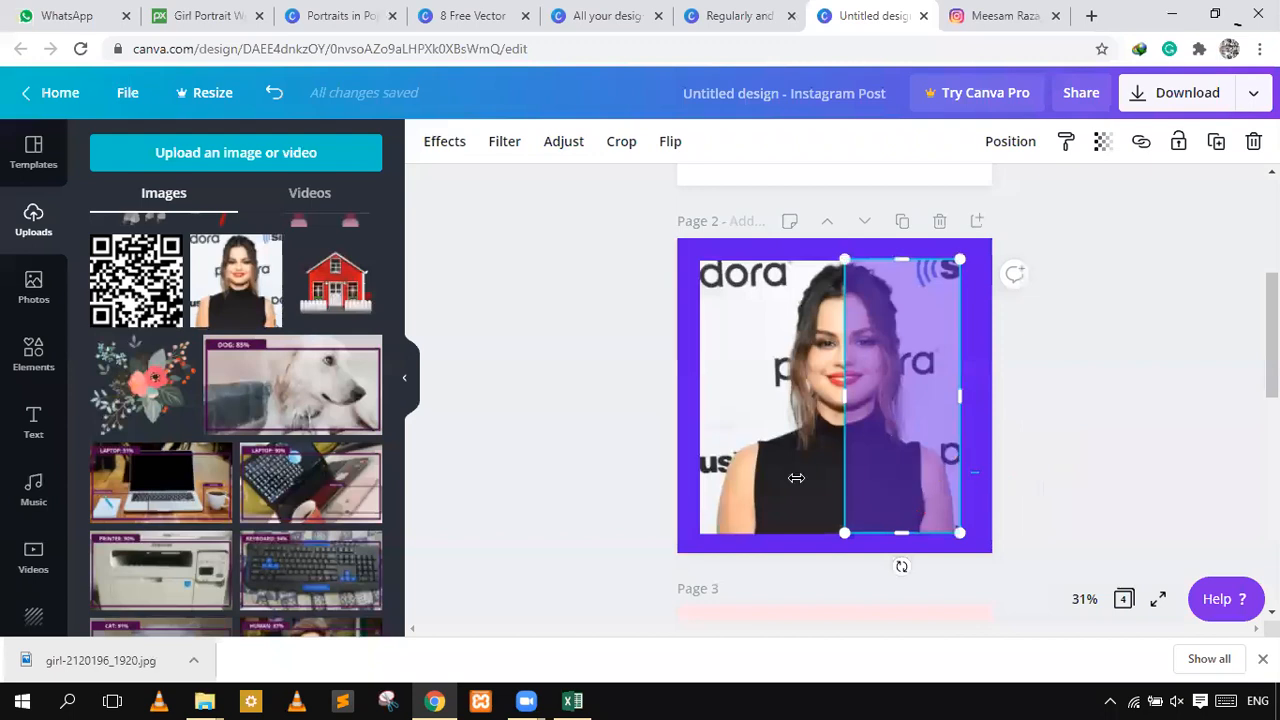
pyautogui.keyDown('shift'); pyautogui.click(712, 476); pyautogui.keyUp('shift')
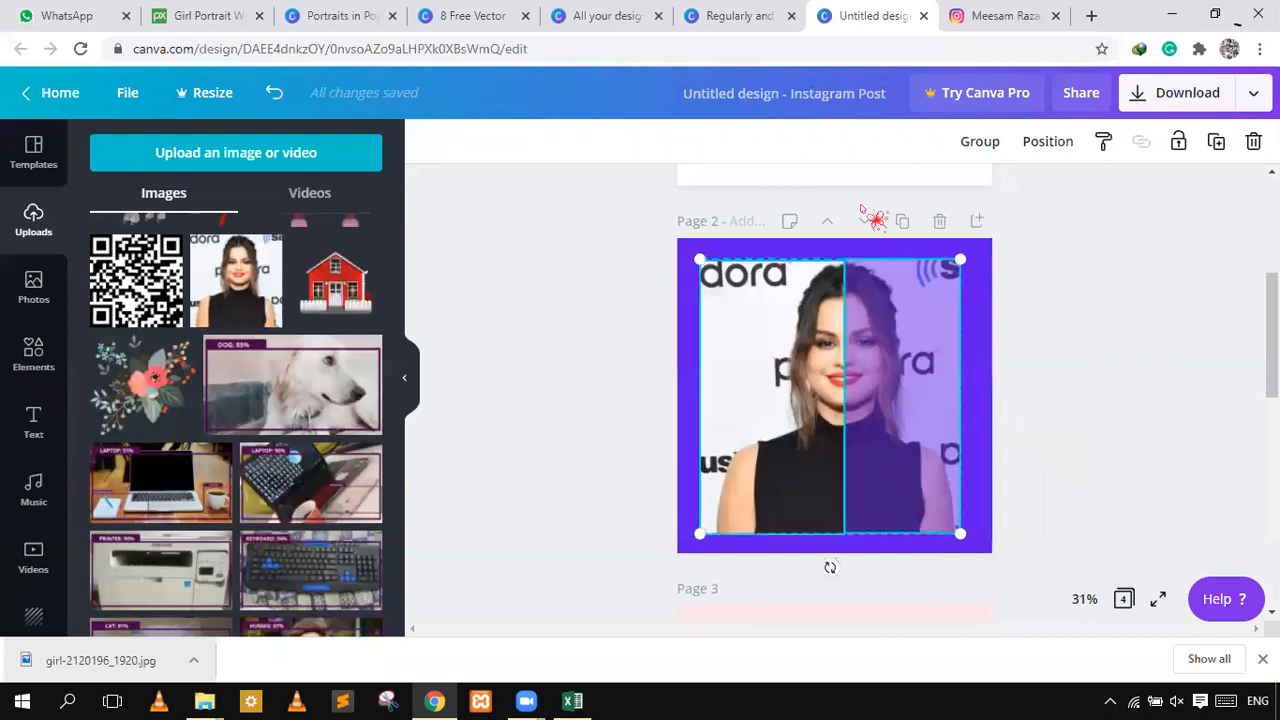
pyautogui.click(1180, 141)
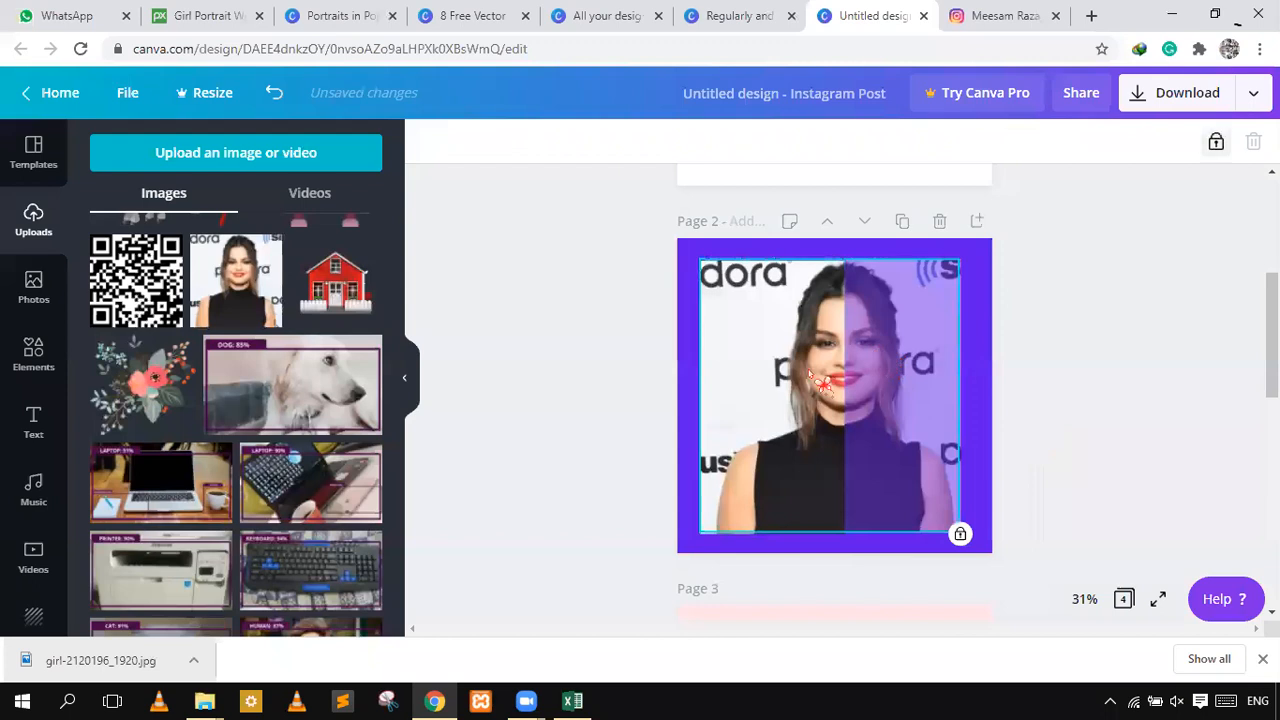
pyautogui.click(1043, 383)
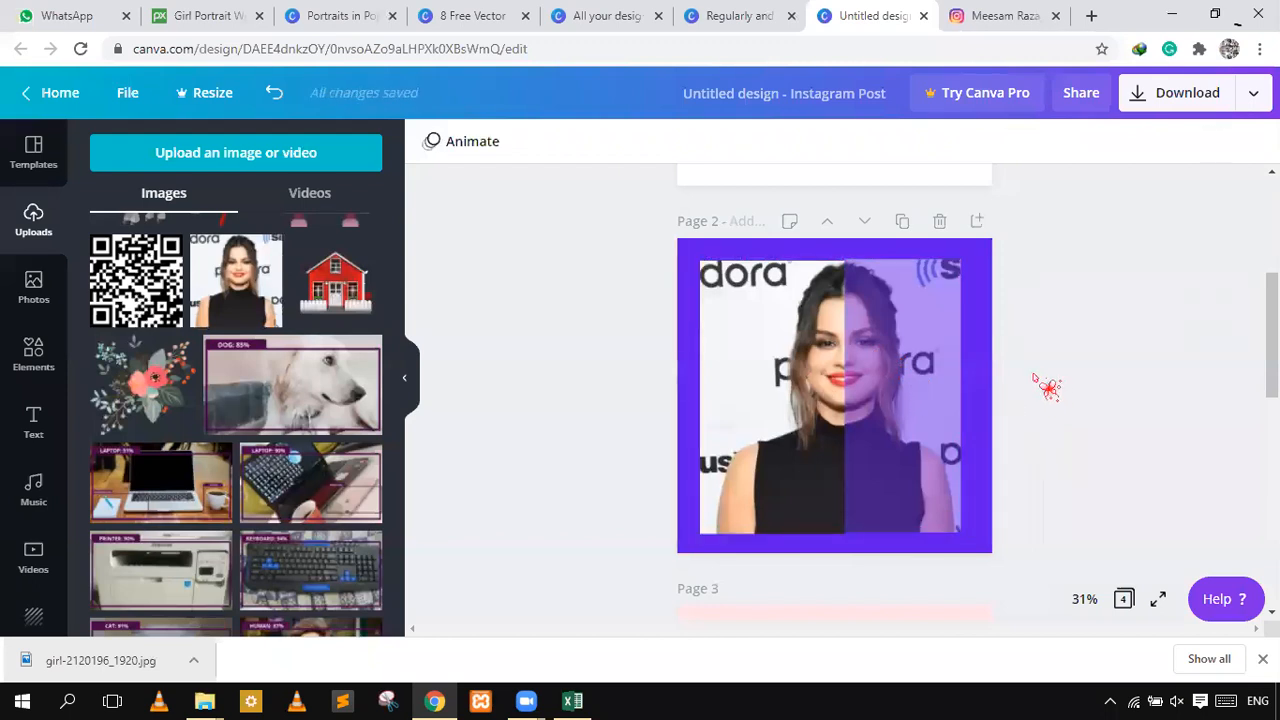
pyautogui.scroll(3, 1045, 386)
pyautogui.scroll(-5, 1014, 351)
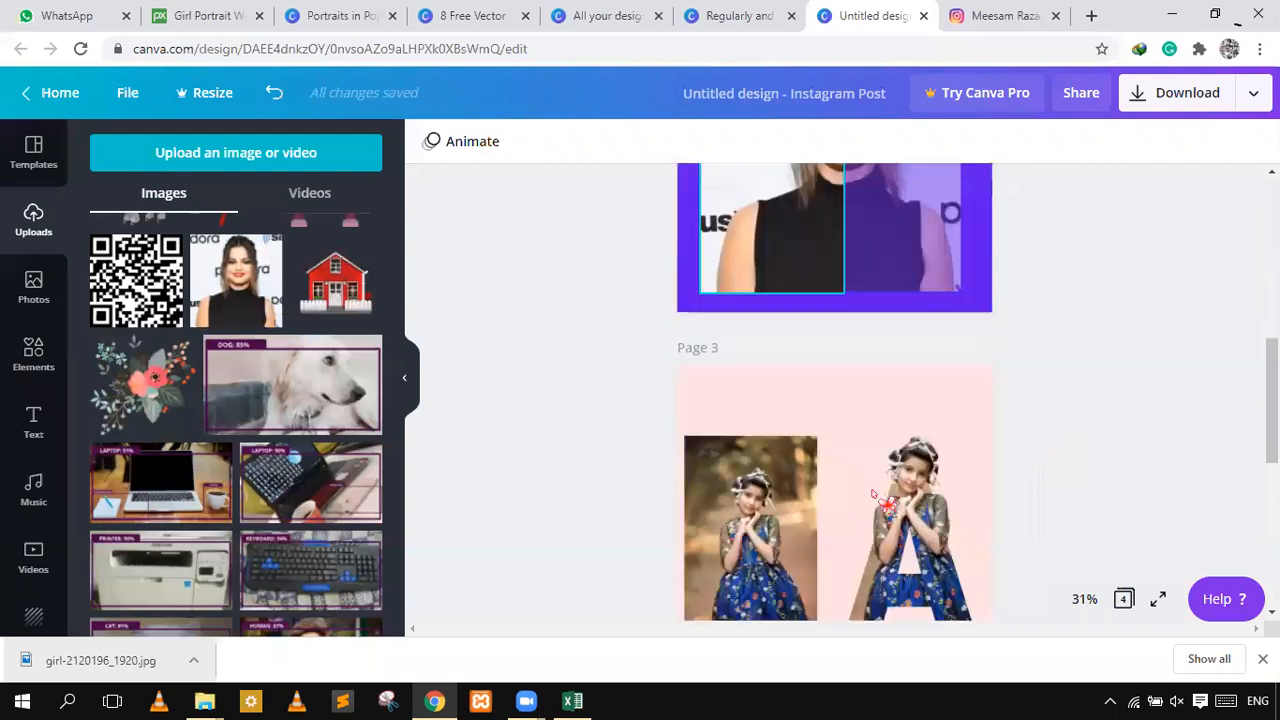
# - Unlock the left half of the portrait on page 2 and deselect it
pyautogui.scroll(3, 1014, 354)
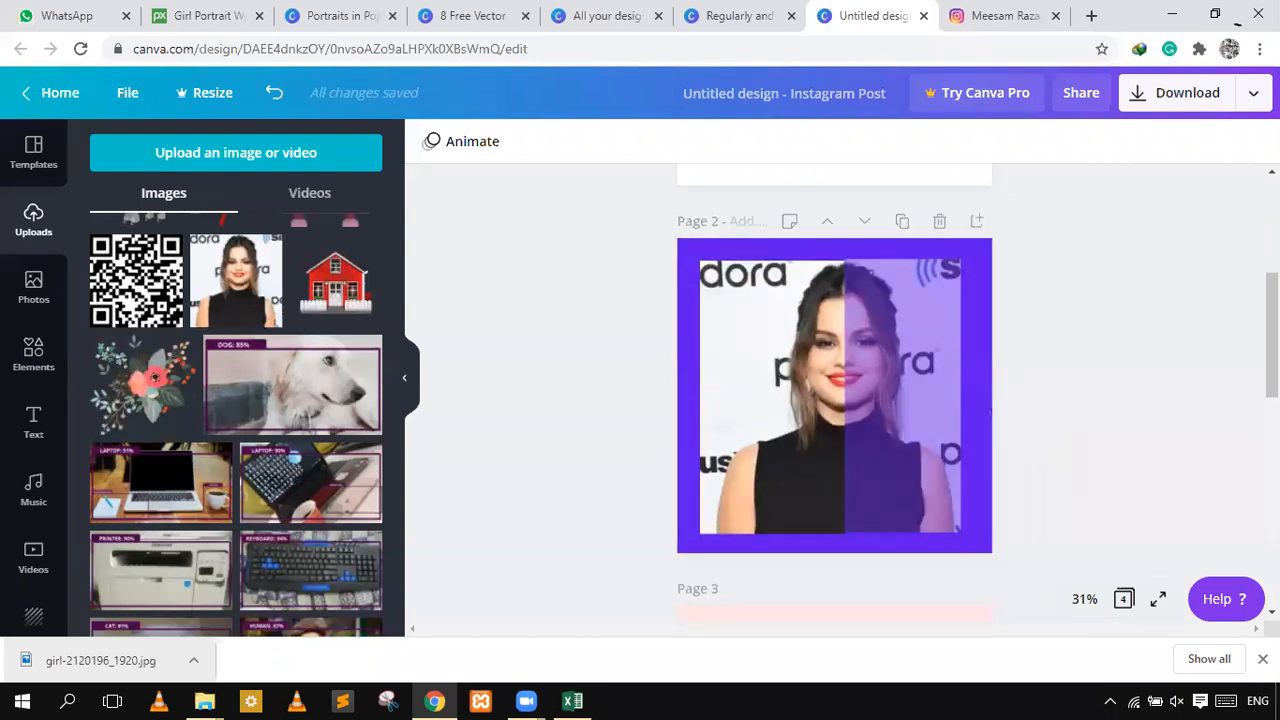
pyautogui.click(985, 420)
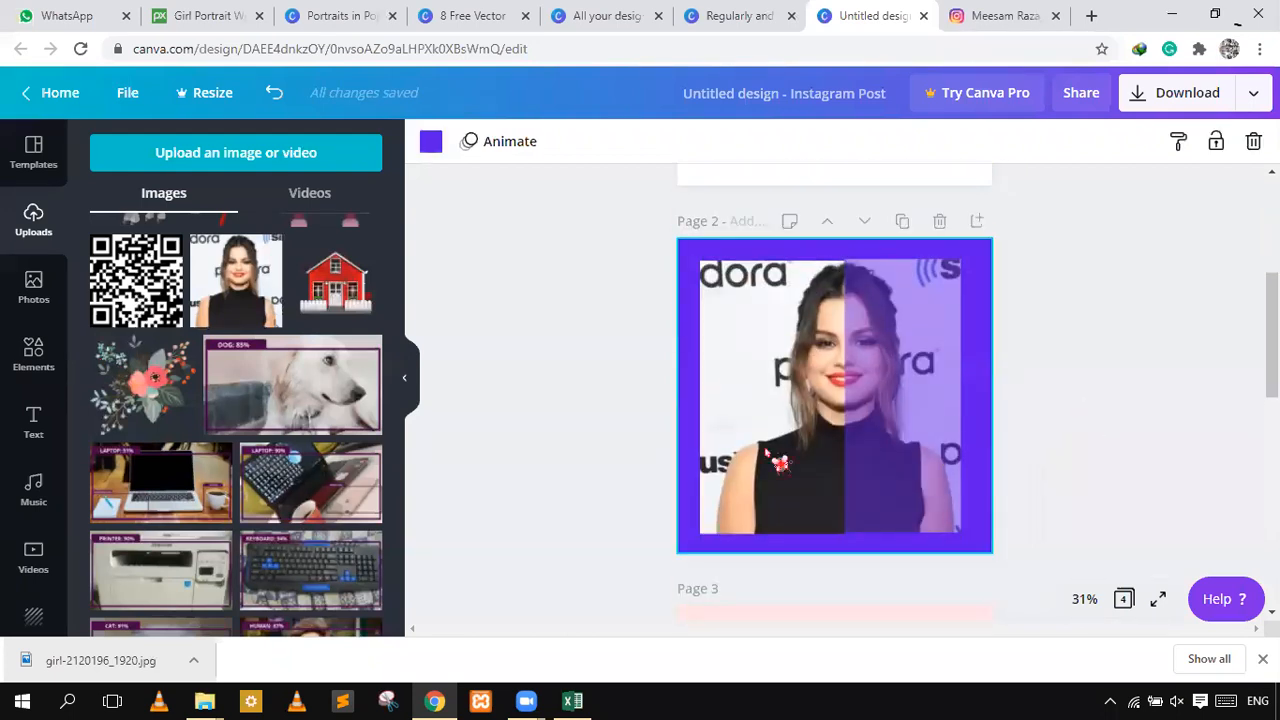
pyautogui.click(33, 352)
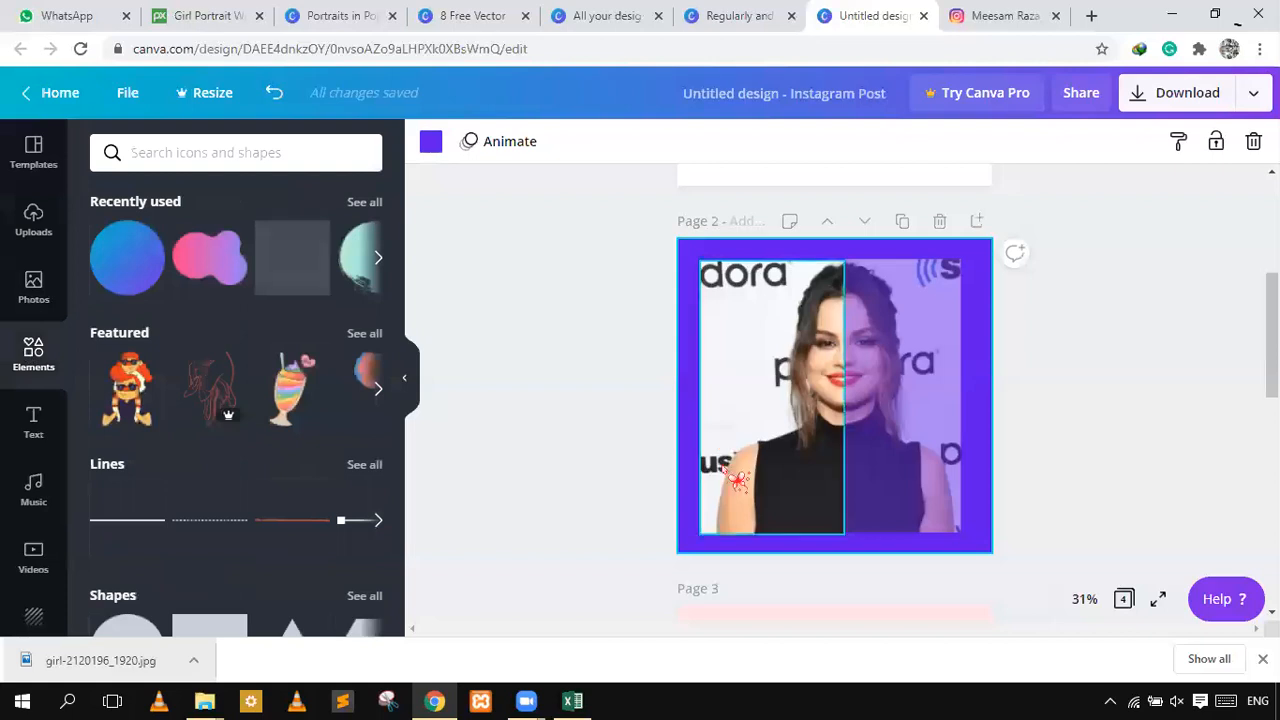
pyautogui.click(737, 480)
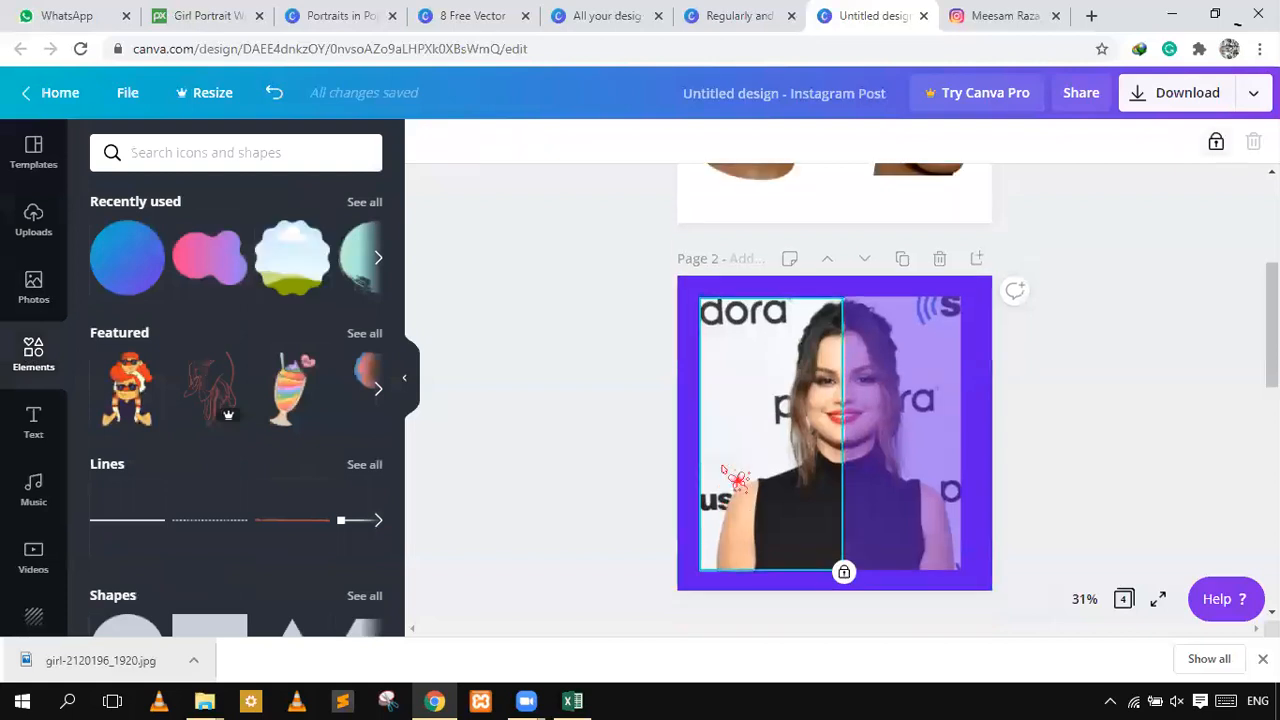
pyautogui.click(1215, 145)
pyautogui.click(798, 463)
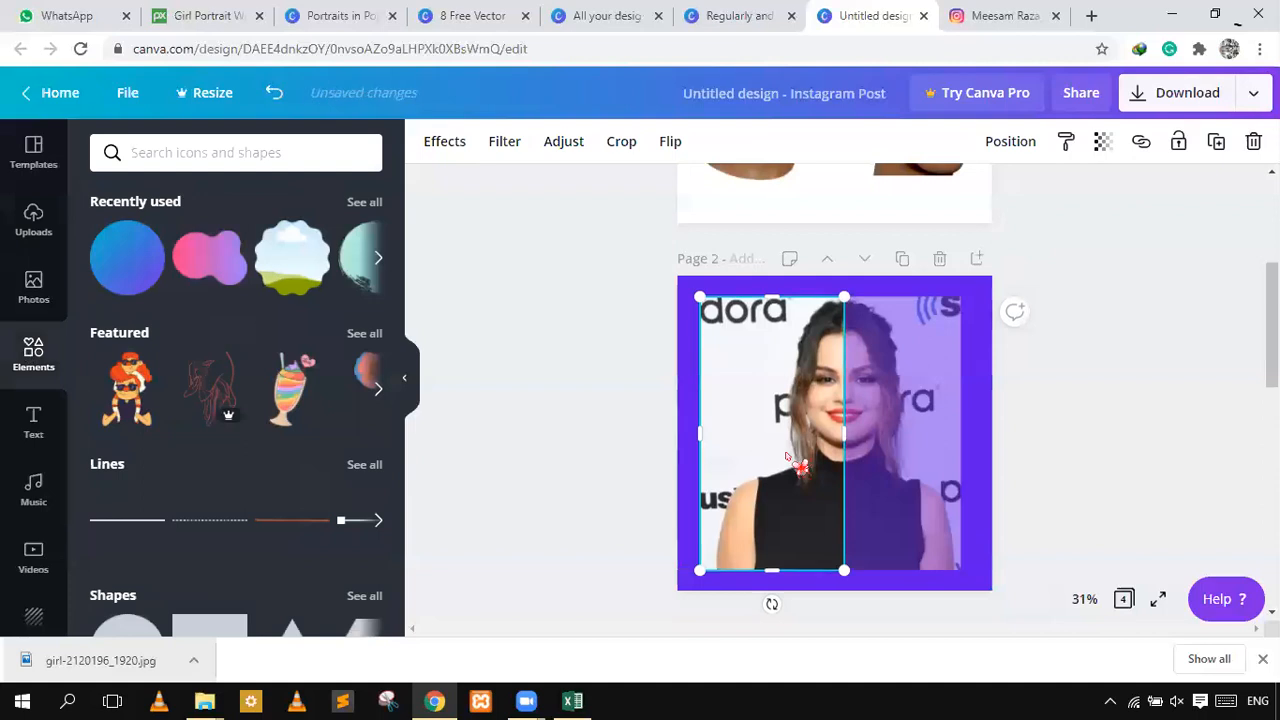
pyautogui.click(1150, 492)
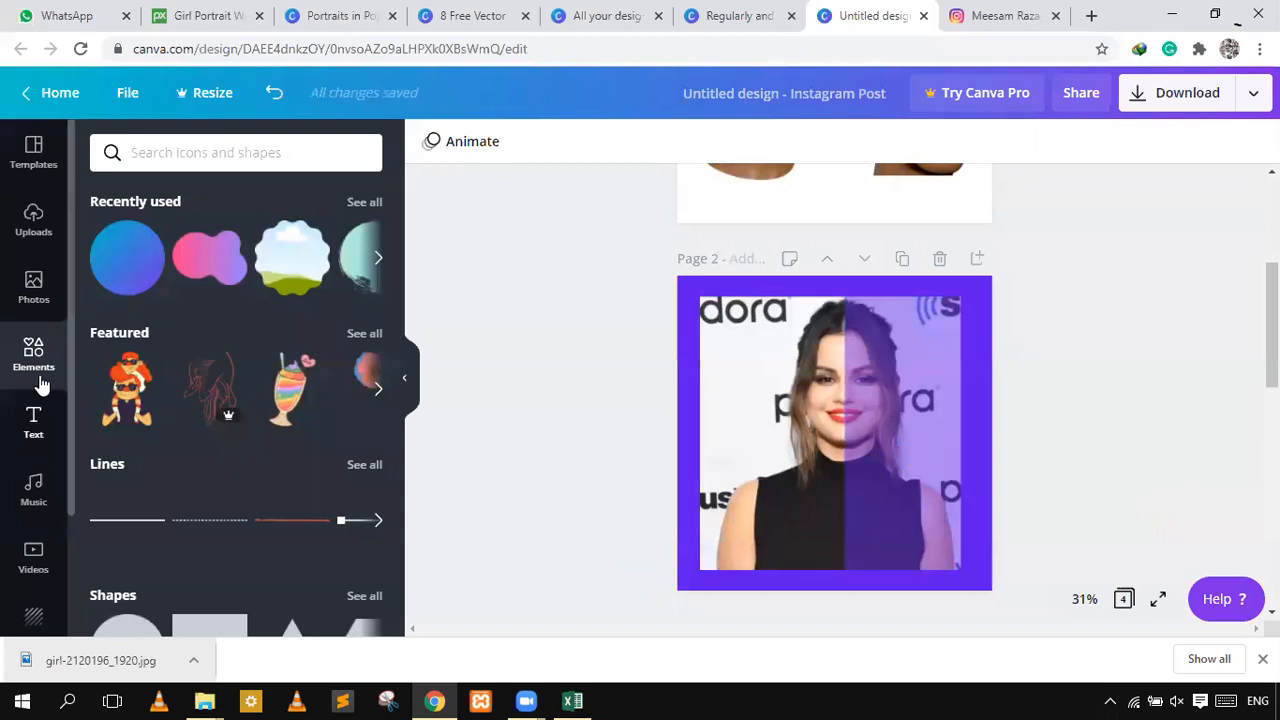
# - Add the letter-shaped image frames I, C, A and N from the full Frames collection to page 2
pyautogui.moveTo(185, 390); pyautogui.dragTo(194, 447)
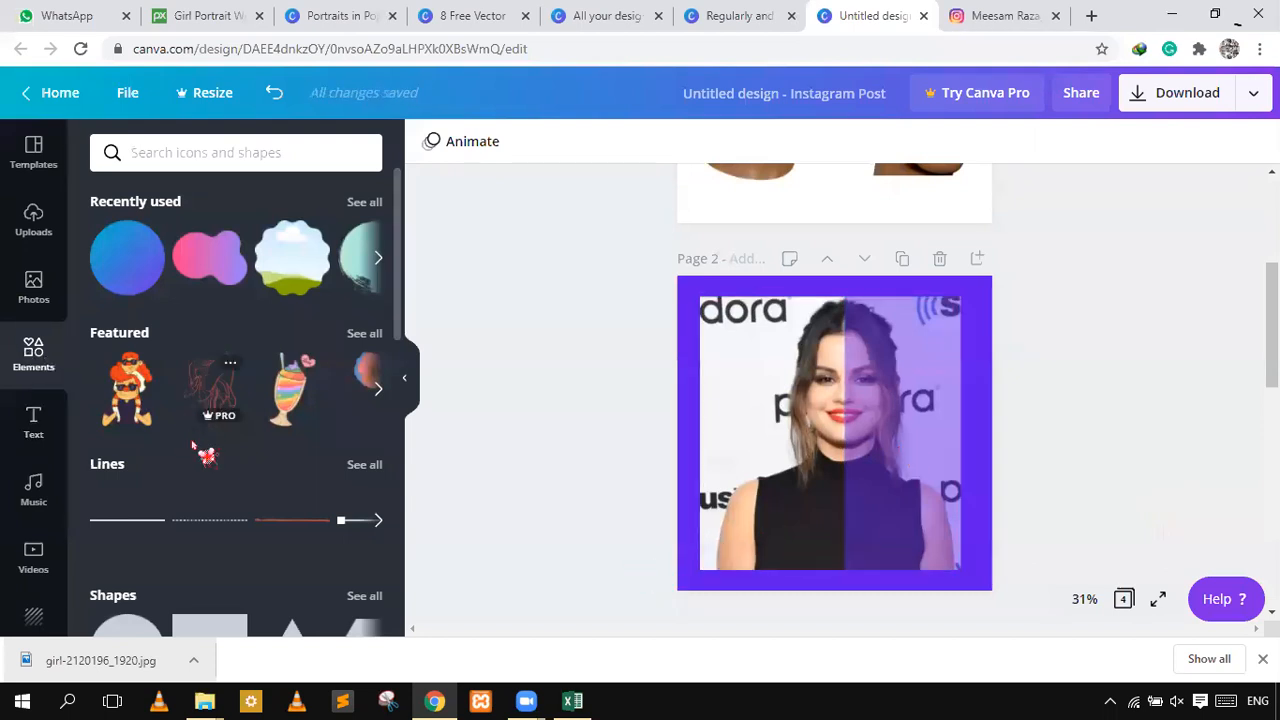
pyautogui.scroll(-3, 357, 515)
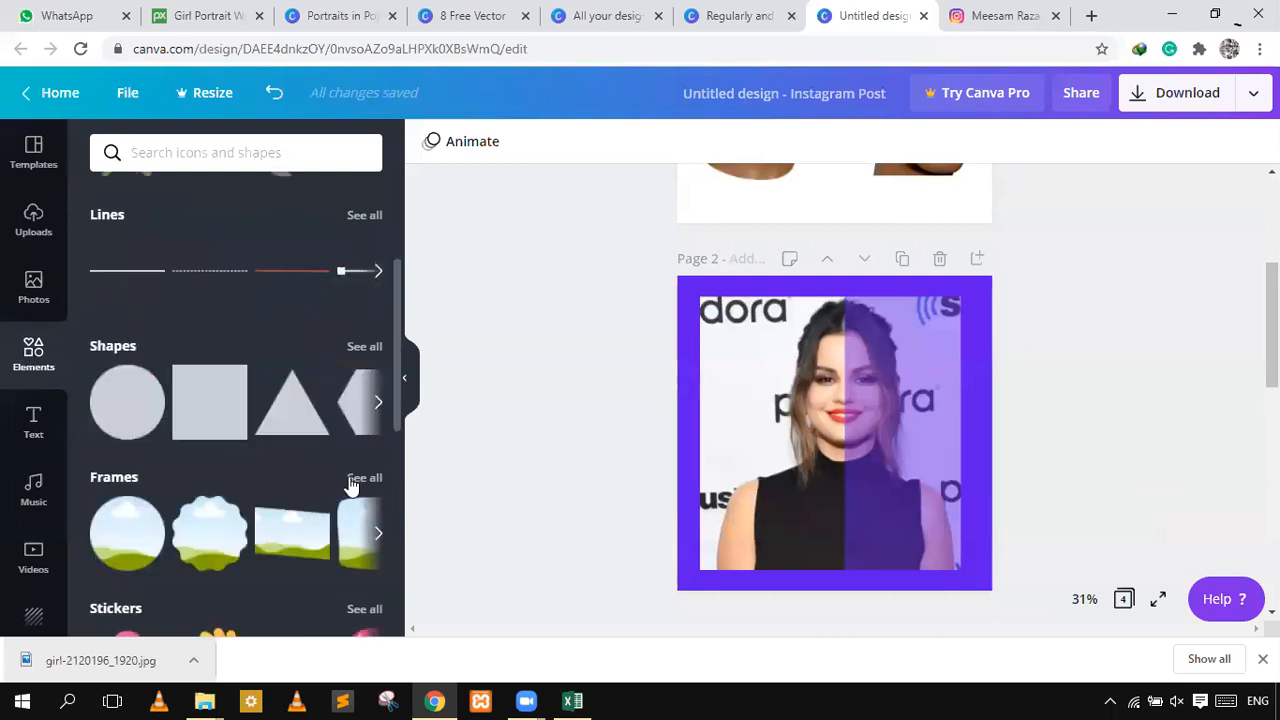
pyautogui.click(357, 480)
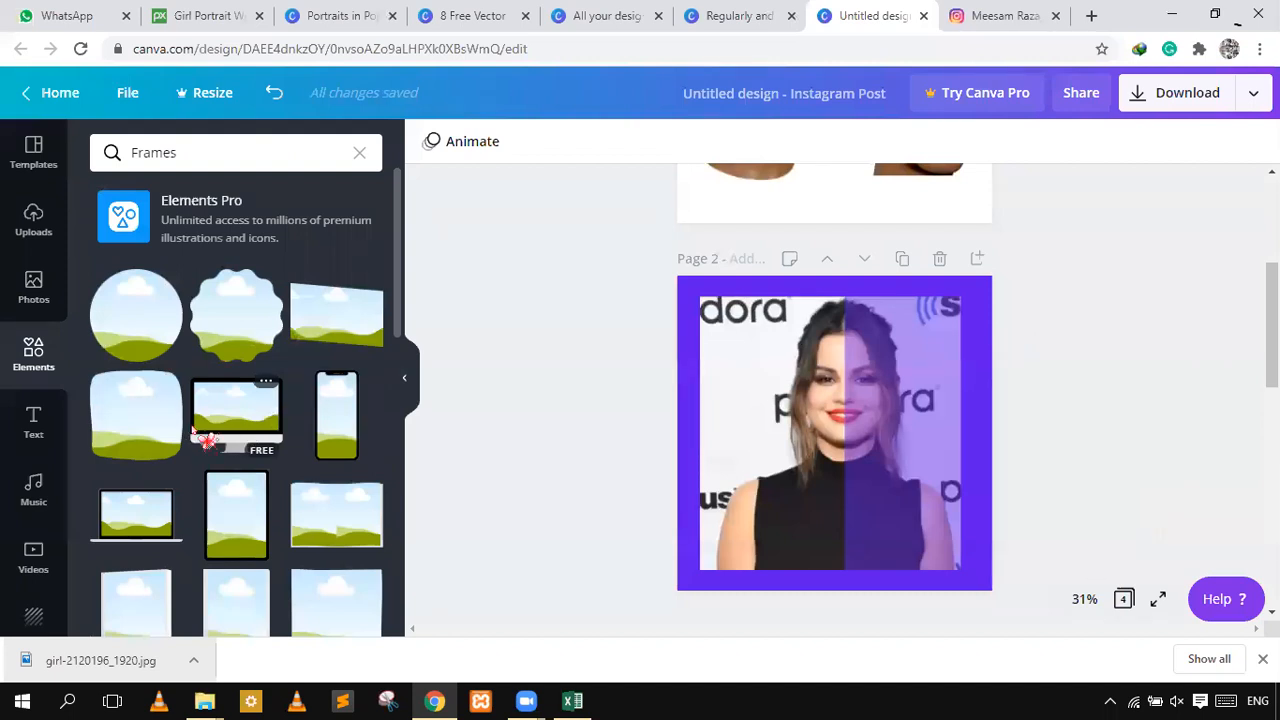
pyautogui.scroll(-10, 230, 440)
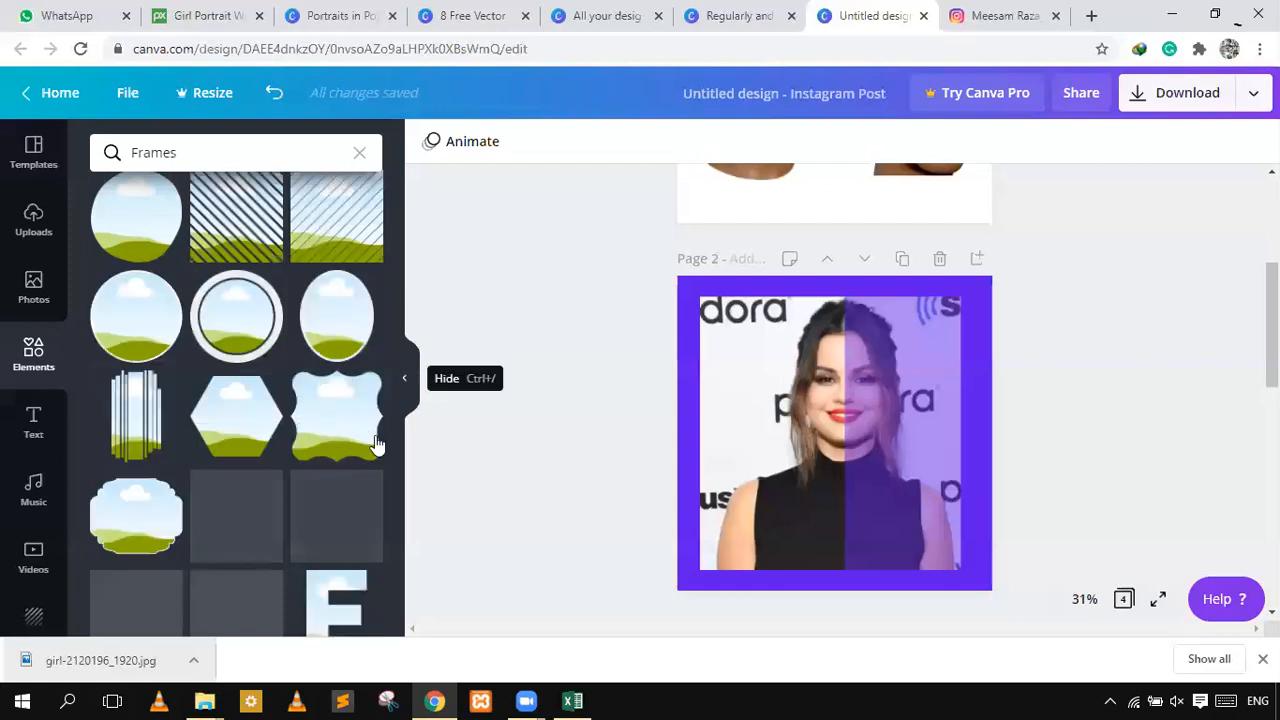
pyautogui.moveTo(398, 495); pyautogui.dragTo(397, 520)
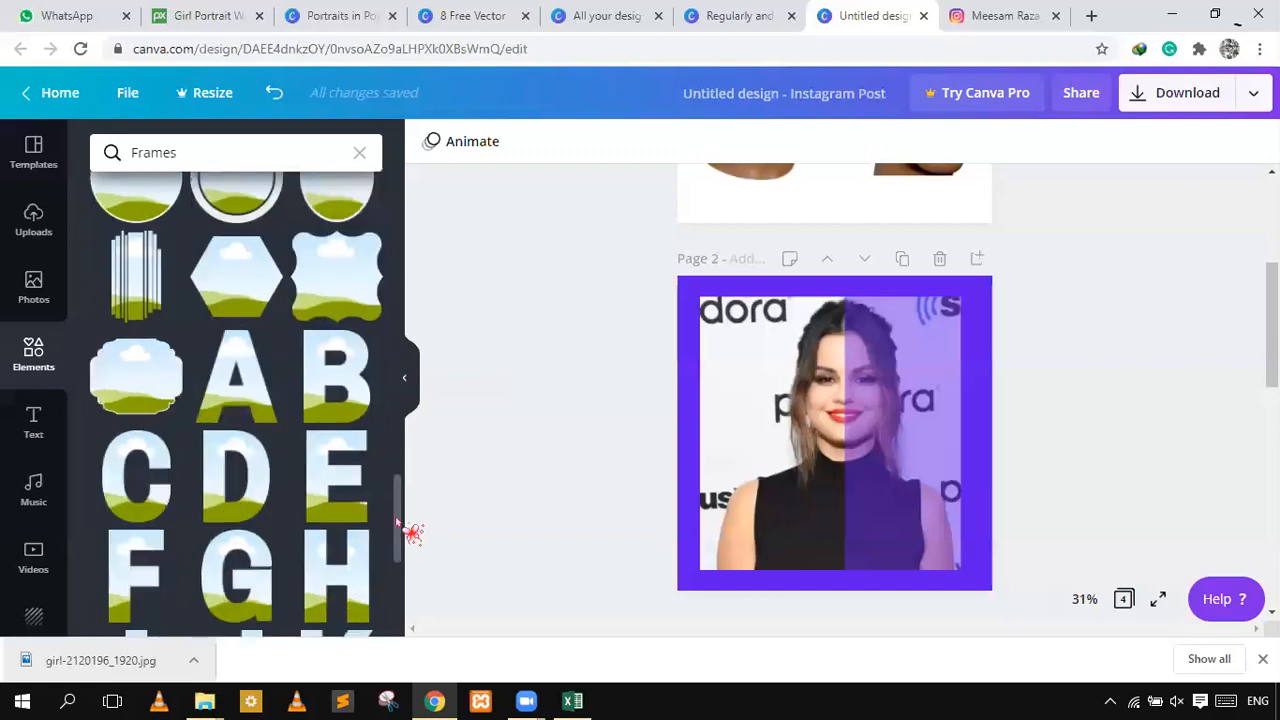
pyautogui.scroll(-1, 397, 523)
pyautogui.scroll(-2, 397, 523)
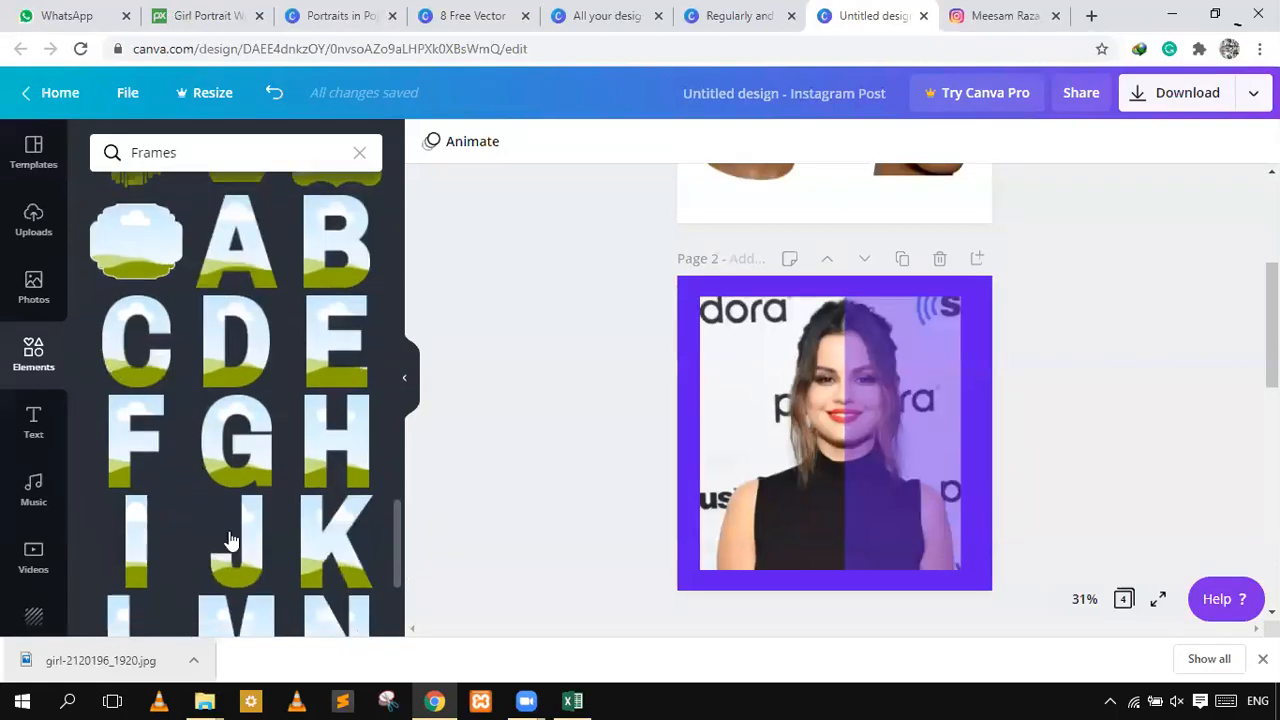
pyautogui.click(131, 553)
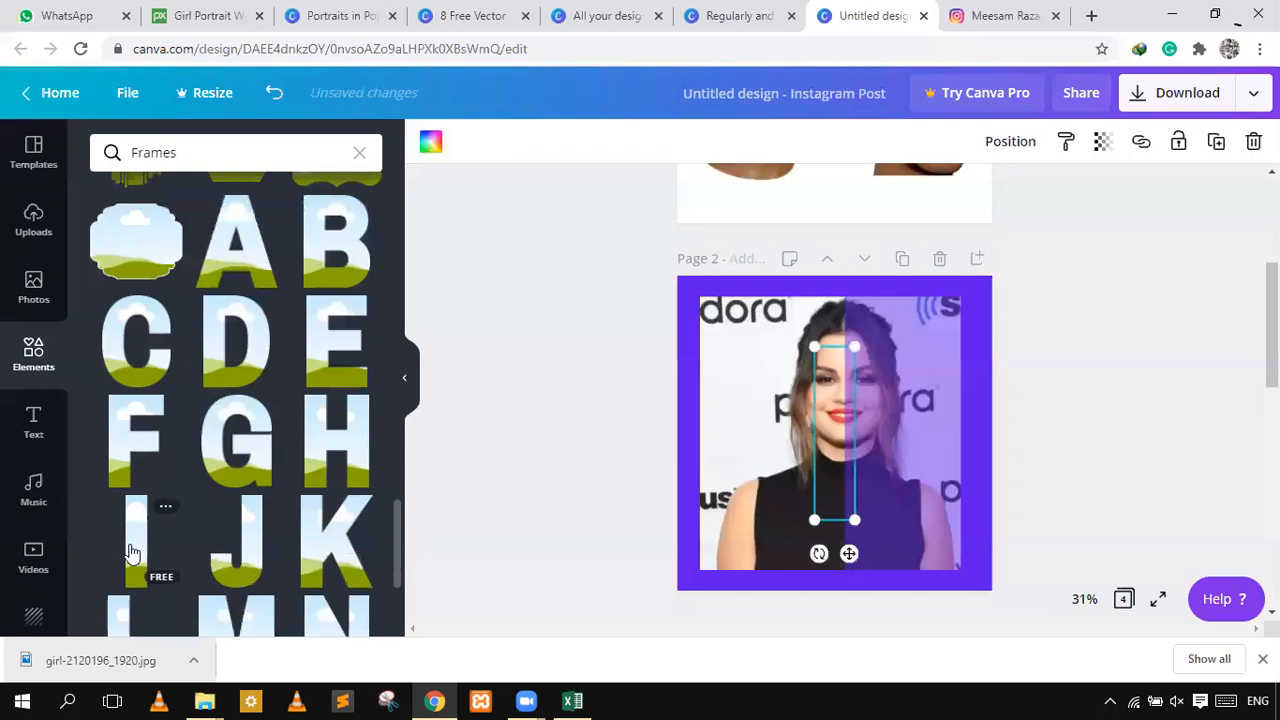
pyautogui.click(163, 377)
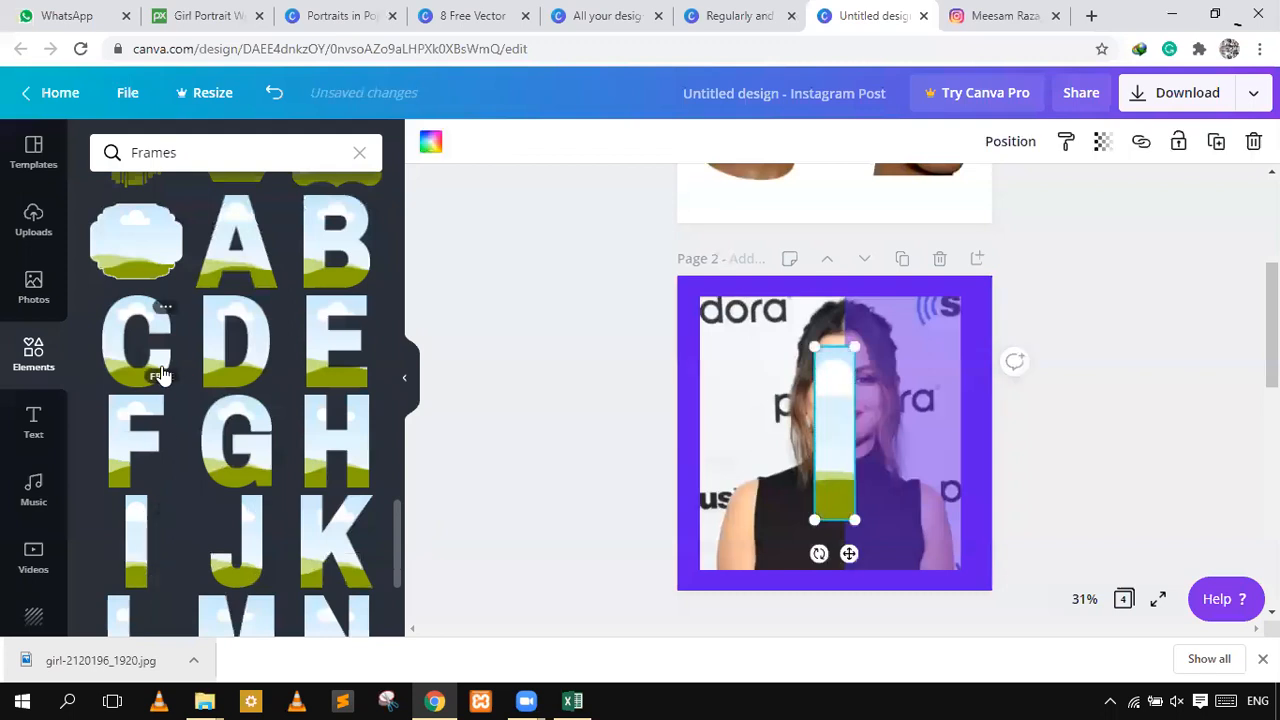
pyautogui.click(300, 409)
pyautogui.scroll(-3, 270, 550)
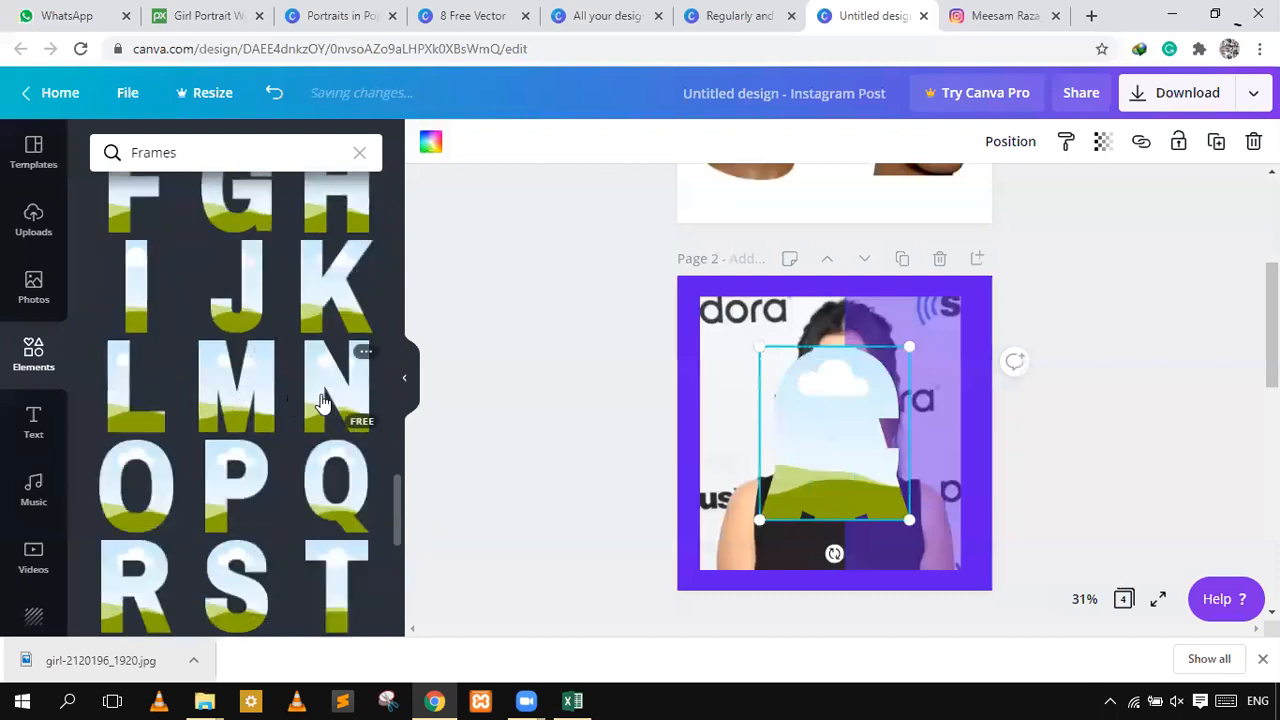
pyautogui.click(323, 401)
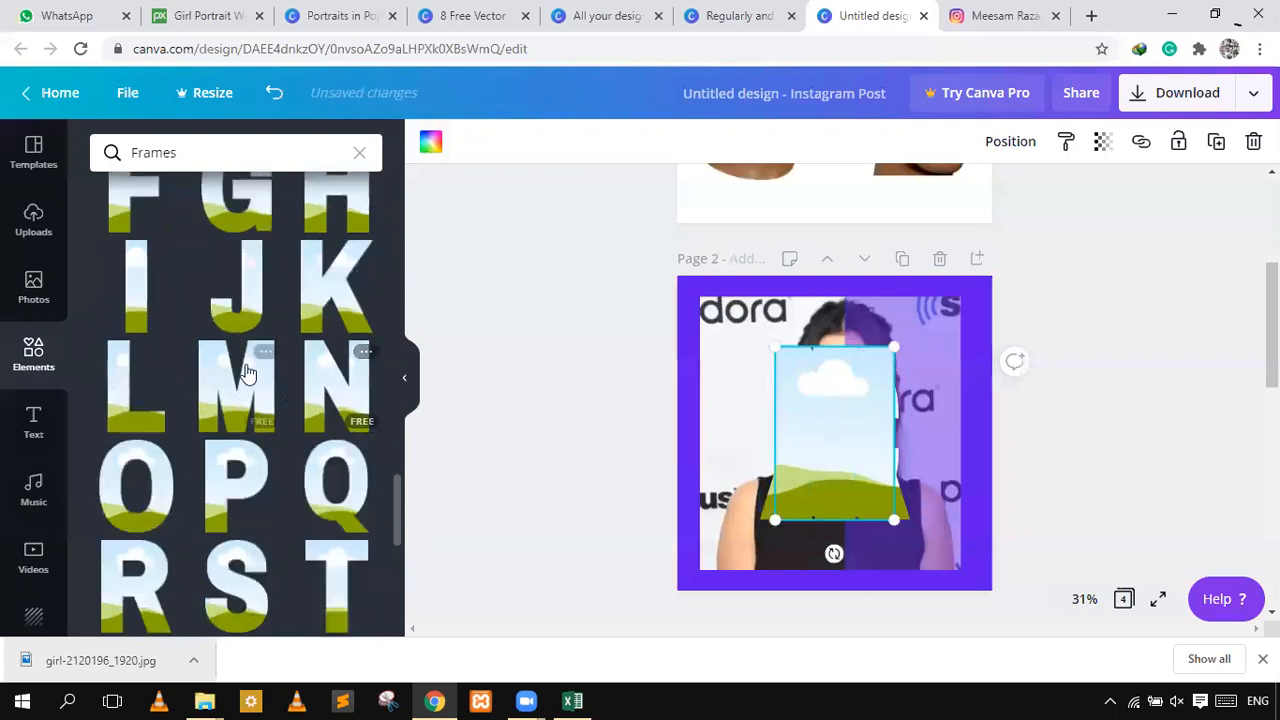
# - Add the letter-shaped frames D and O from the Frames collection to page 2
pyautogui.scroll(5, 252, 375)
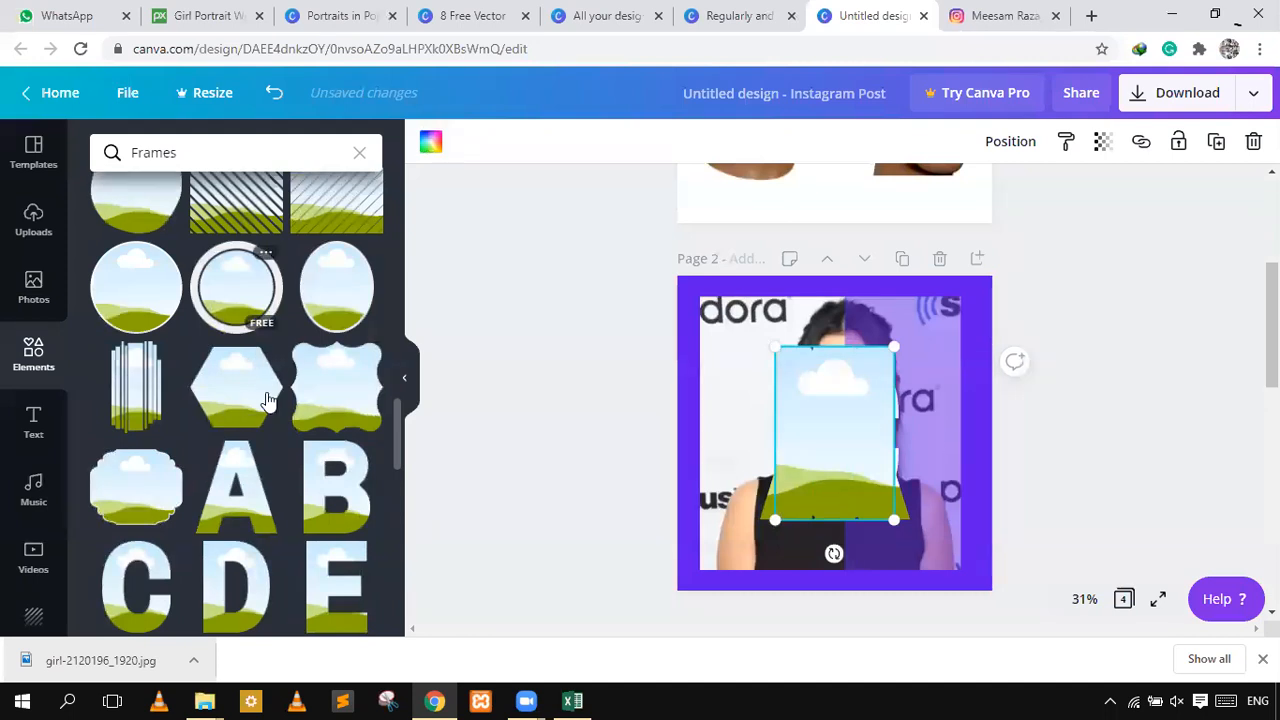
pyautogui.scroll(3, 270, 585)
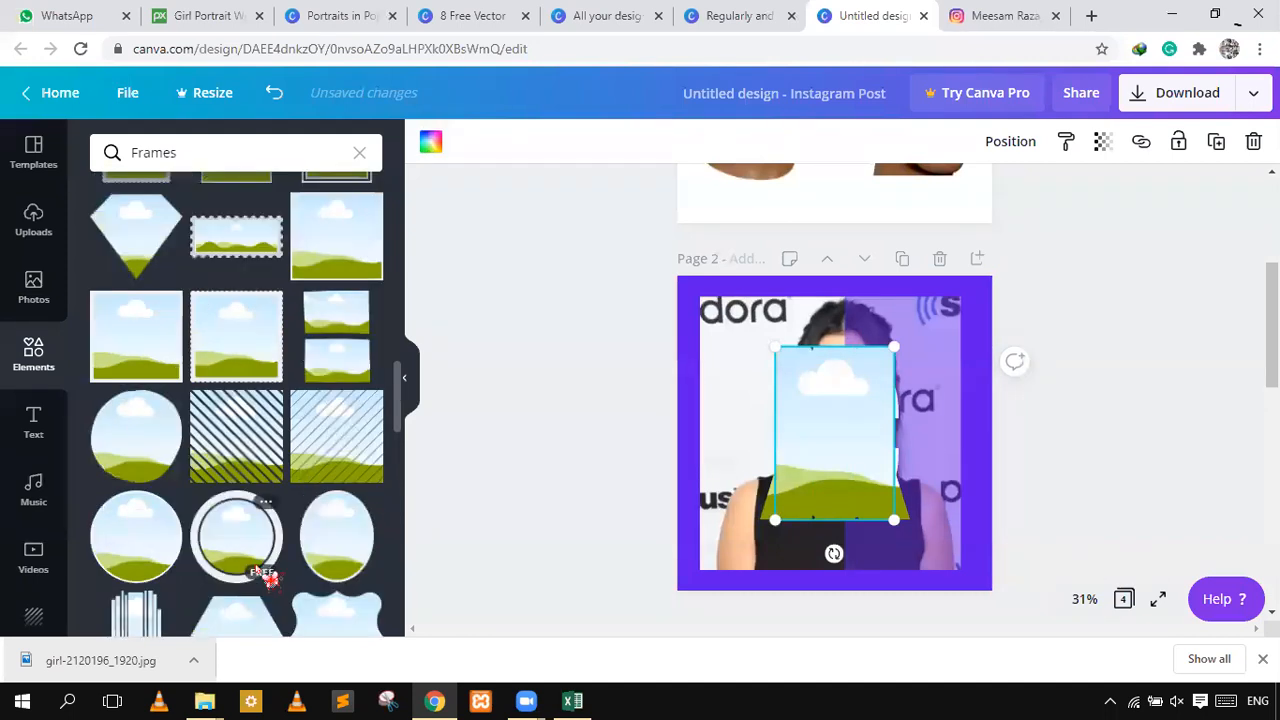
pyautogui.scroll(3, 272, 350)
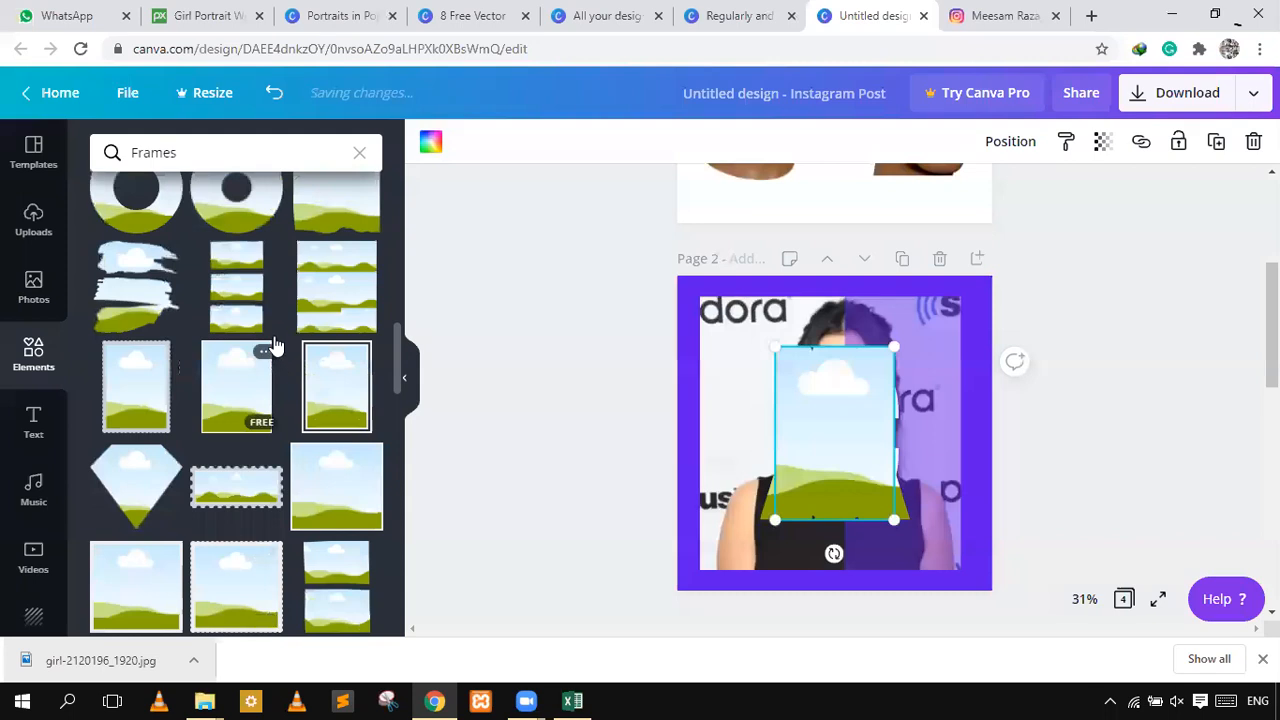
pyautogui.scroll(3, 270, 325)
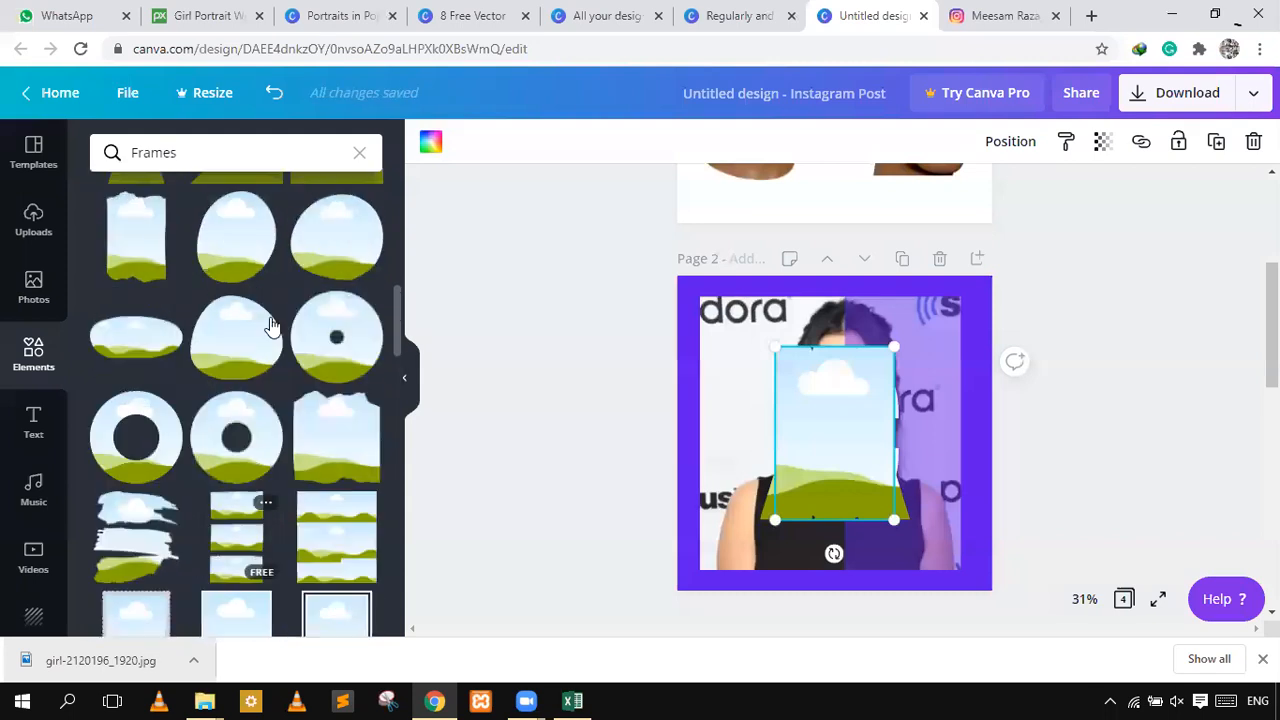
pyautogui.scroll(-5, 273, 367)
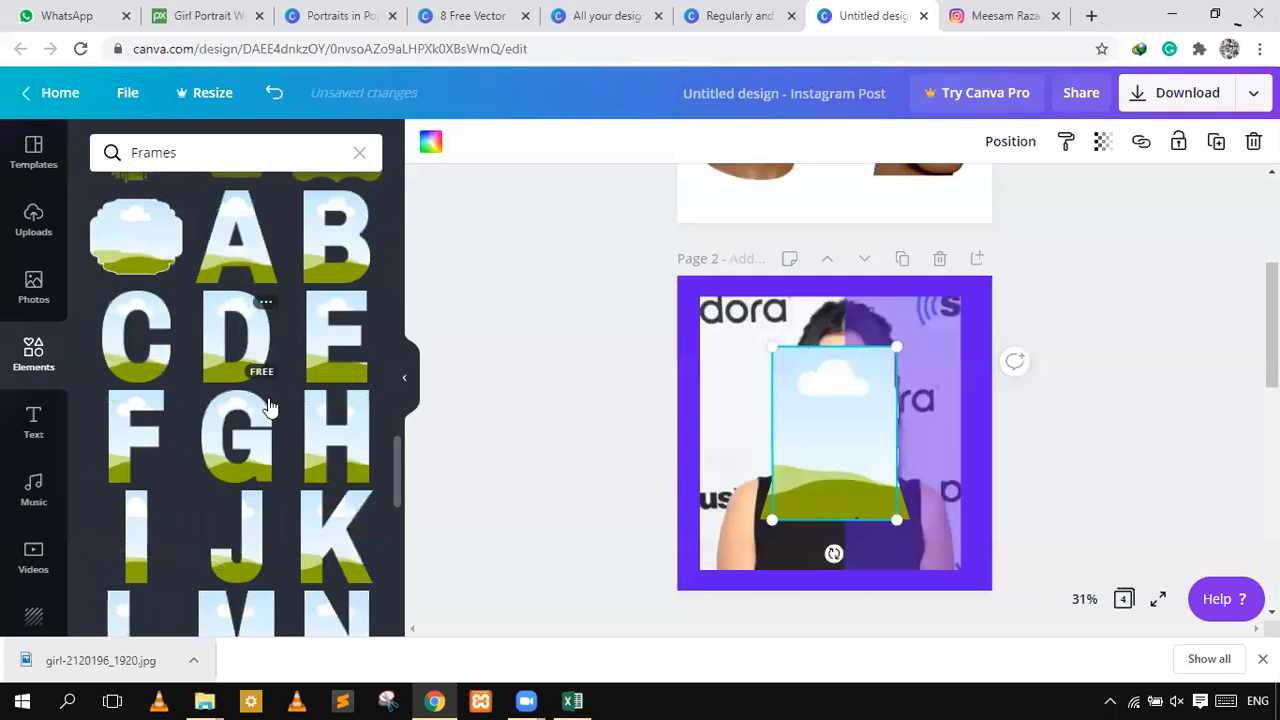
pyautogui.scroll(-3, 268, 407)
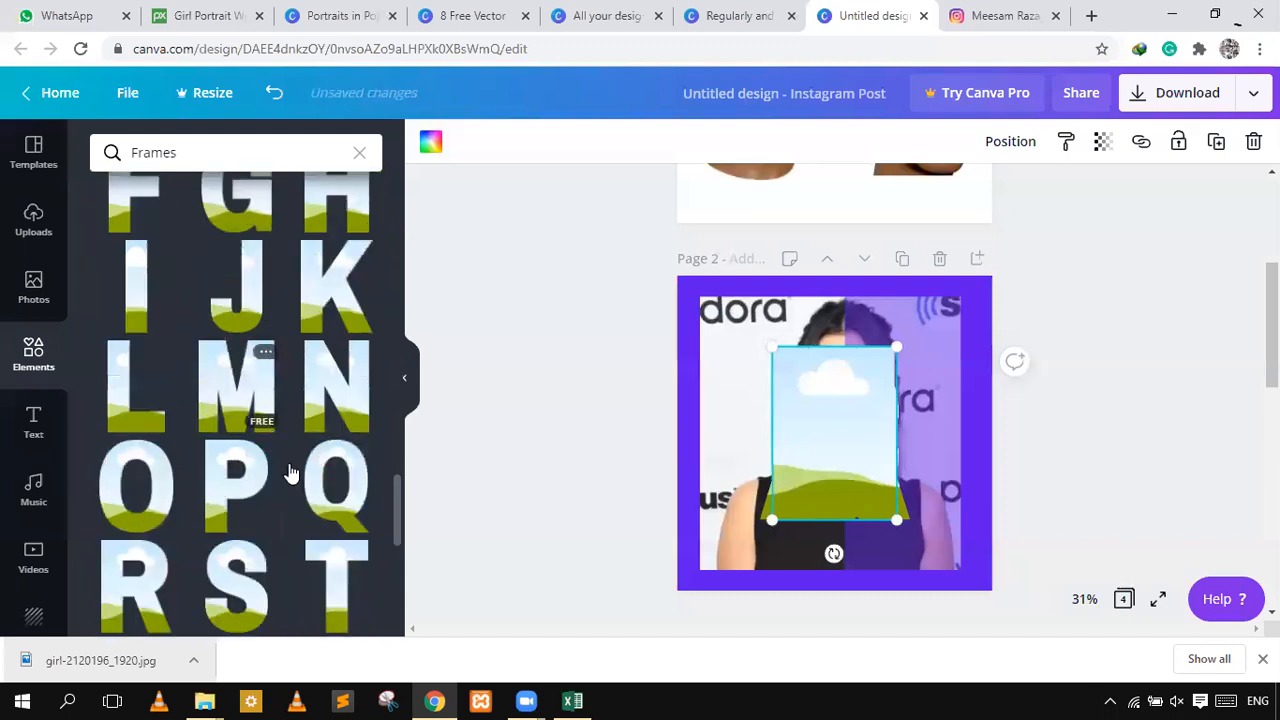
pyautogui.scroll(-3, 240, 478)
pyautogui.scroll(-2, 234, 460)
pyautogui.scroll(5, 230, 456)
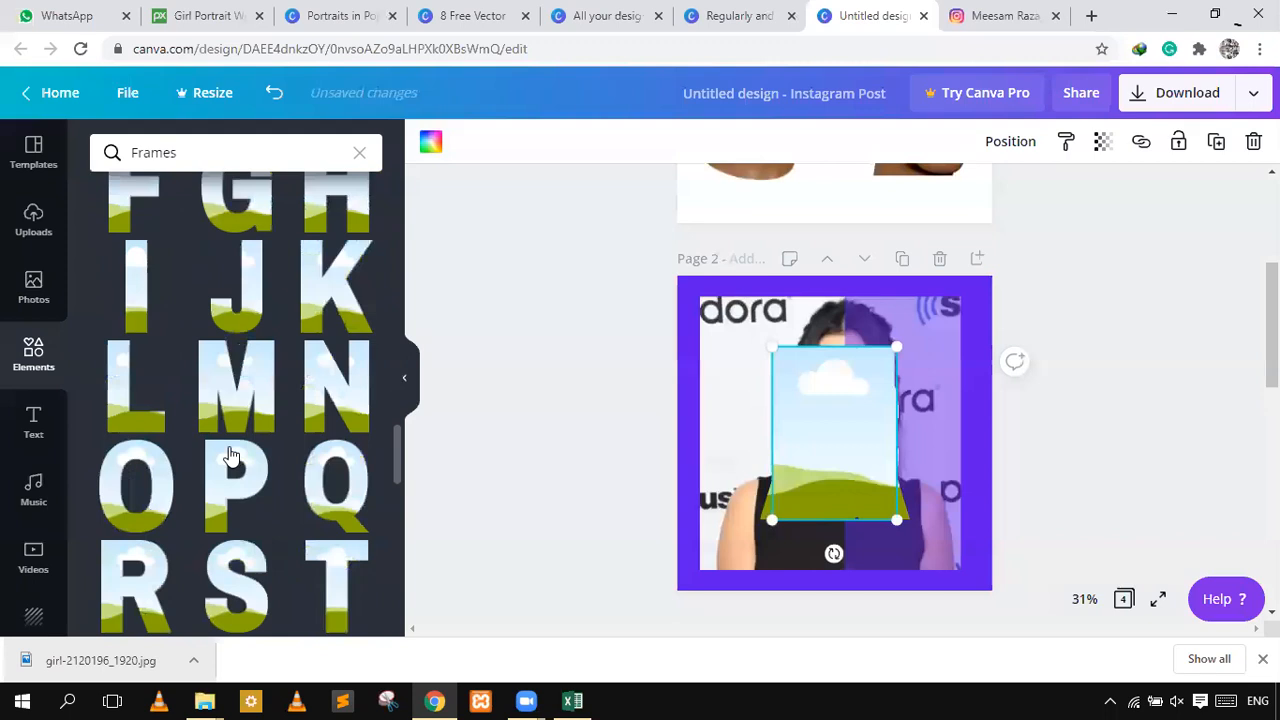
pyautogui.click(164, 487)
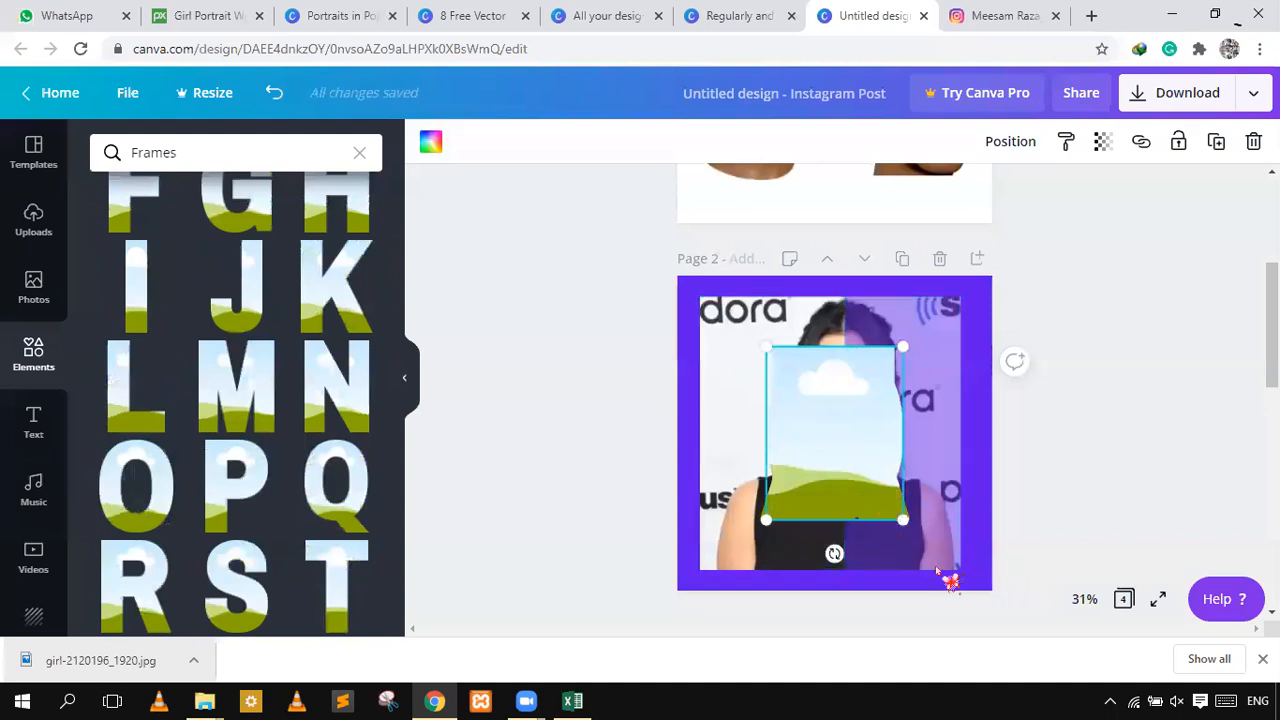
# - Lock the portrait's left half and select all the stacked letter frames together
pyautogui.click(700, 560)
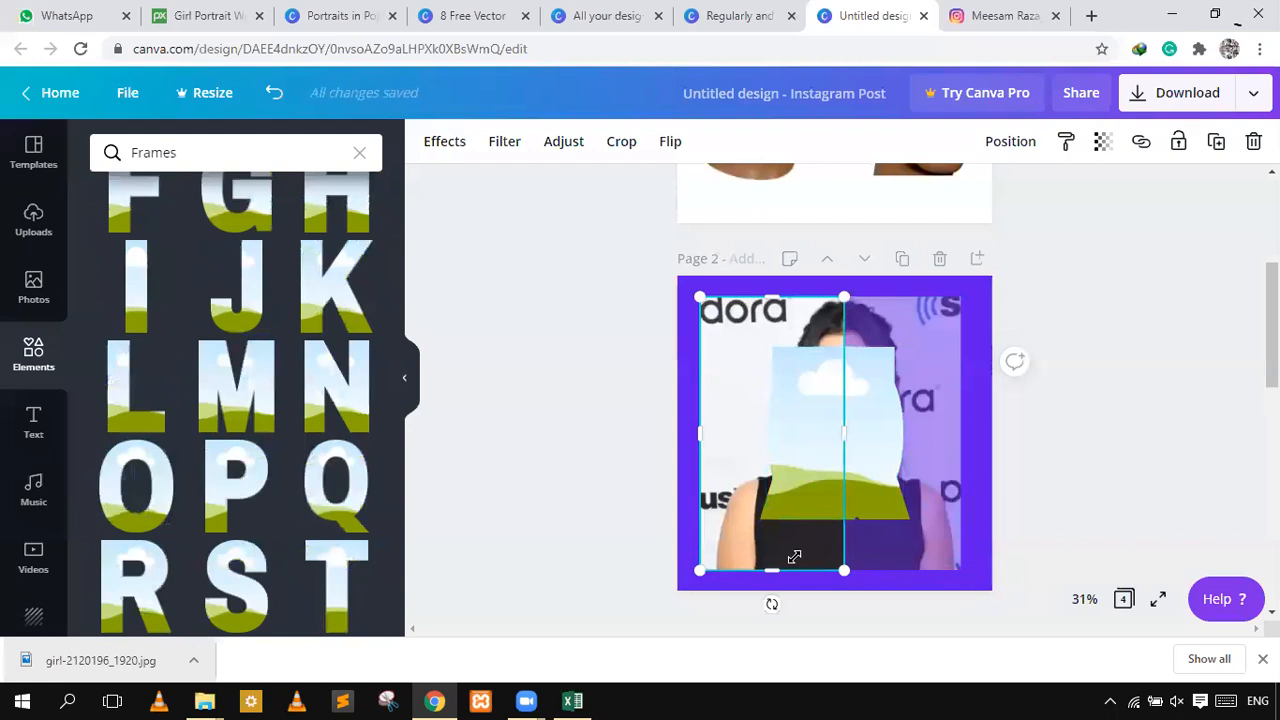
pyautogui.click(1179, 141)
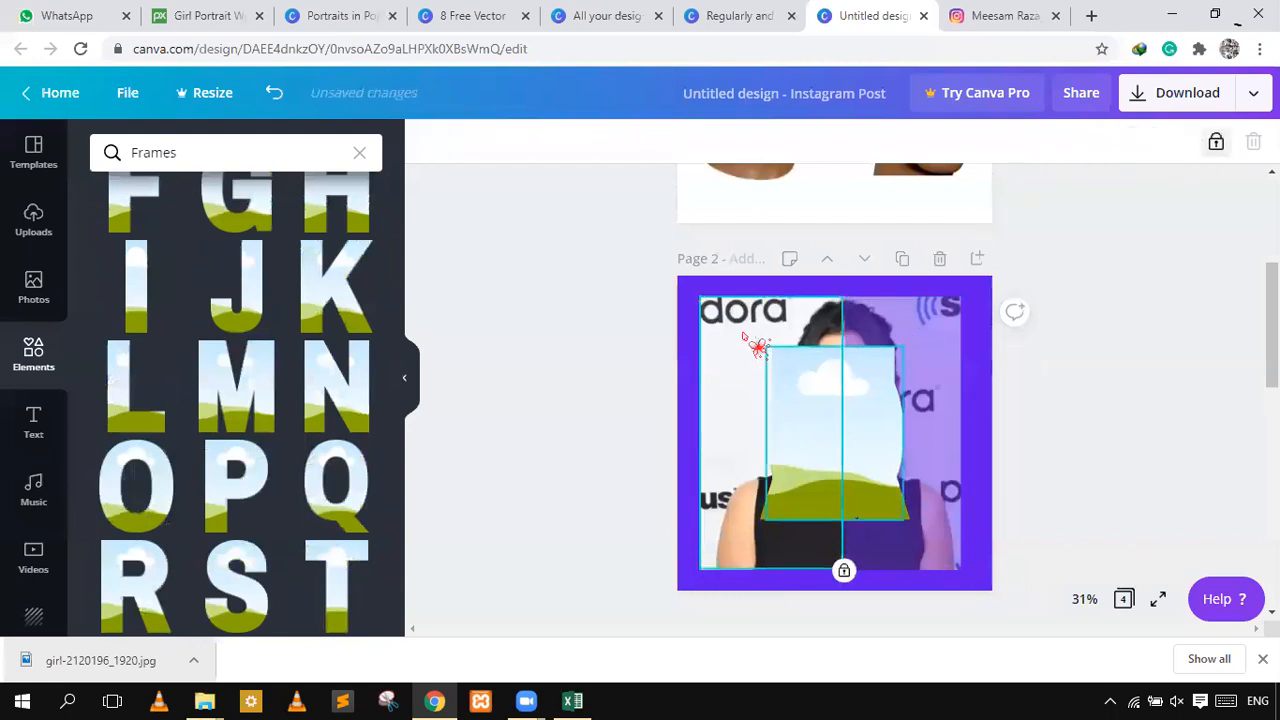
pyautogui.moveTo(897, 451); pyautogui.dragTo(902, 458)
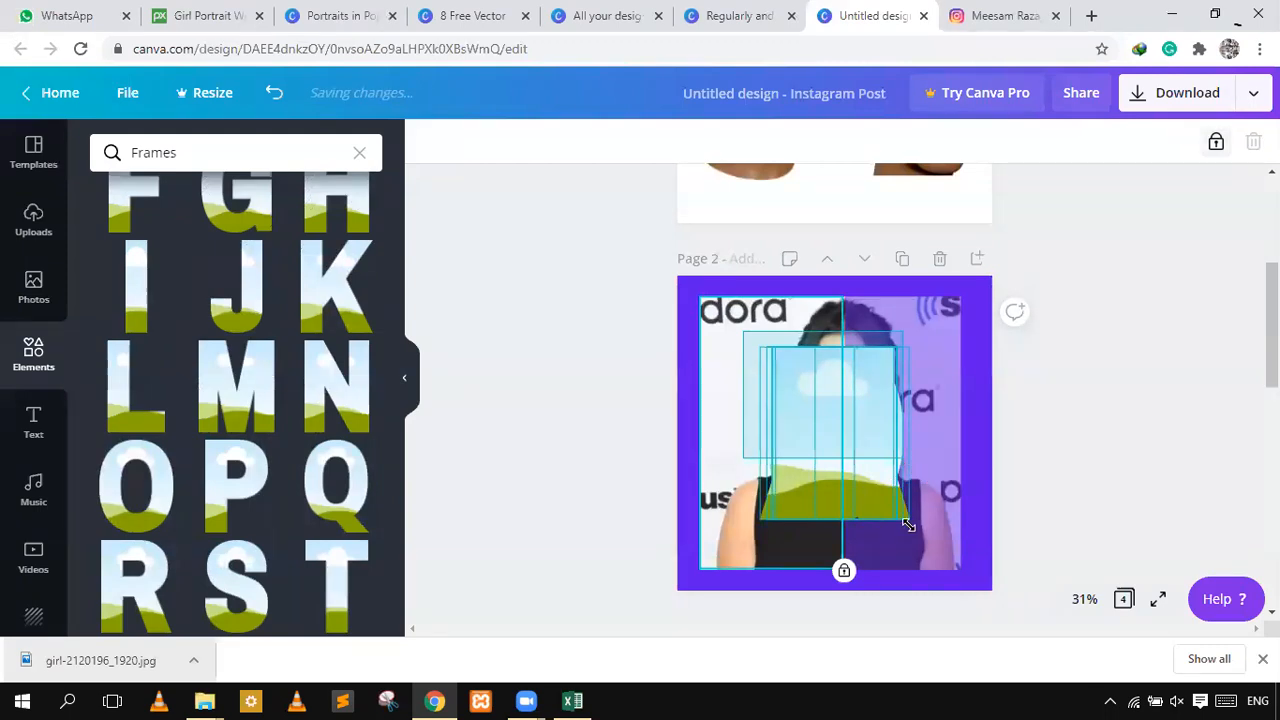
pyautogui.moveTo(908, 524); pyautogui.dragTo(908, 522)
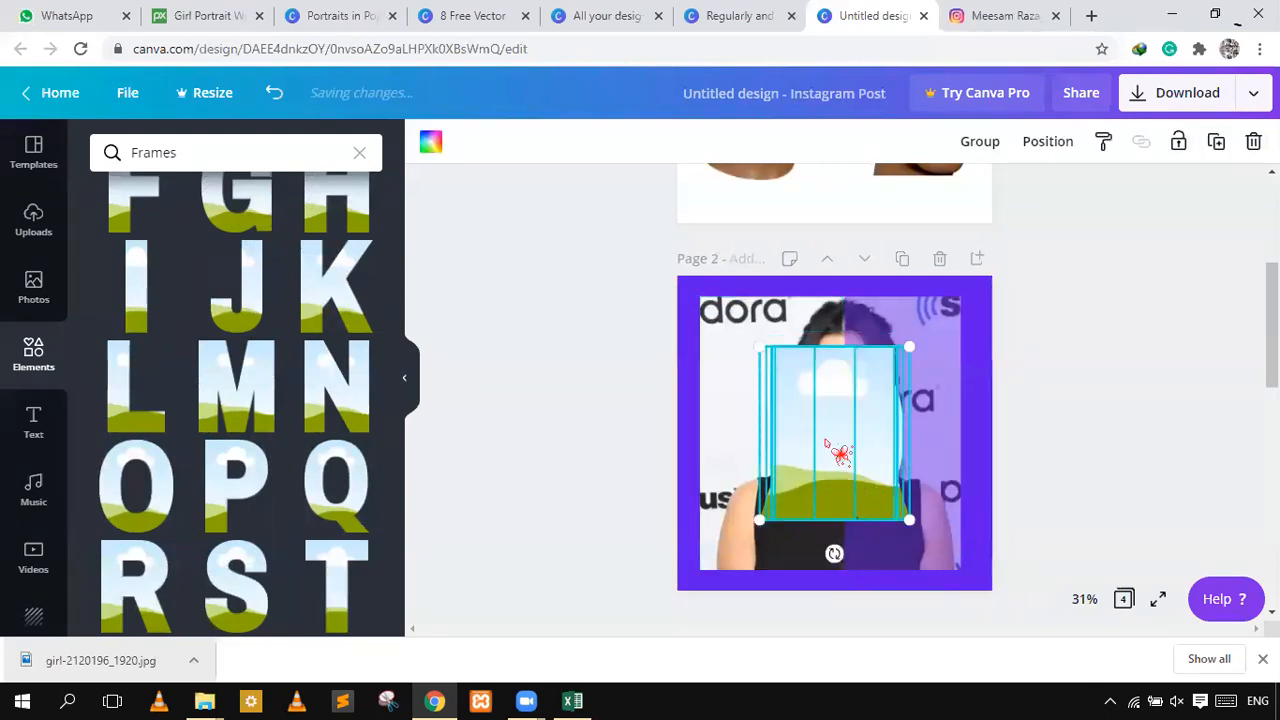
# - Scale the selected letter frames down together and place the stack on the portrait's left half, beside the face
pyautogui.moveTo(803, 412)
pyautogui.mouseDown()
pyautogui.moveTo(801, 400)
pyautogui.moveTo(828, 405)
pyautogui.moveTo(755, 403)
pyautogui.moveTo(789, 398)
pyautogui.mouseUp()
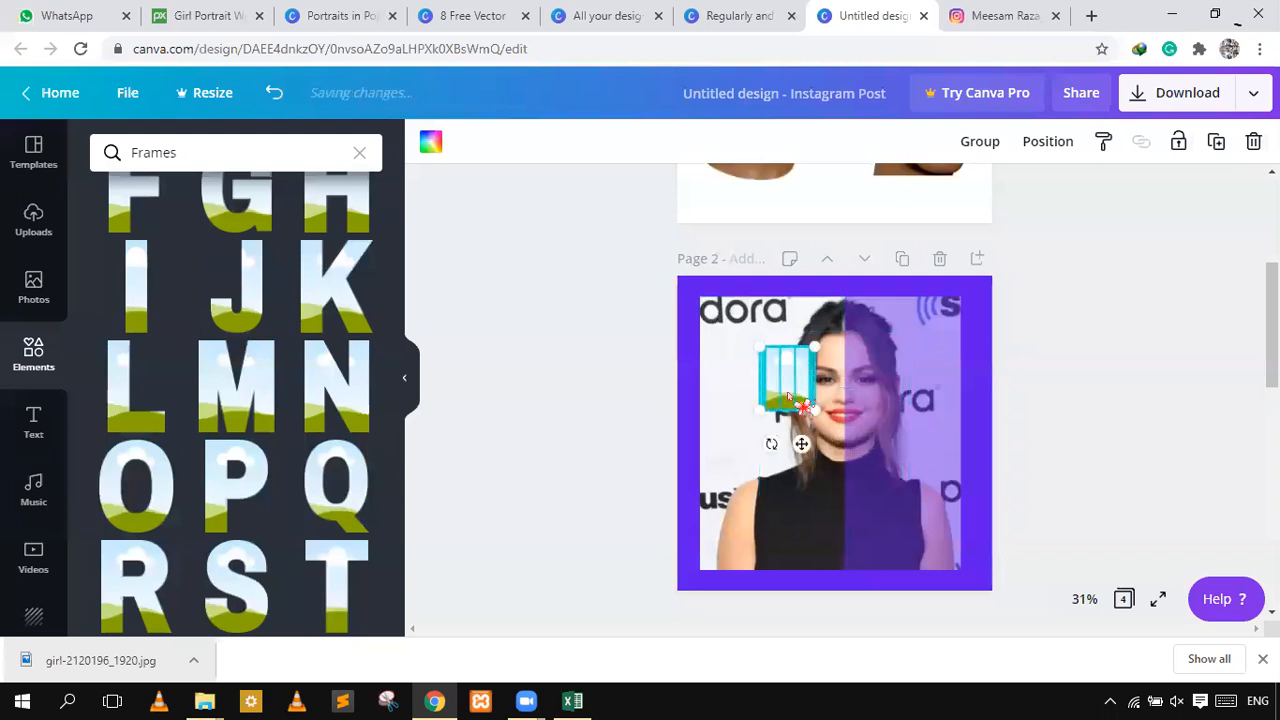
pyautogui.moveTo(837, 400); pyautogui.dragTo(760, 388)
pyautogui.click(582, 406)
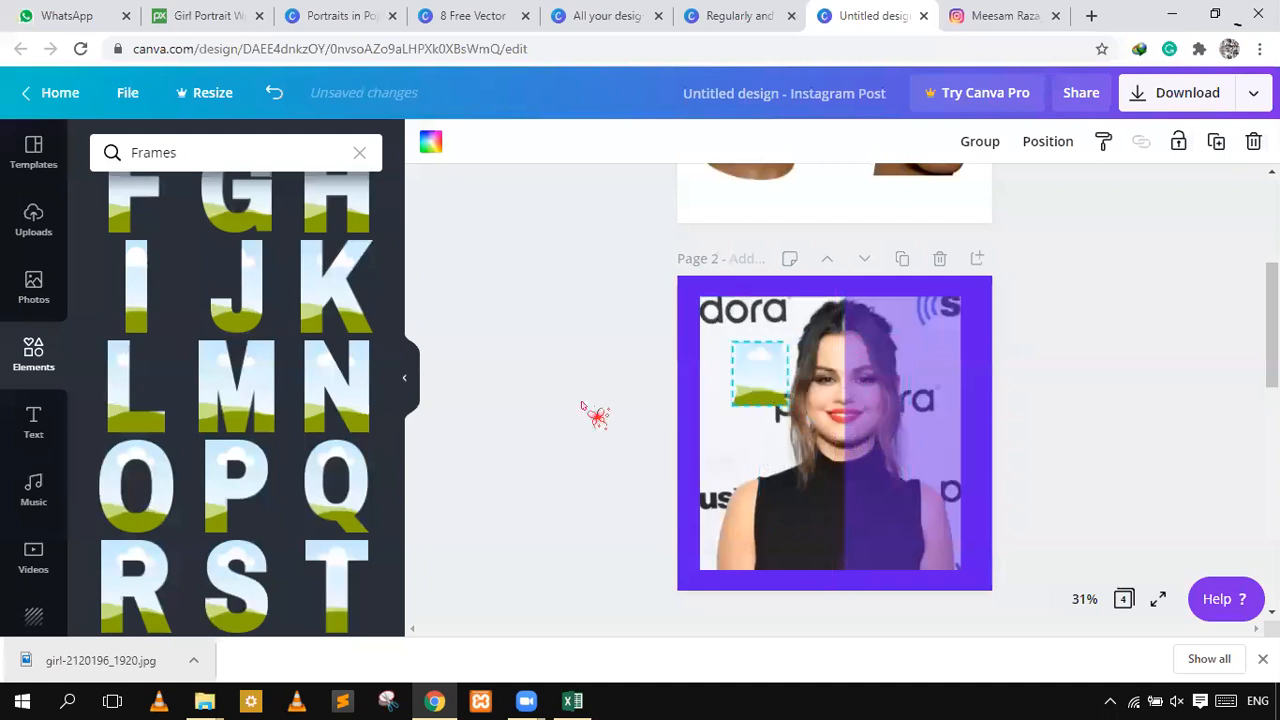
# - Move the O frame from the stack onto the portrait's right half and place the D frame directly before it
pyautogui.click(760, 380)
pyautogui.click(768, 384)
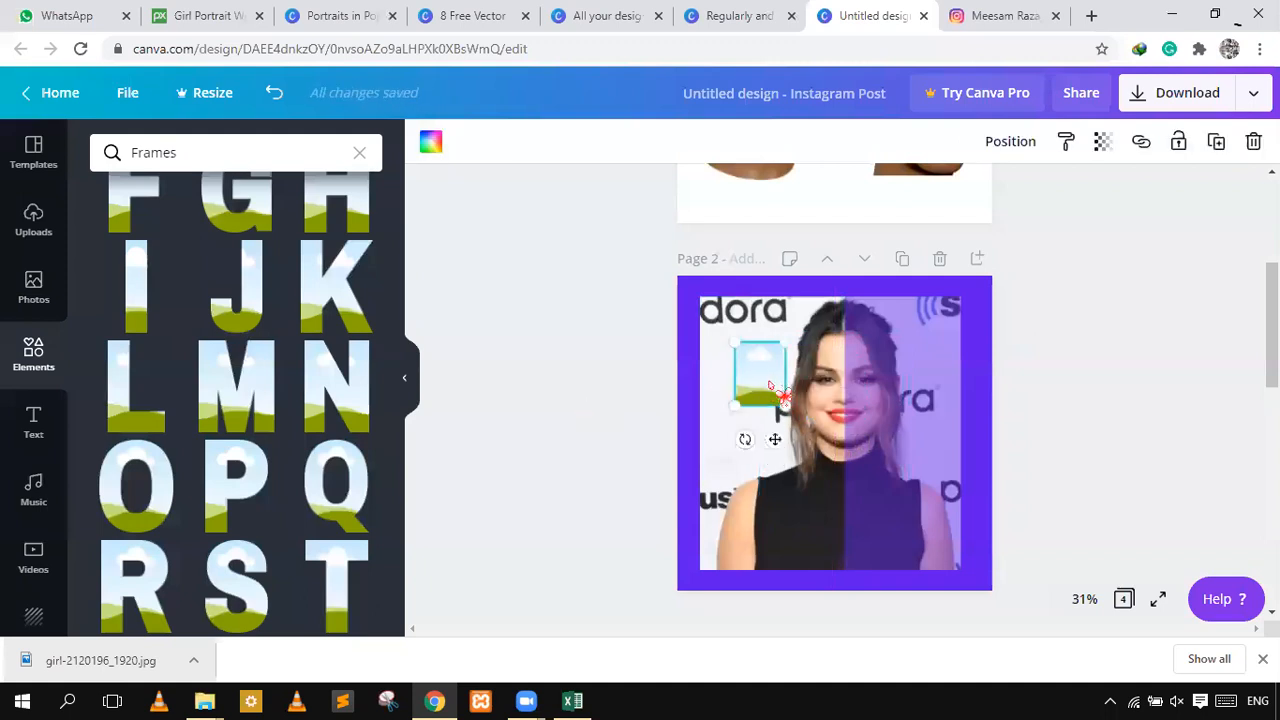
pyautogui.moveTo(785, 390); pyautogui.dragTo(916, 433)
pyautogui.click(780, 386)
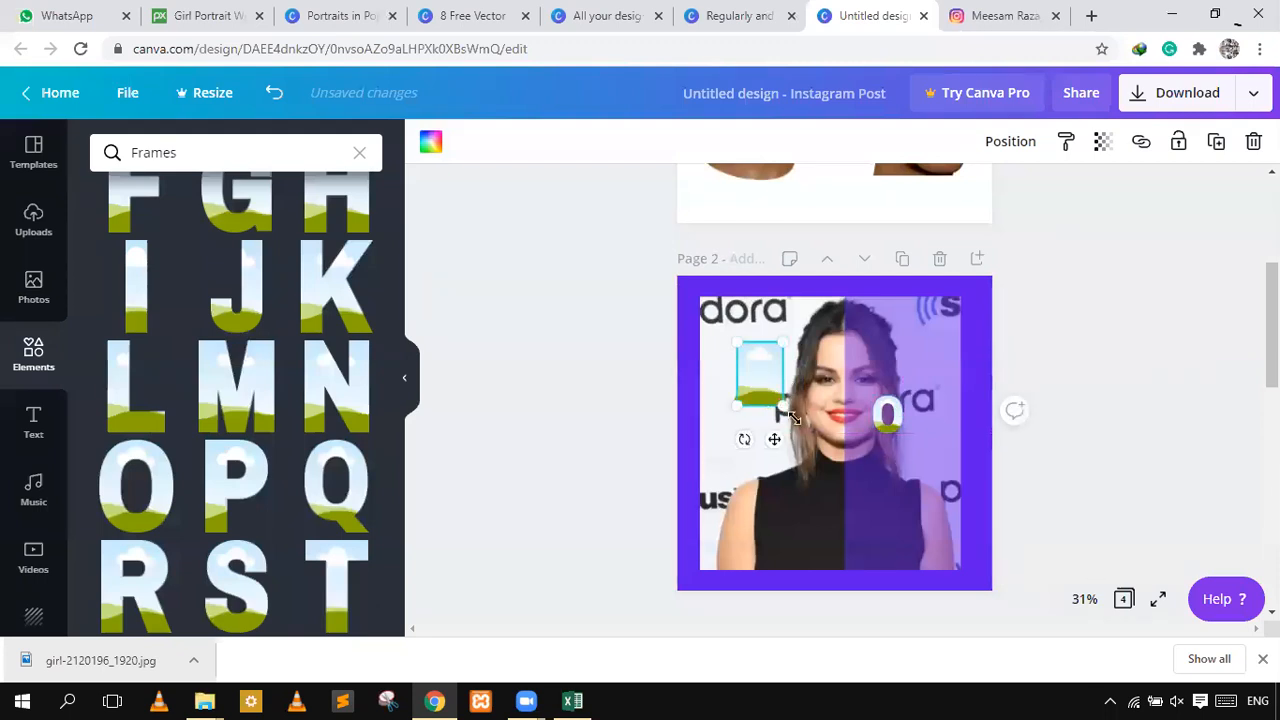
pyautogui.moveTo(774, 439); pyautogui.dragTo(888, 446)
pyautogui.moveTo(868, 427)
pyautogui.mouseDown()
pyautogui.moveTo(848, 380)
pyautogui.moveTo(859, 412)
pyautogui.mouseUp()
# - Resize the O frame on the portrait's right half to about 100 wide by 127 high
pyautogui.click(903, 428)
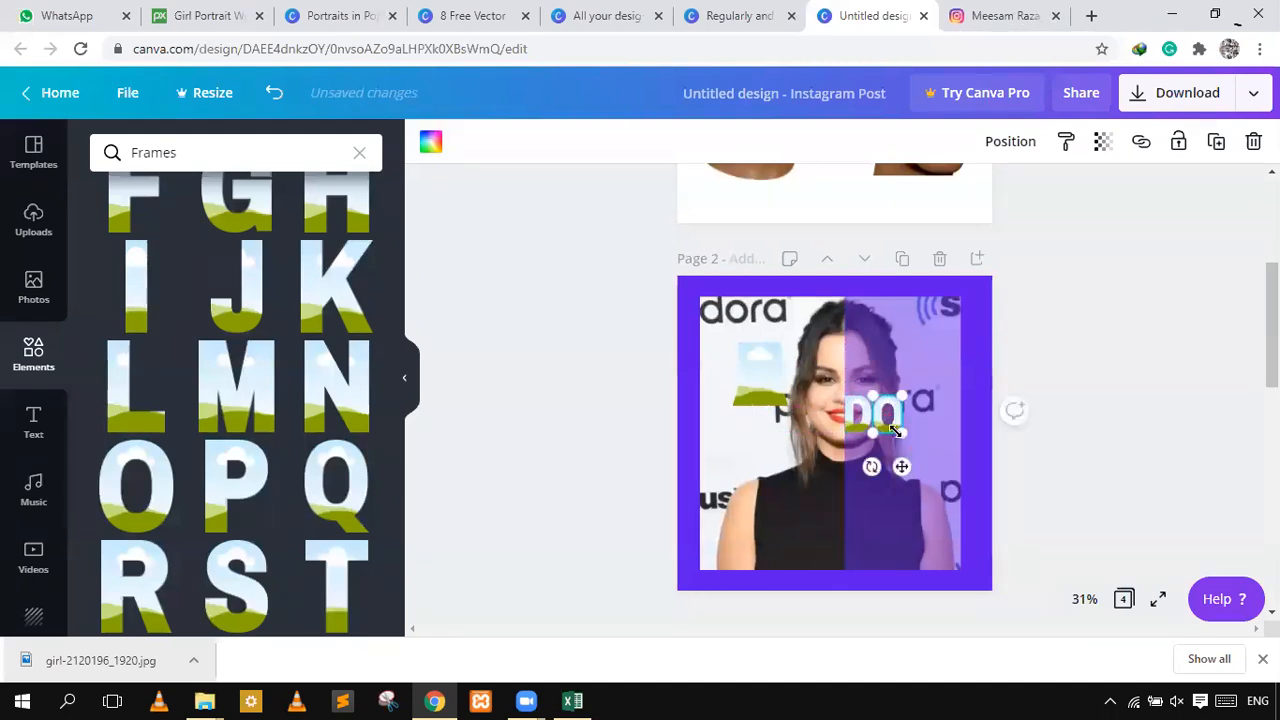
pyautogui.moveTo(893, 428); pyautogui.dragTo(896, 427)
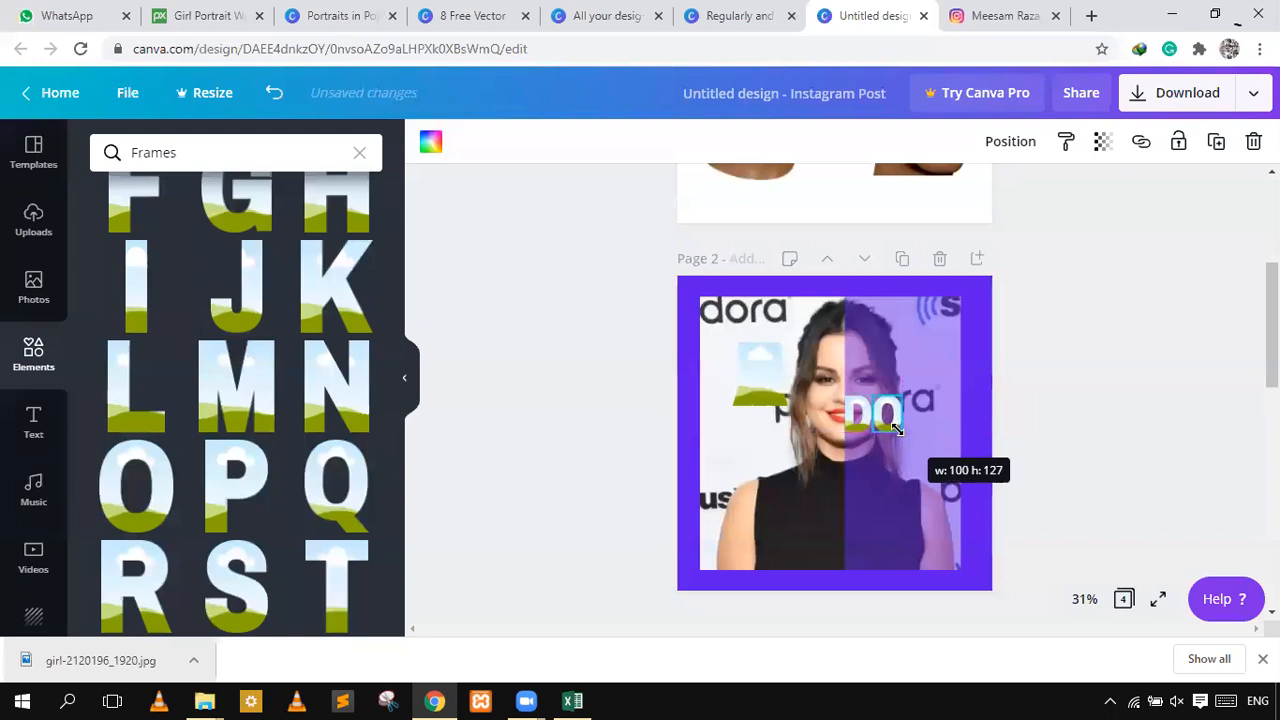
pyautogui.click(1051, 334)
# - Move the N frame from the stack onto the portrait's right half above DO and scale it down
pyautogui.moveTo(750, 413); pyautogui.dragTo(757, 372)
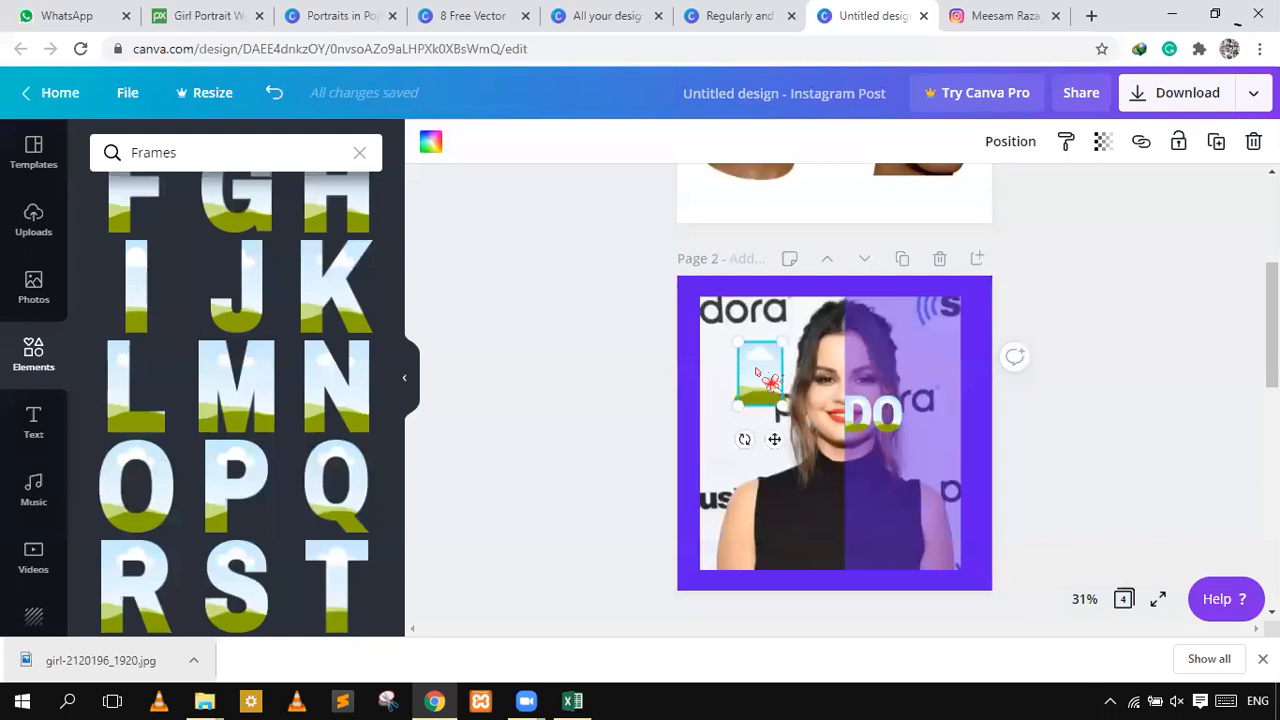
pyautogui.moveTo(863, 350); pyautogui.dragTo(910, 354)
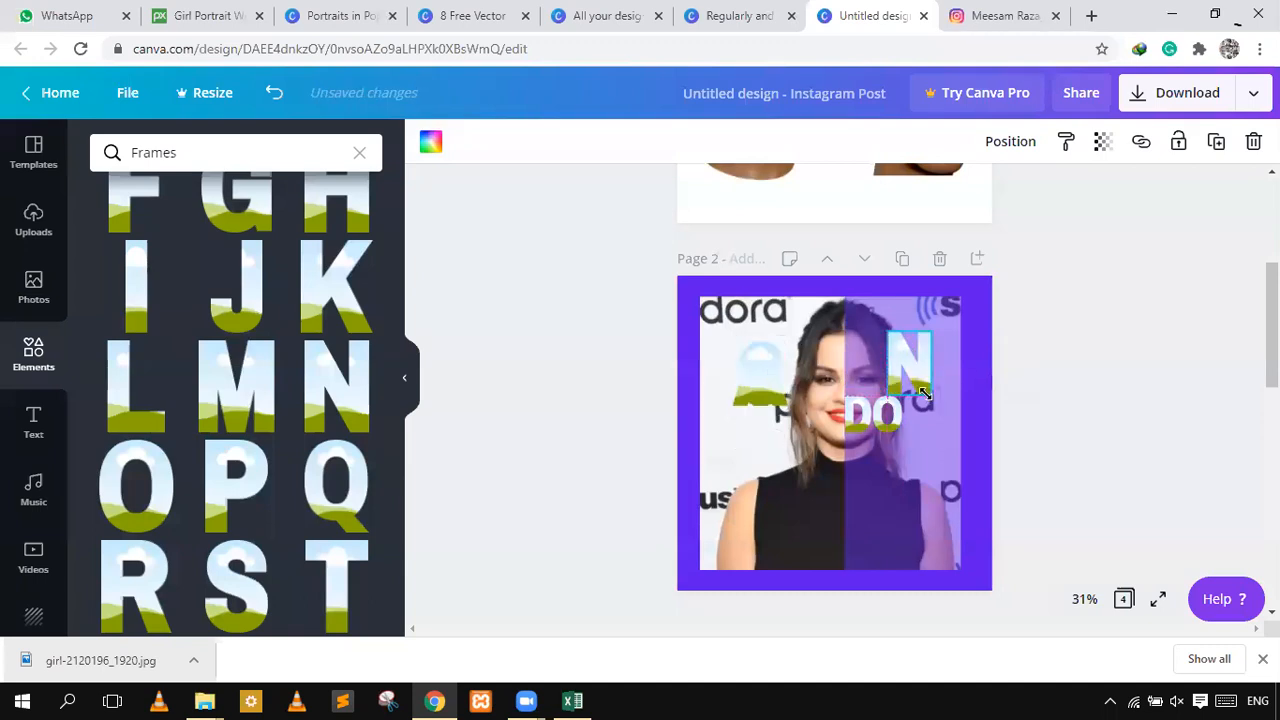
pyautogui.click(922, 392)
pyautogui.moveTo(906, 363); pyautogui.dragTo(906, 360)
# - Place the A frame from the stack directly before the N frame
pyautogui.moveTo(794, 386); pyautogui.dragTo(869, 349)
pyautogui.click(1051, 371)
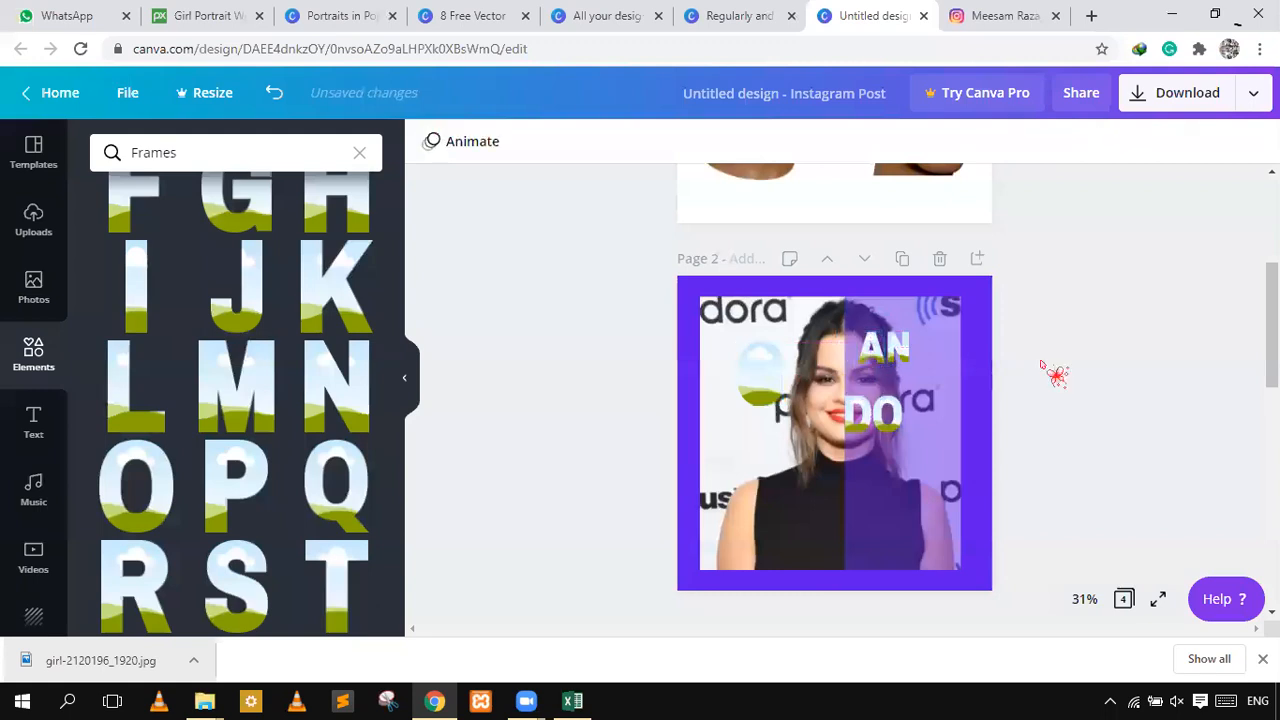
pyautogui.click(904, 360)
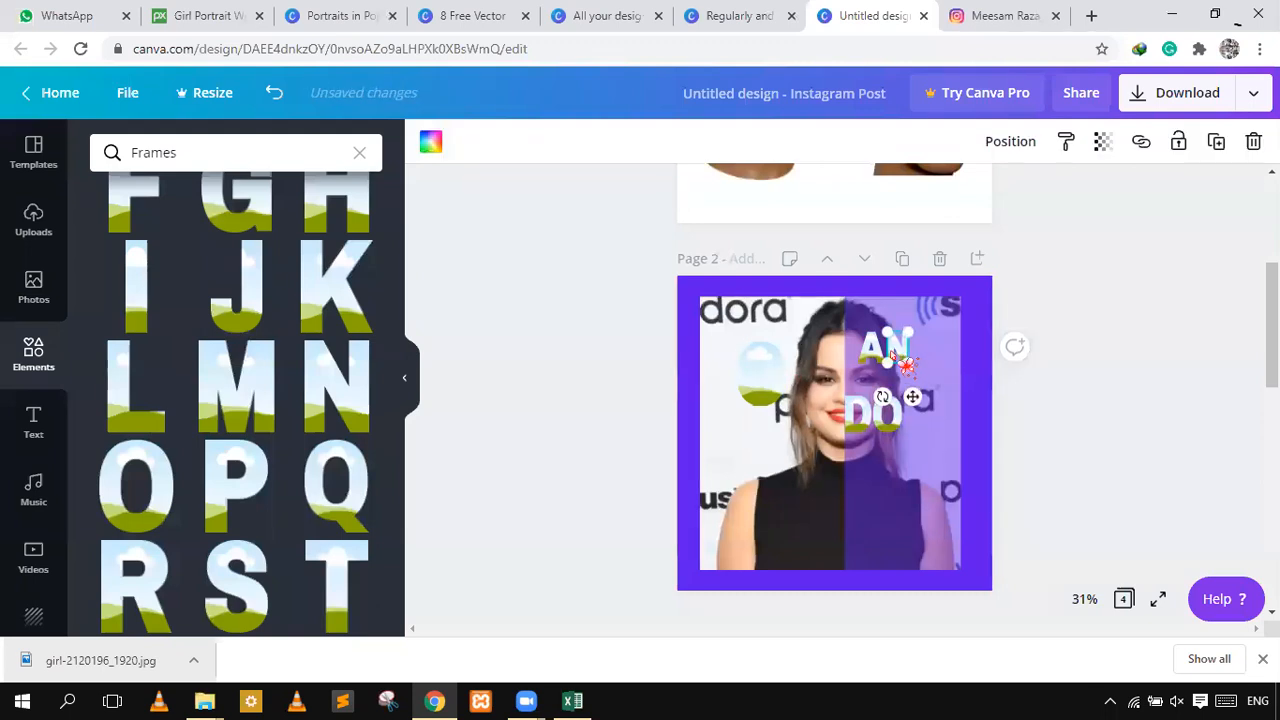
# - Scale down the C frame from the stack and place it directly before the A so the frames spell CAN
pyautogui.moveTo(752, 390); pyautogui.dragTo(773, 374)
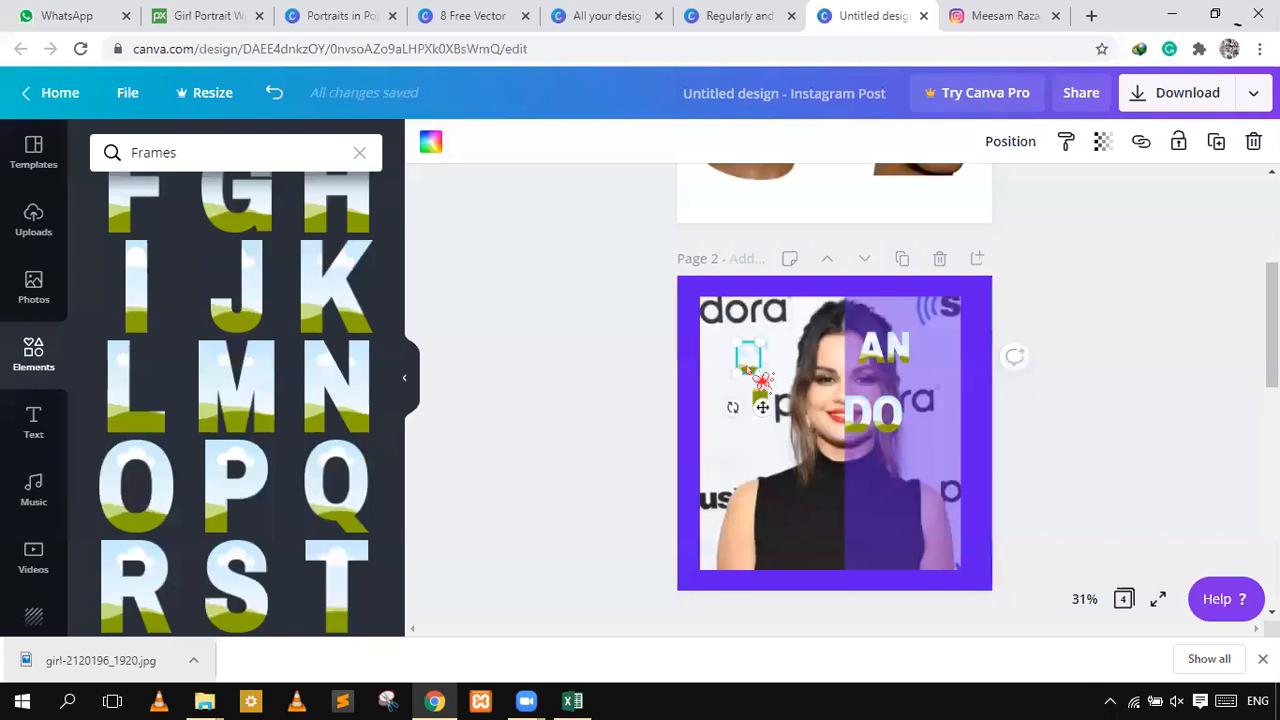
pyautogui.moveTo(748, 357); pyautogui.dragTo(843, 355)
pyautogui.click(1049, 368)
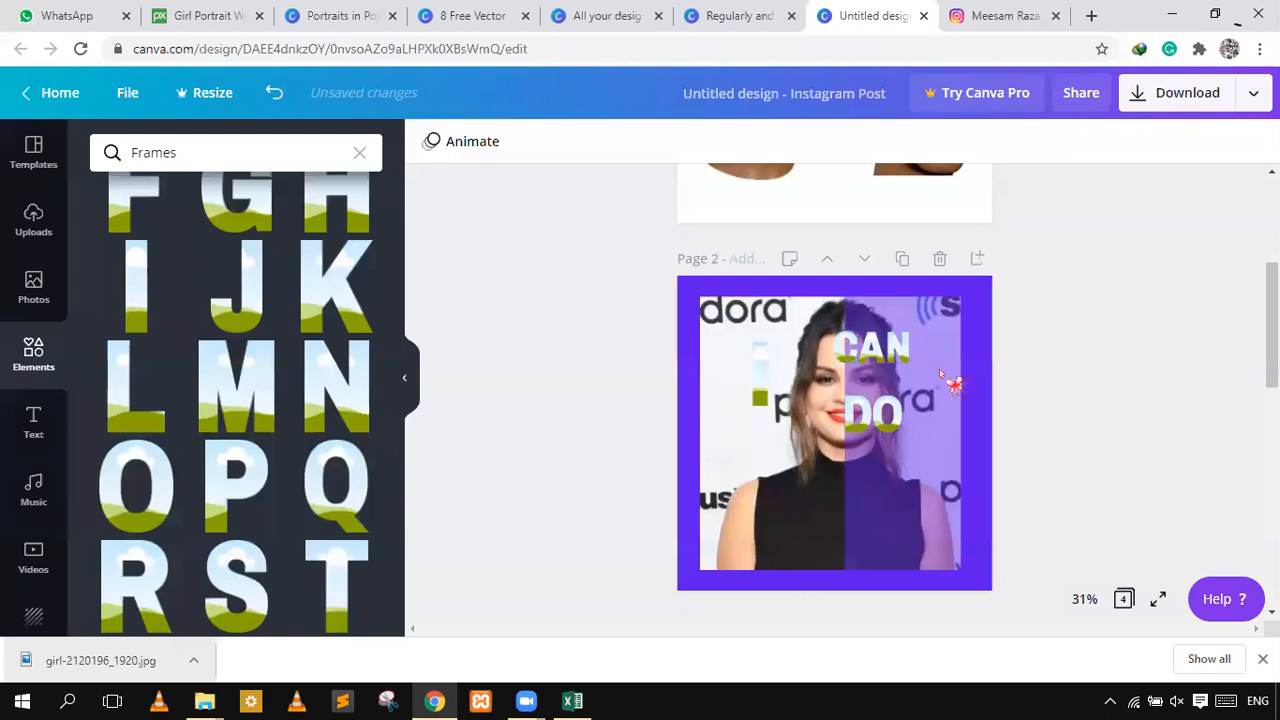
pyautogui.click(847, 367)
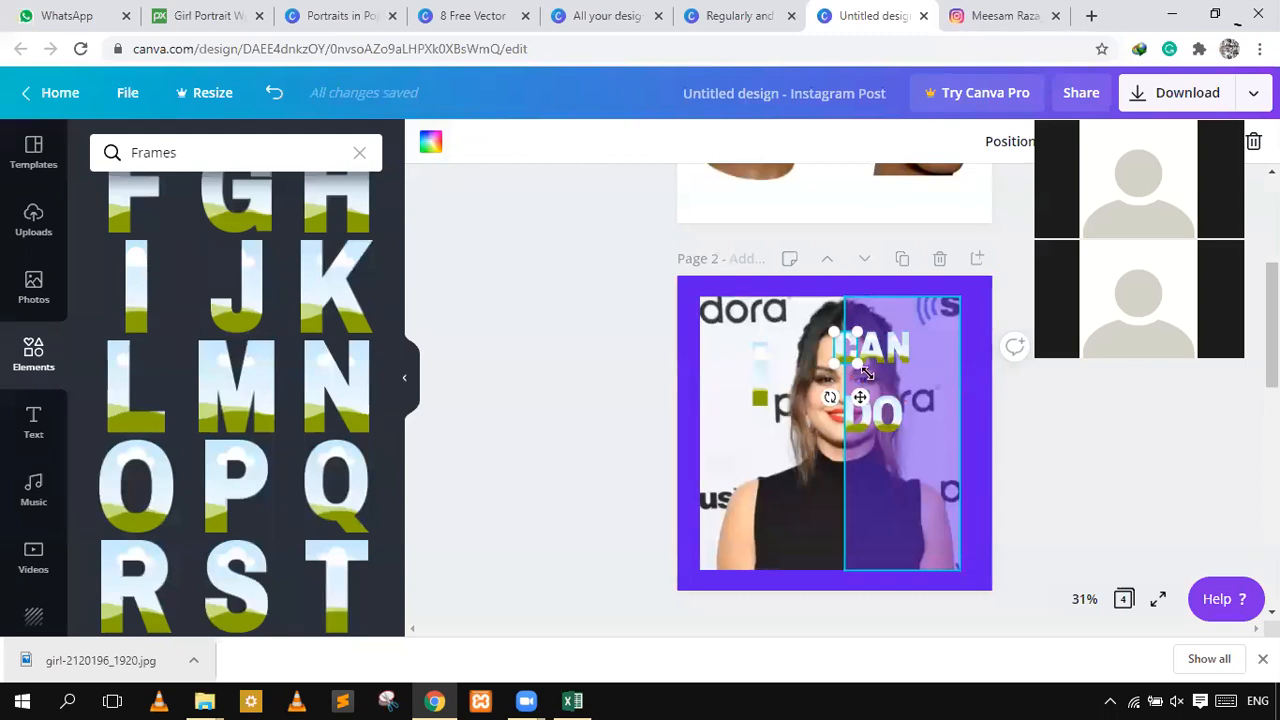
pyautogui.click(1020, 300)
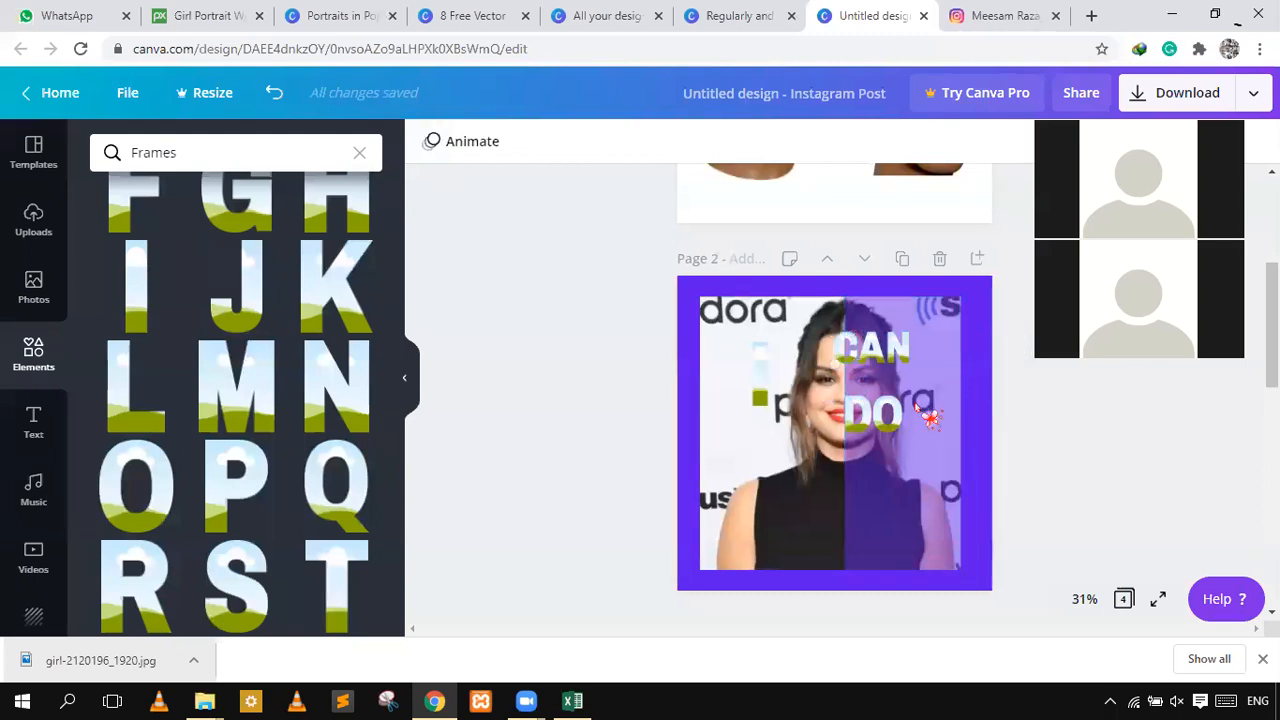
# - Resize the I frame on the portrait's left half to about 43 wide by 184 high
pyautogui.click(760, 398)
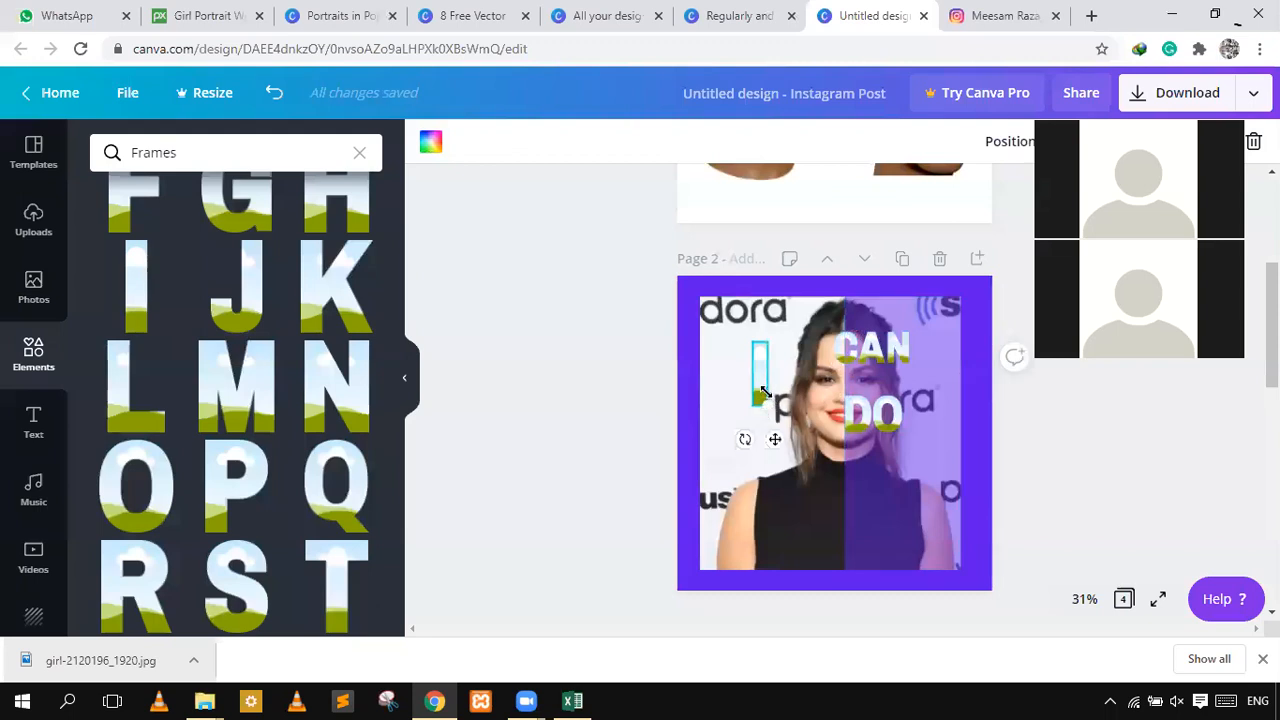
pyautogui.moveTo(763, 390)
pyautogui.mouseDown()
pyautogui.moveTo(761, 366)
pyautogui.moveTo(782, 390)
pyautogui.mouseUp()
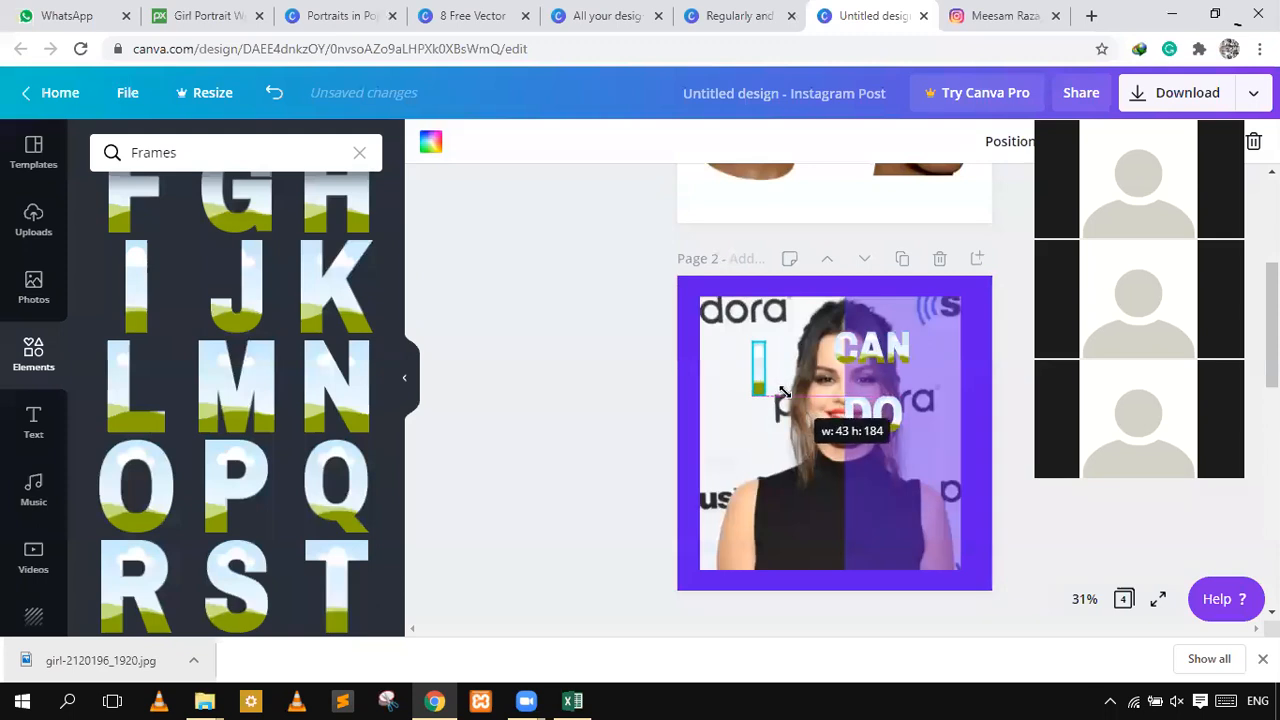
pyautogui.click(918, 435)
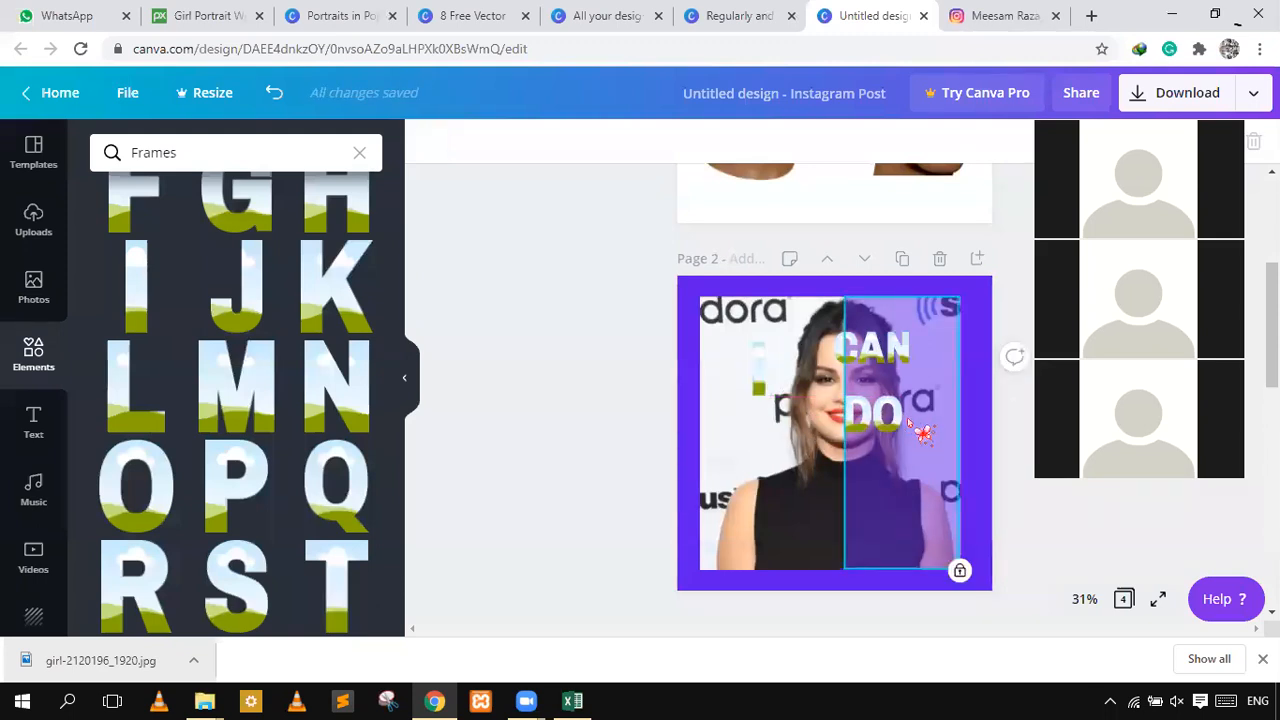
# - Select the C, A and N frames together and move them directly above DO, with both words starting at the portrait's split line
pyautogui.click(875, 420)
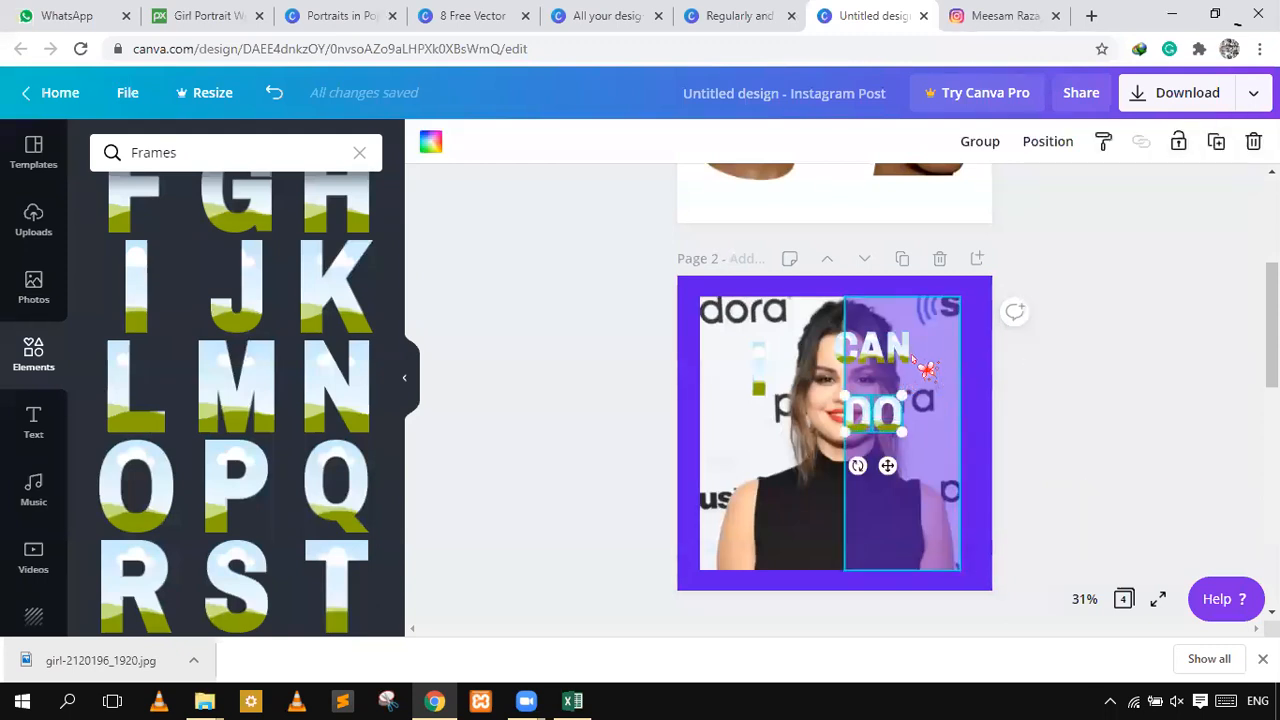
pyautogui.click(928, 370)
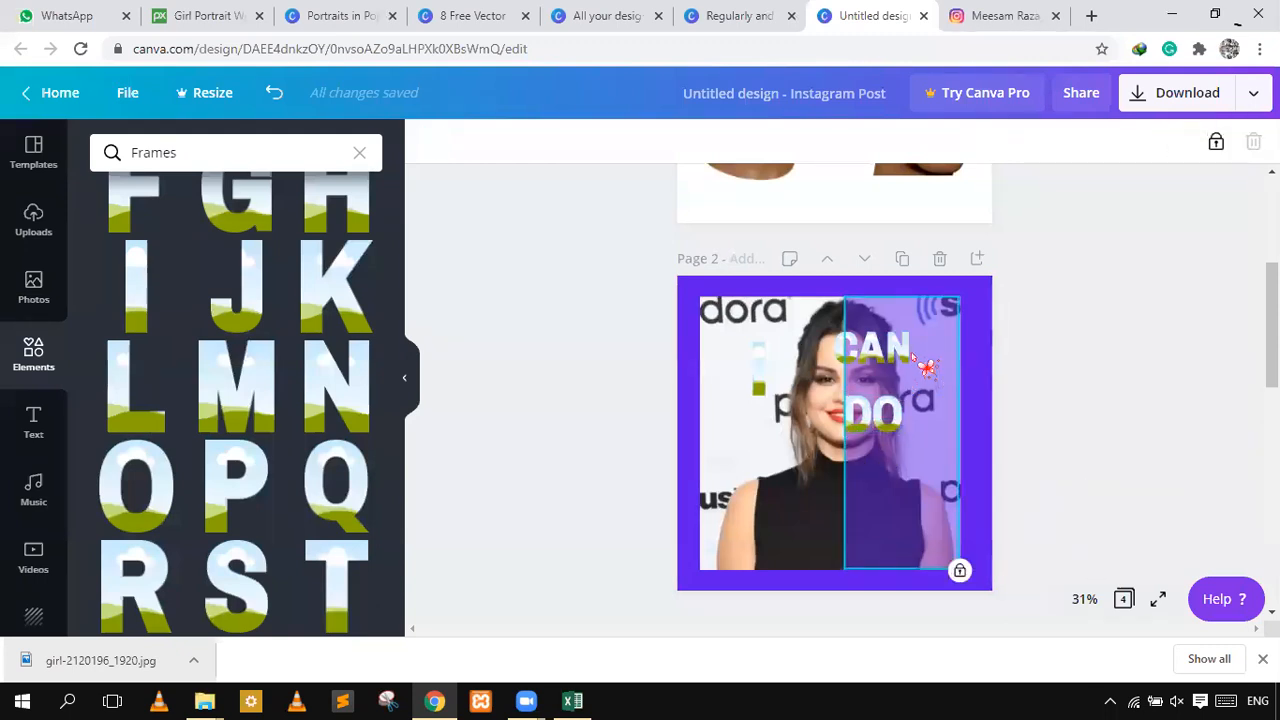
pyautogui.click(849, 361)
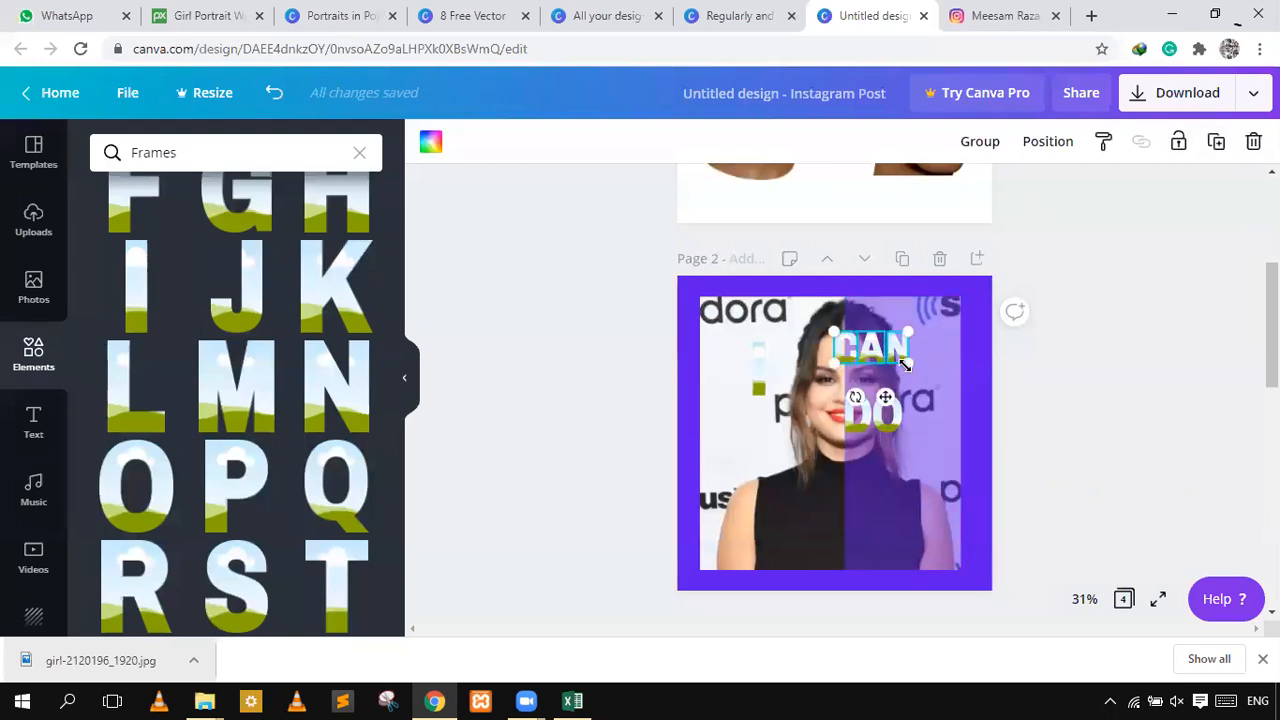
pyautogui.moveTo(906, 418); pyautogui.dragTo(893, 429)
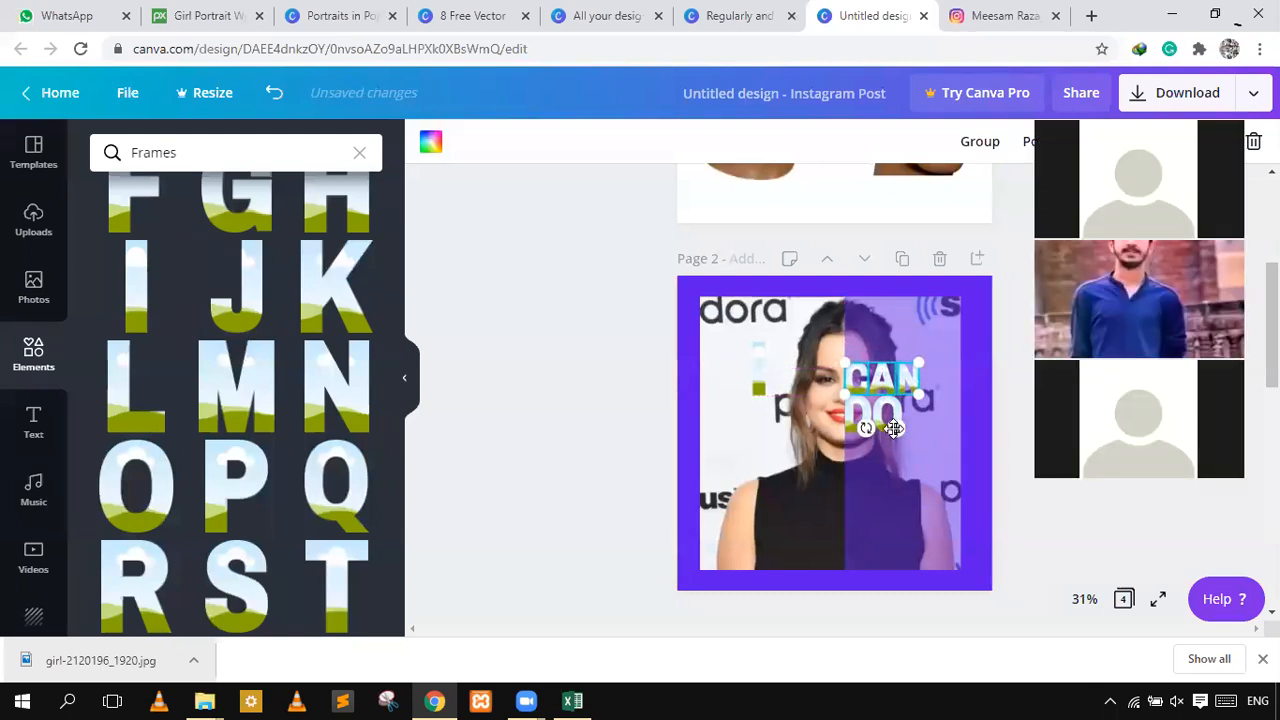
pyautogui.click(893, 428)
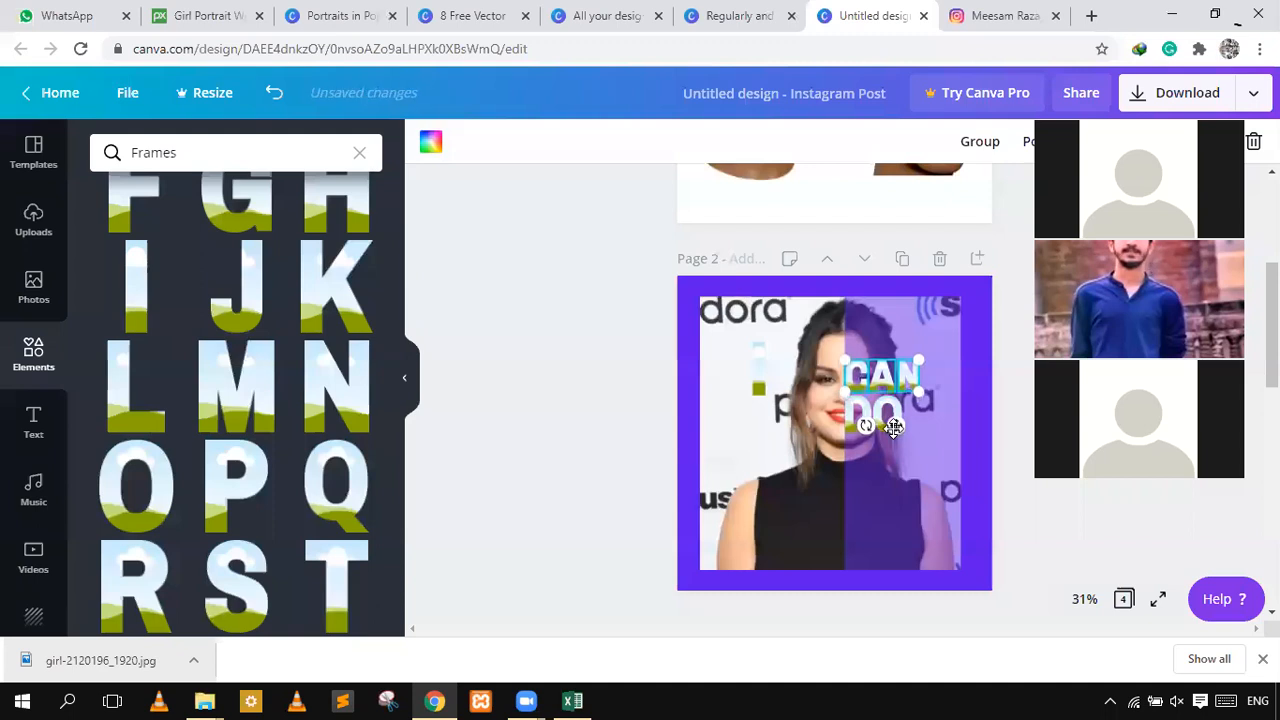
# - Move the I frame above CAN on the portrait's right half and nudge it slightly right and up
pyautogui.click(762, 378)
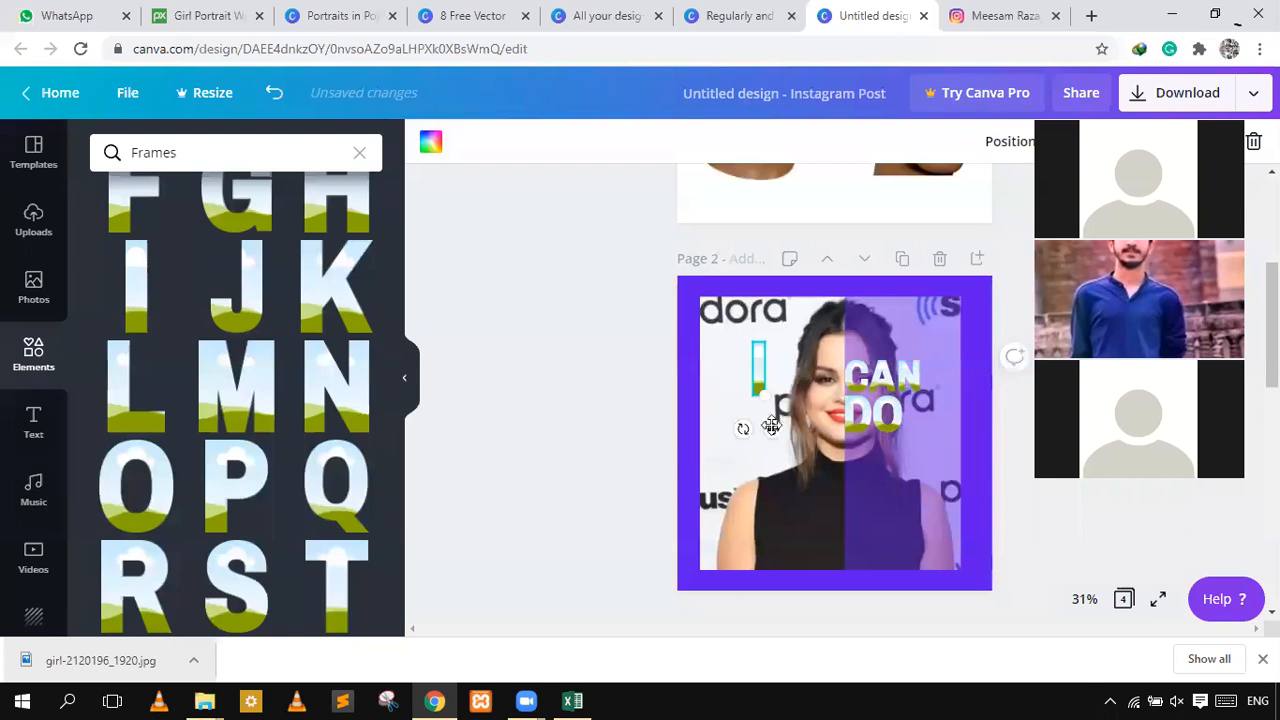
pyautogui.moveTo(793, 420); pyautogui.dragTo(866, 389)
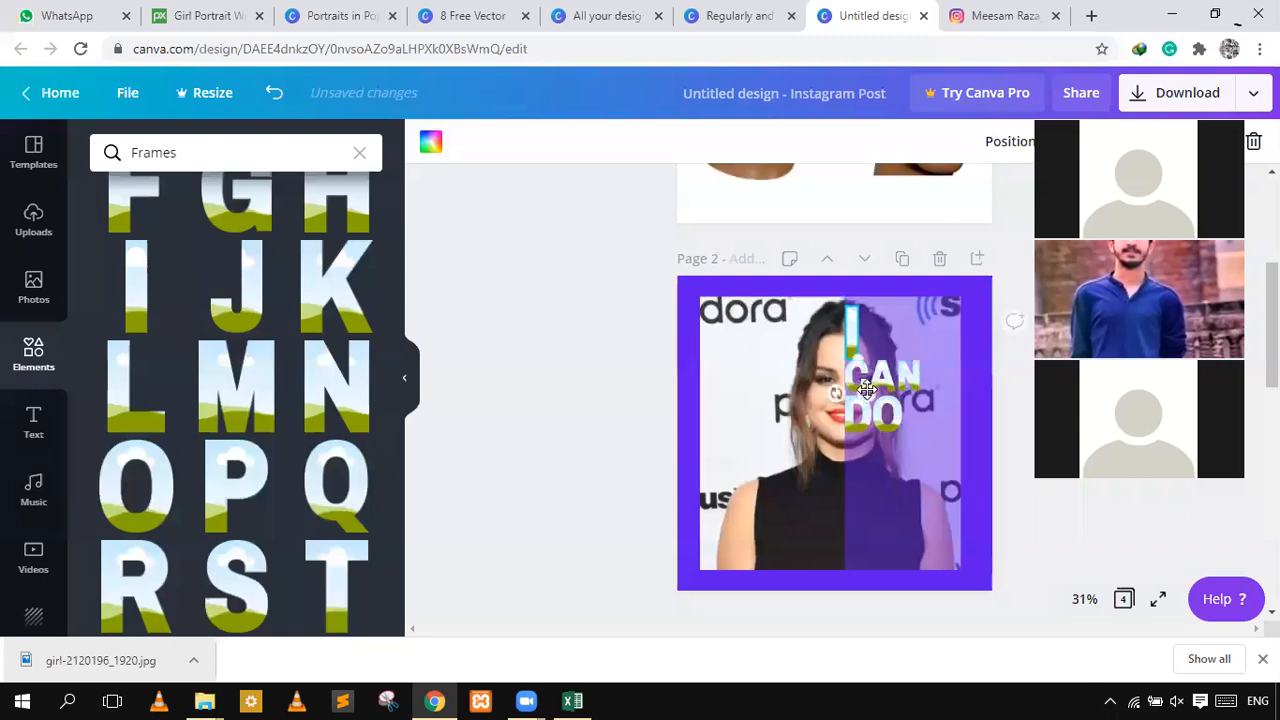
pyautogui.press('Right')
pyautogui.press('Right')
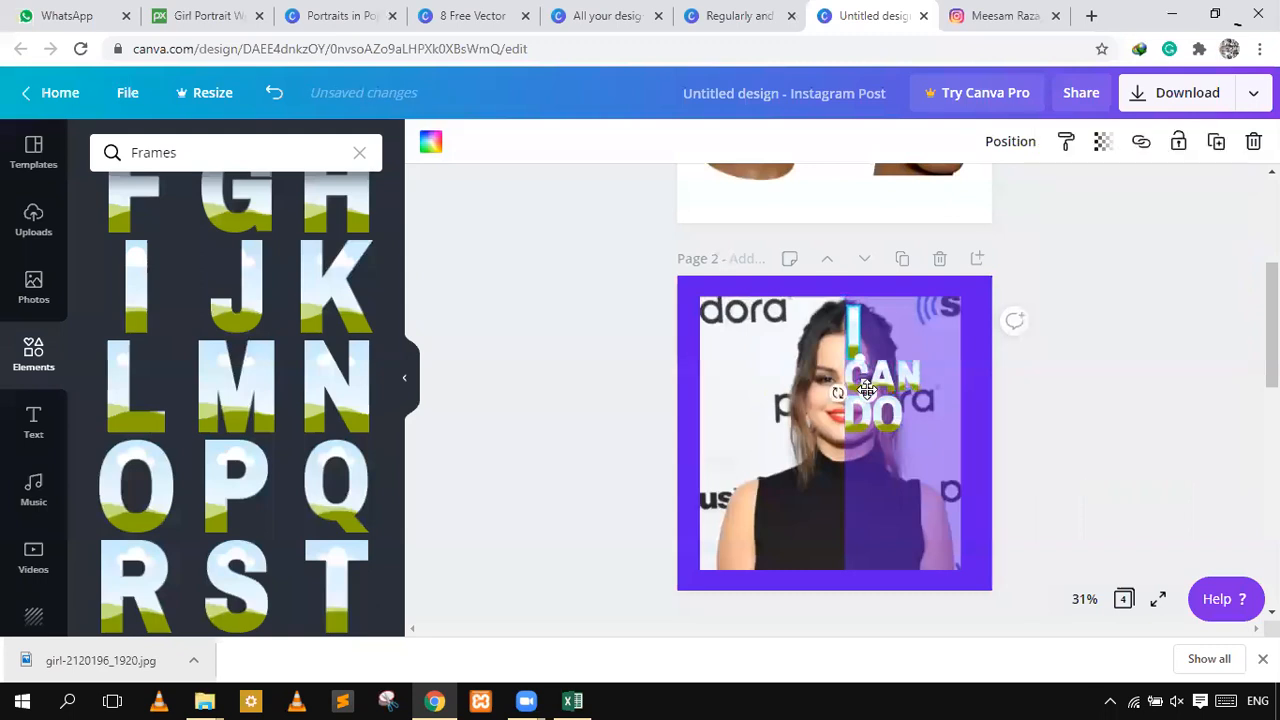
pyautogui.press('Right')
pyautogui.press('Right')
pyautogui.press('Right')
pyautogui.press('Up')
pyautogui.press('Up')
pyautogui.press('Up')
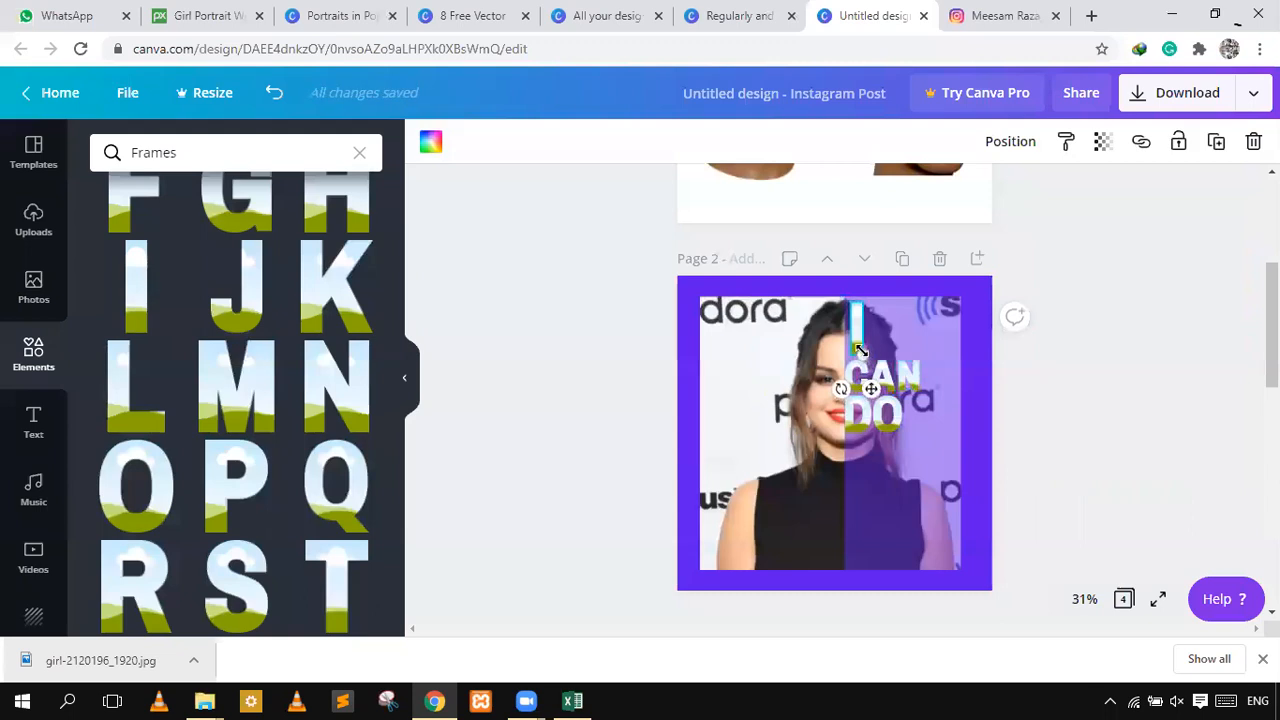
# - Adjust the I frame's size slightly and shift it back toward the starting edge of CAN
pyautogui.moveTo(860, 349); pyautogui.dragTo(861, 358)
pyautogui.click(1054, 334)
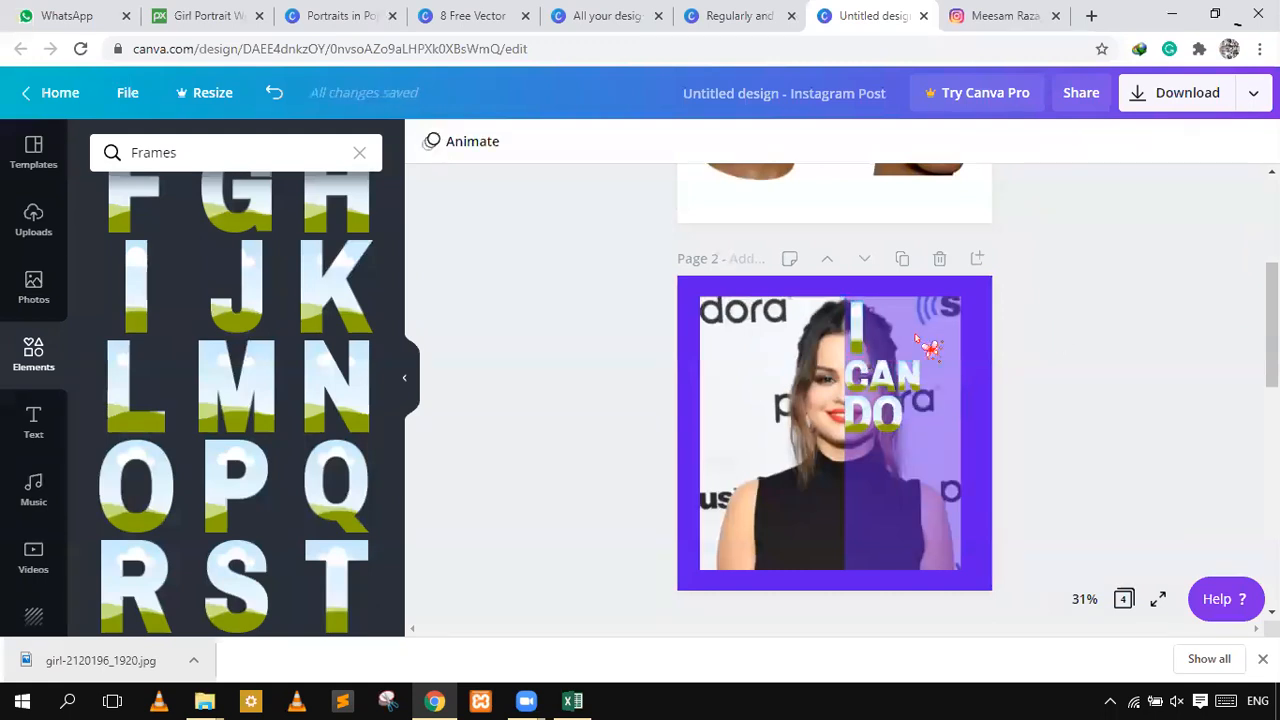
pyautogui.click(856, 336)
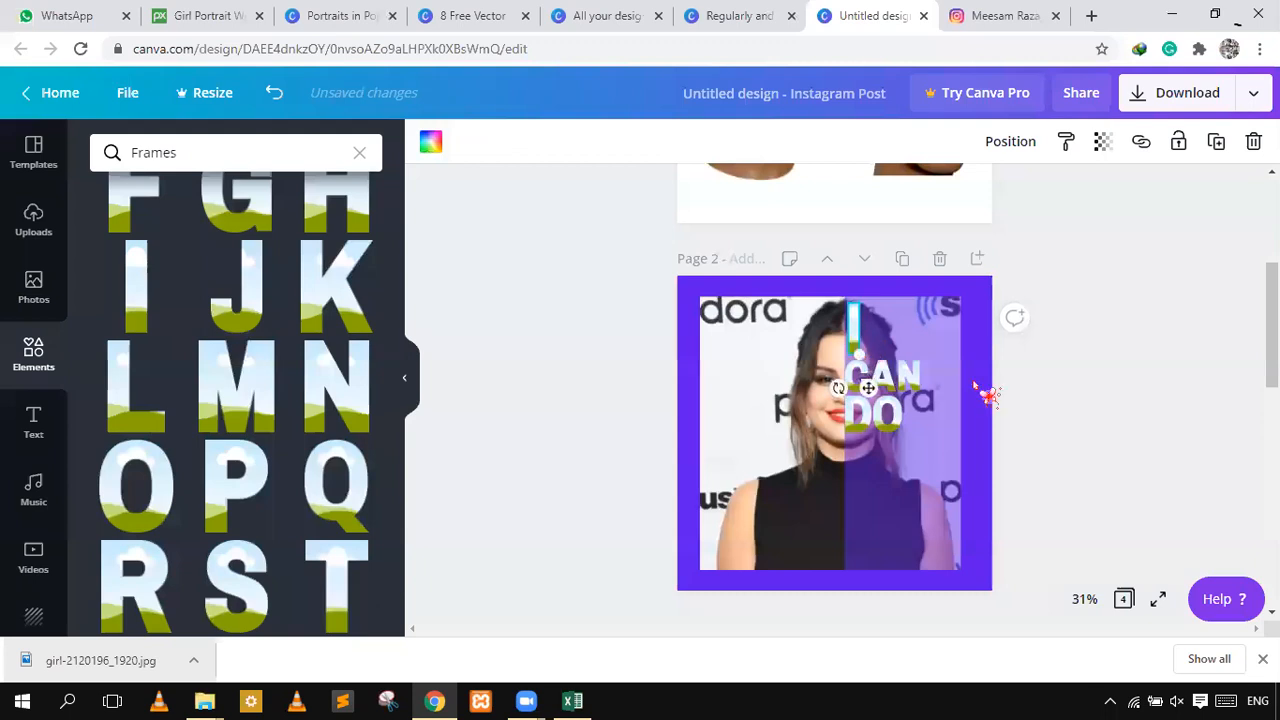
pyautogui.click(1020, 376)
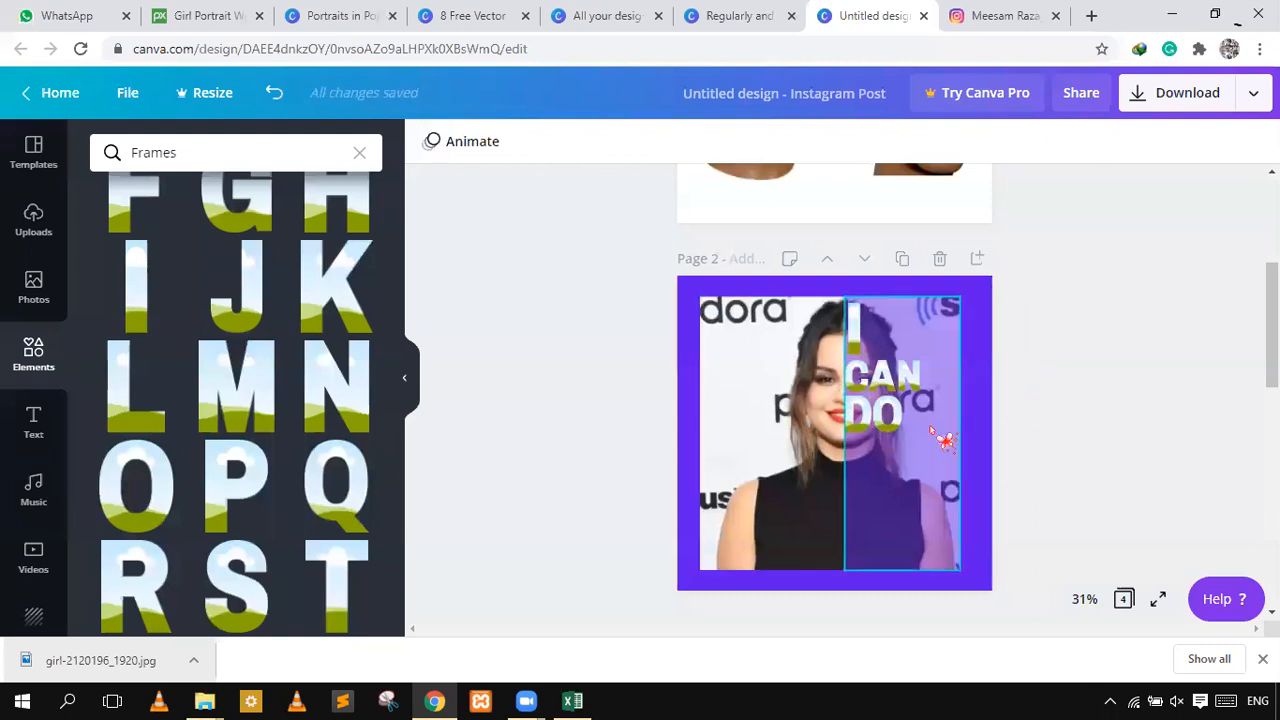
pyautogui.click(901, 428)
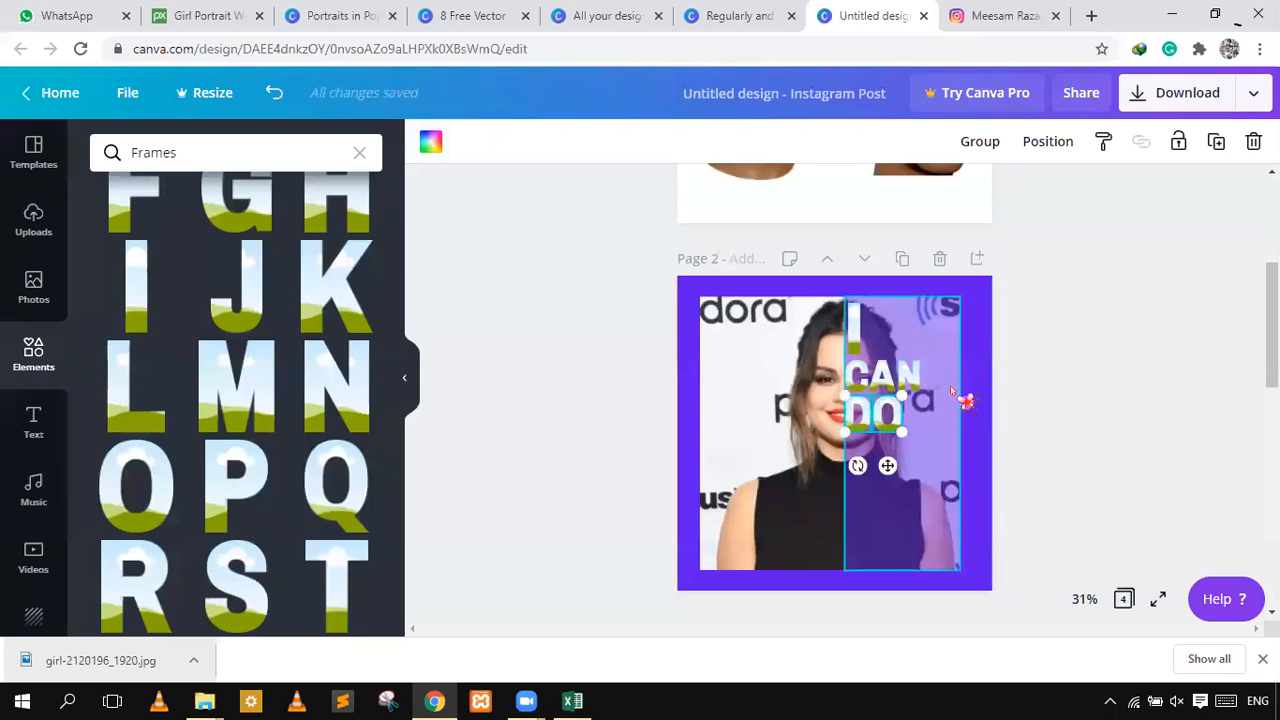
pyautogui.click(1043, 349)
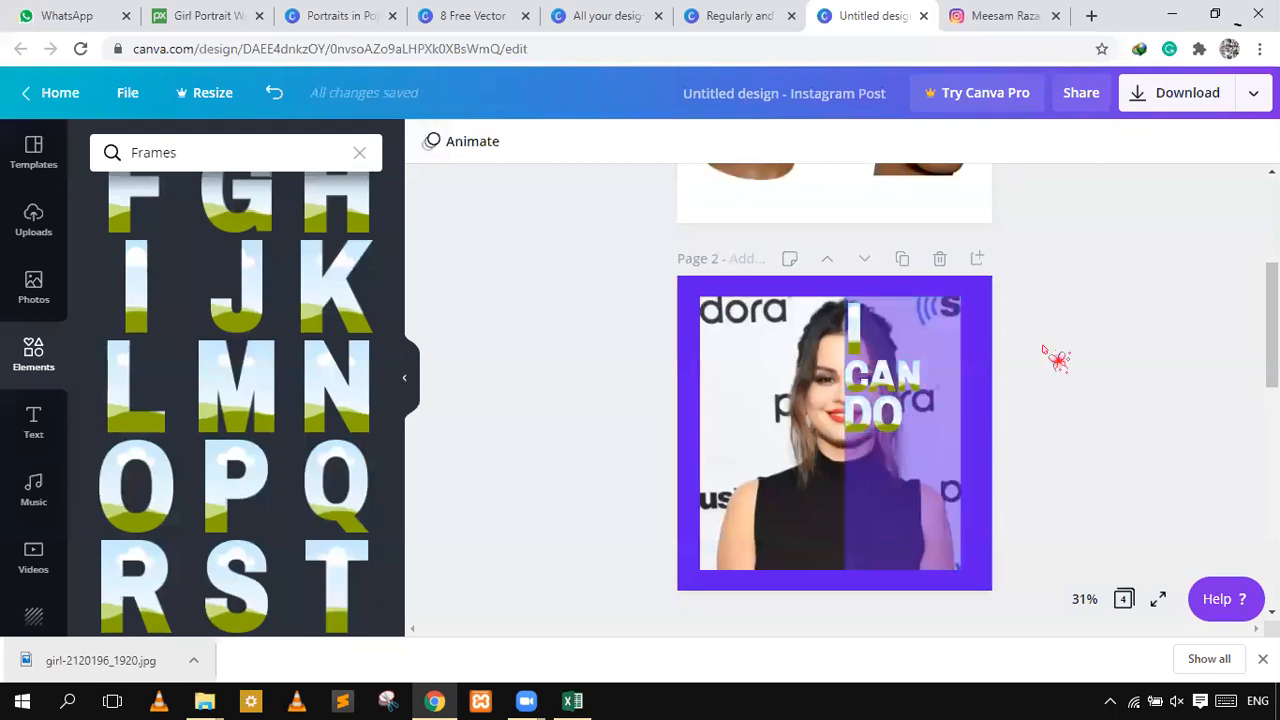
# - Nudge the I frame left to line up with the C below and resize it to about 38 wide by 164 high
pyautogui.click(857, 339)
pyautogui.press('Left')
pyautogui.press('Left')
pyautogui.press('Left')
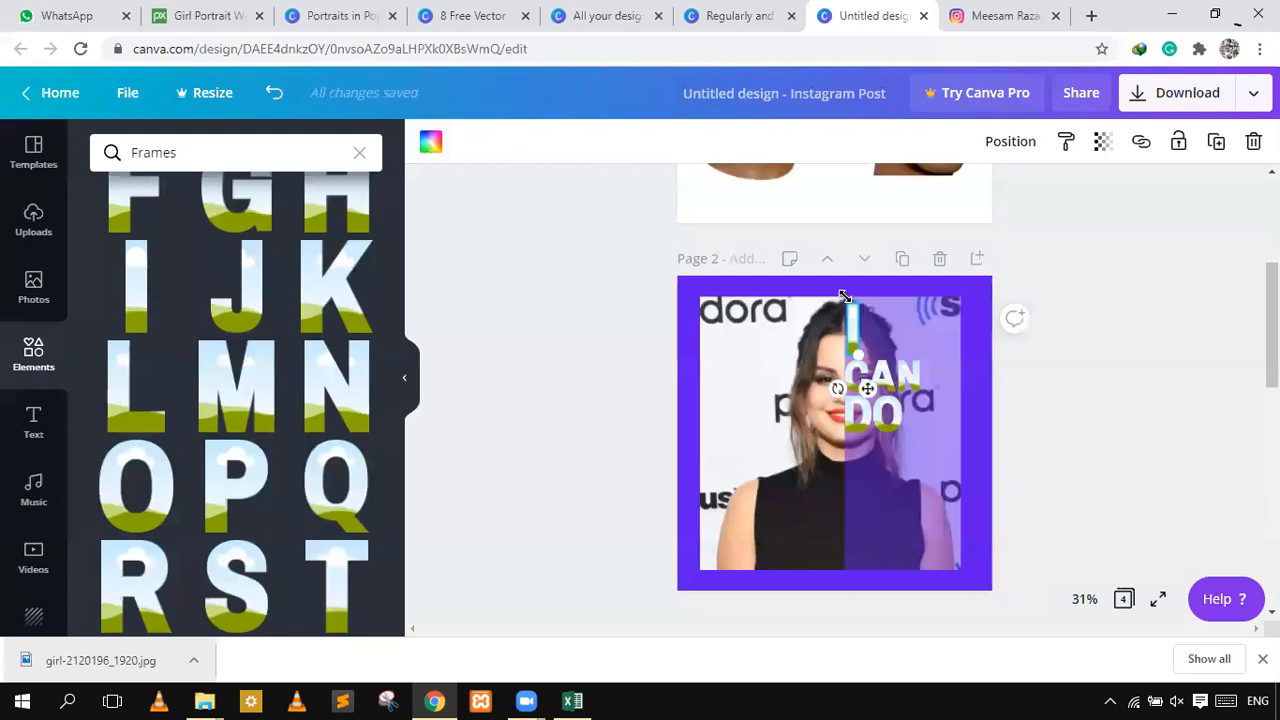
pyautogui.moveTo(843, 296); pyautogui.dragTo(837, 305)
pyautogui.moveTo(1062, 318); pyautogui.dragTo(1074, 331)
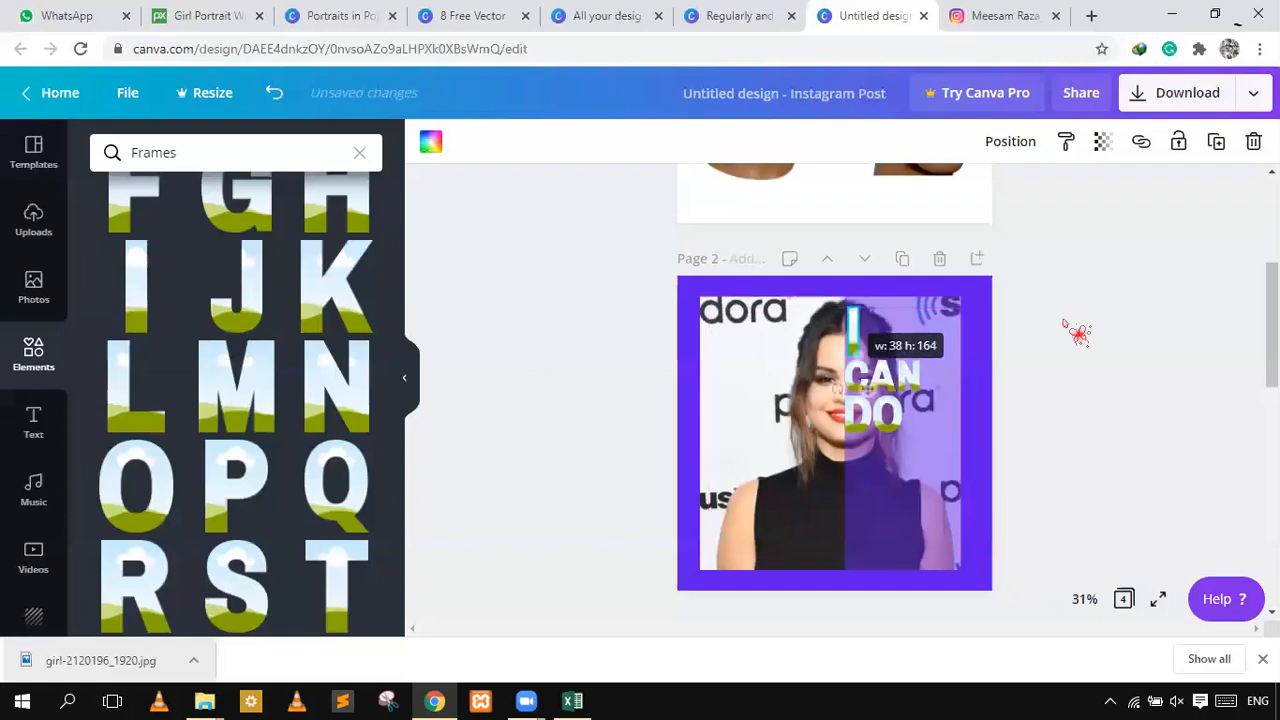
pyautogui.click(1068, 400)
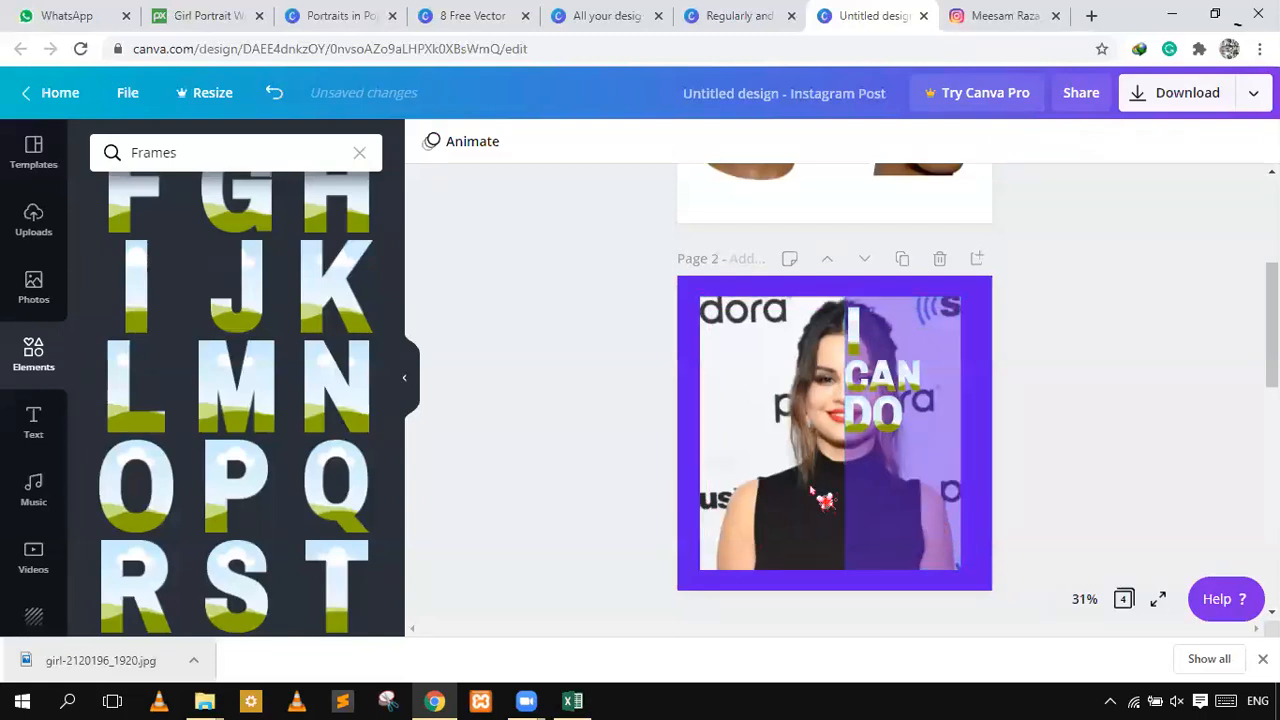
pyautogui.click(906, 560)
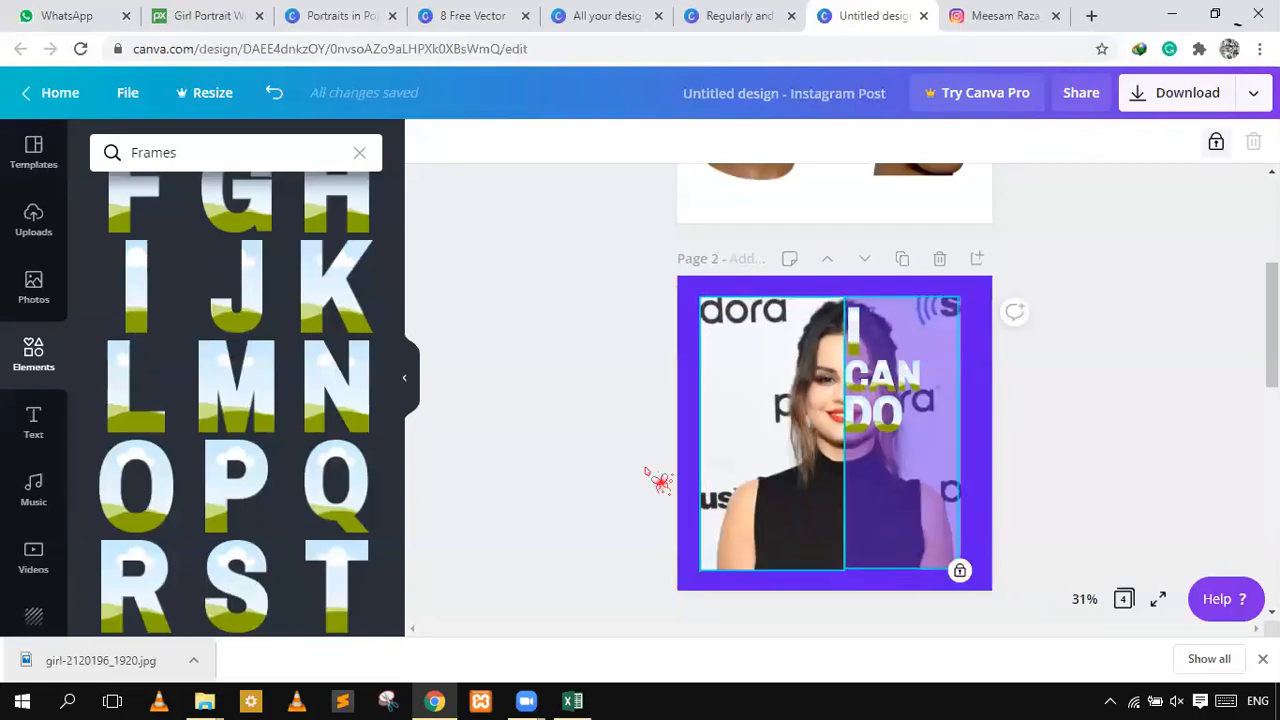
pyautogui.click(629, 463)
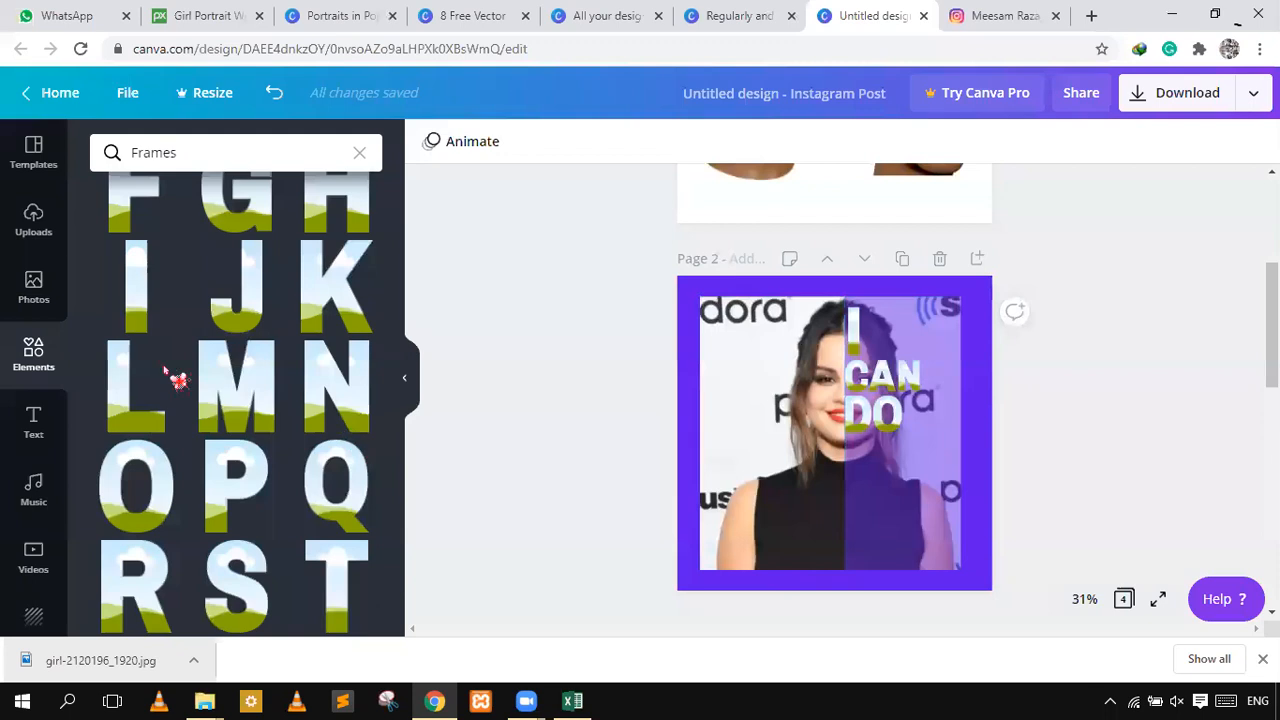
# - Fill the I frame with the uploaded portrait photo of the woman in the black top
pyautogui.click(34, 220)
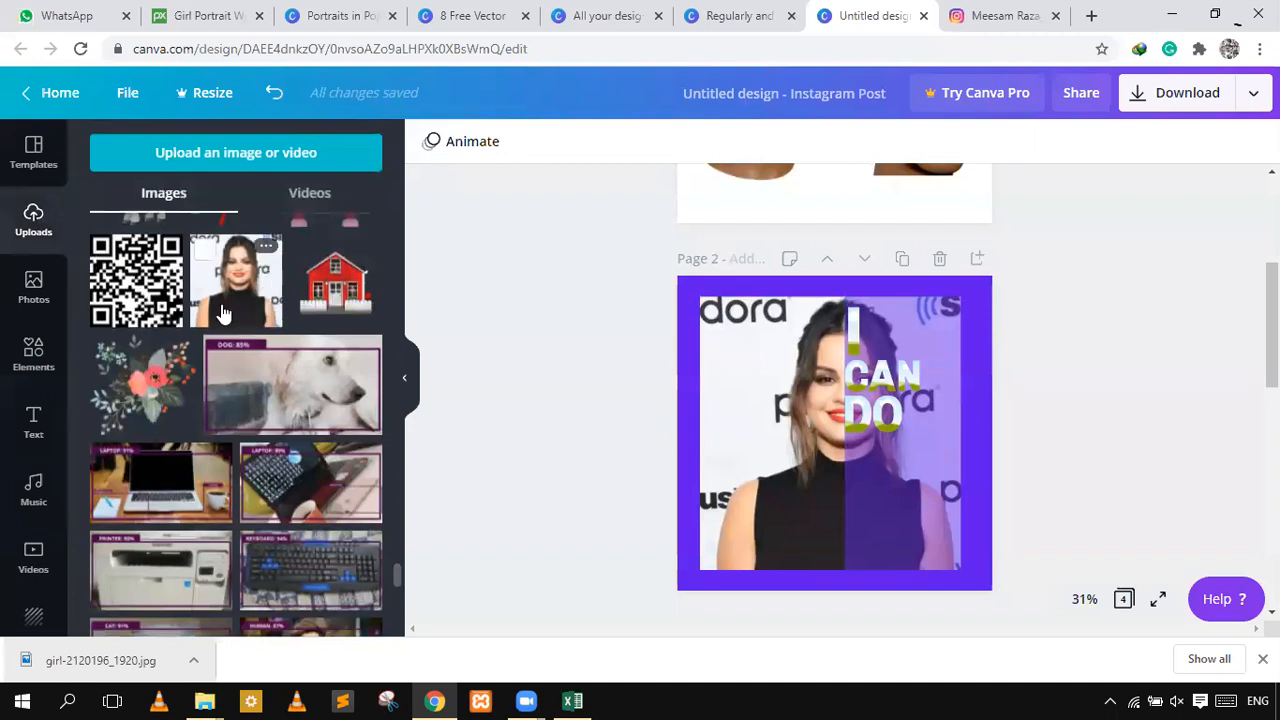
pyautogui.moveTo(223, 314); pyautogui.dragTo(698, 370)
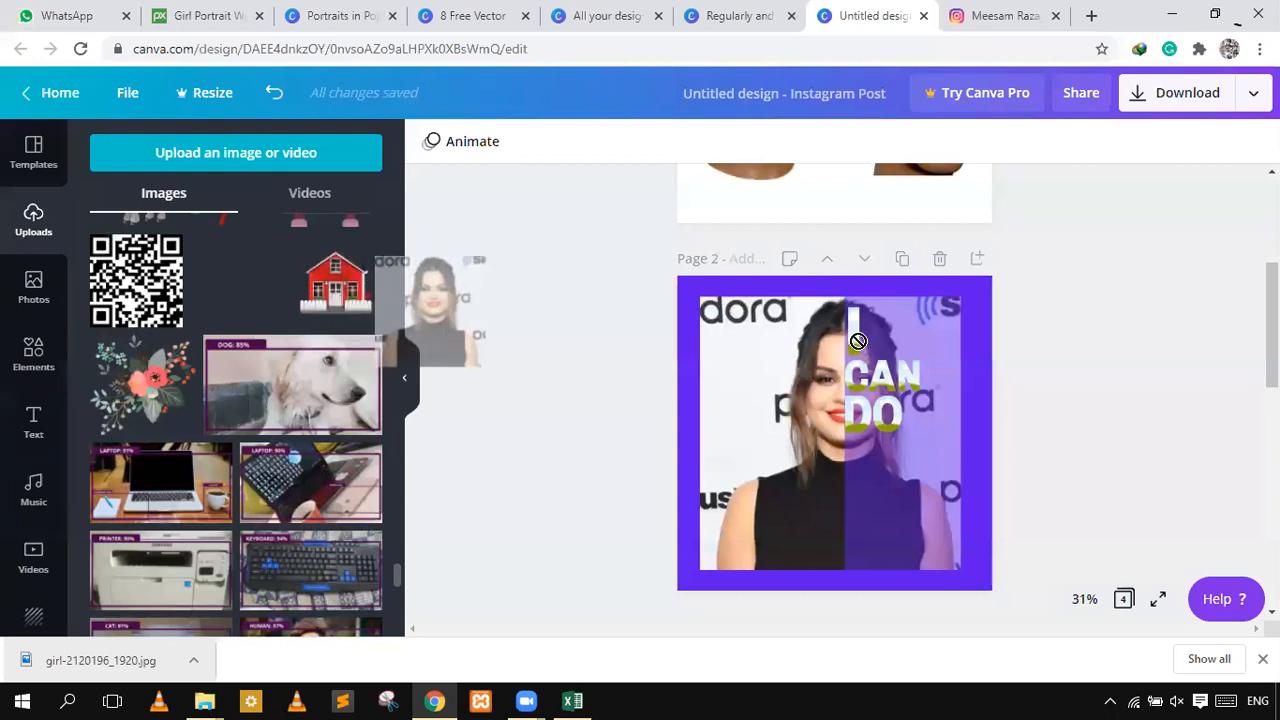
pyautogui.moveTo(858, 341); pyautogui.dragTo(860, 348)
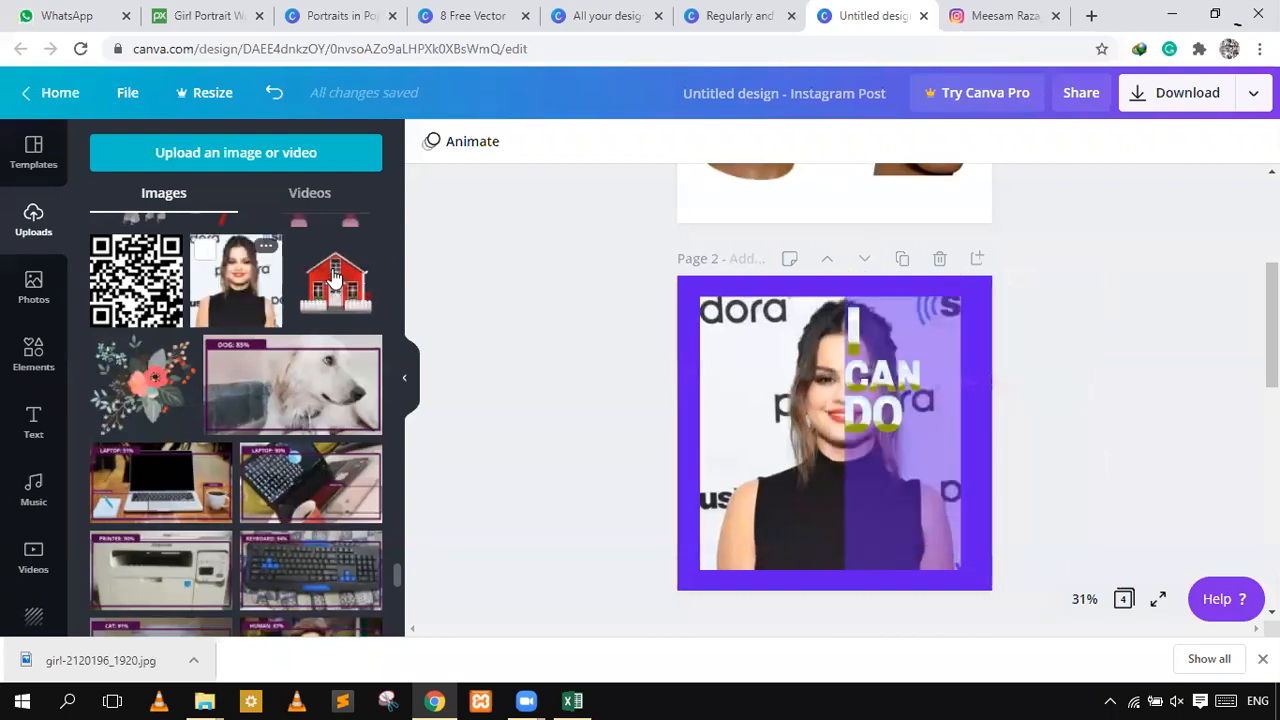
pyautogui.click(700, 357)
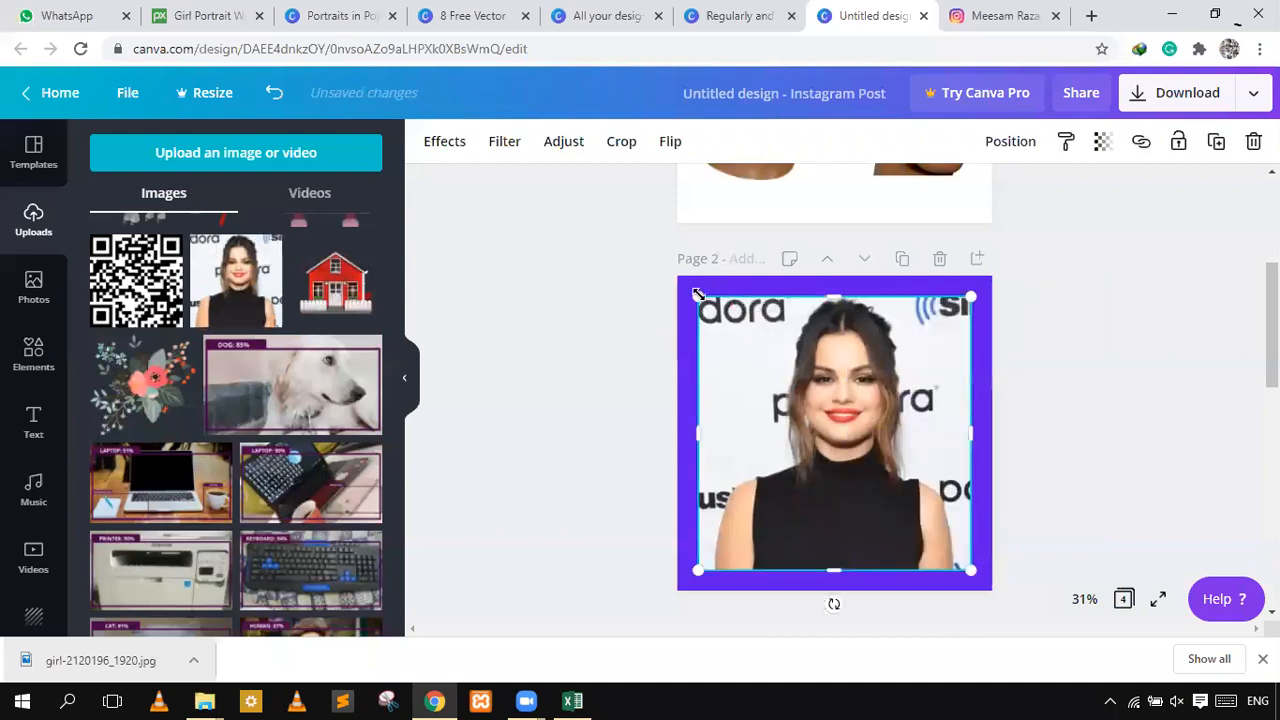
pyautogui.moveTo(797, 374); pyautogui.dragTo(873, 343)
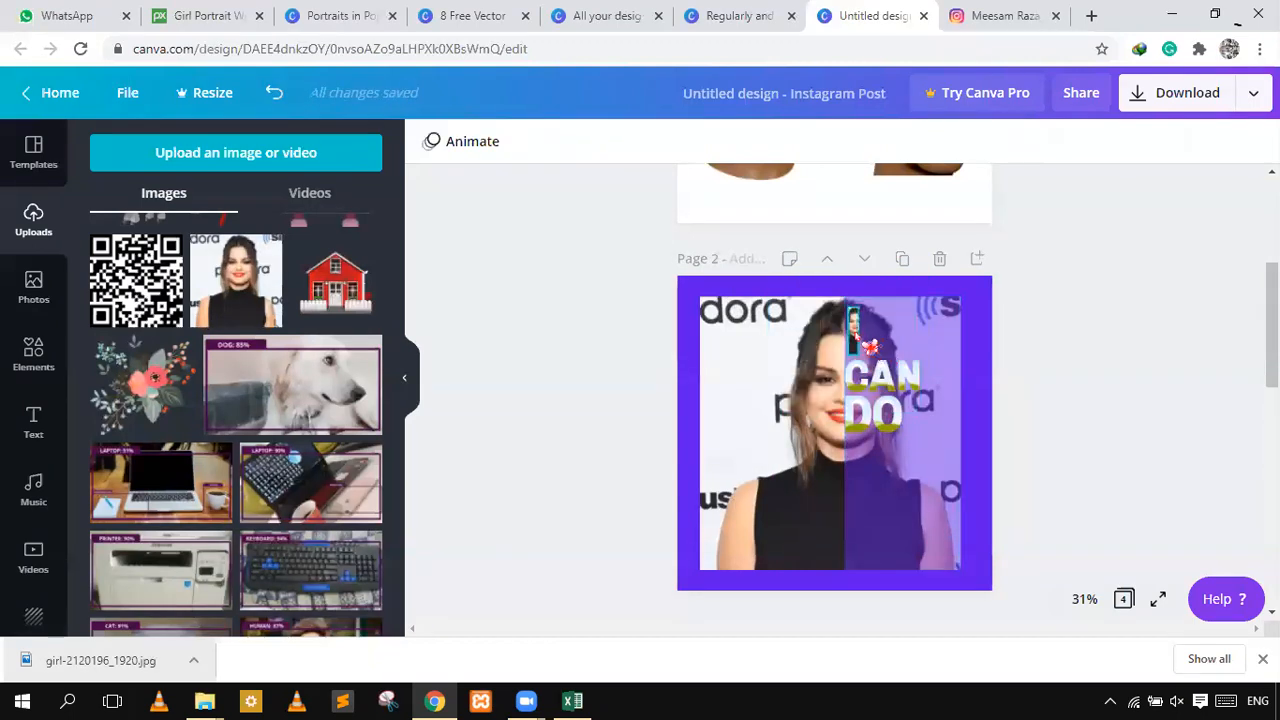
# - Enlarge the photo inside the I frame until it covers the full portrait behind it on page 2
pyautogui.doubleClick(866, 345)
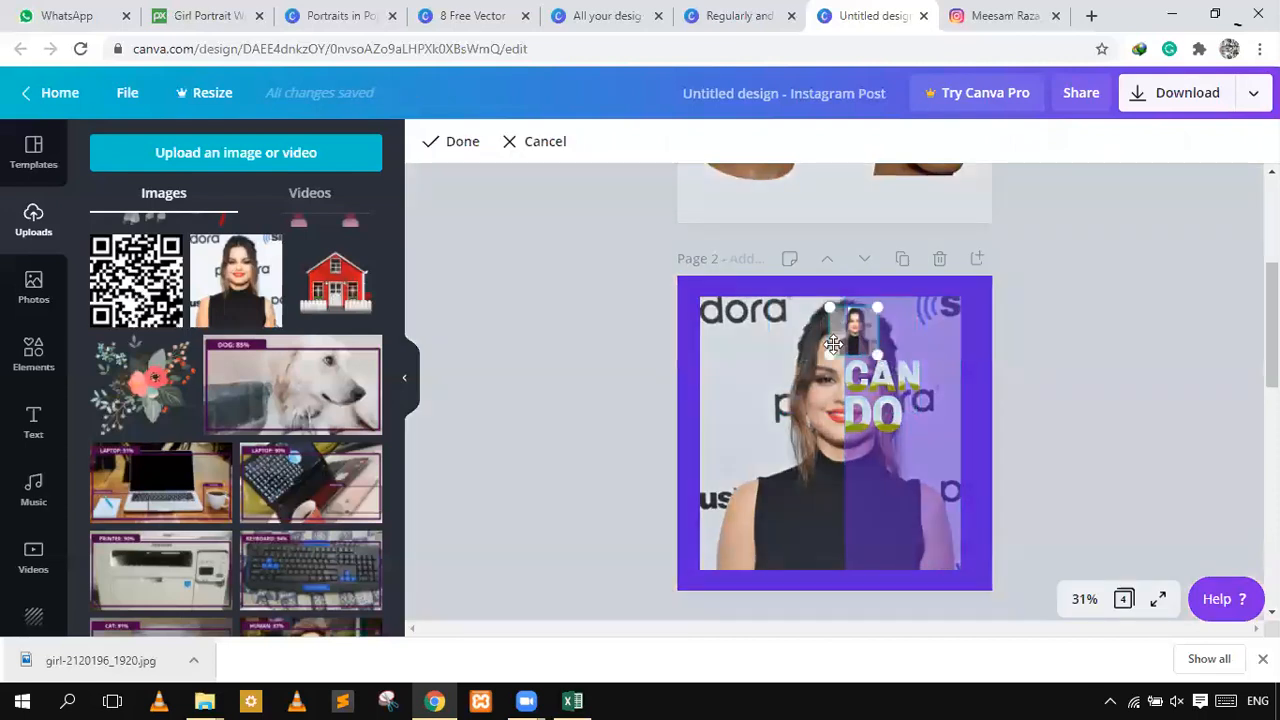
pyautogui.moveTo(751, 440); pyautogui.dragTo(722, 502)
pyautogui.moveTo(880, 486); pyautogui.dragTo(966, 583)
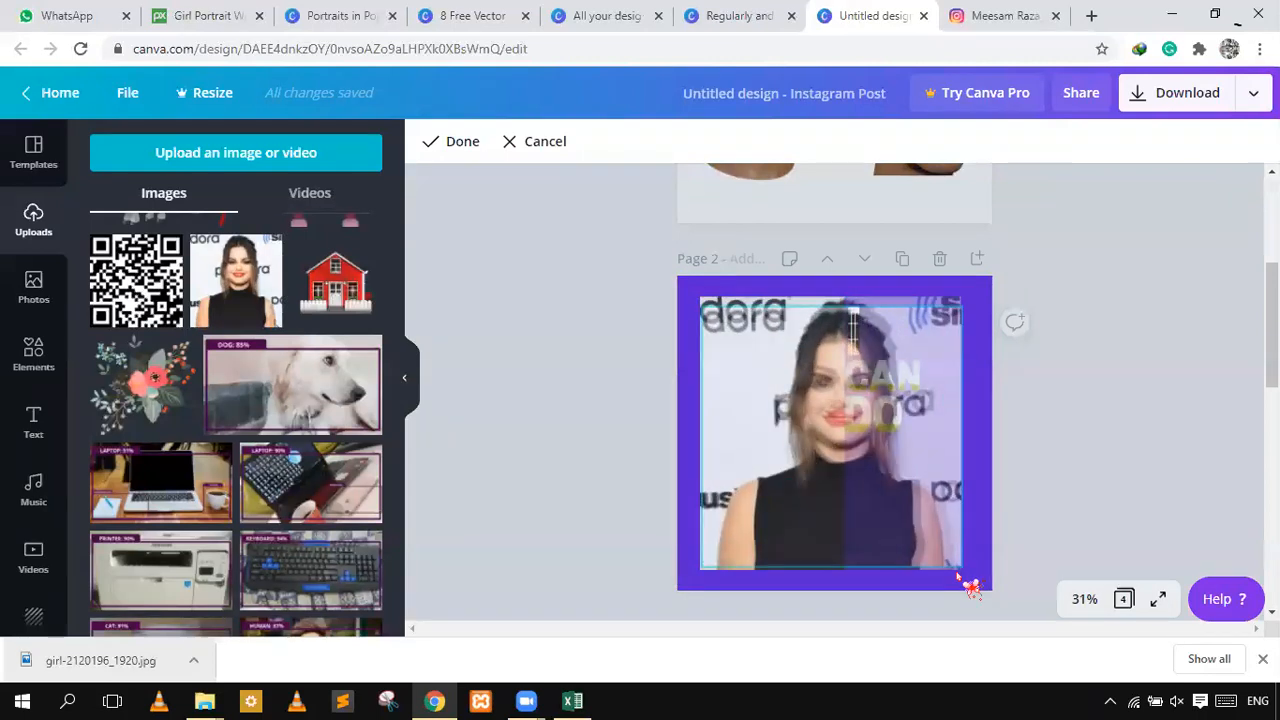
pyautogui.moveTo(698, 566); pyautogui.dragTo(706, 560)
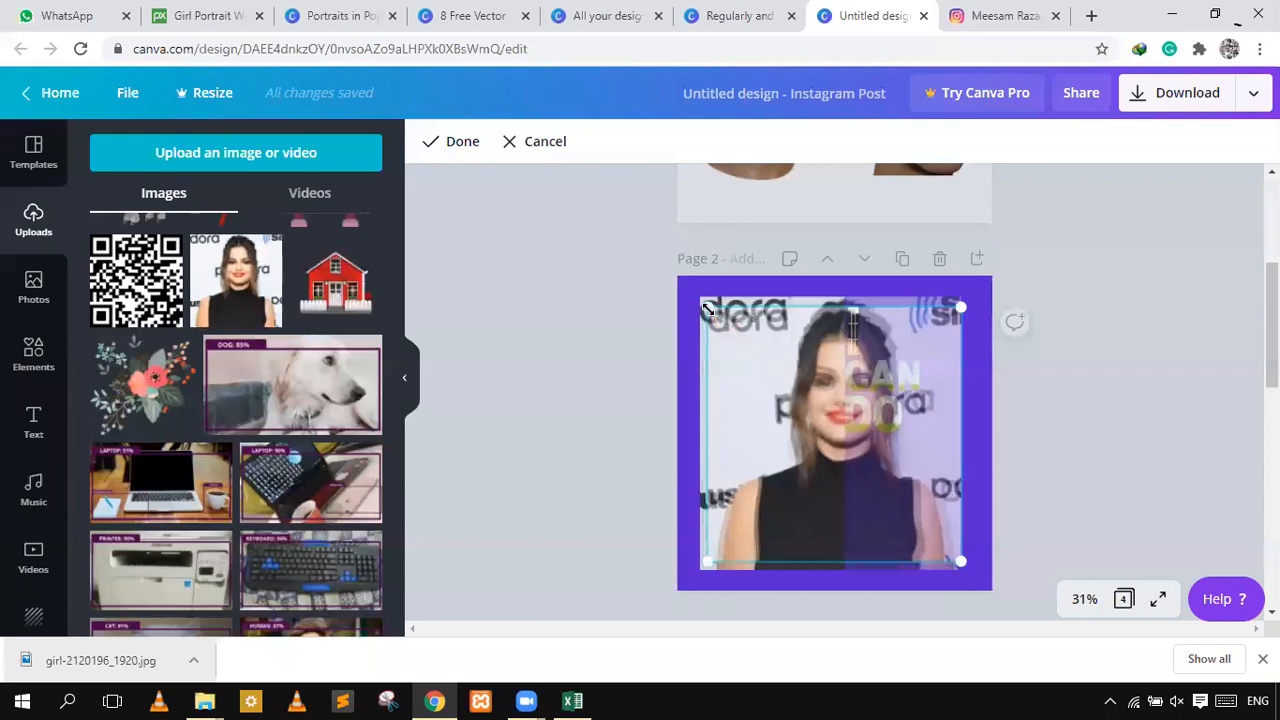
pyautogui.moveTo(700, 297); pyautogui.dragTo(700, 294)
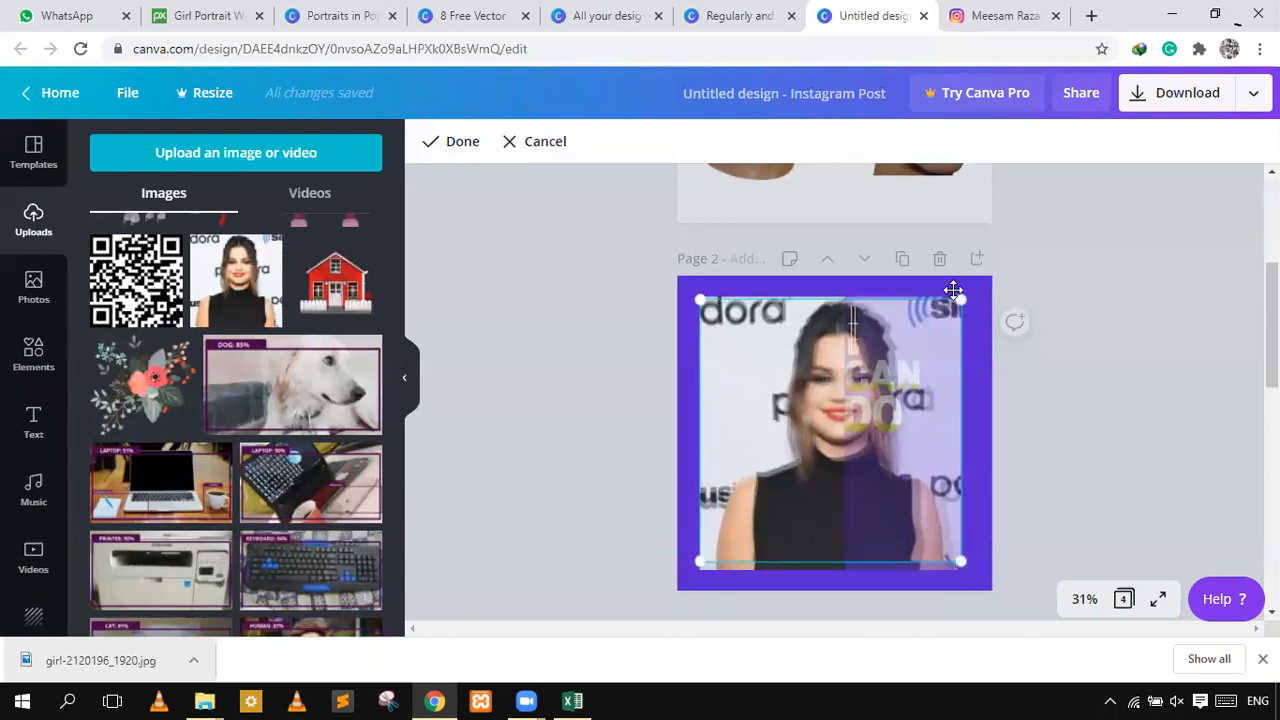
pyautogui.moveTo(963, 298); pyautogui.dragTo(960, 304)
pyautogui.moveTo(978, 434); pyautogui.dragTo(978, 434)
pyautogui.moveTo(962, 562); pyautogui.dragTo(968, 582)
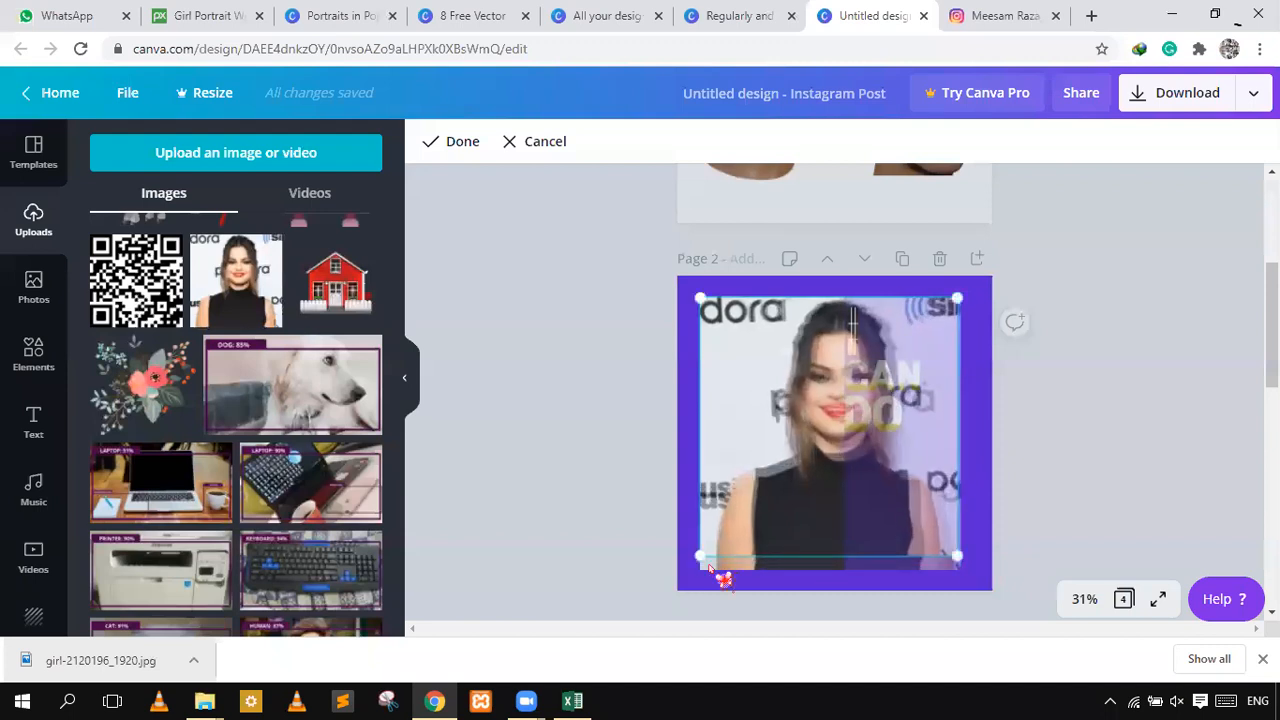
pyautogui.moveTo(700, 560); pyautogui.dragTo(710, 564)
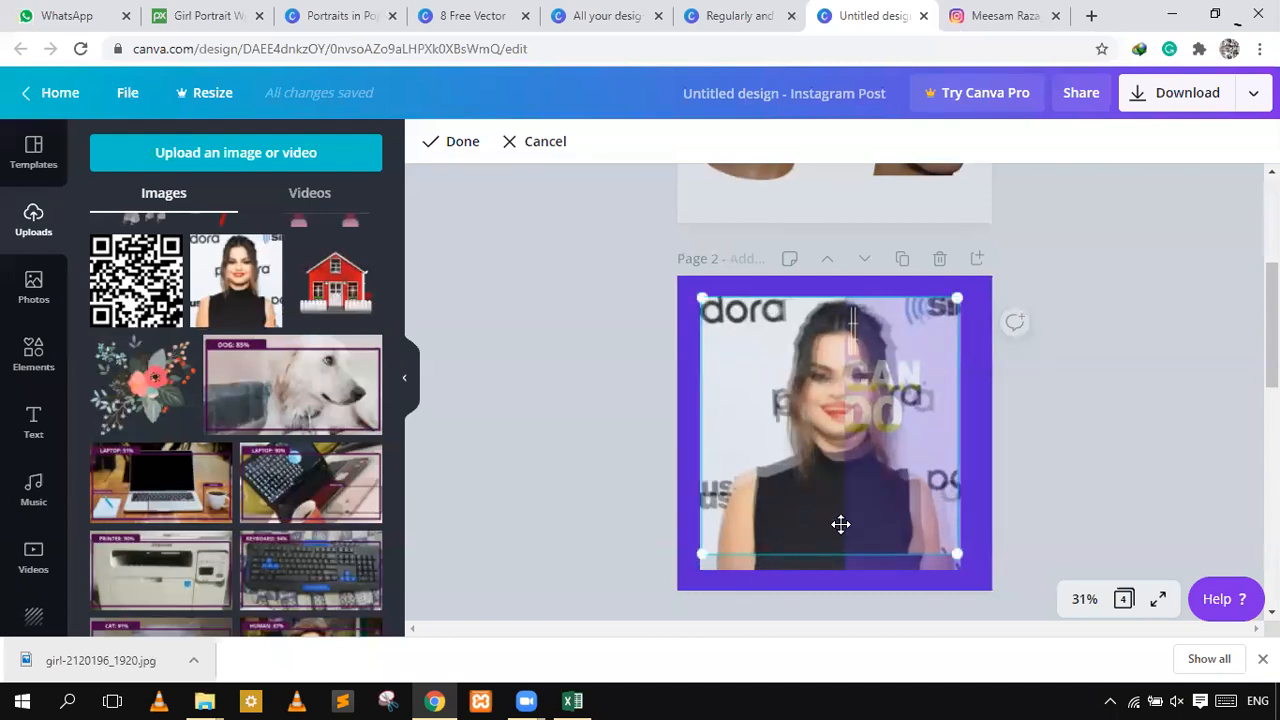
# - Shift the photo inside the I frame up and right, fine-tune its size to match the portrait behind, and finish the crop
pyautogui.moveTo(853, 505); pyautogui.dragTo(853, 507)
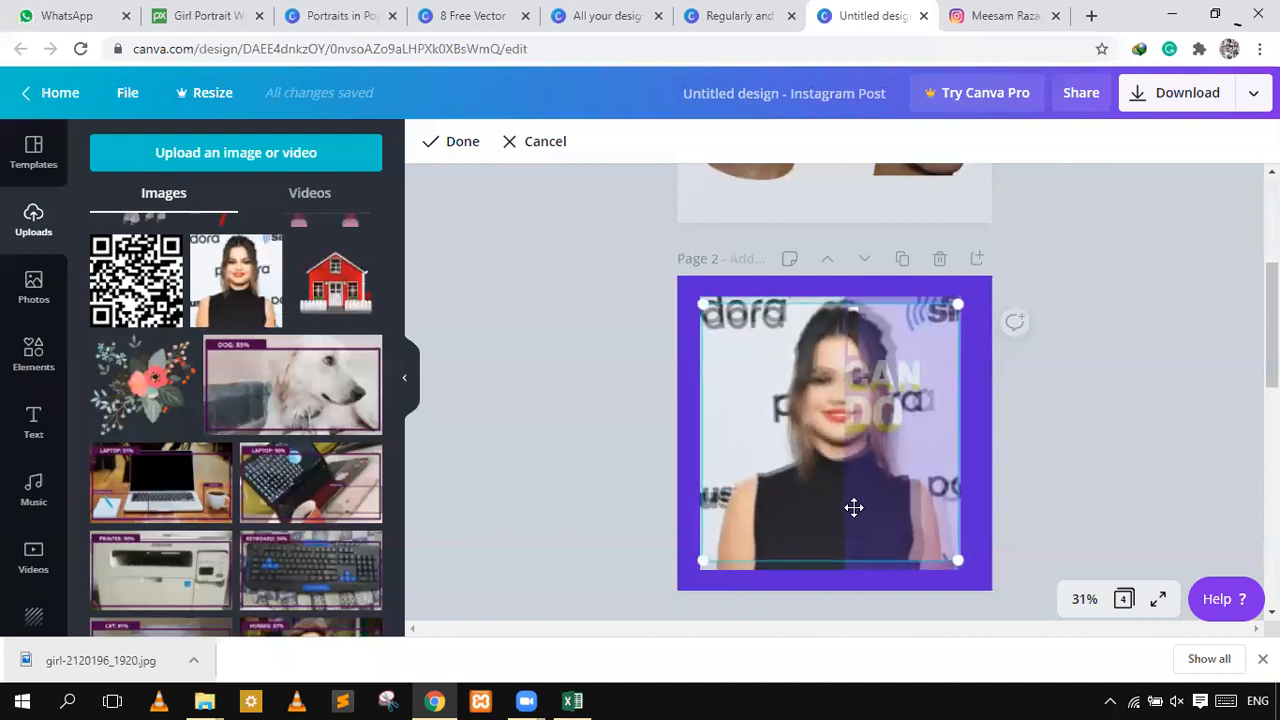
pyautogui.press('Up')
pyautogui.press('Up')
pyautogui.press('Up')
pyautogui.press('Up')
pyautogui.press('Right')
pyautogui.press('Right')
pyautogui.press('Right')
pyautogui.press('Right')
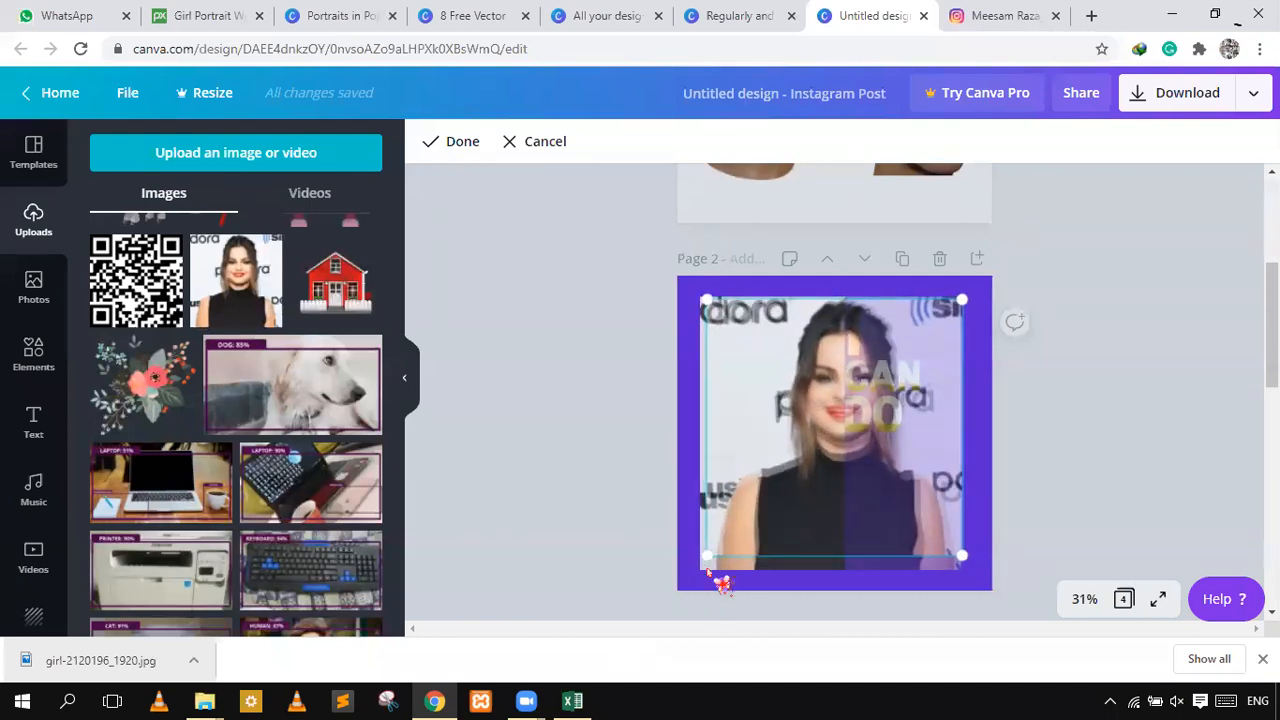
pyautogui.moveTo(720, 583); pyautogui.dragTo(717, 588)
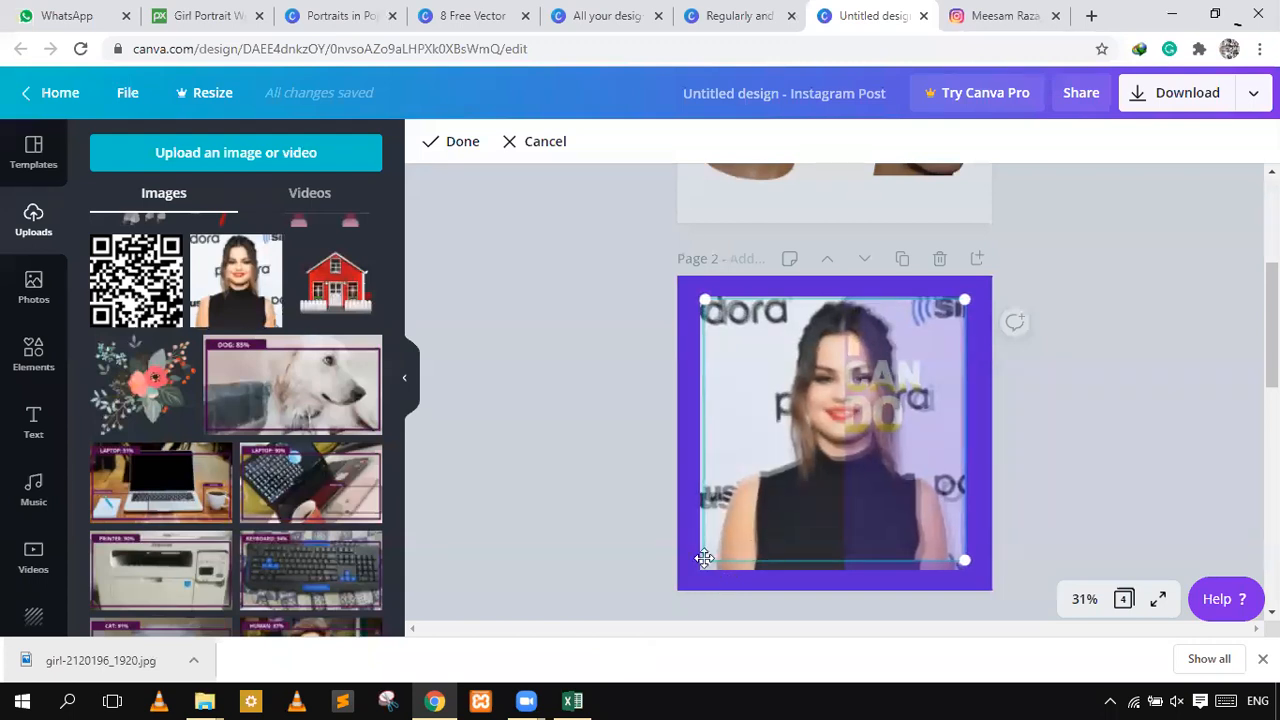
pyautogui.moveTo(697, 565); pyautogui.dragTo(702, 565)
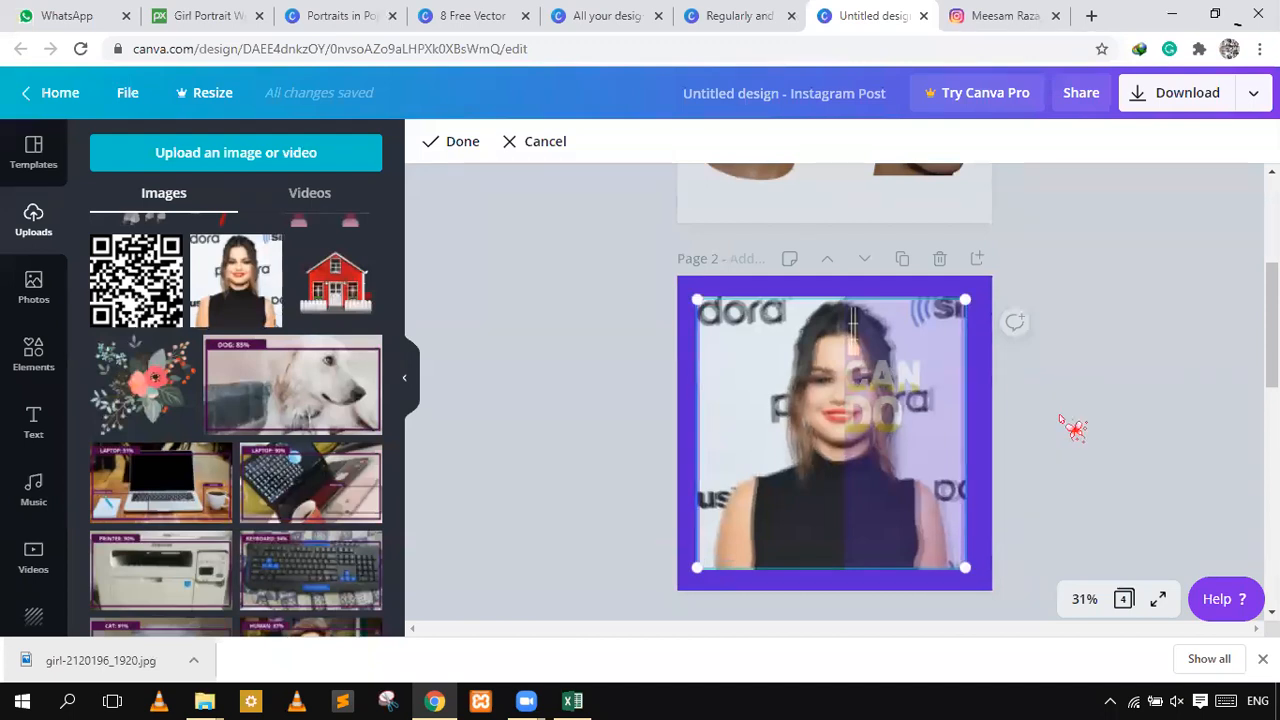
pyautogui.click(1072, 428)
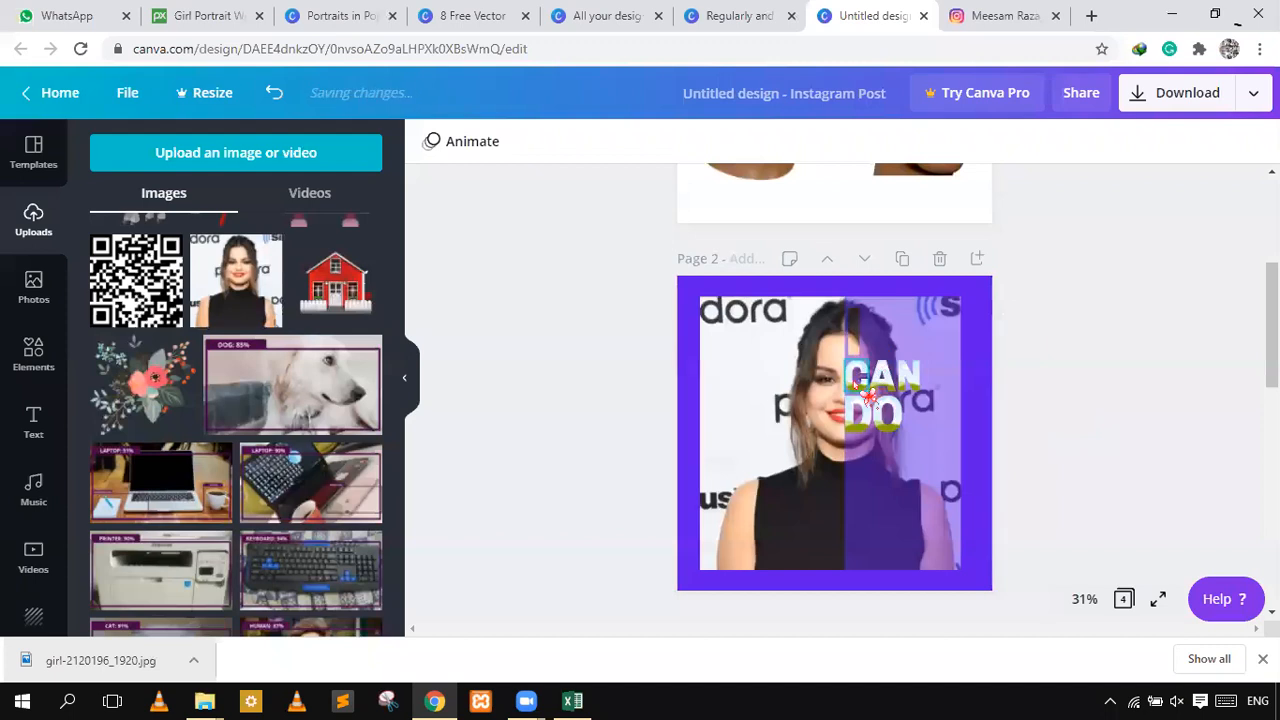
# - Add the uploaded photo of the woman in the black top and place it in the C frame of CAN
pyautogui.click(868, 386)
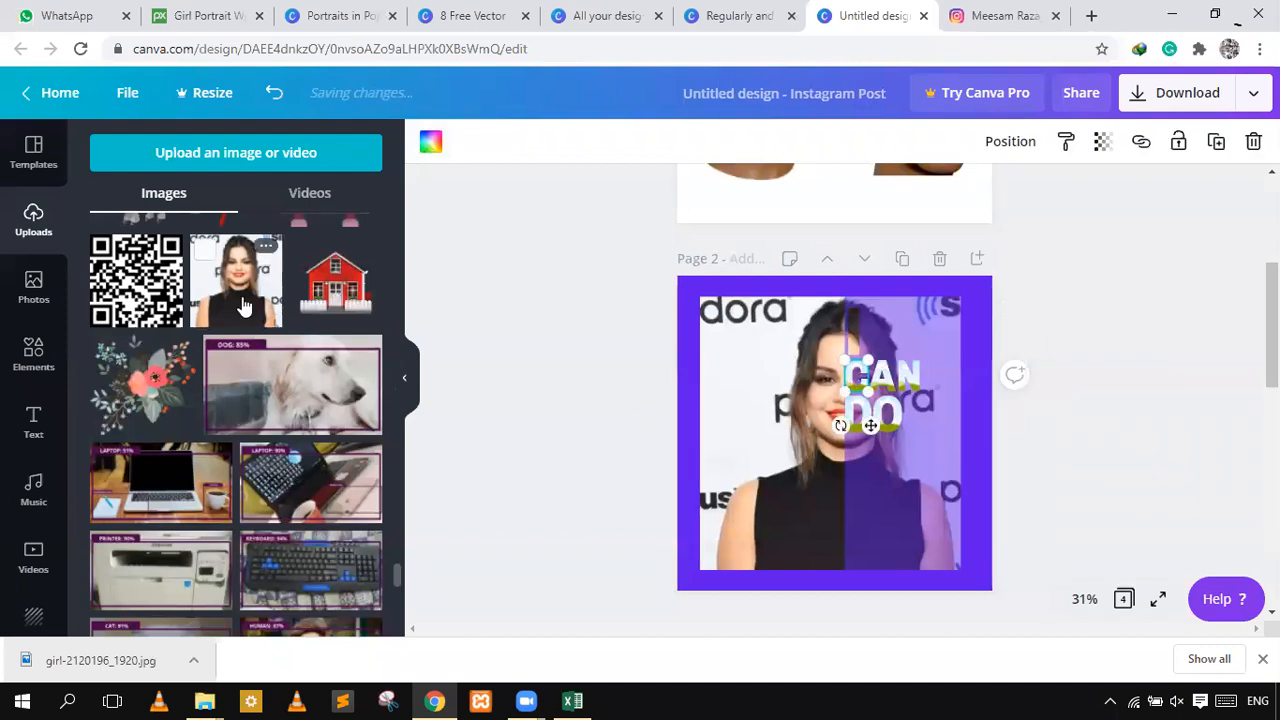
pyautogui.moveTo(243, 306); pyautogui.dragTo(762, 397)
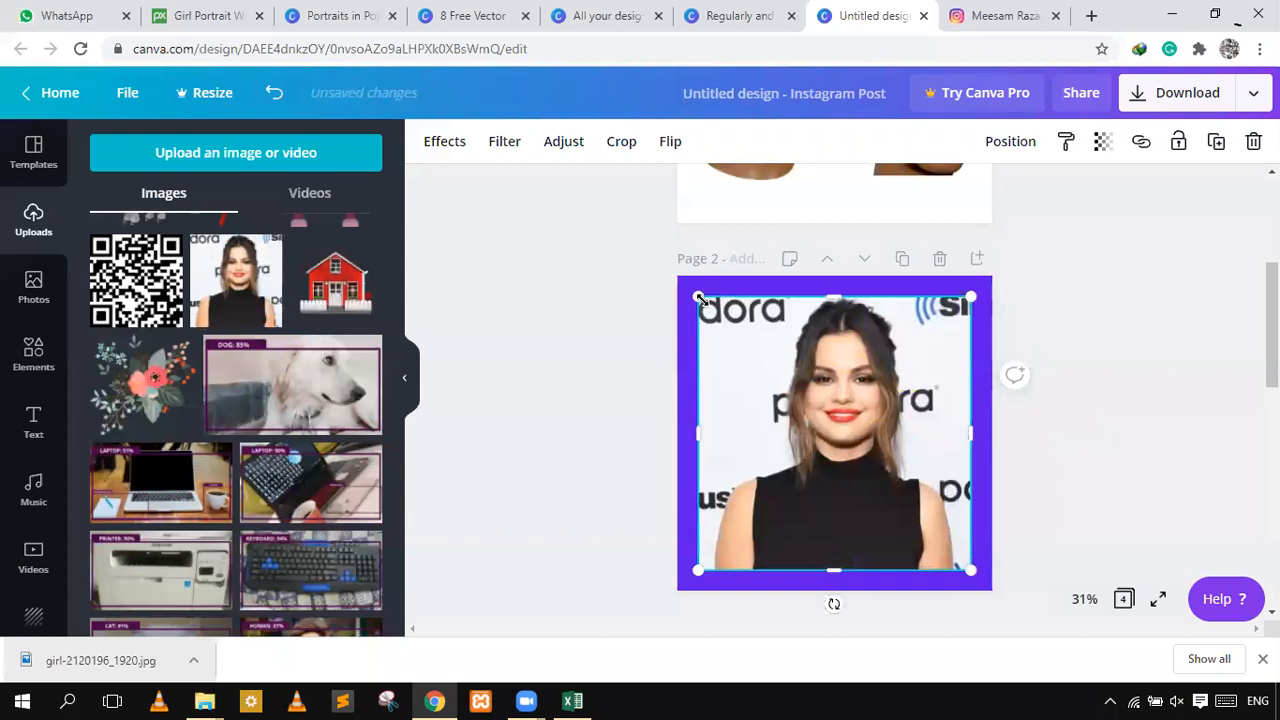
pyautogui.moveTo(848, 420); pyautogui.dragTo(905, 385)
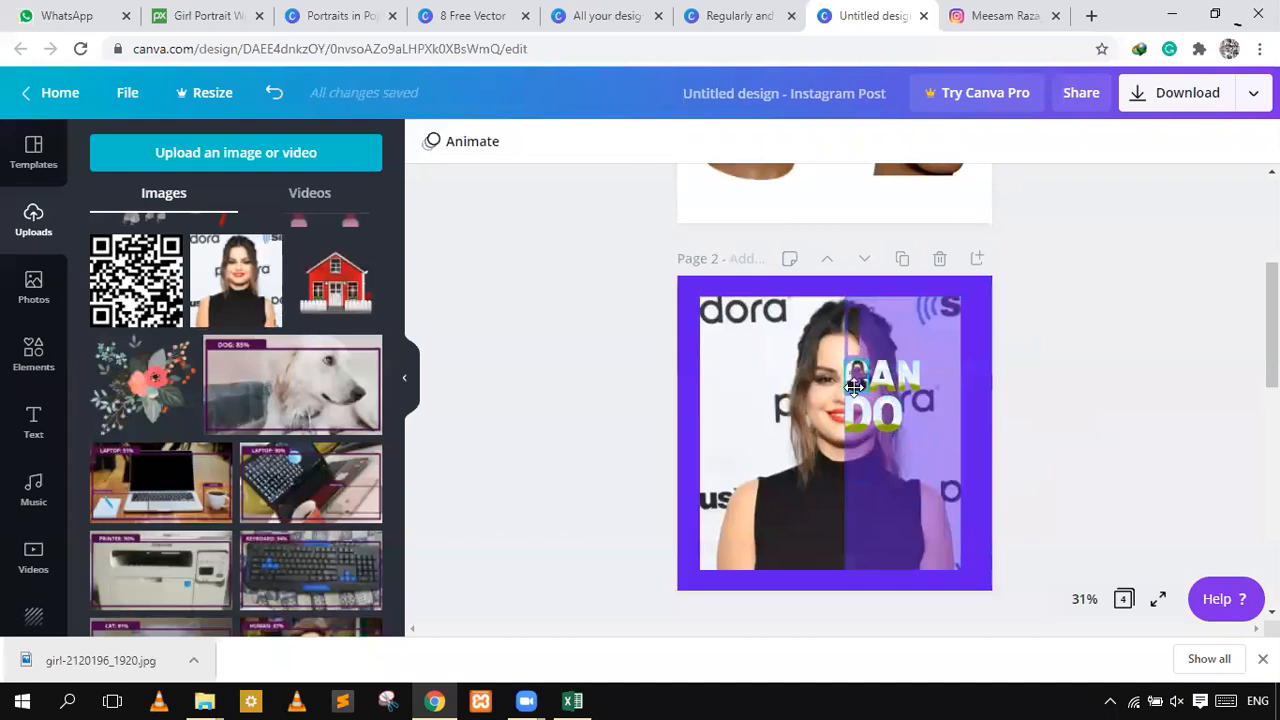
# - Enlarge the photo inside the C frame to align with the full portrait behind it and finish the crop
pyautogui.doubleClick(853, 388)
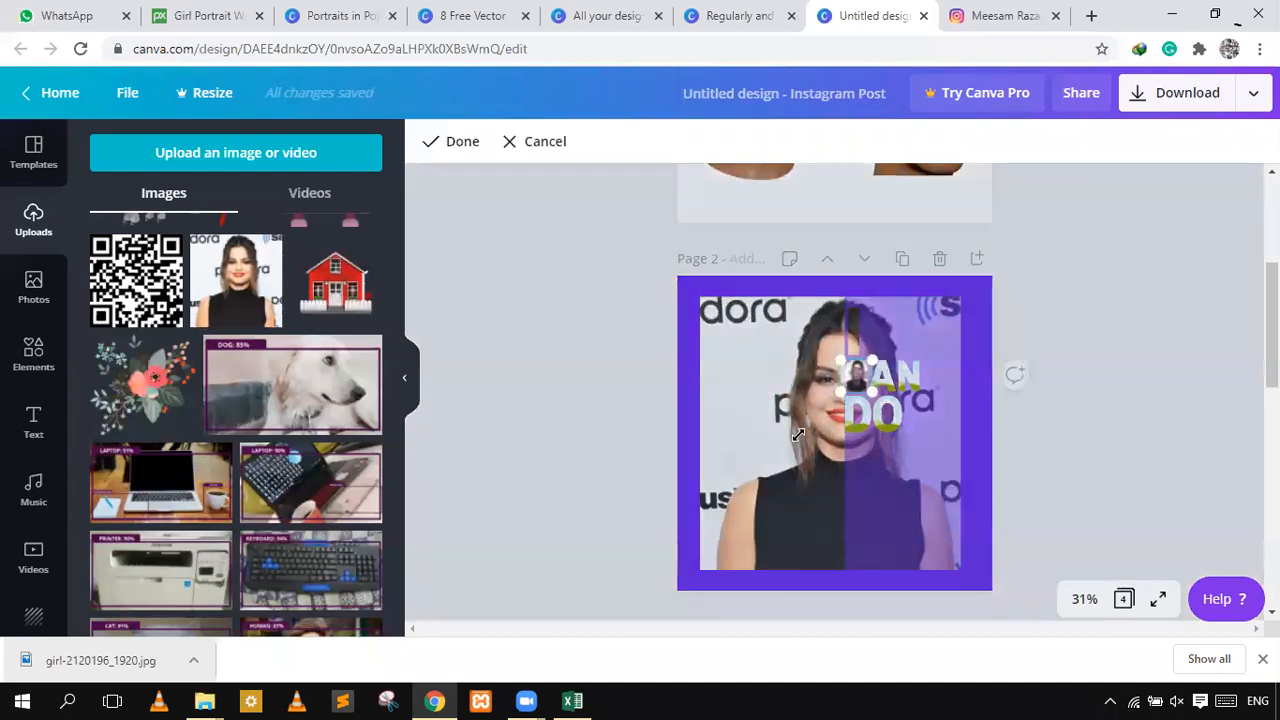
pyautogui.moveTo(760, 475); pyautogui.dragTo(707, 530)
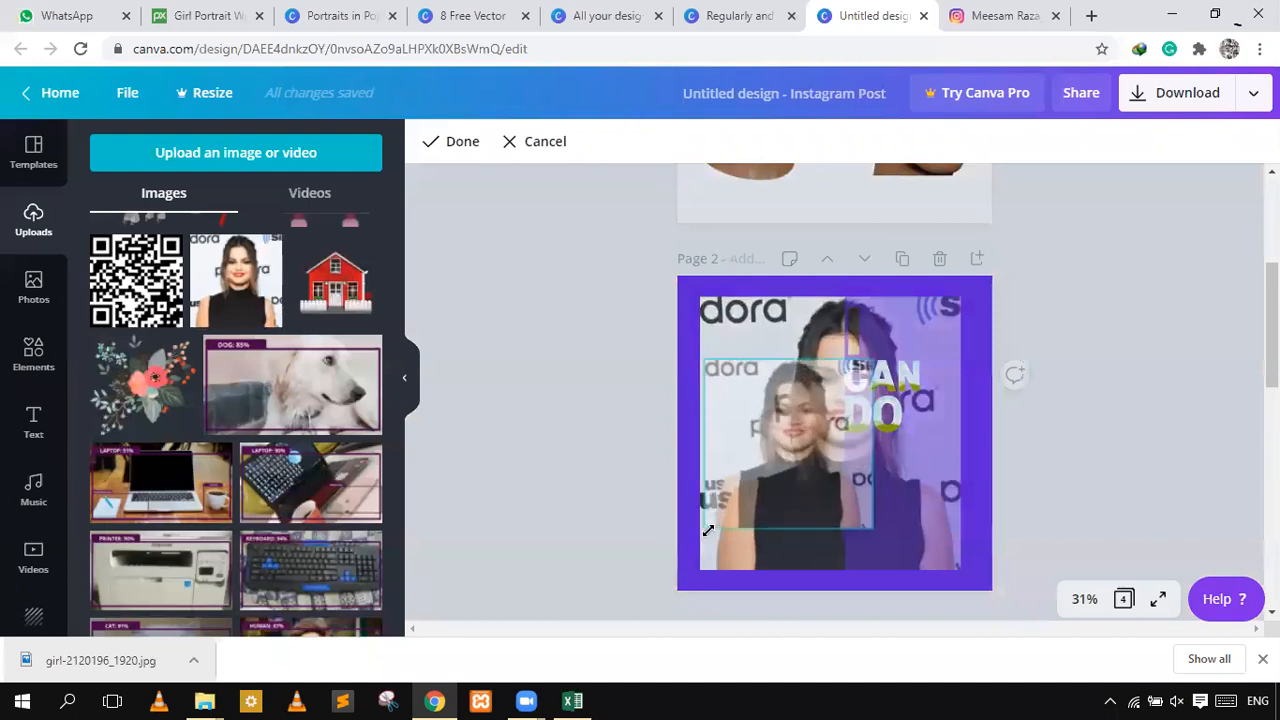
pyautogui.moveTo(887, 540); pyautogui.dragTo(927, 549)
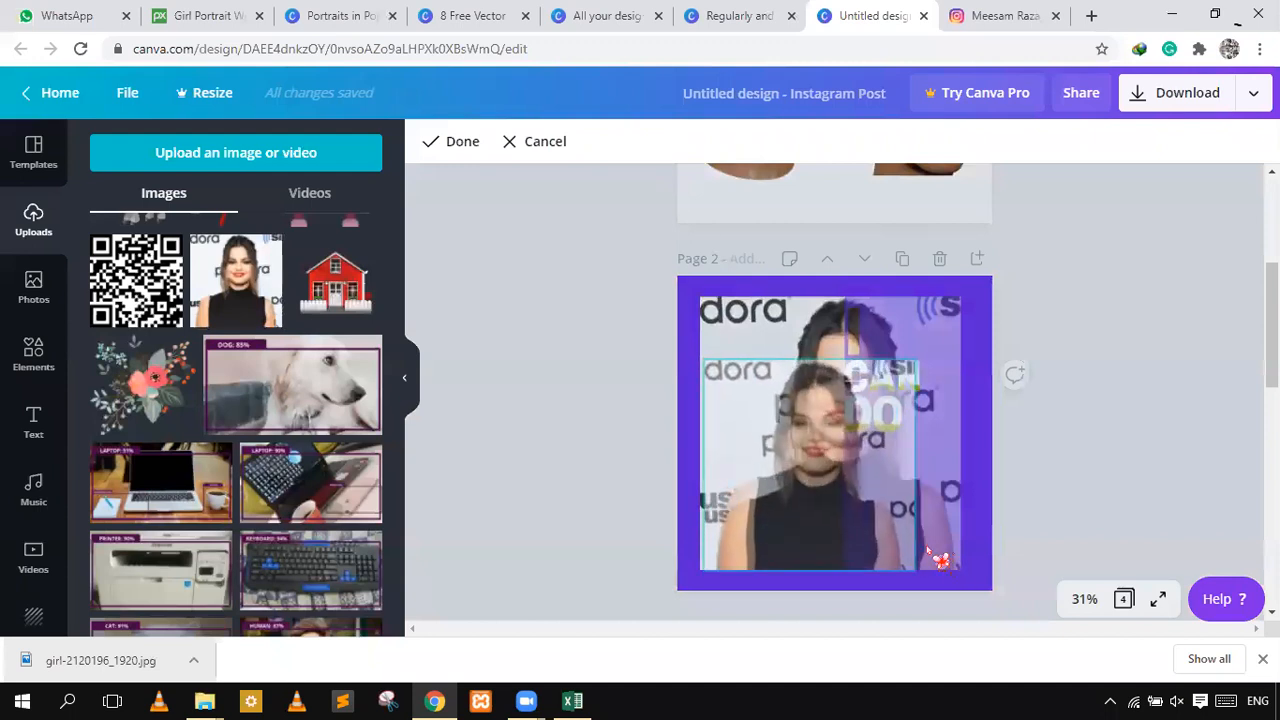
pyautogui.moveTo(931, 351); pyautogui.dragTo(963, 300)
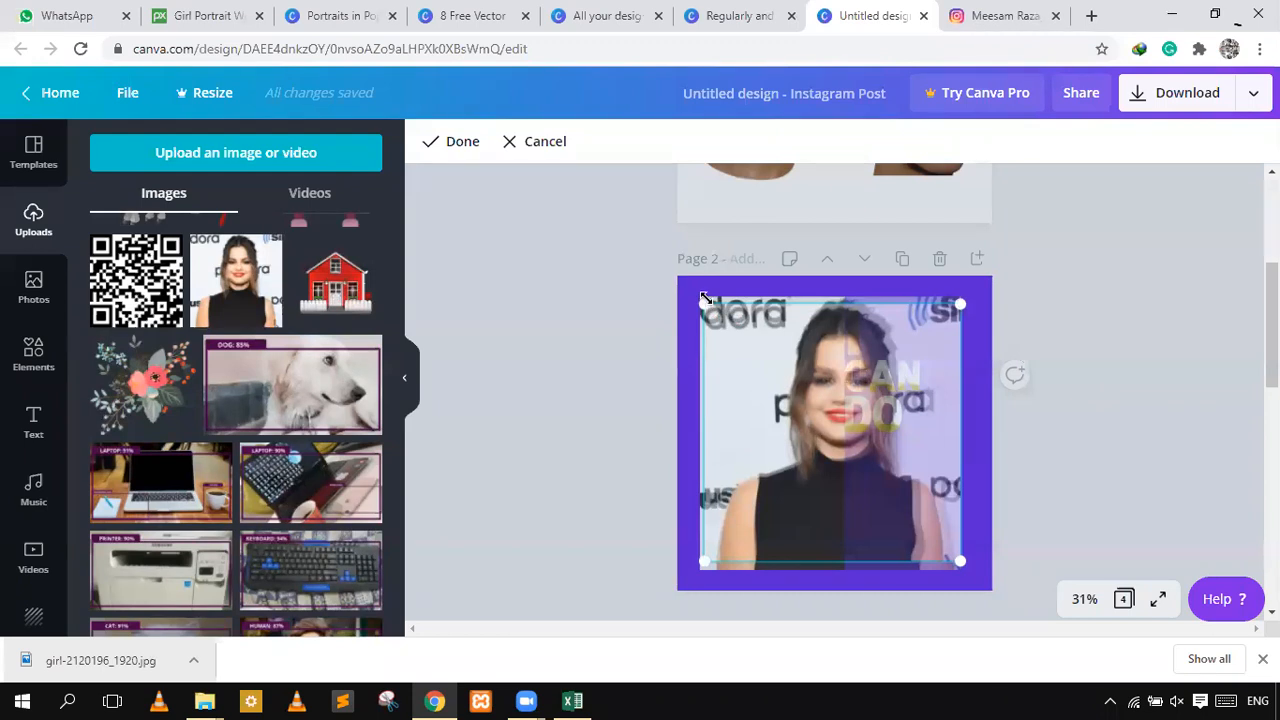
pyautogui.moveTo(703, 293); pyautogui.dragTo(697, 287)
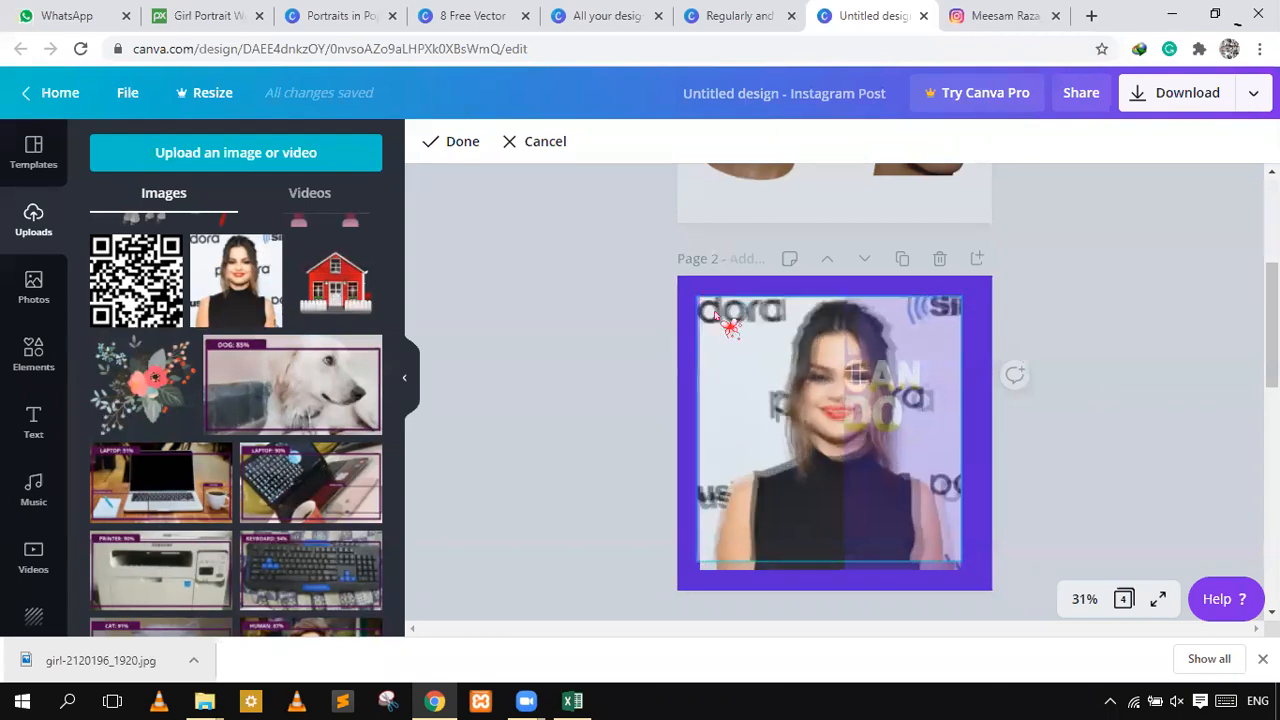
pyautogui.moveTo(960, 564); pyautogui.dragTo(975, 585)
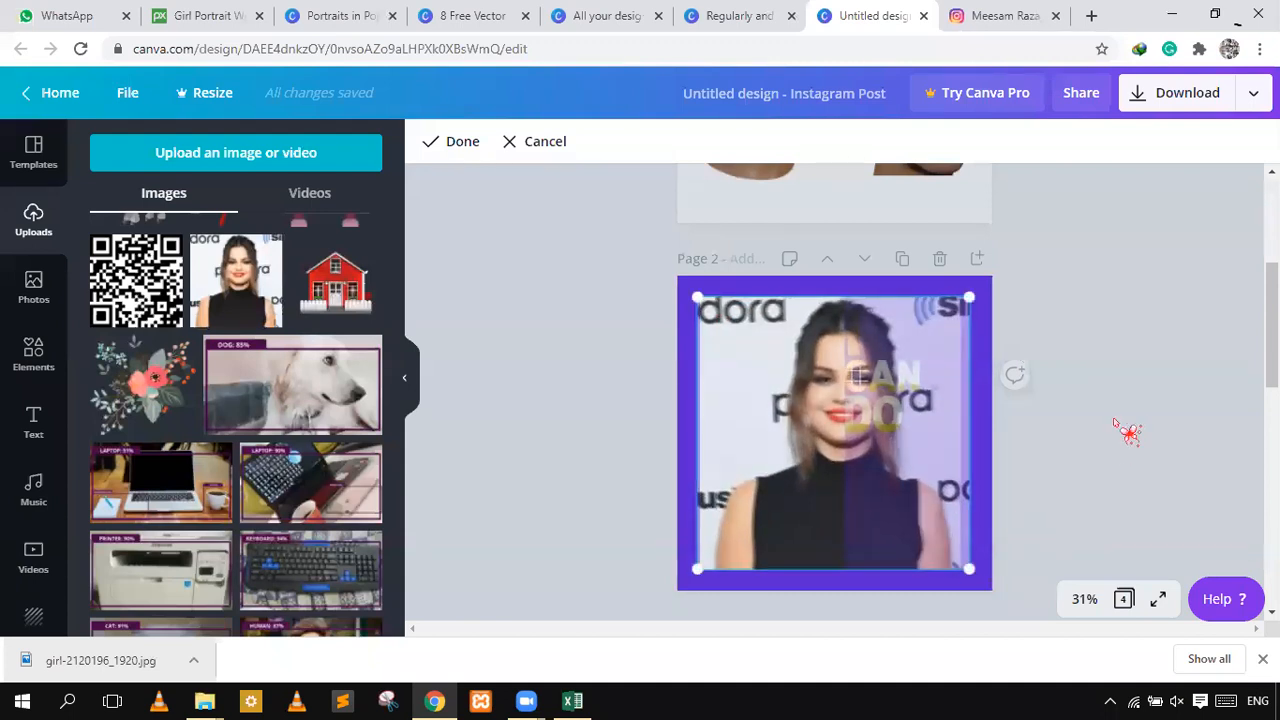
pyautogui.click(1127, 432)
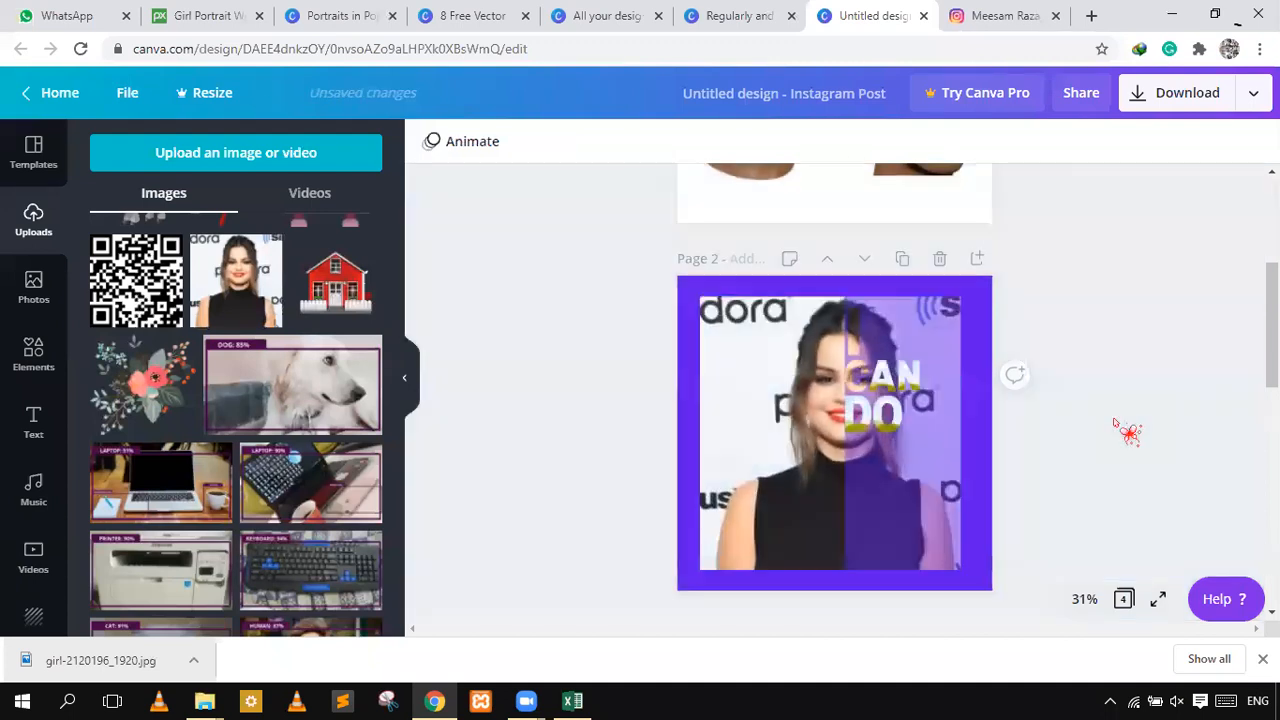
# - Unlock the portrait's right half and set its transparency to 0
pyautogui.click(905, 548)
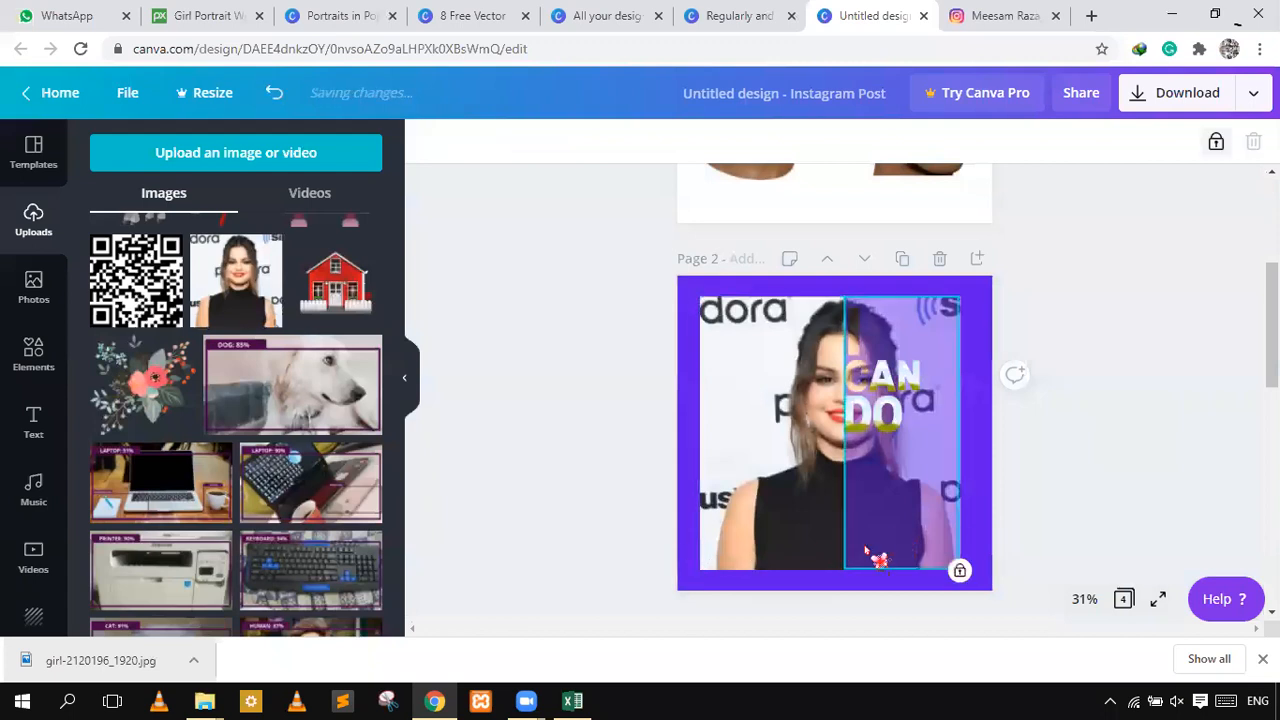
pyautogui.click(950, 542)
pyautogui.moveTo(966, 540); pyautogui.dragTo(706, 542)
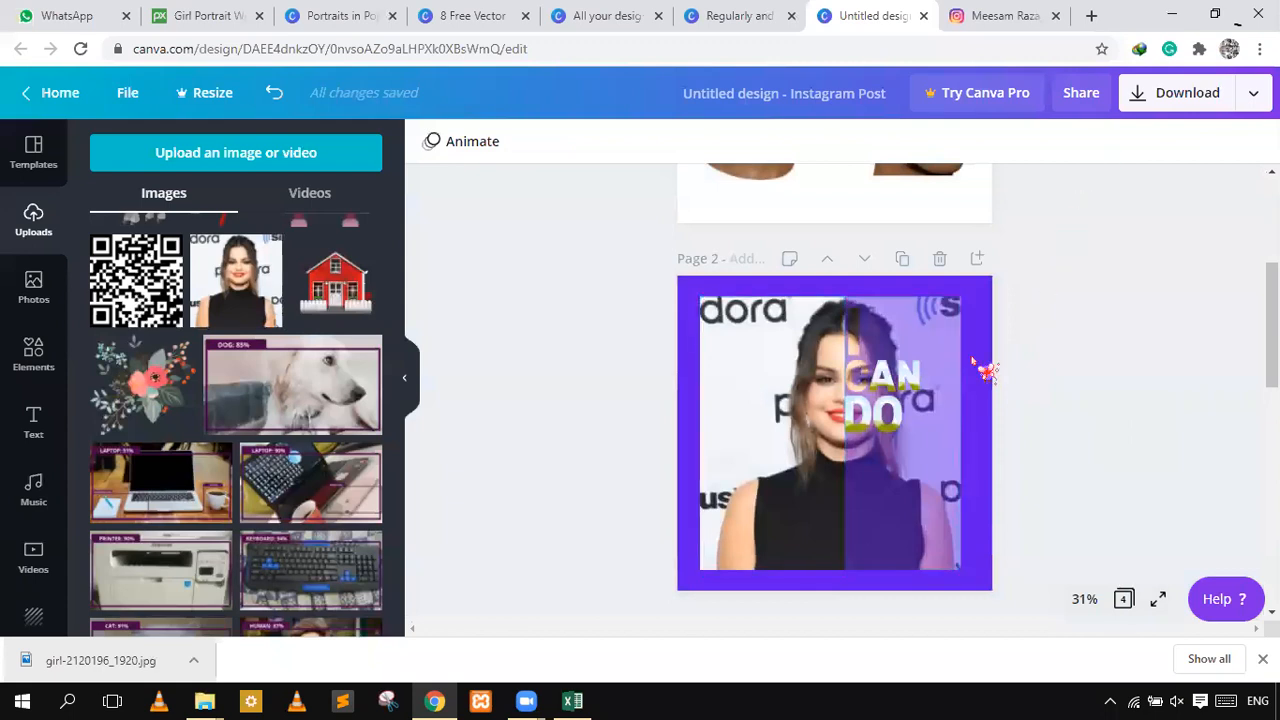
pyautogui.click(958, 492)
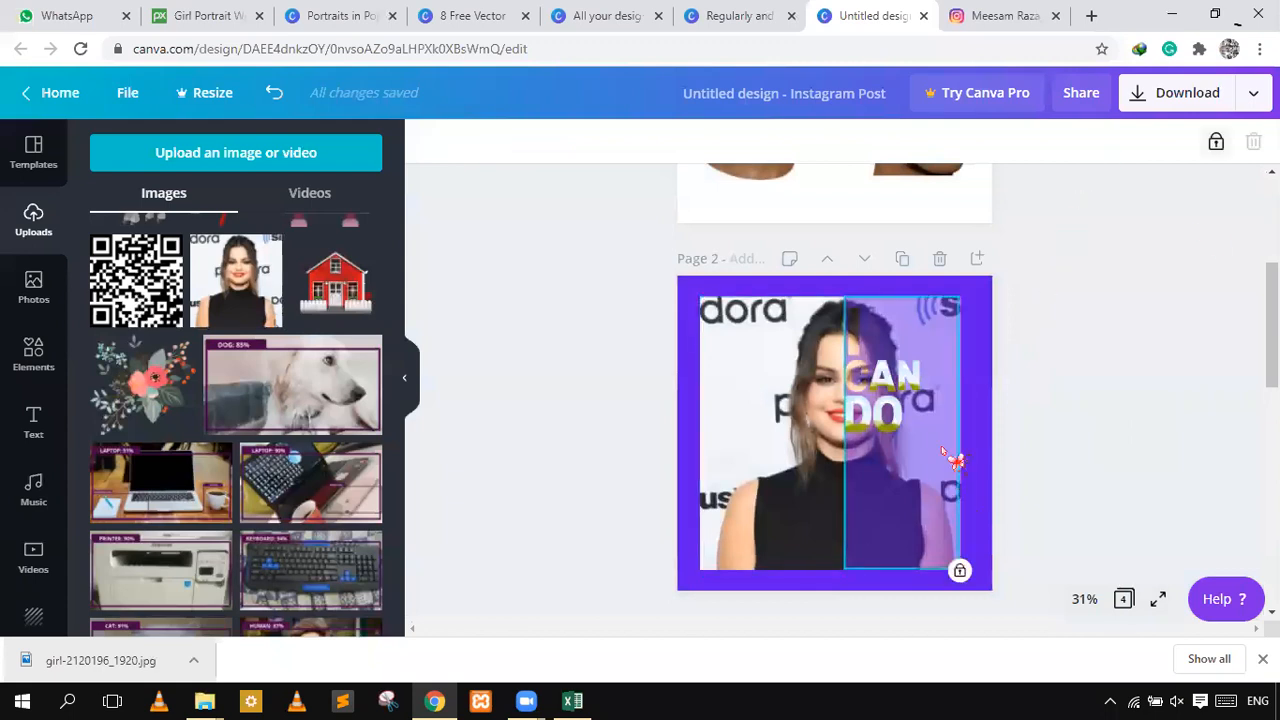
pyautogui.click(959, 570)
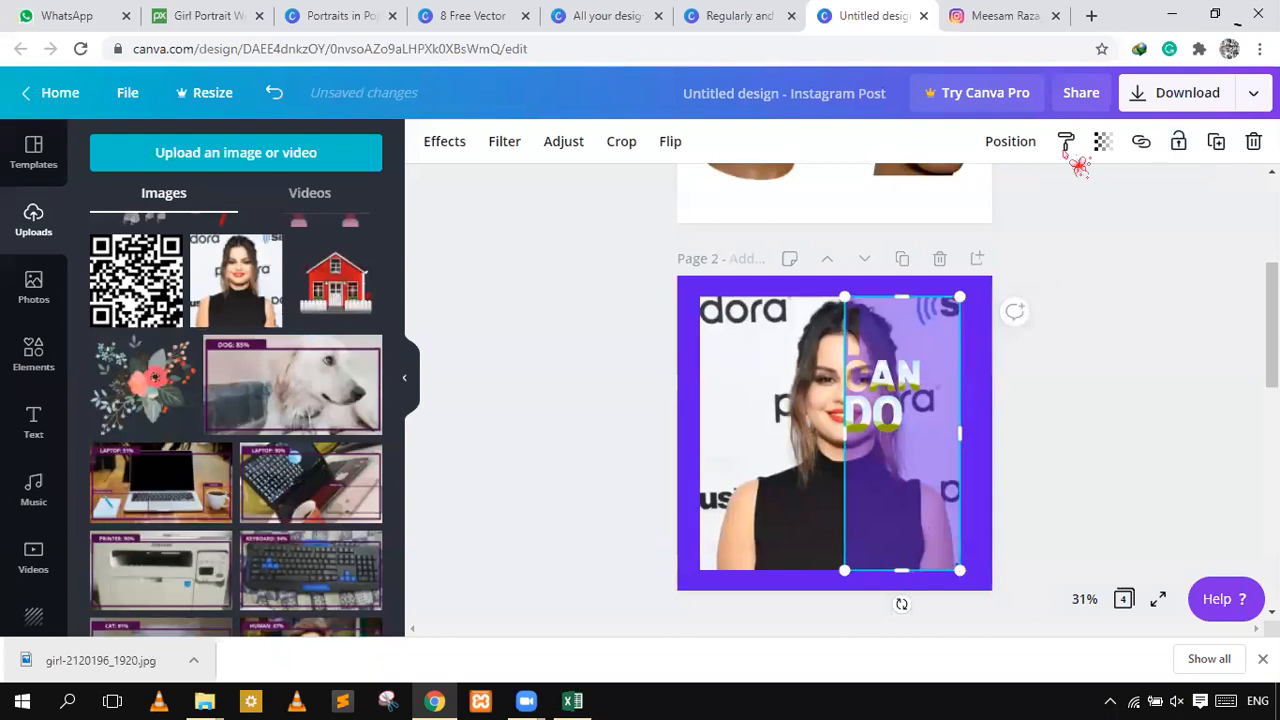
pyautogui.click(1100, 145)
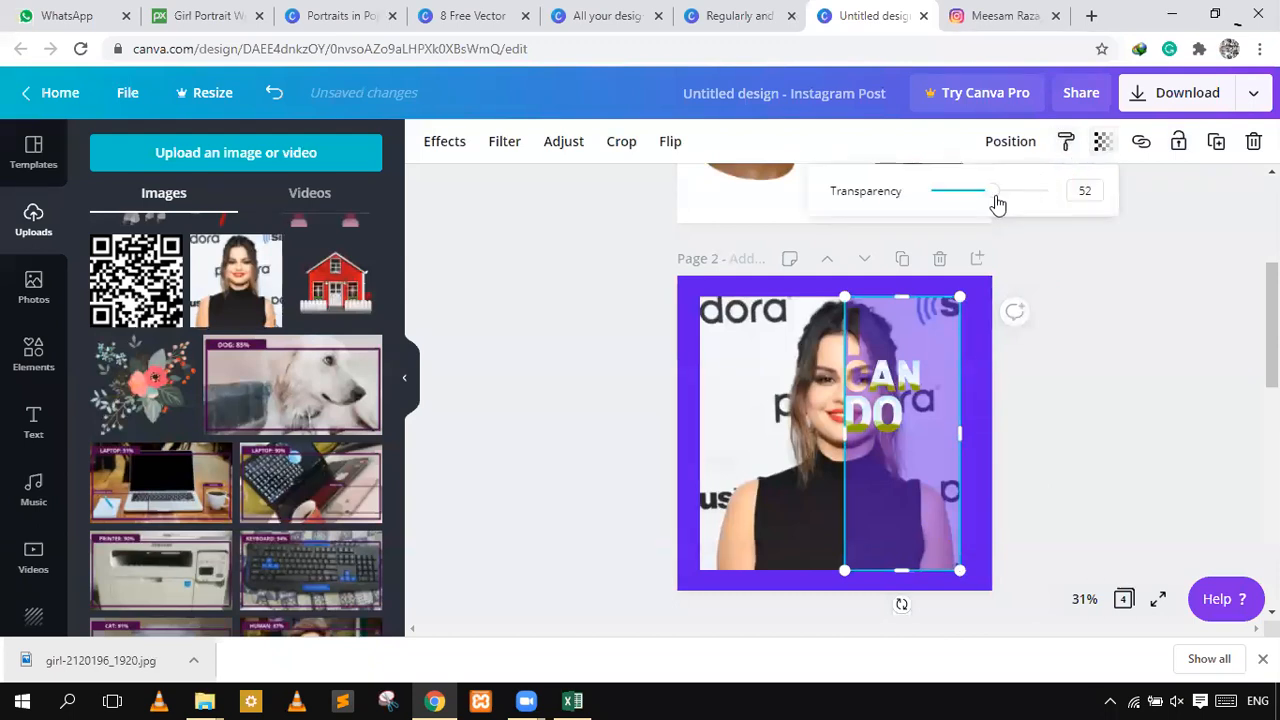
pyautogui.moveTo(973, 203); pyautogui.dragTo(909, 206)
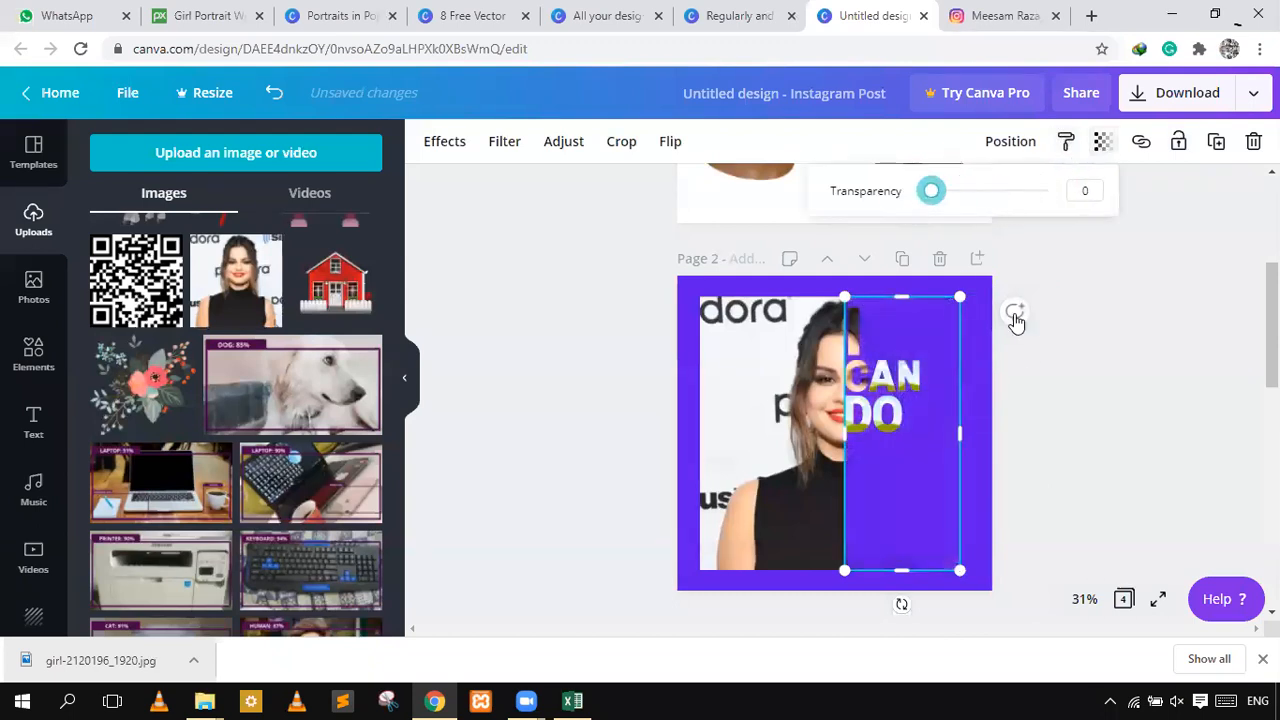
pyautogui.click(1040, 374)
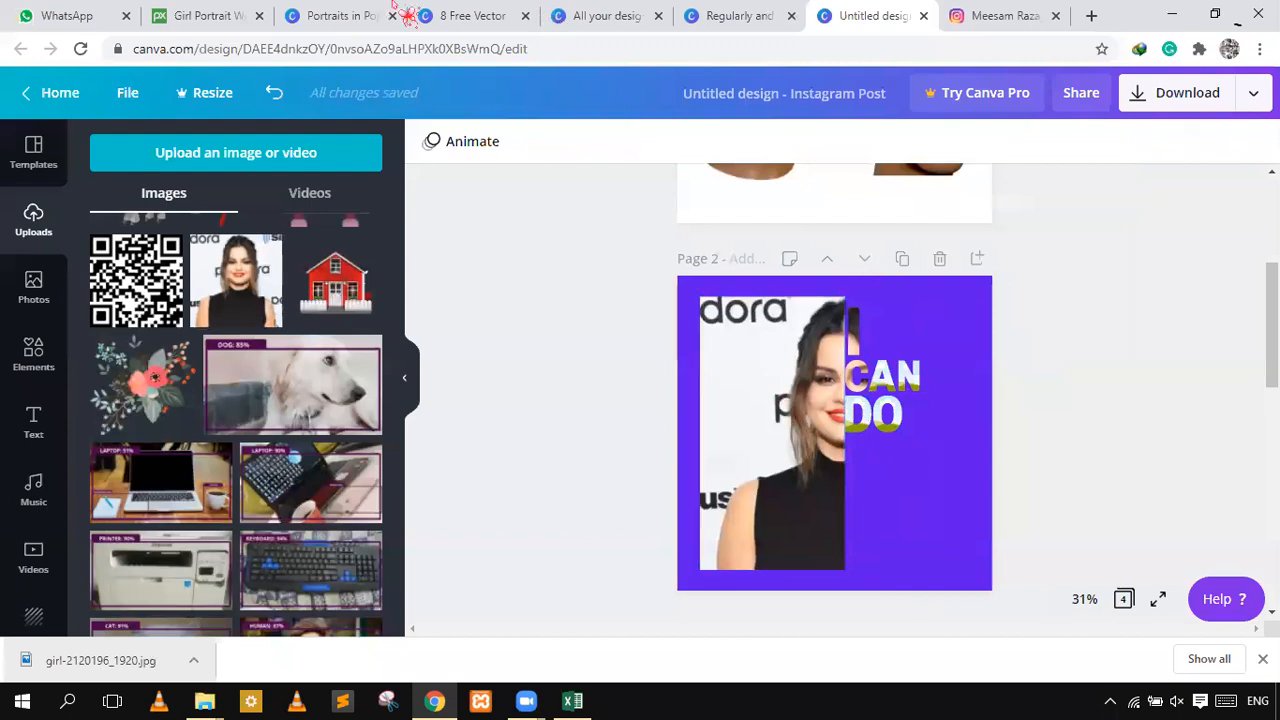
# - Switch to the Portraits in Pop design's browser tab, leave it for the home page, and open the full list of your designs
pyautogui.click(345, 14)
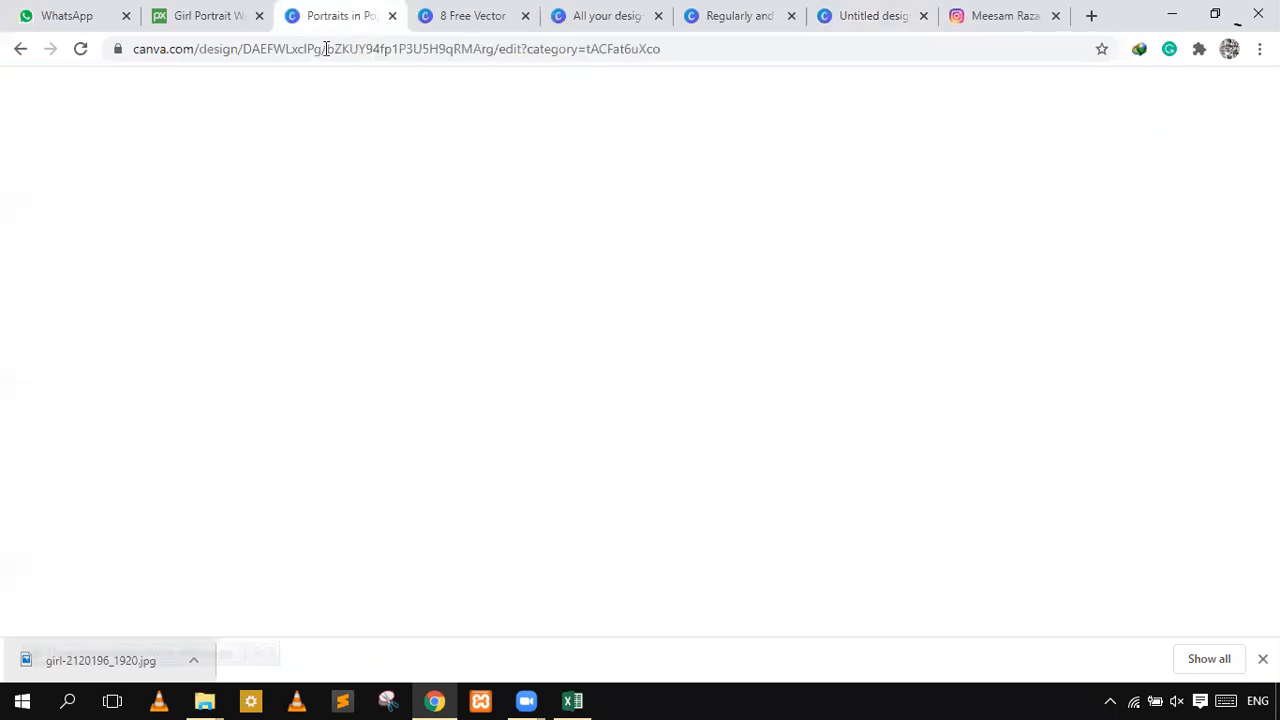
pyautogui.click(468, 14)
pyautogui.click(318, 6)
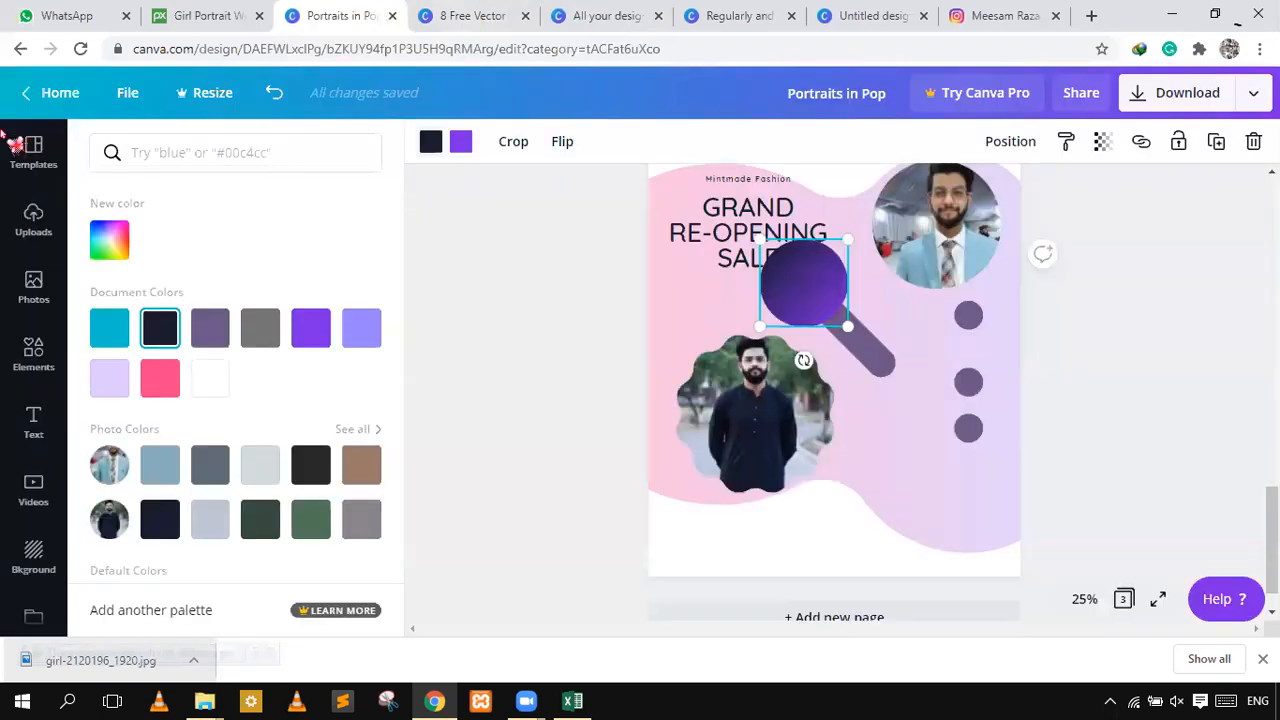
pyautogui.click(72, 102)
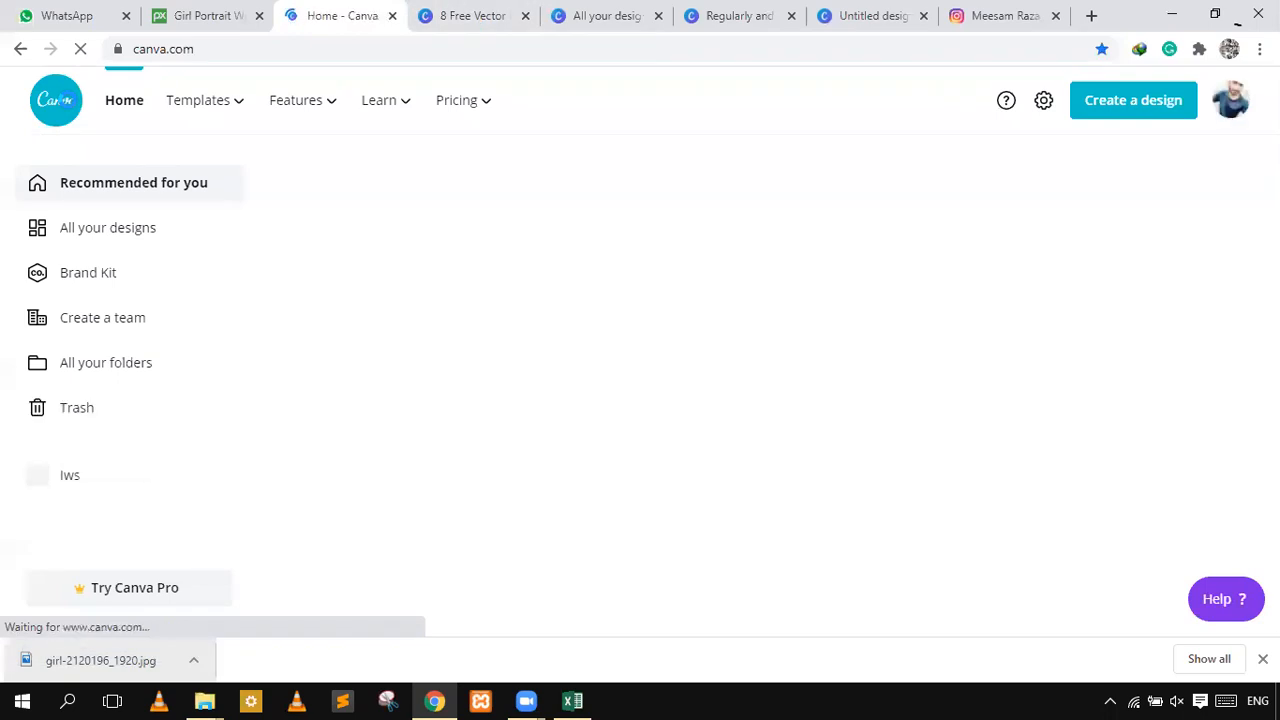
pyautogui.scroll(-3, 593, 480)
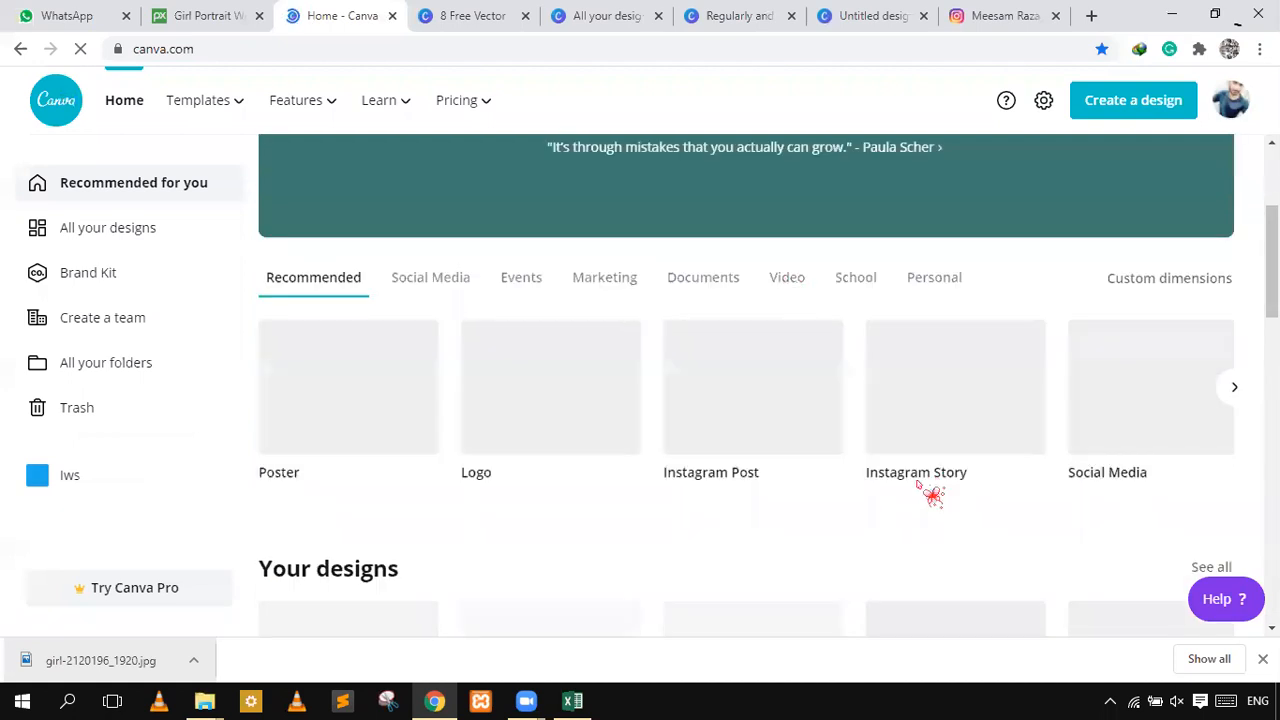
pyautogui.scroll(-5, 1200, 349)
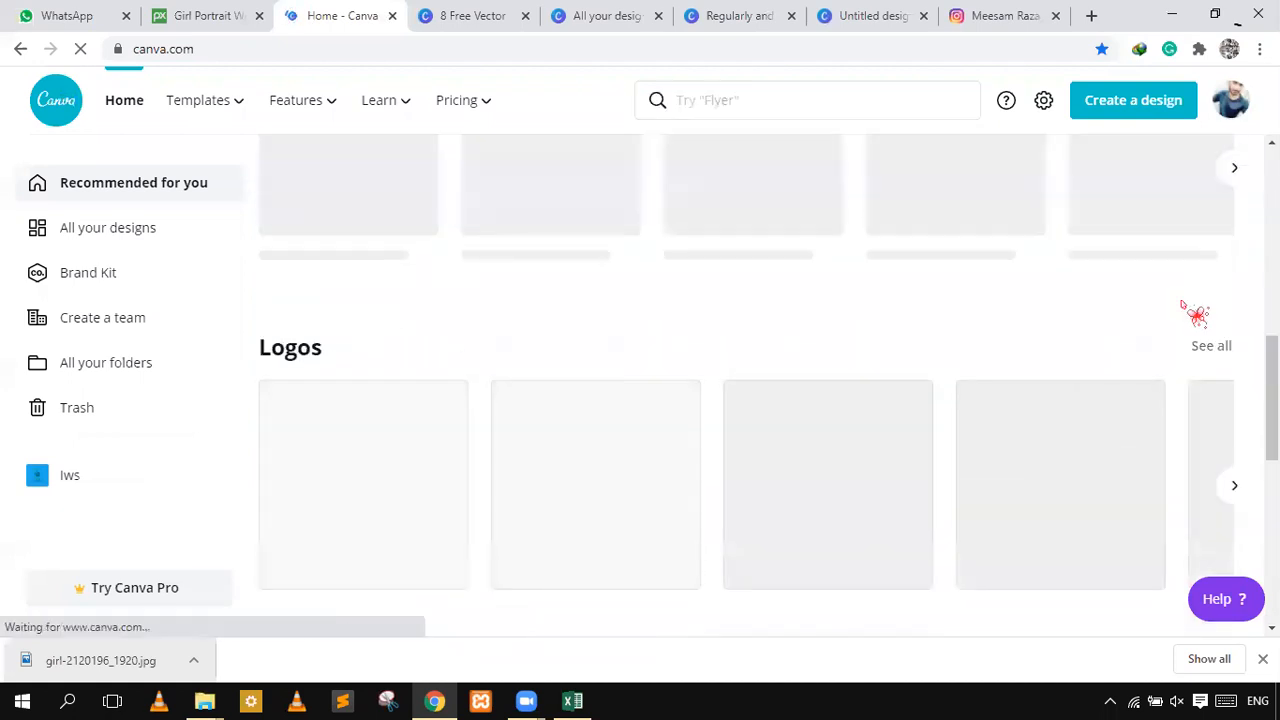
pyautogui.scroll(3, 1194, 314)
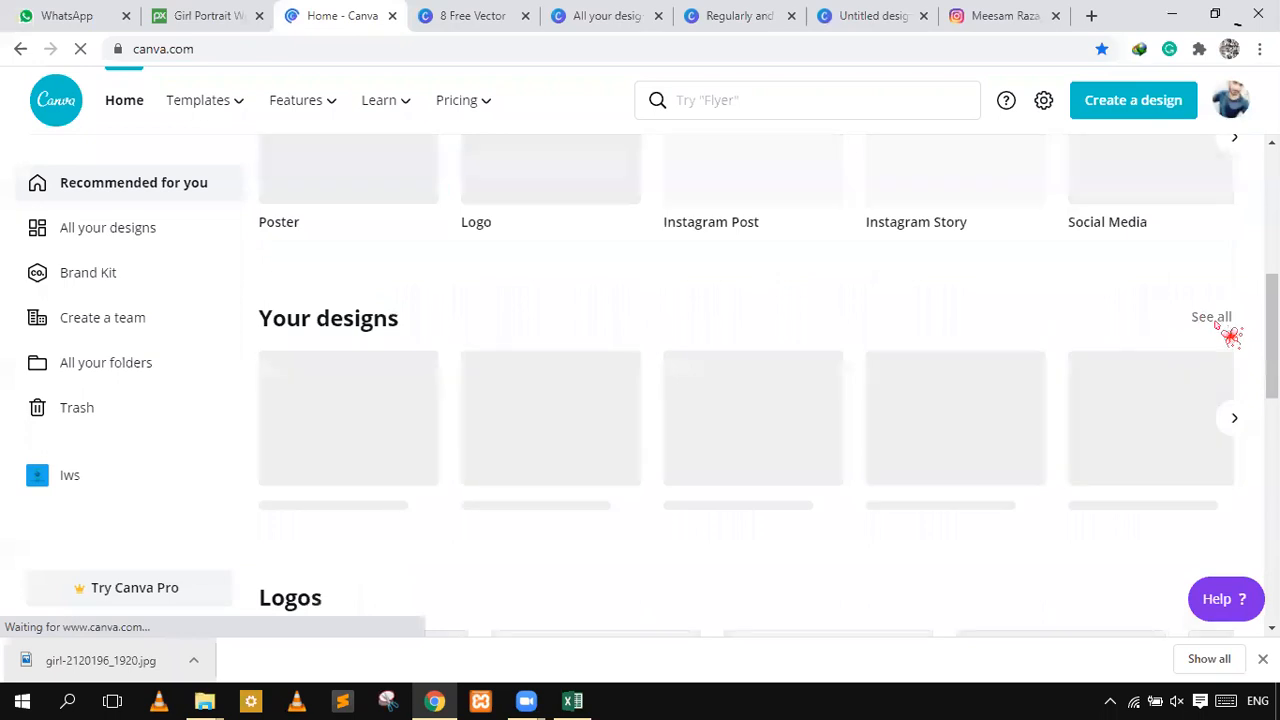
pyautogui.click(1214, 320)
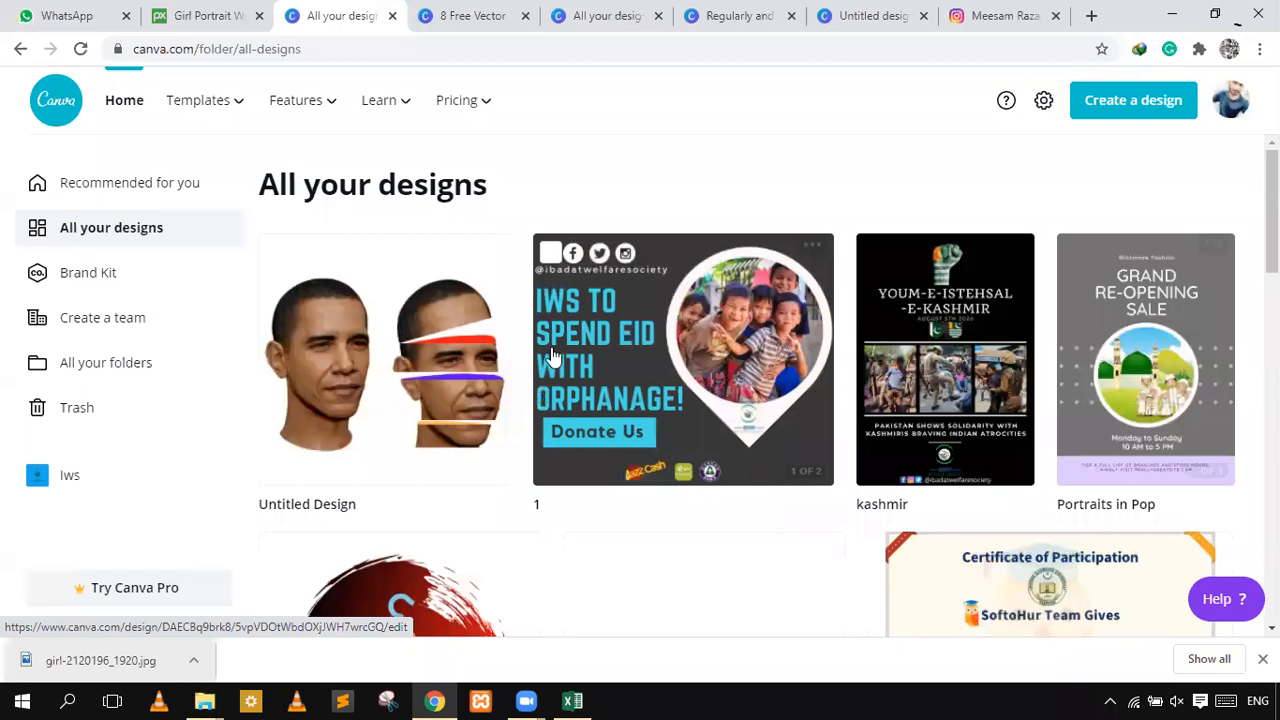
# - Find and open the blue split-portrait design with letter frames in the full list of designs
pyautogui.scroll(-5, 940, 416)
pyautogui.scroll(-3, 580, 470)
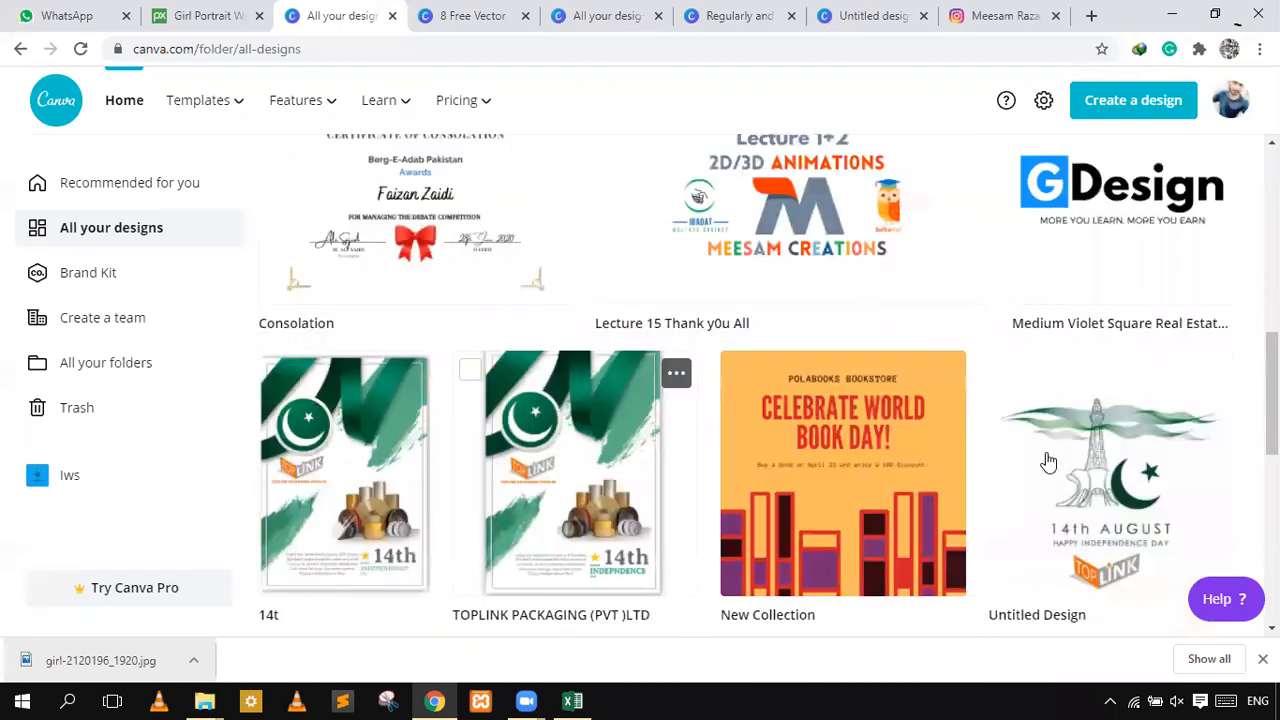
pyautogui.scroll(-5, 655, 455)
pyautogui.scroll(-5, 452, 414)
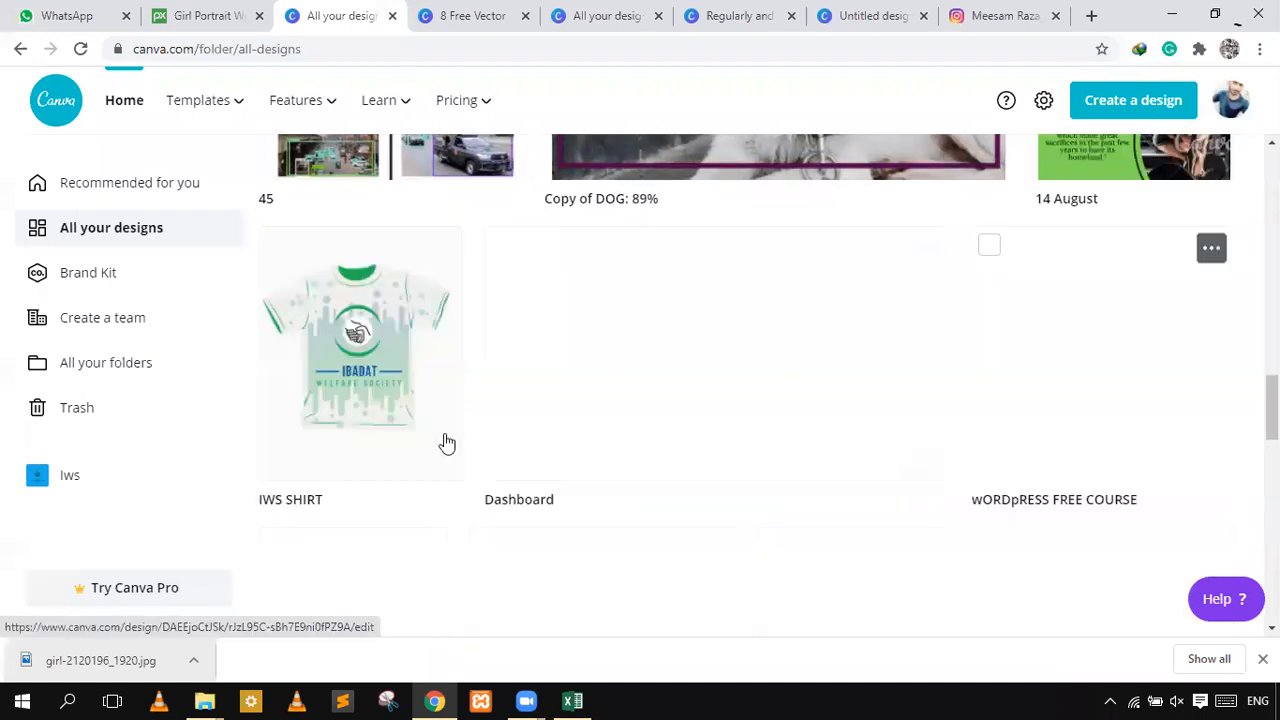
pyautogui.click(797, 398)
pyautogui.scroll(-5, 797, 398)
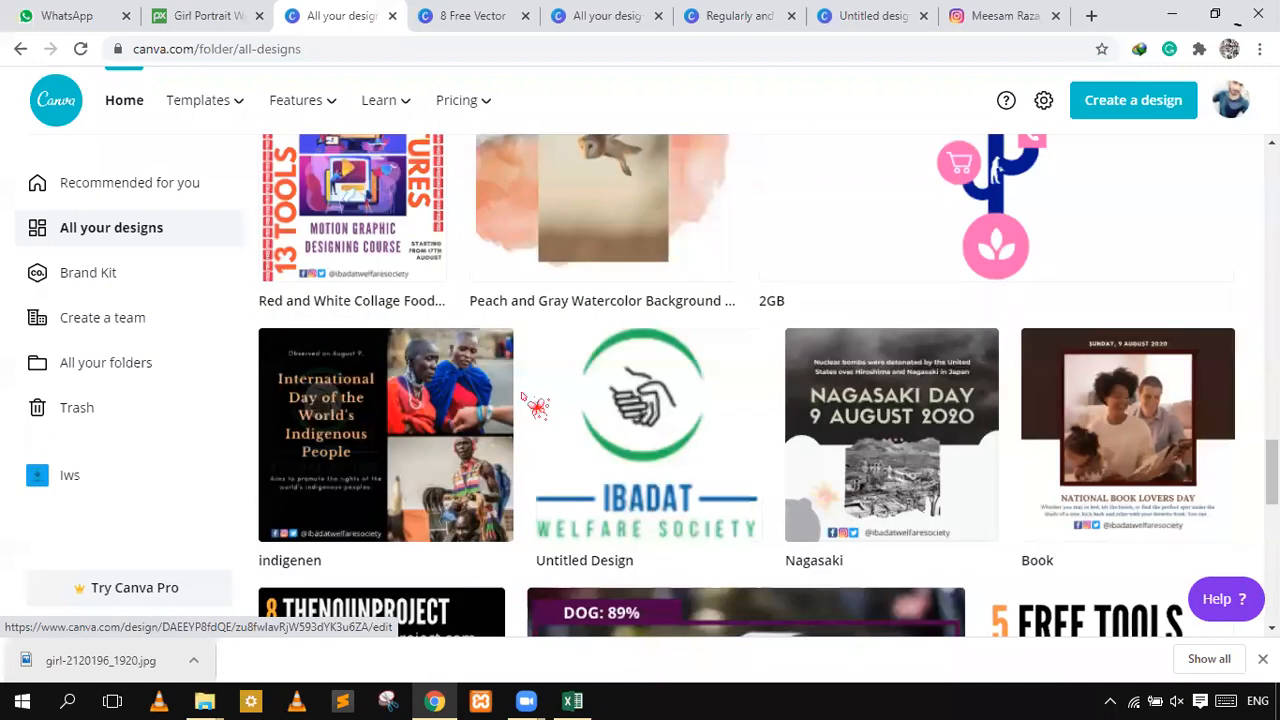
pyautogui.scroll(-5, 743, 382)
pyautogui.scroll(-5, 478, 368)
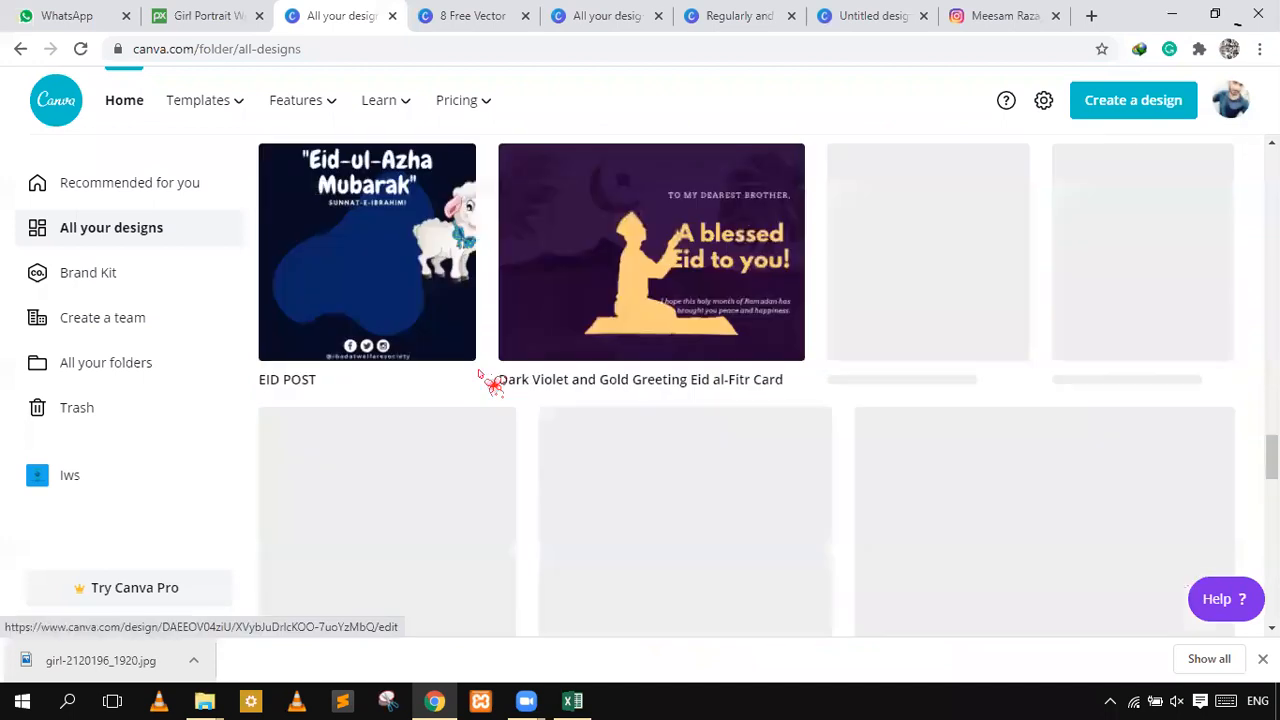
pyautogui.scroll(3, 631, 380)
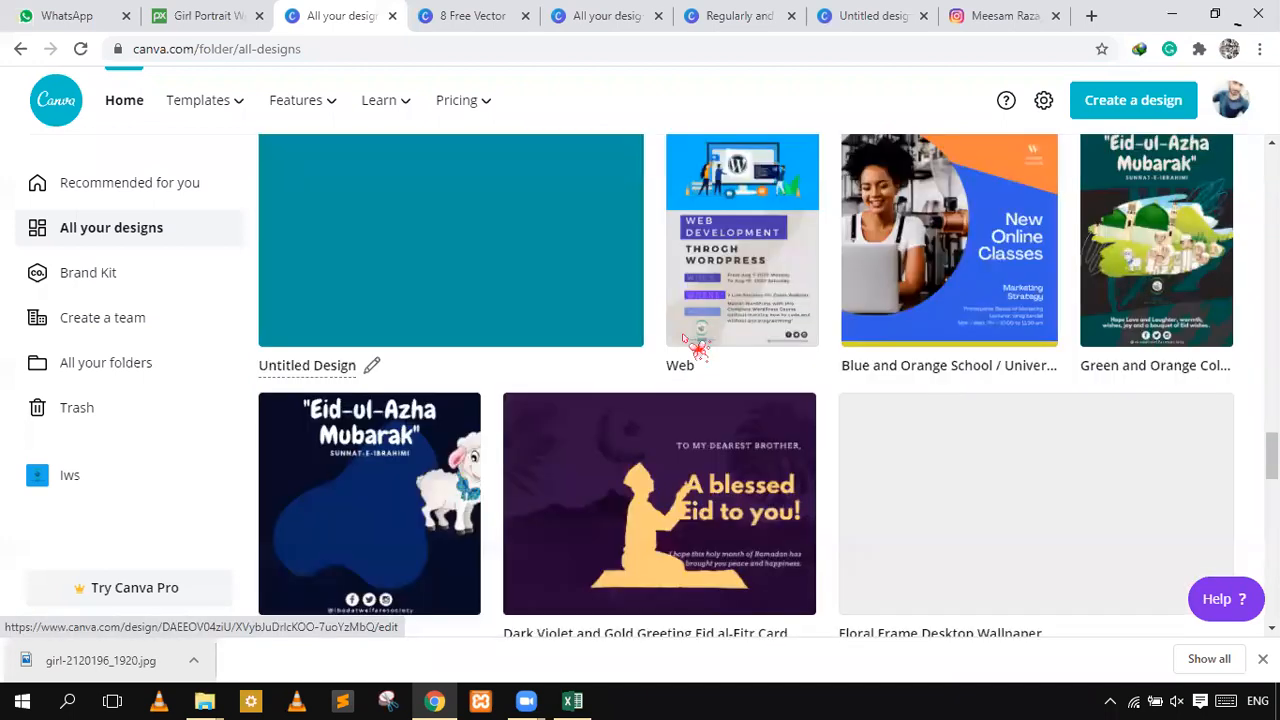
pyautogui.scroll(-5, 653, 460)
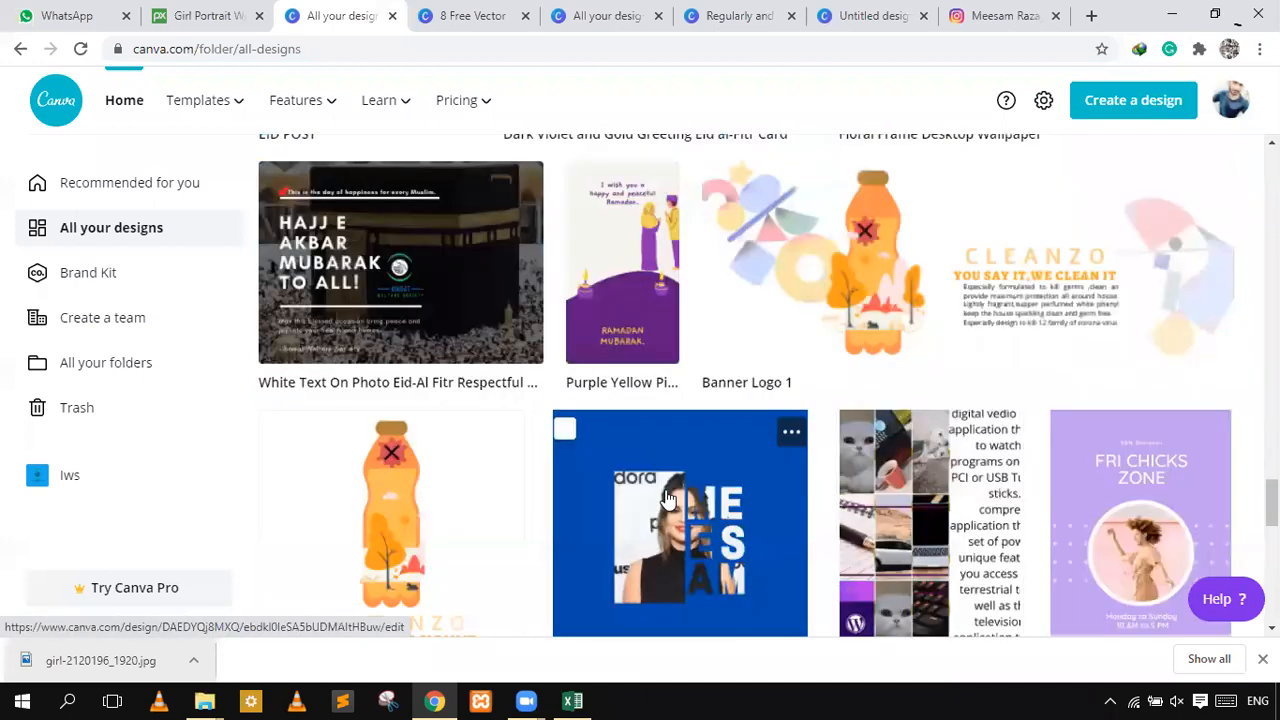
pyautogui.click(643, 497)
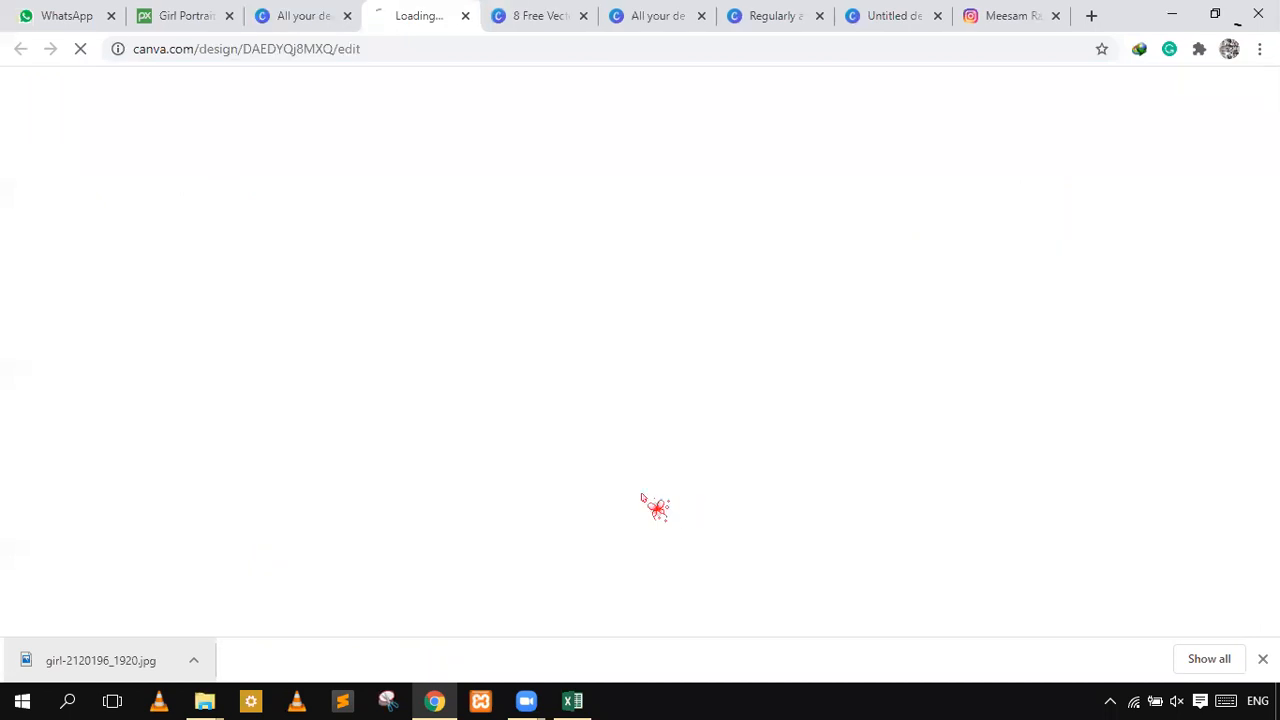
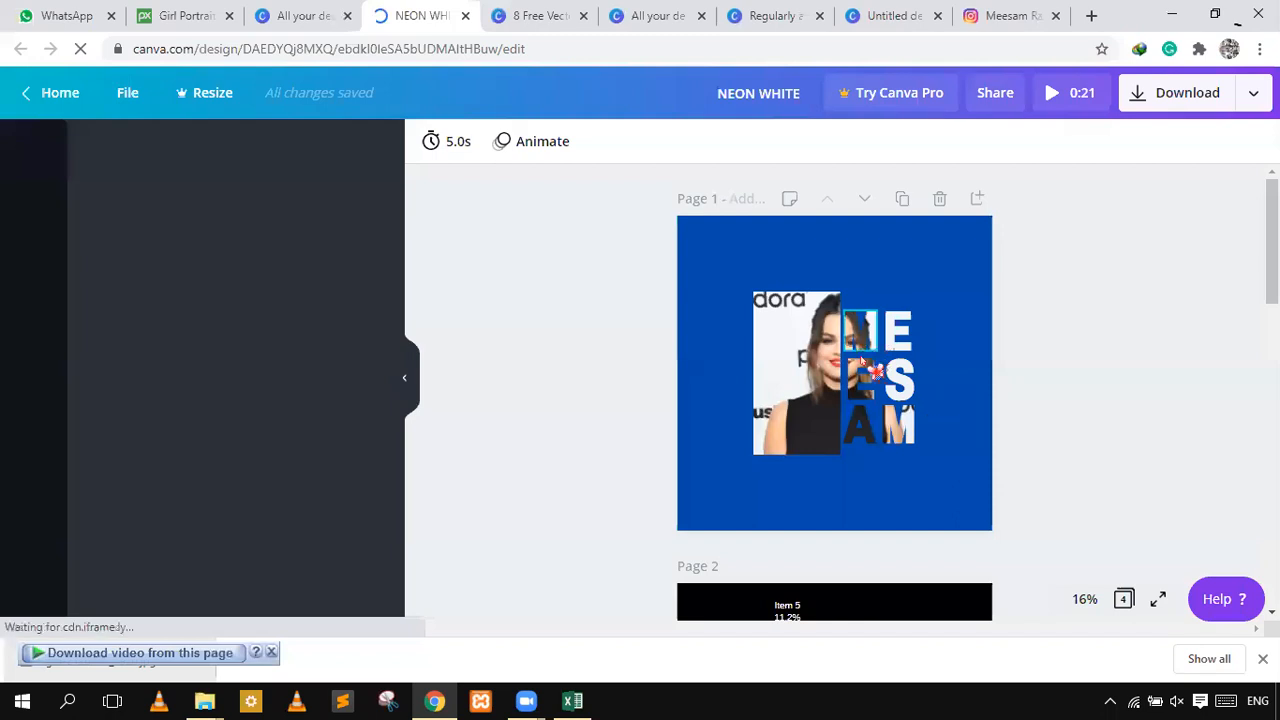
# - Change the background color of page 1 to the pink from the document colors
pyautogui.click(962, 297)
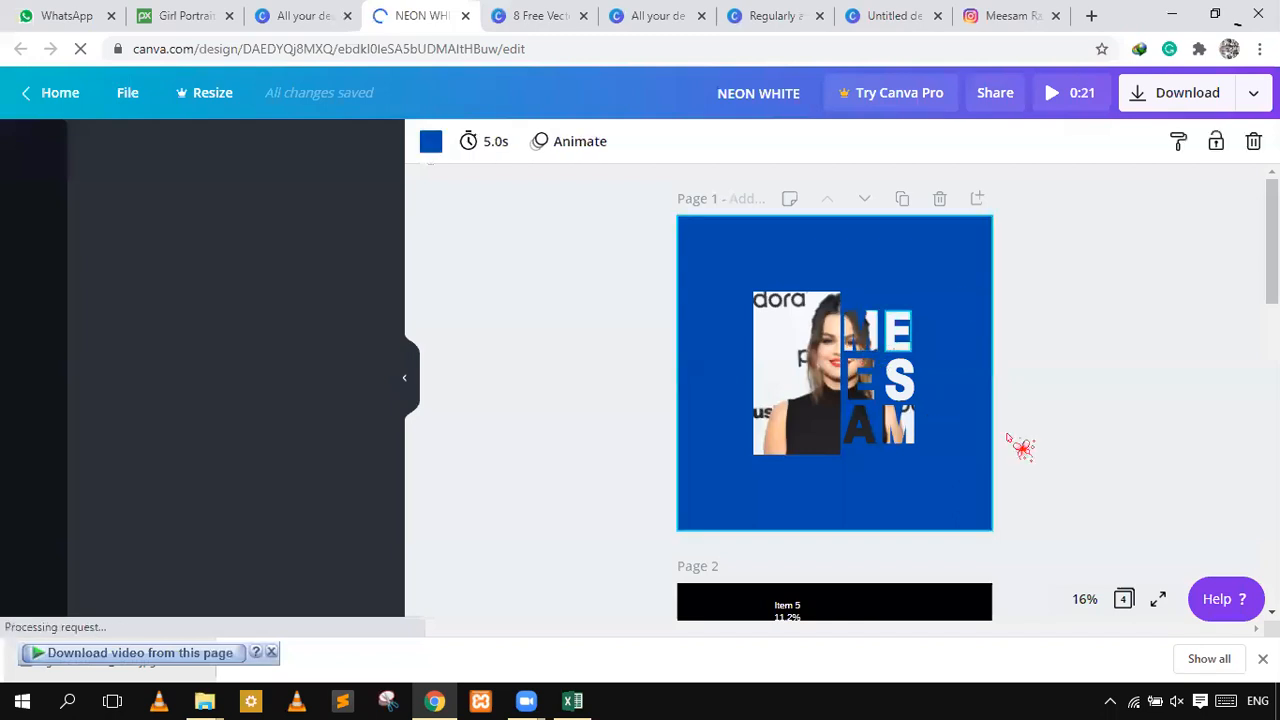
pyautogui.click(432, 143)
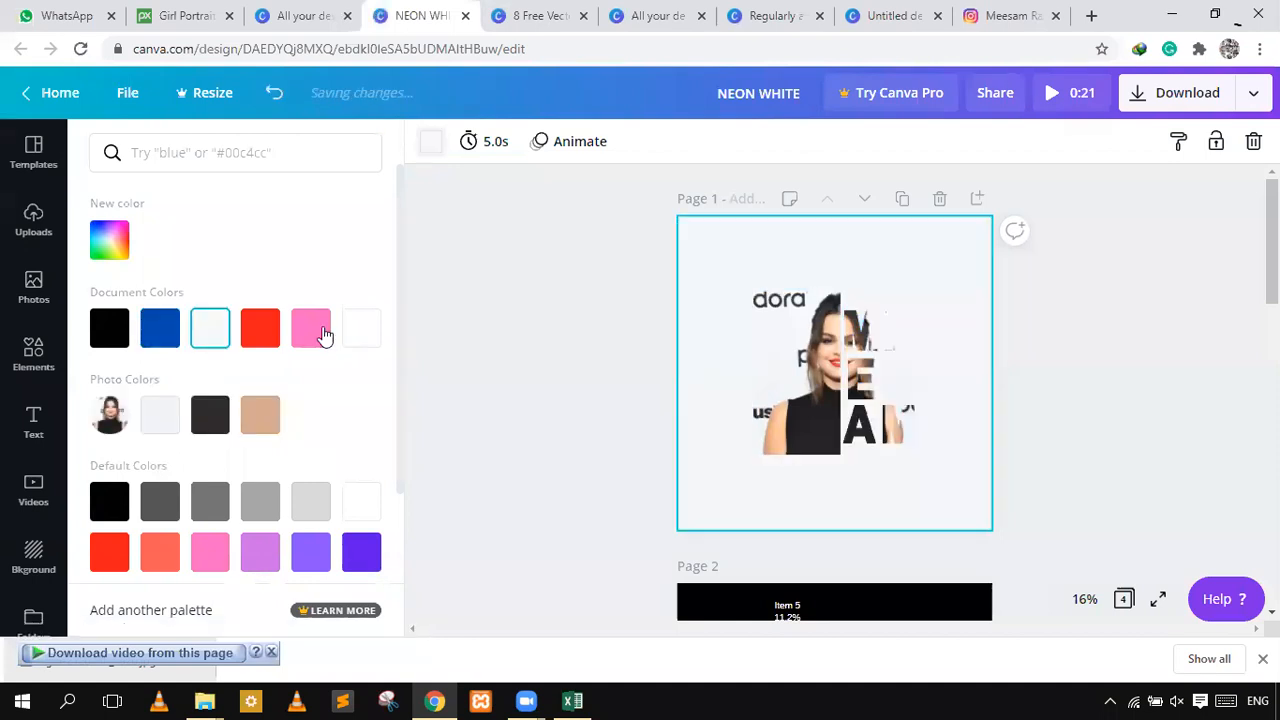
pyautogui.click(322, 335)
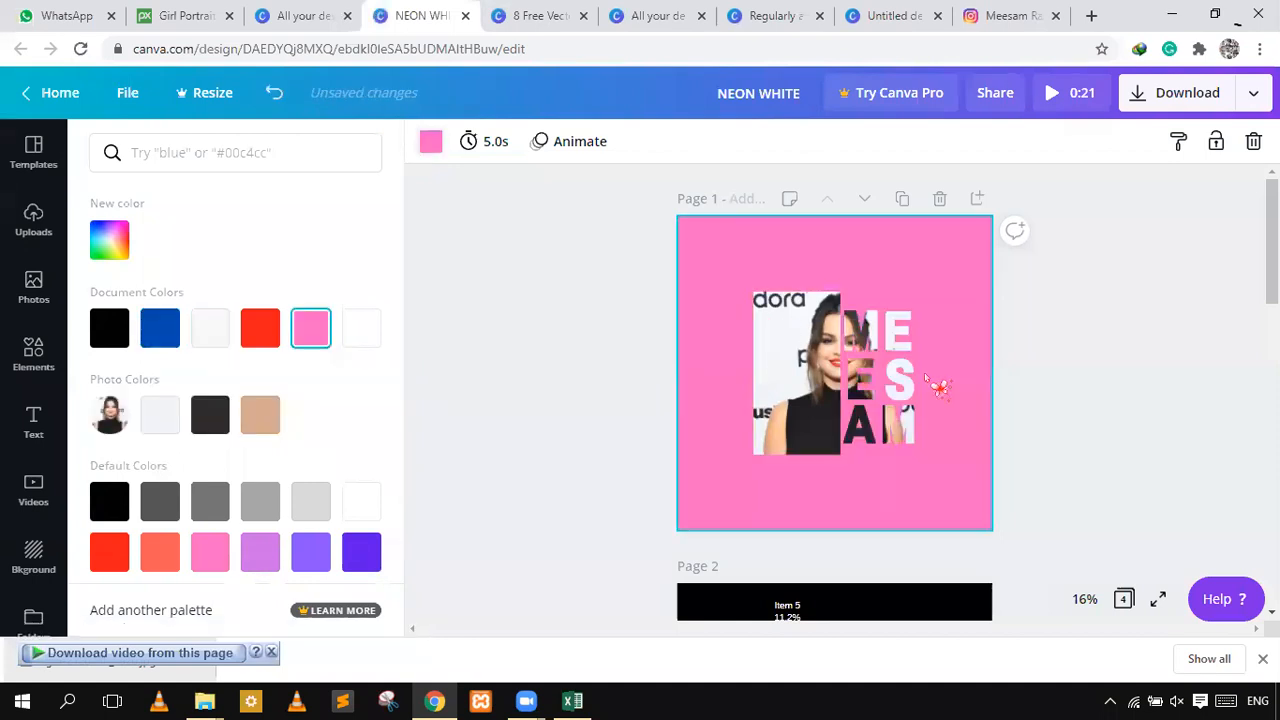
# - Look through the design's other pages and add a new page directly after page 1
pyautogui.scroll(-5, 943, 410)
pyautogui.scroll(3, 932, 407)
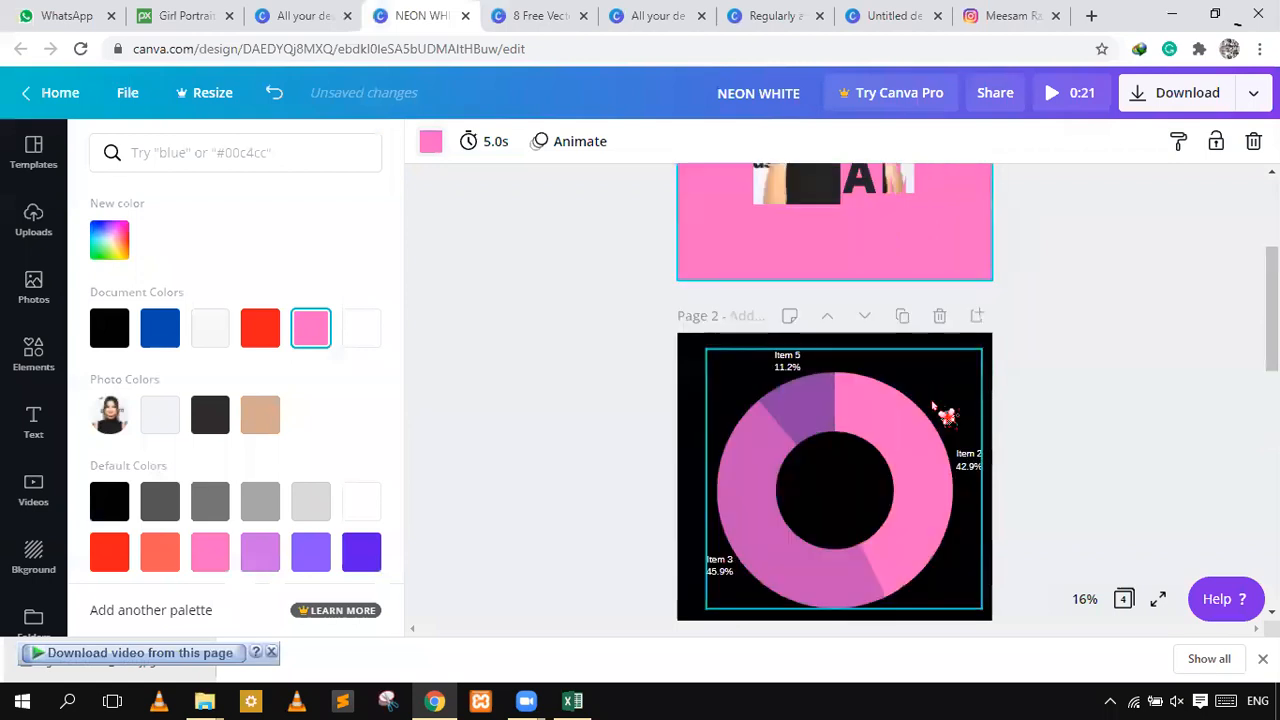
pyautogui.scroll(-8, 932, 407)
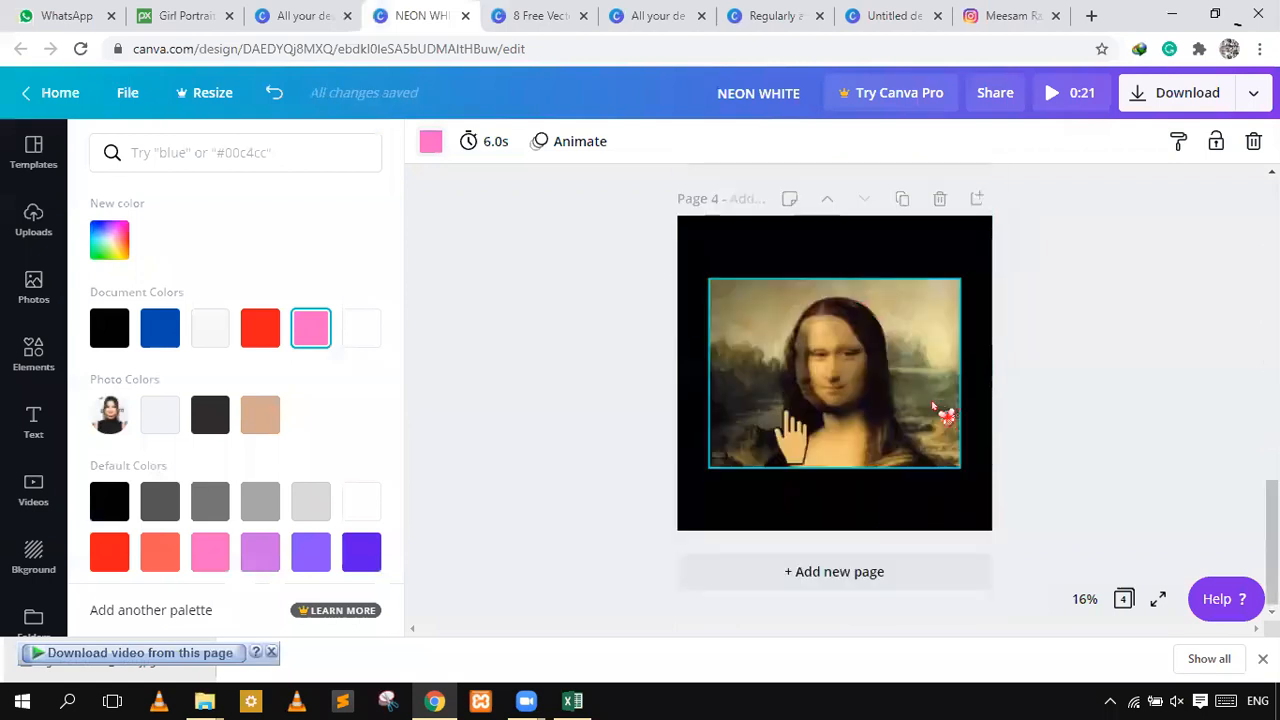
pyautogui.scroll(12, 932, 406)
pyautogui.scroll(1, 932, 406)
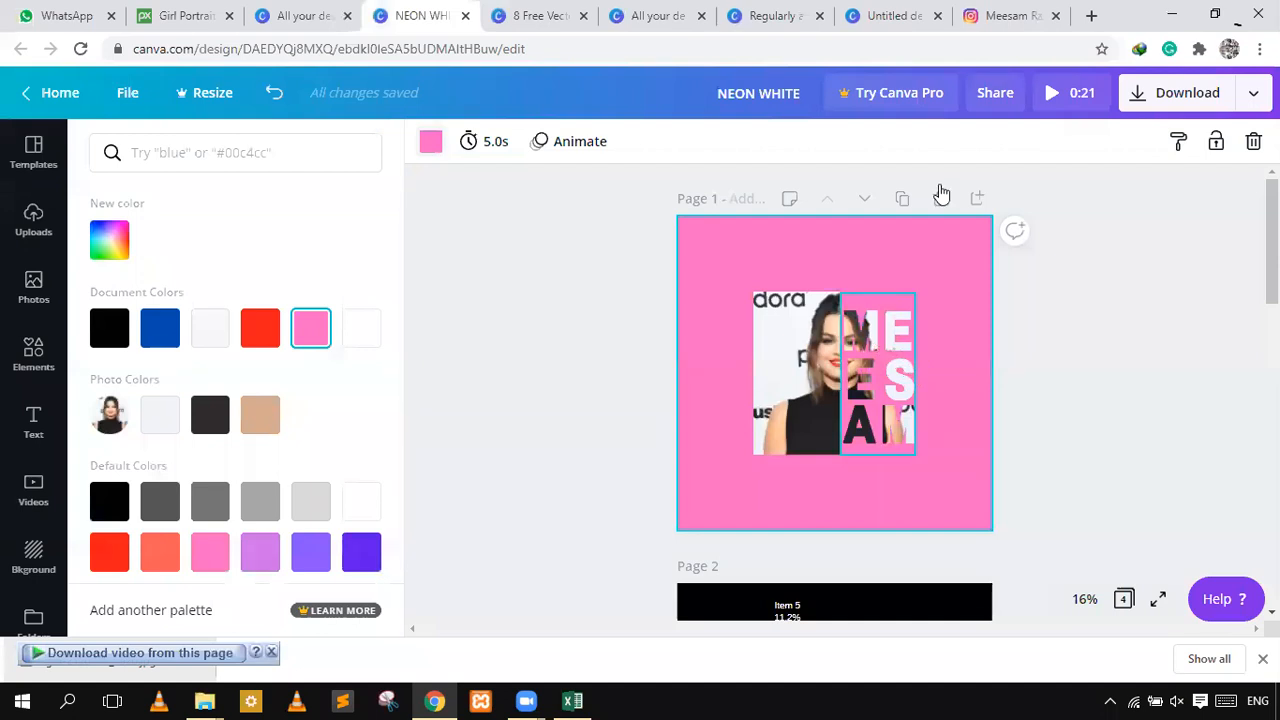
pyautogui.click(979, 199)
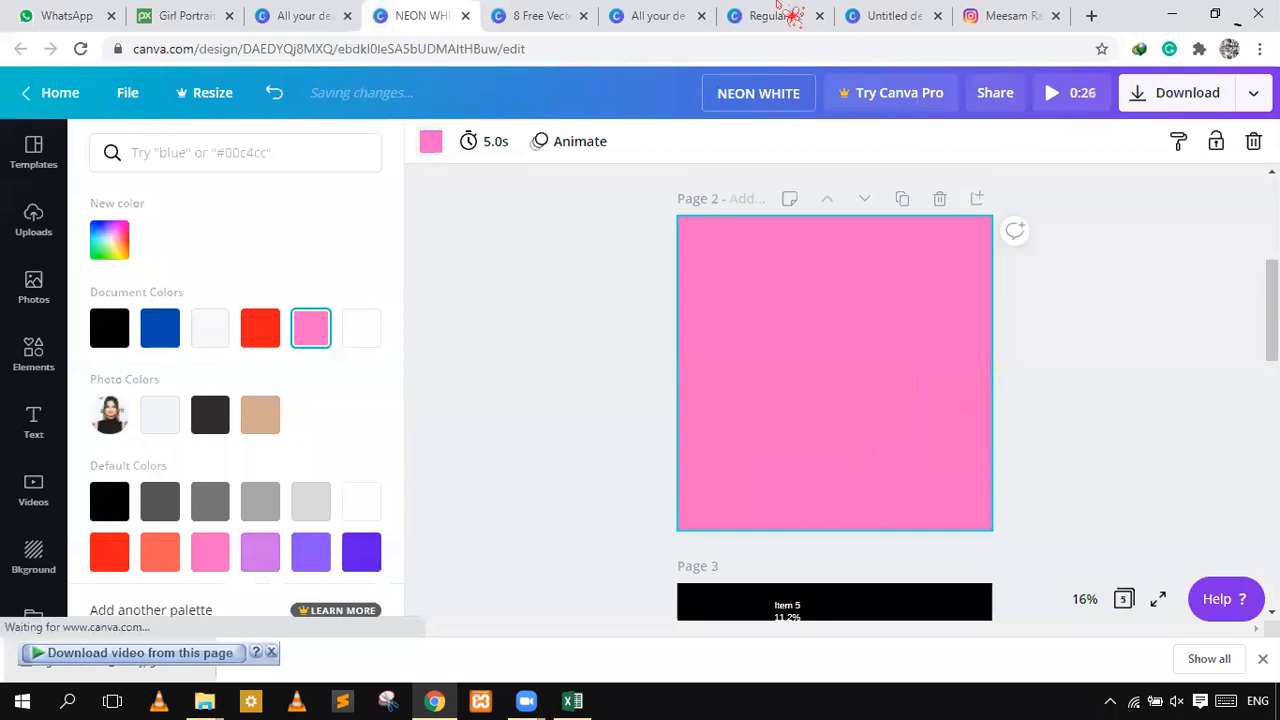
# - Switch to the untitled Instagram Post design's tab and add the uploaded cutout of the man's head to the left half of page 3
pyautogui.click(890, 16)
pyautogui.click(984, 252)
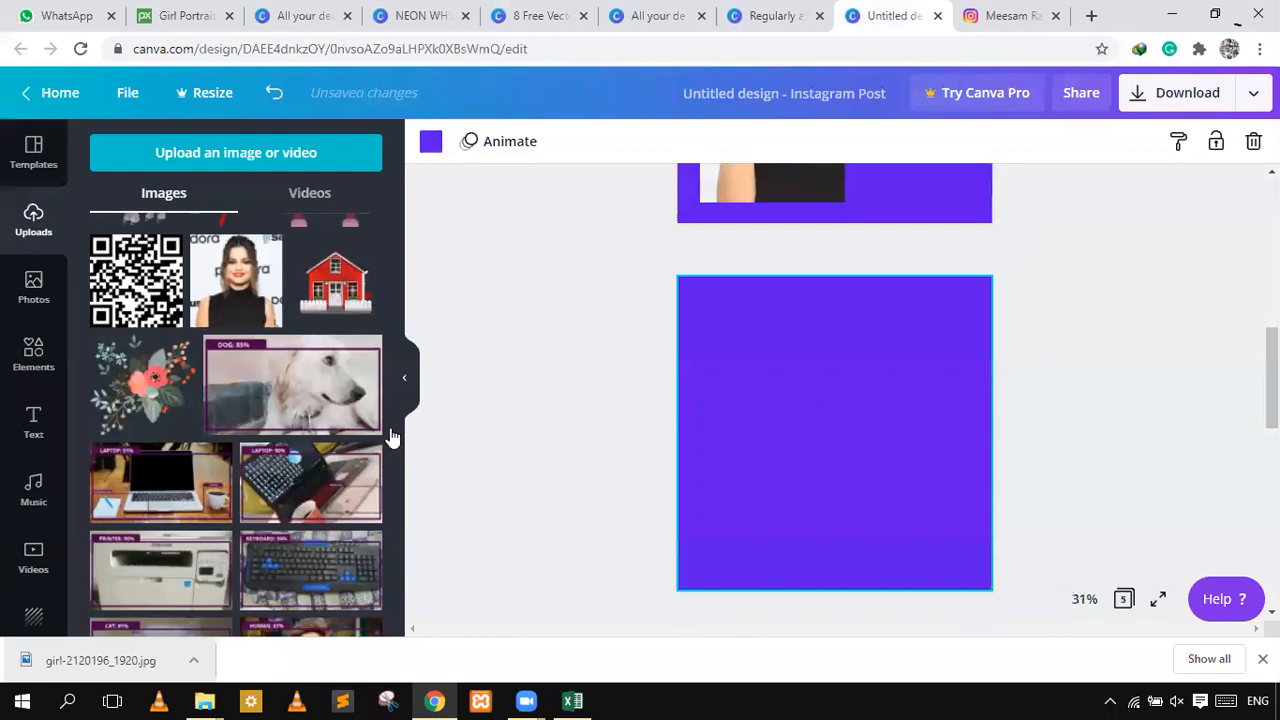
pyautogui.scroll(-5, 241, 354)
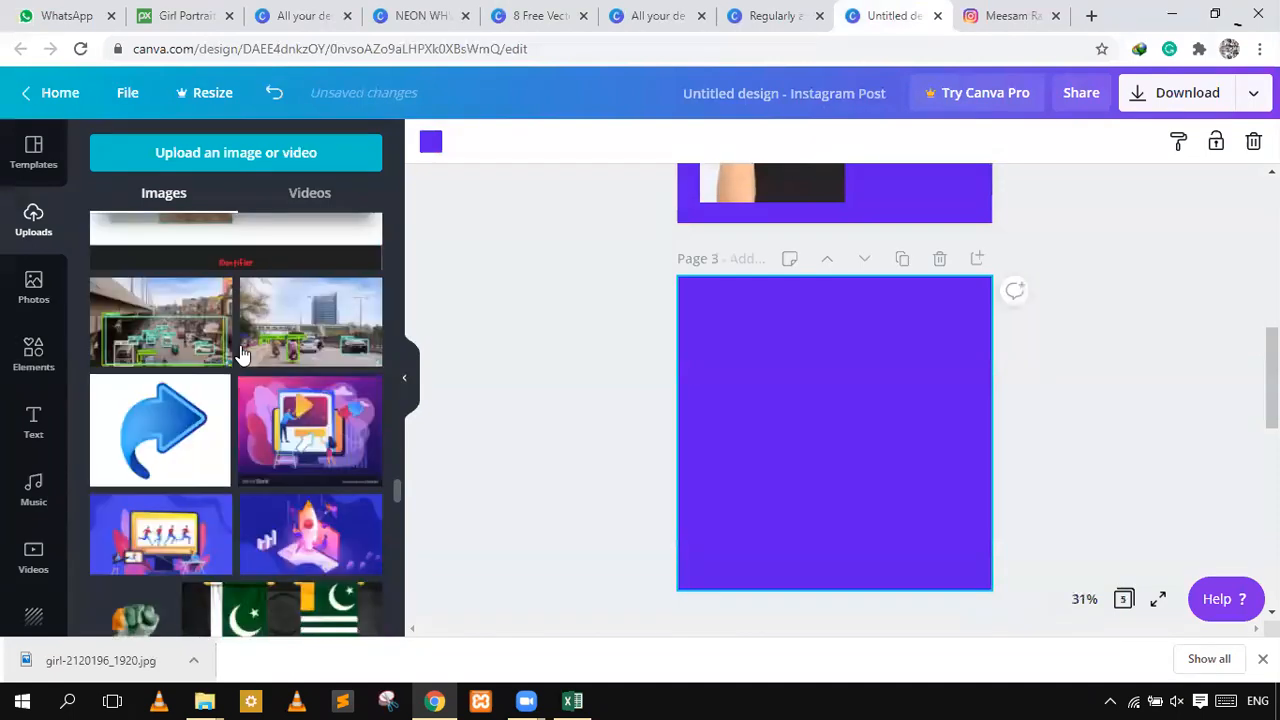
pyautogui.scroll(10, 241, 354)
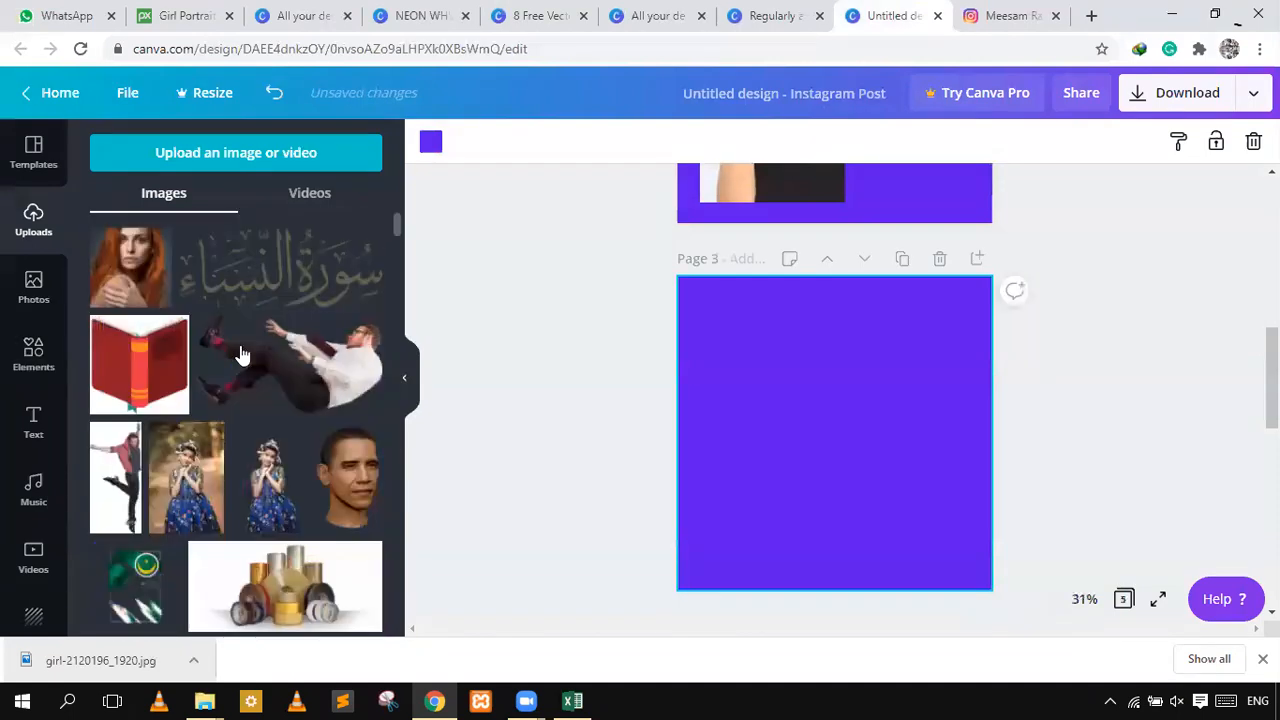
pyautogui.click(370, 495)
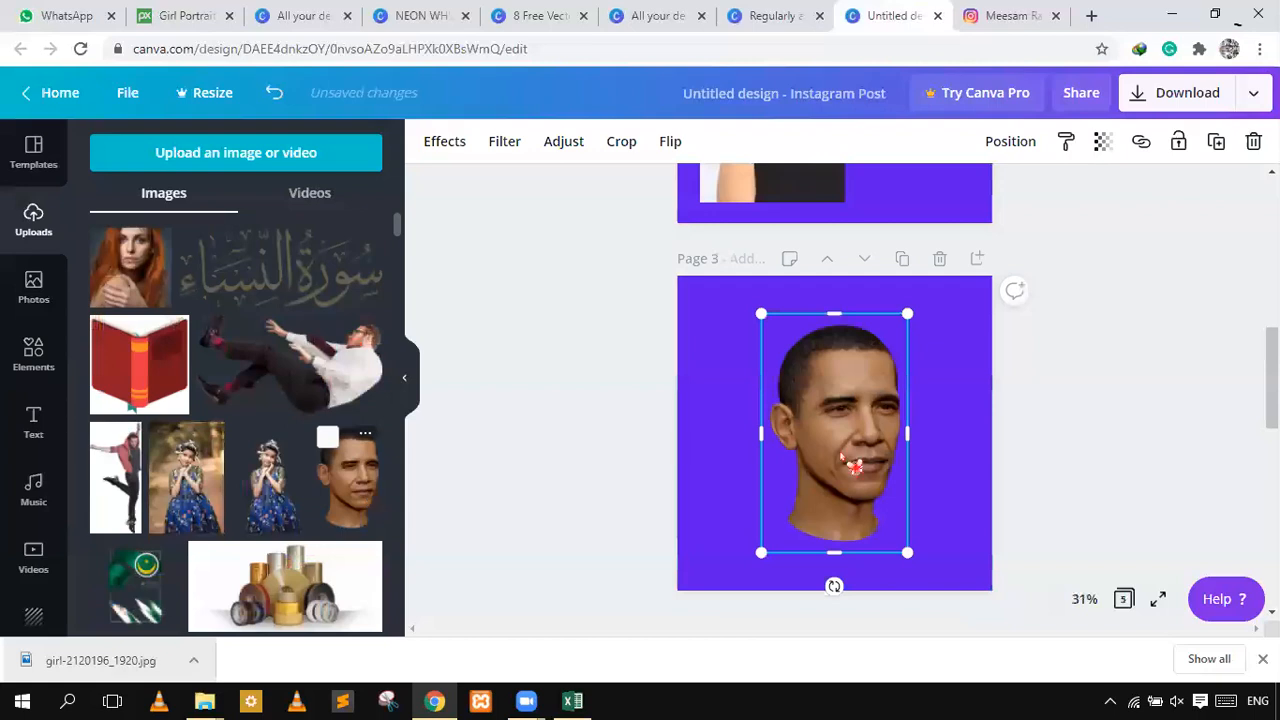
pyautogui.moveTo(757, 436); pyautogui.dragTo(762, 394)
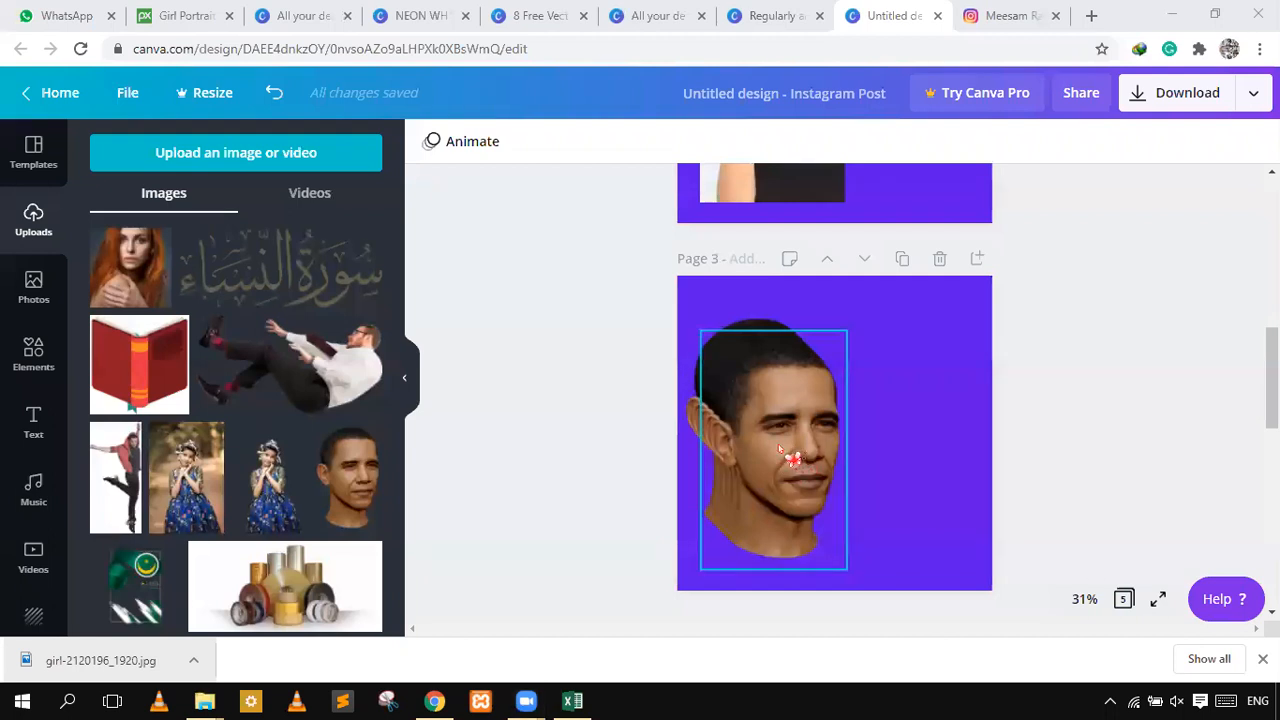
# - Move one copy of the head to the right half of page 3 and crop it to the hair and forehead
pyautogui.moveTo(790, 458); pyautogui.dragTo(897, 415)
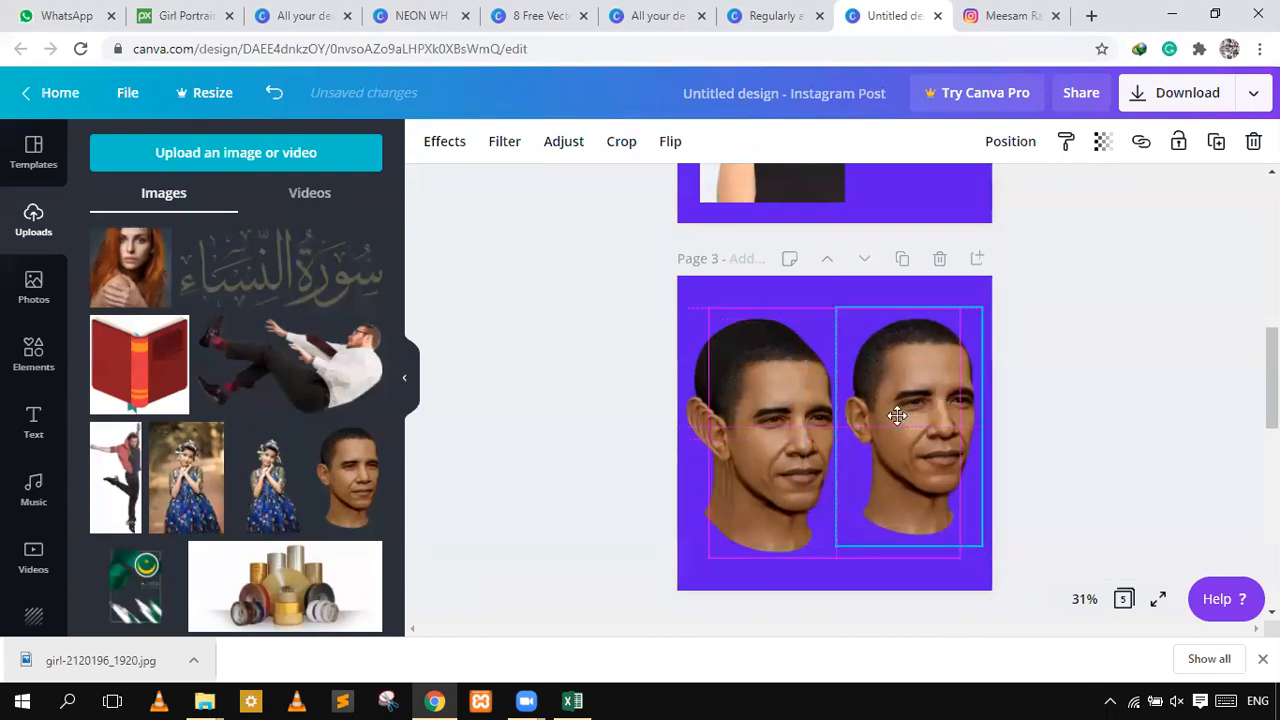
pyautogui.click(624, 143)
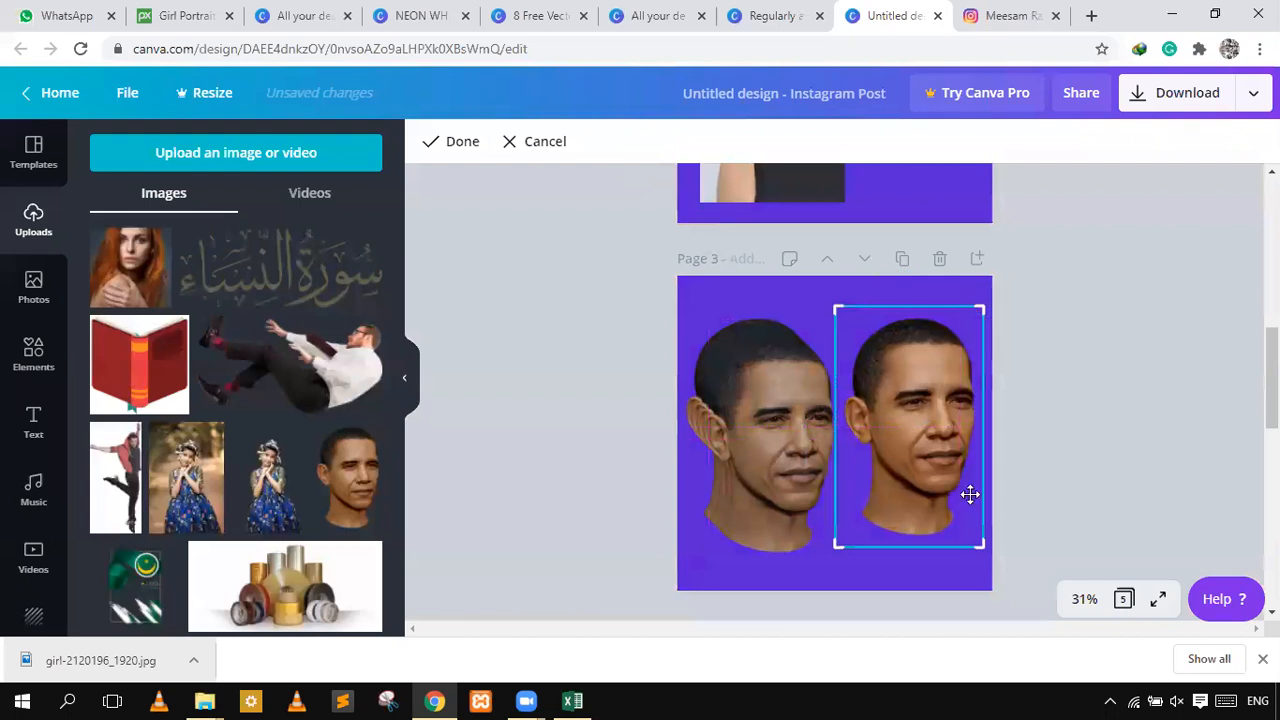
pyautogui.moveTo(983, 549); pyautogui.dragTo(983, 374)
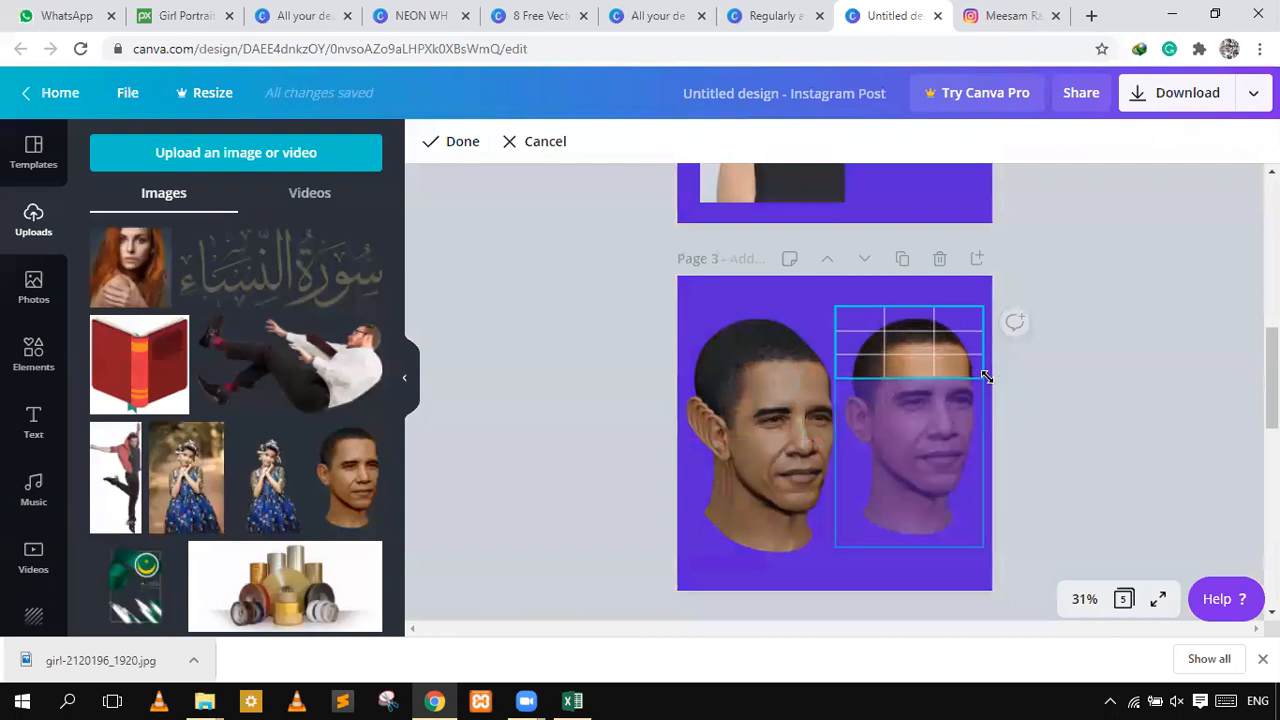
pyautogui.click(1110, 362)
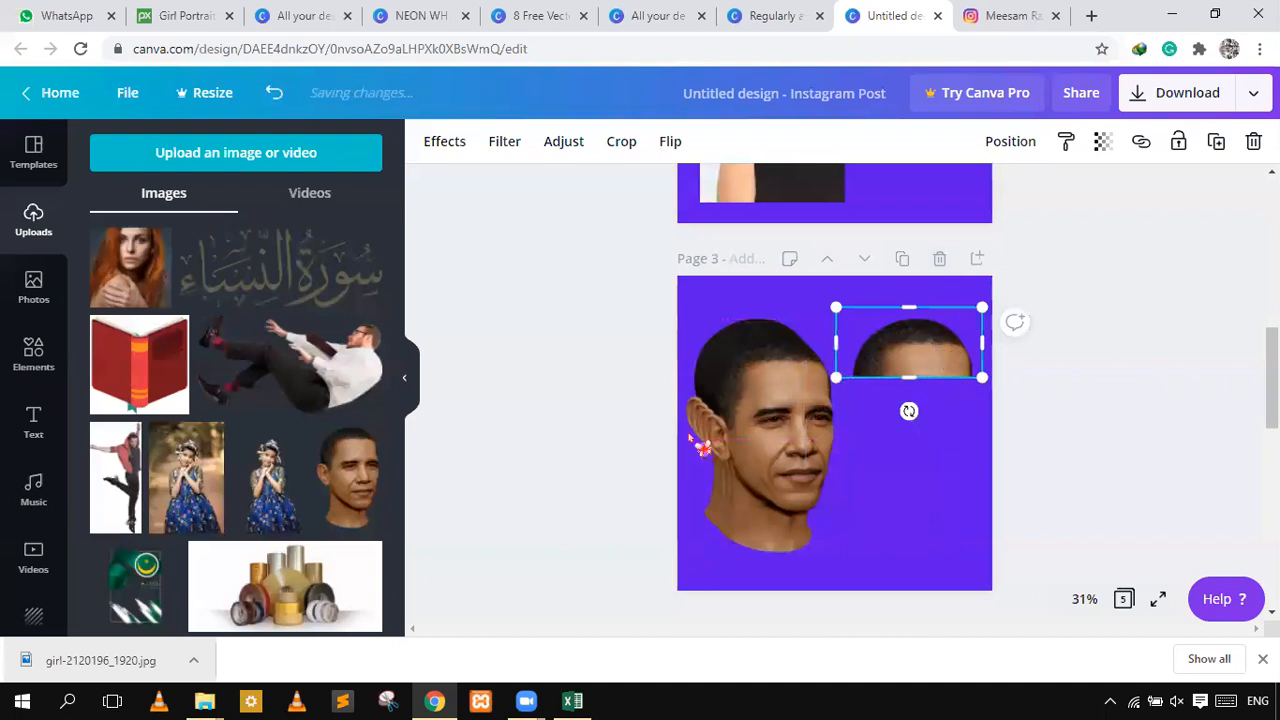
# - Duplicate the forehead slice and align the copy at the same height over the original slice
pyautogui.click(945, 357)
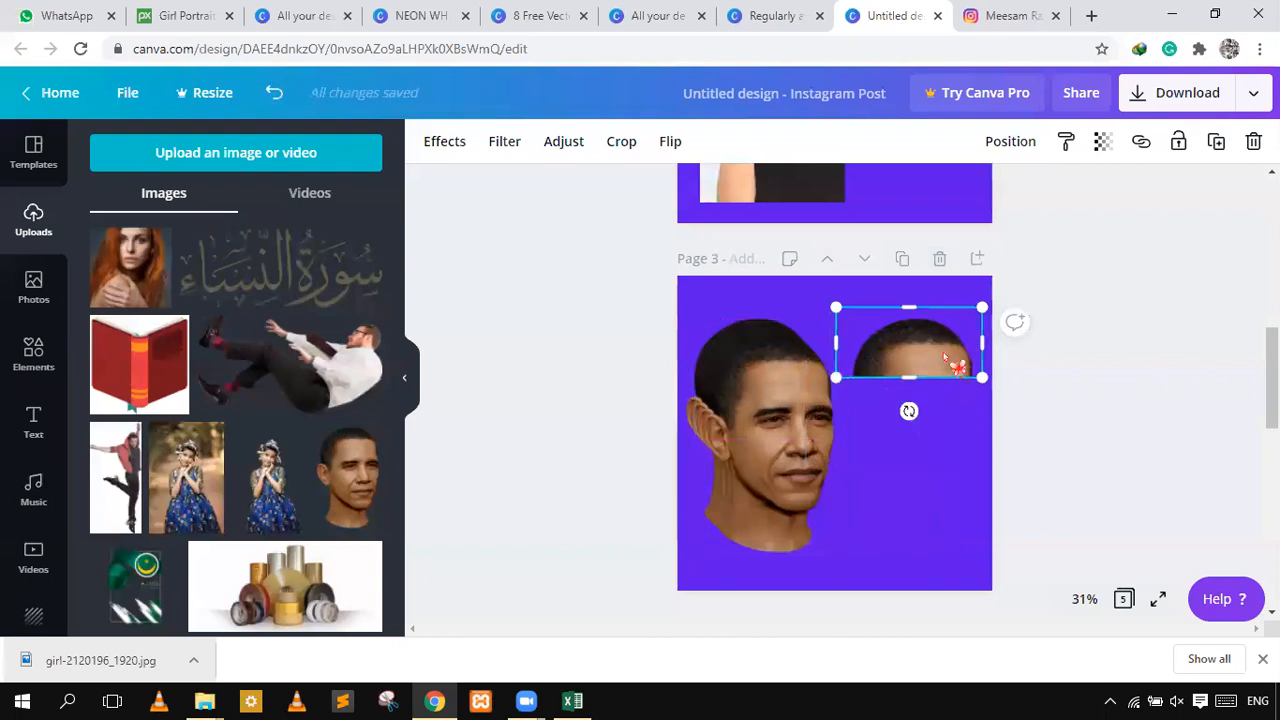
pyautogui.moveTo(945, 356); pyautogui.dragTo(951, 362)
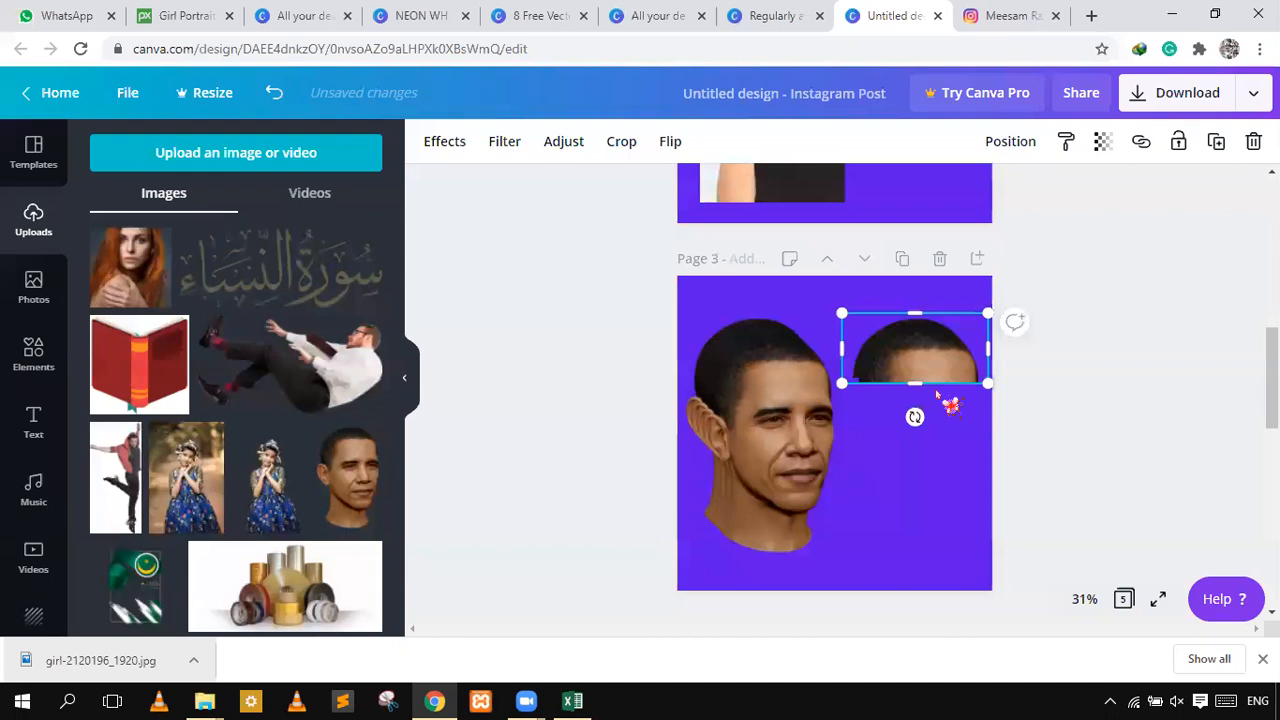
pyautogui.moveTo(932, 407); pyautogui.dragTo(945, 348)
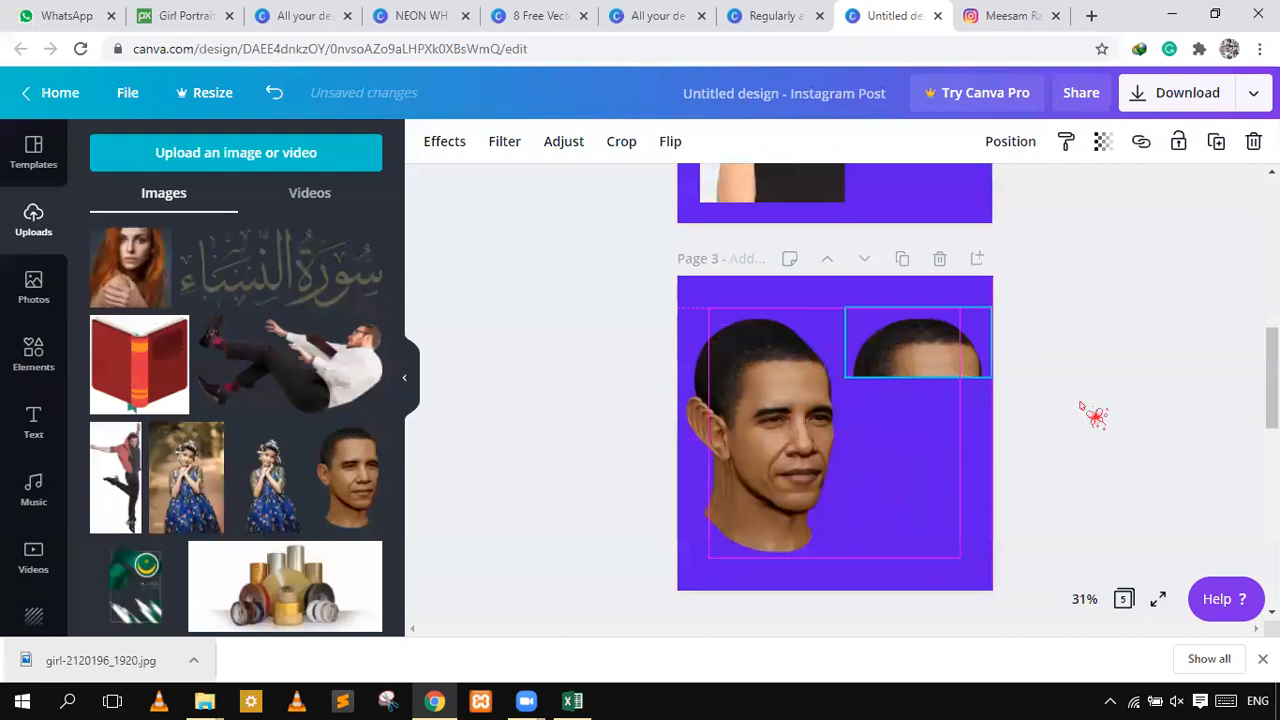
# - Crop the duplicated slice to the band with the eyes and nose and place it below the forehead with a small gap
pyautogui.click(911, 369)
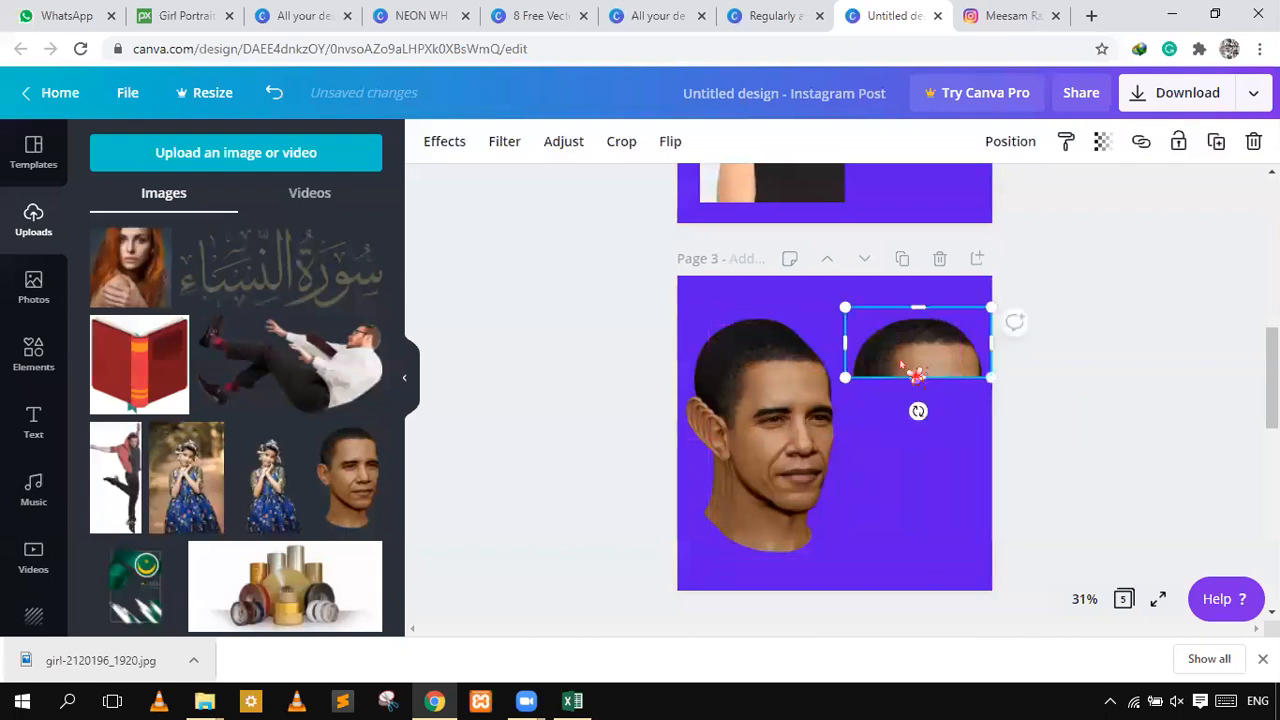
pyautogui.click(619, 143)
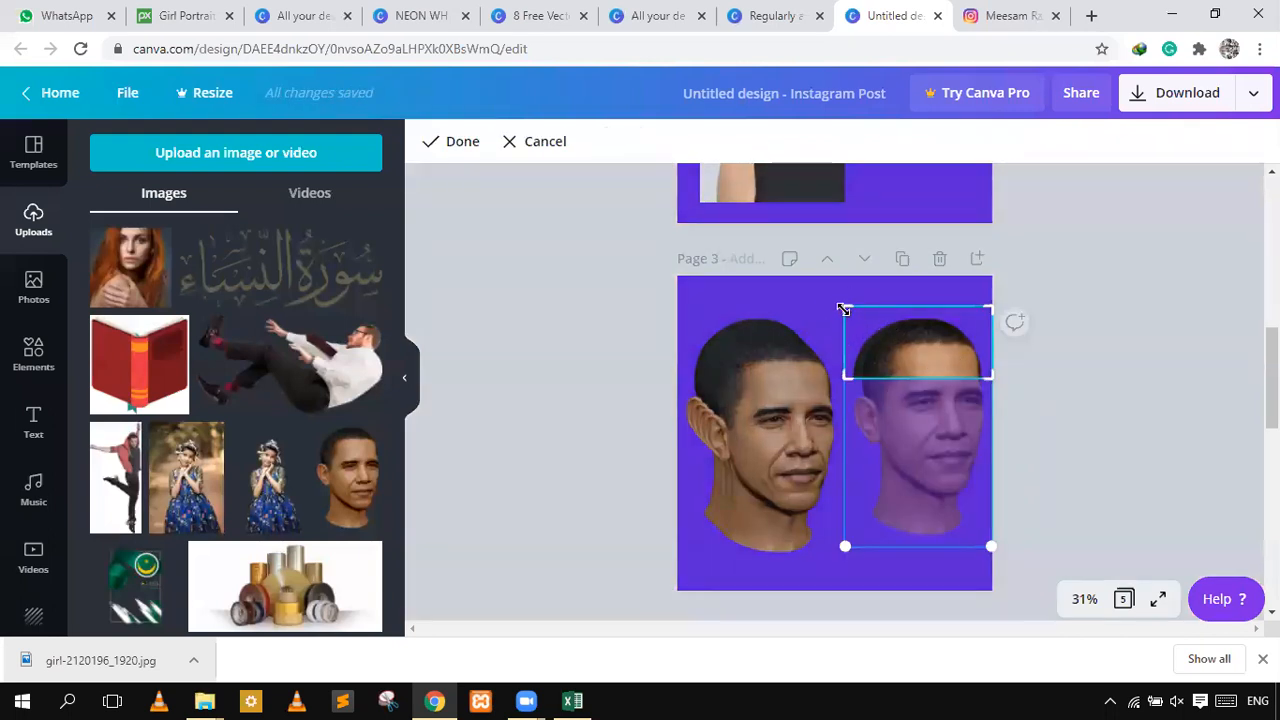
pyautogui.moveTo(838, 341); pyautogui.dragTo(839, 446)
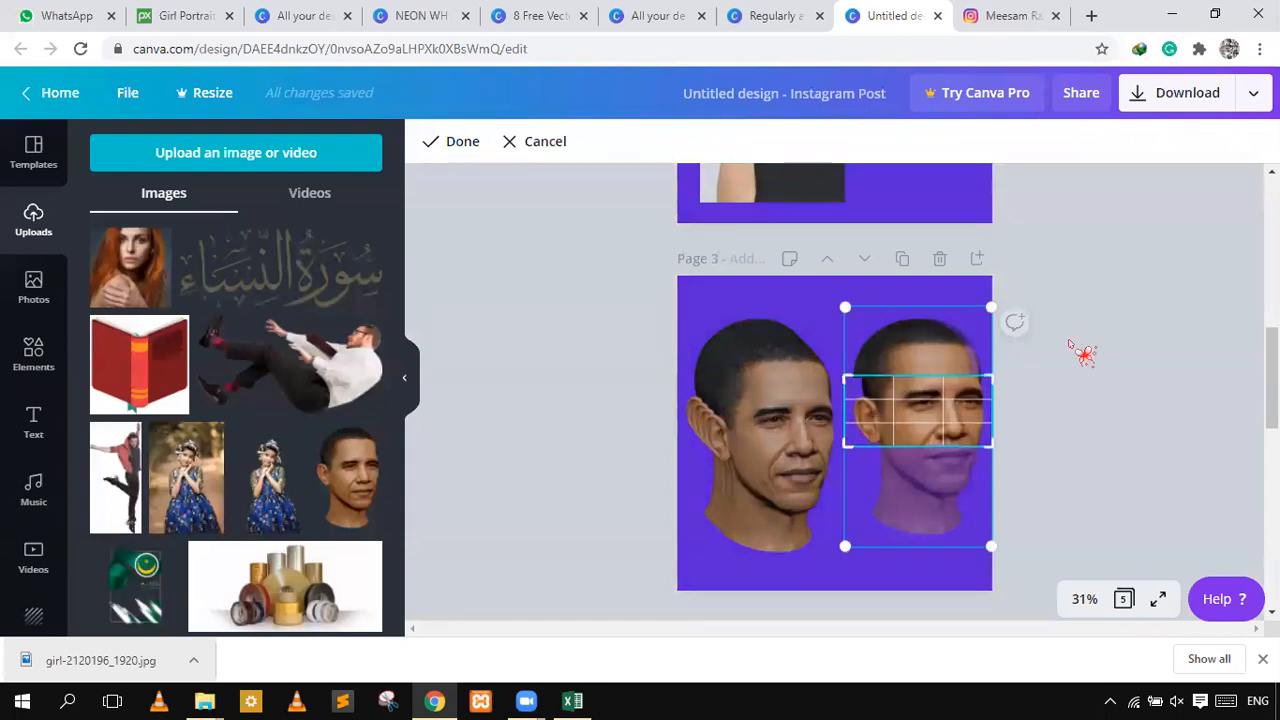
pyautogui.press('Return')
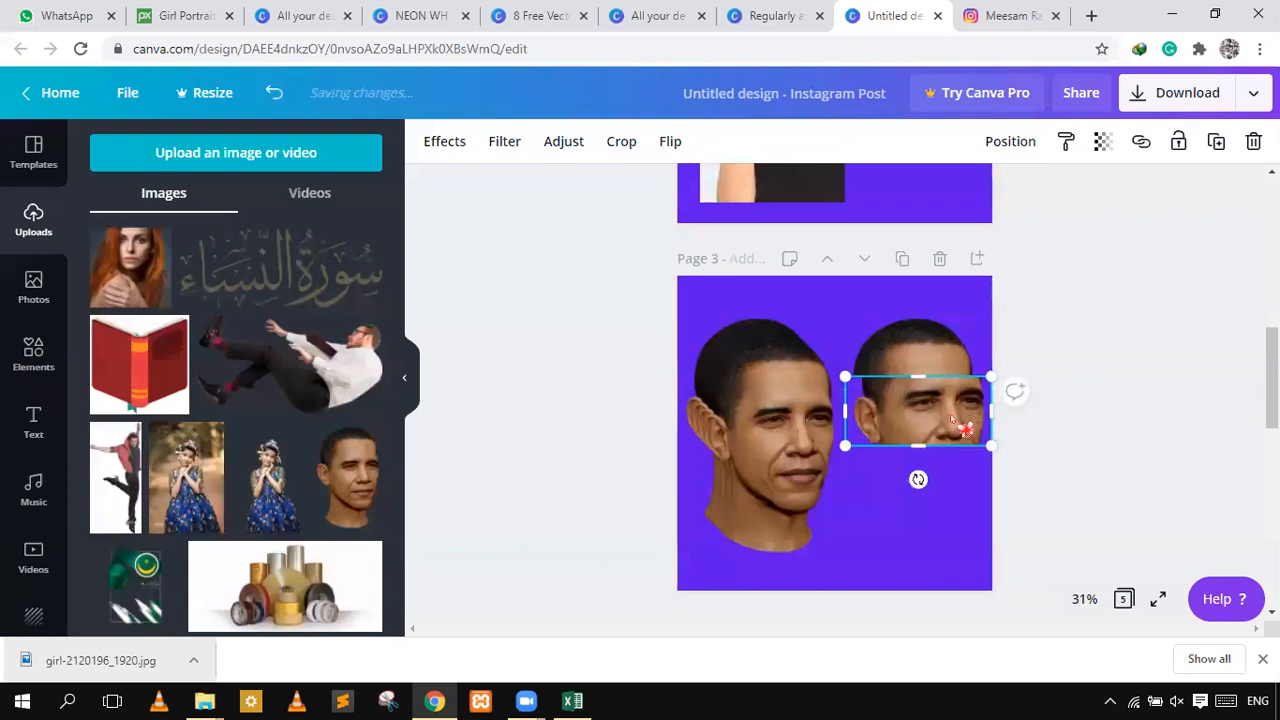
pyautogui.moveTo(951, 430)
pyautogui.mouseDown()
pyautogui.moveTo(938, 398)
pyautogui.moveTo(935, 430)
pyautogui.moveTo(951, 428)
pyautogui.mouseUp()
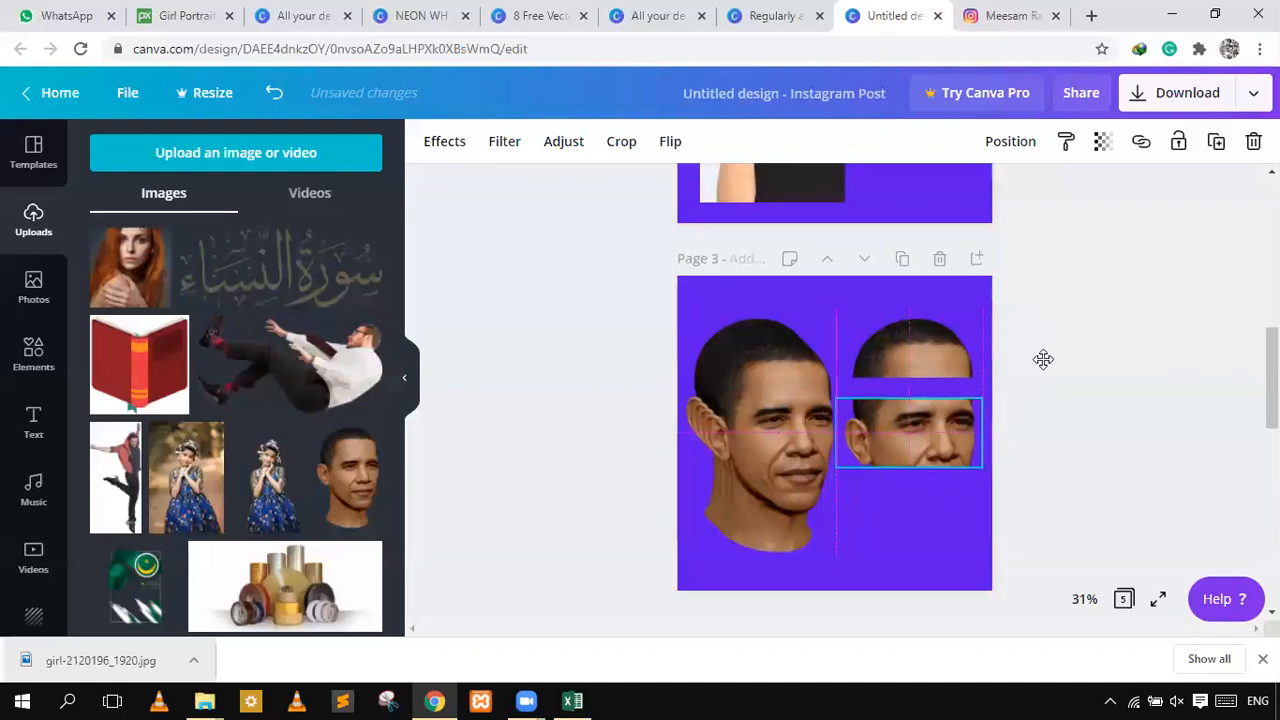
# - Crop another full copy of the head to the mouth band and place it below the eyes-and-nose slice with a small gap
pyautogui.click(776, 434)
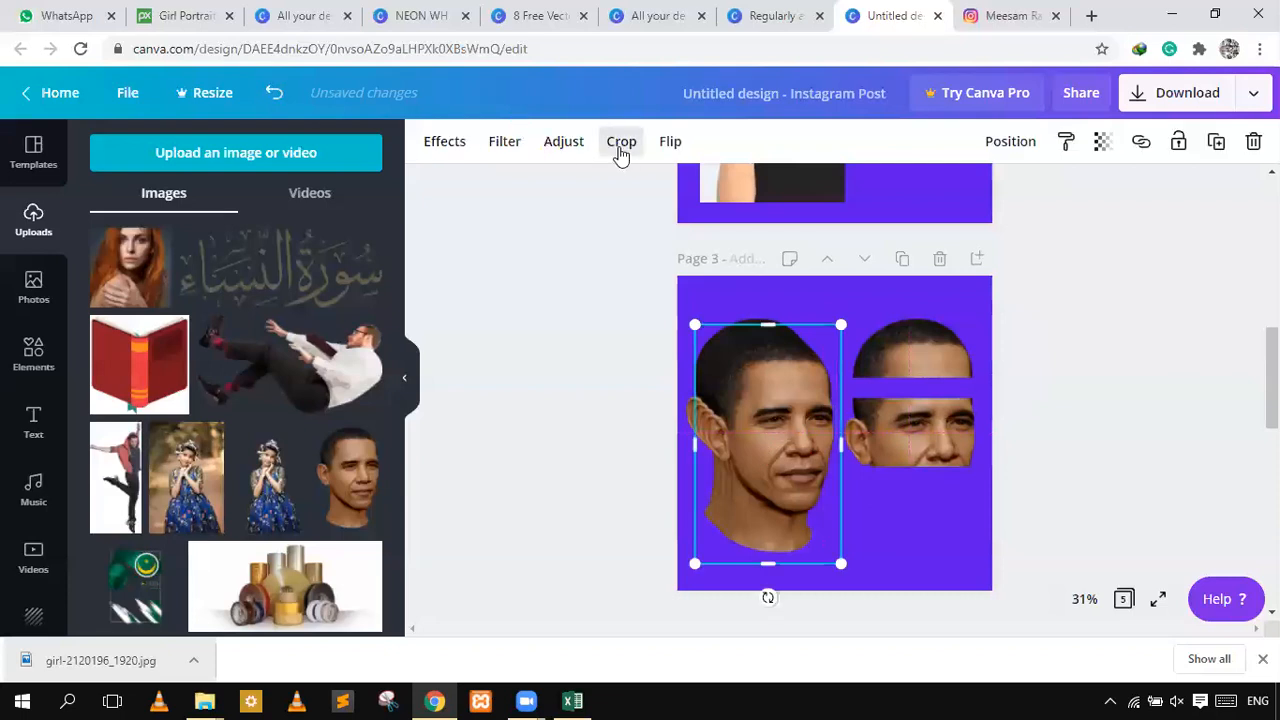
pyautogui.doubleClick(771, 409)
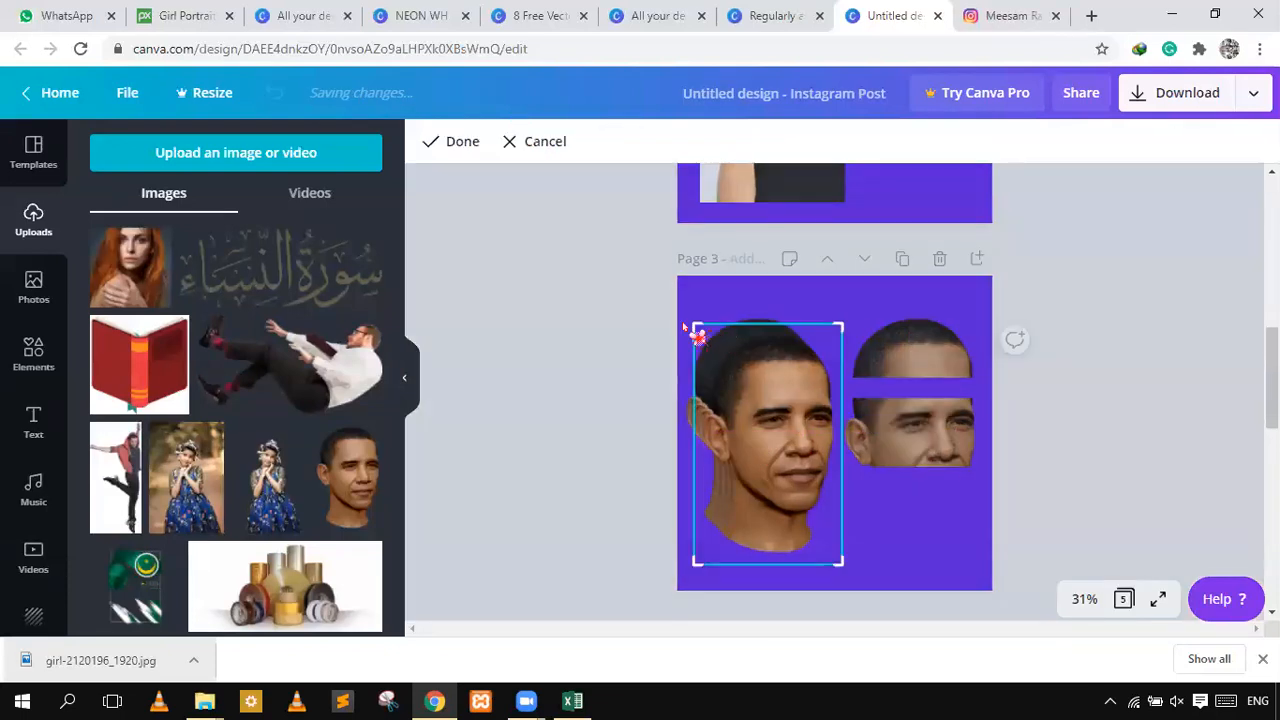
pyautogui.moveTo(697, 328); pyautogui.dragTo(695, 461)
pyautogui.moveTo(840, 569); pyautogui.dragTo(848, 529)
pyautogui.moveTo(853, 514); pyautogui.dragTo(854, 501)
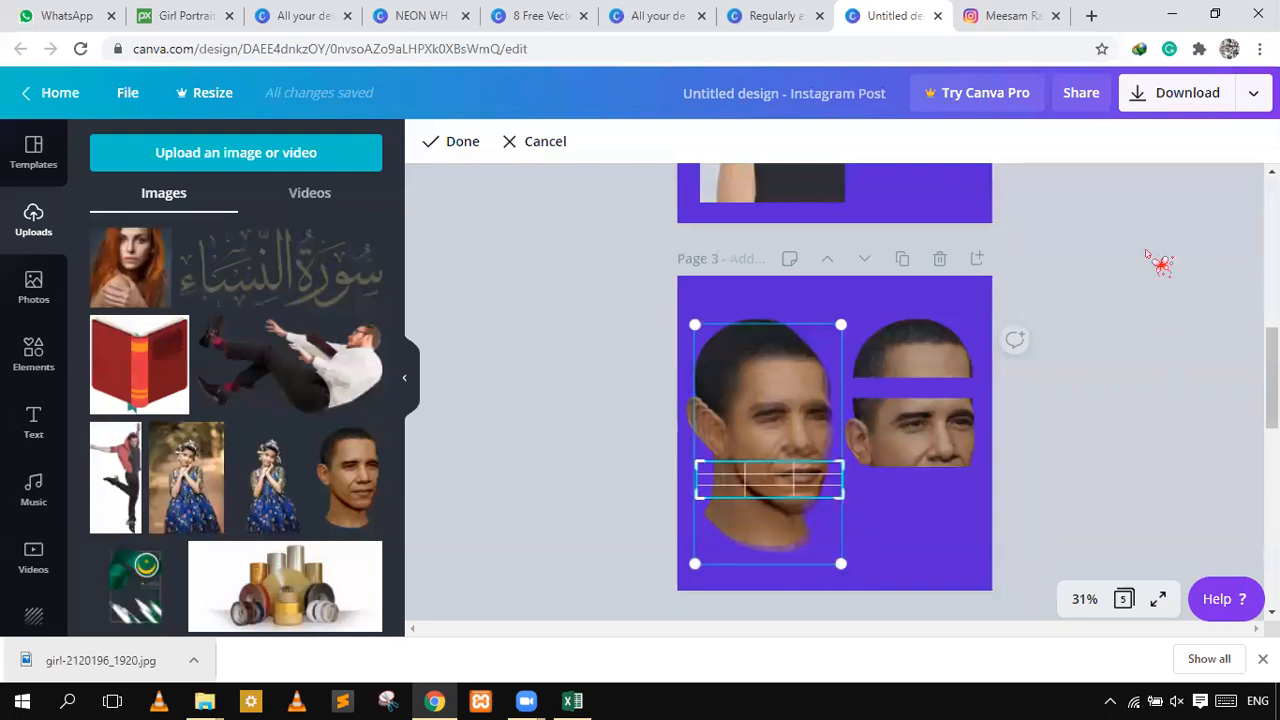
pyautogui.click(1160, 263)
pyautogui.moveTo(858, 497); pyautogui.dragTo(900, 500)
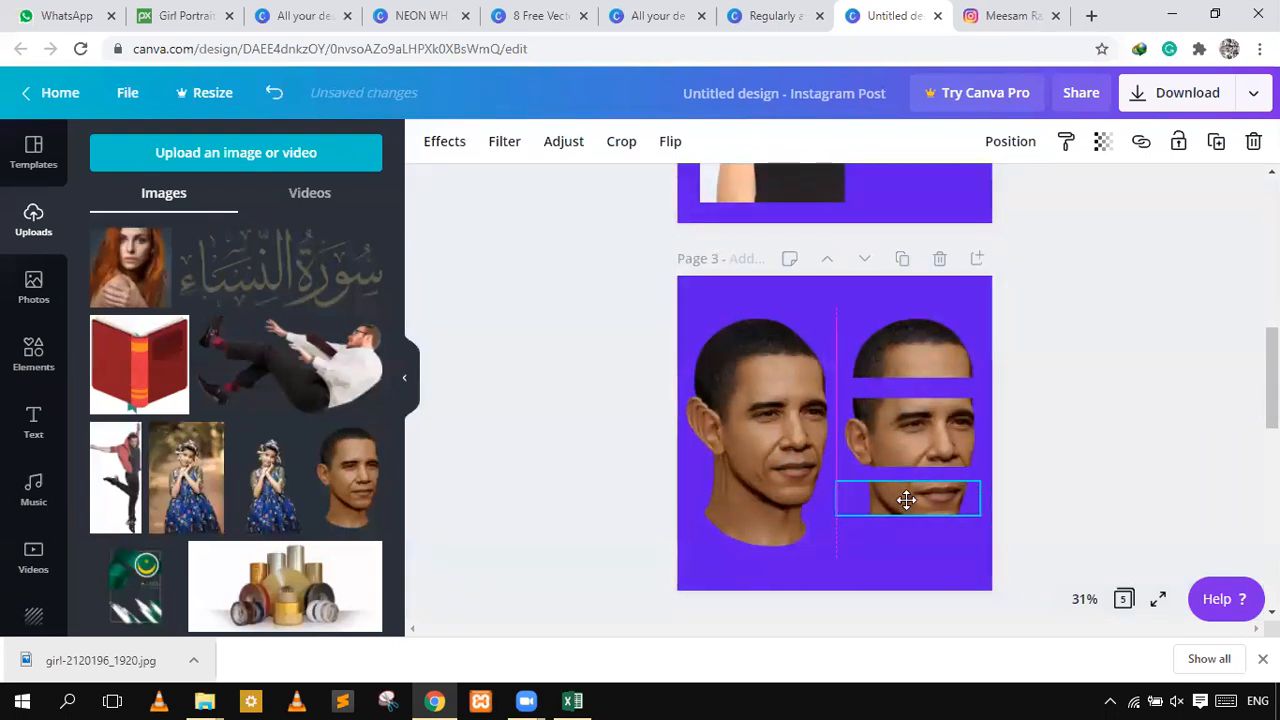
# - Crop the next full copy of the head to the chin and neck and place it below the mouth slice with a small gap
pyautogui.click(790, 484)
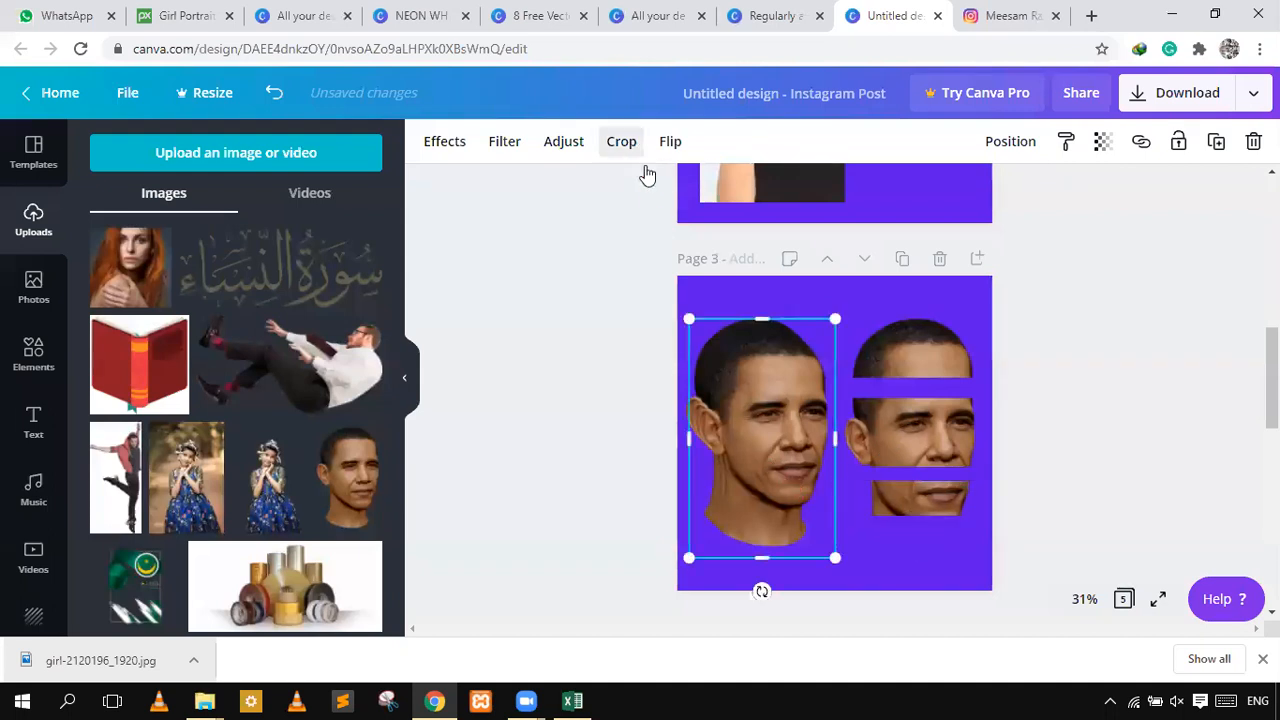
pyautogui.doubleClick(694, 322)
pyautogui.moveTo(709, 371); pyautogui.dragTo(703, 488)
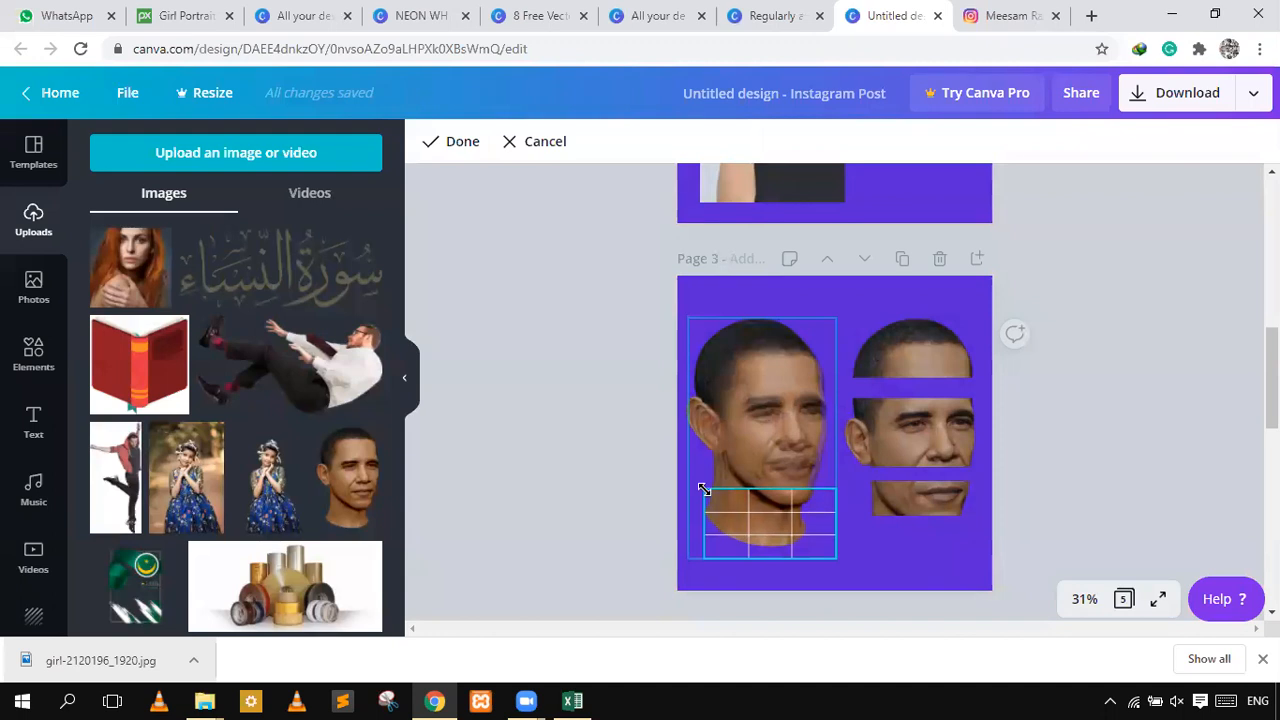
pyautogui.click(1133, 408)
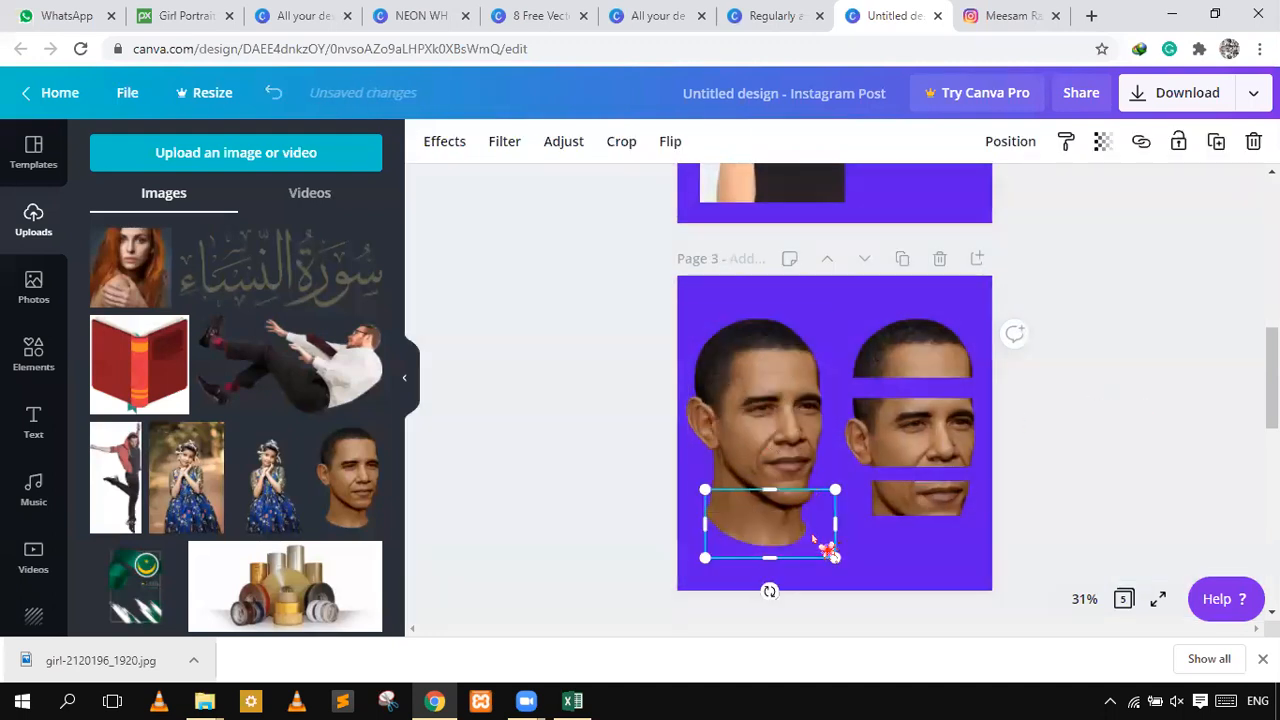
pyautogui.click(944, 554)
pyautogui.moveTo(780, 530); pyautogui.dragTo(921, 568)
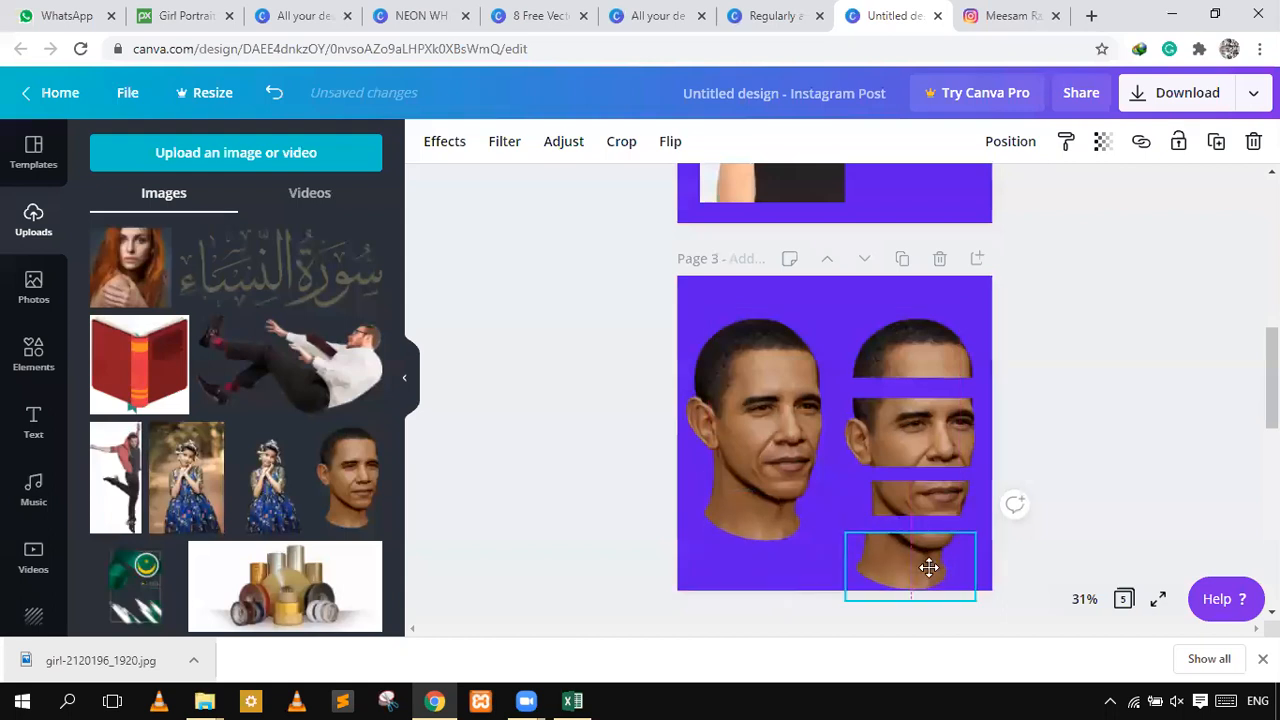
# - Delete the leftover full copies of the head from the left half of page 3
pyautogui.click(773, 406)
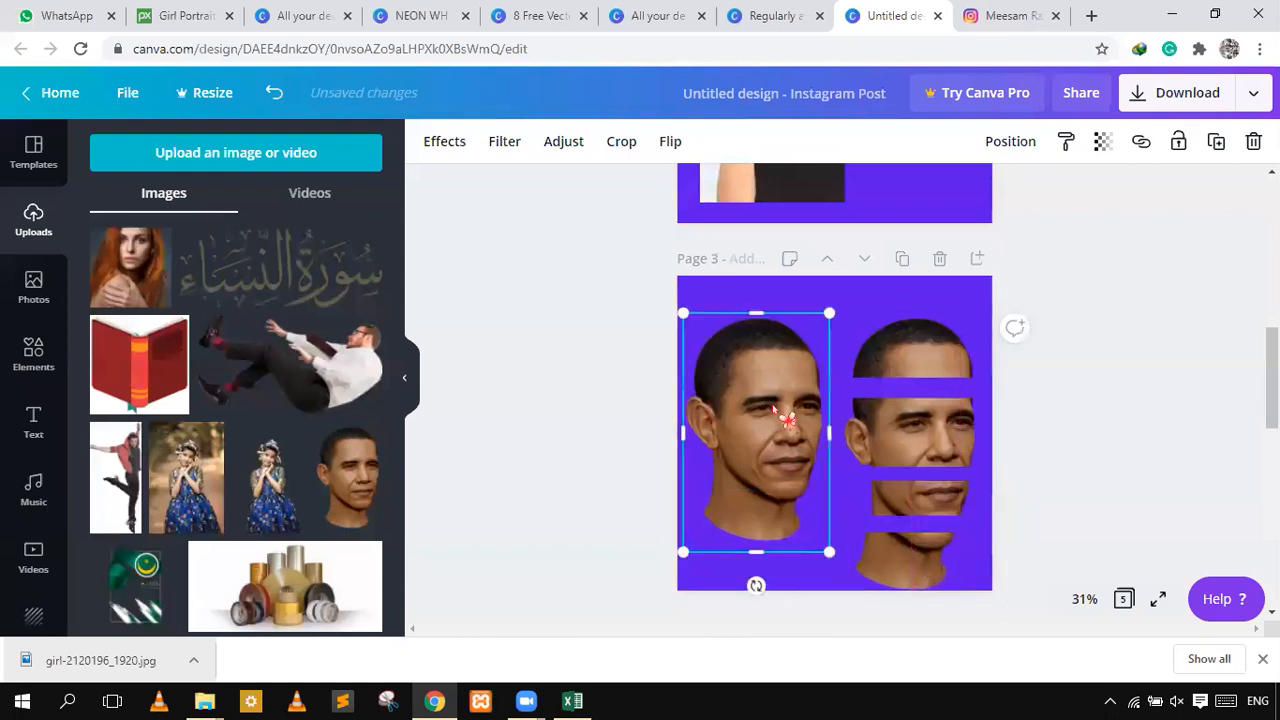
pyautogui.hotkey('ctrl', 'z')
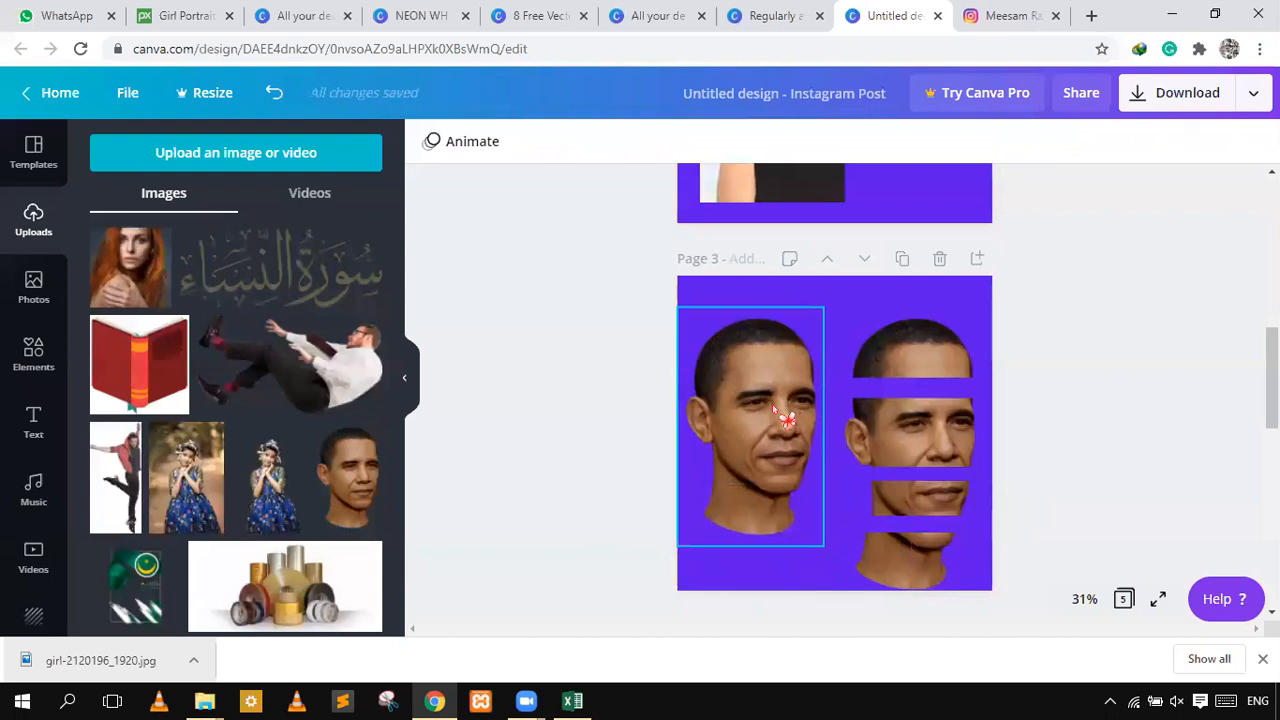
pyautogui.click(772, 404)
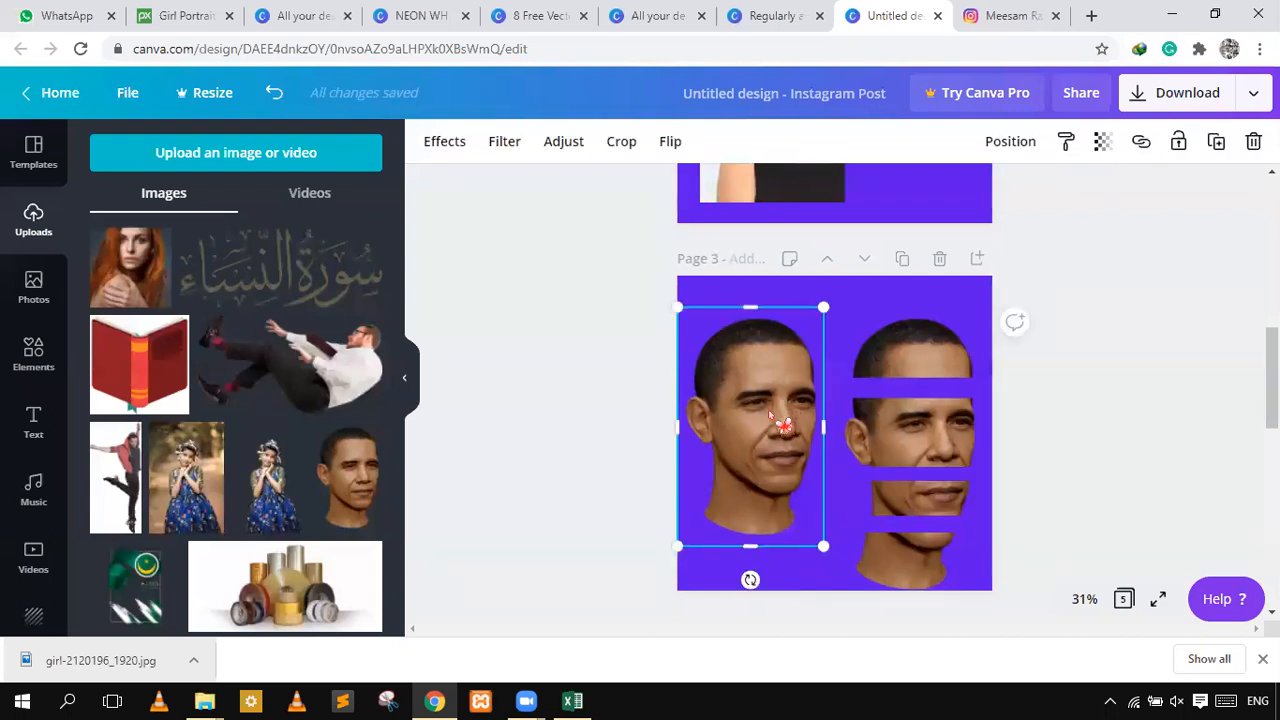
pyautogui.press('Delete')
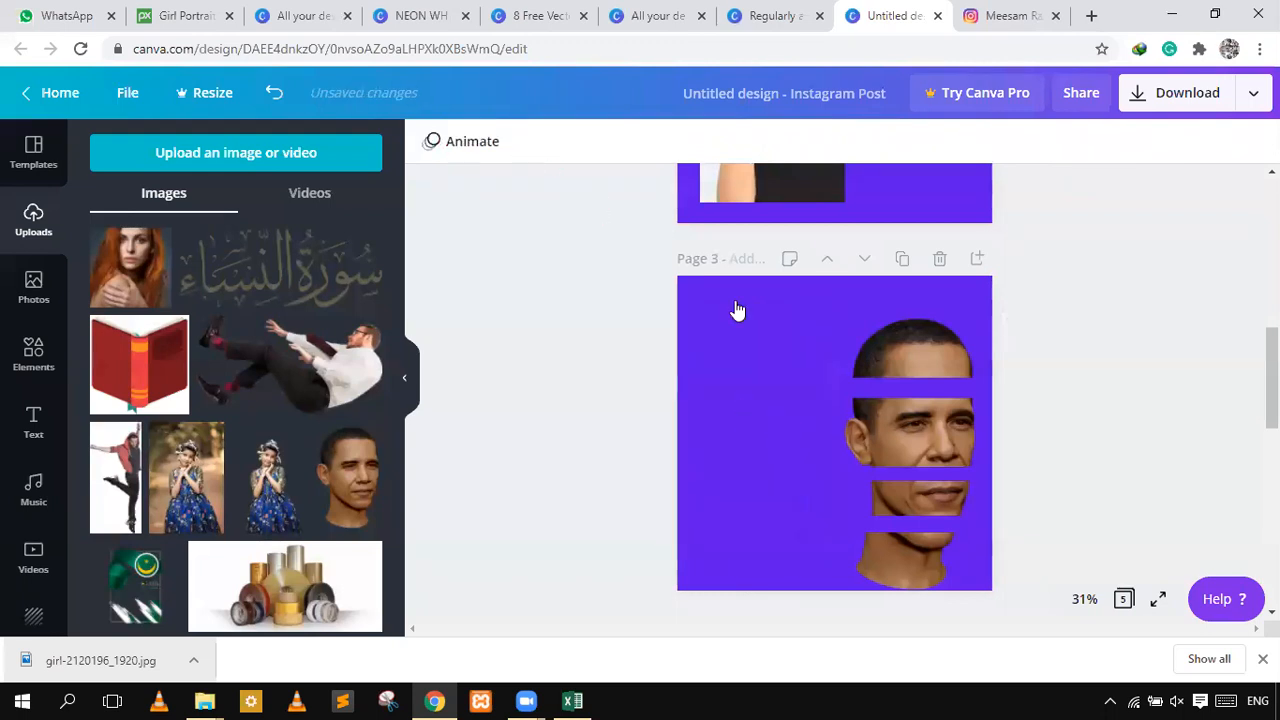
# - Change page 3's background to white and move all four head slices together to the horizontal middle of the page
pyautogui.click(781, 376)
pyautogui.click(431, 143)
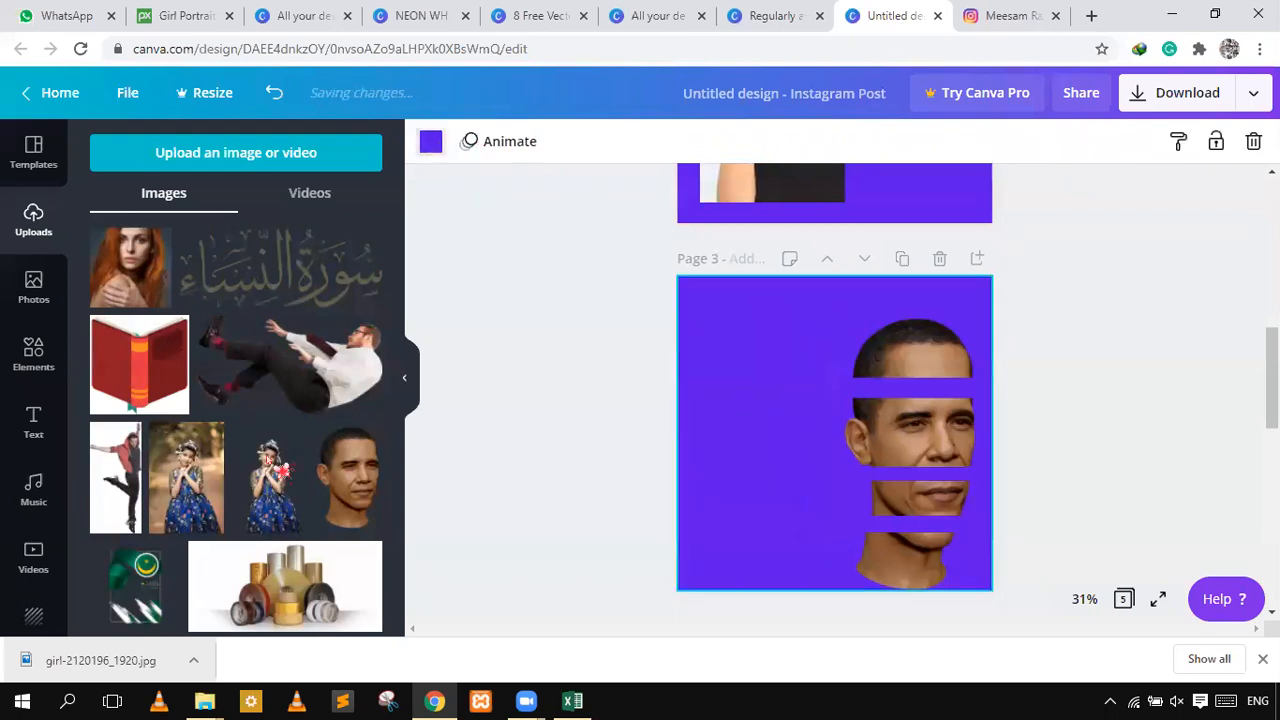
pyautogui.moveTo(786, 297); pyautogui.dragTo(942, 519)
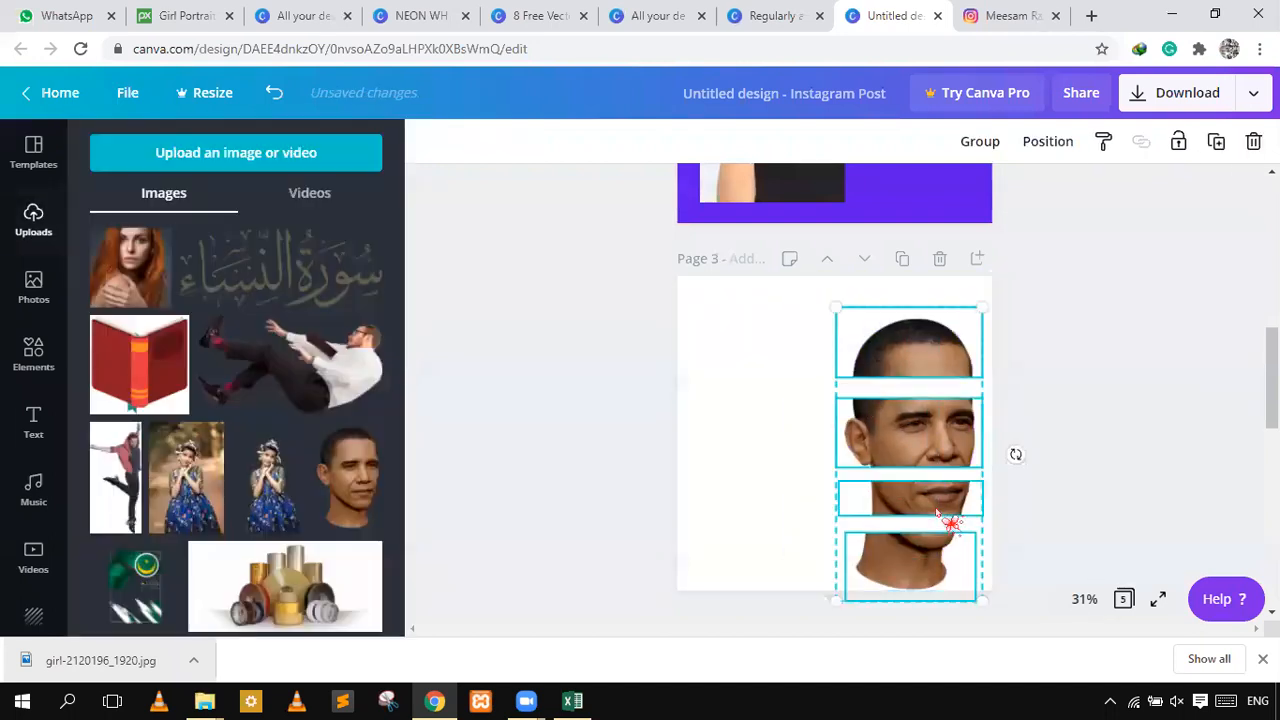
pyautogui.moveTo(843, 467)
pyautogui.mouseDown()
pyautogui.moveTo(834, 457)
pyautogui.moveTo(844, 464)
pyautogui.mouseUp()
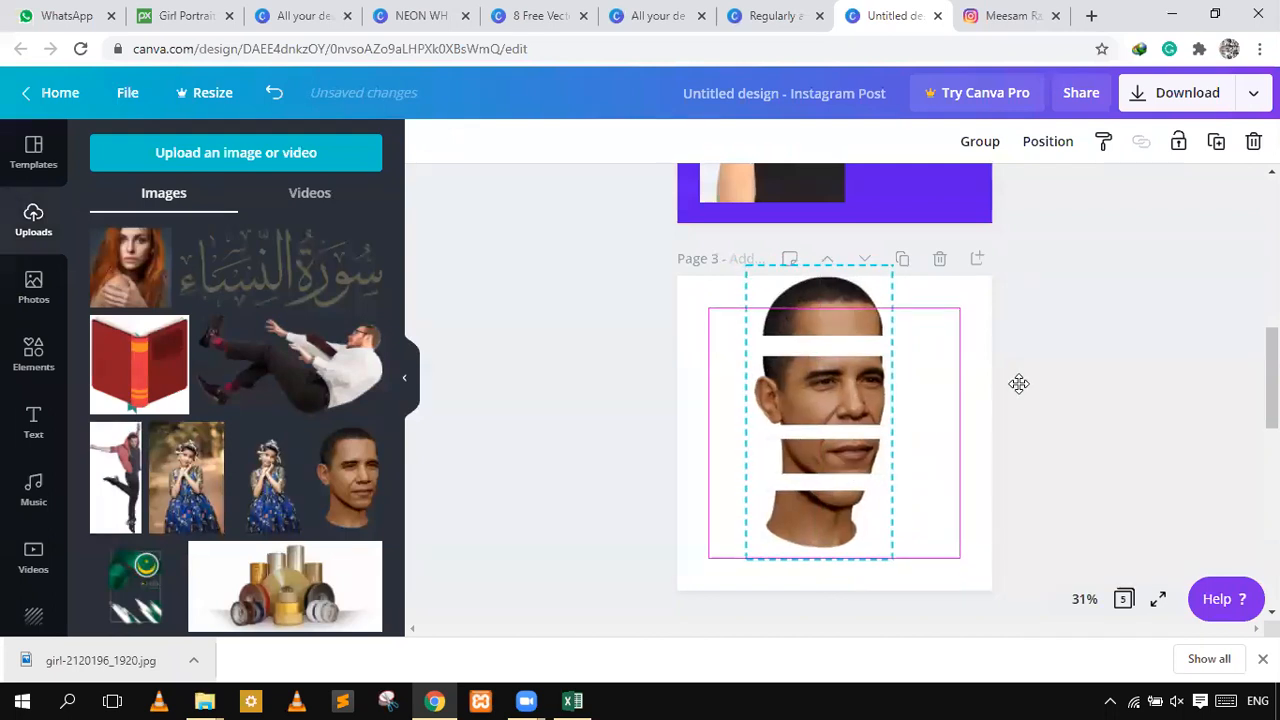
pyautogui.click(1060, 352)
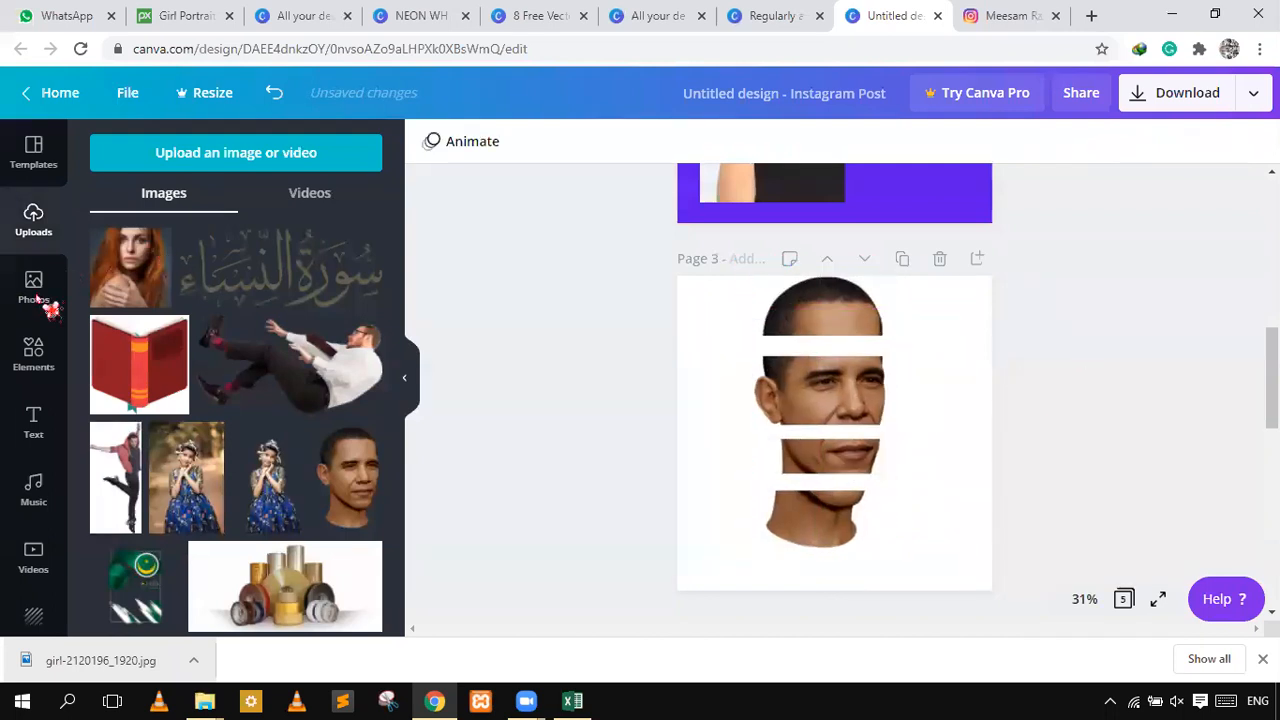
# - Clear the Frames search in the elements library and begin a new search term with "B"
pyautogui.click(33, 348)
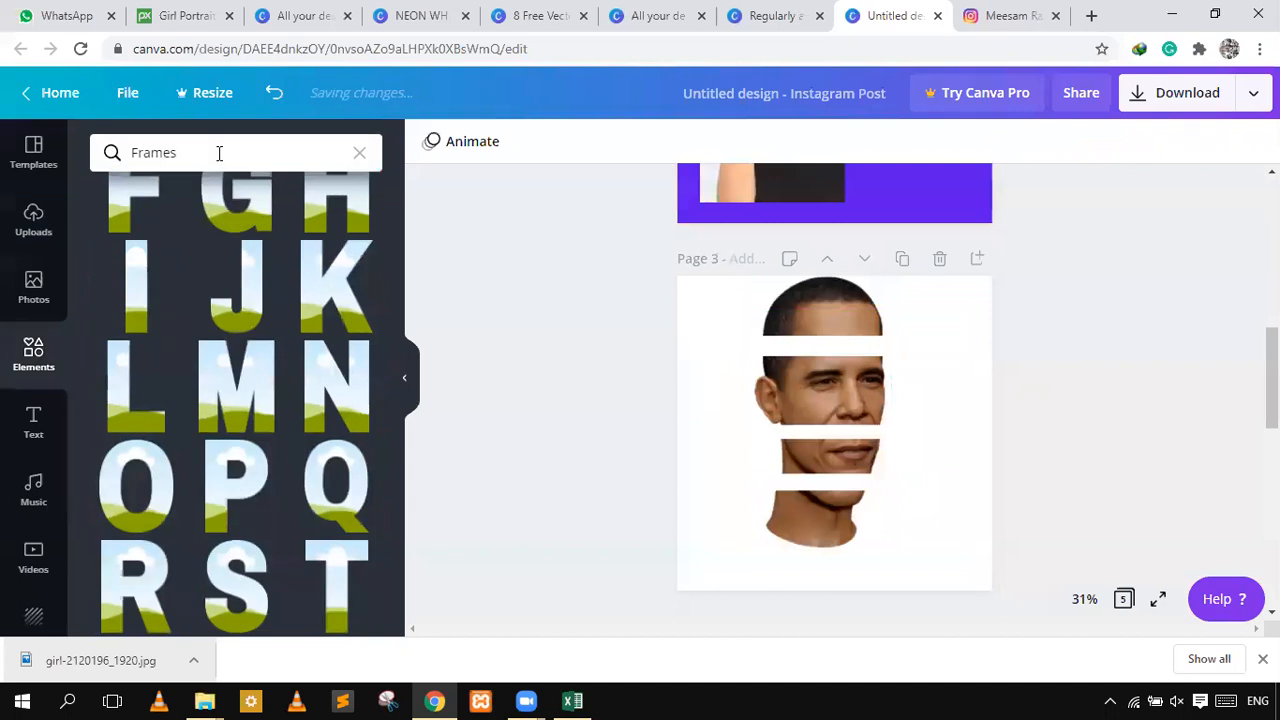
pyautogui.click(358, 161)
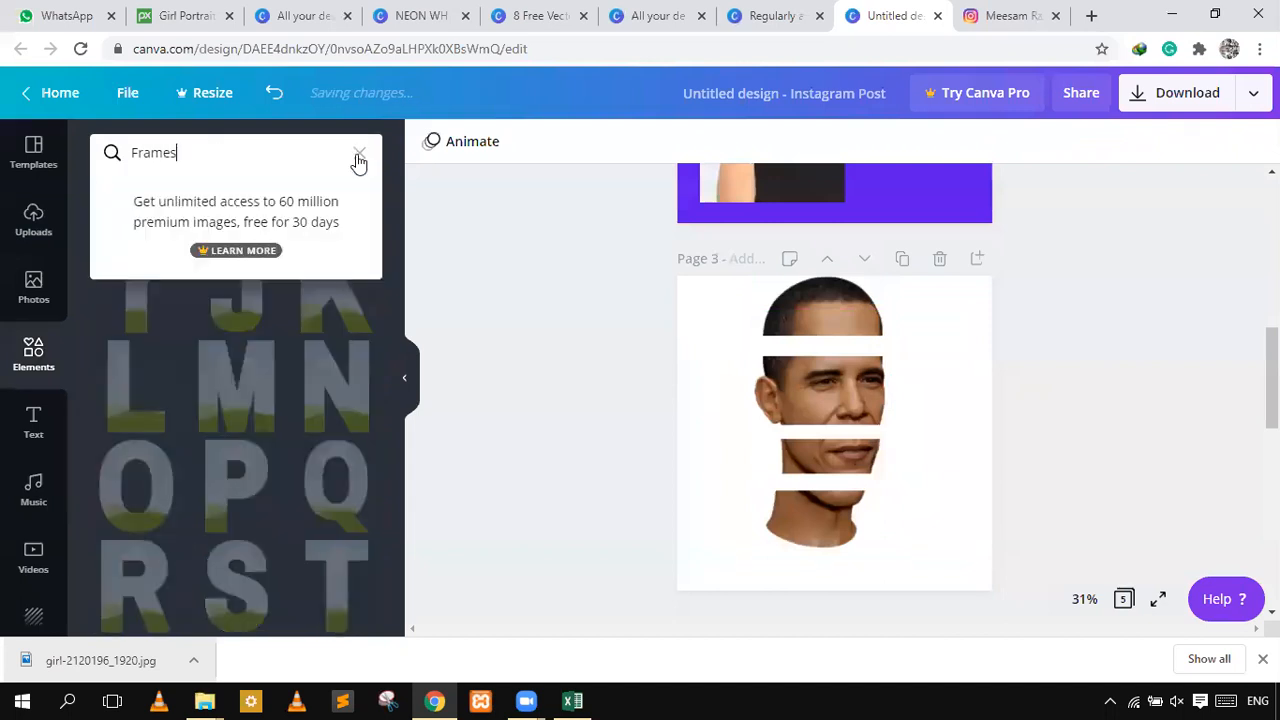
pyautogui.click(360, 153)
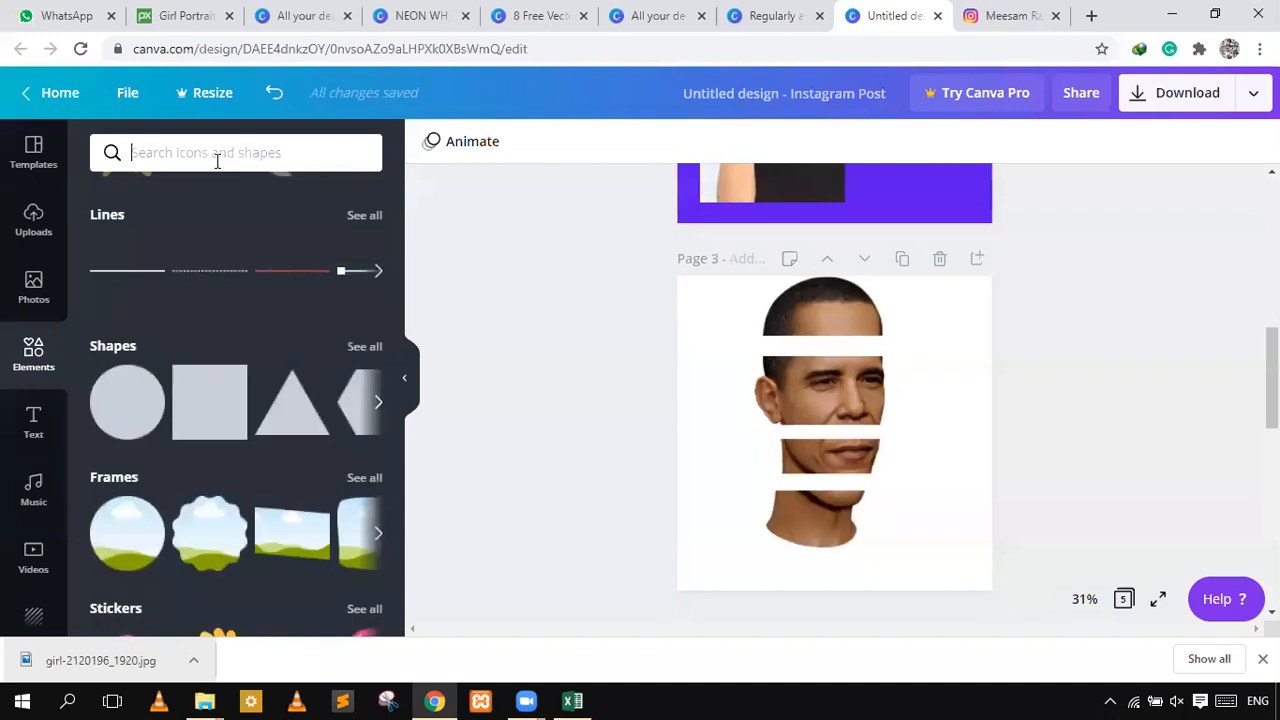
pyautogui.write('B')
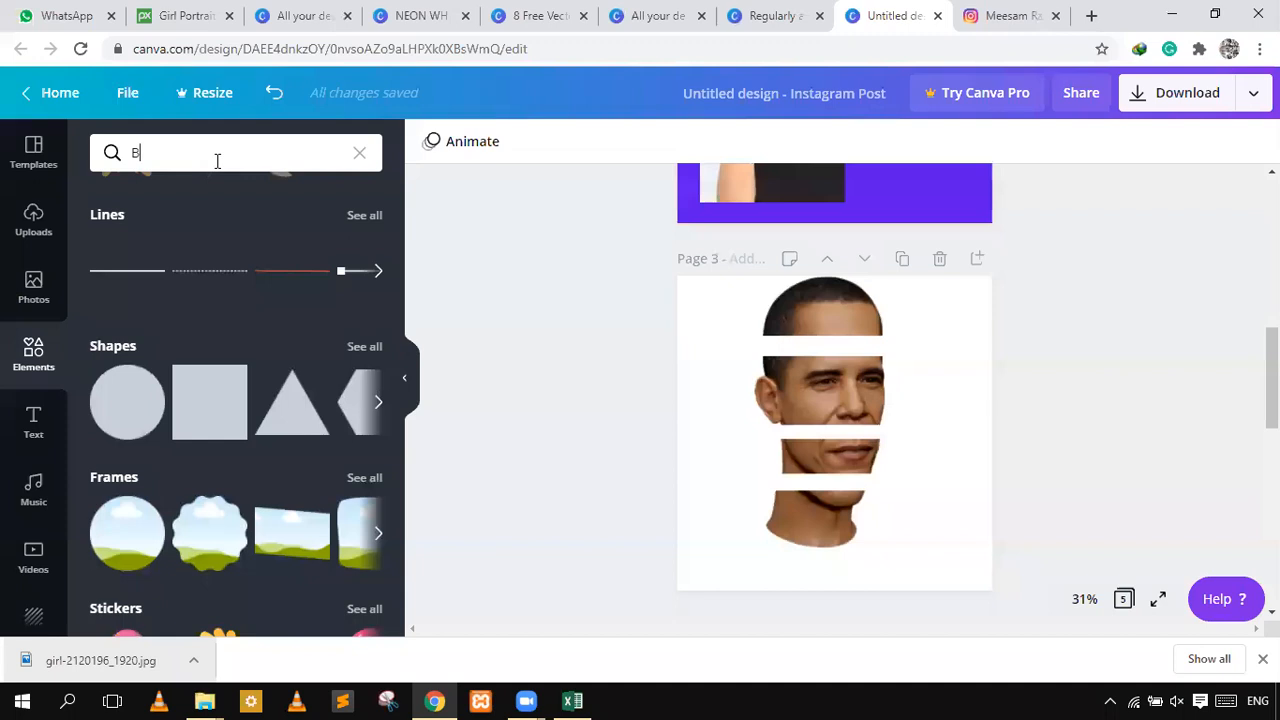
# - Check the other open designs and the red brush stroke between the head slices on page 1 of the untitled design
pyautogui.click(320, 15)
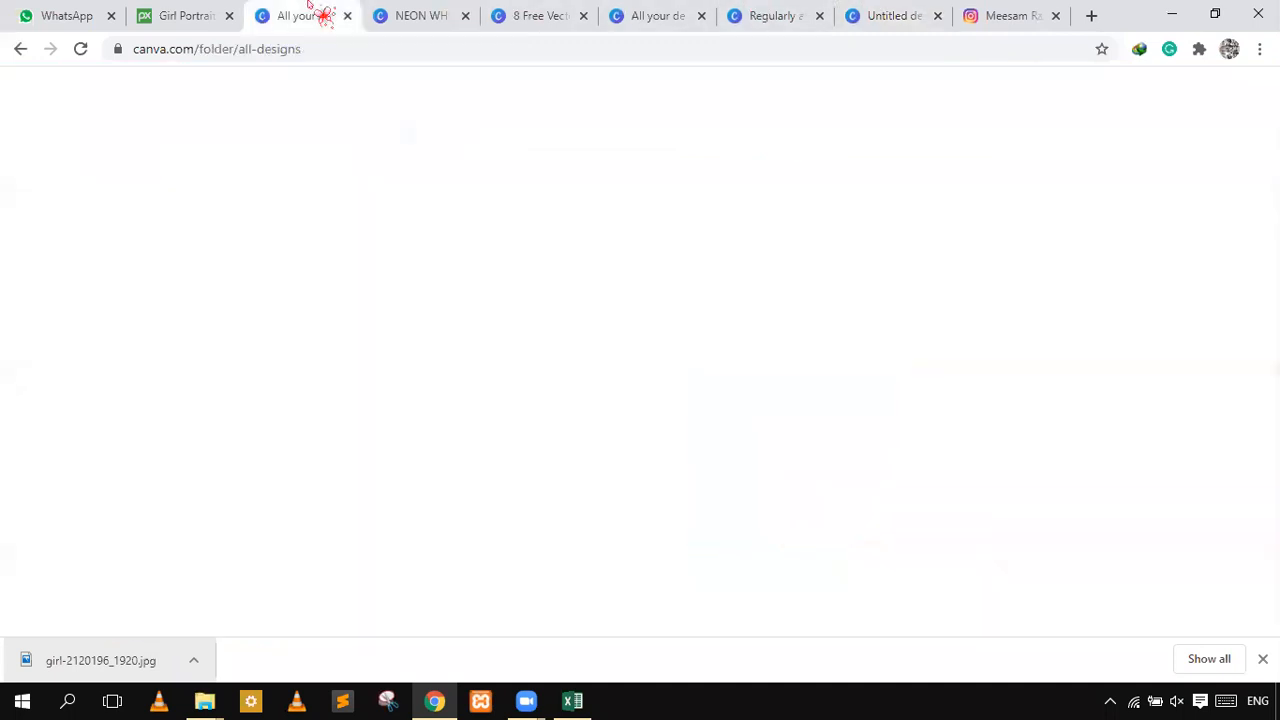
pyautogui.click(420, 15)
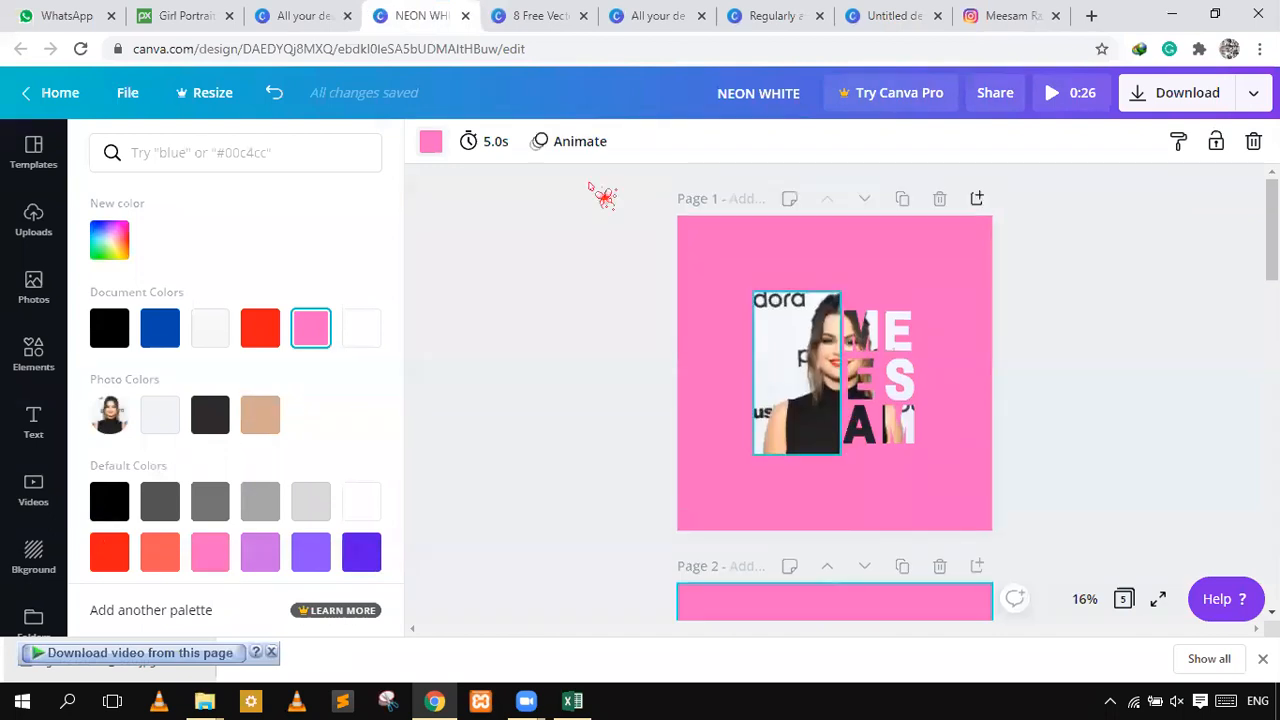
pyautogui.click(688, 15)
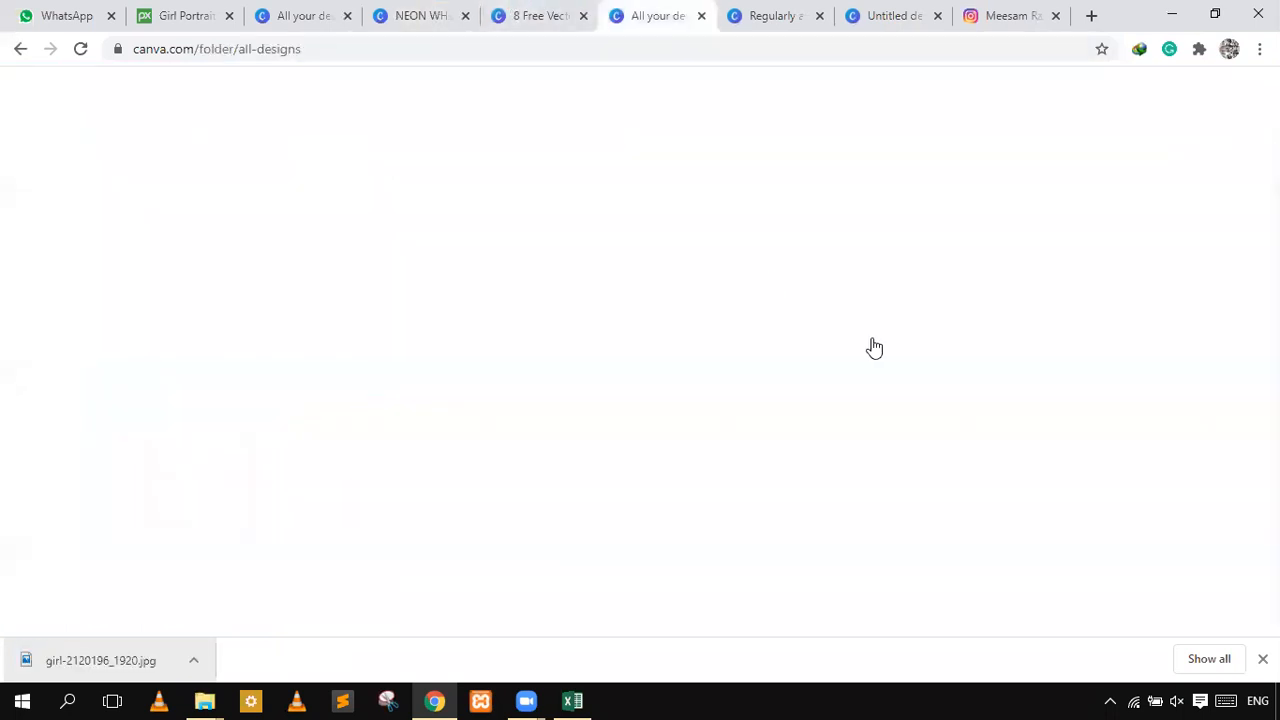
pyautogui.click(745, 15)
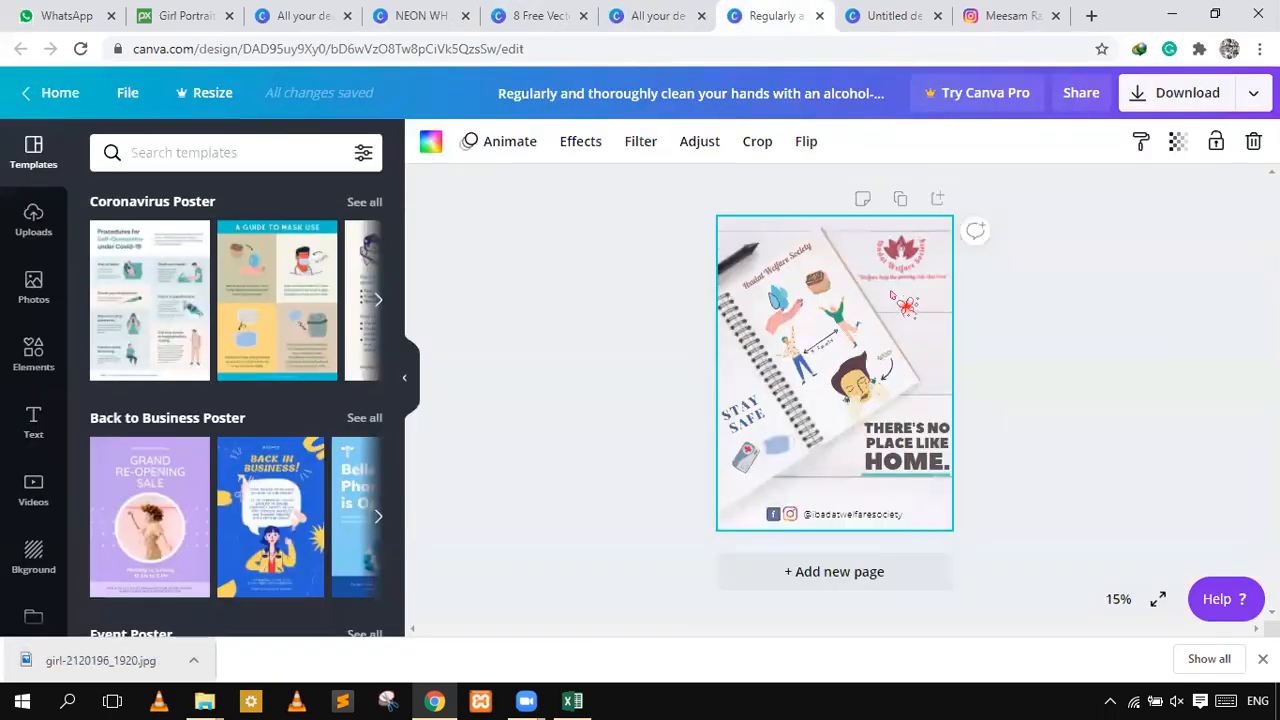
pyautogui.click(912, 18)
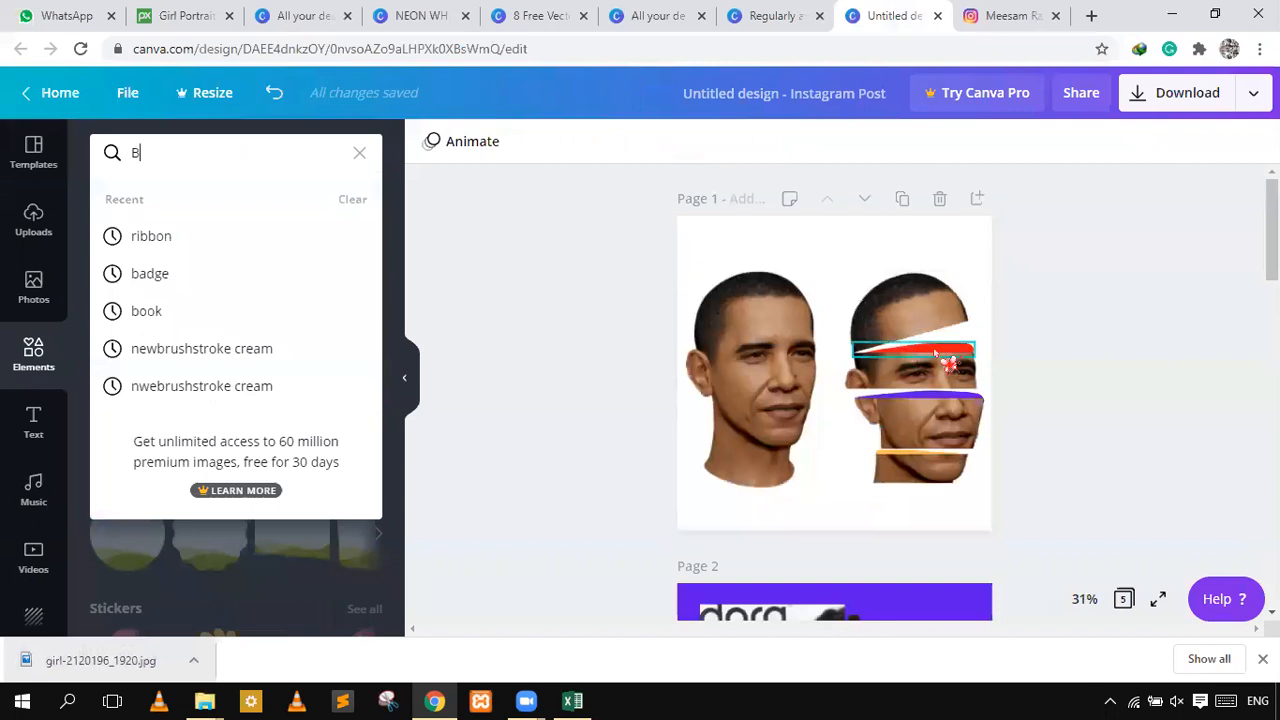
pyautogui.scroll(-3, 940, 358)
pyautogui.click(940, 358)
pyautogui.scroll(3, 938, 356)
pyautogui.click(938, 356)
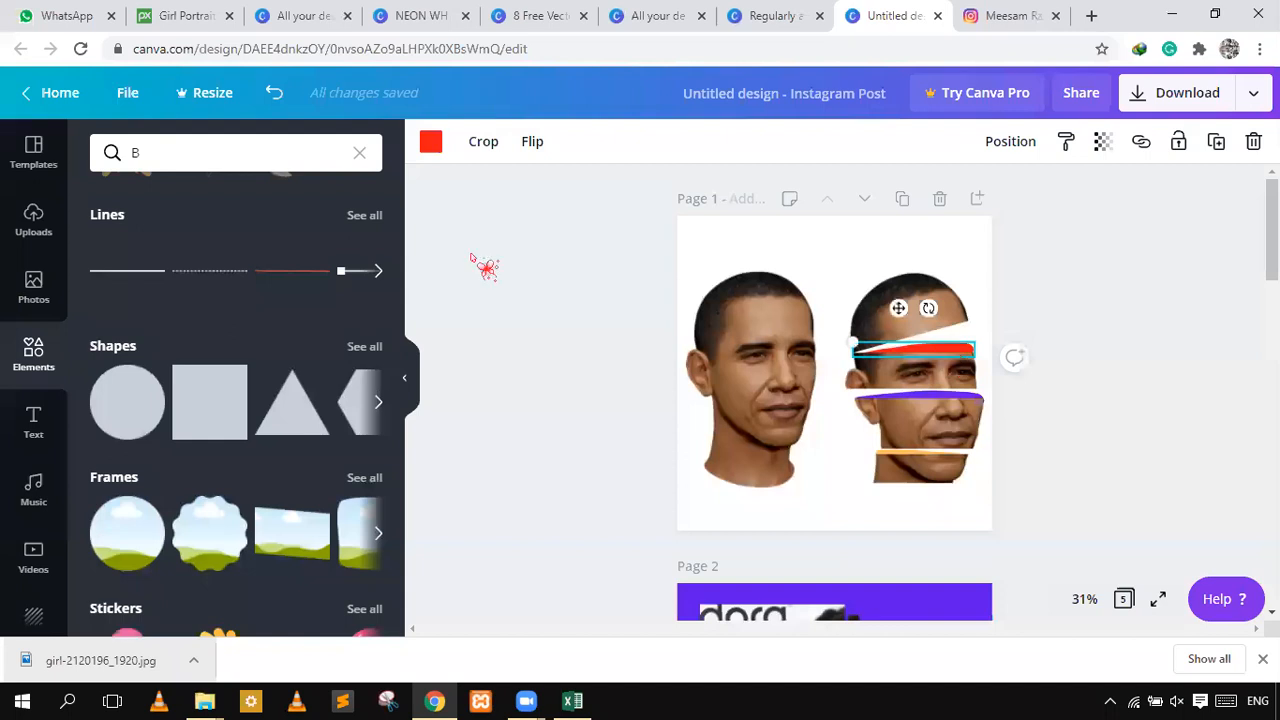
# - Search the elements library for "newbrushstroke cream" by reusing the recent search
pyautogui.click(219, 157)
pyautogui.press('BackSpace')
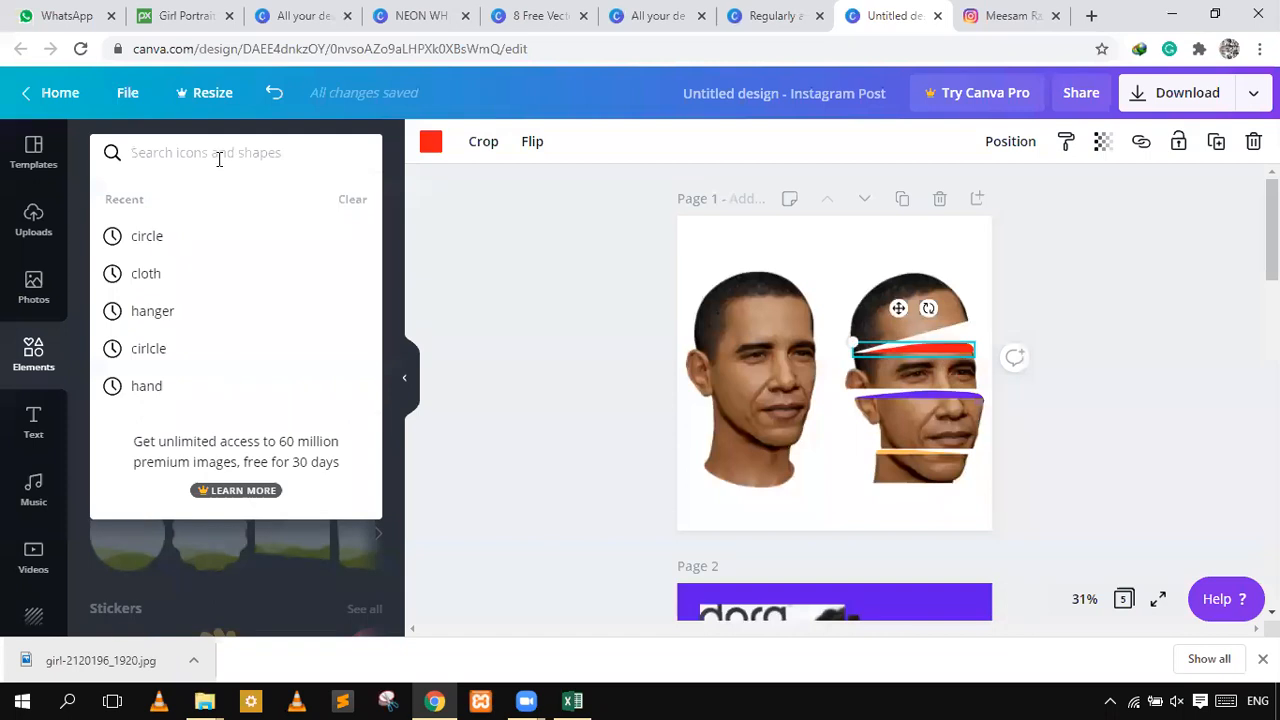
pyautogui.write('B')
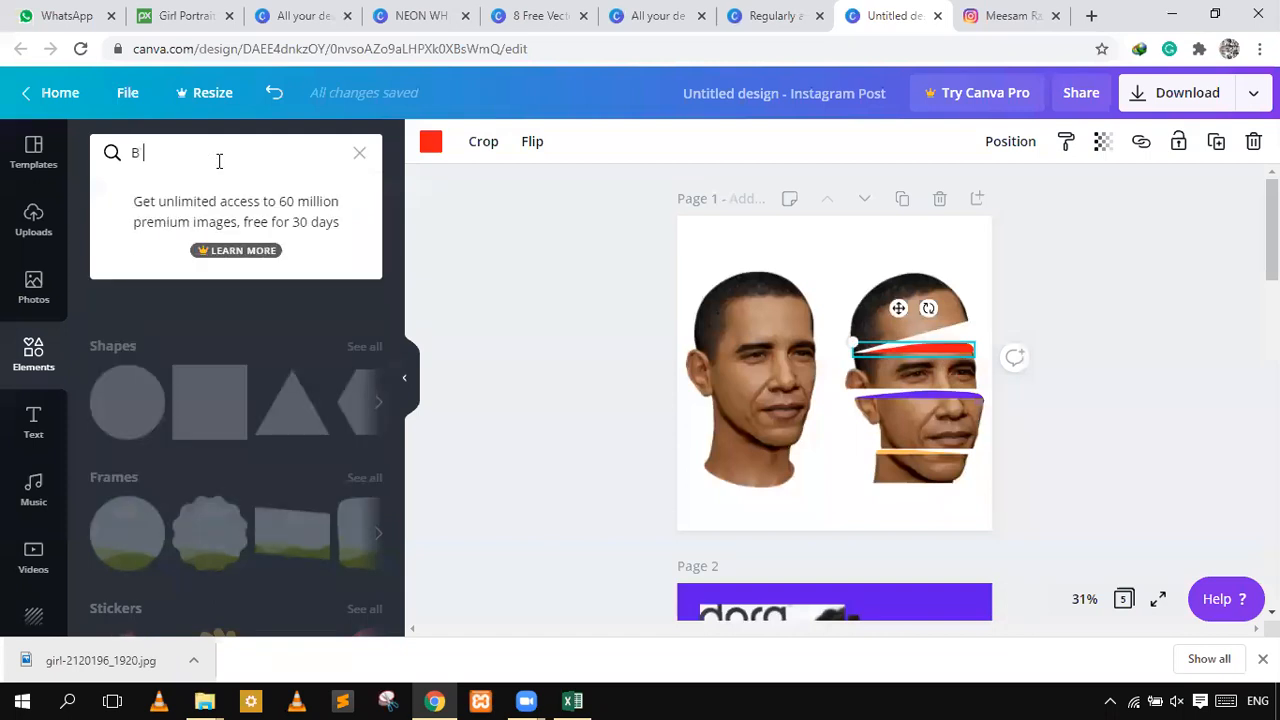
pyautogui.press('BackSpace')
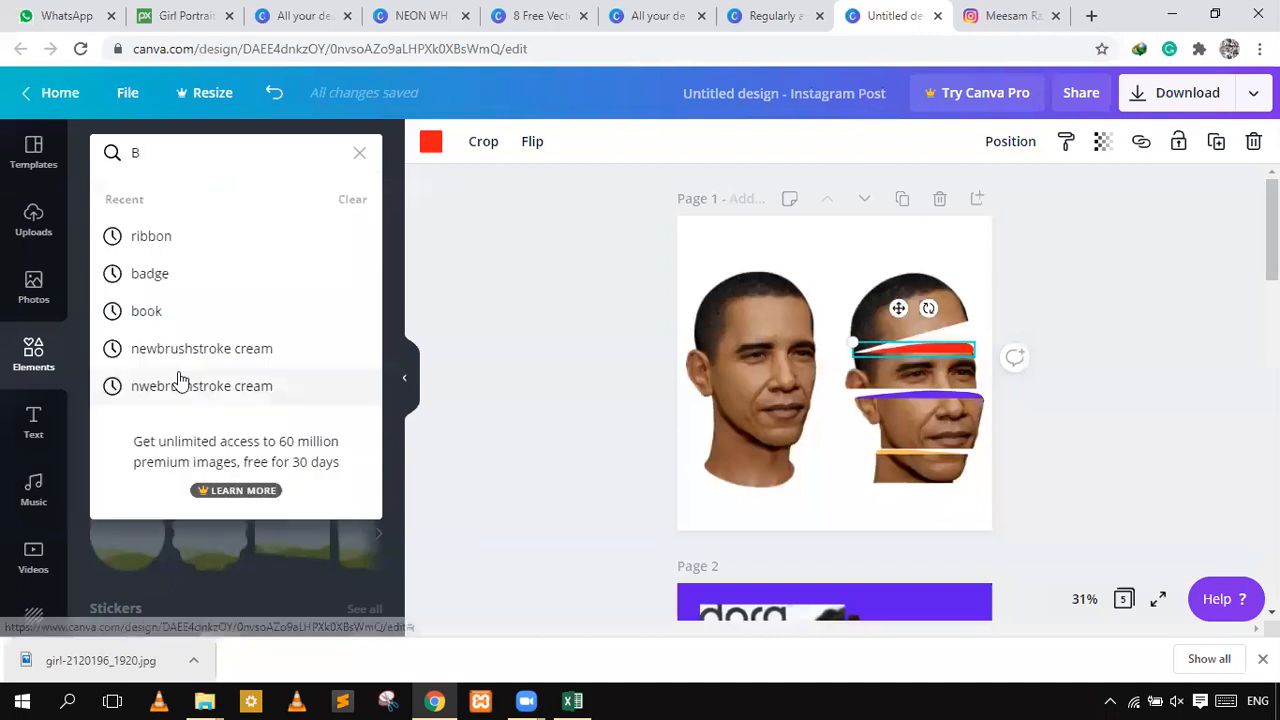
pyautogui.click(240, 350)
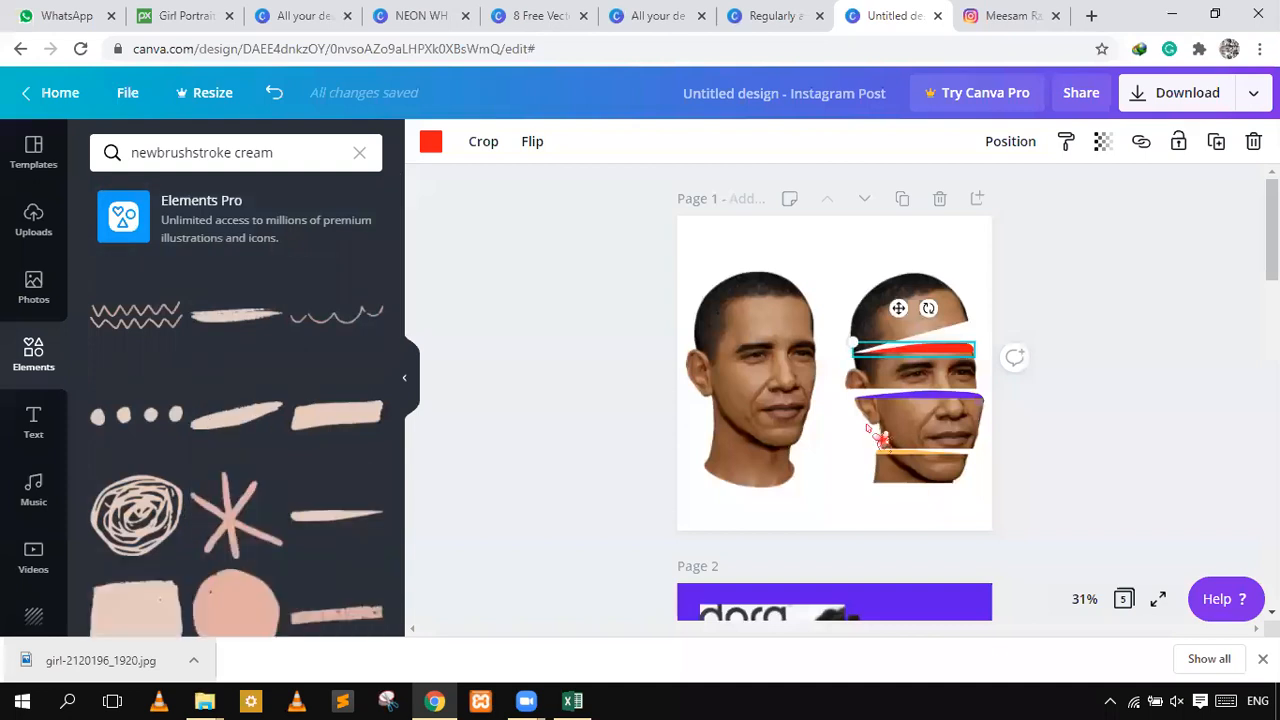
# - Add the slanted tapered brush stroke to page 3 over the sliced head and colour it red
pyautogui.scroll(-8, 514, 385)
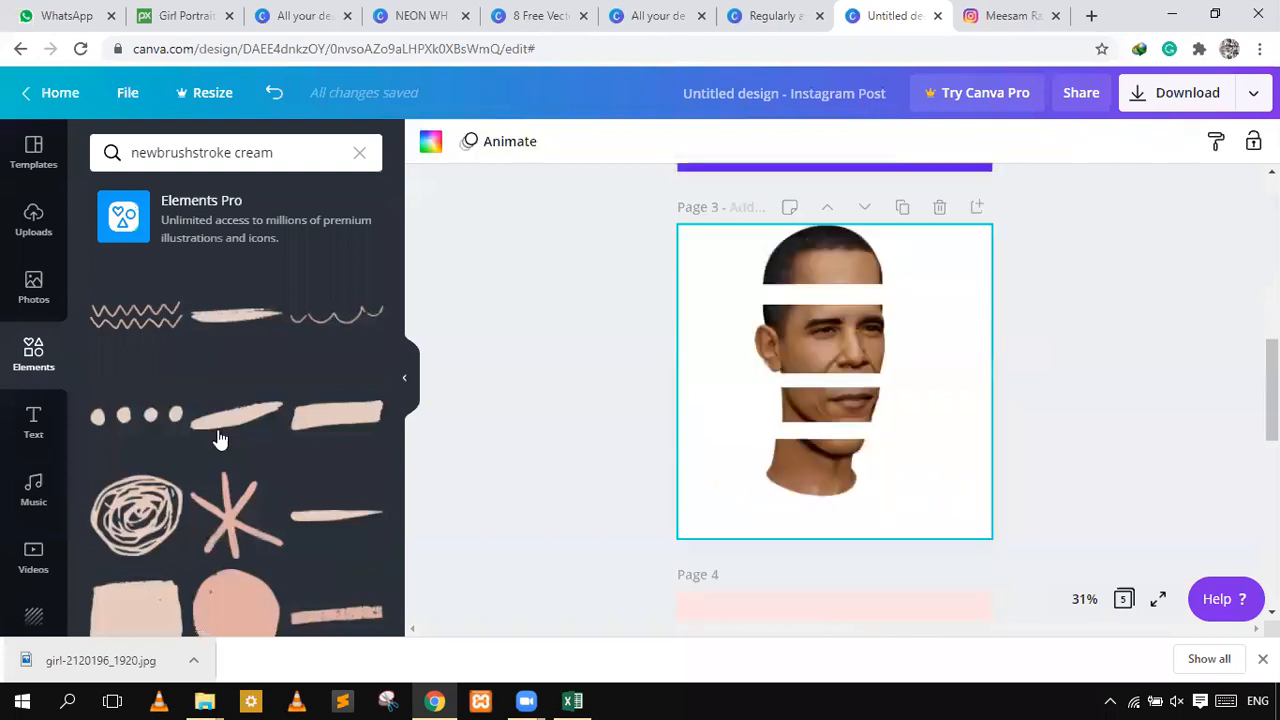
pyautogui.click(219, 438)
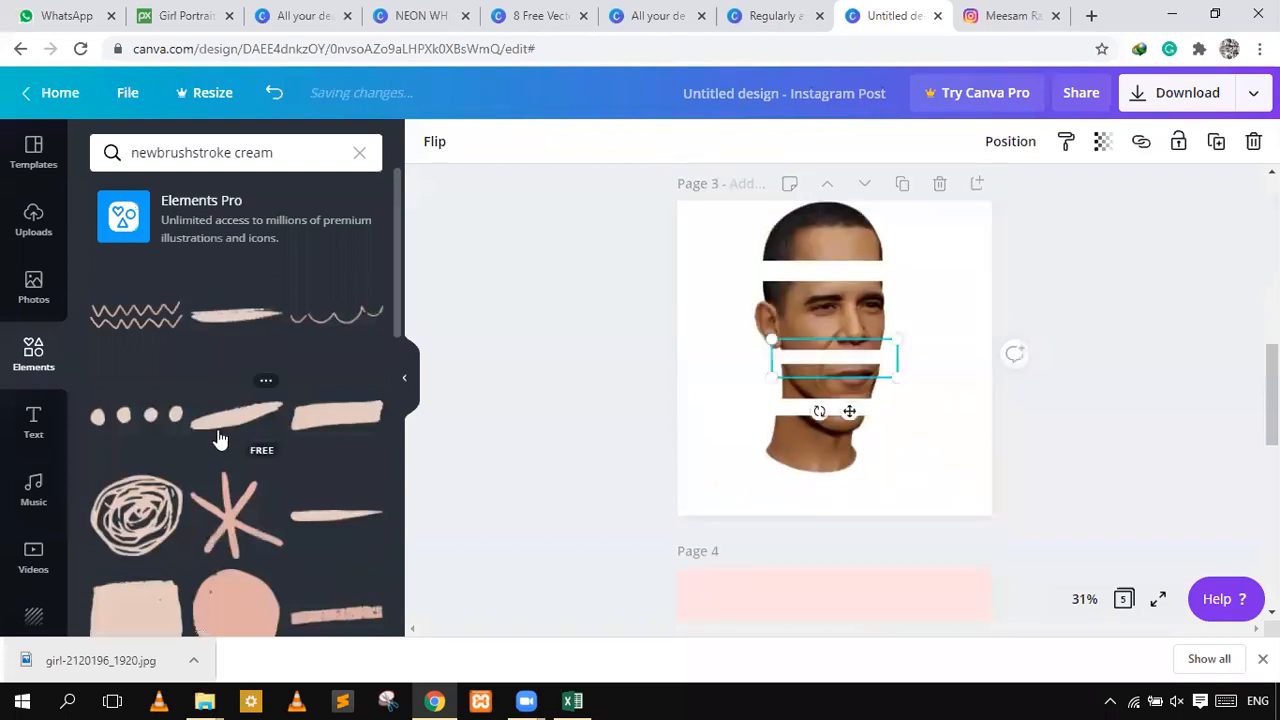
pyautogui.moveTo(823, 340)
pyautogui.mouseDown()
pyautogui.moveTo(802, 362)
pyautogui.moveTo(823, 342)
pyautogui.mouseUp()
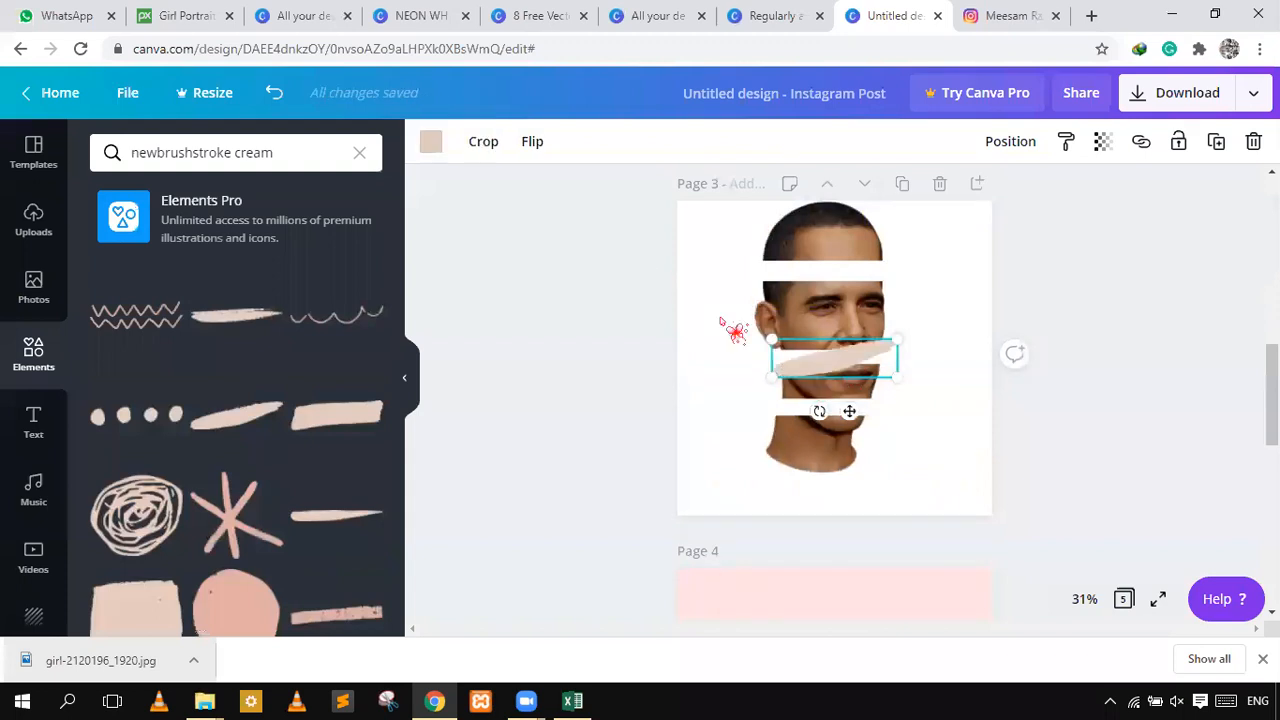
pyautogui.click(428, 150)
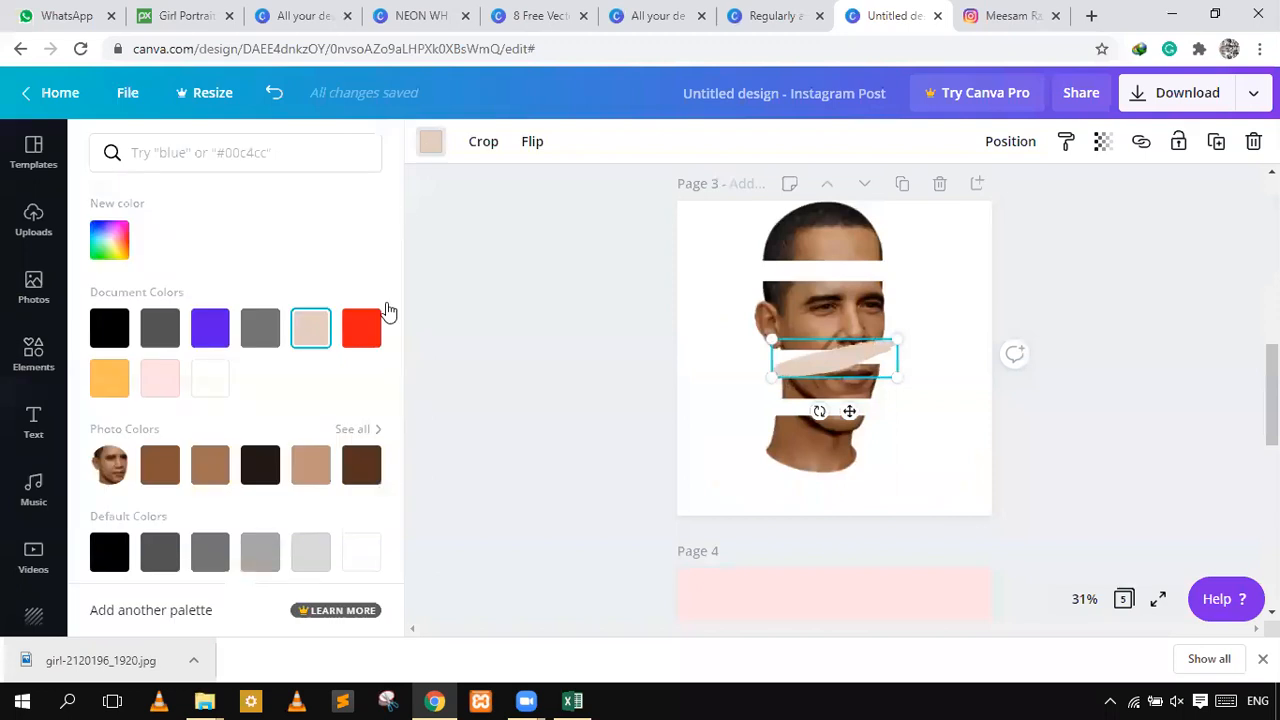
pyautogui.click(362, 336)
pyautogui.click(822, 252)
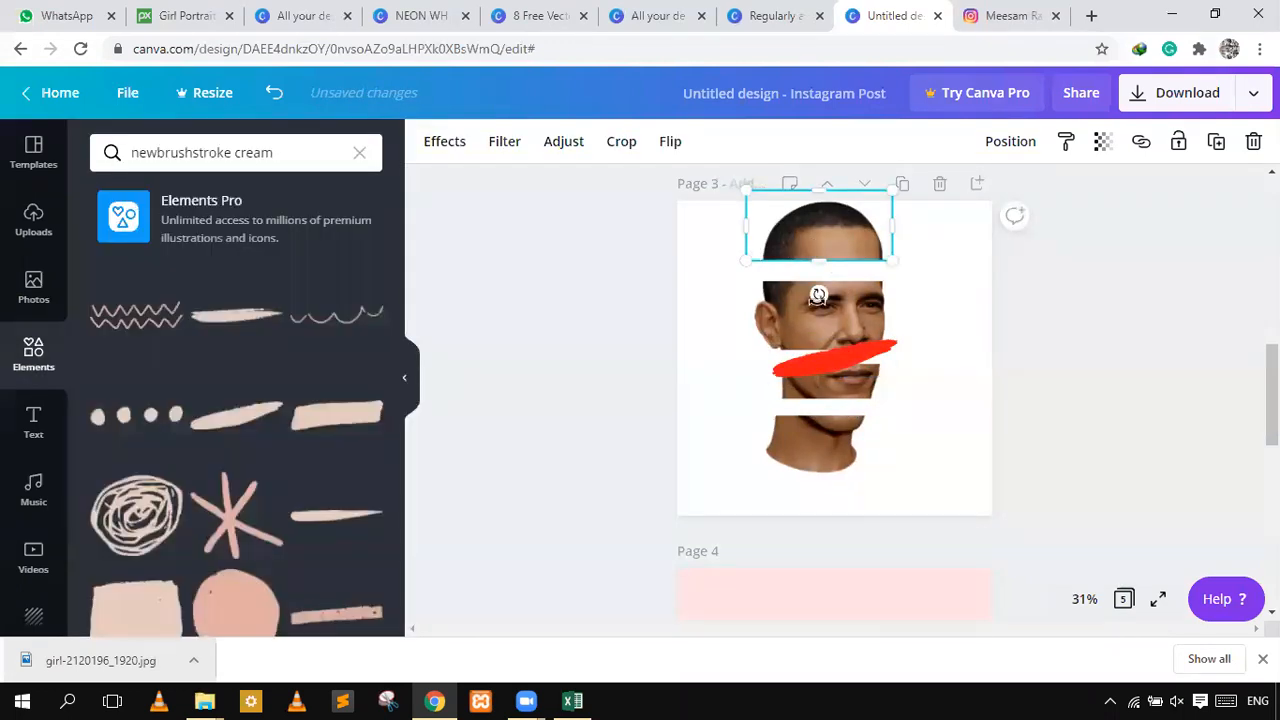
# - Tilt the top head slice counter-clockwise and shift it slightly so its back edge meets the face slice
pyautogui.moveTo(819, 294); pyautogui.dragTo(864, 320)
pyautogui.moveTo(849, 243)
pyautogui.mouseDown()
pyautogui.moveTo(826, 236)
pyautogui.moveTo(836, 241)
pyautogui.mouseUp()
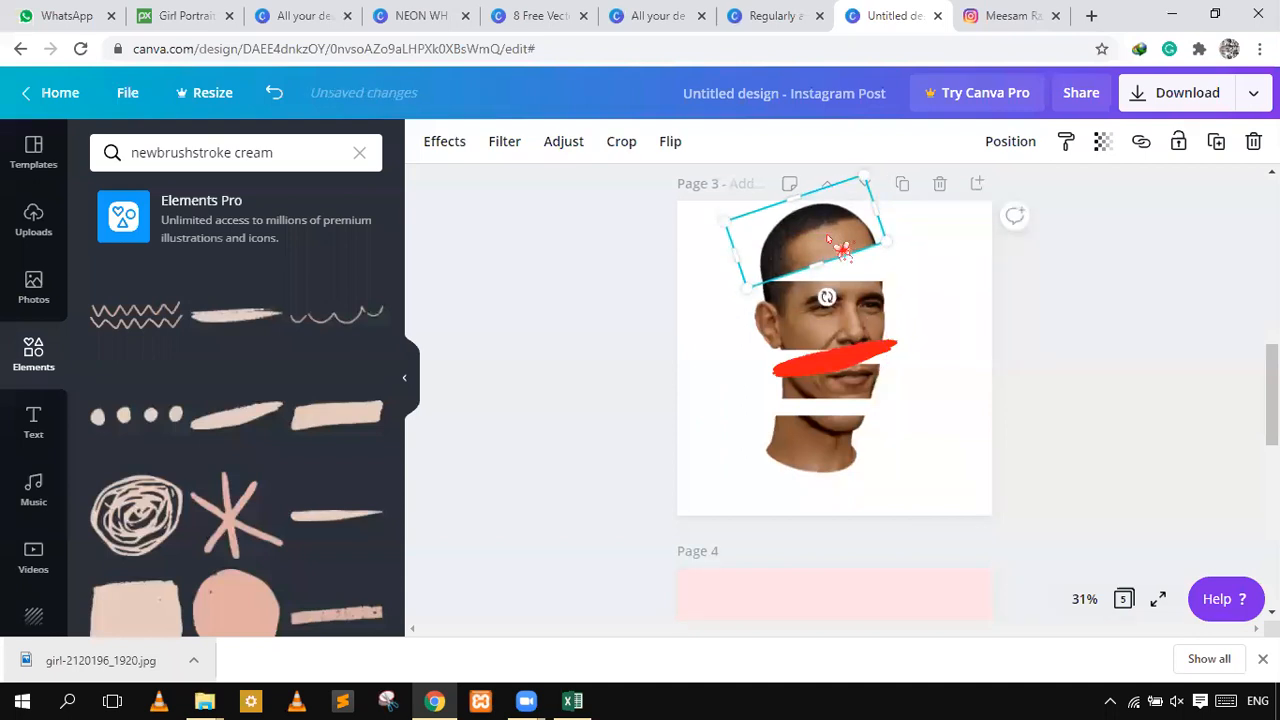
pyautogui.click(988, 299)
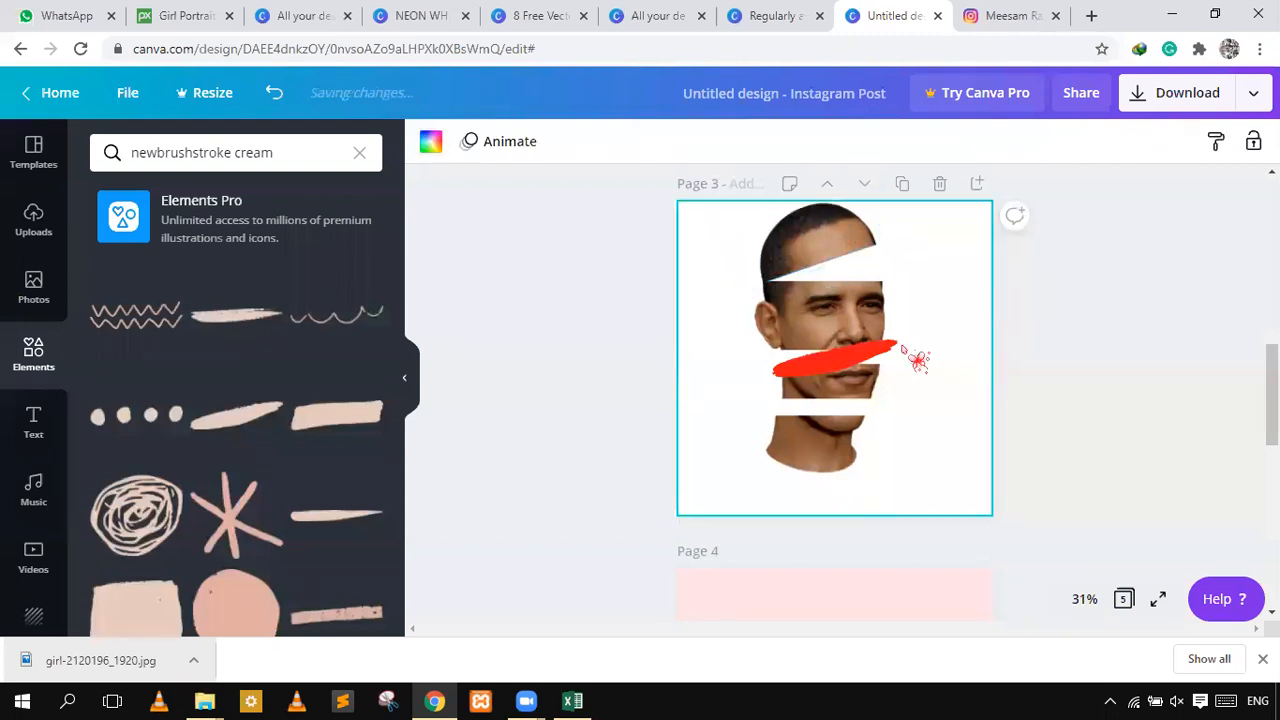
pyautogui.scroll(2, 917, 360)
pyautogui.scroll(-2, 818, 426)
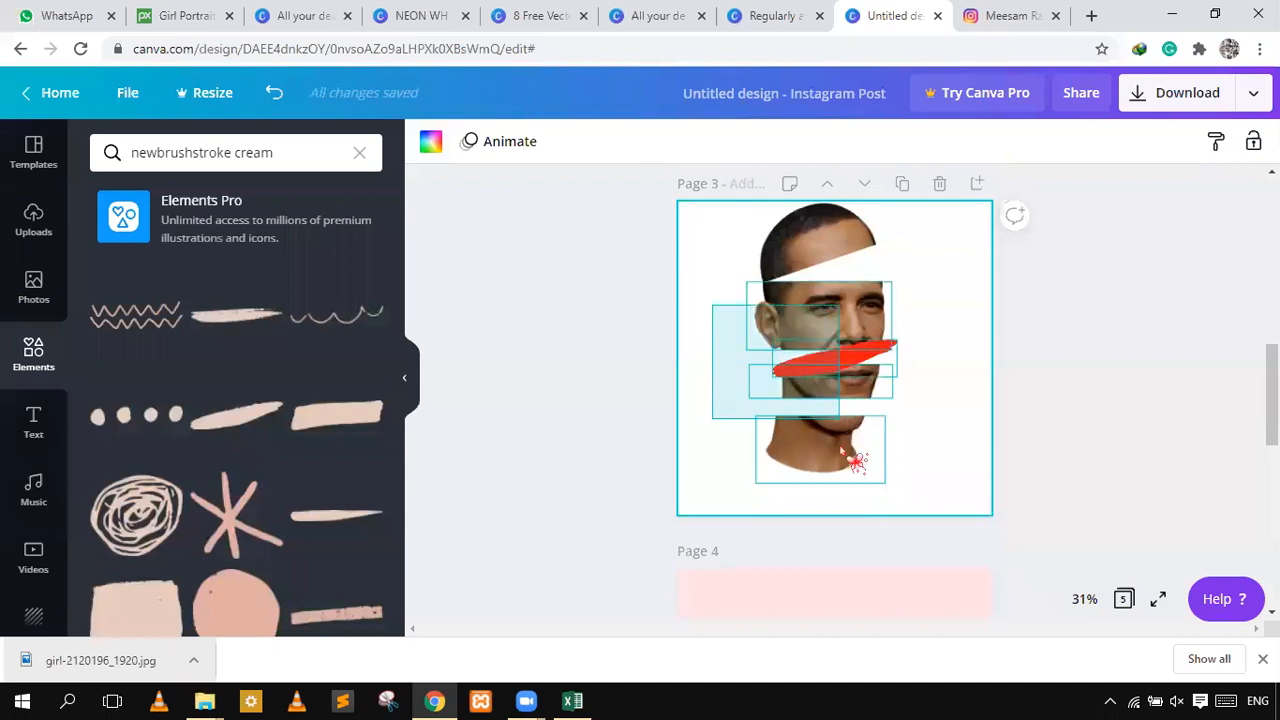
# - Move the three lower head slices and the red brush stroke down together to widen the forehead gap
pyautogui.moveTo(841, 451); pyautogui.dragTo(841, 451)
pyautogui.press('Down')
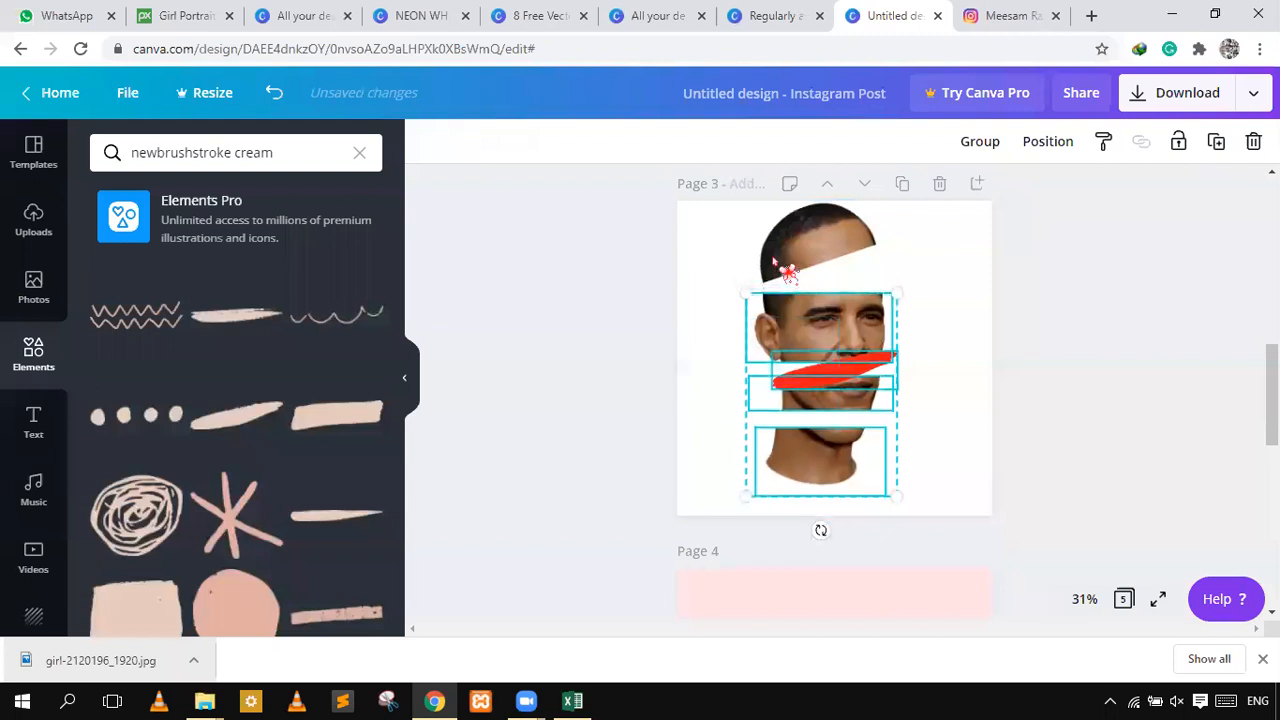
pyautogui.click(797, 258)
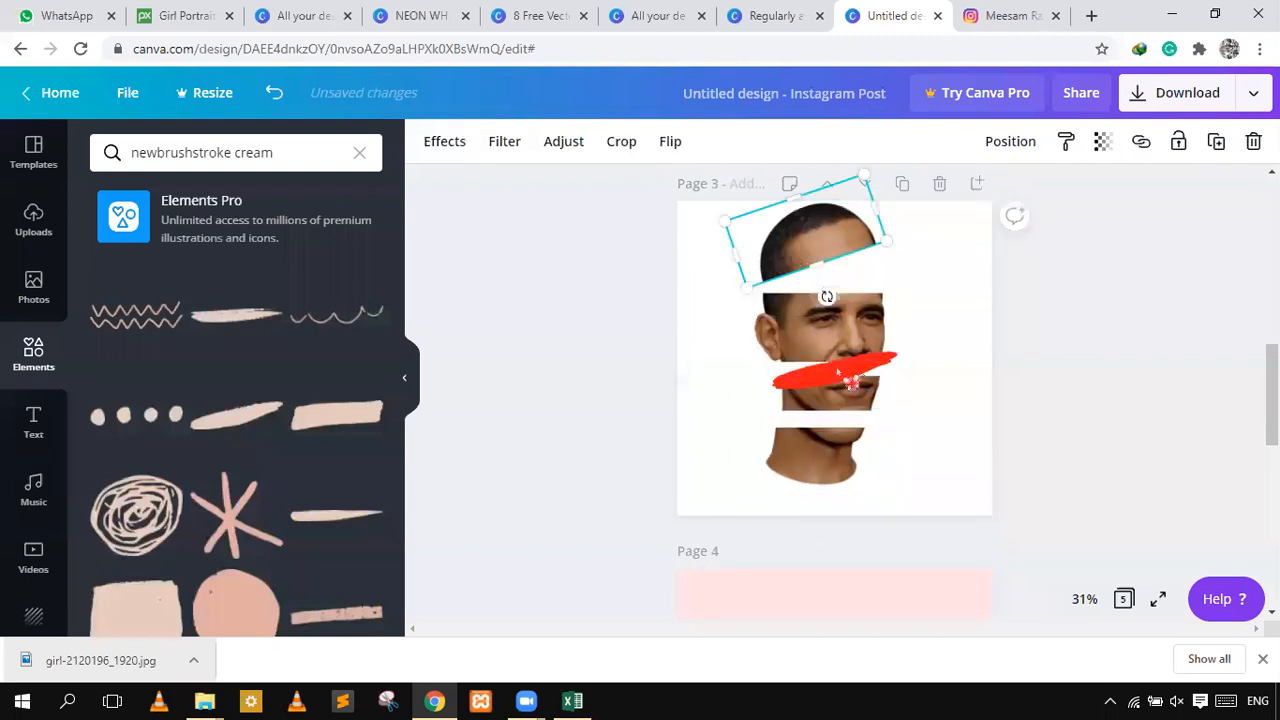
# - Move the red brush stroke into the forehead gap and send it to the back behind the head slices
pyautogui.click(853, 372)
pyautogui.moveTo(824, 366)
pyautogui.mouseDown()
pyautogui.moveTo(831, 285)
pyautogui.moveTo(819, 281)
pyautogui.mouseUp()
pyautogui.rightClick(831, 288)
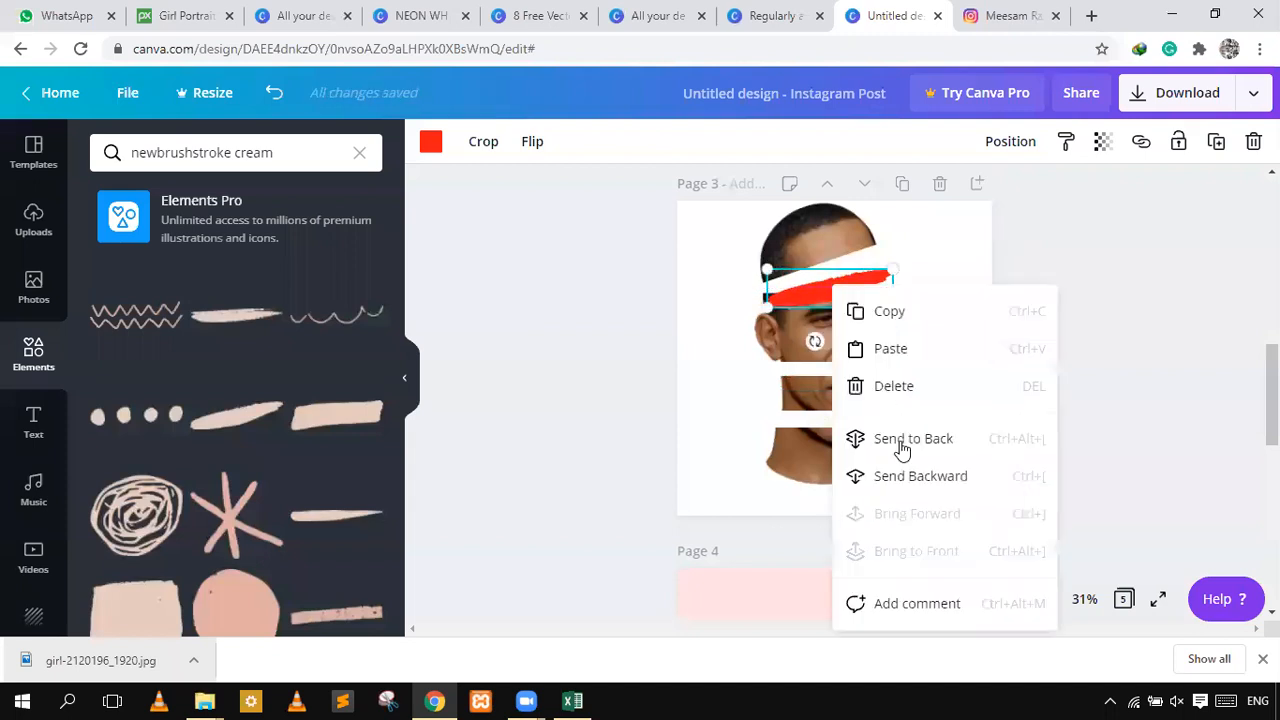
pyautogui.click(902, 444)
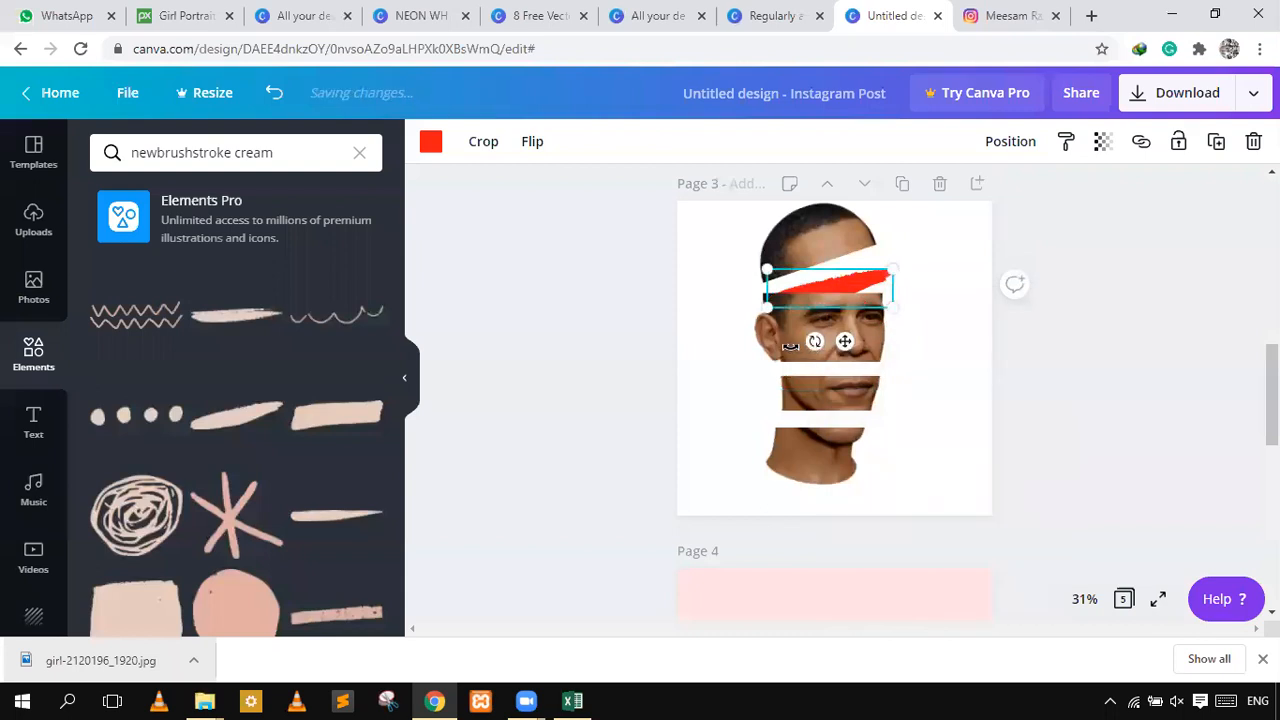
# - Rotate the red brush stroke to 13°, shrink it to about 404 × 123 and align it along the face slice's upper edge
pyautogui.moveTo(815, 341)
pyautogui.mouseDown()
pyautogui.moveTo(790, 330)
pyautogui.moveTo(801, 352)
pyautogui.mouseUp()
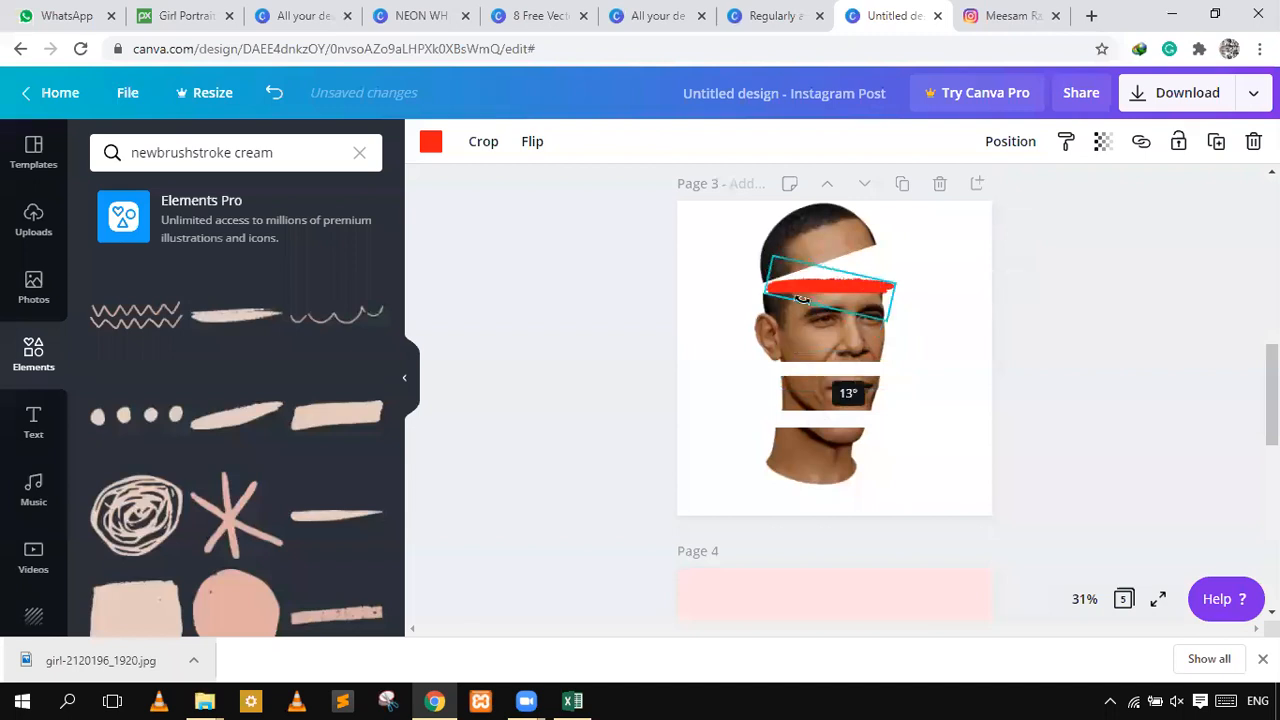
pyautogui.moveTo(815, 283); pyautogui.dragTo(815, 288)
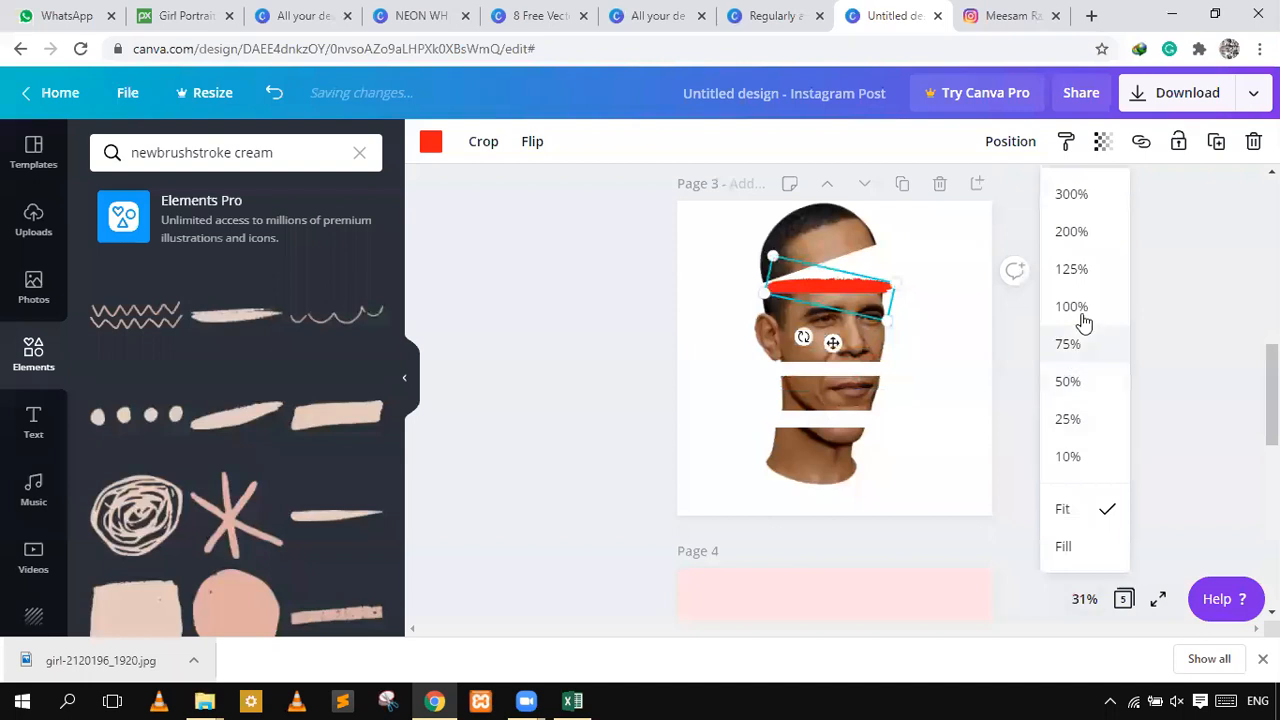
pyautogui.click(1071, 314)
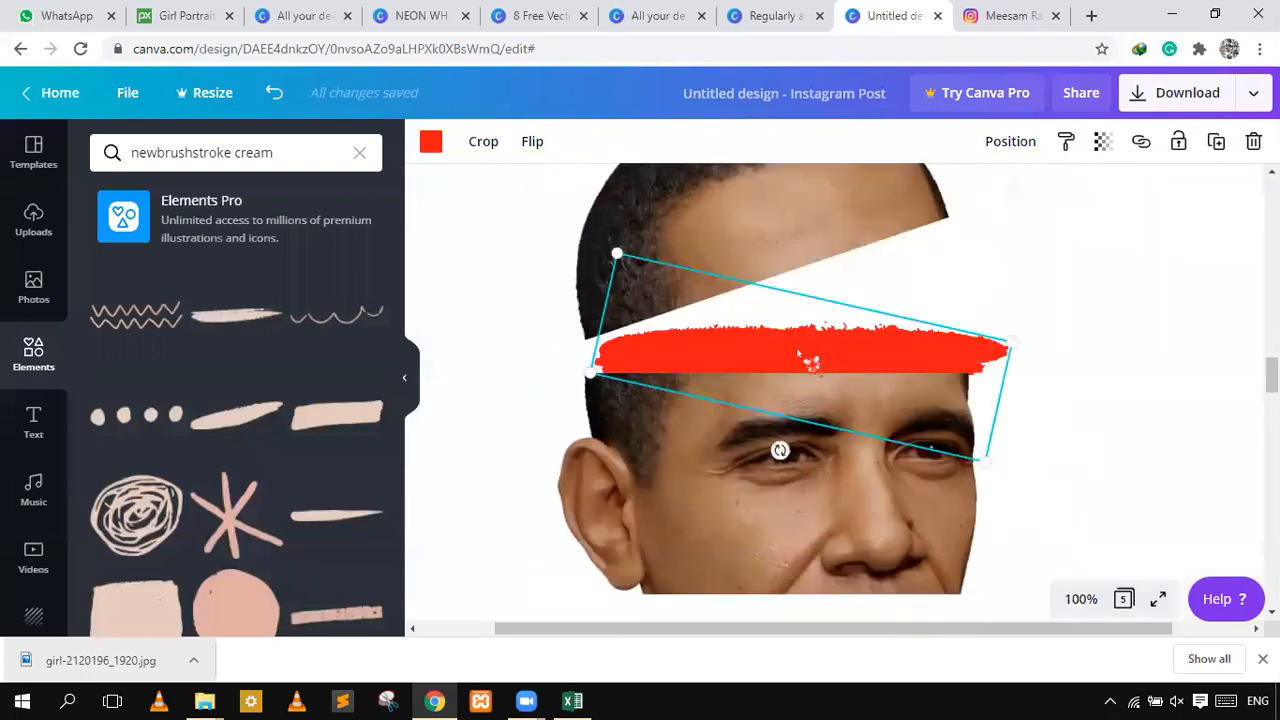
pyautogui.moveTo(792, 352); pyautogui.dragTo(798, 351)
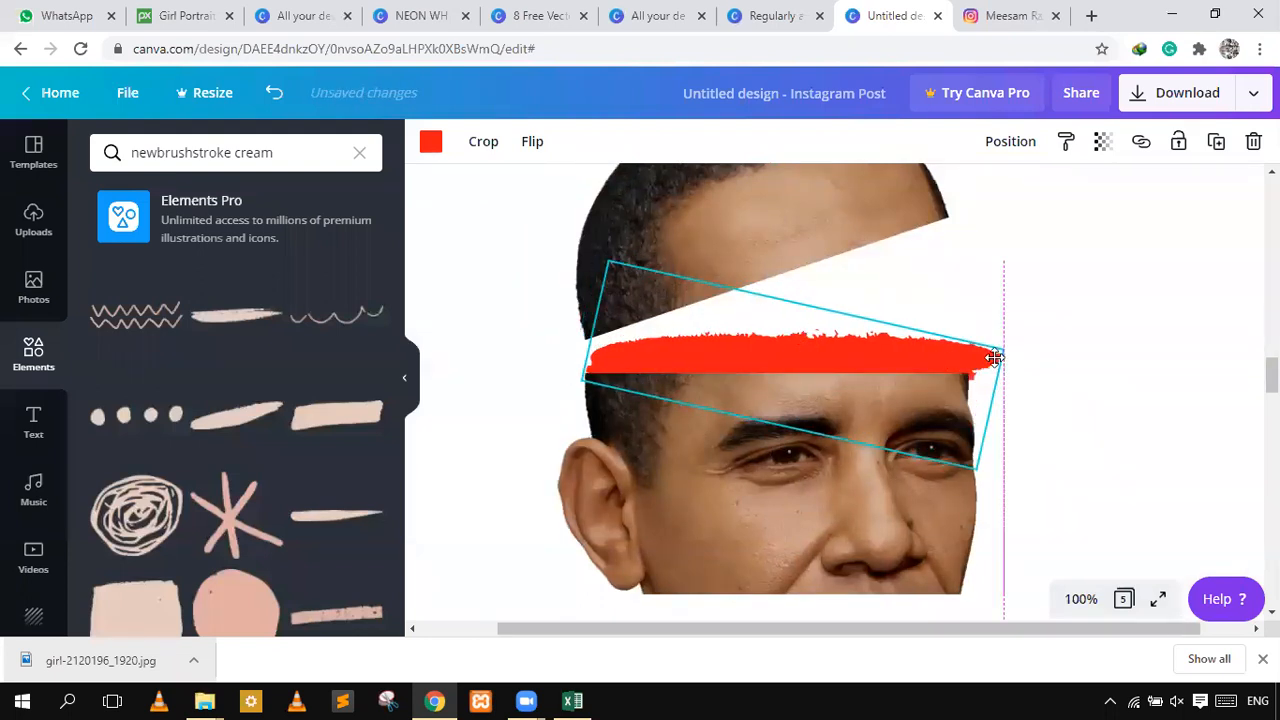
pyautogui.moveTo(985, 348); pyautogui.dragTo(972, 356)
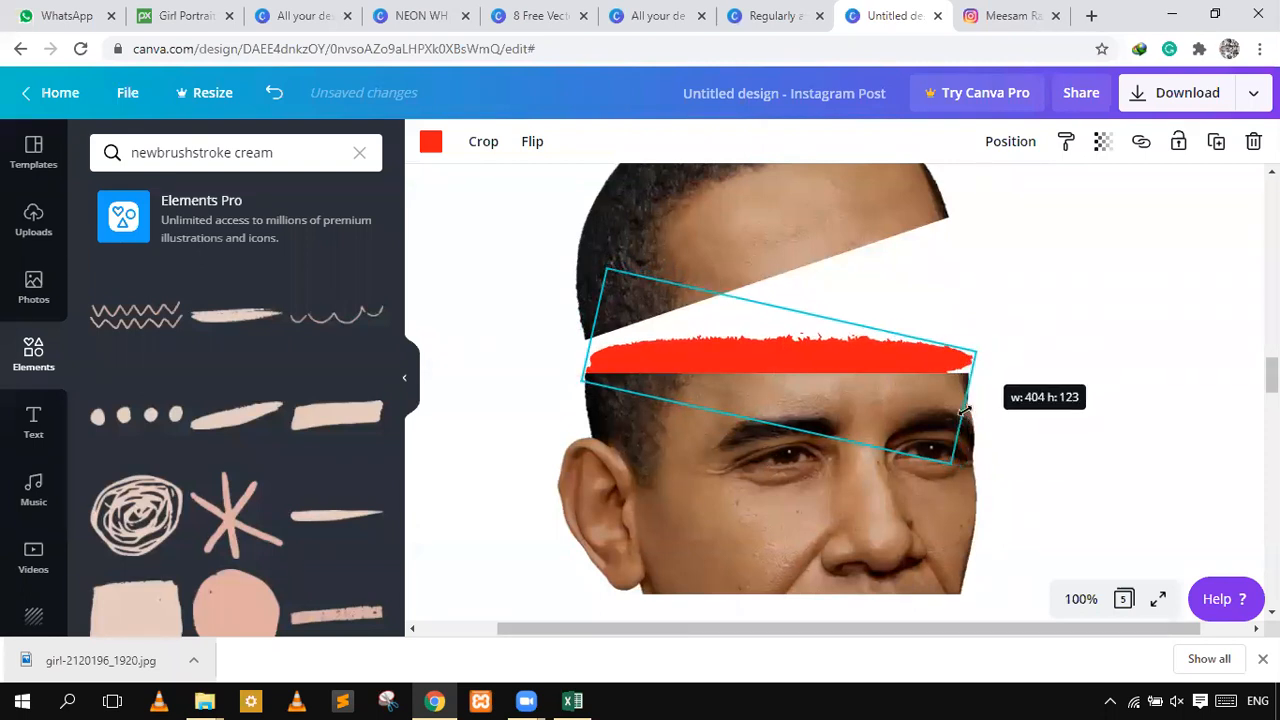
pyautogui.moveTo(967, 408); pyautogui.dragTo(978, 420)
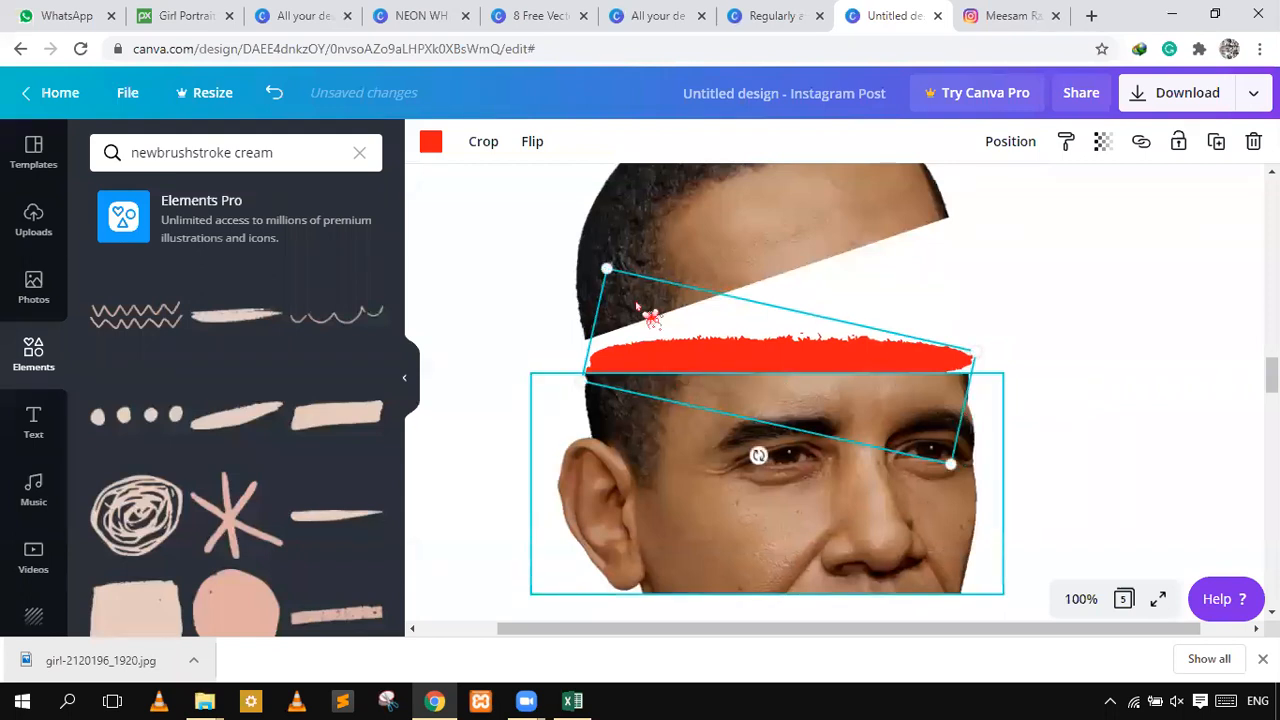
pyautogui.click(1015, 325)
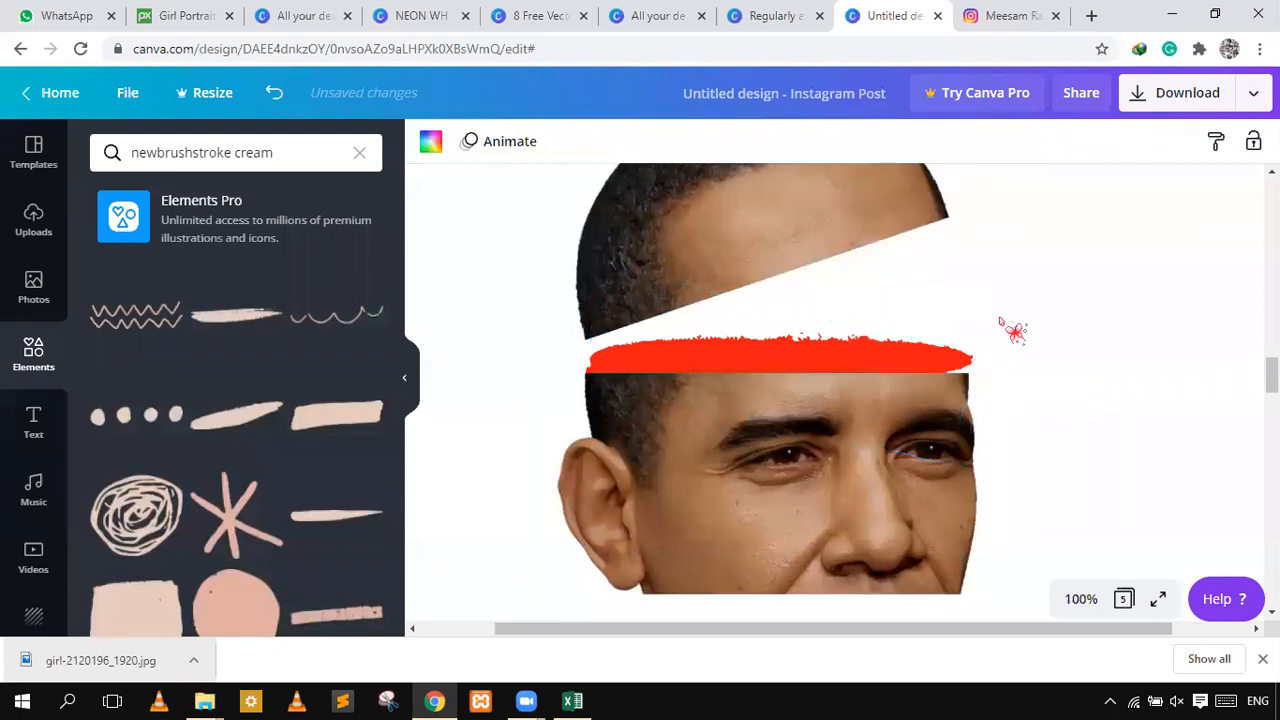
# - Try a horizontal flip on the red forehead brush stroke, and settle on a vertical flip
pyautogui.click(922, 368)
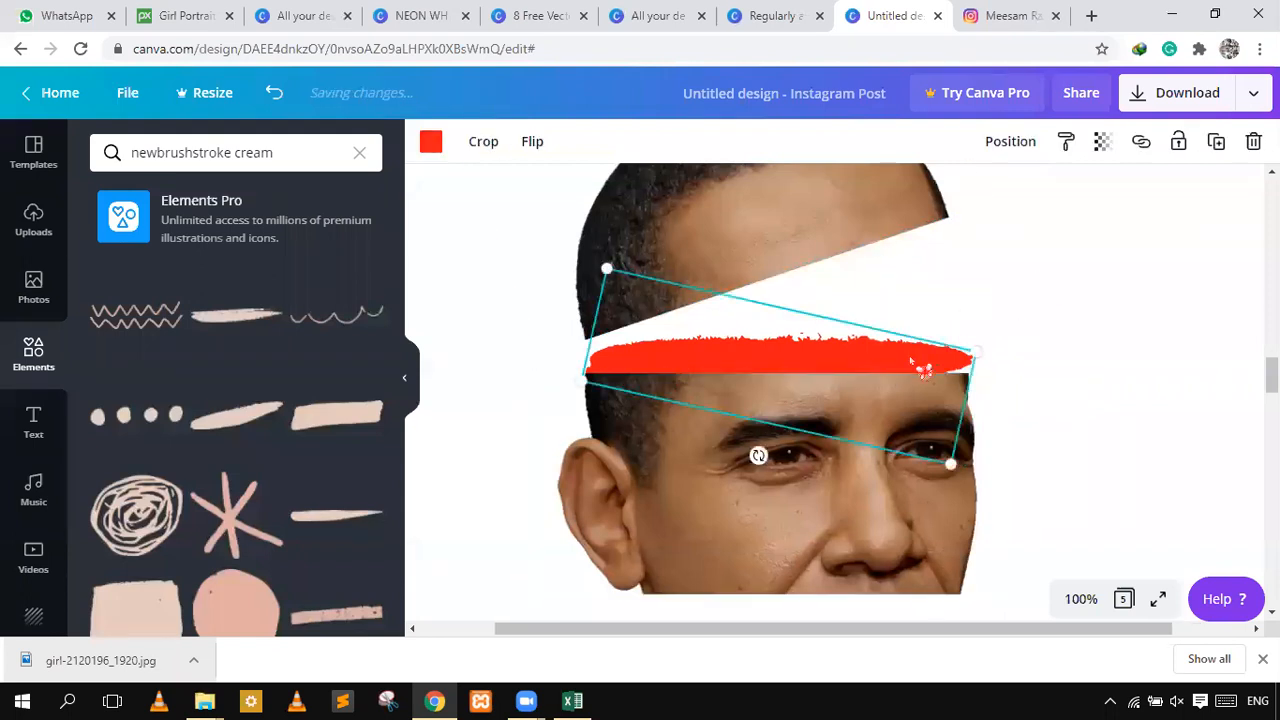
pyautogui.click(540, 150)
pyautogui.click(566, 200)
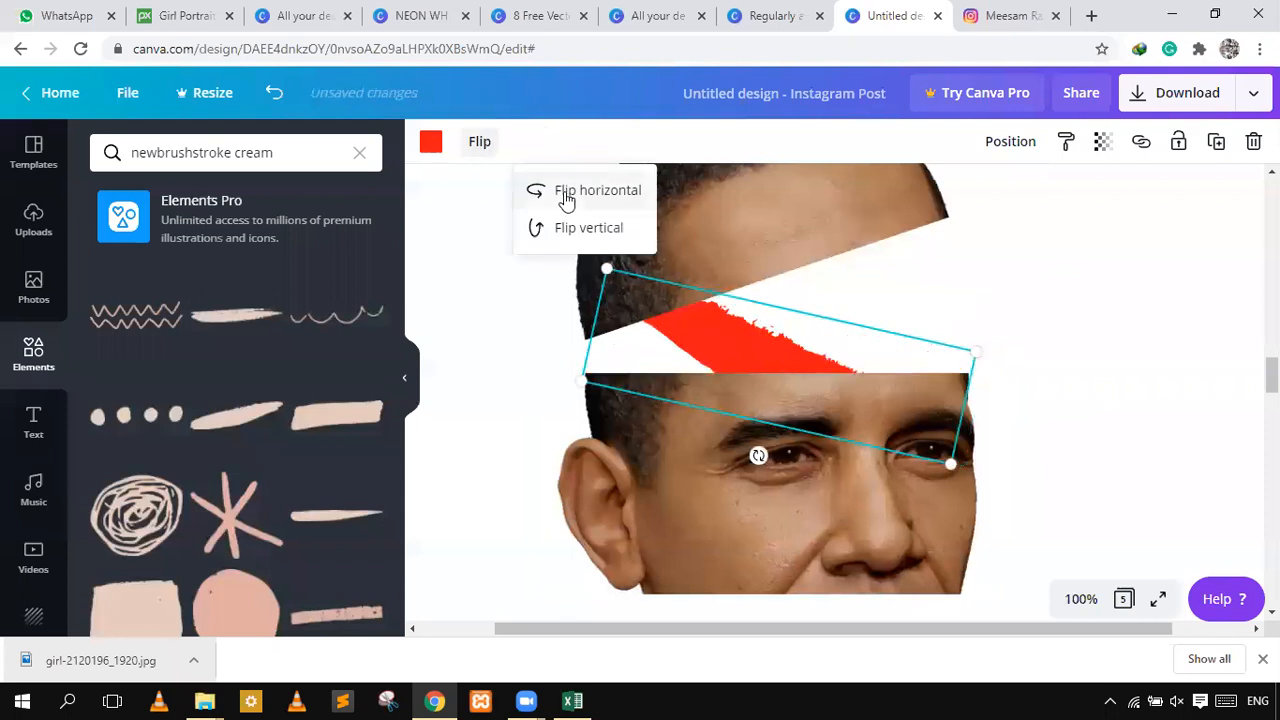
pyautogui.click(586, 228)
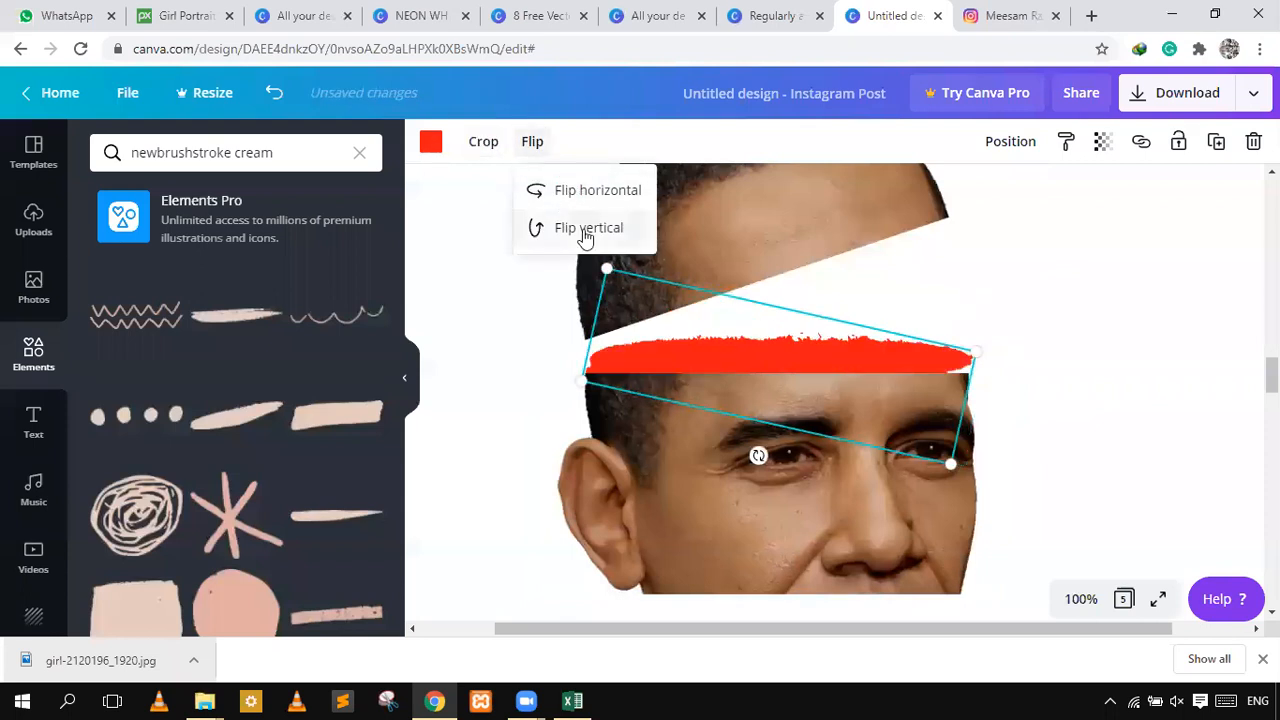
pyautogui.click(586, 228)
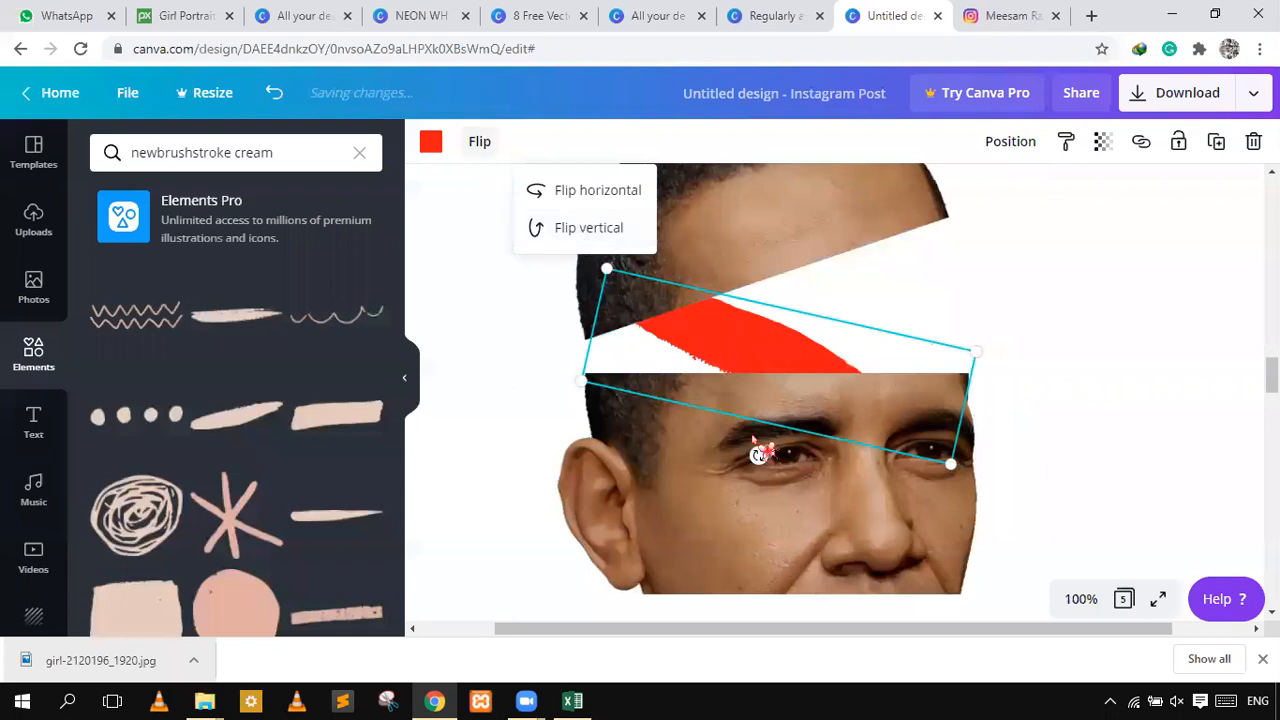
# - Rotate the flipped red brush stroke to lie level along the face slice's upper edge and nudge it left
pyautogui.click(785, 444)
pyautogui.moveTo(811, 437); pyautogui.dragTo(797, 450)
pyautogui.press('Left')
pyautogui.press('Left')
pyautogui.press('Left')
pyautogui.press('Left')
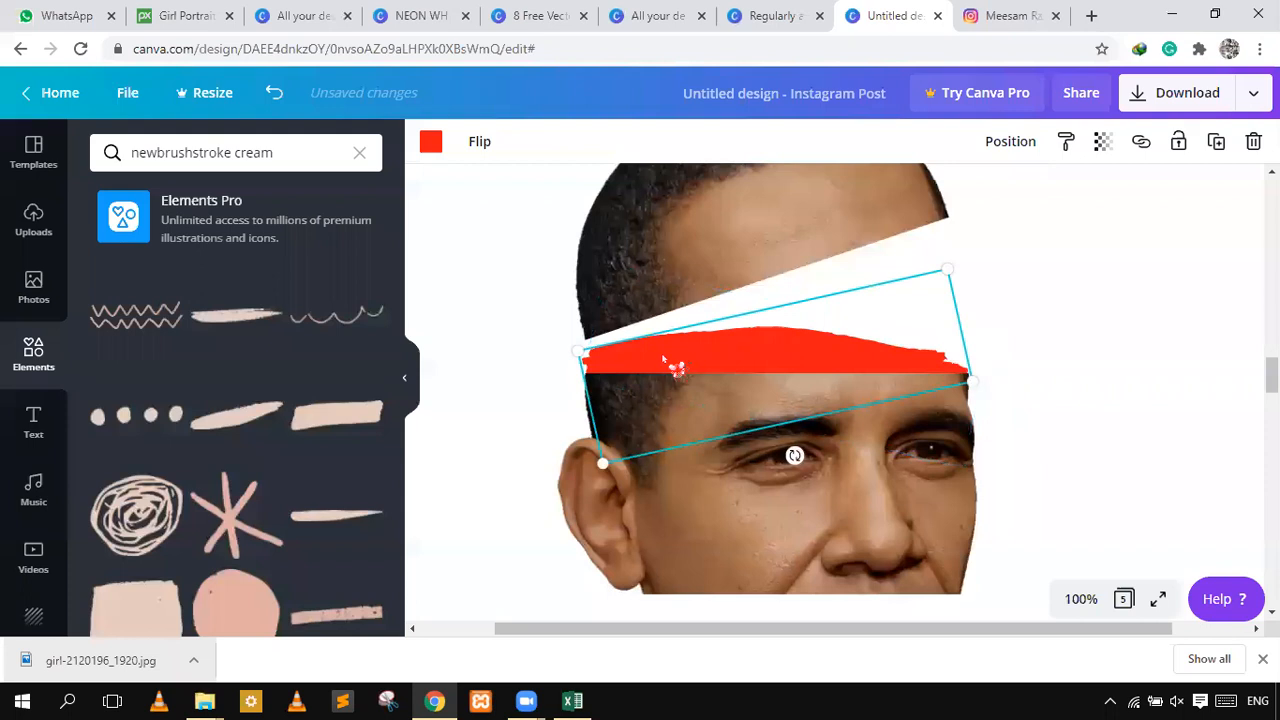
# - Lower the tilted top head slice so its back corner rests on the face slice and overlaps the red stroke
pyautogui.click(1166, 314)
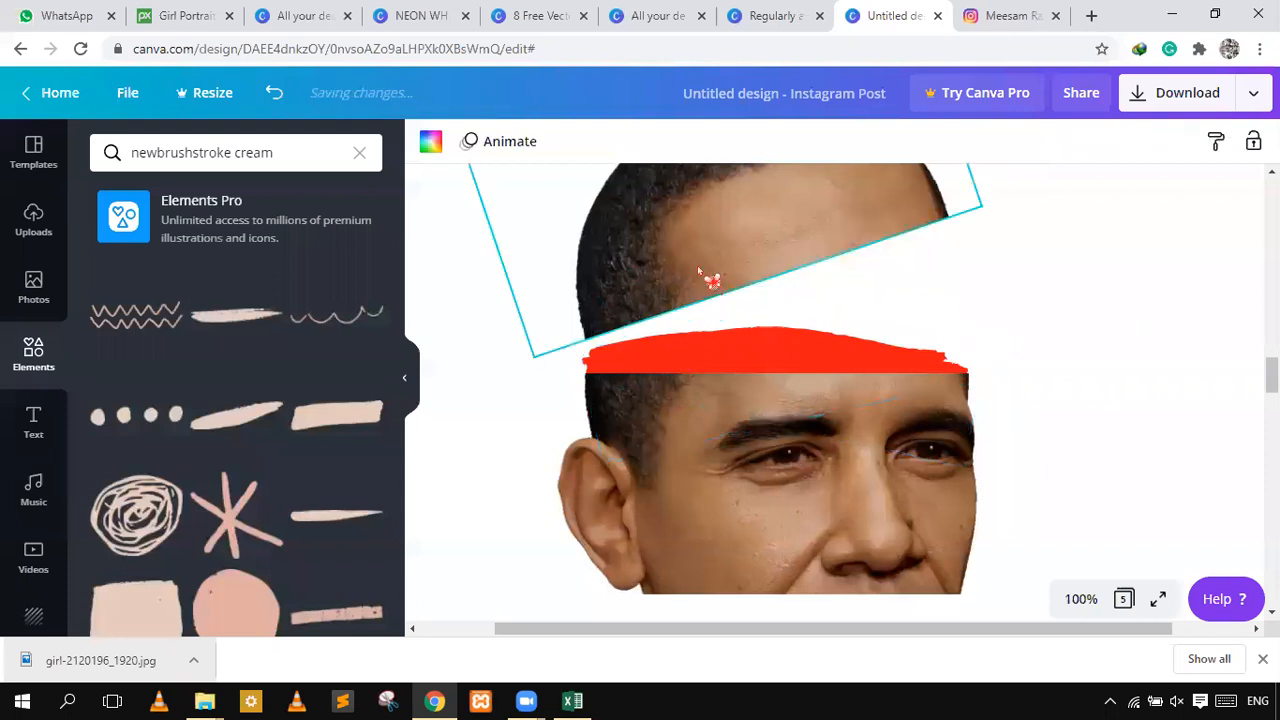
pyautogui.click(634, 292)
pyautogui.moveTo(623, 286); pyautogui.dragTo(620, 308)
pyautogui.hotkey('shift', 'Down')
pyautogui.hotkey('shift', 'Down')
pyautogui.hotkey('shift', 'Down')
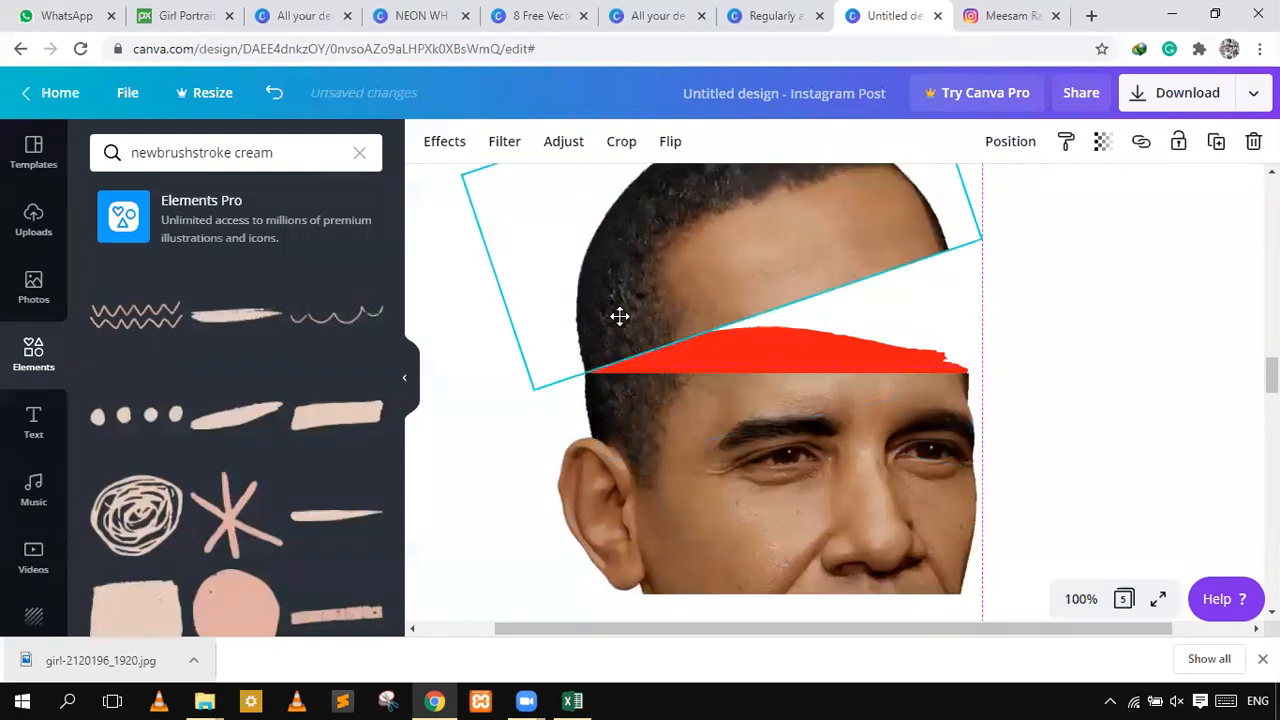
pyautogui.hotkey('shift', 'Up')
pyautogui.hotkey('shift', 'Up')
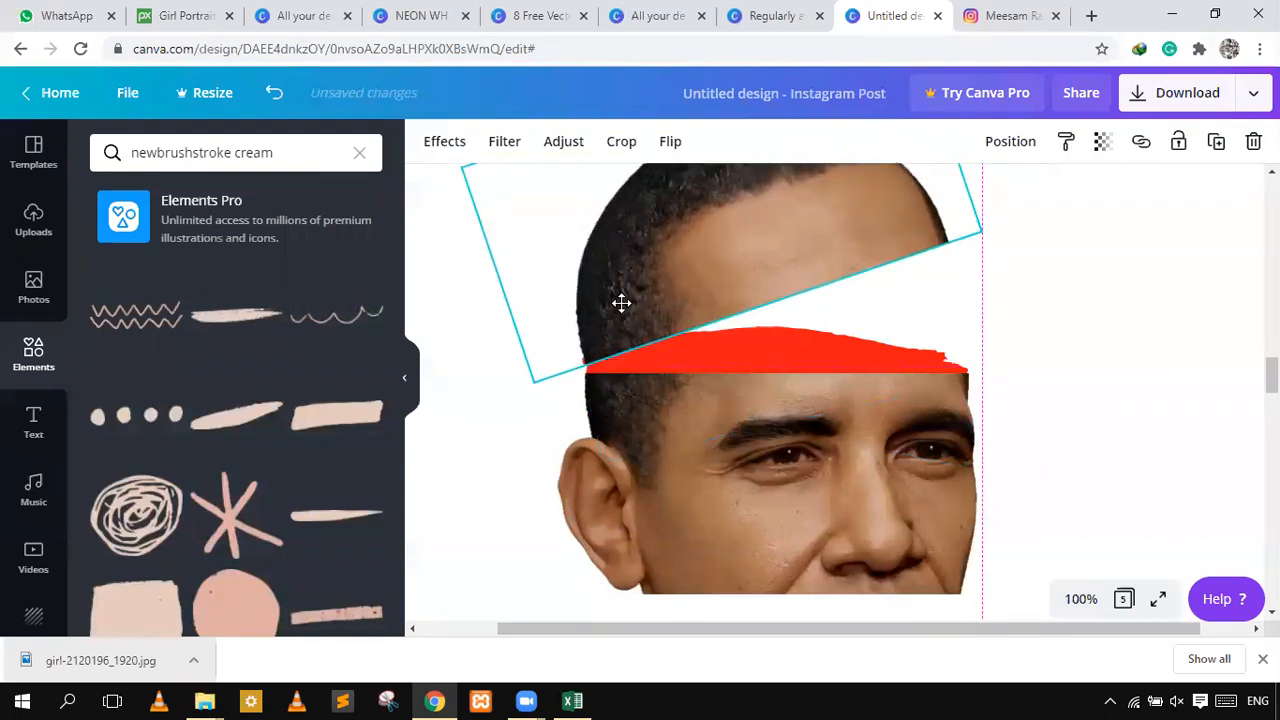
pyautogui.hotkey('shift', 'Down')
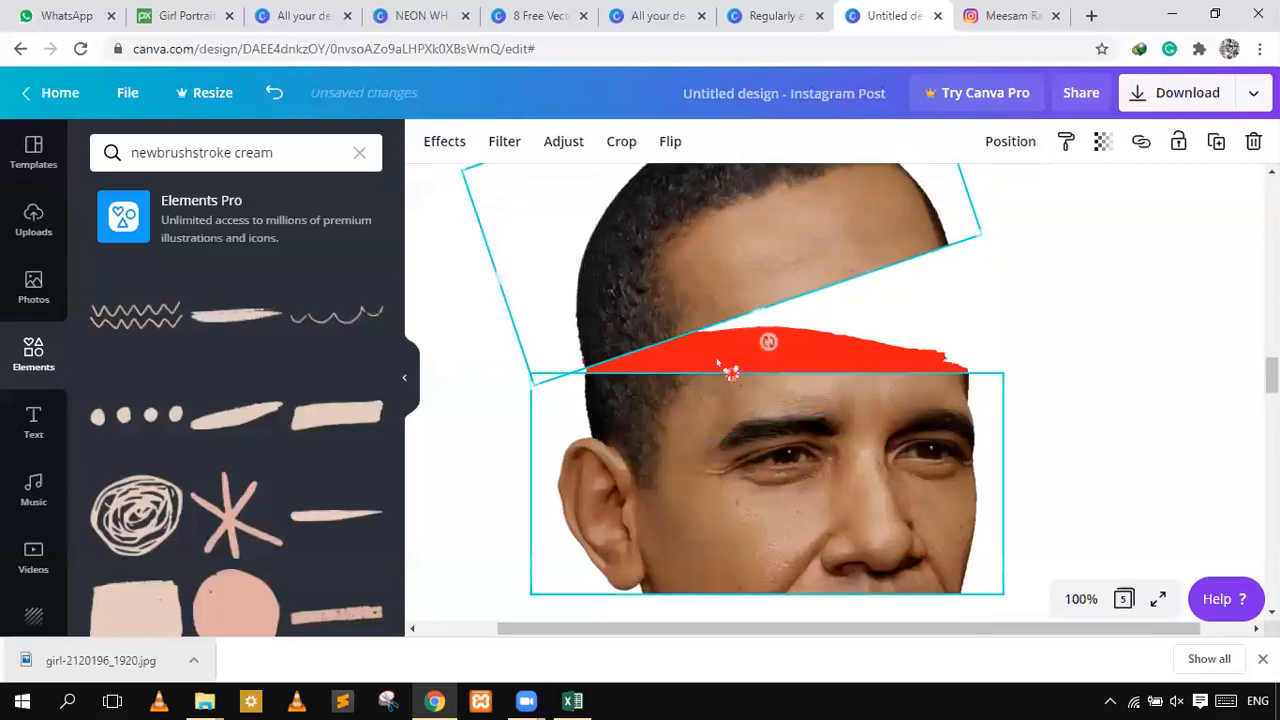
# - Nudge the tilted top head slice slightly left and down to align its hair edge with the face slice
pyautogui.click(769, 343)
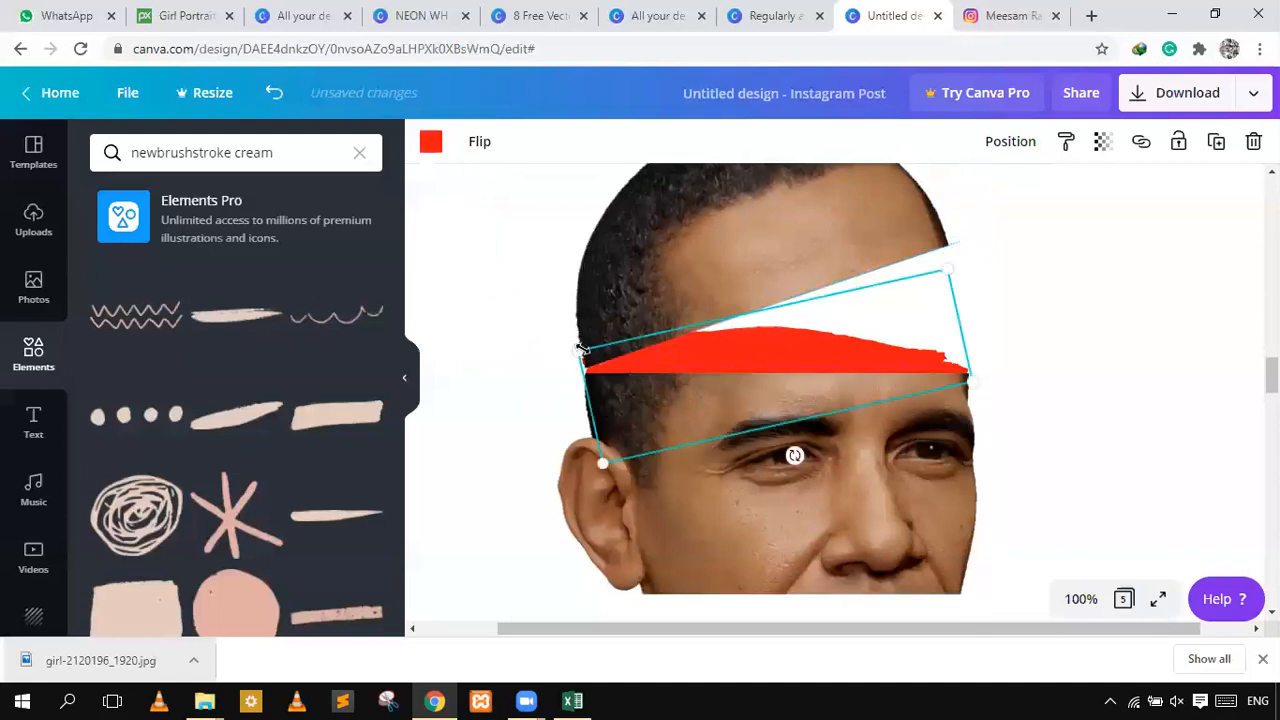
pyautogui.moveTo(581, 348); pyautogui.dragTo(574, 347)
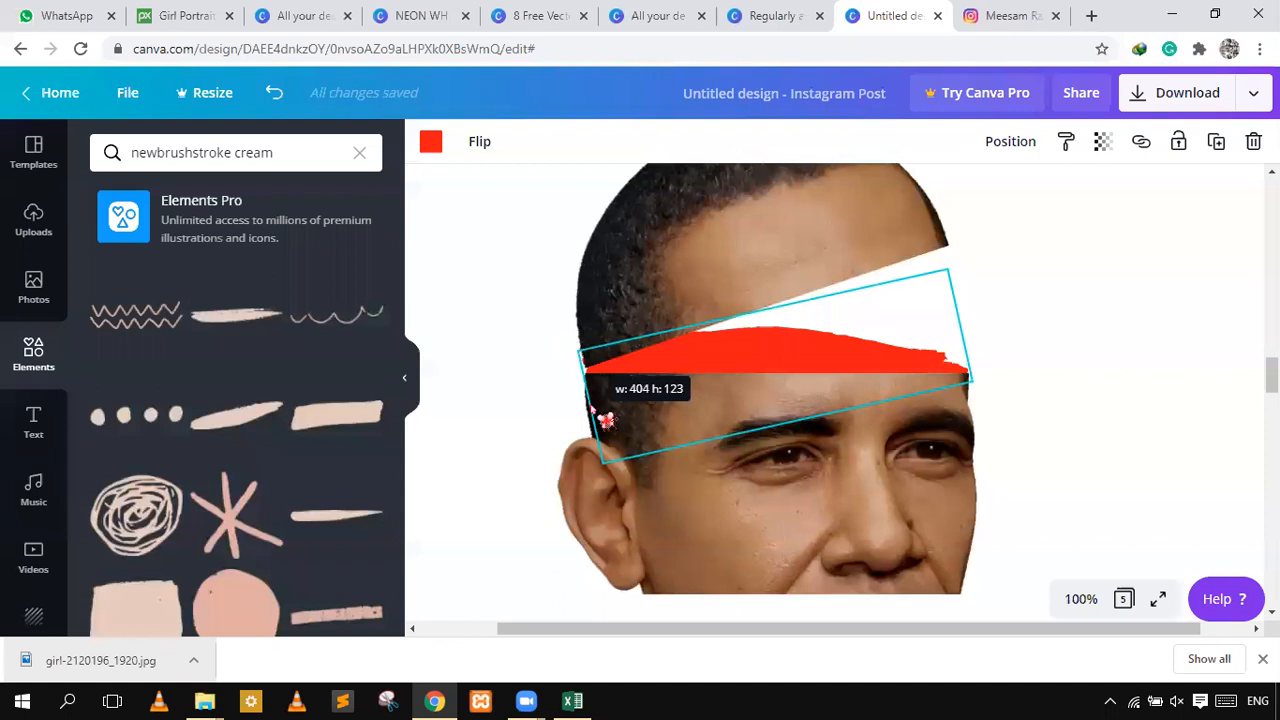
pyautogui.click(631, 314)
pyautogui.press('Left')
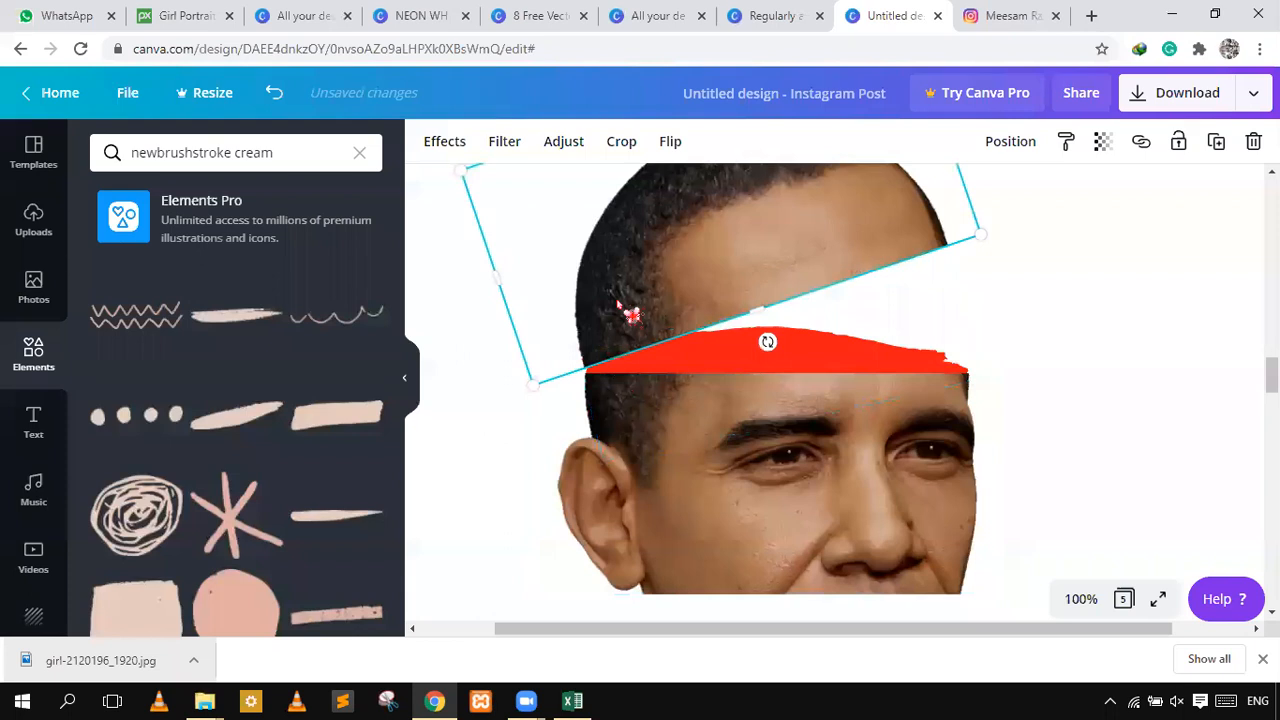
pyautogui.click(1097, 358)
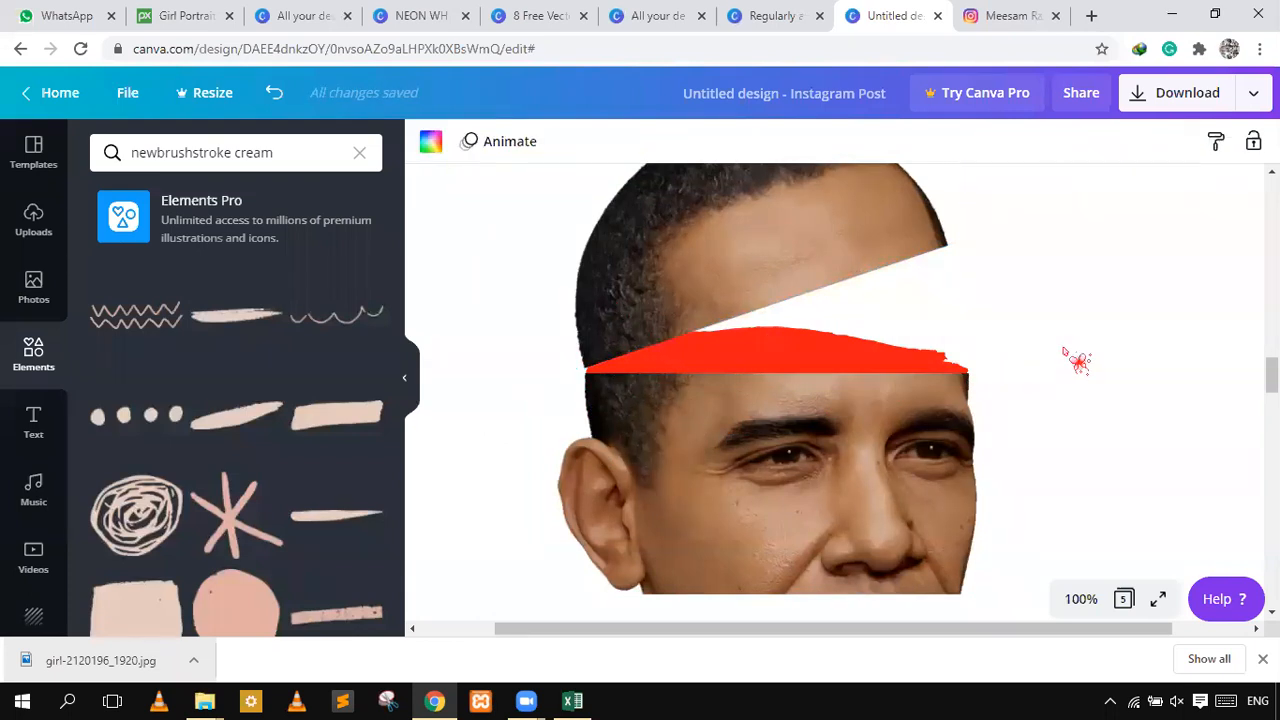
pyautogui.click(706, 304)
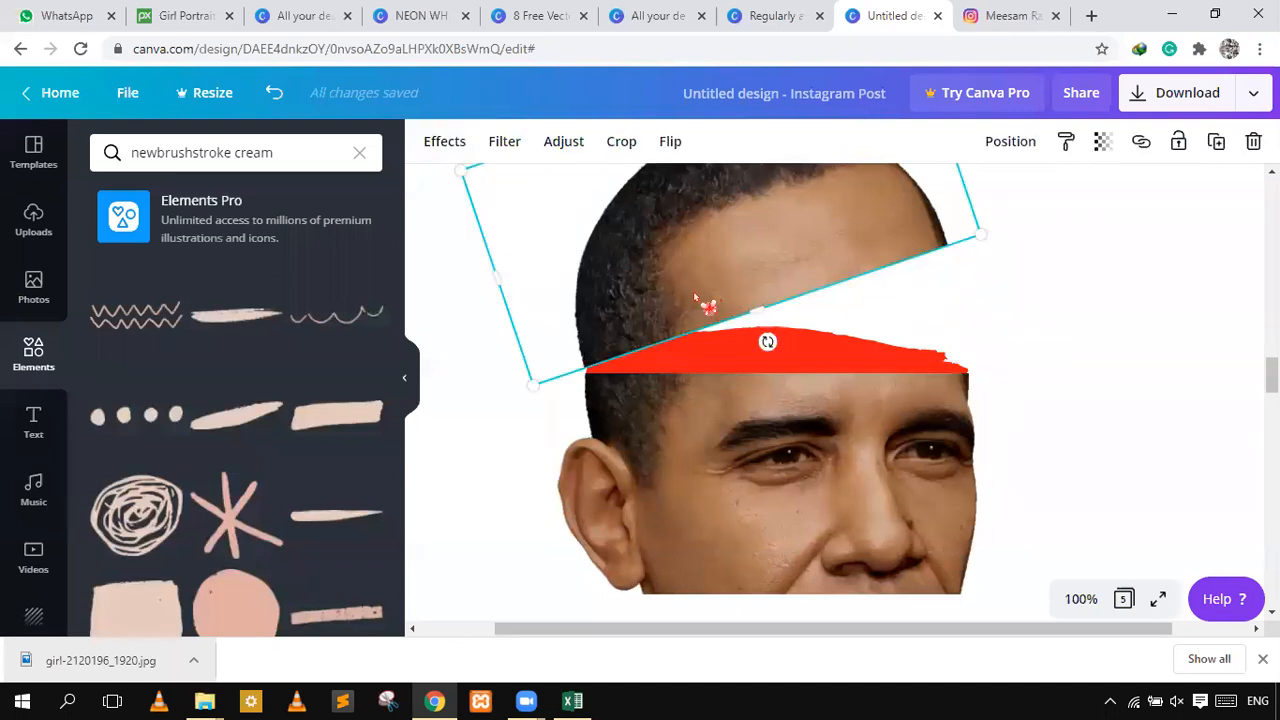
pyautogui.press('Down')
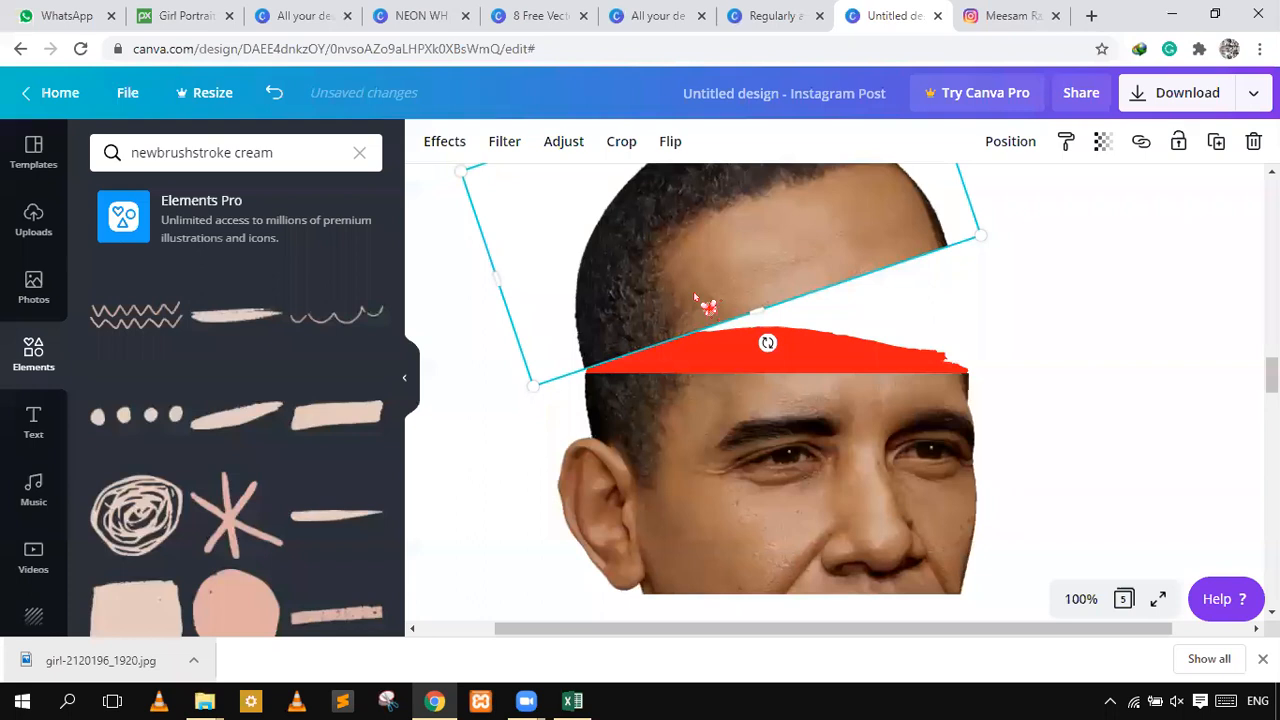
pyautogui.press('Down')
pyautogui.press('Down')
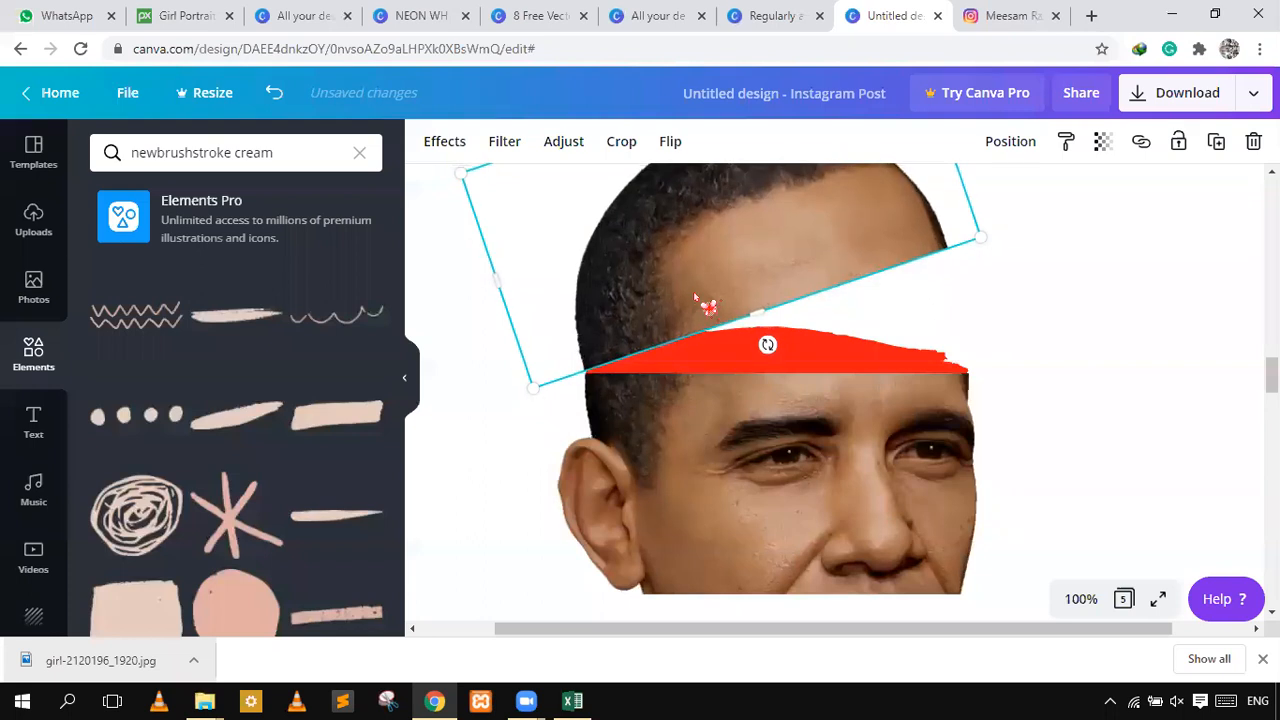
# - Place a copy of the red forehead brush stroke over the gap between the face slice and the mouth slice
pyautogui.scroll(5, 860, 410)
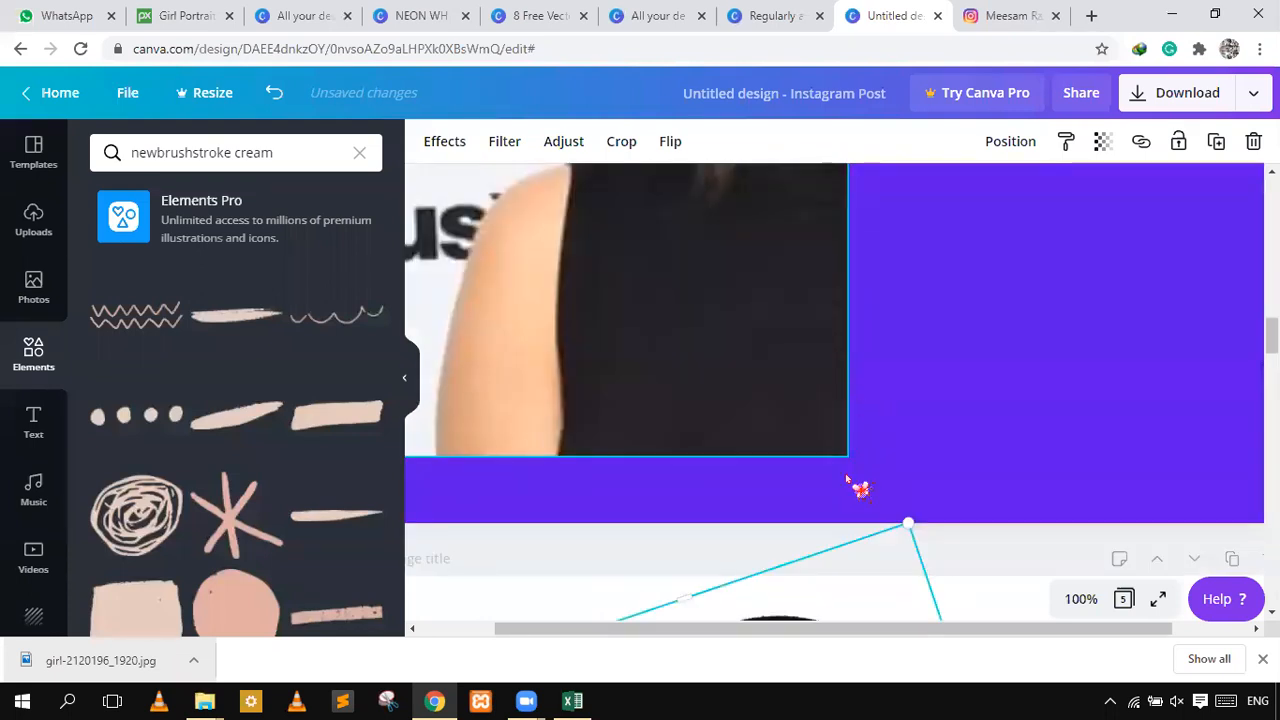
pyautogui.scroll(-5, 847, 483)
pyautogui.click(849, 434)
pyautogui.click(885, 312)
pyautogui.scroll(2, 890, 360)
pyautogui.click(890, 380)
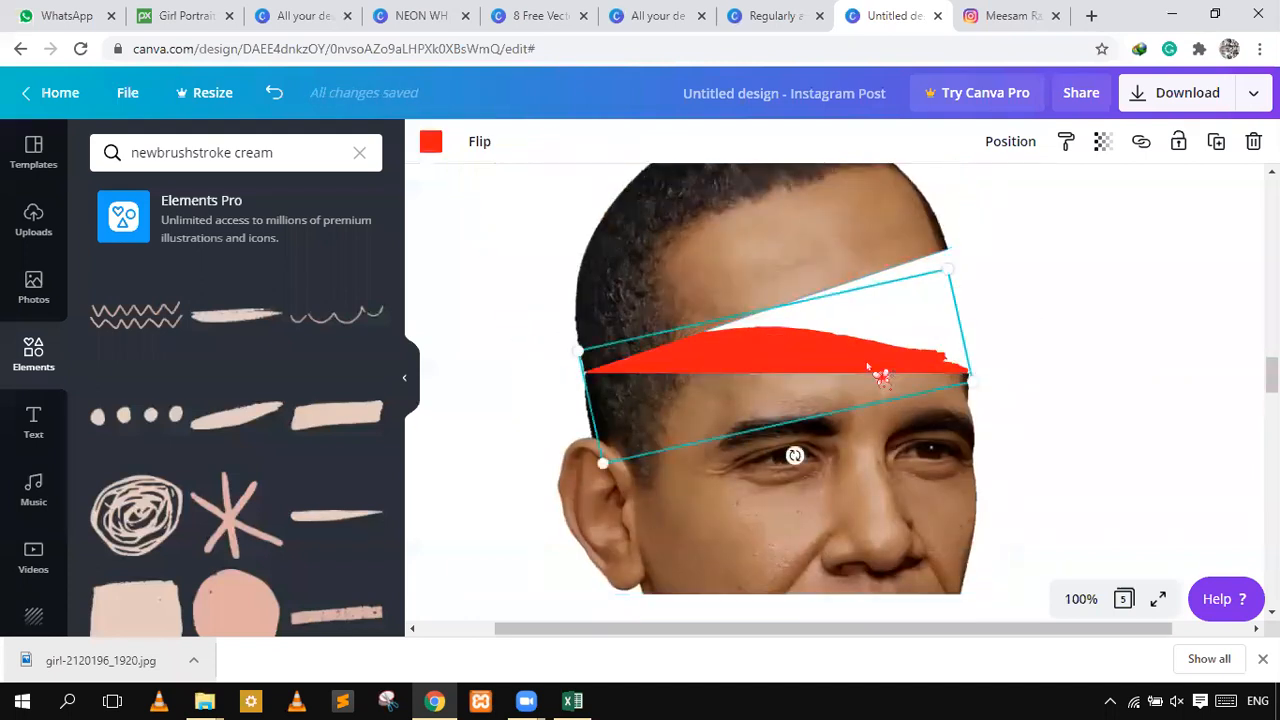
pyautogui.moveTo(868, 366)
pyautogui.mouseDown()
pyautogui.moveTo(887, 385)
pyautogui.moveTo(863, 400)
pyautogui.moveTo(863, 434)
pyautogui.moveTo(877, 417)
pyautogui.moveTo(871, 309)
pyautogui.moveTo(850, 370)
pyautogui.mouseUp()
pyautogui.scroll(-3, 863, 434)
pyautogui.scroll(-2, 876, 389)
pyautogui.scroll(5, 871, 309)
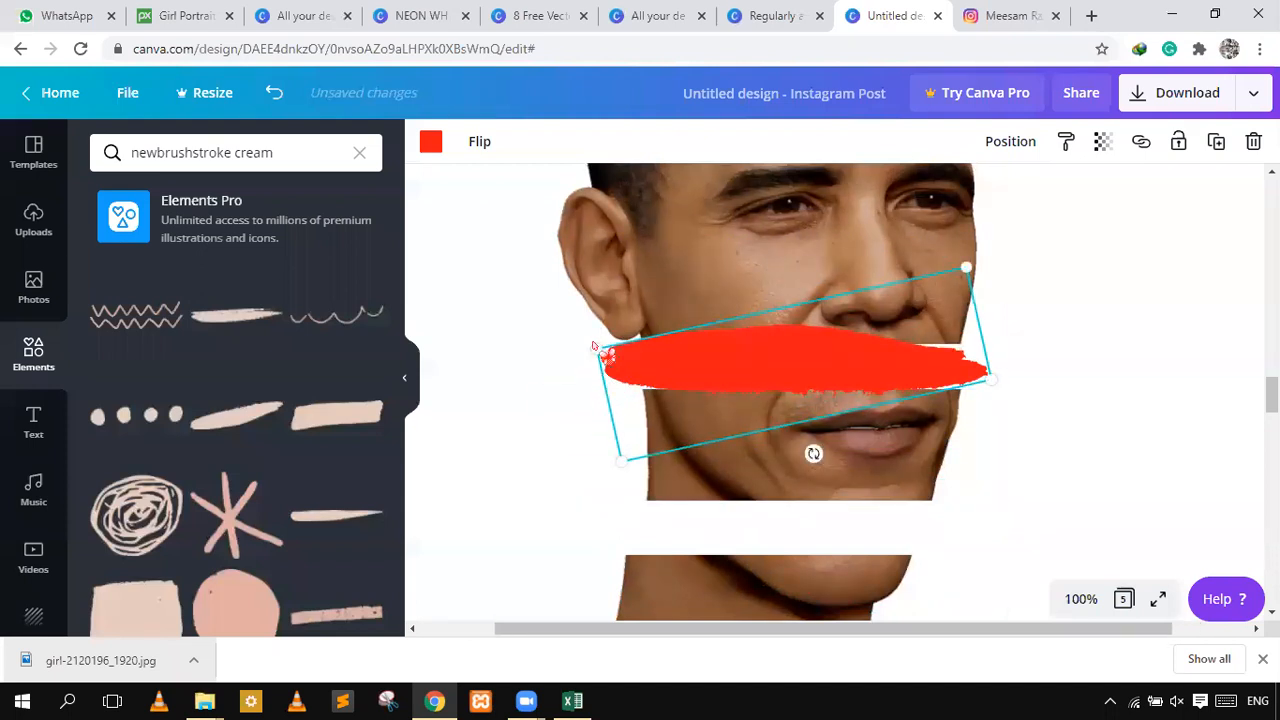
# - Shrink the copied red brush stroke to the mouth slice's width and lower it onto that slice's upper edge
pyautogui.moveTo(638, 350)
pyautogui.mouseDown()
pyautogui.moveTo(663, 360)
pyautogui.moveTo(626, 369)
pyautogui.mouseUp()
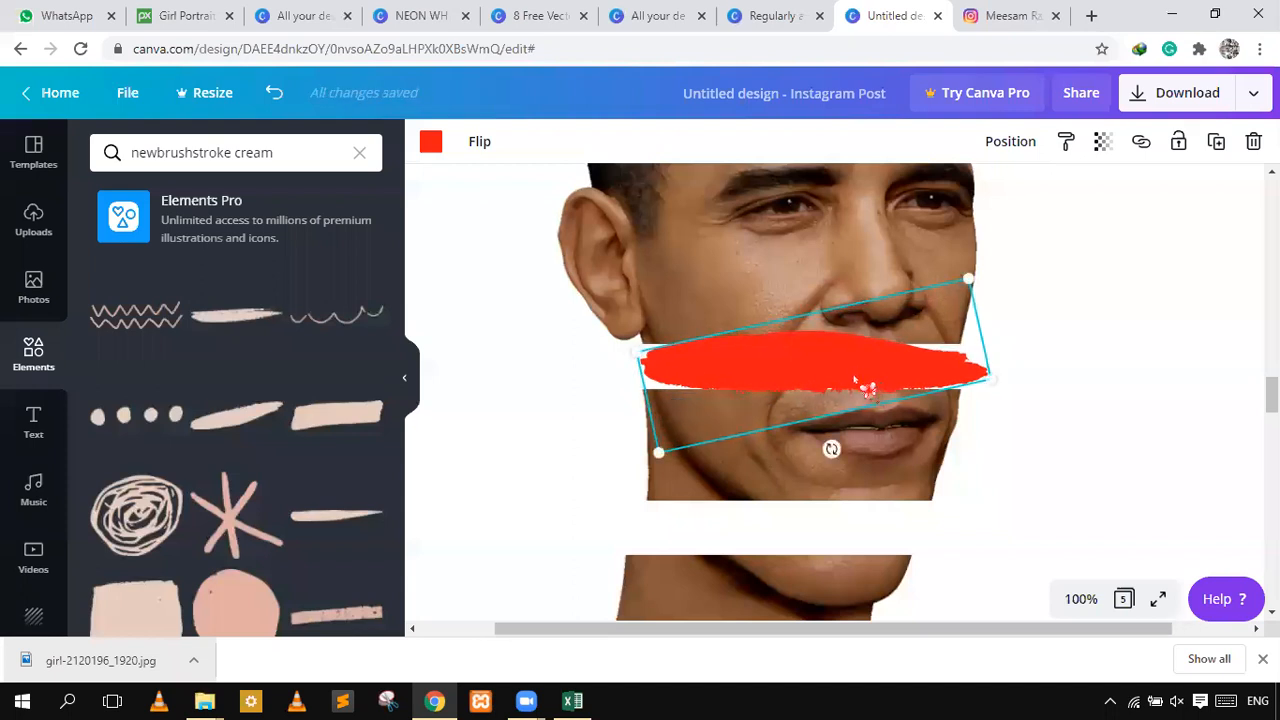
pyautogui.moveTo(852, 378); pyautogui.dragTo(847, 389)
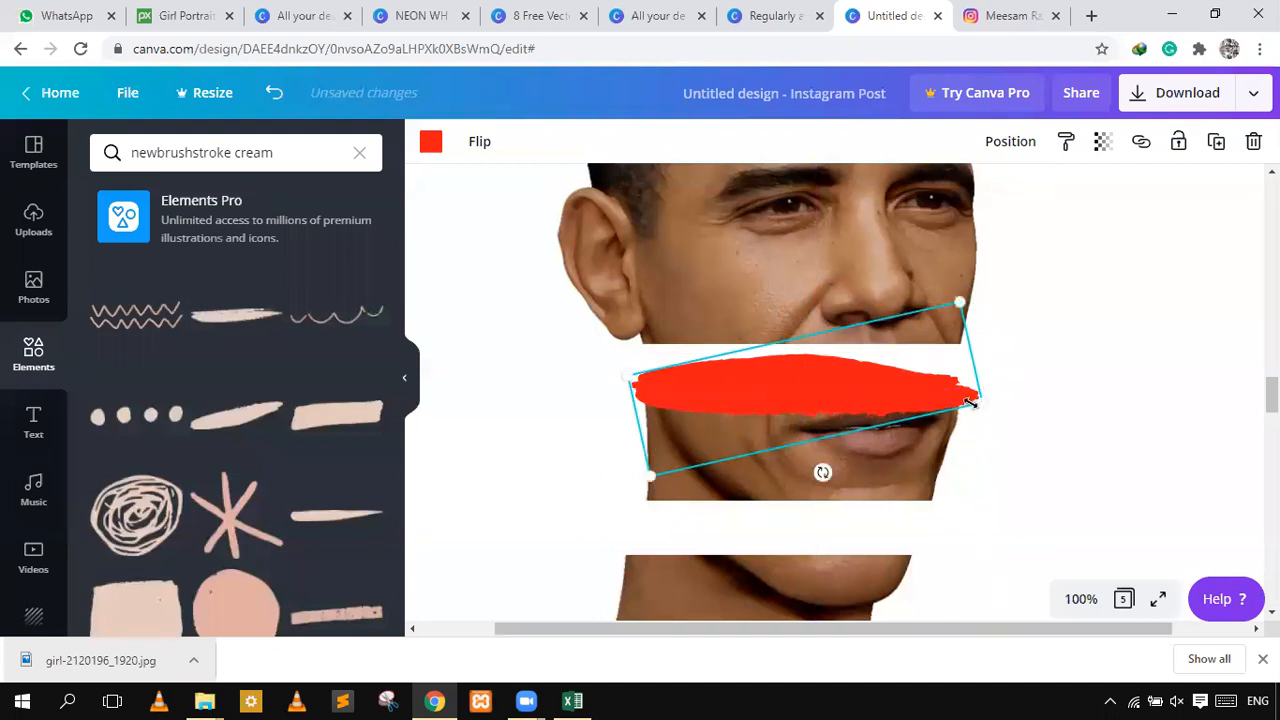
pyautogui.moveTo(968, 404)
pyautogui.mouseDown()
pyautogui.moveTo(980, 403)
pyautogui.moveTo(957, 403)
pyautogui.mouseUp()
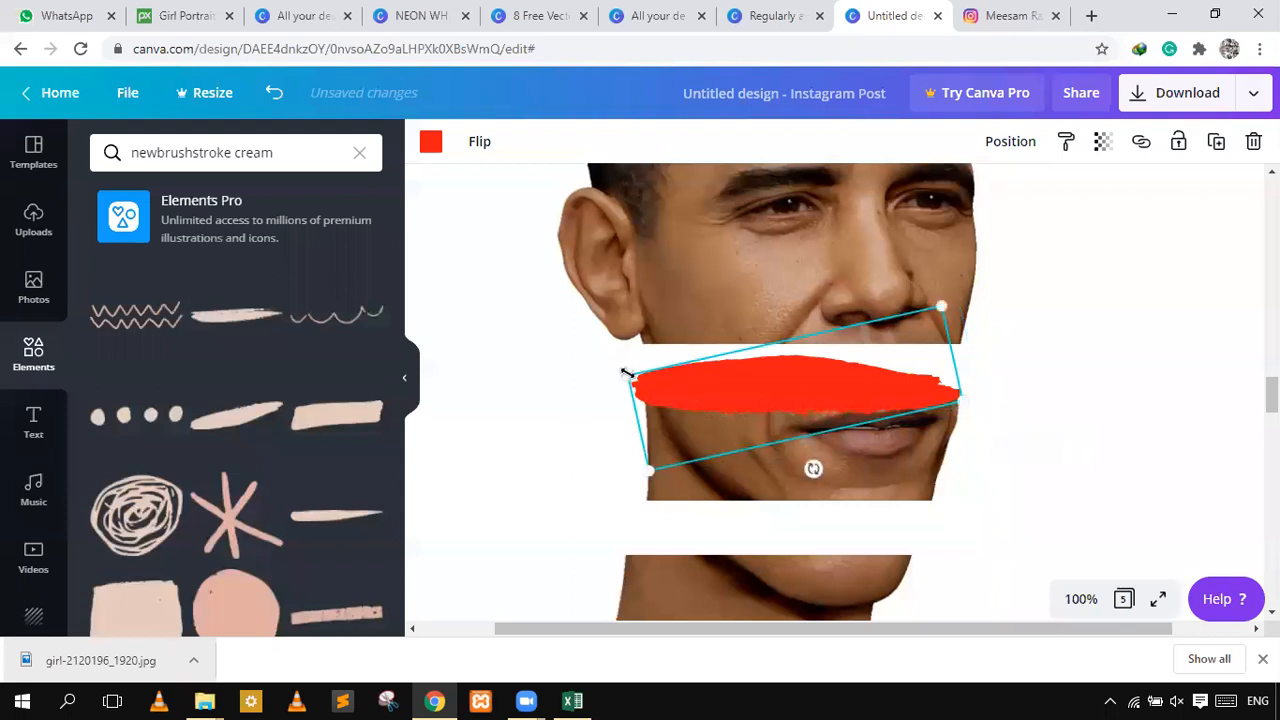
pyautogui.moveTo(640, 372); pyautogui.dragTo(638, 377)
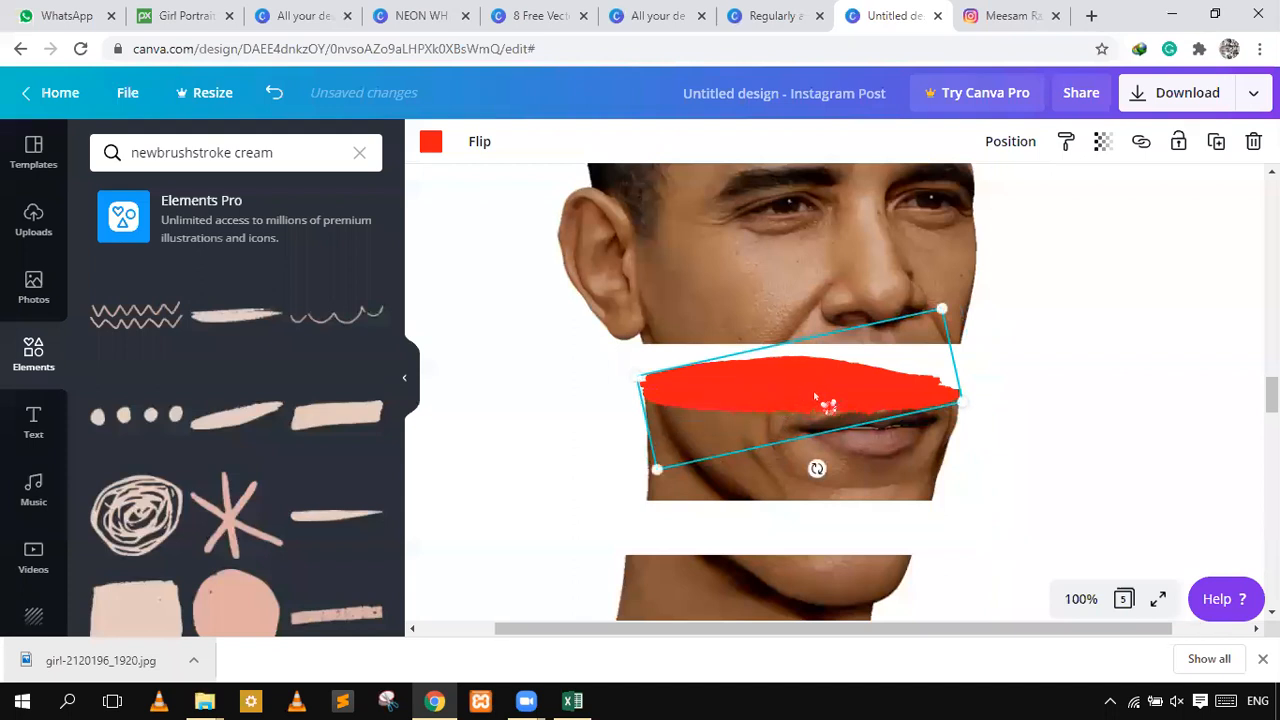
# - Send the copied red brush stroke to the back behind the mouth slice and resize it to about 330 wide by 100 high
pyautogui.rightClick(815, 398)
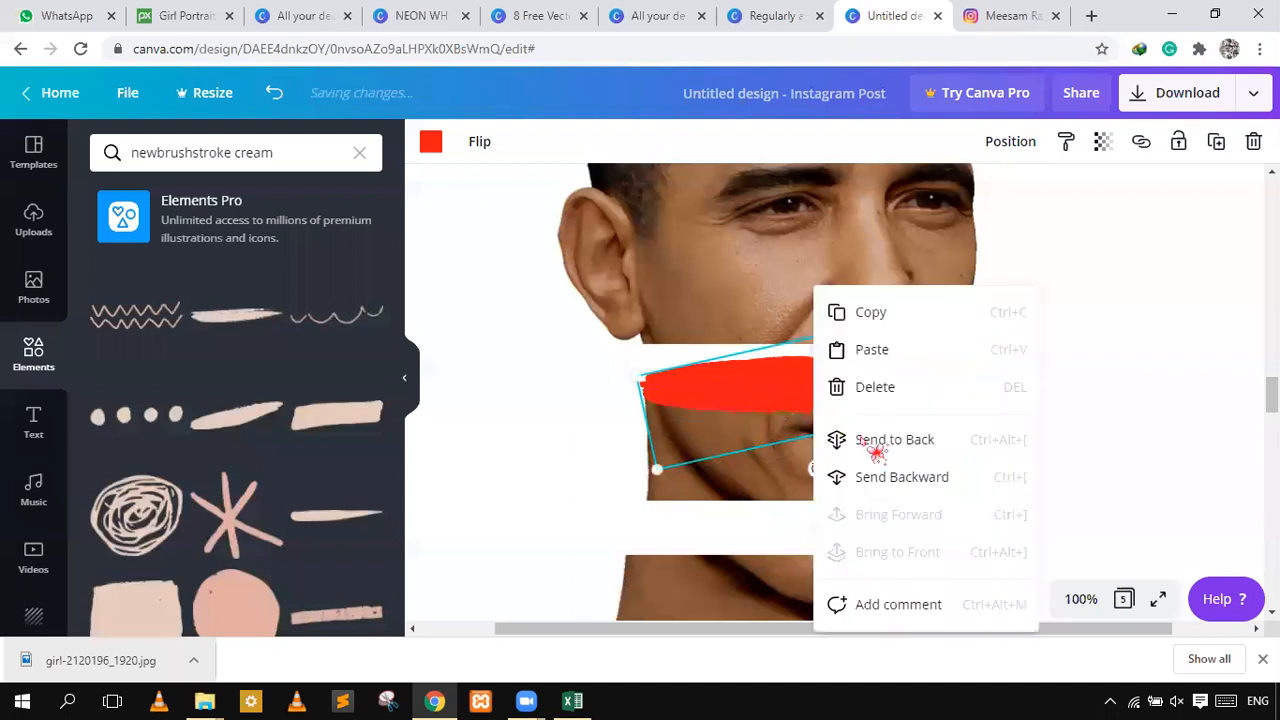
pyautogui.click(876, 450)
pyautogui.moveTo(900, 386); pyautogui.dragTo(902, 386)
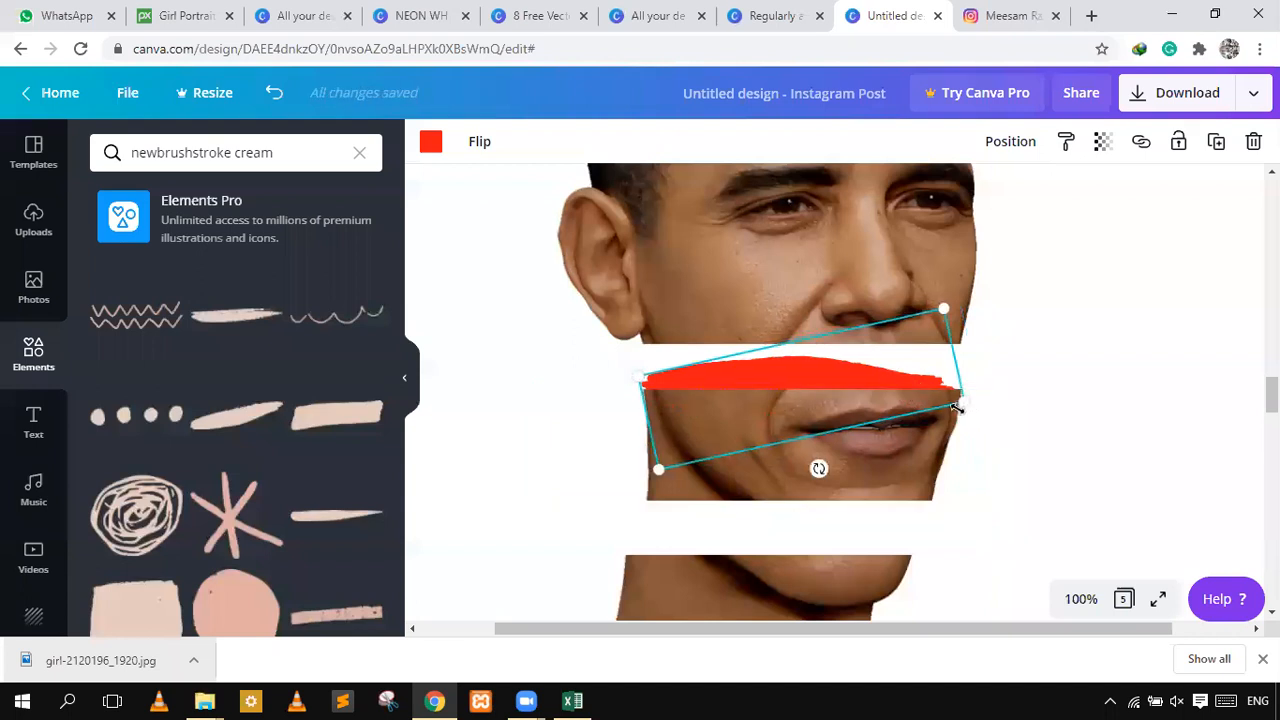
pyautogui.moveTo(957, 407); pyautogui.dragTo(955, 410)
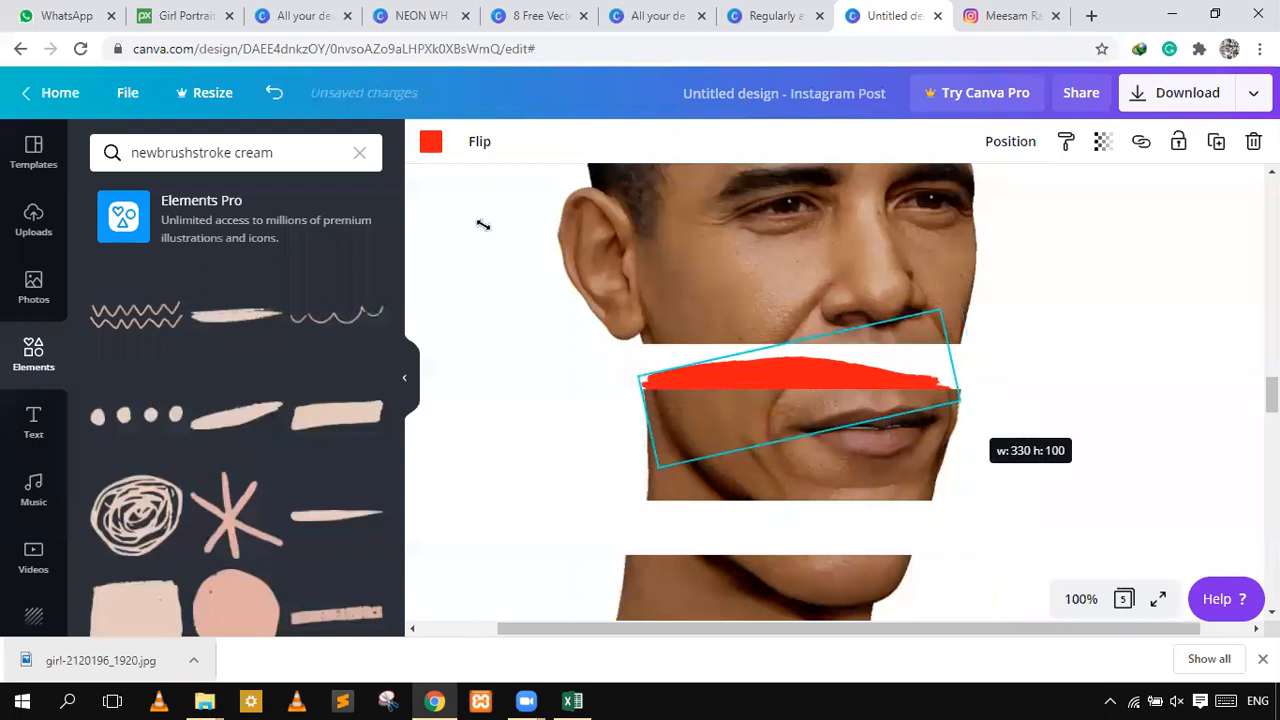
# - Recolour the brush stroke above the mouth slice with the document's purple and deselect it
pyautogui.click(432, 143)
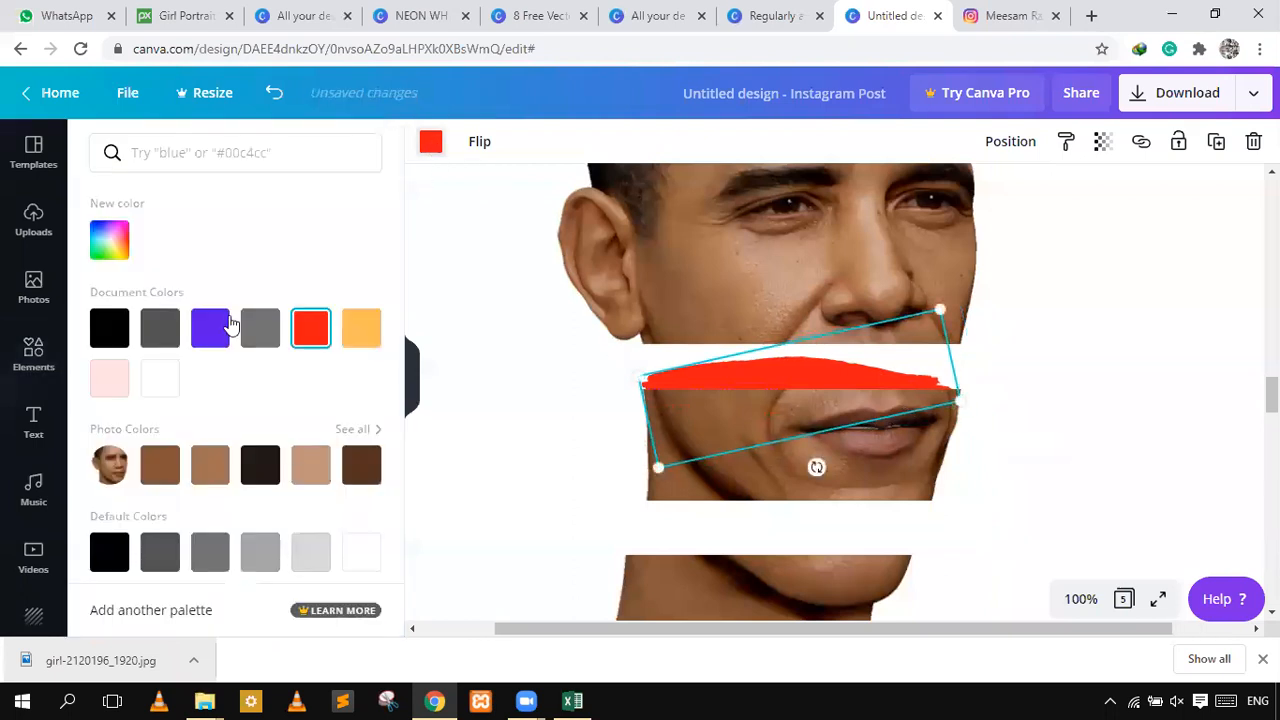
pyautogui.click(208, 338)
pyautogui.press('Escape')
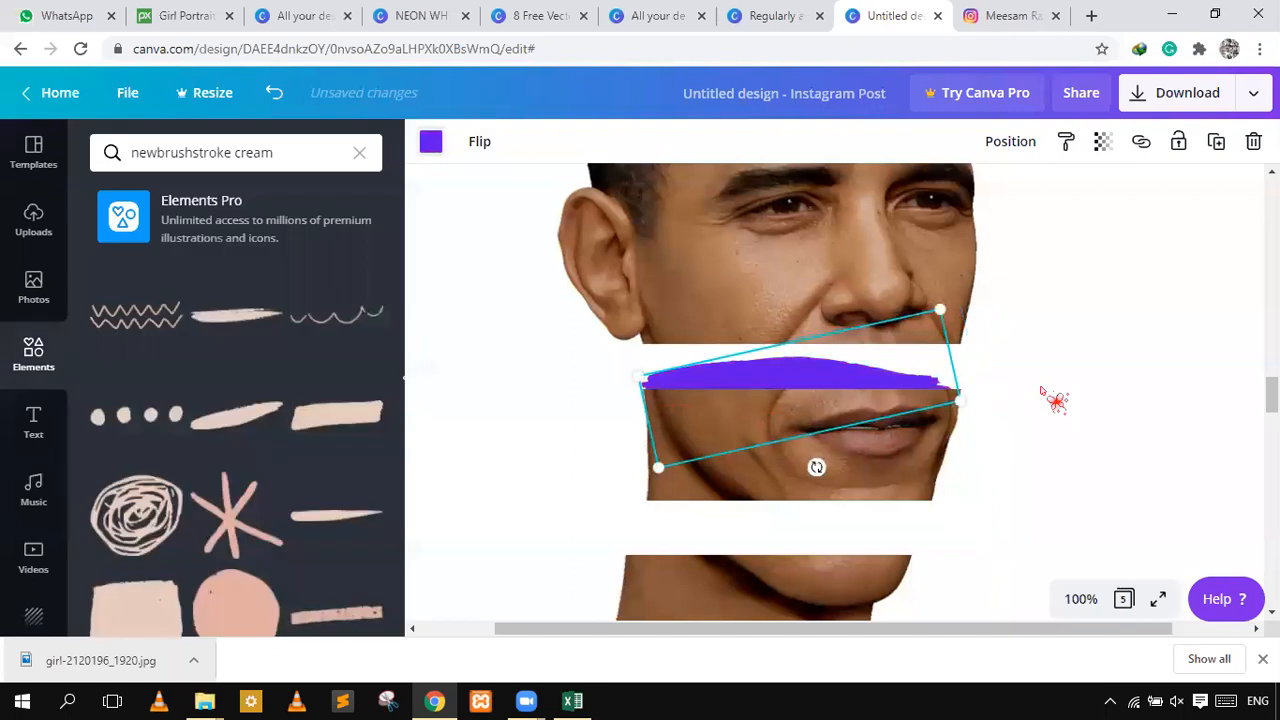
pyautogui.click(1060, 390)
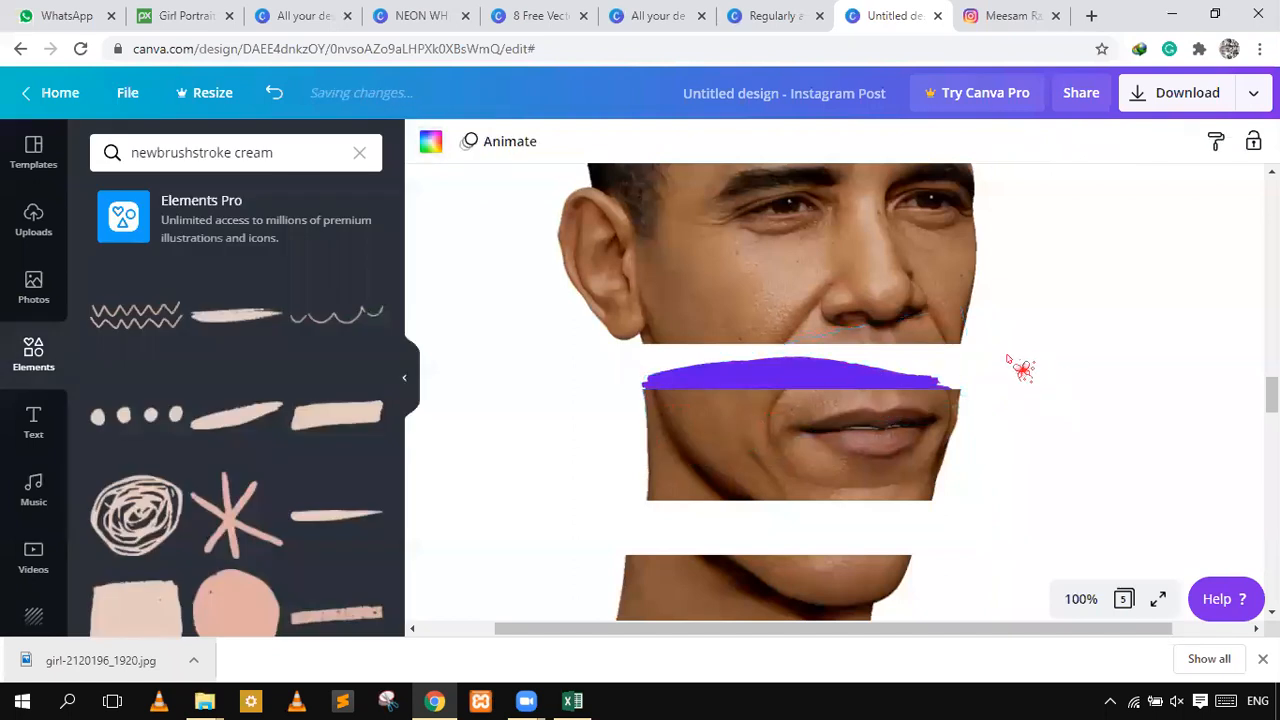
# - Review the sliced head with its coloured strokes and set the canvas zoom to Fit
pyautogui.scroll(-2, 1022, 366)
pyautogui.scroll(-3, 1022, 366)
pyautogui.scroll(8, 1016, 366)
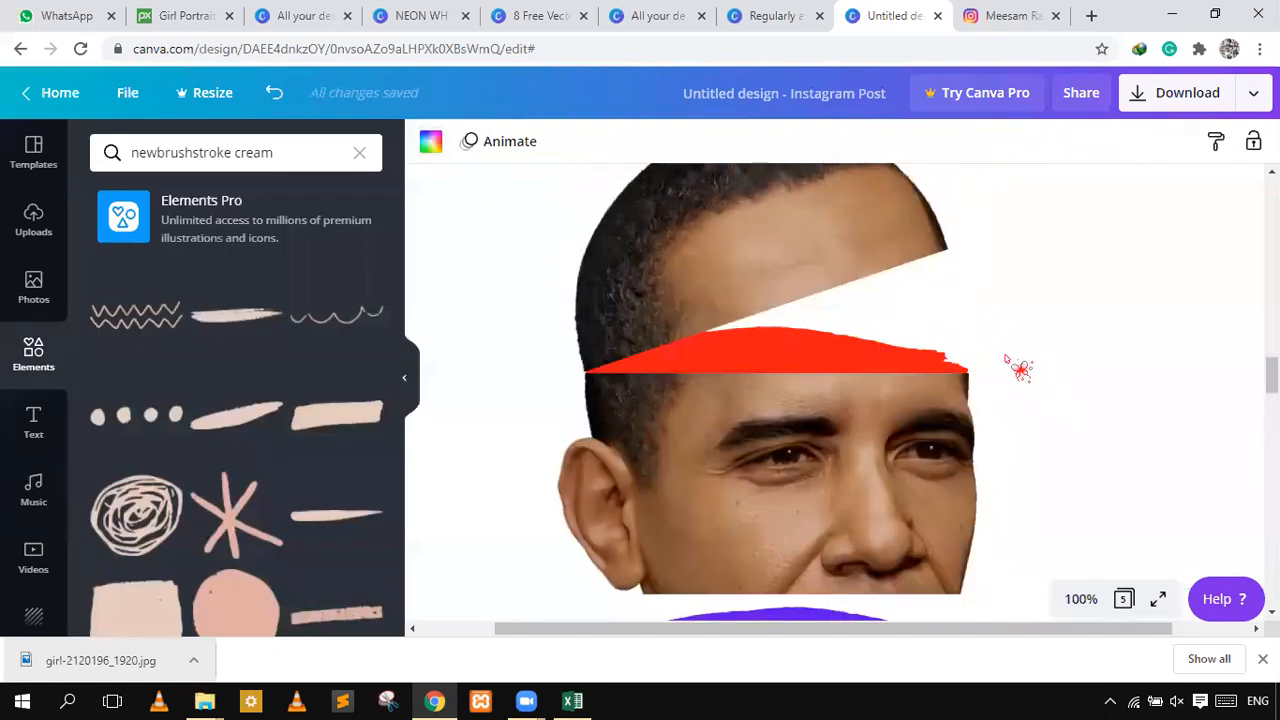
pyautogui.scroll(-15, 1020, 462)
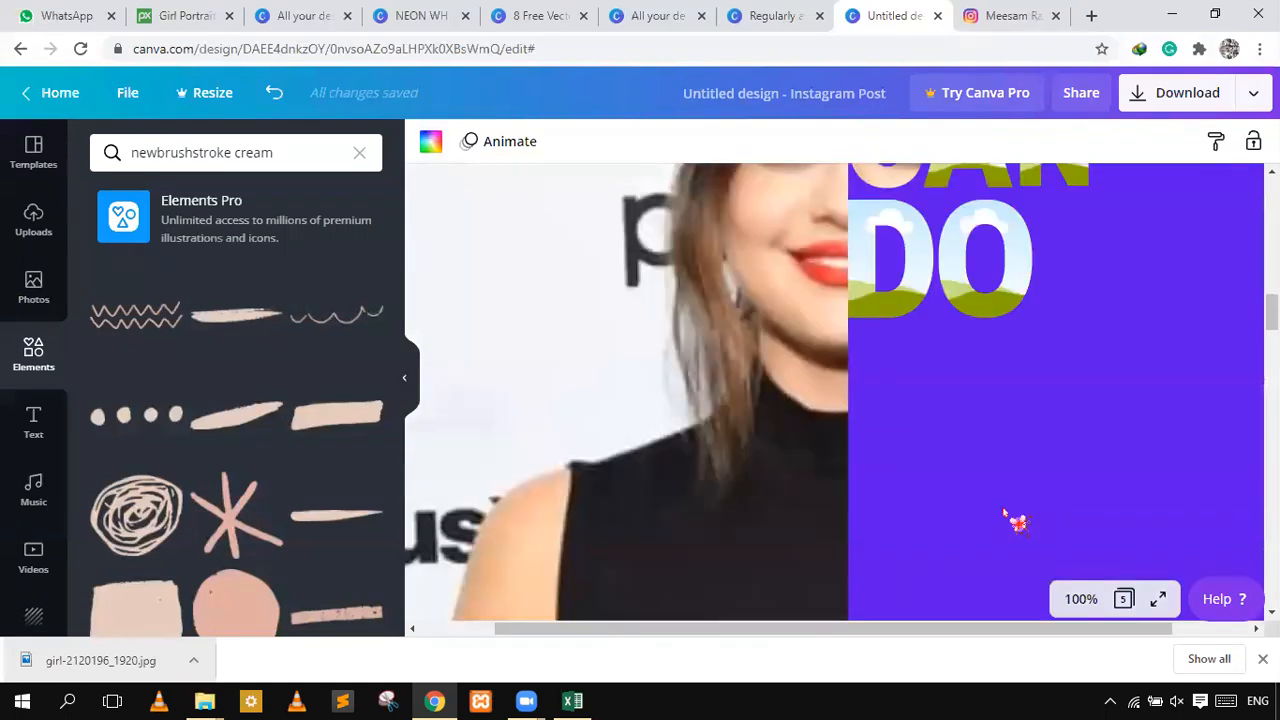
pyautogui.click(1081, 601)
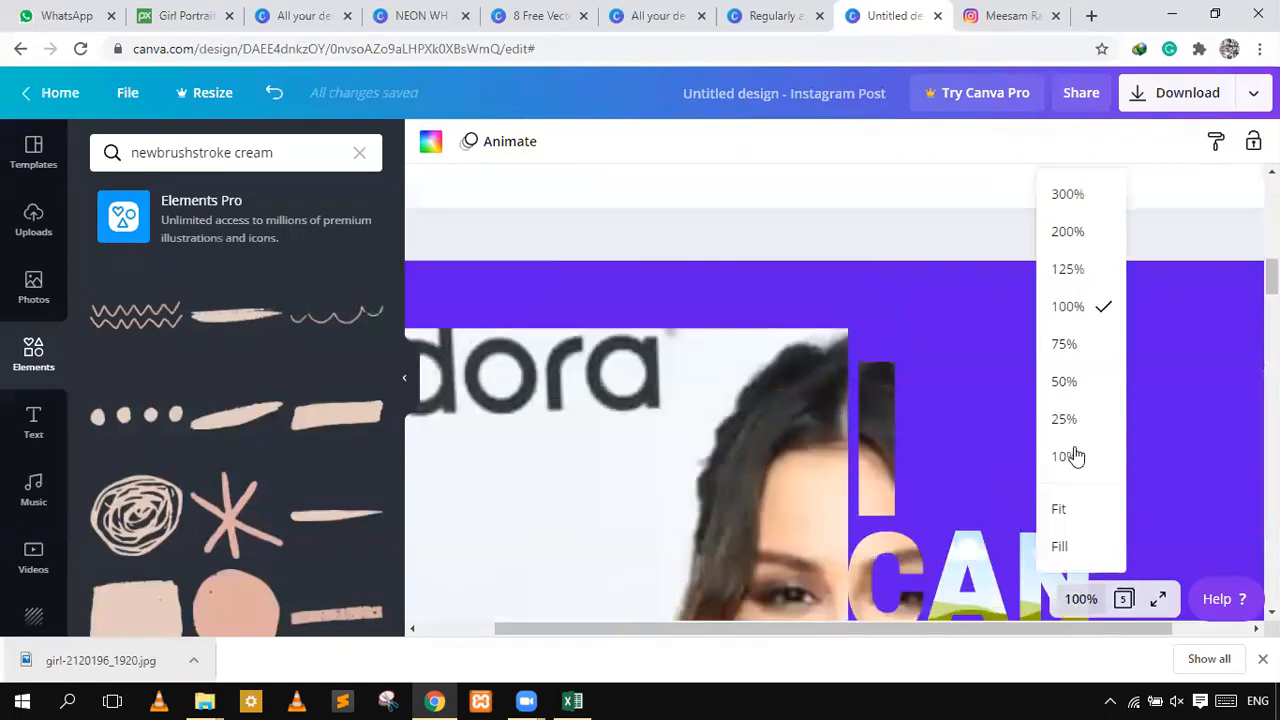
pyautogui.click(1057, 512)
pyautogui.scroll(3, 1057, 517)
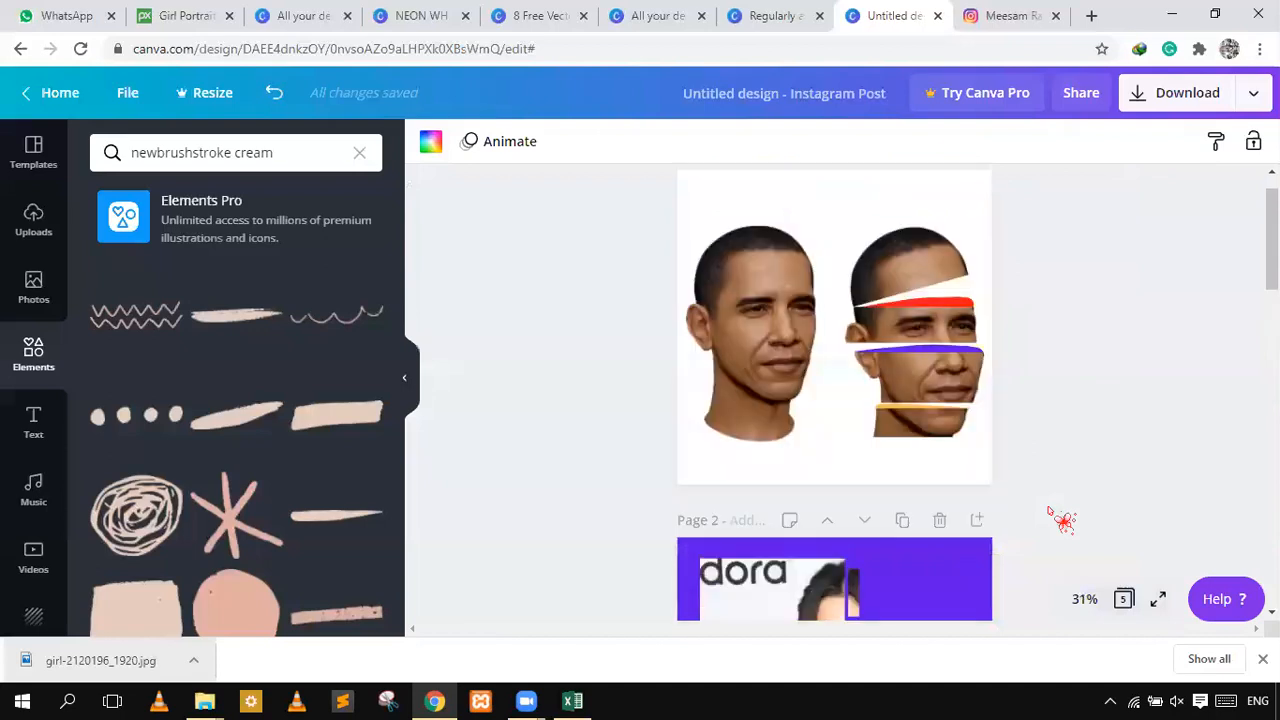
# - Preview page 1 with the original and sliced heads side by side in full screen, and return to the editor
pyautogui.scroll(1, 986, 470)
pyautogui.click(890, 373)
pyautogui.moveTo(888, 375); pyautogui.dragTo(895, 377)
pyautogui.click(920, 457)
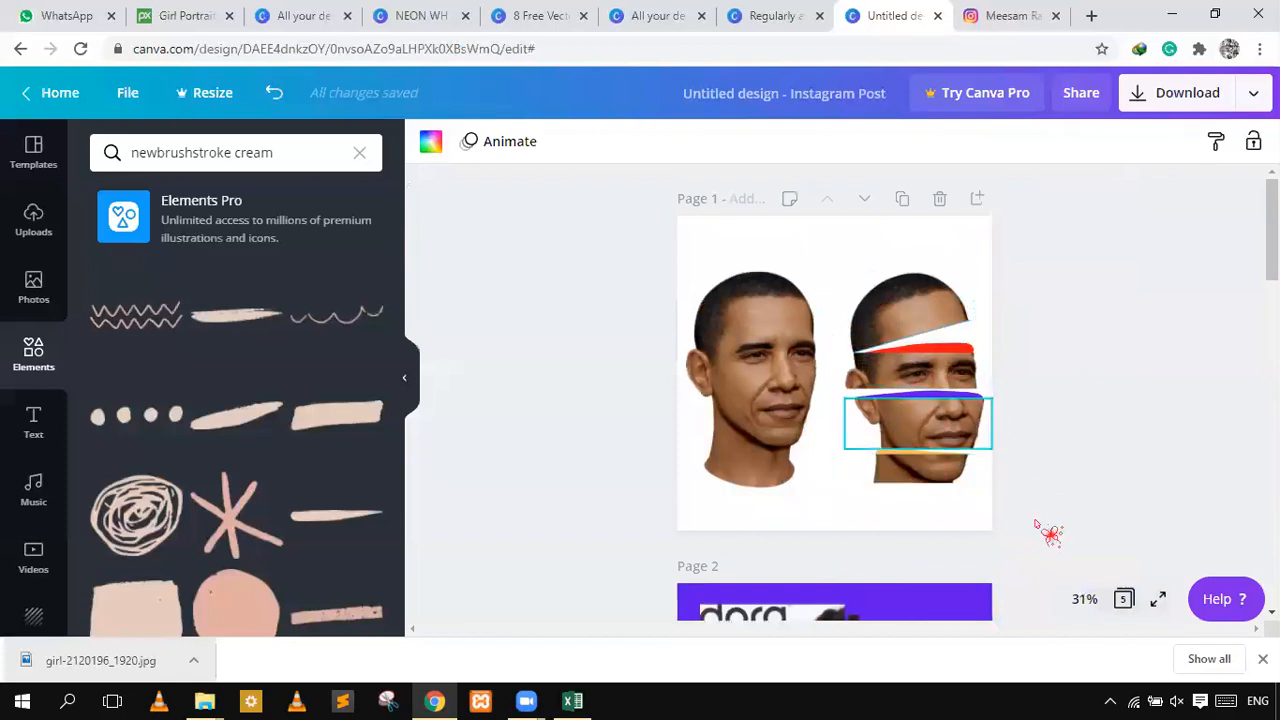
pyautogui.click(1157, 598)
pyautogui.click(866, 459)
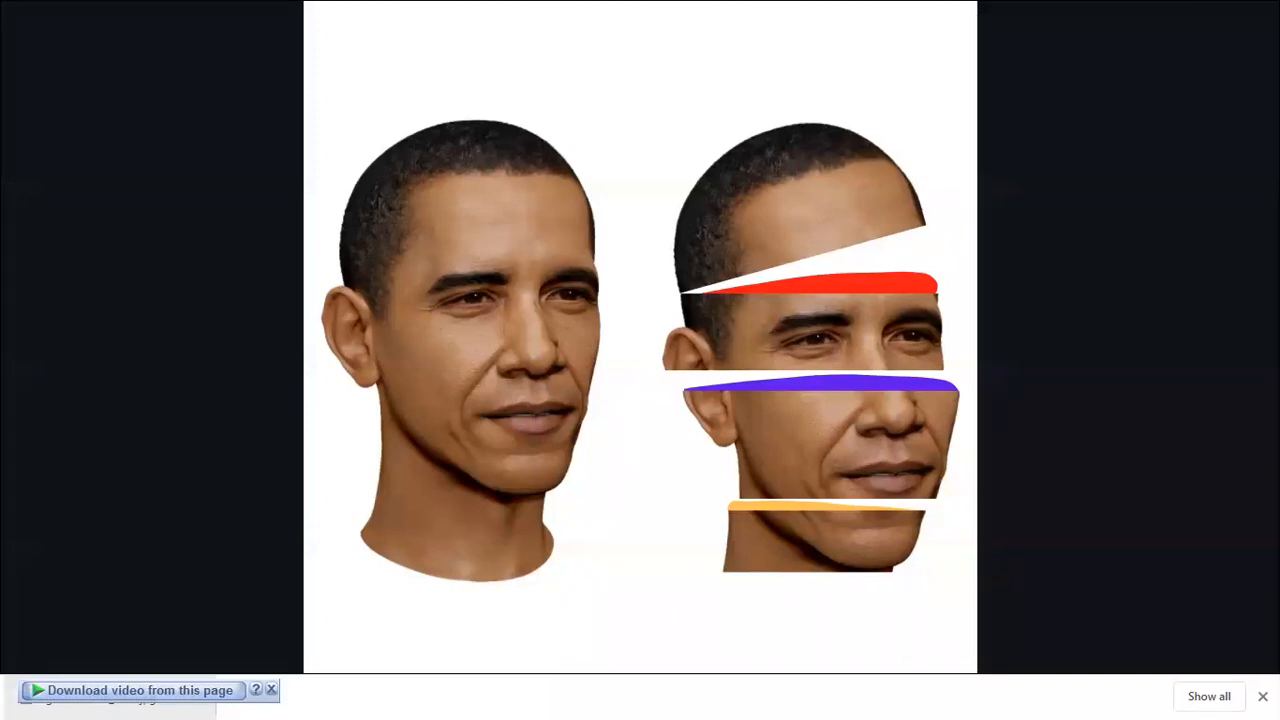
pyautogui.press('F11')
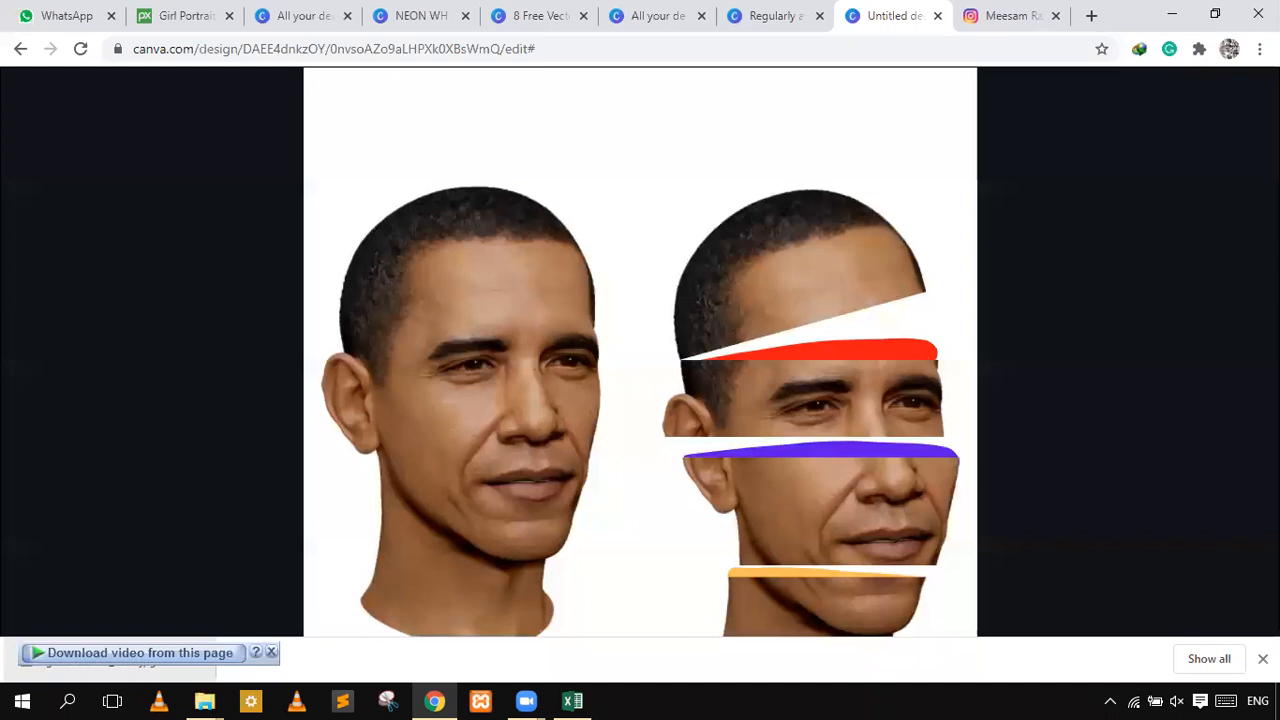
pyautogui.press('Escape')
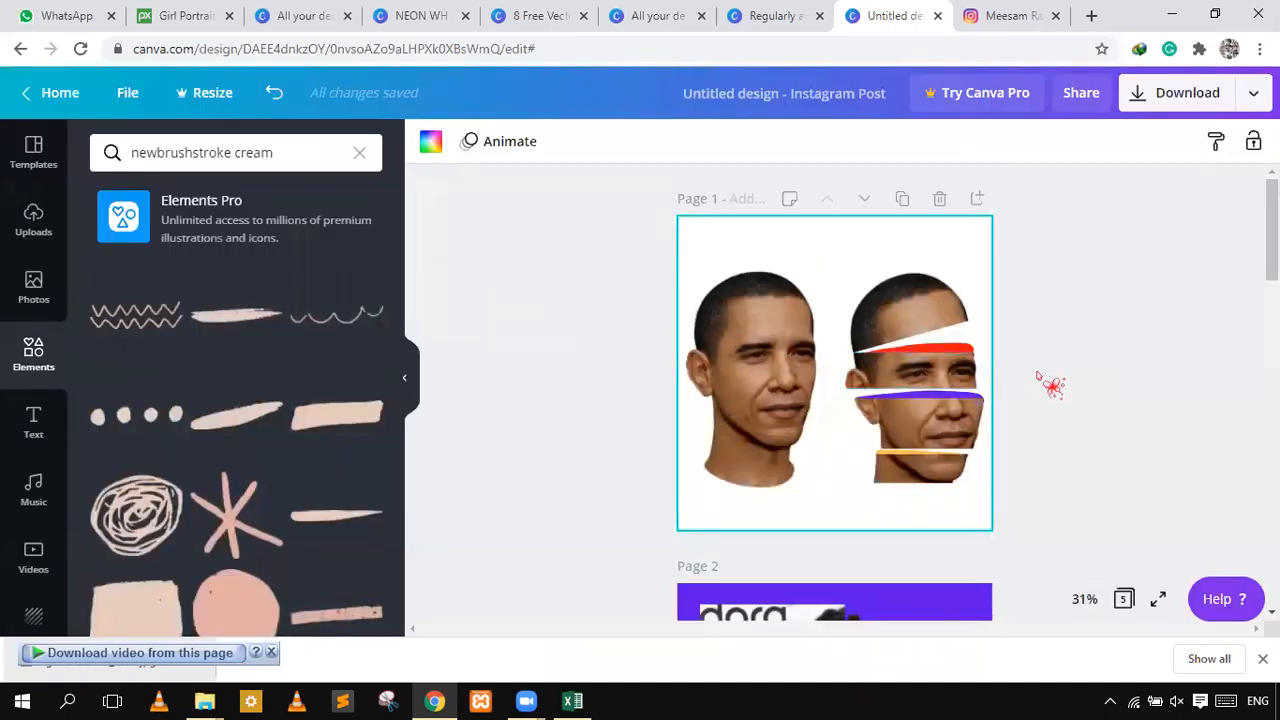
# - Preview page 4 with the girl's photo and the letter A portrait in full screen, and return to the editor
pyautogui.scroll(-3, 1051, 385)
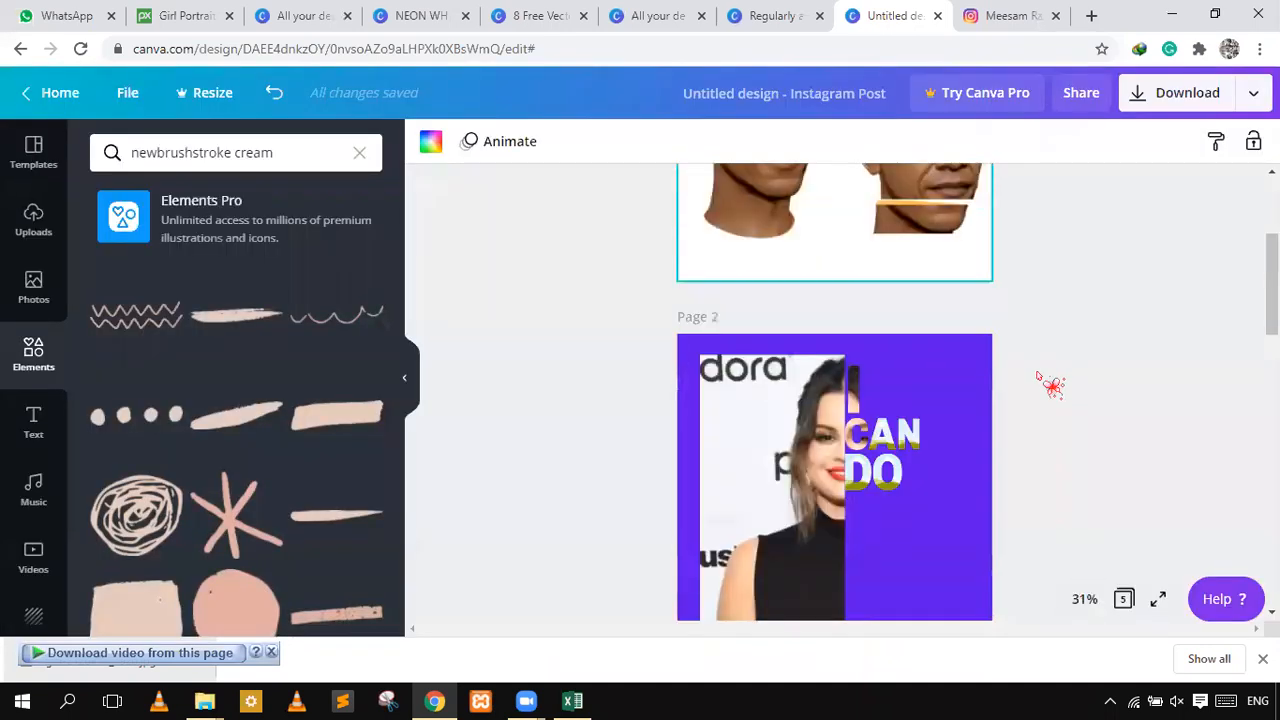
pyautogui.scroll(-10, 1050, 390)
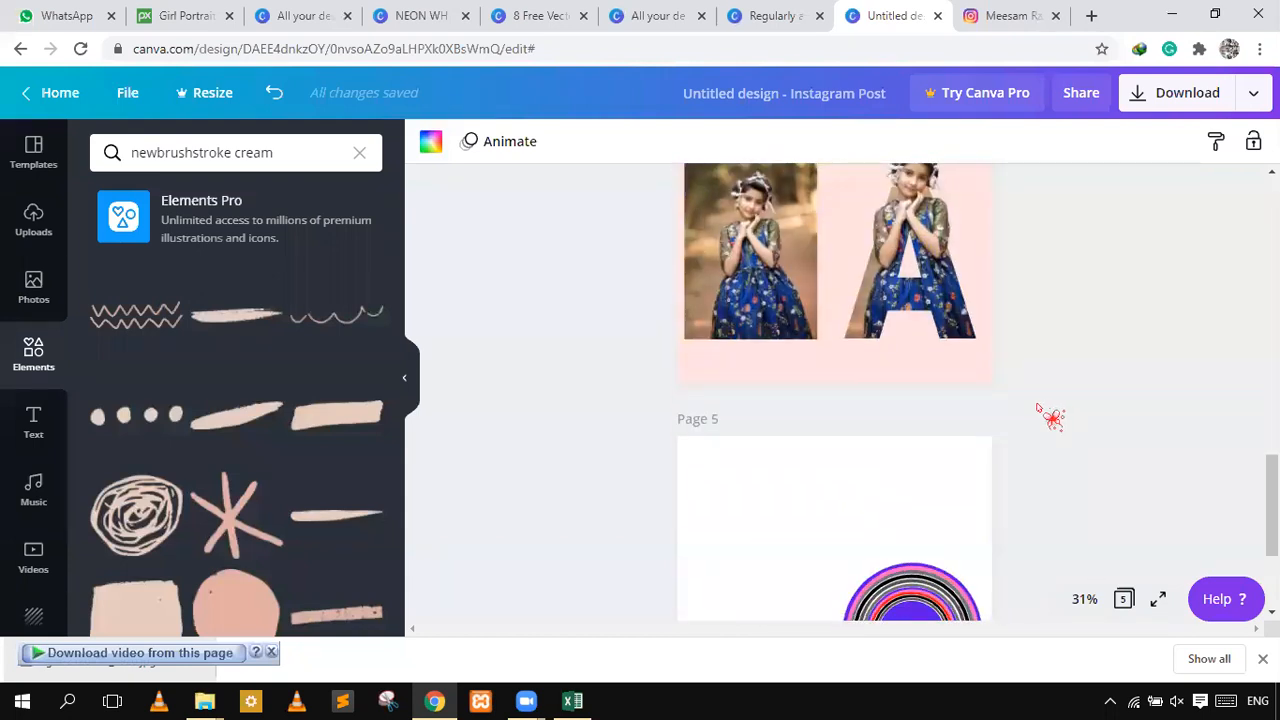
pyautogui.scroll(3, 1040, 410)
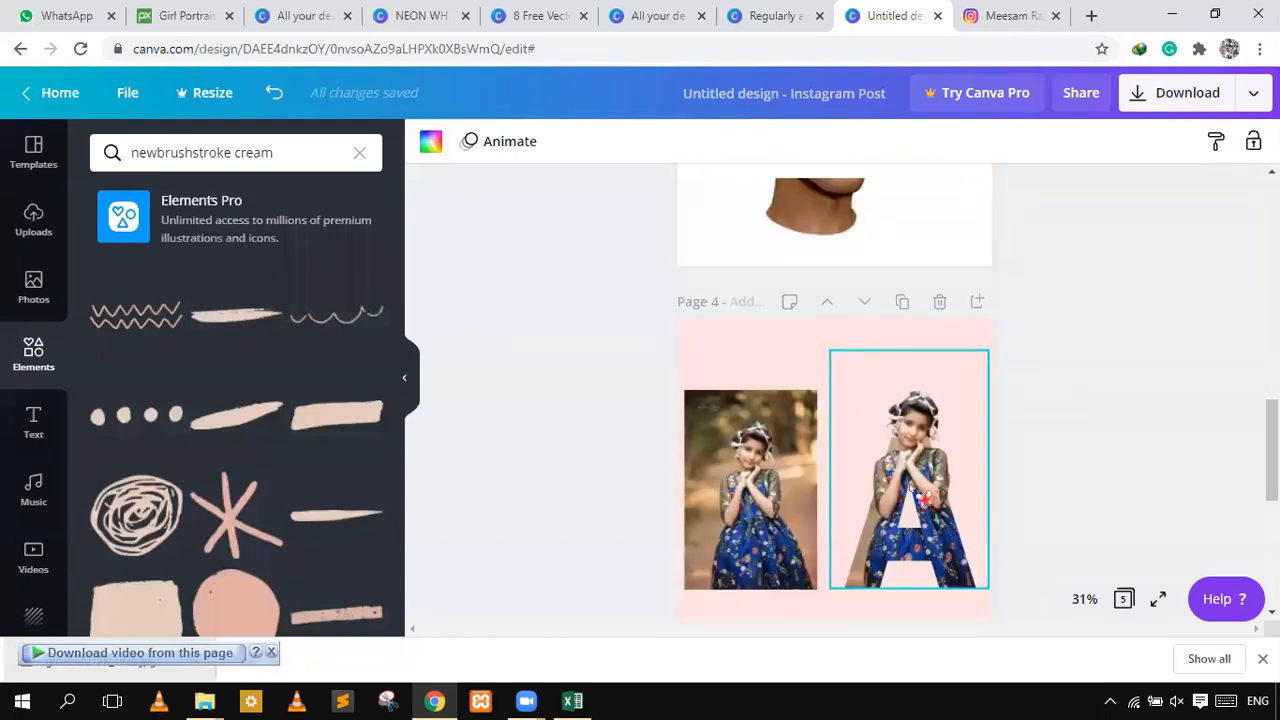
pyautogui.click(928, 440)
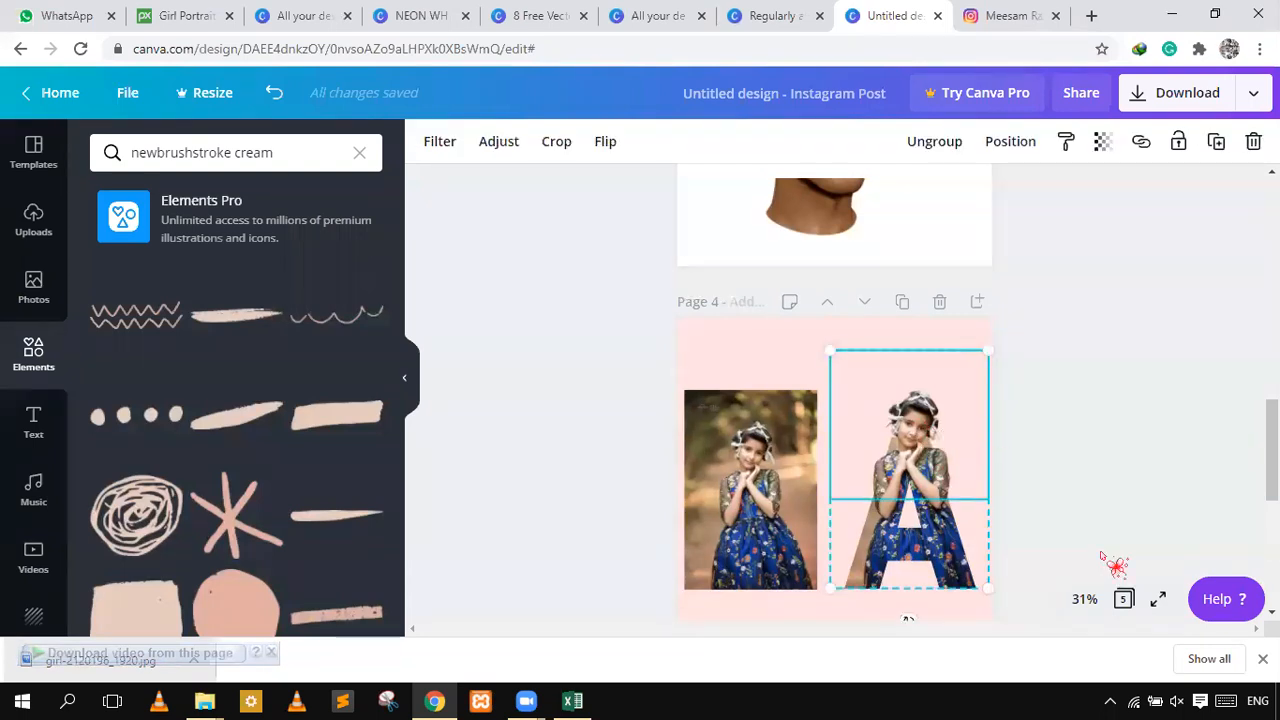
pyautogui.click(1158, 599)
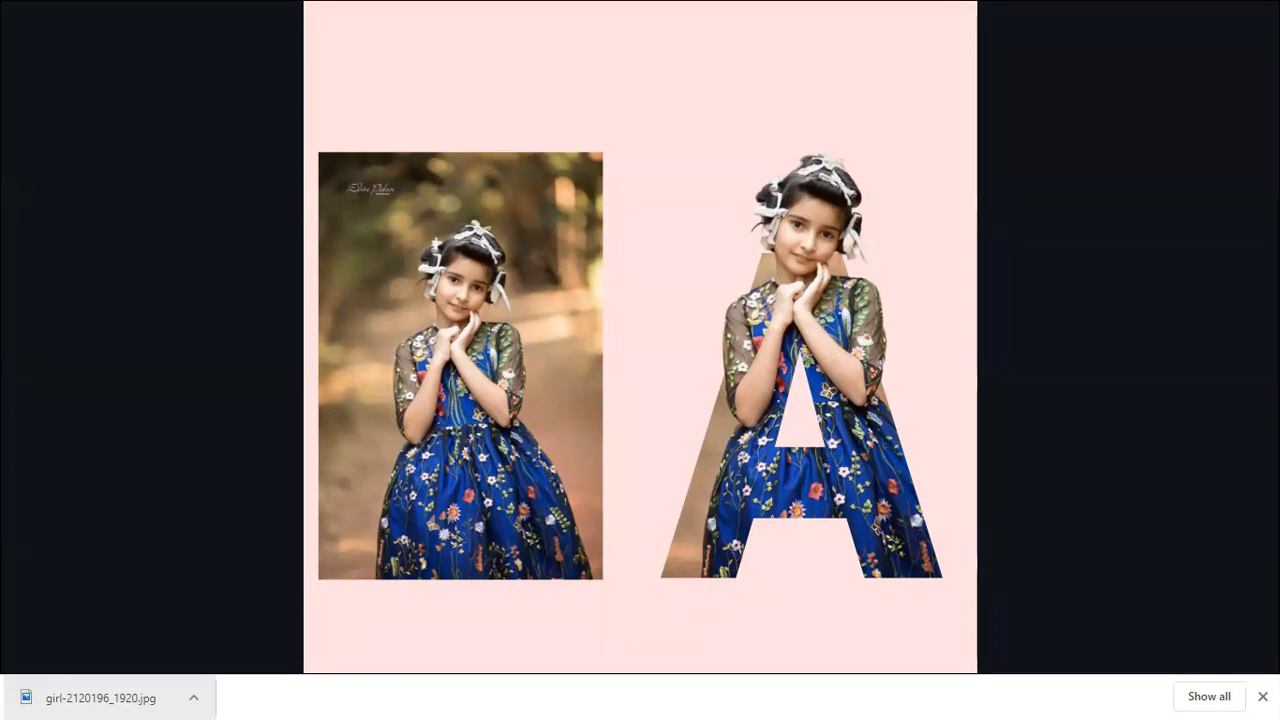
pyautogui.press('Escape')
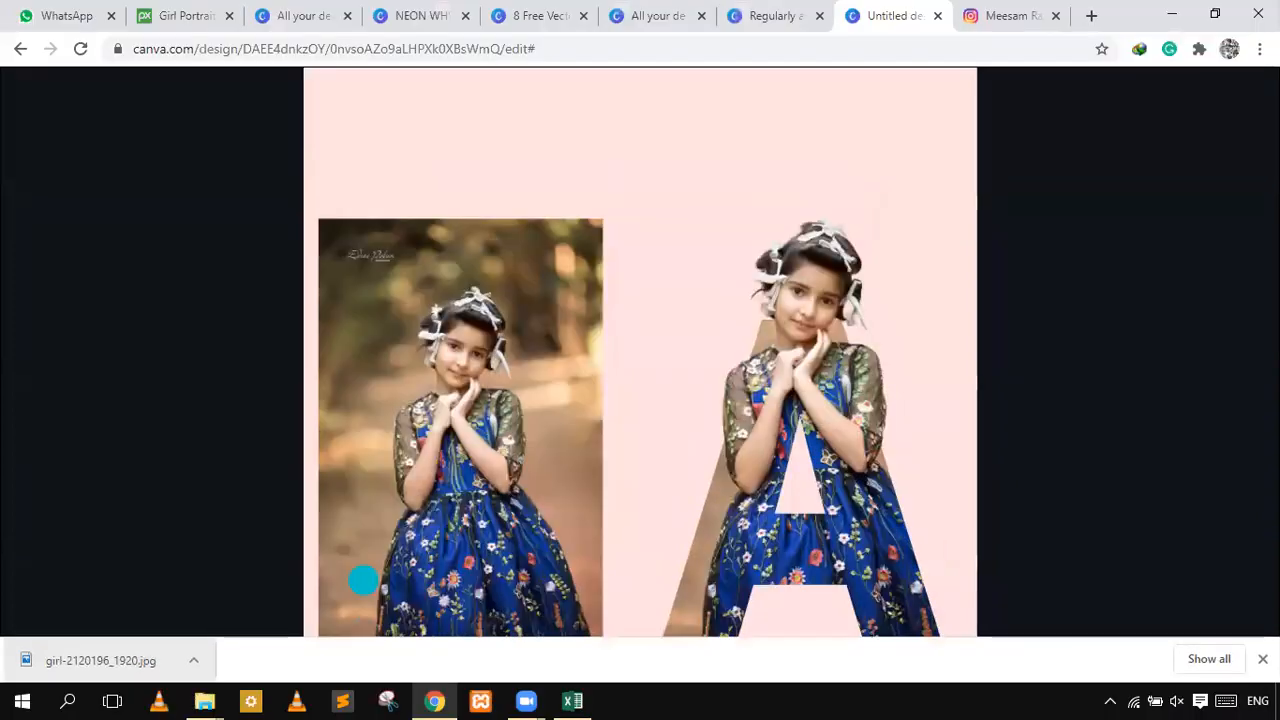
pyautogui.press('Escape')
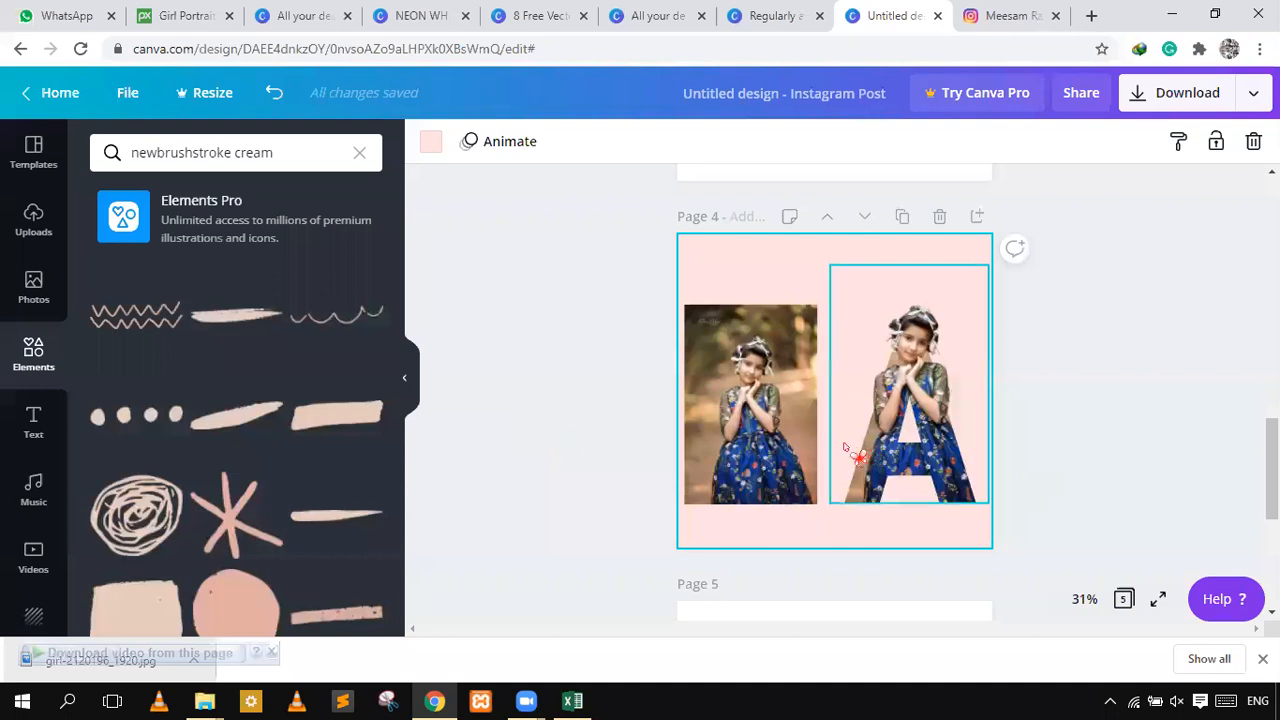
# - On new page 6, browse the Frames elements down to the letter shapes and add the letter N frame
pyautogui.scroll(-1, 844, 443)
pyautogui.scroll(-4, 844, 443)
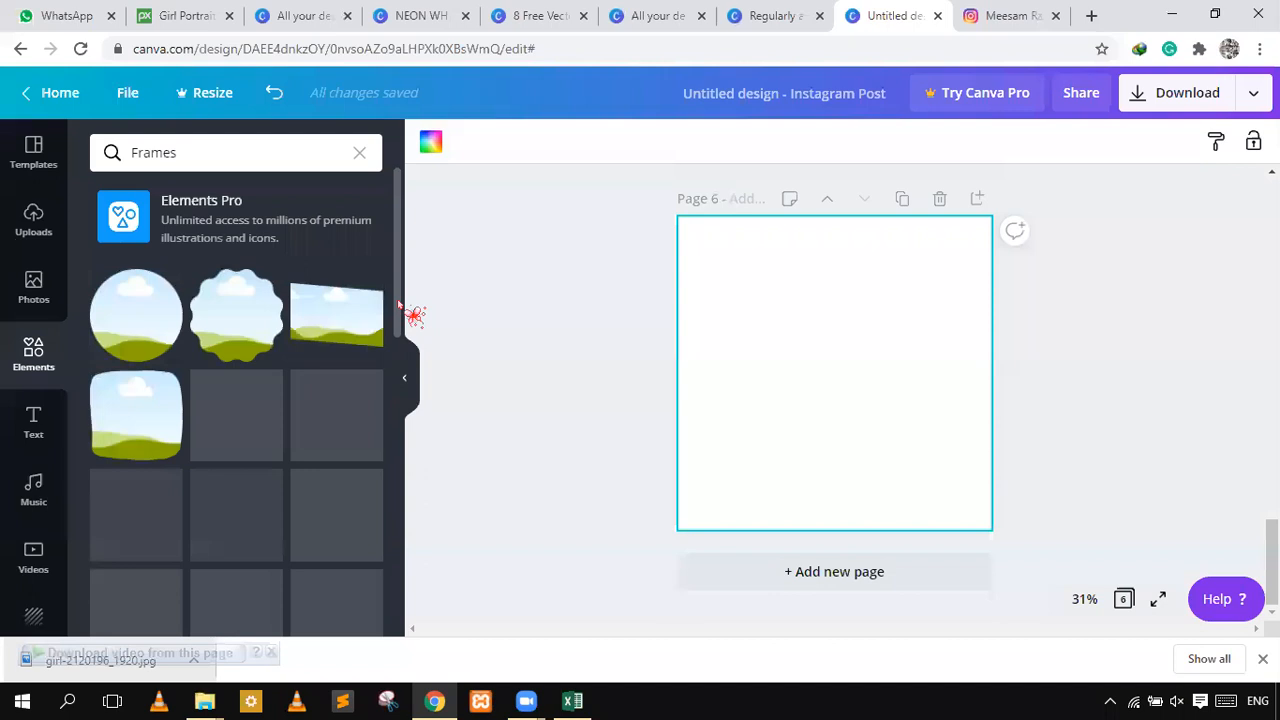
pyautogui.scroll(-1, 398, 305)
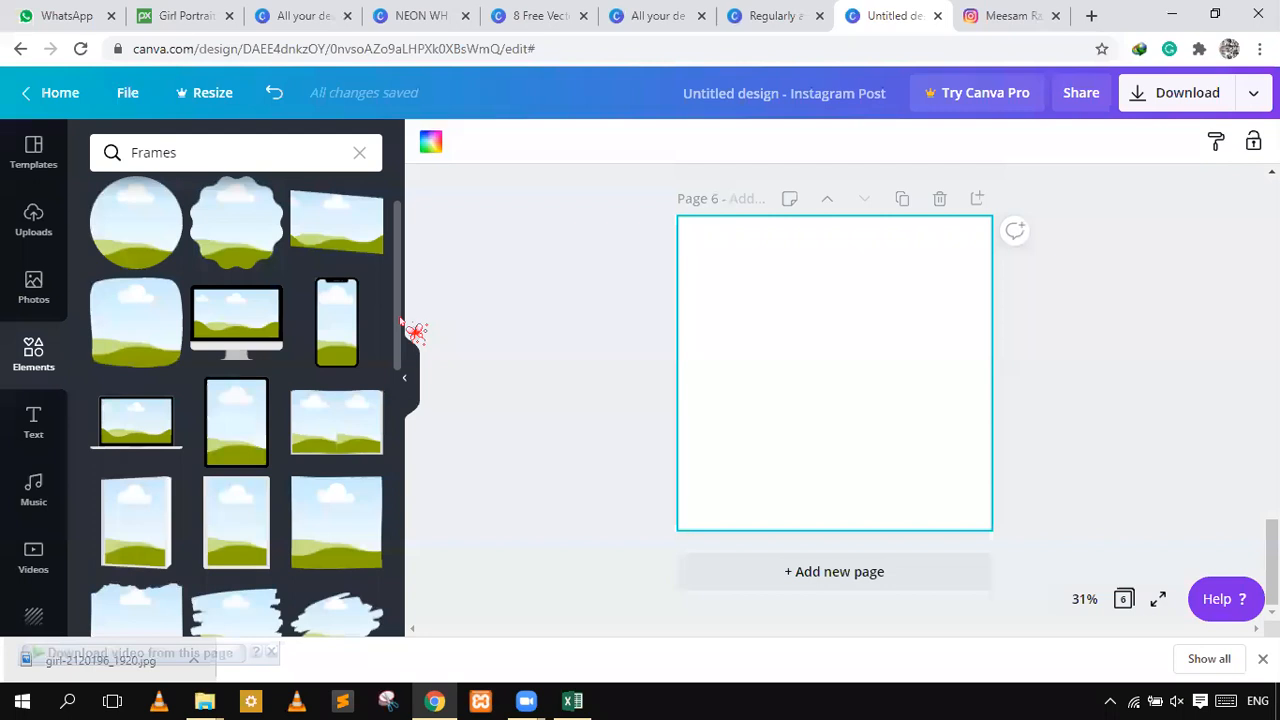
pyautogui.scroll(-6, 402, 410)
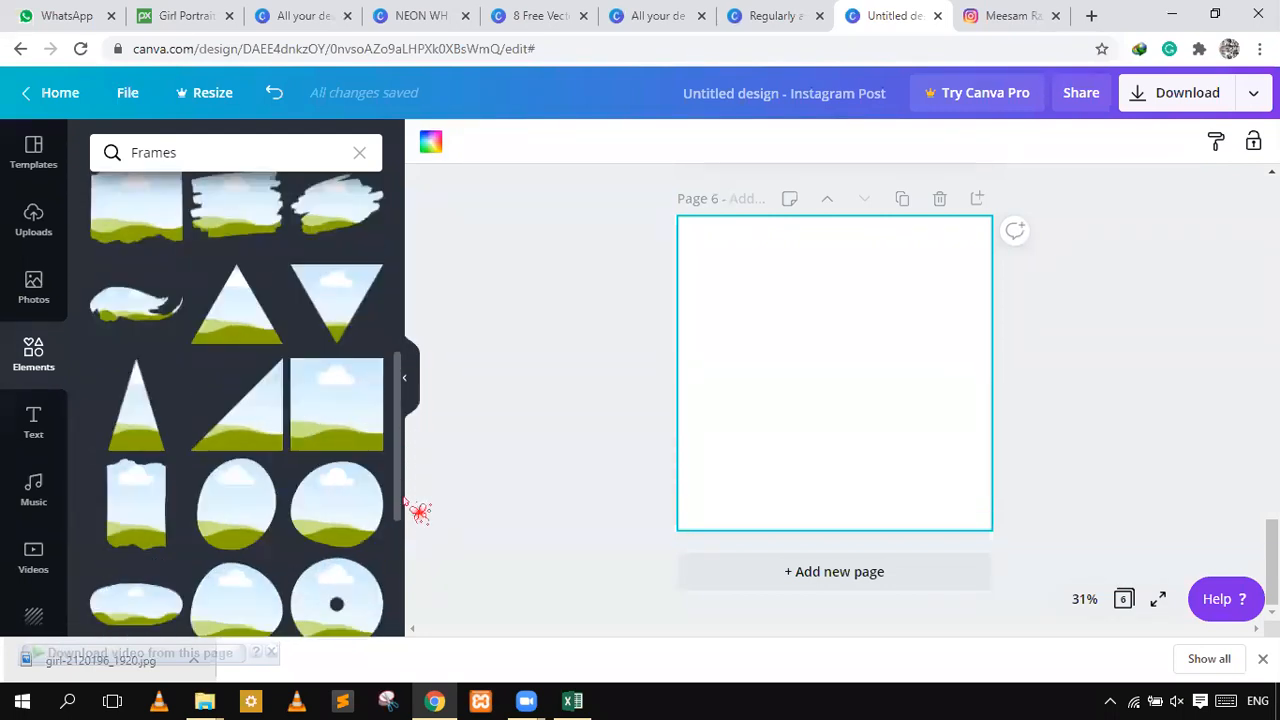
pyautogui.scroll(-3, 400, 545)
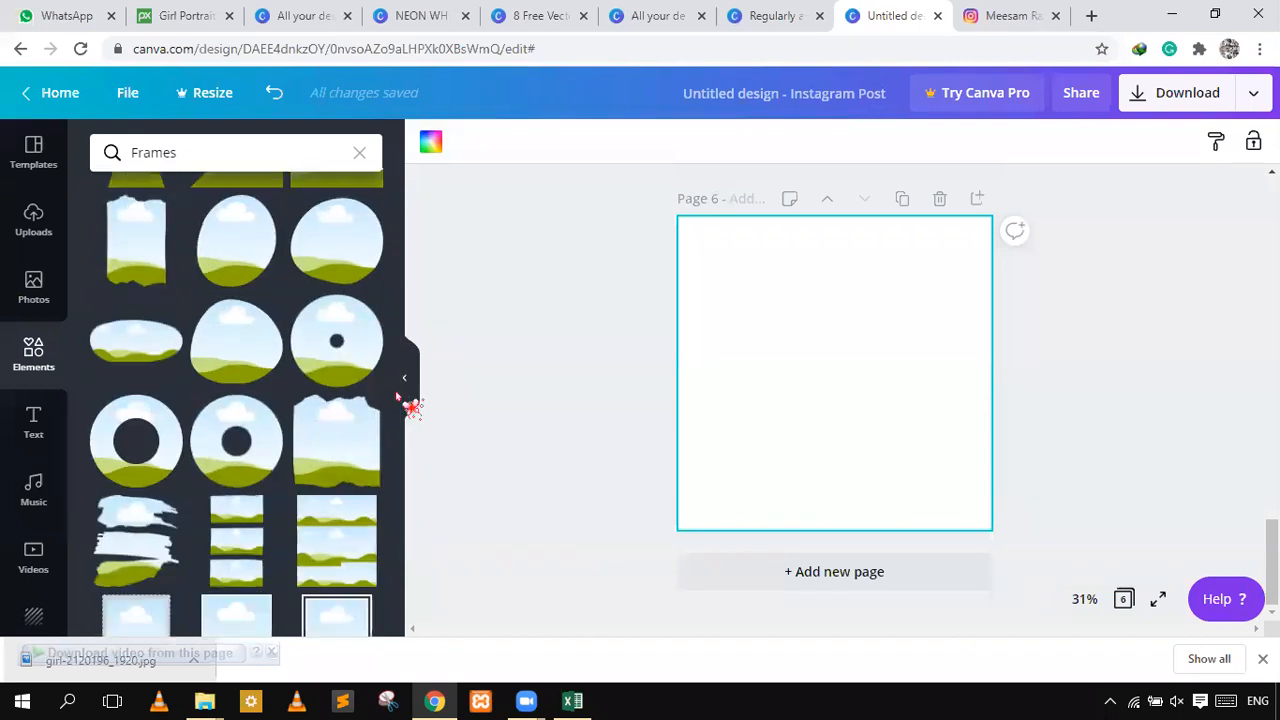
pyautogui.moveTo(397, 418); pyautogui.dragTo(400, 455)
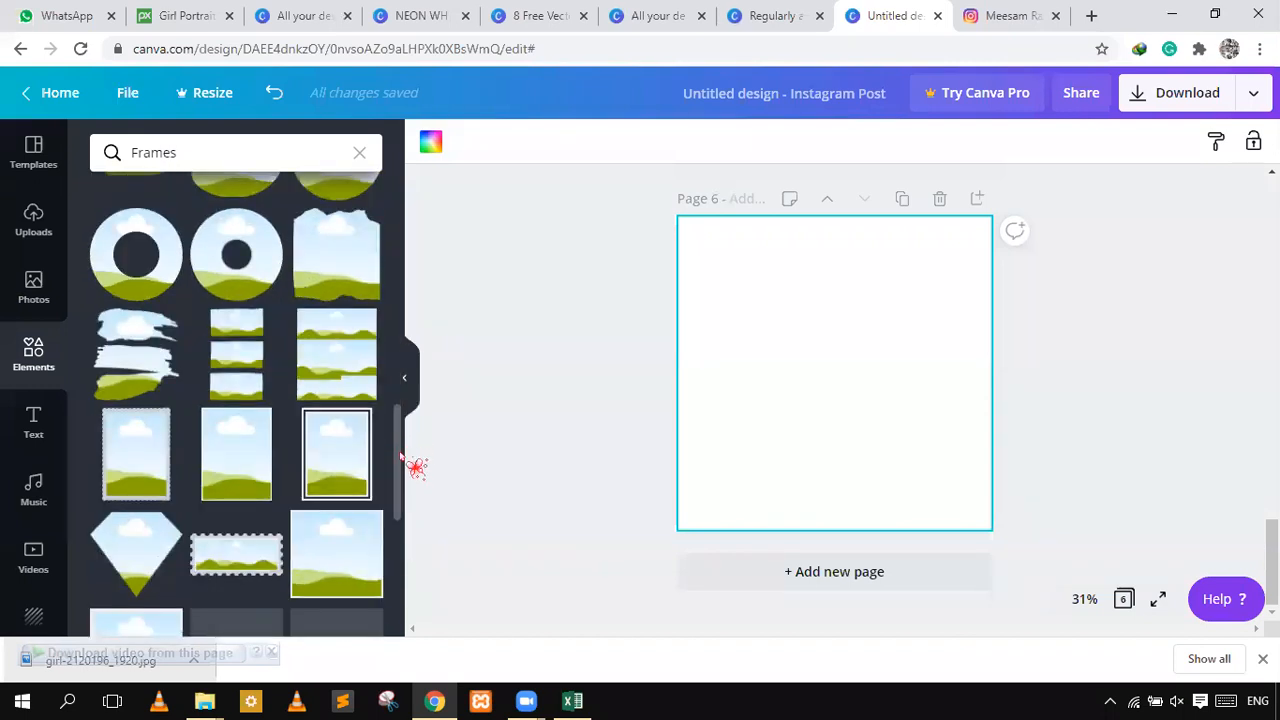
pyautogui.scroll(-3, 223, 443)
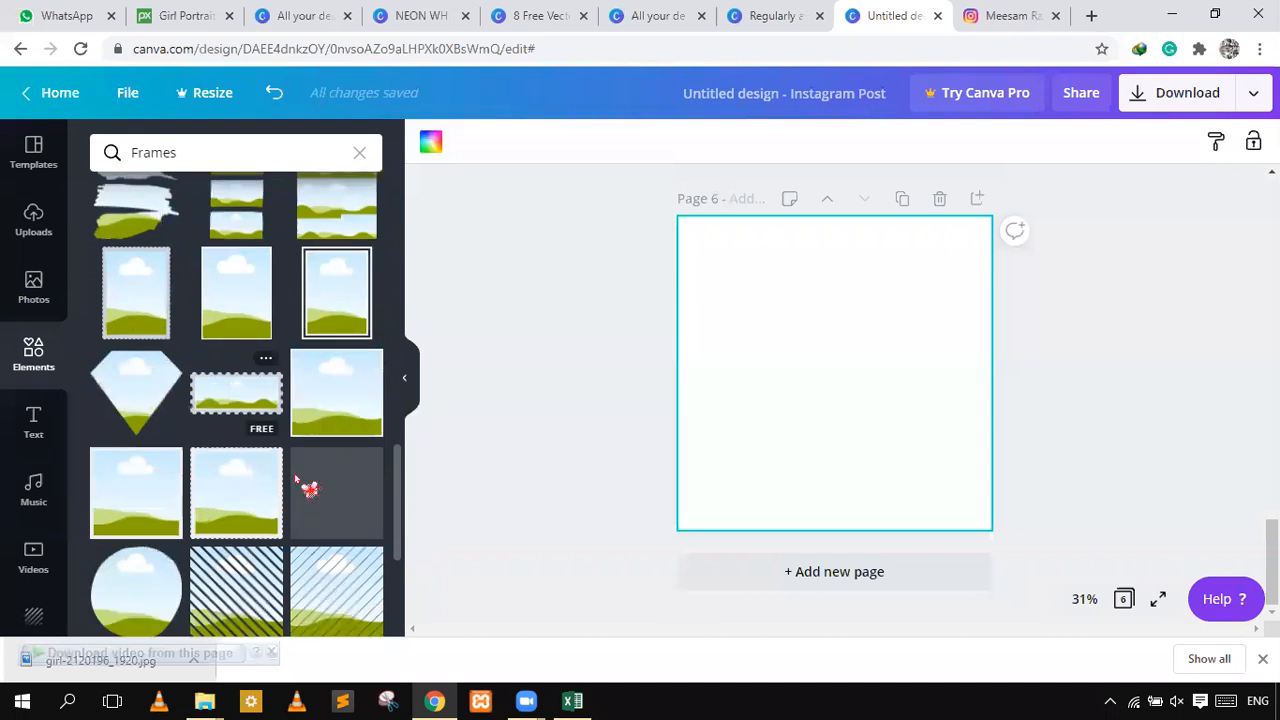
pyautogui.scroll(-5, 296, 478)
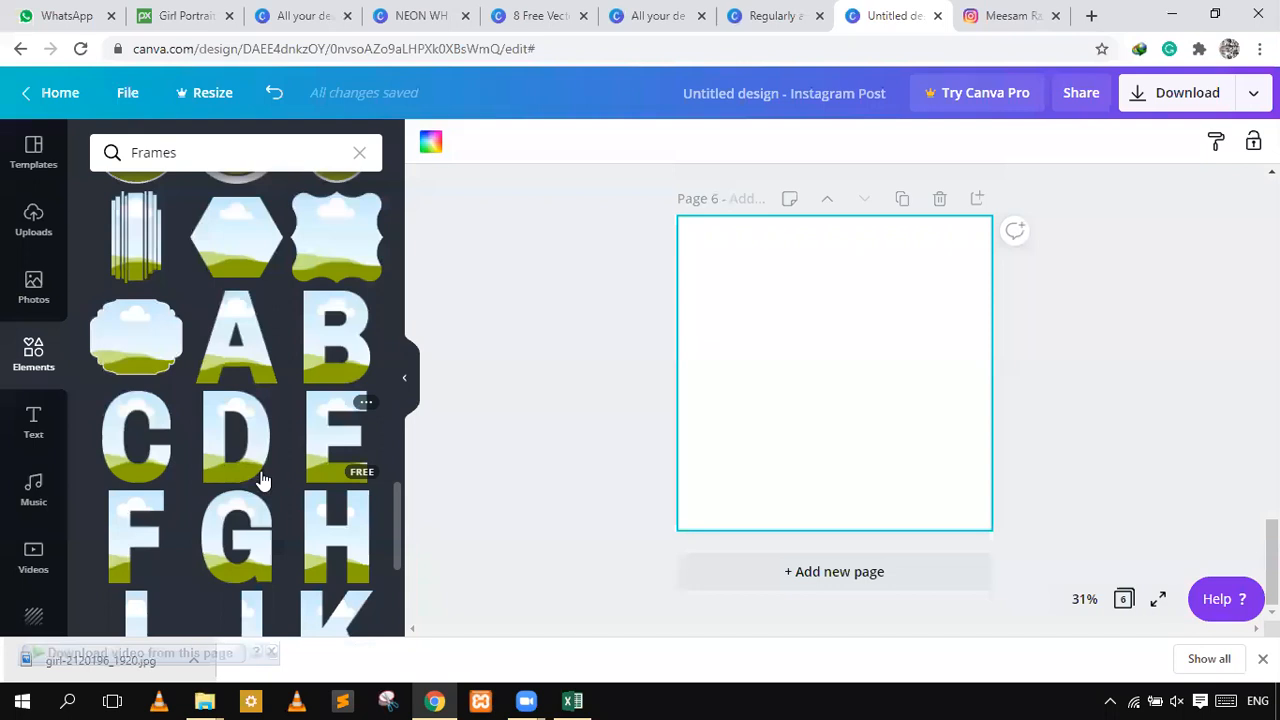
pyautogui.scroll(-6, 262, 481)
pyautogui.scroll(3, 360, 350)
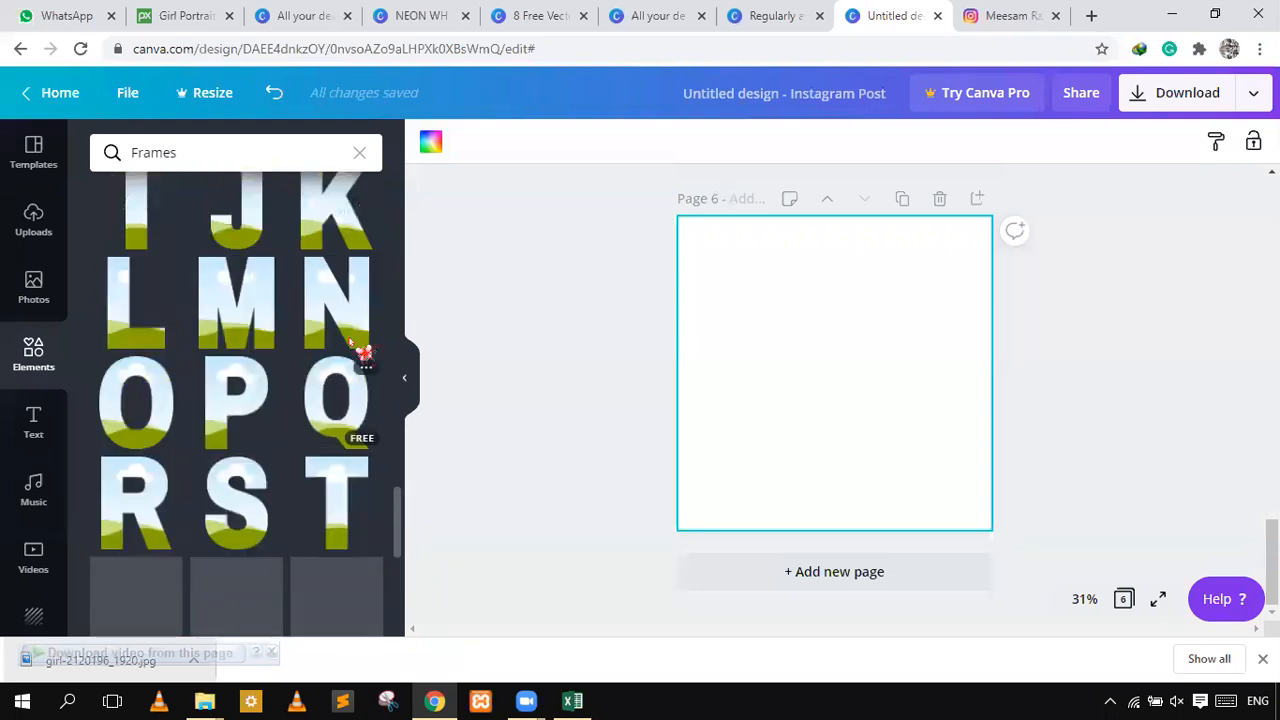
pyautogui.click(358, 406)
# - Move the letter N frame towards the page's upper left, enlarge it to about 651 by 944, and deselect it
pyautogui.moveTo(783, 290); pyautogui.dragTo(727, 254)
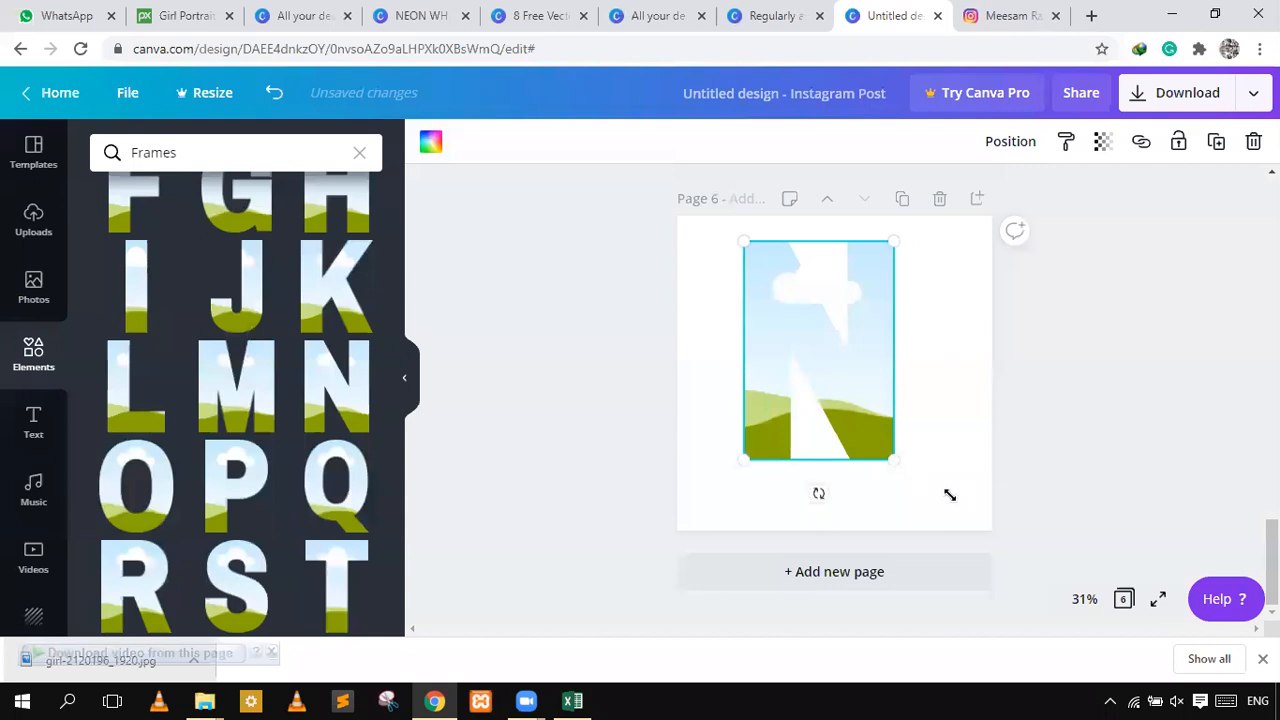
pyautogui.moveTo(949, 494); pyautogui.dragTo(960, 497)
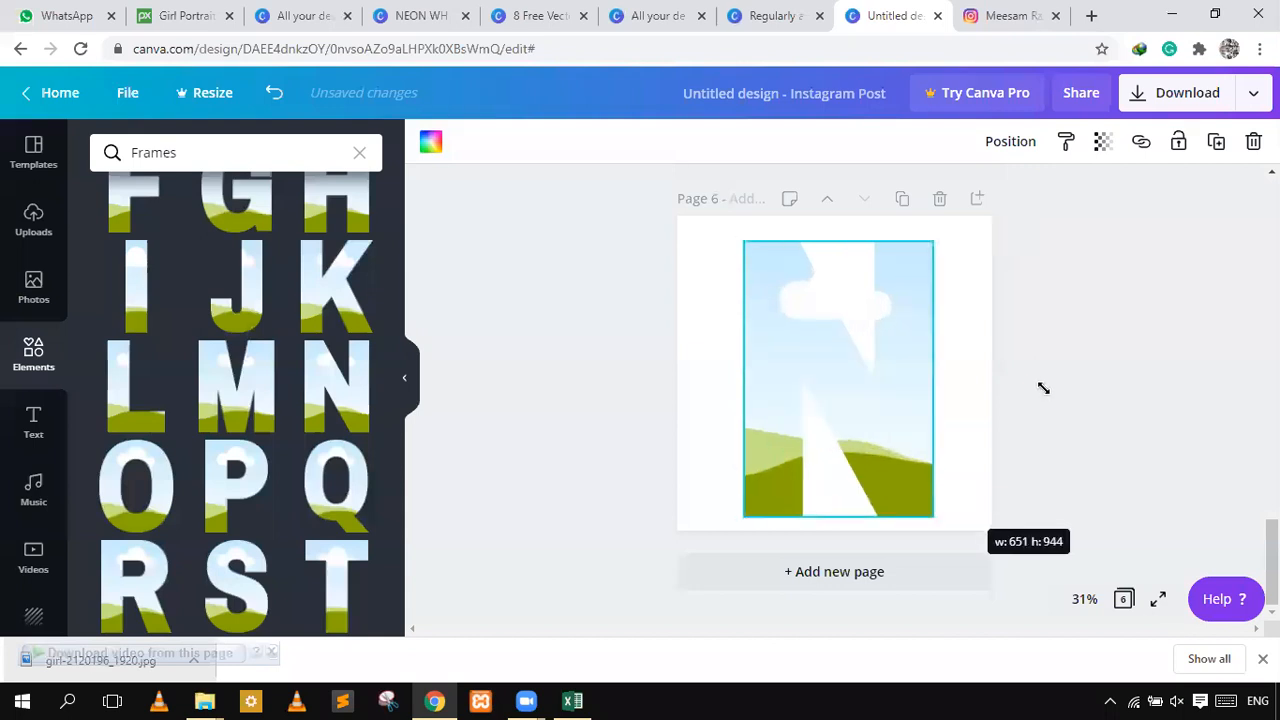
pyautogui.click(1082, 368)
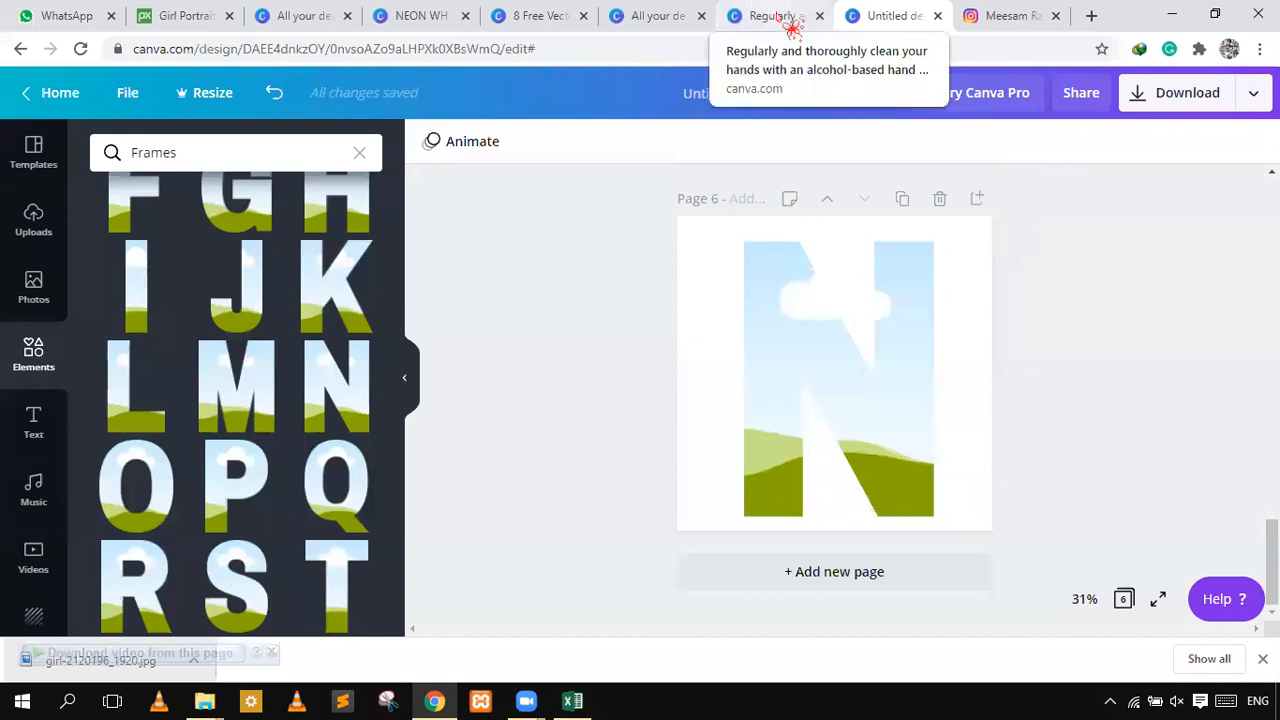
# - Switch to the Pixabay page and search its photos for "pose picture"
pyautogui.click(200, 15)
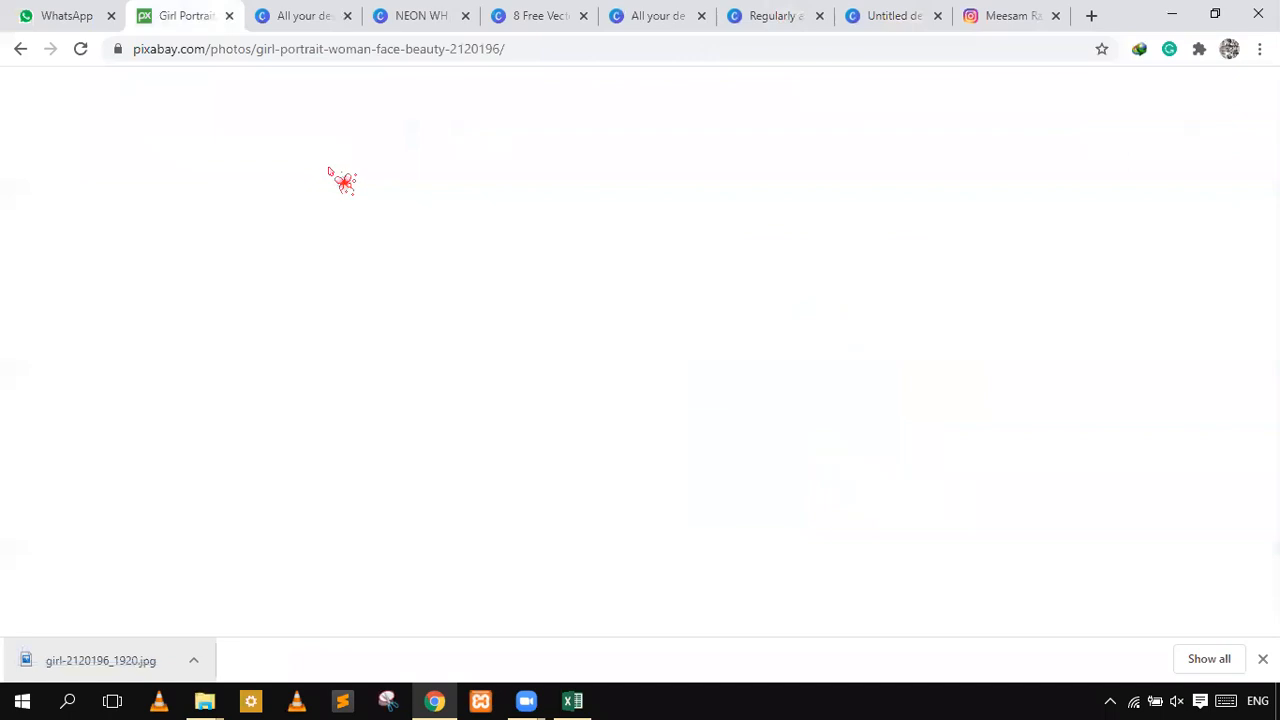
pyautogui.doubleClick(362, 95)
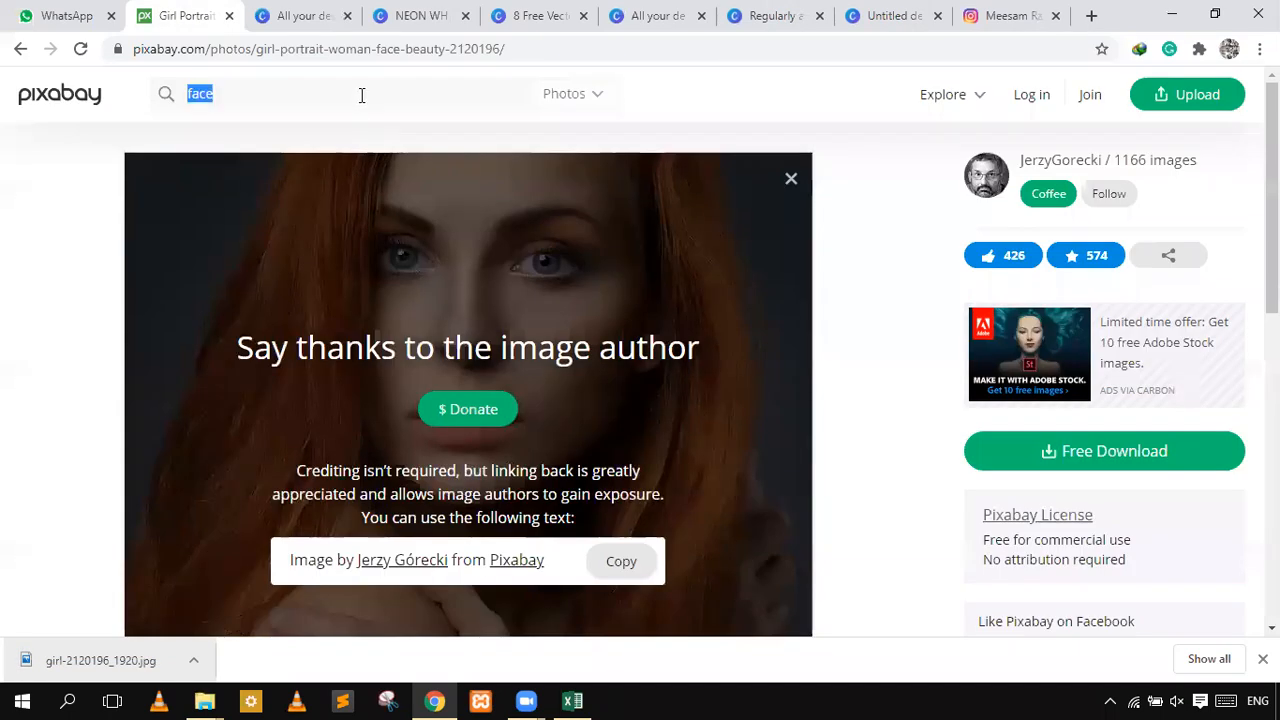
pyautogui.write('POSE PICTURE')
pyautogui.press('Return')
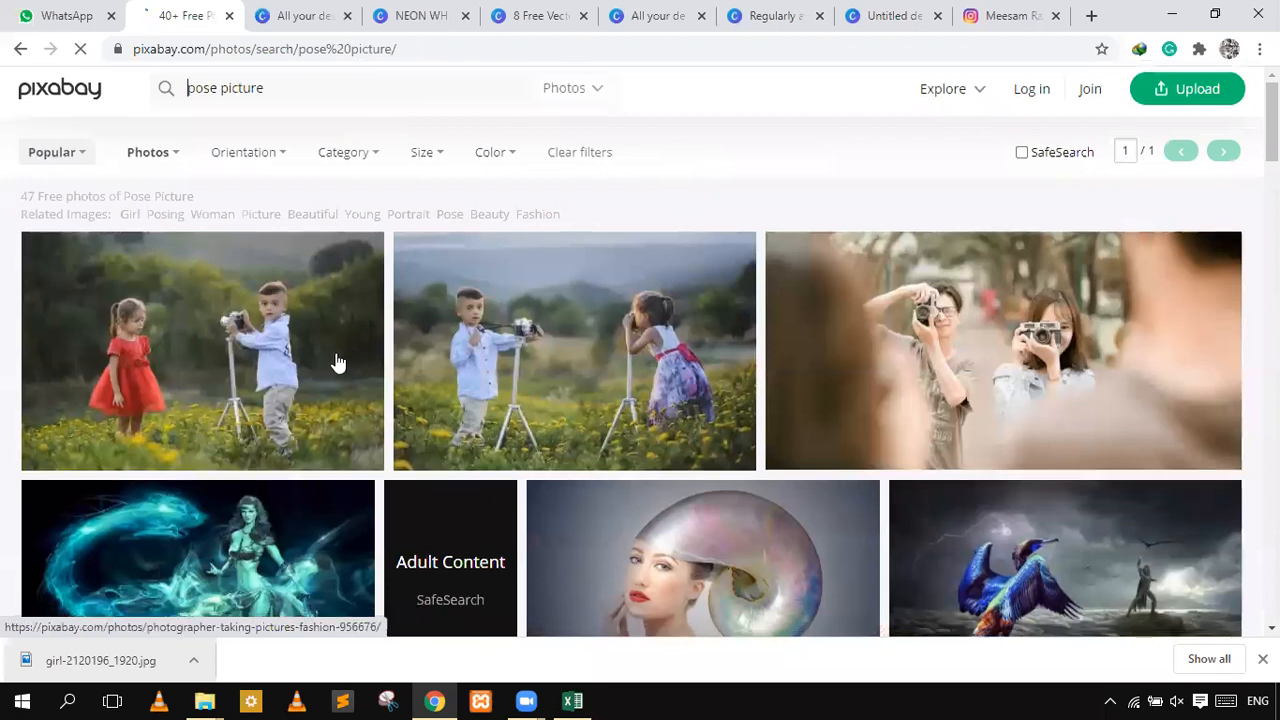
# - Browse the pose picture results and open the photo of the man in a blue shirt with crossed arms
pyautogui.scroll(-5, 334, 363)
pyautogui.scroll(3, 463, 300)
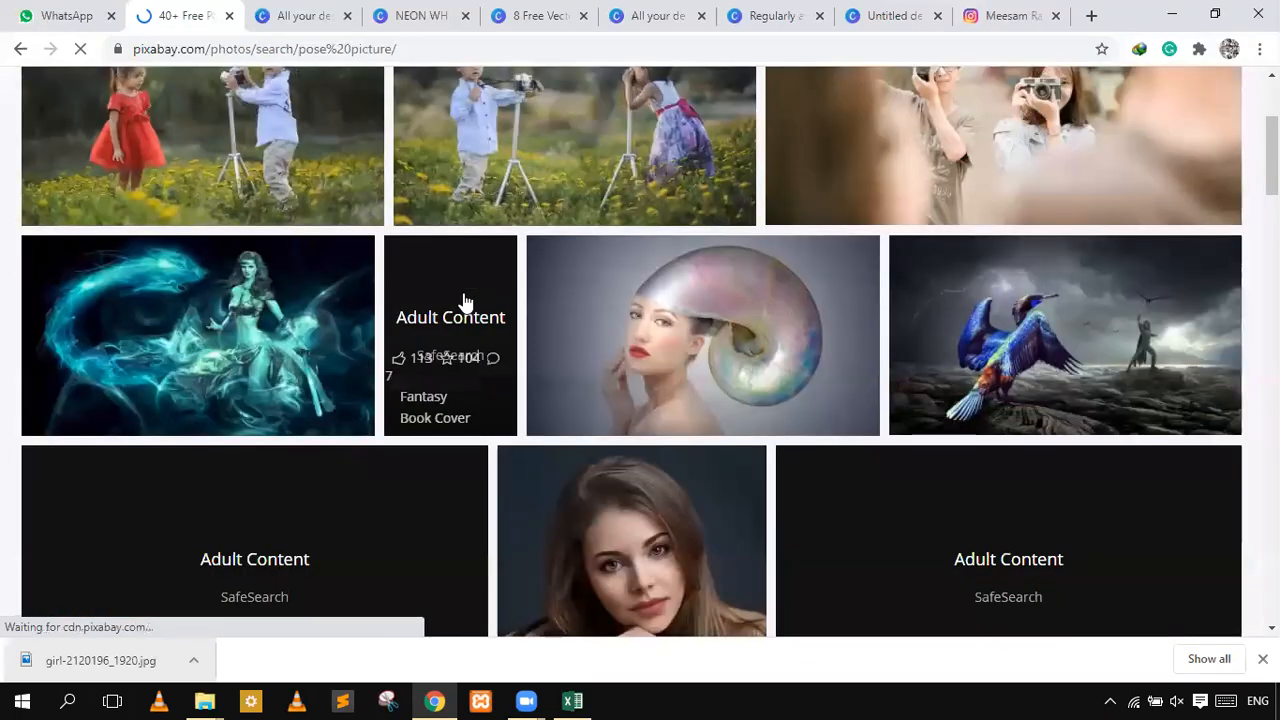
pyautogui.scroll(-5, 581, 304)
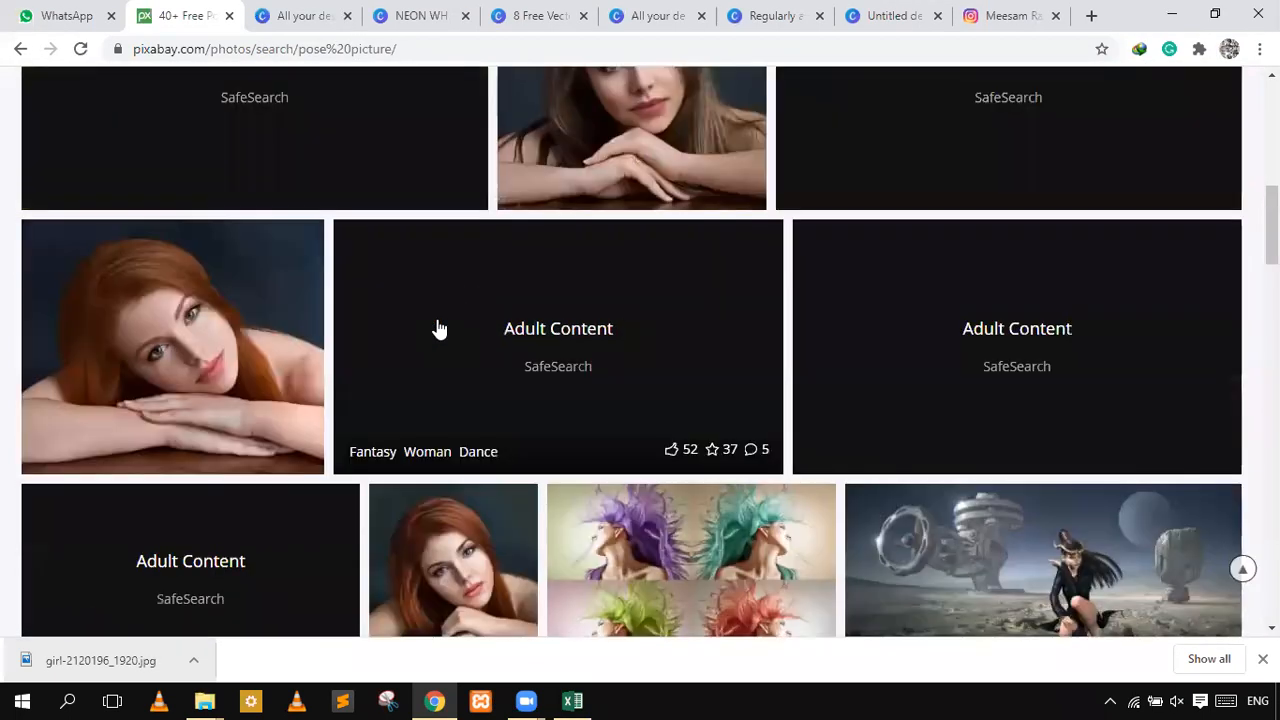
pyautogui.scroll(-5, 437, 329)
pyautogui.scroll(-3, 700, 315)
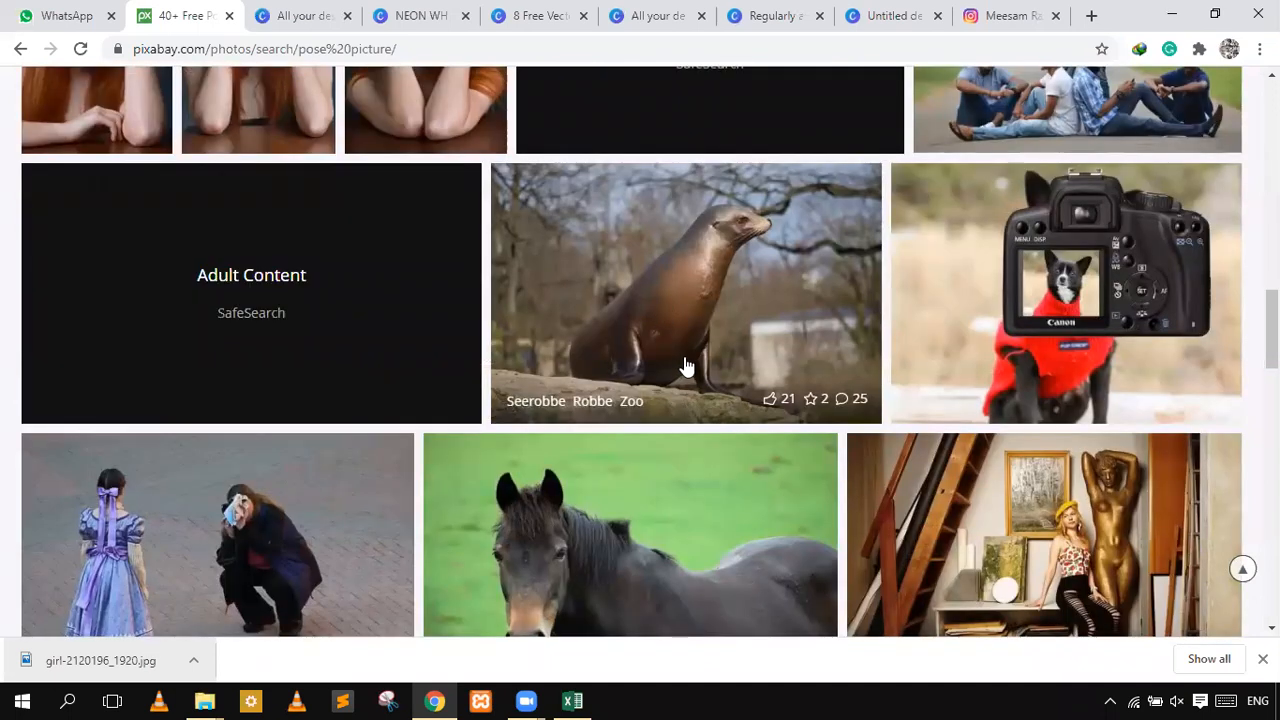
pyautogui.scroll(-3, 275, 367)
pyautogui.scroll(-4, 577, 349)
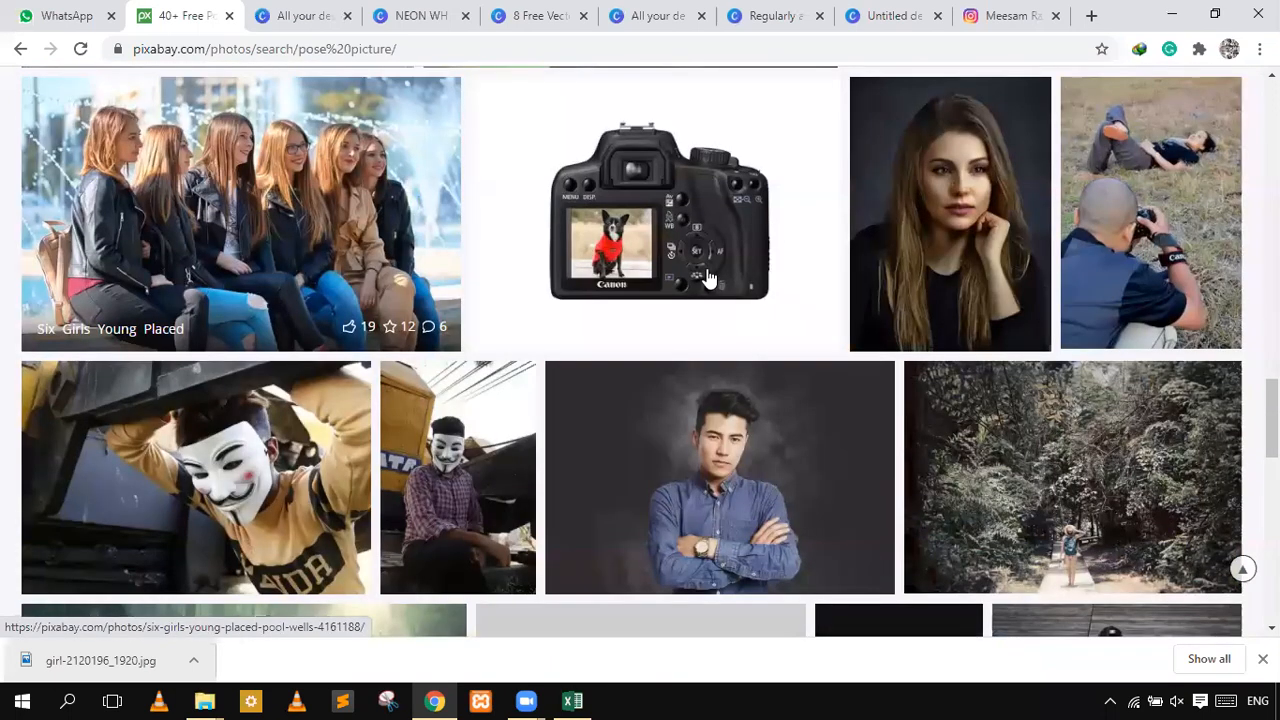
pyautogui.scroll(1, 248, 345)
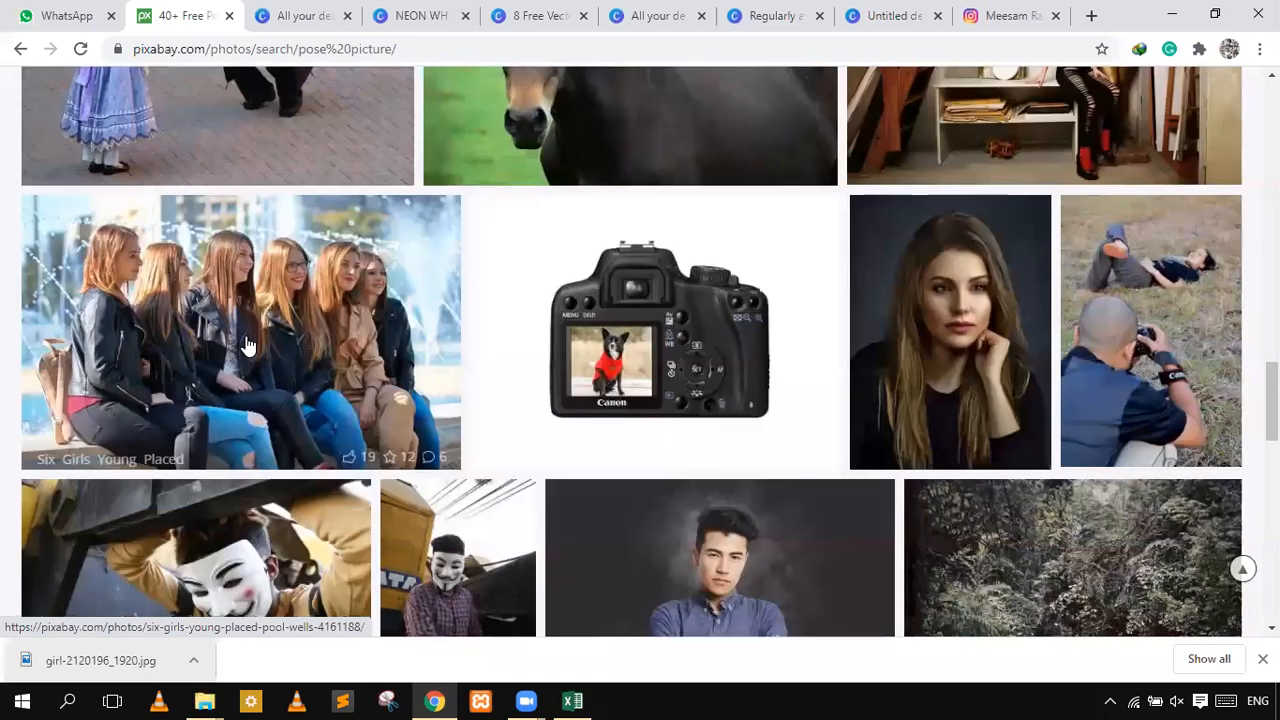
pyautogui.scroll(-2, 575, 347)
pyautogui.click(710, 386)
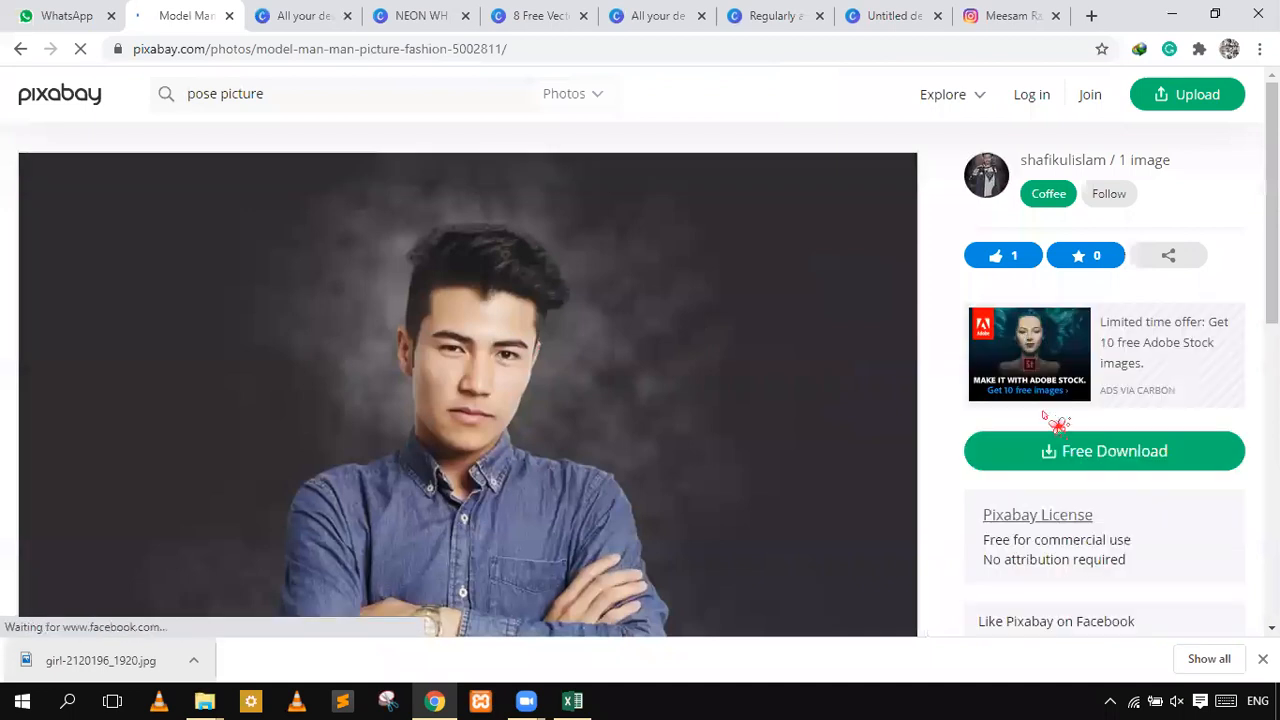
# - Download the man's photo as a 1920×1280 JPG, completing the robot check
pyautogui.click(1074, 474)
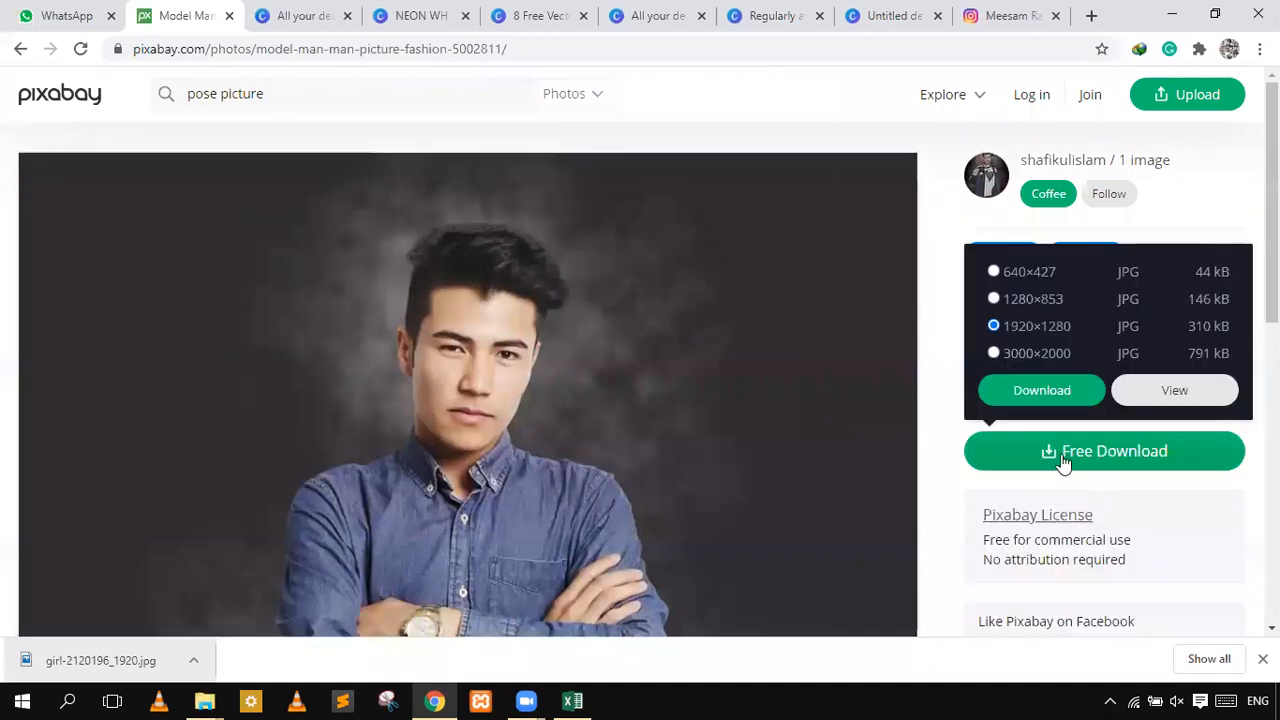
pyautogui.click(1040, 405)
pyautogui.click(514, 367)
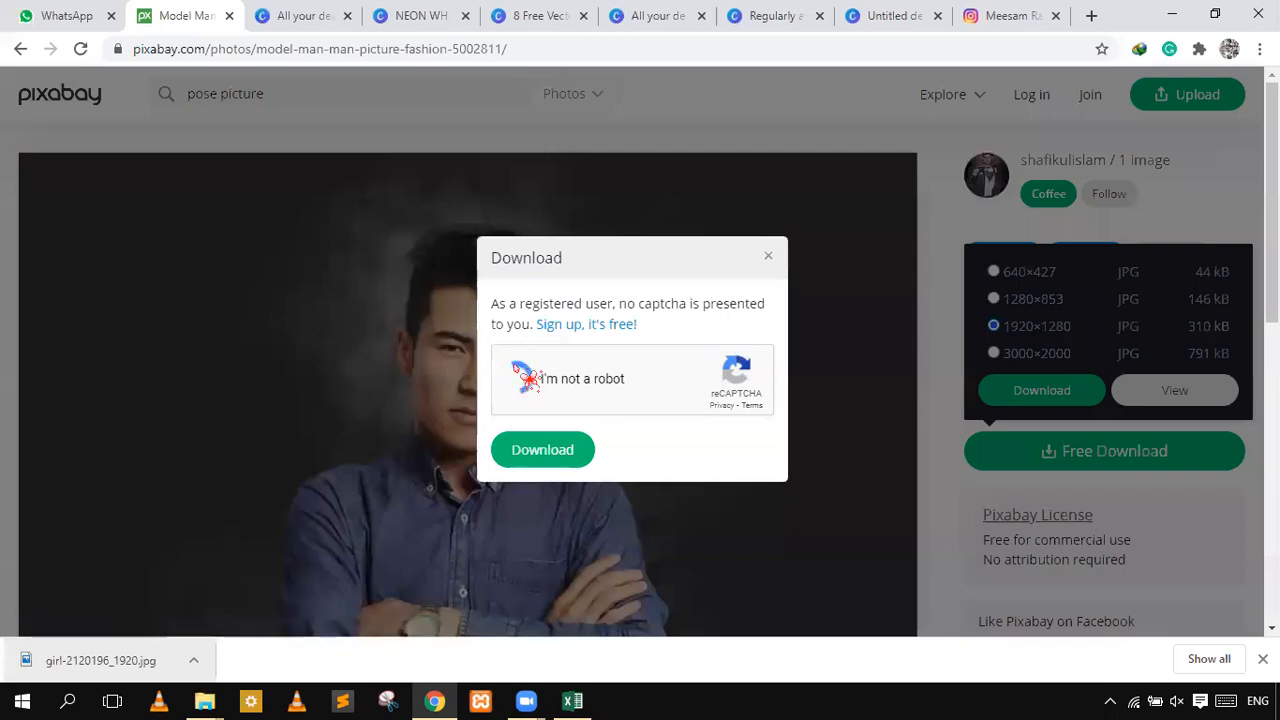
pyautogui.click(543, 458)
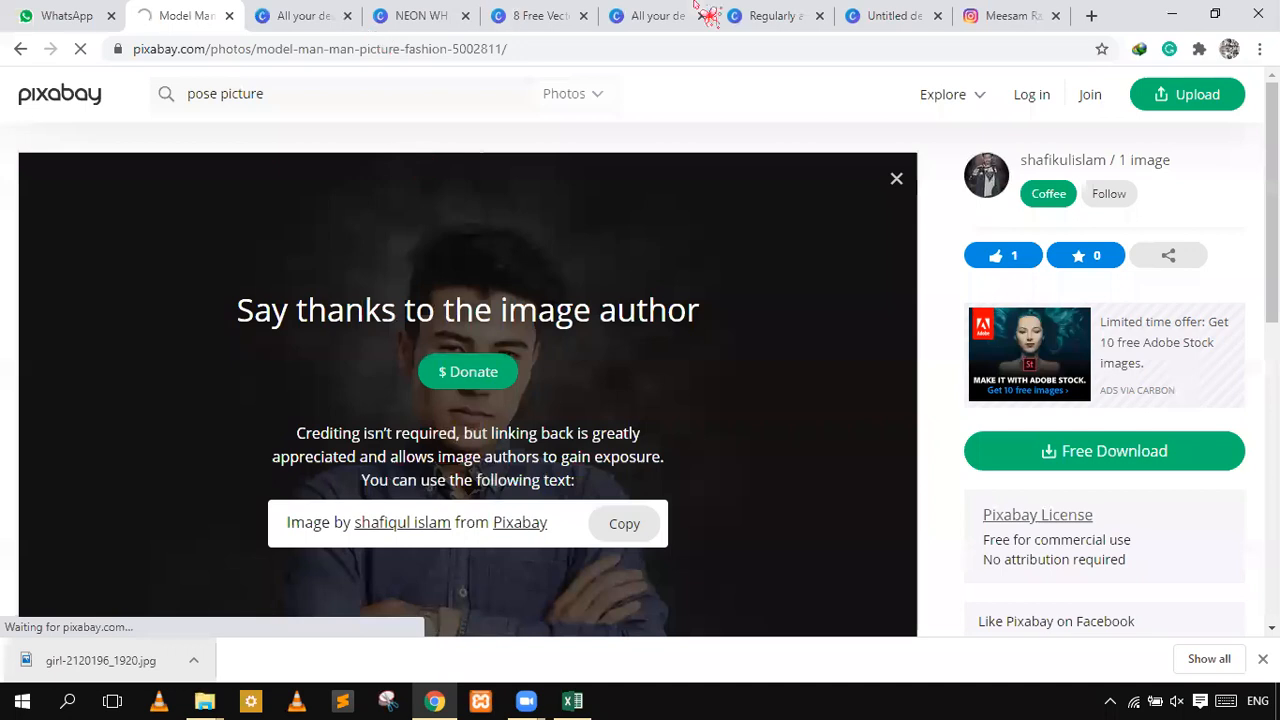
# - Return to the Instagram Post design in Canva and upload the downloaded model-man photo to its images
pyautogui.click(858, 17)
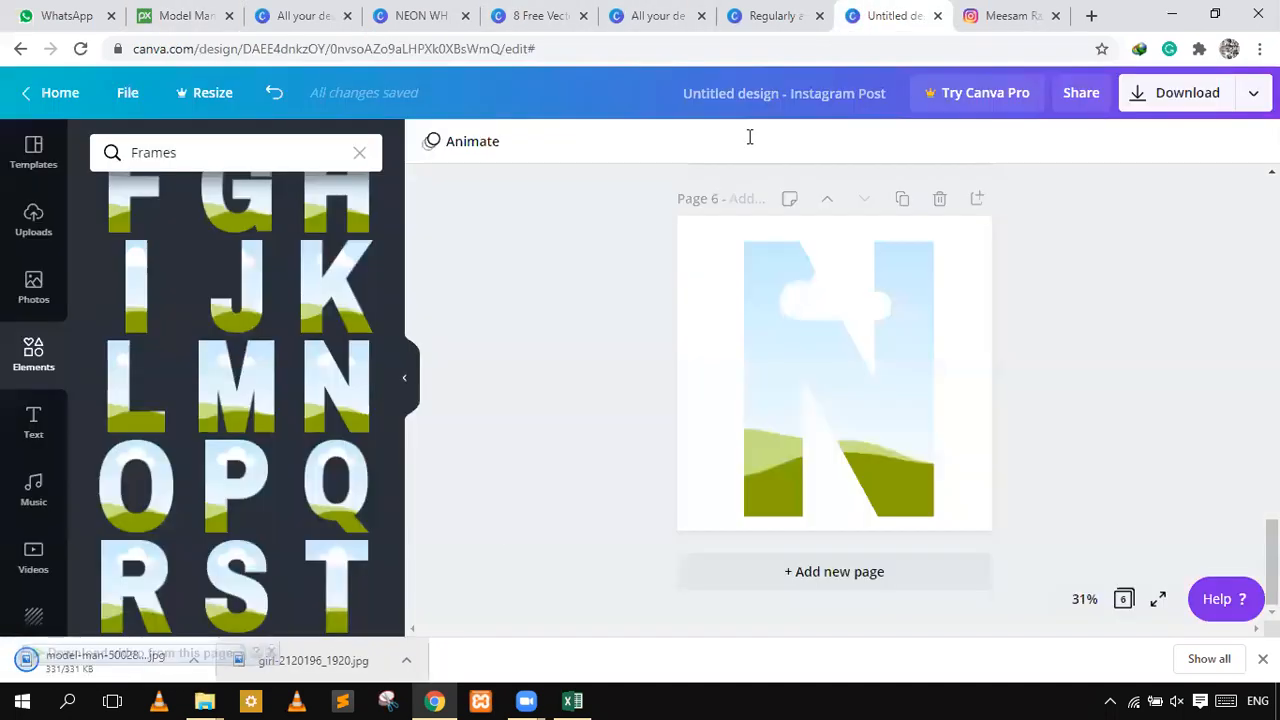
pyautogui.moveTo(30, 662); pyautogui.dragTo(41, 279)
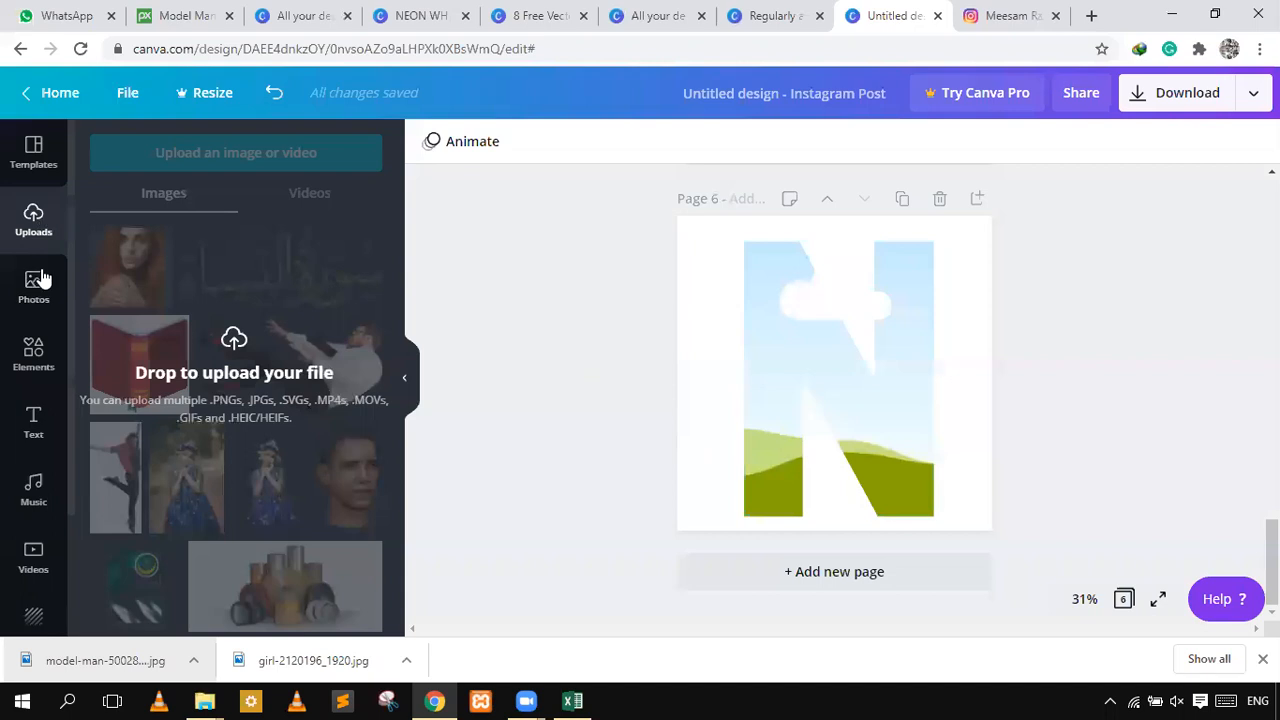
pyautogui.click(41, 279)
pyautogui.click(90, 652)
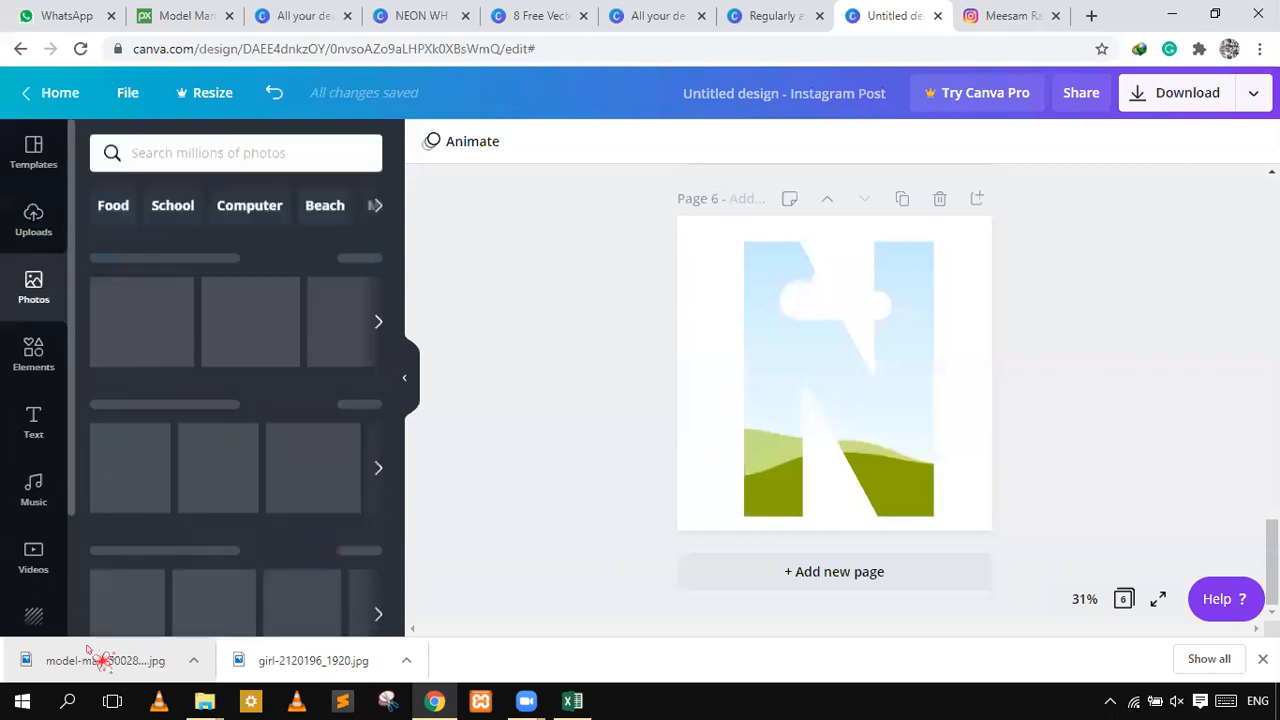
pyautogui.moveTo(90, 652); pyautogui.dragTo(229, 392)
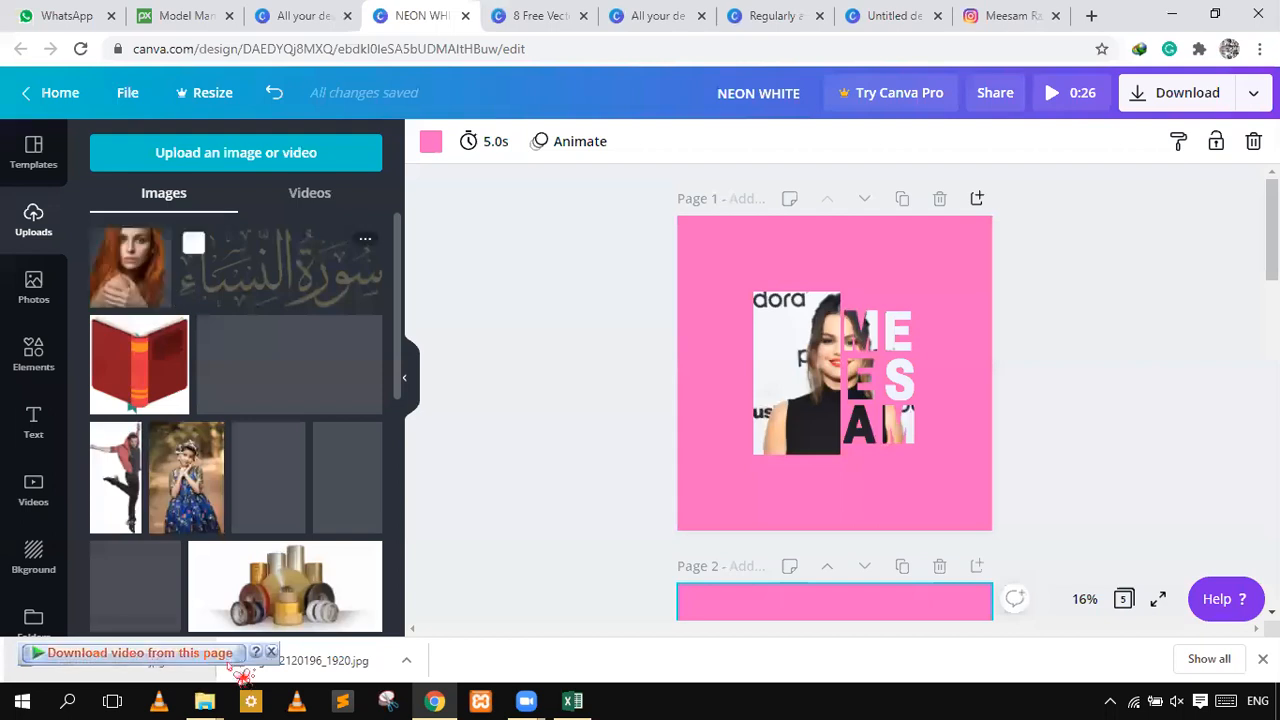
pyautogui.click(515, 20)
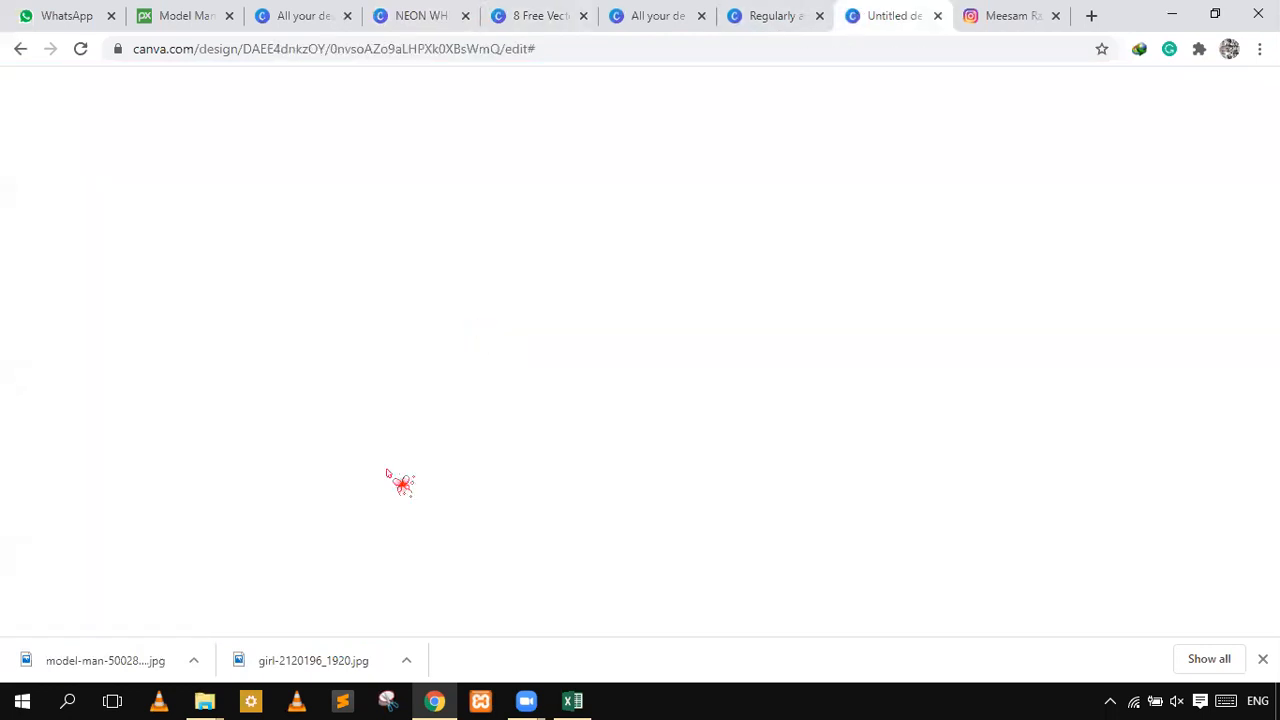
pyautogui.click(771, 17)
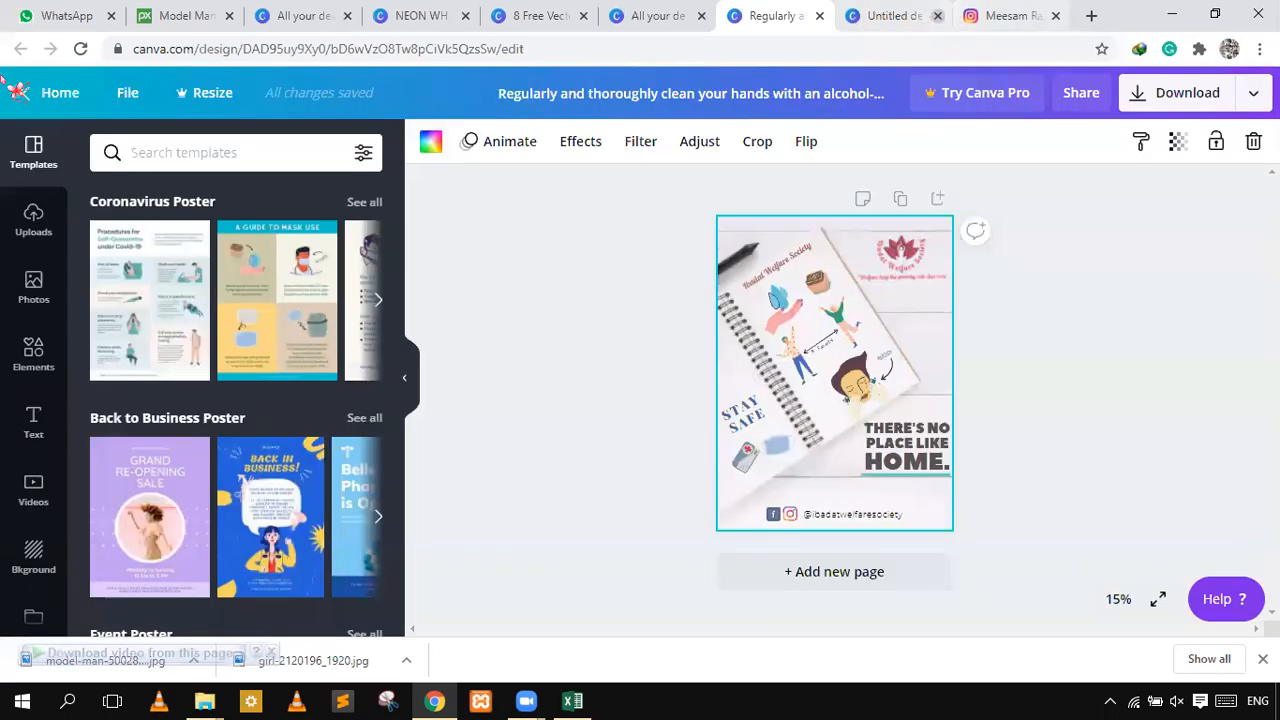
pyautogui.hotkey('ctrl', 'Tab')
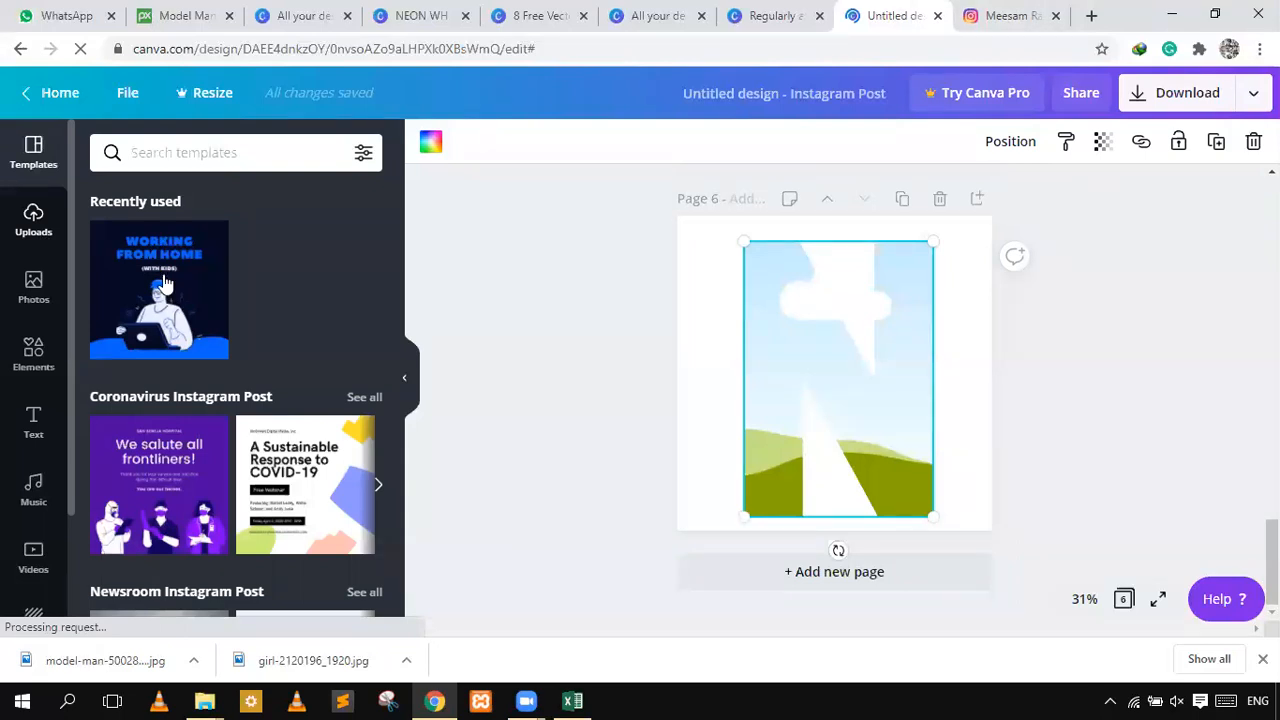
# - Fill the letter N frame on page 6 with the uploaded man's photo and reposition the photo within the letter
pyautogui.moveTo(214, 308); pyautogui.dragTo(792, 374)
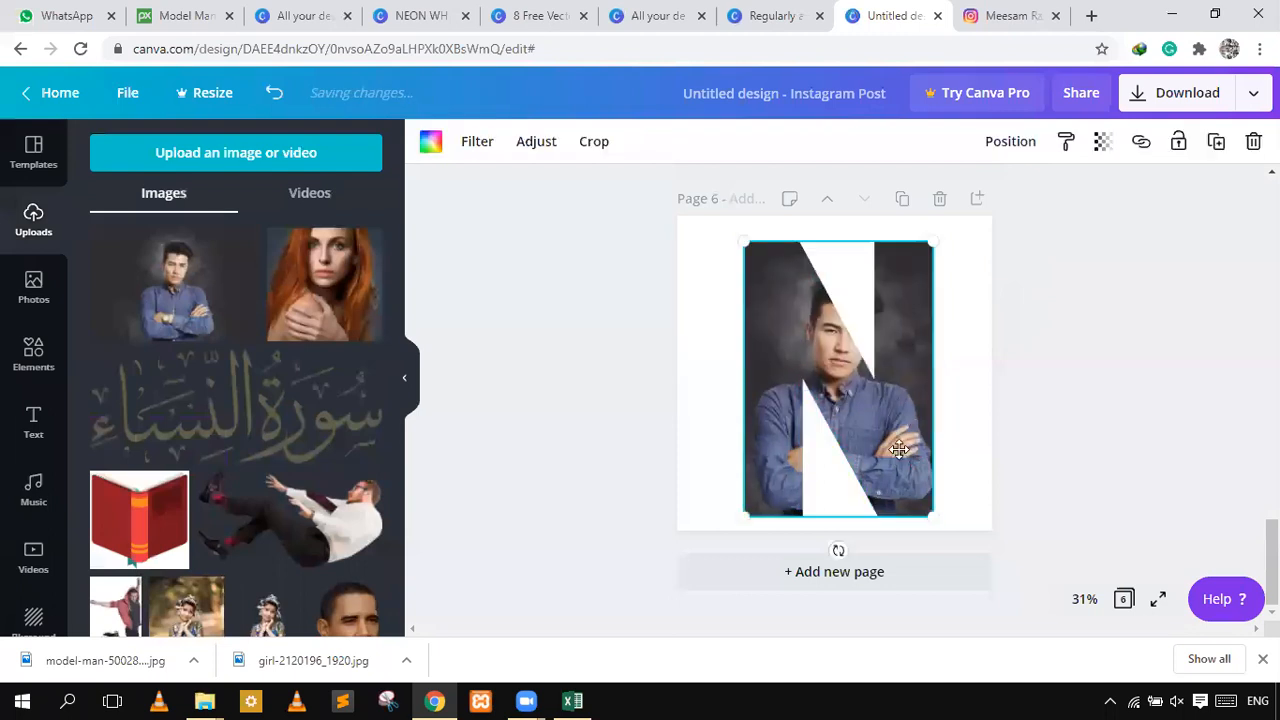
pyautogui.doubleClick(898, 455)
pyautogui.moveTo(888, 408); pyautogui.dragTo(889, 351)
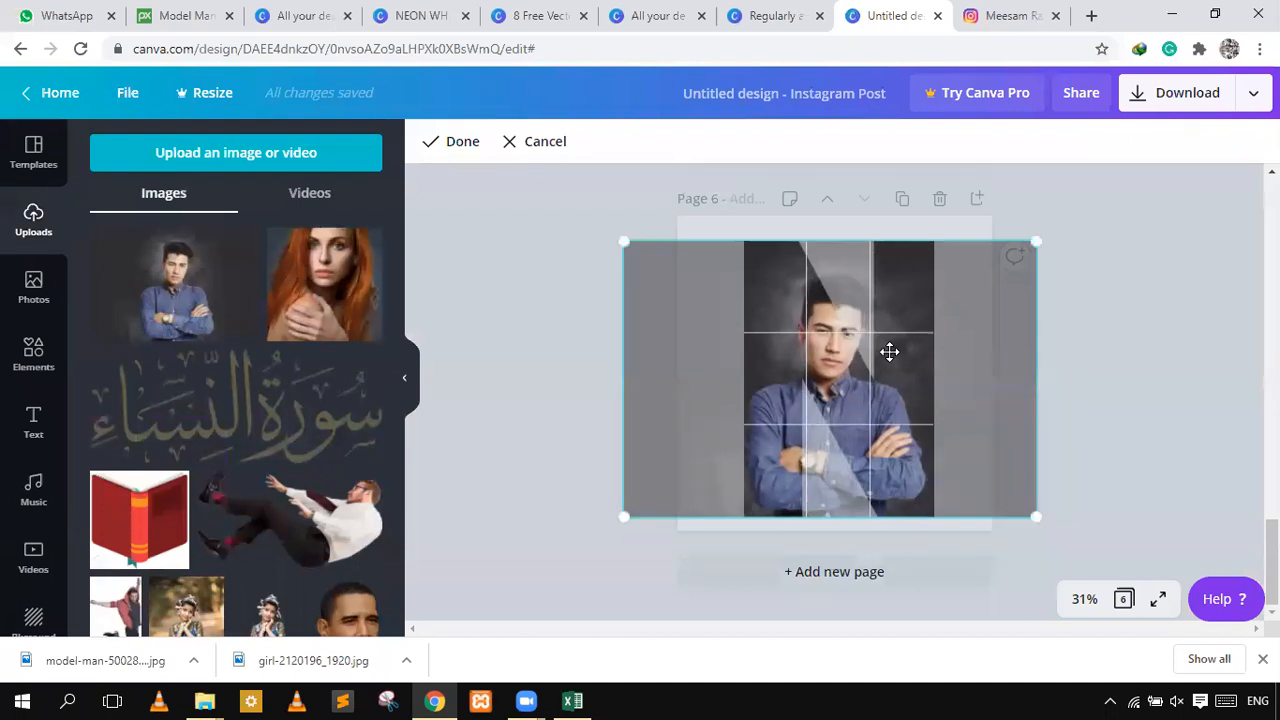
pyautogui.click(1140, 331)
pyautogui.click(1050, 402)
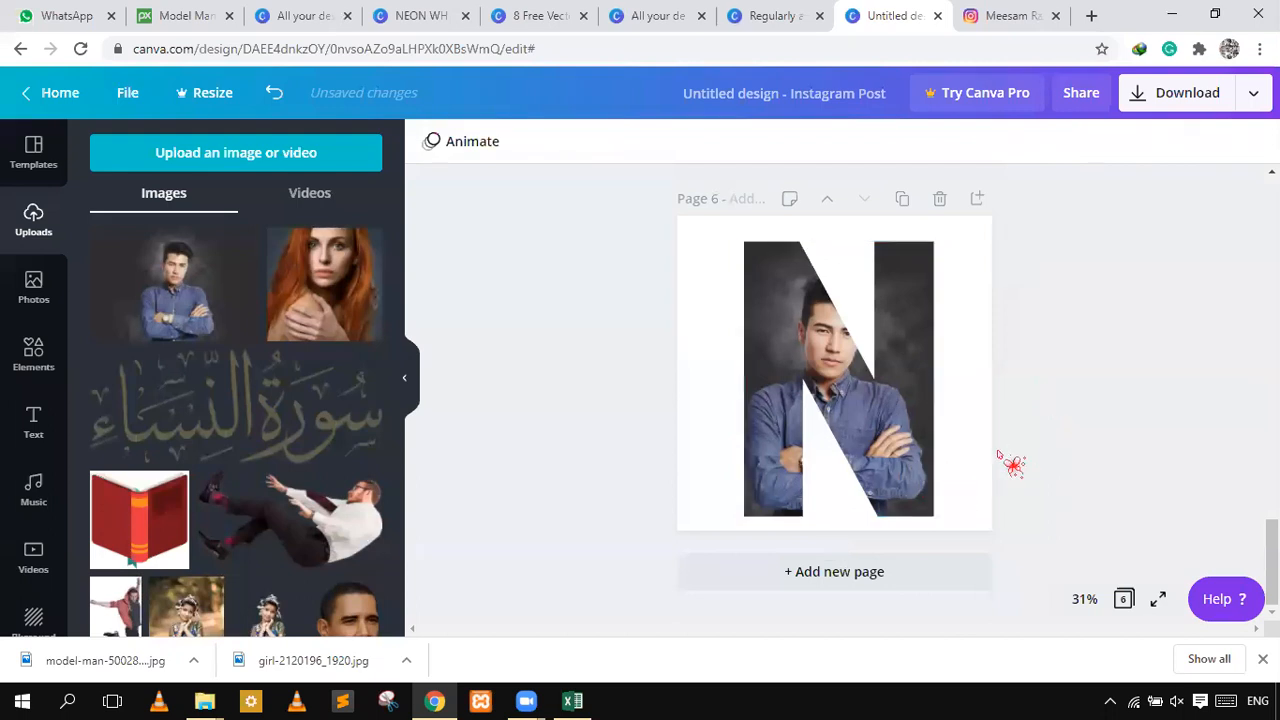
pyautogui.click(921, 489)
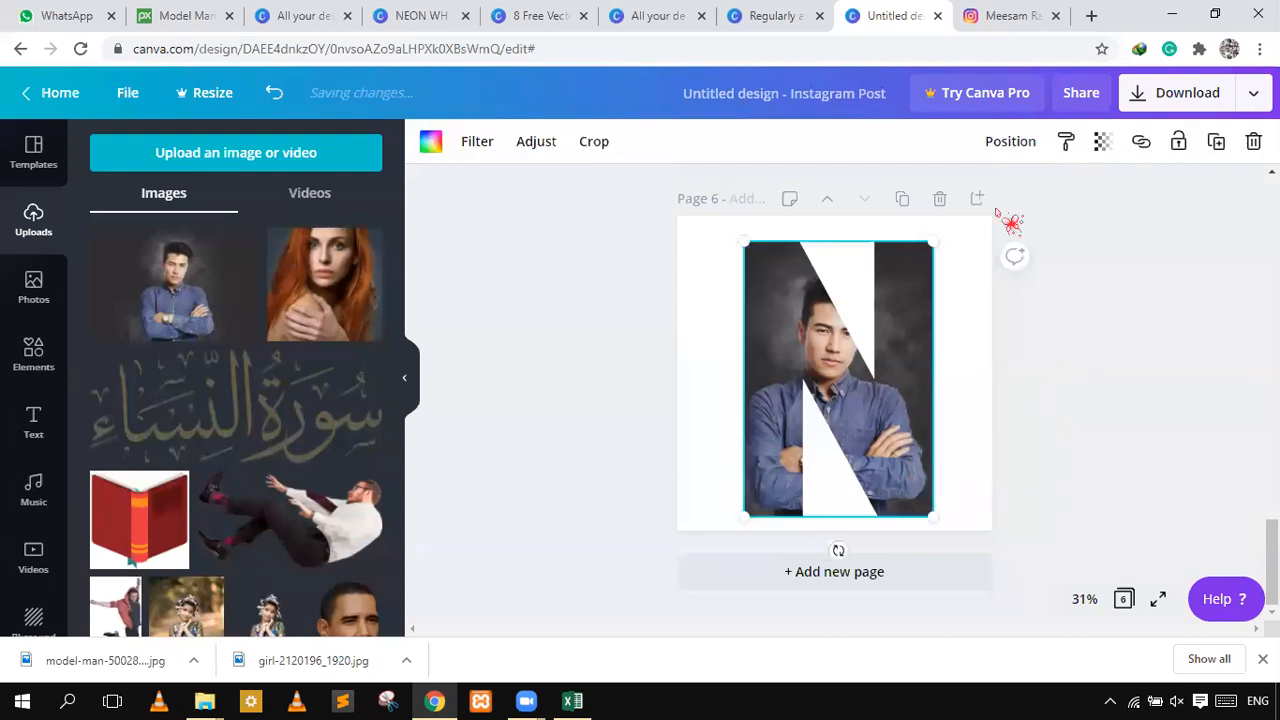
# - Open the remove.bg website in a new browser tab
pyautogui.click(998, 15)
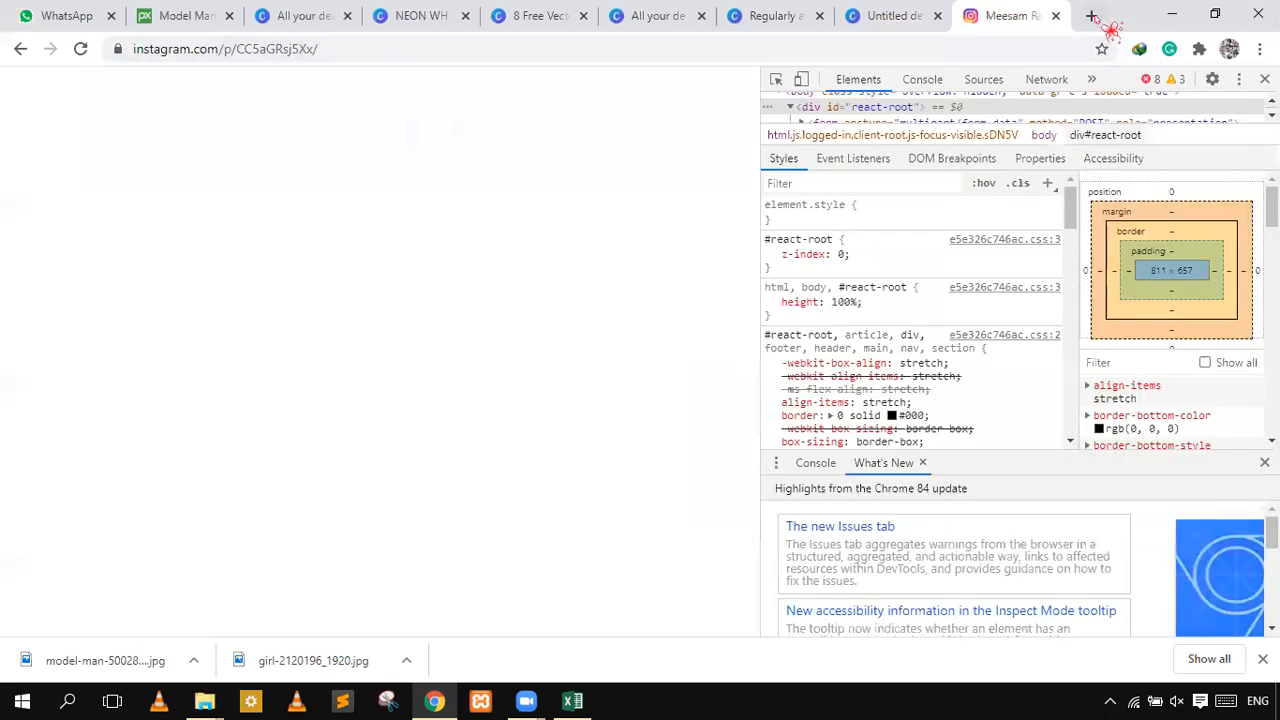
pyautogui.click(1091, 15)
pyautogui.click(1068, 54)
pyautogui.write('RE')
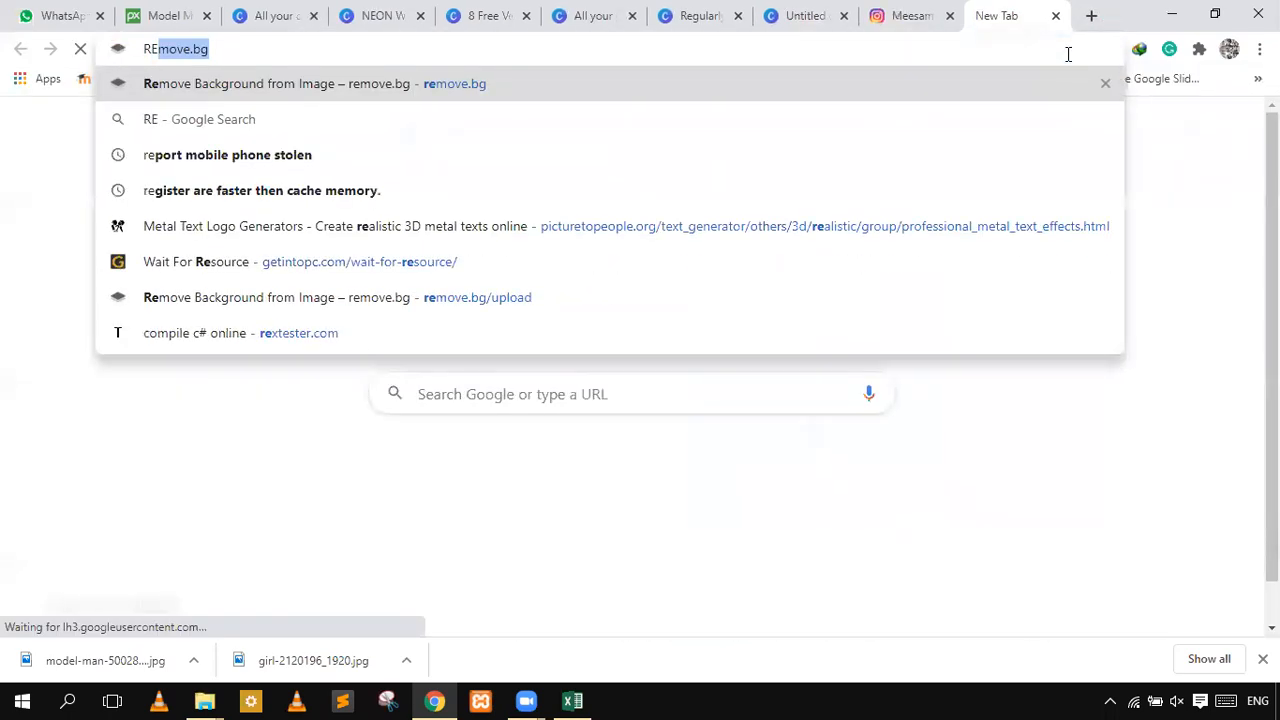
pyautogui.press('Return')
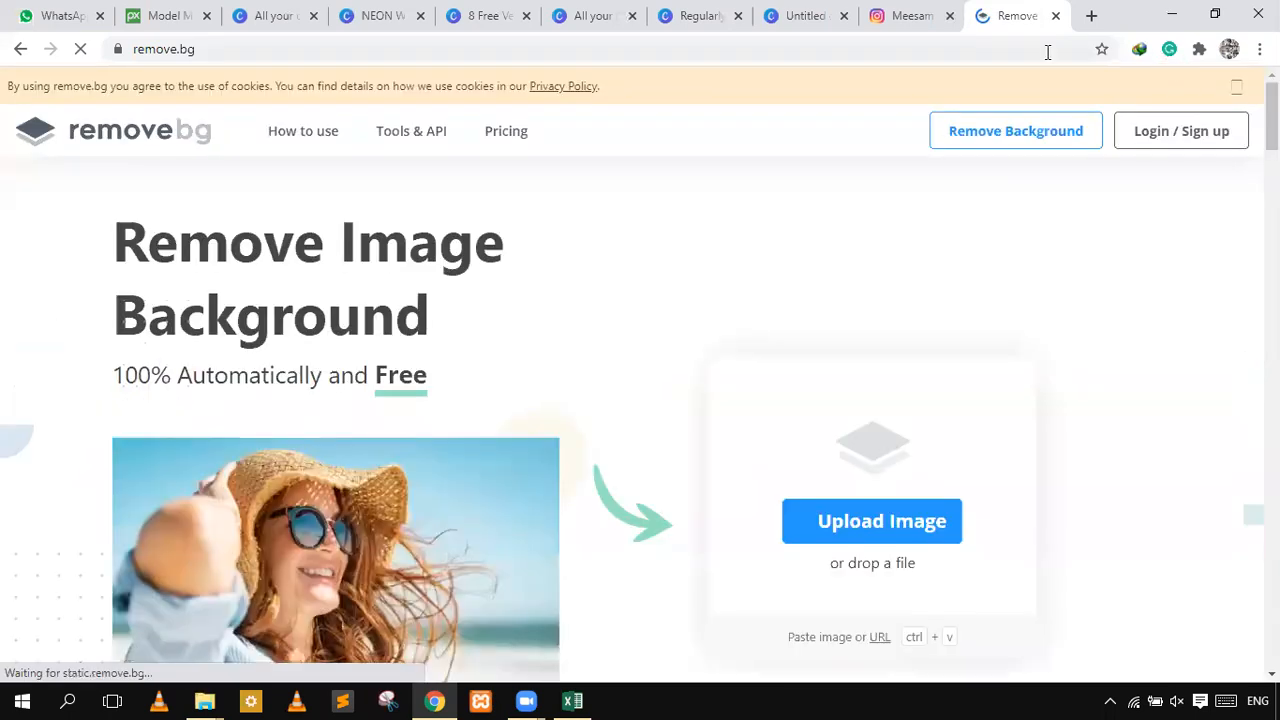
# - Upload model-man-5002811_1920.jpg from the browser's downloads list to remove.bg and download the 612 × 408 preview cutout
pyautogui.click(1259, 49)
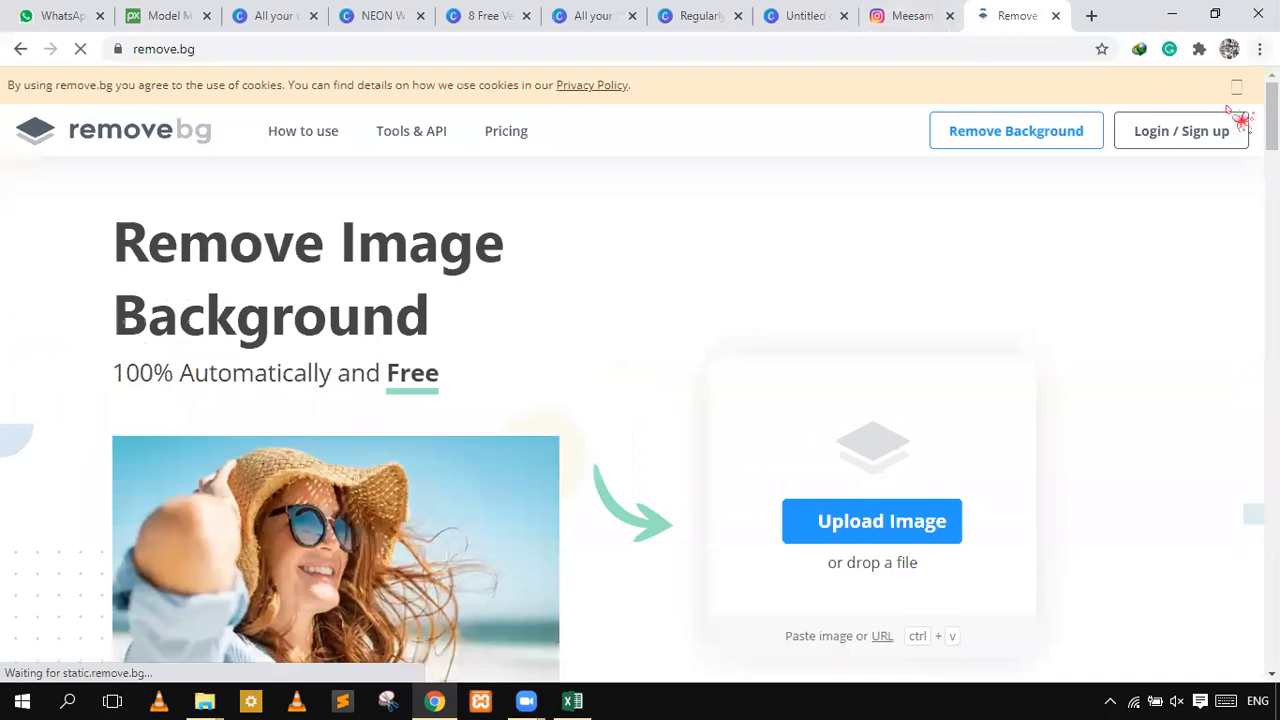
pyautogui.click(1152, 178)
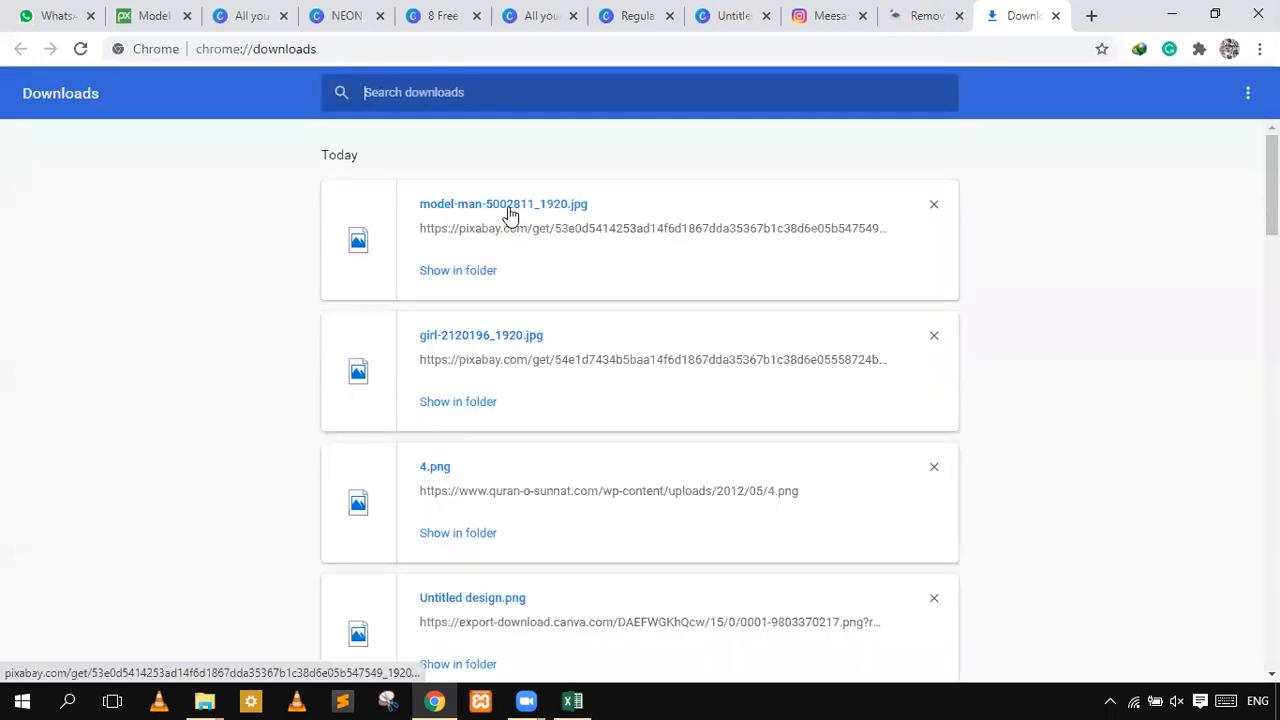
pyautogui.moveTo(510, 210); pyautogui.dragTo(508, 330)
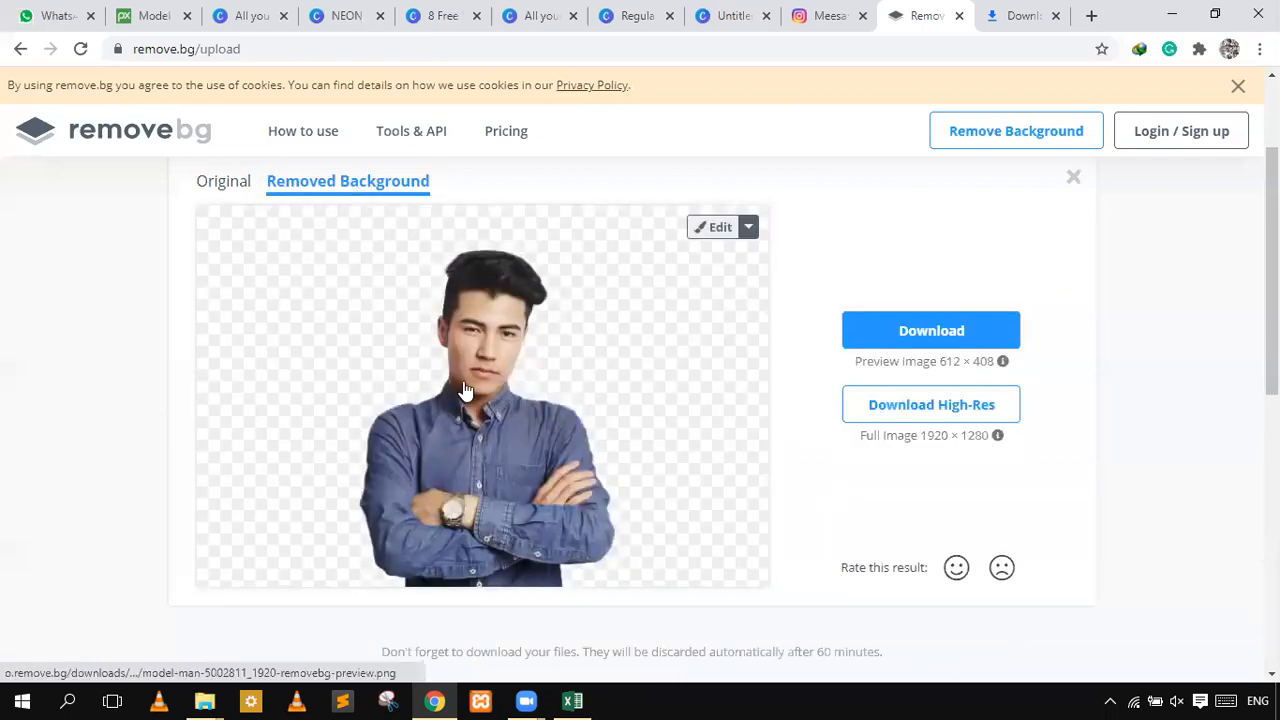
pyautogui.click(927, 345)
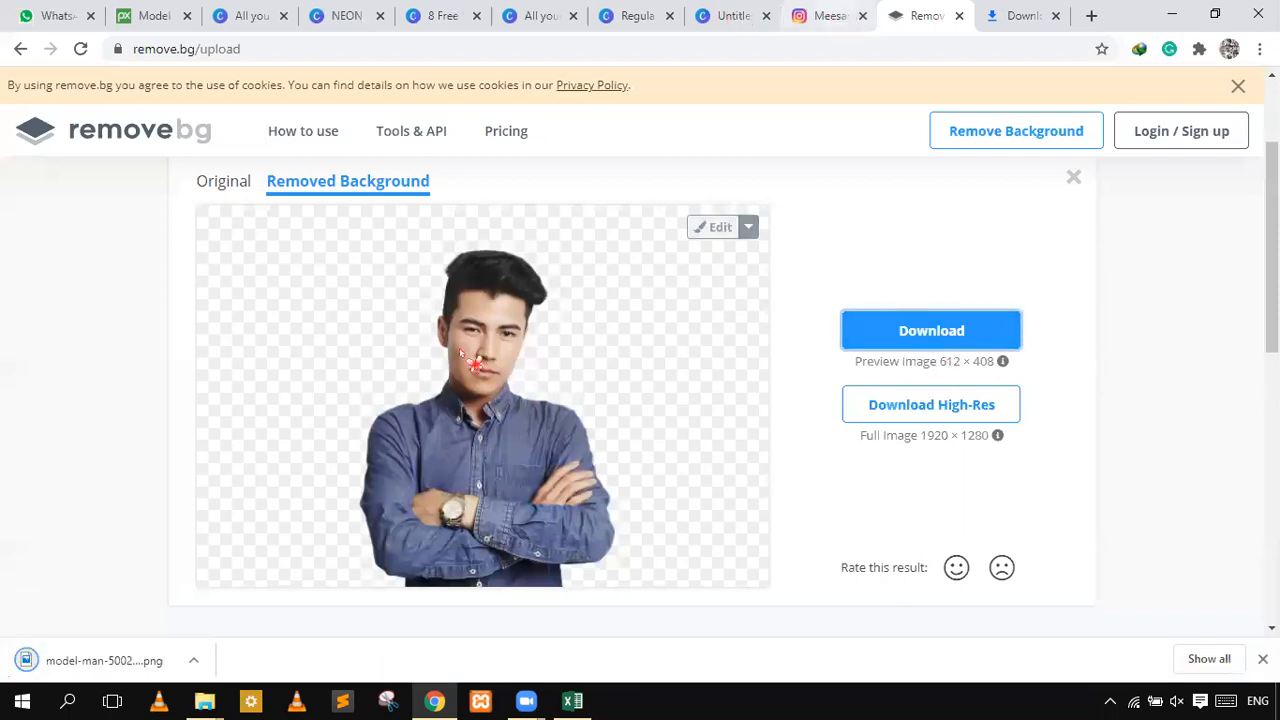
# - Return to the Canva design, upload the background-free PNG of the man, place it on page 6 and enlarge it
pyautogui.hotkey('ctrl', '8')
pyautogui.moveTo(268, 463); pyautogui.dragTo(268, 467)
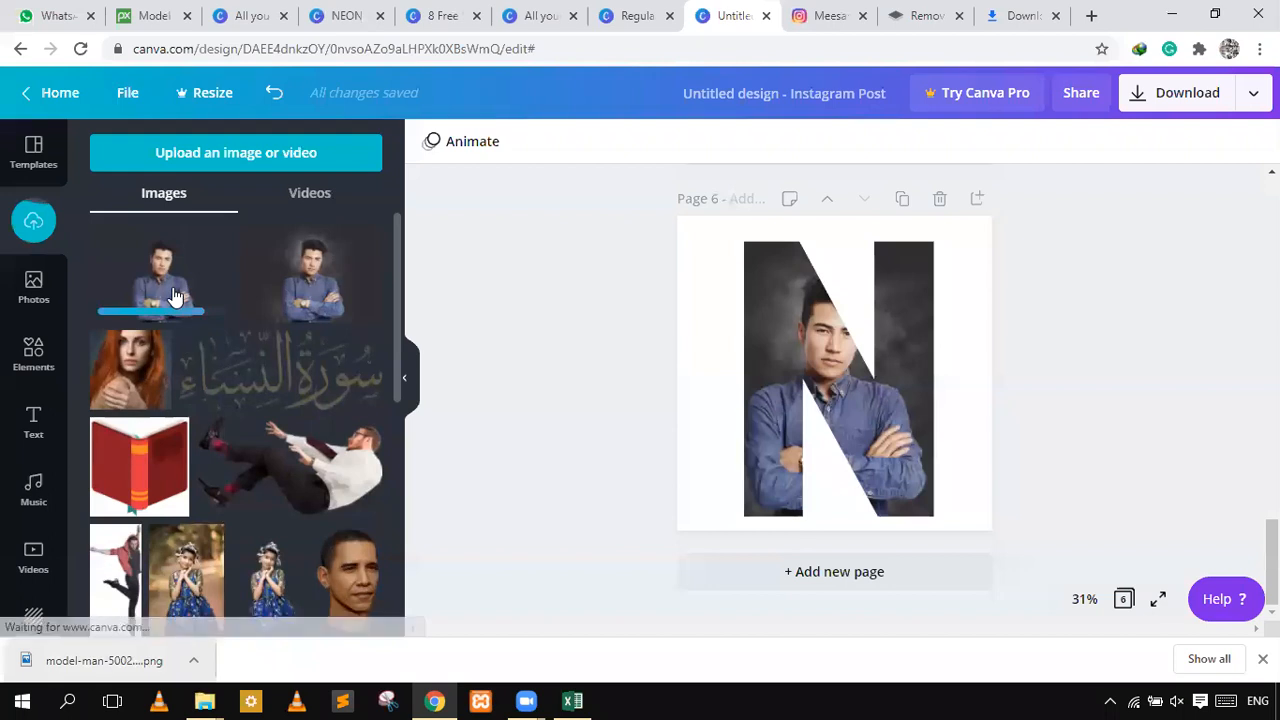
pyautogui.click(175, 297)
pyautogui.moveTo(741, 316); pyautogui.dragTo(617, 177)
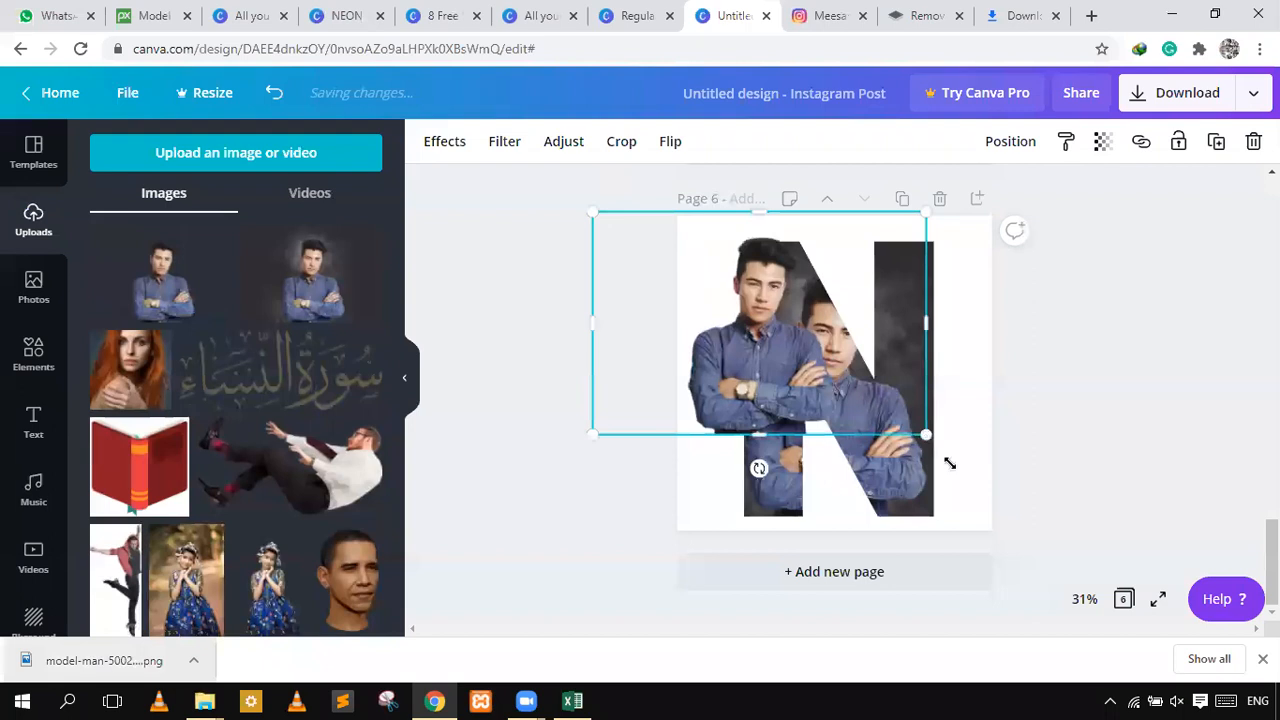
pyautogui.moveTo(1026, 541); pyautogui.dragTo(1005, 512)
# - Move the man's cutout aside to expose the letter N frame and lock the frame
pyautogui.moveTo(860, 419); pyautogui.dragTo(703, 437)
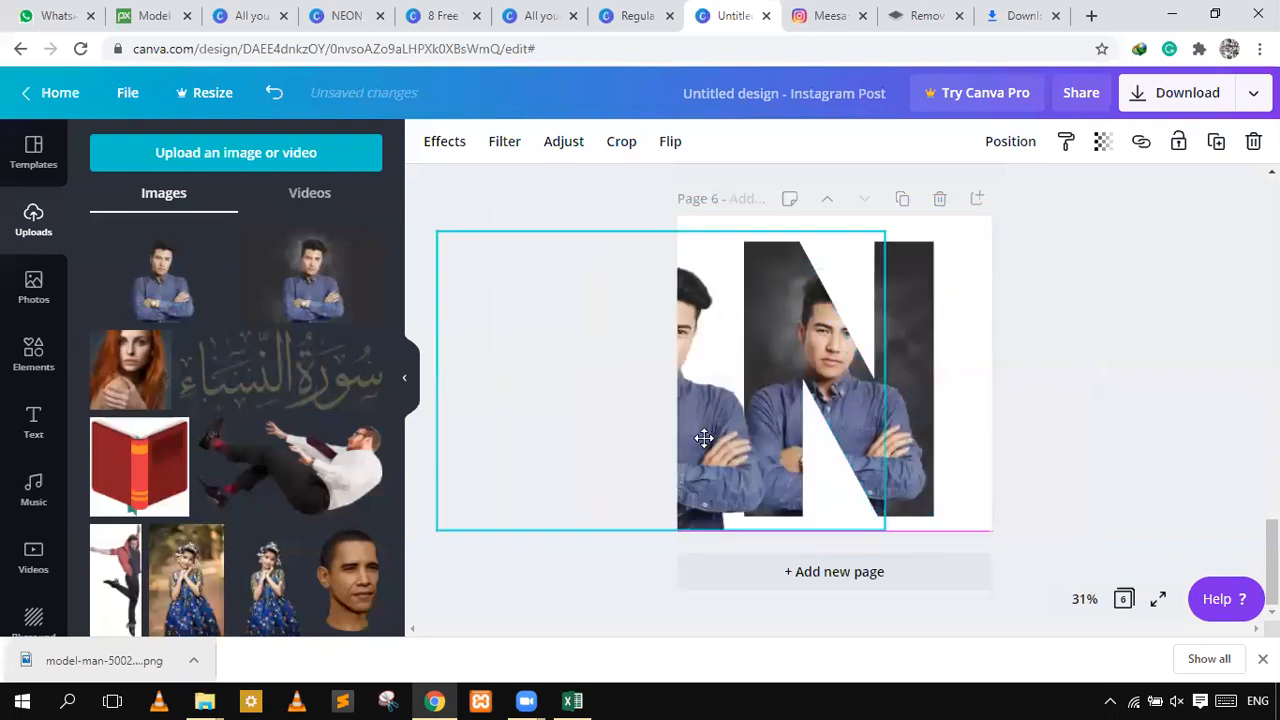
pyautogui.moveTo(915, 445); pyautogui.dragTo(915, 445)
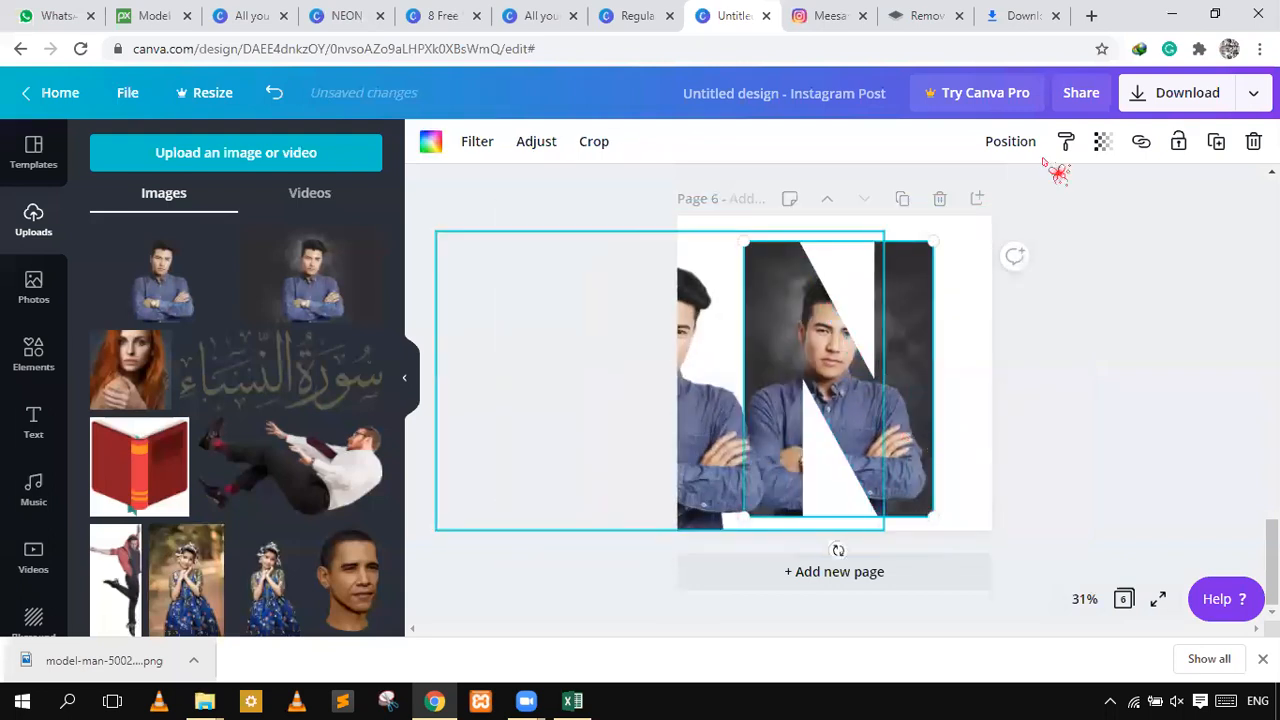
pyautogui.click(1180, 141)
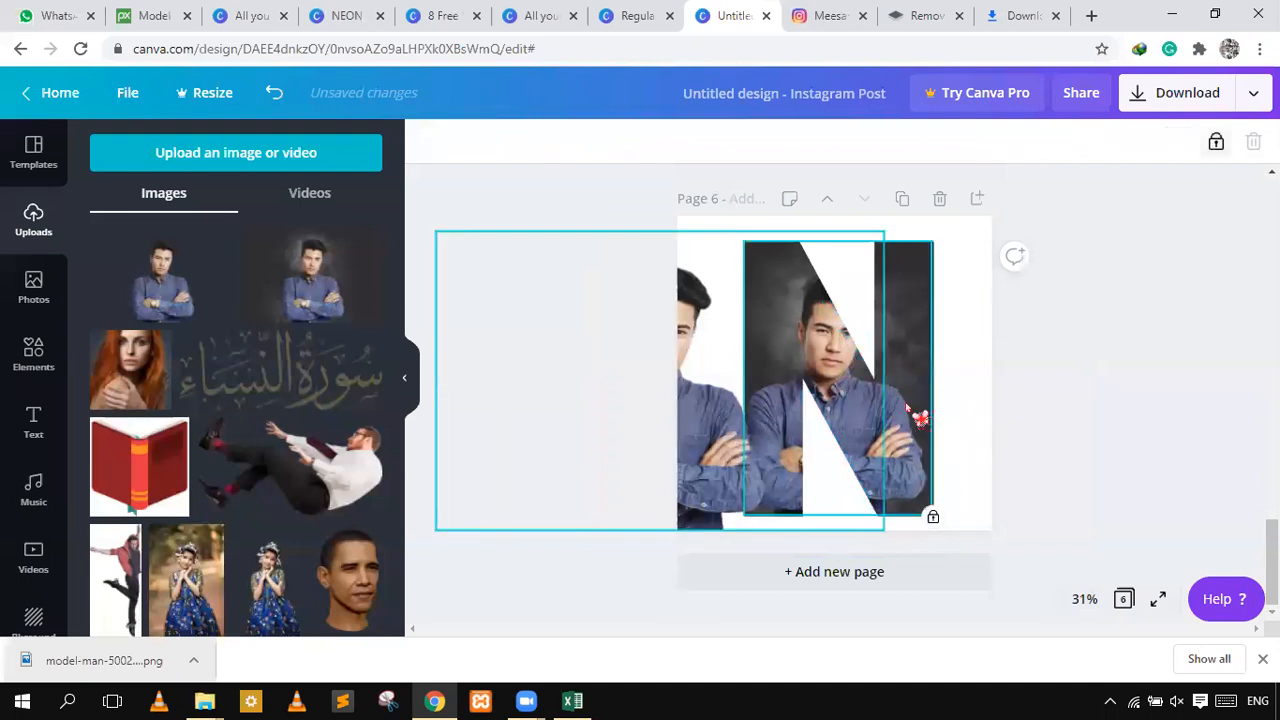
# - Place the cutout over the man in the letter N and enlarge it slightly to match the framed photo
pyautogui.moveTo(718, 463); pyautogui.dragTo(876, 447)
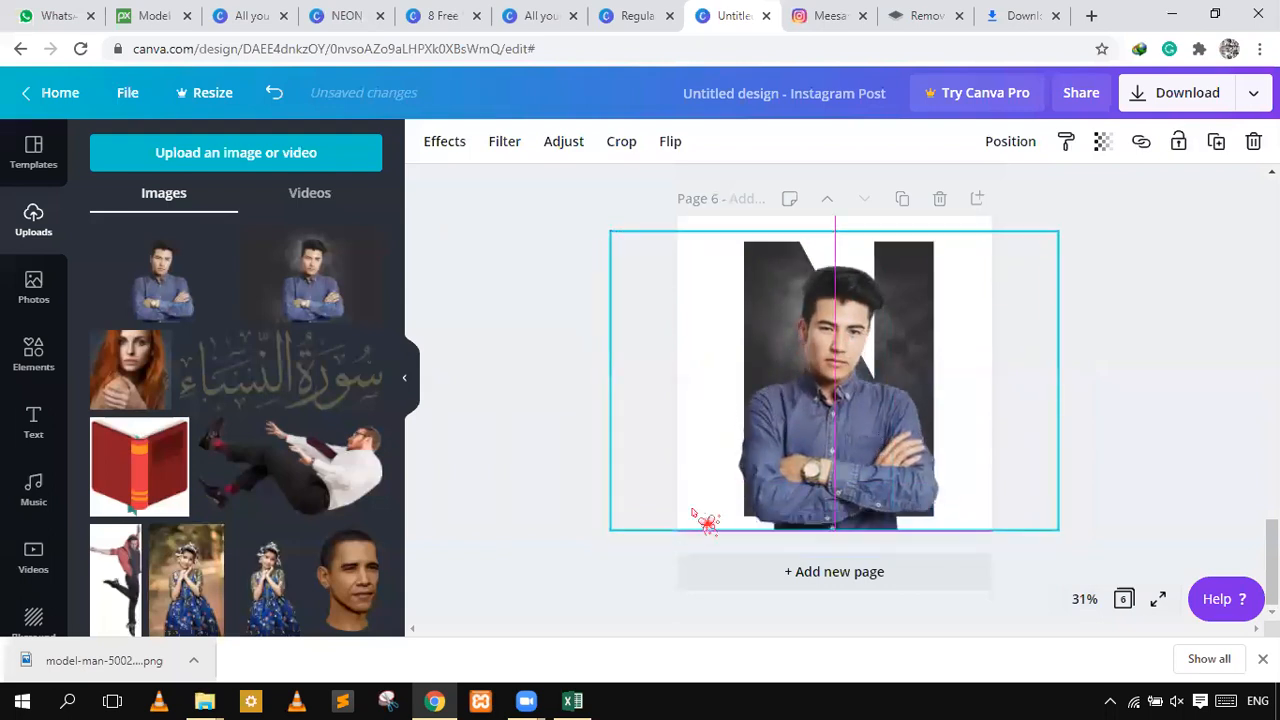
pyautogui.moveTo(610, 532)
pyautogui.mouseDown()
pyautogui.moveTo(649, 503)
pyautogui.moveTo(603, 536)
pyautogui.mouseUp()
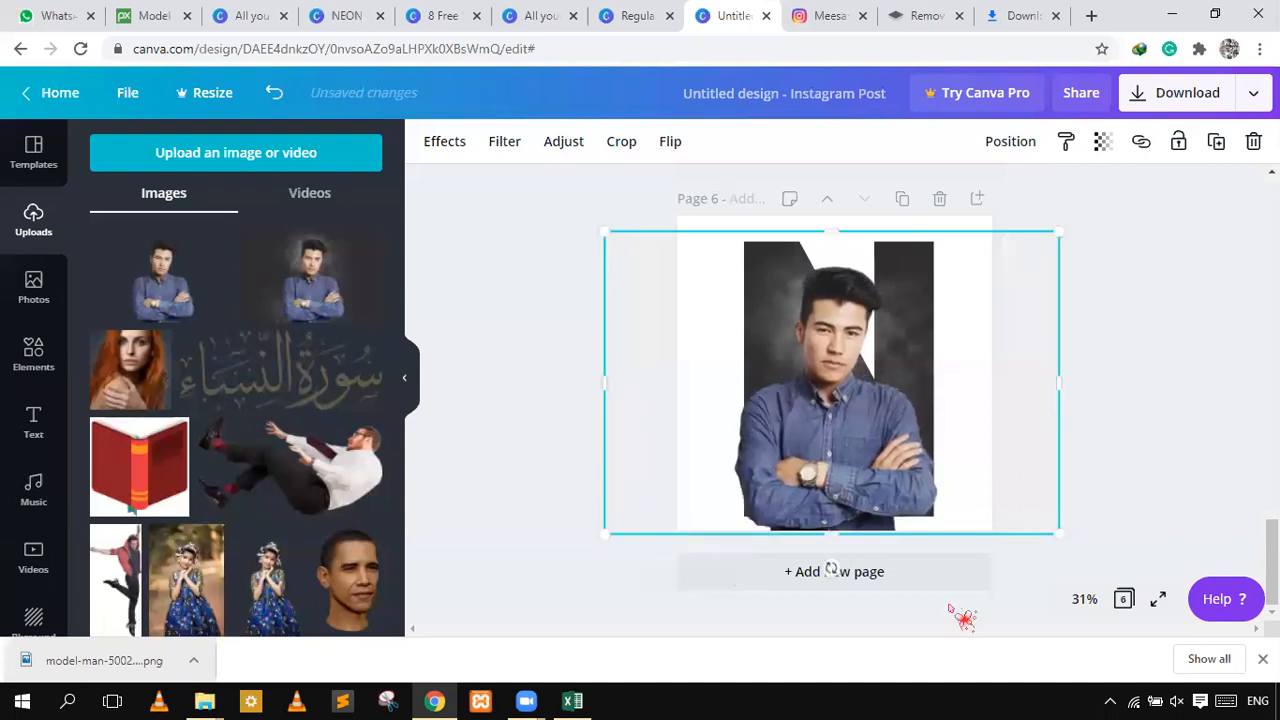
pyautogui.click(1084, 599)
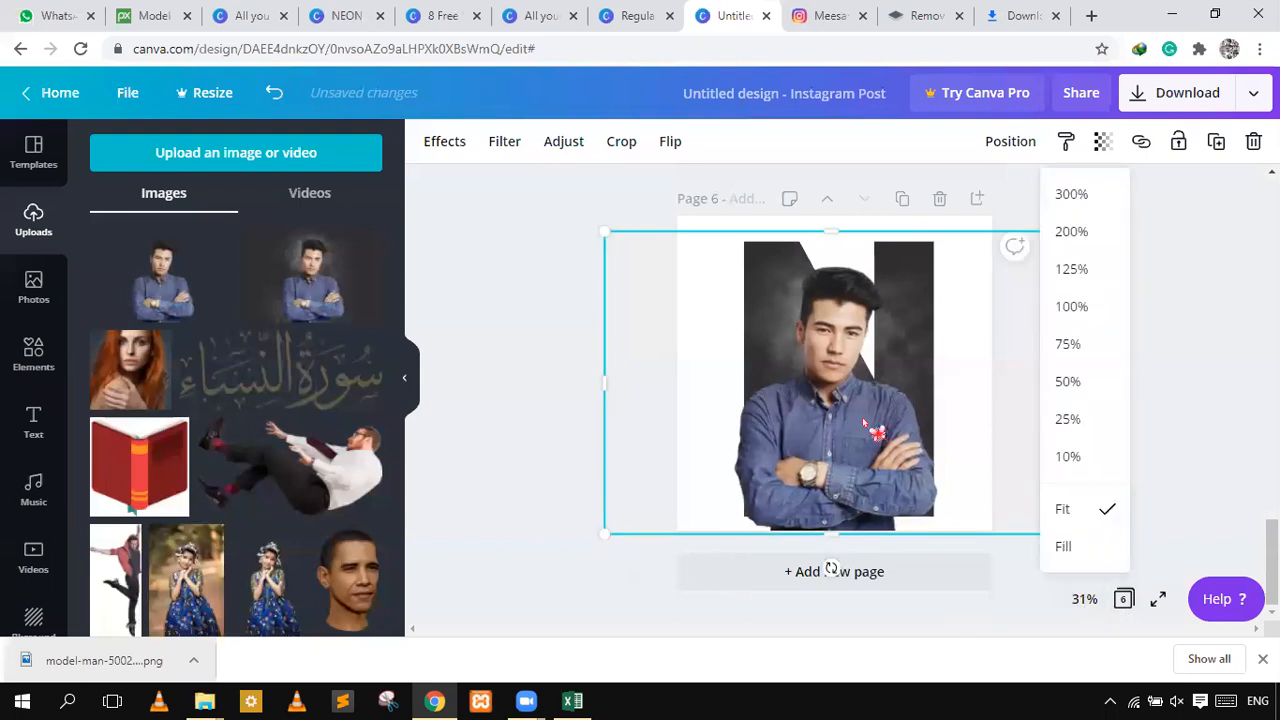
pyautogui.click(567, 472)
pyautogui.click(940, 305)
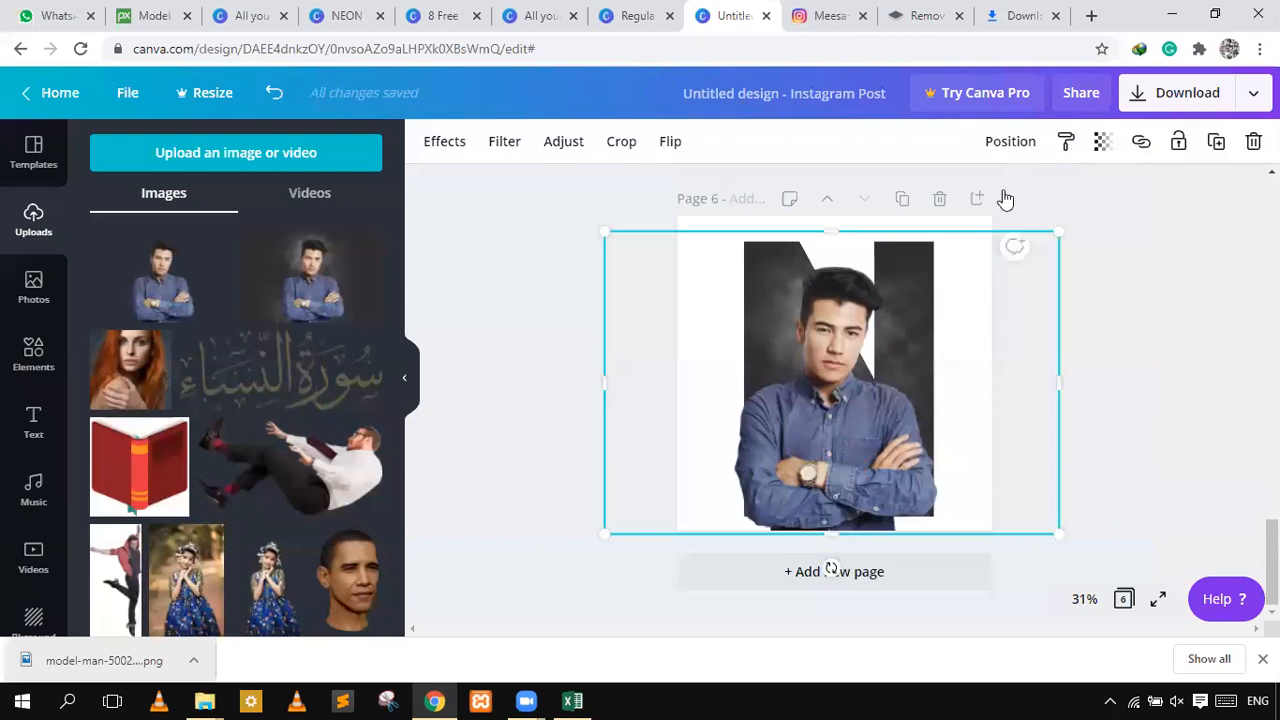
# - Crop the cutout from below to just under the chin, keeping only the man's head
pyautogui.doubleClick(837, 539)
pyautogui.moveTo(1051, 523); pyautogui.dragTo(1069, 378)
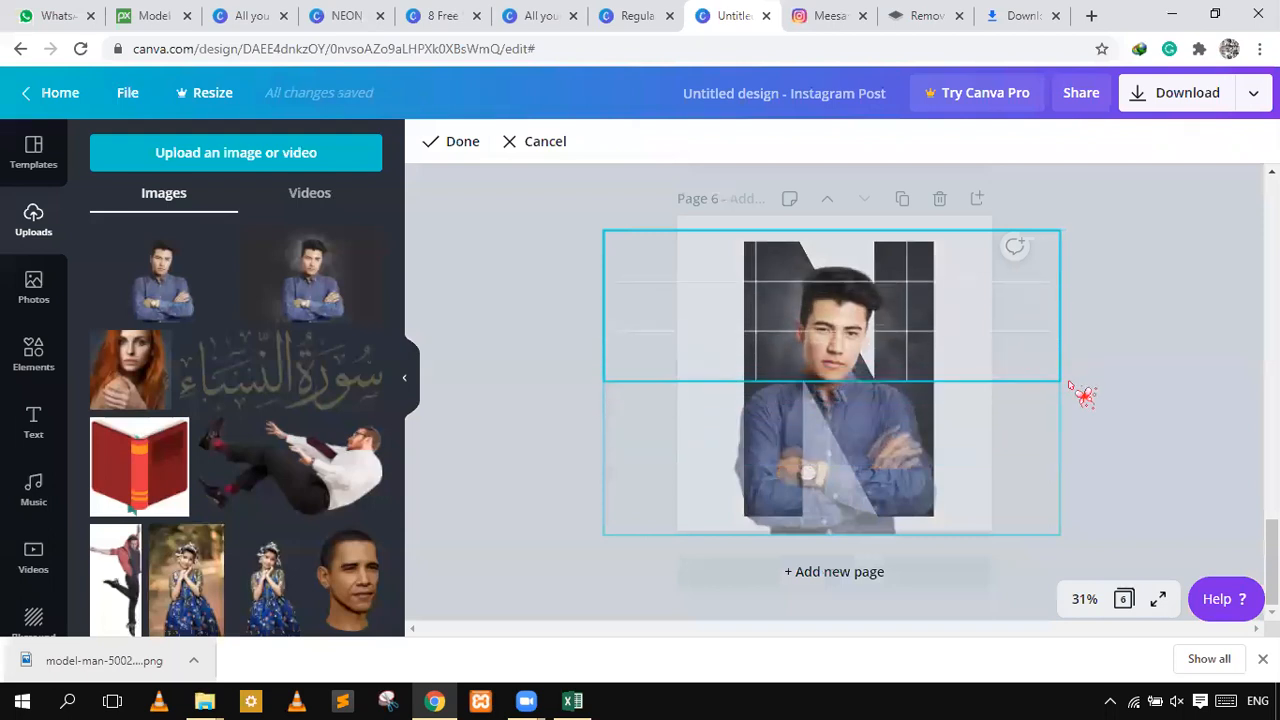
pyautogui.click(1143, 278)
pyautogui.click(1143, 278)
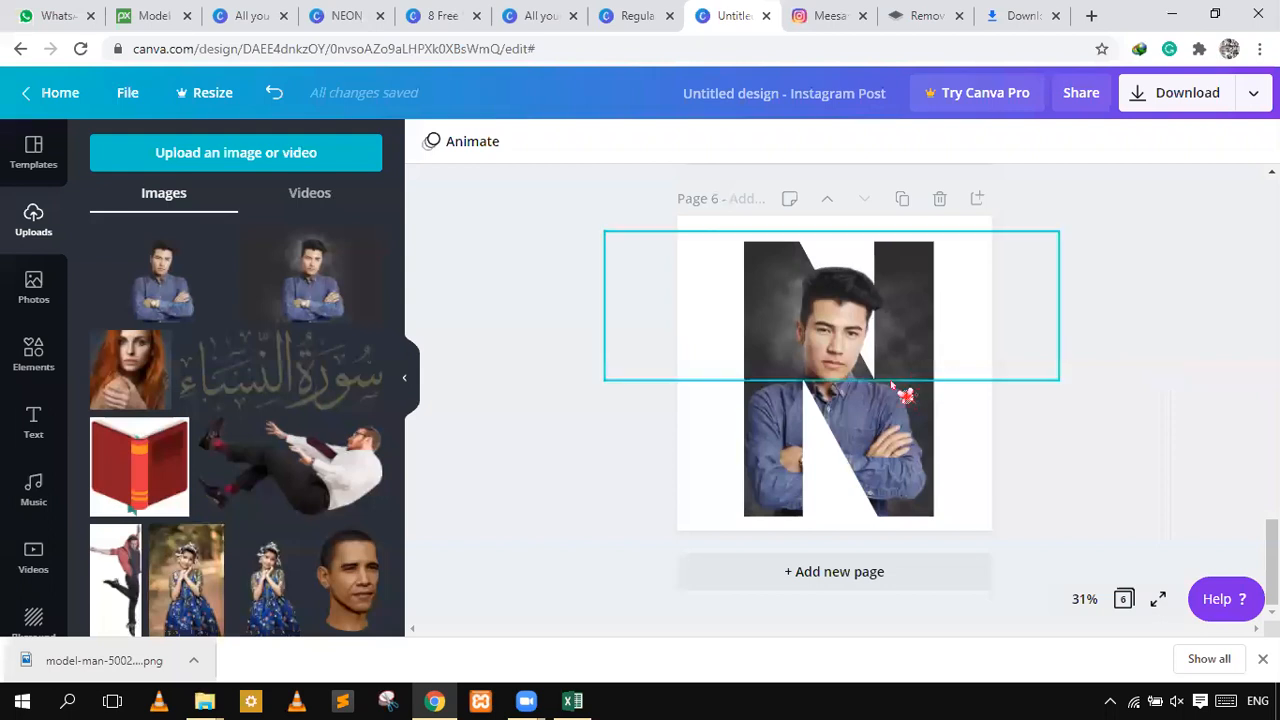
# - Readjust the lower crop edge of the head cutout at the neck to blend it with the photo in the letter
pyautogui.click(845, 357)
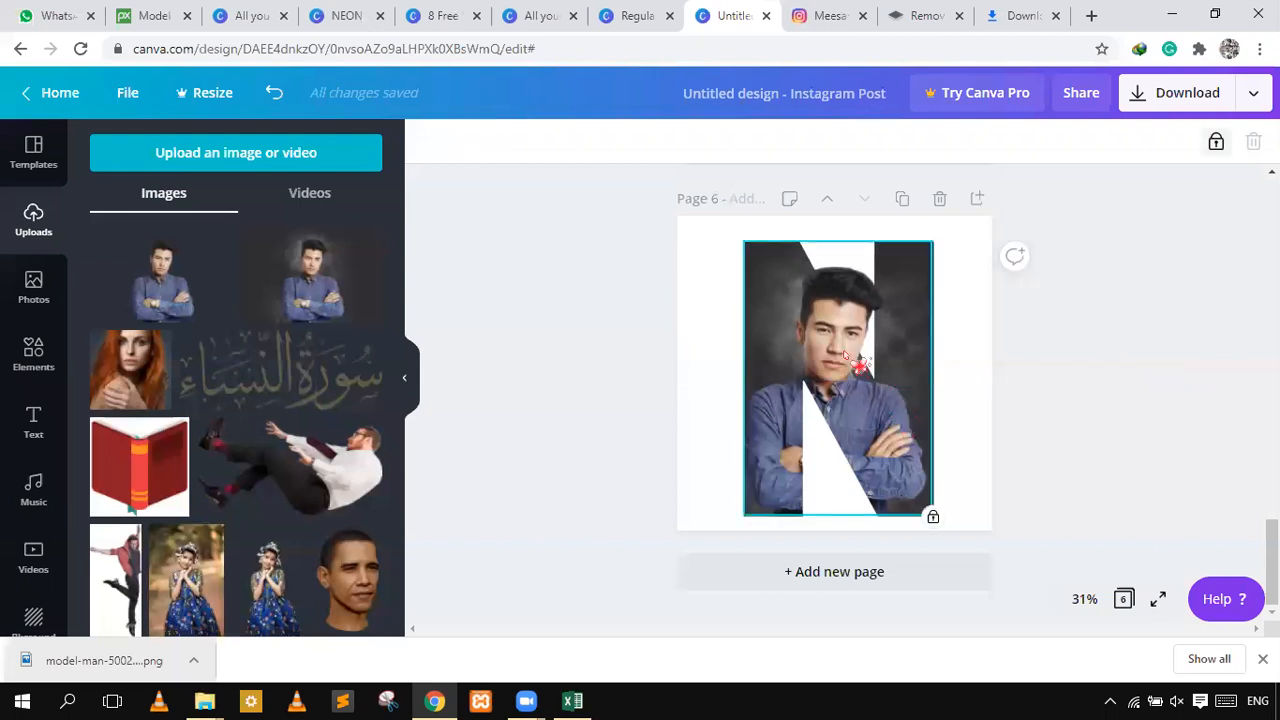
pyautogui.click(835, 378)
pyautogui.moveTo(835, 378); pyautogui.dragTo(834, 428)
pyautogui.moveTo(837, 432); pyautogui.dragTo(862, 387)
pyautogui.click(1128, 420)
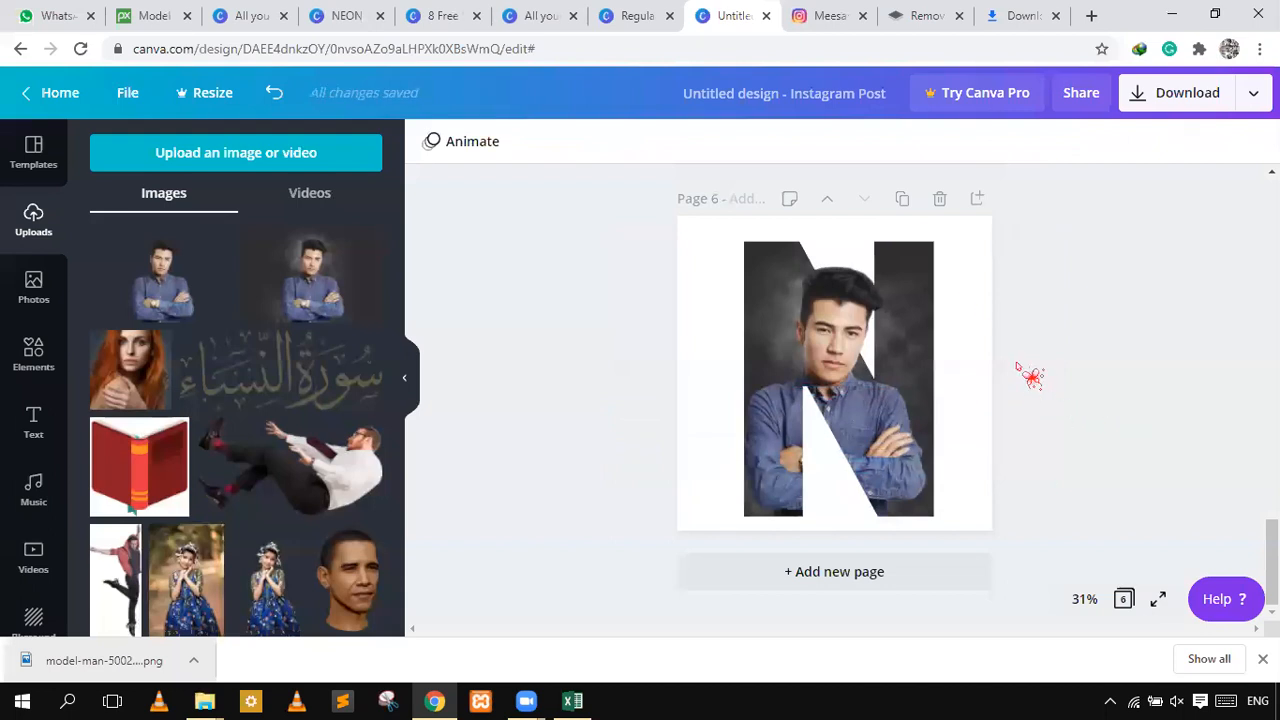
# - Add a blank page after page 6 and search the elements for "K"
pyautogui.click(977, 199)
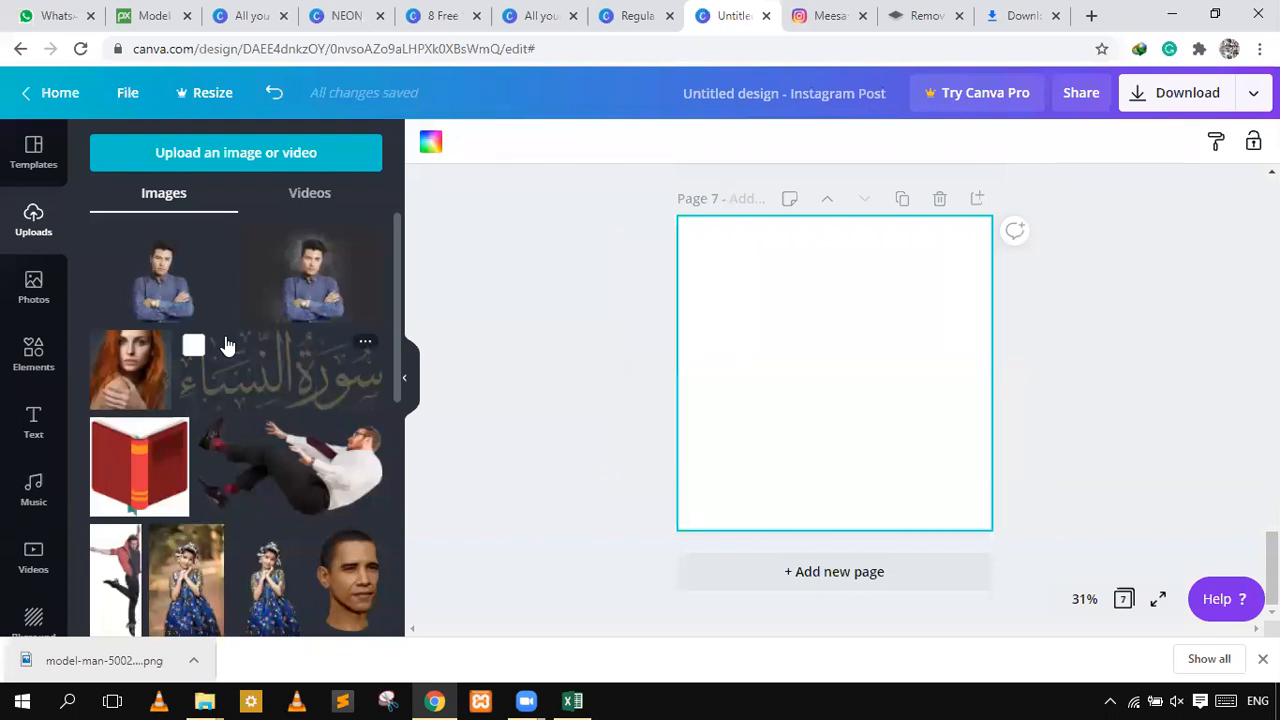
pyautogui.click(30, 360)
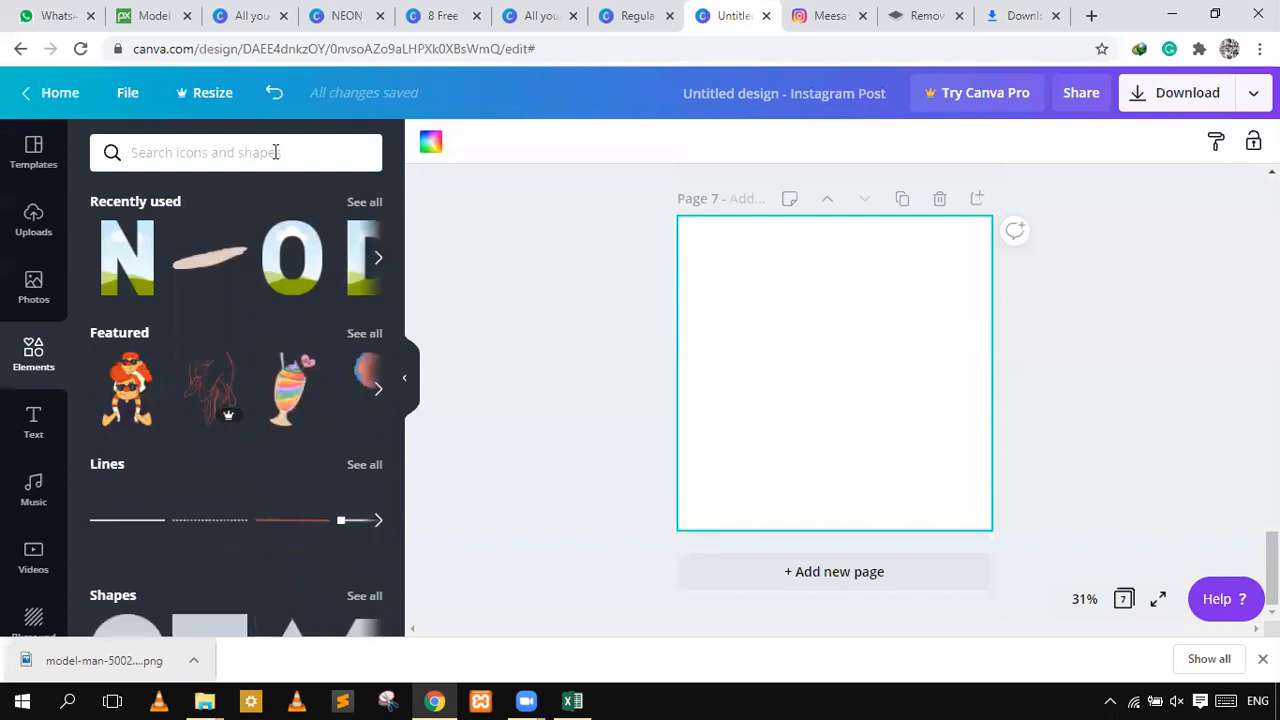
pyautogui.click(275, 152)
pyautogui.write('K')
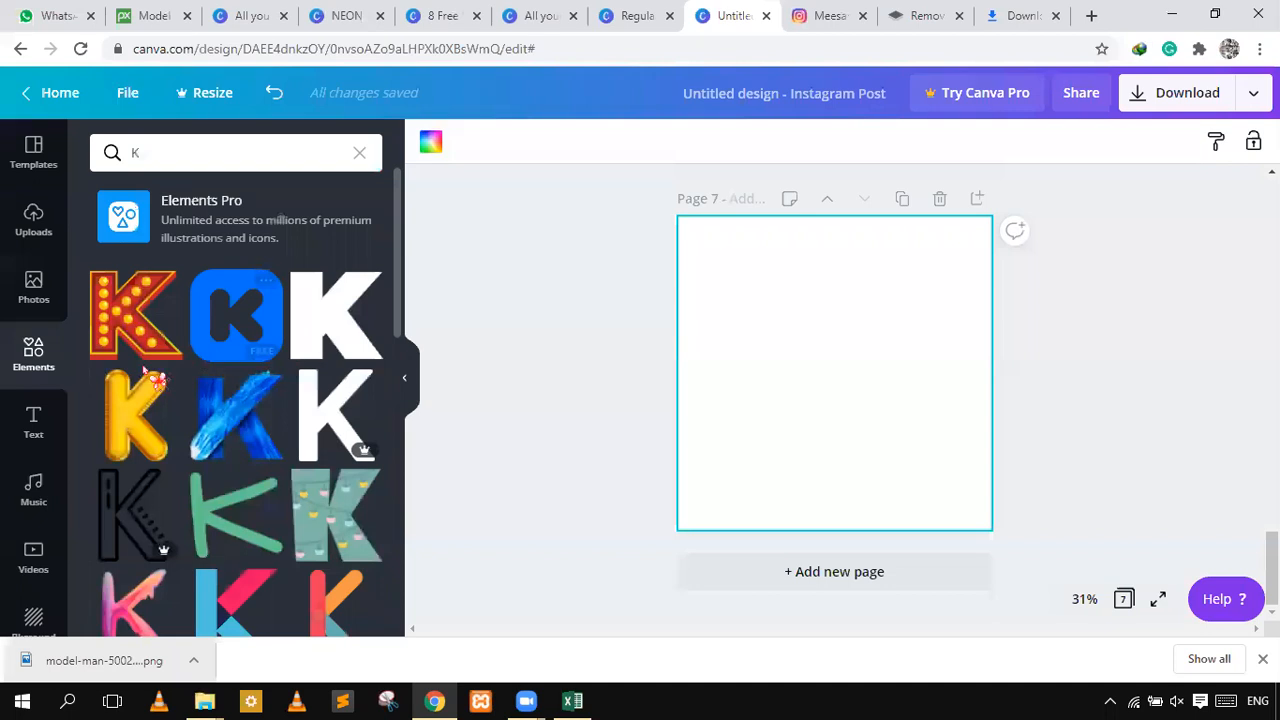
# - Add the landscape-filled letter K frame to page 7, then enlarge and reposition it to fill most of the page height
pyautogui.scroll(-10, 249, 440)
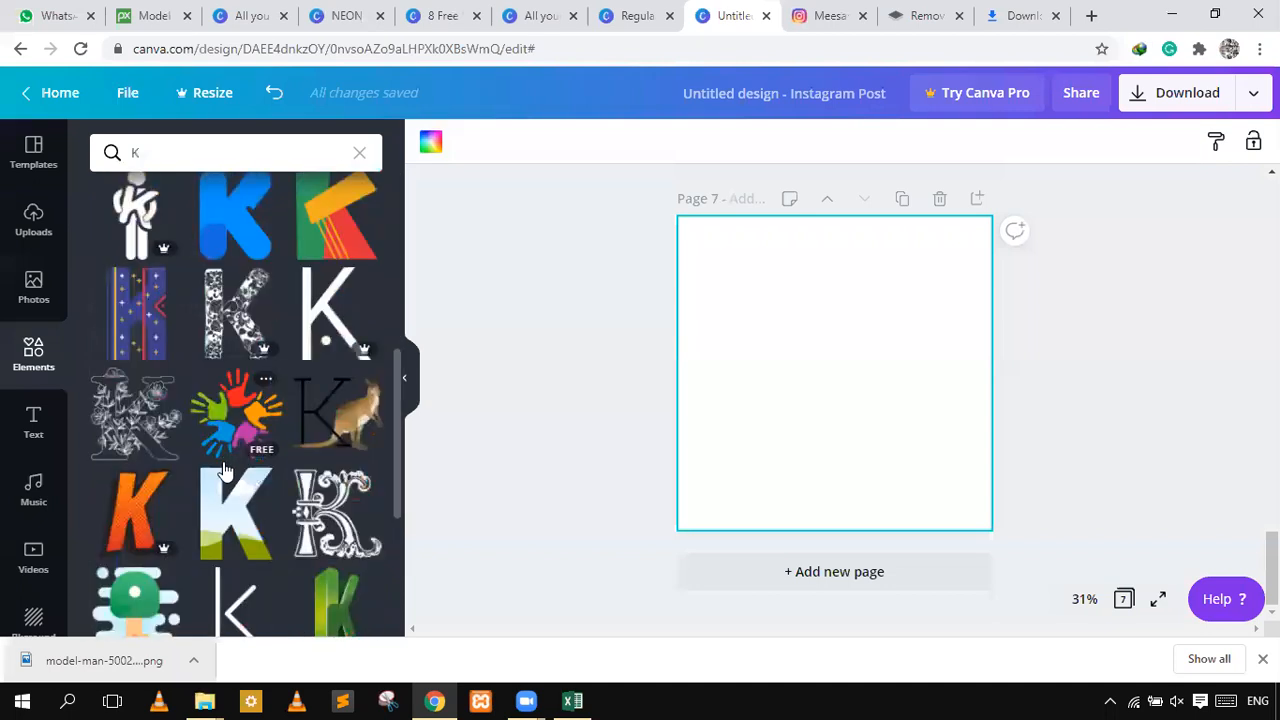
pyautogui.moveTo(231, 272); pyautogui.dragTo(794, 337)
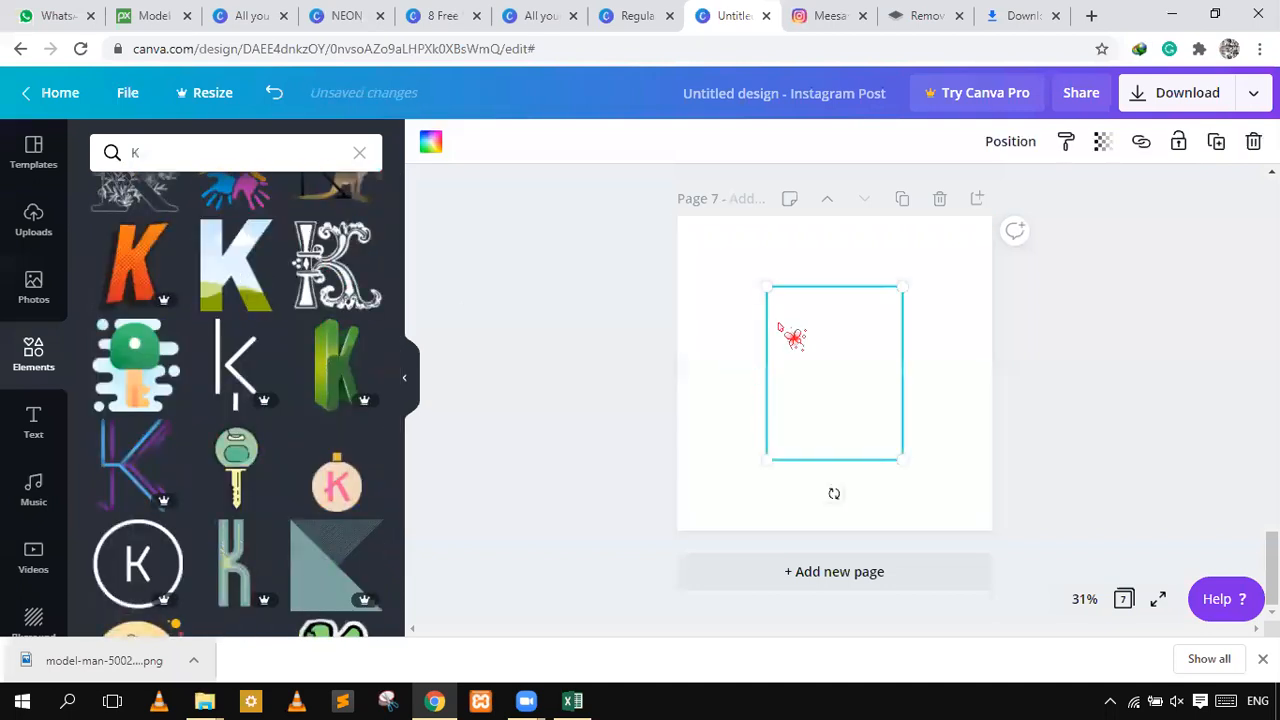
pyautogui.moveTo(709, 251); pyautogui.dragTo(706, 249)
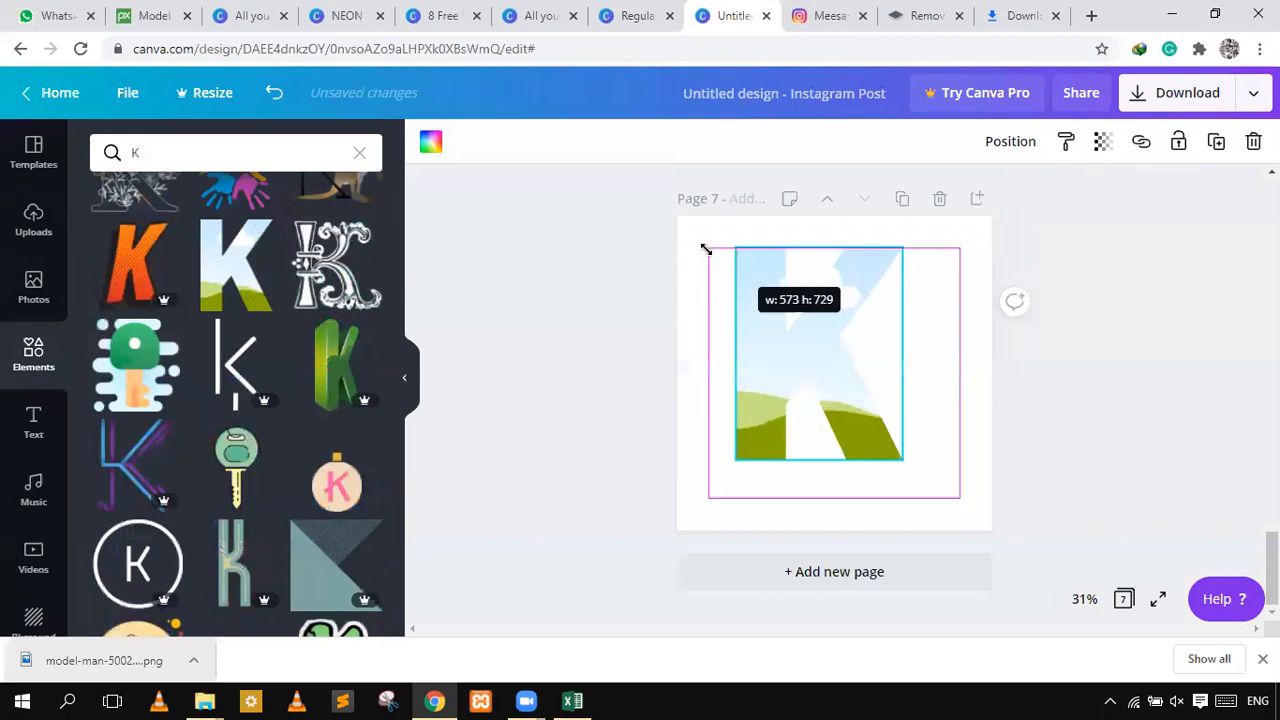
pyautogui.moveTo(925, 433); pyautogui.dragTo(895, 460)
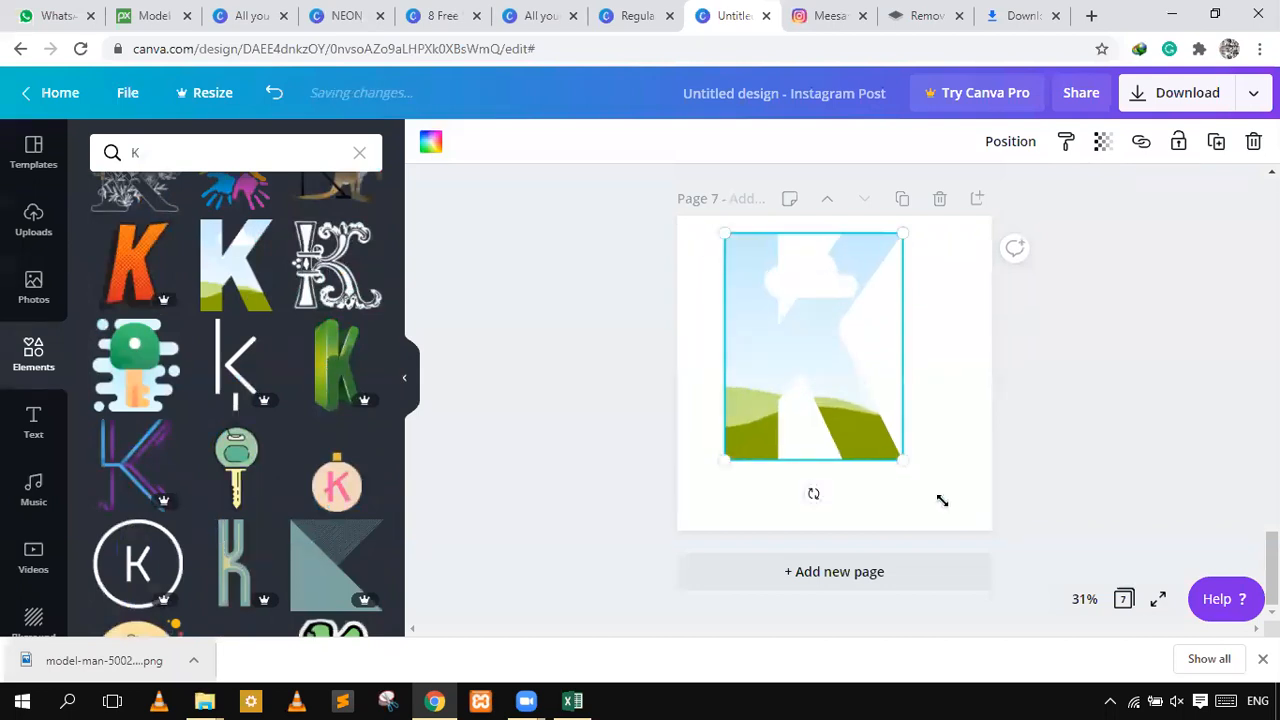
pyautogui.moveTo(953, 513)
pyautogui.mouseDown()
pyautogui.moveTo(966, 526)
pyautogui.moveTo(955, 515)
pyautogui.mouseUp()
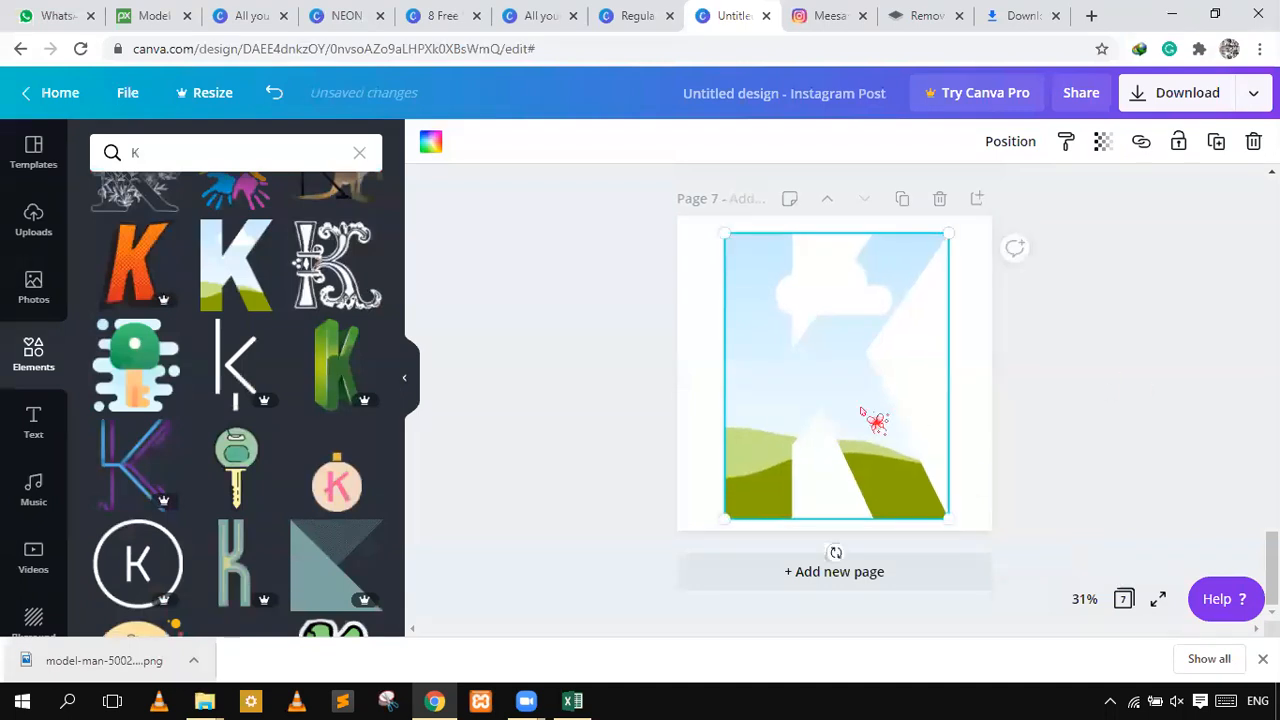
pyautogui.moveTo(837, 403); pyautogui.dragTo(1063, 374)
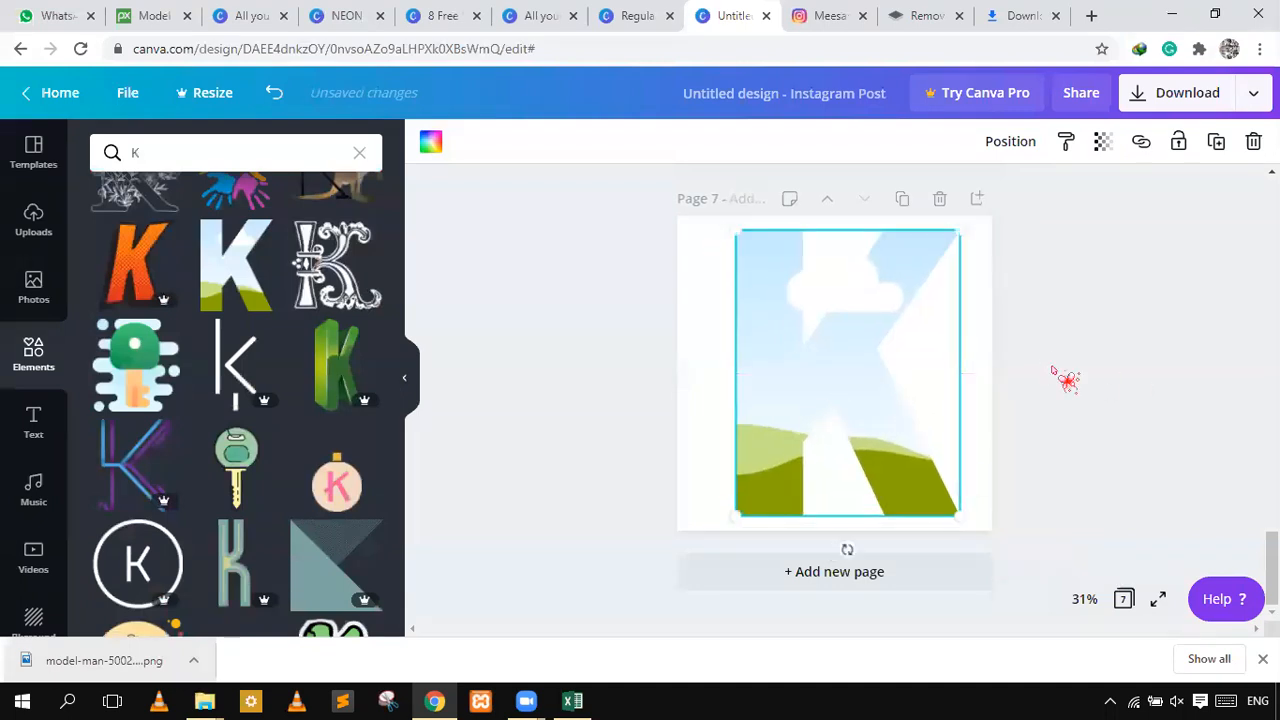
pyautogui.click(1063, 374)
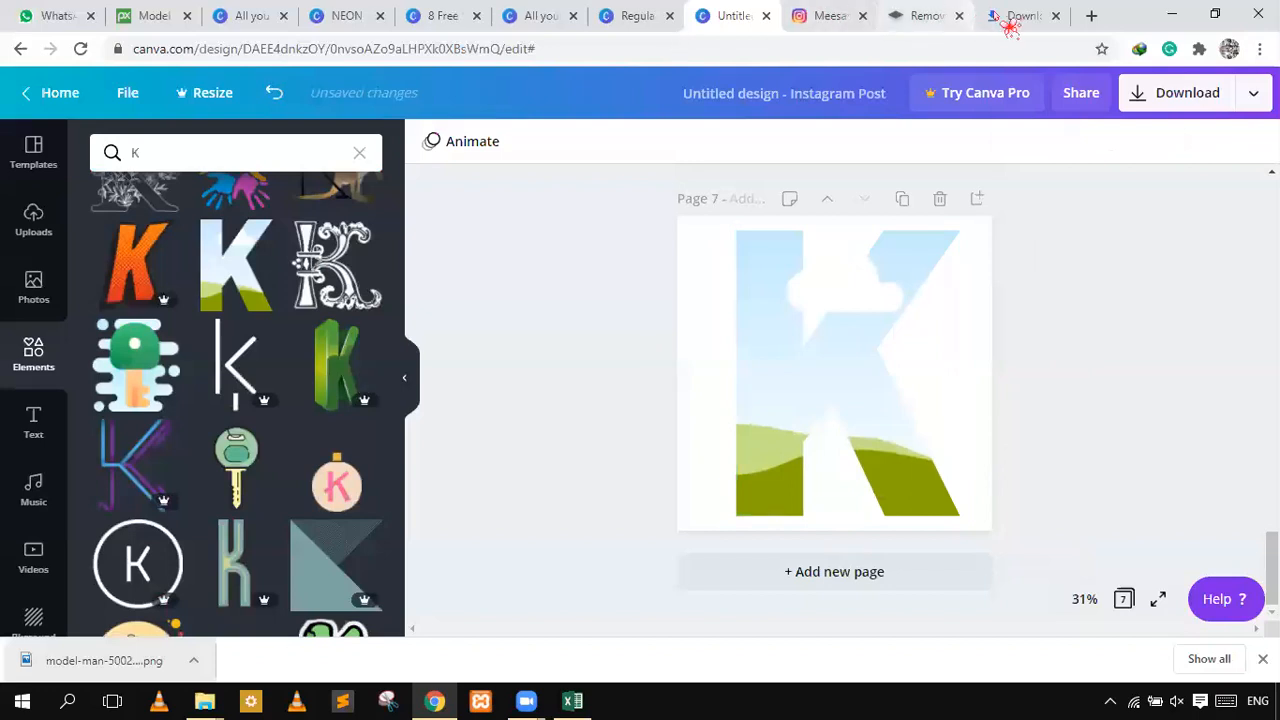
# - Switch to Pixabay, return to the "pose picture" results and open the portrait of the red-haired woman looking sideways with her hands at her head
pyautogui.click(143, 17)
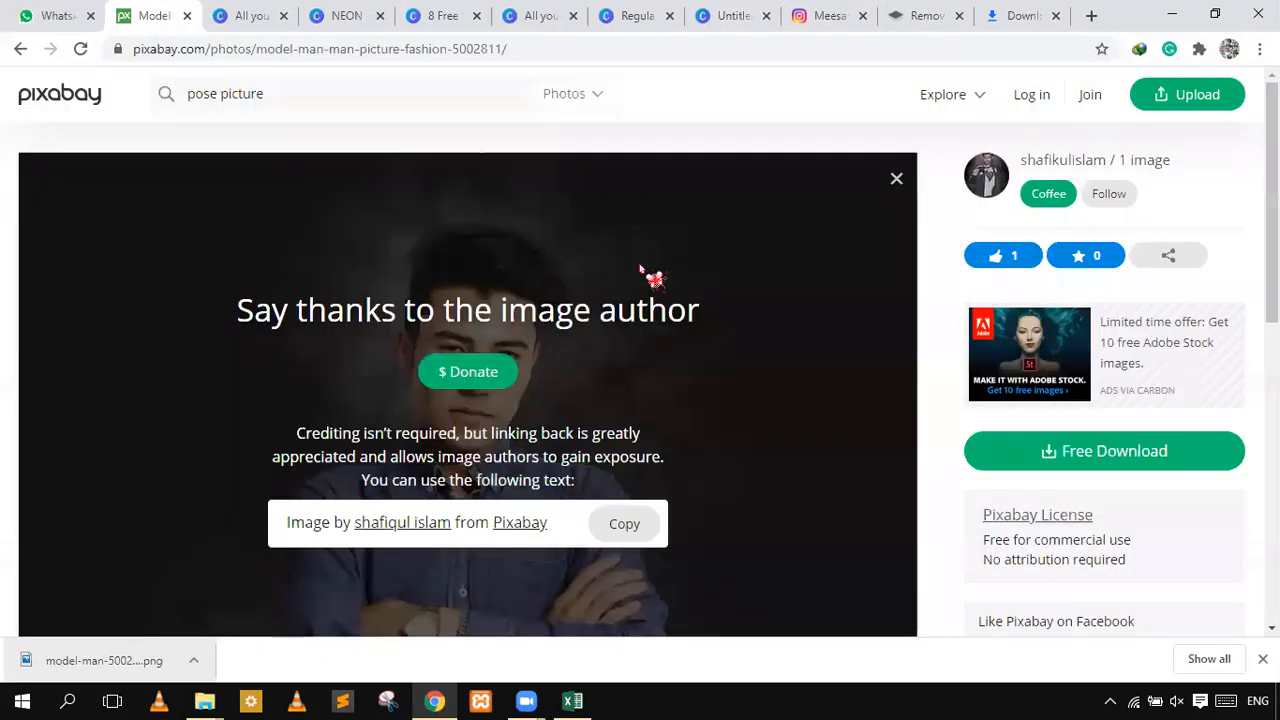
pyautogui.scroll(-7, 513, 342)
pyautogui.scroll(7, 960, 225)
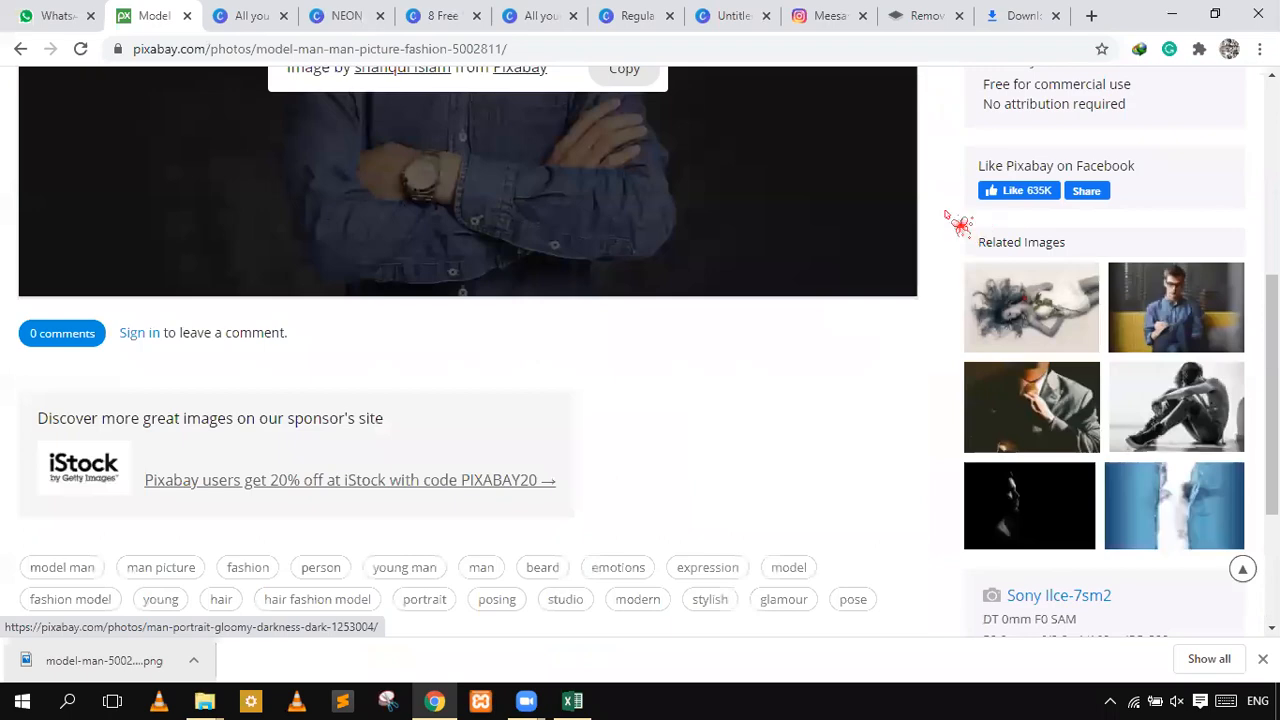
pyautogui.click(20, 48)
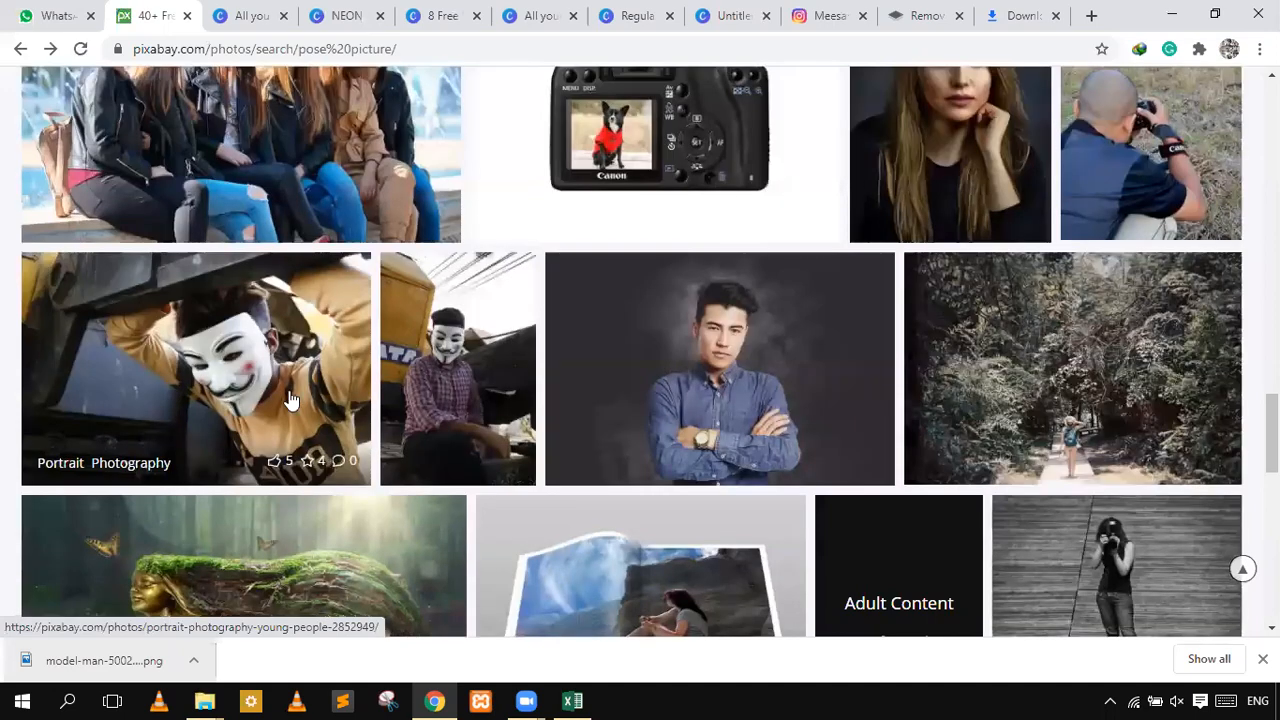
pyautogui.scroll(-2, 600, 500)
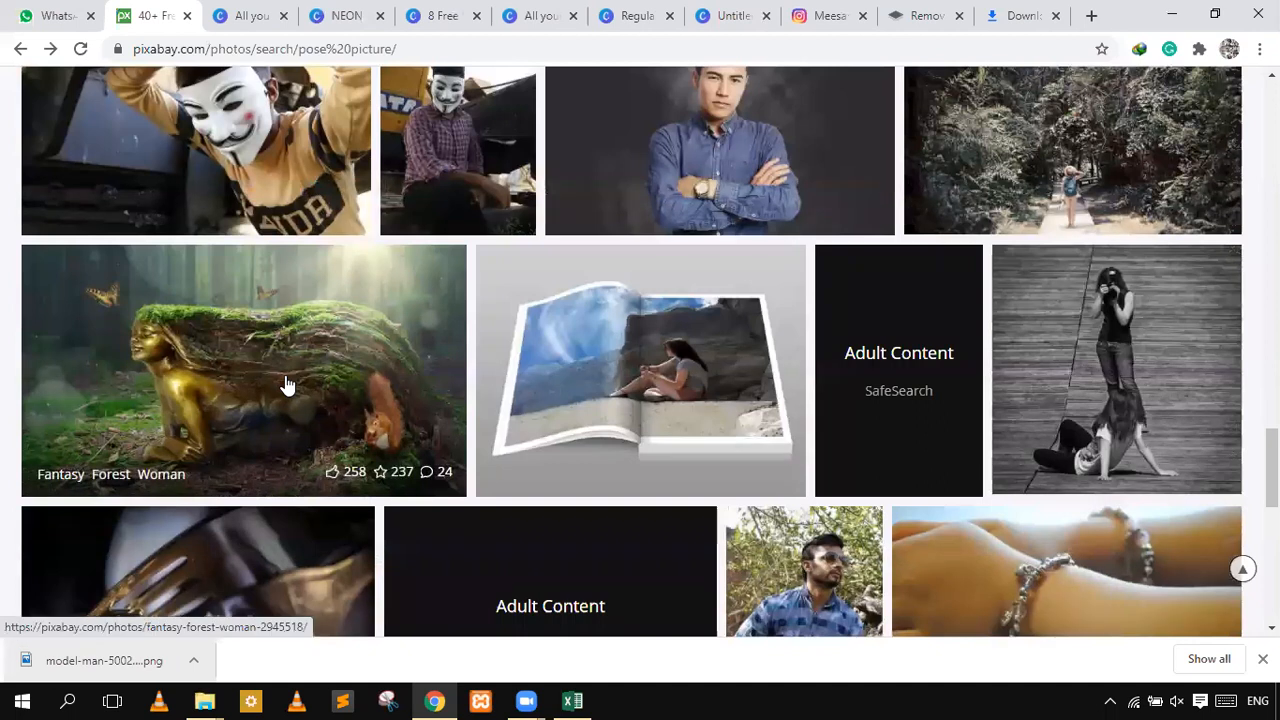
pyautogui.scroll(-2, 285, 385)
pyautogui.scroll(-2, 285, 385)
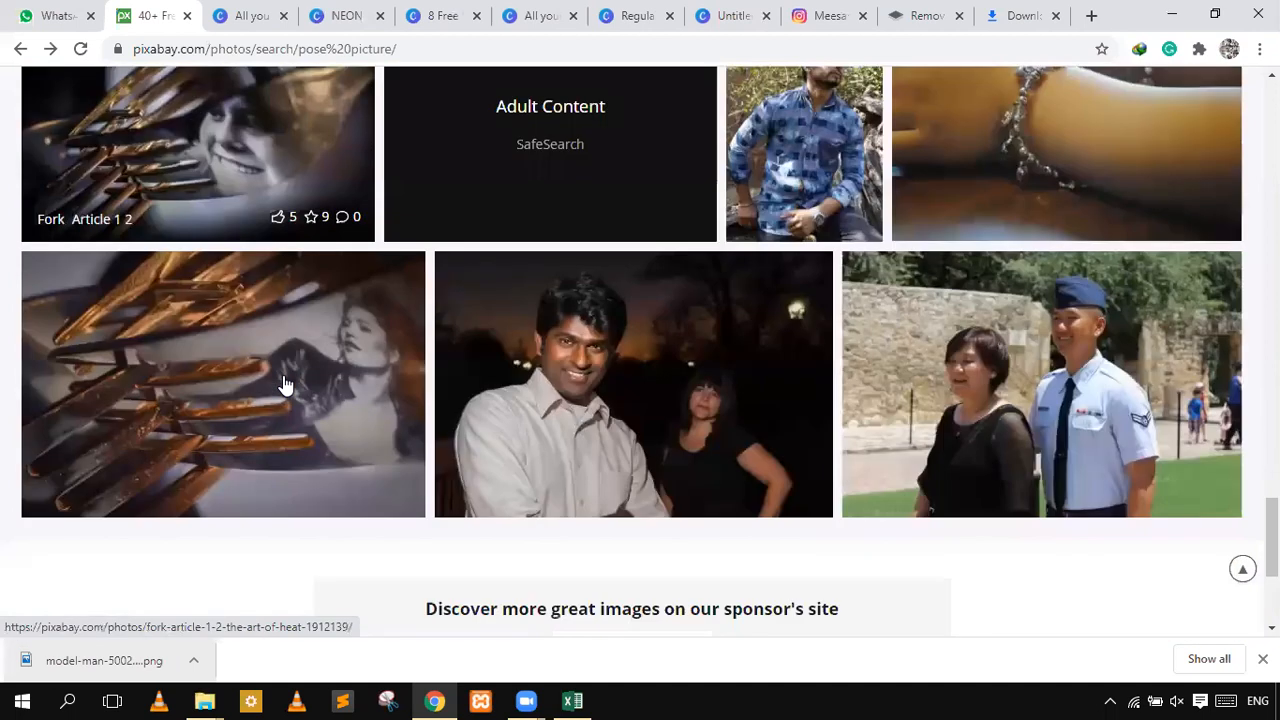
pyautogui.scroll(8, 194, 363)
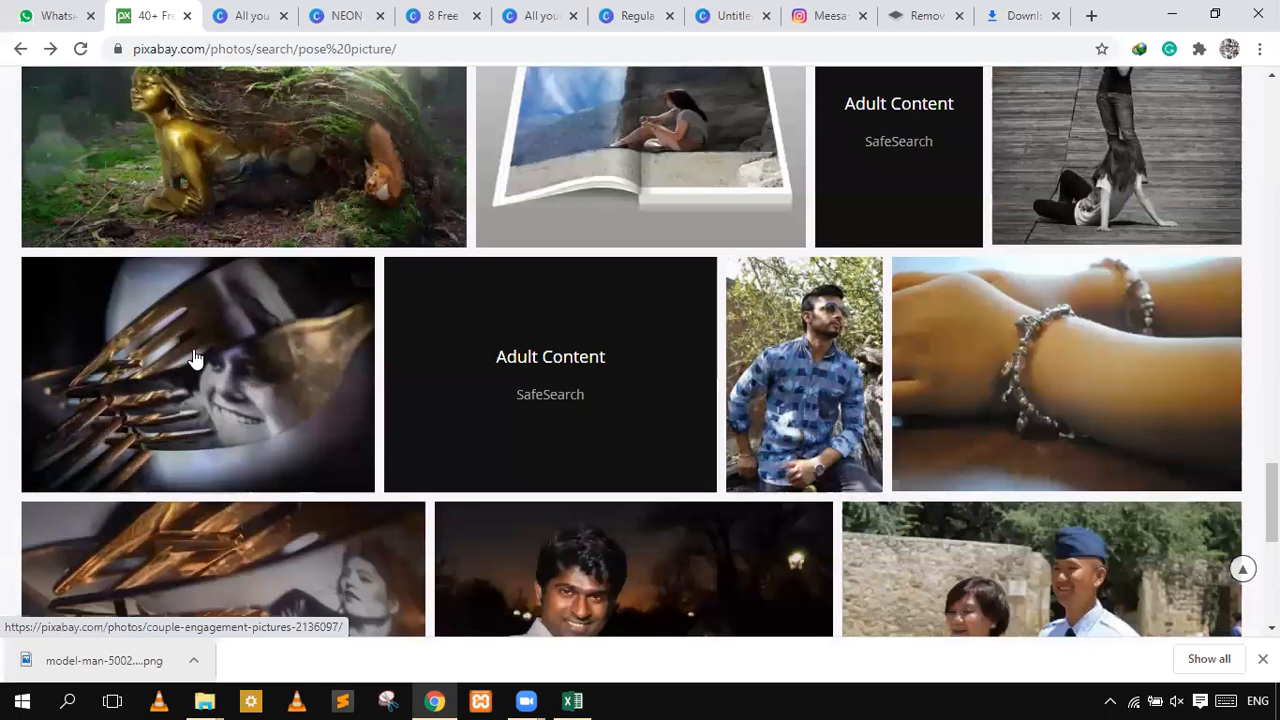
pyautogui.scroll(5, 380, 330)
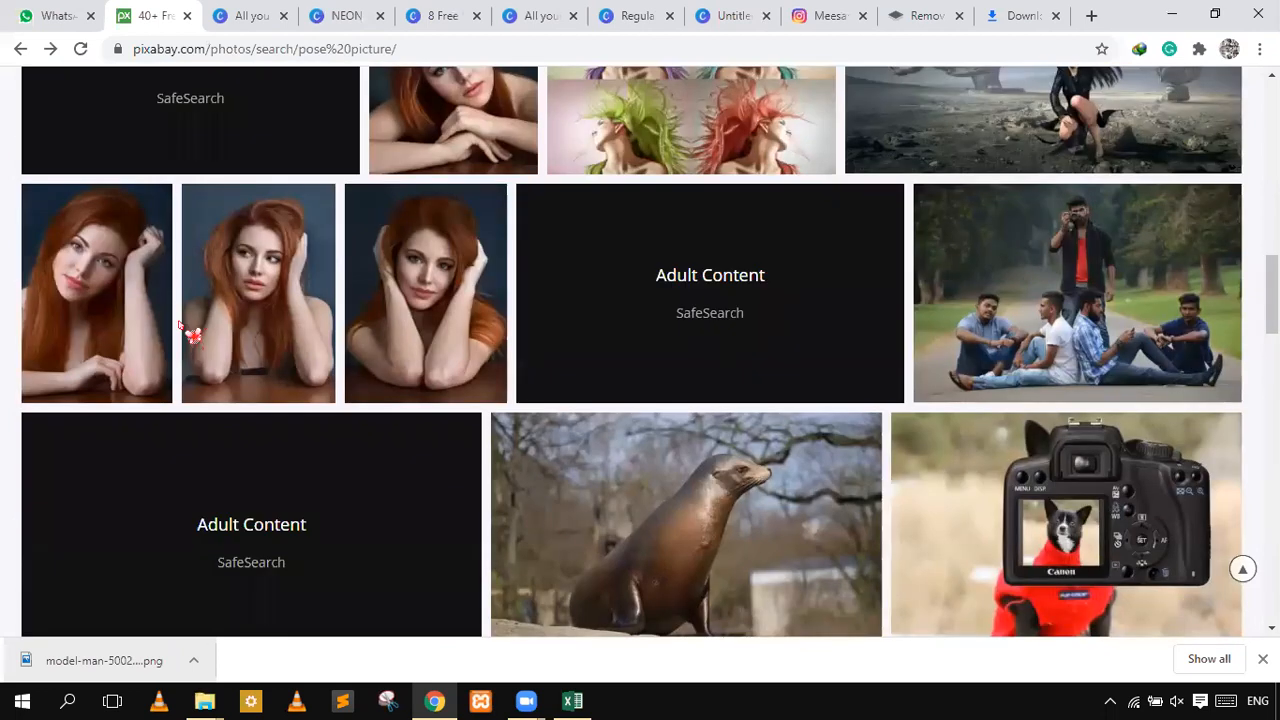
pyautogui.scroll(3, 193, 336)
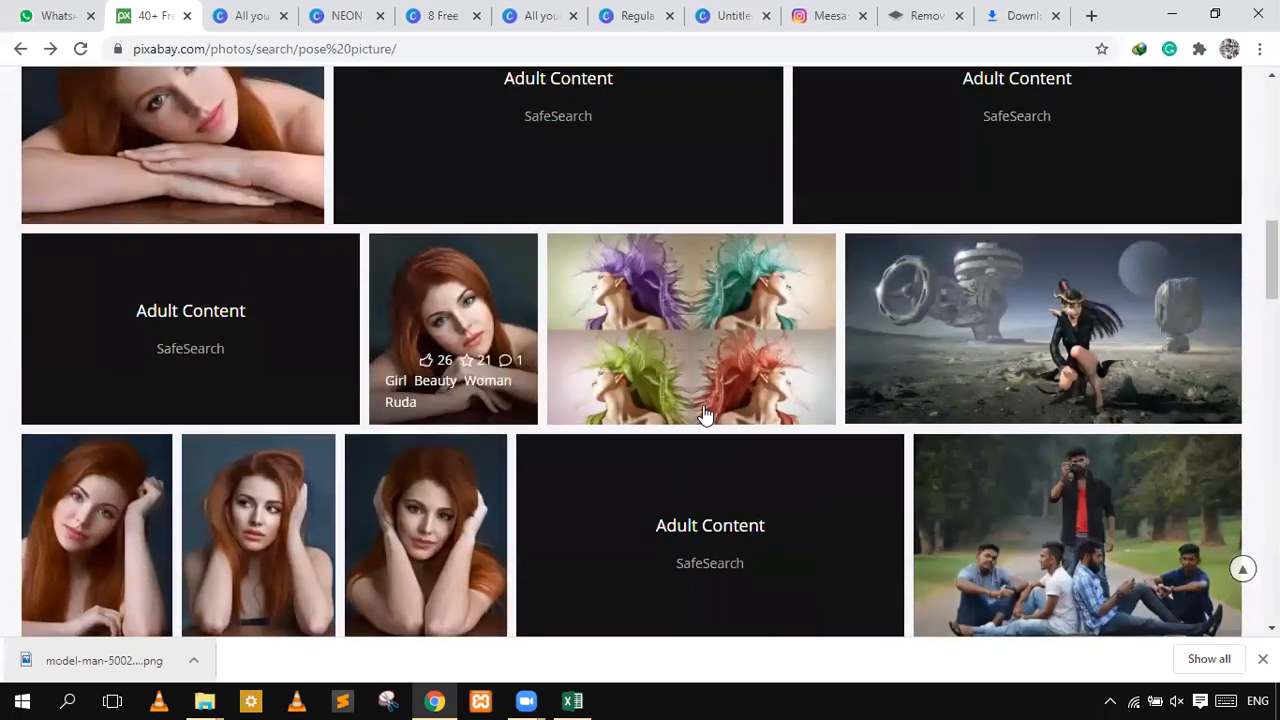
pyautogui.click(276, 535)
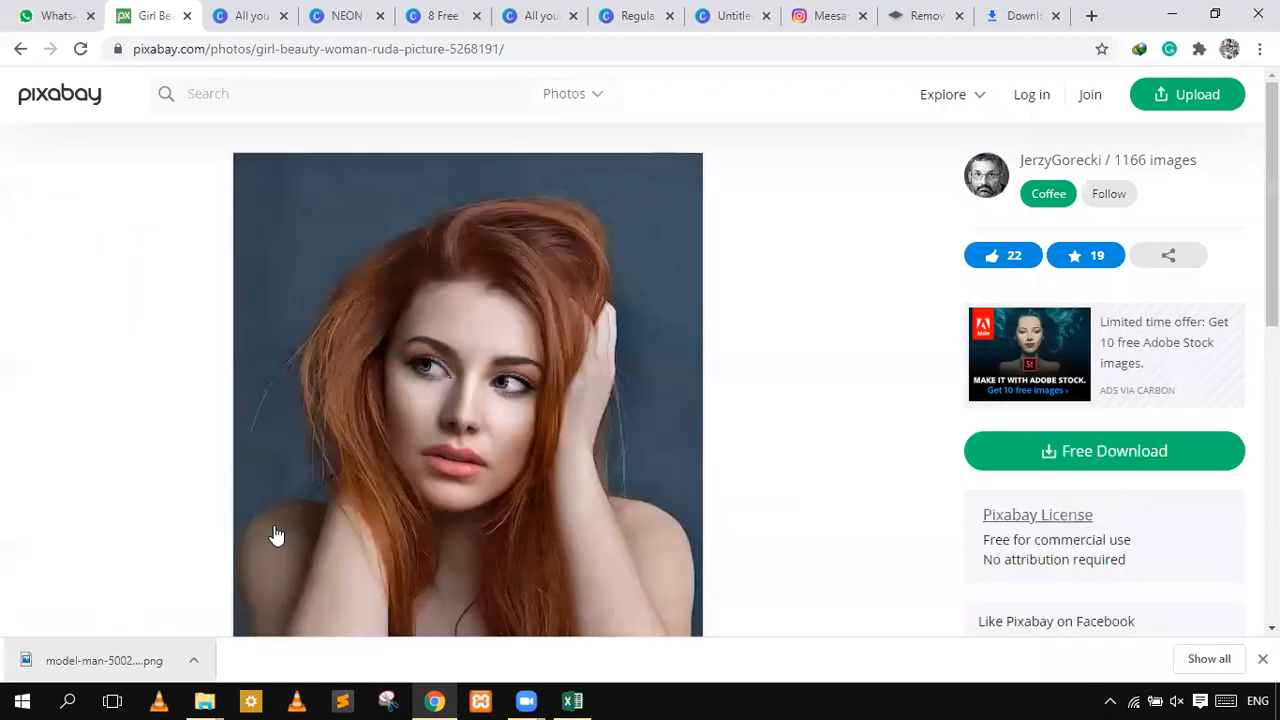
# - Download the opened portrait as a 1337×1920 JPG, completing the robot check
pyautogui.click(1030, 465)
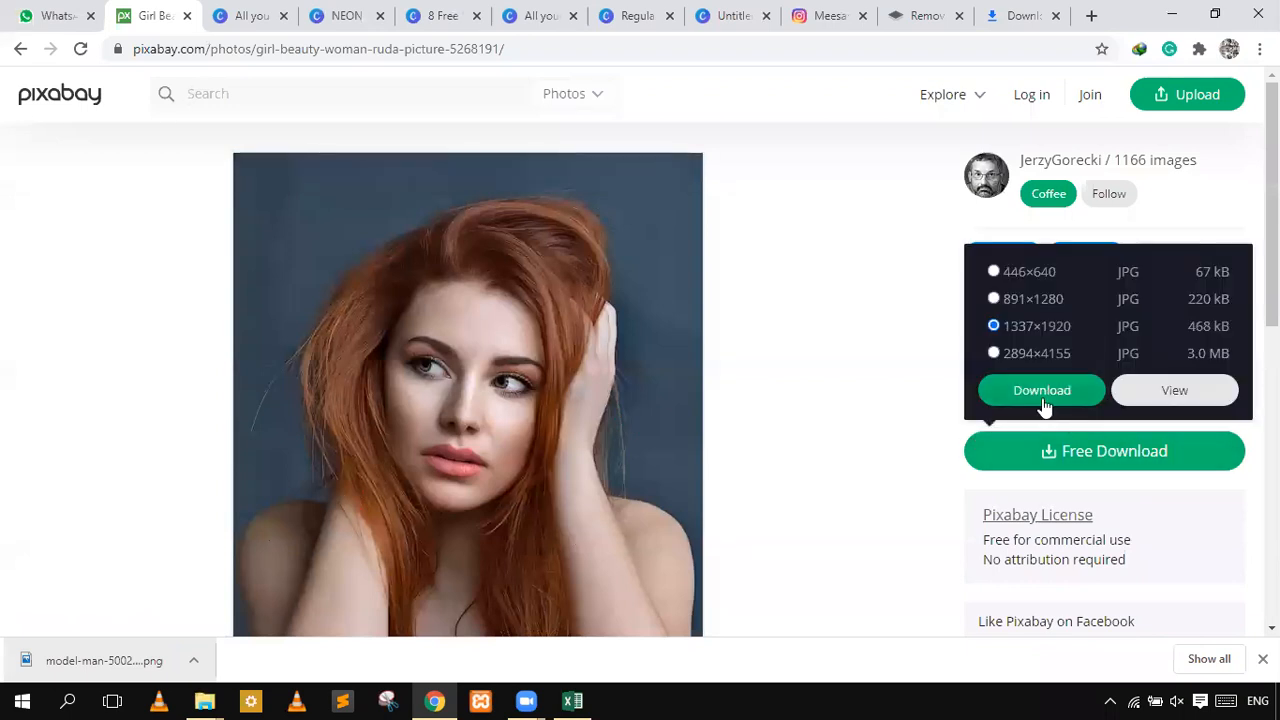
pyautogui.click(1042, 392)
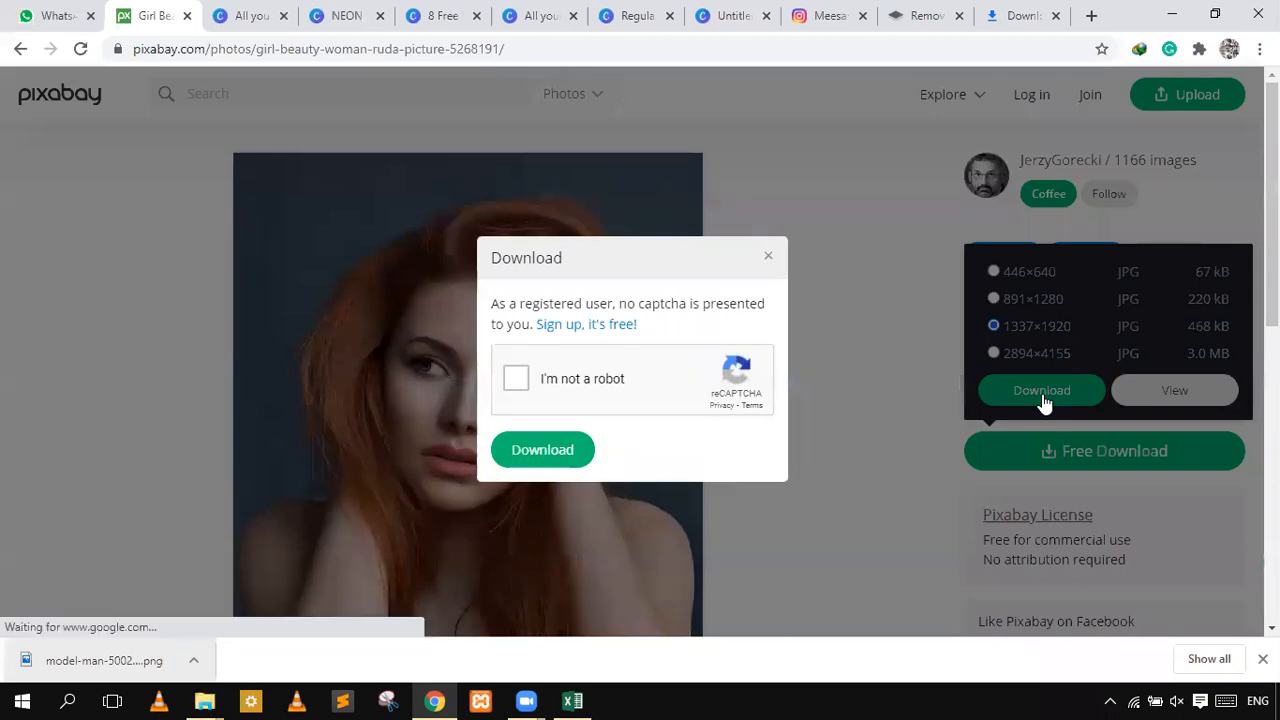
pyautogui.click(545, 392)
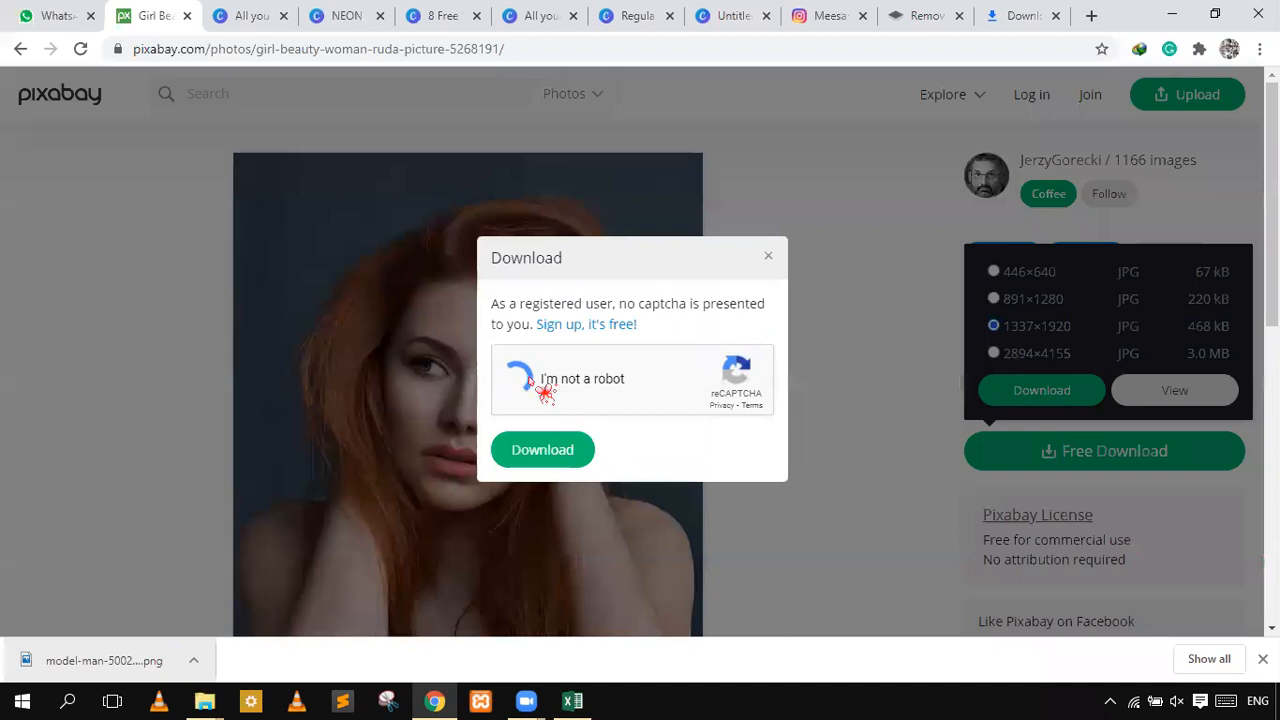
pyautogui.click(495, 452)
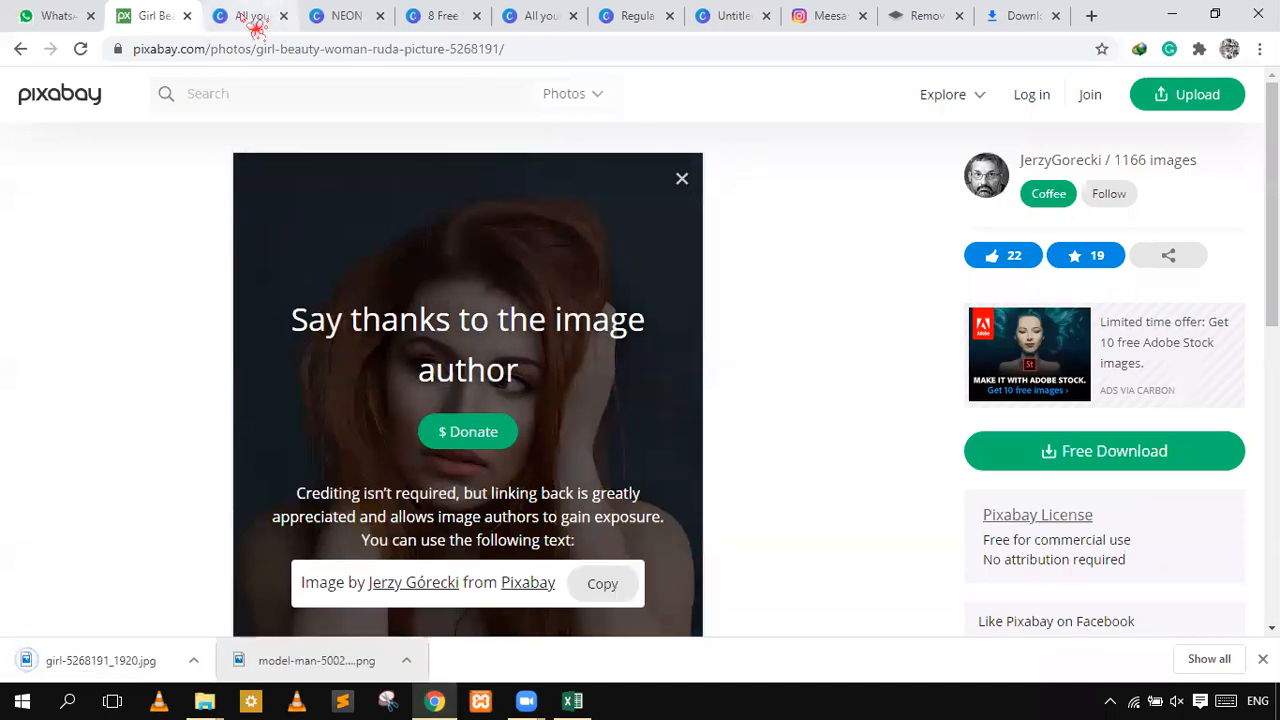
# - Switch to the untitled Canva design, upload girl-5268191_1920.jpg and fill the K frame with it
pyautogui.hotkey('ctrl', '8')
pyautogui.moveTo(100, 662); pyautogui.dragTo(742, 30)
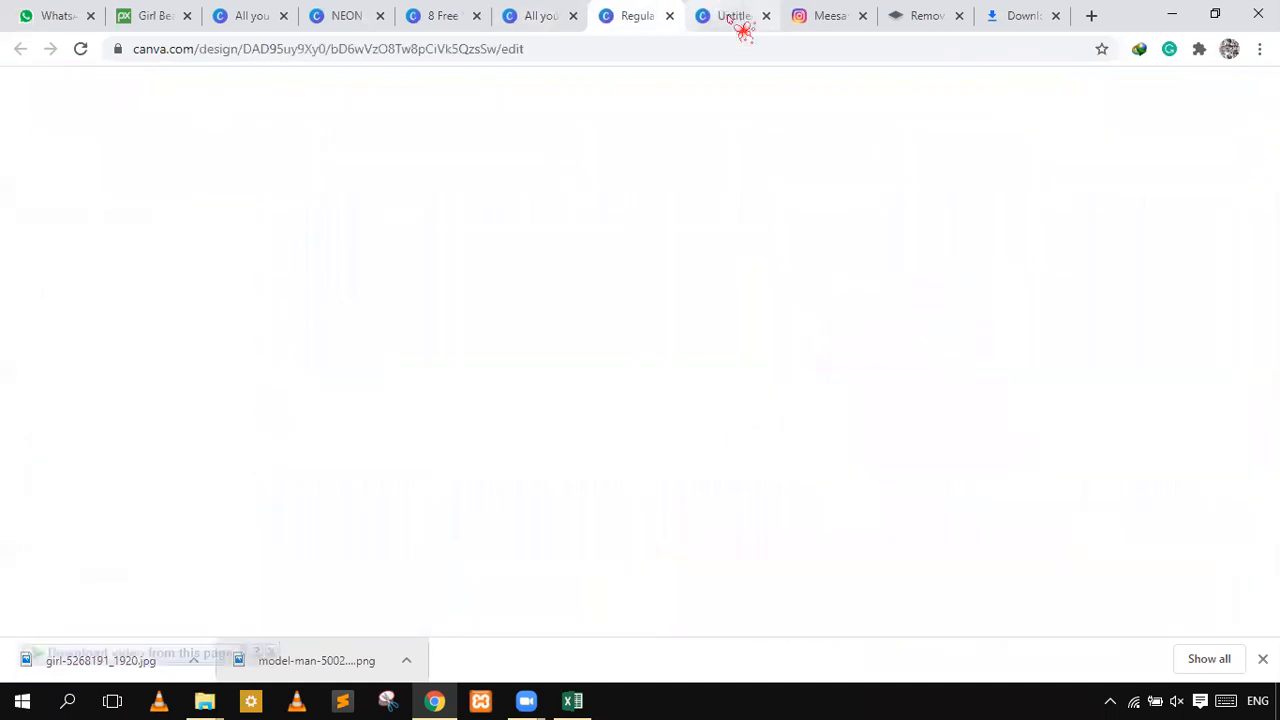
pyautogui.moveTo(198, 290); pyautogui.dragTo(135, 335)
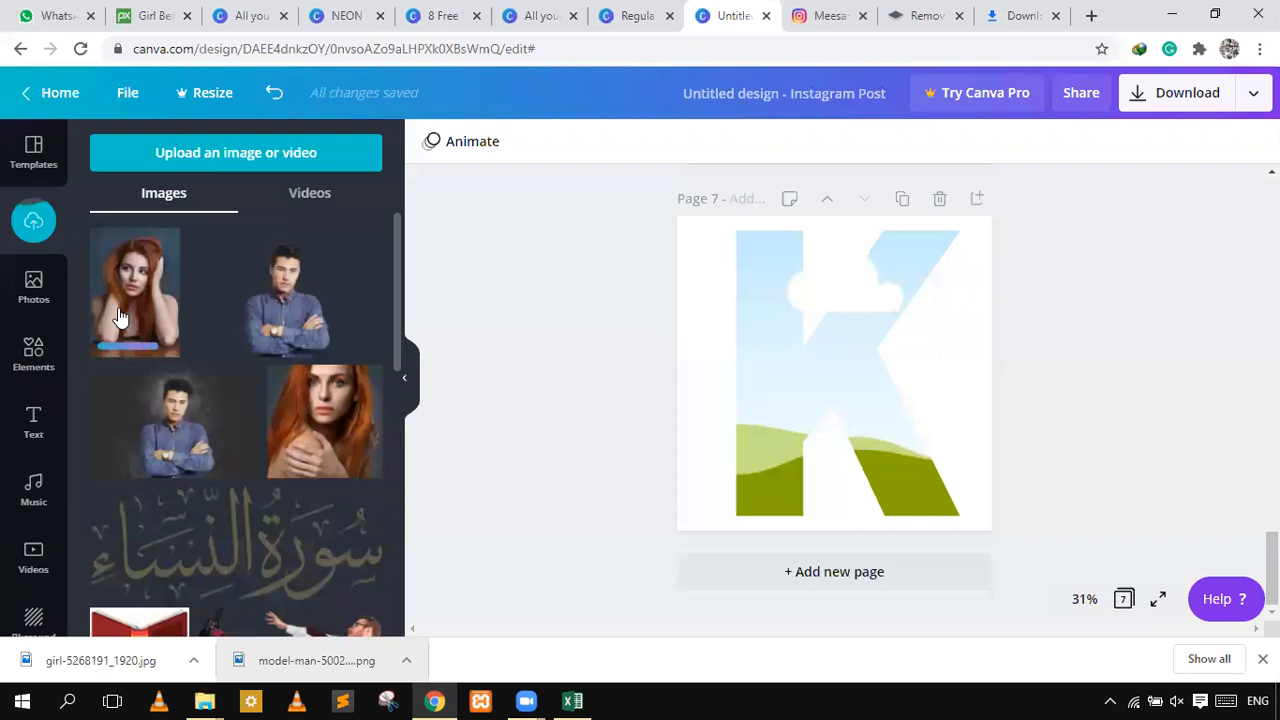
pyautogui.click(118, 316)
pyautogui.moveTo(756, 333); pyautogui.dragTo(756, 333)
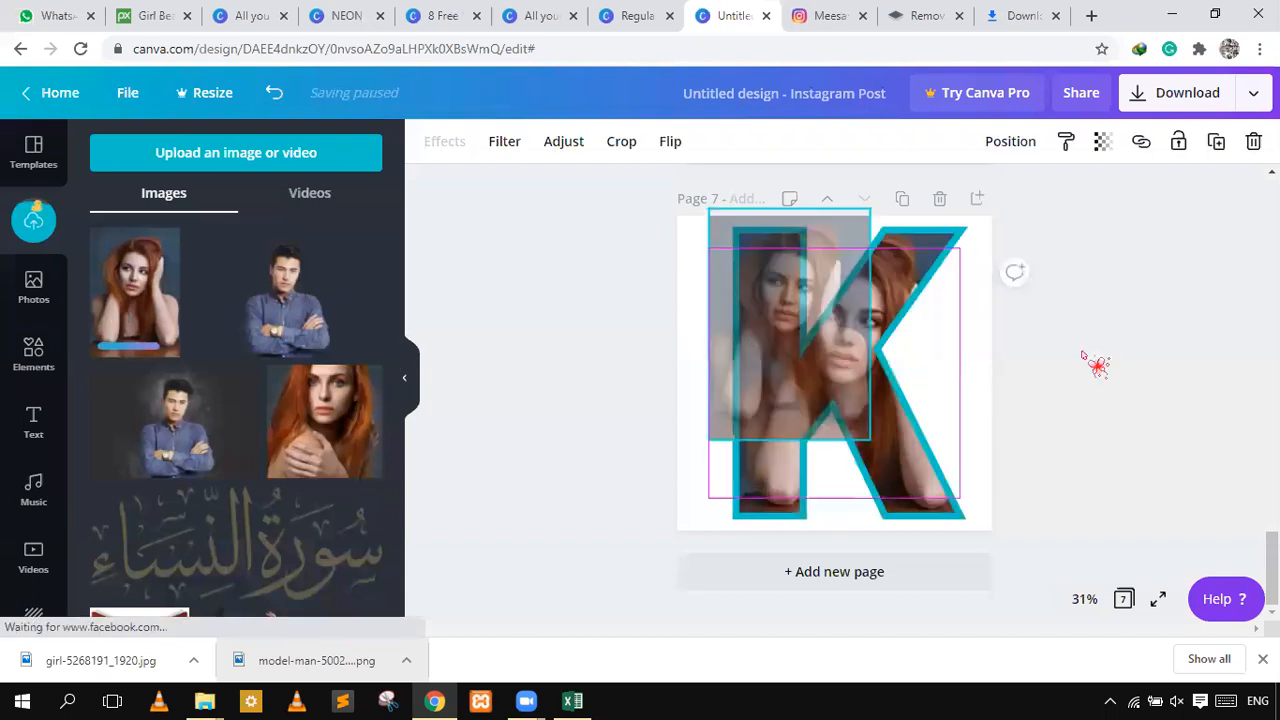
# - Reposition the photo inside the K frame so its upper edge meets the frame's and the woman's face sits at the letter's junction
pyautogui.doubleClick(846, 356)
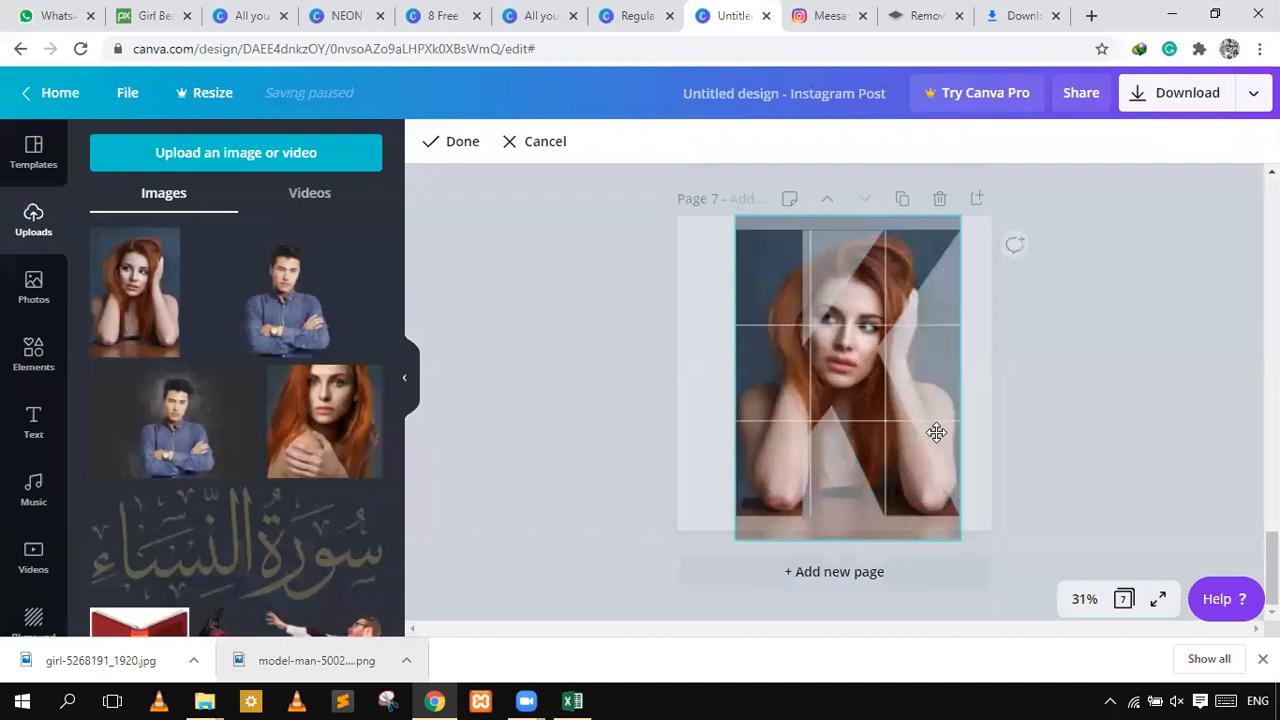
pyautogui.moveTo(936, 432); pyautogui.dragTo(936, 432)
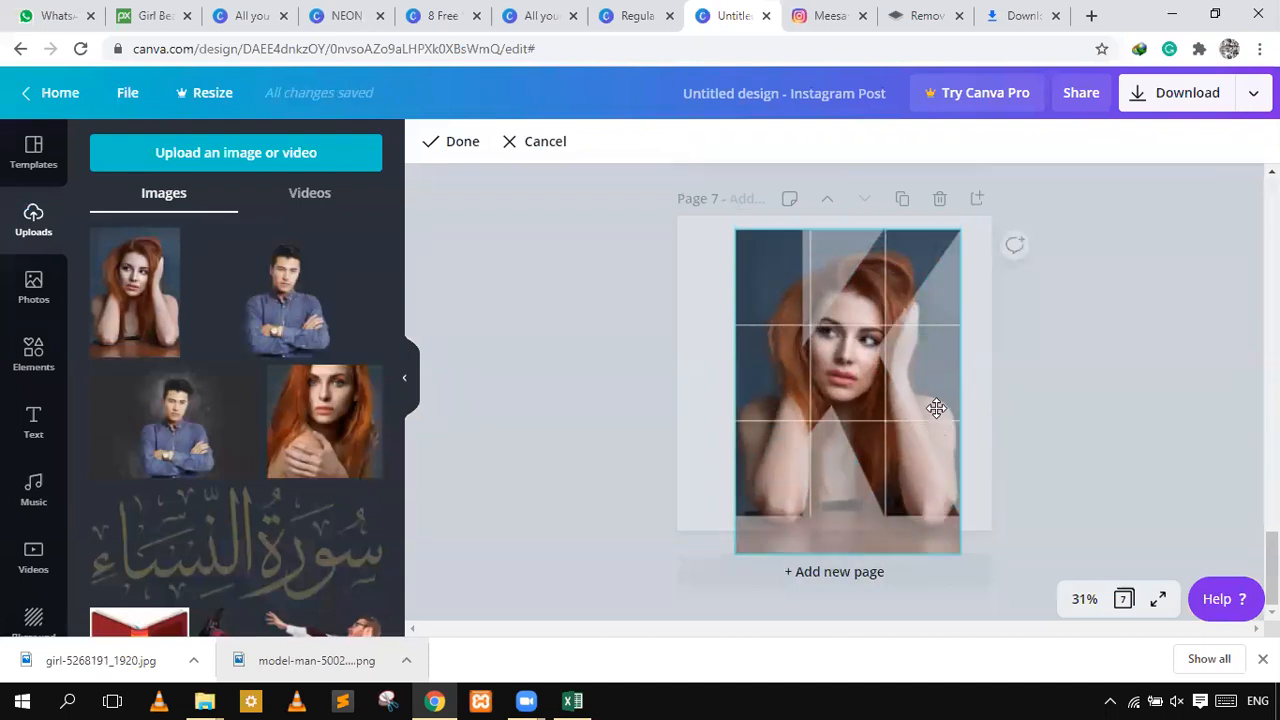
pyautogui.moveTo(938, 405); pyautogui.dragTo(940, 406)
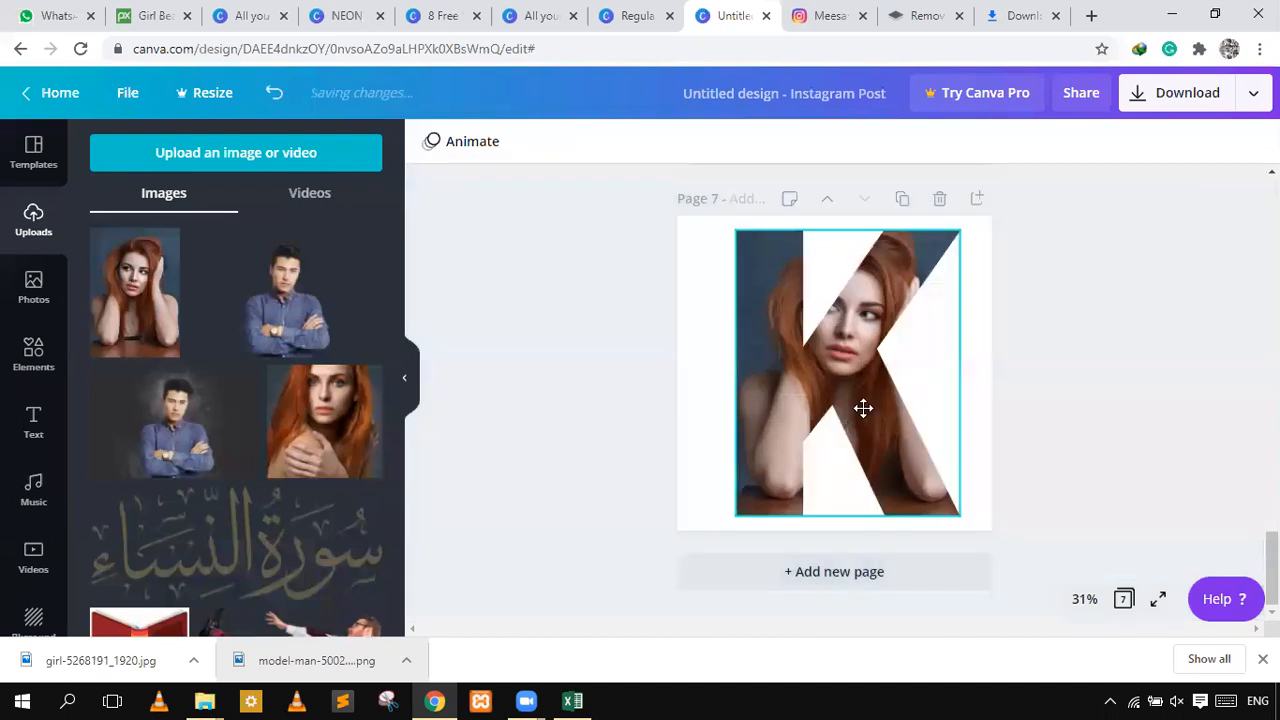
pyautogui.doubleClick(846, 417)
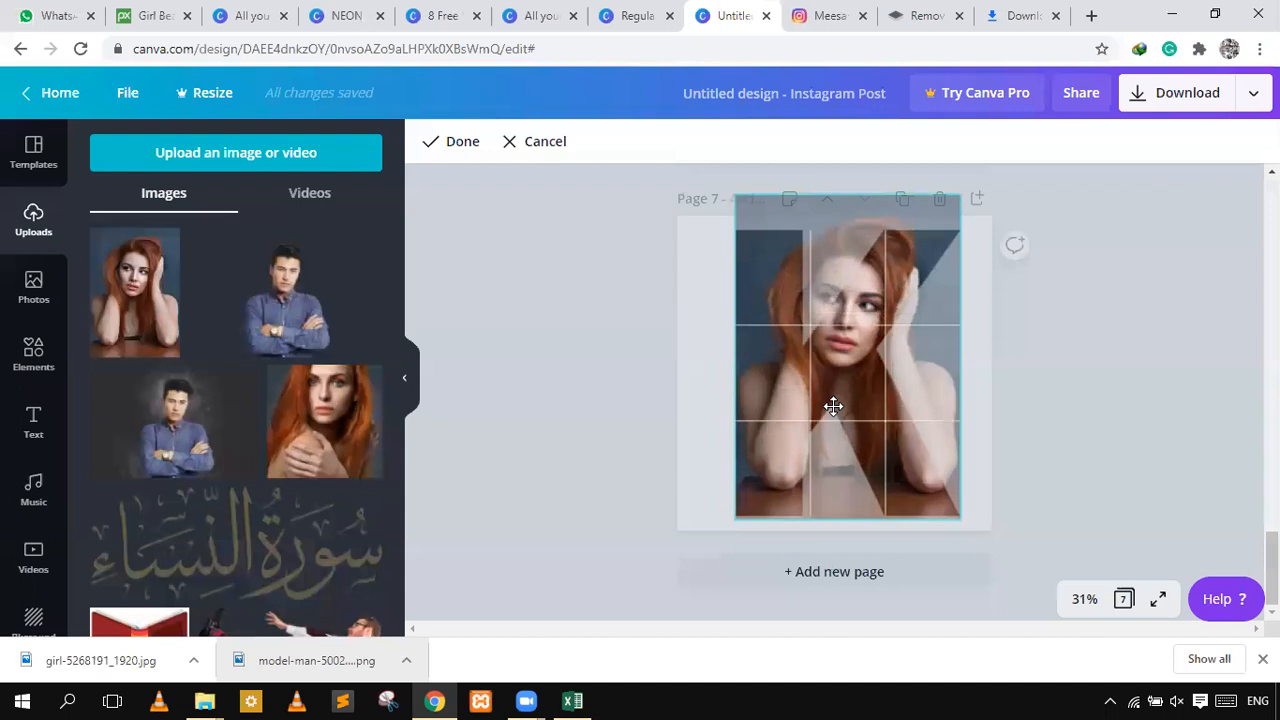
pyautogui.moveTo(840, 413); pyautogui.dragTo(863, 477)
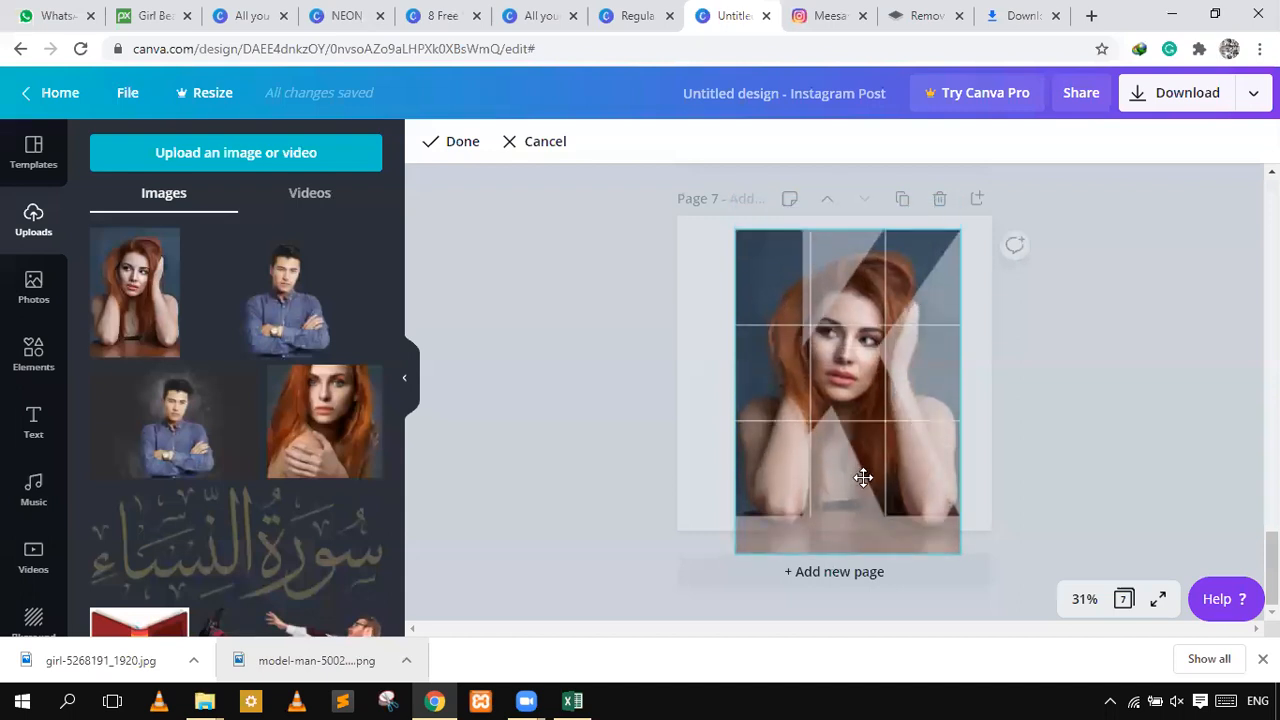
pyautogui.click(1037, 329)
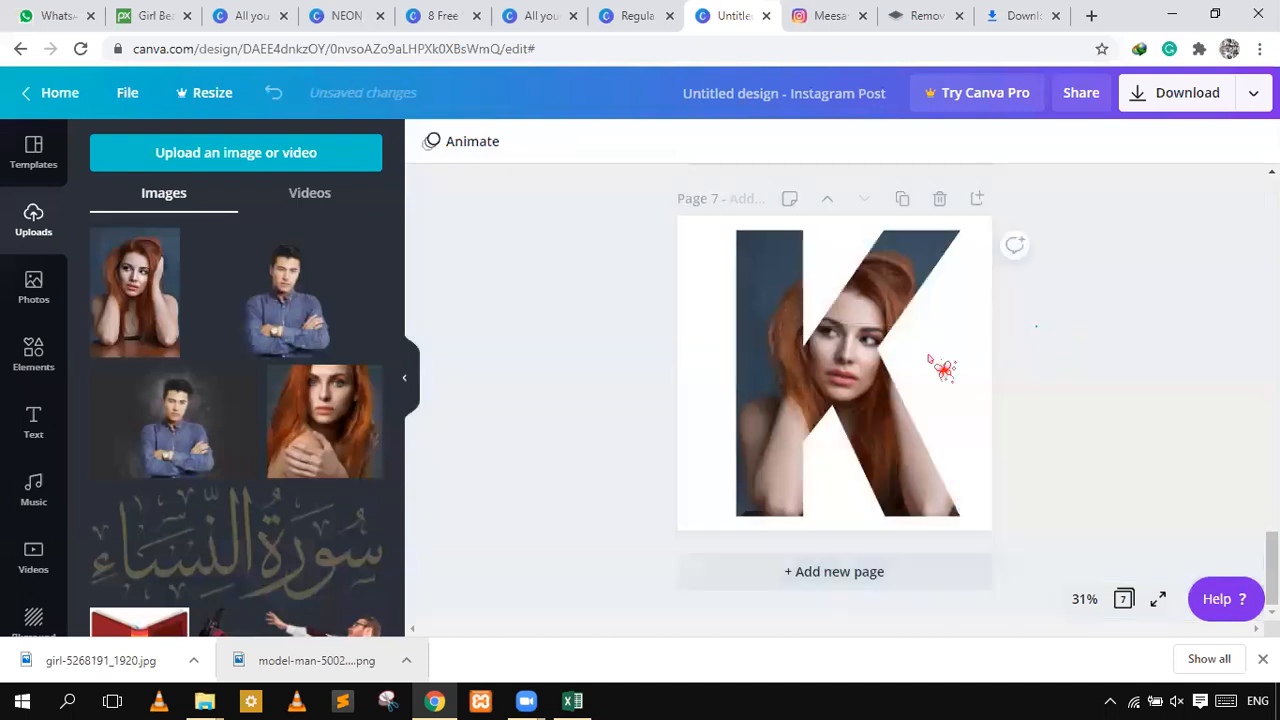
# - Switch to remove.bg, remove the background from girl-5268191_1920.jpg and download the 417 × 599 preview image
pyautogui.click(1024, 5)
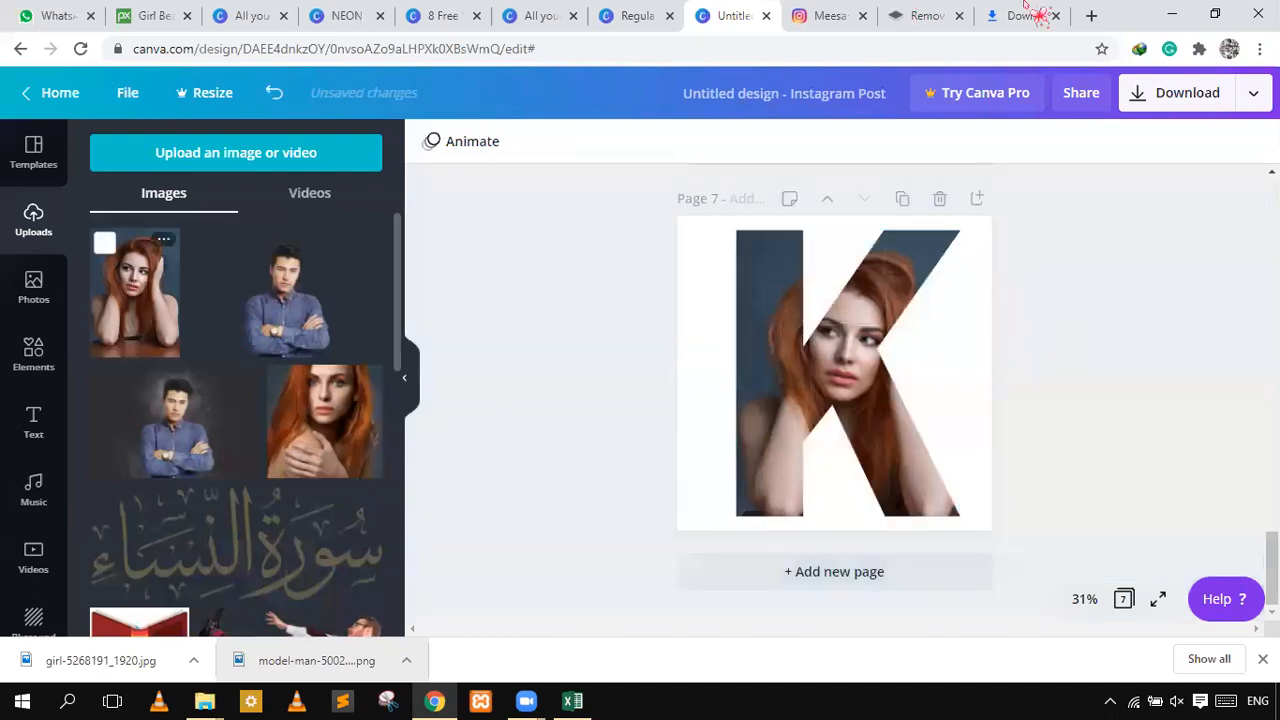
pyautogui.click(925, 15)
pyautogui.moveTo(166, 677); pyautogui.dragTo(536, 382)
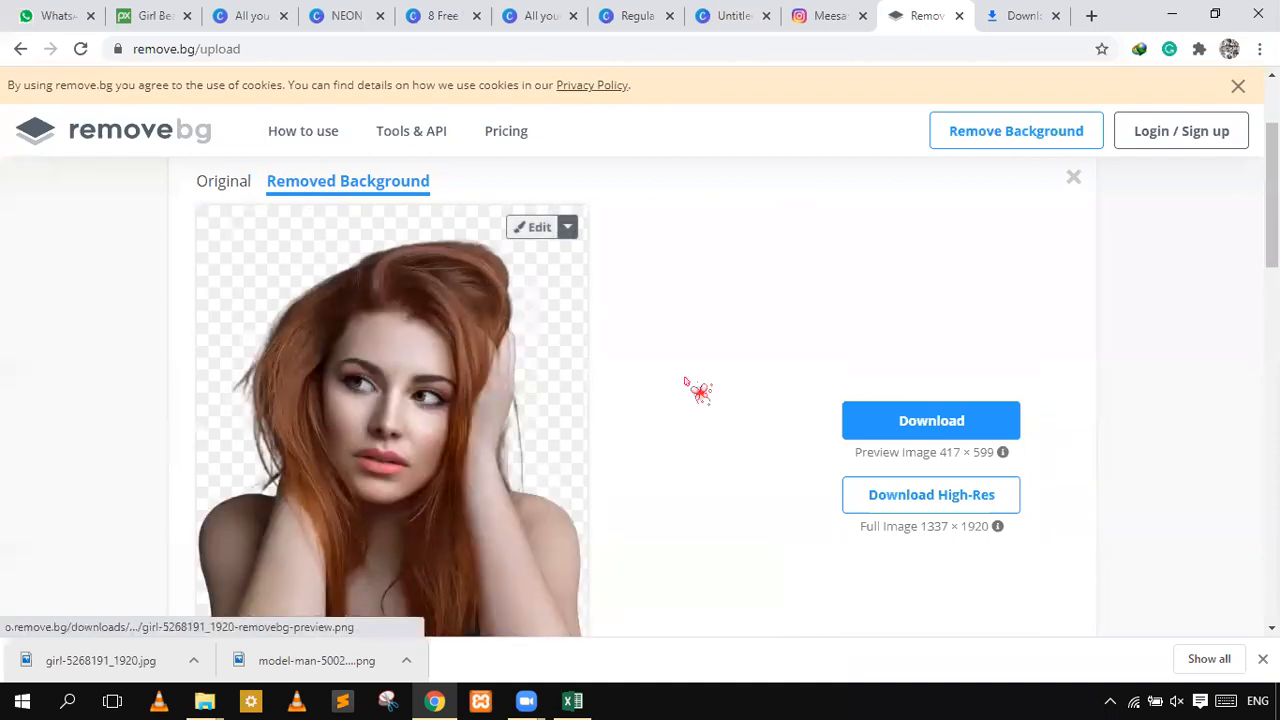
pyautogui.click(866, 428)
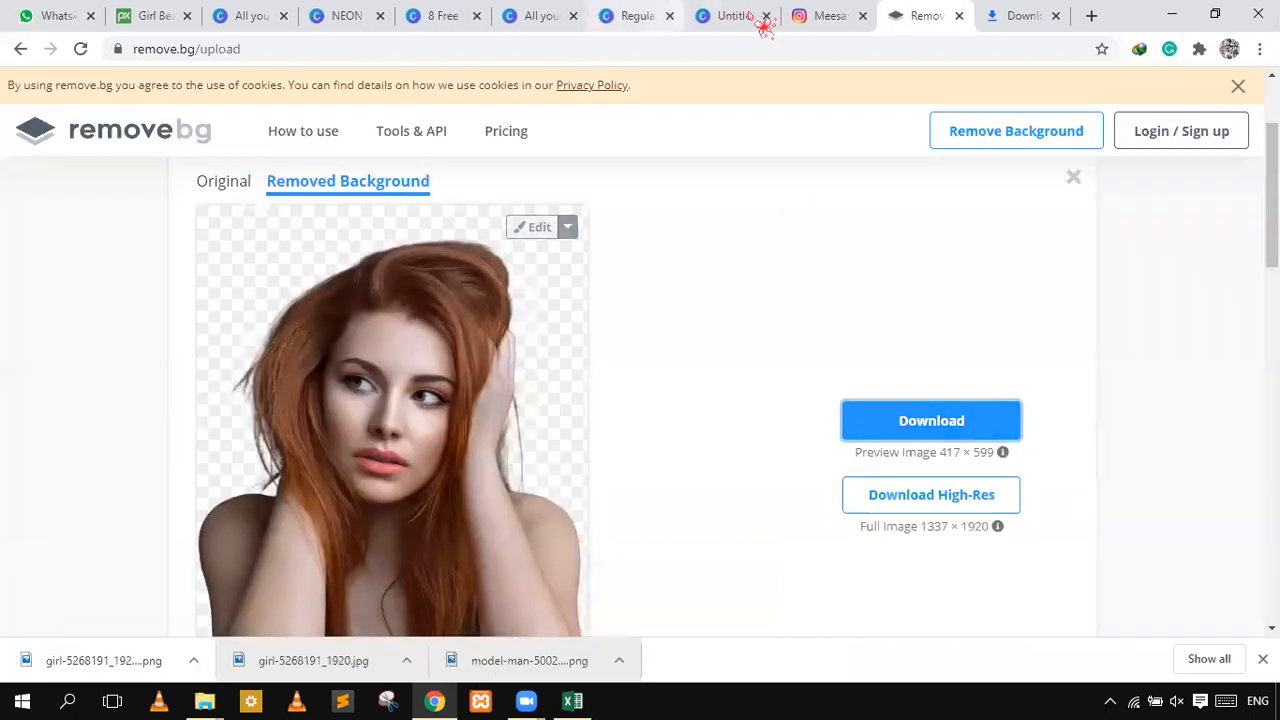
# - Switch to the Canva design, upload the background-free portrait PNG and lock the K frame on page 7
pyautogui.click(758, 22)
pyautogui.moveTo(108, 664); pyautogui.dragTo(557, 374)
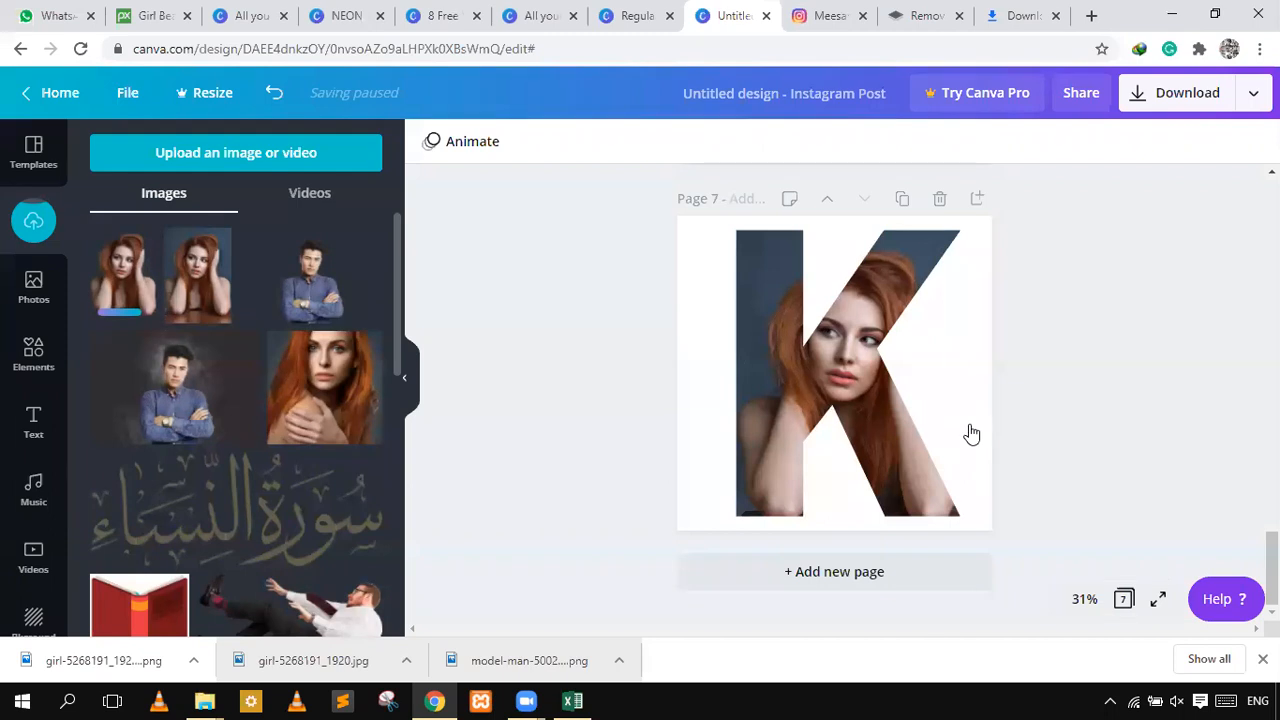
pyautogui.click(740, 452)
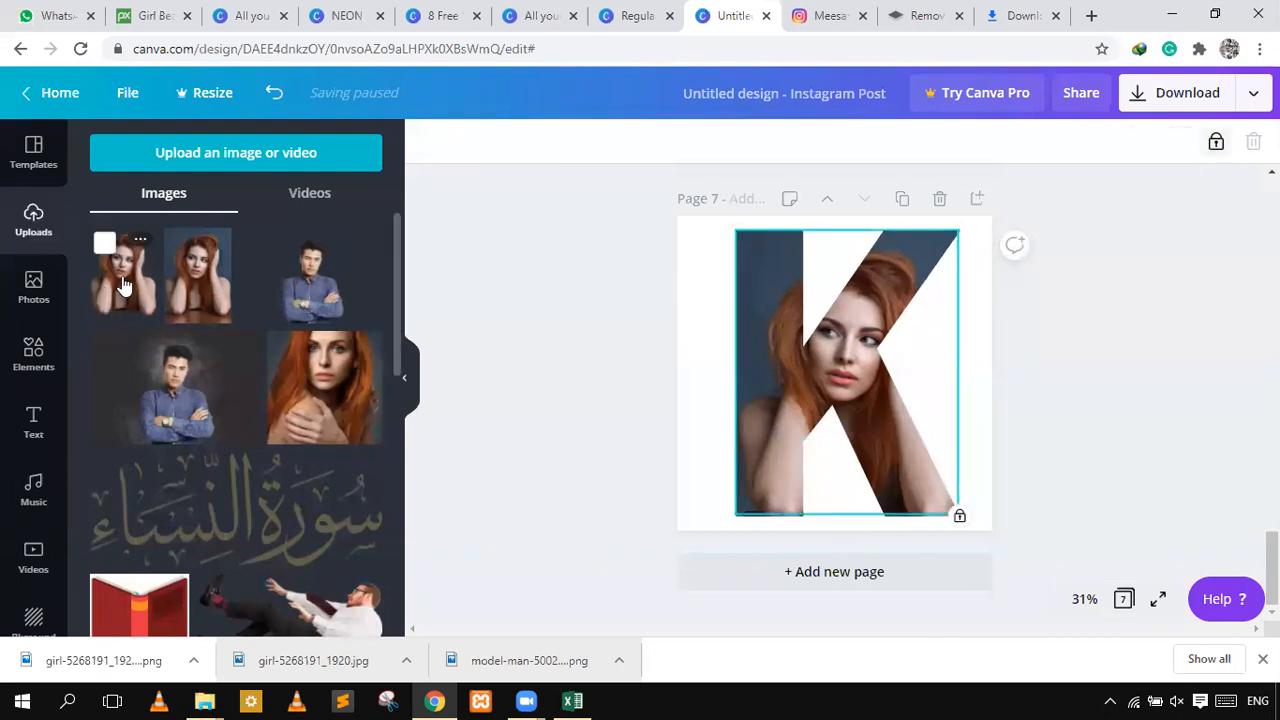
# - Add the woman's background-free cutout to page 7, enlarge it to about 594 × 853 and set its transparency to 60
pyautogui.click(160, 300)
pyautogui.moveTo(771, 283); pyautogui.dragTo(725, 216)
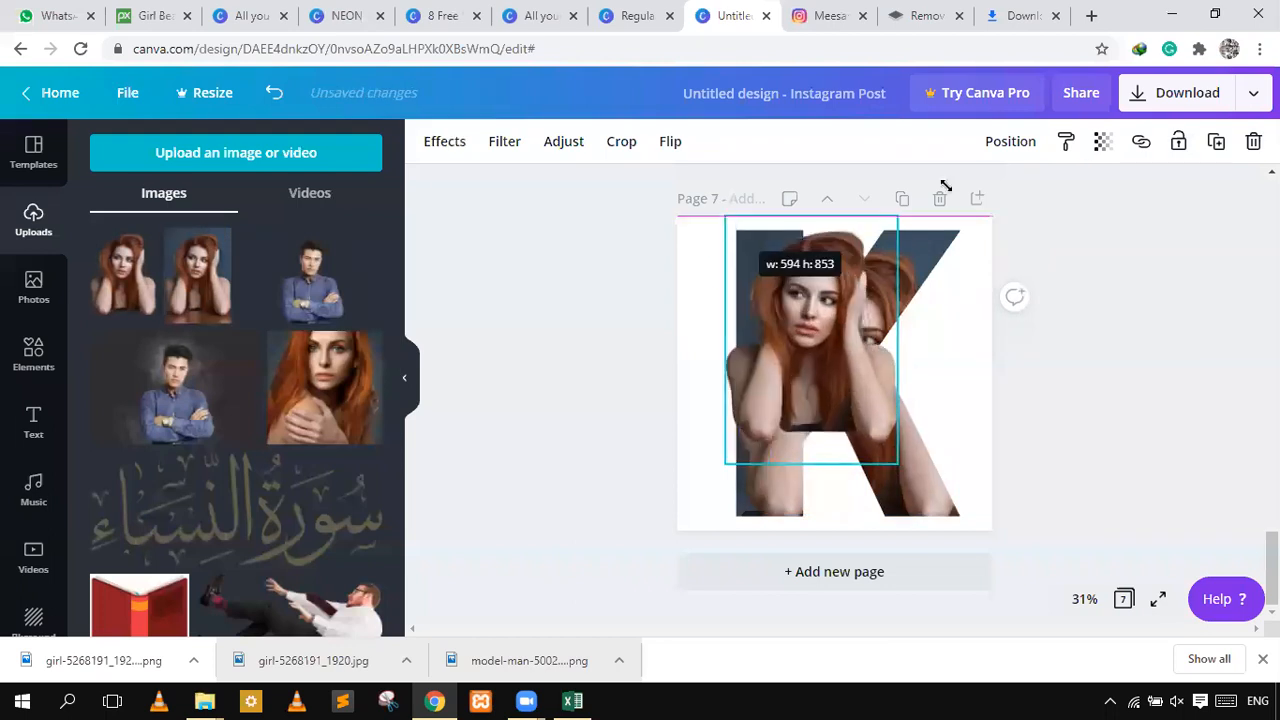
pyautogui.click(1102, 141)
pyautogui.moveTo(1051, 191); pyautogui.dragTo(1004, 215)
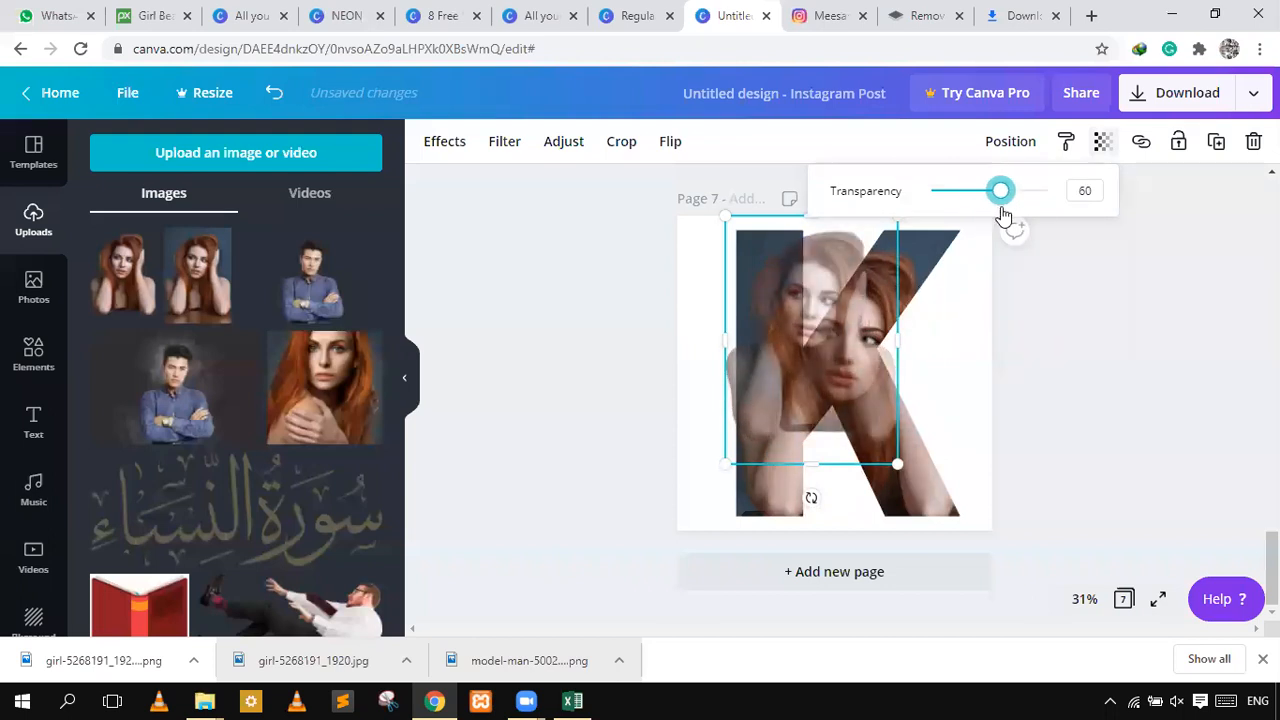
# - Enlarge the cutout to about 782 × 1,124 and align it with the woman's face and arms in the K frame
pyautogui.moveTo(897, 464)
pyautogui.mouseDown()
pyautogui.moveTo(1006, 537)
pyautogui.moveTo(943, 457)
pyautogui.moveTo(1011, 517)
pyautogui.moveTo(902, 470)
pyautogui.mouseUp()
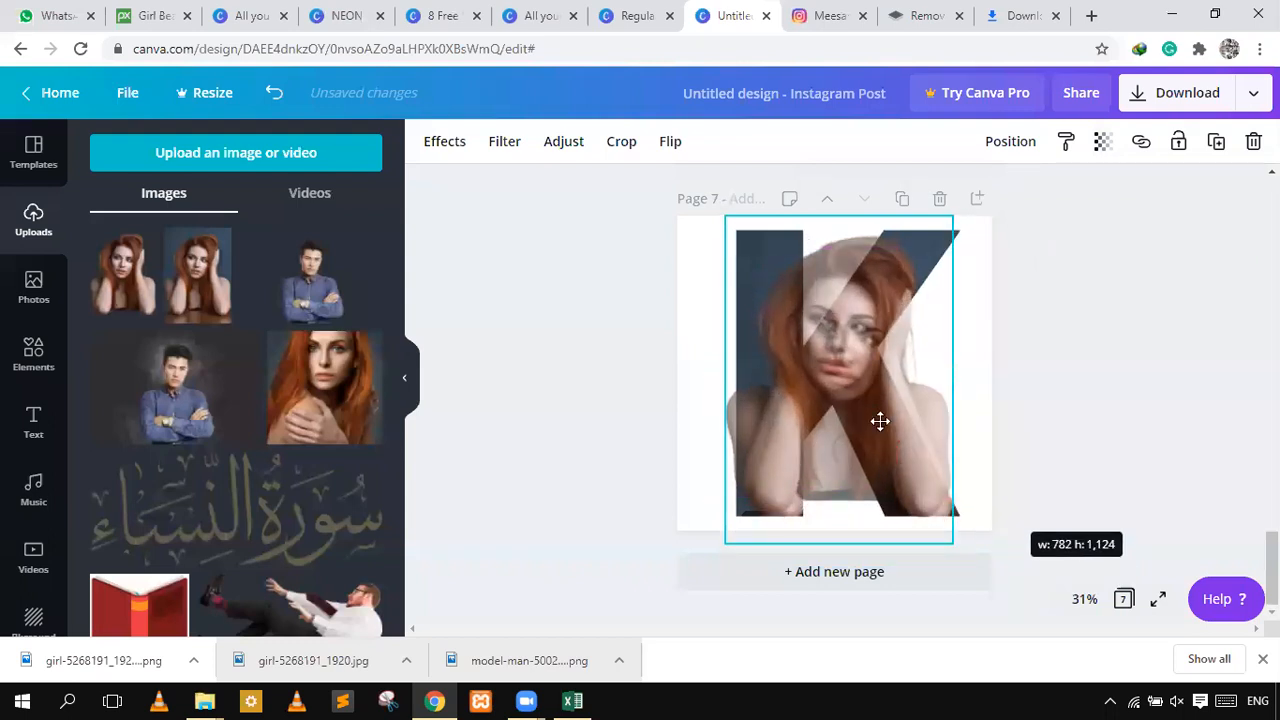
pyautogui.moveTo(861, 423); pyautogui.dragTo(861, 423)
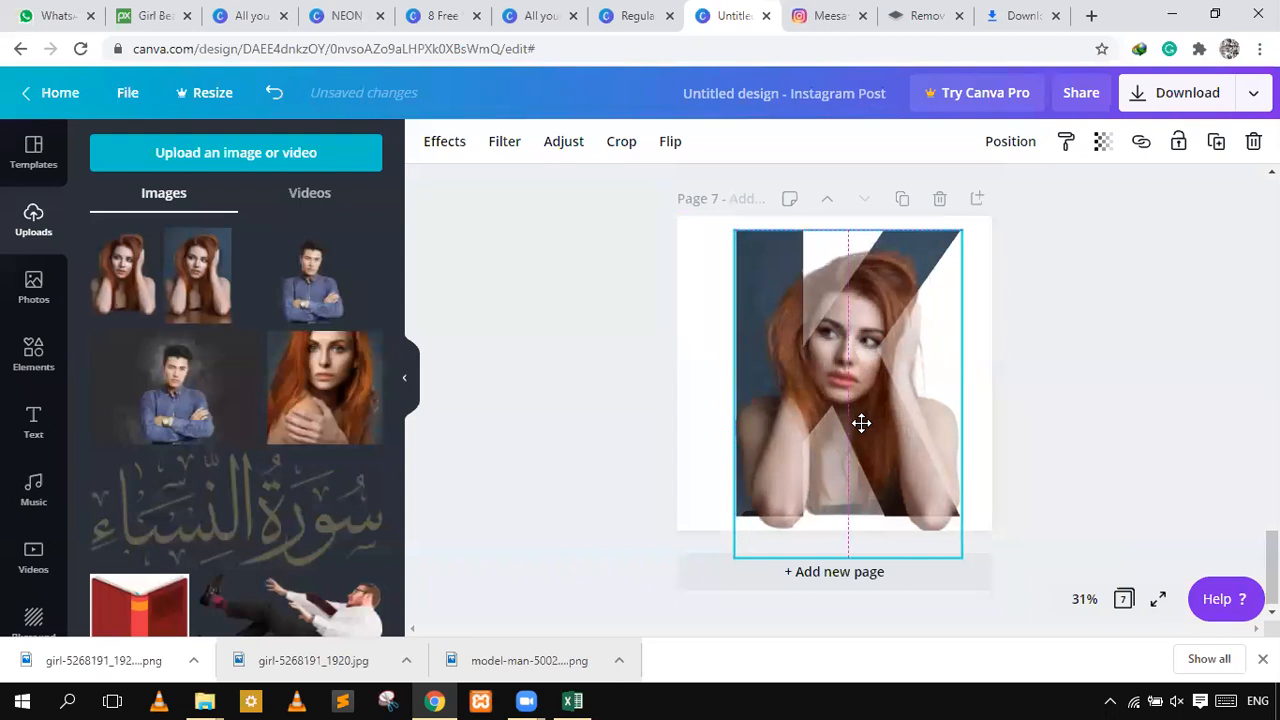
pyautogui.click(1110, 322)
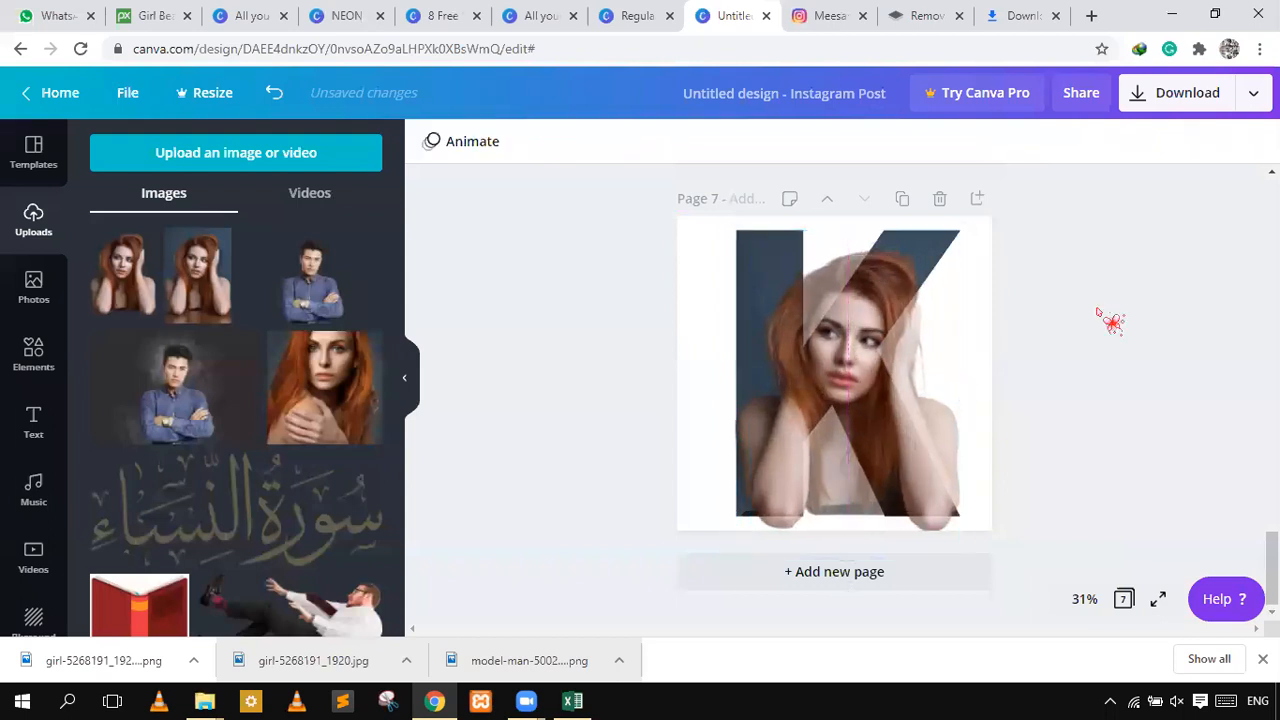
pyautogui.click(886, 338)
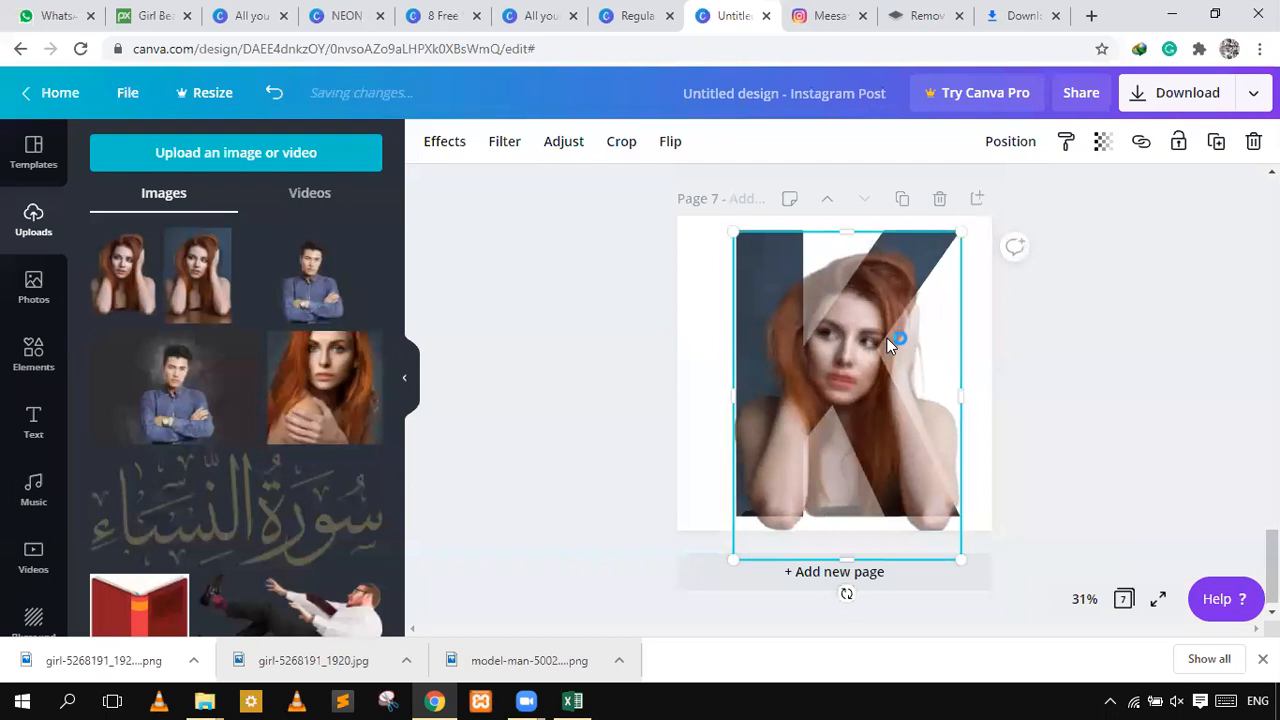
pyautogui.press('shift')
pyautogui.press('shift')
pyautogui.press('shift')
pyautogui.press('shift')
pyautogui.press('shift')
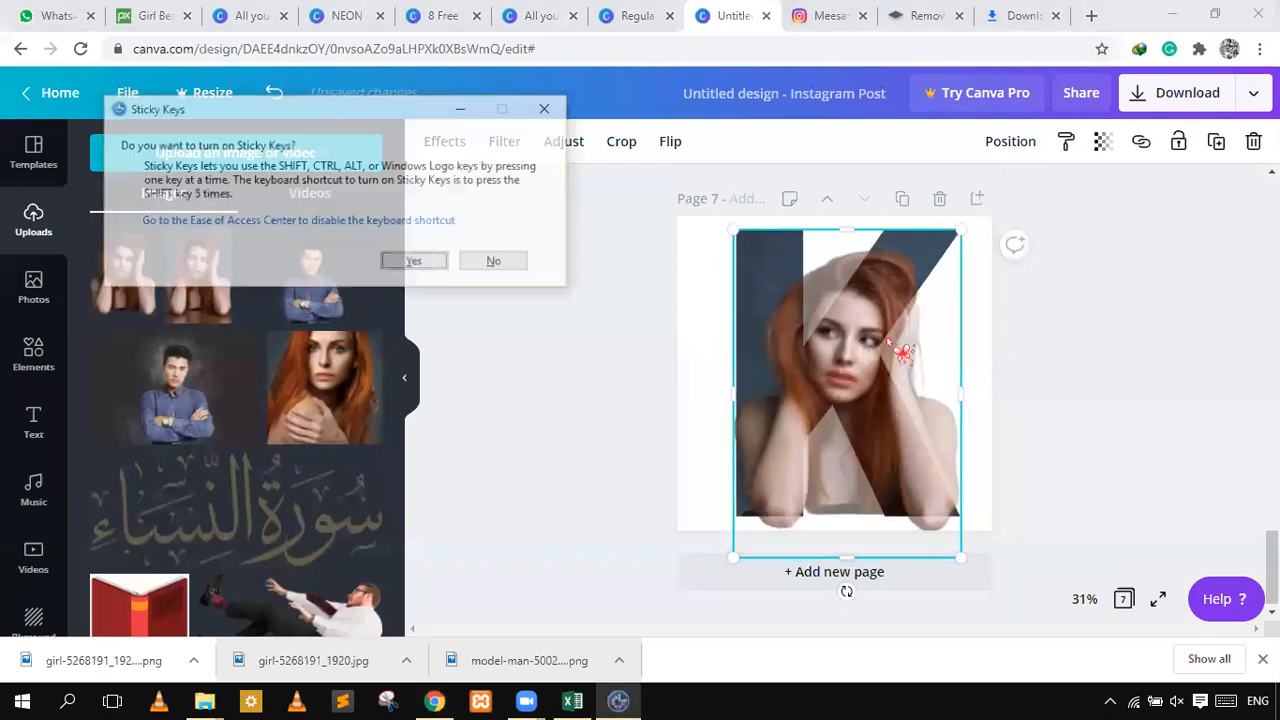
pyautogui.click(548, 108)
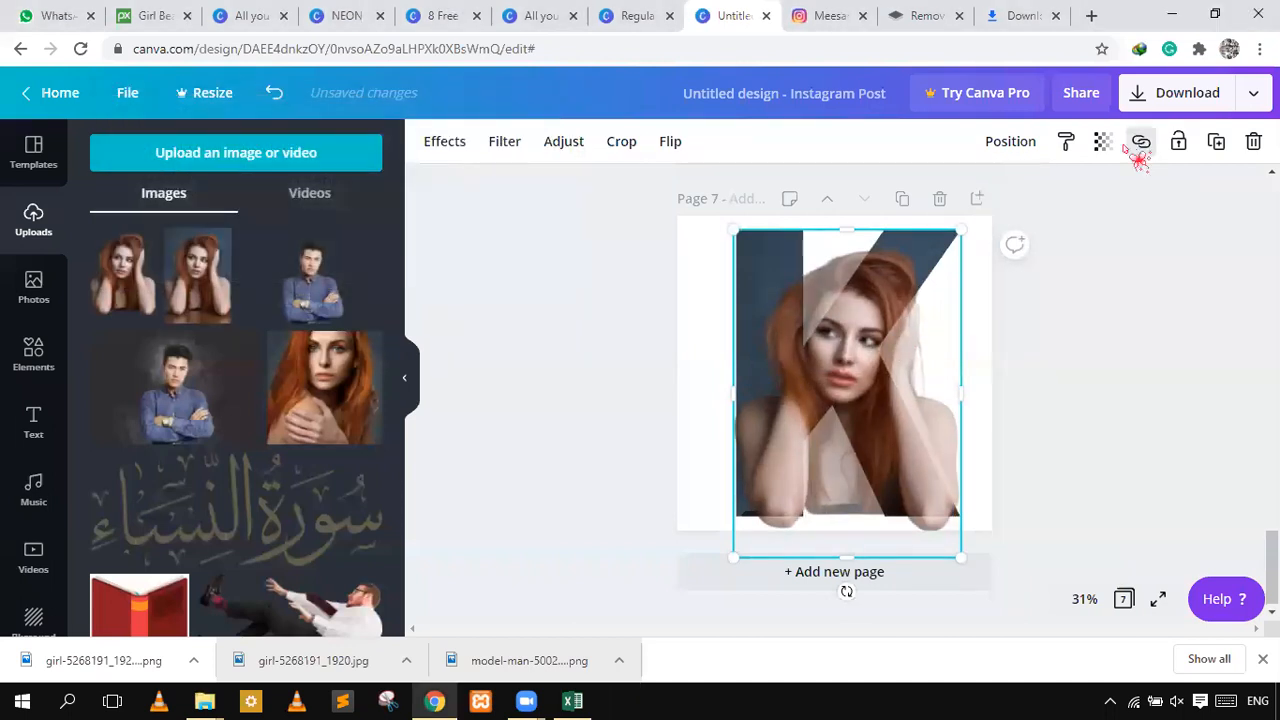
# - Restore the woman's cutout to full opacity over the K frame
pyautogui.click(1102, 141)
pyautogui.moveTo(1003, 190); pyautogui.dragTo(1148, 202)
pyautogui.click(1197, 369)
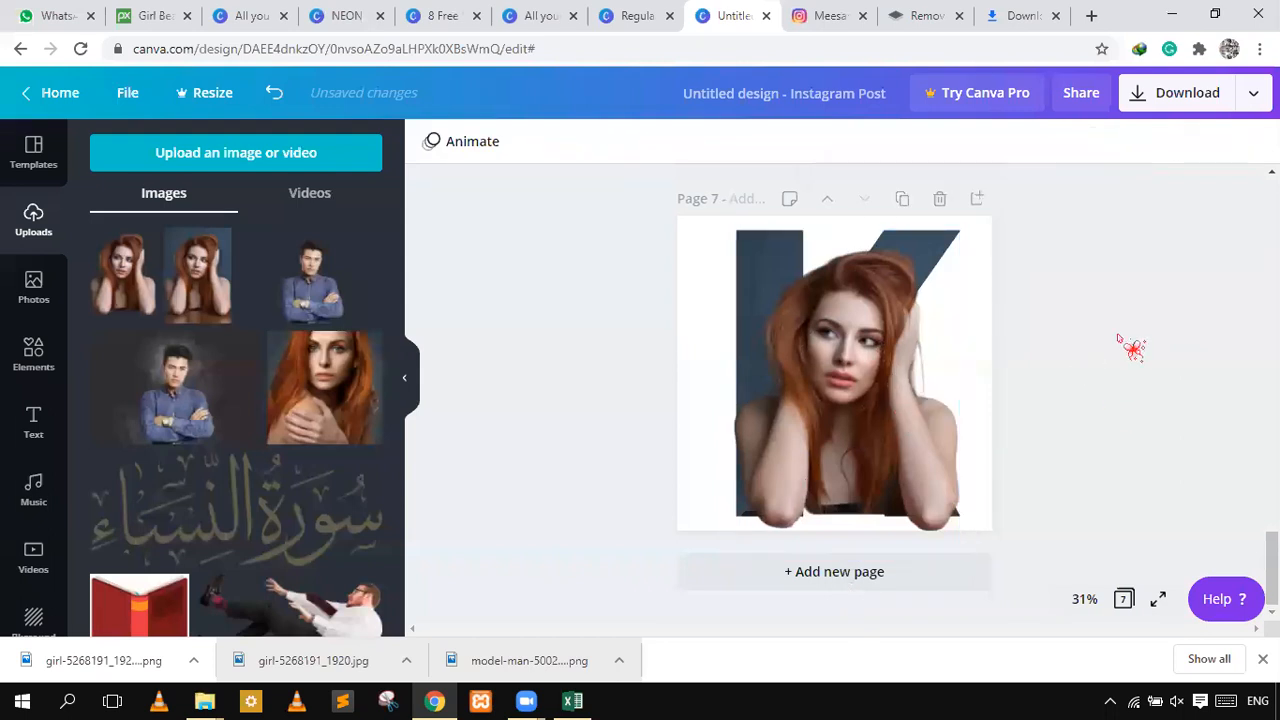
# - Remove the woman's cutout from page 7, keeping the photo-filled K frame
pyautogui.click(862, 466)
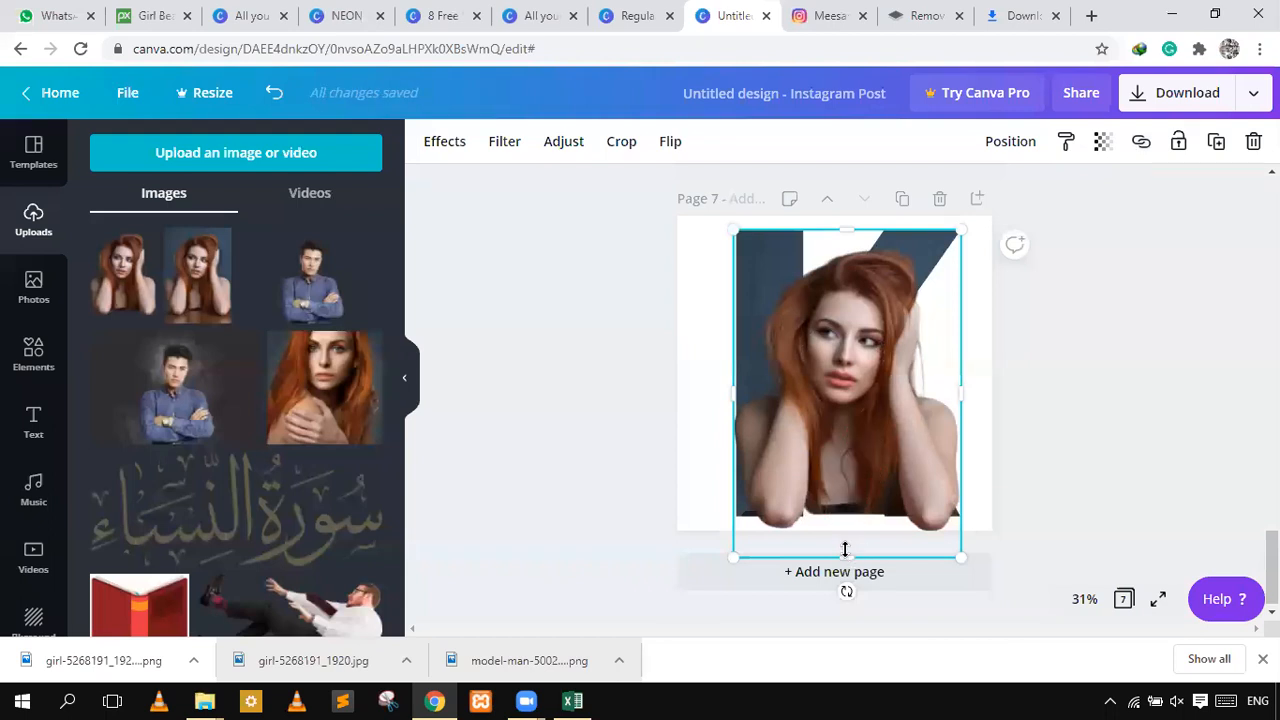
pyautogui.moveTo(855, 546); pyautogui.dragTo(857, 337)
pyautogui.click(848, 352)
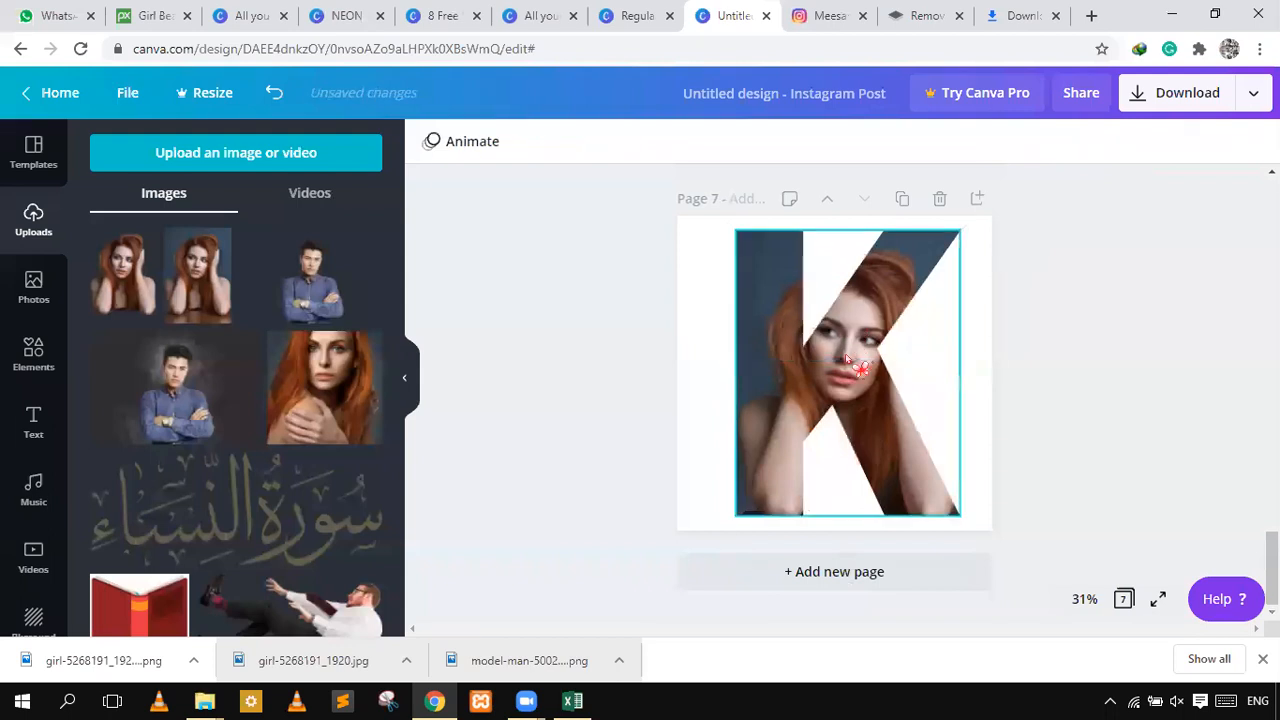
# - Place the uploaded photo of the girl in the blue floral dress on page 7
pyautogui.scroll(-10, 306, 478)
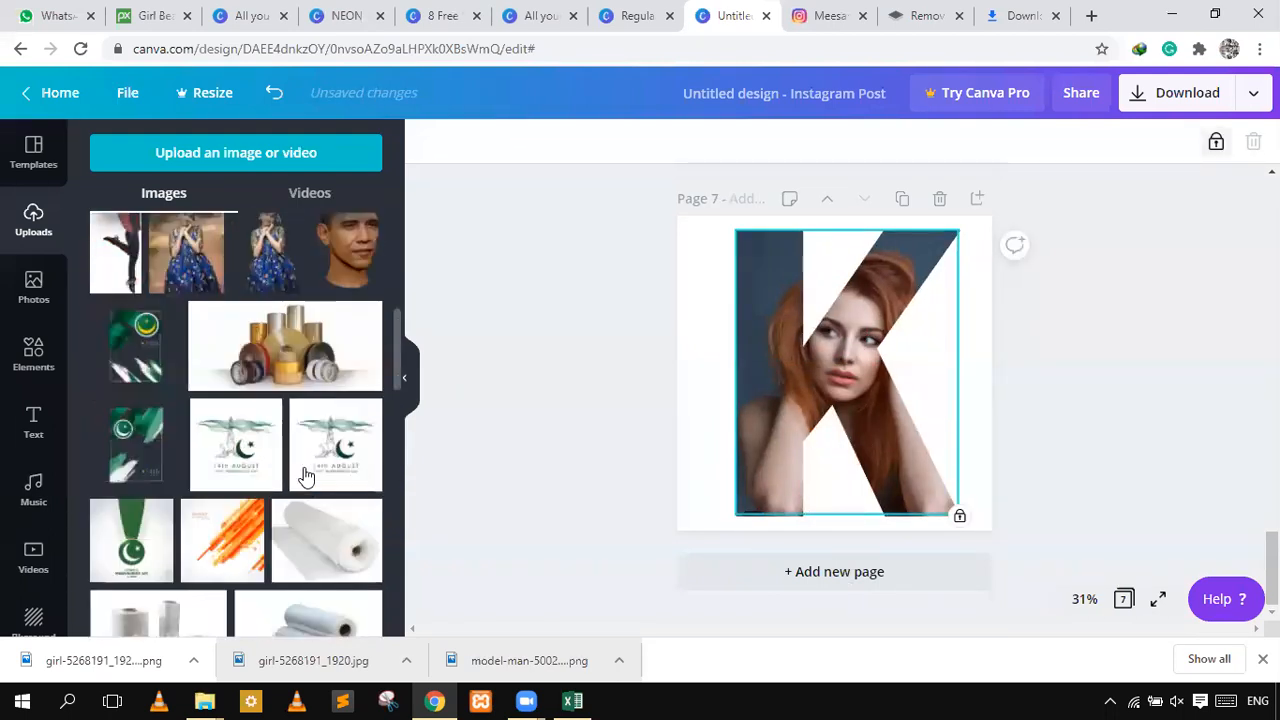
pyautogui.scroll(-5, 306, 478)
pyautogui.scroll(10, 317, 471)
pyautogui.moveTo(197, 500); pyautogui.dragTo(802, 402)
# - Unlock the K frame, fill it with the girl's photo and adjust the photo's position inside the frame
pyautogui.click(917, 329)
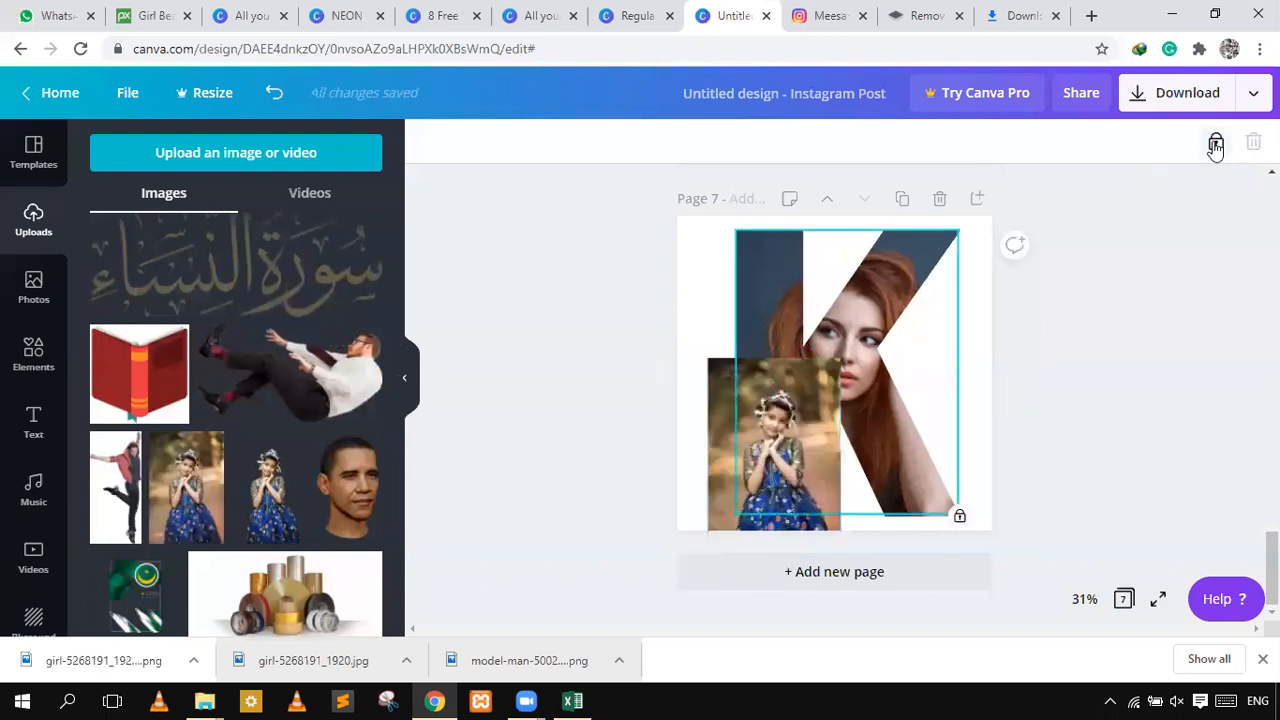
pyautogui.moveTo(817, 453); pyautogui.dragTo(903, 371)
pyautogui.doubleClick(829, 366)
pyautogui.click(1047, 328)
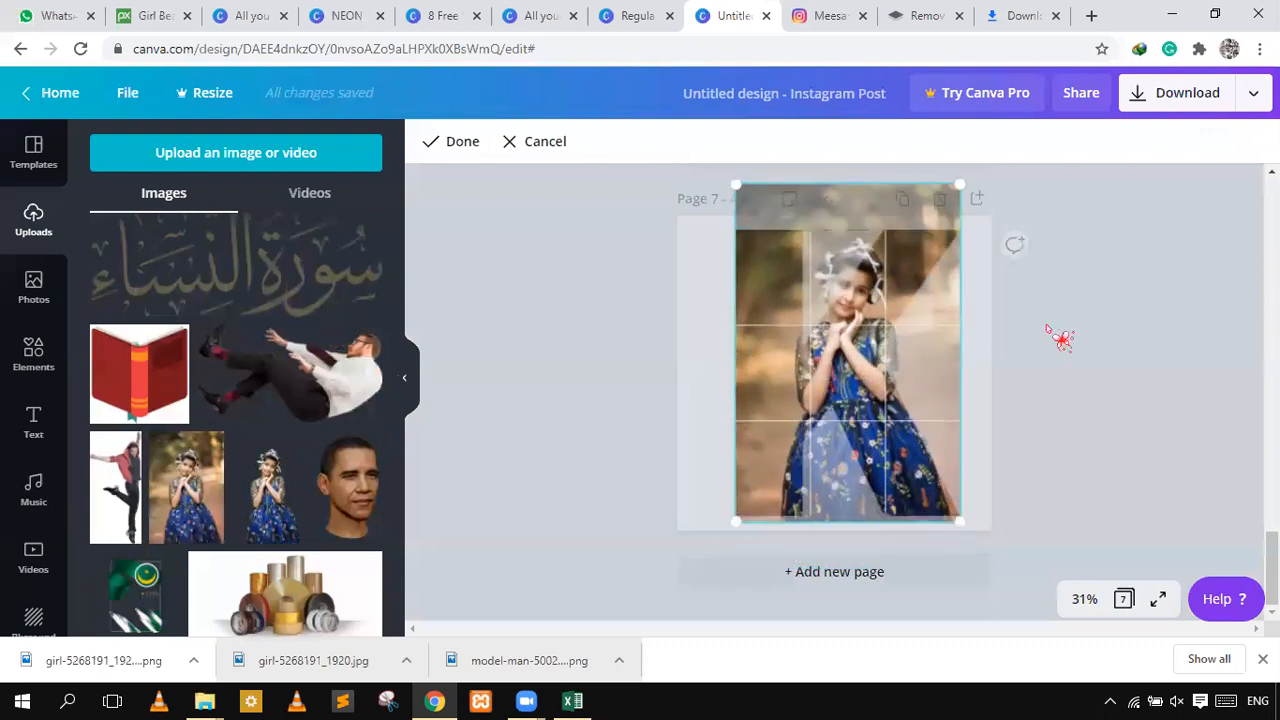
# - Add the background-free cutout of the girl in the blue dress to page 7 and lock the K frame
pyautogui.click(276, 507)
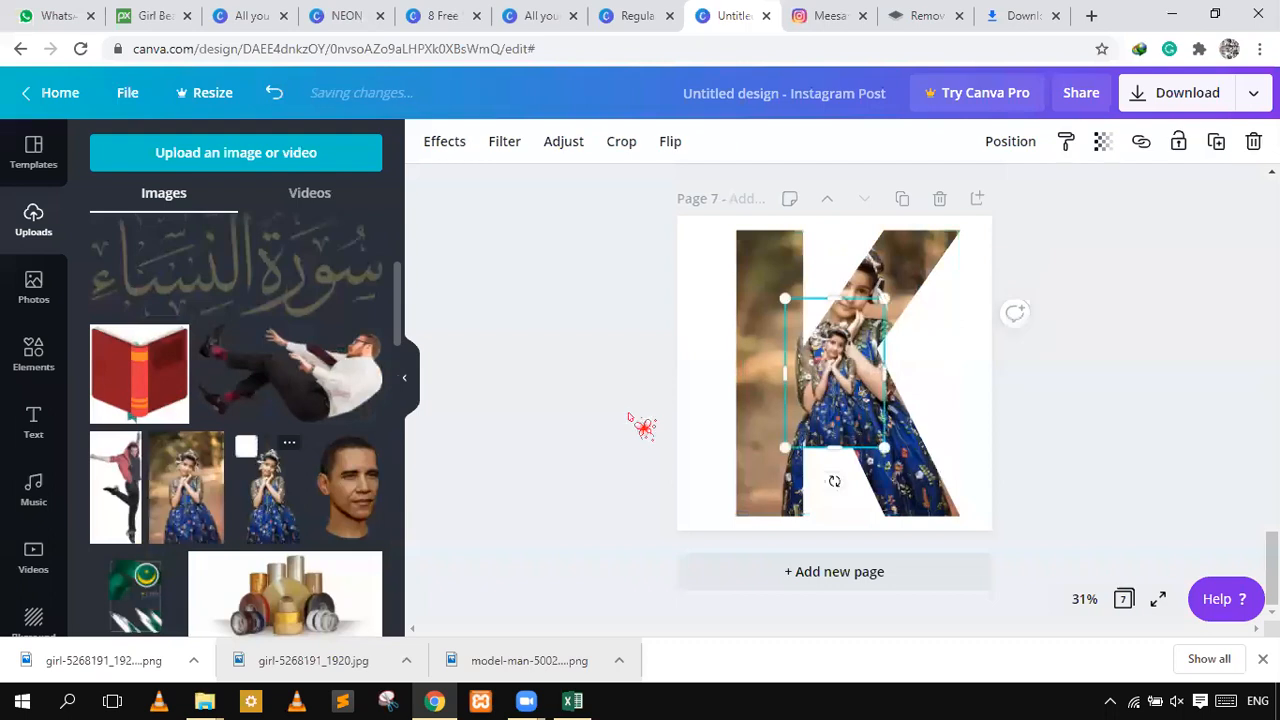
pyautogui.click(912, 285)
pyautogui.click(1178, 141)
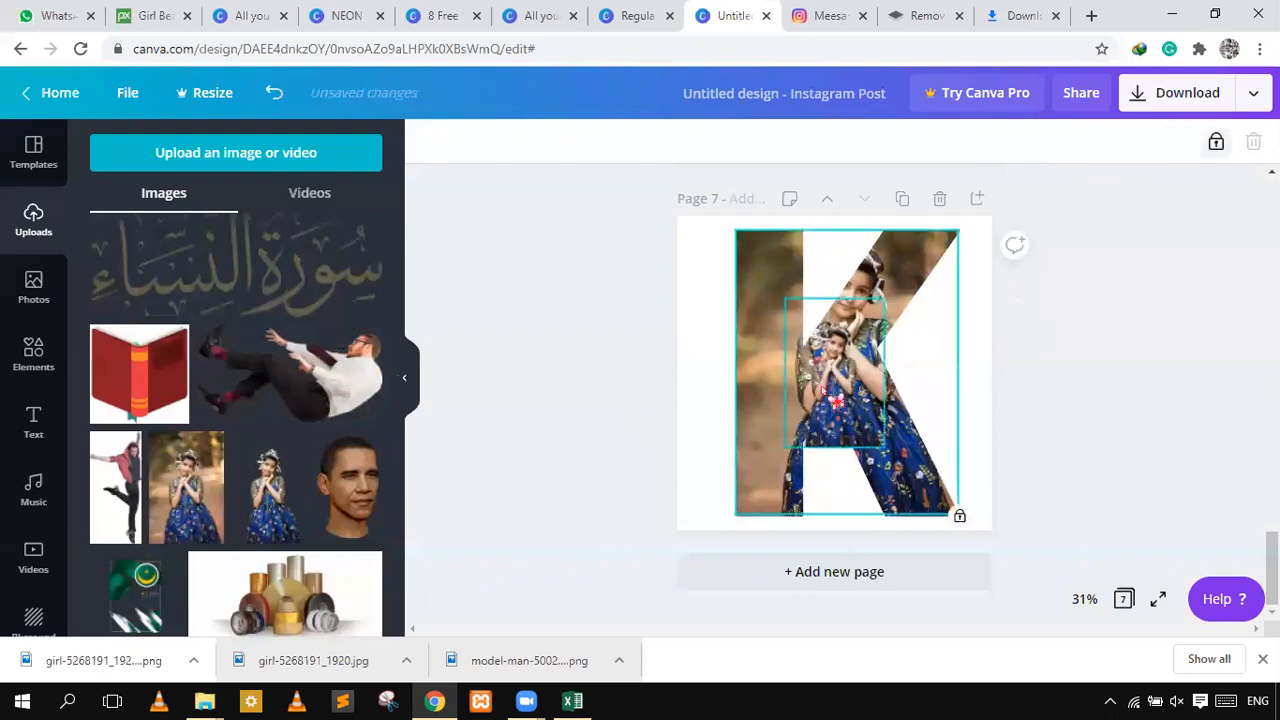
# - Enlarge the girl's cutout in both diagonal directions until it covers most of the K
pyautogui.click(786, 310)
pyautogui.moveTo(747, 251); pyautogui.dragTo(695, 165)
pyautogui.moveTo(884, 449); pyautogui.dragTo(886, 452)
pyautogui.moveTo(990, 513); pyautogui.dragTo(1046, 554)
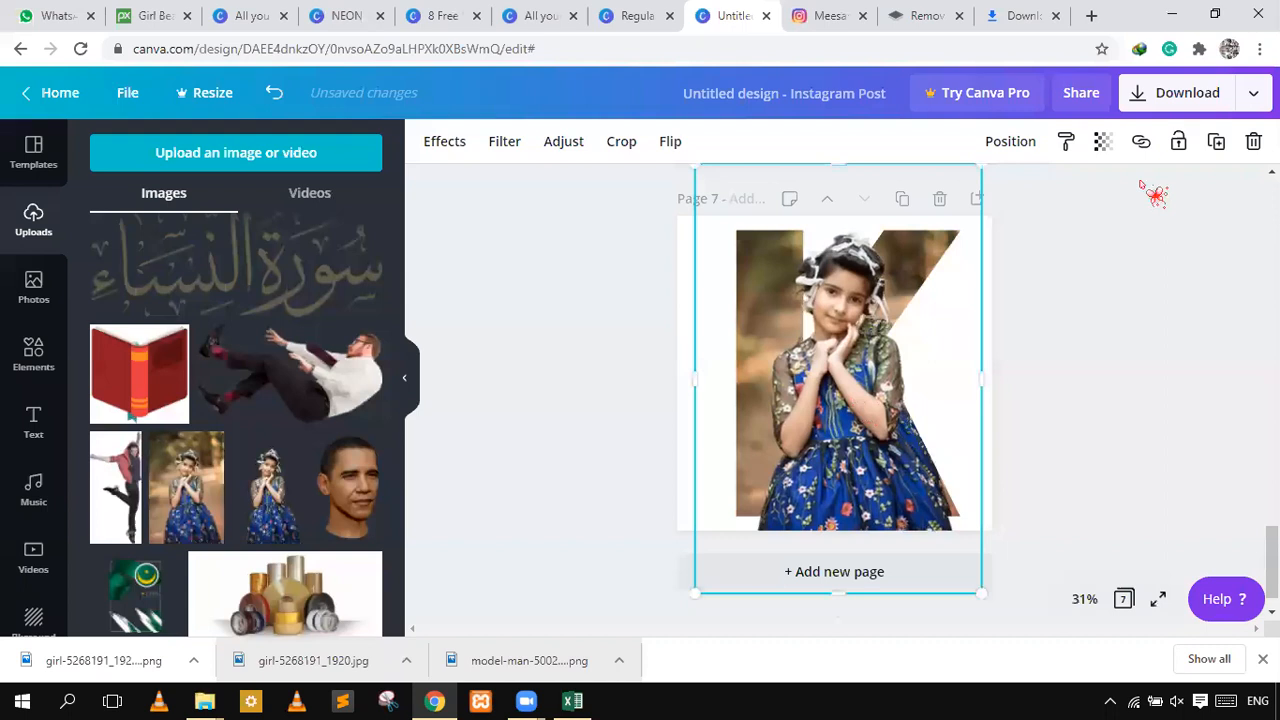
# - Make the girl's cutout semi-transparent and move it over the matching figure in the K frame
pyautogui.click(1102, 141)
pyautogui.moveTo(1040, 191)
pyautogui.mouseDown()
pyautogui.moveTo(1016, 191)
pyautogui.moveTo(1030, 191)
pyautogui.mouseUp()
pyautogui.click(846, 456)
pyautogui.moveTo(846, 456); pyautogui.dragTo(852, 456)
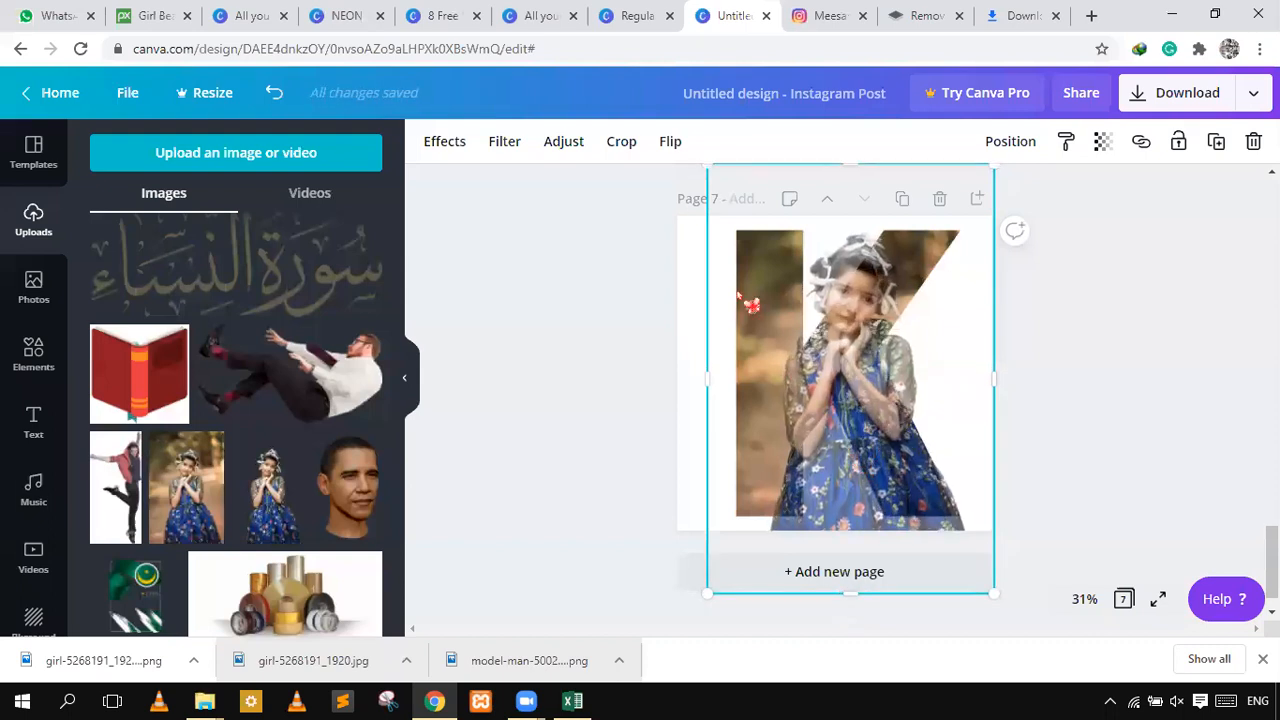
# - Scale the cutout down to the K's width and align it exactly with the girl in the frame
pyautogui.moveTo(810, 240); pyautogui.dragTo(810, 245)
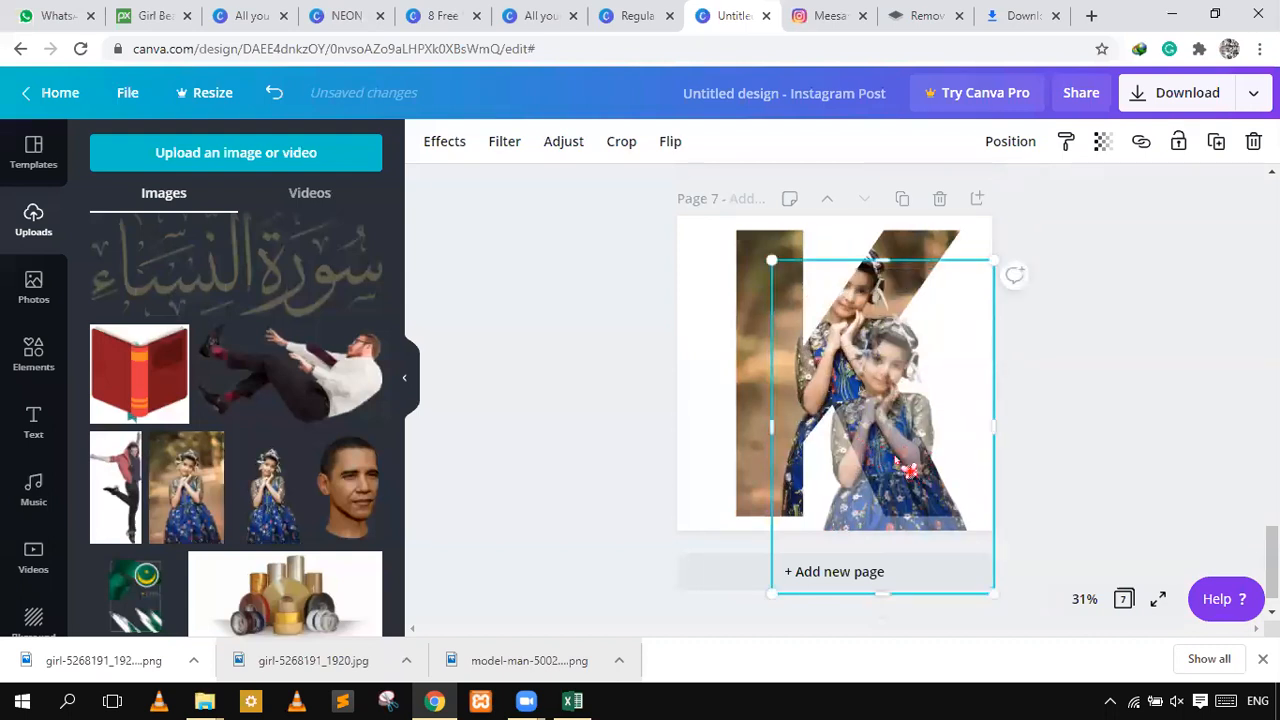
pyautogui.moveTo(909, 460); pyautogui.dragTo(878, 388)
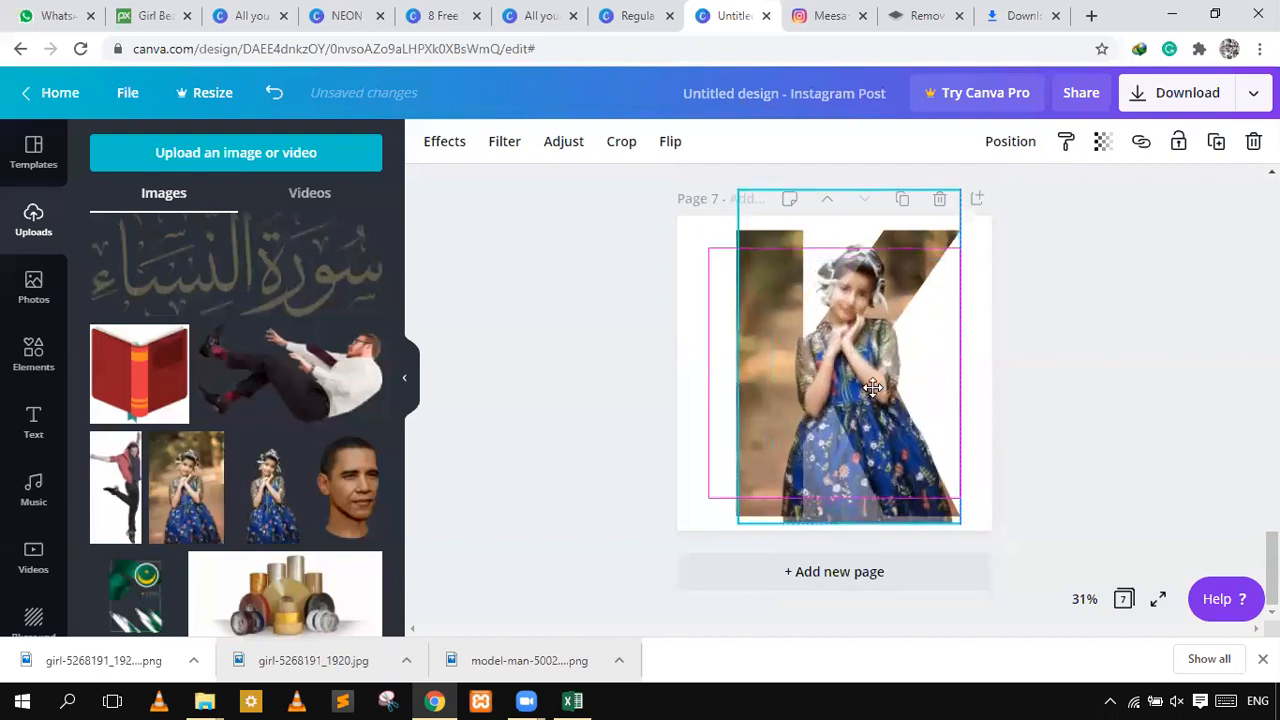
pyautogui.click(1120, 333)
pyautogui.click(870, 420)
pyautogui.moveTo(845, 430); pyautogui.dragTo(845, 430)
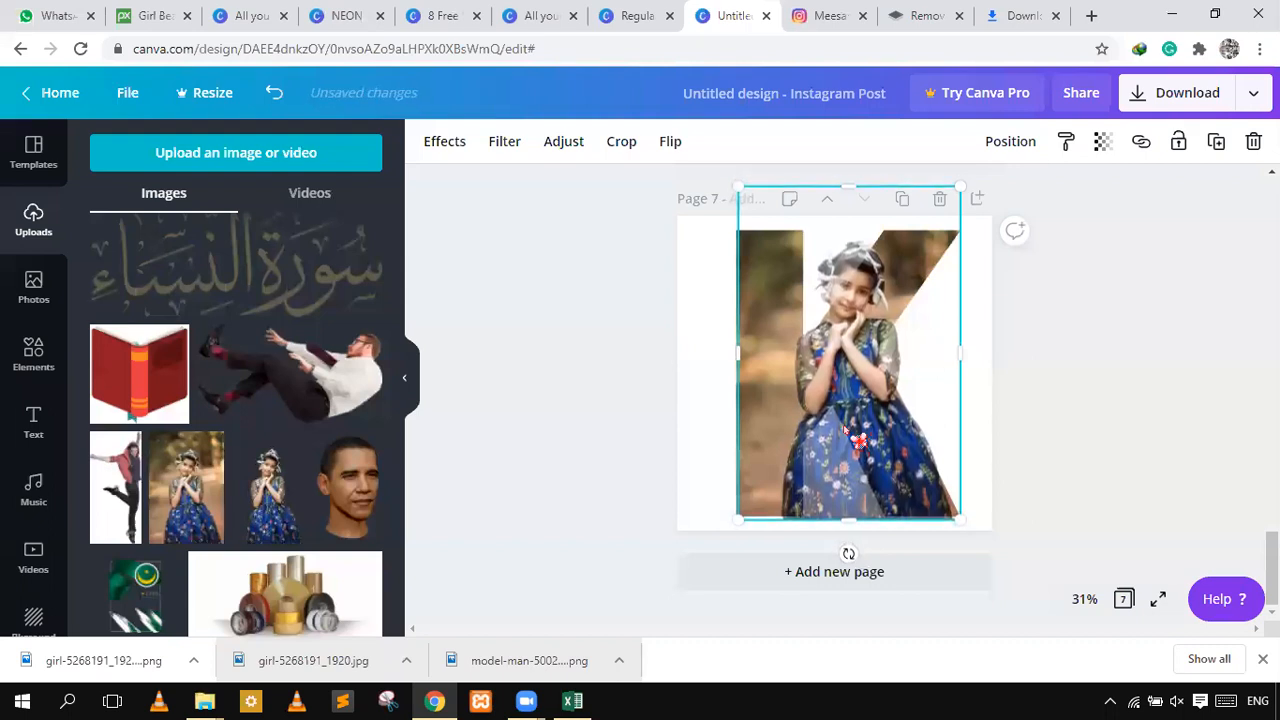
# - Set the girl's cutout transparency to 100
pyautogui.click(1100, 142)
pyautogui.click(1006, 190)
pyautogui.moveTo(1104, 200); pyautogui.dragTo(1168, 248)
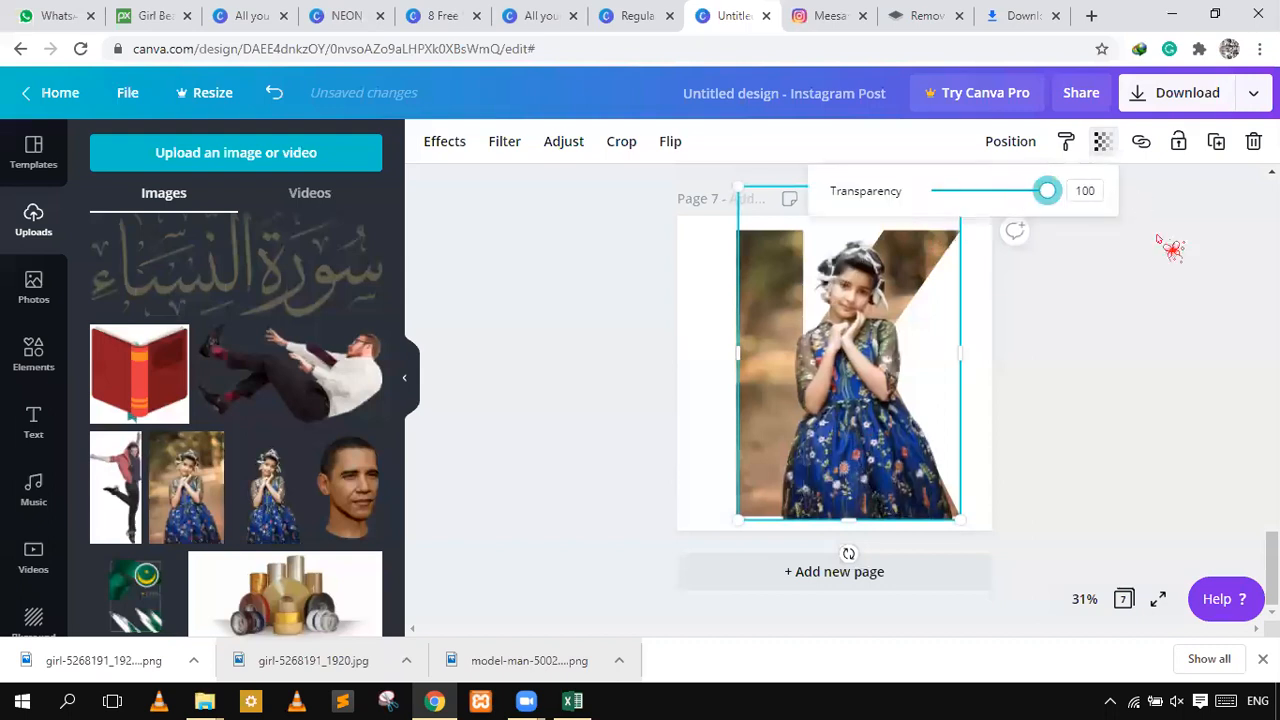
pyautogui.click(1152, 434)
# - Crop the lower part of the girl's cutout up to her waist and preview the page in full screen
pyautogui.click(848, 512)
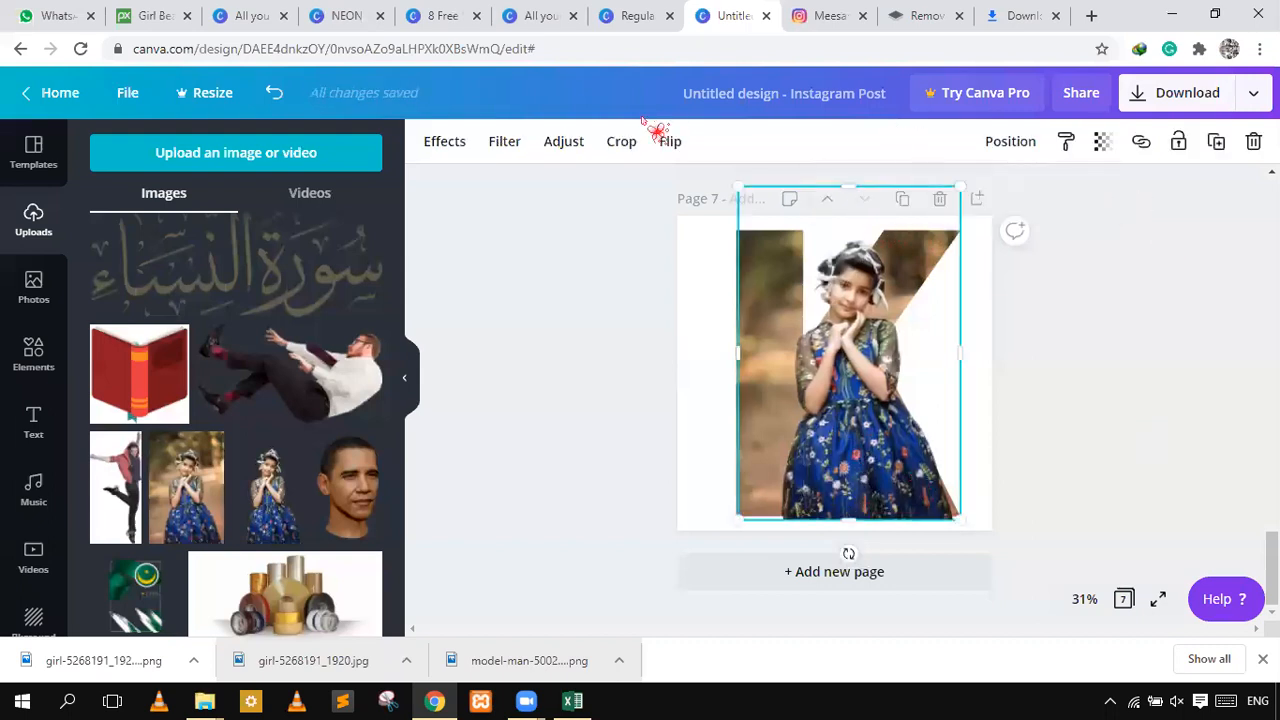
pyautogui.click(624, 146)
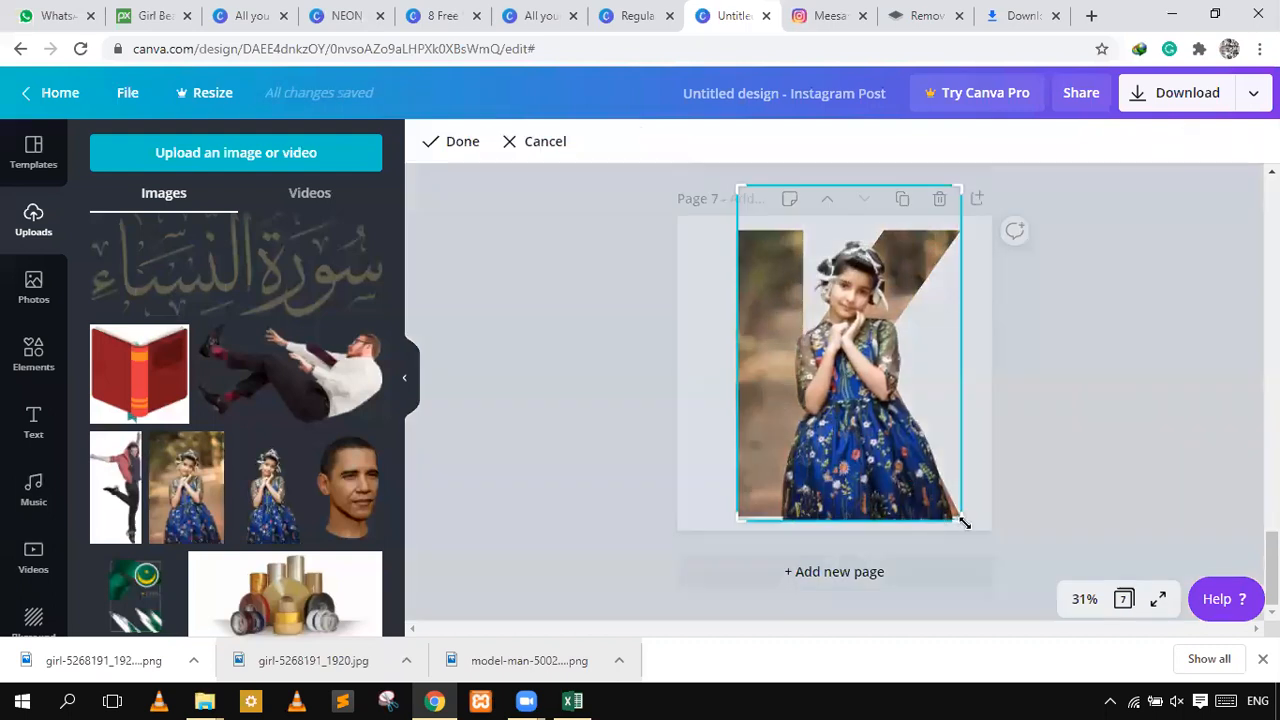
pyautogui.moveTo(955, 489); pyautogui.dragTo(993, 425)
pyautogui.click(1100, 337)
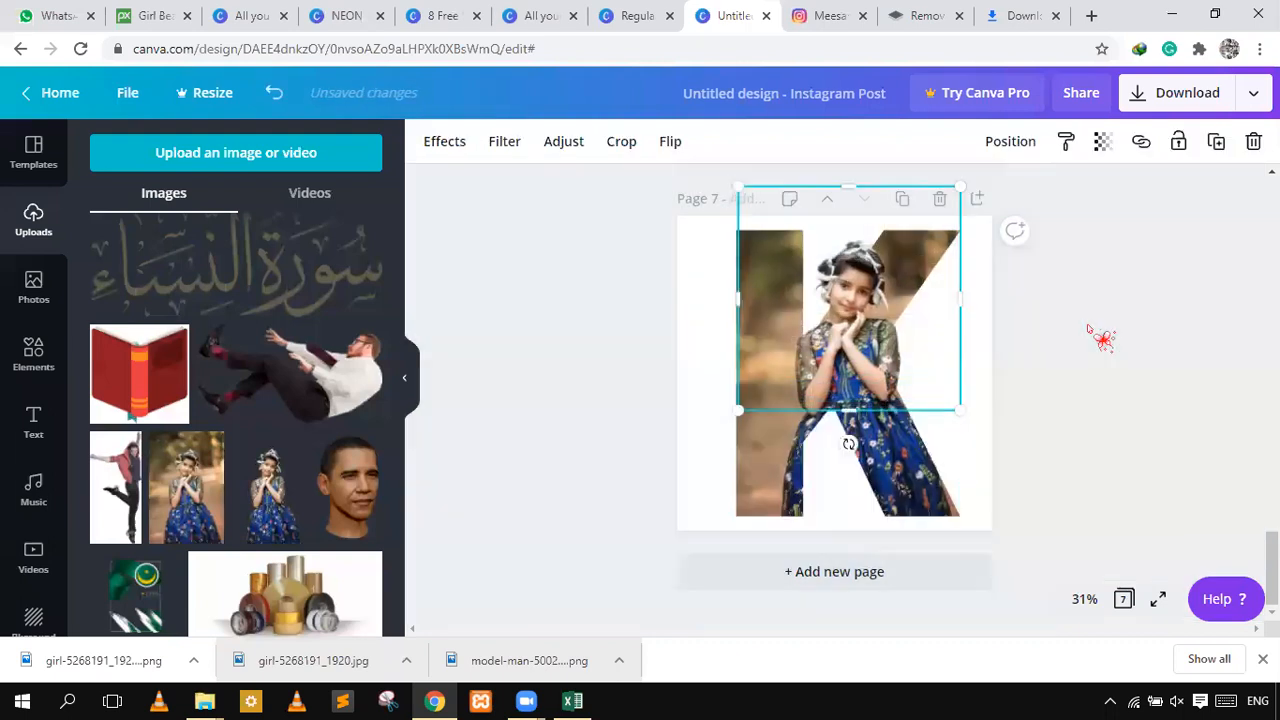
pyautogui.click(1103, 338)
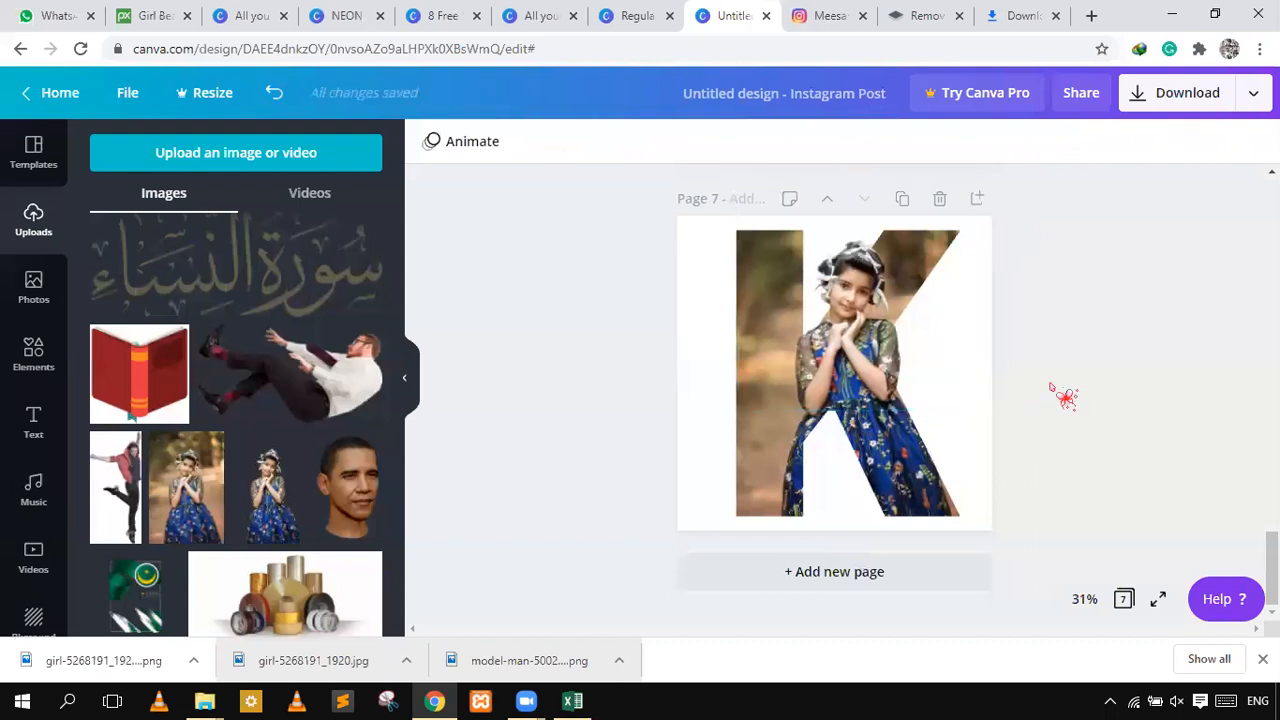
pyautogui.click(1156, 612)
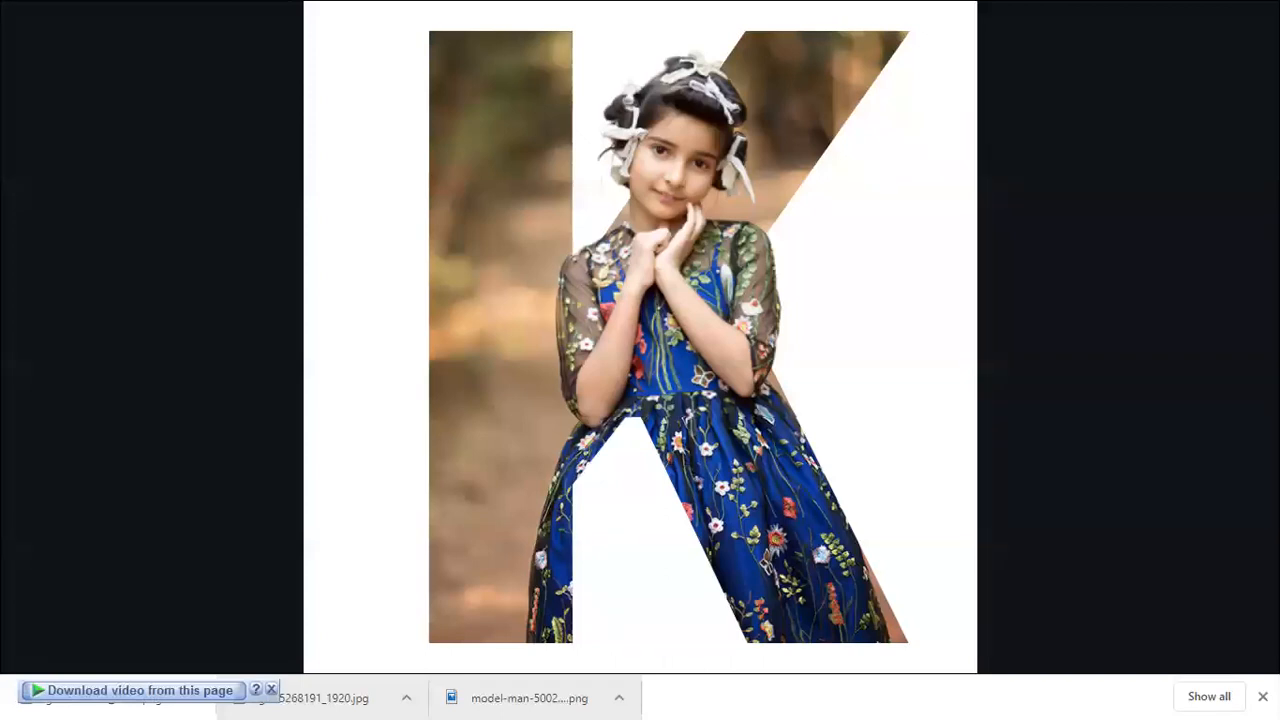
pyautogui.press('Escape')
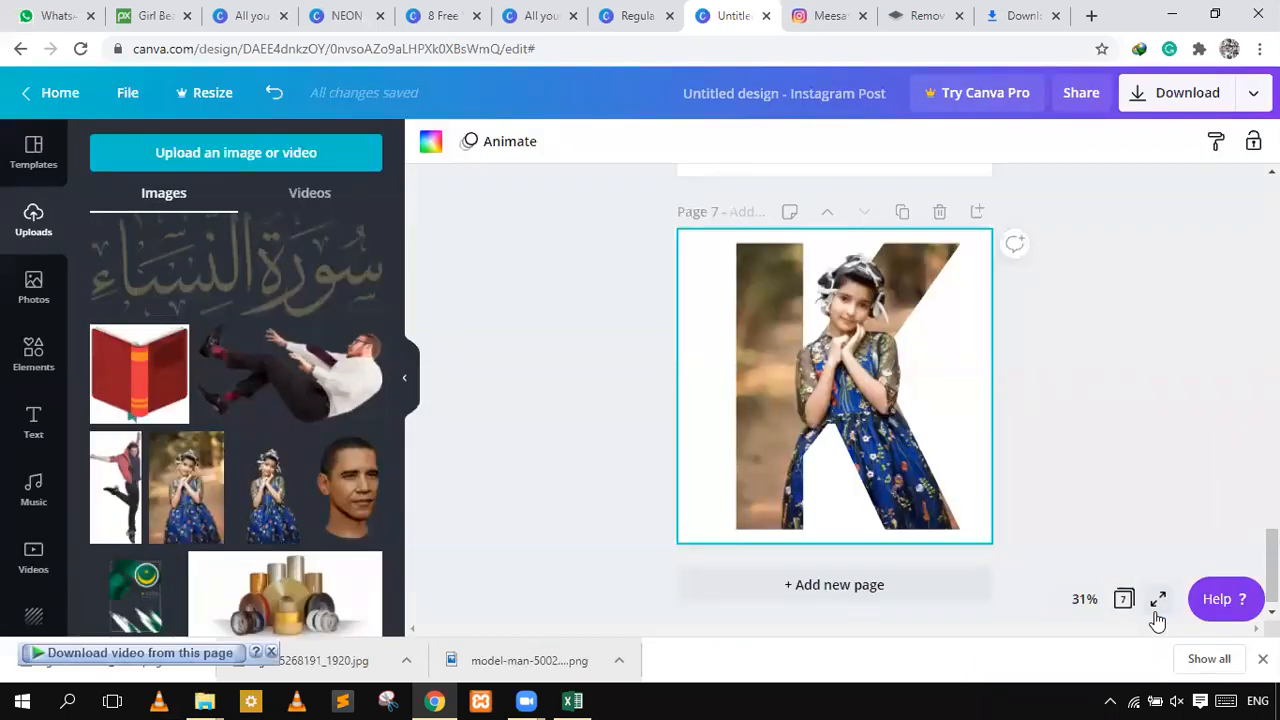
# - Add a blank page after page 7 and search the elements for Z
pyautogui.click(977, 214)
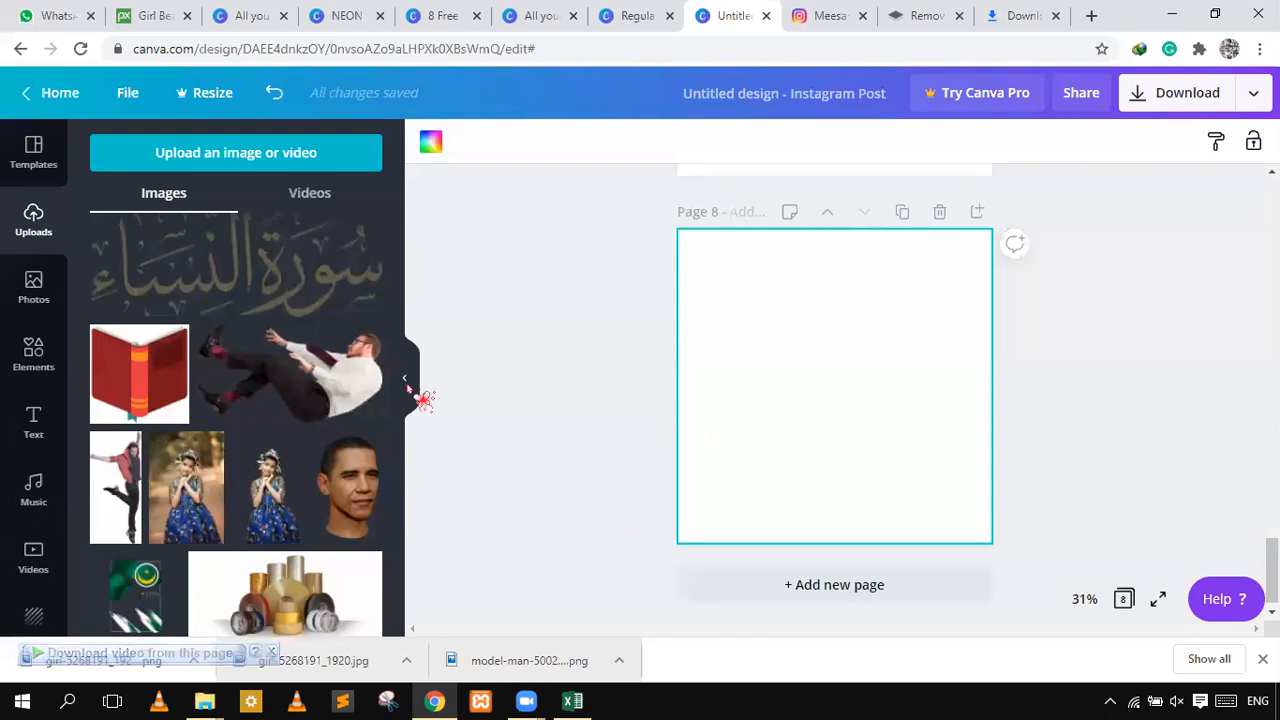
pyautogui.click(38, 370)
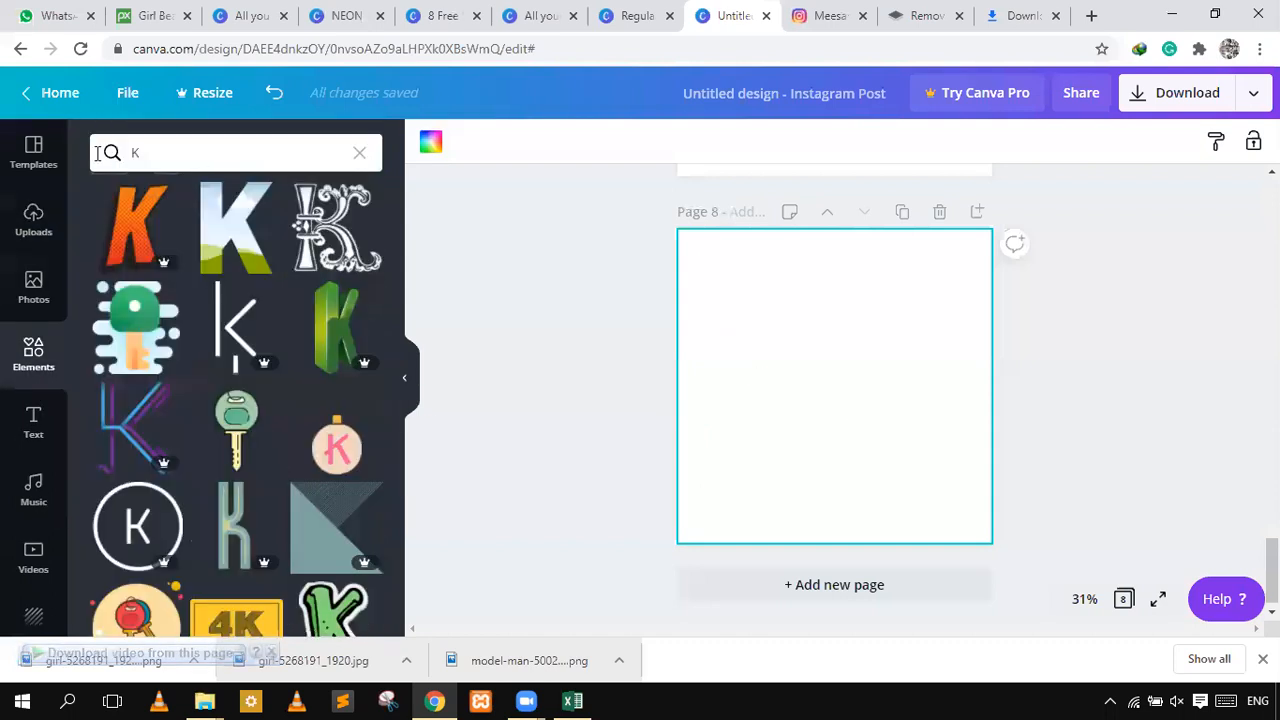
pyautogui.click(97, 152)
pyautogui.write('Z')
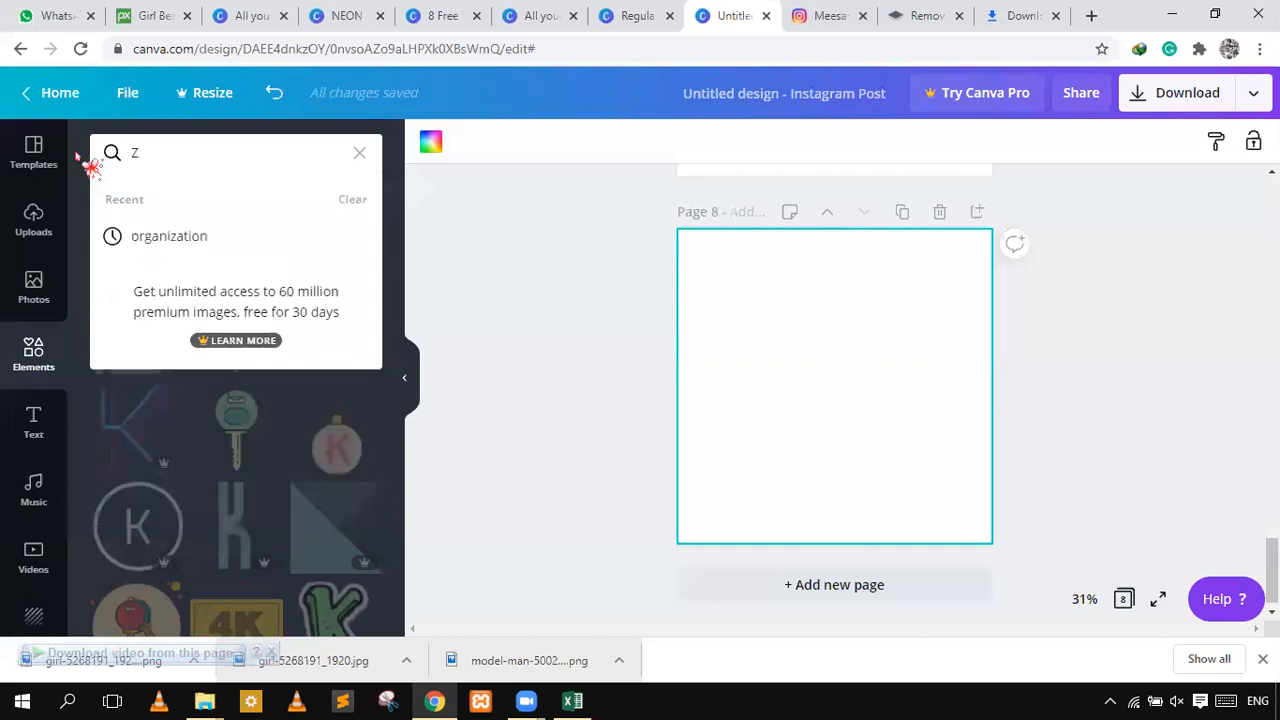
pyautogui.press('Return')
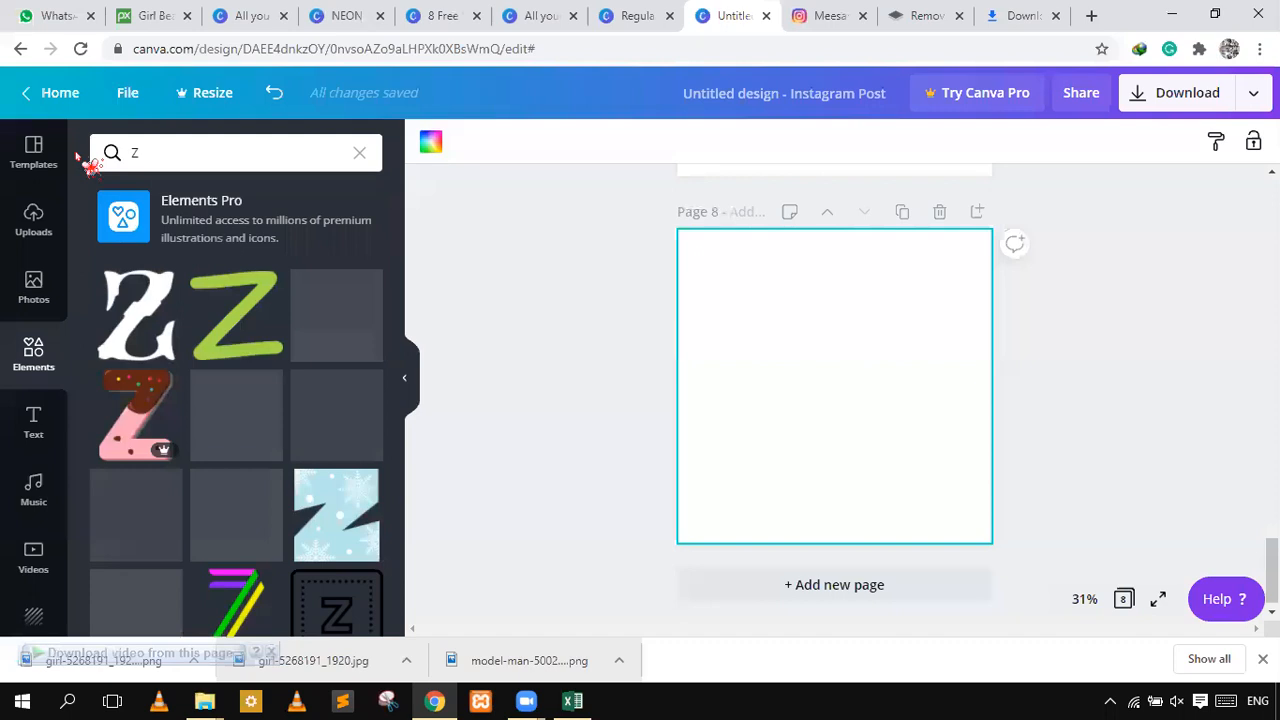
# - Place the free Z letter frame with the sky-and-hill placeholder on page 8
pyautogui.scroll(-3, 229, 451)
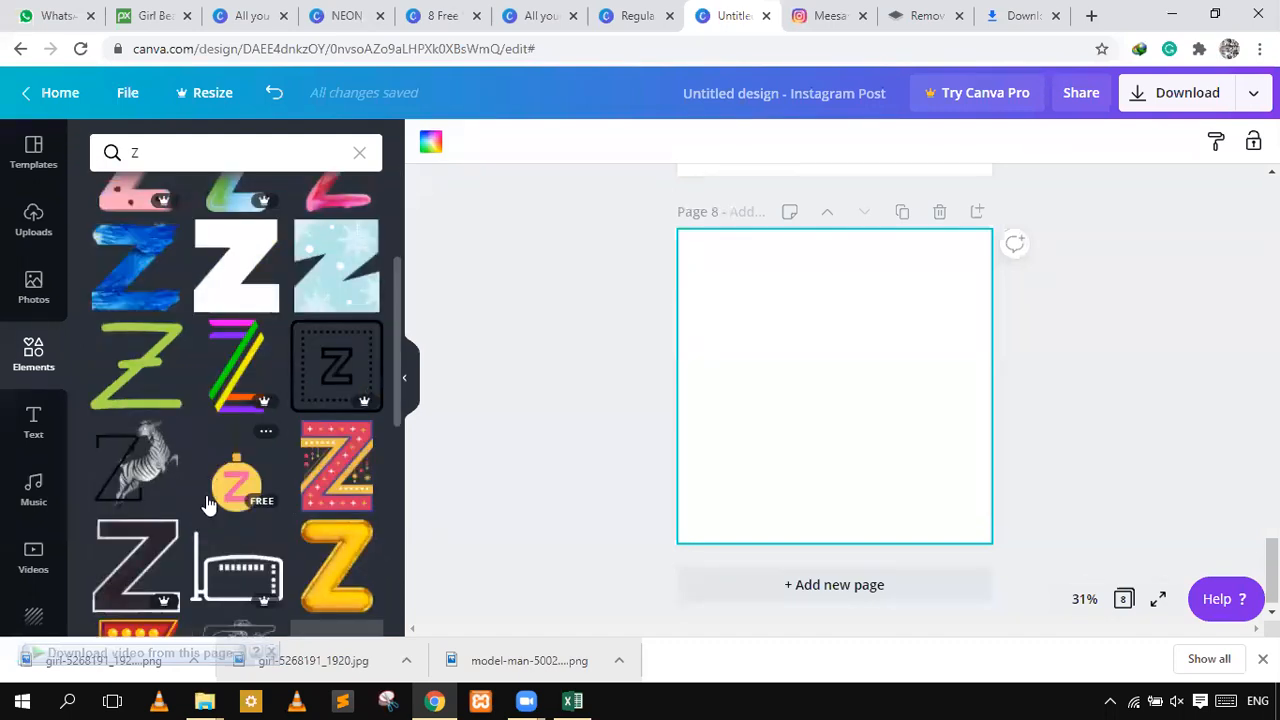
pyautogui.scroll(-5, 207, 505)
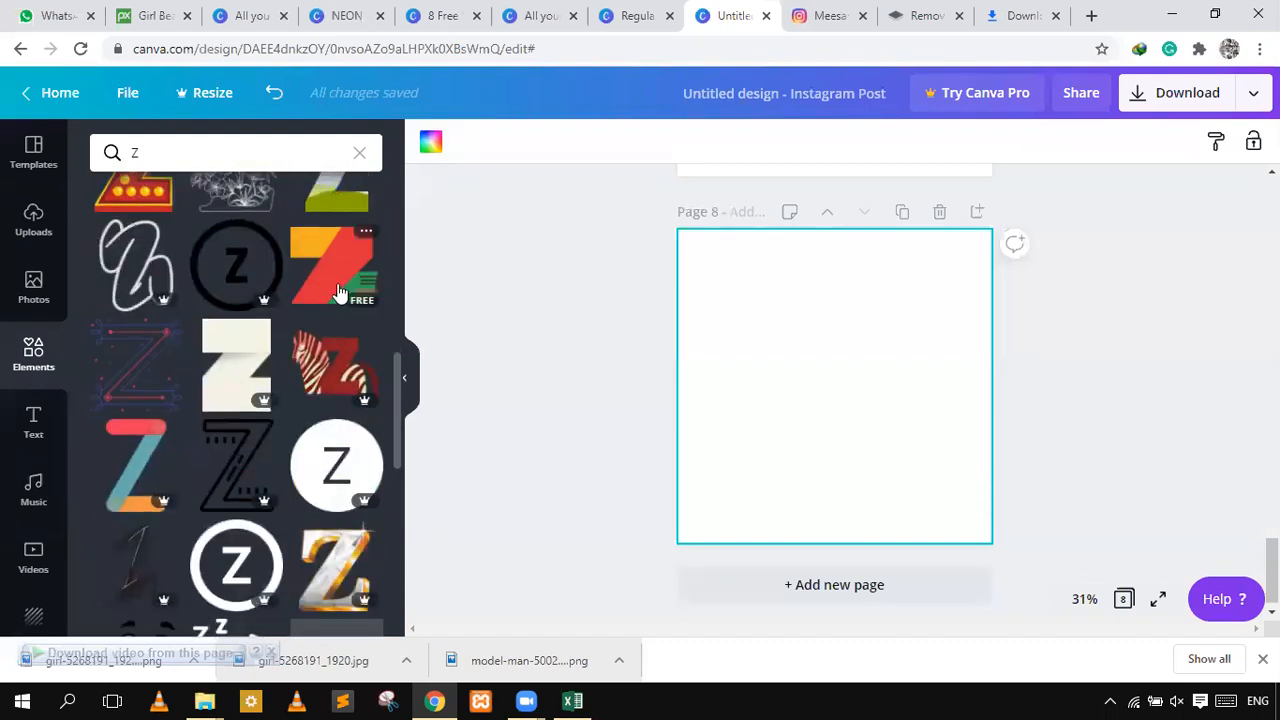
pyautogui.scroll(3, 338, 290)
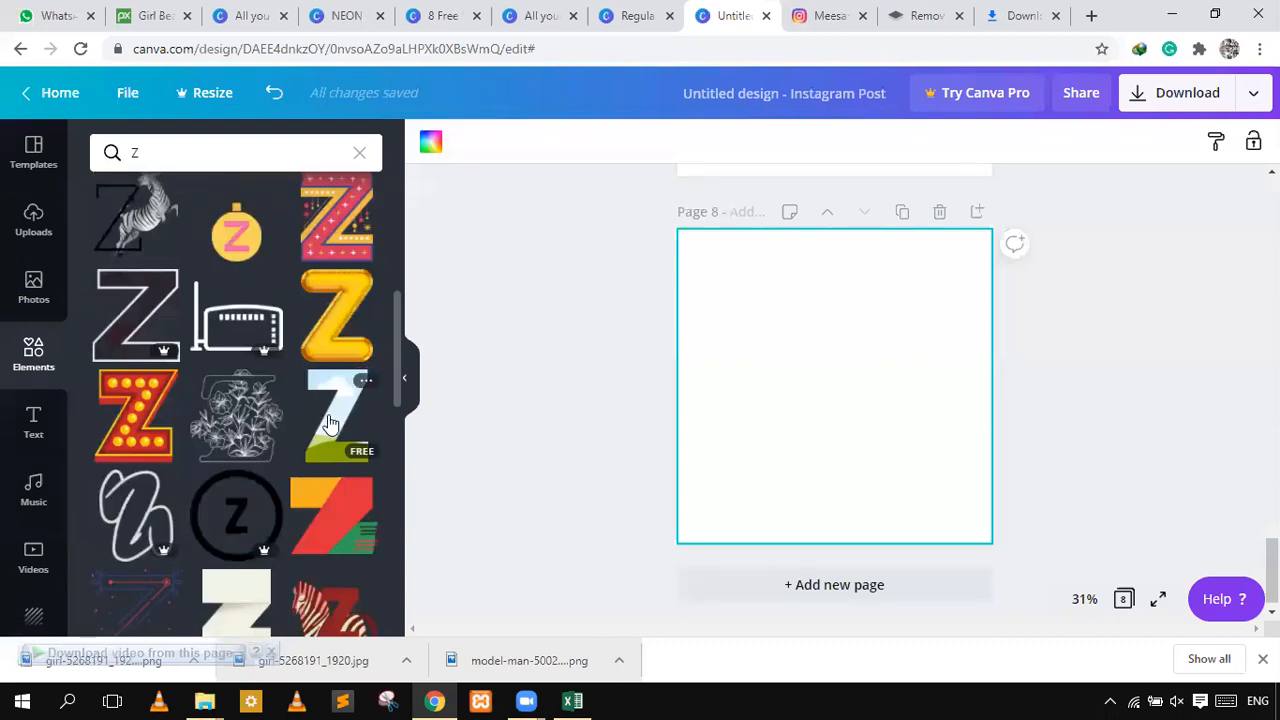
pyautogui.click(330, 424)
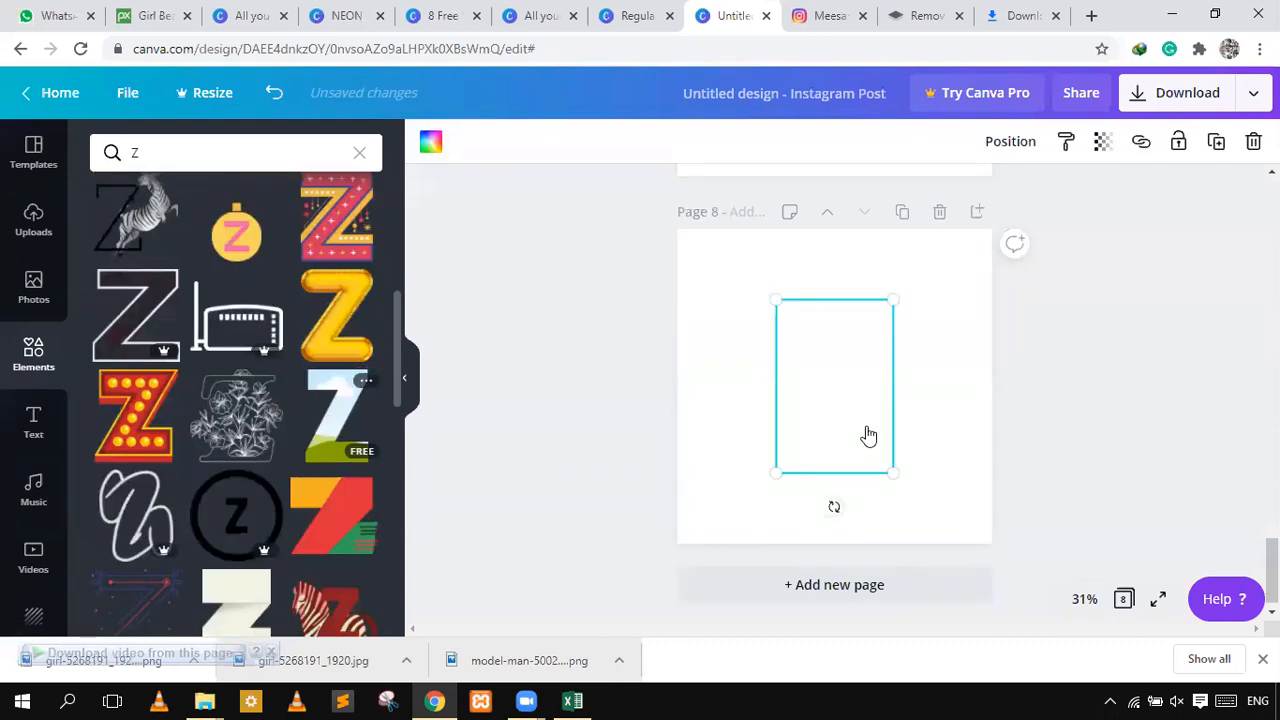
# - Review the earlier letter pages and delete the Z letter frame from page 8
pyautogui.scroll(10, 812, 425)
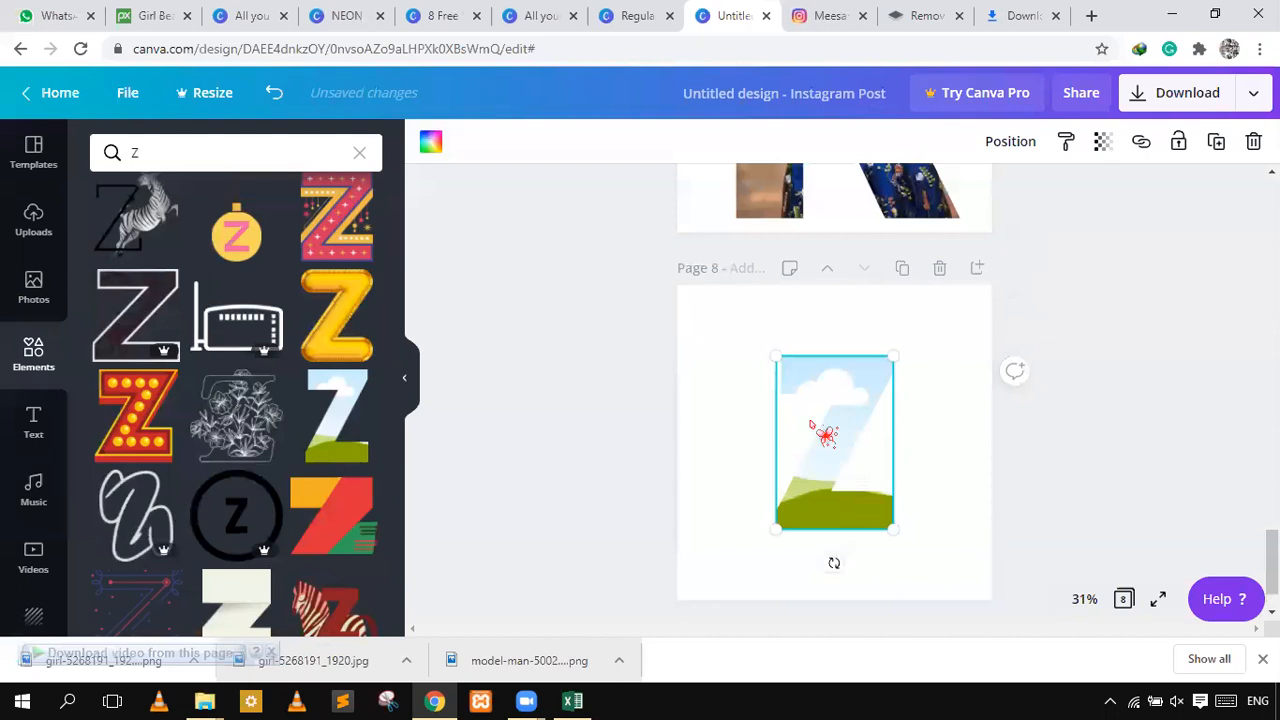
pyautogui.scroll(-3, 865, 435)
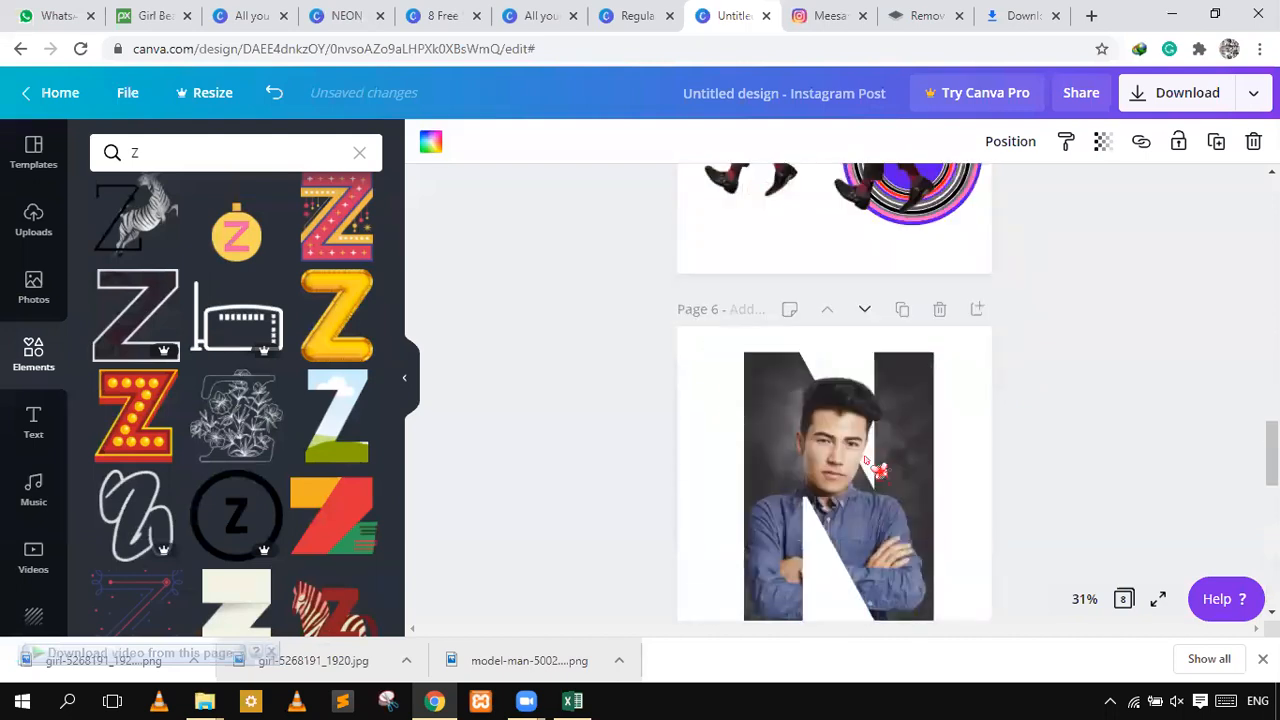
pyautogui.scroll(-6, 866, 460)
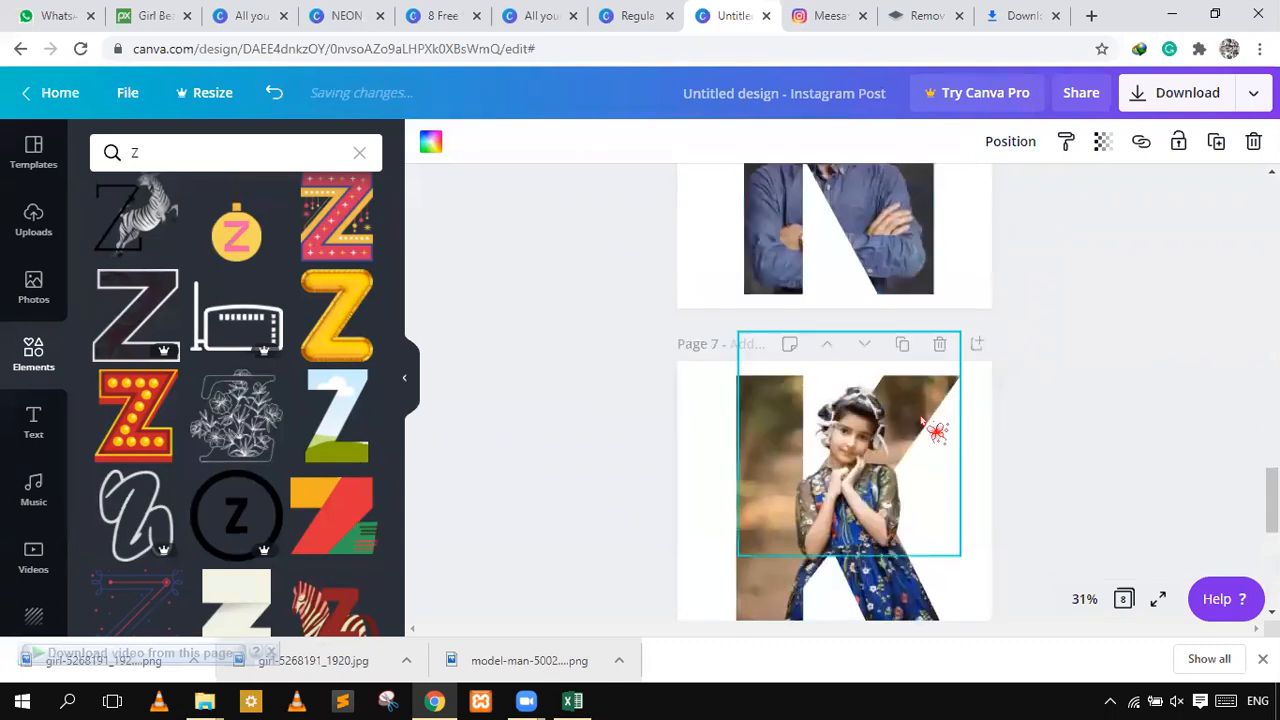
pyautogui.scroll(-1, 921, 421)
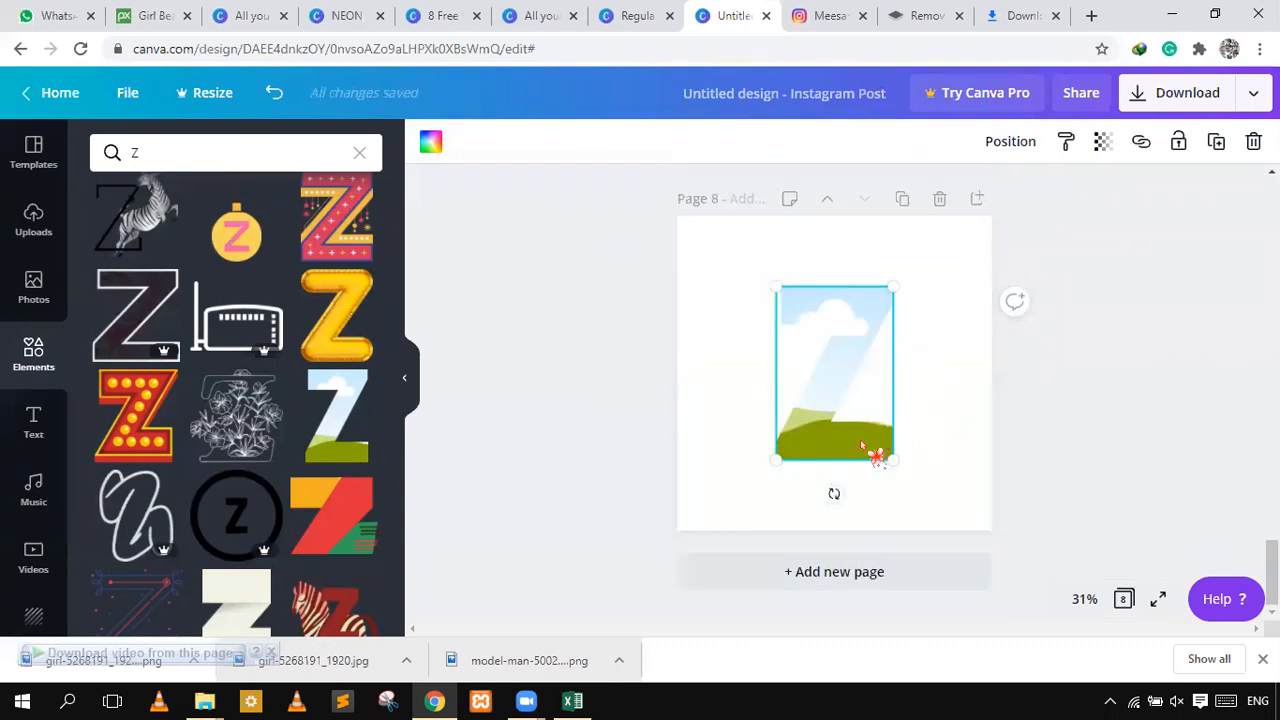
pyautogui.press('Delete')
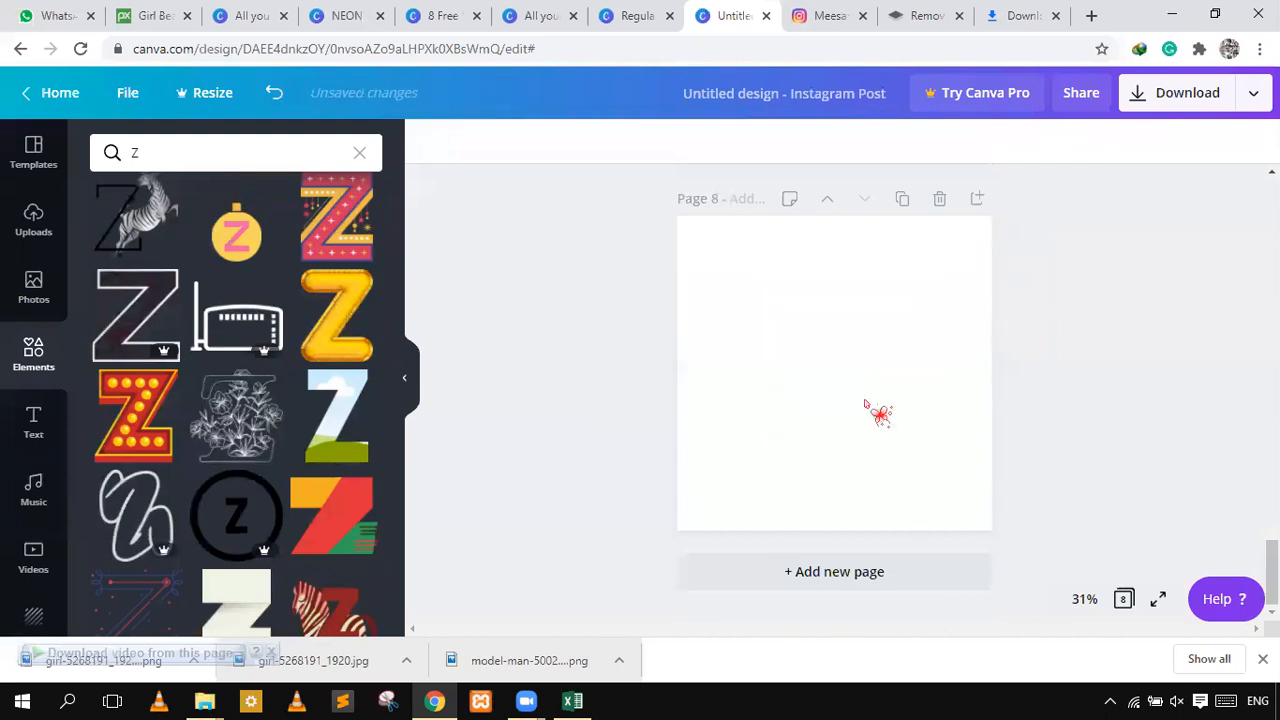
# - Search the elements for A and add the free A letter frame with the sky-and-hill placeholder to page 8
pyautogui.click(123, 153)
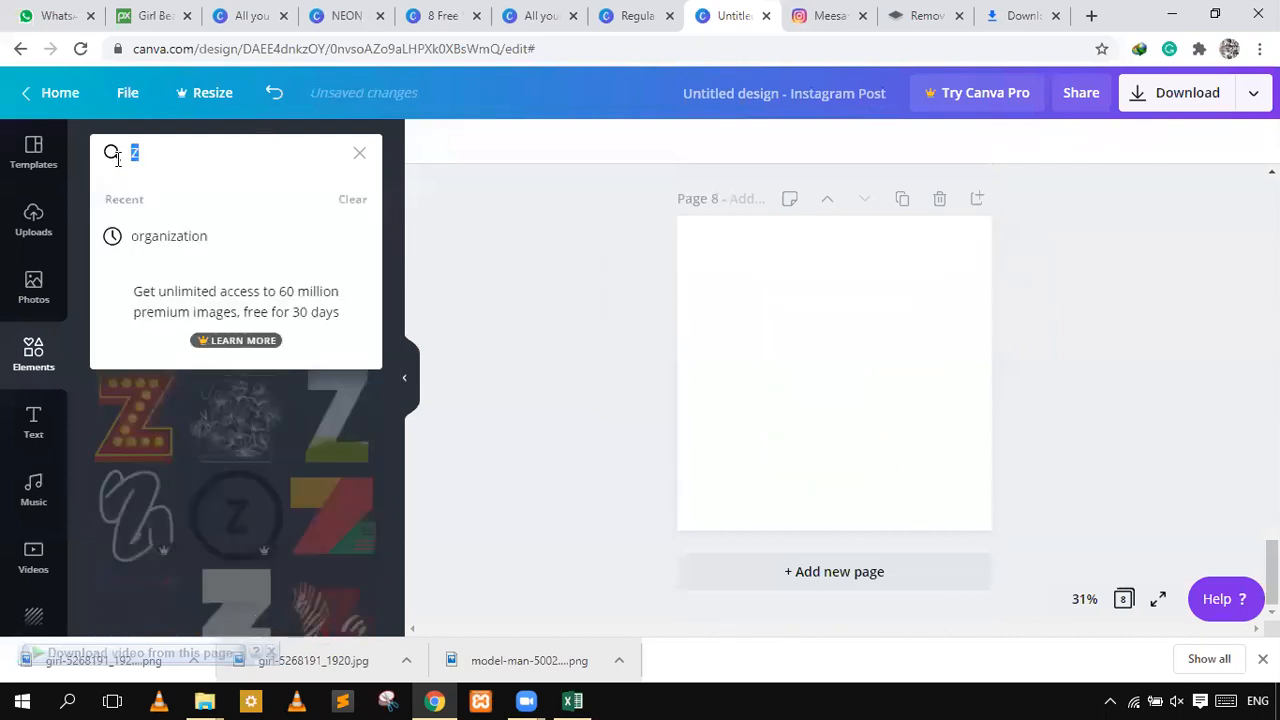
pyautogui.write('A')
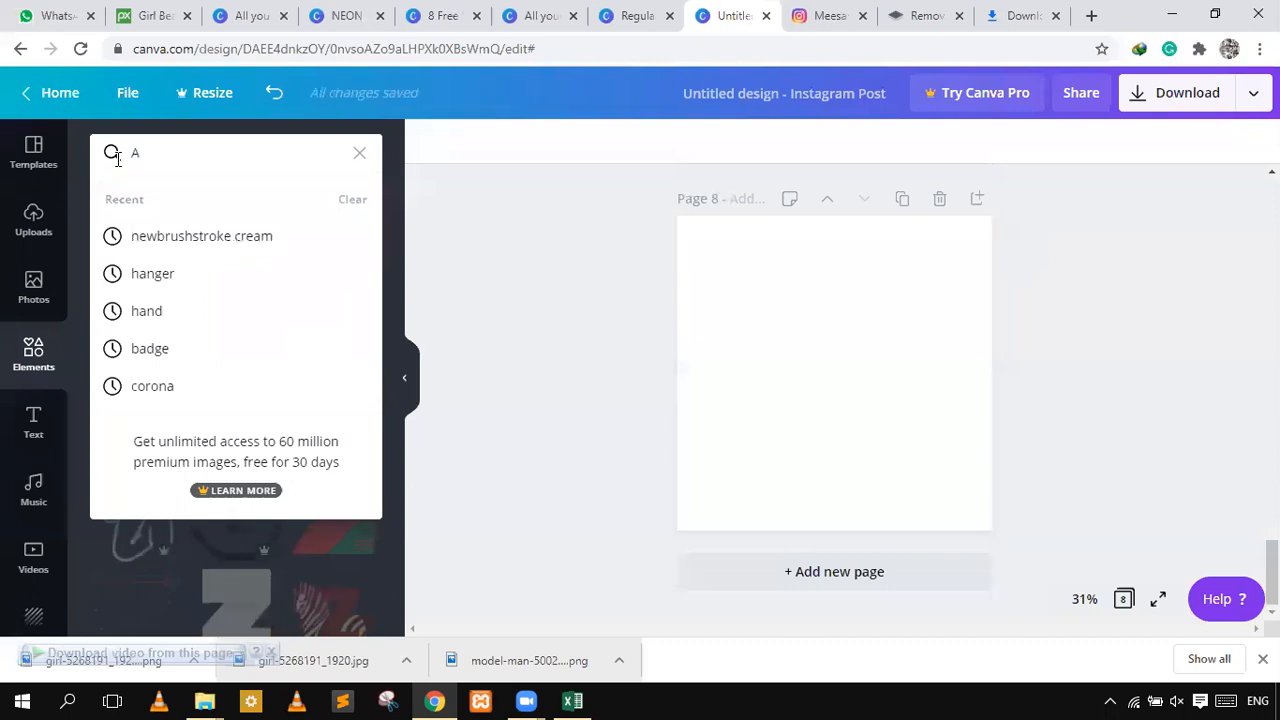
pyautogui.press('Return')
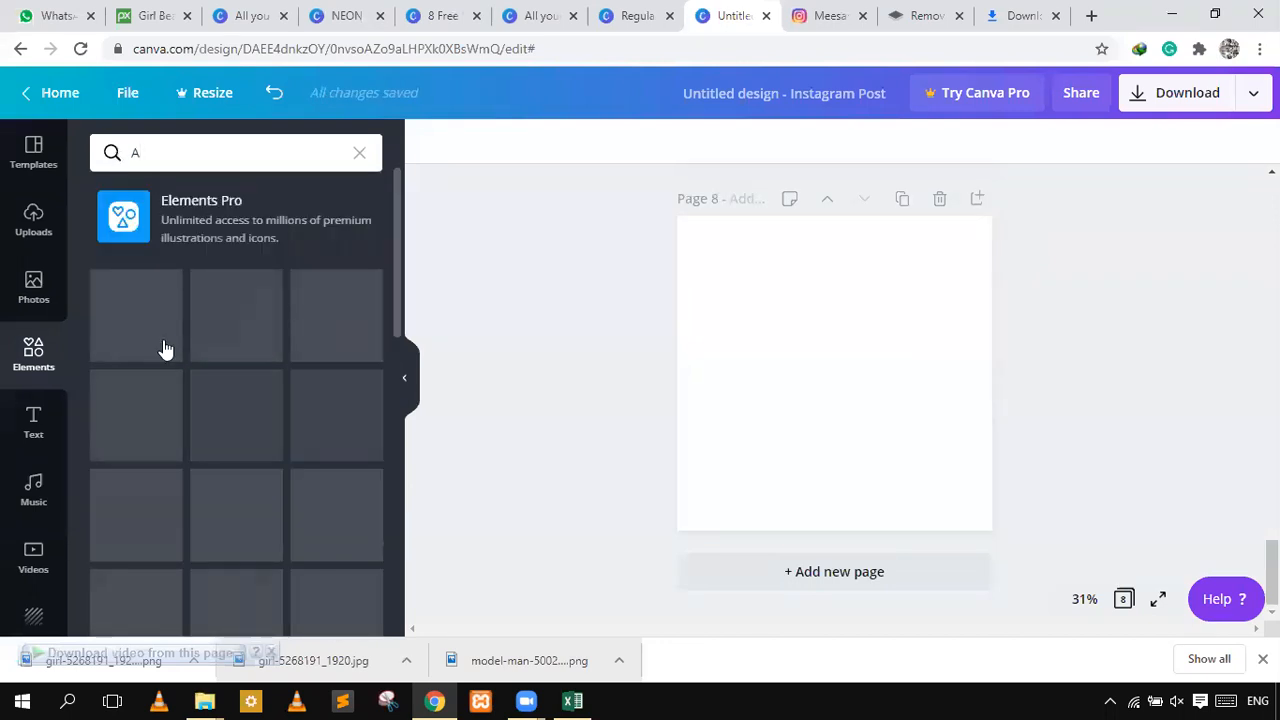
pyautogui.scroll(-5, 231, 470)
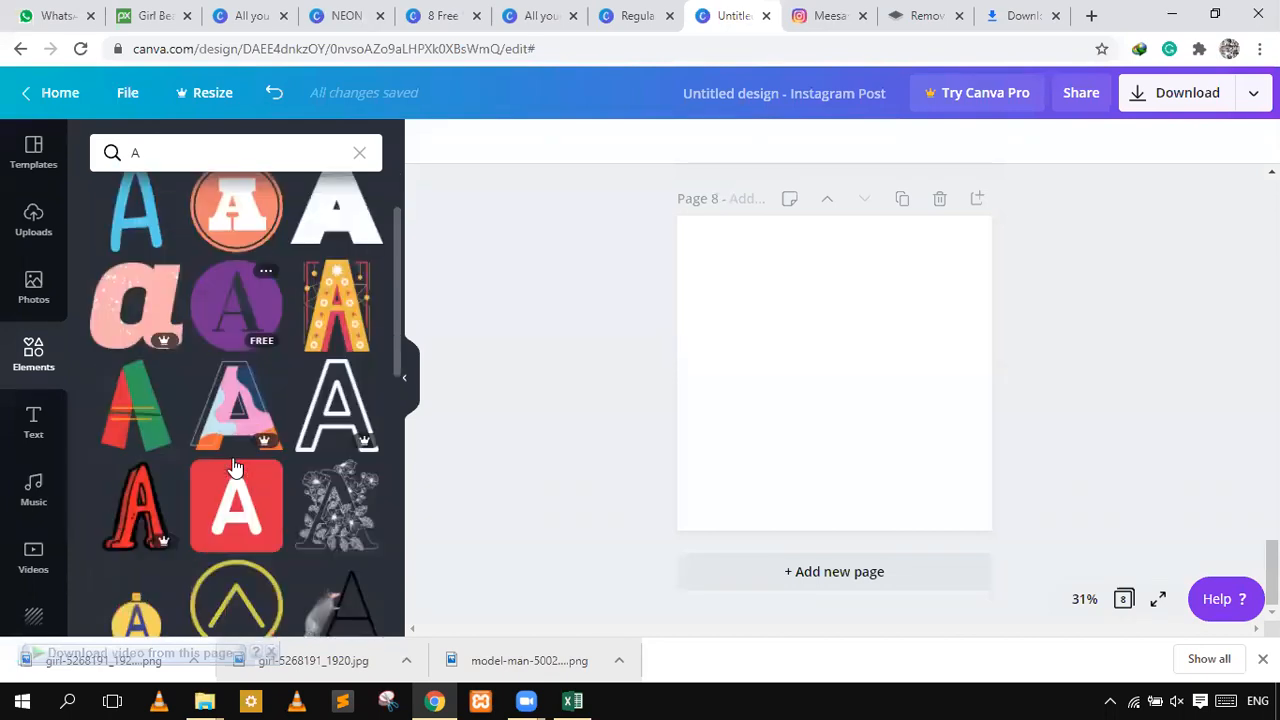
pyautogui.scroll(-1, 236, 462)
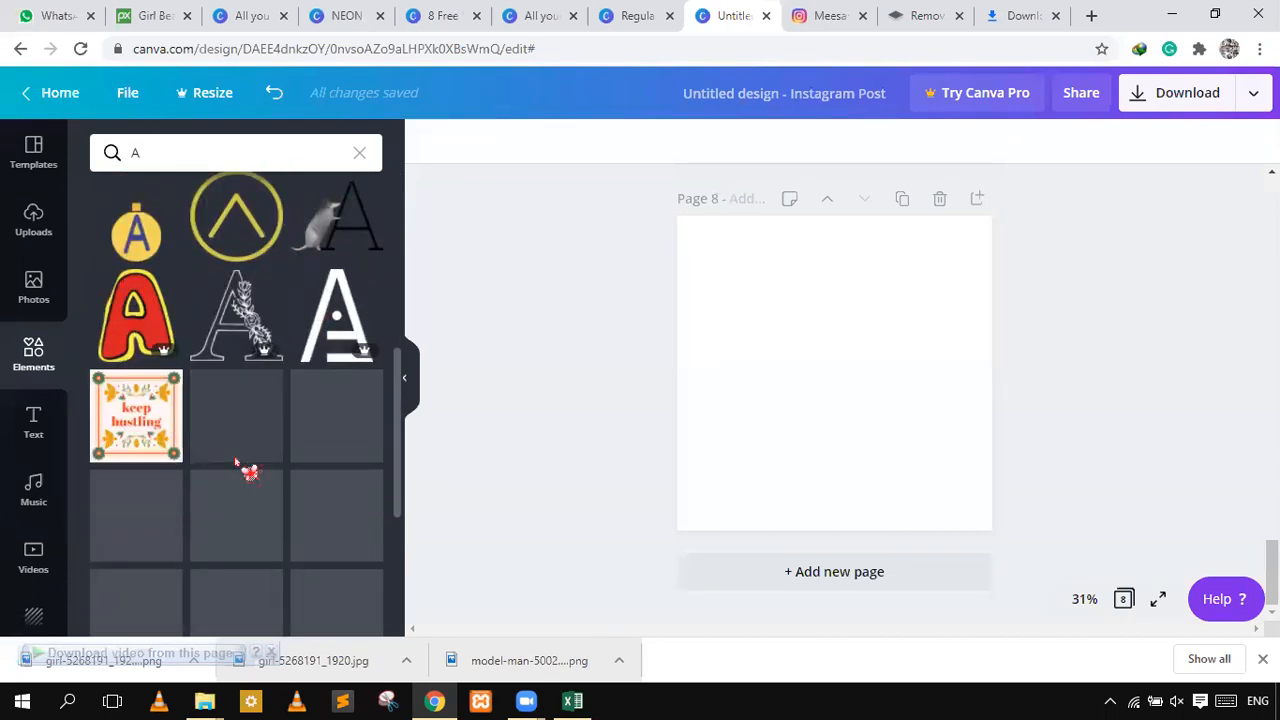
pyautogui.scroll(-4, 300, 500)
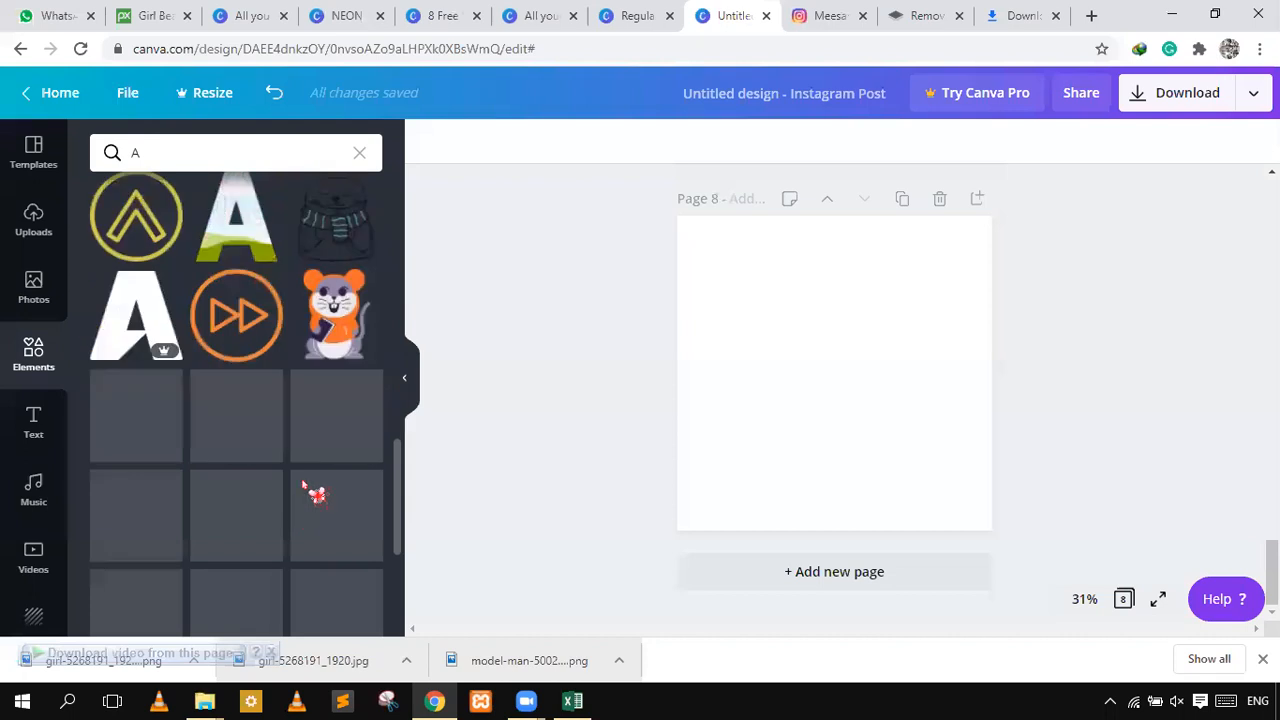
pyautogui.scroll(4, 250, 260)
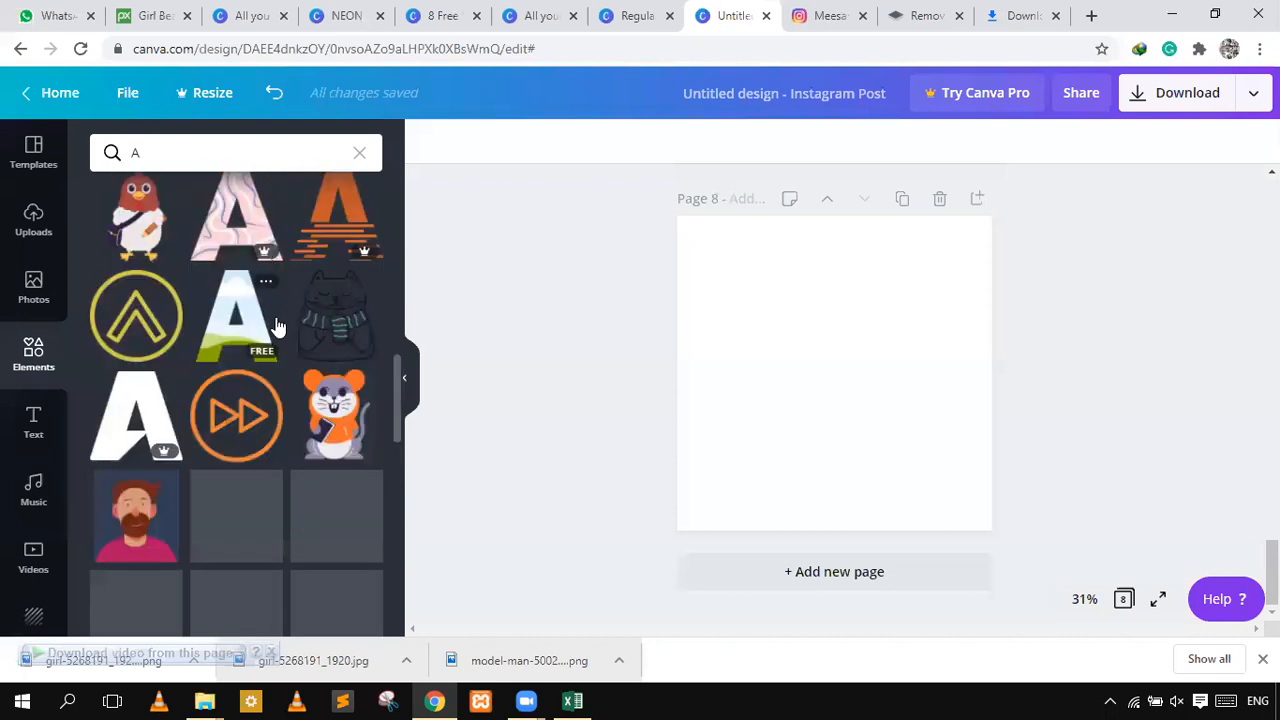
pyautogui.click(255, 320)
# - Enlarge the A frame to about 765 by 881 and centre it on page 8
pyautogui.moveTo(695, 236); pyautogui.dragTo(672, 222)
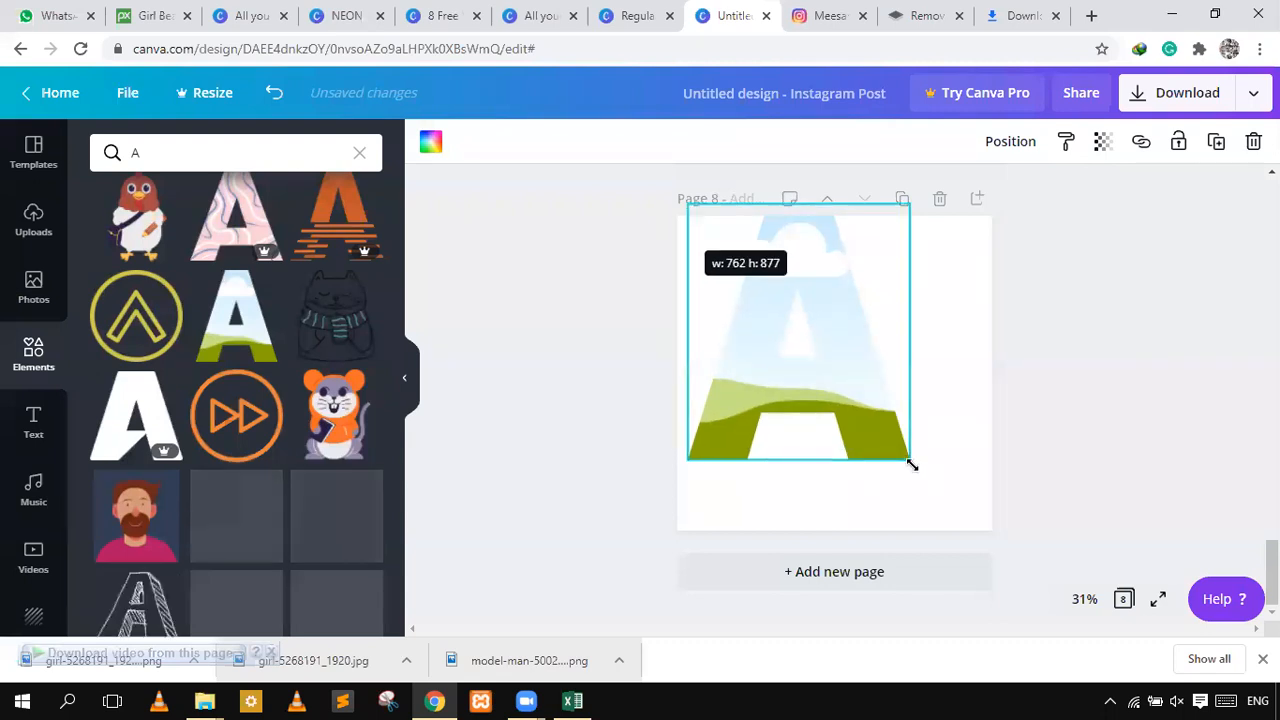
pyautogui.moveTo(910, 460); pyautogui.dragTo(966, 510)
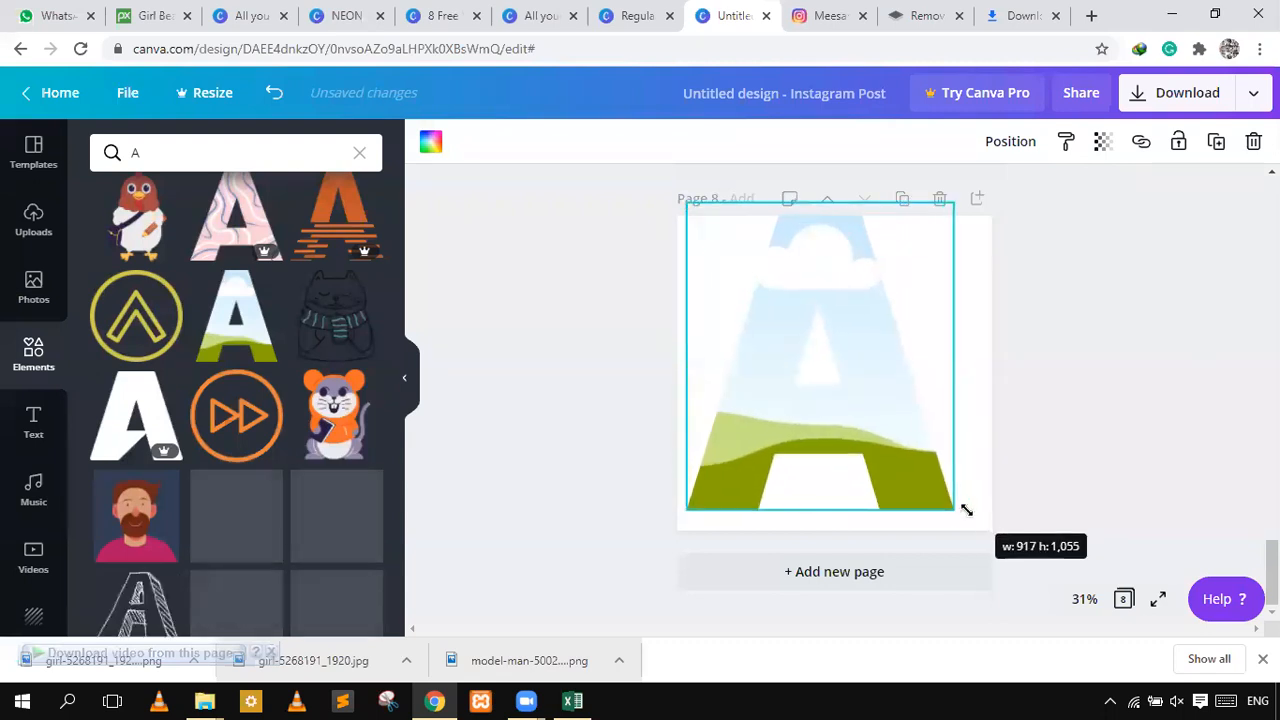
pyautogui.moveTo(870, 396); pyautogui.dragTo(892, 415)
pyautogui.moveTo(706, 218); pyautogui.dragTo(760, 275)
pyautogui.click(890, 415)
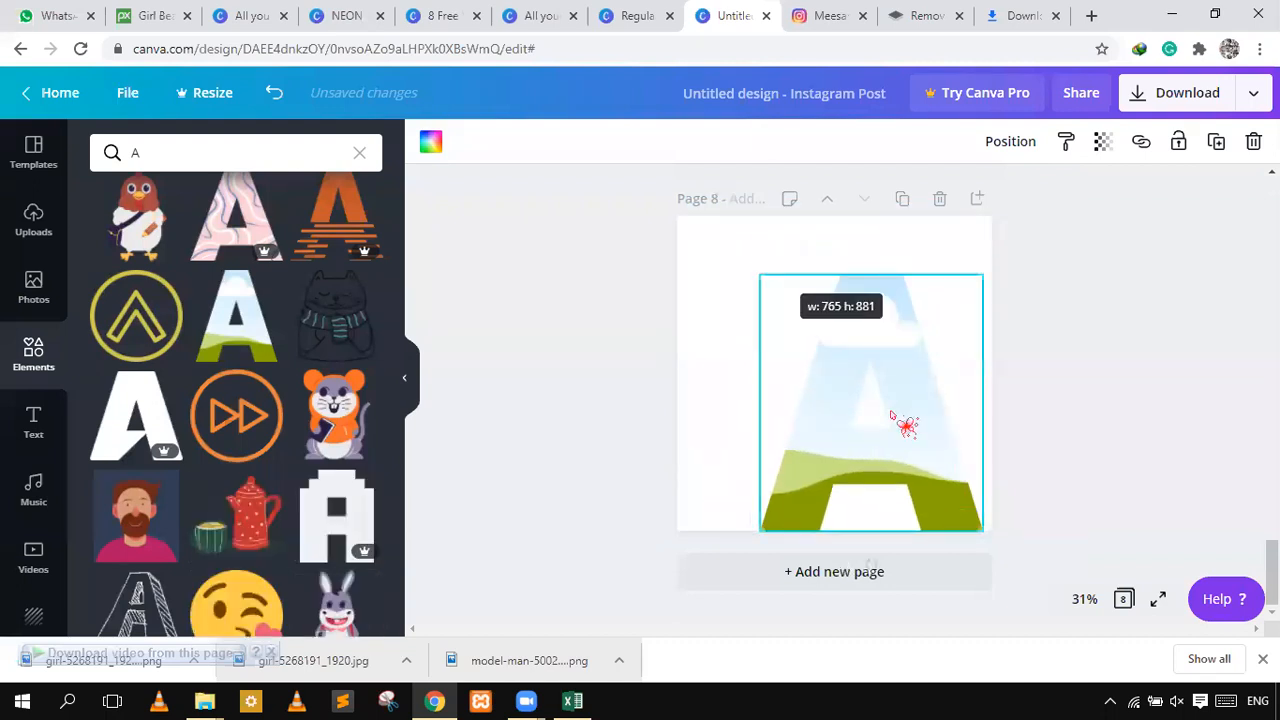
pyautogui.moveTo(865, 410); pyautogui.dragTo(780, 379)
pyautogui.click(537, 377)
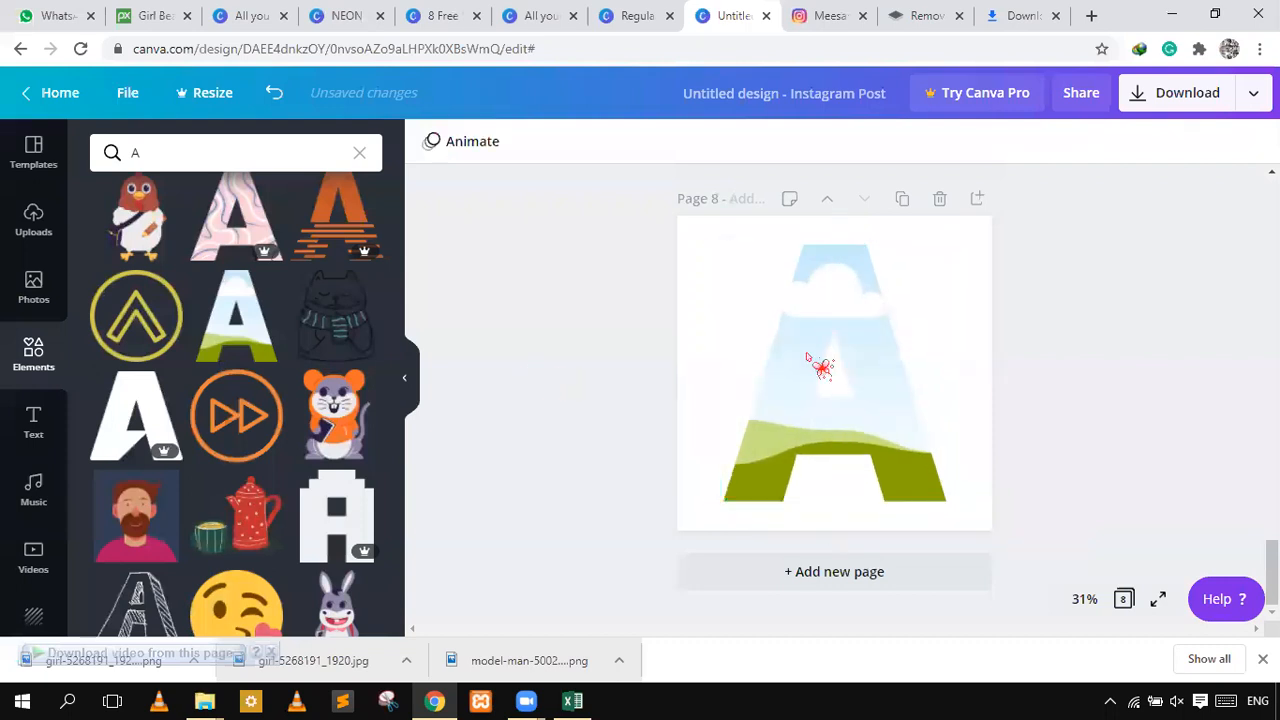
pyautogui.click(870, 366)
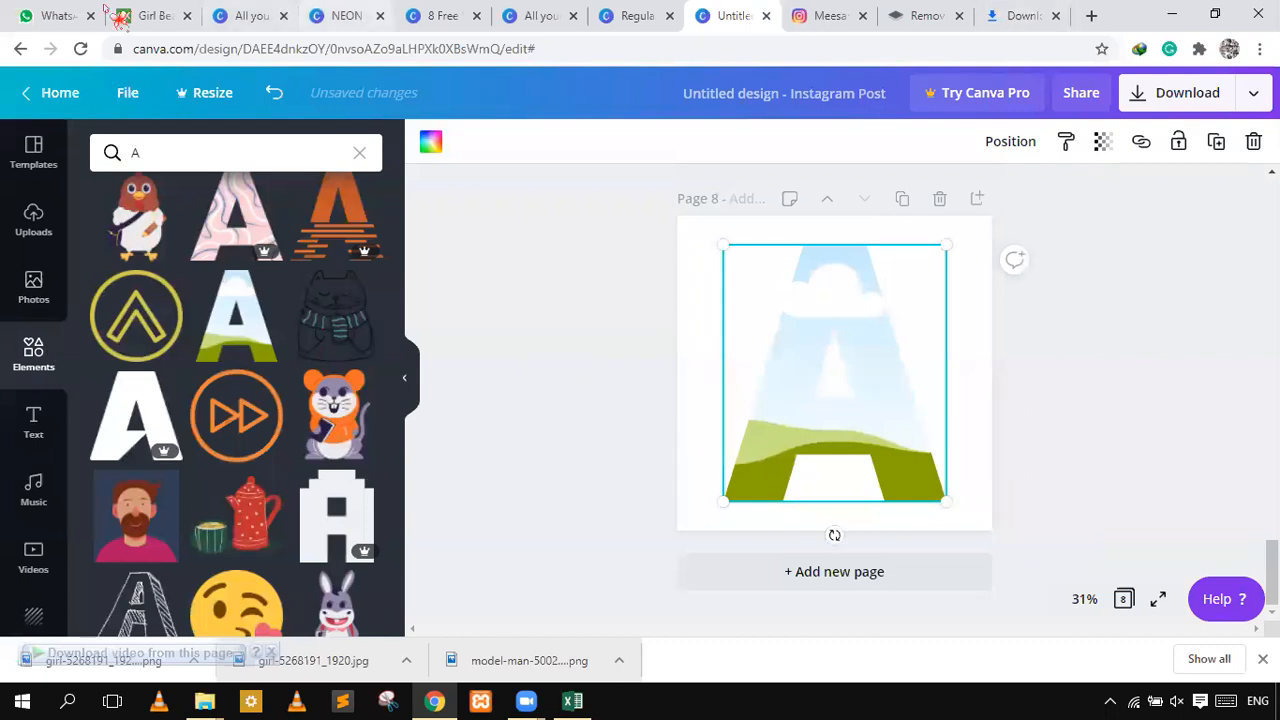
pyautogui.click(55, 15)
pyautogui.click(140, 15)
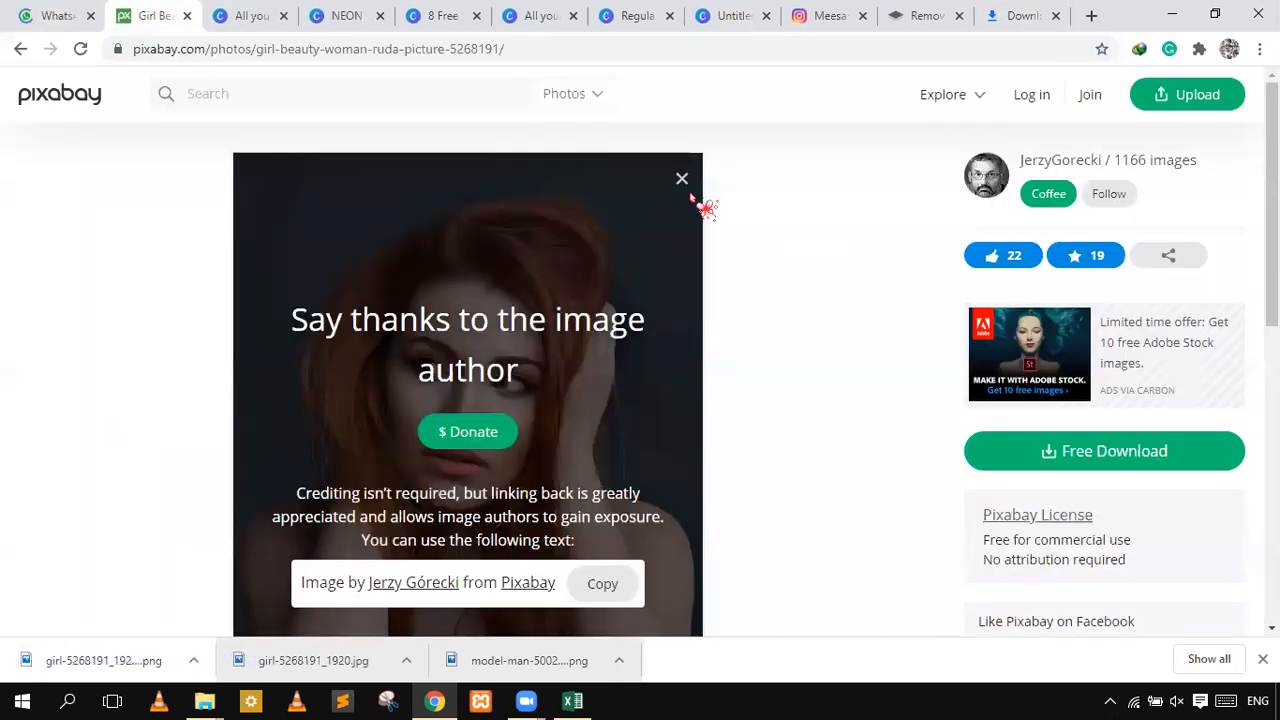
pyautogui.scroll(-3, 735, 248)
pyautogui.scroll(3, 341, 120)
pyautogui.click(259, 13)
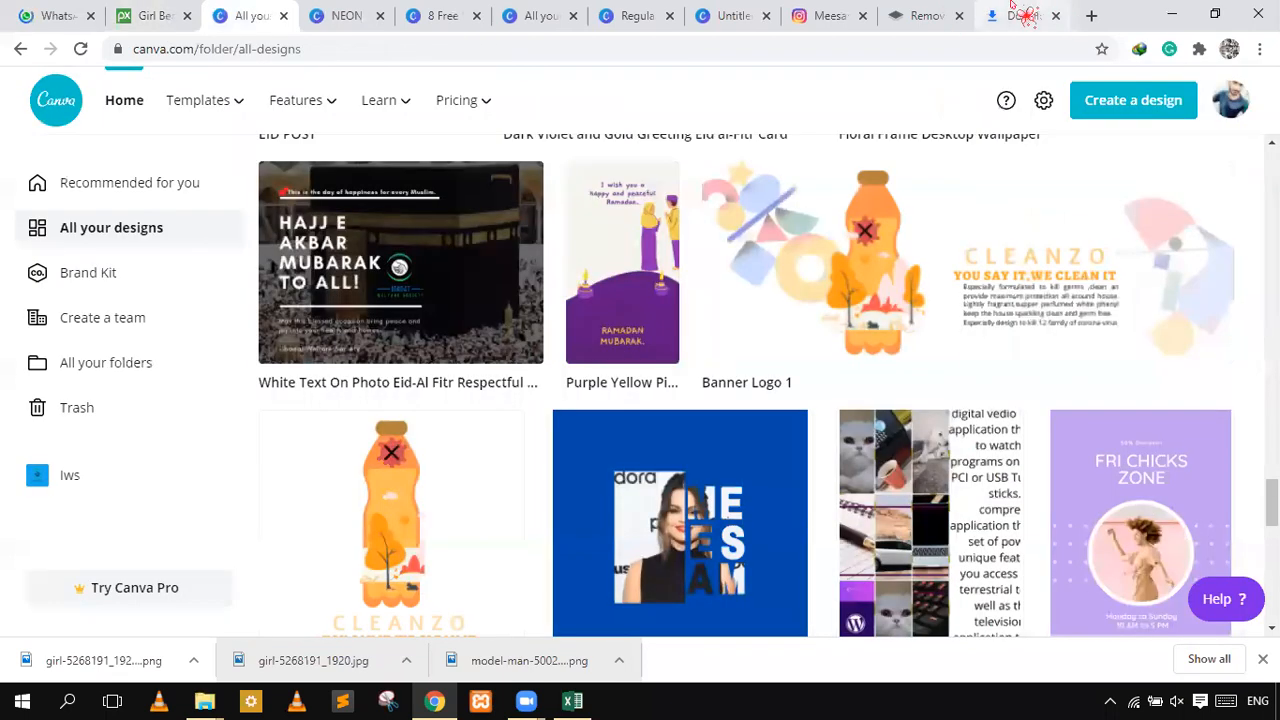
pyautogui.click(640, 12)
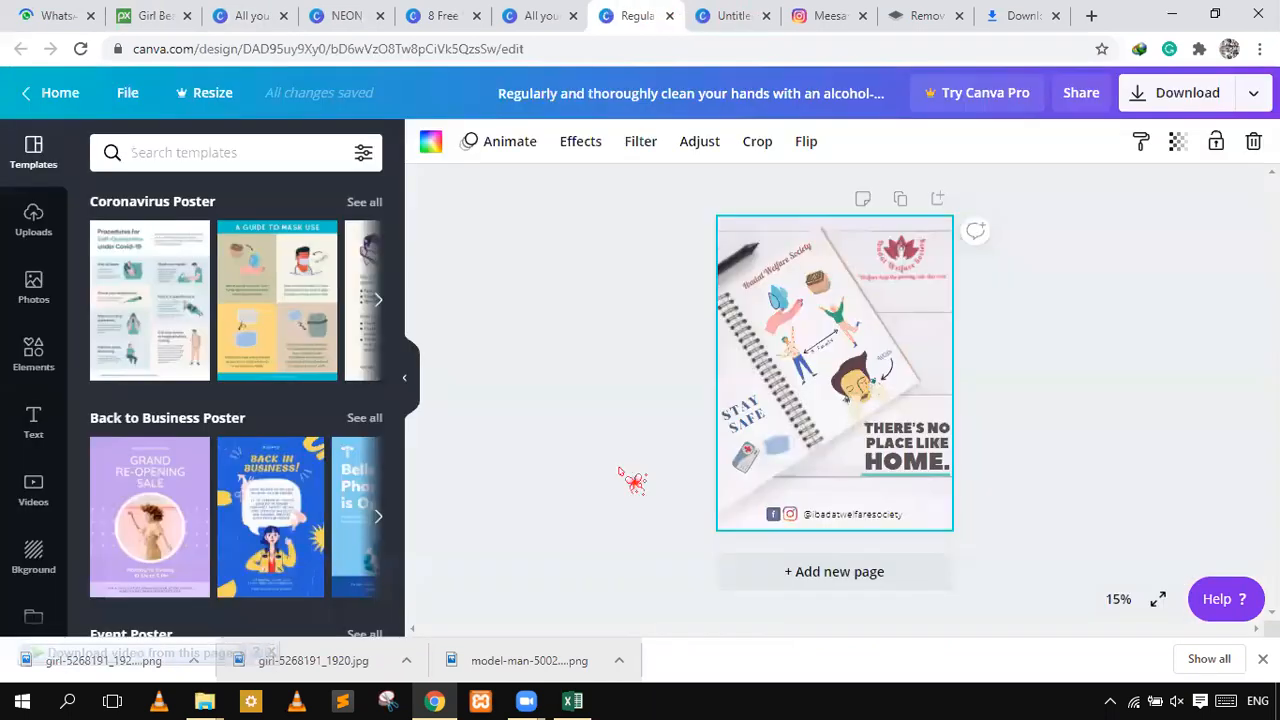
pyautogui.hotkey('ctrl', 'Tab')
# - Fill the A frame with the uploaded photo of the red-haired woman holding her head, background included
pyautogui.click(38, 300)
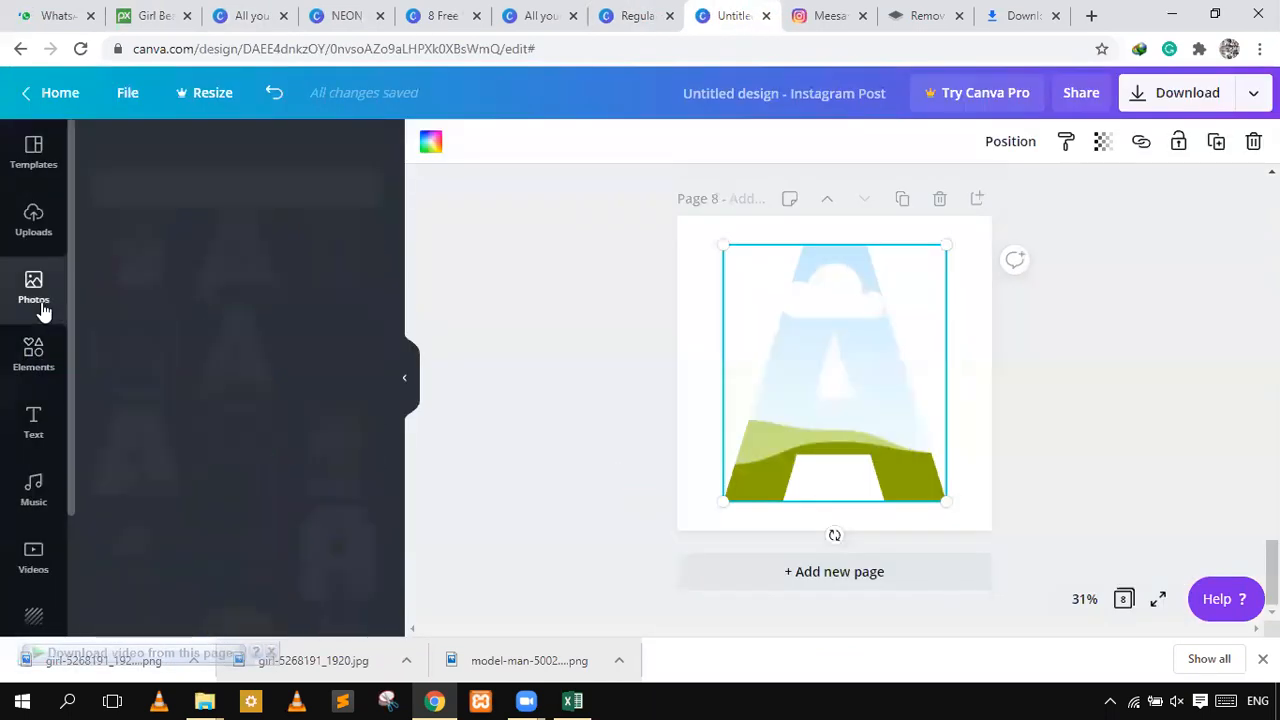
pyautogui.click(33, 222)
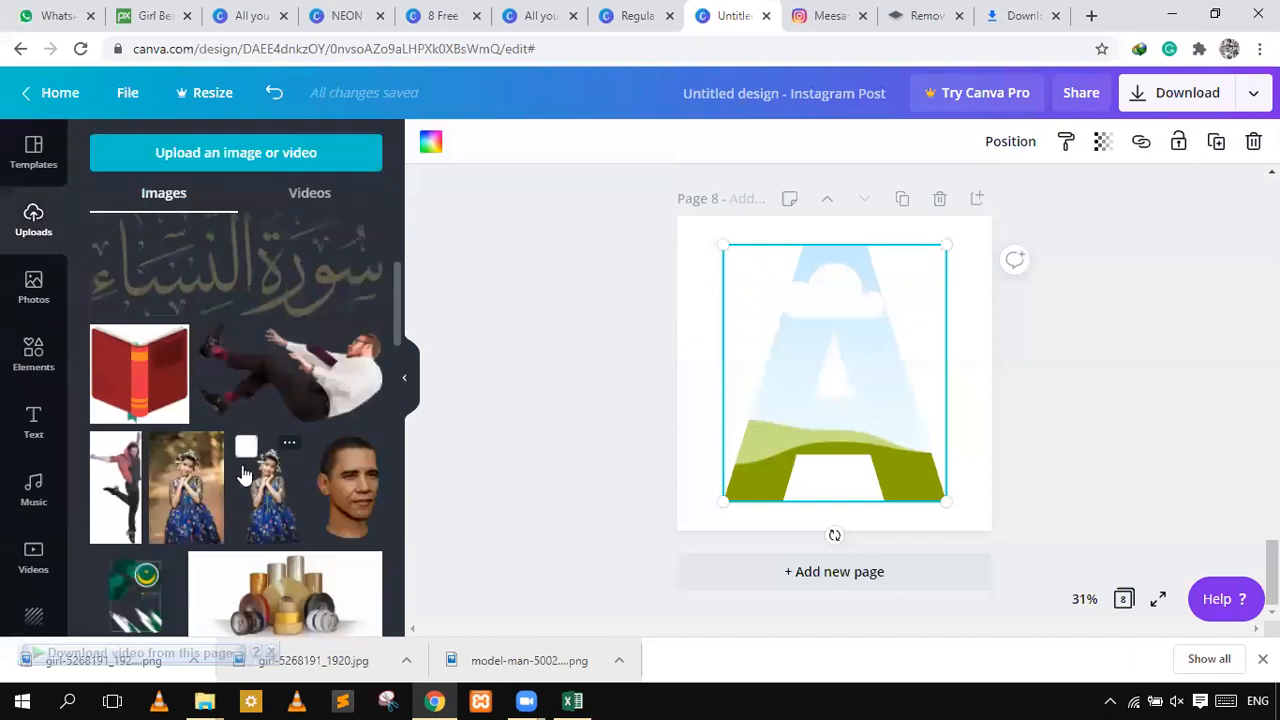
pyautogui.scroll(-3, 243, 474)
pyautogui.scroll(5, 360, 295)
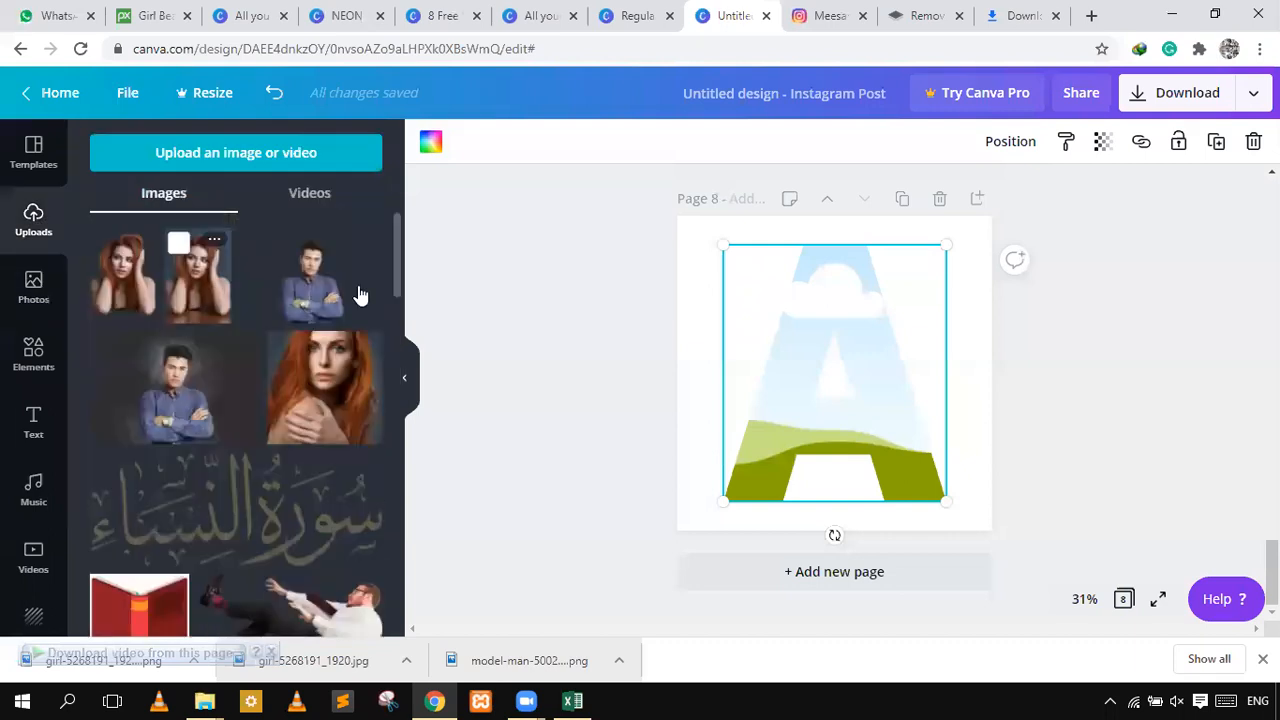
pyautogui.moveTo(787, 369); pyautogui.dragTo(793, 381)
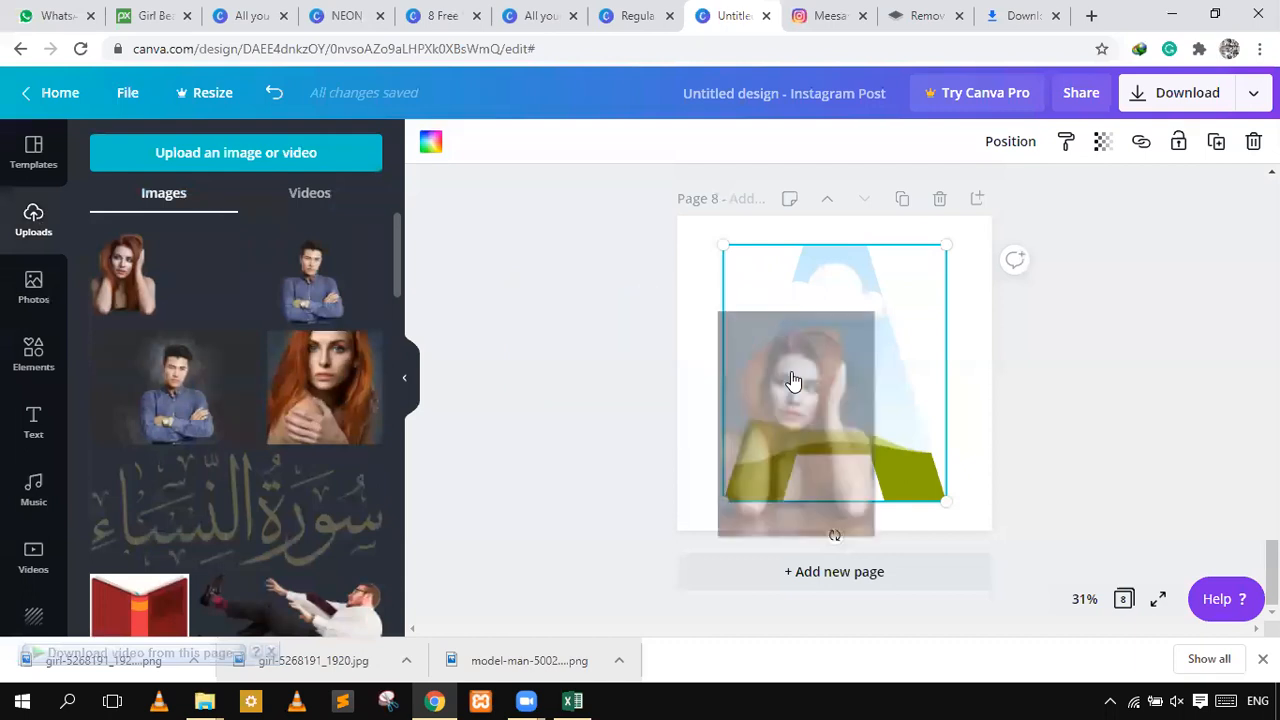
pyautogui.moveTo(792, 381); pyautogui.dragTo(207, 290)
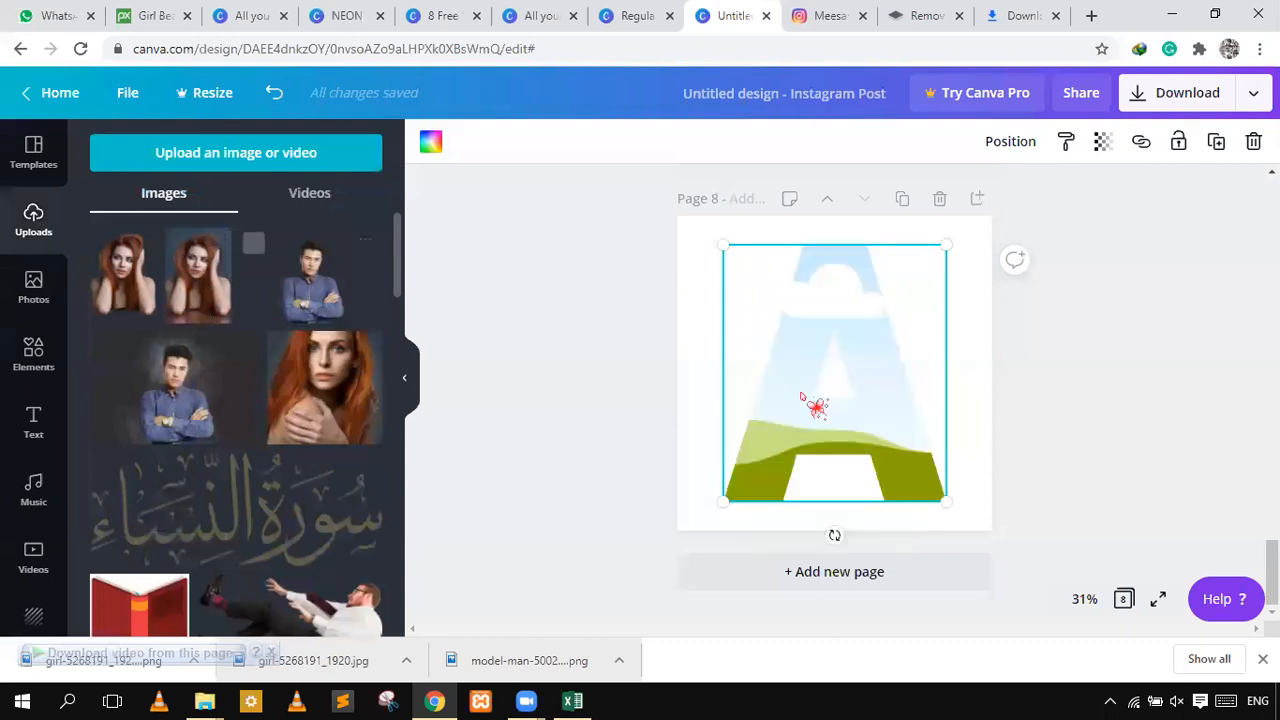
pyautogui.click(820, 423)
pyautogui.moveTo(830, 297); pyautogui.dragTo(807, 341)
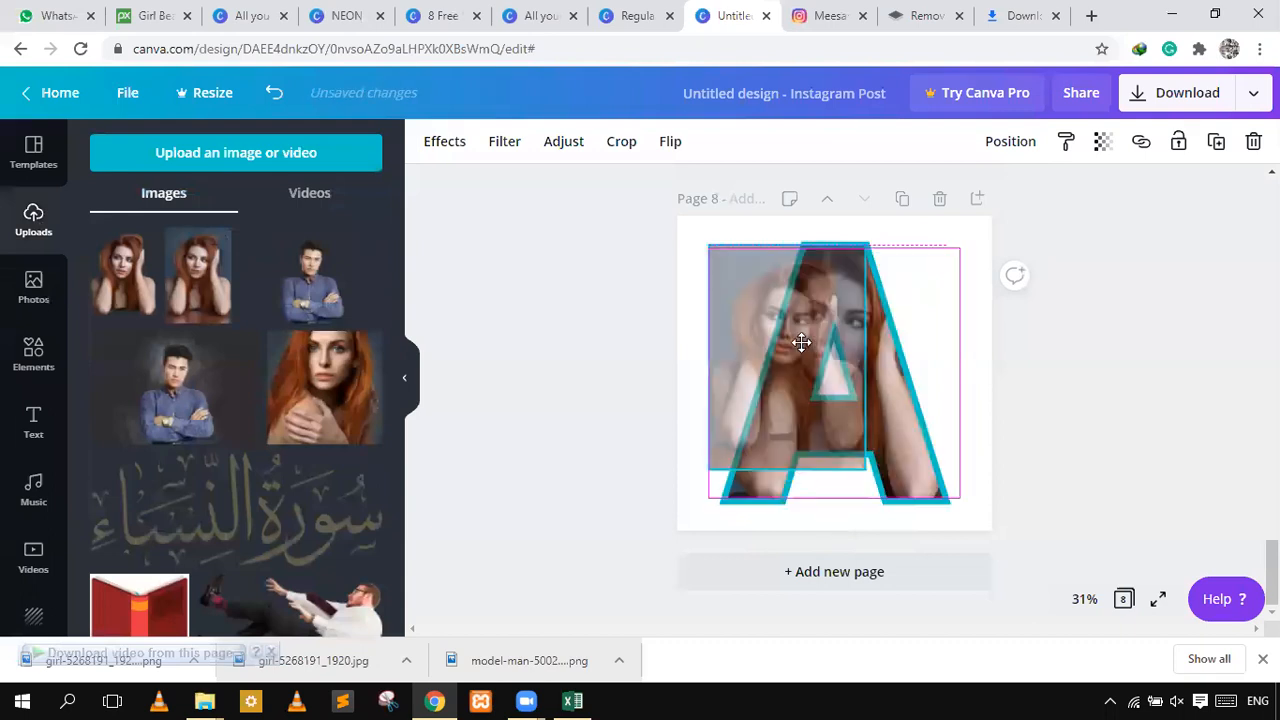
pyautogui.click(1026, 380)
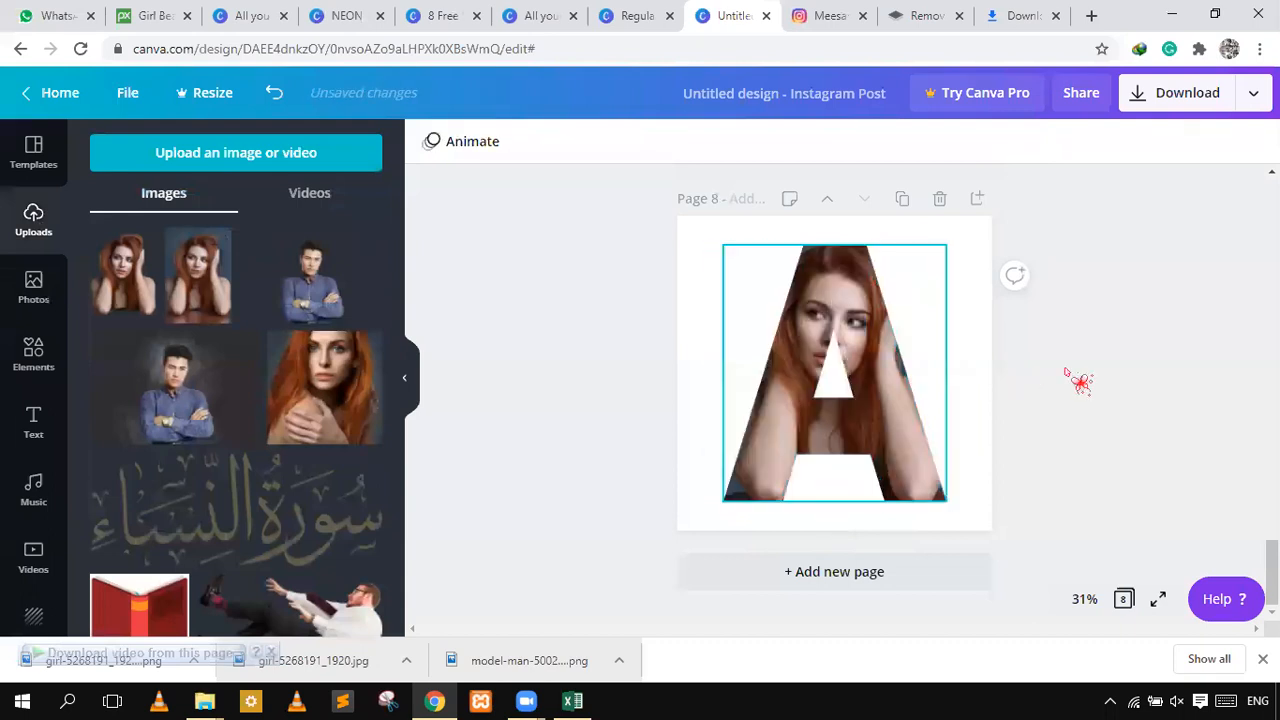
# - Shift the portrait upward inside the A frame so the photo's lower edge meets the base of the letter
pyautogui.doubleClick(876, 367)
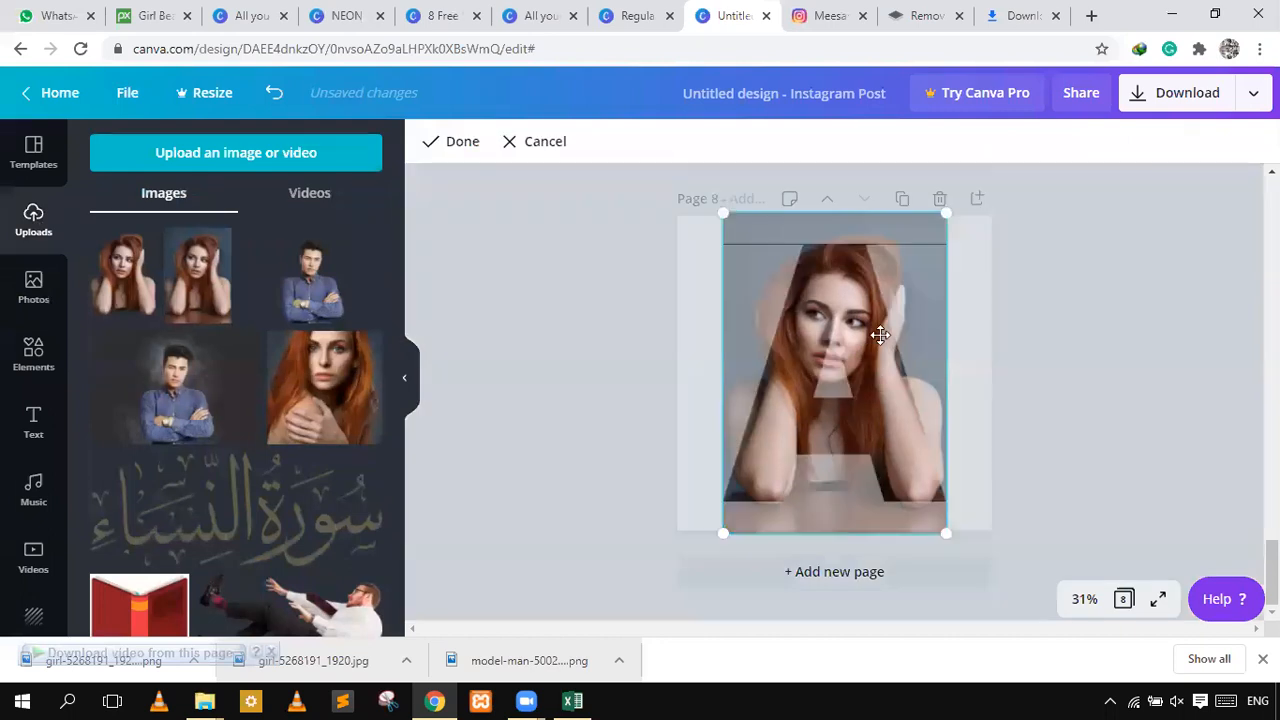
pyautogui.moveTo(878, 336); pyautogui.dragTo(882, 303)
pyautogui.click(1140, 327)
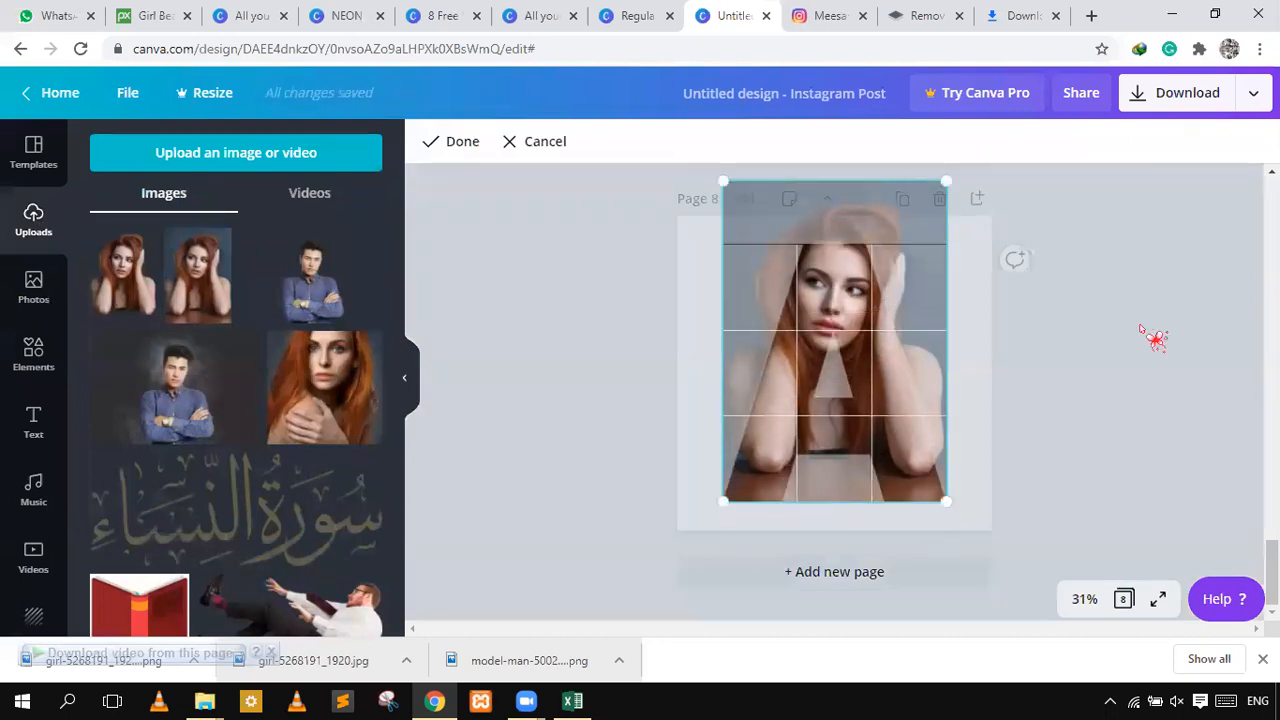
pyautogui.click(1140, 327)
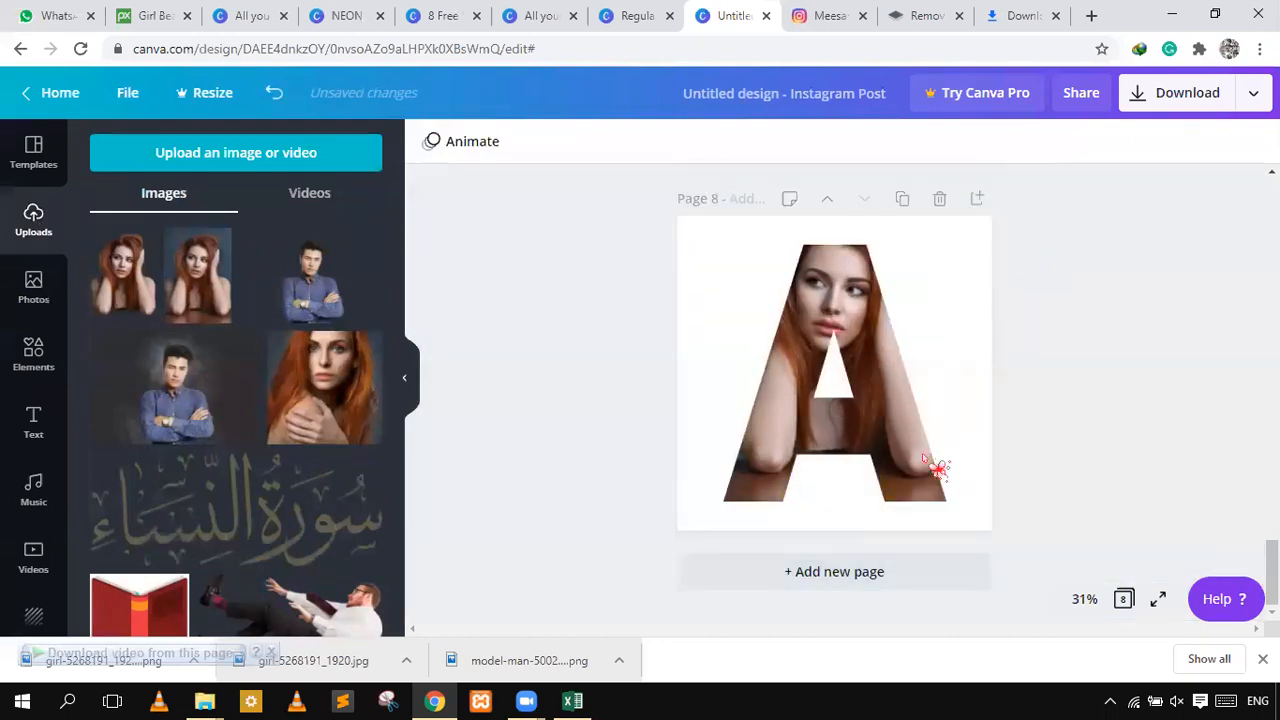
# - Shrink the photo-filled A frame and centre it on page 8, keeping the portrait's crop
pyautogui.click(949, 490)
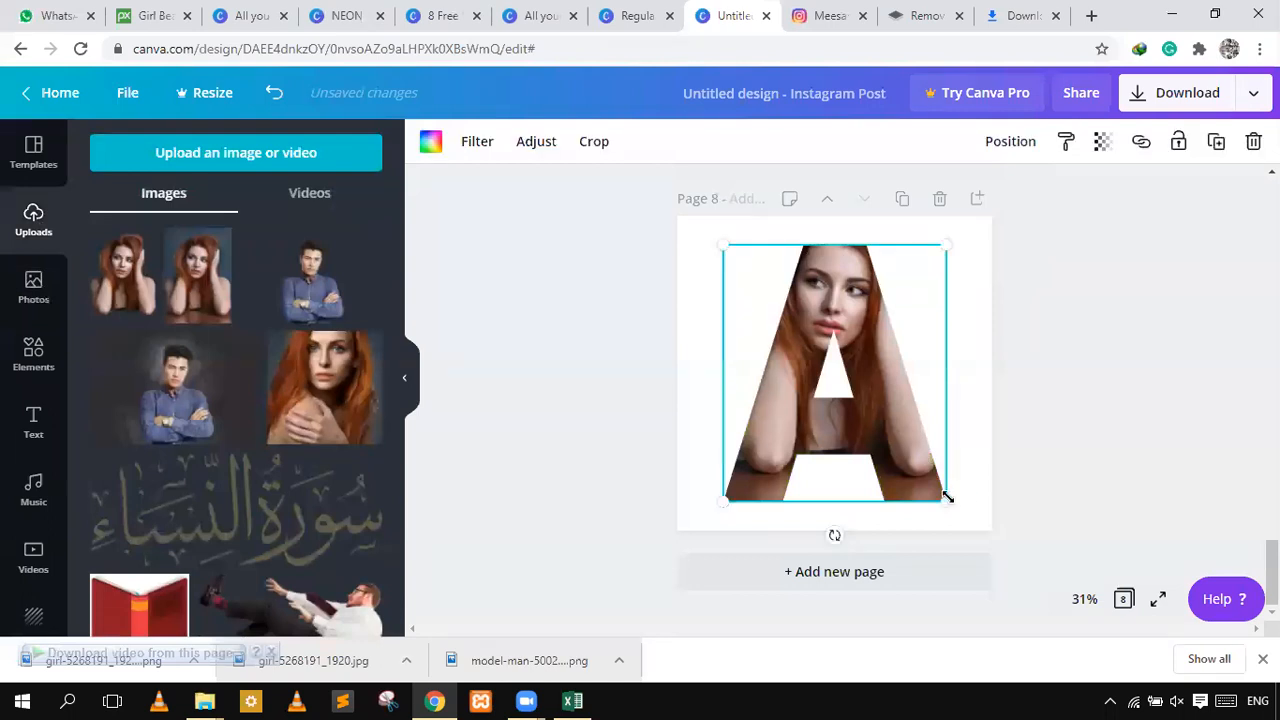
pyautogui.moveTo(913, 442); pyautogui.dragTo(895, 420)
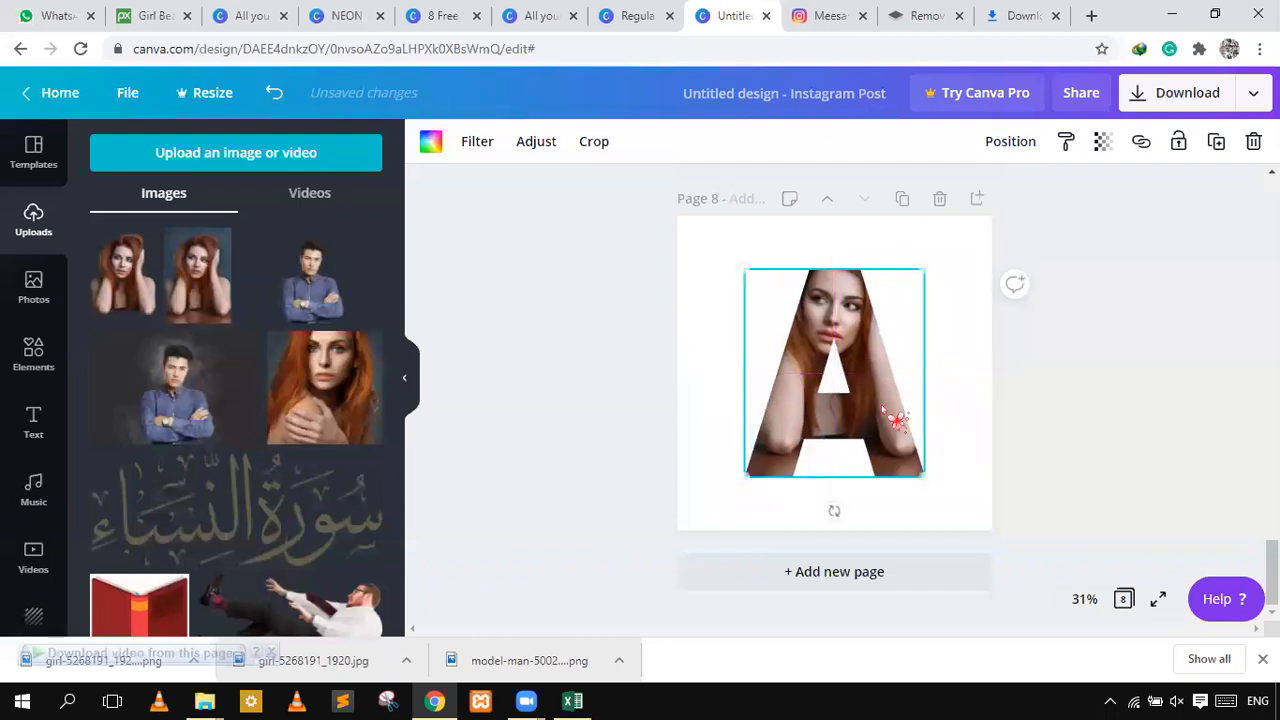
pyautogui.doubleClick(882, 355)
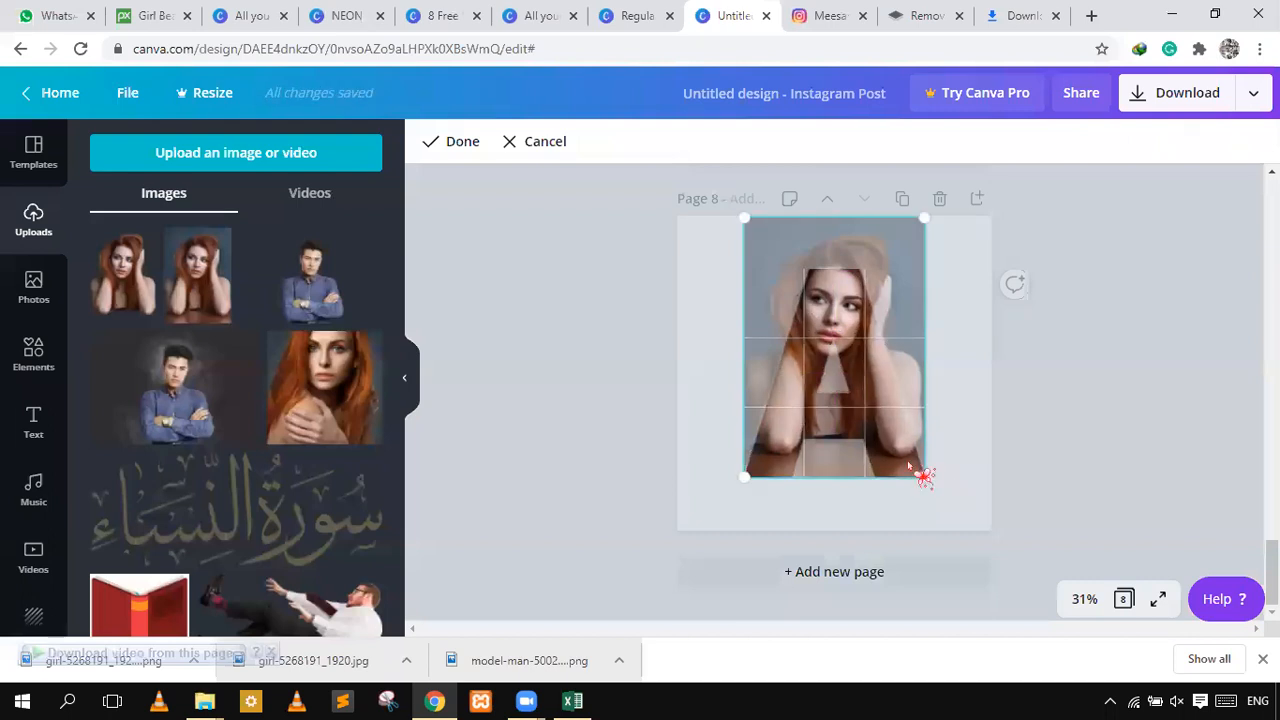
pyautogui.click(1080, 366)
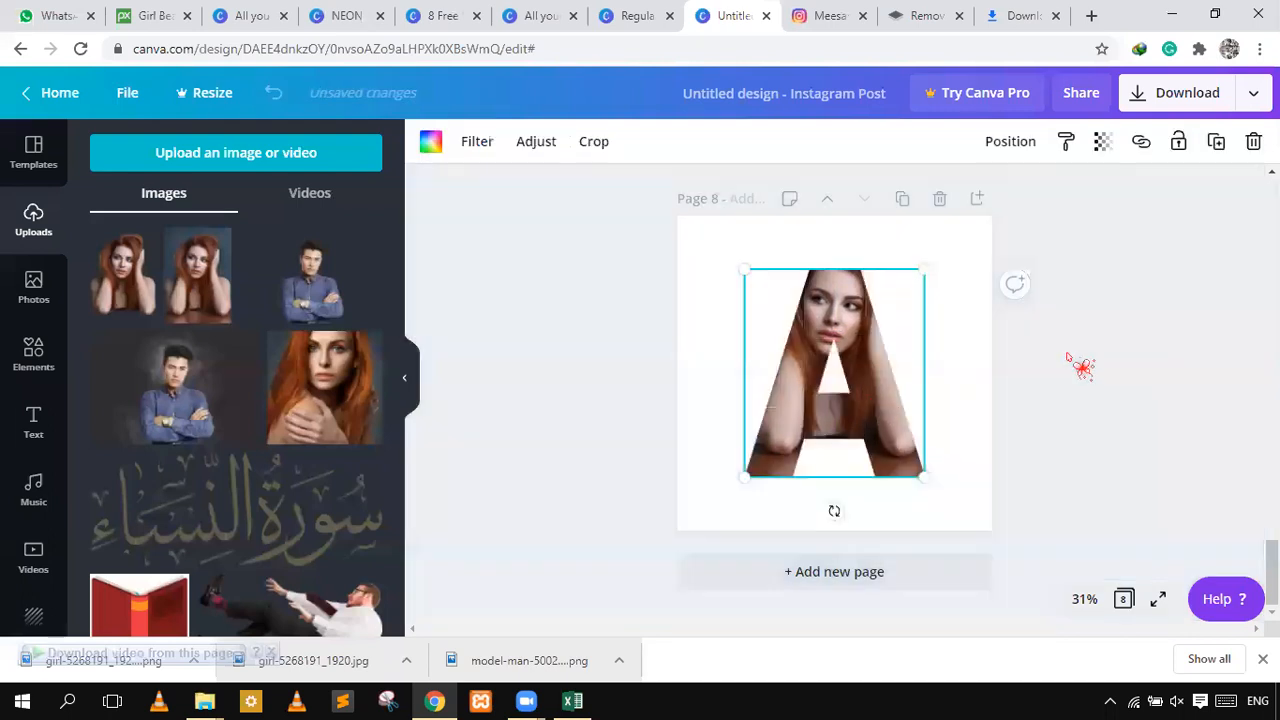
pyautogui.doubleClick(849, 400)
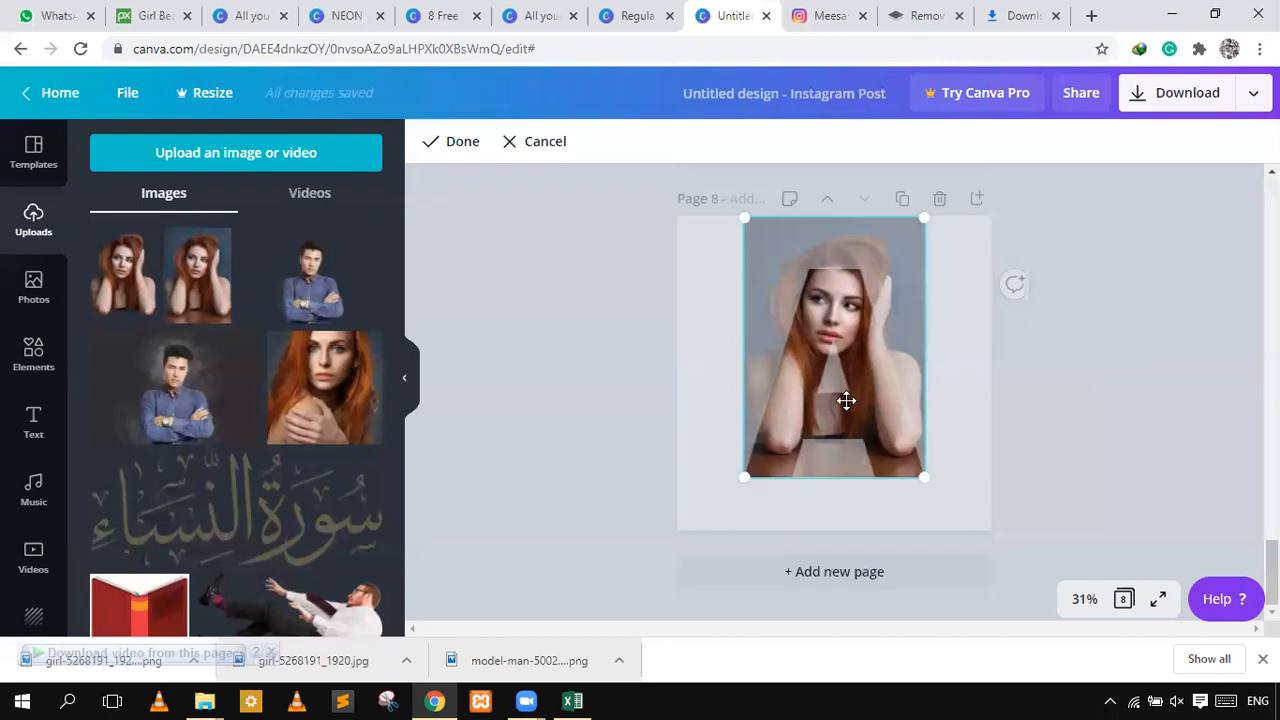
pyautogui.click(632, 386)
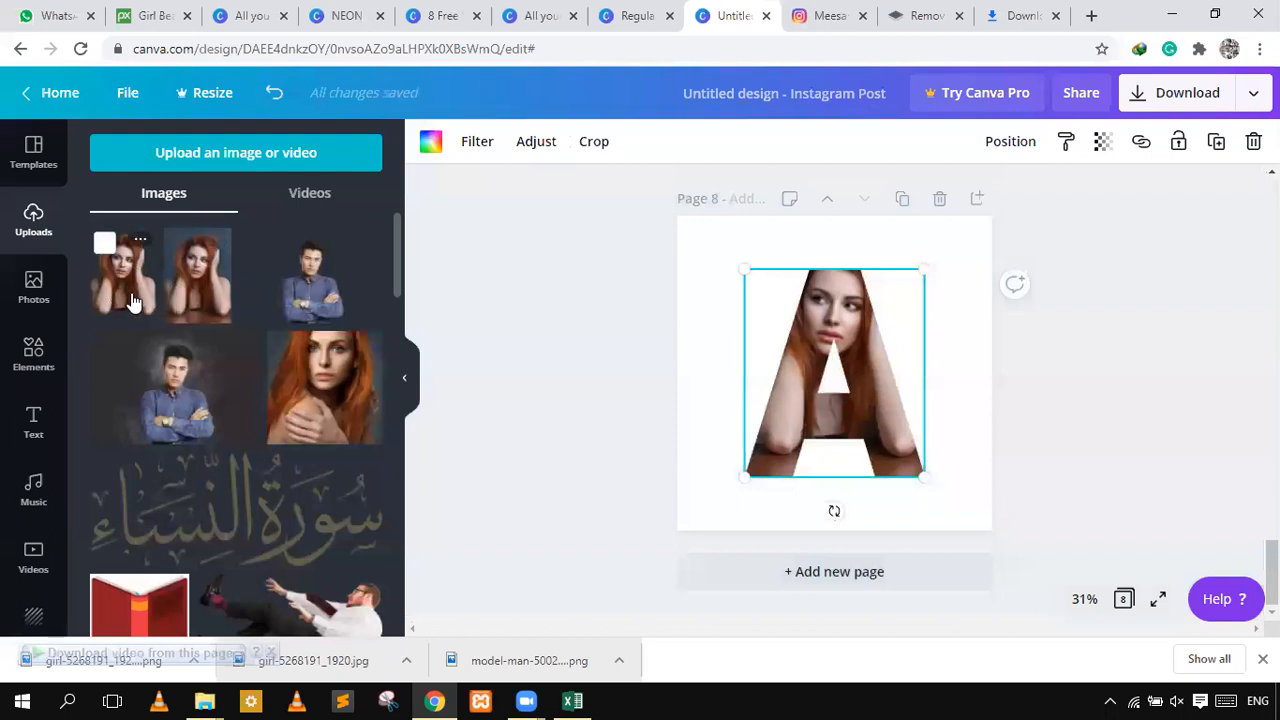
# - Add the background-free cutout of the red-haired woman to page 8, enlarge it to about the A frame's width and place it over the letter
pyautogui.moveTo(133, 302); pyautogui.dragTo(834, 380)
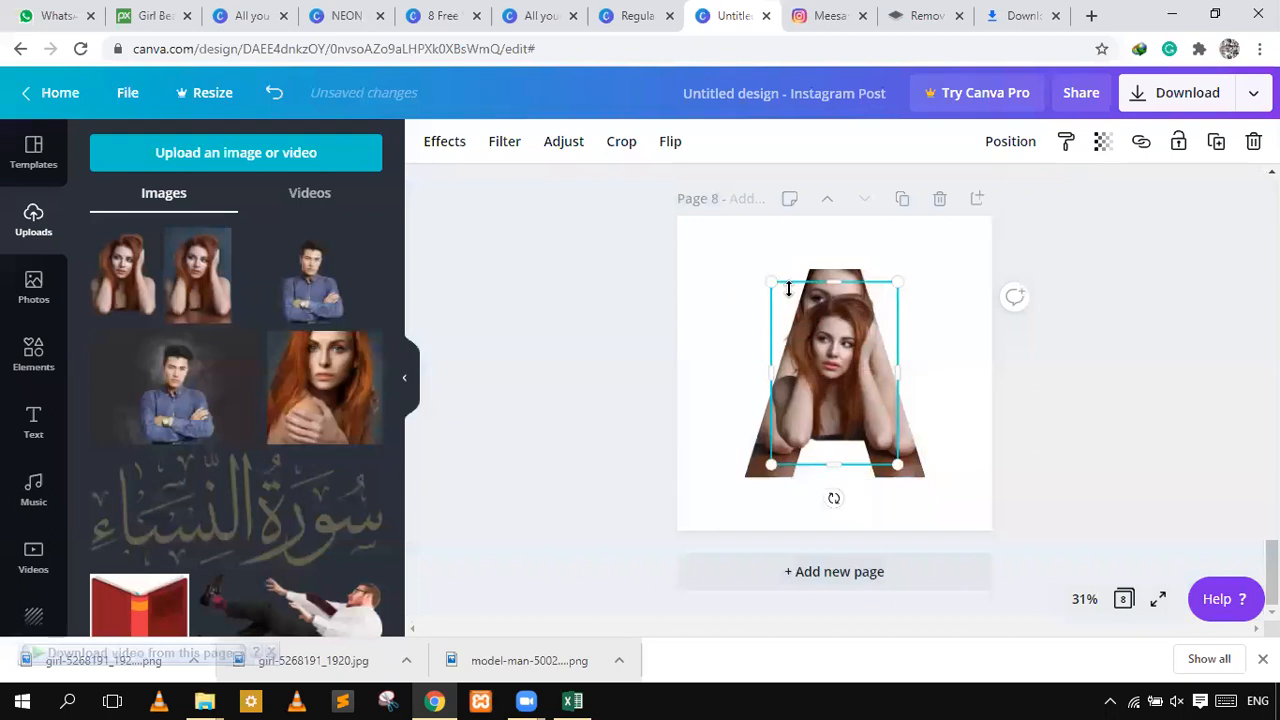
pyautogui.moveTo(730, 247)
pyautogui.mouseDown()
pyautogui.moveTo(700, 227)
pyautogui.moveTo(717, 254)
pyautogui.moveTo(705, 252)
pyautogui.mouseUp()
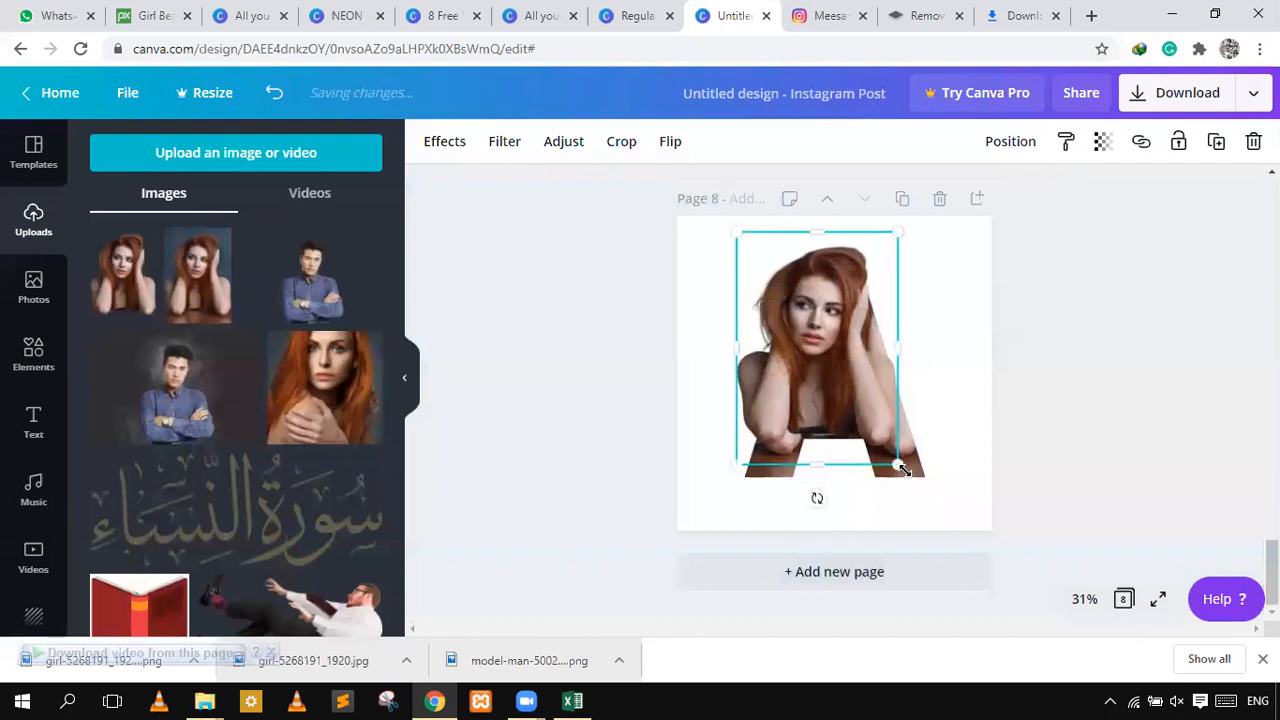
pyautogui.moveTo(903, 470); pyautogui.dragTo(734, 380)
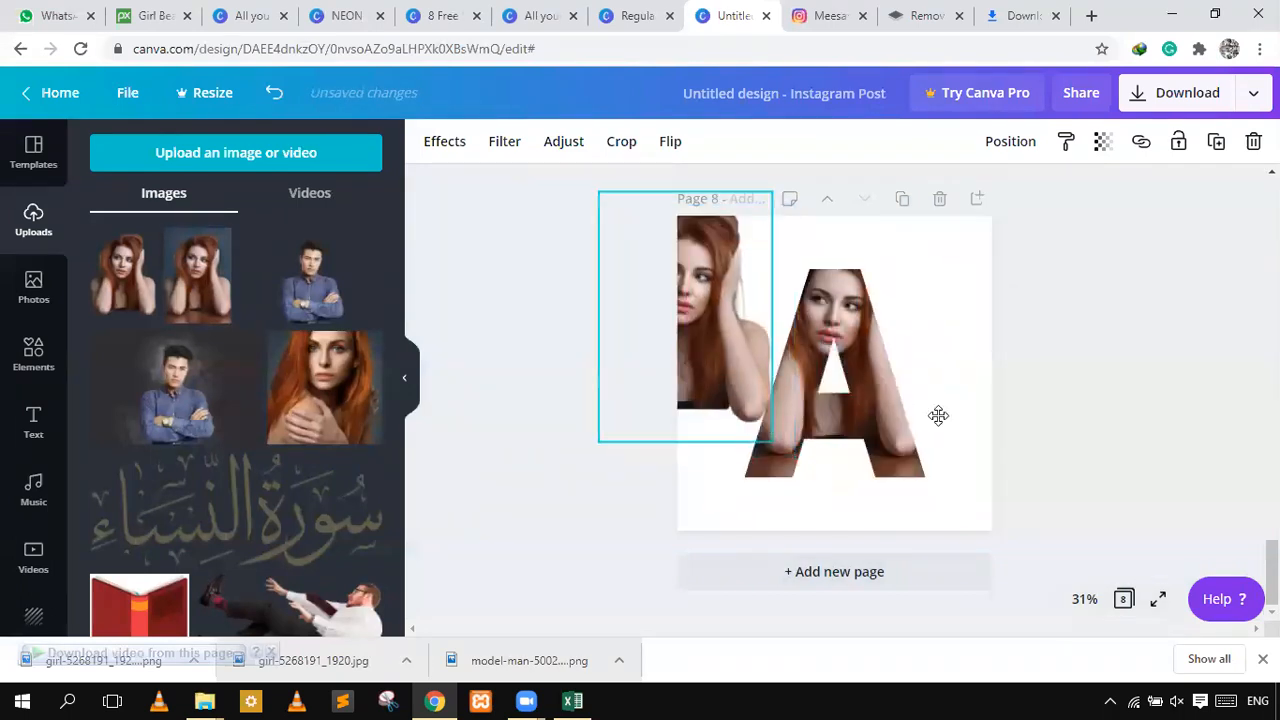
pyautogui.click(914, 437)
pyautogui.click(1195, 156)
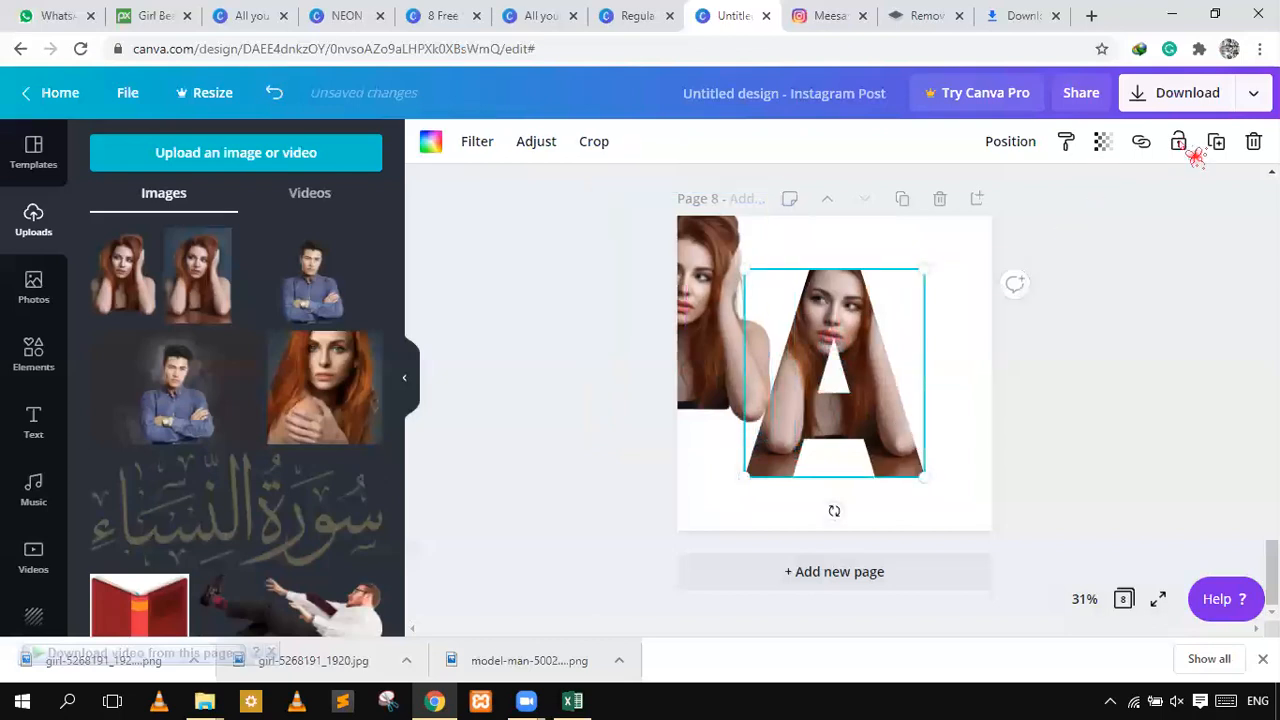
pyautogui.moveTo(704, 357); pyautogui.dragTo(851, 397)
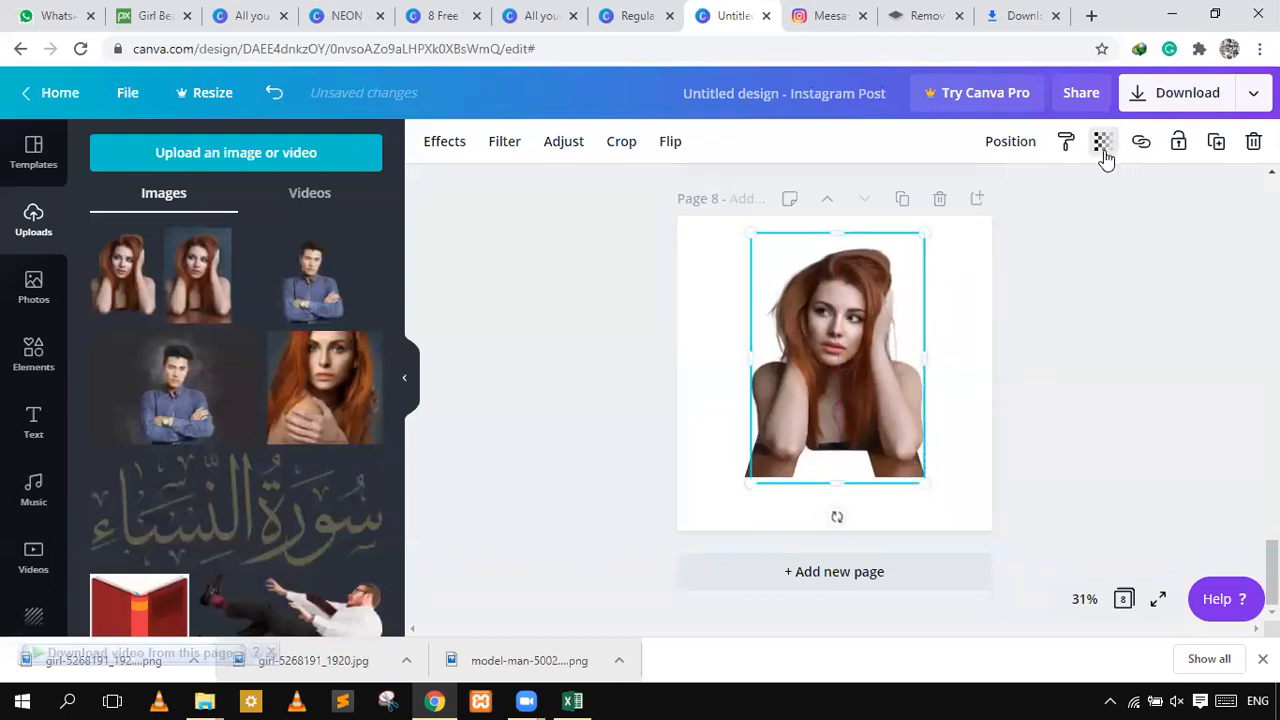
# - Set the cutout's transparency to 50 and align it with the portrait inside the A frame
pyautogui.click(1103, 141)
pyautogui.moveTo(1003, 190); pyautogui.dragTo(994, 205)
pyautogui.click(1080, 373)
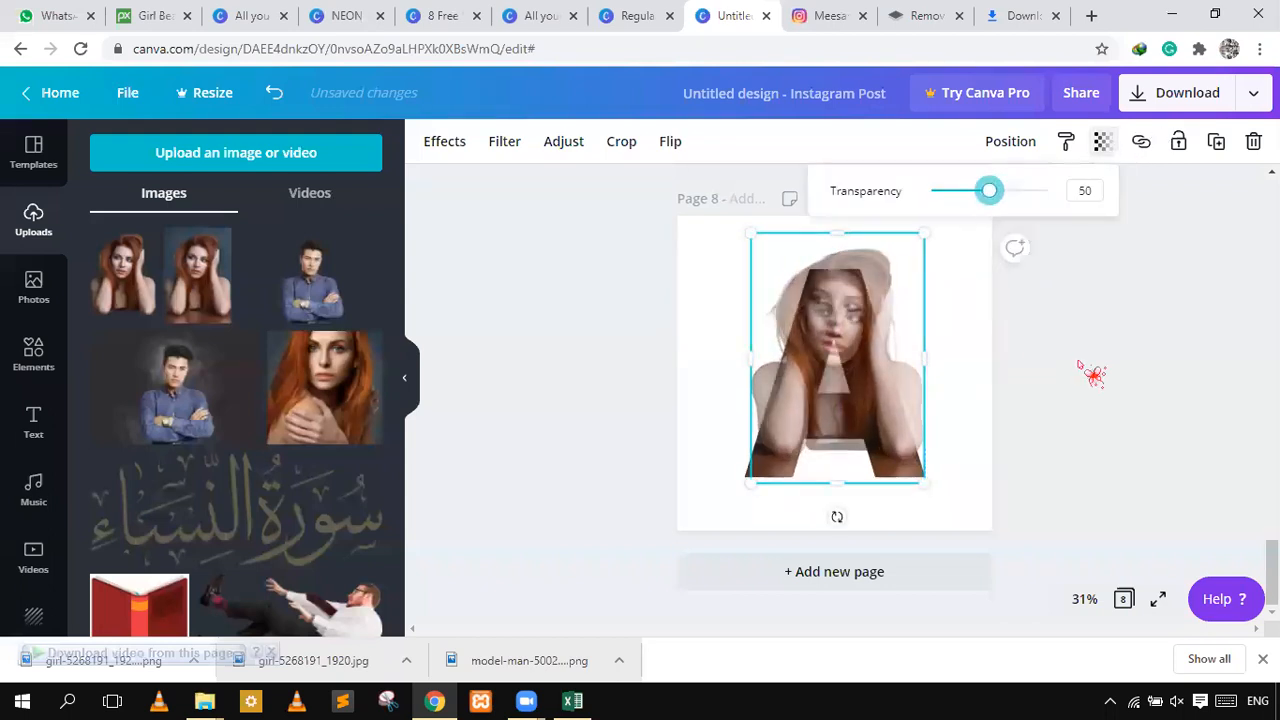
pyautogui.click(880, 384)
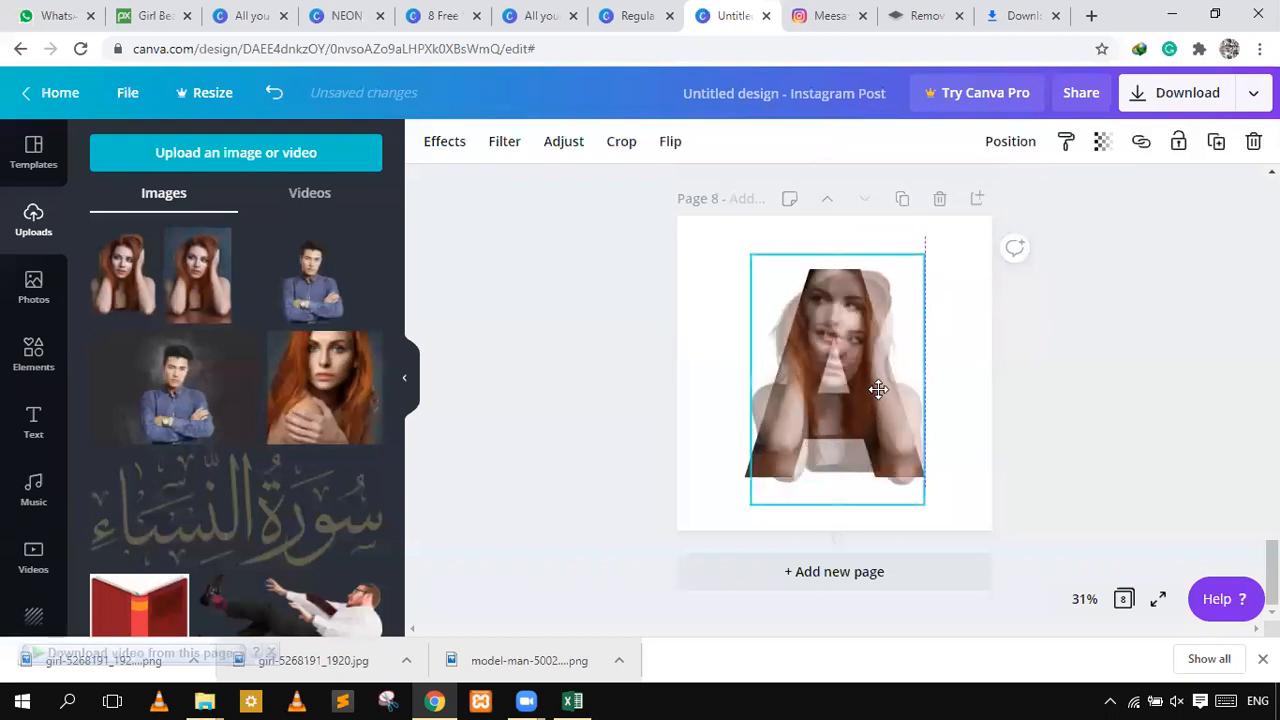
pyautogui.moveTo(880, 384); pyautogui.dragTo(876, 361)
pyautogui.click(877, 365)
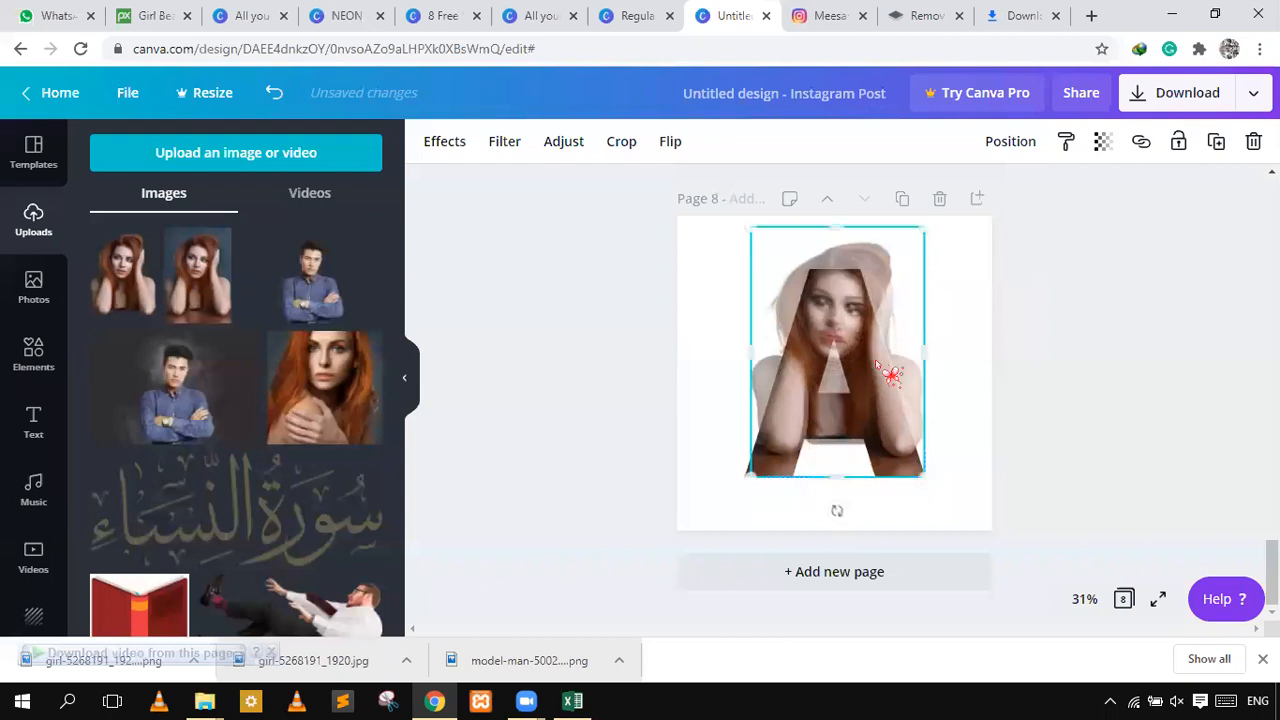
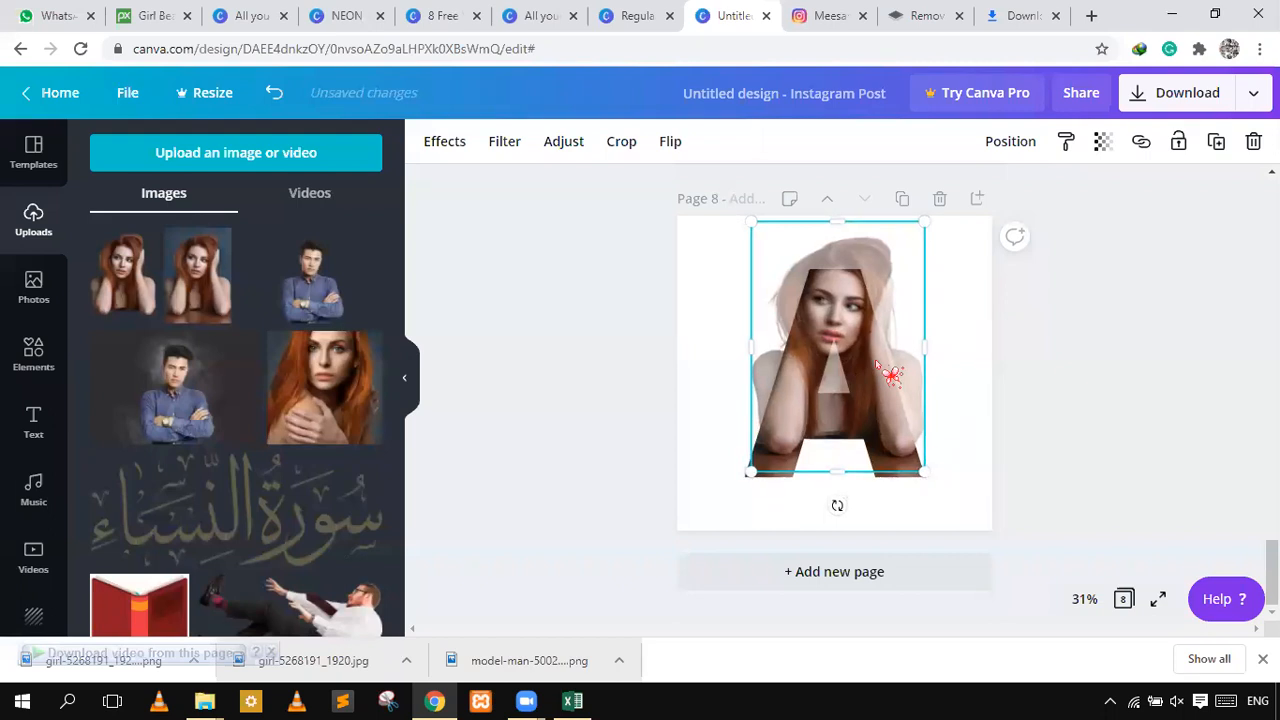
pyautogui.click(1077, 398)
pyautogui.click(918, 412)
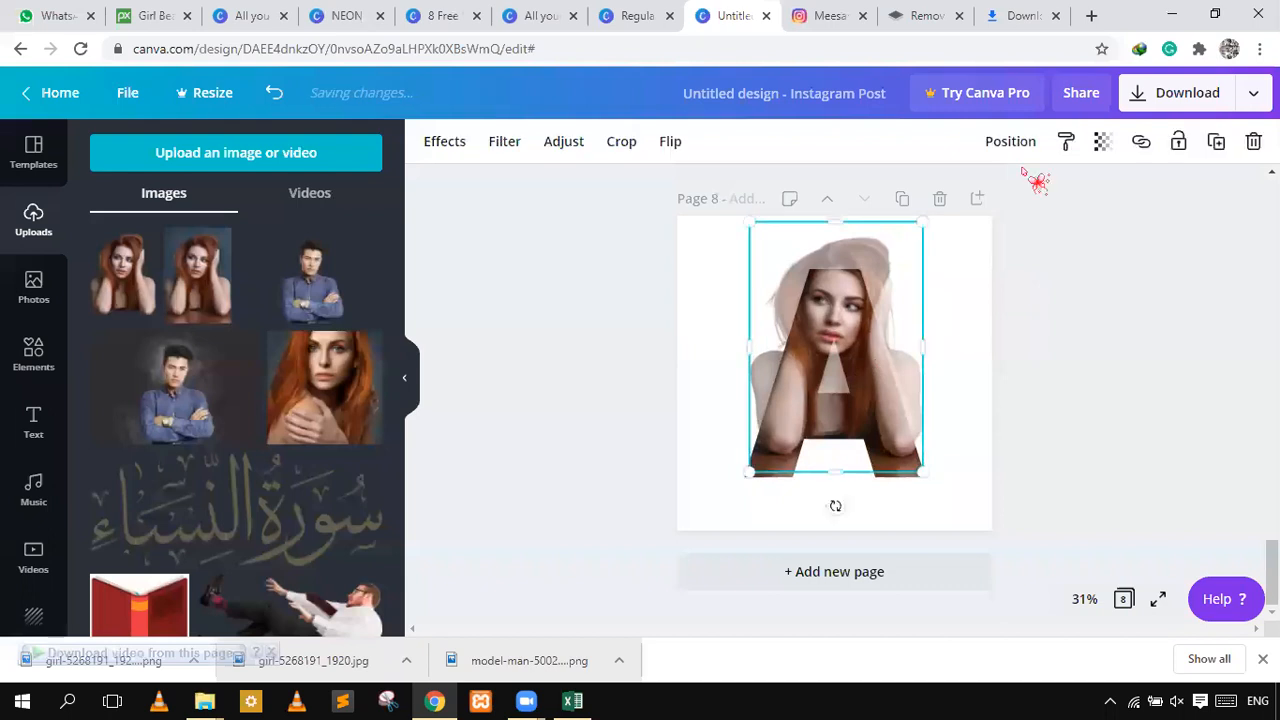
# - Set the cutout's transparency to 100 and extend its lower edge to a height of 876, level with the letter's base
pyautogui.click(1102, 140)
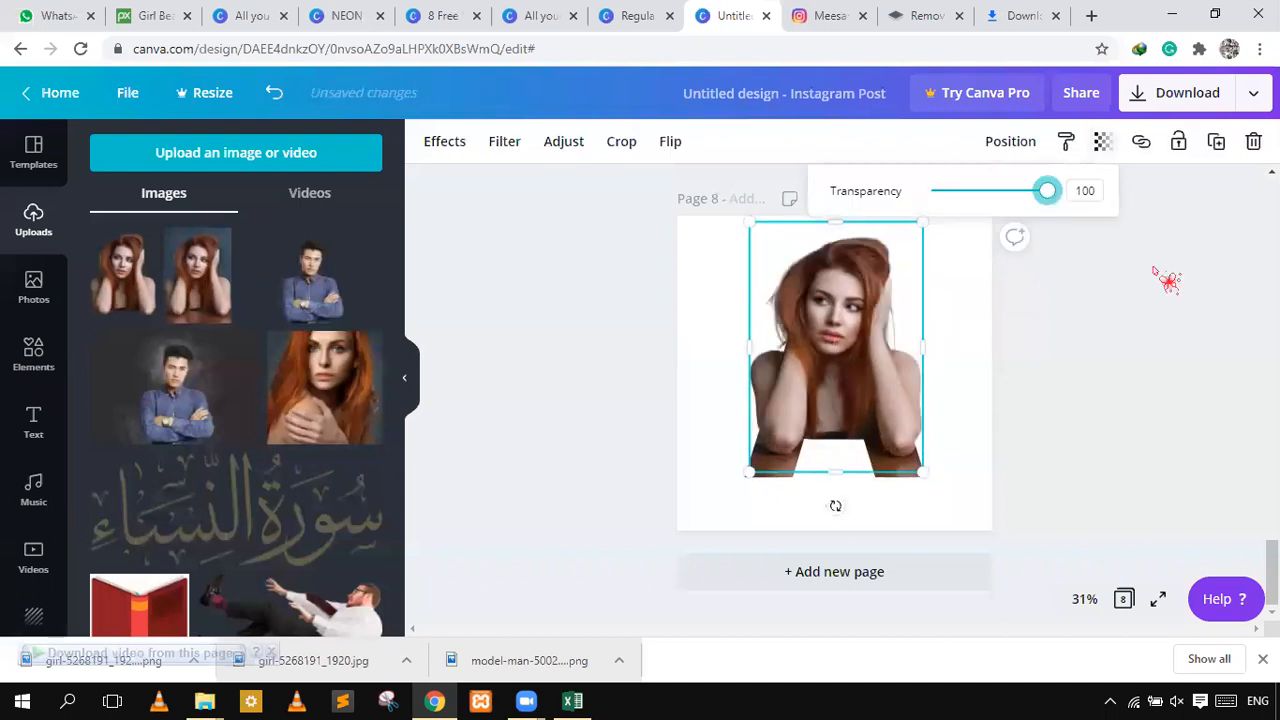
pyautogui.click(1130, 353)
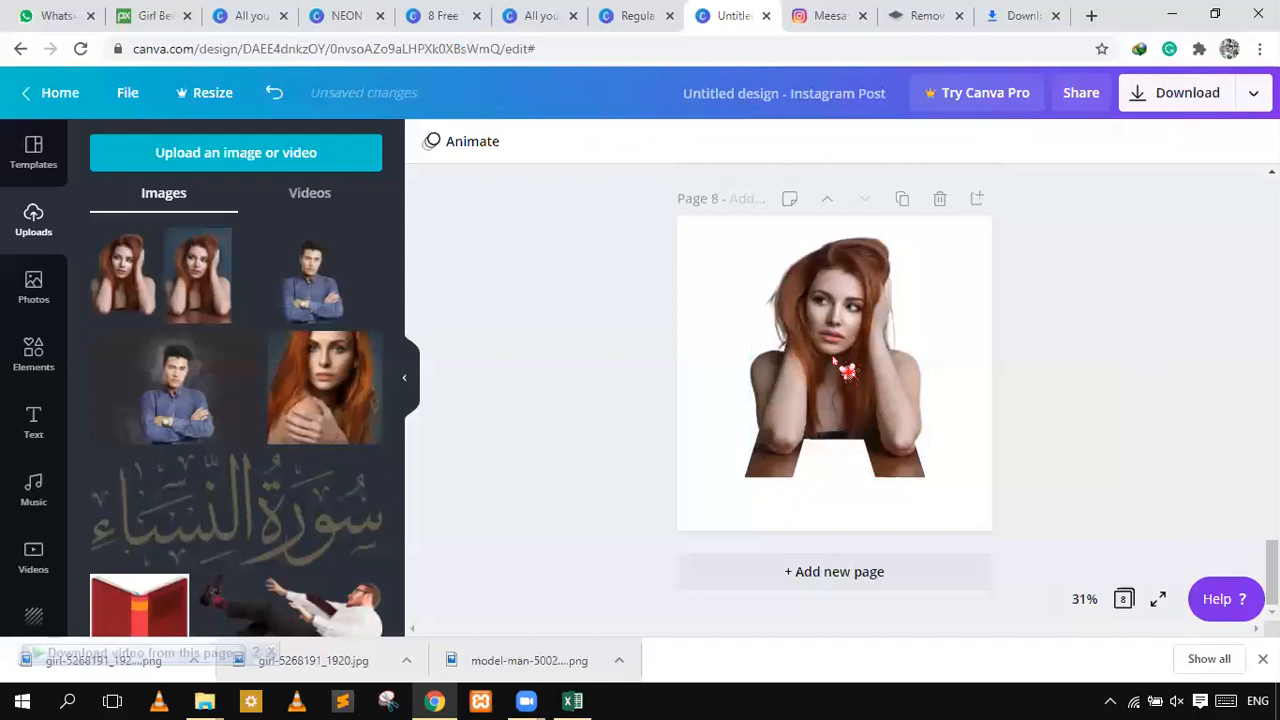
pyautogui.click(882, 384)
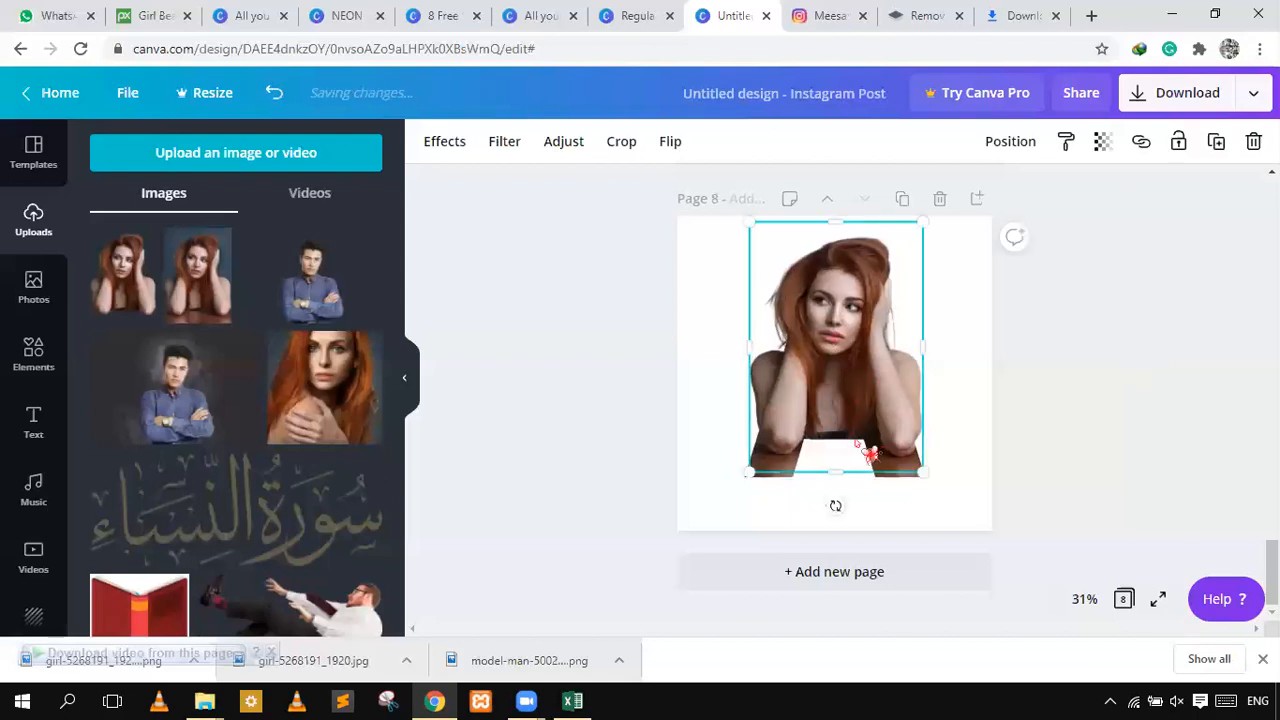
pyautogui.moveTo(843, 408); pyautogui.dragTo(912, 433)
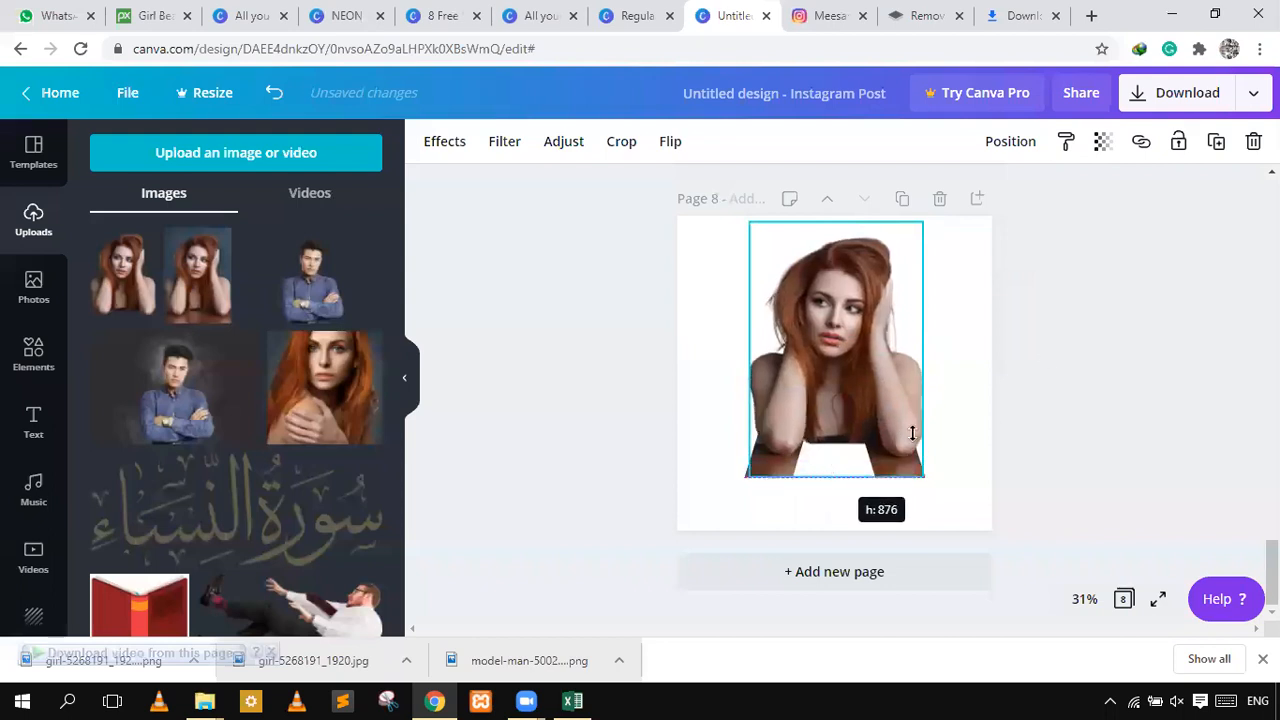
# - Search the elements for TRIANGLE and add the free solid white triangle to page 8
pyautogui.click(531, 334)
pyautogui.click(33, 345)
pyautogui.click(800, 425)
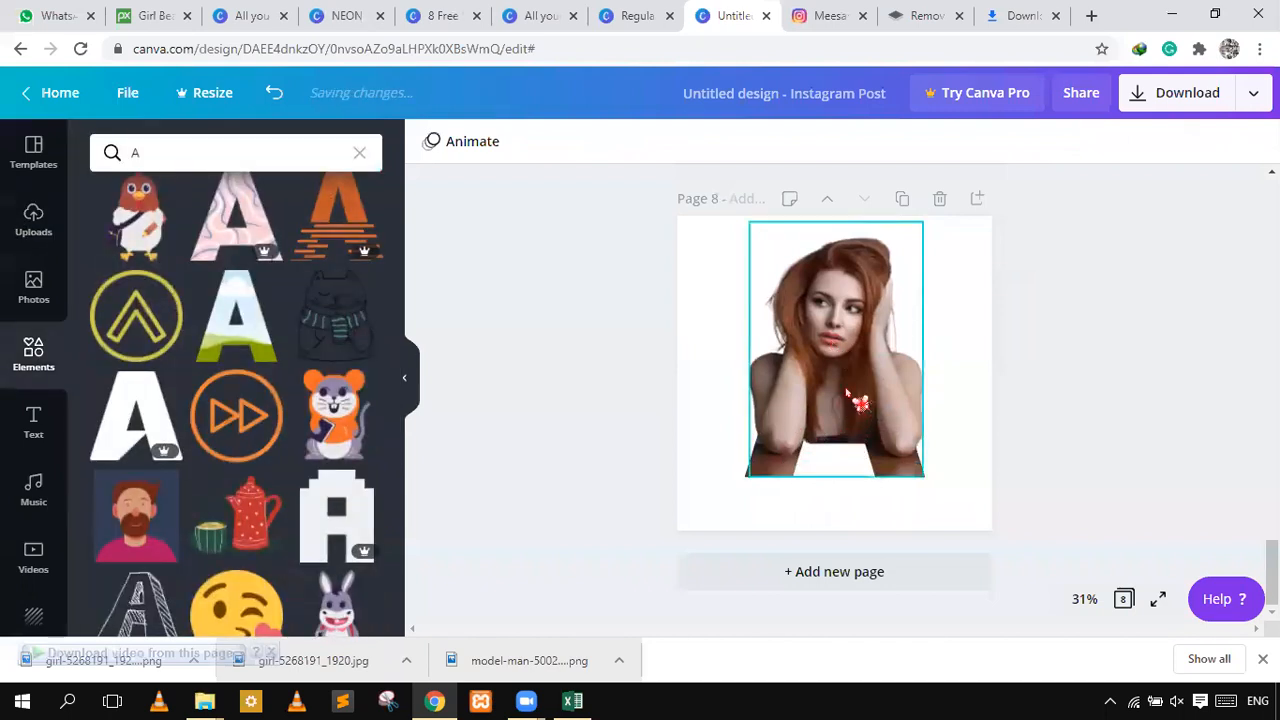
pyautogui.click(189, 147)
pyautogui.press('BackSpace')
pyautogui.write('TR')
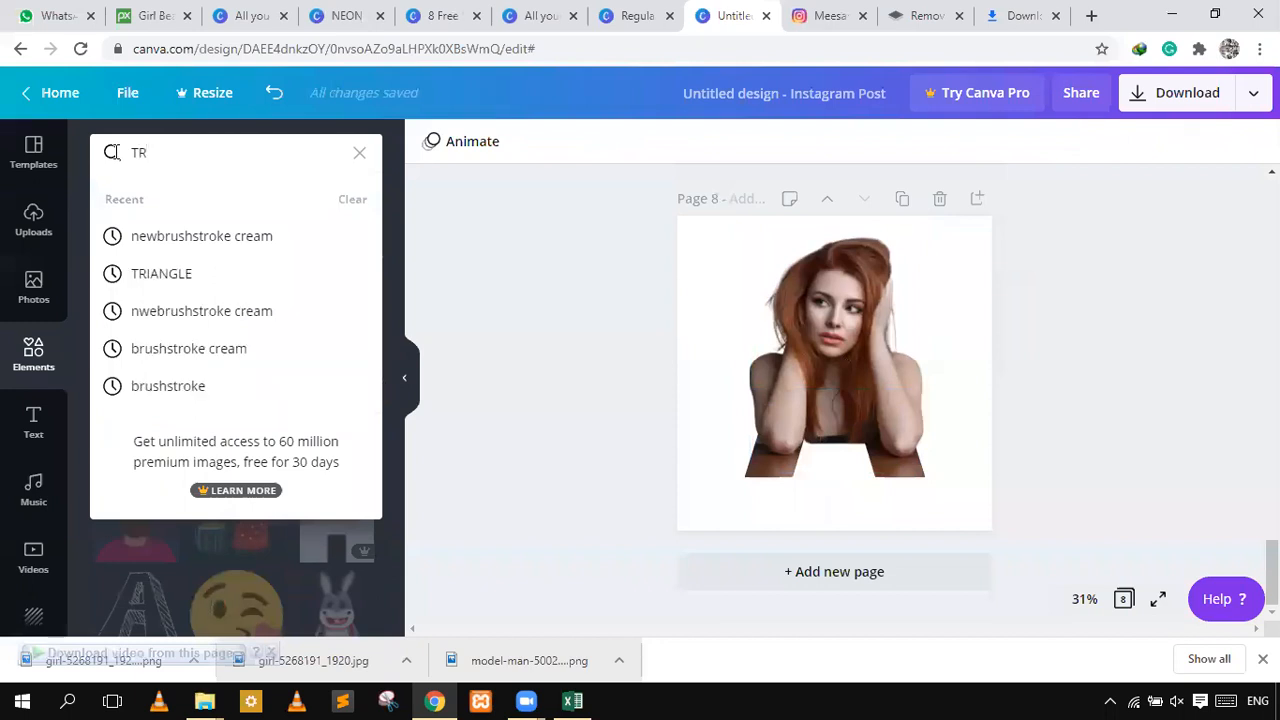
pyautogui.write('IAnewbrushstroke cream')
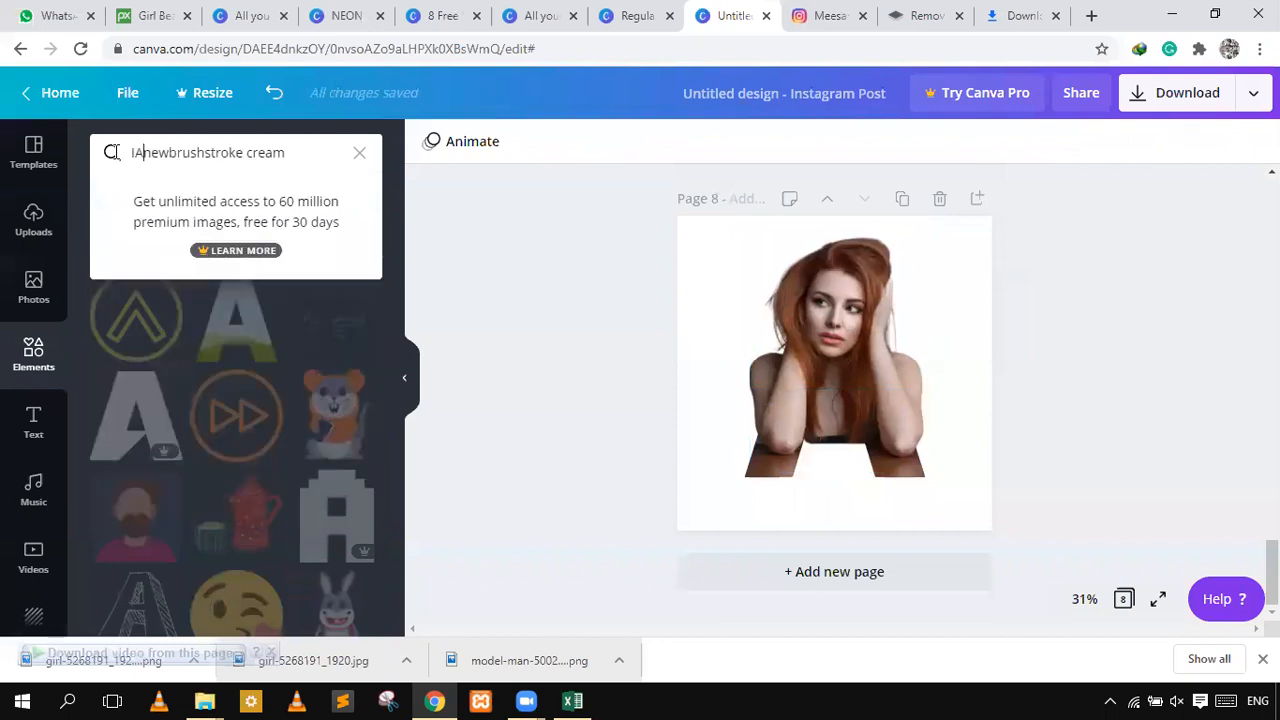
pyautogui.hotkey('ctrl', 'a')
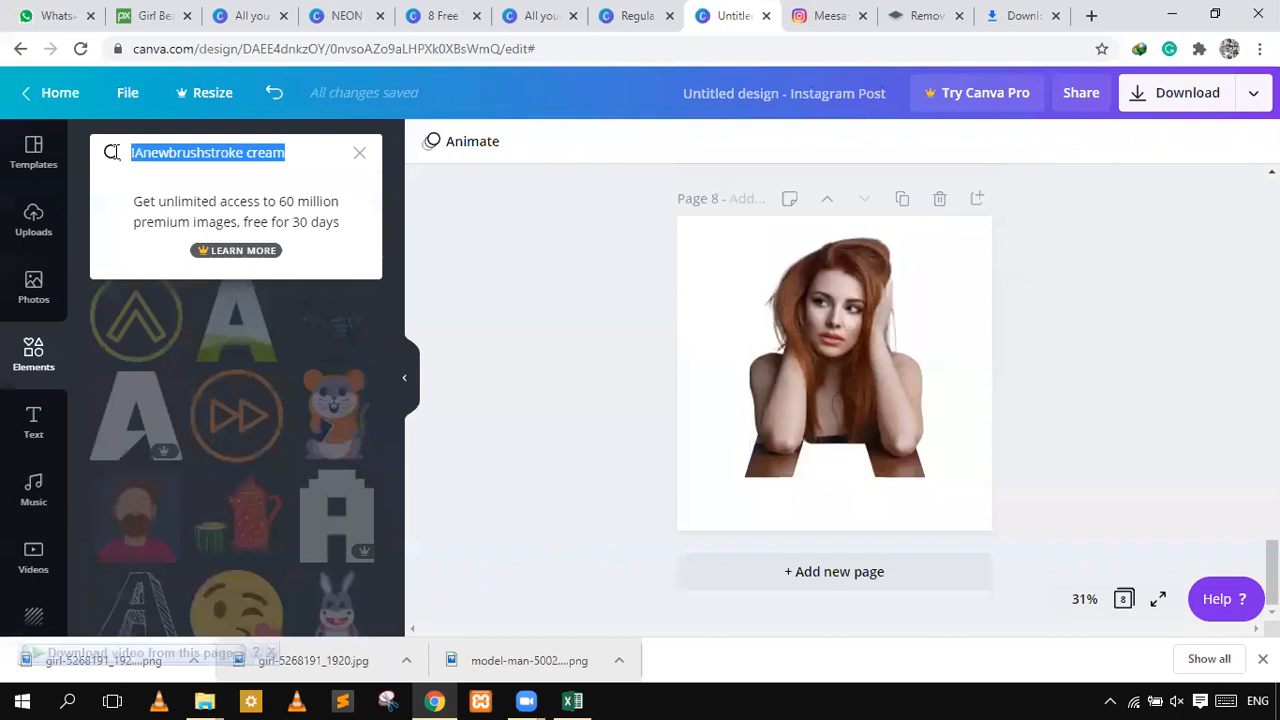
pyautogui.write('TRI')
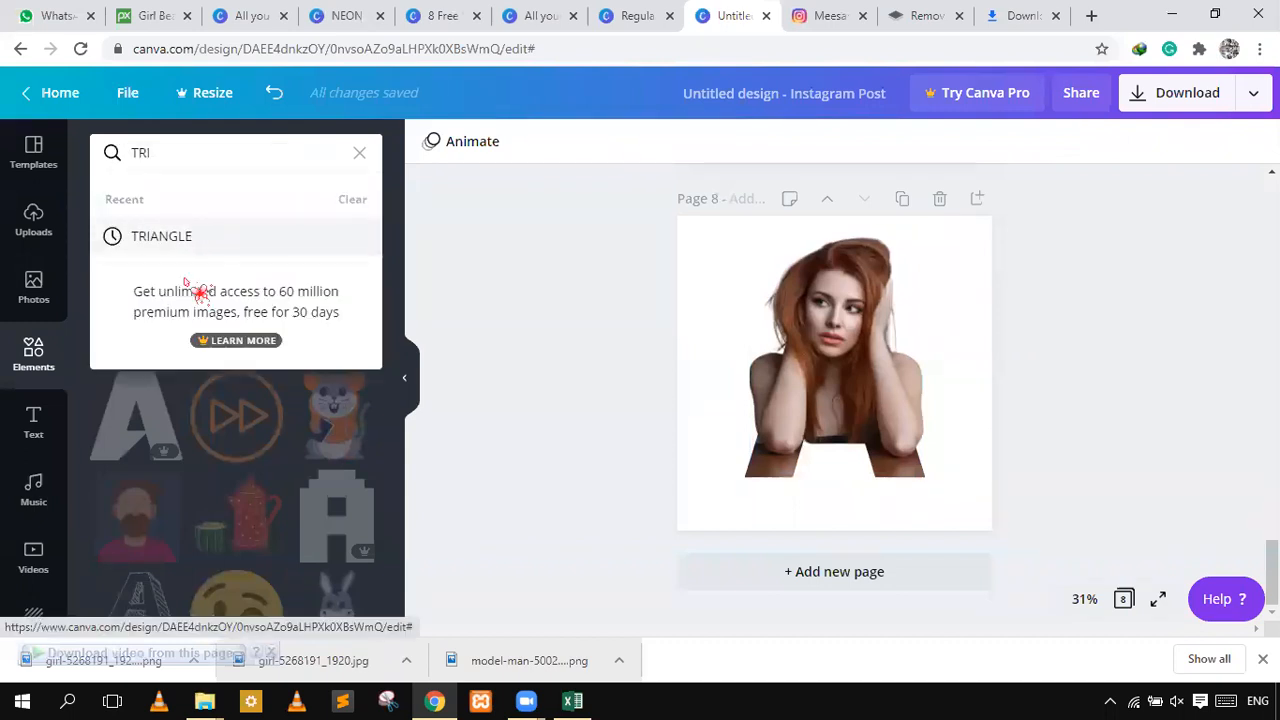
pyautogui.click(186, 285)
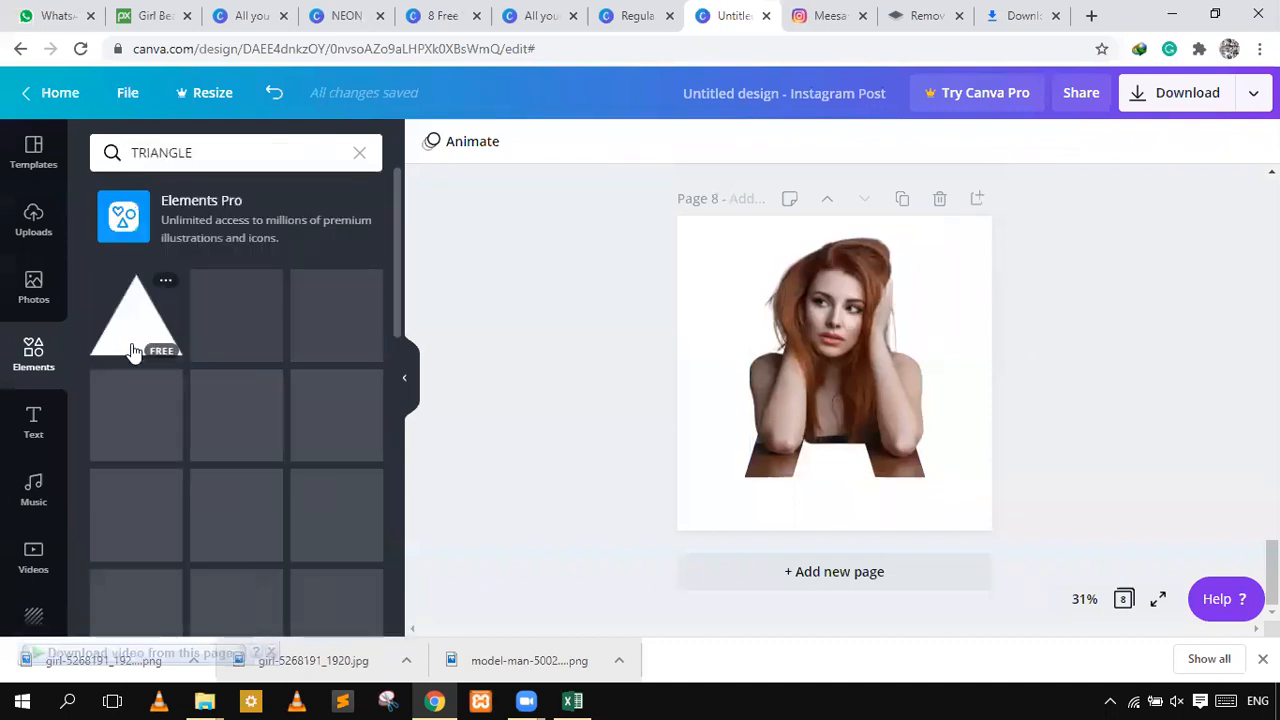
pyautogui.click(135, 350)
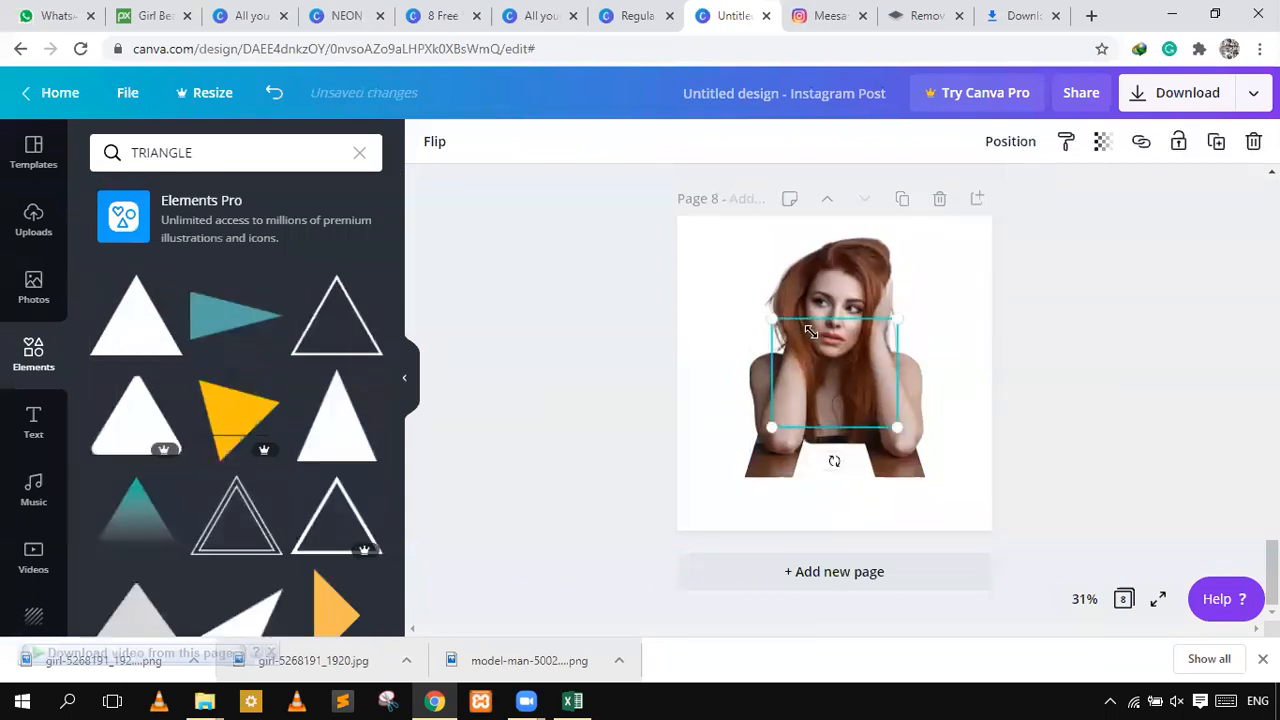
# - Shrink the white triangle and centre it below the woman's chin to imitate the opening of the letter A
pyautogui.moveTo(845, 340); pyautogui.dragTo(848, 320)
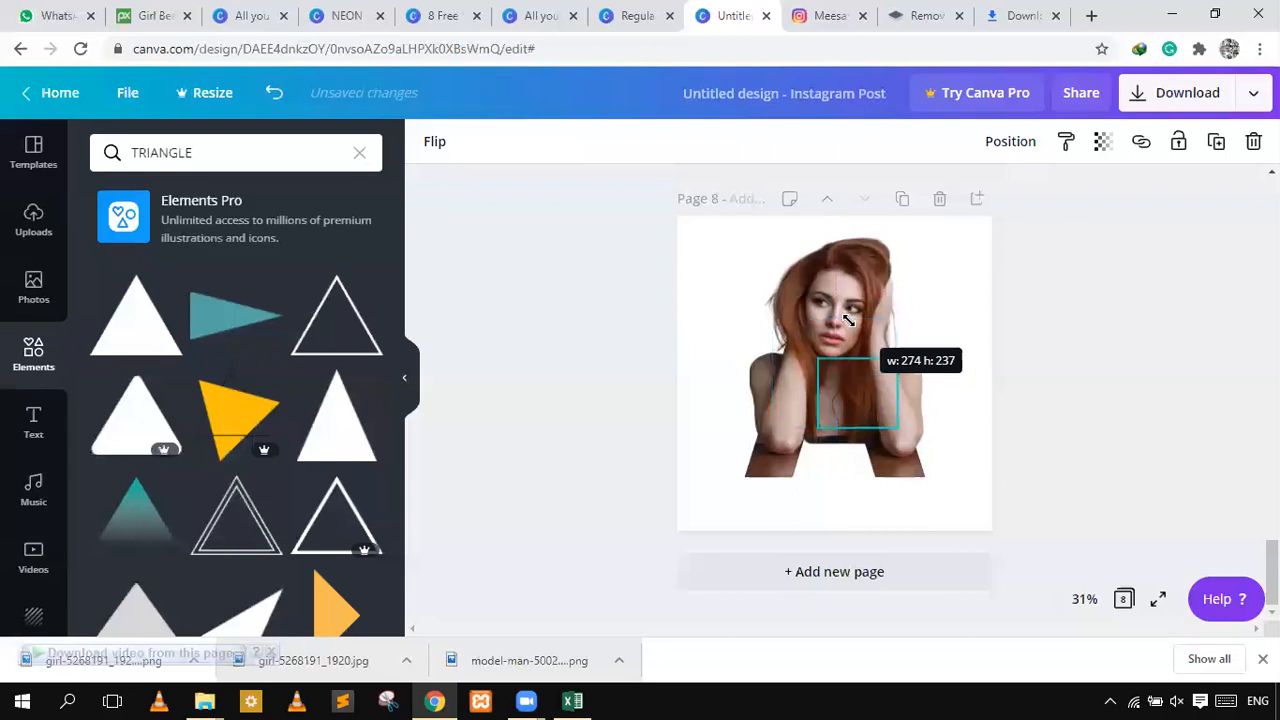
pyautogui.moveTo(876, 418); pyautogui.dragTo(900, 430)
pyautogui.moveTo(895, 375); pyautogui.dragTo(845, 395)
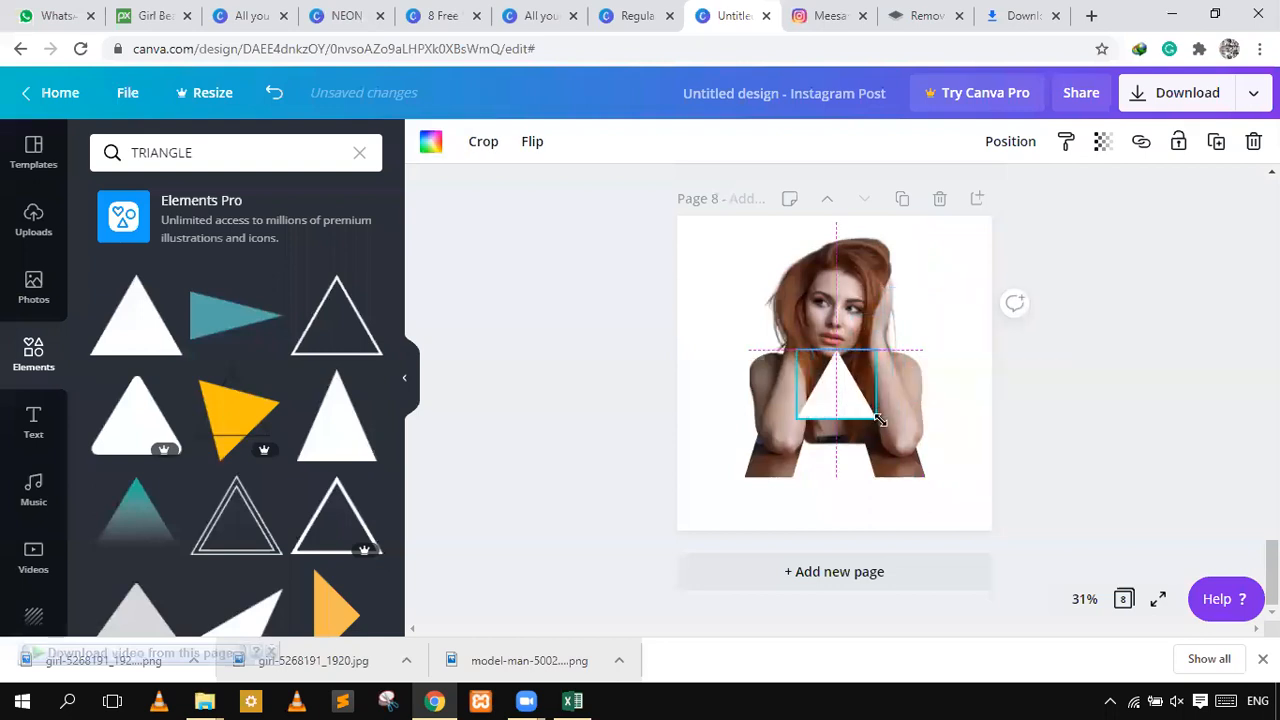
pyautogui.moveTo(853, 398)
pyautogui.mouseDown()
pyautogui.moveTo(830, 387)
pyautogui.moveTo(845, 379)
pyautogui.moveTo(859, 394)
pyautogui.moveTo(852, 386)
pyautogui.mouseUp()
pyautogui.click(972, 324)
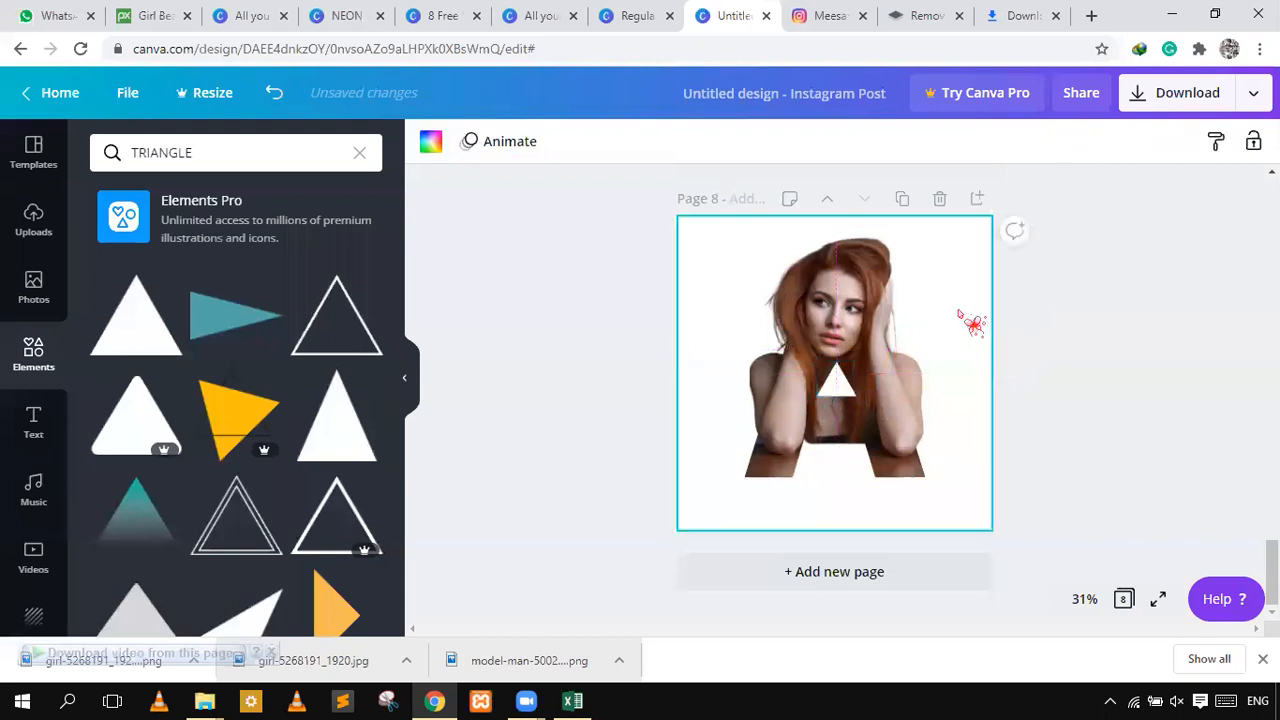
# - Remove the cutout and the white triangle from page 8, keeping the photo-filled A frame, and open the stock photo library
pyautogui.moveTo(972, 324); pyautogui.dragTo(760, 472)
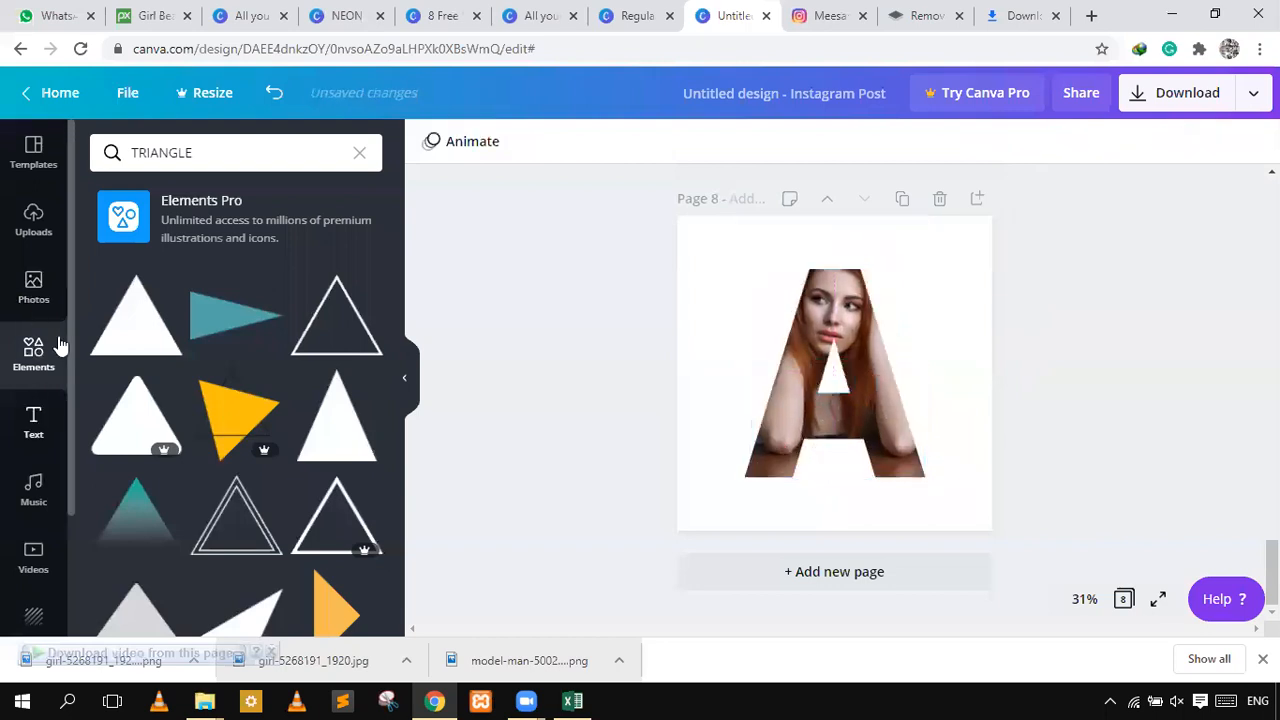
pyautogui.click(33, 285)
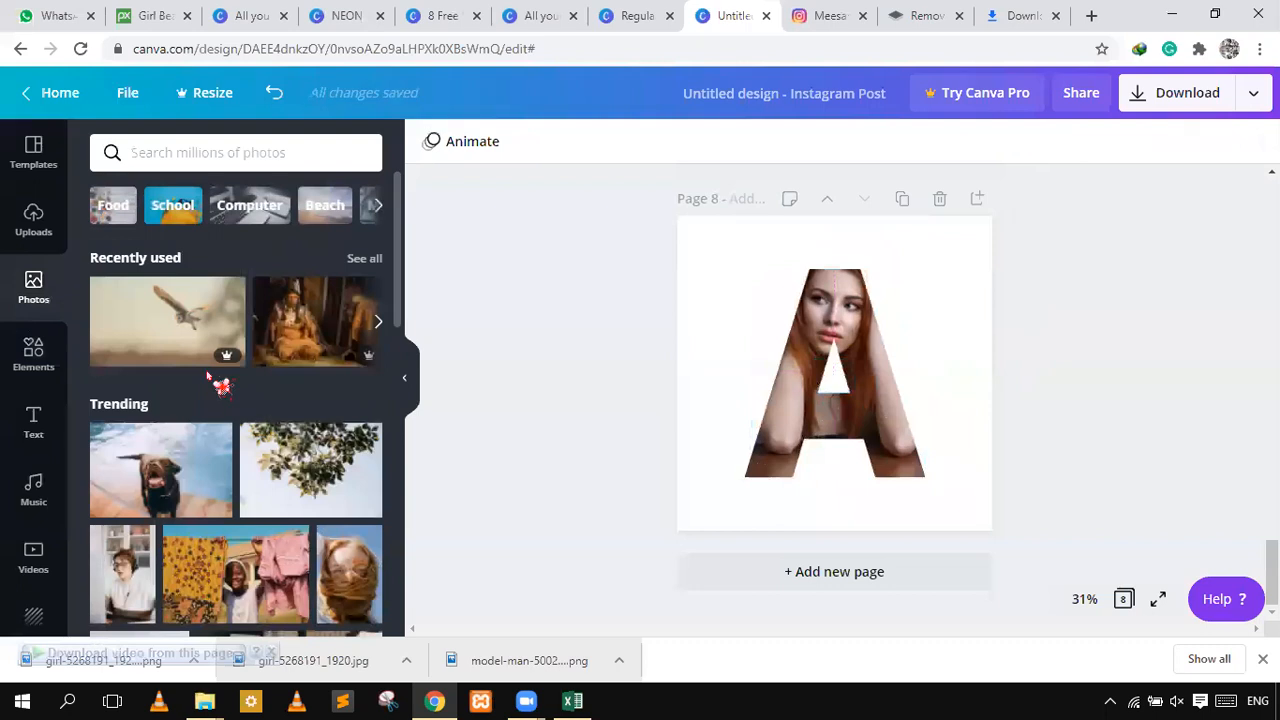
# - Unlock the A frame on page 8 and replace its photo with the uploaded photo of the girl in the blue floral dress
pyautogui.click(35, 222)
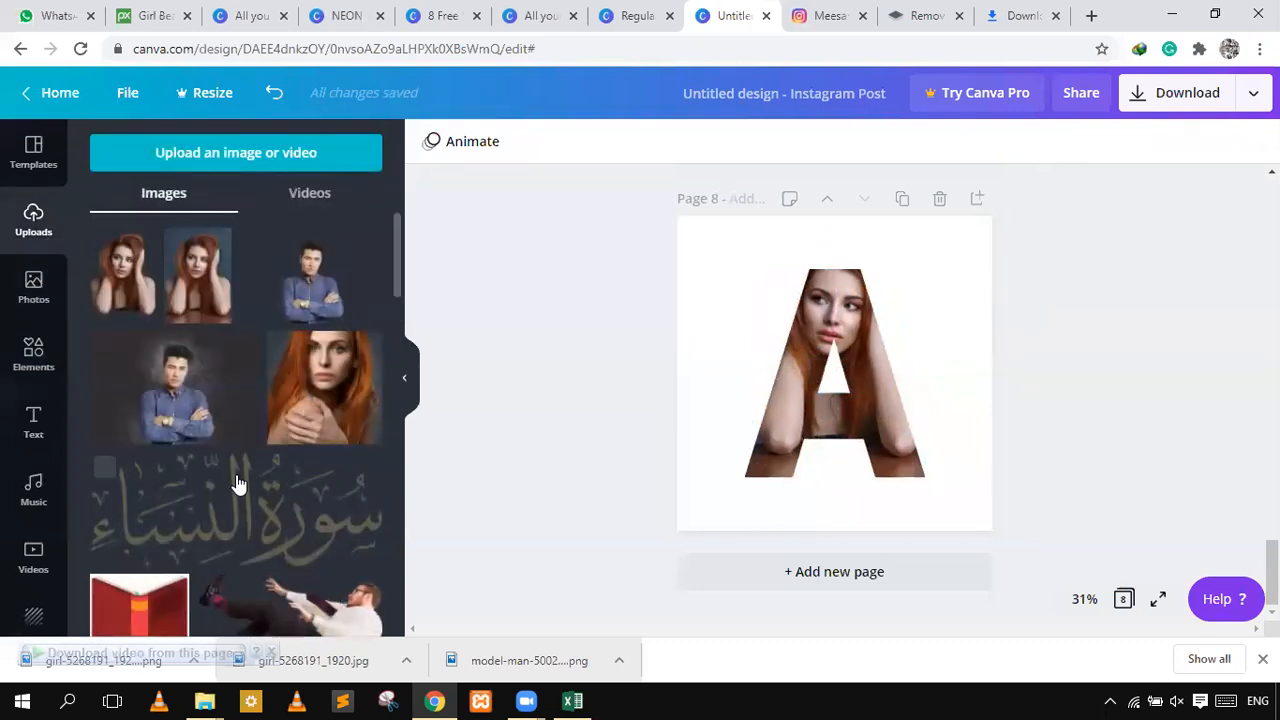
pyautogui.scroll(-3, 250, 520)
pyautogui.moveTo(204, 508); pyautogui.dragTo(768, 464)
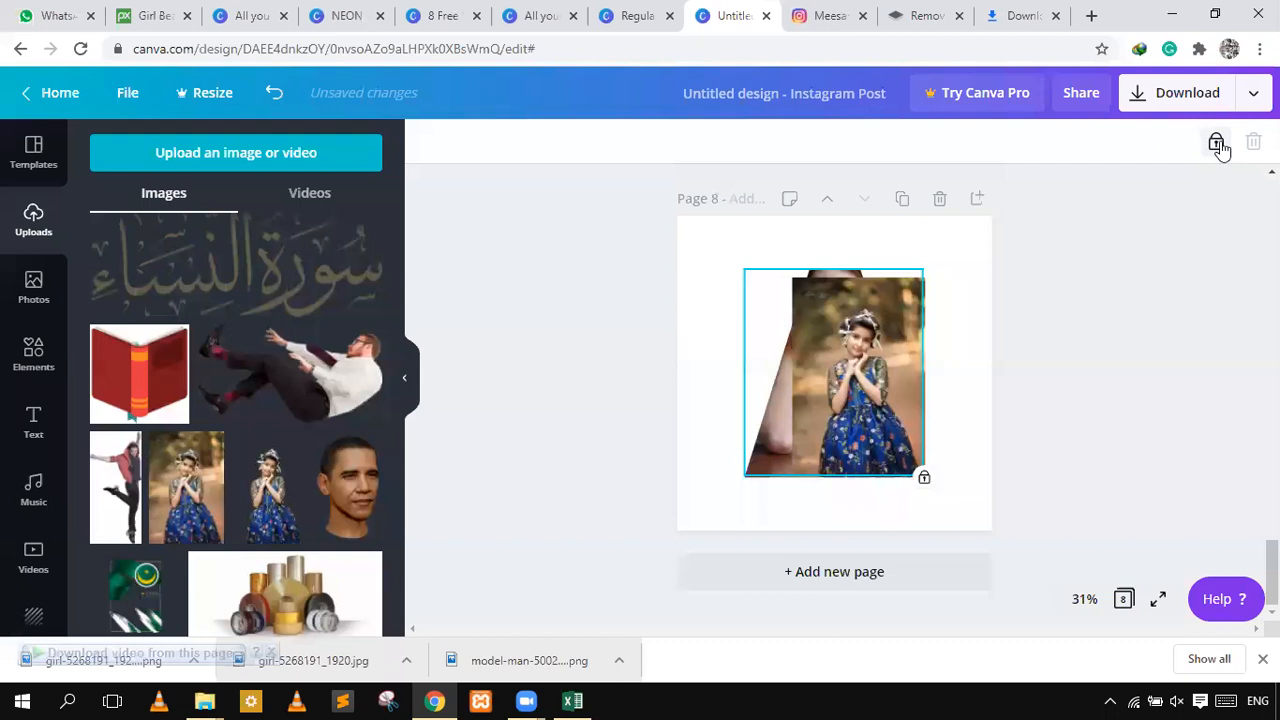
pyautogui.moveTo(826, 414); pyautogui.dragTo(1090, 372)
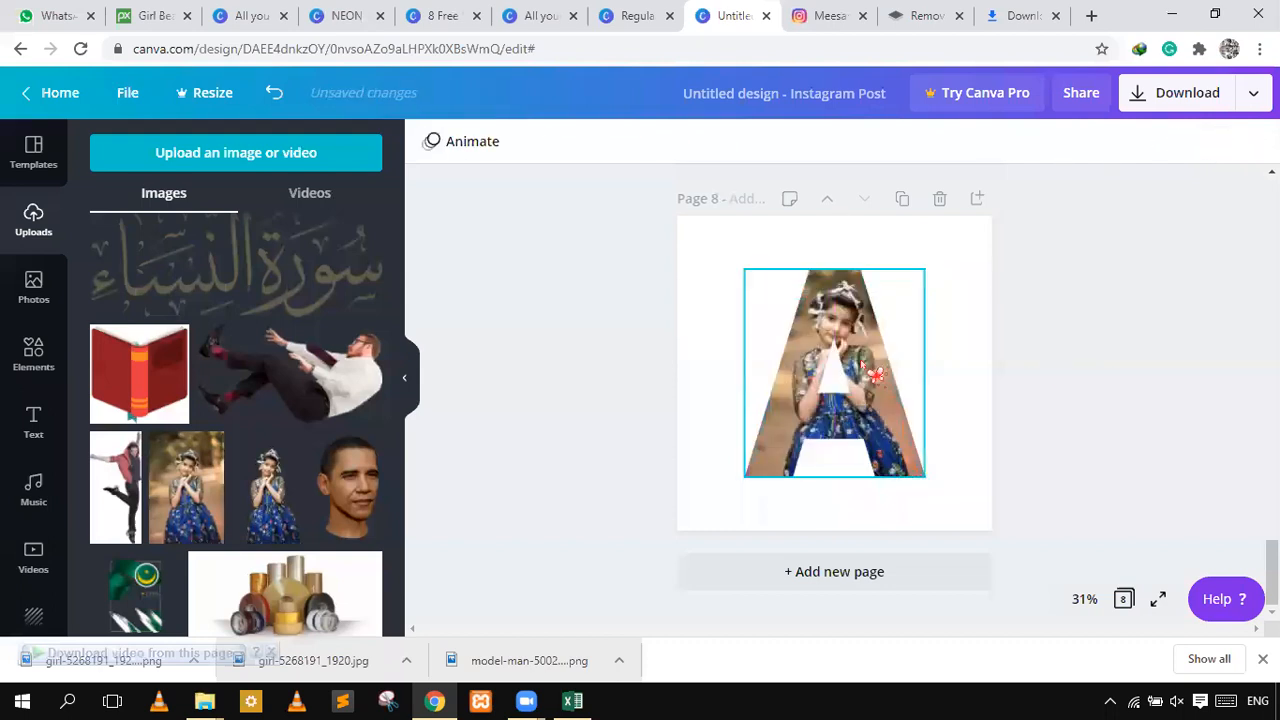
# - Reposition the photo inside the A frame, moving it upward so the girl's face sits near the letter's apex
pyautogui.doubleClick(860, 358)
pyautogui.moveTo(860, 350); pyautogui.dragTo(862, 260)
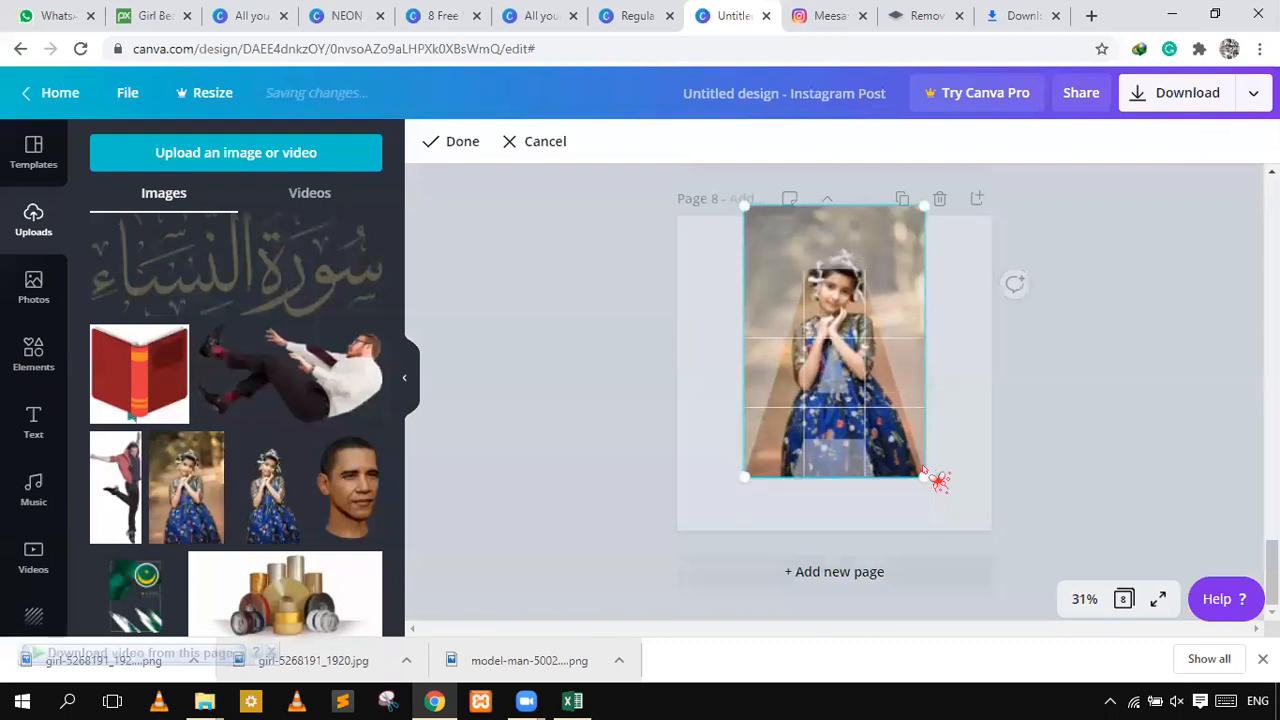
pyautogui.moveTo(920, 477); pyautogui.dragTo(1078, 596)
pyautogui.moveTo(1008, 457); pyautogui.dragTo(956, 395)
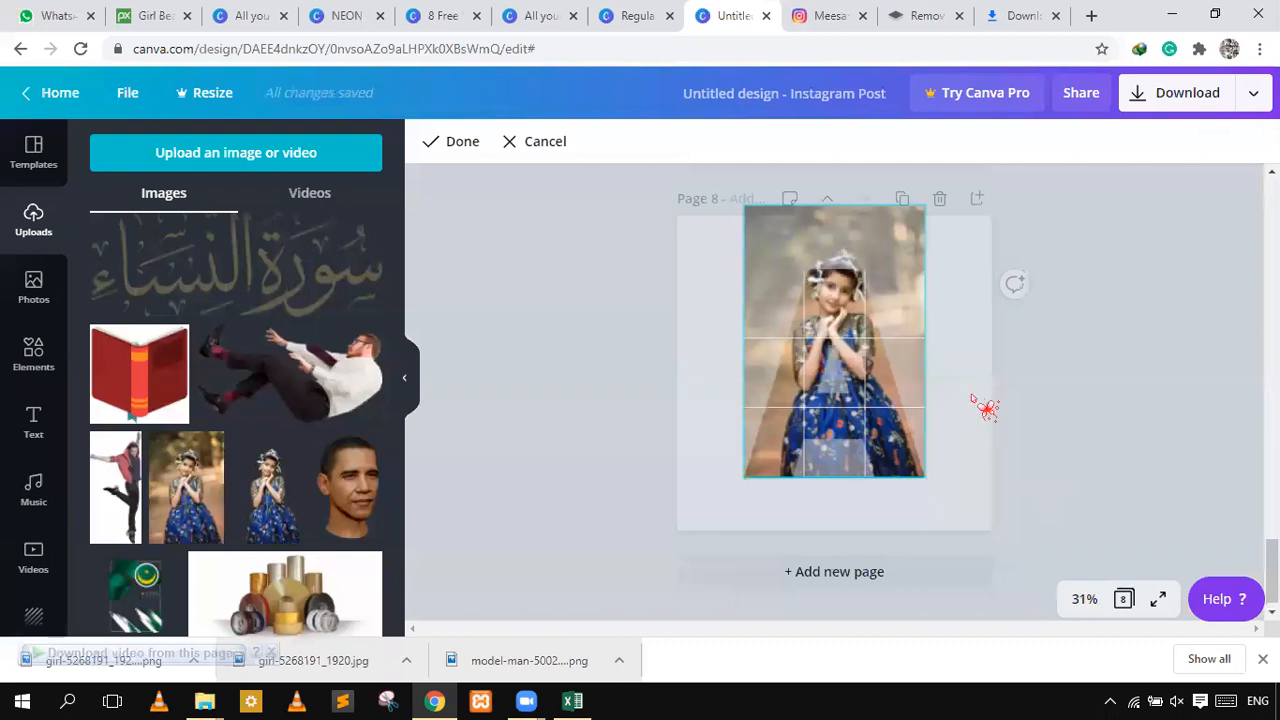
pyautogui.click(1230, 333)
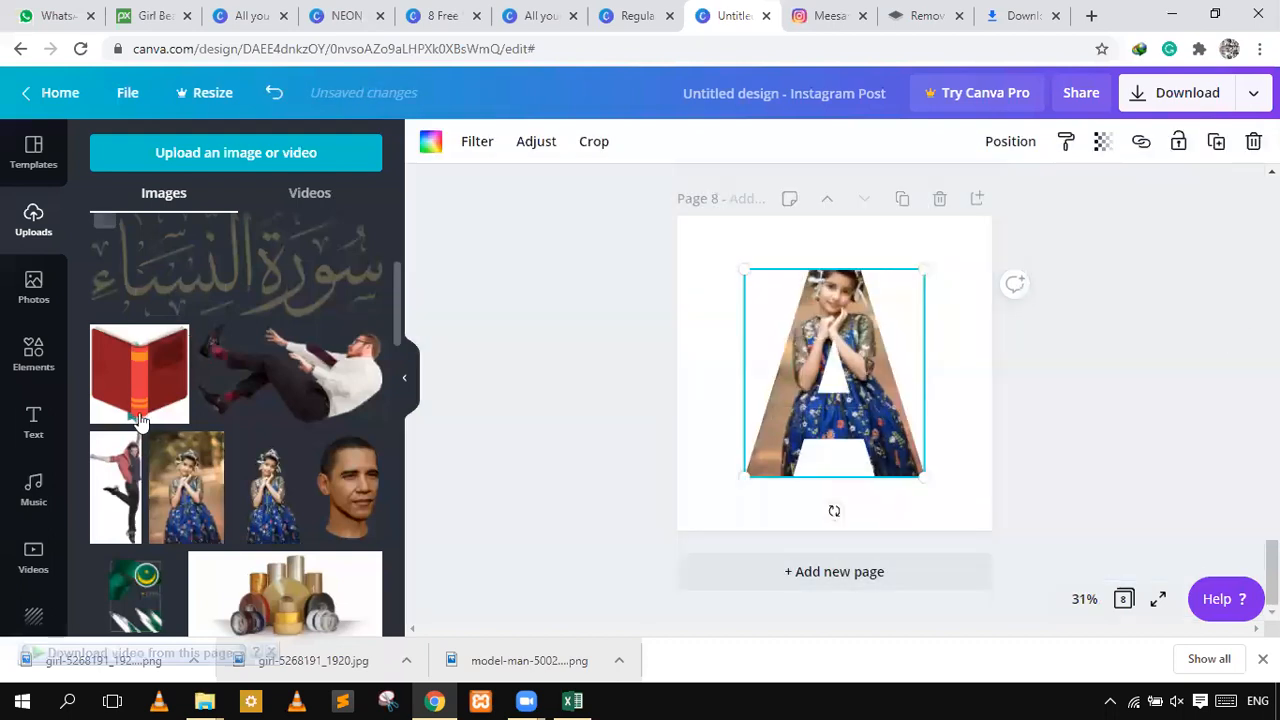
# - Add the uploaded background-free cutout of the same girl to page 8 and lock the A frame beneath it
pyautogui.click(268, 490)
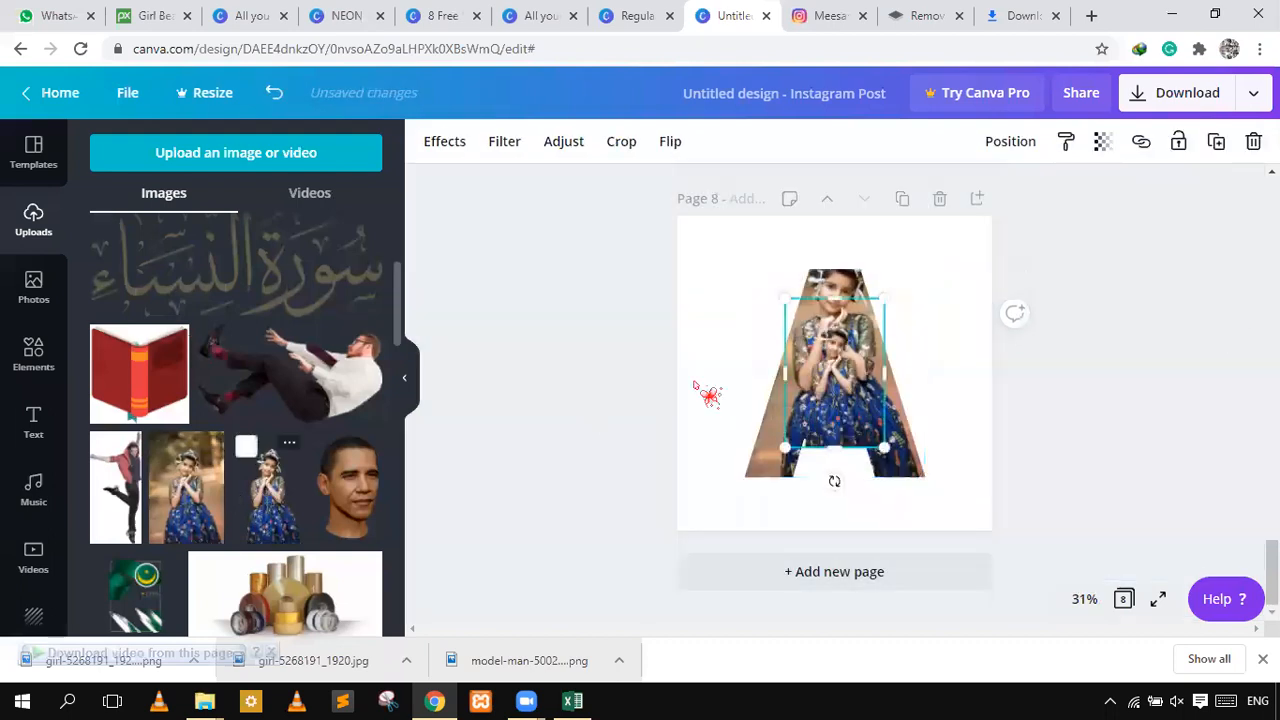
pyautogui.moveTo(920, 485); pyautogui.dragTo(922, 482)
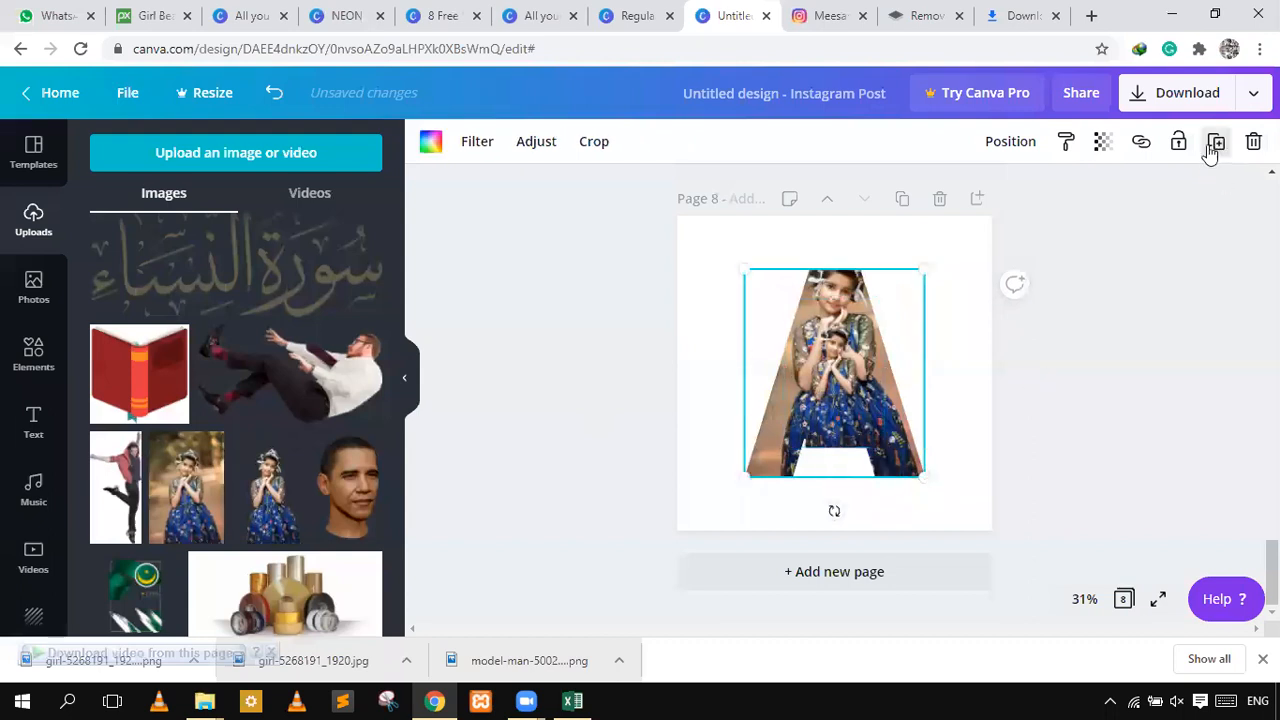
pyautogui.moveTo(909, 391); pyautogui.dragTo(878, 433)
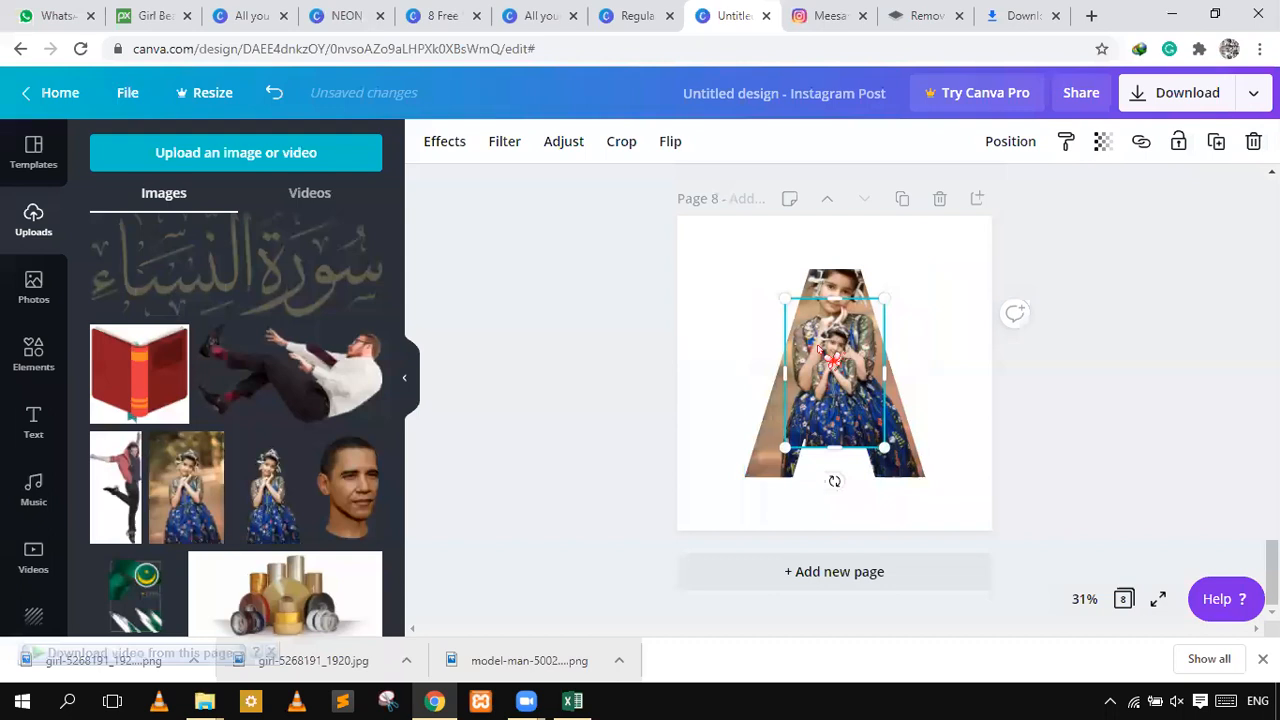
# - Set the girl cutout's transparency to 44 and resize it over the letter until it matches the girl in the A frame
pyautogui.moveTo(648, 171); pyautogui.dragTo(640, 163)
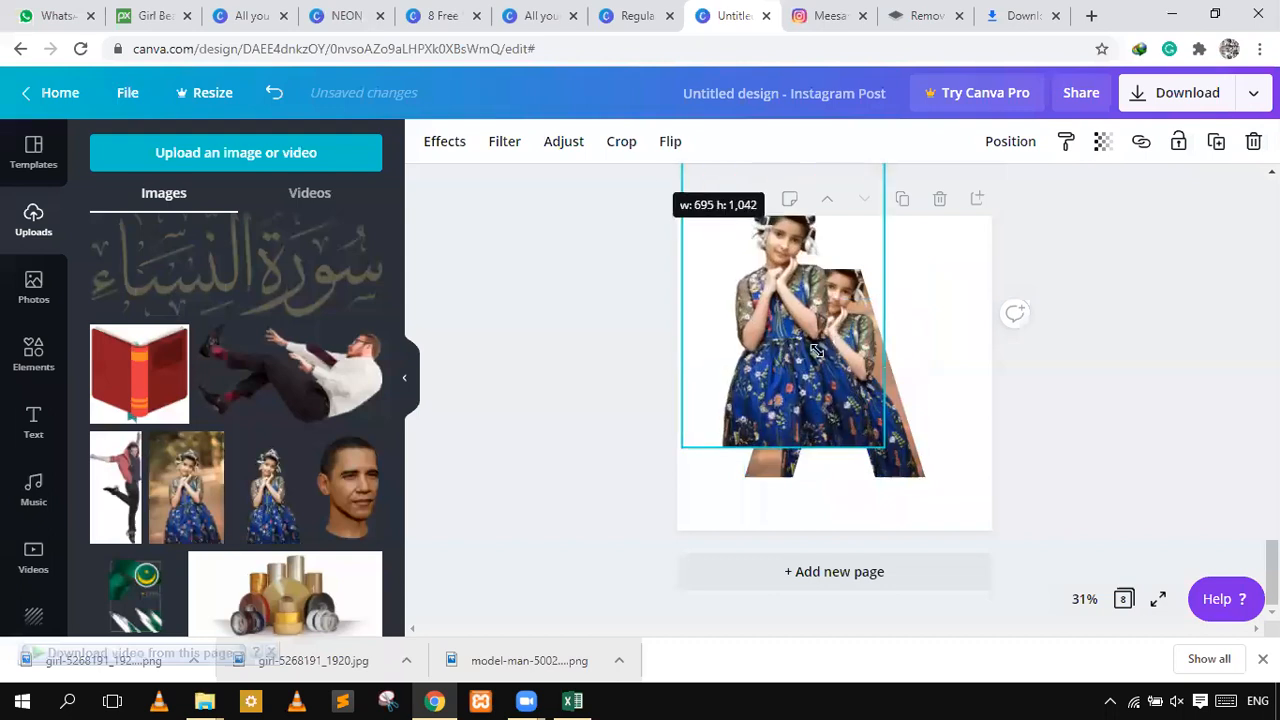
pyautogui.moveTo(838, 388); pyautogui.dragTo(823, 370)
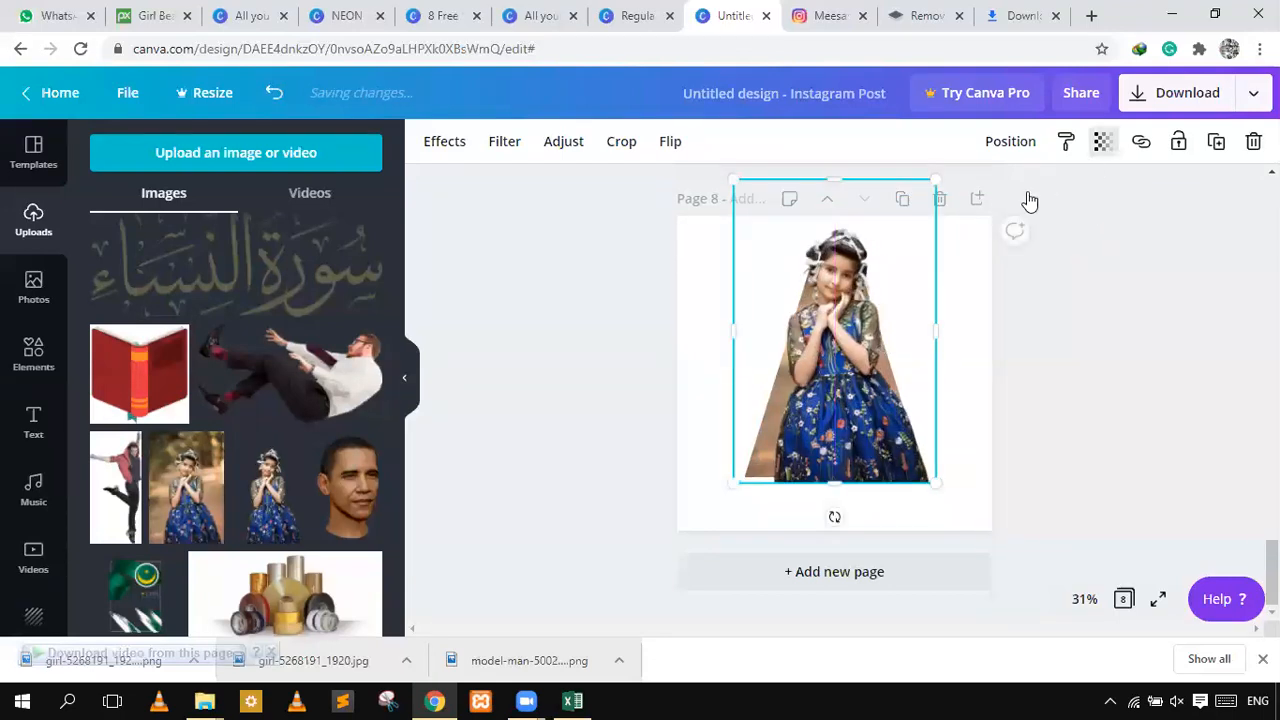
pyautogui.click(1102, 141)
pyautogui.moveTo(1046, 198); pyautogui.dragTo(1003, 210)
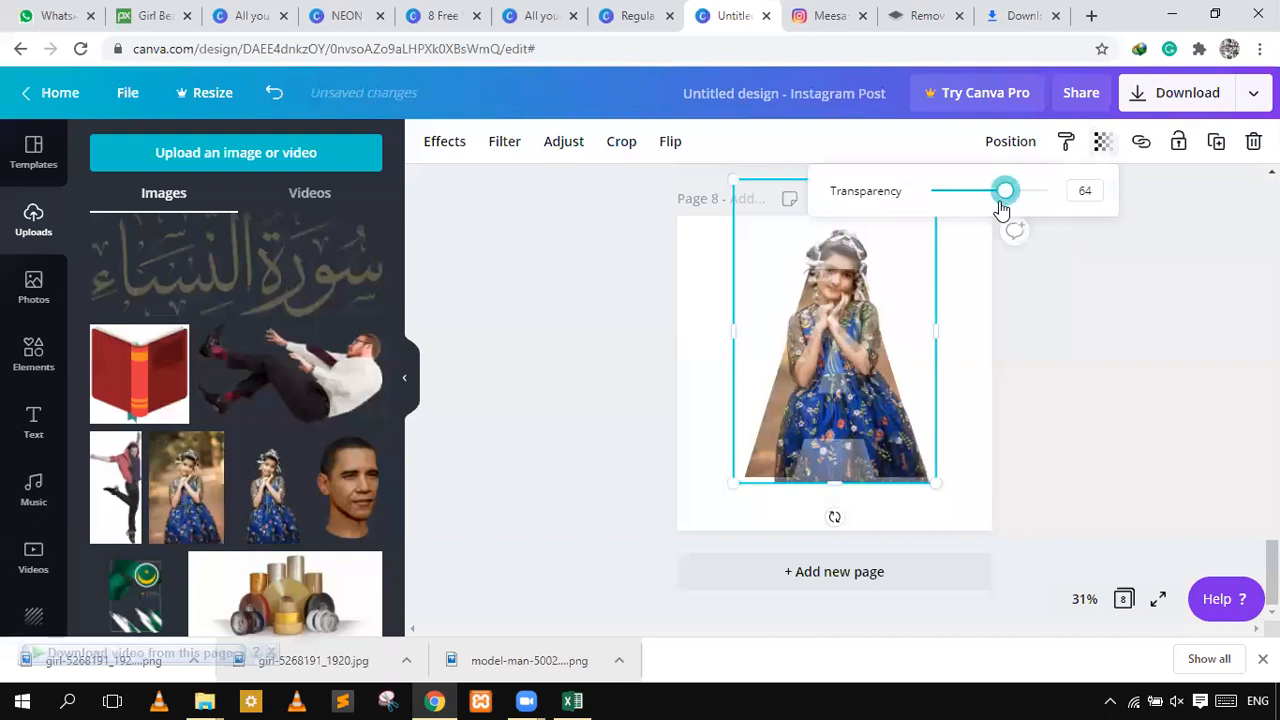
pyautogui.click(845, 410)
pyautogui.moveTo(843, 421); pyautogui.dragTo(846, 402)
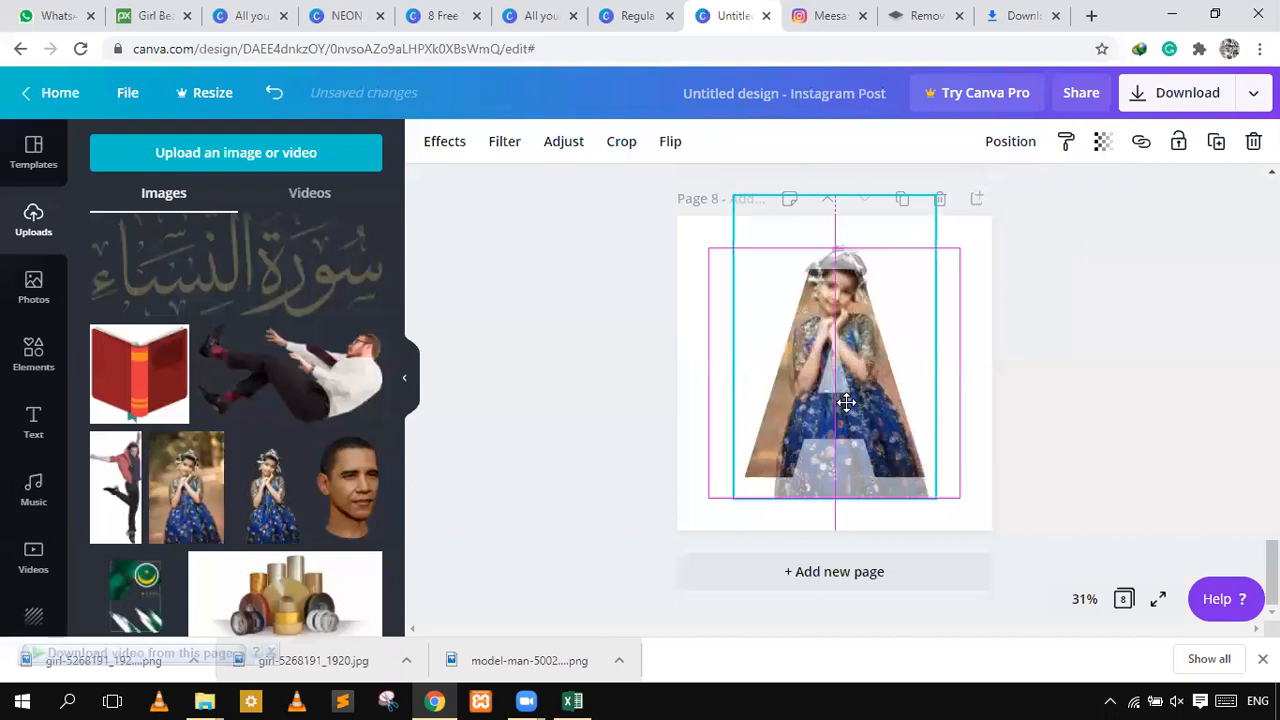
pyautogui.moveTo(930, 513); pyautogui.dragTo(921, 474)
pyautogui.moveTo(818, 356)
pyautogui.mouseDown()
pyautogui.moveTo(835, 369)
pyautogui.moveTo(812, 363)
pyautogui.mouseUp()
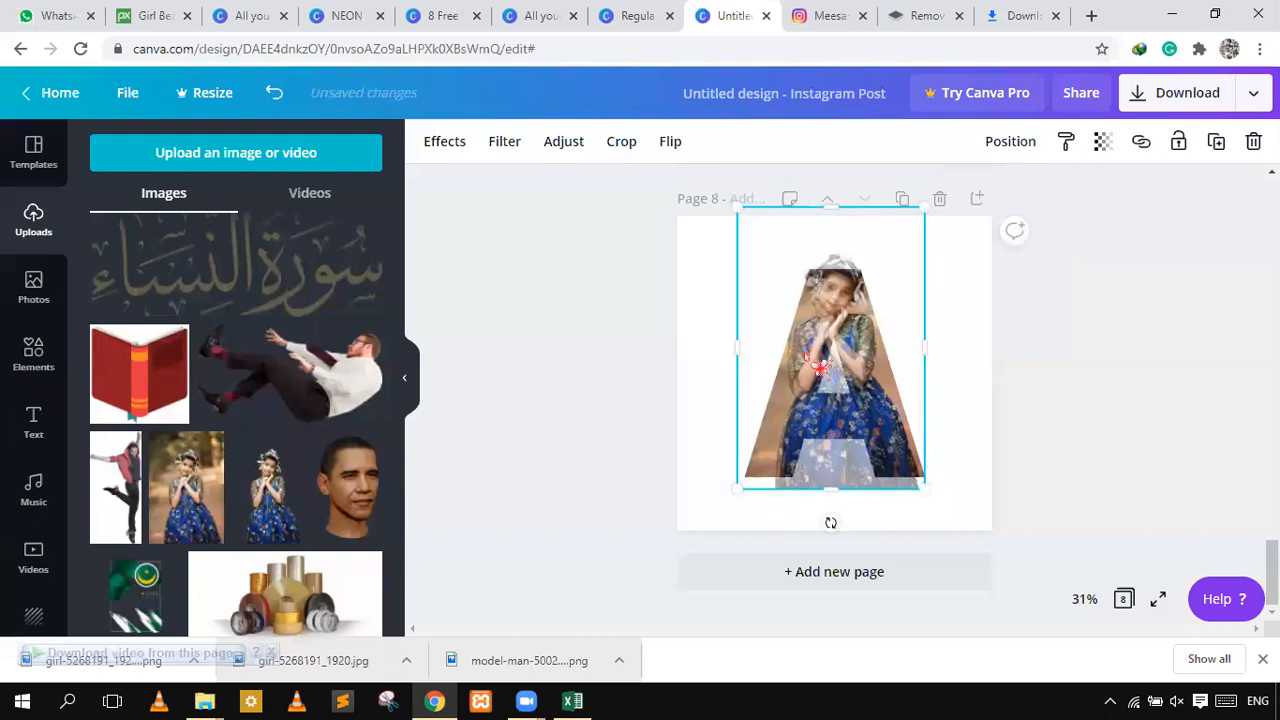
pyautogui.moveTo(838, 334); pyautogui.dragTo(830, 309)
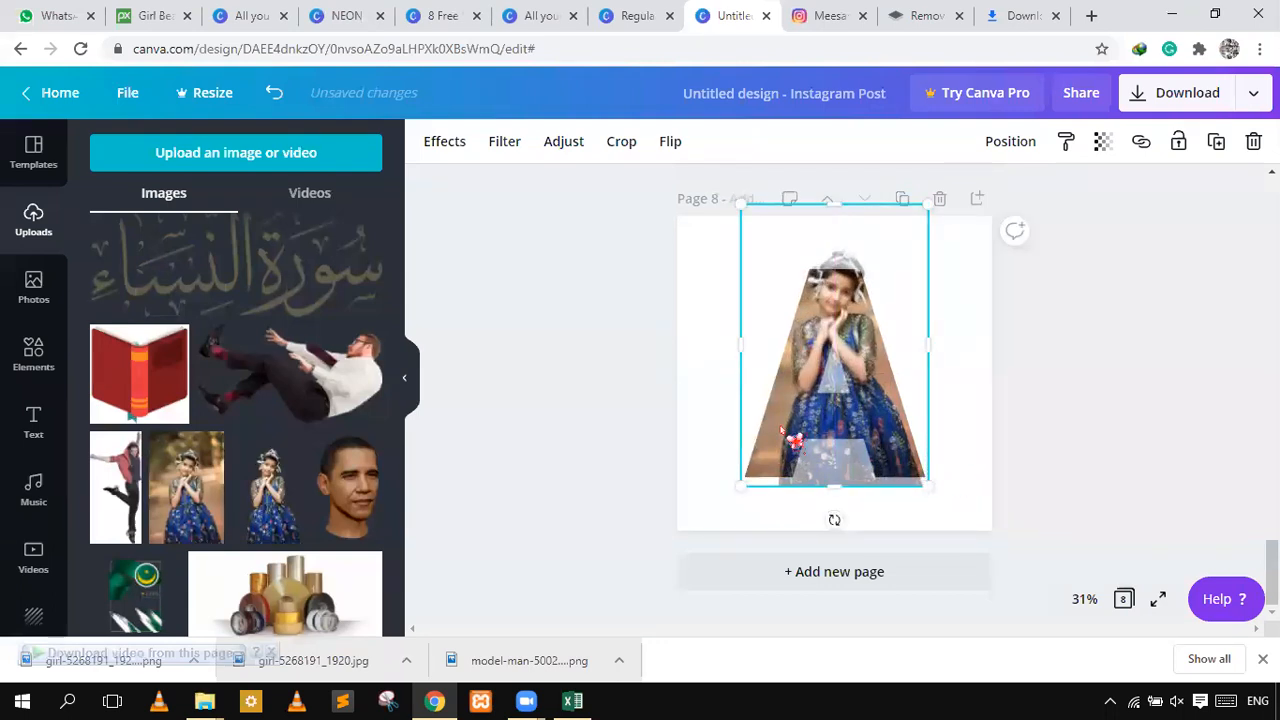
# - Trim the cutout's lower edge to a height of 936, level with the base of the letter A
pyautogui.click(943, 451)
pyautogui.click(913, 458)
pyautogui.moveTo(833, 470); pyautogui.dragTo(831, 474)
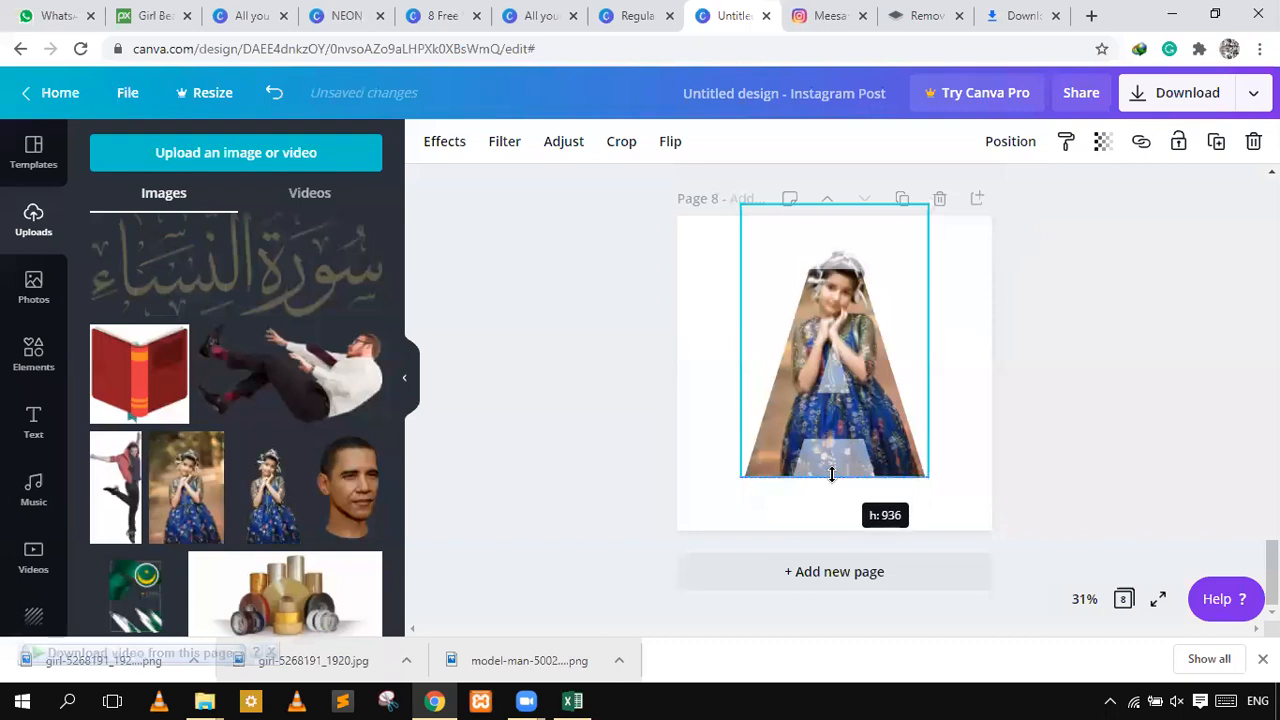
pyautogui.click(1035, 330)
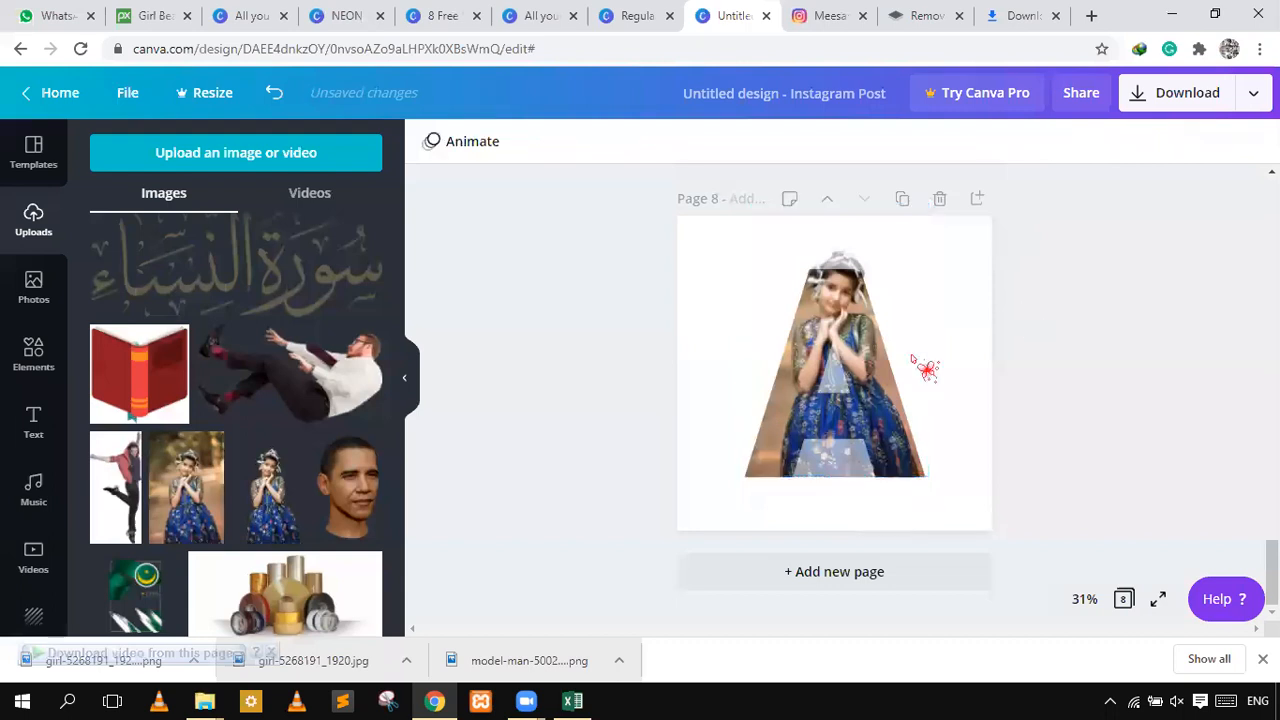
pyautogui.doubleClick(849, 370)
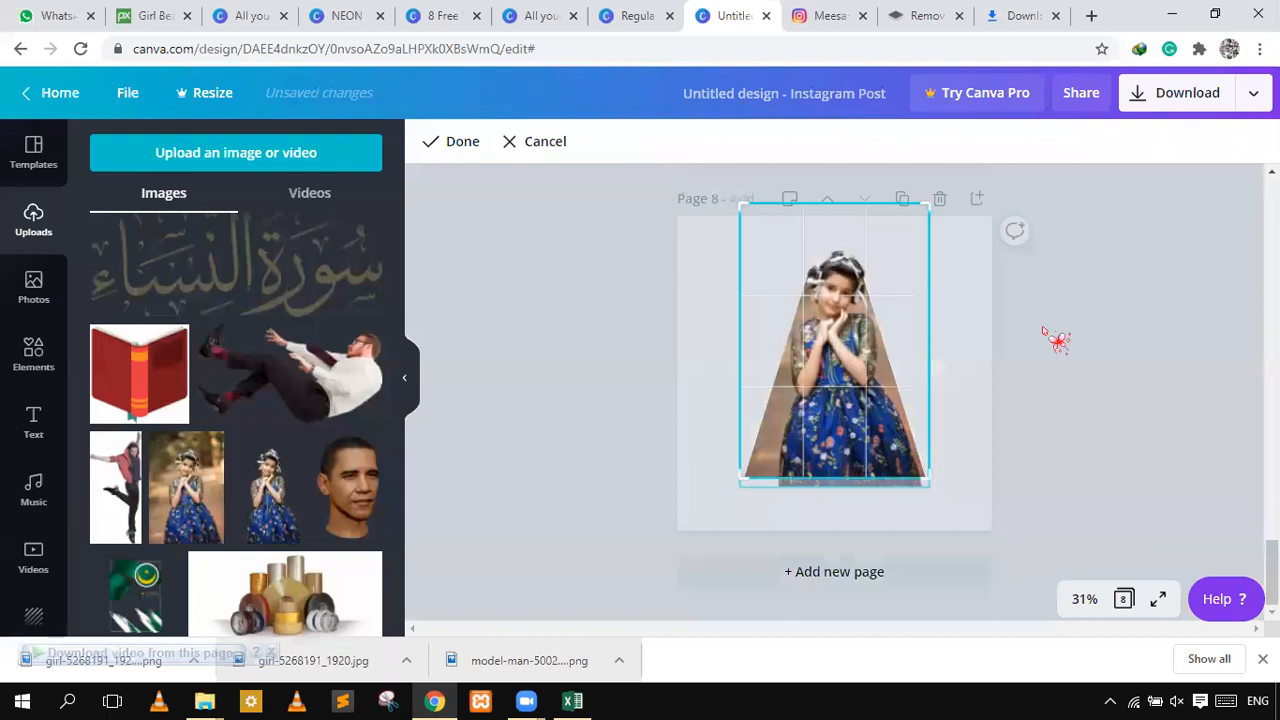
pyautogui.click(1057, 340)
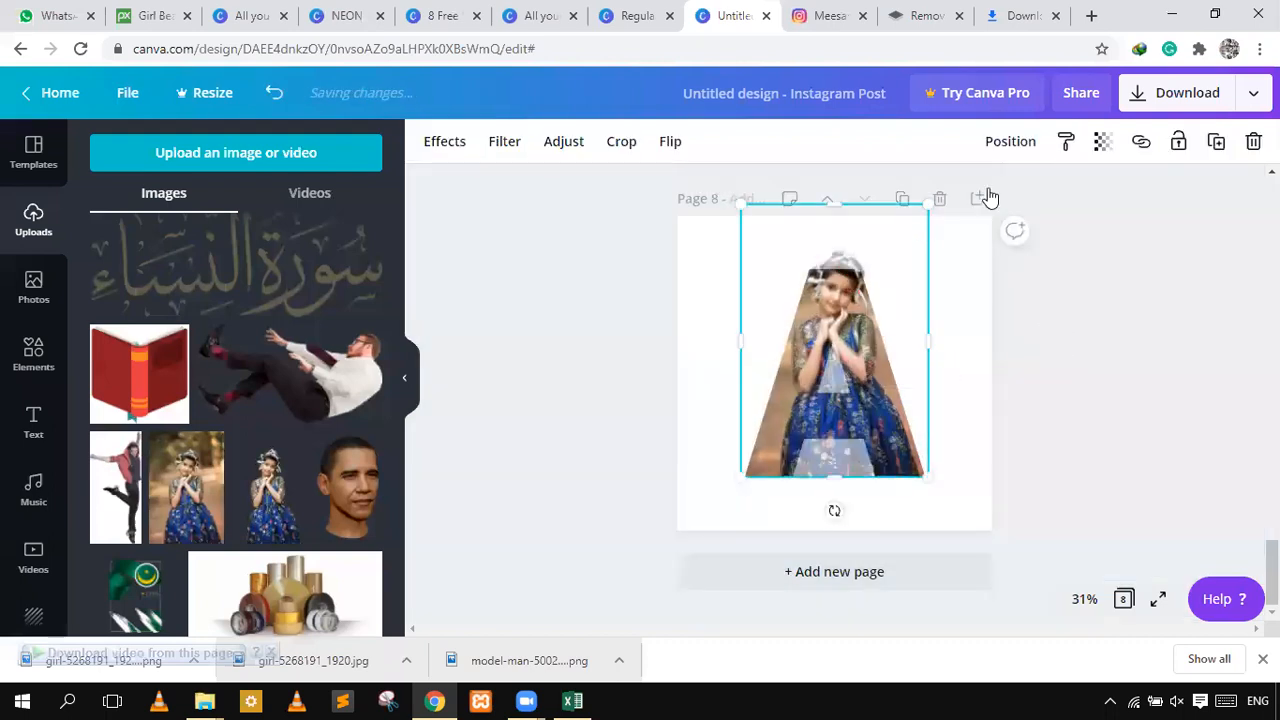
# - Make the aligned girl cutout fully opaque again
pyautogui.click(1102, 141)
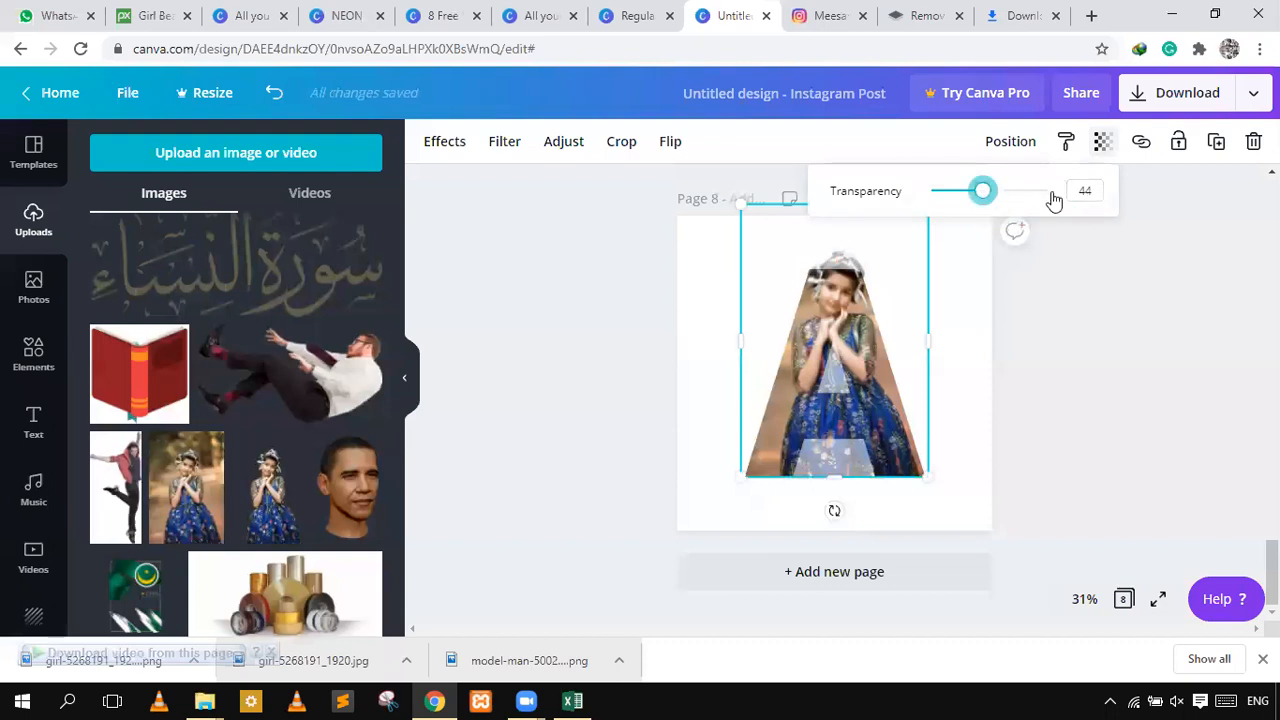
pyautogui.click(1049, 195)
pyautogui.click(962, 430)
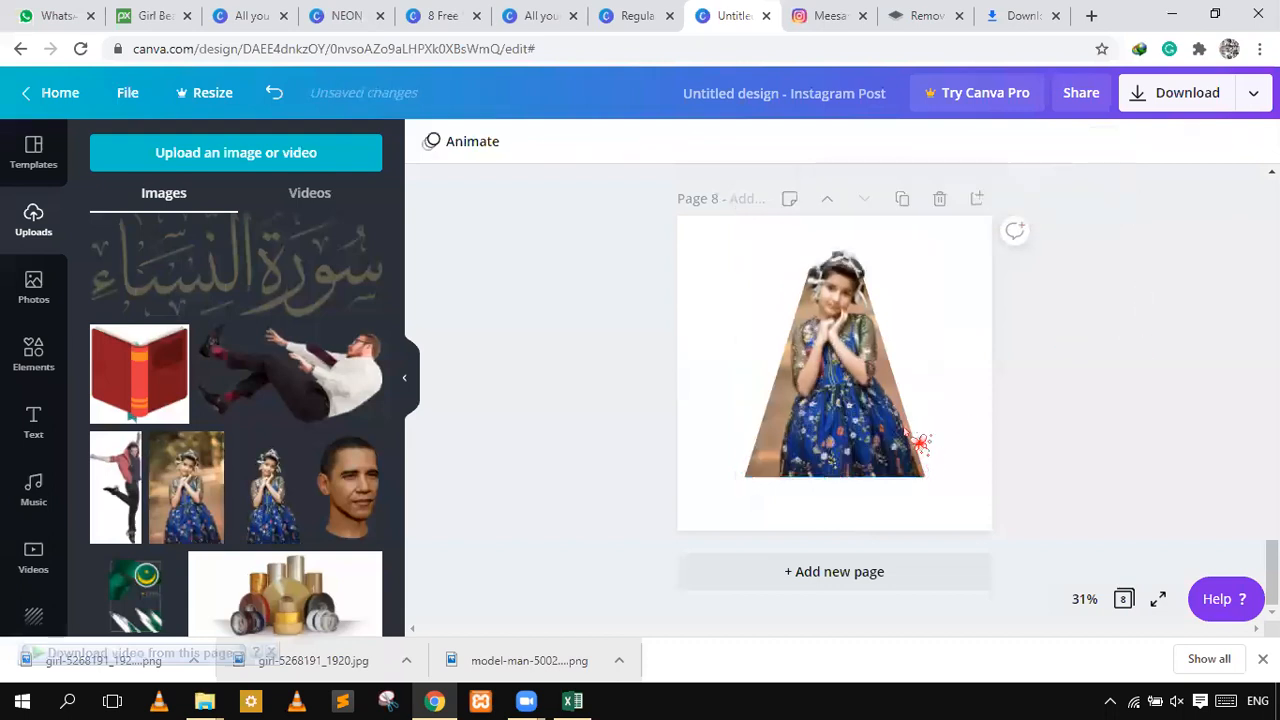
# - Crop the cutout from below up to the girl's hands, keeping only her head and the area around it over the letter
pyautogui.doubleClick(852, 470)
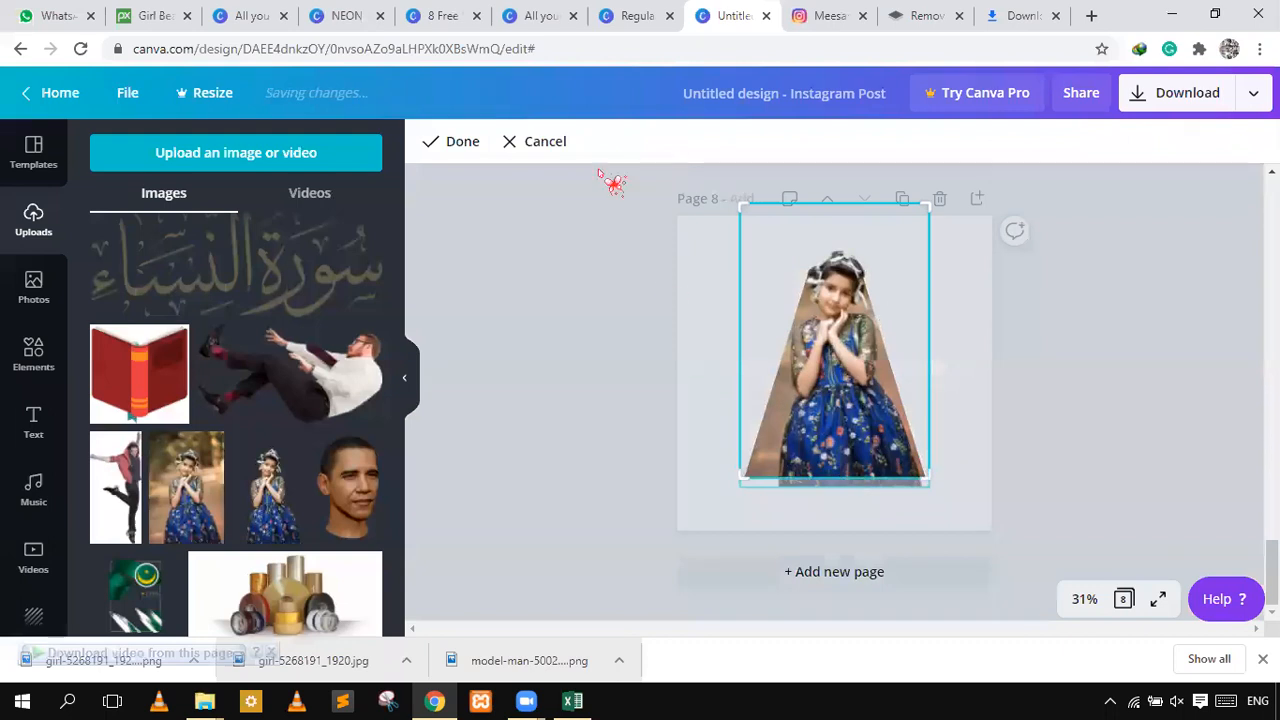
pyautogui.moveTo(924, 474); pyautogui.dragTo(1082, 333)
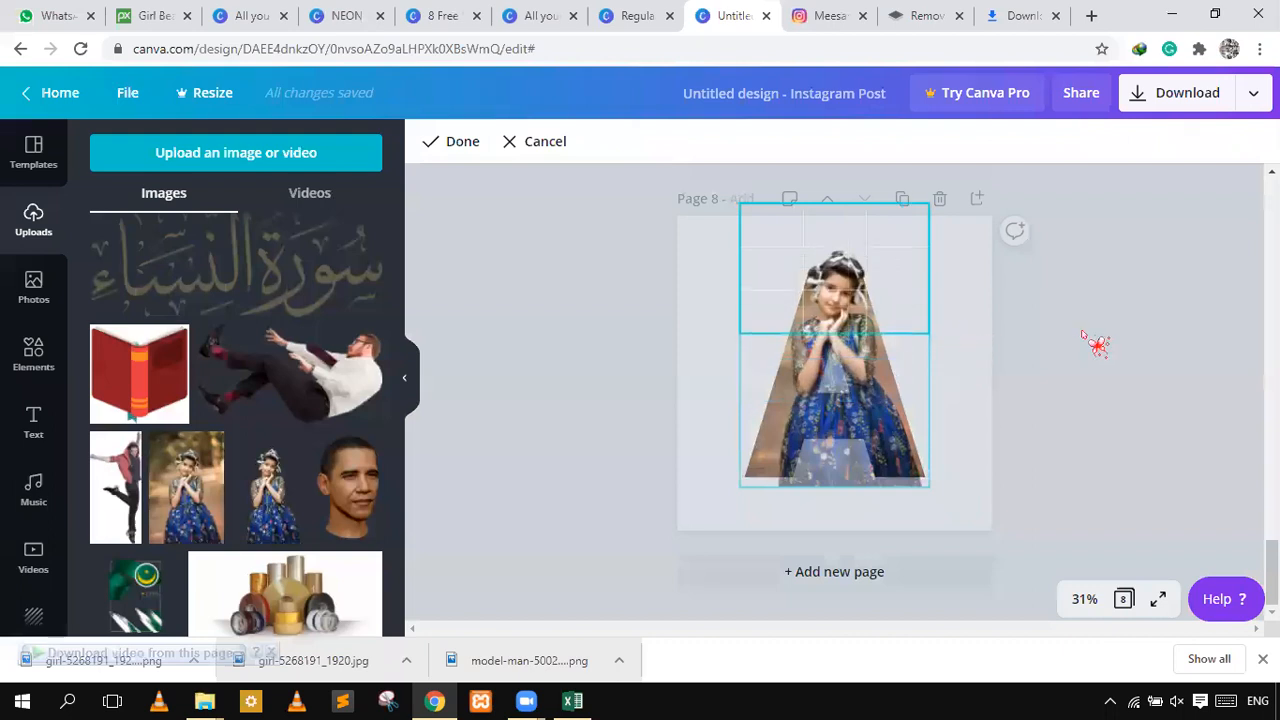
pyautogui.click(1082, 333)
pyautogui.click(1082, 333)
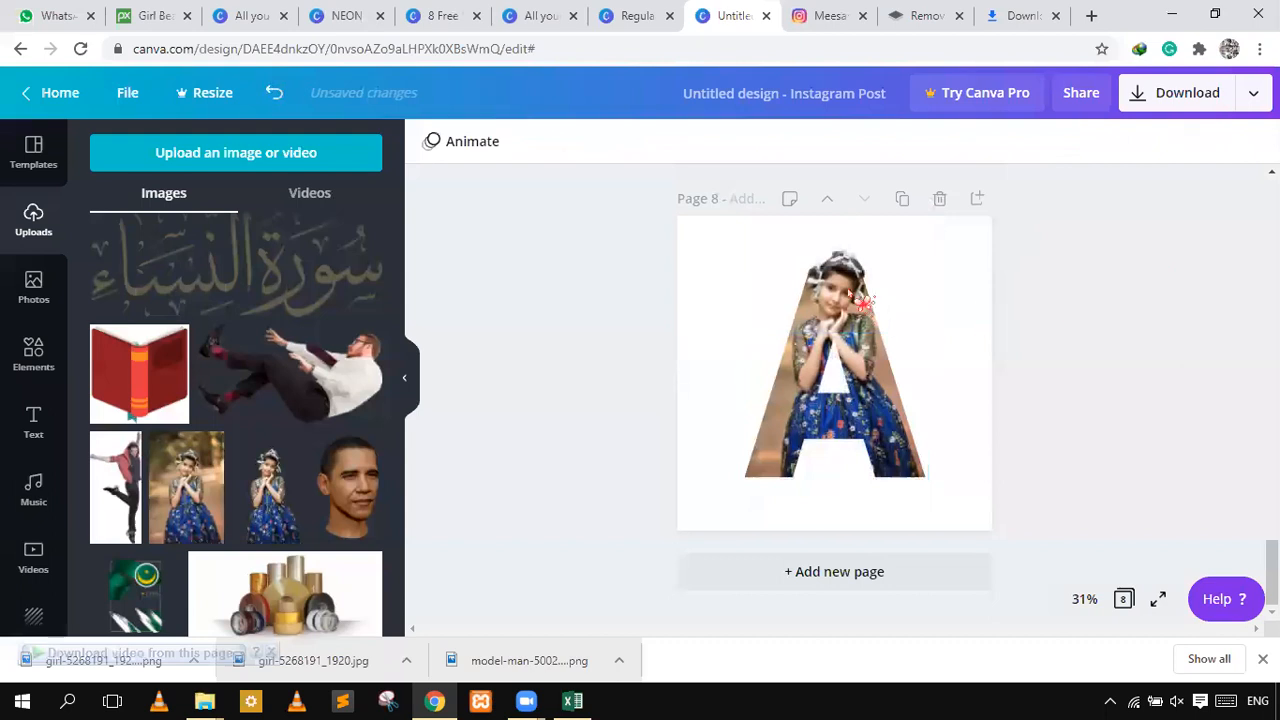
pyautogui.click(844, 278)
pyautogui.doubleClick(844, 278)
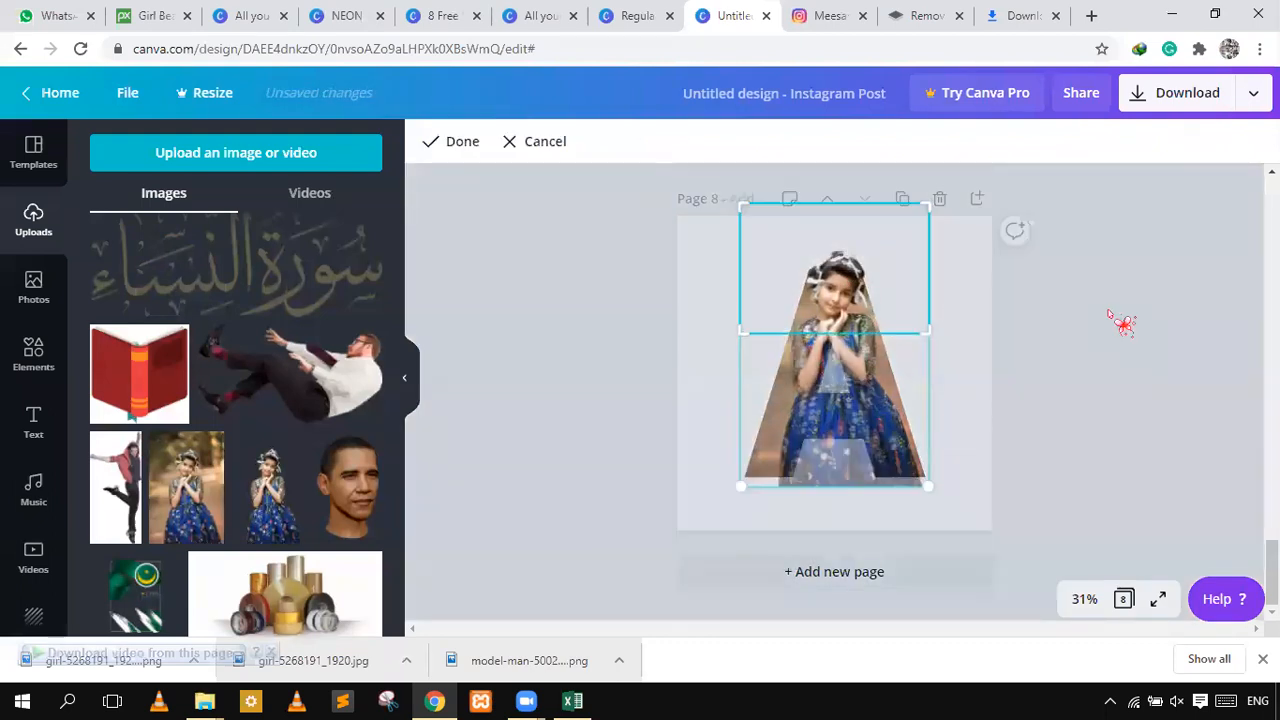
pyautogui.click(1120, 320)
pyautogui.click(852, 470)
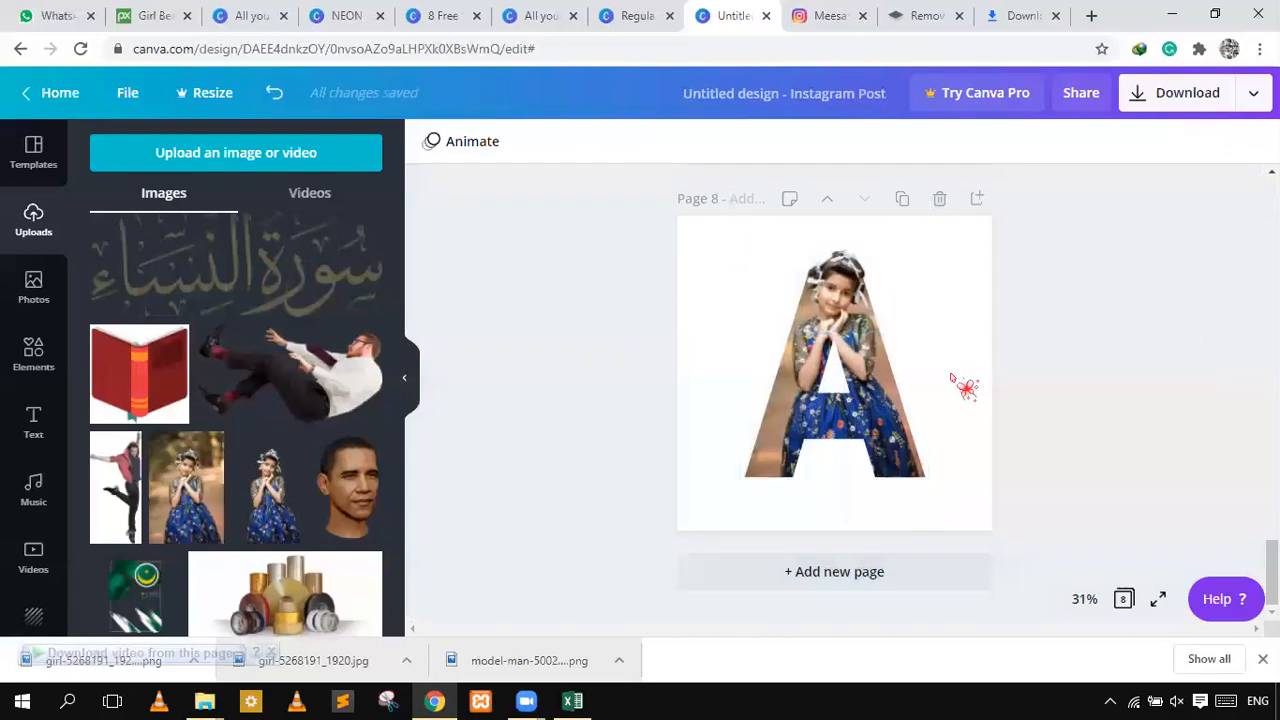
# - Examine the finished girl-in-A design on page 4 for comparison and return to page 8
pyautogui.scroll(7, 950, 383)
pyautogui.scroll(15, 950, 383)
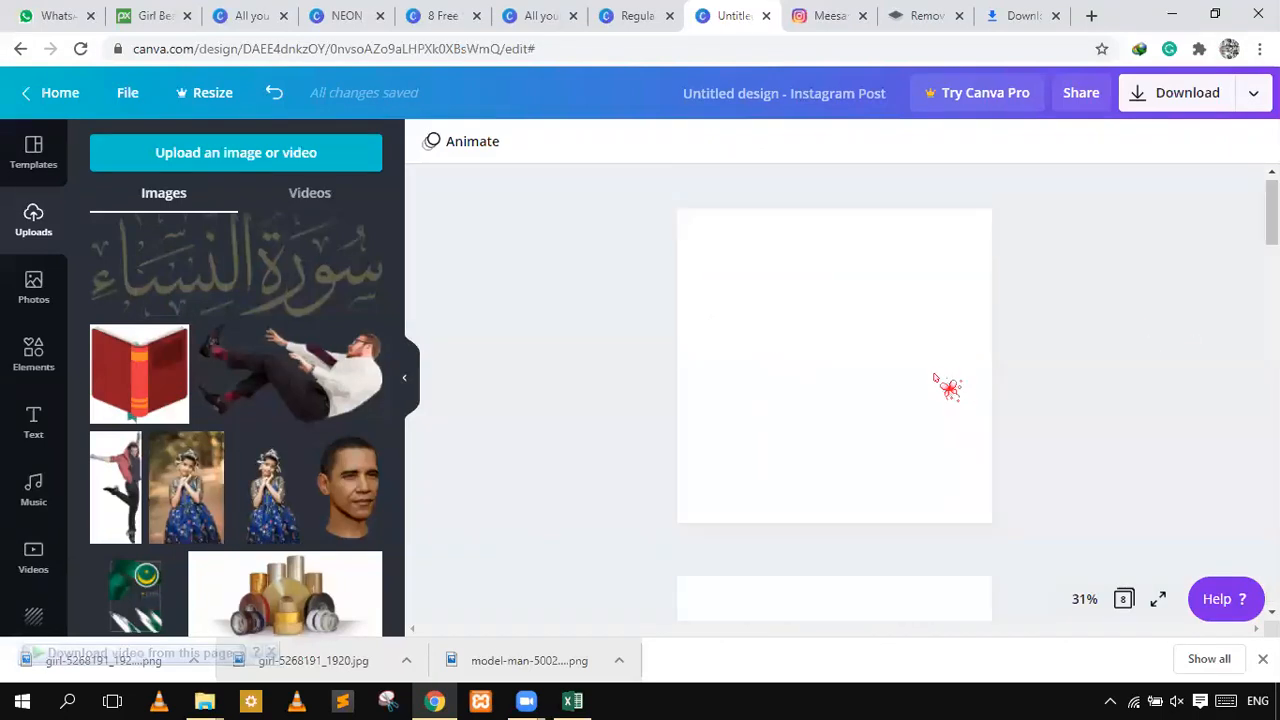
pyautogui.scroll(-8, 895, 440)
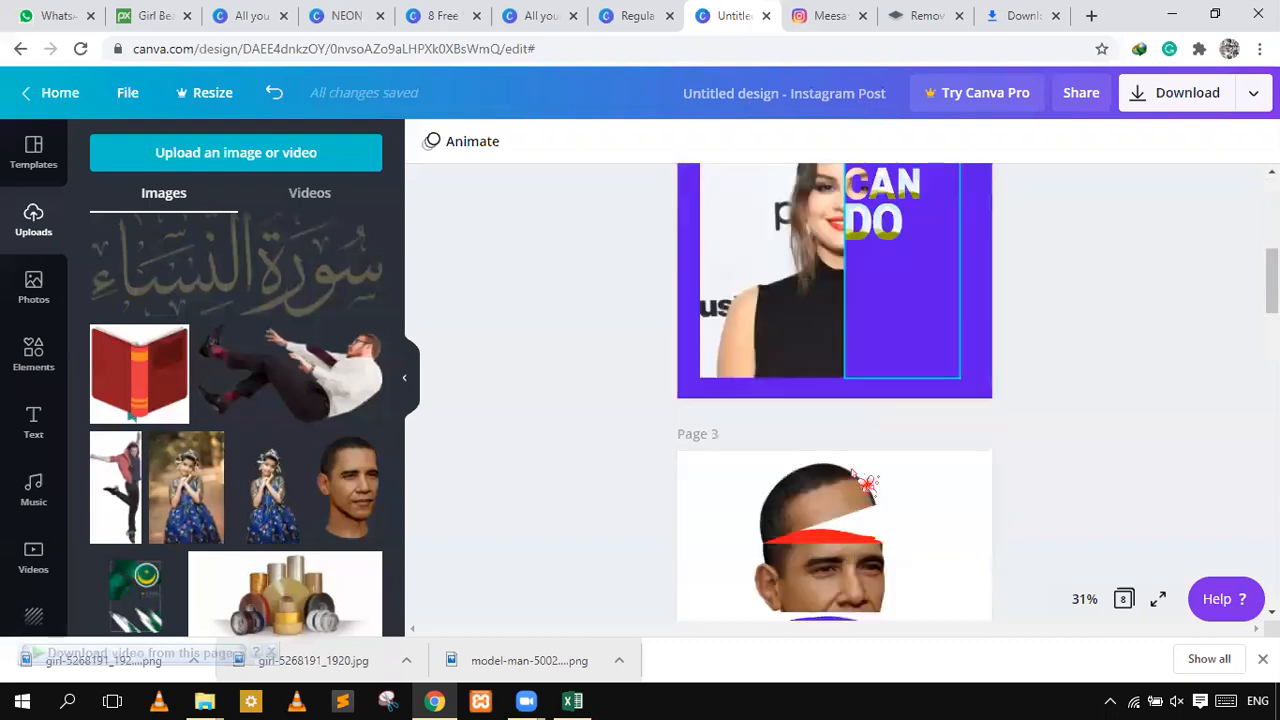
pyautogui.scroll(-2, 884, 513)
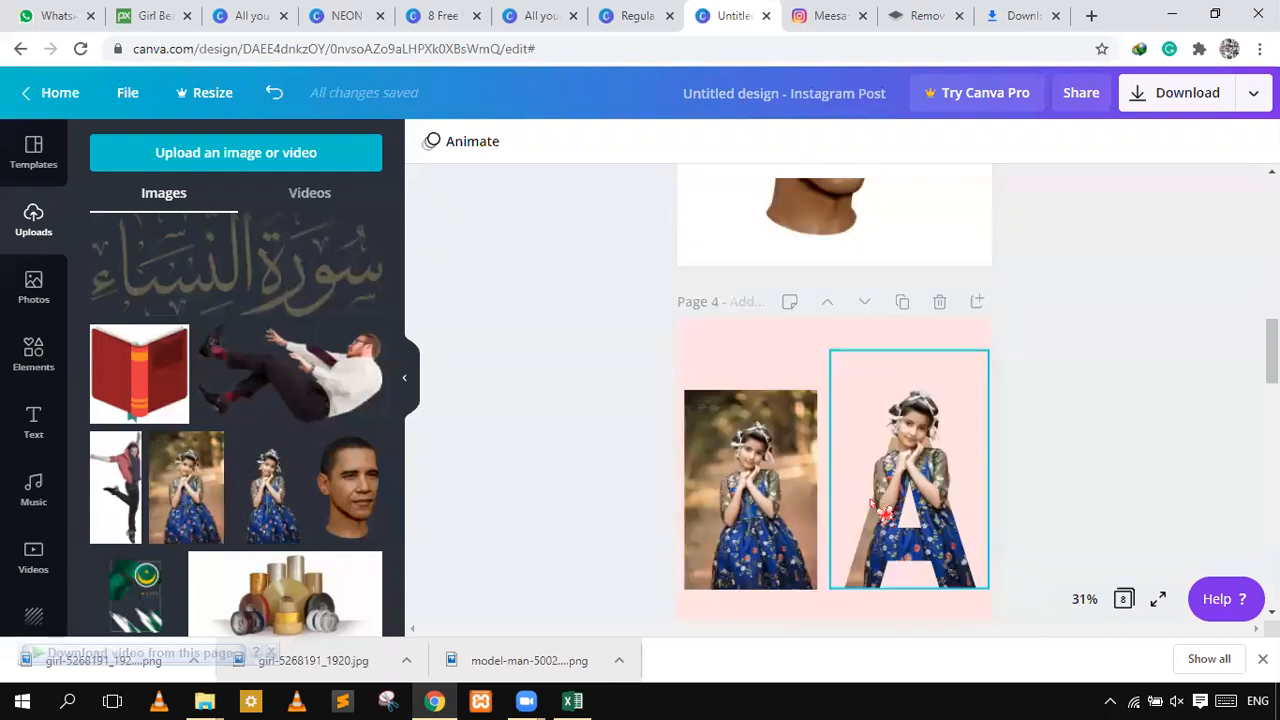
pyautogui.scroll(-10, 1027, 453)
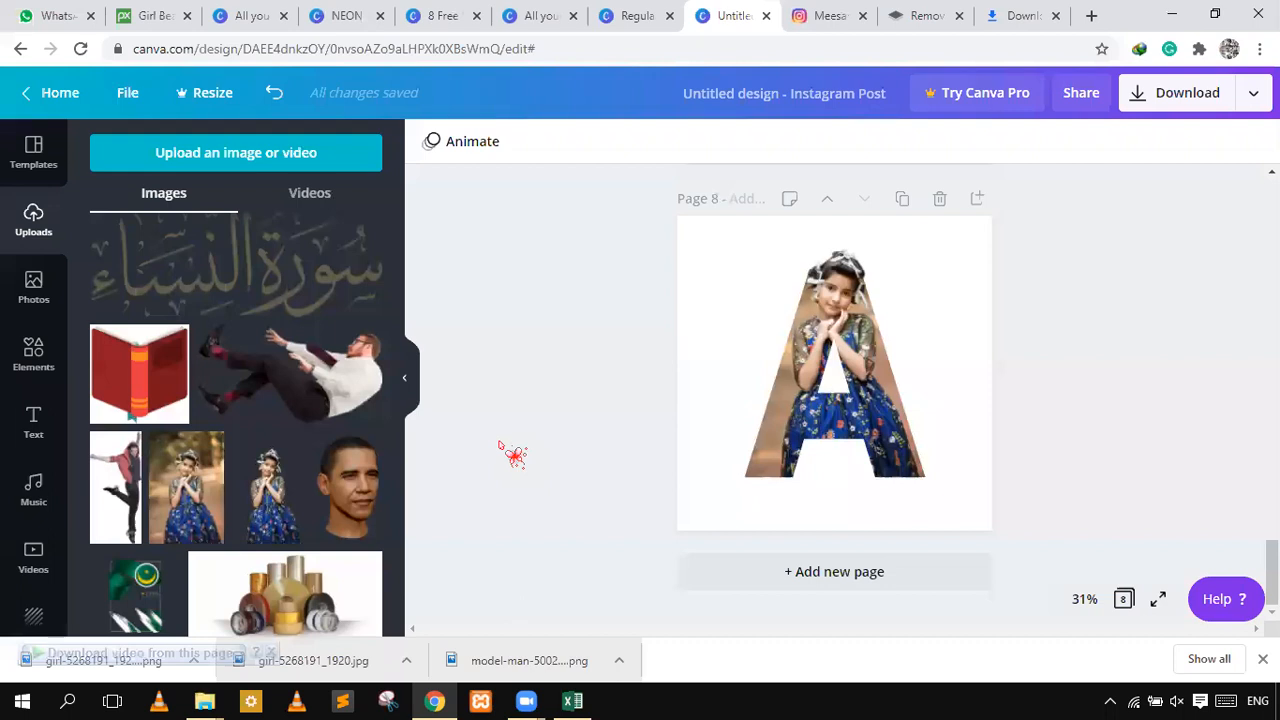
# - Search the elements for "A" and add the bold letter A frame with the landscape fill to page 8
pyautogui.click(770, 465)
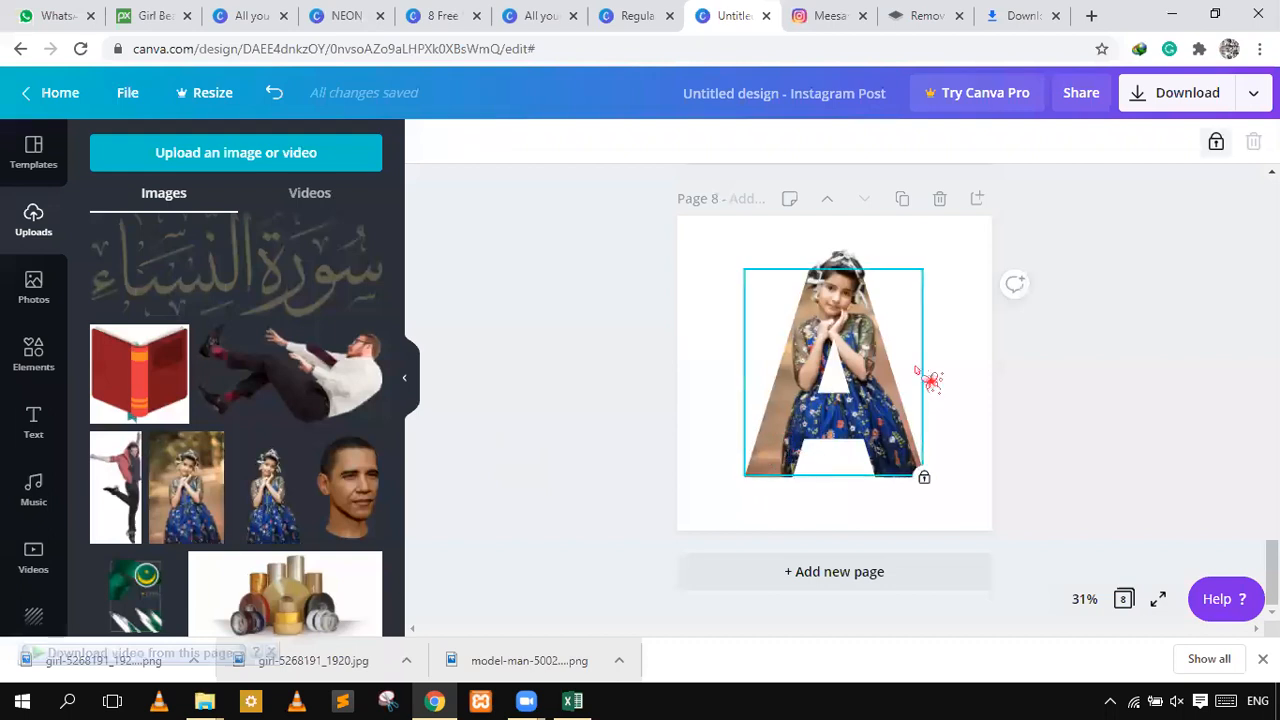
pyautogui.click(45, 365)
pyautogui.click(50, 458)
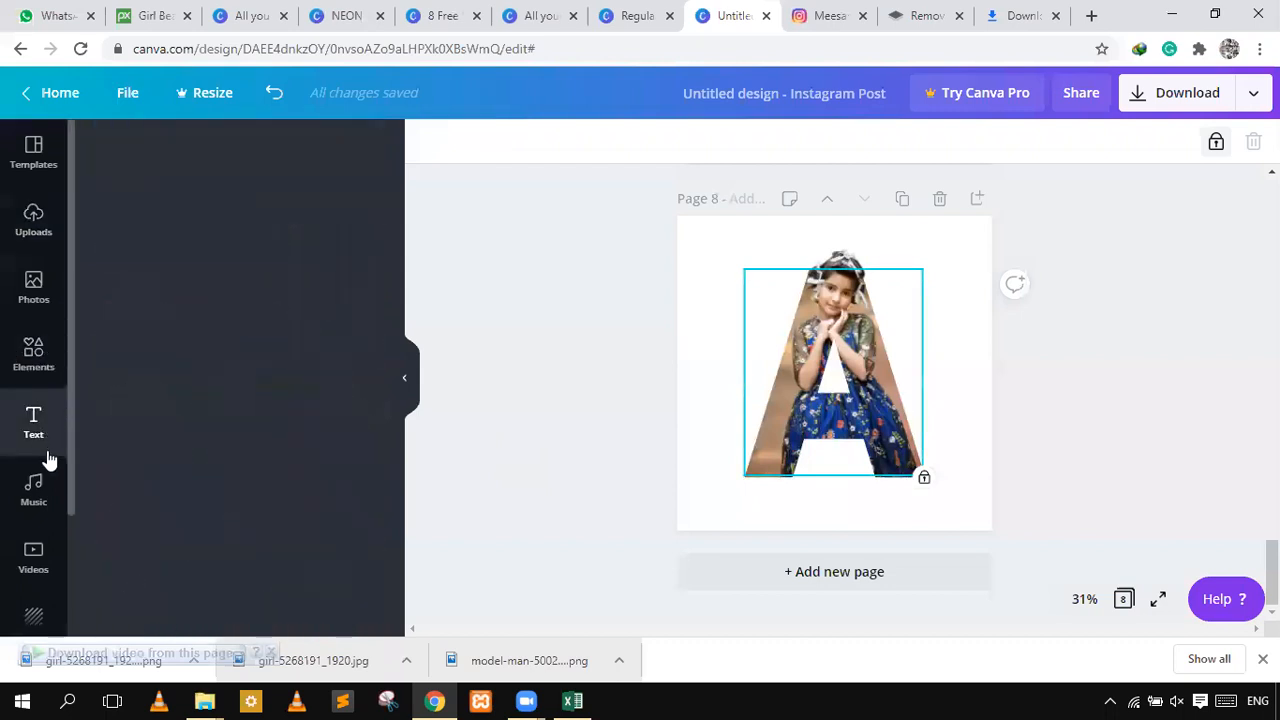
pyautogui.click(34, 226)
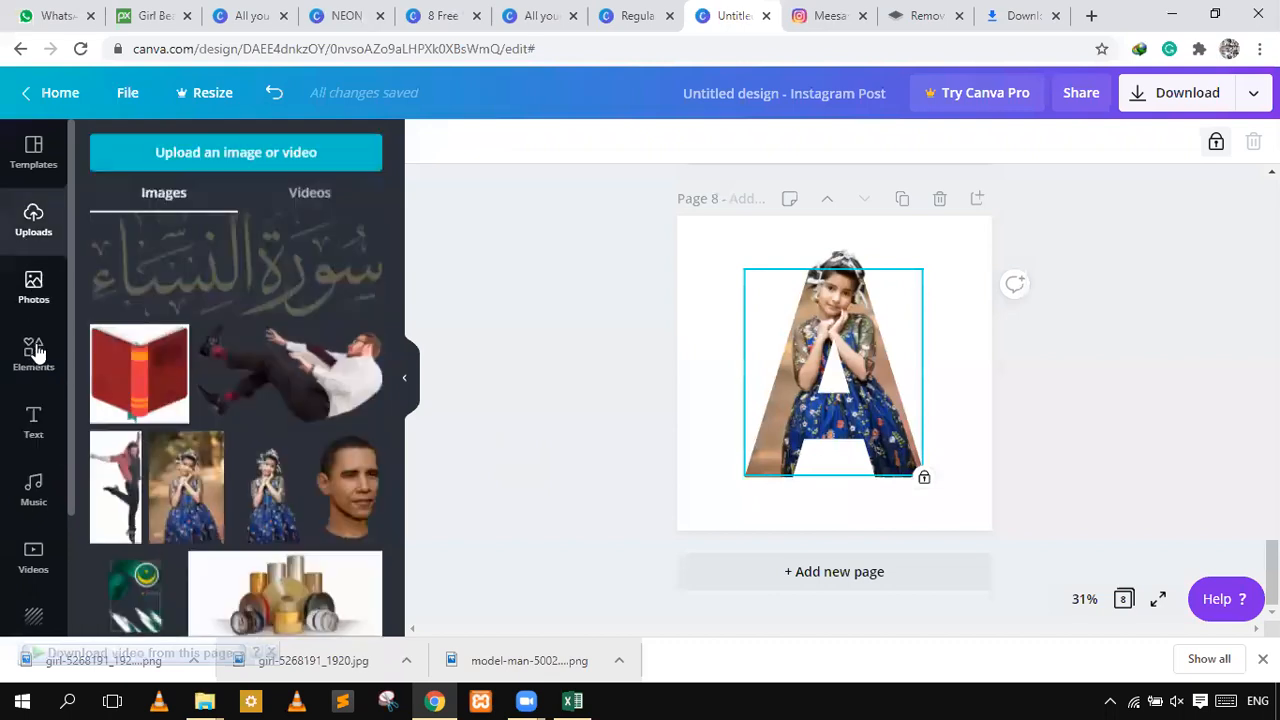
pyautogui.click(34, 352)
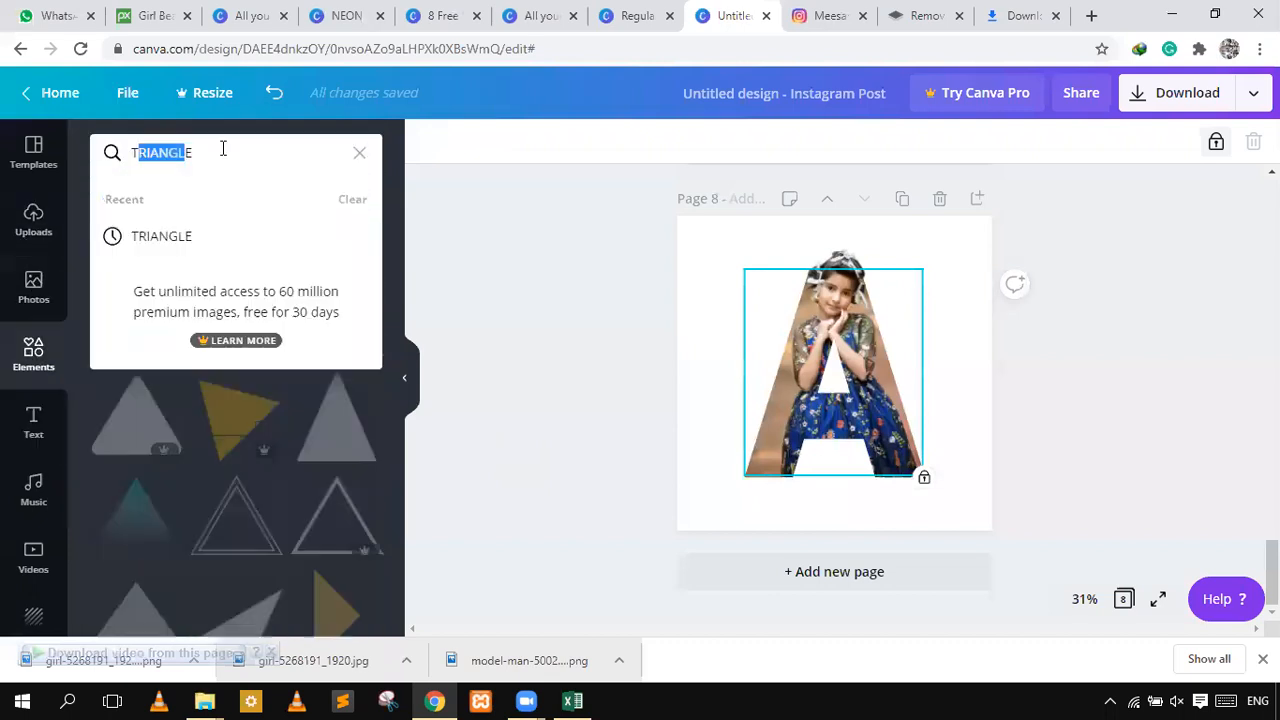
pyautogui.moveTo(131, 160); pyautogui.dragTo(116, 160)
pyautogui.write('A')
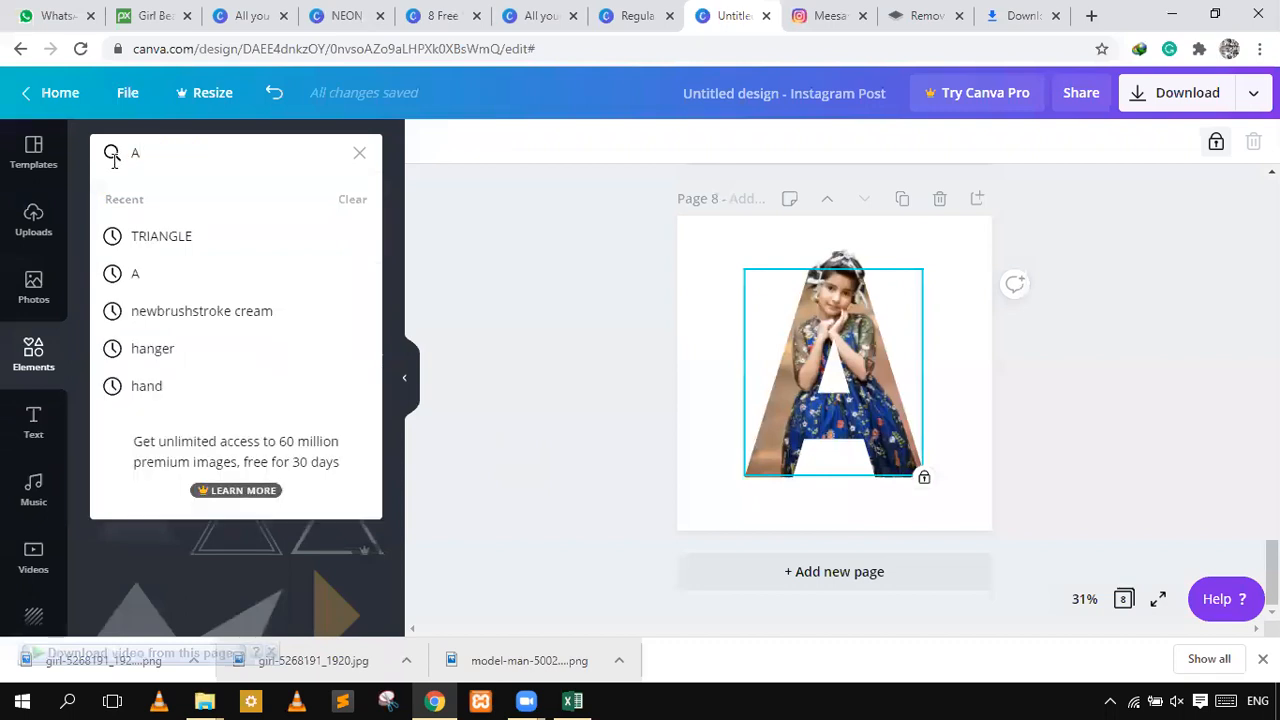
pyautogui.press('Return')
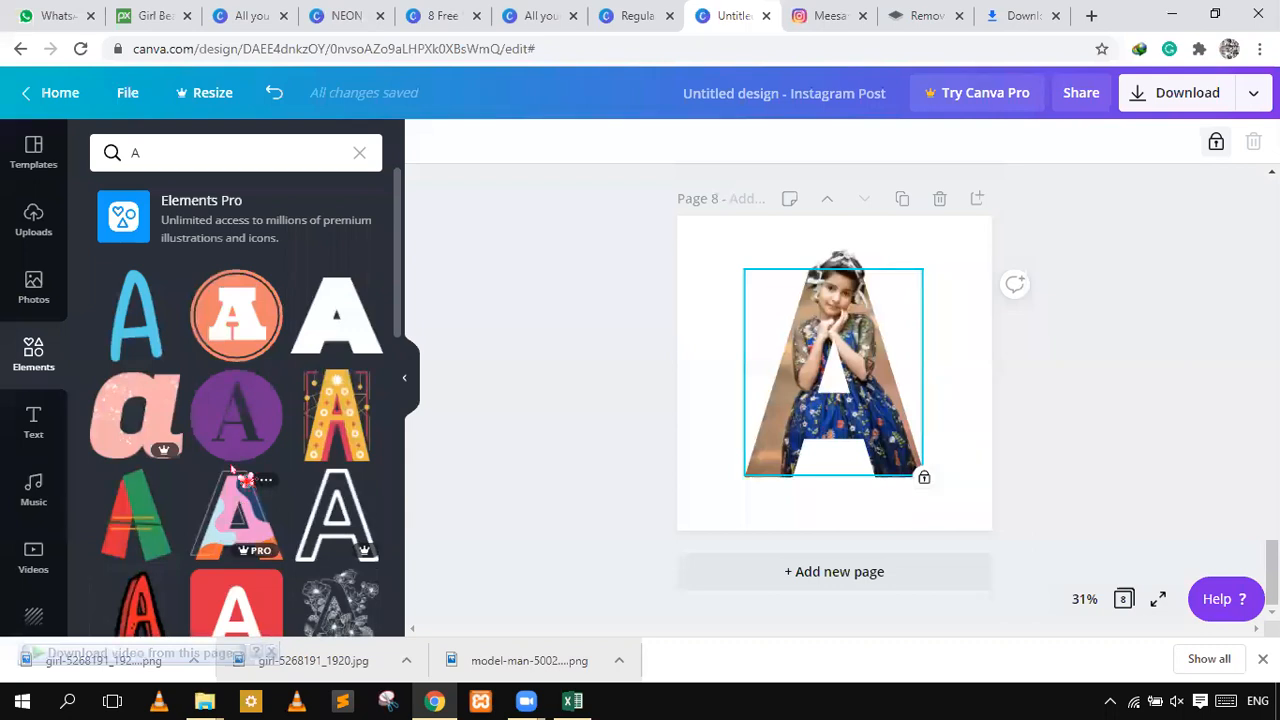
pyautogui.scroll(-7, 232, 470)
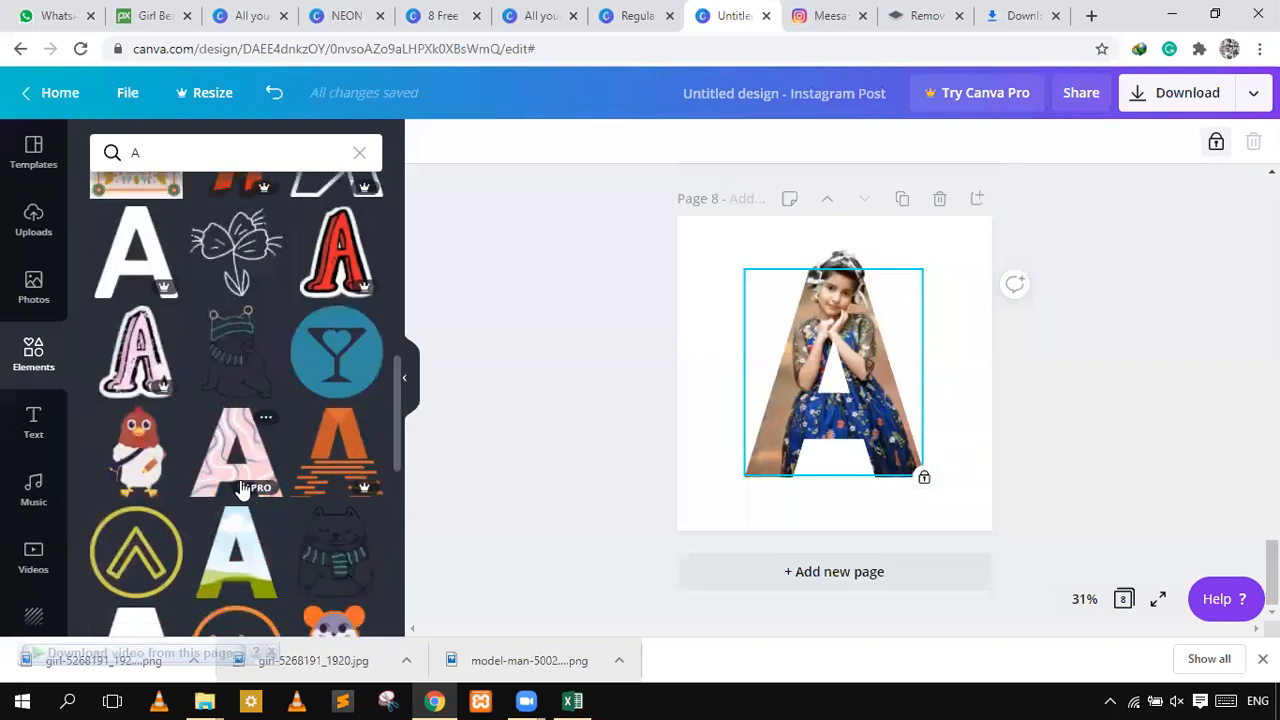
pyautogui.click(220, 350)
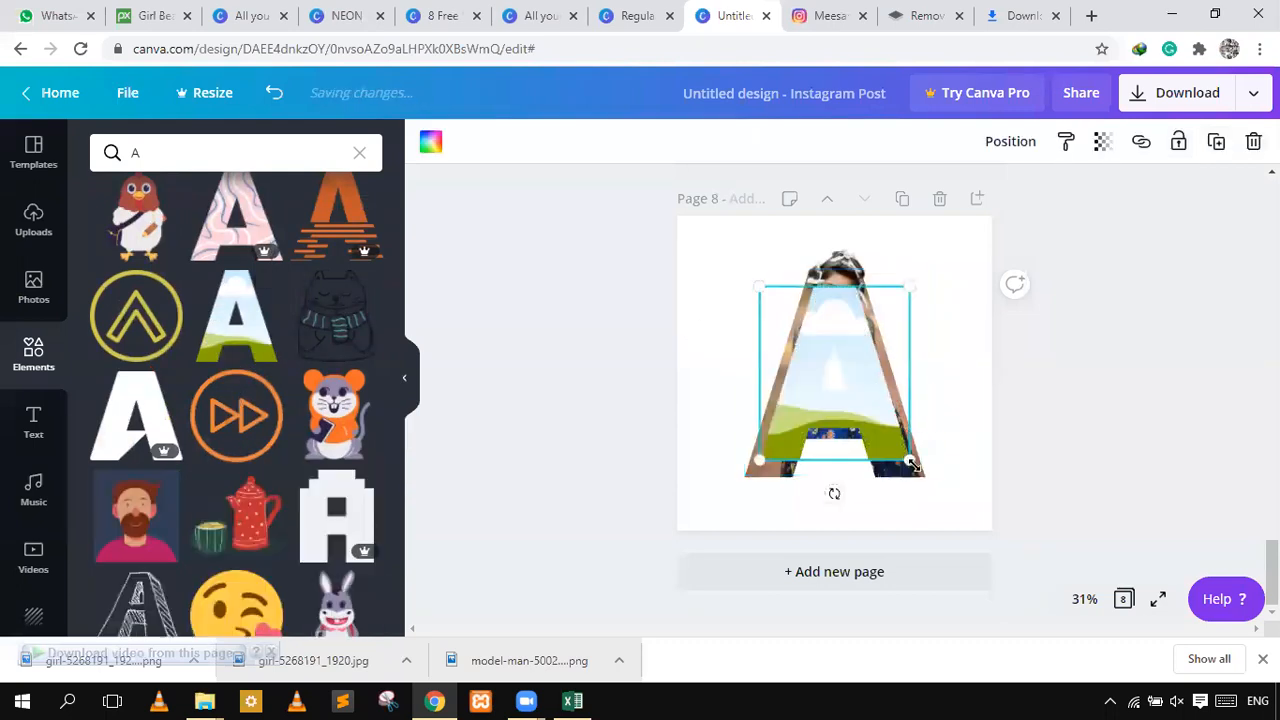
# - Enlarge the new A frame slightly beyond the photo-filled A on all sides and send it to the back
pyautogui.moveTo(938, 482); pyautogui.dragTo(957, 501)
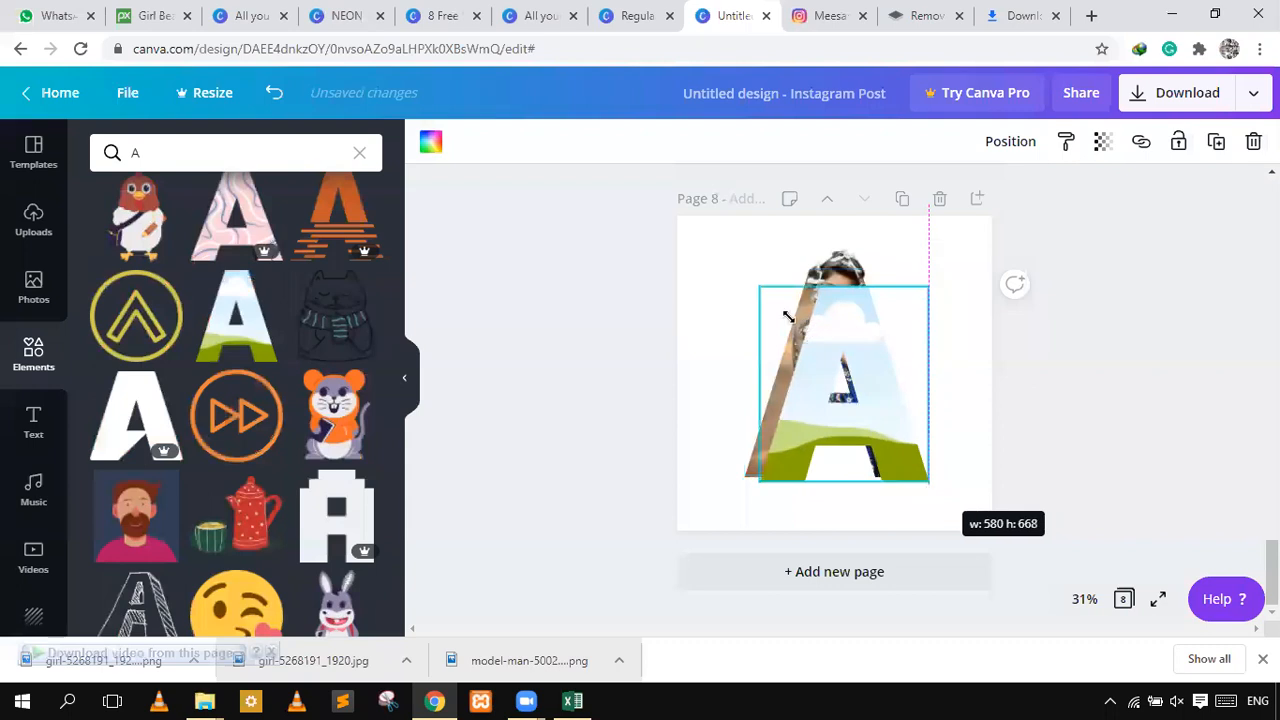
pyautogui.moveTo(737, 272); pyautogui.dragTo(730, 257)
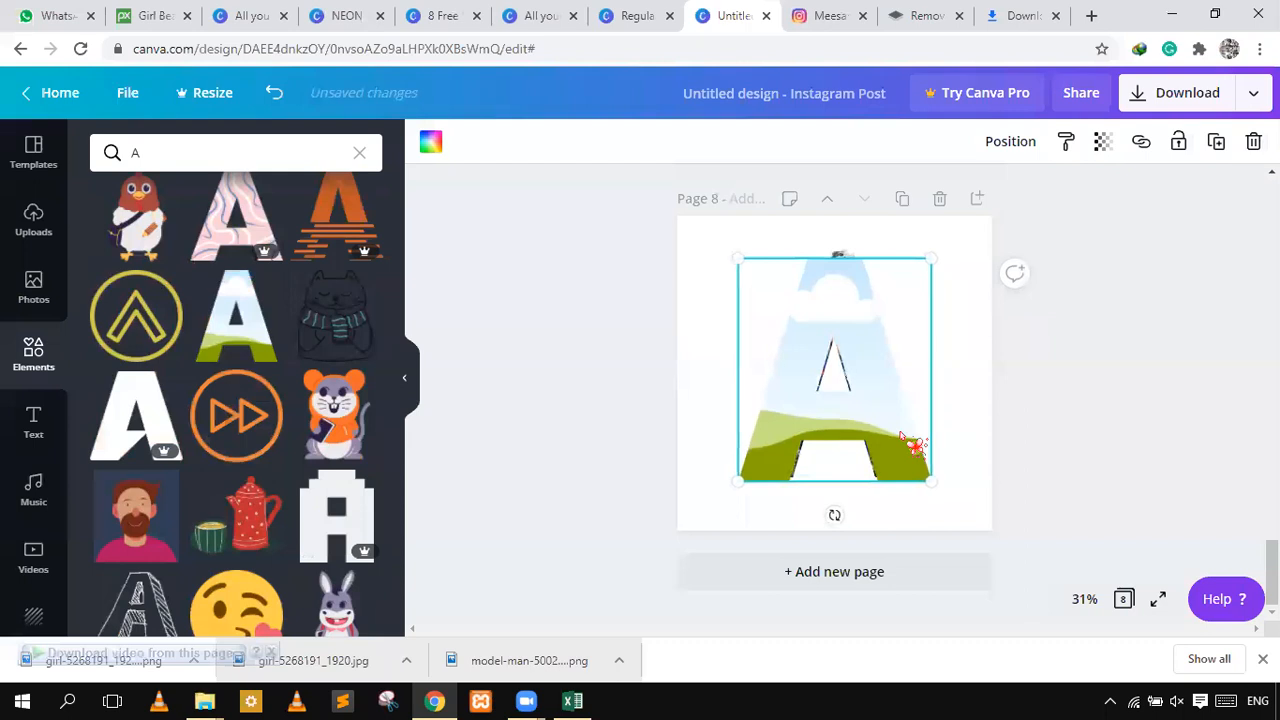
pyautogui.rightClick(901, 437)
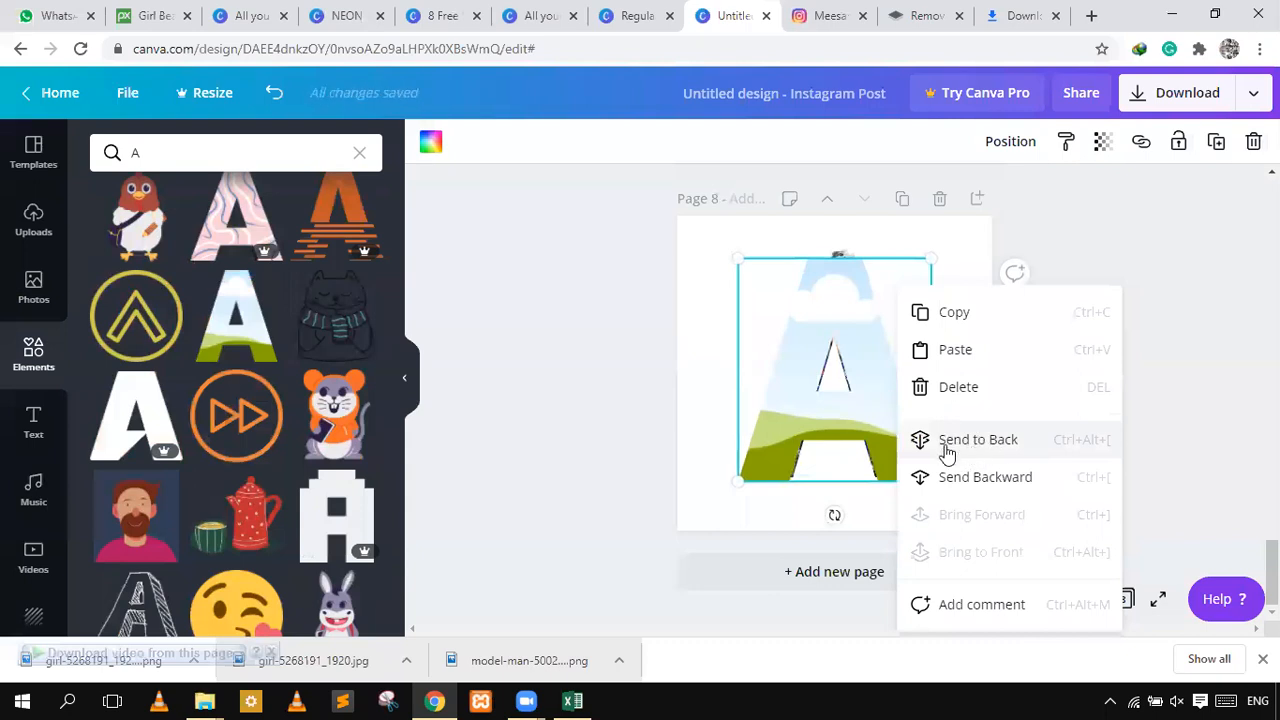
pyautogui.click(948, 449)
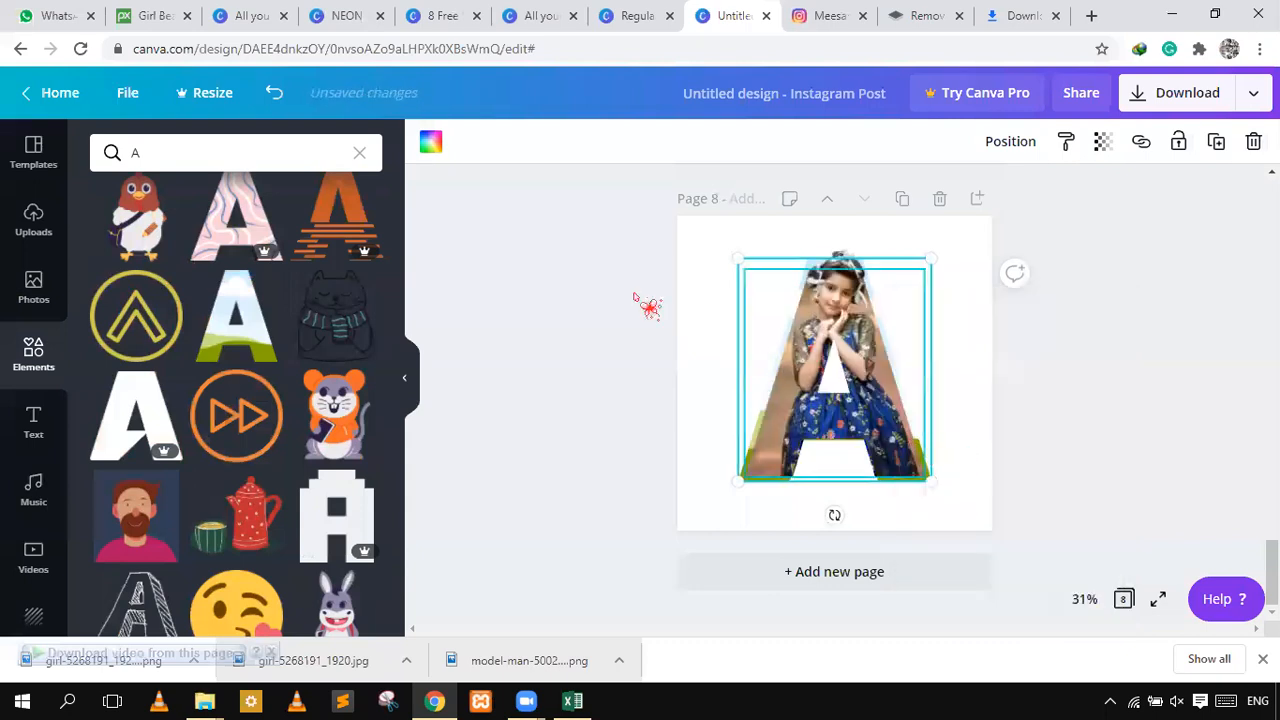
# - Fill the rear letter A with the purple document color and set its transparency to 9
pyautogui.click(430, 145)
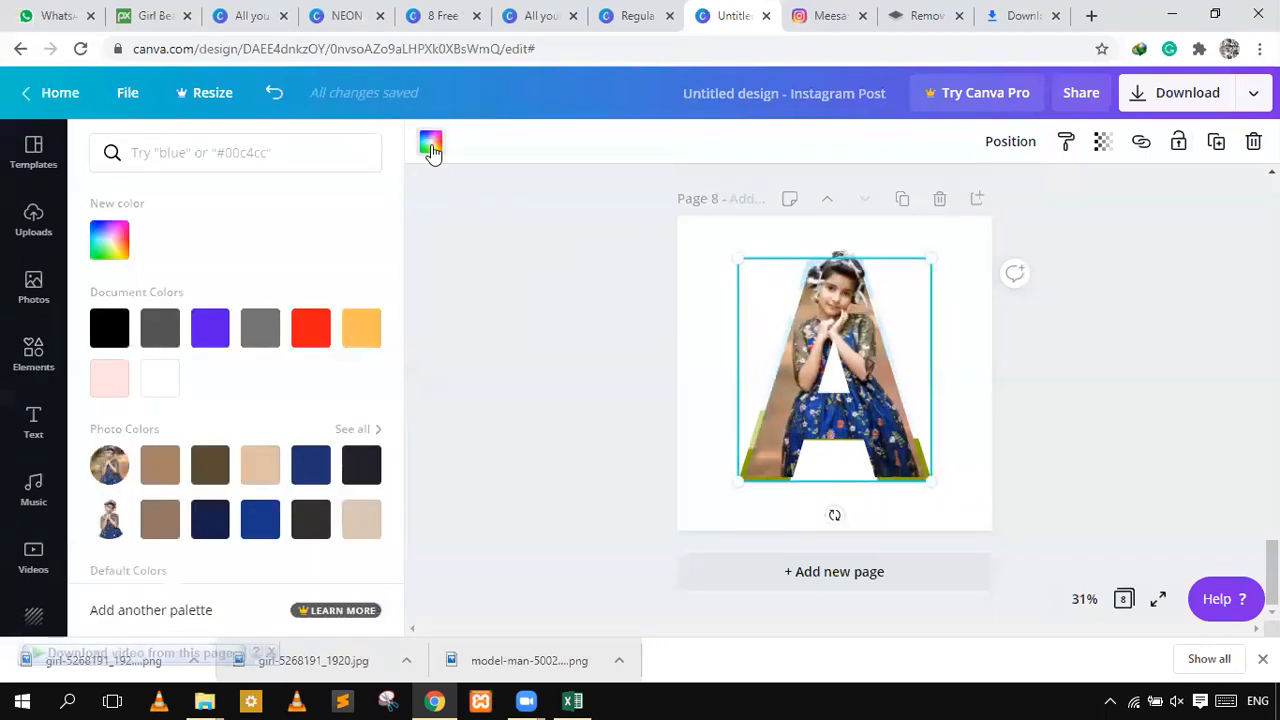
pyautogui.click(208, 335)
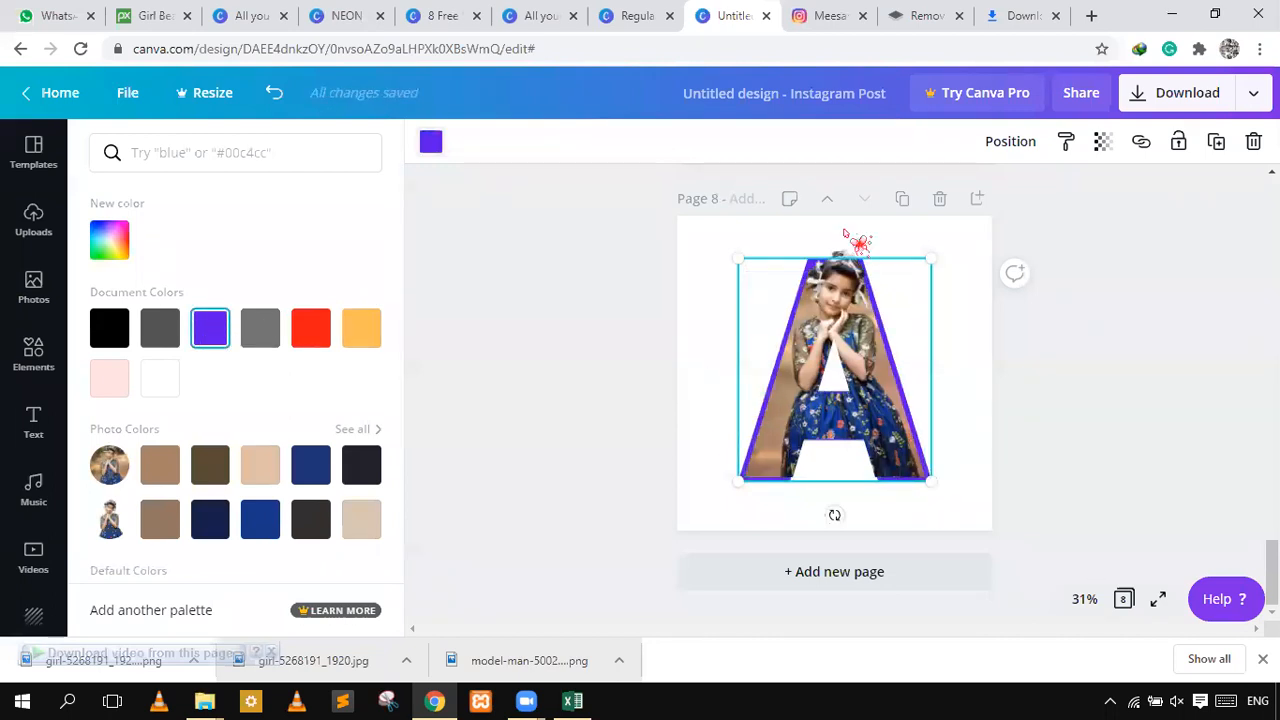
pyautogui.click(1102, 142)
pyautogui.moveTo(1050, 196); pyautogui.dragTo(943, 192)
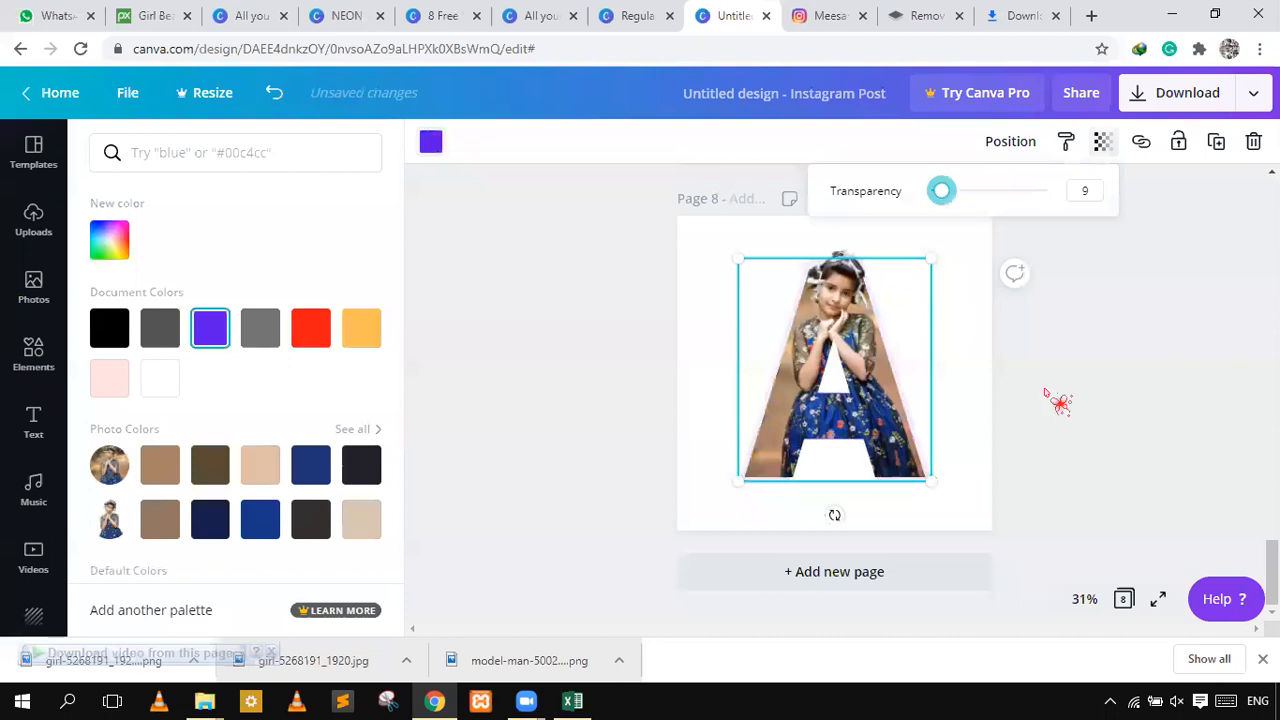
pyautogui.click(967, 505)
pyautogui.click(1040, 476)
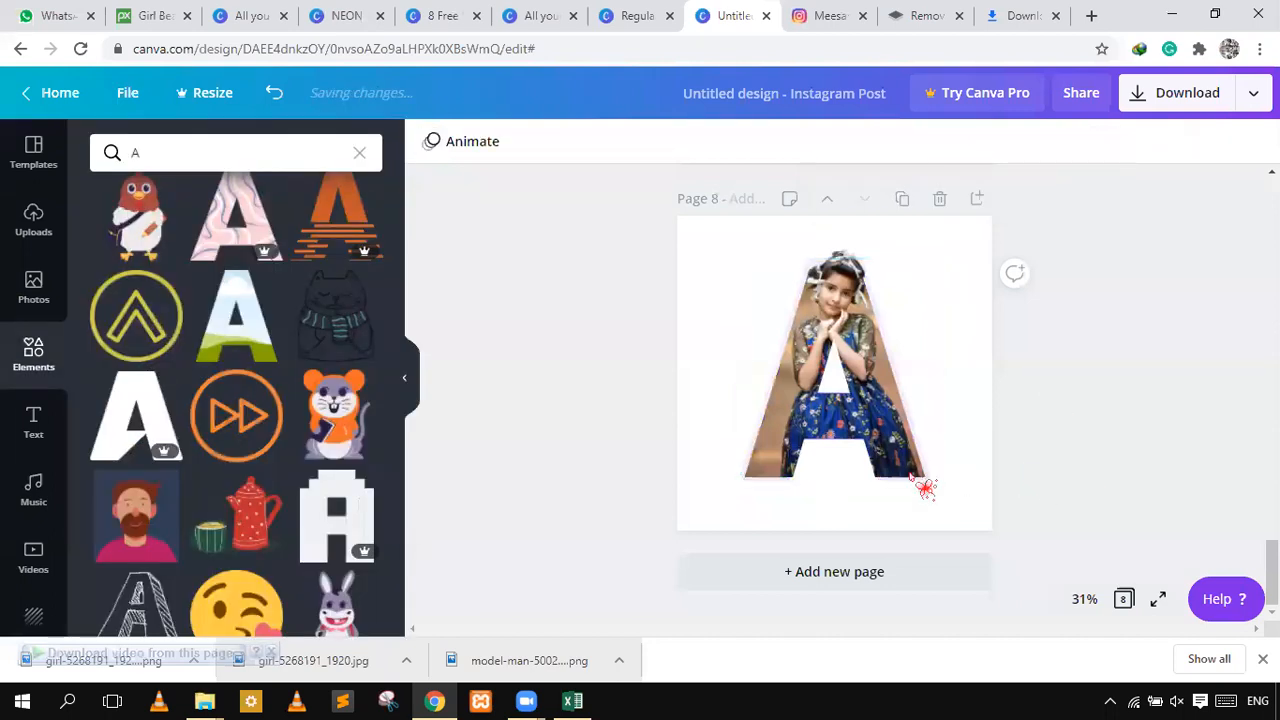
pyautogui.click(929, 486)
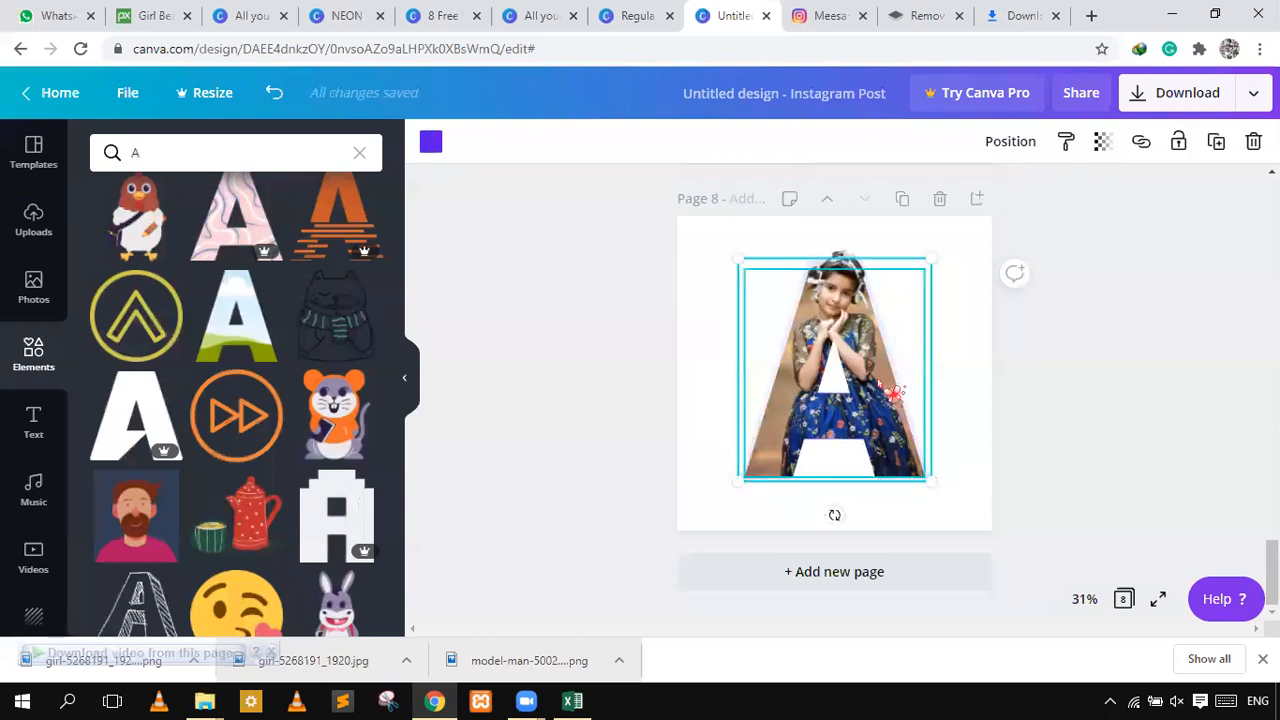
pyautogui.click(1177, 142)
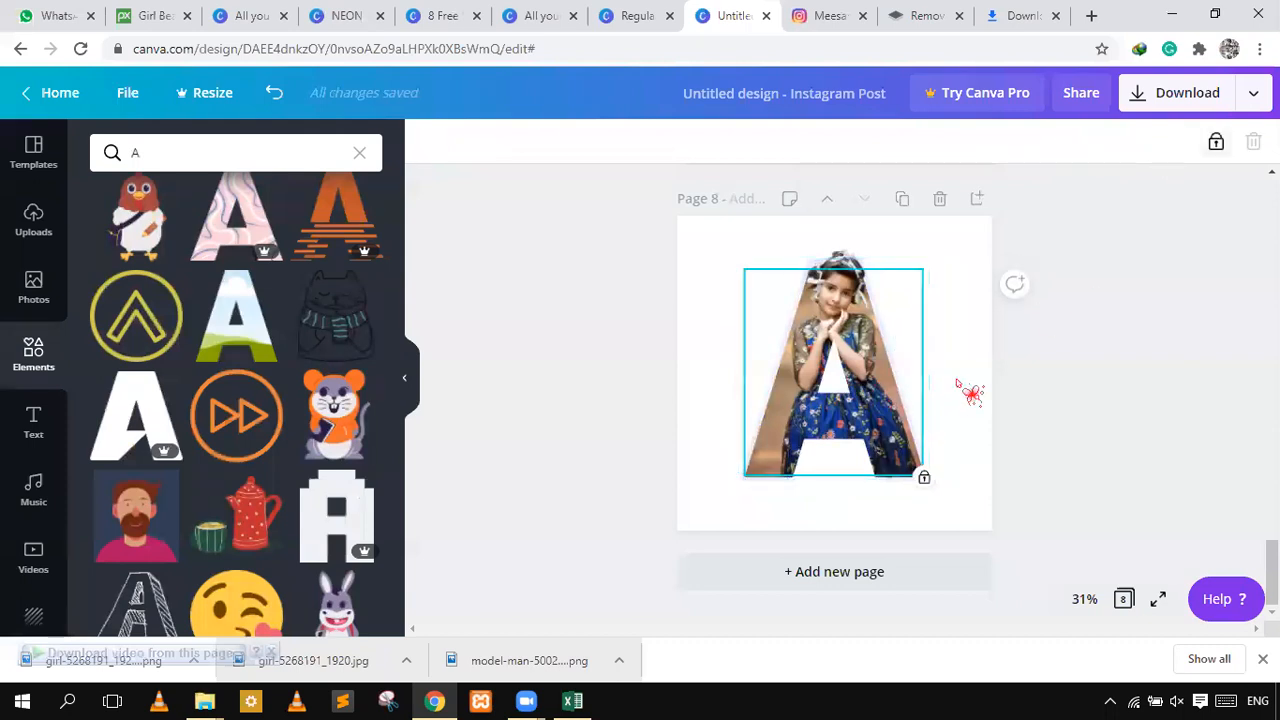
pyautogui.click(1217, 144)
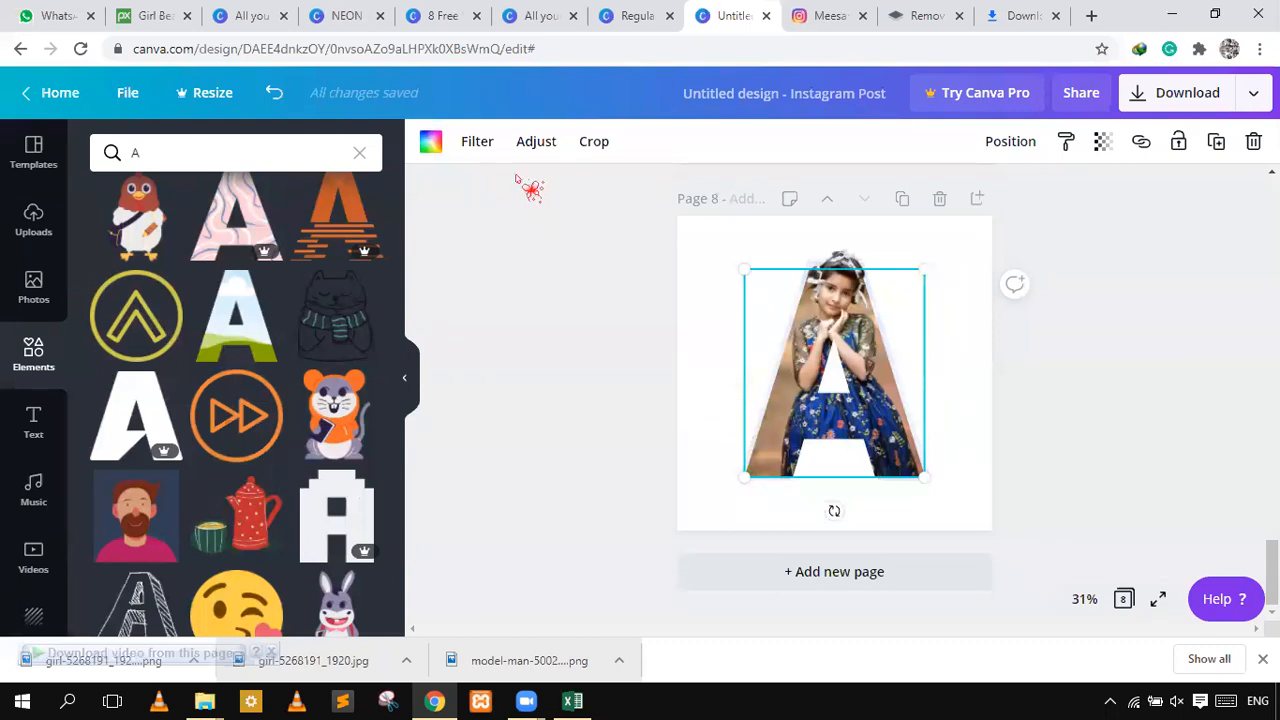
pyautogui.click(538, 145)
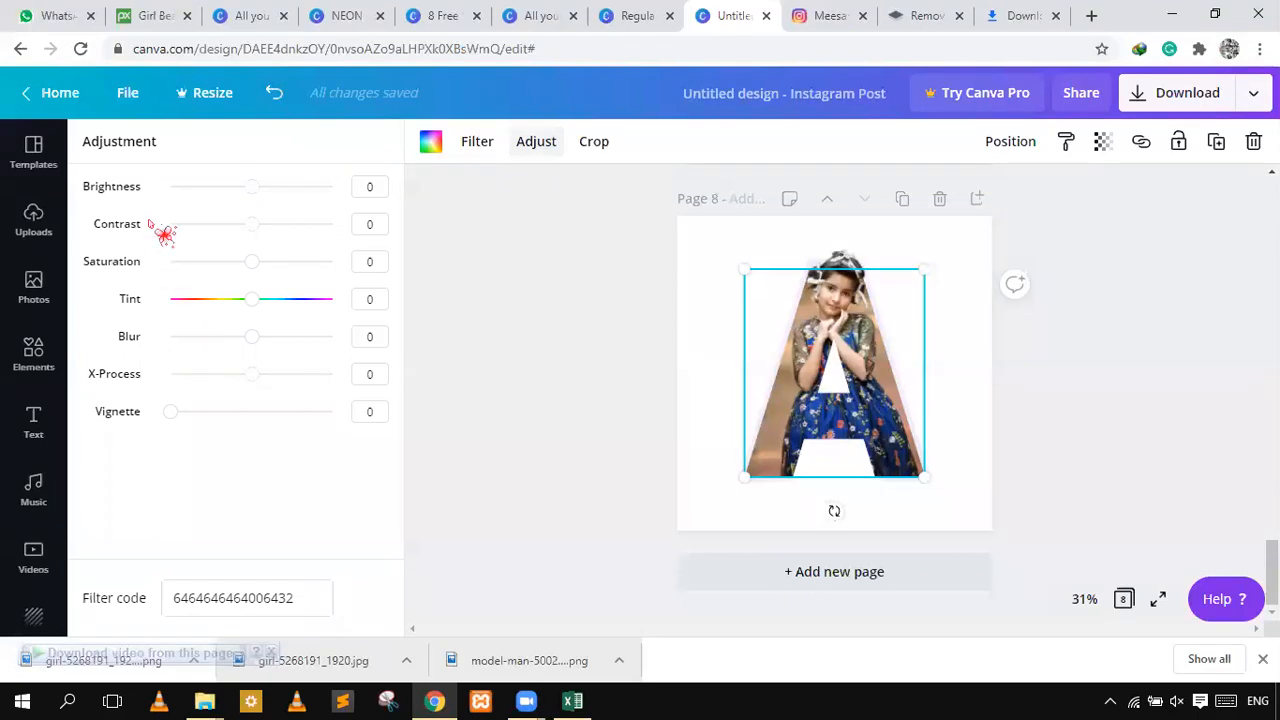
pyautogui.click(938, 456)
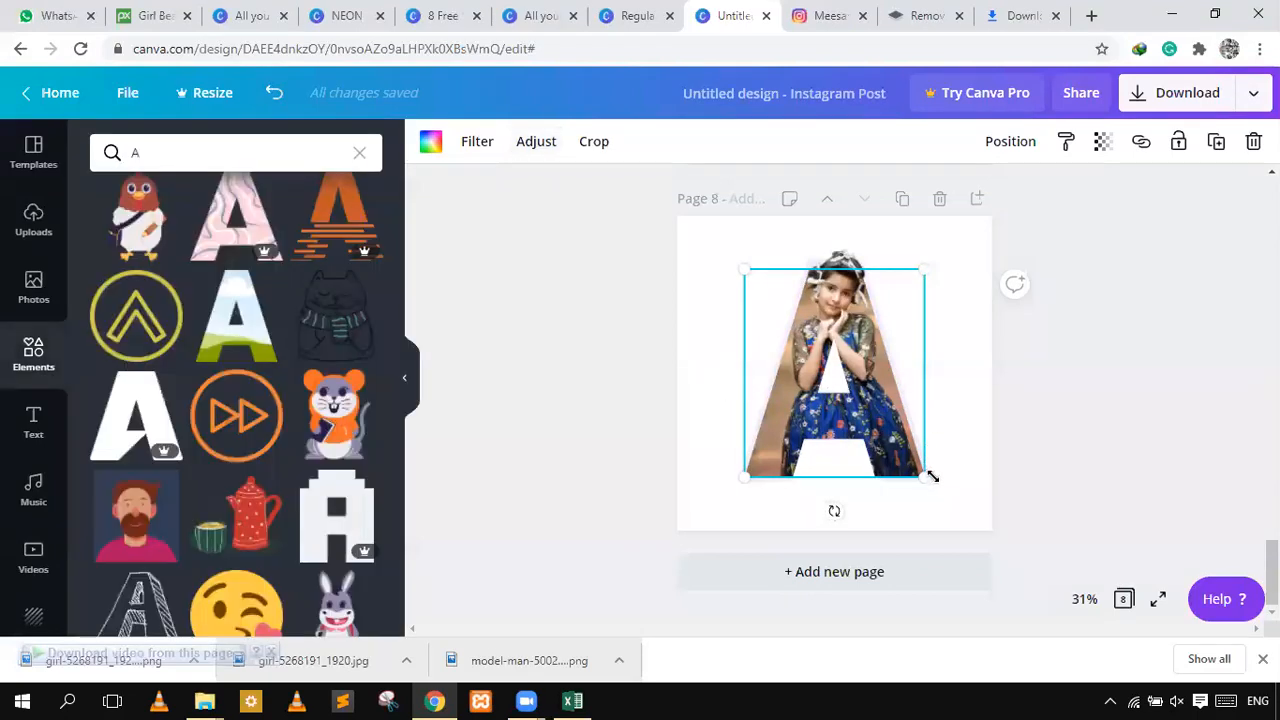
pyautogui.click(804, 265)
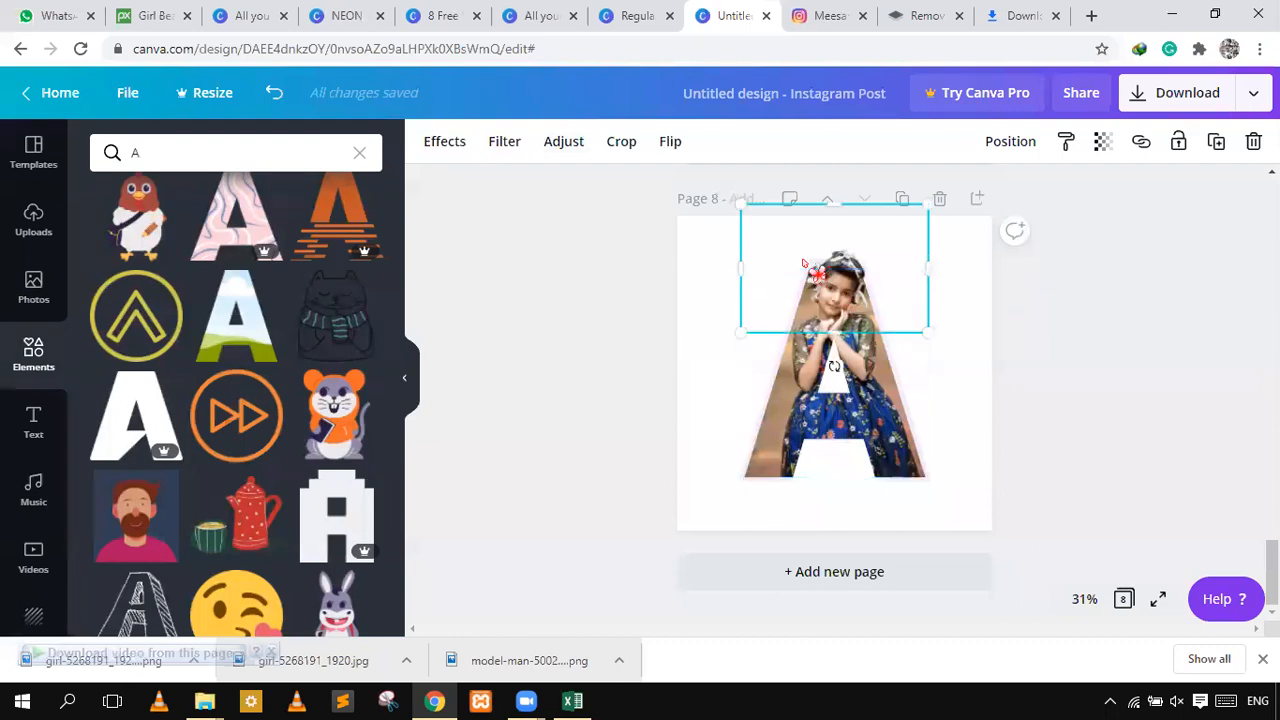
pyautogui.click(771, 388)
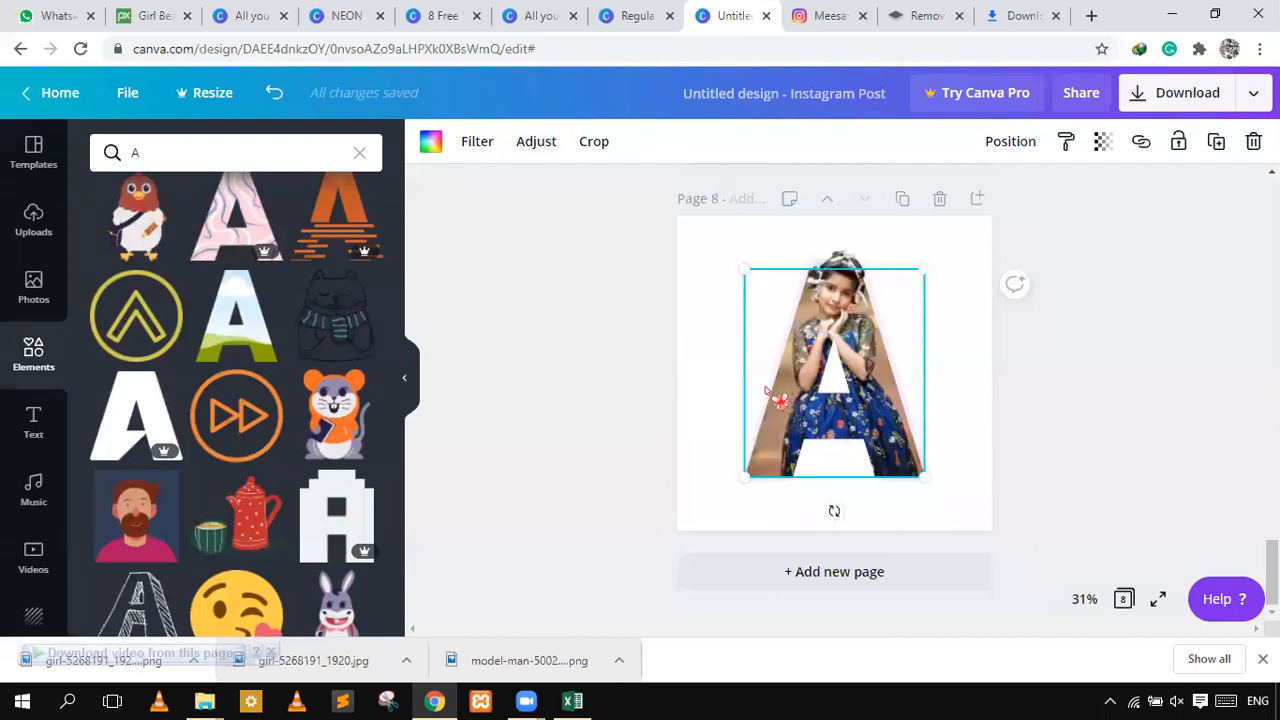
pyautogui.moveTo(788, 404)
pyautogui.mouseDown()
pyautogui.moveTo(800, 400)
pyautogui.moveTo(777, 402)
pyautogui.mouseUp()
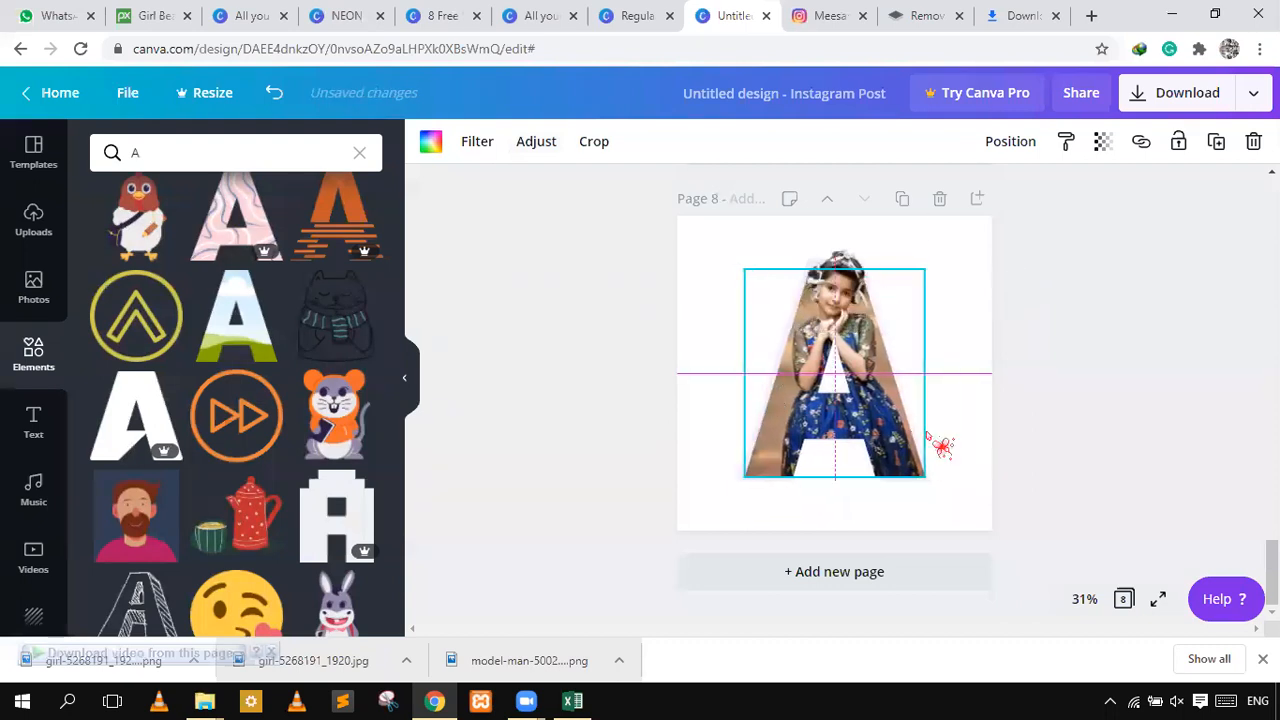
pyautogui.hotkey('ctrl', 'z')
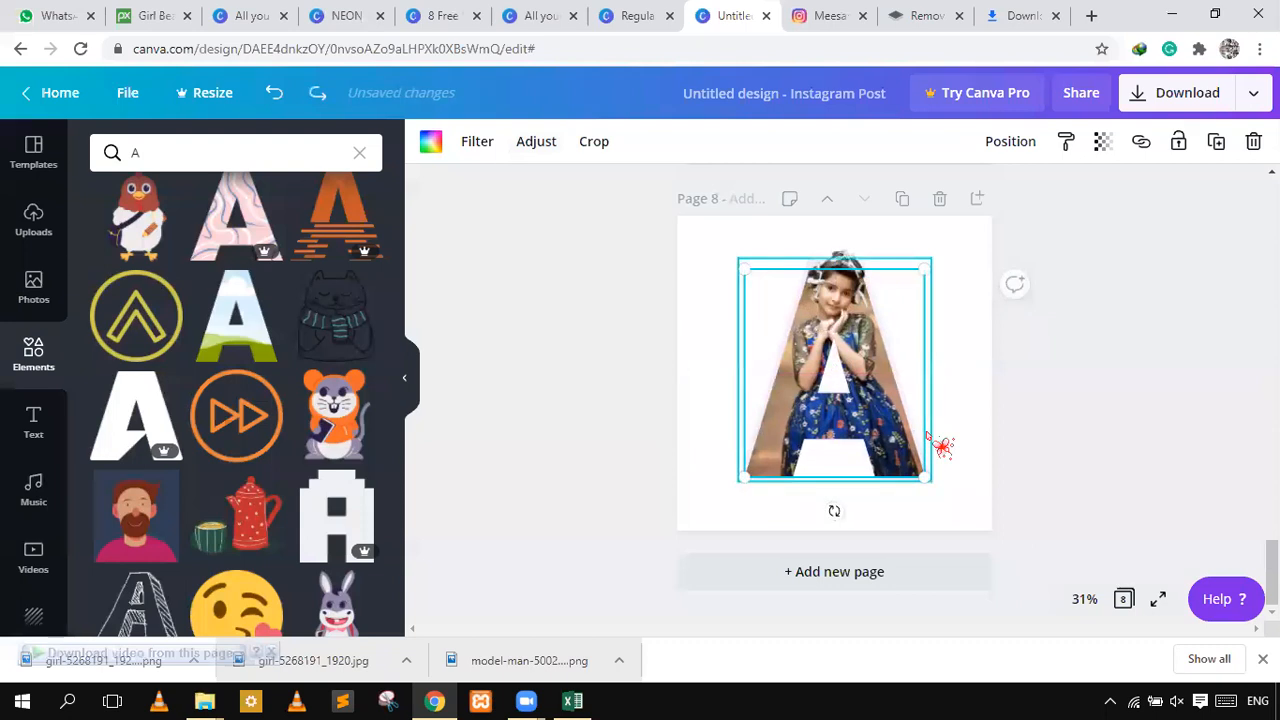
pyautogui.hotkey('alt', 'shift', 'l')
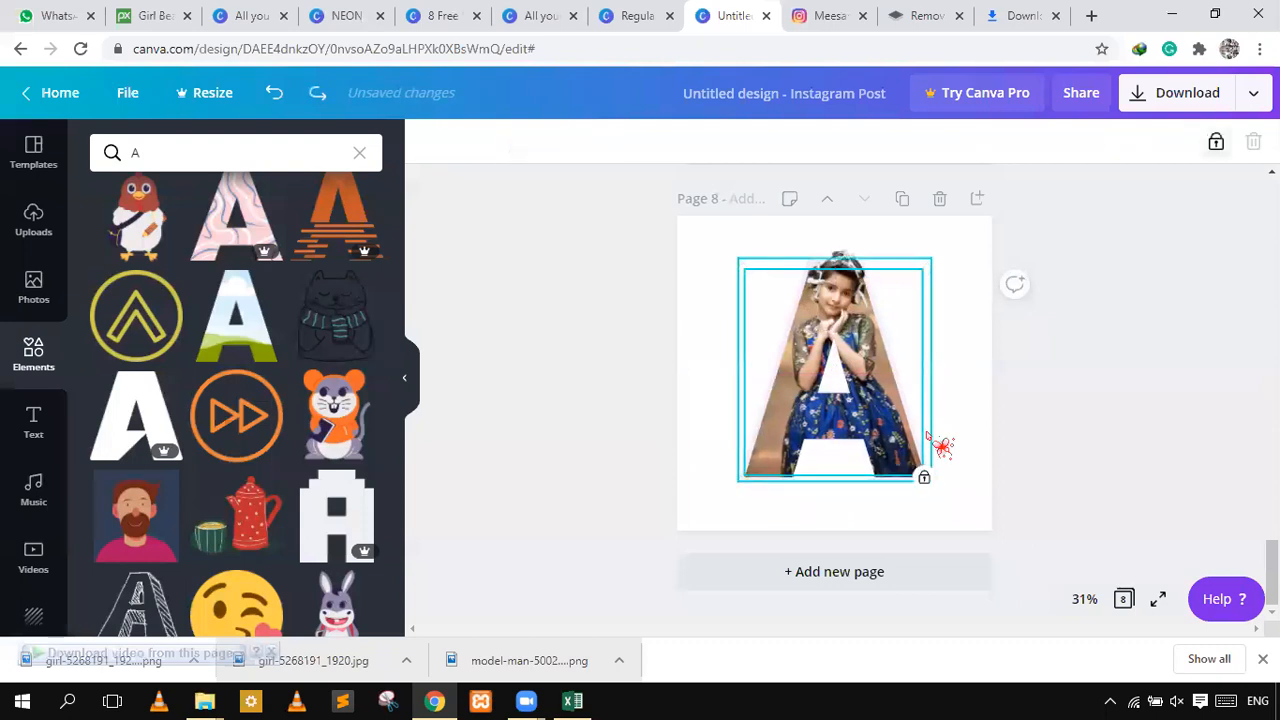
# - Lock the pale purple A outline in place behind the photo-filled letter
pyautogui.click(924, 477)
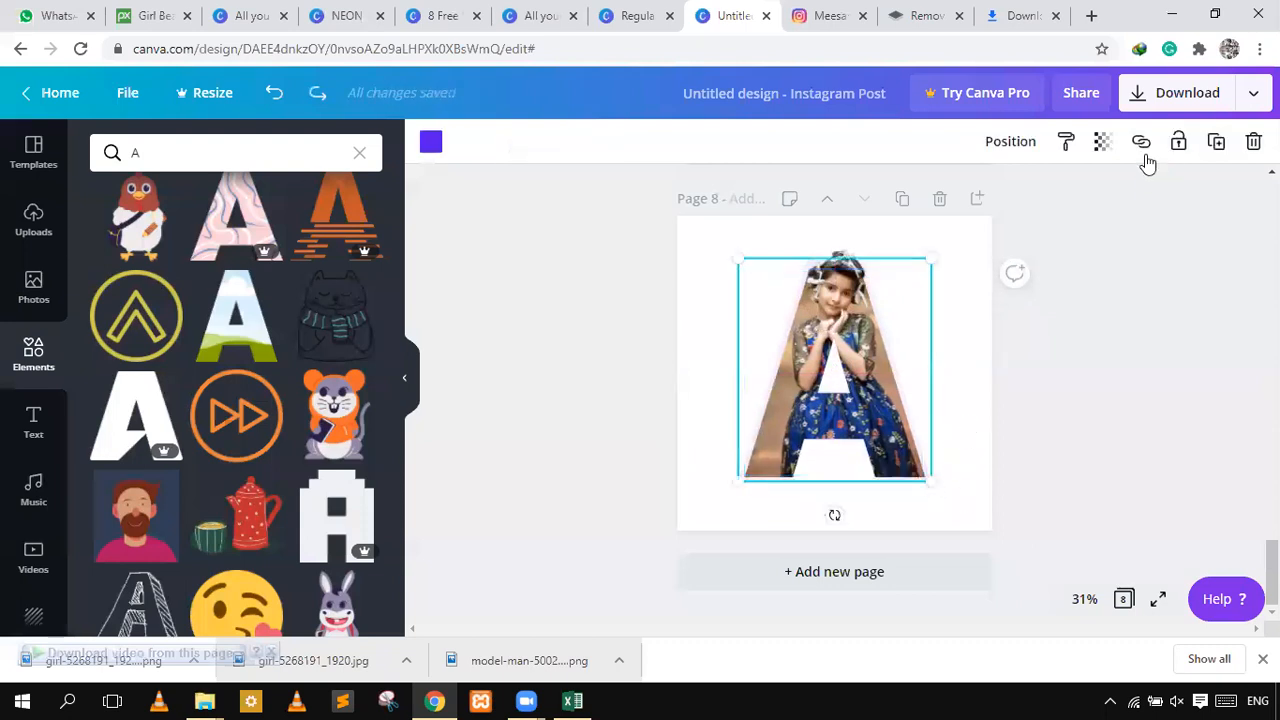
pyautogui.click(1178, 141)
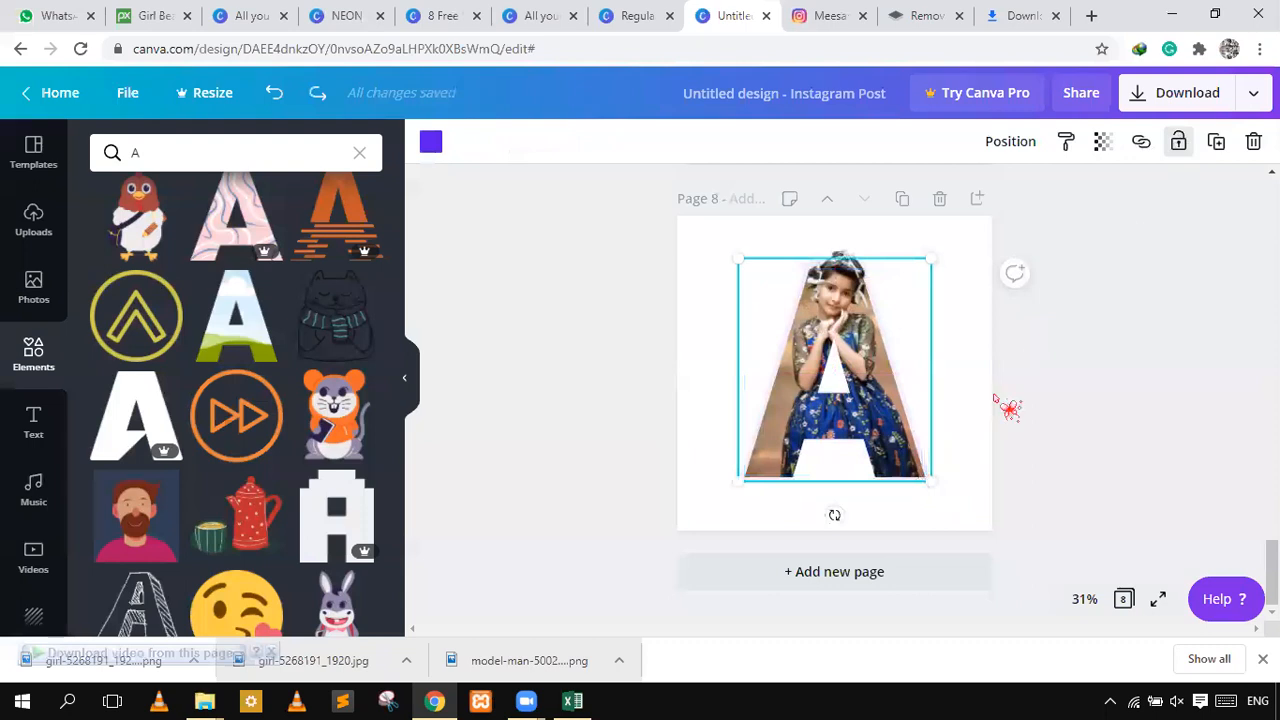
pyautogui.click(750, 430)
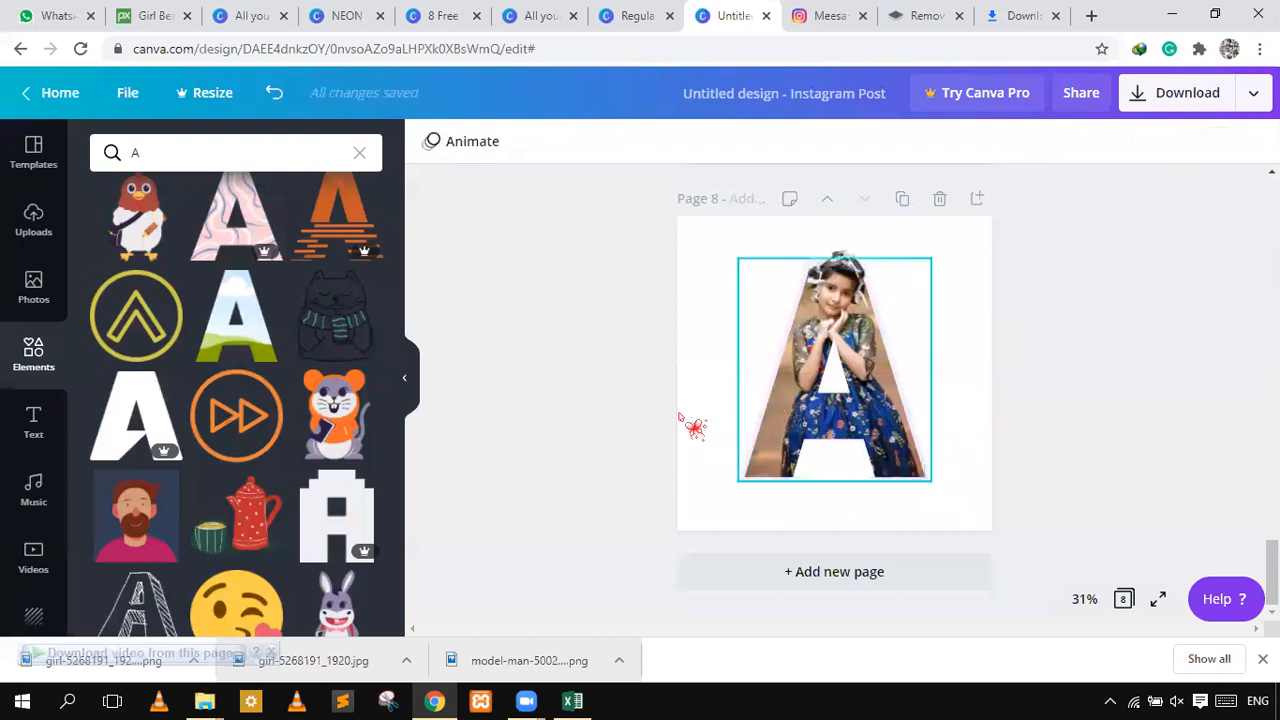
pyautogui.click(845, 440)
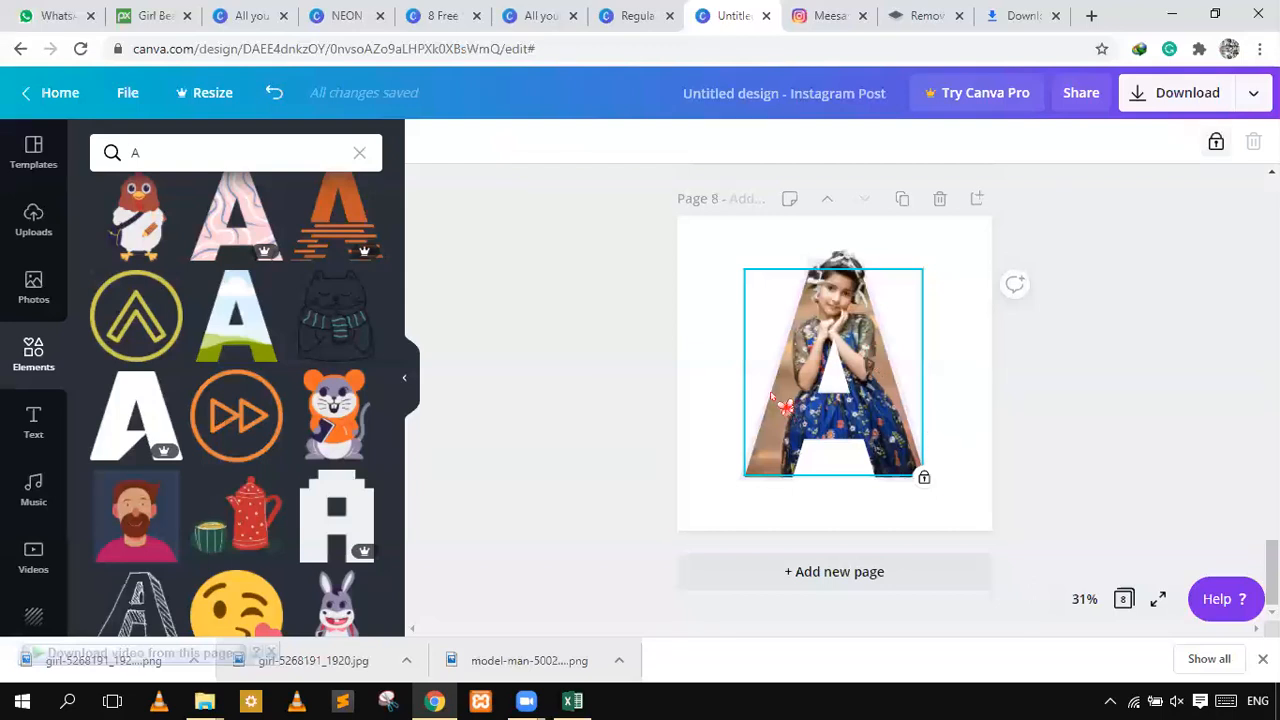
# - Preview the outlined girl-in-A design on page 8 in full screen and return to the editor
pyautogui.click(1160, 601)
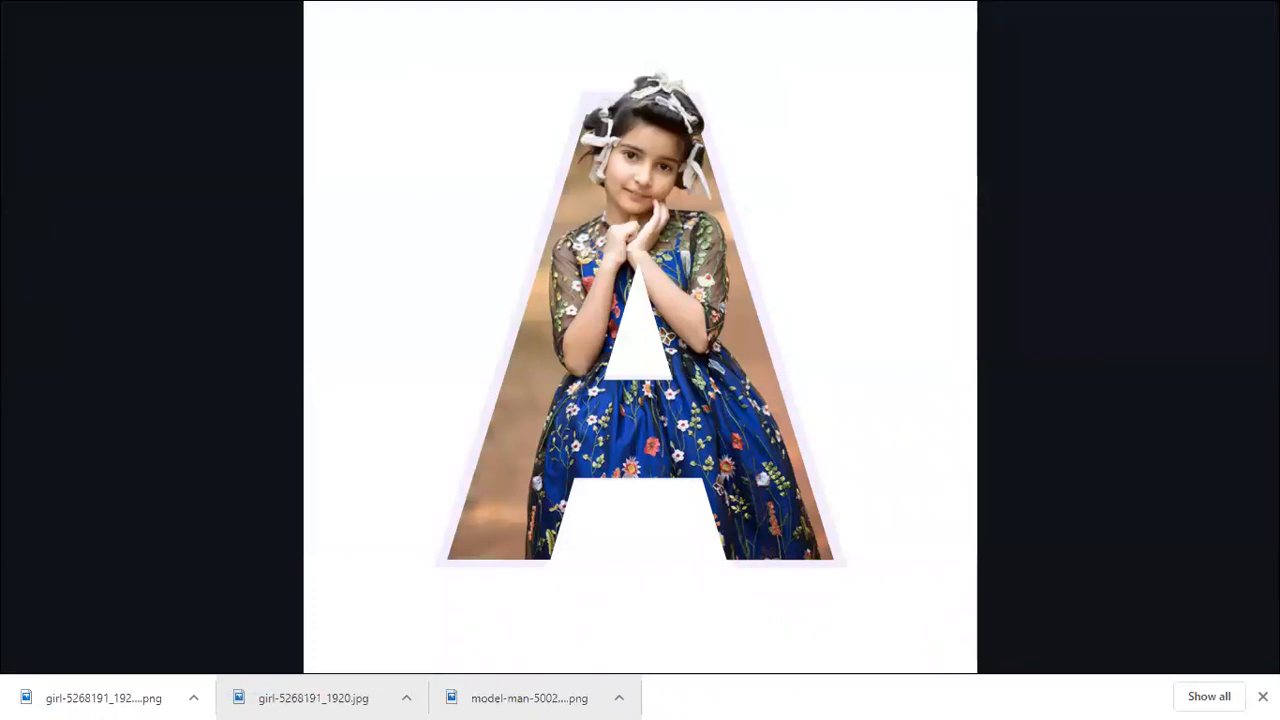
pyautogui.press('Escape')
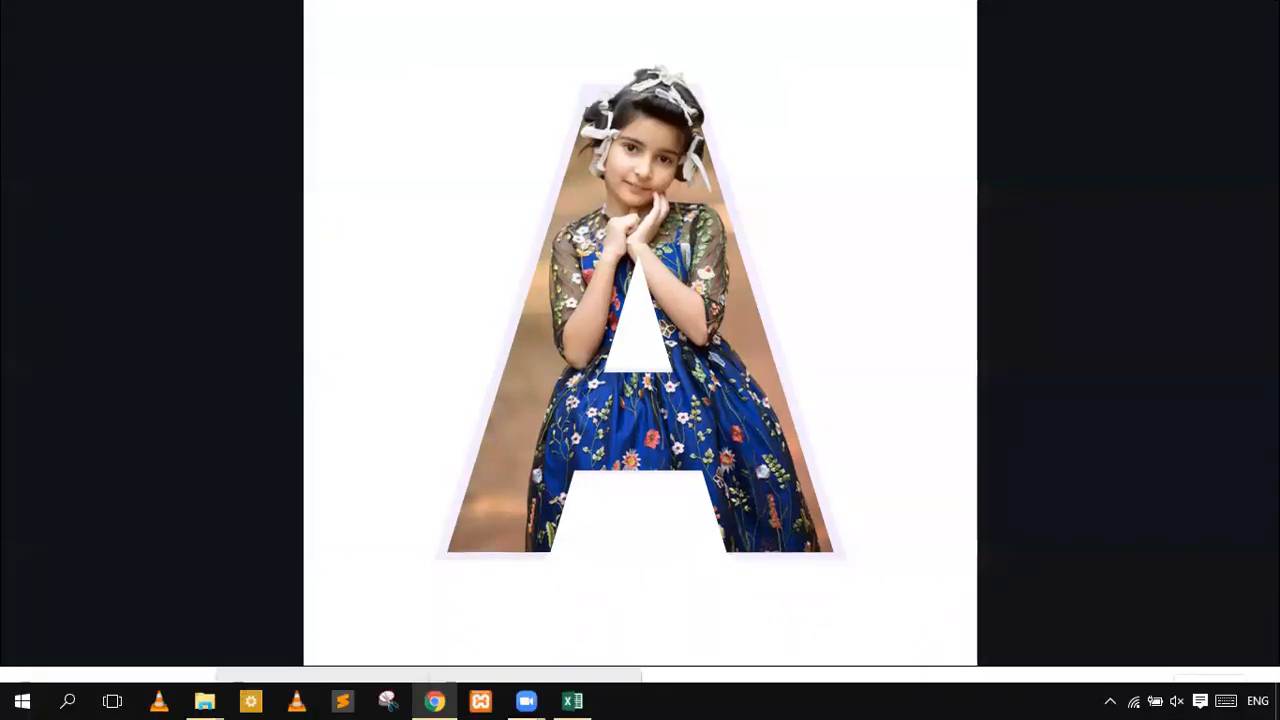
pyautogui.click(885, 614)
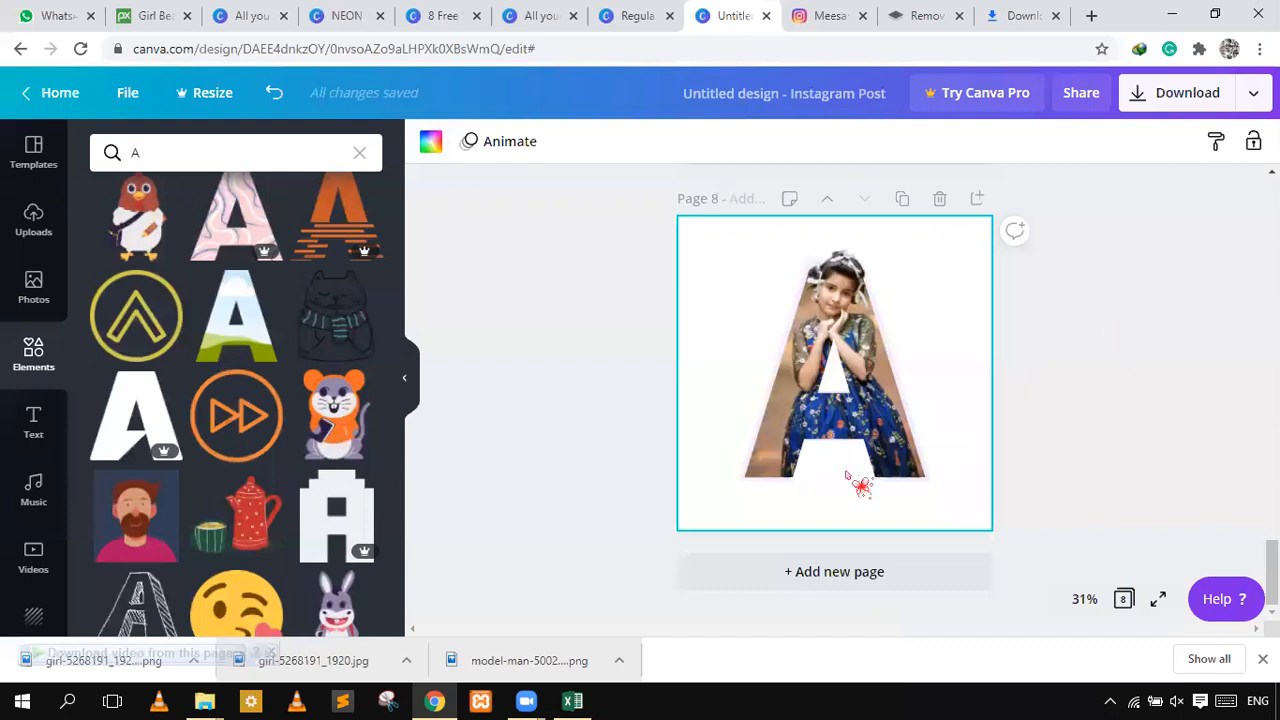
# - Add page 9 and fill its background with the purple document color
pyautogui.click(886, 583)
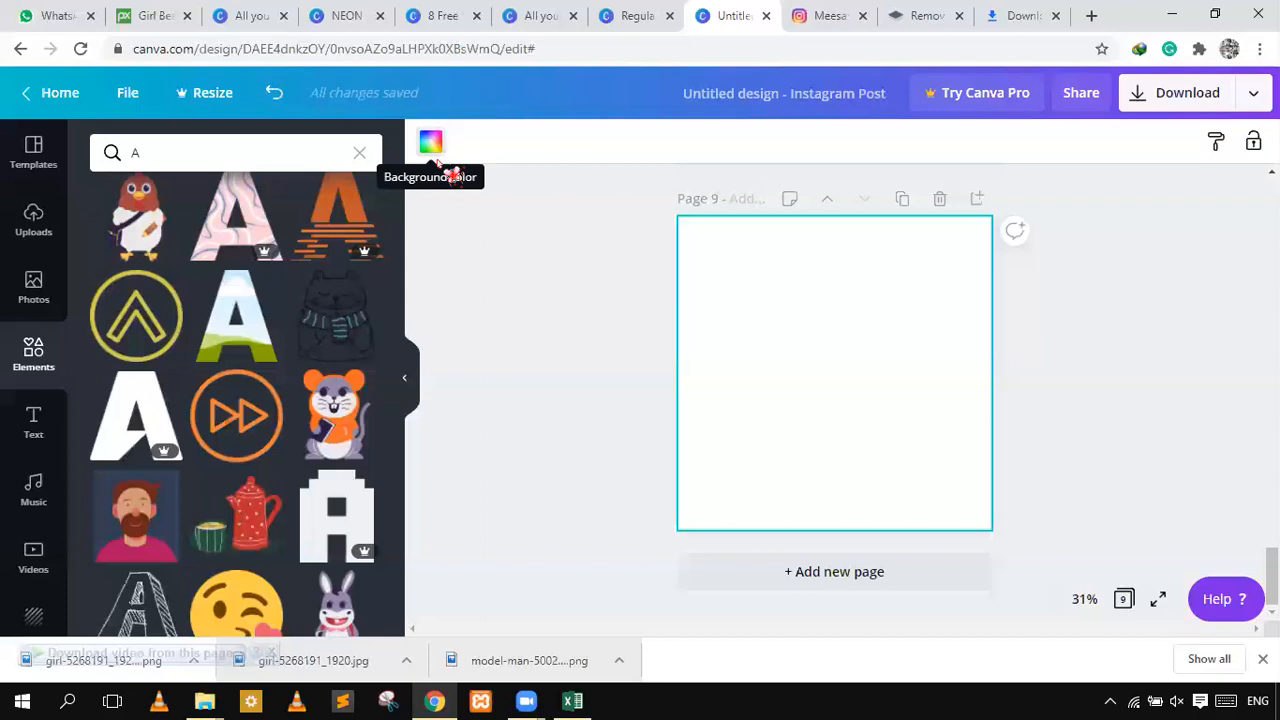
pyautogui.click(437, 162)
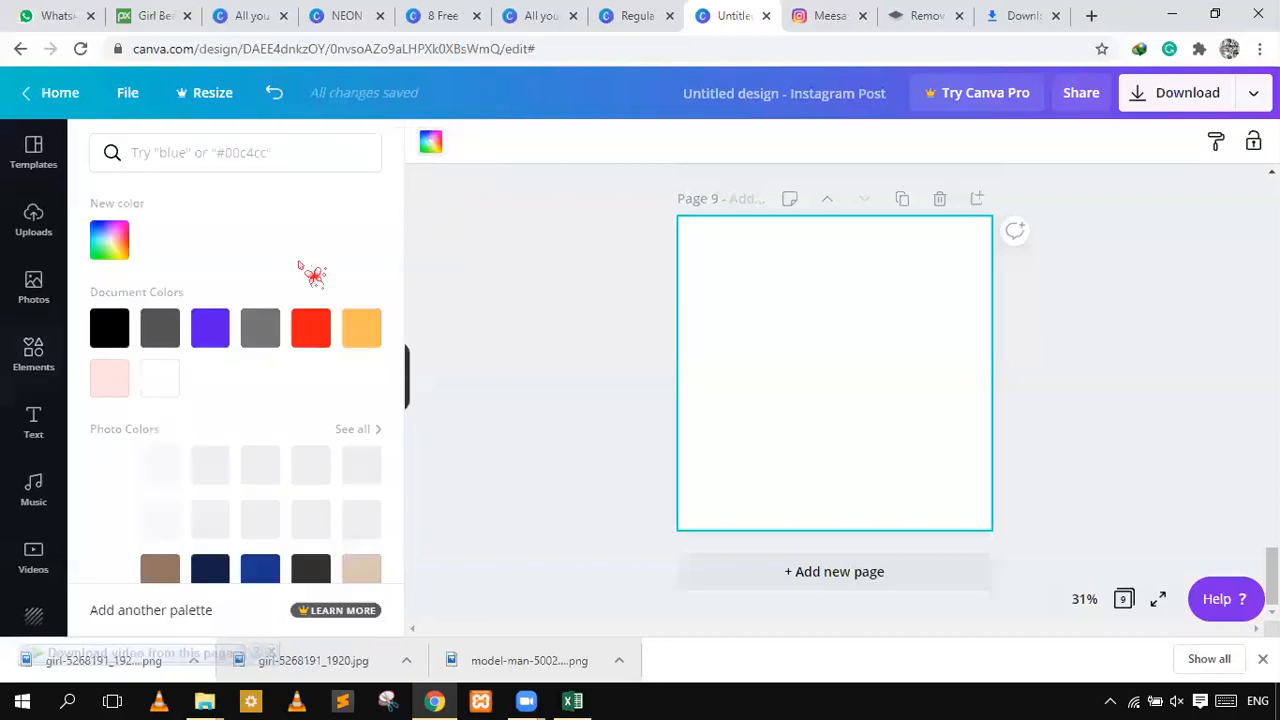
pyautogui.click(215, 322)
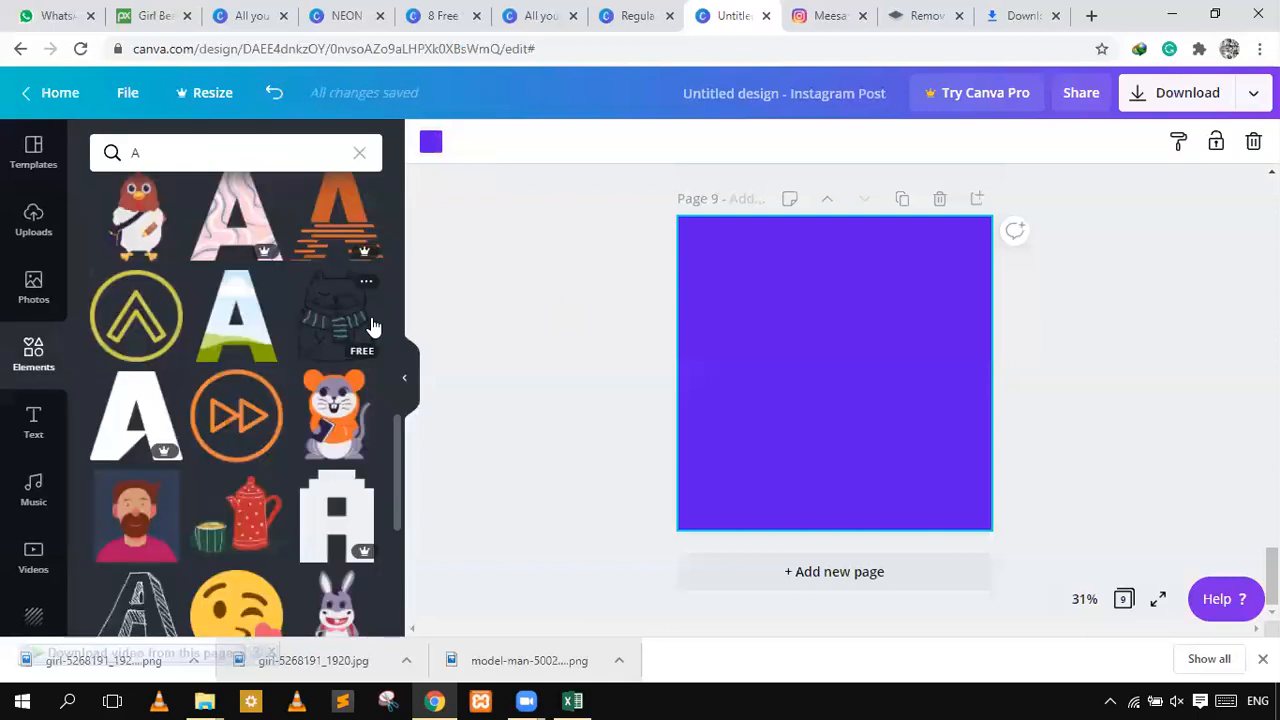
# - Search the photo library for torn paper
pyautogui.click(35, 288)
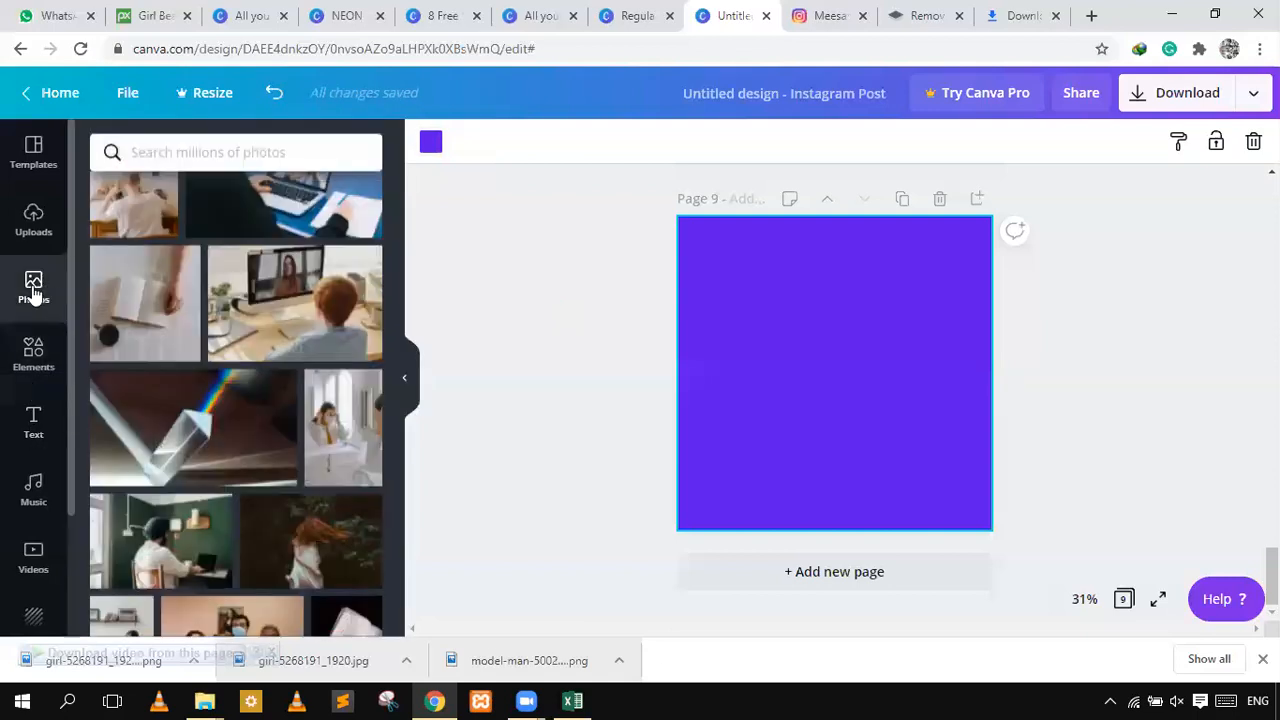
pyautogui.click(147, 152)
pyautogui.write('T')
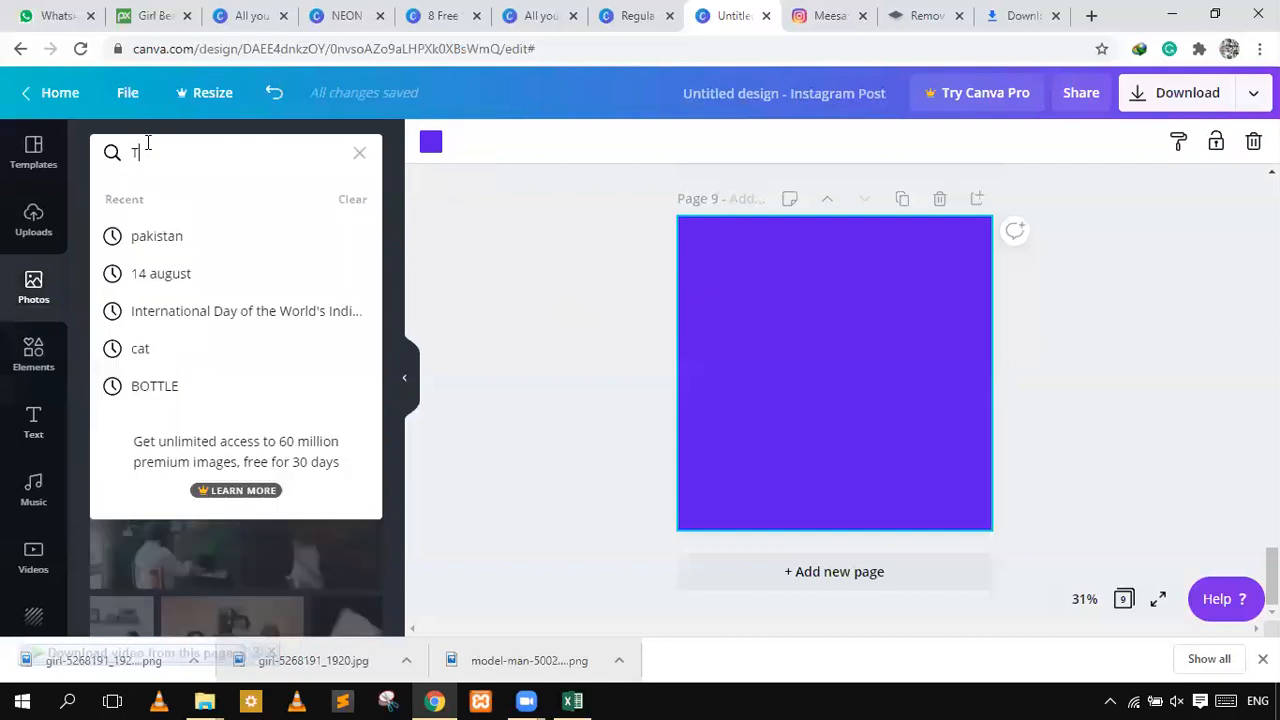
pyautogui.write('ORN P')
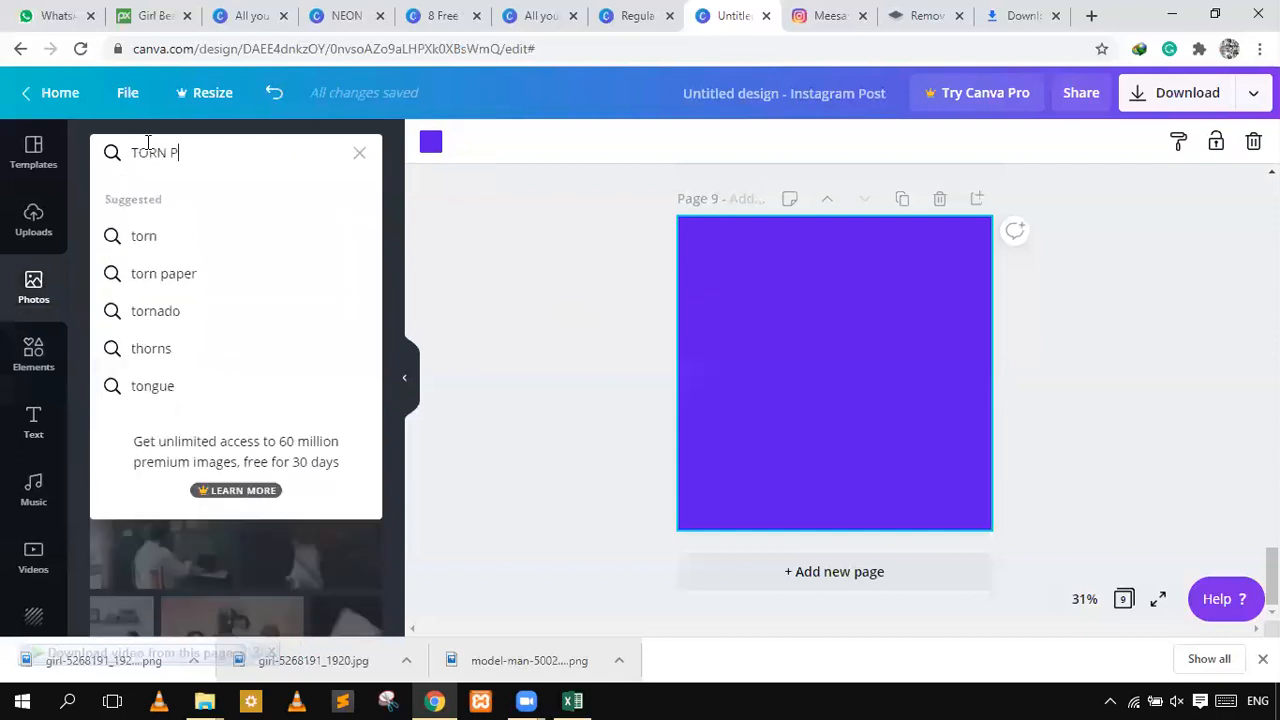
pyautogui.click(183, 247)
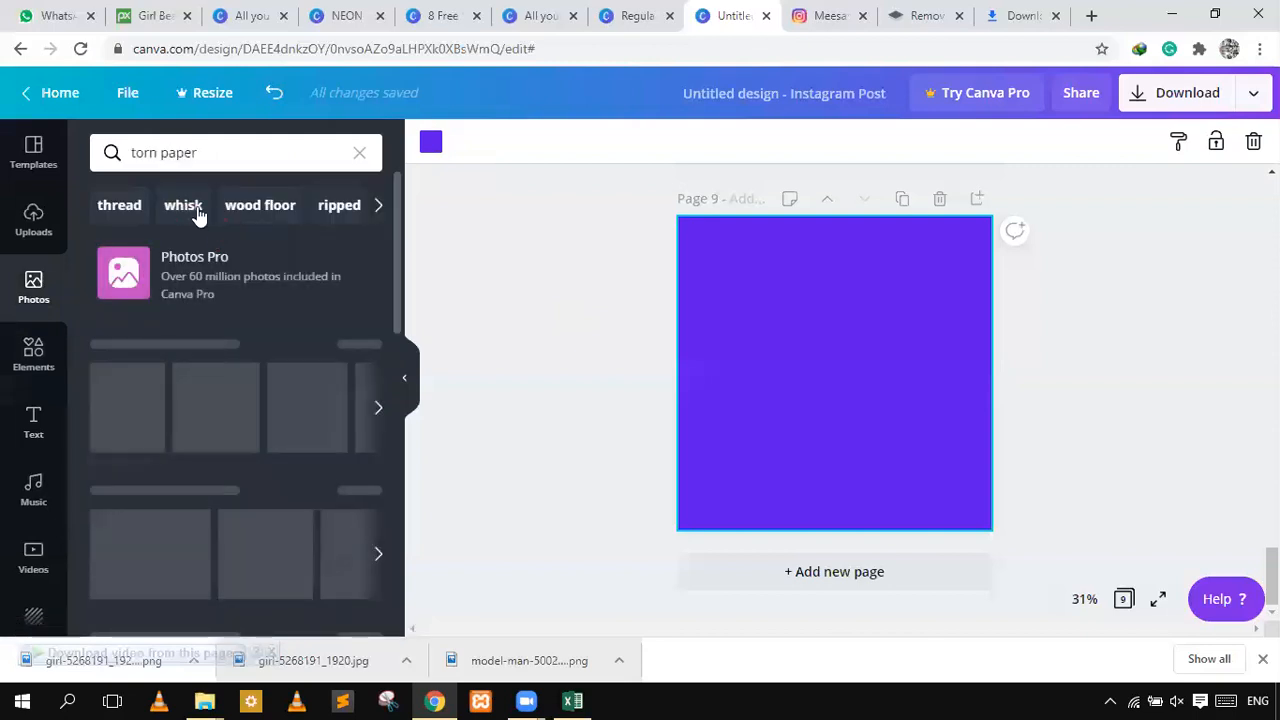
pyautogui.moveTo(349, 350)
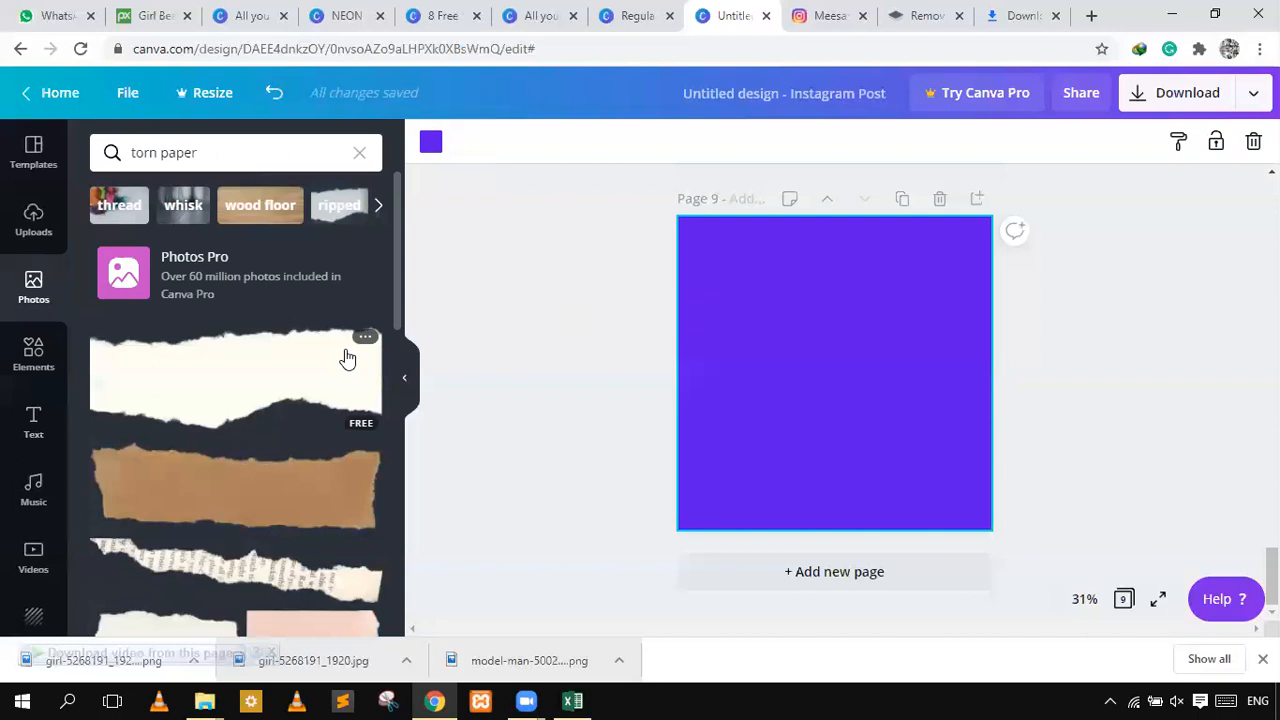
# - Insert the free cream torn-paper strip on page 9 and enlarge it to about 1,303 × 485, spanning the page width
pyautogui.click(228, 412)
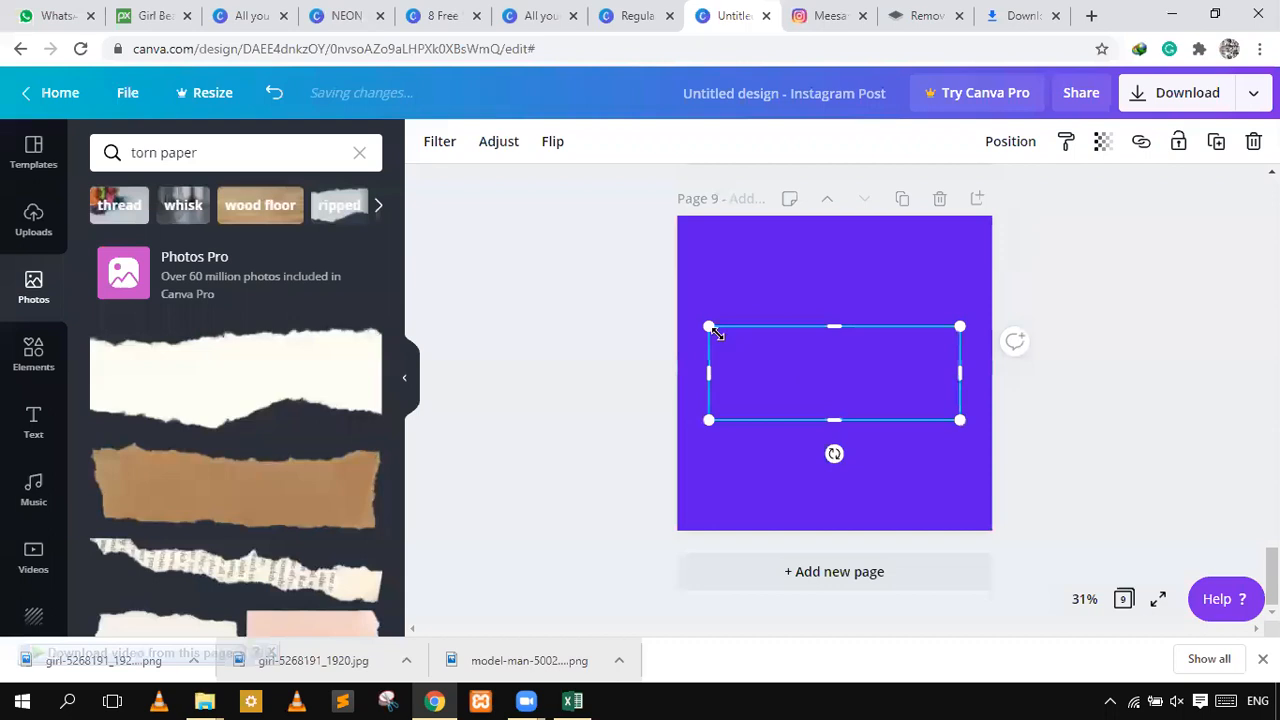
pyautogui.moveTo(655, 294)
pyautogui.mouseDown()
pyautogui.moveTo(640, 283)
pyautogui.moveTo(650, 304)
pyautogui.mouseUp()
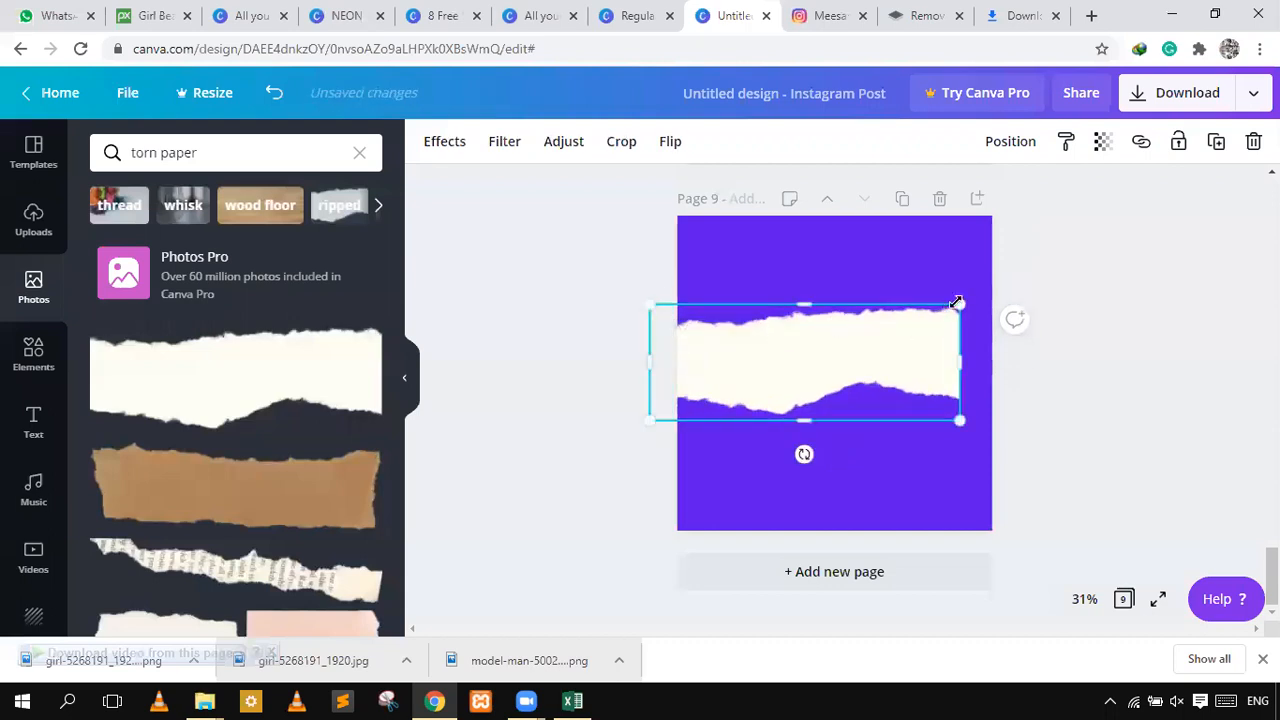
pyautogui.moveTo(1002, 296); pyautogui.dragTo(1027, 281)
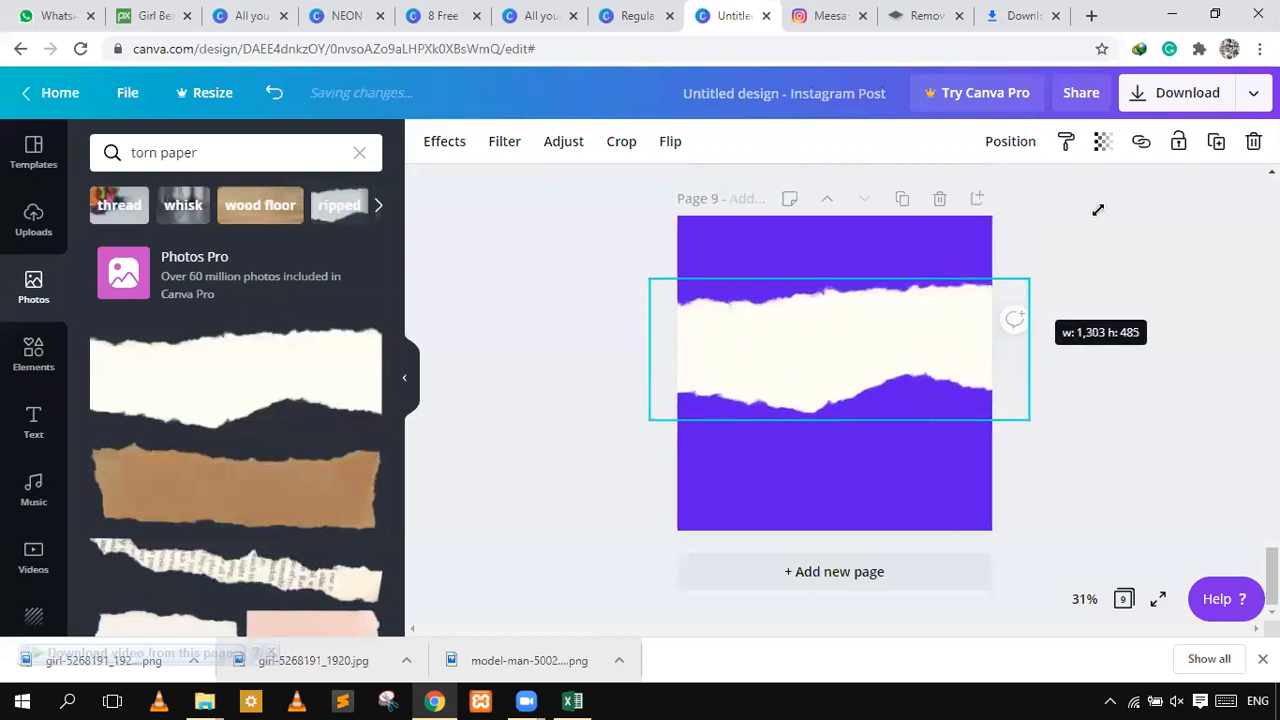
pyautogui.click(1113, 224)
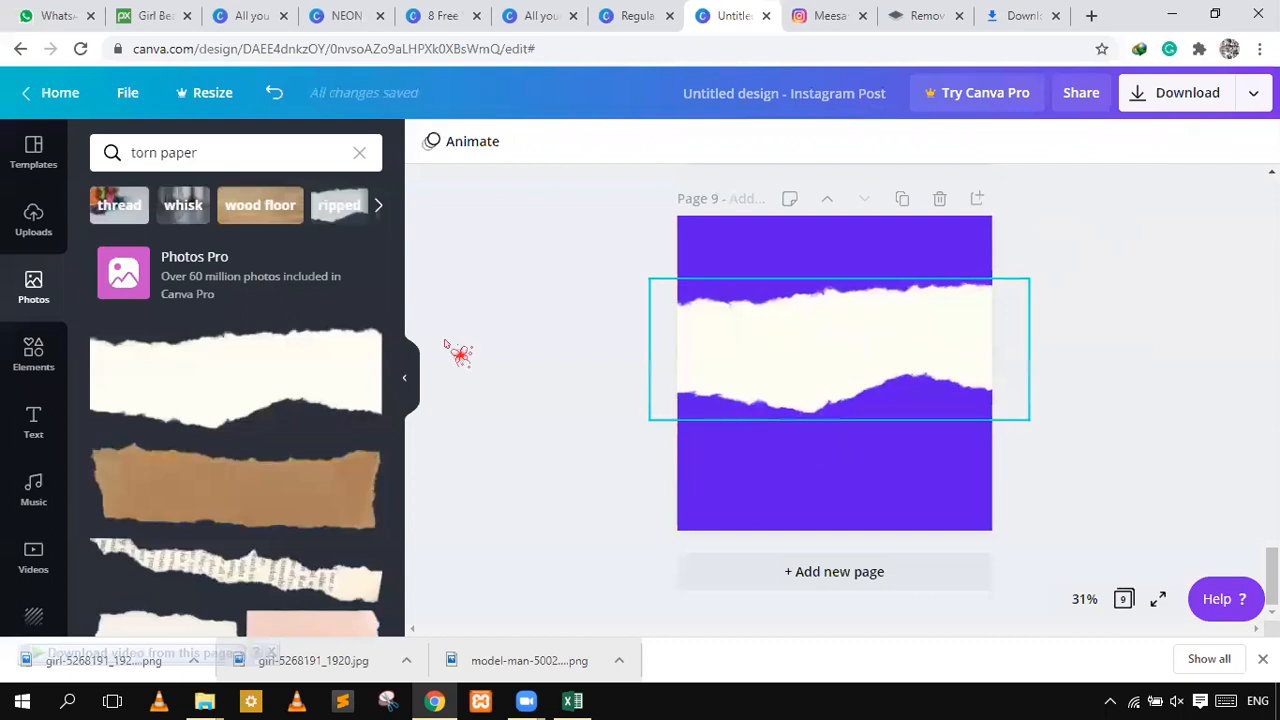
# - Add the "14 Valentine's Day Cake Recipes" text combination and shrink it to about 394 × 344 over the torn paper
pyautogui.click(38, 368)
pyautogui.click(64, 420)
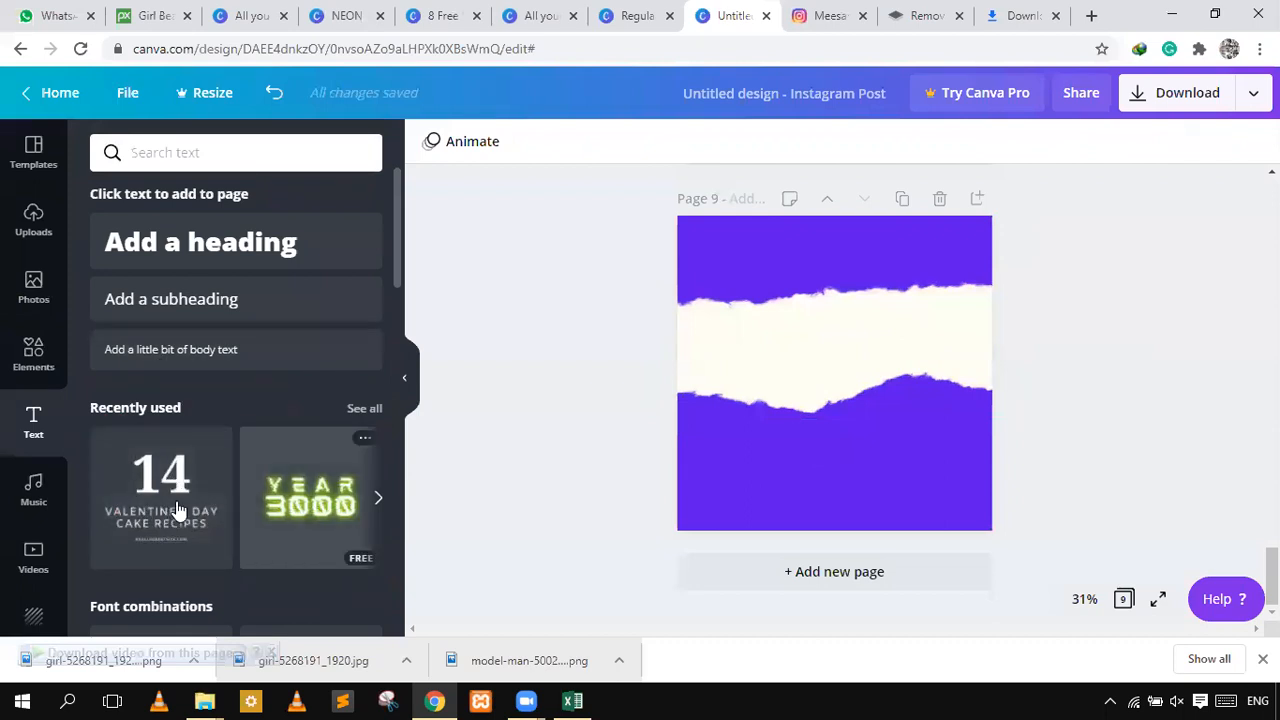
pyautogui.click(230, 513)
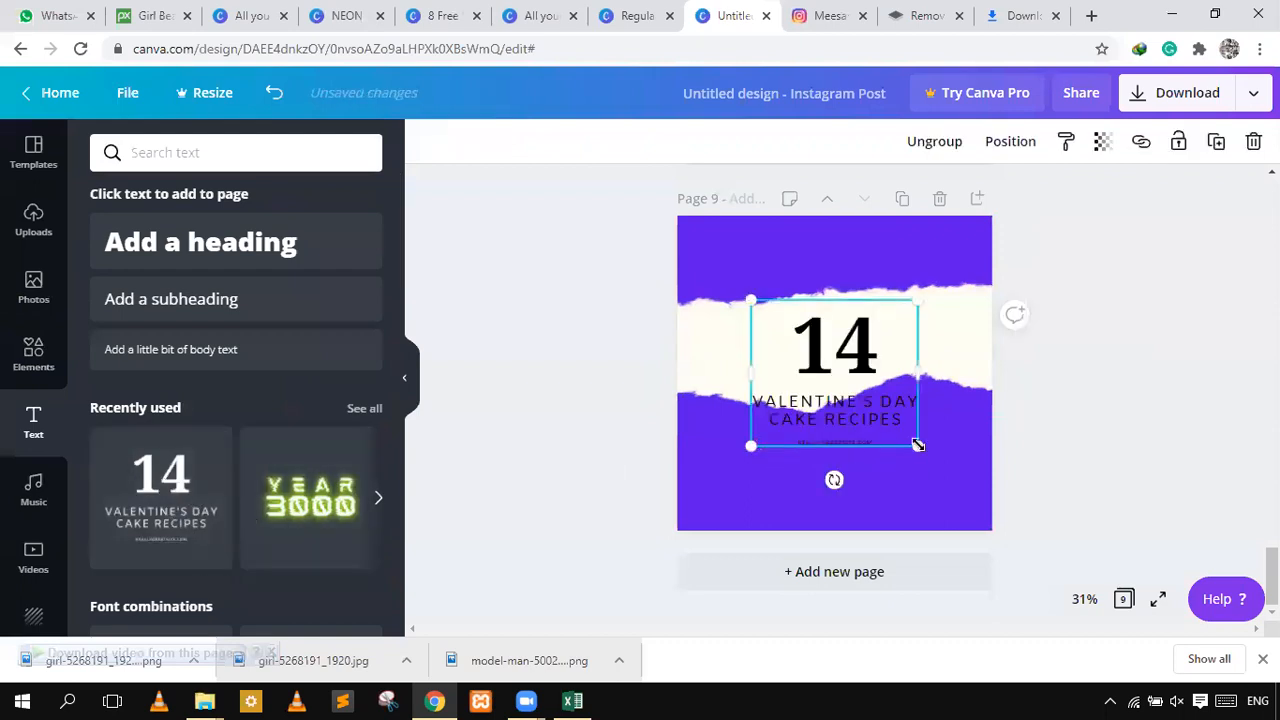
pyautogui.moveTo(885, 390); pyautogui.dragTo(905, 362)
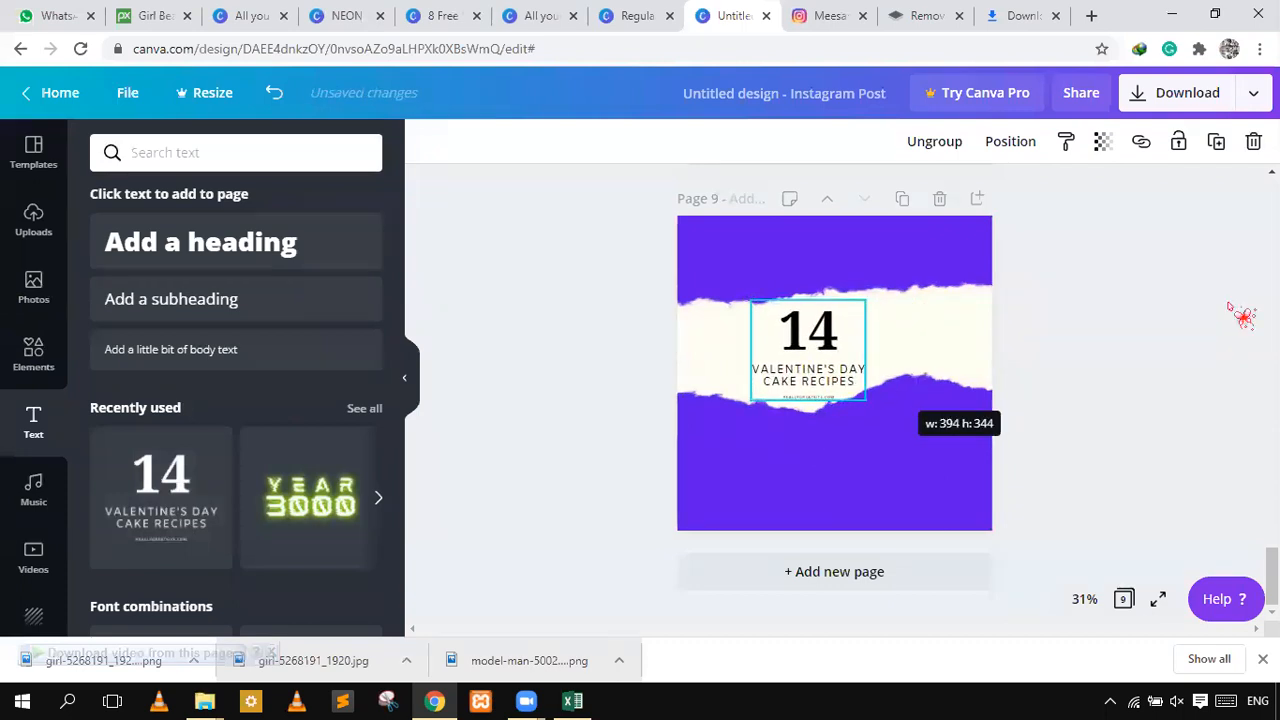
pyautogui.click(923, 417)
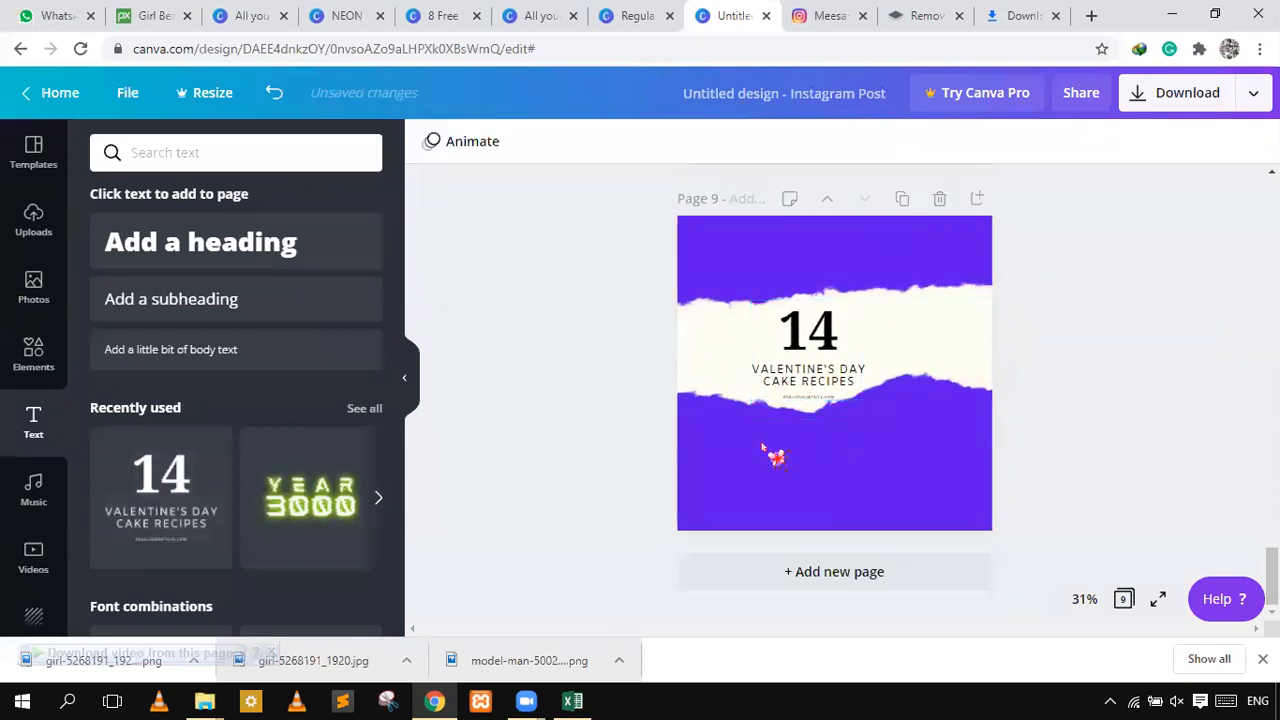
# - Add page 10 with the same purple background and return to the torn paper photo results
pyautogui.click(33, 347)
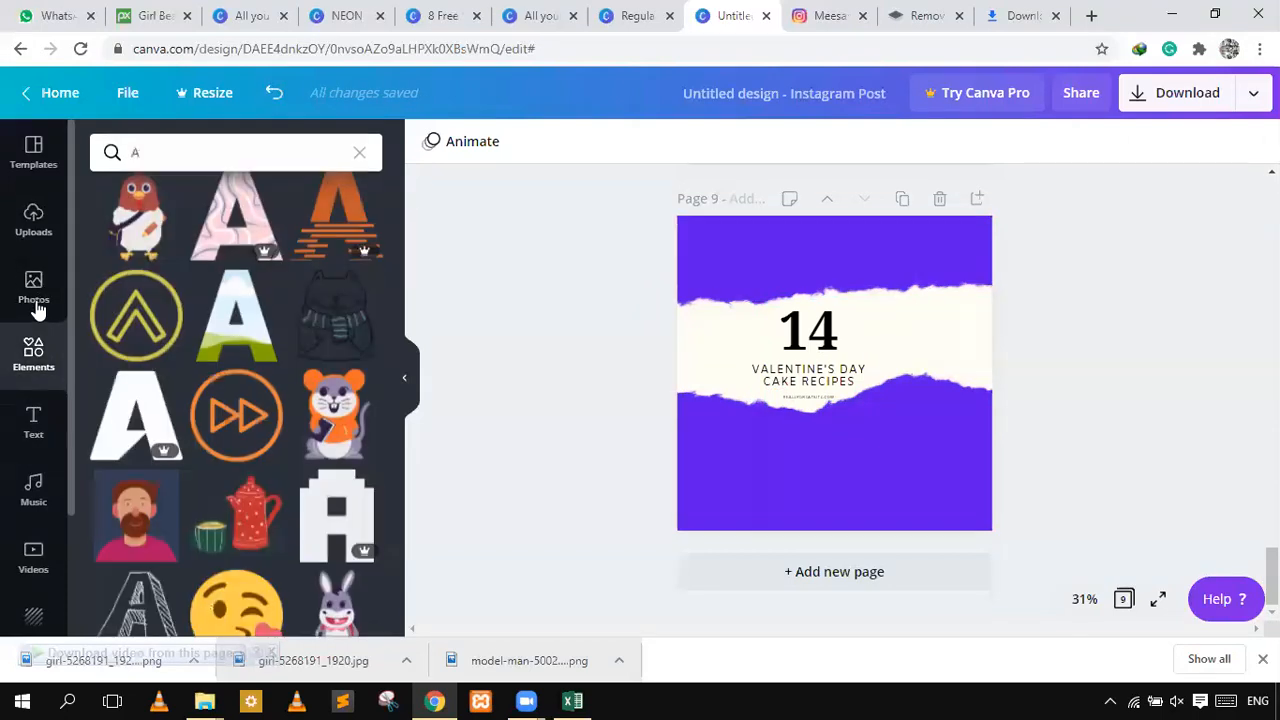
pyautogui.click(33, 285)
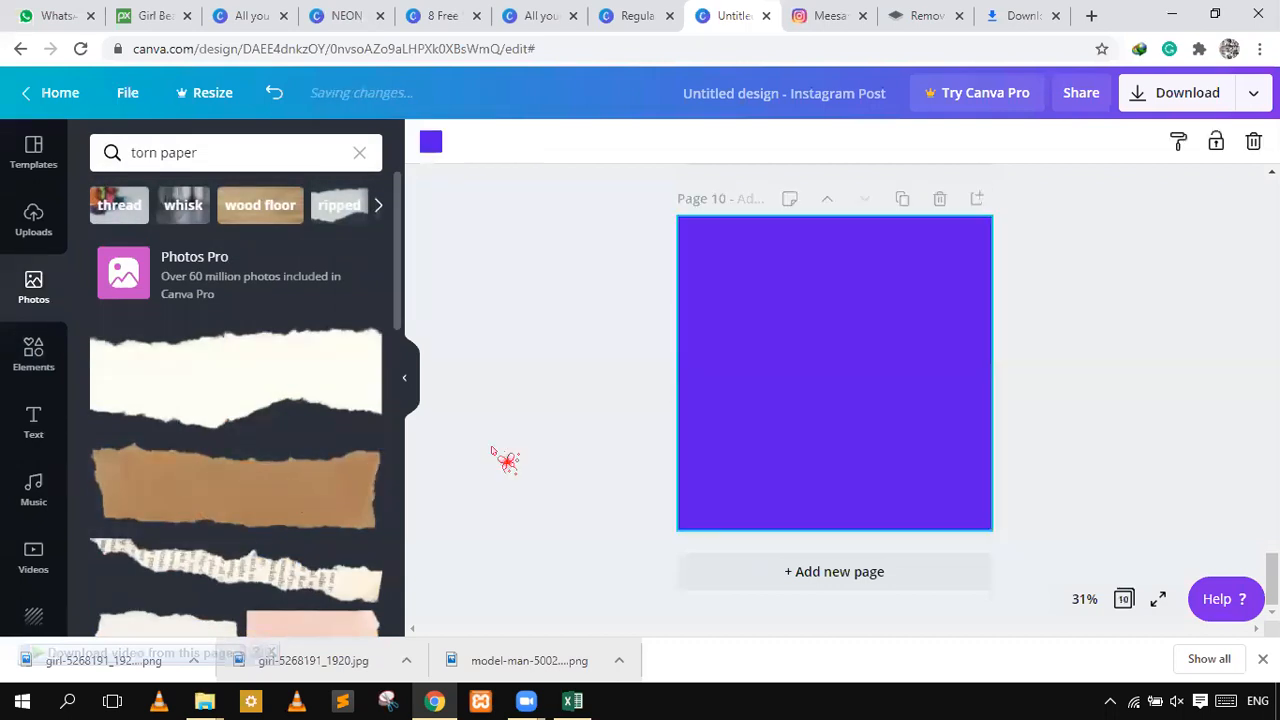
# - Insert the brown torn-paper photo with a rolled flap on page 10, enlarge it past the page width and center it vertically
pyautogui.scroll(-3, 347, 462)
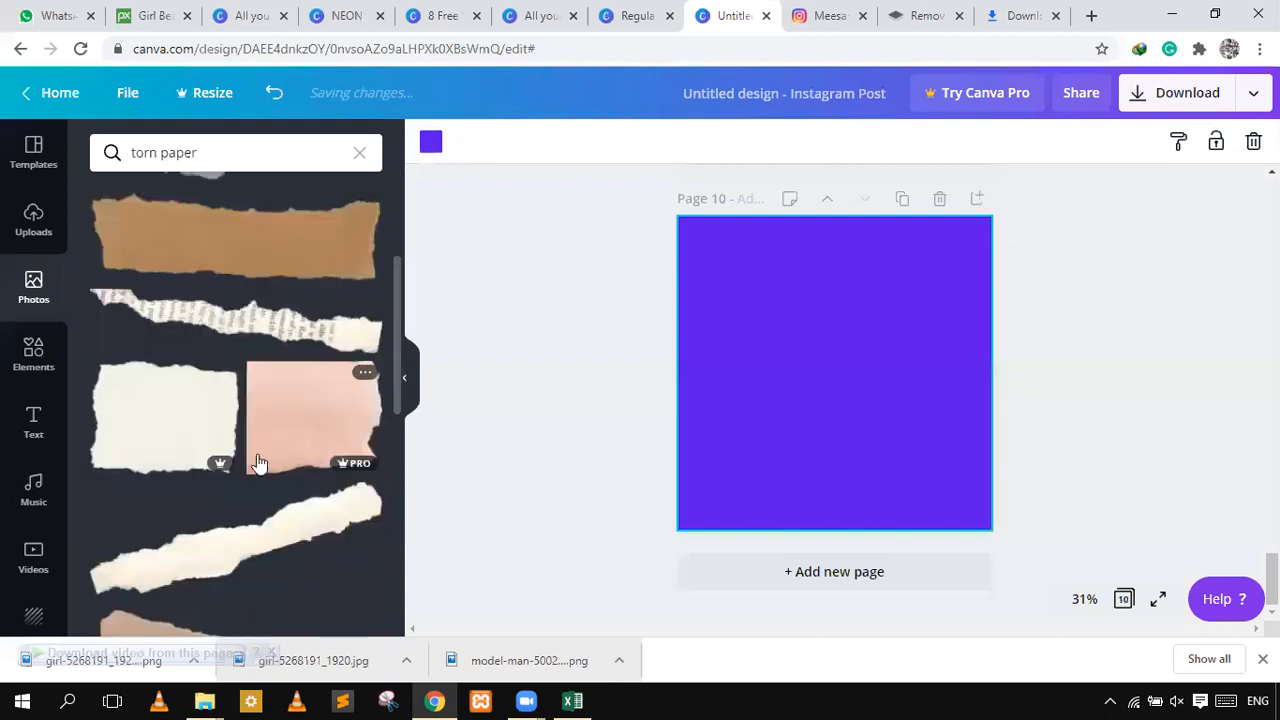
pyautogui.scroll(-3, 300, 460)
pyautogui.scroll(-5, 186, 394)
pyautogui.scroll(3, 200, 400)
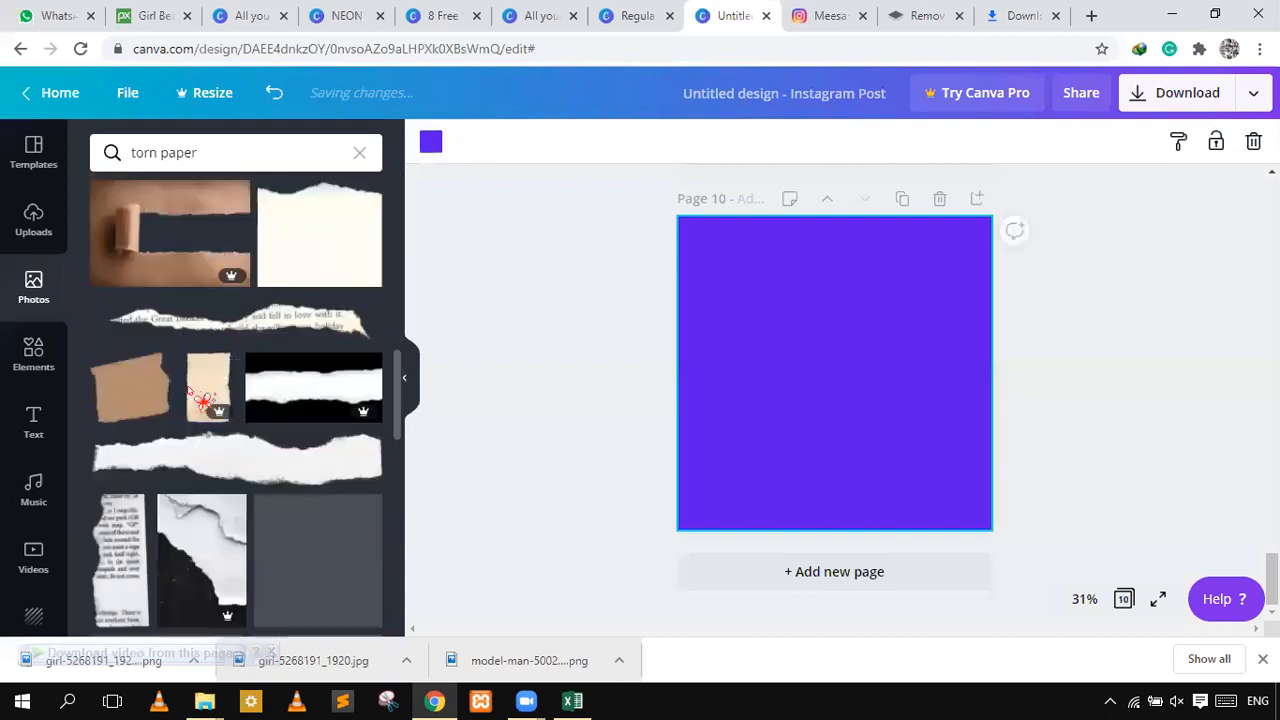
pyautogui.scroll(2, 189, 310)
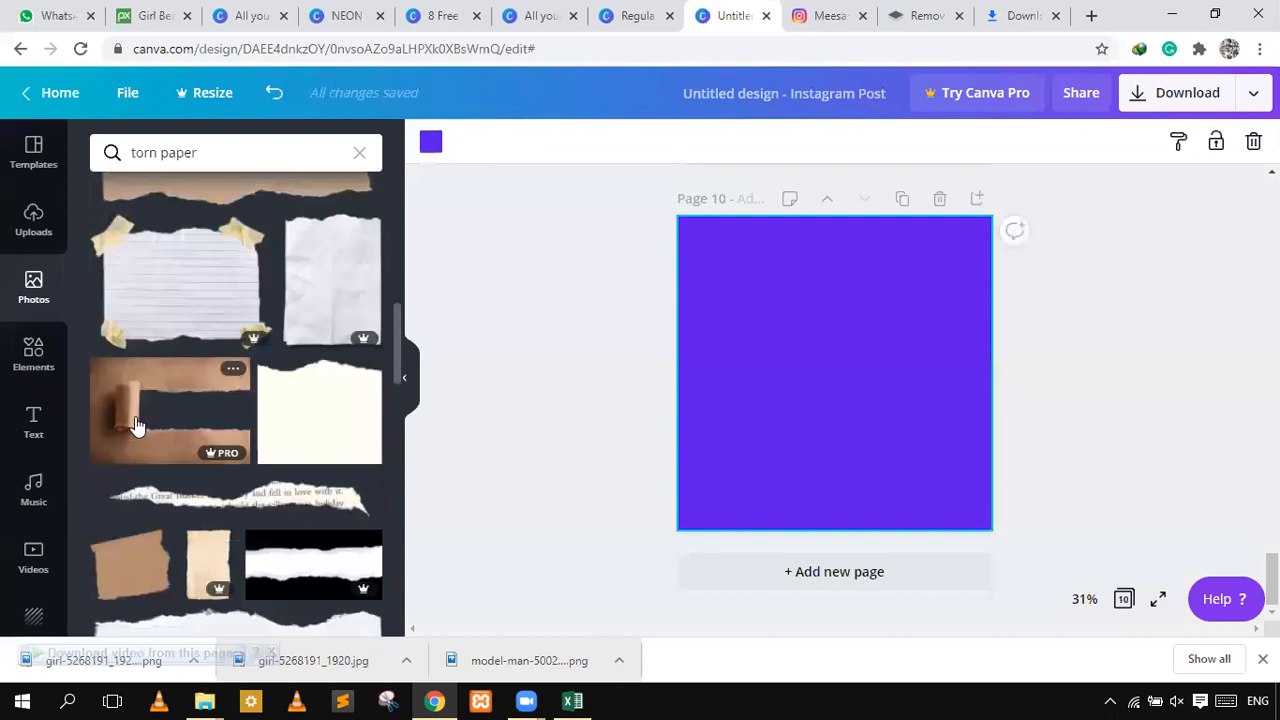
pyautogui.click(197, 450)
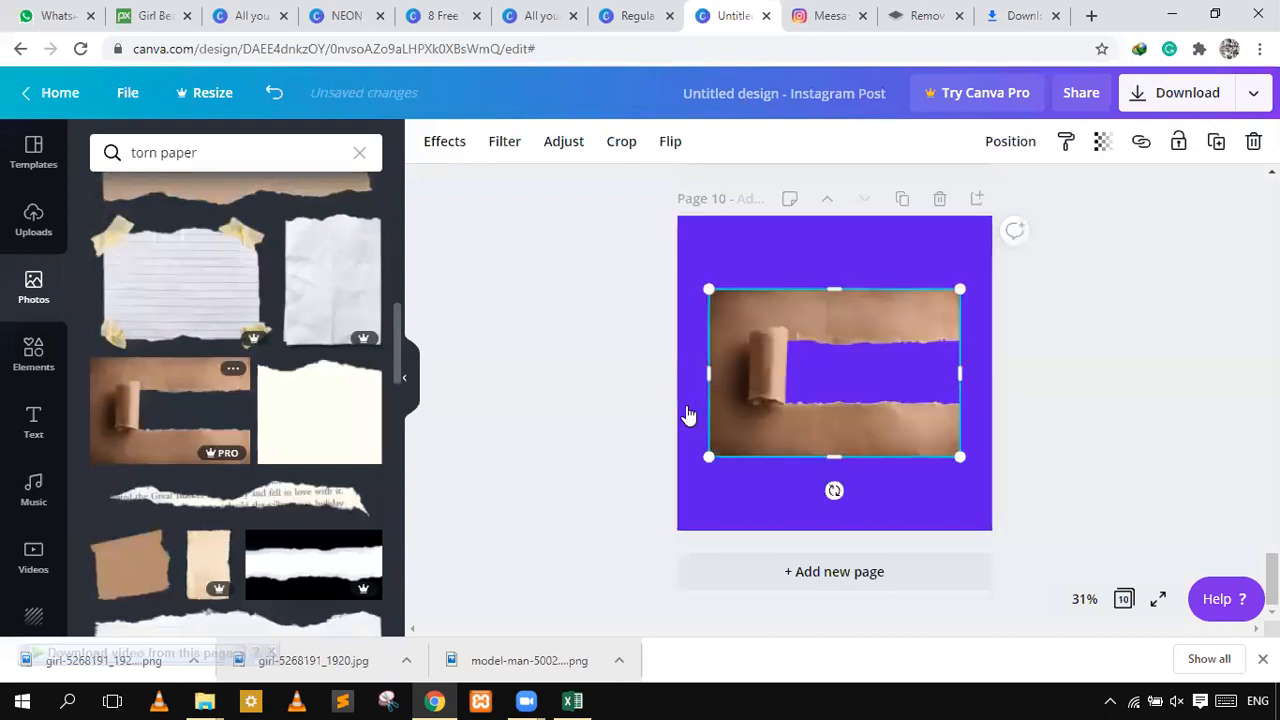
pyautogui.moveTo(709, 289); pyautogui.dragTo(653, 277)
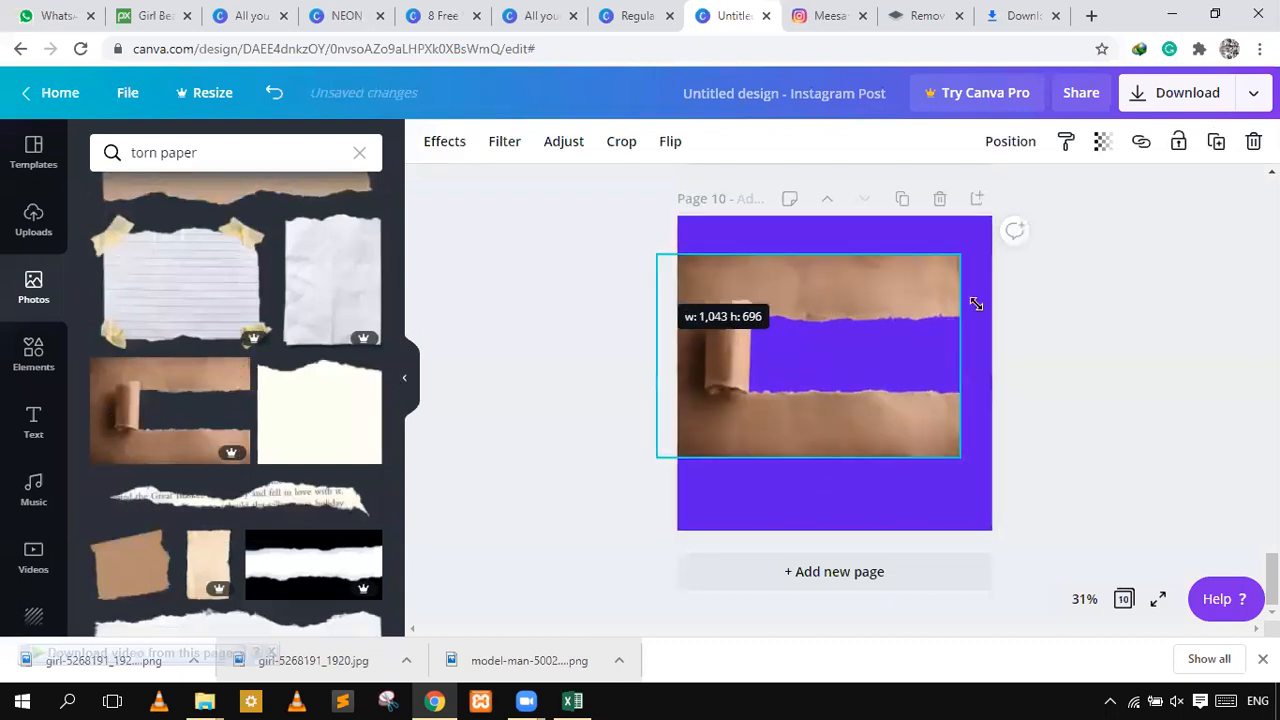
pyautogui.moveTo(957, 257); pyautogui.dragTo(1027, 247)
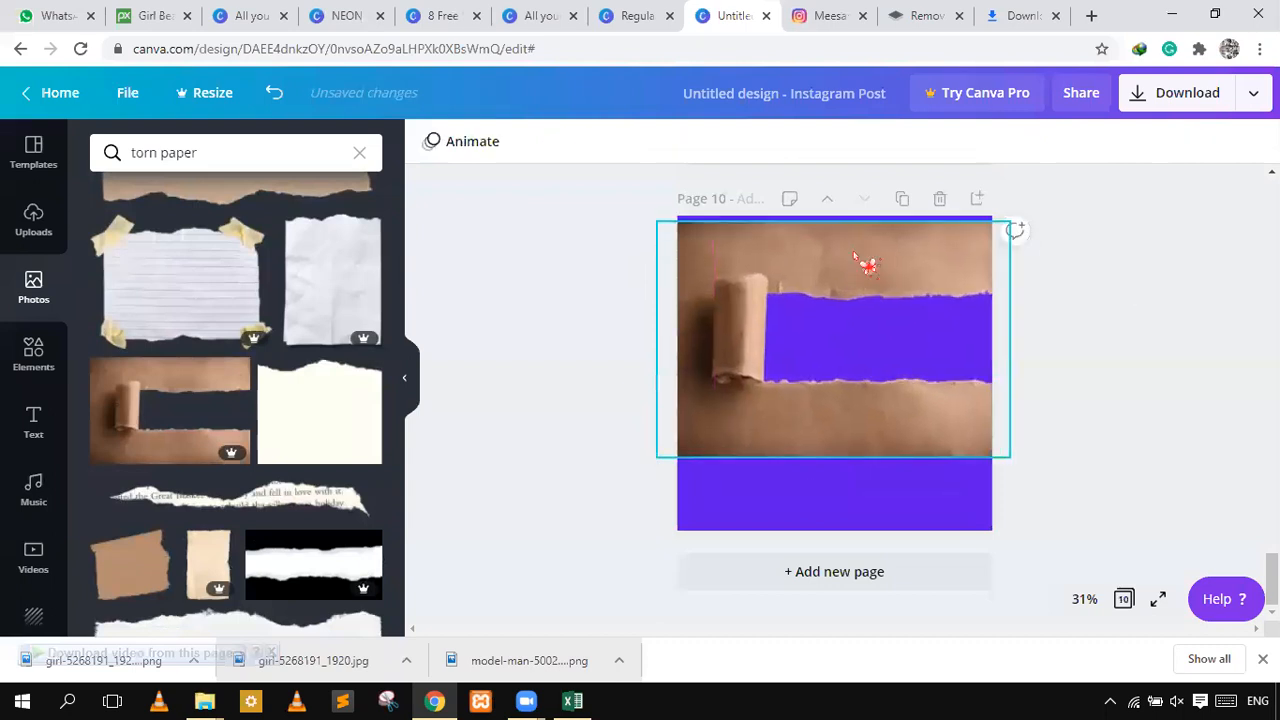
pyautogui.moveTo(862, 267); pyautogui.dragTo(865, 288)
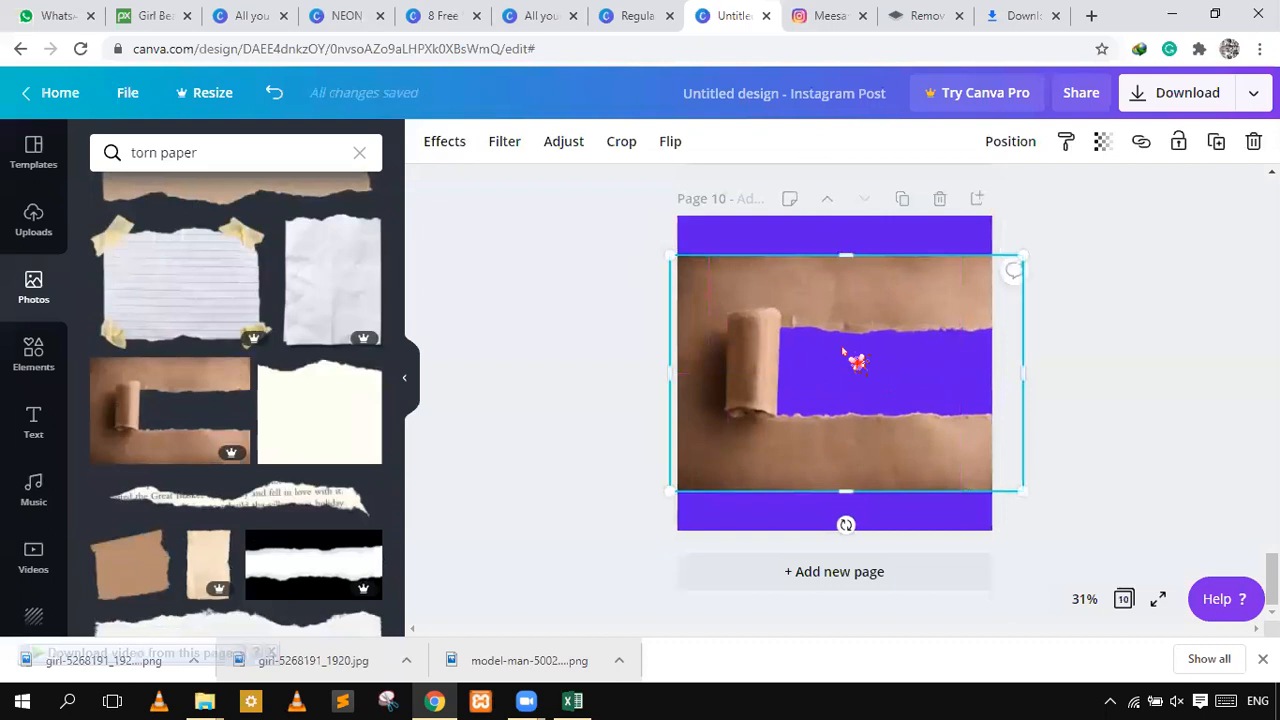
# - Replace the brown rolled-paper photo with the cream printed torn strip, enlarged to about 1,052 × 175
pyautogui.scroll(-10, 280, 400)
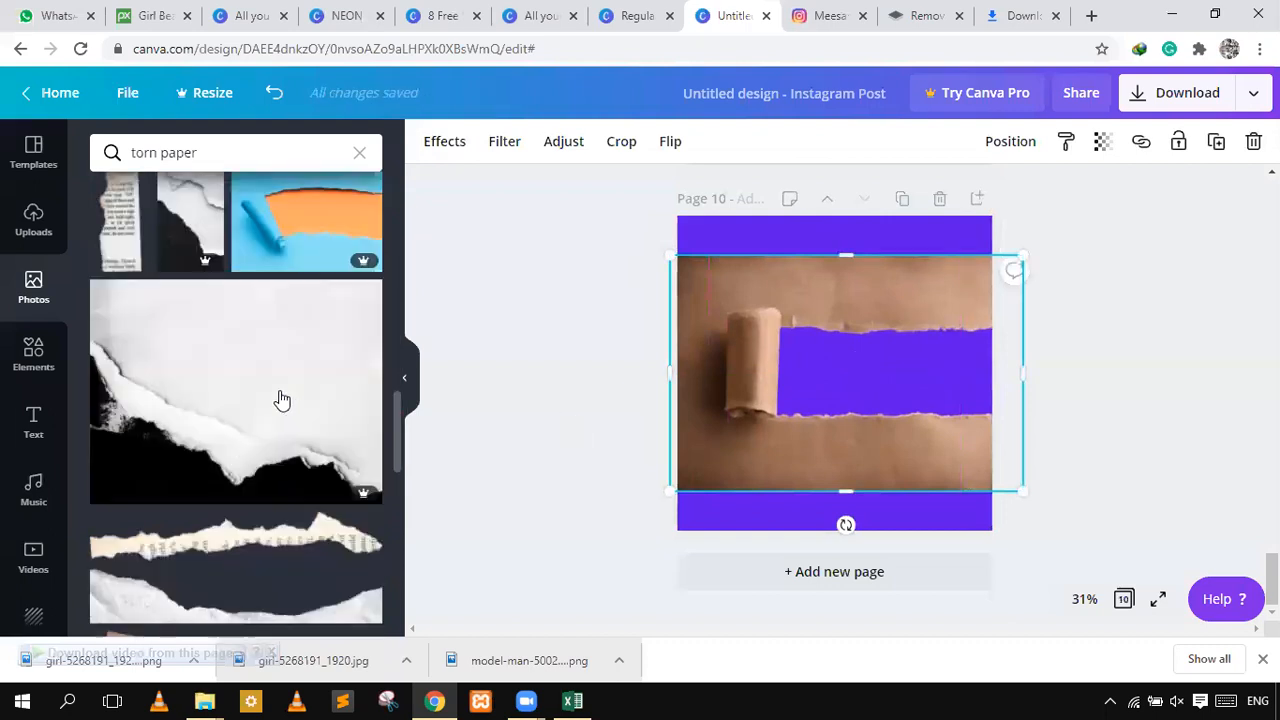
pyautogui.scroll(3, 270, 395)
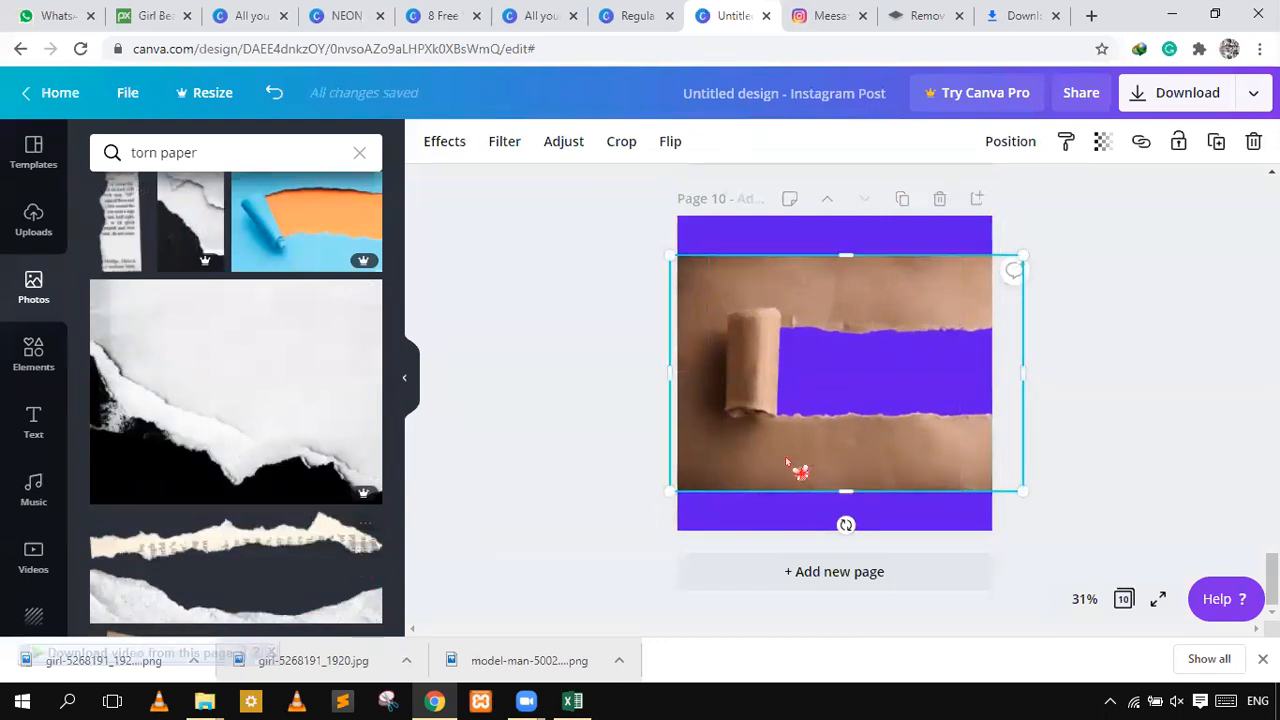
pyautogui.press('Delete')
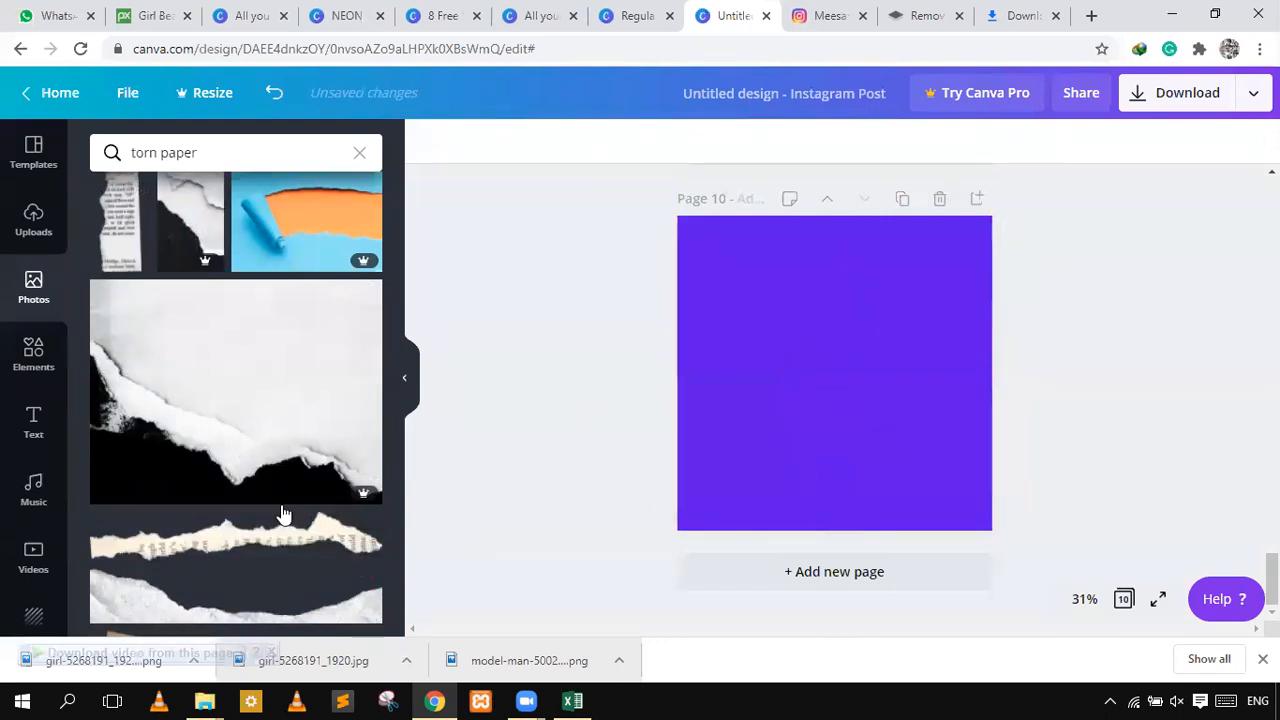
pyautogui.click(280, 547)
pyautogui.moveTo(960, 393); pyautogui.dragTo(1030, 440)
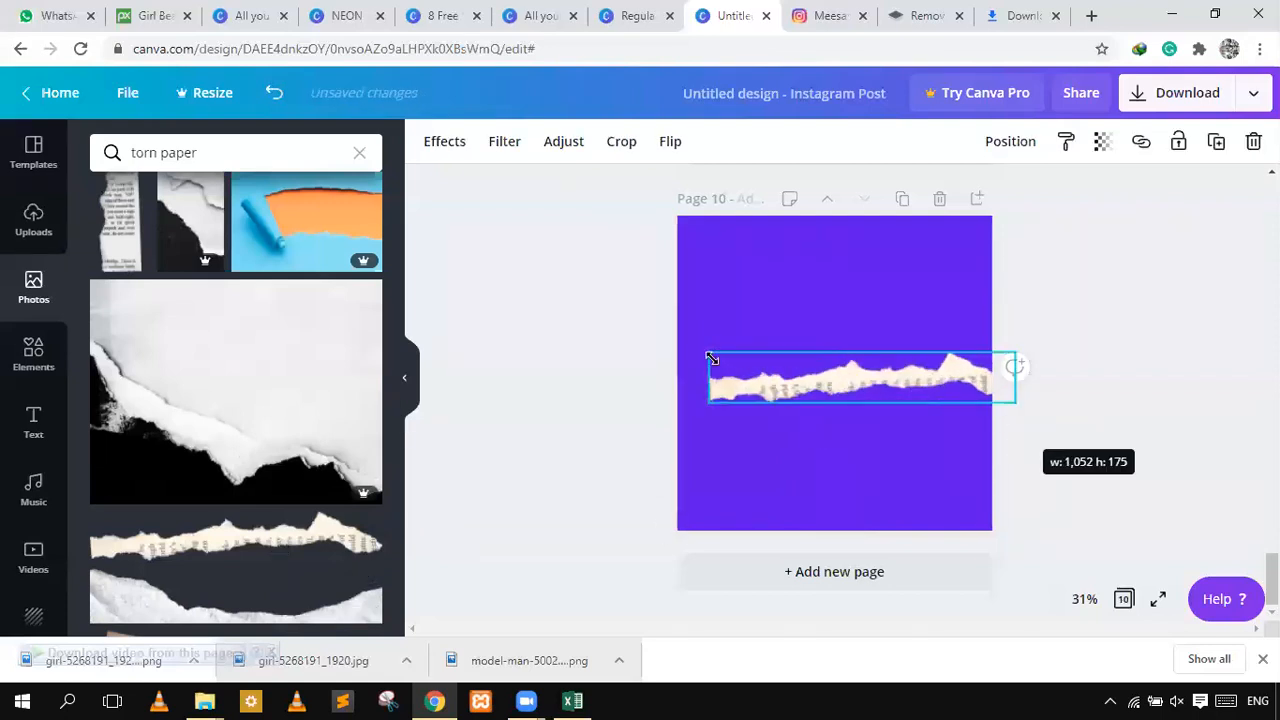
# - Insert the free pale pink torn-paper photo with the rolled flap on page 10 and delete the cream torn strip
pyautogui.scroll(-8, 253, 427)
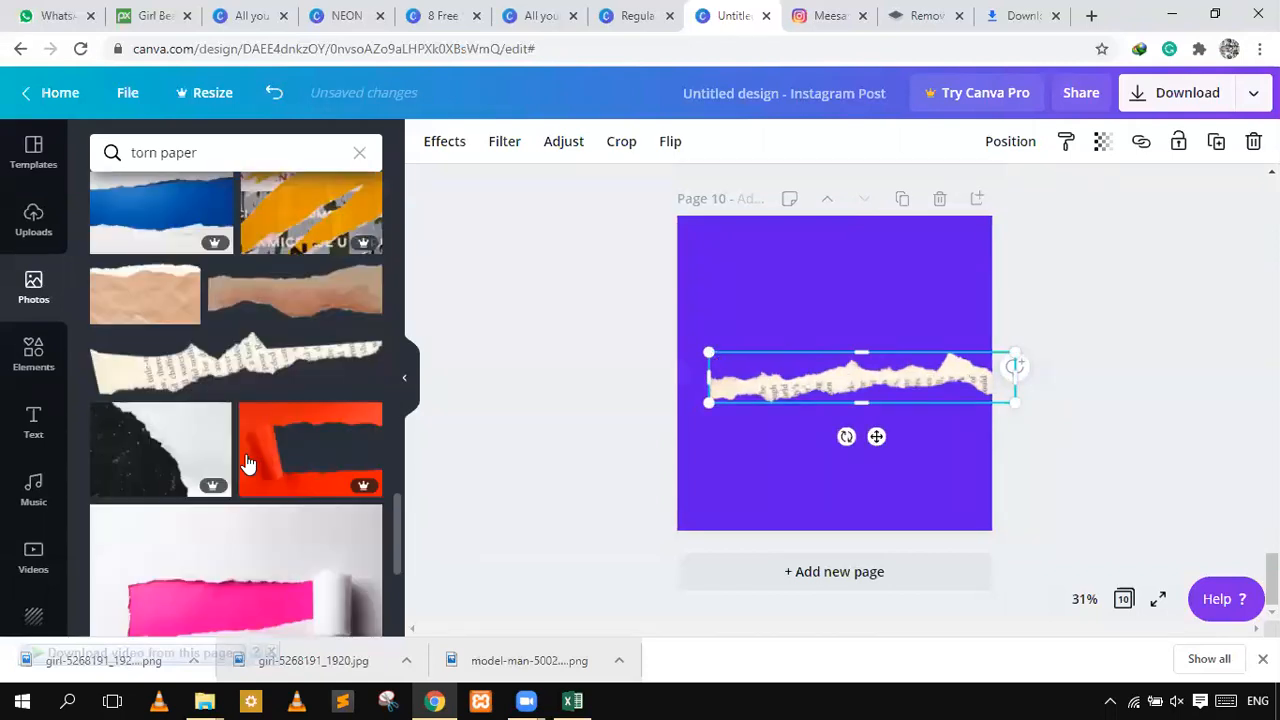
pyautogui.scroll(-1, 253, 427)
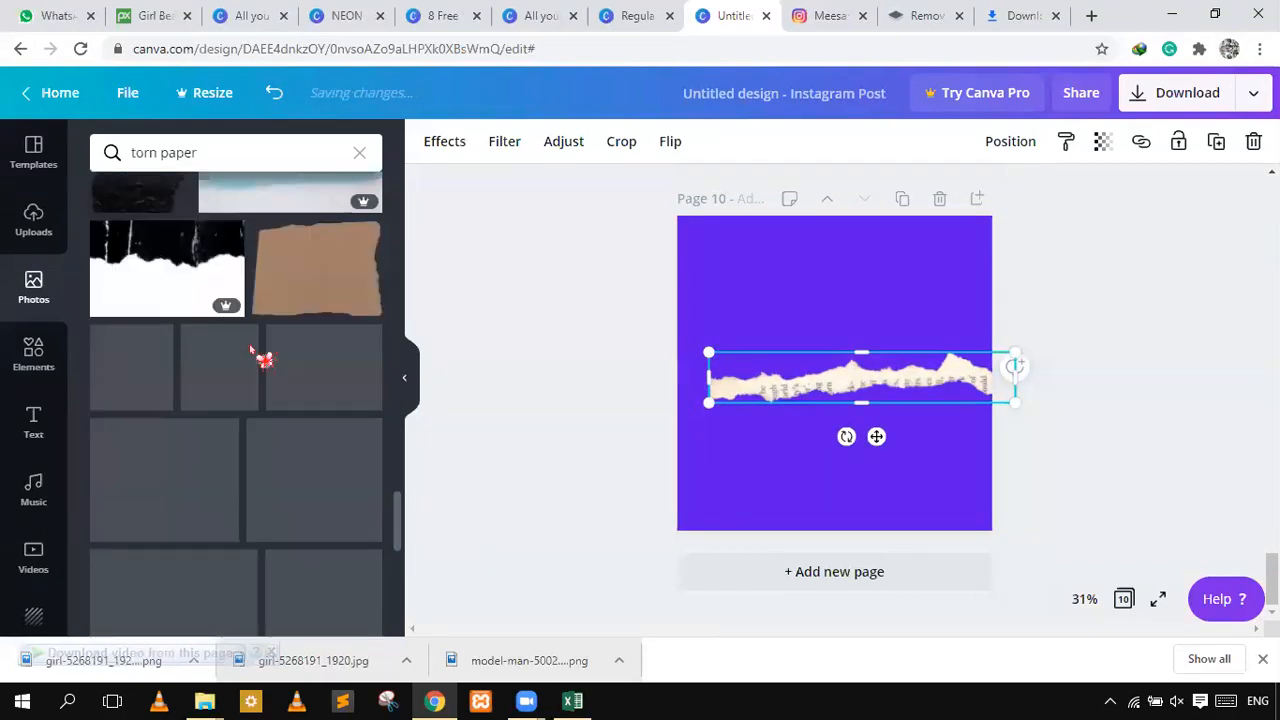
pyautogui.scroll(6, 300, 450)
pyautogui.scroll(-3, 176, 502)
pyautogui.scroll(-10, 176, 502)
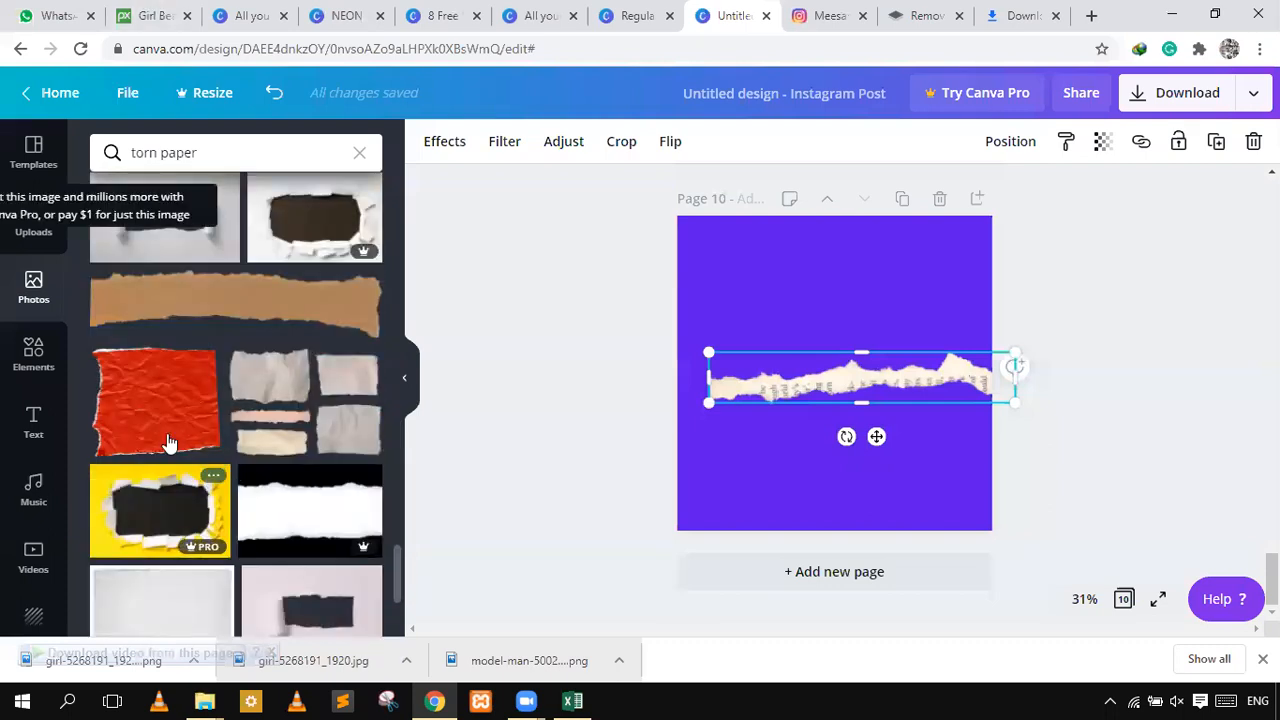
pyautogui.scroll(-3, 247, 459)
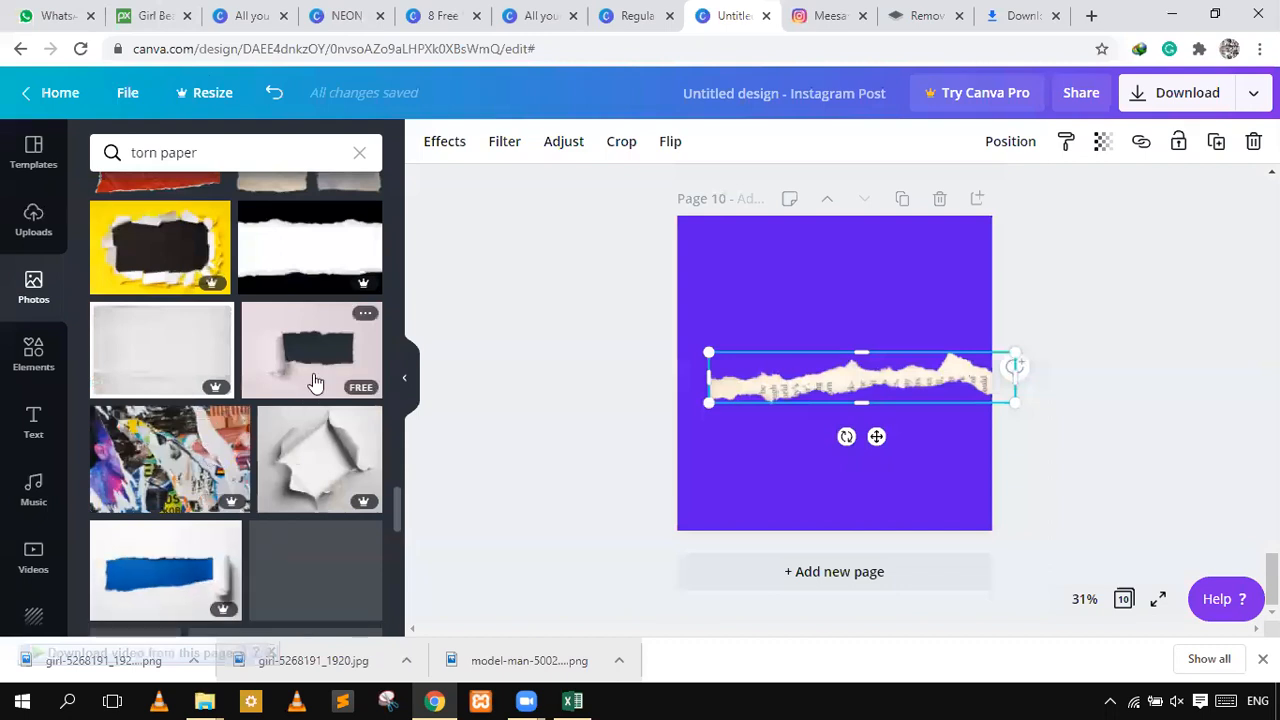
pyautogui.click(313, 383)
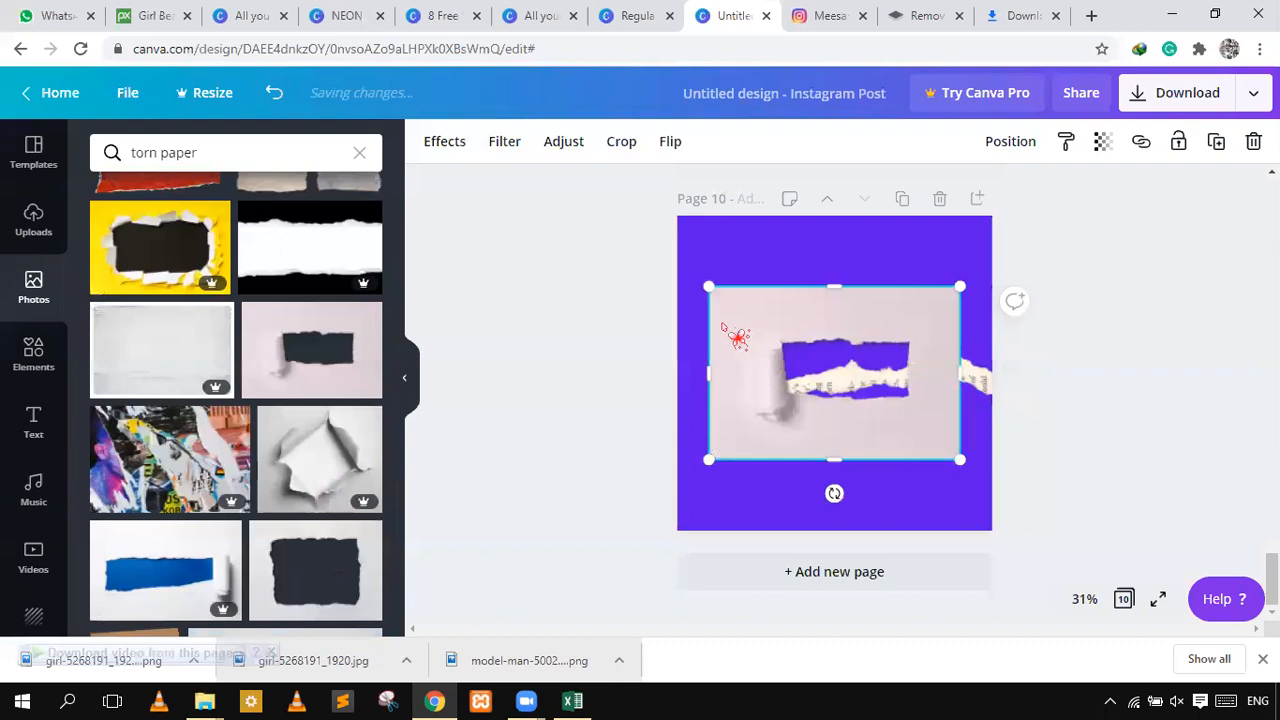
pyautogui.click(984, 381)
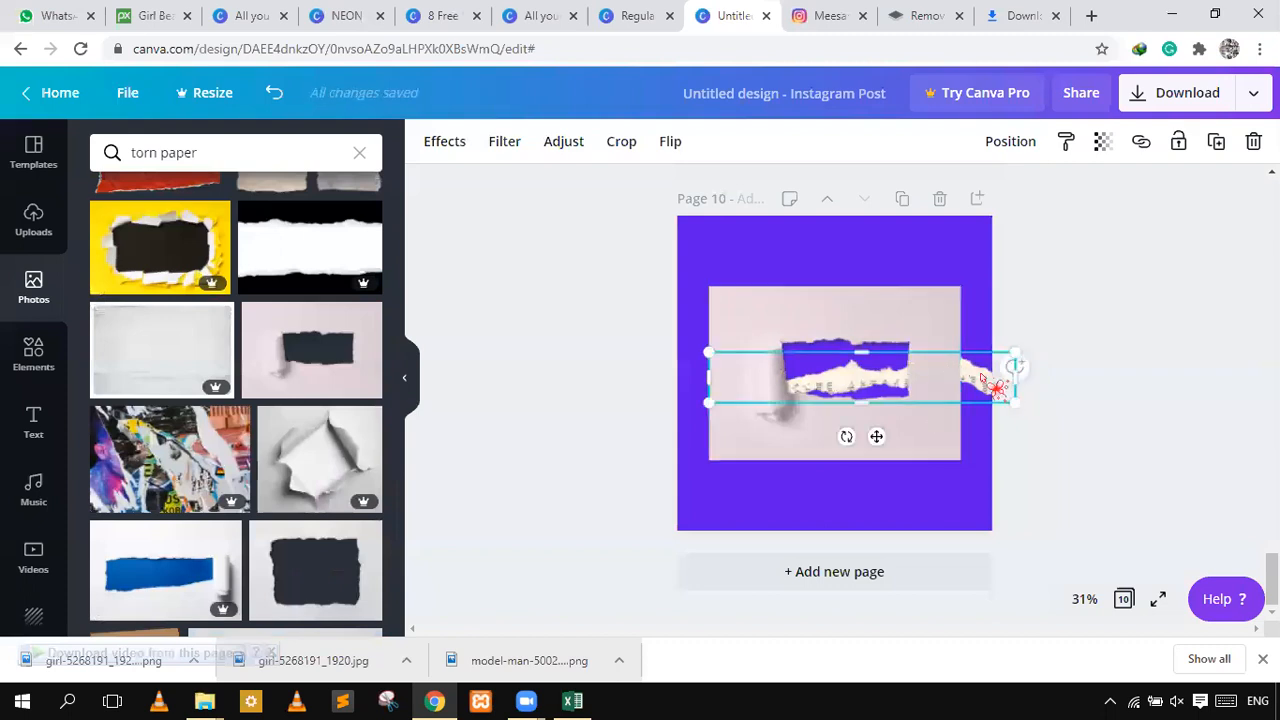
pyautogui.press('Delete')
# - Enlarge the pale torn-paper photo from the page's upper-left corner until it covers all of page 10, overflowing the right edge
pyautogui.click(850, 405)
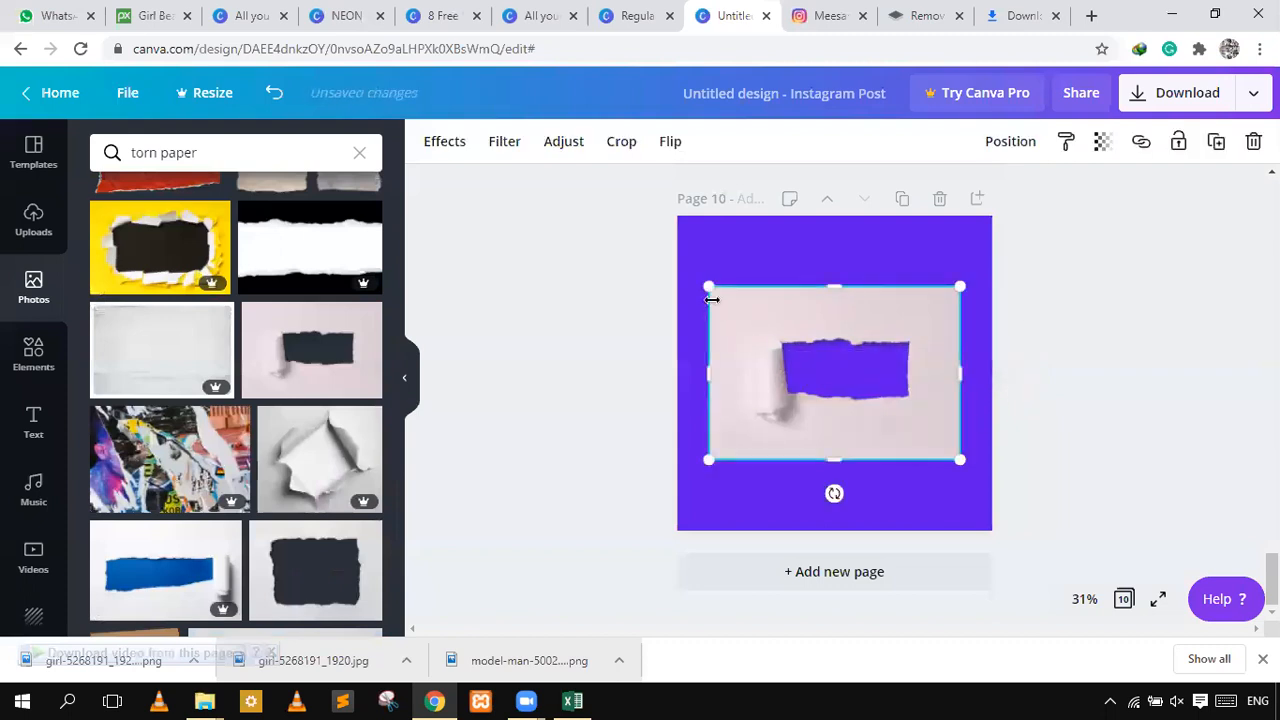
pyautogui.moveTo(709, 287); pyautogui.dragTo(903, 243)
pyautogui.click(988, 427)
pyautogui.moveTo(1054, 484); pyautogui.dragTo(871, 478)
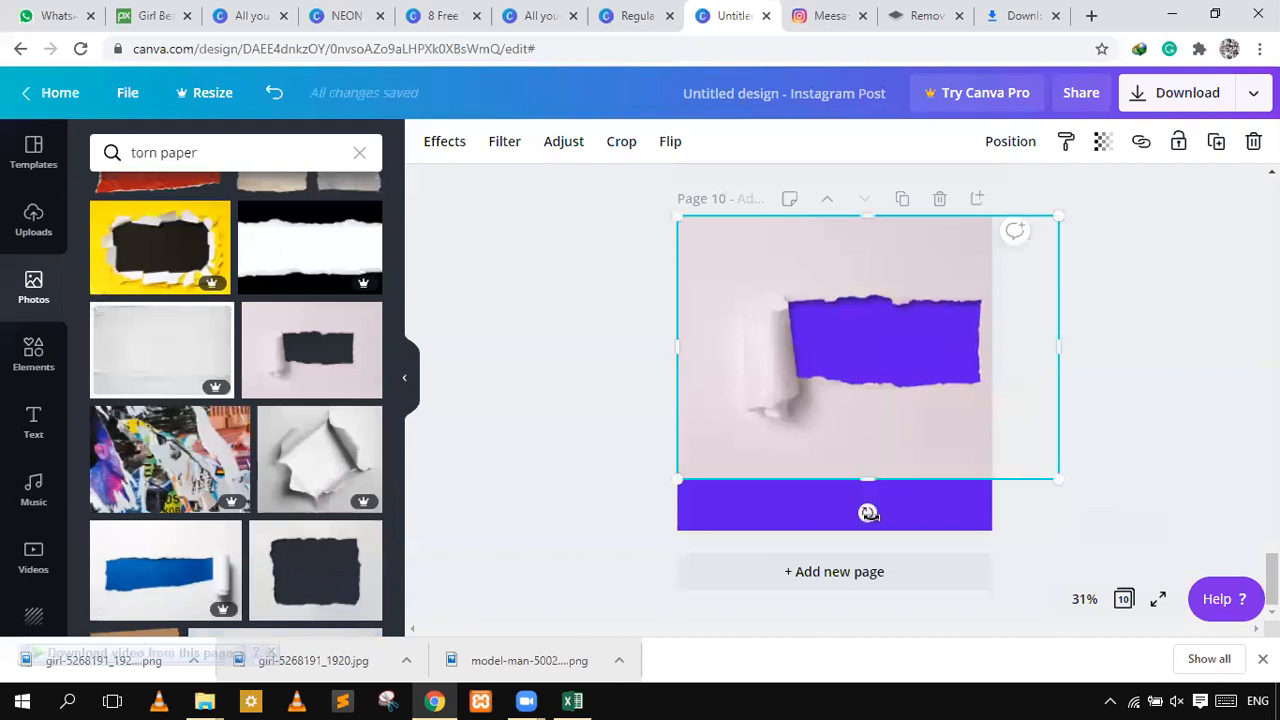
pyautogui.moveTo(884, 534); pyautogui.dragTo(884, 543)
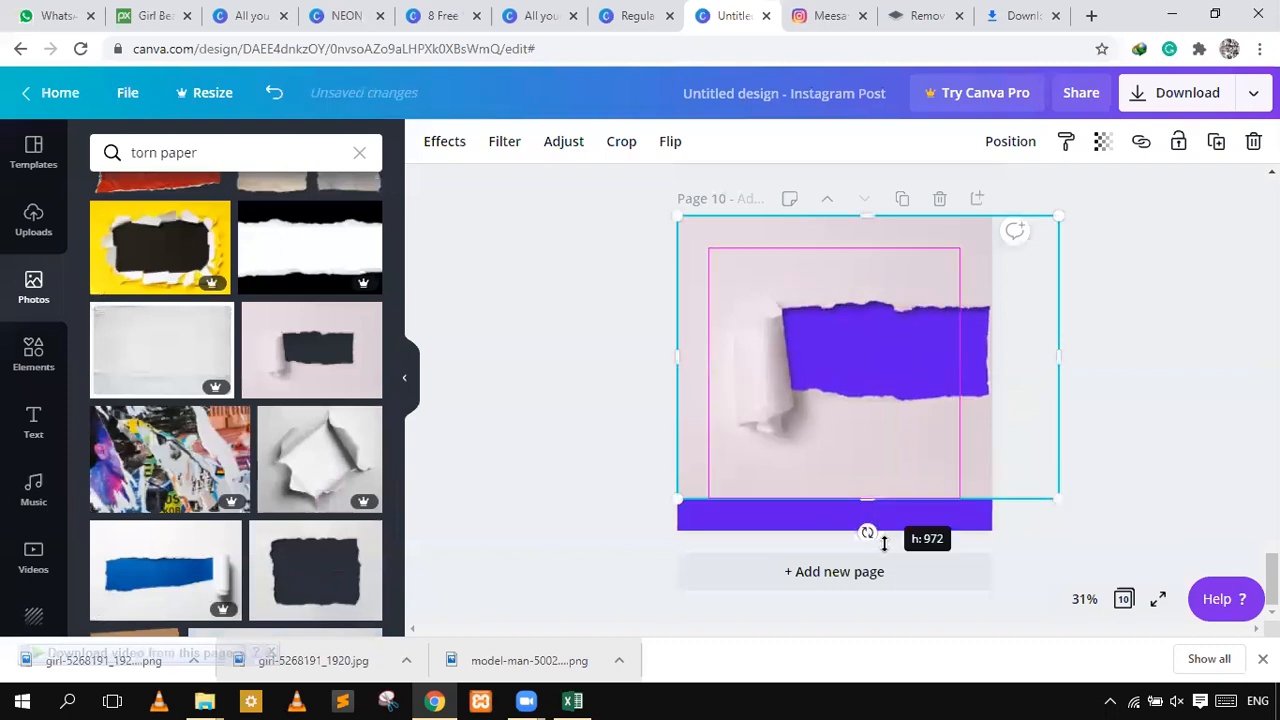
pyautogui.moveTo(1116, 267); pyautogui.dragTo(1223, 277)
pyautogui.click(1223, 277)
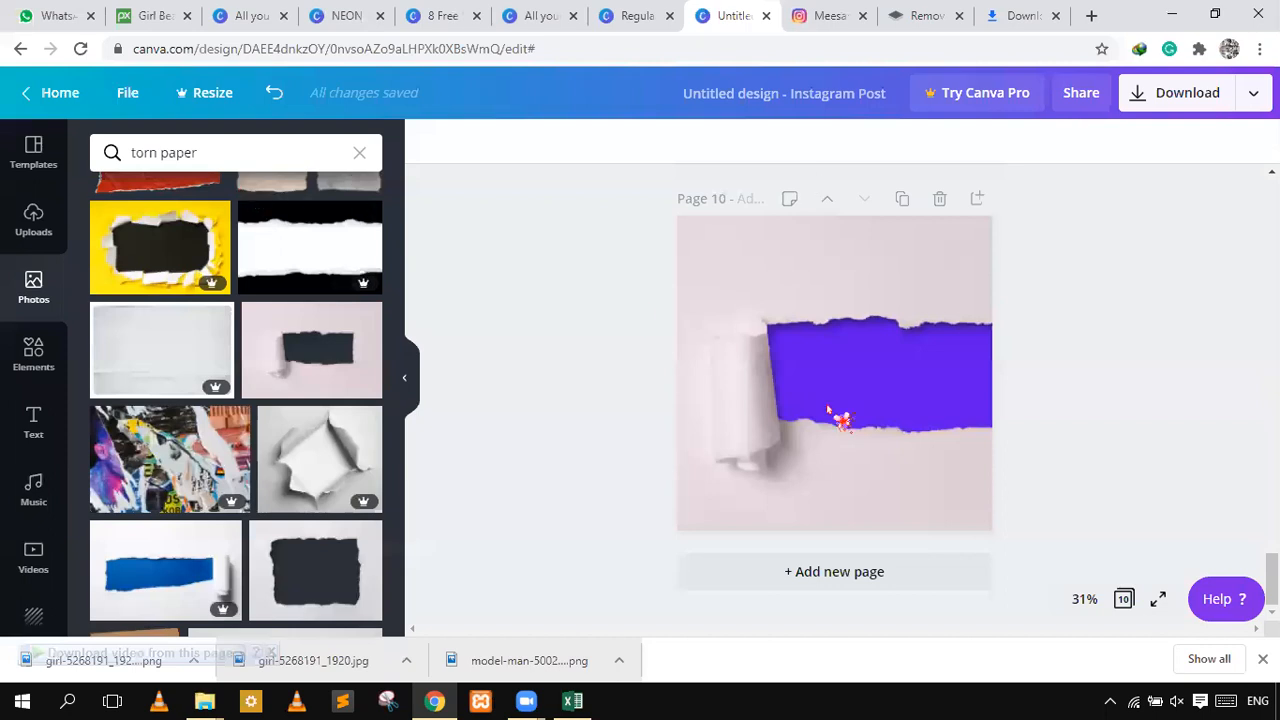
# - Add page 11 and undo its purple background so the page is blank white
pyautogui.click(278, 93)
pyautogui.click(320, 95)
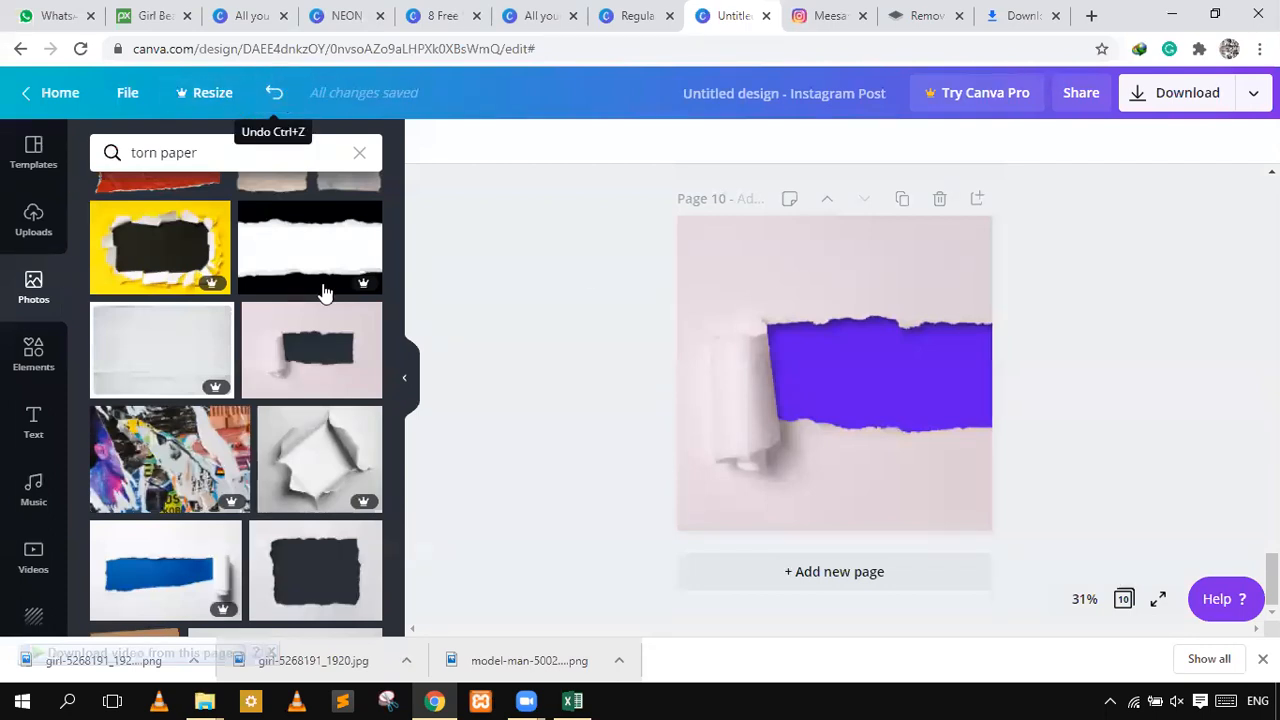
pyautogui.click(976, 200)
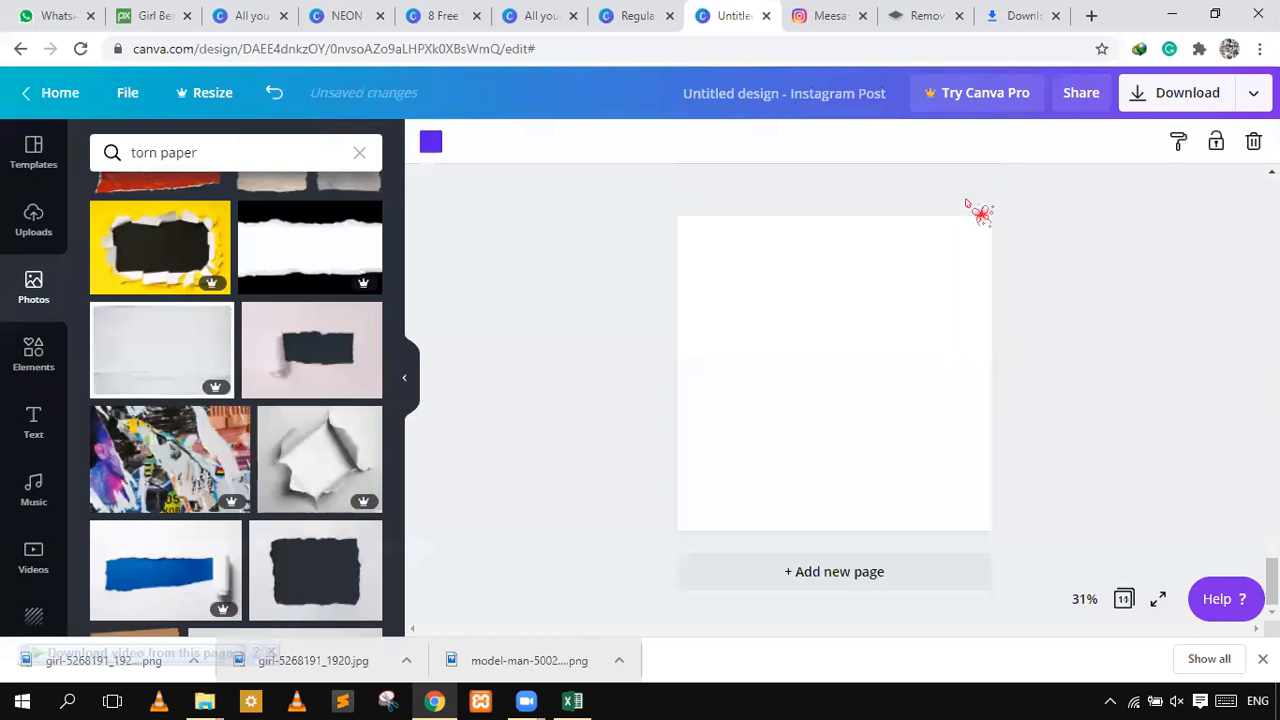
pyautogui.click(430, 145)
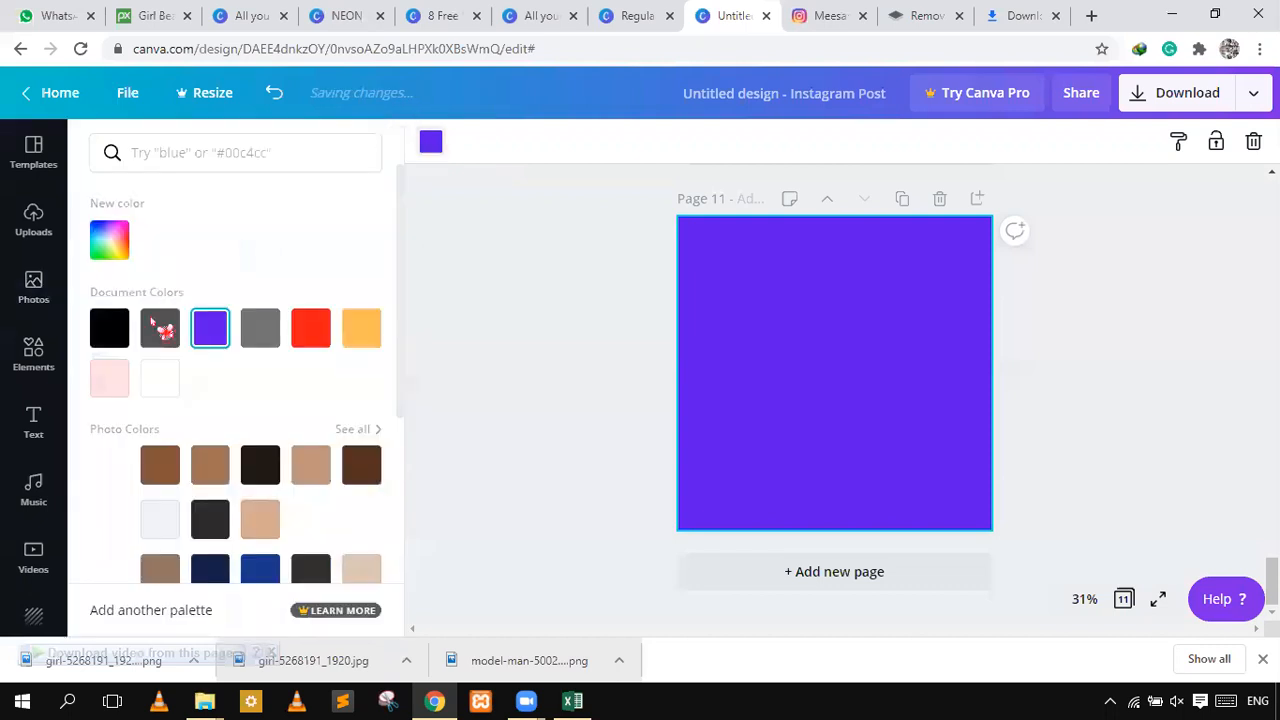
pyautogui.hotkey('ctrl', 'z')
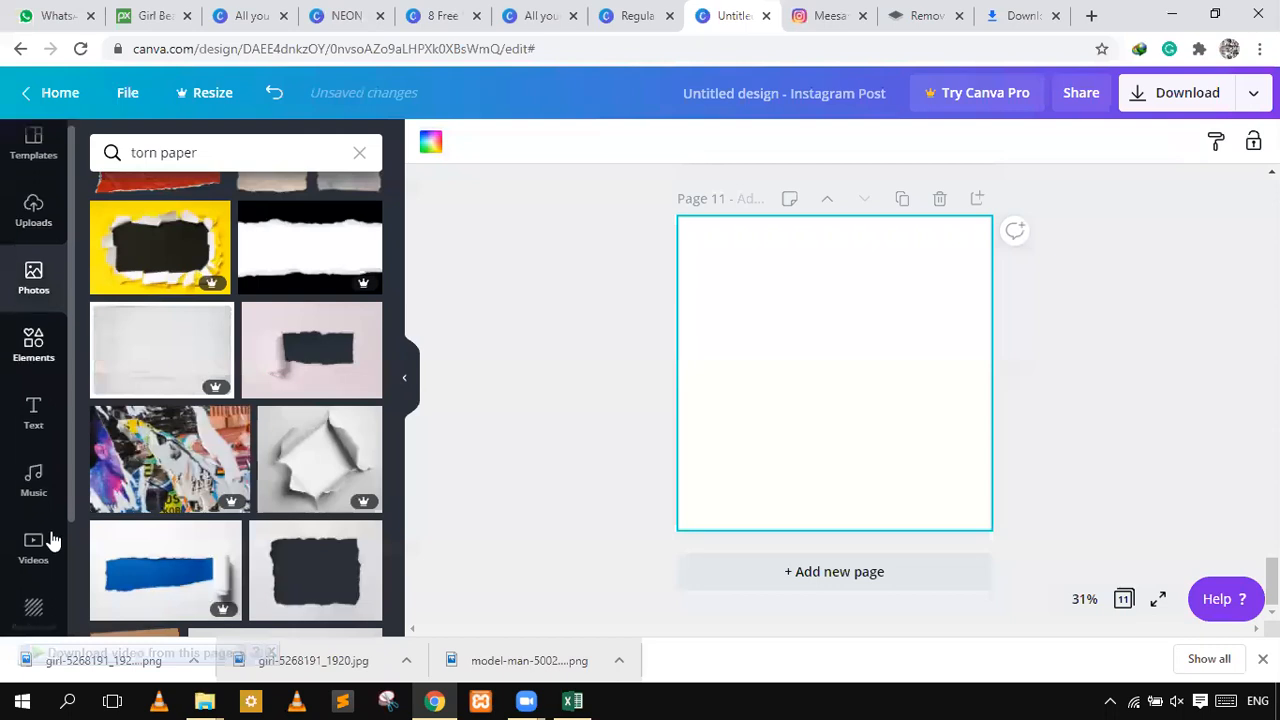
# - Look through the additional apps and integrations and open the Embeds app
pyautogui.scroll(-2, 48, 480)
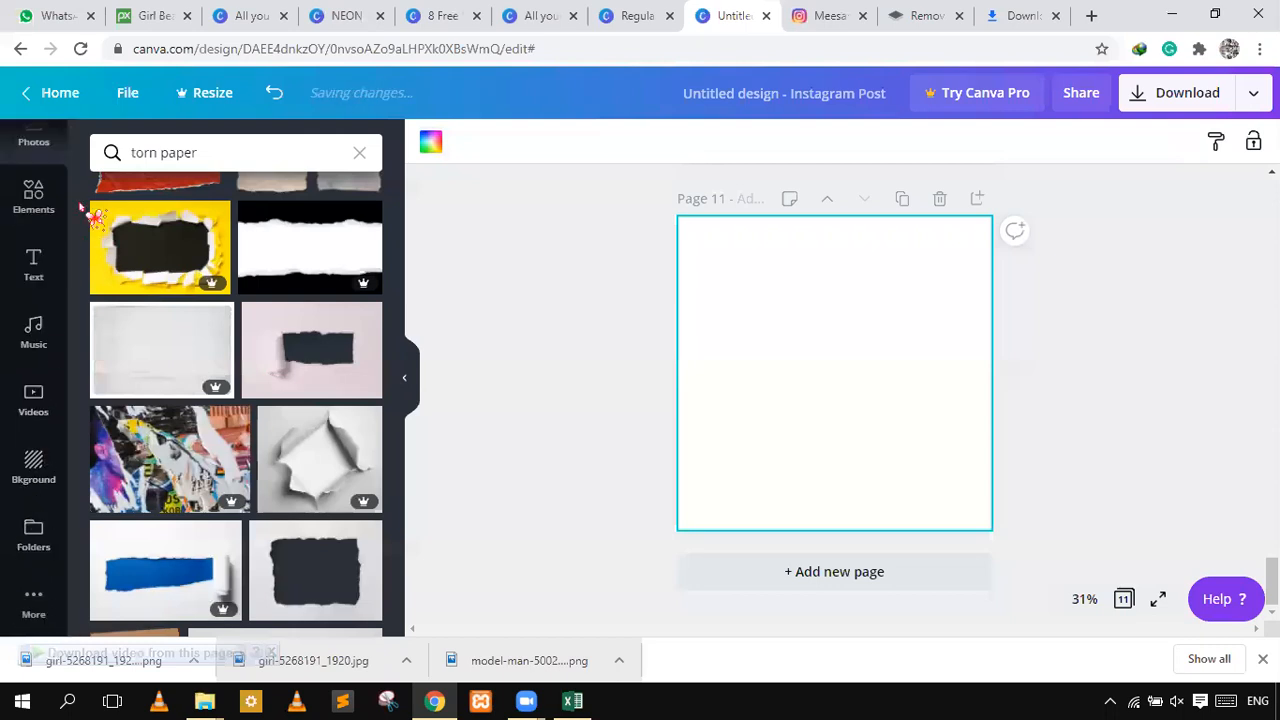
pyautogui.scroll(2, 37, 320)
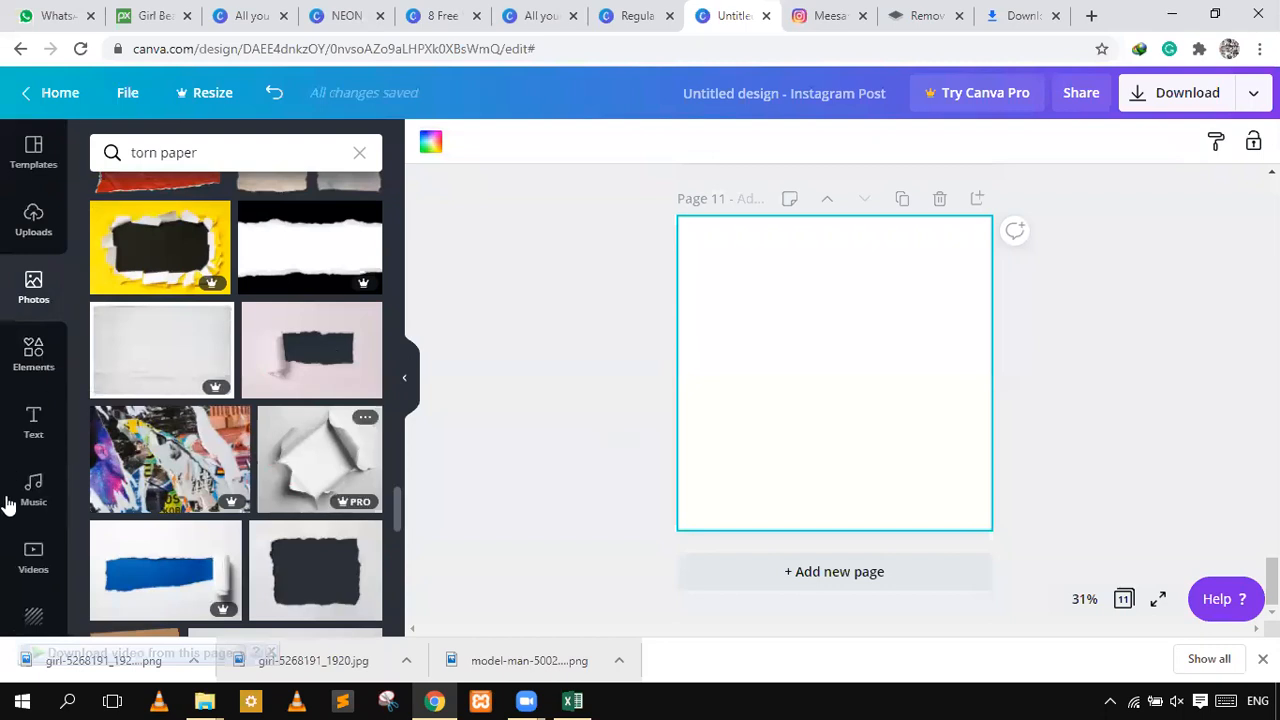
pyautogui.scroll(-2, 30, 540)
pyautogui.click(38, 608)
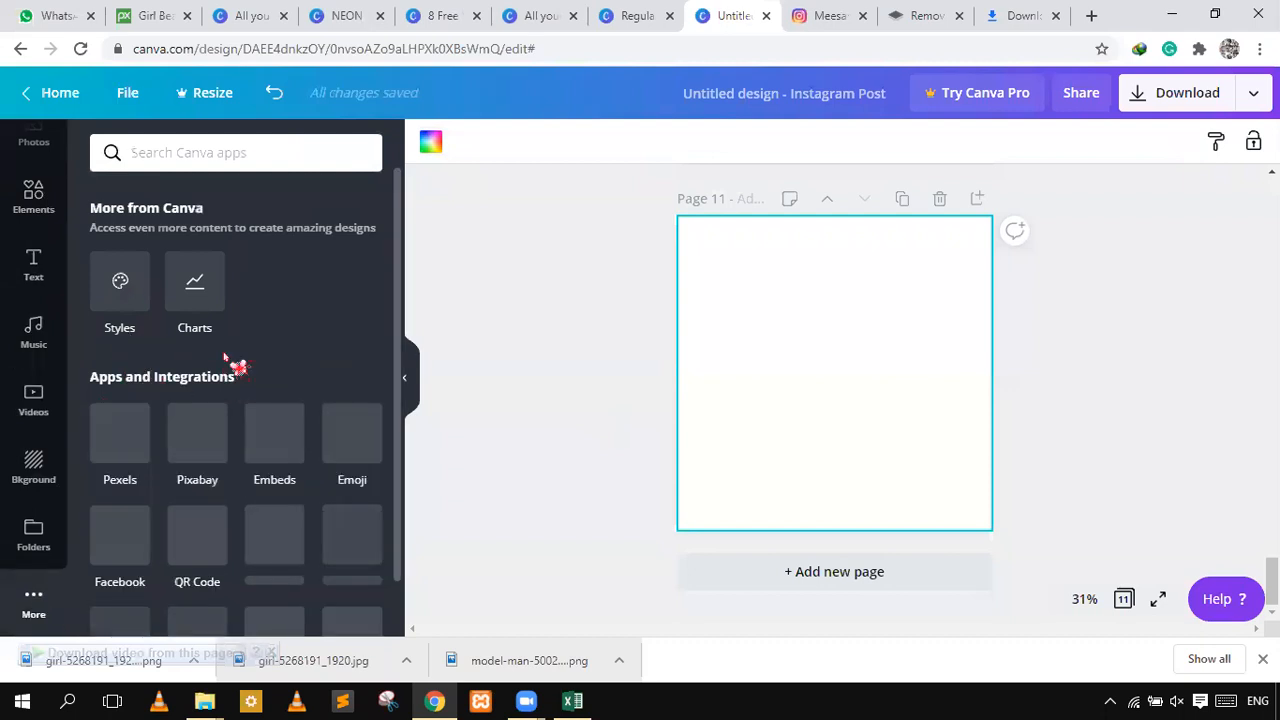
pyautogui.scroll(-3, 155, 440)
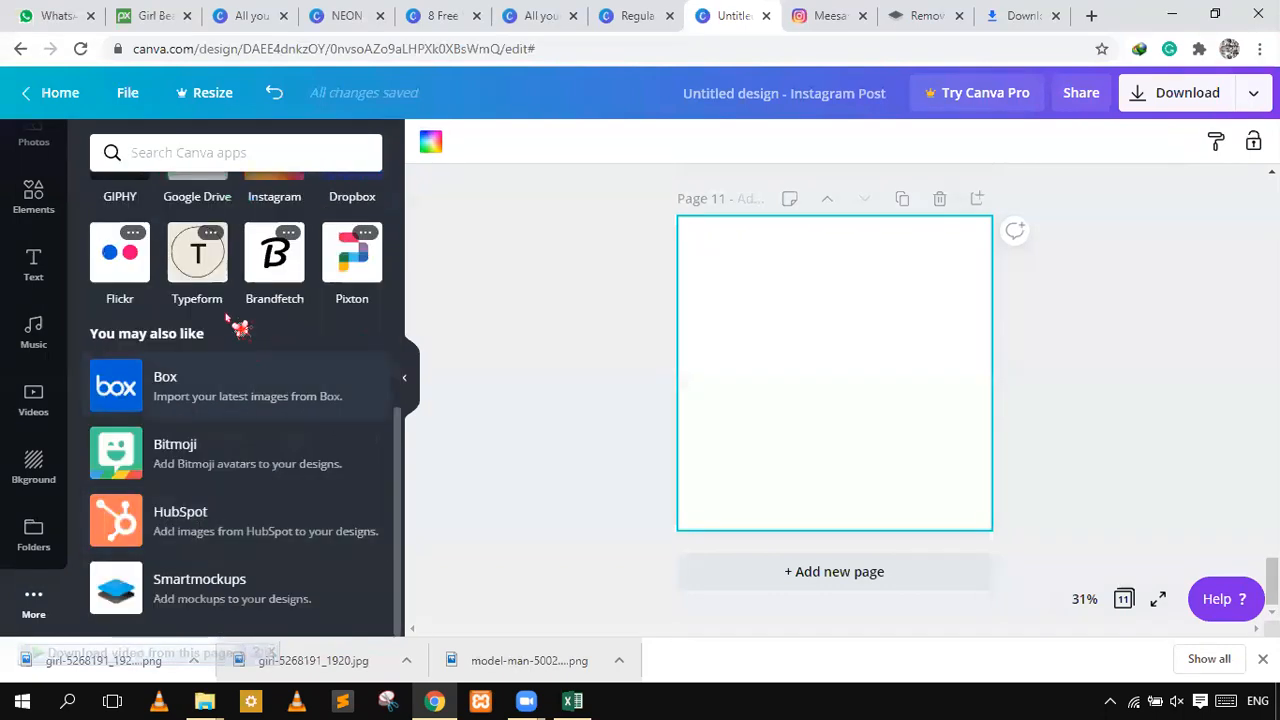
pyautogui.scroll(3, 225, 330)
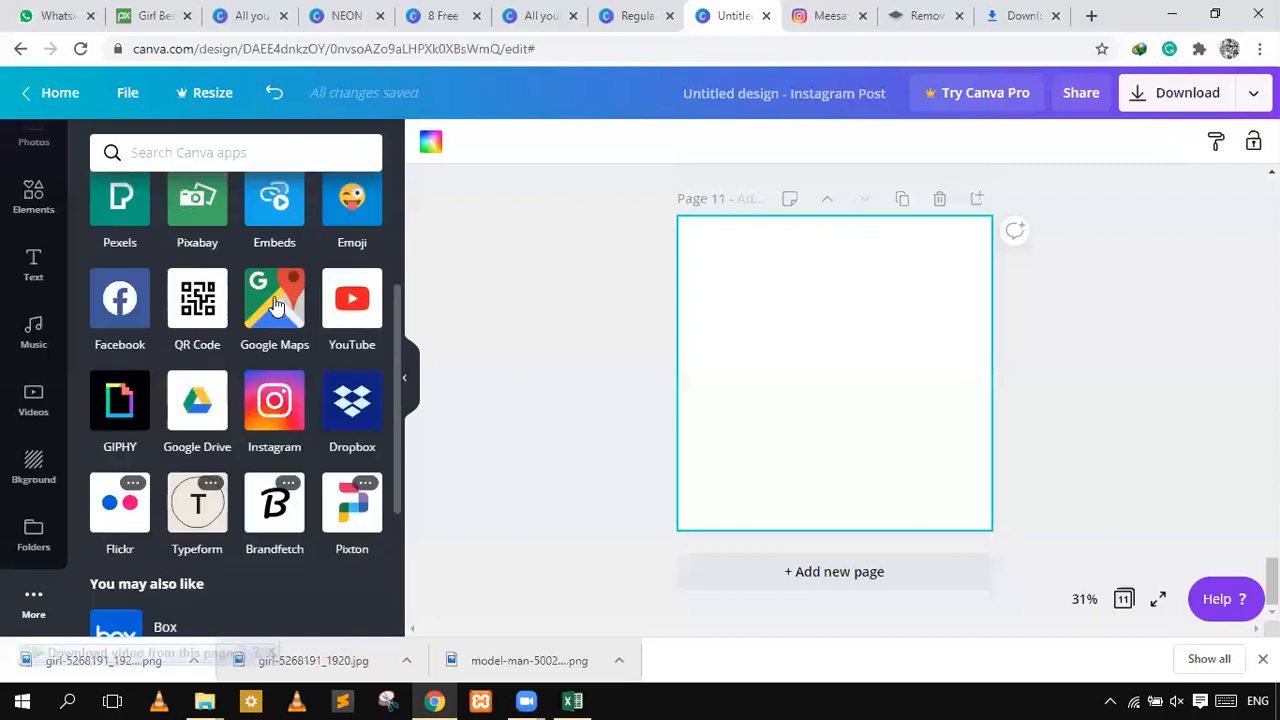
pyautogui.scroll(3, 265, 360)
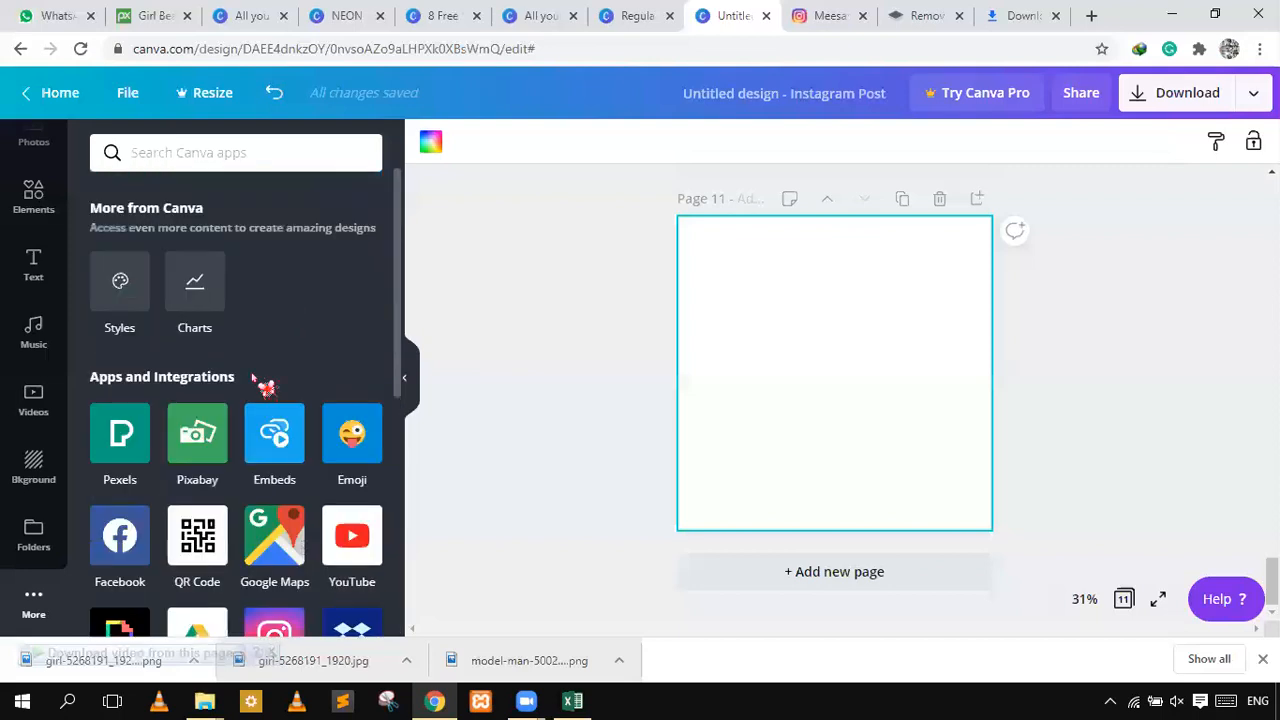
pyautogui.click(276, 452)
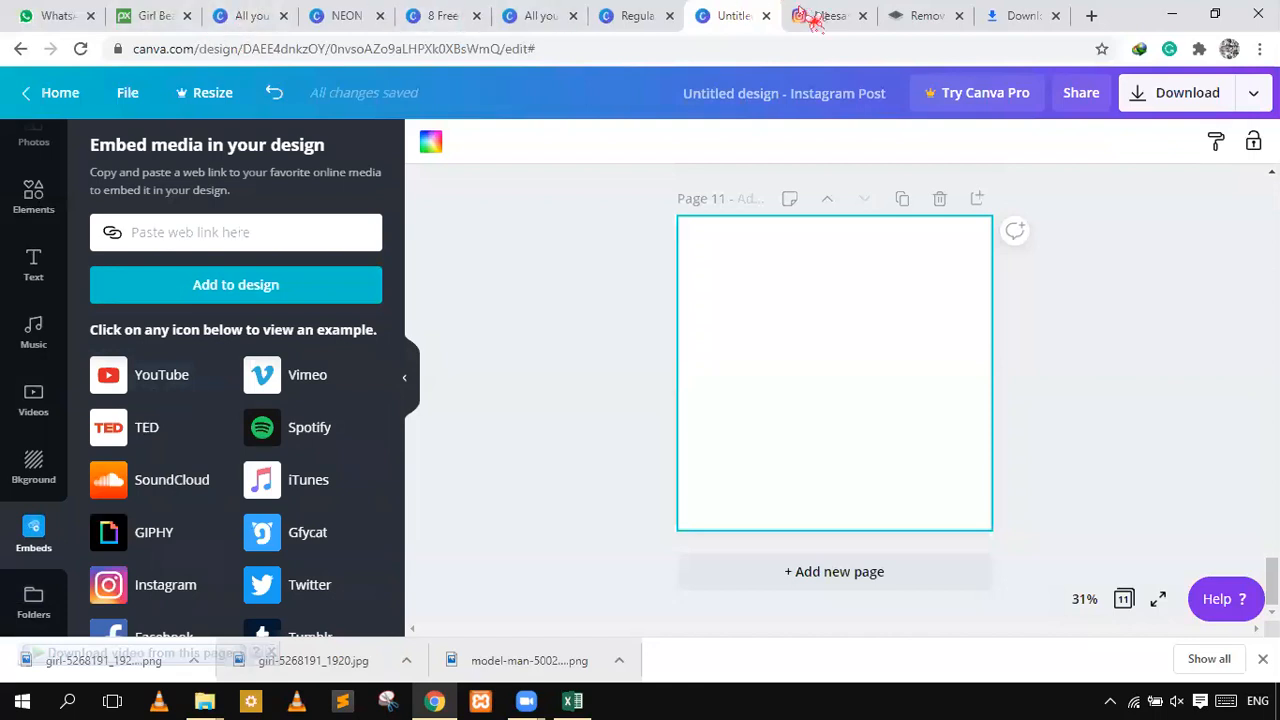
# - Open SoundCloud's Discover page in a new browser tab and browse it for a track to share
pyautogui.click(1093, 14)
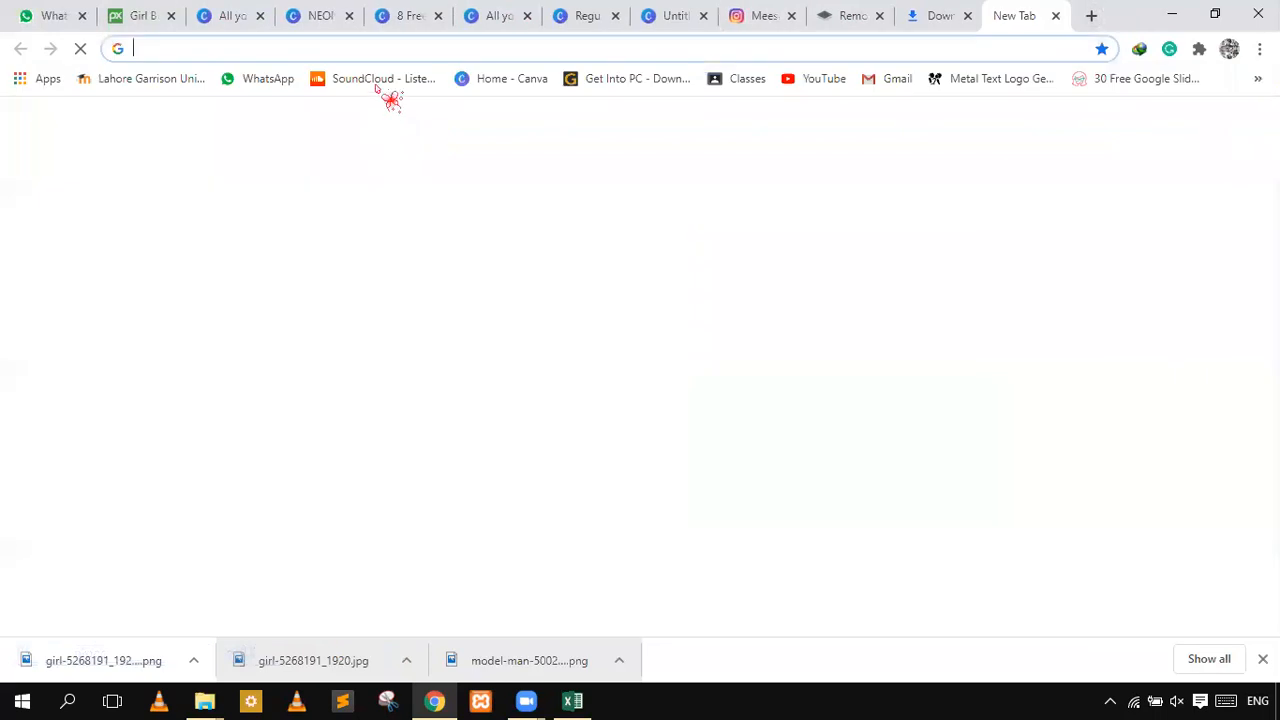
pyautogui.click(376, 84)
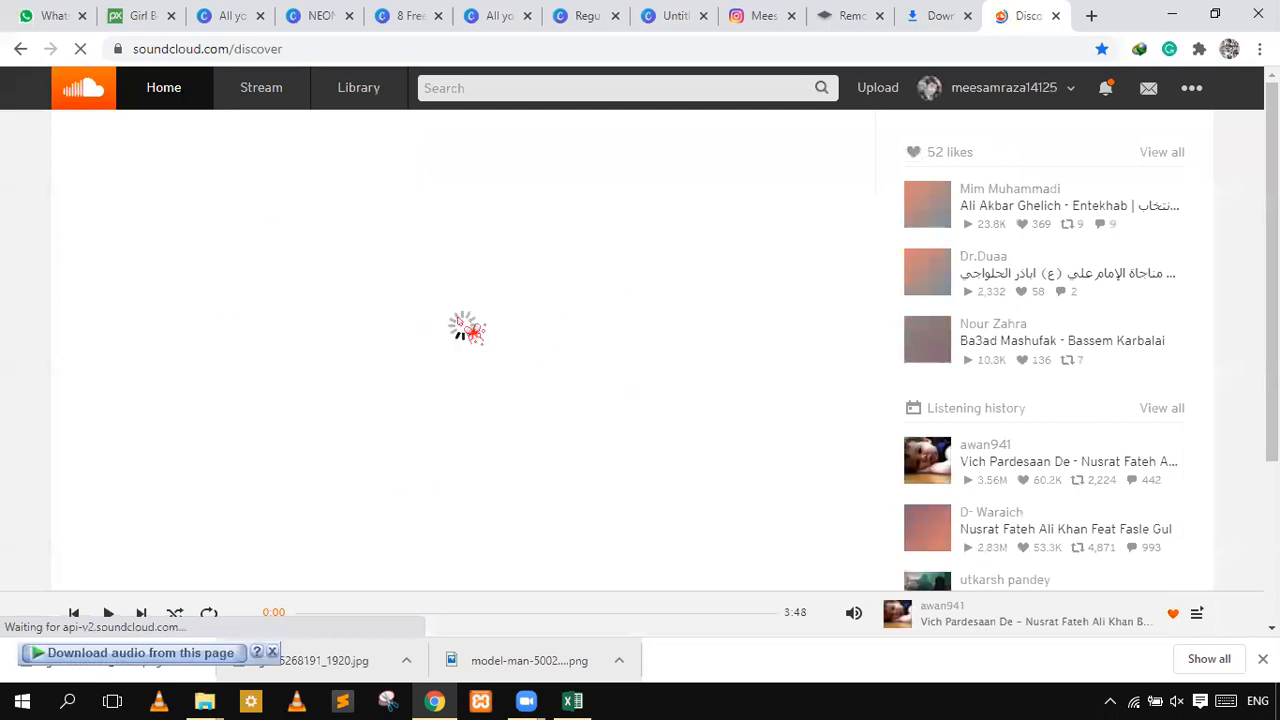
pyautogui.scroll(-3, 464, 350)
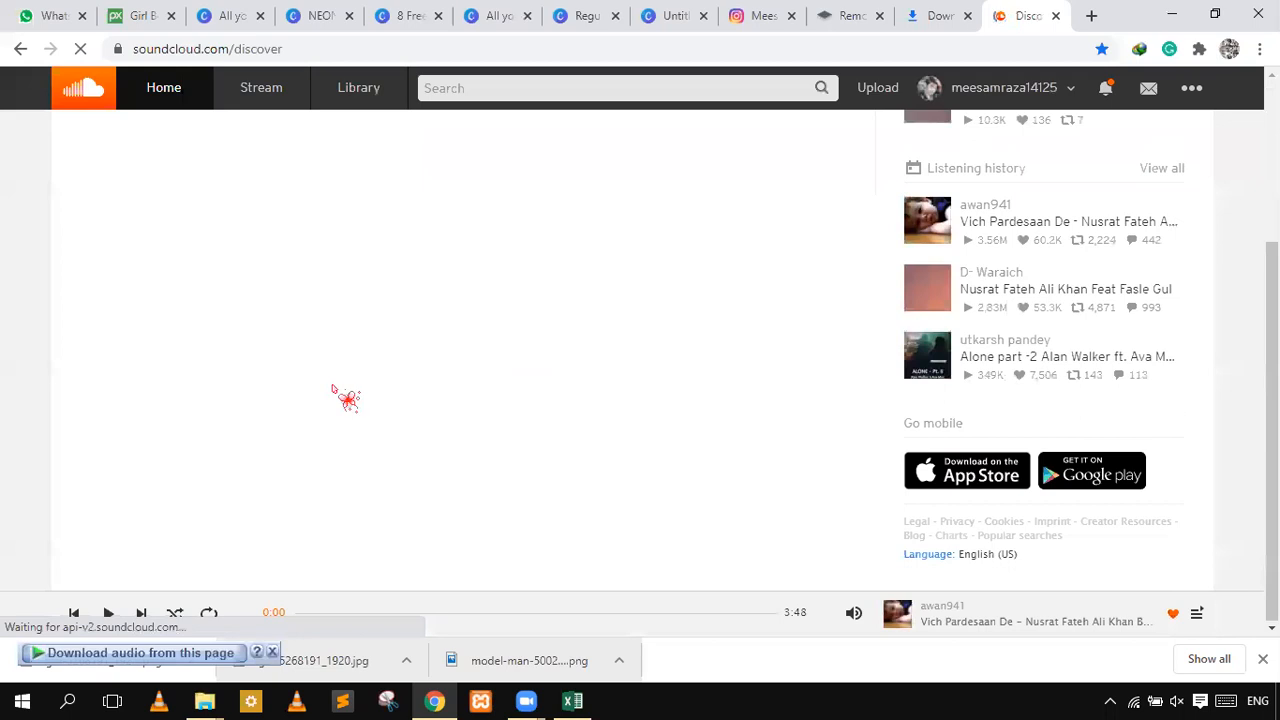
pyautogui.scroll(3, 340, 392)
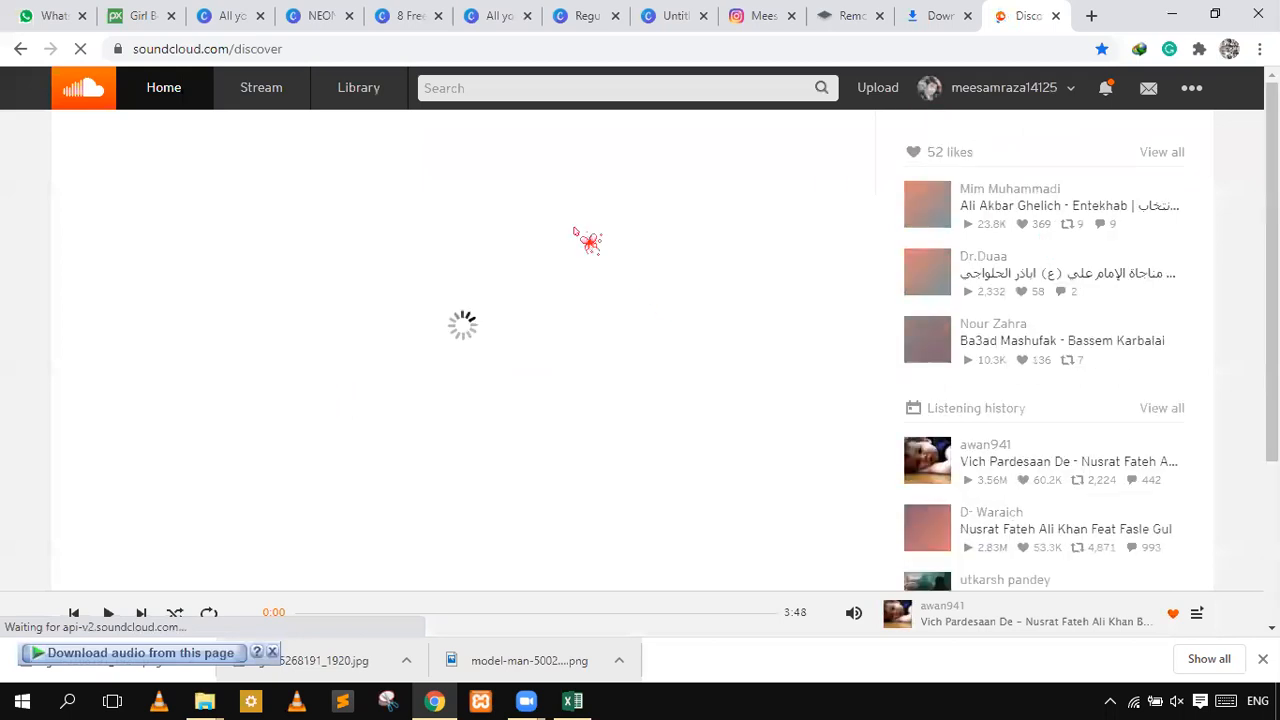
pyautogui.scroll(-3, 491, 330)
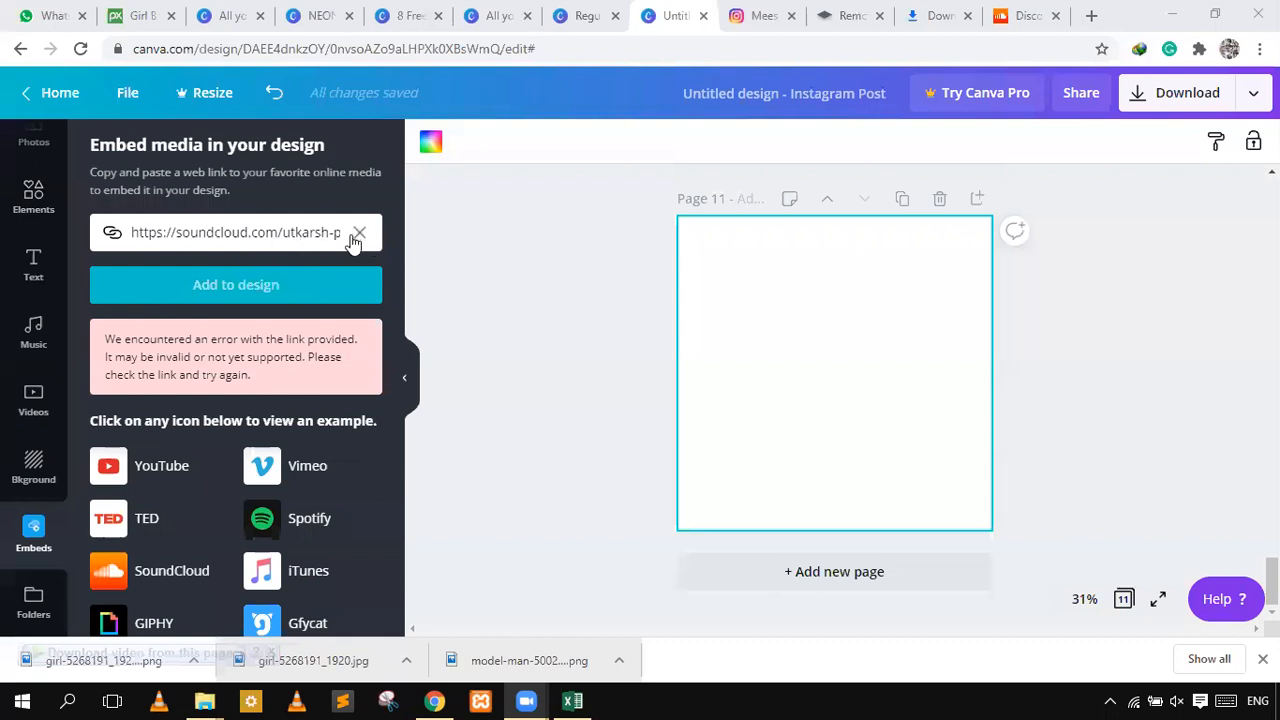
# - Embed the SoundCloud track "Alone part -2" on page 11 using its share link, and move it near the page's top edge
pyautogui.click(1020, 32)
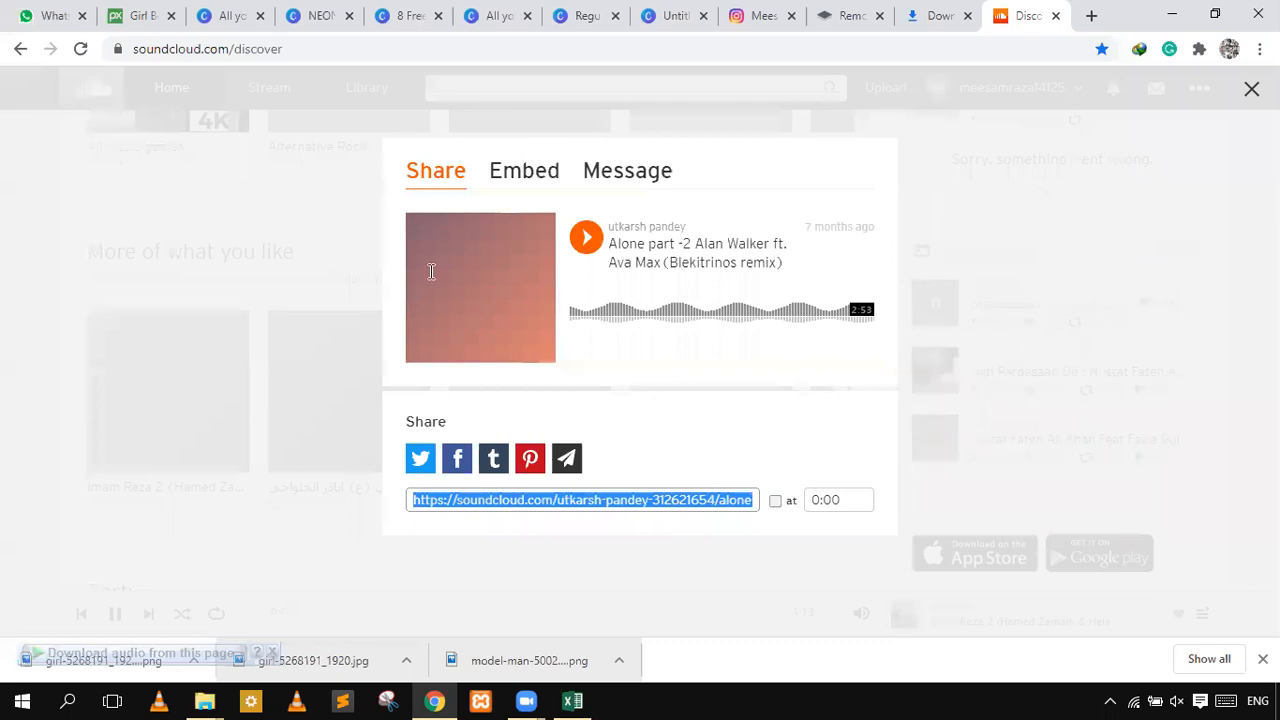
pyautogui.click(661, 16)
pyautogui.click(360, 233)
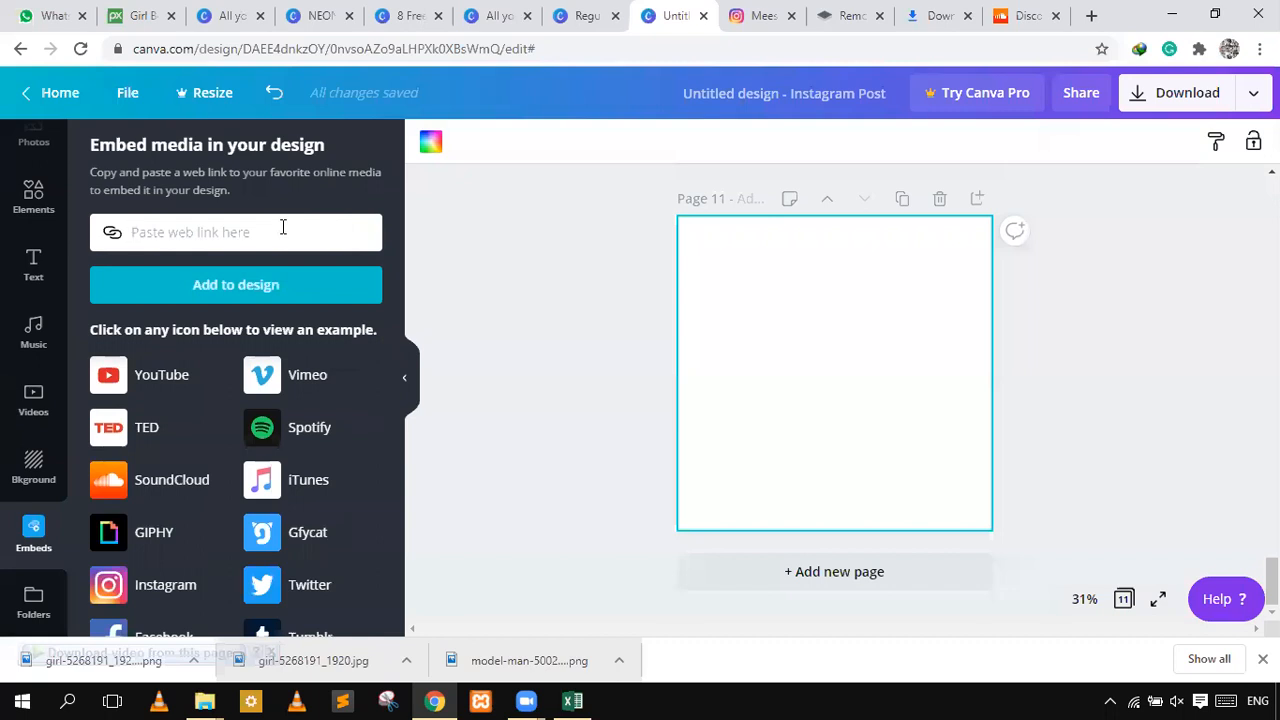
pyautogui.hotkey('ctrl', 'v')
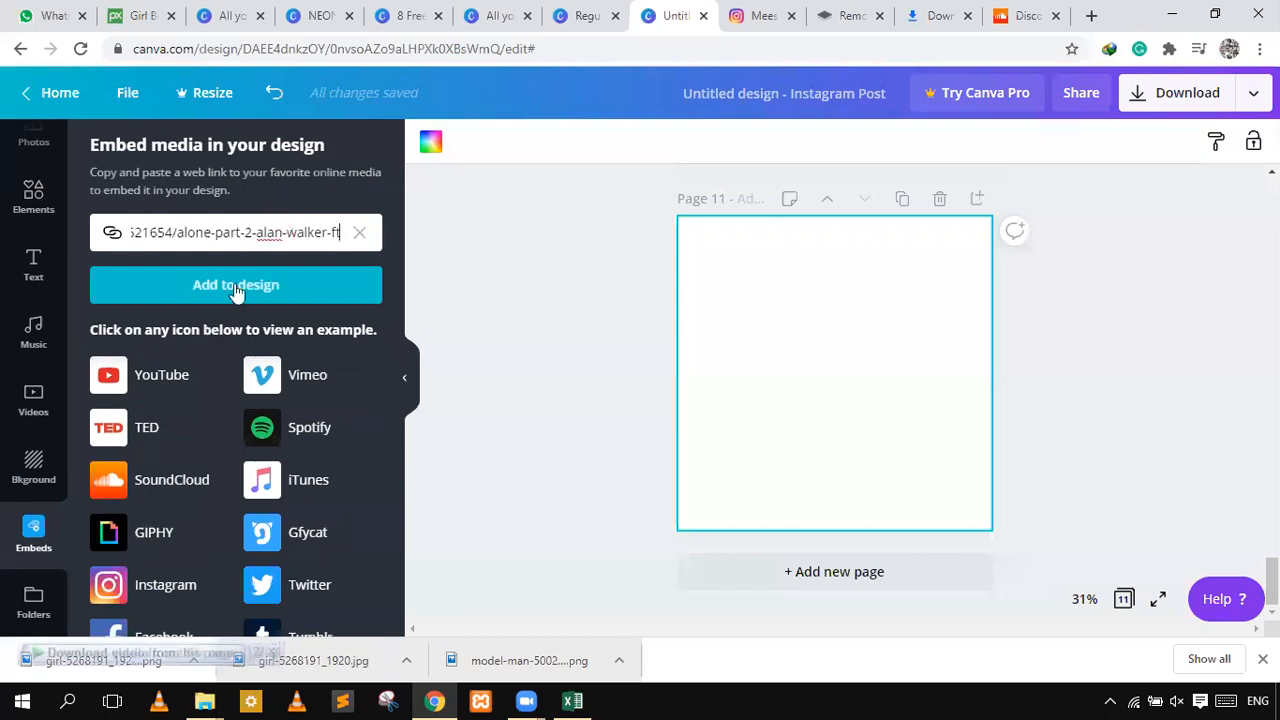
pyautogui.click(243, 298)
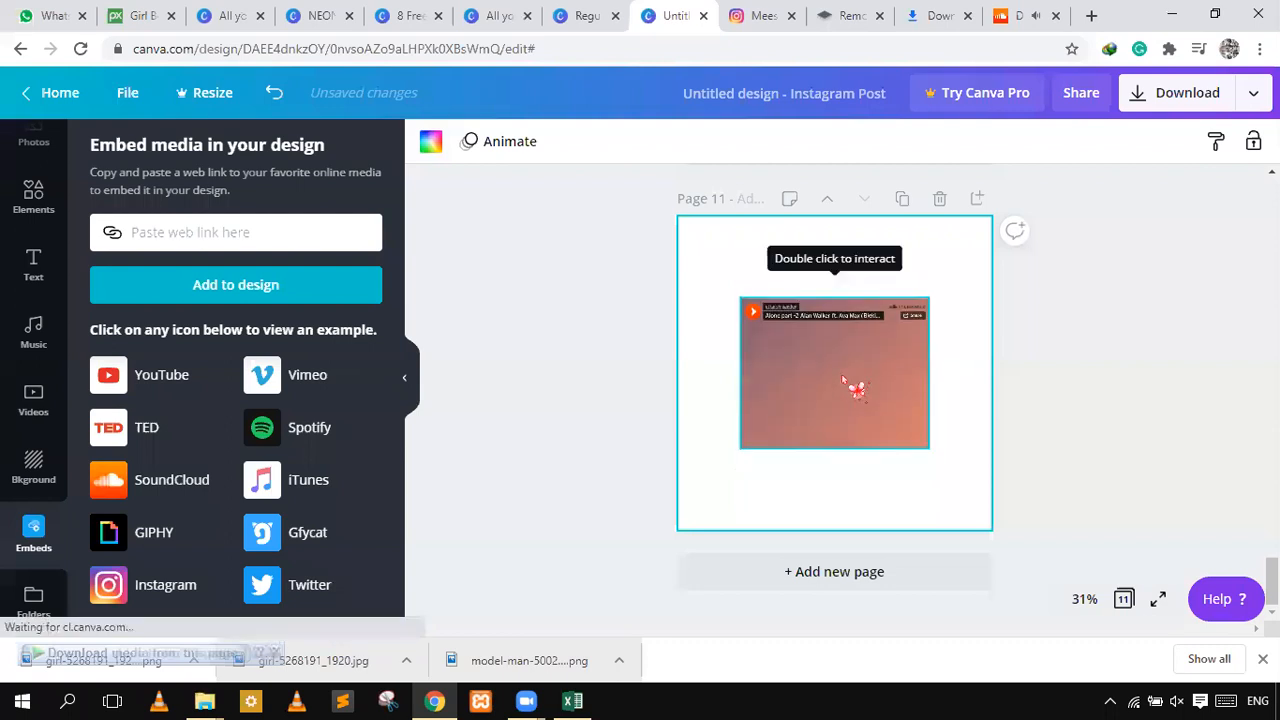
pyautogui.moveTo(838, 346); pyautogui.dragTo(848, 344)
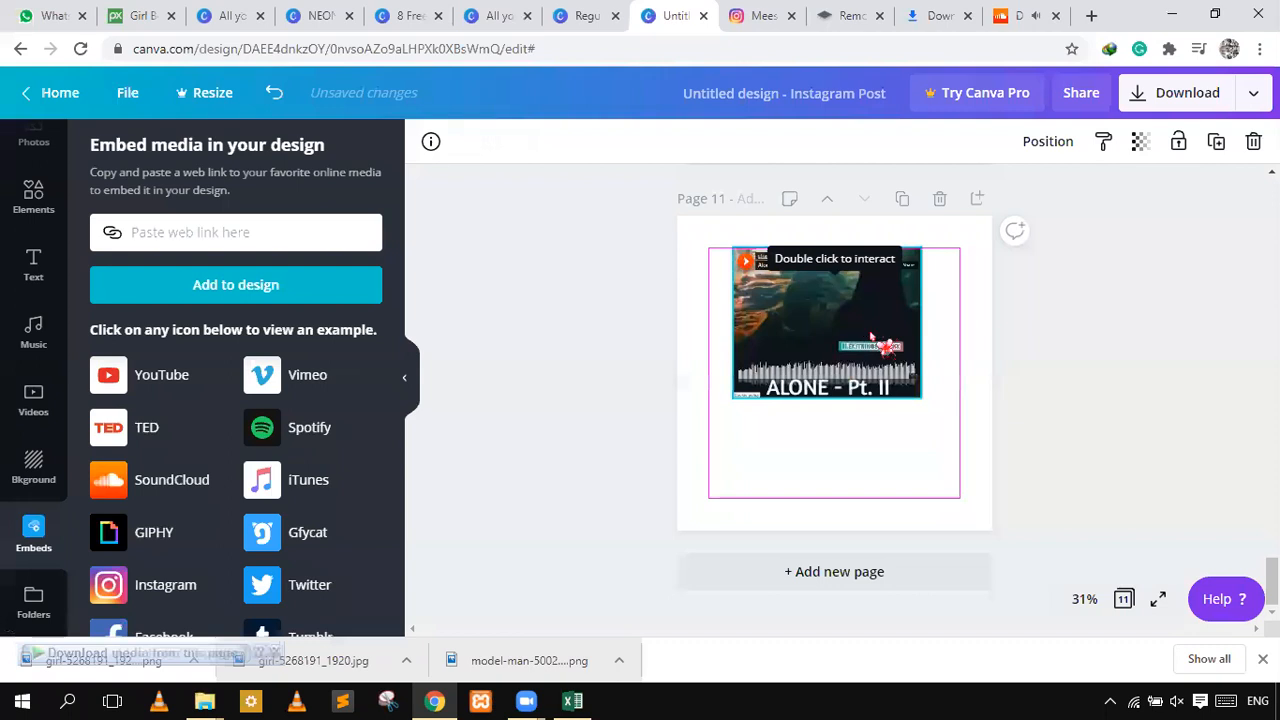
pyautogui.moveTo(872, 340); pyautogui.dragTo(897, 321)
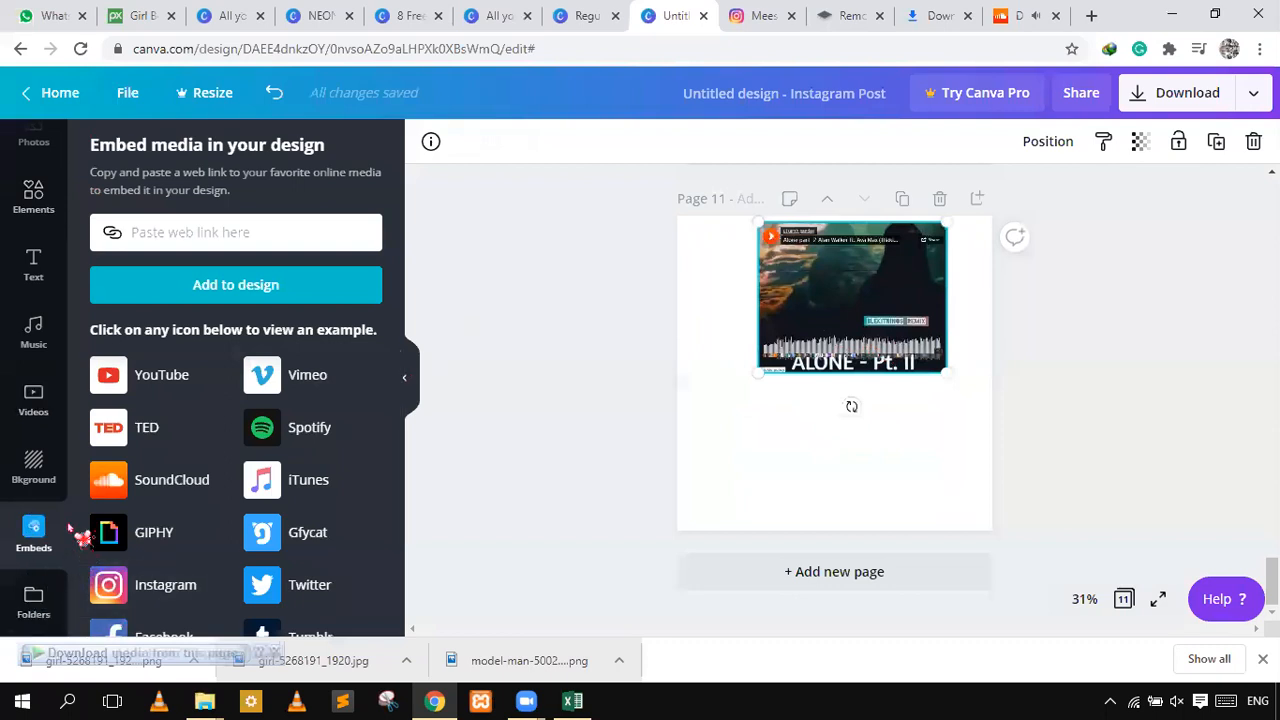
# - Open the QR Code app, then copy the address softwaretech.freetzi.com from the Software Tech website's browser tab
pyautogui.scroll(-1, 28, 605)
pyautogui.click(33, 603)
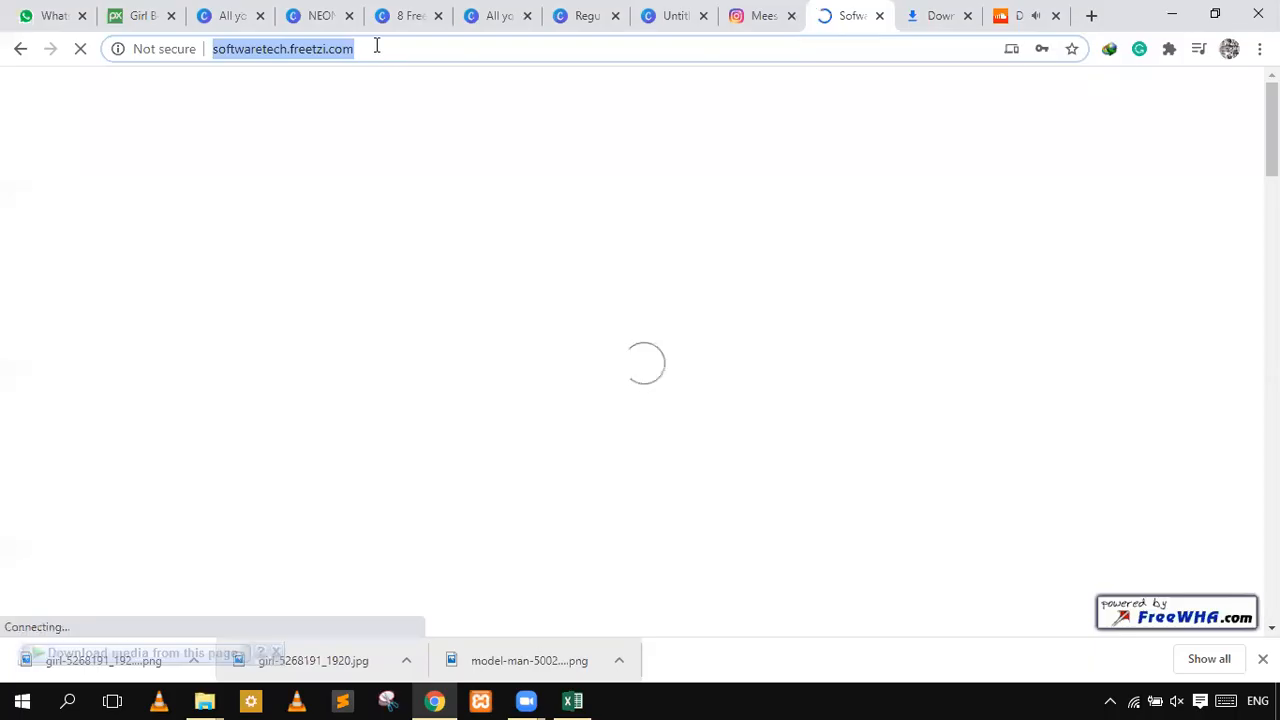
pyautogui.click(376, 46)
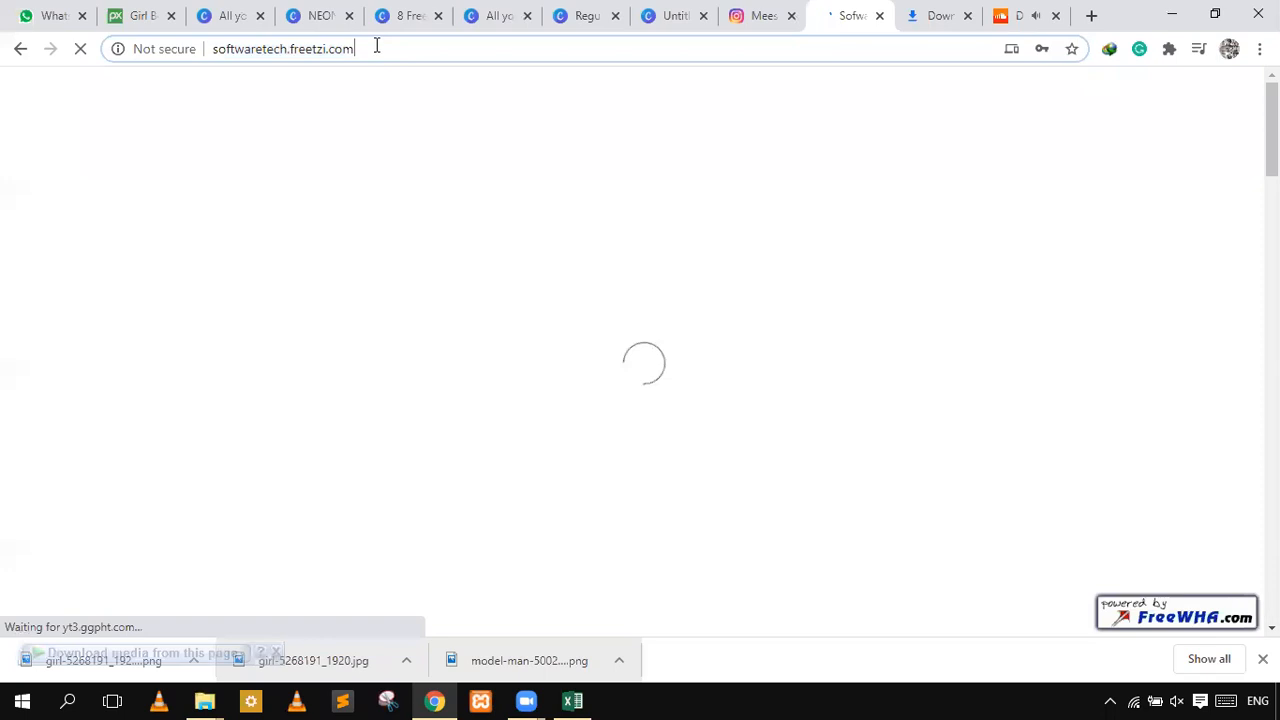
pyautogui.moveTo(362, 49); pyautogui.dragTo(208, 52)
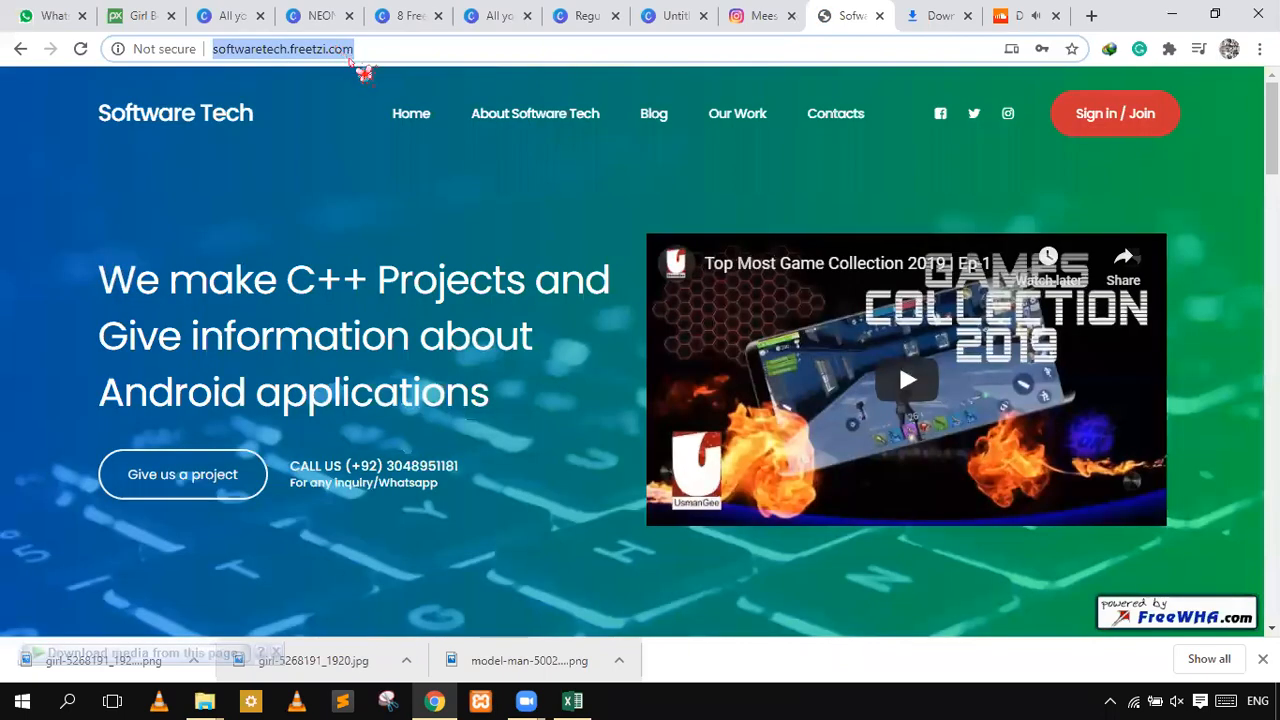
pyautogui.rightClick(340, 52)
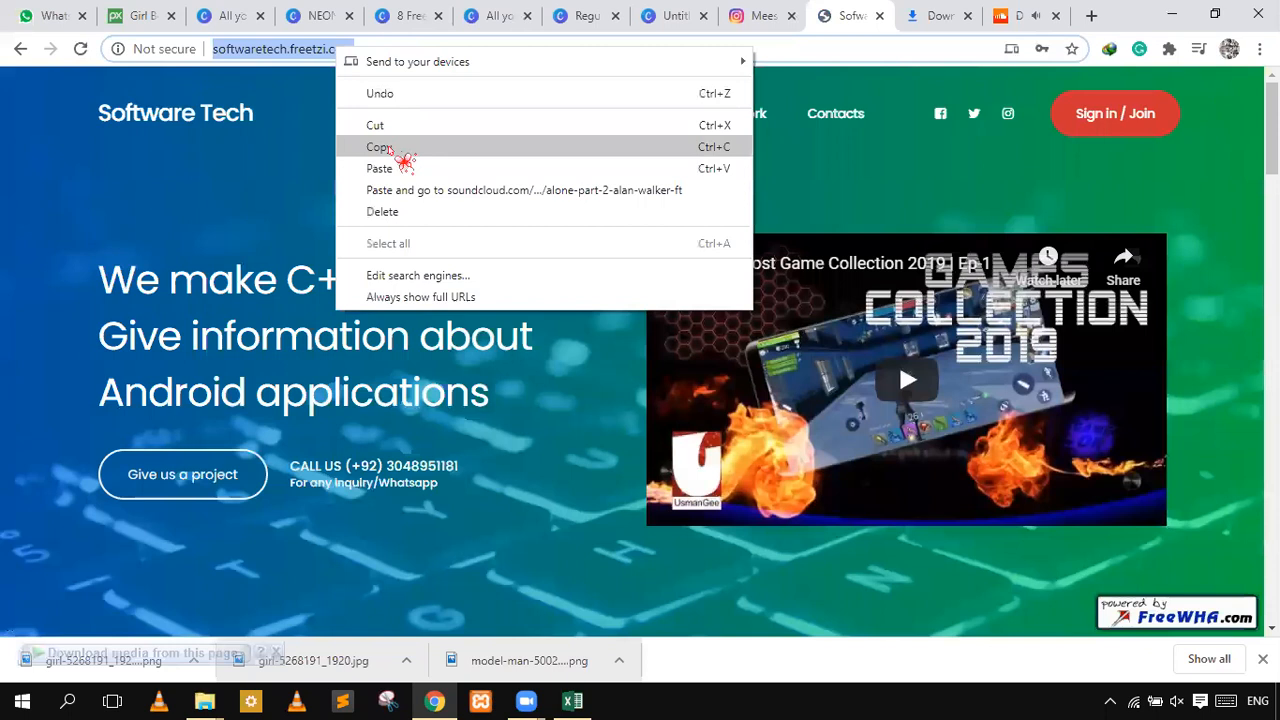
pyautogui.click(380, 147)
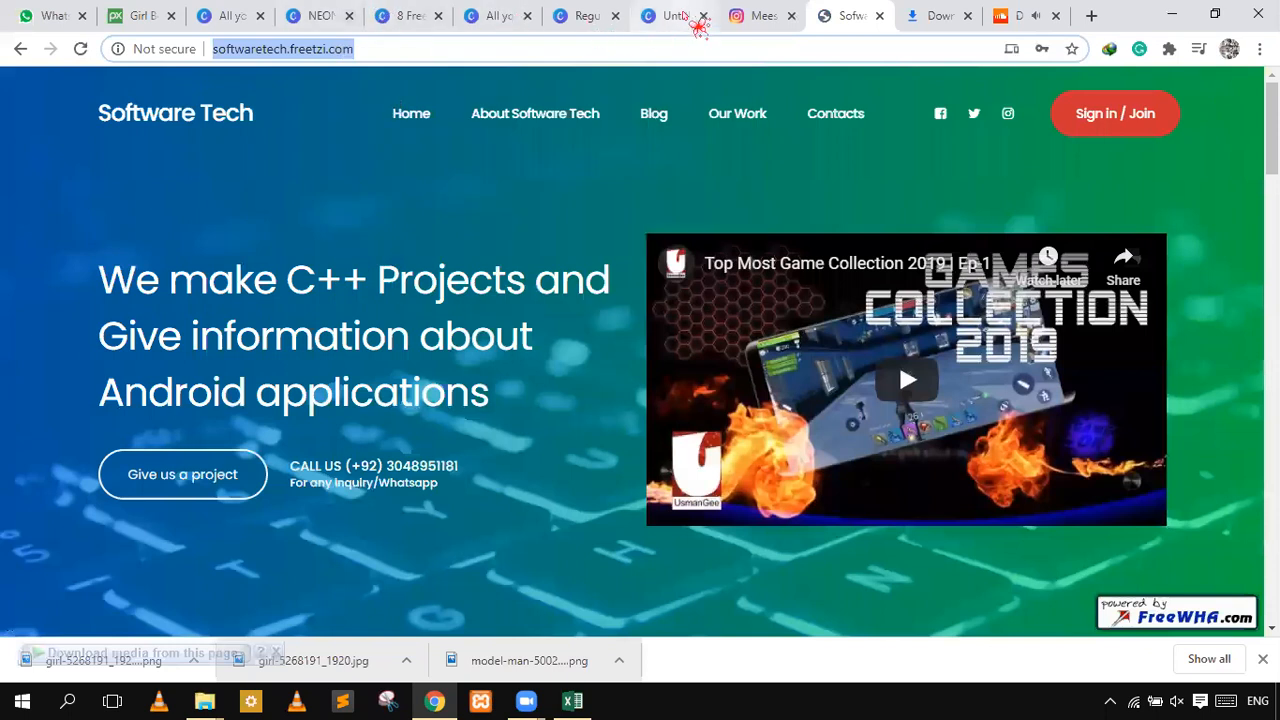
pyautogui.click(690, 18)
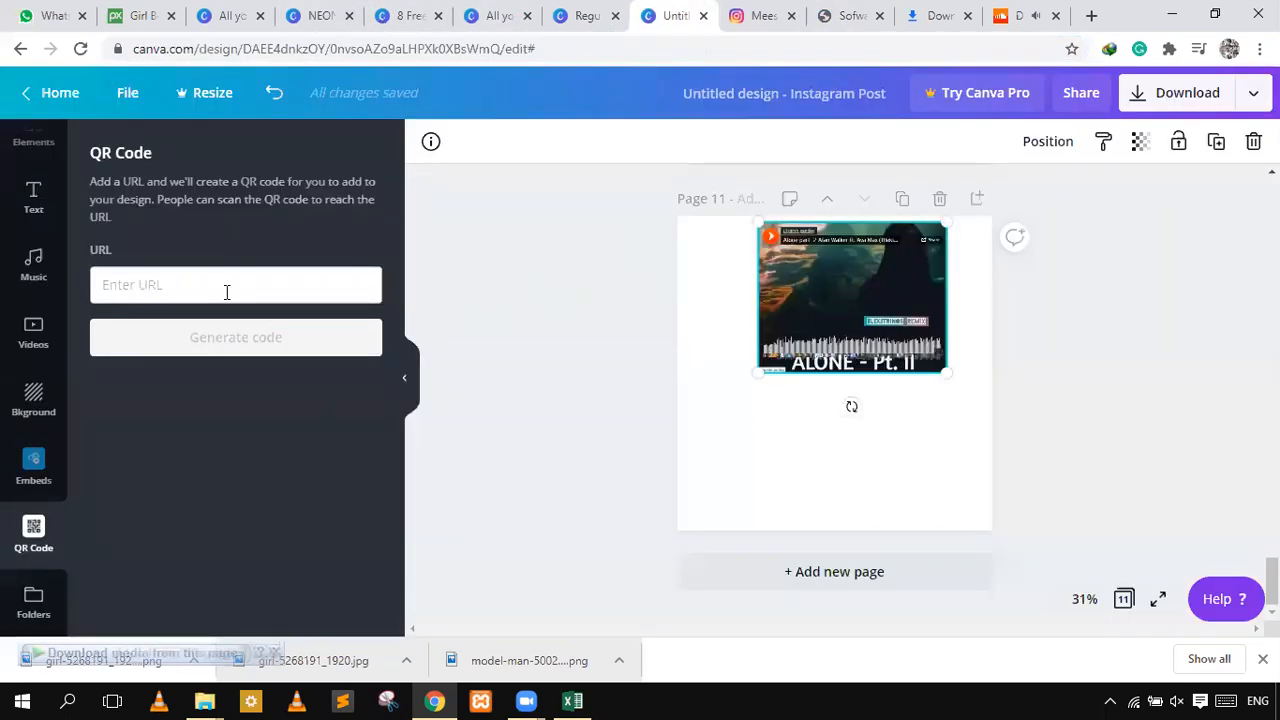
pyautogui.click(227, 291)
pyautogui.rightClick(226, 291)
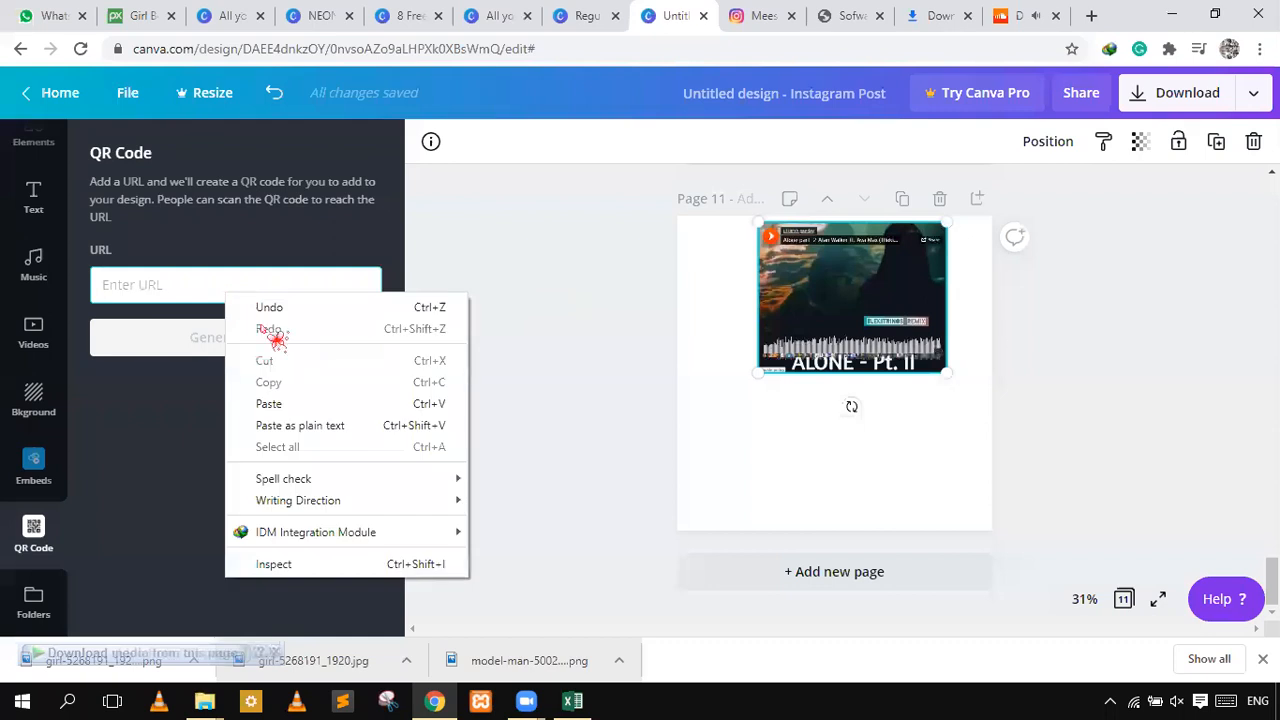
pyautogui.click(285, 403)
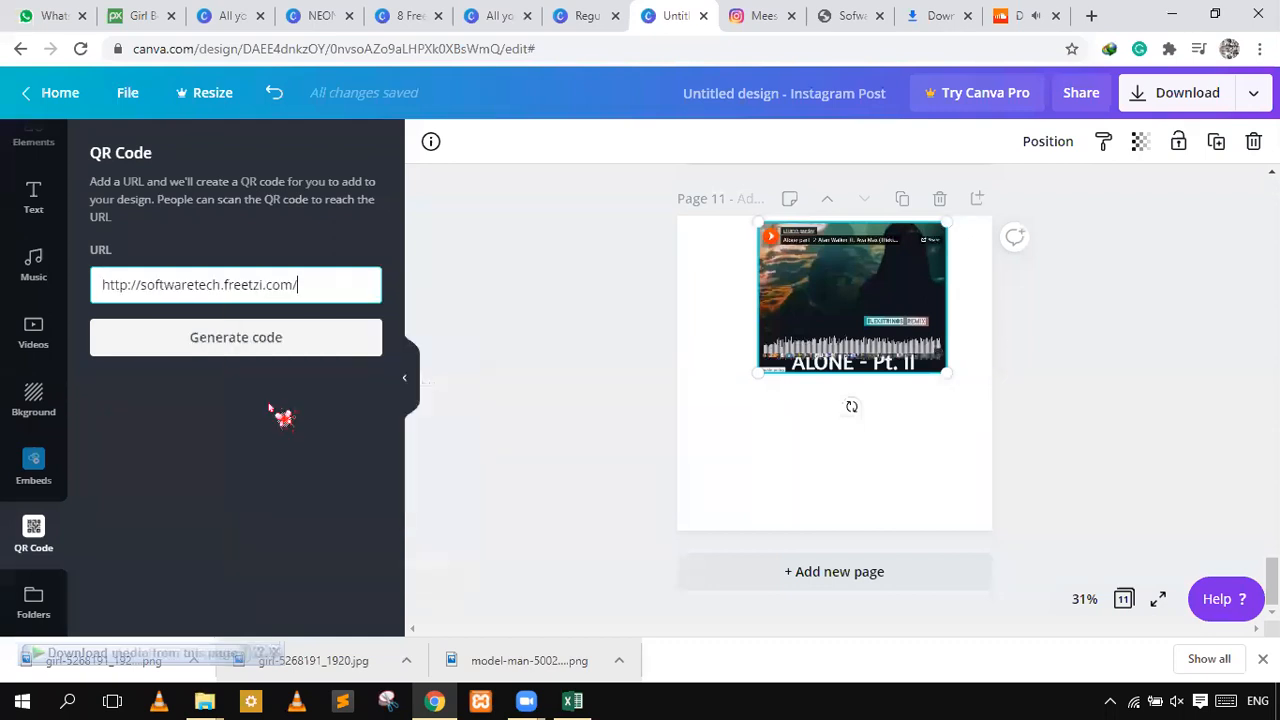
pyautogui.click(238, 344)
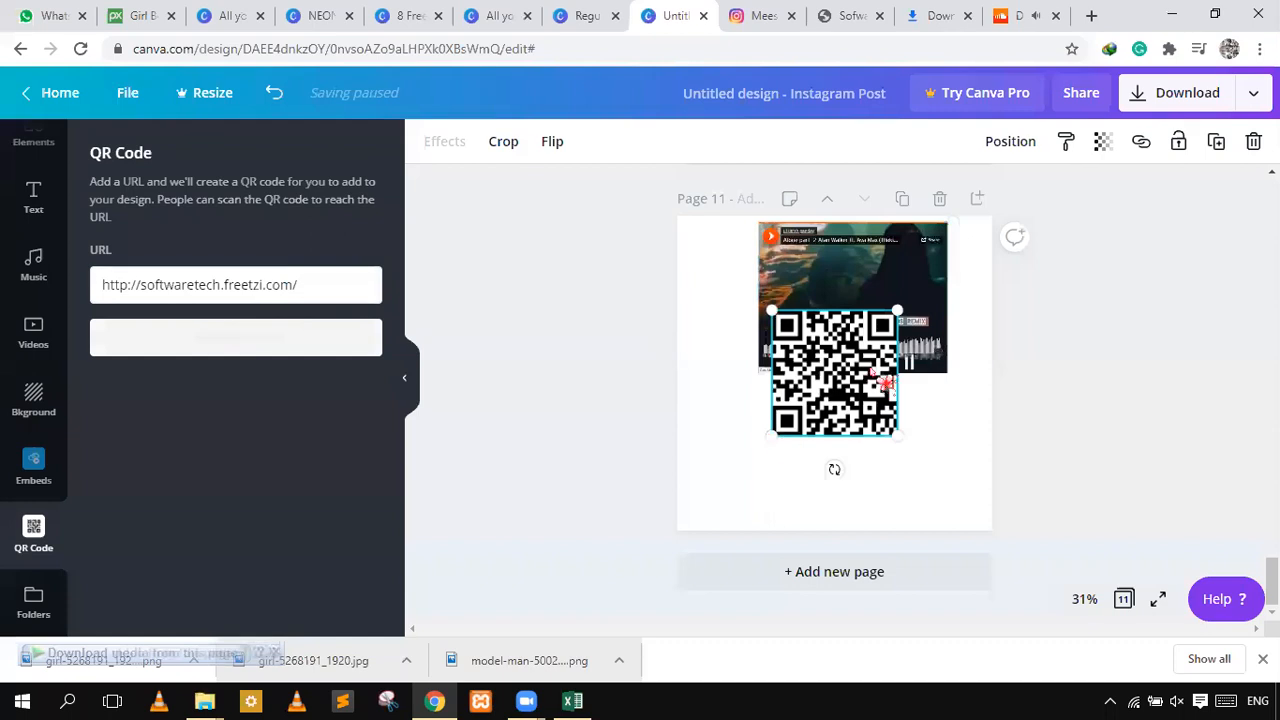
# - Shrink the QR code and move it to the lower-right corner of page 11
pyautogui.moveTo(779, 446); pyautogui.dragTo(841, 465)
pyautogui.moveTo(797, 410); pyautogui.dragTo(826, 448)
pyautogui.moveTo(877, 504); pyautogui.dragTo(877, 504)
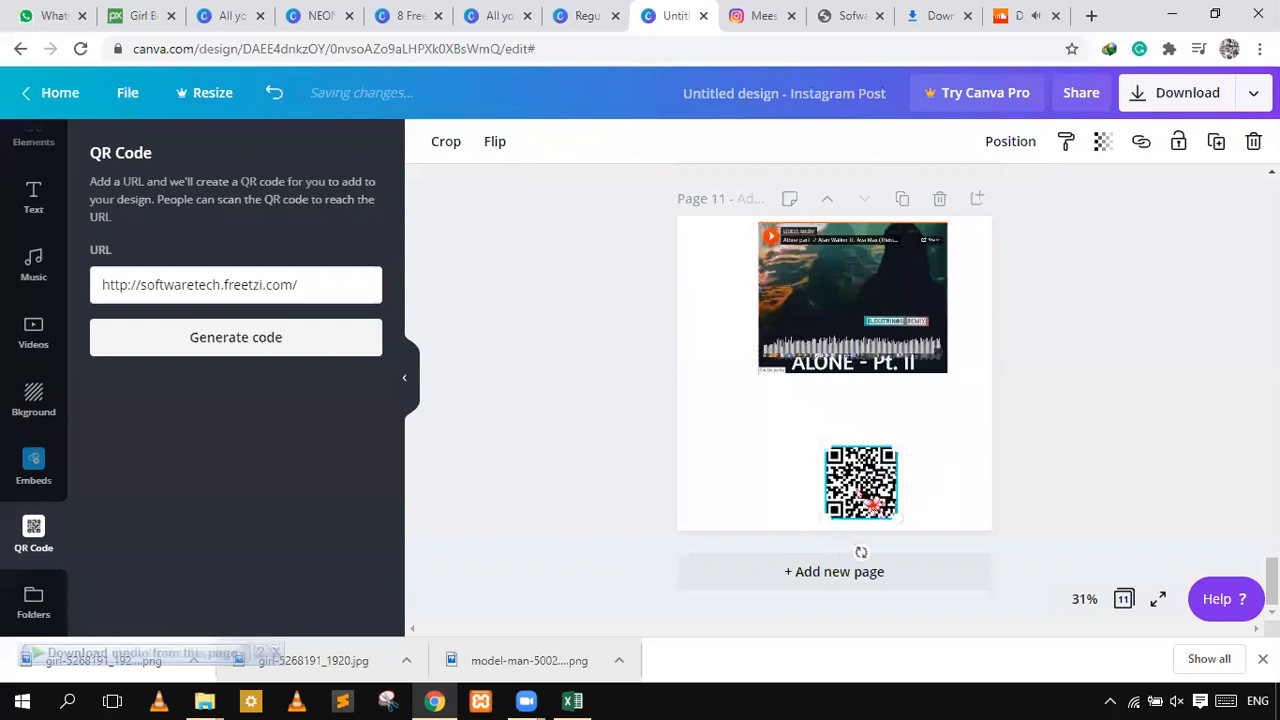
pyautogui.moveTo(953, 485); pyautogui.dragTo(956, 487)
pyautogui.moveTo(955, 483); pyautogui.dragTo(949, 484)
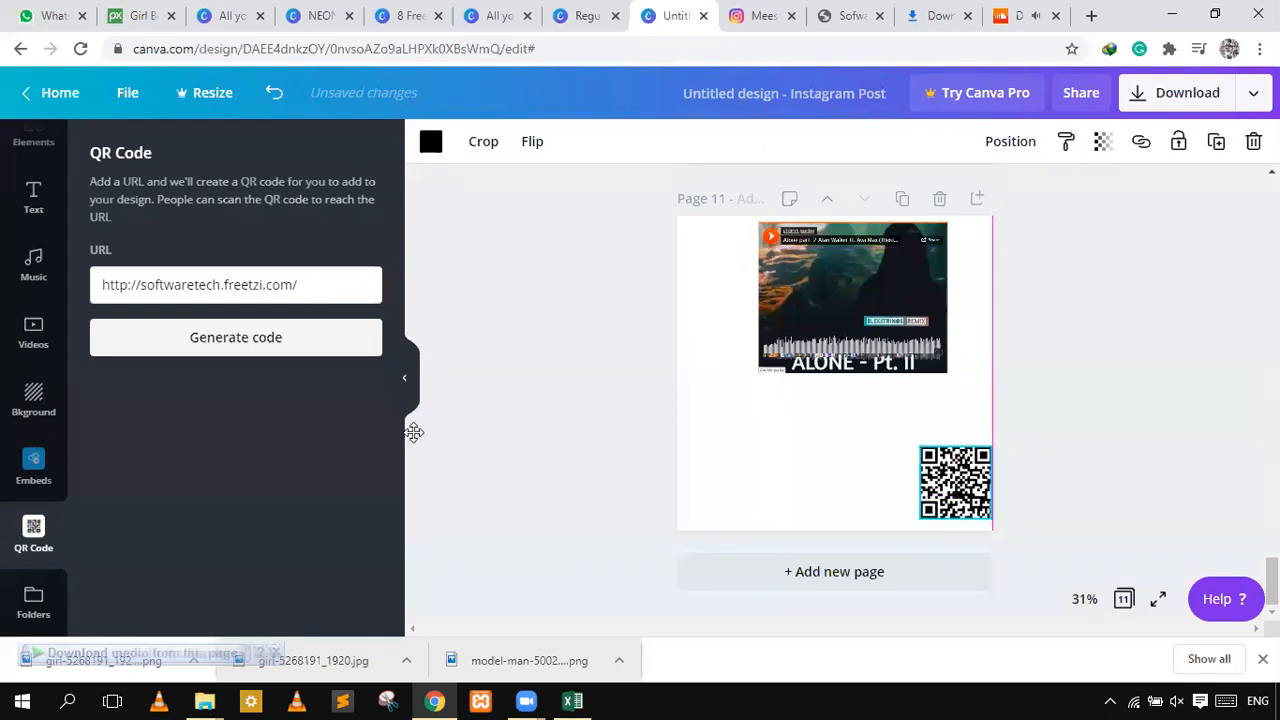
# - Open the Google Maps app from the integrations and search it for "LAHORE"
pyautogui.click(34, 604)
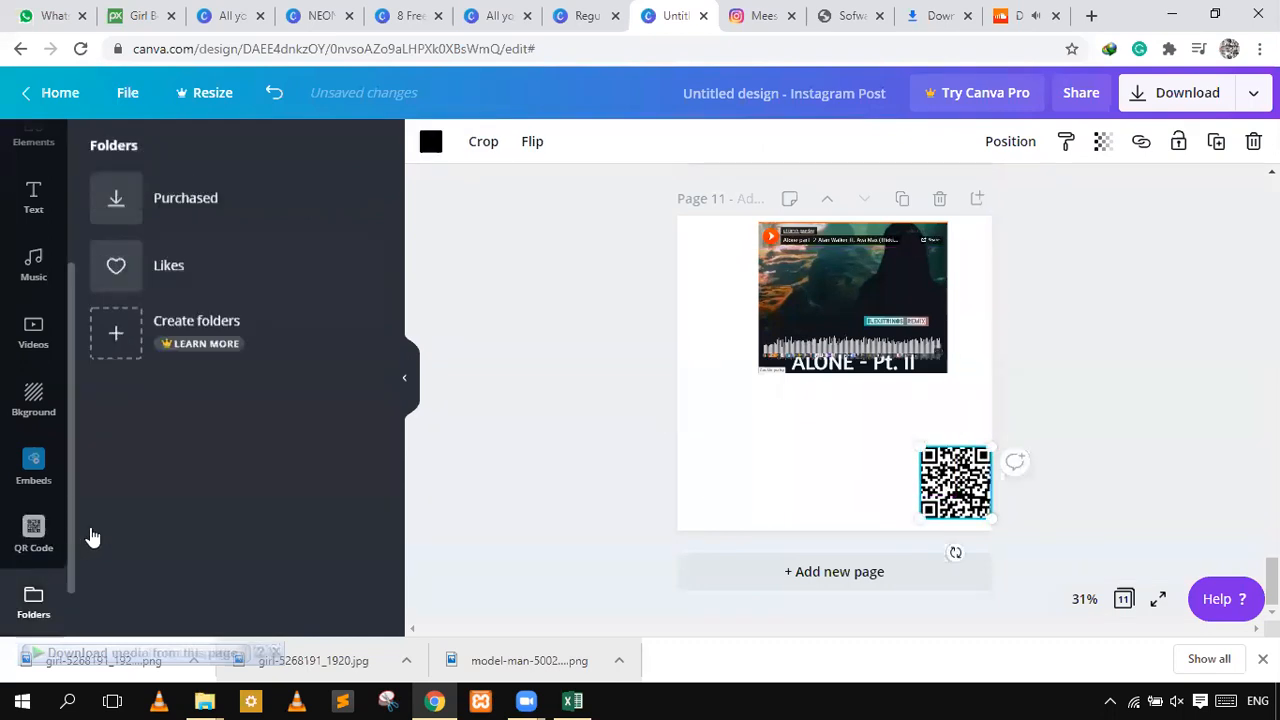
pyautogui.scroll(-2, 43, 590)
pyautogui.click(34, 600)
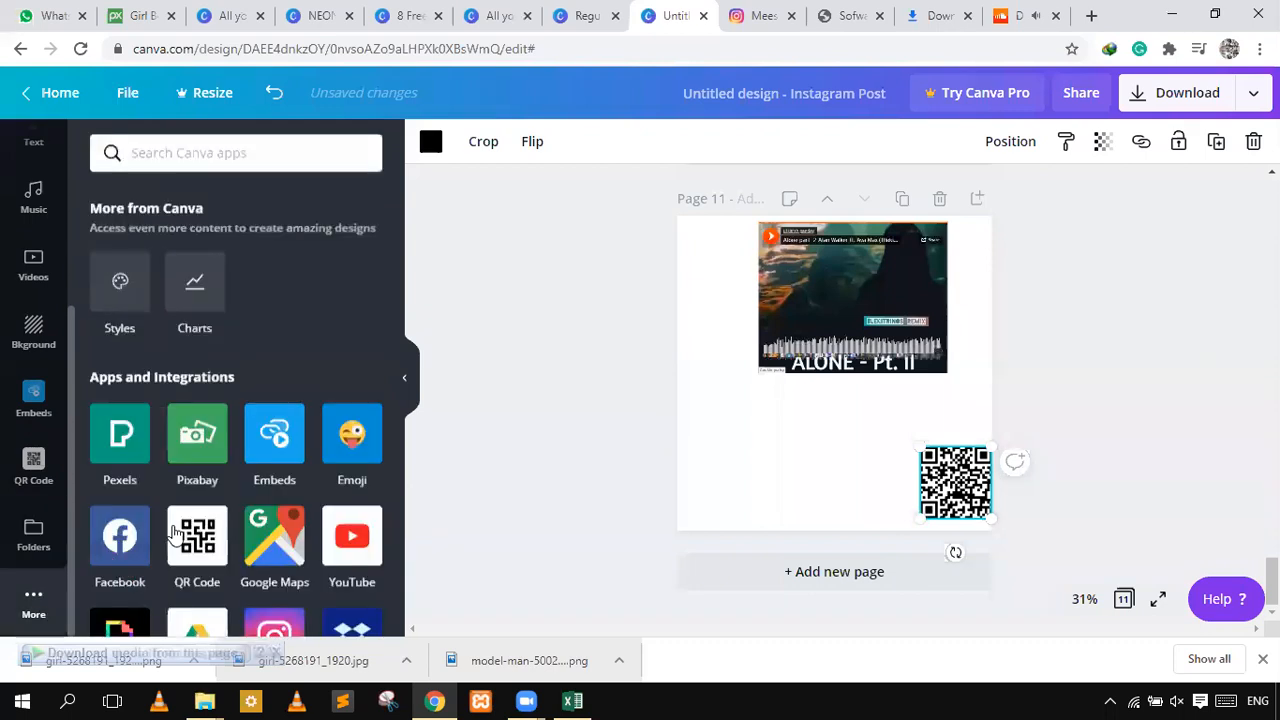
pyautogui.scroll(-2, 270, 428)
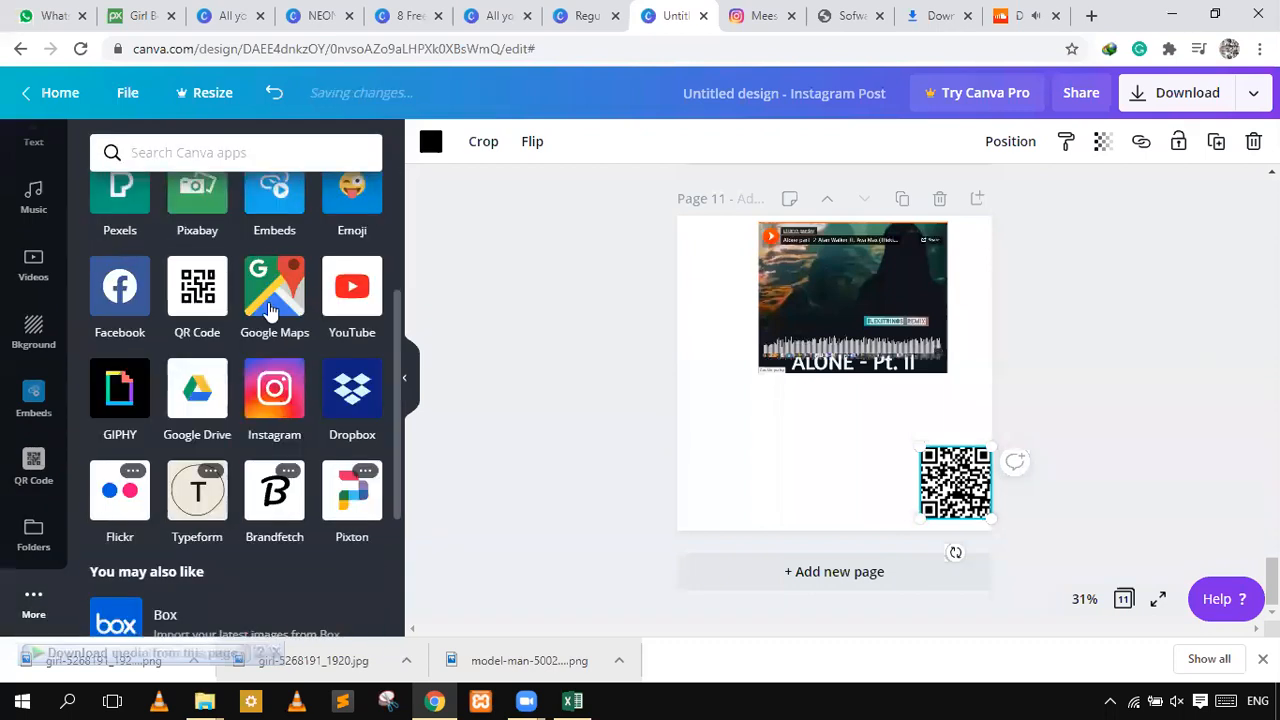
pyautogui.click(272, 311)
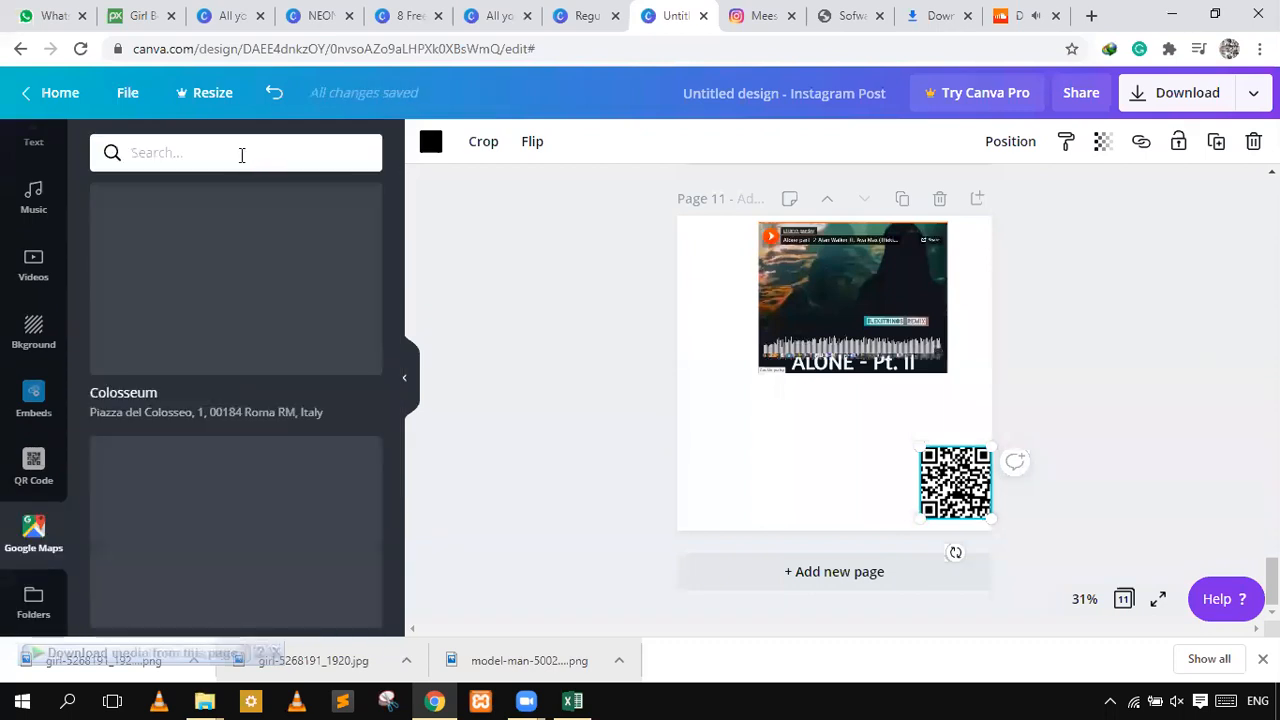
pyautogui.click(247, 164)
pyautogui.write('L')
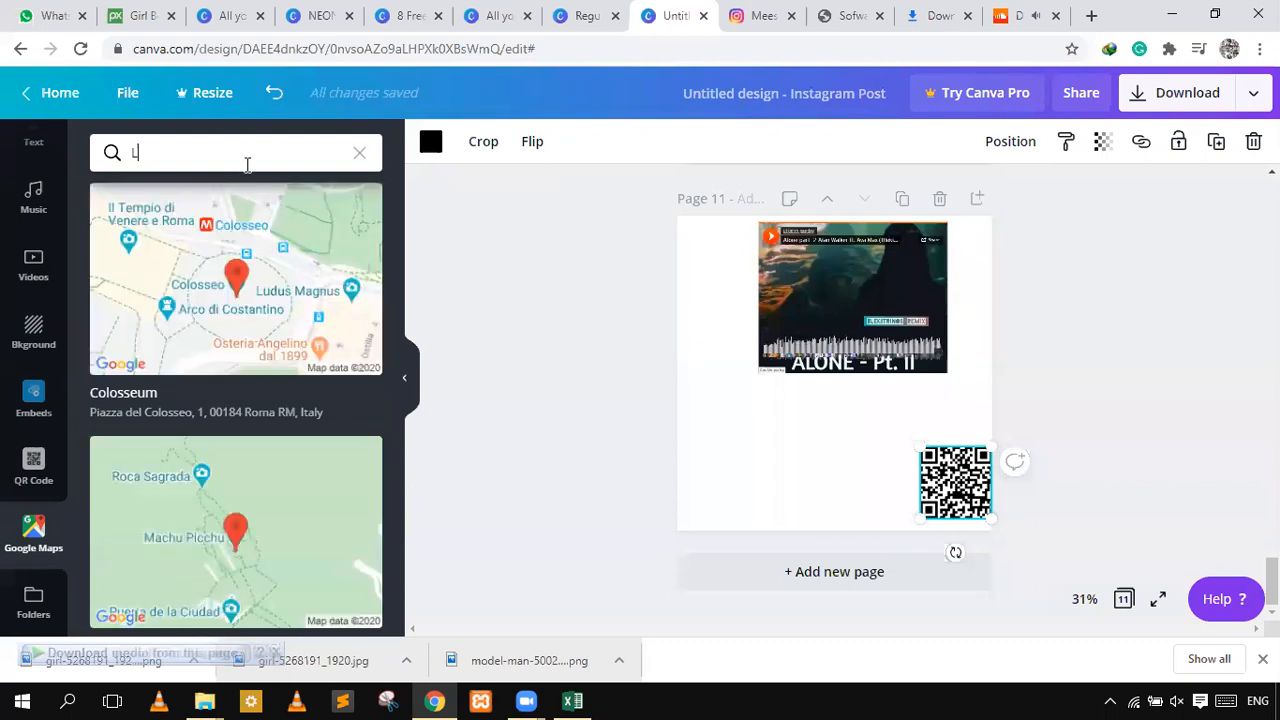
pyautogui.write('AHORE')
pyautogui.press('Return')
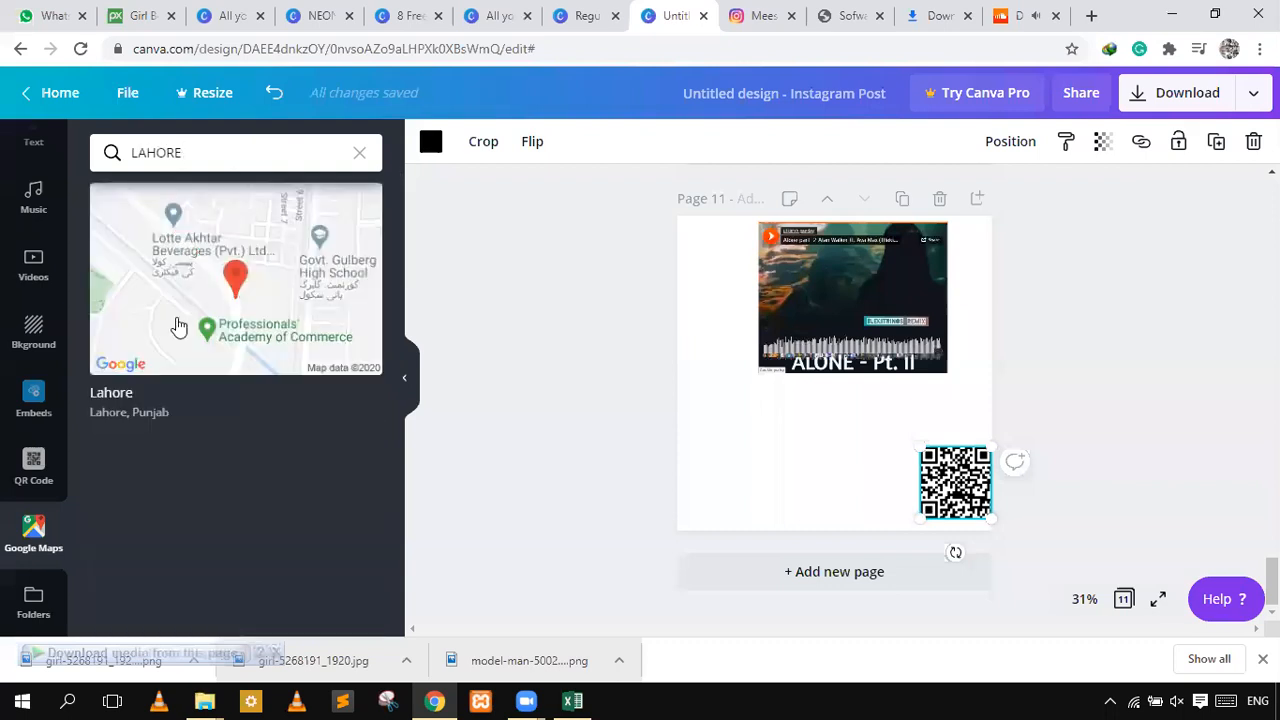
# - Add the Lahore map to page 11, move it to the page's lower left beside the QR code, and zoom in on it
pyautogui.click(224, 297)
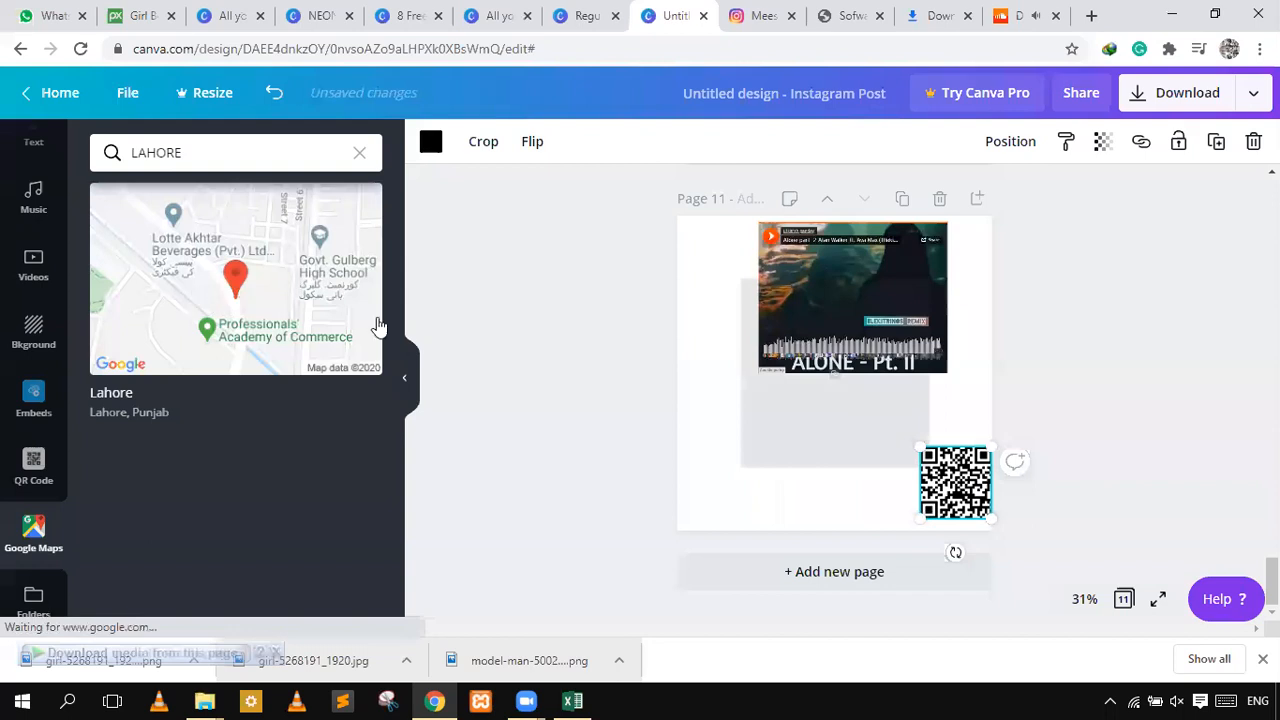
pyautogui.click(810, 430)
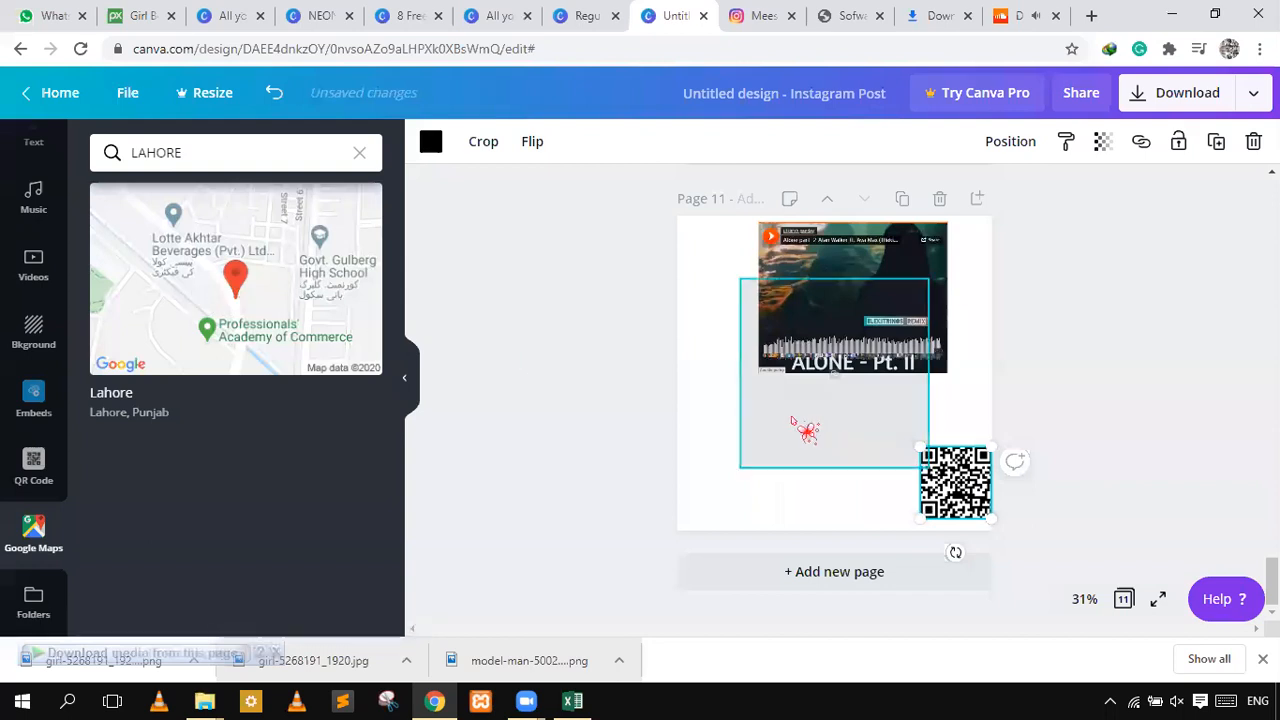
pyautogui.moveTo(736, 456); pyautogui.dragTo(288, 560)
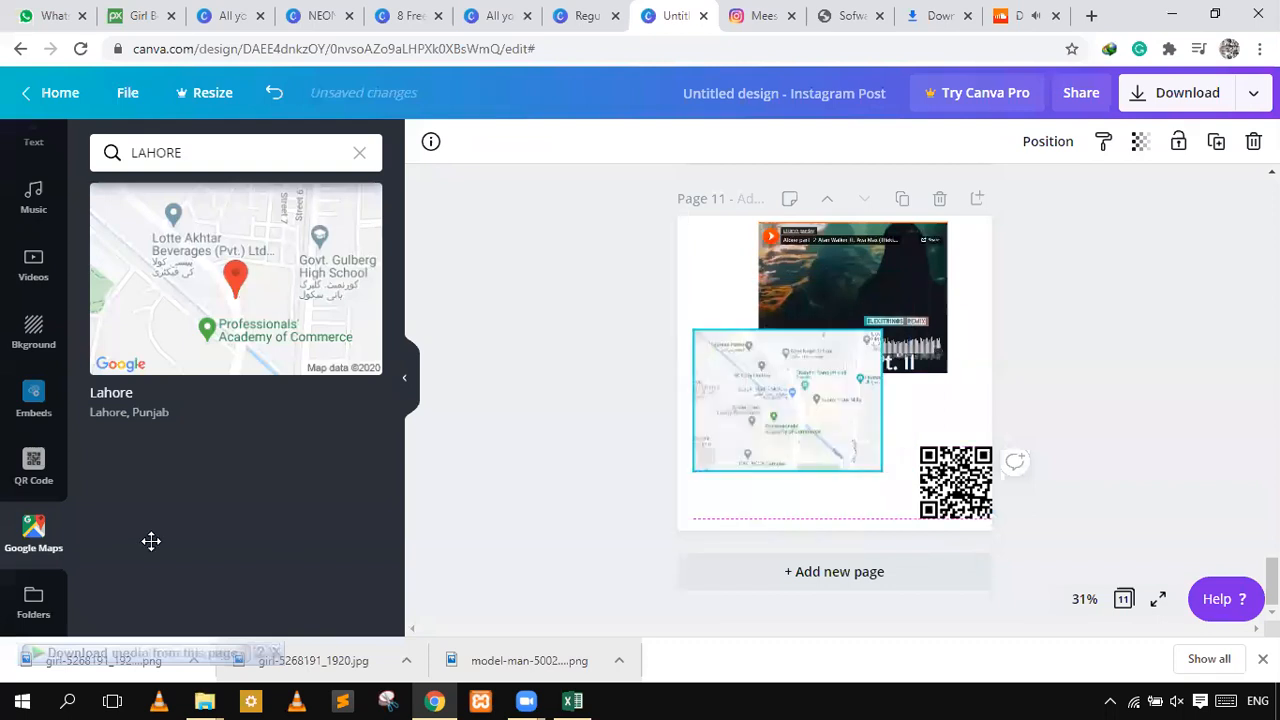
pyautogui.click(848, 448)
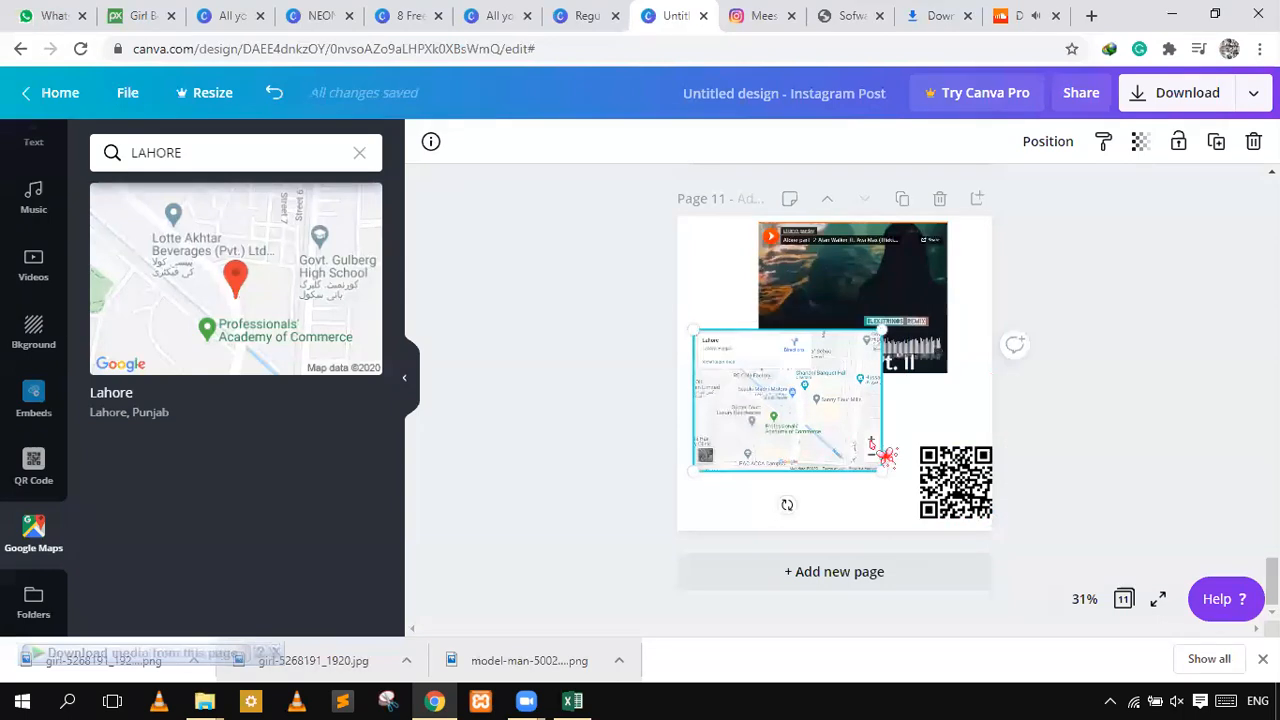
pyautogui.scroll(3, 876, 458)
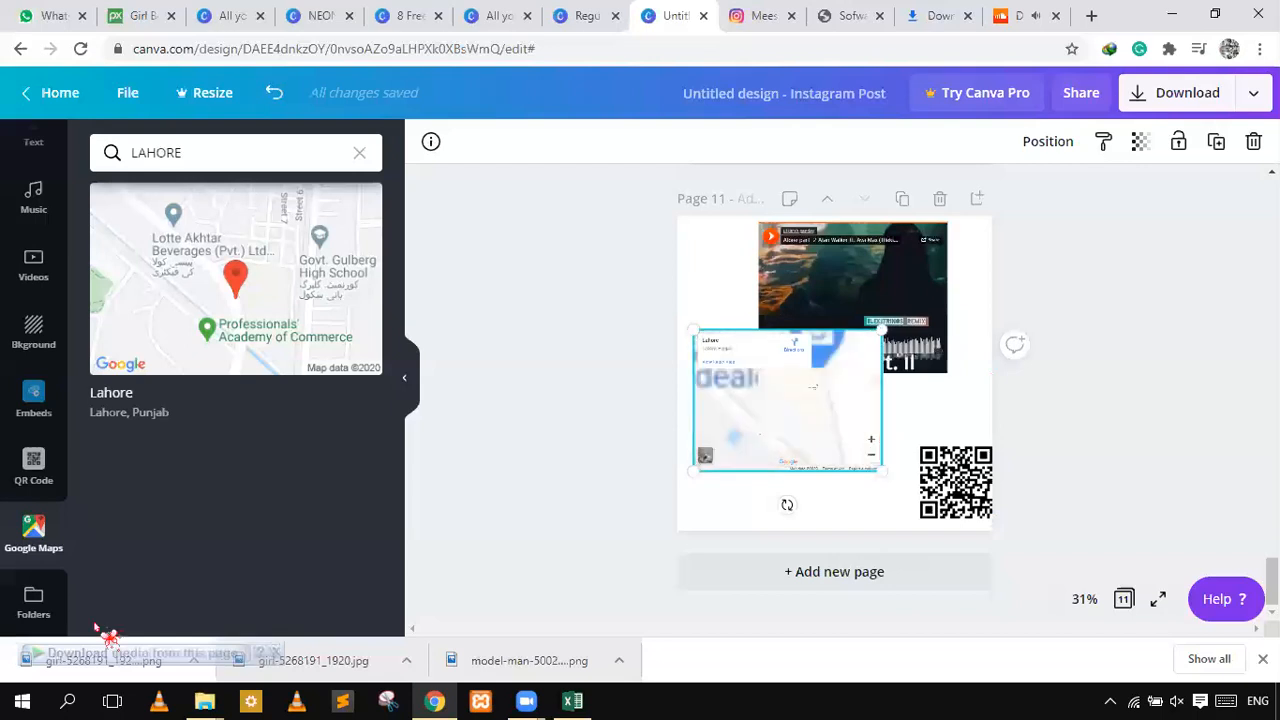
pyautogui.scroll(-2, 40, 603)
pyautogui.click(38, 603)
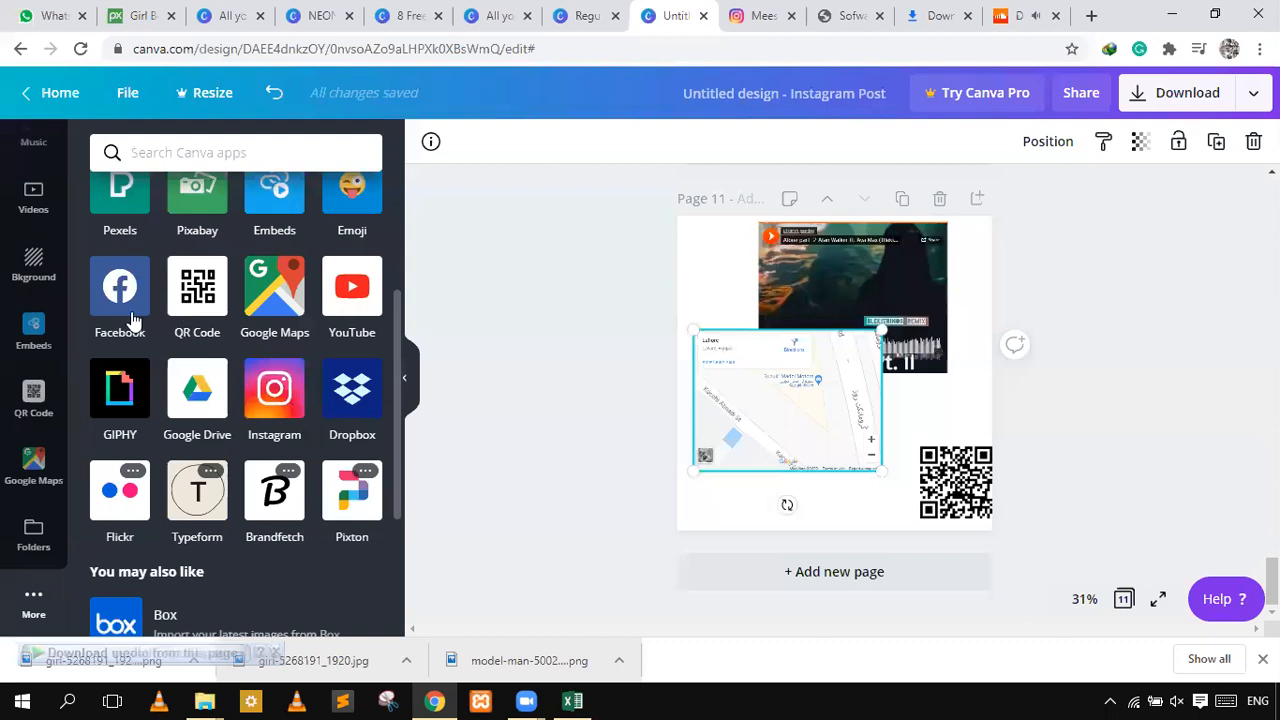
pyautogui.scroll(3, 160, 390)
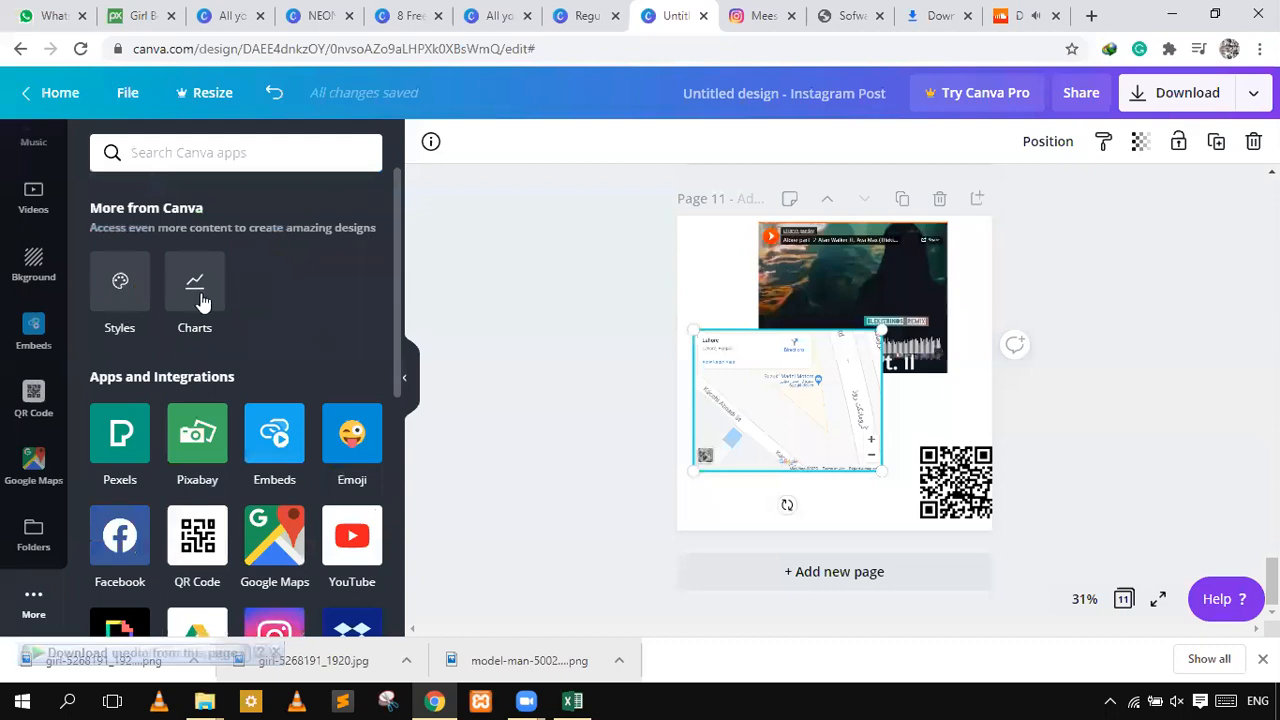
# - Add blank page 12, clear the old elements search, and list all available frames
pyautogui.click(978, 201)
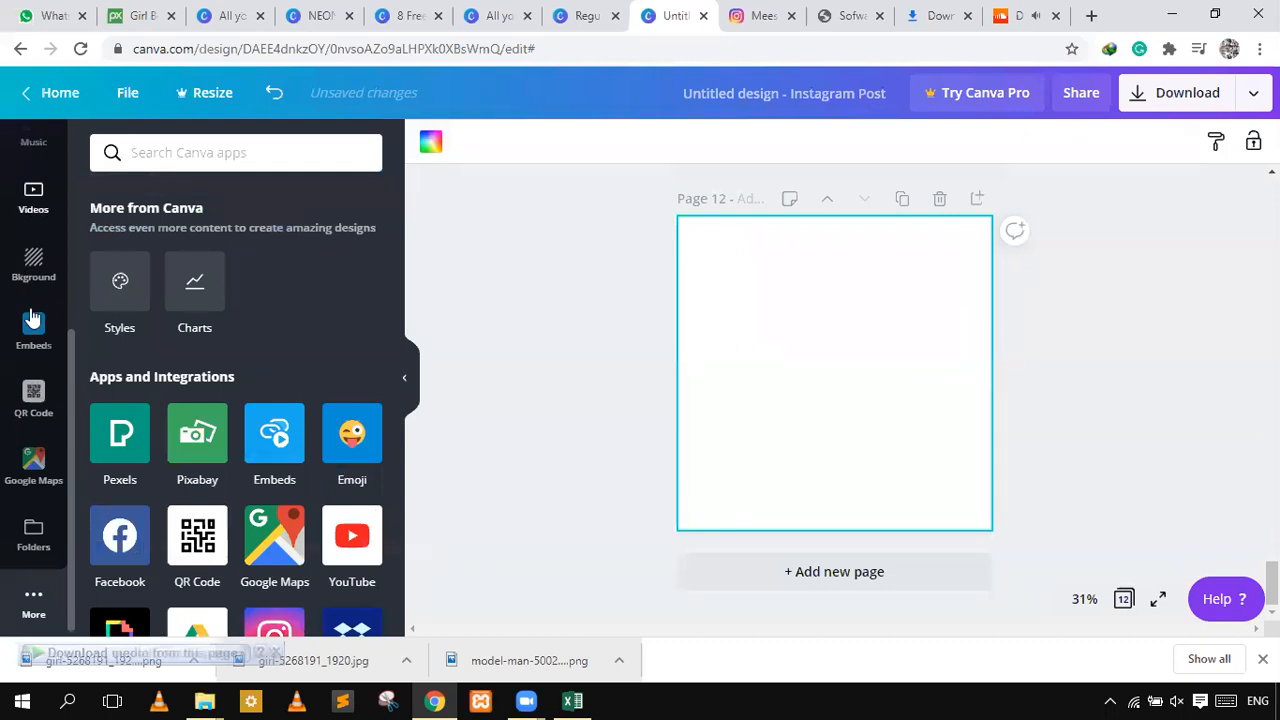
pyautogui.scroll(3, 33, 363)
pyautogui.click(33, 363)
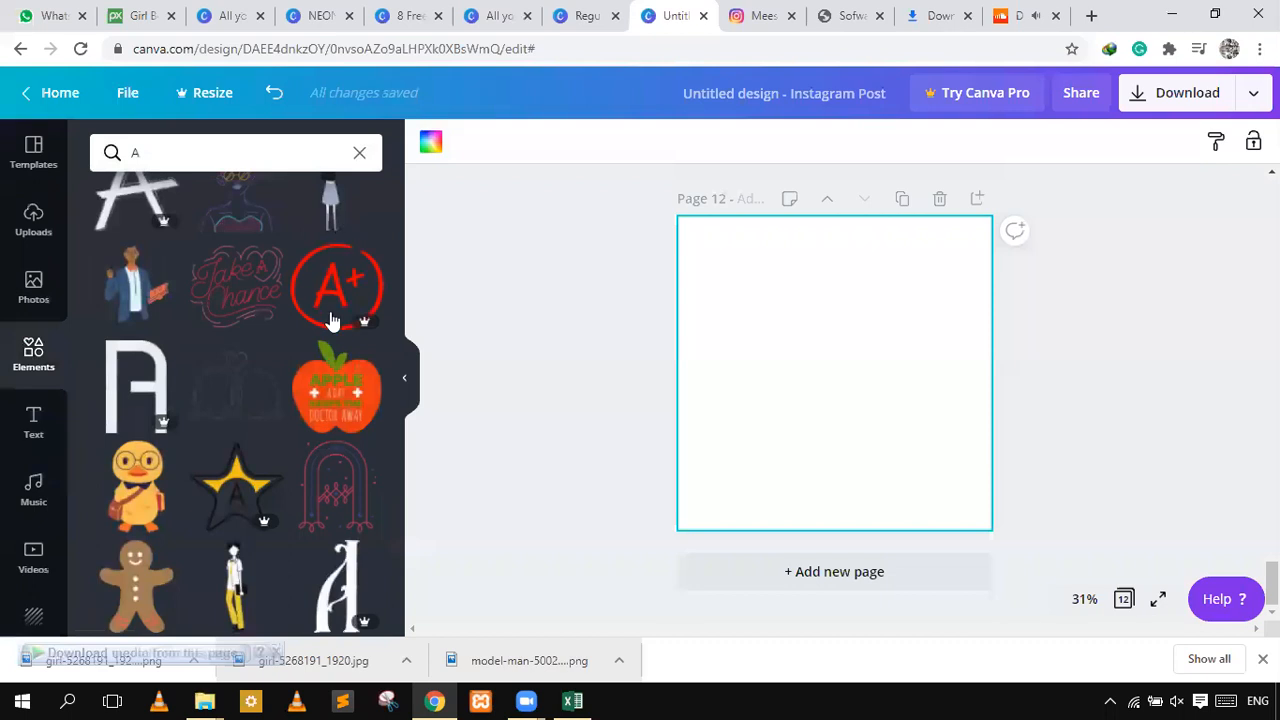
pyautogui.press('BackSpace')
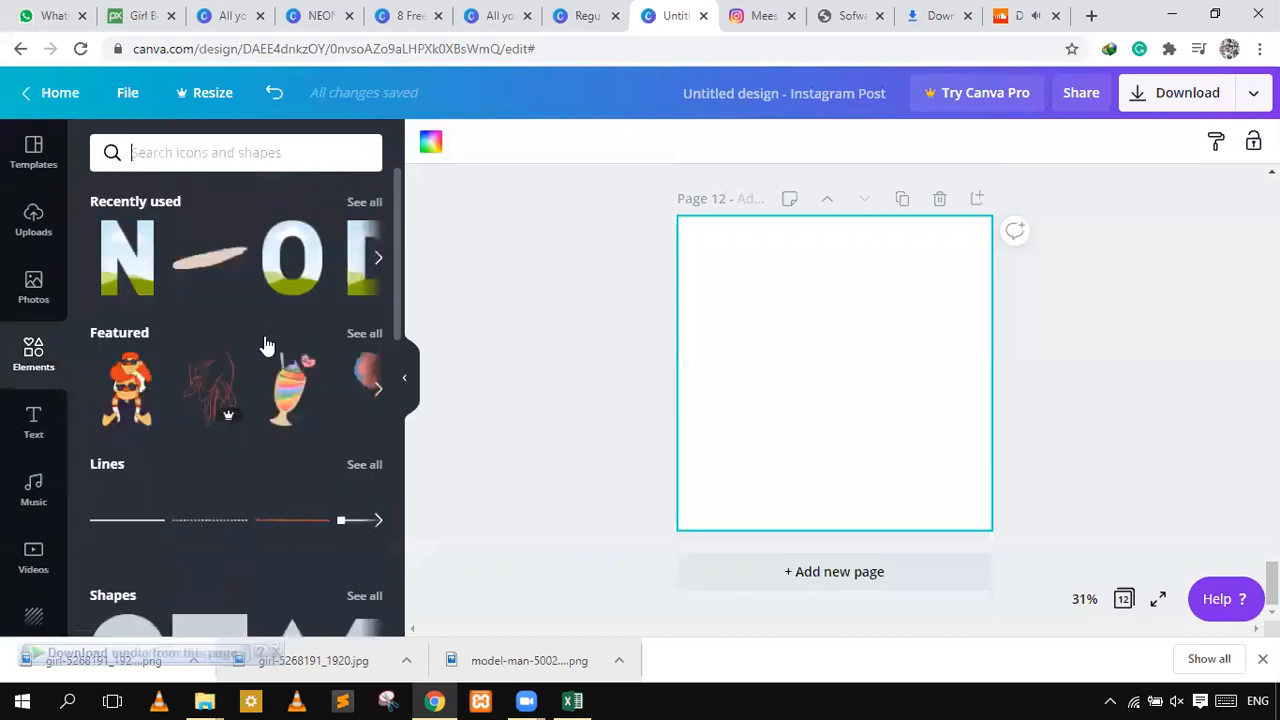
pyautogui.scroll(-4, 300, 390)
pyautogui.scroll(-1, 365, 236)
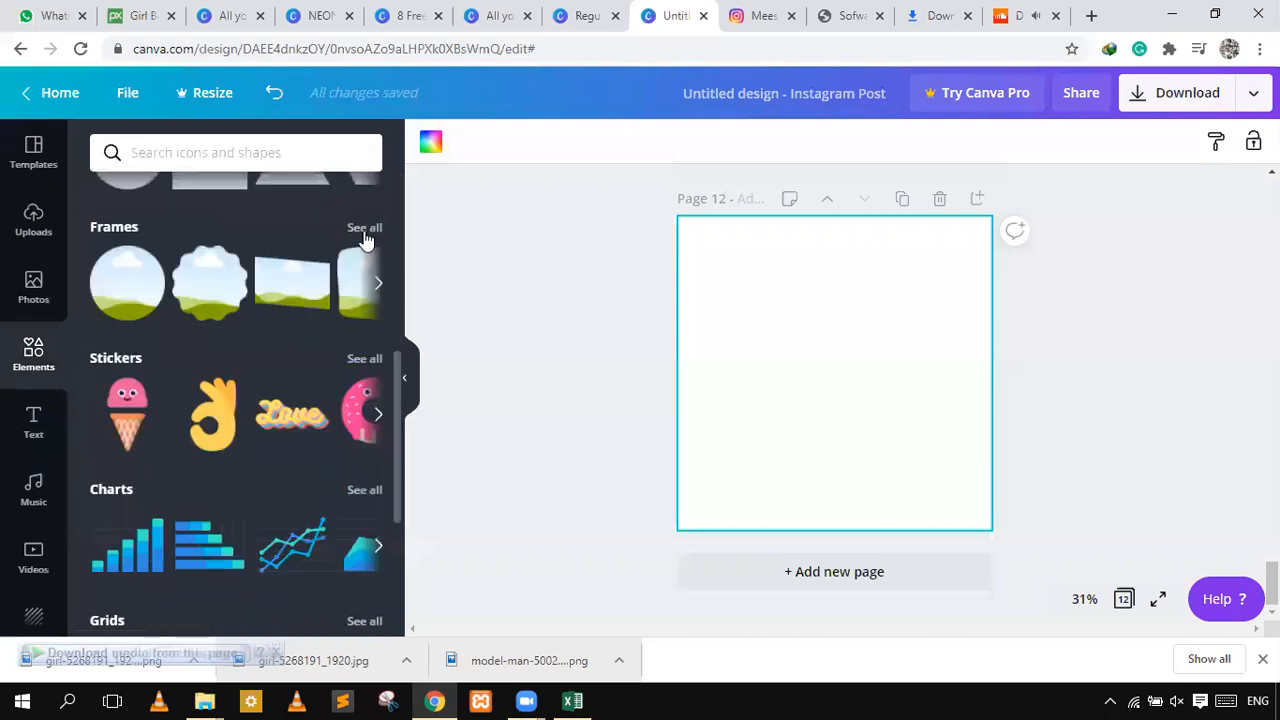
pyautogui.click(269, 328)
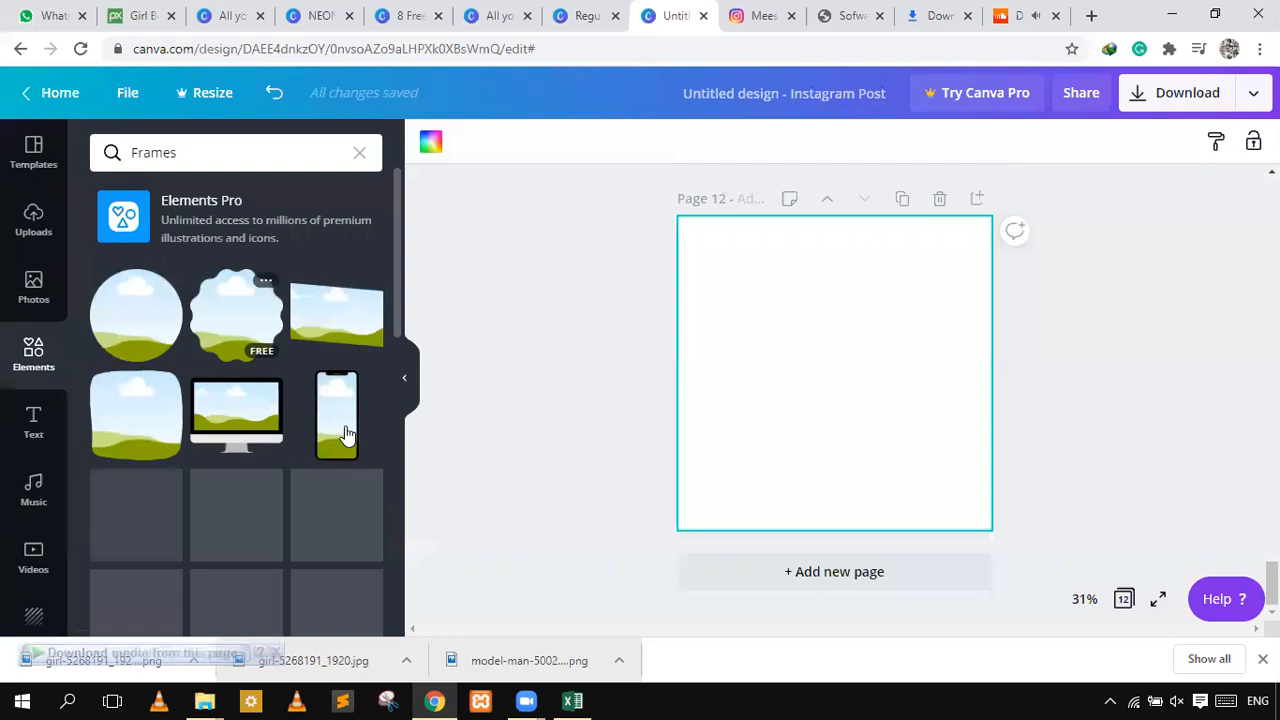
# - Place the smartphone frame on page 12, duplicate it twice, and arrange the three phones side by side in an evenly spaced row
pyautogui.click(345, 433)
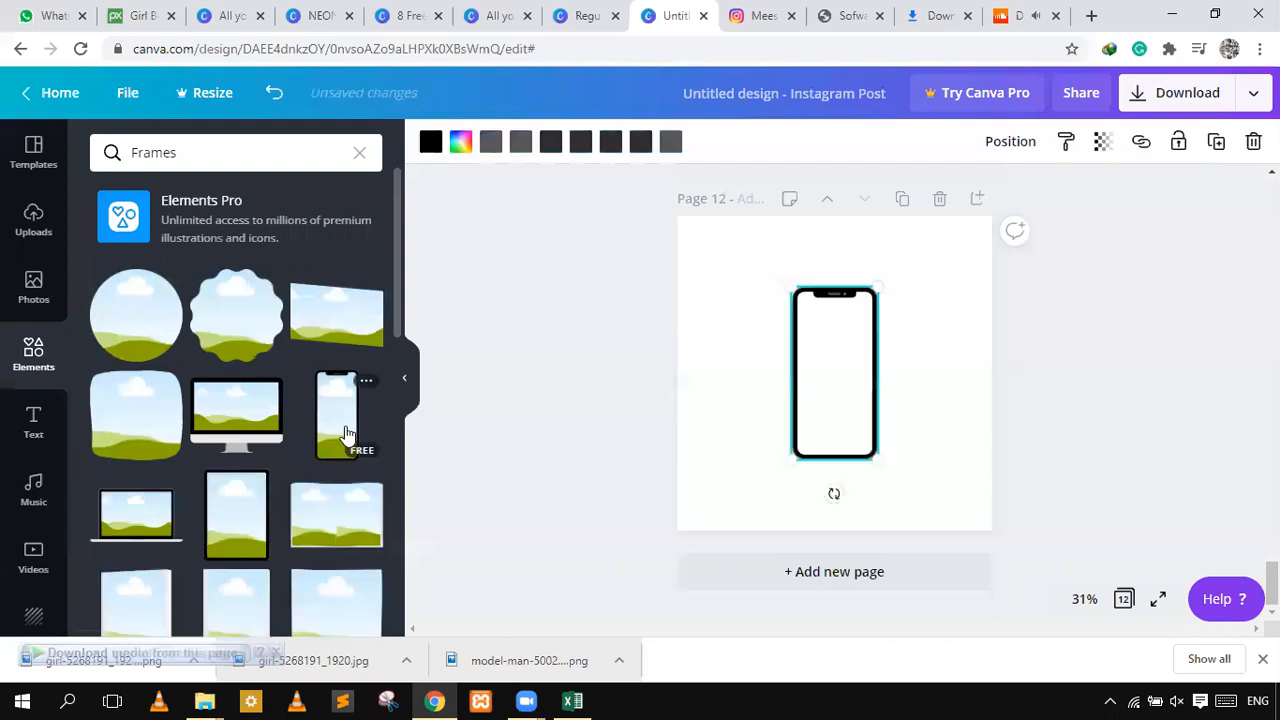
pyautogui.click(900, 430)
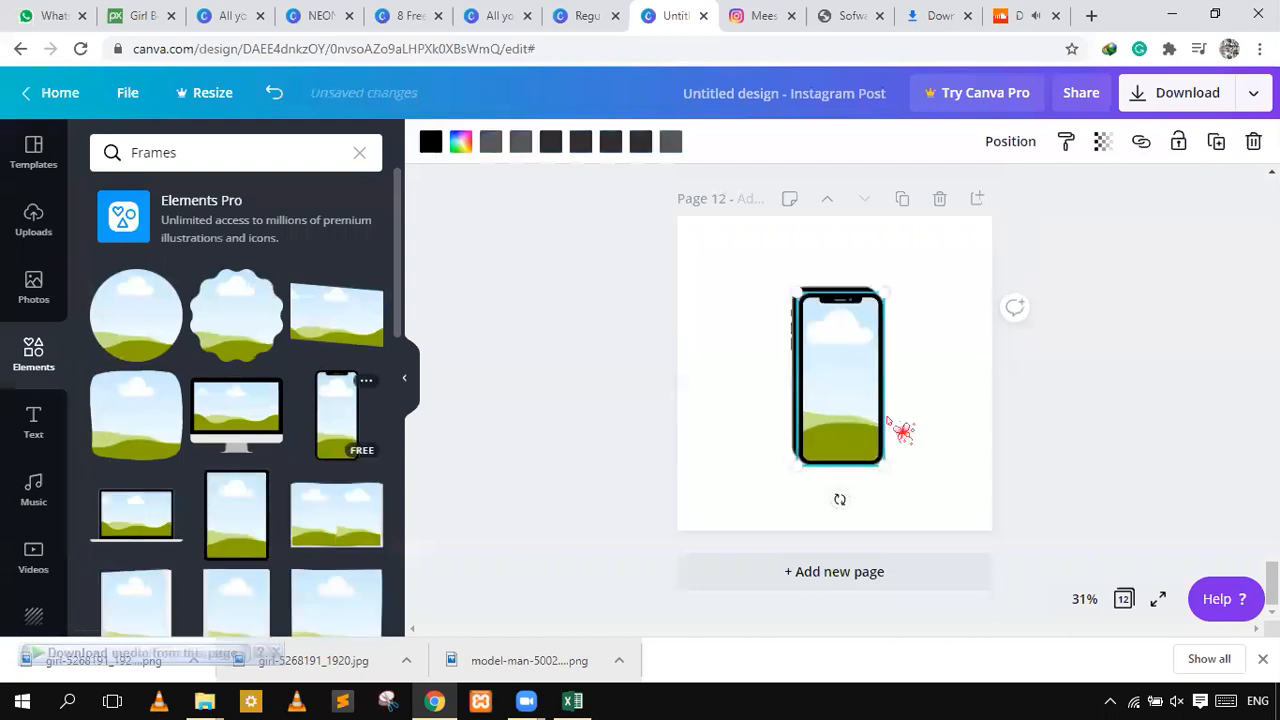
pyautogui.hotkey('ctrl', 'd')
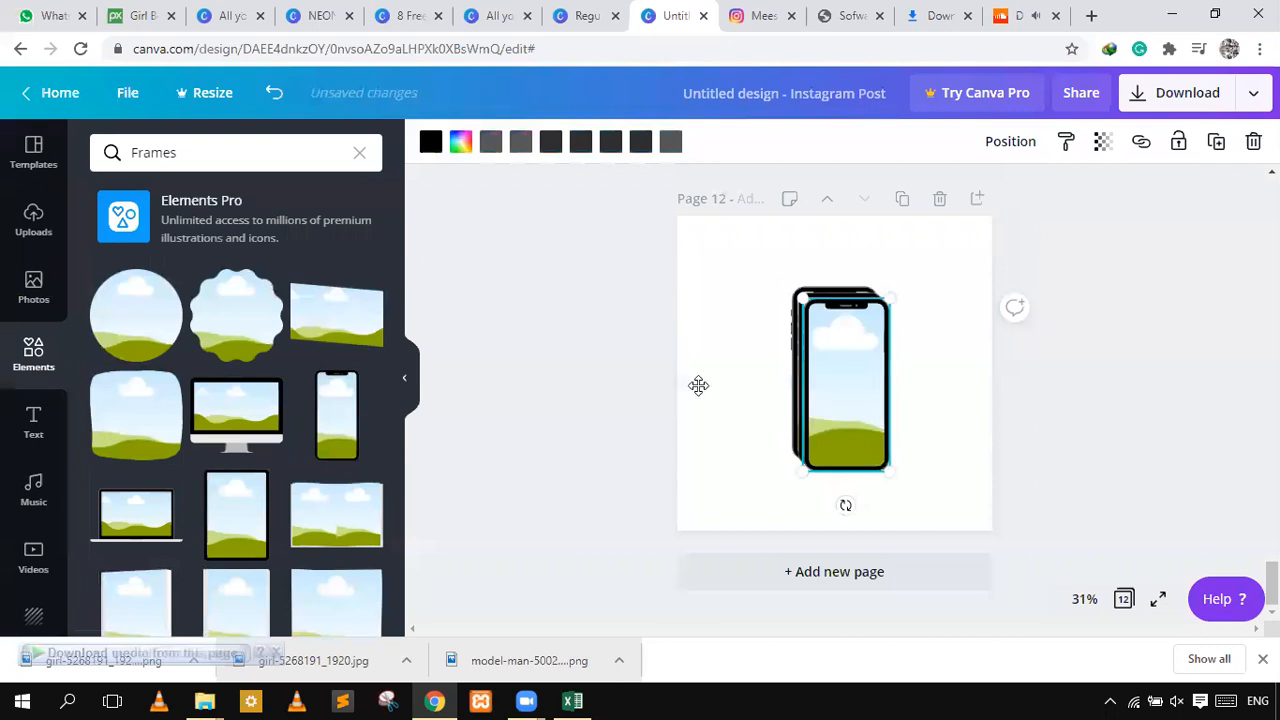
pyautogui.moveTo(721, 398); pyautogui.dragTo(931, 380)
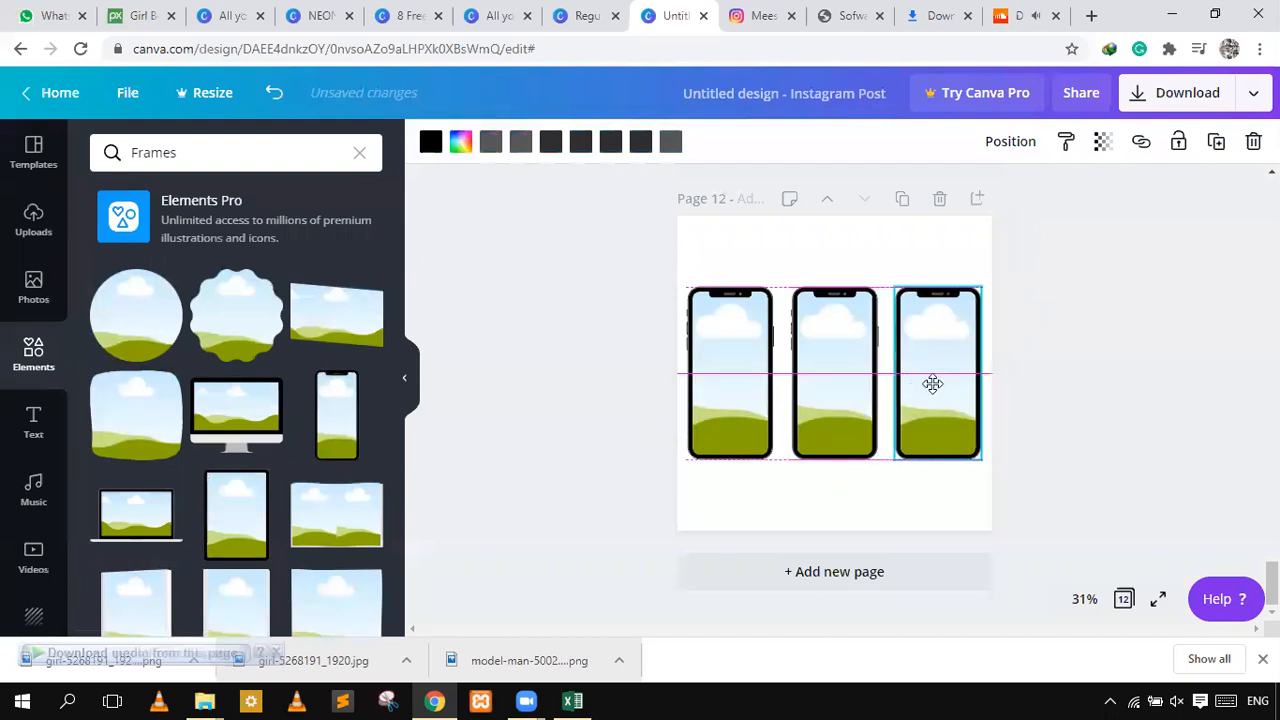
pyautogui.click(1082, 345)
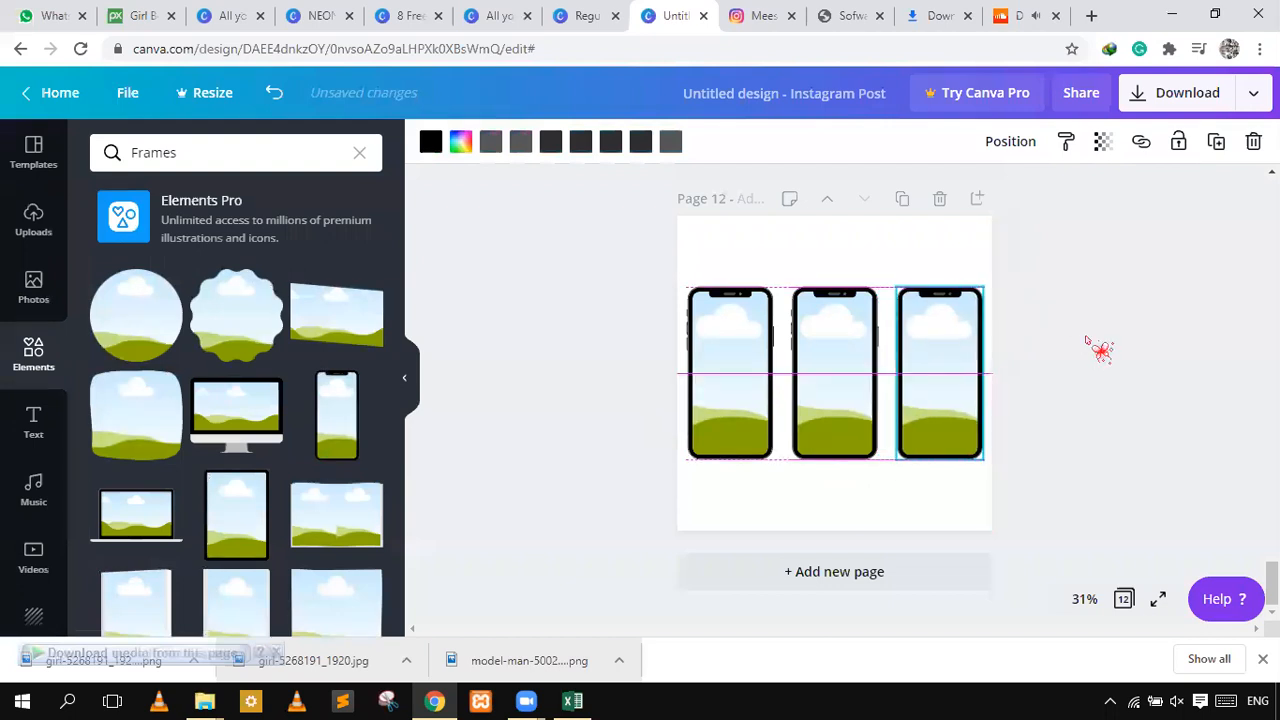
pyautogui.press('Escape')
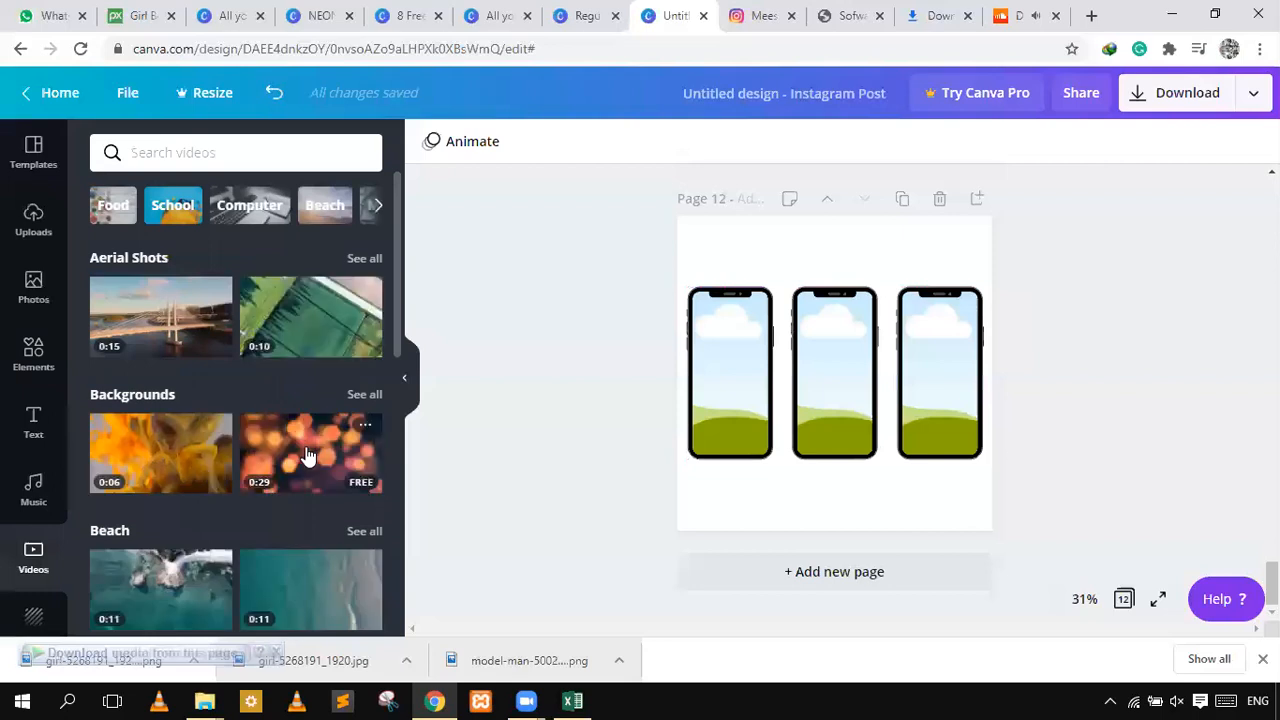
# - Fill all three phone frames on page 12 with the 29-second orange bokeh lights video from the Backgrounds videos
pyautogui.moveTo(366, 449); pyautogui.dragTo(737, 403)
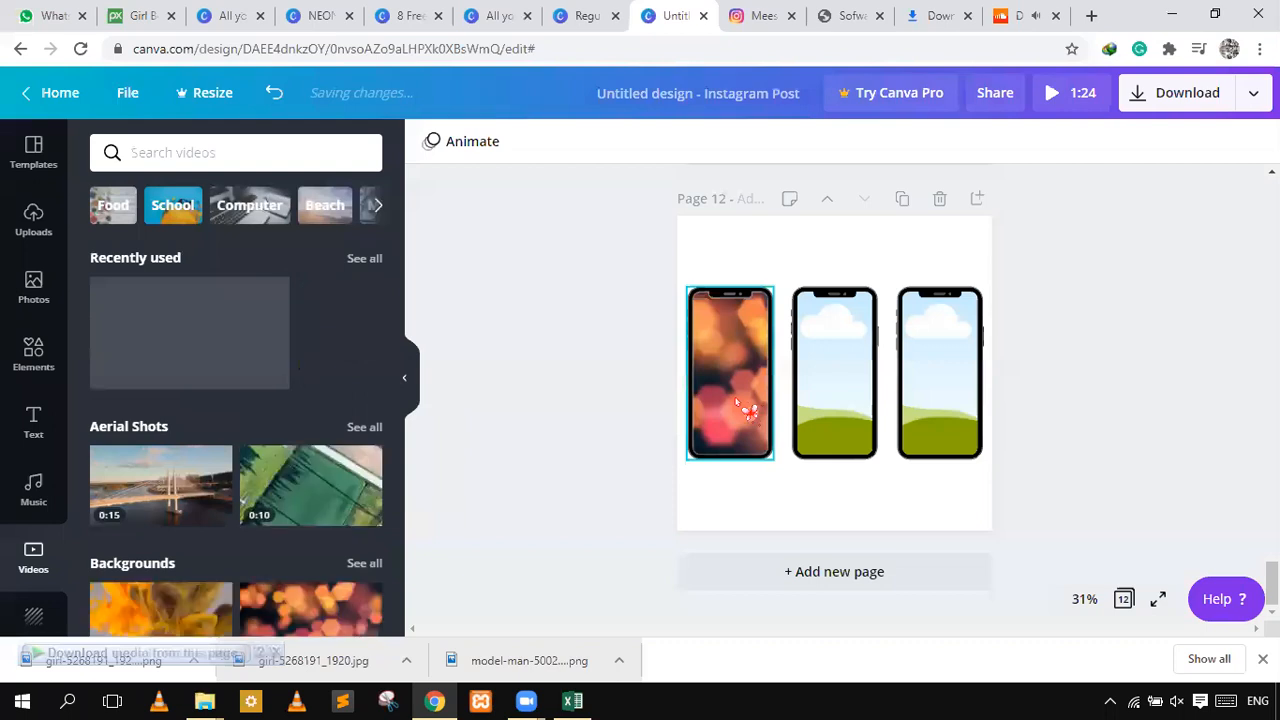
pyautogui.click(318, 614)
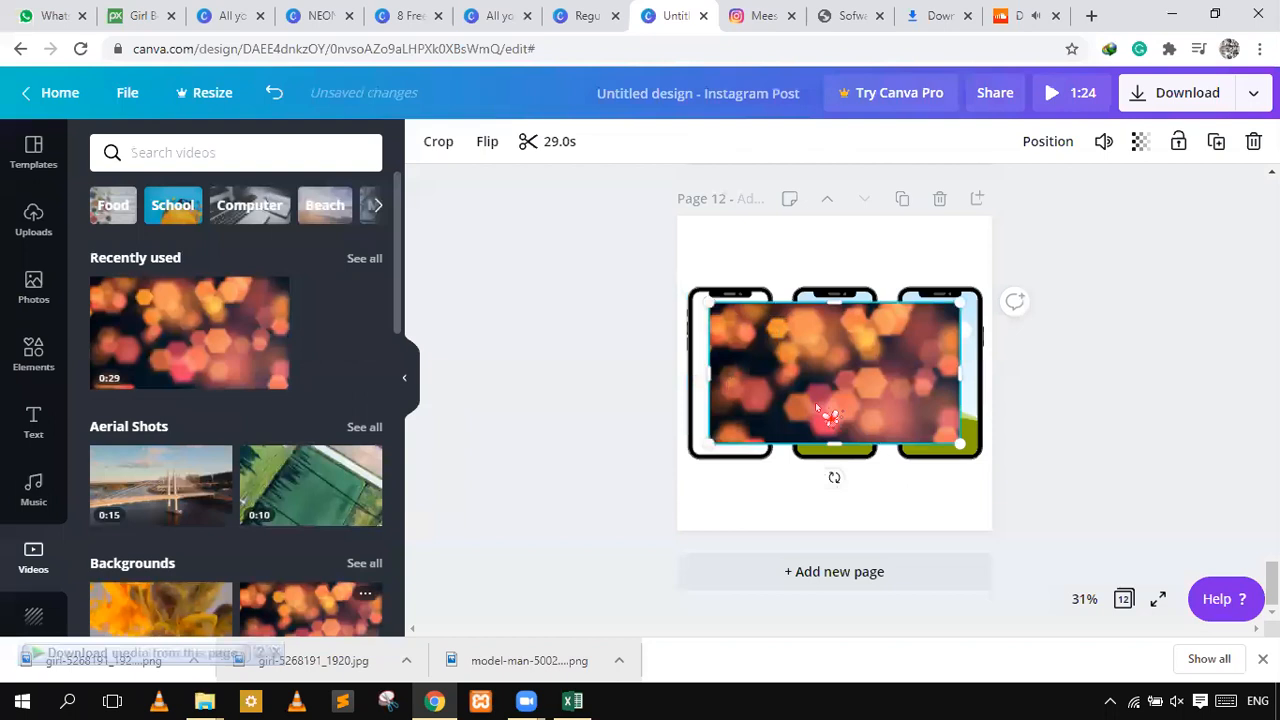
pyautogui.moveTo(819, 414); pyautogui.dragTo(841, 419)
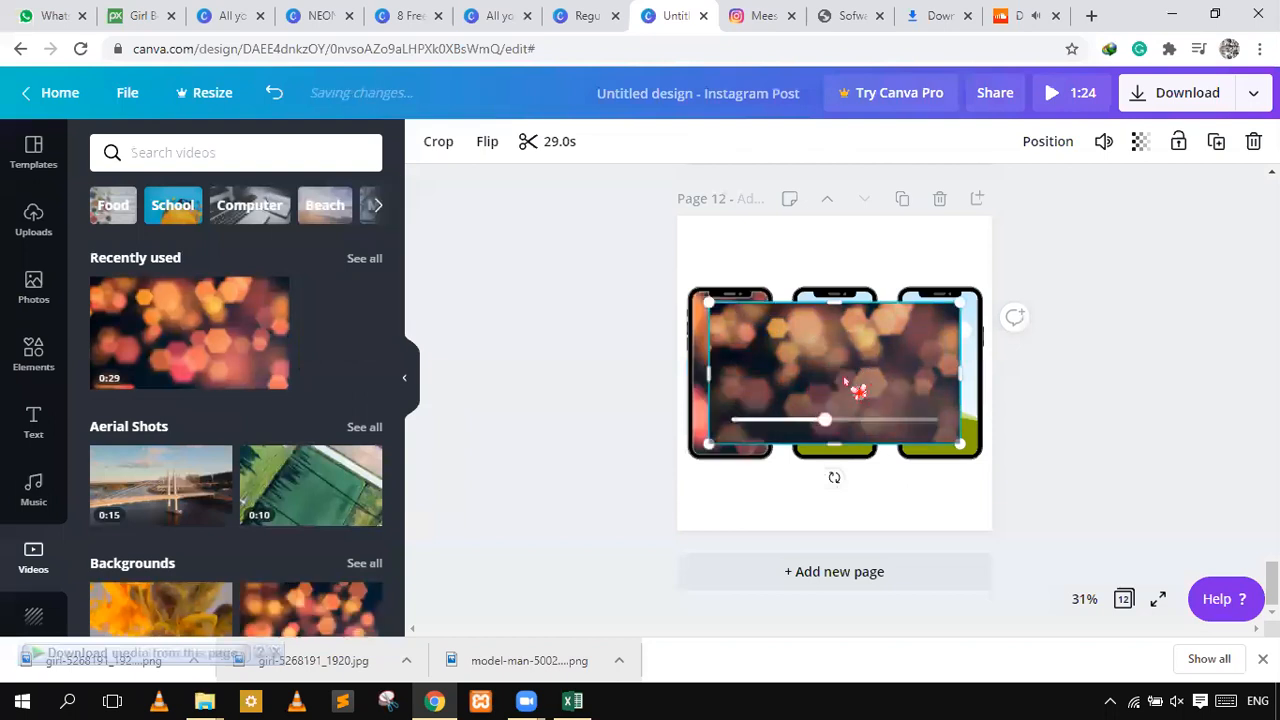
pyautogui.click(322, 609)
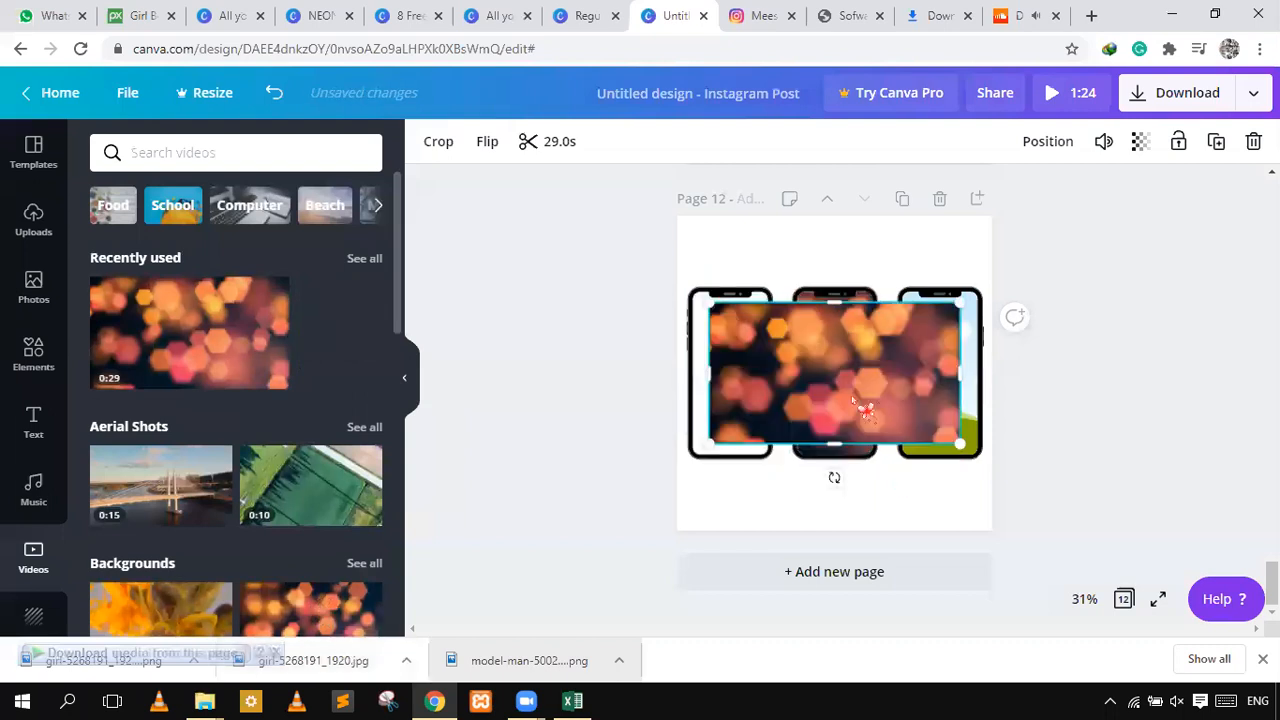
pyautogui.click(853, 400)
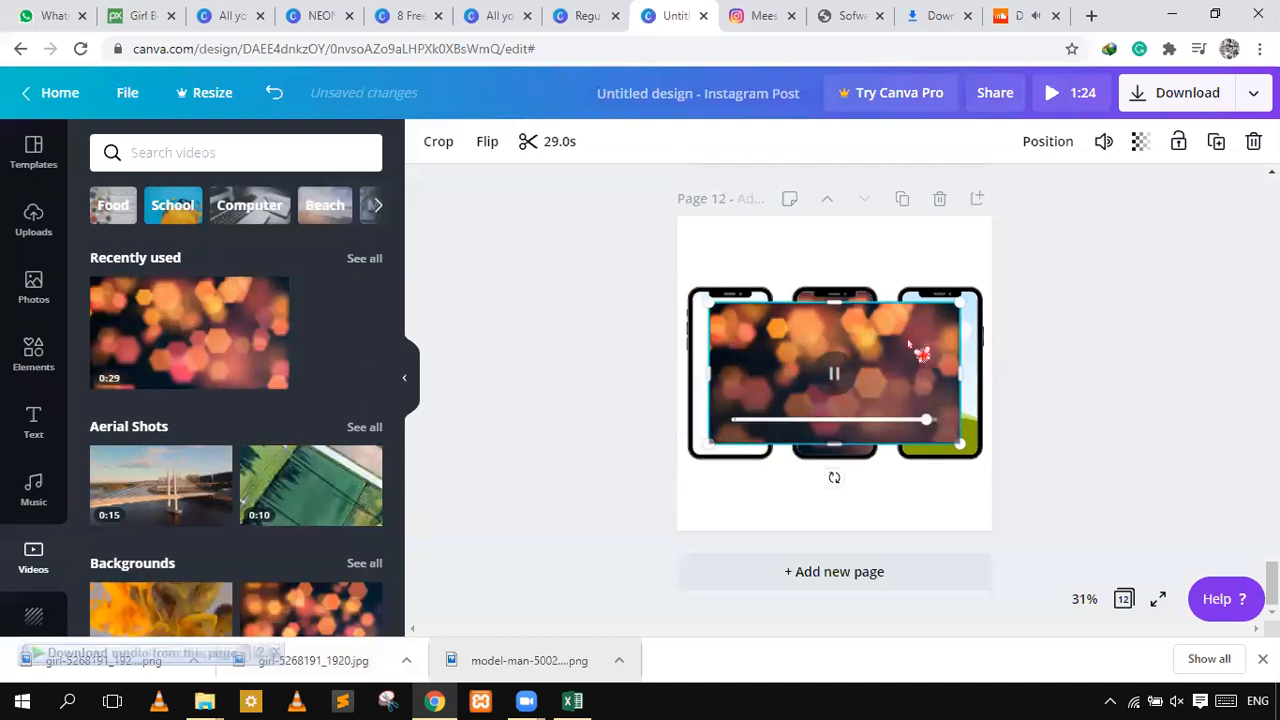
pyautogui.moveTo(966, 341); pyautogui.dragTo(789, 400)
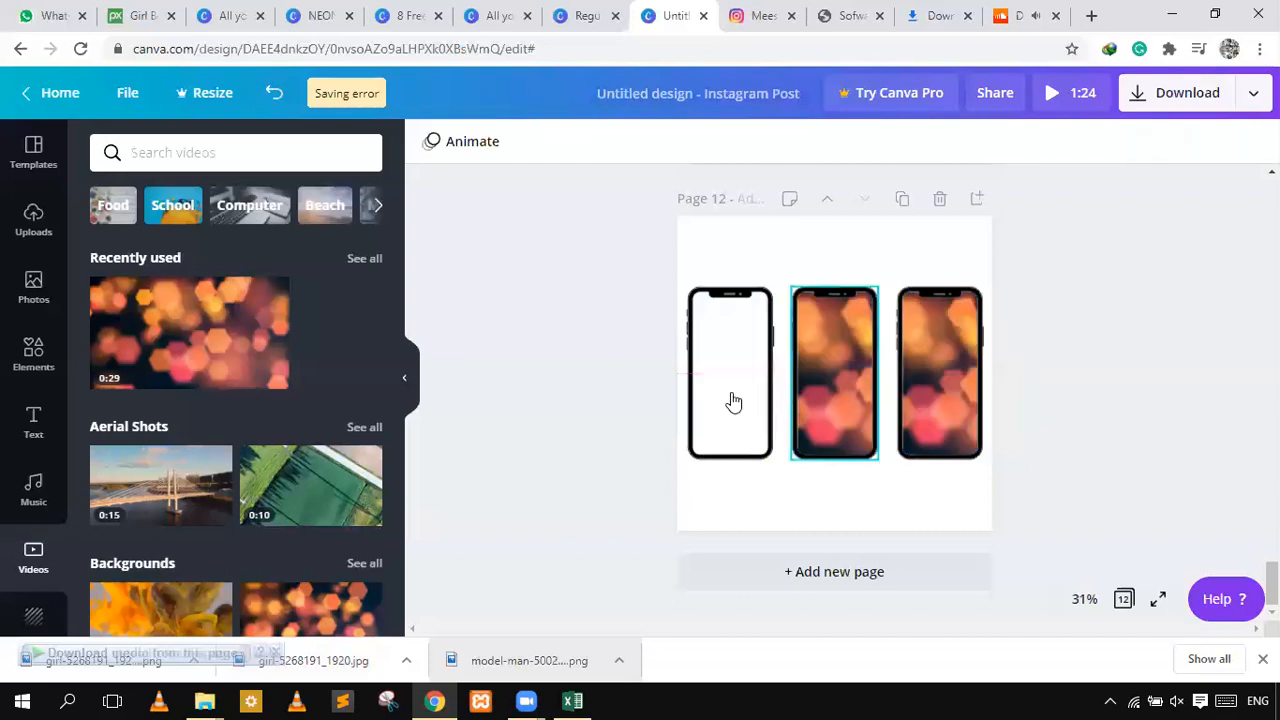
# - Reposition the video inside the first phone to show its left third, keeping the middle phone's video crop centred
pyautogui.click(733, 401)
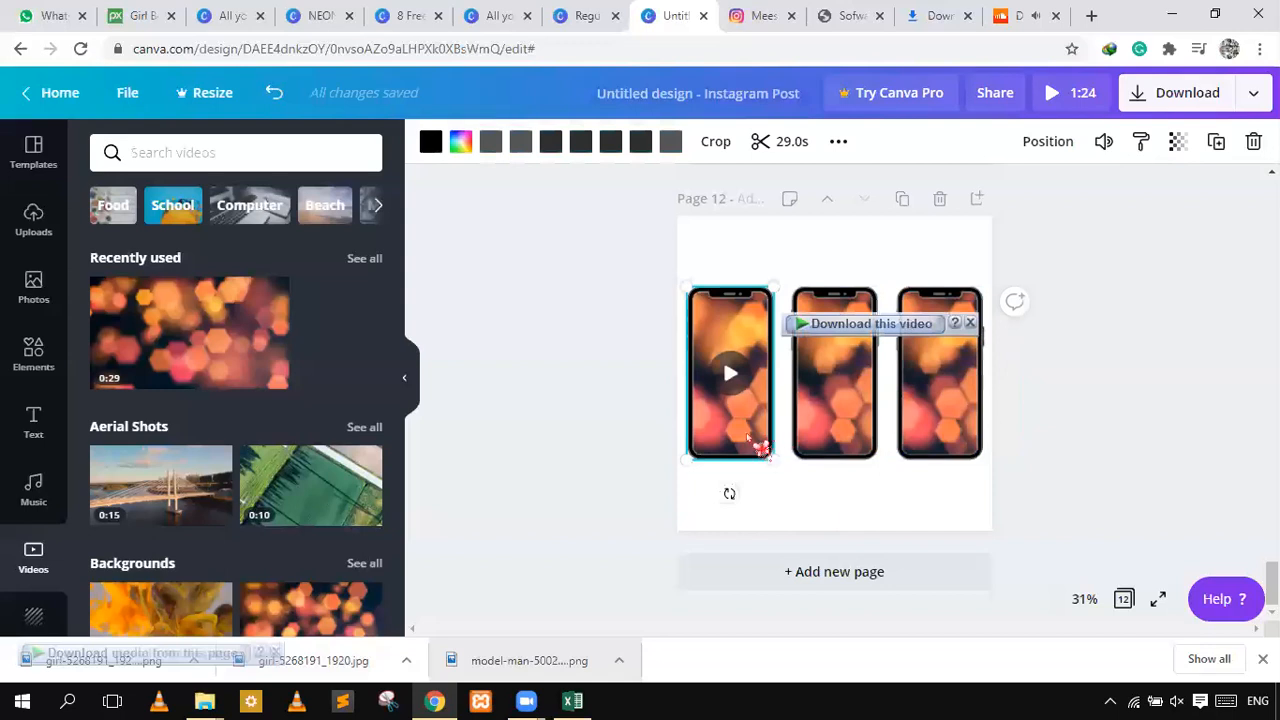
pyautogui.doubleClick(745, 413)
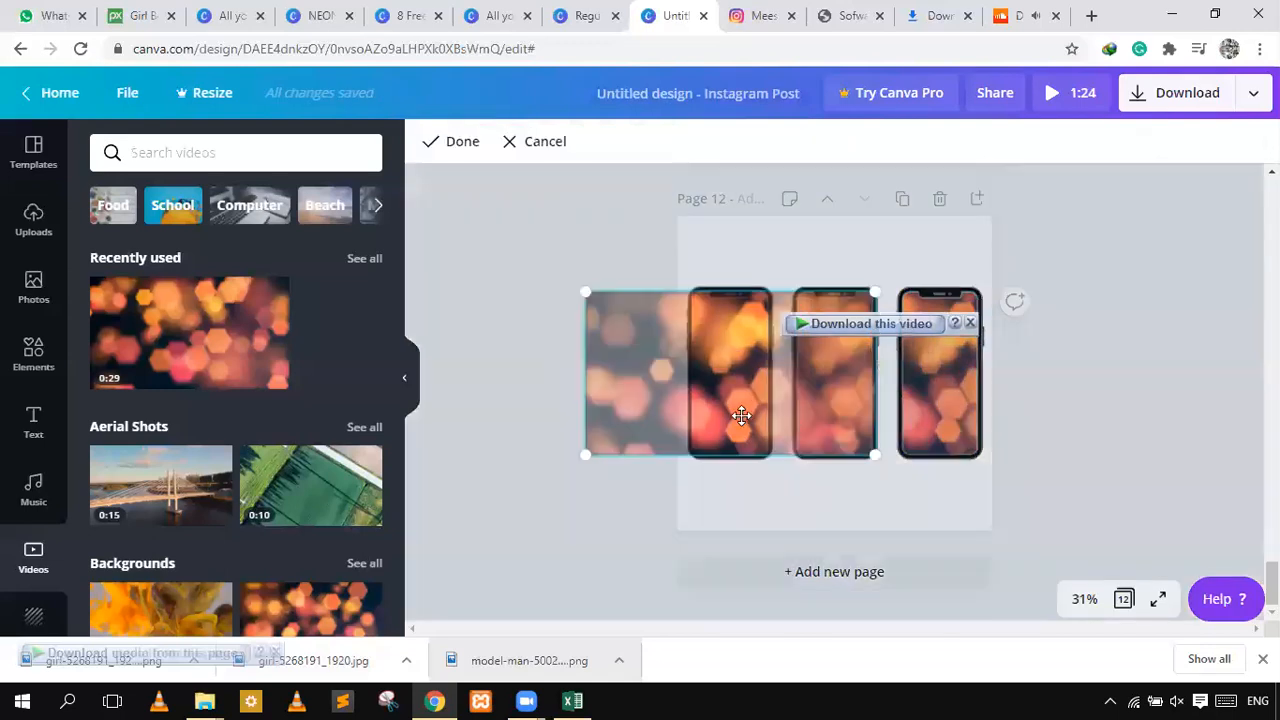
pyautogui.moveTo(840, 425); pyautogui.dragTo(862, 427)
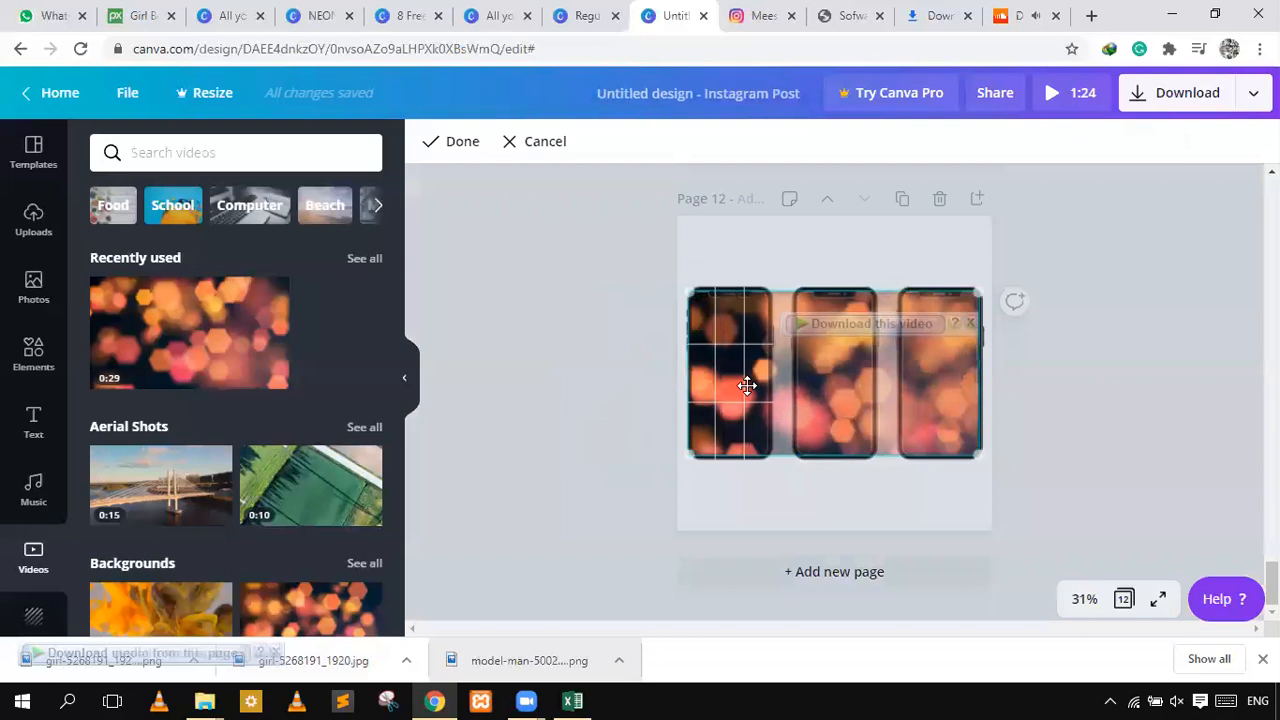
pyautogui.click(850, 512)
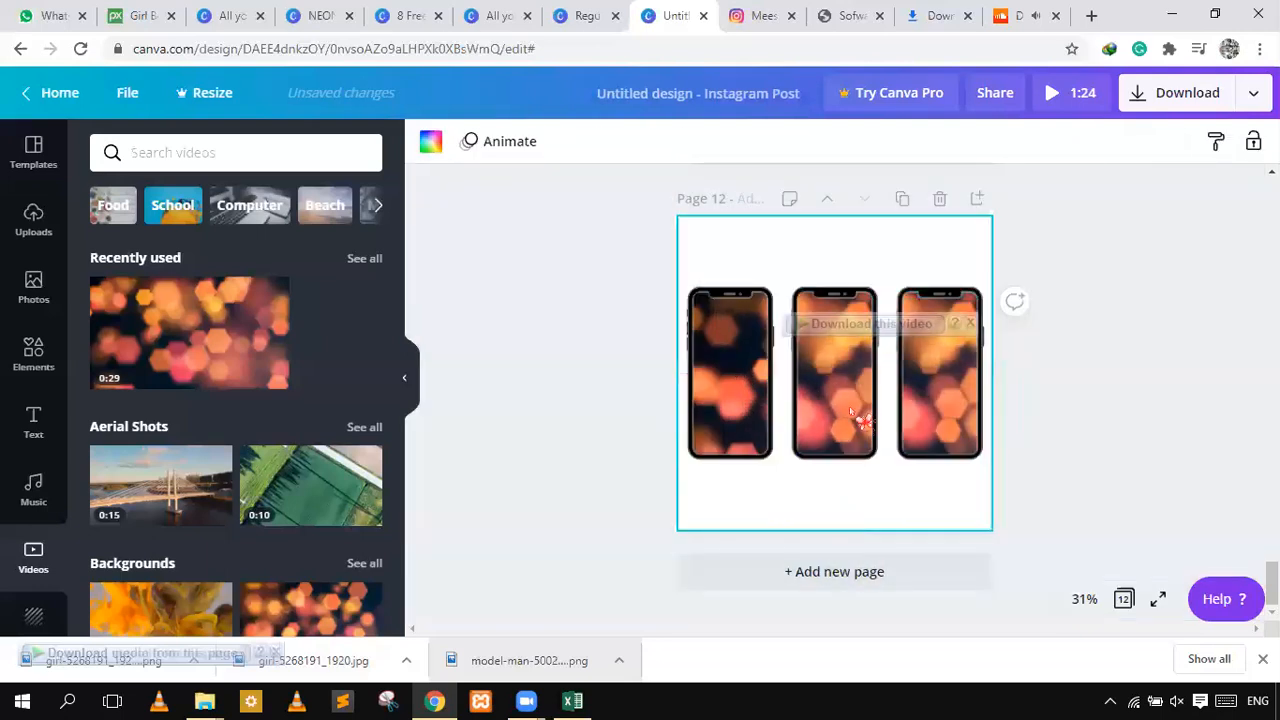
pyautogui.click(851, 412)
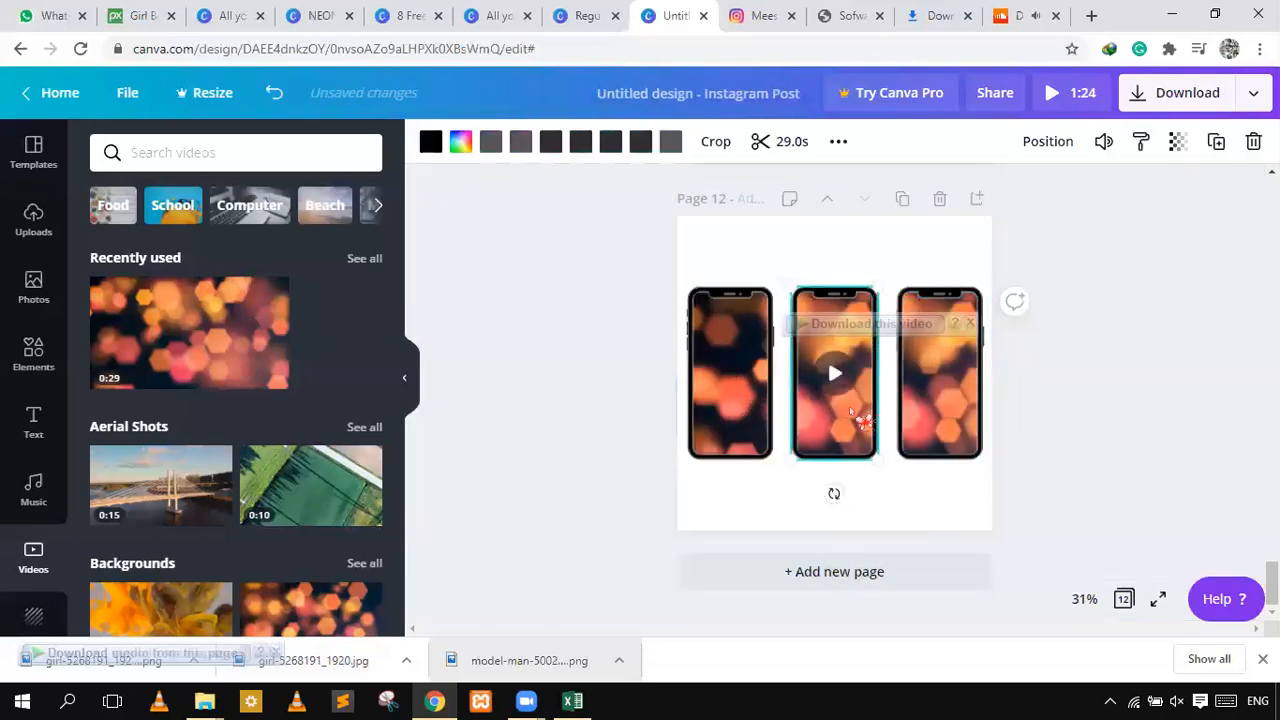
pyautogui.doubleClick(878, 497)
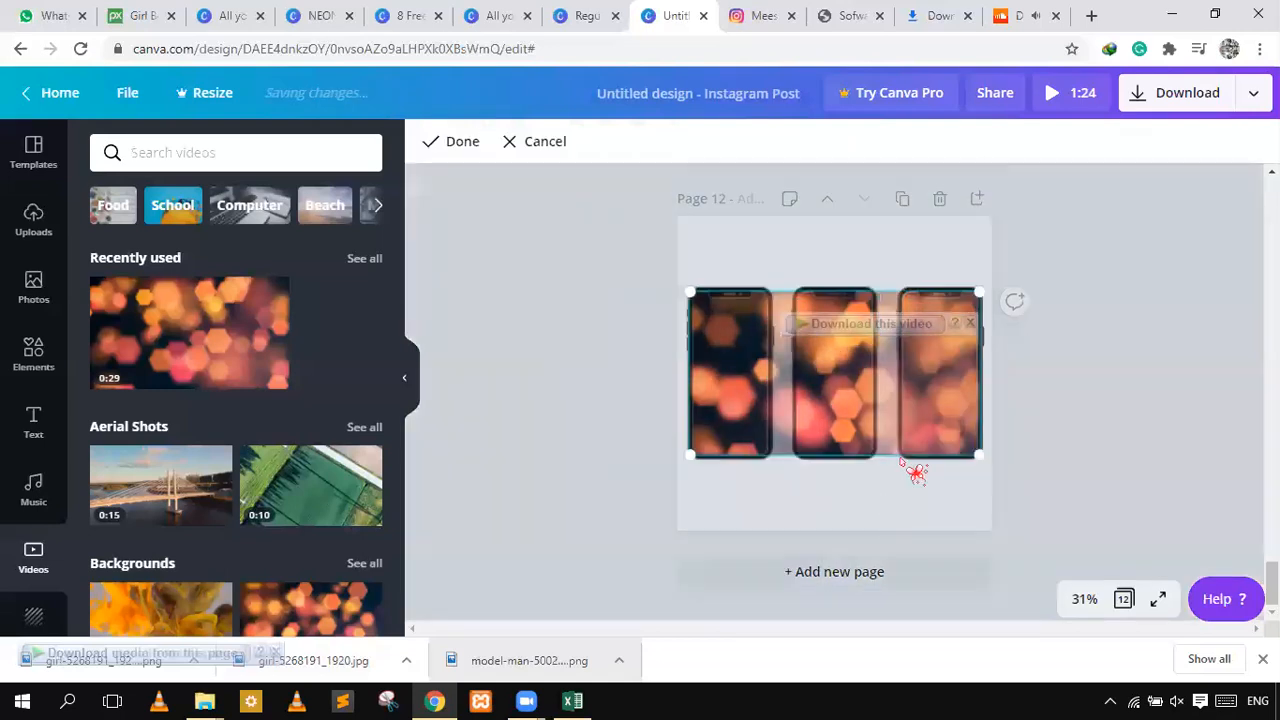
pyautogui.click(955, 415)
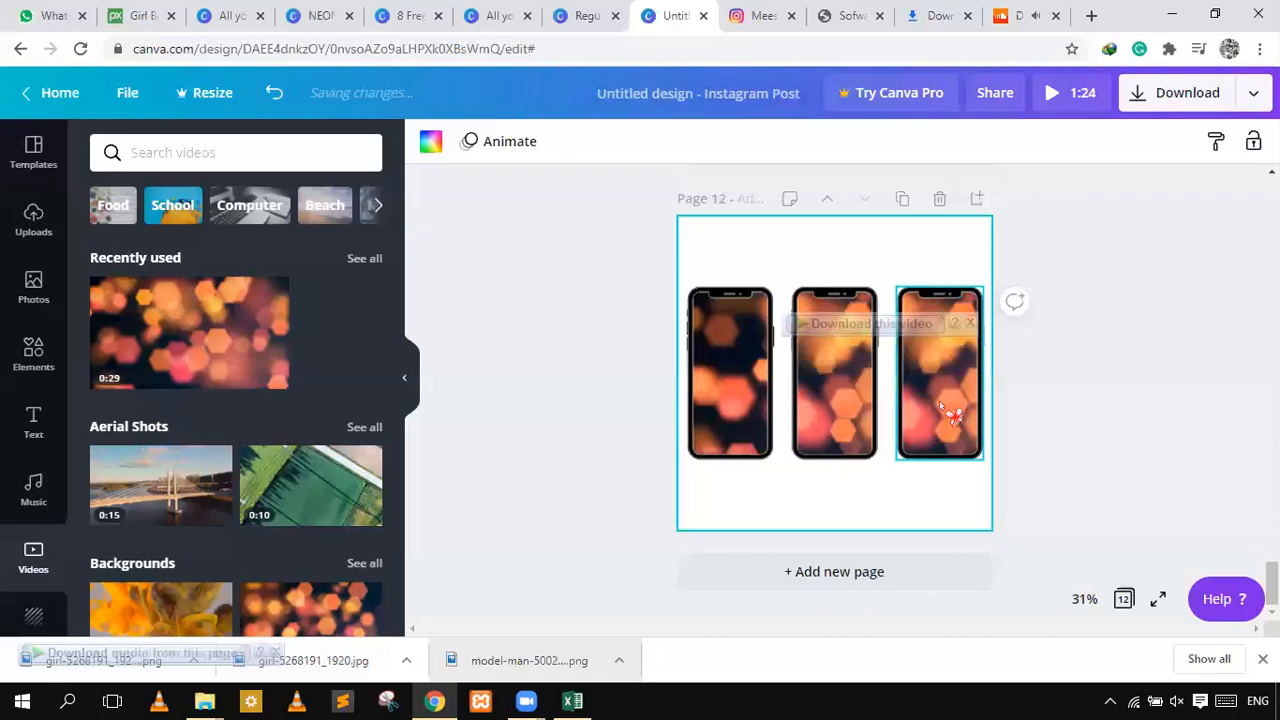
# - Reposition the video inside the third phone to show its right third, so one picture continues across all three phones
pyautogui.doubleClick(948, 420)
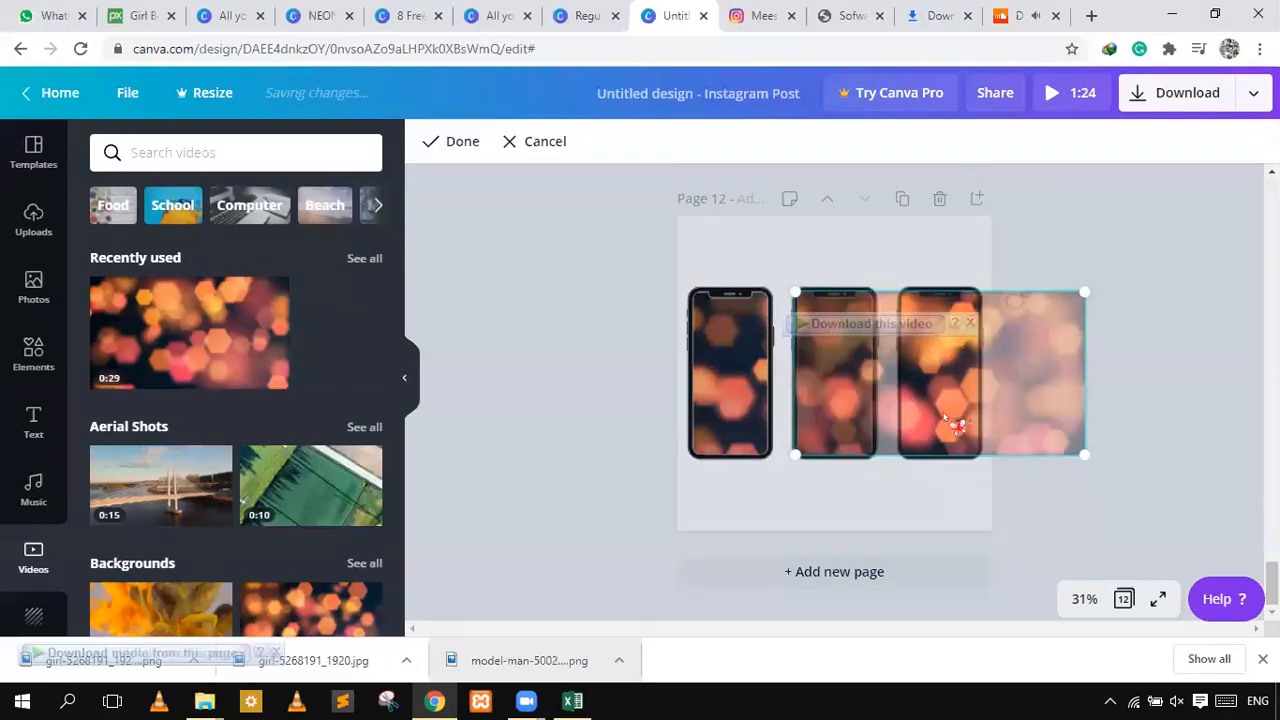
pyautogui.click(957, 427)
pyautogui.hotkey('ctrl', 'z')
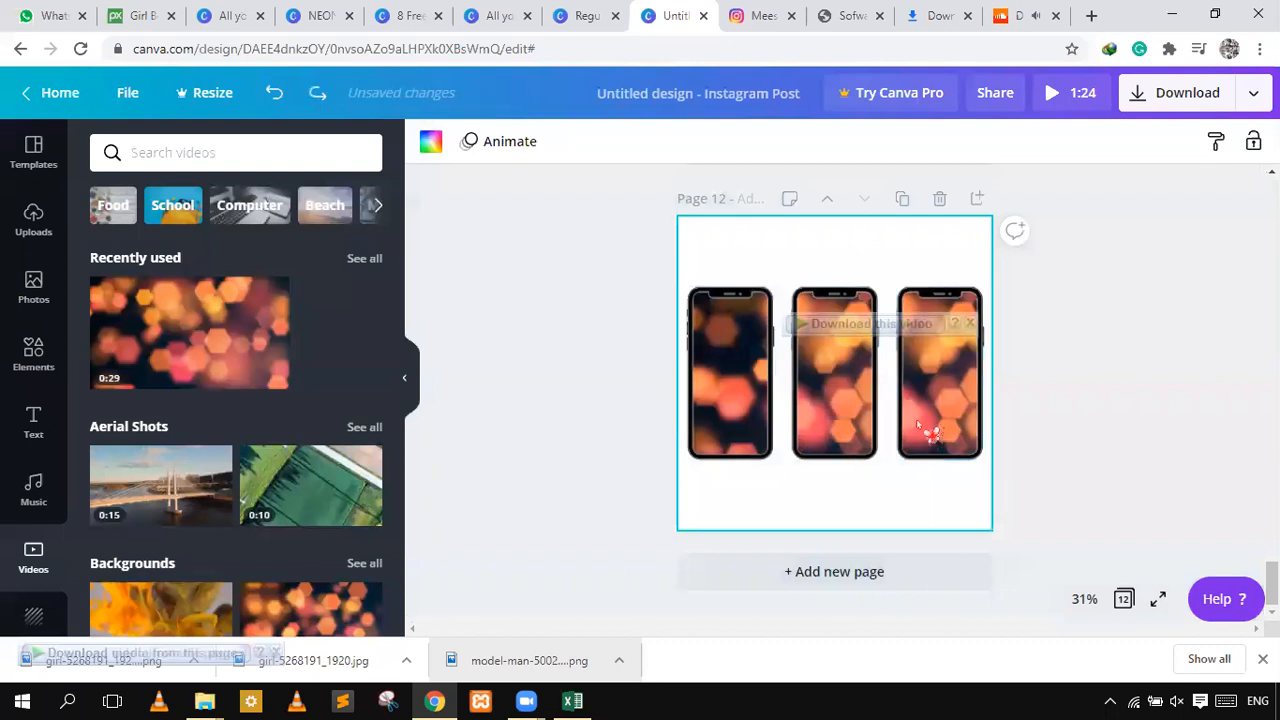
pyautogui.doubleClick(925, 423)
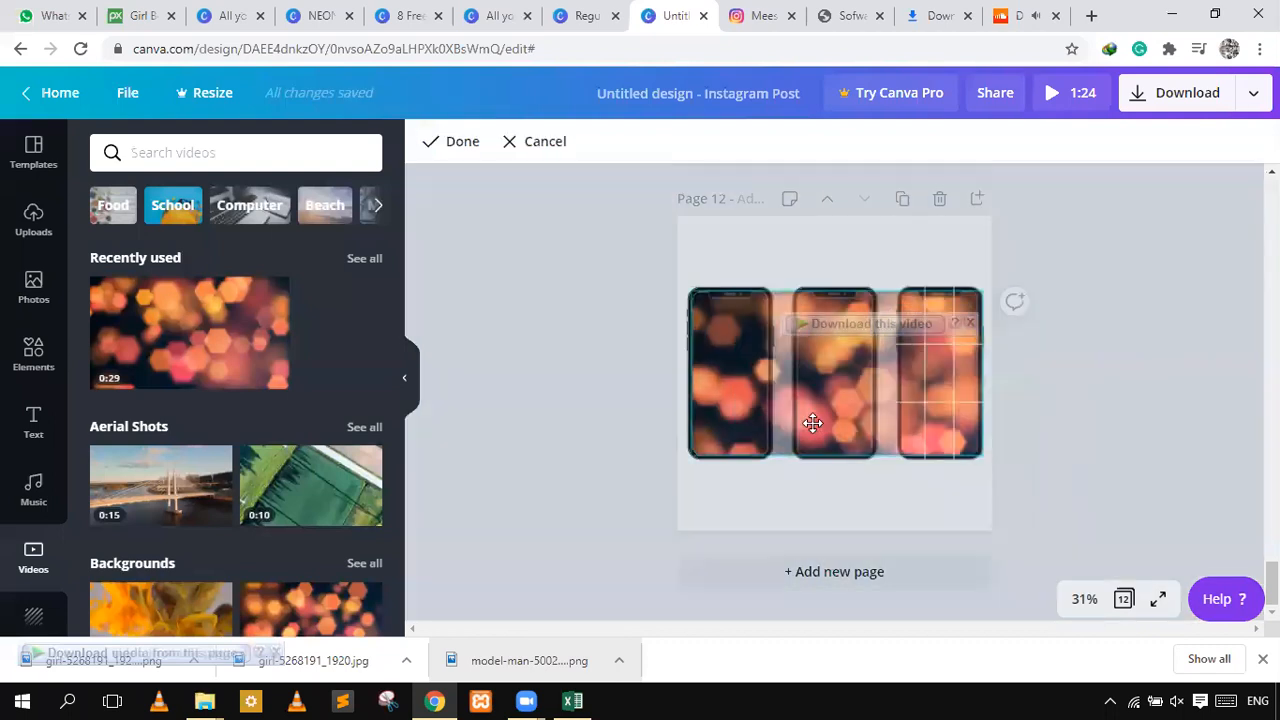
pyautogui.click(836, 524)
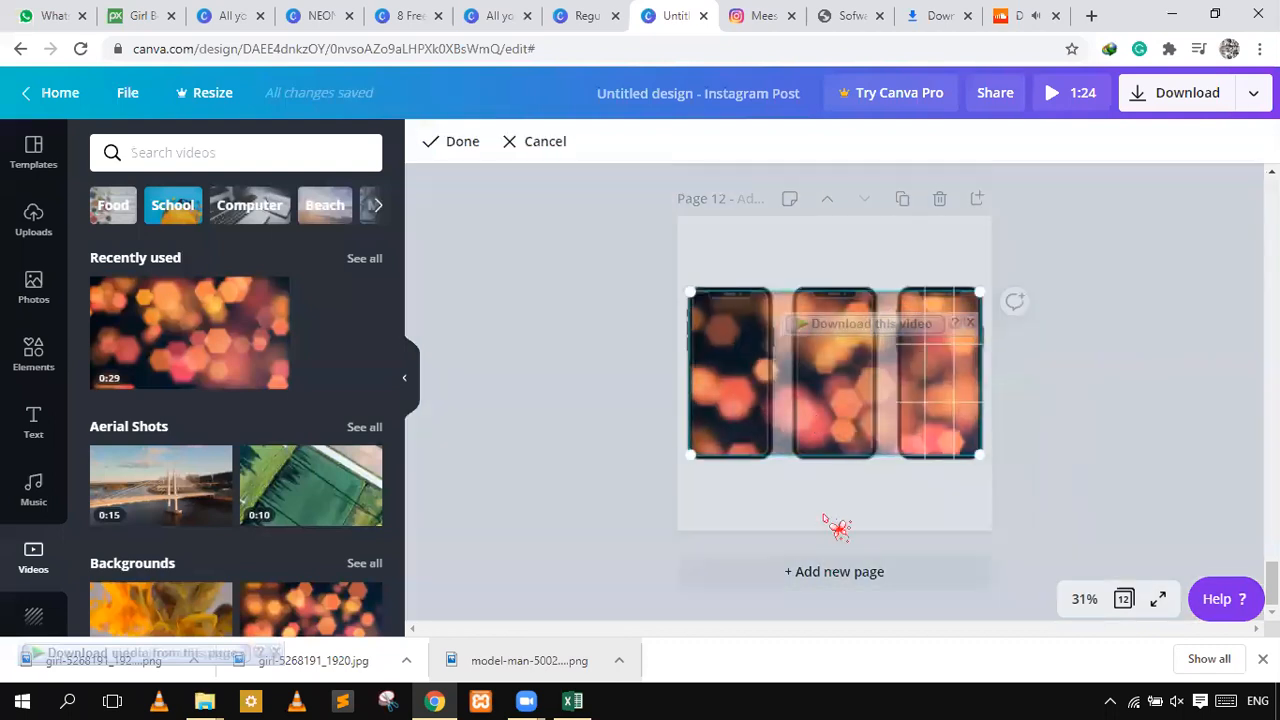
pyautogui.click(866, 480)
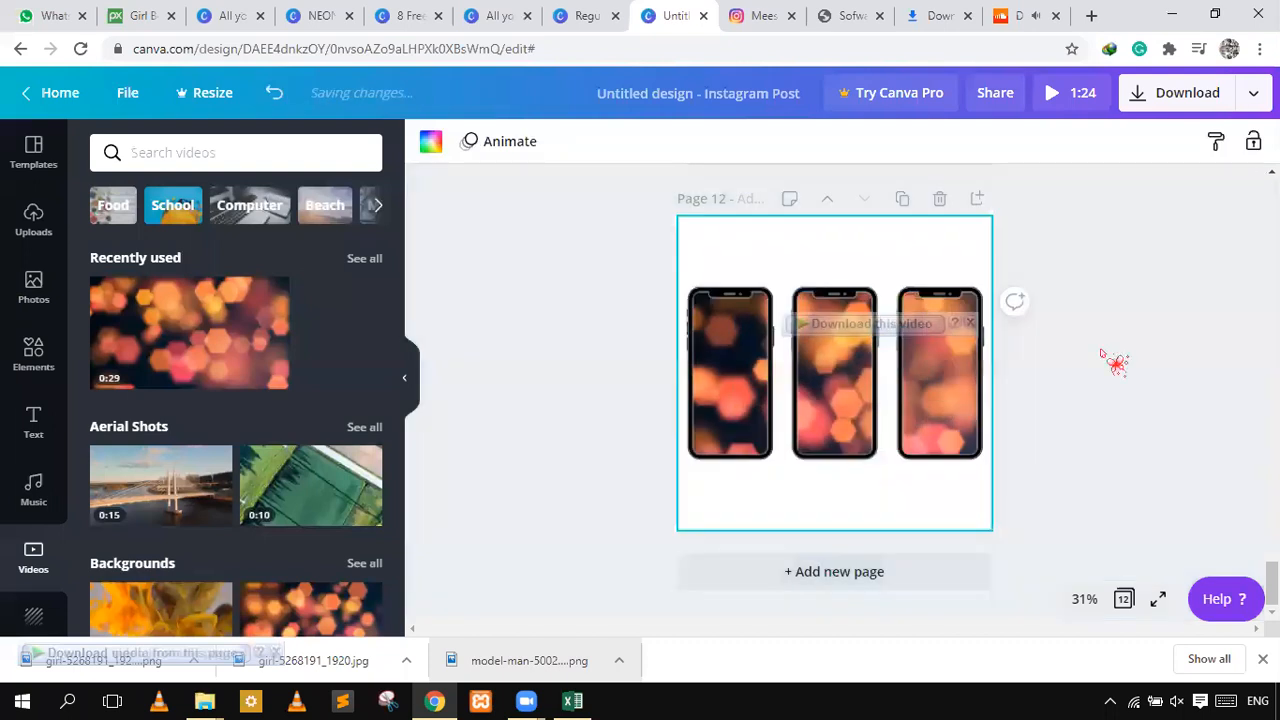
pyautogui.click(1022, 316)
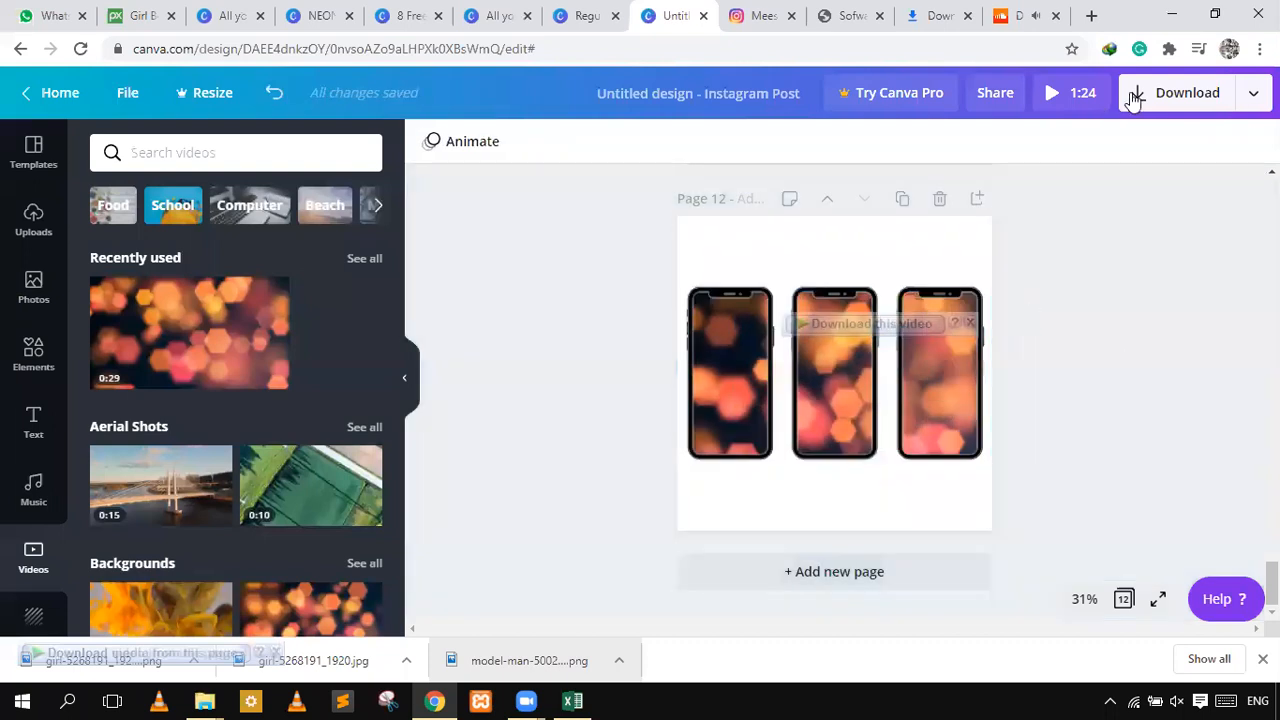
# - Preview the design as a video, skip ahead through the pages to the phone layout, play it, and close the preview
pyautogui.click(1053, 100)
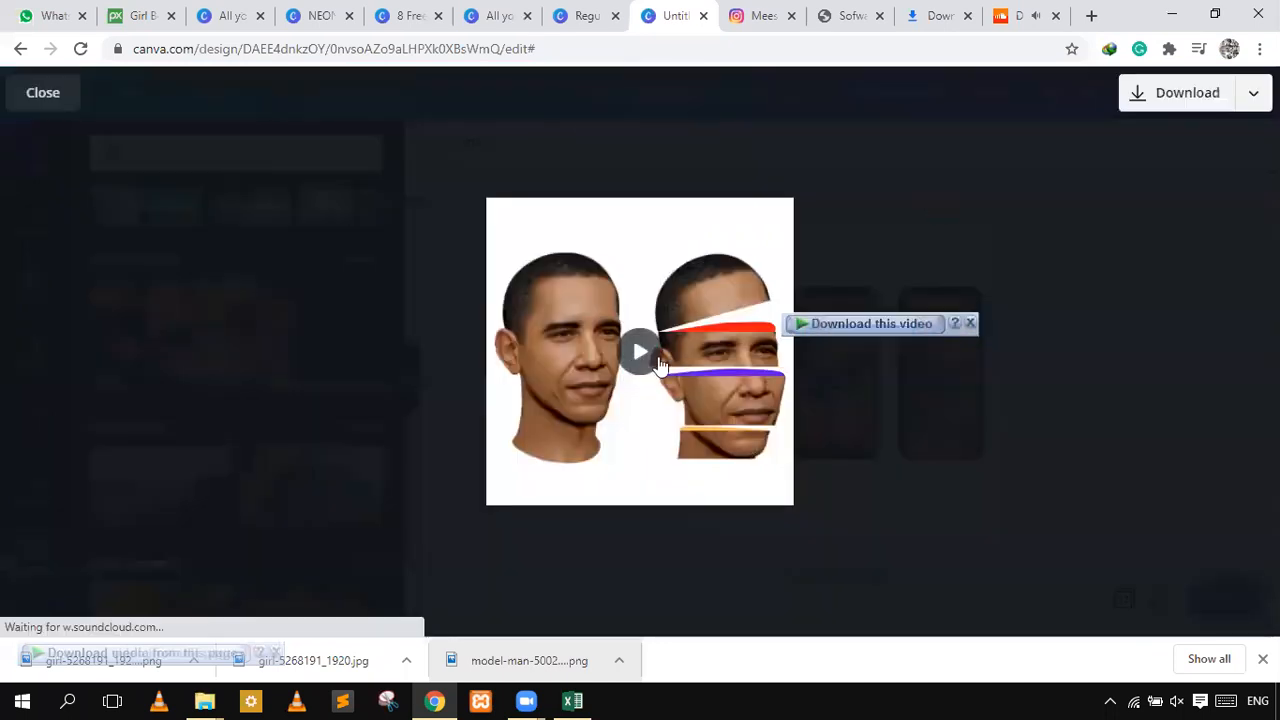
pyautogui.click(641, 360)
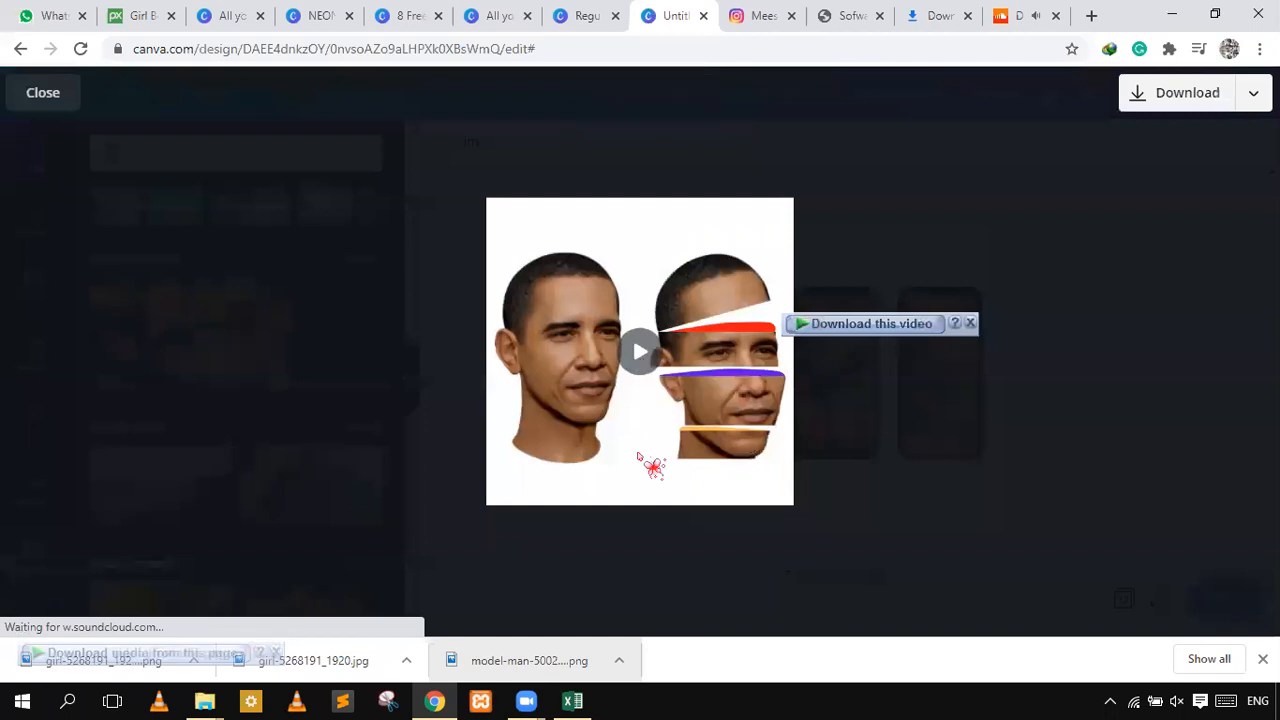
pyautogui.click(545, 482)
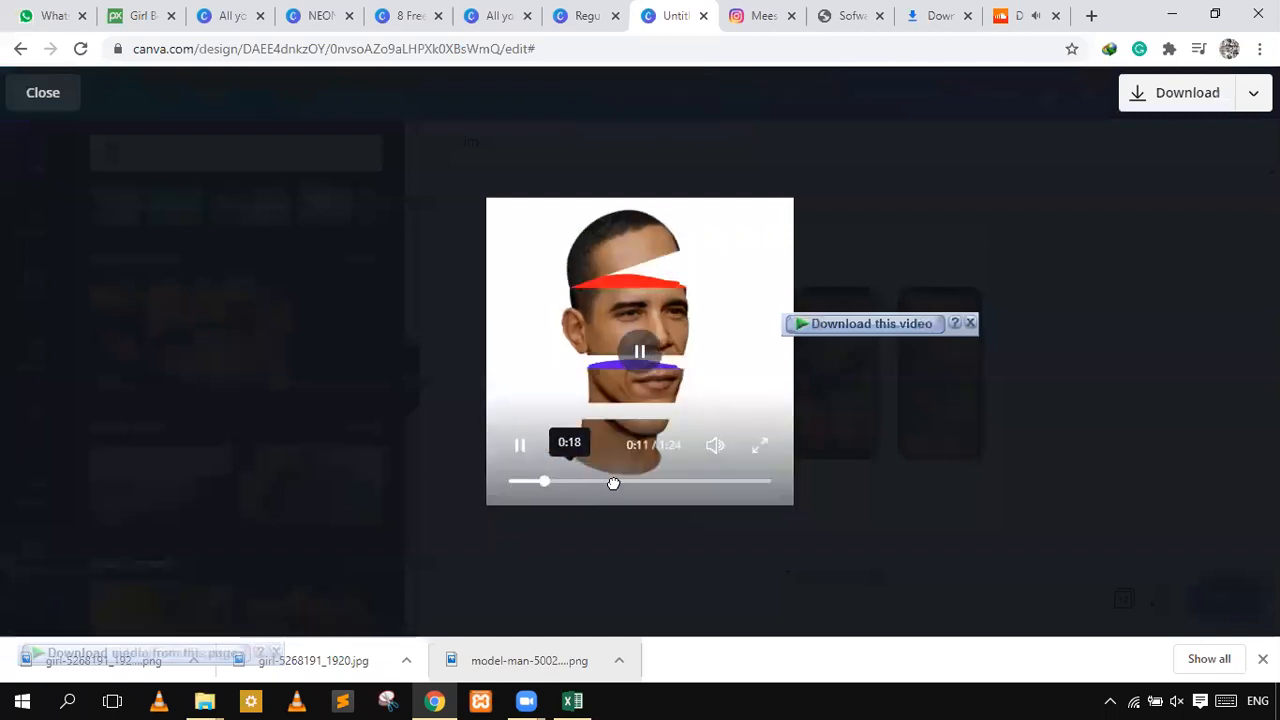
pyautogui.click(613, 483)
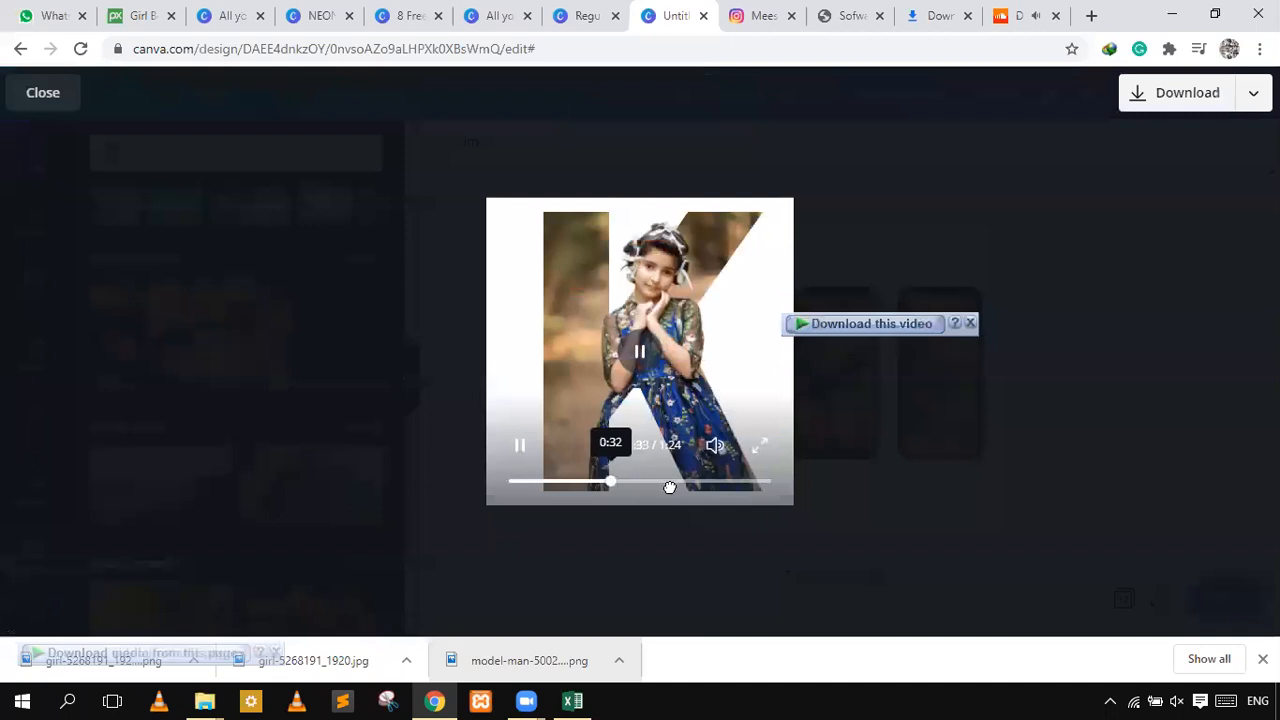
pyautogui.click(660, 483)
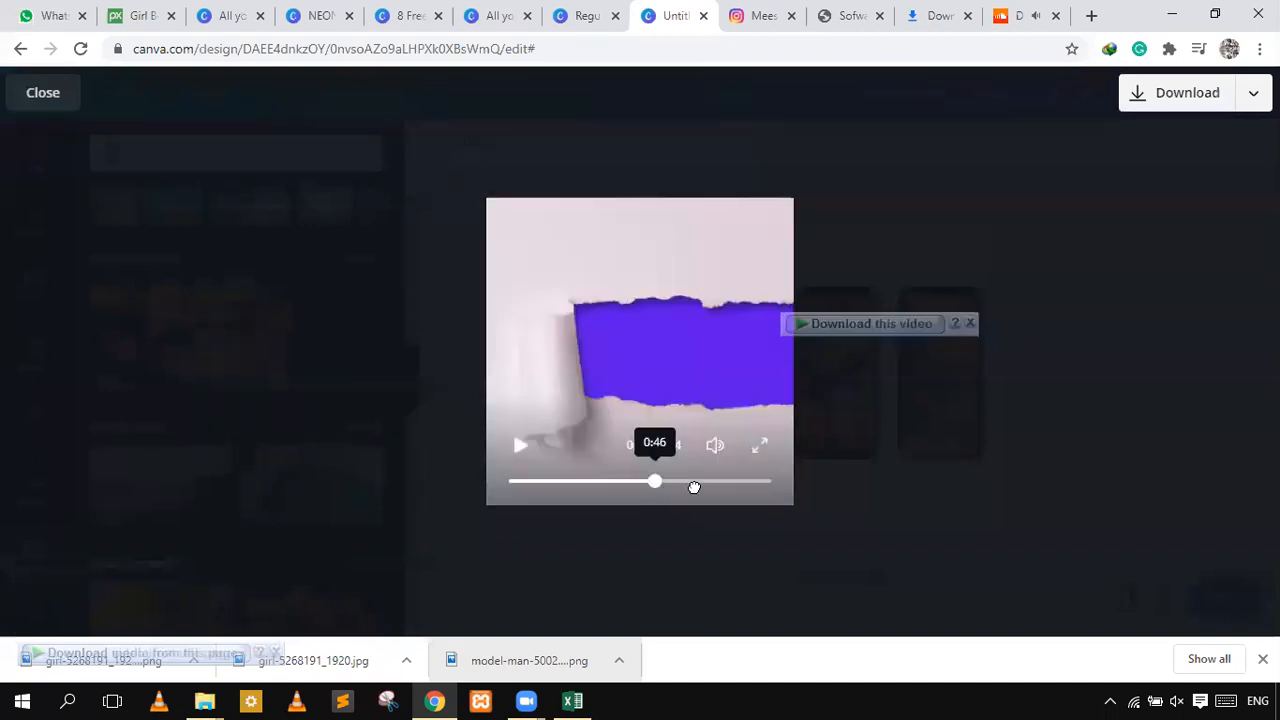
pyautogui.click(682, 483)
pyautogui.click(521, 445)
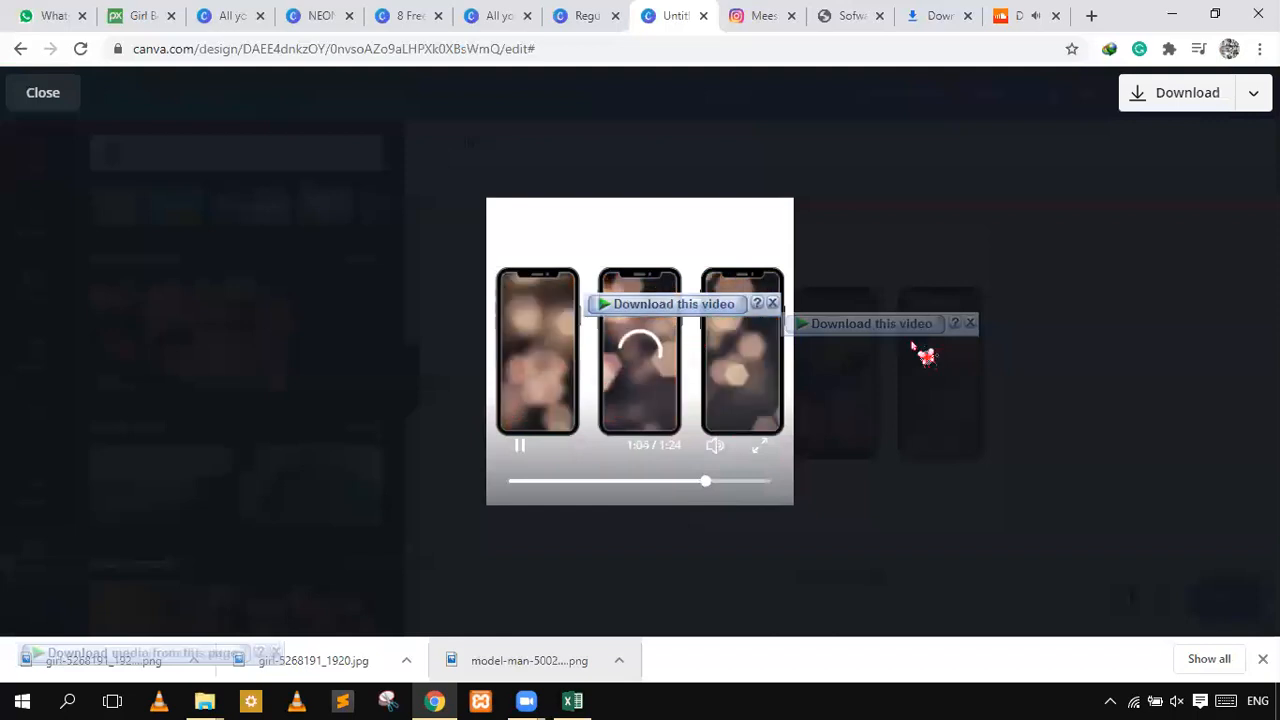
pyautogui.click(521, 450)
pyautogui.click(524, 448)
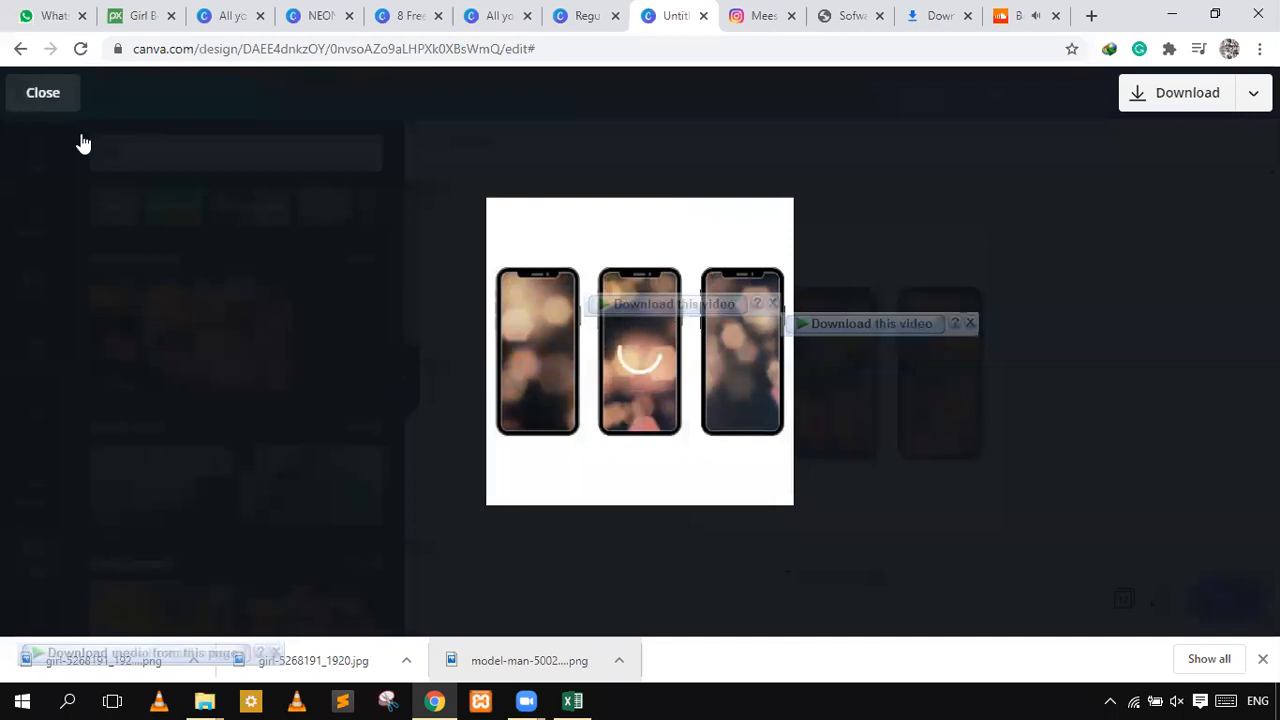
pyautogui.click(955, 295)
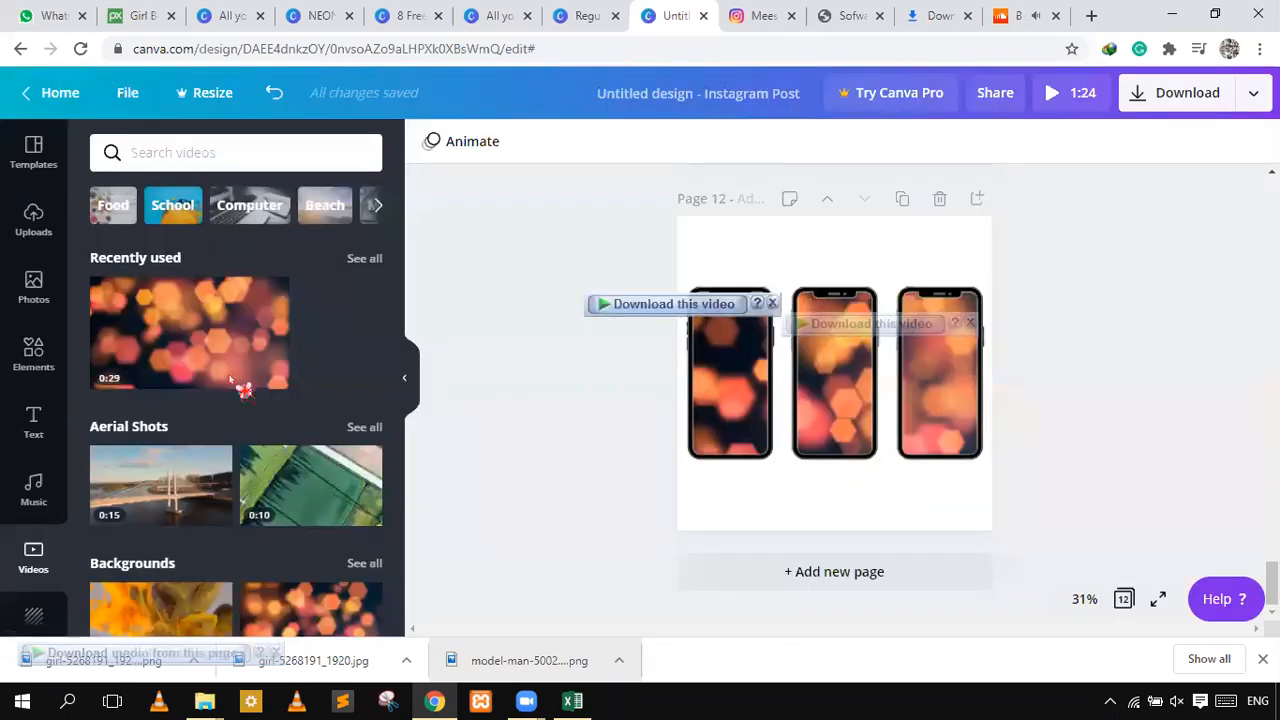
# - Minimize the browser to show the desktop and hide the desktop icons
pyautogui.click(1169, 16)
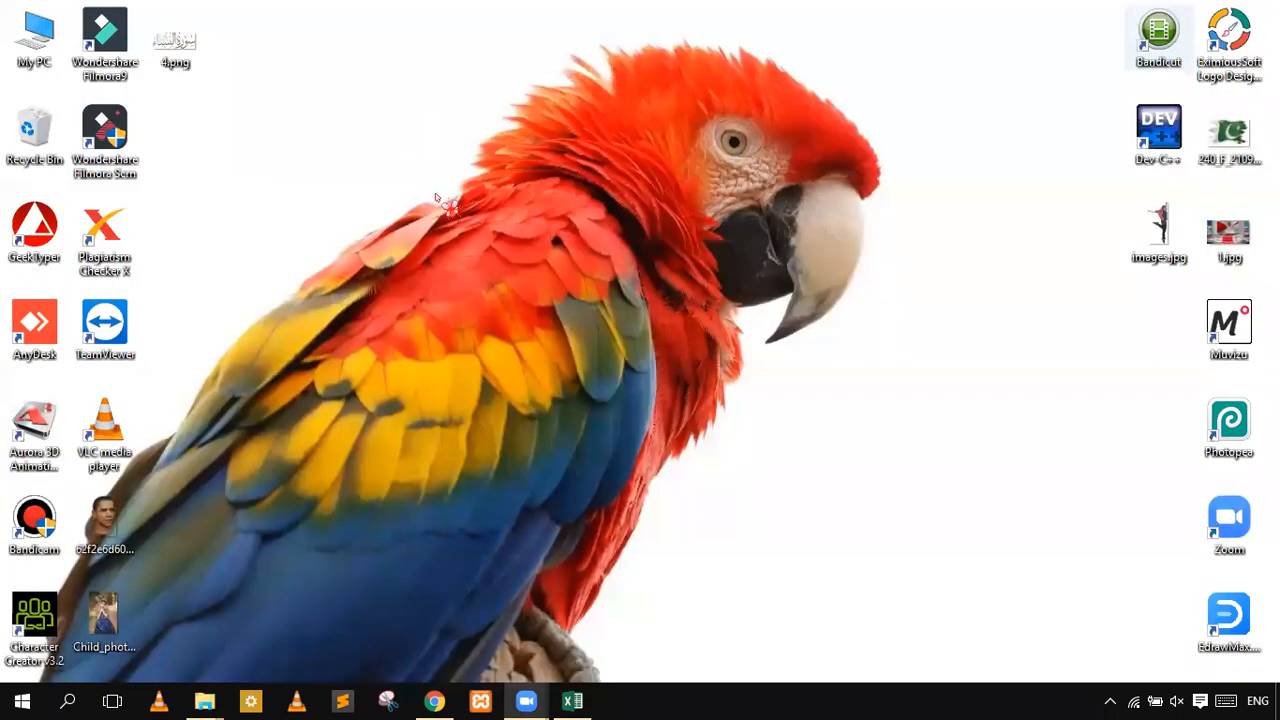
pyautogui.doubleClick(456, 272)
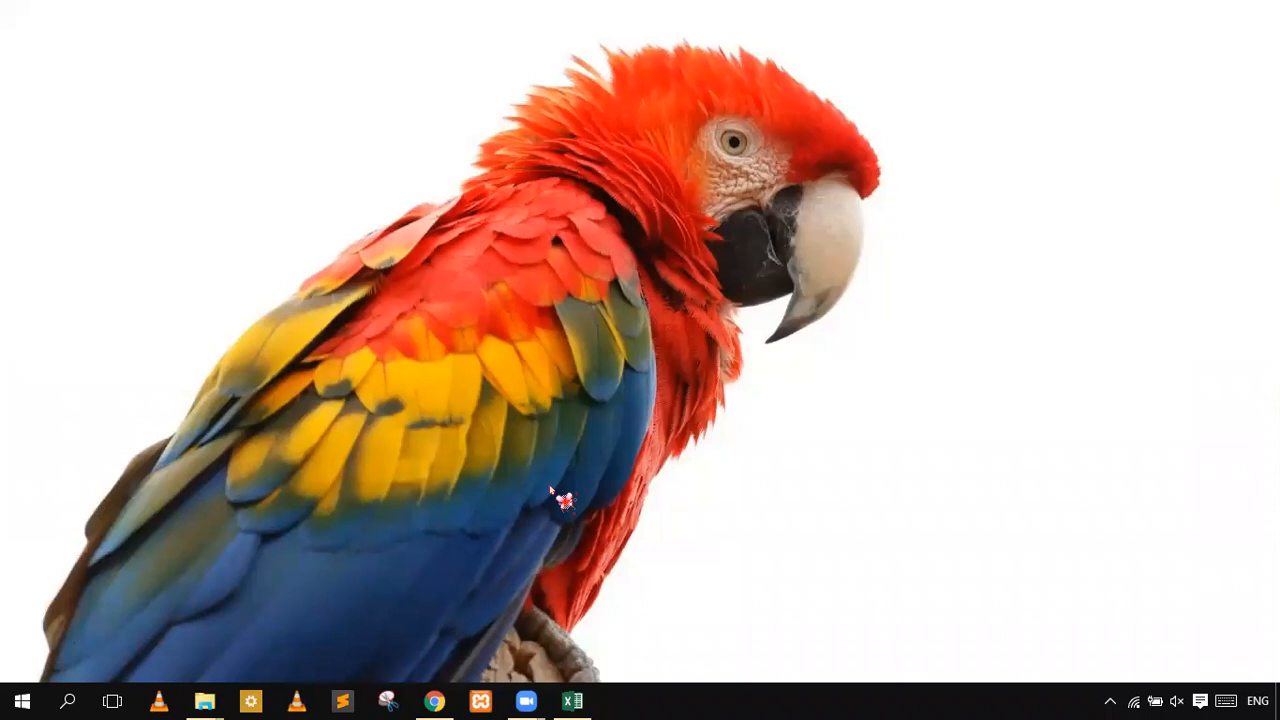